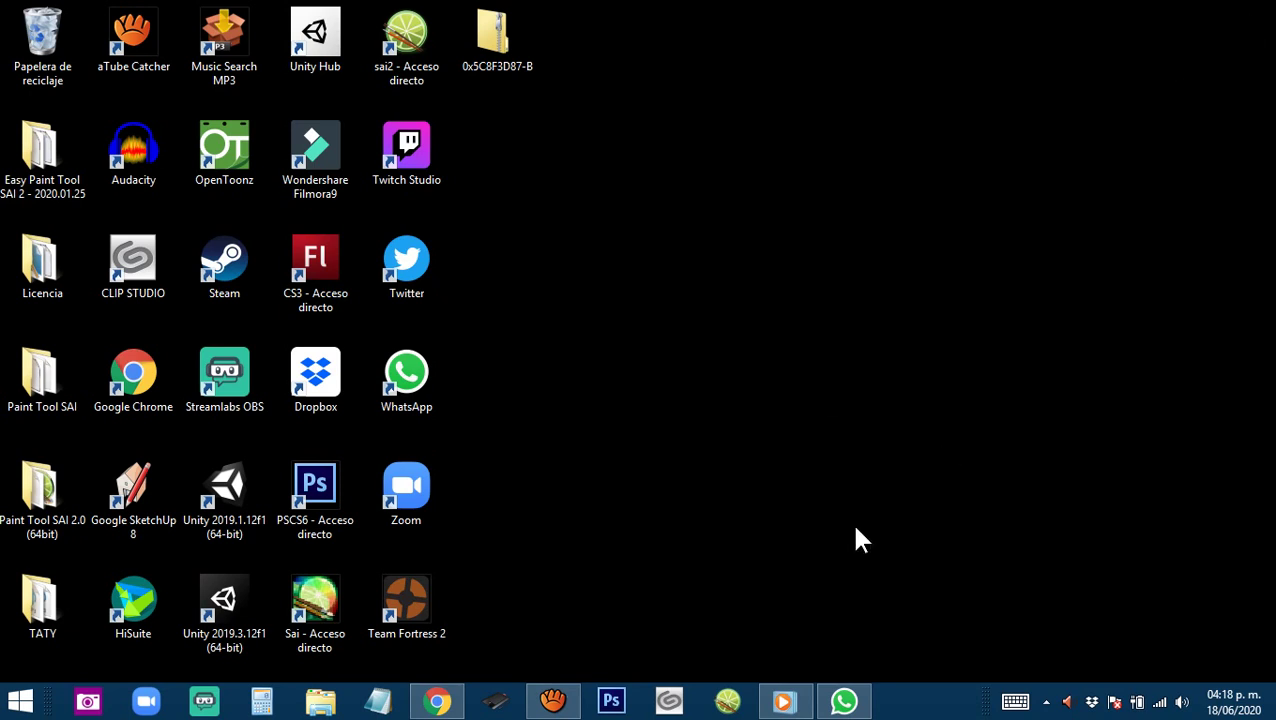
Launch the Paint program and create a new monochrome comic page with a 220 × 310 mm finished size at 600 ppp.
{"action": "mouse_move", "coordinate": [845, 705]}
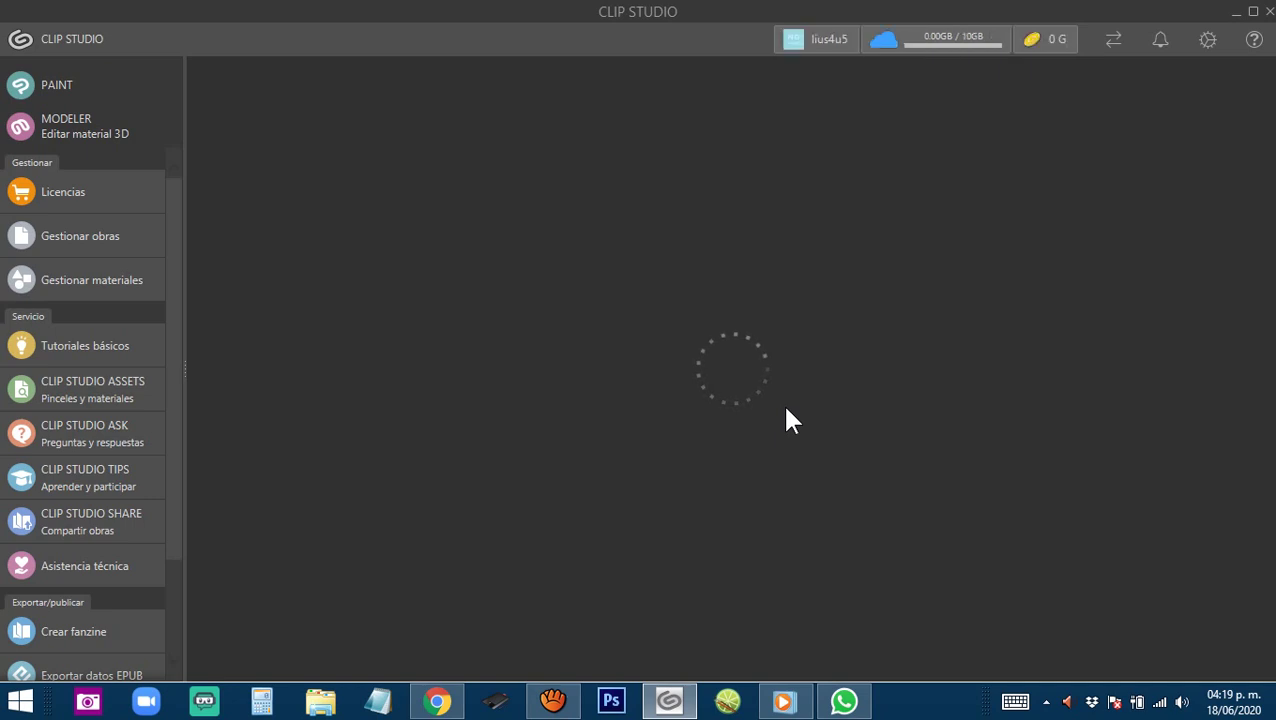
{"action": "left_click", "coordinate": [64, 84]}
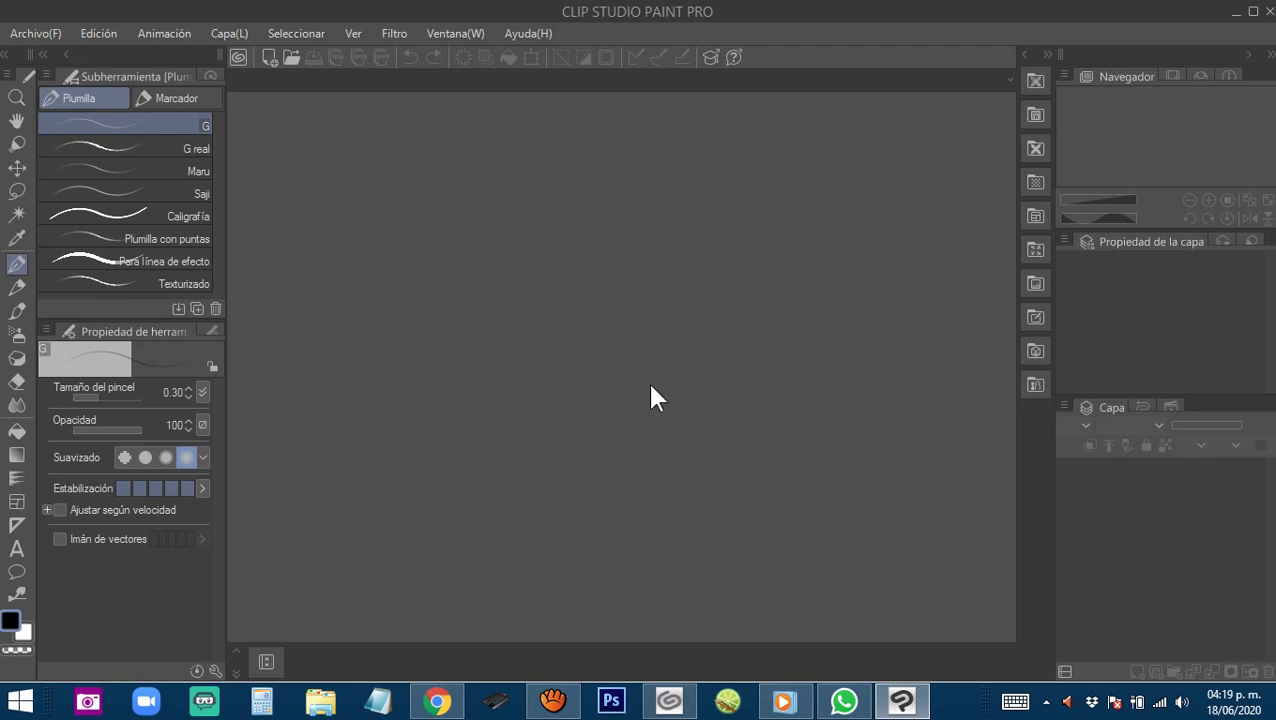
{"action": "key", "text": "ctrl+n"}
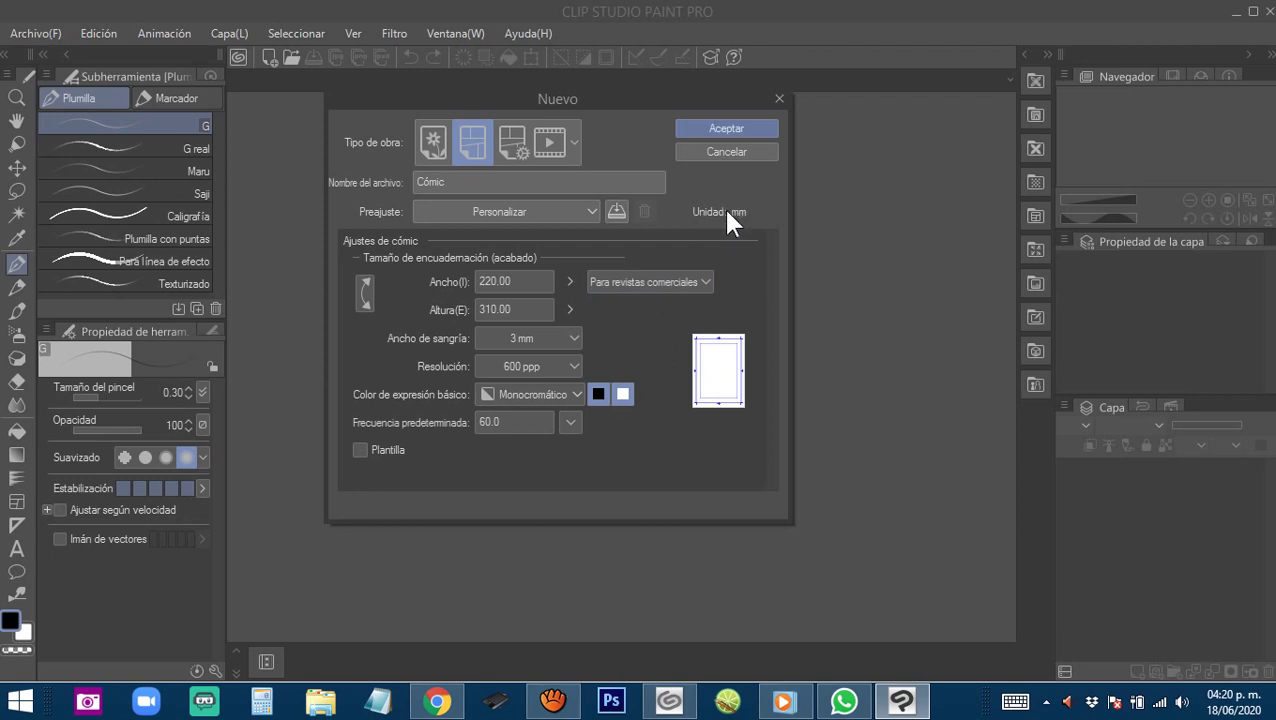
{"action": "left_click", "coordinate": [726, 128]}
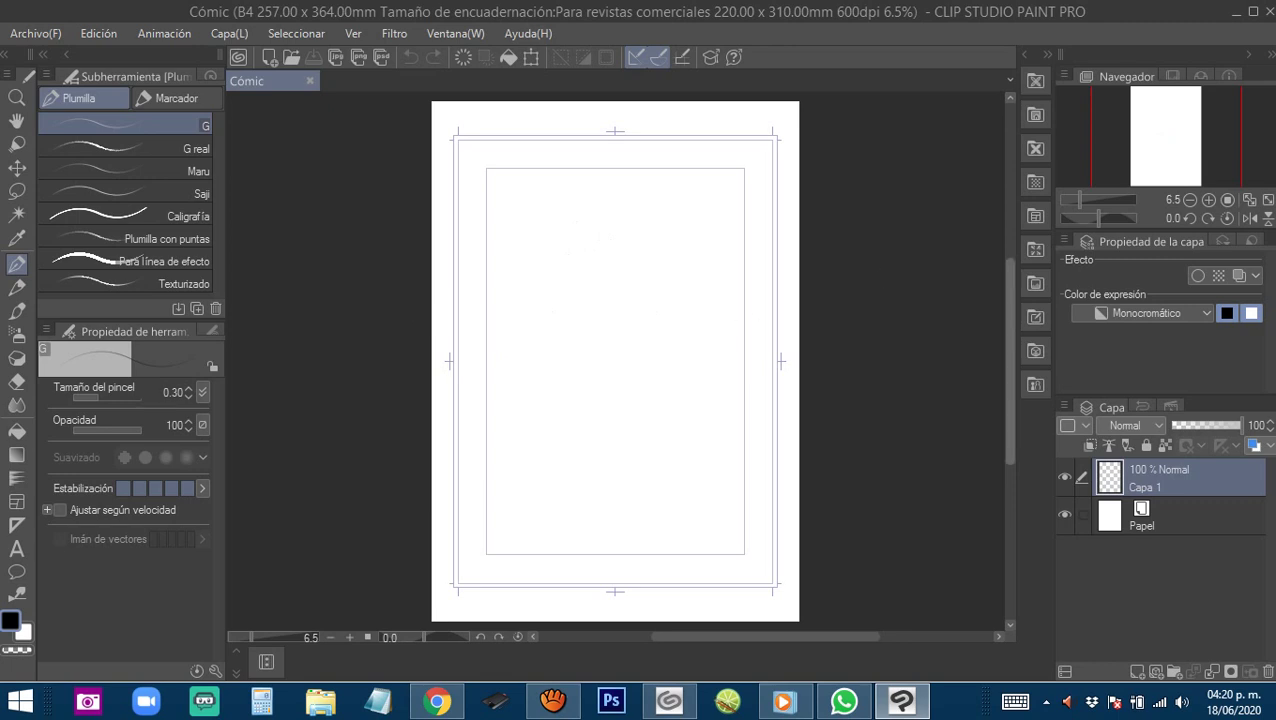
Enable the blue layer colour on Capa 1 and sketch a round head in the upper middle of the page.
{"action": "left_click", "coordinate": [1254, 446]}
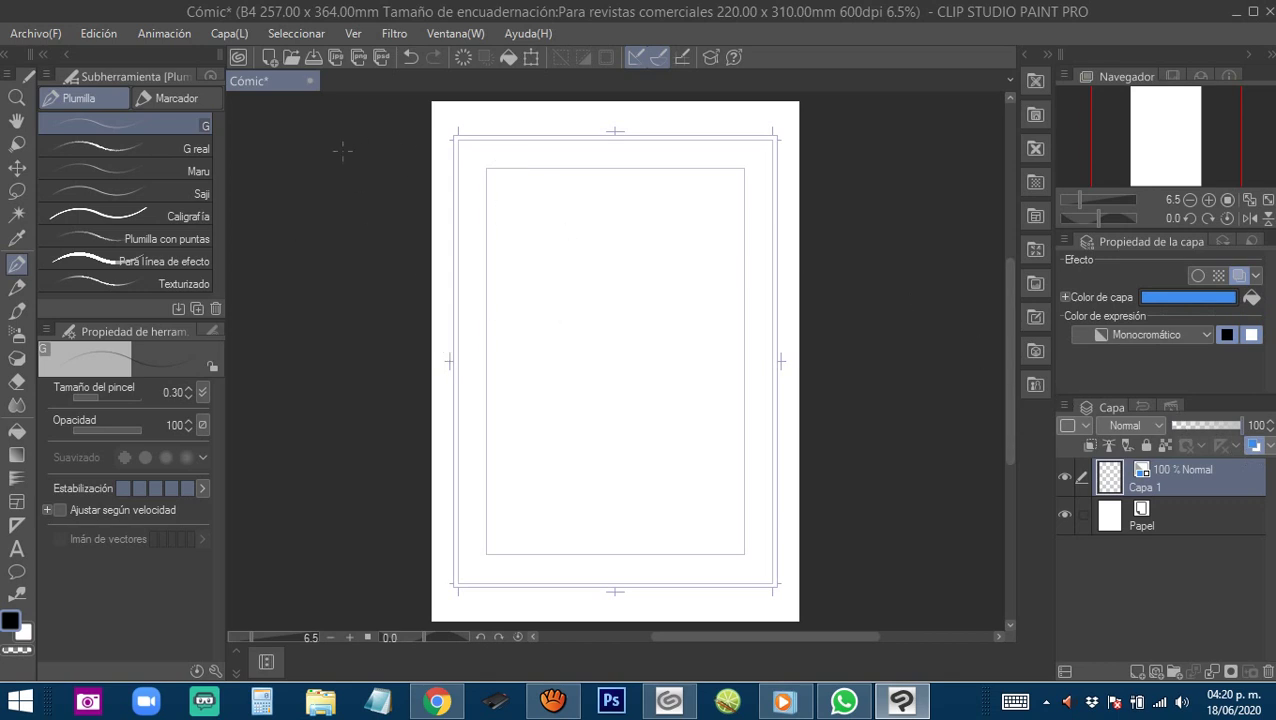
{"action": "mouse_move", "coordinate": [623, 208]}
{"action": "left_mouse_down"}
{"action": "mouse_move", "coordinate": [580, 252]}
{"action": "mouse_move", "coordinate": [632, 211]}
{"action": "mouse_move", "coordinate": [578, 234]}
{"action": "mouse_move", "coordinate": [627, 250]}
{"action": "mouse_move", "coordinate": [604, 207]}
{"action": "mouse_move", "coordinate": [589, 262]}
{"action": "mouse_move", "coordinate": [633, 207]}
{"action": "mouse_move", "coordinate": [581, 231]}
{"action": "mouse_move", "coordinate": [635, 225]}
{"action": "mouse_move", "coordinate": [600, 200]}
{"action": "left_mouse_up"}
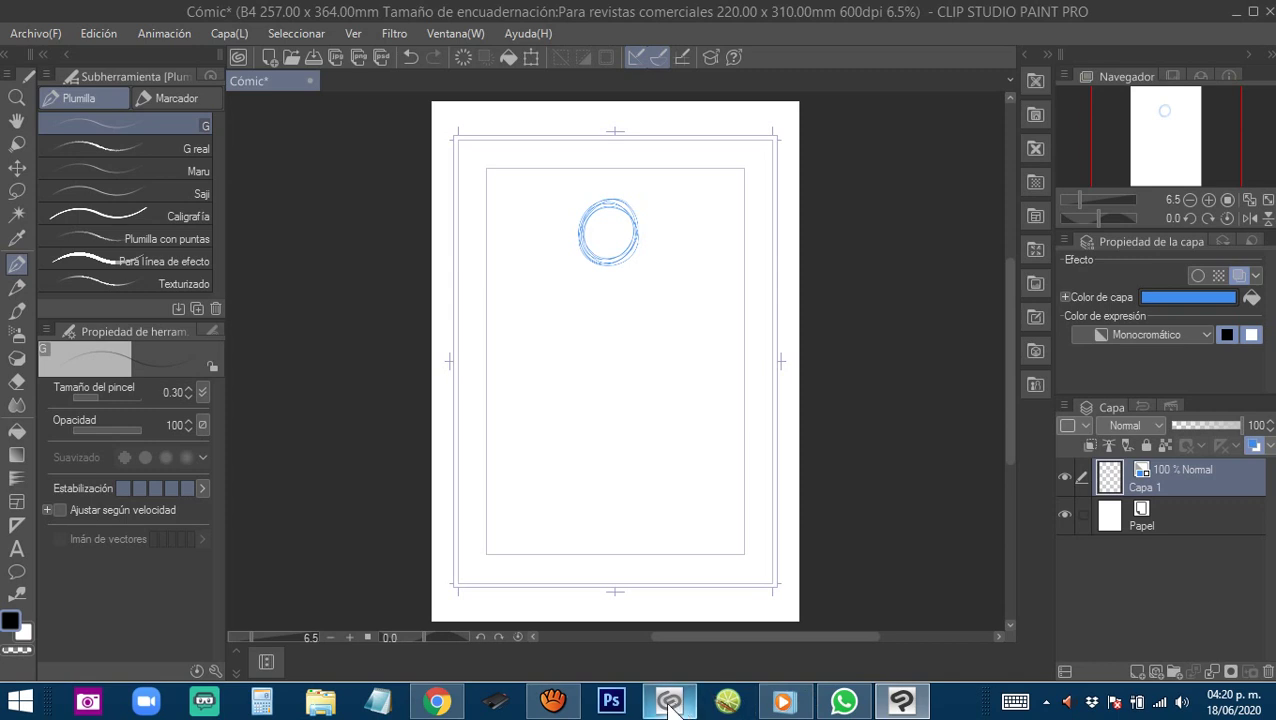
Switch to Chrome to present the screen in Google Meet, and hide the sharing bar and notification back over the canvas.
{"action": "left_click", "coordinate": [440, 705]}
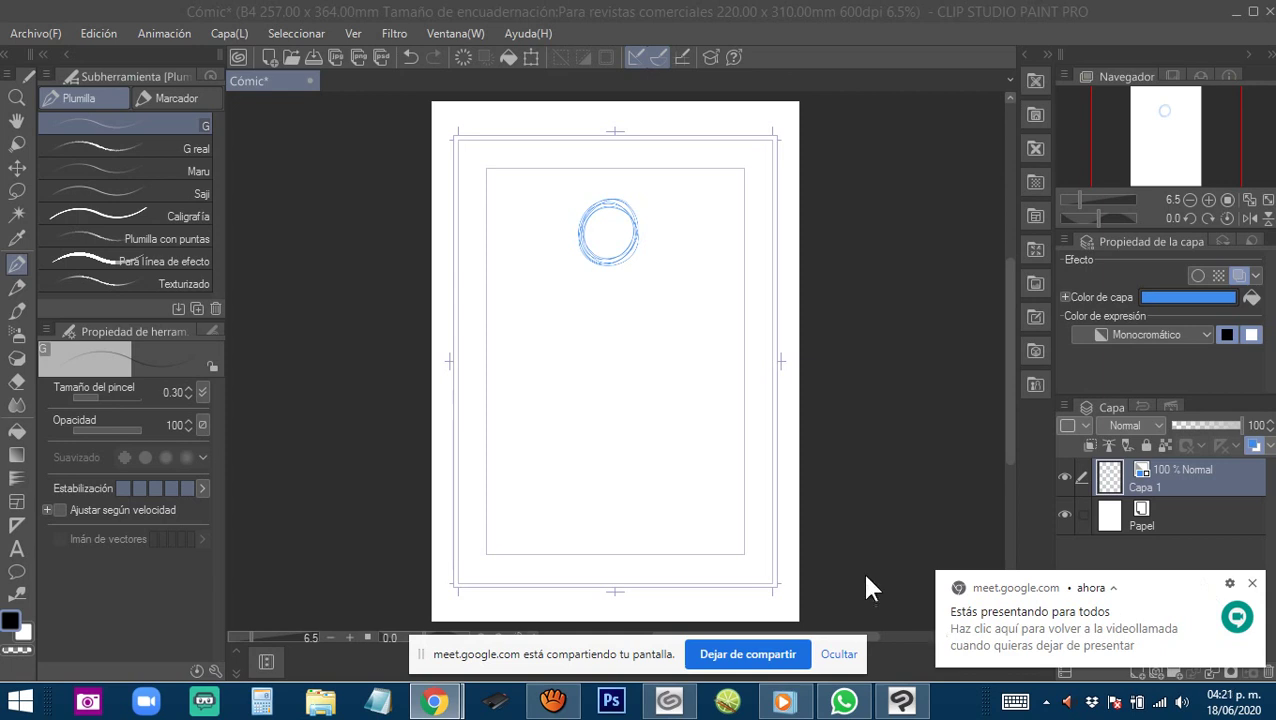
{"action": "left_click", "coordinate": [840, 656]}
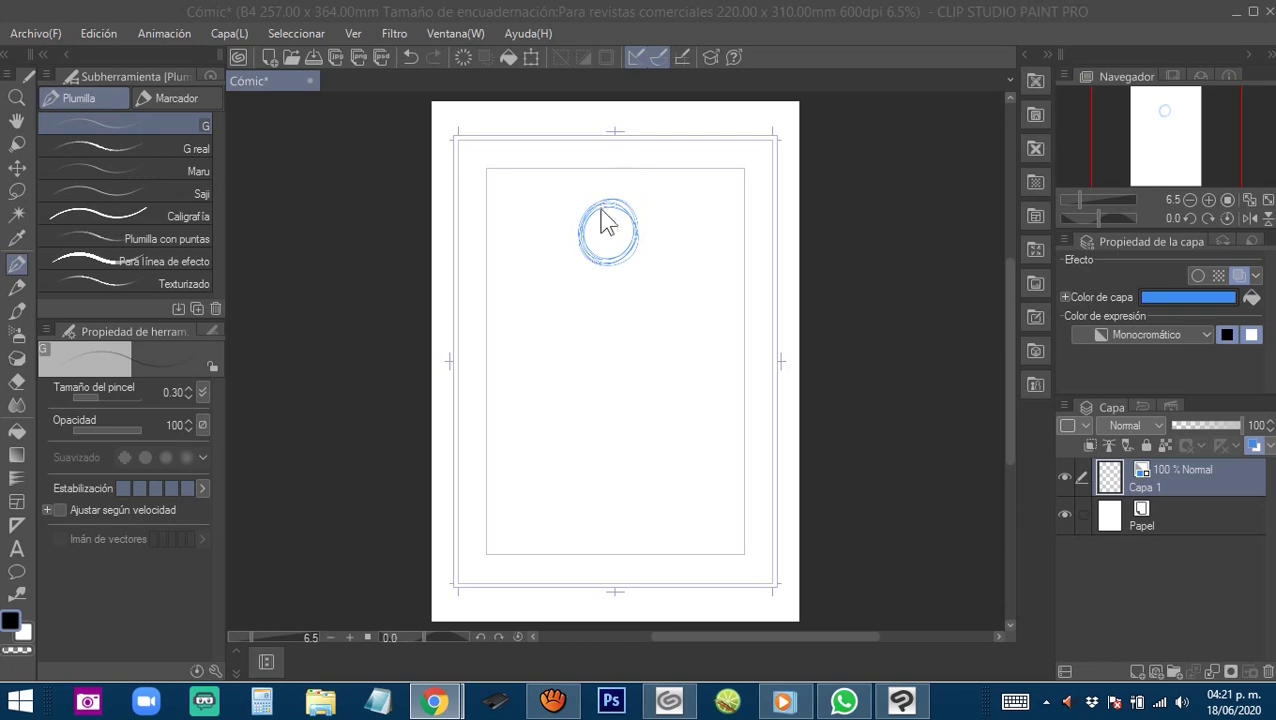
{"action": "left_click", "coordinate": [613, 273]}
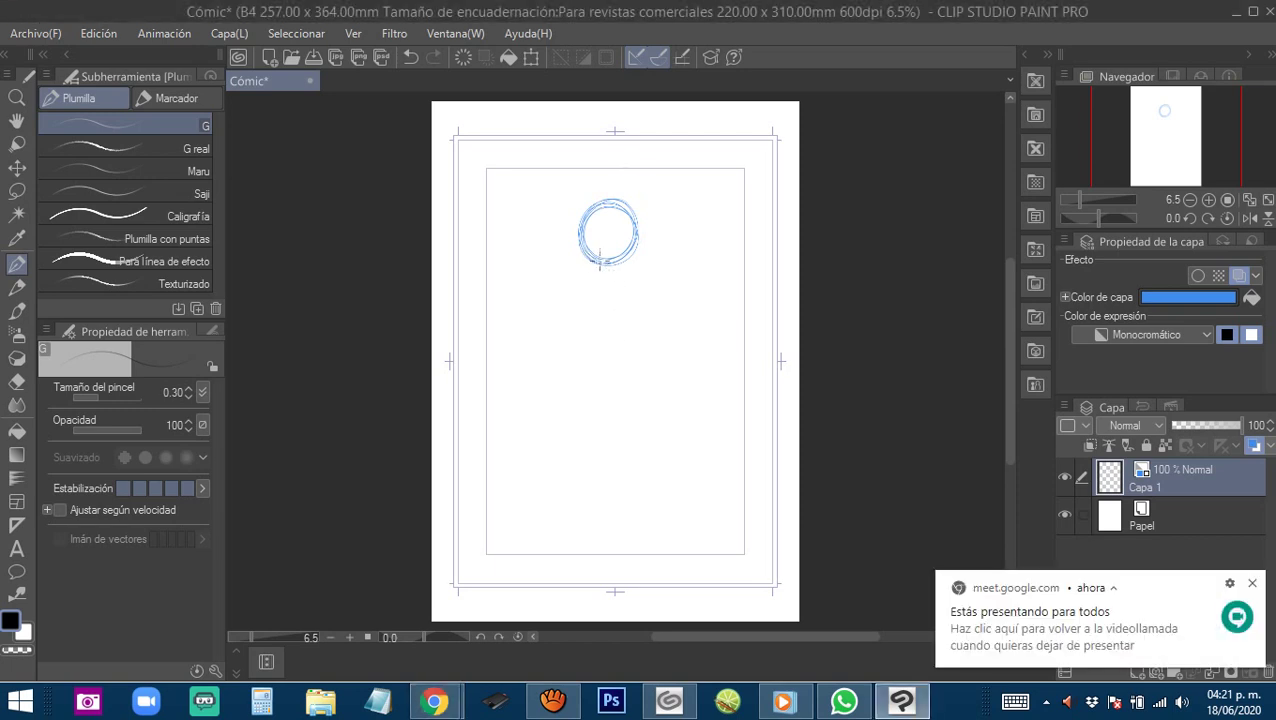
{"action": "left_click", "coordinate": [1252, 583]}
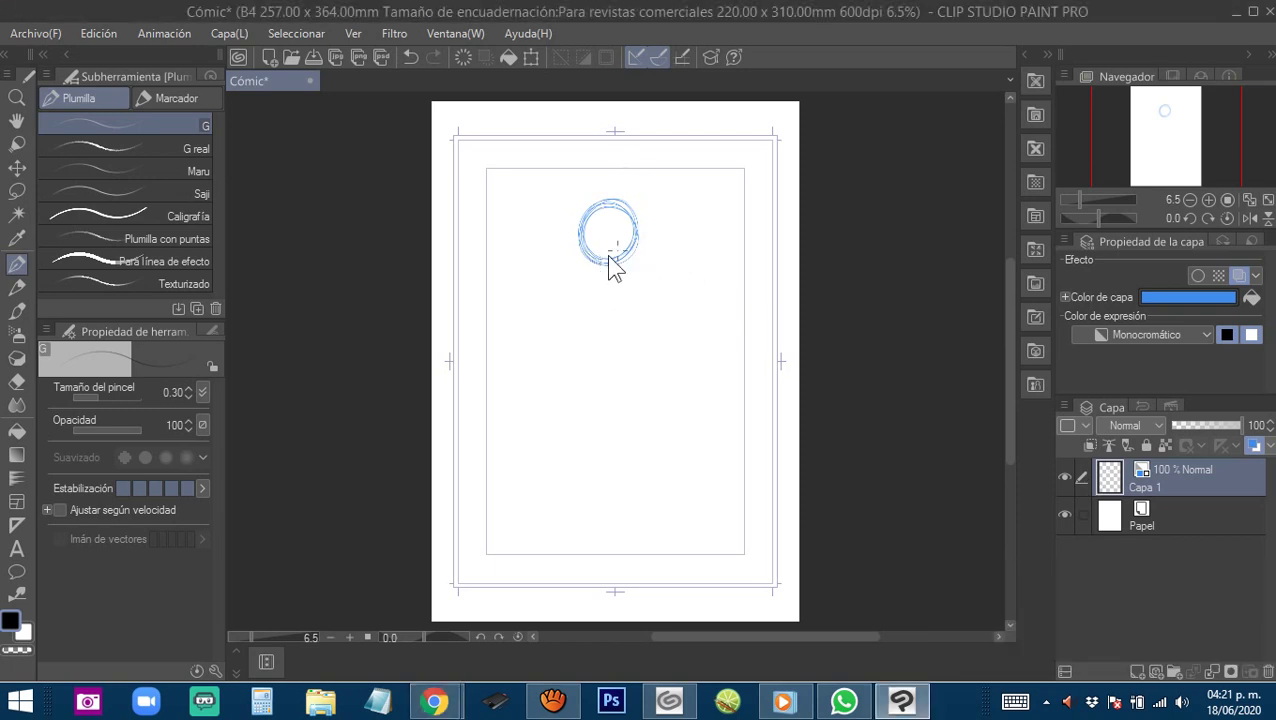
Sketch the shoulder line, curved spine and hip line below the head, with the standing leg's thigh line down to its knee.
{"action": "mouse_move", "coordinate": [590, 256]}
{"action": "left_mouse_down"}
{"action": "mouse_move", "coordinate": [578, 290]}
{"action": "mouse_move", "coordinate": [566, 268]}
{"action": "mouse_move", "coordinate": [612, 270]}
{"action": "left_mouse_up"}
{"action": "mouse_move", "coordinate": [578, 276]}
{"action": "left_mouse_down"}
{"action": "mouse_move", "coordinate": [564, 359]}
{"action": "mouse_move", "coordinate": [573, 300]}
{"action": "left_mouse_up"}
{"action": "mouse_move", "coordinate": [540, 352]}
{"action": "left_mouse_down"}
{"action": "mouse_move", "coordinate": [575, 353]}
{"action": "mouse_move", "coordinate": [529, 393]}
{"action": "mouse_move", "coordinate": [518, 459]}
{"action": "mouse_move", "coordinate": [509, 437]}
{"action": "mouse_move", "coordinate": [542, 457]}
{"action": "left_mouse_up"}
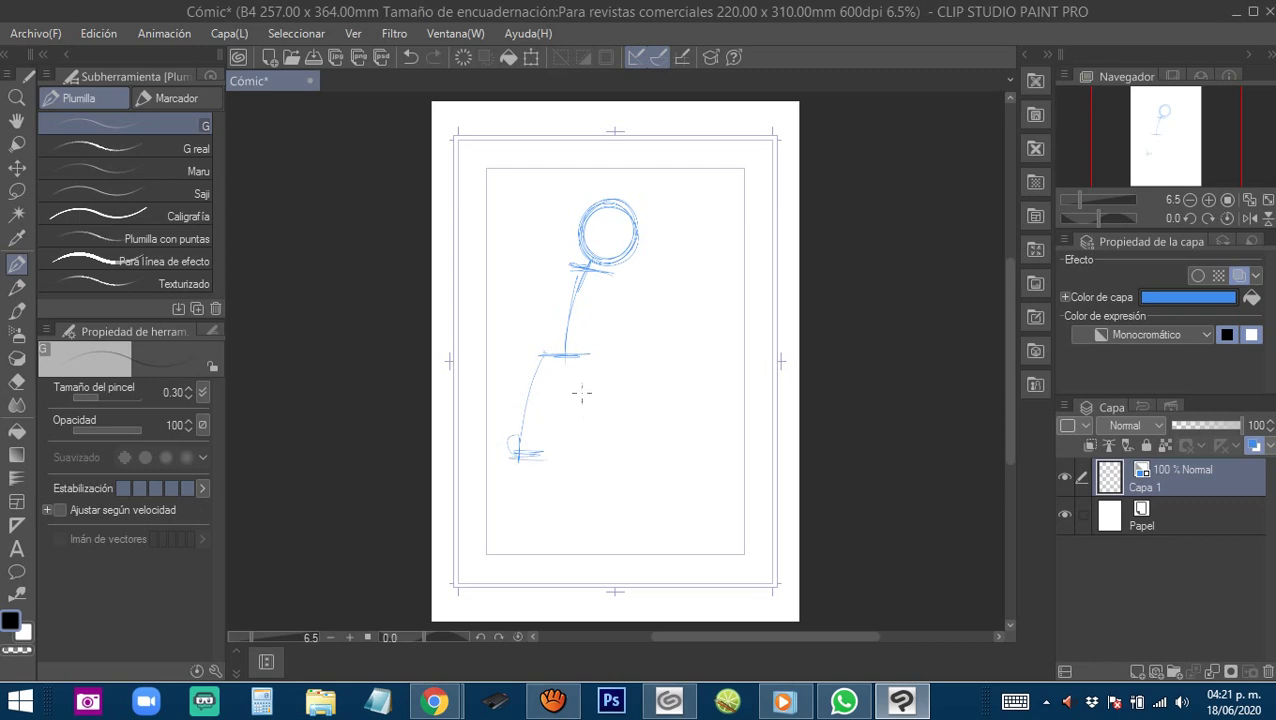
Sketch the standing leg's shin and foot, and the raised leg bent at the knee with its foot.
{"action": "left_click_drag", "start_coordinate": [579, 356], "coordinate": [632, 413]}
{"action": "mouse_move", "coordinate": [577, 355]}
{"action": "left_mouse_down"}
{"action": "mouse_move", "coordinate": [652, 401]}
{"action": "mouse_move", "coordinate": [624, 413]}
{"action": "left_mouse_up"}
{"action": "mouse_move", "coordinate": [519, 466]}
{"action": "left_mouse_down"}
{"action": "mouse_move", "coordinate": [532, 551]}
{"action": "mouse_move", "coordinate": [531, 514]}
{"action": "mouse_move", "coordinate": [545, 559]}
{"action": "mouse_move", "coordinate": [513, 591]}
{"action": "mouse_move", "coordinate": [529, 568]}
{"action": "mouse_move", "coordinate": [519, 591]}
{"action": "mouse_move", "coordinate": [550, 570]}
{"action": "left_mouse_up"}
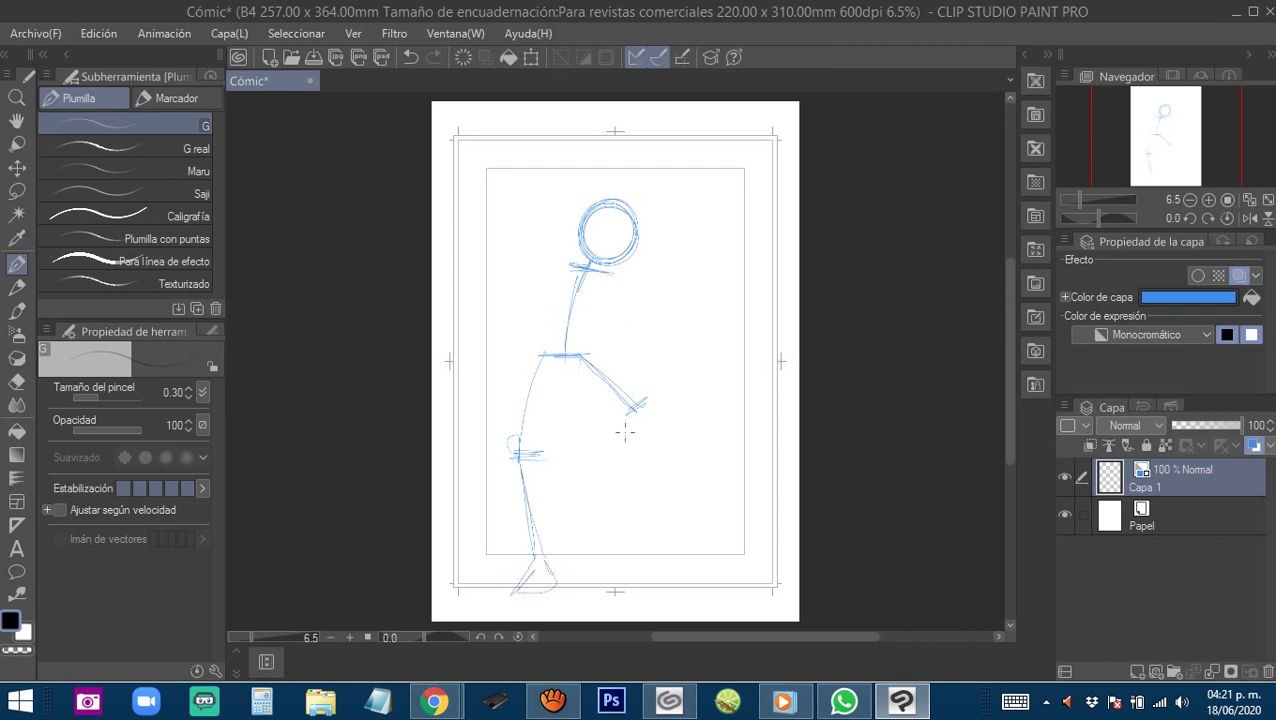
{"action": "left_click_drag", "start_coordinate": [636, 420], "coordinate": [590, 484]}
{"action": "mouse_move", "coordinate": [638, 418]}
{"action": "left_mouse_down"}
{"action": "mouse_move", "coordinate": [593, 478]}
{"action": "mouse_move", "coordinate": [612, 504]}
{"action": "mouse_move", "coordinate": [596, 510]}
{"action": "mouse_move", "coordinate": [588, 492]}
{"action": "mouse_move", "coordinate": [584, 505]}
{"action": "mouse_move", "coordinate": [626, 516]}
{"action": "mouse_move", "coordinate": [584, 480]}
{"action": "mouse_move", "coordinate": [590, 506]}
{"action": "left_mouse_up"}
Sketch both bent arms as stick lines from the shoulders, ending in circles for the hands.
{"action": "mouse_move", "coordinate": [572, 266]}
{"action": "left_mouse_down"}
{"action": "mouse_move", "coordinate": [524, 215]}
{"action": "mouse_move", "coordinate": [560, 256]}
{"action": "left_mouse_up"}
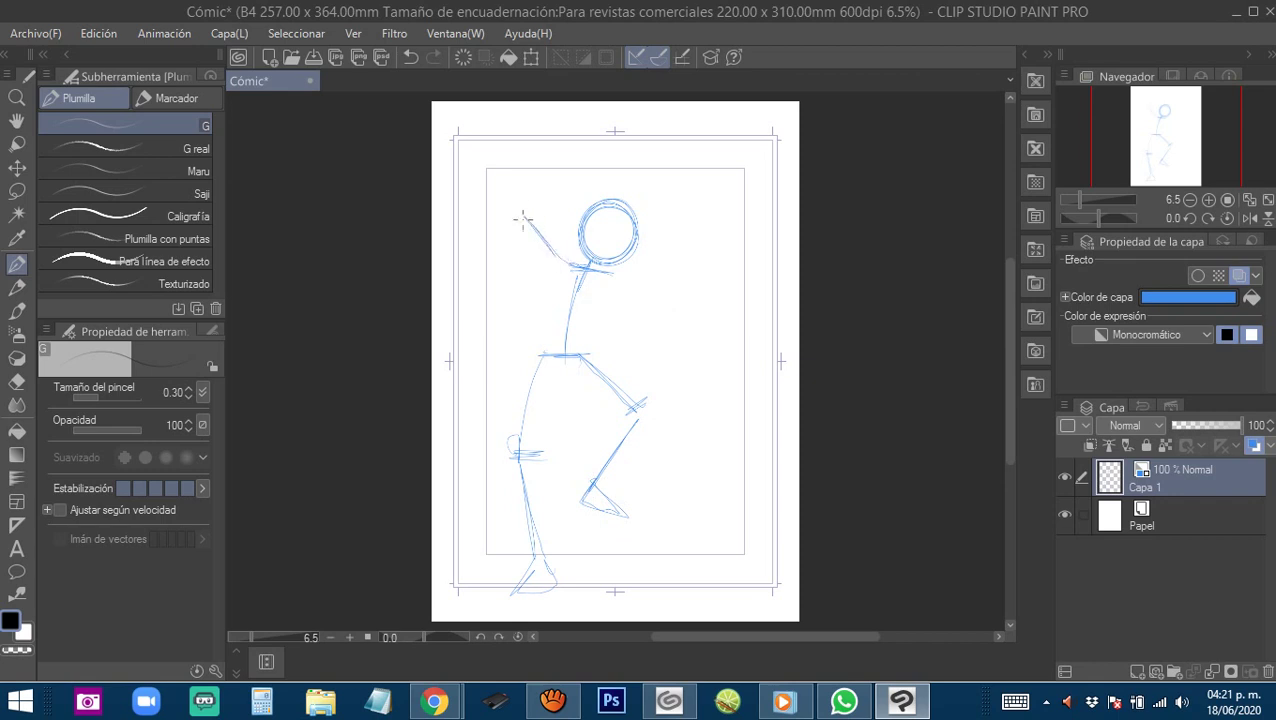
{"action": "mouse_move", "coordinate": [522, 216]}
{"action": "left_mouse_down"}
{"action": "mouse_move", "coordinate": [488, 260]}
{"action": "mouse_move", "coordinate": [520, 221]}
{"action": "left_mouse_up"}
{"action": "left_click_drag", "start_coordinate": [486, 267], "coordinate": [482, 282]}
{"action": "left_click_drag", "start_coordinate": [614, 279], "coordinate": [630, 318]}
{"action": "mouse_move", "coordinate": [632, 328]}
{"action": "left_mouse_down"}
{"action": "mouse_move", "coordinate": [674, 281]}
{"action": "mouse_move", "coordinate": [634, 325]}
{"action": "left_mouse_up"}
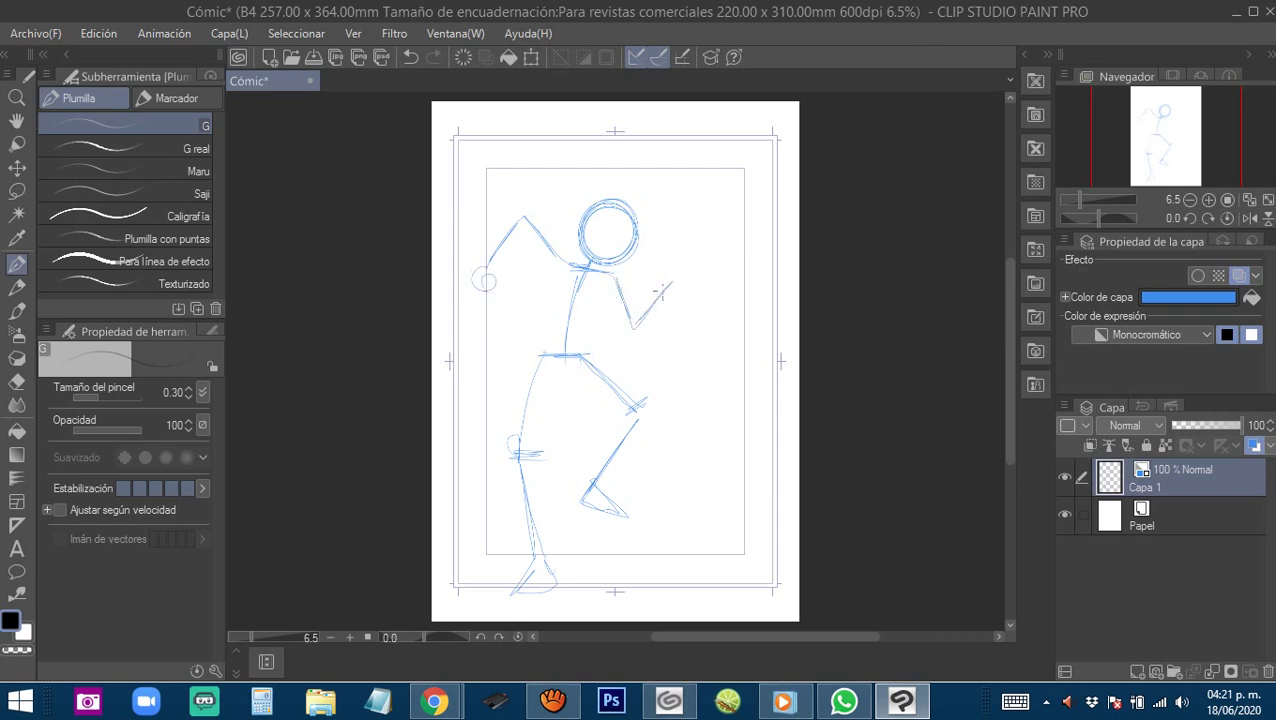
{"action": "mouse_move", "coordinate": [680, 262]}
{"action": "left_mouse_down"}
{"action": "mouse_move", "coordinate": [664, 257]}
{"action": "mouse_move", "coordinate": [684, 274]}
{"action": "mouse_move", "coordinate": [660, 262]}
{"action": "mouse_move", "coordinate": [670, 252]}
{"action": "mouse_move", "coordinate": [652, 273]}
{"action": "left_mouse_up"}
Hide the panels and build up the neck, the shoulder ball and the contours of the arm raised behind the body.
{"action": "left_click", "coordinate": [602, 352], "text": "ctrl"}
{"action": "left_click_drag", "start_coordinate": [592, 327], "coordinate": [604, 362]}
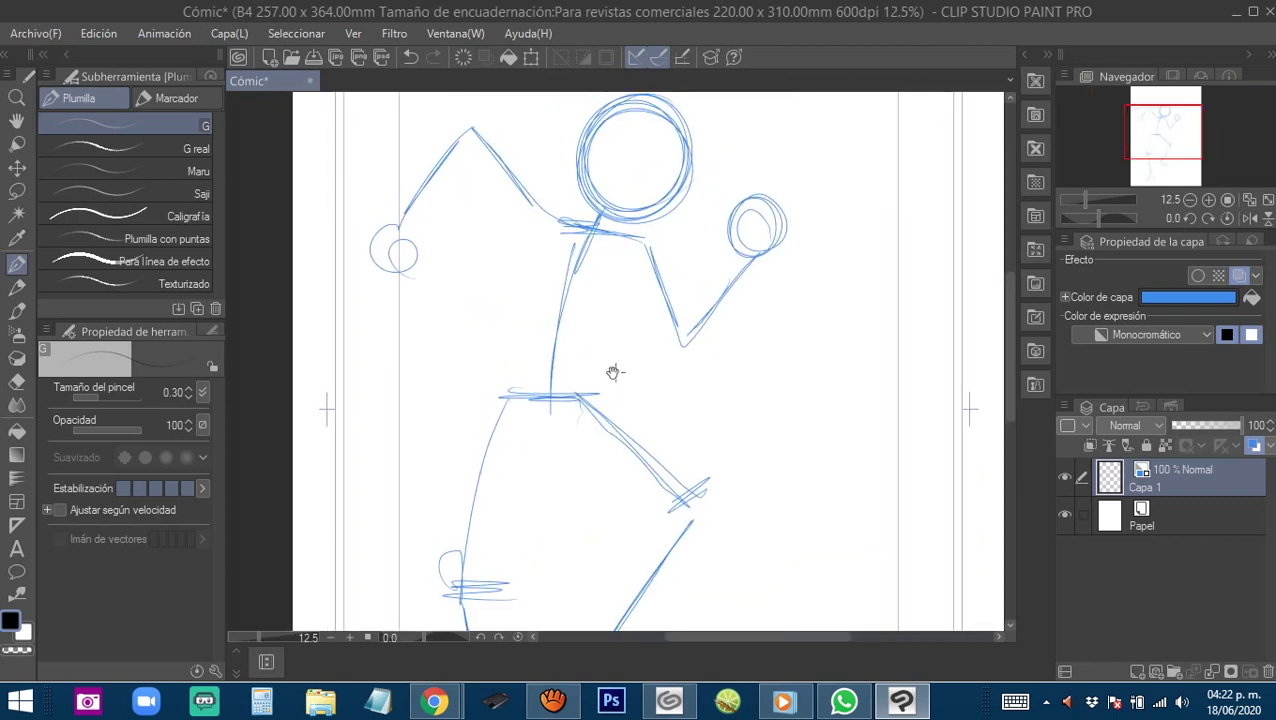
{"action": "key", "text": "Tab"}
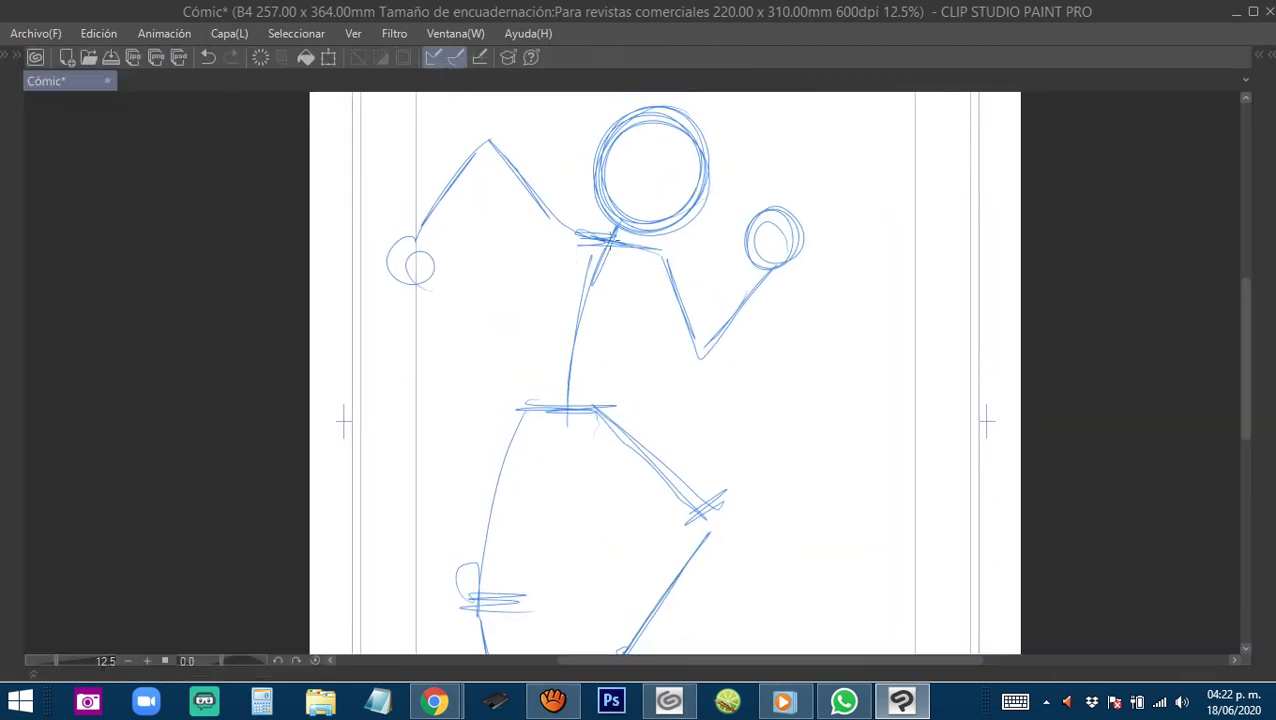
{"action": "mouse_move", "coordinate": [600, 202]}
{"action": "left_mouse_down"}
{"action": "mouse_move", "coordinate": [596, 228]}
{"action": "mouse_move", "coordinate": [638, 240]}
{"action": "left_mouse_up"}
{"action": "mouse_move", "coordinate": [582, 205]}
{"action": "left_mouse_down"}
{"action": "mouse_move", "coordinate": [530, 226]}
{"action": "mouse_move", "coordinate": [586, 228]}
{"action": "mouse_move", "coordinate": [538, 214]}
{"action": "mouse_move", "coordinate": [562, 258]}
{"action": "mouse_move", "coordinate": [568, 203]}
{"action": "mouse_move", "coordinate": [548, 244]}
{"action": "mouse_move", "coordinate": [591, 208]}
{"action": "mouse_move", "coordinate": [544, 230]}
{"action": "mouse_move", "coordinate": [558, 215]}
{"action": "mouse_move", "coordinate": [613, 250]}
{"action": "left_mouse_up"}
{"action": "mouse_move", "coordinate": [591, 212]}
{"action": "left_mouse_down"}
{"action": "mouse_move", "coordinate": [607, 240]}
{"action": "mouse_move", "coordinate": [557, 192]}
{"action": "mouse_move", "coordinate": [530, 252]}
{"action": "mouse_move", "coordinate": [572, 240]}
{"action": "mouse_move", "coordinate": [564, 200]}
{"action": "mouse_move", "coordinate": [603, 250]}
{"action": "mouse_move", "coordinate": [495, 135]}
{"action": "mouse_move", "coordinate": [566, 195]}
{"action": "left_mouse_up"}
{"action": "mouse_move", "coordinate": [566, 195]}
{"action": "left_mouse_down"}
{"action": "mouse_move", "coordinate": [521, 165]}
{"action": "mouse_move", "coordinate": [477, 162]}
{"action": "mouse_move", "coordinate": [520, 224]}
{"action": "left_mouse_up"}
{"action": "mouse_move", "coordinate": [488, 172]}
{"action": "left_mouse_down"}
{"action": "mouse_move", "coordinate": [522, 228]}
{"action": "mouse_move", "coordinate": [506, 200]}
{"action": "mouse_move", "coordinate": [508, 150]}
{"action": "mouse_move", "coordinate": [482, 172]}
{"action": "left_mouse_up"}
{"action": "mouse_move", "coordinate": [476, 178]}
{"action": "left_mouse_down"}
{"action": "mouse_move", "coordinate": [496, 140]}
{"action": "mouse_move", "coordinate": [426, 194]}
{"action": "mouse_move", "coordinate": [412, 232]}
{"action": "mouse_move", "coordinate": [470, 156]}
{"action": "mouse_move", "coordinate": [420, 224]}
{"action": "mouse_move", "coordinate": [432, 240]}
{"action": "mouse_move", "coordinate": [445, 222]}
{"action": "left_mouse_up"}
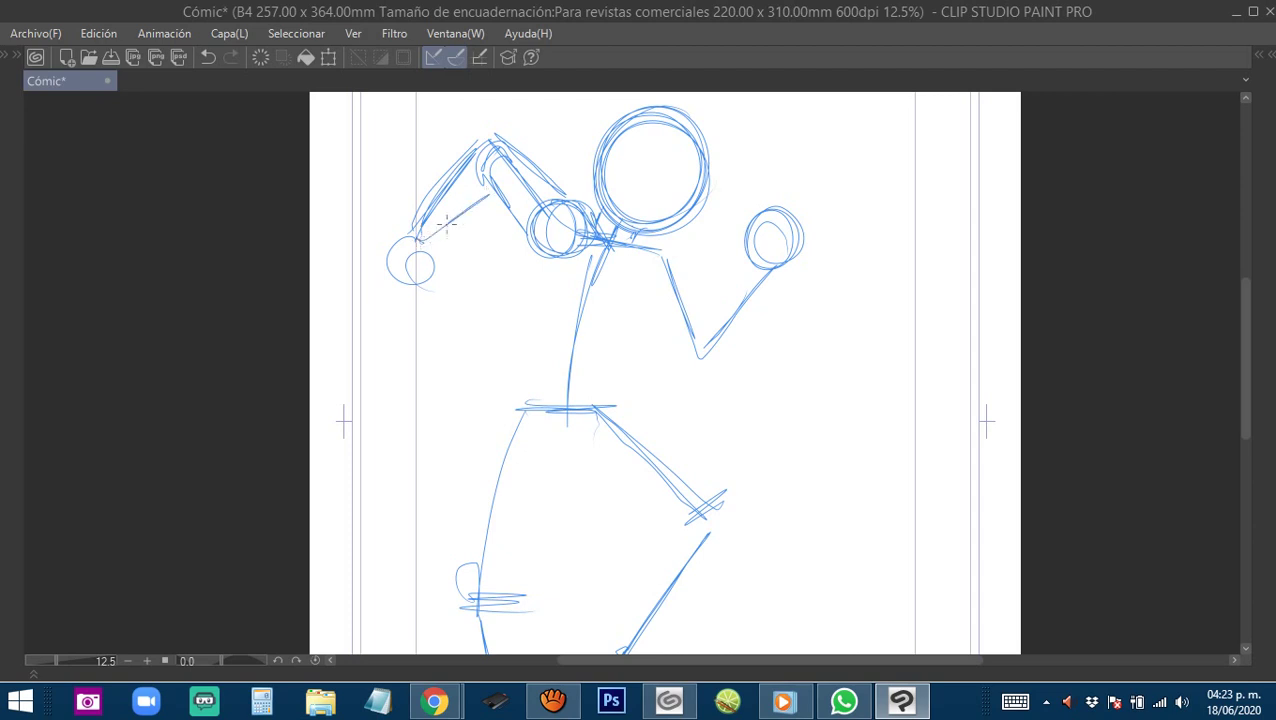
Outline the front shoulder, the ribcage with its curved centre line, and the waist around the spine line.
{"action": "mouse_move", "coordinate": [576, 201]}
{"action": "left_mouse_down"}
{"action": "mouse_move", "coordinate": [604, 222]}
{"action": "mouse_move", "coordinate": [614, 257]}
{"action": "mouse_move", "coordinate": [662, 249]}
{"action": "mouse_move", "coordinate": [670, 269]}
{"action": "mouse_move", "coordinate": [646, 282]}
{"action": "mouse_move", "coordinate": [648, 240]}
{"action": "mouse_move", "coordinate": [666, 256]}
{"action": "mouse_move", "coordinate": [618, 318]}
{"action": "left_mouse_up"}
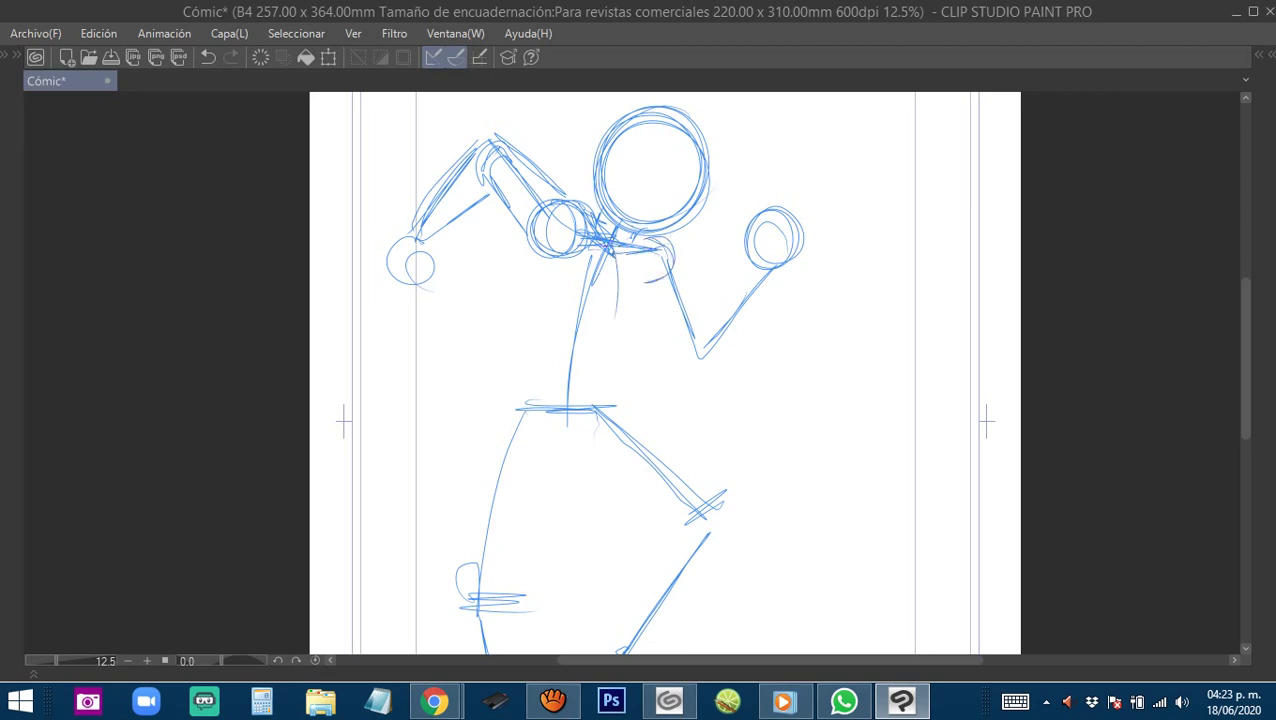
{"action": "left_click_drag", "start_coordinate": [616, 246], "coordinate": [586, 378]}
{"action": "mouse_move", "coordinate": [536, 250]}
{"action": "left_mouse_down"}
{"action": "mouse_move", "coordinate": [527, 320]}
{"action": "mouse_move", "coordinate": [544, 263]}
{"action": "mouse_move", "coordinate": [518, 340]}
{"action": "mouse_move", "coordinate": [534, 358]}
{"action": "mouse_move", "coordinate": [608, 368]}
{"action": "left_mouse_up"}
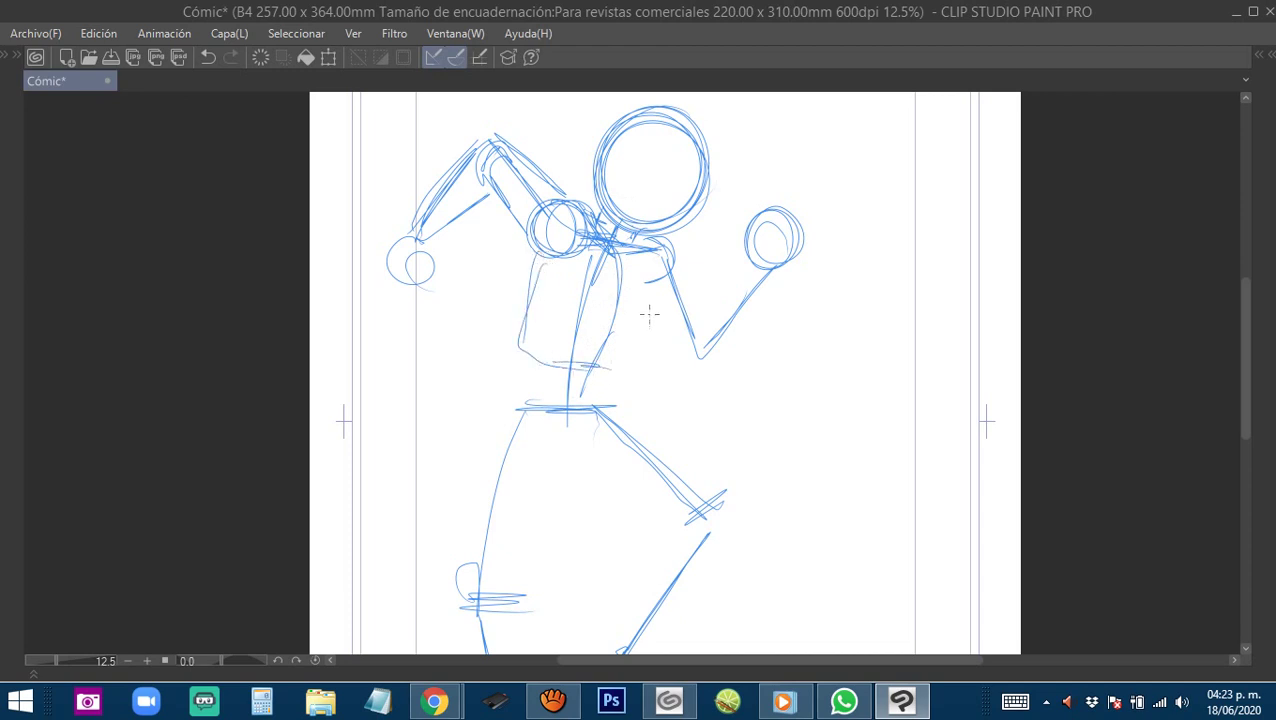
{"action": "left_click_drag", "start_coordinate": [672, 270], "coordinate": [606, 380]}
{"action": "left_click_drag", "start_coordinate": [646, 326], "coordinate": [608, 378]}
{"action": "mouse_move", "coordinate": [517, 343]}
{"action": "left_mouse_down"}
{"action": "mouse_move", "coordinate": [509, 372]}
{"action": "mouse_move", "coordinate": [518, 392]}
{"action": "mouse_move", "coordinate": [518, 381]}
{"action": "mouse_move", "coordinate": [590, 398]}
{"action": "left_mouse_up"}
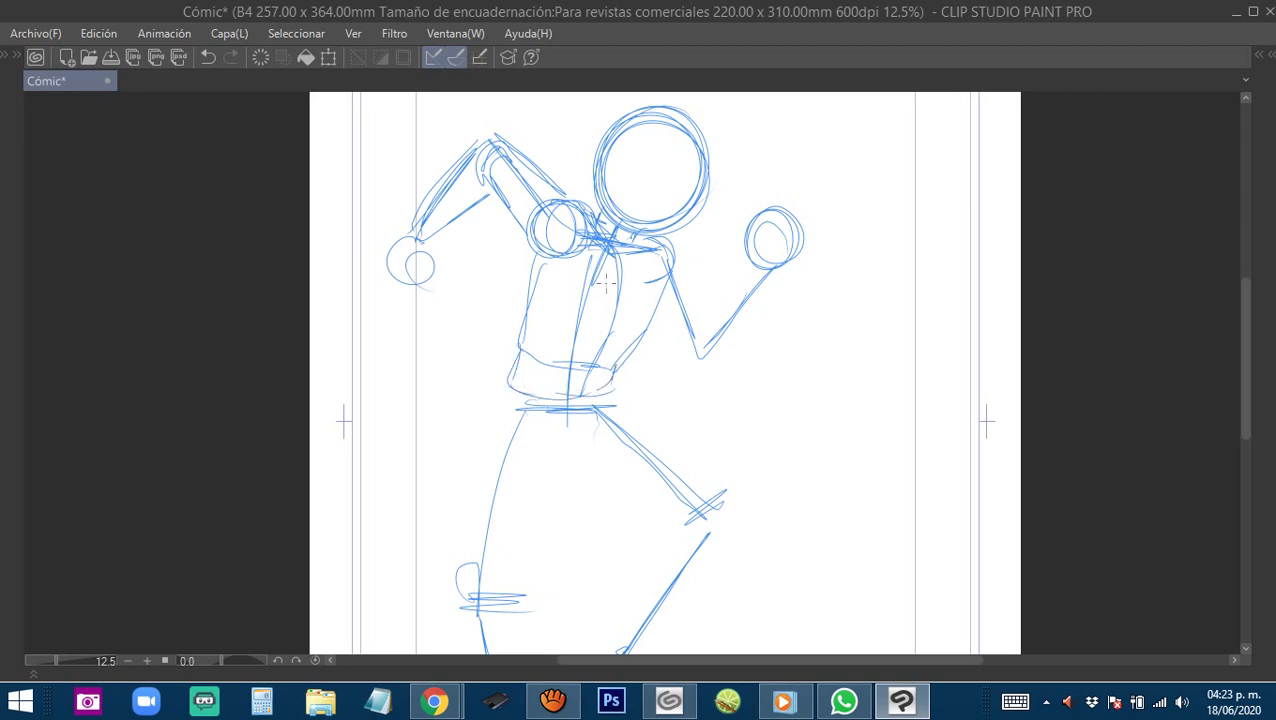
Outline the pelvis as a brief-shaped block tapering down from the waist to the crotch.
{"action": "mouse_move", "coordinate": [510, 357]}
{"action": "left_mouse_down"}
{"action": "mouse_move", "coordinate": [495, 408]}
{"action": "mouse_move", "coordinate": [498, 396]}
{"action": "mouse_move", "coordinate": [546, 456]}
{"action": "left_mouse_up"}
{"action": "mouse_move", "coordinate": [504, 398]}
{"action": "left_mouse_down"}
{"action": "mouse_move", "coordinate": [552, 470]}
{"action": "mouse_move", "coordinate": [604, 430]}
{"action": "mouse_move", "coordinate": [597, 444]}
{"action": "left_mouse_up"}
{"action": "mouse_move", "coordinate": [612, 385]}
{"action": "left_mouse_down"}
{"action": "mouse_move", "coordinate": [612, 412]}
{"action": "mouse_move", "coordinate": [611, 386]}
{"action": "left_mouse_up"}
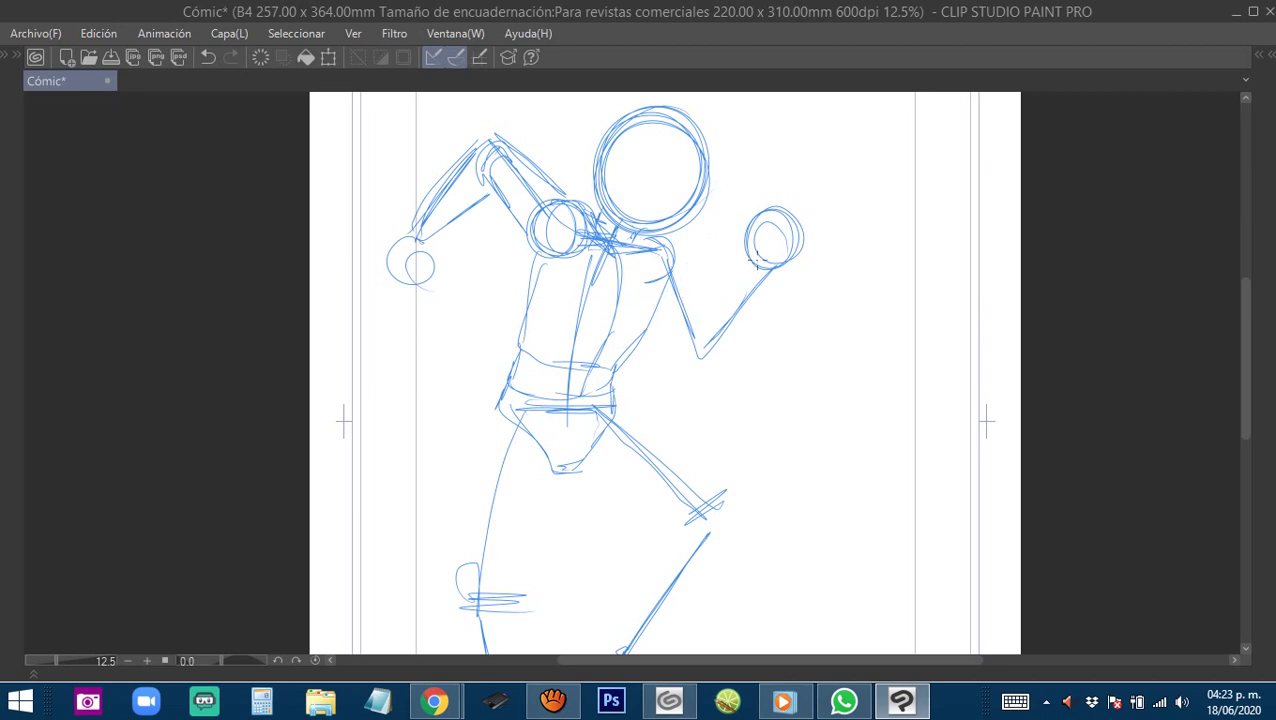
Add volume to the front arm by outlining its forearm, elbow and upper arm between the fist and shoulder.
{"action": "mouse_move", "coordinate": [754, 261]}
{"action": "left_mouse_down"}
{"action": "mouse_move", "coordinate": [692, 303]}
{"action": "mouse_move", "coordinate": [743, 276]}
{"action": "mouse_move", "coordinate": [680, 322]}
{"action": "mouse_move", "coordinate": [690, 360]}
{"action": "mouse_move", "coordinate": [713, 355]}
{"action": "mouse_move", "coordinate": [769, 272]}
{"action": "left_mouse_up"}
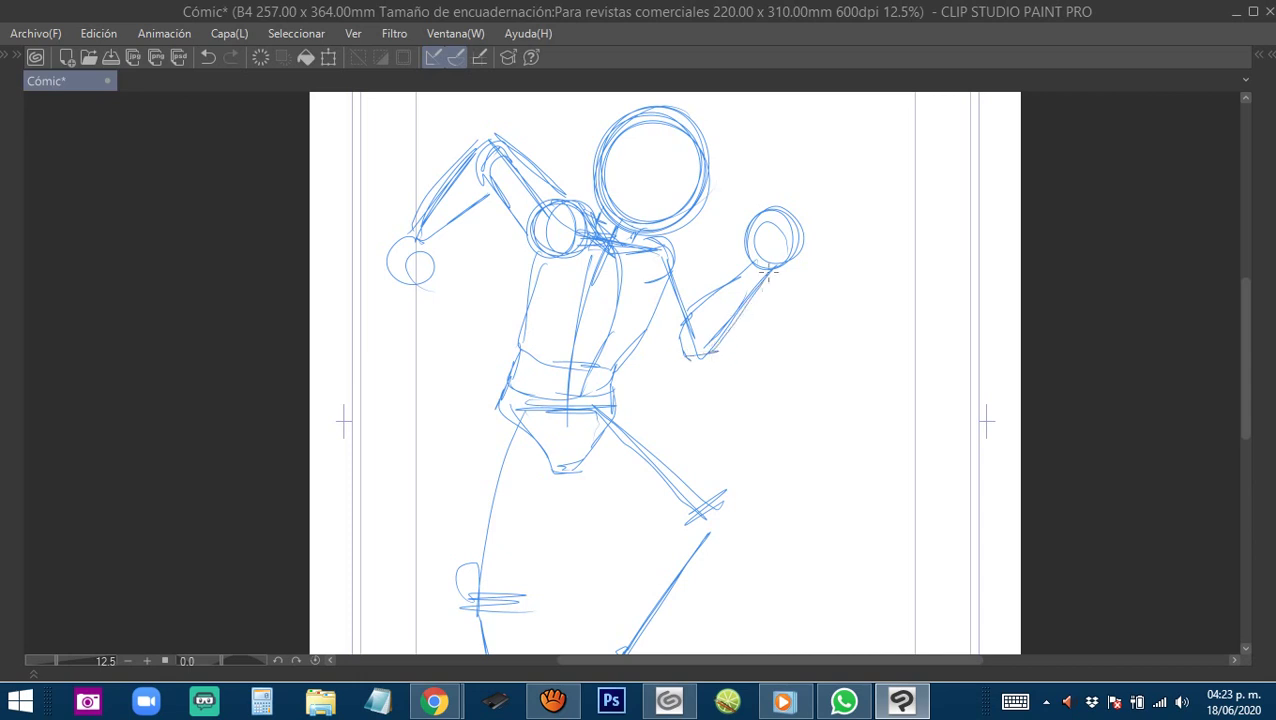
{"action": "left_click_drag", "start_coordinate": [670, 250], "coordinate": [700, 289]}
{"action": "left_click_drag", "start_coordinate": [666, 289], "coordinate": [666, 336]}
{"action": "left_click_drag", "start_coordinate": [664, 324], "coordinate": [678, 340]}
{"action": "left_click_drag", "start_coordinate": [692, 280], "coordinate": [700, 306]}
{"action": "left_click_drag", "start_coordinate": [680, 262], "coordinate": [698, 296]}
Outline the standing leg's thigh and calf around its stick line, from the pelvis down to the ankle.
{"action": "left_click_drag", "start_coordinate": [589, 438], "coordinate": [671, 311]}
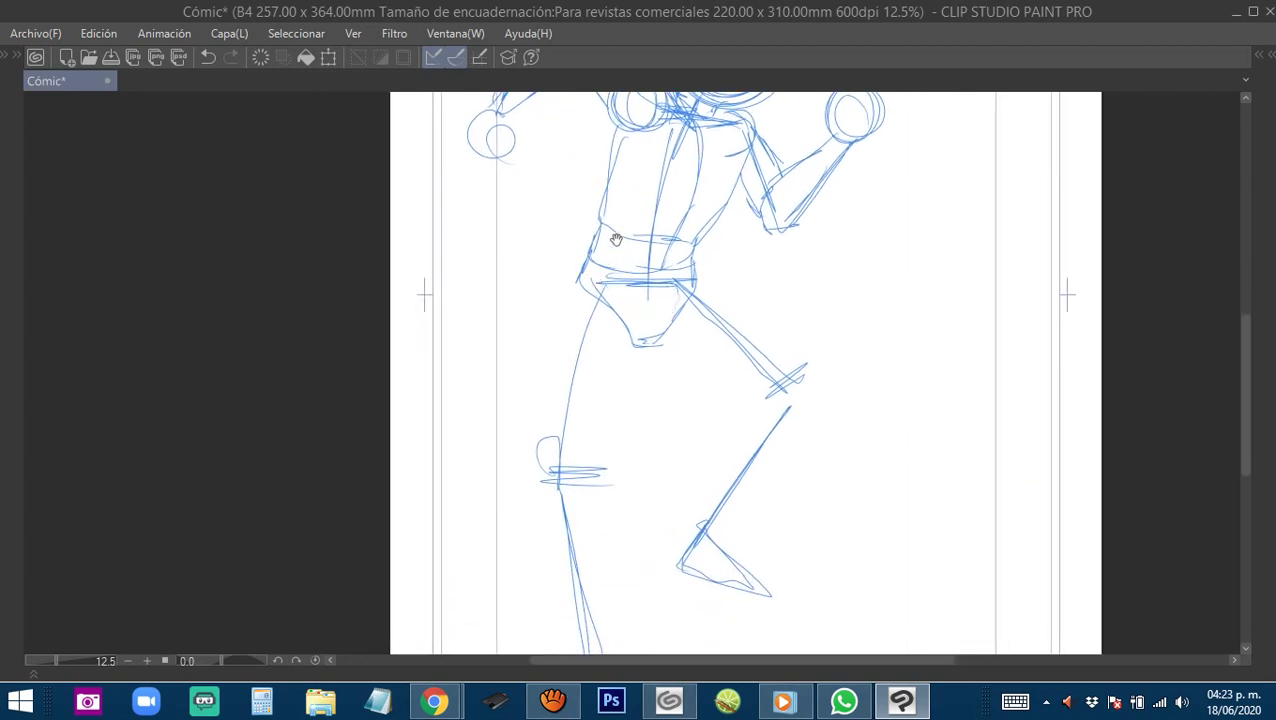
{"action": "left_click_drag", "start_coordinate": [587, 359], "coordinate": [598, 332]}
{"action": "left_click_drag", "start_coordinate": [590, 259], "coordinate": [564, 436]}
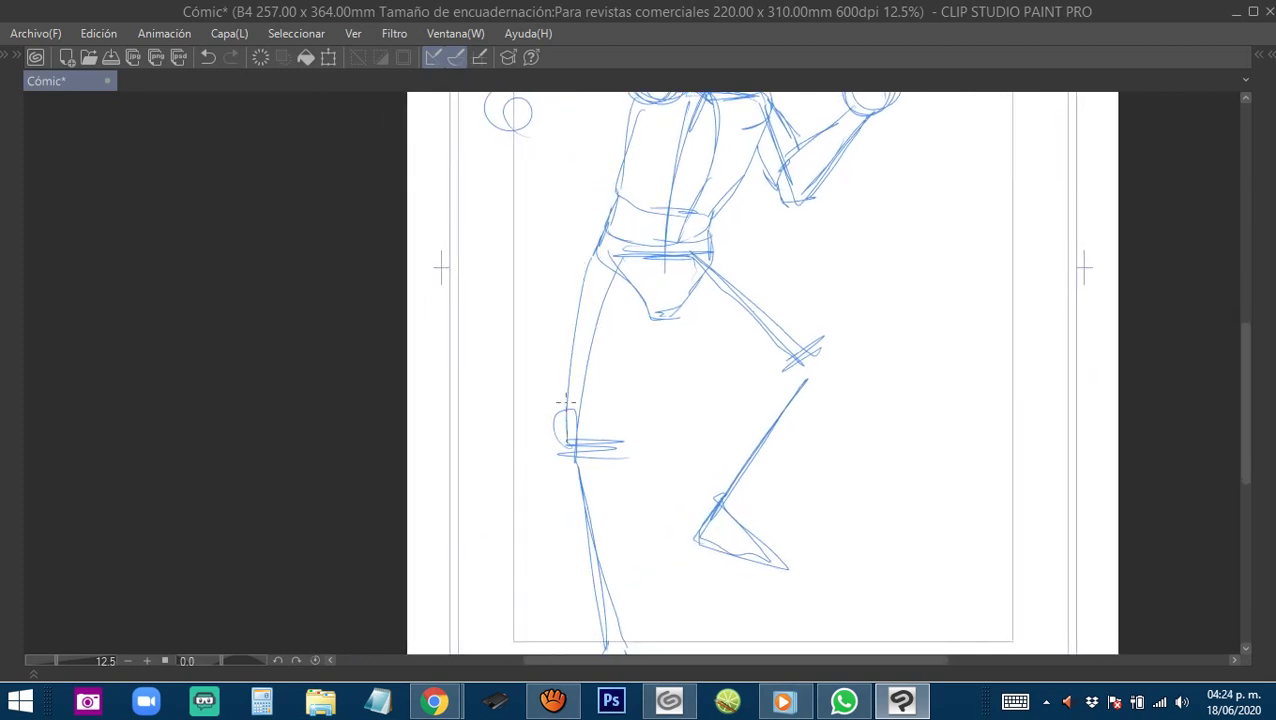
{"action": "left_click_drag", "start_coordinate": [582, 287], "coordinate": [563, 406]}
{"action": "mouse_move", "coordinate": [656, 321]}
{"action": "left_mouse_down"}
{"action": "mouse_move", "coordinate": [586, 444]}
{"action": "mouse_move", "coordinate": [646, 361]}
{"action": "mouse_move", "coordinate": [617, 440]}
{"action": "left_mouse_up"}
{"action": "mouse_move", "coordinate": [638, 376]}
{"action": "left_mouse_down"}
{"action": "mouse_move", "coordinate": [619, 428]}
{"action": "mouse_move", "coordinate": [621, 401]}
{"action": "mouse_move", "coordinate": [605, 440]}
{"action": "left_mouse_up"}
{"action": "mouse_move", "coordinate": [602, 452]}
{"action": "left_mouse_down"}
{"action": "mouse_move", "coordinate": [607, 280]}
{"action": "mouse_move", "coordinate": [587, 371]}
{"action": "mouse_move", "coordinate": [607, 470]}
{"action": "left_mouse_up"}
{"action": "left_click_drag", "start_coordinate": [610, 282], "coordinate": [632, 476]}
{"action": "left_click_drag", "start_coordinate": [644, 309], "coordinate": [583, 452]}
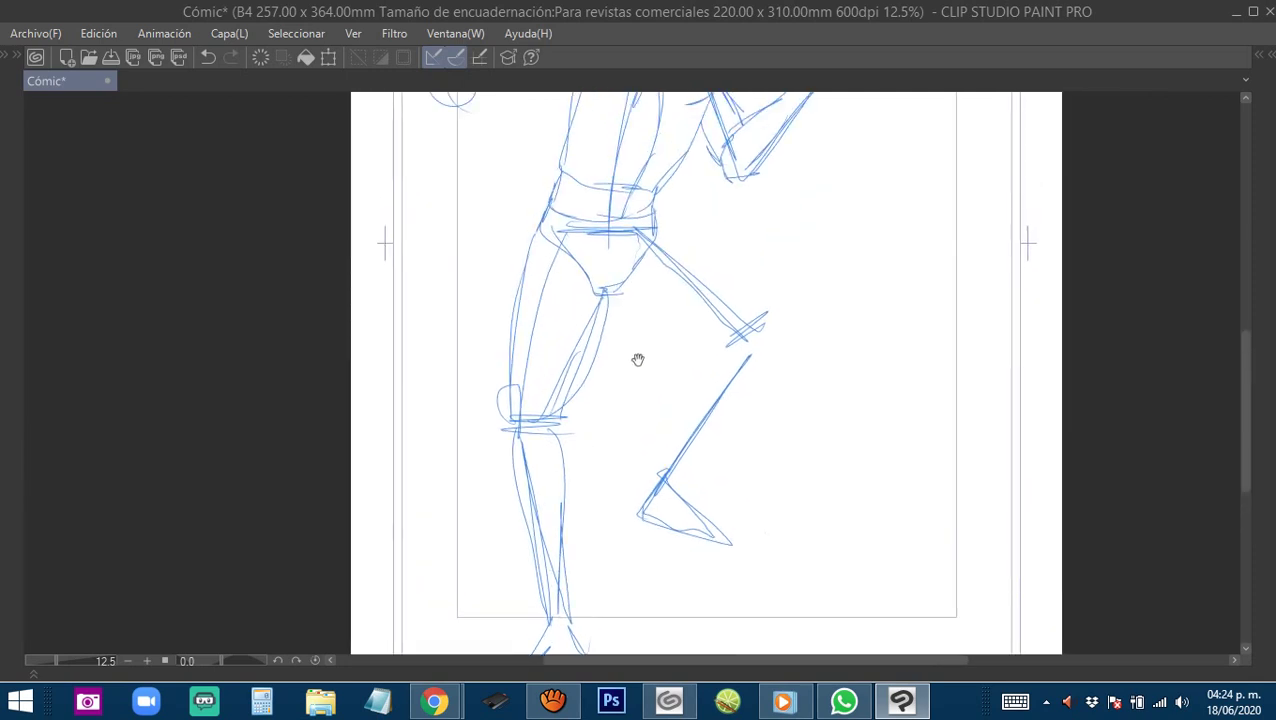
Outline the raised leg's thigh, knee and calf around its stick line and reinforce the foot's contour.
{"action": "left_click_drag", "start_coordinate": [645, 332], "coordinate": [614, 398]}
{"action": "mouse_move", "coordinate": [586, 353]}
{"action": "left_mouse_down"}
{"action": "mouse_move", "coordinate": [672, 416]}
{"action": "mouse_move", "coordinate": [714, 406]}
{"action": "left_mouse_up"}
{"action": "mouse_move", "coordinate": [714, 406]}
{"action": "left_mouse_down"}
{"action": "mouse_move", "coordinate": [693, 354]}
{"action": "mouse_move", "coordinate": [619, 290]}
{"action": "mouse_move", "coordinate": [721, 408]}
{"action": "mouse_move", "coordinate": [722, 420]}
{"action": "mouse_move", "coordinate": [652, 348]}
{"action": "mouse_move", "coordinate": [669, 326]}
{"action": "mouse_move", "coordinate": [643, 370]}
{"action": "mouse_move", "coordinate": [624, 447]}
{"action": "left_mouse_up"}
{"action": "mouse_move", "coordinate": [626, 445]}
{"action": "left_mouse_down"}
{"action": "mouse_move", "coordinate": [659, 333]}
{"action": "mouse_move", "coordinate": [627, 436]}
{"action": "left_mouse_up"}
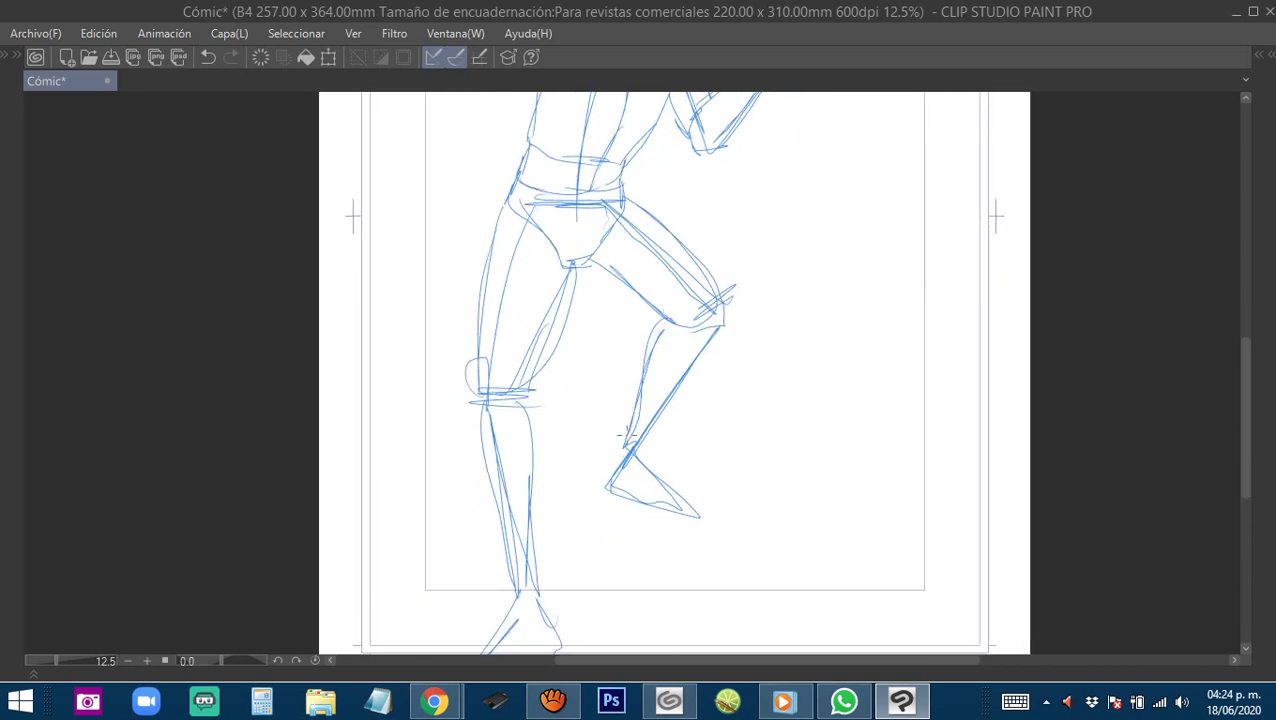
{"action": "mouse_move", "coordinate": [710, 330]}
{"action": "left_mouse_down"}
{"action": "mouse_move", "coordinate": [661, 430]}
{"action": "mouse_move", "coordinate": [642, 452]}
{"action": "mouse_move", "coordinate": [617, 450]}
{"action": "mouse_move", "coordinate": [619, 435]}
{"action": "mouse_move", "coordinate": [594, 472]}
{"action": "mouse_move", "coordinate": [612, 458]}
{"action": "mouse_move", "coordinate": [600, 487]}
{"action": "mouse_move", "coordinate": [694, 521]}
{"action": "mouse_move", "coordinate": [633, 447]}
{"action": "left_mouse_up"}
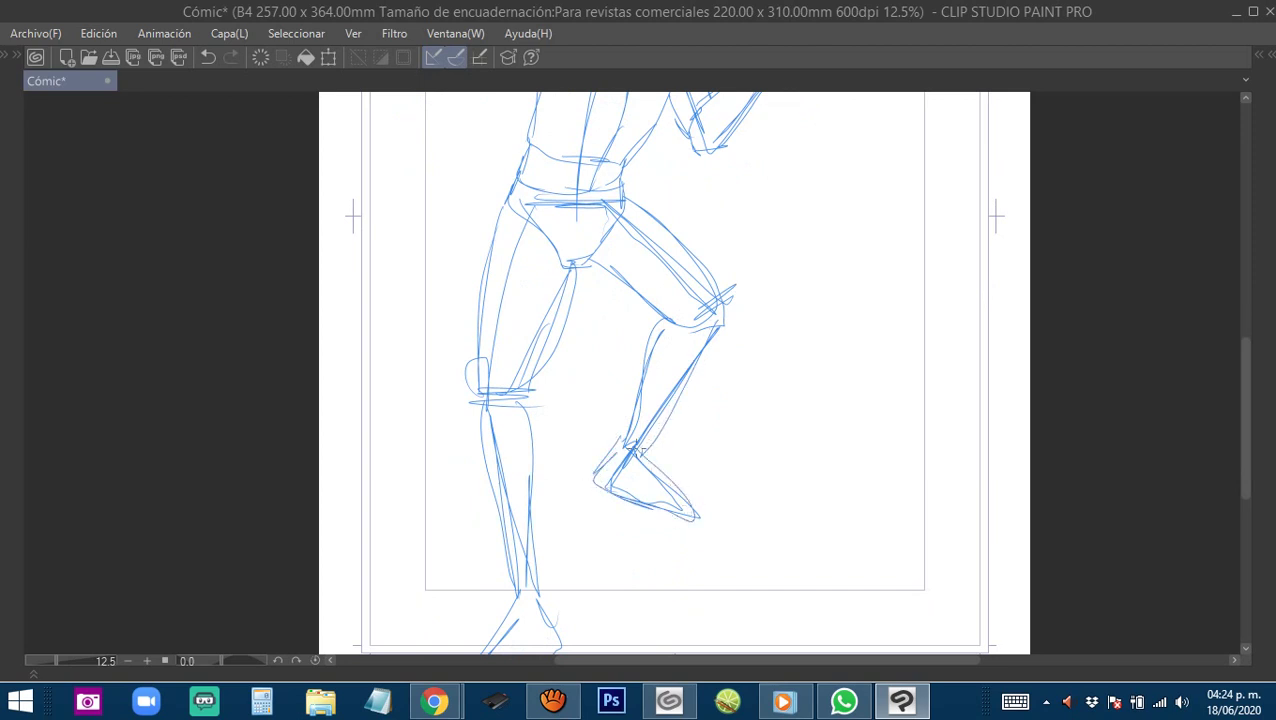
Examine the overall pose and proportions of the sketched figure, both on the full page and close up.
{"action": "scroll", "coordinate": [633, 447], "scroll_direction": "up", "scroll_amount": 3}
{"action": "left_click_drag", "start_coordinate": [672, 318], "coordinate": [683, 410]}
{"action": "left_click_drag", "start_coordinate": [686, 366], "coordinate": [664, 399]}
{"action": "scroll", "coordinate": [646, 387], "scroll_direction": "down", "scroll_amount": 2}
{"action": "scroll", "coordinate": [655, 394], "scroll_direction": "up", "scroll_amount": 2}
{"action": "scroll", "coordinate": [648, 372], "scroll_direction": "down", "scroll_amount": 3}
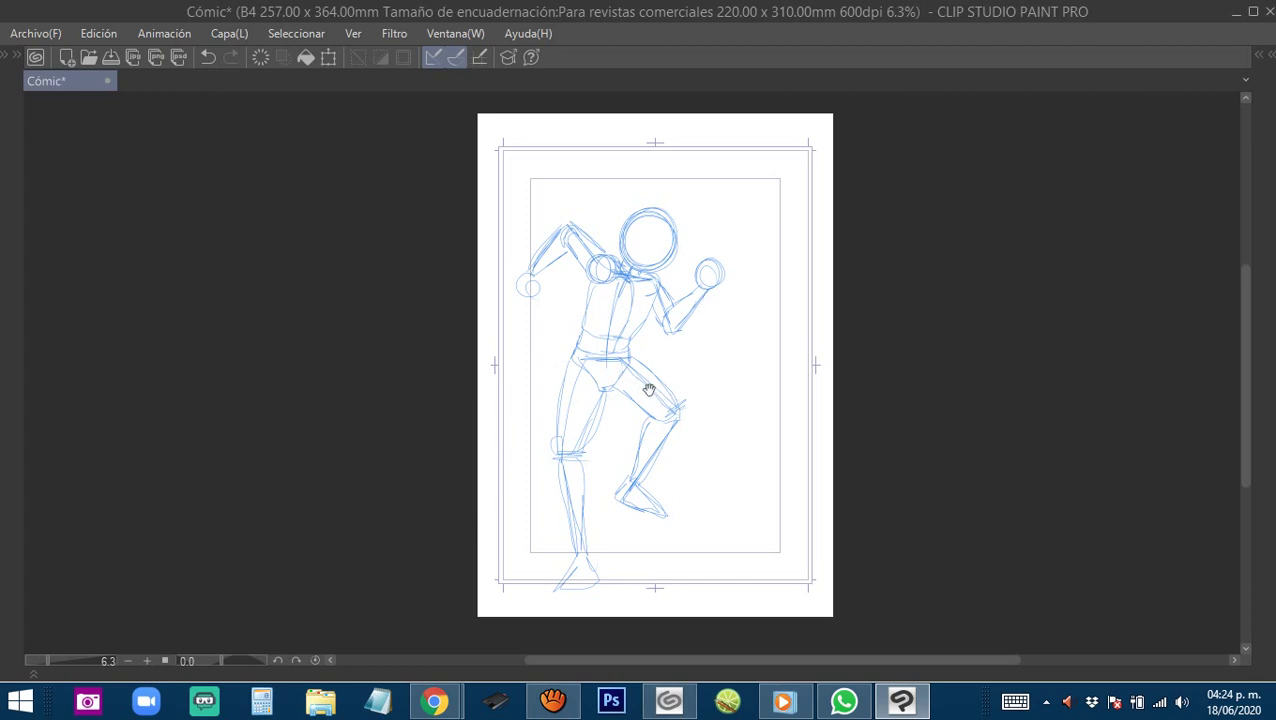
{"action": "left_click_drag", "start_coordinate": [648, 390], "coordinate": [675, 400]}
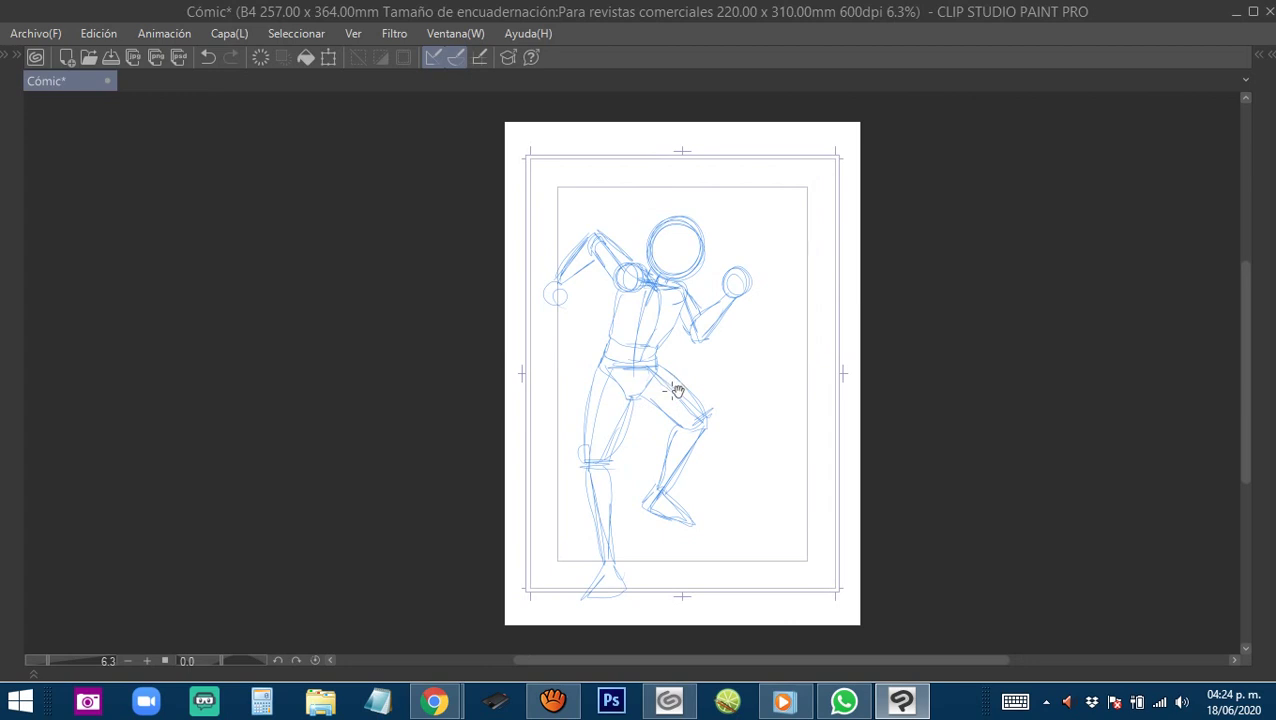
{"action": "left_click_drag", "start_coordinate": [664, 373], "coordinate": [678, 382]}
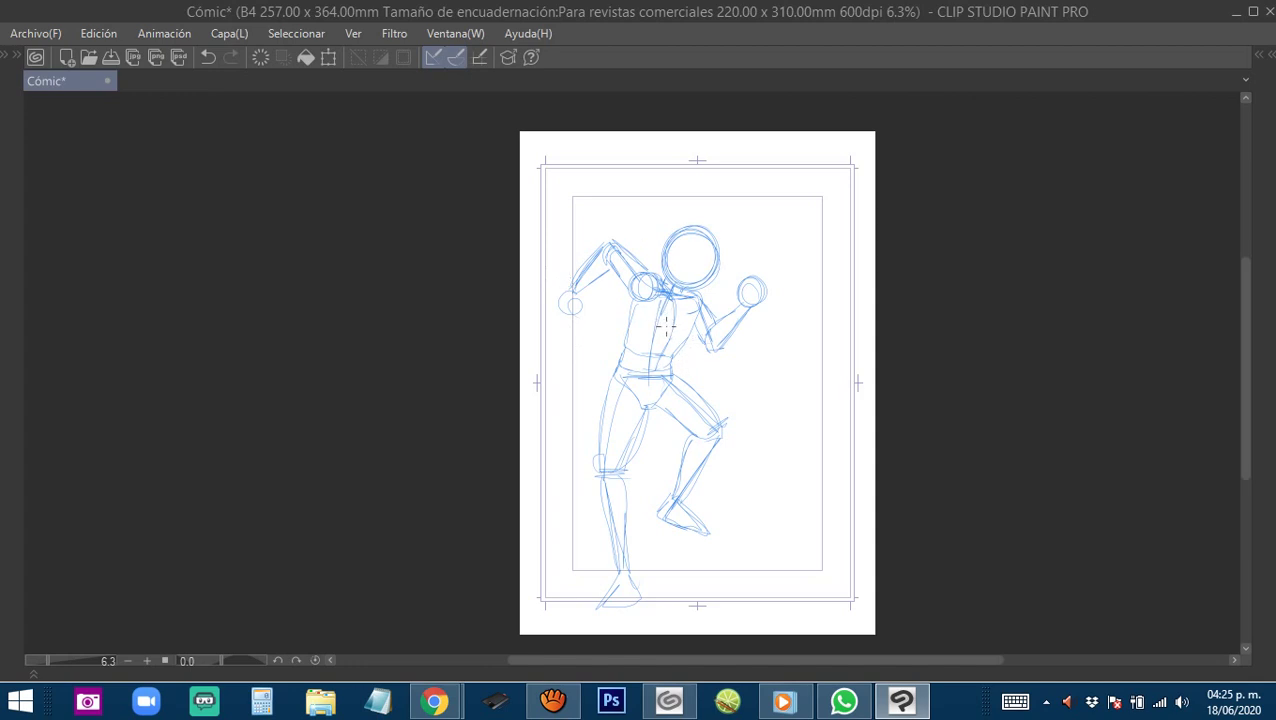
{"action": "left_click_drag", "start_coordinate": [699, 387], "coordinate": [712, 362]}
{"action": "mouse_move", "coordinate": [677, 423]}
{"action": "left_mouse_down"}
{"action": "mouse_move", "coordinate": [676, 407]}
{"action": "mouse_move", "coordinate": [670, 416]}
{"action": "left_mouse_up"}
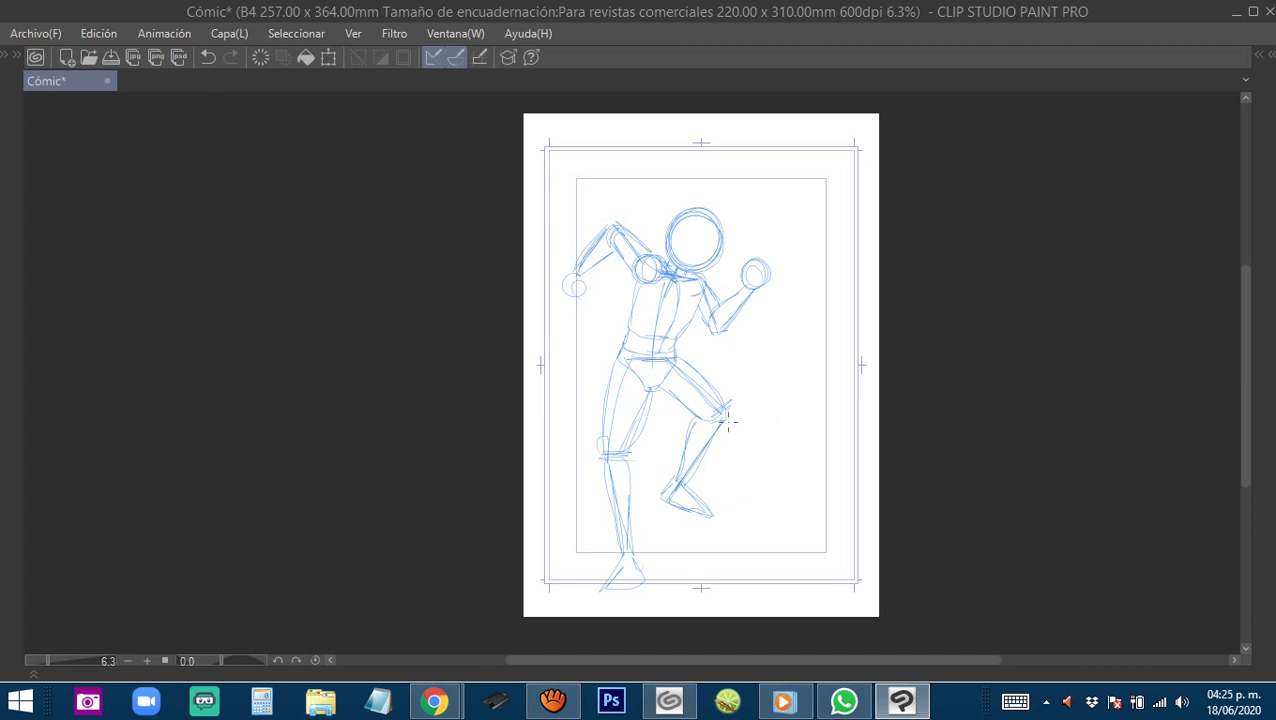
{"action": "scroll", "coordinate": [709, 370], "scroll_direction": "up", "scroll_amount": 1}
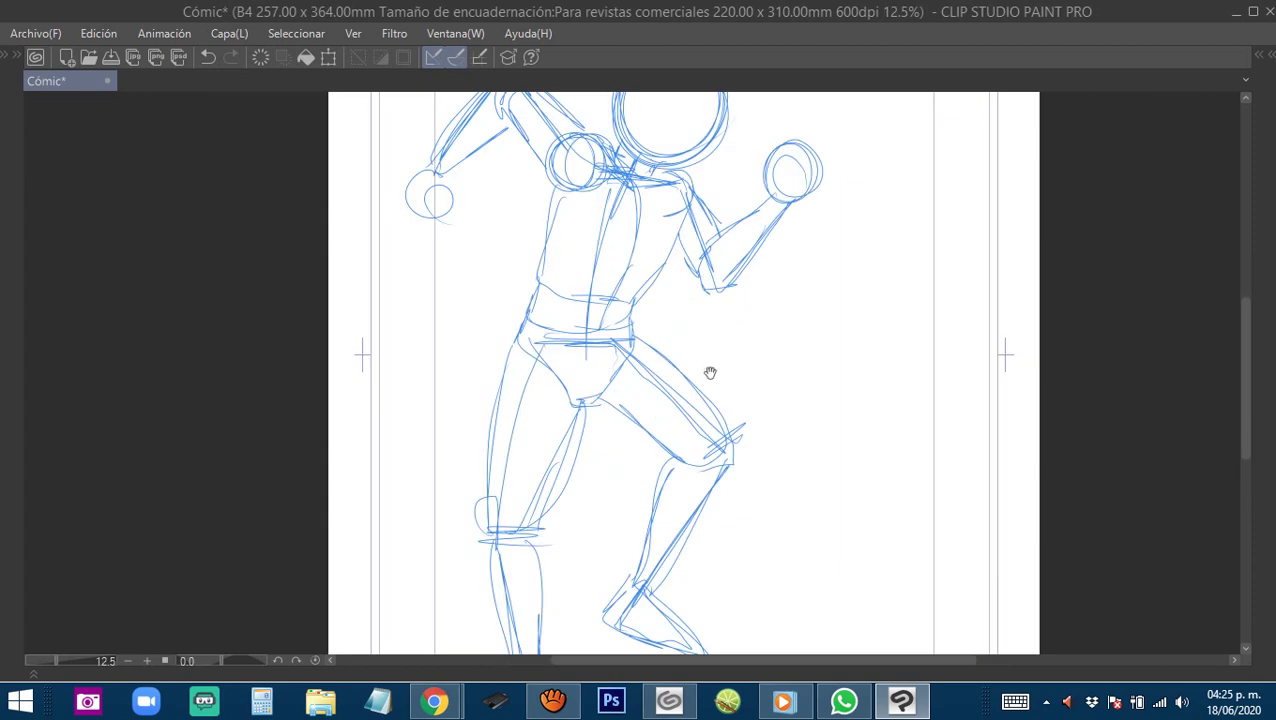
{"action": "scroll", "coordinate": [646, 373], "scroll_direction": "down", "scroll_amount": 1}
{"action": "left_click_drag", "start_coordinate": [649, 376], "coordinate": [598, 376]}
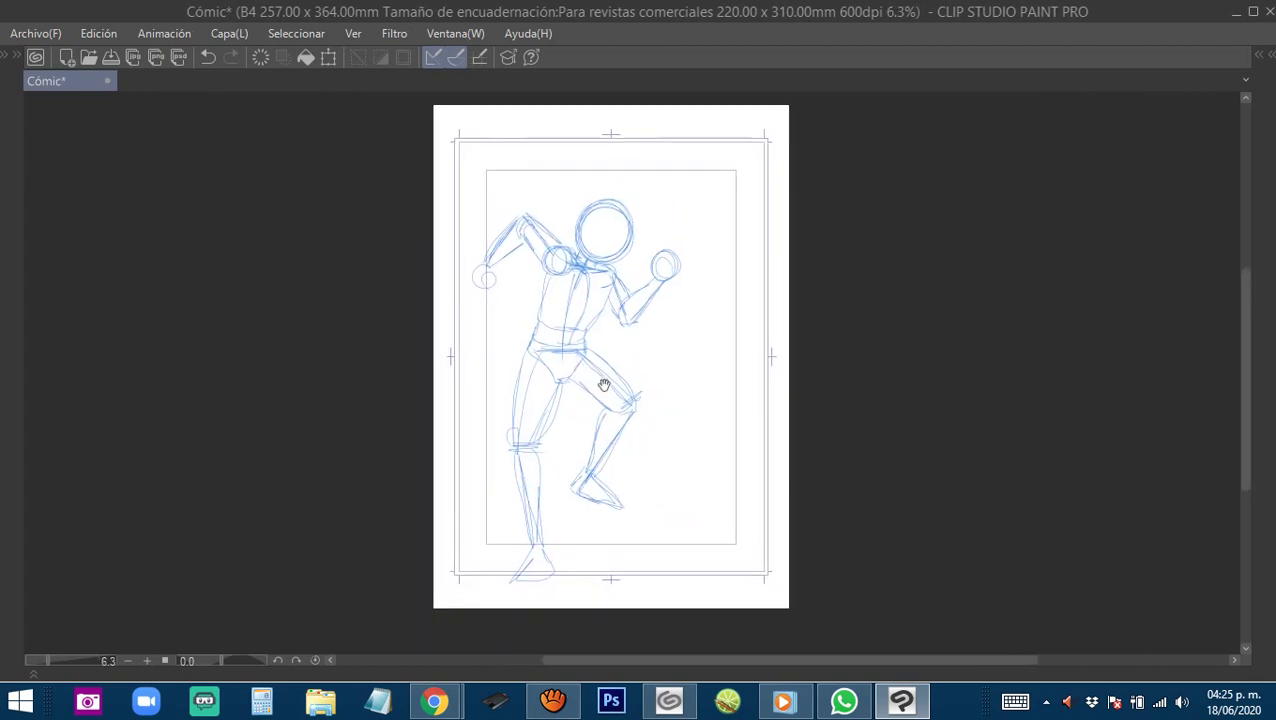
{"action": "scroll", "coordinate": [612, 360], "scroll_direction": "up", "scroll_amount": 1}
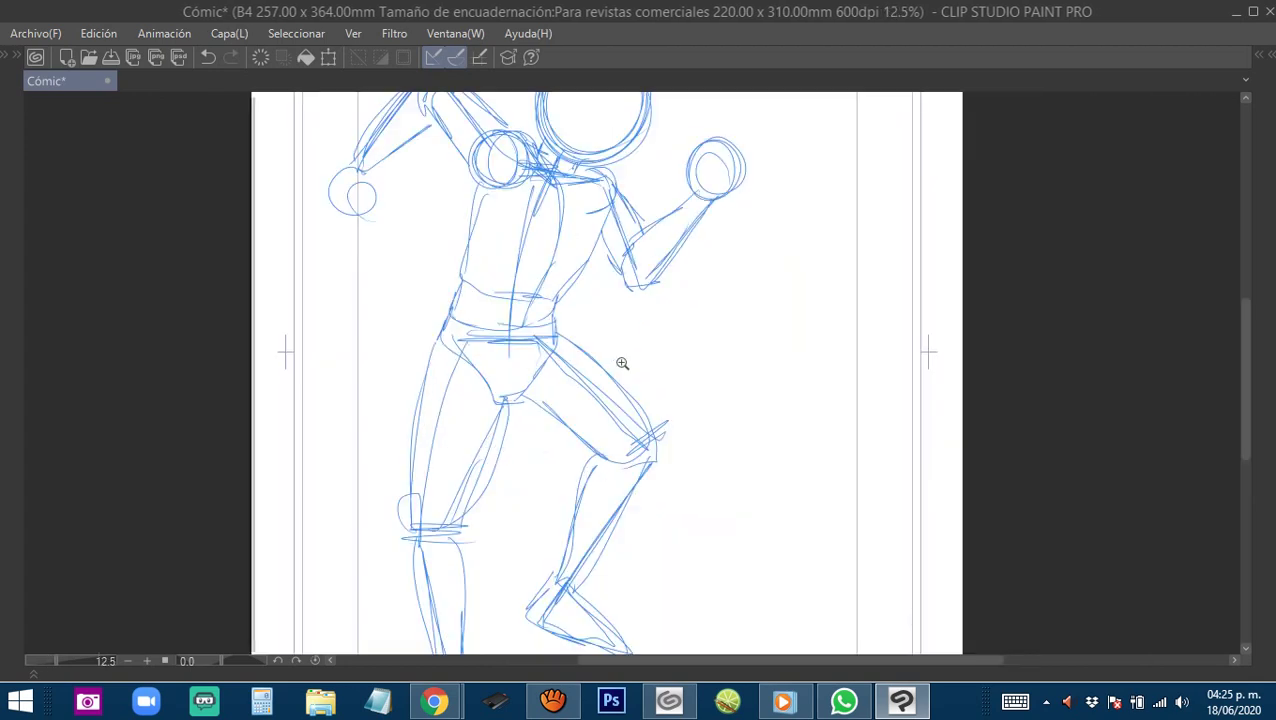
{"action": "left_click_drag", "start_coordinate": [595, 339], "coordinate": [627, 367]}
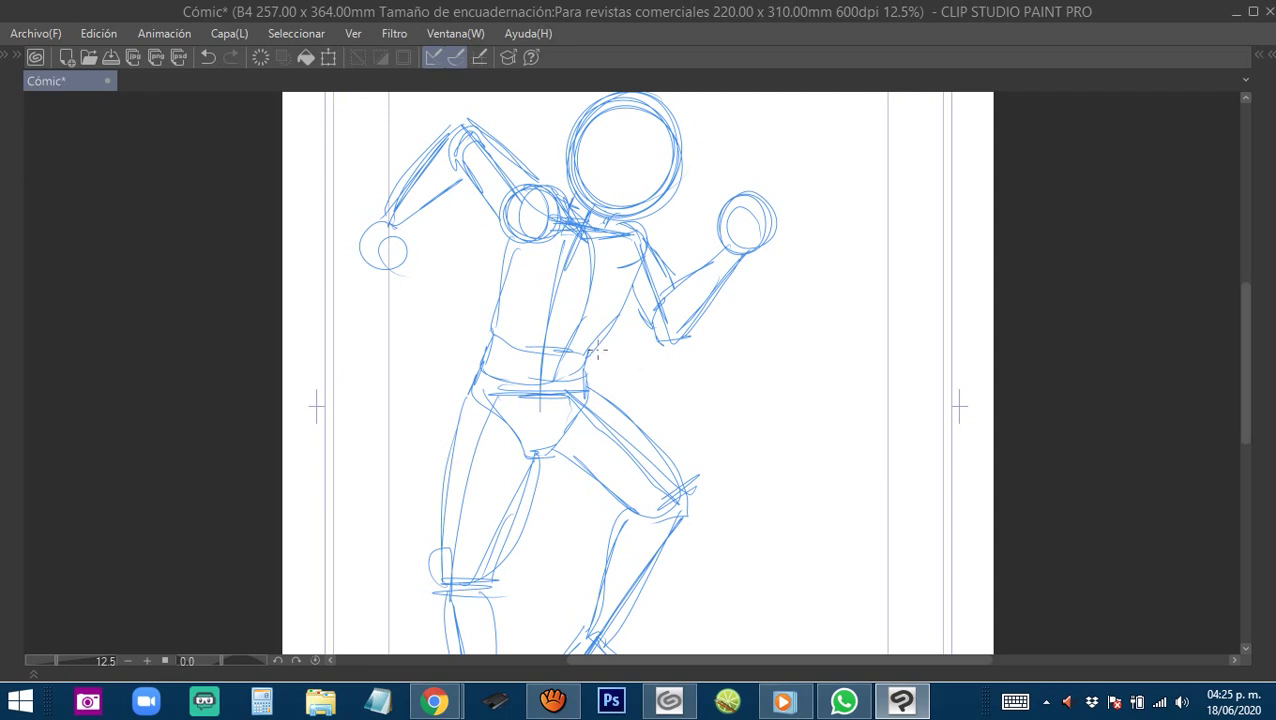
Draw the curved vertical centre line and horizontal eye line across the standing figure's head.
{"action": "scroll", "coordinate": [645, 355], "scroll_direction": "up", "scroll_amount": 3}
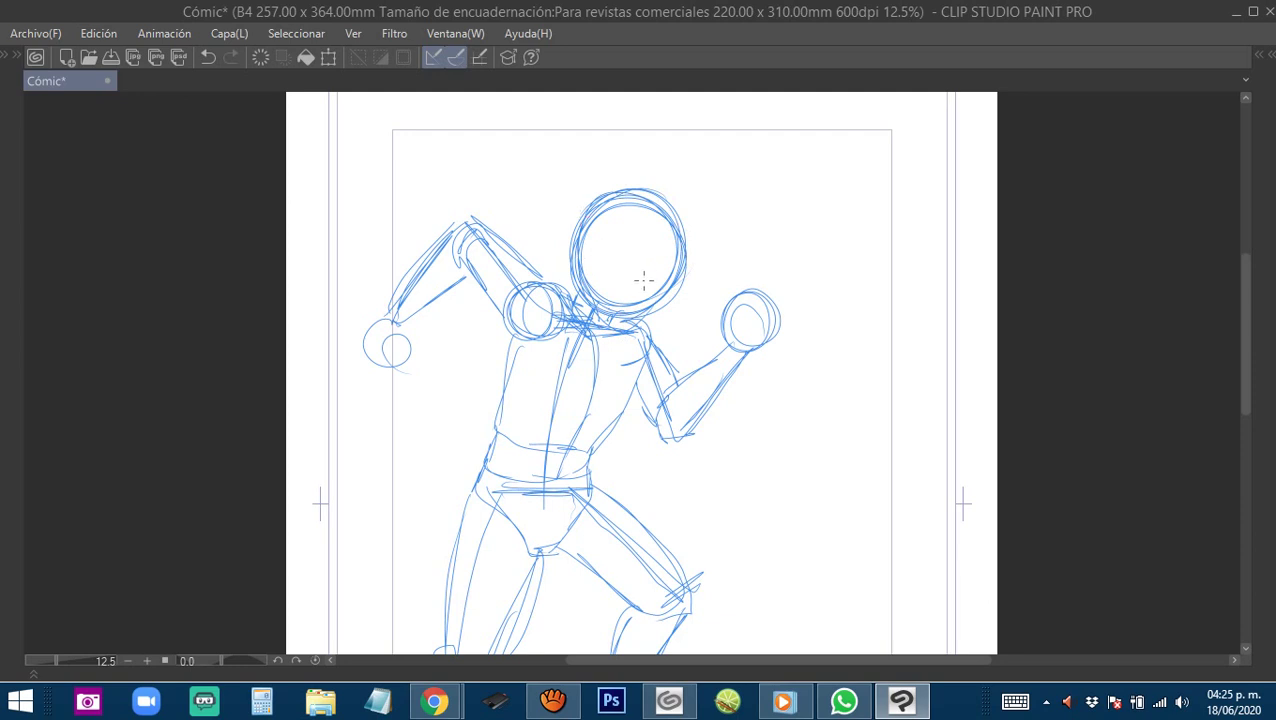
{"action": "left_click_drag", "start_coordinate": [650, 290], "coordinate": [657, 301]}
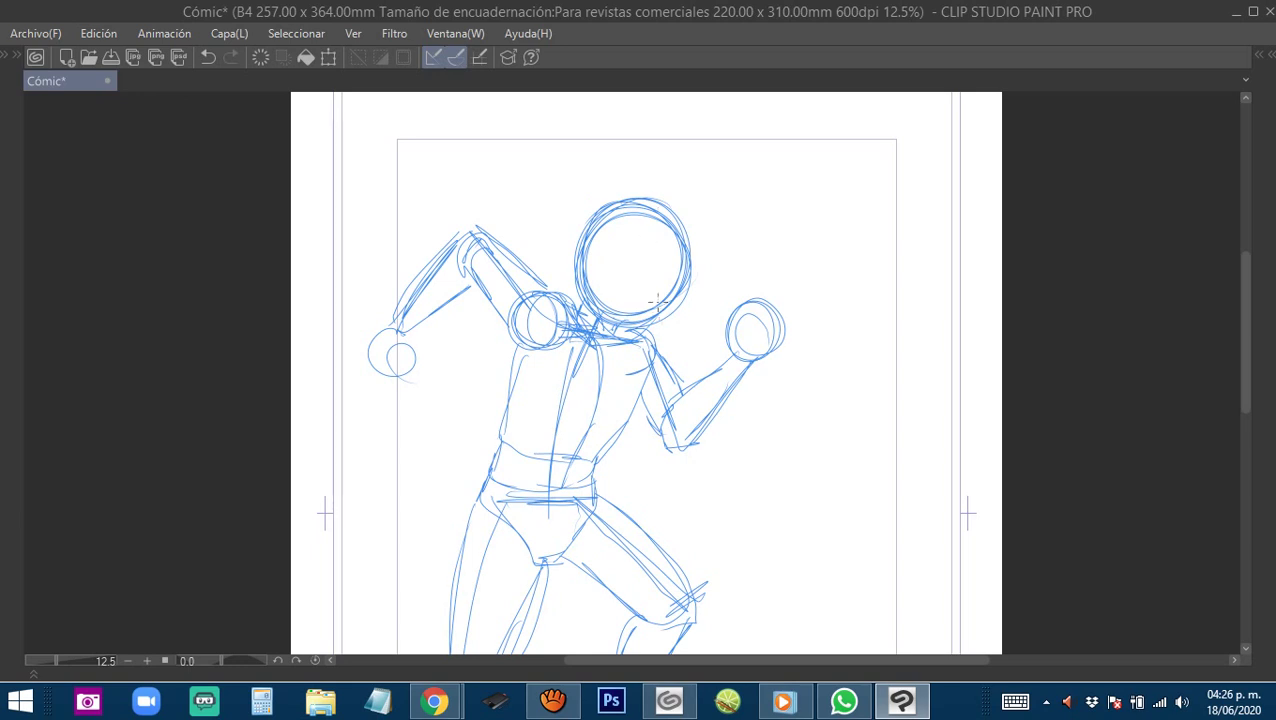
{"action": "key", "text": "space"}
{"action": "mouse_move", "coordinate": [660, 304]}
{"action": "left_mouse_down"}
{"action": "mouse_move", "coordinate": [615, 282]}
{"action": "mouse_move", "coordinate": [584, 243]}
{"action": "mouse_move", "coordinate": [651, 294]}
{"action": "left_mouse_up"}
{"action": "mouse_move", "coordinate": [654, 224]}
{"action": "left_mouse_down"}
{"action": "mouse_move", "coordinate": [628, 302]}
{"action": "mouse_move", "coordinate": [618, 316]}
{"action": "mouse_move", "coordinate": [656, 221]}
{"action": "mouse_move", "coordinate": [602, 329]}
{"action": "left_mouse_up"}
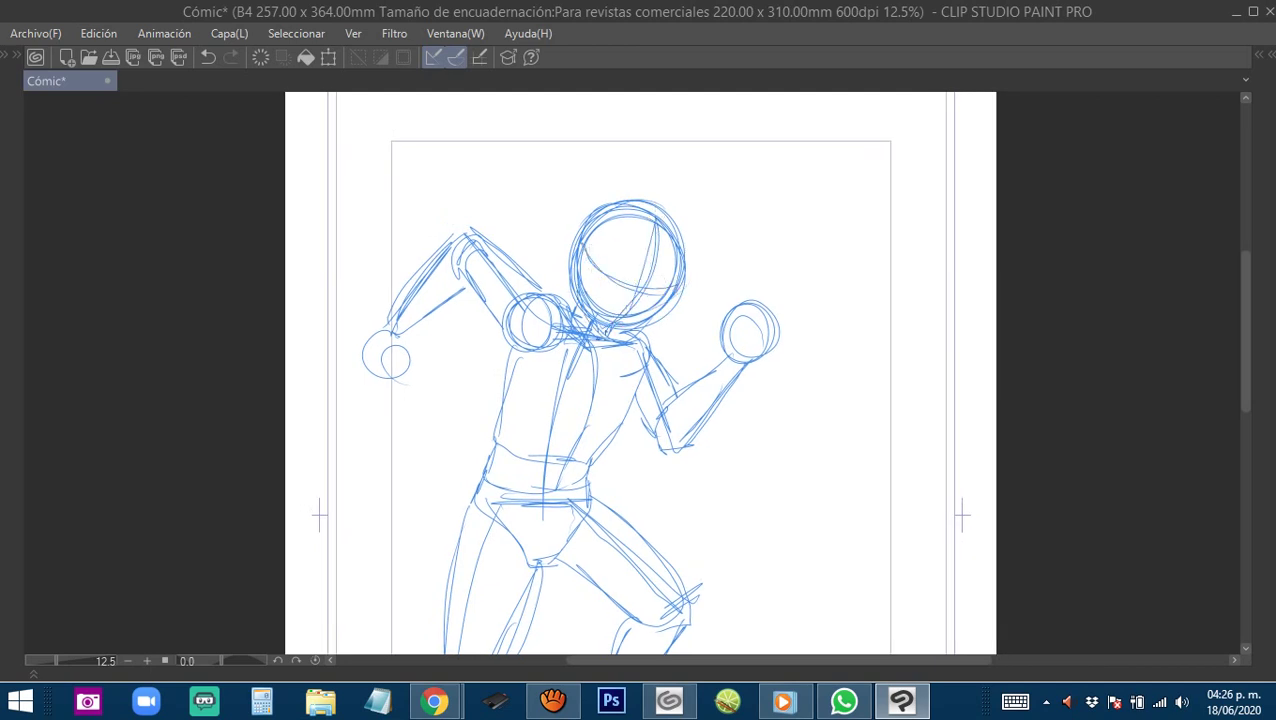
{"action": "mouse_move", "coordinate": [673, 275]}
{"action": "left_mouse_down"}
{"action": "mouse_move", "coordinate": [656, 203]}
{"action": "mouse_move", "coordinate": [615, 197]}
{"action": "mouse_move", "coordinate": [589, 275]}
{"action": "left_mouse_up"}
{"action": "mouse_move", "coordinate": [670, 351]}
{"action": "left_mouse_down"}
{"action": "mouse_move", "coordinate": [689, 313]}
{"action": "mouse_move", "coordinate": [706, 351]}
{"action": "left_mouse_up"}
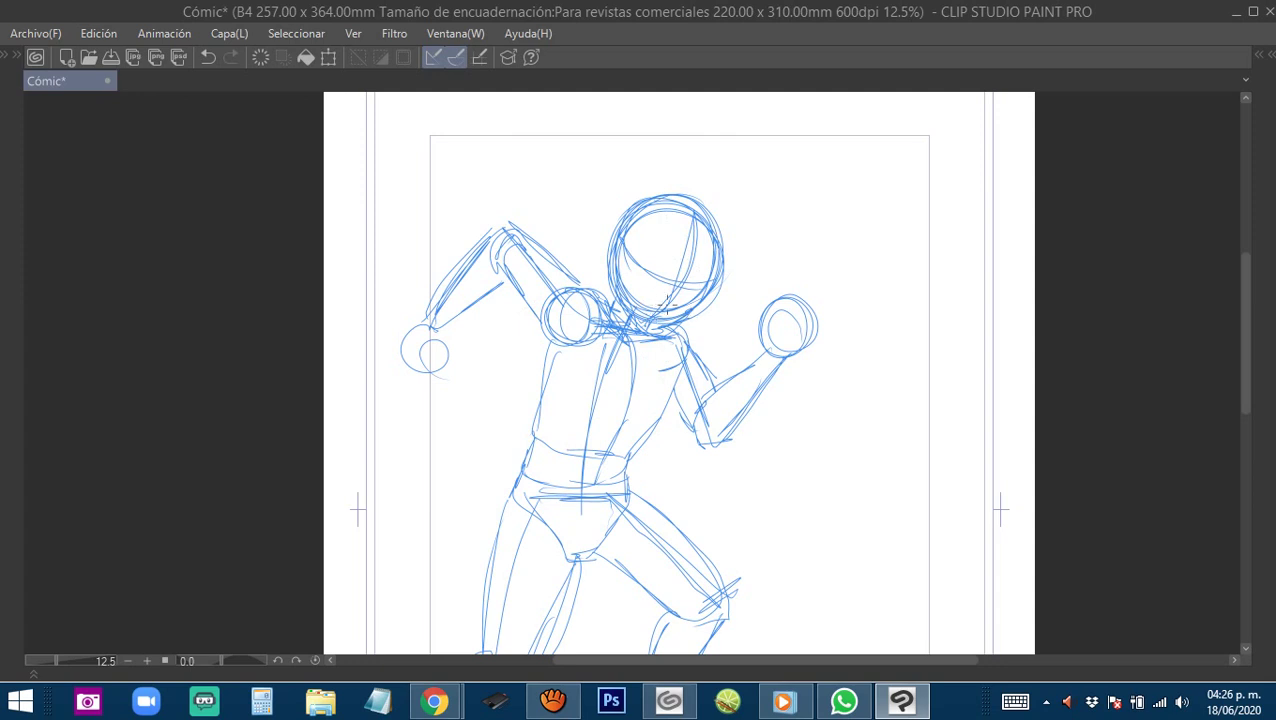
Examine the sketched figure's head, torso and legs close up, and its whole pose on the full page.
{"action": "scroll", "coordinate": [696, 294], "scroll_direction": "up", "scroll_amount": 2}
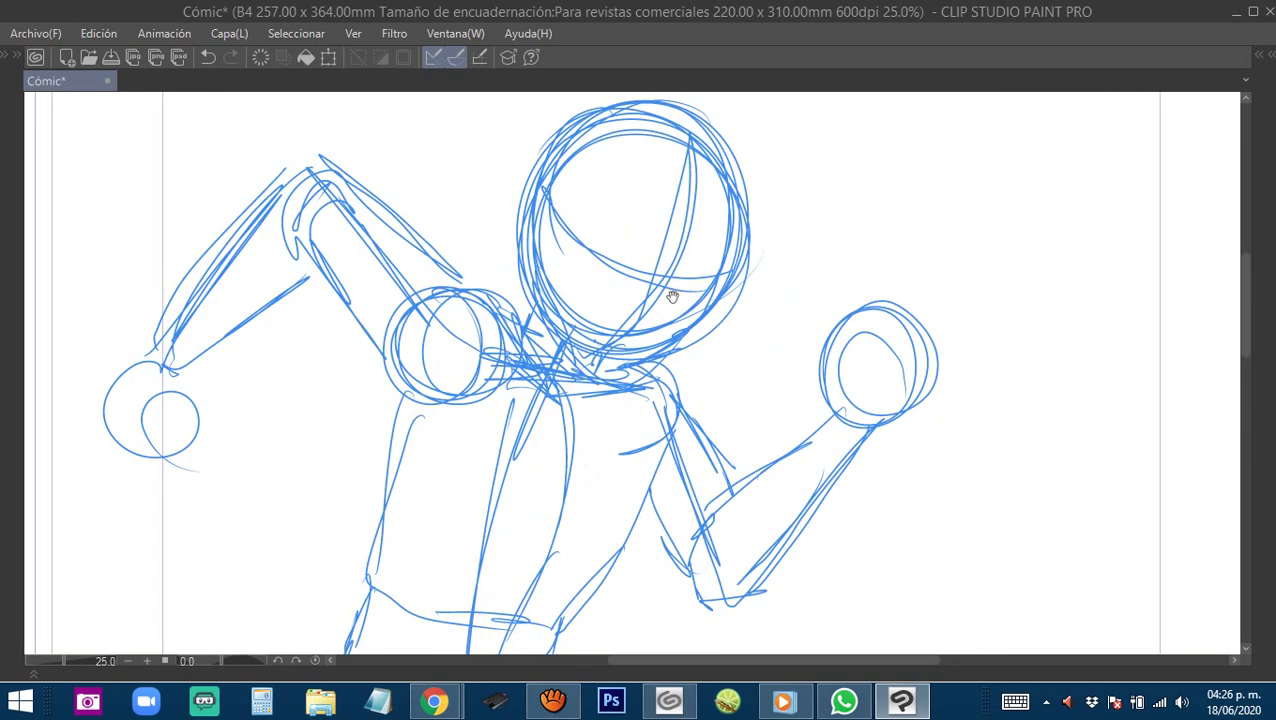
{"action": "left_click_drag", "start_coordinate": [672, 293], "coordinate": [747, 342]}
{"action": "mouse_move", "coordinate": [648, 328]}
{"action": "left_mouse_down"}
{"action": "mouse_move", "coordinate": [666, 341]}
{"action": "mouse_move", "coordinate": [480, 205]}
{"action": "mouse_move", "coordinate": [414, 260]}
{"action": "mouse_move", "coordinate": [348, 356]}
{"action": "left_mouse_up"}
{"action": "scroll", "coordinate": [677, 398], "scroll_direction": "down", "scroll_amount": 4}
{"action": "left_click_drag", "start_coordinate": [687, 414], "coordinate": [665, 307]}
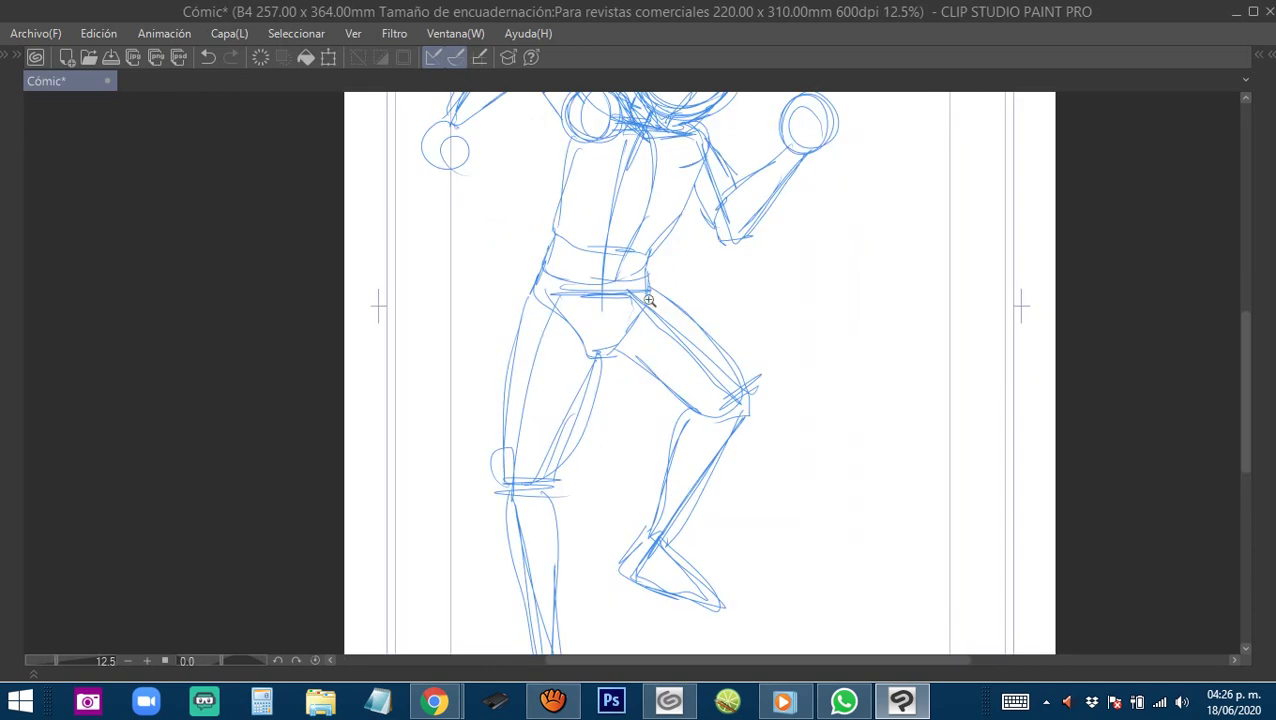
{"action": "scroll", "coordinate": [660, 365], "scroll_direction": "up", "scroll_amount": 1}
{"action": "left_click_drag", "start_coordinate": [627, 345], "coordinate": [634, 379]}
{"action": "scroll", "coordinate": [658, 393], "scroll_direction": "down", "scroll_amount": 1}
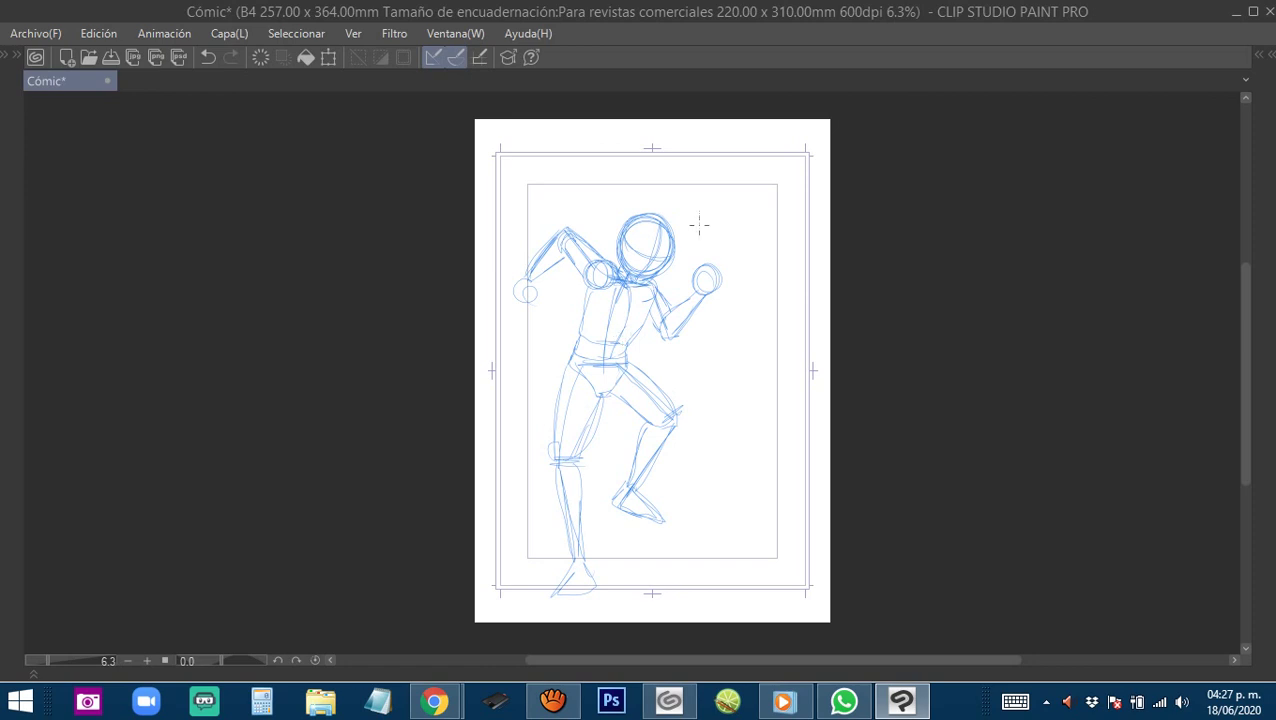
{"action": "left_click", "coordinate": [638, 352], "text": "ctrl"}
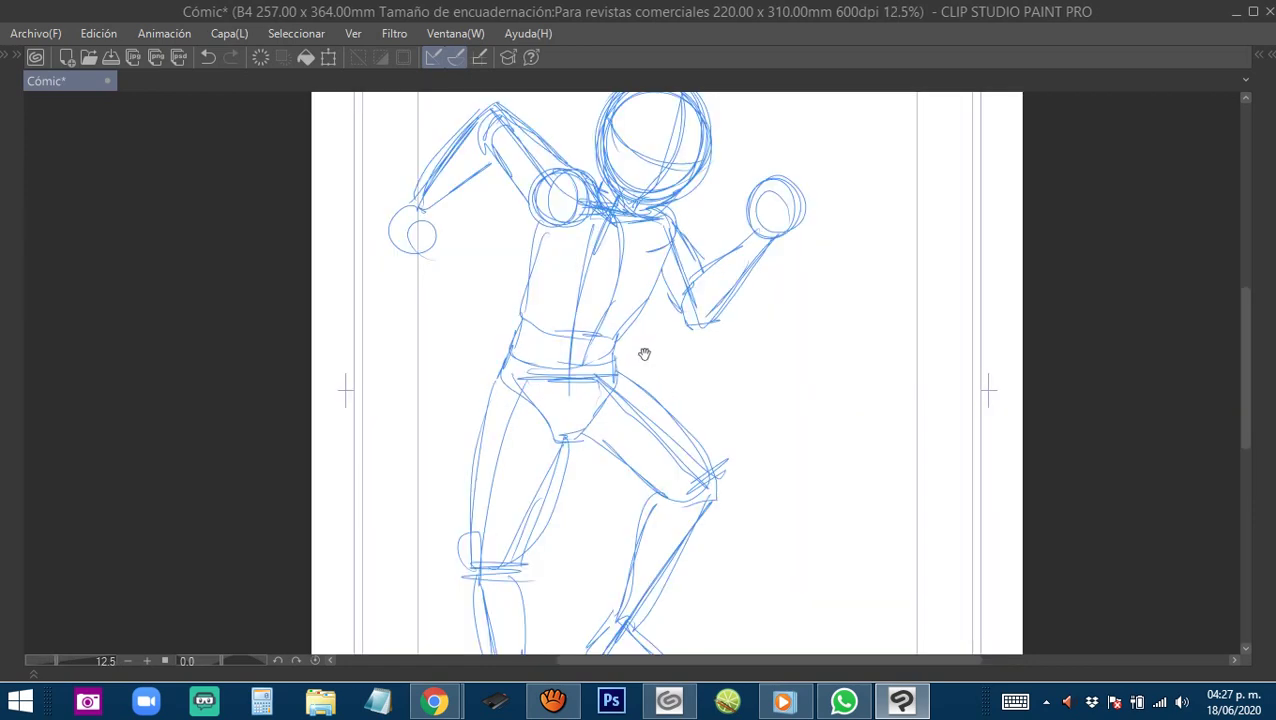
{"action": "left_click", "coordinate": [645, 354], "text": "alt"}
{"action": "left_click_drag", "start_coordinate": [668, 378], "coordinate": [715, 392]}
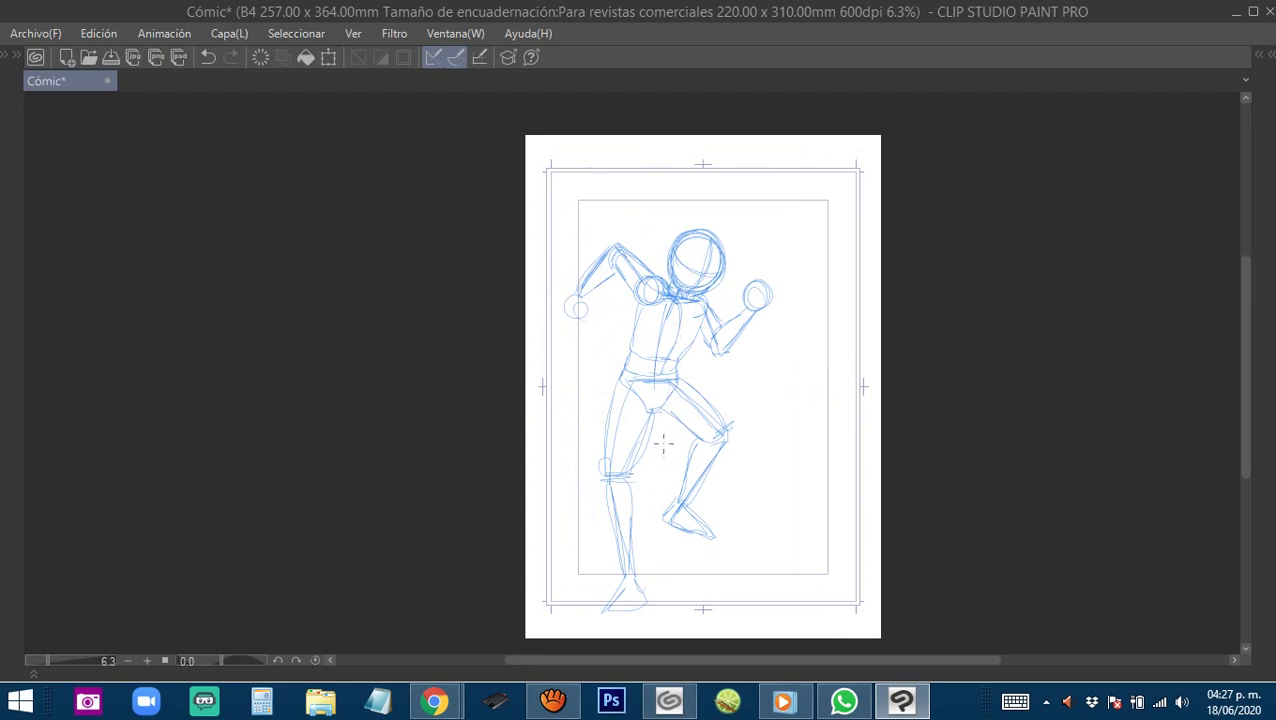
{"action": "left_click_drag", "start_coordinate": [662, 442], "coordinate": [686, 424]}
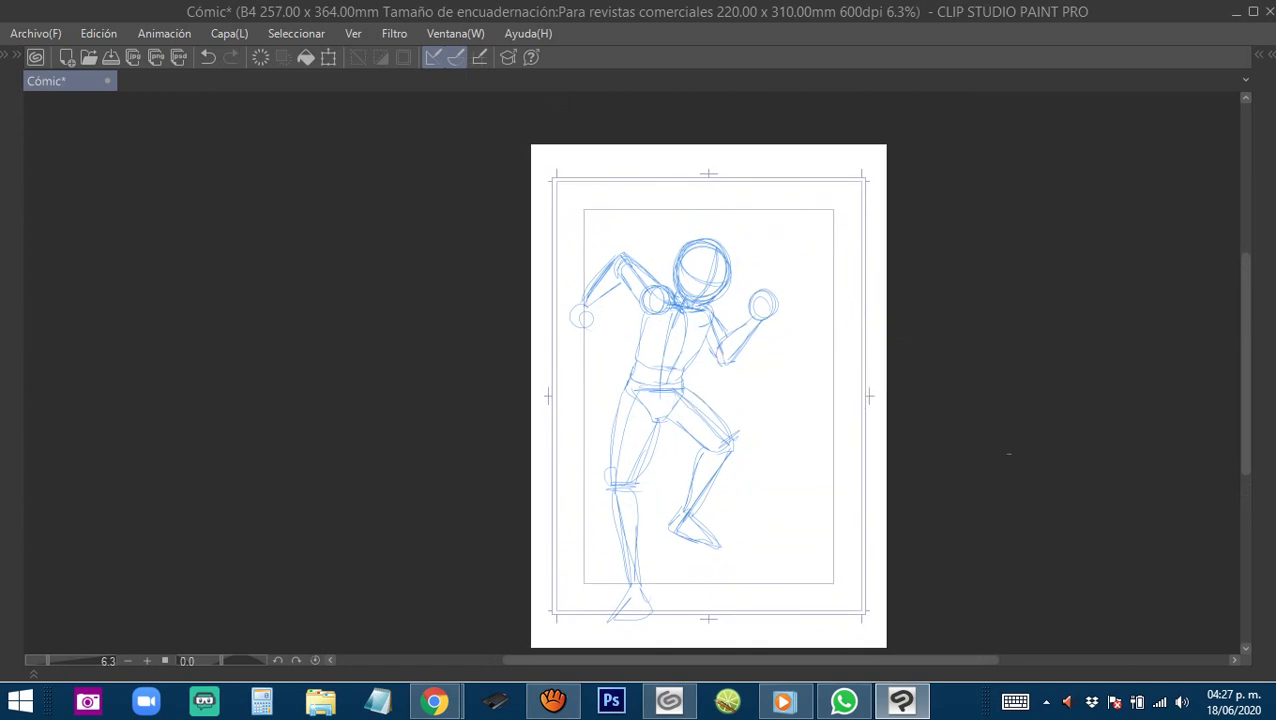
Show the hidden interface panels, delete the entire sketch from layer Capa 1 and clear the selection.
{"action": "key", "text": "Tab"}
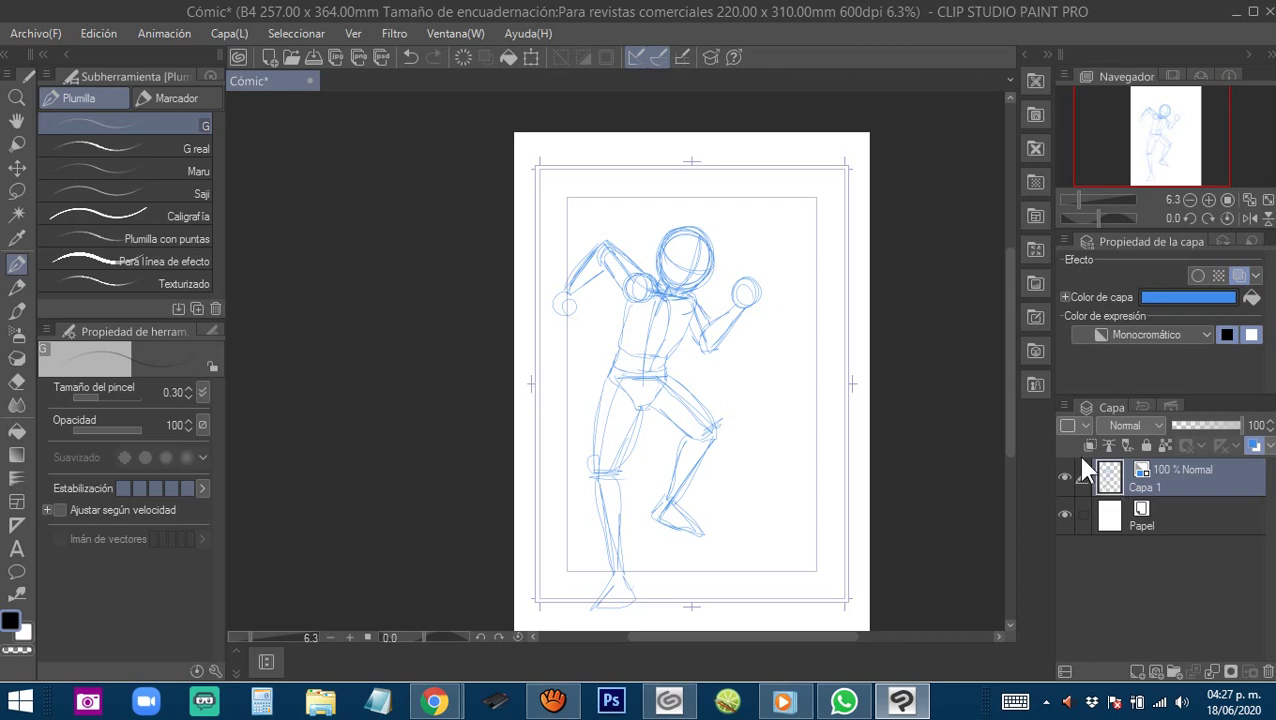
{"action": "key", "text": "ctrl+a"}
{"action": "key", "text": "Delete"}
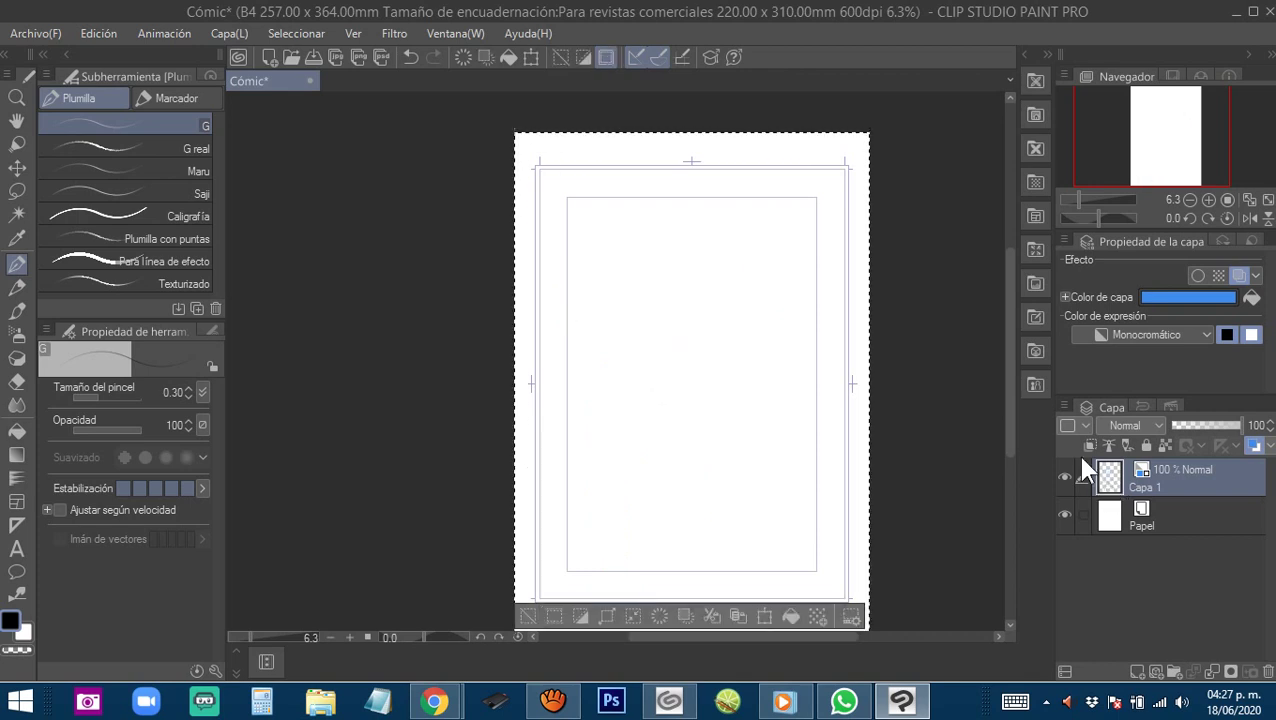
{"action": "key", "text": "ctrl+d"}
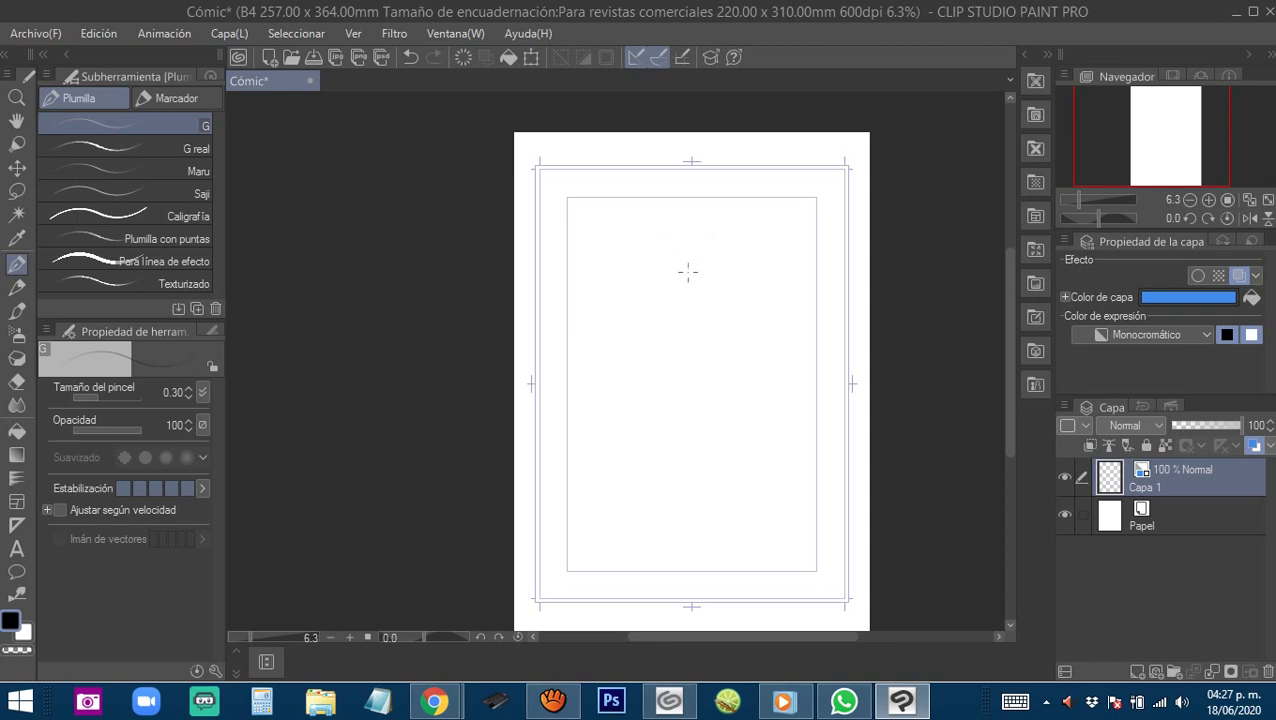
Sketch a new figure's head, curved spine, shoulder line, bent arms with oval hands, hip line and first thigh line.
{"action": "mouse_move", "coordinate": [688, 271]}
{"action": "left_mouse_down"}
{"action": "mouse_move", "coordinate": [709, 308]}
{"action": "mouse_move", "coordinate": [673, 273]}
{"action": "mouse_move", "coordinate": [728, 296]}
{"action": "mouse_move", "coordinate": [661, 288]}
{"action": "mouse_move", "coordinate": [705, 326]}
{"action": "mouse_move", "coordinate": [702, 257]}
{"action": "mouse_move", "coordinate": [692, 311]}
{"action": "mouse_move", "coordinate": [679, 263]}
{"action": "mouse_move", "coordinate": [653, 299]}
{"action": "mouse_move", "coordinate": [681, 351]}
{"action": "mouse_move", "coordinate": [719, 313]}
{"action": "mouse_move", "coordinate": [680, 341]}
{"action": "mouse_move", "coordinate": [643, 315]}
{"action": "mouse_move", "coordinate": [699, 307]}
{"action": "mouse_move", "coordinate": [659, 394]}
{"action": "mouse_move", "coordinate": [654, 370]}
{"action": "mouse_move", "coordinate": [687, 382]}
{"action": "mouse_move", "coordinate": [720, 354]}
{"action": "mouse_move", "coordinate": [696, 352]}
{"action": "mouse_move", "coordinate": [724, 334]}
{"action": "mouse_move", "coordinate": [748, 348]}
{"action": "mouse_move", "coordinate": [725, 380]}
{"action": "mouse_move", "coordinate": [690, 318]}
{"action": "mouse_move", "coordinate": [672, 348]}
{"action": "mouse_move", "coordinate": [638, 324]}
{"action": "mouse_move", "coordinate": [666, 400]}
{"action": "mouse_move", "coordinate": [708, 348]}
{"action": "mouse_move", "coordinate": [747, 347]}
{"action": "left_mouse_up"}
{"action": "left_click_drag", "start_coordinate": [727, 403], "coordinate": [738, 373]}
{"action": "mouse_move", "coordinate": [680, 300]}
{"action": "left_mouse_down"}
{"action": "mouse_move", "coordinate": [656, 426]}
{"action": "mouse_move", "coordinate": [640, 412]}
{"action": "mouse_move", "coordinate": [676, 402]}
{"action": "mouse_move", "coordinate": [631, 385]}
{"action": "mouse_move", "coordinate": [628, 360]}
{"action": "mouse_move", "coordinate": [673, 350]}
{"action": "mouse_move", "coordinate": [660, 342]}
{"action": "mouse_move", "coordinate": [673, 410]}
{"action": "left_mouse_up"}
{"action": "left_click_drag", "start_coordinate": [662, 326], "coordinate": [681, 419]}
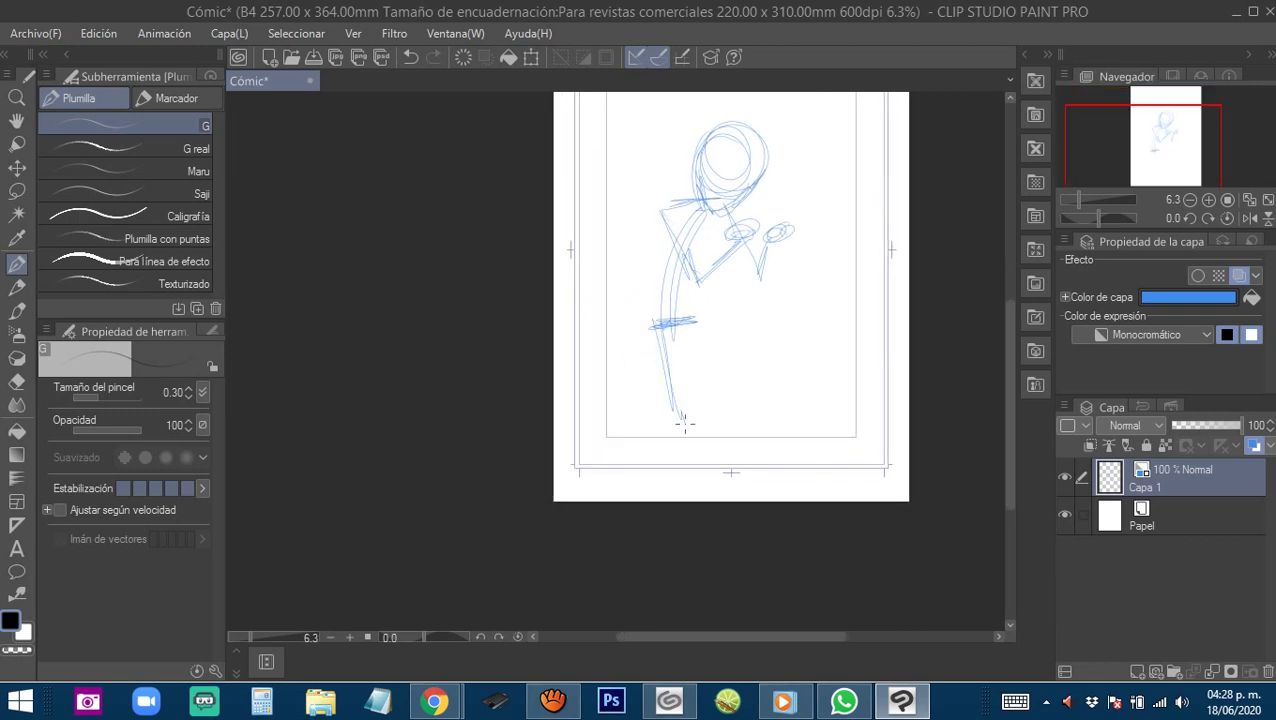
Sketch the kneeling legs as stick lines, adding the front thigh, both folded calves and the rear foot.
{"action": "left_click_drag", "start_coordinate": [693, 310], "coordinate": [780, 404]}
{"action": "mouse_move", "coordinate": [656, 325]}
{"action": "left_mouse_down"}
{"action": "mouse_move", "coordinate": [673, 435]}
{"action": "mouse_move", "coordinate": [617, 381]}
{"action": "left_mouse_up"}
{"action": "mouse_move", "coordinate": [666, 411]}
{"action": "left_mouse_down"}
{"action": "mouse_move", "coordinate": [632, 387]}
{"action": "mouse_move", "coordinate": [597, 408]}
{"action": "mouse_move", "coordinate": [624, 393]}
{"action": "mouse_move", "coordinate": [610, 410]}
{"action": "left_mouse_up"}
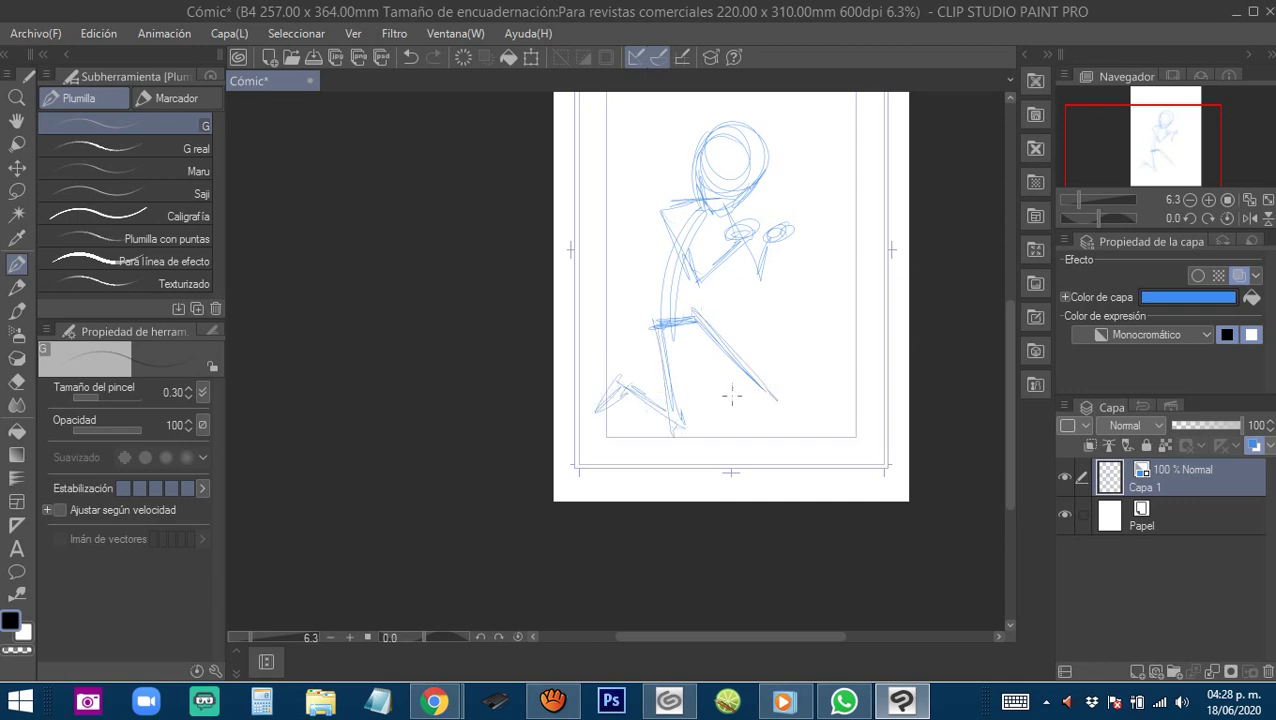
{"action": "mouse_move", "coordinate": [692, 368]}
{"action": "left_mouse_down"}
{"action": "mouse_move", "coordinate": [770, 398]}
{"action": "mouse_move", "coordinate": [674, 376]}
{"action": "mouse_move", "coordinate": [682, 366]}
{"action": "left_mouse_up"}
{"action": "left_click_drag", "start_coordinate": [758, 334], "coordinate": [700, 405]}
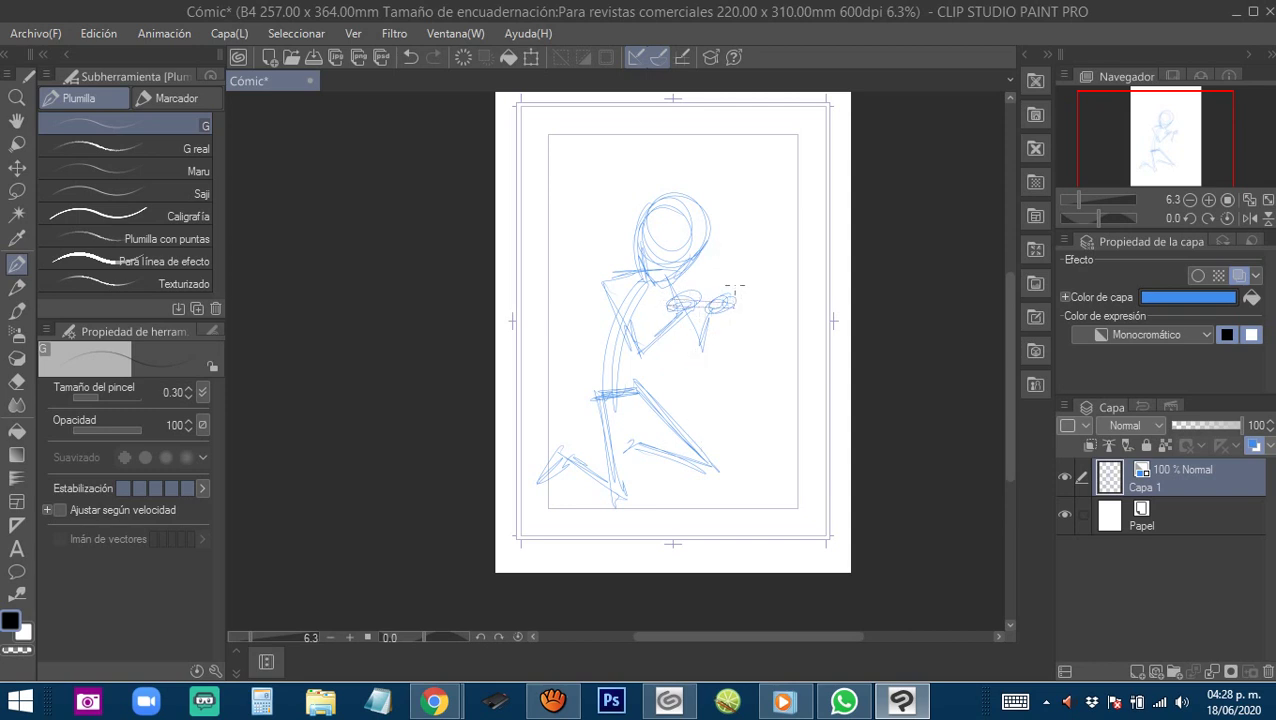
Draw the kneeling figure's neck and upper shoulder contour, and place a round shoulder joint on the near side.
{"action": "left_click_drag", "start_coordinate": [677, 384], "coordinate": [692, 396]}
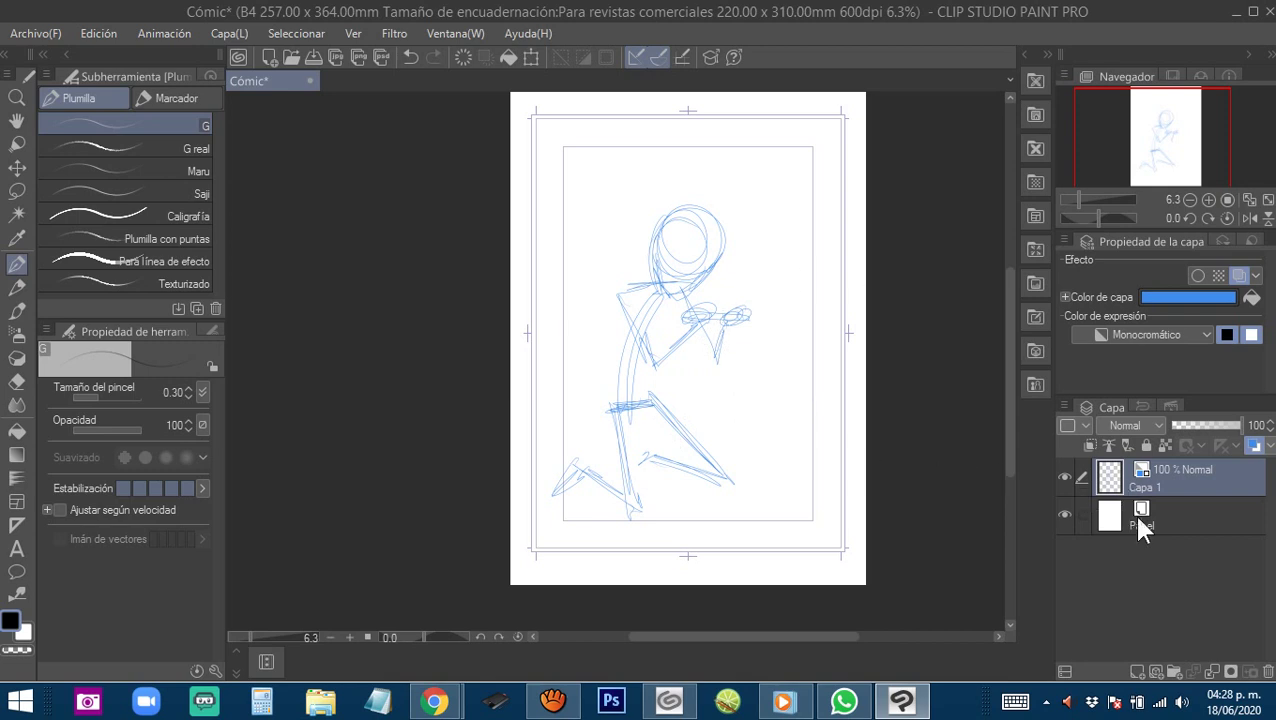
{"action": "scroll", "coordinate": [655, 251], "scroll_direction": "up", "scroll_amount": 2}
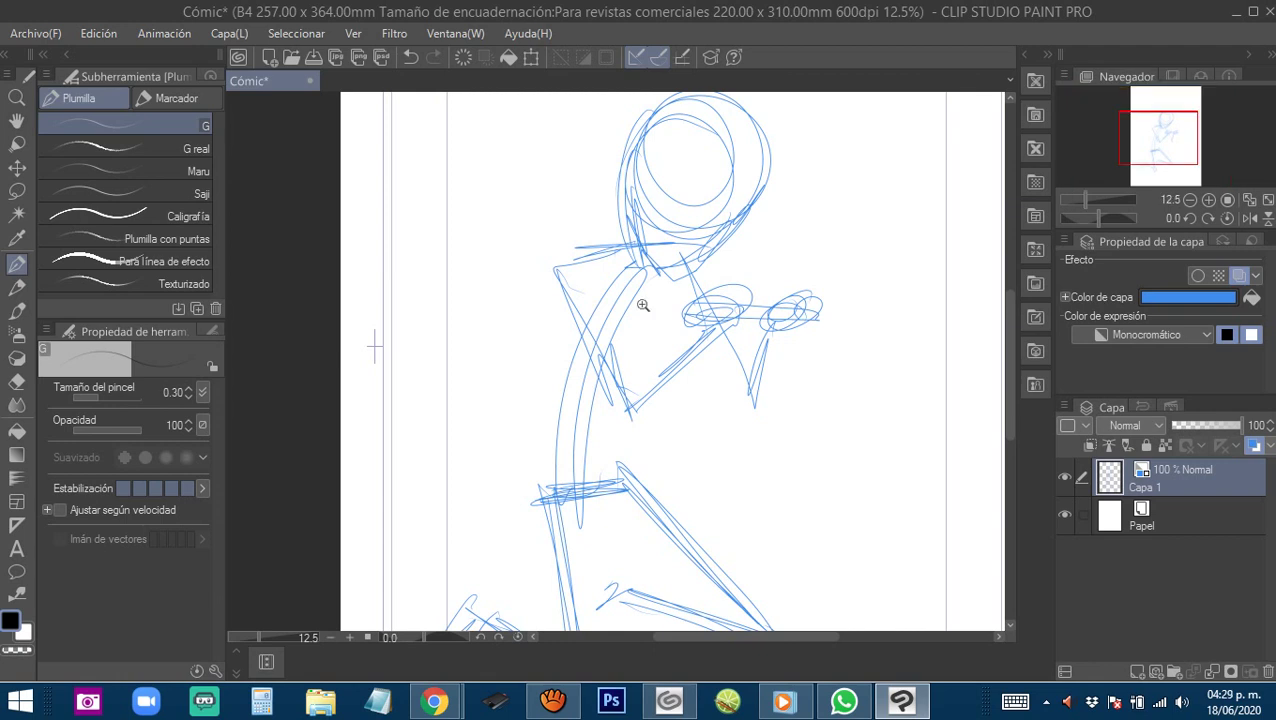
{"action": "left_click_drag", "start_coordinate": [644, 305], "coordinate": [733, 364]}
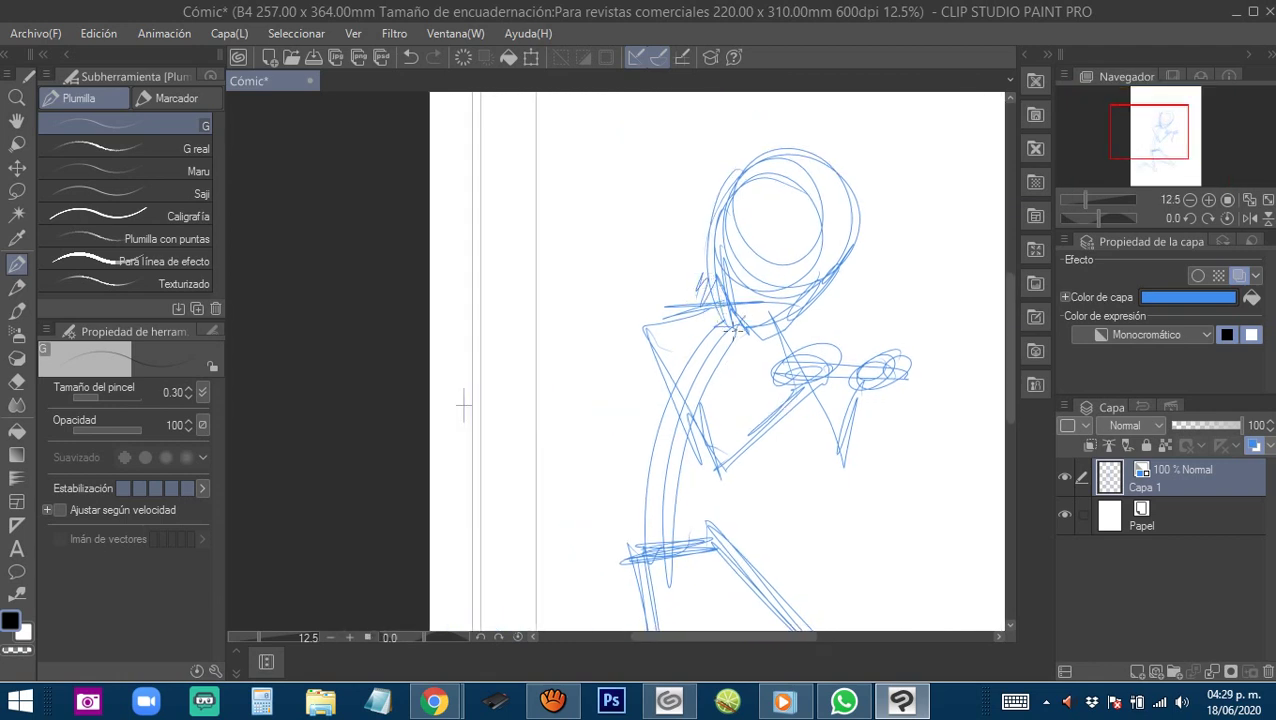
{"action": "mouse_move", "coordinate": [692, 294]}
{"action": "left_mouse_down"}
{"action": "mouse_move", "coordinate": [641, 316]}
{"action": "mouse_move", "coordinate": [646, 365]}
{"action": "mouse_move", "coordinate": [625, 333]}
{"action": "mouse_move", "coordinate": [643, 386]}
{"action": "mouse_move", "coordinate": [651, 347]}
{"action": "left_mouse_up"}
{"action": "left_click_drag", "start_coordinate": [763, 357], "coordinate": [738, 336]}
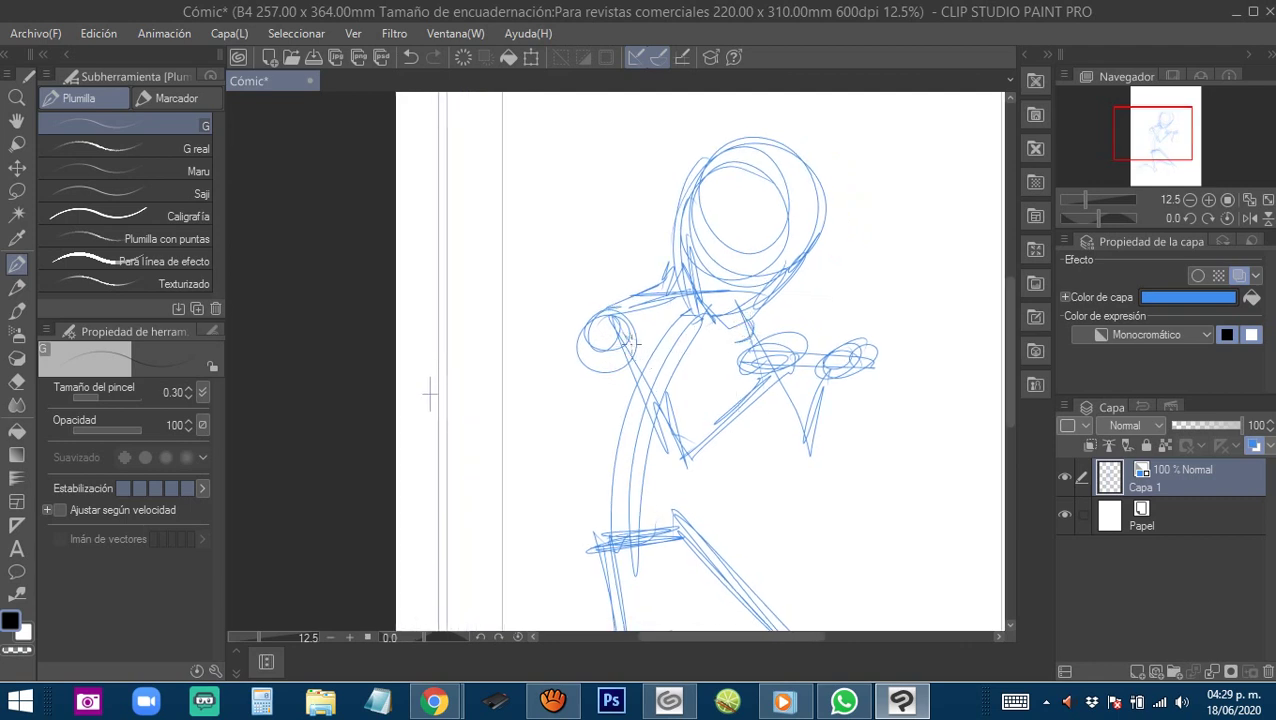
Outline the near arm's upper arm, elbow and forearm around its stick lines, and thicken the far forearm.
{"action": "mouse_move", "coordinate": [633, 343]}
{"action": "left_mouse_down"}
{"action": "mouse_move", "coordinate": [677, 422]}
{"action": "mouse_move", "coordinate": [625, 352]}
{"action": "mouse_move", "coordinate": [603, 356]}
{"action": "mouse_move", "coordinate": [600, 405]}
{"action": "left_mouse_up"}
{"action": "mouse_move", "coordinate": [600, 360]}
{"action": "left_mouse_down"}
{"action": "mouse_move", "coordinate": [648, 453]}
{"action": "mouse_move", "coordinate": [635, 426]}
{"action": "mouse_move", "coordinate": [671, 457]}
{"action": "left_mouse_up"}
{"action": "left_click_drag", "start_coordinate": [741, 381], "coordinate": [683, 413]}
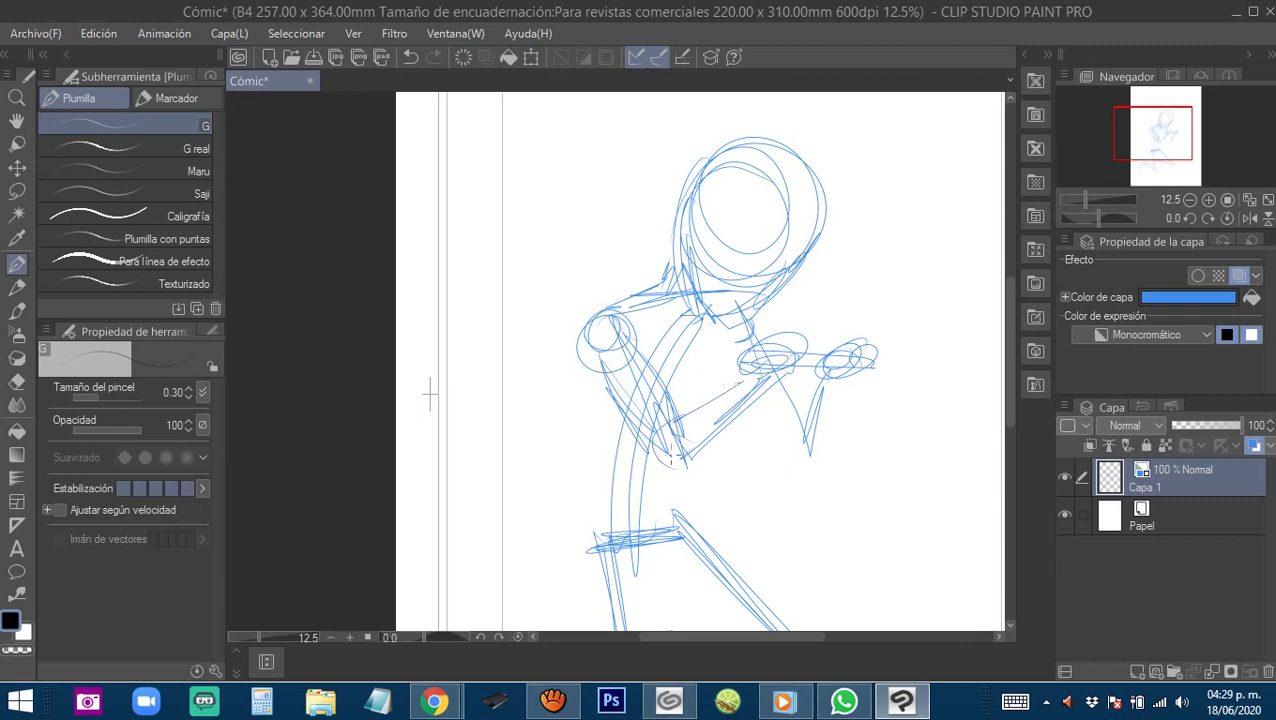
{"action": "mouse_move", "coordinate": [671, 458]}
{"action": "left_mouse_down"}
{"action": "mouse_move", "coordinate": [726, 432]}
{"action": "mouse_move", "coordinate": [763, 377]}
{"action": "mouse_move", "coordinate": [761, 345]}
{"action": "mouse_move", "coordinate": [766, 373]}
{"action": "mouse_move", "coordinate": [778, 346]}
{"action": "mouse_move", "coordinate": [749, 413]}
{"action": "mouse_move", "coordinate": [757, 434]}
{"action": "mouse_move", "coordinate": [755, 410]}
{"action": "mouse_move", "coordinate": [767, 441]}
{"action": "mouse_move", "coordinate": [806, 384]}
{"action": "left_mouse_up"}
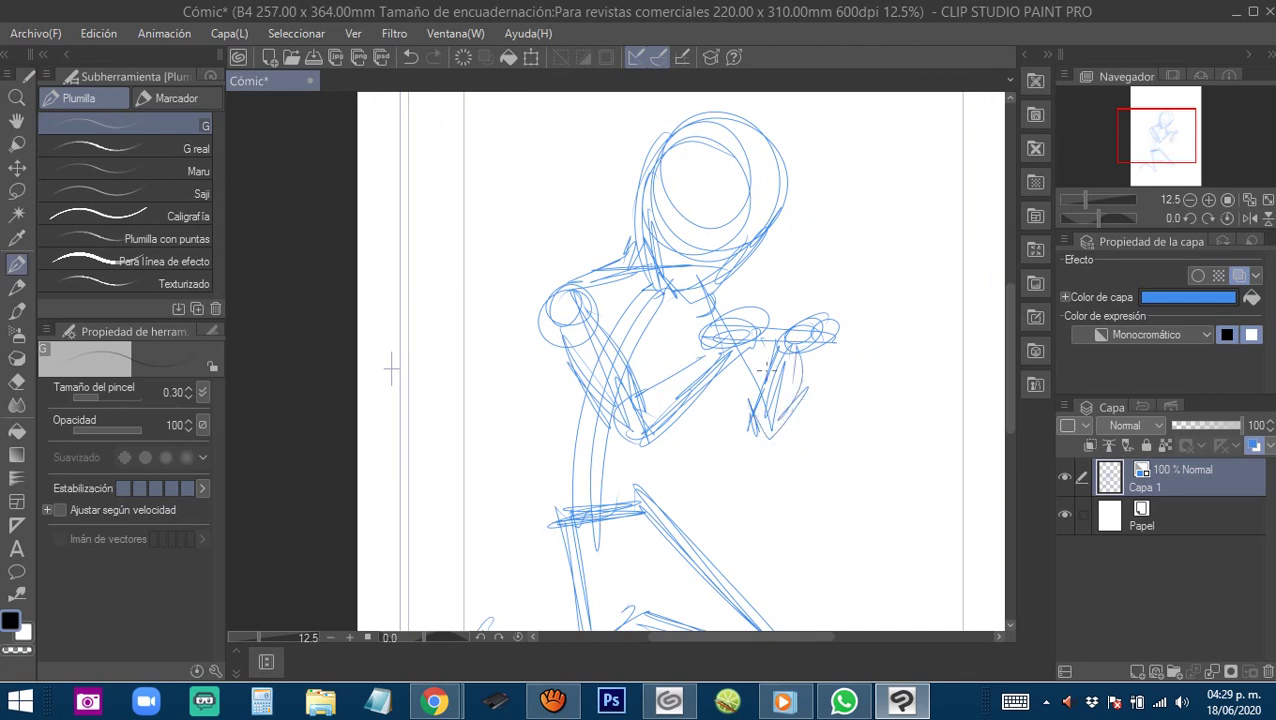
Outline the chest, back and lower edge of the torso, and add the waist and wedge-shaped pelvis below it.
{"action": "left_click_drag", "start_coordinate": [720, 380], "coordinate": [736, 402]}
{"action": "mouse_move", "coordinate": [670, 311]}
{"action": "left_mouse_down"}
{"action": "mouse_move", "coordinate": [701, 288]}
{"action": "mouse_move", "coordinate": [704, 347]}
{"action": "left_mouse_up"}
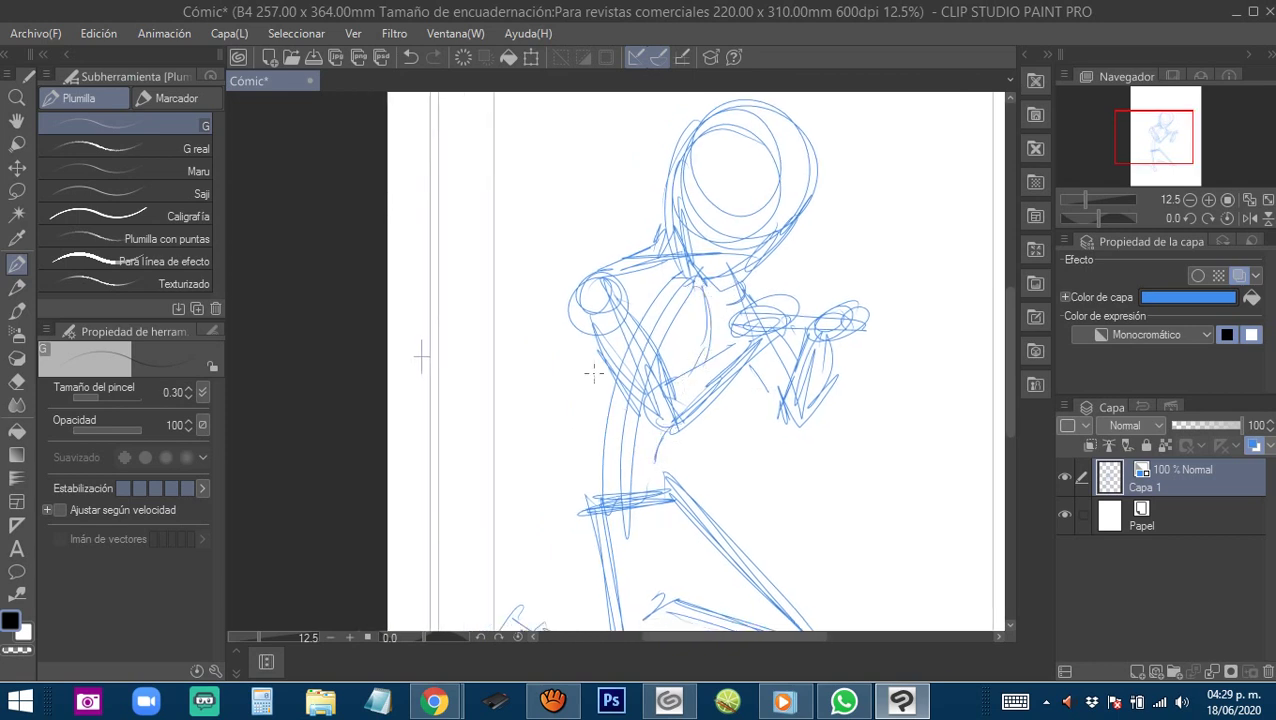
{"action": "mouse_move", "coordinate": [584, 332]}
{"action": "left_mouse_down"}
{"action": "mouse_move", "coordinate": [569, 448]}
{"action": "mouse_move", "coordinate": [622, 466]}
{"action": "mouse_move", "coordinate": [690, 454]}
{"action": "mouse_move", "coordinate": [660, 454]}
{"action": "mouse_move", "coordinate": [708, 439]}
{"action": "mouse_move", "coordinate": [734, 381]}
{"action": "mouse_move", "coordinate": [664, 340]}
{"action": "mouse_move", "coordinate": [700, 344]}
{"action": "mouse_move", "coordinate": [713, 297]}
{"action": "left_mouse_up"}
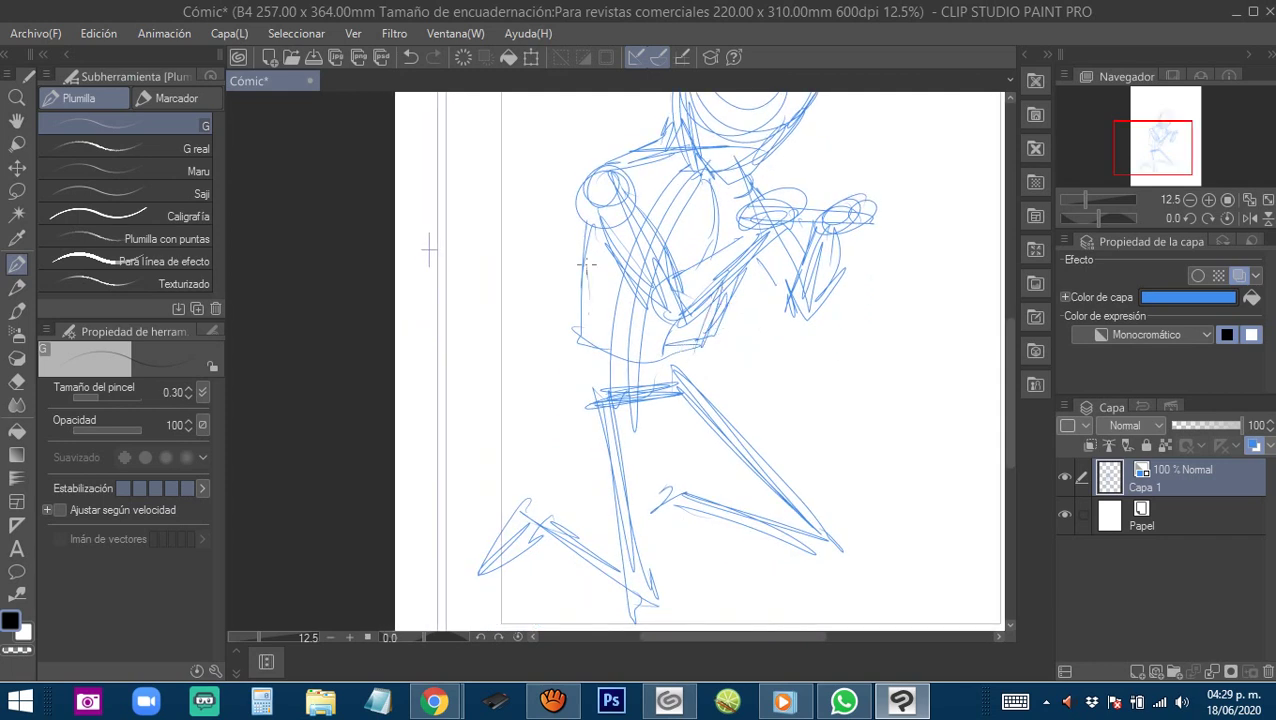
{"action": "mouse_move", "coordinate": [587, 266]}
{"action": "left_mouse_down"}
{"action": "mouse_move", "coordinate": [580, 363]}
{"action": "mouse_move", "coordinate": [598, 345]}
{"action": "mouse_move", "coordinate": [631, 353]}
{"action": "mouse_move", "coordinate": [689, 264]}
{"action": "left_mouse_up"}
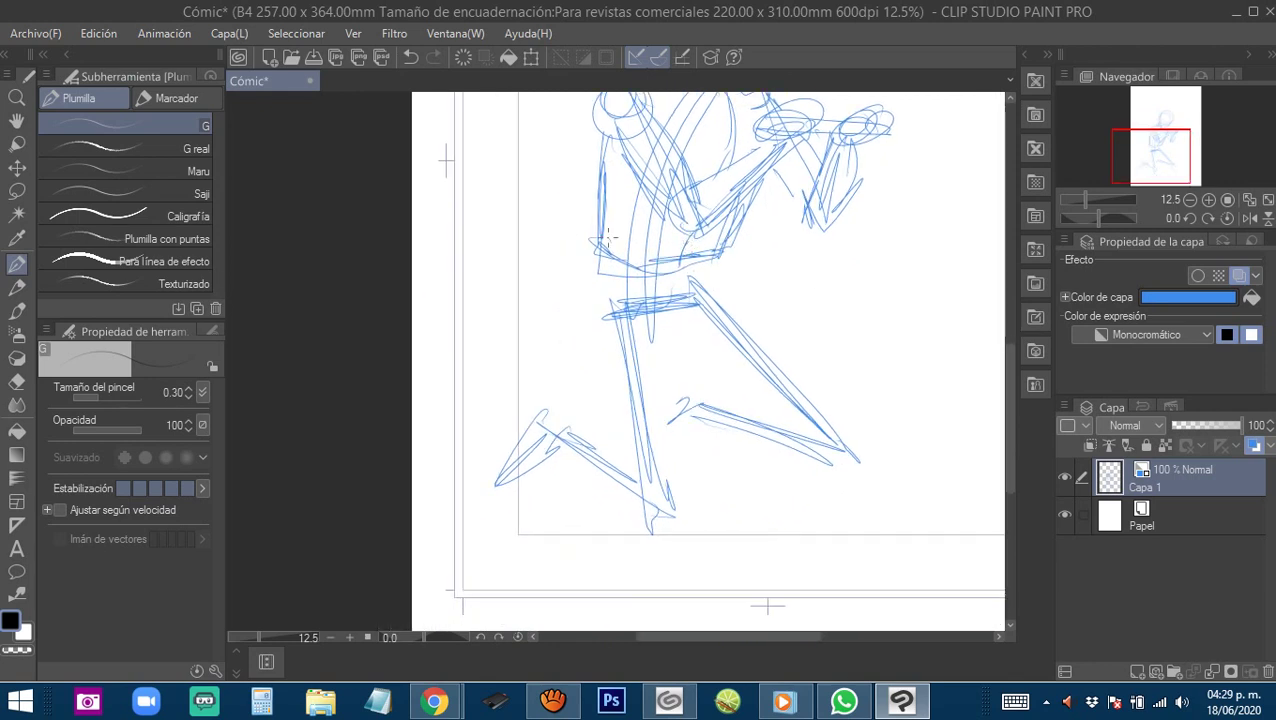
{"action": "mouse_move", "coordinate": [593, 262]}
{"action": "left_mouse_down"}
{"action": "mouse_move", "coordinate": [598, 293]}
{"action": "mouse_move", "coordinate": [684, 357]}
{"action": "mouse_move", "coordinate": [636, 291]}
{"action": "mouse_move", "coordinate": [682, 356]}
{"action": "mouse_move", "coordinate": [720, 253]}
{"action": "mouse_move", "coordinate": [706, 349]}
{"action": "mouse_move", "coordinate": [680, 349]}
{"action": "mouse_move", "coordinate": [699, 317]}
{"action": "left_mouse_up"}
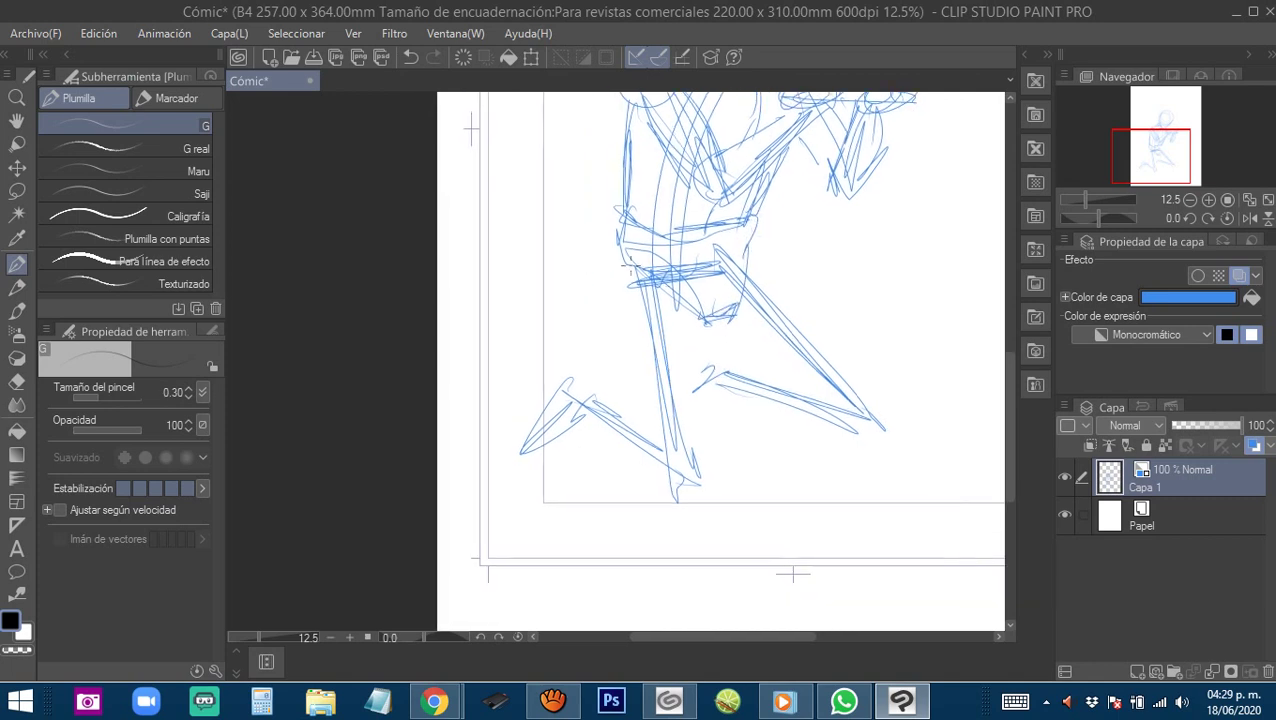
Outline the rear kneeling leg's thigh, knee, calf and foot, and give volume to the front thigh and knee.
{"action": "left_click_drag", "start_coordinate": [614, 236], "coordinate": [655, 419]}
{"action": "mouse_move", "coordinate": [623, 235]}
{"action": "left_mouse_down"}
{"action": "mouse_move", "coordinate": [618, 297]}
{"action": "mouse_move", "coordinate": [646, 476]}
{"action": "left_mouse_up"}
{"action": "mouse_move", "coordinate": [624, 360]}
{"action": "left_mouse_down"}
{"action": "mouse_move", "coordinate": [666, 504]}
{"action": "mouse_move", "coordinate": [697, 485]}
{"action": "left_mouse_up"}
{"action": "left_click_drag", "start_coordinate": [707, 320], "coordinate": [716, 446]}
{"action": "mouse_move", "coordinate": [707, 314]}
{"action": "left_mouse_down"}
{"action": "mouse_move", "coordinate": [710, 366]}
{"action": "mouse_move", "coordinate": [656, 493]}
{"action": "mouse_move", "coordinate": [613, 257]}
{"action": "left_mouse_up"}
{"action": "left_click_drag", "start_coordinate": [733, 380], "coordinate": [661, 390]}
{"action": "left_click_drag", "start_coordinate": [655, 330], "coordinate": [734, 414]}
{"action": "left_click_drag", "start_coordinate": [660, 334], "coordinate": [771, 446]}
{"action": "mouse_move", "coordinate": [694, 246]}
{"action": "left_mouse_down"}
{"action": "mouse_move", "coordinate": [780, 336]}
{"action": "mouse_move", "coordinate": [737, 295]}
{"action": "mouse_move", "coordinate": [814, 419]}
{"action": "mouse_move", "coordinate": [807, 402]}
{"action": "mouse_move", "coordinate": [760, 452]}
{"action": "left_mouse_up"}
{"action": "mouse_move", "coordinate": [541, 404]}
{"action": "left_mouse_down"}
{"action": "mouse_move", "coordinate": [692, 379]}
{"action": "mouse_move", "coordinate": [625, 342]}
{"action": "mouse_move", "coordinate": [640, 358]}
{"action": "mouse_move", "coordinate": [576, 440]}
{"action": "mouse_move", "coordinate": [664, 400]}
{"action": "mouse_move", "coordinate": [728, 477]}
{"action": "mouse_move", "coordinate": [674, 484]}
{"action": "left_mouse_up"}
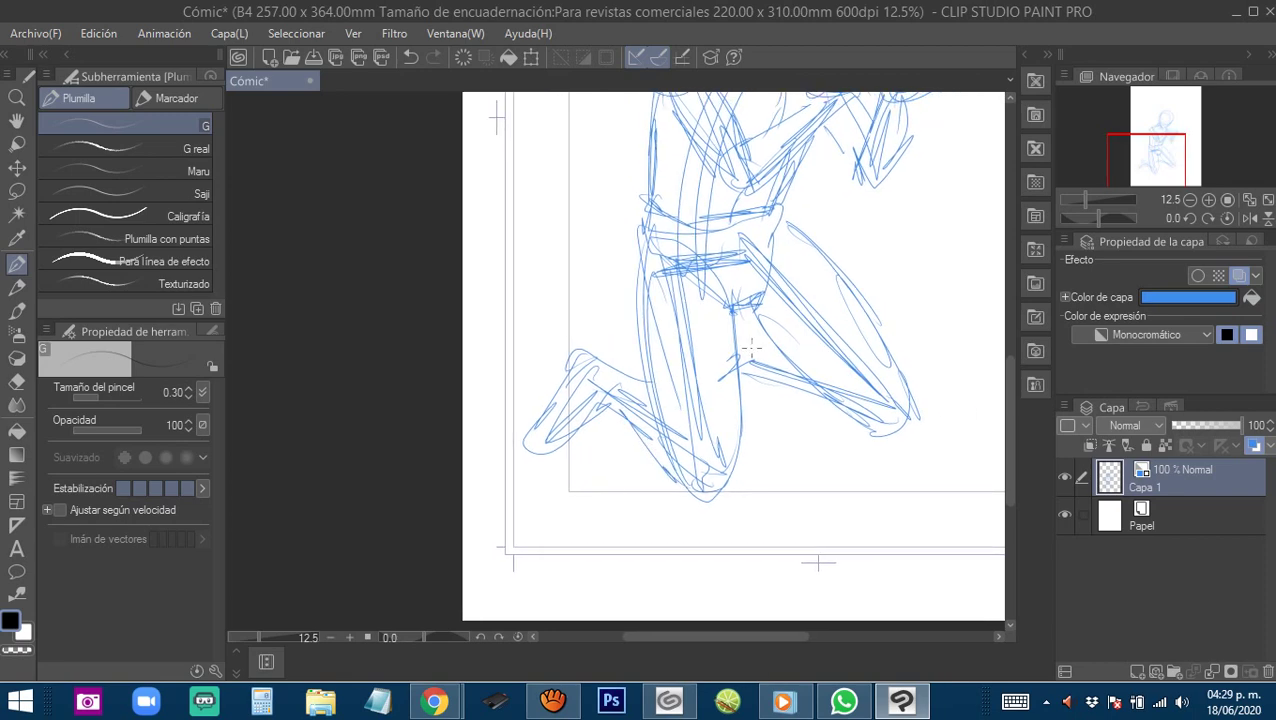
Complete the front leg's folded calf and inner thigh contours between the rear thigh and the front knee.
{"action": "mouse_move", "coordinate": [734, 334]}
{"action": "left_mouse_down"}
{"action": "mouse_move", "coordinate": [784, 354]}
{"action": "mouse_move", "coordinate": [744, 336]}
{"action": "left_mouse_up"}
{"action": "left_click_drag", "start_coordinate": [764, 391], "coordinate": [844, 432]}
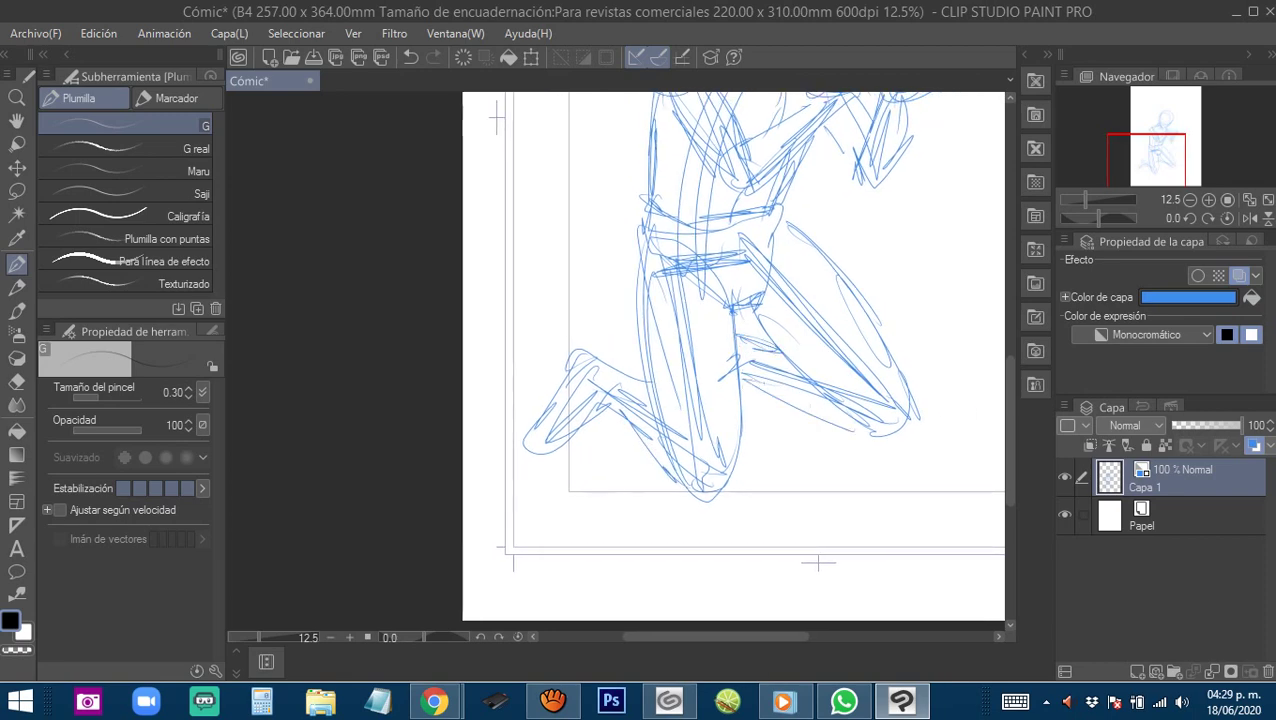
{"action": "mouse_move", "coordinate": [816, 248]}
{"action": "left_mouse_down"}
{"action": "mouse_move", "coordinate": [743, 382]}
{"action": "mouse_move", "coordinate": [681, 390]}
{"action": "left_mouse_up"}
{"action": "scroll", "coordinate": [744, 382], "scroll_direction": "down", "scroll_amount": 1}
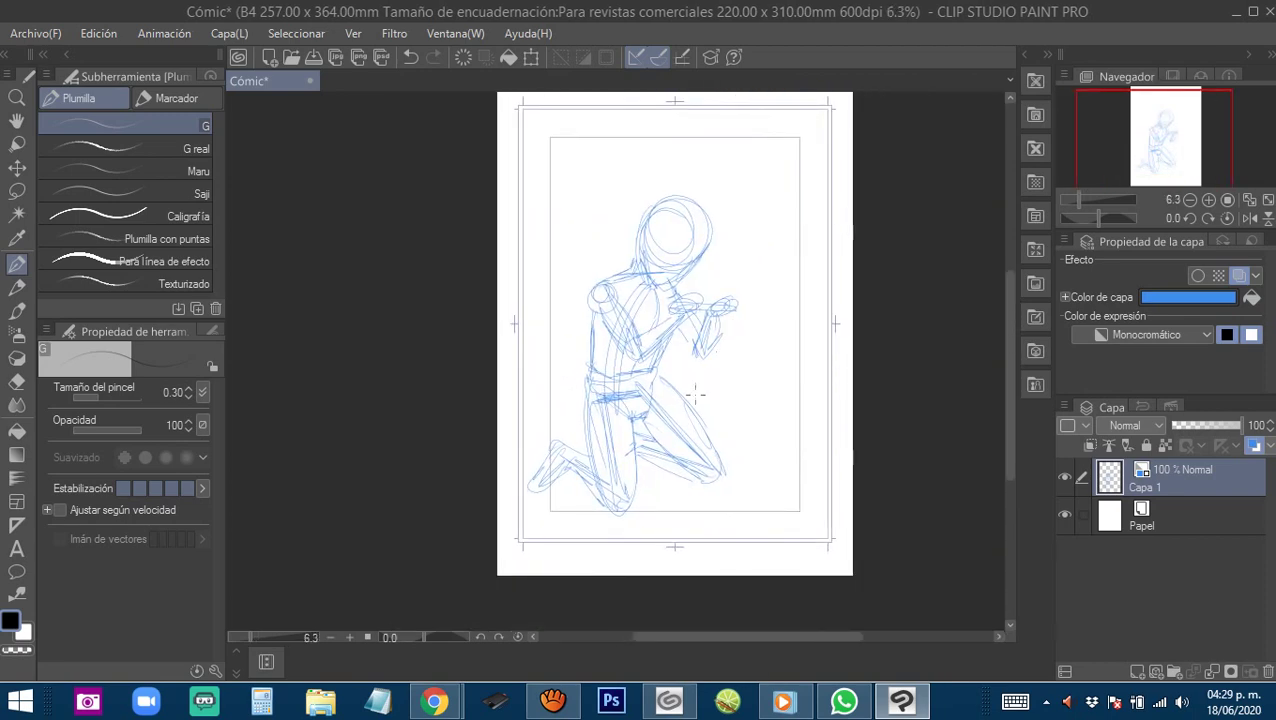
Draw a smaller head contour inside the original, lasso the surplus outer skull lines, delete them and clear the selection.
{"action": "mouse_move", "coordinate": [637, 232]}
{"action": "left_mouse_down"}
{"action": "mouse_move", "coordinate": [689, 255]}
{"action": "mouse_move", "coordinate": [682, 209]}
{"action": "mouse_move", "coordinate": [642, 213]}
{"action": "mouse_move", "coordinate": [676, 206]}
{"action": "left_mouse_up"}
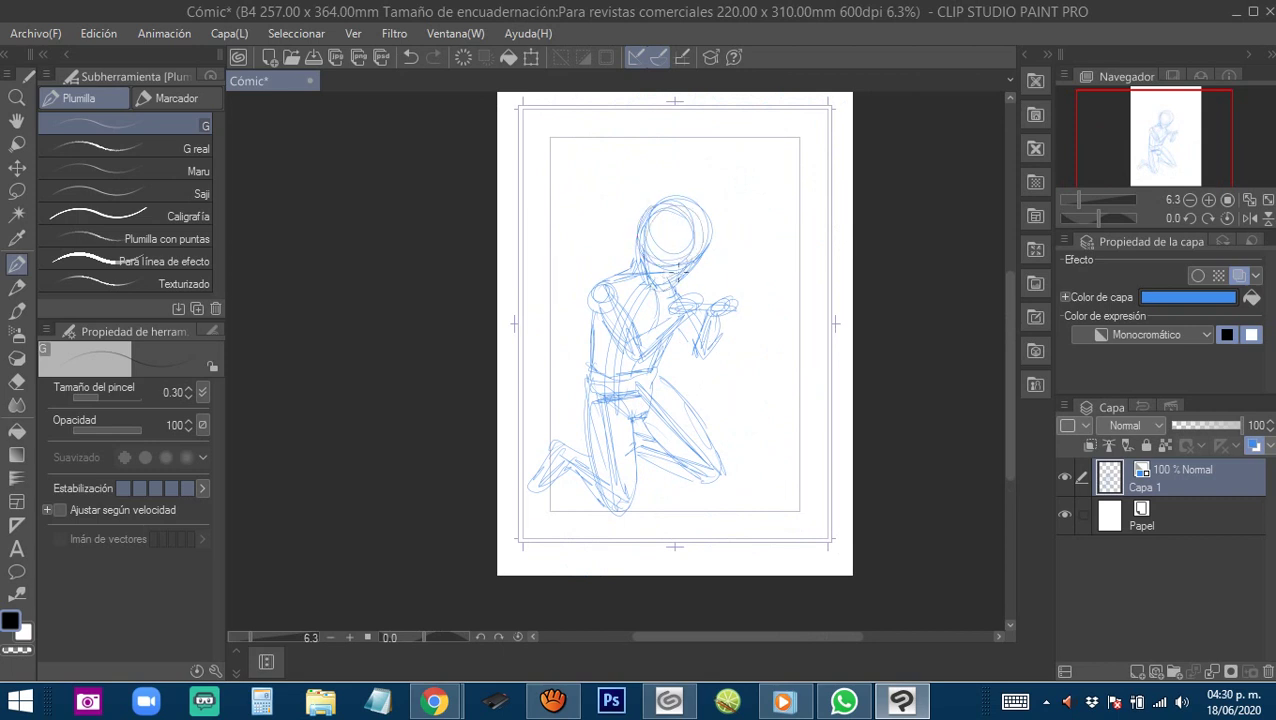
{"action": "left_click_drag", "start_coordinate": [677, 379], "coordinate": [705, 403]}
{"action": "scroll", "coordinate": [741, 379], "scroll_direction": "up", "scroll_amount": 2}
{"action": "mouse_move", "coordinate": [630, 618]}
{"action": "left_mouse_down"}
{"action": "mouse_move", "coordinate": [735, 398]}
{"action": "mouse_move", "coordinate": [678, 226]}
{"action": "mouse_move", "coordinate": [615, 455]}
{"action": "mouse_move", "coordinate": [678, 461]}
{"action": "mouse_move", "coordinate": [750, 370]}
{"action": "mouse_move", "coordinate": [770, 390]}
{"action": "mouse_move", "coordinate": [795, 385]}
{"action": "mouse_move", "coordinate": [779, 403]}
{"action": "left_mouse_up"}
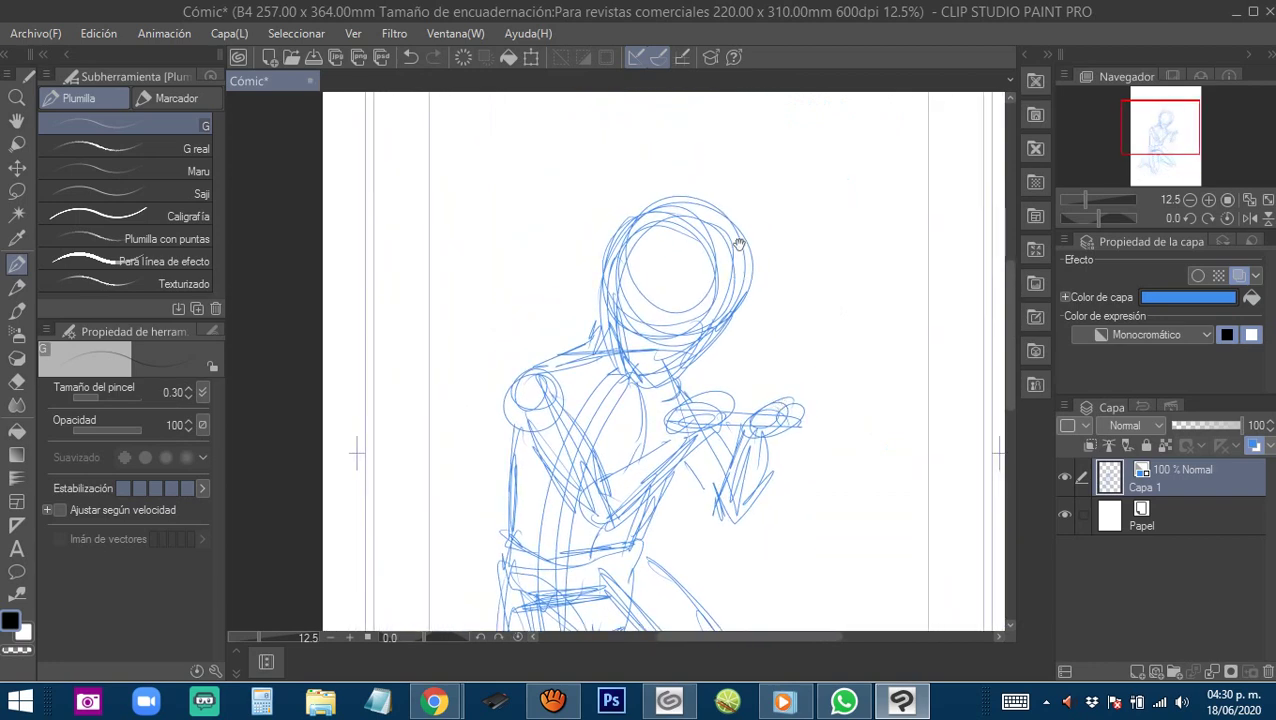
{"action": "key", "text": "o"}
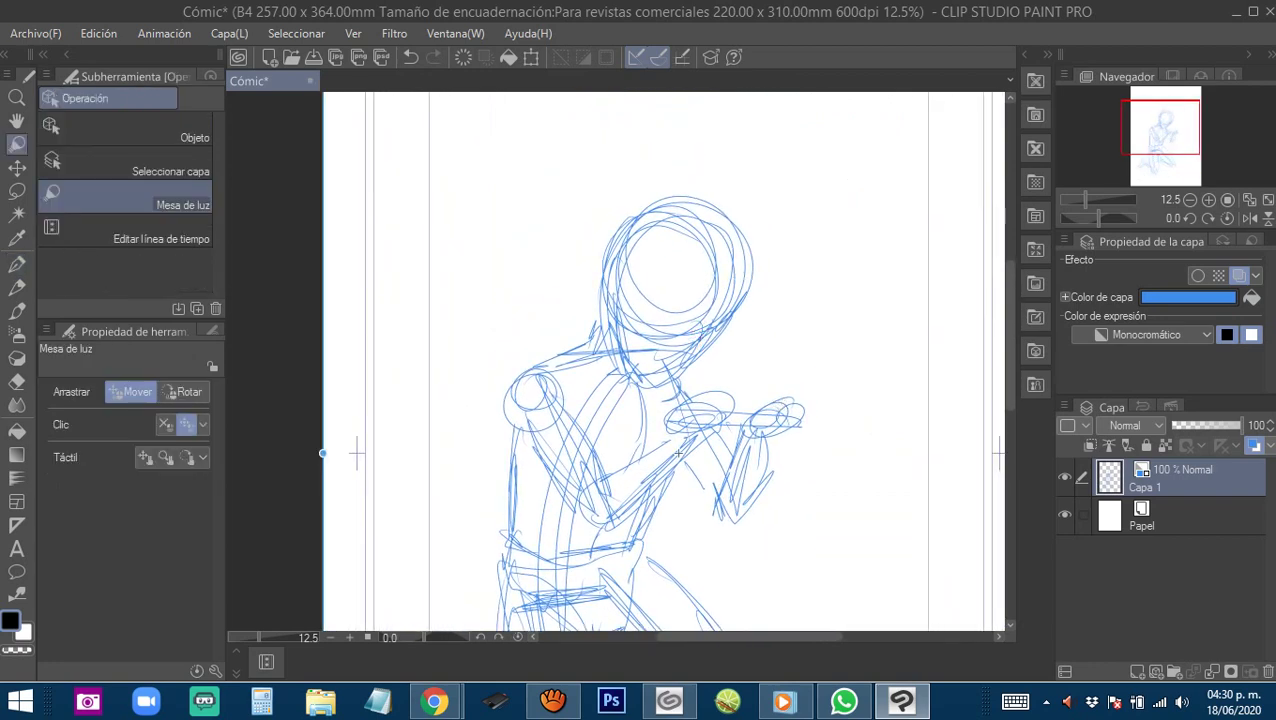
{"action": "key", "text": "m"}
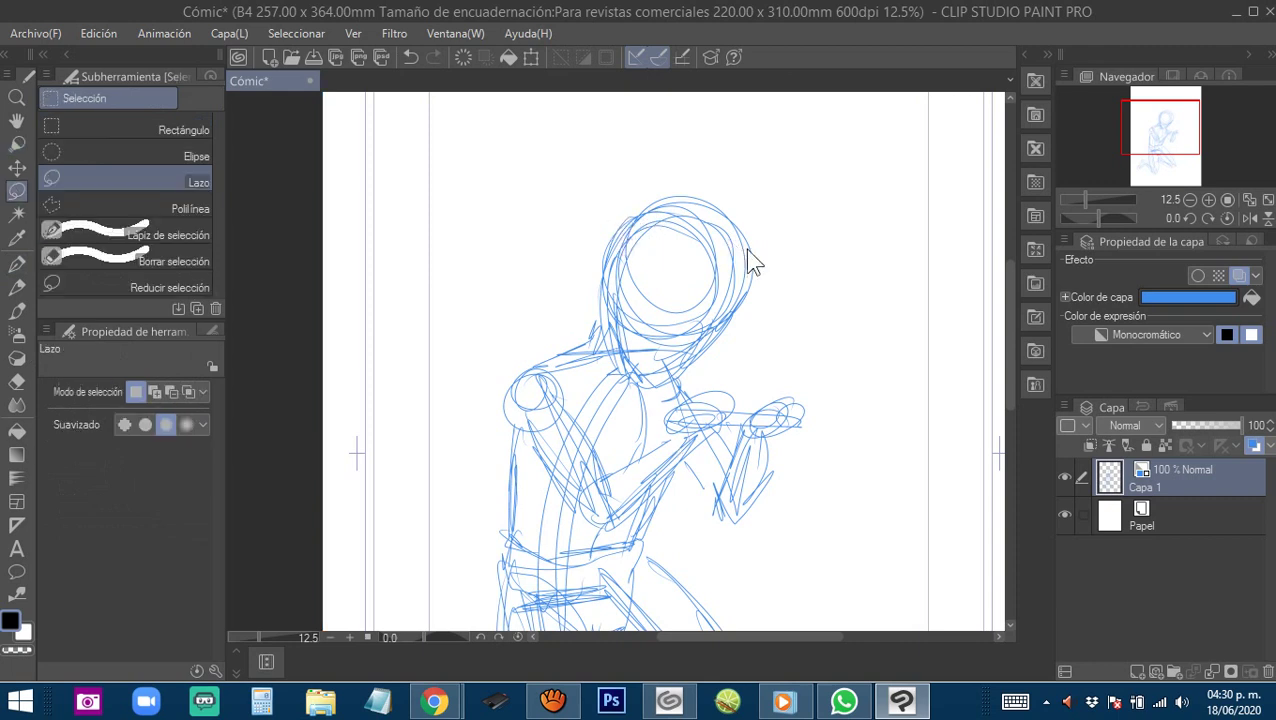
{"action": "mouse_move", "coordinate": [616, 230]}
{"action": "left_mouse_down"}
{"action": "mouse_move", "coordinate": [657, 208]}
{"action": "mouse_move", "coordinate": [706, 233]}
{"action": "mouse_move", "coordinate": [712, 355]}
{"action": "mouse_move", "coordinate": [661, 178]}
{"action": "mouse_move", "coordinate": [595, 258]}
{"action": "left_mouse_up"}
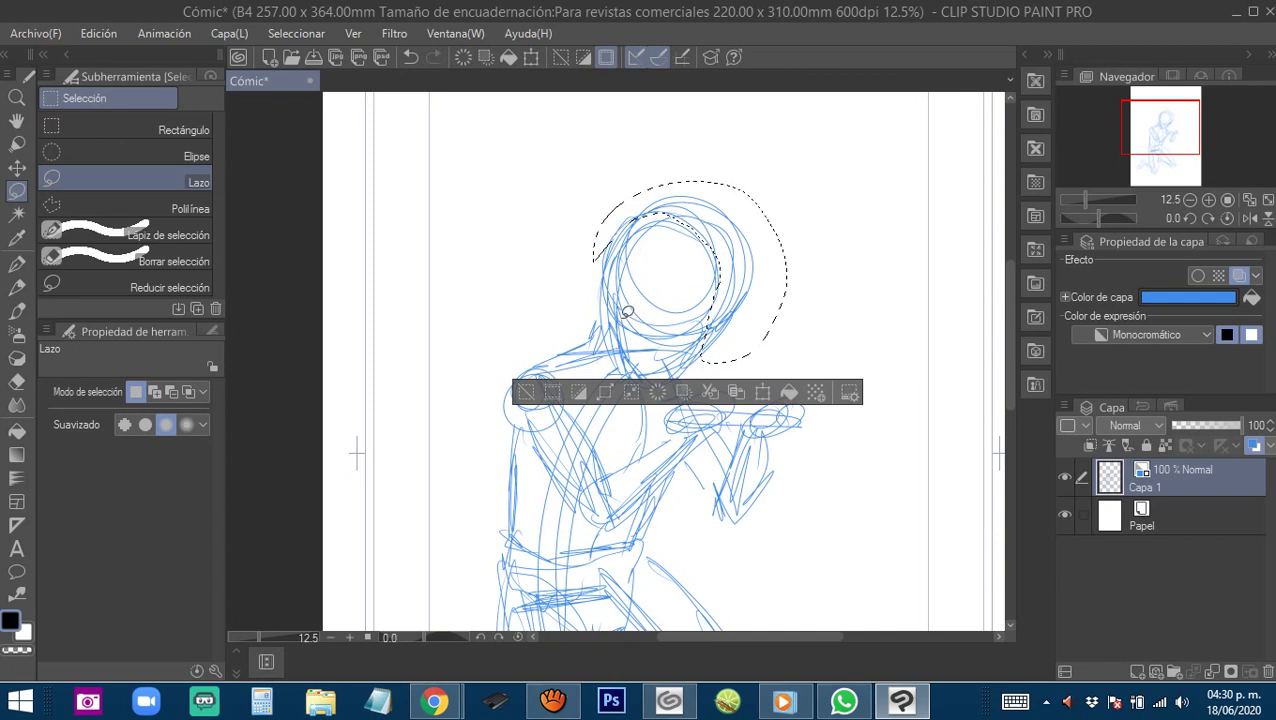
{"action": "key", "text": "Delete"}
{"action": "key", "text": "ctrl+d"}
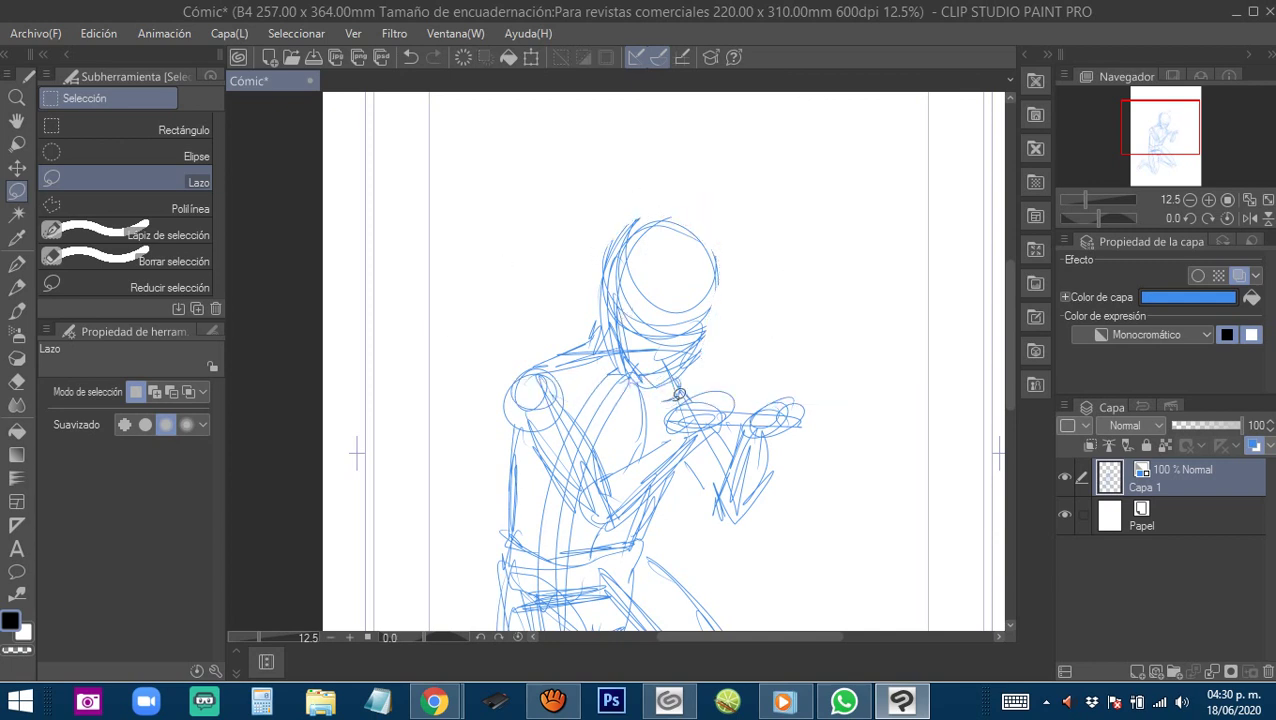
Transform the kneeling figure to 138% width and 126% height with a 1.5° rotation so it fills the page's inner frame.
{"action": "scroll", "coordinate": [560, 310], "scroll_direction": "down", "scroll_amount": 3}
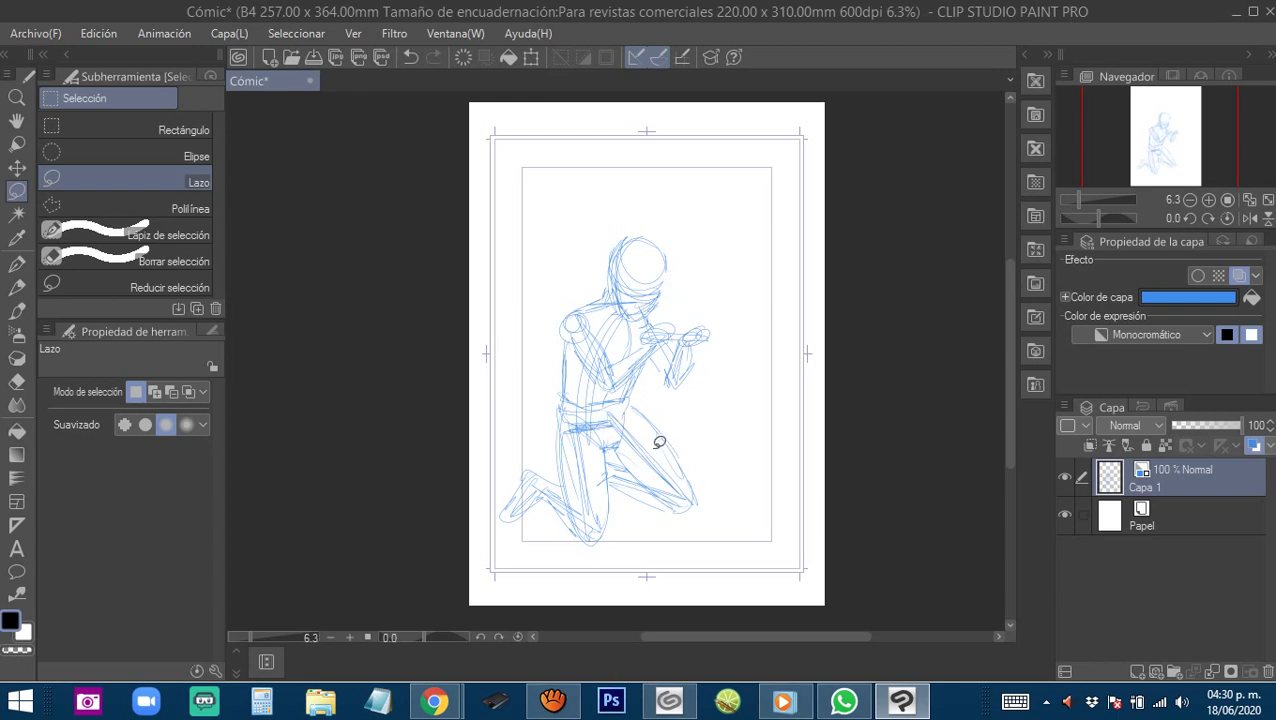
{"action": "key", "text": "ctrl+t"}
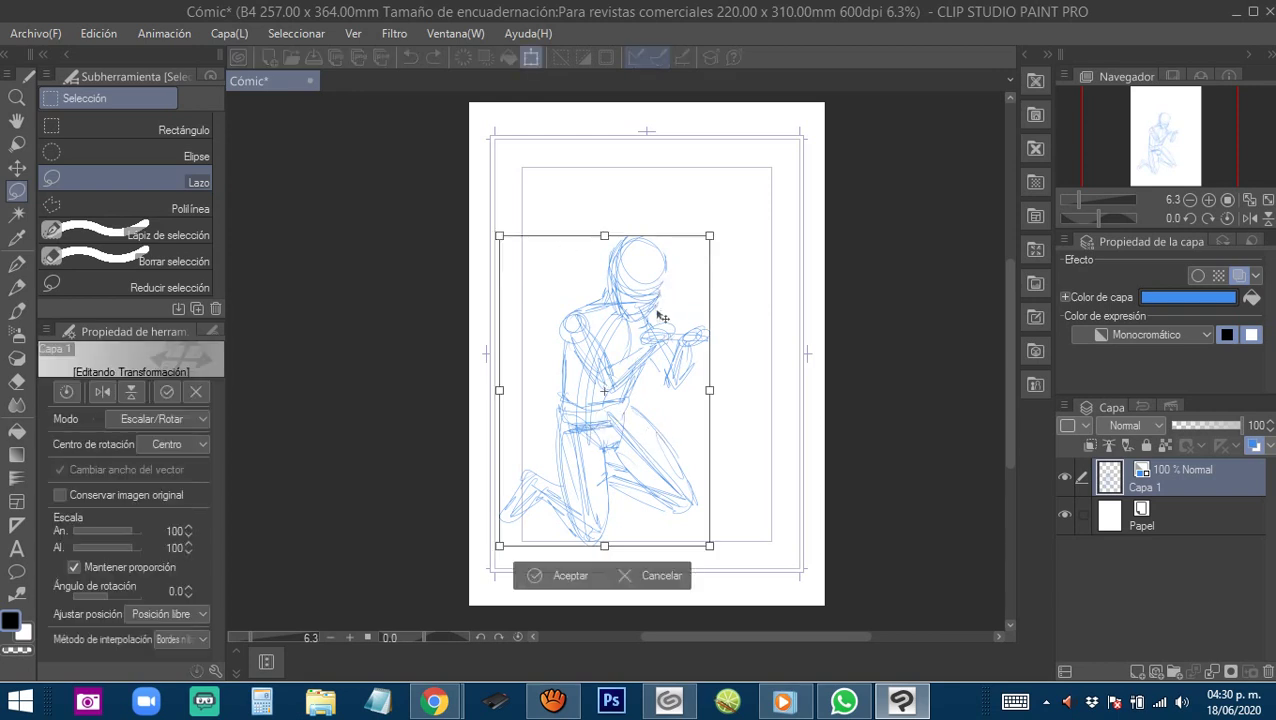
{"action": "left_click_drag", "start_coordinate": [739, 217], "coordinate": [817, 162]}
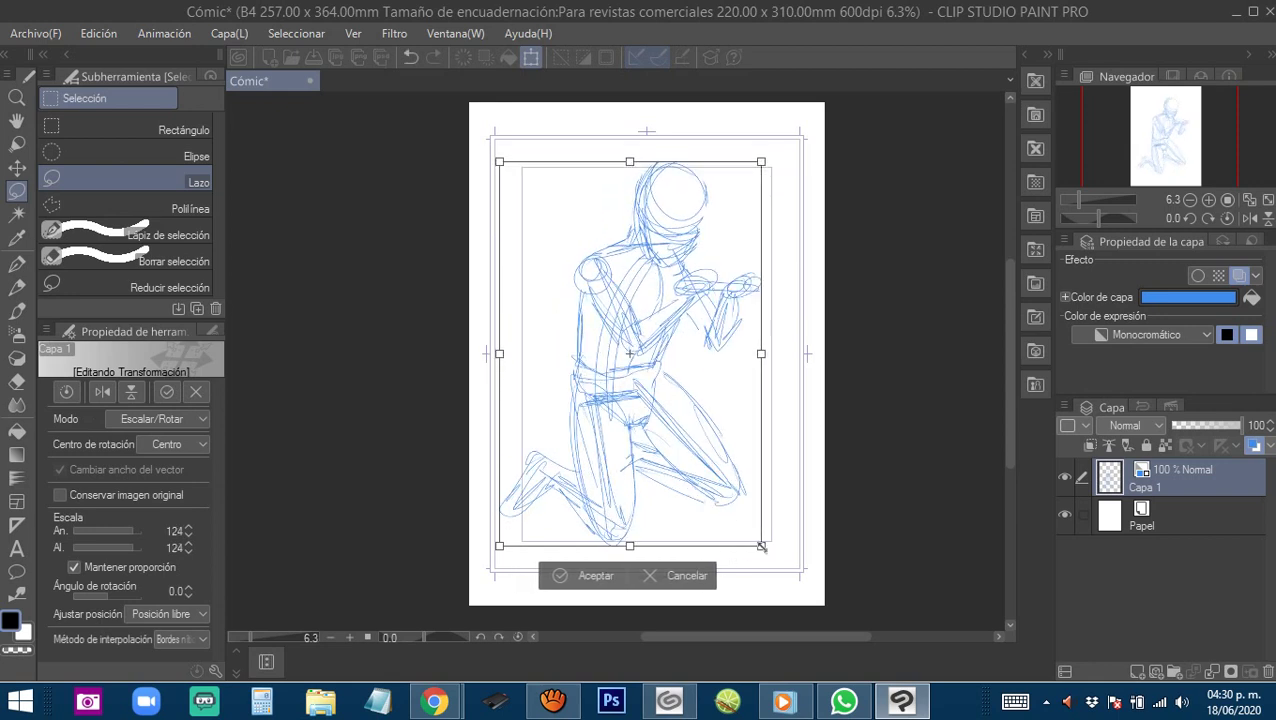
{"action": "mouse_move", "coordinate": [762, 546]}
{"action": "left_mouse_down"}
{"action": "mouse_move", "coordinate": [797, 553]}
{"action": "mouse_move", "coordinate": [771, 536]}
{"action": "left_mouse_up"}
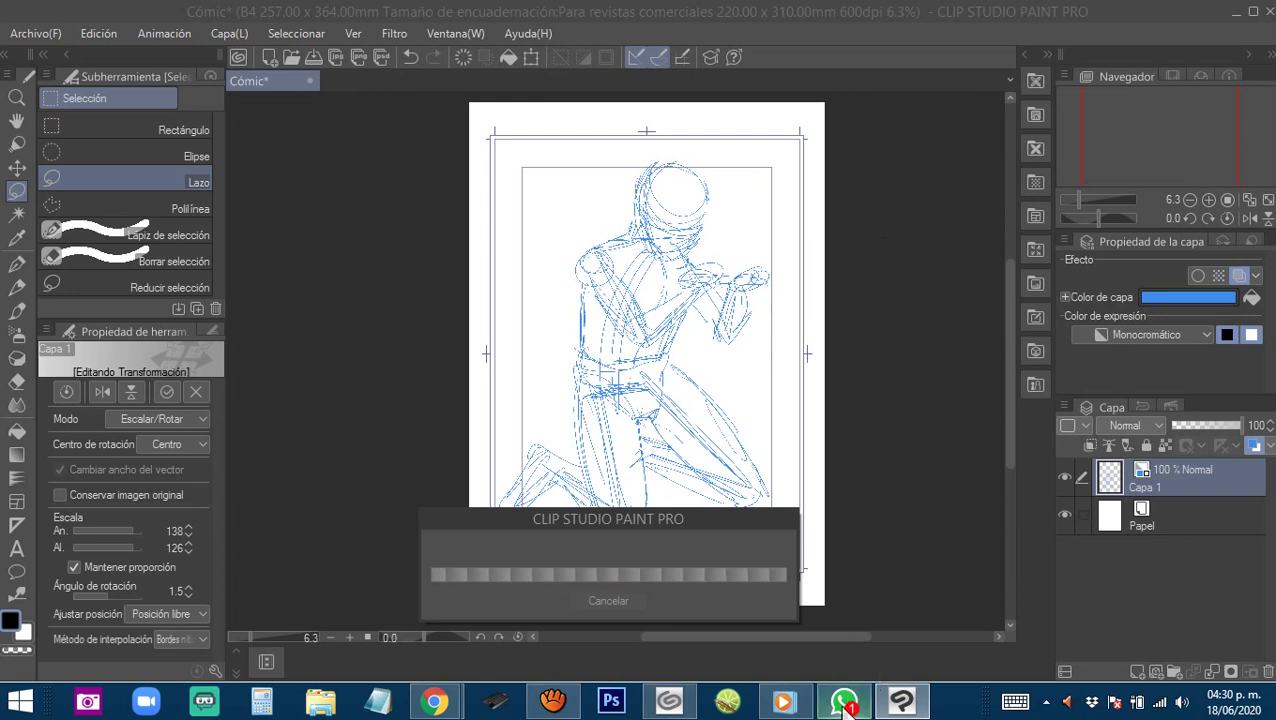
Switch to WhatsApp to check the new group chat message, and return to the comic page.
{"action": "mouse_move", "coordinate": [840, 708]}
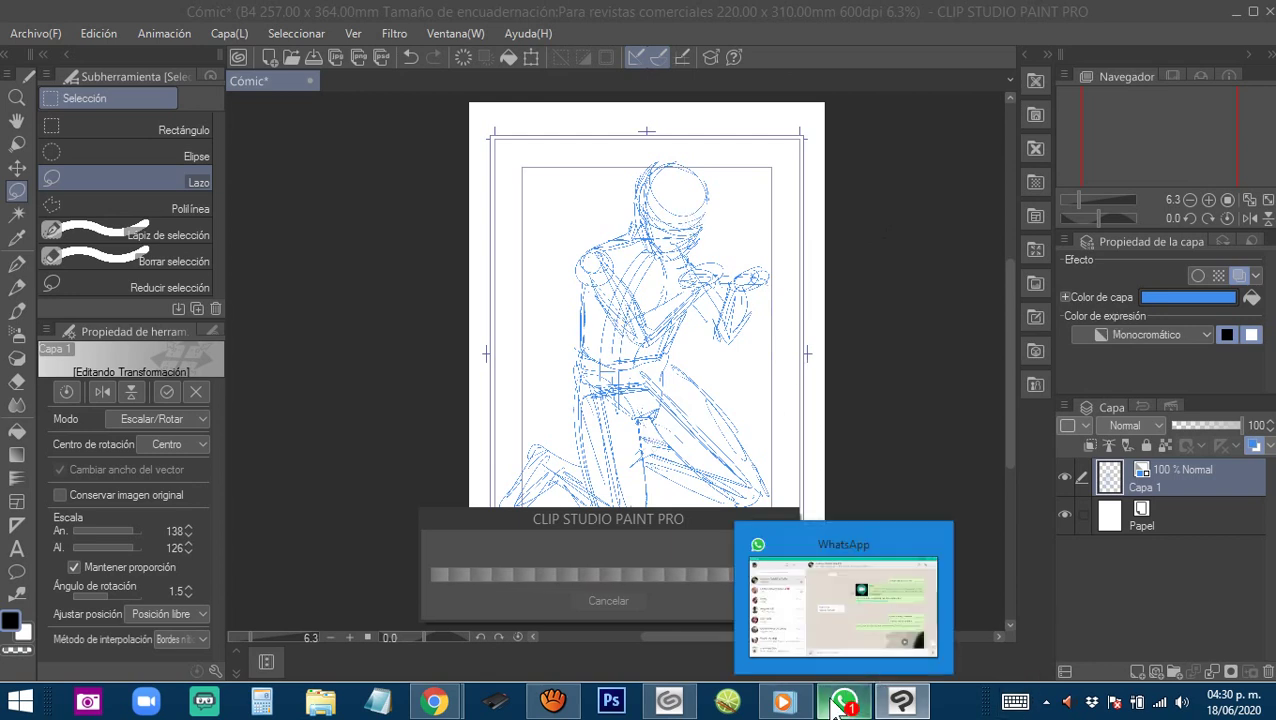
{"action": "left_click", "coordinate": [840, 706]}
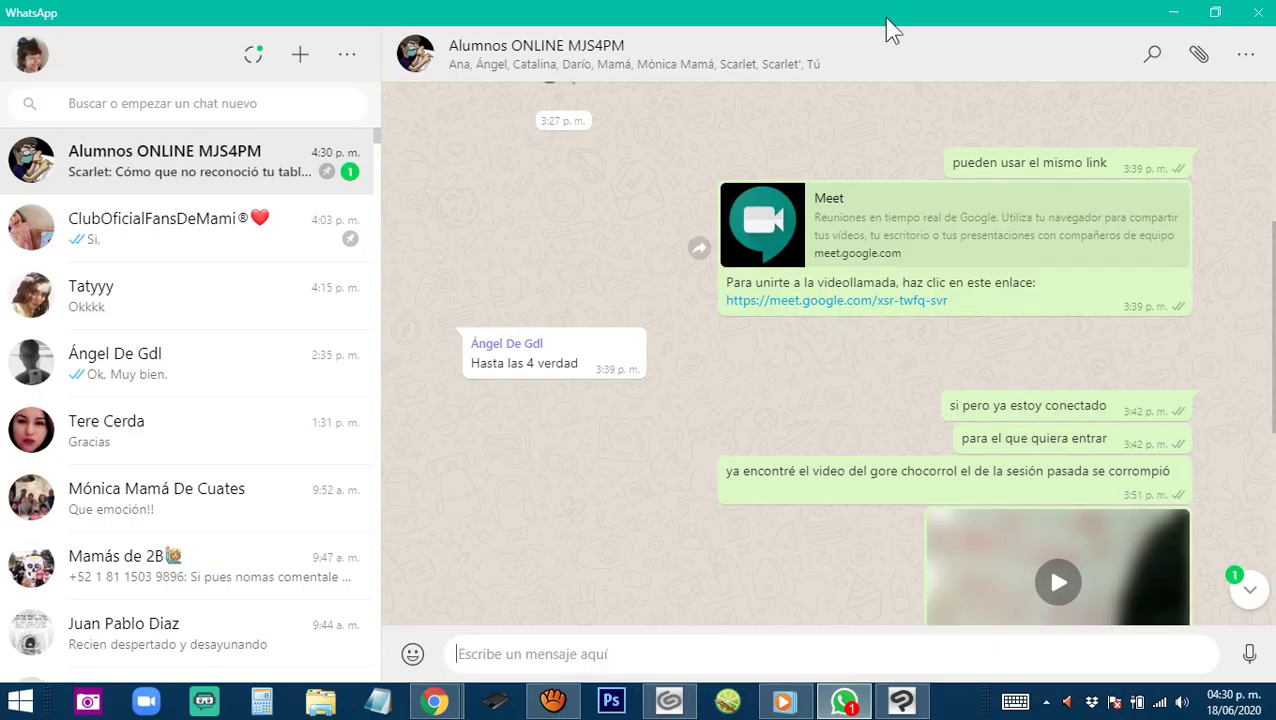
{"action": "mouse_move", "coordinate": [886, 18]}
{"action": "left_mouse_down"}
{"action": "mouse_move", "coordinate": [527, 146]}
{"action": "mouse_move", "coordinate": [1018, 350]}
{"action": "mouse_move", "coordinate": [1275, 350]}
{"action": "left_mouse_up"}
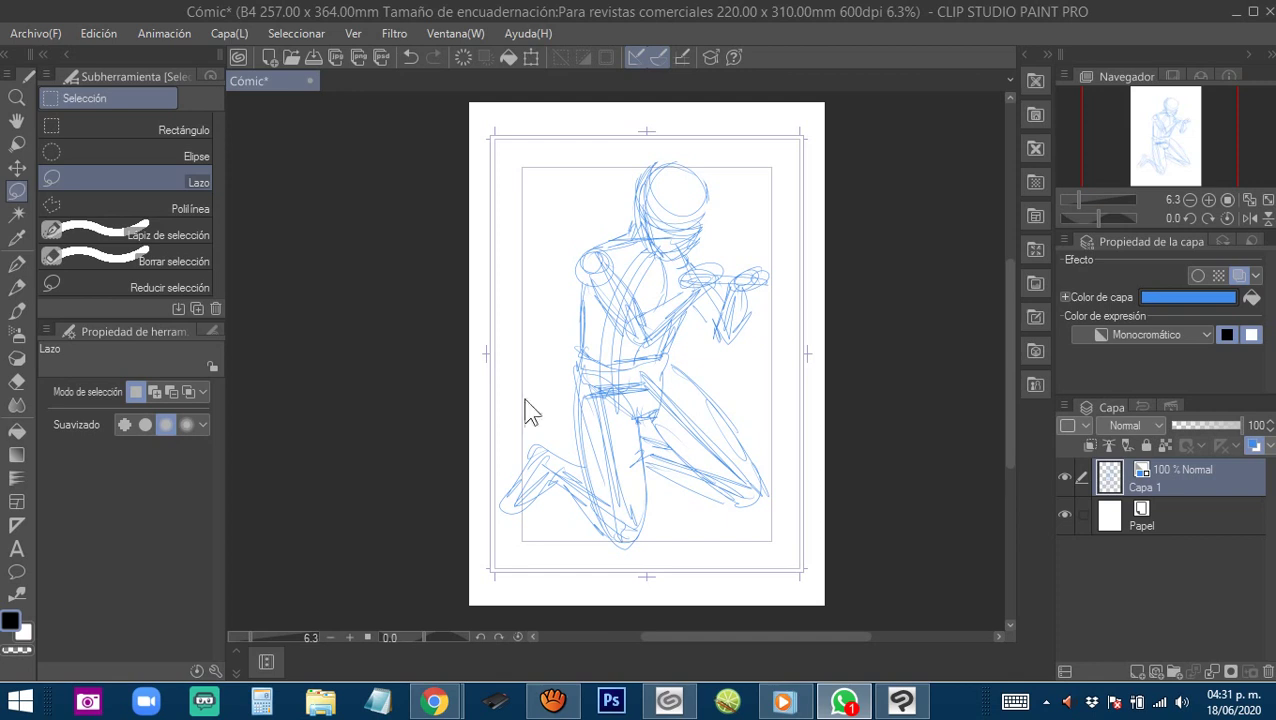
{"action": "left_click", "coordinate": [820, 42]}
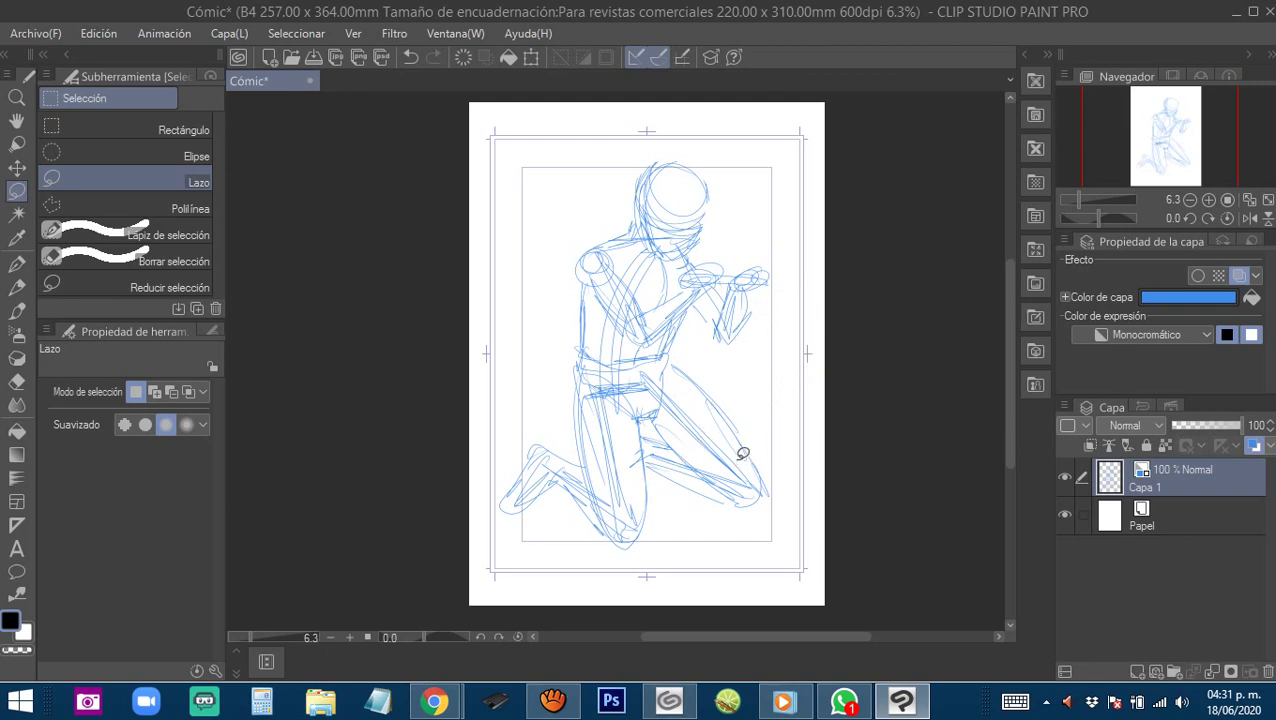
Add a single new layer above the blue sketch and set its layer colour to pink, EC3EB0.
{"action": "left_click_drag", "start_coordinate": [706, 410], "coordinate": [718, 441]}
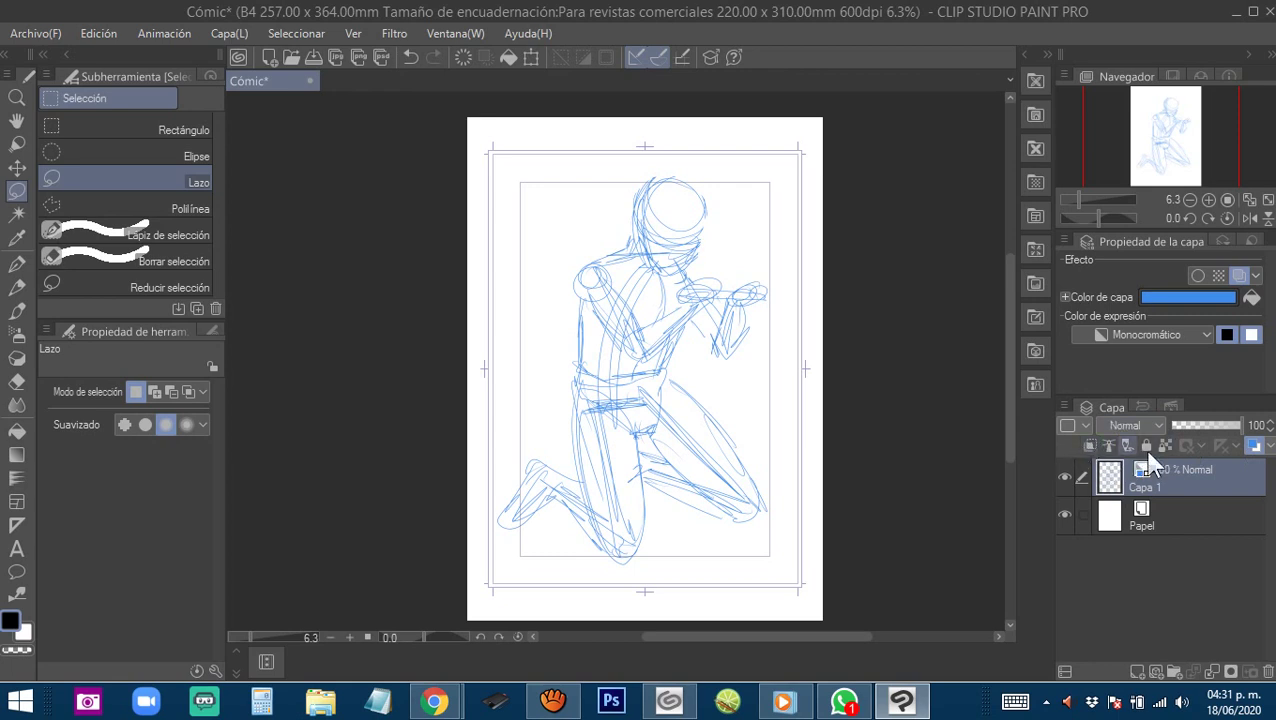
{"action": "left_click", "coordinate": [1138, 672]}
{"action": "left_click", "coordinate": [1138, 672]}
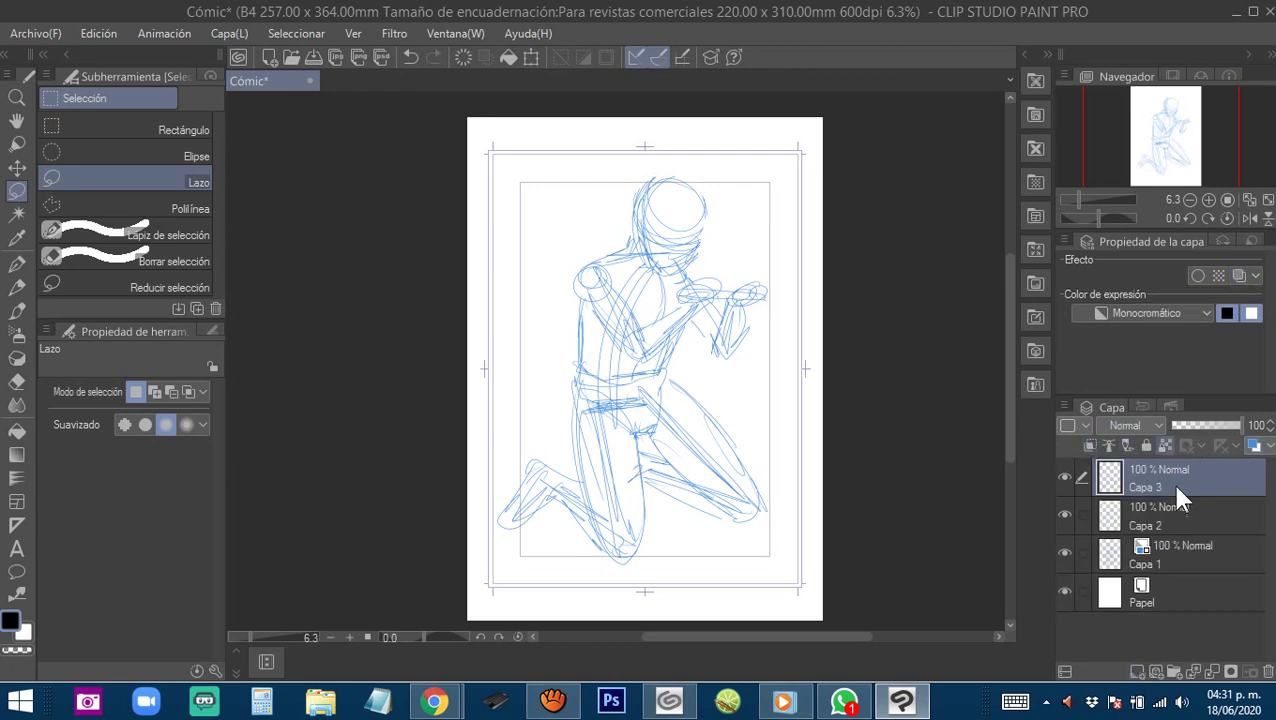
{"action": "key", "text": "ctrl+z"}
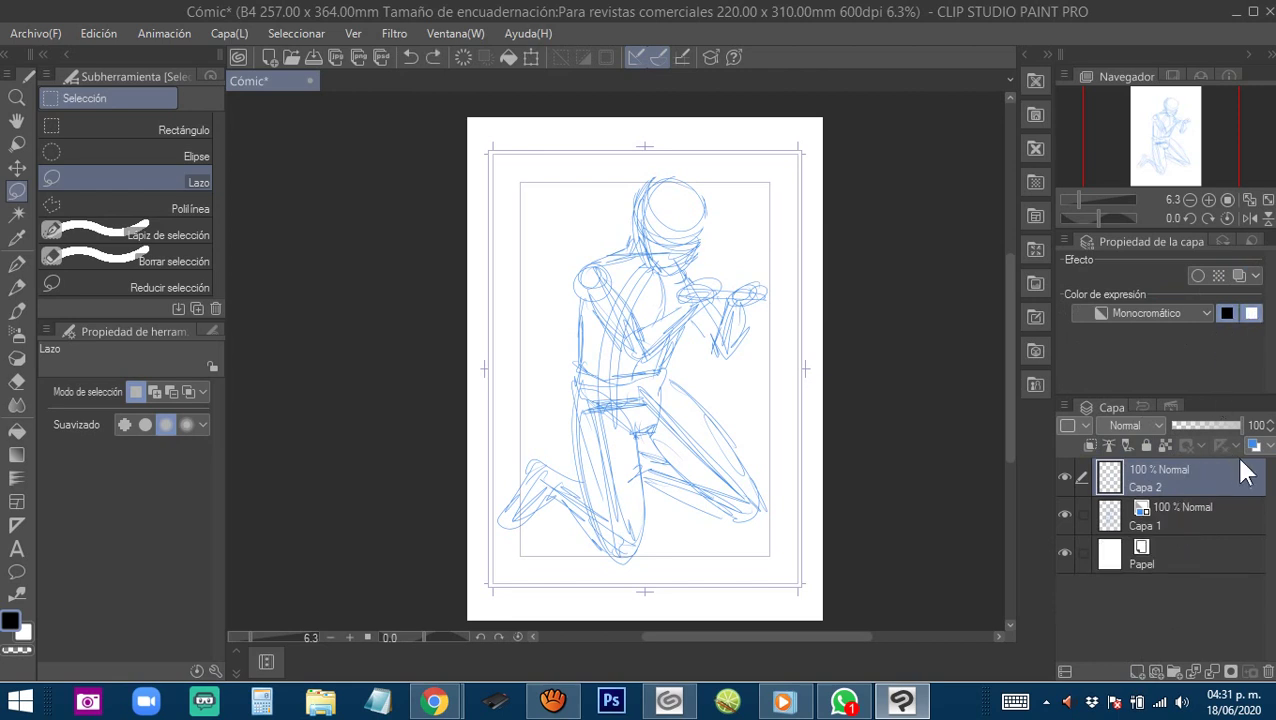
{"action": "left_click", "coordinate": [1255, 445]}
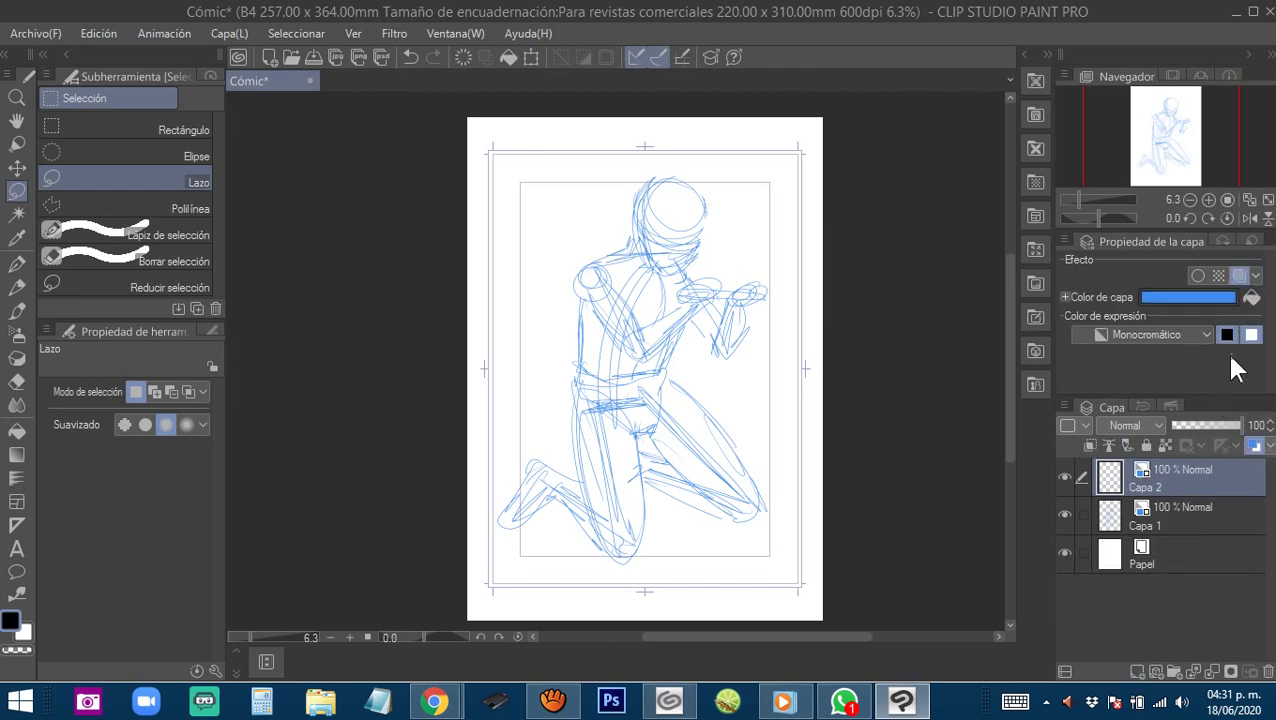
{"action": "left_click", "coordinate": [1205, 302]}
{"action": "left_click", "coordinate": [655, 294]}
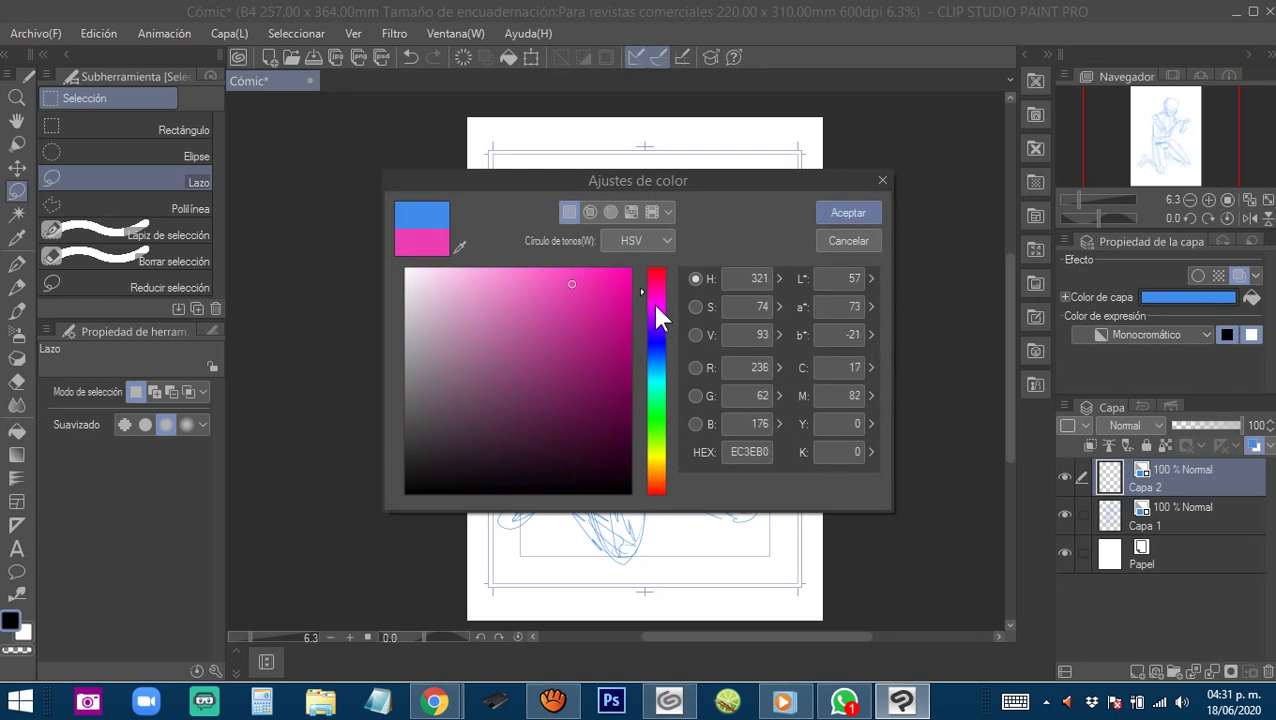
{"action": "left_click", "coordinate": [842, 214]}
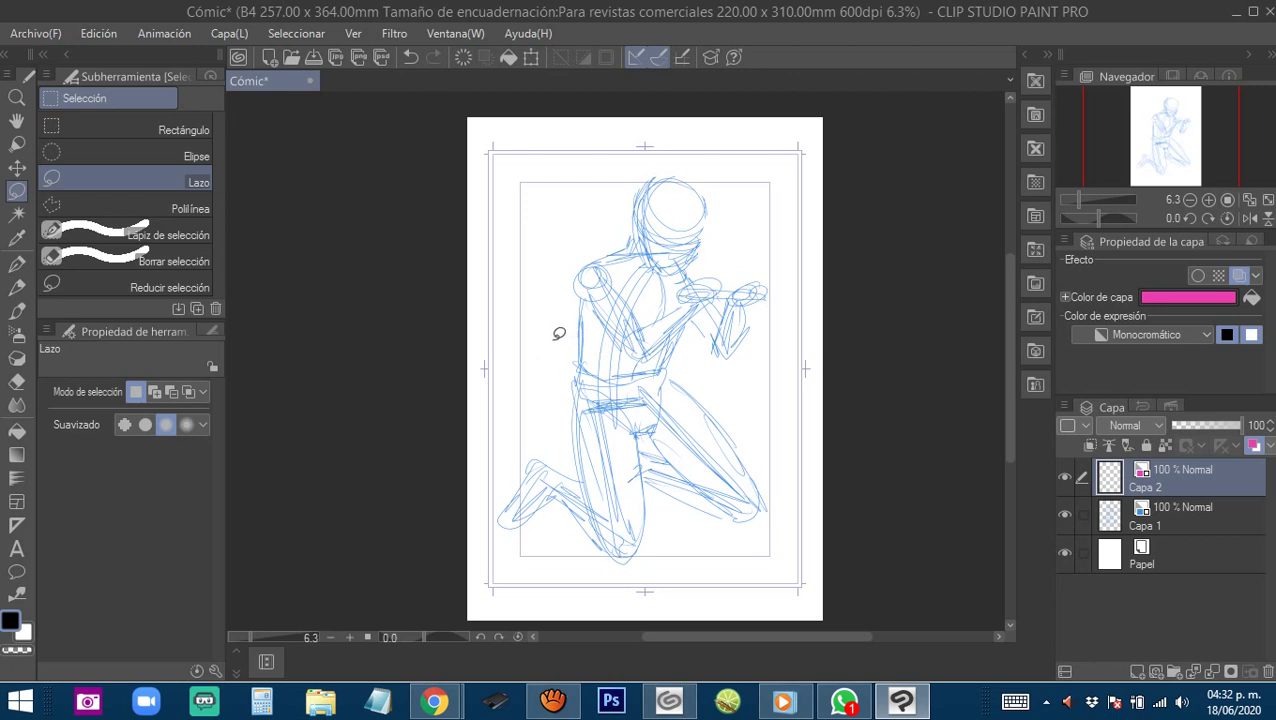
Trace the upper back curve of the skull on the new layer with the G pen.
{"action": "key", "text": "p"}
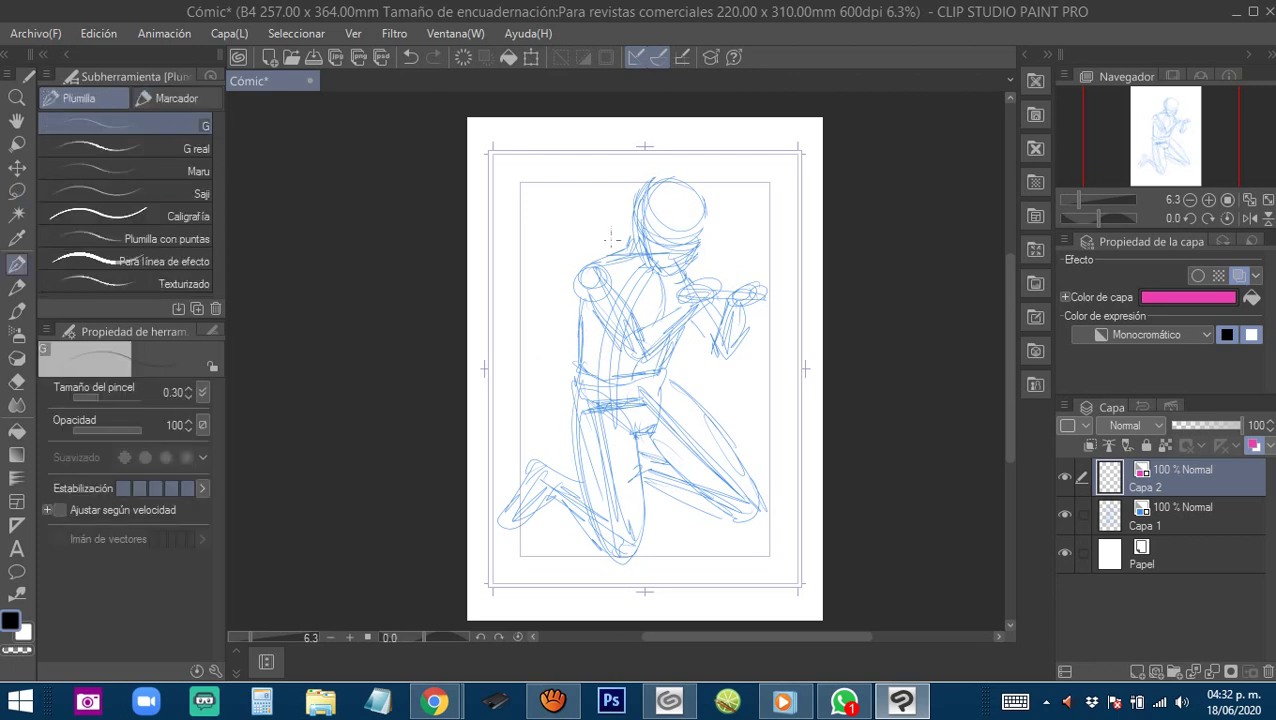
{"action": "scroll", "coordinate": [658, 264], "scroll_direction": "up", "scroll_amount": 3}
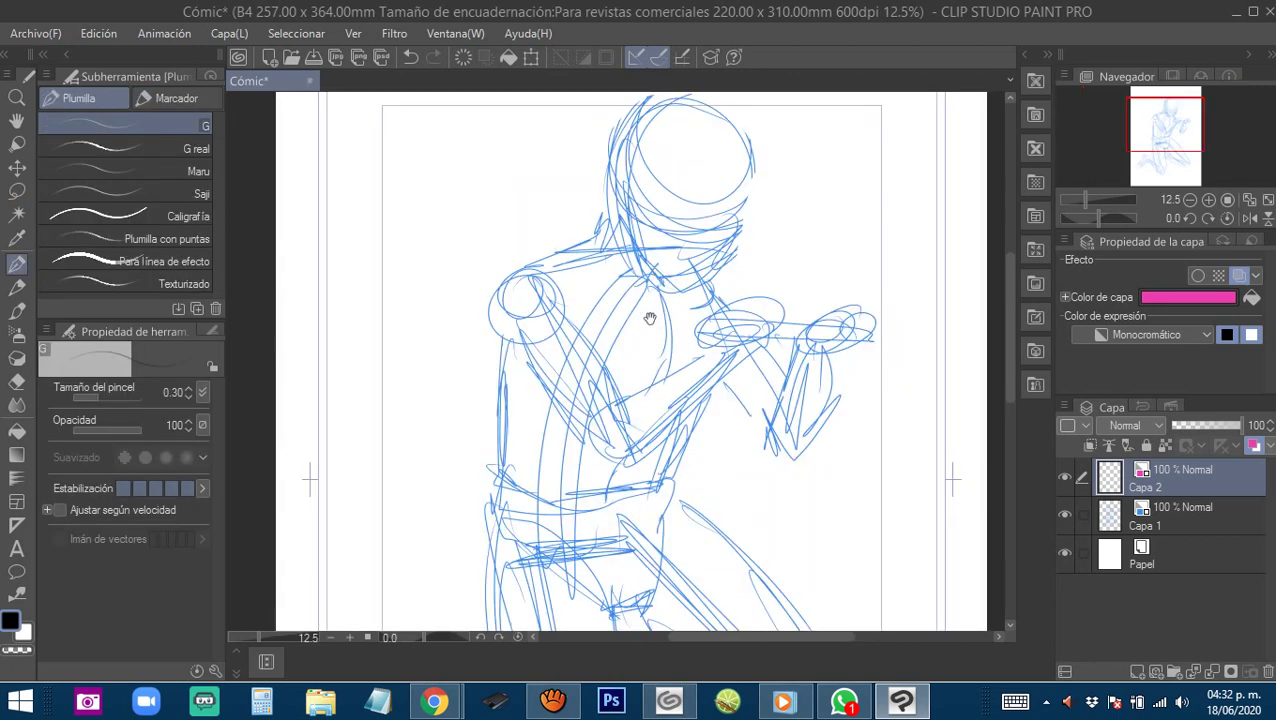
{"action": "mouse_move", "coordinate": [666, 335]}
{"action": "left_mouse_down"}
{"action": "mouse_move", "coordinate": [684, 303]}
{"action": "mouse_move", "coordinate": [672, 331]}
{"action": "left_mouse_up"}
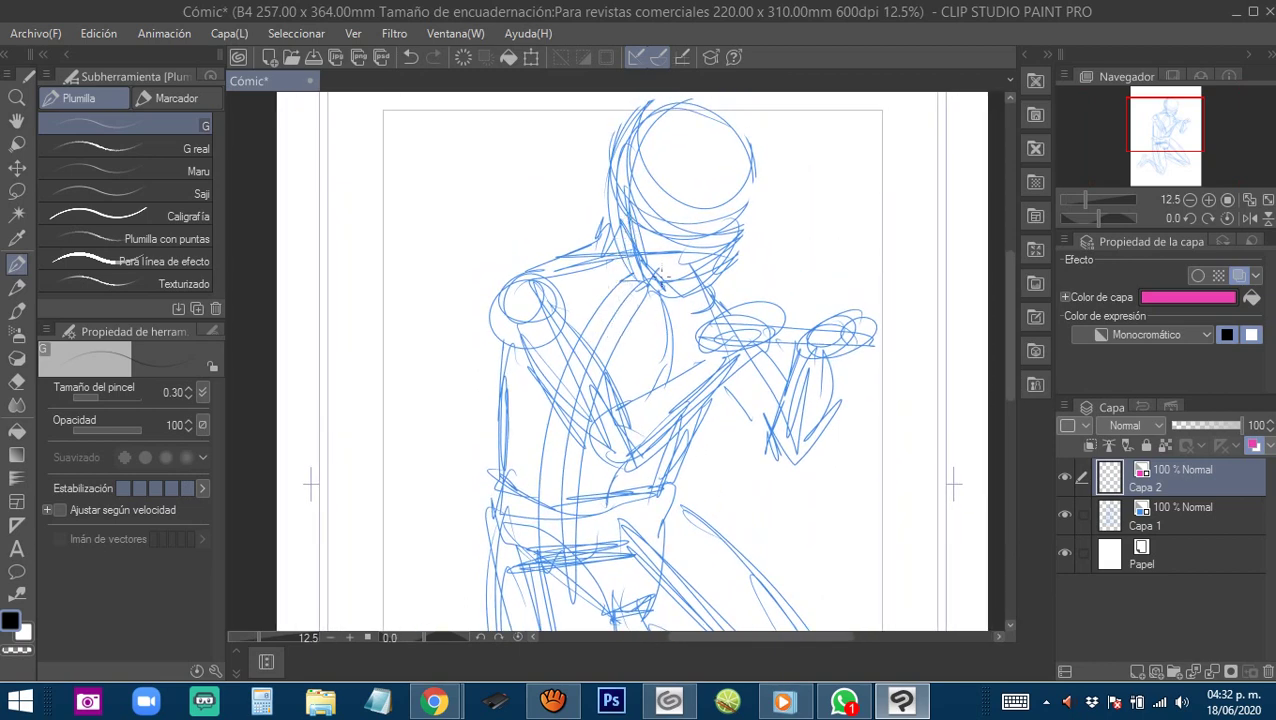
{"action": "scroll", "coordinate": [644, 268], "scroll_direction": "up", "scroll_amount": 1}
{"action": "mouse_move", "coordinate": [637, 314]}
{"action": "left_mouse_down"}
{"action": "mouse_move", "coordinate": [618, 387]}
{"action": "mouse_move", "coordinate": [649, 333]}
{"action": "mouse_move", "coordinate": [645, 363]}
{"action": "left_mouse_up"}
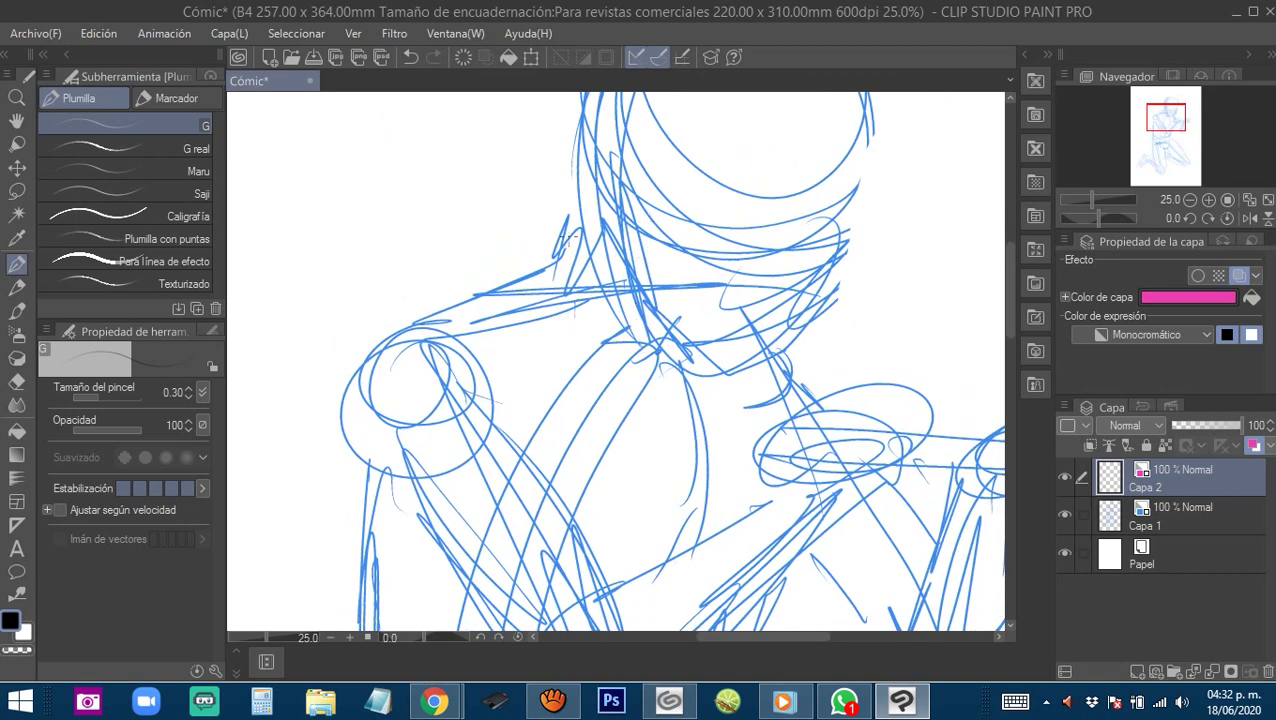
{"action": "mouse_move", "coordinate": [564, 315]}
{"action": "left_mouse_down"}
{"action": "mouse_move", "coordinate": [590, 305]}
{"action": "mouse_move", "coordinate": [570, 299]}
{"action": "mouse_move", "coordinate": [591, 304]}
{"action": "mouse_move", "coordinate": [585, 357]}
{"action": "mouse_move", "coordinate": [600, 369]}
{"action": "left_mouse_up"}
{"action": "mouse_move", "coordinate": [684, 329]}
{"action": "left_mouse_down"}
{"action": "mouse_move", "coordinate": [648, 375]}
{"action": "mouse_move", "coordinate": [671, 369]}
{"action": "left_mouse_up"}
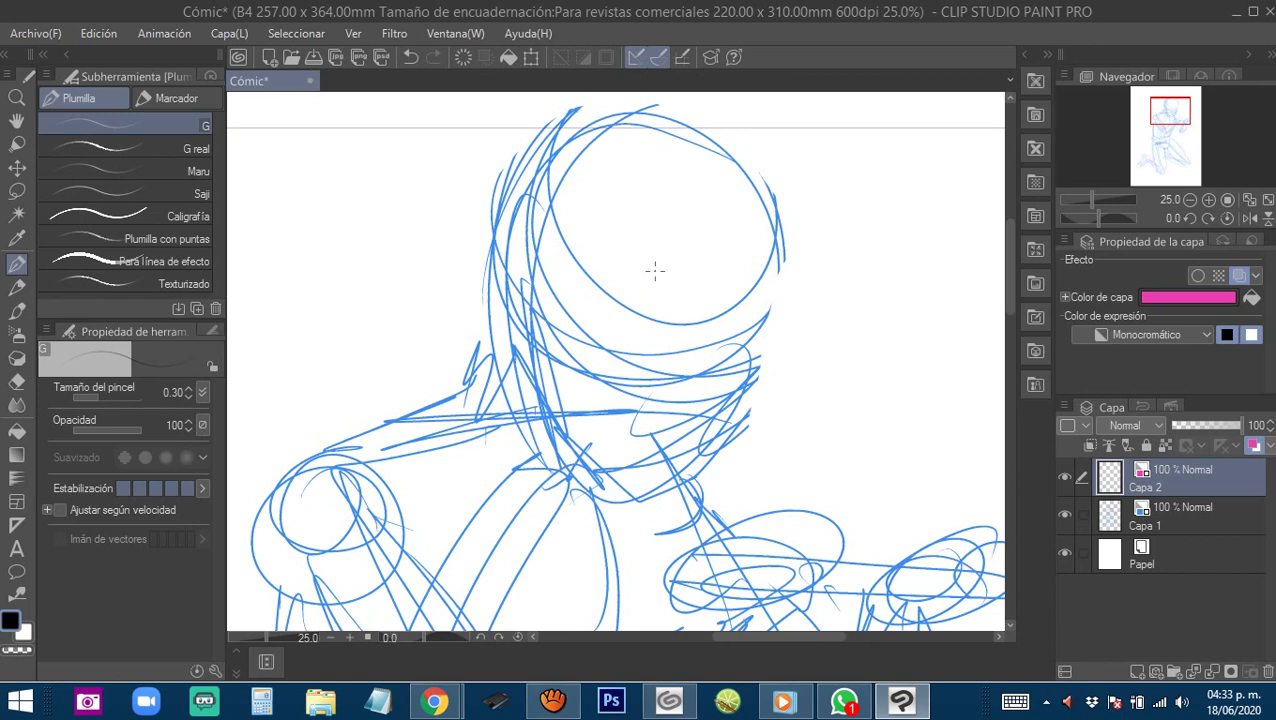
{"action": "left_click_drag", "start_coordinate": [623, 282], "coordinate": [599, 333]}
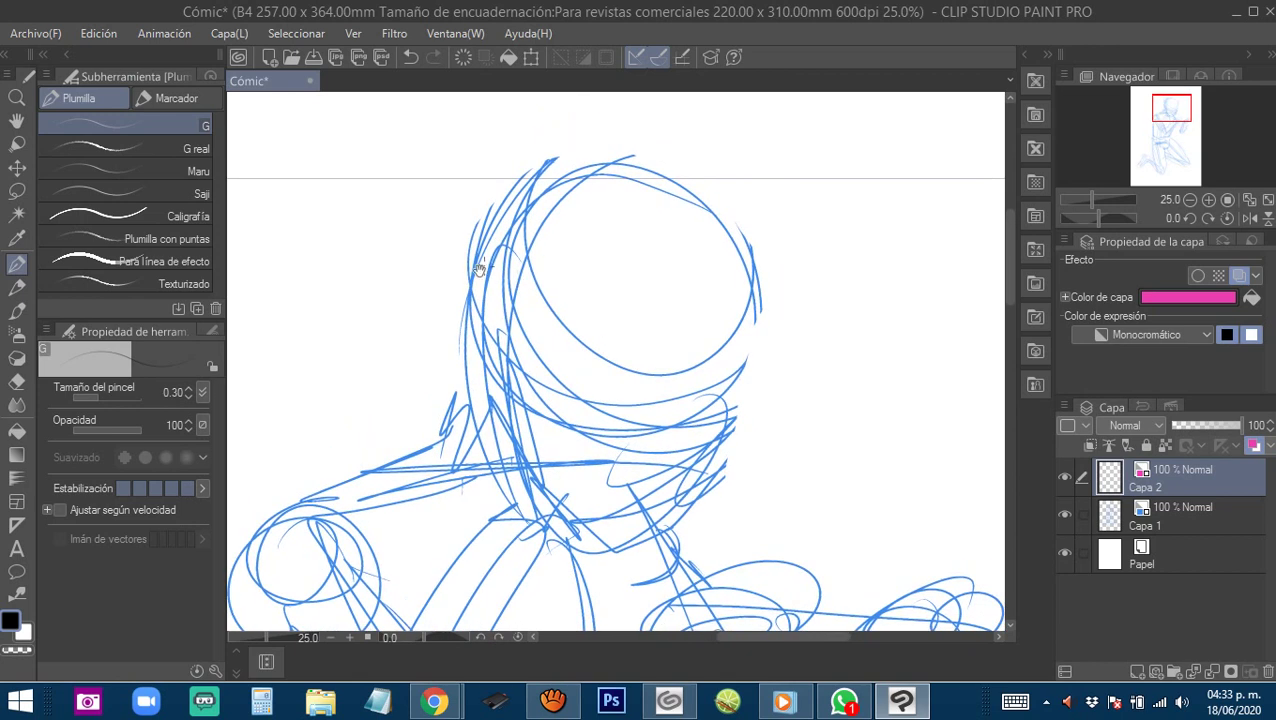
{"action": "left_click_drag", "start_coordinate": [467, 278], "coordinate": [517, 207]}
{"action": "left_click_drag", "start_coordinate": [480, 250], "coordinate": [500, 213]}
{"action": "left_click_drag", "start_coordinate": [680, 348], "coordinate": [605, 294]}
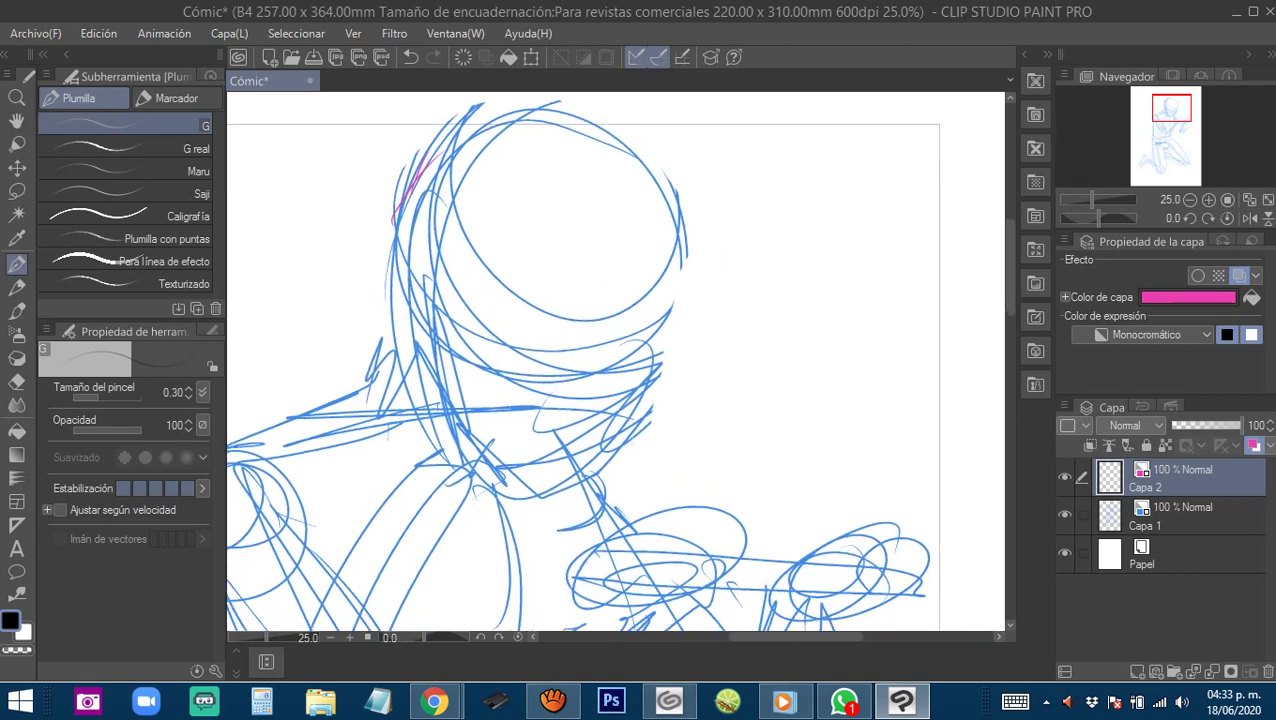
{"action": "left_click", "coordinate": [607, 299], "text": "alt"}
{"action": "left_click", "coordinate": [614, 330], "text": "alt"}
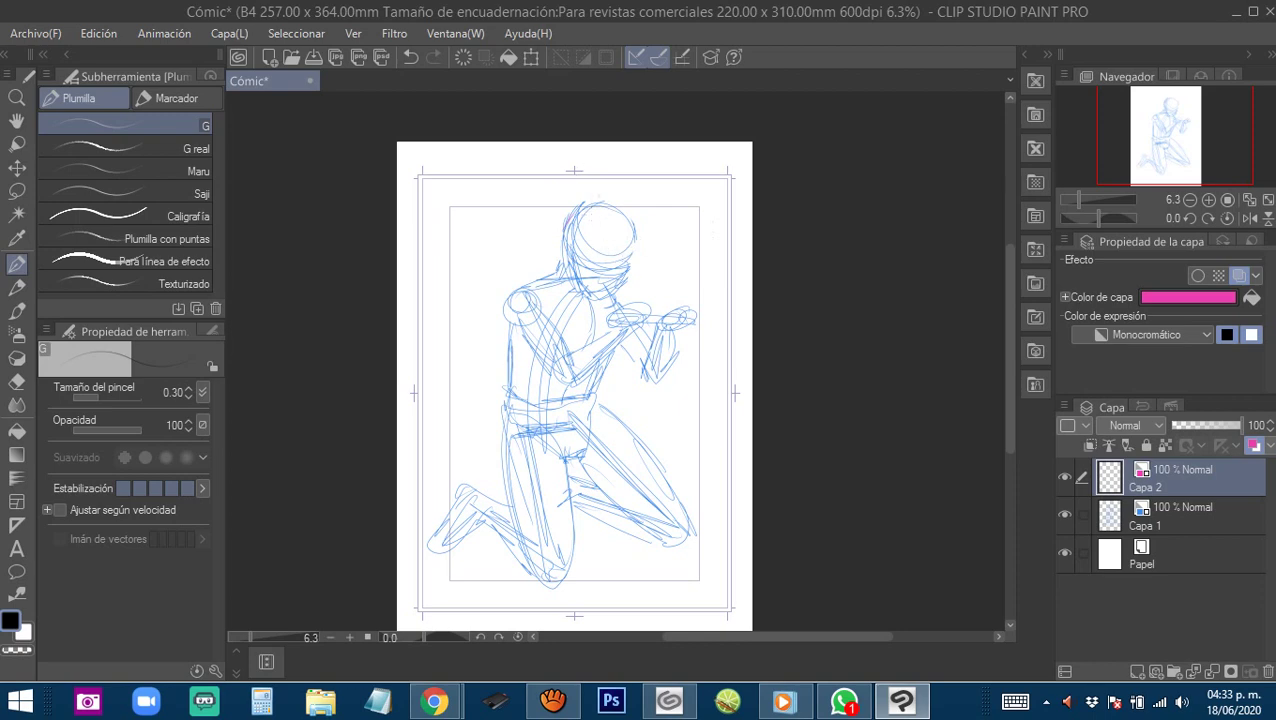
Extend the pink head outline over the crown towards the forehead.
{"action": "scroll", "coordinate": [613, 250], "scroll_direction": "up", "scroll_amount": 5}
{"action": "left_click_drag", "start_coordinate": [561, 272], "coordinate": [589, 359]}
{"action": "mouse_move", "coordinate": [444, 196]}
{"action": "left_mouse_down"}
{"action": "mouse_move", "coordinate": [534, 133]}
{"action": "mouse_move", "coordinate": [506, 150]}
{"action": "mouse_move", "coordinate": [645, 160]}
{"action": "left_mouse_up"}
{"action": "left_click_drag", "start_coordinate": [574, 135], "coordinate": [636, 152]}
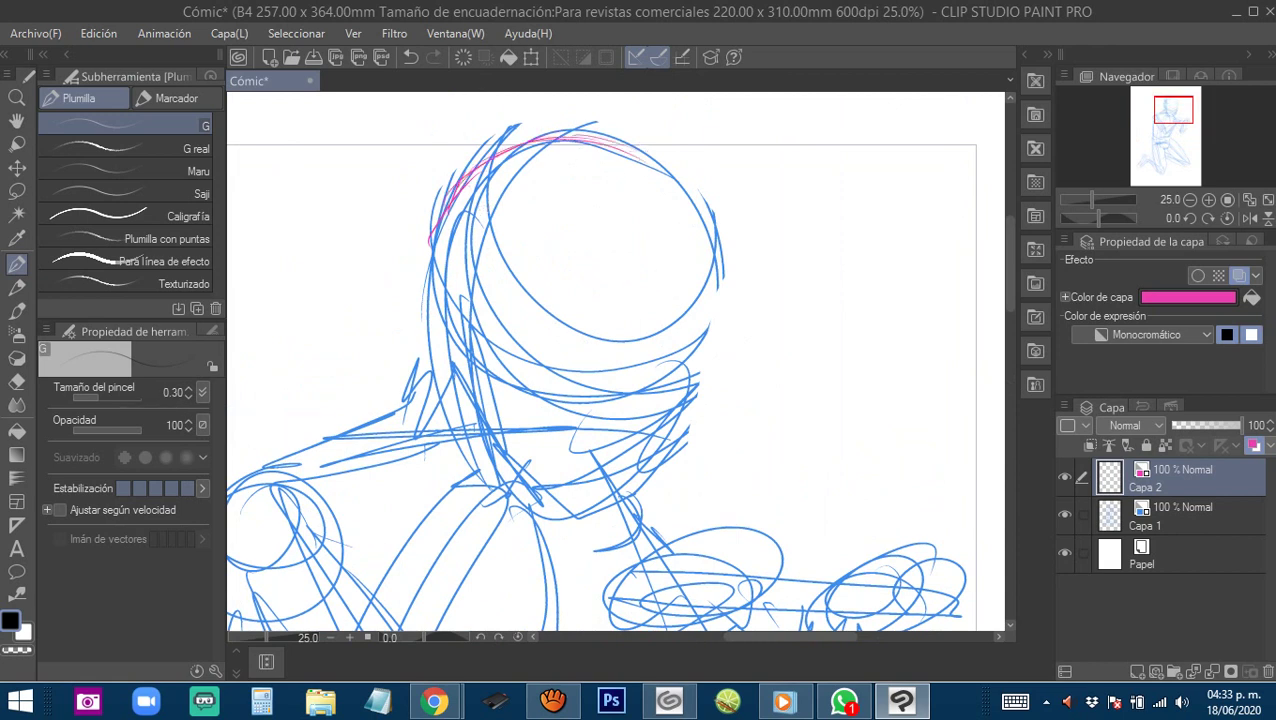
Trace the forehead, far side of the face, jaw and chin in pink to shape the lower head.
{"action": "key", "text": "alt"}
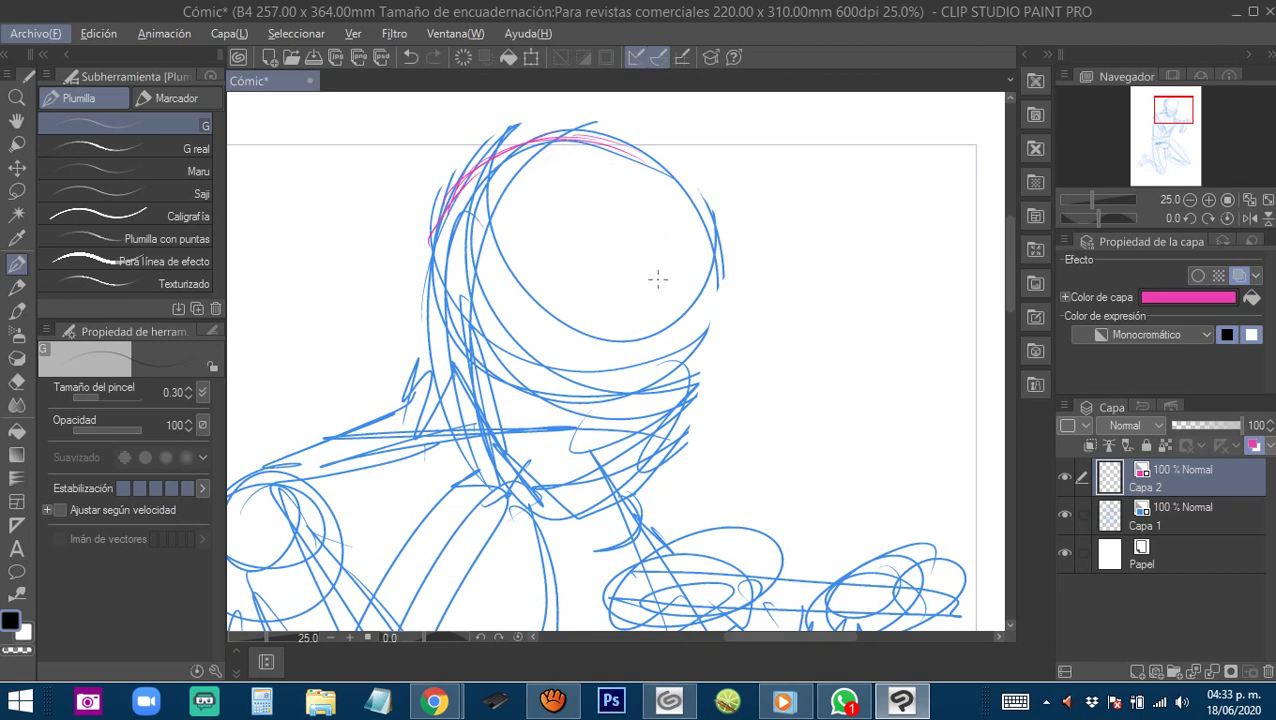
{"action": "left_click", "coordinate": [606, 343], "text": "alt"}
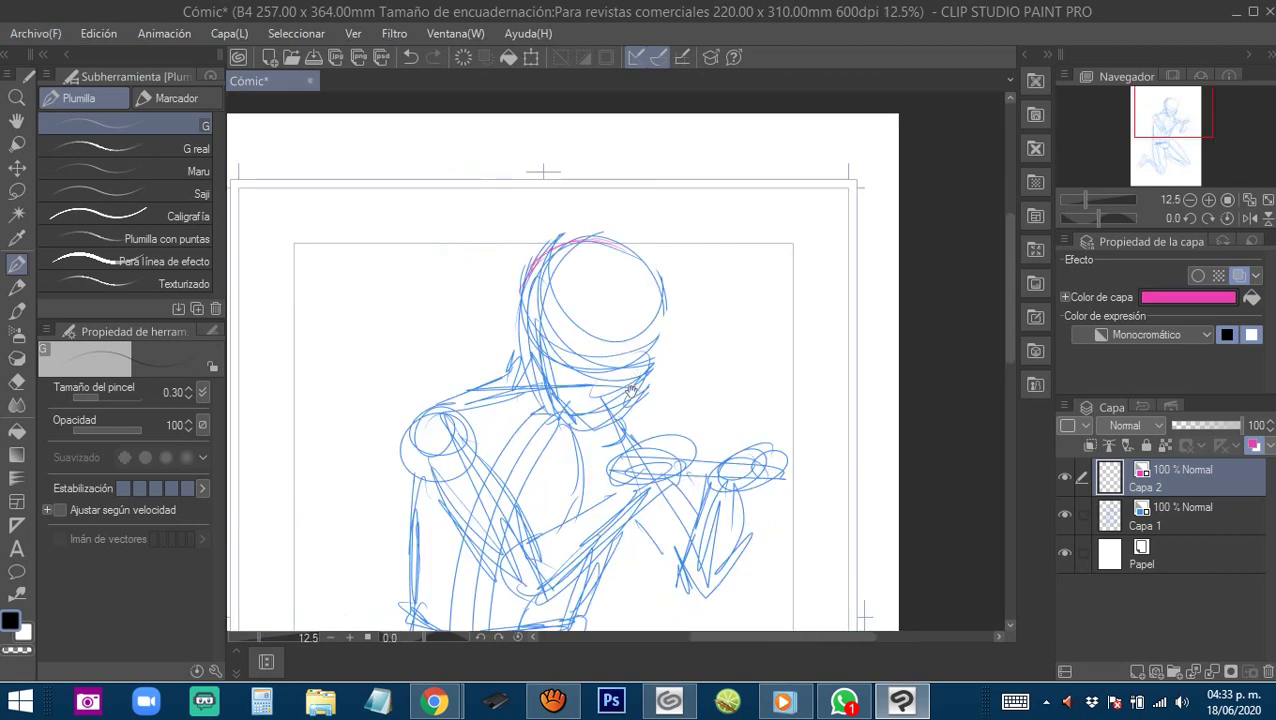
{"action": "left_click_drag", "start_coordinate": [626, 403], "coordinate": [660, 337]}
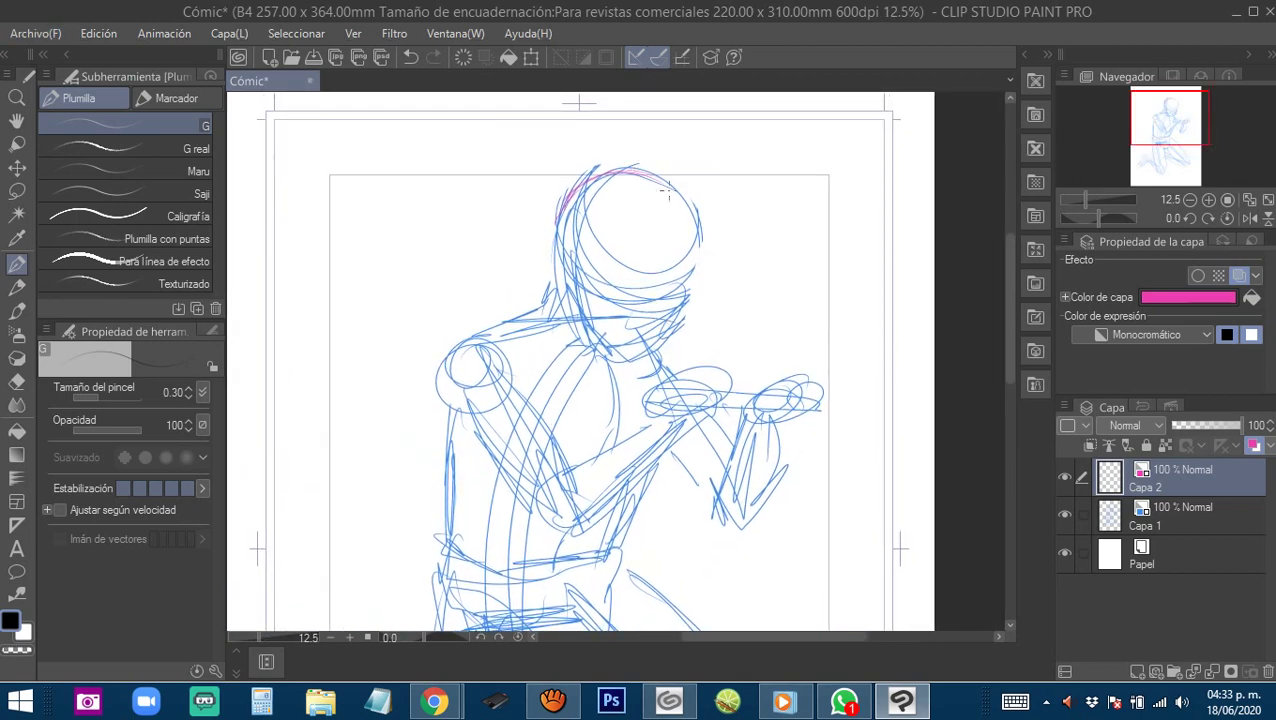
{"action": "left_click_drag", "start_coordinate": [674, 291], "coordinate": [642, 387]}
{"action": "left_click", "coordinate": [657, 311], "text": "ctrl"}
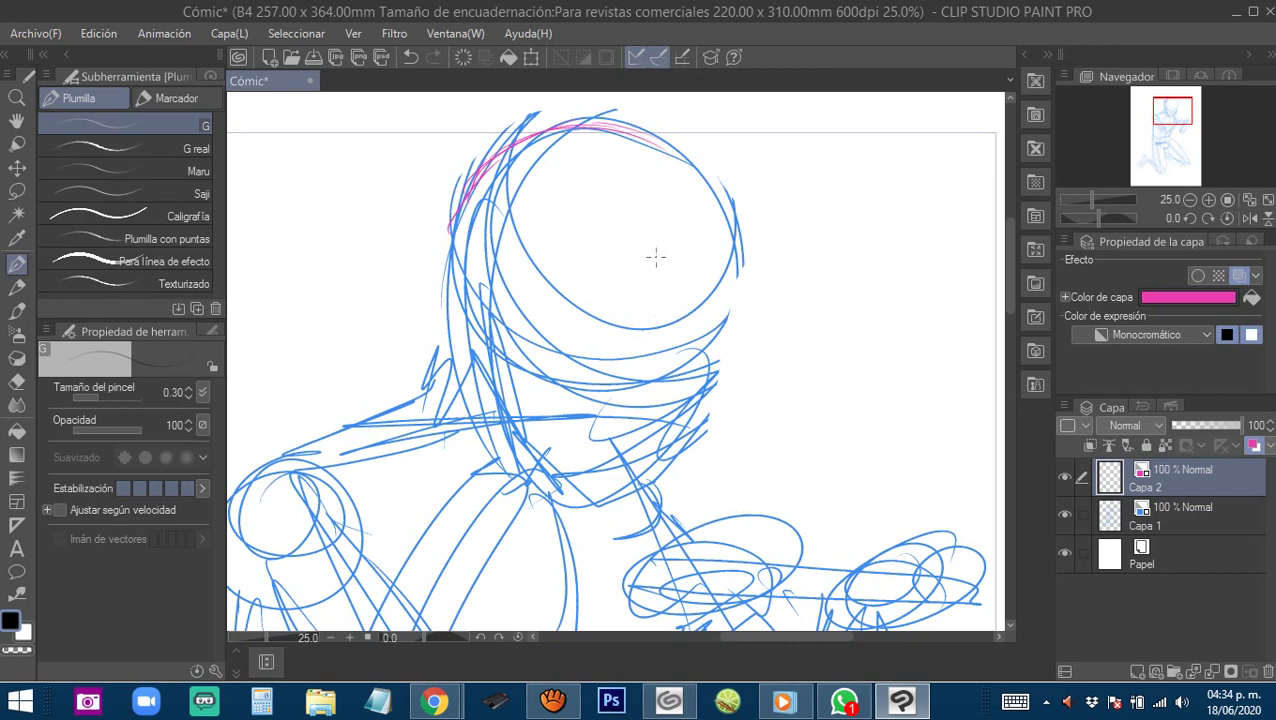
{"action": "mouse_move", "coordinate": [655, 279]}
{"action": "left_mouse_down"}
{"action": "mouse_move", "coordinate": [672, 234]}
{"action": "mouse_move", "coordinate": [609, 175]}
{"action": "mouse_move", "coordinate": [589, 242]}
{"action": "left_mouse_up"}
{"action": "mouse_move", "coordinate": [546, 181]}
{"action": "left_mouse_down"}
{"action": "mouse_move", "coordinate": [618, 175]}
{"action": "mouse_move", "coordinate": [698, 272]}
{"action": "left_mouse_up"}
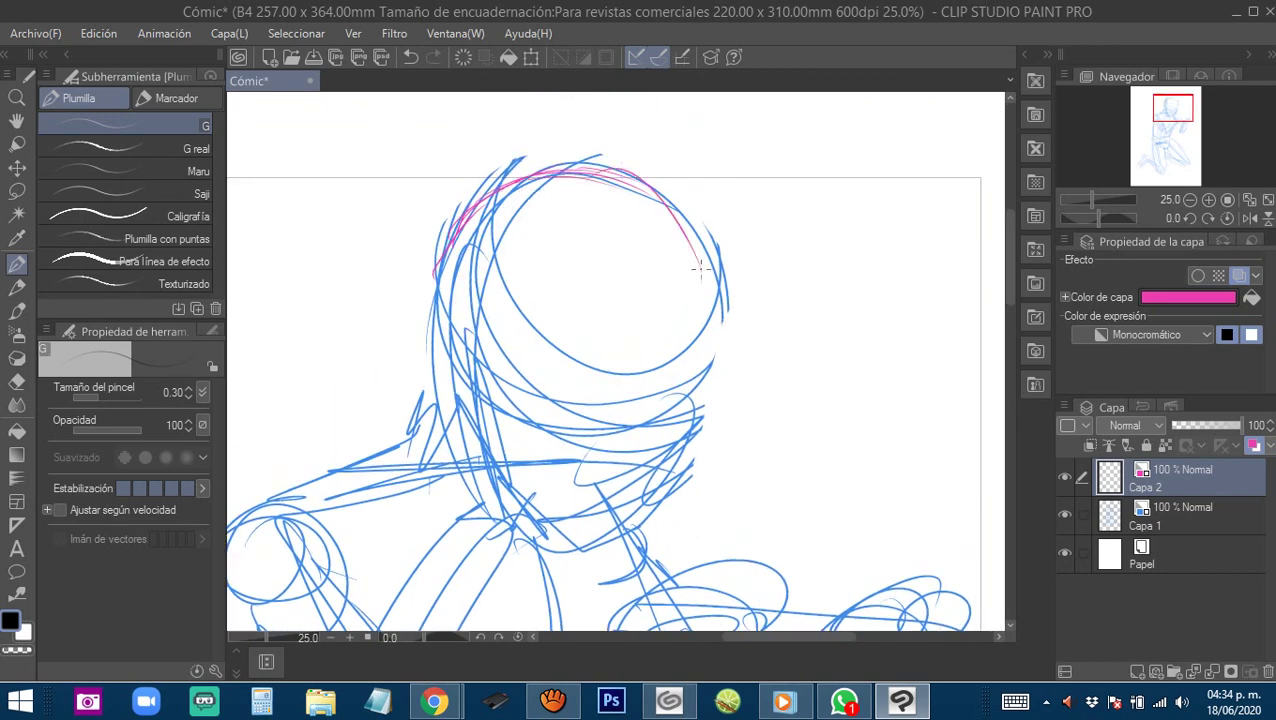
{"action": "left_click_drag", "start_coordinate": [640, 189], "coordinate": [701, 340]}
{"action": "left_click_drag", "start_coordinate": [712, 278], "coordinate": [701, 338]}
{"action": "left_click_drag", "start_coordinate": [695, 340], "coordinate": [713, 225]}
{"action": "mouse_move", "coordinate": [718, 203]}
{"action": "left_mouse_down"}
{"action": "mouse_move", "coordinate": [700, 312]}
{"action": "mouse_move", "coordinate": [640, 403]}
{"action": "left_mouse_up"}
{"action": "mouse_move", "coordinate": [711, 276]}
{"action": "left_mouse_down"}
{"action": "mouse_move", "coordinate": [688, 330]}
{"action": "mouse_move", "coordinate": [614, 414]}
{"action": "mouse_move", "coordinate": [515, 372]}
{"action": "left_mouse_up"}
Lower the opacity of the blue sketch layer, Capa 1, to 25%.
{"action": "left_click", "coordinate": [1180, 515]}
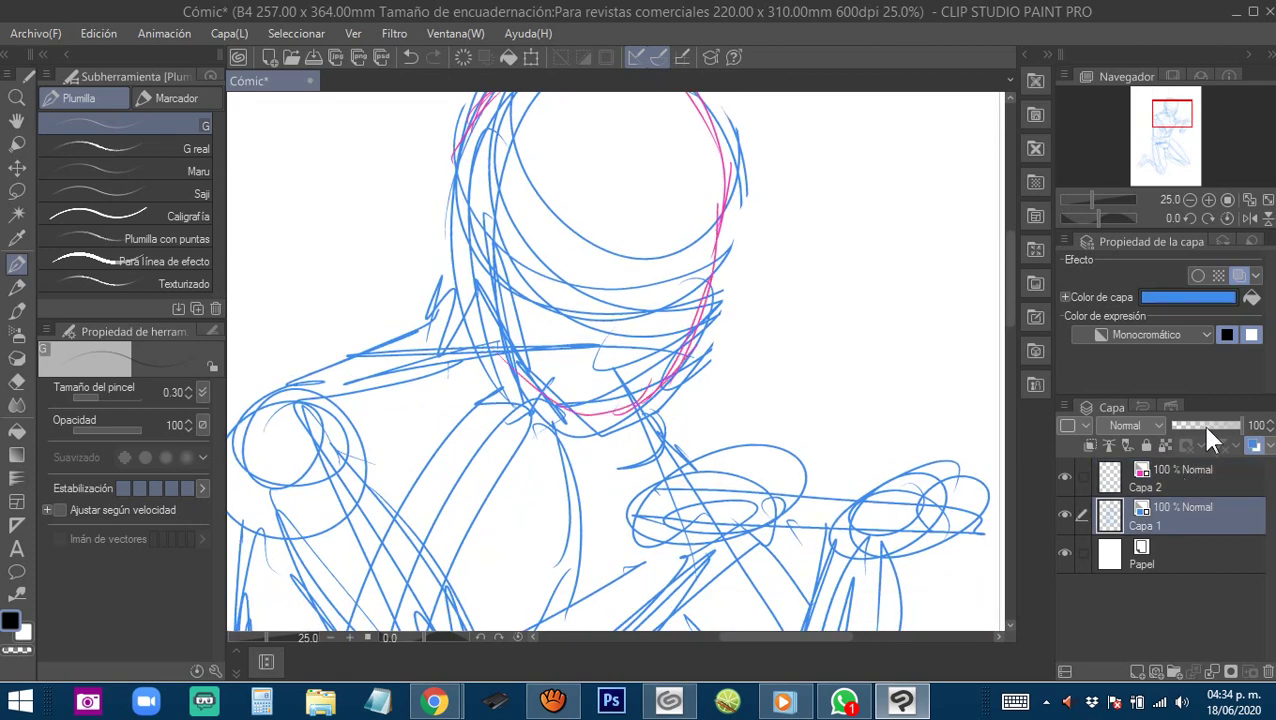
{"action": "mouse_move", "coordinate": [1200, 425]}
{"action": "left_mouse_down"}
{"action": "mouse_move", "coordinate": [1174, 425]}
{"action": "mouse_move", "coordinate": [1188, 426]}
{"action": "left_mouse_up"}
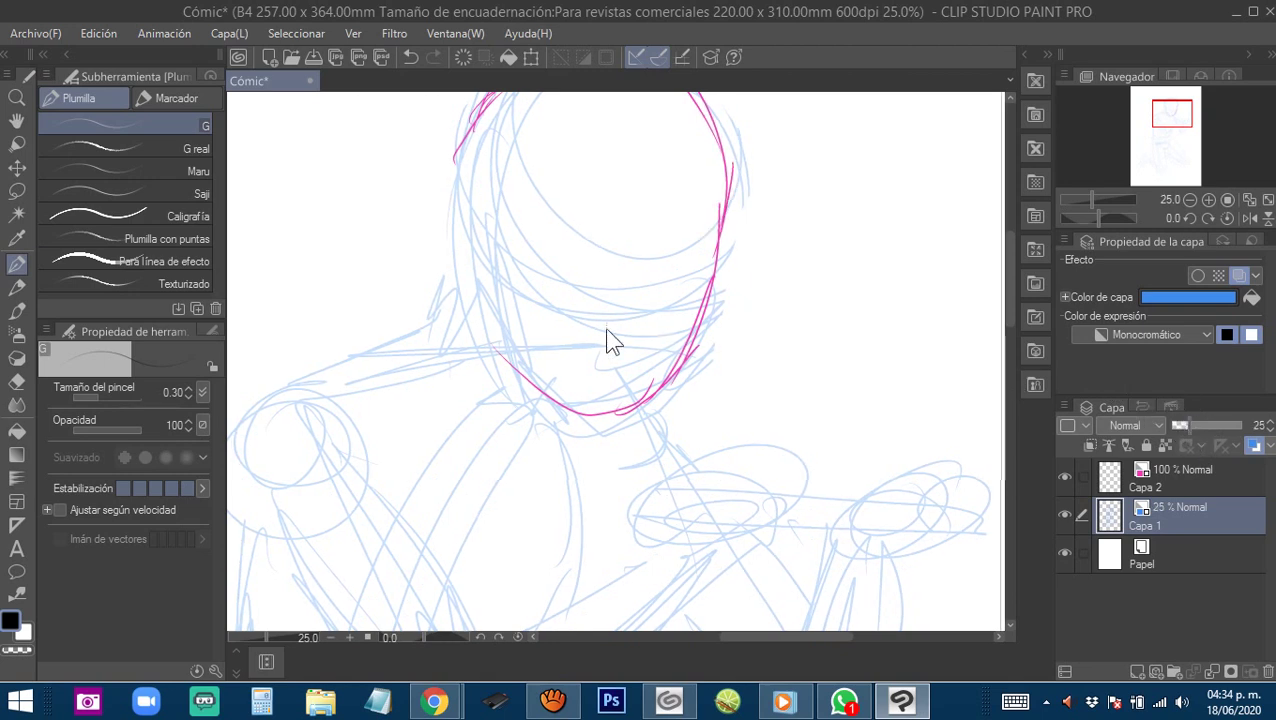
{"action": "left_click_drag", "start_coordinate": [537, 244], "coordinate": [592, 288]}
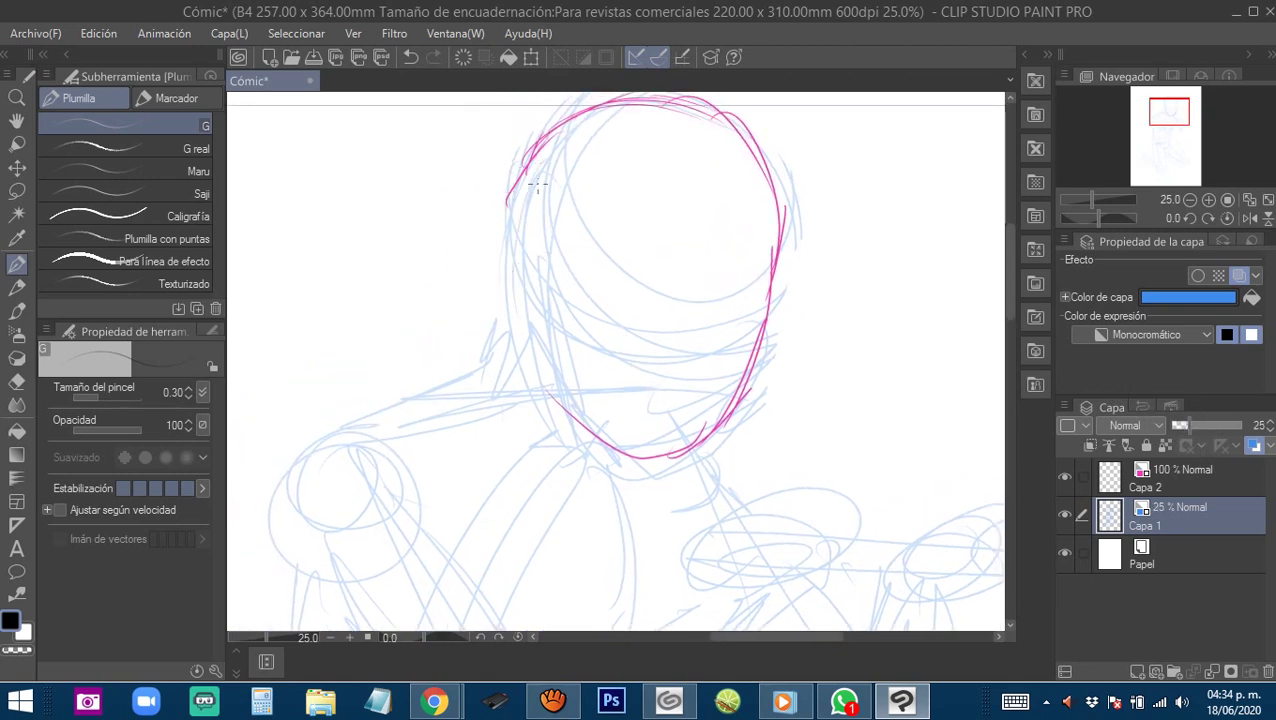
Draw the back of the head and the ear in pink on Capa 2.
{"action": "left_click", "coordinate": [1144, 473]}
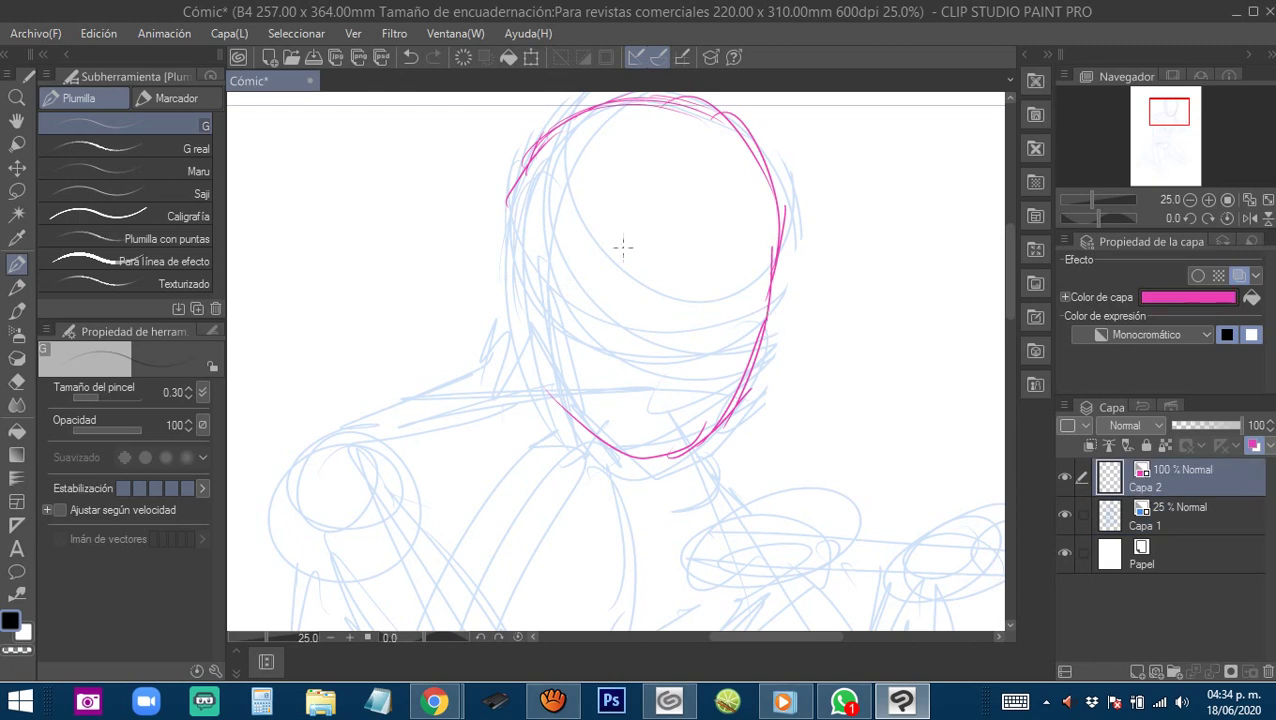
{"action": "mouse_move", "coordinate": [515, 180]}
{"action": "left_mouse_down"}
{"action": "mouse_move", "coordinate": [504, 240]}
{"action": "mouse_move", "coordinate": [512, 301]}
{"action": "left_mouse_up"}
{"action": "mouse_move", "coordinate": [518, 202]}
{"action": "left_mouse_down"}
{"action": "mouse_move", "coordinate": [503, 240]}
{"action": "mouse_move", "coordinate": [539, 297]}
{"action": "mouse_move", "coordinate": [539, 263]}
{"action": "mouse_move", "coordinate": [527, 323]}
{"action": "left_mouse_up"}
{"action": "mouse_move", "coordinate": [549, 294]}
{"action": "left_mouse_down"}
{"action": "mouse_move", "coordinate": [539, 265]}
{"action": "mouse_move", "coordinate": [518, 324]}
{"action": "left_mouse_up"}
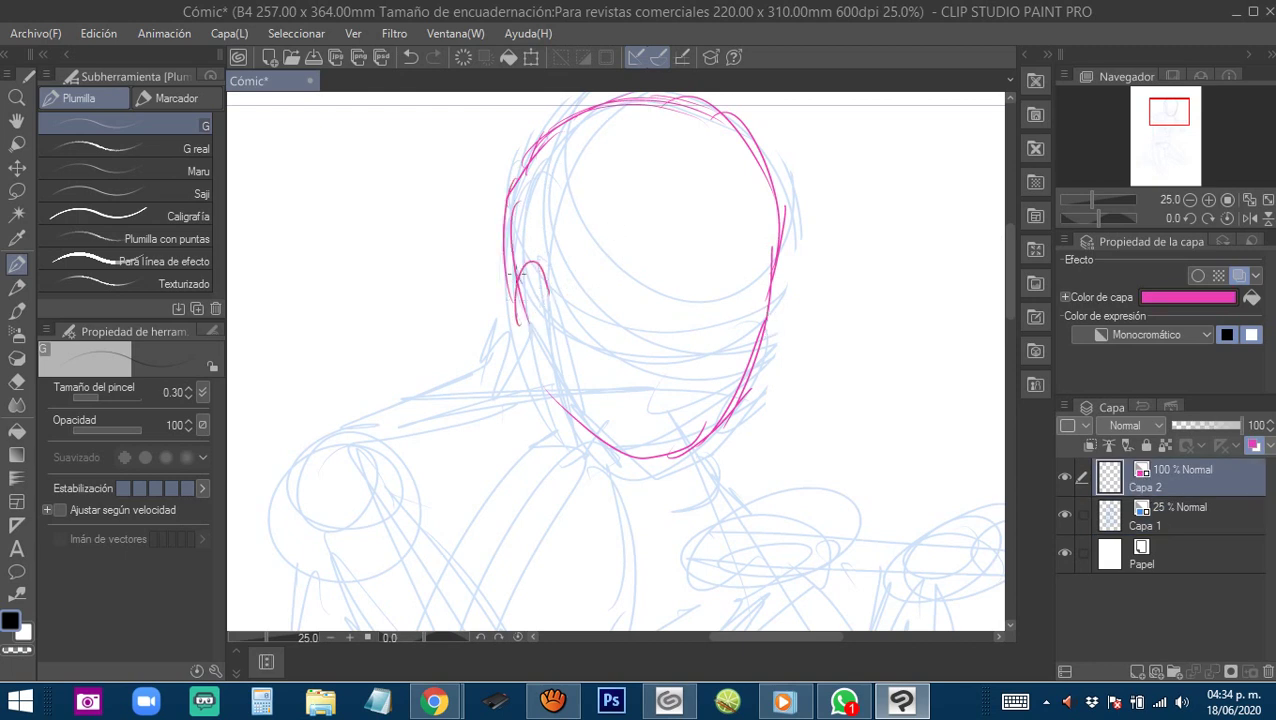
{"action": "left_click_drag", "start_coordinate": [516, 276], "coordinate": [546, 346]}
Add facial guides: a curved eye line from the ear across the face, a vertical centre line and the head's side-plane curve.
{"action": "left_click_drag", "start_coordinate": [677, 344], "coordinate": [681, 328]}
{"action": "left_click_drag", "start_coordinate": [776, 279], "coordinate": [601, 285]}
{"action": "mouse_move", "coordinate": [527, 257]}
{"action": "left_mouse_down"}
{"action": "mouse_move", "coordinate": [705, 281]}
{"action": "mouse_move", "coordinate": [786, 268]}
{"action": "mouse_move", "coordinate": [560, 262]}
{"action": "left_mouse_up"}
{"action": "mouse_move", "coordinate": [730, 184]}
{"action": "left_mouse_down"}
{"action": "mouse_move", "coordinate": [722, 295]}
{"action": "mouse_move", "coordinate": [674, 455]}
{"action": "mouse_move", "coordinate": [724, 290]}
{"action": "mouse_move", "coordinate": [716, 120]}
{"action": "mouse_move", "coordinate": [743, 276]}
{"action": "mouse_move", "coordinate": [695, 216]}
{"action": "mouse_move", "coordinate": [663, 200]}
{"action": "left_mouse_up"}
{"action": "mouse_move", "coordinate": [664, 200]}
{"action": "left_mouse_down"}
{"action": "mouse_move", "coordinate": [706, 212]}
{"action": "mouse_move", "coordinate": [748, 306]}
{"action": "left_mouse_up"}
{"action": "mouse_move", "coordinate": [656, 226]}
{"action": "left_mouse_down"}
{"action": "mouse_move", "coordinate": [686, 196]}
{"action": "mouse_move", "coordinate": [635, 224]}
{"action": "mouse_move", "coordinate": [605, 392]}
{"action": "mouse_move", "coordinate": [617, 480]}
{"action": "left_mouse_up"}
Sketch the eyes in pink along the eye line: a vertical spacing mark, curved upper arcs and short lower-lid strokes.
{"action": "scroll", "coordinate": [672, 299], "scroll_direction": "down", "scroll_amount": 3}
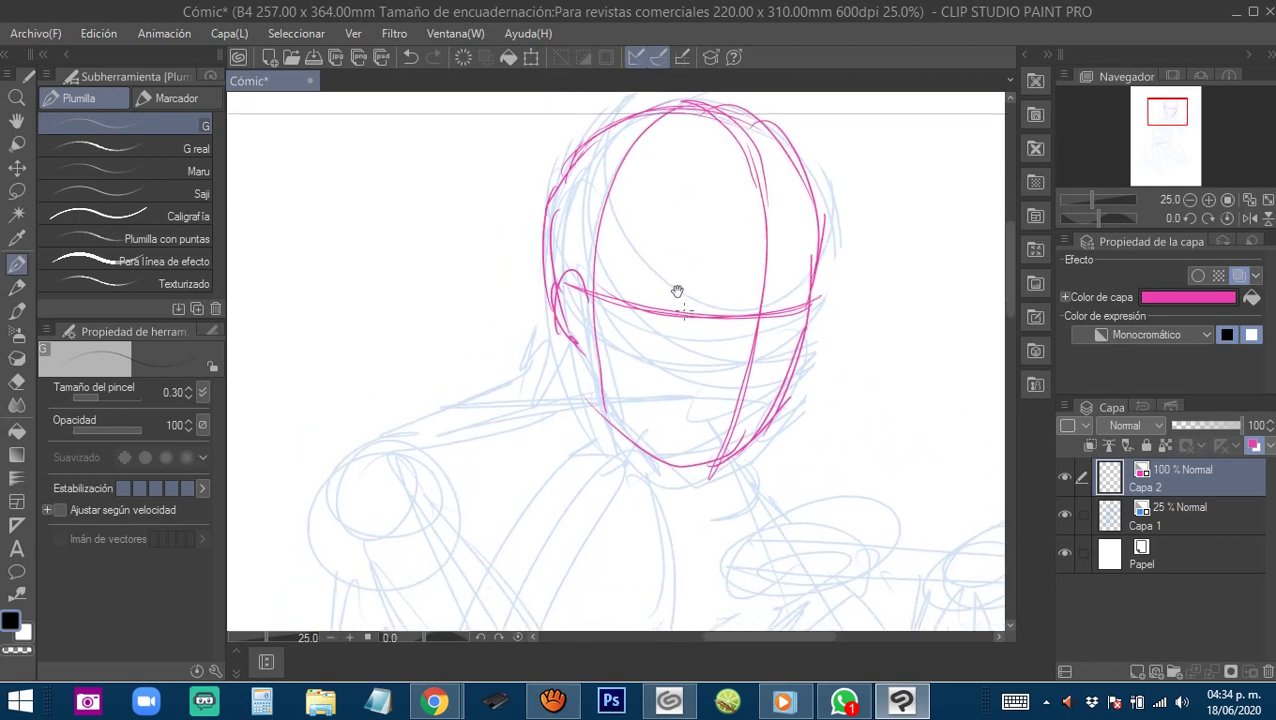
{"action": "left_click_drag", "start_coordinate": [676, 284], "coordinate": [668, 380]}
{"action": "mouse_move", "coordinate": [684, 310]}
{"action": "left_mouse_down"}
{"action": "mouse_move", "coordinate": [723, 304]}
{"action": "mouse_move", "coordinate": [712, 344]}
{"action": "left_mouse_up"}
{"action": "left_click_drag", "start_coordinate": [768, 300], "coordinate": [797, 294]}
{"action": "left_click_drag", "start_coordinate": [768, 344], "coordinate": [800, 340]}
{"action": "left_click_drag", "start_coordinate": [788, 288], "coordinate": [806, 276]}
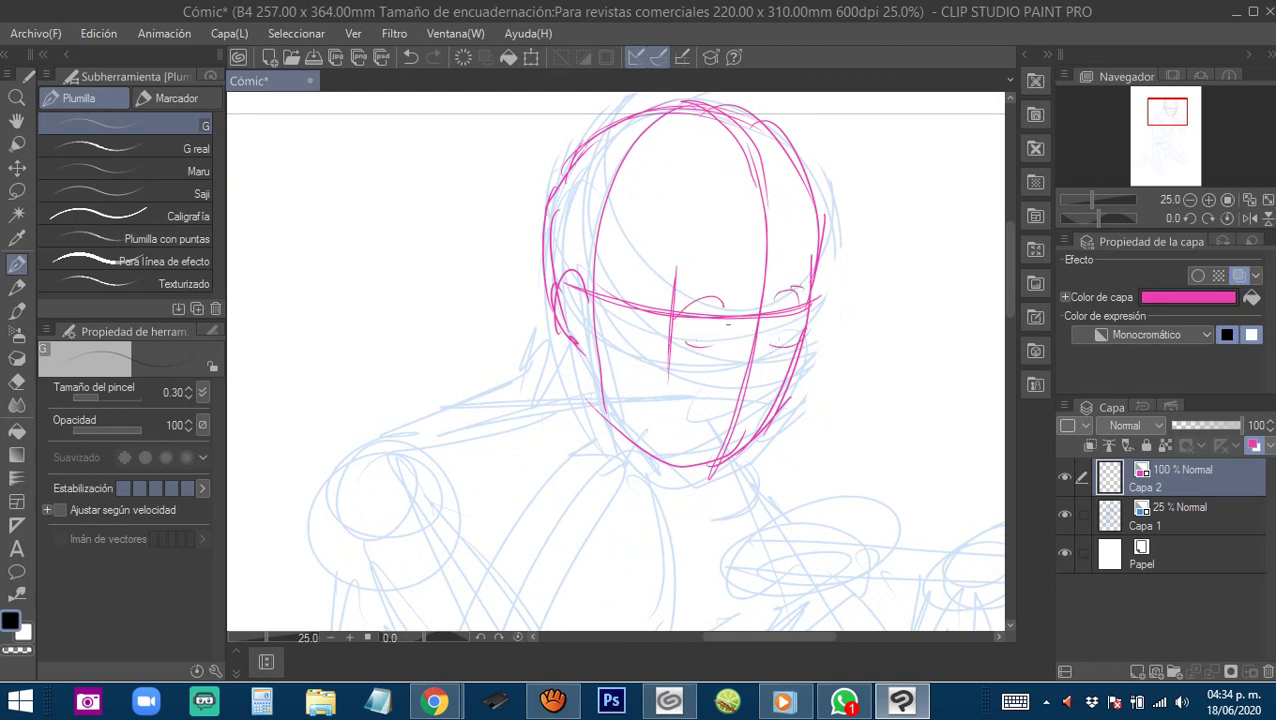
{"action": "left_click_drag", "start_coordinate": [674, 350], "coordinate": [716, 344]}
Mark the nose base and mouth with short pink strokes across the face's centre line.
{"action": "left_click_drag", "start_coordinate": [725, 388], "coordinate": [766, 380]}
{"action": "left_click_drag", "start_coordinate": [714, 421], "coordinate": [752, 415]}
{"action": "mouse_move", "coordinate": [714, 426]}
{"action": "left_mouse_down"}
{"action": "mouse_move", "coordinate": [750, 420]}
{"action": "mouse_move", "coordinate": [739, 419]}
{"action": "mouse_move", "coordinate": [757, 342]}
{"action": "mouse_move", "coordinate": [733, 340]}
{"action": "mouse_move", "coordinate": [721, 356]}
{"action": "mouse_move", "coordinate": [736, 388]}
{"action": "mouse_move", "coordinate": [812, 305]}
{"action": "mouse_move", "coordinate": [762, 241]}
{"action": "mouse_move", "coordinate": [782, 234]}
{"action": "left_mouse_up"}
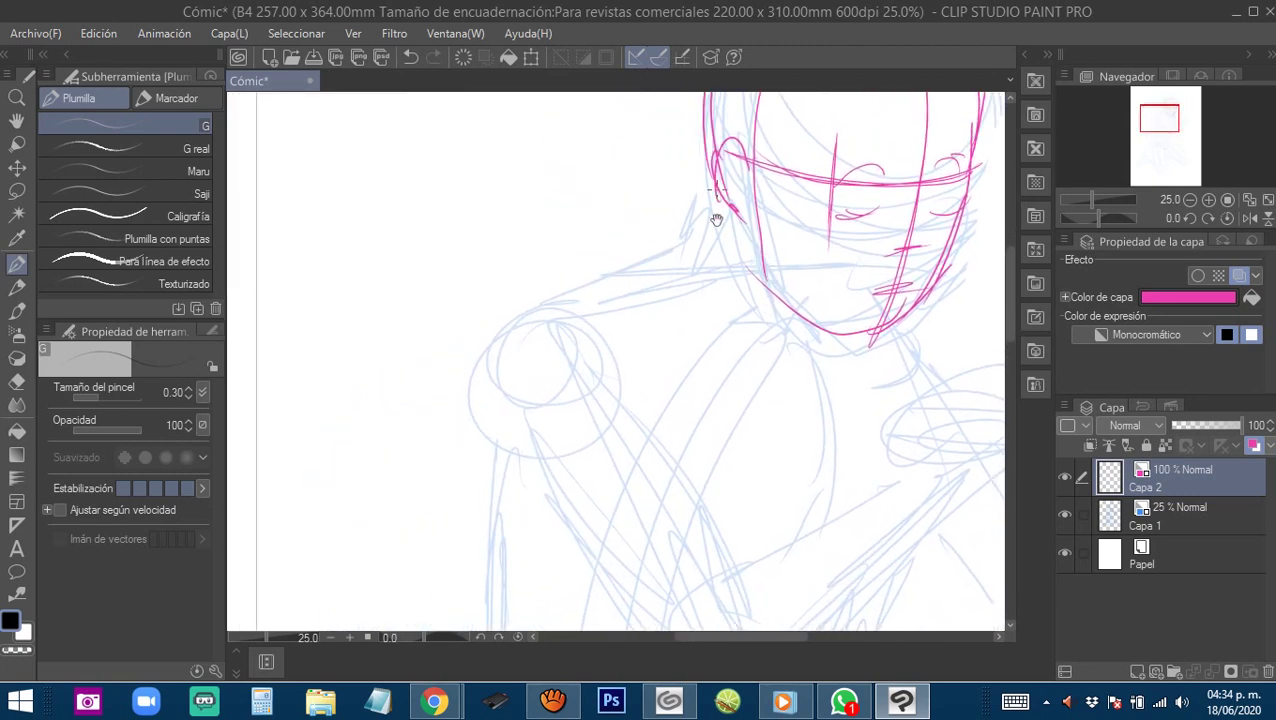
Draw the back of the neck below the ear, a short throat line under the chin and the curved front neckline.
{"action": "mouse_move", "coordinate": [720, 194]}
{"action": "left_mouse_down"}
{"action": "mouse_move", "coordinate": [697, 269]}
{"action": "mouse_move", "coordinate": [727, 239]}
{"action": "mouse_move", "coordinate": [713, 218]}
{"action": "left_mouse_up"}
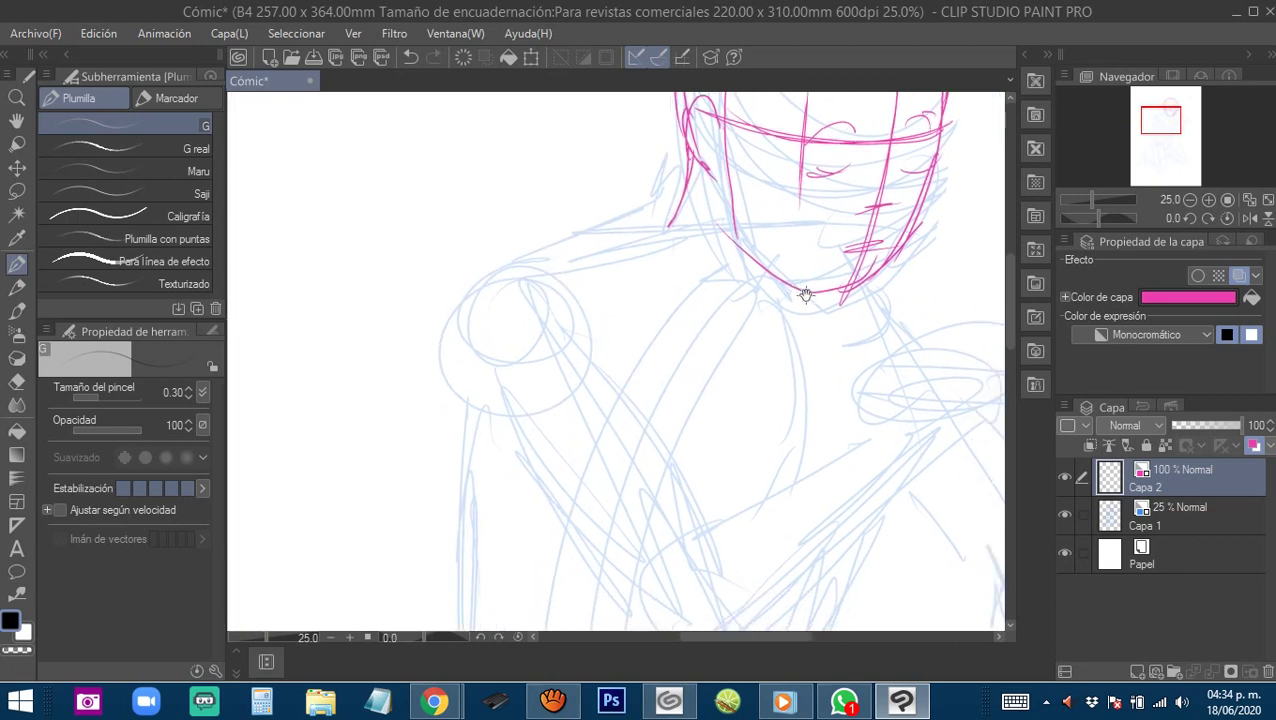
{"action": "mouse_move", "coordinate": [802, 294]}
{"action": "left_mouse_down"}
{"action": "mouse_move", "coordinate": [803, 322]}
{"action": "mouse_move", "coordinate": [763, 327]}
{"action": "mouse_move", "coordinate": [677, 270]}
{"action": "mouse_move", "coordinate": [760, 293]}
{"action": "left_mouse_up"}
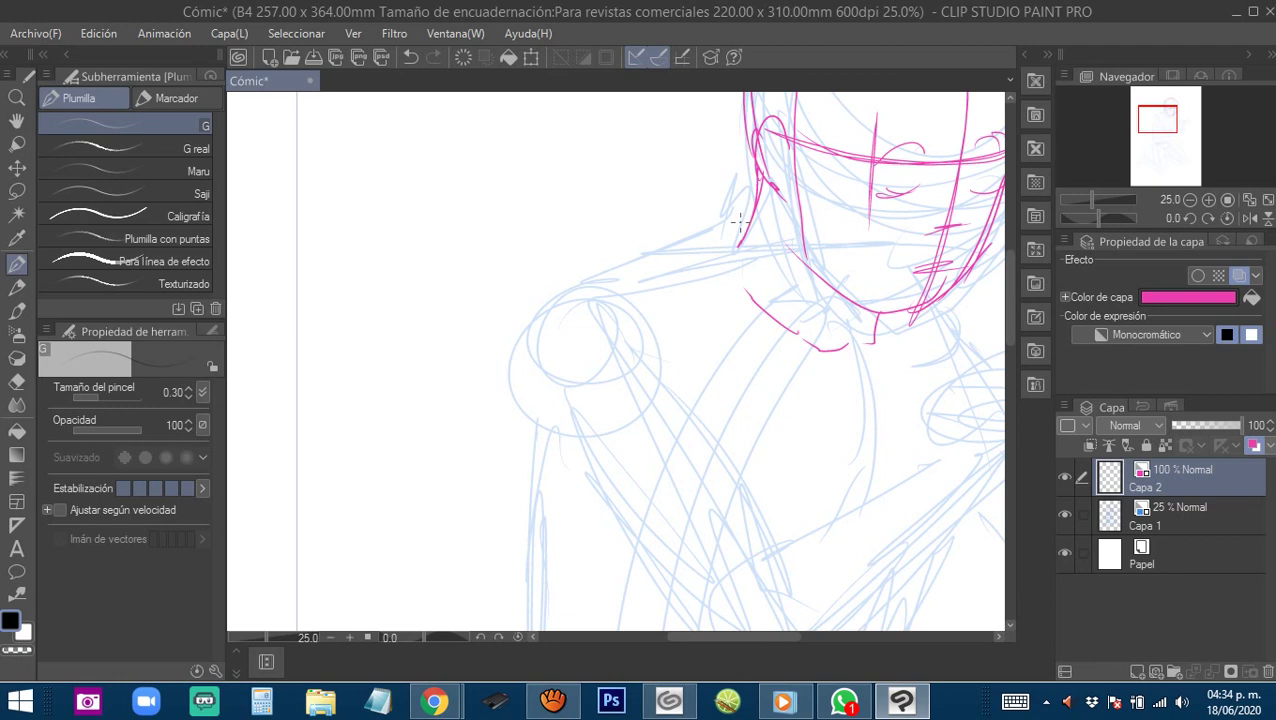
{"action": "mouse_move", "coordinate": [740, 255]}
{"action": "left_mouse_down"}
{"action": "mouse_move", "coordinate": [749, 268]}
{"action": "mouse_move", "coordinate": [724, 241]}
{"action": "left_mouse_up"}
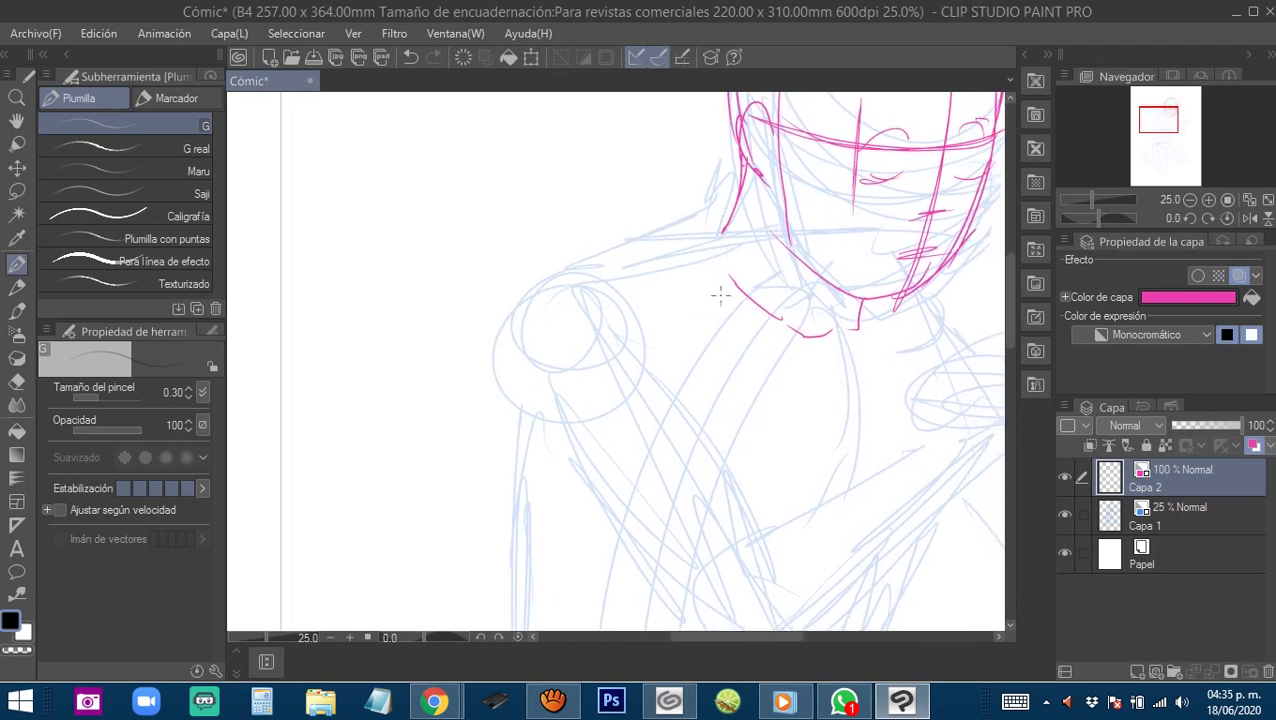
Draw a wide open collar around the neck, with its outer edge, pointed front flap and small far-side flap.
{"action": "scroll", "coordinate": [788, 333], "scroll_direction": "down", "scroll_amount": 2}
{"action": "left_click_drag", "start_coordinate": [764, 329], "coordinate": [741, 305]}
{"action": "scroll", "coordinate": [777, 331], "scroll_direction": "up", "scroll_amount": 2}
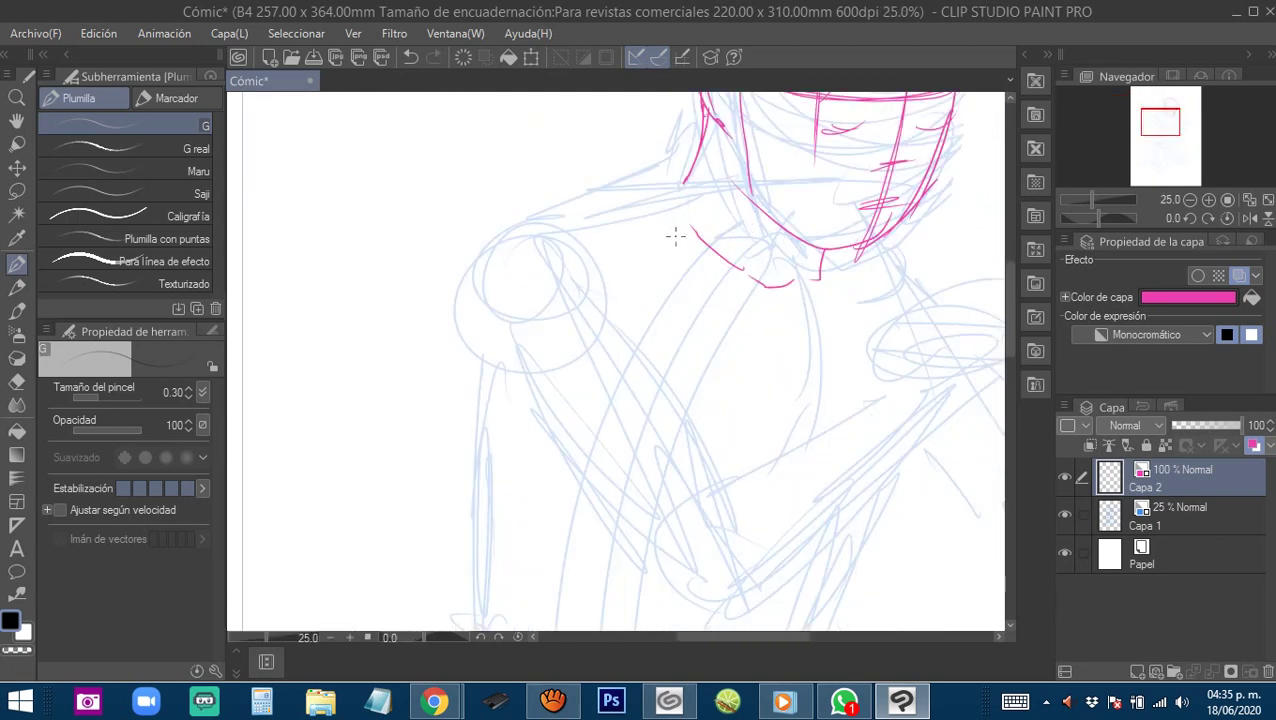
{"action": "scroll", "coordinate": [732, 250], "scroll_direction": "down", "scroll_amount": 3}
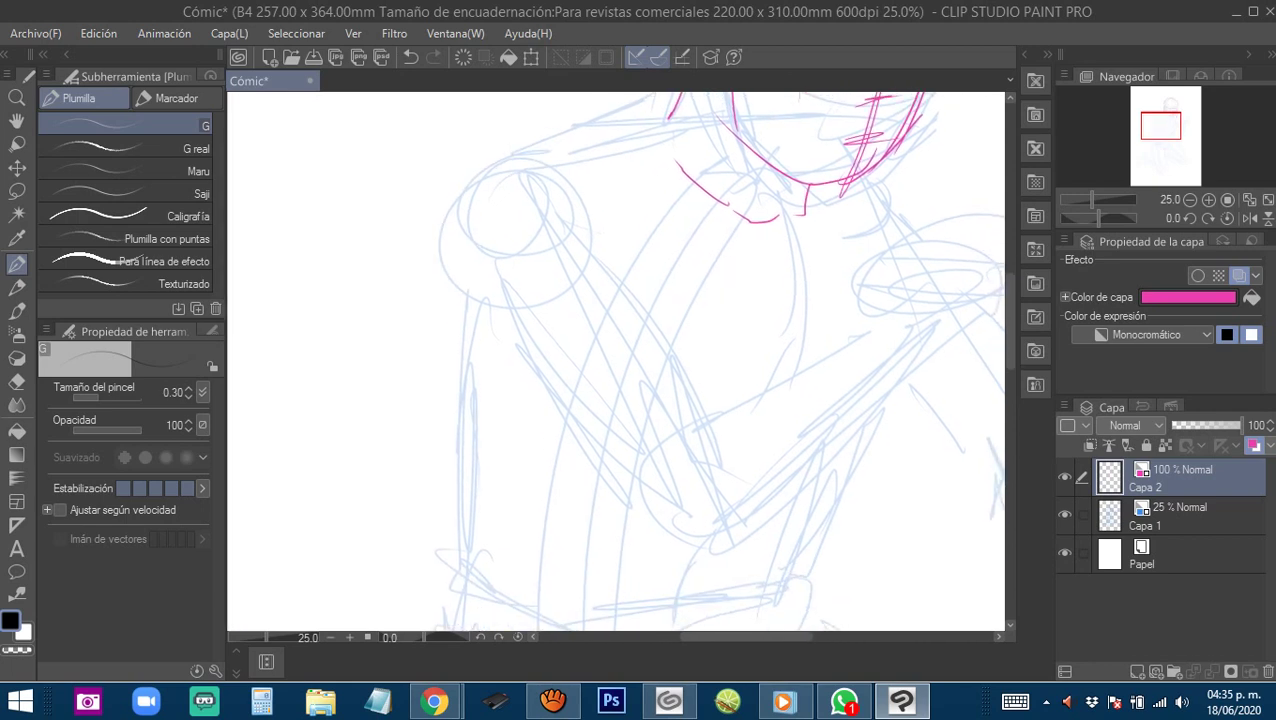
{"action": "left_click", "coordinate": [747, 316], "text": "alt"}
{"action": "left_click_drag", "start_coordinate": [739, 325], "coordinate": [706, 367]}
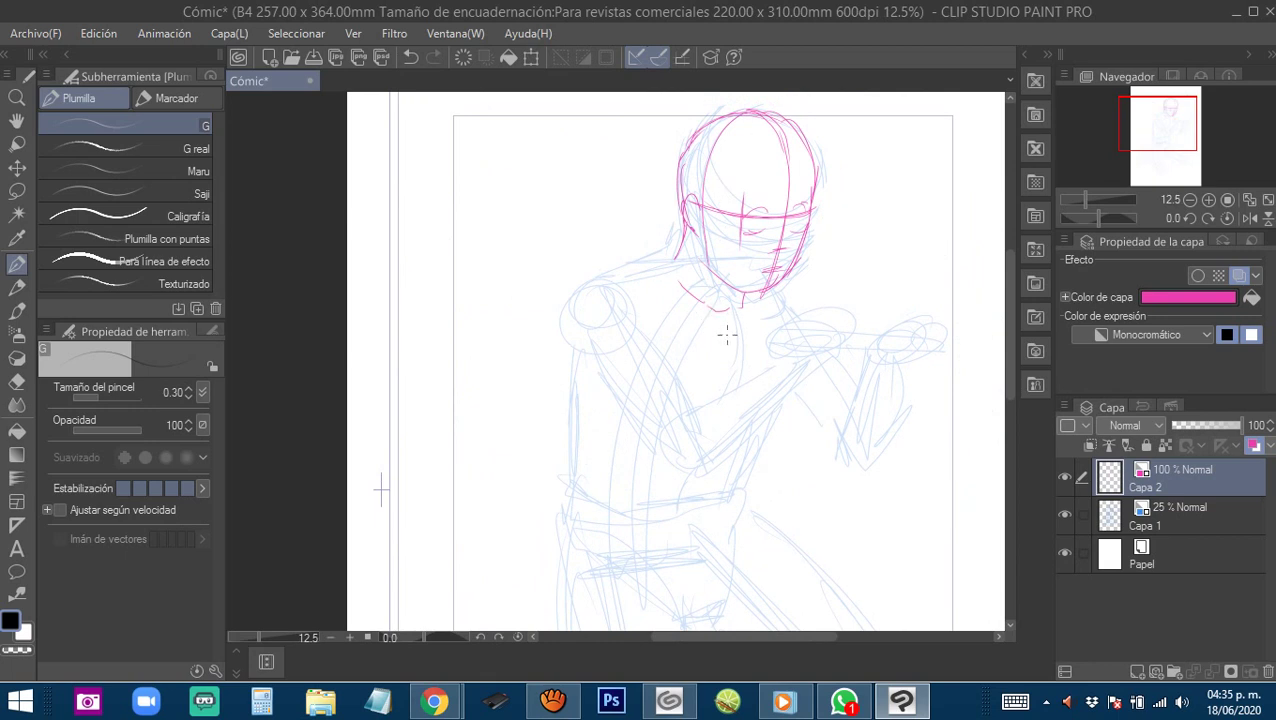
{"action": "left_click", "coordinate": [730, 324], "text": "ctrl"}
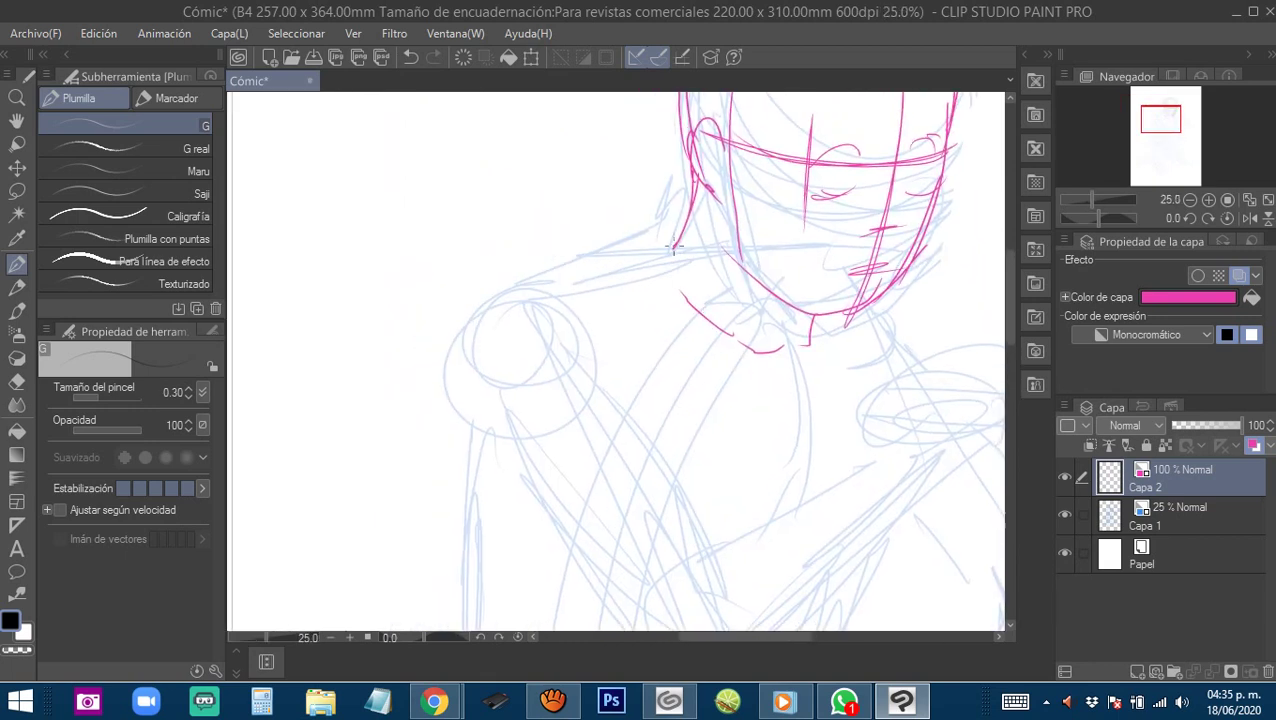
{"action": "mouse_move", "coordinate": [668, 236]}
{"action": "left_mouse_down"}
{"action": "mouse_move", "coordinate": [715, 318]}
{"action": "mouse_move", "coordinate": [696, 296]}
{"action": "mouse_move", "coordinate": [781, 372]}
{"action": "left_mouse_up"}
{"action": "left_click_drag", "start_coordinate": [780, 370], "coordinate": [668, 388]}
{"action": "mouse_move", "coordinate": [668, 388]}
{"action": "left_mouse_down"}
{"action": "mouse_move", "coordinate": [766, 363]}
{"action": "mouse_move", "coordinate": [620, 222]}
{"action": "mouse_move", "coordinate": [625, 250]}
{"action": "mouse_move", "coordinate": [686, 218]}
{"action": "mouse_move", "coordinate": [620, 275]}
{"action": "mouse_move", "coordinate": [652, 345]}
{"action": "left_mouse_up"}
{"action": "left_click_drag", "start_coordinate": [576, 221], "coordinate": [621, 327]}
{"action": "mouse_move", "coordinate": [760, 319]}
{"action": "left_mouse_down"}
{"action": "mouse_move", "coordinate": [728, 313]}
{"action": "mouse_move", "coordinate": [780, 313]}
{"action": "left_mouse_up"}
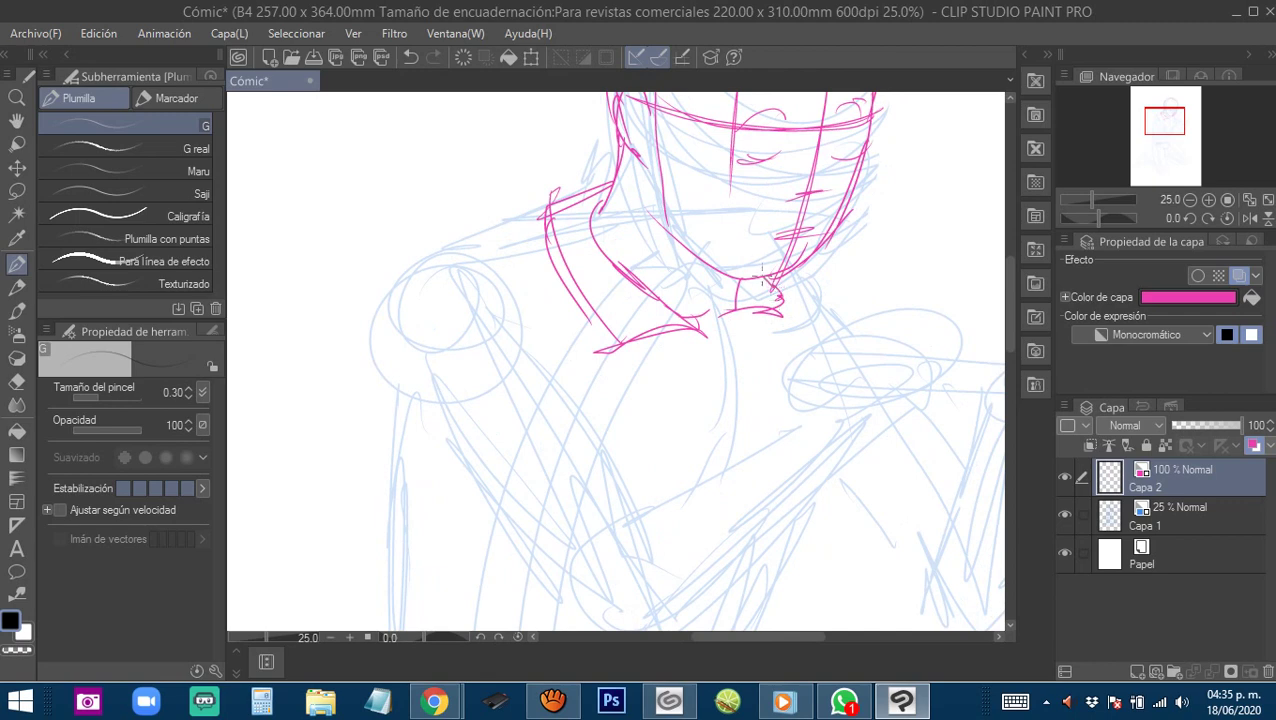
Draw the near shoulder slope, the top of the upper arm, its inner edge and the sleeve creases inside the elbow.
{"action": "mouse_move", "coordinate": [648, 192]}
{"action": "left_mouse_down"}
{"action": "mouse_move", "coordinate": [492, 258]}
{"action": "mouse_move", "coordinate": [486, 340]}
{"action": "left_mouse_up"}
{"action": "mouse_move", "coordinate": [503, 272]}
{"action": "left_mouse_down"}
{"action": "mouse_move", "coordinate": [481, 355]}
{"action": "mouse_move", "coordinate": [492, 396]}
{"action": "left_mouse_up"}
{"action": "left_click_drag", "start_coordinate": [624, 302], "coordinate": [674, 396]}
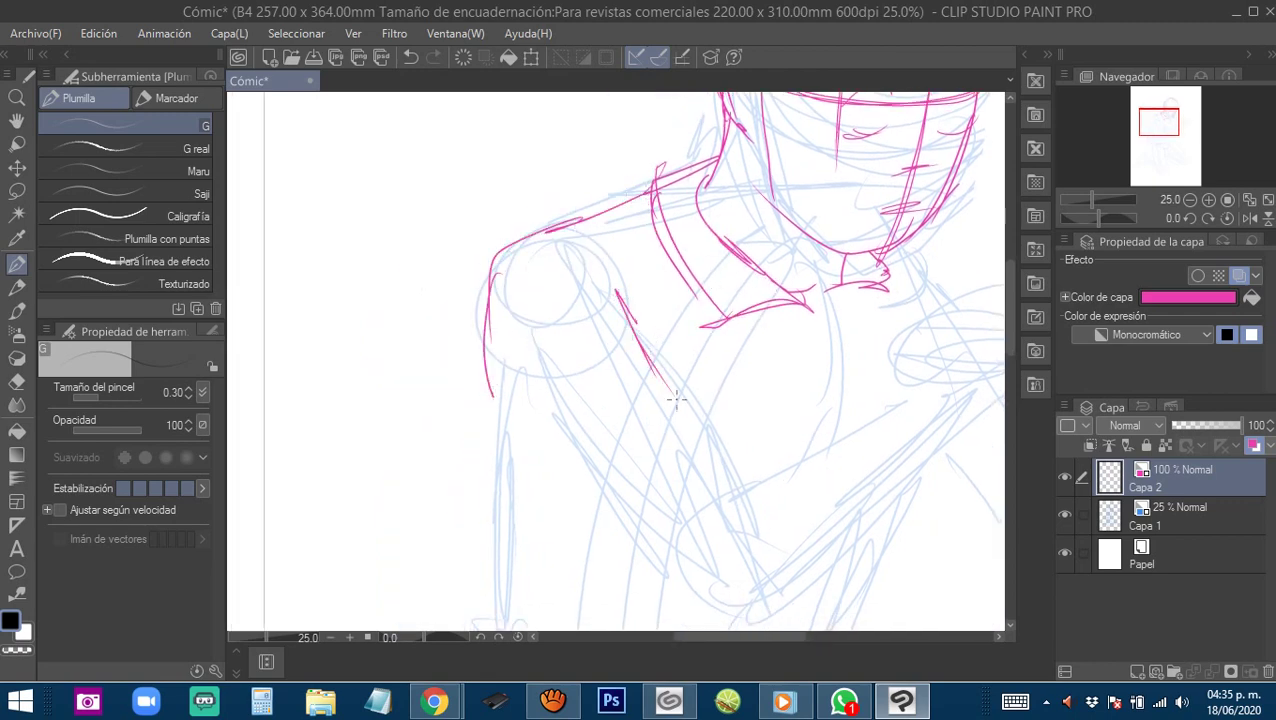
{"action": "mouse_move", "coordinate": [730, 460]}
{"action": "left_mouse_down"}
{"action": "mouse_move", "coordinate": [646, 336]}
{"action": "mouse_move", "coordinate": [657, 345]}
{"action": "mouse_move", "coordinate": [737, 293]}
{"action": "left_mouse_up"}
{"action": "mouse_move", "coordinate": [665, 339]}
{"action": "left_mouse_down"}
{"action": "mouse_move", "coordinate": [728, 297]}
{"action": "mouse_move", "coordinate": [724, 286]}
{"action": "mouse_move", "coordinate": [641, 390]}
{"action": "left_mouse_up"}
{"action": "left_click_drag", "start_coordinate": [645, 362], "coordinate": [623, 417]}
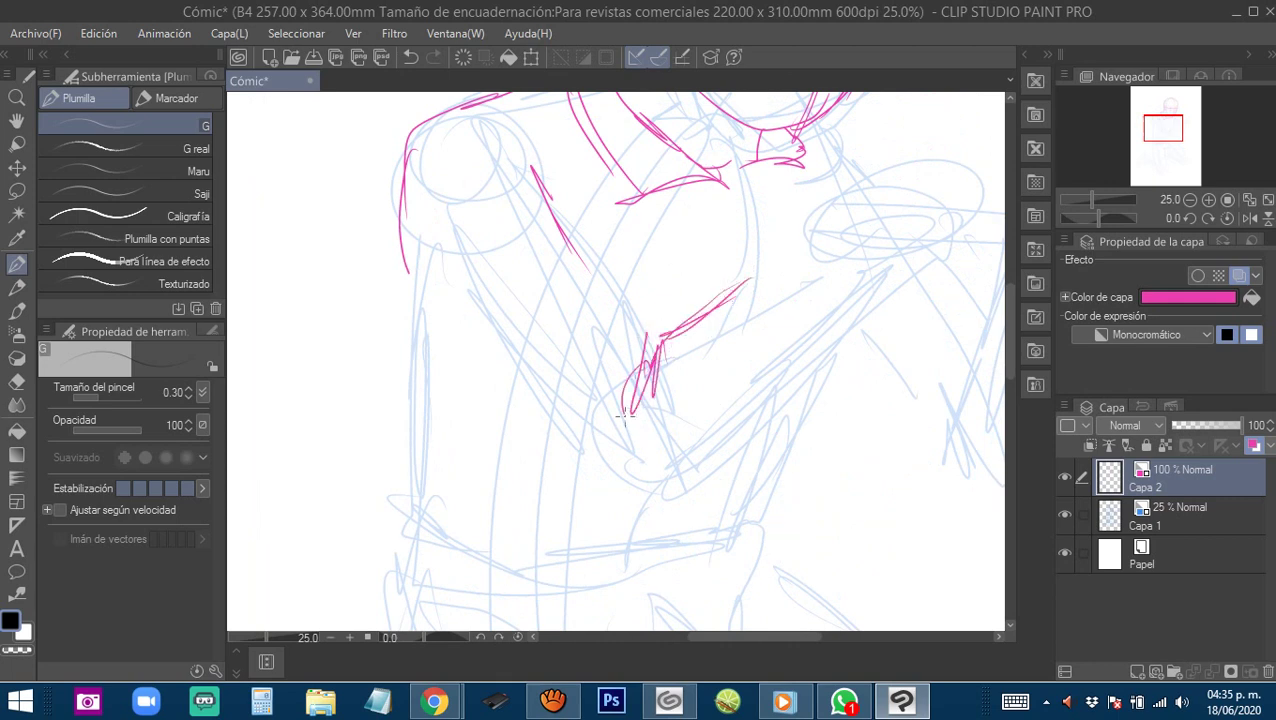
Draw the near wrist's cuff and complete the arm outline around the elbow and along the underside of the forearm.
{"action": "mouse_move", "coordinate": [815, 250]}
{"action": "left_mouse_down"}
{"action": "mouse_move", "coordinate": [846, 294]}
{"action": "mouse_move", "coordinate": [867, 297]}
{"action": "mouse_move", "coordinate": [809, 275]}
{"action": "mouse_move", "coordinate": [821, 254]}
{"action": "mouse_move", "coordinate": [761, 286]}
{"action": "mouse_move", "coordinate": [864, 312]}
{"action": "left_mouse_up"}
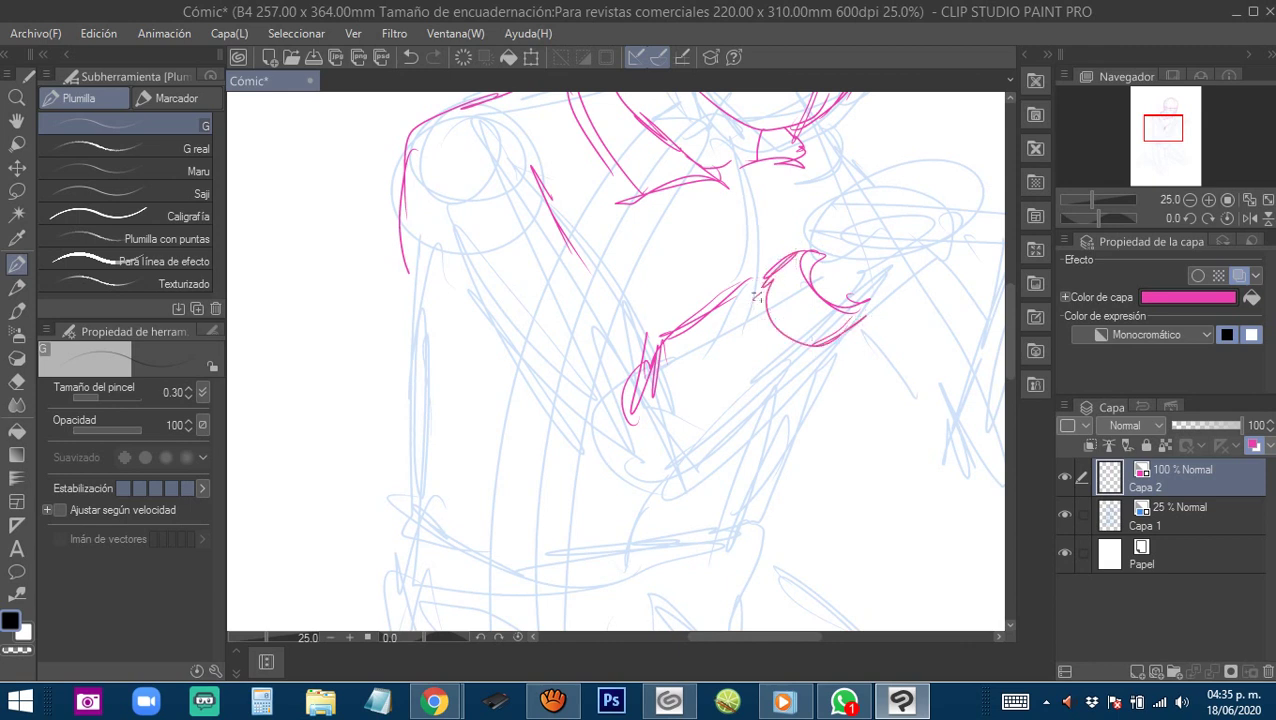
{"action": "left_click_drag", "start_coordinate": [752, 283], "coordinate": [794, 299]}
{"action": "left_click_drag", "start_coordinate": [688, 366], "coordinate": [578, 188]}
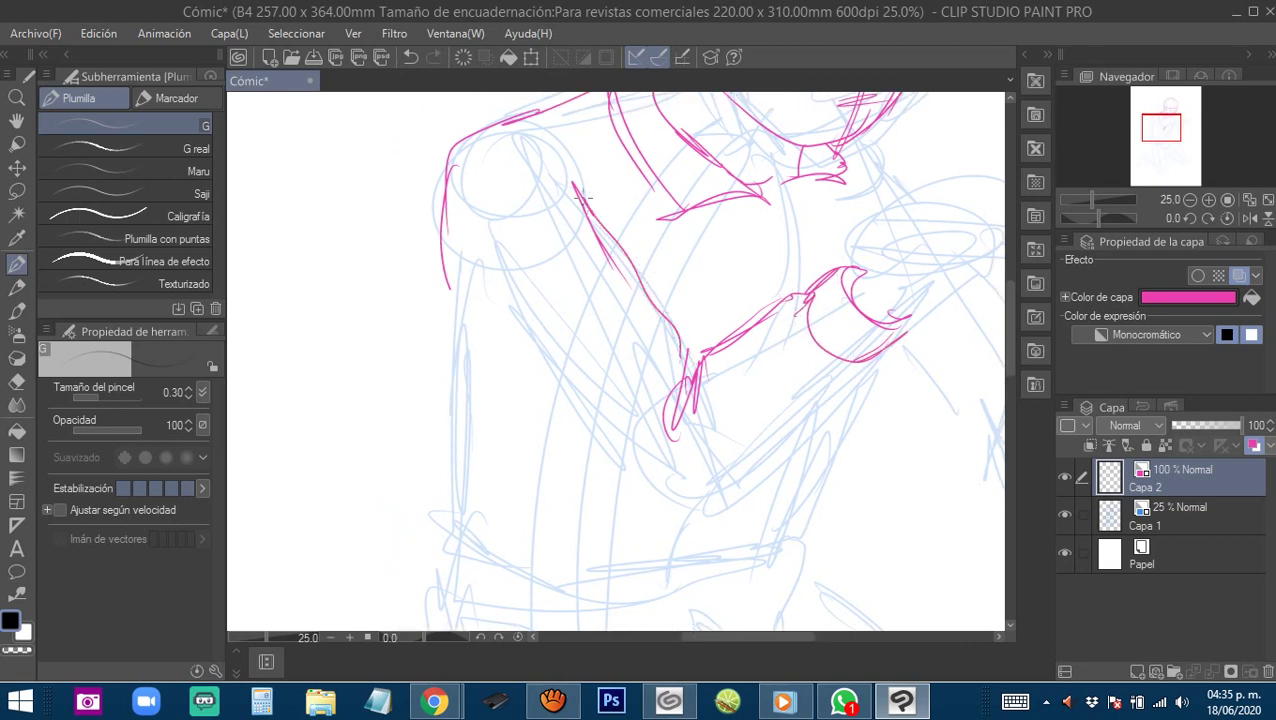
{"action": "mouse_move", "coordinate": [476, 250]}
{"action": "left_mouse_down"}
{"action": "mouse_move", "coordinate": [555, 404]}
{"action": "mouse_move", "coordinate": [600, 454]}
{"action": "mouse_move", "coordinate": [688, 500]}
{"action": "mouse_move", "coordinate": [853, 380]}
{"action": "mouse_move", "coordinate": [629, 421]}
{"action": "mouse_move", "coordinate": [723, 339]}
{"action": "mouse_move", "coordinate": [644, 419]}
{"action": "mouse_move", "coordinate": [698, 445]}
{"action": "left_mouse_up"}
{"action": "mouse_move", "coordinate": [572, 410]}
{"action": "left_mouse_down"}
{"action": "mouse_move", "coordinate": [596, 368]}
{"action": "mouse_move", "coordinate": [694, 370]}
{"action": "left_mouse_up"}
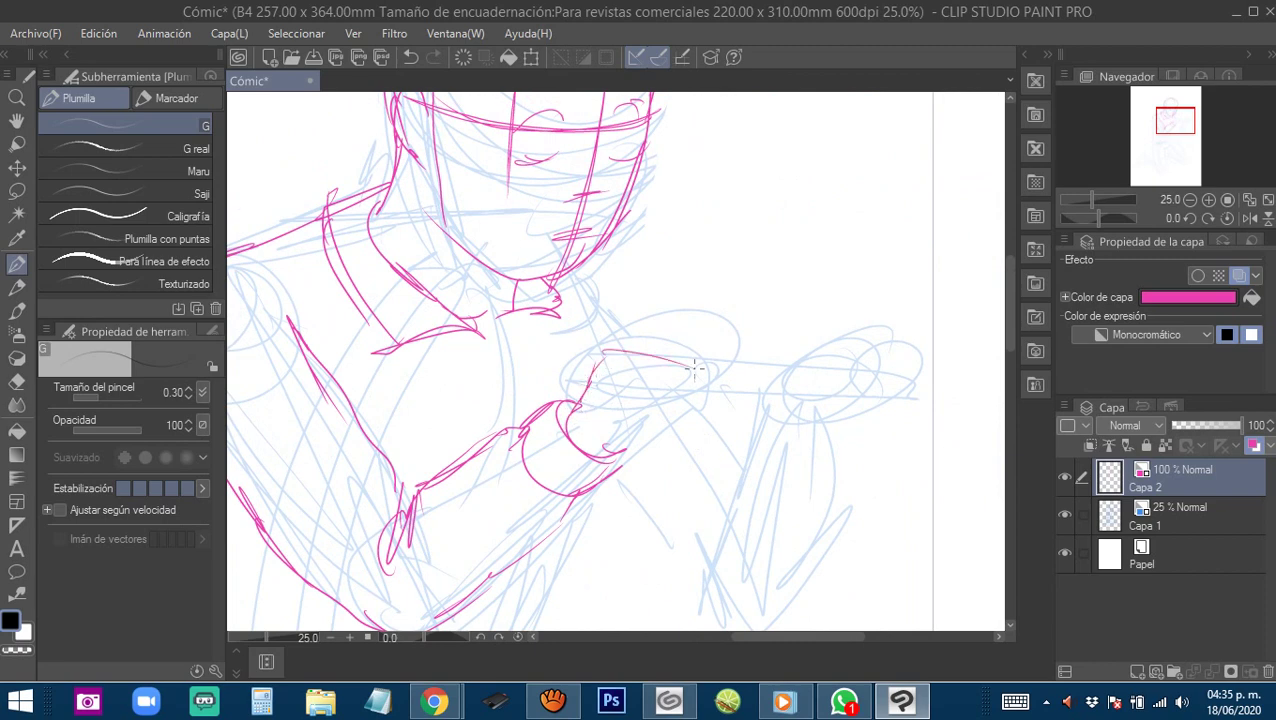
Draw the near hand, the outstretched far hand with its cuff and forearm, and the start of the far shoulder slope.
{"action": "mouse_move", "coordinate": [622, 346]}
{"action": "left_mouse_down"}
{"action": "mouse_move", "coordinate": [700, 372]}
{"action": "mouse_move", "coordinate": [670, 432]}
{"action": "mouse_move", "coordinate": [614, 450]}
{"action": "left_mouse_up"}
{"action": "mouse_move", "coordinate": [805, 370]}
{"action": "left_mouse_down"}
{"action": "mouse_move", "coordinate": [723, 347]}
{"action": "mouse_move", "coordinate": [776, 292]}
{"action": "mouse_move", "coordinate": [810, 345]}
{"action": "mouse_move", "coordinate": [722, 402]}
{"action": "mouse_move", "coordinate": [715, 288]}
{"action": "mouse_move", "coordinate": [764, 310]}
{"action": "mouse_move", "coordinate": [690, 310]}
{"action": "mouse_move", "coordinate": [687, 342]}
{"action": "mouse_move", "coordinate": [725, 366]}
{"action": "mouse_move", "coordinate": [781, 325]}
{"action": "mouse_move", "coordinate": [771, 332]}
{"action": "mouse_move", "coordinate": [833, 347]}
{"action": "left_mouse_up"}
{"action": "mouse_move", "coordinate": [746, 348]}
{"action": "left_mouse_down"}
{"action": "mouse_move", "coordinate": [715, 420]}
{"action": "mouse_move", "coordinate": [717, 407]}
{"action": "left_mouse_up"}
{"action": "mouse_move", "coordinate": [815, 355]}
{"action": "left_mouse_down"}
{"action": "mouse_move", "coordinate": [808, 400]}
{"action": "mouse_move", "coordinate": [833, 357]}
{"action": "mouse_move", "coordinate": [784, 474]}
{"action": "left_mouse_up"}
{"action": "mouse_move", "coordinate": [804, 444]}
{"action": "left_mouse_down"}
{"action": "mouse_move", "coordinate": [767, 481]}
{"action": "mouse_move", "coordinate": [717, 481]}
{"action": "mouse_move", "coordinate": [784, 447]}
{"action": "left_mouse_up"}
{"action": "left_click_drag", "start_coordinate": [706, 385], "coordinate": [797, 421]}
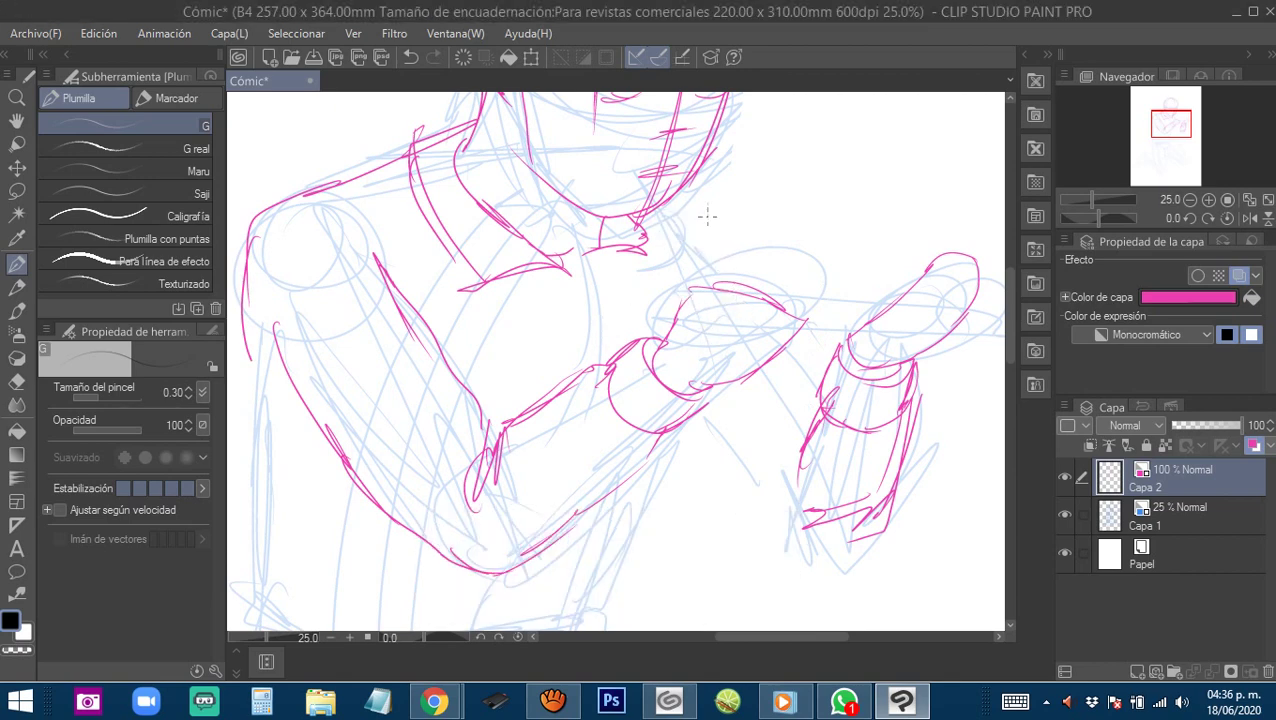
{"action": "left_click_drag", "start_coordinate": [661, 212], "coordinate": [703, 224]}
Try adding curved cross-contours and lengthwise form lines to the far forearm.
{"action": "mouse_move", "coordinate": [815, 419]}
{"action": "left_mouse_down"}
{"action": "mouse_move", "coordinate": [725, 351]}
{"action": "mouse_move", "coordinate": [802, 374]}
{"action": "left_mouse_up"}
{"action": "left_click_drag", "start_coordinate": [708, 380], "coordinate": [797, 404]}
{"action": "mouse_move", "coordinate": [698, 425]}
{"action": "left_mouse_down"}
{"action": "mouse_move", "coordinate": [748, 453]}
{"action": "mouse_move", "coordinate": [785, 409]}
{"action": "left_mouse_up"}
{"action": "mouse_move", "coordinate": [765, 305]}
{"action": "left_mouse_down"}
{"action": "mouse_move", "coordinate": [736, 402]}
{"action": "mouse_move", "coordinate": [778, 316]}
{"action": "mouse_move", "coordinate": [728, 436]}
{"action": "left_mouse_up"}
{"action": "mouse_move", "coordinate": [778, 314]}
{"action": "left_mouse_down"}
{"action": "mouse_move", "coordinate": [743, 455]}
{"action": "mouse_move", "coordinate": [767, 438]}
{"action": "left_mouse_up"}
{"action": "mouse_move", "coordinate": [718, 404]}
{"action": "left_mouse_down"}
{"action": "mouse_move", "coordinate": [904, 358]}
{"action": "mouse_move", "coordinate": [669, 454]}
{"action": "left_mouse_up"}
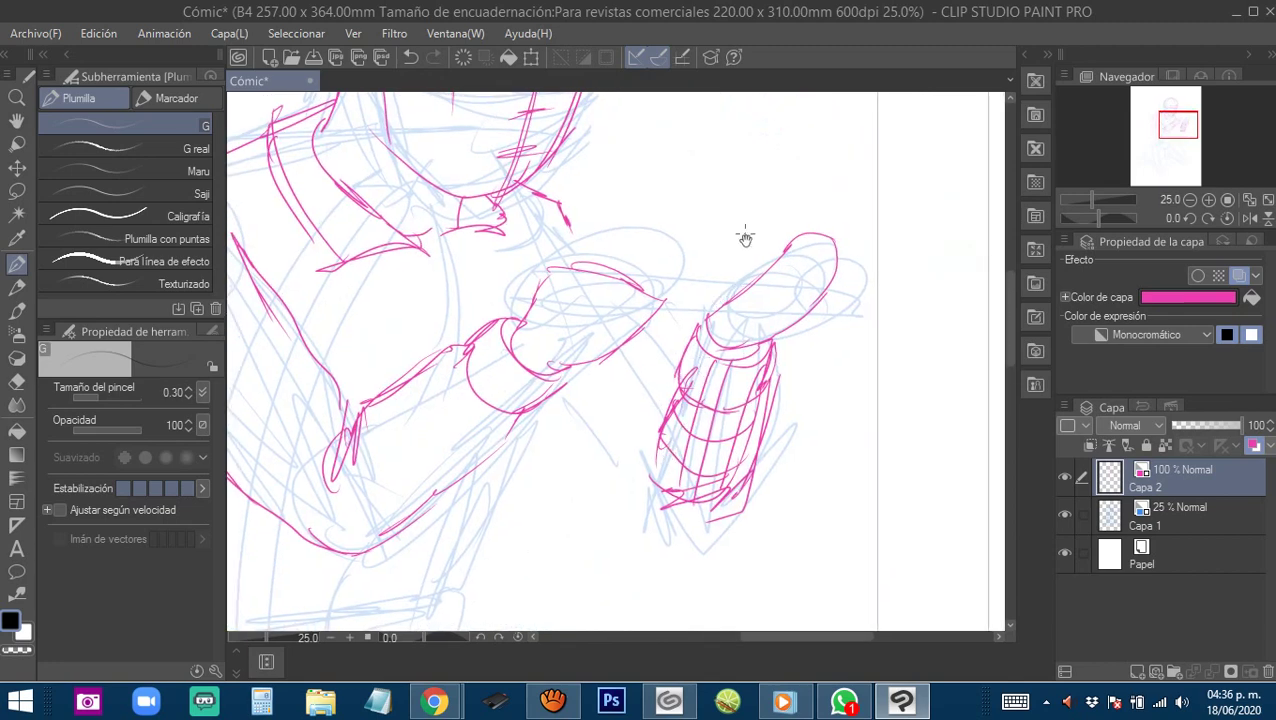
Undo the cross-contours and lengthwise lines on the far forearm.
{"action": "key", "text": "ctrl+z"}
{"action": "key", "text": "ctrl+z"}
{"action": "key", "text": "ctrl+z"}
{"action": "key", "text": "ctrl+z"}
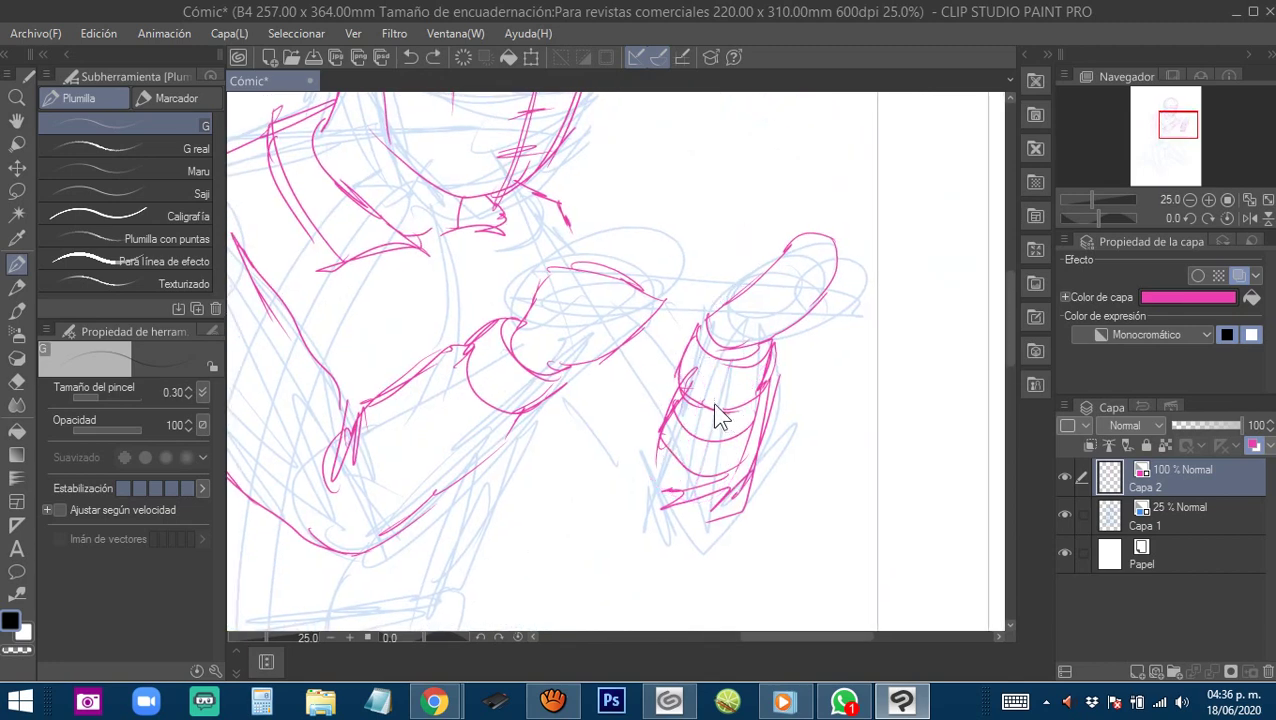
{"action": "key", "text": "ctrl+z"}
{"action": "key", "text": "ctrl+z"}
Add fold lines along the near forearm's sleeve and short creases on the far cuff.
{"action": "left_click_drag", "start_coordinate": [640, 380], "coordinate": [682, 425]}
{"action": "left_click_drag", "start_coordinate": [434, 522], "coordinate": [562, 416]}
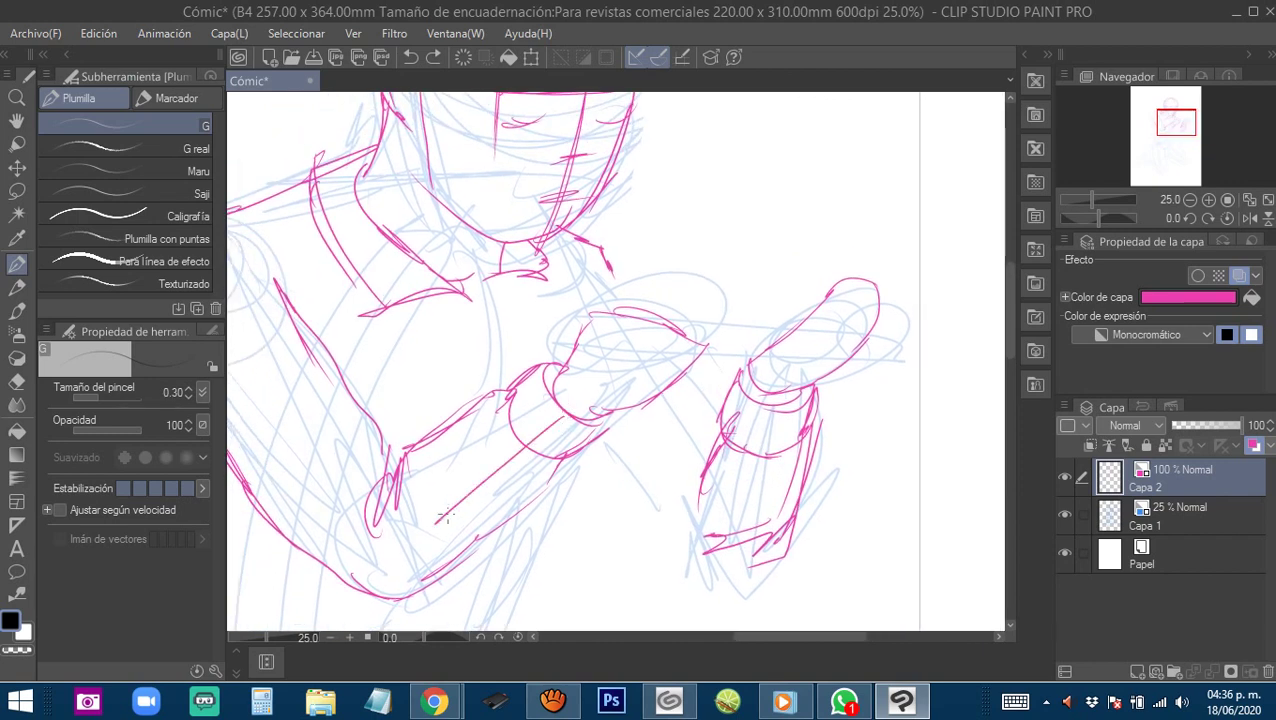
{"action": "left_click_drag", "start_coordinate": [492, 446], "coordinate": [556, 415]}
{"action": "left_click_drag", "start_coordinate": [764, 406], "coordinate": [740, 498]}
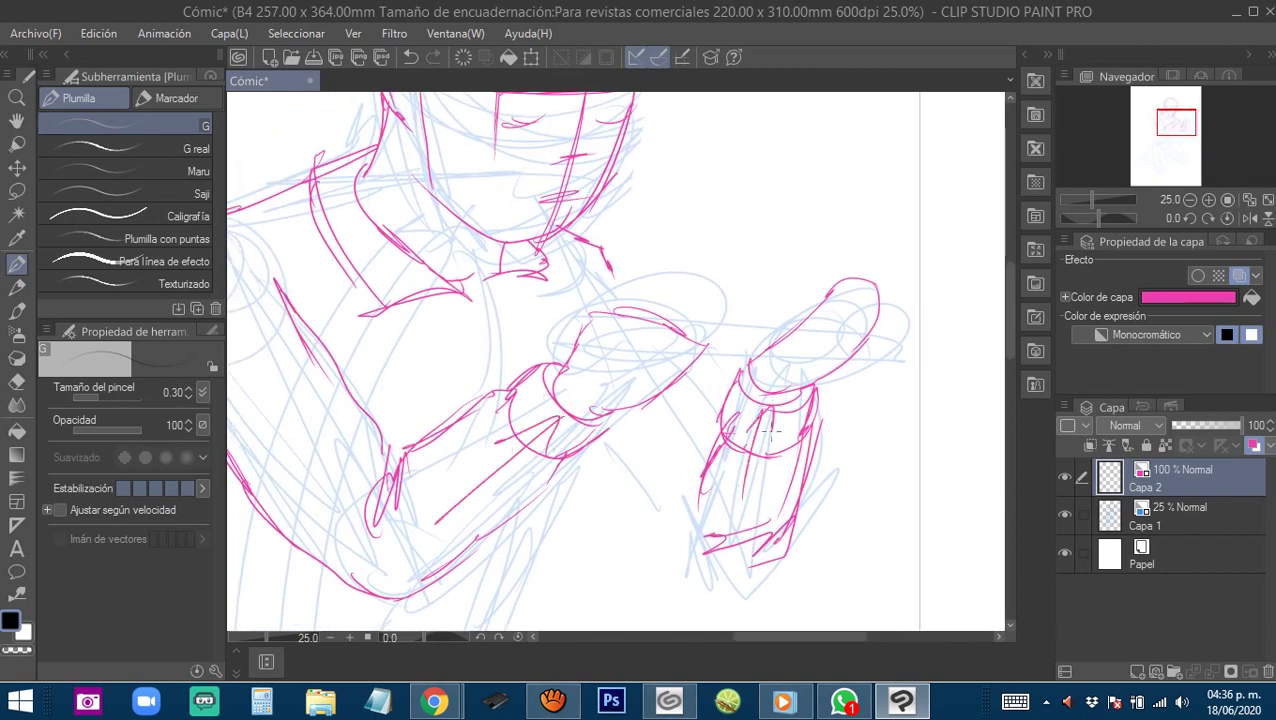
Extend the far shoulder line, add the near thumb, and draw the far upper arm's curved edges down to the elbow.
{"action": "mouse_move", "coordinate": [703, 428]}
{"action": "left_mouse_down"}
{"action": "mouse_move", "coordinate": [735, 438]}
{"action": "mouse_move", "coordinate": [668, 487]}
{"action": "left_mouse_up"}
{"action": "mouse_move", "coordinate": [670, 470]}
{"action": "left_mouse_down"}
{"action": "mouse_move", "coordinate": [738, 394]}
{"action": "mouse_move", "coordinate": [754, 428]}
{"action": "left_mouse_up"}
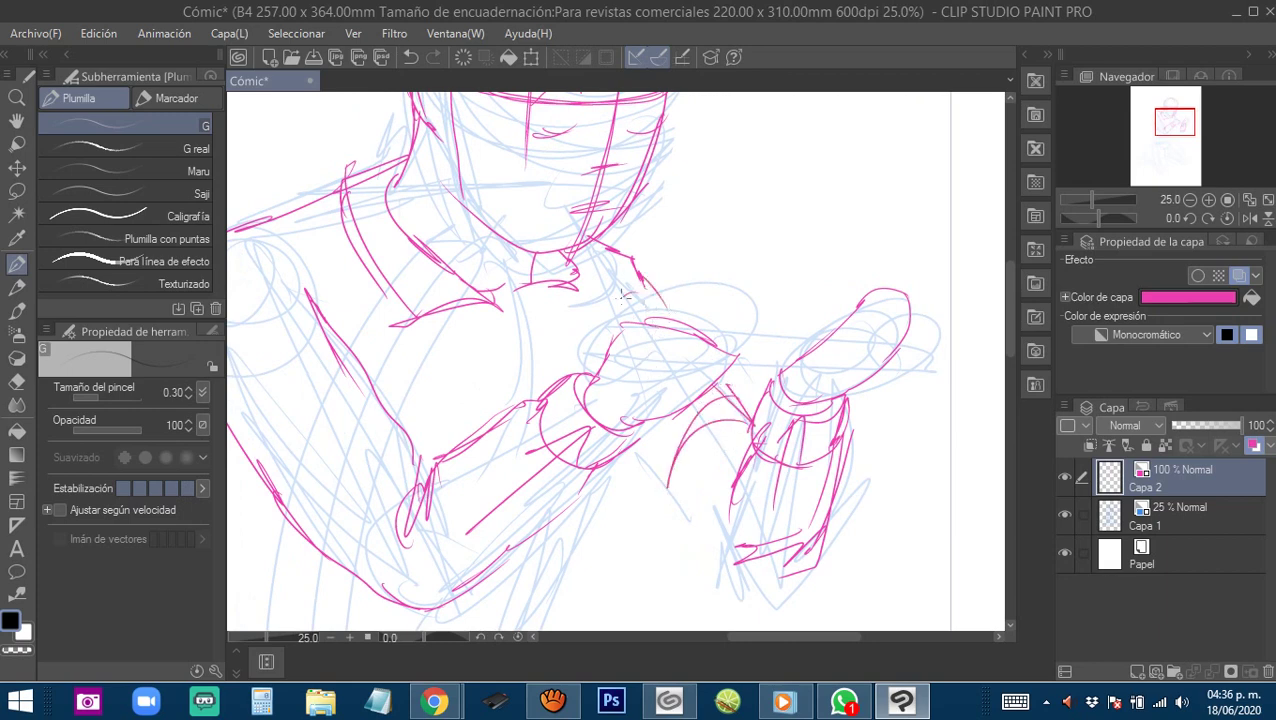
{"action": "left_click_drag", "start_coordinate": [622, 294], "coordinate": [597, 356]}
{"action": "mouse_move", "coordinate": [641, 455]}
{"action": "left_mouse_down"}
{"action": "mouse_move", "coordinate": [714, 546]}
{"action": "mouse_move", "coordinate": [773, 571]}
{"action": "left_mouse_up"}
{"action": "mouse_move", "coordinate": [701, 514]}
{"action": "left_mouse_down"}
{"action": "mouse_move", "coordinate": [797, 468]}
{"action": "mouse_move", "coordinate": [776, 462]}
{"action": "left_mouse_up"}
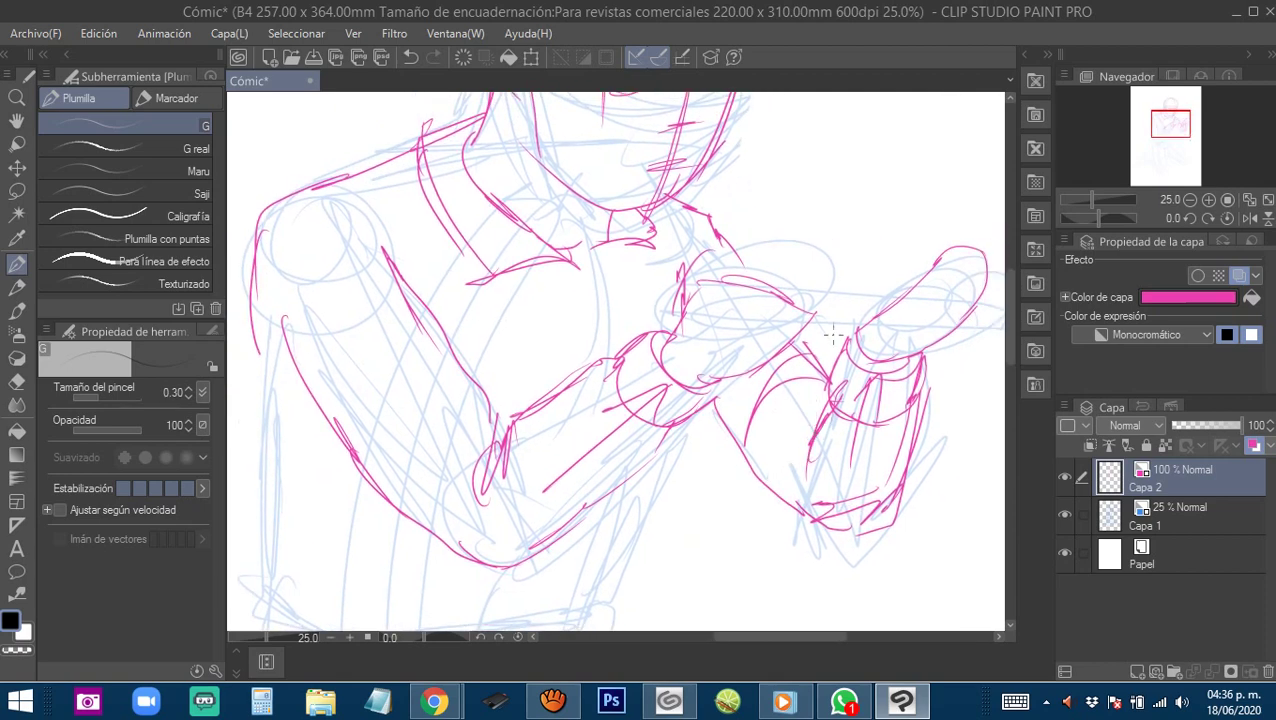
Draw a long slanted alignment line from the near elbow past the far elbow.
{"action": "left_click", "coordinate": [709, 428], "text": "alt"}
{"action": "left_click", "coordinate": [709, 428], "text": "alt"}
{"action": "left_click", "coordinate": [757, 457], "text": "ctrl"}
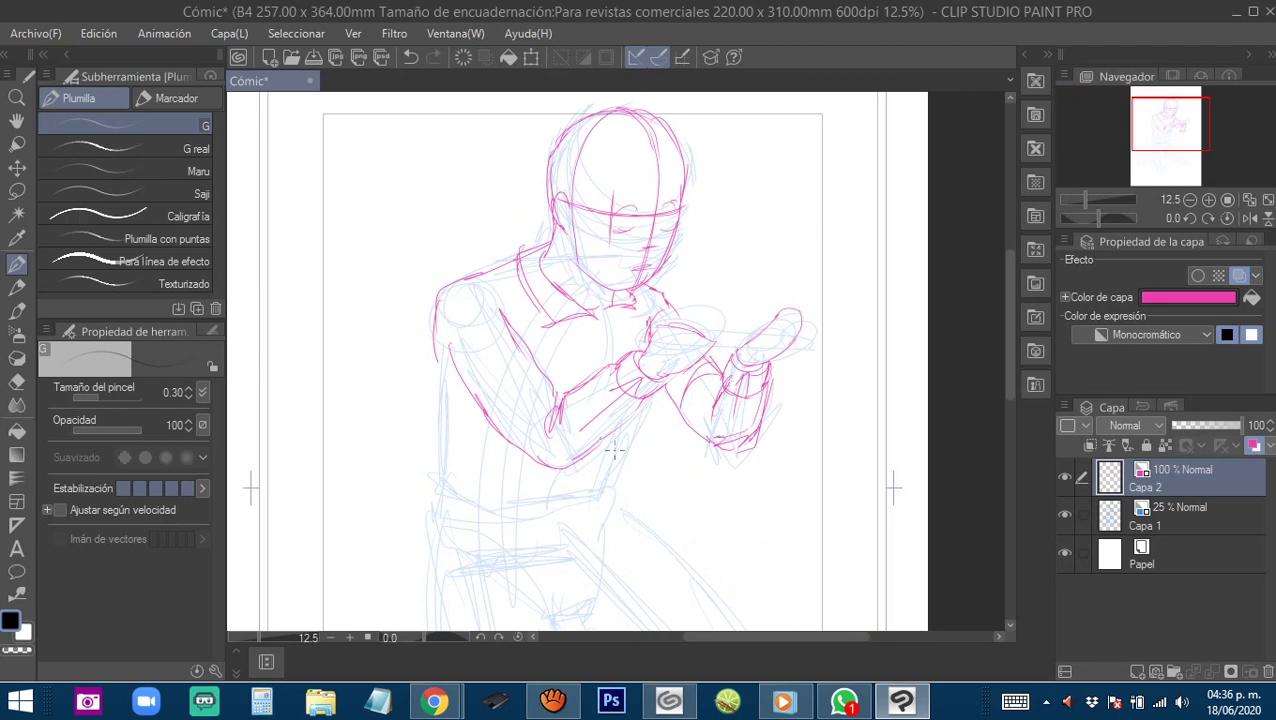
{"action": "left_click_drag", "start_coordinate": [535, 465], "coordinate": [784, 402]}
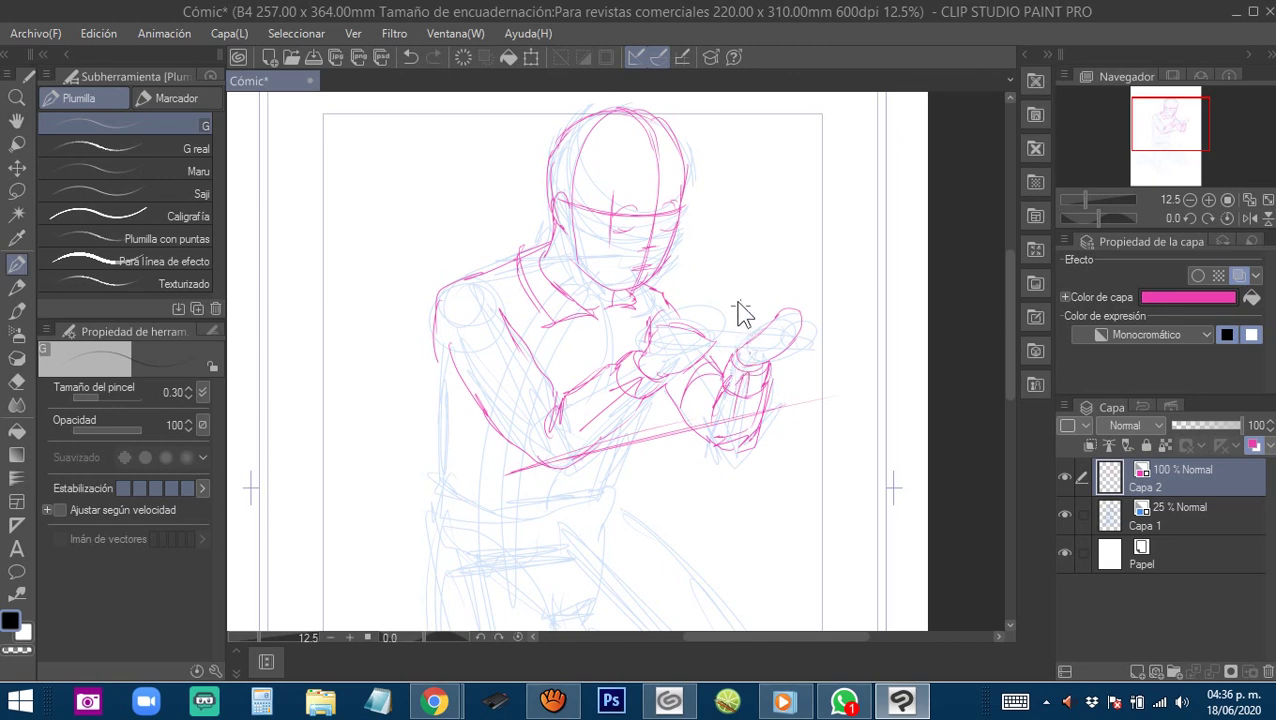
Lasso the far forearm and elbow on Capa 2, delete the enclosed lines and clear the selection.
{"action": "key", "text": "o"}
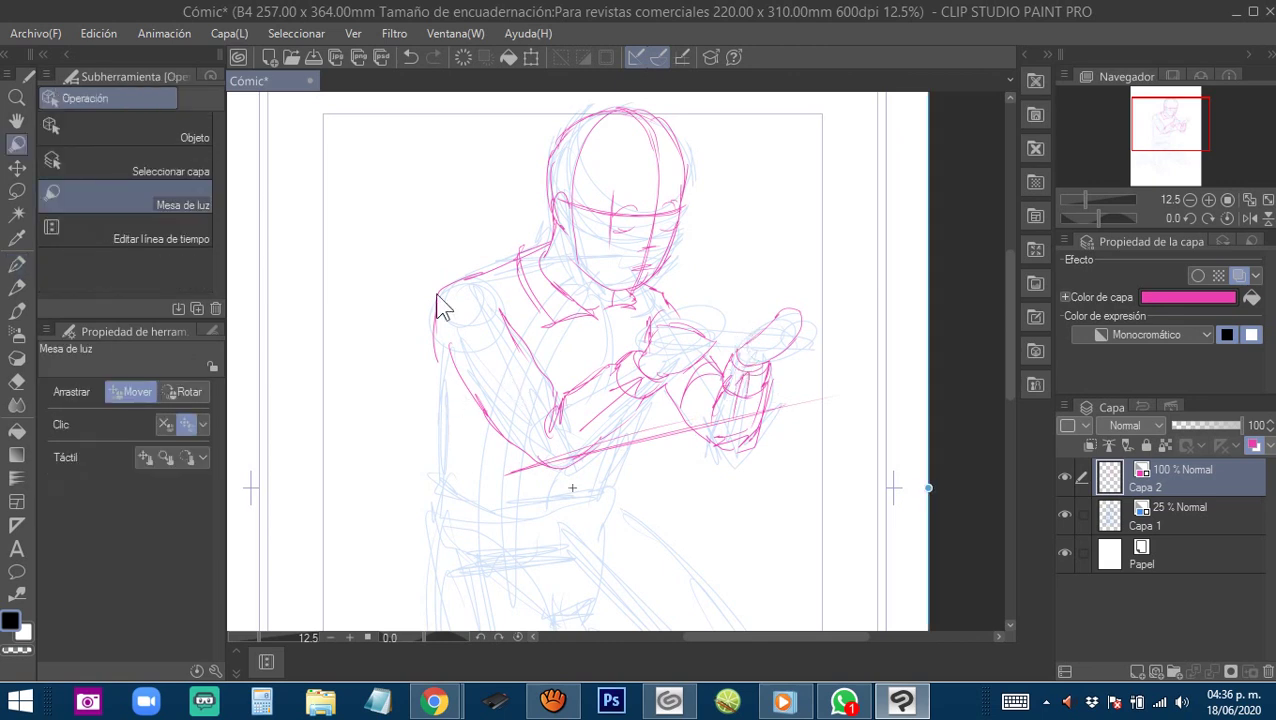
{"action": "key", "text": "m"}
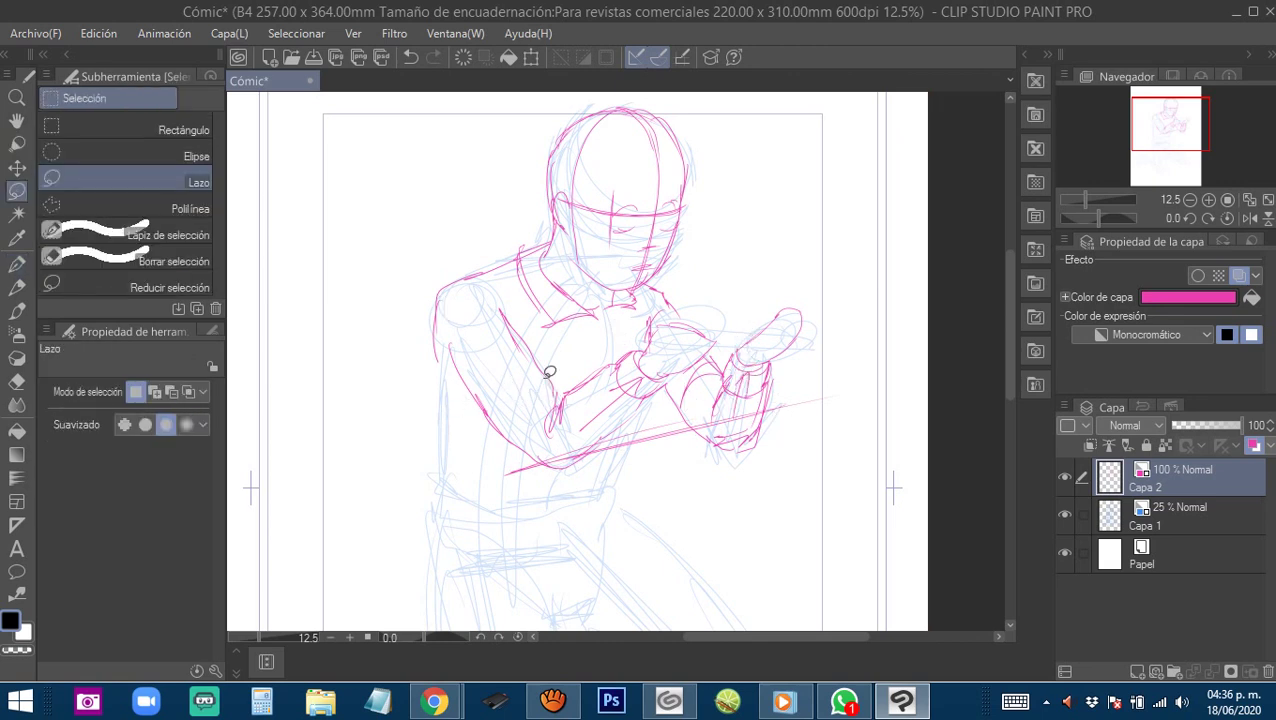
{"action": "mouse_move", "coordinate": [729, 343]}
{"action": "left_mouse_down"}
{"action": "mouse_move", "coordinate": [671, 414]}
{"action": "mouse_move", "coordinate": [749, 465]}
{"action": "mouse_move", "coordinate": [787, 380]}
{"action": "mouse_move", "coordinate": [720, 337]}
{"action": "left_mouse_up"}
{"action": "key", "text": "Delete"}
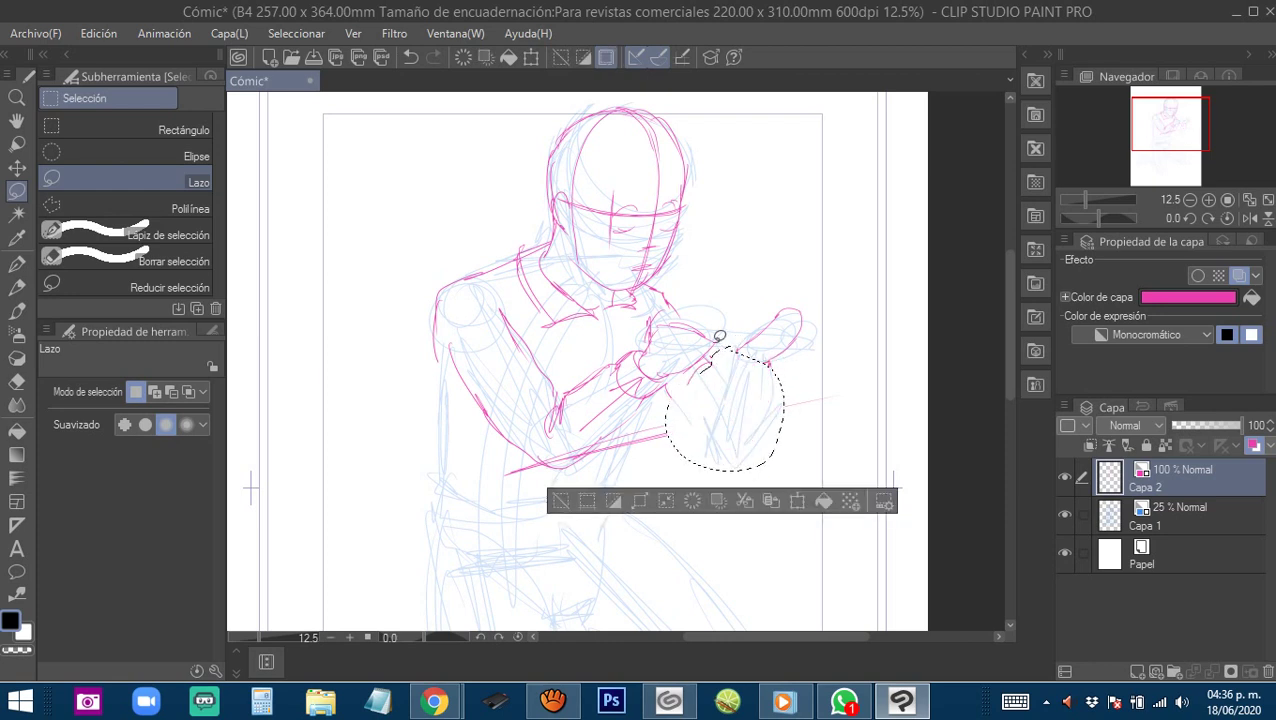
{"action": "key", "text": "ctrl+d"}
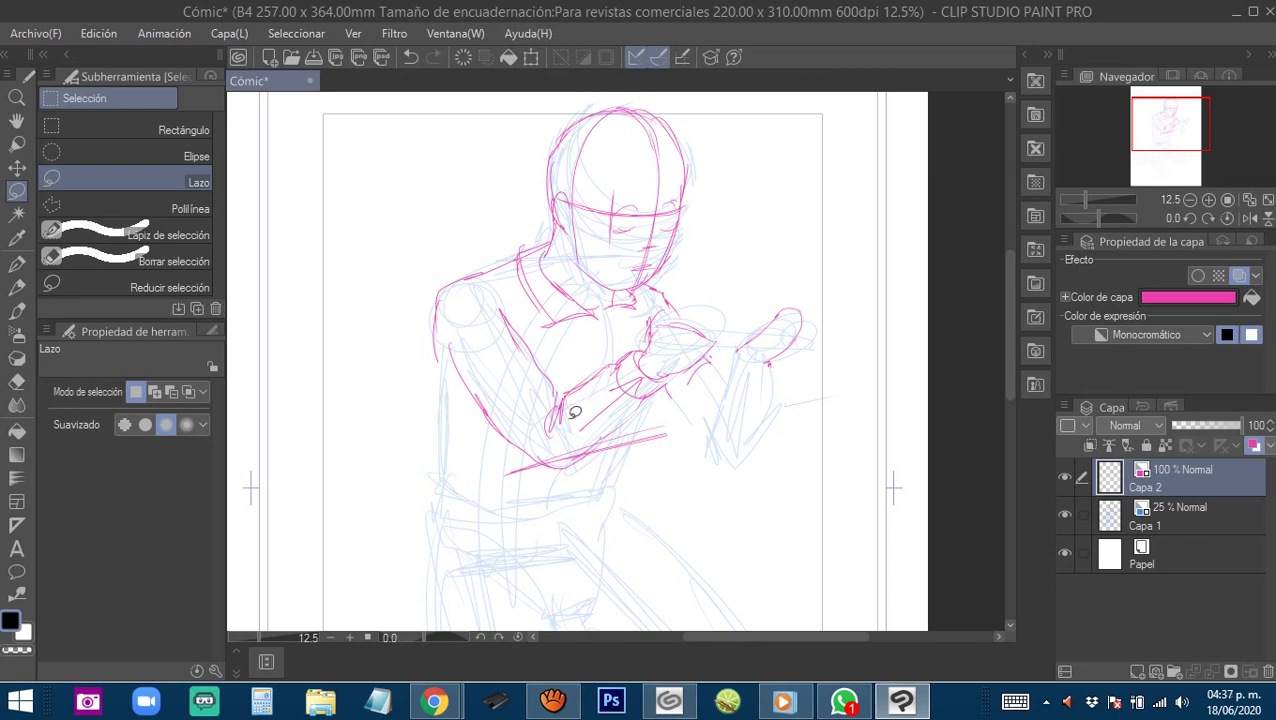
Redraw the far forearm with the G pen as a shorter form, with a rounded elbow, sleeve creases and curved cuff.
{"action": "key", "text": "p"}
{"action": "scroll", "coordinate": [742, 400], "scroll_direction": "up", "scroll_amount": 2}
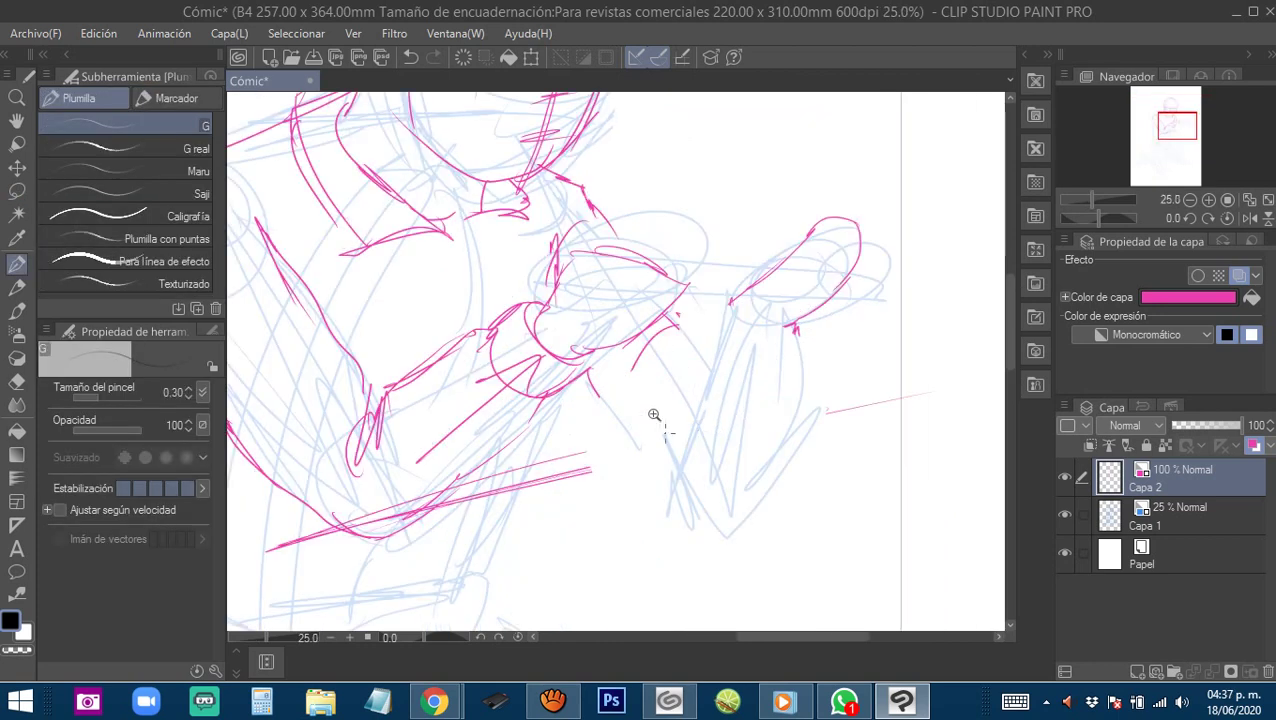
{"action": "mouse_move", "coordinate": [742, 298]}
{"action": "left_mouse_down"}
{"action": "mouse_move", "coordinate": [759, 333]}
{"action": "mouse_move", "coordinate": [773, 324]}
{"action": "mouse_move", "coordinate": [726, 326]}
{"action": "mouse_move", "coordinate": [741, 313]}
{"action": "mouse_move", "coordinate": [698, 324]}
{"action": "mouse_move", "coordinate": [709, 327]}
{"action": "mouse_move", "coordinate": [700, 345]}
{"action": "mouse_move", "coordinate": [739, 355]}
{"action": "mouse_move", "coordinate": [724, 360]}
{"action": "mouse_move", "coordinate": [788, 346]}
{"action": "mouse_move", "coordinate": [795, 327]}
{"action": "mouse_move", "coordinate": [766, 364]}
{"action": "left_mouse_up"}
{"action": "mouse_move", "coordinate": [698, 308]}
{"action": "left_mouse_down"}
{"action": "mouse_move", "coordinate": [712, 351]}
{"action": "mouse_move", "coordinate": [691, 341]}
{"action": "mouse_move", "coordinate": [664, 366]}
{"action": "mouse_move", "coordinate": [682, 329]}
{"action": "mouse_move", "coordinate": [644, 398]}
{"action": "left_mouse_up"}
{"action": "mouse_move", "coordinate": [690, 338]}
{"action": "left_mouse_down"}
{"action": "mouse_move", "coordinate": [652, 376]}
{"action": "mouse_move", "coordinate": [628, 440]}
{"action": "mouse_move", "coordinate": [652, 458]}
{"action": "left_mouse_up"}
{"action": "mouse_move", "coordinate": [652, 452]}
{"action": "left_mouse_down"}
{"action": "mouse_move", "coordinate": [680, 456]}
{"action": "mouse_move", "coordinate": [668, 460]}
{"action": "left_mouse_up"}
{"action": "mouse_move", "coordinate": [662, 460]}
{"action": "left_mouse_down"}
{"action": "mouse_move", "coordinate": [708, 466]}
{"action": "mouse_move", "coordinate": [773, 356]}
{"action": "mouse_move", "coordinate": [741, 416]}
{"action": "left_mouse_up"}
{"action": "left_click_drag", "start_coordinate": [705, 369], "coordinate": [744, 419]}
{"action": "mouse_move", "coordinate": [708, 354]}
{"action": "left_mouse_down"}
{"action": "mouse_move", "coordinate": [734, 386]}
{"action": "mouse_move", "coordinate": [718, 374]}
{"action": "left_mouse_up"}
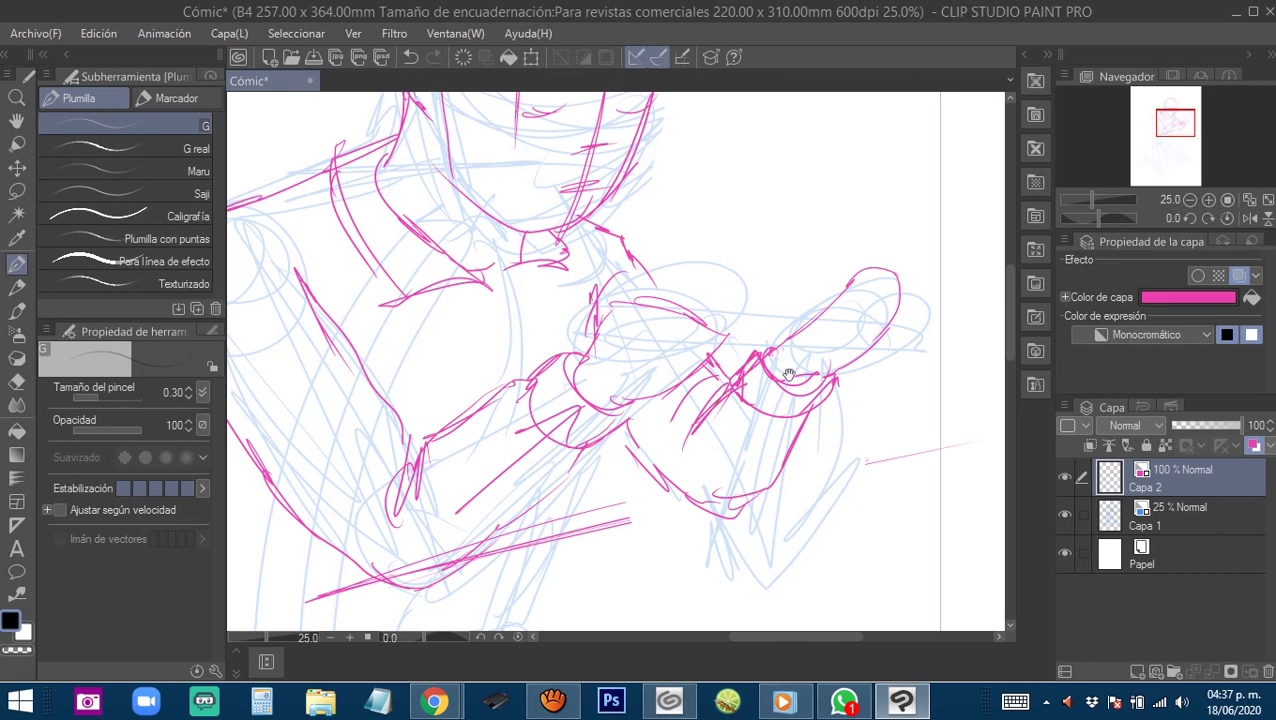
Draw the sides of the torso and a curved waistband with two parallel edges in pink.
{"action": "left_click_drag", "start_coordinate": [789, 374], "coordinate": [872, 289]}
{"action": "key", "text": "ctrl+minus"}
{"action": "key", "text": "ctrl+minus"}
{"action": "left_click_drag", "start_coordinate": [655, 397], "coordinate": [676, 257]}
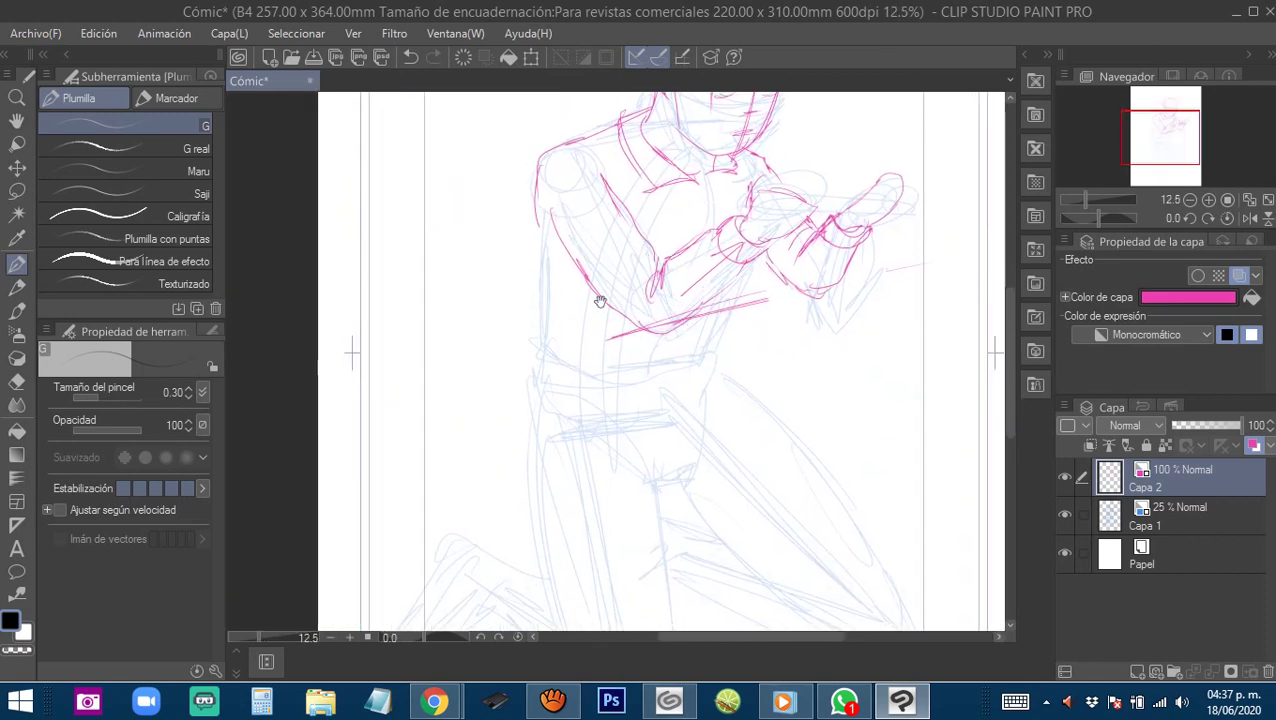
{"action": "mouse_move", "coordinate": [538, 190]}
{"action": "left_mouse_down"}
{"action": "mouse_move", "coordinate": [530, 285]}
{"action": "mouse_move", "coordinate": [549, 354]}
{"action": "mouse_move", "coordinate": [600, 376]}
{"action": "mouse_move", "coordinate": [686, 358]}
{"action": "mouse_move", "coordinate": [740, 285]}
{"action": "mouse_move", "coordinate": [725, 300]}
{"action": "mouse_move", "coordinate": [717, 242]}
{"action": "left_mouse_up"}
{"action": "mouse_move", "coordinate": [535, 258]}
{"action": "left_mouse_down"}
{"action": "mouse_move", "coordinate": [638, 294]}
{"action": "mouse_move", "coordinate": [718, 272]}
{"action": "left_mouse_up"}
{"action": "mouse_move", "coordinate": [606, 303]}
{"action": "left_mouse_down"}
{"action": "mouse_move", "coordinate": [581, 242]}
{"action": "mouse_move", "coordinate": [533, 202]}
{"action": "left_mouse_up"}
Outline the near thigh in pink from the hip and crotch down to the rounded knee on the ground.
{"action": "mouse_move", "coordinate": [521, 328]}
{"action": "left_mouse_down"}
{"action": "mouse_move", "coordinate": [517, 295]}
{"action": "mouse_move", "coordinate": [546, 428]}
{"action": "left_mouse_up"}
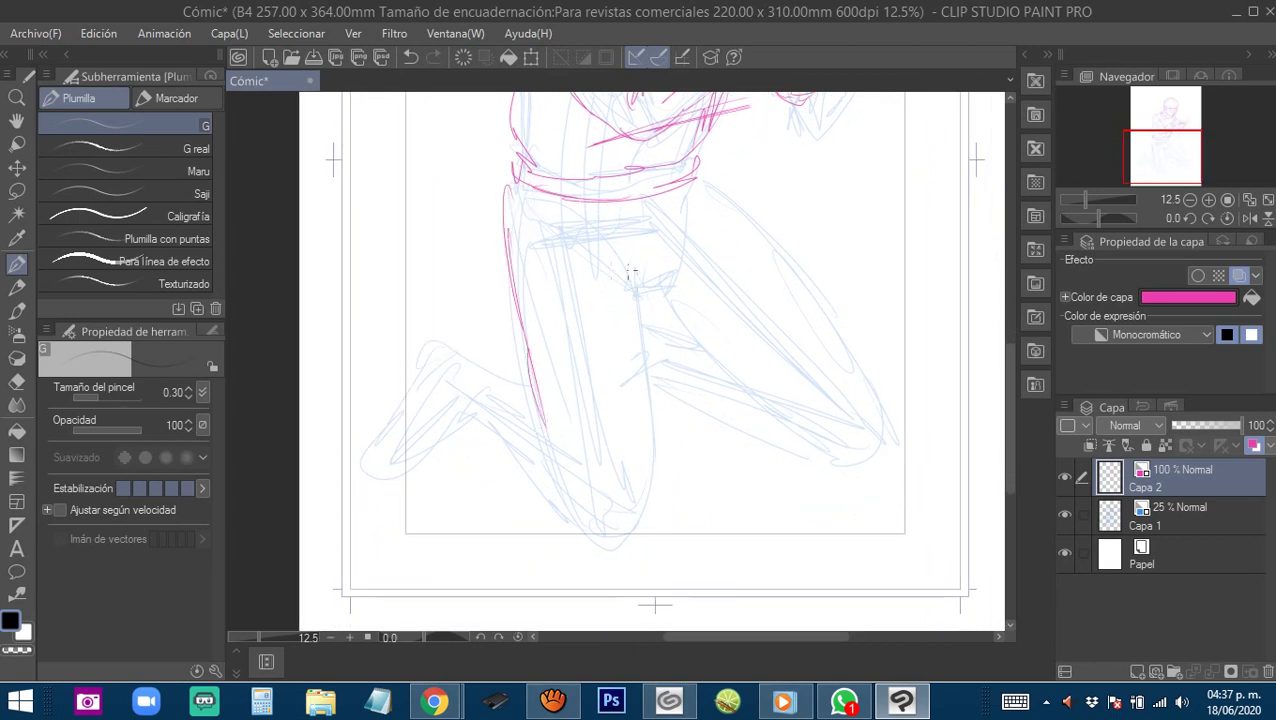
{"action": "mouse_move", "coordinate": [587, 235]}
{"action": "left_mouse_down"}
{"action": "mouse_move", "coordinate": [645, 362]}
{"action": "mouse_move", "coordinate": [646, 500]}
{"action": "left_mouse_up"}
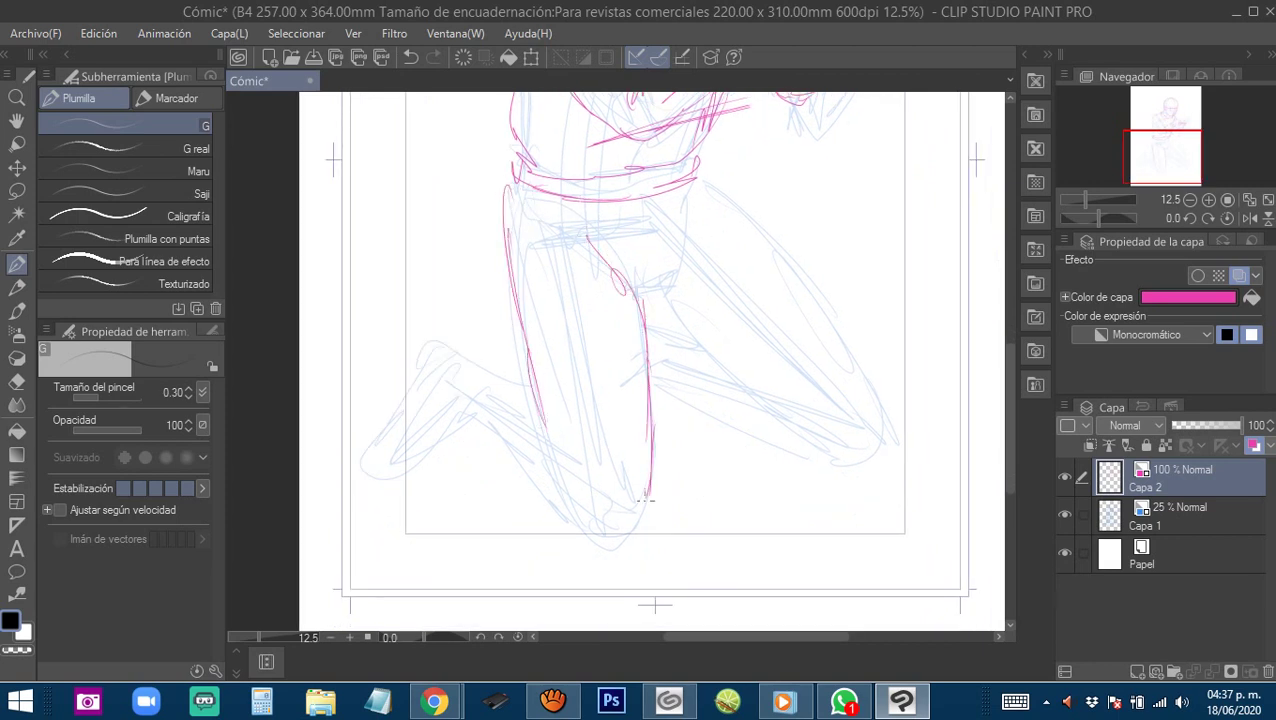
{"action": "left_click_drag", "start_coordinate": [533, 419], "coordinate": [562, 524]}
{"action": "mouse_move", "coordinate": [549, 419]}
{"action": "left_mouse_down"}
{"action": "mouse_move", "coordinate": [572, 501]}
{"action": "mouse_move", "coordinate": [638, 497]}
{"action": "mouse_move", "coordinate": [609, 513]}
{"action": "left_mouse_up"}
Round off the near knee, add crease strokes below the crotch and draw the far thigh's outer edge from the waistband in pink.
{"action": "mouse_move", "coordinate": [644, 298]}
{"action": "left_mouse_down"}
{"action": "mouse_move", "coordinate": [532, 358]}
{"action": "mouse_move", "coordinate": [608, 351]}
{"action": "mouse_move", "coordinate": [649, 388]}
{"action": "mouse_move", "coordinate": [670, 433]}
{"action": "left_mouse_up"}
{"action": "left_click_drag", "start_coordinate": [588, 413], "coordinate": [690, 462]}
{"action": "left_click_drag", "start_coordinate": [551, 358], "coordinate": [632, 454]}
{"action": "mouse_move", "coordinate": [582, 226]}
{"action": "left_mouse_down"}
{"action": "mouse_move", "coordinate": [570, 227]}
{"action": "mouse_move", "coordinate": [604, 251]}
{"action": "mouse_move", "coordinate": [695, 373]}
{"action": "mouse_move", "coordinate": [725, 437]}
{"action": "left_mouse_up"}
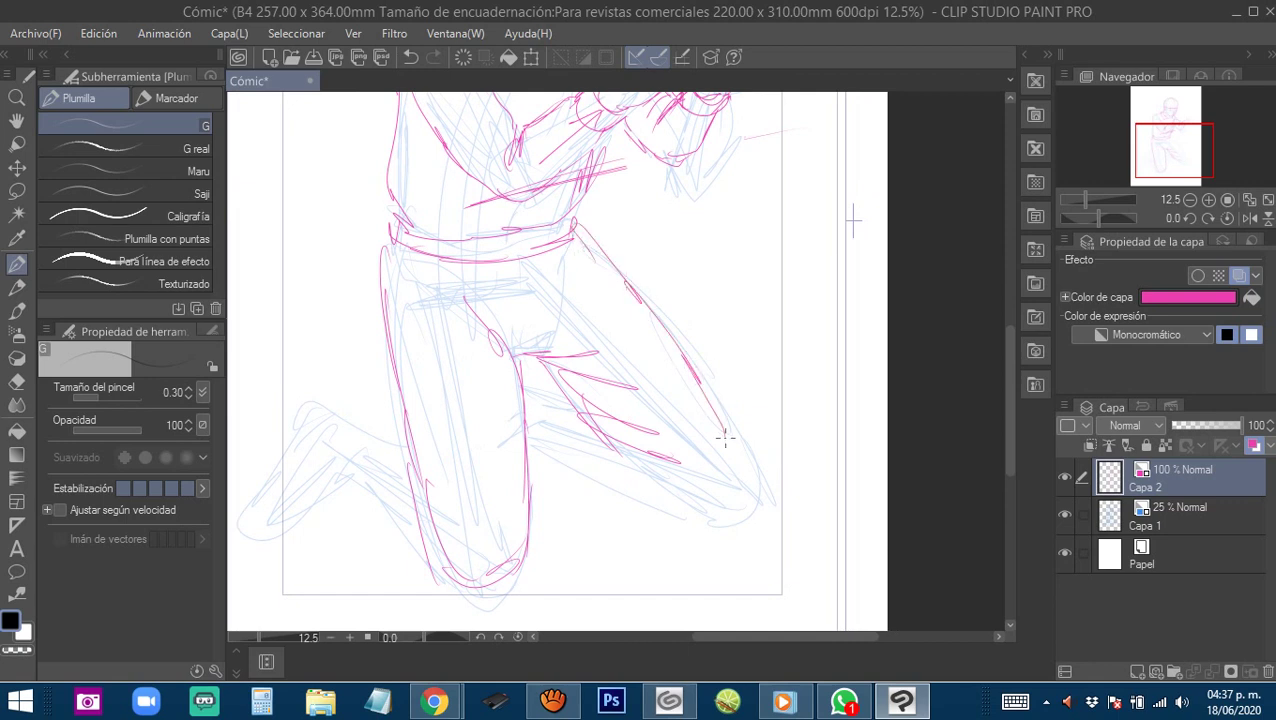
Close the far thigh with a rounded knee and underside lines, and draw a slanted ground line under both knees.
{"action": "scroll", "coordinate": [655, 419], "scroll_direction": "down", "scroll_amount": 3}
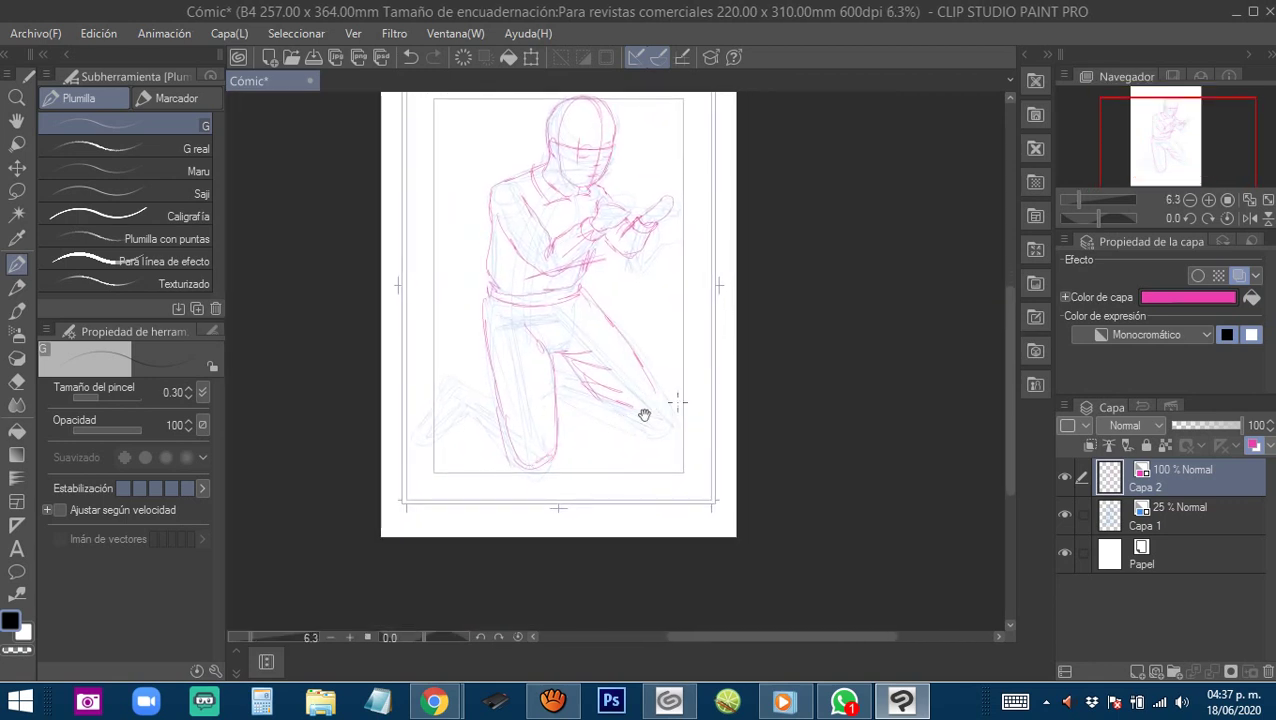
{"action": "left_click_drag", "start_coordinate": [500, 482], "coordinate": [700, 393]}
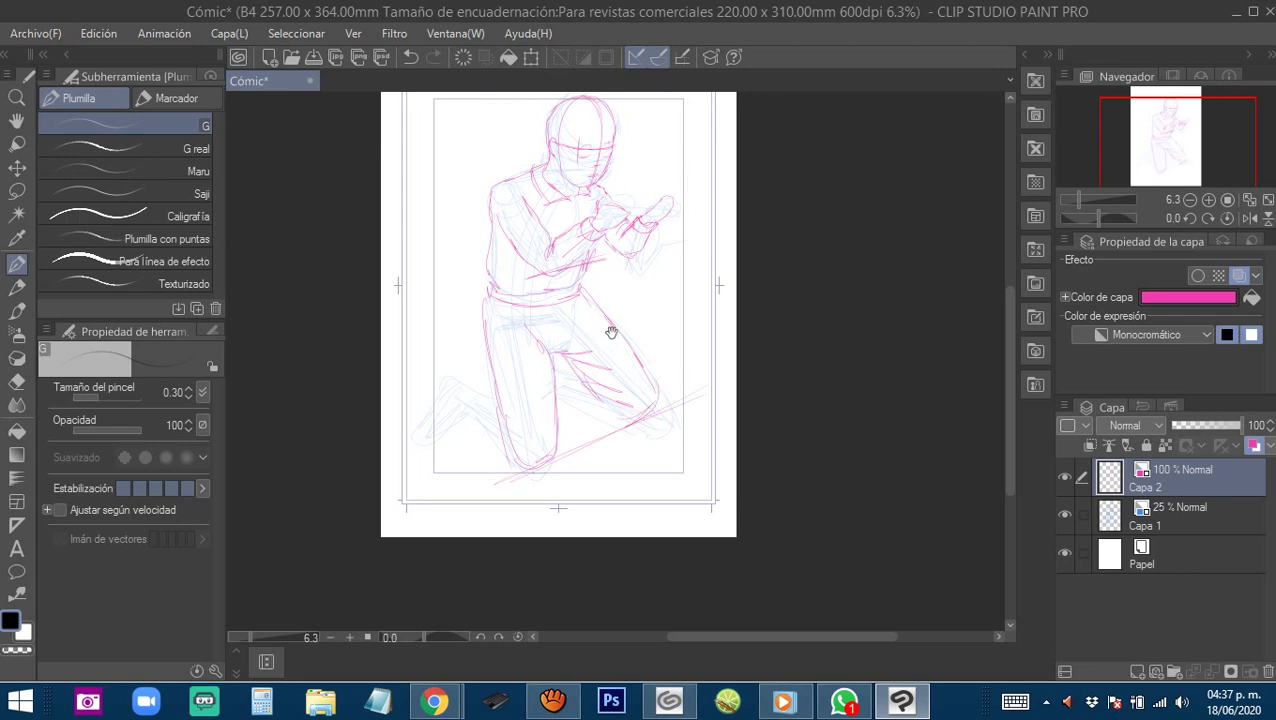
{"action": "scroll", "coordinate": [620, 340], "scroll_direction": "up", "scroll_amount": 2}
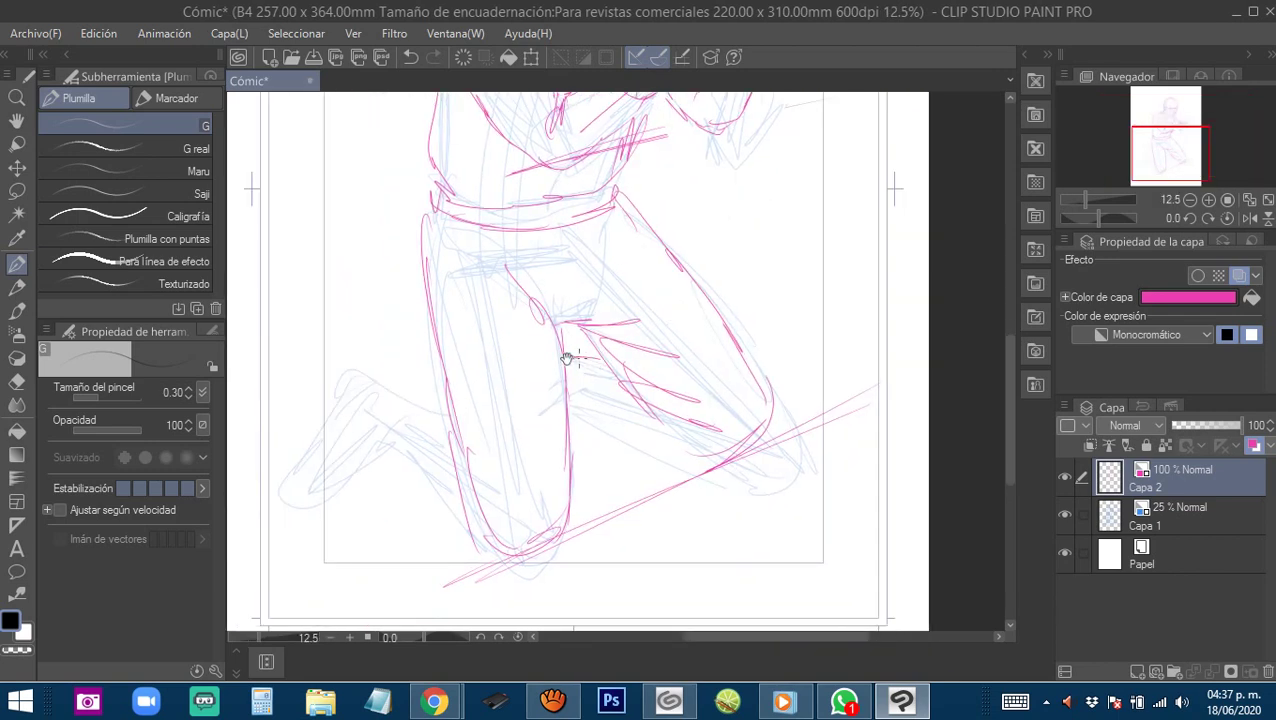
{"action": "mouse_move", "coordinate": [570, 424]}
{"action": "left_mouse_down"}
{"action": "mouse_move", "coordinate": [636, 458]}
{"action": "mouse_move", "coordinate": [676, 451]}
{"action": "left_mouse_up"}
{"action": "left_click_drag", "start_coordinate": [576, 416], "coordinate": [663, 453]}
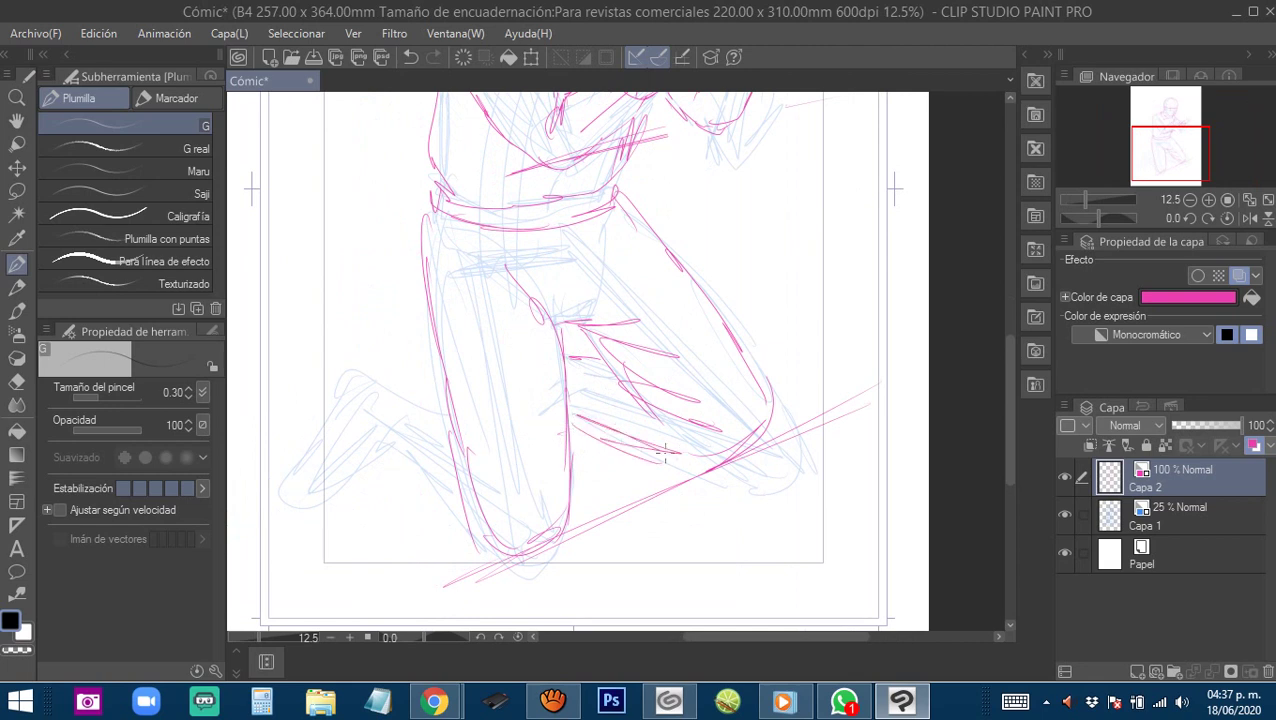
Outline the near lower leg in pink, running back from the knee to the ankle and the raised foot.
{"action": "mouse_move", "coordinate": [458, 389]}
{"action": "left_mouse_down"}
{"action": "mouse_move", "coordinate": [587, 382]}
{"action": "mouse_move", "coordinate": [493, 370]}
{"action": "mouse_move", "coordinate": [472, 436]}
{"action": "left_mouse_up"}
{"action": "mouse_move", "coordinate": [490, 372]}
{"action": "left_mouse_down"}
{"action": "mouse_move", "coordinate": [486, 487]}
{"action": "mouse_move", "coordinate": [626, 550]}
{"action": "left_mouse_up"}
{"action": "left_click_drag", "start_coordinate": [466, 367], "coordinate": [428, 495]}
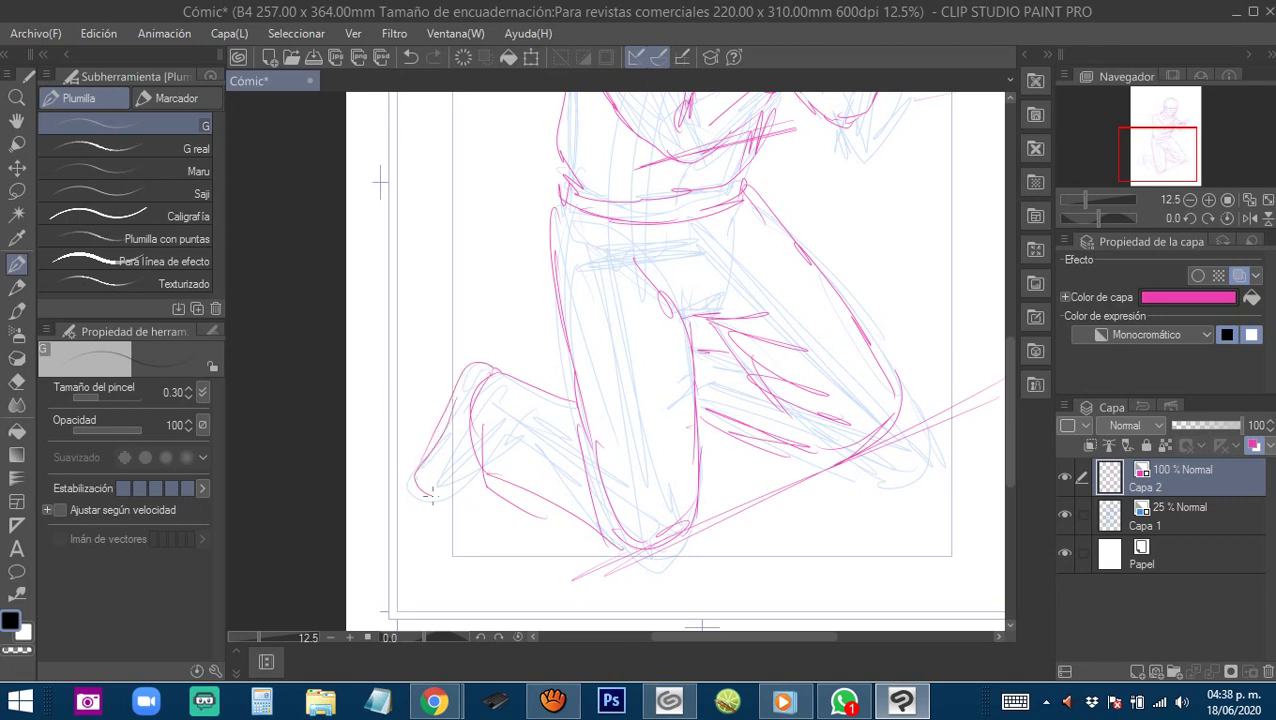
Draw slanted perspective guide lines across the figure at the eyes, shoulders, waist, hips and knees.
{"action": "scroll", "coordinate": [545, 445], "scroll_direction": "down", "scroll_amount": 2}
{"action": "left_click_drag", "start_coordinate": [678, 400], "coordinate": [607, 404]}
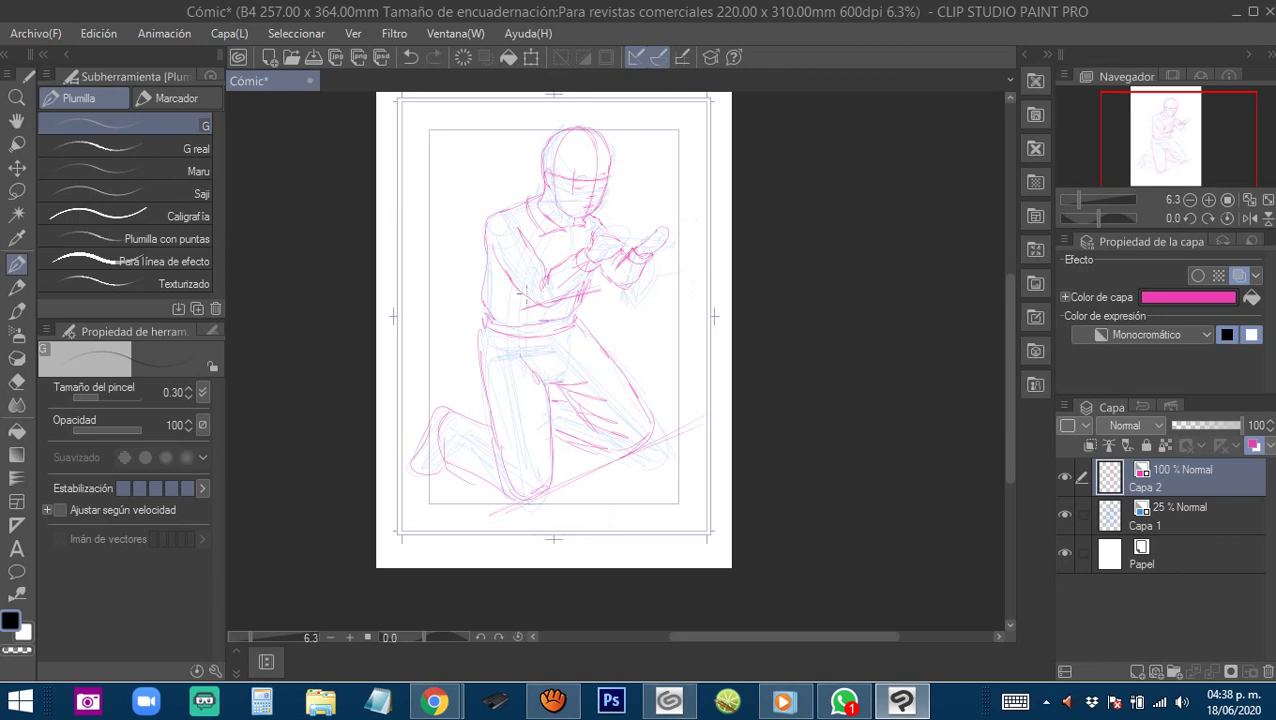
{"action": "left_click_drag", "start_coordinate": [455, 327], "coordinate": [650, 265]}
{"action": "left_click_drag", "start_coordinate": [496, 214], "coordinate": [586, 199]}
{"action": "left_click_drag", "start_coordinate": [564, 481], "coordinate": [638, 455]}
{"action": "left_click_drag", "start_coordinate": [492, 414], "coordinate": [614, 366]}
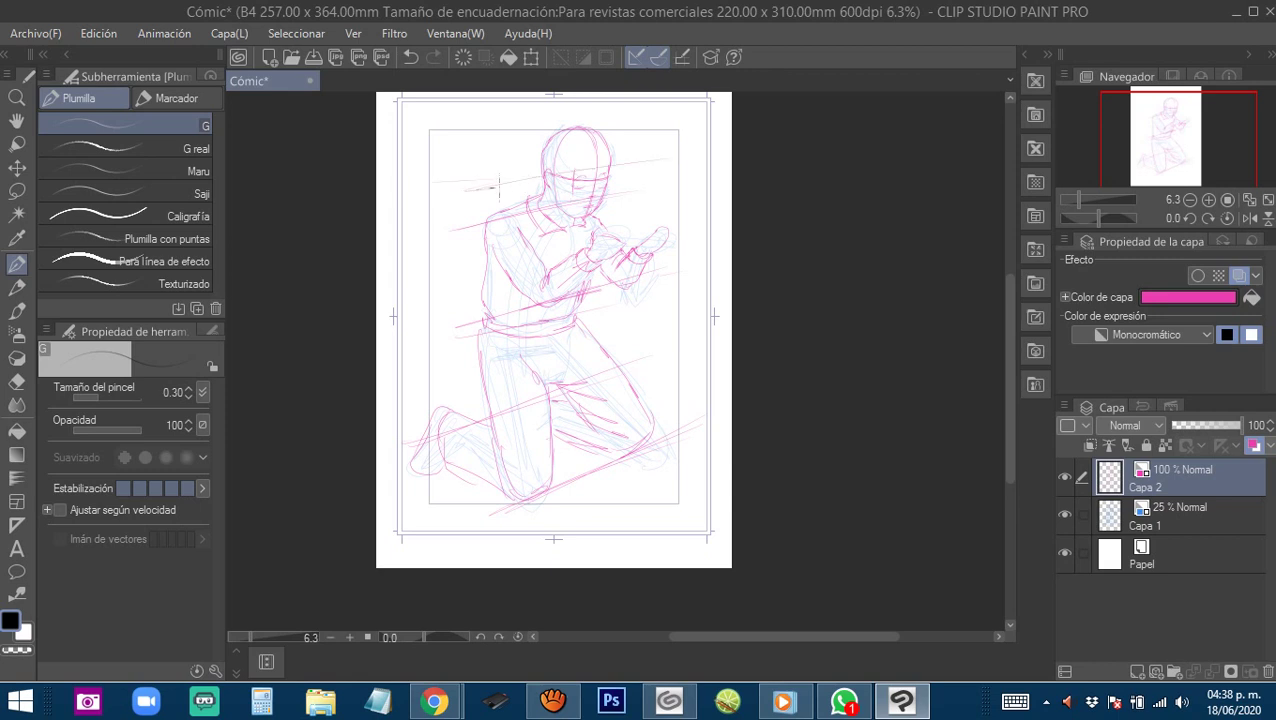
{"action": "left_click_drag", "start_coordinate": [499, 184], "coordinate": [674, 169]}
{"action": "left_click_drag", "start_coordinate": [418, 344], "coordinate": [686, 263]}
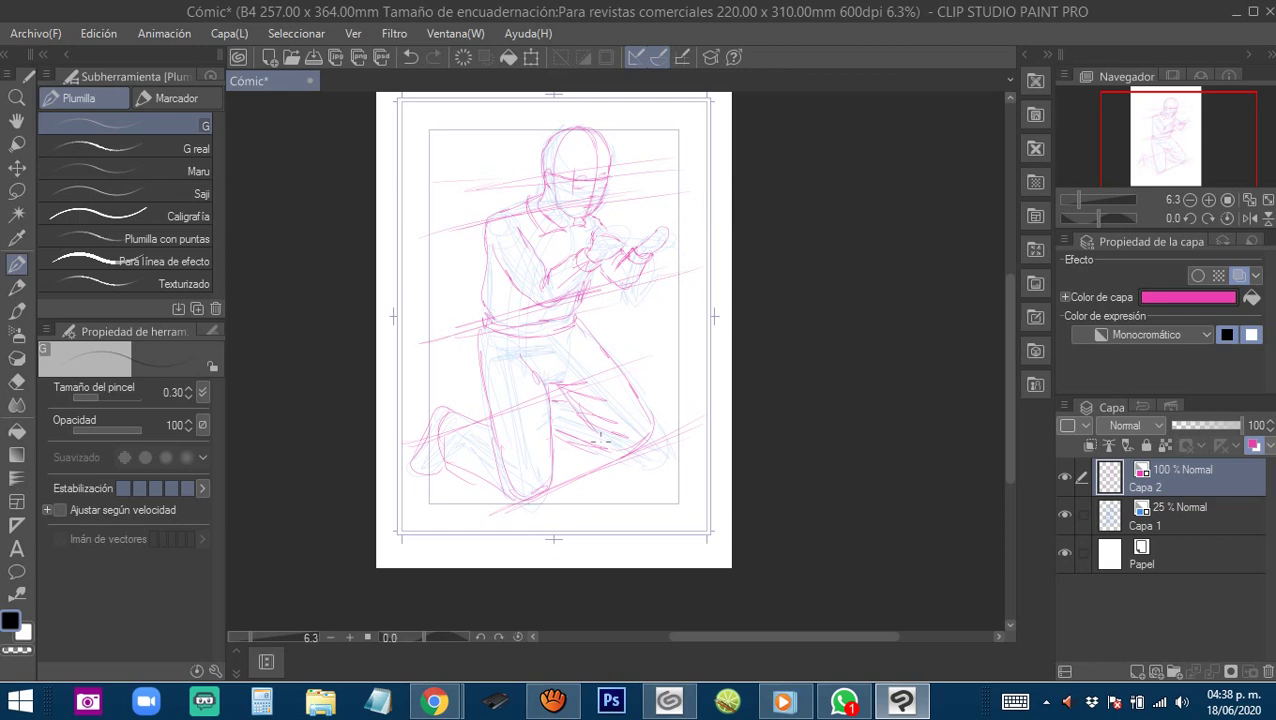
{"action": "left_click_drag", "start_coordinate": [580, 477], "coordinate": [533, 503]}
{"action": "left_click_drag", "start_coordinate": [436, 346], "coordinate": [658, 268]}
{"action": "left_click_drag", "start_coordinate": [633, 386], "coordinate": [663, 400]}
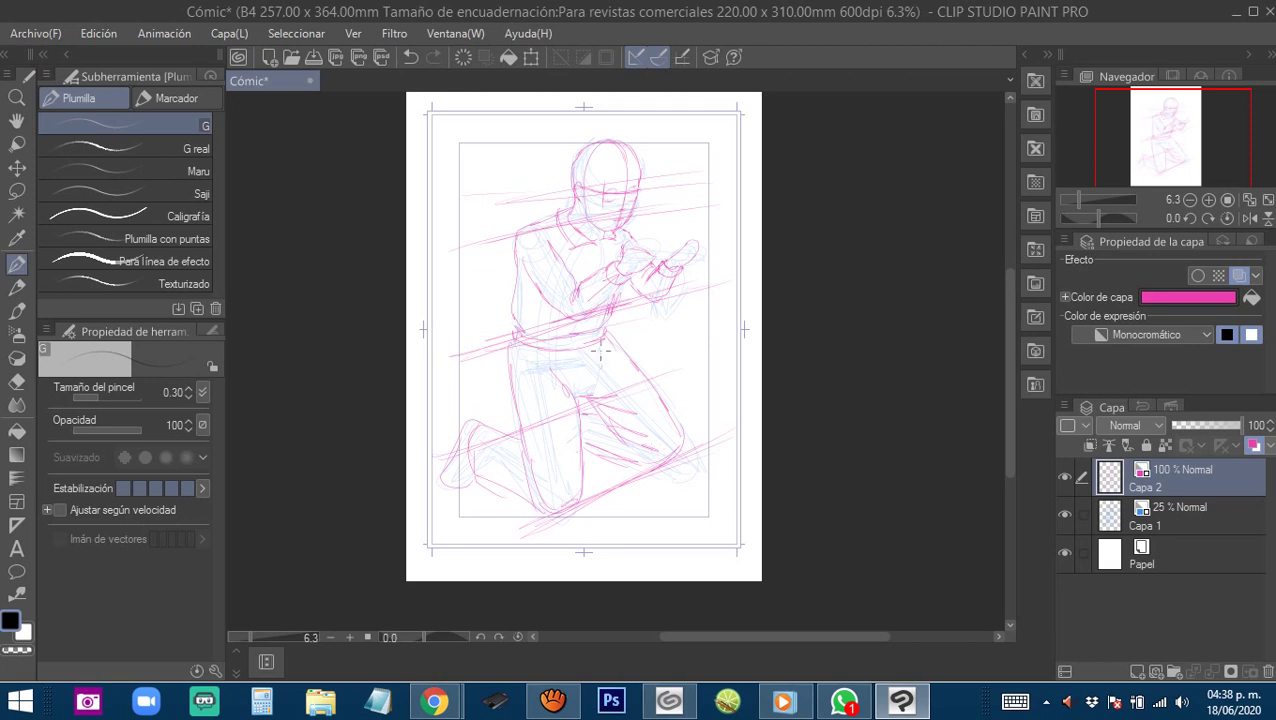
{"action": "left_click_drag", "start_coordinate": [661, 342], "coordinate": [659, 377]}
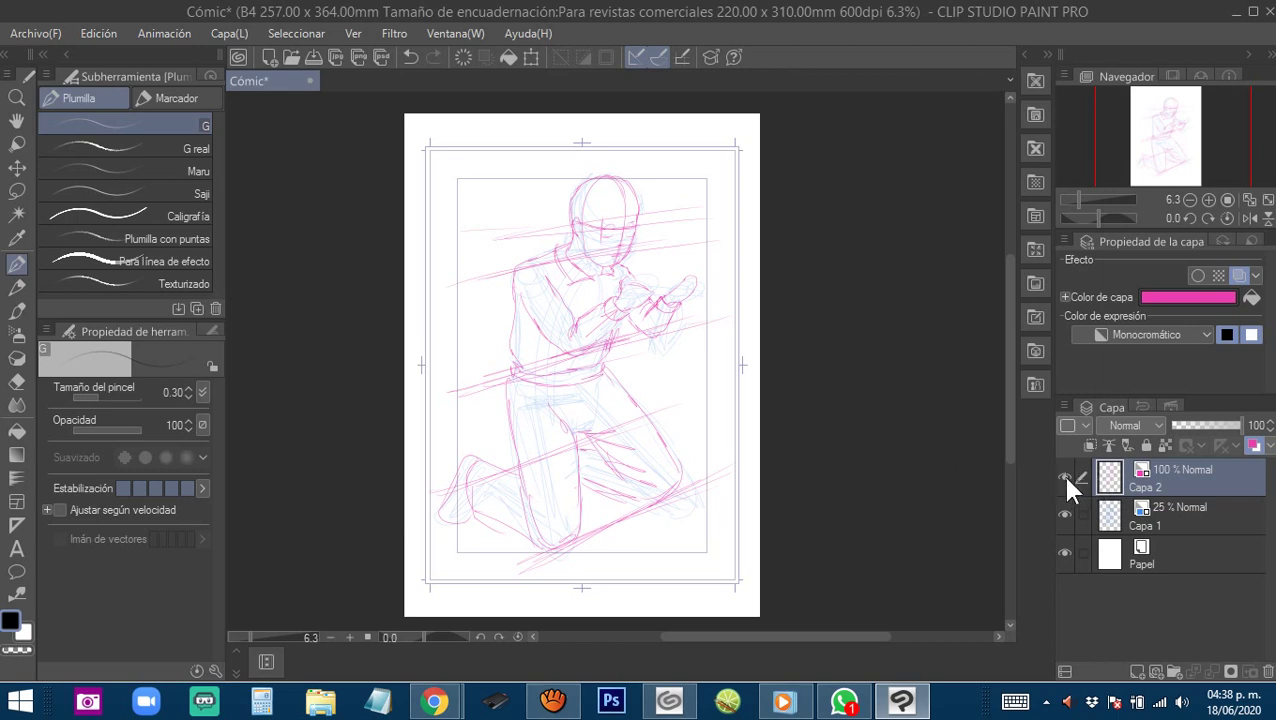
Hide Capa 2 and Capa 1, and add a new layer above Capa 1 with the blue layer colour effect enabled.
{"action": "left_click_drag", "start_coordinate": [1064, 474], "coordinate": [1070, 518]}
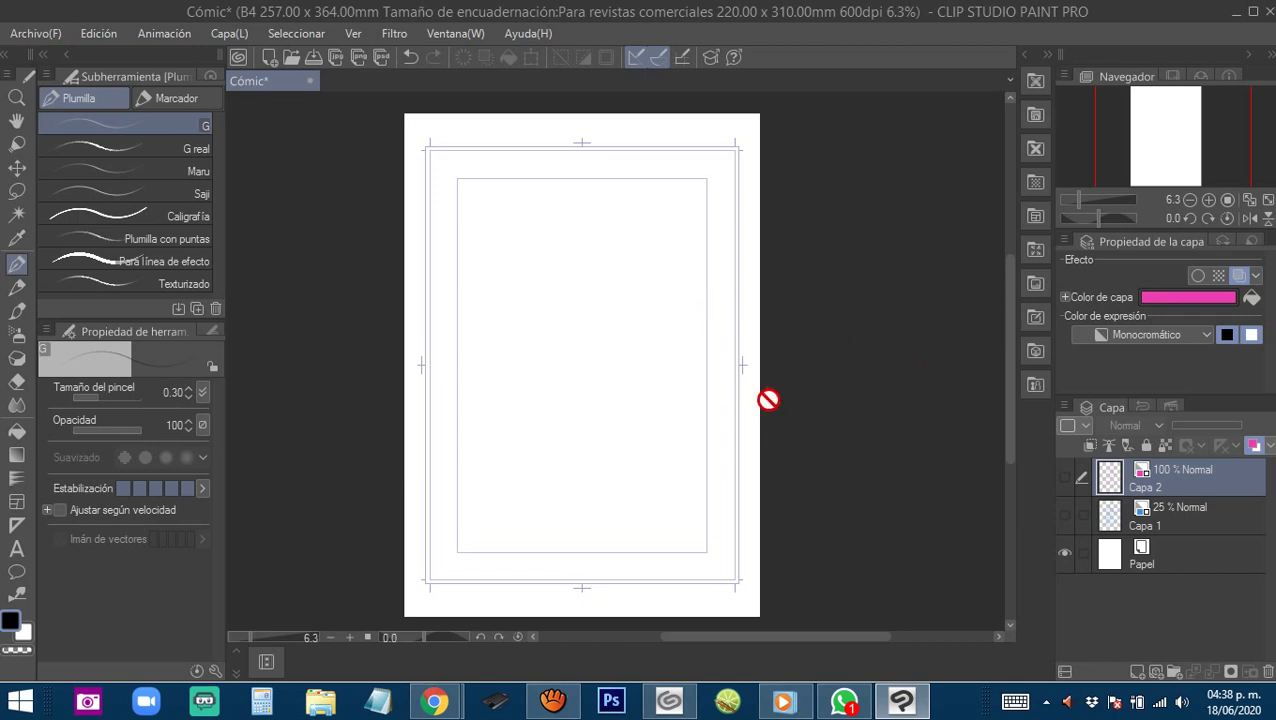
{"action": "left_click", "coordinate": [1095, 515]}
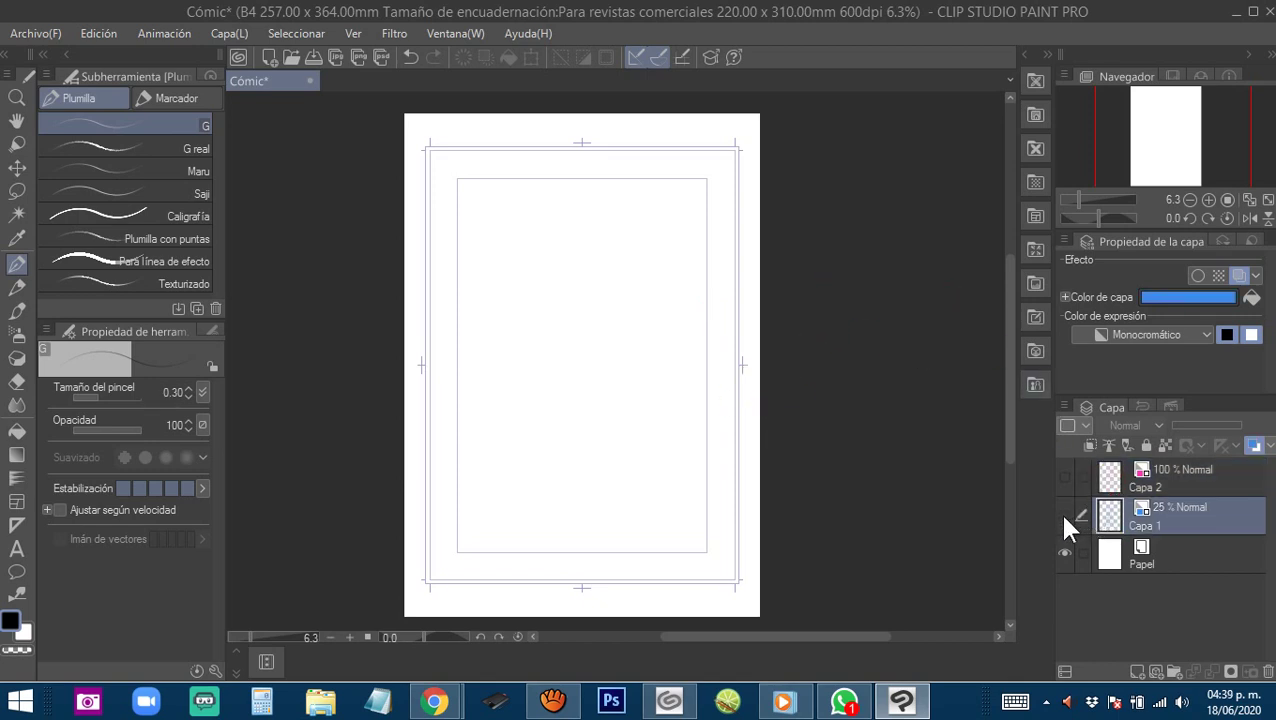
{"action": "left_click", "coordinate": [1064, 515]}
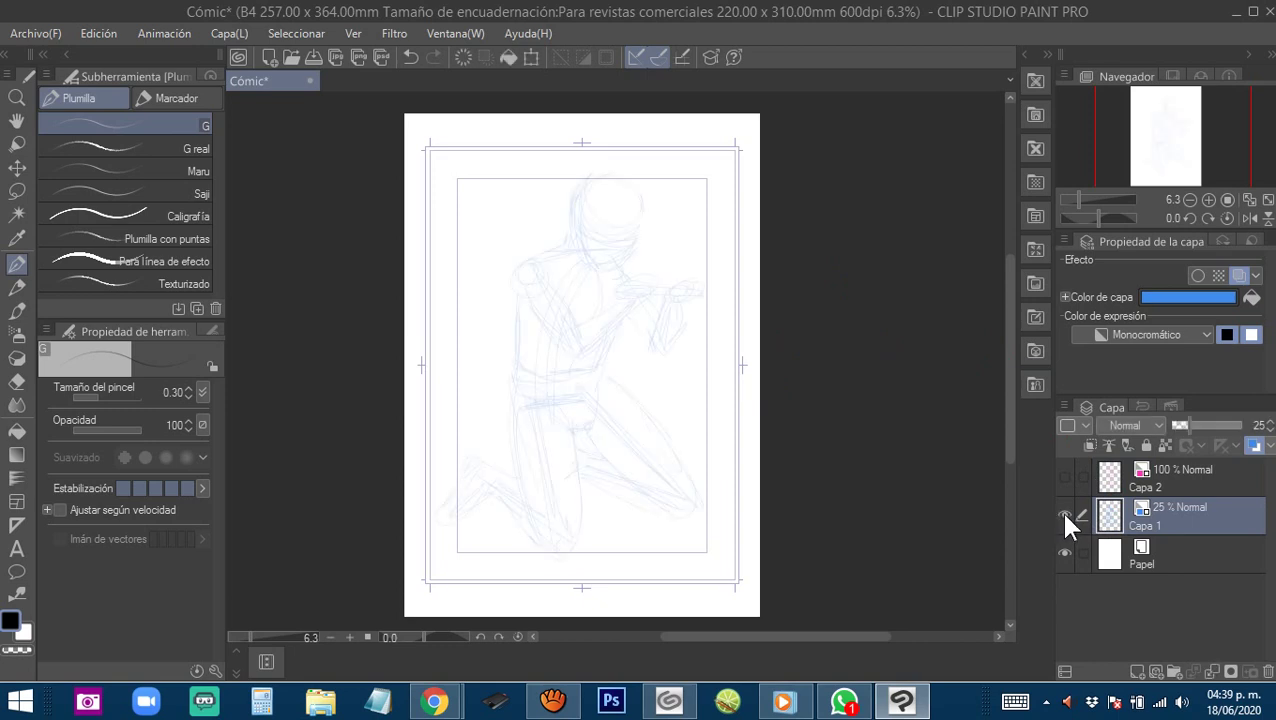
{"action": "left_click", "coordinate": [1064, 514]}
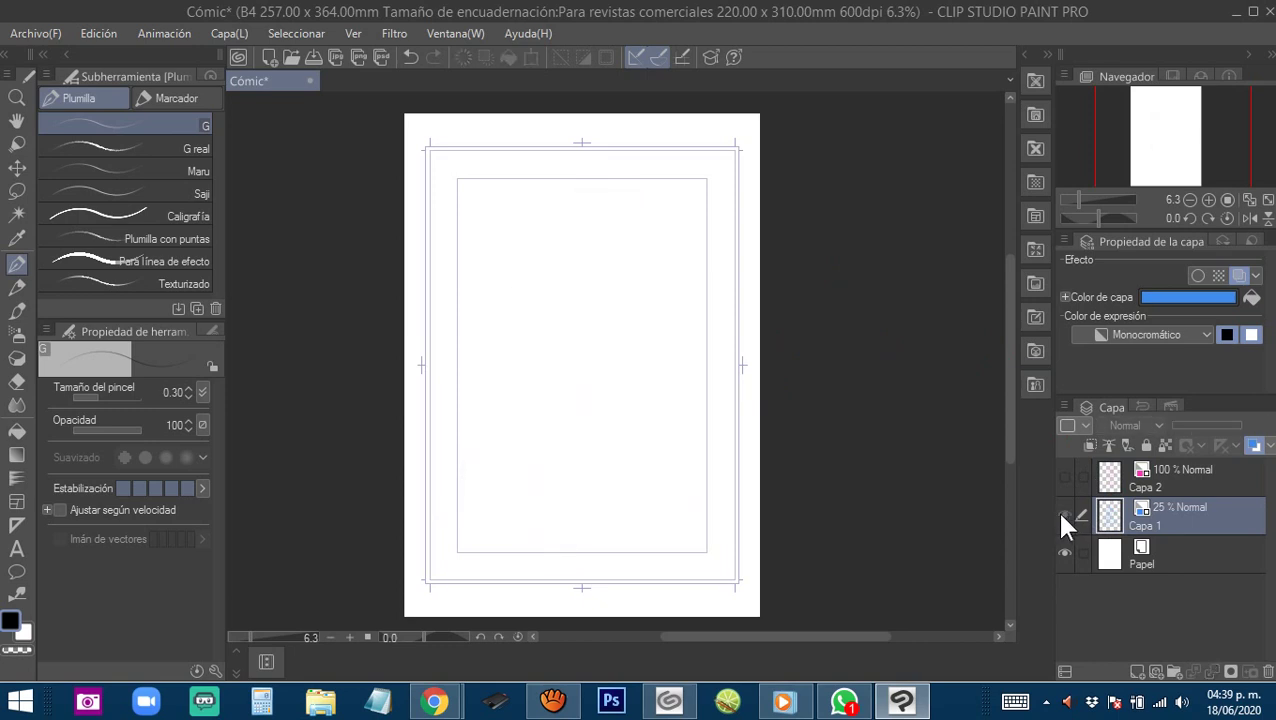
{"action": "left_click", "coordinate": [1065, 514]}
{"action": "left_click", "coordinate": [1064, 515]}
{"action": "left_click", "coordinate": [1138, 672]}
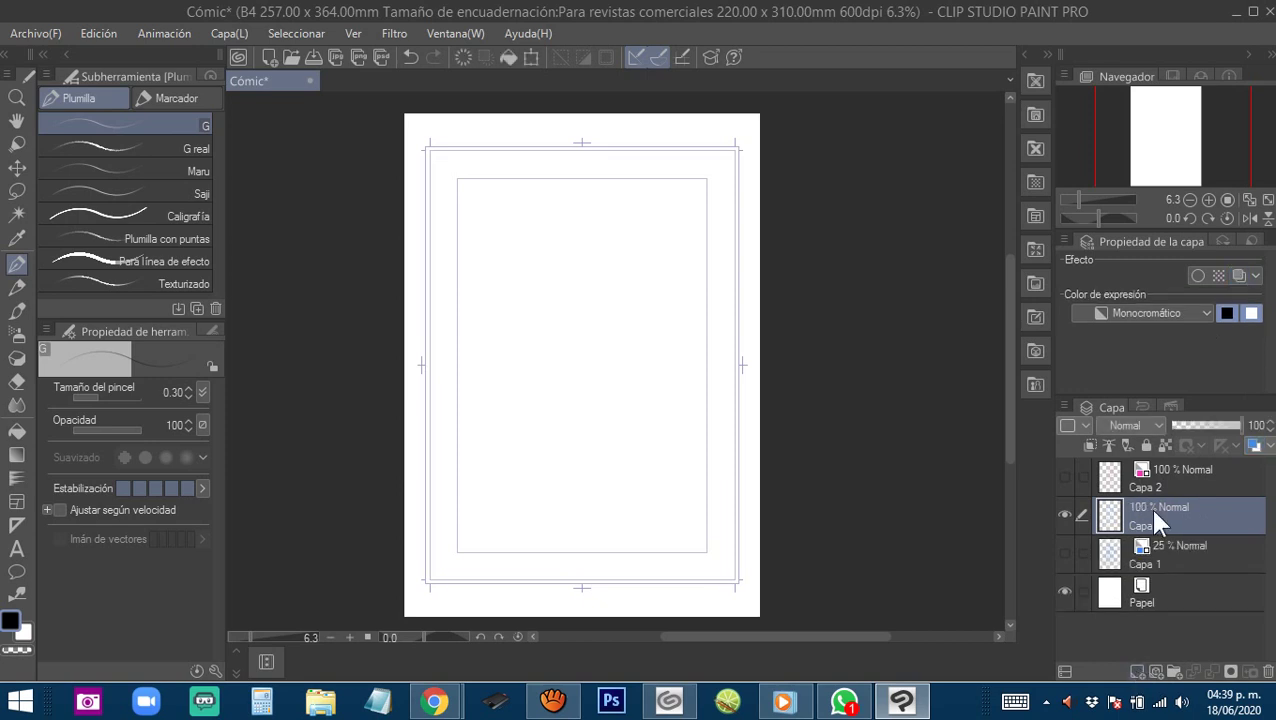
{"action": "left_click", "coordinate": [1254, 446]}
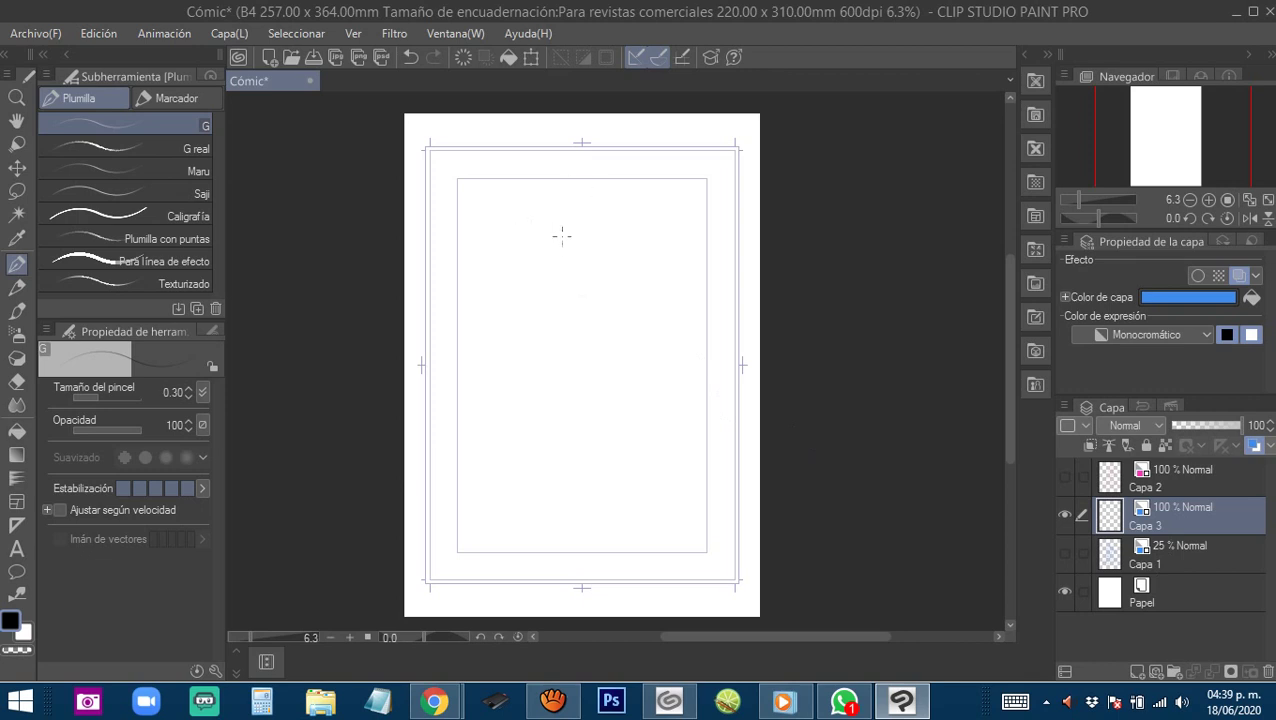
Sketch a new figure's head in blue near the page's upper edge, with circular cranium, pointed jaw, neck and shoulder line.
{"action": "mouse_move", "coordinate": [541, 210]}
{"action": "left_mouse_down"}
{"action": "mouse_move", "coordinate": [505, 213]}
{"action": "mouse_move", "coordinate": [527, 179]}
{"action": "mouse_move", "coordinate": [541, 222]}
{"action": "mouse_move", "coordinate": [510, 234]}
{"action": "mouse_move", "coordinate": [530, 183]}
{"action": "mouse_move", "coordinate": [552, 212]}
{"action": "mouse_move", "coordinate": [514, 246]}
{"action": "mouse_move", "coordinate": [507, 200]}
{"action": "mouse_move", "coordinate": [525, 263]}
{"action": "mouse_move", "coordinate": [559, 212]}
{"action": "mouse_move", "coordinate": [529, 237]}
{"action": "left_mouse_up"}
{"action": "scroll", "coordinate": [562, 249], "scroll_direction": "up", "scroll_amount": 1}
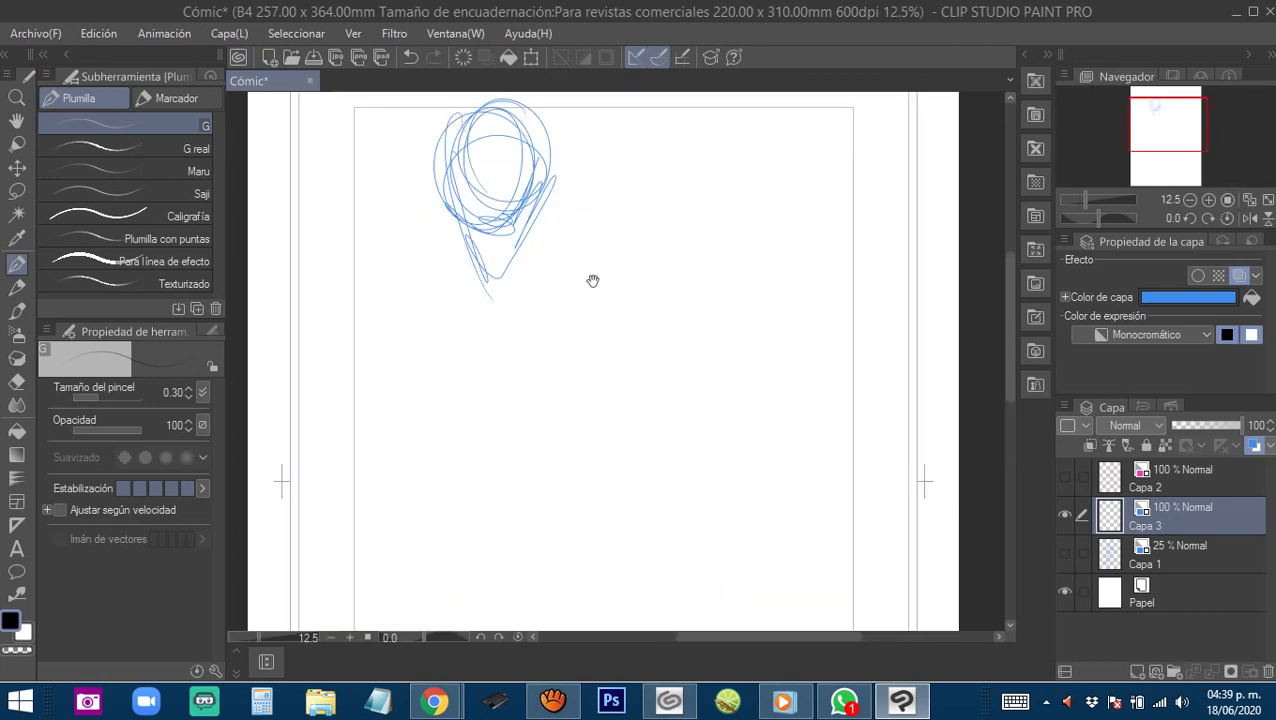
{"action": "left_click_drag", "start_coordinate": [592, 279], "coordinate": [663, 287]}
{"action": "mouse_move", "coordinate": [517, 190]}
{"action": "left_mouse_down"}
{"action": "mouse_move", "coordinate": [510, 248]}
{"action": "mouse_move", "coordinate": [548, 268]}
{"action": "mouse_move", "coordinate": [552, 244]}
{"action": "mouse_move", "coordinate": [444, 268]}
{"action": "left_mouse_up"}
{"action": "left_click_drag", "start_coordinate": [534, 249], "coordinate": [576, 257]}
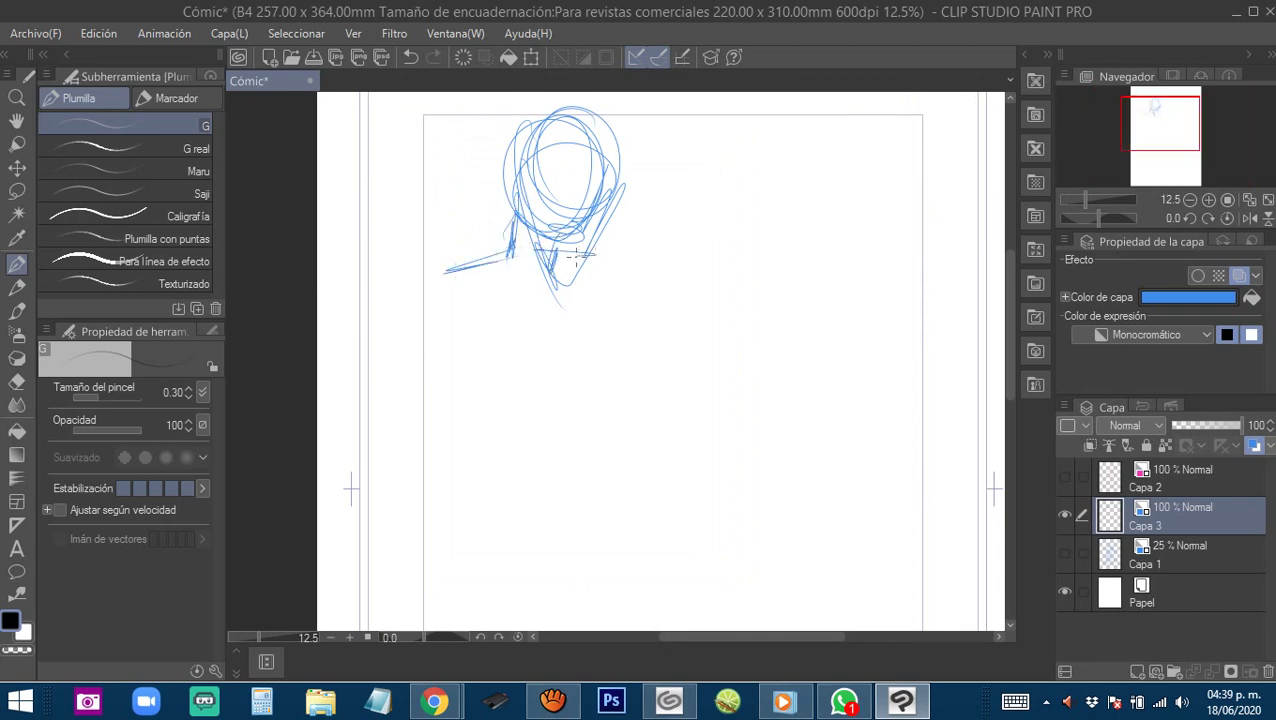
Sketch the curved back of the torso as two long strokes descending from the shoulder.
{"action": "left_click_drag", "start_coordinate": [543, 304], "coordinate": [512, 248]}
{"action": "left_click_drag", "start_coordinate": [424, 216], "coordinate": [457, 395]}
{"action": "left_click_drag", "start_coordinate": [421, 213], "coordinate": [405, 243]}
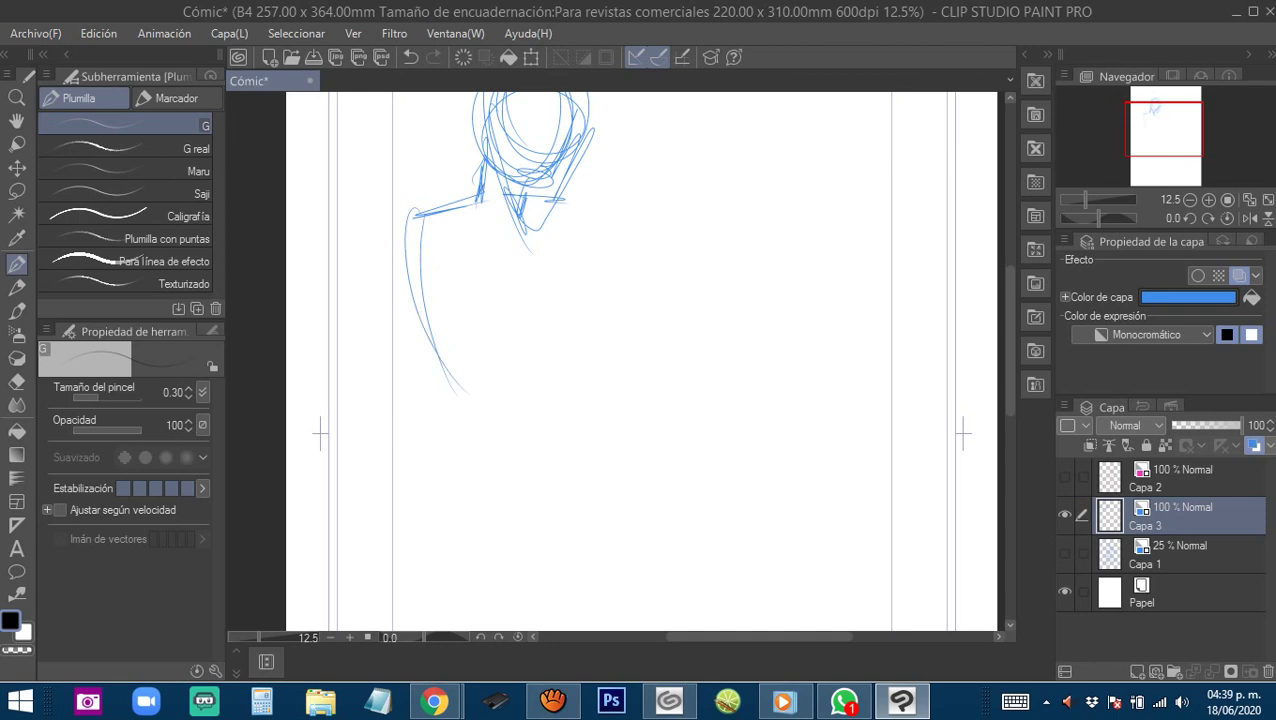
{"action": "scroll", "coordinate": [535, 336], "scroll_direction": "down", "scroll_amount": 2}
{"action": "scroll", "coordinate": [527, 344], "scroll_direction": "up", "scroll_amount": 2}
{"action": "left_click_drag", "start_coordinate": [481, 328], "coordinate": [501, 340]}
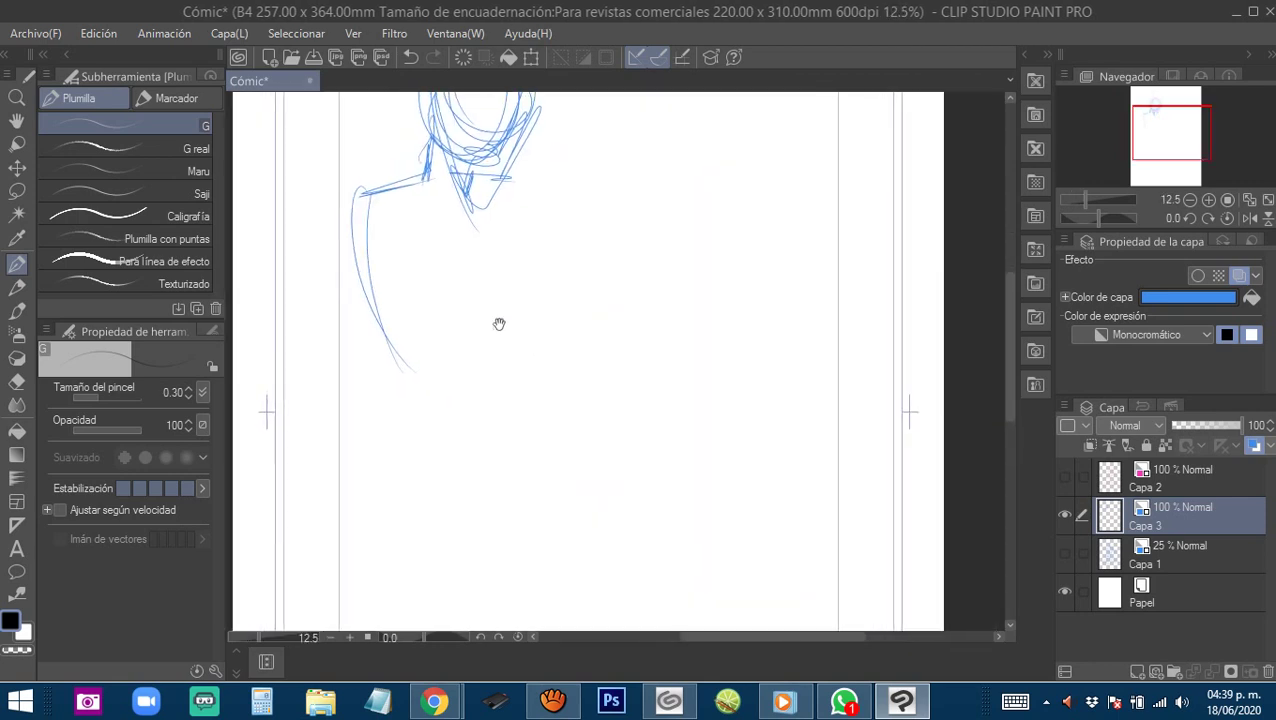
Draw the curved front of the torso down to the waist and close it with an elliptical waistline.
{"action": "left_click_drag", "start_coordinate": [505, 178], "coordinate": [541, 332]}
{"action": "mouse_move", "coordinate": [520, 266]}
{"action": "left_mouse_down"}
{"action": "mouse_move", "coordinate": [494, 377]}
{"action": "mouse_move", "coordinate": [420, 392]}
{"action": "left_mouse_up"}
{"action": "mouse_move", "coordinate": [536, 330]}
{"action": "left_mouse_down"}
{"action": "mouse_move", "coordinate": [466, 378]}
{"action": "mouse_move", "coordinate": [516, 348]}
{"action": "left_mouse_up"}
{"action": "mouse_move", "coordinate": [362, 212]}
{"action": "left_mouse_down"}
{"action": "mouse_move", "coordinate": [416, 386]}
{"action": "mouse_move", "coordinate": [384, 384]}
{"action": "left_mouse_up"}
{"action": "mouse_move", "coordinate": [488, 329]}
{"action": "left_mouse_down"}
{"action": "mouse_move", "coordinate": [398, 352]}
{"action": "mouse_move", "coordinate": [486, 333]}
{"action": "left_mouse_up"}
{"action": "mouse_move", "coordinate": [486, 331]}
{"action": "left_mouse_down"}
{"action": "mouse_move", "coordinate": [375, 360]}
{"action": "mouse_move", "coordinate": [410, 419]}
{"action": "left_mouse_up"}
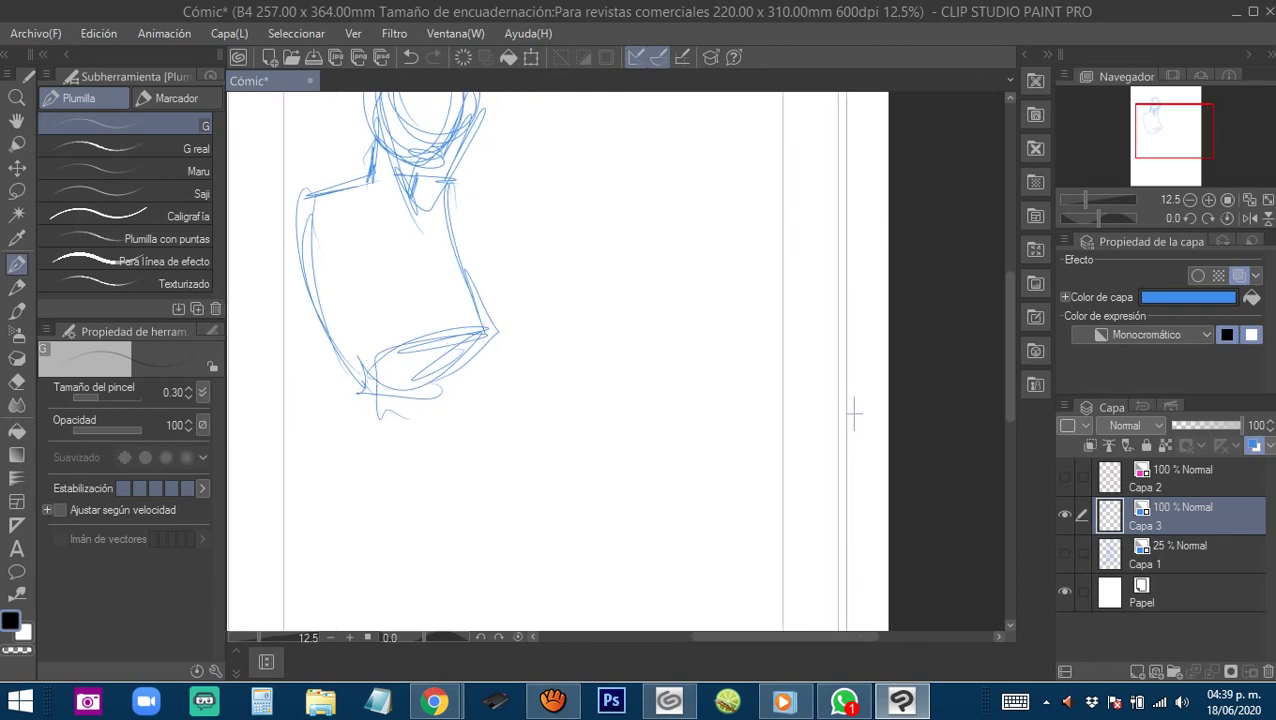
Add the rounded pelvis below the waist and a curved centre line down the torso.
{"action": "left_click_drag", "start_coordinate": [463, 313], "coordinate": [484, 380]}
{"action": "mouse_move", "coordinate": [416, 412]}
{"action": "left_mouse_down"}
{"action": "mouse_move", "coordinate": [480, 479]}
{"action": "mouse_move", "coordinate": [521, 450]}
{"action": "left_mouse_up"}
{"action": "mouse_move", "coordinate": [530, 388]}
{"action": "left_mouse_down"}
{"action": "mouse_move", "coordinate": [430, 489]}
{"action": "mouse_move", "coordinate": [480, 474]}
{"action": "left_mouse_up"}
{"action": "left_click_drag", "start_coordinate": [429, 311], "coordinate": [429, 314]}
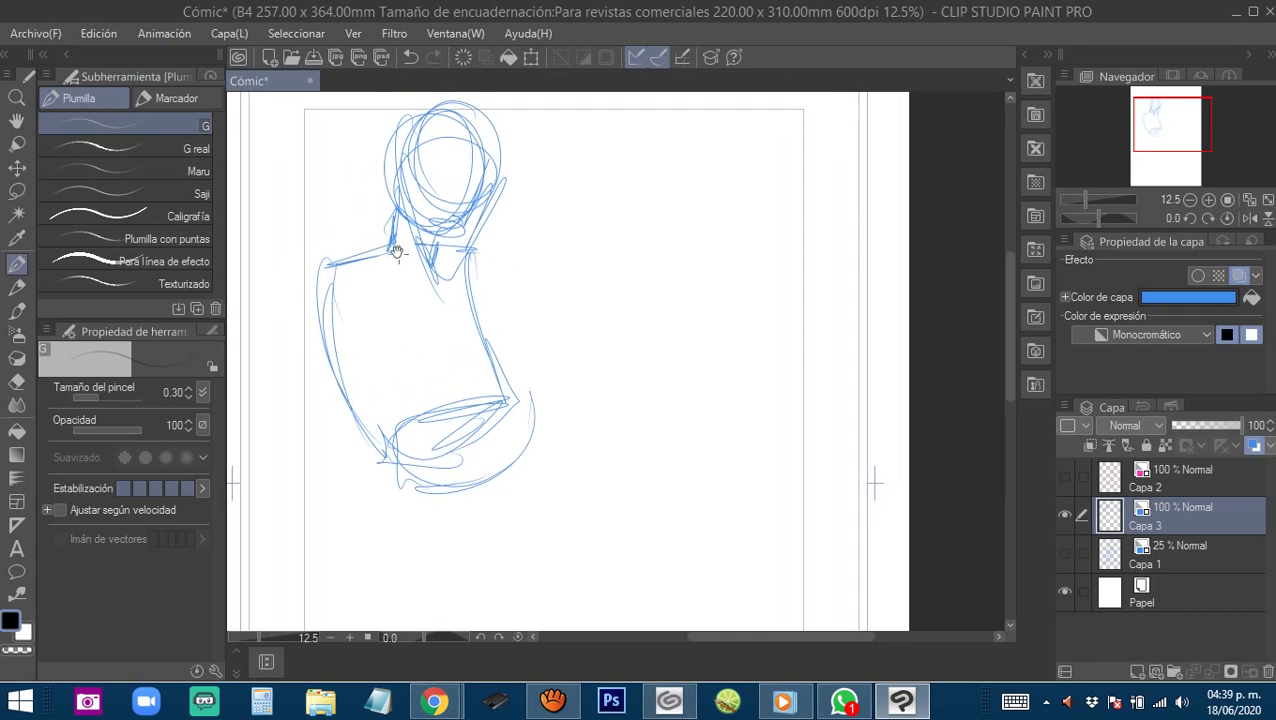
{"action": "left_click_drag", "start_coordinate": [398, 250], "coordinate": [443, 390]}
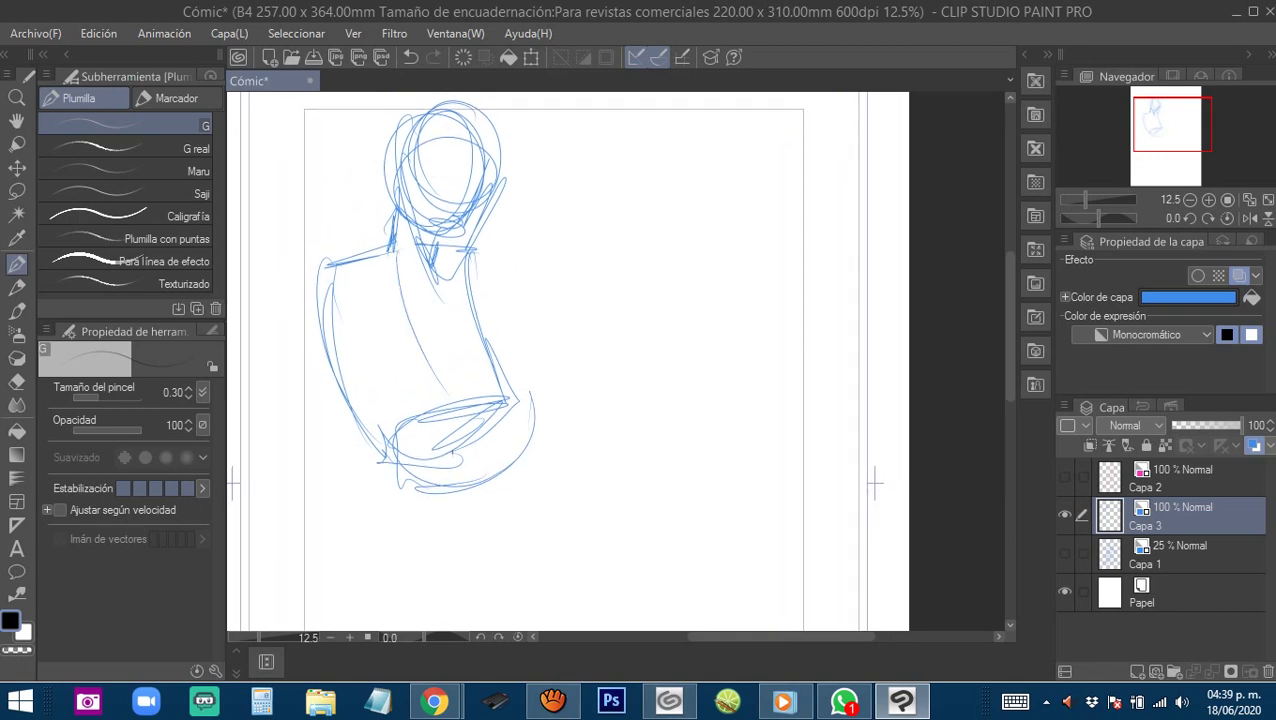
{"action": "left_click", "coordinate": [443, 707]}
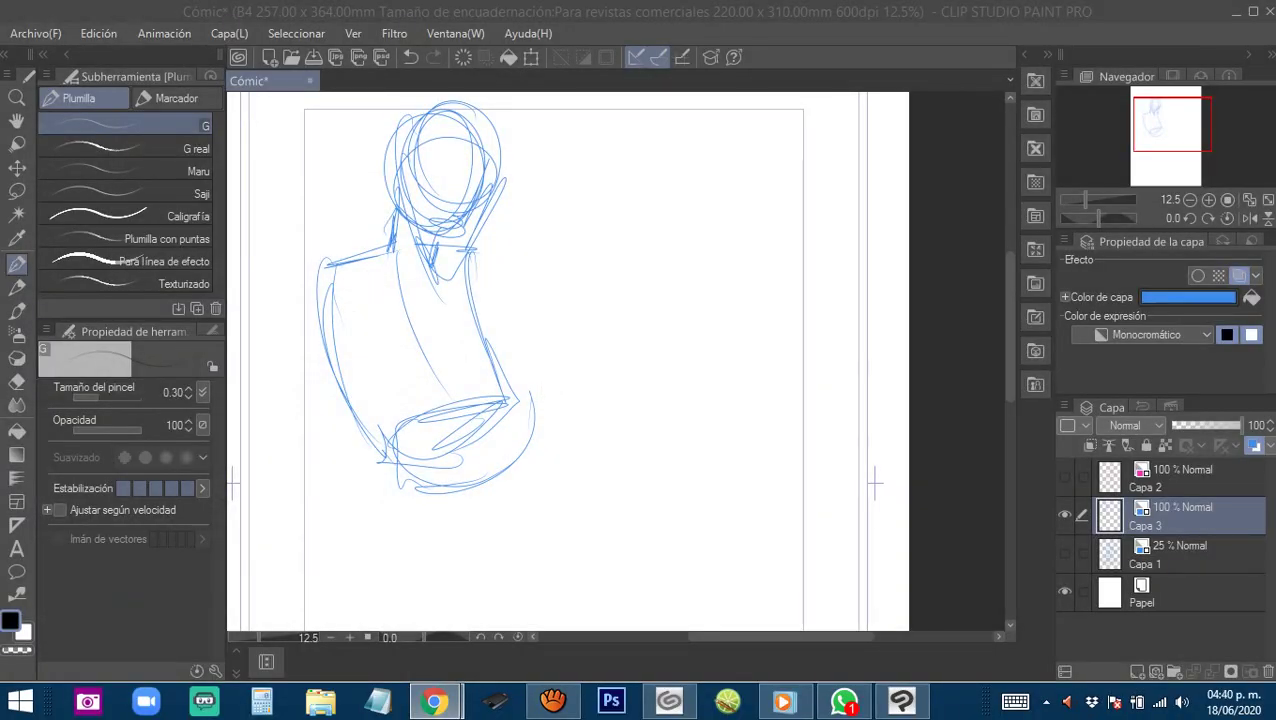
{"action": "left_click", "coordinate": [687, 14]}
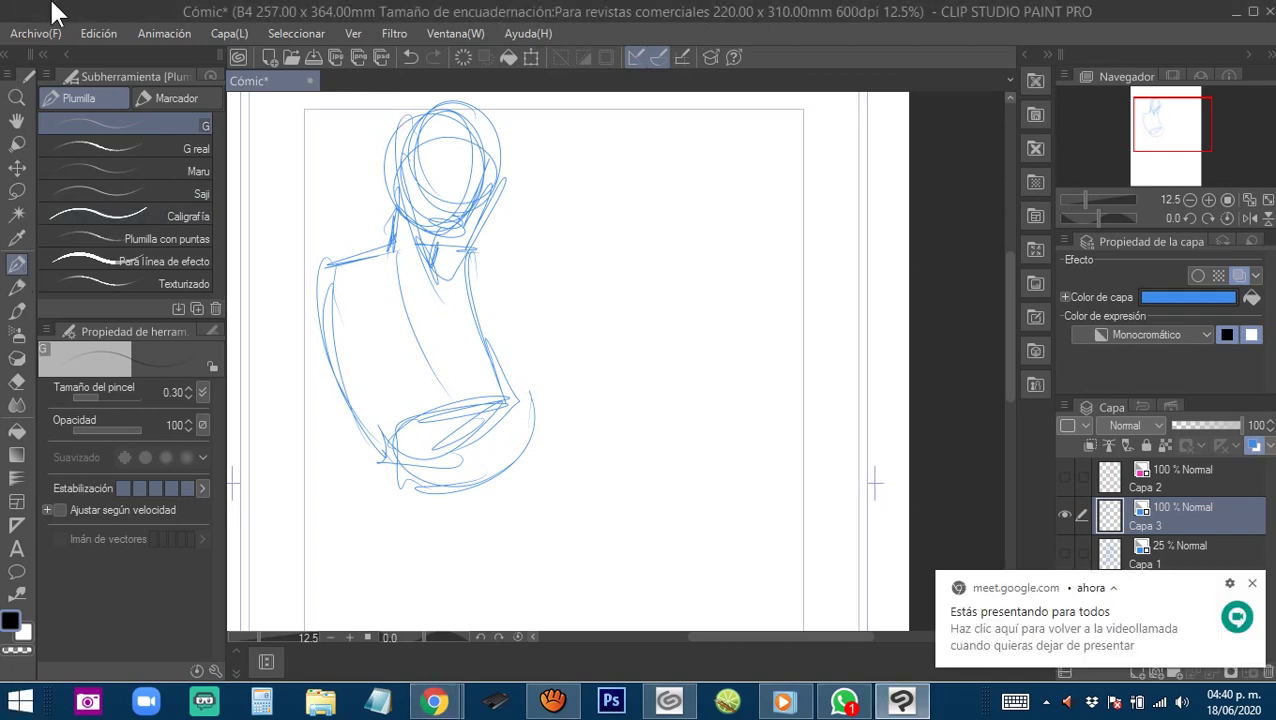
{"action": "left_click_drag", "start_coordinate": [519, 217], "coordinate": [537, 223]}
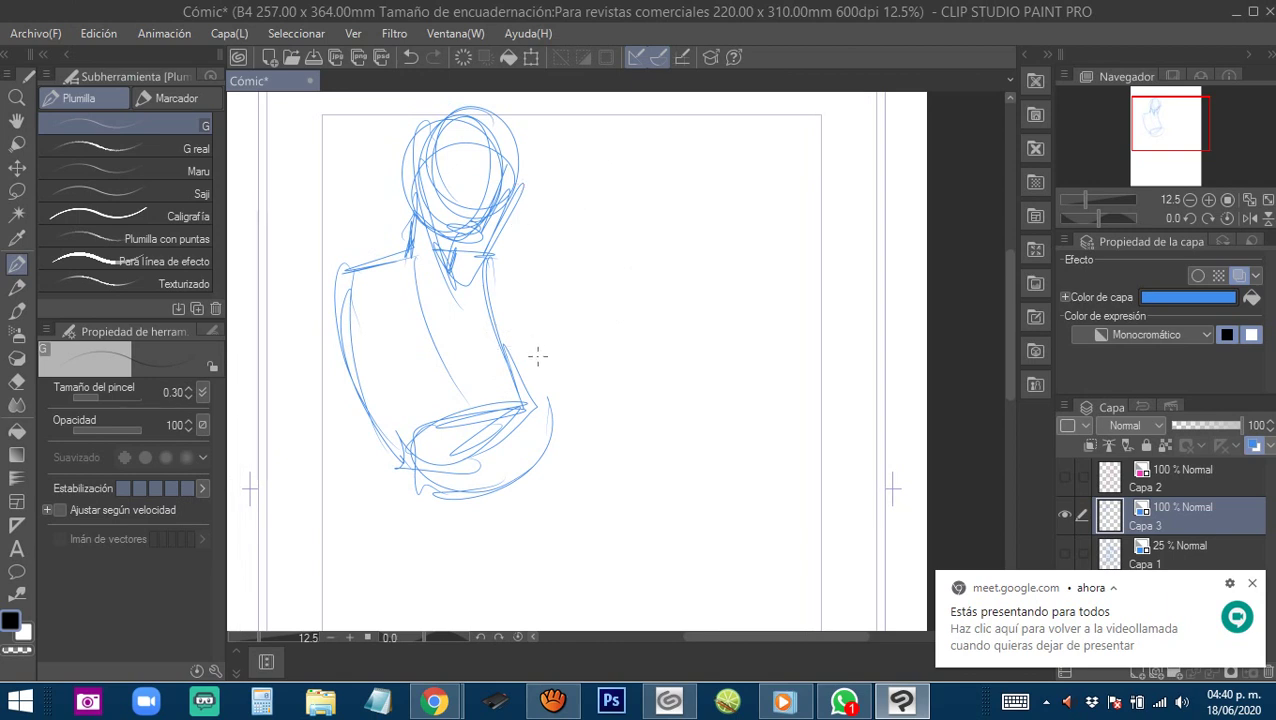
{"action": "left_click_drag", "start_coordinate": [547, 370], "coordinate": [555, 376]}
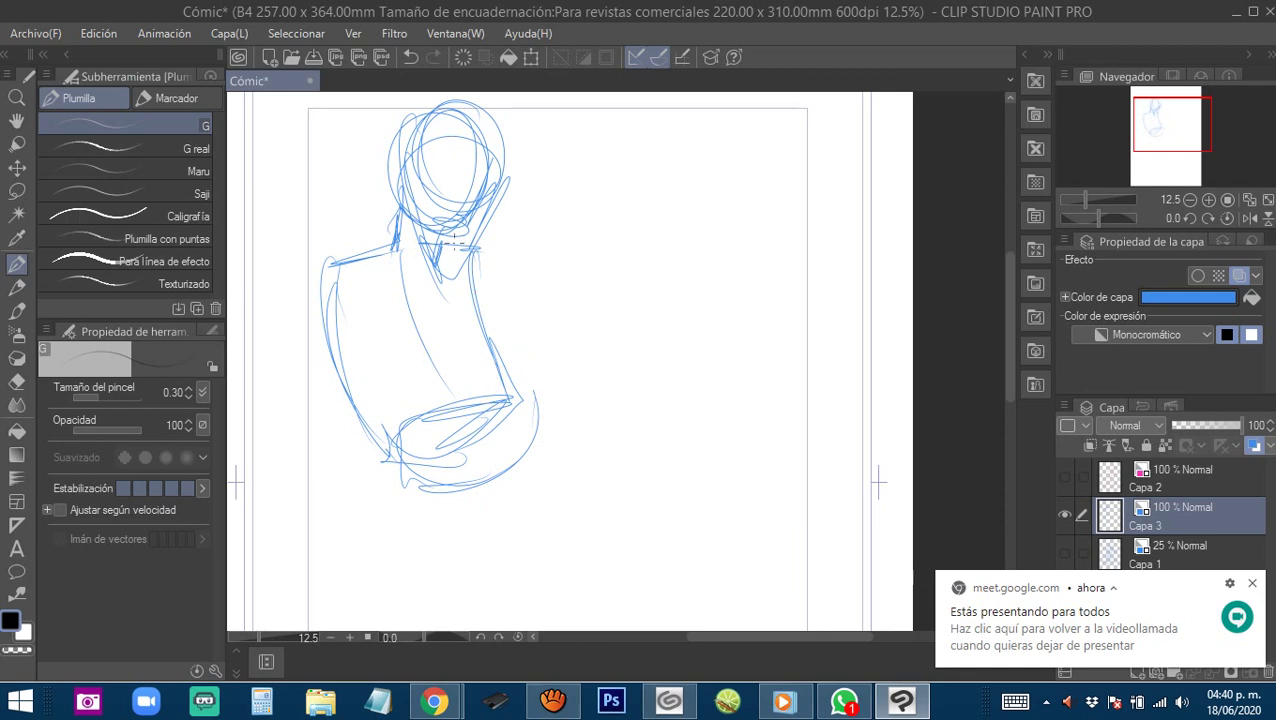
Reinforce the shoulder line, the torso's centre line and the waistline with extra blue strokes.
{"action": "left_click_drag", "start_coordinate": [348, 272], "coordinate": [454, 265]}
{"action": "left_click_drag", "start_coordinate": [454, 320], "coordinate": [452, 294]}
{"action": "mouse_move", "coordinate": [443, 346]}
{"action": "left_mouse_down"}
{"action": "mouse_move", "coordinate": [498, 390]}
{"action": "mouse_move", "coordinate": [422, 400]}
{"action": "left_mouse_up"}
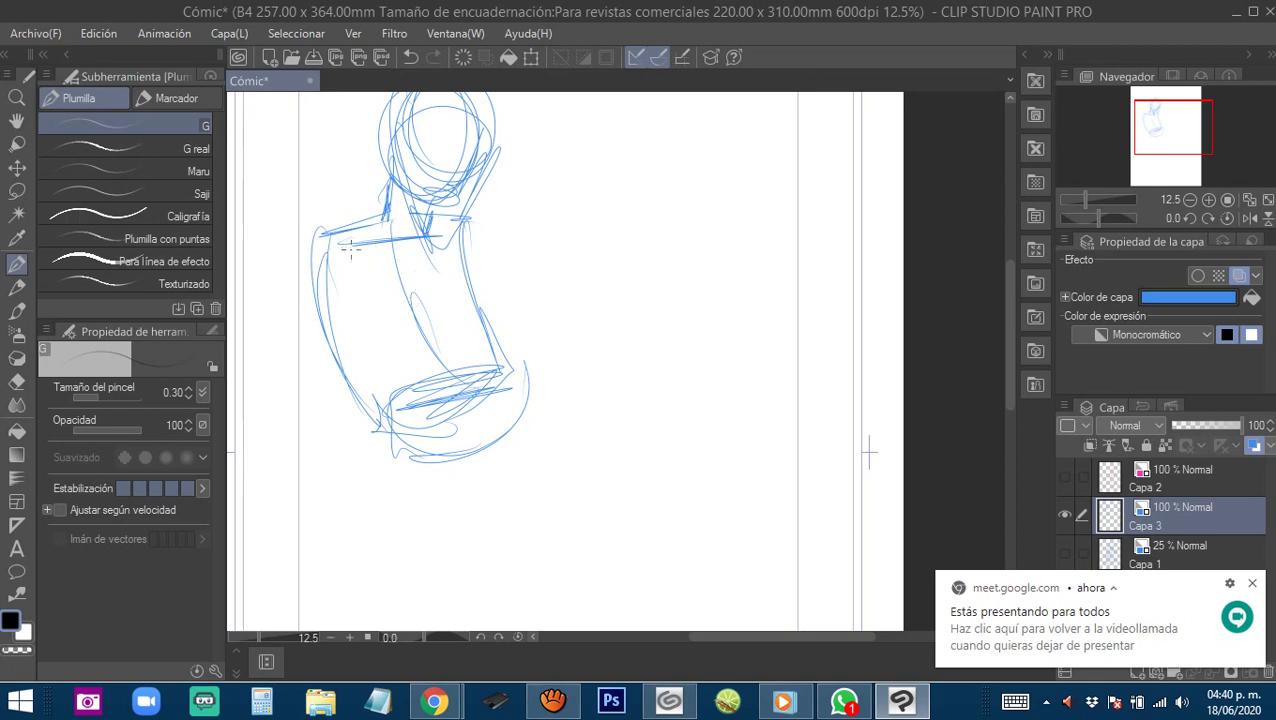
Sketch the raised far leg with straight strokes, the thigh rising from the pelvis to a bent knee and the shin descending.
{"action": "mouse_move", "coordinate": [330, 242]}
{"action": "left_mouse_down"}
{"action": "mouse_move", "coordinate": [420, 233]}
{"action": "mouse_move", "coordinate": [422, 325]}
{"action": "mouse_move", "coordinate": [478, 387]}
{"action": "mouse_move", "coordinate": [528, 346]}
{"action": "mouse_move", "coordinate": [513, 384]}
{"action": "mouse_move", "coordinate": [630, 282]}
{"action": "left_mouse_up"}
{"action": "left_click_drag", "start_coordinate": [510, 362], "coordinate": [635, 263]}
{"action": "mouse_move", "coordinate": [548, 346]}
{"action": "left_mouse_down"}
{"action": "mouse_move", "coordinate": [651, 245]}
{"action": "mouse_move", "coordinate": [680, 321]}
{"action": "left_mouse_up"}
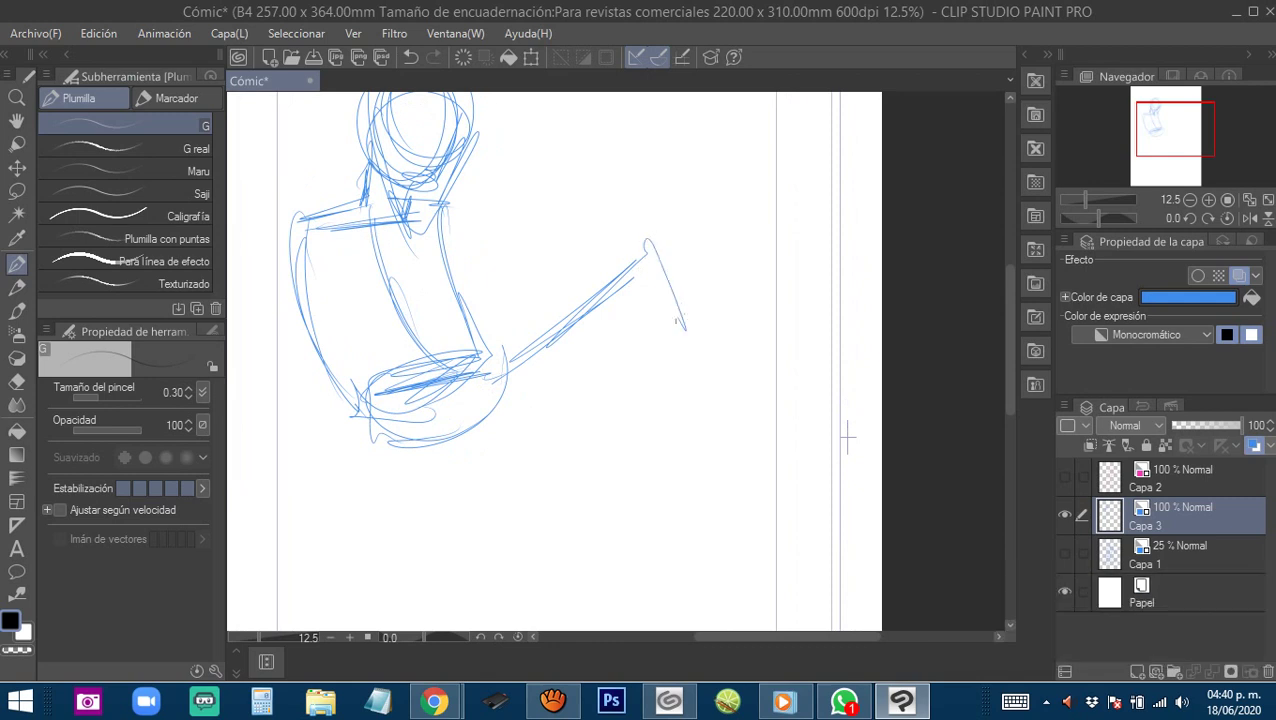
{"action": "left_click_drag", "start_coordinate": [654, 264], "coordinate": [714, 412]}
{"action": "left_click_drag", "start_coordinate": [666, 290], "coordinate": [728, 461]}
{"action": "left_click_drag", "start_coordinate": [679, 324], "coordinate": [708, 412]}
Sketch the near leg with straight strokes, the thigh slanting forward from the pelvis and the shin dropping from the knee.
{"action": "mouse_move", "coordinate": [406, 396]}
{"action": "left_mouse_down"}
{"action": "mouse_move", "coordinate": [435, 316]}
{"action": "mouse_move", "coordinate": [636, 381]}
{"action": "left_mouse_up"}
{"action": "mouse_move", "coordinate": [450, 330]}
{"action": "left_mouse_down"}
{"action": "mouse_move", "coordinate": [610, 377]}
{"action": "mouse_move", "coordinate": [583, 492]}
{"action": "left_mouse_up"}
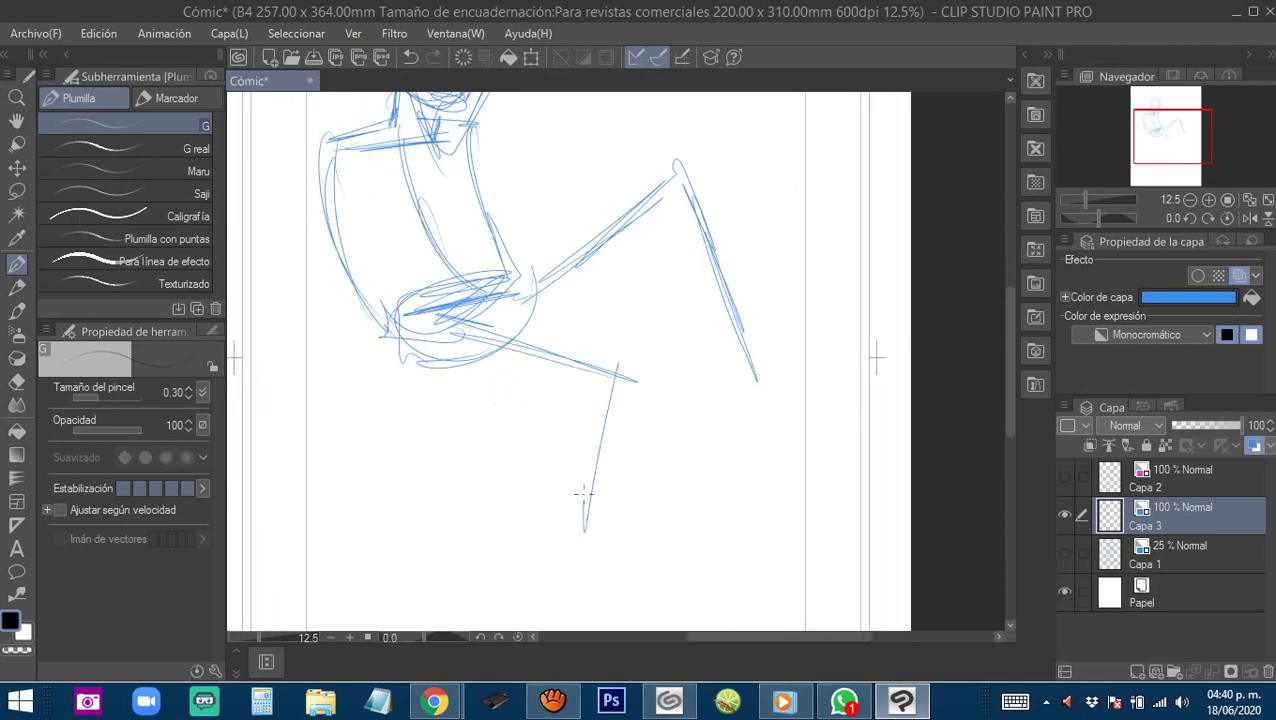
{"action": "left_click_drag", "start_coordinate": [588, 368], "coordinate": [556, 556]}
{"action": "left_click_drag", "start_coordinate": [594, 404], "coordinate": [572, 540]}
Sketch the near shoulder circle, the far shoulder curve and angular straight strokes over the front of the torso.
{"action": "left_click_drag", "start_coordinate": [444, 342], "coordinate": [528, 422]}
{"action": "left_click_drag", "start_coordinate": [499, 330], "coordinate": [441, 353]}
{"action": "mouse_move", "coordinate": [520, 282]}
{"action": "left_mouse_down"}
{"action": "mouse_move", "coordinate": [536, 288]}
{"action": "mouse_move", "coordinate": [543, 271]}
{"action": "left_mouse_up"}
{"action": "mouse_move", "coordinate": [386, 246]}
{"action": "left_mouse_down"}
{"action": "mouse_move", "coordinate": [364, 297]}
{"action": "mouse_move", "coordinate": [348, 274]}
{"action": "mouse_move", "coordinate": [385, 293]}
{"action": "left_mouse_up"}
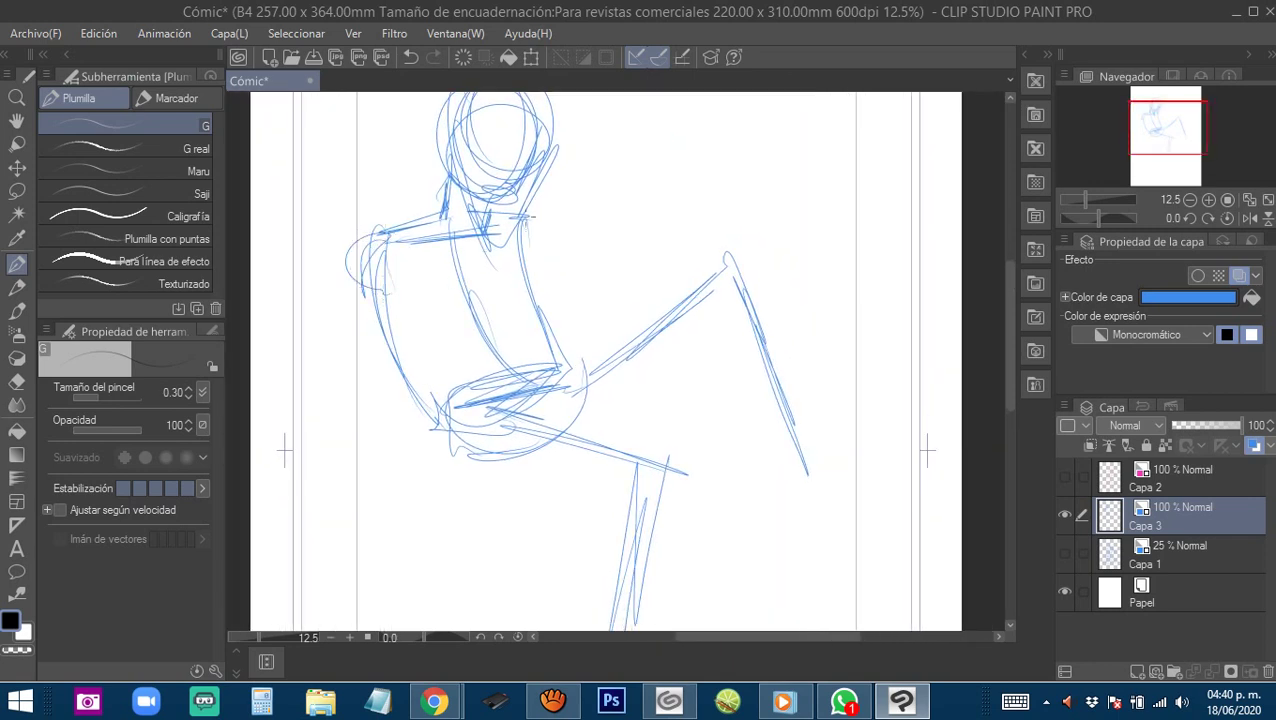
{"action": "left_click_drag", "start_coordinate": [521, 221], "coordinate": [532, 302]}
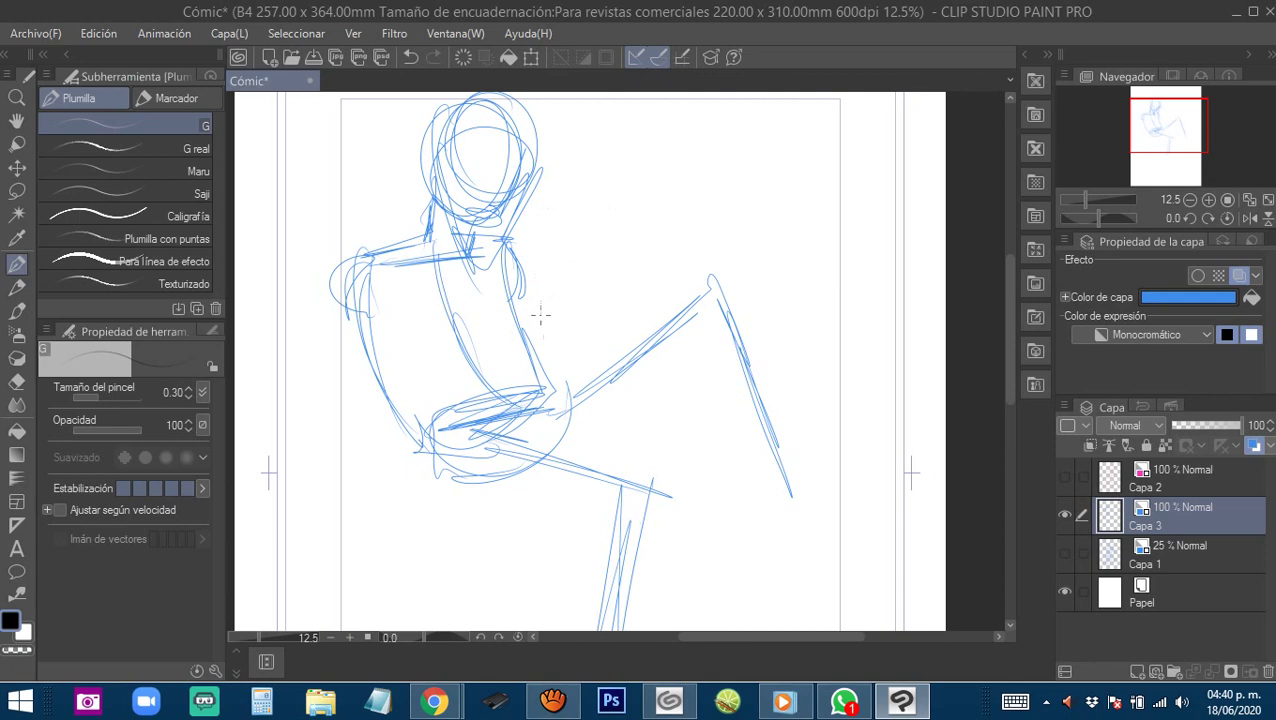
{"action": "mouse_move", "coordinate": [450, 306]}
{"action": "left_mouse_down"}
{"action": "mouse_move", "coordinate": [503, 305]}
{"action": "mouse_move", "coordinate": [464, 300]}
{"action": "mouse_move", "coordinate": [445, 364]}
{"action": "mouse_move", "coordinate": [459, 319]}
{"action": "mouse_move", "coordinate": [440, 409]}
{"action": "mouse_move", "coordinate": [451, 416]}
{"action": "mouse_move", "coordinate": [459, 396]}
{"action": "mouse_move", "coordinate": [491, 411]}
{"action": "left_mouse_up"}
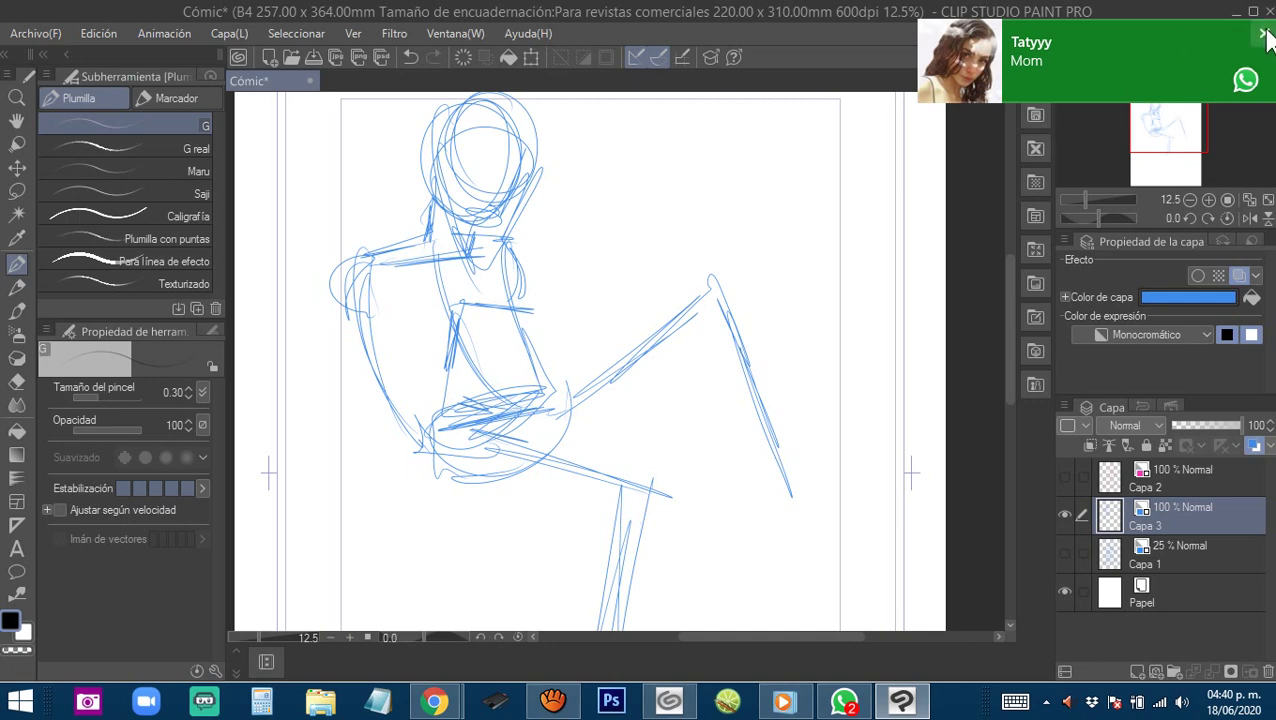
{"action": "left_click", "coordinate": [844, 697]}
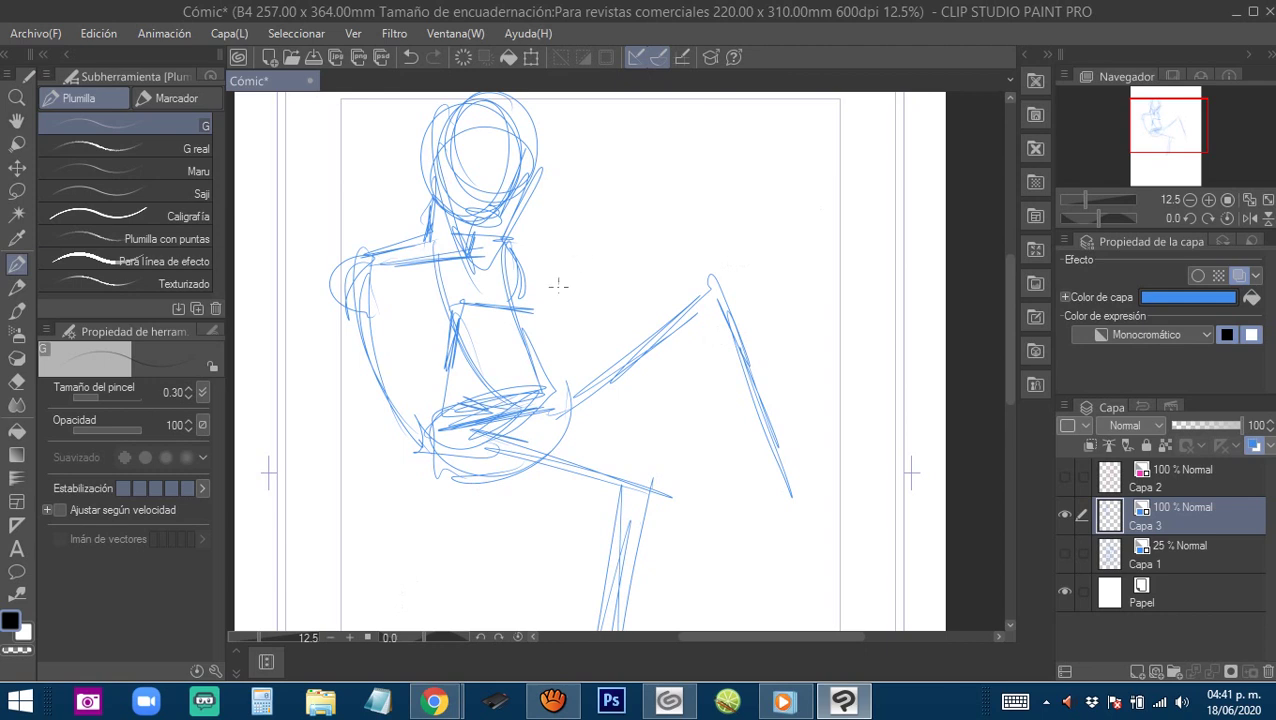
Complete the open book shape in front of the torso with straight strokes for its spine, lower edge and far page.
{"action": "mouse_move", "coordinate": [524, 318]}
{"action": "left_mouse_down"}
{"action": "mouse_move", "coordinate": [570, 287]}
{"action": "mouse_move", "coordinate": [540, 319]}
{"action": "mouse_move", "coordinate": [520, 394]}
{"action": "left_mouse_up"}
{"action": "mouse_move", "coordinate": [537, 338]}
{"action": "left_mouse_down"}
{"action": "mouse_move", "coordinate": [529, 367]}
{"action": "mouse_move", "coordinate": [448, 402]}
{"action": "left_mouse_up"}
{"action": "left_click_drag", "start_coordinate": [458, 397], "coordinate": [513, 405]}
{"action": "left_click_drag", "start_coordinate": [541, 393], "coordinate": [576, 363]}
{"action": "mouse_move", "coordinate": [573, 370]}
{"action": "left_mouse_down"}
{"action": "mouse_move", "coordinate": [588, 285]}
{"action": "mouse_move", "coordinate": [574, 352]}
{"action": "mouse_move", "coordinate": [588, 300]}
{"action": "left_mouse_up"}
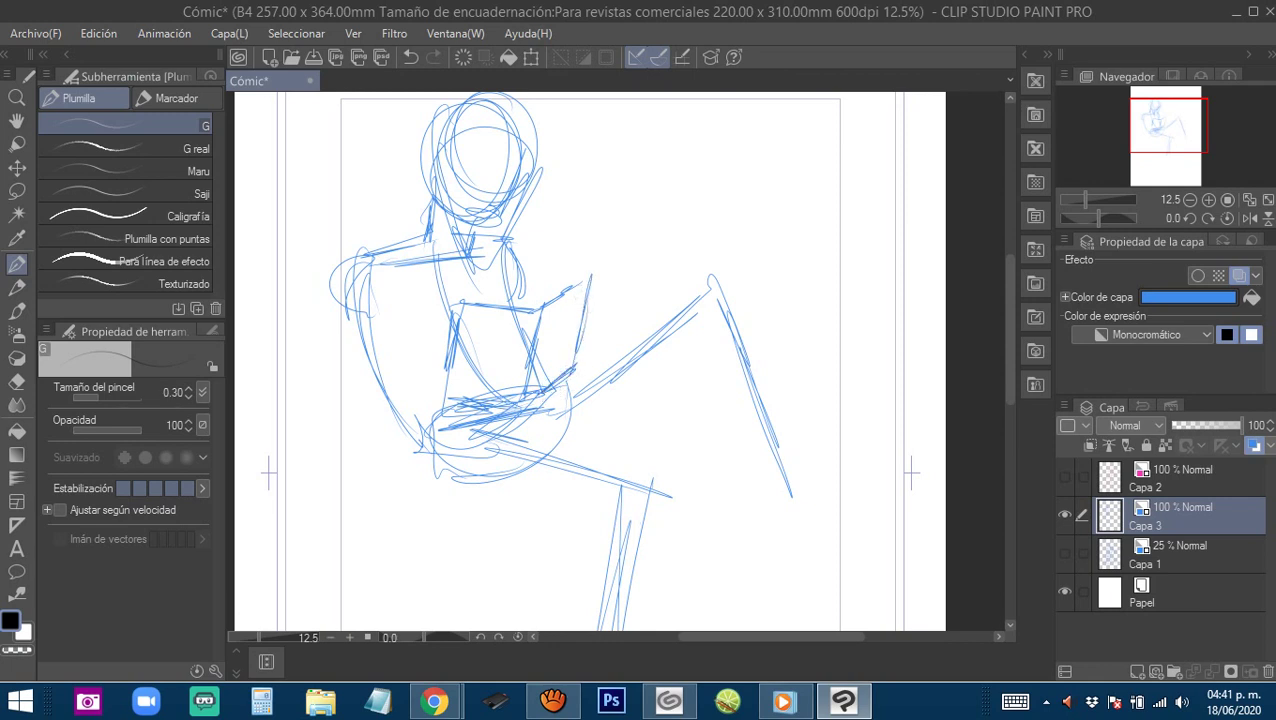
{"action": "key", "text": "alt+Tab"}
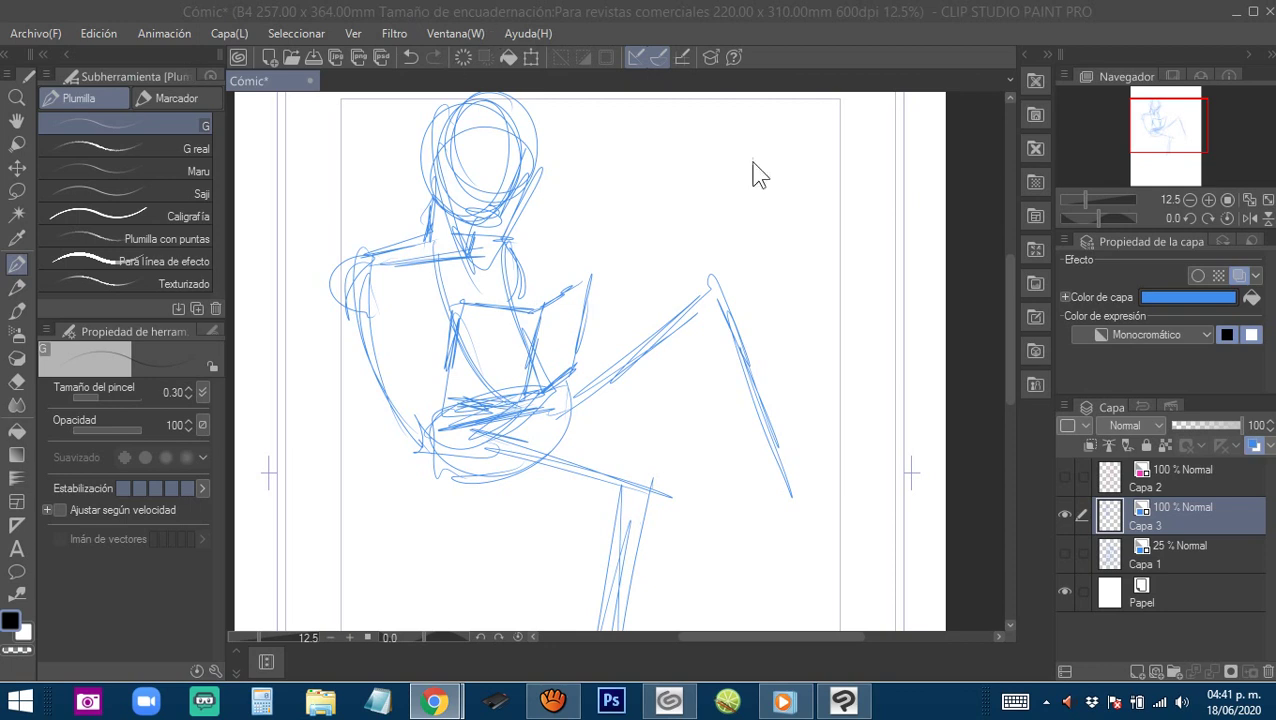
{"action": "left_click", "coordinate": [795, 24]}
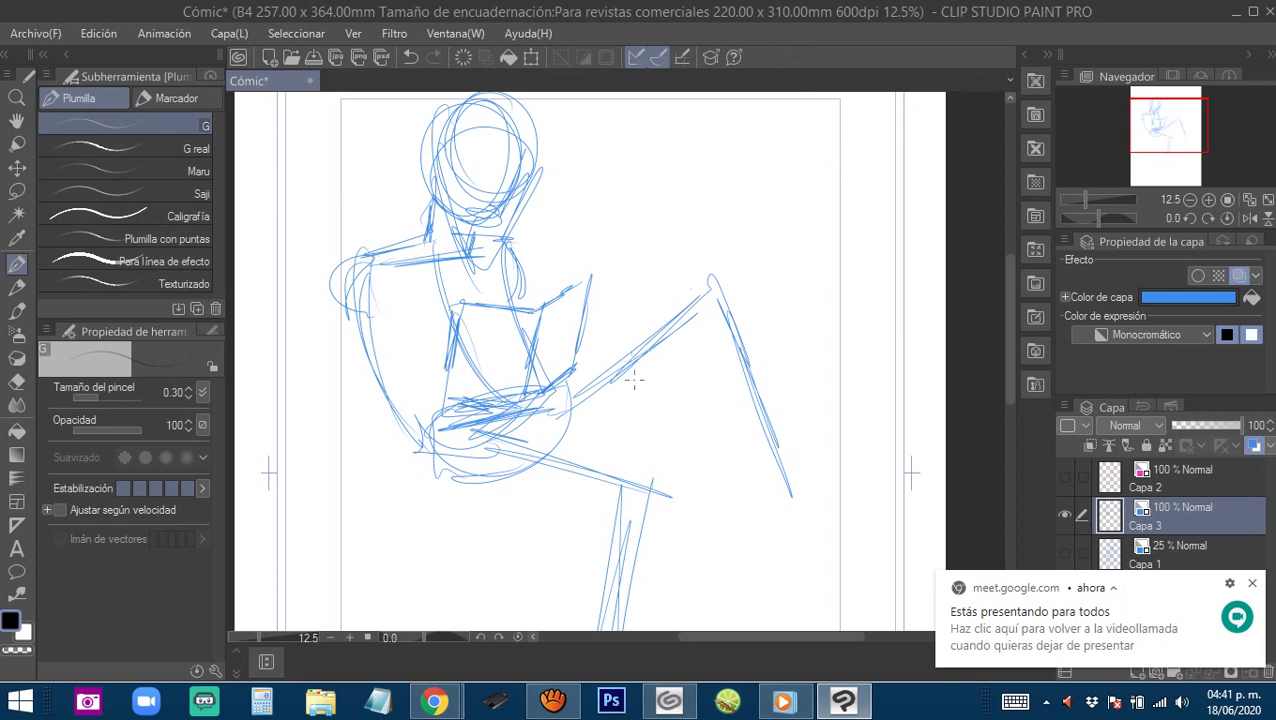
Sketch circles for the hands, one at the book's near lower corner and one at its far upper corner.
{"action": "mouse_move", "coordinate": [643, 421]}
{"action": "left_mouse_down"}
{"action": "mouse_move", "coordinate": [673, 401]}
{"action": "mouse_move", "coordinate": [672, 412]}
{"action": "mouse_move", "coordinate": [617, 397]}
{"action": "left_mouse_up"}
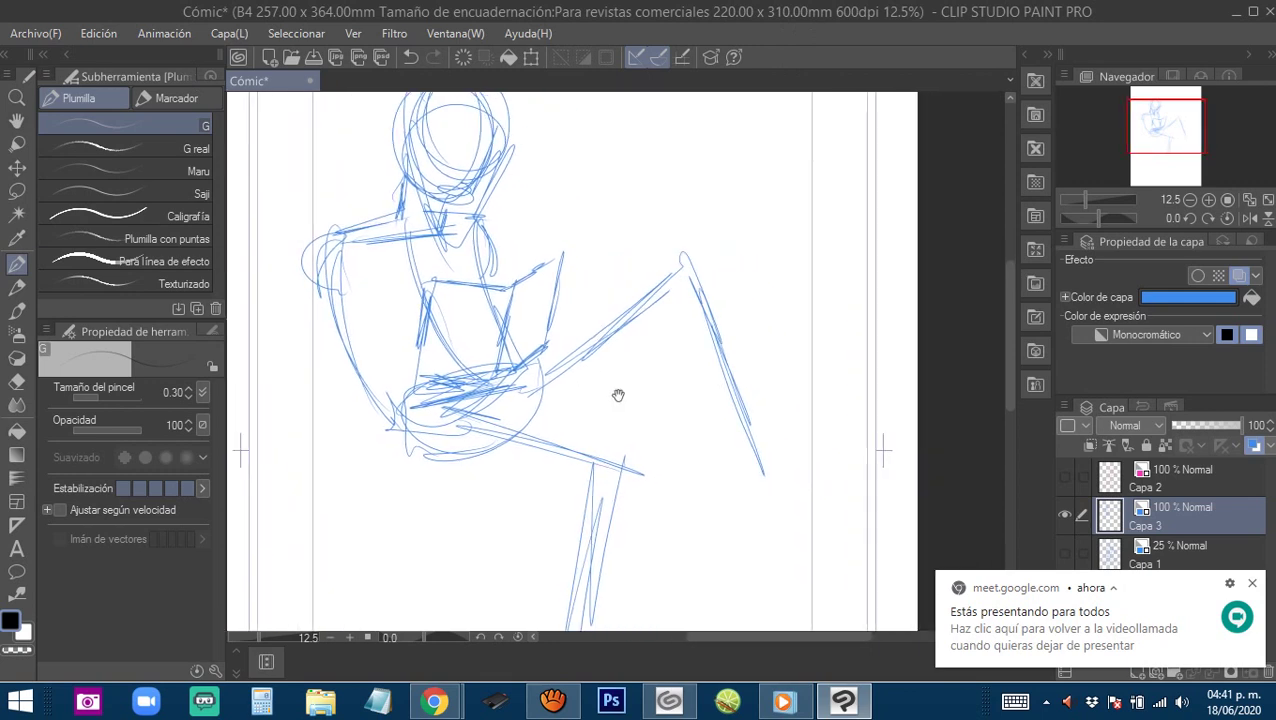
{"action": "mouse_move", "coordinate": [446, 411]}
{"action": "left_mouse_down"}
{"action": "mouse_move", "coordinate": [608, 496]}
{"action": "mouse_move", "coordinate": [609, 533]}
{"action": "left_mouse_up"}
{"action": "left_click_drag", "start_coordinate": [609, 533], "coordinate": [650, 588]}
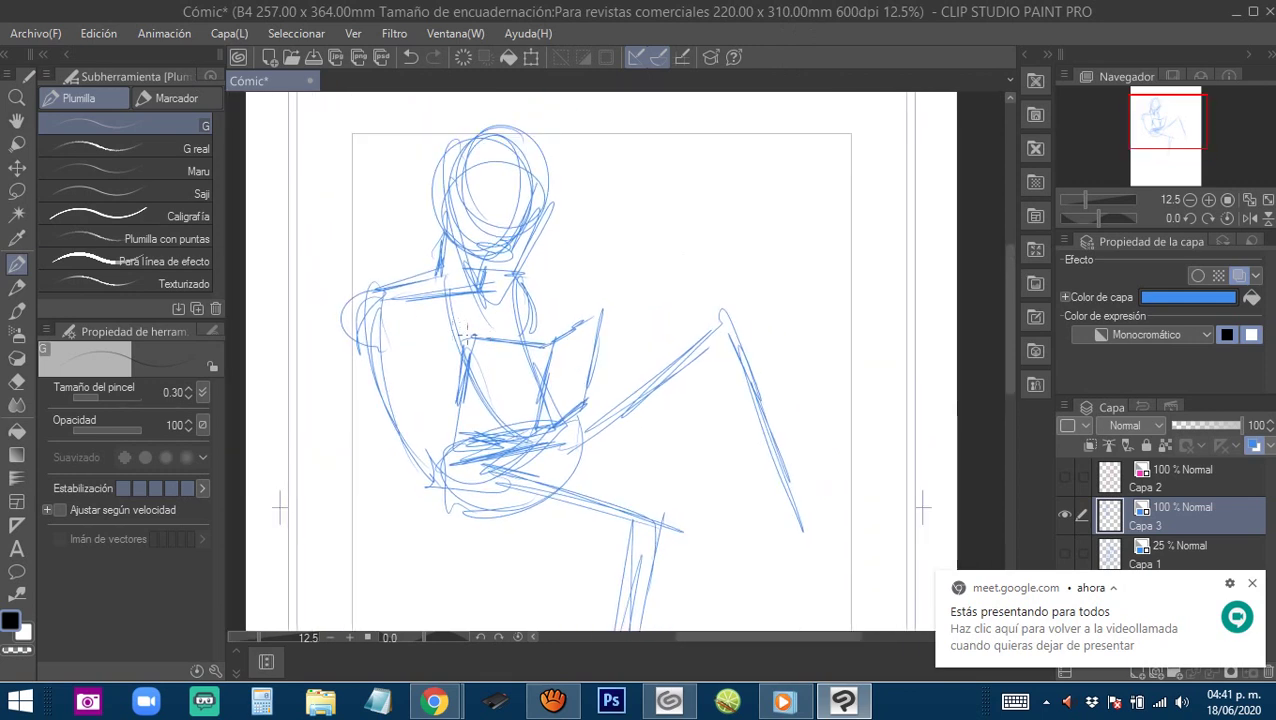
{"action": "mouse_move", "coordinate": [469, 338]}
{"action": "left_mouse_down"}
{"action": "mouse_move", "coordinate": [542, 347]}
{"action": "mouse_move", "coordinate": [541, 428]}
{"action": "left_mouse_up"}
{"action": "mouse_move", "coordinate": [472, 351]}
{"action": "left_mouse_down"}
{"action": "mouse_move", "coordinate": [531, 443]}
{"action": "mouse_move", "coordinate": [546, 340]}
{"action": "mouse_move", "coordinate": [588, 392]}
{"action": "mouse_move", "coordinate": [571, 428]}
{"action": "left_mouse_up"}
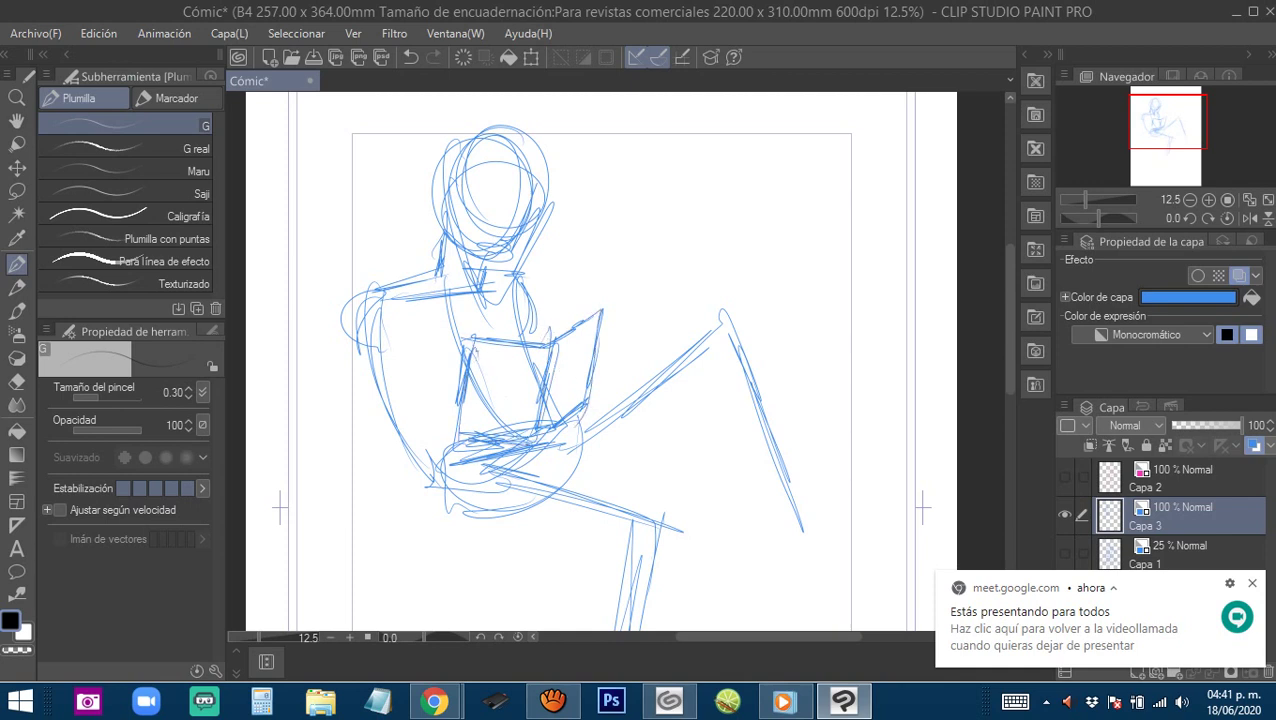
{"action": "mouse_move", "coordinate": [511, 387]}
{"action": "left_mouse_down"}
{"action": "mouse_move", "coordinate": [595, 356]}
{"action": "mouse_move", "coordinate": [504, 373]}
{"action": "mouse_move", "coordinate": [540, 349]}
{"action": "mouse_move", "coordinate": [514, 366]}
{"action": "mouse_move", "coordinate": [526, 391]}
{"action": "mouse_move", "coordinate": [538, 381]}
{"action": "left_mouse_up"}
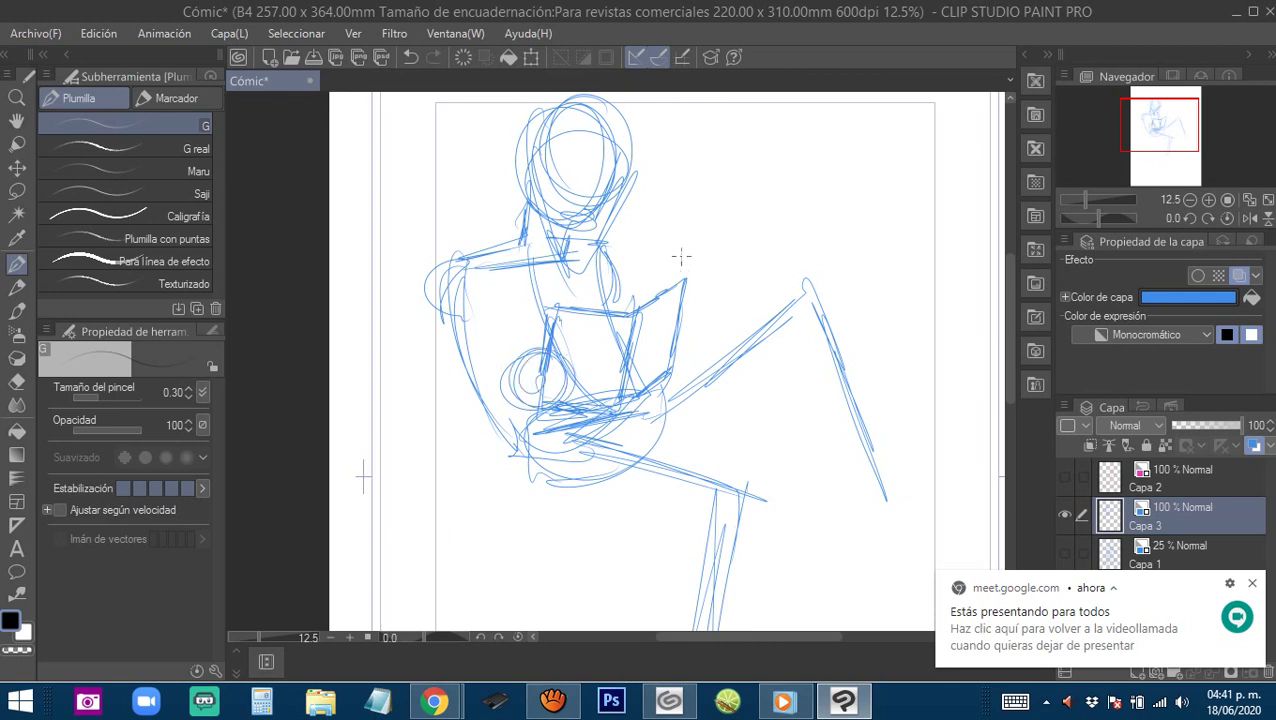
{"action": "mouse_move", "coordinate": [681, 260]}
{"action": "left_mouse_down"}
{"action": "mouse_move", "coordinate": [665, 304]}
{"action": "mouse_move", "coordinate": [652, 262]}
{"action": "mouse_move", "coordinate": [689, 271]}
{"action": "left_mouse_up"}
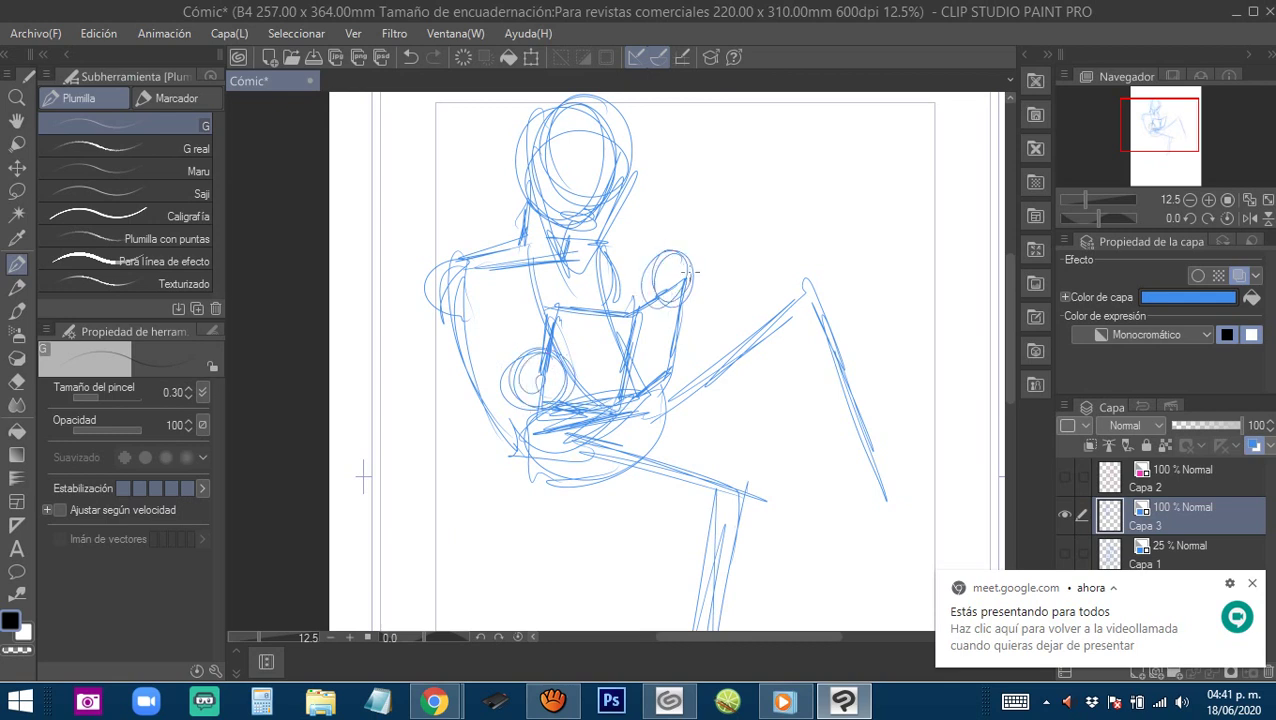
{"action": "left_click_drag", "start_coordinate": [566, 352], "coordinate": [522, 408]}
{"action": "left_click_drag", "start_coordinate": [552, 350], "coordinate": [562, 400]}
Redraw the near shoulder circle and sketch the near upper arm with long strokes descending to the elbow.
{"action": "left_click_drag", "start_coordinate": [622, 266], "coordinate": [657, 227]}
{"action": "mouse_move", "coordinate": [487, 228]}
{"action": "left_mouse_down"}
{"action": "mouse_move", "coordinate": [477, 240]}
{"action": "mouse_move", "coordinate": [504, 267]}
{"action": "mouse_move", "coordinate": [490, 236]}
{"action": "left_mouse_up"}
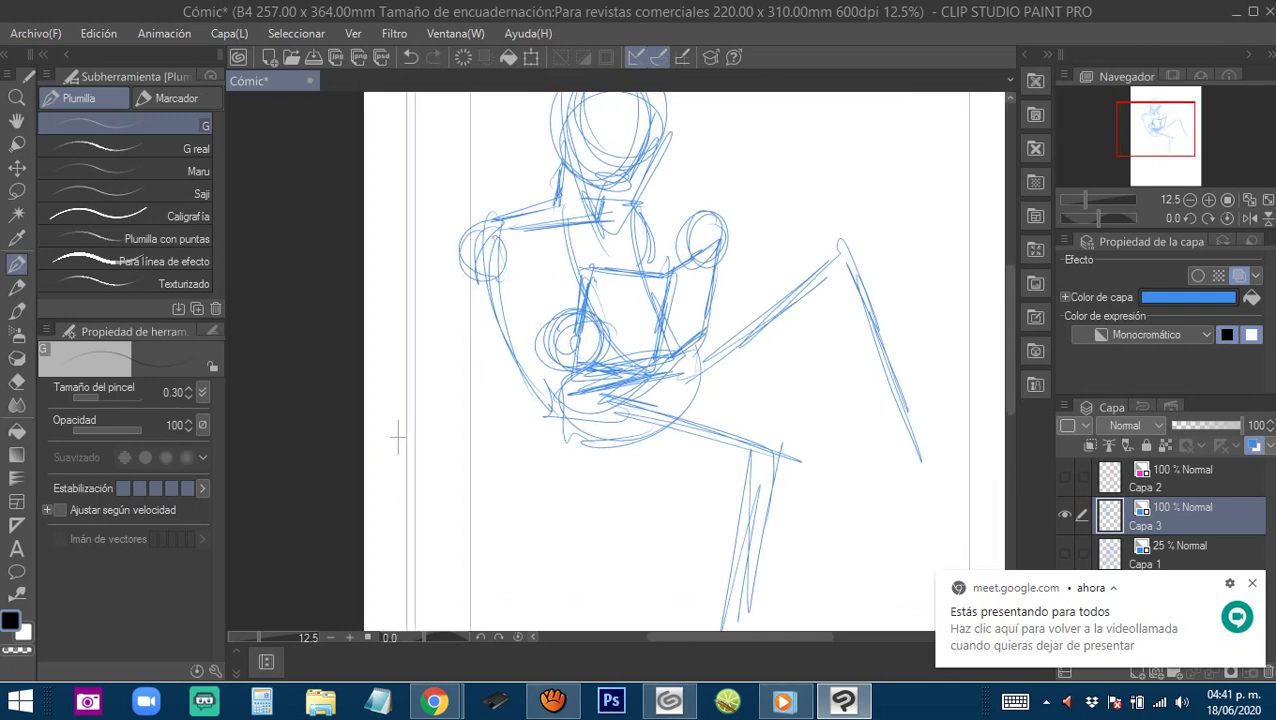
{"action": "left_click_drag", "start_coordinate": [398, 437], "coordinate": [373, 490]}
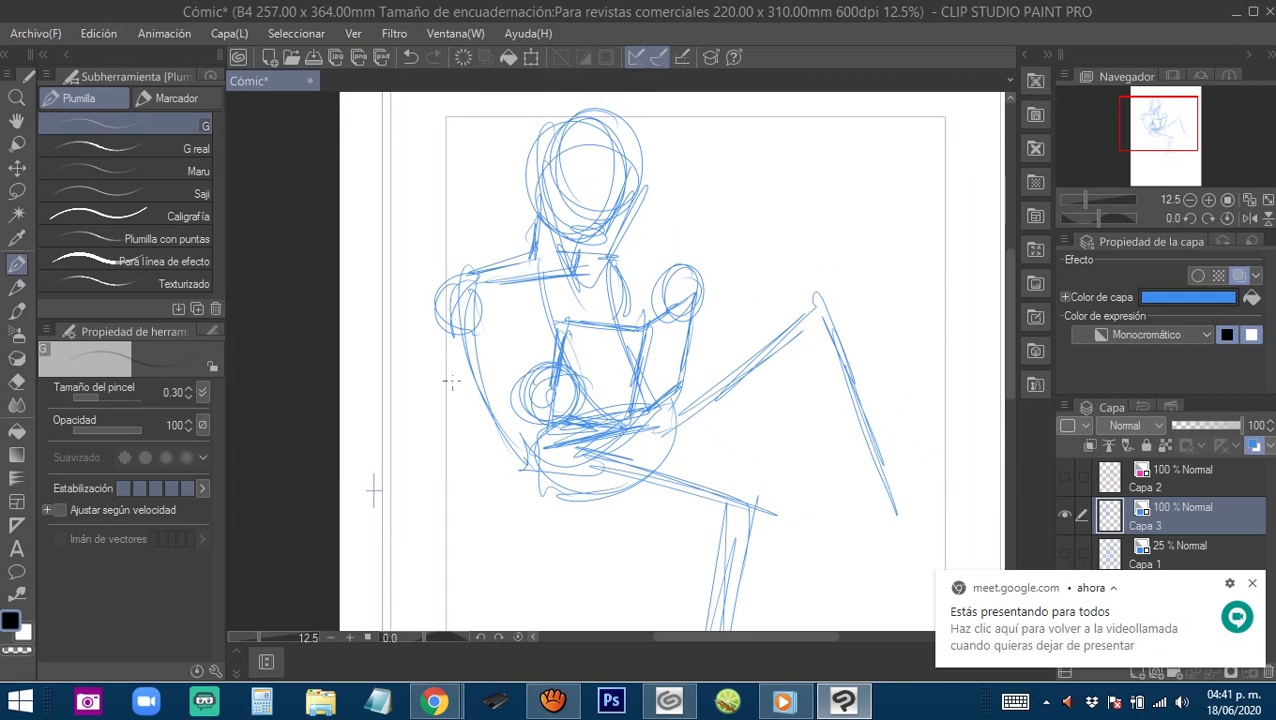
{"action": "left_click_drag", "start_coordinate": [537, 396], "coordinate": [427, 438]}
{"action": "mouse_move", "coordinate": [456, 308]}
{"action": "left_mouse_down"}
{"action": "mouse_move", "coordinate": [434, 418]}
{"action": "mouse_move", "coordinate": [442, 390]}
{"action": "left_mouse_up"}
{"action": "left_click_drag", "start_coordinate": [442, 300], "coordinate": [428, 450]}
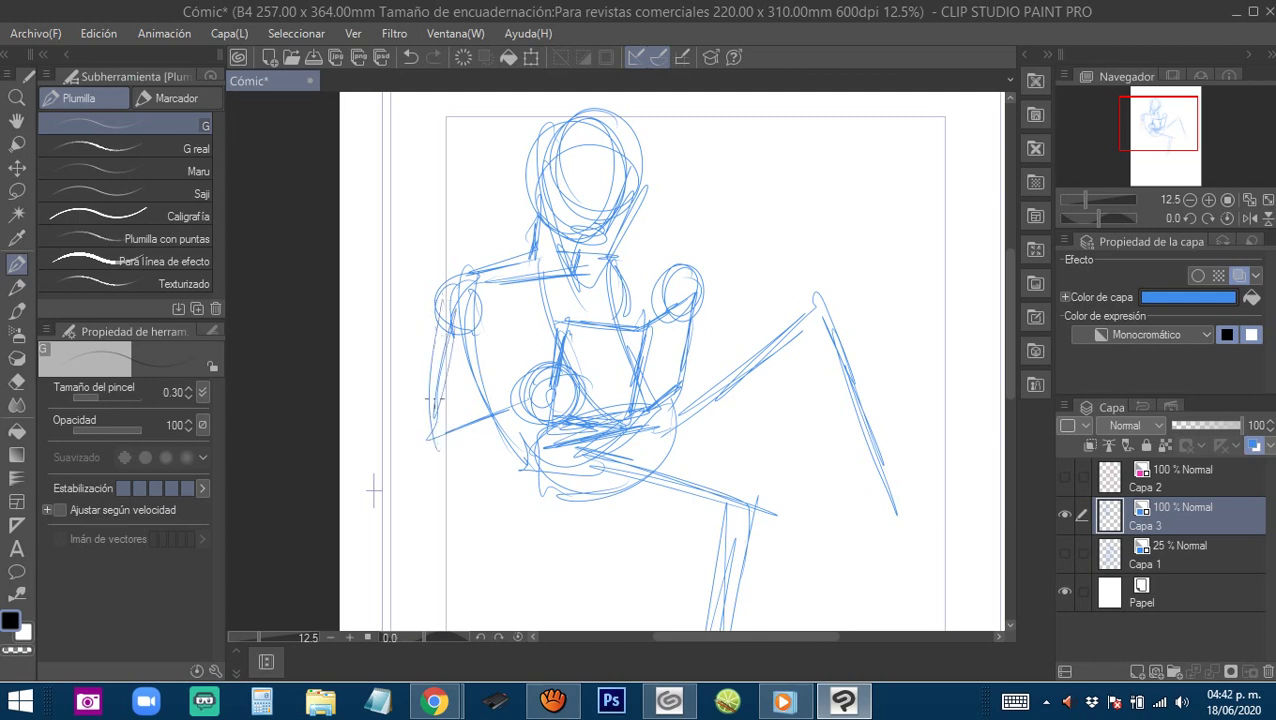
{"action": "mouse_move", "coordinate": [440, 332]}
{"action": "left_mouse_down"}
{"action": "mouse_move", "coordinate": [424, 447]}
{"action": "mouse_move", "coordinate": [474, 331]}
{"action": "mouse_move", "coordinate": [452, 440]}
{"action": "left_mouse_up"}
{"action": "left_click_drag", "start_coordinate": [472, 346], "coordinate": [452, 428]}
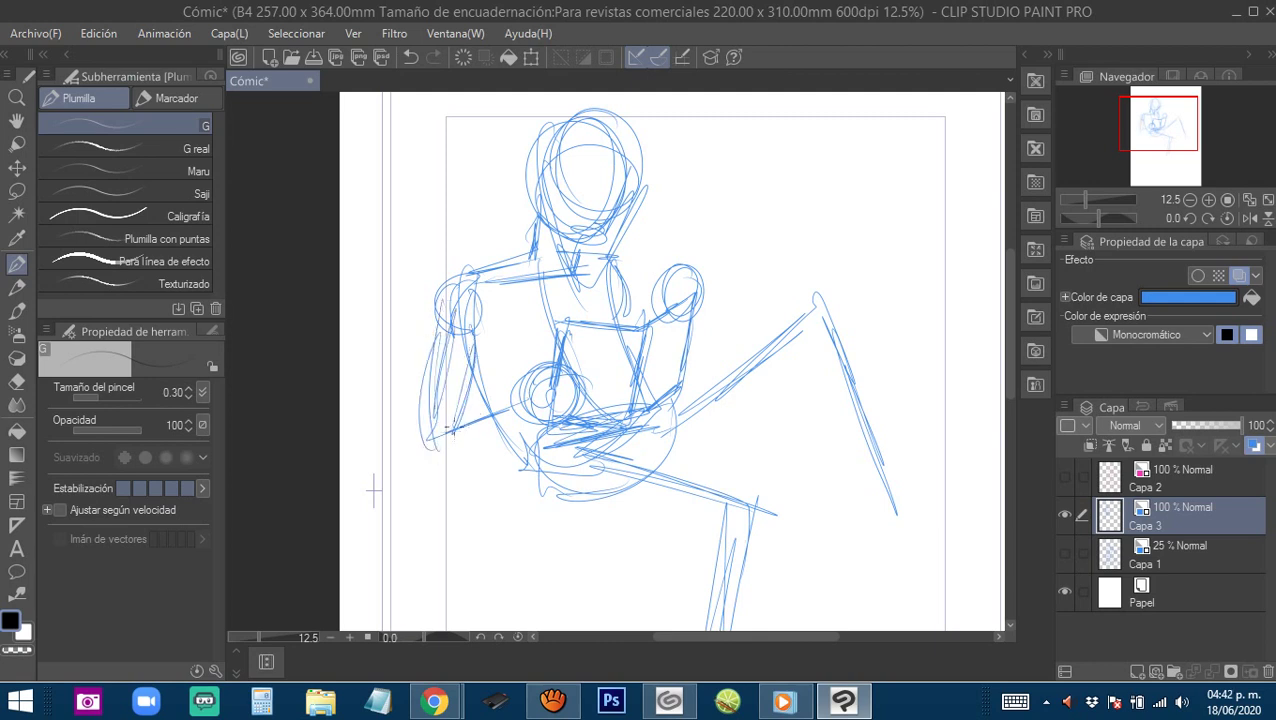
Sketch the near forearm between elbow and hand circle, and the far shoulder with its arm reaching the far hand.
{"action": "mouse_move", "coordinate": [526, 382]}
{"action": "left_mouse_down"}
{"action": "mouse_move", "coordinate": [443, 410]}
{"action": "mouse_move", "coordinate": [428, 456]}
{"action": "left_mouse_up"}
{"action": "mouse_move", "coordinate": [432, 456]}
{"action": "left_mouse_down"}
{"action": "mouse_move", "coordinate": [455, 460]}
{"action": "mouse_move", "coordinate": [538, 406]}
{"action": "left_mouse_up"}
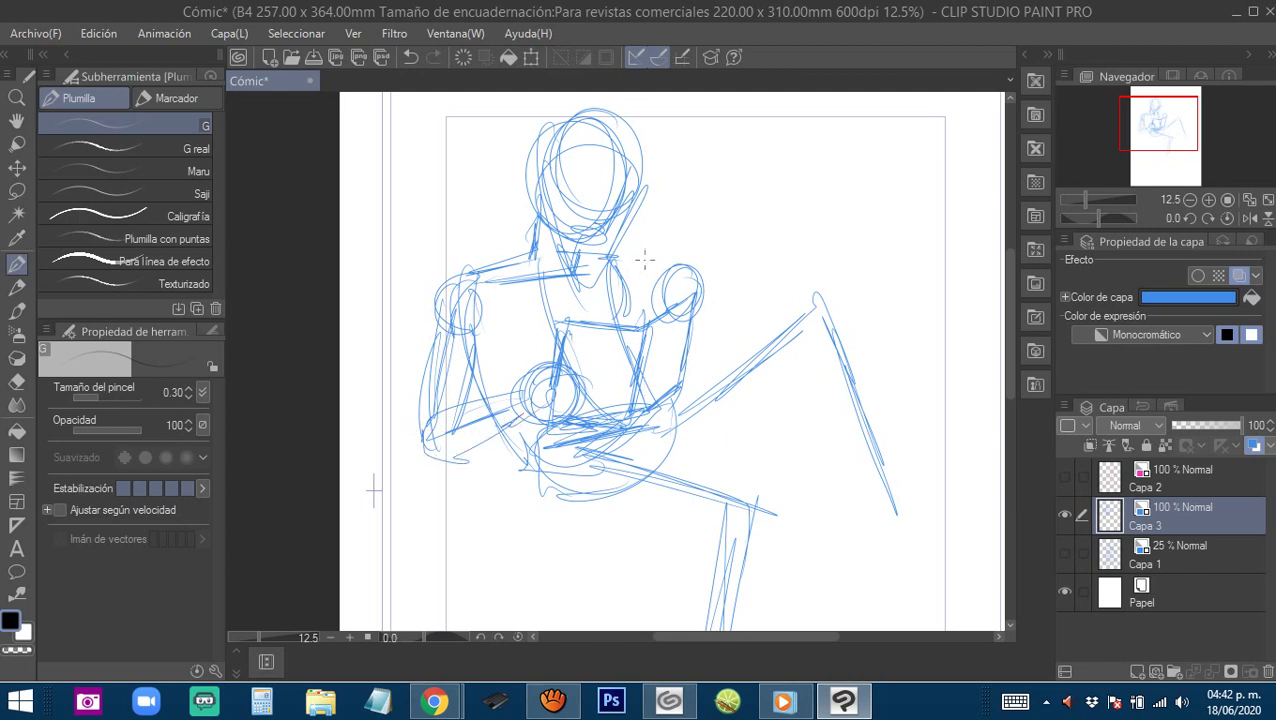
{"action": "mouse_move", "coordinate": [618, 250]}
{"action": "left_mouse_down"}
{"action": "mouse_move", "coordinate": [625, 290]}
{"action": "mouse_move", "coordinate": [664, 230]}
{"action": "mouse_move", "coordinate": [632, 233]}
{"action": "mouse_move", "coordinate": [698, 221]}
{"action": "mouse_move", "coordinate": [704, 281]}
{"action": "mouse_move", "coordinate": [651, 272]}
{"action": "left_mouse_up"}
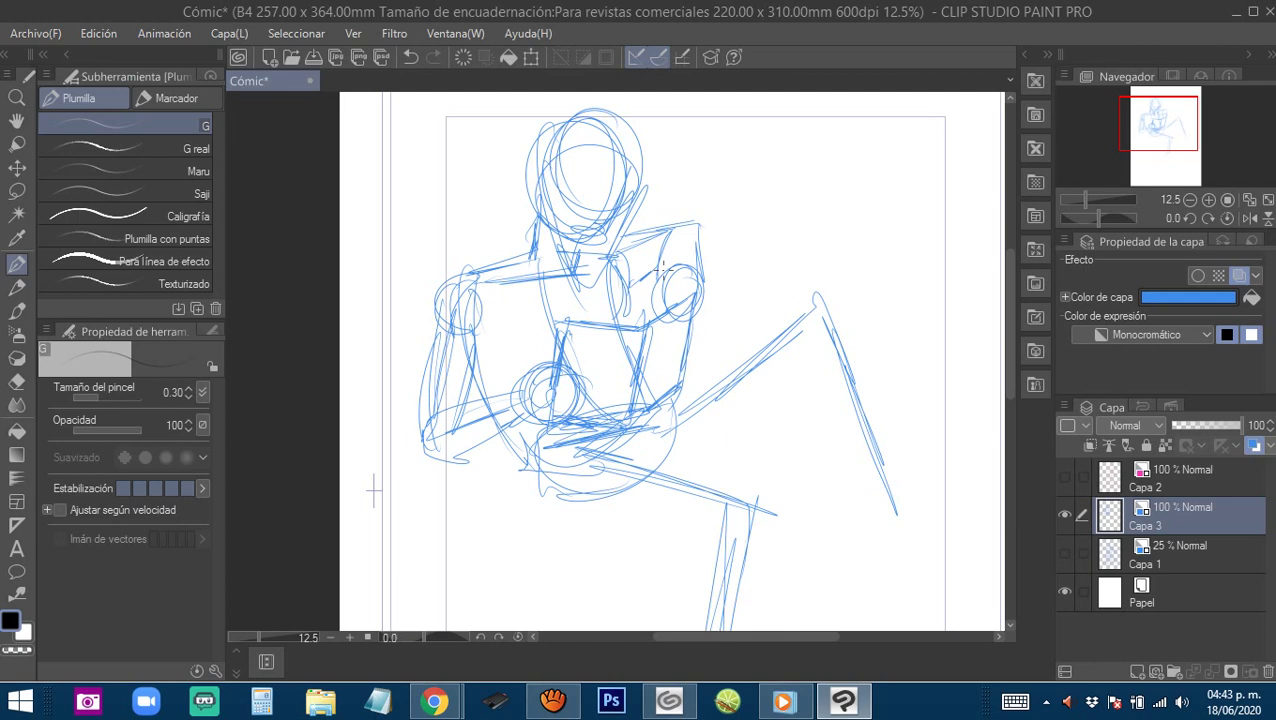
Give the near thigh volume with a hip curve, contour strokes along both edges and a circle for the knee.
{"action": "left_click_drag", "start_coordinate": [650, 410], "coordinate": [623, 315]}
{"action": "mouse_move", "coordinate": [619, 367]}
{"action": "left_mouse_down"}
{"action": "mouse_move", "coordinate": [629, 268]}
{"action": "mouse_move", "coordinate": [577, 353]}
{"action": "left_mouse_up"}
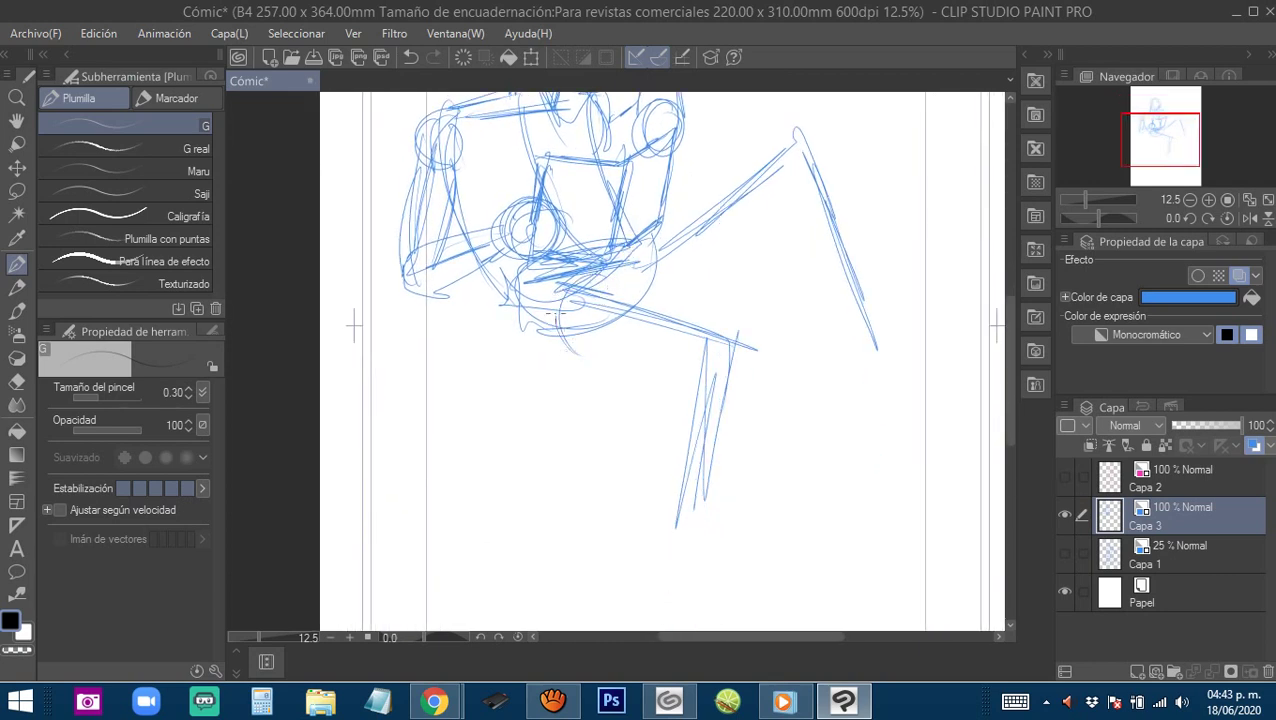
{"action": "mouse_move", "coordinate": [584, 292]}
{"action": "left_mouse_down"}
{"action": "mouse_move", "coordinate": [562, 330]}
{"action": "mouse_move", "coordinate": [572, 341]}
{"action": "left_mouse_up"}
{"action": "left_click_drag", "start_coordinate": [514, 319], "coordinate": [636, 353]}
{"action": "mouse_move", "coordinate": [545, 336]}
{"action": "left_mouse_down"}
{"action": "mouse_move", "coordinate": [666, 372]}
{"action": "mouse_move", "coordinate": [680, 362]}
{"action": "left_mouse_up"}
{"action": "mouse_move", "coordinate": [590, 270]}
{"action": "left_mouse_down"}
{"action": "mouse_move", "coordinate": [719, 321]}
{"action": "mouse_move", "coordinate": [661, 302]}
{"action": "mouse_move", "coordinate": [650, 341]}
{"action": "mouse_move", "coordinate": [630, 328]}
{"action": "mouse_move", "coordinate": [640, 346]}
{"action": "mouse_move", "coordinate": [668, 280]}
{"action": "left_mouse_up"}
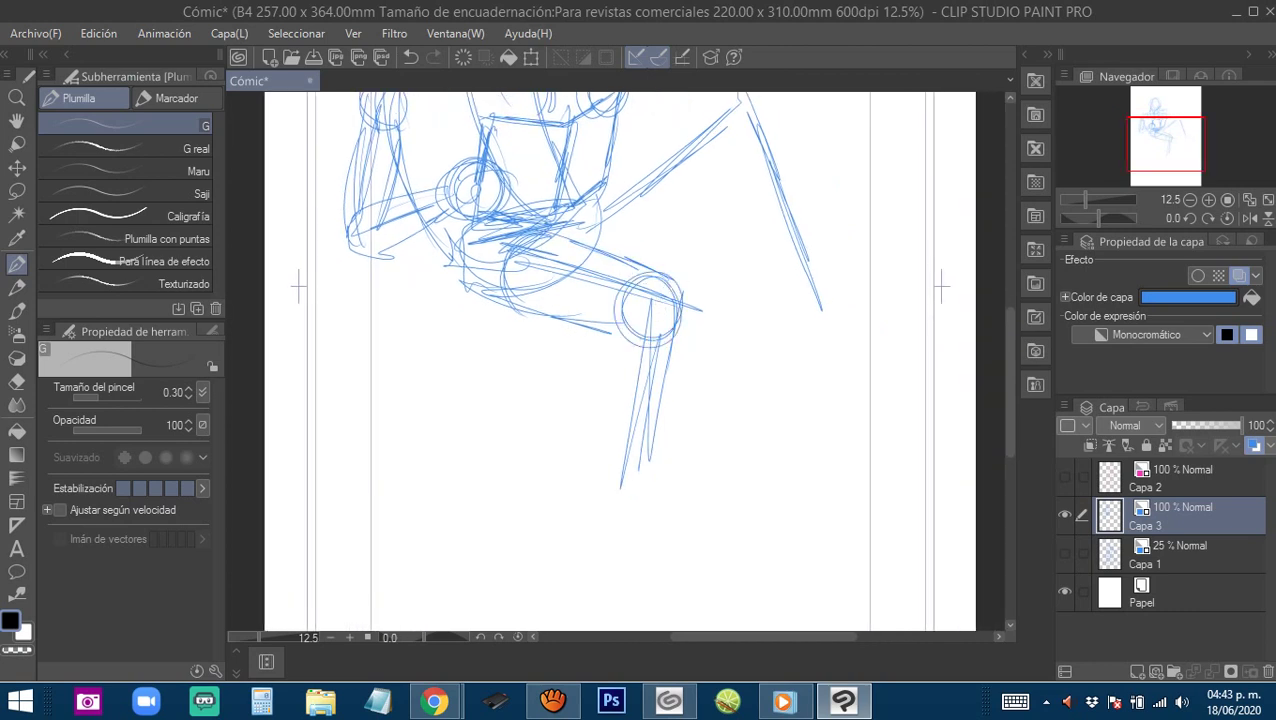
Build up the near lower leg with contour strokes tapering from the knee circle to the ankle.
{"action": "mouse_move", "coordinate": [620, 331]}
{"action": "left_mouse_down"}
{"action": "mouse_move", "coordinate": [628, 283]}
{"action": "mouse_move", "coordinate": [628, 402]}
{"action": "left_mouse_up"}
{"action": "left_click_drag", "start_coordinate": [633, 269], "coordinate": [628, 440]}
{"action": "left_click_drag", "start_coordinate": [679, 262], "coordinate": [647, 425]}
{"action": "left_click_drag", "start_coordinate": [654, 366], "coordinate": [626, 531]}
Give the raised far thigh volume with parallel strokes along its upper and lower edges up to the knee.
{"action": "left_click_drag", "start_coordinate": [580, 299], "coordinate": [690, 220]}
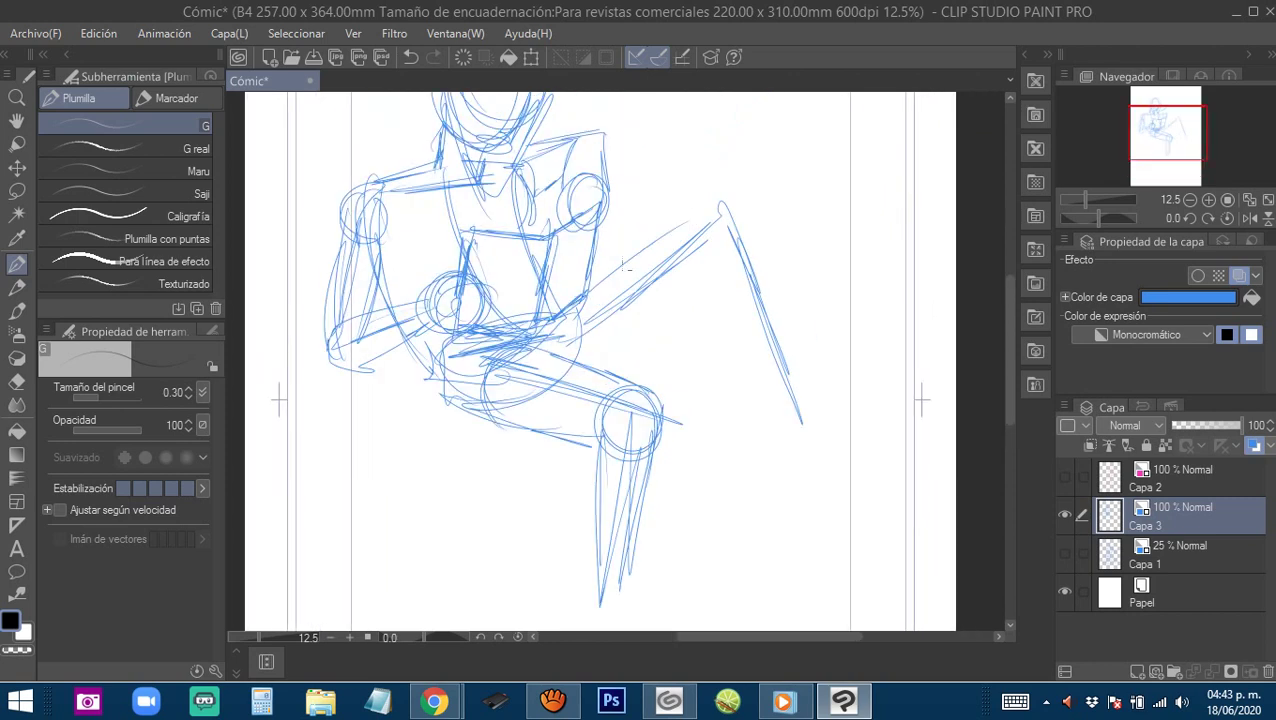
{"action": "mouse_move", "coordinate": [602, 278]}
{"action": "left_mouse_down"}
{"action": "mouse_move", "coordinate": [710, 211]}
{"action": "mouse_move", "coordinate": [720, 228]}
{"action": "mouse_move", "coordinate": [728, 256]}
{"action": "mouse_move", "coordinate": [650, 330]}
{"action": "left_mouse_up"}
{"action": "left_click_drag", "start_coordinate": [692, 272], "coordinate": [602, 350]}
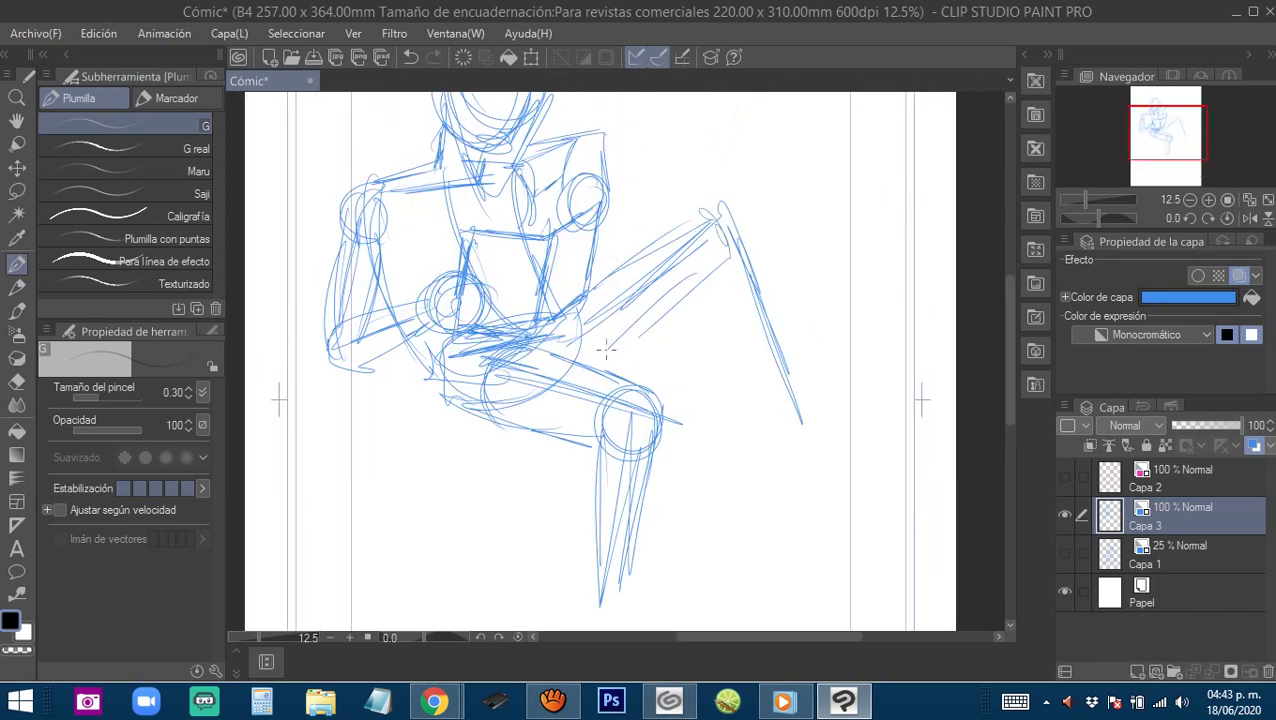
{"action": "mouse_move", "coordinate": [660, 312]}
{"action": "left_mouse_down"}
{"action": "mouse_move", "coordinate": [604, 360]}
{"action": "mouse_move", "coordinate": [674, 290]}
{"action": "left_mouse_up"}
Build up the far shin with strokes along both edges and outline its foot extending forward from the ankle.
{"action": "mouse_move", "coordinate": [718, 228]}
{"action": "left_mouse_down"}
{"action": "mouse_move", "coordinate": [701, 285]}
{"action": "mouse_move", "coordinate": [746, 402]}
{"action": "left_mouse_up"}
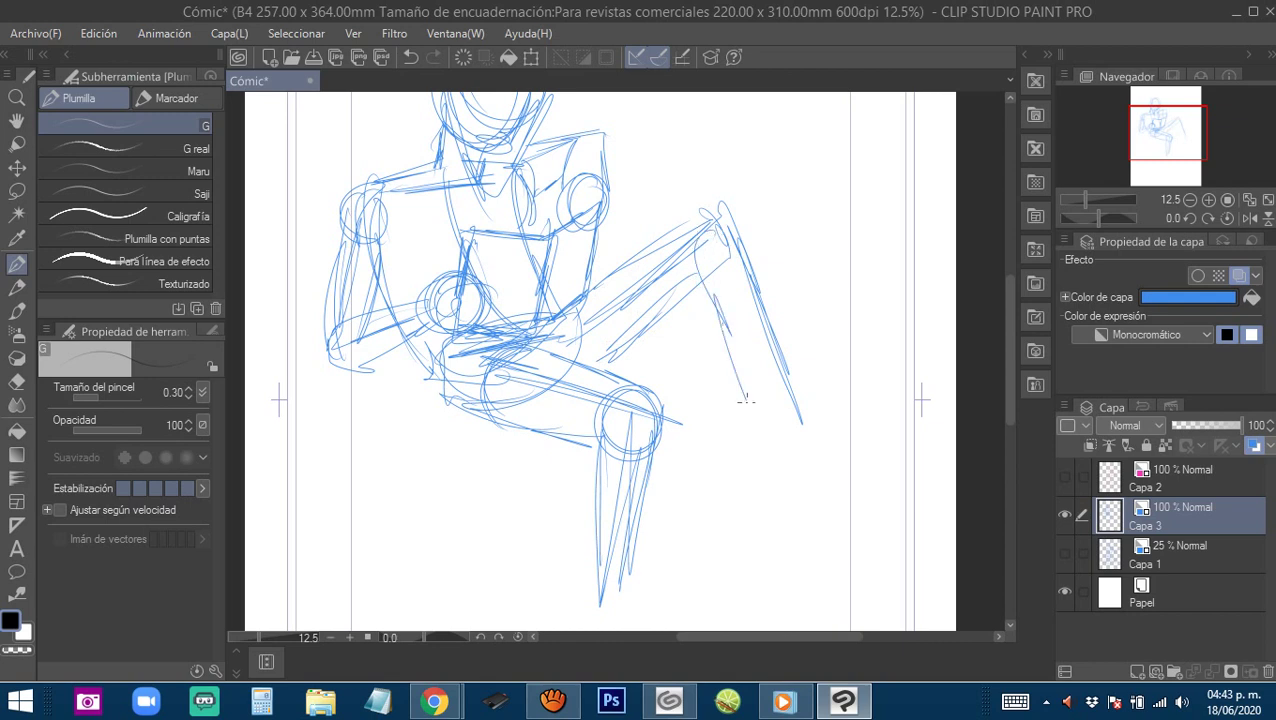
{"action": "left_click_drag", "start_coordinate": [698, 306], "coordinate": [780, 432]}
{"action": "left_click_drag", "start_coordinate": [700, 302], "coordinate": [781, 432]}
{"action": "left_click_drag", "start_coordinate": [726, 212], "coordinate": [802, 442]}
{"action": "mouse_move", "coordinate": [798, 428]}
{"action": "left_mouse_down"}
{"action": "mouse_move", "coordinate": [838, 395]}
{"action": "mouse_move", "coordinate": [911, 383]}
{"action": "mouse_move", "coordinate": [774, 445]}
{"action": "mouse_move", "coordinate": [745, 398]}
{"action": "left_mouse_up"}
{"action": "scroll", "coordinate": [689, 376], "scroll_direction": "up", "scroll_amount": 1}
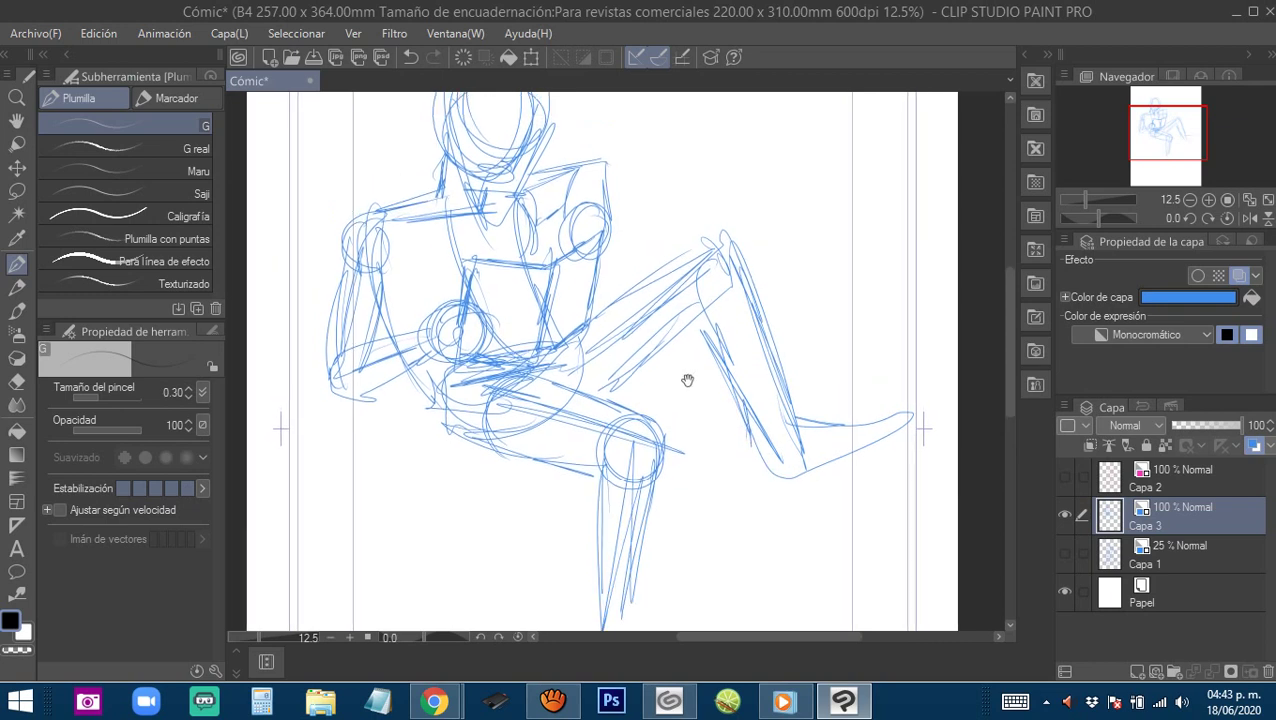
{"action": "left_click_drag", "start_coordinate": [604, 386], "coordinate": [626, 370]}
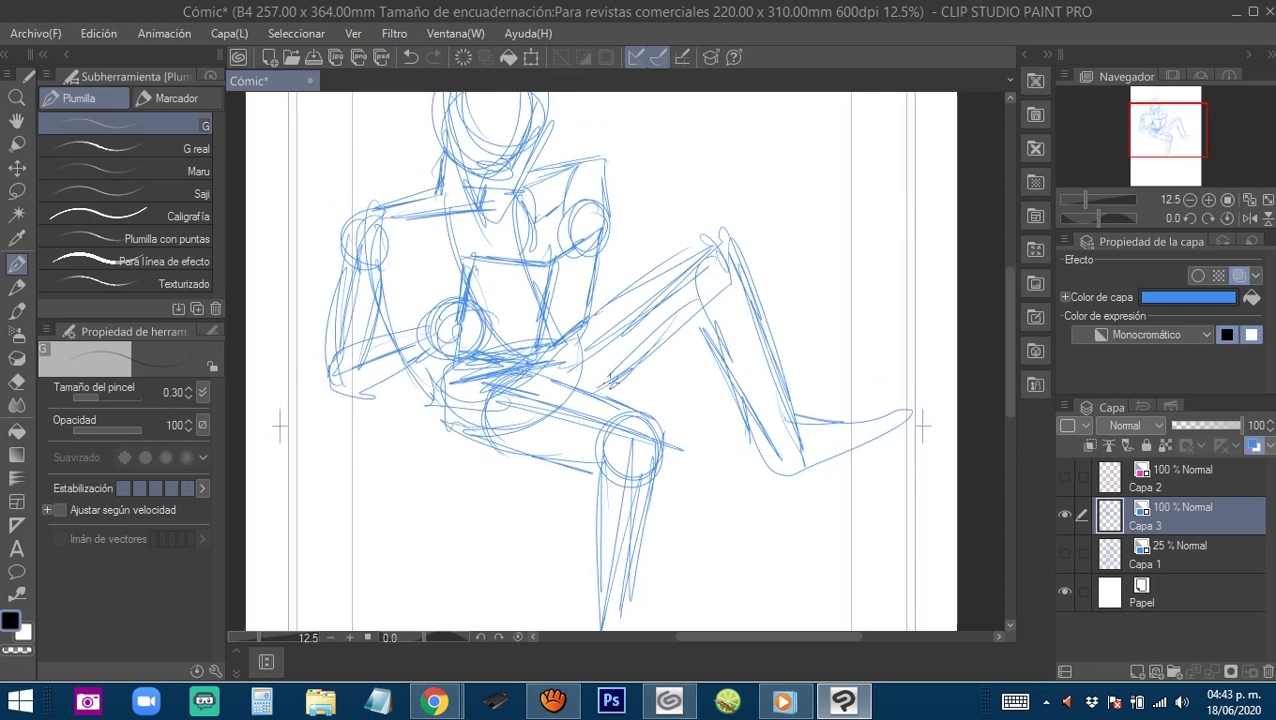
Flip the canvas view horizontally and sketch the near leg's ankle and wedge-shaped foot below the shin.
{"action": "scroll", "coordinate": [689, 353], "scroll_direction": "down", "scroll_amount": 2}
{"action": "left_click_drag", "start_coordinate": [709, 396], "coordinate": [650, 366]}
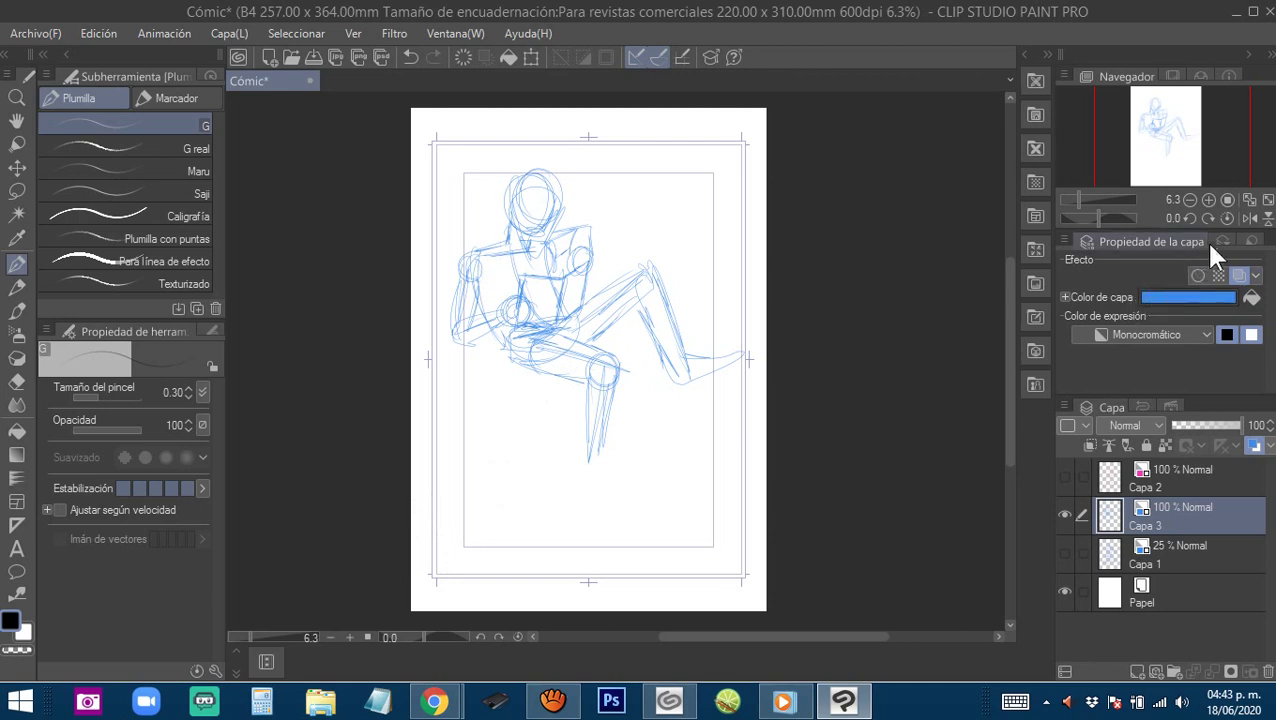
{"action": "left_click", "coordinate": [1247, 218]}
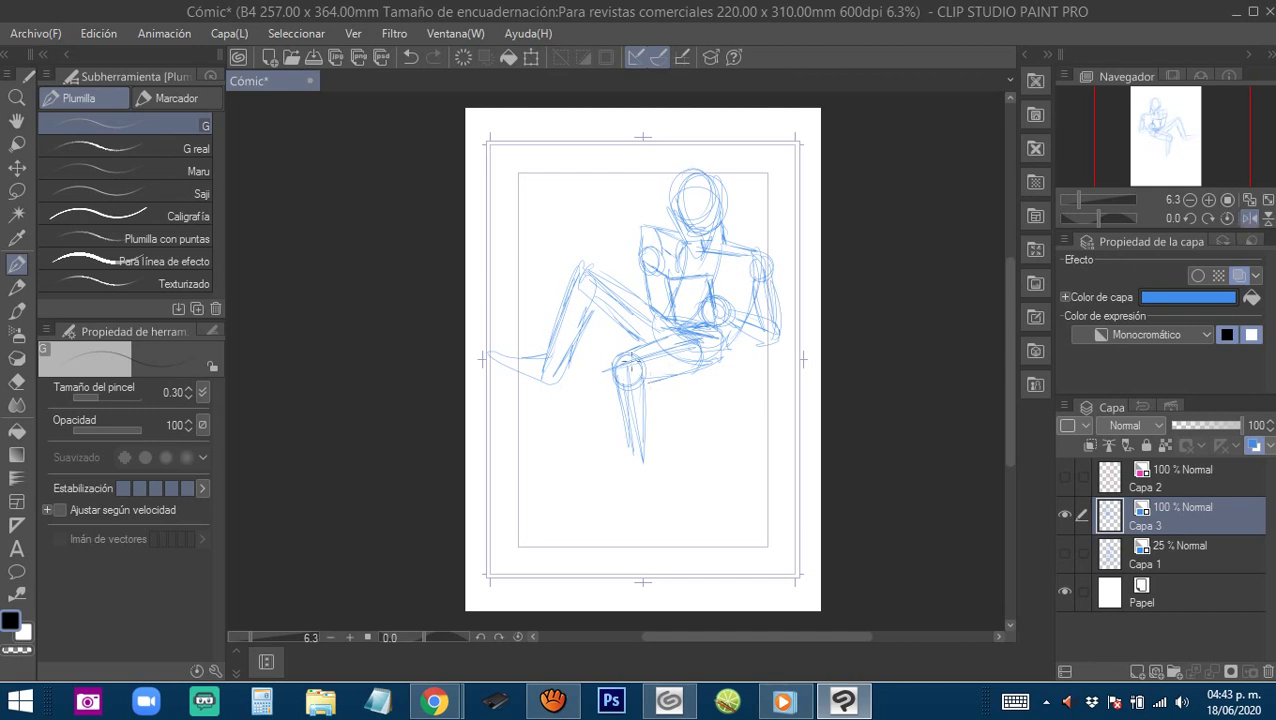
{"action": "mouse_move", "coordinate": [621, 360]}
{"action": "left_mouse_down"}
{"action": "mouse_move", "coordinate": [671, 322]}
{"action": "mouse_move", "coordinate": [661, 345]}
{"action": "mouse_move", "coordinate": [721, 338]}
{"action": "mouse_move", "coordinate": [703, 298]}
{"action": "left_mouse_up"}
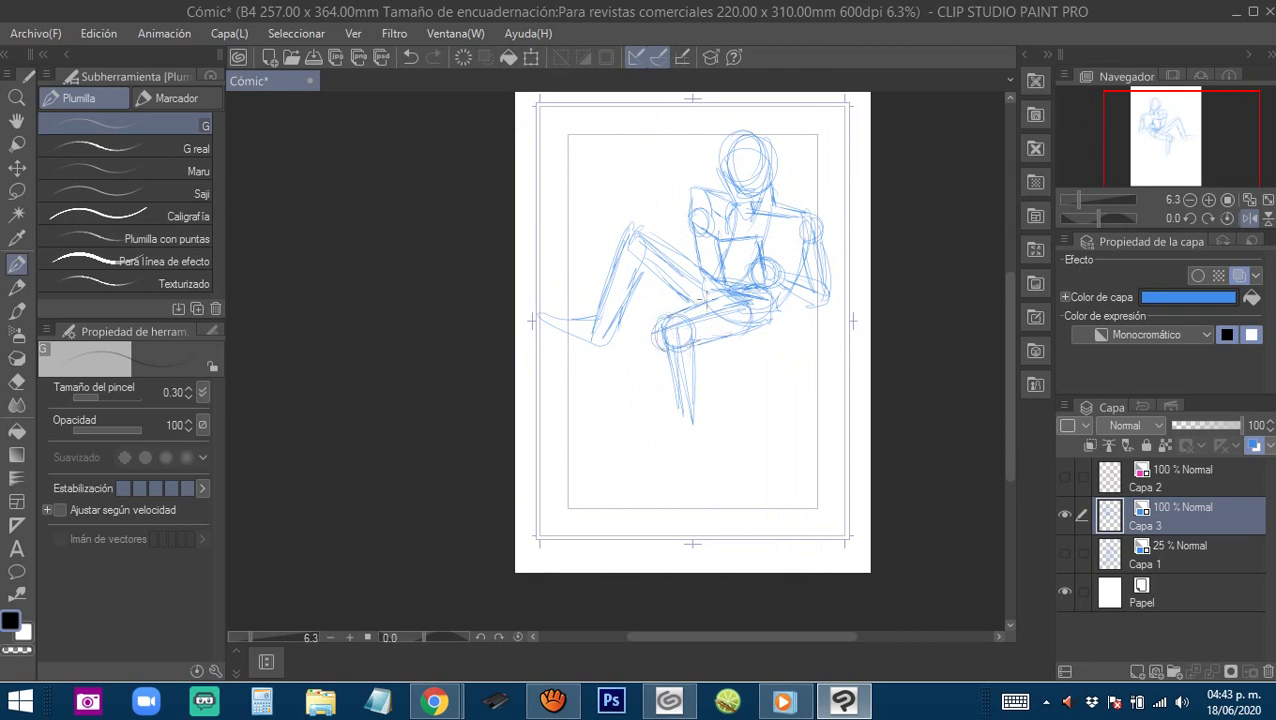
{"action": "left_click_drag", "start_coordinate": [680, 388], "coordinate": [682, 412]}
{"action": "mouse_move", "coordinate": [682, 336]}
{"action": "left_mouse_down"}
{"action": "mouse_move", "coordinate": [686, 444]}
{"action": "mouse_move", "coordinate": [646, 462]}
{"action": "mouse_move", "coordinate": [684, 468]}
{"action": "mouse_move", "coordinate": [698, 410]}
{"action": "mouse_move", "coordinate": [700, 441]}
{"action": "left_mouse_up"}
{"action": "left_click_drag", "start_coordinate": [684, 406], "coordinate": [689, 467]}
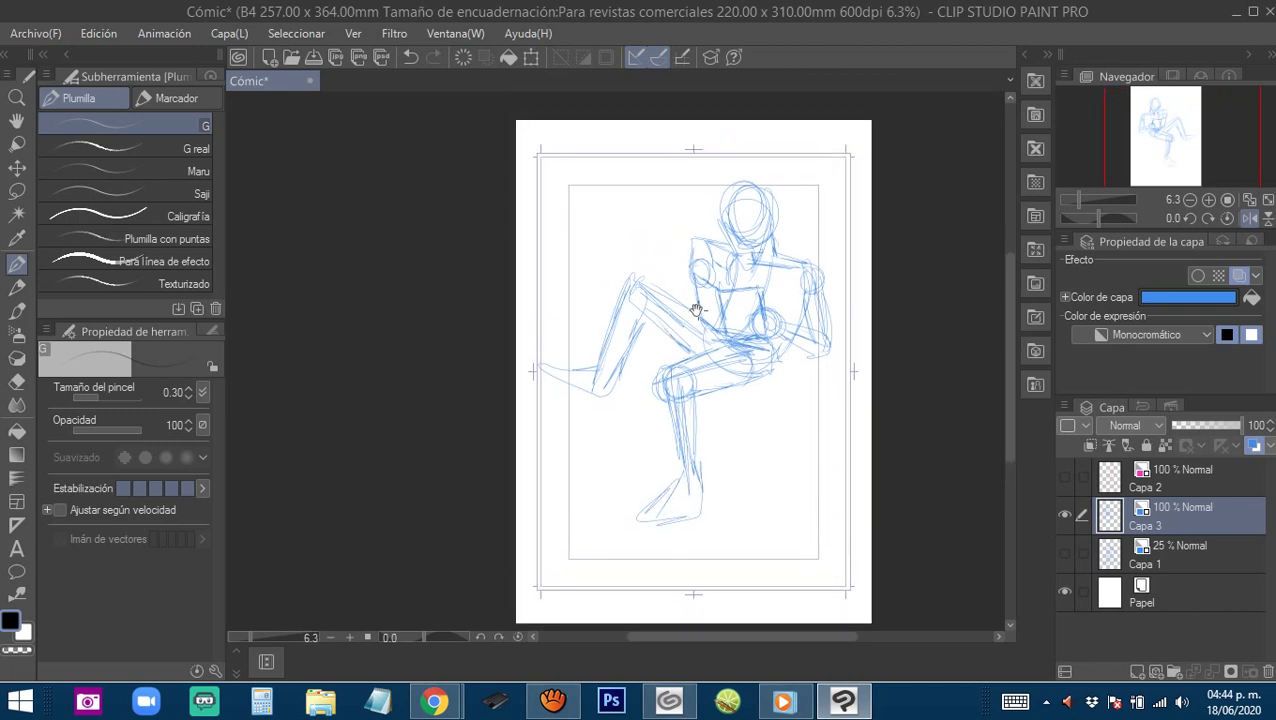
Reinforce the far thigh, shin and foot and the near leg's foot with additional contour strokes.
{"action": "mouse_move", "coordinate": [632, 278]}
{"action": "left_mouse_down"}
{"action": "mouse_move", "coordinate": [690, 340]}
{"action": "mouse_move", "coordinate": [670, 318]}
{"action": "mouse_move", "coordinate": [699, 346]}
{"action": "left_mouse_up"}
{"action": "left_click_drag", "start_coordinate": [640, 300], "coordinate": [703, 340]}
{"action": "mouse_move", "coordinate": [606, 334]}
{"action": "left_mouse_down"}
{"action": "mouse_move", "coordinate": [579, 392]}
{"action": "mouse_move", "coordinate": [595, 381]}
{"action": "mouse_move", "coordinate": [586, 416]}
{"action": "left_mouse_up"}
{"action": "mouse_move", "coordinate": [650, 299]}
{"action": "left_mouse_down"}
{"action": "mouse_move", "coordinate": [592, 407]}
{"action": "mouse_move", "coordinate": [590, 384]}
{"action": "mouse_move", "coordinate": [522, 375]}
{"action": "mouse_move", "coordinate": [563, 400]}
{"action": "mouse_move", "coordinate": [540, 378]}
{"action": "left_mouse_up"}
{"action": "mouse_move", "coordinate": [697, 468]}
{"action": "left_mouse_down"}
{"action": "mouse_move", "coordinate": [672, 451]}
{"action": "mouse_move", "coordinate": [606, 510]}
{"action": "mouse_move", "coordinate": [678, 494]}
{"action": "mouse_move", "coordinate": [668, 424]}
{"action": "mouse_move", "coordinate": [676, 490]}
{"action": "mouse_move", "coordinate": [612, 506]}
{"action": "left_mouse_up"}
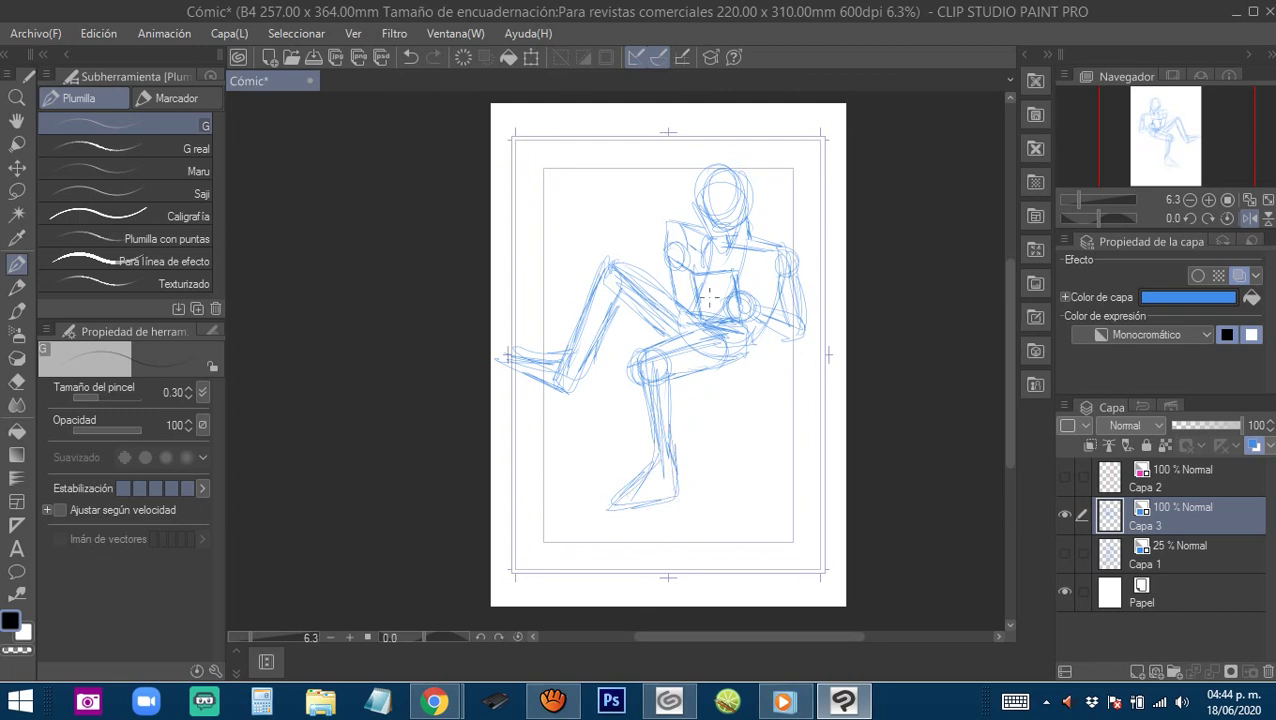
{"action": "left_click_drag", "start_coordinate": [678, 258], "coordinate": [661, 245]}
Flip the canvas view back to its original orientation.
{"action": "left_click", "coordinate": [1249, 218]}
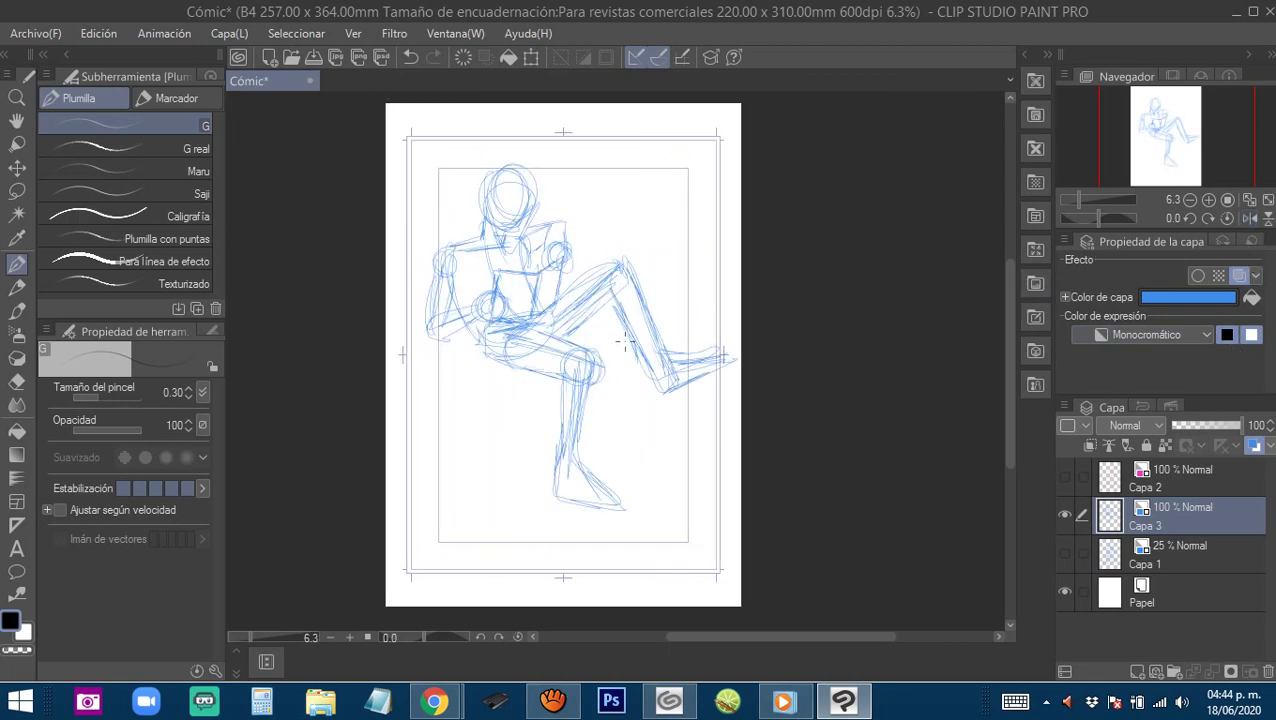
{"action": "left_click_drag", "start_coordinate": [575, 344], "coordinate": [607, 356]}
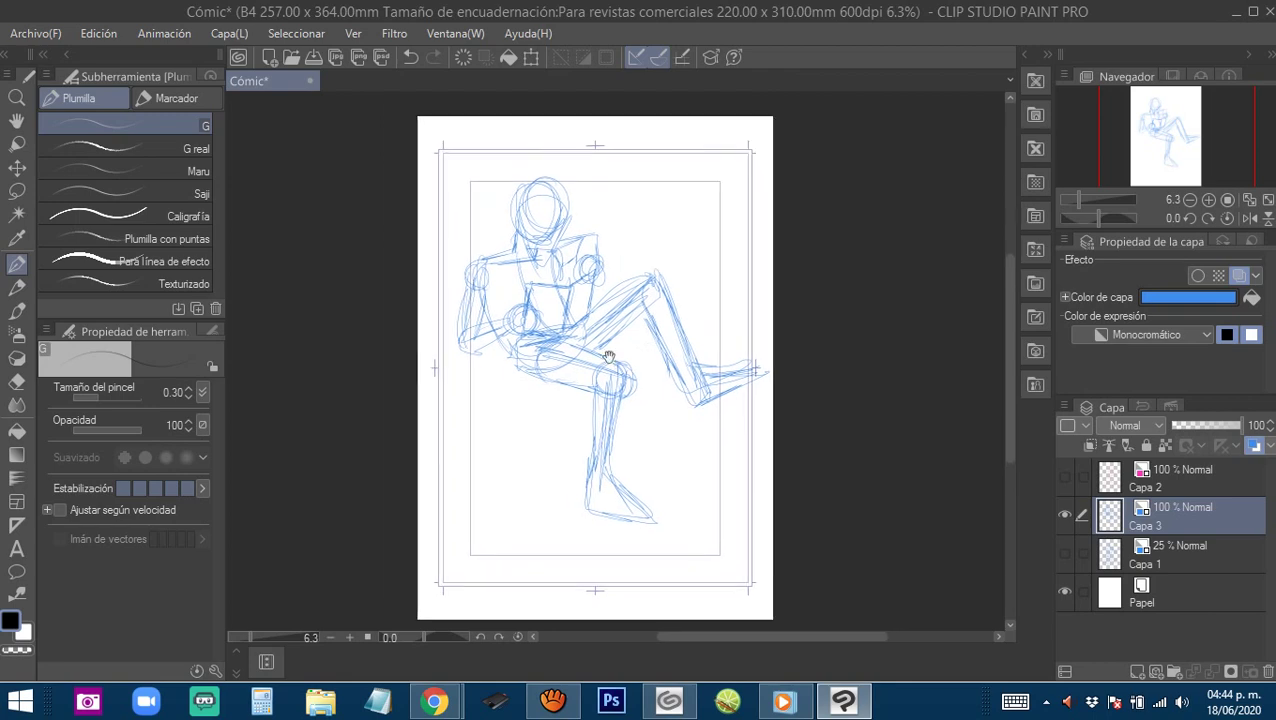
{"action": "left_click", "coordinate": [605, 289], "text": "ctrl"}
{"action": "left_click", "coordinate": [616, 304], "text": "ctrl"}
{"action": "scroll", "coordinate": [616, 303], "scroll_direction": "down", "scroll_amount": 5}
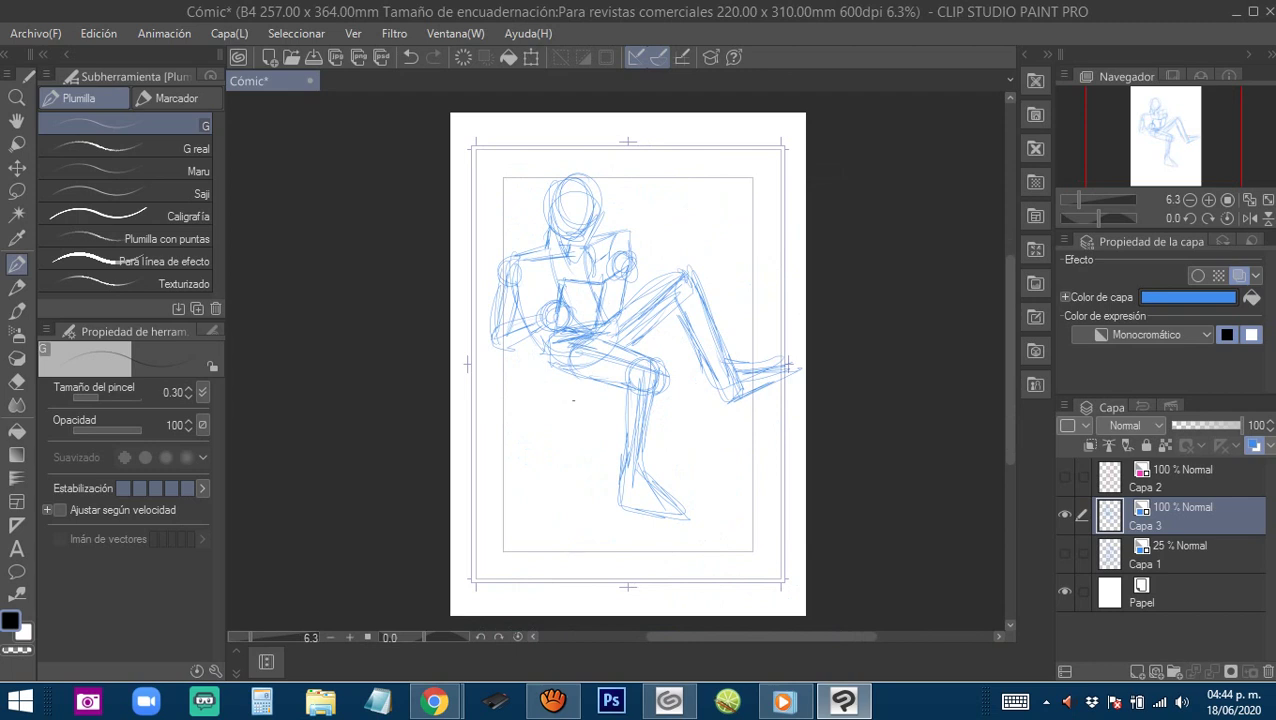
Sketch a seat cushion beneath the pelvis with angular corner strokes and a lower edge running toward the page border.
{"action": "mouse_move", "coordinate": [590, 392]}
{"action": "left_mouse_down"}
{"action": "mouse_move", "coordinate": [561, 380]}
{"action": "mouse_move", "coordinate": [680, 338]}
{"action": "left_mouse_up"}
{"action": "mouse_move", "coordinate": [526, 343]}
{"action": "left_mouse_down"}
{"action": "mouse_move", "coordinate": [474, 350]}
{"action": "mouse_move", "coordinate": [532, 377]}
{"action": "mouse_move", "coordinate": [536, 412]}
{"action": "mouse_move", "coordinate": [682, 363]}
{"action": "left_mouse_up"}
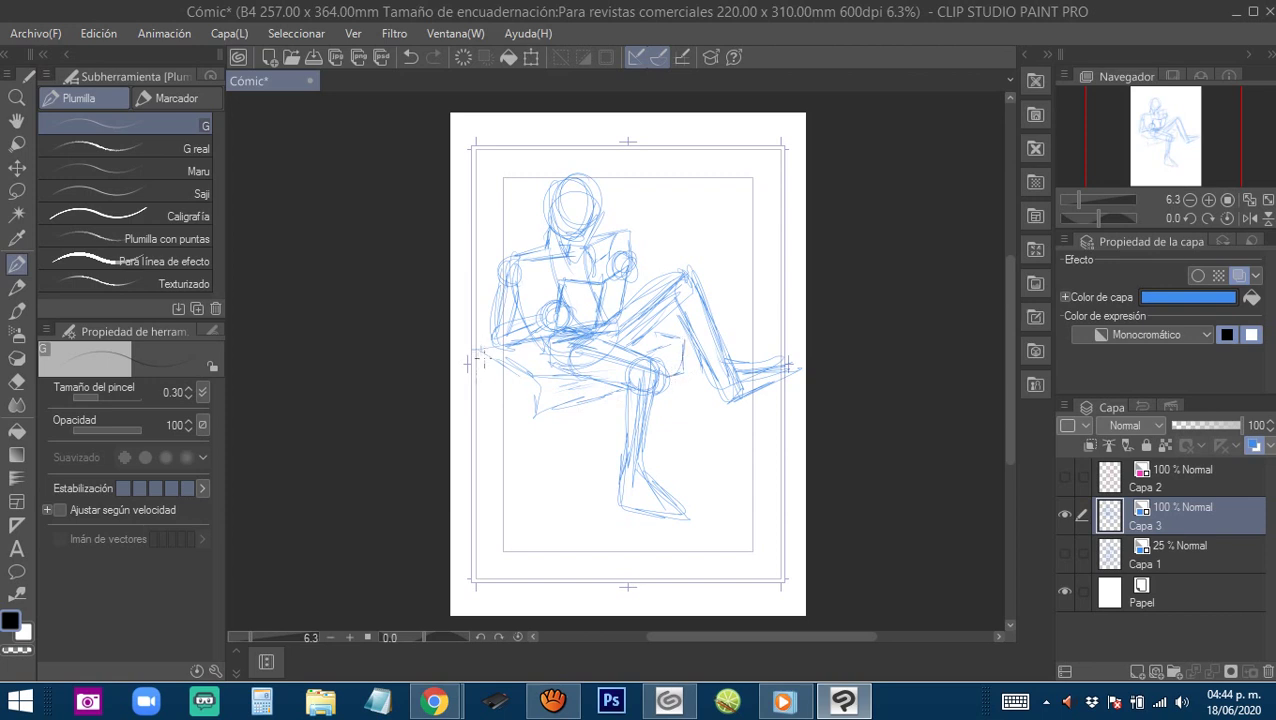
{"action": "mouse_move", "coordinate": [528, 406]}
{"action": "left_mouse_down"}
{"action": "mouse_move", "coordinate": [476, 427]}
{"action": "mouse_move", "coordinate": [626, 389]}
{"action": "left_mouse_up"}
{"action": "mouse_move", "coordinate": [527, 385]}
{"action": "left_mouse_down"}
{"action": "mouse_move", "coordinate": [476, 390]}
{"action": "mouse_move", "coordinate": [462, 366]}
{"action": "left_mouse_up"}
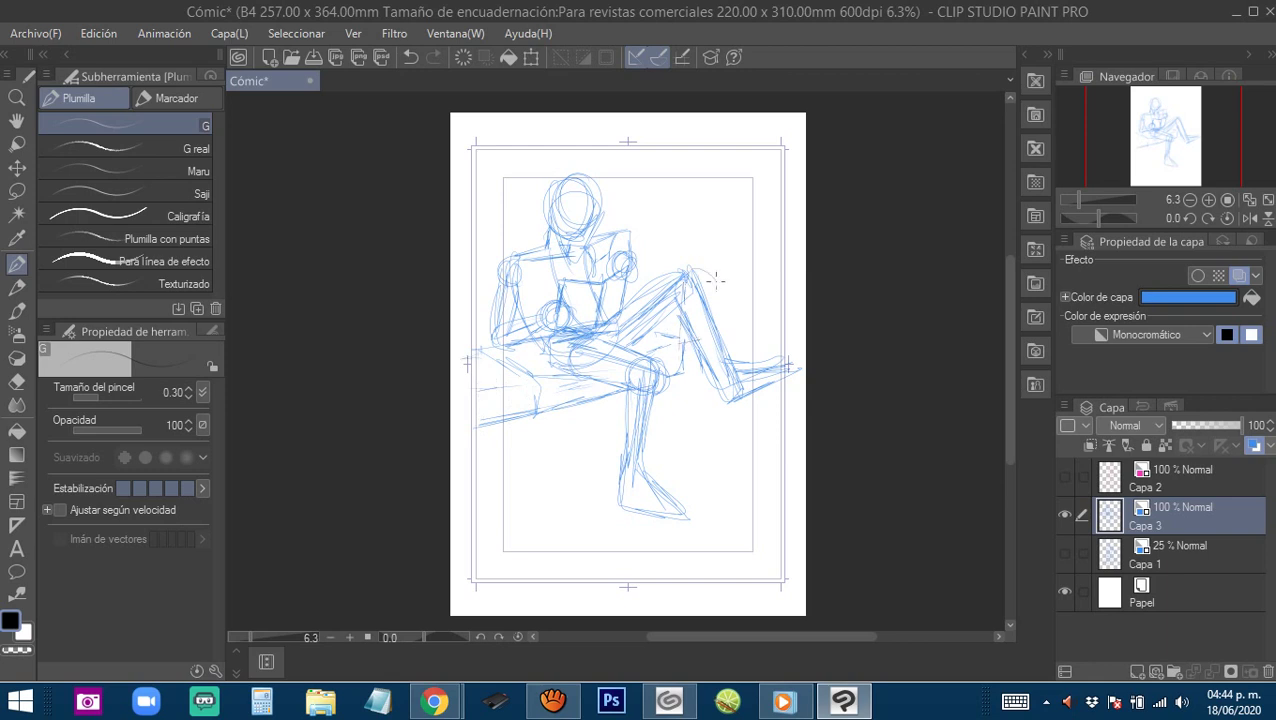
Sketch the seat's armrest front dropping behind the far leg and its long slanting base edge behind the near shin.
{"action": "mouse_move", "coordinate": [682, 298]}
{"action": "left_mouse_down"}
{"action": "mouse_move", "coordinate": [715, 268]}
{"action": "mouse_move", "coordinate": [716, 330]}
{"action": "mouse_move", "coordinate": [691, 286]}
{"action": "mouse_move", "coordinate": [721, 344]}
{"action": "left_mouse_up"}
{"action": "left_click_drag", "start_coordinate": [720, 294], "coordinate": [716, 441]}
{"action": "mouse_move", "coordinate": [713, 386]}
{"action": "left_mouse_down"}
{"action": "mouse_move", "coordinate": [712, 437]}
{"action": "mouse_move", "coordinate": [517, 490]}
{"action": "left_mouse_up"}
{"action": "left_click_drag", "start_coordinate": [655, 457], "coordinate": [459, 518]}
{"action": "mouse_move", "coordinate": [696, 442]}
{"action": "left_mouse_down"}
{"action": "mouse_move", "coordinate": [478, 502]}
{"action": "mouse_move", "coordinate": [500, 486]}
{"action": "mouse_move", "coordinate": [486, 482]}
{"action": "left_mouse_up"}
{"action": "left_click_drag", "start_coordinate": [624, 448], "coordinate": [452, 497]}
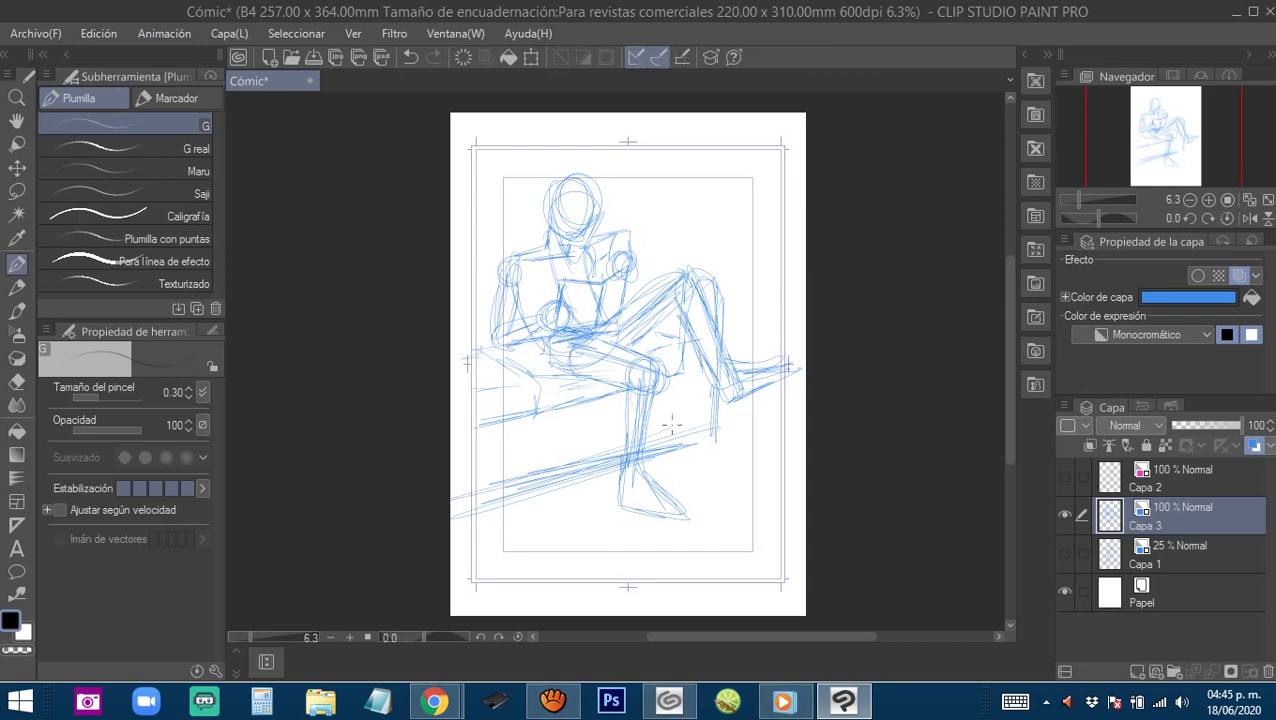
Sketch the armrest's upper edge beside the far knee and the backrest line running behind the head.
{"action": "left_click_drag", "start_coordinate": [664, 362], "coordinate": [670, 426]}
{"action": "left_click_drag", "start_coordinate": [710, 262], "coordinate": [646, 272]}
{"action": "mouse_move", "coordinate": [708, 256]}
{"action": "left_mouse_down"}
{"action": "mouse_move", "coordinate": [660, 274]}
{"action": "mouse_move", "coordinate": [513, 208]}
{"action": "mouse_move", "coordinate": [461, 228]}
{"action": "mouse_move", "coordinate": [592, 216]}
{"action": "mouse_move", "coordinate": [618, 246]}
{"action": "mouse_move", "coordinate": [460, 222]}
{"action": "mouse_move", "coordinate": [426, 233]}
{"action": "left_mouse_up"}
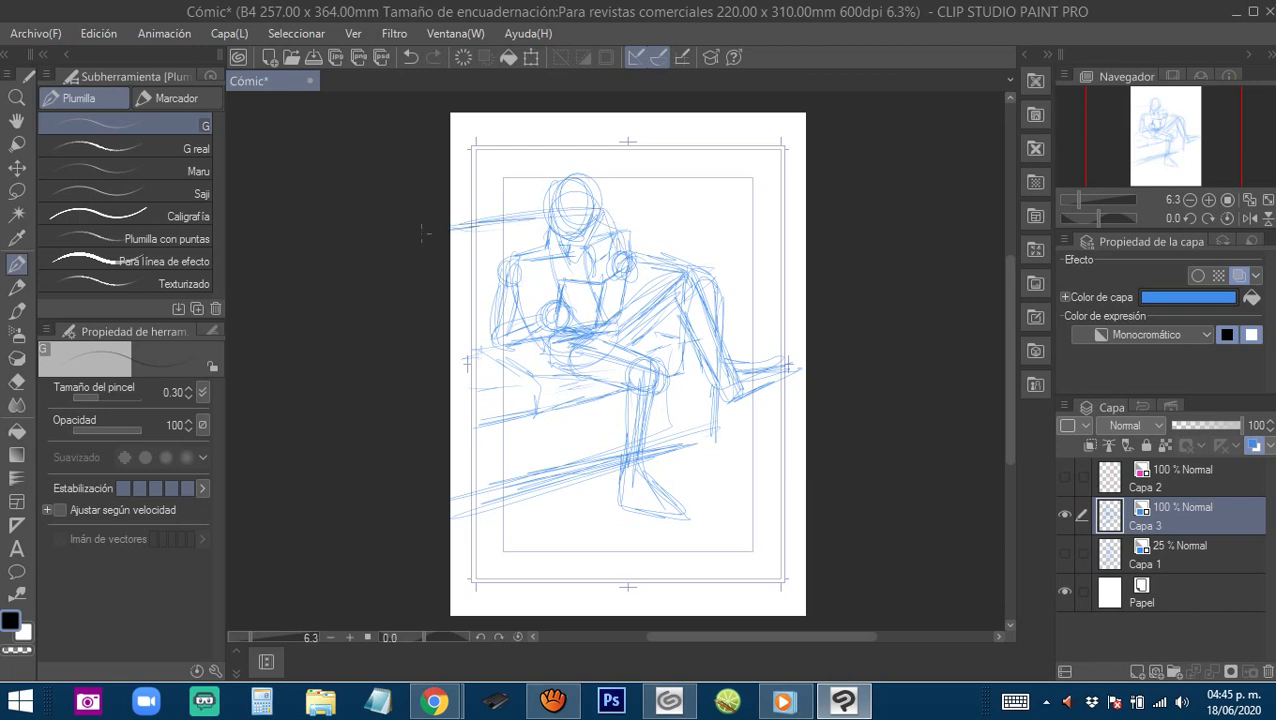
{"action": "mouse_move", "coordinate": [506, 336]}
{"action": "left_mouse_down"}
{"action": "mouse_move", "coordinate": [452, 348]}
{"action": "mouse_move", "coordinate": [462, 356]}
{"action": "left_mouse_up"}
{"action": "left_click_drag", "start_coordinate": [678, 262], "coordinate": [721, 312]}
Sketch a box-shaped stool in perspective under the far foot, with its top edges, vertical corners and base.
{"action": "mouse_move", "coordinate": [709, 372]}
{"action": "left_mouse_down"}
{"action": "mouse_move", "coordinate": [676, 344]}
{"action": "mouse_move", "coordinate": [746, 330]}
{"action": "mouse_move", "coordinate": [655, 352]}
{"action": "left_mouse_up"}
{"action": "left_click_drag", "start_coordinate": [672, 357], "coordinate": [739, 381]}
{"action": "left_click_drag", "start_coordinate": [668, 350], "coordinate": [740, 374]}
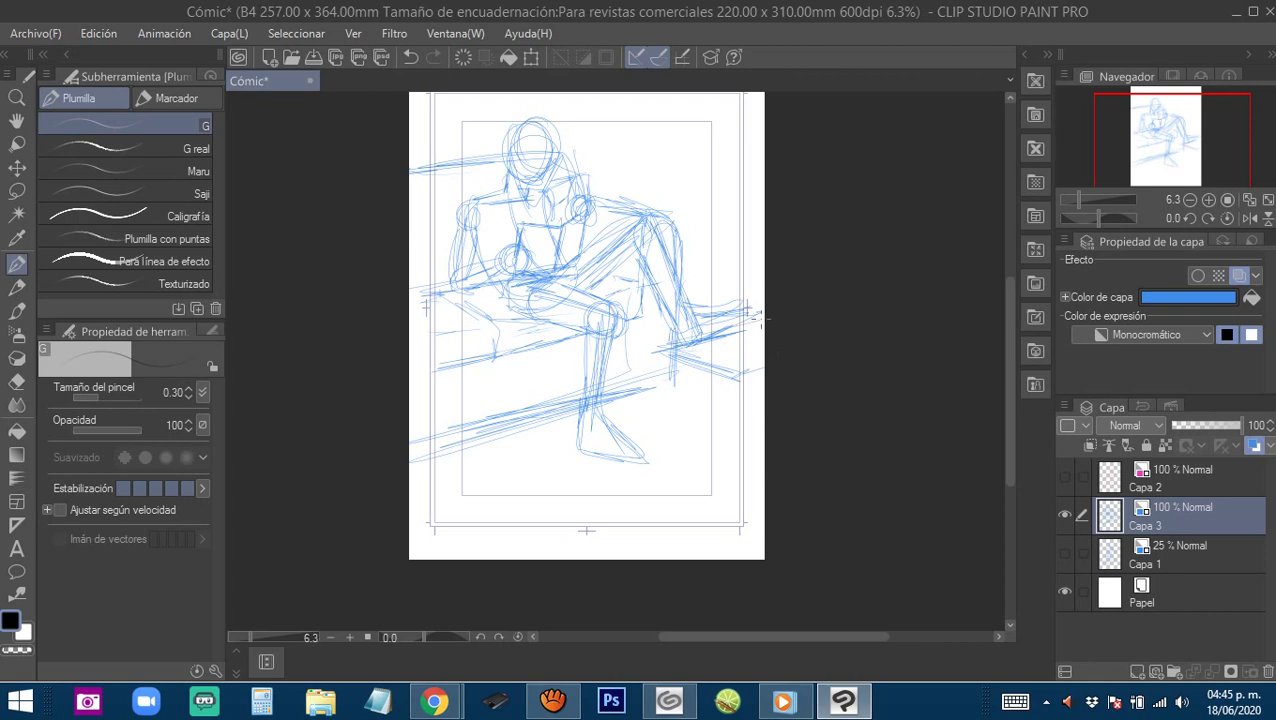
{"action": "mouse_move", "coordinate": [663, 346]}
{"action": "left_mouse_down"}
{"action": "mouse_move", "coordinate": [742, 317]}
{"action": "mouse_move", "coordinate": [663, 432]}
{"action": "left_mouse_up"}
{"action": "mouse_move", "coordinate": [656, 376]}
{"action": "left_mouse_down"}
{"action": "mouse_move", "coordinate": [655, 457]}
{"action": "mouse_move", "coordinate": [694, 481]}
{"action": "left_mouse_up"}
{"action": "mouse_move", "coordinate": [660, 453]}
{"action": "left_mouse_down"}
{"action": "mouse_move", "coordinate": [690, 477]}
{"action": "mouse_move", "coordinate": [708, 476]}
{"action": "mouse_move", "coordinate": [685, 450]}
{"action": "mouse_move", "coordinate": [733, 468]}
{"action": "mouse_move", "coordinate": [736, 404]}
{"action": "mouse_move", "coordinate": [724, 481]}
{"action": "left_mouse_up"}
{"action": "left_click_drag", "start_coordinate": [728, 374], "coordinate": [732, 474]}
{"action": "left_click_drag", "start_coordinate": [733, 400], "coordinate": [732, 452]}
{"action": "left_click_drag", "start_coordinate": [668, 374], "coordinate": [666, 446]}
{"action": "left_click_drag", "start_coordinate": [664, 436], "coordinate": [722, 470]}
{"action": "left_click_drag", "start_coordinate": [694, 454], "coordinate": [732, 464]}
{"action": "left_click_drag", "start_coordinate": [662, 338], "coordinate": [742, 327]}
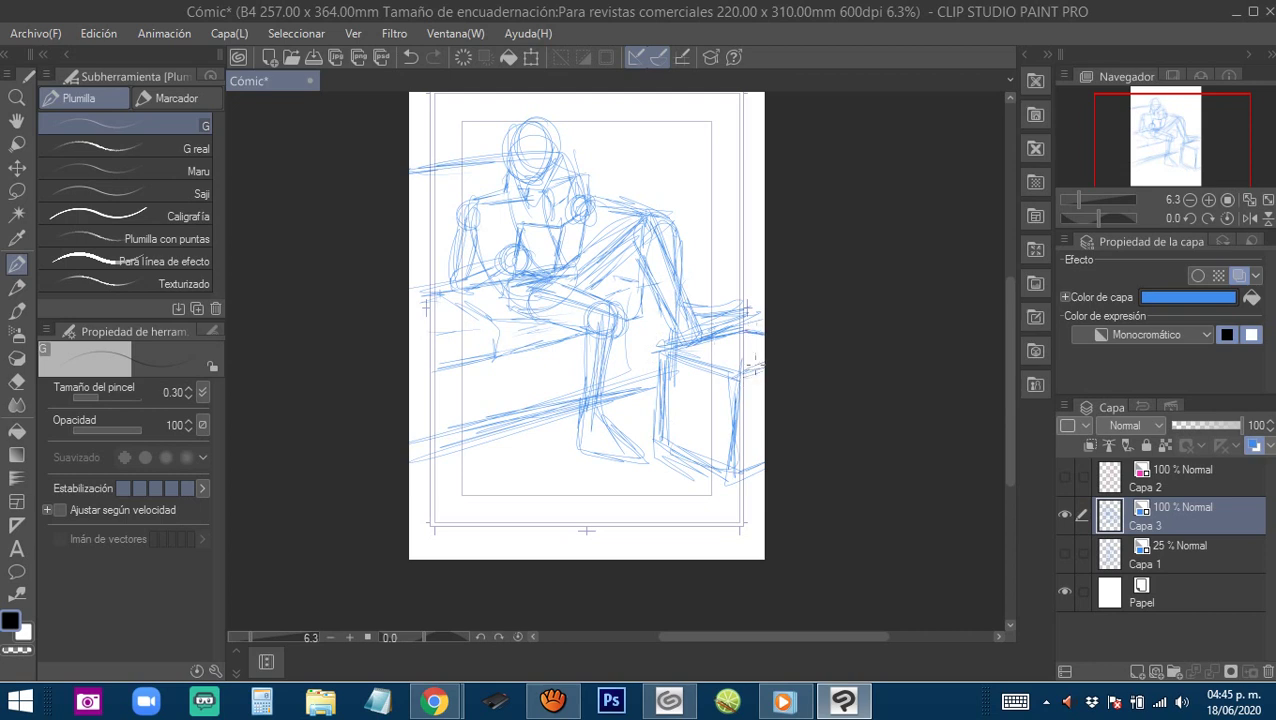
Add strokes to the raised thigh and shin, with angular cloth lines above the raised knee.
{"action": "left_click_drag", "start_coordinate": [604, 323], "coordinate": [652, 373]}
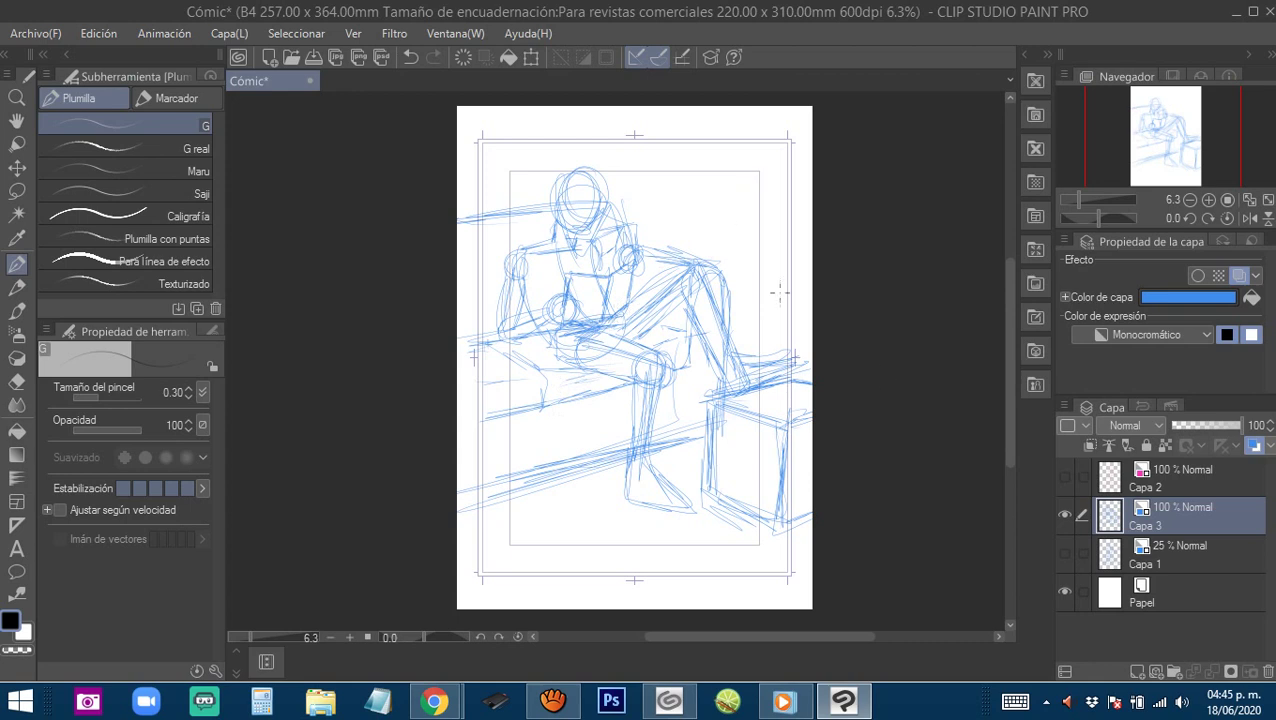
{"action": "mouse_move", "coordinate": [628, 298]}
{"action": "left_mouse_down"}
{"action": "mouse_move", "coordinate": [701, 242]}
{"action": "mouse_move", "coordinate": [688, 241]}
{"action": "mouse_move", "coordinate": [690, 257]}
{"action": "mouse_move", "coordinate": [711, 250]}
{"action": "mouse_move", "coordinate": [680, 332]}
{"action": "left_mouse_up"}
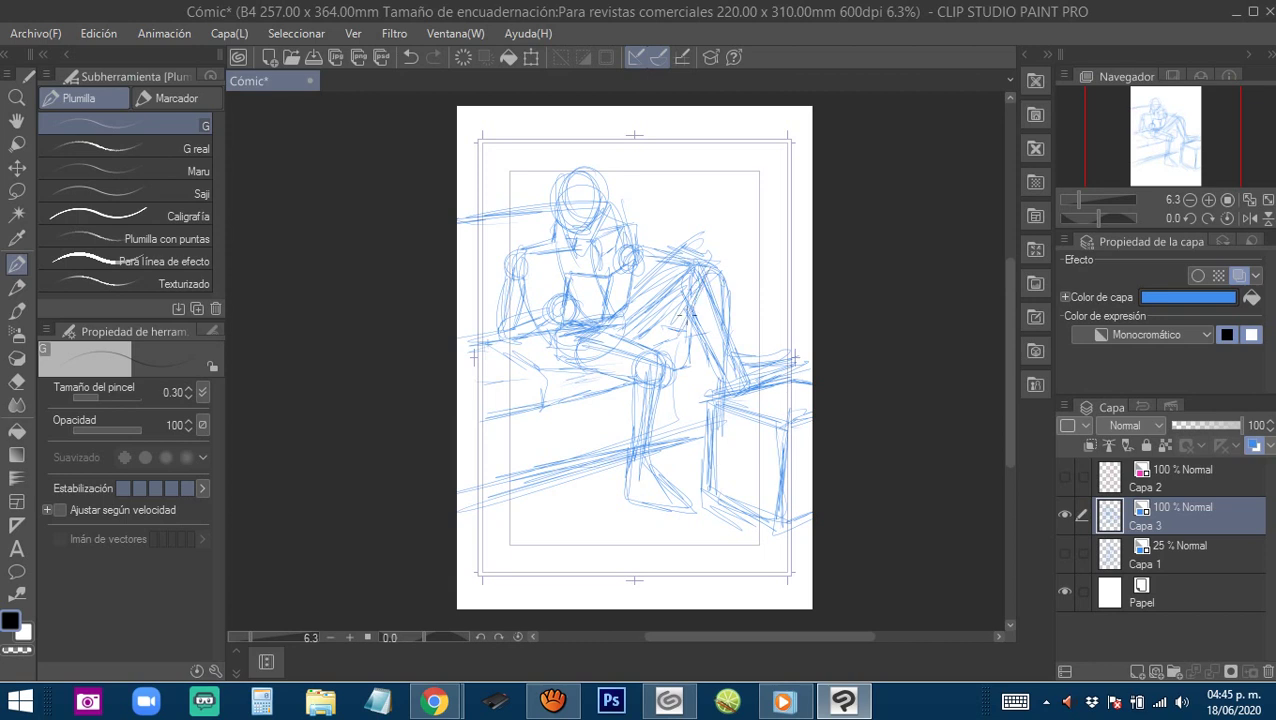
{"action": "left_click_drag", "start_coordinate": [720, 229], "coordinate": [705, 254]}
{"action": "mouse_move", "coordinate": [652, 336]}
{"action": "left_mouse_down"}
{"action": "mouse_move", "coordinate": [656, 300]}
{"action": "mouse_move", "coordinate": [704, 380]}
{"action": "left_mouse_up"}
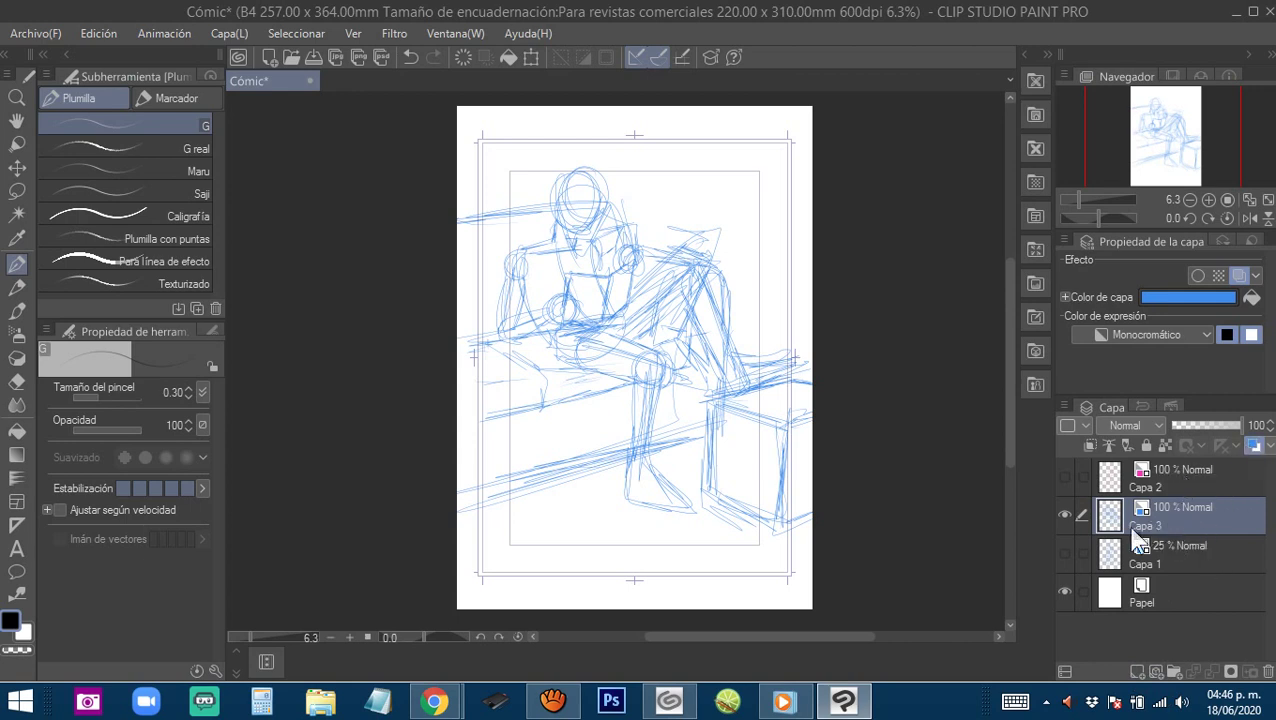
Add a new layer above the blue sketch and give it a magenta layer colour with hue 310.
{"action": "left_click", "coordinate": [1150, 662]}
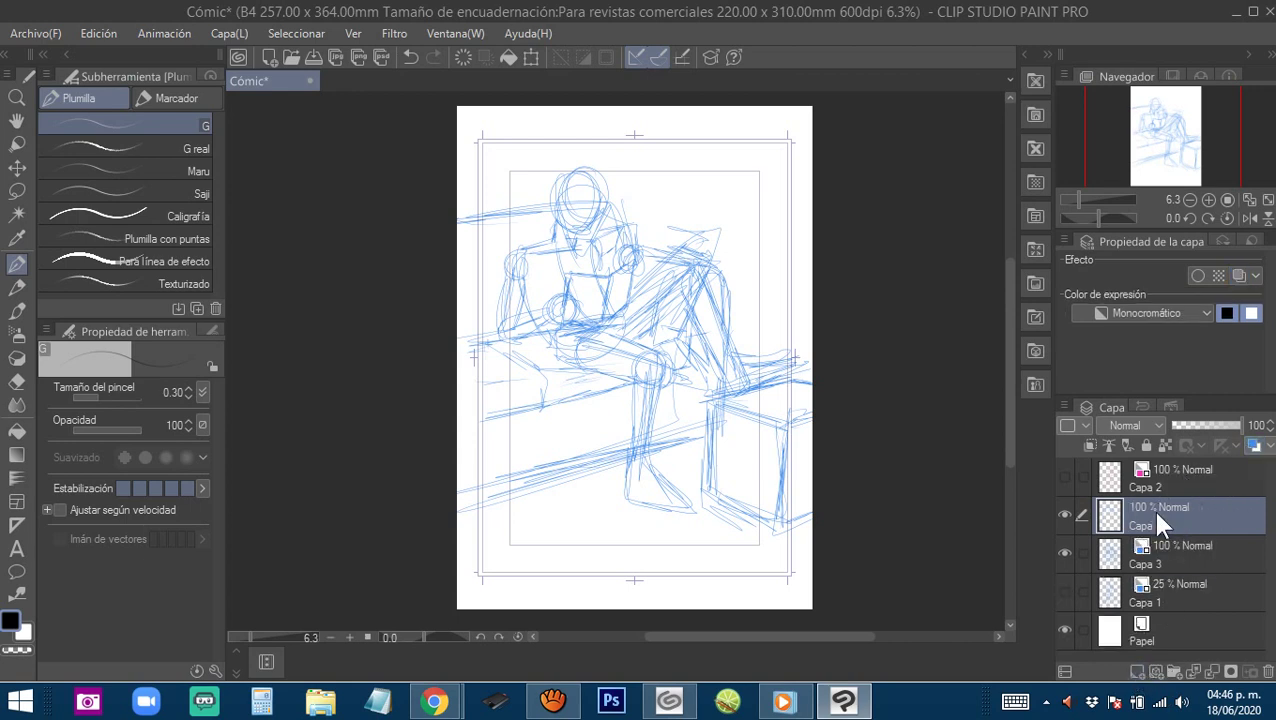
{"action": "left_click", "coordinate": [1254, 445]}
{"action": "left_click", "coordinate": [1197, 293]}
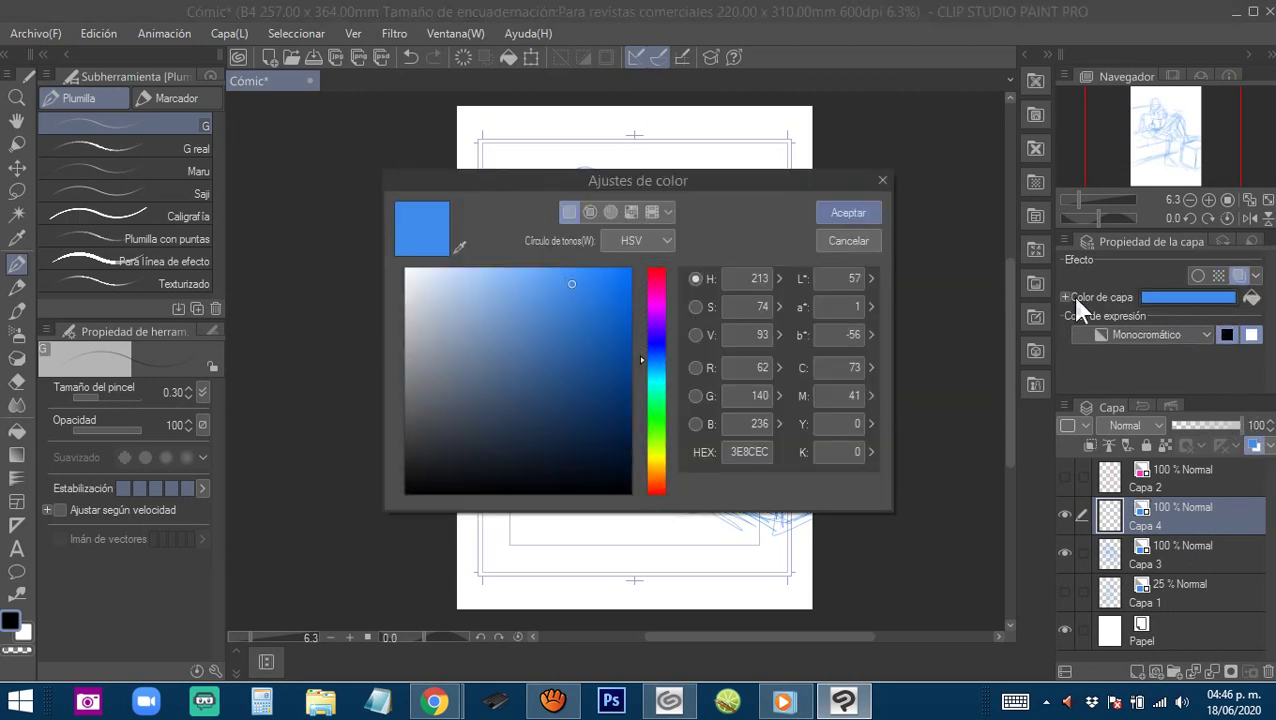
{"action": "left_click_drag", "start_coordinate": [656, 318], "coordinate": [651, 295]}
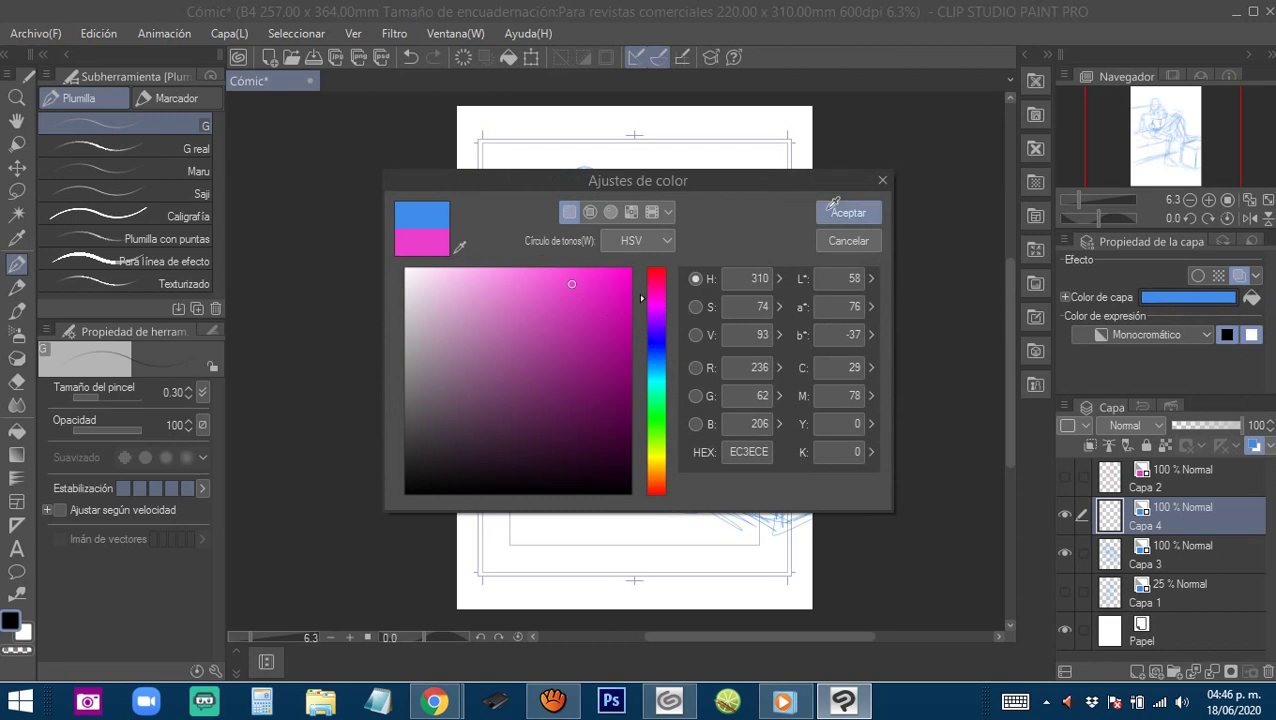
{"action": "left_click", "coordinate": [848, 212]}
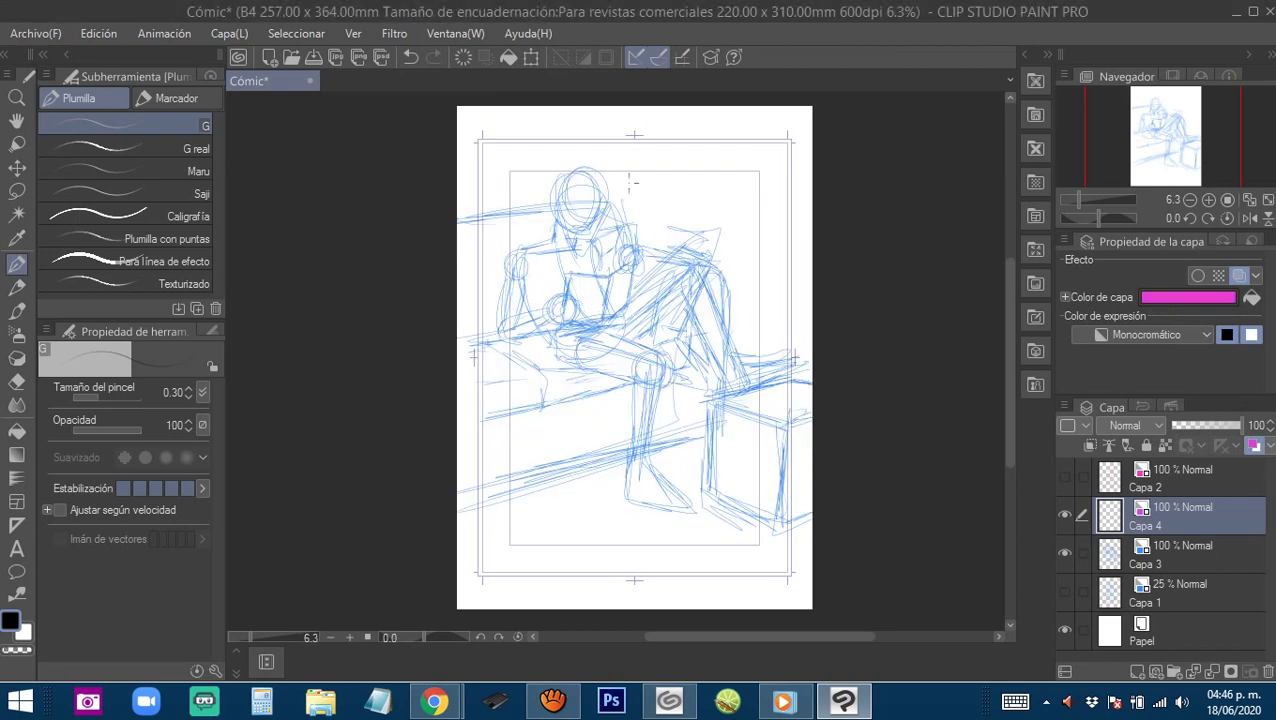
Draw a curved trouser cuff around the raised leg's ankle just above the box.
{"action": "left_click", "coordinate": [677, 324], "text": "ctrl"}
{"action": "left_click_drag", "start_coordinate": [784, 473], "coordinate": [664, 348]}
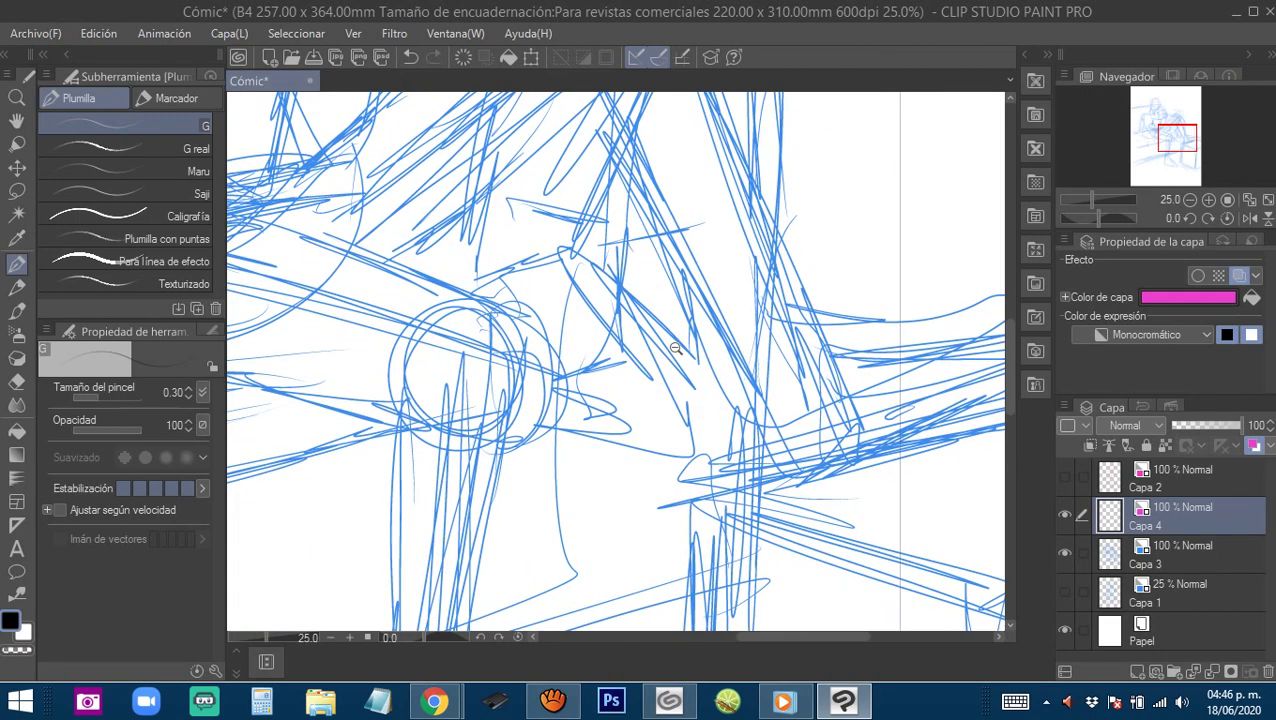
{"action": "left_click", "coordinate": [603, 425], "text": "alt"}
{"action": "left_click_drag", "start_coordinate": [591, 326], "coordinate": [593, 356]}
{"action": "left_click_drag", "start_coordinate": [685, 427], "coordinate": [706, 413]}
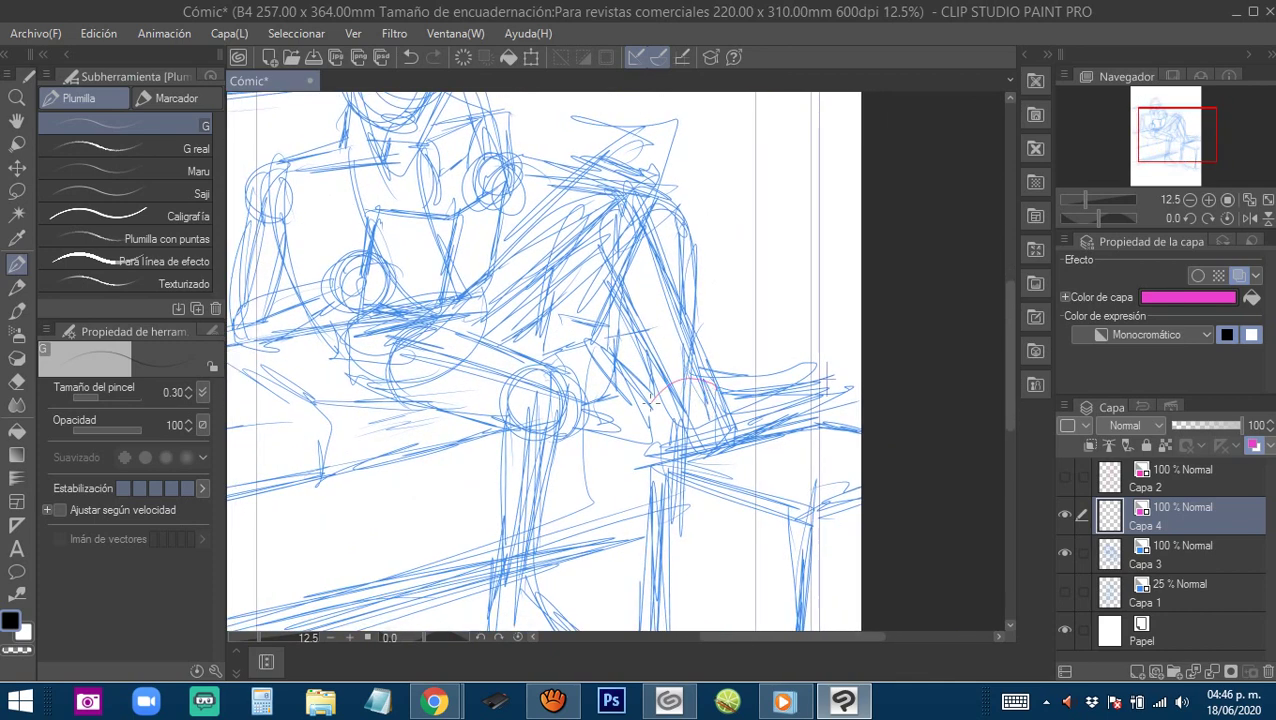
{"action": "mouse_move", "coordinate": [642, 425]}
{"action": "left_mouse_down"}
{"action": "mouse_move", "coordinate": [680, 384]}
{"action": "mouse_move", "coordinate": [714, 385]}
{"action": "left_mouse_up"}
{"action": "left_click_drag", "start_coordinate": [648, 422], "coordinate": [708, 386]}
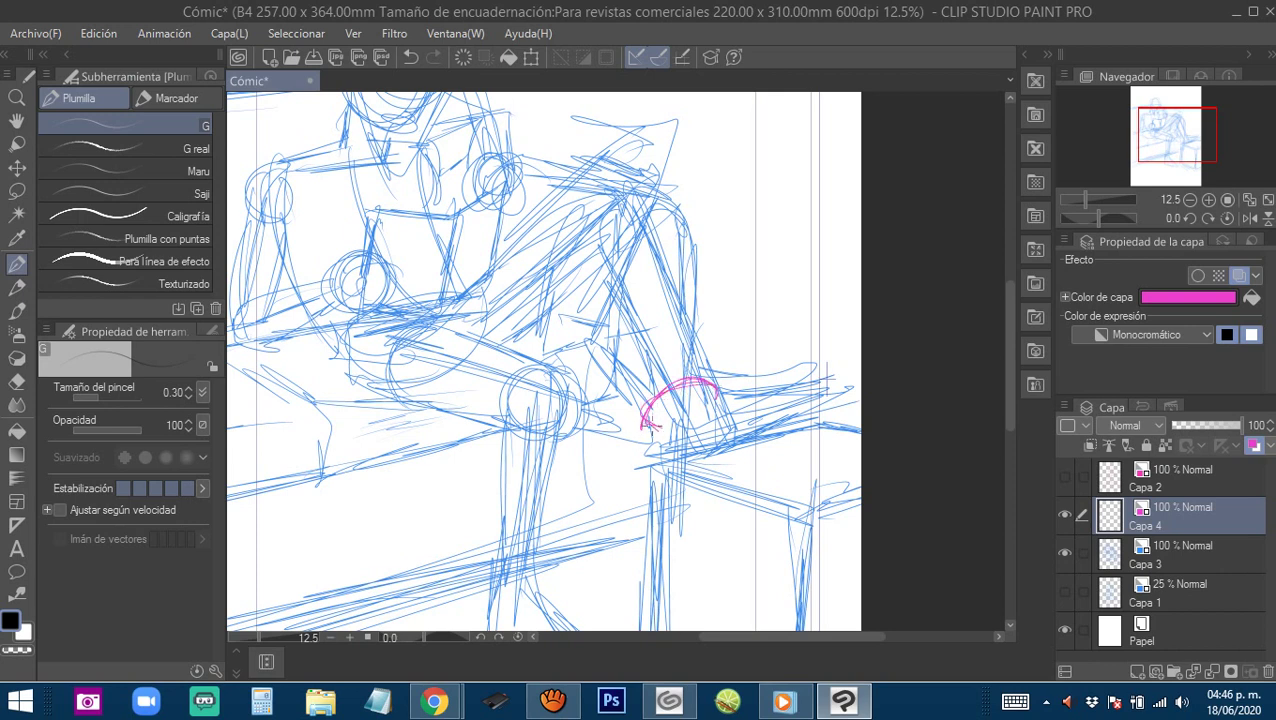
Outline the raised leg's draped cloth with a short slanted hem, two long sides, a rounded knee and the upper thigh line.
{"action": "mouse_move", "coordinate": [532, 335]}
{"action": "left_mouse_down"}
{"action": "mouse_move", "coordinate": [670, 412]}
{"action": "mouse_move", "coordinate": [602, 384]}
{"action": "left_mouse_up"}
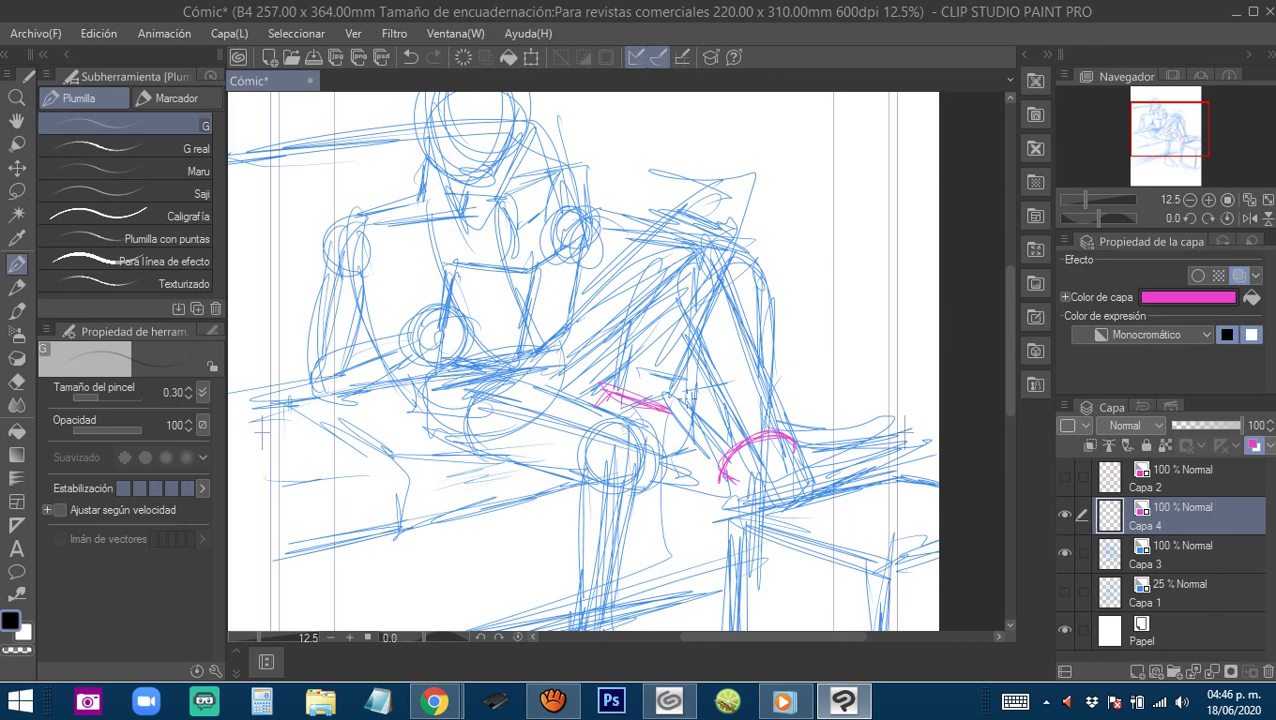
{"action": "left_click_drag", "start_coordinate": [687, 394], "coordinate": [682, 435]}
{"action": "left_click_drag", "start_coordinate": [656, 291], "coordinate": [611, 396]}
{"action": "left_click_drag", "start_coordinate": [659, 289], "coordinate": [608, 416]}
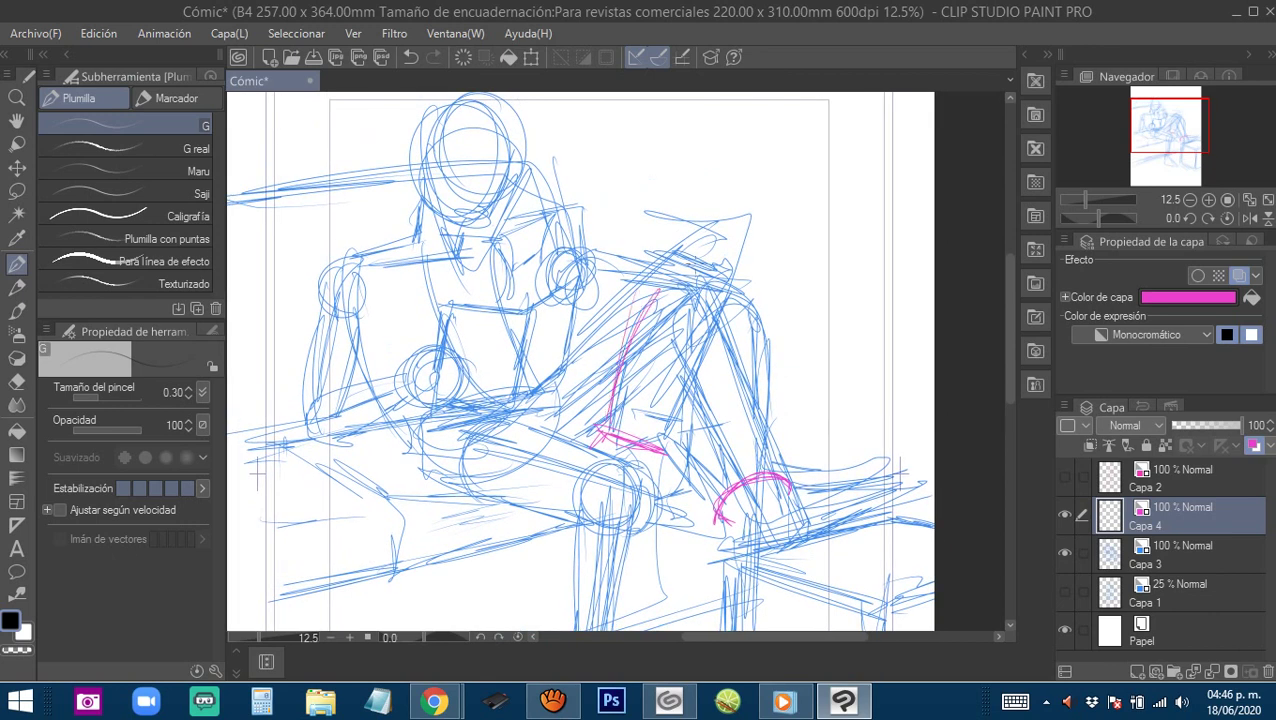
{"action": "mouse_move", "coordinate": [677, 242]}
{"action": "left_mouse_down"}
{"action": "mouse_move", "coordinate": [698, 236]}
{"action": "mouse_move", "coordinate": [722, 252]}
{"action": "mouse_move", "coordinate": [670, 428]}
{"action": "mouse_move", "coordinate": [703, 453]}
{"action": "mouse_move", "coordinate": [704, 441]}
{"action": "left_mouse_up"}
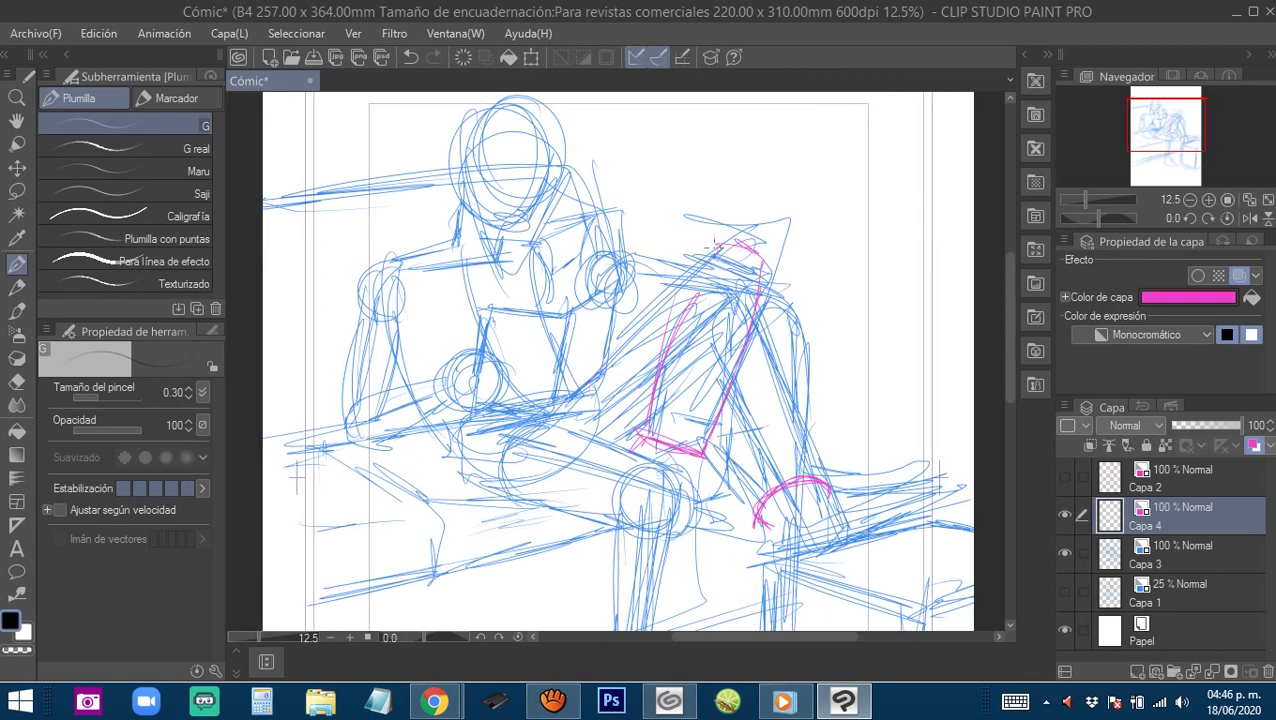
{"action": "mouse_move", "coordinate": [715, 247]}
{"action": "left_mouse_down"}
{"action": "mouse_move", "coordinate": [565, 398]}
{"action": "mouse_move", "coordinate": [653, 327]}
{"action": "left_mouse_up"}
{"action": "left_click_drag", "start_coordinate": [628, 332], "coordinate": [718, 365]}
Draw the planted leg's curved trouser cuff above the foot and both side contours of the shin.
{"action": "mouse_move", "coordinate": [657, 601]}
{"action": "left_mouse_down"}
{"action": "mouse_move", "coordinate": [603, 456]}
{"action": "mouse_move", "coordinate": [669, 441]}
{"action": "left_mouse_up"}
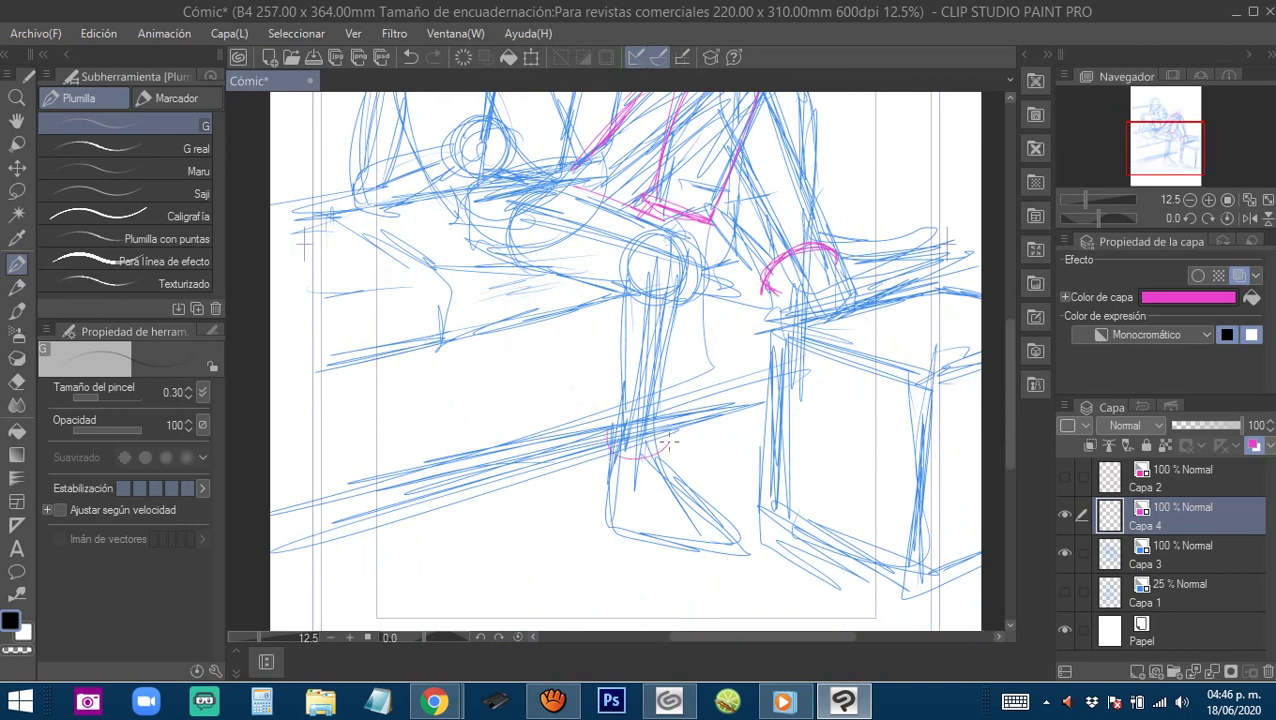
{"action": "left_click_drag", "start_coordinate": [594, 421], "coordinate": [656, 443]}
{"action": "left_click_drag", "start_coordinate": [616, 285], "coordinate": [604, 434]}
{"action": "mouse_move", "coordinate": [684, 238]}
{"action": "left_mouse_down"}
{"action": "mouse_move", "coordinate": [664, 470]}
{"action": "mouse_move", "coordinate": [670, 240]}
{"action": "left_mouse_up"}
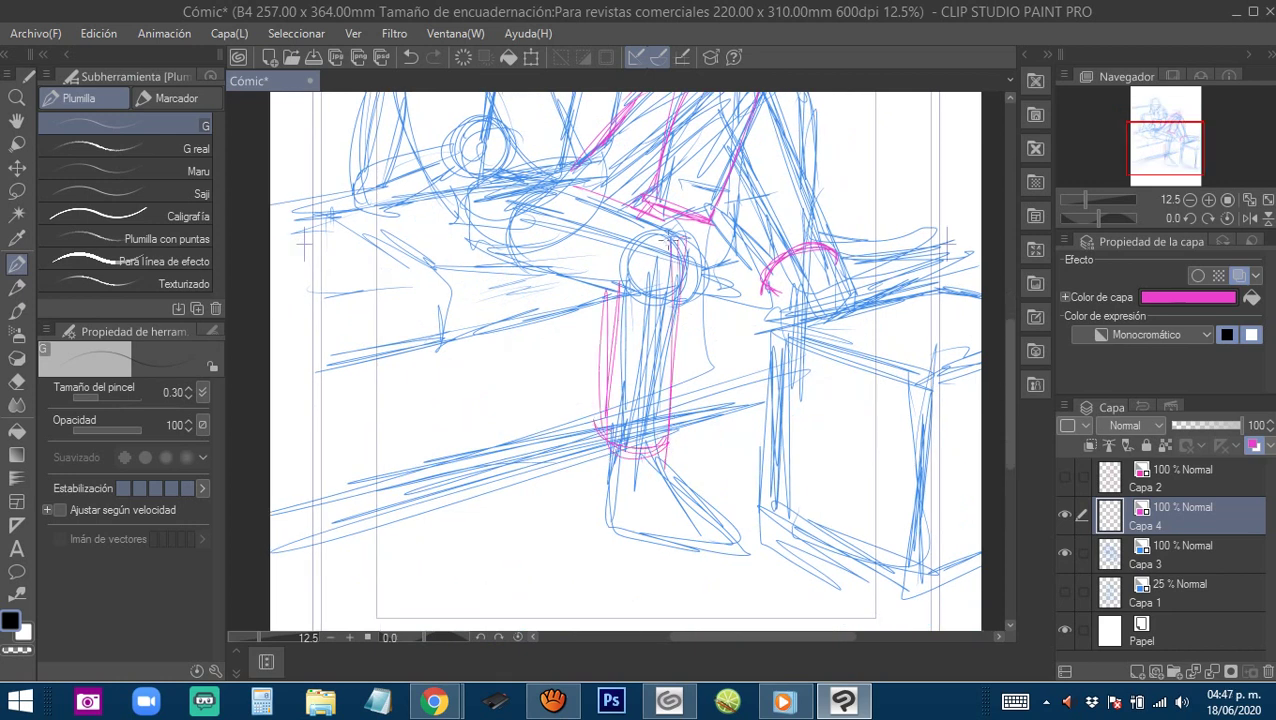
Trace the upper and lower contours of the planted leg's thigh from the hip to the knee.
{"action": "left_click_drag", "start_coordinate": [600, 200], "coordinate": [684, 237]}
{"action": "mouse_move", "coordinate": [595, 275]}
{"action": "left_mouse_down"}
{"action": "mouse_move", "coordinate": [707, 325]}
{"action": "mouse_move", "coordinate": [594, 294]}
{"action": "left_mouse_up"}
{"action": "mouse_move", "coordinate": [668, 323]}
{"action": "left_mouse_down"}
{"action": "mouse_move", "coordinate": [546, 249]}
{"action": "mouse_move", "coordinate": [708, 327]}
{"action": "mouse_move", "coordinate": [646, 314]}
{"action": "left_mouse_up"}
{"action": "left_click_drag", "start_coordinate": [724, 250], "coordinate": [640, 418]}
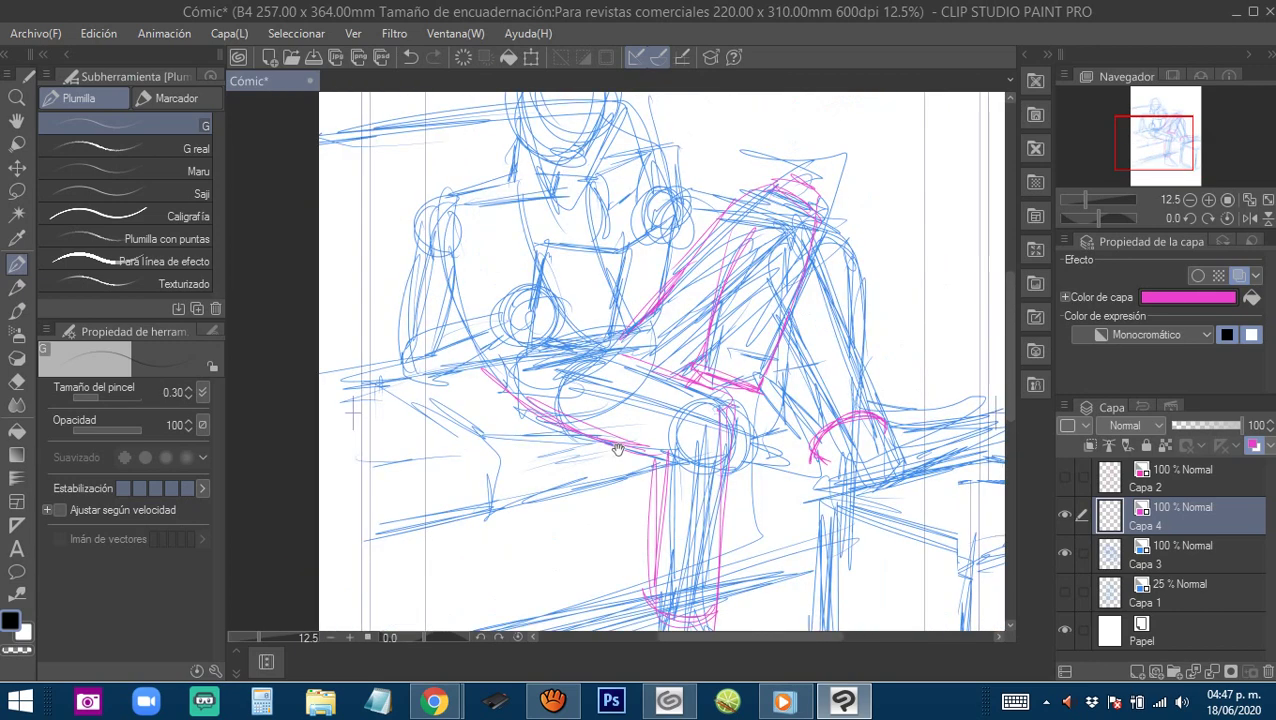
Draw the near forearm's sleeve from a rounded elbow to curved double cuffs at the wrist.
{"action": "mouse_move", "coordinate": [646, 360]}
{"action": "left_mouse_down"}
{"action": "mouse_move", "coordinate": [669, 381]}
{"action": "mouse_move", "coordinate": [644, 401]}
{"action": "left_mouse_up"}
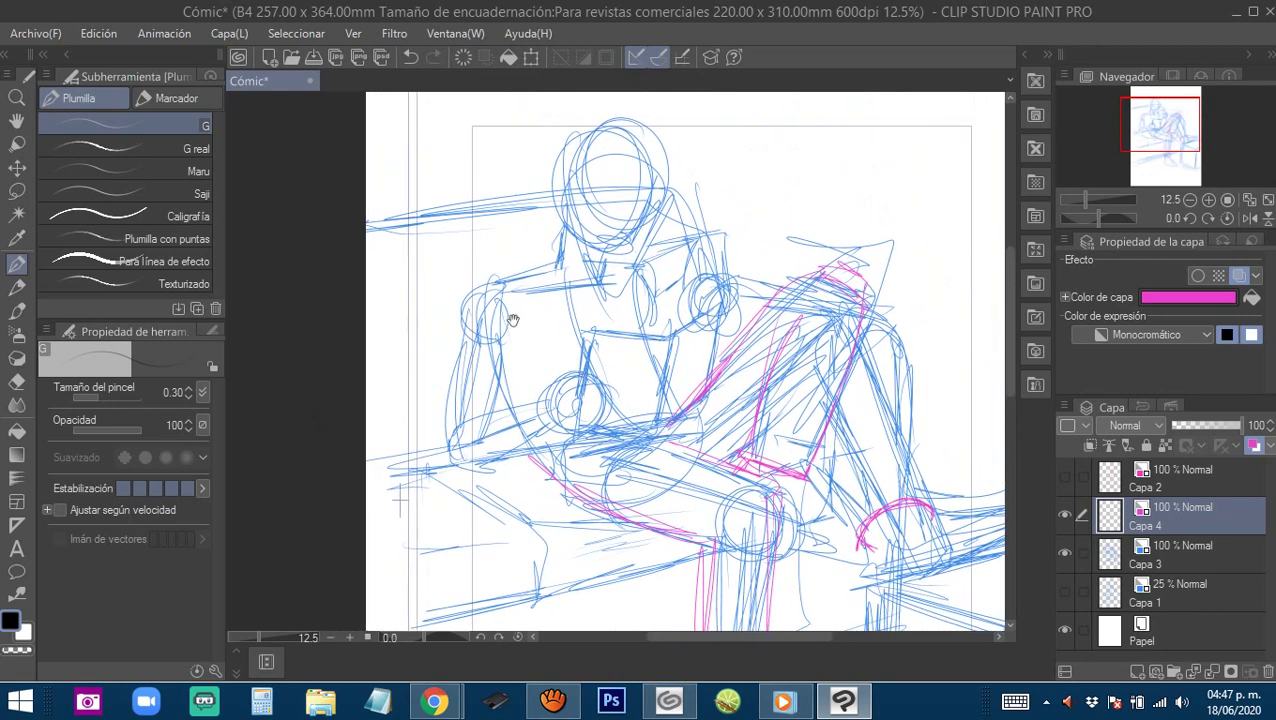
{"action": "scroll", "coordinate": [583, 430], "scroll_direction": "up", "scroll_amount": 2}
{"action": "left_click_drag", "start_coordinate": [588, 172], "coordinate": [633, 198]}
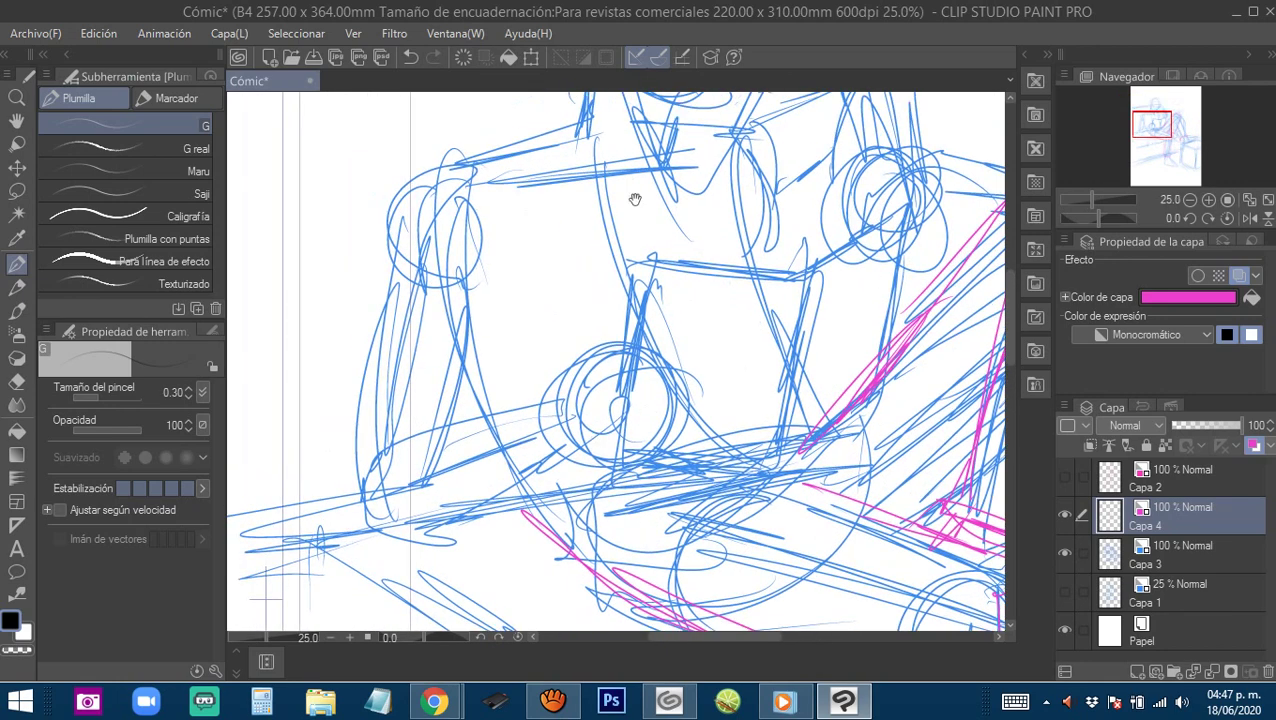
{"action": "mouse_move", "coordinate": [557, 425]}
{"action": "left_mouse_down"}
{"action": "mouse_move", "coordinate": [538, 440]}
{"action": "mouse_move", "coordinate": [586, 428]}
{"action": "mouse_move", "coordinate": [572, 398]}
{"action": "mouse_move", "coordinate": [594, 472]}
{"action": "mouse_move", "coordinate": [576, 378]}
{"action": "mouse_move", "coordinate": [606, 480]}
{"action": "left_mouse_up"}
{"action": "mouse_move", "coordinate": [568, 378]}
{"action": "left_mouse_down"}
{"action": "mouse_move", "coordinate": [496, 455]}
{"action": "mouse_move", "coordinate": [590, 486]}
{"action": "left_mouse_up"}
{"action": "left_click_drag", "start_coordinate": [500, 474], "coordinate": [574, 488]}
{"action": "left_click_drag", "start_coordinate": [502, 382], "coordinate": [494, 458]}
{"action": "mouse_move", "coordinate": [500, 414]}
{"action": "left_mouse_down"}
{"action": "mouse_move", "coordinate": [522, 471]}
{"action": "mouse_move", "coordinate": [564, 485]}
{"action": "left_mouse_up"}
{"action": "left_click_drag", "start_coordinate": [556, 480], "coordinate": [657, 445]}
{"action": "mouse_move", "coordinate": [532, 399]}
{"action": "left_mouse_down"}
{"action": "mouse_move", "coordinate": [492, 426]}
{"action": "mouse_move", "coordinate": [507, 478]}
{"action": "mouse_move", "coordinate": [602, 484]}
{"action": "mouse_move", "coordinate": [646, 458]}
{"action": "left_mouse_up"}
{"action": "left_click_drag", "start_coordinate": [566, 490], "coordinate": [640, 460]}
{"action": "mouse_move", "coordinate": [604, 472]}
{"action": "left_mouse_down"}
{"action": "mouse_move", "coordinate": [652, 426]}
{"action": "mouse_move", "coordinate": [653, 490]}
{"action": "left_mouse_up"}
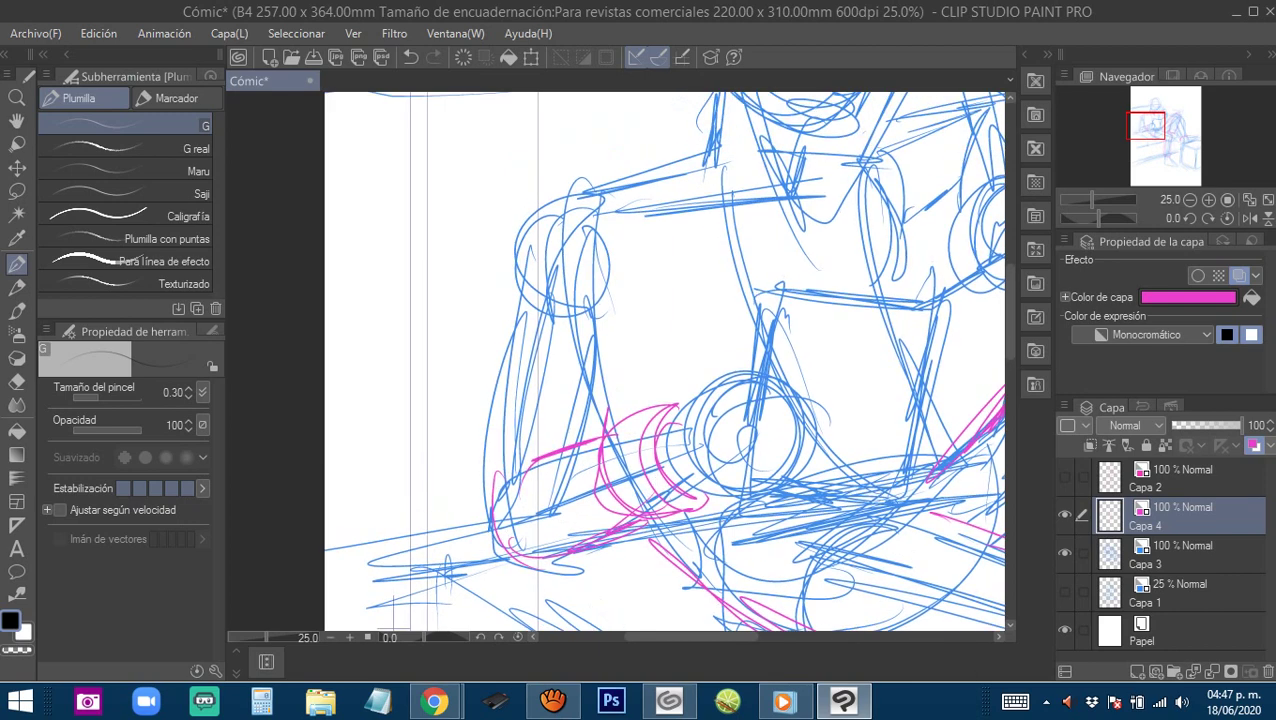
Trace the near upper arm's inner and outer contours and the rounded shoulder line toward the neck.
{"action": "left_click_drag", "start_coordinate": [590, 443], "coordinate": [617, 475]}
{"action": "left_click_drag", "start_coordinate": [637, 351], "coordinate": [616, 466]}
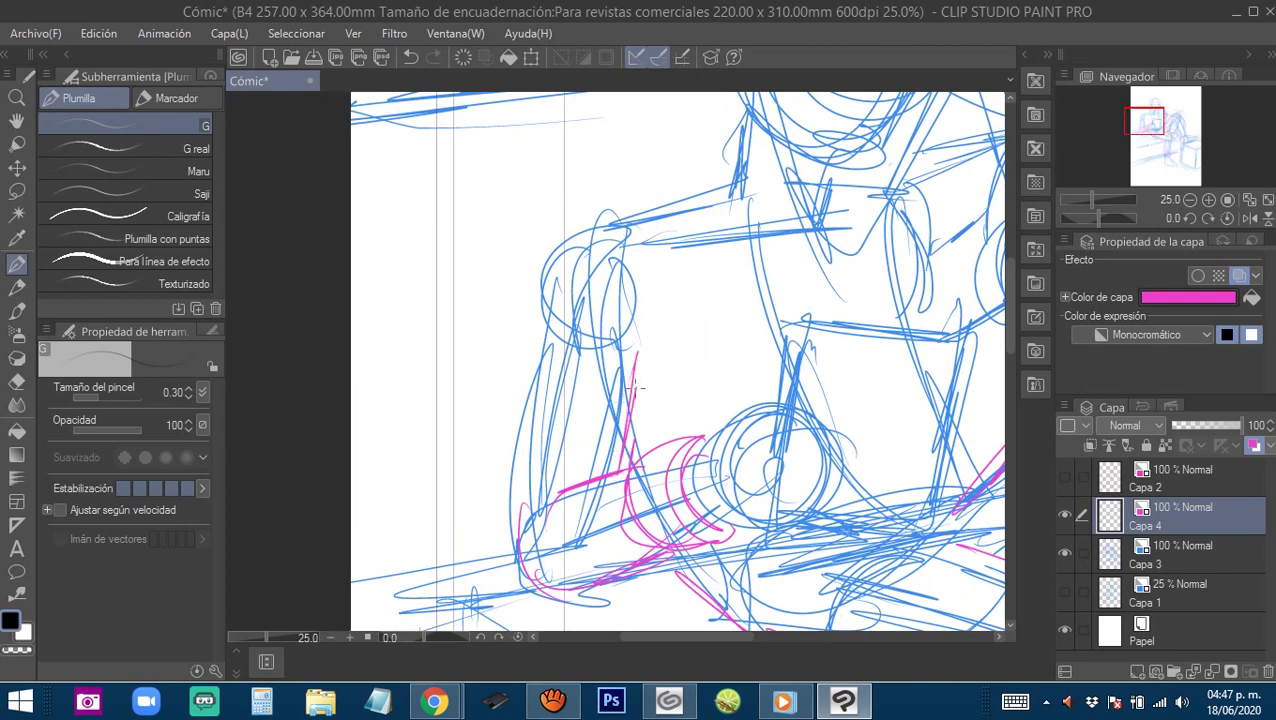
{"action": "left_click_drag", "start_coordinate": [536, 322], "coordinate": [505, 529]}
{"action": "mouse_move", "coordinate": [517, 431]}
{"action": "left_mouse_down"}
{"action": "mouse_move", "coordinate": [545, 247]}
{"action": "mouse_move", "coordinate": [622, 211]}
{"action": "mouse_move", "coordinate": [698, 203]}
{"action": "left_mouse_up"}
{"action": "left_click_drag", "start_coordinate": [702, 205], "coordinate": [685, 205]}
Draw the far shoulder's top edge and side with curved sleeve arcs over the circle below it.
{"action": "left_click_drag", "start_coordinate": [908, 187], "coordinate": [752, 209]}
{"action": "left_click_drag", "start_coordinate": [773, 320], "coordinate": [662, 364]}
{"action": "mouse_move", "coordinate": [756, 289]}
{"action": "left_mouse_down"}
{"action": "mouse_move", "coordinate": [726, 436]}
{"action": "mouse_move", "coordinate": [696, 354]}
{"action": "mouse_move", "coordinate": [685, 376]}
{"action": "mouse_move", "coordinate": [771, 347]}
{"action": "left_mouse_up"}
{"action": "mouse_move", "coordinate": [686, 374]}
{"action": "left_mouse_down"}
{"action": "mouse_move", "coordinate": [758, 336]}
{"action": "mouse_move", "coordinate": [728, 301]}
{"action": "mouse_move", "coordinate": [776, 350]}
{"action": "mouse_move", "coordinate": [676, 366]}
{"action": "mouse_move", "coordinate": [762, 290]}
{"action": "mouse_move", "coordinate": [762, 316]}
{"action": "mouse_move", "coordinate": [748, 238]}
{"action": "mouse_move", "coordinate": [612, 266]}
{"action": "left_mouse_up"}
{"action": "left_click_drag", "start_coordinate": [734, 240], "coordinate": [630, 262]}
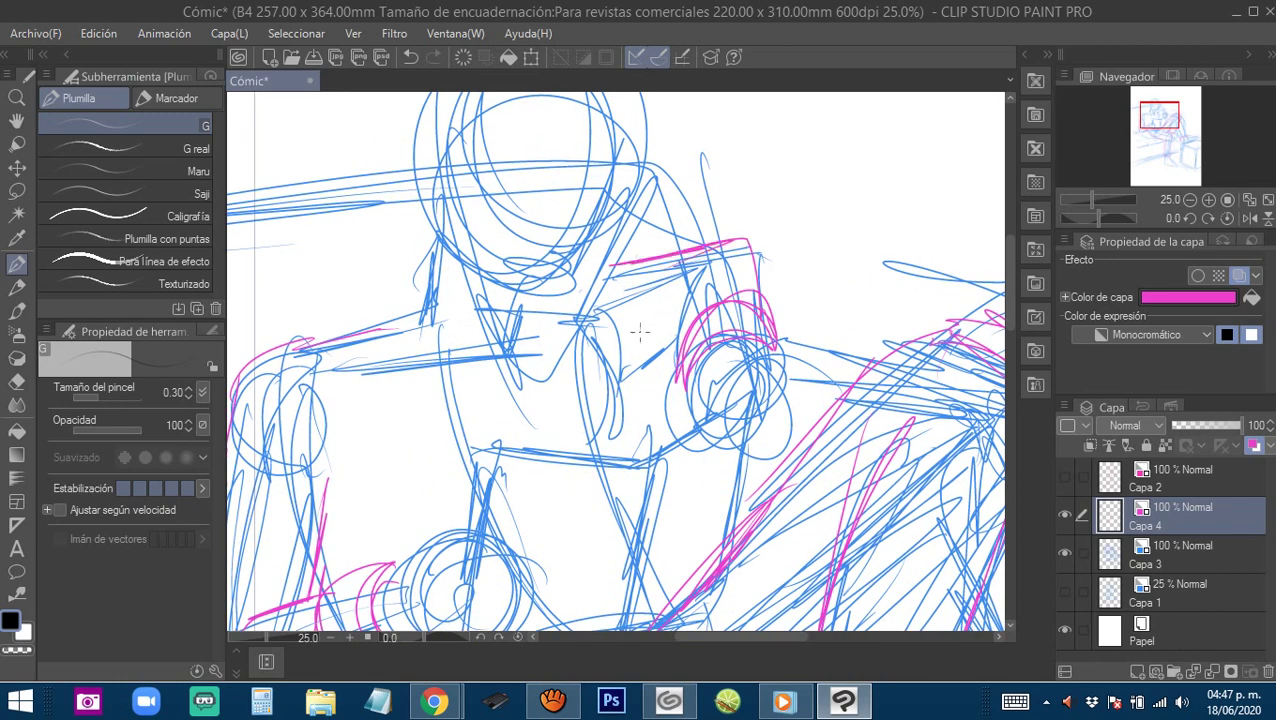
Sketch the chest line beside the far sleeve and the angular collar and neckline at the base of the neck.
{"action": "left_click_drag", "start_coordinate": [674, 334], "coordinate": [621, 378]}
{"action": "mouse_move", "coordinate": [621, 378]}
{"action": "left_mouse_down"}
{"action": "mouse_move", "coordinate": [670, 340]}
{"action": "mouse_move", "coordinate": [714, 257]}
{"action": "left_mouse_up"}
{"action": "left_click_drag", "start_coordinate": [677, 328], "coordinate": [669, 363]}
{"action": "mouse_move", "coordinate": [430, 306]}
{"action": "left_mouse_down"}
{"action": "mouse_move", "coordinate": [533, 286]}
{"action": "mouse_move", "coordinate": [608, 349]}
{"action": "left_mouse_up"}
{"action": "mouse_move", "coordinate": [608, 349]}
{"action": "left_mouse_down"}
{"action": "mouse_move", "coordinate": [527, 373]}
{"action": "mouse_move", "coordinate": [502, 284]}
{"action": "mouse_move", "coordinate": [533, 267]}
{"action": "left_mouse_up"}
{"action": "left_click_drag", "start_coordinate": [503, 285], "coordinate": [530, 276]}
Draw the near hand with its thumb and fingers gripping the book, and the book's adjoining side edge.
{"action": "left_click_drag", "start_coordinate": [629, 350], "coordinate": [681, 351]}
{"action": "mouse_move", "coordinate": [622, 366]}
{"action": "left_mouse_down"}
{"action": "mouse_move", "coordinate": [615, 330]}
{"action": "mouse_move", "coordinate": [598, 367]}
{"action": "mouse_move", "coordinate": [581, 302]}
{"action": "left_mouse_up"}
{"action": "mouse_move", "coordinate": [586, 350]}
{"action": "left_mouse_down"}
{"action": "mouse_move", "coordinate": [581, 250]}
{"action": "mouse_move", "coordinate": [516, 350]}
{"action": "mouse_move", "coordinate": [530, 416]}
{"action": "left_mouse_up"}
{"action": "mouse_move", "coordinate": [590, 371]}
{"action": "left_mouse_down"}
{"action": "mouse_move", "coordinate": [514, 400]}
{"action": "mouse_move", "coordinate": [531, 436]}
{"action": "mouse_move", "coordinate": [502, 441]}
{"action": "left_mouse_up"}
{"action": "left_click_drag", "start_coordinate": [553, 432], "coordinate": [478, 466]}
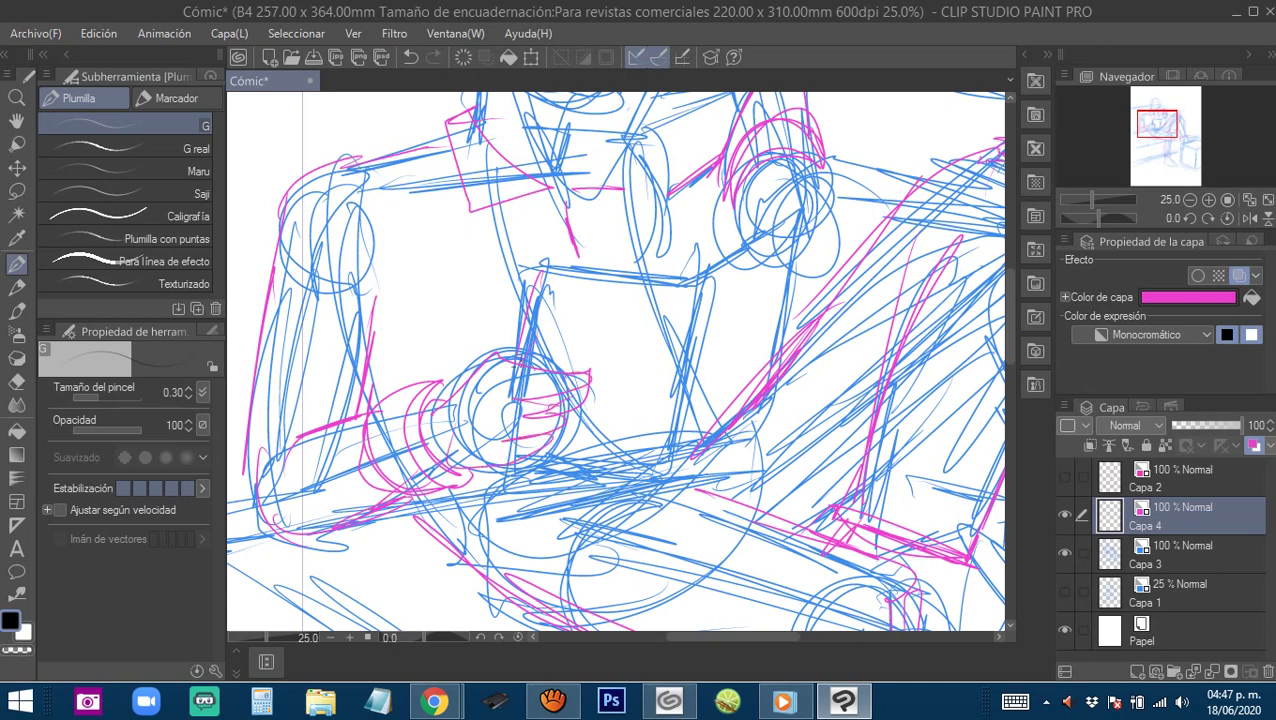
Trace the book's upper edge toward the far hand and rough in that hand's contours over its circle.
{"action": "mouse_move", "coordinate": [522, 350]}
{"action": "left_mouse_down"}
{"action": "mouse_move", "coordinate": [548, 266]}
{"action": "mouse_move", "coordinate": [662, 280]}
{"action": "mouse_move", "coordinate": [784, 216]}
{"action": "mouse_move", "coordinate": [752, 276]}
{"action": "mouse_move", "coordinate": [794, 225]}
{"action": "left_mouse_up"}
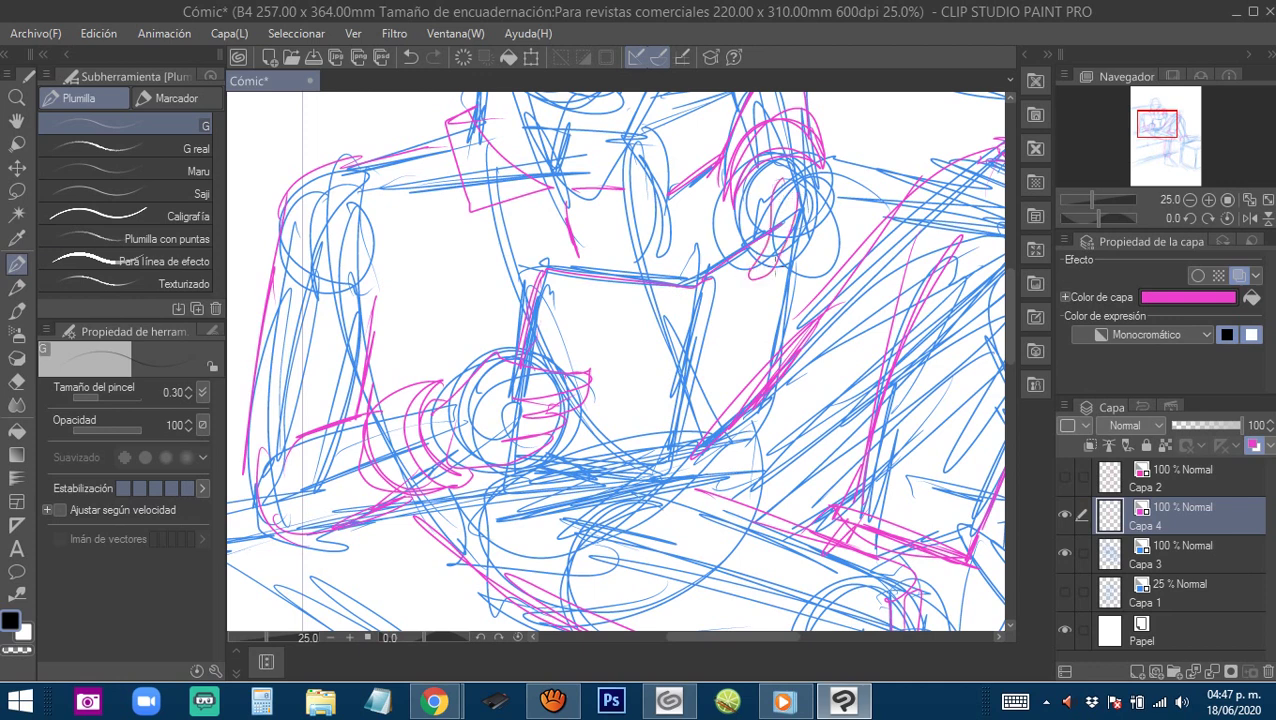
{"action": "left_click_drag", "start_coordinate": [768, 275], "coordinate": [808, 195]}
{"action": "mouse_move", "coordinate": [800, 268]}
{"action": "left_mouse_down"}
{"action": "mouse_move", "coordinate": [809, 222]}
{"action": "mouse_move", "coordinate": [707, 319]}
{"action": "left_mouse_up"}
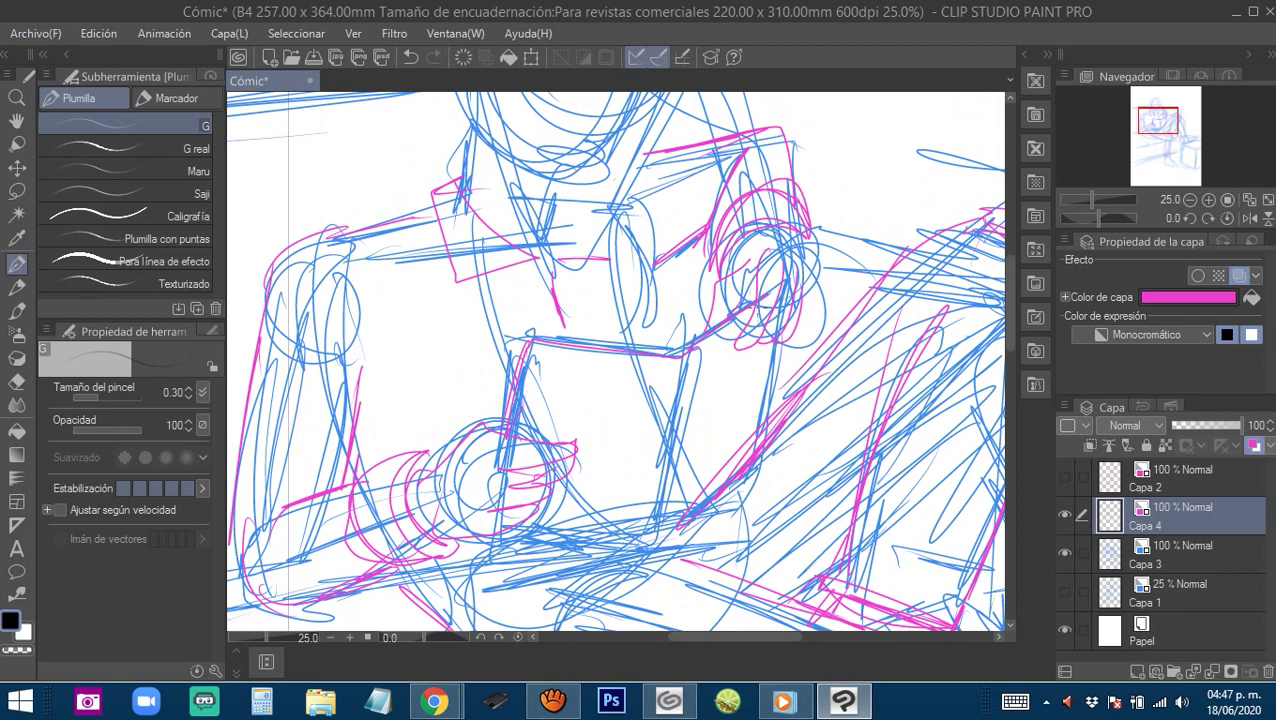
{"action": "left_click_drag", "start_coordinate": [822, 230], "coordinate": [813, 300]}
{"action": "left_click_drag", "start_coordinate": [885, 366], "coordinate": [690, 302]}
Reinforce the near shoulder and upper arm contours and the collar edge above the shoulder.
{"action": "scroll", "coordinate": [712, 307], "scroll_direction": "down", "scroll_amount": 1}
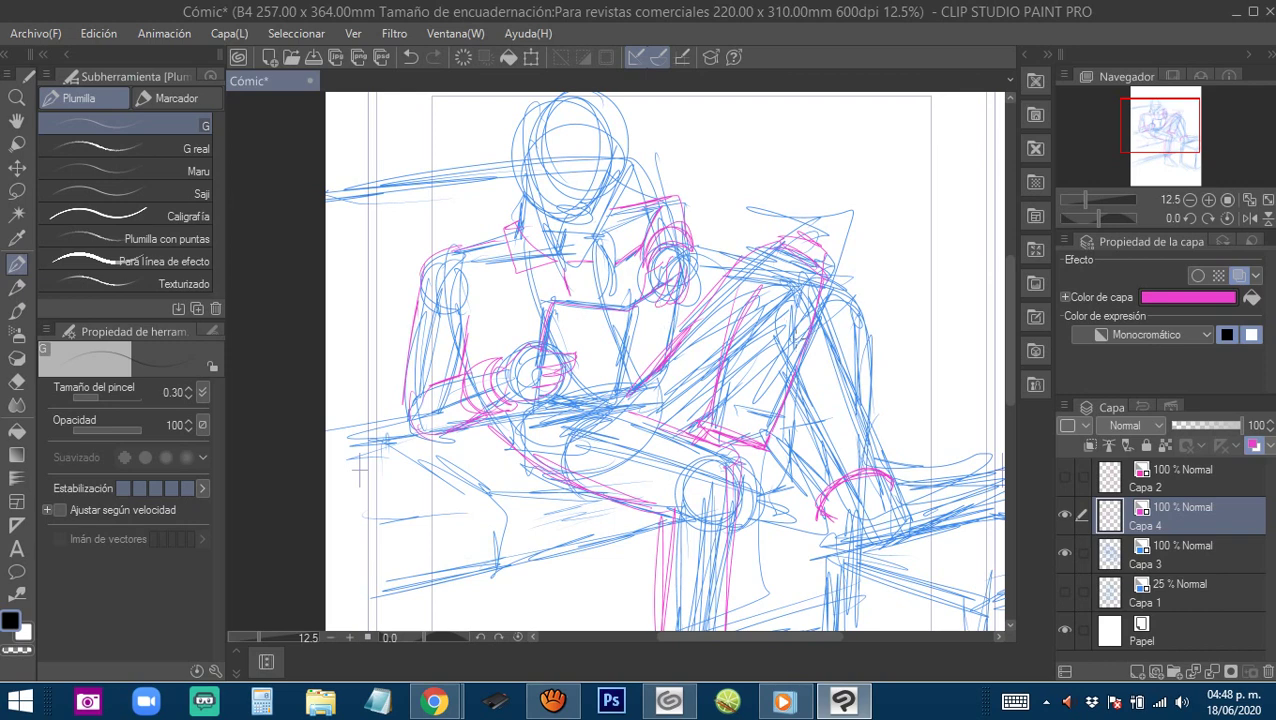
{"action": "mouse_move", "coordinate": [653, 320]}
{"action": "left_mouse_down"}
{"action": "mouse_move", "coordinate": [691, 330]}
{"action": "mouse_move", "coordinate": [714, 382]}
{"action": "left_mouse_up"}
{"action": "mouse_move", "coordinate": [550, 292]}
{"action": "left_mouse_down"}
{"action": "mouse_move", "coordinate": [488, 328]}
{"action": "mouse_move", "coordinate": [458, 468]}
{"action": "left_mouse_up"}
{"action": "left_click_drag", "start_coordinate": [540, 296], "coordinate": [557, 287]}
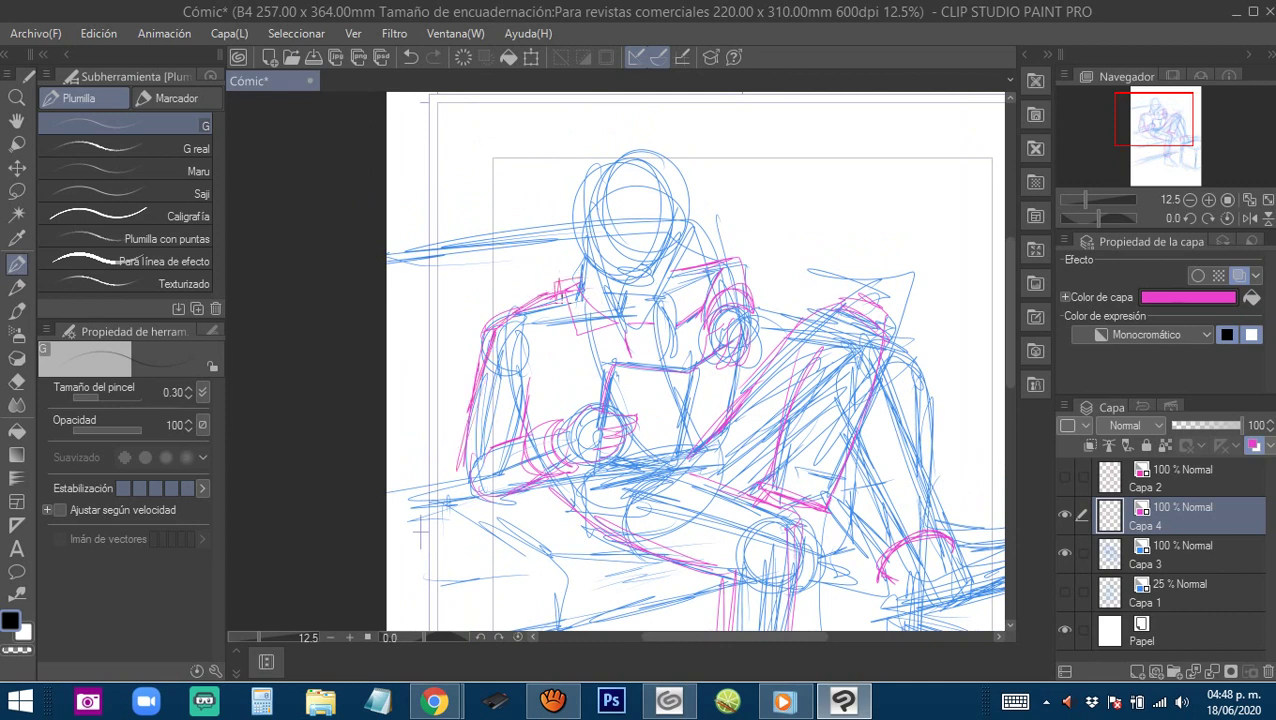
Outline the head with overlapping curved strokes around the skull and down both sides to the neck.
{"action": "left_click_drag", "start_coordinate": [627, 236], "coordinate": [640, 300]}
{"action": "scroll", "coordinate": [645, 324], "scroll_direction": "up", "scroll_amount": 2}
{"action": "mouse_move", "coordinate": [640, 146]}
{"action": "left_mouse_down"}
{"action": "mouse_move", "coordinate": [640, 174]}
{"action": "mouse_move", "coordinate": [593, 156]}
{"action": "mouse_move", "coordinate": [556, 329]}
{"action": "mouse_move", "coordinate": [574, 359]}
{"action": "left_mouse_up"}
{"action": "mouse_move", "coordinate": [575, 190]}
{"action": "left_mouse_down"}
{"action": "mouse_move", "coordinate": [537, 204]}
{"action": "mouse_move", "coordinate": [598, 404]}
{"action": "left_mouse_up"}
{"action": "mouse_move", "coordinate": [575, 338]}
{"action": "left_mouse_down"}
{"action": "mouse_move", "coordinate": [620, 455]}
{"action": "mouse_move", "coordinate": [680, 443]}
{"action": "mouse_move", "coordinate": [748, 276]}
{"action": "mouse_move", "coordinate": [748, 172]}
{"action": "mouse_move", "coordinate": [582, 170]}
{"action": "mouse_move", "coordinate": [545, 210]}
{"action": "left_mouse_up"}
{"action": "mouse_move", "coordinate": [566, 178]}
{"action": "left_mouse_down"}
{"action": "mouse_move", "coordinate": [686, 152]}
{"action": "mouse_move", "coordinate": [750, 272]}
{"action": "mouse_move", "coordinate": [700, 152]}
{"action": "mouse_move", "coordinate": [566, 284]}
{"action": "mouse_move", "coordinate": [548, 191]}
{"action": "mouse_move", "coordinate": [525, 262]}
{"action": "mouse_move", "coordinate": [546, 398]}
{"action": "mouse_move", "coordinate": [576, 462]}
{"action": "left_mouse_up"}
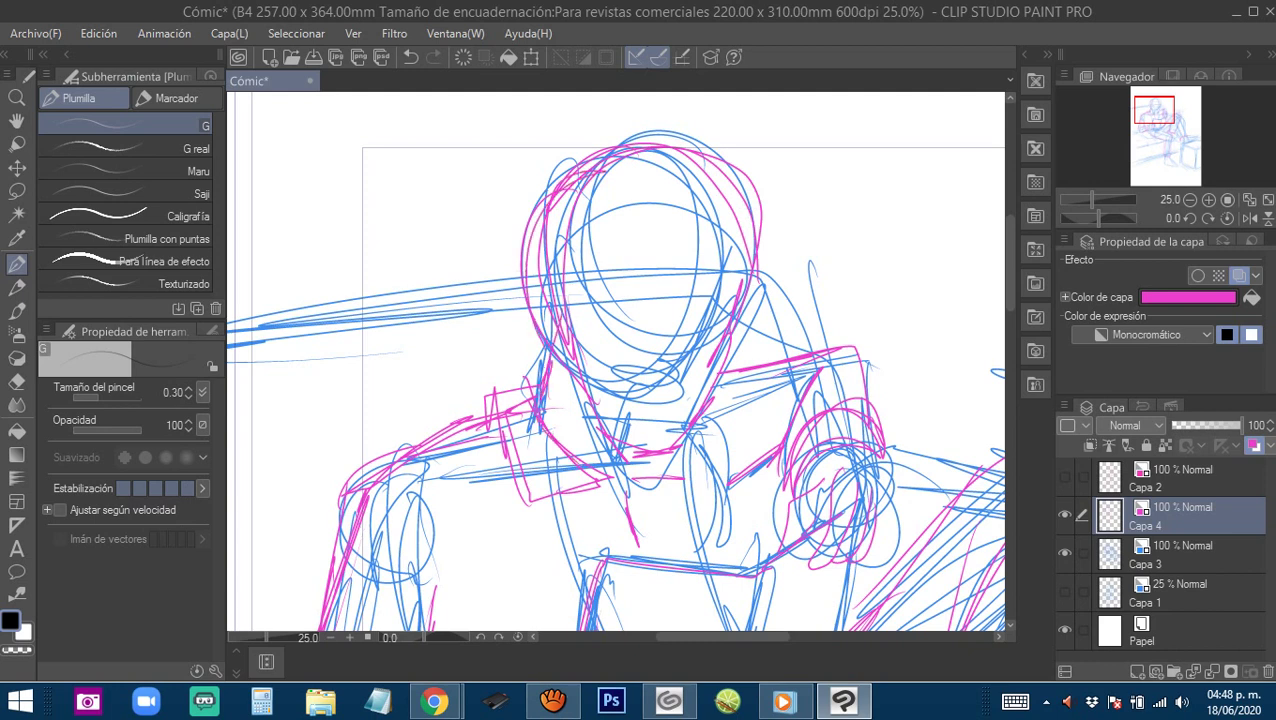
Add a curved guideline across the face, a slanted line down its far side, and the near ear.
{"action": "mouse_move", "coordinate": [717, 340]}
{"action": "left_mouse_down"}
{"action": "mouse_move", "coordinate": [574, 343]}
{"action": "mouse_move", "coordinate": [706, 333]}
{"action": "mouse_move", "coordinate": [643, 341]}
{"action": "left_mouse_up"}
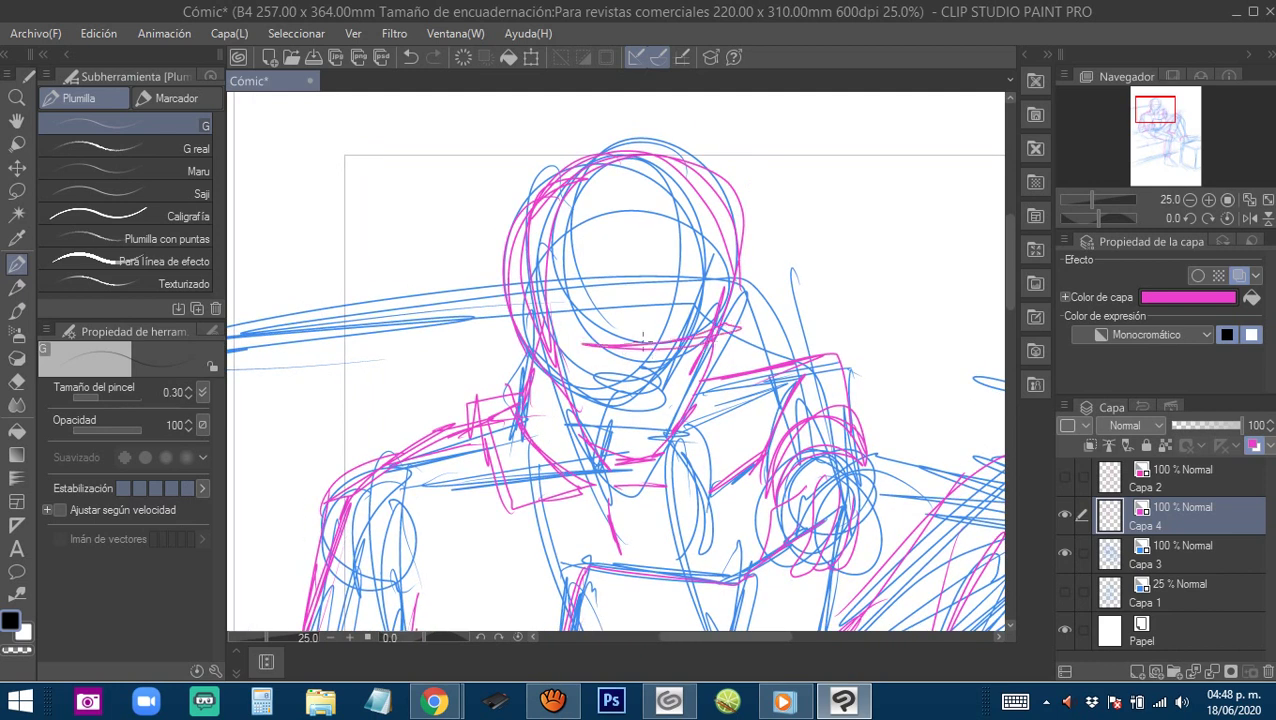
{"action": "left_click_drag", "start_coordinate": [688, 232], "coordinate": [656, 438]}
{"action": "mouse_move", "coordinate": [692, 255]}
{"action": "left_mouse_down"}
{"action": "mouse_move", "coordinate": [640, 456]}
{"action": "mouse_move", "coordinate": [672, 328]}
{"action": "left_mouse_up"}
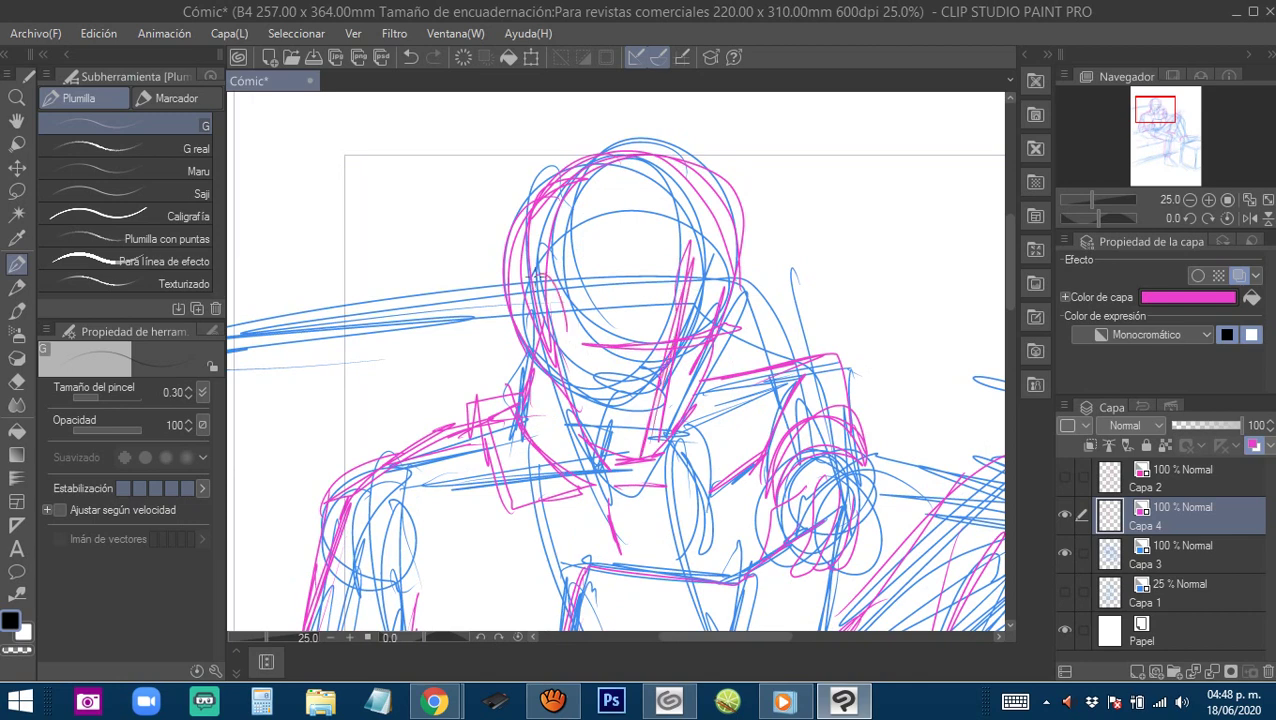
{"action": "left_click_drag", "start_coordinate": [538, 276], "coordinate": [528, 370]}
{"action": "mouse_move", "coordinate": [523, 342]}
{"action": "left_mouse_down"}
{"action": "mouse_move", "coordinate": [545, 284]}
{"action": "mouse_move", "coordinate": [559, 343]}
{"action": "left_mouse_up"}
{"action": "left_click_drag", "start_coordinate": [534, 292], "coordinate": [555, 334]}
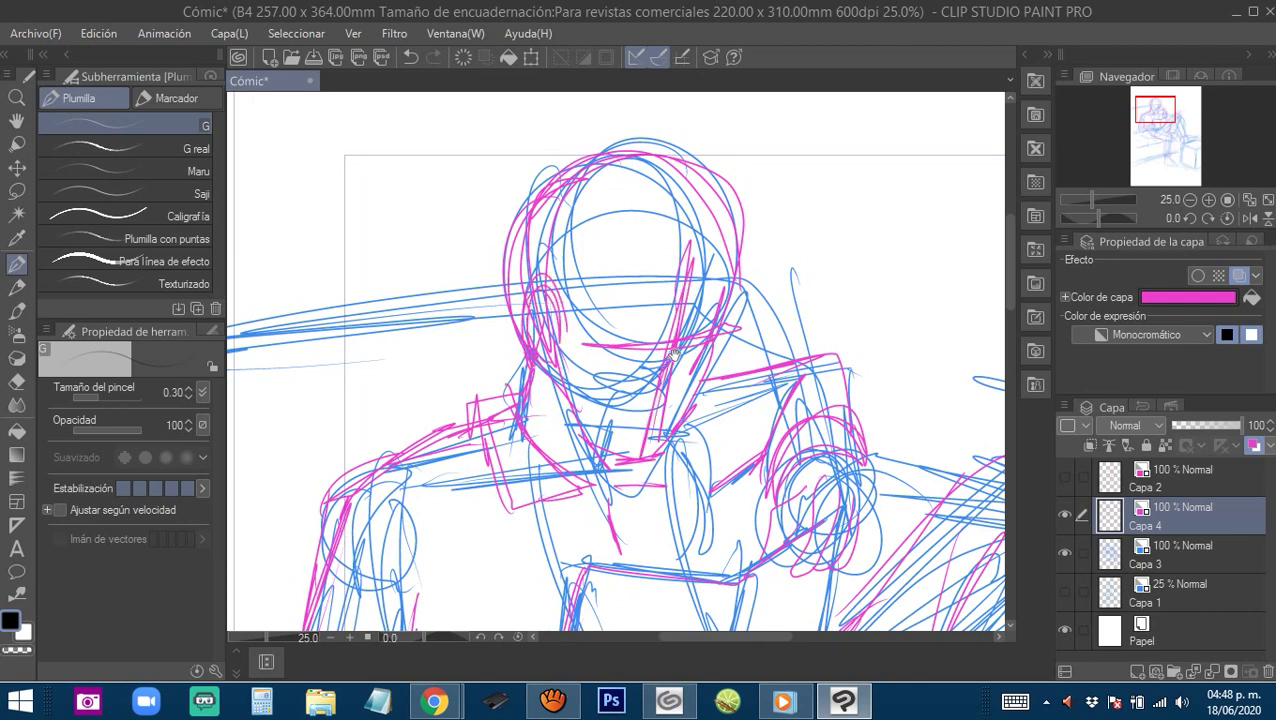
Trace the book's remaining side edge and its lower edge back to the near hand.
{"action": "scroll", "coordinate": [645, 274], "scroll_direction": "down", "scroll_amount": 2}
{"action": "left_click_drag", "start_coordinate": [731, 427], "coordinate": [706, 339]}
{"action": "left_click_drag", "start_coordinate": [810, 260], "coordinate": [763, 230]}
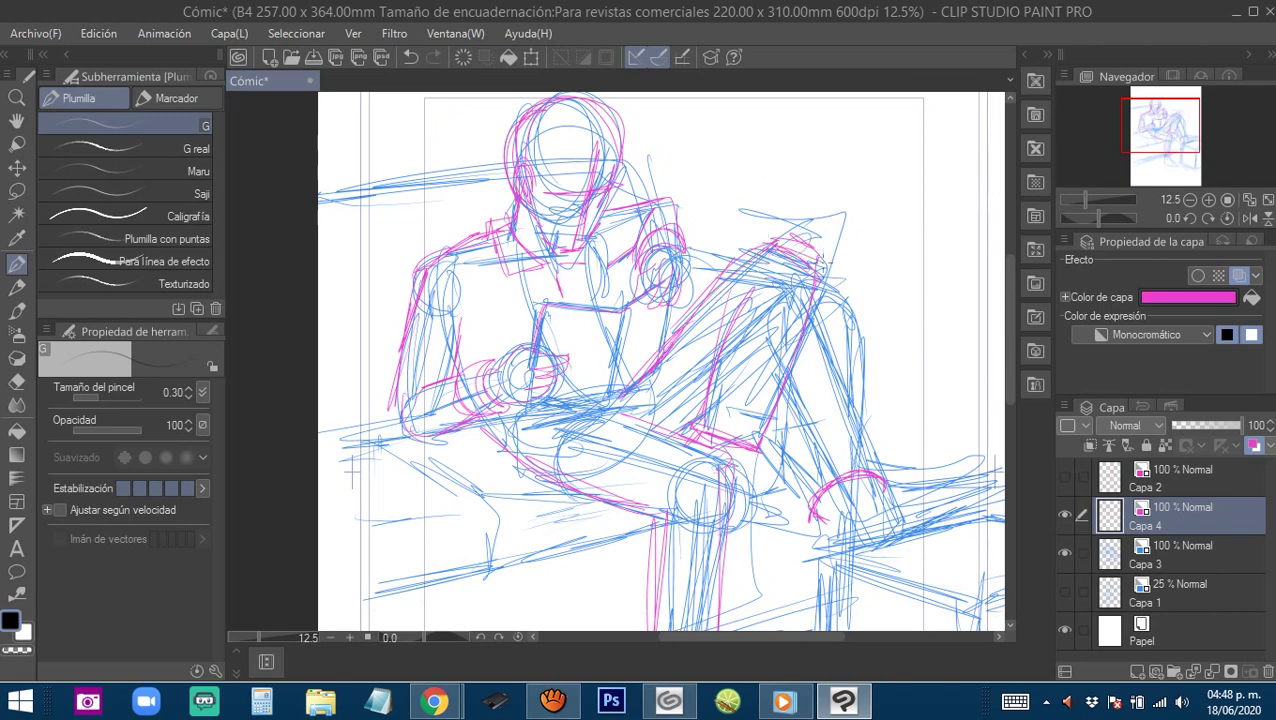
{"action": "left_click_drag", "start_coordinate": [747, 303], "coordinate": [688, 444]}
{"action": "mouse_move", "coordinate": [630, 410]}
{"action": "left_mouse_down"}
{"action": "mouse_move", "coordinate": [620, 293]}
{"action": "mouse_move", "coordinate": [725, 341]}
{"action": "mouse_move", "coordinate": [734, 386]}
{"action": "left_mouse_up"}
{"action": "left_click_drag", "start_coordinate": [706, 329], "coordinate": [713, 442]}
{"action": "mouse_move", "coordinate": [705, 480]}
{"action": "left_mouse_down"}
{"action": "mouse_move", "coordinate": [704, 410]}
{"action": "mouse_move", "coordinate": [704, 494]}
{"action": "mouse_move", "coordinate": [631, 487]}
{"action": "left_mouse_up"}
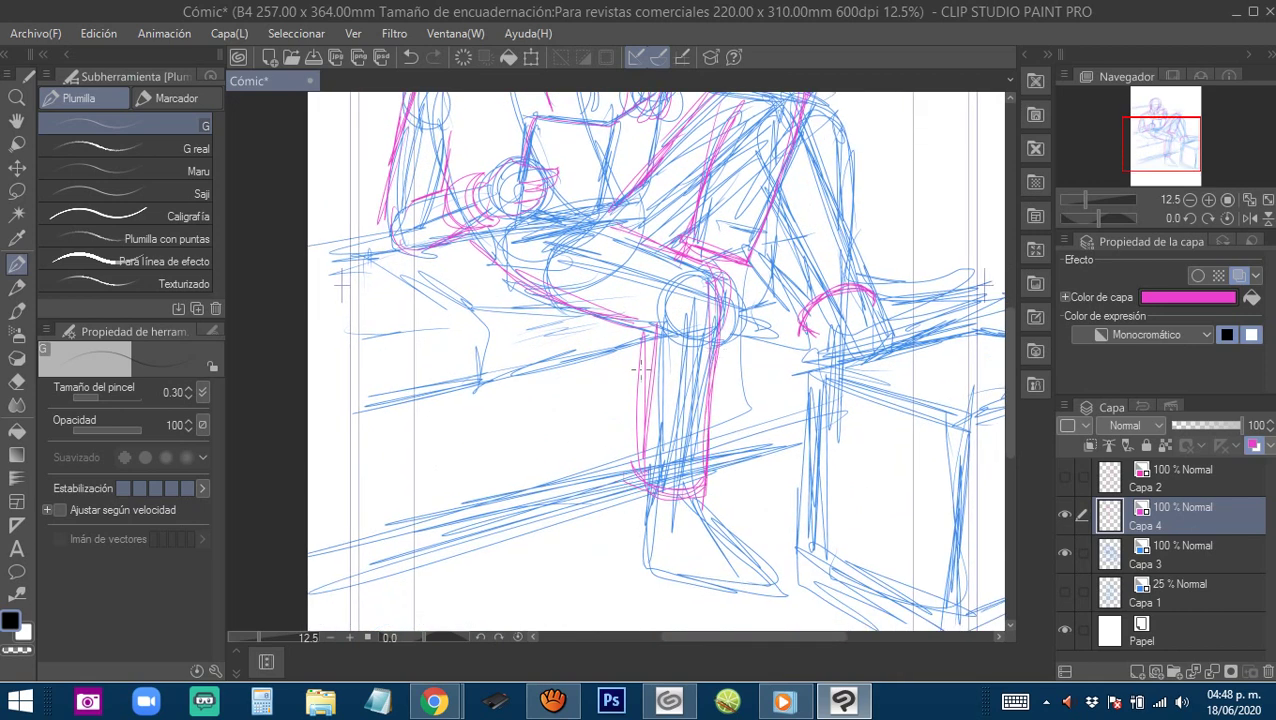
{"action": "left_click_drag", "start_coordinate": [644, 374], "coordinate": [650, 412]}
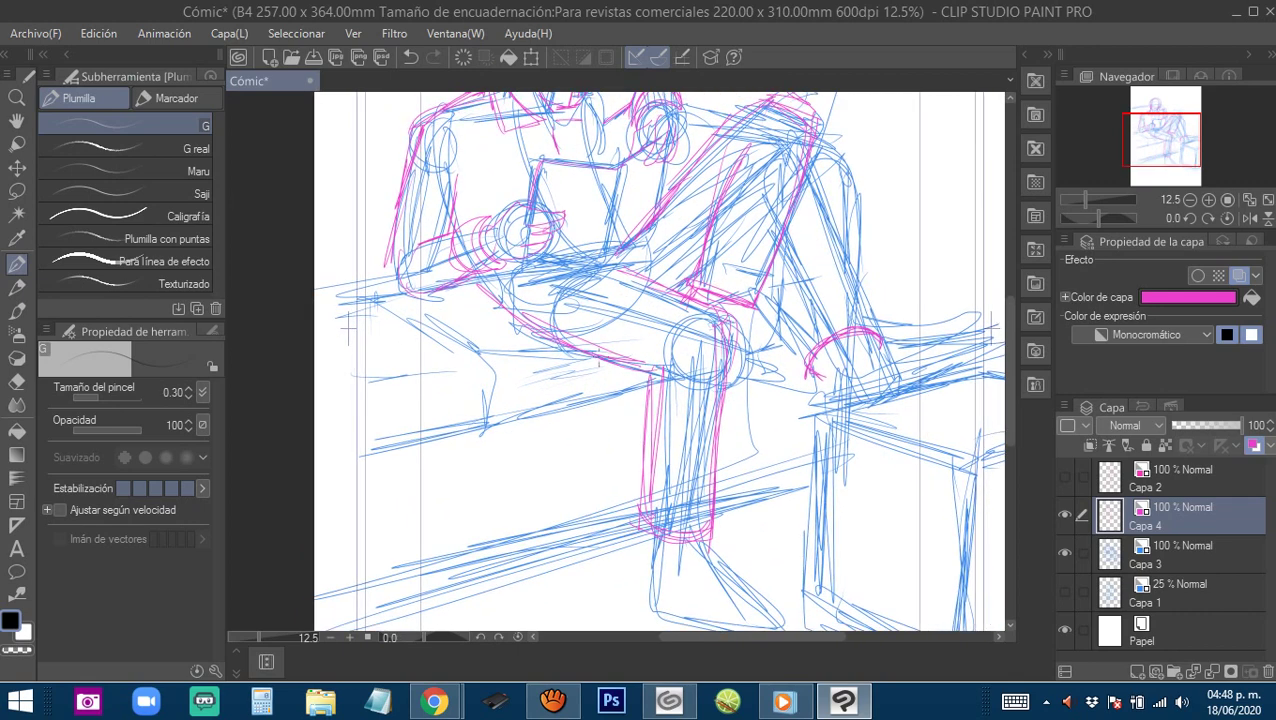
{"action": "mouse_move", "coordinate": [589, 299]}
{"action": "left_mouse_down"}
{"action": "mouse_move", "coordinate": [669, 400]}
{"action": "mouse_move", "coordinate": [735, 163]}
{"action": "mouse_move", "coordinate": [708, 360]}
{"action": "left_mouse_up"}
{"action": "left_click", "coordinate": [650, 362], "text": "ctrl"}
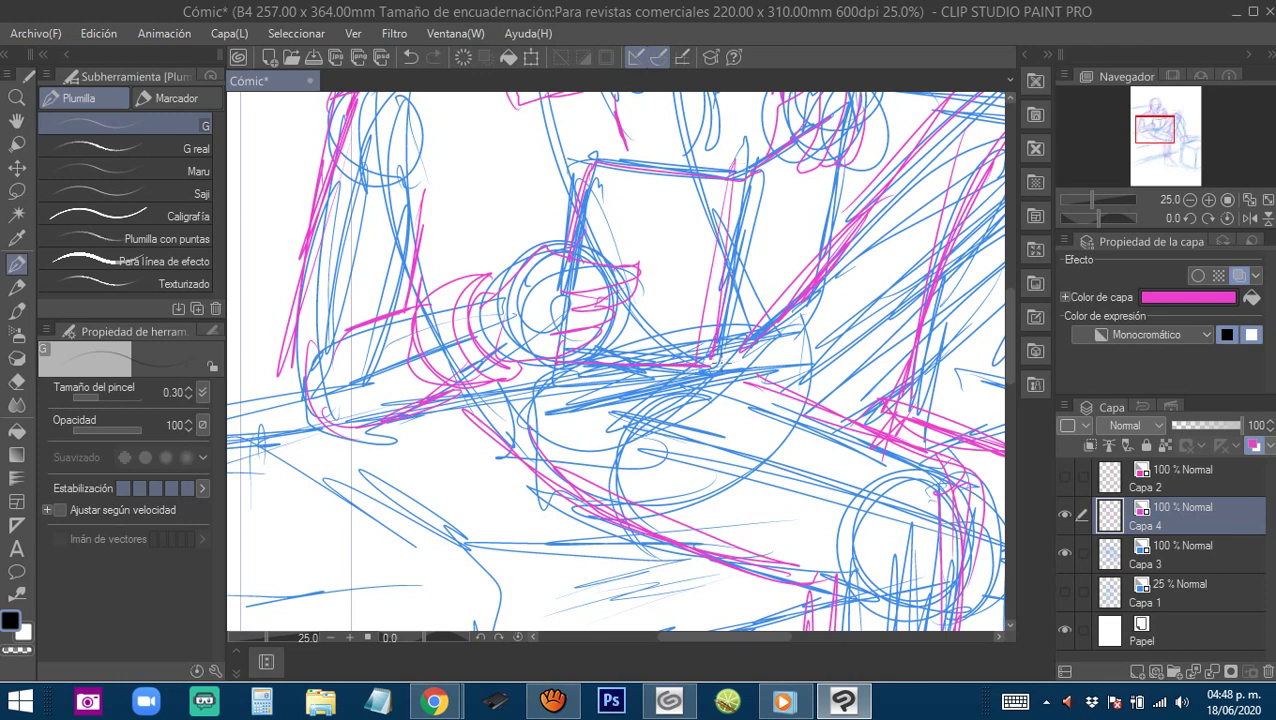
{"action": "left_click_drag", "start_coordinate": [758, 326], "coordinate": [728, 408]}
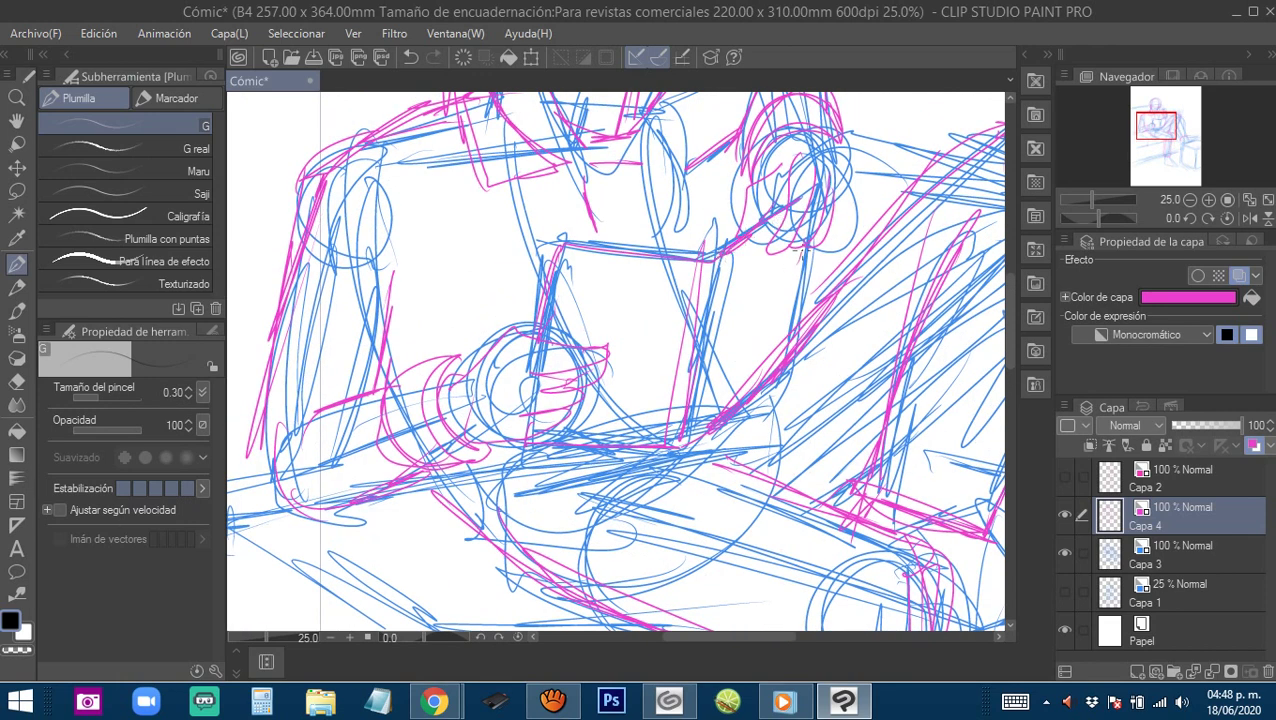
Draw the ankle line below the raised leg's trouser cuff and the line leading to its foot.
{"action": "left_click_drag", "start_coordinate": [801, 250], "coordinate": [780, 355]}
{"action": "left_click_drag", "start_coordinate": [770, 406], "coordinate": [758, 378]}
{"action": "left_click", "coordinate": [757, 378], "text": "alt"}
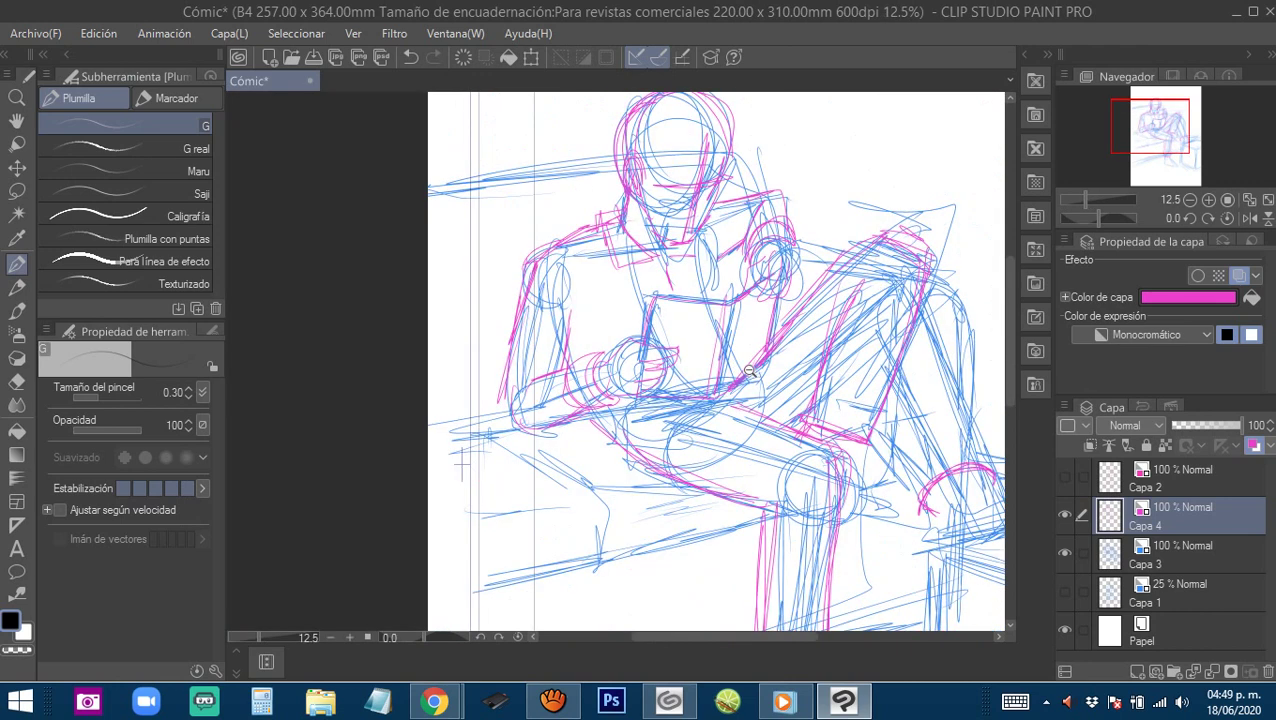
{"action": "left_click_drag", "start_coordinate": [745, 310], "coordinate": [715, 310]}
{"action": "left_click_drag", "start_coordinate": [682, 254], "coordinate": [684, 298]}
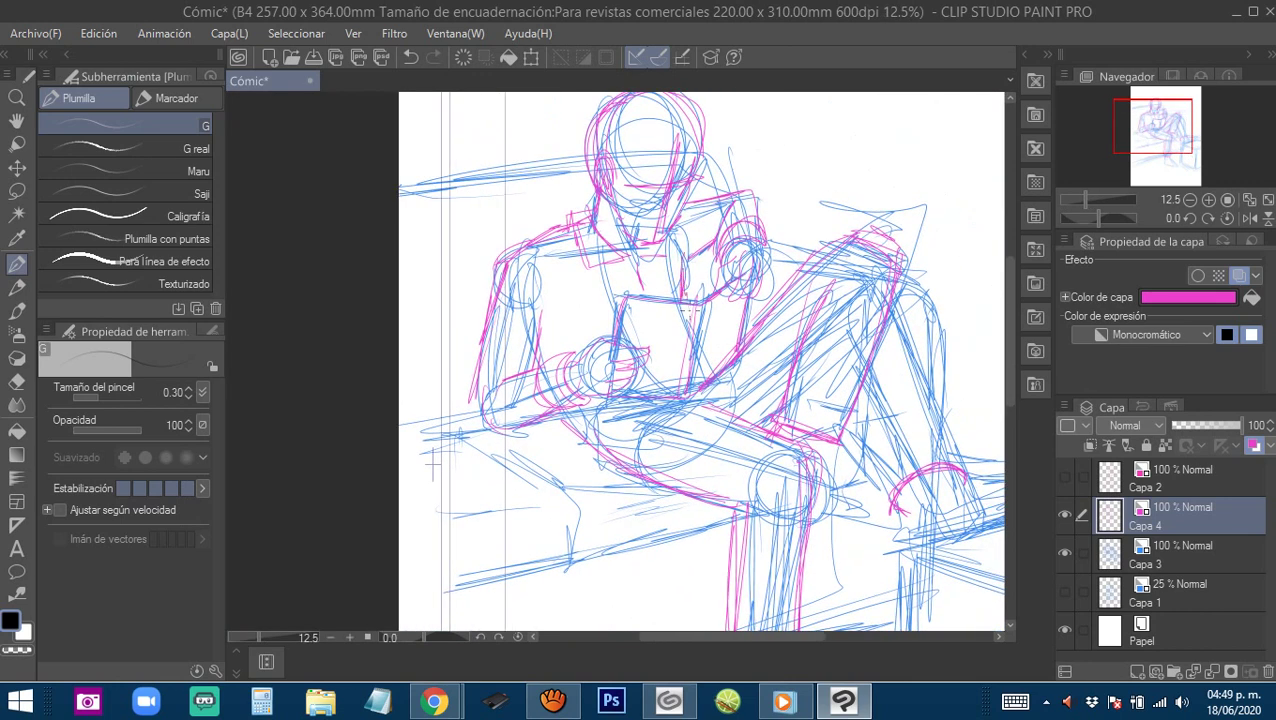
{"action": "mouse_move", "coordinate": [432, 462]}
{"action": "left_mouse_down"}
{"action": "mouse_move", "coordinate": [322, 397]}
{"action": "mouse_move", "coordinate": [305, 405]}
{"action": "left_mouse_up"}
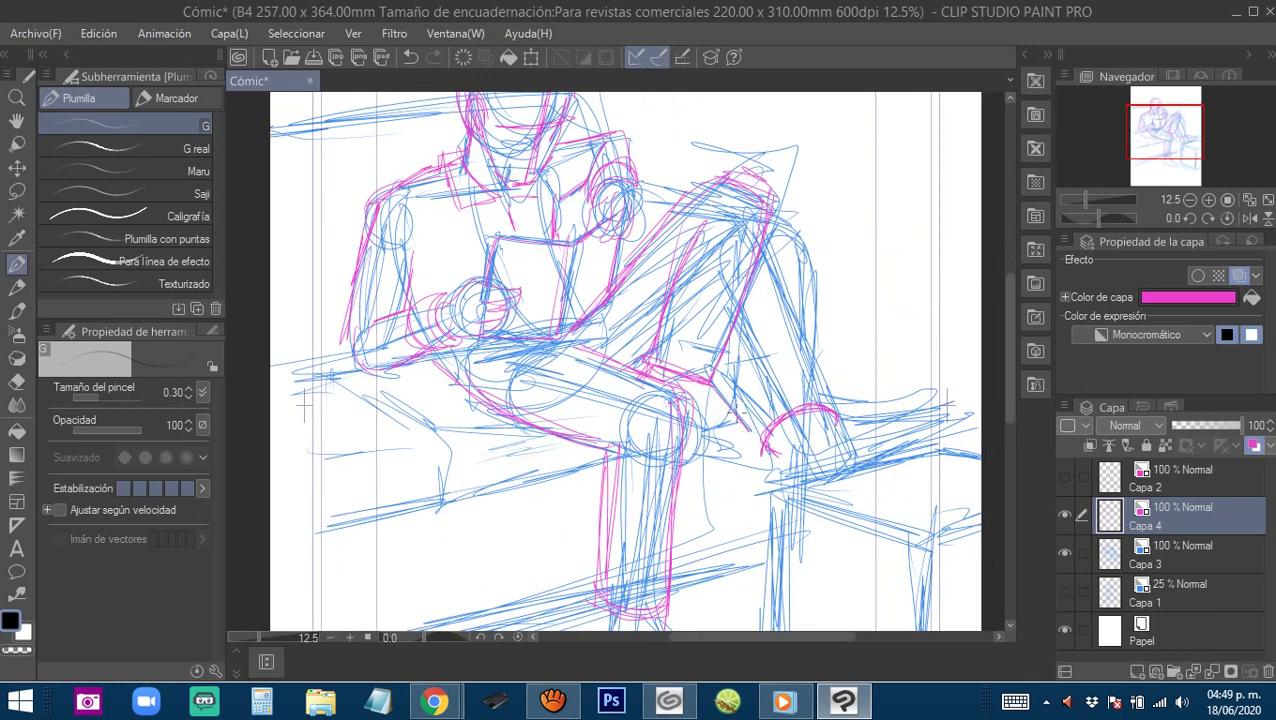
{"action": "mouse_move", "coordinate": [714, 386]}
{"action": "left_mouse_down"}
{"action": "mouse_move", "coordinate": [760, 438]}
{"action": "mouse_move", "coordinate": [696, 439]}
{"action": "mouse_move", "coordinate": [756, 447]}
{"action": "left_mouse_up"}
{"action": "mouse_move", "coordinate": [752, 431]}
{"action": "left_mouse_down"}
{"action": "mouse_move", "coordinate": [763, 449]}
{"action": "mouse_move", "coordinate": [735, 411]}
{"action": "mouse_move", "coordinate": [770, 406]}
{"action": "left_mouse_up"}
{"action": "scroll", "coordinate": [762, 425], "scroll_direction": "down", "scroll_amount": 2}
{"action": "left_click", "coordinate": [730, 489], "text": "ctrl"}
{"action": "left_click_drag", "start_coordinate": [729, 487], "coordinate": [751, 556]}
Hide the blue sketch layer Capa 3 to check the magenta contours alone, and show it again.
{"action": "left_click", "coordinate": [727, 403], "text": "alt"}
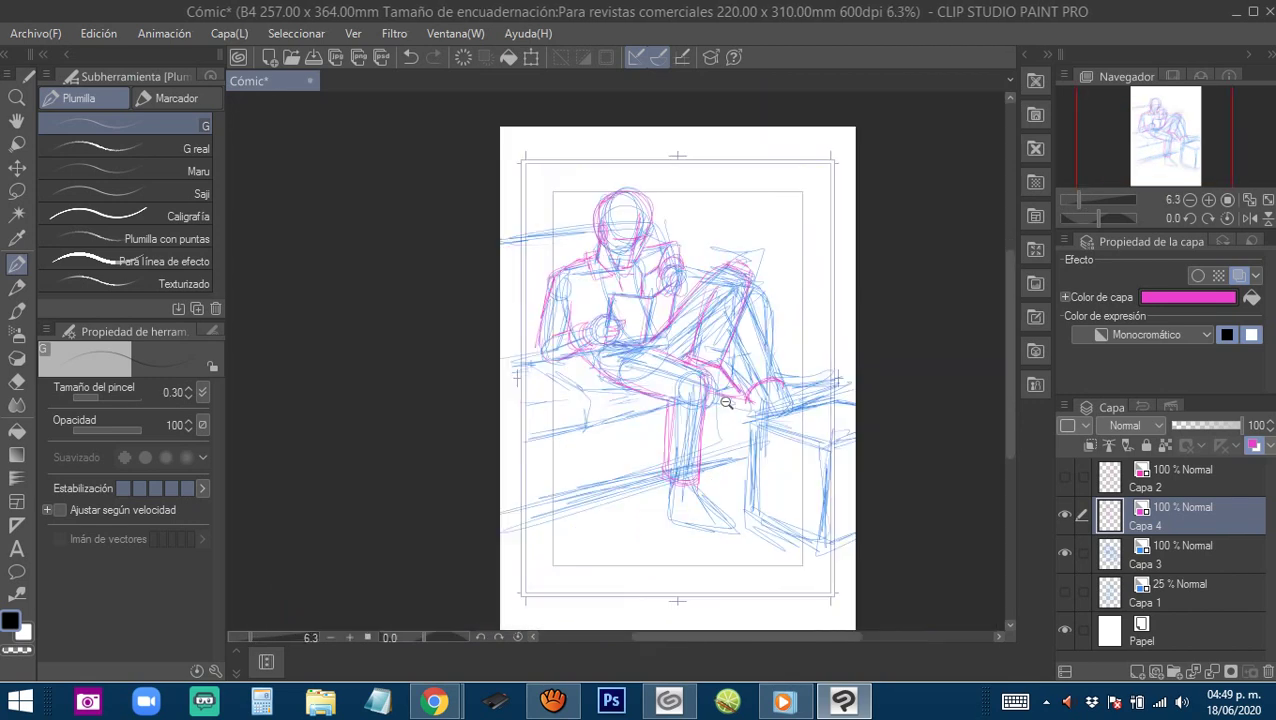
{"action": "left_click_drag", "start_coordinate": [726, 403], "coordinate": [717, 417]}
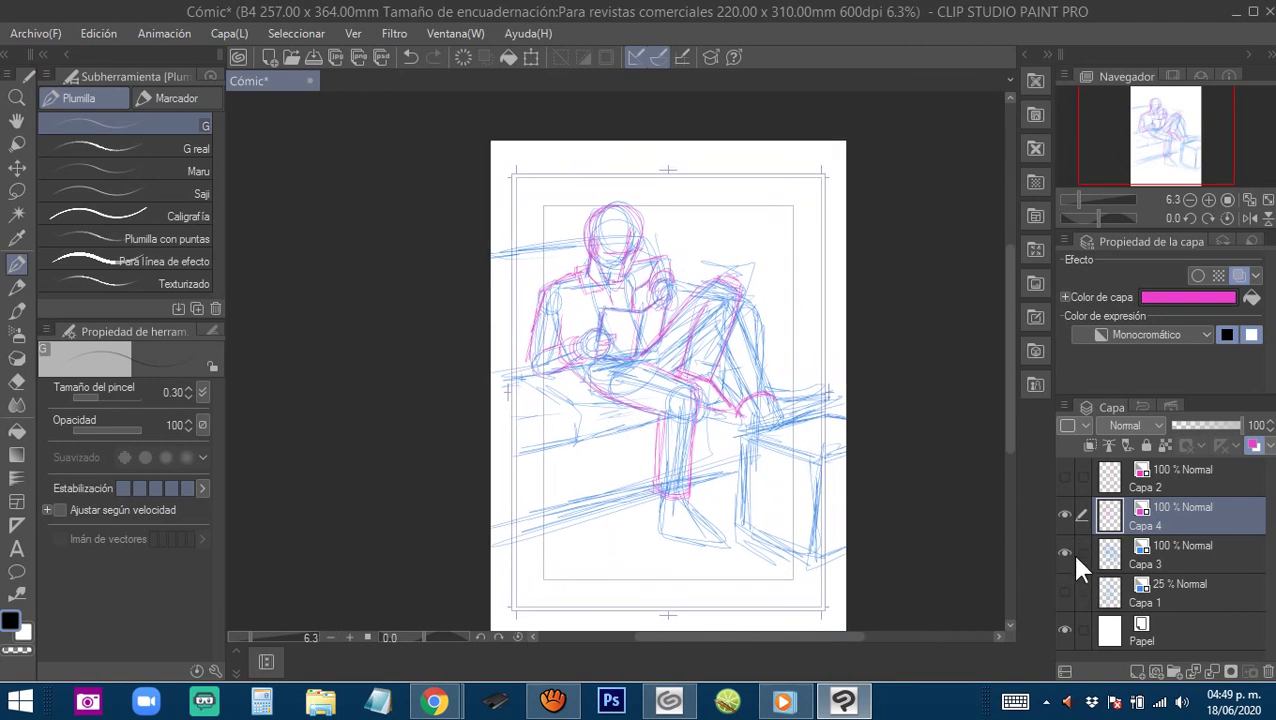
{"action": "left_click", "coordinate": [1066, 553]}
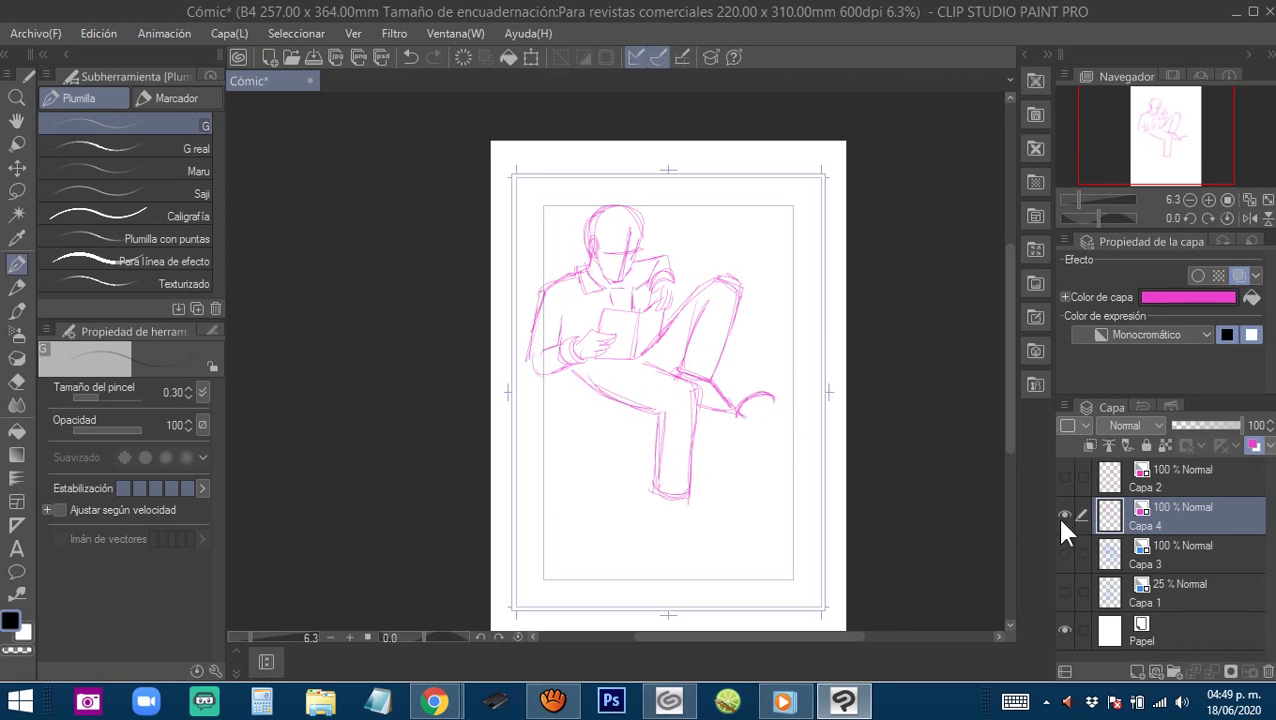
{"action": "left_click", "coordinate": [1065, 553]}
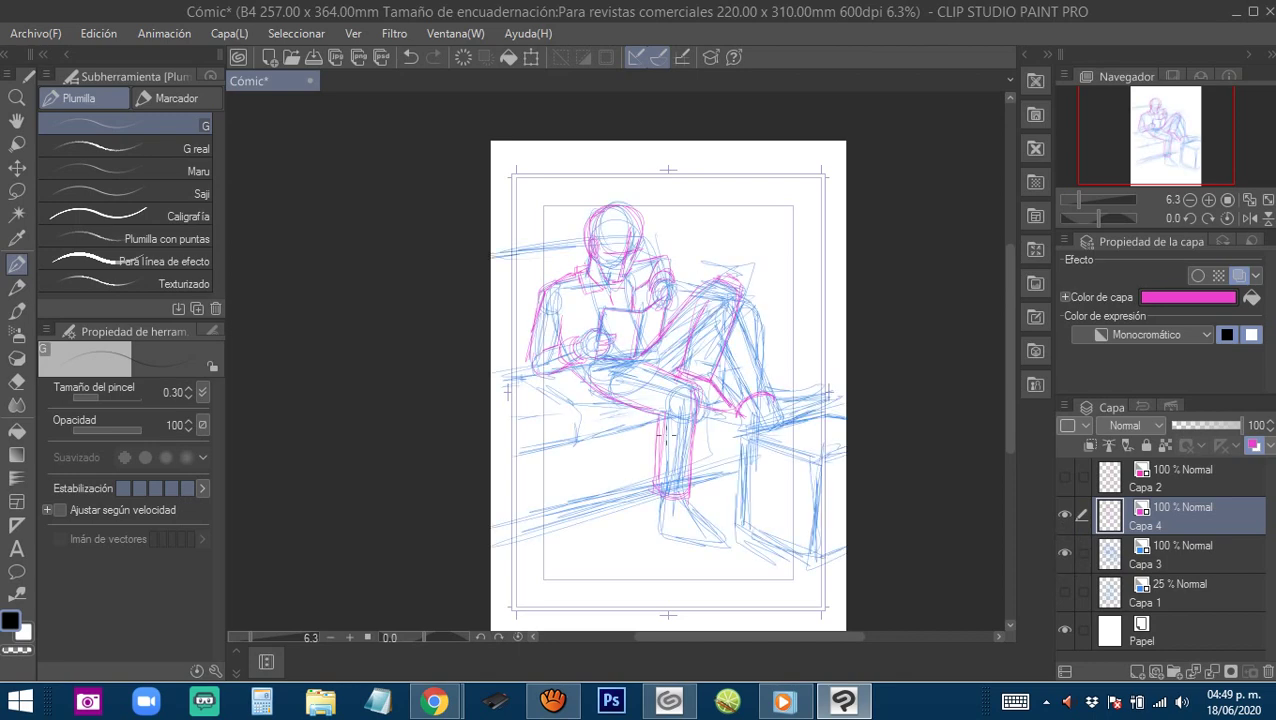
Trace the sofa's seat: its lower front edge, the cushion's slanted side and corner, and the seat edges behind the legs.
{"action": "left_click_drag", "start_coordinate": [643, 427], "coordinate": [498, 467]}
{"action": "scroll", "coordinate": [560, 440], "scroll_direction": "up", "scroll_amount": 2}
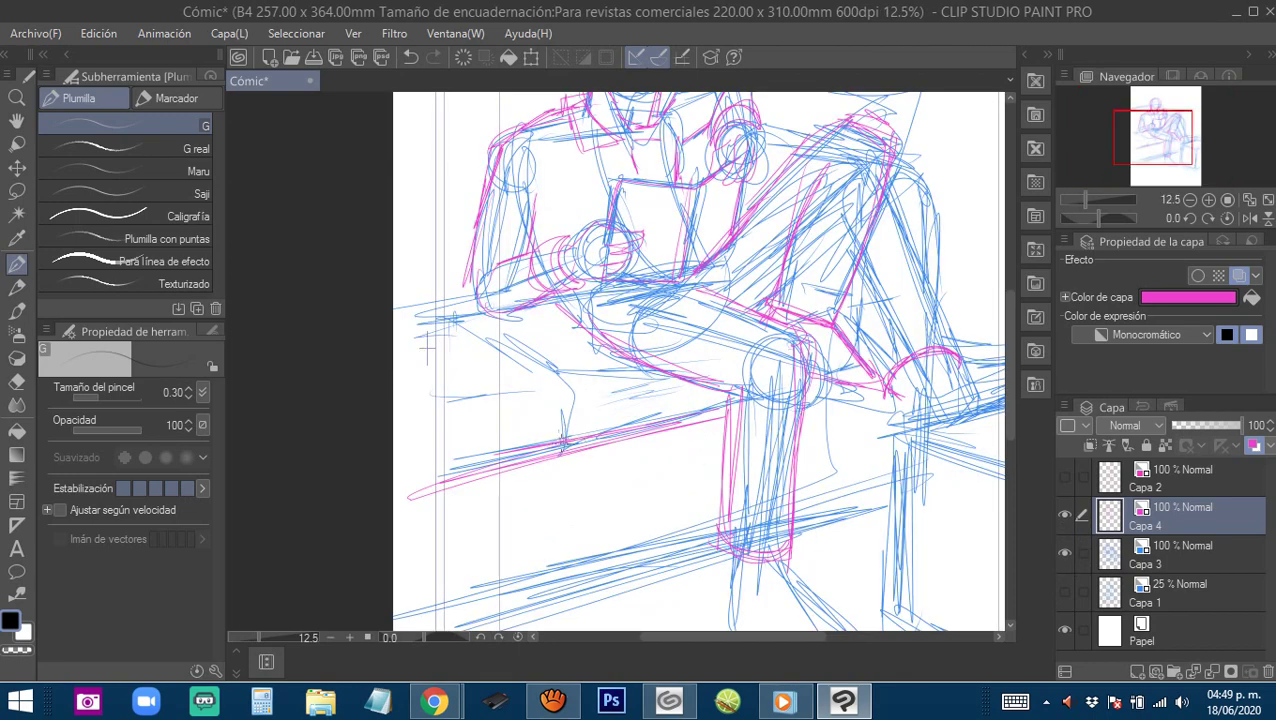
{"action": "mouse_move", "coordinate": [436, 303]}
{"action": "left_mouse_down"}
{"action": "mouse_move", "coordinate": [532, 347]}
{"action": "mouse_move", "coordinate": [559, 395]}
{"action": "left_mouse_up"}
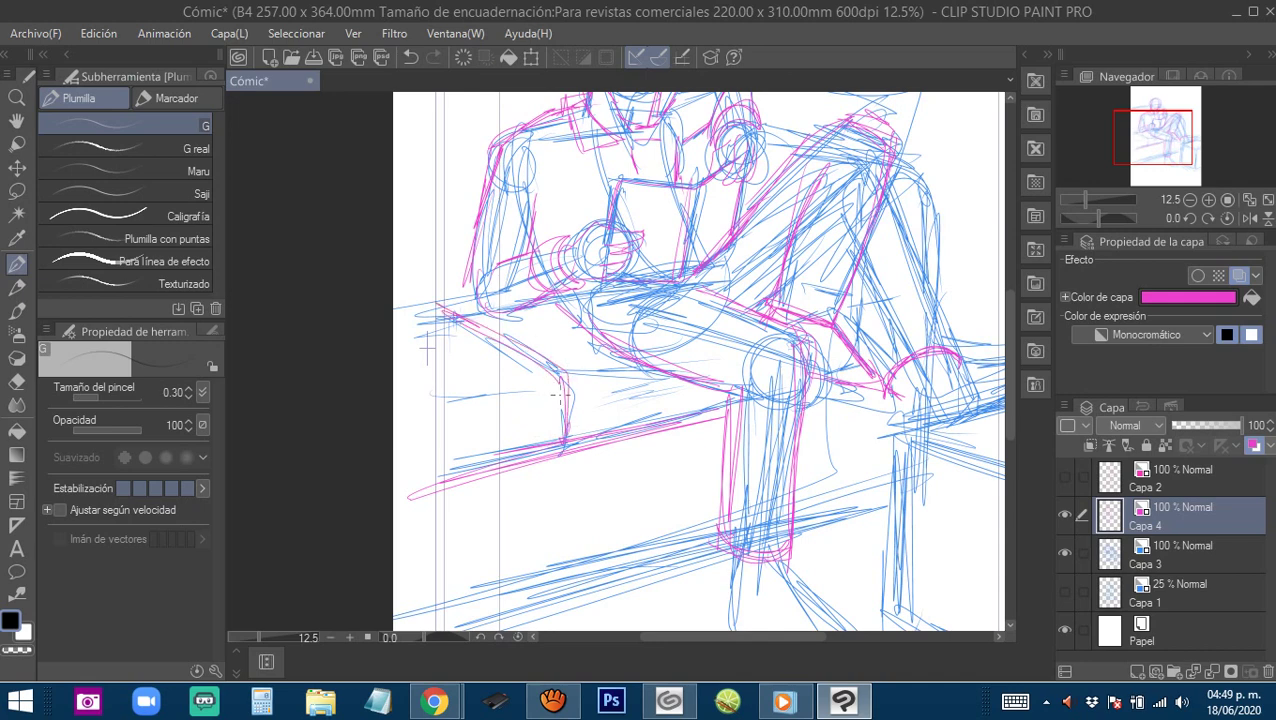
{"action": "left_click_drag", "start_coordinate": [453, 309], "coordinate": [394, 318]}
{"action": "mouse_move", "coordinate": [540, 416]}
{"action": "left_mouse_down"}
{"action": "mouse_move", "coordinate": [505, 400]}
{"action": "mouse_move", "coordinate": [386, 394]}
{"action": "mouse_move", "coordinate": [522, 367]}
{"action": "mouse_move", "coordinate": [642, 367]}
{"action": "left_mouse_up"}
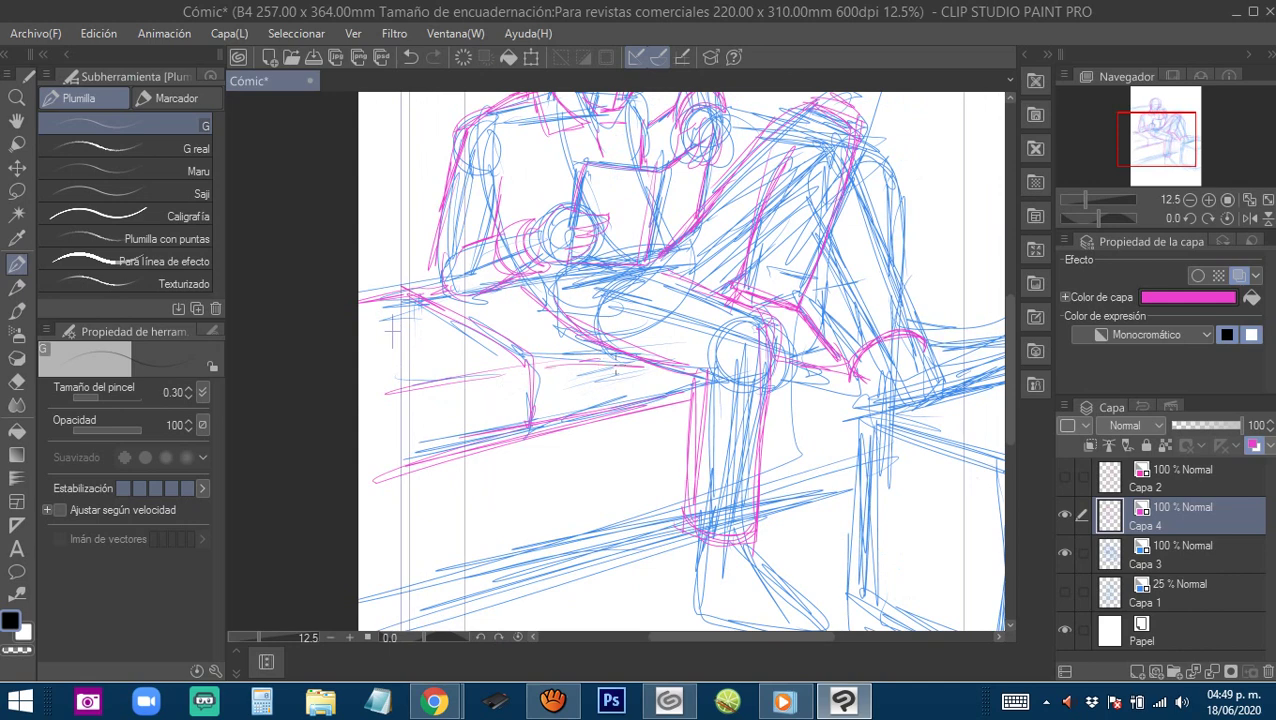
{"action": "left_click_drag", "start_coordinate": [565, 364], "coordinate": [632, 357]}
Trace the sofa's base line across the floor on both sides of the hanging lower leg.
{"action": "left_click_drag", "start_coordinate": [789, 385], "coordinate": [709, 367]}
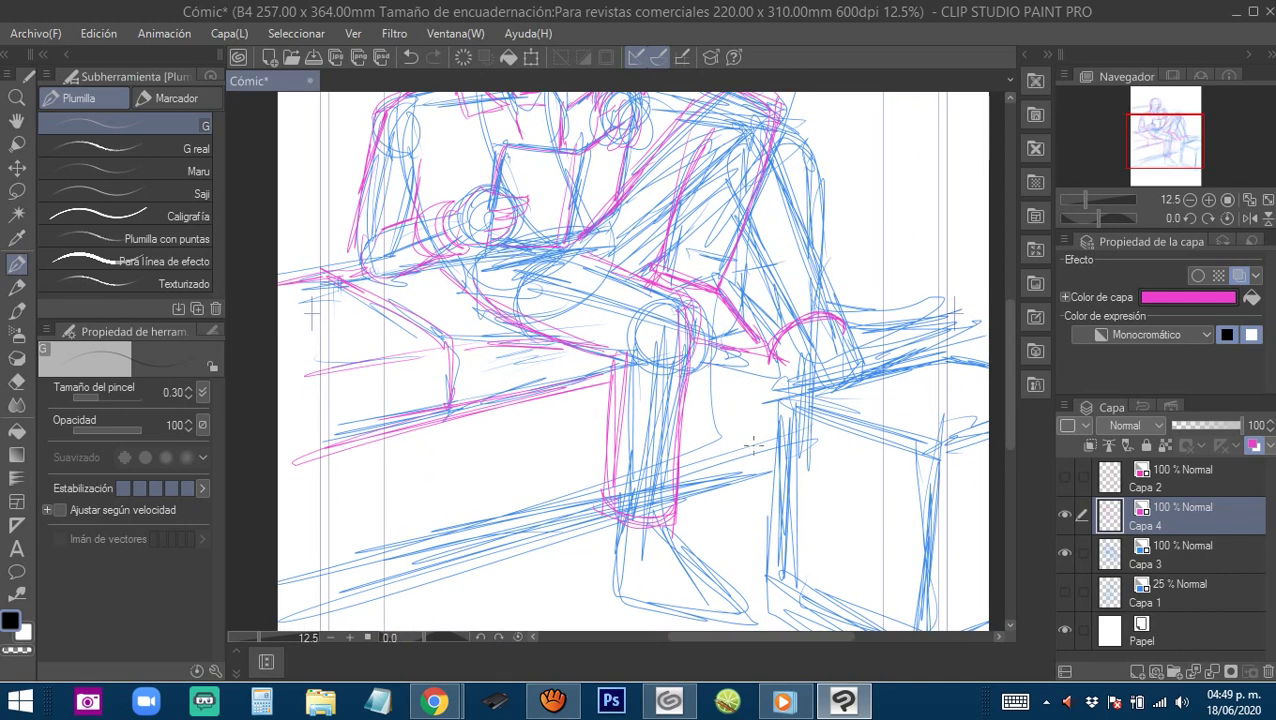
{"action": "mouse_move", "coordinate": [753, 445]}
{"action": "left_mouse_down"}
{"action": "mouse_move", "coordinate": [684, 456]}
{"action": "mouse_move", "coordinate": [700, 452]}
{"action": "left_mouse_up"}
{"action": "mouse_move", "coordinate": [600, 486]}
{"action": "left_mouse_down"}
{"action": "mouse_move", "coordinate": [277, 595]}
{"action": "mouse_move", "coordinate": [622, 485]}
{"action": "mouse_move", "coordinate": [312, 592]}
{"action": "left_mouse_up"}
{"action": "left_click_drag", "start_coordinate": [600, 400], "coordinate": [584, 403]}
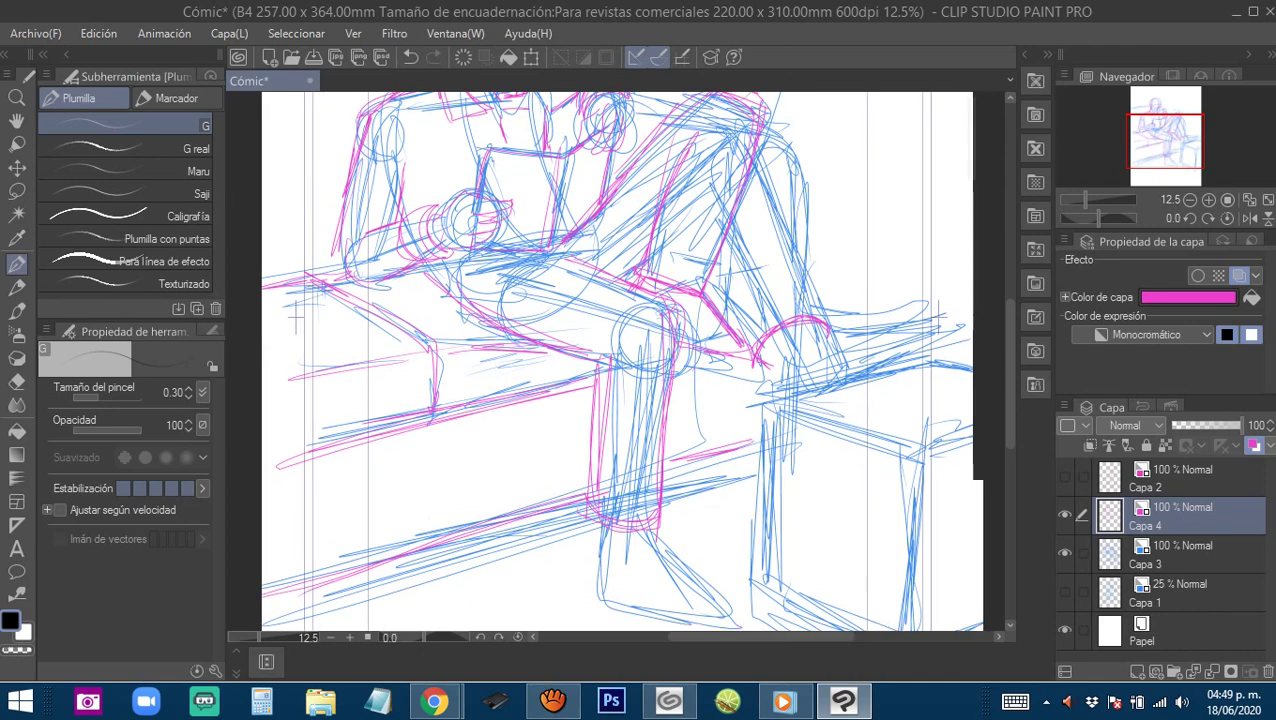
Trace the rounded contour behind the raised knee and the sofa's backrest edge running from the page border to the head.
{"action": "mouse_move", "coordinate": [771, 161]}
{"action": "left_mouse_down"}
{"action": "mouse_move", "coordinate": [737, 288]}
{"action": "mouse_move", "coordinate": [692, 302]}
{"action": "mouse_move", "coordinate": [722, 340]}
{"action": "mouse_move", "coordinate": [724, 403]}
{"action": "left_mouse_up"}
{"action": "left_click_drag", "start_coordinate": [732, 315], "coordinate": [728, 421]}
{"action": "mouse_move", "coordinate": [592, 247]}
{"action": "left_mouse_down"}
{"action": "mouse_move", "coordinate": [714, 286]}
{"action": "mouse_move", "coordinate": [702, 330]}
{"action": "left_mouse_up"}
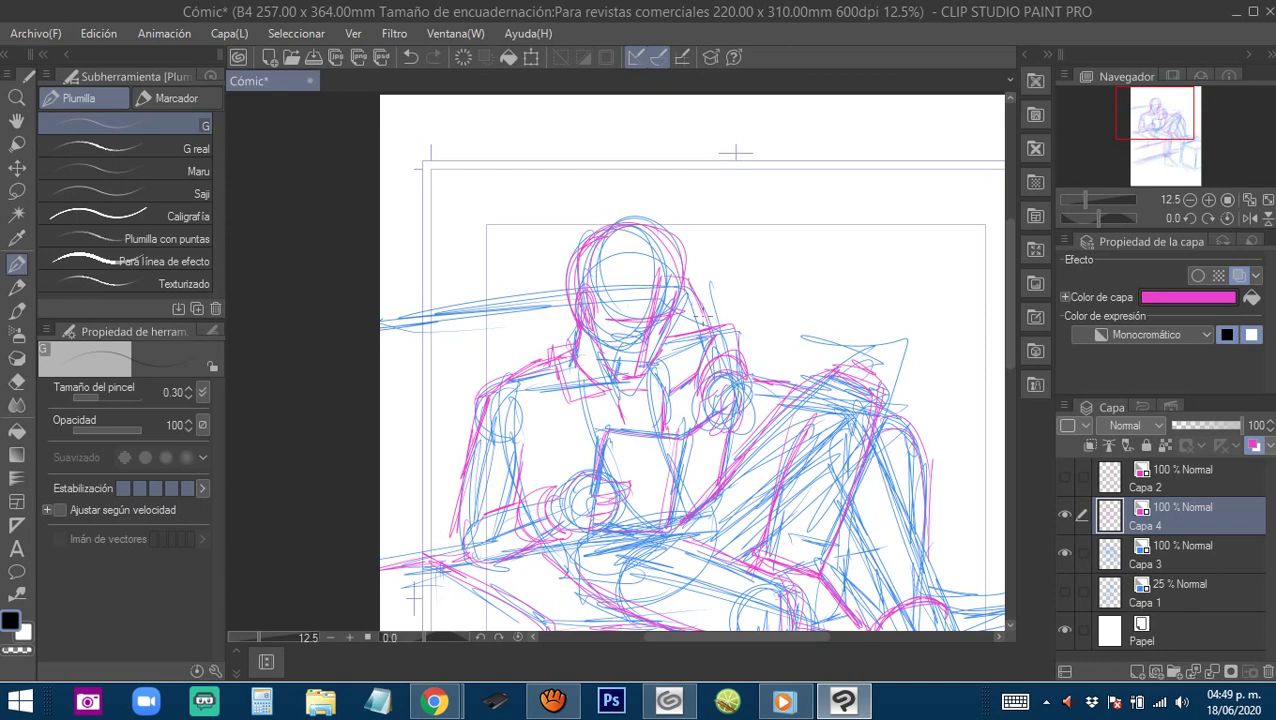
{"action": "mouse_move", "coordinate": [556, 288]}
{"action": "left_mouse_down"}
{"action": "mouse_move", "coordinate": [380, 310]}
{"action": "mouse_move", "coordinate": [540, 294]}
{"action": "left_mouse_up"}
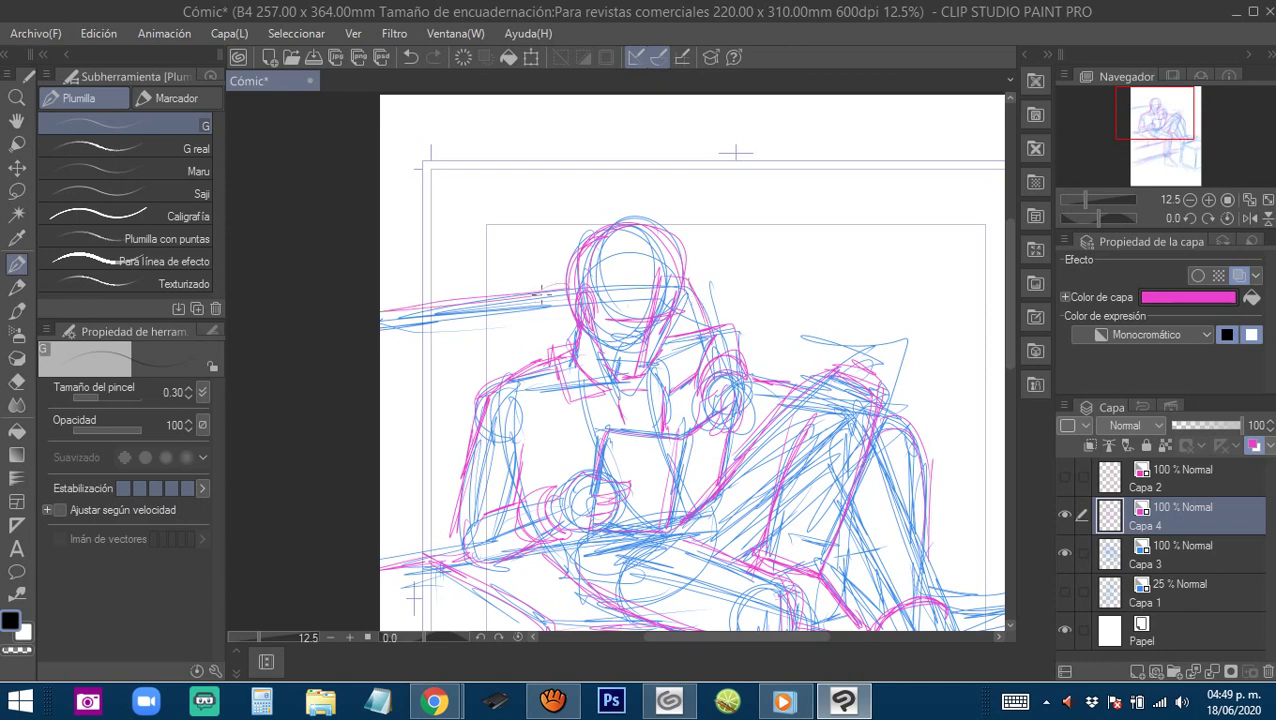
{"action": "left_click_drag", "start_coordinate": [446, 298], "coordinate": [560, 291]}
Outline the top face of the box beside the sofa in magenta, following the blue sketch.
{"action": "scroll", "coordinate": [705, 394], "scroll_direction": "down", "scroll_amount": 2}
{"action": "left_click_drag", "start_coordinate": [758, 472], "coordinate": [625, 367]}
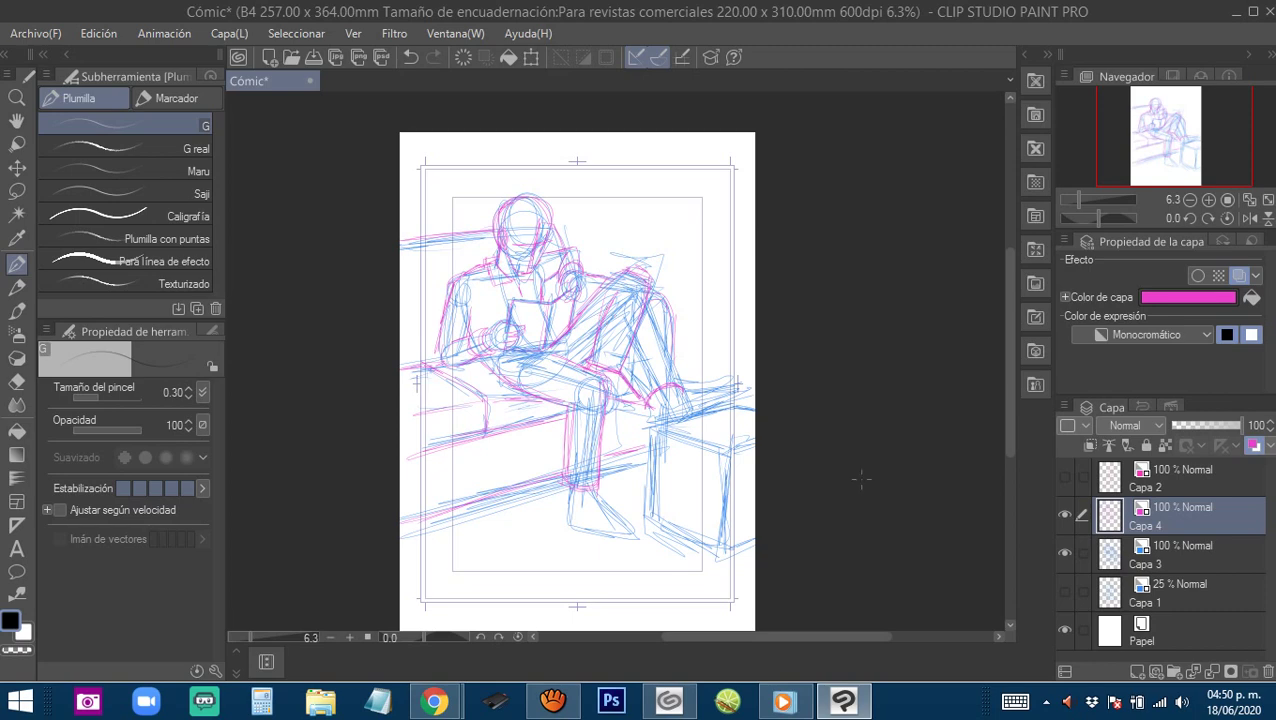
{"action": "scroll", "coordinate": [683, 433], "scroll_direction": "up", "scroll_amount": 2}
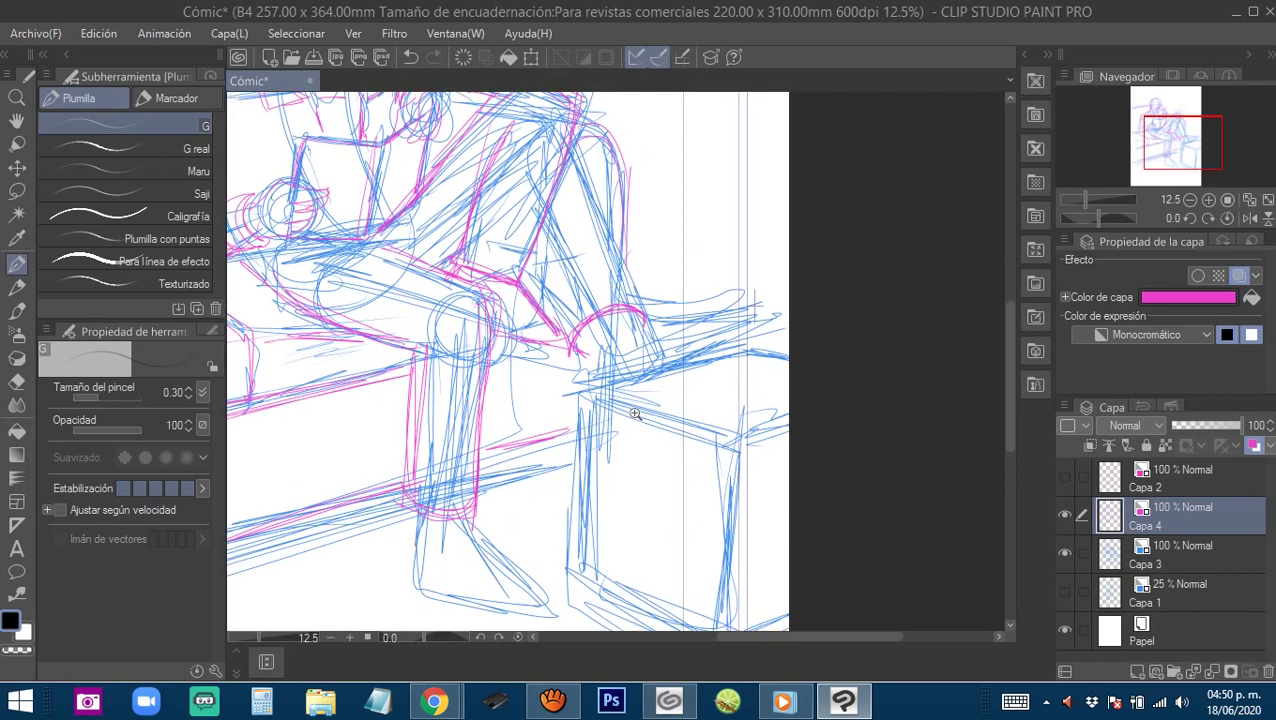
{"action": "left_click_drag", "start_coordinate": [696, 367], "coordinate": [732, 355]}
{"action": "mouse_move", "coordinate": [596, 391]}
{"action": "left_mouse_down"}
{"action": "mouse_move", "coordinate": [757, 353]}
{"action": "mouse_move", "coordinate": [783, 360]}
{"action": "mouse_move", "coordinate": [691, 422]}
{"action": "mouse_move", "coordinate": [723, 438]}
{"action": "left_mouse_up"}
{"action": "mouse_move", "coordinate": [623, 405]}
{"action": "left_mouse_down"}
{"action": "mouse_move", "coordinate": [768, 444]}
{"action": "mouse_move", "coordinate": [786, 425]}
{"action": "left_mouse_up"}
{"action": "left_click_drag", "start_coordinate": [745, 437], "coordinate": [786, 421]}
Draw the box's front face with its far vertical edge, slanted bottom edge and near corner edge.
{"action": "left_click_drag", "start_coordinate": [700, 450], "coordinate": [707, 362]}
{"action": "mouse_move", "coordinate": [596, 298]}
{"action": "left_mouse_down"}
{"action": "mouse_move", "coordinate": [589, 490]}
{"action": "mouse_move", "coordinate": [588, 398]}
{"action": "left_mouse_up"}
{"action": "mouse_move", "coordinate": [587, 326]}
{"action": "left_mouse_down"}
{"action": "mouse_move", "coordinate": [590, 490]}
{"action": "mouse_move", "coordinate": [584, 477]}
{"action": "left_mouse_up"}
{"action": "mouse_move", "coordinate": [598, 468]}
{"action": "left_mouse_down"}
{"action": "mouse_move", "coordinate": [704, 528]}
{"action": "mouse_move", "coordinate": [648, 486]}
{"action": "left_mouse_up"}
{"action": "left_click_drag", "start_coordinate": [642, 480], "coordinate": [724, 526]}
{"action": "left_click_drag", "start_coordinate": [752, 356], "coordinate": [730, 530]}
{"action": "mouse_move", "coordinate": [738, 350]}
{"action": "left_mouse_down"}
{"action": "mouse_move", "coordinate": [729, 525]}
{"action": "mouse_move", "coordinate": [740, 446]}
{"action": "left_mouse_up"}
{"action": "left_click_drag", "start_coordinate": [748, 430], "coordinate": [740, 528]}
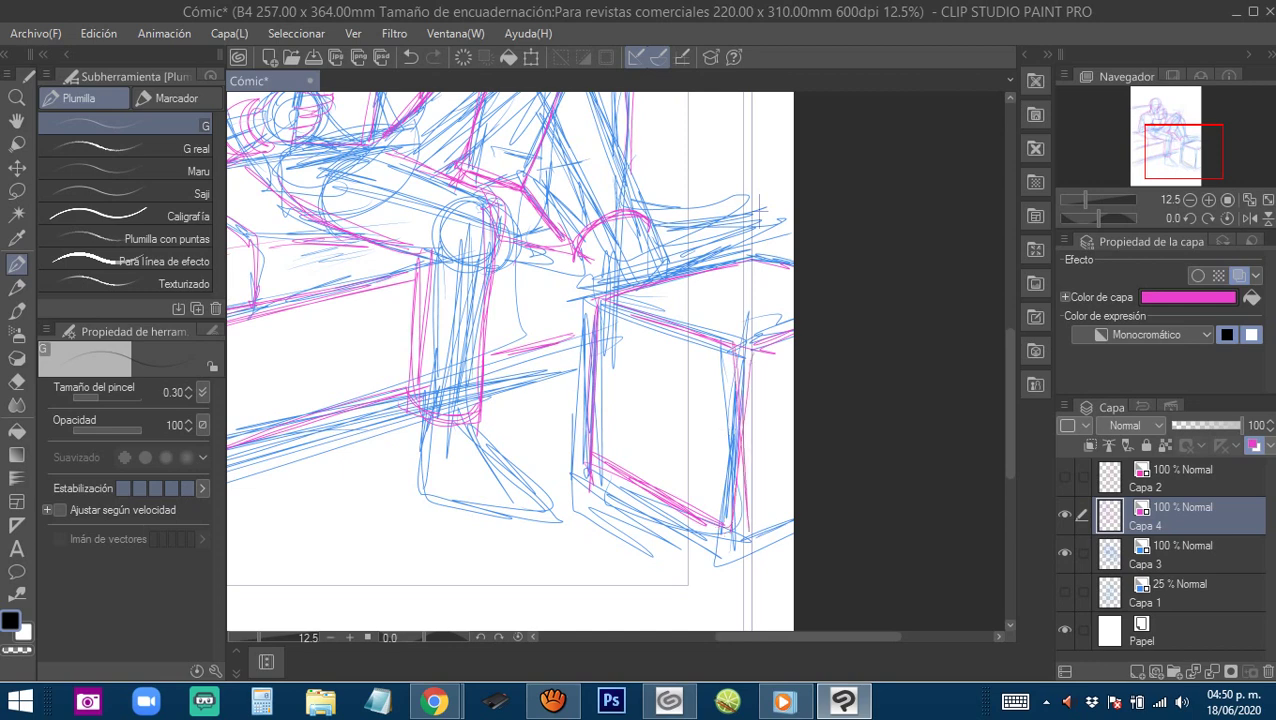
Reinforce the box's near corner edge and draw the side face's bottom edge out to the page border.
{"action": "left_click_drag", "start_coordinate": [742, 348], "coordinate": [732, 430]}
{"action": "left_click_drag", "start_coordinate": [734, 478], "coordinate": [726, 522]}
{"action": "mouse_move", "coordinate": [744, 388]}
{"action": "left_mouse_down"}
{"action": "mouse_move", "coordinate": [742, 520]}
{"action": "mouse_move", "coordinate": [792, 502]}
{"action": "left_mouse_up"}
{"action": "left_click_drag", "start_coordinate": [722, 528], "coordinate": [772, 514]}
{"action": "left_click_drag", "start_coordinate": [734, 530], "coordinate": [782, 512]}
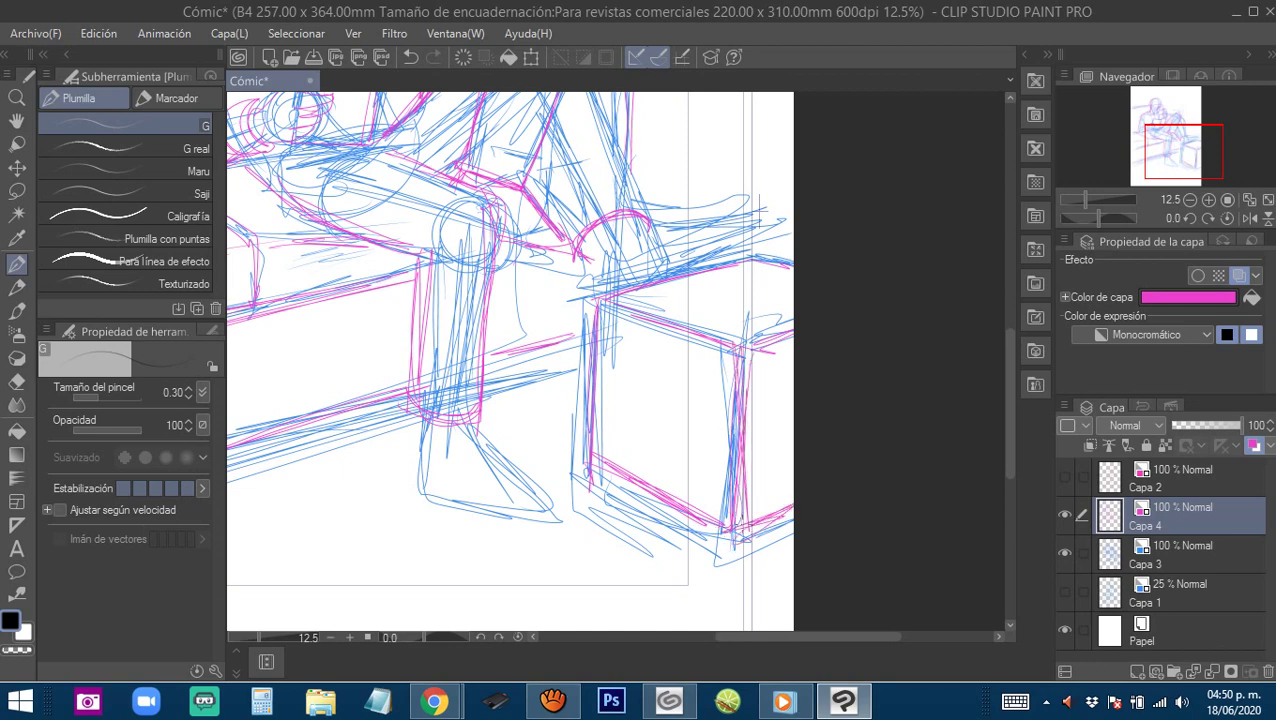
Outline the shoe with a rounded toe below the hanging leg's trouser cuff.
{"action": "mouse_move", "coordinate": [430, 441]}
{"action": "left_mouse_down"}
{"action": "mouse_move", "coordinate": [524, 425]}
{"action": "mouse_move", "coordinate": [510, 412]}
{"action": "mouse_move", "coordinate": [505, 452]}
{"action": "mouse_move", "coordinate": [530, 490]}
{"action": "mouse_move", "coordinate": [580, 522]}
{"action": "left_mouse_up"}
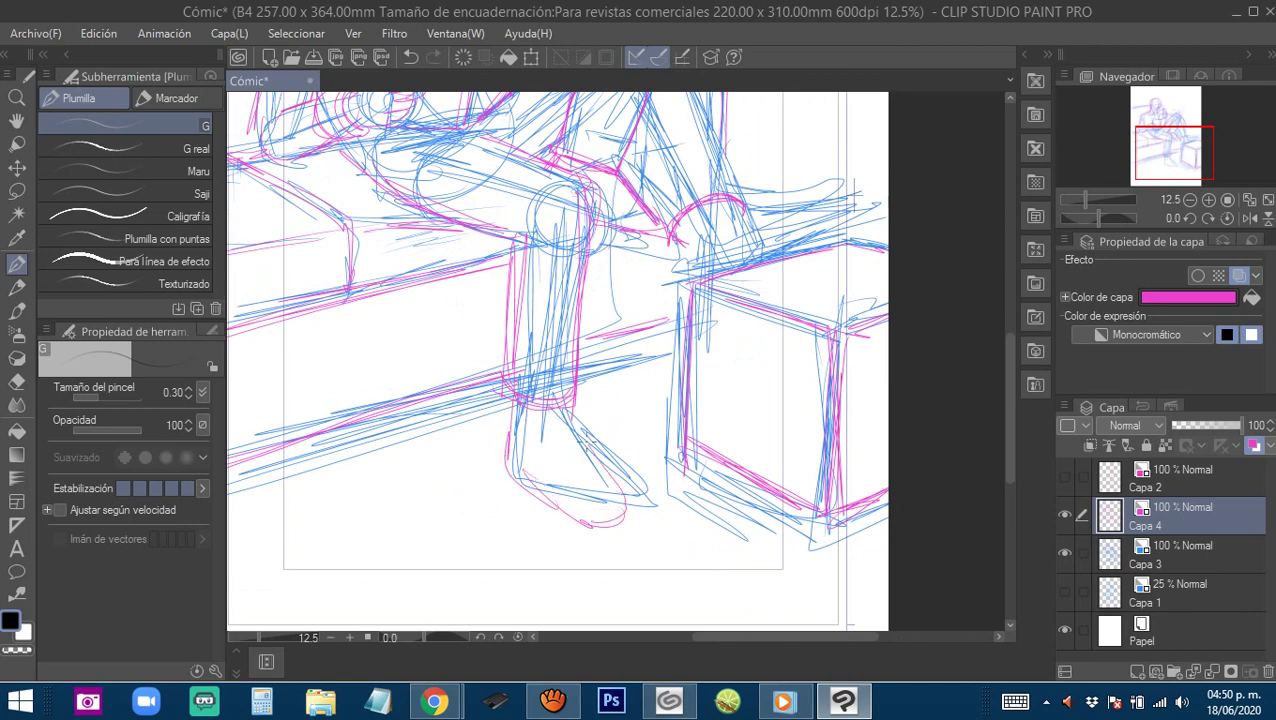
{"action": "left_click_drag", "start_coordinate": [655, 370], "coordinate": [629, 427]}
{"action": "scroll", "coordinate": [634, 425], "scroll_direction": "down", "scroll_amount": 1}
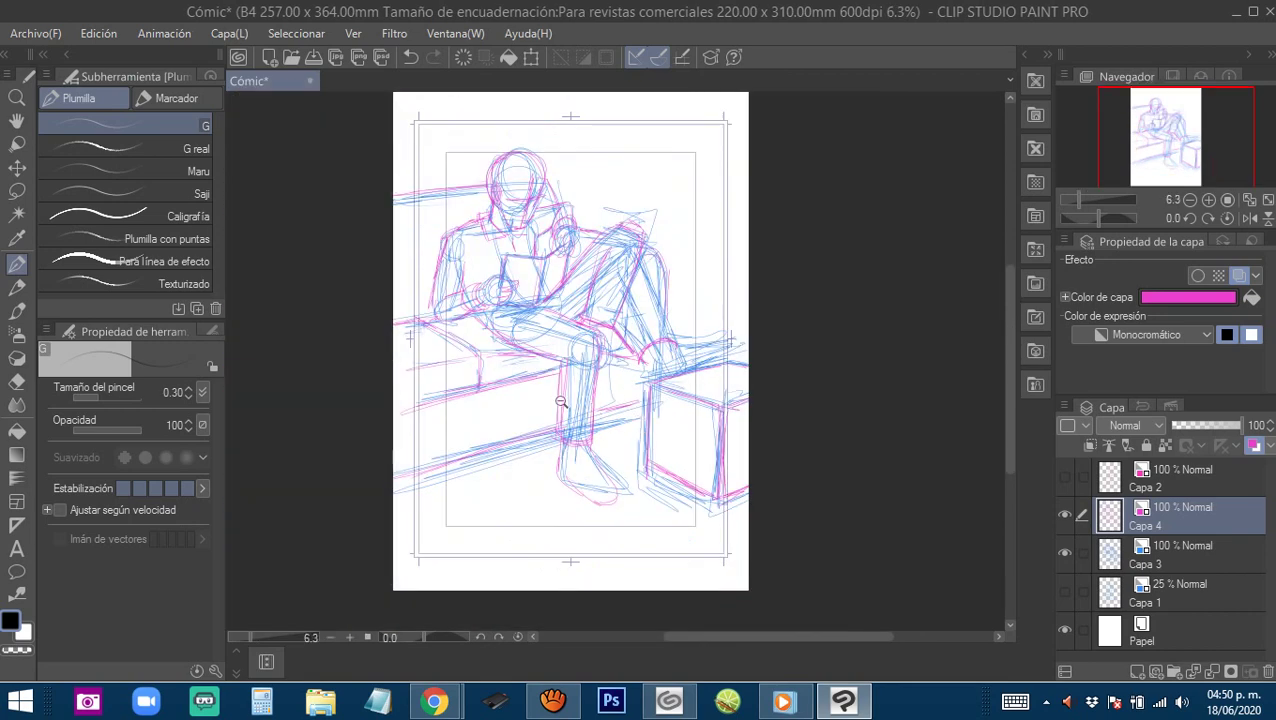
{"action": "left_click_drag", "start_coordinate": [560, 396], "coordinate": [588, 419]}
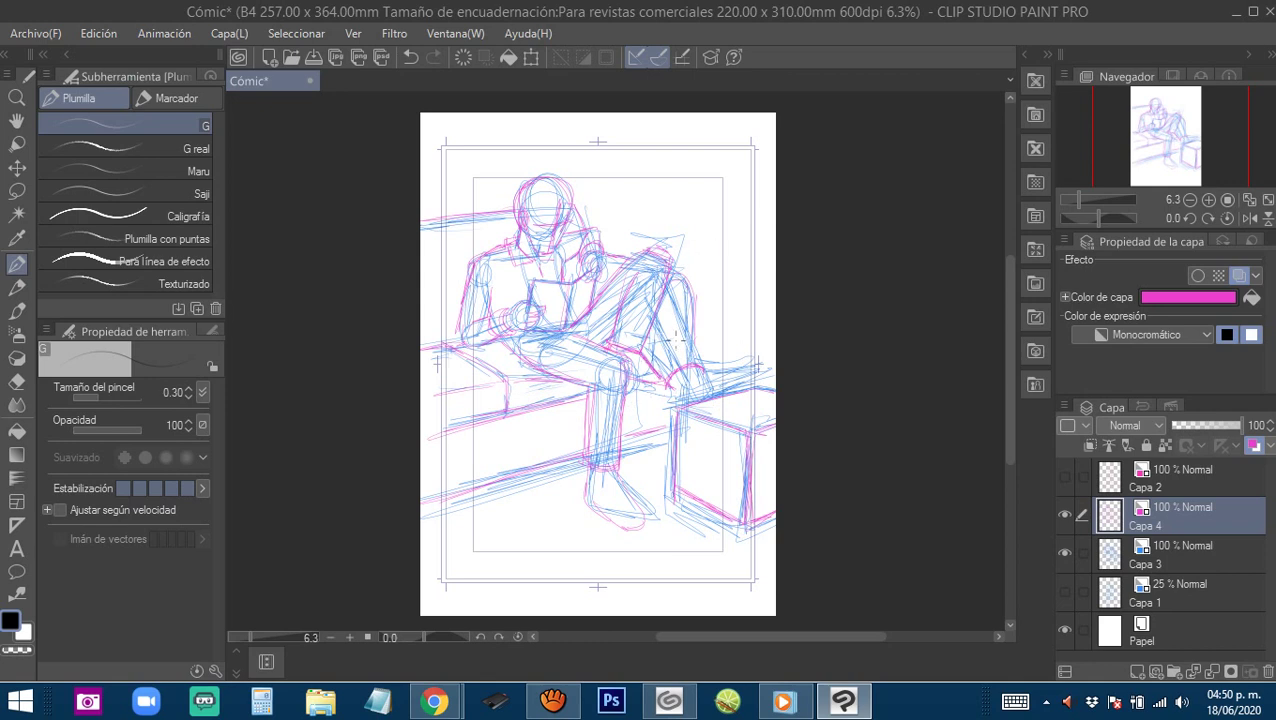
{"action": "left_click_drag", "start_coordinate": [640, 389], "coordinate": [663, 388]}
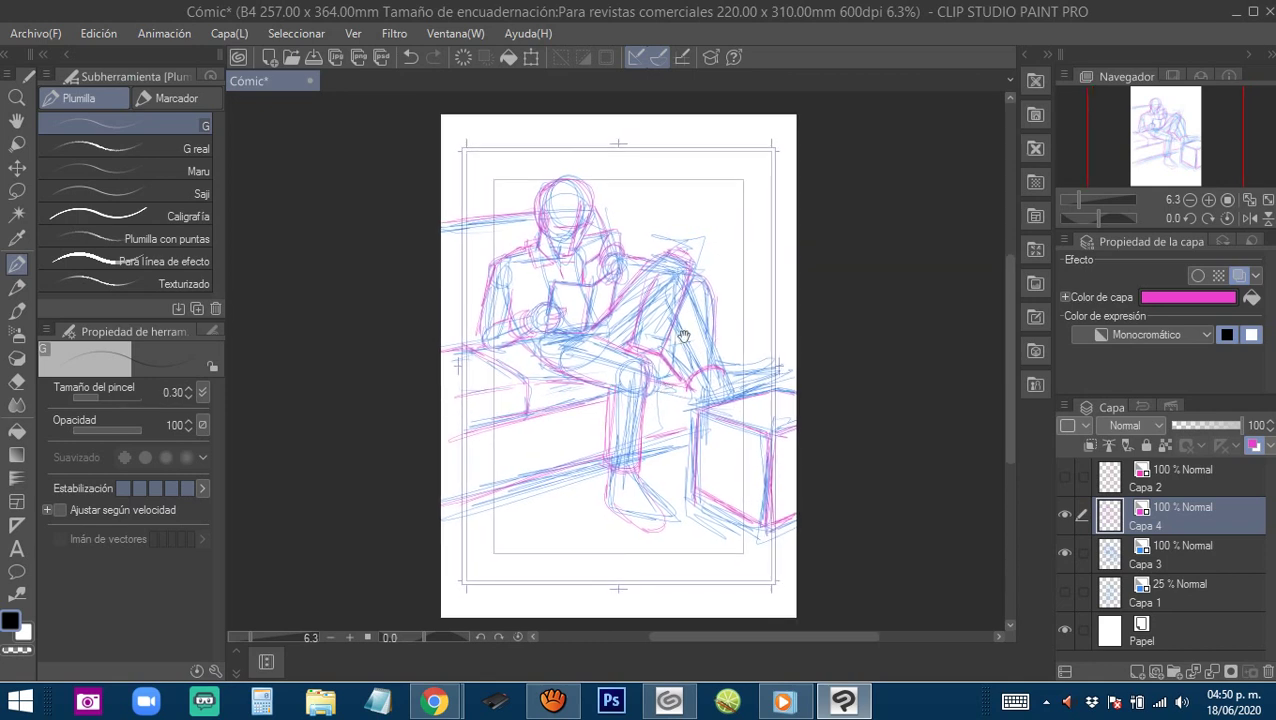
Hide Capa 3, extend the rounded contour behind the raised leg down to the box, and add strokes beside the raised shin.
{"action": "left_click", "coordinate": [1064, 551]}
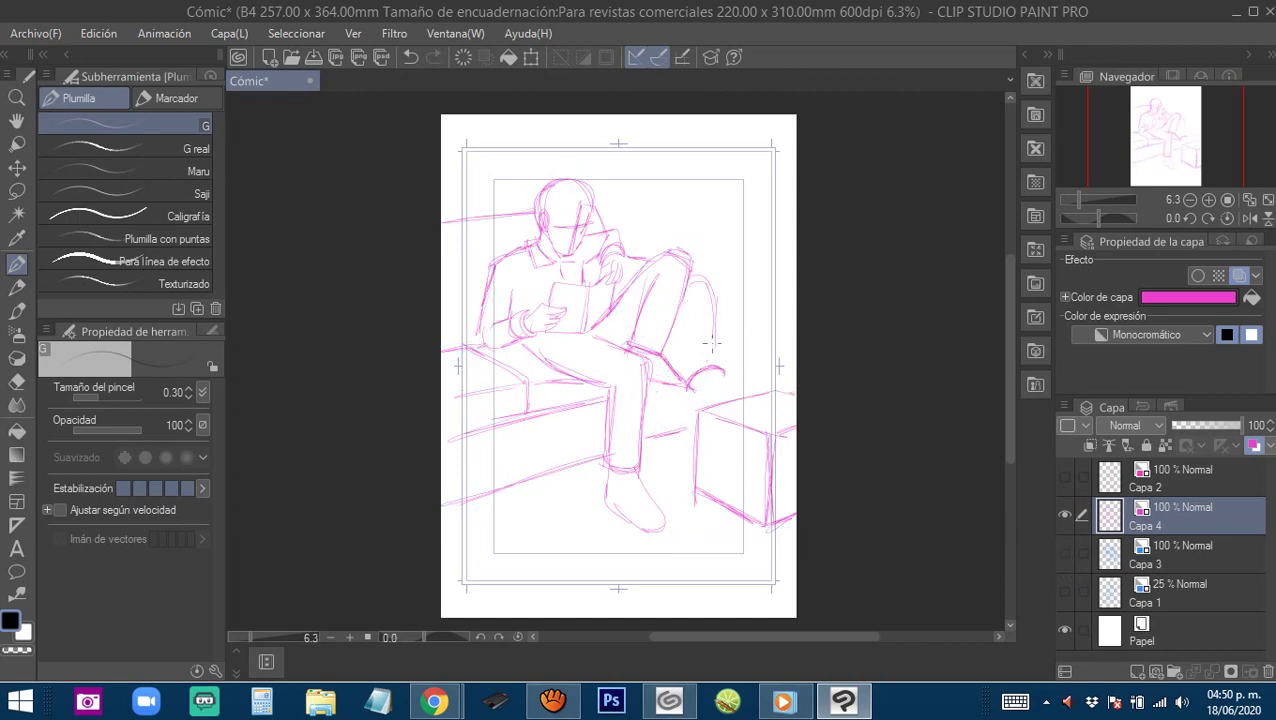
{"action": "mouse_move", "coordinate": [710, 338]}
{"action": "left_mouse_down"}
{"action": "mouse_move", "coordinate": [702, 414]}
{"action": "mouse_move", "coordinate": [706, 396]}
{"action": "mouse_move", "coordinate": [687, 383]}
{"action": "left_mouse_up"}
{"action": "left_click_drag", "start_coordinate": [640, 287], "coordinate": [653, 287]}
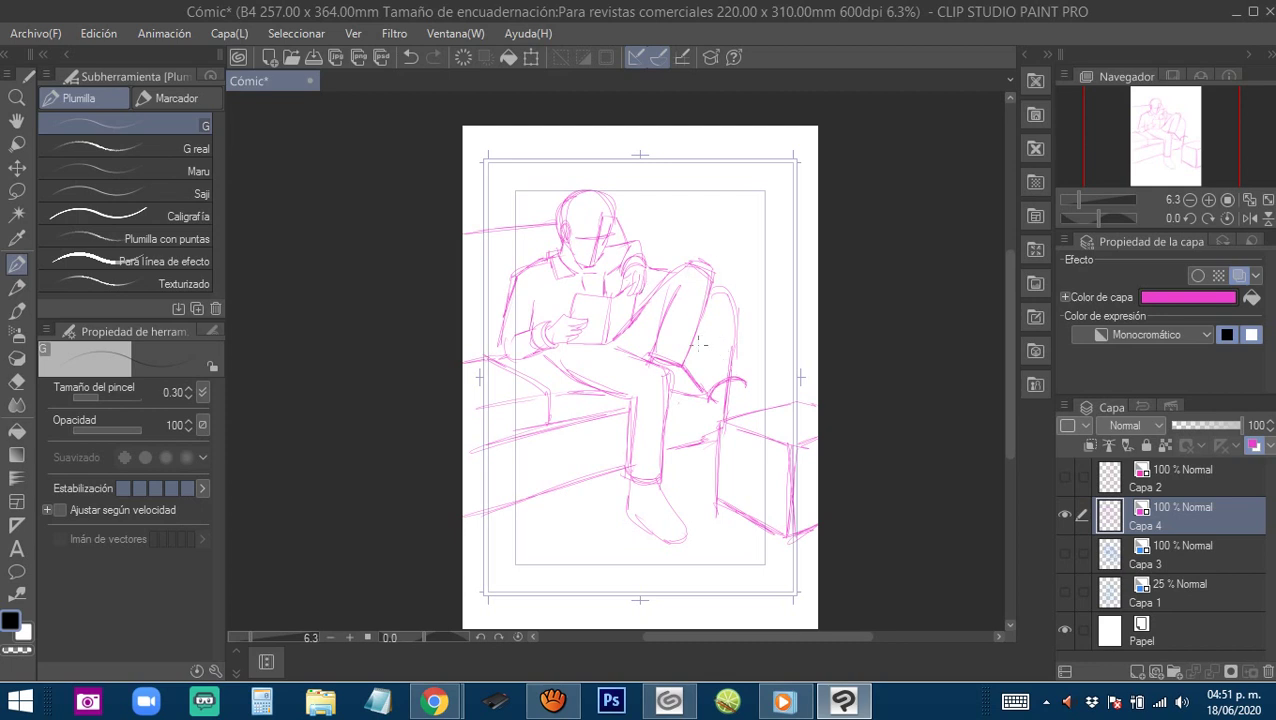
{"action": "left_click_drag", "start_coordinate": [698, 330], "coordinate": [688, 372]}
{"action": "mouse_move", "coordinate": [704, 304]}
{"action": "left_mouse_down"}
{"action": "mouse_move", "coordinate": [734, 298]}
{"action": "mouse_move", "coordinate": [753, 402]}
{"action": "left_mouse_up"}
Extend the hanging leg's upper thigh contour toward the book and touch up its lines near the hip and knee.
{"action": "left_click", "coordinate": [723, 378], "text": "ctrl"}
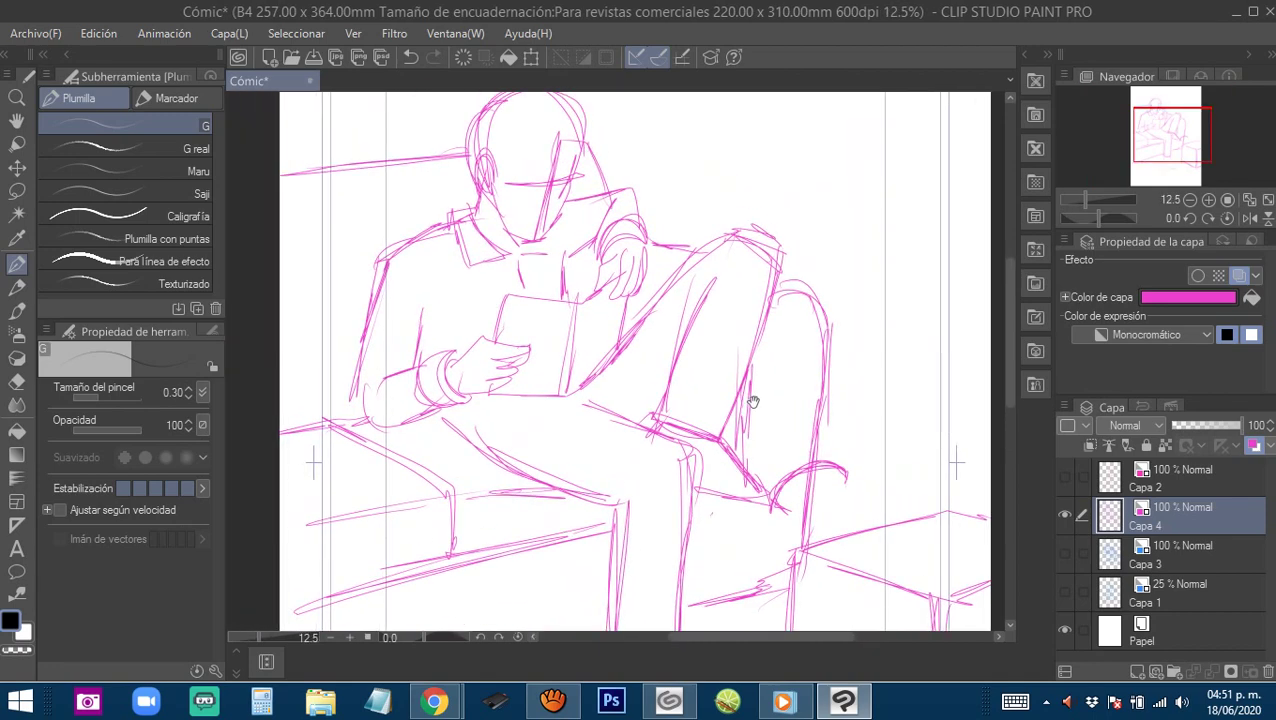
{"action": "left_click_drag", "start_coordinate": [655, 285], "coordinate": [676, 255]}
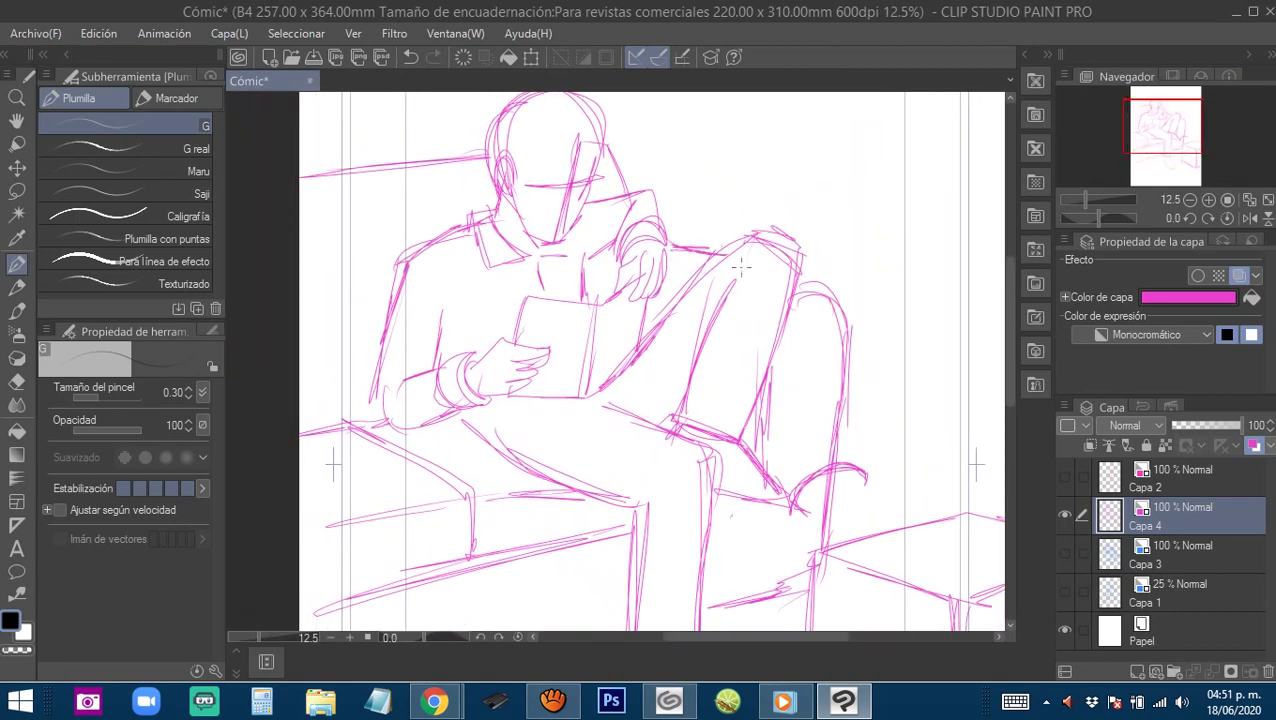
{"action": "mouse_move", "coordinate": [808, 286]}
{"action": "left_mouse_down"}
{"action": "mouse_move", "coordinate": [761, 267]}
{"action": "mouse_move", "coordinate": [777, 264]}
{"action": "left_mouse_up"}
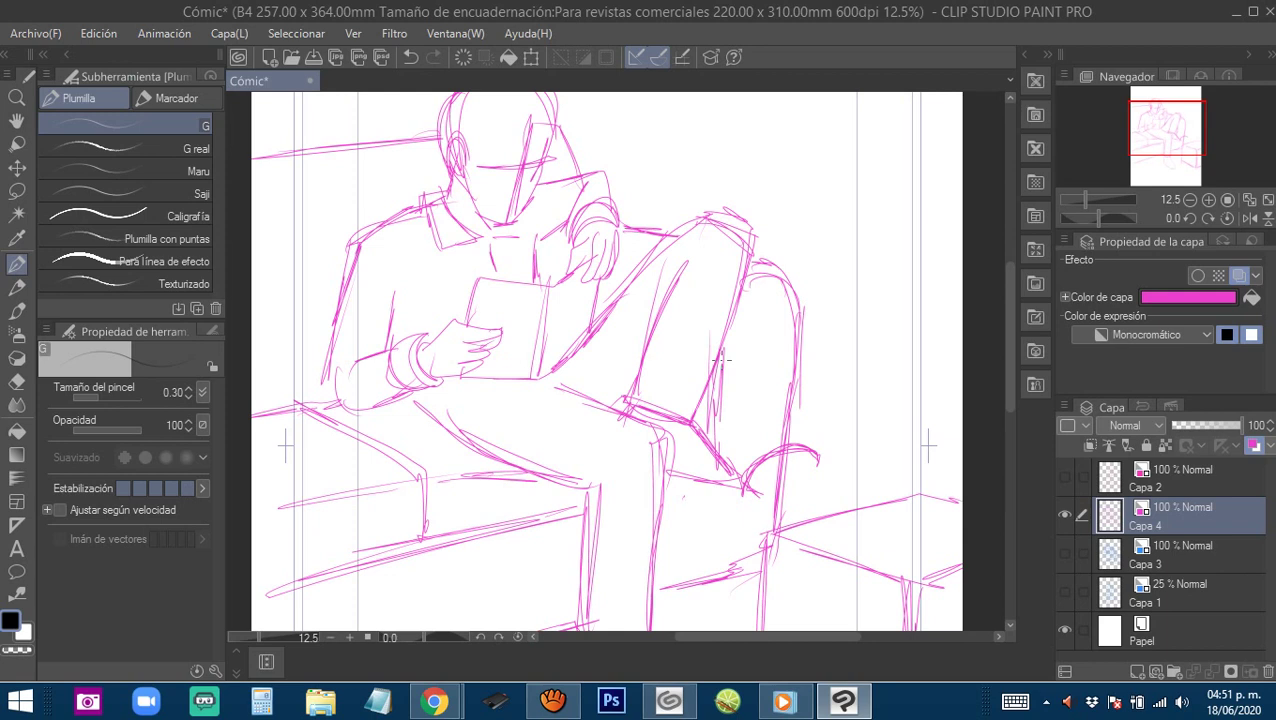
{"action": "mouse_move", "coordinate": [451, 382]}
{"action": "left_mouse_down"}
{"action": "mouse_move", "coordinate": [431, 421]}
{"action": "mouse_move", "coordinate": [461, 438]}
{"action": "mouse_move", "coordinate": [523, 378]}
{"action": "mouse_move", "coordinate": [580, 382]}
{"action": "mouse_move", "coordinate": [576, 402]}
{"action": "mouse_move", "coordinate": [609, 436]}
{"action": "mouse_move", "coordinate": [630, 416]}
{"action": "mouse_move", "coordinate": [679, 472]}
{"action": "mouse_move", "coordinate": [447, 548]}
{"action": "left_mouse_up"}
{"action": "scroll", "coordinate": [612, 430], "scroll_direction": "down", "scroll_amount": 1}
{"action": "left_click_drag", "start_coordinate": [576, 413], "coordinate": [608, 388]}
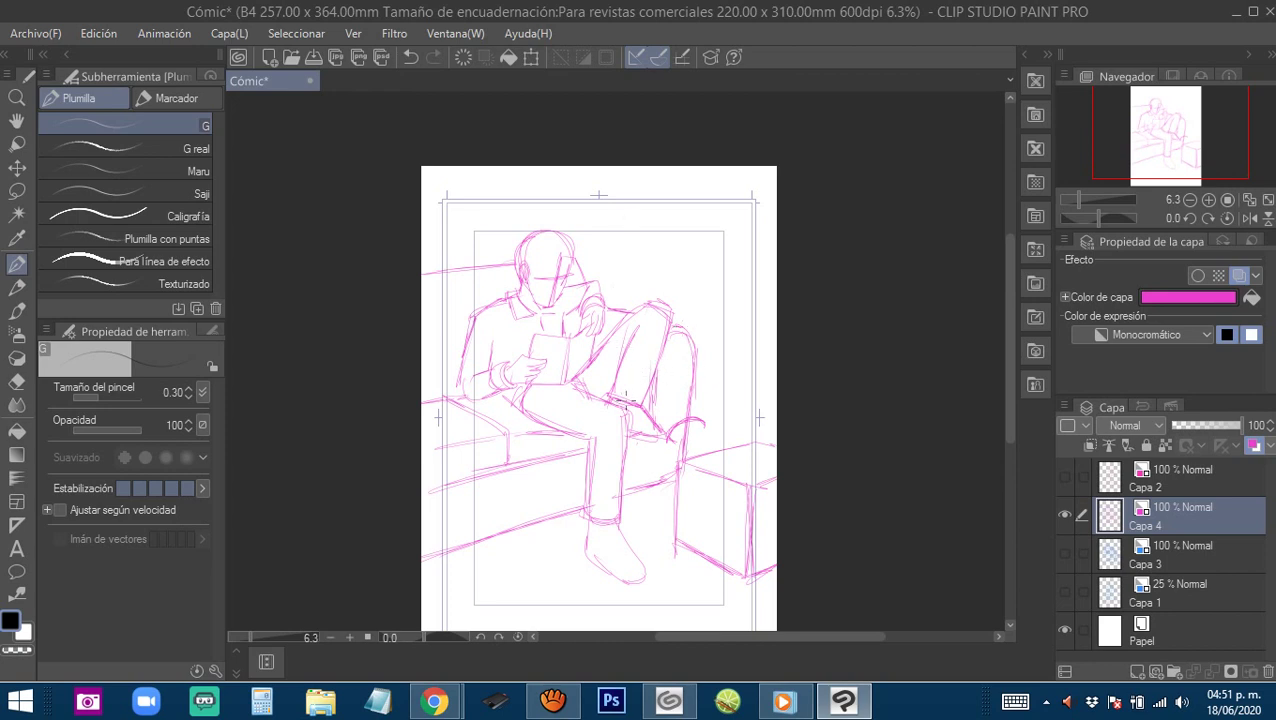
{"action": "left_click", "coordinate": [616, 401]}
Hide the magenta layer Capa 4 briefly, show it again and review the finished seated figure.
{"action": "left_click", "coordinate": [1065, 516]}
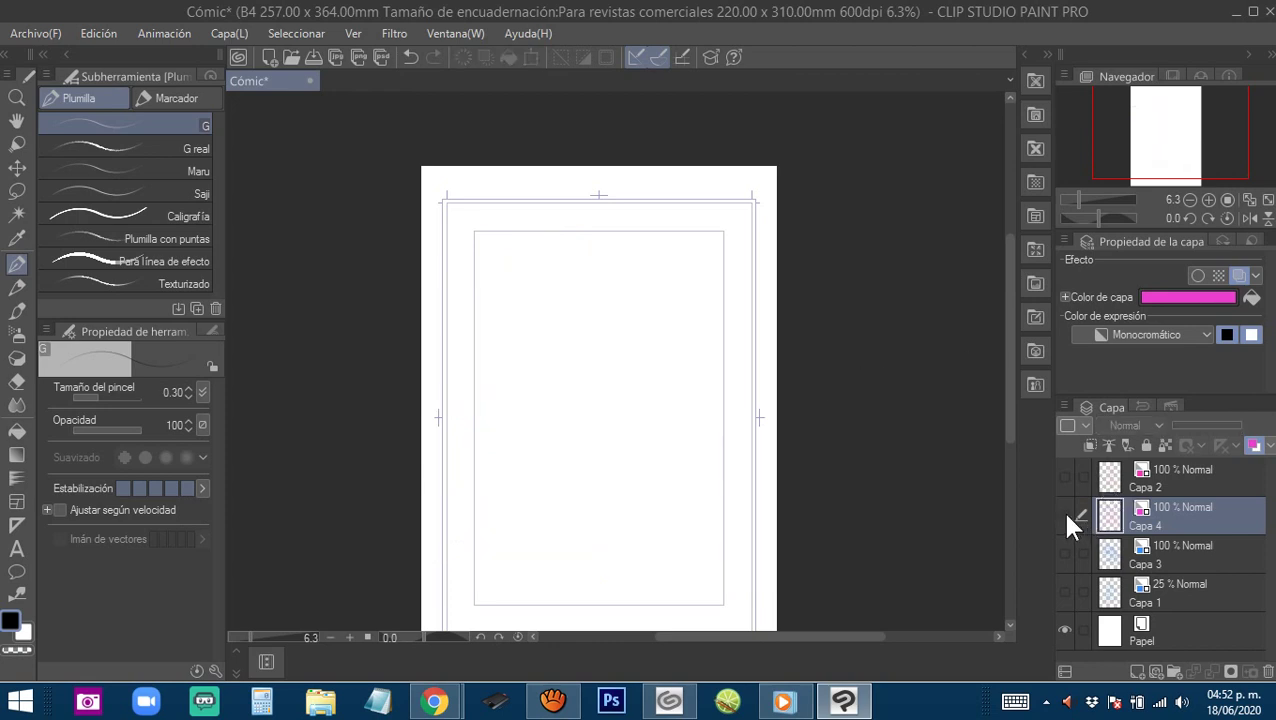
{"action": "left_click", "coordinate": [1065, 514]}
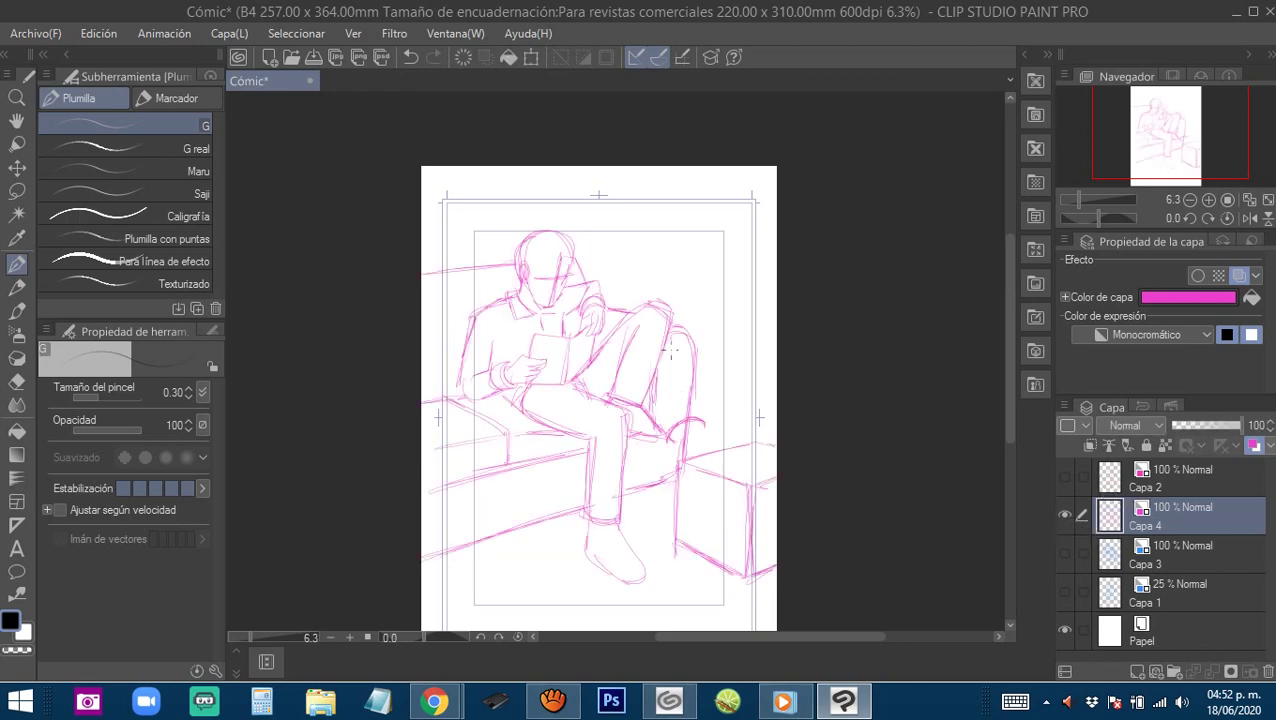
{"action": "left_click_drag", "start_coordinate": [683, 410], "coordinate": [733, 383]}
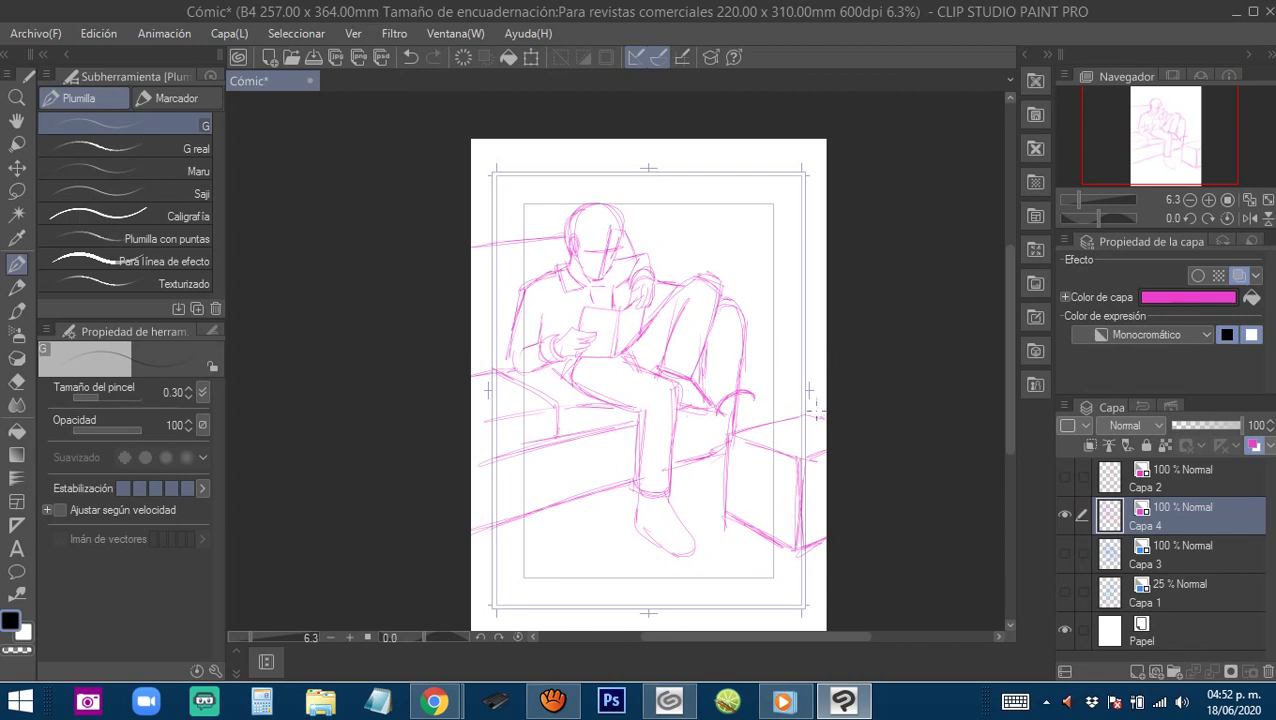
Hide Capa 4 and add a new layer above Capa 3 with the blue layer colour effect.
{"action": "left_click", "coordinate": [1064, 515]}
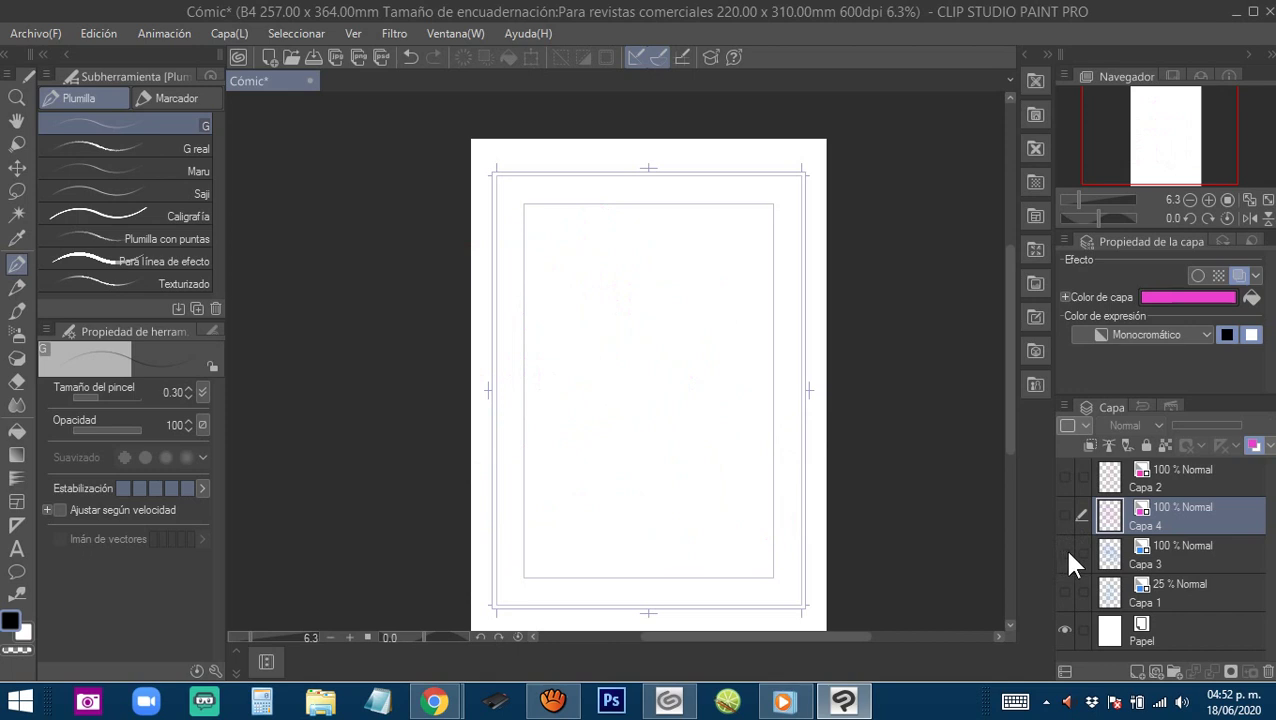
{"action": "left_click", "coordinate": [1172, 555]}
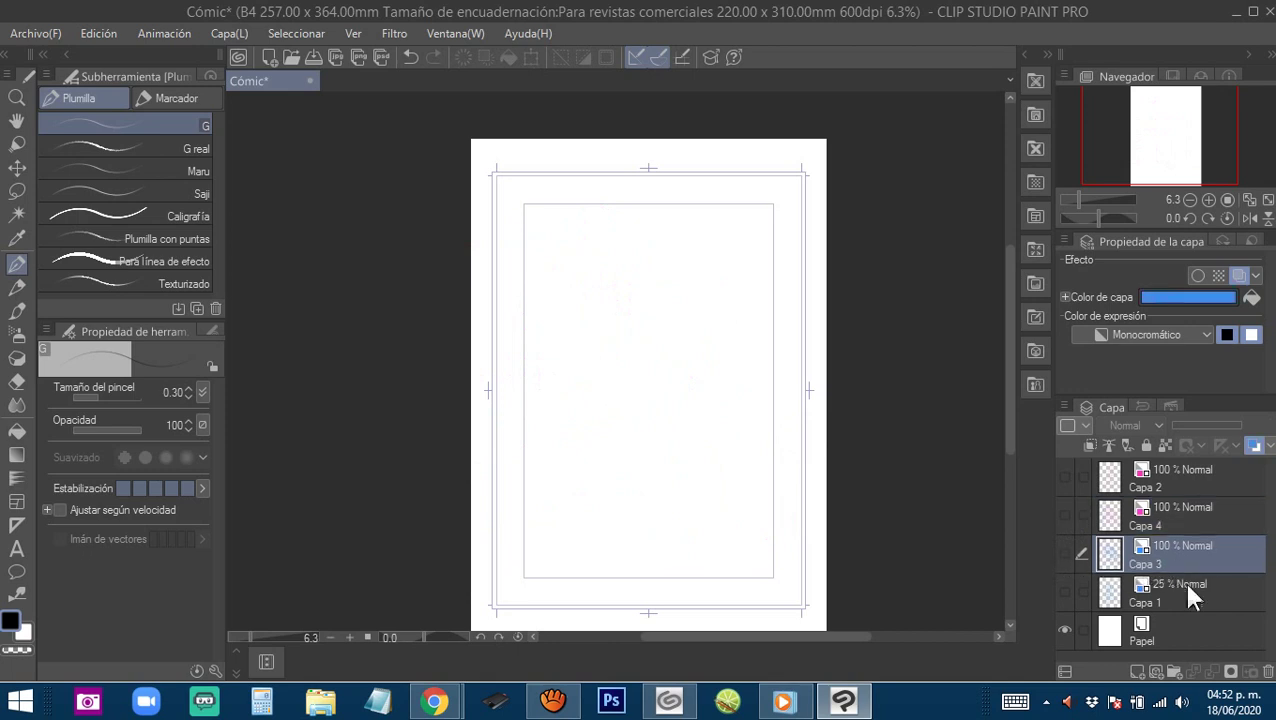
{"action": "left_click", "coordinate": [1140, 673]}
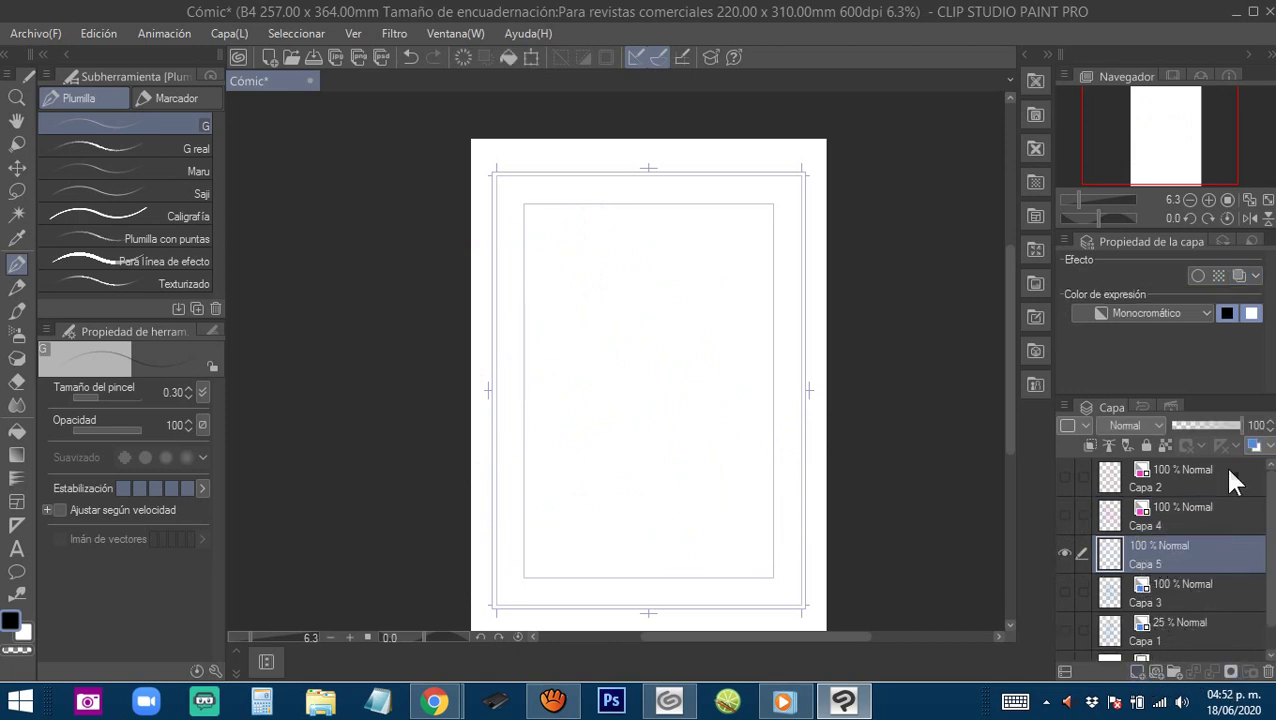
{"action": "left_click", "coordinate": [1254, 446]}
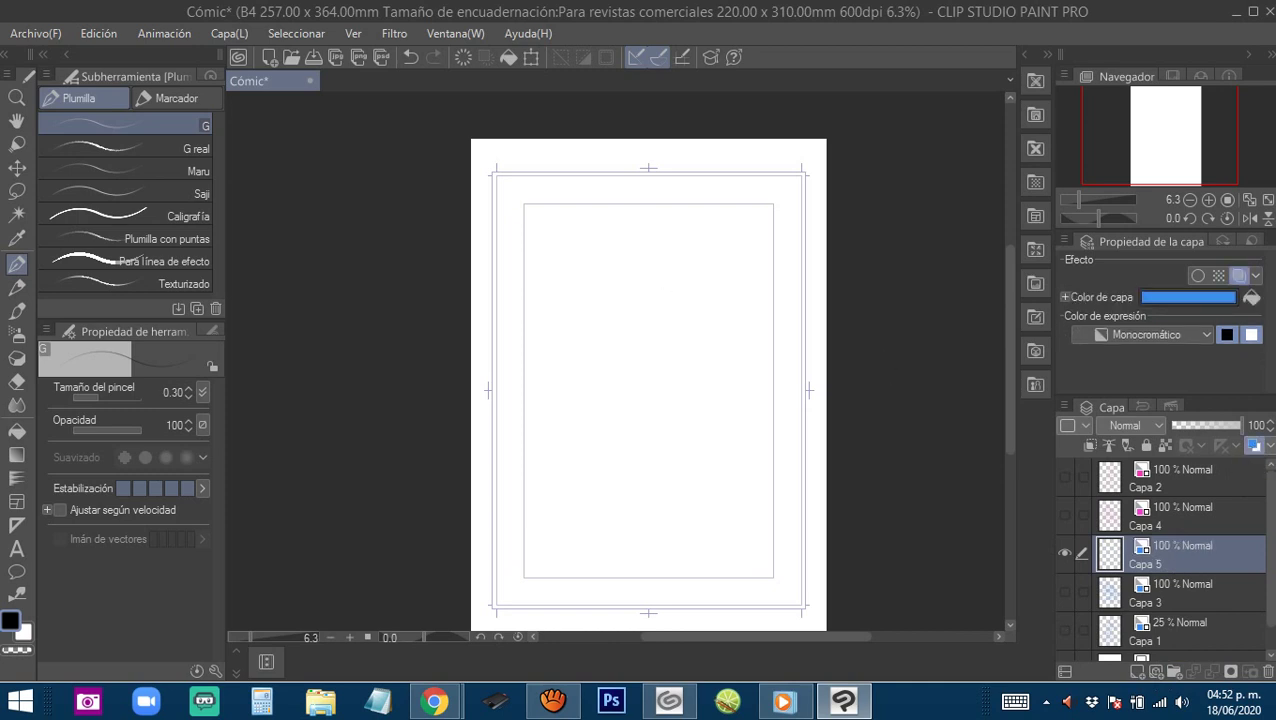
Paste the photographed pencil sketch, enlarge it to cover most of the page, and move its layer below Capa 5.
{"action": "key", "text": "ctrl+v"}
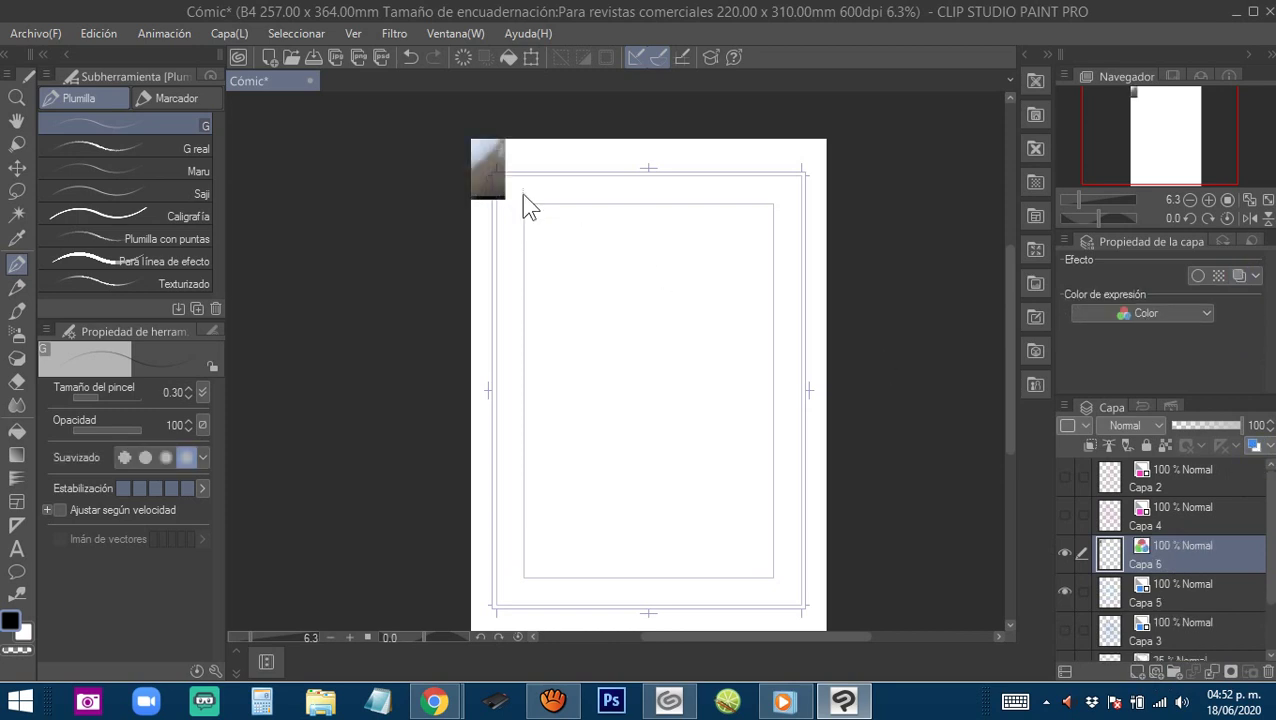
{"action": "key", "text": "ctrl+t"}
{"action": "left_click_drag", "start_coordinate": [505, 198], "coordinate": [894, 634]}
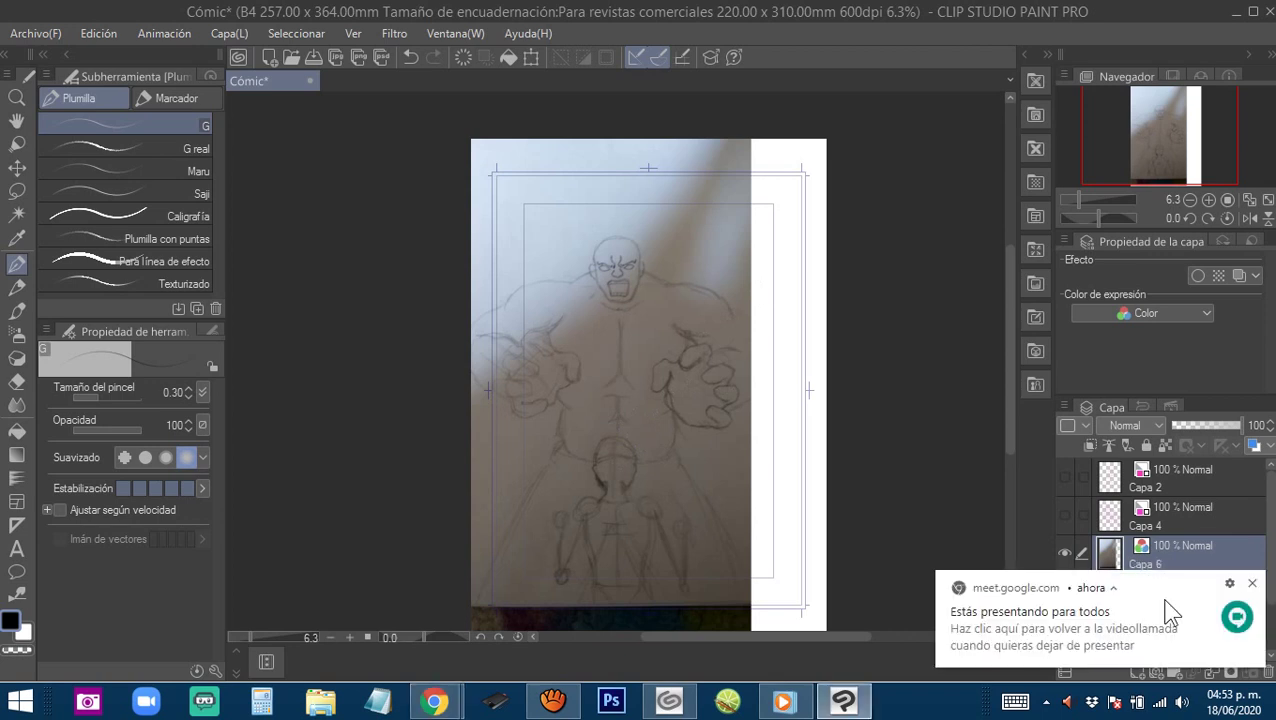
{"action": "left_click", "coordinate": [1245, 580]}
{"action": "left_click_drag", "start_coordinate": [1197, 567], "coordinate": [1188, 606]}
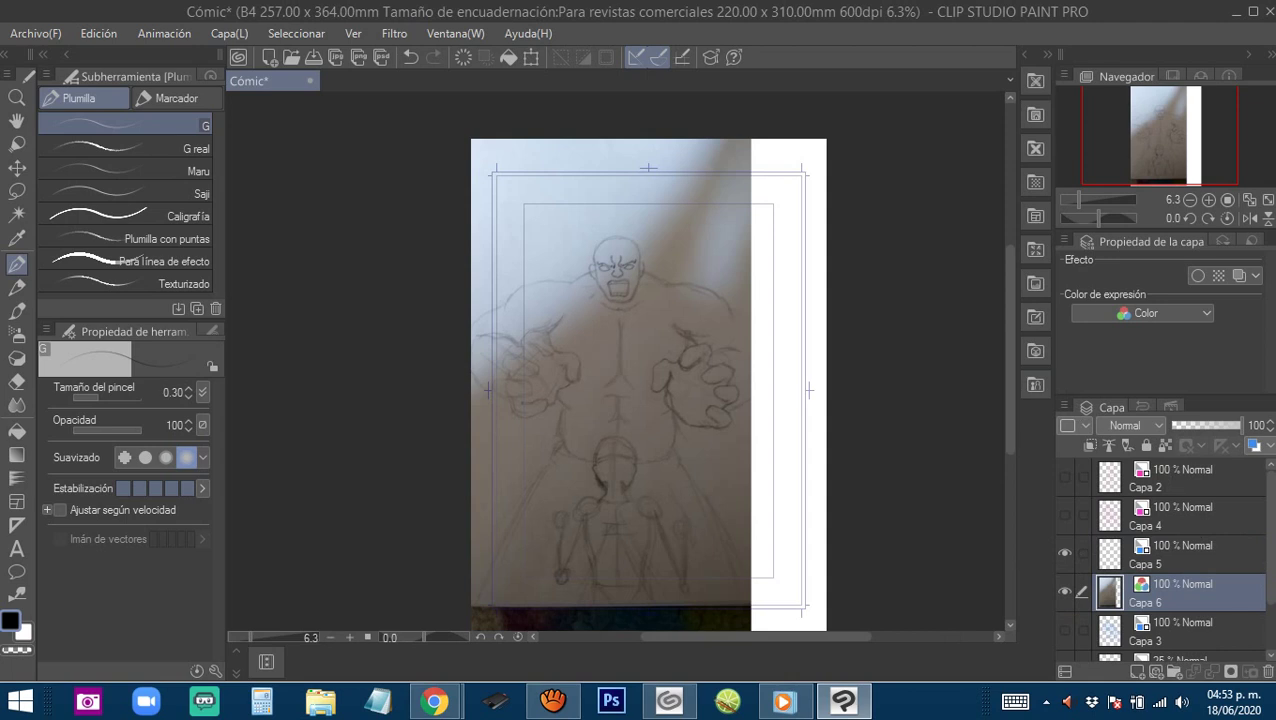
Examine the pencil sketch's small foreground figure and the giant's hands, torso and face behind it.
{"action": "scroll", "coordinate": [683, 385], "scroll_direction": "up", "scroll_amount": 2}
{"action": "left_click_drag", "start_coordinate": [551, 389], "coordinate": [592, 425]}
{"action": "mouse_move", "coordinate": [689, 347]}
{"action": "left_mouse_down"}
{"action": "mouse_move", "coordinate": [726, 389]}
{"action": "mouse_move", "coordinate": [652, 379]}
{"action": "mouse_move", "coordinate": [638, 362]}
{"action": "mouse_move", "coordinate": [661, 333]}
{"action": "left_mouse_up"}
{"action": "left_click_drag", "start_coordinate": [661, 538], "coordinate": [658, 251]}
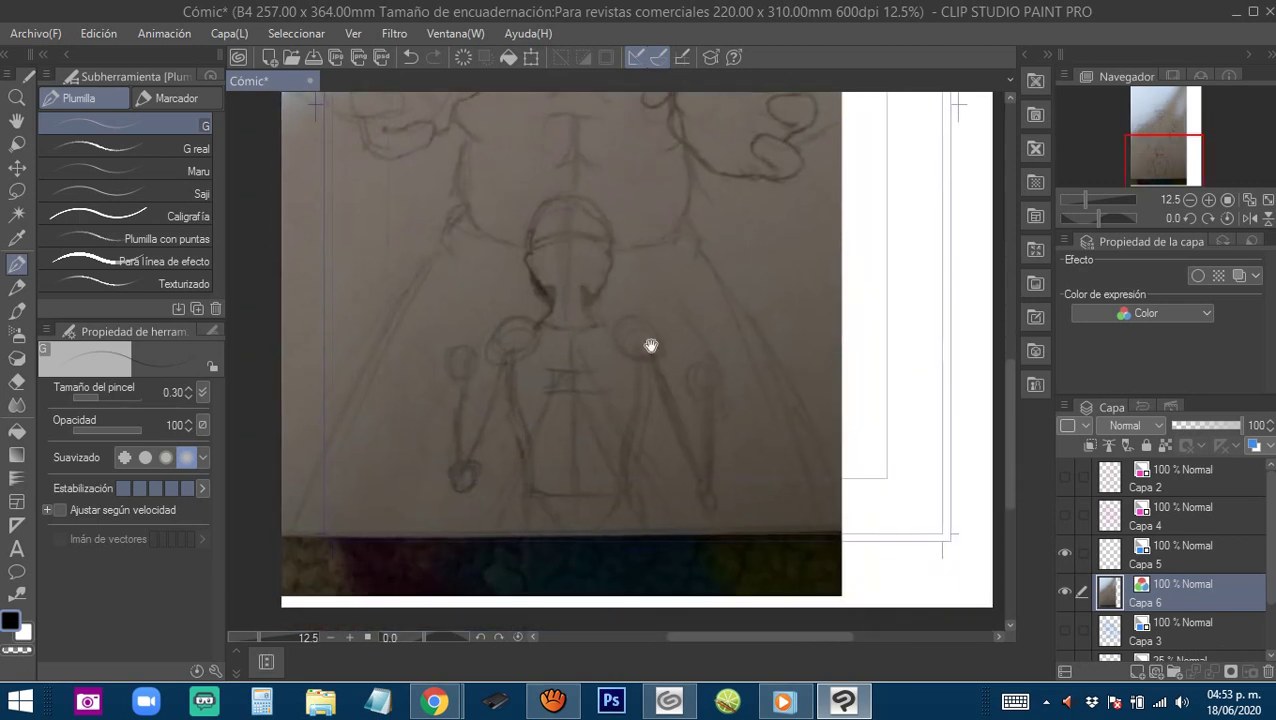
{"action": "left_click_drag", "start_coordinate": [651, 346], "coordinate": [655, 273]}
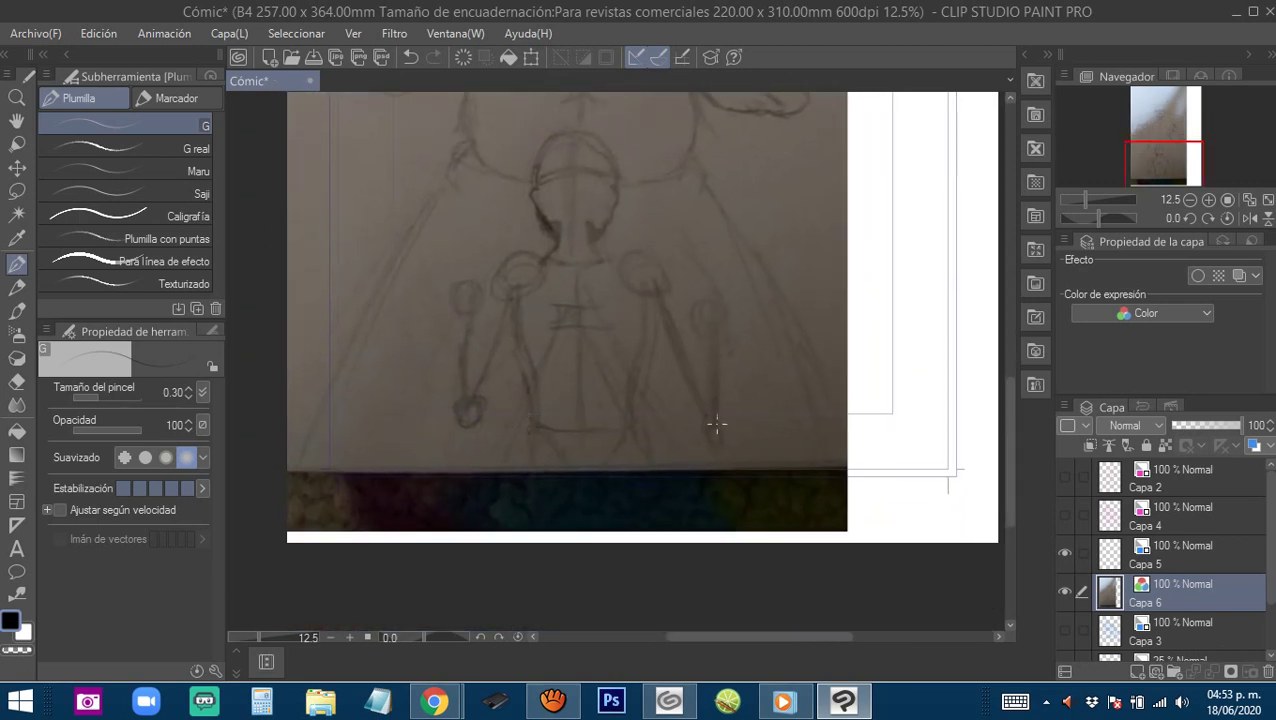
{"action": "mouse_move", "coordinate": [717, 409]}
{"action": "left_mouse_down"}
{"action": "mouse_move", "coordinate": [695, 405]}
{"action": "mouse_move", "coordinate": [721, 444]}
{"action": "mouse_move", "coordinate": [720, 470]}
{"action": "mouse_move", "coordinate": [730, 431]}
{"action": "left_mouse_up"}
{"action": "key", "text": "ctrl+z"}
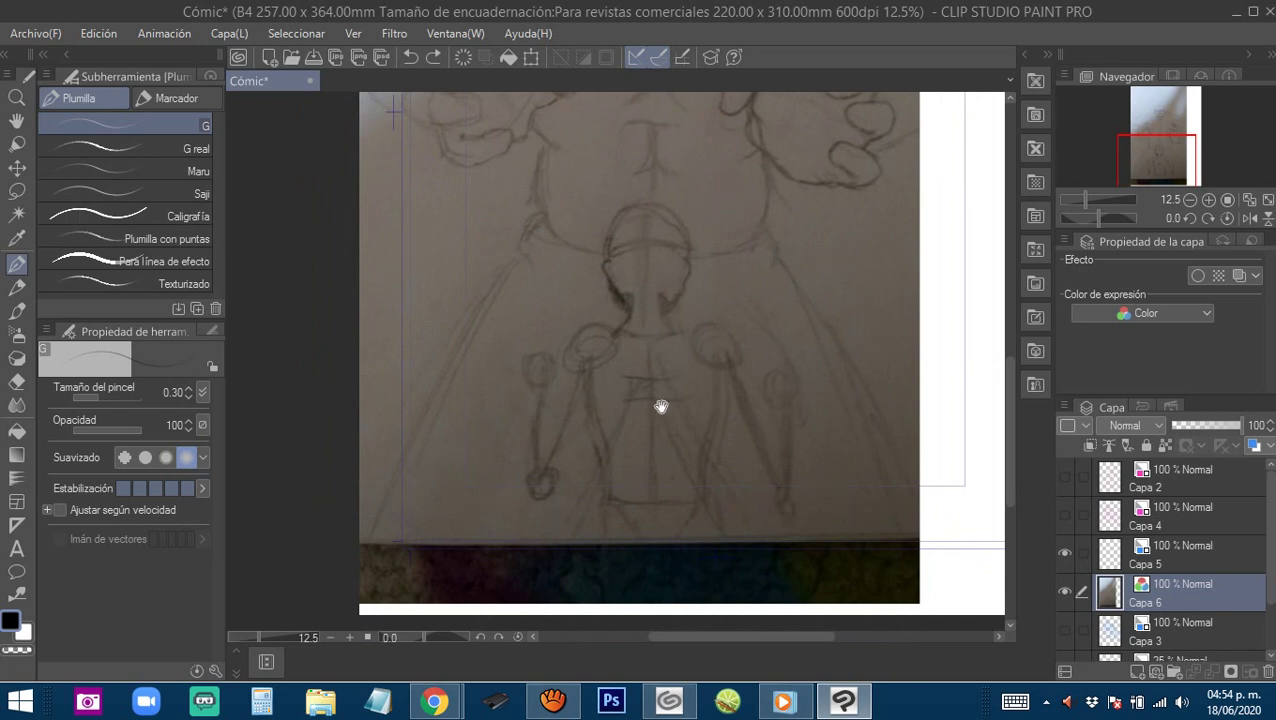
{"action": "left_click_drag", "start_coordinate": [661, 385], "coordinate": [651, 502]}
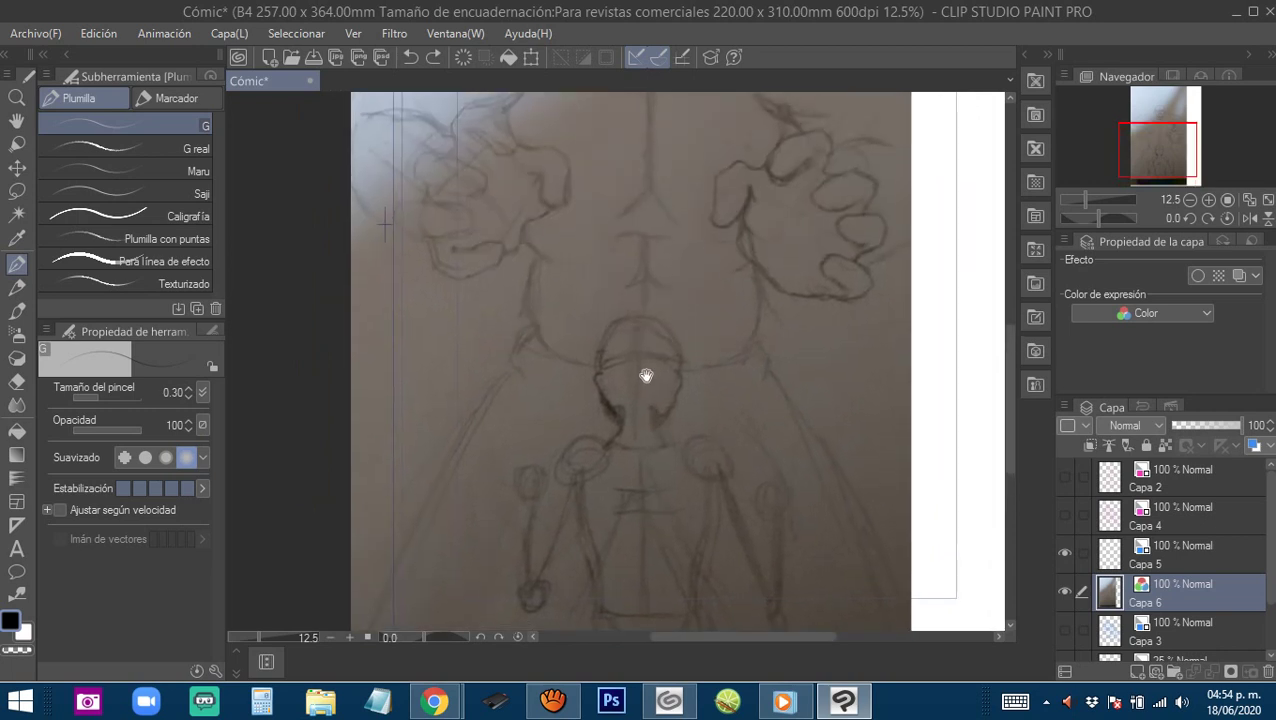
{"action": "mouse_move", "coordinate": [649, 370]}
{"action": "left_mouse_down"}
{"action": "mouse_move", "coordinate": [646, 521]}
{"action": "mouse_move", "coordinate": [658, 513]}
{"action": "left_mouse_up"}
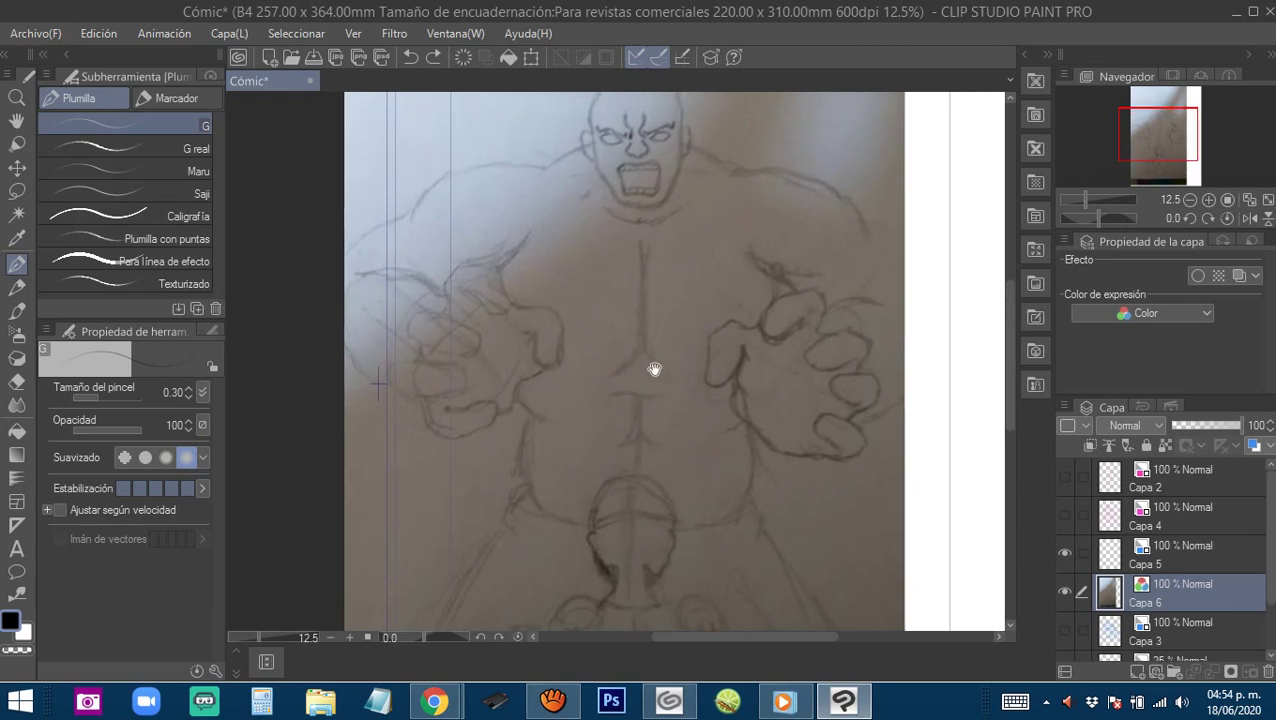
{"action": "left_click_drag", "start_coordinate": [652, 416], "coordinate": [643, 265]}
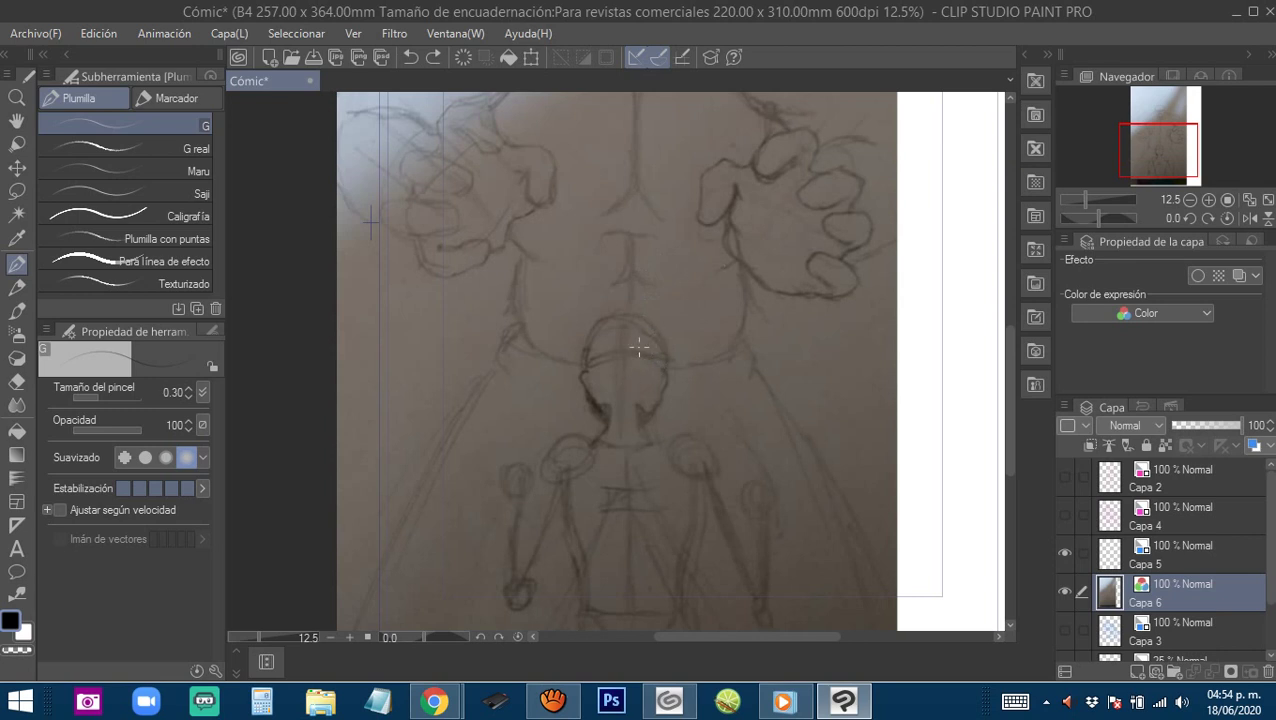
{"action": "mouse_move", "coordinate": [652, 341]}
{"action": "left_mouse_down"}
{"action": "mouse_move", "coordinate": [590, 427]}
{"action": "mouse_move", "coordinate": [621, 464]}
{"action": "mouse_move", "coordinate": [607, 421]}
{"action": "mouse_move", "coordinate": [613, 297]}
{"action": "mouse_move", "coordinate": [661, 248]}
{"action": "left_mouse_up"}
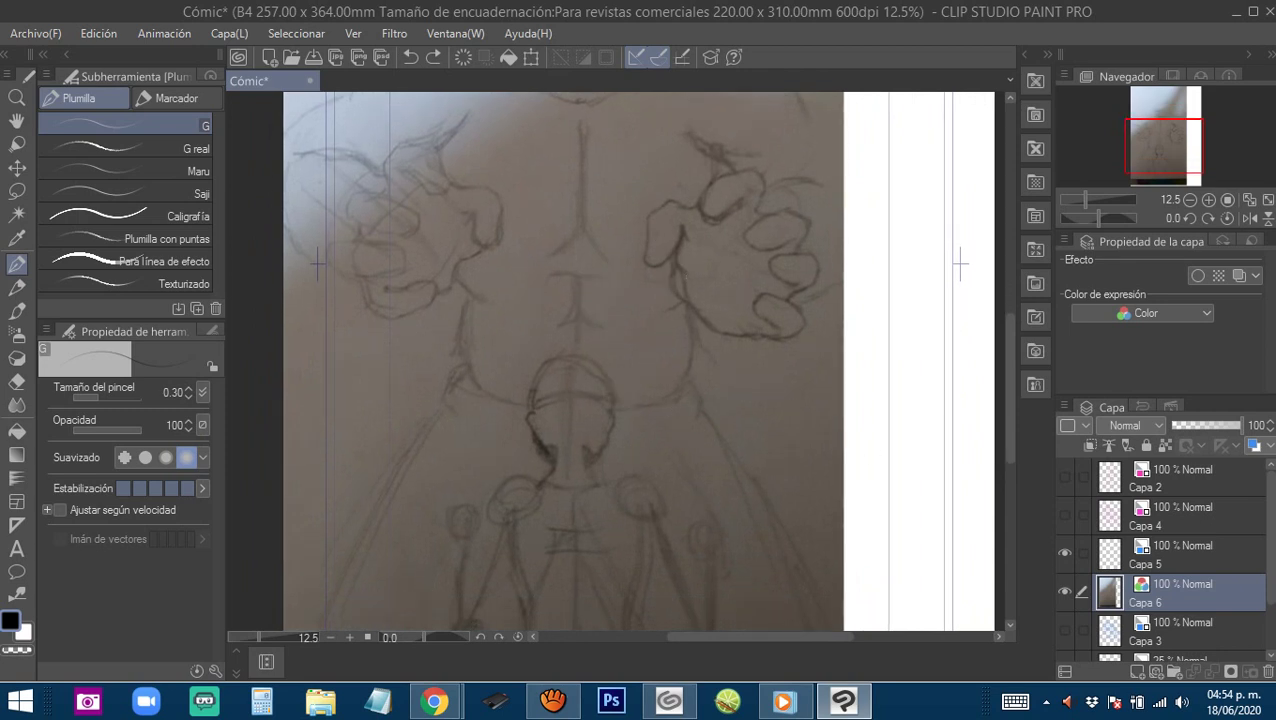
{"action": "scroll", "coordinate": [493, 368], "scroll_direction": "up", "scroll_amount": 3}
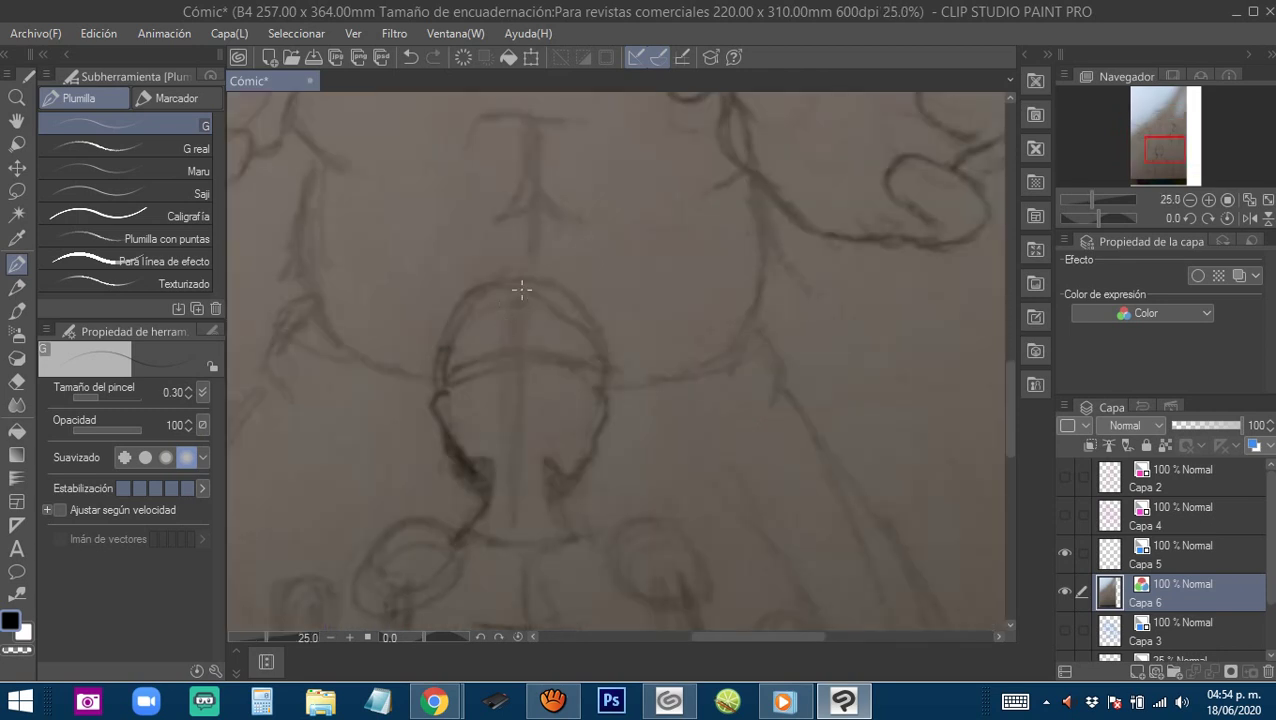
{"action": "mouse_move", "coordinate": [522, 289]}
{"action": "left_mouse_down"}
{"action": "mouse_move", "coordinate": [442, 318]}
{"action": "mouse_move", "coordinate": [546, 442]}
{"action": "left_mouse_up"}
{"action": "mouse_move", "coordinate": [589, 322]}
{"action": "left_mouse_down"}
{"action": "mouse_move", "coordinate": [452, 298]}
{"action": "mouse_move", "coordinate": [565, 438]}
{"action": "mouse_move", "coordinate": [598, 316]}
{"action": "left_mouse_up"}
{"action": "mouse_move", "coordinate": [446, 418]}
{"action": "left_mouse_down"}
{"action": "mouse_move", "coordinate": [483, 435]}
{"action": "mouse_move", "coordinate": [588, 406]}
{"action": "left_mouse_up"}
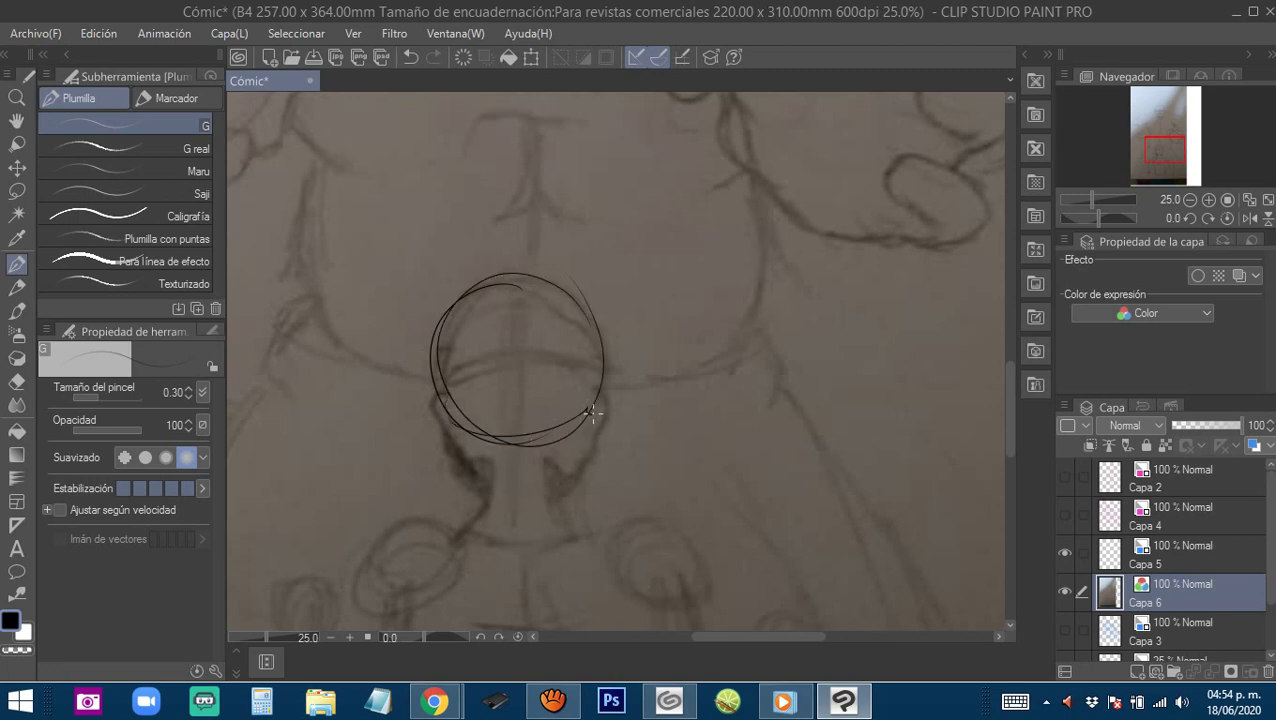
{"action": "mouse_move", "coordinate": [432, 398]}
{"action": "left_mouse_down"}
{"action": "mouse_move", "coordinate": [483, 511]}
{"action": "mouse_move", "coordinate": [546, 499]}
{"action": "left_mouse_up"}
{"action": "left_click_drag", "start_coordinate": [480, 497], "coordinate": [564, 486]}
{"action": "left_click_drag", "start_coordinate": [599, 402], "coordinate": [554, 506]}
{"action": "left_click_drag", "start_coordinate": [576, 440], "coordinate": [566, 473]}
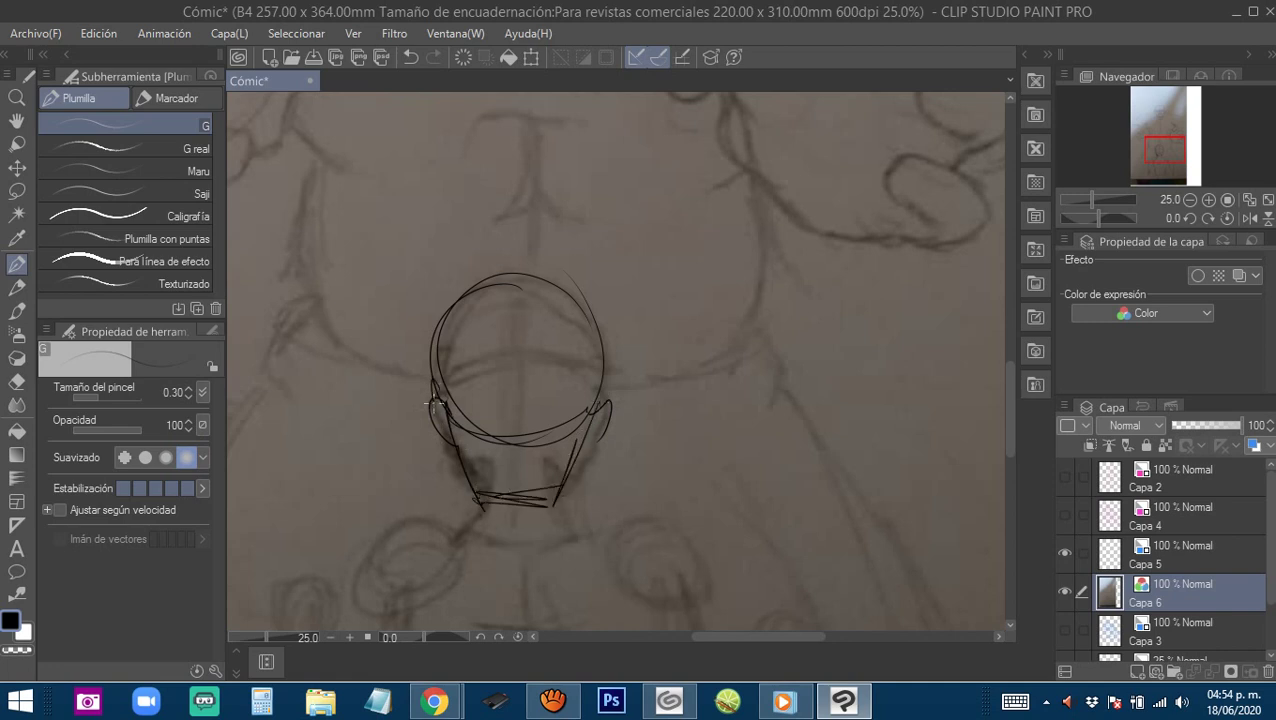
{"action": "mouse_move", "coordinate": [588, 400]}
{"action": "left_mouse_down"}
{"action": "mouse_move", "coordinate": [588, 447]}
{"action": "mouse_move", "coordinate": [571, 338]}
{"action": "left_mouse_up"}
{"action": "mouse_move", "coordinate": [494, 403]}
{"action": "left_mouse_down"}
{"action": "mouse_move", "coordinate": [424, 436]}
{"action": "mouse_move", "coordinate": [496, 418]}
{"action": "left_mouse_up"}
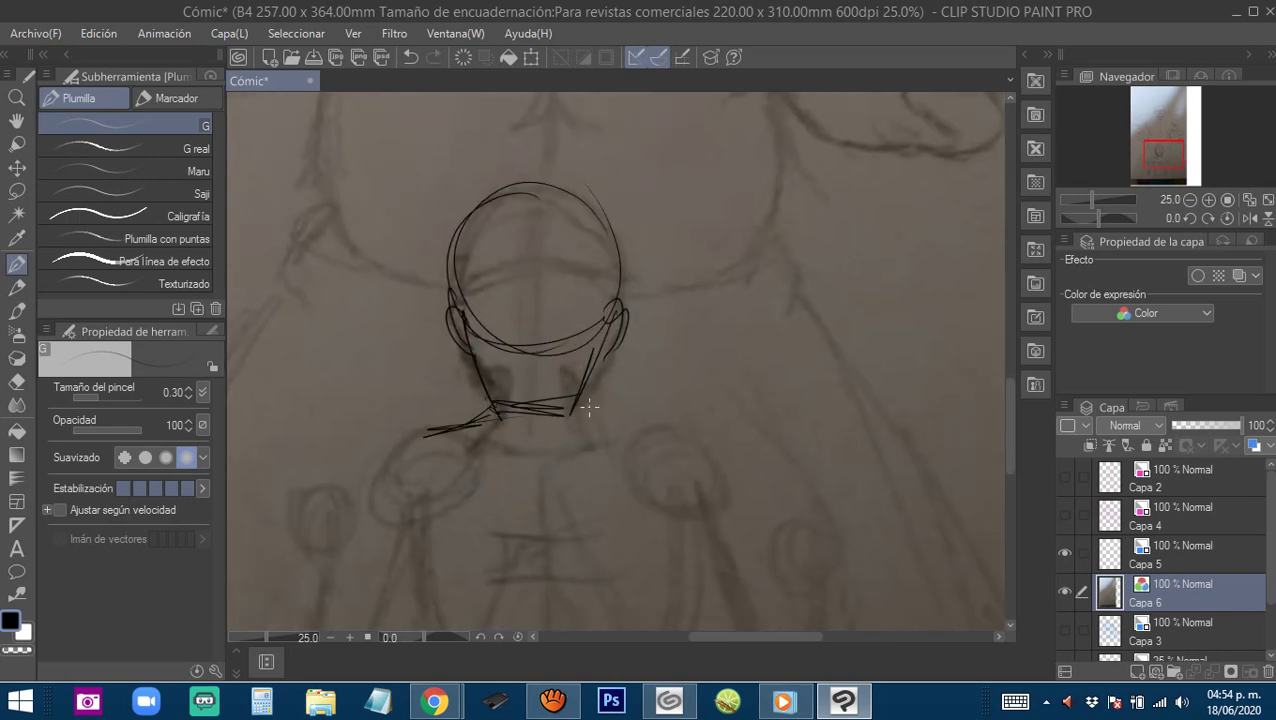
{"action": "left_click_drag", "start_coordinate": [578, 408], "coordinate": [648, 425]}
{"action": "left_click_drag", "start_coordinate": [545, 317], "coordinate": [530, 430]}
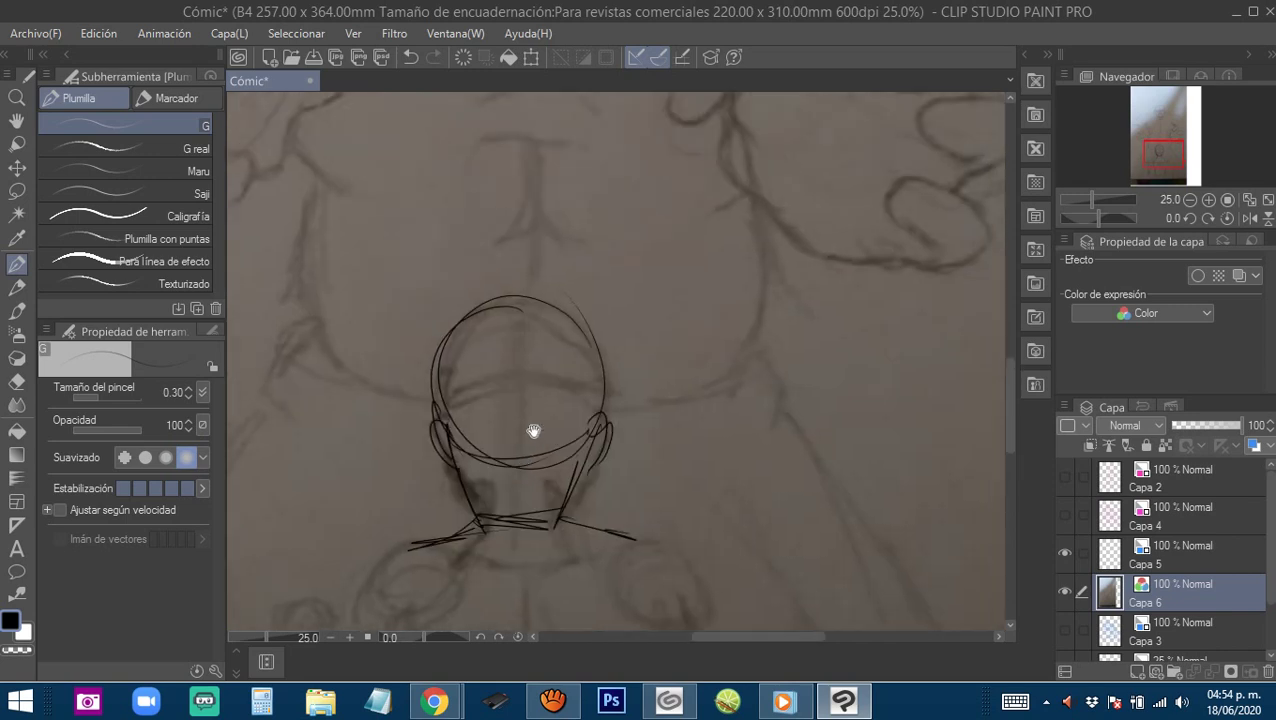
{"action": "scroll", "coordinate": [538, 430], "scroll_direction": "down", "scroll_amount": 5}
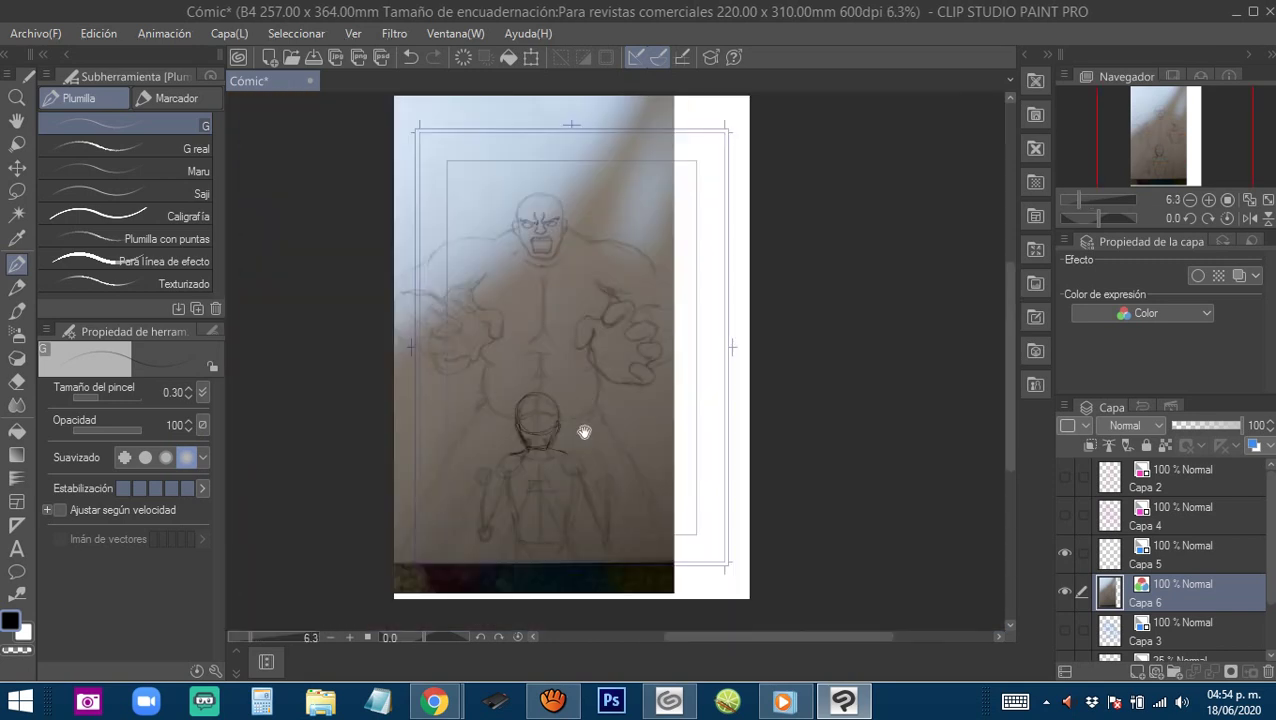
{"action": "key", "text": "ctrl+z"}
{"action": "key", "text": "ctrl+z"}
Draw the small foreground figure's head over the photo as a circle with a tapering jaw beneath it.
{"action": "scroll", "coordinate": [555, 431], "scroll_direction": "up", "scroll_amount": 5}
{"action": "mouse_move", "coordinate": [552, 260]}
{"action": "left_mouse_down"}
{"action": "mouse_move", "coordinate": [477, 264]}
{"action": "mouse_move", "coordinate": [442, 367]}
{"action": "mouse_move", "coordinate": [496, 418]}
{"action": "mouse_move", "coordinate": [605, 388]}
{"action": "mouse_move", "coordinate": [602, 299]}
{"action": "mouse_move", "coordinate": [495, 252]}
{"action": "mouse_move", "coordinate": [444, 298]}
{"action": "mouse_move", "coordinate": [459, 418]}
{"action": "left_mouse_up"}
{"action": "mouse_move", "coordinate": [441, 338]}
{"action": "left_mouse_down"}
{"action": "mouse_move", "coordinate": [447, 397]}
{"action": "mouse_move", "coordinate": [481, 475]}
{"action": "left_mouse_up"}
{"action": "mouse_move", "coordinate": [450, 380]}
{"action": "left_mouse_down"}
{"action": "mouse_move", "coordinate": [458, 443]}
{"action": "mouse_move", "coordinate": [480, 475]}
{"action": "mouse_move", "coordinate": [540, 481]}
{"action": "left_mouse_up"}
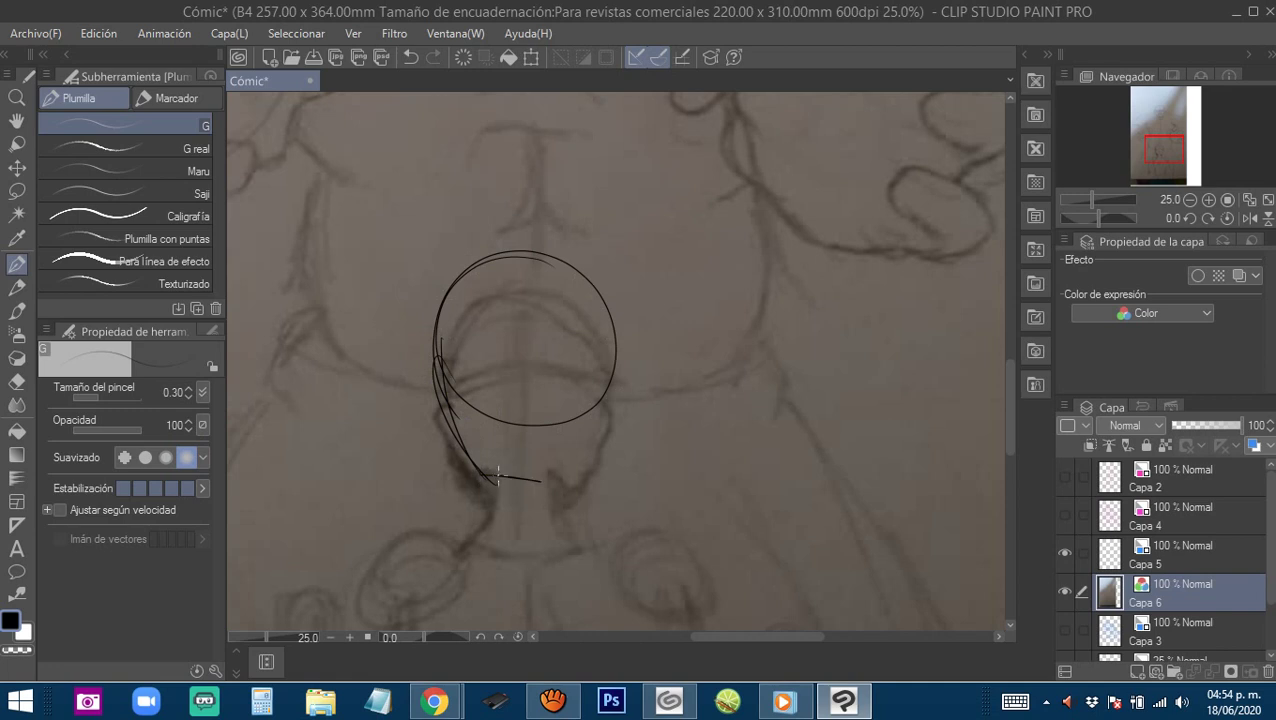
{"action": "left_click_drag", "start_coordinate": [612, 368], "coordinate": [572, 463]}
Sketch the small figure's neck base and sloping shoulder lines, and add an ear on each side of the head.
{"action": "mouse_move", "coordinate": [477, 474]}
{"action": "left_mouse_down"}
{"action": "mouse_move", "coordinate": [469, 518]}
{"action": "mouse_move", "coordinate": [474, 475]}
{"action": "mouse_move", "coordinate": [412, 534]}
{"action": "mouse_move", "coordinate": [559, 528]}
{"action": "mouse_move", "coordinate": [471, 510]}
{"action": "mouse_move", "coordinate": [602, 520]}
{"action": "left_mouse_up"}
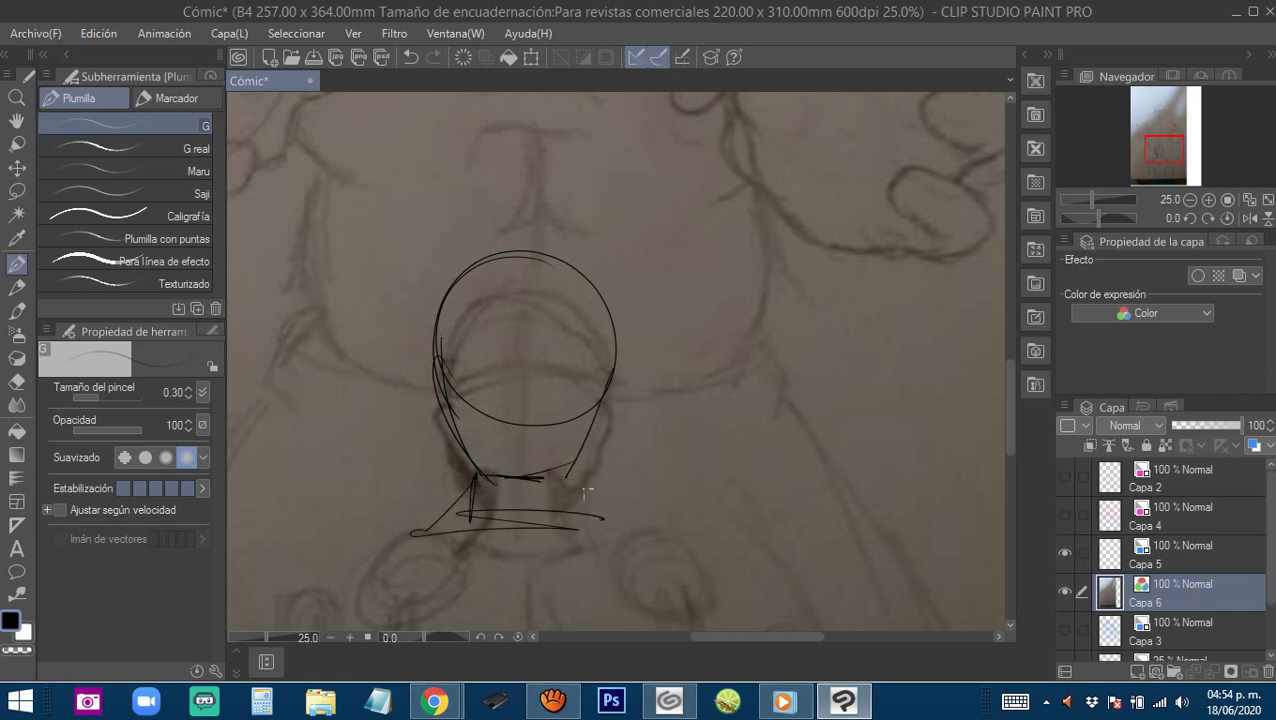
{"action": "left_click_drag", "start_coordinate": [570, 474], "coordinate": [640, 535]}
{"action": "left_click_drag", "start_coordinate": [470, 491], "coordinate": [405, 525]}
{"action": "left_click_drag", "start_coordinate": [433, 353], "coordinate": [437, 420]}
{"action": "mouse_move", "coordinate": [619, 372]}
{"action": "left_mouse_down"}
{"action": "mouse_move", "coordinate": [597, 430]}
{"action": "mouse_move", "coordinate": [578, 426]}
{"action": "left_mouse_up"}
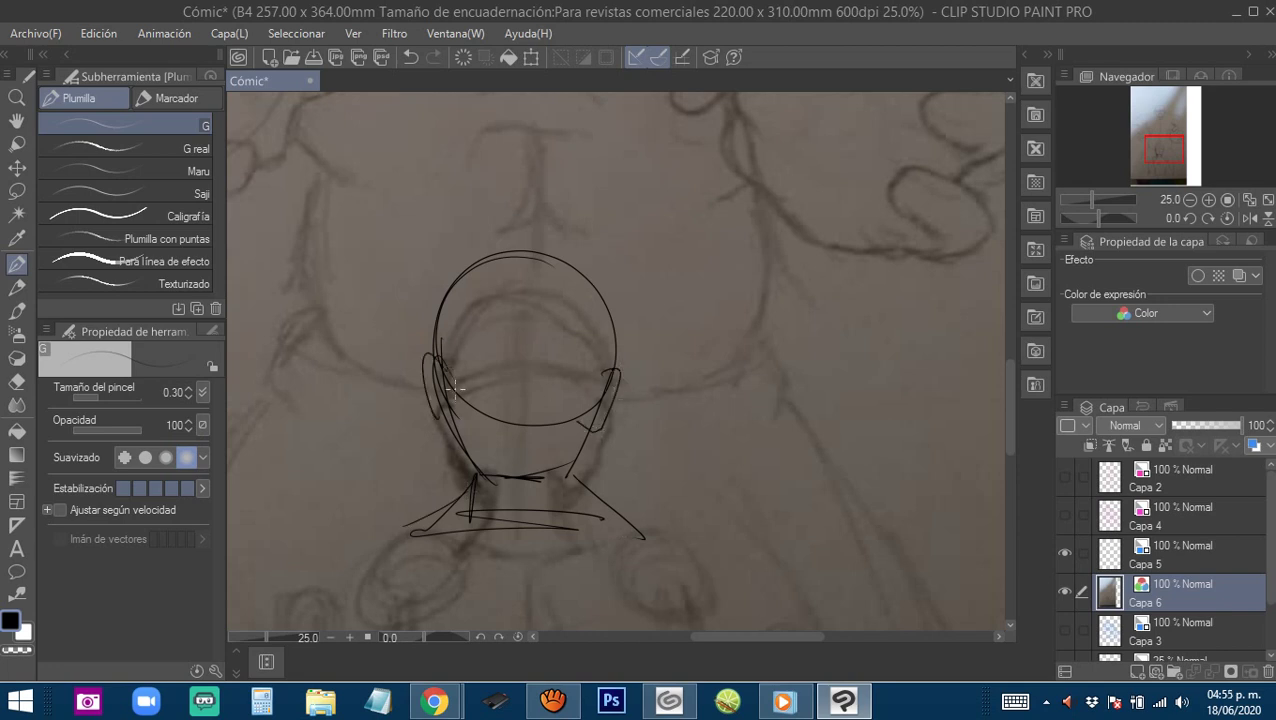
Complete the right side of the neck and draw a rounded shoulder joint at the end of each shoulder line.
{"action": "mouse_move", "coordinate": [526, 364]}
{"action": "left_mouse_down"}
{"action": "mouse_move", "coordinate": [558, 404]}
{"action": "mouse_move", "coordinate": [587, 270]}
{"action": "mouse_move", "coordinate": [519, 349]}
{"action": "mouse_move", "coordinate": [517, 405]}
{"action": "mouse_move", "coordinate": [512, 393]}
{"action": "left_mouse_up"}
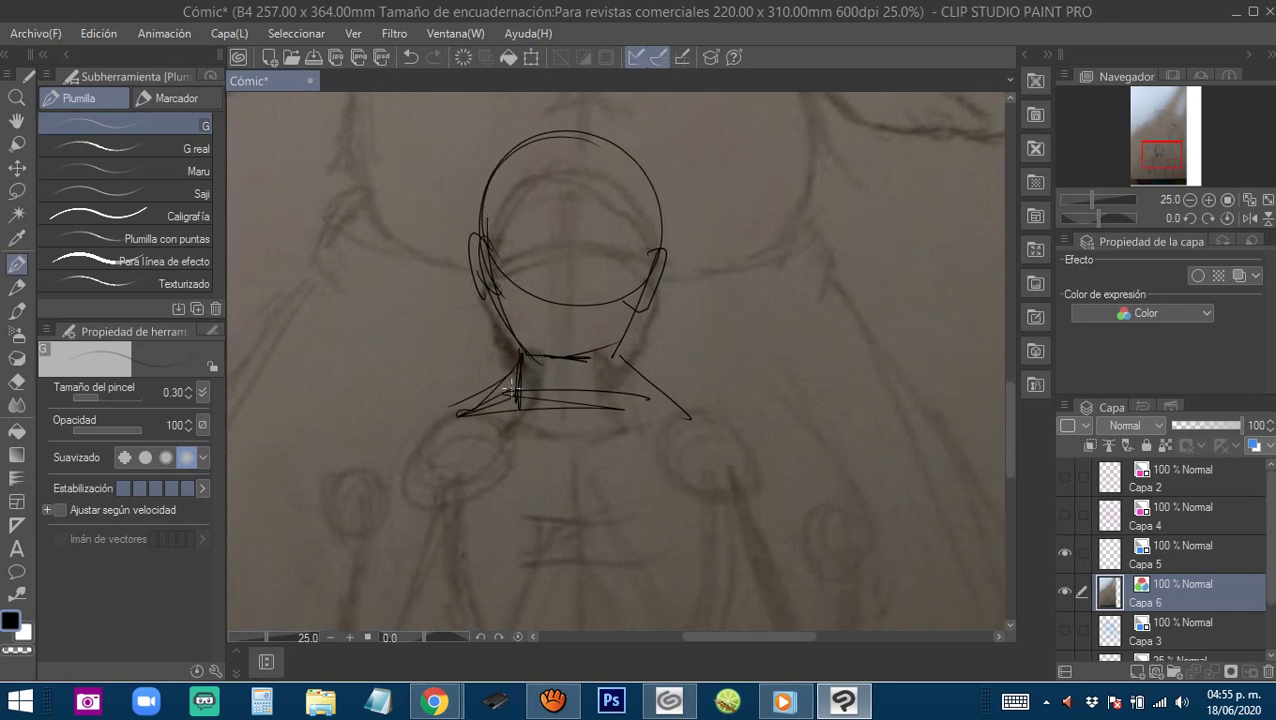
{"action": "mouse_move", "coordinate": [645, 393]}
{"action": "left_mouse_down"}
{"action": "mouse_move", "coordinate": [666, 419]}
{"action": "mouse_move", "coordinate": [619, 370]}
{"action": "left_mouse_up"}
{"action": "left_click_drag", "start_coordinate": [590, 420], "coordinate": [608, 365]}
{"action": "mouse_move", "coordinate": [508, 354]}
{"action": "left_mouse_down"}
{"action": "mouse_move", "coordinate": [468, 360]}
{"action": "mouse_move", "coordinate": [512, 405]}
{"action": "mouse_move", "coordinate": [484, 360]}
{"action": "left_mouse_up"}
{"action": "mouse_move", "coordinate": [707, 407]}
{"action": "left_mouse_down"}
{"action": "mouse_move", "coordinate": [632, 356]}
{"action": "mouse_move", "coordinate": [650, 316]}
{"action": "mouse_move", "coordinate": [641, 412]}
{"action": "mouse_move", "coordinate": [608, 349]}
{"action": "mouse_move", "coordinate": [642, 412]}
{"action": "left_mouse_up"}
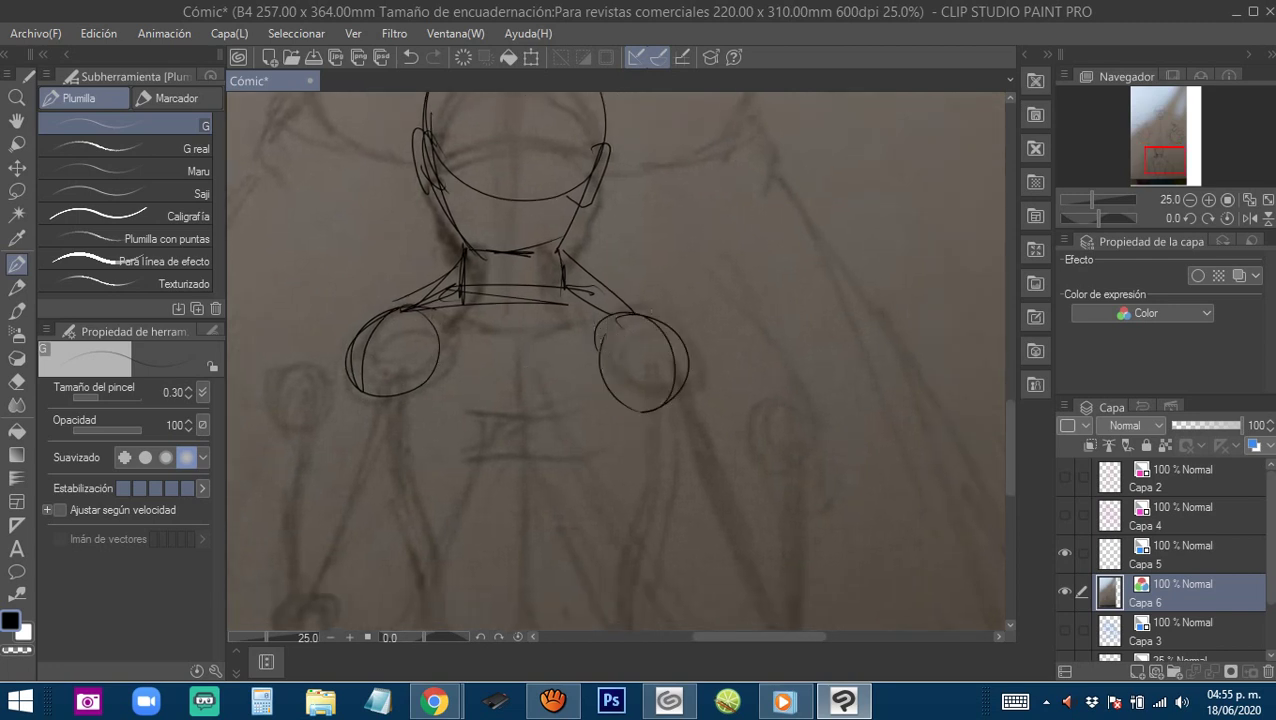
Draw the small figure's left-hand arm with a tapered upper arm, a raised forearm and a rounded hand block.
{"action": "left_click_drag", "start_coordinate": [333, 441], "coordinate": [385, 370]}
{"action": "left_click_drag", "start_coordinate": [400, 291], "coordinate": [361, 456]}
{"action": "mouse_move", "coordinate": [402, 331]}
{"action": "left_mouse_down"}
{"action": "mouse_move", "coordinate": [341, 488]}
{"action": "mouse_move", "coordinate": [348, 535]}
{"action": "mouse_move", "coordinate": [432, 502]}
{"action": "left_mouse_up"}
{"action": "left_click_drag", "start_coordinate": [416, 509], "coordinate": [468, 315]}
{"action": "left_click_drag", "start_coordinate": [468, 315], "coordinate": [410, 472]}
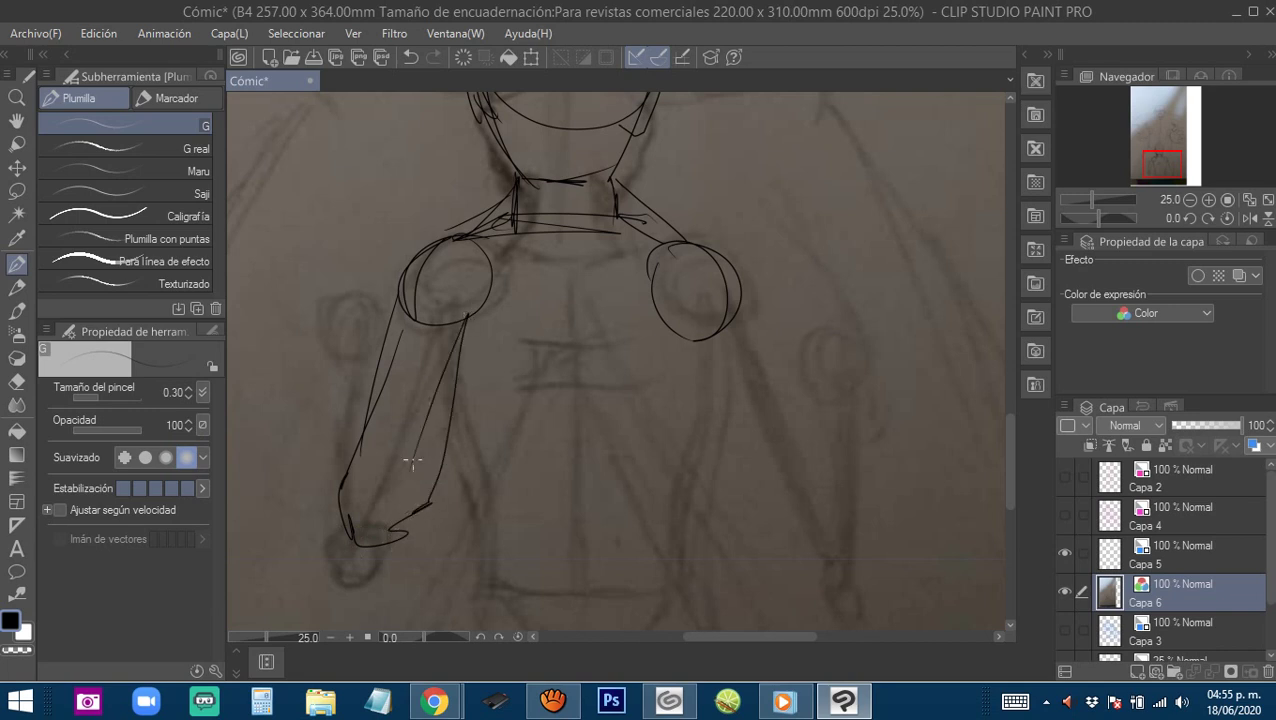
{"action": "left_click_drag", "start_coordinate": [372, 366], "coordinate": [422, 360]}
{"action": "left_click_drag", "start_coordinate": [367, 383], "coordinate": [376, 502]}
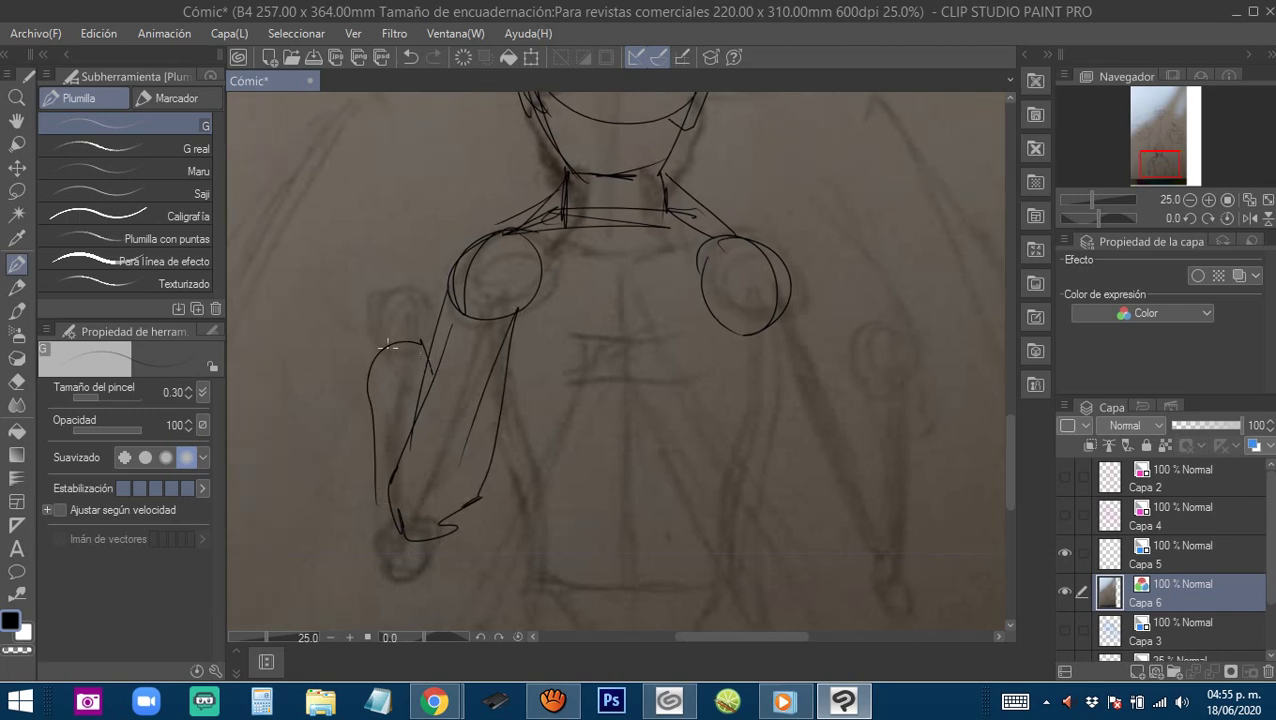
{"action": "mouse_move", "coordinate": [387, 361]}
{"action": "left_mouse_down"}
{"action": "mouse_move", "coordinate": [378, 277]}
{"action": "mouse_move", "coordinate": [414, 337]}
{"action": "left_mouse_up"}
Draw a horizontal guide from the left elbow and construct the right-hand upper arm, raised forearm and hand block to match.
{"action": "left_click_drag", "start_coordinate": [653, 404], "coordinate": [528, 359]}
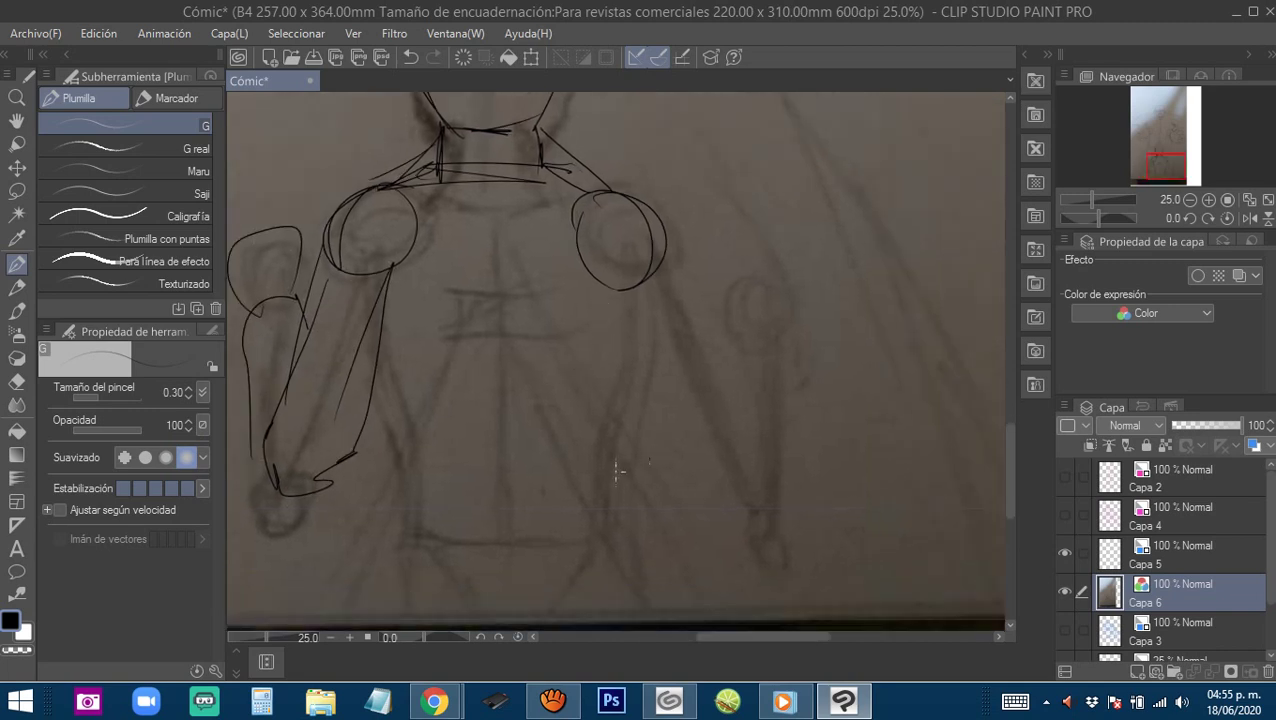
{"action": "left_click_drag", "start_coordinate": [318, 475], "coordinate": [726, 474]}
{"action": "mouse_move", "coordinate": [616, 302]}
{"action": "left_mouse_down"}
{"action": "mouse_move", "coordinate": [674, 460]}
{"action": "mouse_move", "coordinate": [724, 474]}
{"action": "mouse_move", "coordinate": [752, 434]}
{"action": "mouse_move", "coordinate": [725, 353]}
{"action": "mouse_move", "coordinate": [652, 240]}
{"action": "mouse_move", "coordinate": [727, 416]}
{"action": "left_mouse_up"}
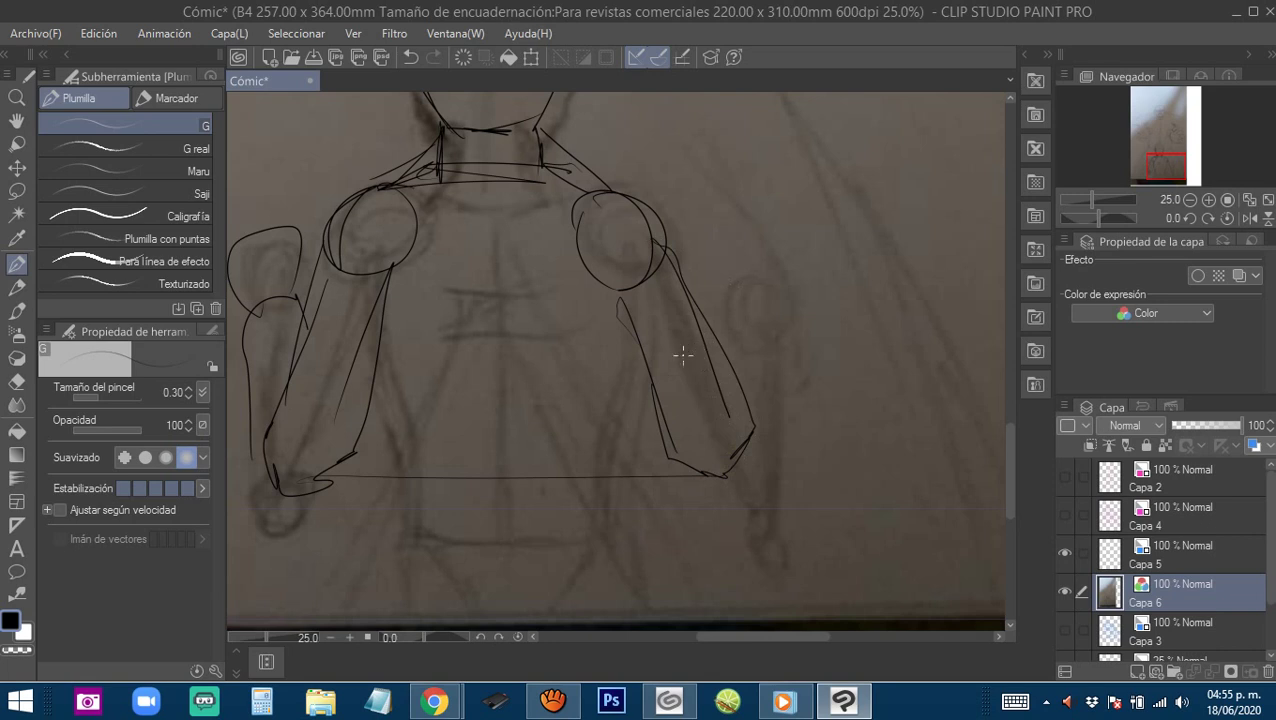
{"action": "mouse_move", "coordinate": [700, 311]}
{"action": "left_mouse_down"}
{"action": "mouse_move", "coordinate": [714, 273]}
{"action": "mouse_move", "coordinate": [753, 285]}
{"action": "mouse_move", "coordinate": [745, 265]}
{"action": "mouse_move", "coordinate": [764, 301]}
{"action": "mouse_move", "coordinate": [744, 380]}
{"action": "left_mouse_up"}
{"action": "mouse_move", "coordinate": [708, 262]}
{"action": "left_mouse_down"}
{"action": "mouse_move", "coordinate": [775, 235]}
{"action": "mouse_move", "coordinate": [766, 285]}
{"action": "left_mouse_up"}
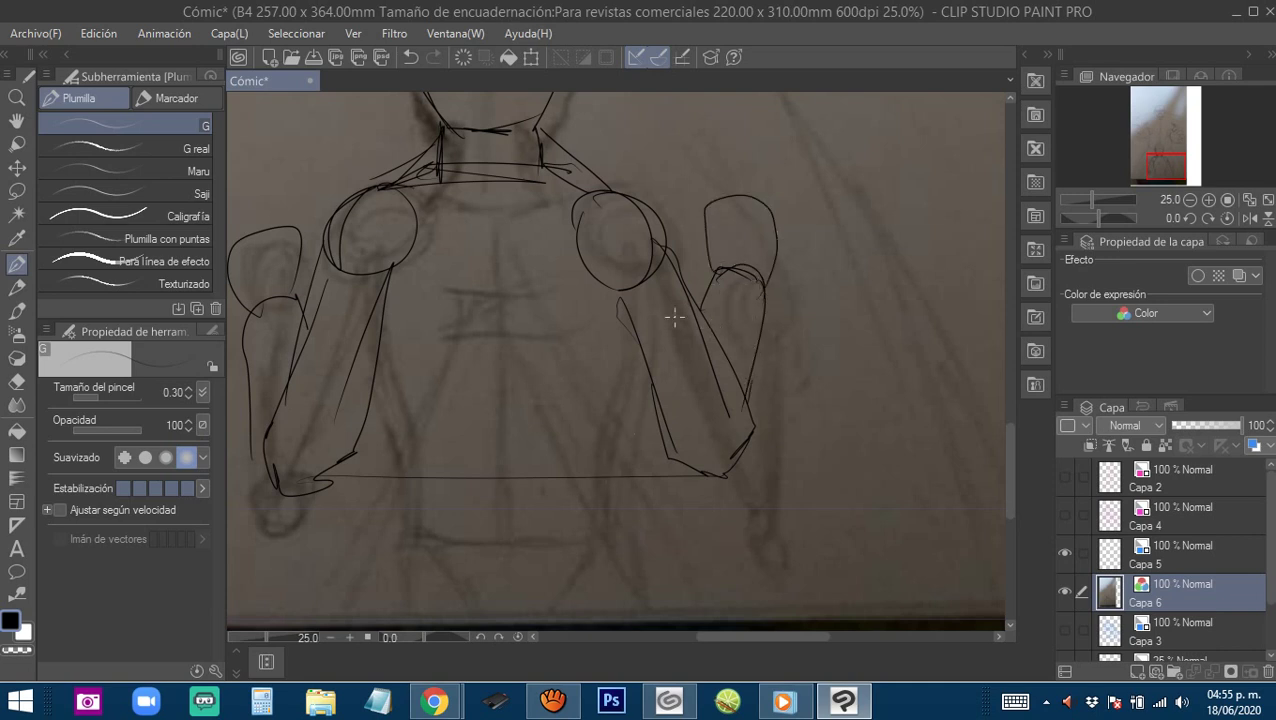
Outline the small figure's torso with two side contours, a curved waistline and short hip lines down to the sketch's lower edge.
{"action": "scroll", "coordinate": [535, 437], "scroll_direction": "down", "scroll_amount": 3}
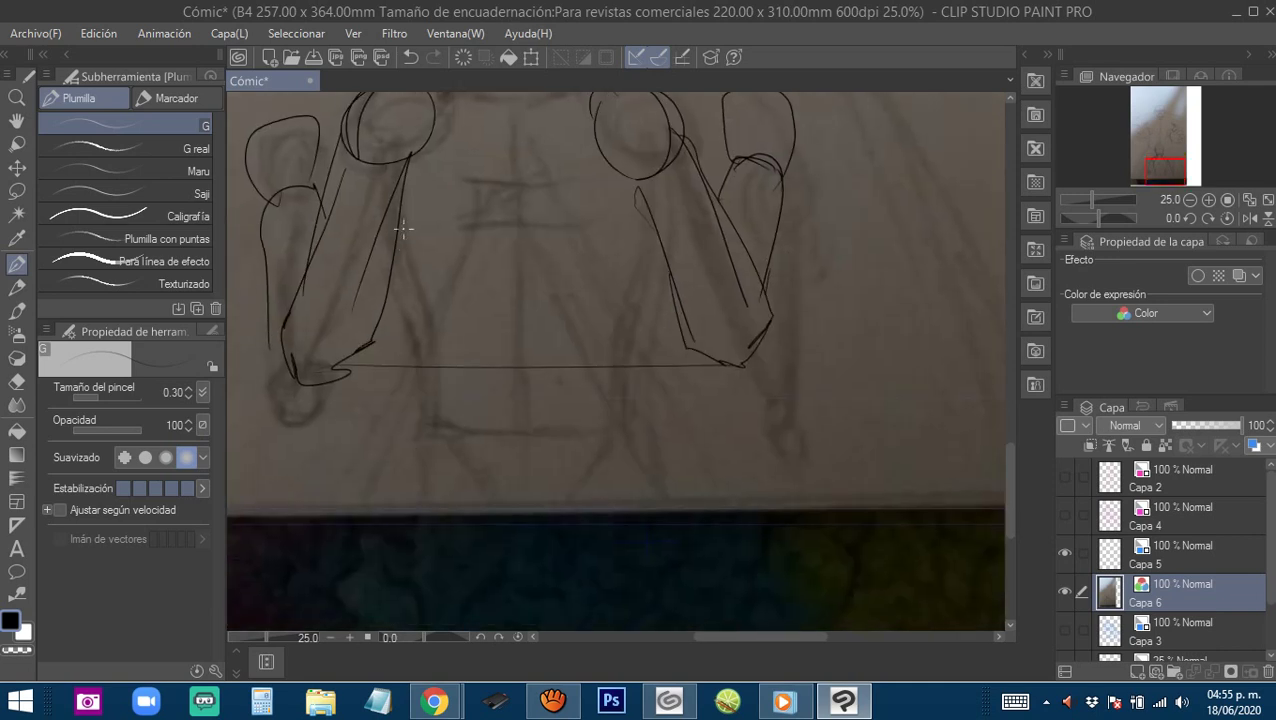
{"action": "mouse_move", "coordinate": [395, 210]}
{"action": "left_mouse_down"}
{"action": "mouse_move", "coordinate": [421, 456]}
{"action": "mouse_move", "coordinate": [482, 466]}
{"action": "left_mouse_up"}
{"action": "mouse_move", "coordinate": [400, 440]}
{"action": "left_mouse_down"}
{"action": "mouse_move", "coordinate": [593, 452]}
{"action": "mouse_move", "coordinate": [638, 428]}
{"action": "left_mouse_up"}
{"action": "left_click_drag", "start_coordinate": [655, 232], "coordinate": [634, 432]}
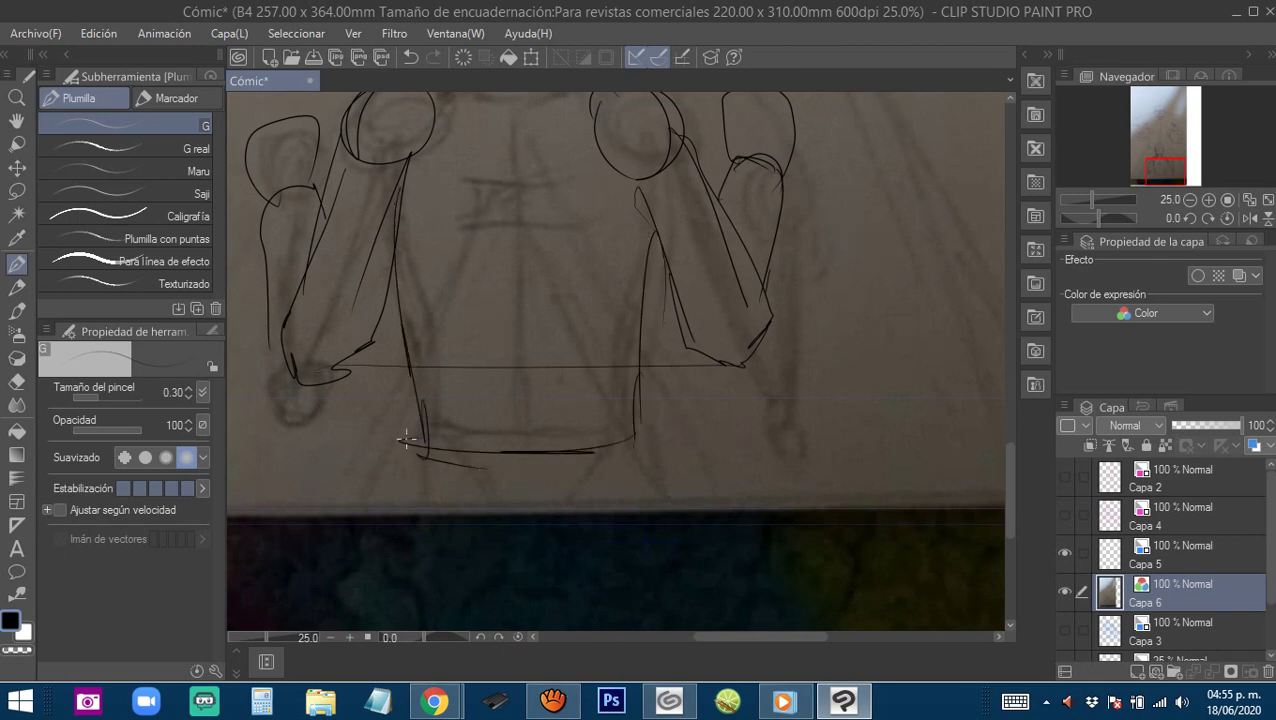
{"action": "left_click_drag", "start_coordinate": [405, 438], "coordinate": [401, 514]}
{"action": "left_click_drag", "start_coordinate": [638, 425], "coordinate": [652, 540]}
{"action": "left_click_drag", "start_coordinate": [649, 466], "coordinate": [657, 514]}
Draw a vertical centre line down the small figure's back to the waist.
{"action": "left_click", "coordinate": [587, 310], "text": "alt"}
{"action": "scroll", "coordinate": [570, 330], "scroll_direction": "up", "scroll_amount": 2}
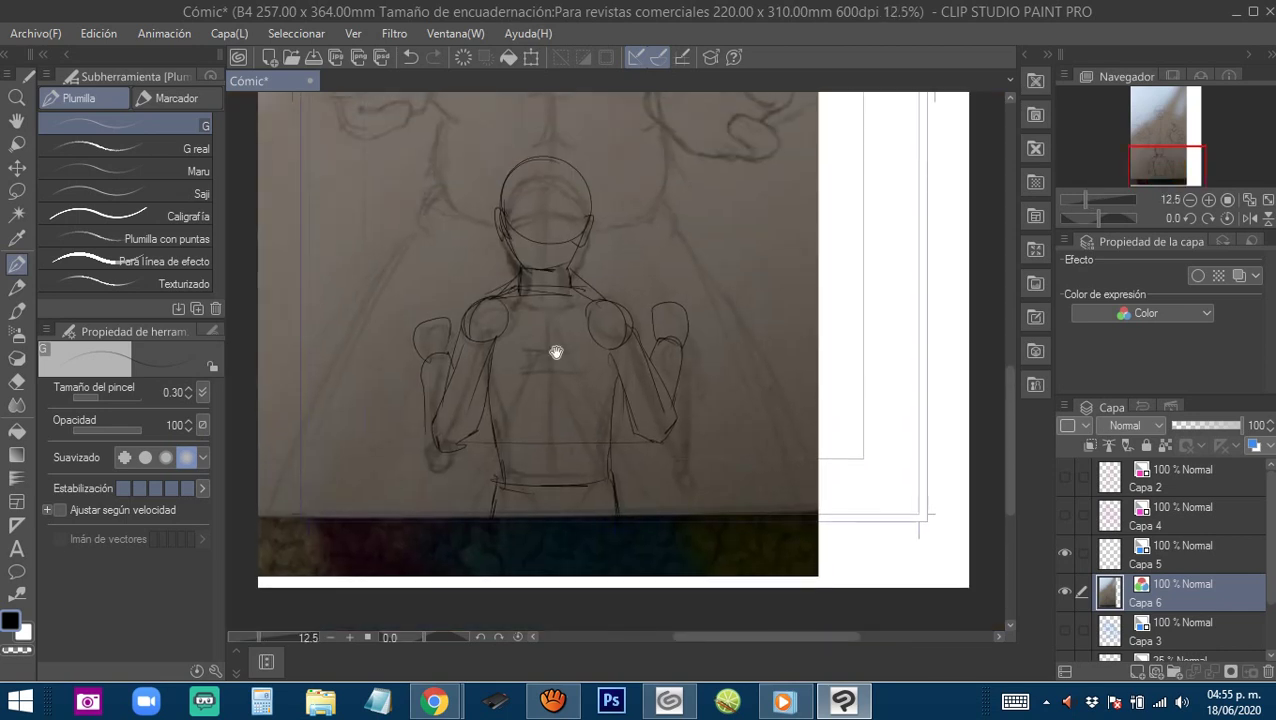
{"action": "left_click_drag", "start_coordinate": [549, 322], "coordinate": [549, 481]}
{"action": "left_click_drag", "start_coordinate": [574, 324], "coordinate": [567, 424]}
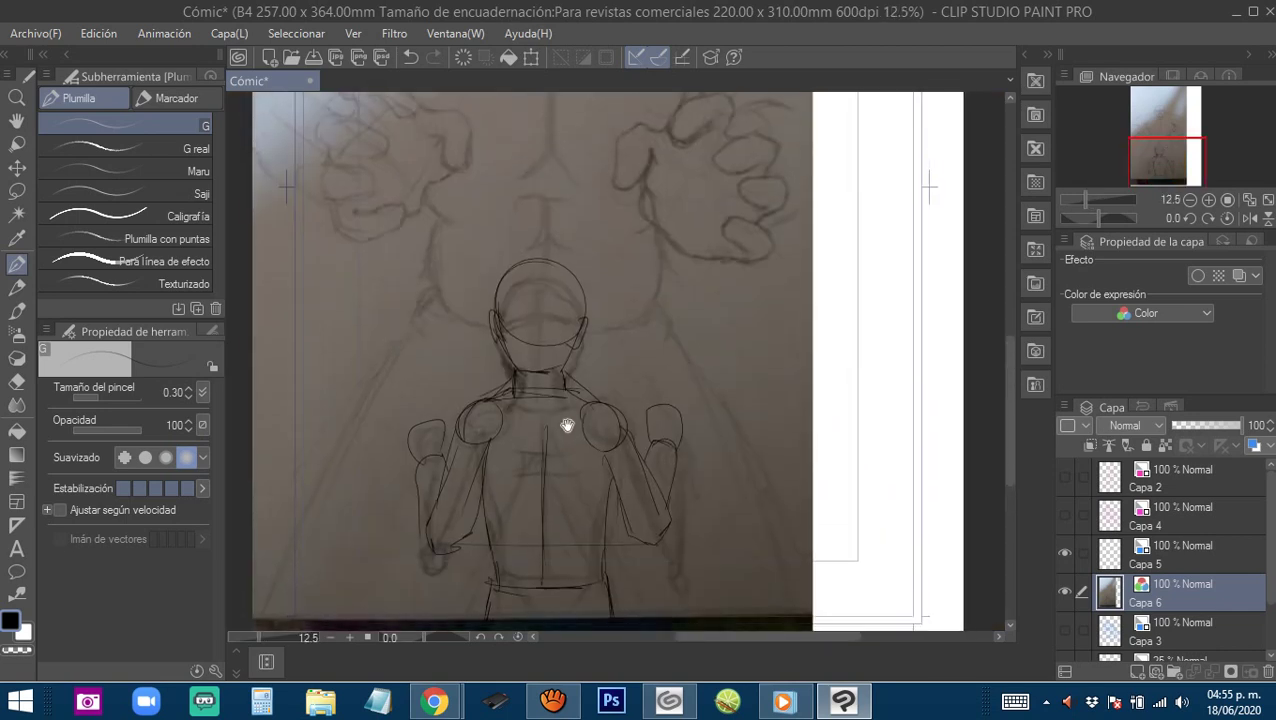
{"action": "left_click_drag", "start_coordinate": [597, 370], "coordinate": [632, 450]}
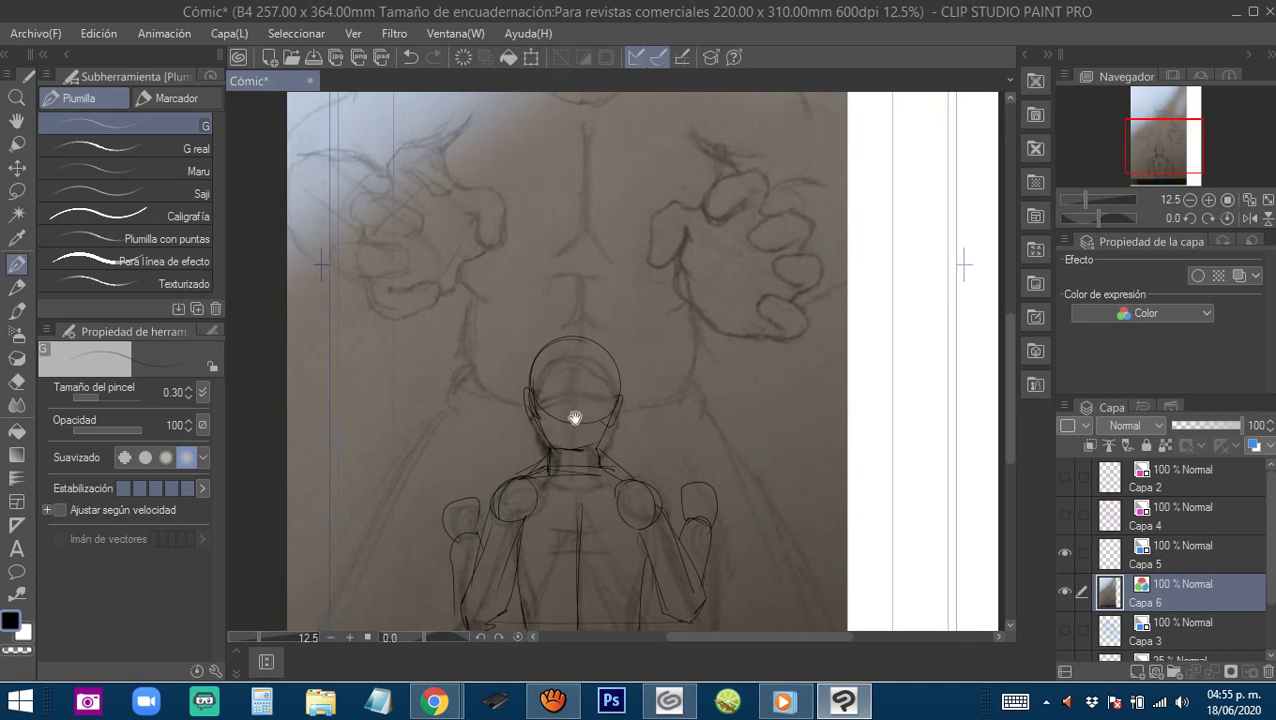
{"action": "left_click", "coordinate": [570, 421], "text": "ctrl"}
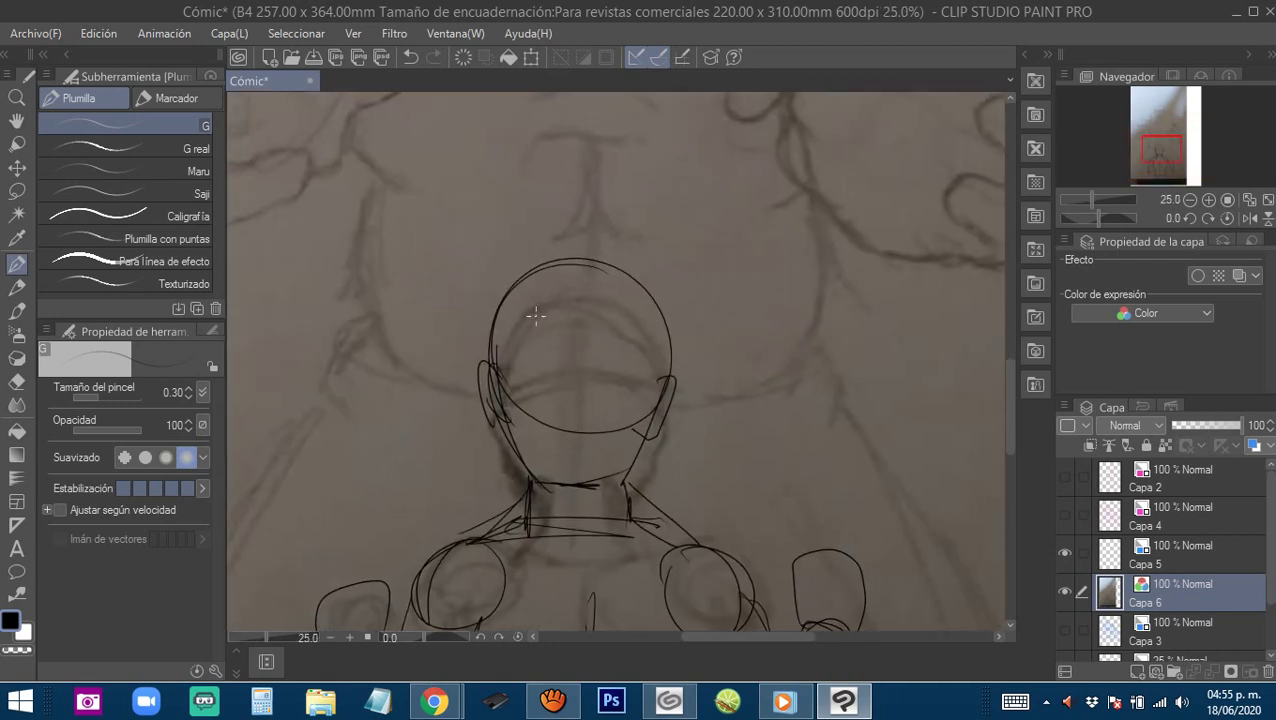
{"action": "mouse_move", "coordinate": [519, 291]}
{"action": "left_mouse_down"}
{"action": "mouse_move", "coordinate": [505, 385]}
{"action": "mouse_move", "coordinate": [565, 285]}
{"action": "left_mouse_up"}
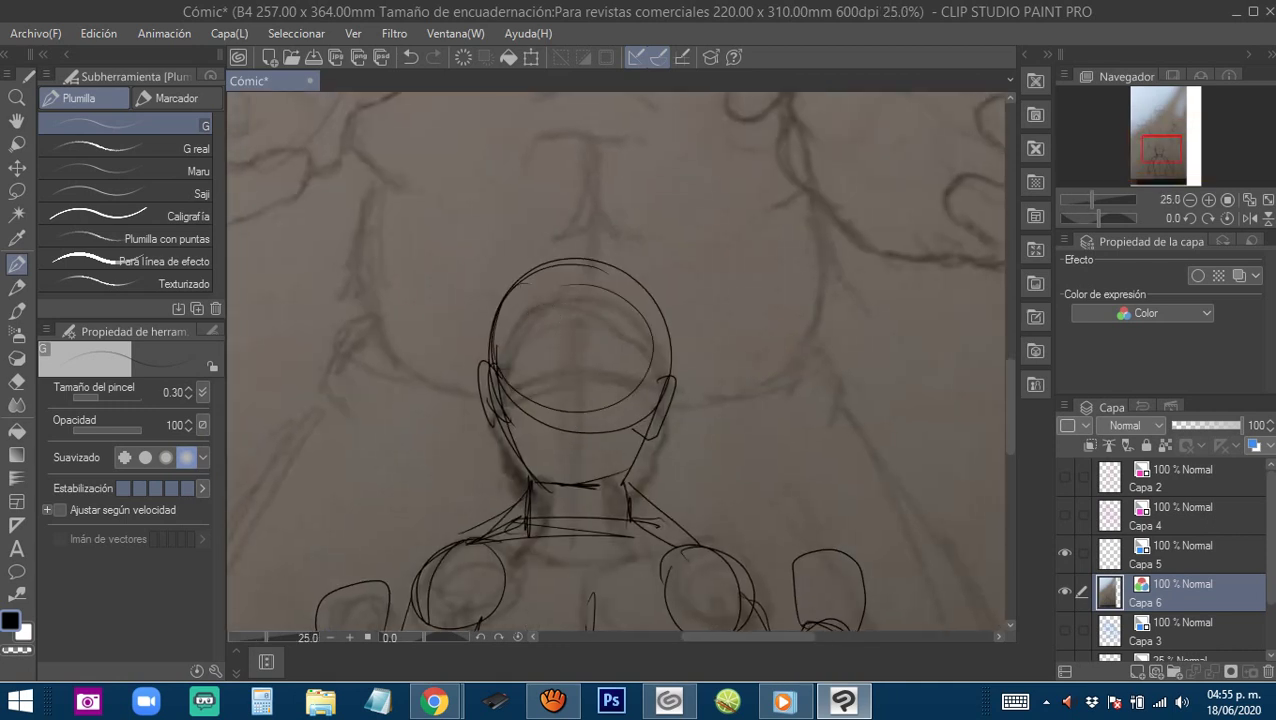
{"action": "key", "text": "ctrl+z"}
Add a two-looped bow on top of the small figure's head and sketch loose hair strands around its sides.
{"action": "left_click_drag", "start_coordinate": [514, 459], "coordinate": [518, 475]}
{"action": "mouse_move", "coordinate": [579, 242]}
{"action": "left_mouse_down"}
{"action": "mouse_move", "coordinate": [595, 296]}
{"action": "mouse_move", "coordinate": [558, 260]}
{"action": "mouse_move", "coordinate": [482, 303]}
{"action": "mouse_move", "coordinate": [566, 305]}
{"action": "mouse_move", "coordinate": [641, 281]}
{"action": "mouse_move", "coordinate": [645, 326]}
{"action": "mouse_move", "coordinate": [503, 362]}
{"action": "mouse_move", "coordinate": [432, 460]}
{"action": "mouse_move", "coordinate": [495, 418]}
{"action": "left_mouse_up"}
{"action": "left_click_drag", "start_coordinate": [515, 413], "coordinate": [563, 402]}
{"action": "left_click_drag", "start_coordinate": [648, 322], "coordinate": [724, 447]}
{"action": "mouse_move", "coordinate": [536, 372]}
{"action": "left_mouse_down"}
{"action": "mouse_move", "coordinate": [479, 436]}
{"action": "mouse_move", "coordinate": [598, 545]}
{"action": "mouse_move", "coordinate": [695, 501]}
{"action": "mouse_move", "coordinate": [726, 446]}
{"action": "left_mouse_up"}
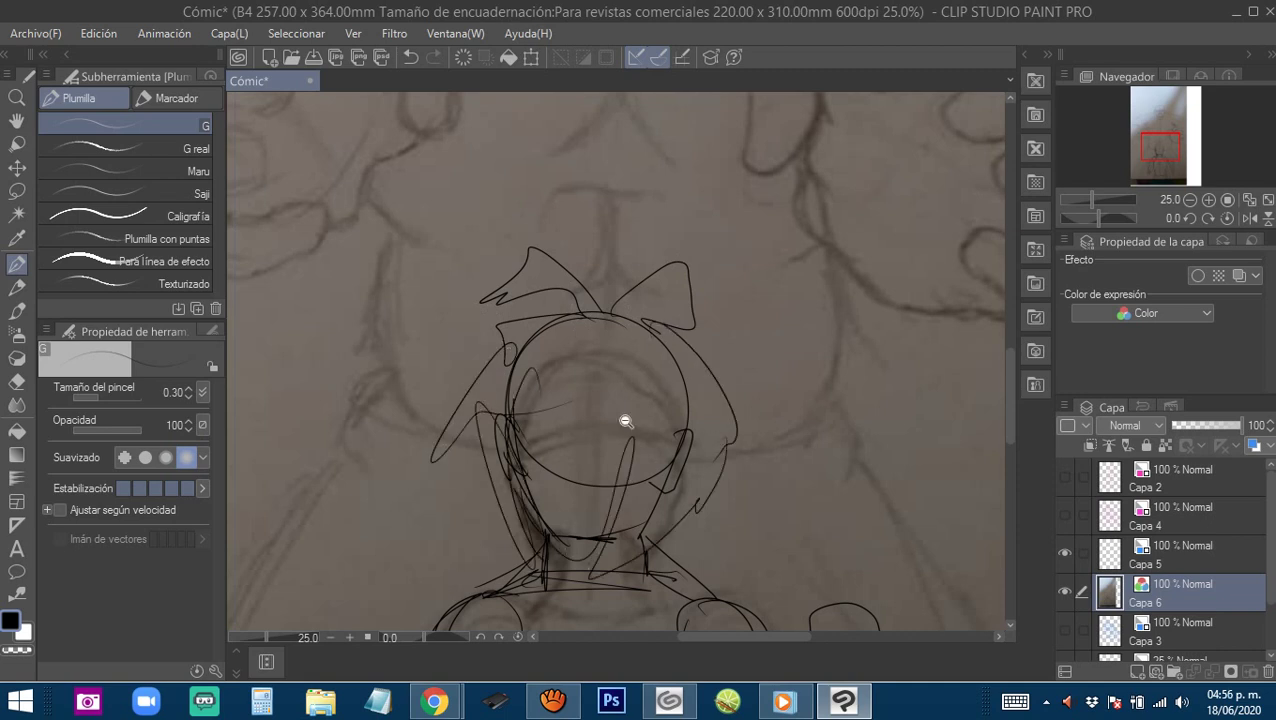
{"action": "scroll", "coordinate": [621, 421], "scroll_direction": "down", "scroll_amount": 2}
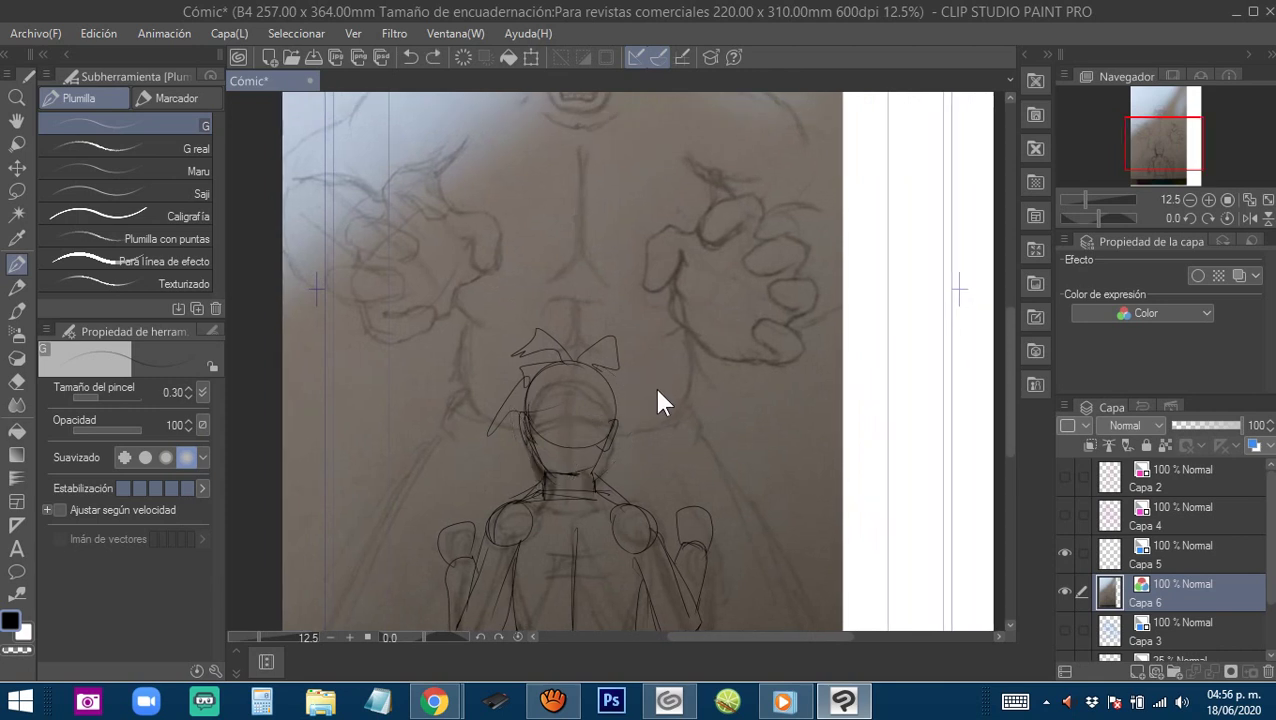
Undo the bow and loose hair strands on the small figure's head.
{"action": "key", "text": "ctrl+z"}
{"action": "key", "text": "ctrl+z"}
{"action": "key", "text": "ctrl+z"}
{"action": "left_click_drag", "start_coordinate": [606, 430], "coordinate": [570, 380]}
{"action": "scroll", "coordinate": [558, 332], "scroll_direction": "up", "scroll_amount": 2}
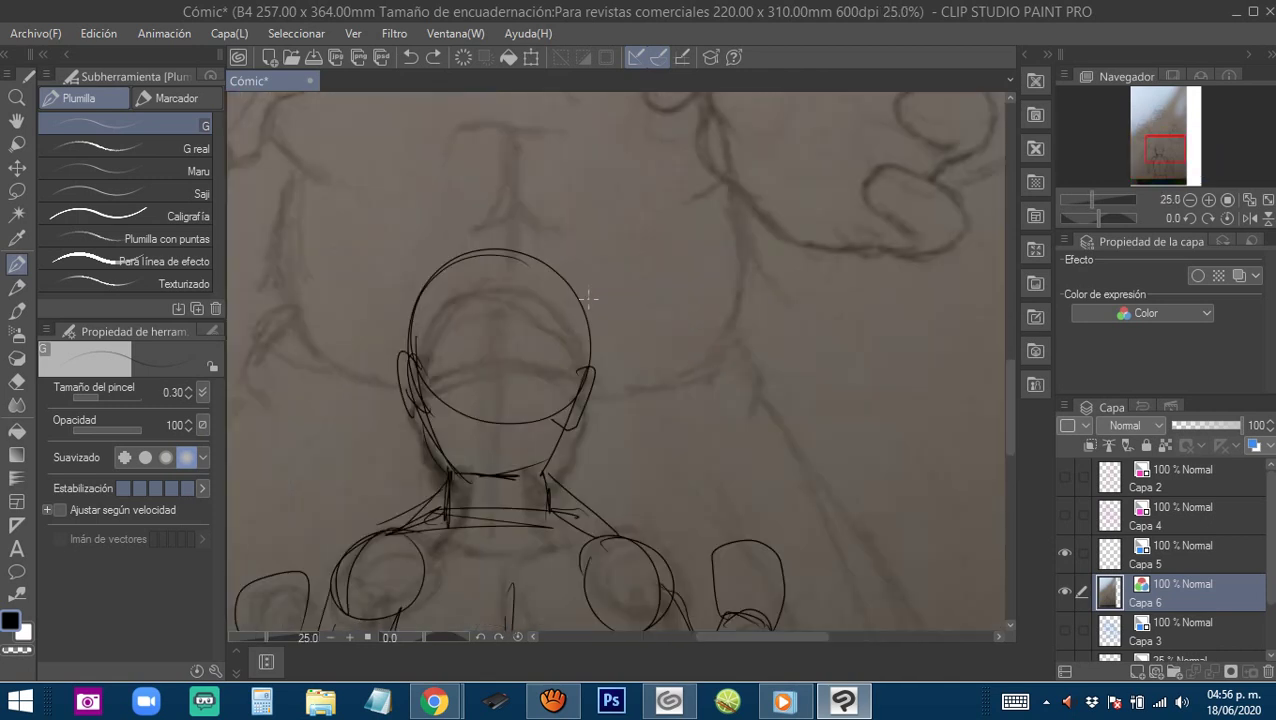
Try to add two upright, pointed ears to the top of the small figure's head.
{"action": "mouse_move", "coordinate": [537, 310]}
{"action": "left_mouse_down"}
{"action": "mouse_move", "coordinate": [638, 278]}
{"action": "mouse_move", "coordinate": [594, 352]}
{"action": "left_mouse_up"}
{"action": "mouse_move", "coordinate": [455, 306]}
{"action": "left_mouse_down"}
{"action": "mouse_move", "coordinate": [399, 277]}
{"action": "mouse_move", "coordinate": [392, 314]}
{"action": "mouse_move", "coordinate": [410, 348]}
{"action": "left_mouse_up"}
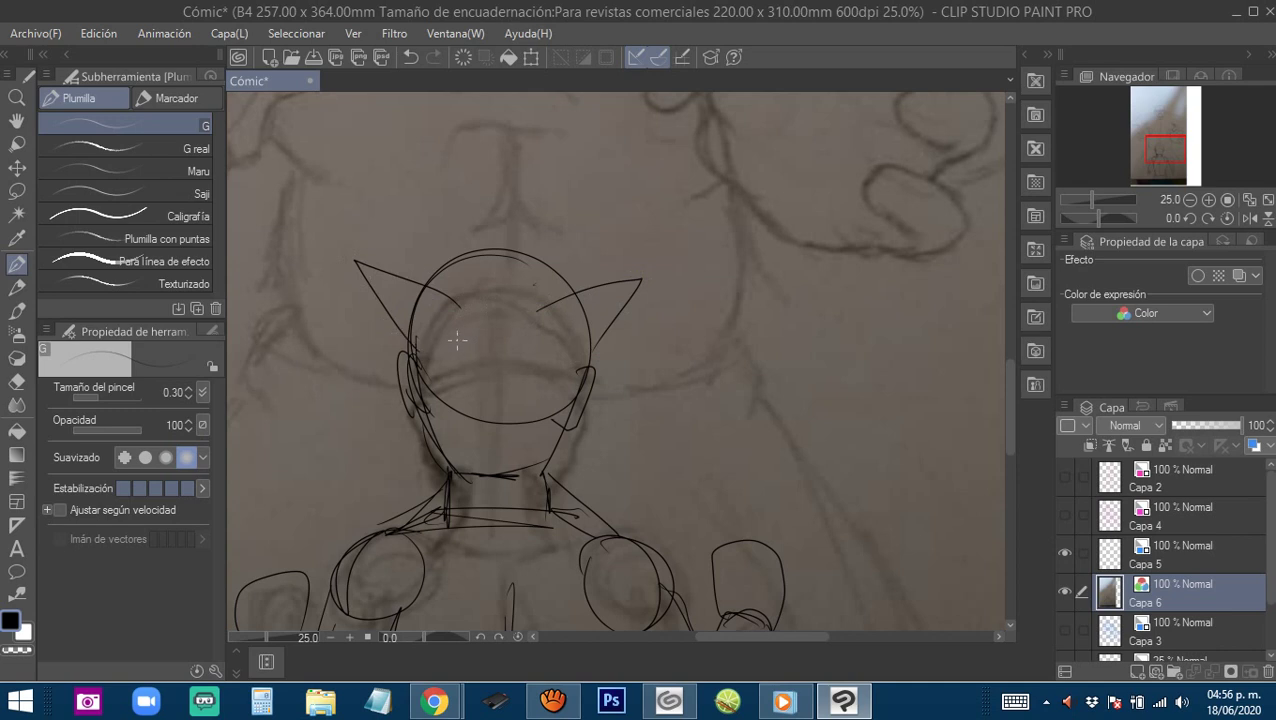
{"action": "left_click_drag", "start_coordinate": [568, 352], "coordinate": [627, 272]}
{"action": "key", "text": "ctrl+z"}
{"action": "key", "text": "ctrl+z"}
{"action": "key", "text": "ctrl+z"}
{"action": "key", "text": "ctrl+z"}
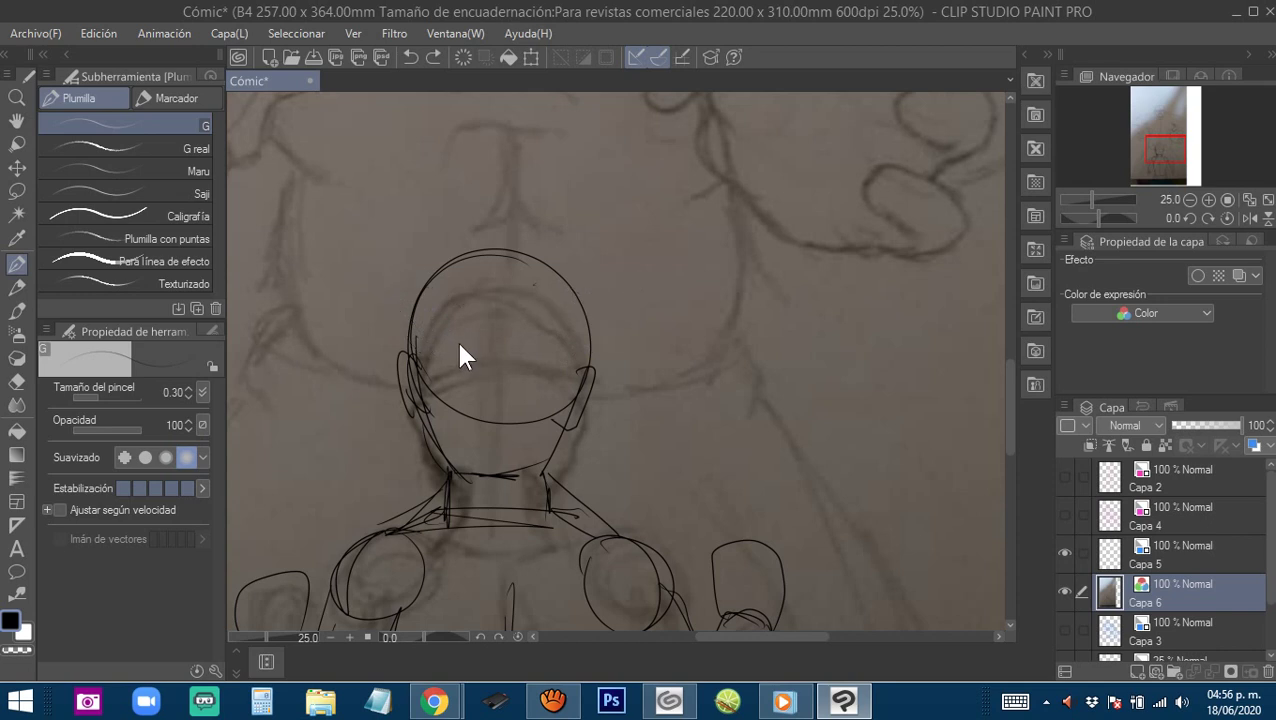
Draw two drooping, pointed ears folding down over the upper sides of the small figure's head.
{"action": "mouse_move", "coordinate": [447, 300]}
{"action": "left_mouse_down"}
{"action": "mouse_move", "coordinate": [366, 382]}
{"action": "mouse_move", "coordinate": [404, 400]}
{"action": "mouse_move", "coordinate": [454, 334]}
{"action": "mouse_move", "coordinate": [405, 310]}
{"action": "mouse_move", "coordinate": [366, 404]}
{"action": "mouse_move", "coordinate": [458, 320]}
{"action": "left_mouse_up"}
{"action": "key", "text": "ctrl+z"}
{"action": "mouse_move", "coordinate": [550, 302]}
{"action": "left_mouse_down"}
{"action": "mouse_move", "coordinate": [598, 302]}
{"action": "mouse_move", "coordinate": [622, 392]}
{"action": "mouse_move", "coordinate": [544, 330]}
{"action": "mouse_move", "coordinate": [550, 297]}
{"action": "mouse_move", "coordinate": [600, 315]}
{"action": "mouse_move", "coordinate": [627, 405]}
{"action": "left_mouse_up"}
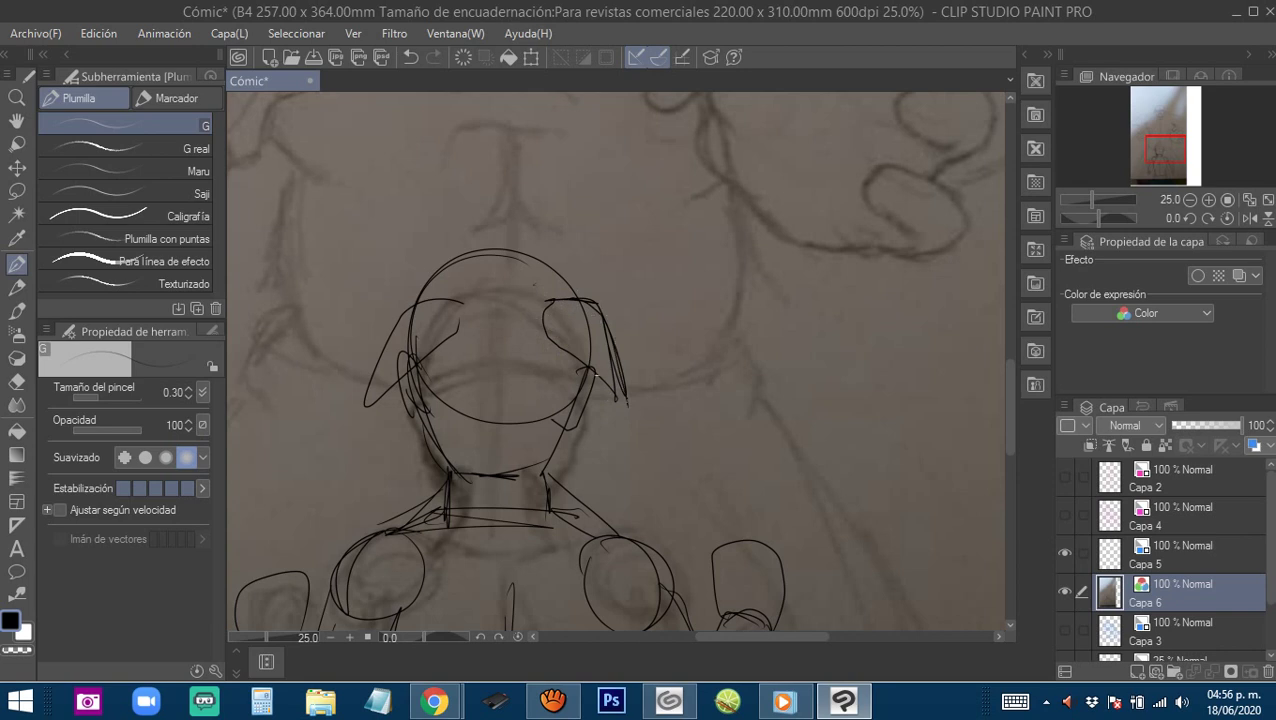
{"action": "mouse_move", "coordinate": [459, 305]}
{"action": "left_mouse_down"}
{"action": "mouse_move", "coordinate": [398, 364]}
{"action": "mouse_move", "coordinate": [456, 322]}
{"action": "mouse_move", "coordinate": [412, 306]}
{"action": "mouse_move", "coordinate": [401, 378]}
{"action": "left_mouse_up"}
{"action": "mouse_move", "coordinate": [511, 381]}
{"action": "left_mouse_down"}
{"action": "mouse_move", "coordinate": [479, 415]}
{"action": "mouse_move", "coordinate": [493, 346]}
{"action": "mouse_move", "coordinate": [507, 348]}
{"action": "left_mouse_up"}
Examine the sketched giant's head, torso and hands behind the small figure.
{"action": "scroll", "coordinate": [478, 445], "scroll_direction": "down", "scroll_amount": 2}
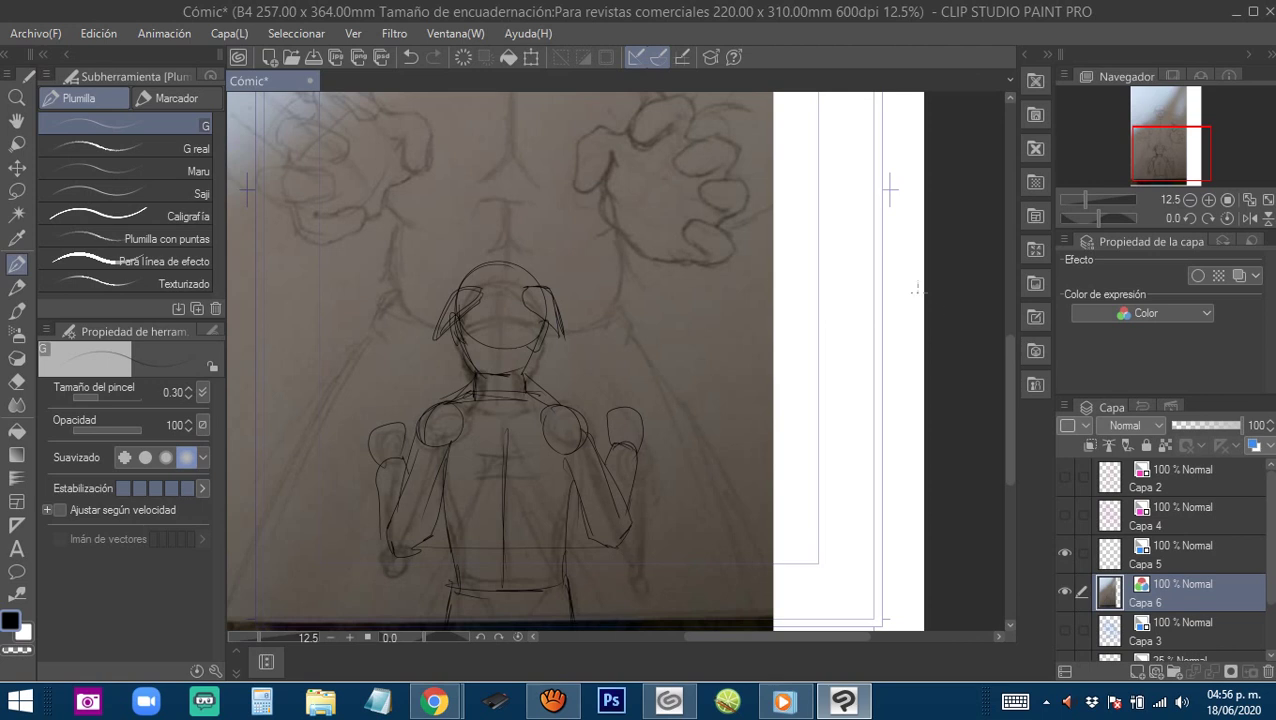
{"action": "scroll", "coordinate": [690, 388], "scroll_direction": "down", "scroll_amount": 2}
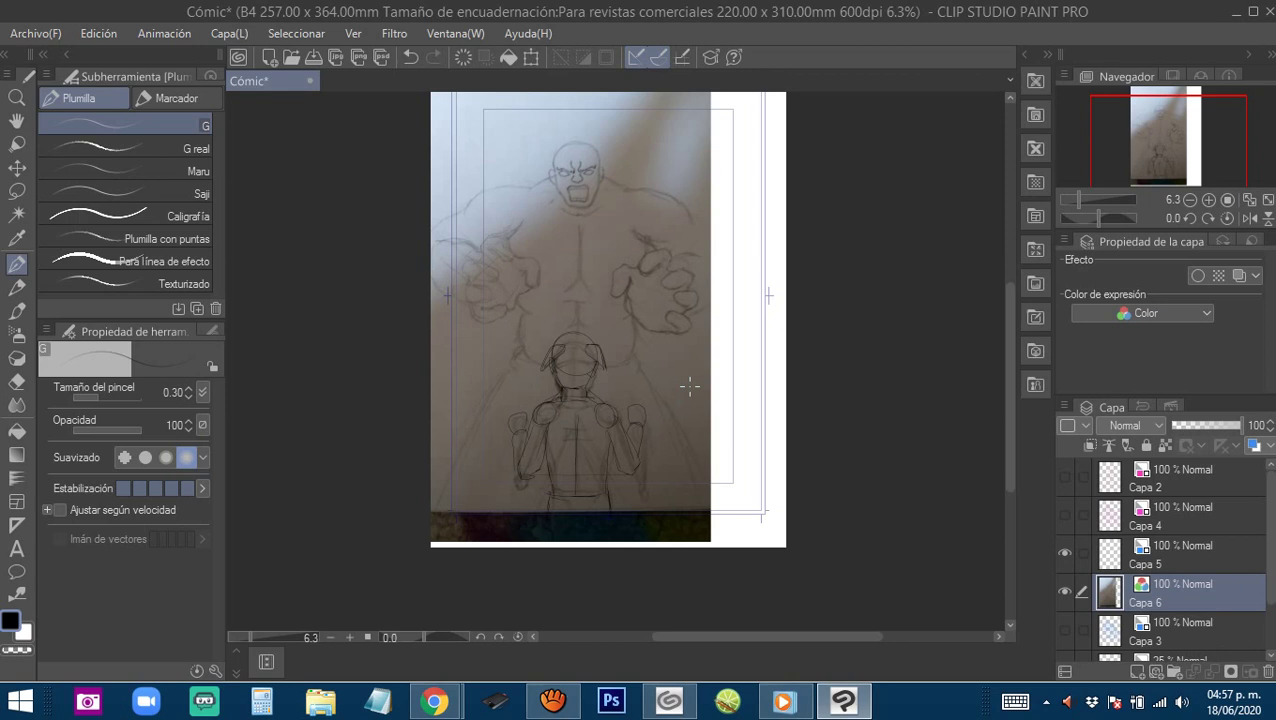
{"action": "scroll", "coordinate": [578, 388], "scroll_direction": "up", "scroll_amount": 1}
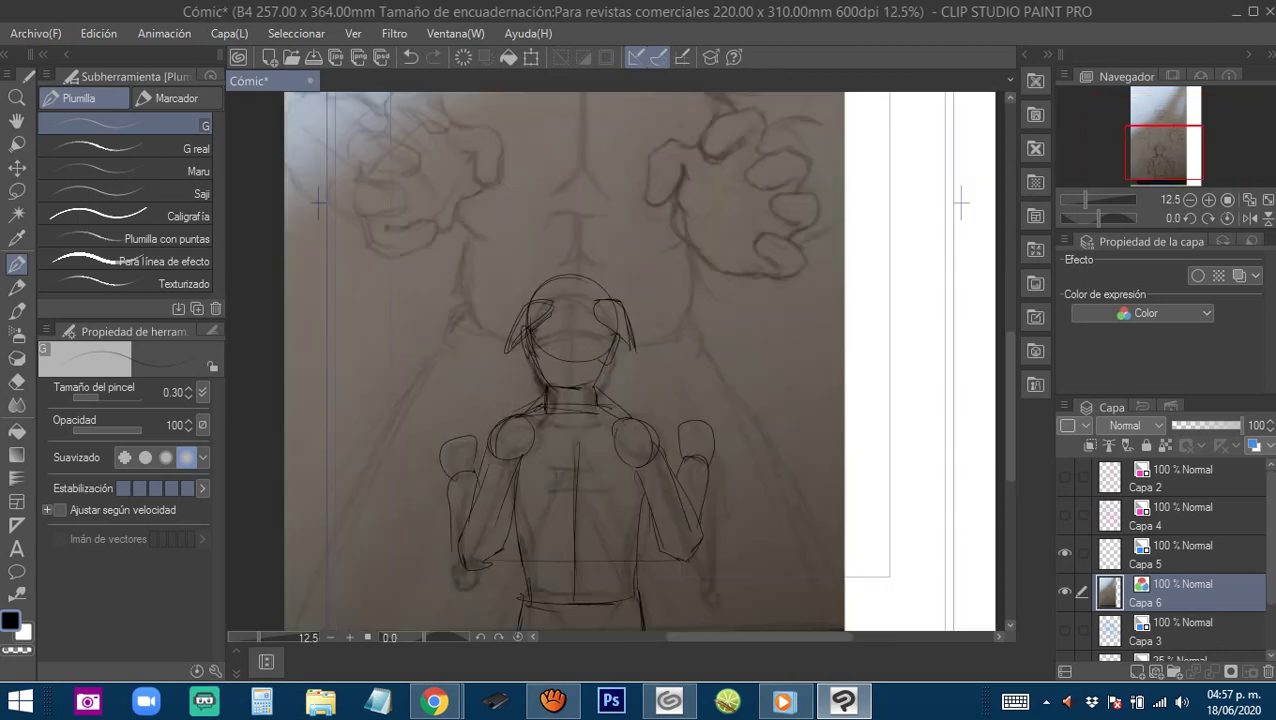
{"action": "mouse_move", "coordinate": [576, 335]}
{"action": "left_mouse_down"}
{"action": "mouse_move", "coordinate": [558, 402]}
{"action": "mouse_move", "coordinate": [550, 395]}
{"action": "left_mouse_up"}
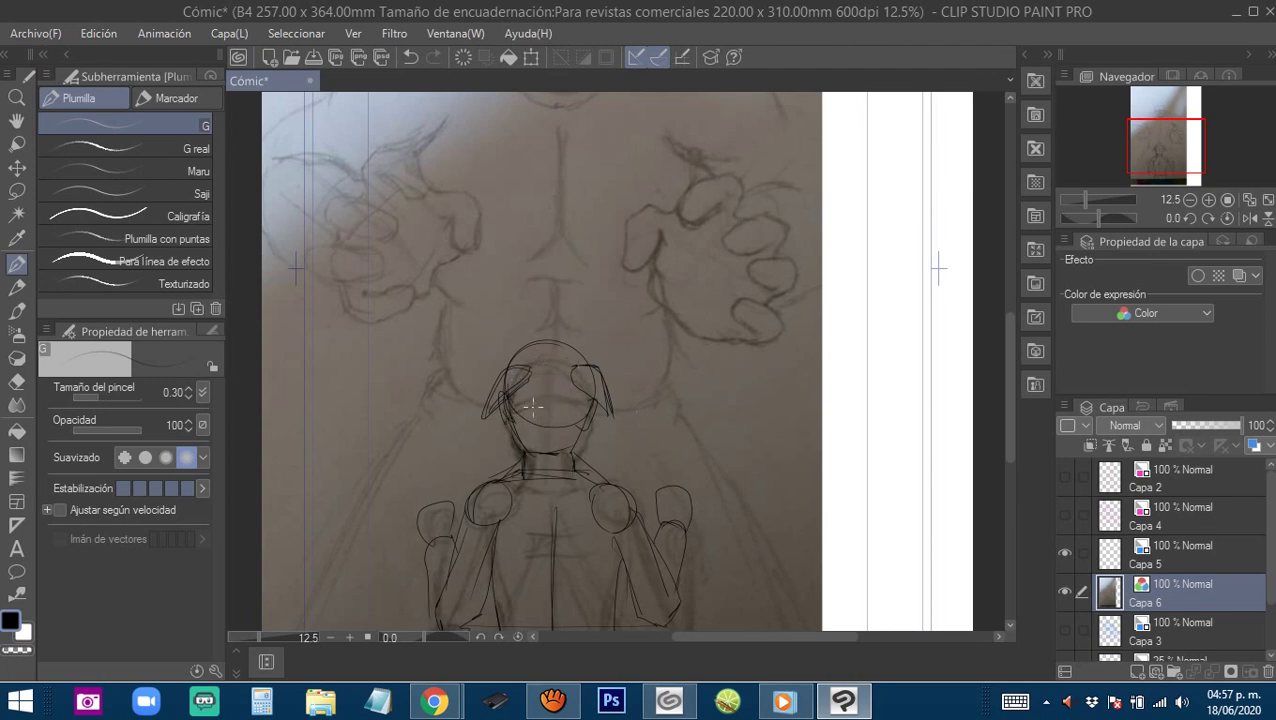
{"action": "left_click_drag", "start_coordinate": [519, 403], "coordinate": [570, 458]}
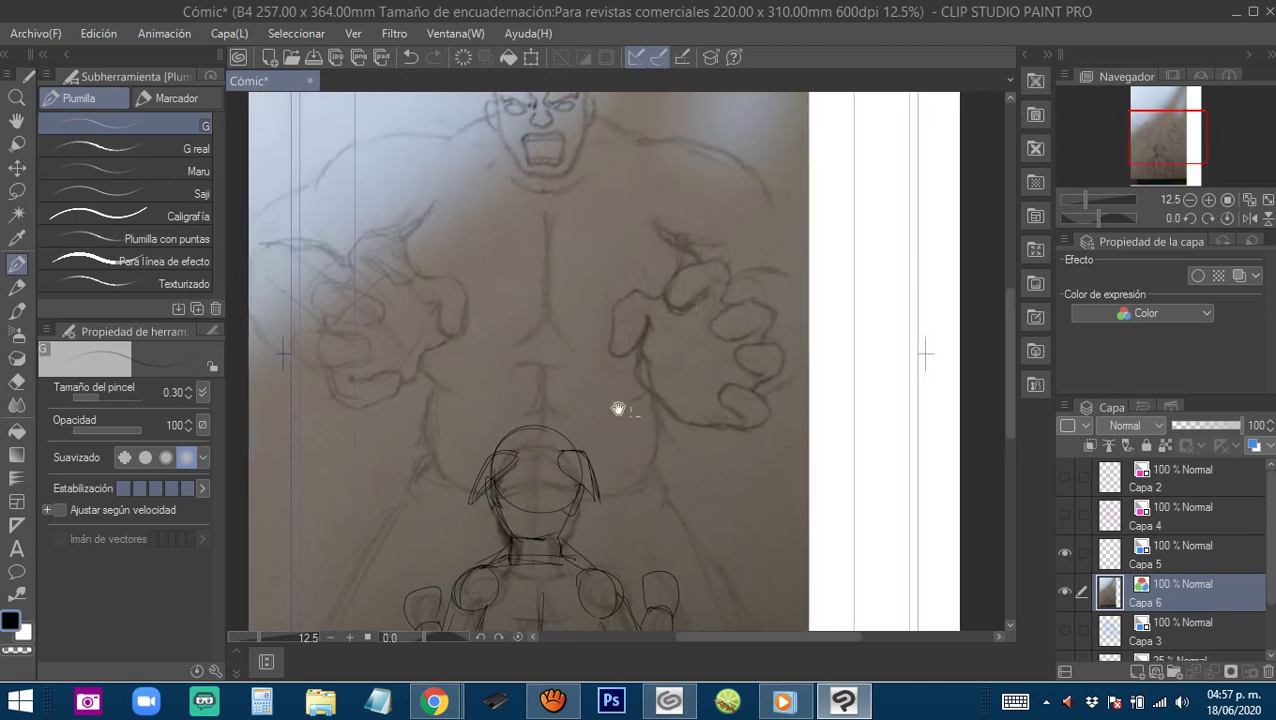
{"action": "left_click_drag", "start_coordinate": [612, 407], "coordinate": [552, 458]}
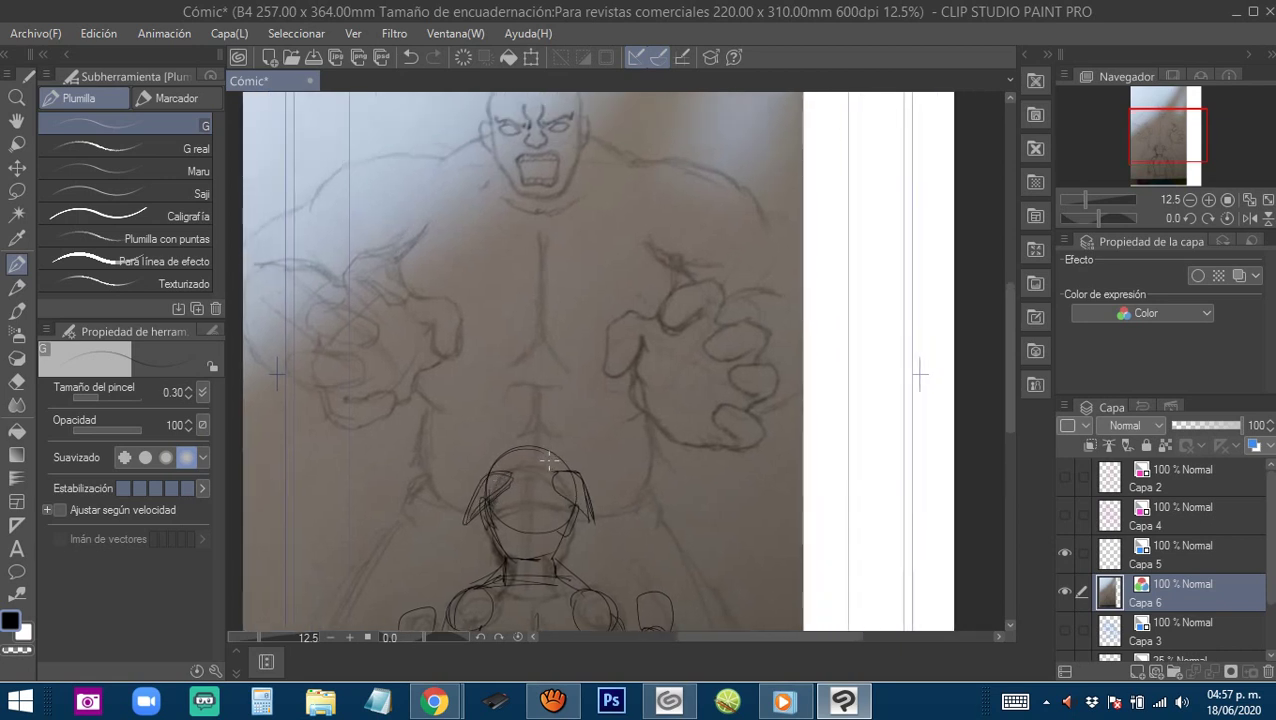
{"action": "left_click_drag", "start_coordinate": [540, 373], "coordinate": [558, 416]}
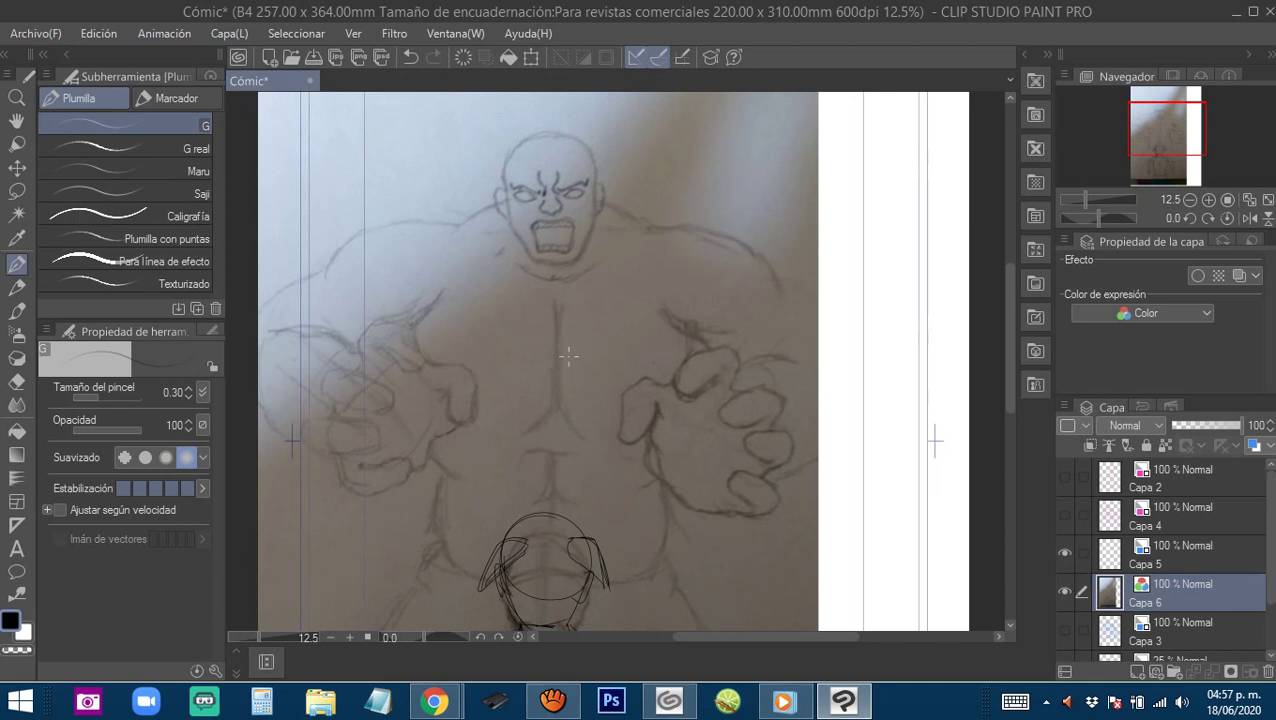
{"action": "left_click_drag", "start_coordinate": [568, 354], "coordinate": [618, 379]}
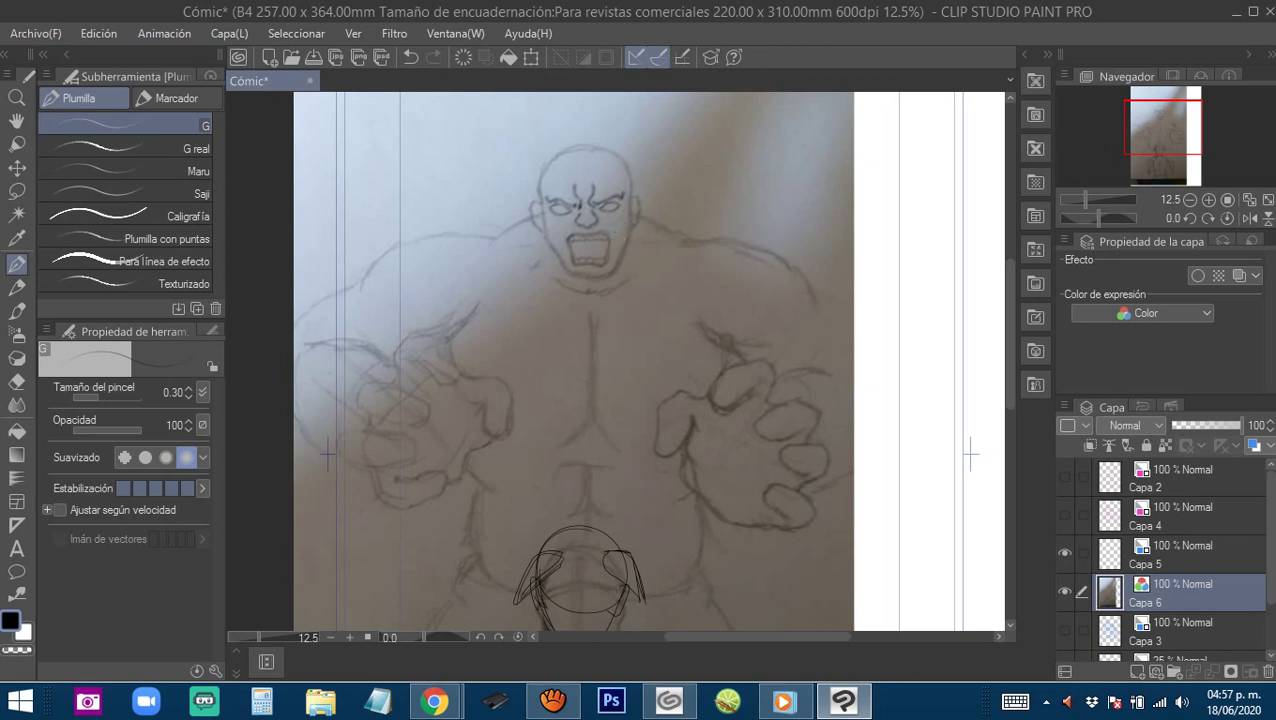
Outline the giant's two ears and the jaw with its chin line over the sketched face.
{"action": "left_click_drag", "start_coordinate": [633, 365], "coordinate": [640, 418]}
{"action": "left_click", "coordinate": [593, 285]}
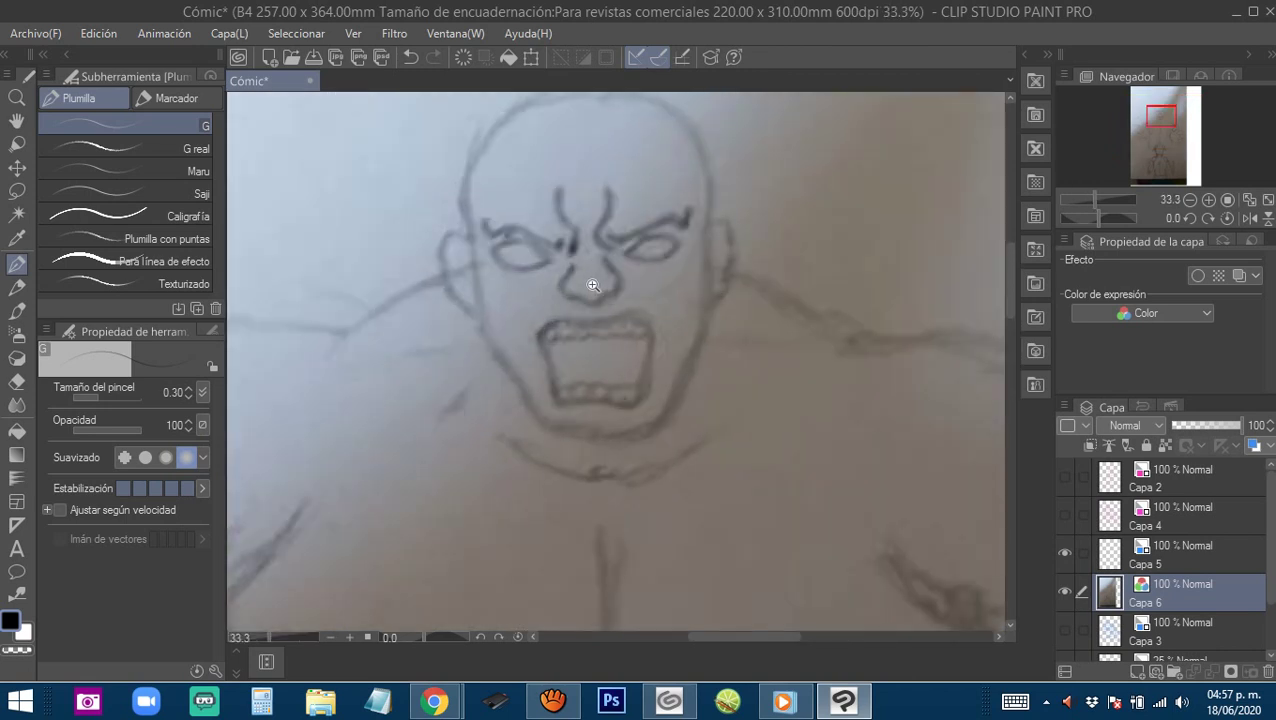
{"action": "left_click_drag", "start_coordinate": [596, 289], "coordinate": [610, 305]}
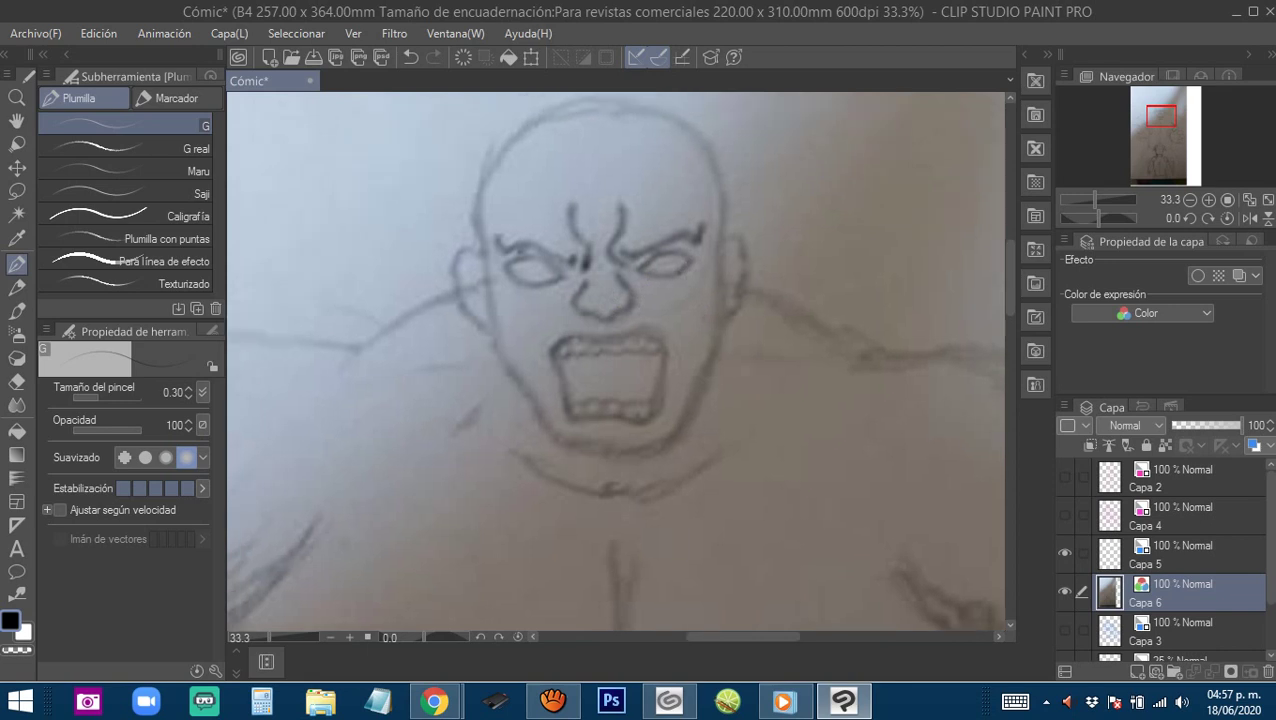
{"action": "mouse_move", "coordinate": [491, 284]}
{"action": "left_mouse_down"}
{"action": "mouse_move", "coordinate": [481, 268]}
{"action": "mouse_move", "coordinate": [472, 304]}
{"action": "mouse_move", "coordinate": [494, 348]}
{"action": "left_mouse_up"}
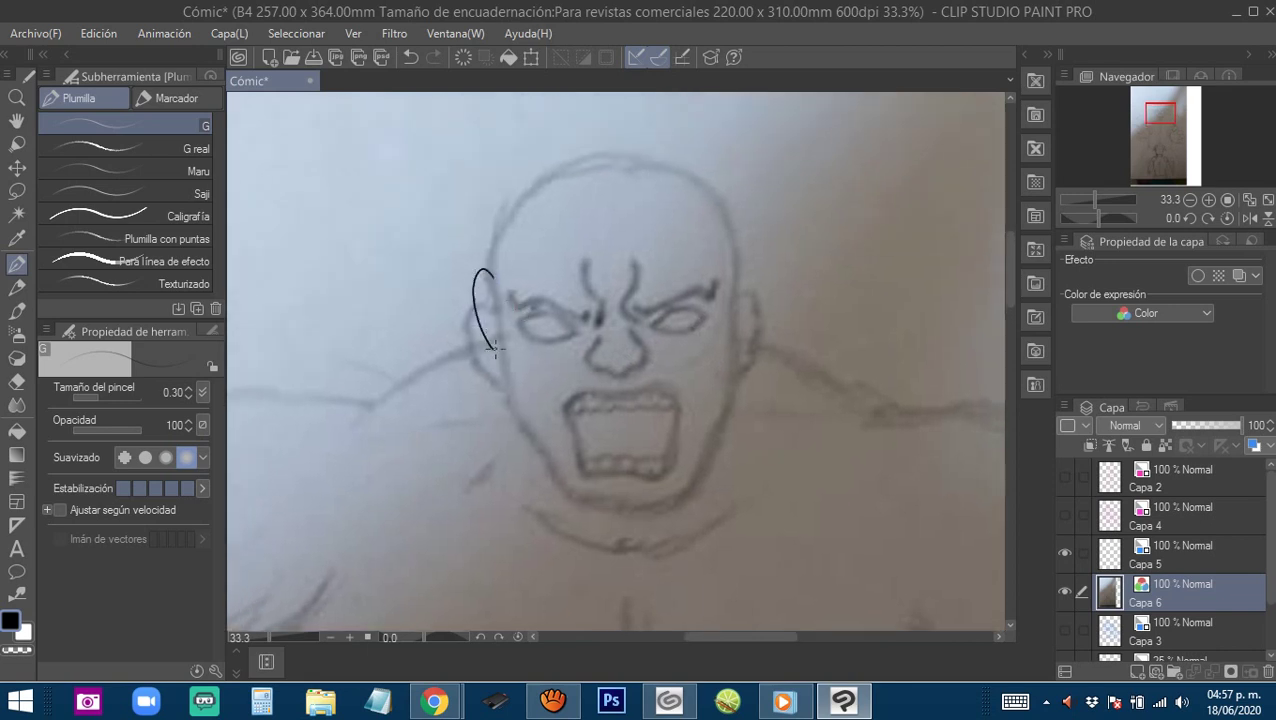
{"action": "mouse_move", "coordinate": [488, 272]}
{"action": "left_mouse_down"}
{"action": "mouse_move", "coordinate": [468, 274]}
{"action": "mouse_move", "coordinate": [495, 350]}
{"action": "left_mouse_up"}
{"action": "mouse_move", "coordinate": [734, 270]}
{"action": "left_mouse_down"}
{"action": "mouse_move", "coordinate": [750, 262]}
{"action": "mouse_move", "coordinate": [739, 338]}
{"action": "mouse_move", "coordinate": [754, 292]}
{"action": "mouse_move", "coordinate": [741, 250]}
{"action": "mouse_move", "coordinate": [735, 268]}
{"action": "left_mouse_up"}
{"action": "left_click_drag", "start_coordinate": [634, 344], "coordinate": [656, 310]}
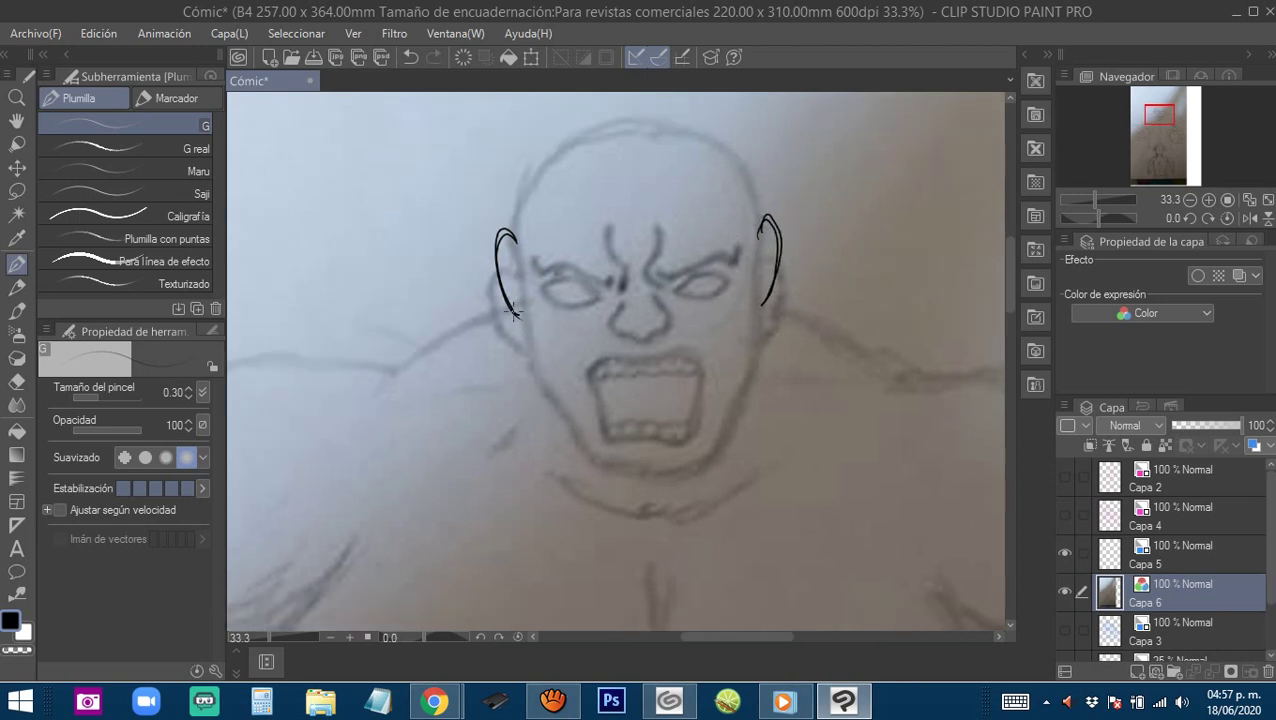
{"action": "mouse_move", "coordinate": [516, 250]}
{"action": "left_mouse_down"}
{"action": "mouse_move", "coordinate": [540, 378]}
{"action": "mouse_move", "coordinate": [586, 438]}
{"action": "mouse_move", "coordinate": [630, 450]}
{"action": "left_mouse_up"}
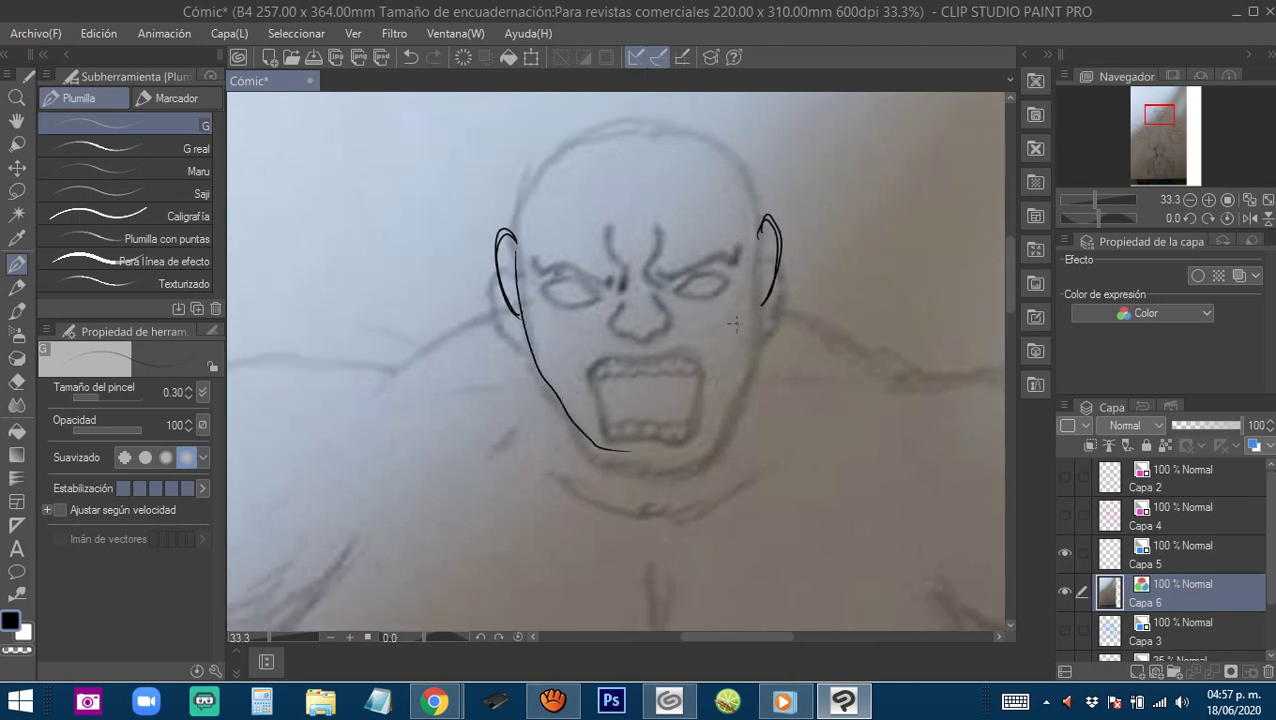
{"action": "mouse_move", "coordinate": [760, 298]}
{"action": "left_mouse_down"}
{"action": "mouse_move", "coordinate": [751, 384]}
{"action": "mouse_move", "coordinate": [697, 450]}
{"action": "mouse_move", "coordinate": [586, 445]}
{"action": "mouse_move", "coordinate": [700, 460]}
{"action": "left_mouse_up"}
{"action": "scroll", "coordinate": [586, 420], "scroll_direction": "up", "scroll_amount": 2}
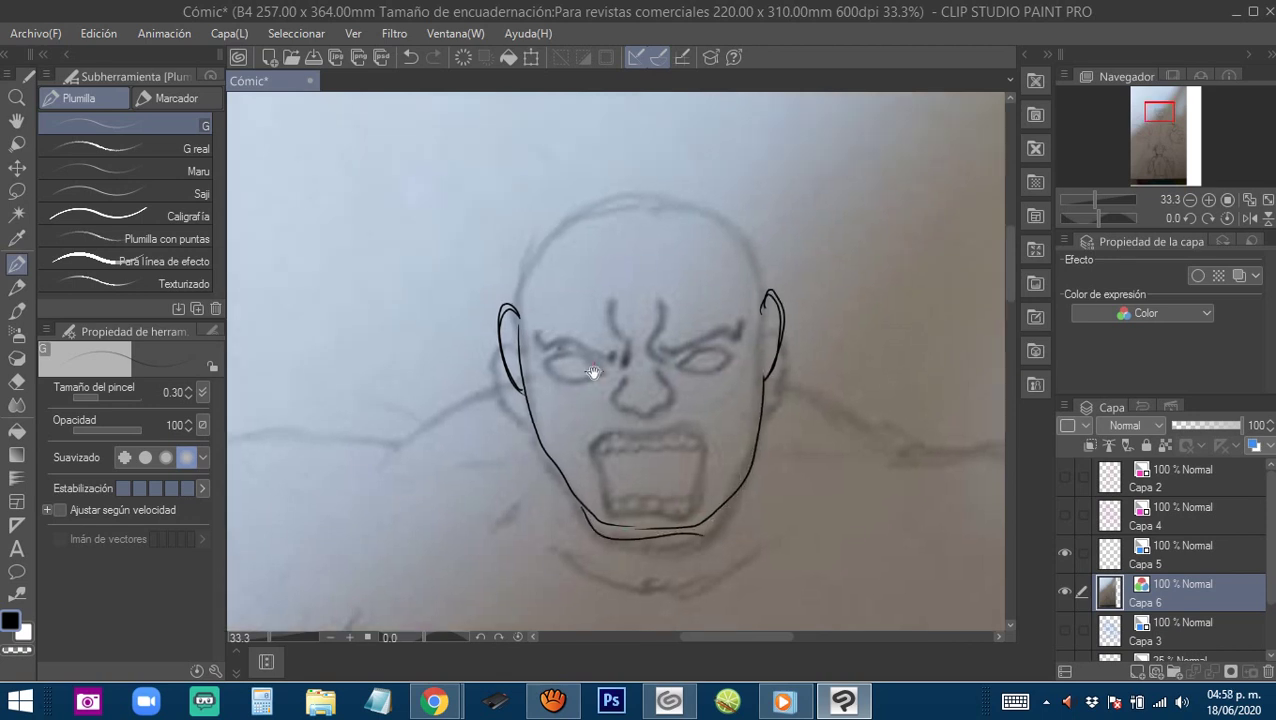
Draw the giant's almond-shaped eyes and angular nose over the sketched features.
{"action": "mouse_move", "coordinate": [586, 366]}
{"action": "left_mouse_down"}
{"action": "mouse_move", "coordinate": [540, 364]}
{"action": "mouse_move", "coordinate": [552, 382]}
{"action": "mouse_move", "coordinate": [598, 377]}
{"action": "left_mouse_up"}
{"action": "mouse_move", "coordinate": [676, 371]}
{"action": "left_mouse_down"}
{"action": "mouse_move", "coordinate": [716, 362]}
{"action": "mouse_move", "coordinate": [612, 426]}
{"action": "left_mouse_up"}
{"action": "mouse_move", "coordinate": [620, 380]}
{"action": "left_mouse_down"}
{"action": "mouse_move", "coordinate": [630, 440]}
{"action": "mouse_move", "coordinate": [674, 420]}
{"action": "mouse_move", "coordinate": [661, 368]}
{"action": "mouse_move", "coordinate": [675, 435]}
{"action": "left_mouse_up"}
Draw the giant's rounded skull from ear to ear with overlapping strokes, rising above the sketched crown.
{"action": "mouse_move", "coordinate": [534, 370]}
{"action": "left_mouse_down"}
{"action": "mouse_move", "coordinate": [549, 296]}
{"action": "mouse_move", "coordinate": [579, 255]}
{"action": "left_mouse_up"}
{"action": "mouse_move", "coordinate": [546, 328]}
{"action": "left_mouse_down"}
{"action": "mouse_move", "coordinate": [543, 280]}
{"action": "mouse_move", "coordinate": [614, 238]}
{"action": "mouse_move", "coordinate": [528, 368]}
{"action": "mouse_move", "coordinate": [582, 234]}
{"action": "mouse_move", "coordinate": [672, 220]}
{"action": "left_mouse_up"}
{"action": "mouse_move", "coordinate": [570, 246]}
{"action": "left_mouse_down"}
{"action": "mouse_move", "coordinate": [727, 224]}
{"action": "mouse_move", "coordinate": [776, 378]}
{"action": "left_mouse_up"}
{"action": "mouse_move", "coordinate": [776, 376]}
{"action": "left_mouse_down"}
{"action": "mouse_move", "coordinate": [761, 303]}
{"action": "mouse_move", "coordinate": [640, 214]}
{"action": "mouse_move", "coordinate": [536, 300]}
{"action": "mouse_move", "coordinate": [538, 382]}
{"action": "mouse_move", "coordinate": [624, 230]}
{"action": "left_mouse_up"}
Add irises inside the giant's eyes and draw the wide open mouth with inner teeth lines.
{"action": "mouse_move", "coordinate": [612, 438]}
{"action": "left_mouse_down"}
{"action": "mouse_move", "coordinate": [586, 448]}
{"action": "mouse_move", "coordinate": [580, 433]}
{"action": "left_mouse_up"}
{"action": "mouse_move", "coordinate": [720, 428]}
{"action": "left_mouse_down"}
{"action": "mouse_move", "coordinate": [705, 436]}
{"action": "mouse_move", "coordinate": [730, 440]}
{"action": "left_mouse_up"}
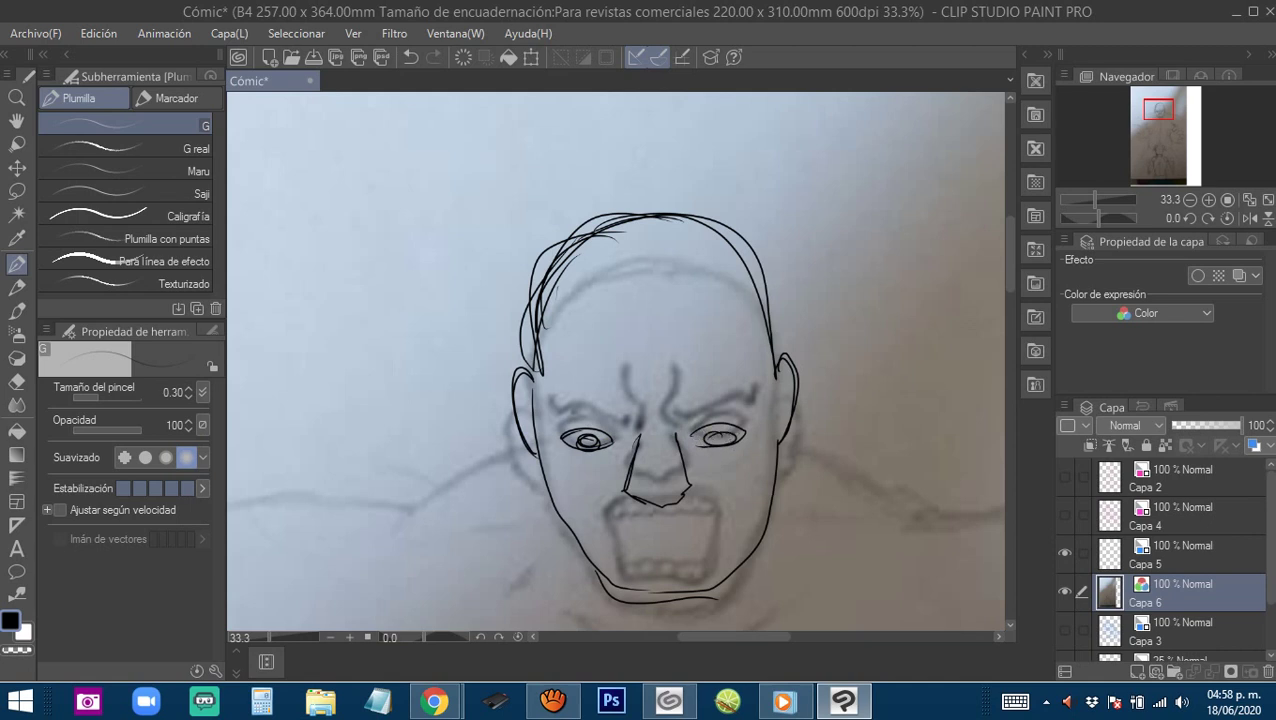
{"action": "mouse_move", "coordinate": [637, 525]}
{"action": "left_mouse_down"}
{"action": "mouse_move", "coordinate": [651, 432]}
{"action": "mouse_move", "coordinate": [722, 416]}
{"action": "mouse_move", "coordinate": [678, 438]}
{"action": "mouse_move", "coordinate": [636, 419]}
{"action": "mouse_move", "coordinate": [713, 428]}
{"action": "left_mouse_up"}
{"action": "mouse_move", "coordinate": [622, 413]}
{"action": "left_mouse_down"}
{"action": "mouse_move", "coordinate": [662, 426]}
{"action": "mouse_move", "coordinate": [724, 418]}
{"action": "left_mouse_up"}
{"action": "mouse_move", "coordinate": [634, 416]}
{"action": "left_mouse_down"}
{"action": "mouse_move", "coordinate": [618, 424]}
{"action": "mouse_move", "coordinate": [645, 465]}
{"action": "mouse_move", "coordinate": [701, 453]}
{"action": "mouse_move", "coordinate": [714, 429]}
{"action": "left_mouse_up"}
{"action": "mouse_move", "coordinate": [715, 424]}
{"action": "left_mouse_down"}
{"action": "mouse_move", "coordinate": [705, 450]}
{"action": "mouse_move", "coordinate": [663, 471]}
{"action": "mouse_move", "coordinate": [667, 481]}
{"action": "mouse_move", "coordinate": [730, 416]}
{"action": "mouse_move", "coordinate": [700, 474]}
{"action": "mouse_move", "coordinate": [628, 467]}
{"action": "mouse_move", "coordinate": [670, 472]}
{"action": "mouse_move", "coordinate": [722, 452]}
{"action": "mouse_move", "coordinate": [692, 488]}
{"action": "left_mouse_up"}
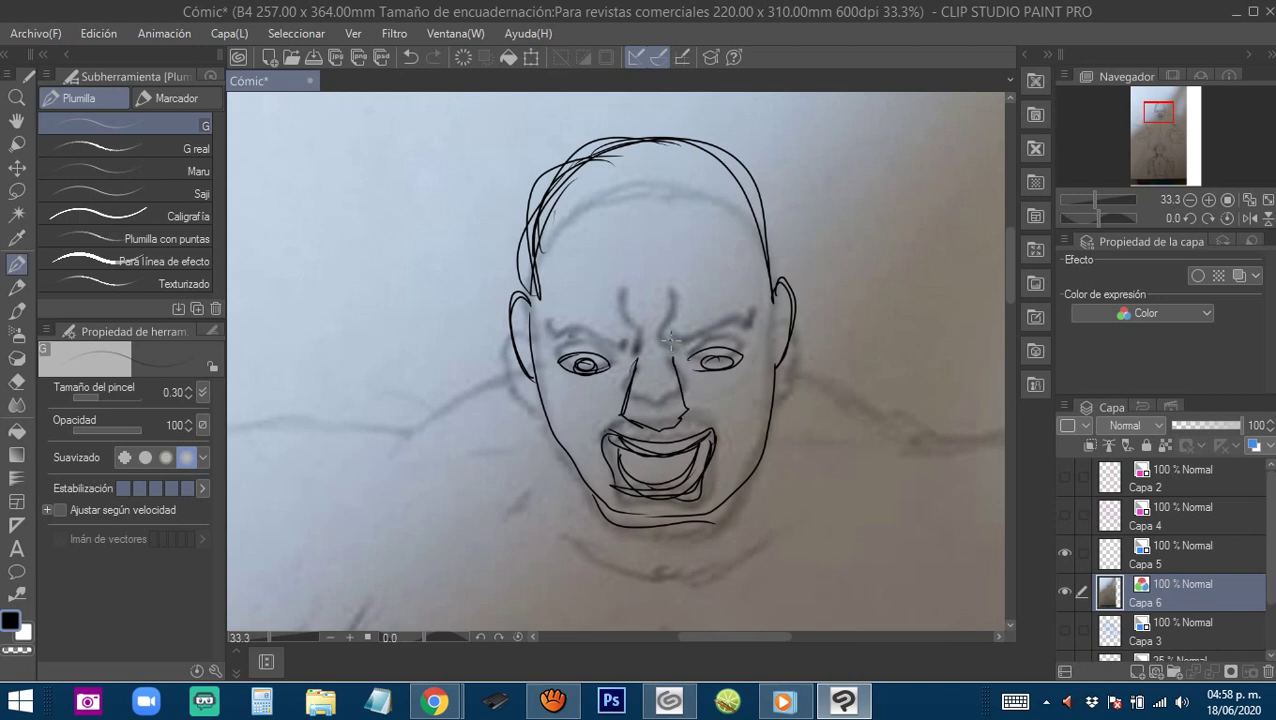
Draw the giant's two angry eyebrows slanting down towards the bridge of the nose.
{"action": "left_click_drag", "start_coordinate": [672, 341], "coordinate": [750, 320]}
{"action": "left_click_drag", "start_coordinate": [626, 341], "coordinate": [546, 330]}
{"action": "left_click_drag", "start_coordinate": [548, 328], "coordinate": [620, 338]}
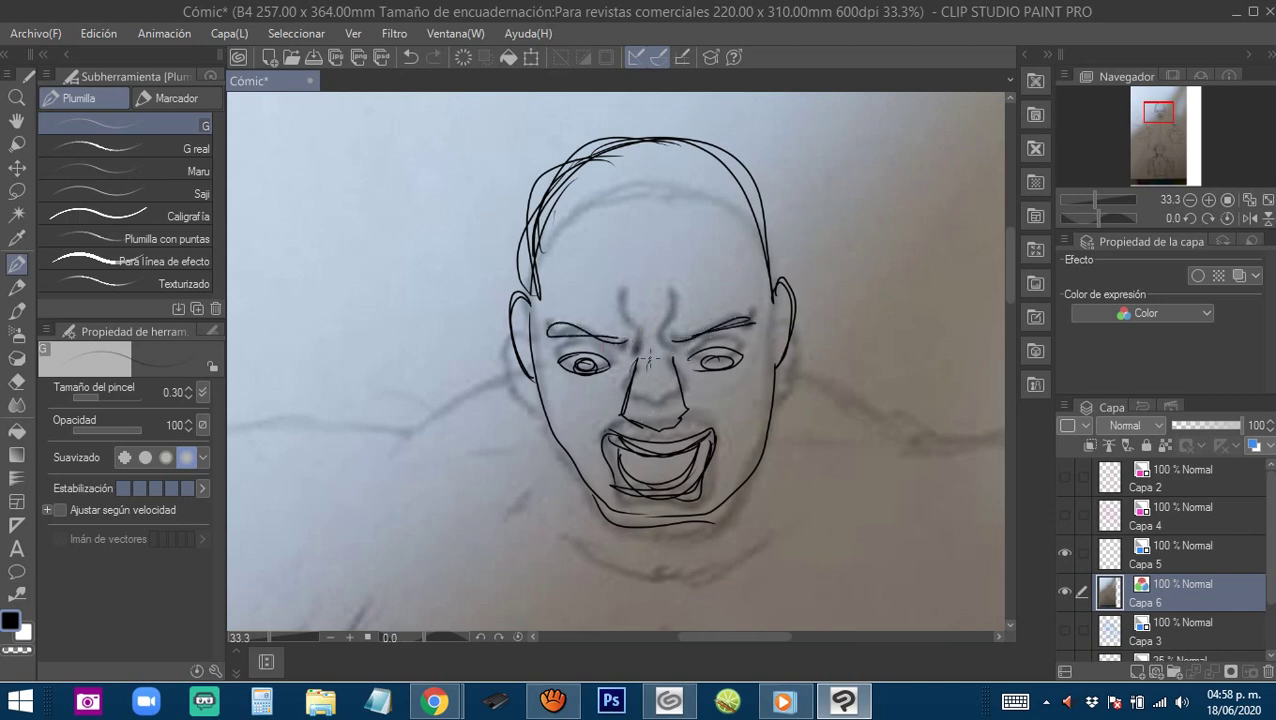
{"action": "left_click_drag", "start_coordinate": [646, 398], "coordinate": [640, 336]}
Draw the giant's collarbones and the sloping neck muscles from below the ears to the shoulders on both sides.
{"action": "scroll", "coordinate": [700, 444], "scroll_direction": "down", "scroll_amount": 6}
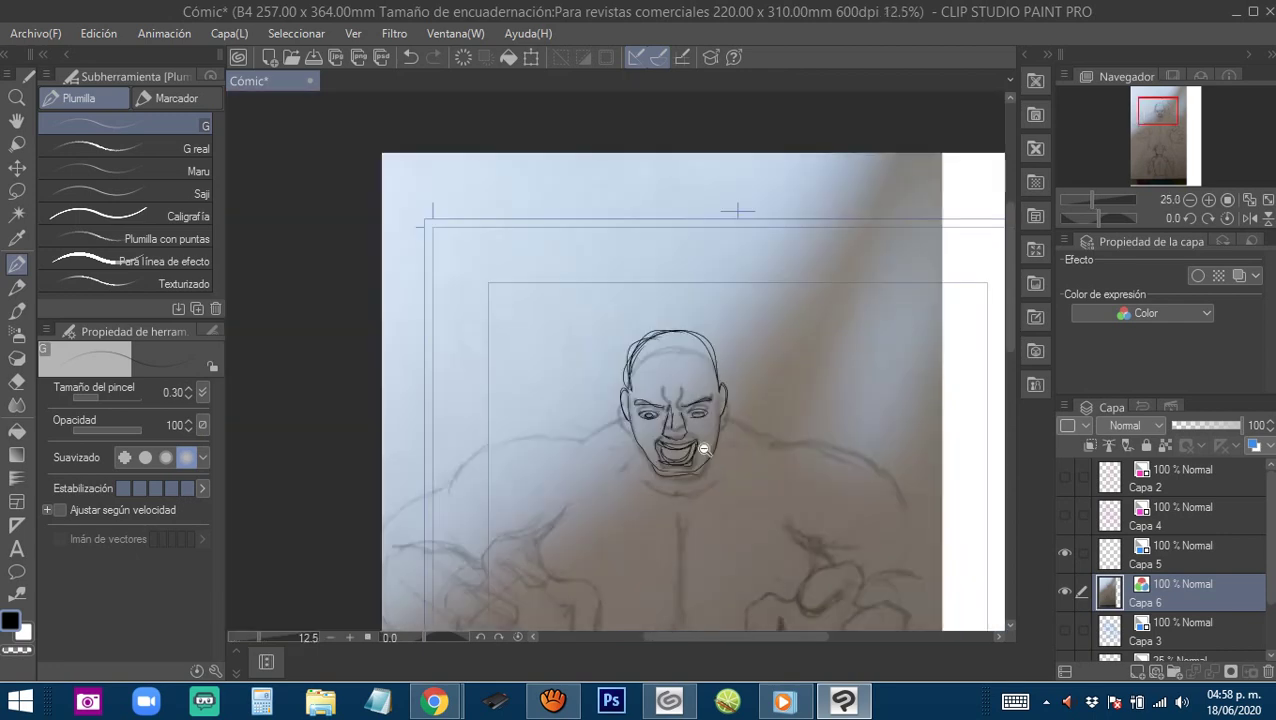
{"action": "scroll", "coordinate": [683, 322], "scroll_direction": "up", "scroll_amount": 3}
{"action": "left_click_drag", "start_coordinate": [680, 446], "coordinate": [668, 420]}
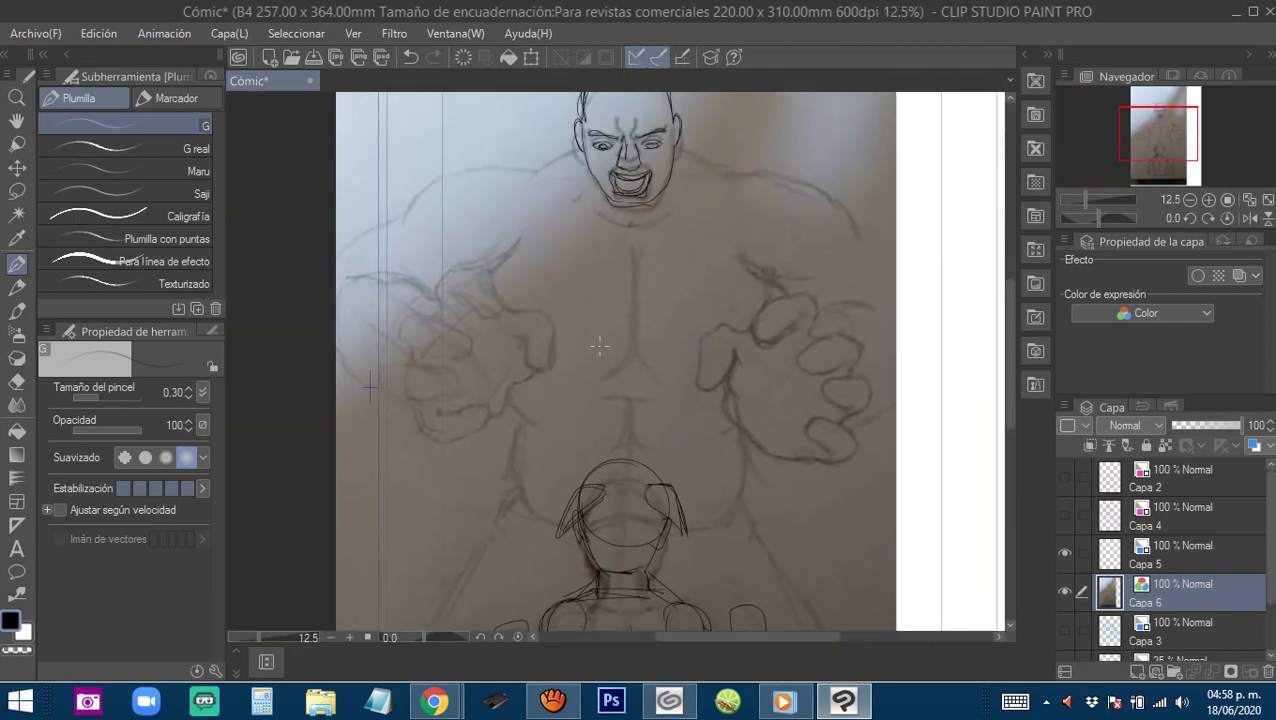
{"action": "left_click_drag", "start_coordinate": [850, 354], "coordinate": [855, 399]}
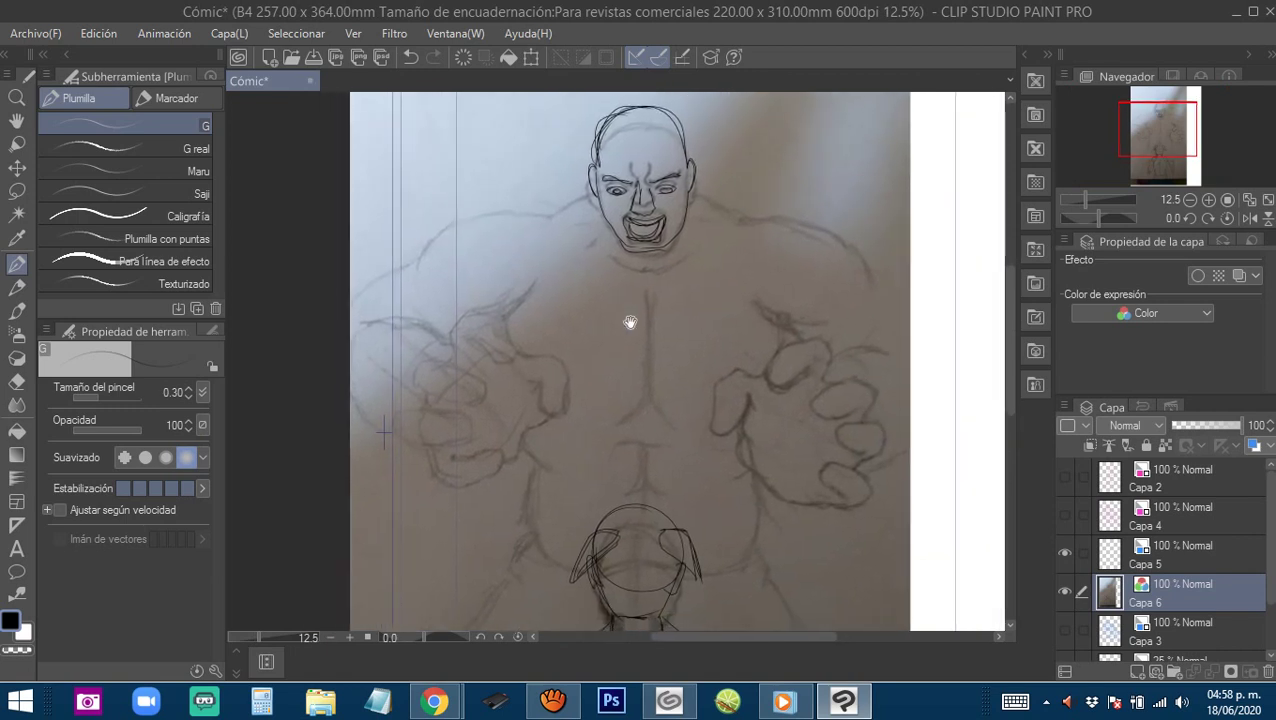
{"action": "left_click_drag", "start_coordinate": [573, 257], "coordinate": [652, 367]}
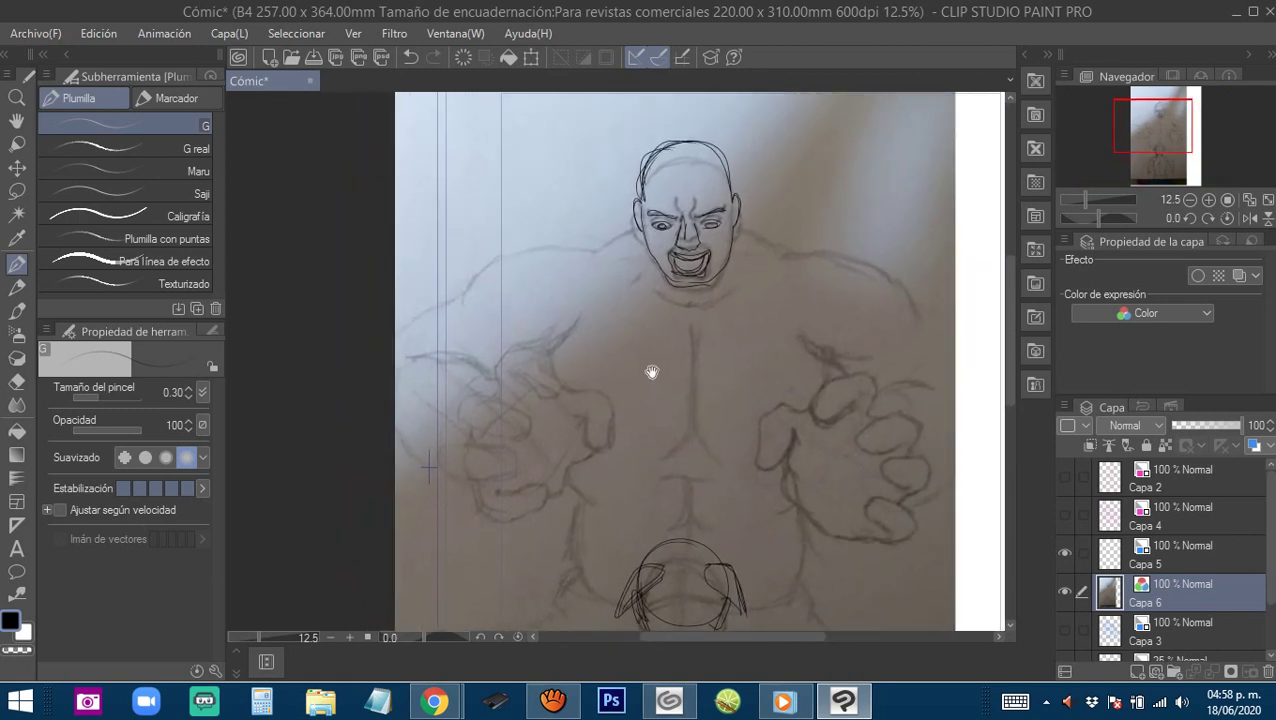
{"action": "mouse_move", "coordinate": [648, 293]}
{"action": "left_mouse_down"}
{"action": "mouse_move", "coordinate": [572, 270]}
{"action": "mouse_move", "coordinate": [646, 292]}
{"action": "left_mouse_up"}
{"action": "left_click_drag", "start_coordinate": [720, 304], "coordinate": [818, 278]}
{"action": "left_click_drag", "start_coordinate": [736, 222], "coordinate": [804, 274]}
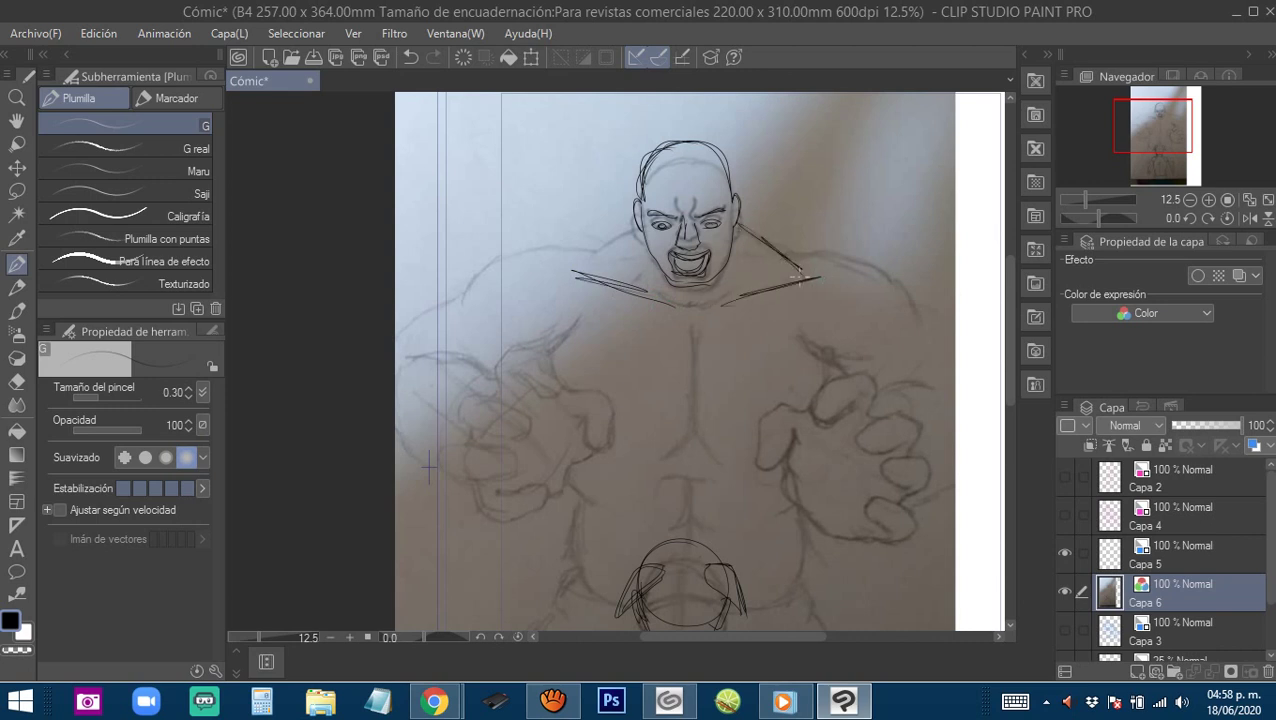
{"action": "left_click_drag", "start_coordinate": [636, 236], "coordinate": [575, 261]}
Draw the rounded upper contours of the giant's two shoulders over the pencil lines.
{"action": "mouse_move", "coordinate": [794, 267]}
{"action": "left_mouse_down"}
{"action": "mouse_move", "coordinate": [746, 257]}
{"action": "mouse_move", "coordinate": [838, 277]}
{"action": "left_mouse_up"}
{"action": "mouse_move", "coordinate": [756, 241]}
{"action": "left_mouse_down"}
{"action": "mouse_move", "coordinate": [846, 282]}
{"action": "mouse_move", "coordinate": [854, 304]}
{"action": "left_mouse_up"}
{"action": "mouse_move", "coordinate": [526, 251]}
{"action": "left_mouse_down"}
{"action": "mouse_move", "coordinate": [654, 266]}
{"action": "mouse_move", "coordinate": [533, 297]}
{"action": "left_mouse_up"}
{"action": "left_click_drag", "start_coordinate": [662, 244], "coordinate": [554, 272]}
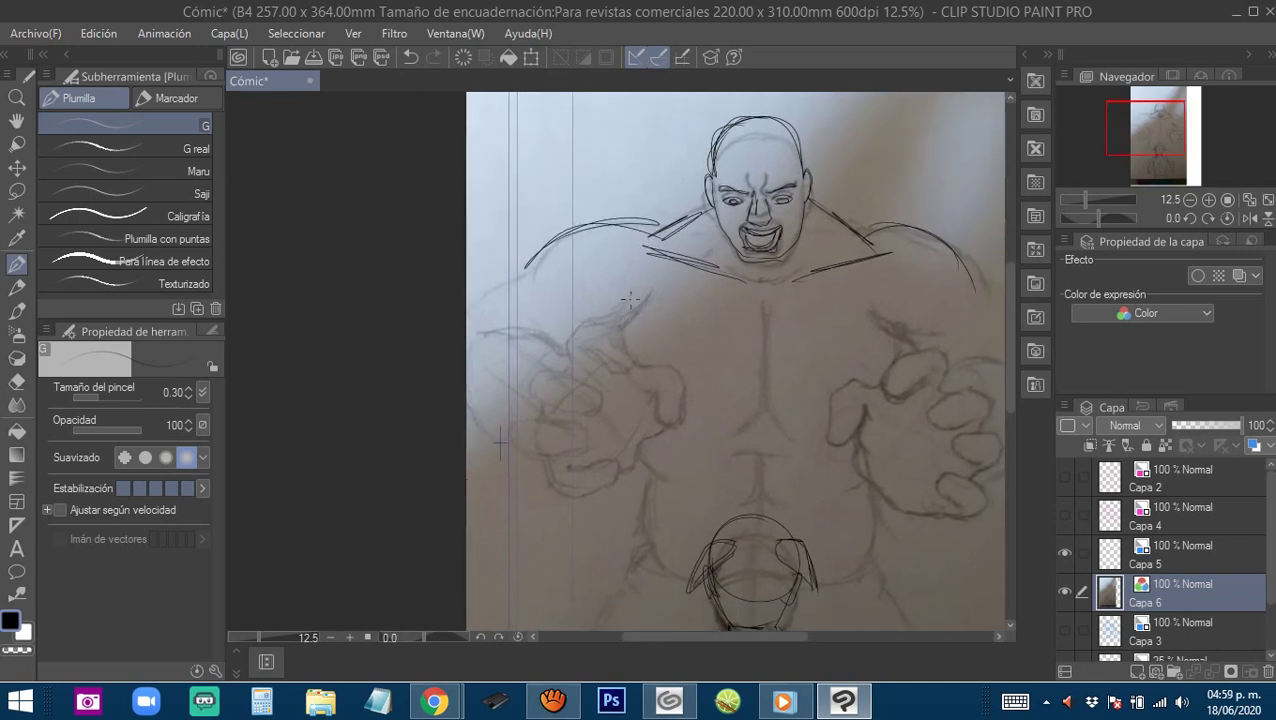
Try to draw curved armpit lines on both sides of the giant's chest.
{"action": "mouse_move", "coordinate": [634, 280]}
{"action": "left_mouse_down"}
{"action": "mouse_move", "coordinate": [614, 345]}
{"action": "mouse_move", "coordinate": [625, 349]}
{"action": "left_mouse_up"}
{"action": "left_click_drag", "start_coordinate": [902, 353], "coordinate": [846, 336]}
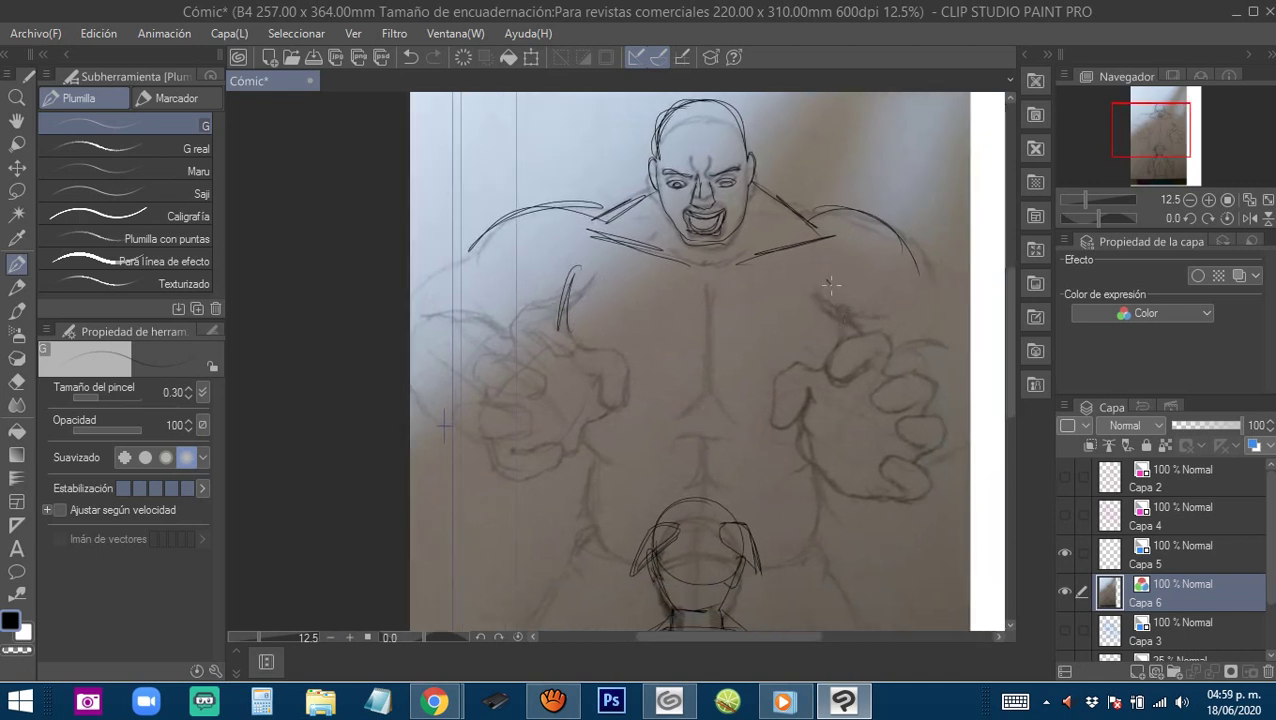
{"action": "left_click_drag", "start_coordinate": [828, 281], "coordinate": [840, 341]}
{"action": "key", "text": "ctrl+z"}
{"action": "key", "text": "ctrl+z"}
{"action": "key", "text": "ctrl+z"}
Draw the giant's armpit creases along the sketched folds on both sides of the chest.
{"action": "mouse_move", "coordinate": [582, 300]}
{"action": "left_mouse_down"}
{"action": "mouse_move", "coordinate": [627, 316]}
{"action": "mouse_move", "coordinate": [585, 325]}
{"action": "mouse_move", "coordinate": [610, 351]}
{"action": "left_mouse_up"}
{"action": "left_click_drag", "start_coordinate": [794, 339], "coordinate": [706, 342]}
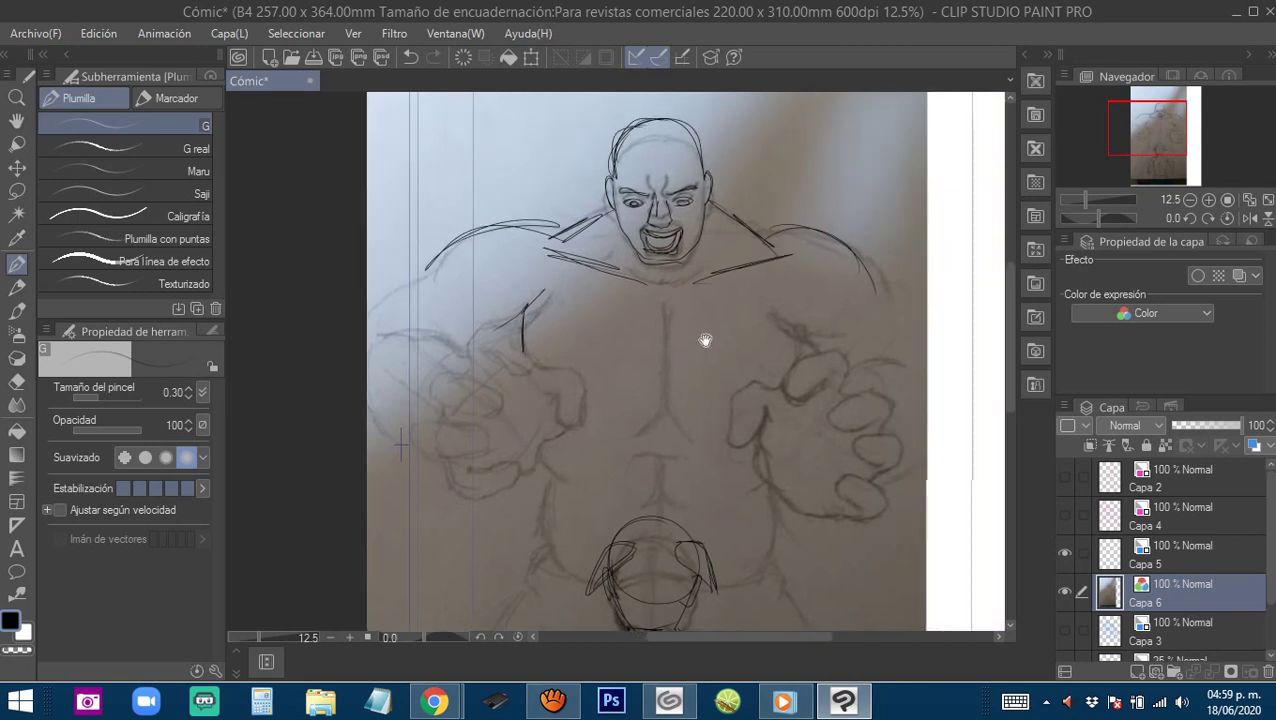
{"action": "mouse_move", "coordinate": [780, 293]}
{"action": "left_mouse_down"}
{"action": "mouse_move", "coordinate": [794, 355]}
{"action": "mouse_move", "coordinate": [744, 324]}
{"action": "left_mouse_up"}
Draw the giant's vertical chest centre line and the curved lower edges of both pectorals.
{"action": "left_click_drag", "start_coordinate": [662, 279], "coordinate": [657, 382]}
{"action": "mouse_move", "coordinate": [662, 280]}
{"action": "left_mouse_down"}
{"action": "mouse_move", "coordinate": [665, 384]}
{"action": "mouse_move", "coordinate": [727, 397]}
{"action": "left_mouse_up"}
{"action": "mouse_move", "coordinate": [650, 382]}
{"action": "left_mouse_down"}
{"action": "mouse_move", "coordinate": [590, 409]}
{"action": "mouse_move", "coordinate": [561, 400]}
{"action": "left_mouse_up"}
{"action": "left_click_drag", "start_coordinate": [650, 440], "coordinate": [640, 414]}
{"action": "left_click_drag", "start_coordinate": [674, 542], "coordinate": [665, 430]}
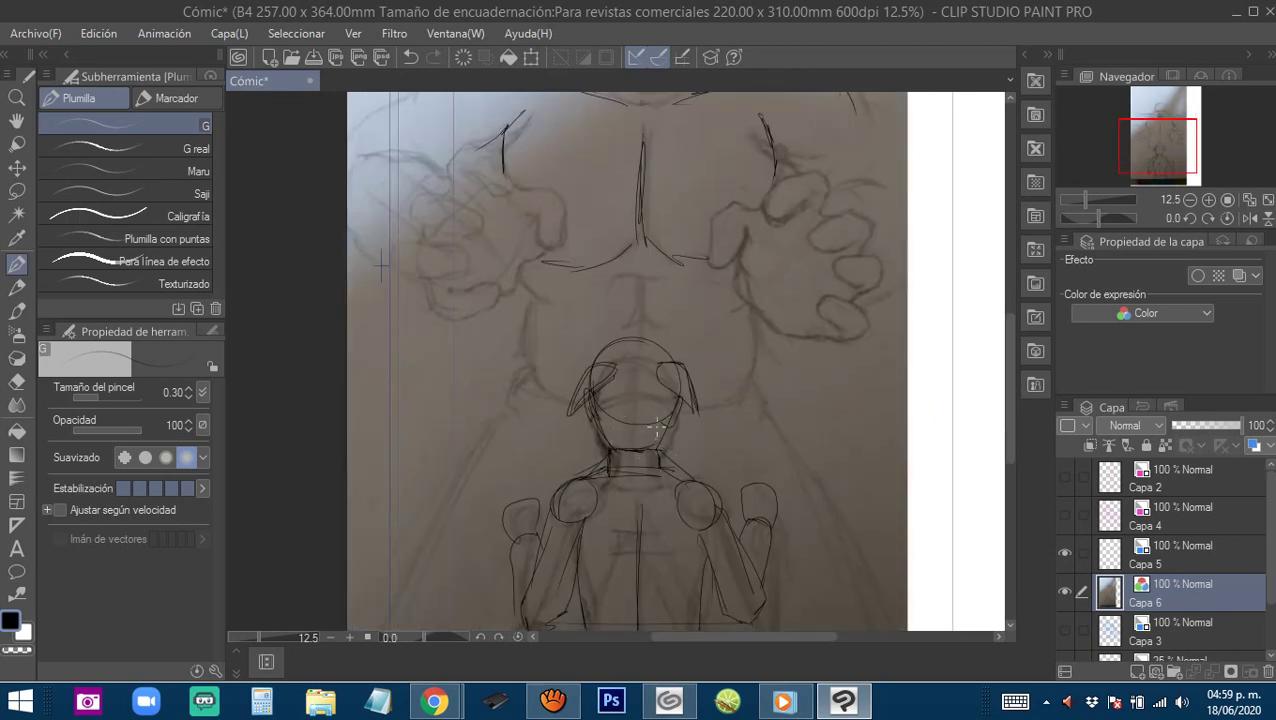
Draw a horizontal line across the small figure's head at ear height and arc an outer contour over its crown.
{"action": "left_click_drag", "start_coordinate": [652, 413], "coordinate": [621, 397]}
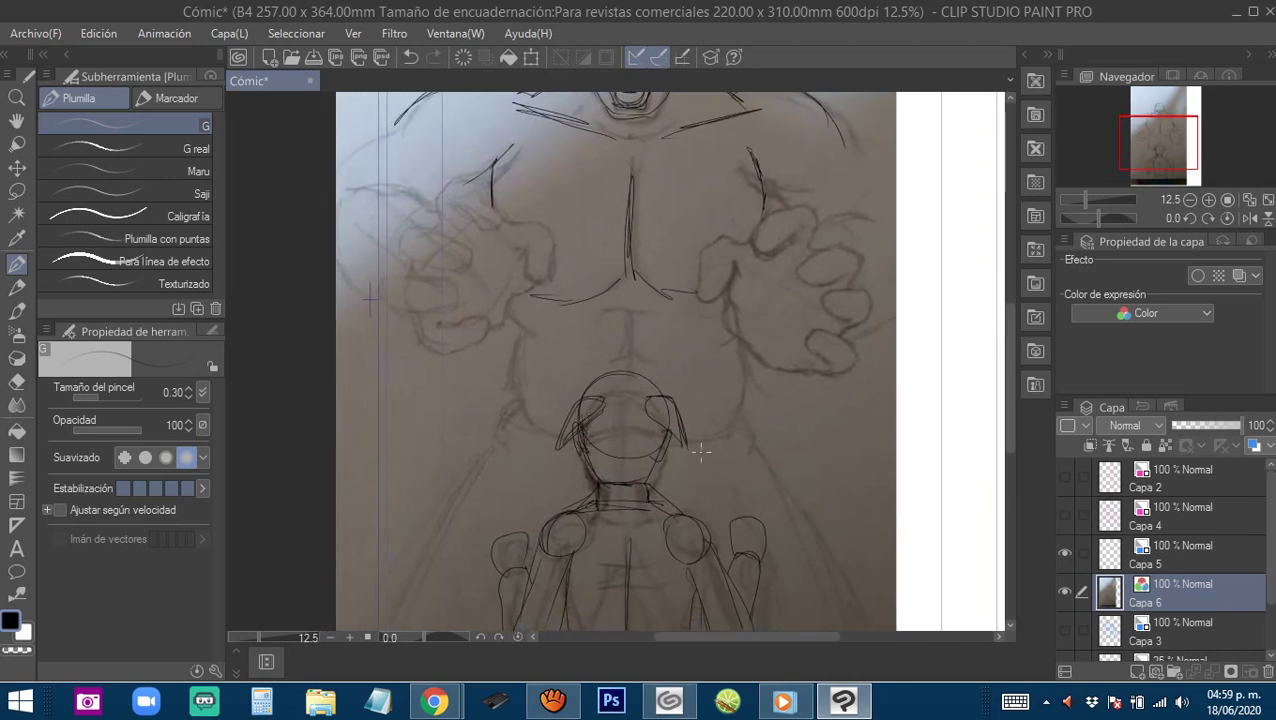
{"action": "left_click_drag", "start_coordinate": [538, 443], "coordinate": [694, 447]}
{"action": "mouse_move", "coordinate": [590, 381]}
{"action": "left_mouse_down"}
{"action": "mouse_move", "coordinate": [633, 362]}
{"action": "mouse_move", "coordinate": [625, 386]}
{"action": "mouse_move", "coordinate": [594, 374]}
{"action": "mouse_move", "coordinate": [657, 402]}
{"action": "mouse_move", "coordinate": [615, 380]}
{"action": "mouse_move", "coordinate": [575, 396]}
{"action": "mouse_move", "coordinate": [595, 407]}
{"action": "mouse_move", "coordinate": [602, 367]}
{"action": "mouse_move", "coordinate": [603, 380]}
{"action": "mouse_move", "coordinate": [607, 367]}
{"action": "mouse_move", "coordinate": [660, 388]}
{"action": "left_mouse_up"}
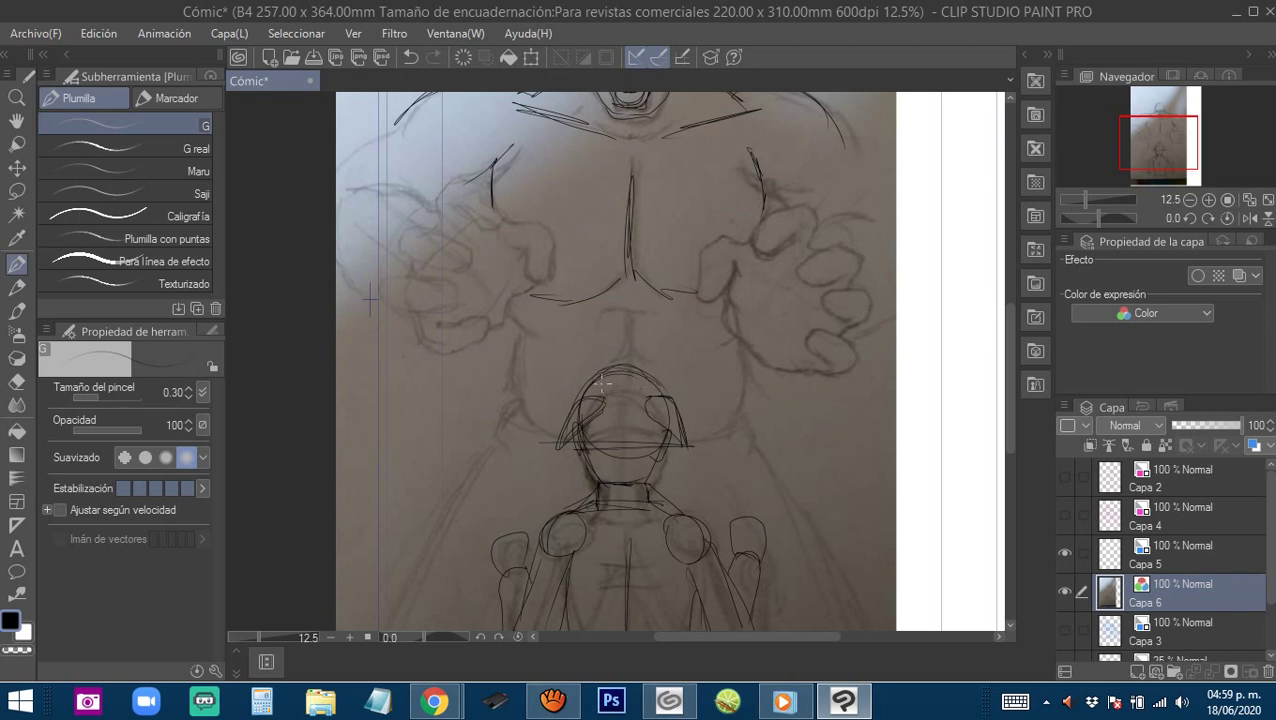
{"action": "scroll", "coordinate": [595, 370], "scroll_direction": "up", "scroll_amount": 3}
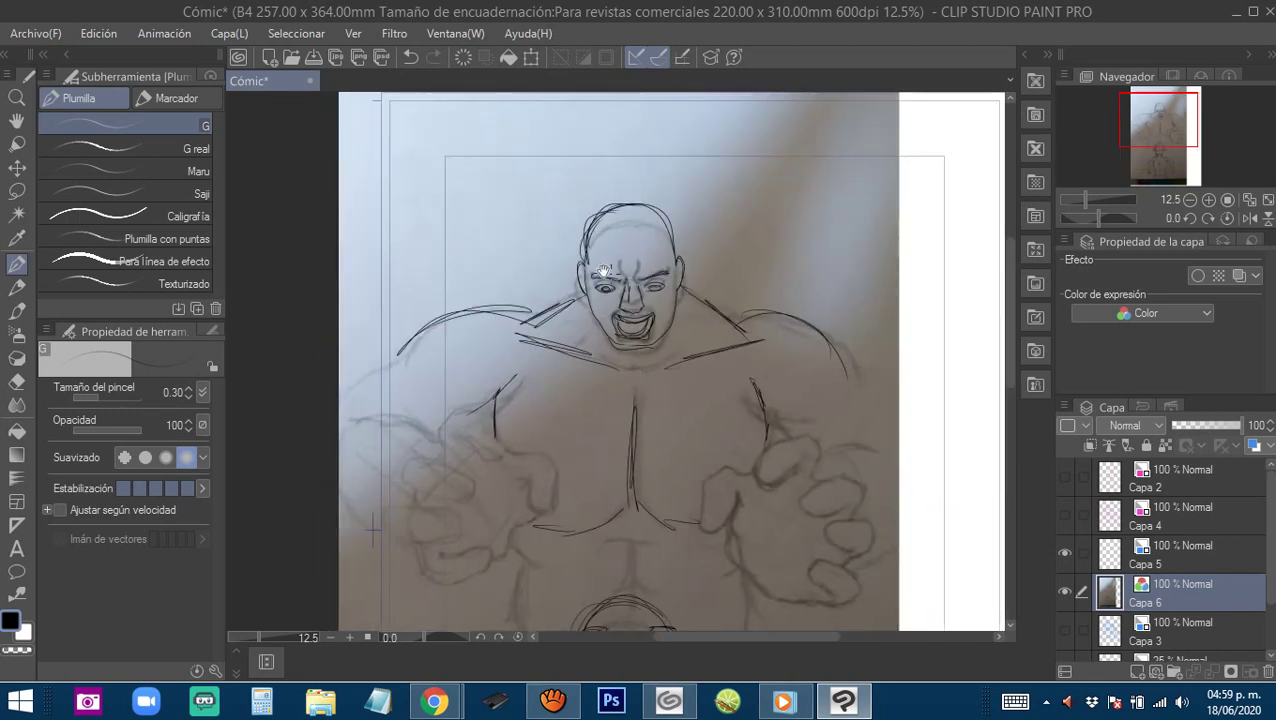
{"action": "left_click_drag", "start_coordinate": [584, 262], "coordinate": [580, 292]}
{"action": "left_click_drag", "start_coordinate": [676, 258], "coordinate": [679, 284]}
Reinforce the side contours around the small figure's head and add a thin V-shaped stroke beside the giant's neck.
{"action": "mouse_move", "coordinate": [681, 622]}
{"action": "left_mouse_down"}
{"action": "mouse_move", "coordinate": [655, 412]}
{"action": "mouse_move", "coordinate": [638, 462]}
{"action": "left_mouse_up"}
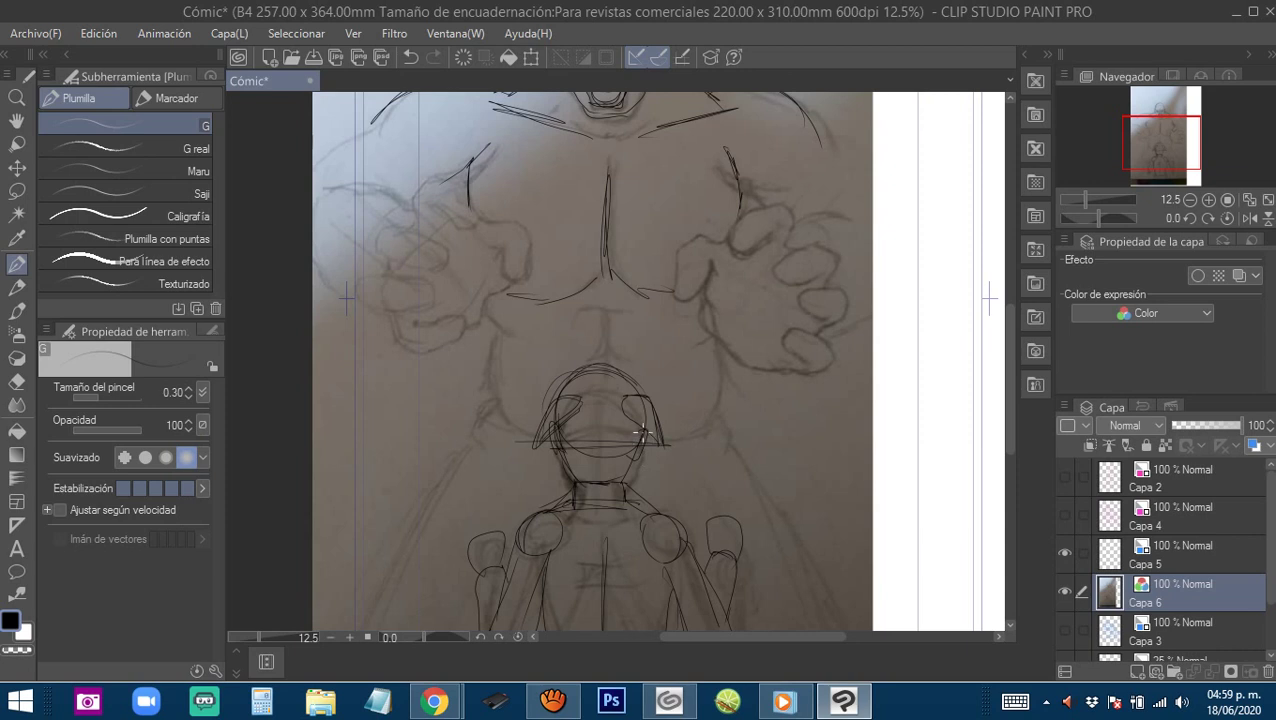
{"action": "left_click_drag", "start_coordinate": [552, 437], "coordinate": [562, 468]}
{"action": "left_click_drag", "start_coordinate": [635, 378], "coordinate": [641, 441]}
{"action": "left_click_drag", "start_coordinate": [657, 296], "coordinate": [661, 419]}
{"action": "mouse_move", "coordinate": [654, 373]}
{"action": "left_mouse_down"}
{"action": "mouse_move", "coordinate": [631, 346]}
{"action": "mouse_move", "coordinate": [644, 345]}
{"action": "mouse_move", "coordinate": [635, 356]}
{"action": "left_mouse_up"}
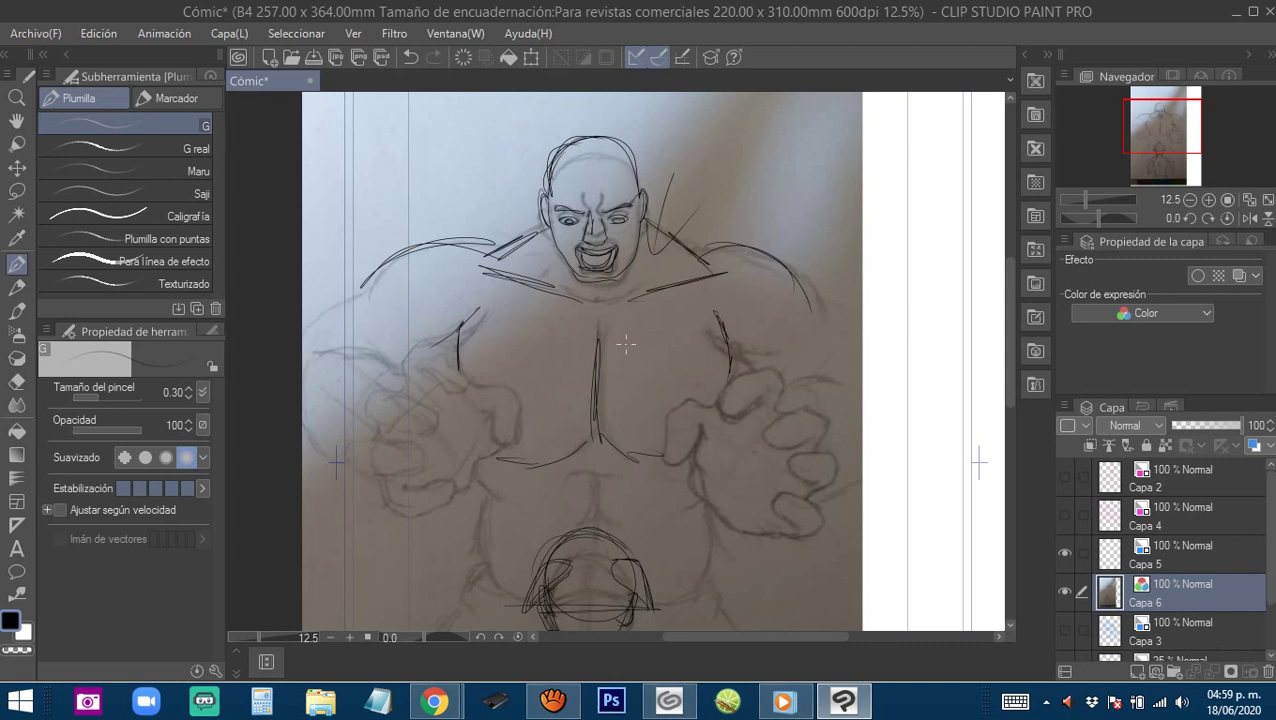
Draw the outer contour of the giant's left-side upper arm below the deltoid and a short cross stroke at that armpit.
{"action": "left_click_drag", "start_coordinate": [672, 476], "coordinate": [638, 330]}
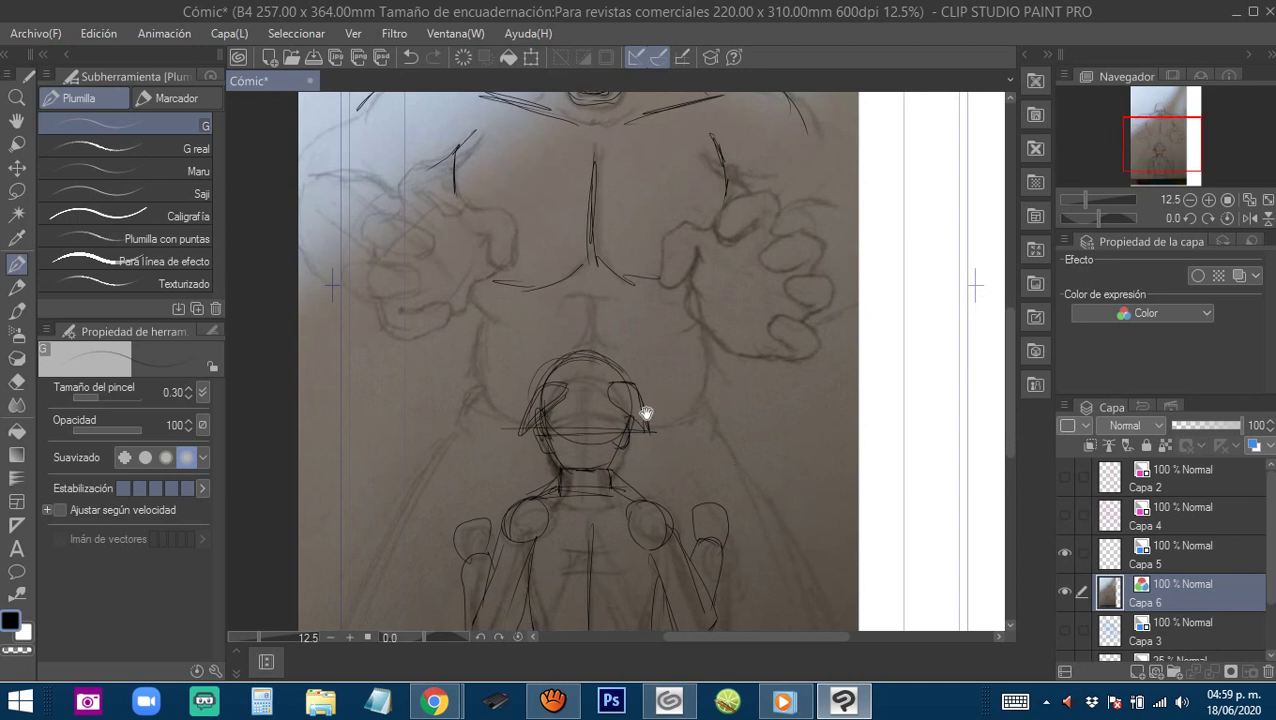
{"action": "mouse_move", "coordinate": [554, 472]}
{"action": "left_mouse_down"}
{"action": "mouse_move", "coordinate": [606, 468]}
{"action": "mouse_move", "coordinate": [556, 471]}
{"action": "left_mouse_up"}
{"action": "left_click_drag", "start_coordinate": [621, 399], "coordinate": [628, 604]}
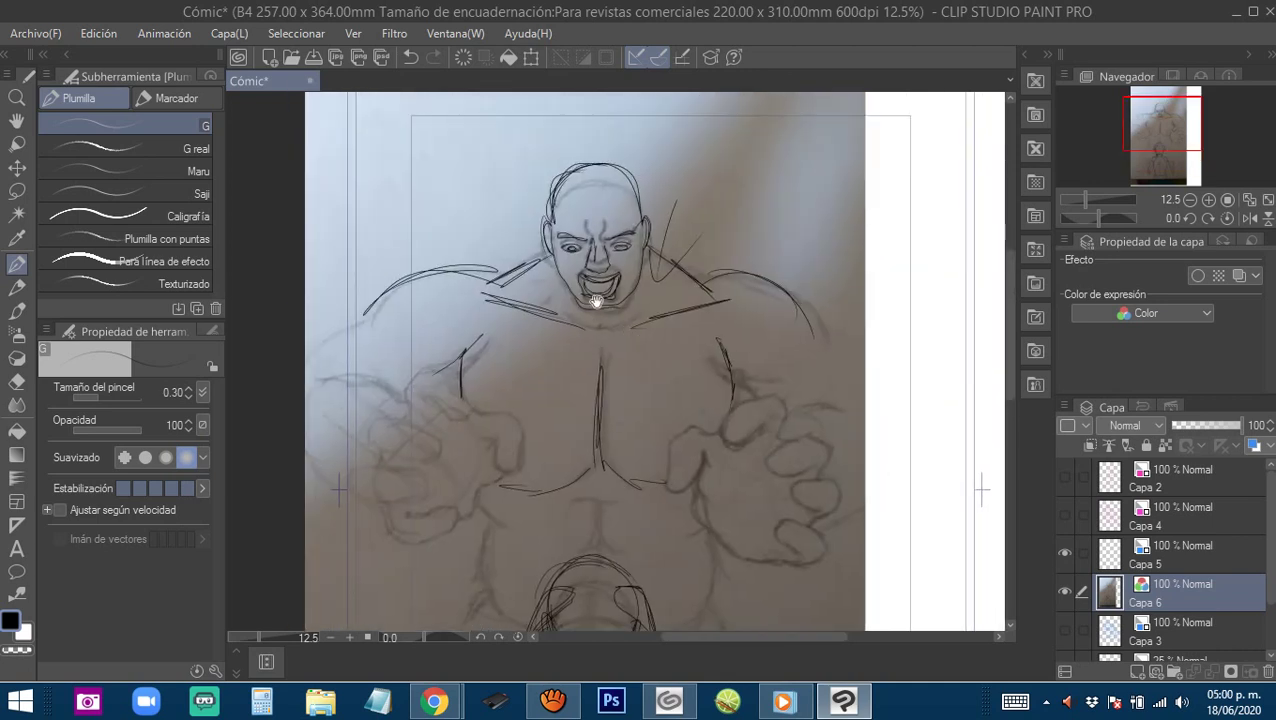
{"action": "left_click_drag", "start_coordinate": [524, 315], "coordinate": [584, 309]}
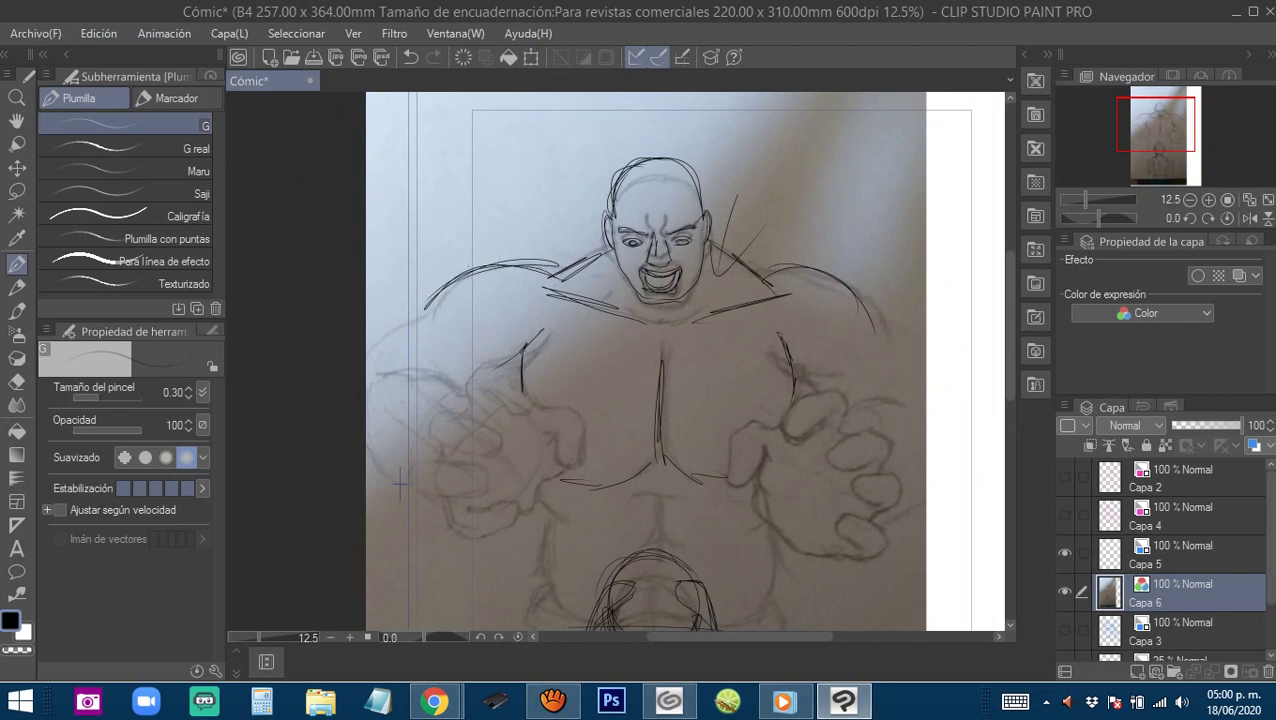
{"action": "left_click_drag", "start_coordinate": [618, 385], "coordinate": [578, 330]}
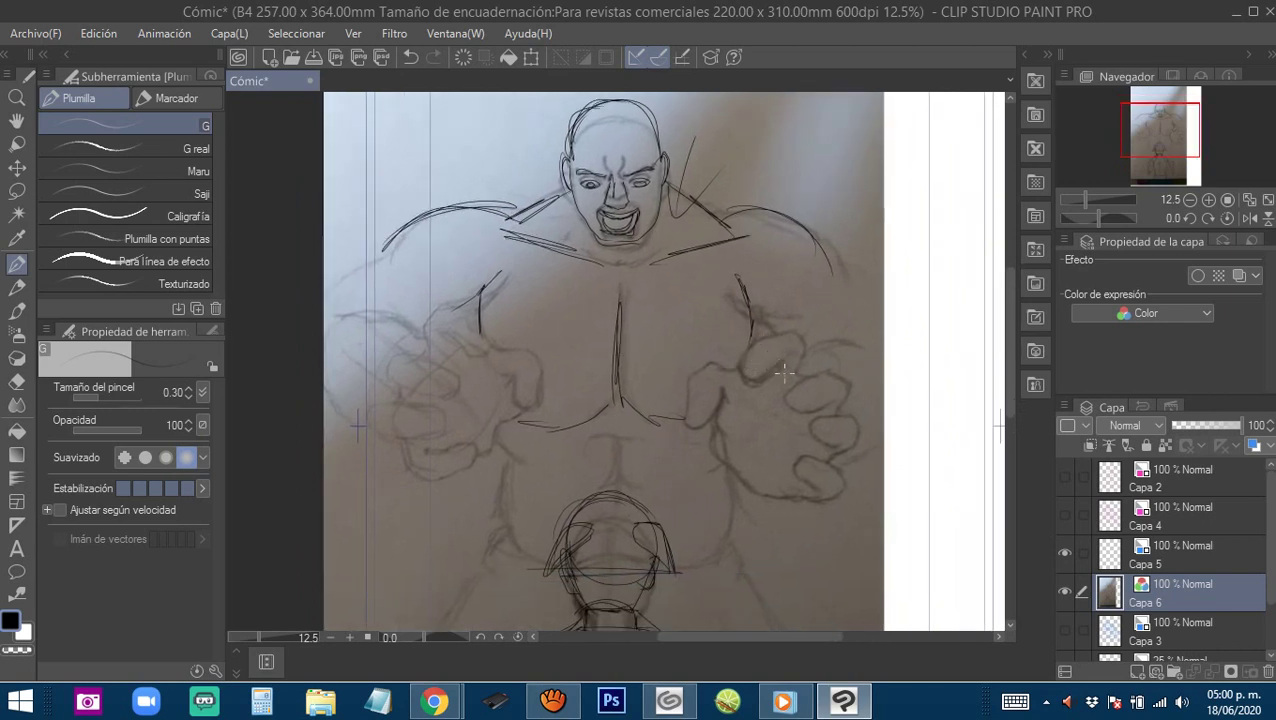
{"action": "left_click_drag", "start_coordinate": [452, 306], "coordinate": [508, 333]}
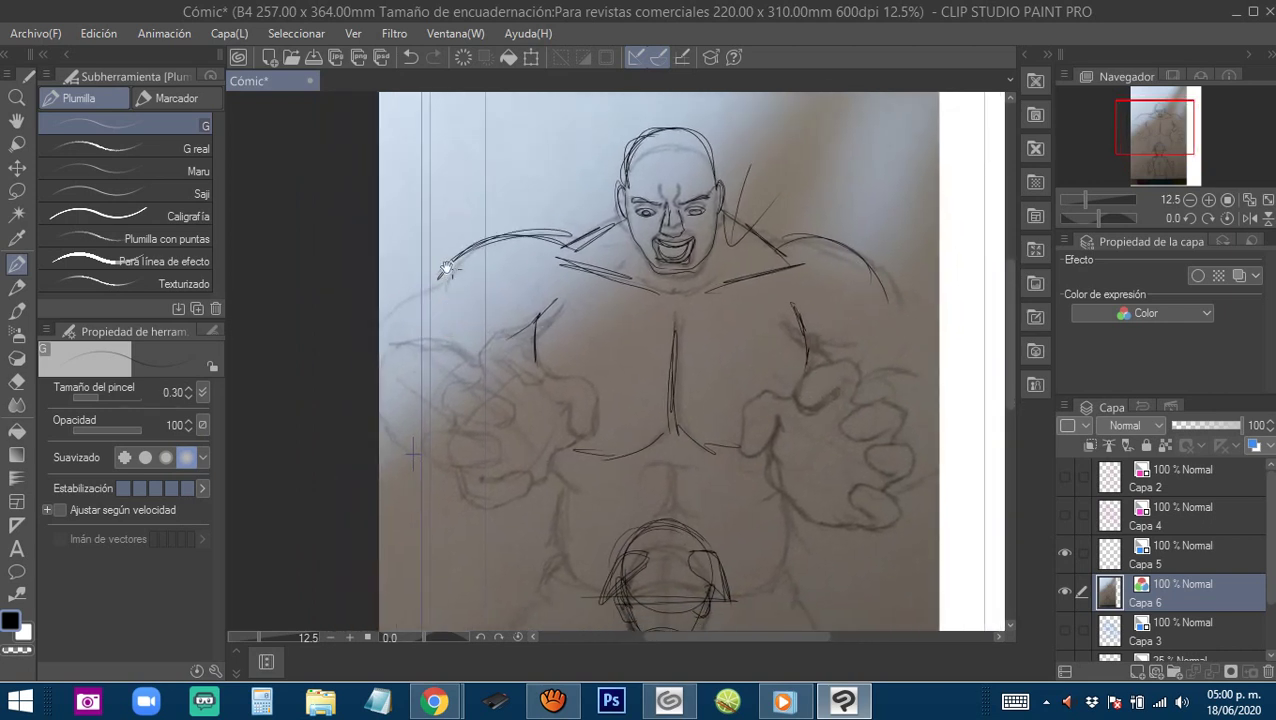
{"action": "left_click_drag", "start_coordinate": [432, 287], "coordinate": [380, 330]}
{"action": "left_click_drag", "start_coordinate": [413, 452], "coordinate": [420, 422]}
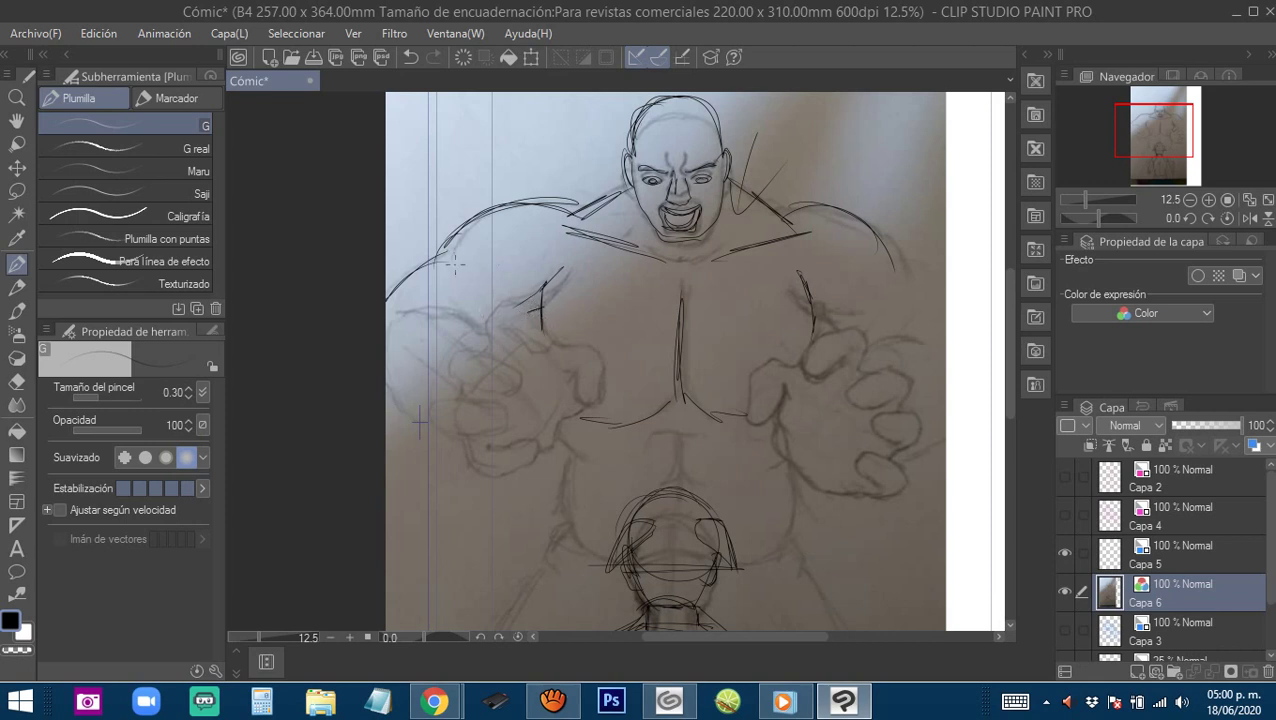
Try curved cross-contour lines bulging over both of the giant's upper arms.
{"action": "mouse_move", "coordinate": [453, 263]}
{"action": "left_mouse_down"}
{"action": "mouse_move", "coordinate": [488, 268]}
{"action": "mouse_move", "coordinate": [507, 306]}
{"action": "left_mouse_up"}
{"action": "mouse_move", "coordinate": [411, 276]}
{"action": "left_mouse_down"}
{"action": "mouse_move", "coordinate": [486, 316]}
{"action": "mouse_move", "coordinate": [472, 327]}
{"action": "left_mouse_up"}
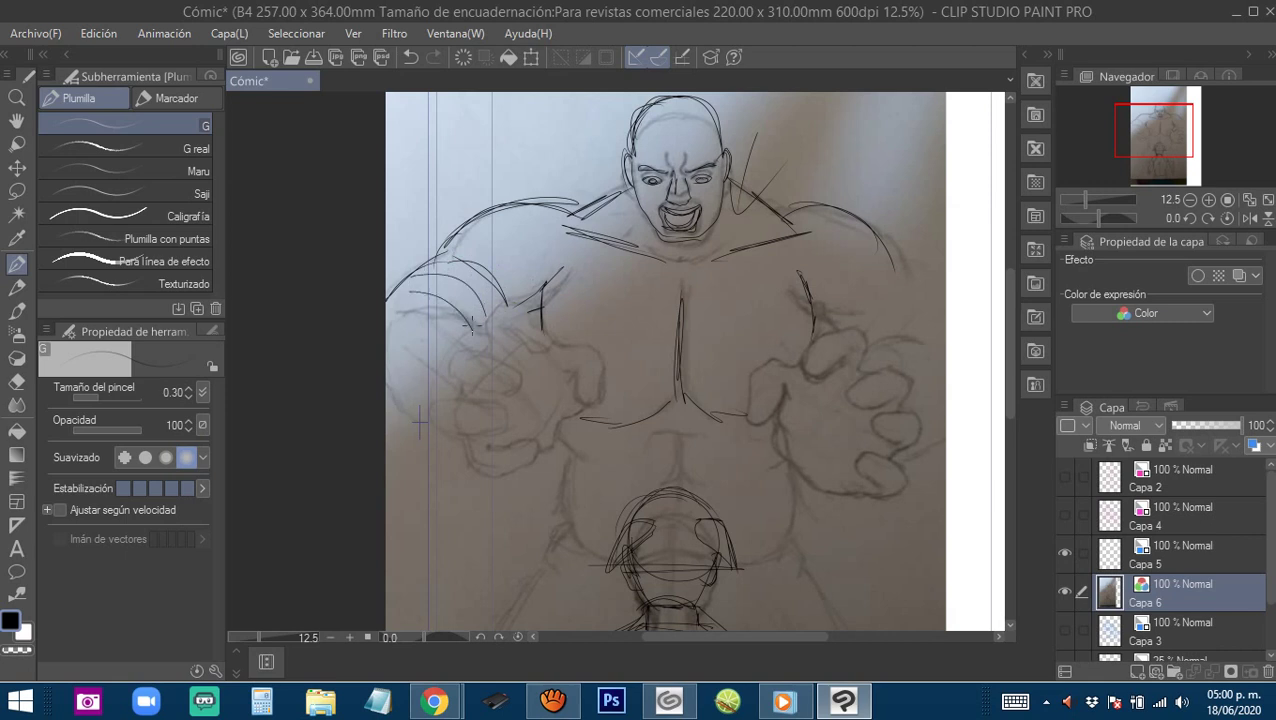
{"action": "left_click_drag", "start_coordinate": [473, 236], "coordinate": [527, 287]}
{"action": "left_click_drag", "start_coordinate": [498, 222], "coordinate": [541, 285]}
{"action": "left_click_drag", "start_coordinate": [565, 358], "coordinate": [539, 350]}
{"action": "left_click_drag", "start_coordinate": [829, 233], "coordinate": [791, 285]}
{"action": "mouse_move", "coordinate": [865, 251]}
{"action": "left_mouse_down"}
{"action": "mouse_move", "coordinate": [801, 287]}
{"action": "mouse_move", "coordinate": [805, 318]}
{"action": "left_mouse_up"}
{"action": "mouse_move", "coordinate": [881, 265]}
{"action": "left_mouse_down"}
{"action": "mouse_move", "coordinate": [843, 262]}
{"action": "mouse_move", "coordinate": [822, 322]}
{"action": "mouse_move", "coordinate": [844, 329]}
{"action": "left_mouse_up"}
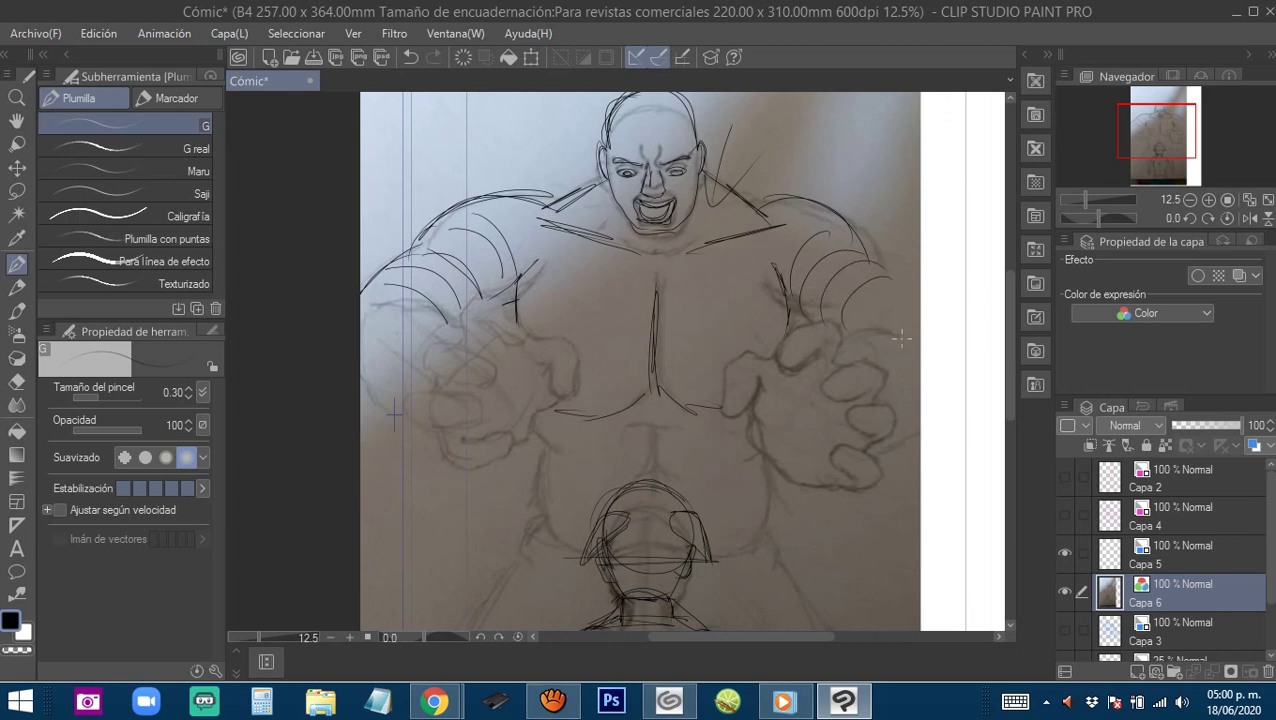
Undo the curved cross-contour lines on both of the giant's upper arms.
{"action": "key", "text": "ctrl+z"}
{"action": "key", "text": "ctrl+z"}
{"action": "key", "text": "ctrl+z"}
{"action": "key", "text": "ctrl+z"}
{"action": "key", "text": "ctrl+z"}
{"action": "key", "text": "ctrl+z"}
{"action": "key", "text": "ctrl+z"}
{"action": "key", "text": "ctrl+z"}
{"action": "key", "text": "ctrl+z"}
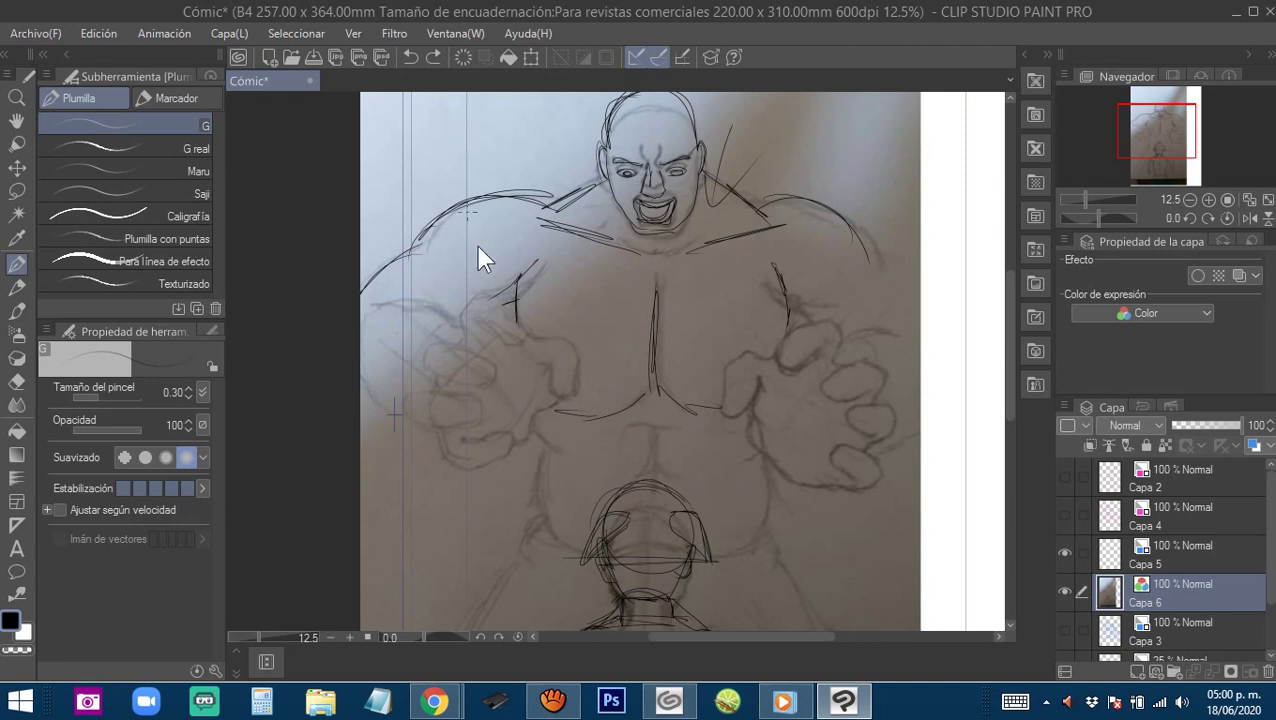
Try straight diagonal section lines across both of the giant's upper arms.
{"action": "left_click_drag", "start_coordinate": [467, 212], "coordinate": [497, 294]}
{"action": "mouse_move", "coordinate": [427, 246]}
{"action": "left_mouse_down"}
{"action": "mouse_move", "coordinate": [459, 306]}
{"action": "mouse_move", "coordinate": [436, 312]}
{"action": "left_mouse_up"}
{"action": "left_click_drag", "start_coordinate": [826, 226], "coordinate": [786, 282]}
{"action": "left_click_drag", "start_coordinate": [846, 238], "coordinate": [790, 308]}
{"action": "mouse_move", "coordinate": [862, 260]}
{"action": "left_mouse_down"}
{"action": "mouse_move", "coordinate": [830, 292]}
{"action": "mouse_move", "coordinate": [832, 328]}
{"action": "left_mouse_up"}
{"action": "left_click_drag", "start_coordinate": [900, 292], "coordinate": [872, 328]}
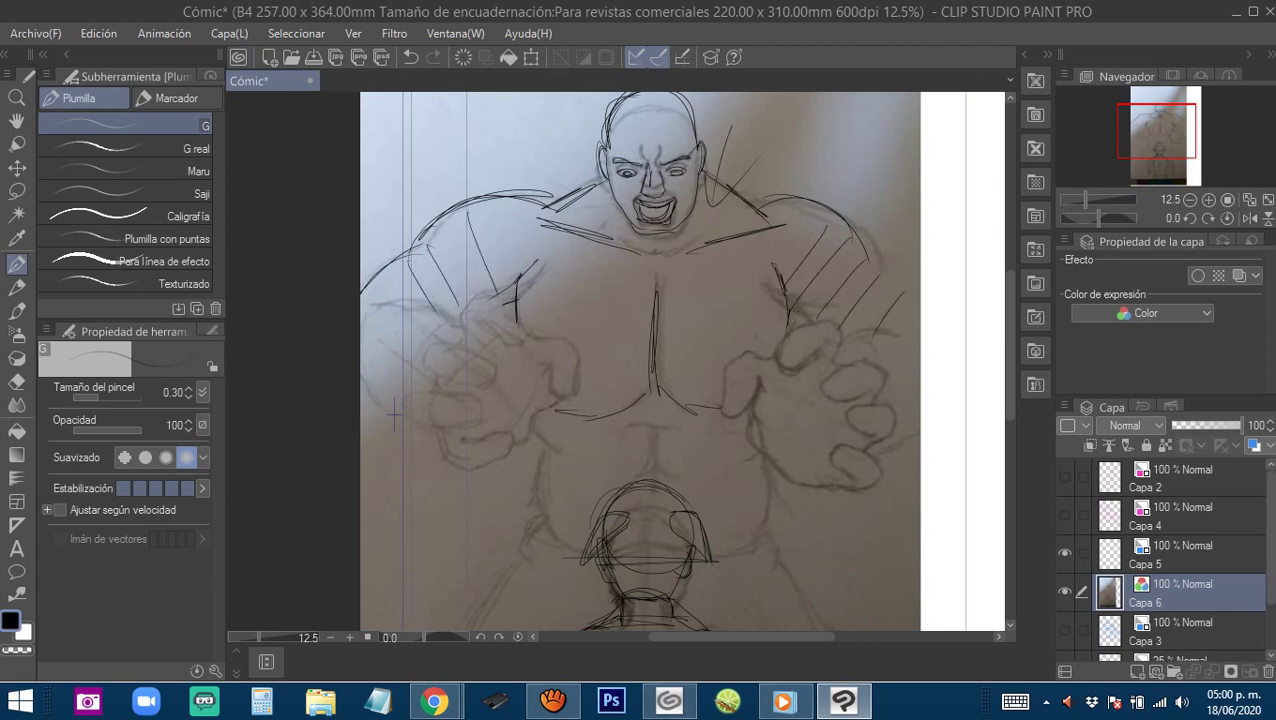
Try curved cross-contour lines over both of the giant's forearms beside the hands.
{"action": "left_click_drag", "start_coordinate": [666, 322], "coordinate": [649, 319]}
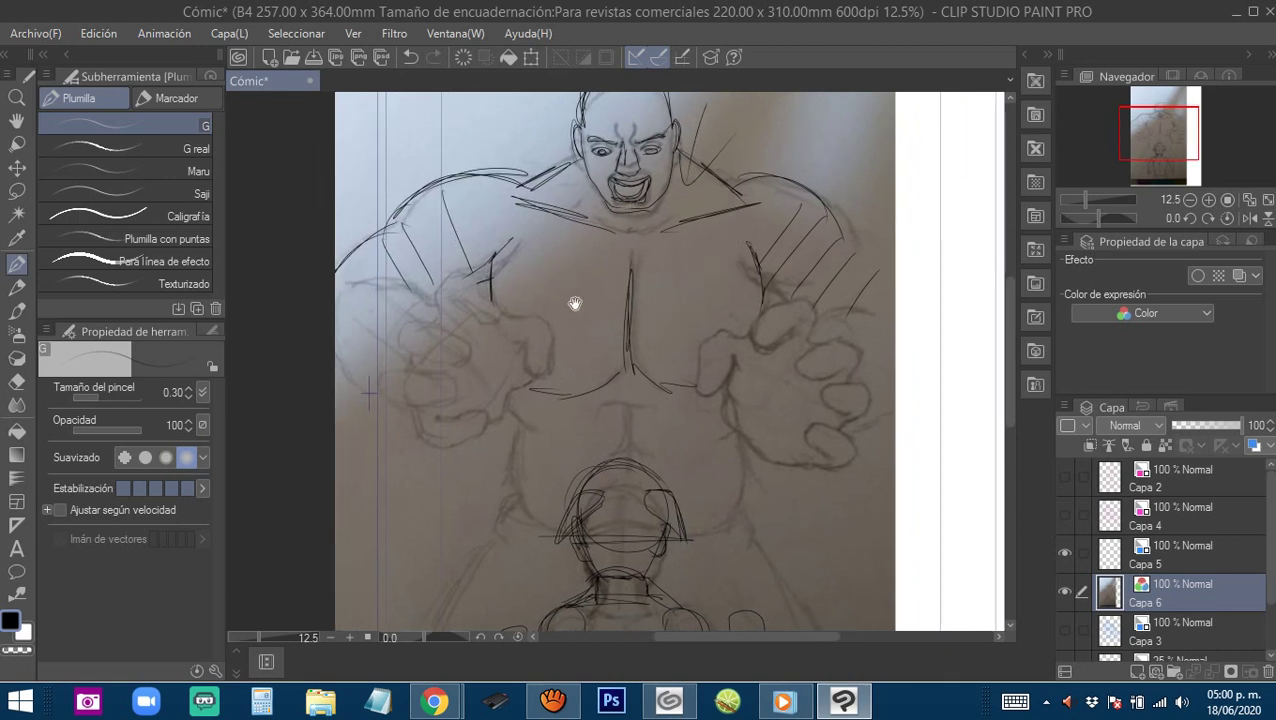
{"action": "left_click_drag", "start_coordinate": [417, 303], "coordinate": [372, 377]}
{"action": "left_click_drag", "start_coordinate": [393, 285], "coordinate": [351, 354]}
{"action": "left_click_drag", "start_coordinate": [843, 338], "coordinate": [868, 386]}
{"action": "mouse_move", "coordinate": [852, 310]}
{"action": "left_mouse_down"}
{"action": "mouse_move", "coordinate": [888, 364]}
{"action": "mouse_move", "coordinate": [902, 360]}
{"action": "left_mouse_up"}
{"action": "left_click_drag", "start_coordinate": [664, 396], "coordinate": [720, 404]}
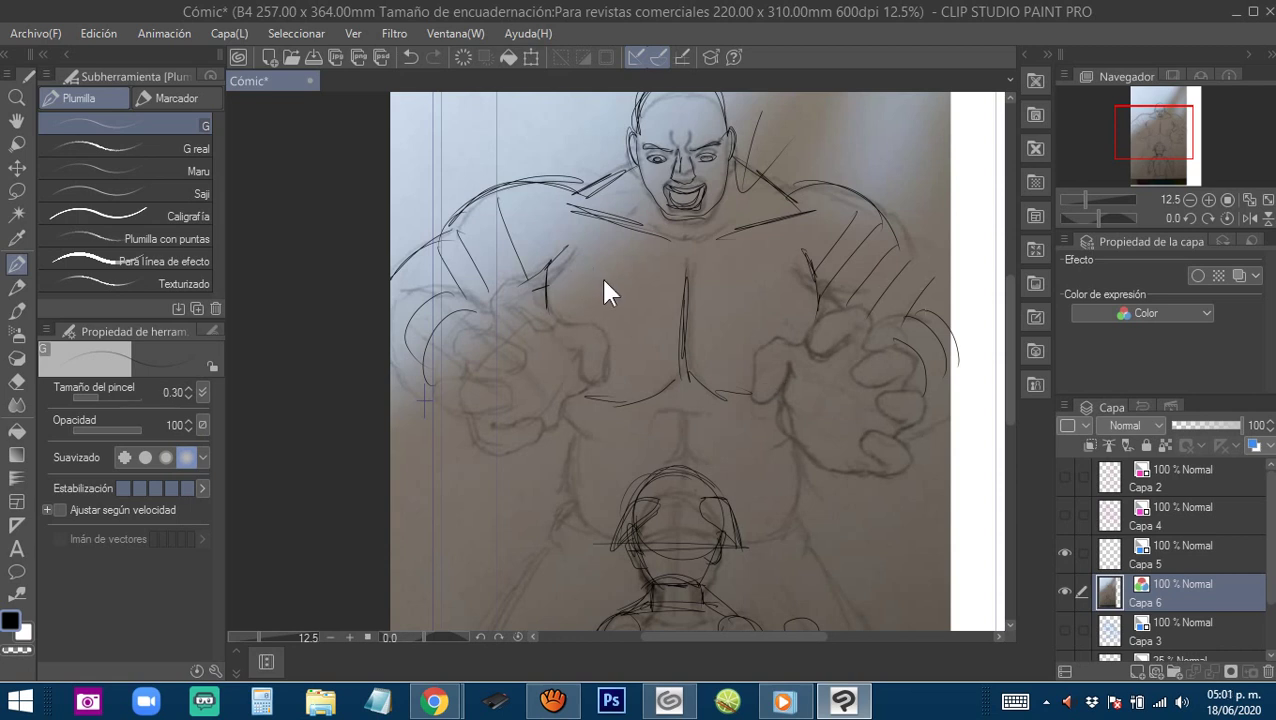
Undo the forearm curves and the straight section lines on both upper arms.
{"action": "key", "text": "ctrl+z"}
{"action": "key", "text": "ctrl+z"}
{"action": "key", "text": "ctrl+z"}
{"action": "key", "text": "ctrl+z"}
{"action": "key", "text": "ctrl+z"}
{"action": "key", "text": "ctrl+z"}
{"action": "key", "text": "ctrl+z"}
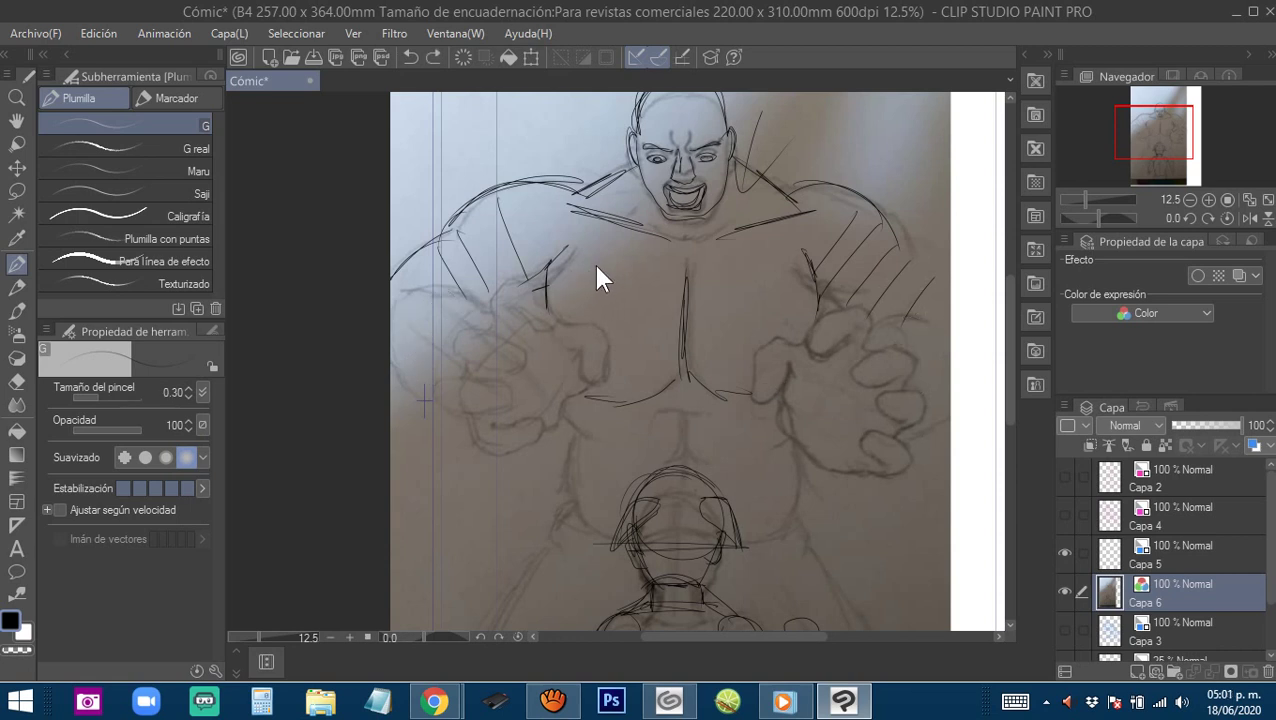
{"action": "key", "text": "ctrl+z"}
{"action": "key", "text": "ctrl+z"}
{"action": "key", "text": "ctrl+z"}
{"action": "key", "text": "ctrl+z"}
{"action": "key", "text": "ctrl+z"}
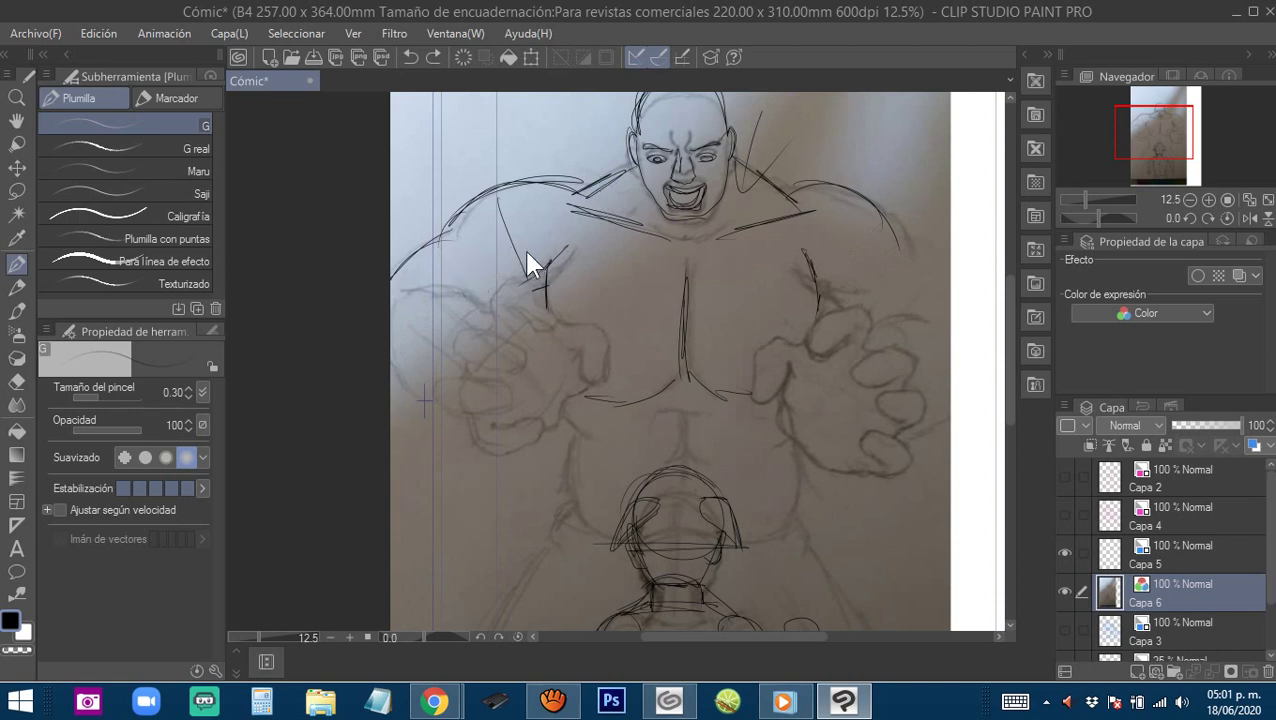
Draw curved cross-contour arcs over the giant's left-side upper arm, spaced from shoulder to elbow.
{"action": "left_click_drag", "start_coordinate": [497, 239], "coordinate": [528, 279]}
{"action": "left_click_drag", "start_coordinate": [415, 262], "coordinate": [488, 297]}
{"action": "left_click_drag", "start_coordinate": [413, 286], "coordinate": [467, 301]}
Draw curved cross-contour arcs over the giant's right-side upper arm and extend its outer contour past the photo's edge.
{"action": "left_click_drag", "start_coordinate": [826, 246], "coordinate": [884, 234]}
{"action": "left_click_drag", "start_coordinate": [818, 290], "coordinate": [826, 248]}
{"action": "left_click_drag", "start_coordinate": [874, 258], "coordinate": [912, 252]}
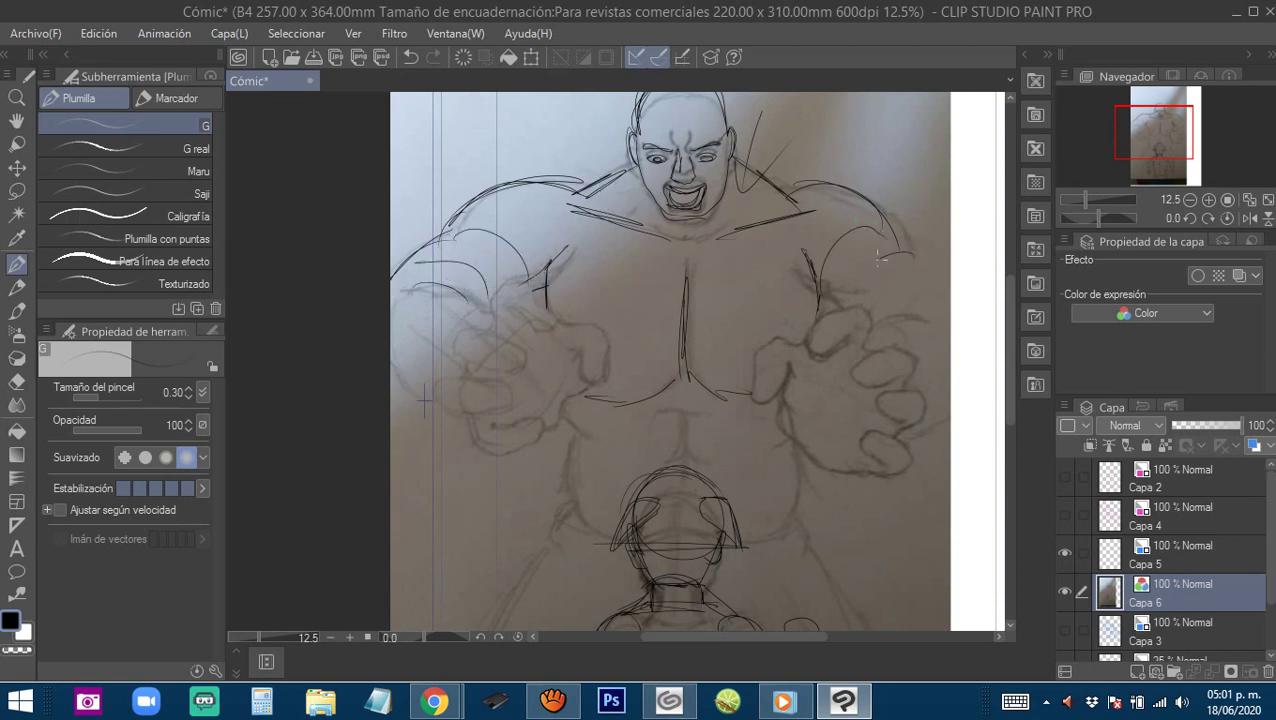
{"action": "left_click_drag", "start_coordinate": [848, 322], "coordinate": [886, 258]}
{"action": "left_click_drag", "start_coordinate": [888, 324], "coordinate": [936, 274]}
{"action": "mouse_move", "coordinate": [888, 238]}
{"action": "left_mouse_down"}
{"action": "mouse_move", "coordinate": [953, 307]}
{"action": "mouse_move", "coordinate": [911, 270]}
{"action": "mouse_move", "coordinate": [930, 323]}
{"action": "left_mouse_up"}
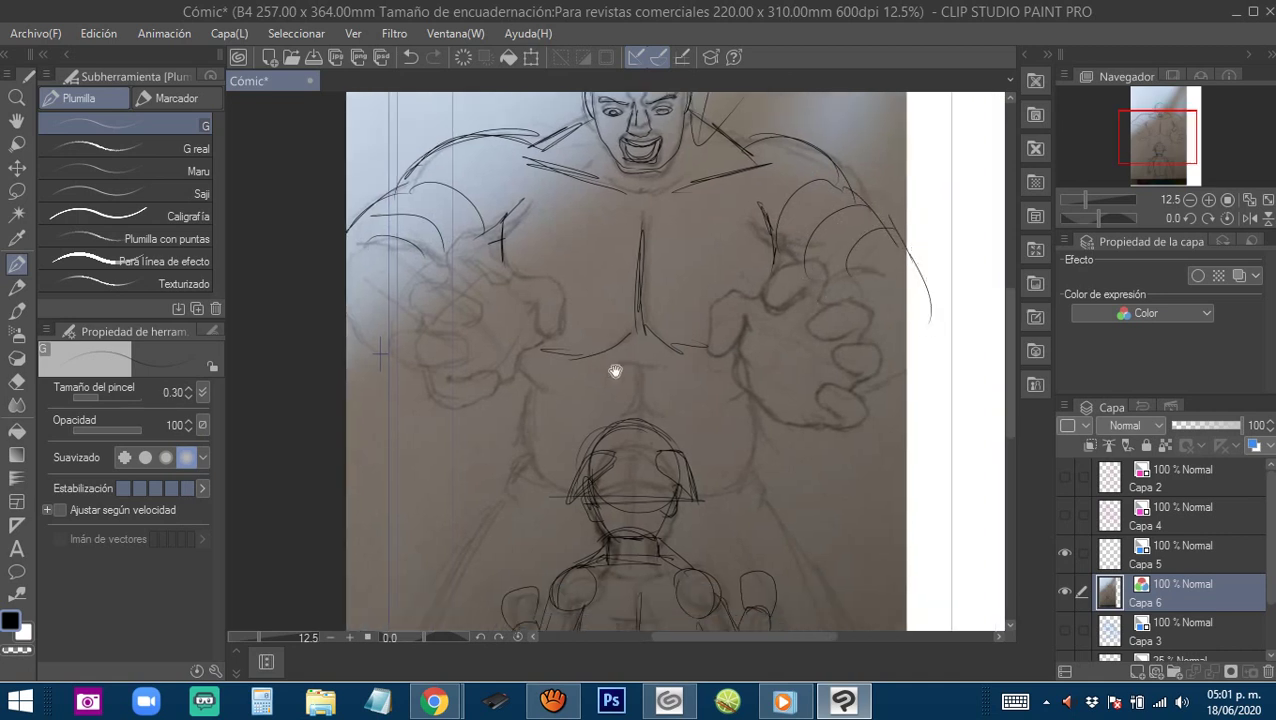
Draw the giant's upper pair of rounded abdominal blocks with a vertical divider and the short side lines beneath them.
{"action": "left_click", "coordinate": [662, 325], "text": "ctrl"}
{"action": "left_click", "coordinate": [665, 307], "text": "ctrl"}
{"action": "mouse_move", "coordinate": [665, 307]}
{"action": "left_mouse_down"}
{"action": "mouse_move", "coordinate": [677, 271]}
{"action": "mouse_move", "coordinate": [564, 330]}
{"action": "mouse_move", "coordinate": [620, 376]}
{"action": "left_mouse_up"}
{"action": "mouse_move", "coordinate": [594, 362]}
{"action": "left_mouse_down"}
{"action": "mouse_move", "coordinate": [666, 360]}
{"action": "mouse_move", "coordinate": [791, 313]}
{"action": "mouse_move", "coordinate": [771, 338]}
{"action": "left_mouse_up"}
{"action": "mouse_move", "coordinate": [718, 296]}
{"action": "left_mouse_down"}
{"action": "mouse_move", "coordinate": [686, 290]}
{"action": "mouse_move", "coordinate": [666, 360]}
{"action": "mouse_move", "coordinate": [619, 278]}
{"action": "mouse_move", "coordinate": [547, 332]}
{"action": "left_mouse_up"}
{"action": "left_click_drag", "start_coordinate": [732, 269], "coordinate": [727, 331]}
Trace the giant's waist contours on both sides, curving in at the bottom toward the small figure's head.
{"action": "left_click_drag", "start_coordinate": [505, 262], "coordinate": [587, 313]}
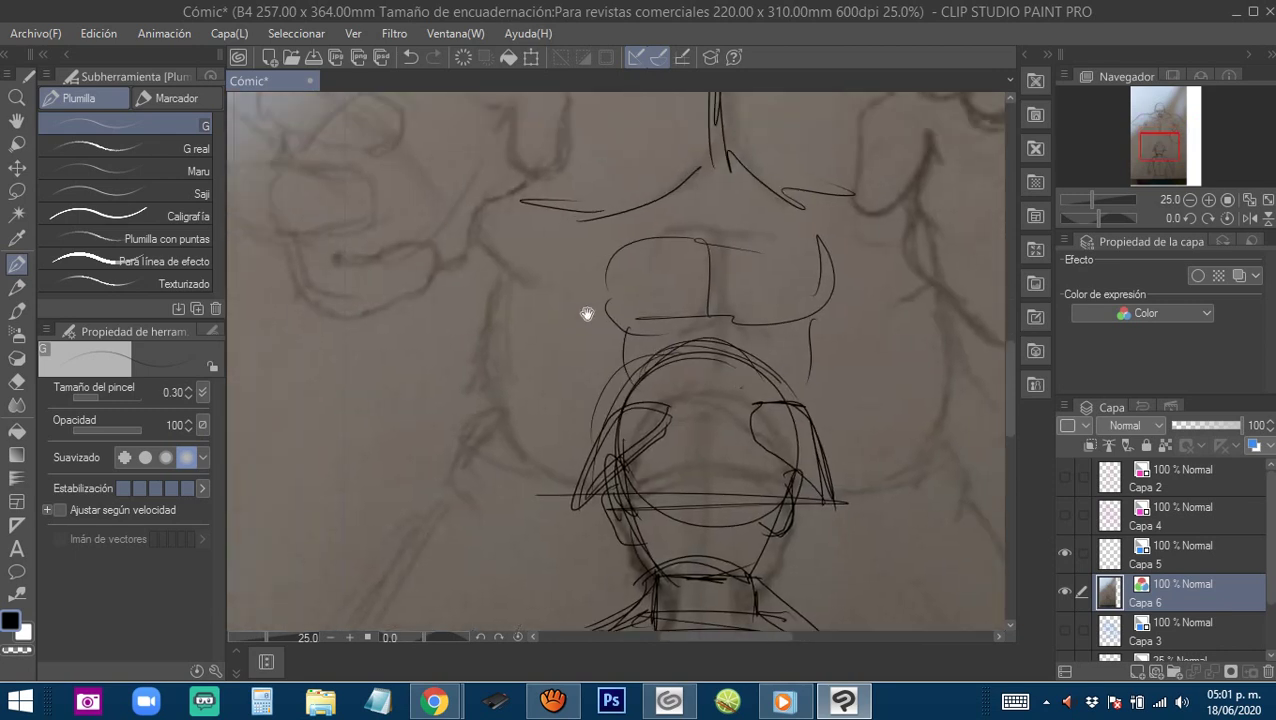
{"action": "left_click_drag", "start_coordinate": [473, 227], "coordinate": [502, 282]}
{"action": "left_click_drag", "start_coordinate": [491, 264], "coordinate": [485, 400]}
{"action": "mouse_move", "coordinate": [488, 358]}
{"action": "left_mouse_down"}
{"action": "mouse_move", "coordinate": [495, 463]}
{"action": "mouse_move", "coordinate": [556, 494]}
{"action": "left_mouse_up"}
{"action": "left_click_drag", "start_coordinate": [535, 475], "coordinate": [592, 490]}
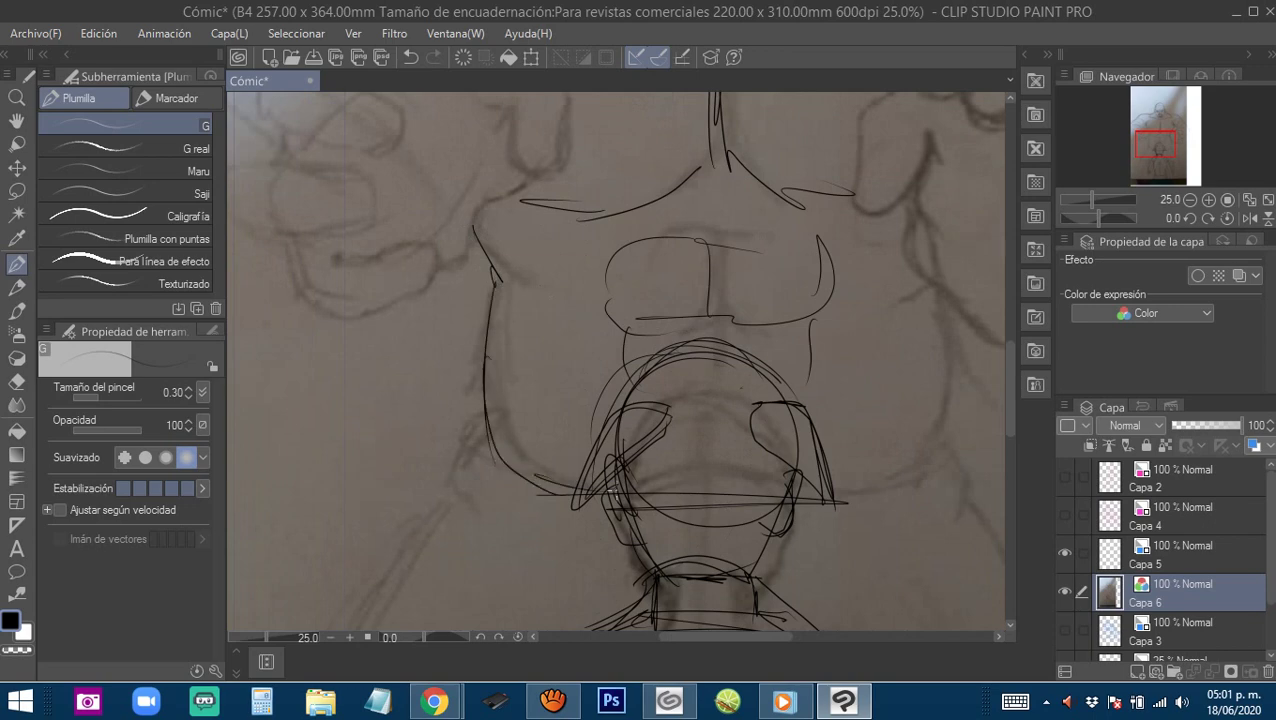
{"action": "mouse_move", "coordinate": [864, 487]}
{"action": "left_mouse_down"}
{"action": "mouse_move", "coordinate": [658, 432]}
{"action": "mouse_move", "coordinate": [717, 403]}
{"action": "mouse_move", "coordinate": [745, 206]}
{"action": "left_mouse_up"}
{"action": "left_click_drag", "start_coordinate": [745, 206], "coordinate": [751, 380]}
Try slanted leg lines on both sides of the giant with short marks at the knees.
{"action": "mouse_move", "coordinate": [335, 447]}
{"action": "left_mouse_down"}
{"action": "mouse_move", "coordinate": [410, 320]}
{"action": "mouse_move", "coordinate": [484, 259]}
{"action": "mouse_move", "coordinate": [476, 251]}
{"action": "mouse_move", "coordinate": [410, 288]}
{"action": "mouse_move", "coordinate": [298, 470]}
{"action": "left_mouse_up"}
{"action": "scroll", "coordinate": [410, 320], "scroll_direction": "down", "scroll_amount": 2}
{"action": "left_click_drag", "start_coordinate": [396, 318], "coordinate": [310, 498]}
{"action": "left_click_drag", "start_coordinate": [357, 423], "coordinate": [331, 341]}
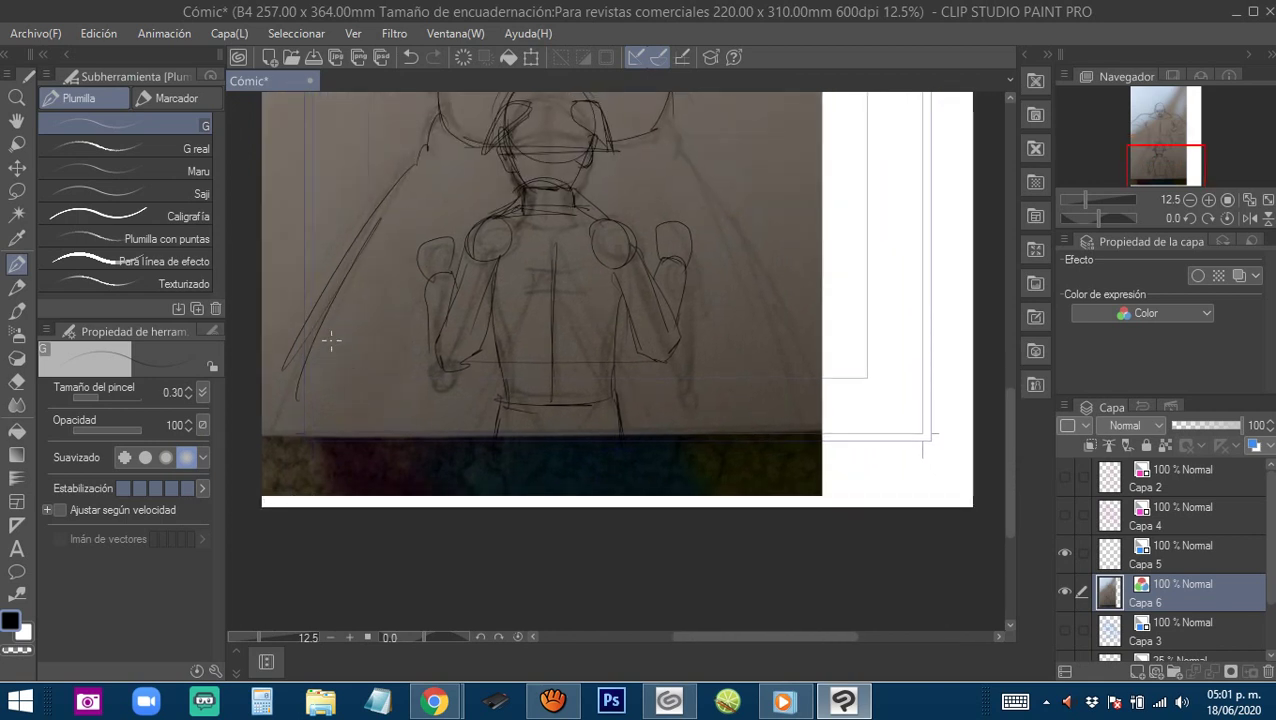
{"action": "scroll", "coordinate": [445, 304], "scroll_direction": "down", "scroll_amount": 2}
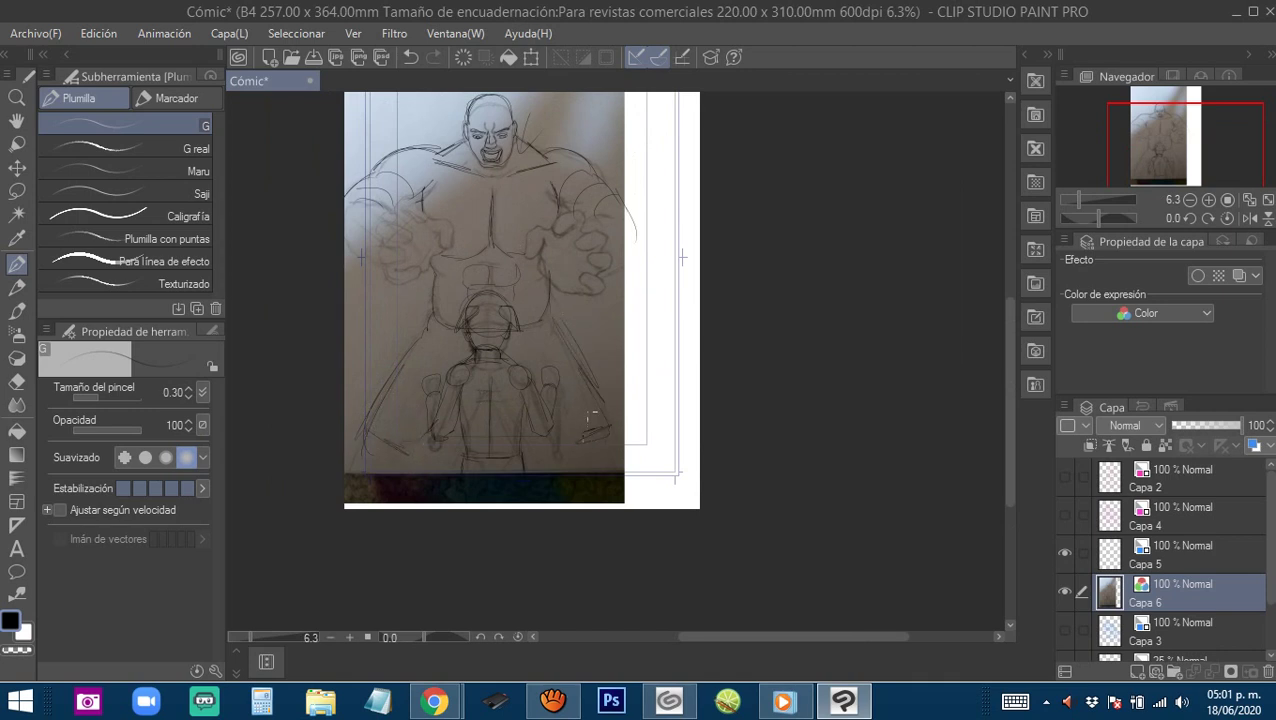
{"action": "mouse_move", "coordinate": [370, 445]}
{"action": "left_mouse_down"}
{"action": "mouse_move", "coordinate": [402, 396]}
{"action": "mouse_move", "coordinate": [414, 458]}
{"action": "left_mouse_up"}
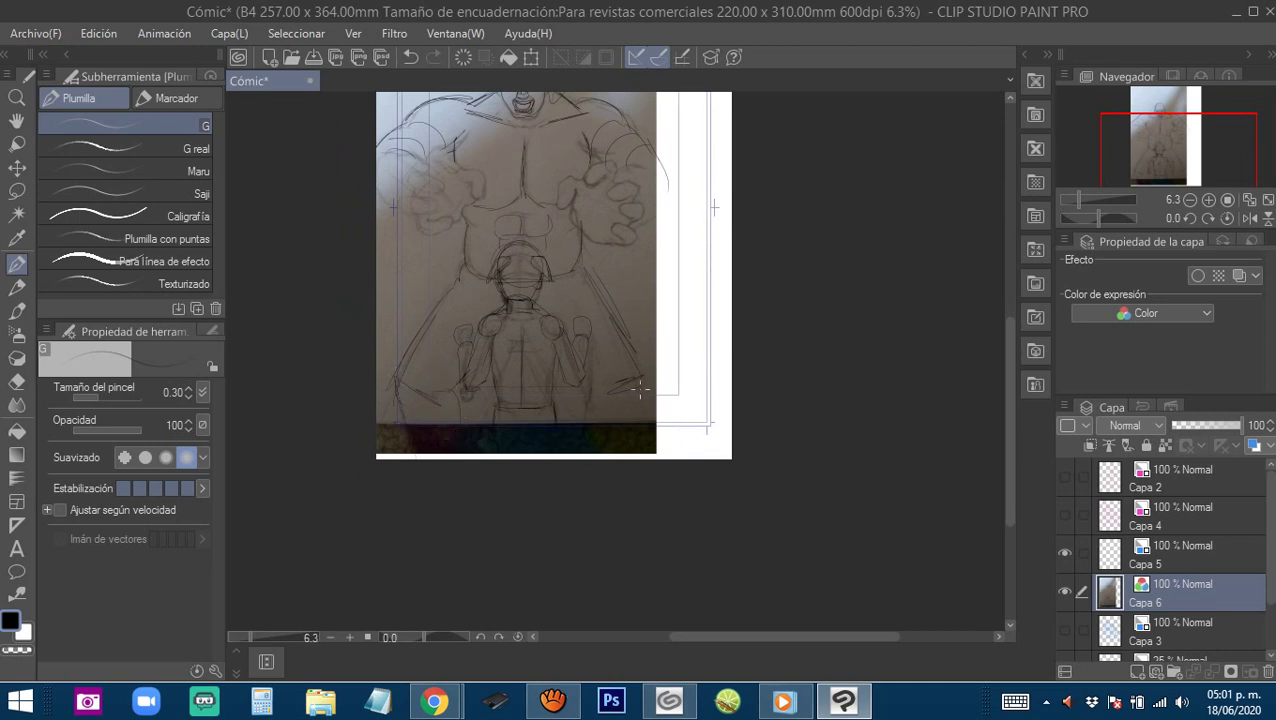
{"action": "left_click_drag", "start_coordinate": [594, 310], "coordinate": [611, 400]}
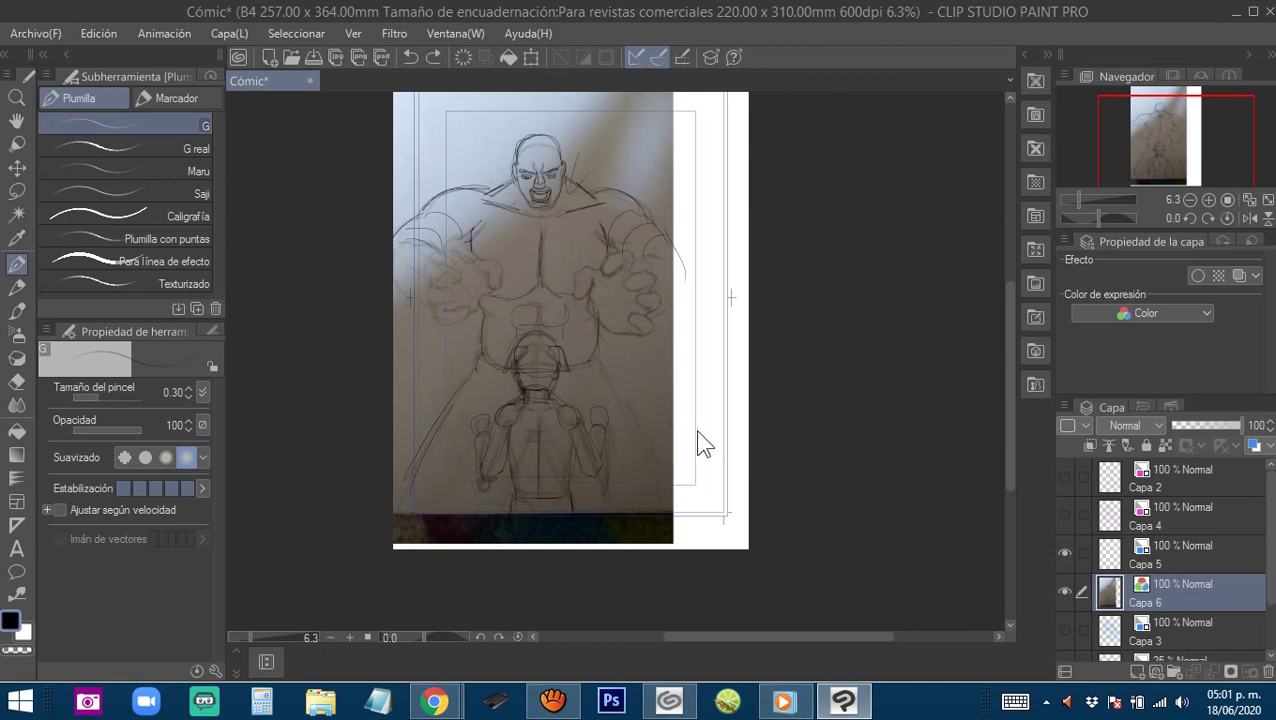
Draw the giant's slanted thighs as paired straight lines ending in large knee circles at the sketch's lower edge.
{"action": "scroll", "coordinate": [462, 456], "scroll_direction": "up", "scroll_amount": 2}
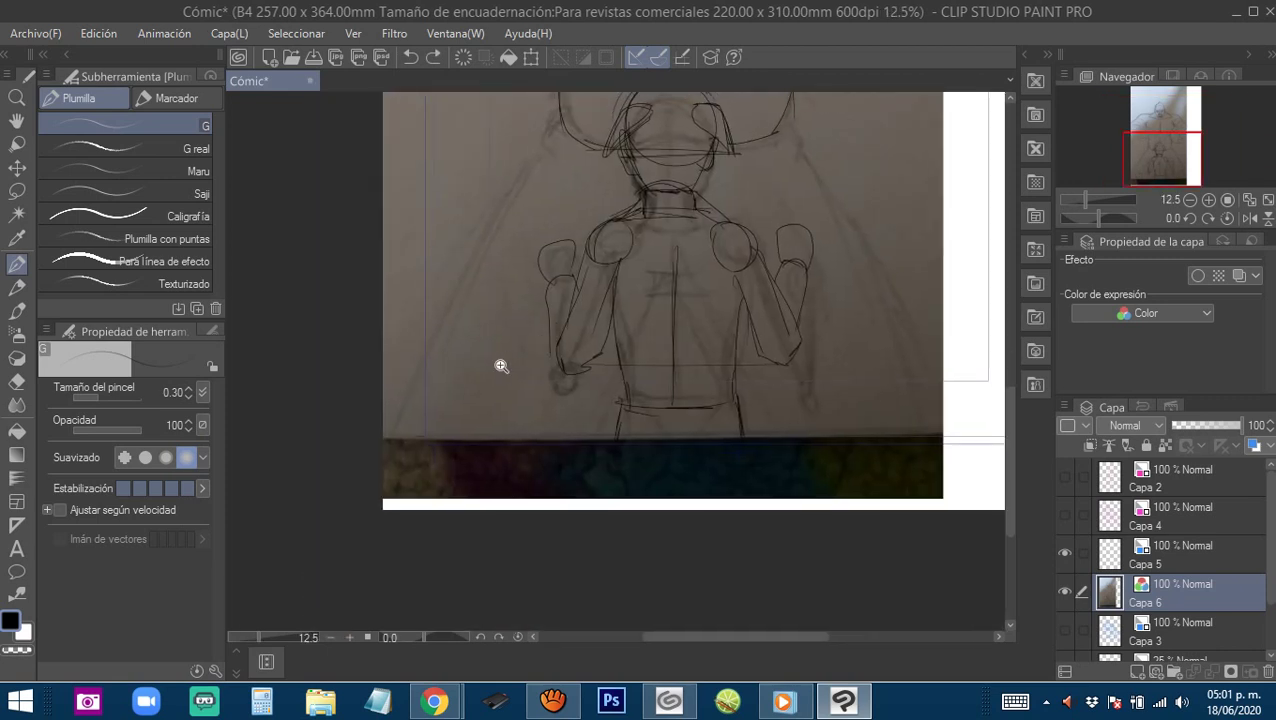
{"action": "left_click_drag", "start_coordinate": [450, 318], "coordinate": [410, 446]}
{"action": "left_click_drag", "start_coordinate": [359, 577], "coordinate": [514, 258]}
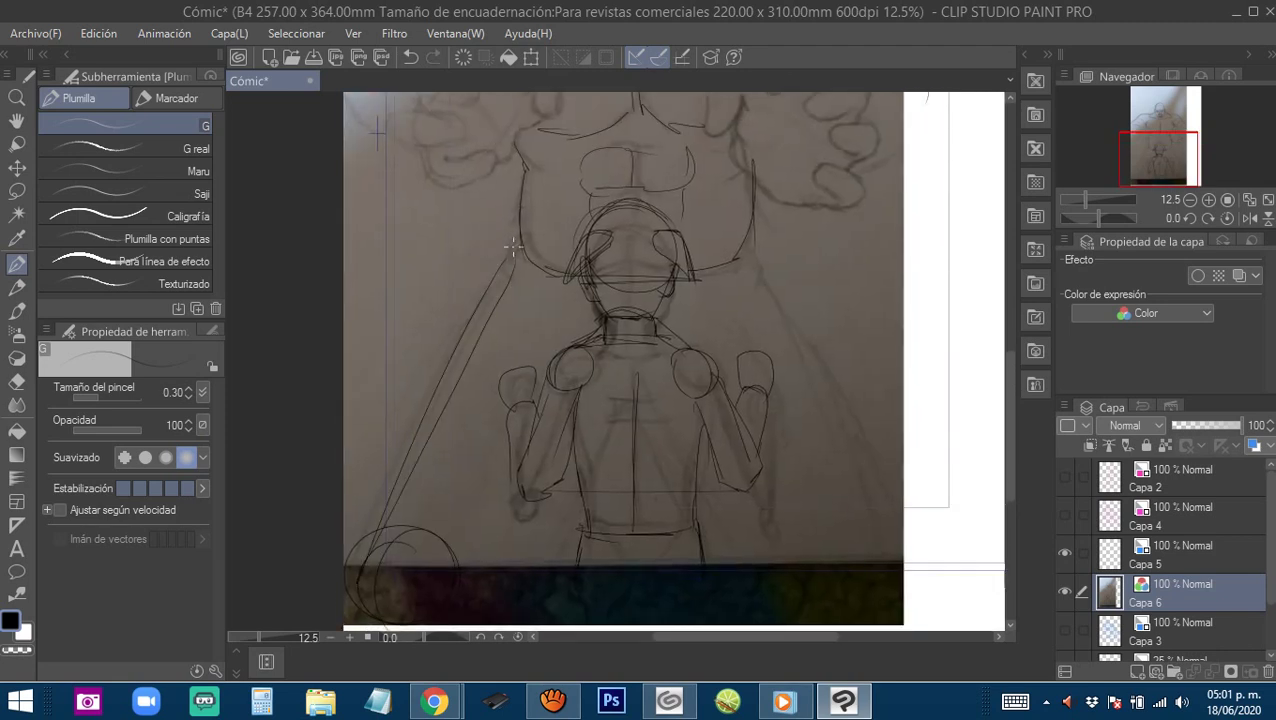
{"action": "mouse_move", "coordinate": [727, 288]}
{"action": "left_mouse_down"}
{"action": "mouse_move", "coordinate": [581, 222]}
{"action": "mouse_move", "coordinate": [749, 488]}
{"action": "mouse_move", "coordinate": [652, 242]}
{"action": "mouse_move", "coordinate": [660, 268]}
{"action": "left_mouse_up"}
{"action": "left_click_drag", "start_coordinate": [718, 474], "coordinate": [662, 492]}
{"action": "left_click_drag", "start_coordinate": [740, 472], "coordinate": [636, 462]}
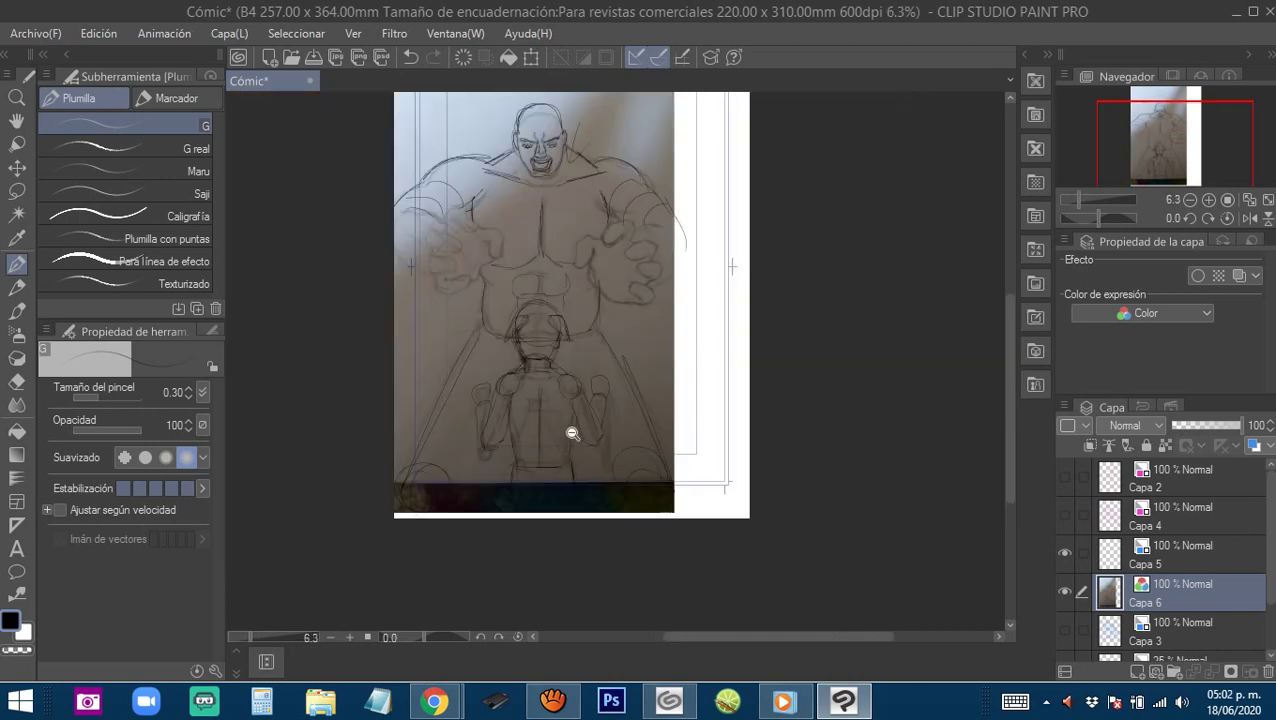
{"action": "scroll", "coordinate": [590, 460], "scroll_direction": "down", "scroll_amount": 1}
{"action": "left_click_drag", "start_coordinate": [481, 549], "coordinate": [507, 424]}
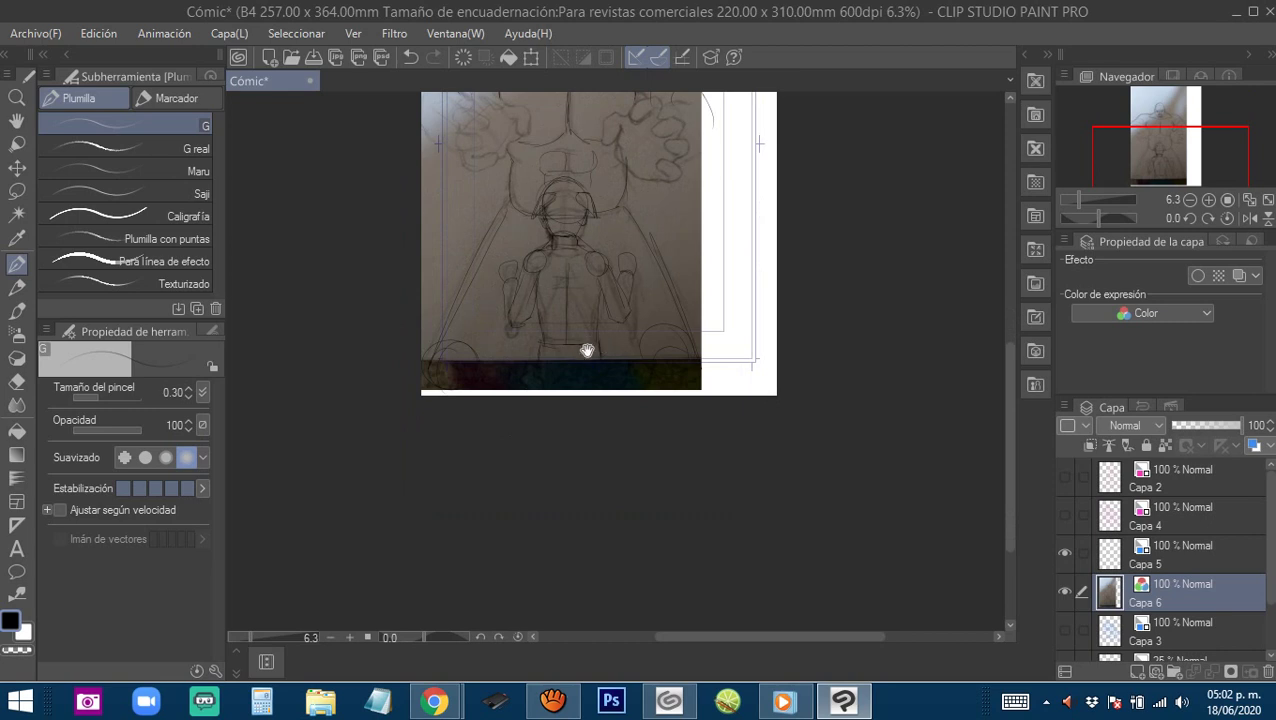
{"action": "scroll", "coordinate": [585, 351], "scroll_direction": "down", "scroll_amount": 1}
{"action": "left_click_drag", "start_coordinate": [593, 368], "coordinate": [575, 407]}
{"action": "scroll", "coordinate": [570, 408], "scroll_direction": "up", "scroll_amount": 1}
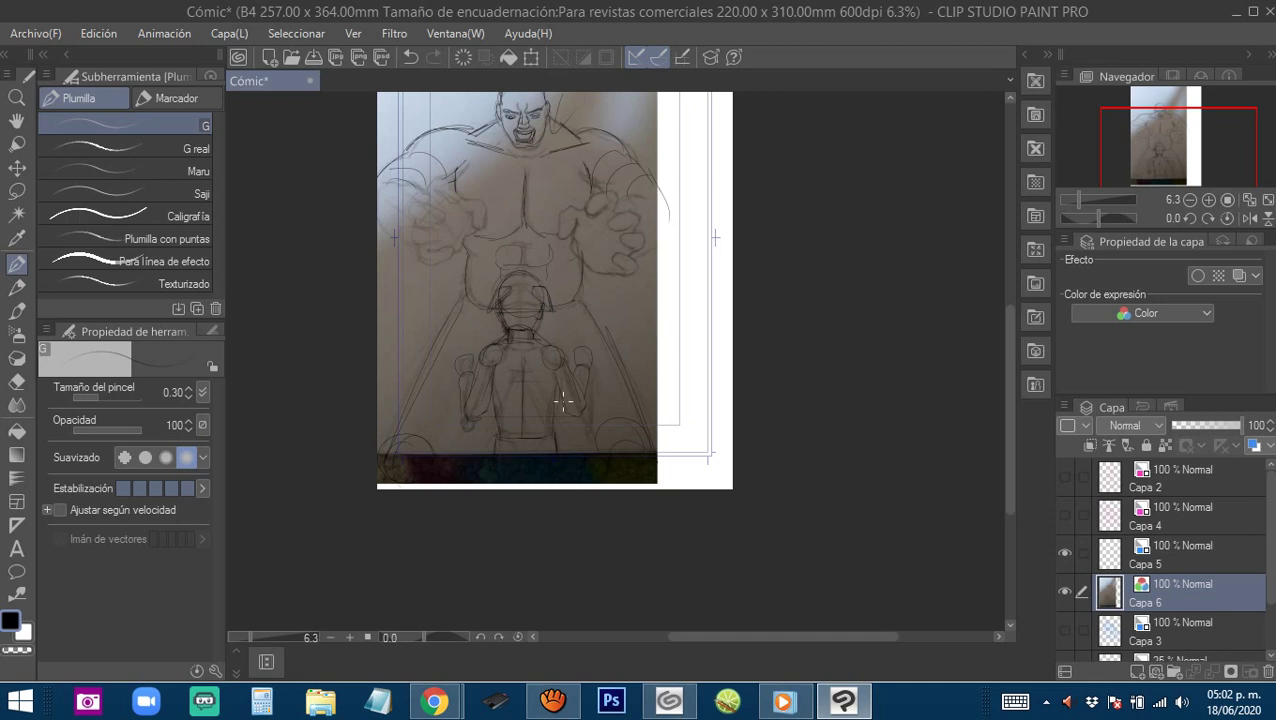
{"action": "left_click_drag", "start_coordinate": [573, 352], "coordinate": [581, 419]}
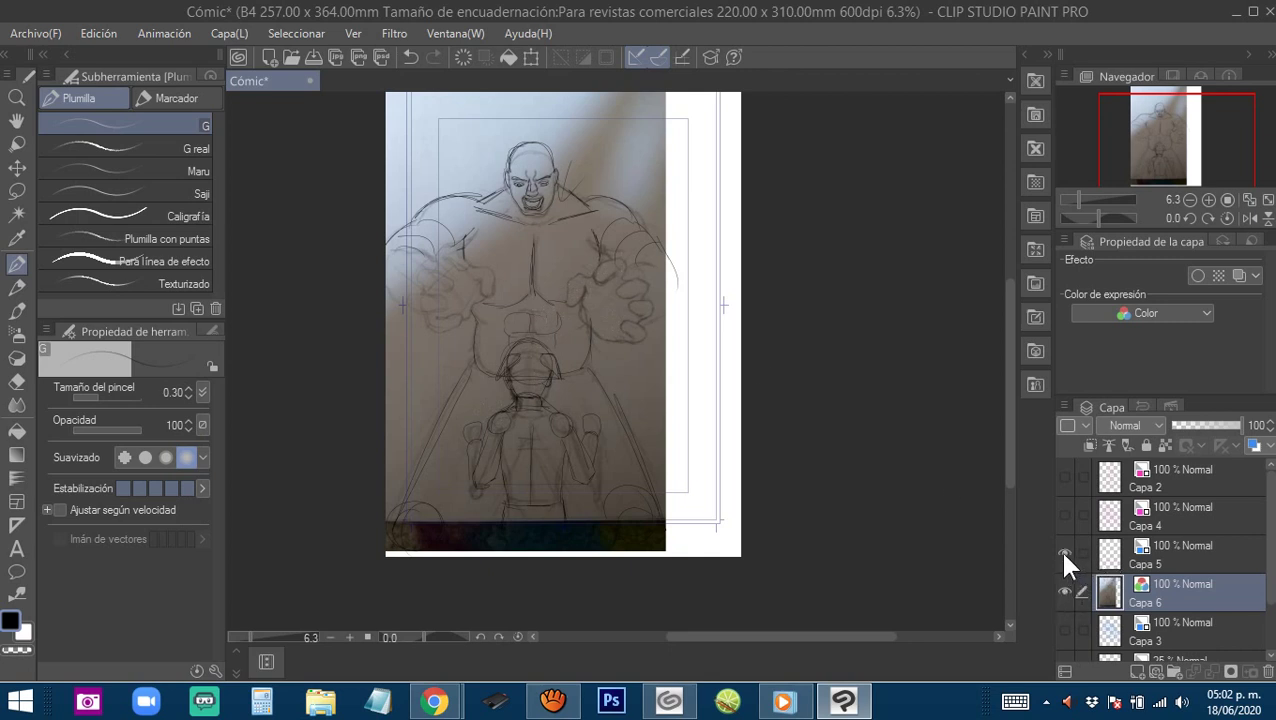
Make Capa 5 the active layer and draw the giant's chest and abdomen construction shapes in the blue layer colour.
{"action": "left_click", "coordinate": [1064, 590]}
{"action": "left_click", "coordinate": [1064, 590]}
{"action": "left_click", "coordinate": [1086, 556]}
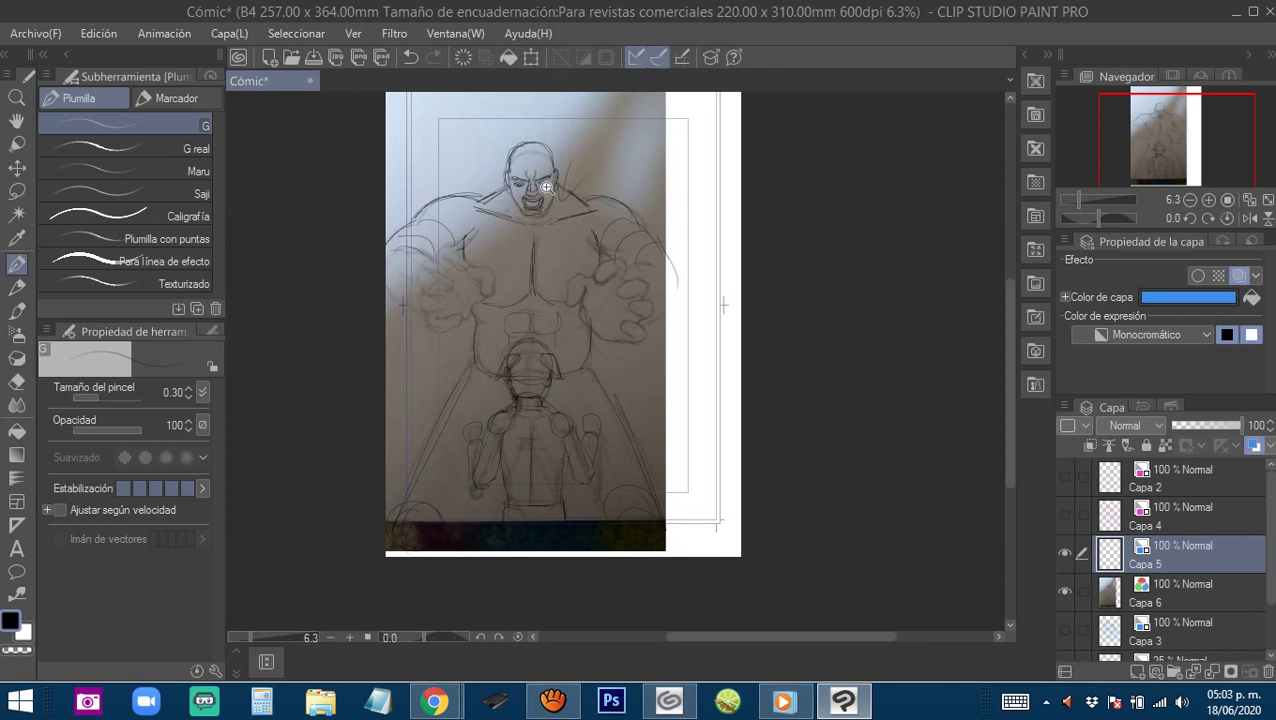
{"action": "scroll", "coordinate": [545, 188], "scroll_direction": "up", "scroll_amount": 2}
{"action": "mouse_move", "coordinate": [521, 268]}
{"action": "left_mouse_down"}
{"action": "mouse_move", "coordinate": [577, 222]}
{"action": "mouse_move", "coordinate": [523, 214]}
{"action": "mouse_move", "coordinate": [501, 244]}
{"action": "left_mouse_up"}
{"action": "mouse_move", "coordinate": [500, 320]}
{"action": "left_mouse_down"}
{"action": "mouse_move", "coordinate": [469, 207]}
{"action": "mouse_move", "coordinate": [414, 143]}
{"action": "left_mouse_up"}
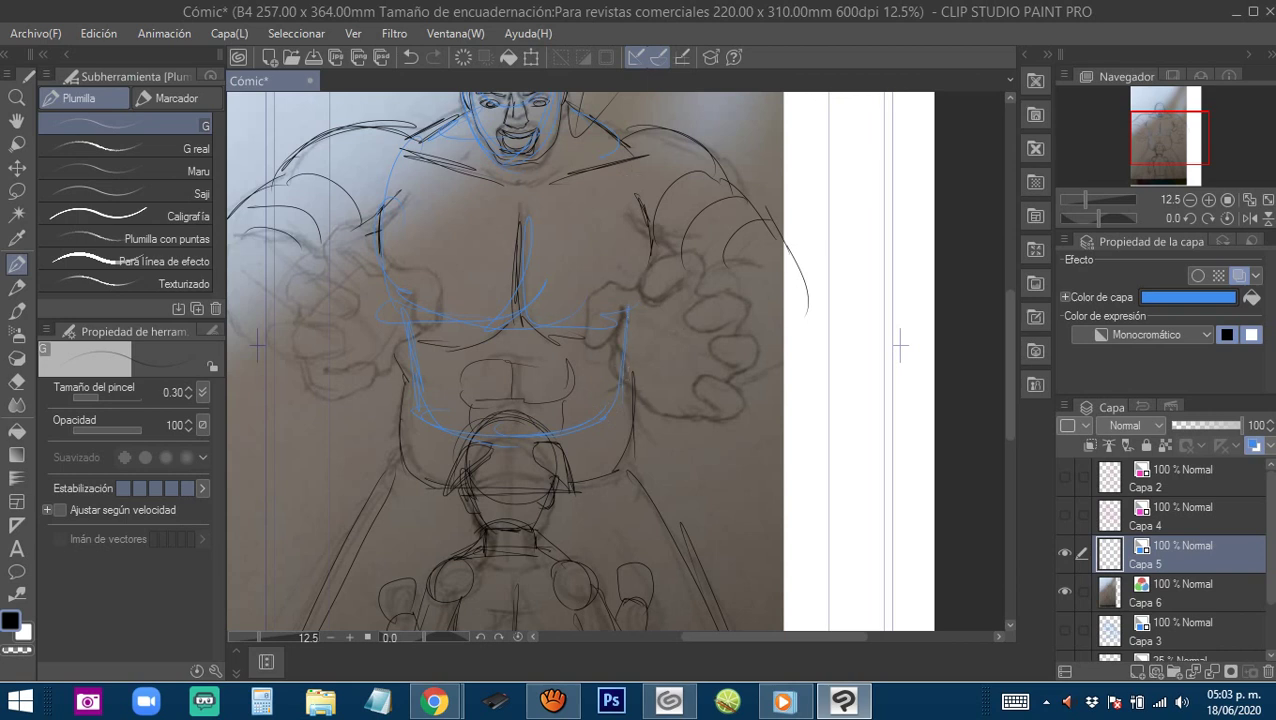
{"action": "left_click_drag", "start_coordinate": [846, 385], "coordinate": [884, 405]}
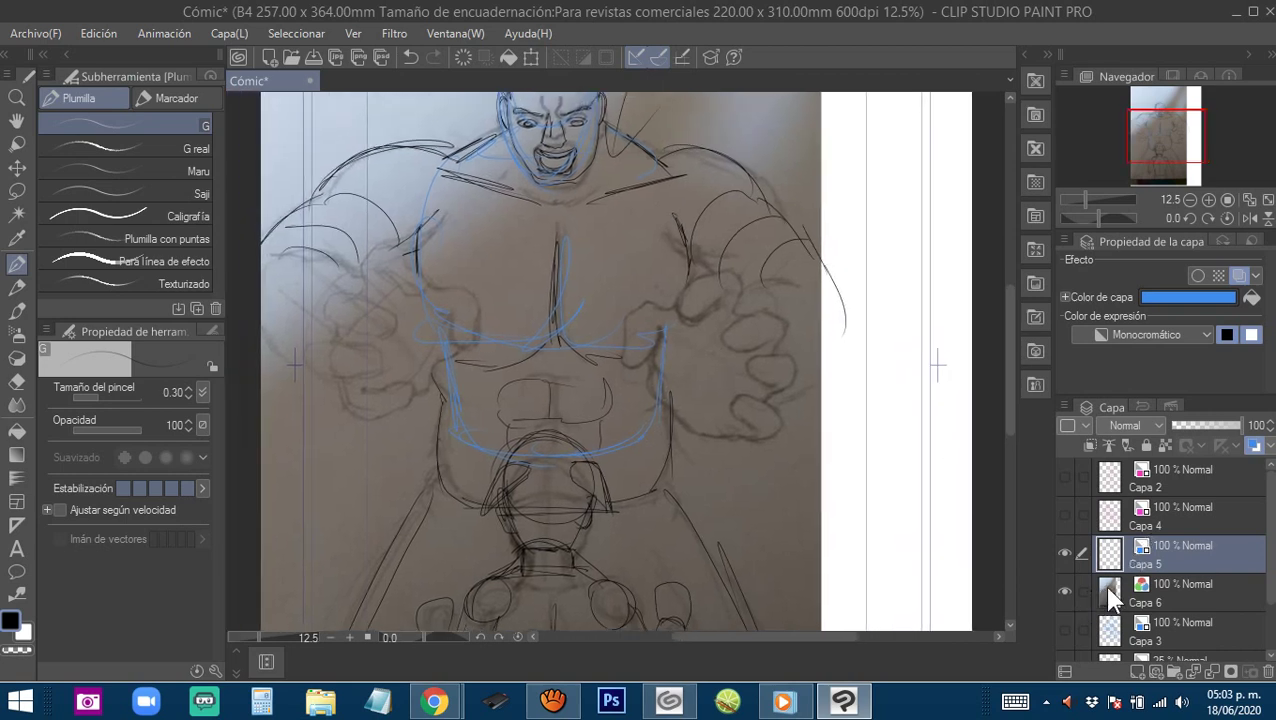
Make Capa 6 active with Capa 5 hidden, and trace the upper fingers of the giant's hand at the sketch's left side.
{"action": "left_click", "coordinate": [1111, 594]}
{"action": "left_click", "coordinate": [1065, 553]}
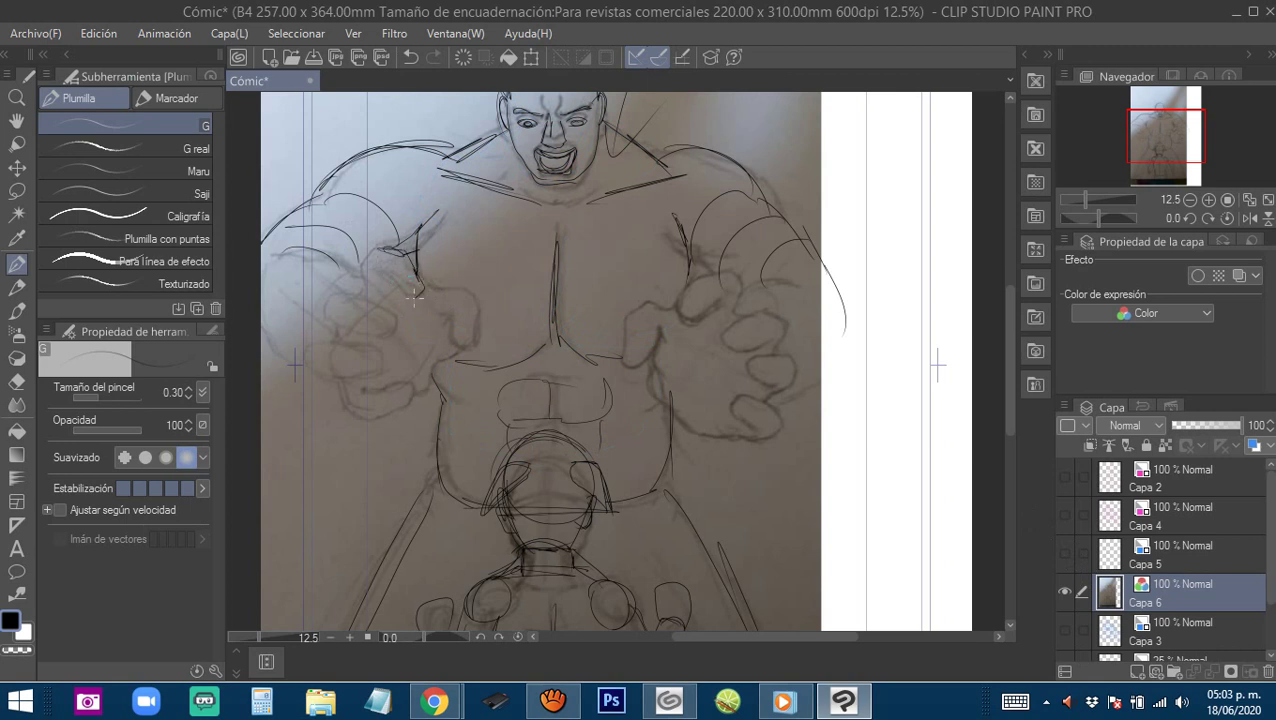
{"action": "mouse_move", "coordinate": [374, 254]}
{"action": "left_mouse_down"}
{"action": "mouse_move", "coordinate": [354, 292]}
{"action": "mouse_move", "coordinate": [376, 260]}
{"action": "mouse_move", "coordinate": [349, 271]}
{"action": "left_mouse_up"}
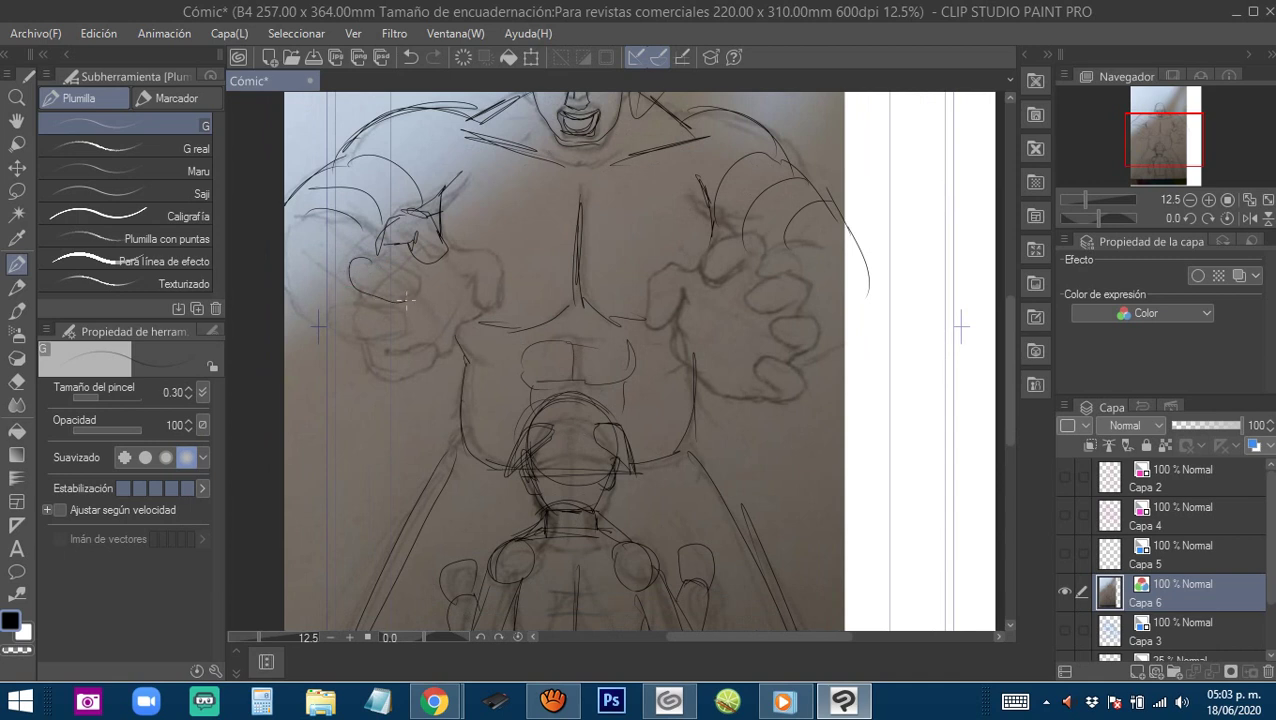
{"action": "scroll", "coordinate": [380, 275], "scroll_direction": "down", "scroll_amount": 2}
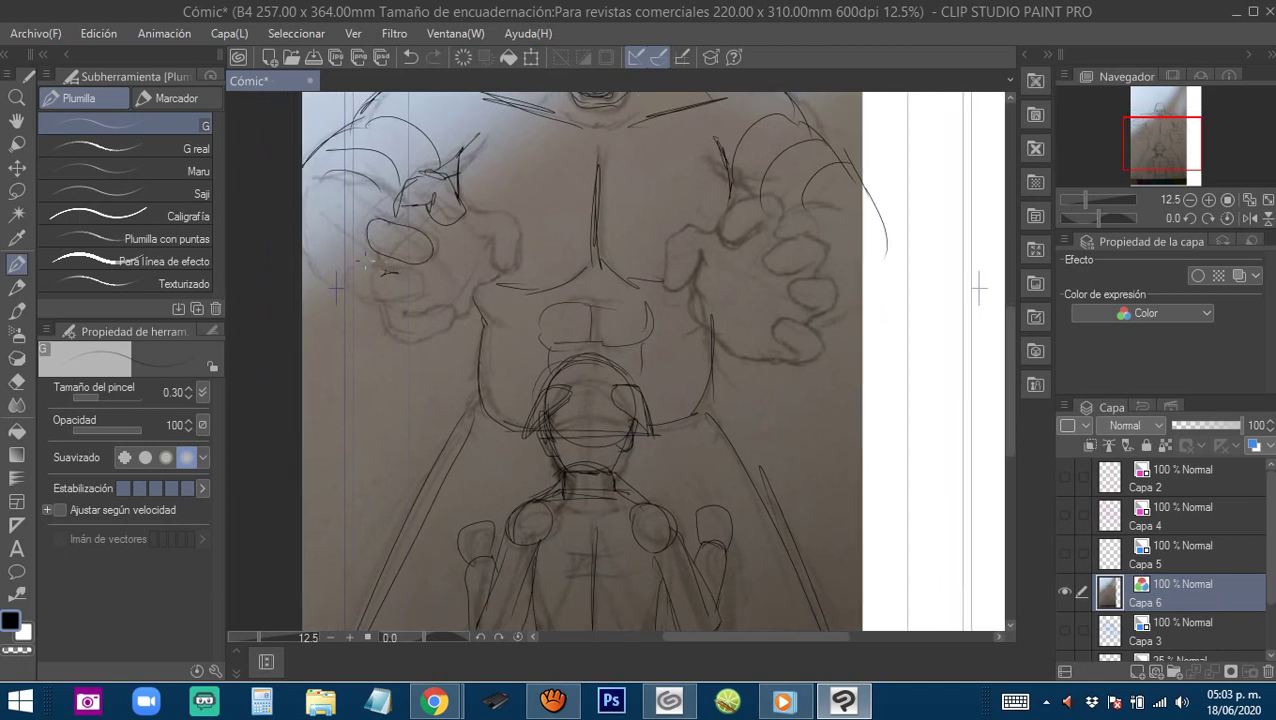
{"action": "mouse_move", "coordinate": [370, 255]}
{"action": "left_mouse_down"}
{"action": "mouse_move", "coordinate": [350, 272]}
{"action": "mouse_move", "coordinate": [395, 300]}
{"action": "mouse_move", "coordinate": [418, 292]}
{"action": "mouse_move", "coordinate": [392, 269]}
{"action": "mouse_move", "coordinate": [419, 236]}
{"action": "left_mouse_up"}
{"action": "left_click_drag", "start_coordinate": [475, 198], "coordinate": [436, 271]}
{"action": "key", "text": "ctrl+z"}
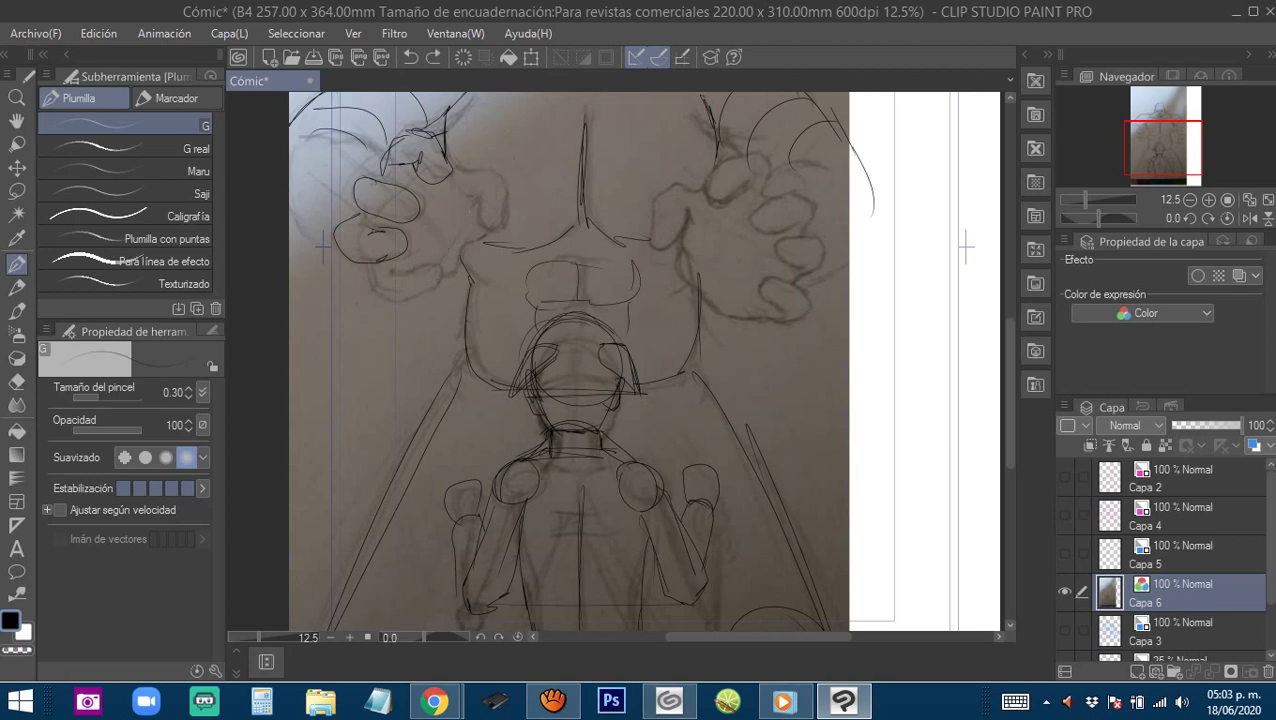
Trace that hand's thumb and inner palm edge, and outline its lowest finger as an angular shape.
{"action": "left_click_drag", "start_coordinate": [498, 190], "coordinate": [444, 313]}
{"action": "left_click", "coordinate": [444, 312], "text": "ctrl"}
{"action": "mouse_move", "coordinate": [354, 262]}
{"action": "left_mouse_down"}
{"action": "mouse_move", "coordinate": [432, 256]}
{"action": "mouse_move", "coordinate": [460, 305]}
{"action": "mouse_move", "coordinate": [452, 374]}
{"action": "mouse_move", "coordinate": [420, 366]}
{"action": "mouse_move", "coordinate": [396, 315]}
{"action": "mouse_move", "coordinate": [376, 319]}
{"action": "mouse_move", "coordinate": [430, 337]}
{"action": "mouse_move", "coordinate": [476, 308]}
{"action": "left_mouse_up"}
{"action": "left_click_drag", "start_coordinate": [460, 271], "coordinate": [413, 406]}
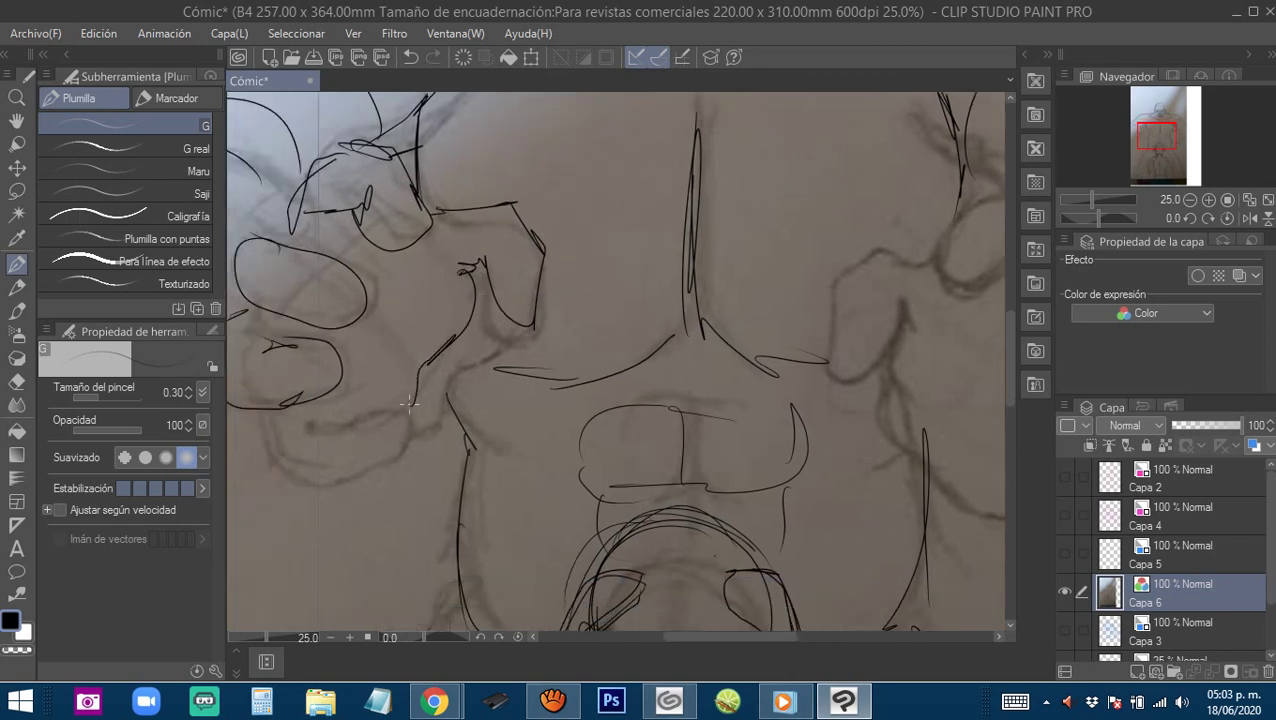
{"action": "mouse_move", "coordinate": [288, 422]}
{"action": "left_mouse_down"}
{"action": "mouse_move", "coordinate": [328, 333]}
{"action": "mouse_move", "coordinate": [329, 388]}
{"action": "mouse_move", "coordinate": [422, 372]}
{"action": "mouse_move", "coordinate": [362, 336]}
{"action": "left_mouse_up"}
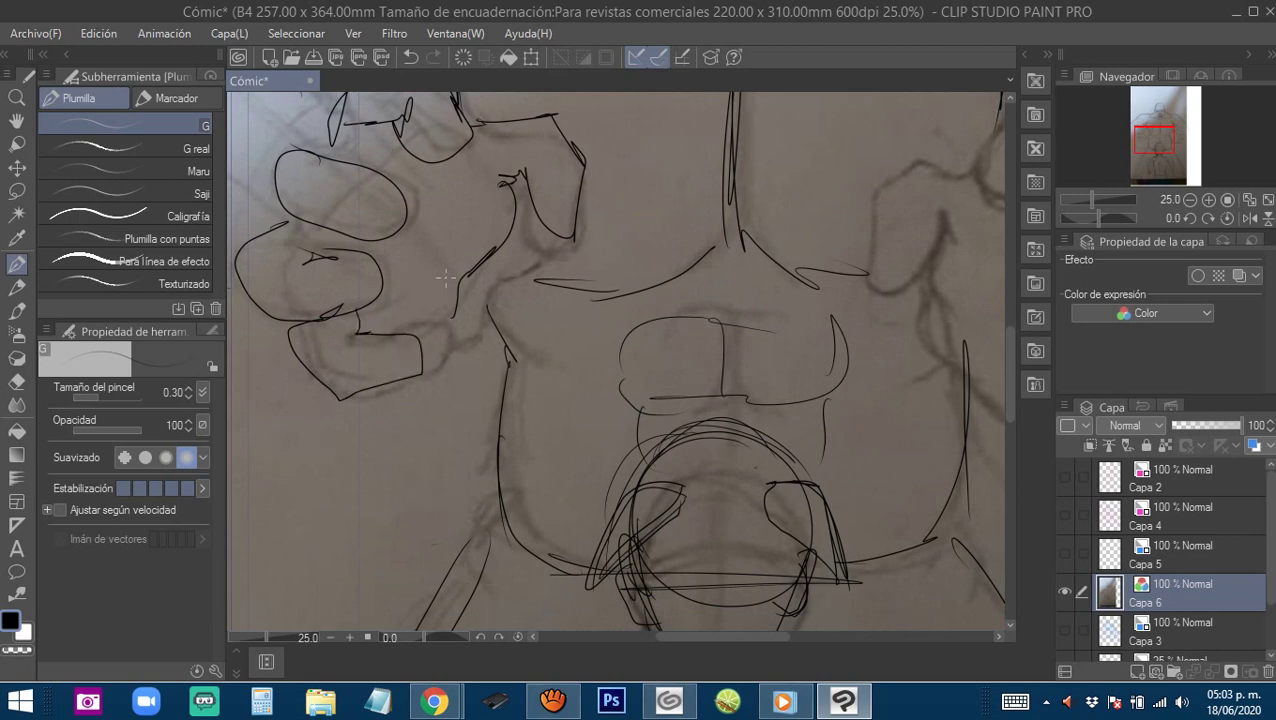
Add crease and contour lines across the palm between the fingers and the thumb.
{"action": "left_click_drag", "start_coordinate": [420, 233], "coordinate": [399, 249]}
{"action": "mouse_move", "coordinate": [451, 180]}
{"action": "left_mouse_down"}
{"action": "mouse_move", "coordinate": [382, 313]}
{"action": "mouse_move", "coordinate": [428, 338]}
{"action": "left_mouse_up"}
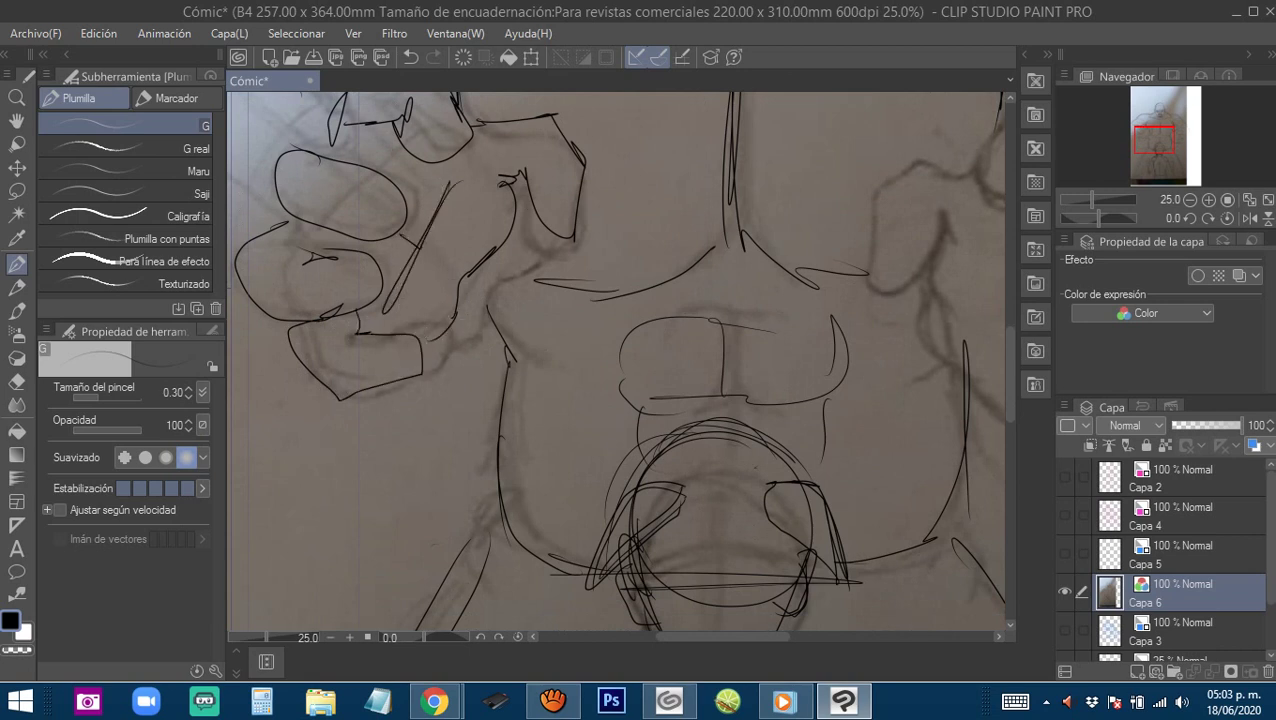
{"action": "left_click_drag", "start_coordinate": [483, 126], "coordinate": [416, 233]}
{"action": "left_click_drag", "start_coordinate": [380, 273], "coordinate": [385, 350]}
{"action": "mouse_move", "coordinate": [373, 259]}
{"action": "left_mouse_down"}
{"action": "mouse_move", "coordinate": [368, 330]}
{"action": "mouse_move", "coordinate": [388, 374]}
{"action": "left_mouse_up"}
{"action": "left_click_drag", "start_coordinate": [380, 279], "coordinate": [386, 369]}
Draw the thumb and palm crease of the giant's other hand, and start the outline of its lowest finger.
{"action": "mouse_move", "coordinate": [558, 307]}
{"action": "left_mouse_down"}
{"action": "mouse_move", "coordinate": [685, 277]}
{"action": "mouse_move", "coordinate": [390, 309]}
{"action": "left_mouse_up"}
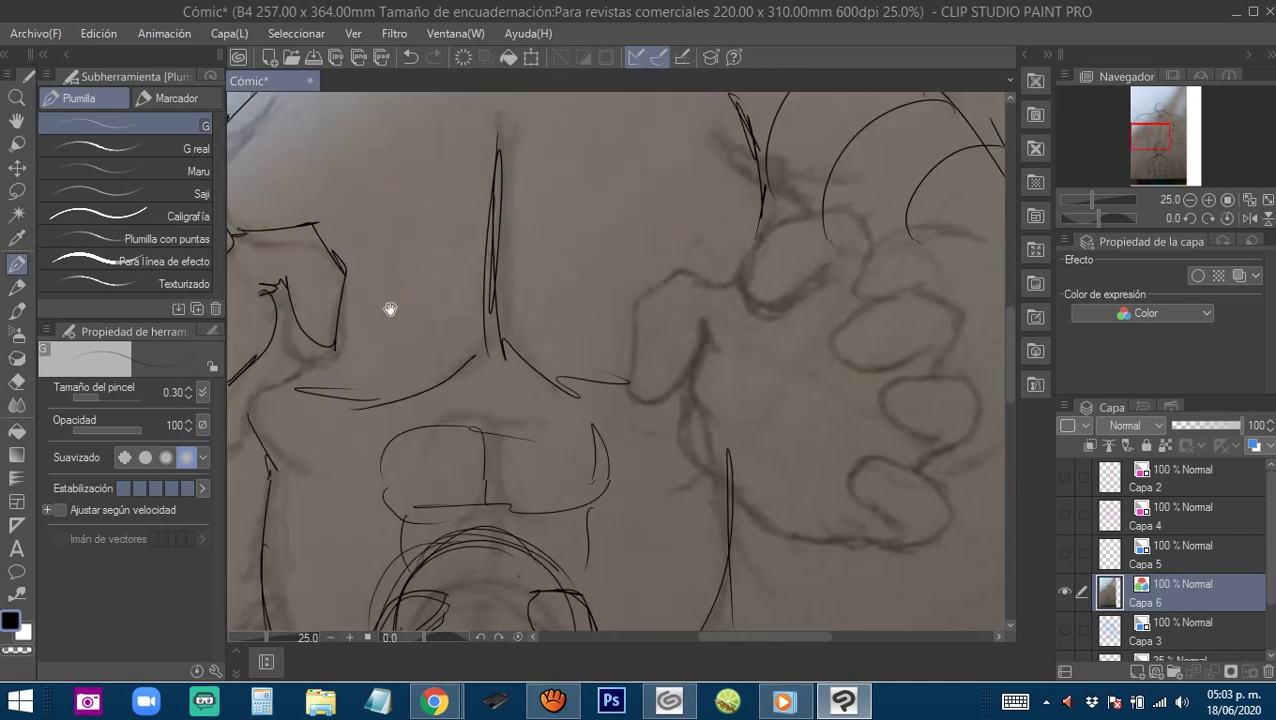
{"action": "left_click_drag", "start_coordinate": [608, 311], "coordinate": [517, 281]}
{"action": "mouse_move", "coordinate": [672, 303]}
{"action": "left_mouse_down"}
{"action": "mouse_move", "coordinate": [662, 399]}
{"action": "mouse_move", "coordinate": [658, 342]}
{"action": "left_mouse_up"}
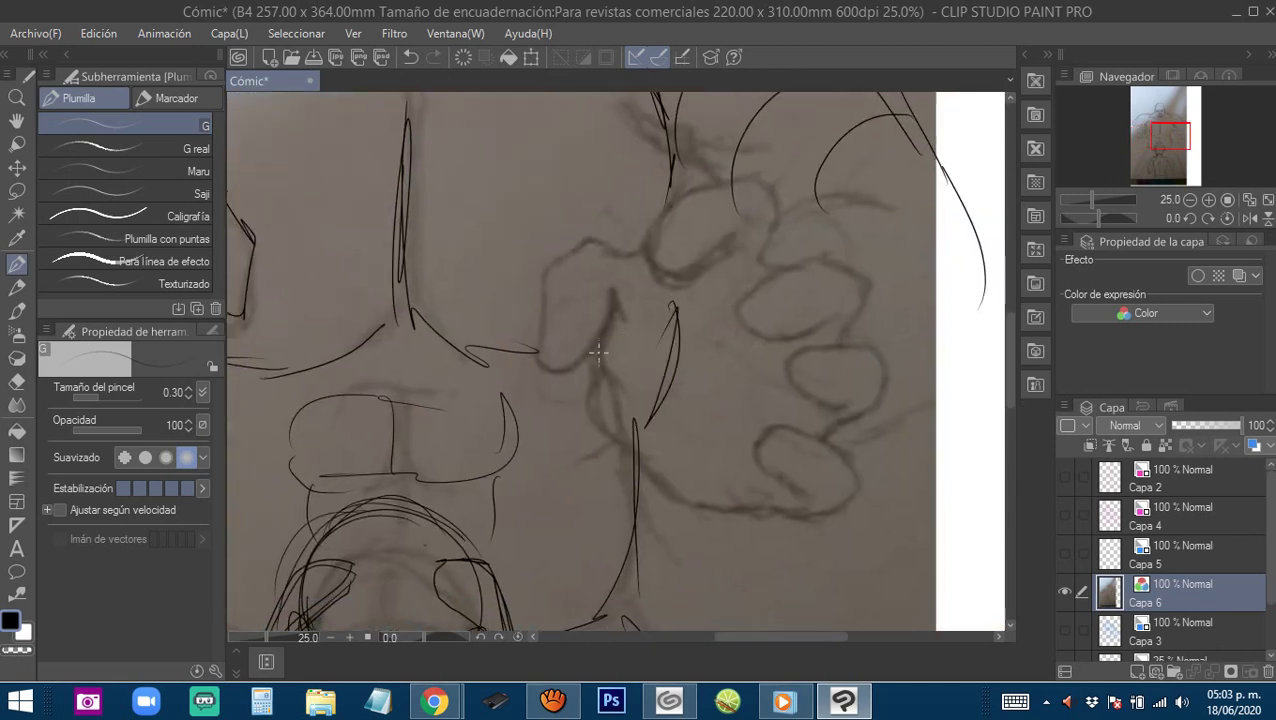
{"action": "mouse_move", "coordinate": [543, 270]}
{"action": "left_mouse_down"}
{"action": "mouse_move", "coordinate": [531, 333]}
{"action": "mouse_move", "coordinate": [558, 370]}
{"action": "mouse_move", "coordinate": [580, 322]}
{"action": "left_mouse_up"}
{"action": "mouse_move", "coordinate": [543, 270]}
{"action": "left_mouse_down"}
{"action": "mouse_move", "coordinate": [630, 244]}
{"action": "mouse_move", "coordinate": [652, 286]}
{"action": "mouse_move", "coordinate": [606, 318]}
{"action": "left_mouse_up"}
{"action": "left_click_drag", "start_coordinate": [603, 318], "coordinate": [597, 418]}
{"action": "left_click_drag", "start_coordinate": [606, 372], "coordinate": [629, 426]}
{"action": "mouse_move", "coordinate": [812, 459]}
{"action": "left_mouse_down"}
{"action": "mouse_move", "coordinate": [665, 343]}
{"action": "mouse_move", "coordinate": [700, 392]}
{"action": "left_mouse_up"}
{"action": "mouse_move", "coordinate": [706, 347]}
{"action": "left_mouse_down"}
{"action": "mouse_move", "coordinate": [737, 351]}
{"action": "mouse_move", "coordinate": [755, 425]}
{"action": "left_mouse_up"}
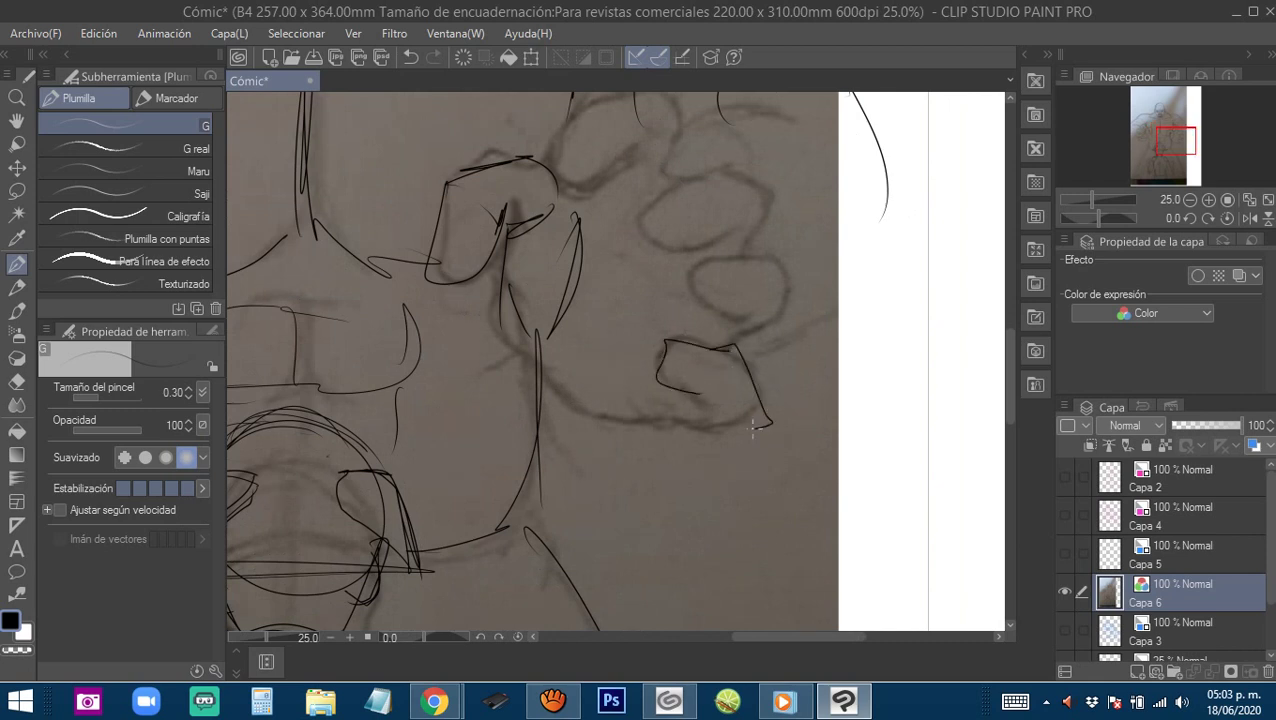
Try rounded box outlines for the remaining fingers of the giant's hand at the sketch's right side.
{"action": "left_click_drag", "start_coordinate": [666, 393], "coordinate": [736, 426]}
{"action": "mouse_move", "coordinate": [644, 420]}
{"action": "left_mouse_down"}
{"action": "mouse_move", "coordinate": [606, 425]}
{"action": "mouse_move", "coordinate": [574, 477]}
{"action": "left_mouse_up"}
{"action": "mouse_move", "coordinate": [729, 320]}
{"action": "left_mouse_down"}
{"action": "mouse_move", "coordinate": [642, 311]}
{"action": "mouse_move", "coordinate": [700, 365]}
{"action": "mouse_move", "coordinate": [706, 310]}
{"action": "left_mouse_up"}
{"action": "left_click_drag", "start_coordinate": [676, 391], "coordinate": [722, 401]}
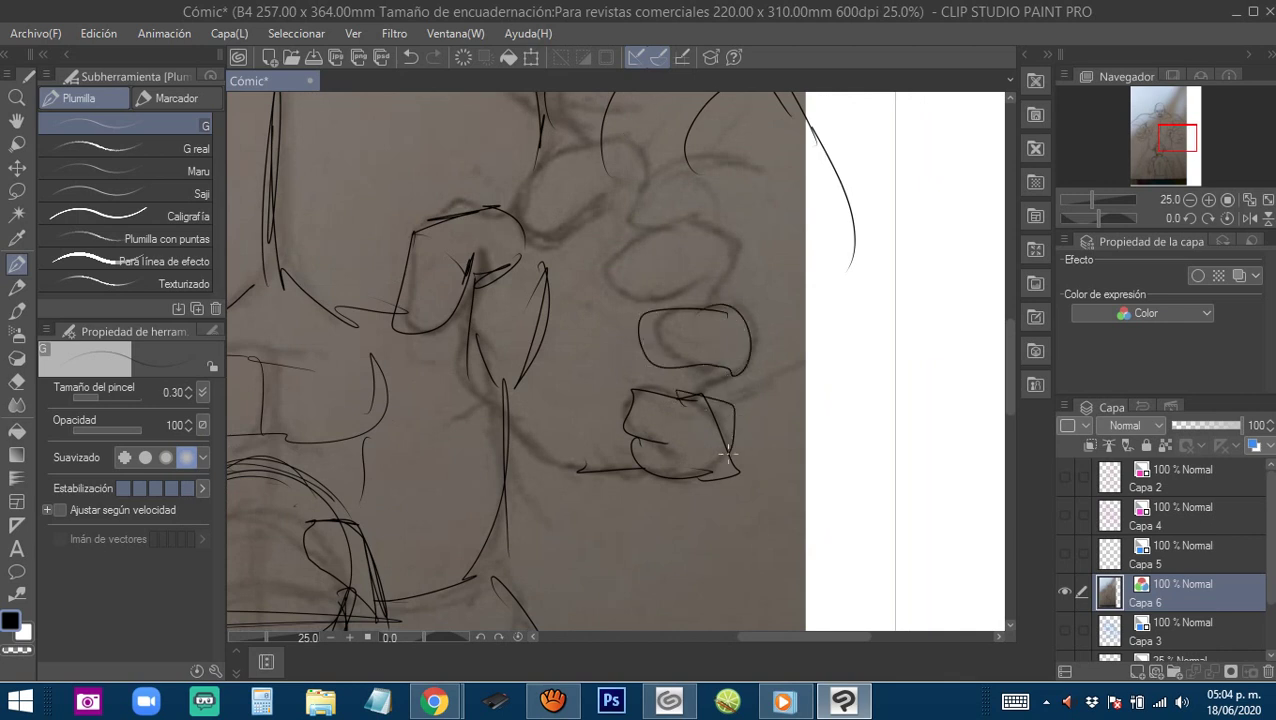
{"action": "mouse_move", "coordinate": [728, 456]}
{"action": "left_mouse_down"}
{"action": "mouse_move", "coordinate": [660, 442]}
{"action": "mouse_move", "coordinate": [722, 447]}
{"action": "left_mouse_up"}
{"action": "left_click_drag", "start_coordinate": [733, 450], "coordinate": [690, 473]}
{"action": "left_click_drag", "start_coordinate": [675, 393], "coordinate": [650, 448]}
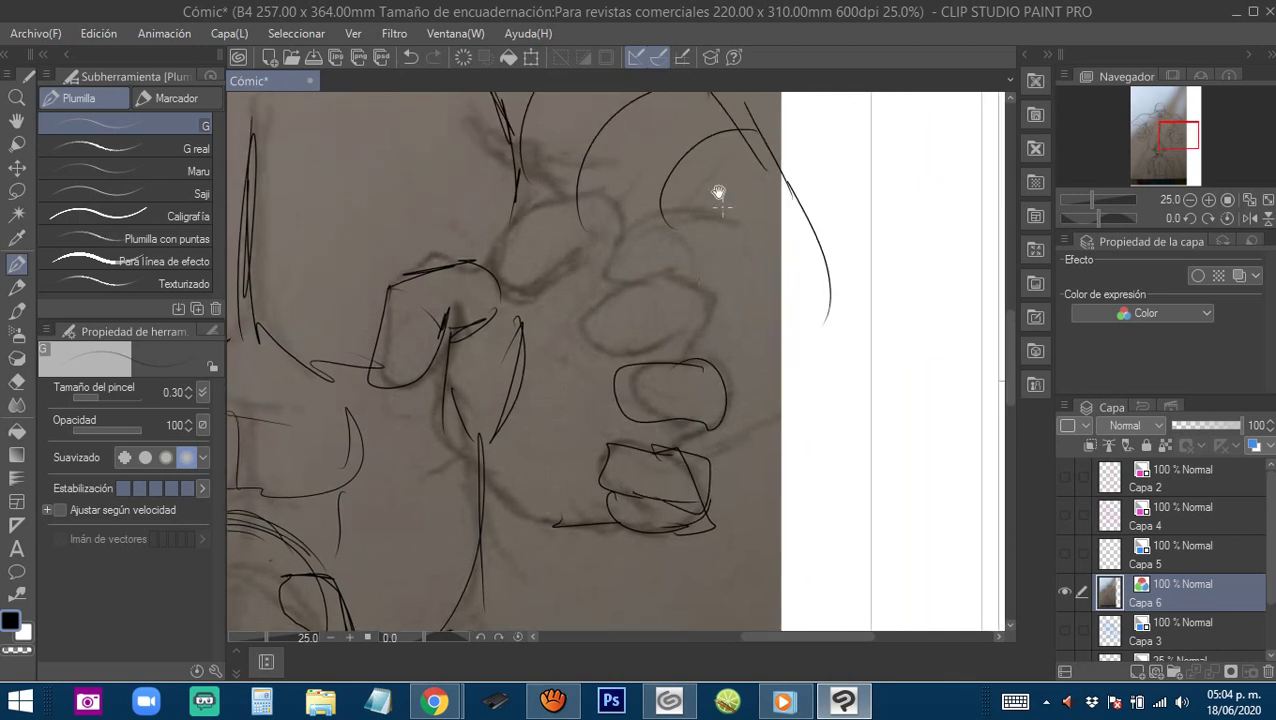
{"action": "left_click_drag", "start_coordinate": [718, 192], "coordinate": [700, 227]}
{"action": "left_click_drag", "start_coordinate": [528, 322], "coordinate": [614, 322]}
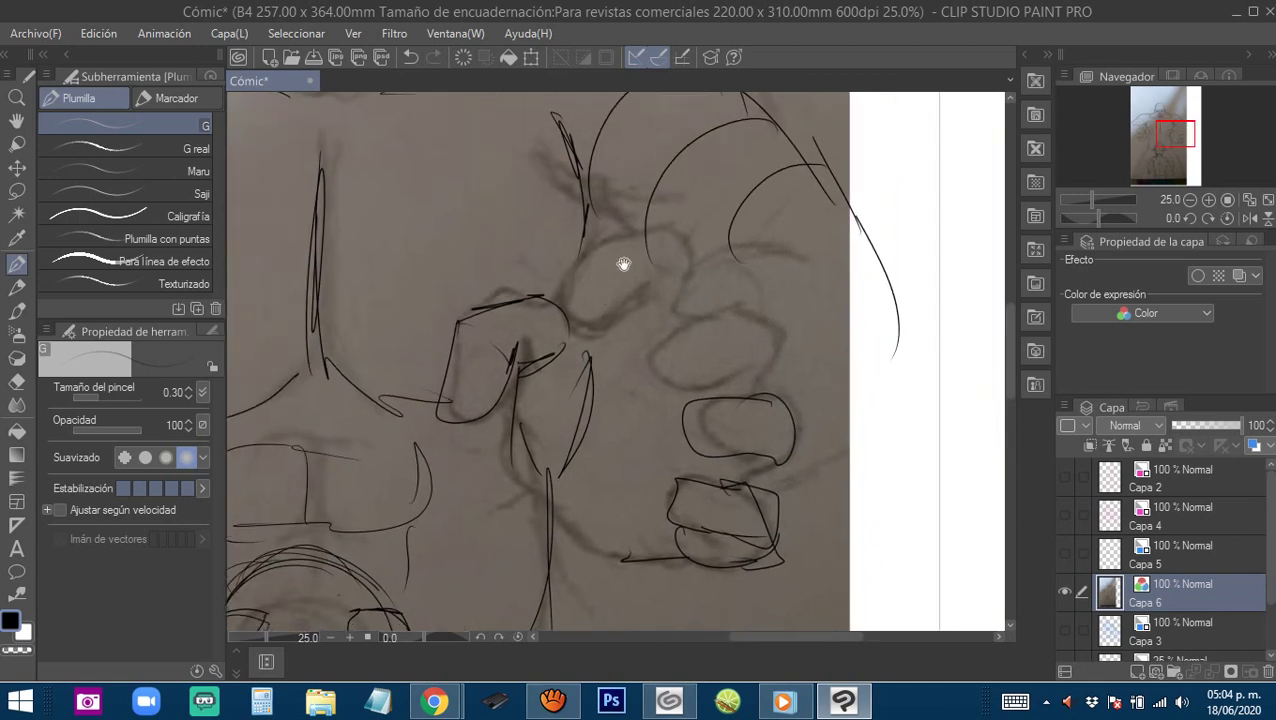
{"action": "mouse_move", "coordinate": [668, 230]}
{"action": "left_mouse_down"}
{"action": "mouse_move", "coordinate": [594, 222]}
{"action": "mouse_move", "coordinate": [567, 328]}
{"action": "mouse_move", "coordinate": [640, 272]}
{"action": "mouse_move", "coordinate": [622, 312]}
{"action": "mouse_move", "coordinate": [653, 268]}
{"action": "left_mouse_up"}
{"action": "left_click_drag", "start_coordinate": [604, 344], "coordinate": [675, 344]}
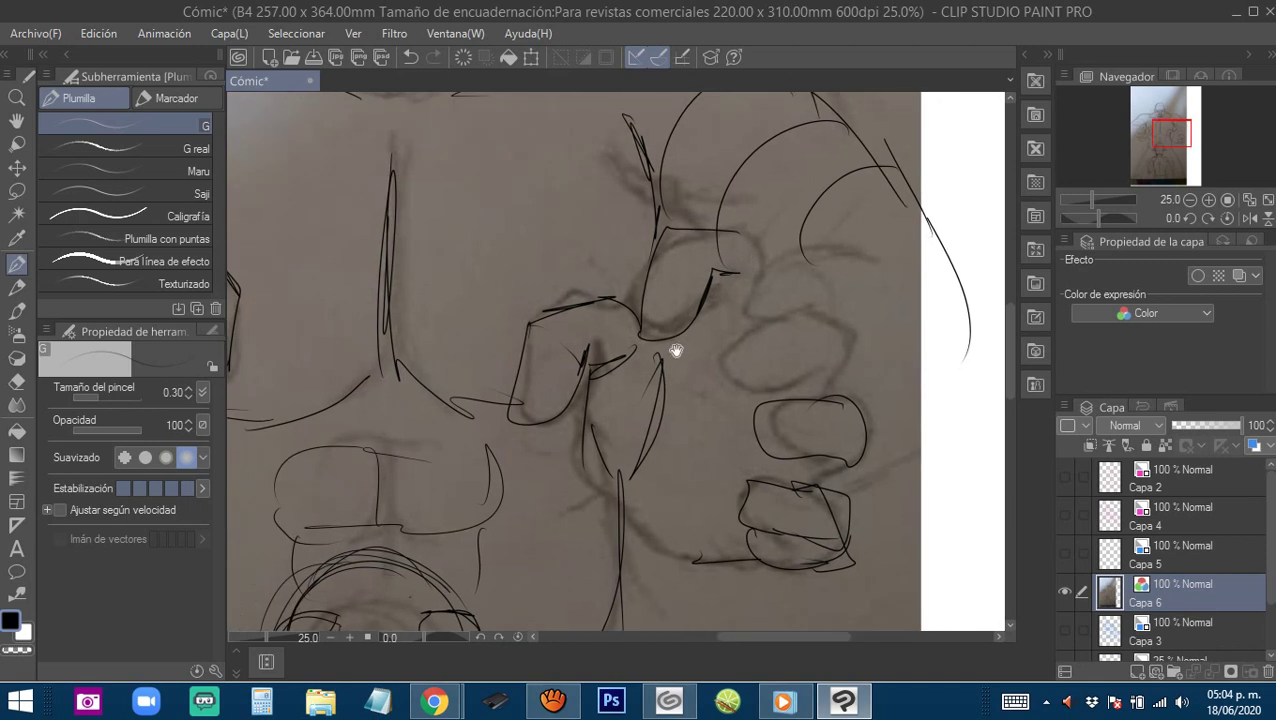
Try deleting a lasso-selected area around the thumb on Capa 6, and undo the deletion.
{"action": "key", "text": "o"}
{"action": "mouse_move", "coordinate": [618, 285]}
{"action": "left_mouse_down"}
{"action": "mouse_move", "coordinate": [505, 294]}
{"action": "mouse_move", "coordinate": [639, 288]}
{"action": "mouse_move", "coordinate": [513, 350]}
{"action": "mouse_move", "coordinate": [661, 406]}
{"action": "mouse_move", "coordinate": [641, 276]}
{"action": "mouse_move", "coordinate": [610, 276]}
{"action": "left_mouse_up"}
{"action": "key", "text": "m"}
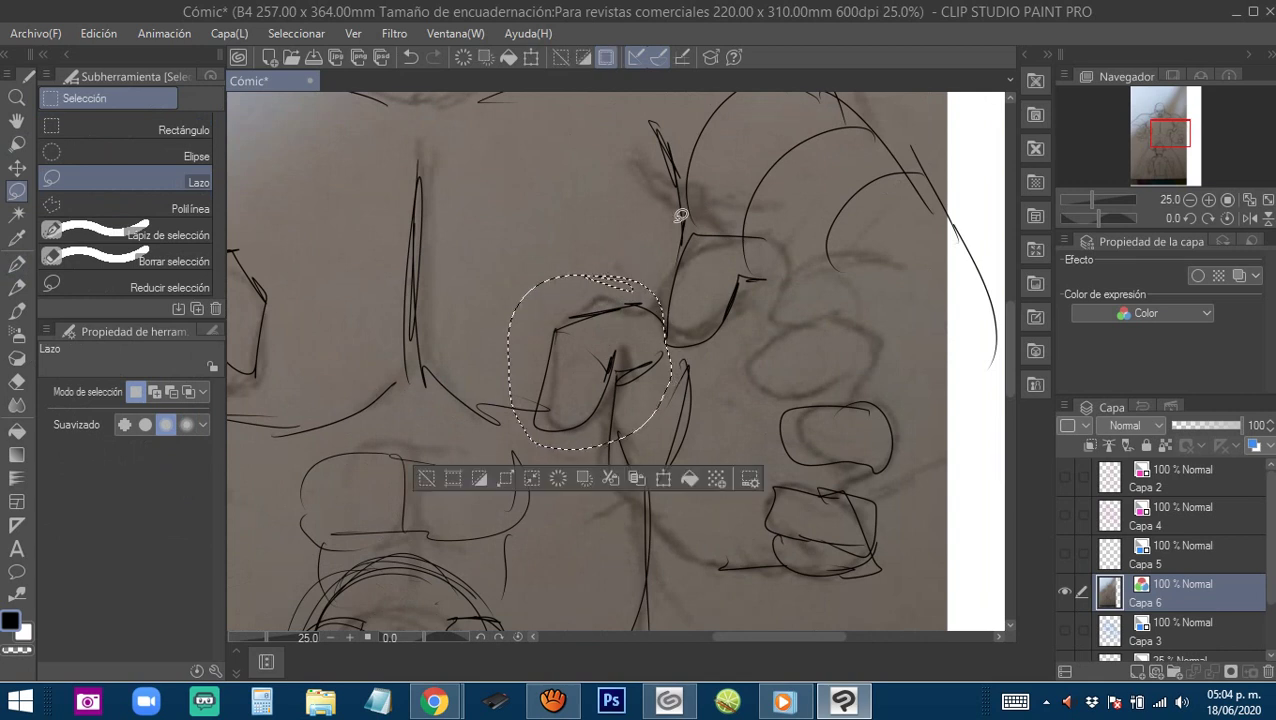
{"action": "key", "text": "Delete"}
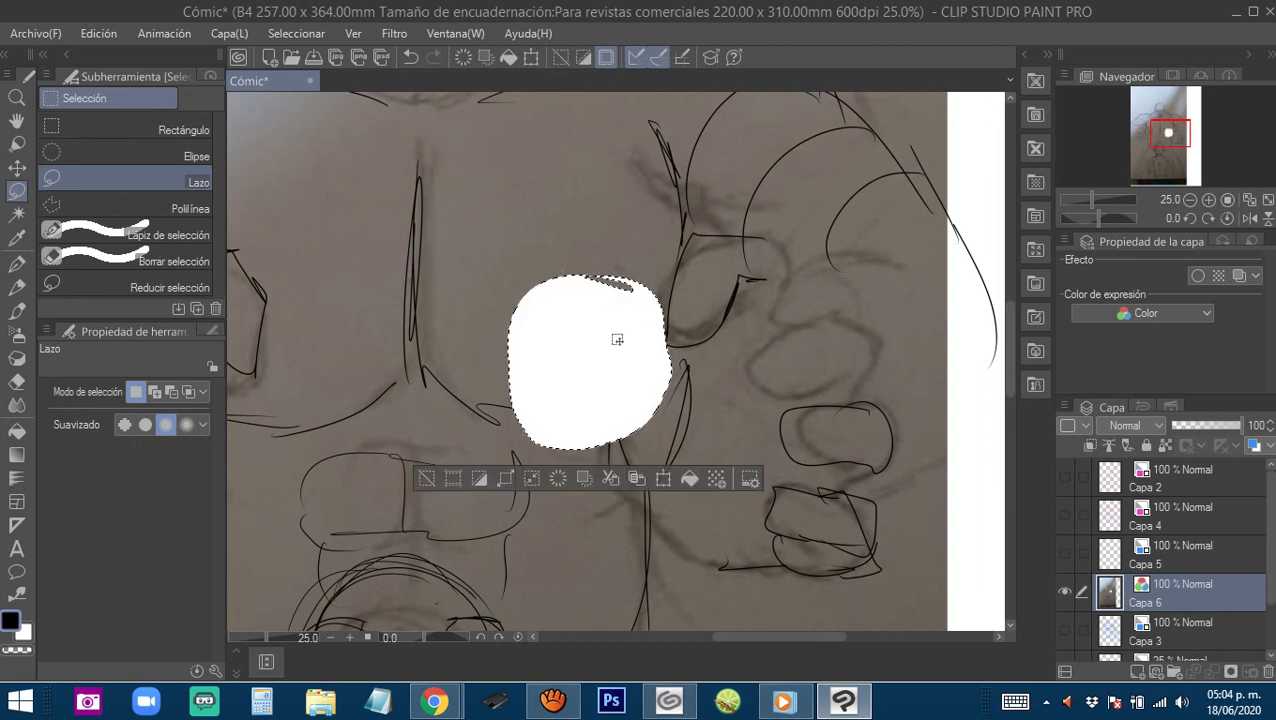
{"action": "key", "text": "ctrl+z"}
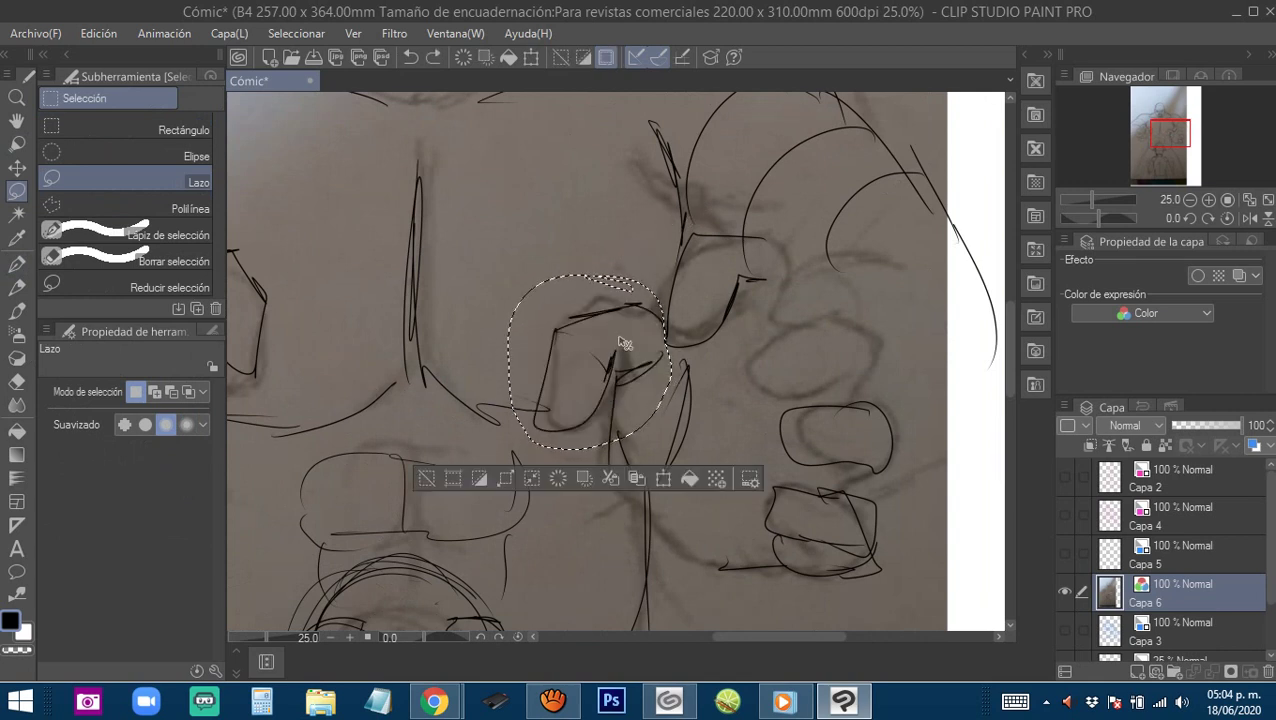
Undo the lasso selection and the recent finger strokes on the right-side hand, back to the partial lowest finger.
{"action": "key", "text": "ctrl+z"}
{"action": "left_click_drag", "start_coordinate": [647, 351], "coordinate": [621, 345]}
{"action": "key", "text": "ctrl+z"}
{"action": "key", "text": "ctrl+z"}
{"action": "key", "text": "ctrl+z"}
{"action": "key", "text": "ctrl+z"}
{"action": "key", "text": "ctrl+z"}
{"action": "key", "text": "ctrl+z"}
{"action": "key", "text": "ctrl+z"}
{"action": "key", "text": "ctrl+z"}
{"action": "key", "text": "ctrl+z"}
{"action": "key", "text": "ctrl+z"}
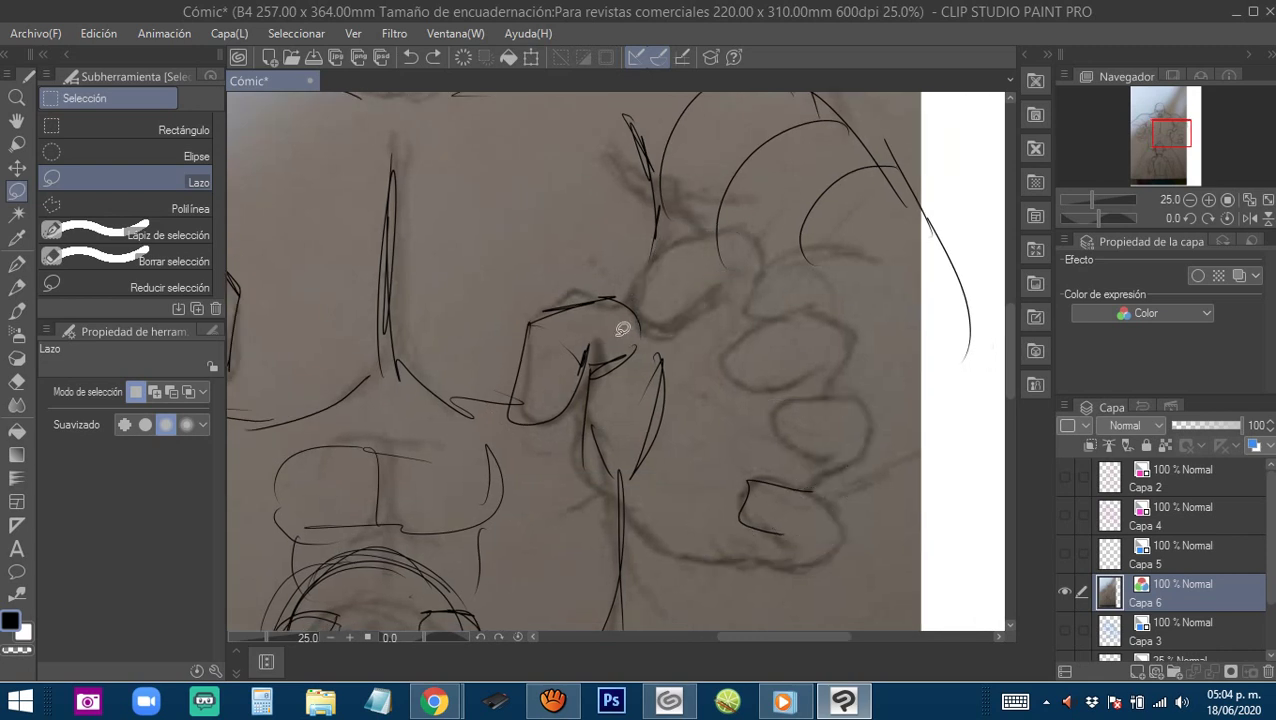
Undo the latest thumb and little finger strokes on the muscular figure's left hand and switch back to the G pen.
{"action": "key", "text": "ctrl+z"}
{"action": "key", "text": "ctrl+z"}
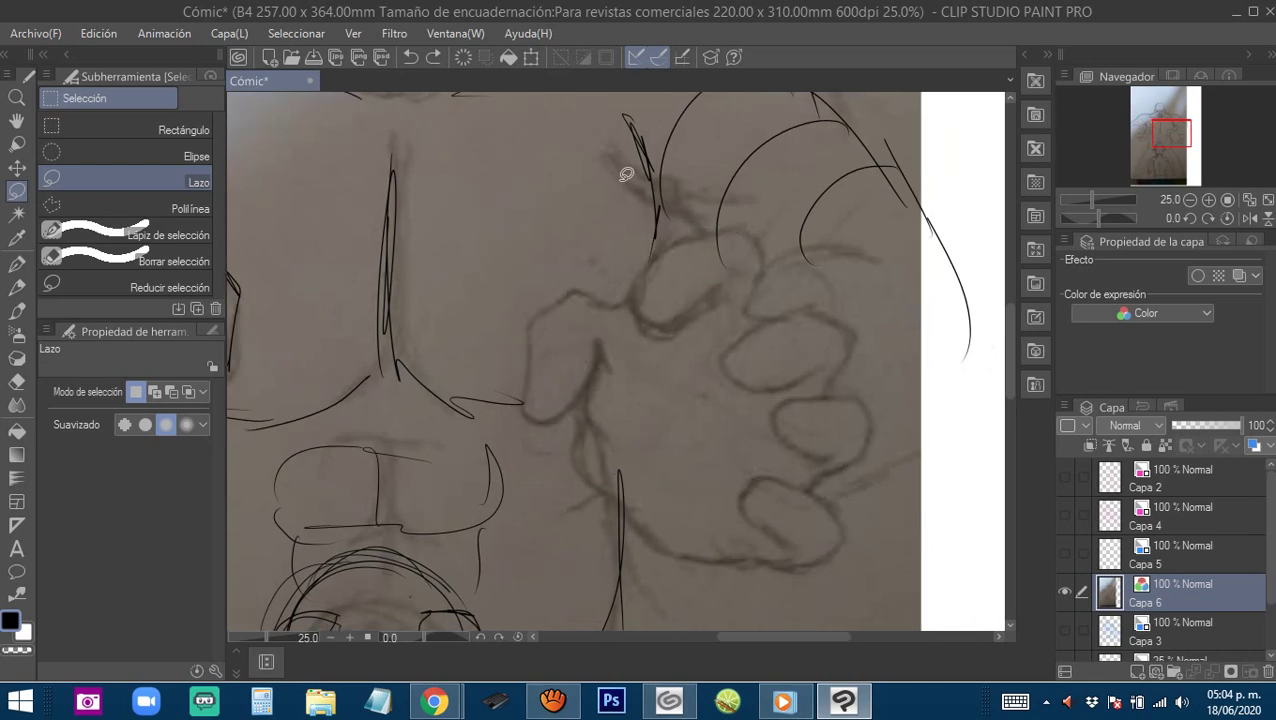
{"action": "key", "text": "o"}
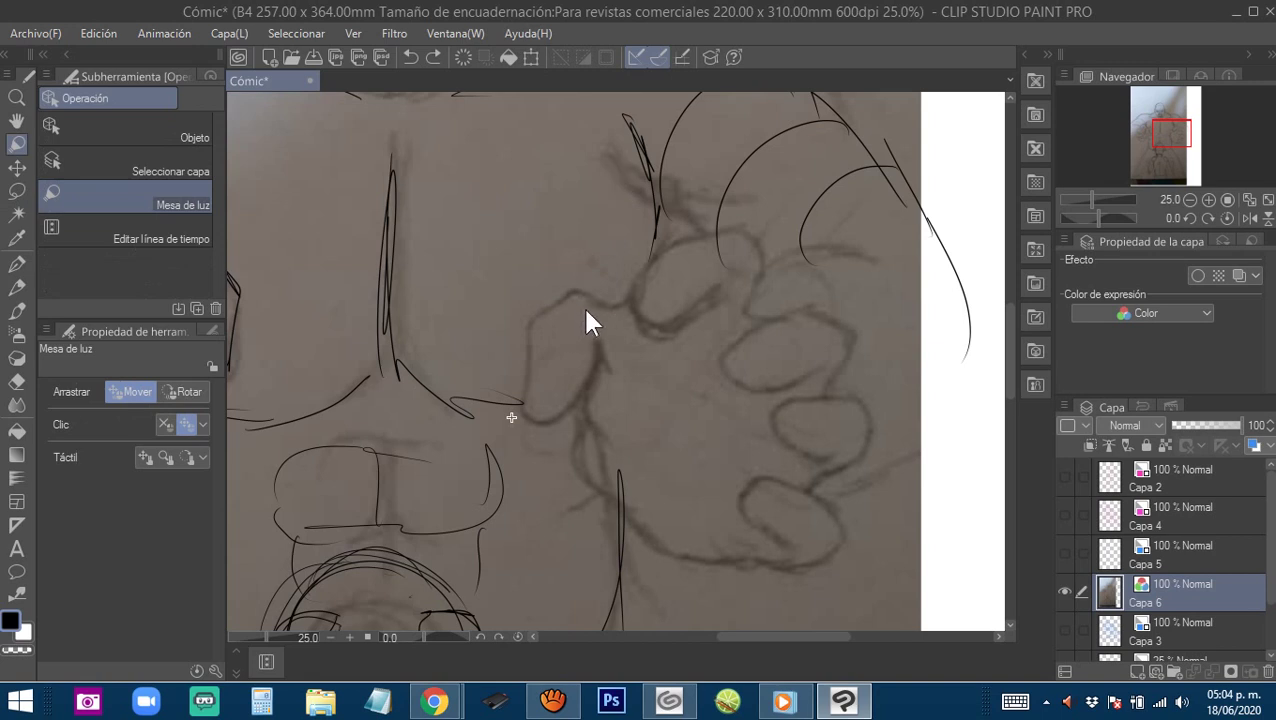
{"action": "key", "text": "p"}
{"action": "mouse_move", "coordinate": [581, 277]}
{"action": "left_mouse_down"}
{"action": "mouse_move", "coordinate": [534, 289]}
{"action": "mouse_move", "coordinate": [561, 380]}
{"action": "mouse_move", "coordinate": [587, 384]}
{"action": "mouse_move", "coordinate": [610, 355]}
{"action": "mouse_move", "coordinate": [606, 322]}
{"action": "mouse_move", "coordinate": [564, 278]}
{"action": "mouse_move", "coordinate": [615, 287]}
{"action": "left_mouse_up"}
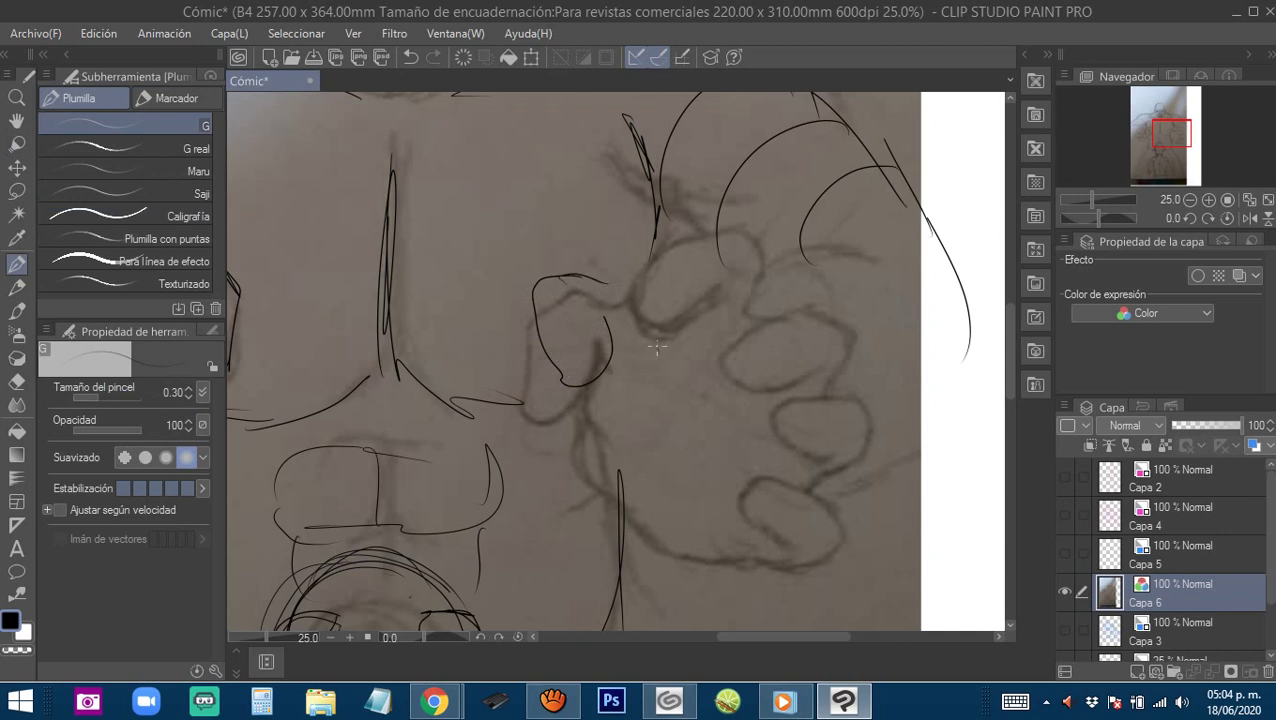
{"action": "left_click_drag", "start_coordinate": [657, 348], "coordinate": [658, 438]}
{"action": "key", "text": "ctrl+z"}
{"action": "key", "text": "ctrl+z"}
{"action": "key", "text": "ctrl+z"}
{"action": "mouse_move", "coordinate": [565, 268]}
{"action": "left_mouse_down"}
{"action": "mouse_move", "coordinate": [498, 314]}
{"action": "mouse_move", "coordinate": [505, 376]}
{"action": "mouse_move", "coordinate": [546, 373]}
{"action": "mouse_move", "coordinate": [592, 322]}
{"action": "mouse_move", "coordinate": [592, 333]}
{"action": "mouse_move", "coordinate": [610, 325]}
{"action": "left_mouse_up"}
{"action": "left_click_drag", "start_coordinate": [508, 363], "coordinate": [540, 322]}
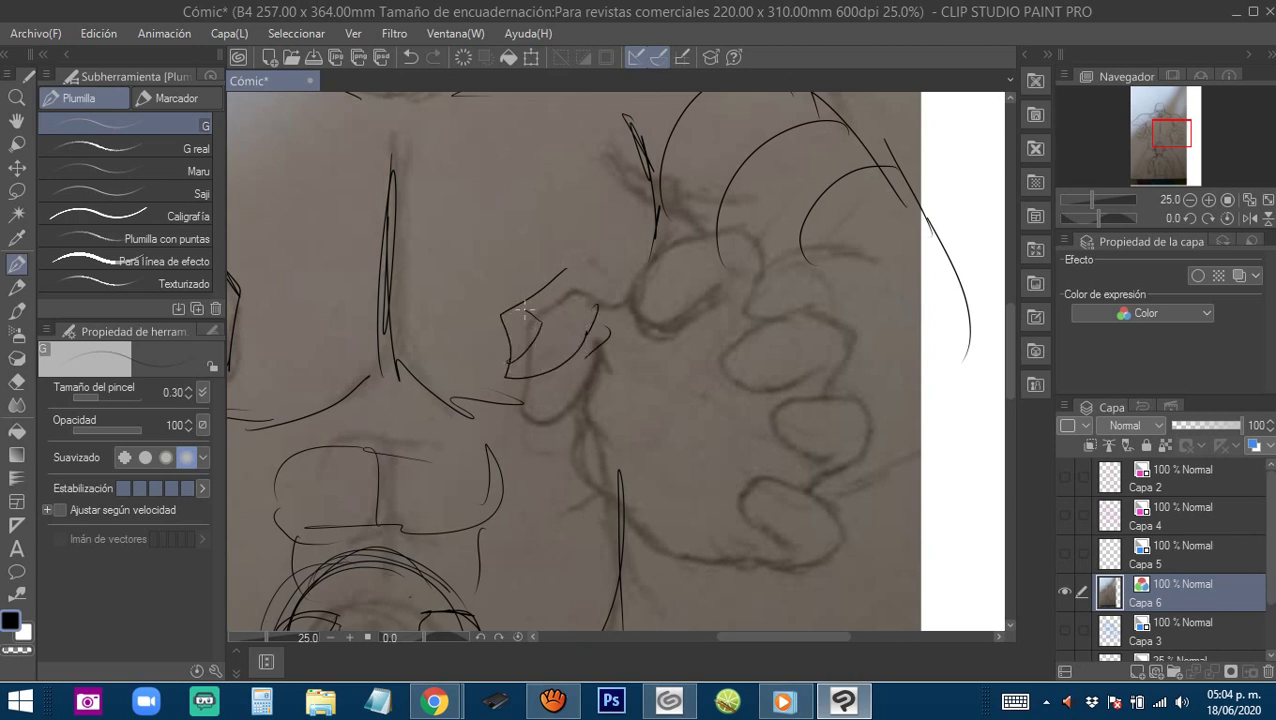
{"action": "key", "text": "ctrl+z"}
{"action": "key", "text": "ctrl+z"}
{"action": "key", "text": "ctrl+z"}
{"action": "key", "text": "ctrl+z"}
Draw the curved outer edge and heel of the palm on the muscular figure's left hand.
{"action": "left_click_drag", "start_coordinate": [638, 446], "coordinate": [664, 376]}
{"action": "mouse_move", "coordinate": [628, 276]}
{"action": "left_mouse_down"}
{"action": "mouse_move", "coordinate": [600, 340]}
{"action": "mouse_move", "coordinate": [650, 445]}
{"action": "left_mouse_up"}
{"action": "mouse_move", "coordinate": [628, 376]}
{"action": "left_mouse_down"}
{"action": "mouse_move", "coordinate": [690, 484]}
{"action": "mouse_move", "coordinate": [727, 491]}
{"action": "mouse_move", "coordinate": [675, 456]}
{"action": "mouse_move", "coordinate": [706, 356]}
{"action": "mouse_move", "coordinate": [792, 379]}
{"action": "mouse_move", "coordinate": [710, 400]}
{"action": "mouse_move", "coordinate": [695, 418]}
{"action": "mouse_move", "coordinate": [785, 426]}
{"action": "left_mouse_up"}
Draw the four bent fingers of the left hand as rounded fingertip shapes, adding the index finger's angular outline.
{"action": "mouse_move", "coordinate": [740, 436]}
{"action": "left_mouse_down"}
{"action": "mouse_move", "coordinate": [804, 390]}
{"action": "mouse_move", "coordinate": [797, 377]}
{"action": "left_mouse_up"}
{"action": "left_click_drag", "start_coordinate": [797, 377], "coordinate": [786, 388]}
{"action": "left_click_drag", "start_coordinate": [724, 325], "coordinate": [712, 347]}
{"action": "mouse_move", "coordinate": [789, 338]}
{"action": "left_mouse_down"}
{"action": "mouse_move", "coordinate": [708, 361]}
{"action": "mouse_move", "coordinate": [755, 393]}
{"action": "mouse_move", "coordinate": [777, 381]}
{"action": "left_mouse_up"}
{"action": "mouse_move", "coordinate": [720, 338]}
{"action": "left_mouse_down"}
{"action": "mouse_move", "coordinate": [818, 356]}
{"action": "mouse_move", "coordinate": [742, 392]}
{"action": "left_mouse_up"}
{"action": "mouse_move", "coordinate": [750, 280]}
{"action": "left_mouse_down"}
{"action": "mouse_move", "coordinate": [810, 264]}
{"action": "mouse_move", "coordinate": [714, 322]}
{"action": "mouse_move", "coordinate": [745, 350]}
{"action": "mouse_move", "coordinate": [819, 328]}
{"action": "left_mouse_up"}
{"action": "mouse_move", "coordinate": [808, 270]}
{"action": "left_mouse_down"}
{"action": "mouse_move", "coordinate": [824, 285]}
{"action": "mouse_move", "coordinate": [821, 338]}
{"action": "left_mouse_up"}
{"action": "left_click_drag", "start_coordinate": [715, 264], "coordinate": [746, 314]}
{"action": "mouse_move", "coordinate": [766, 256]}
{"action": "left_mouse_down"}
{"action": "mouse_move", "coordinate": [703, 257]}
{"action": "mouse_move", "coordinate": [660, 300]}
{"action": "mouse_move", "coordinate": [650, 330]}
{"action": "mouse_move", "coordinate": [740, 290]}
{"action": "mouse_move", "coordinate": [718, 338]}
{"action": "left_mouse_up"}
{"action": "mouse_move", "coordinate": [778, 258]}
{"action": "left_mouse_down"}
{"action": "mouse_move", "coordinate": [781, 295]}
{"action": "mouse_move", "coordinate": [809, 237]}
{"action": "left_mouse_up"}
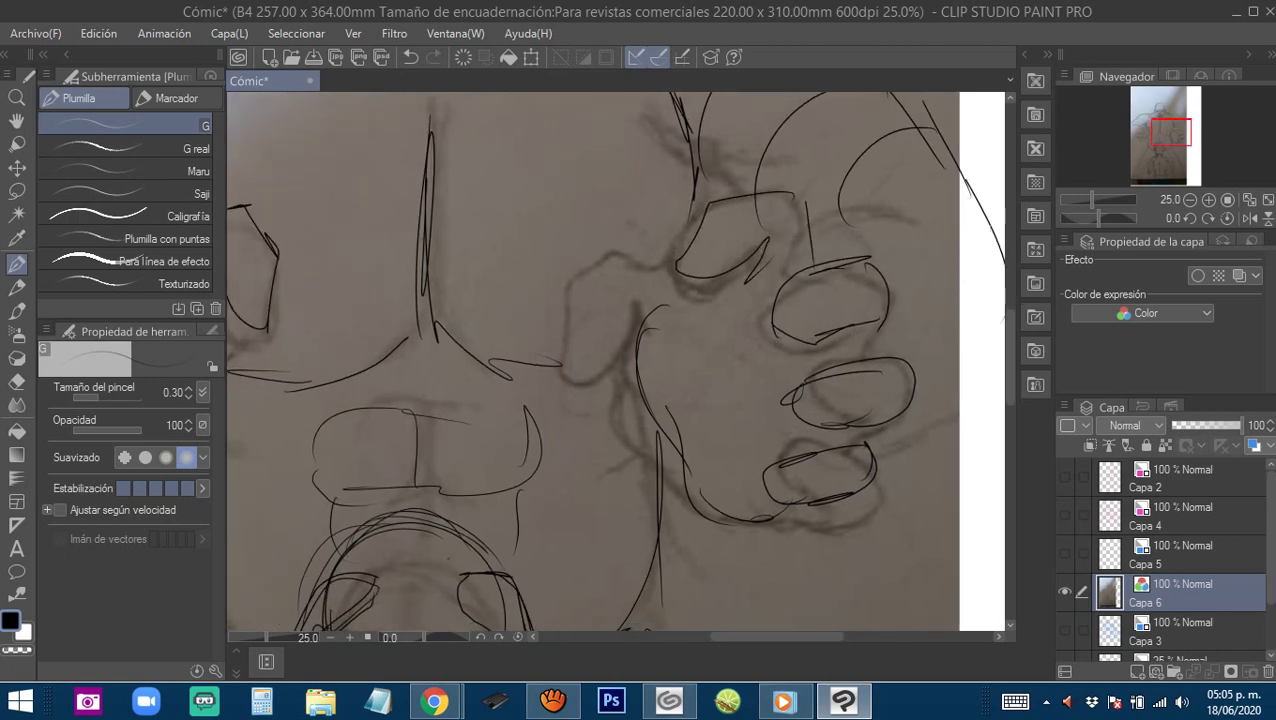
Sketch two crossing guide lines over the left palm and an oval for the pad at the thumb's base.
{"action": "left_click_drag", "start_coordinate": [700, 276], "coordinate": [760, 450]}
{"action": "left_click_drag", "start_coordinate": [779, 325], "coordinate": [664, 433]}
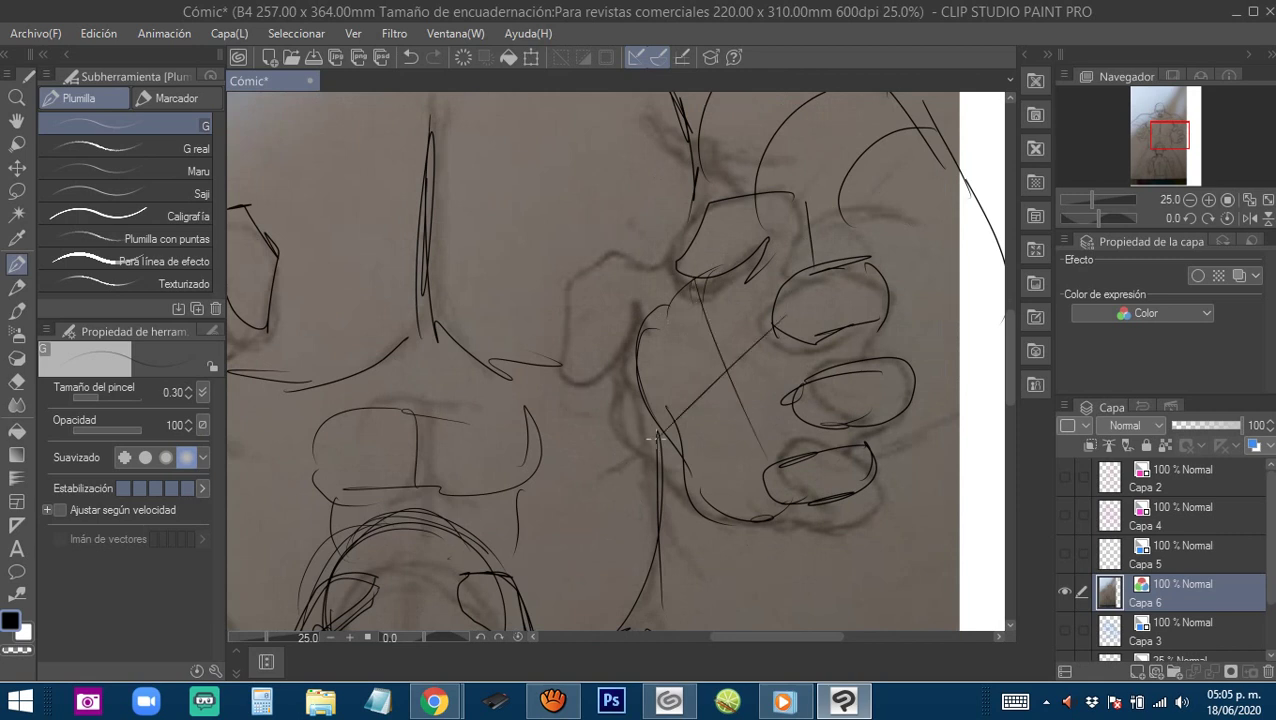
{"action": "mouse_move", "coordinate": [682, 294]}
{"action": "left_mouse_down"}
{"action": "mouse_move", "coordinate": [644, 354]}
{"action": "mouse_move", "coordinate": [651, 338]}
{"action": "left_mouse_up"}
{"action": "mouse_move", "coordinate": [677, 240]}
{"action": "left_mouse_down"}
{"action": "mouse_move", "coordinate": [743, 295]}
{"action": "mouse_move", "coordinate": [728, 261]}
{"action": "mouse_move", "coordinate": [666, 305]}
{"action": "mouse_move", "coordinate": [649, 350]}
{"action": "mouse_move", "coordinate": [710, 320]}
{"action": "mouse_move", "coordinate": [698, 410]}
{"action": "mouse_move", "coordinate": [724, 372]}
{"action": "left_mouse_up"}
{"action": "left_click_drag", "start_coordinate": [768, 324], "coordinate": [774, 406]}
{"action": "mouse_move", "coordinate": [762, 283]}
{"action": "left_mouse_down"}
{"action": "mouse_move", "coordinate": [736, 265]}
{"action": "mouse_move", "coordinate": [666, 268]}
{"action": "mouse_move", "coordinate": [708, 326]}
{"action": "left_mouse_up"}
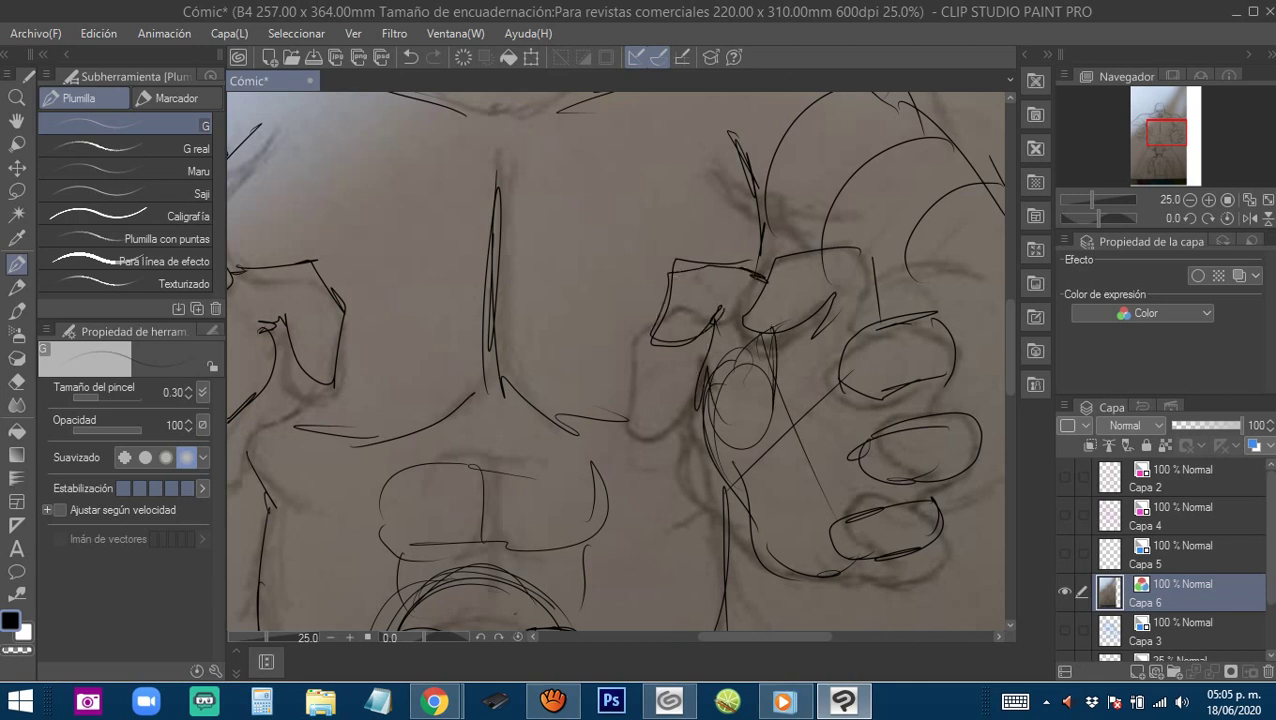
{"action": "left_click", "coordinate": [812, 428], "text": "ctrl+alt"}
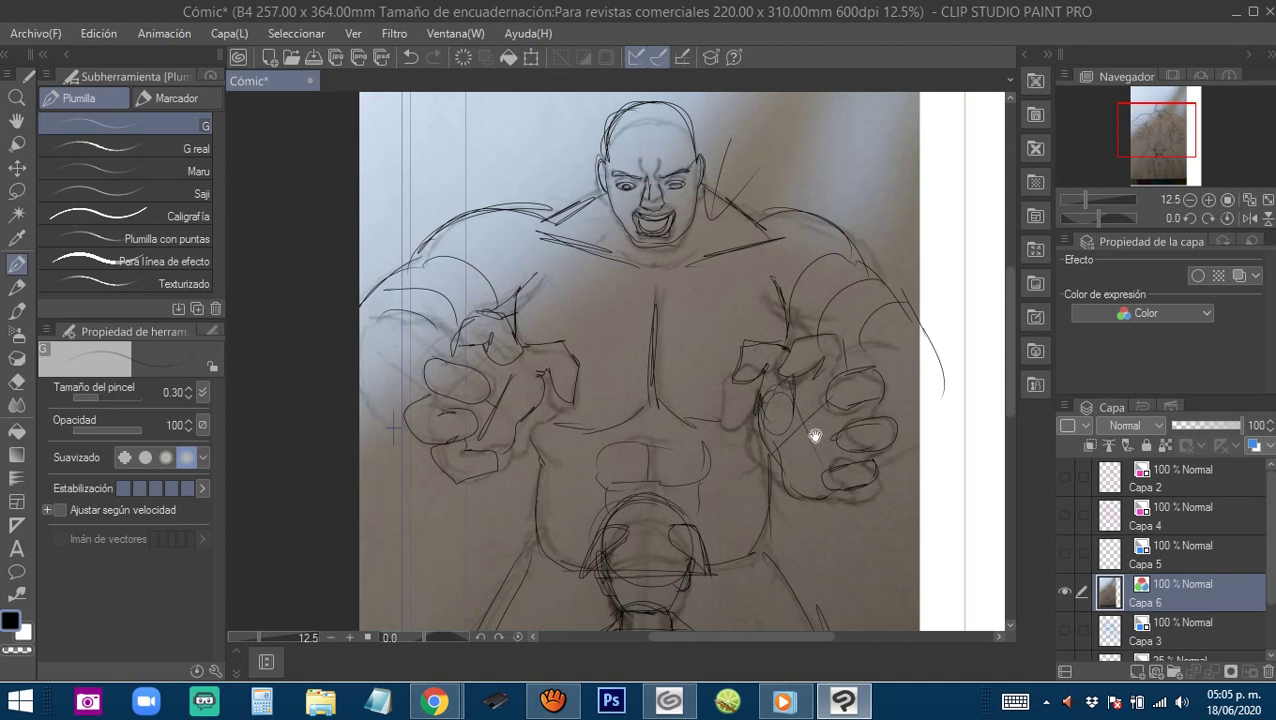
{"action": "left_click_drag", "start_coordinate": [800, 439], "coordinate": [769, 436]}
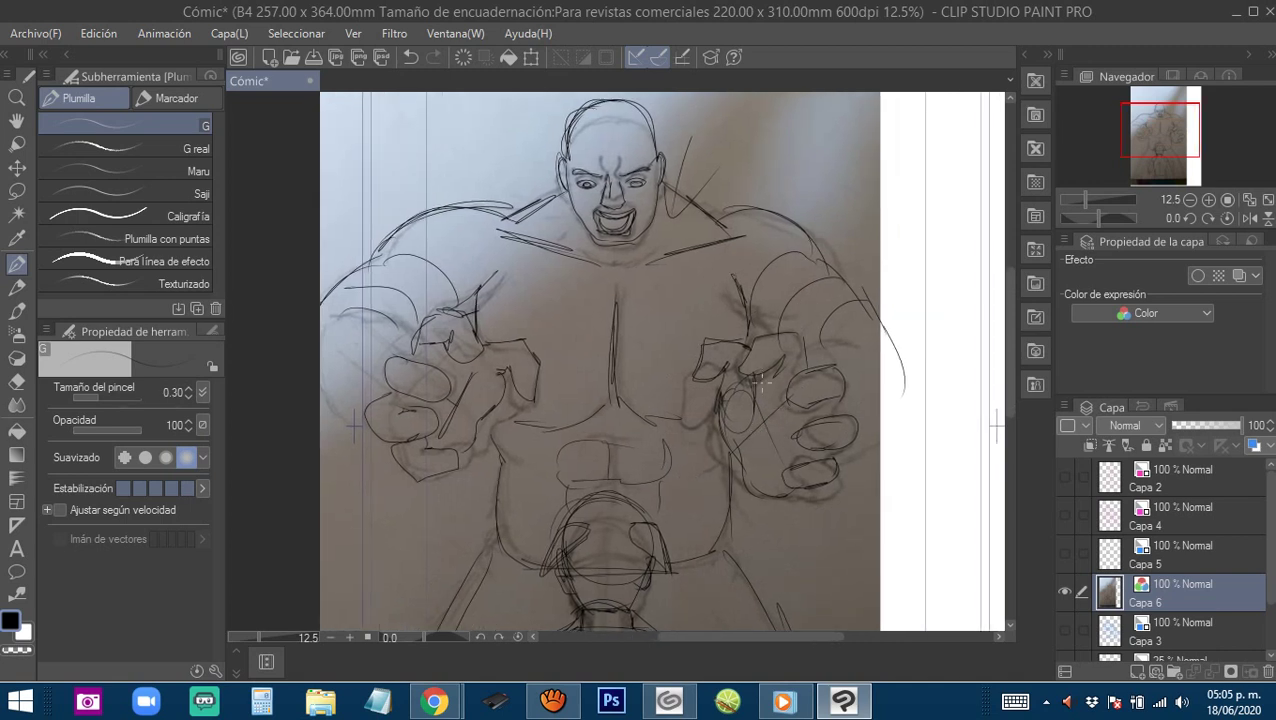
{"action": "key", "text": "ctrl+z"}
{"action": "key", "text": "ctrl+z"}
{"action": "key", "text": "ctrl+z"}
Draw a round thumb tip on the left hand and darken the index finger's lower edge and knuckle side.
{"action": "scroll", "coordinate": [780, 437], "scroll_direction": "up", "scroll_amount": 3}
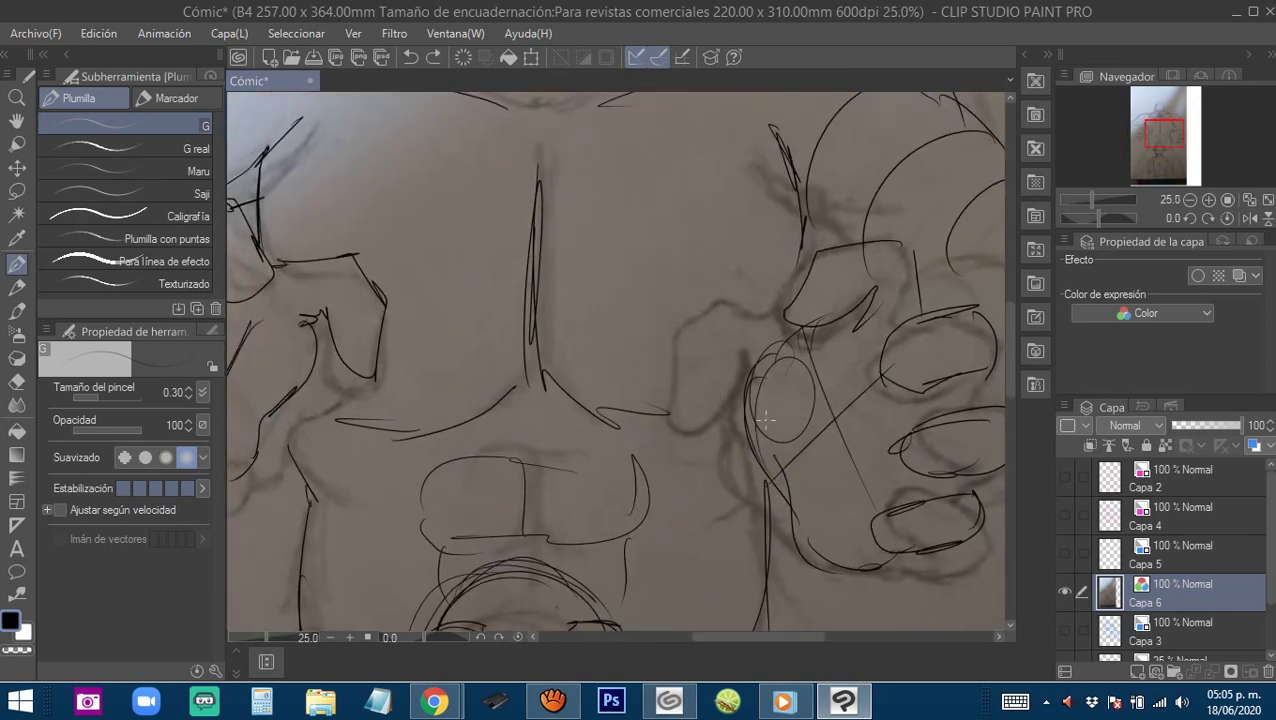
{"action": "mouse_move", "coordinate": [732, 288]}
{"action": "left_mouse_down"}
{"action": "mouse_move", "coordinate": [705, 325]}
{"action": "mouse_move", "coordinate": [758, 349]}
{"action": "mouse_move", "coordinate": [755, 281]}
{"action": "mouse_move", "coordinate": [725, 354]}
{"action": "mouse_move", "coordinate": [728, 436]}
{"action": "left_mouse_up"}
{"action": "mouse_move", "coordinate": [778, 296]}
{"action": "left_mouse_down"}
{"action": "mouse_move", "coordinate": [814, 349]}
{"action": "mouse_move", "coordinate": [840, 304]}
{"action": "left_mouse_up"}
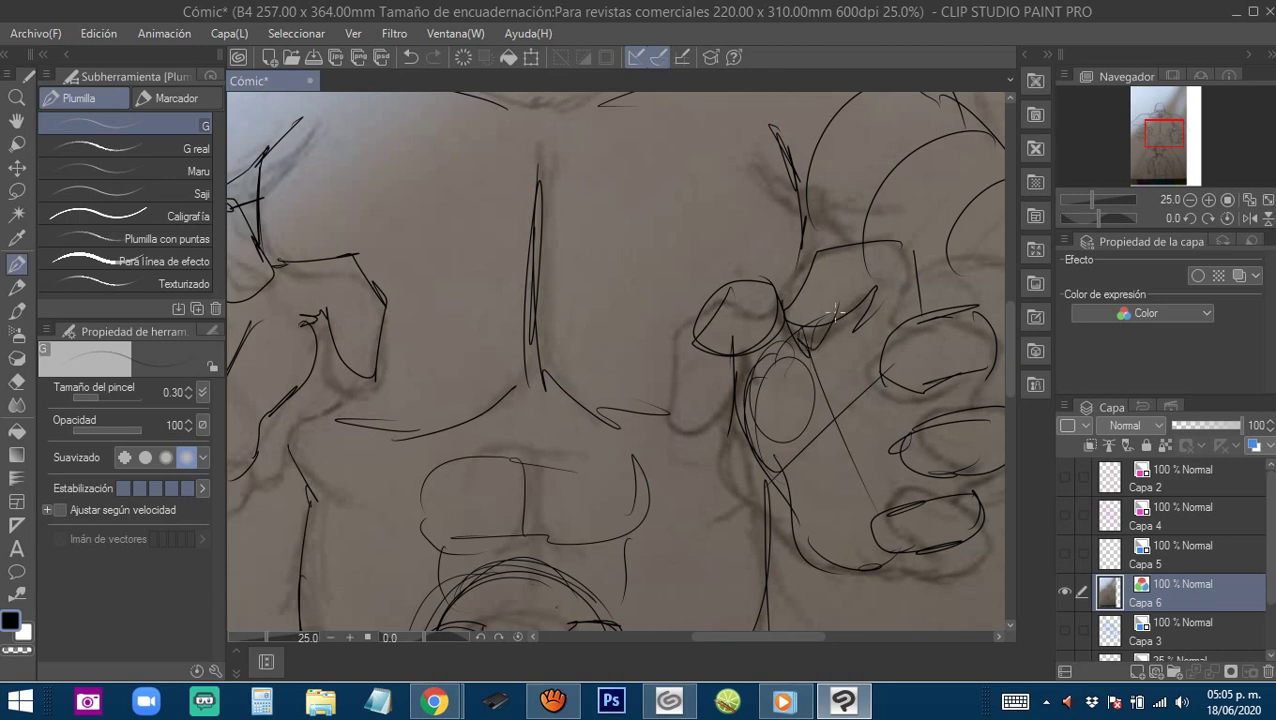
{"action": "left_click_drag", "start_coordinate": [820, 352], "coordinate": [842, 308]}
{"action": "mouse_move", "coordinate": [913, 256]}
{"action": "left_mouse_down"}
{"action": "mouse_move", "coordinate": [915, 287]}
{"action": "mouse_move", "coordinate": [864, 311]}
{"action": "mouse_move", "coordinate": [886, 318]}
{"action": "mouse_move", "coordinate": [865, 302]}
{"action": "mouse_move", "coordinate": [850, 322]}
{"action": "mouse_move", "coordinate": [861, 314]}
{"action": "mouse_move", "coordinate": [886, 341]}
{"action": "mouse_move", "coordinate": [920, 314]}
{"action": "left_mouse_up"}
{"action": "mouse_move", "coordinate": [876, 336]}
{"action": "left_mouse_down"}
{"action": "mouse_move", "coordinate": [919, 327]}
{"action": "mouse_move", "coordinate": [881, 350]}
{"action": "mouse_move", "coordinate": [916, 388]}
{"action": "left_mouse_up"}
Draw long crease lines down the middle of the left palm and along the thumb pad.
{"action": "left_click_drag", "start_coordinate": [835, 347], "coordinate": [866, 502]}
{"action": "left_click_drag", "start_coordinate": [850, 369], "coordinate": [872, 476]}
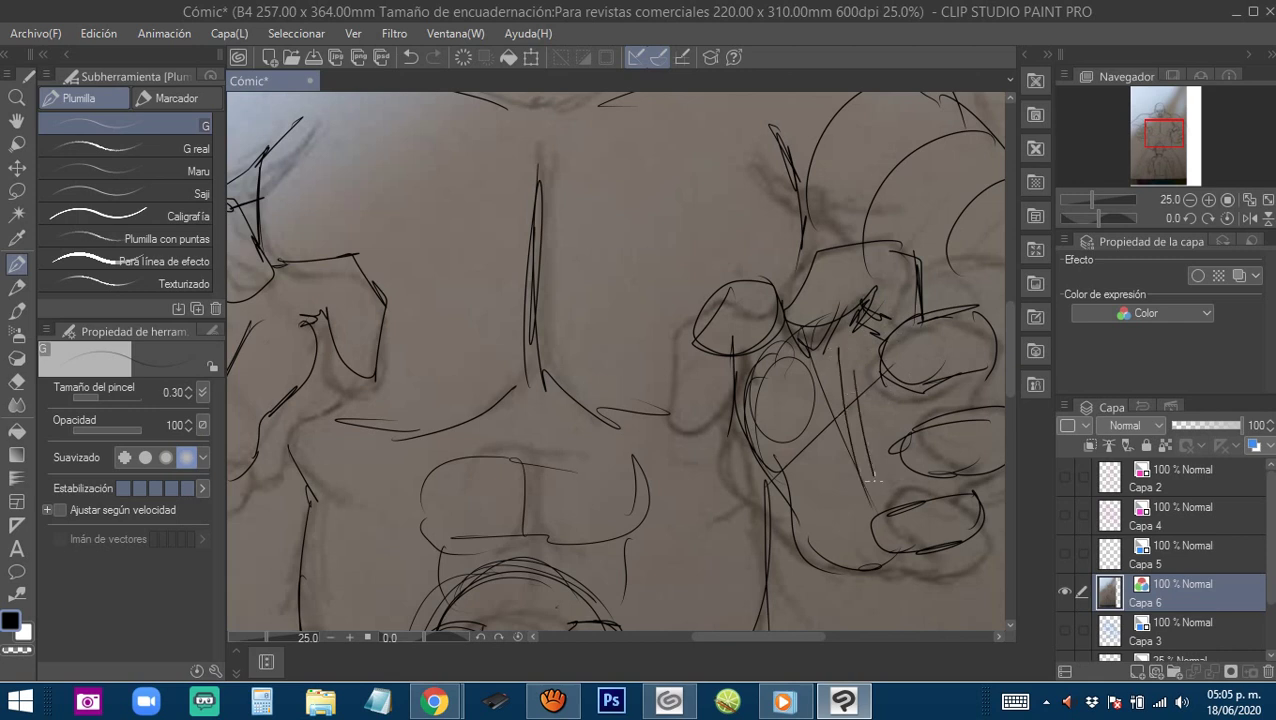
{"action": "left_click_drag", "start_coordinate": [846, 380], "coordinate": [865, 480]}
{"action": "left_click_drag", "start_coordinate": [824, 368], "coordinate": [790, 448]}
{"action": "left_click_drag", "start_coordinate": [820, 378], "coordinate": [797, 440]}
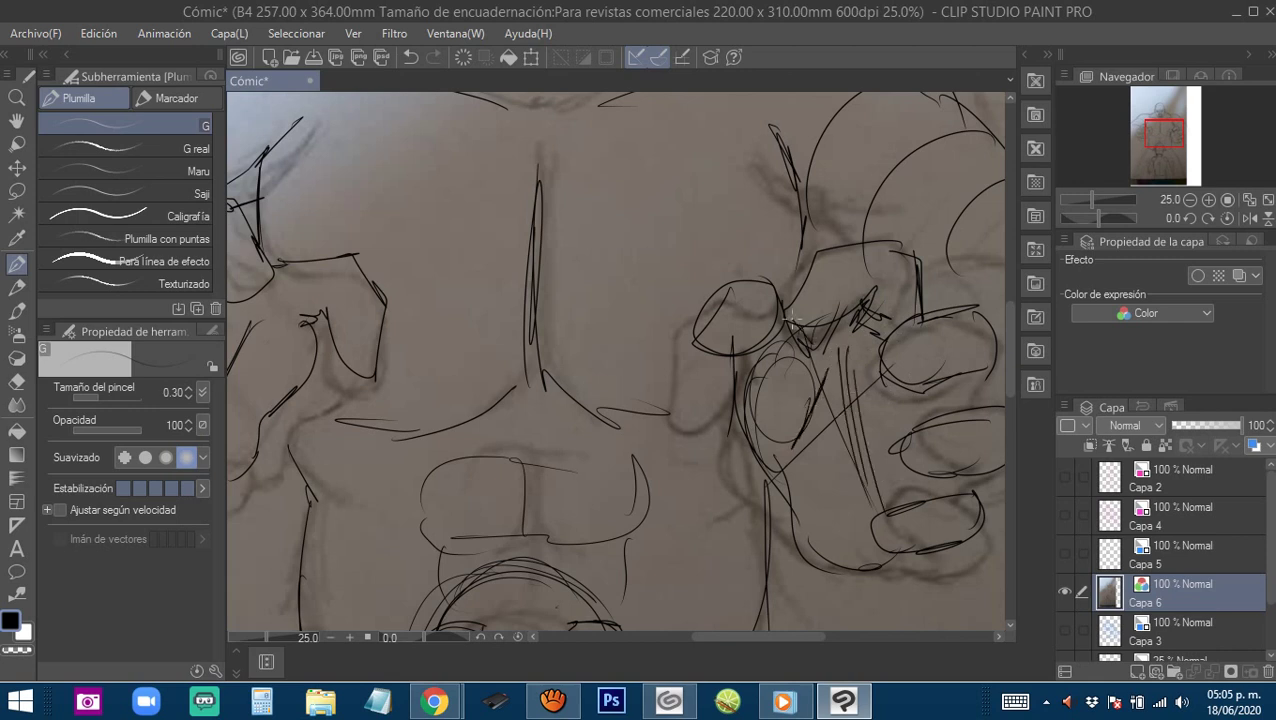
Reinforce the left thumb's edge and draw a curved nail inside its round tip.
{"action": "mouse_move", "coordinate": [727, 323]}
{"action": "left_mouse_down"}
{"action": "mouse_move", "coordinate": [701, 306]}
{"action": "mouse_move", "coordinate": [743, 295]}
{"action": "mouse_move", "coordinate": [716, 352]}
{"action": "mouse_move", "coordinate": [741, 414]}
{"action": "left_mouse_up"}
{"action": "mouse_move", "coordinate": [698, 305]}
{"action": "left_mouse_down"}
{"action": "mouse_move", "coordinate": [766, 278]}
{"action": "mouse_move", "coordinate": [770, 312]}
{"action": "left_mouse_up"}
{"action": "key", "text": "ctrl+minus"}
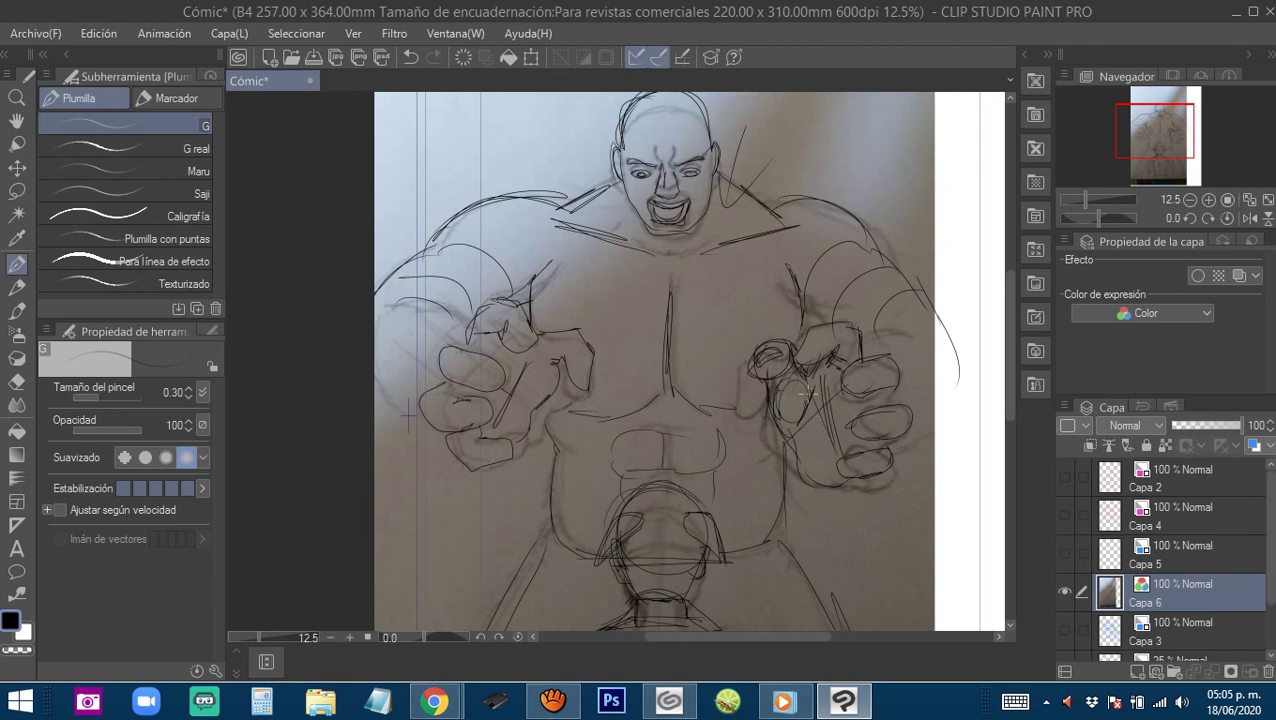
{"action": "left_click_drag", "start_coordinate": [819, 411], "coordinate": [797, 391]}
Draw a nail on each of the left hand's four fingers, from the index to the little finger.
{"action": "scroll", "coordinate": [842, 372], "scroll_direction": "up", "scroll_amount": 3}
{"action": "left_click_drag", "start_coordinate": [759, 280], "coordinate": [742, 329]}
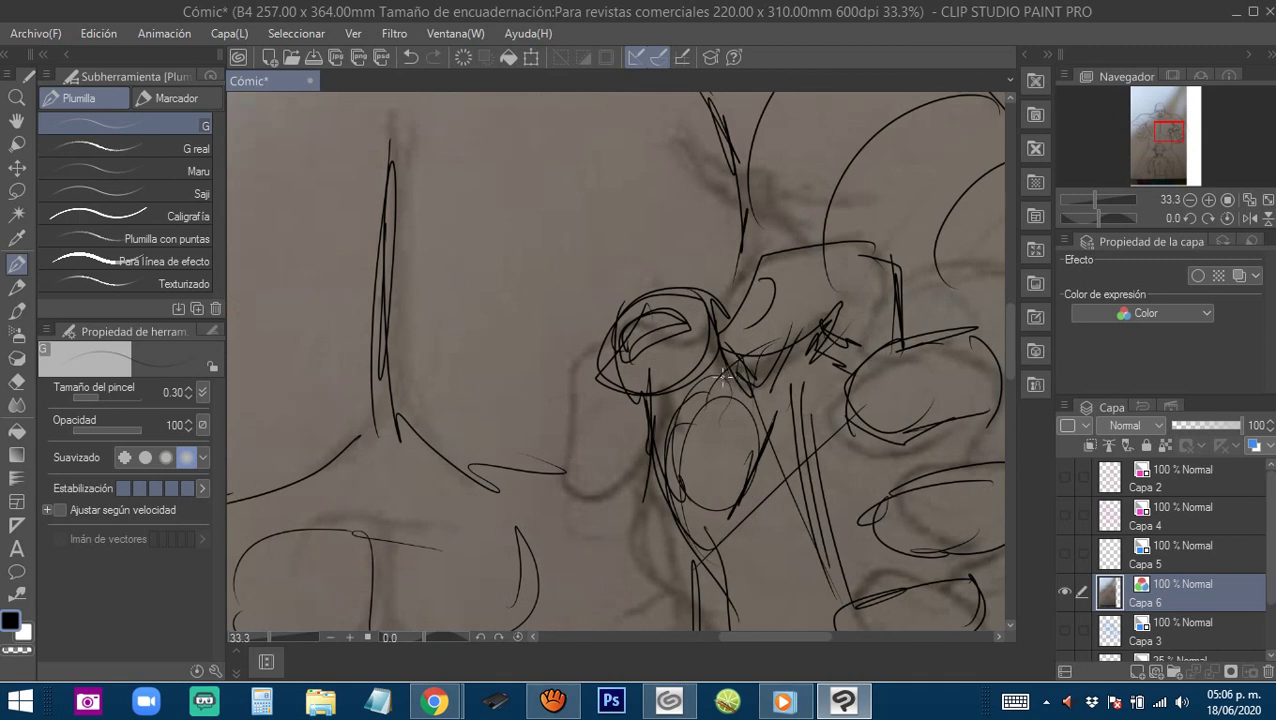
{"action": "mouse_move", "coordinate": [880, 372]}
{"action": "left_mouse_down"}
{"action": "mouse_move", "coordinate": [800, 290]}
{"action": "mouse_move", "coordinate": [809, 320]}
{"action": "mouse_move", "coordinate": [796, 329]}
{"action": "left_mouse_up"}
{"action": "left_click_drag", "start_coordinate": [821, 274], "coordinate": [780, 305]}
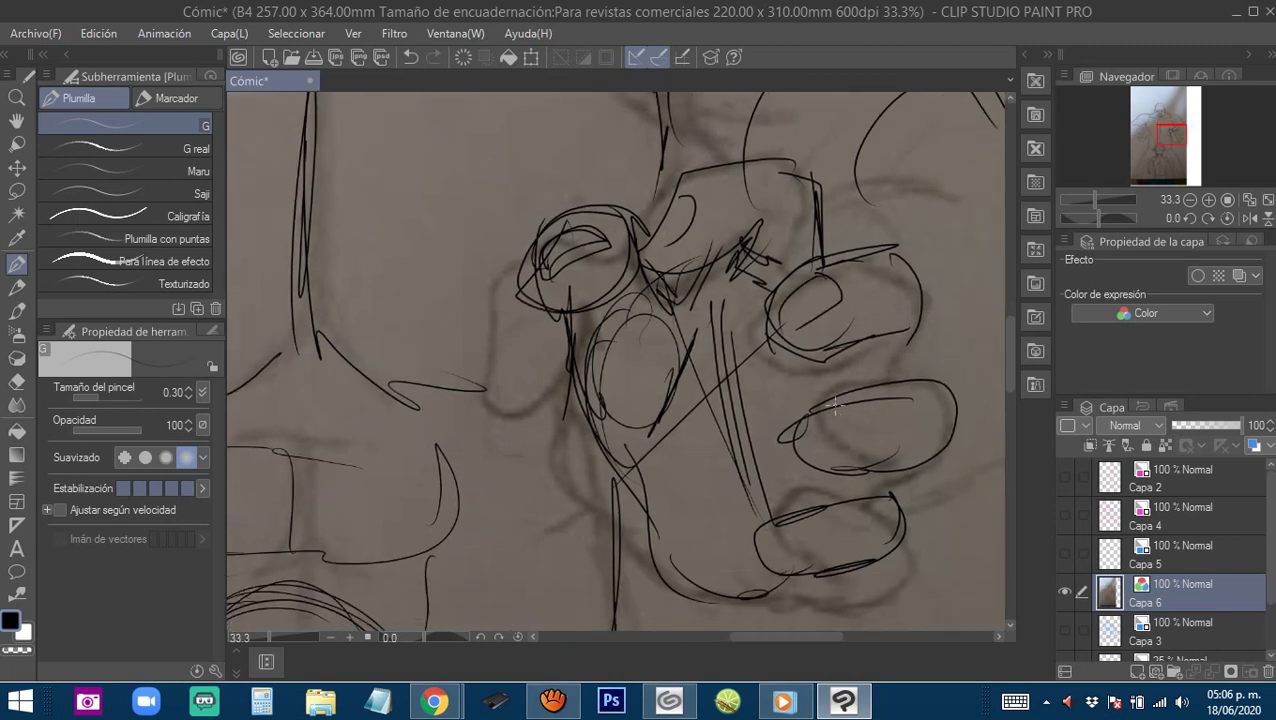
{"action": "mouse_move", "coordinate": [835, 405]}
{"action": "left_mouse_down"}
{"action": "mouse_move", "coordinate": [858, 452]}
{"action": "mouse_move", "coordinate": [814, 408]}
{"action": "mouse_move", "coordinate": [800, 448]}
{"action": "mouse_move", "coordinate": [855, 445]}
{"action": "mouse_move", "coordinate": [860, 373]}
{"action": "left_mouse_up"}
{"action": "mouse_move", "coordinate": [812, 456]}
{"action": "left_mouse_down"}
{"action": "mouse_move", "coordinate": [780, 472]}
{"action": "mouse_move", "coordinate": [820, 502]}
{"action": "left_mouse_up"}
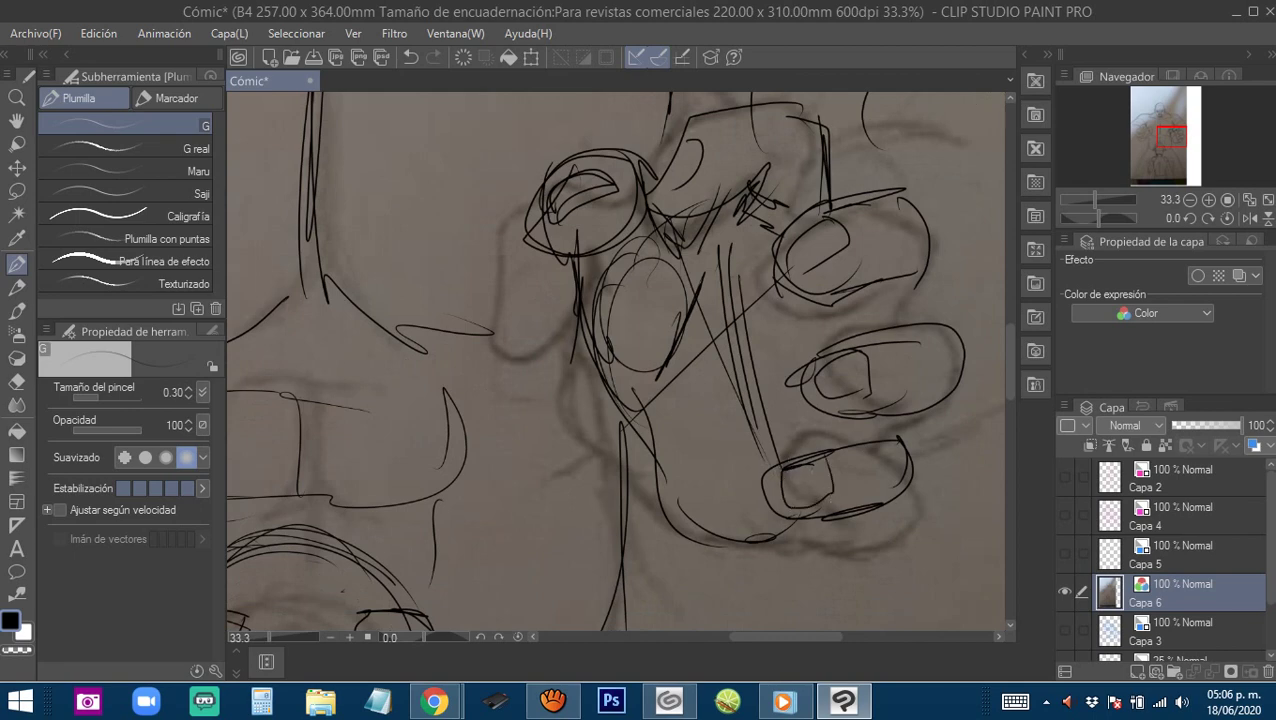
{"action": "scroll", "coordinate": [826, 415], "scroll_direction": "down", "scroll_amount": 4}
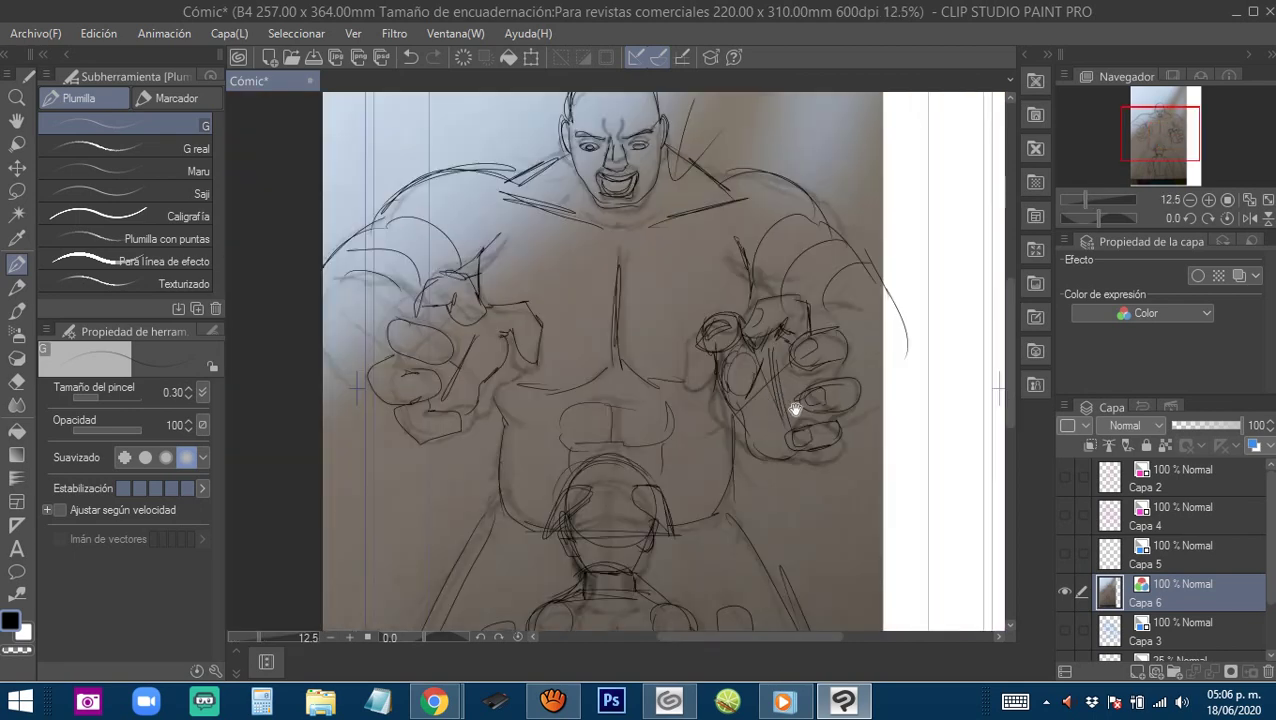
{"action": "mouse_move", "coordinate": [795, 409]}
{"action": "left_mouse_down"}
{"action": "mouse_move", "coordinate": [749, 404]}
{"action": "mouse_move", "coordinate": [721, 436]}
{"action": "mouse_move", "coordinate": [838, 428]}
{"action": "mouse_move", "coordinate": [801, 387]}
{"action": "left_mouse_up"}
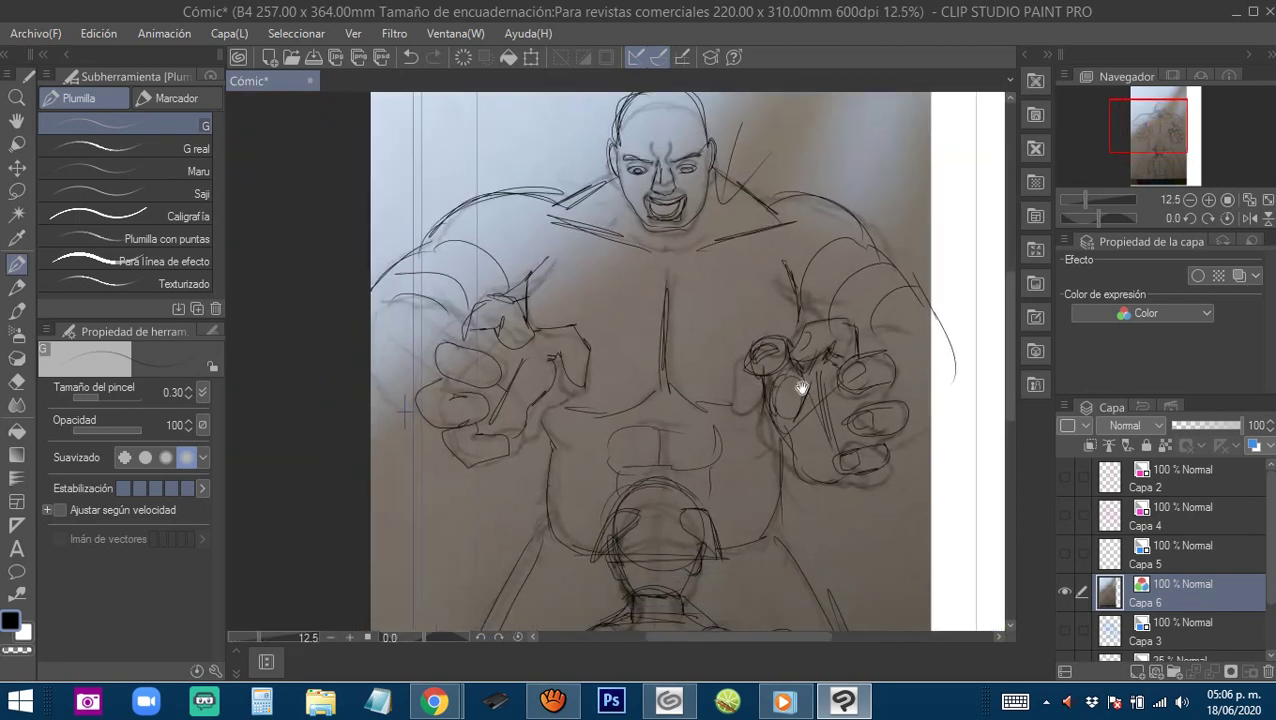
{"action": "scroll", "coordinate": [778, 378], "scroll_direction": "up", "scroll_amount": 2}
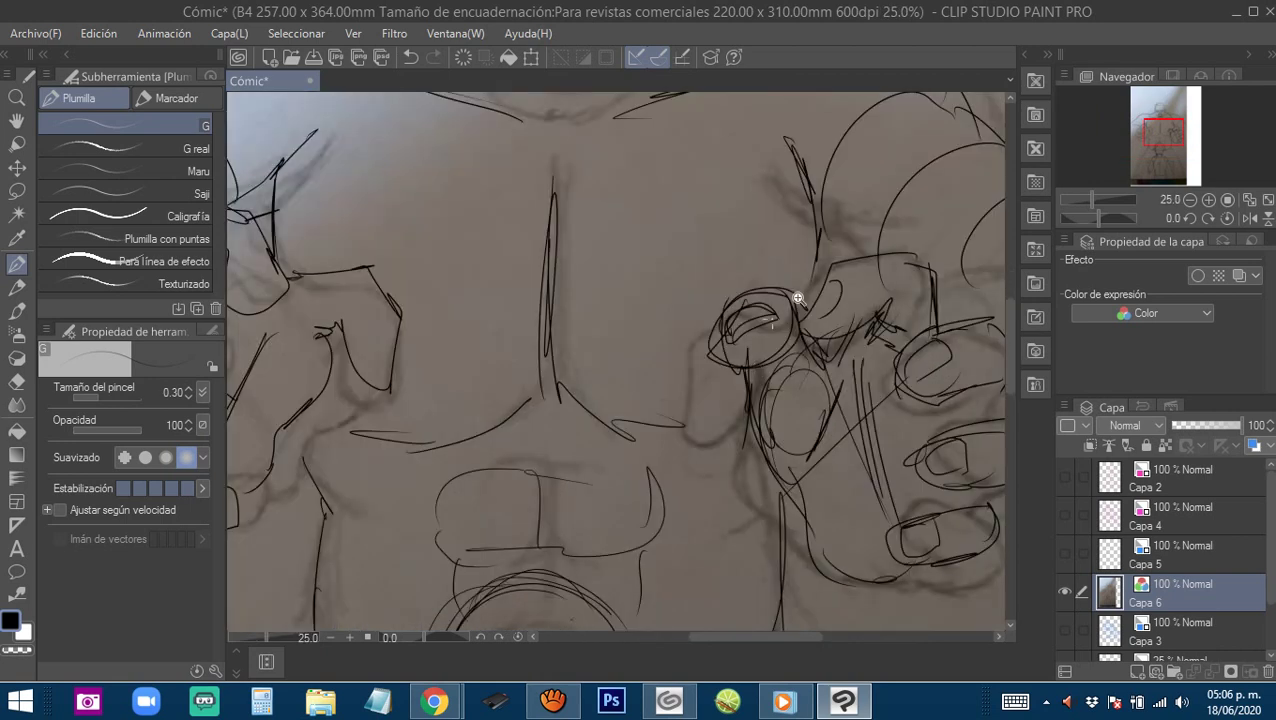
{"action": "mouse_move", "coordinate": [707, 327]}
{"action": "left_mouse_down"}
{"action": "mouse_move", "coordinate": [706, 371]}
{"action": "mouse_move", "coordinate": [731, 381]}
{"action": "mouse_move", "coordinate": [778, 344]}
{"action": "mouse_move", "coordinate": [785, 304]}
{"action": "mouse_move", "coordinate": [778, 344]}
{"action": "mouse_move", "coordinate": [743, 387]}
{"action": "mouse_move", "coordinate": [728, 334]}
{"action": "mouse_move", "coordinate": [710, 371]}
{"action": "mouse_move", "coordinate": [756, 344]}
{"action": "mouse_move", "coordinate": [743, 341]}
{"action": "mouse_move", "coordinate": [760, 312]}
{"action": "left_mouse_up"}
{"action": "mouse_move", "coordinate": [755, 306]}
{"action": "left_mouse_down"}
{"action": "mouse_move", "coordinate": [719, 346]}
{"action": "mouse_move", "coordinate": [757, 344]}
{"action": "left_mouse_up"}
{"action": "mouse_move", "coordinate": [831, 402]}
{"action": "left_mouse_down"}
{"action": "mouse_move", "coordinate": [732, 387]}
{"action": "mouse_move", "coordinate": [742, 405]}
{"action": "left_mouse_up"}
{"action": "key", "text": "ctrl+z"}
{"action": "key", "text": "ctrl+z"}
{"action": "key", "text": "ctrl+z"}
{"action": "key", "text": "ctrl+z"}
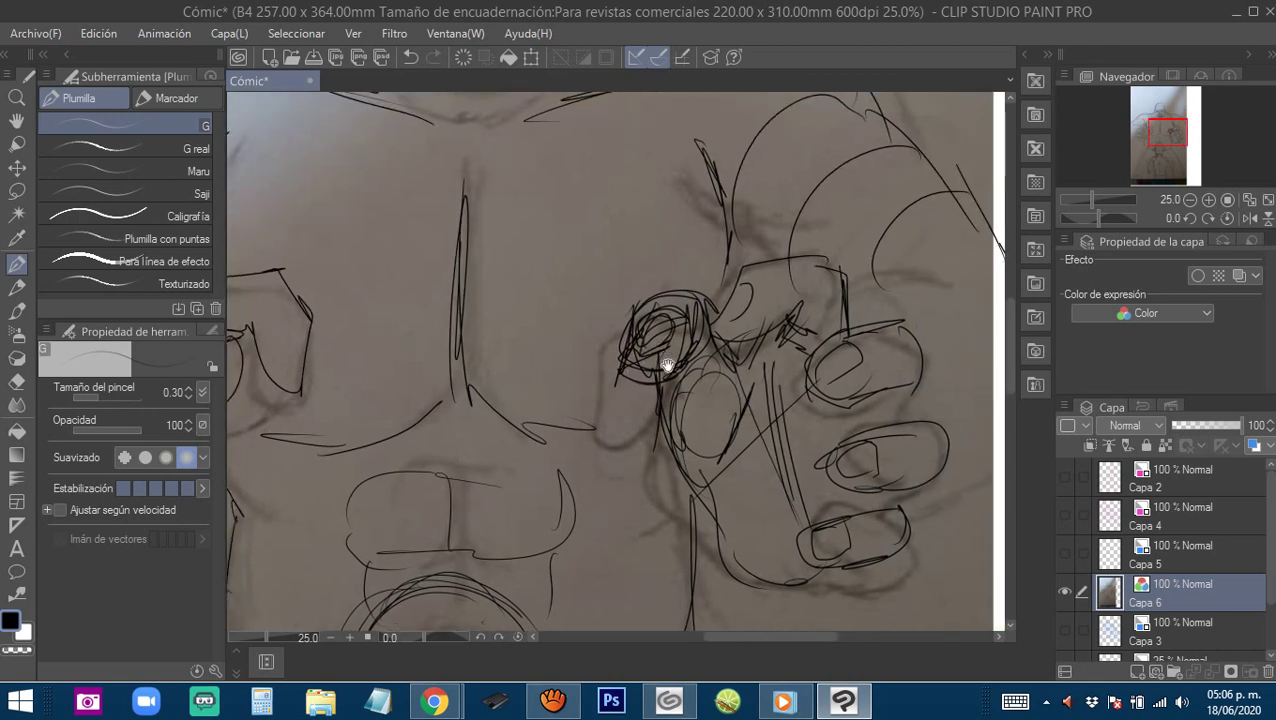
Darken the round outline of the left thumb tip and the index finger's contour with repeated strokes.
{"action": "left_click_drag", "start_coordinate": [744, 332], "coordinate": [762, 305]}
{"action": "mouse_move", "coordinate": [641, 303]}
{"action": "left_mouse_down"}
{"action": "mouse_move", "coordinate": [628, 334]}
{"action": "mouse_move", "coordinate": [690, 370]}
{"action": "mouse_move", "coordinate": [700, 318]}
{"action": "mouse_move", "coordinate": [621, 341]}
{"action": "mouse_move", "coordinate": [710, 303]}
{"action": "left_mouse_up"}
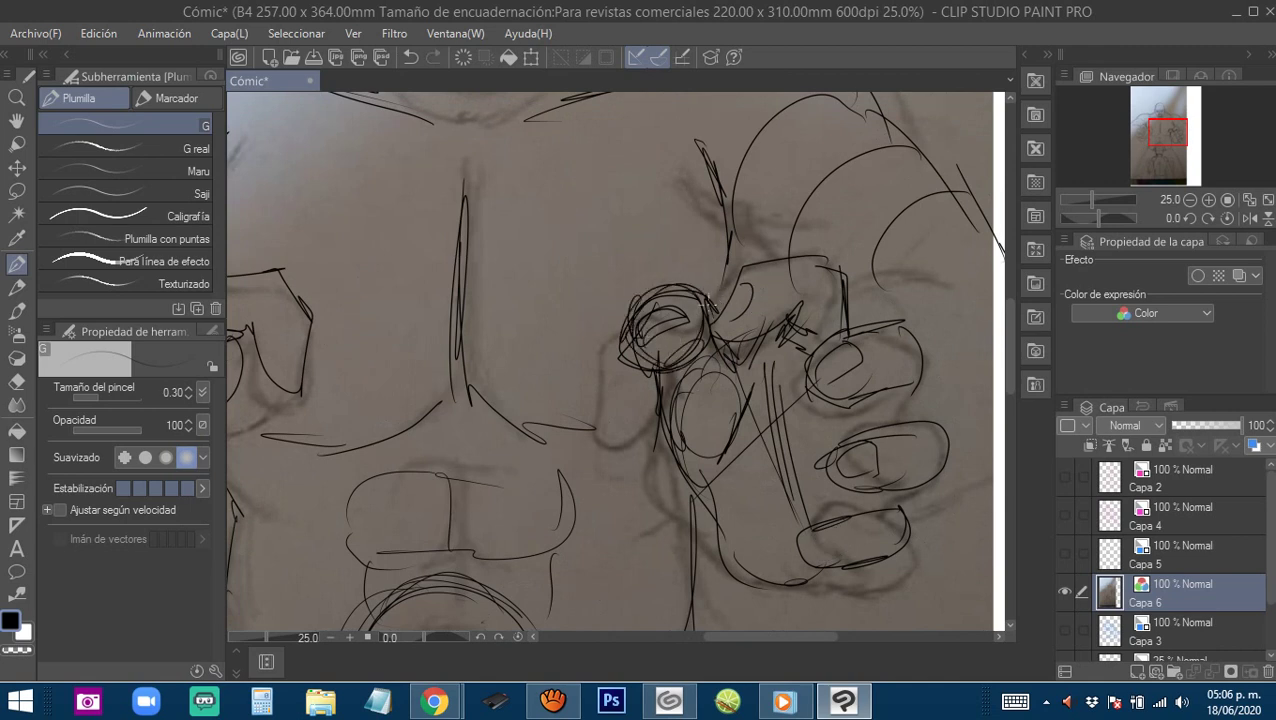
{"action": "mouse_move", "coordinate": [746, 375]}
{"action": "left_mouse_down"}
{"action": "mouse_move", "coordinate": [740, 290]}
{"action": "mouse_move", "coordinate": [721, 333]}
{"action": "mouse_move", "coordinate": [751, 340]}
{"action": "mouse_move", "coordinate": [796, 310]}
{"action": "left_mouse_up"}
{"action": "mouse_move", "coordinate": [752, 264]}
{"action": "left_mouse_down"}
{"action": "mouse_move", "coordinate": [830, 268]}
{"action": "mouse_move", "coordinate": [846, 334]}
{"action": "left_mouse_up"}
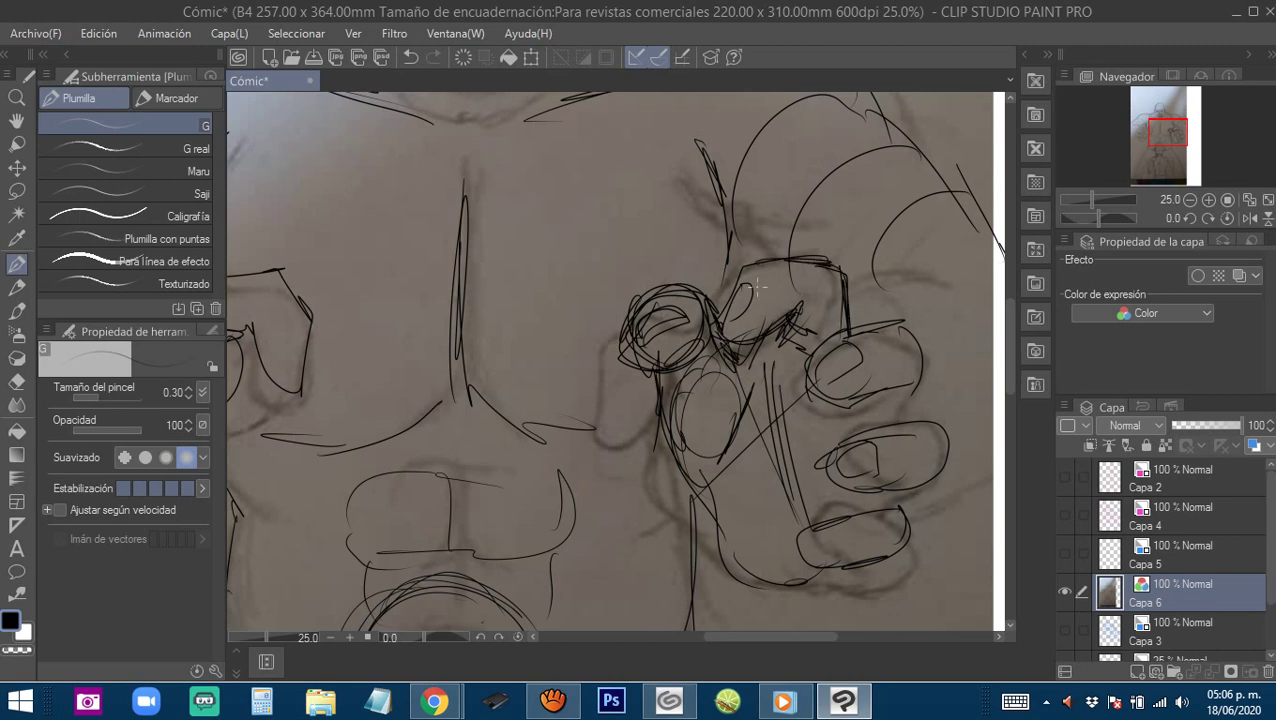
{"action": "mouse_move", "coordinate": [757, 287]}
{"action": "left_mouse_down"}
{"action": "mouse_move", "coordinate": [723, 318]}
{"action": "mouse_move", "coordinate": [802, 262]}
{"action": "left_mouse_up"}
Add a diagonal guide stroke across the left palm and another across the palm of the right hand.
{"action": "scroll", "coordinate": [797, 400], "scroll_direction": "down", "scroll_amount": 2}
{"action": "left_click_drag", "start_coordinate": [782, 457], "coordinate": [740, 386]}
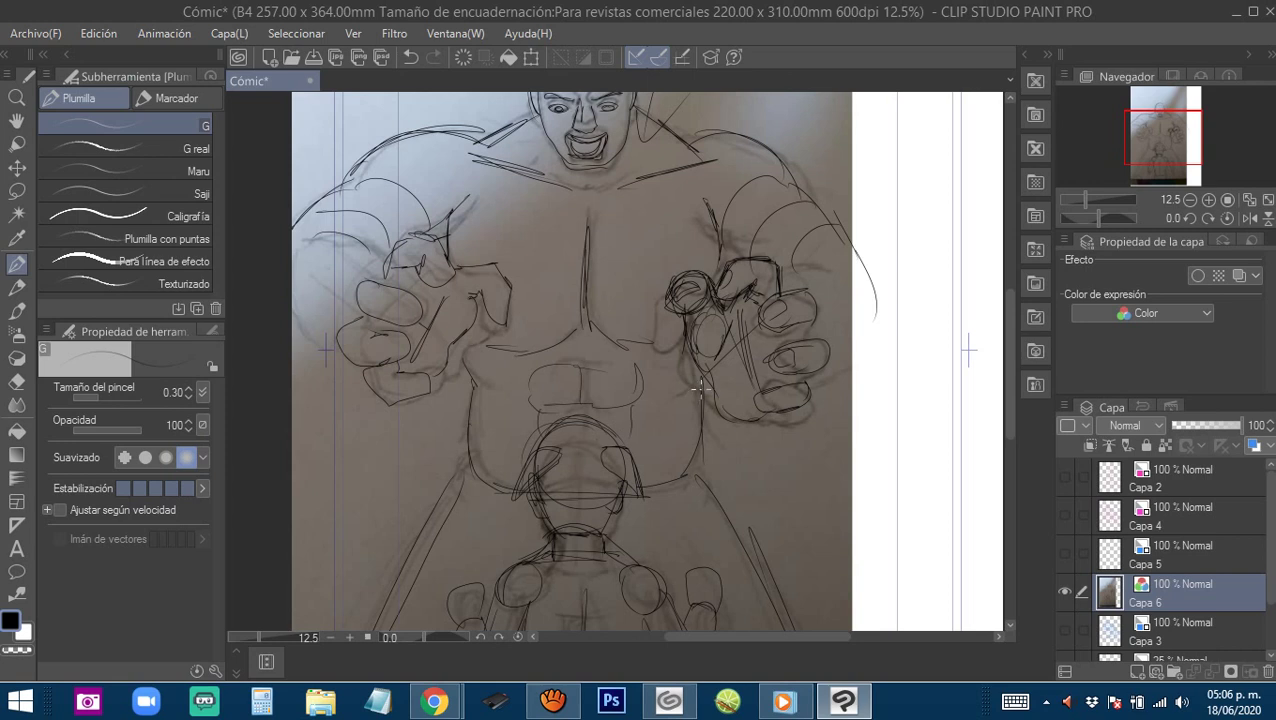
{"action": "left_click_drag", "start_coordinate": [787, 384], "coordinate": [797, 376]}
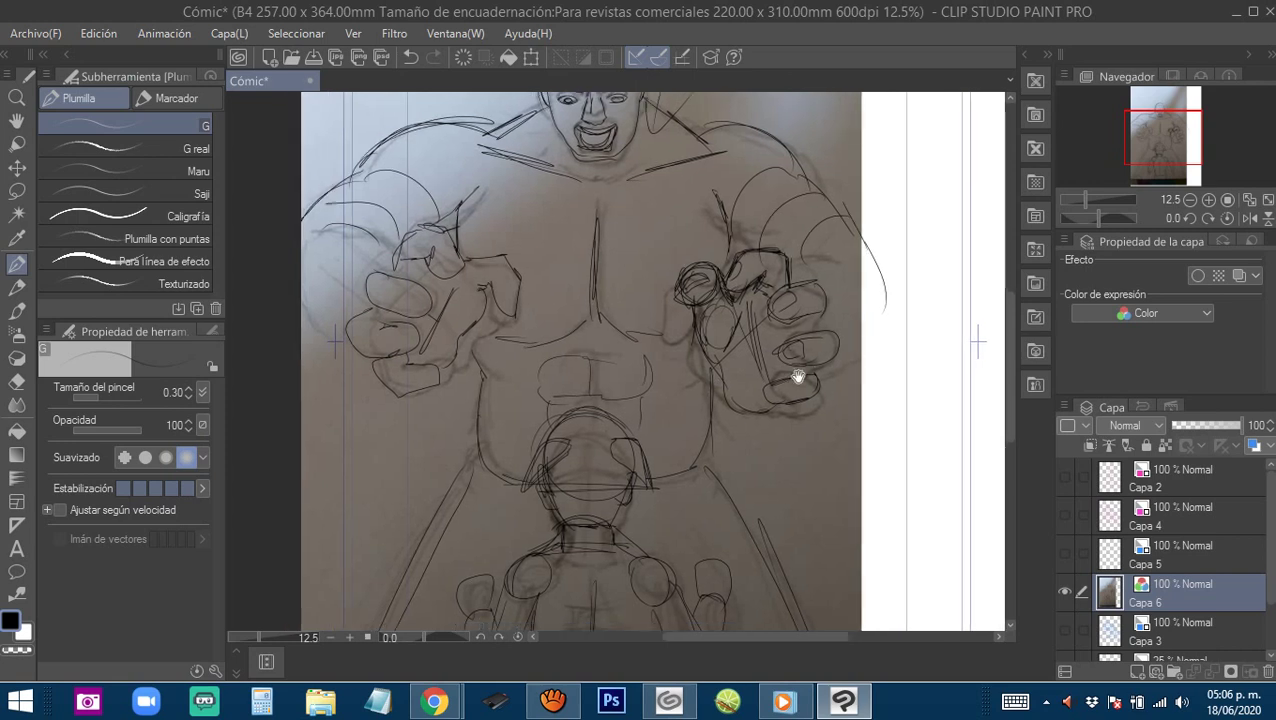
{"action": "left_click_drag", "start_coordinate": [722, 352], "coordinate": [777, 380]}
{"action": "left_click_drag", "start_coordinate": [660, 370], "coordinate": [732, 409]}
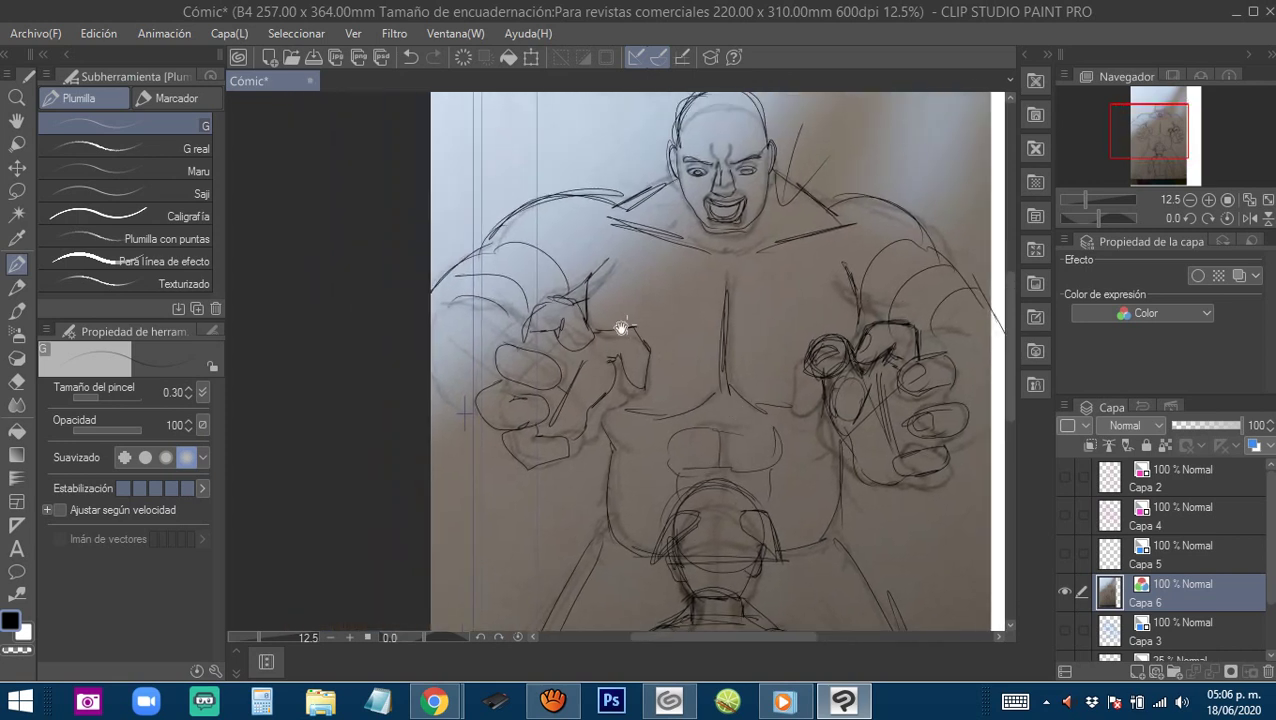
{"action": "left_click_drag", "start_coordinate": [624, 321], "coordinate": [612, 322]}
{"action": "key", "text": "ctrl+z"}
{"action": "mouse_move", "coordinate": [769, 419]}
{"action": "left_mouse_down"}
{"action": "mouse_move", "coordinate": [738, 365]}
{"action": "mouse_move", "coordinate": [896, 322]}
{"action": "left_mouse_up"}
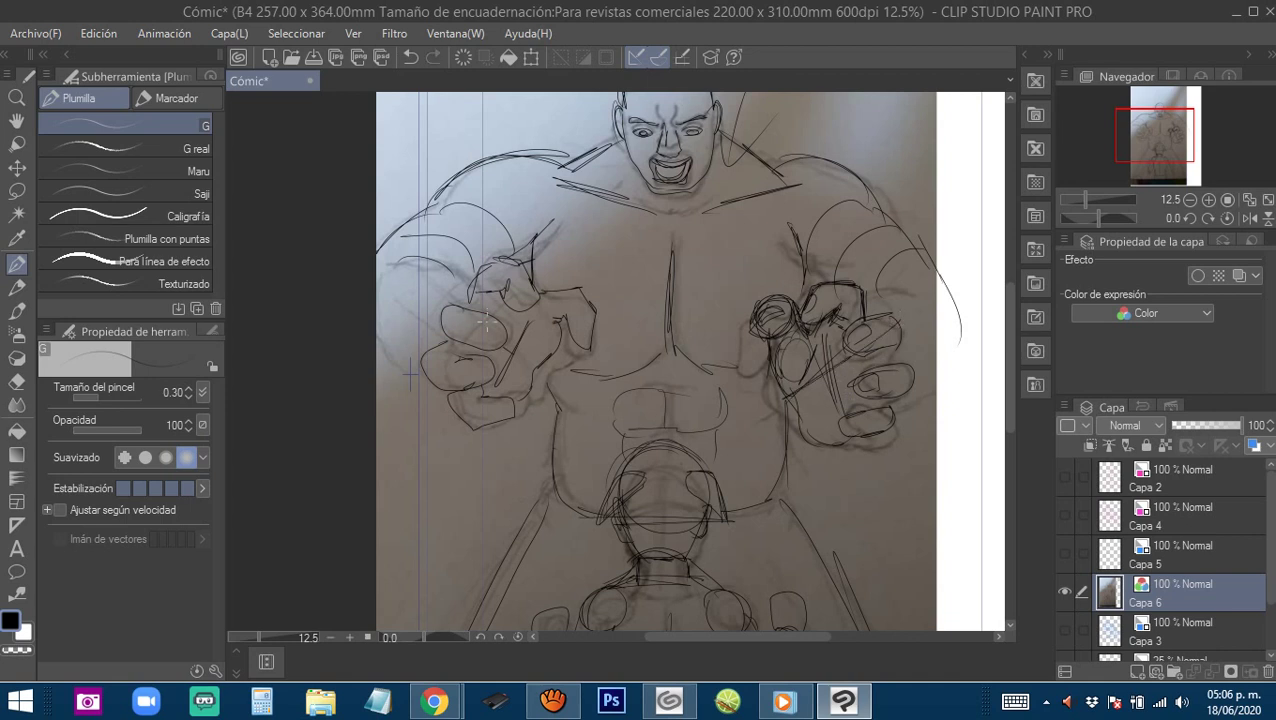
{"action": "mouse_move", "coordinate": [492, 327]}
{"action": "left_mouse_down"}
{"action": "mouse_move", "coordinate": [540, 372]}
{"action": "mouse_move", "coordinate": [512, 370]}
{"action": "left_mouse_up"}
Hide the photo layer Capa 6, then select the blue sketch layer Capa 5 and make it visible.
{"action": "scroll", "coordinate": [729, 399], "scroll_direction": "down", "scroll_amount": 1}
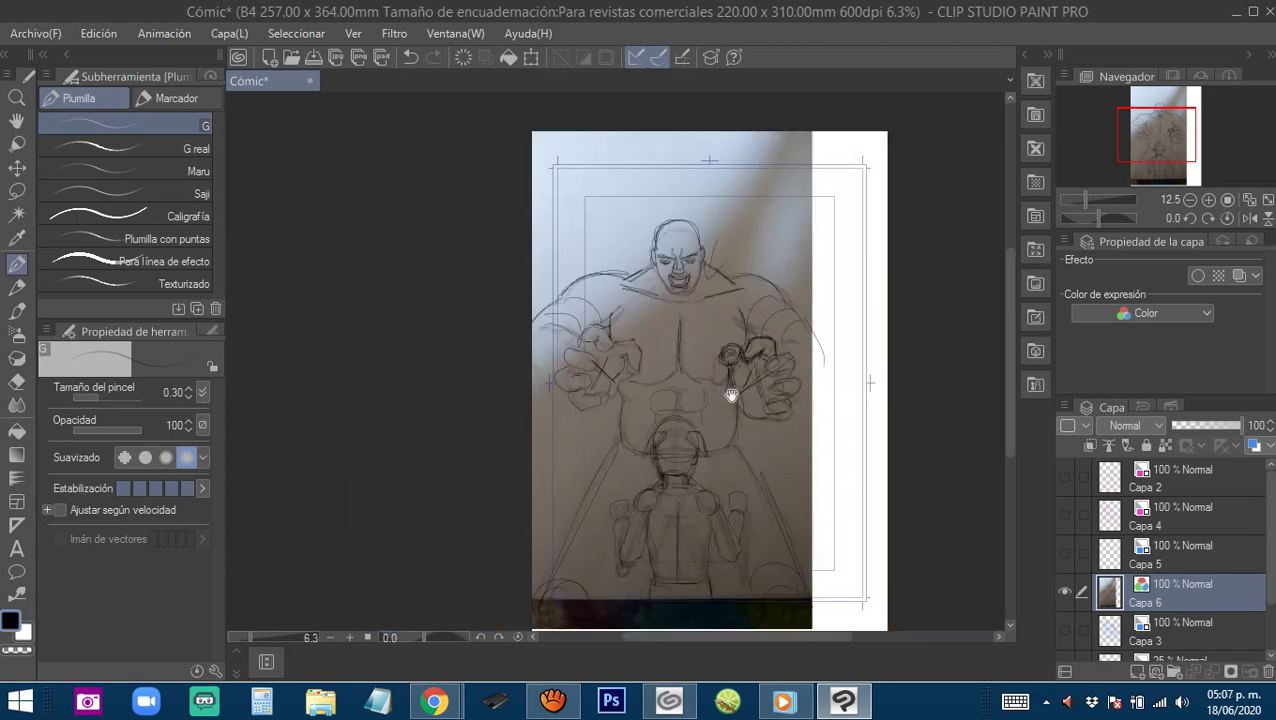
{"action": "left_click", "coordinate": [1064, 591]}
{"action": "left_click", "coordinate": [1106, 550]}
{"action": "left_click", "coordinate": [1064, 553]}
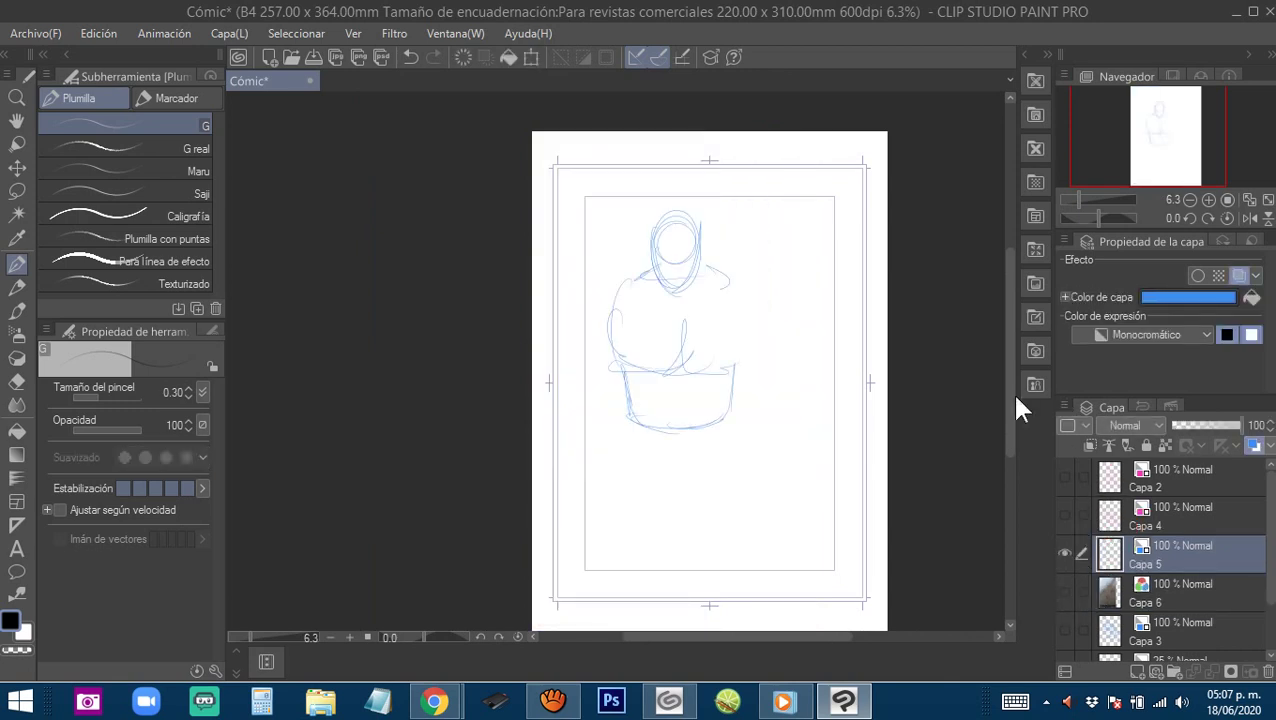
Sketch the blue figure's lower chest line, the side of its torso, and the curved waist and hips.
{"action": "mouse_move", "coordinate": [620, 316]}
{"action": "left_mouse_down"}
{"action": "mouse_move", "coordinate": [636, 268]}
{"action": "mouse_move", "coordinate": [618, 326]}
{"action": "mouse_move", "coordinate": [616, 300]}
{"action": "mouse_move", "coordinate": [662, 347]}
{"action": "left_mouse_up"}
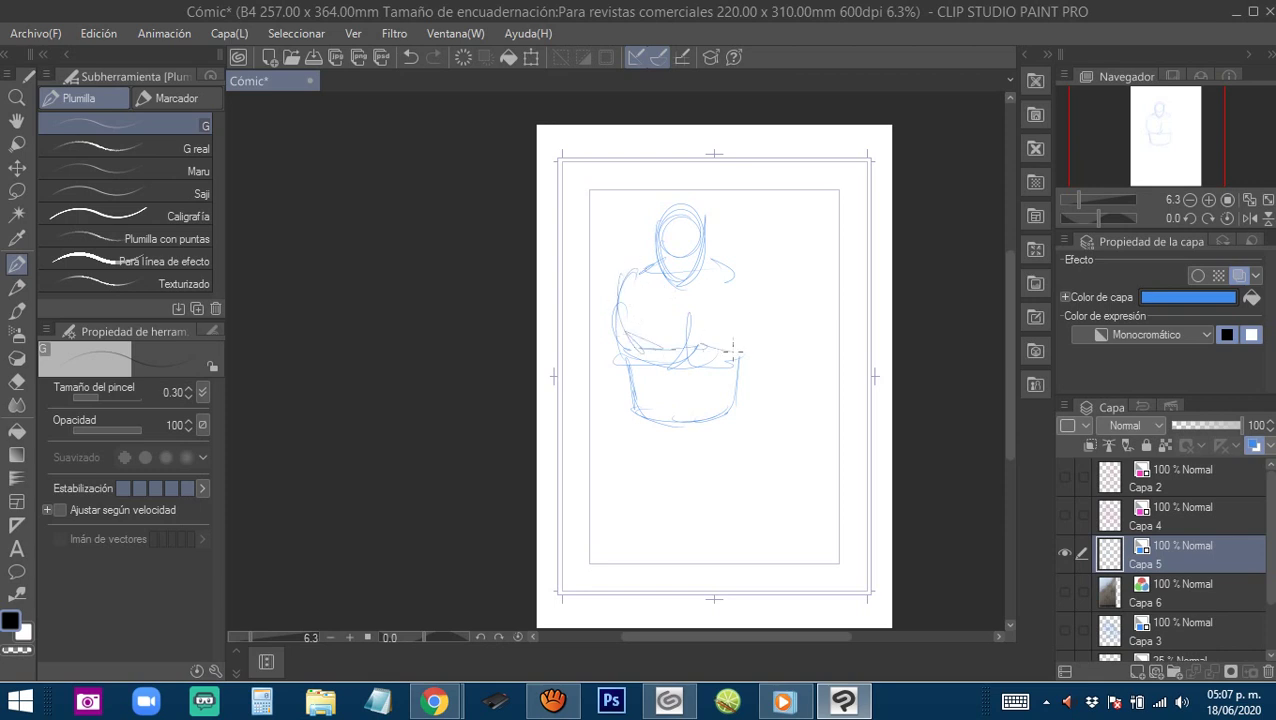
{"action": "left_click_drag", "start_coordinate": [743, 301], "coordinate": [731, 308]}
{"action": "left_click_drag", "start_coordinate": [731, 308], "coordinate": [745, 265]}
{"action": "mouse_move", "coordinate": [655, 296]}
{"action": "left_mouse_down"}
{"action": "mouse_move", "coordinate": [654, 357]}
{"action": "mouse_move", "coordinate": [655, 332]}
{"action": "mouse_move", "coordinate": [700, 355]}
{"action": "mouse_move", "coordinate": [760, 295]}
{"action": "mouse_move", "coordinate": [750, 351]}
{"action": "left_mouse_up"}
{"action": "mouse_move", "coordinate": [743, 300]}
{"action": "left_mouse_down"}
{"action": "mouse_move", "coordinate": [738, 334]}
{"action": "mouse_move", "coordinate": [688, 359]}
{"action": "mouse_move", "coordinate": [638, 309]}
{"action": "mouse_move", "coordinate": [663, 344]}
{"action": "mouse_move", "coordinate": [741, 319]}
{"action": "mouse_move", "coordinate": [718, 348]}
{"action": "mouse_move", "coordinate": [660, 355]}
{"action": "mouse_move", "coordinate": [641, 374]}
{"action": "mouse_move", "coordinate": [645, 350]}
{"action": "mouse_move", "coordinate": [653, 340]}
{"action": "mouse_move", "coordinate": [658, 360]}
{"action": "mouse_move", "coordinate": [710, 392]}
{"action": "mouse_move", "coordinate": [735, 362]}
{"action": "mouse_move", "coordinate": [696, 384]}
{"action": "left_mouse_up"}
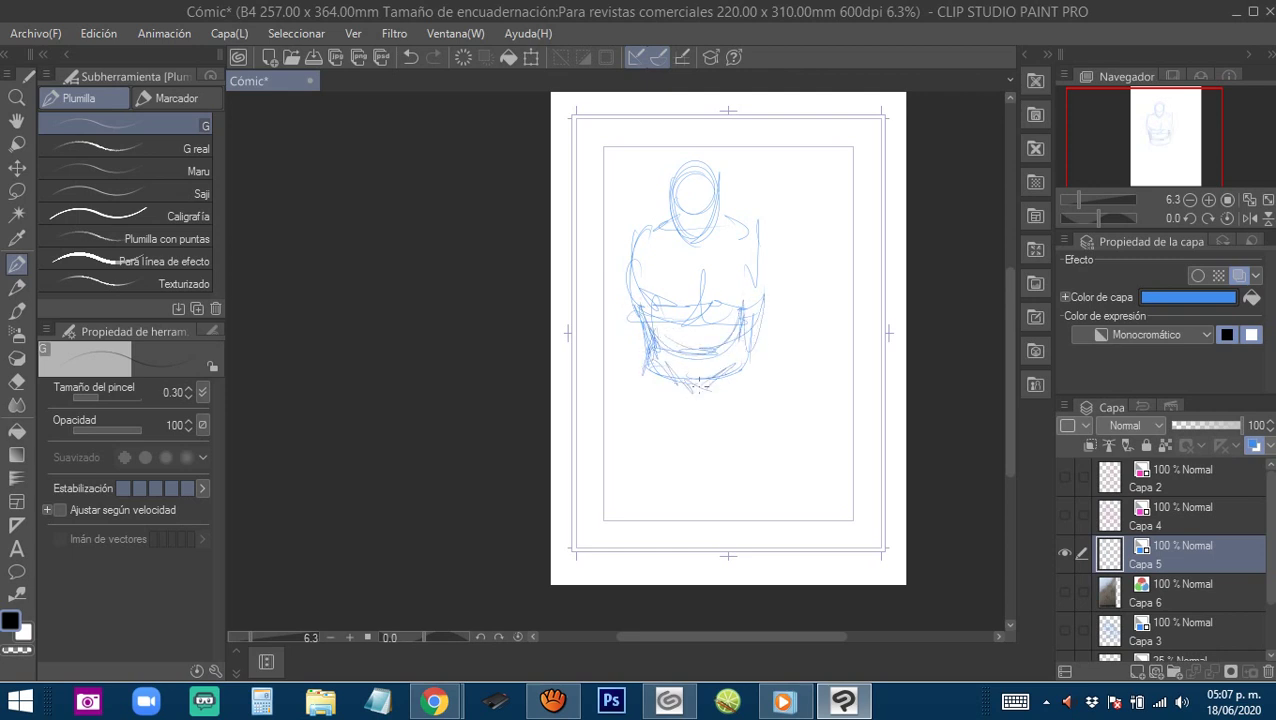
Sketch two spread thighs below the blue figure's hips.
{"action": "scroll", "coordinate": [738, 343], "scroll_direction": "down", "scroll_amount": 1}
{"action": "mouse_move", "coordinate": [641, 316]}
{"action": "left_mouse_down"}
{"action": "mouse_move", "coordinate": [613, 381]}
{"action": "mouse_move", "coordinate": [615, 401]}
{"action": "mouse_move", "coordinate": [622, 393]}
{"action": "mouse_move", "coordinate": [609, 391]}
{"action": "mouse_move", "coordinate": [646, 398]}
{"action": "mouse_move", "coordinate": [685, 338]}
{"action": "mouse_move", "coordinate": [661, 391]}
{"action": "mouse_move", "coordinate": [703, 355]}
{"action": "mouse_move", "coordinate": [716, 390]}
{"action": "left_mouse_up"}
{"action": "mouse_move", "coordinate": [698, 348]}
{"action": "left_mouse_down"}
{"action": "mouse_move", "coordinate": [720, 410]}
{"action": "mouse_move", "coordinate": [752, 356]}
{"action": "mouse_move", "coordinate": [743, 380]}
{"action": "left_mouse_up"}
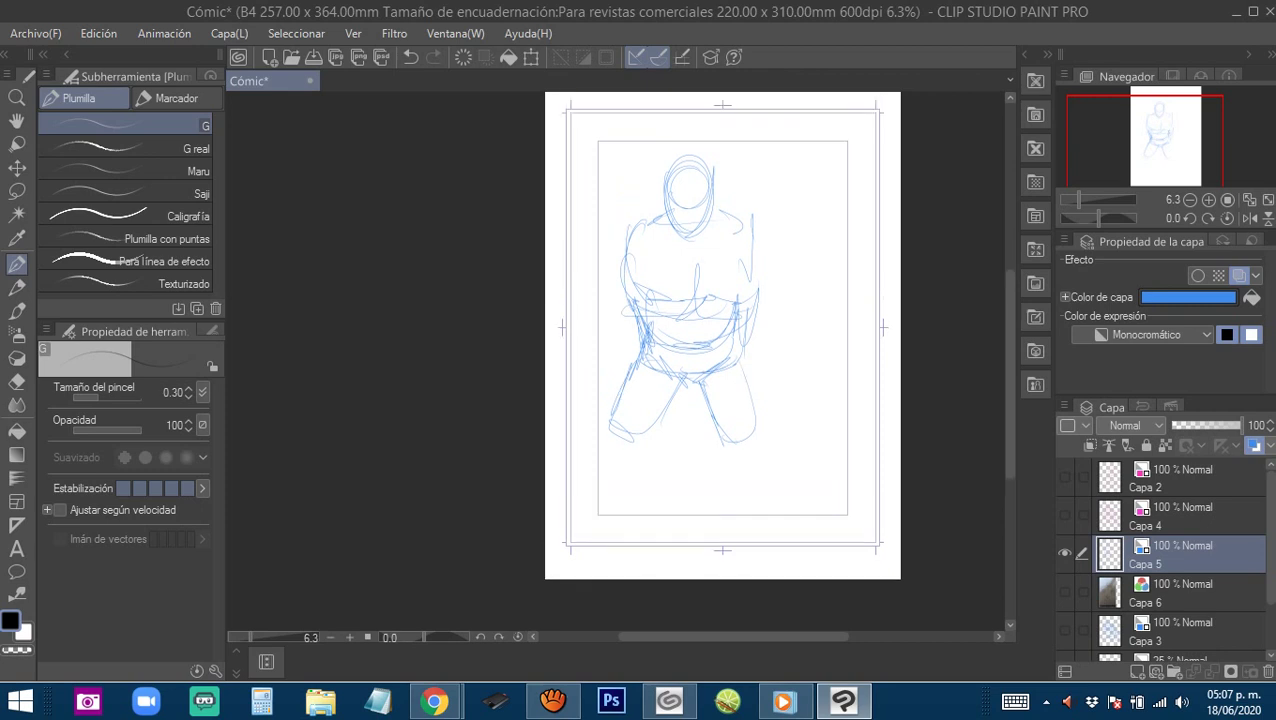
Sketch both arms of the blue figure, with rounded shoulders, forearms and circular fists beside the hips.
{"action": "mouse_move", "coordinate": [749, 221]}
{"action": "left_mouse_down"}
{"action": "mouse_move", "coordinate": [758, 269]}
{"action": "mouse_move", "coordinate": [766, 228]}
{"action": "left_mouse_up"}
{"action": "mouse_move", "coordinate": [756, 300]}
{"action": "left_mouse_down"}
{"action": "mouse_move", "coordinate": [783, 362]}
{"action": "mouse_move", "coordinate": [790, 330]}
{"action": "mouse_move", "coordinate": [769, 352]}
{"action": "mouse_move", "coordinate": [773, 310]}
{"action": "left_mouse_up"}
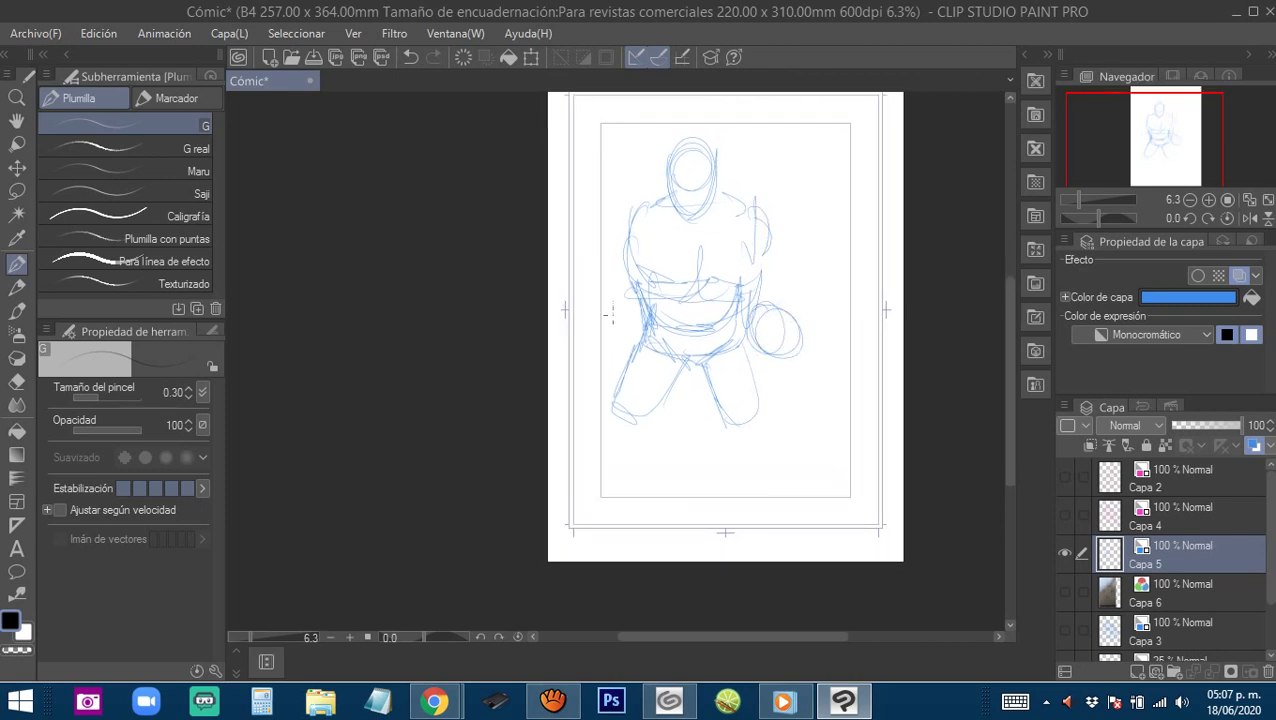
{"action": "mouse_move", "coordinate": [607, 314]}
{"action": "left_mouse_down"}
{"action": "mouse_move", "coordinate": [612, 348]}
{"action": "mouse_move", "coordinate": [598, 345]}
{"action": "left_mouse_up"}
{"action": "mouse_move", "coordinate": [626, 206]}
{"action": "left_mouse_down"}
{"action": "mouse_move", "coordinate": [579, 281]}
{"action": "mouse_move", "coordinate": [613, 313]}
{"action": "left_mouse_up"}
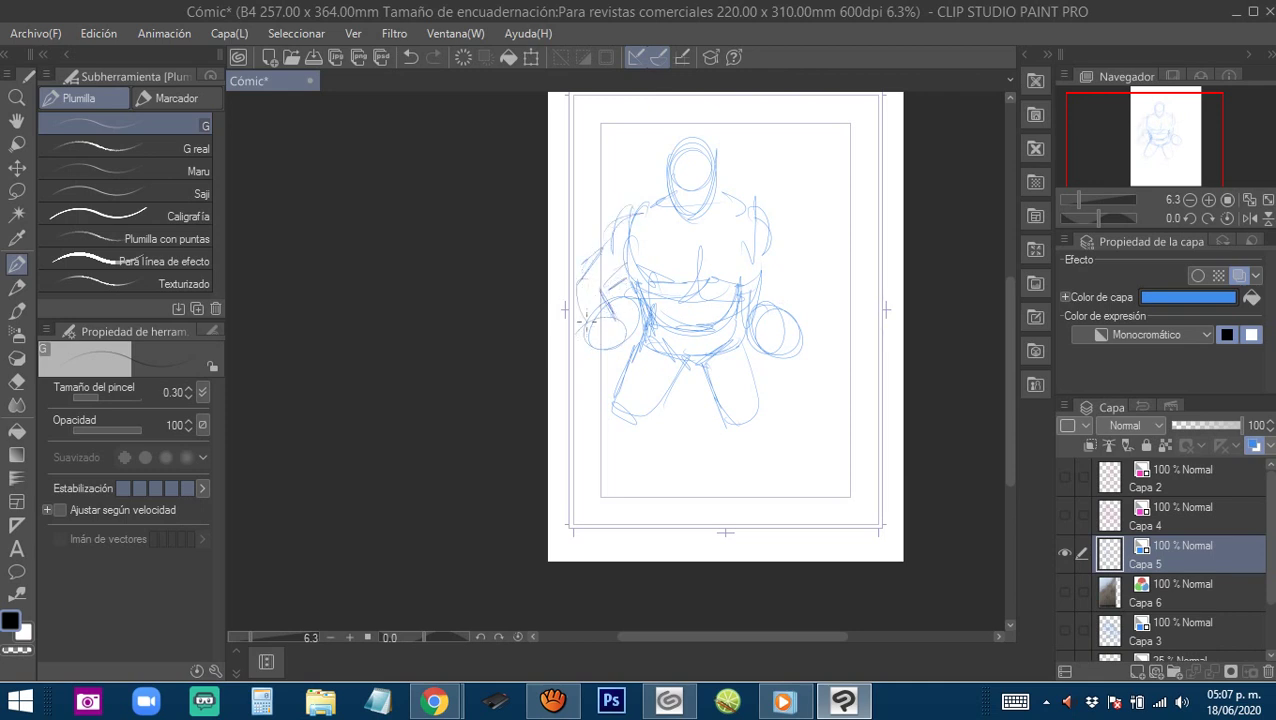
{"action": "left_click_drag", "start_coordinate": [583, 262], "coordinate": [614, 206]}
{"action": "mouse_move", "coordinate": [778, 236]}
{"action": "left_mouse_down"}
{"action": "mouse_move", "coordinate": [800, 281]}
{"action": "mouse_move", "coordinate": [770, 293]}
{"action": "mouse_move", "coordinate": [803, 292]}
{"action": "left_mouse_up"}
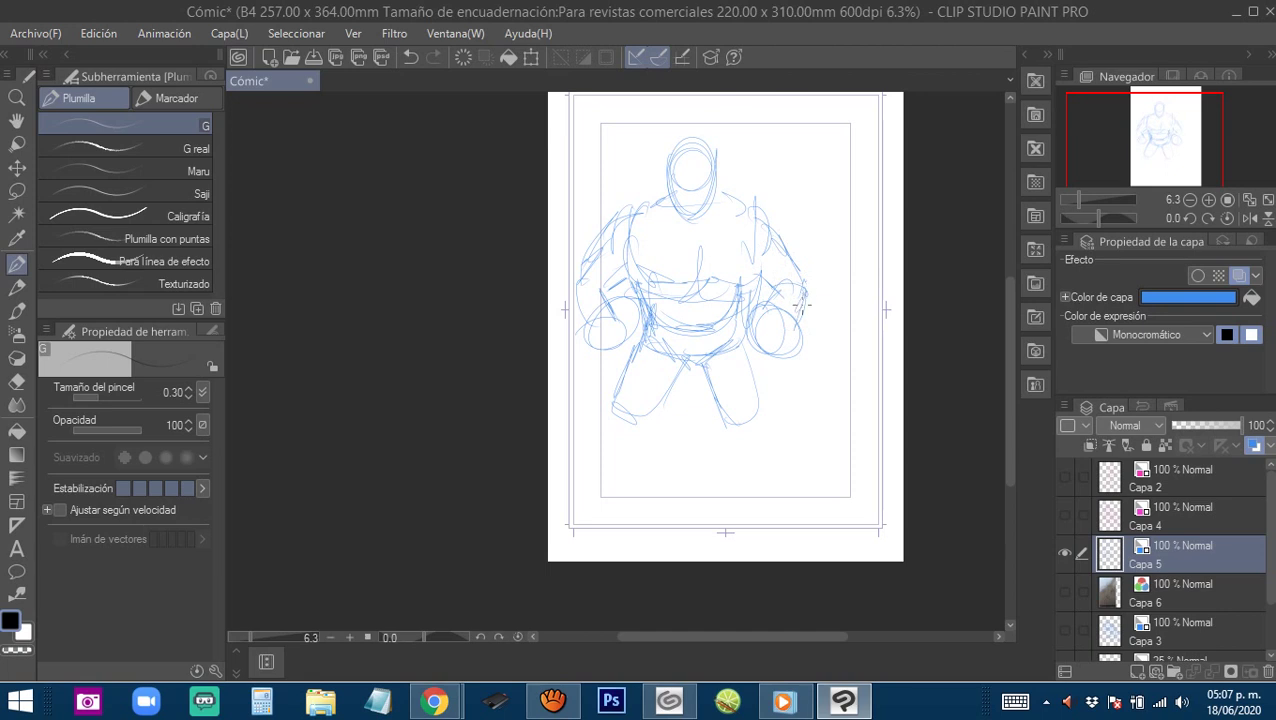
Sketch the blue figure's two lower legs and its blocky feet below the spread thighs.
{"action": "left_click_drag", "start_coordinate": [738, 390], "coordinate": [744, 324]}
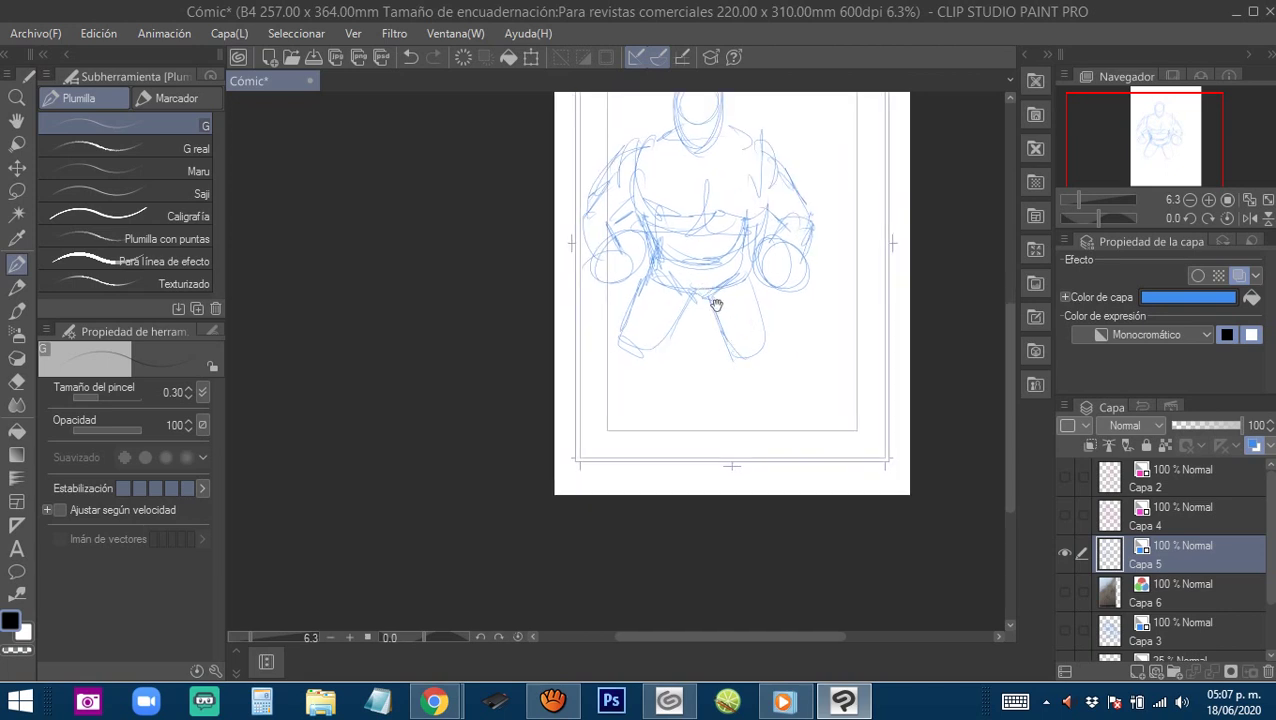
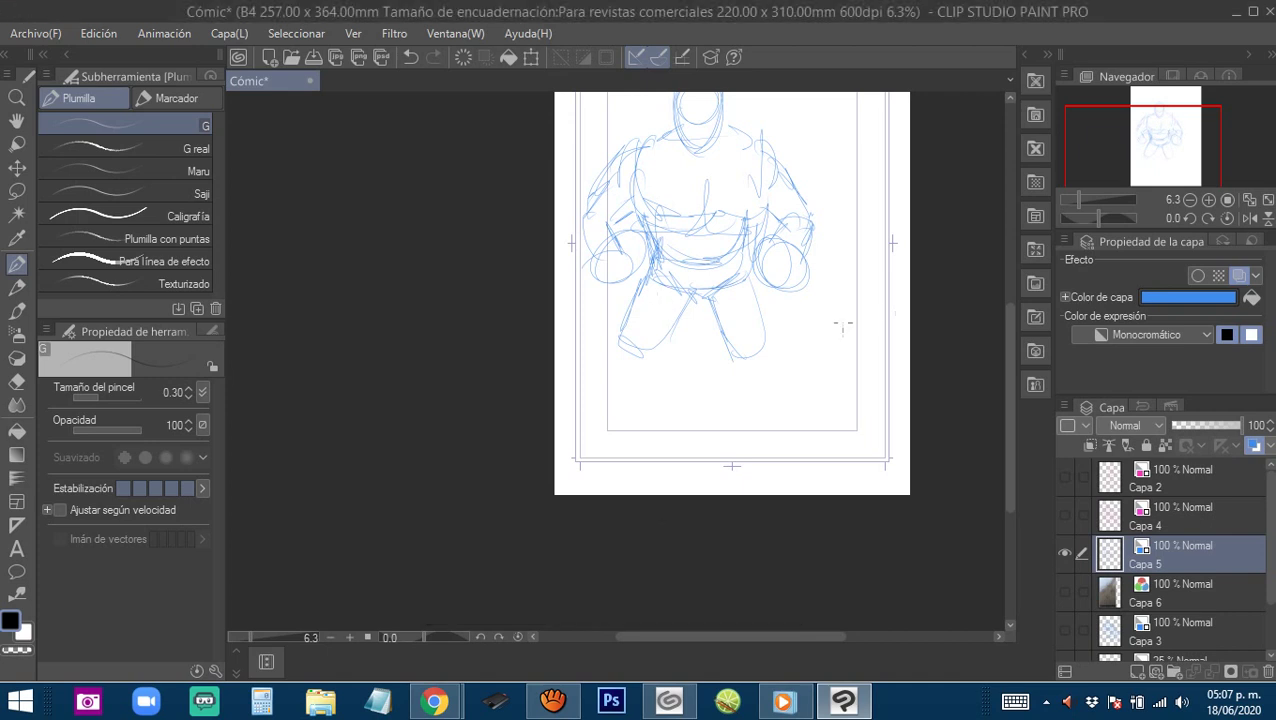
{"action": "mouse_move", "coordinate": [680, 373]}
{"action": "left_mouse_down"}
{"action": "mouse_move", "coordinate": [672, 362]}
{"action": "mouse_move", "coordinate": [716, 362]}
{"action": "mouse_move", "coordinate": [728, 413]}
{"action": "left_mouse_up"}
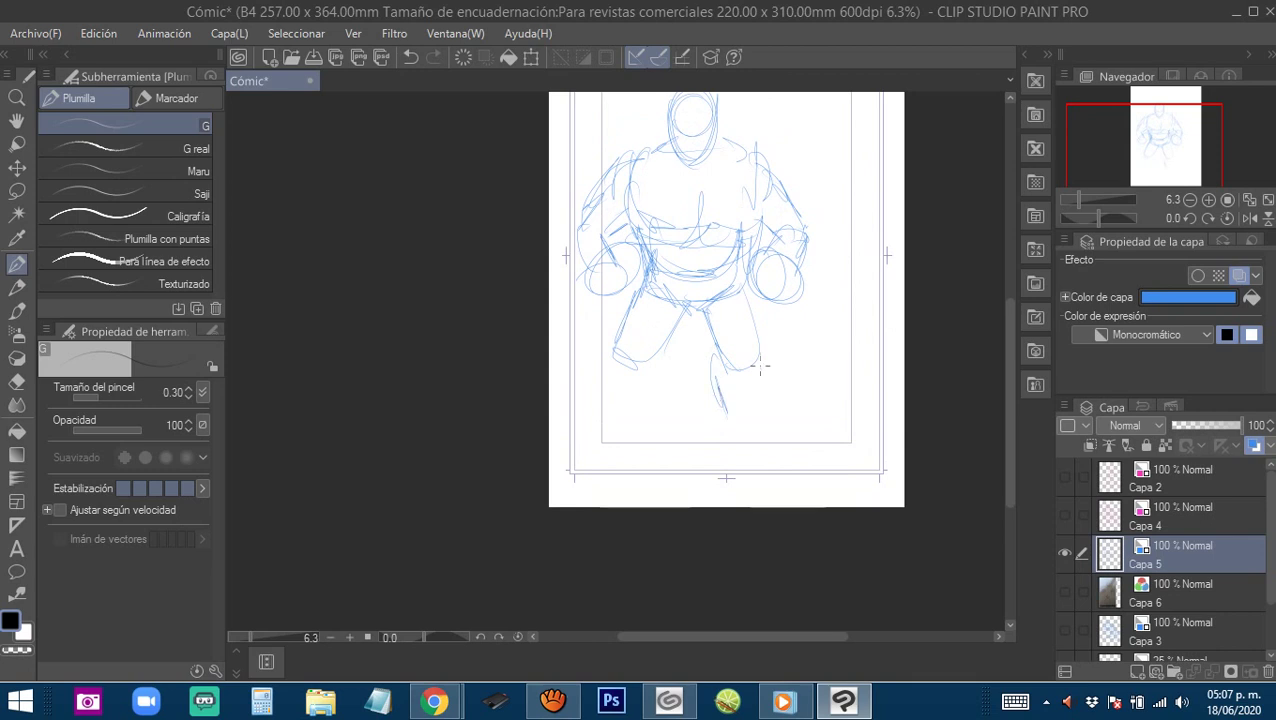
{"action": "left_click_drag", "start_coordinate": [761, 360], "coordinate": [750, 418]}
{"action": "mouse_move", "coordinate": [690, 365]}
{"action": "left_mouse_down"}
{"action": "mouse_move", "coordinate": [728, 360]}
{"action": "mouse_move", "coordinate": [686, 410]}
{"action": "left_mouse_up"}
{"action": "mouse_move", "coordinate": [698, 340]}
{"action": "left_mouse_down"}
{"action": "mouse_move", "coordinate": [706, 404]}
{"action": "mouse_move", "coordinate": [790, 414]}
{"action": "mouse_move", "coordinate": [803, 398]}
{"action": "left_mouse_up"}
{"action": "scroll", "coordinate": [706, 404], "scroll_direction": "down", "scroll_amount": 1}
{"action": "left_click_drag", "start_coordinate": [675, 371], "coordinate": [722, 367]}
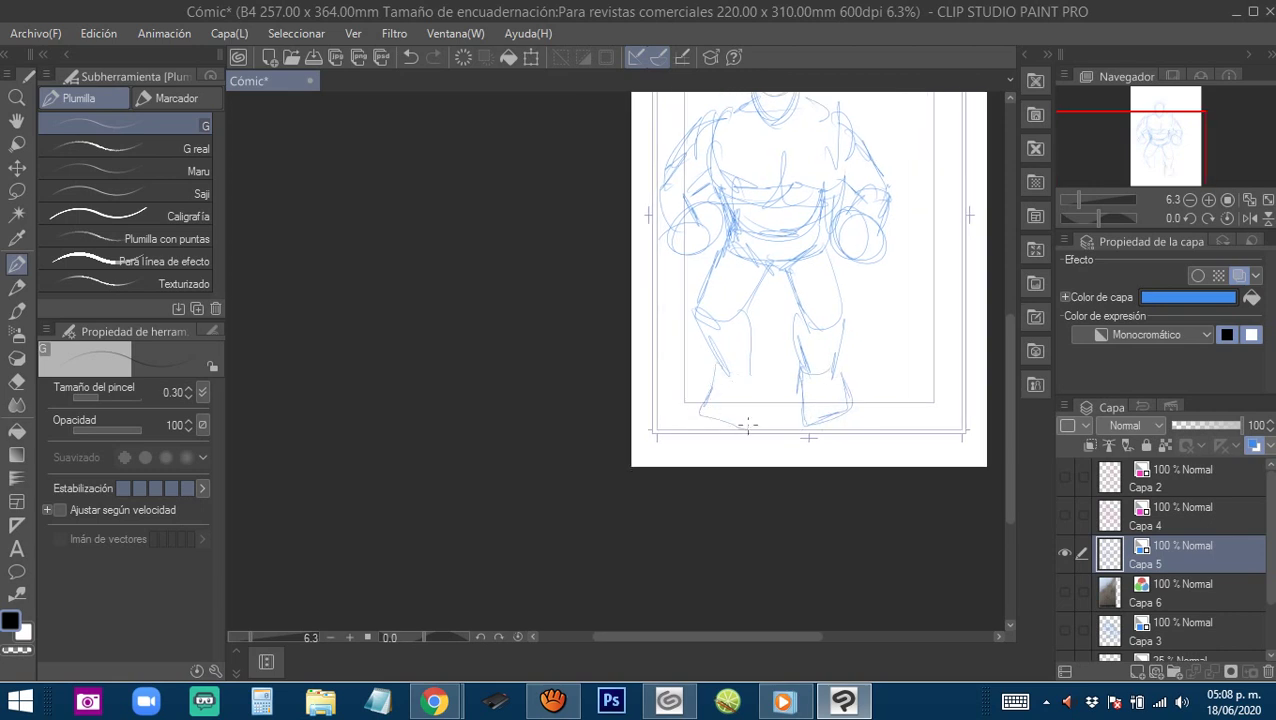
{"action": "mouse_move", "coordinate": [747, 425]}
{"action": "left_mouse_down"}
{"action": "mouse_move", "coordinate": [753, 374]}
{"action": "mouse_move", "coordinate": [707, 412]}
{"action": "left_mouse_up"}
{"action": "left_click_drag", "start_coordinate": [817, 305], "coordinate": [783, 394]}
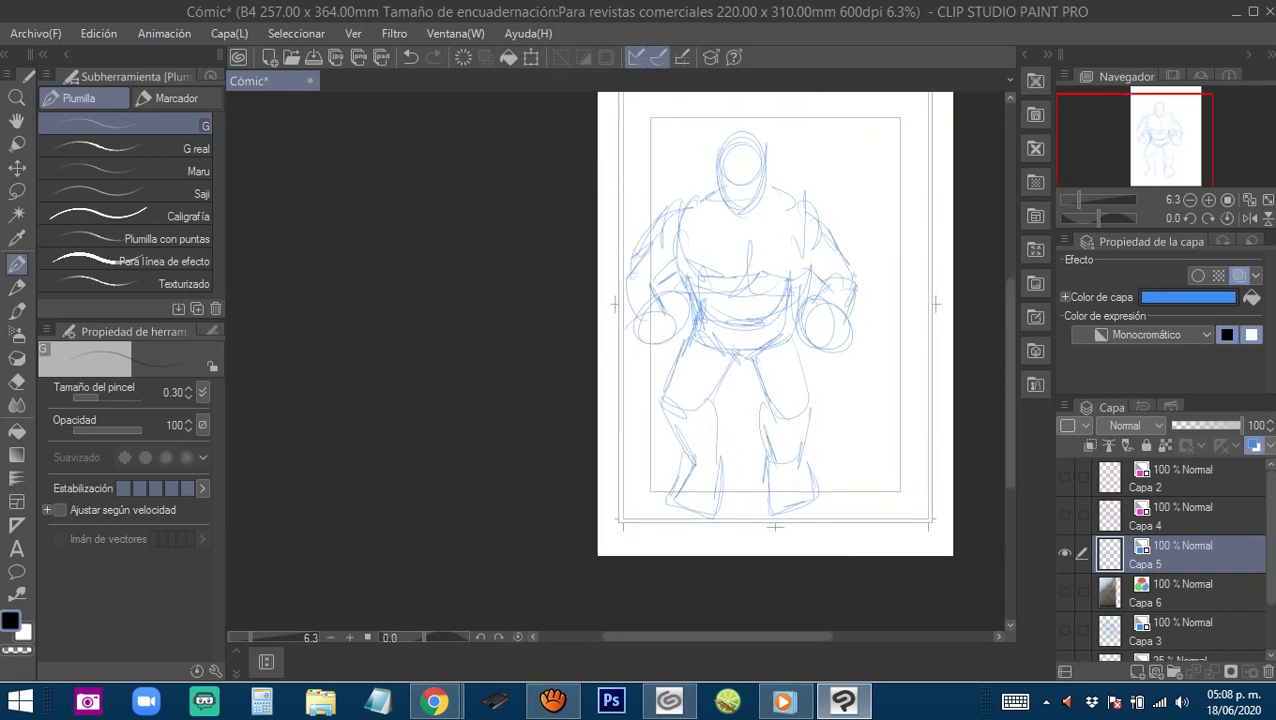
{"action": "mouse_move", "coordinate": [647, 310]}
{"action": "left_mouse_down"}
{"action": "mouse_move", "coordinate": [669, 308]}
{"action": "mouse_move", "coordinate": [700, 333]}
{"action": "mouse_move", "coordinate": [676, 306]}
{"action": "left_mouse_up"}
{"action": "mouse_move", "coordinate": [746, 158]}
{"action": "left_mouse_down"}
{"action": "mouse_move", "coordinate": [769, 262]}
{"action": "mouse_move", "coordinate": [732, 216]}
{"action": "mouse_move", "coordinate": [840, 276]}
{"action": "mouse_move", "coordinate": [851, 259]}
{"action": "mouse_move", "coordinate": [761, 286]}
{"action": "left_mouse_up"}
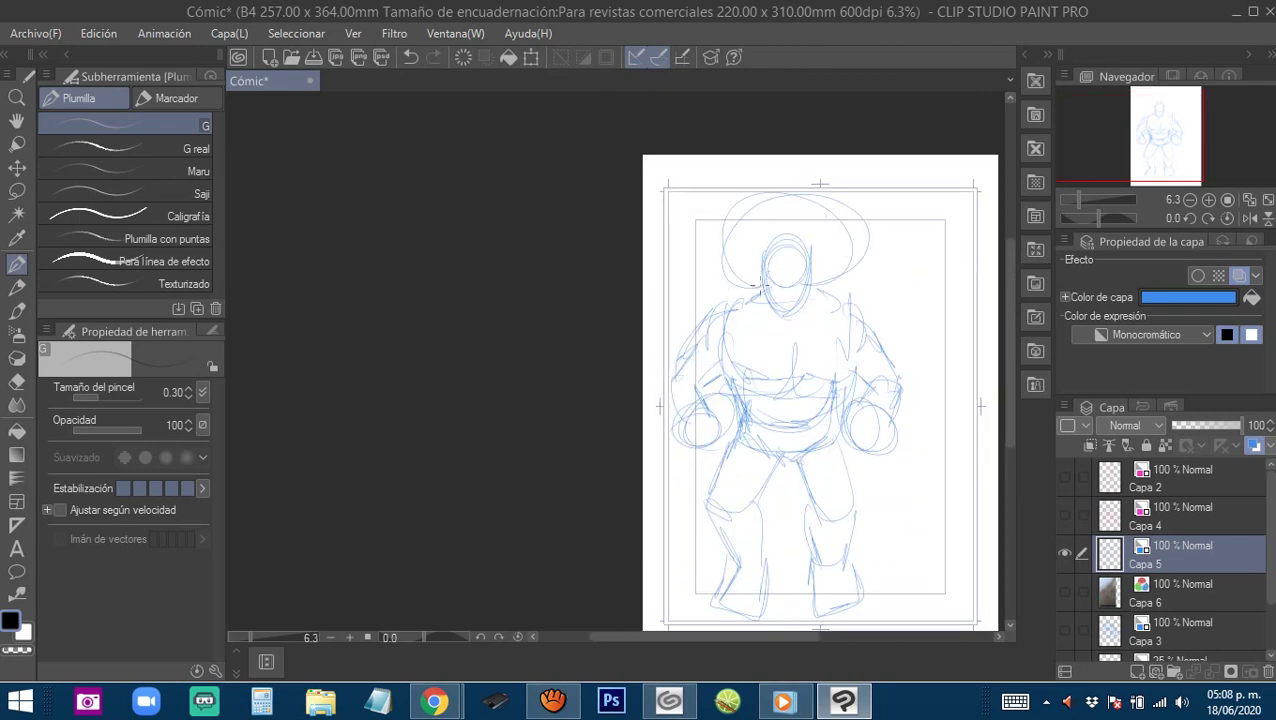
{"action": "key", "text": "ctrl+z"}
Sketch a vertical centre line down the face and a curved eye-level guideline across it.
{"action": "mouse_move", "coordinate": [836, 432]}
{"action": "left_mouse_down"}
{"action": "mouse_move", "coordinate": [826, 378]}
{"action": "mouse_move", "coordinate": [832, 391]}
{"action": "left_mouse_up"}
{"action": "left_click", "coordinate": [804, 256], "text": "ctrl"}
{"action": "left_click", "coordinate": [808, 266], "text": "ctrl"}
{"action": "left_click_drag", "start_coordinate": [769, 266], "coordinate": [782, 436]}
{"action": "left_click_drag", "start_coordinate": [737, 203], "coordinate": [754, 510]}
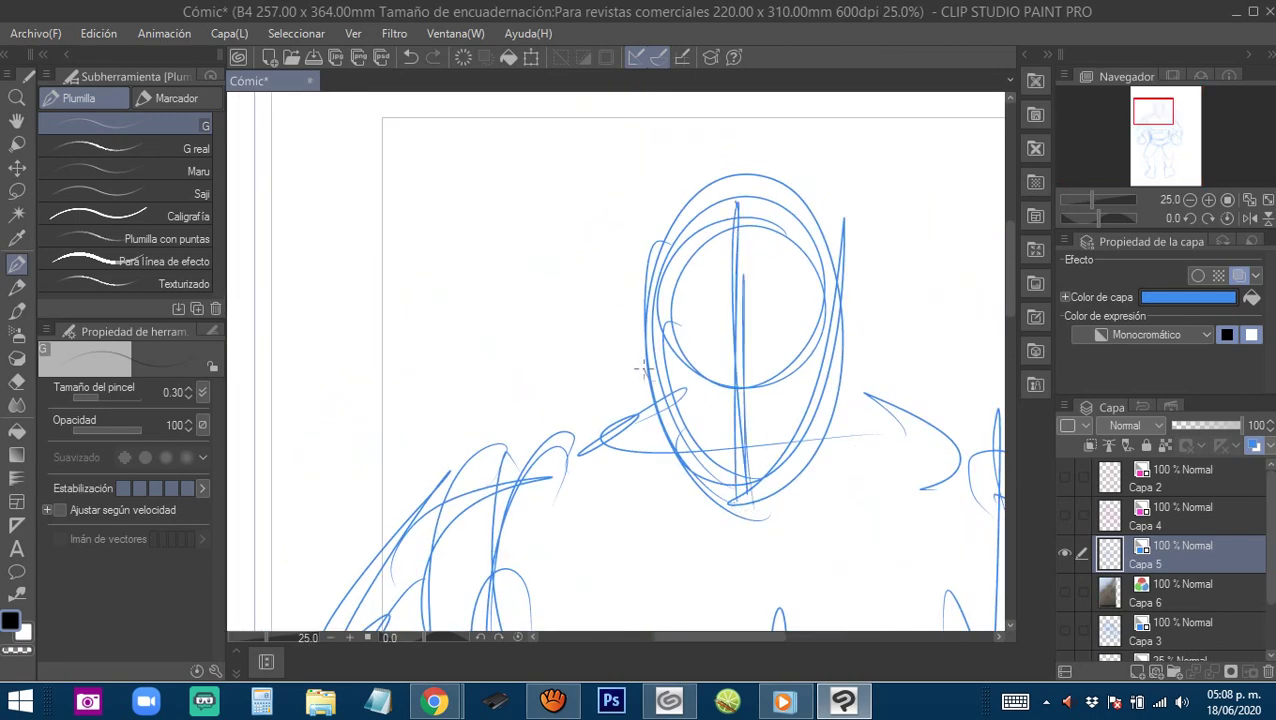
{"action": "mouse_move", "coordinate": [644, 369]}
{"action": "left_mouse_down"}
{"action": "mouse_move", "coordinate": [788, 376]}
{"action": "mouse_move", "coordinate": [688, 352]}
{"action": "mouse_move", "coordinate": [726, 372]}
{"action": "mouse_move", "coordinate": [718, 343]}
{"action": "mouse_move", "coordinate": [790, 372]}
{"action": "mouse_move", "coordinate": [893, 324]}
{"action": "left_mouse_up"}
{"action": "mouse_move", "coordinate": [810, 383]}
{"action": "left_mouse_down"}
{"action": "mouse_move", "coordinate": [818, 363]}
{"action": "mouse_move", "coordinate": [865, 340]}
{"action": "left_mouse_up"}
{"action": "key", "text": "ctrl+z"}
Sketch two narrow eyes on the face guideline, with heavy eyebrows frowning toward the nose.
{"action": "mouse_move", "coordinate": [742, 373]}
{"action": "left_mouse_down"}
{"action": "mouse_move", "coordinate": [669, 336]}
{"action": "mouse_move", "coordinate": [686, 337]}
{"action": "mouse_move", "coordinate": [682, 358]}
{"action": "left_mouse_up"}
{"action": "left_click_drag", "start_coordinate": [759, 343], "coordinate": [814, 333]}
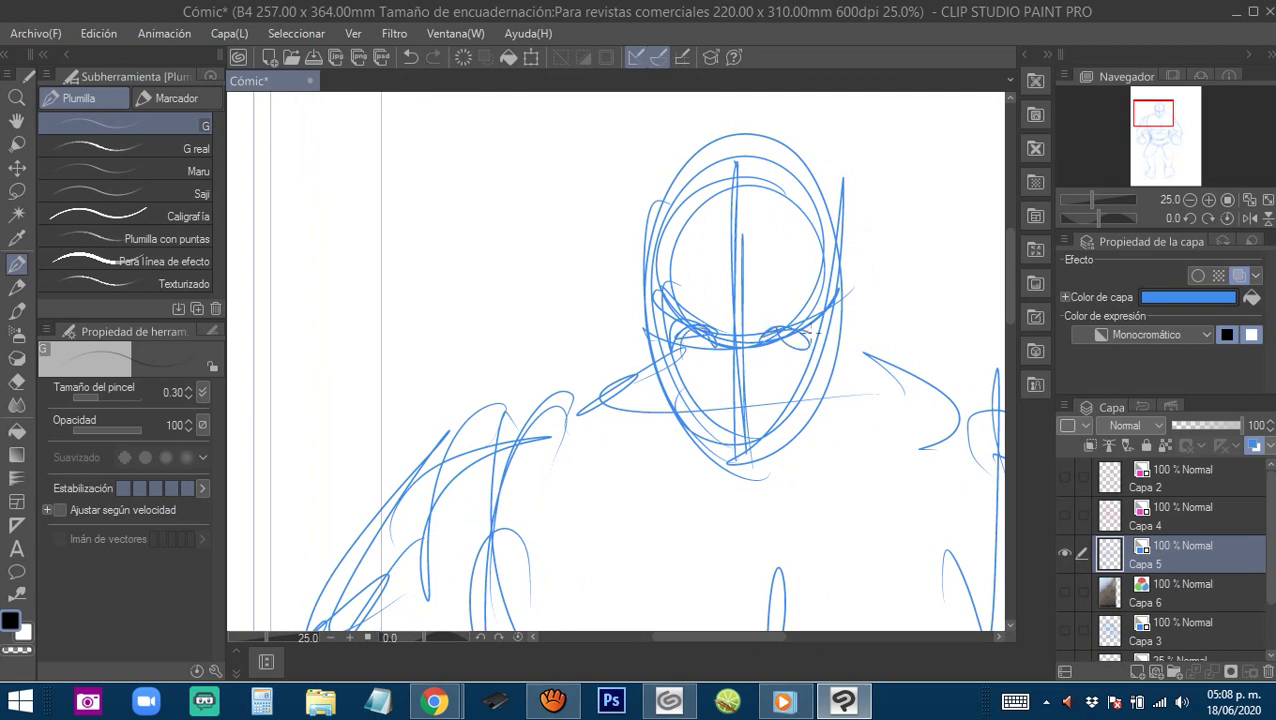
{"action": "mouse_move", "coordinate": [680, 336]}
{"action": "left_mouse_down"}
{"action": "mouse_move", "coordinate": [706, 356]}
{"action": "mouse_move", "coordinate": [728, 316]}
{"action": "mouse_move", "coordinate": [678, 316]}
{"action": "left_mouse_up"}
{"action": "left_click_drag", "start_coordinate": [674, 336], "coordinate": [822, 305]}
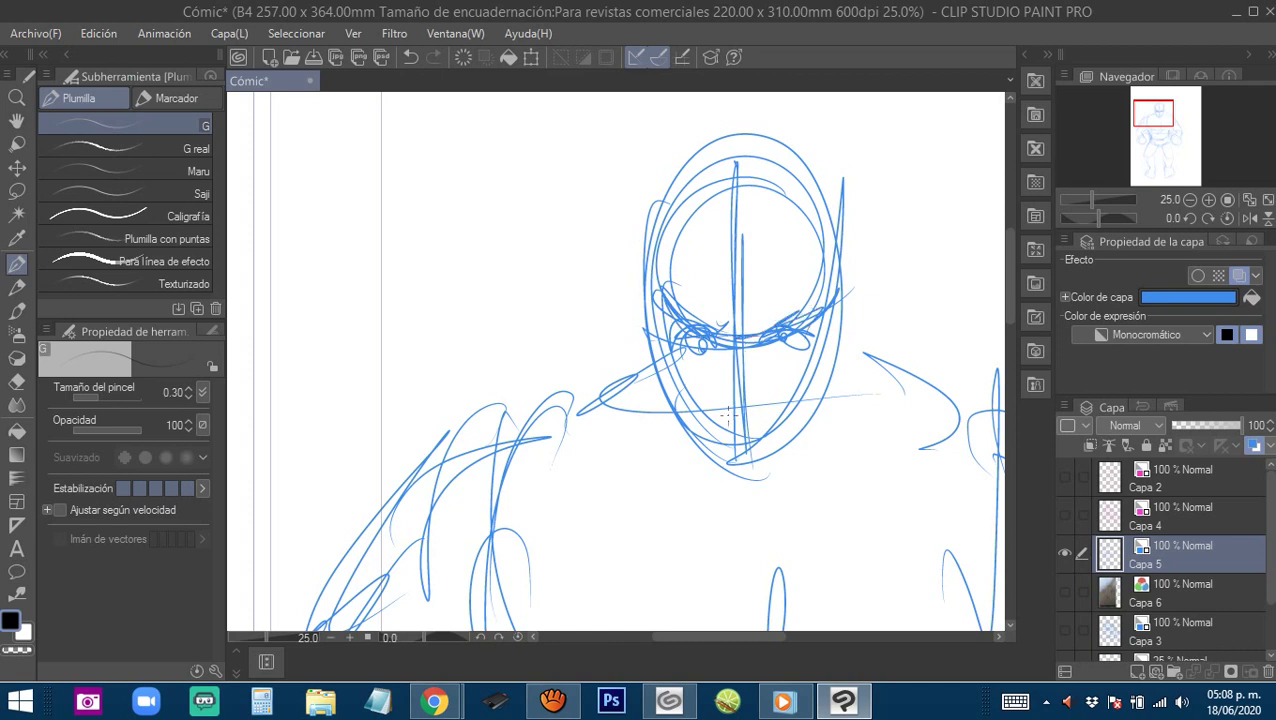
Sketch the nose, mouth and chin contour on the lower half of the face.
{"action": "left_click_drag", "start_coordinate": [720, 380], "coordinate": [741, 398]}
{"action": "left_click_drag", "start_coordinate": [727, 370], "coordinate": [734, 382]}
{"action": "mouse_move", "coordinate": [751, 381]}
{"action": "left_mouse_down"}
{"action": "mouse_move", "coordinate": [763, 351]}
{"action": "mouse_move", "coordinate": [775, 374]}
{"action": "mouse_move", "coordinate": [734, 364]}
{"action": "left_mouse_up"}
{"action": "left_click_drag", "start_coordinate": [718, 360], "coordinate": [780, 364]}
{"action": "mouse_move", "coordinate": [714, 354]}
{"action": "left_mouse_down"}
{"action": "mouse_move", "coordinate": [770, 360]}
{"action": "mouse_move", "coordinate": [720, 382]}
{"action": "left_mouse_up"}
{"action": "mouse_move", "coordinate": [716, 380]}
{"action": "left_mouse_down"}
{"action": "mouse_move", "coordinate": [747, 394]}
{"action": "mouse_move", "coordinate": [774, 372]}
{"action": "left_mouse_up"}
{"action": "left_click_drag", "start_coordinate": [770, 360], "coordinate": [782, 372]}
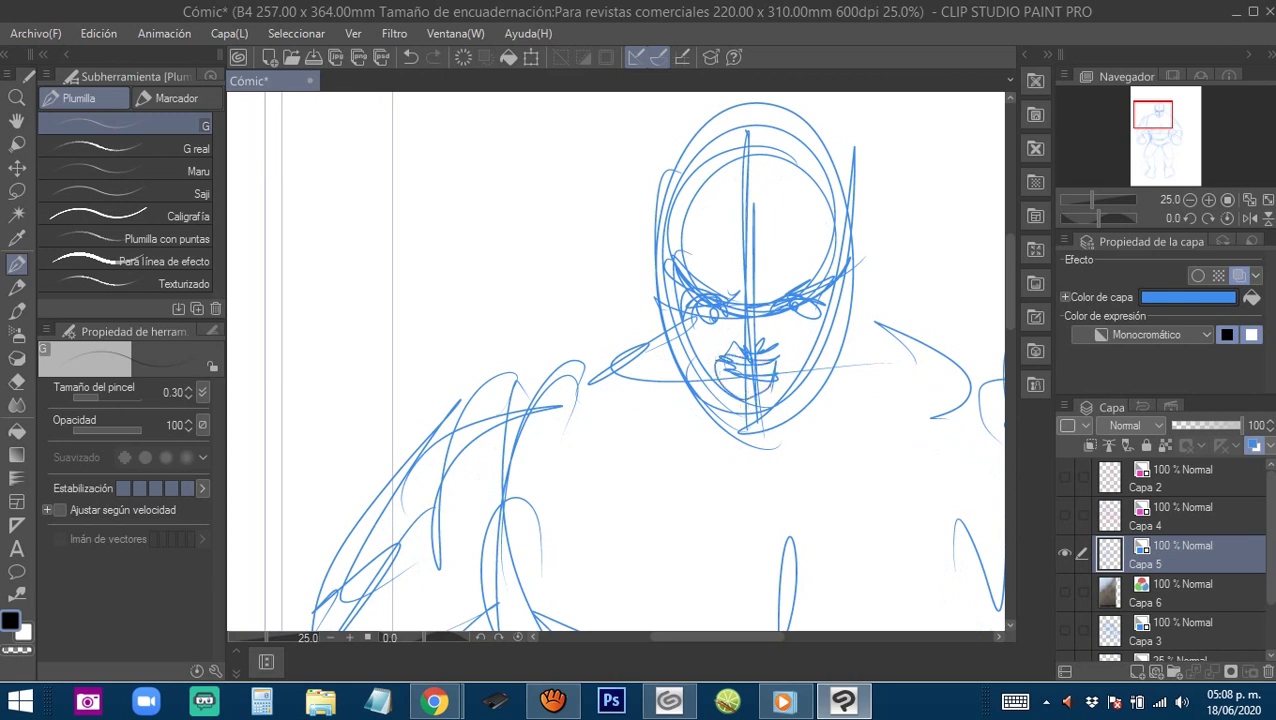
Sketch the sloping trapezius lines, the sides of the neck and both collarbones below the head.
{"action": "mouse_move", "coordinate": [668, 322]}
{"action": "left_mouse_down"}
{"action": "mouse_move", "coordinate": [688, 302]}
{"action": "mouse_move", "coordinate": [592, 341]}
{"action": "left_mouse_up"}
{"action": "mouse_move", "coordinate": [925, 313]}
{"action": "left_mouse_down"}
{"action": "mouse_move", "coordinate": [880, 285]}
{"action": "mouse_move", "coordinate": [897, 304]}
{"action": "left_mouse_up"}
{"action": "left_click_drag", "start_coordinate": [848, 380], "coordinate": [795, 319]}
{"action": "left_click_drag", "start_coordinate": [808, 243], "coordinate": [780, 366]}
{"action": "mouse_move", "coordinate": [631, 270]}
{"action": "left_mouse_down"}
{"action": "mouse_move", "coordinate": [639, 340]}
{"action": "mouse_move", "coordinate": [639, 325]}
{"action": "left_mouse_up"}
{"action": "mouse_move", "coordinate": [631, 355]}
{"action": "left_mouse_down"}
{"action": "mouse_move", "coordinate": [514, 317]}
{"action": "mouse_move", "coordinate": [778, 408]}
{"action": "left_mouse_up"}
{"action": "mouse_move", "coordinate": [878, 388]}
{"action": "left_mouse_down"}
{"action": "mouse_move", "coordinate": [863, 384]}
{"action": "mouse_move", "coordinate": [913, 347]}
{"action": "left_mouse_up"}
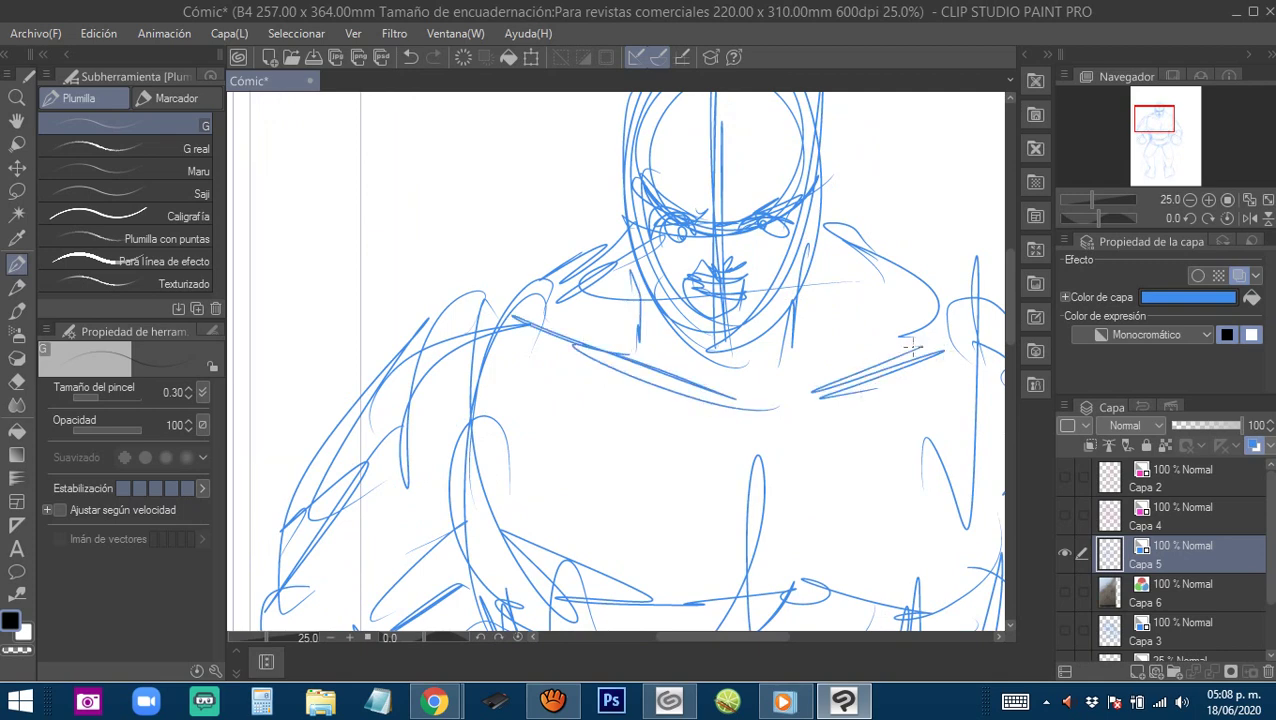
Reinforce the outline of the chest and shoulders with additional blue strokes below the collarbones.
{"action": "mouse_move", "coordinate": [540, 330]}
{"action": "left_mouse_down"}
{"action": "mouse_move", "coordinate": [734, 324]}
{"action": "mouse_move", "coordinate": [526, 364]}
{"action": "mouse_move", "coordinate": [747, 279]}
{"action": "mouse_move", "coordinate": [562, 433]}
{"action": "mouse_move", "coordinate": [588, 480]}
{"action": "left_mouse_up"}
{"action": "mouse_move", "coordinate": [990, 428]}
{"action": "left_mouse_down"}
{"action": "mouse_move", "coordinate": [936, 410]}
{"action": "mouse_move", "coordinate": [709, 399]}
{"action": "mouse_move", "coordinate": [607, 451]}
{"action": "left_mouse_up"}
{"action": "mouse_move", "coordinate": [754, 303]}
{"action": "left_mouse_down"}
{"action": "mouse_move", "coordinate": [877, 410]}
{"action": "mouse_move", "coordinate": [772, 277]}
{"action": "mouse_move", "coordinate": [828, 516]}
{"action": "mouse_move", "coordinate": [722, 482]}
{"action": "left_mouse_up"}
{"action": "mouse_move", "coordinate": [790, 540]}
{"action": "left_mouse_down"}
{"action": "mouse_move", "coordinate": [824, 438]}
{"action": "mouse_move", "coordinate": [820, 390]}
{"action": "left_mouse_up"}
{"action": "mouse_move", "coordinate": [827, 417]}
{"action": "left_mouse_down"}
{"action": "mouse_move", "coordinate": [855, 343]}
{"action": "mouse_move", "coordinate": [842, 358]}
{"action": "left_mouse_up"}
Move the whole blue figure up and to the right with a transform, leaving its scale at 100.
{"action": "scroll", "coordinate": [690, 370], "scroll_direction": "down", "scroll_amount": 2}
{"action": "left_click_drag", "start_coordinate": [698, 416], "coordinate": [701, 379]}
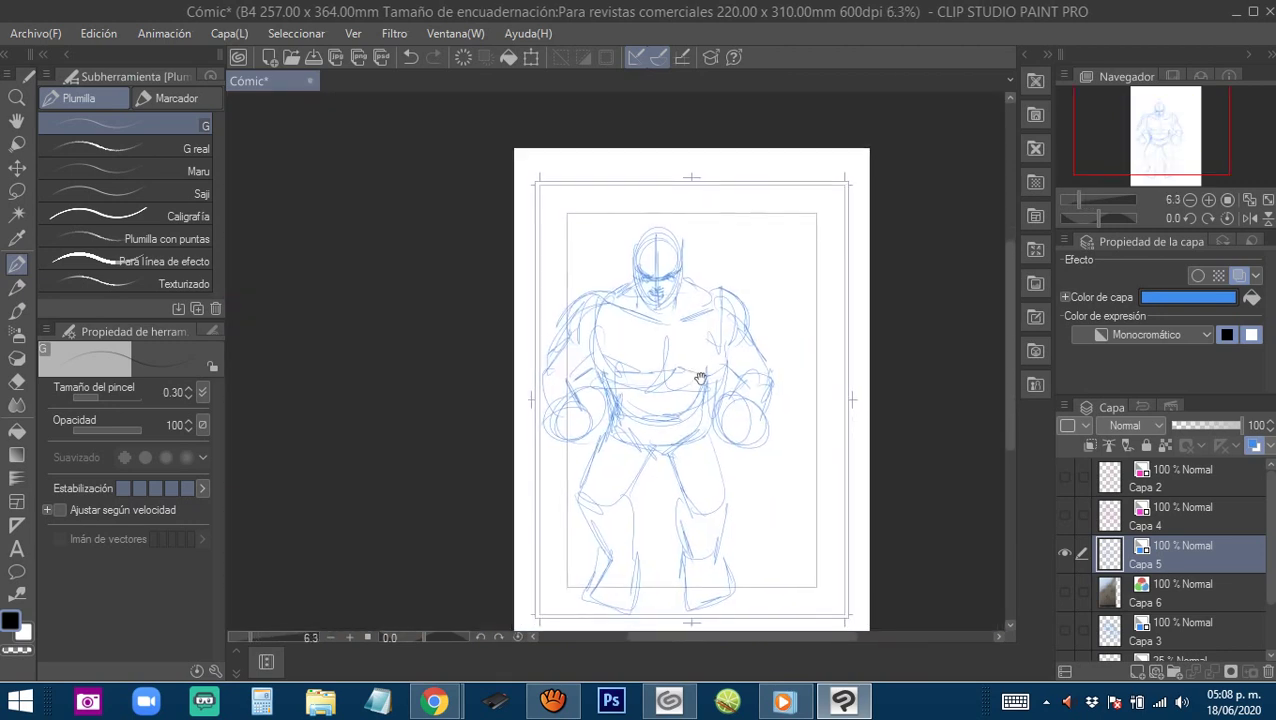
{"action": "left_click_drag", "start_coordinate": [678, 459], "coordinate": [706, 430]}
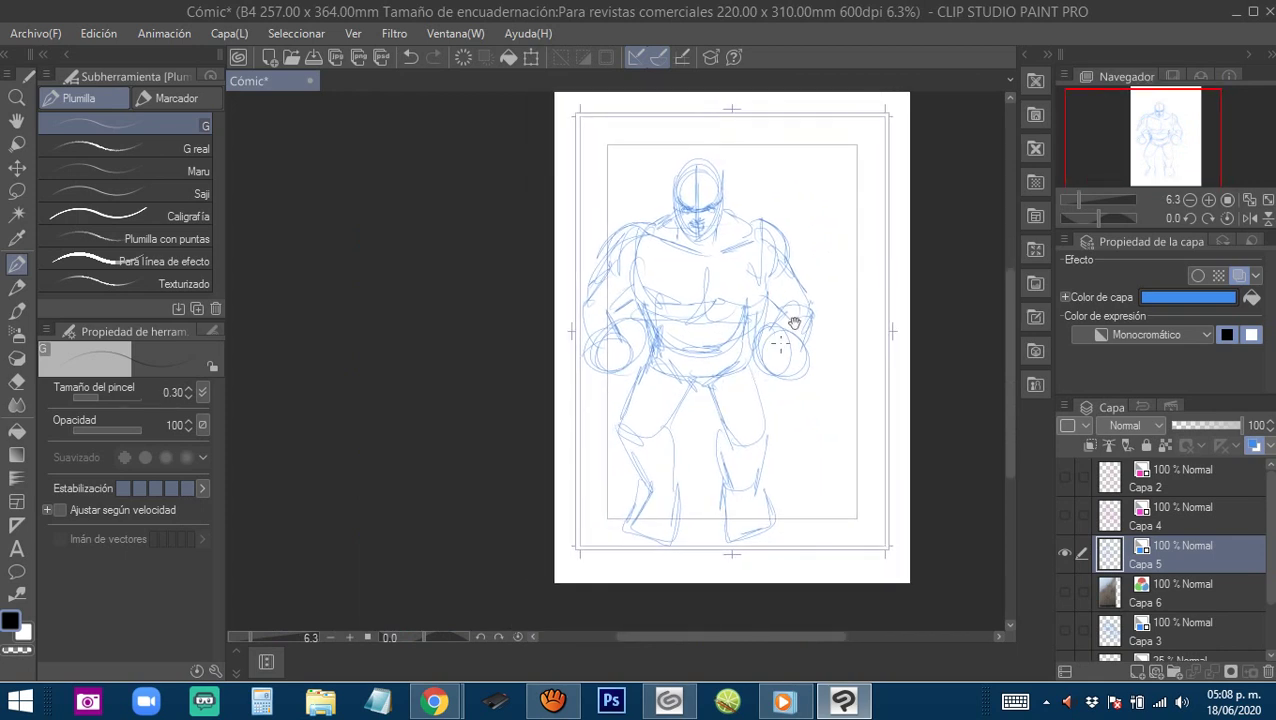
{"action": "key", "text": "ctrl+t"}
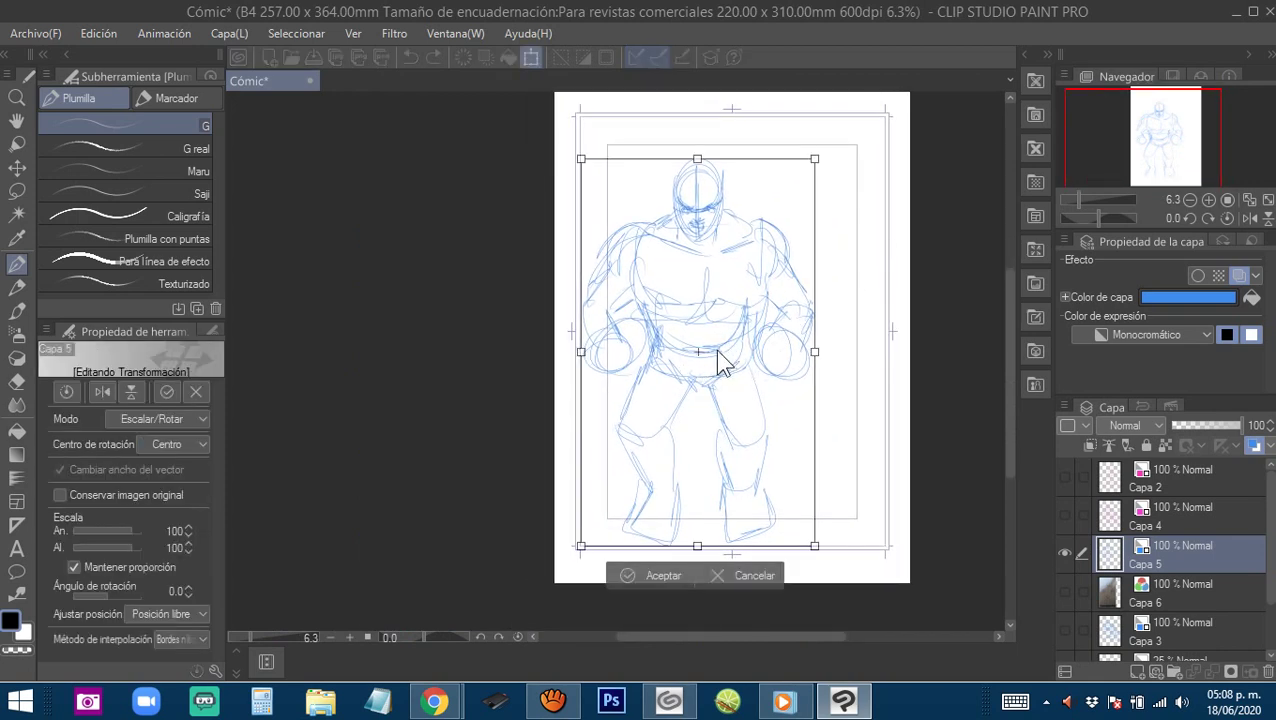
{"action": "left_click_drag", "start_coordinate": [727, 368], "coordinate": [762, 316]}
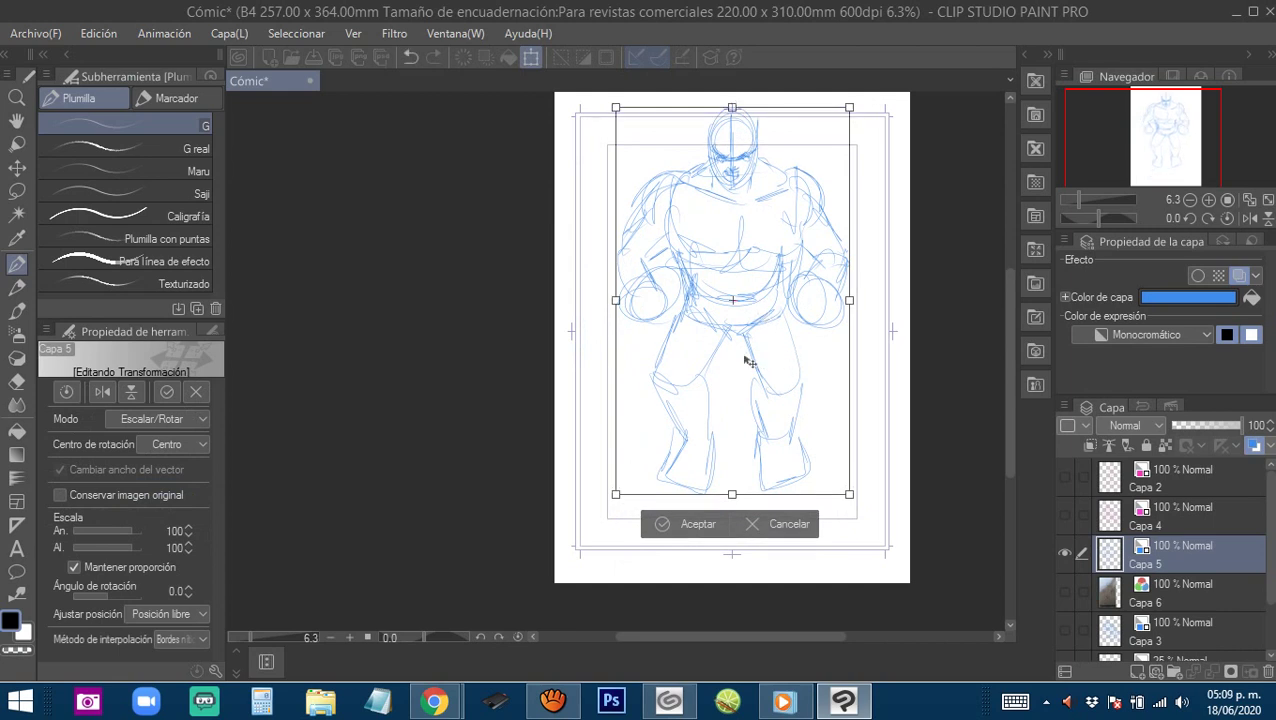
{"action": "left_click", "coordinate": [699, 524]}
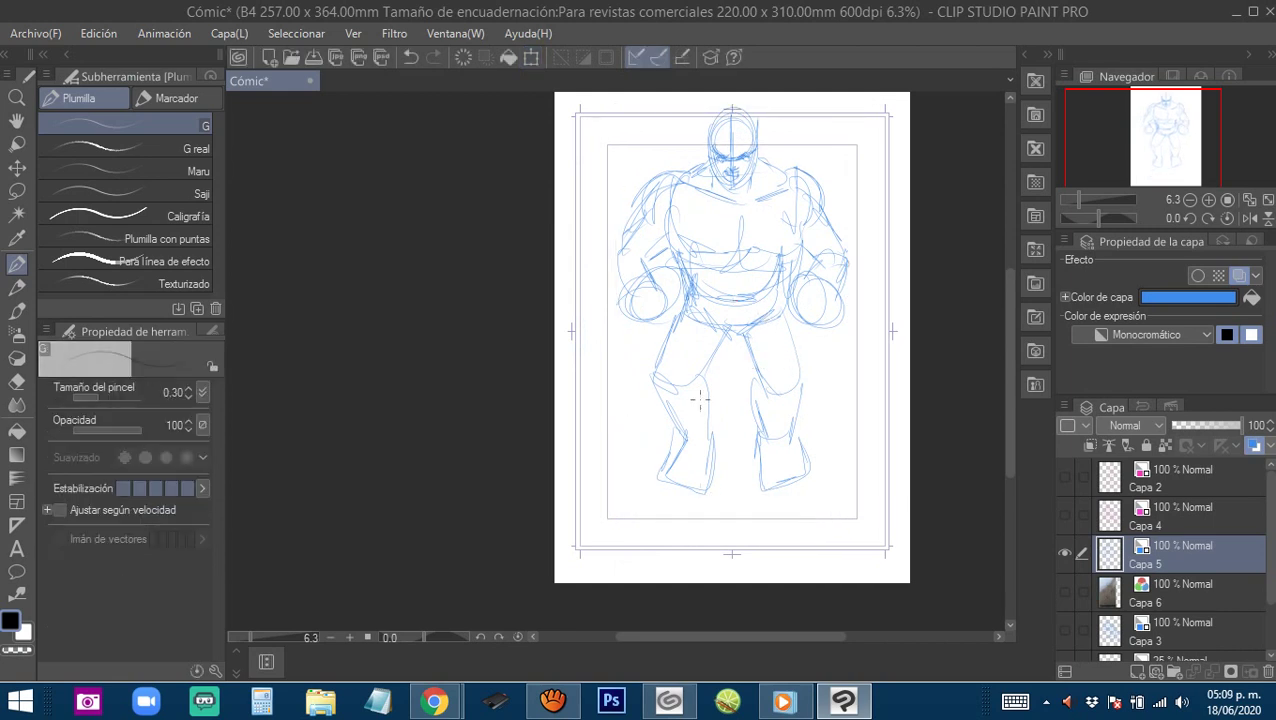
Sketch a second, smaller figure's round head between the large figure's lower legs, with shoulders and a tapering torso.
{"action": "mouse_move", "coordinate": [735, 390]}
{"action": "left_mouse_down"}
{"action": "mouse_move", "coordinate": [745, 420]}
{"action": "mouse_move", "coordinate": [745, 400]}
{"action": "mouse_move", "coordinate": [725, 440]}
{"action": "mouse_move", "coordinate": [736, 401]}
{"action": "mouse_move", "coordinate": [718, 428]}
{"action": "left_mouse_up"}
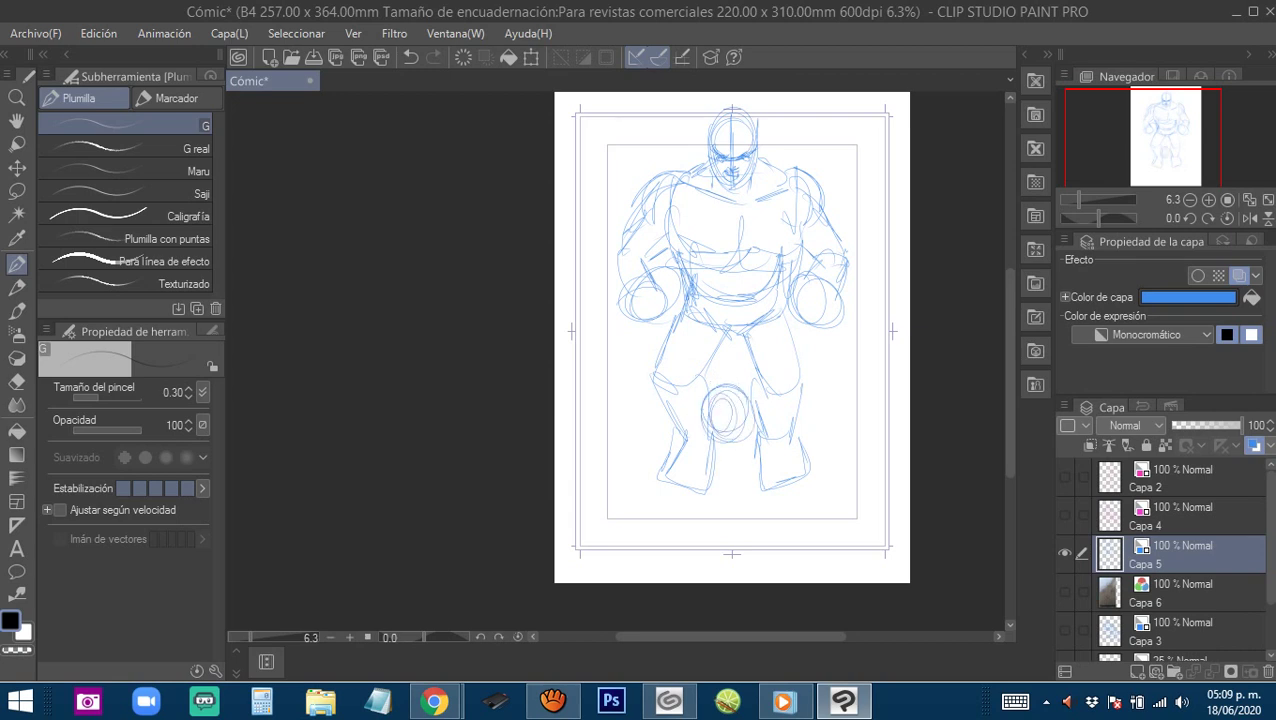
{"action": "left_click_drag", "start_coordinate": [747, 468], "coordinate": [749, 396]}
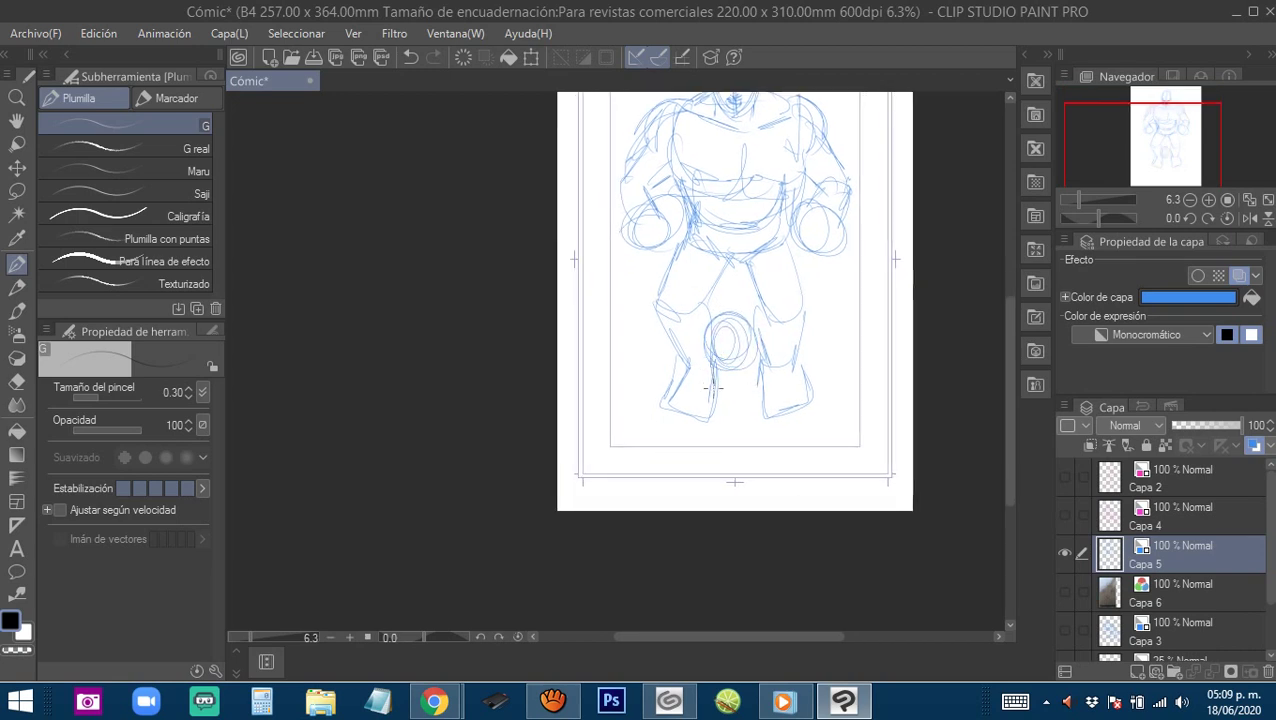
{"action": "left_click_drag", "start_coordinate": [701, 365], "coordinate": [671, 383]}
{"action": "left_click_drag", "start_coordinate": [758, 371], "coordinate": [784, 380]}
{"action": "mouse_move", "coordinate": [690, 419]}
{"action": "left_mouse_down"}
{"action": "mouse_move", "coordinate": [728, 406]}
{"action": "mouse_move", "coordinate": [692, 386]}
{"action": "mouse_move", "coordinate": [750, 394]}
{"action": "mouse_move", "coordinate": [732, 410]}
{"action": "mouse_move", "coordinate": [732, 436]}
{"action": "mouse_move", "coordinate": [730, 421]}
{"action": "mouse_move", "coordinate": [689, 416]}
{"action": "mouse_move", "coordinate": [708, 450]}
{"action": "mouse_move", "coordinate": [758, 444]}
{"action": "left_mouse_up"}
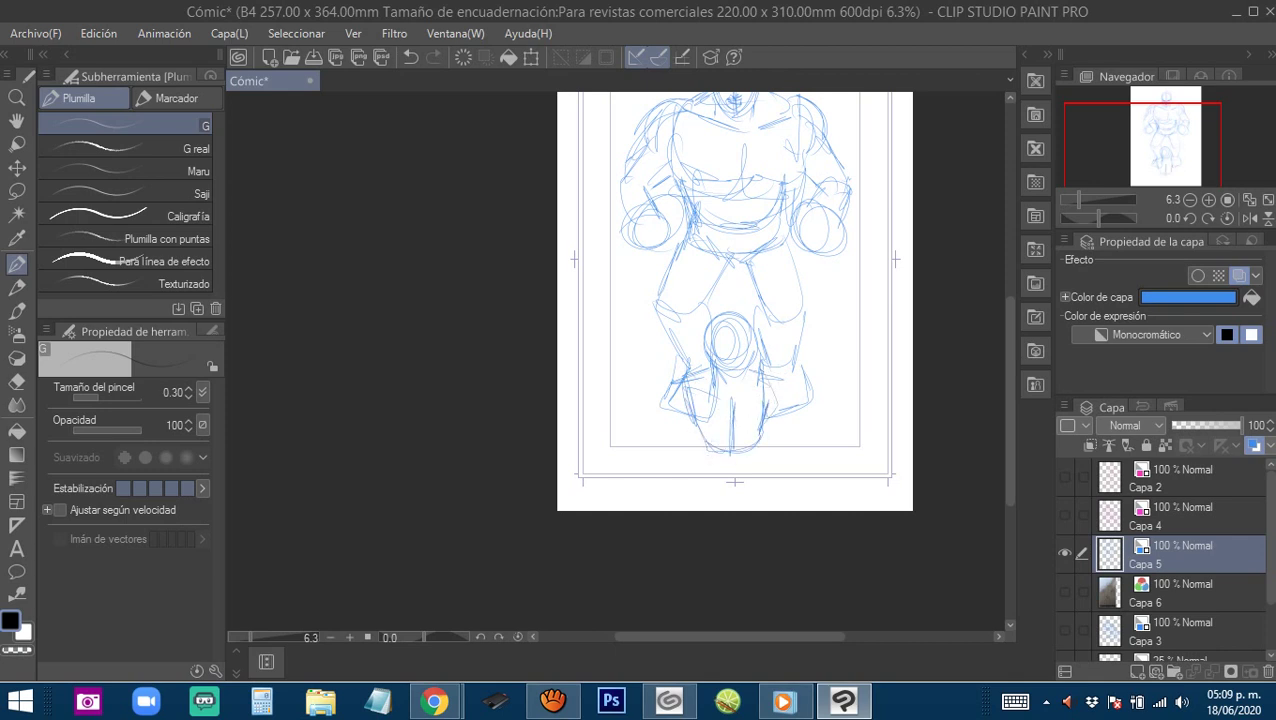
Sketch both arms of the small figure, with rounded shoulders and forearms hanging beside the torso.
{"action": "scroll", "coordinate": [766, 424], "scroll_direction": "up", "scroll_amount": 2}
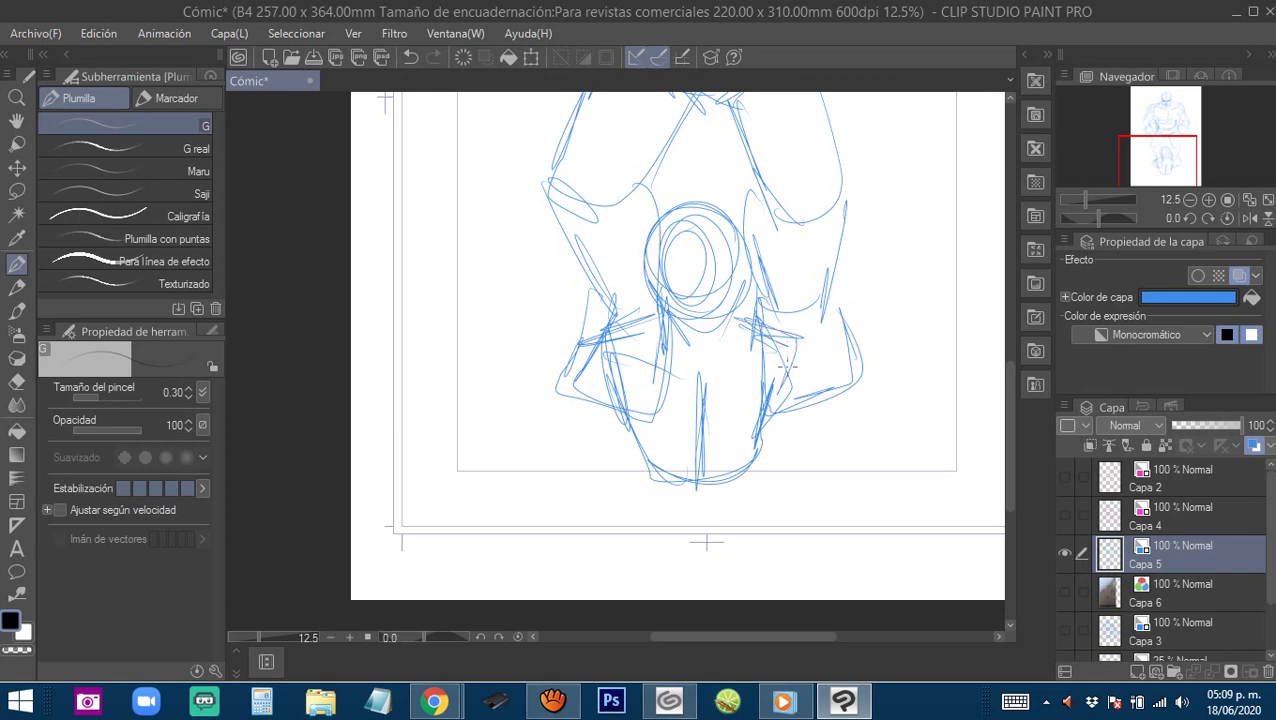
{"action": "left_click_drag", "start_coordinate": [793, 352], "coordinate": [768, 402]}
{"action": "mouse_move", "coordinate": [780, 341]}
{"action": "left_mouse_down"}
{"action": "mouse_move", "coordinate": [756, 431]}
{"action": "mouse_move", "coordinate": [789, 335]}
{"action": "mouse_move", "coordinate": [779, 396]}
{"action": "left_mouse_up"}
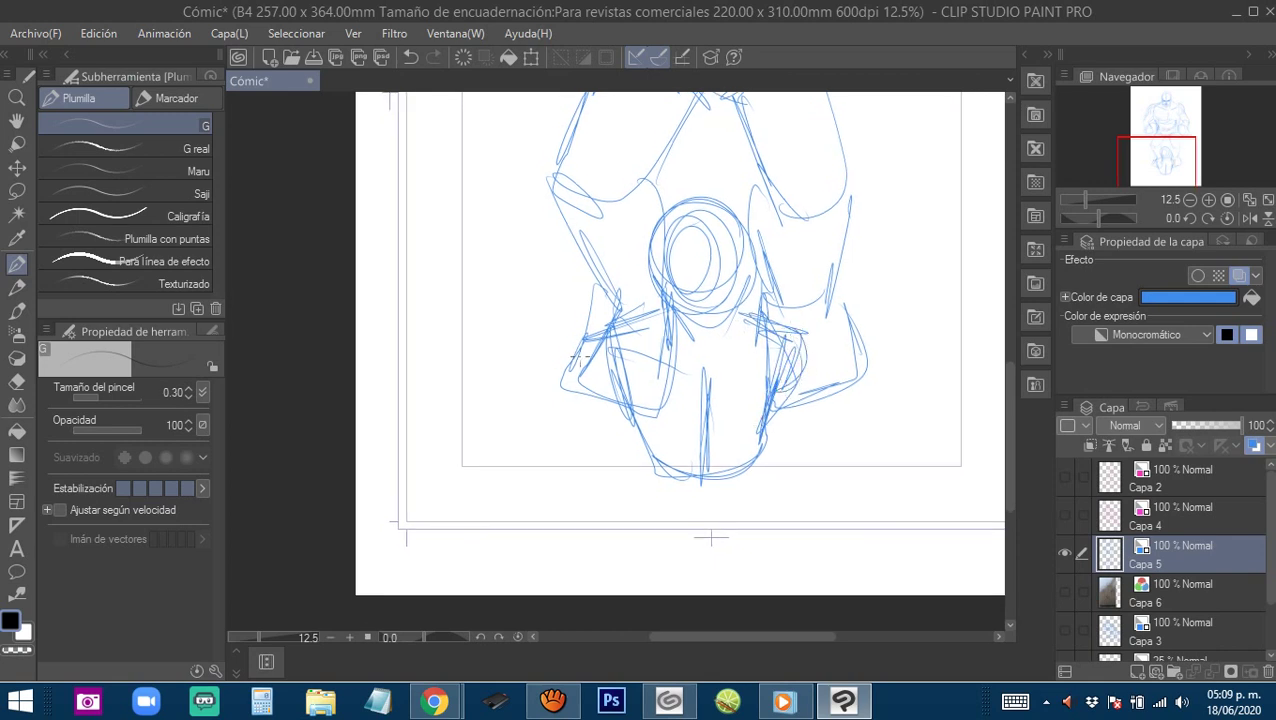
{"action": "left_click_drag", "start_coordinate": [711, 538], "coordinate": [729, 512]}
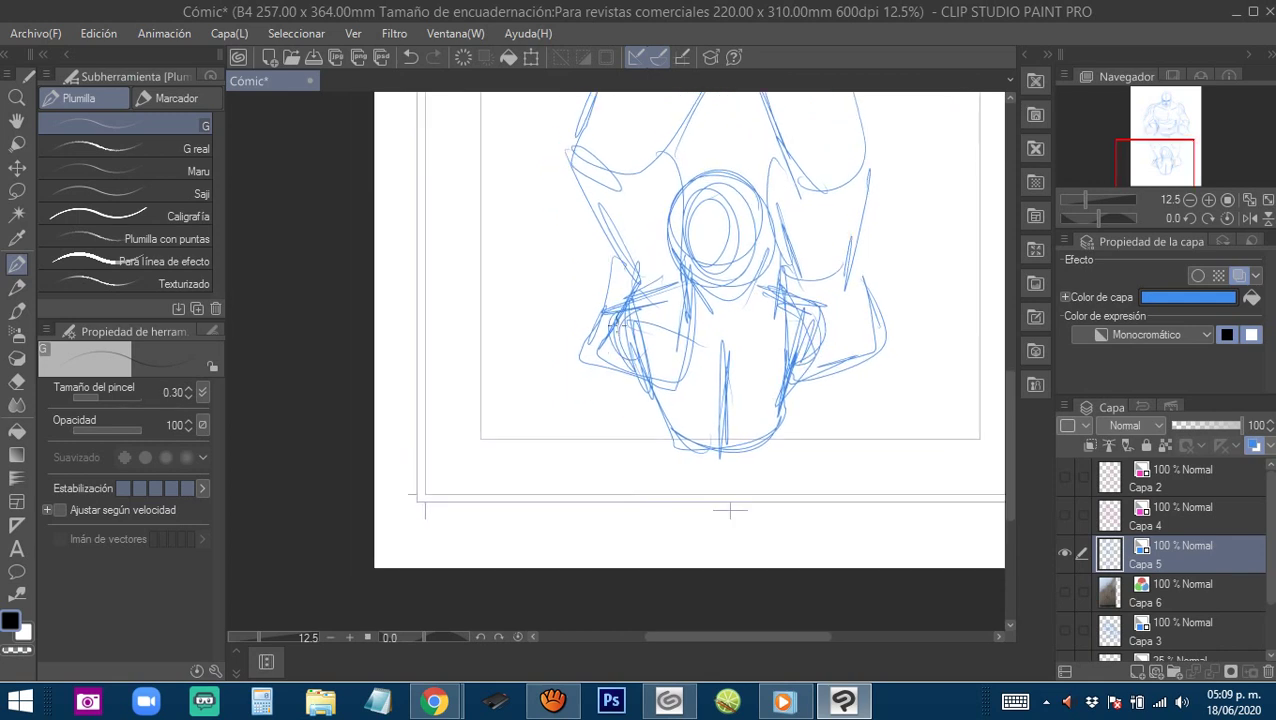
{"action": "mouse_move", "coordinate": [608, 340]}
{"action": "left_mouse_down"}
{"action": "mouse_move", "coordinate": [641, 390]}
{"action": "mouse_move", "coordinate": [617, 416]}
{"action": "mouse_move", "coordinate": [598, 408]}
{"action": "left_mouse_up"}
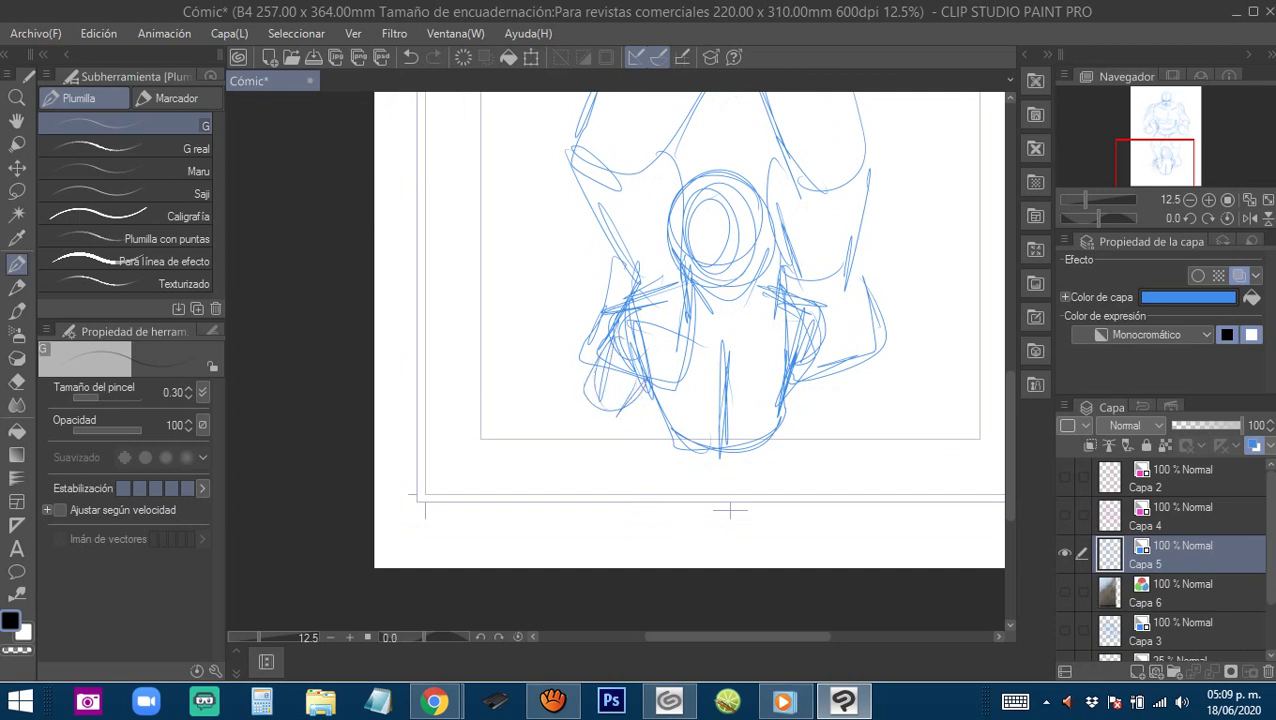
{"action": "mouse_move", "coordinate": [789, 356]}
{"action": "left_mouse_down"}
{"action": "mouse_move", "coordinate": [737, 357]}
{"action": "mouse_move", "coordinate": [762, 416]}
{"action": "mouse_move", "coordinate": [777, 408]}
{"action": "left_mouse_up"}
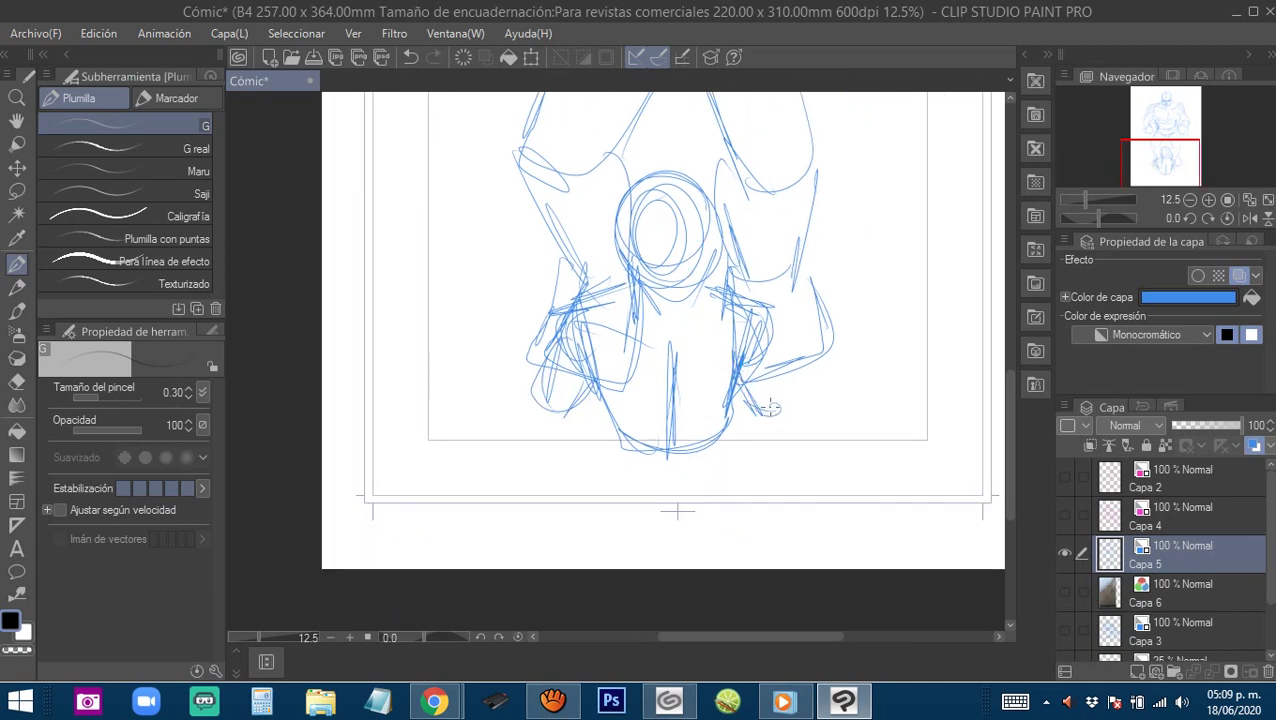
{"action": "mouse_move", "coordinate": [759, 316]}
{"action": "left_mouse_down"}
{"action": "mouse_move", "coordinate": [787, 386]}
{"action": "mouse_move", "coordinate": [760, 314]}
{"action": "mouse_move", "coordinate": [791, 402]}
{"action": "mouse_move", "coordinate": [760, 412]}
{"action": "left_mouse_up"}
Sketch the small figure's waist and hip block below its torso.
{"action": "left_click_drag", "start_coordinate": [651, 444], "coordinate": [663, 416]}
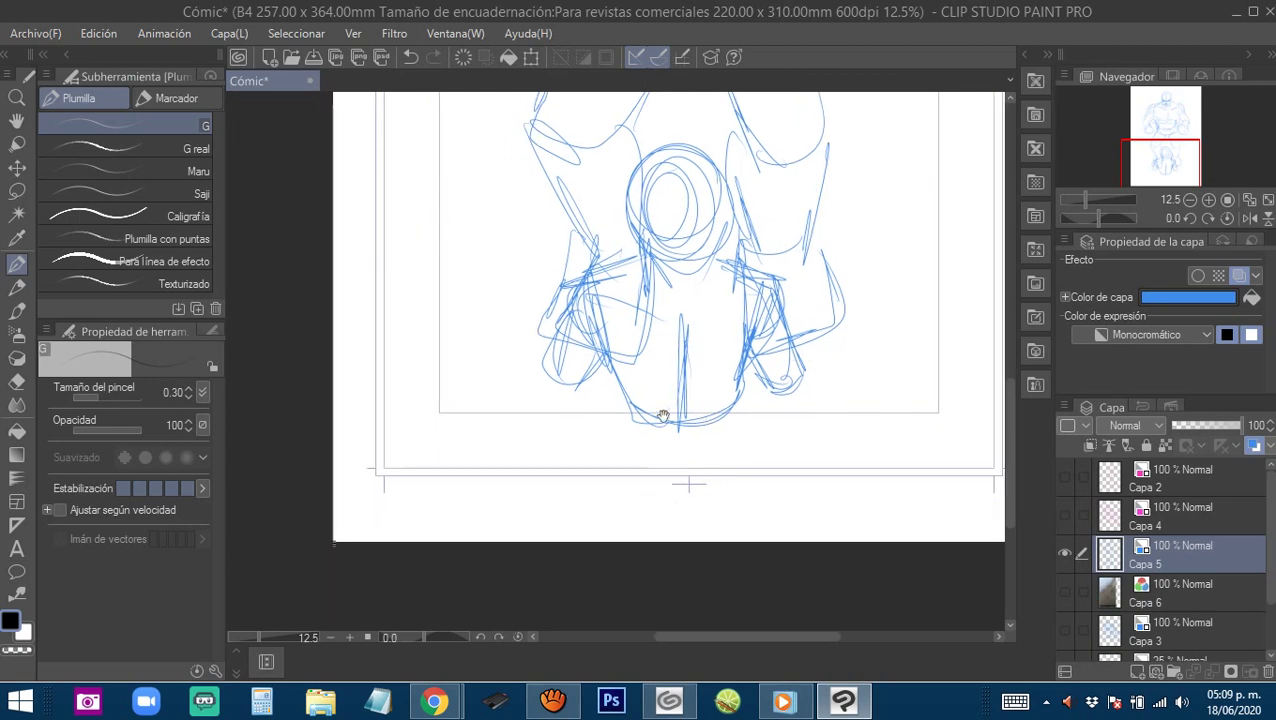
{"action": "mouse_move", "coordinate": [631, 376]}
{"action": "left_mouse_down"}
{"action": "mouse_move", "coordinate": [626, 418]}
{"action": "mouse_move", "coordinate": [646, 470]}
{"action": "mouse_move", "coordinate": [723, 468]}
{"action": "left_mouse_up"}
{"action": "mouse_move", "coordinate": [723, 468]}
{"action": "left_mouse_down"}
{"action": "mouse_move", "coordinate": [639, 460]}
{"action": "mouse_move", "coordinate": [738, 463]}
{"action": "left_mouse_up"}
{"action": "left_click_drag", "start_coordinate": [748, 382], "coordinate": [732, 450]}
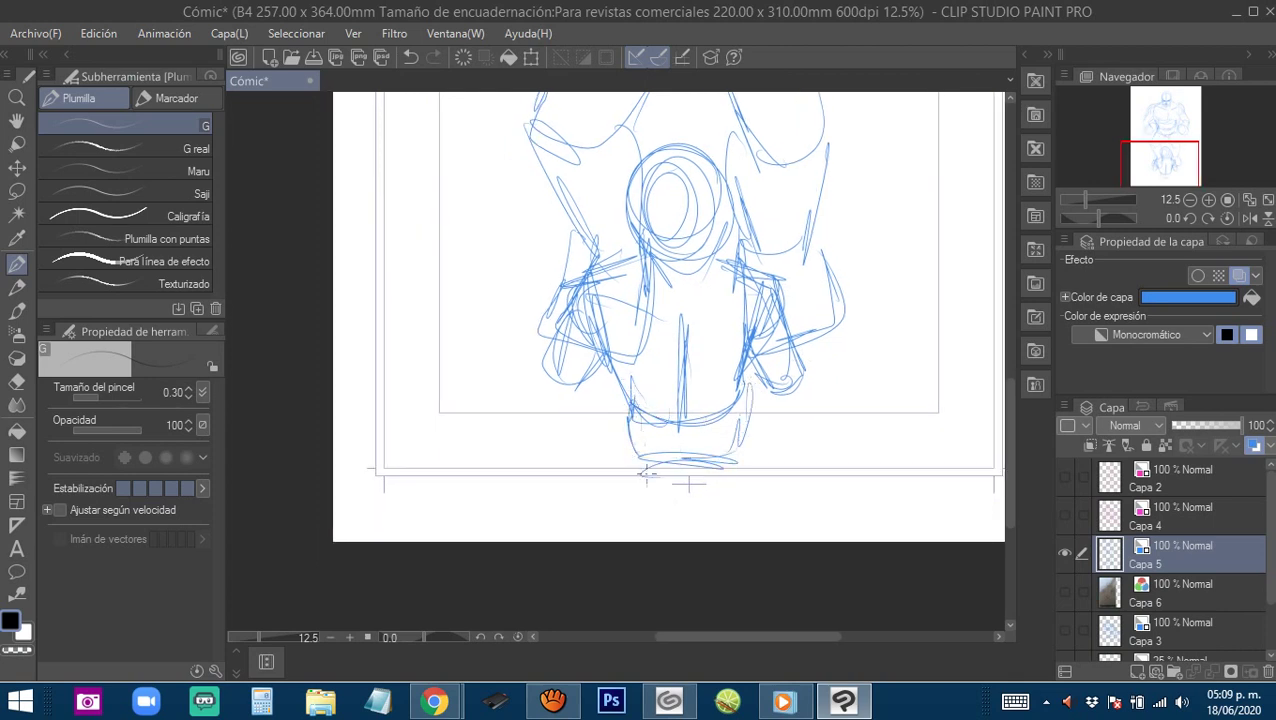
Sketch the small figure's two spread legs running from the hips down to the page's lower edge.
{"action": "left_click_drag", "start_coordinate": [647, 474], "coordinate": [661, 424]}
{"action": "left_click_drag", "start_coordinate": [642, 368], "coordinate": [612, 447]}
{"action": "left_click_drag", "start_coordinate": [641, 391], "coordinate": [616, 462]}
{"action": "mouse_move", "coordinate": [620, 436]}
{"action": "left_mouse_down"}
{"action": "mouse_move", "coordinate": [675, 466]}
{"action": "mouse_move", "coordinate": [691, 421]}
{"action": "left_mouse_up"}
{"action": "left_click_drag", "start_coordinate": [689, 428], "coordinate": [657, 482]}
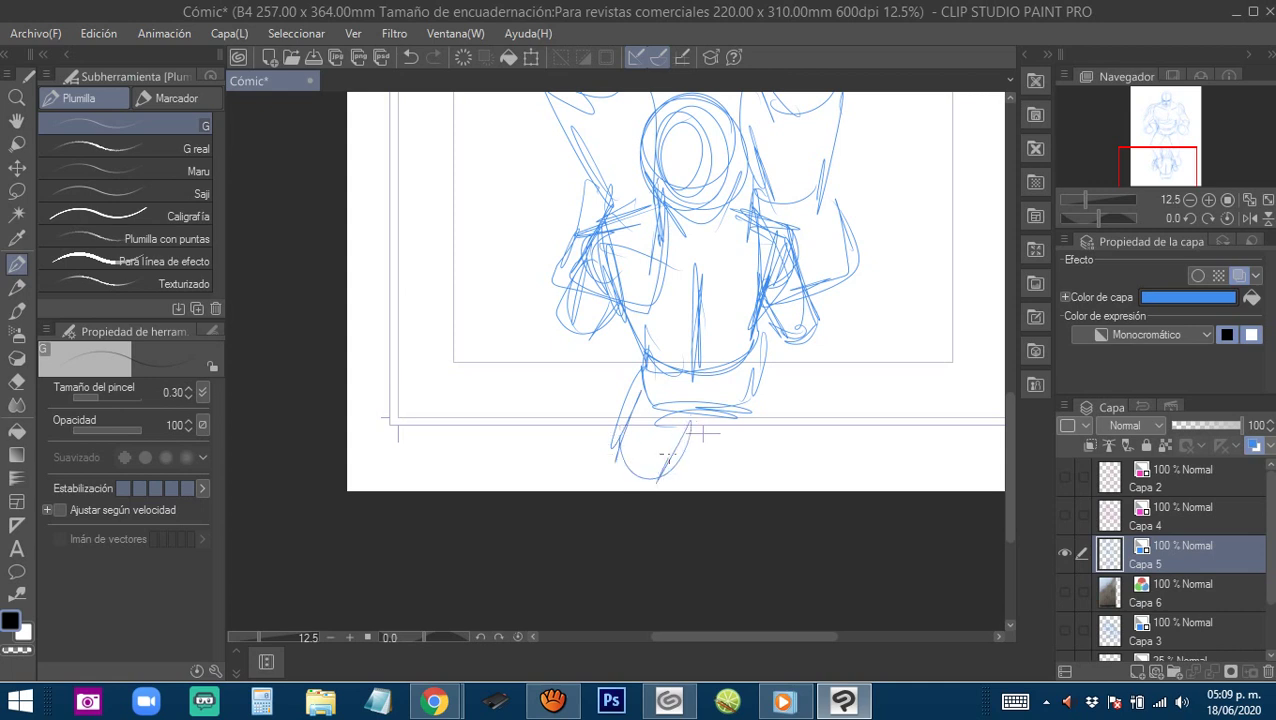
{"action": "mouse_move", "coordinate": [710, 424]}
{"action": "left_mouse_down"}
{"action": "mouse_move", "coordinate": [739, 473]}
{"action": "mouse_move", "coordinate": [782, 472]}
{"action": "left_mouse_up"}
{"action": "mouse_move", "coordinate": [768, 360]}
{"action": "left_mouse_down"}
{"action": "mouse_move", "coordinate": [782, 470]}
{"action": "mouse_move", "coordinate": [767, 467]}
{"action": "mouse_move", "coordinate": [795, 490]}
{"action": "left_mouse_up"}
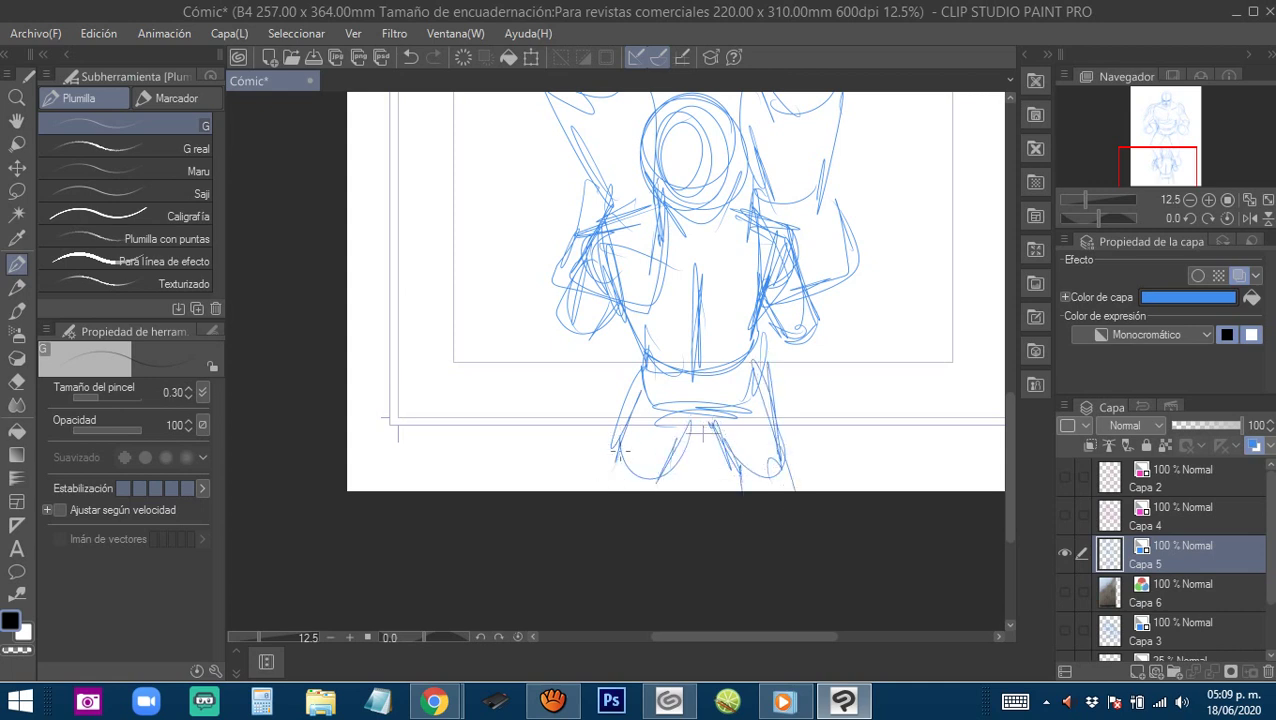
{"action": "left_click_drag", "start_coordinate": [617, 451], "coordinate": [596, 488]}
{"action": "left_click_drag", "start_coordinate": [610, 454], "coordinate": [590, 491]}
Scale the whole sketch on Capa 5 proportionally to 89% so both figures sit higher on the page.
{"action": "scroll", "coordinate": [738, 376], "scroll_direction": "down", "scroll_amount": 1}
{"action": "left_click_drag", "start_coordinate": [738, 356], "coordinate": [686, 503]}
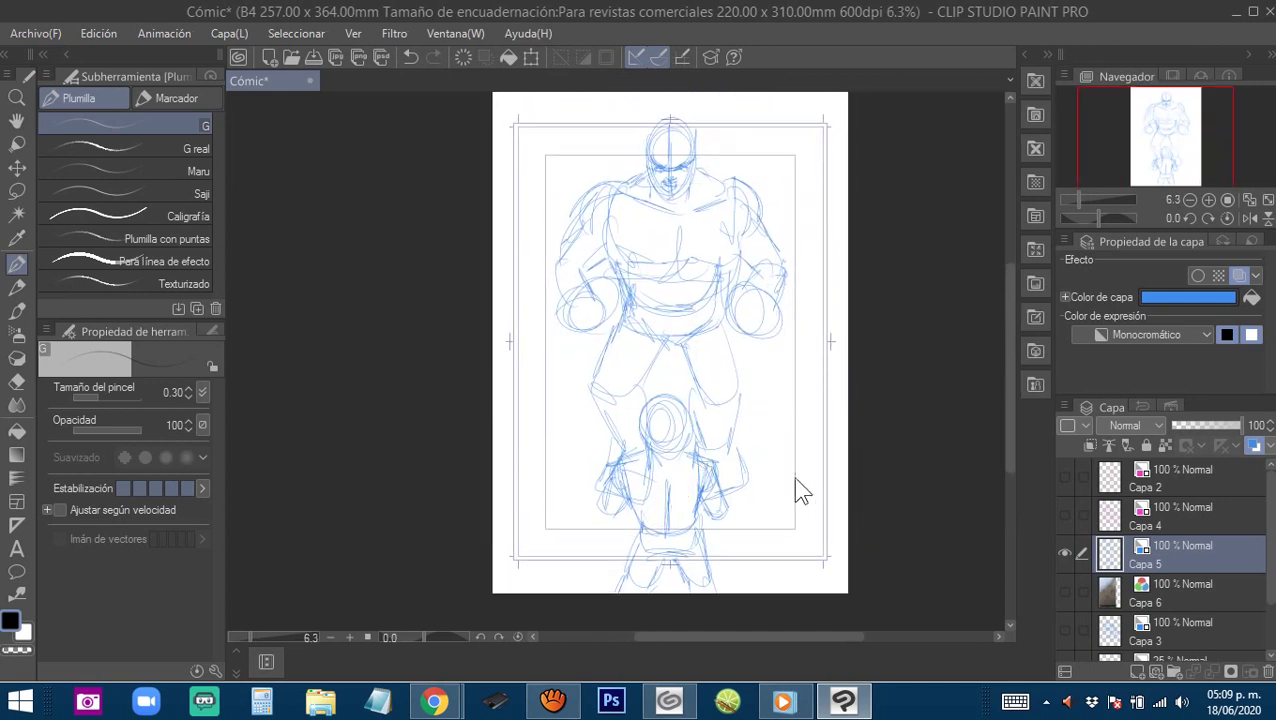
{"action": "key", "text": "ctrl+t"}
{"action": "left_click_drag", "start_coordinate": [784, 591], "coordinate": [760, 539]}
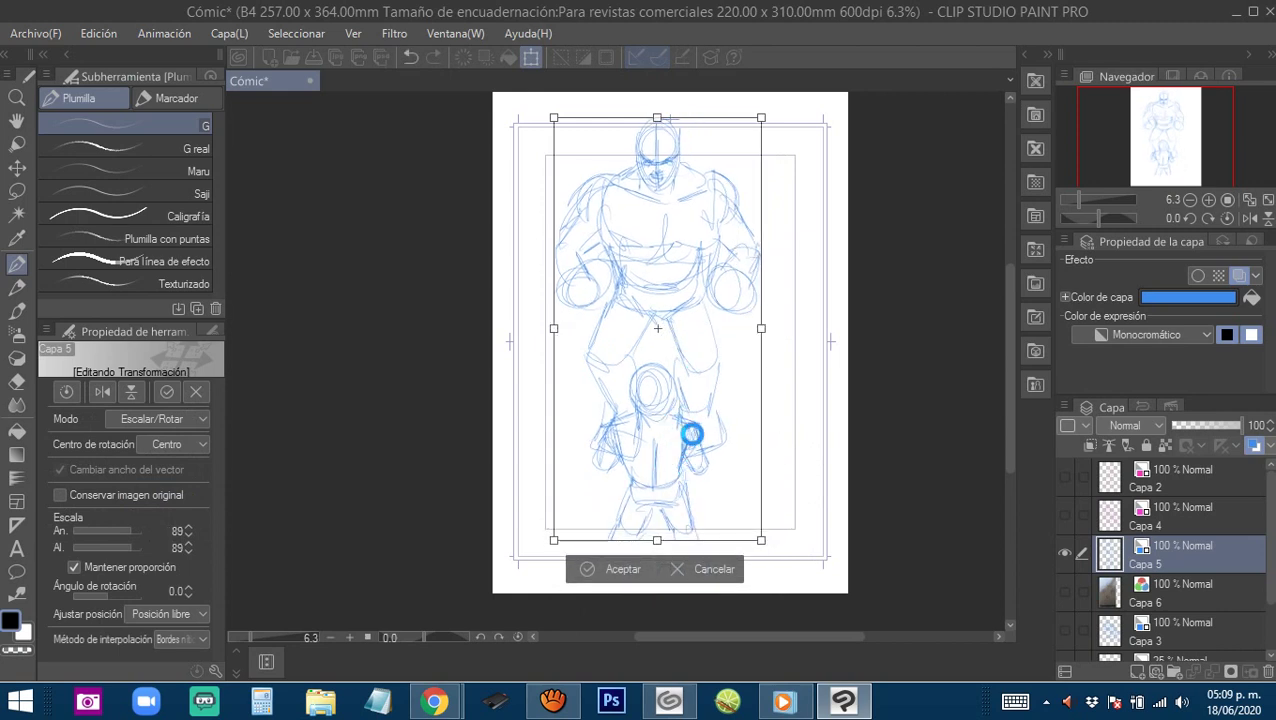
{"action": "key", "text": "Return"}
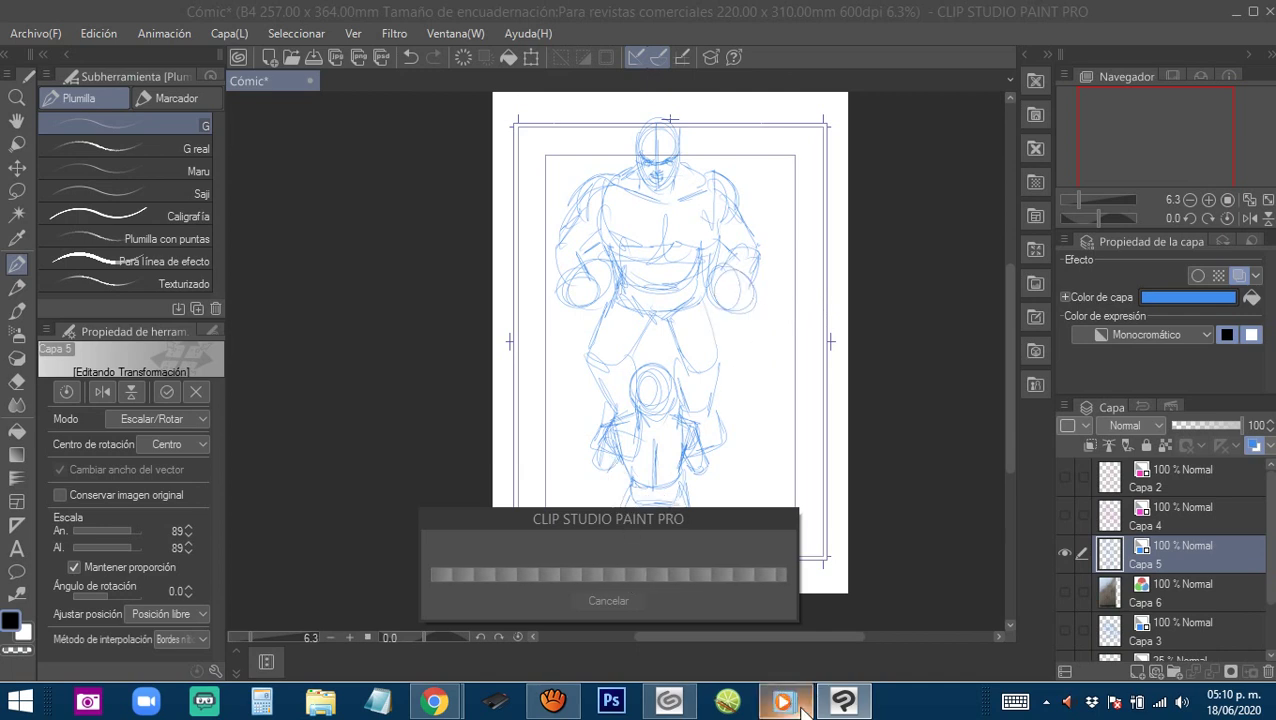
Check the playback volume control in Windows Media Player, and return to the drawing in Clip Studio Paint.
{"action": "mouse_move", "coordinate": [797, 714]}
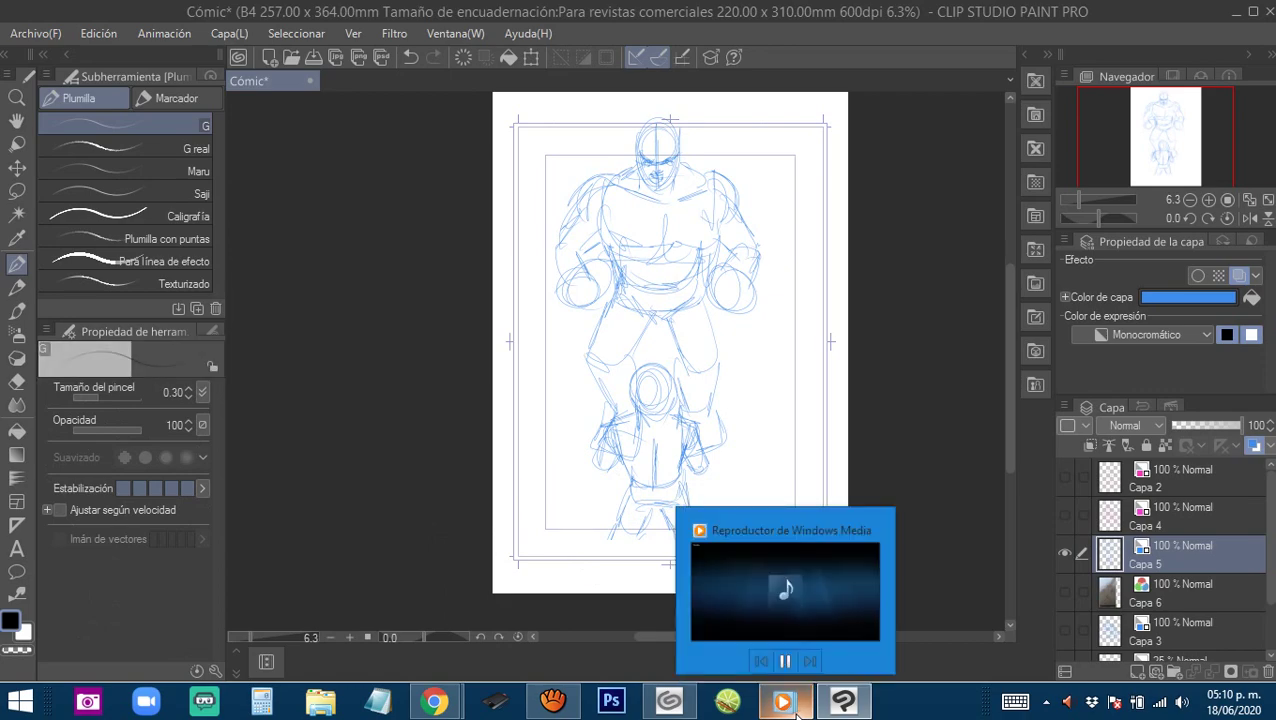
{"action": "left_click", "coordinate": [797, 710]}
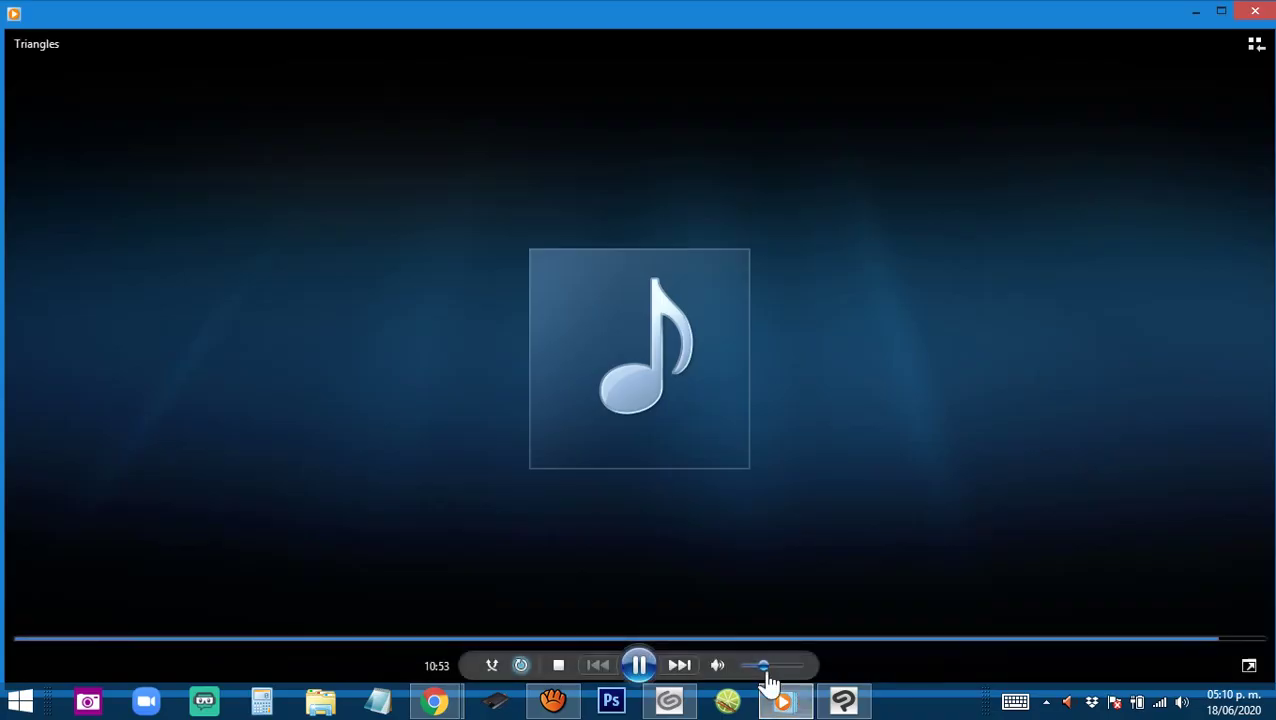
{"action": "right_click", "coordinate": [770, 668]}
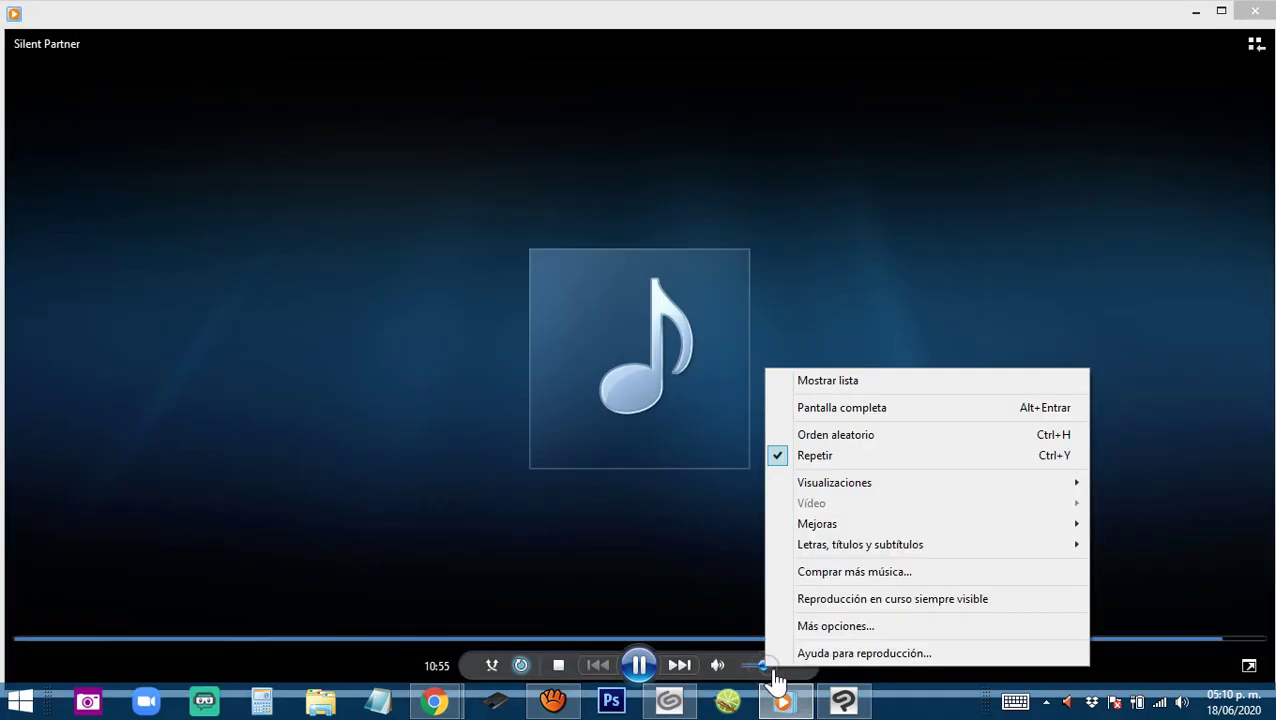
{"action": "left_click", "coordinate": [770, 668]}
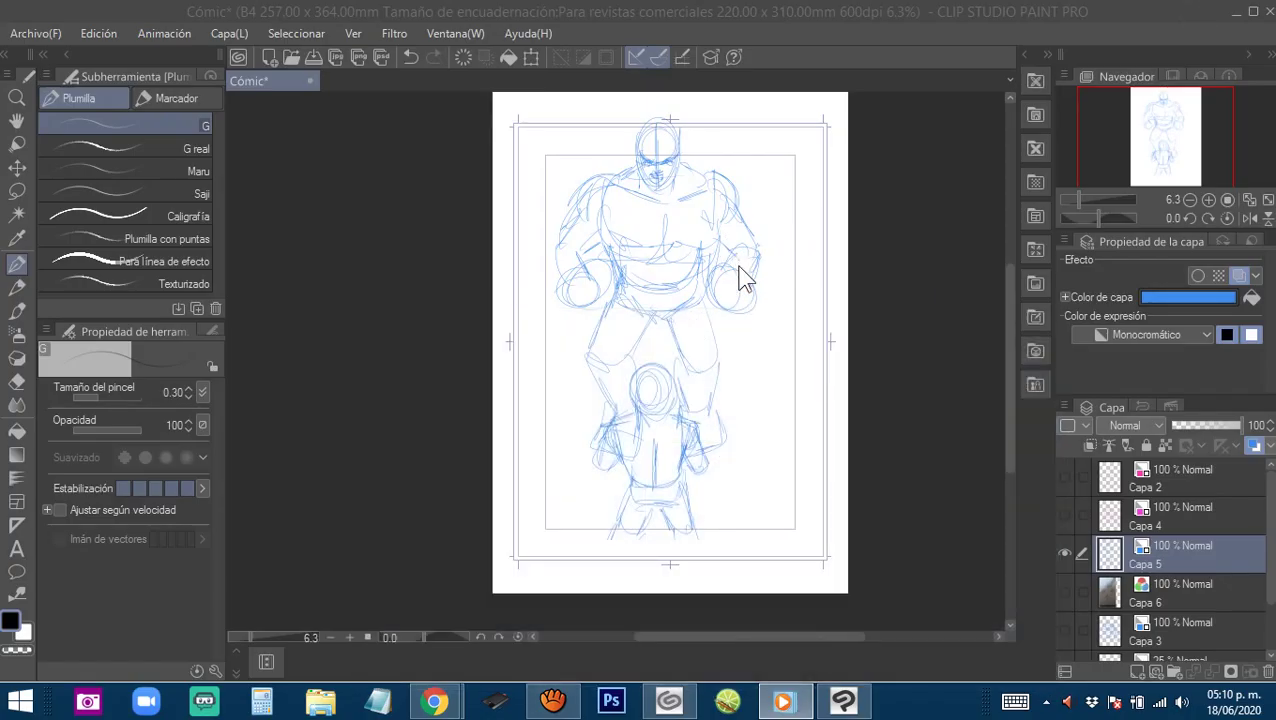
Sketch the small figure's lower leg and foot on the page's right side, extending just past the bottom frame line.
{"action": "left_click", "coordinate": [702, 474]}
{"action": "left_click_drag", "start_coordinate": [693, 542], "coordinate": [653, 438]}
{"action": "left_click", "coordinate": [709, 442], "text": "ctrl"}
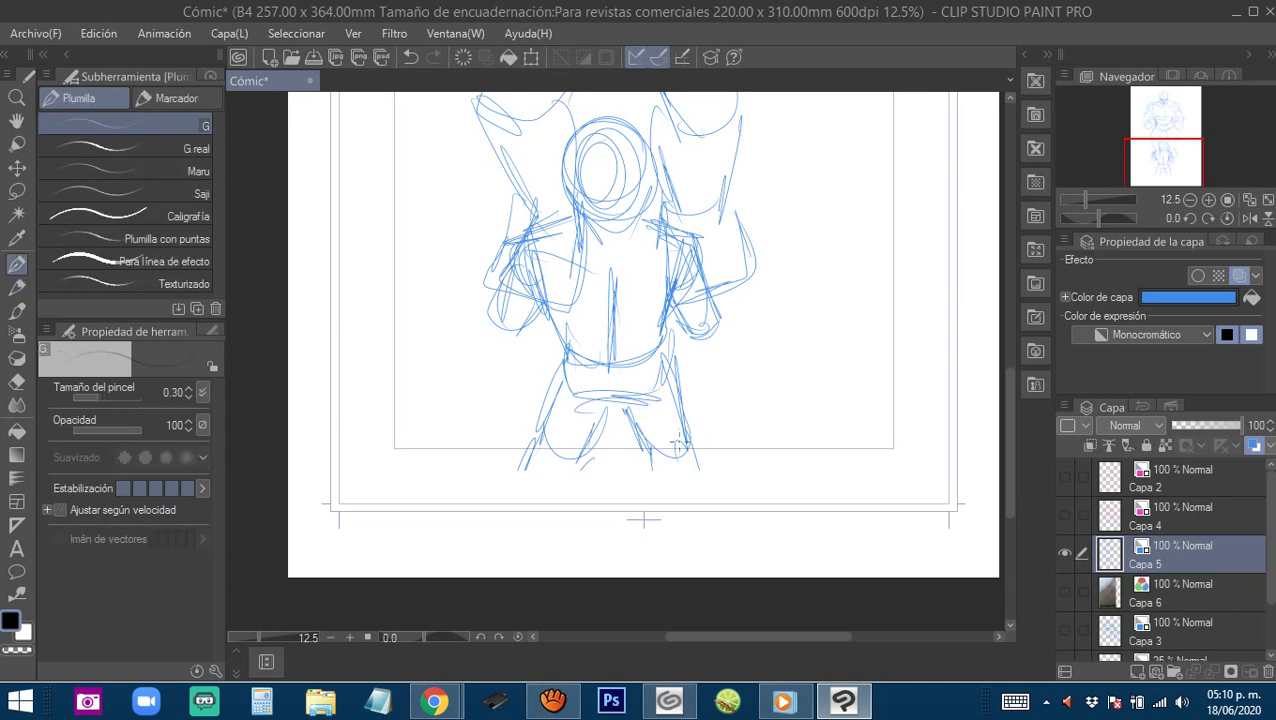
{"action": "mouse_move", "coordinate": [648, 434]}
{"action": "left_mouse_down"}
{"action": "mouse_move", "coordinate": [649, 476]}
{"action": "mouse_move", "coordinate": [688, 513]}
{"action": "left_mouse_up"}
{"action": "left_click_drag", "start_coordinate": [643, 448], "coordinate": [680, 521]}
{"action": "left_click_drag", "start_coordinate": [645, 471], "coordinate": [662, 496]}
{"action": "left_click_drag", "start_coordinate": [684, 432], "coordinate": [698, 527]}
{"action": "mouse_move", "coordinate": [699, 475]}
{"action": "left_mouse_down"}
{"action": "mouse_move", "coordinate": [722, 457]}
{"action": "mouse_move", "coordinate": [711, 512]}
{"action": "left_mouse_up"}
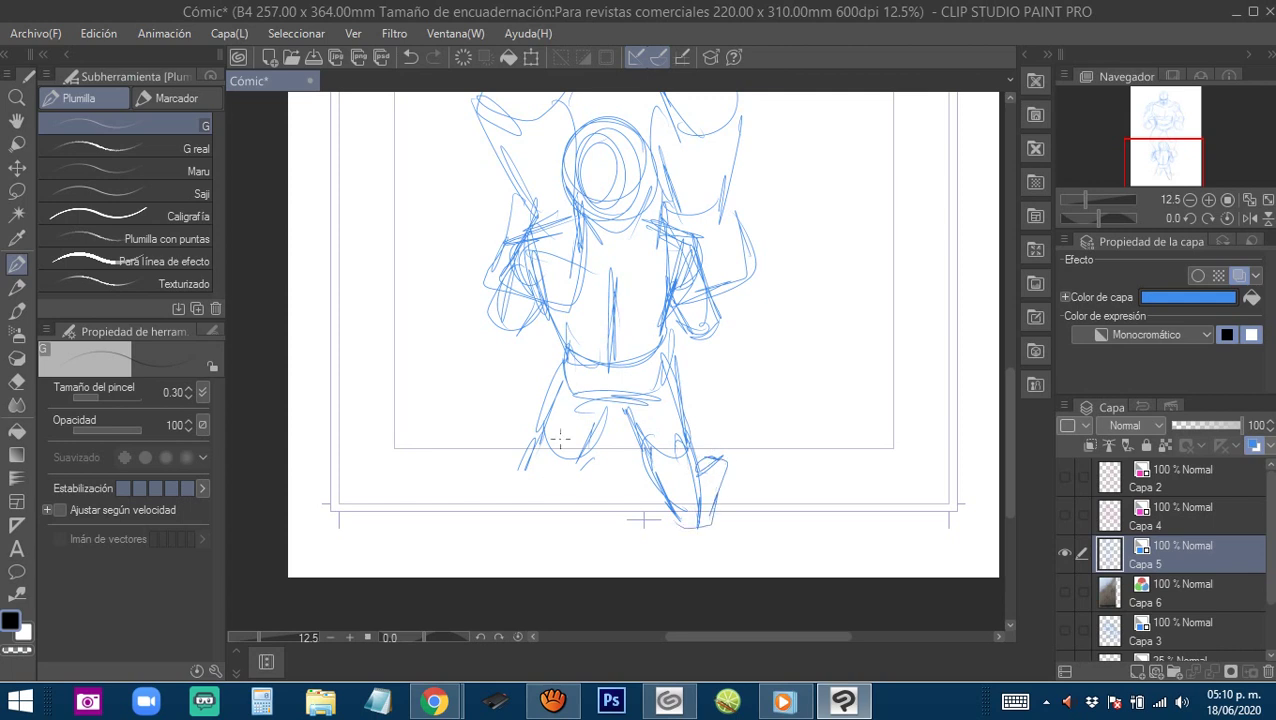
Sketch the small figure's other lower leg and foot on the left side, reaching the page's bottom frame.
{"action": "left_click_drag", "start_coordinate": [546, 437], "coordinate": [535, 503]}
{"action": "left_click_drag", "start_coordinate": [535, 449], "coordinate": [523, 507]}
{"action": "left_click_drag", "start_coordinate": [573, 467], "coordinate": [536, 522]}
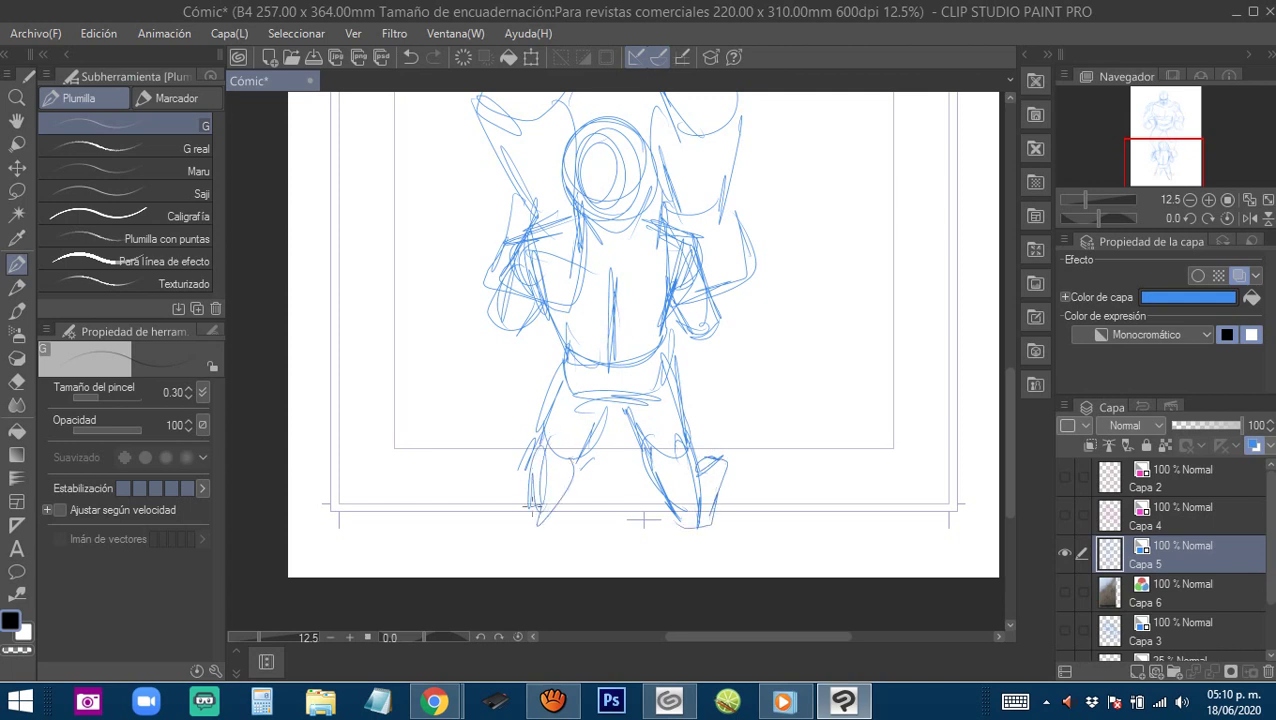
{"action": "left_click_drag", "start_coordinate": [516, 456], "coordinate": [524, 508]}
{"action": "left_click_drag", "start_coordinate": [624, 296], "coordinate": [595, 402]}
{"action": "scroll", "coordinate": [596, 401], "scroll_direction": "down", "scroll_amount": 2}
{"action": "left_click_drag", "start_coordinate": [646, 362], "coordinate": [624, 414]}
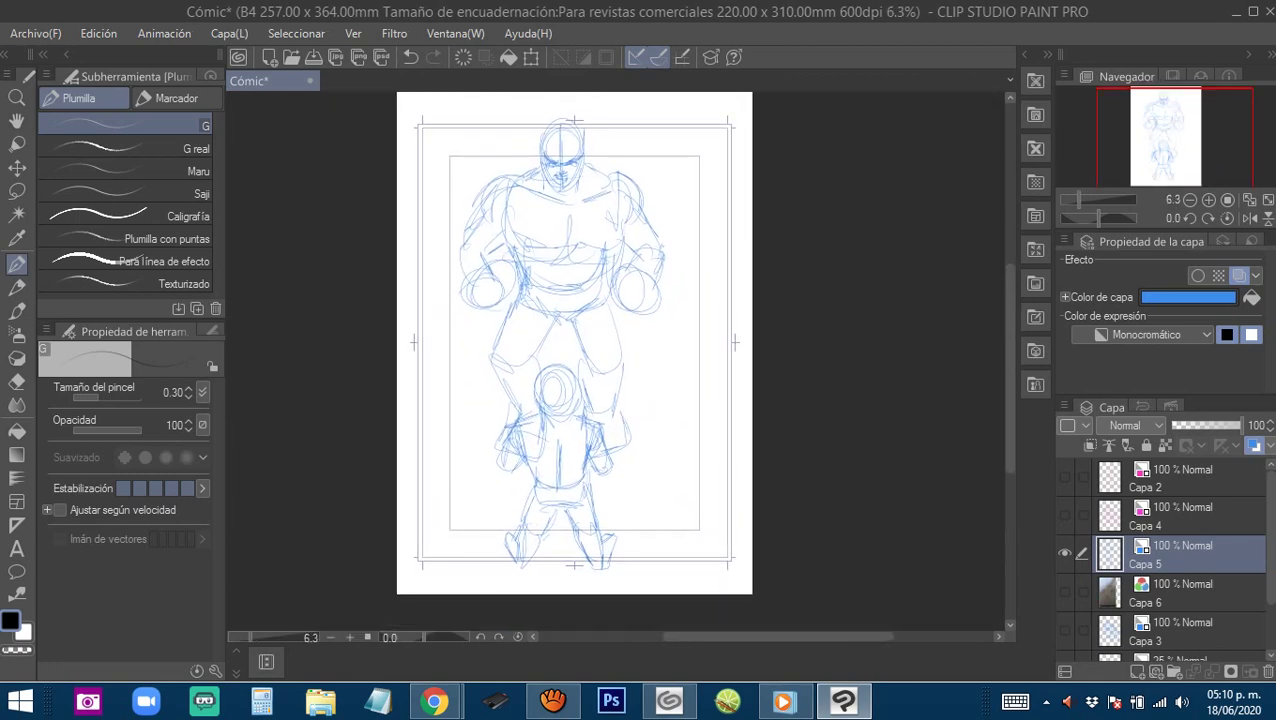
Compare the sketch on Capa 5 with the pencil drawing photo on Capa 6 by swapping which layer is visible.
{"action": "left_click", "coordinate": [1064, 590]}
{"action": "left_click", "coordinate": [1063, 552]}
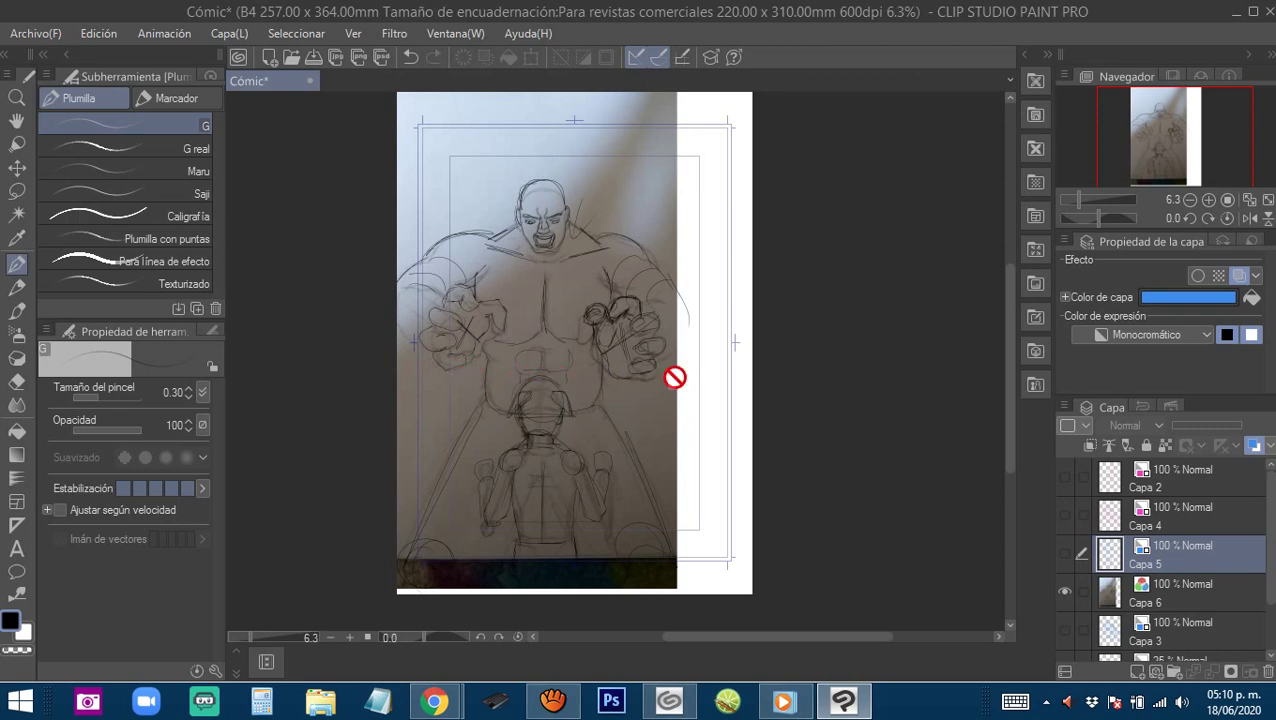
{"action": "left_click", "coordinate": [1064, 553]}
{"action": "left_click", "coordinate": [1065, 584]}
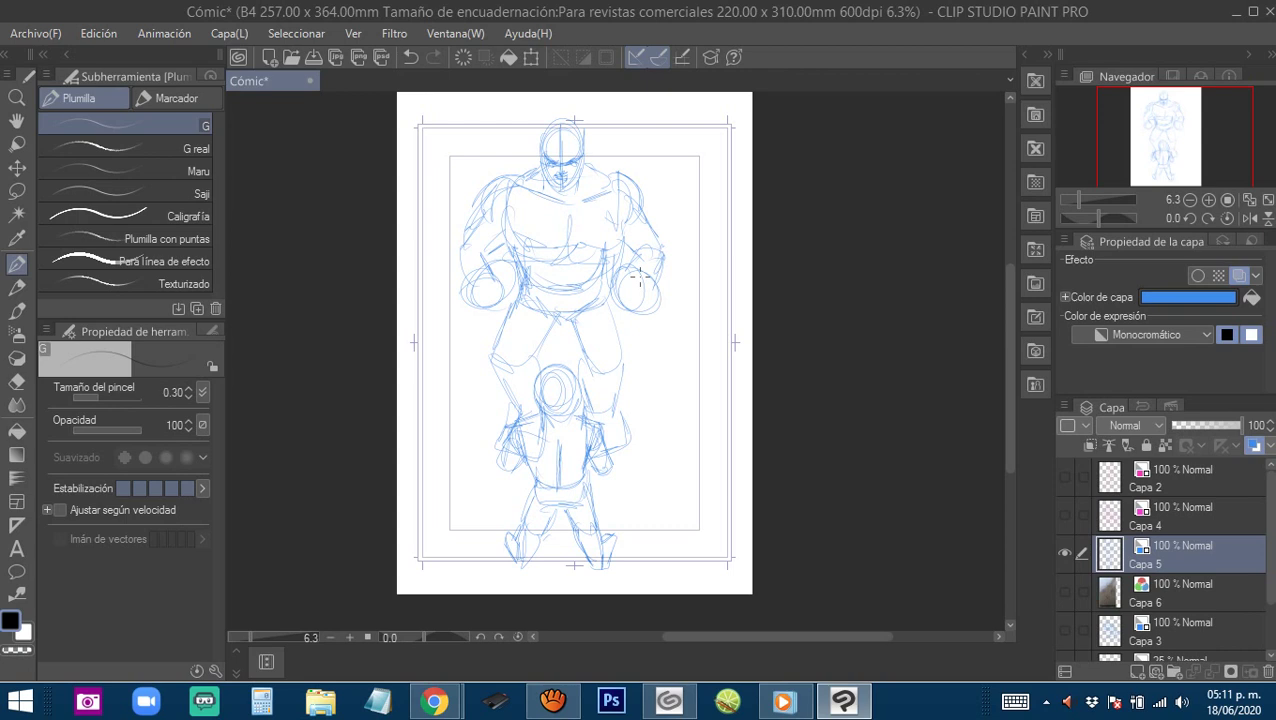
Hide Capa 5 and add a new raster layer directly above it for another composition.
{"action": "left_click", "coordinate": [1063, 553]}
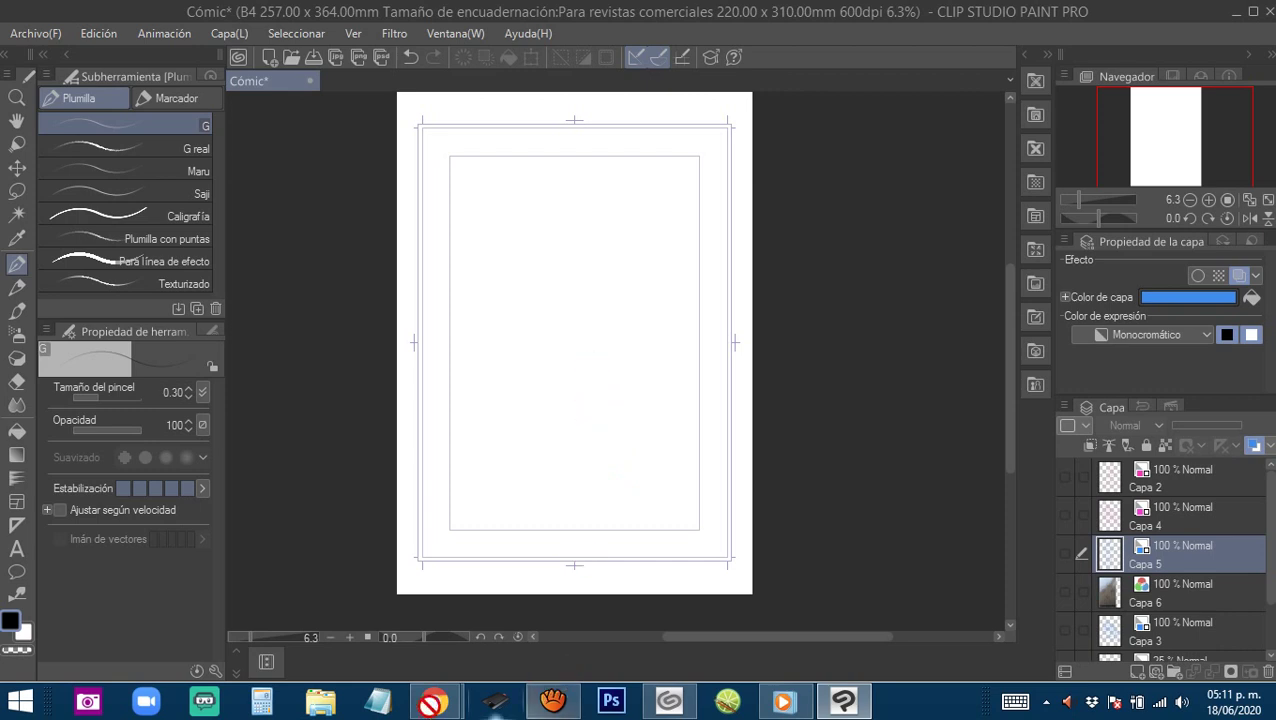
{"action": "mouse_move", "coordinate": [433, 701]}
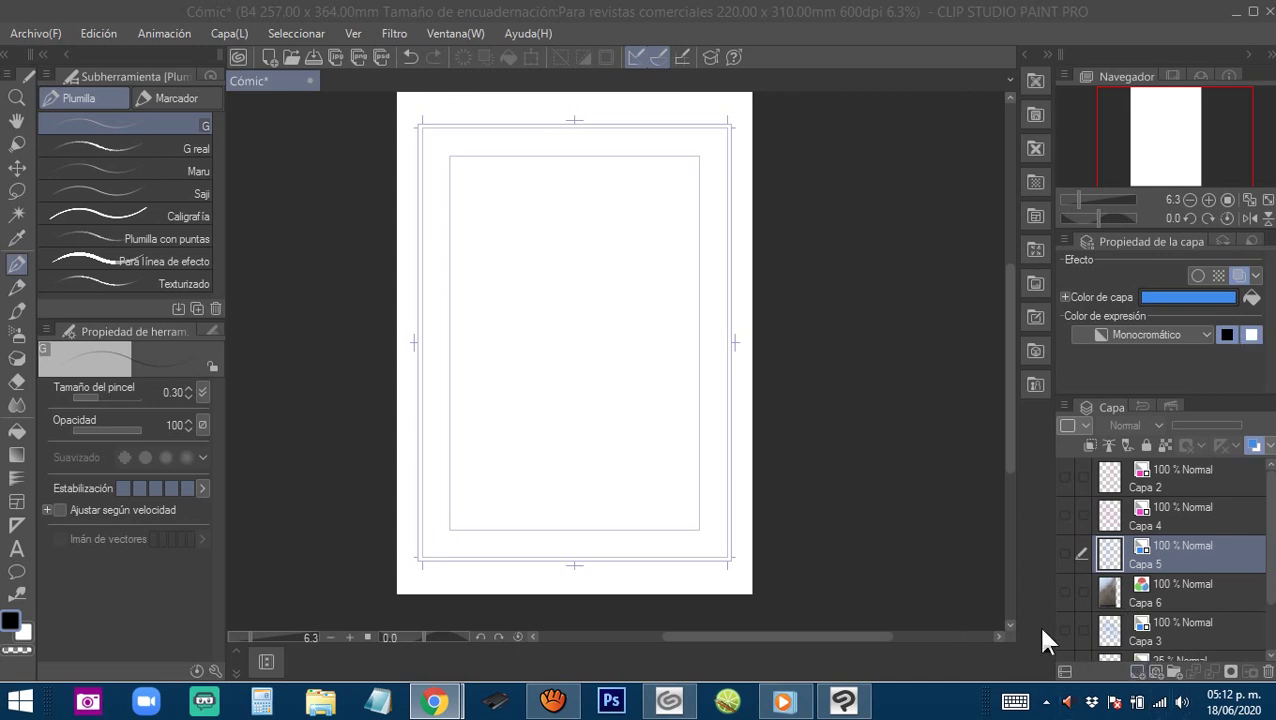
{"action": "left_click", "coordinate": [1137, 674]}
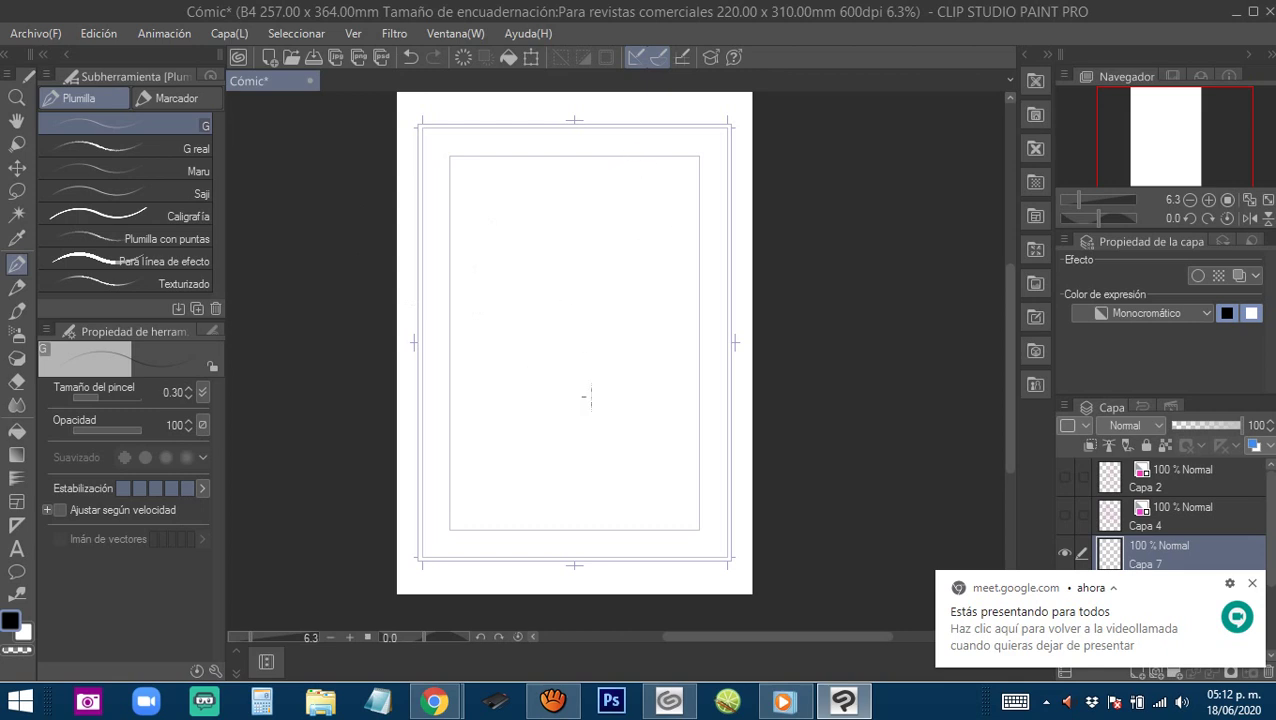
Sketch a round tabletop as overlapping flat ellipses below the page's middle, and give the new layer the blue layer colour.
{"action": "mouse_move", "coordinate": [556, 360]}
{"action": "left_mouse_down"}
{"action": "mouse_move", "coordinate": [525, 357]}
{"action": "mouse_move", "coordinate": [640, 385]}
{"action": "mouse_move", "coordinate": [558, 411]}
{"action": "mouse_move", "coordinate": [645, 380]}
{"action": "left_mouse_up"}
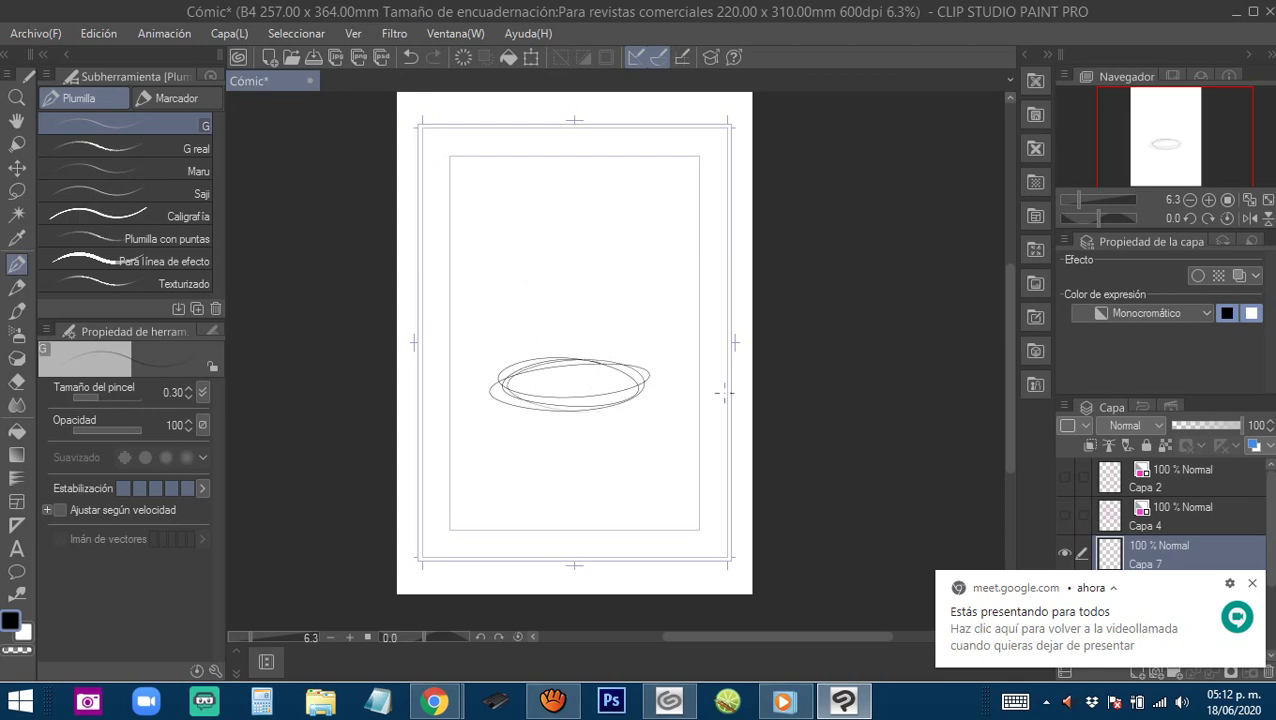
{"action": "left_click", "coordinate": [1254, 445]}
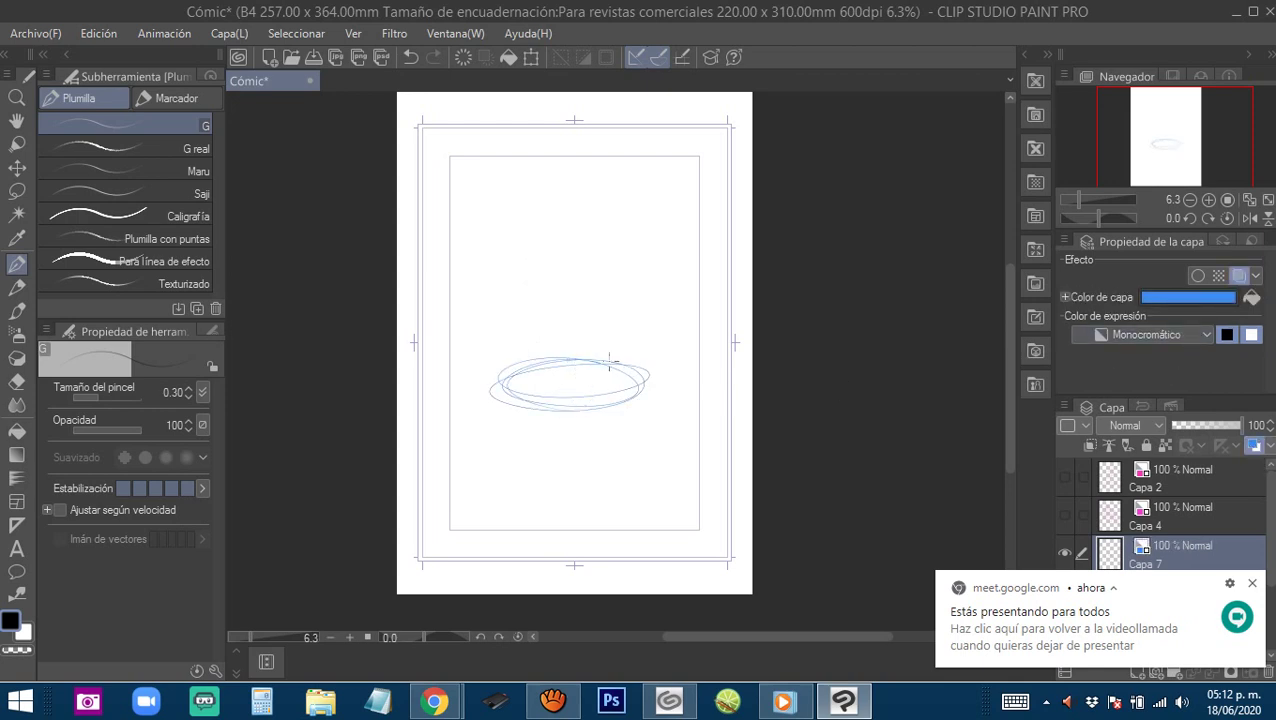
{"action": "mouse_move", "coordinate": [609, 365]}
{"action": "left_mouse_down"}
{"action": "mouse_move", "coordinate": [503, 357]}
{"action": "mouse_move", "coordinate": [584, 403]}
{"action": "mouse_move", "coordinate": [628, 365]}
{"action": "mouse_move", "coordinate": [531, 402]}
{"action": "mouse_move", "coordinate": [660, 380]}
{"action": "mouse_move", "coordinate": [502, 390]}
{"action": "left_mouse_up"}
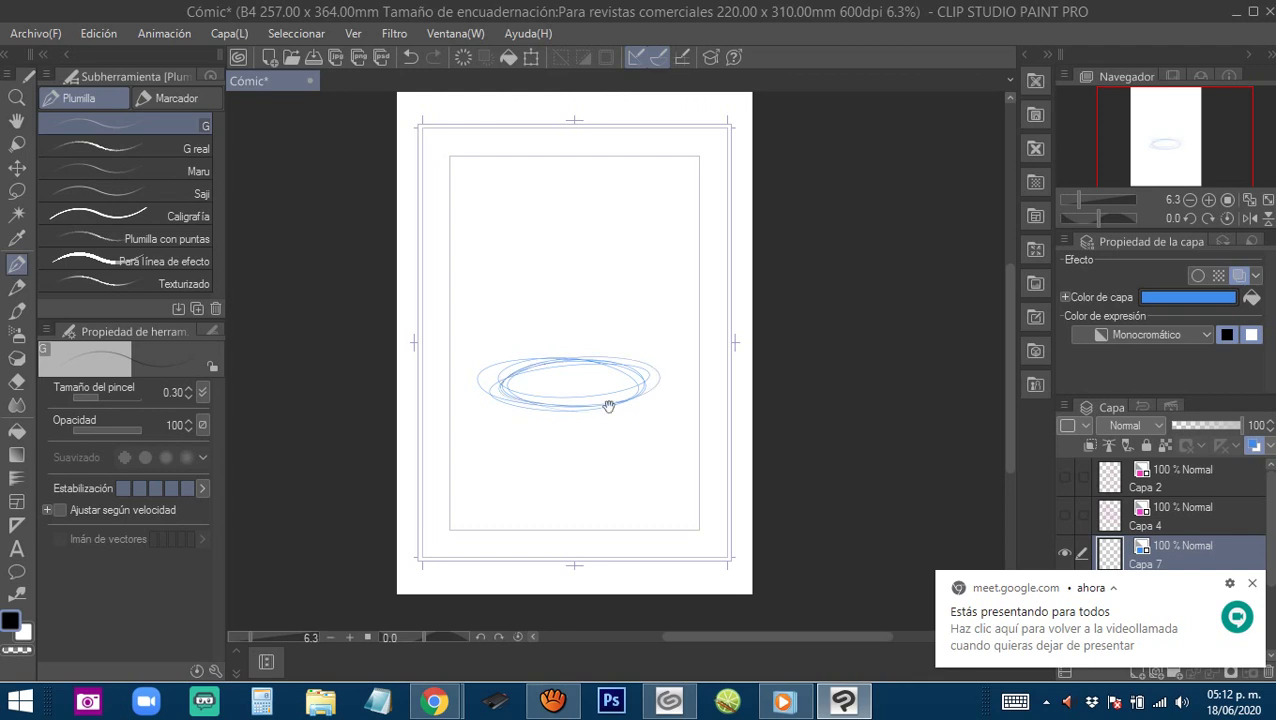
Sketch the table's central pedestal with an oval base, and the cloth sides hanging from the tabletop.
{"action": "left_click_drag", "start_coordinate": [566, 418], "coordinate": [569, 485]}
{"action": "mouse_move", "coordinate": [577, 403]}
{"action": "left_mouse_down"}
{"action": "mouse_move", "coordinate": [578, 449]}
{"action": "mouse_move", "coordinate": [564, 423]}
{"action": "mouse_move", "coordinate": [568, 488]}
{"action": "mouse_move", "coordinate": [612, 482]}
{"action": "mouse_move", "coordinate": [556, 478]}
{"action": "mouse_move", "coordinate": [595, 482]}
{"action": "mouse_move", "coordinate": [606, 499]}
{"action": "mouse_move", "coordinate": [535, 487]}
{"action": "mouse_move", "coordinate": [590, 486]}
{"action": "left_mouse_up"}
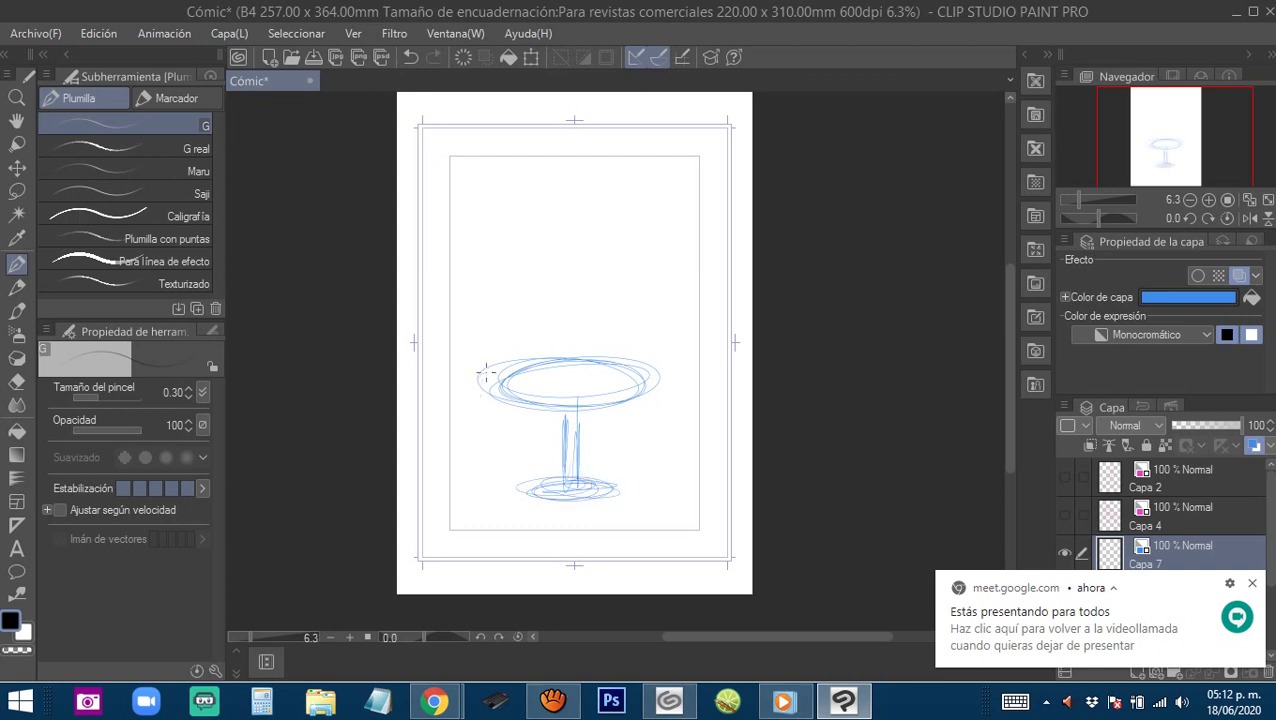
{"action": "left_click_drag", "start_coordinate": [491, 396], "coordinate": [489, 460]}
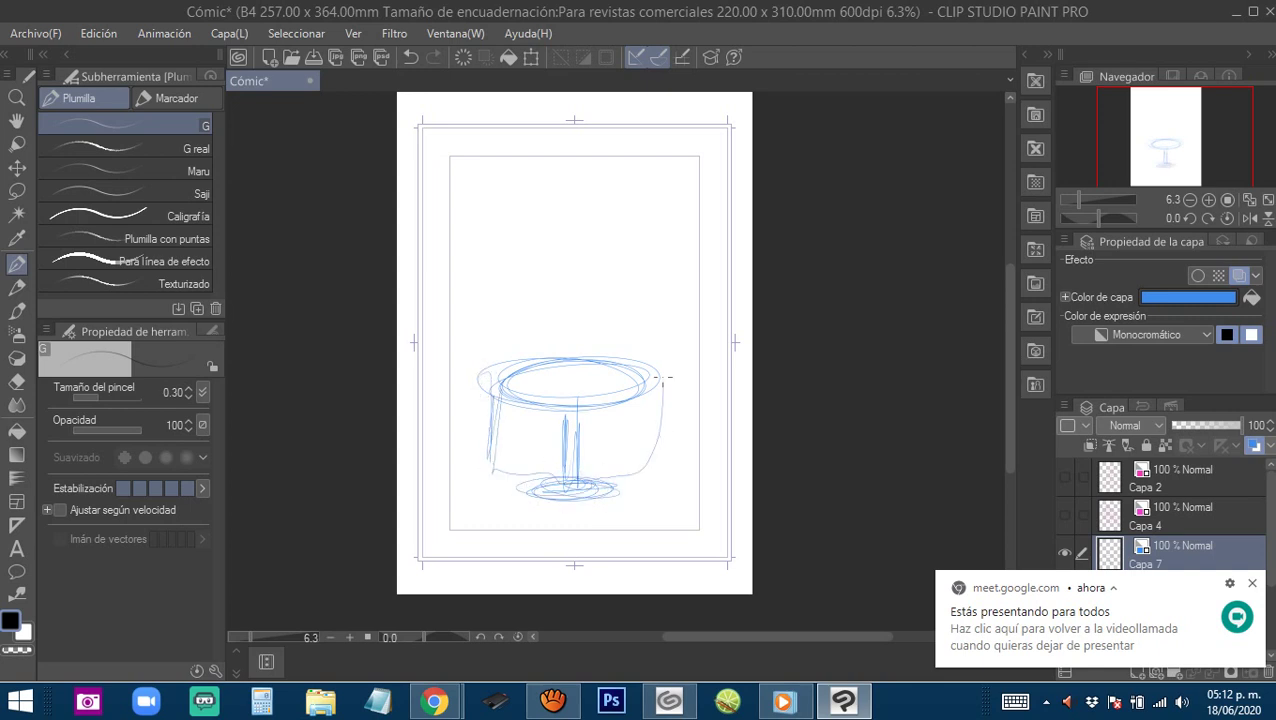
{"action": "mouse_move", "coordinate": [661, 368]}
{"action": "left_mouse_down"}
{"action": "mouse_move", "coordinate": [649, 455]}
{"action": "mouse_move", "coordinate": [636, 389]}
{"action": "mouse_move", "coordinate": [645, 472]}
{"action": "left_mouse_up"}
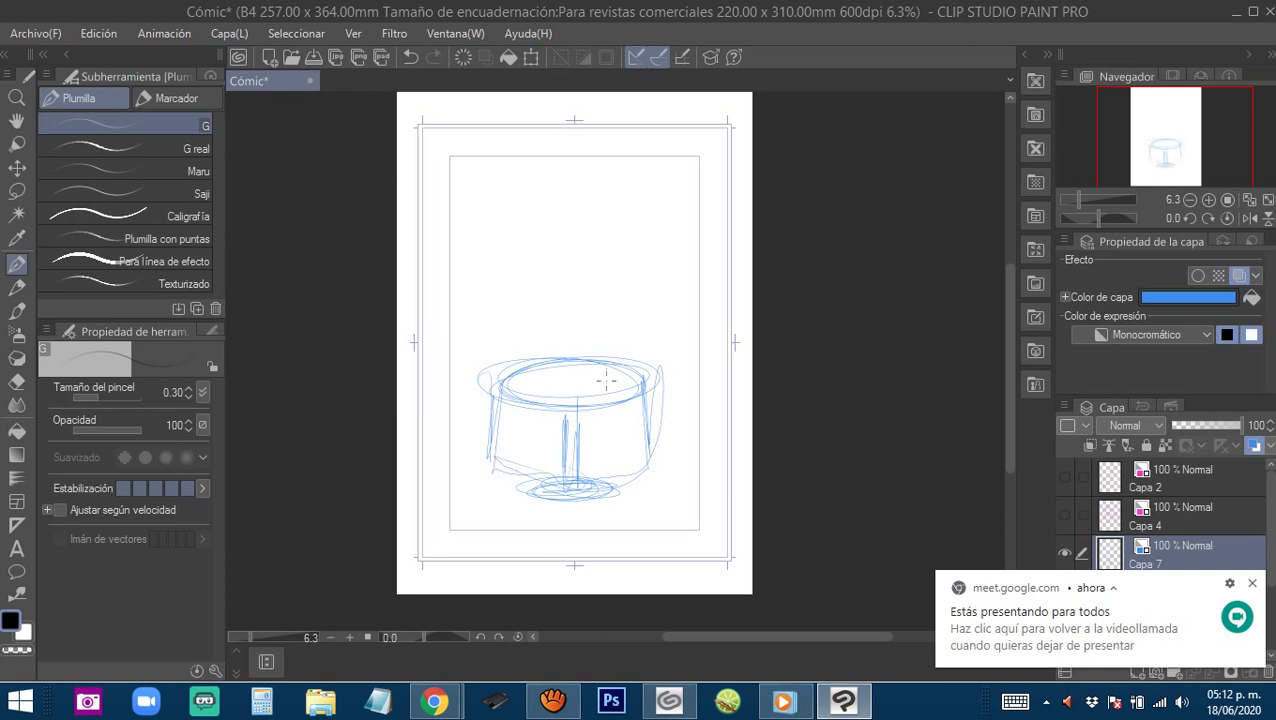
Sketch a circle for a seated figure's head above the table's left edge.
{"action": "scroll", "coordinate": [583, 405], "scroll_direction": "up", "scroll_amount": 1}
{"action": "left_click_drag", "start_coordinate": [618, 381], "coordinate": [598, 501]}
{"action": "scroll", "coordinate": [614, 430], "scroll_direction": "down", "scroll_amount": 1}
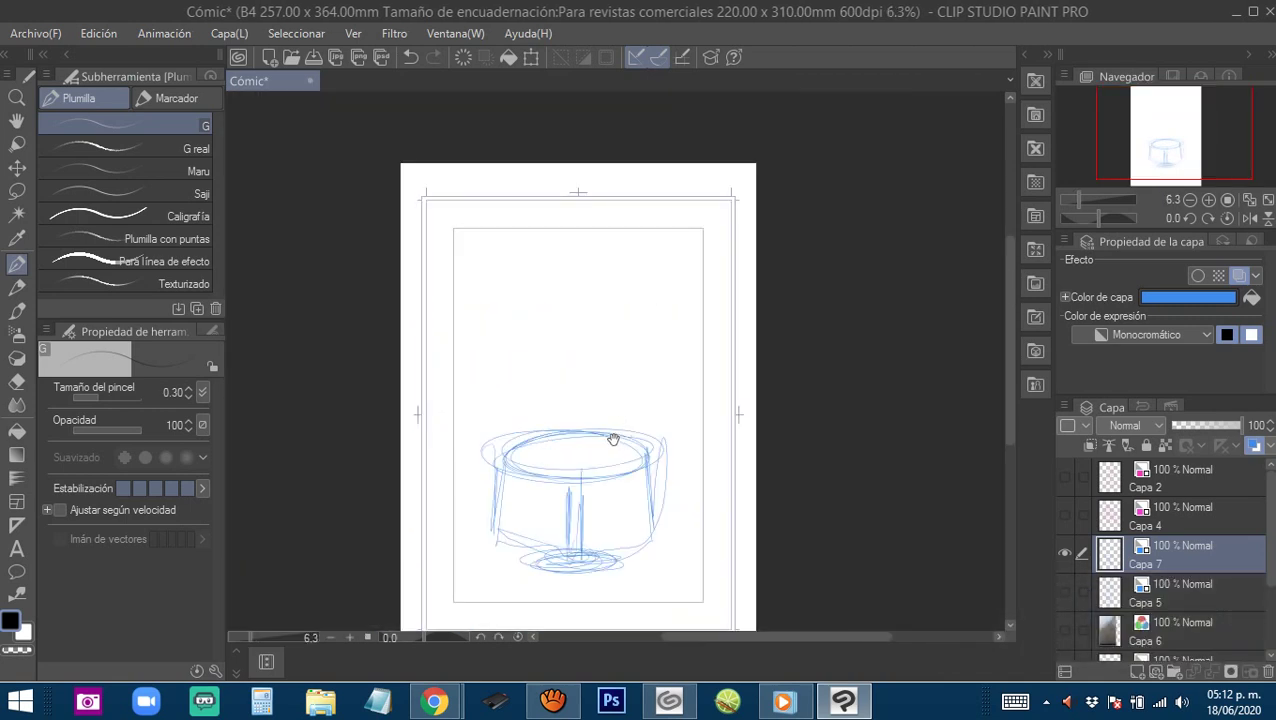
{"action": "scroll", "coordinate": [616, 425], "scroll_direction": "down", "scroll_amount": 1}
{"action": "scroll", "coordinate": [581, 441], "scroll_direction": "up", "scroll_amount": 1}
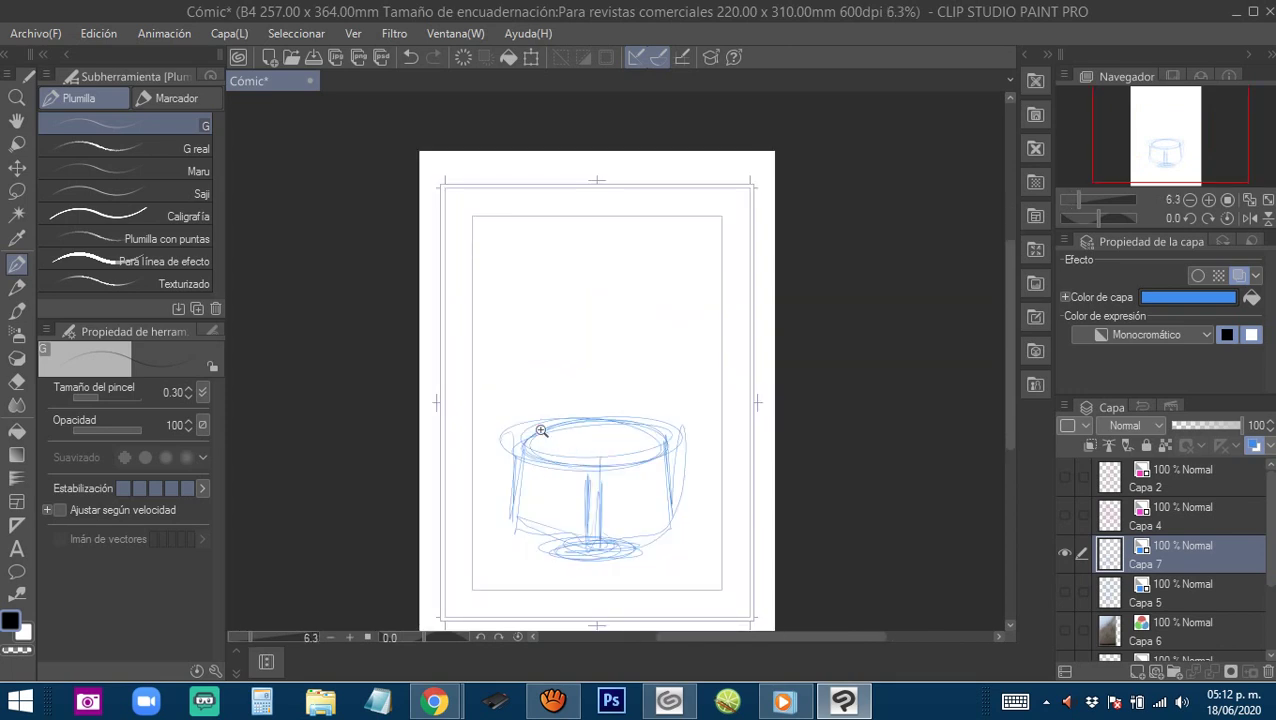
{"action": "scroll", "coordinate": [537, 428], "scroll_direction": "up", "scroll_amount": 1}
{"action": "left_click_drag", "start_coordinate": [539, 429], "coordinate": [595, 469]}
{"action": "mouse_move", "coordinate": [550, 309]}
{"action": "left_mouse_down"}
{"action": "mouse_move", "coordinate": [487, 334]}
{"action": "mouse_move", "coordinate": [508, 312]}
{"action": "mouse_move", "coordinate": [512, 379]}
{"action": "left_mouse_up"}
{"action": "left_click_drag", "start_coordinate": [512, 379], "coordinate": [522, 228]}
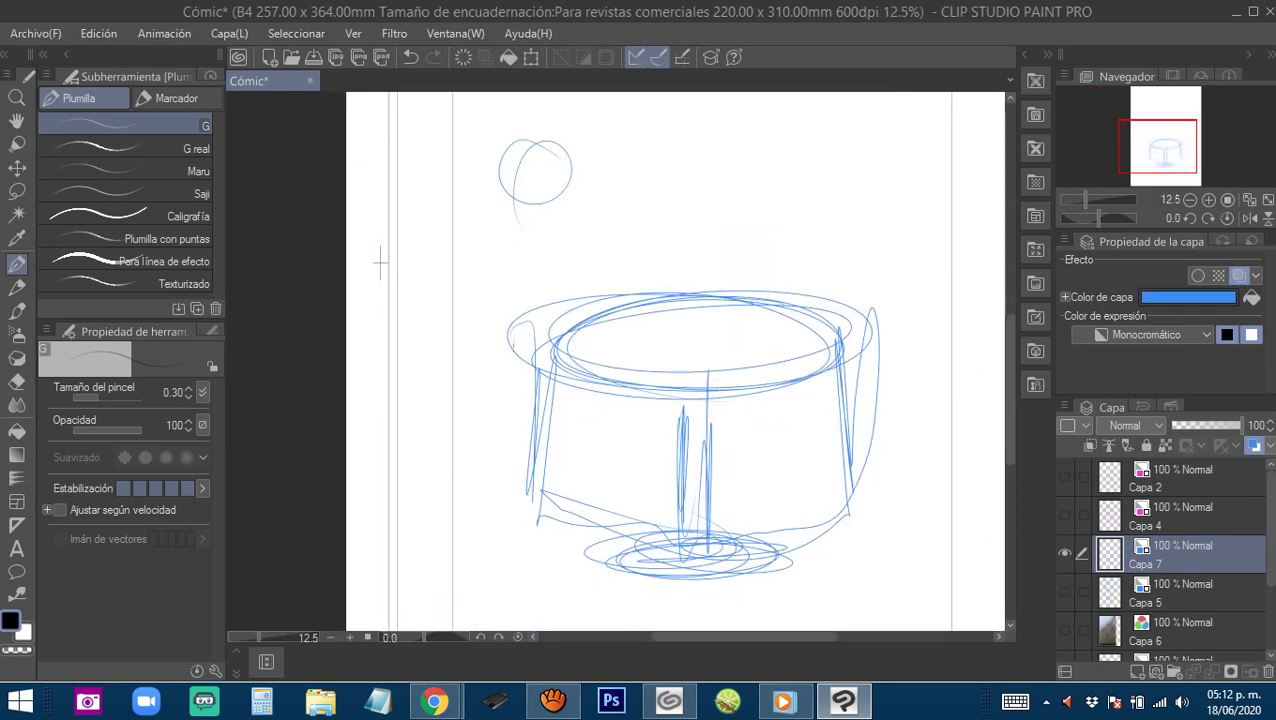
Sketch the seat and legs of a chair overlapping the table's left side.
{"action": "left_click_drag", "start_coordinate": [556, 350], "coordinate": [558, 514]}
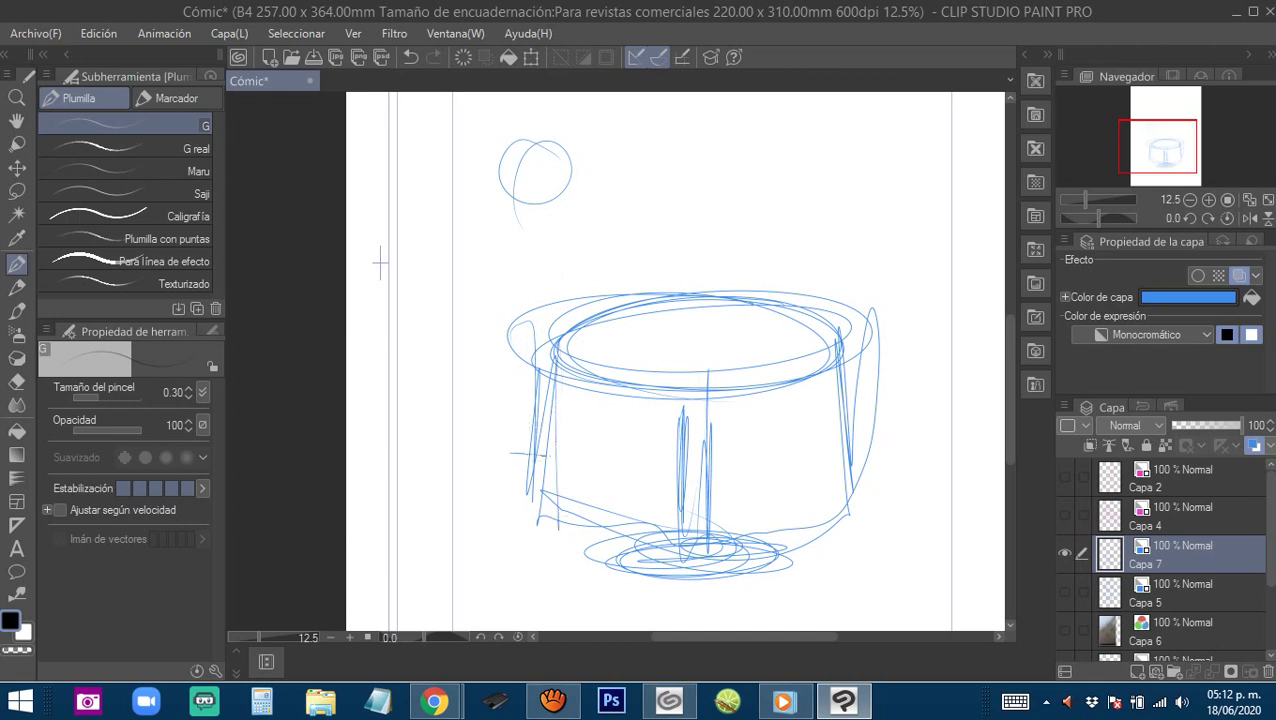
{"action": "left_click_drag", "start_coordinate": [487, 452], "coordinate": [620, 460]}
{"action": "mouse_move", "coordinate": [452, 408]}
{"action": "left_mouse_down"}
{"action": "mouse_move", "coordinate": [530, 384]}
{"action": "mouse_move", "coordinate": [421, 407]}
{"action": "mouse_move", "coordinate": [496, 438]}
{"action": "mouse_move", "coordinate": [562, 405]}
{"action": "left_mouse_up"}
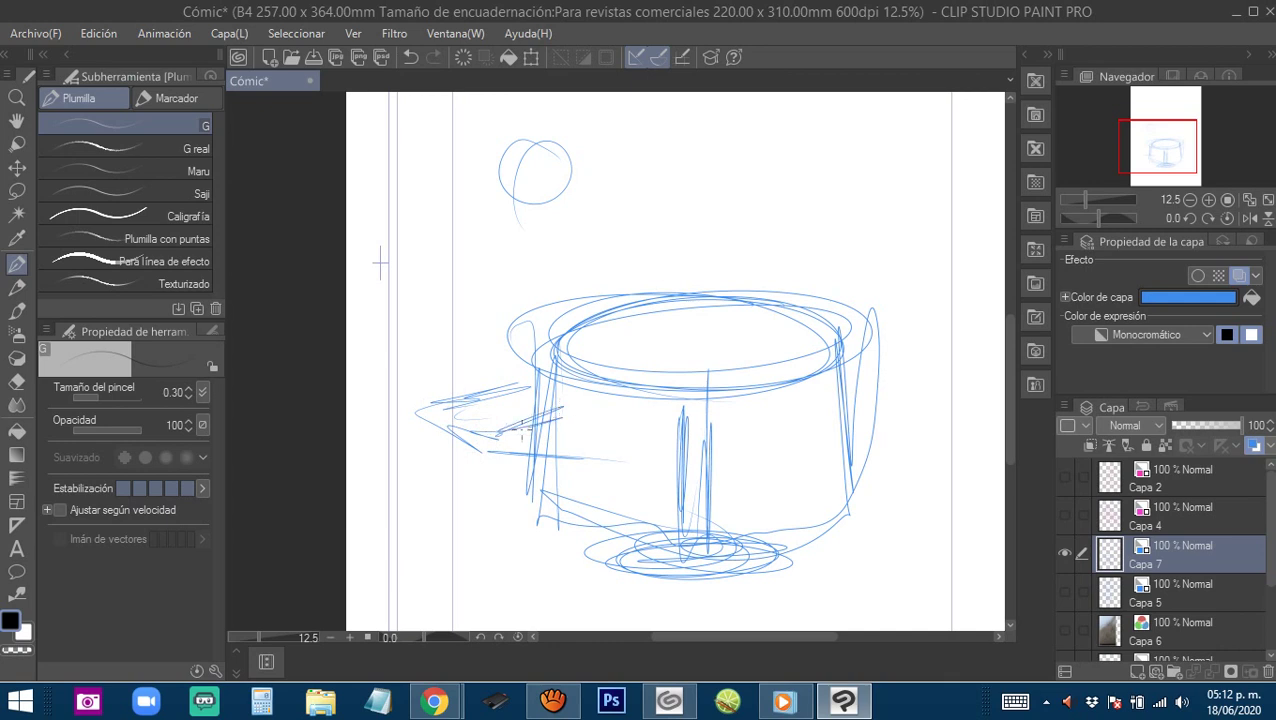
{"action": "left_click_drag", "start_coordinate": [488, 440], "coordinate": [582, 412]}
{"action": "mouse_move", "coordinate": [582, 418]}
{"action": "left_mouse_down"}
{"action": "mouse_move", "coordinate": [524, 373]}
{"action": "mouse_move", "coordinate": [495, 429]}
{"action": "mouse_move", "coordinate": [503, 399]}
{"action": "mouse_move", "coordinate": [424, 403]}
{"action": "mouse_move", "coordinate": [426, 528]}
{"action": "left_mouse_up"}
{"action": "left_click_drag", "start_coordinate": [493, 444], "coordinate": [490, 550]}
{"action": "mouse_move", "coordinate": [483, 470]}
{"action": "left_mouse_down"}
{"action": "mouse_move", "coordinate": [480, 552]}
{"action": "mouse_move", "coordinate": [576, 497]}
{"action": "mouse_move", "coordinate": [567, 440]}
{"action": "left_mouse_up"}
Sketch the left chair's upright backrest with its top and lower crossbars.
{"action": "left_click_drag", "start_coordinate": [433, 344], "coordinate": [460, 405]}
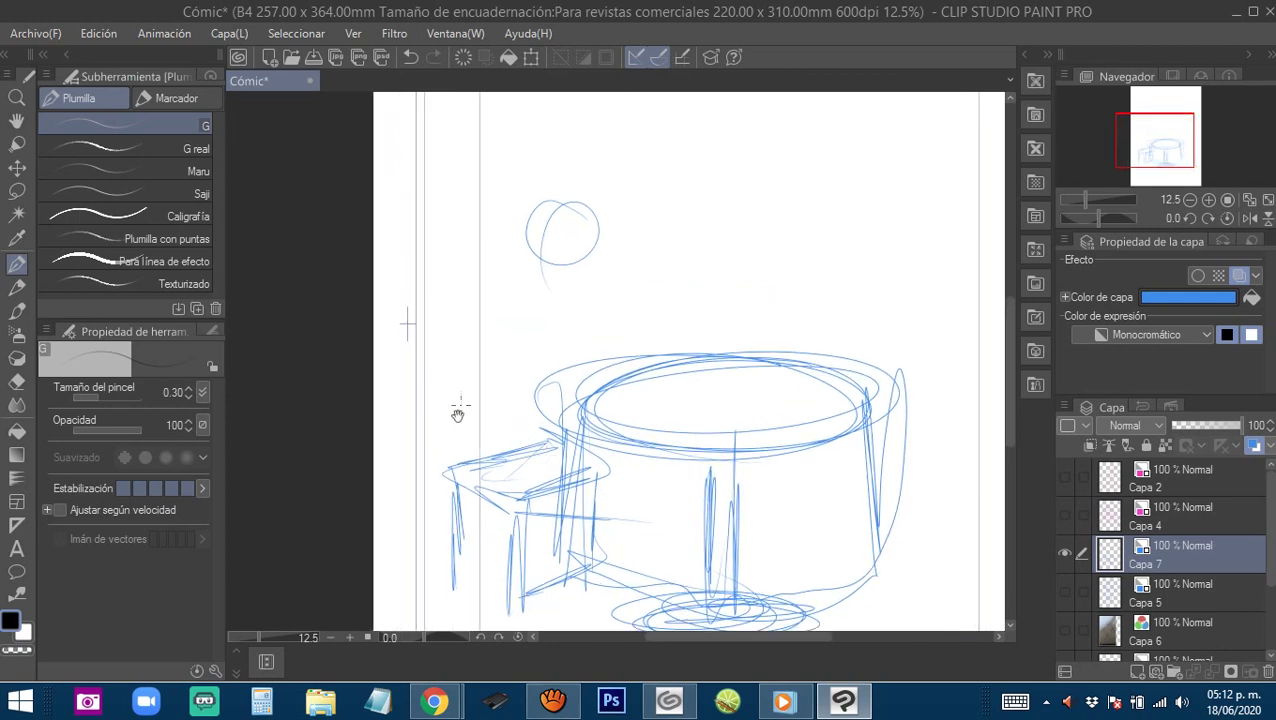
{"action": "mouse_move", "coordinate": [447, 296]}
{"action": "left_mouse_down"}
{"action": "mouse_move", "coordinate": [450, 334]}
{"action": "mouse_move", "coordinate": [437, 309]}
{"action": "mouse_move", "coordinate": [536, 304]}
{"action": "left_mouse_up"}
{"action": "mouse_move", "coordinate": [448, 326]}
{"action": "left_mouse_down"}
{"action": "mouse_move", "coordinate": [534, 307]}
{"action": "mouse_move", "coordinate": [516, 301]}
{"action": "mouse_move", "coordinate": [532, 352]}
{"action": "left_mouse_up"}
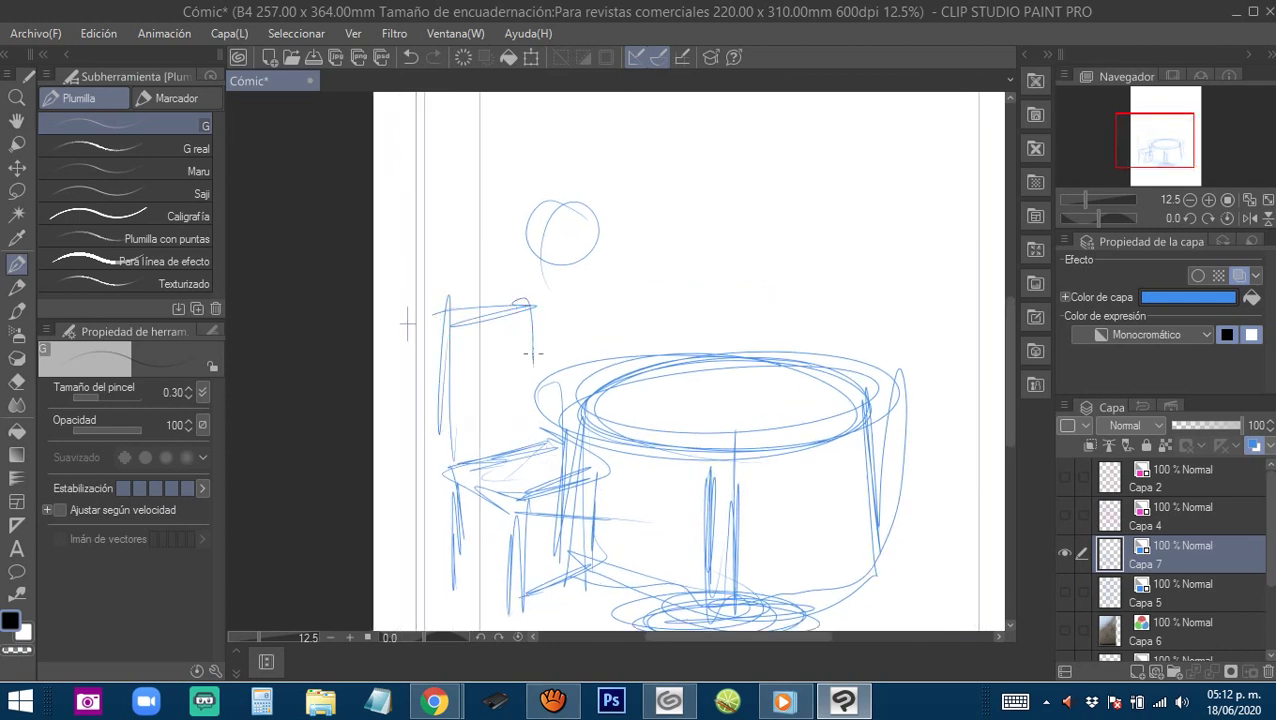
{"action": "left_click_drag", "start_coordinate": [463, 377], "coordinate": [530, 361]}
Refine the seated figure's head with a jaw and neck, and sketch the torso down to the left chair's seat.
{"action": "mouse_move", "coordinate": [536, 220]}
{"action": "left_mouse_down"}
{"action": "mouse_move", "coordinate": [542, 250]}
{"action": "mouse_move", "coordinate": [560, 298]}
{"action": "mouse_move", "coordinate": [520, 268]}
{"action": "mouse_move", "coordinate": [588, 250]}
{"action": "mouse_move", "coordinate": [581, 282]}
{"action": "mouse_move", "coordinate": [566, 193]}
{"action": "left_mouse_up"}
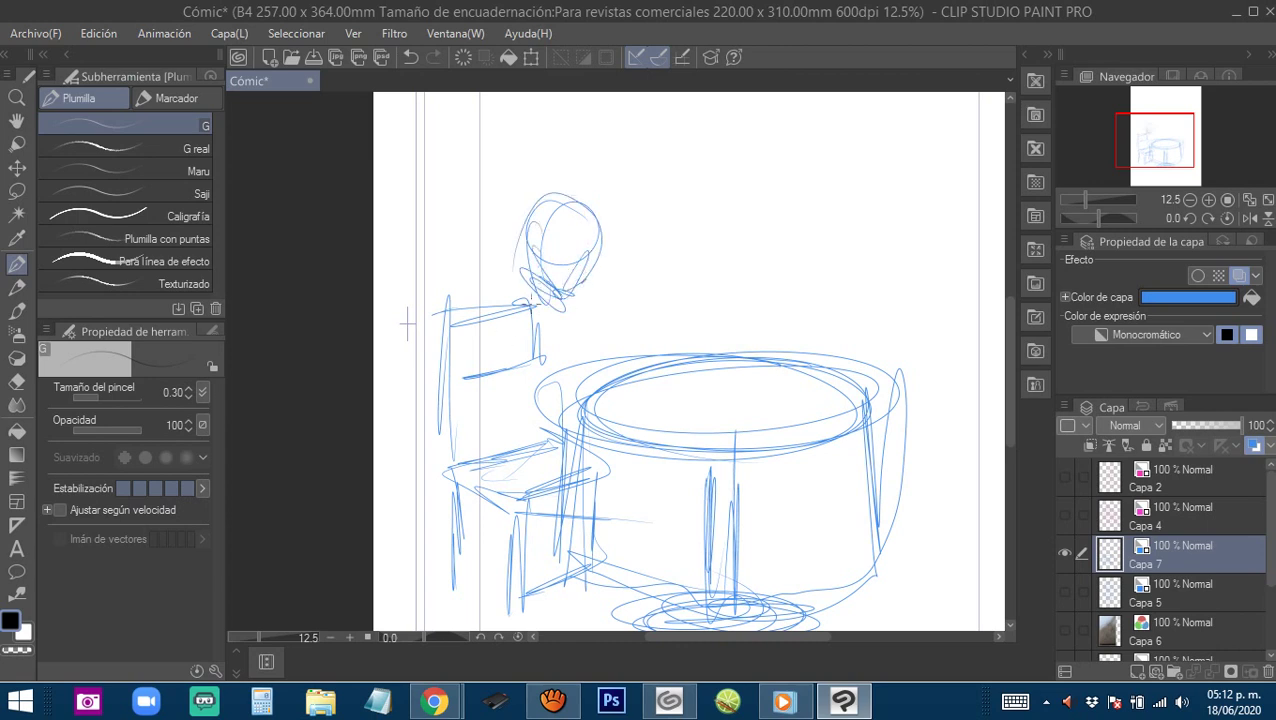
{"action": "mouse_move", "coordinate": [531, 302]}
{"action": "left_mouse_down"}
{"action": "mouse_move", "coordinate": [566, 291]}
{"action": "mouse_move", "coordinate": [498, 319]}
{"action": "mouse_move", "coordinate": [481, 371]}
{"action": "mouse_move", "coordinate": [486, 443]}
{"action": "left_mouse_up"}
{"action": "mouse_move", "coordinate": [505, 342]}
{"action": "left_mouse_down"}
{"action": "mouse_move", "coordinate": [491, 350]}
{"action": "mouse_move", "coordinate": [515, 440]}
{"action": "left_mouse_up"}
{"action": "mouse_move", "coordinate": [572, 314]}
{"action": "left_mouse_down"}
{"action": "mouse_move", "coordinate": [556, 410]}
{"action": "mouse_move", "coordinate": [470, 440]}
{"action": "left_mouse_up"}
Sketch the seated figure's hip, bent thighs, lower legs and feet in front of the left chair.
{"action": "mouse_move", "coordinate": [464, 432]}
{"action": "left_mouse_down"}
{"action": "mouse_move", "coordinate": [545, 416]}
{"action": "mouse_move", "coordinate": [514, 434]}
{"action": "mouse_move", "coordinate": [495, 424]}
{"action": "mouse_move", "coordinate": [500, 459]}
{"action": "mouse_move", "coordinate": [498, 421]}
{"action": "mouse_move", "coordinate": [489, 458]}
{"action": "left_mouse_up"}
{"action": "left_click_drag", "start_coordinate": [489, 458], "coordinate": [575, 523]}
{"action": "left_click_drag", "start_coordinate": [480, 458], "coordinate": [550, 489]}
{"action": "mouse_move", "coordinate": [524, 429]}
{"action": "left_mouse_down"}
{"action": "mouse_move", "coordinate": [565, 462]}
{"action": "mouse_move", "coordinate": [588, 610]}
{"action": "left_mouse_up"}
{"action": "left_click_drag", "start_coordinate": [546, 480], "coordinate": [556, 596]}
{"action": "left_click_drag", "start_coordinate": [558, 436], "coordinate": [514, 374]}
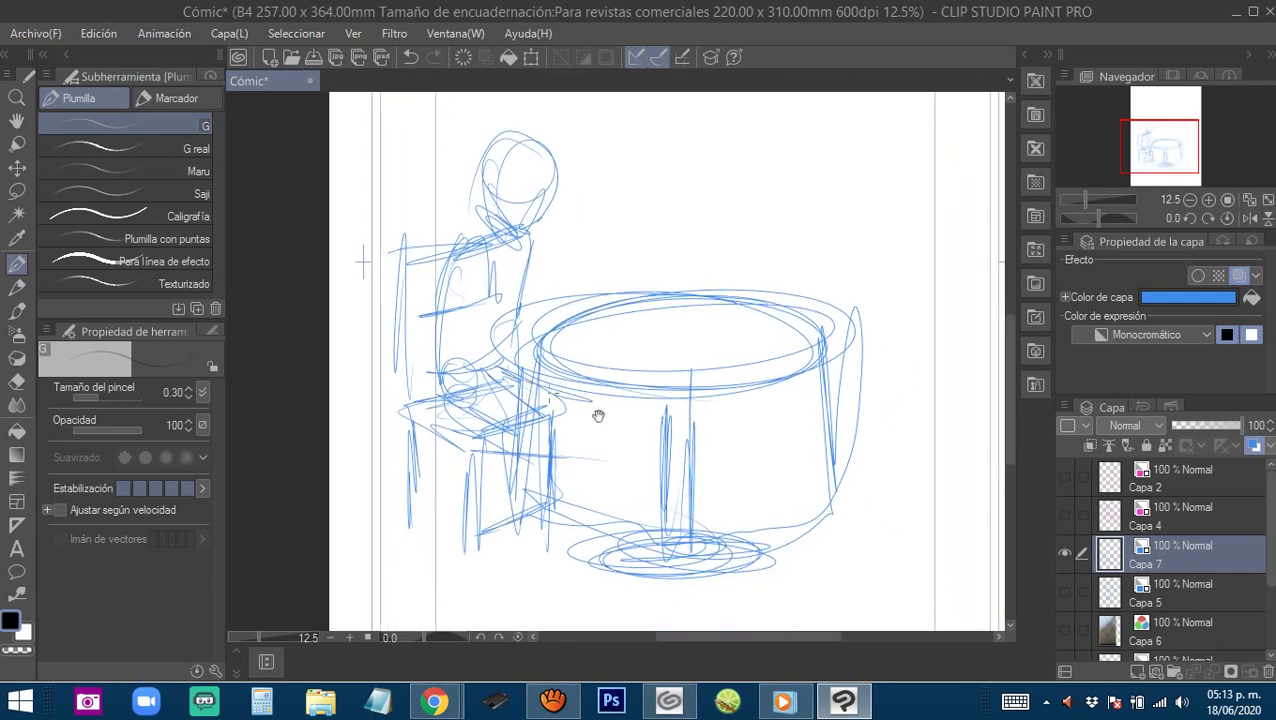
{"action": "left_click_drag", "start_coordinate": [598, 424], "coordinate": [580, 538]}
{"action": "mouse_move", "coordinate": [504, 472]}
{"action": "left_mouse_down"}
{"action": "mouse_move", "coordinate": [502, 514]}
{"action": "mouse_move", "coordinate": [566, 596]}
{"action": "mouse_move", "coordinate": [600, 606]}
{"action": "left_mouse_up"}
{"action": "left_click_drag", "start_coordinate": [576, 588], "coordinate": [540, 550]}
Sketch the four-sided seat of a second chair overlapping the table's right edge.
{"action": "mouse_move", "coordinate": [796, 395]}
{"action": "left_mouse_down"}
{"action": "mouse_move", "coordinate": [703, 399]}
{"action": "mouse_move", "coordinate": [789, 447]}
{"action": "mouse_move", "coordinate": [804, 391]}
{"action": "mouse_move", "coordinate": [856, 381]}
{"action": "left_mouse_up"}
{"action": "left_click_drag", "start_coordinate": [788, 373], "coordinate": [826, 379]}
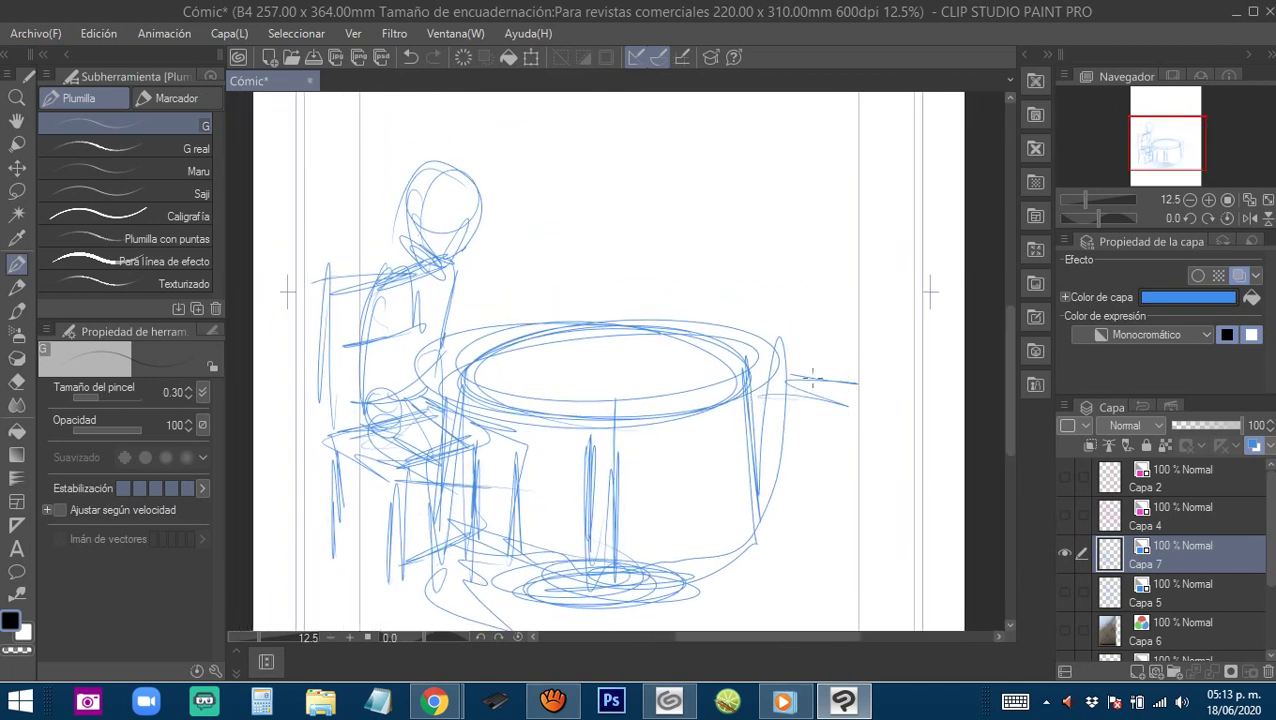
{"action": "left_click_drag", "start_coordinate": [752, 398], "coordinate": [728, 410]}
{"action": "left_click_drag", "start_coordinate": [730, 410], "coordinate": [804, 437]}
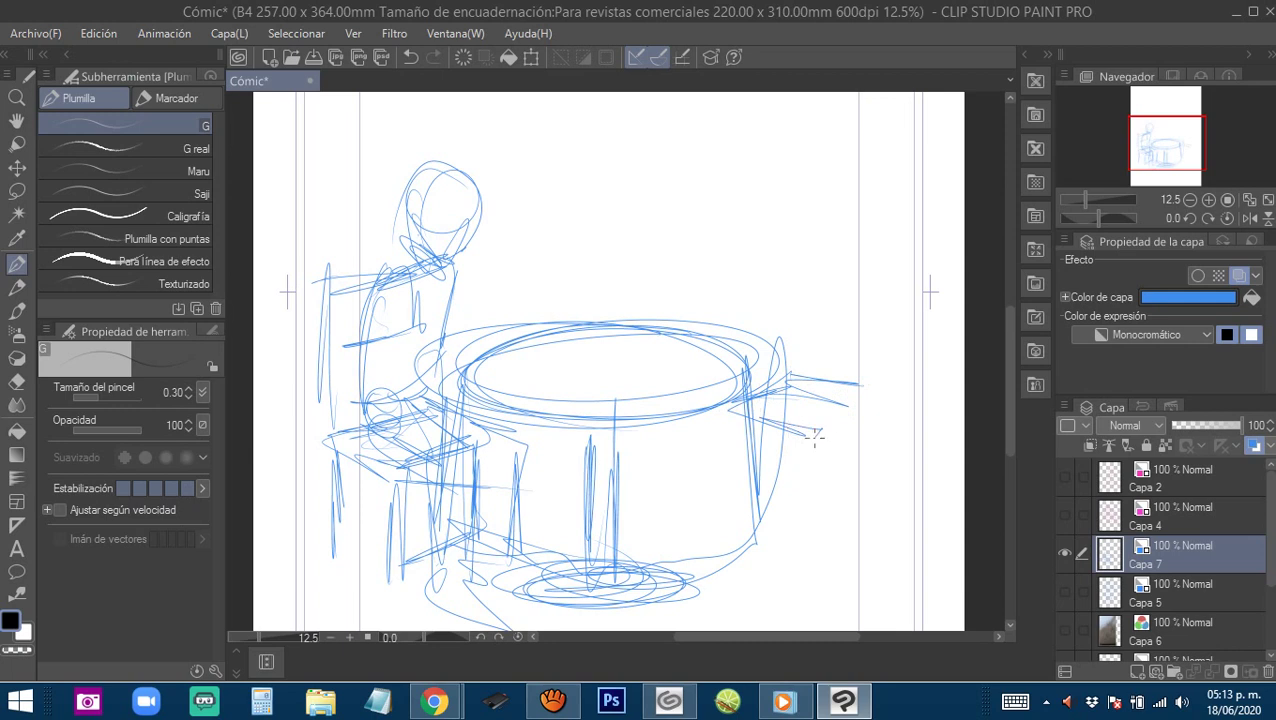
{"action": "left_click_drag", "start_coordinate": [774, 376], "coordinate": [872, 386]}
{"action": "mouse_move", "coordinate": [806, 412]}
{"action": "left_mouse_down"}
{"action": "mouse_move", "coordinate": [862, 392]}
{"action": "mouse_move", "coordinate": [836, 426]}
{"action": "left_mouse_up"}
Sketch the right chair's vertical legs and the crossbars between them.
{"action": "left_click_drag", "start_coordinate": [741, 408], "coordinate": [722, 508]}
{"action": "left_click_drag", "start_coordinate": [722, 412], "coordinate": [716, 530]}
{"action": "left_click_drag", "start_coordinate": [812, 452], "coordinate": [806, 546]}
{"action": "left_click_drag", "start_coordinate": [806, 484], "coordinate": [800, 542]}
{"action": "left_click_drag", "start_coordinate": [874, 392], "coordinate": [866, 516]}
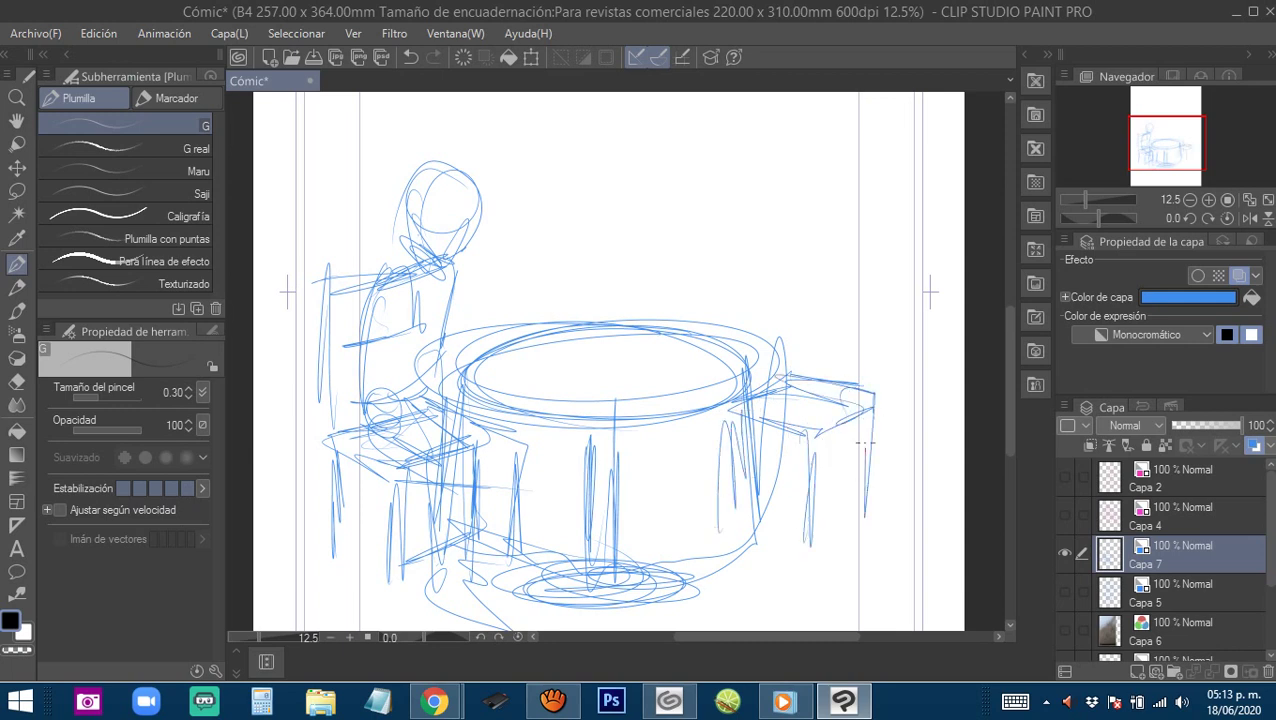
{"action": "left_click_drag", "start_coordinate": [862, 430], "coordinate": [852, 524]}
{"action": "mouse_move", "coordinate": [865, 416]}
{"action": "left_mouse_down"}
{"action": "mouse_move", "coordinate": [864, 515]}
{"action": "mouse_move", "coordinate": [849, 481]}
{"action": "mouse_move", "coordinate": [813, 485]}
{"action": "left_mouse_up"}
{"action": "left_click_drag", "start_coordinate": [867, 470], "coordinate": [813, 492]}
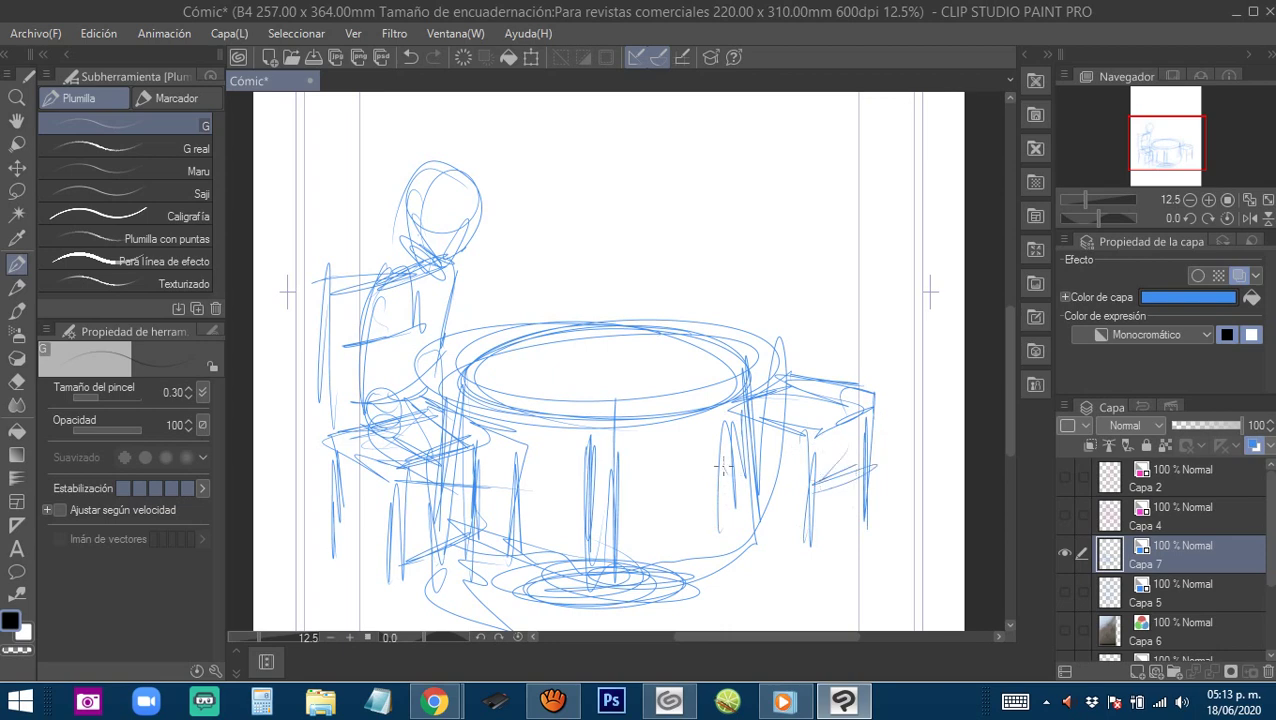
Sketch a larger head from overlapping circles high above the right chair for a second figure.
{"action": "left_click_drag", "start_coordinate": [772, 400], "coordinate": [752, 450]}
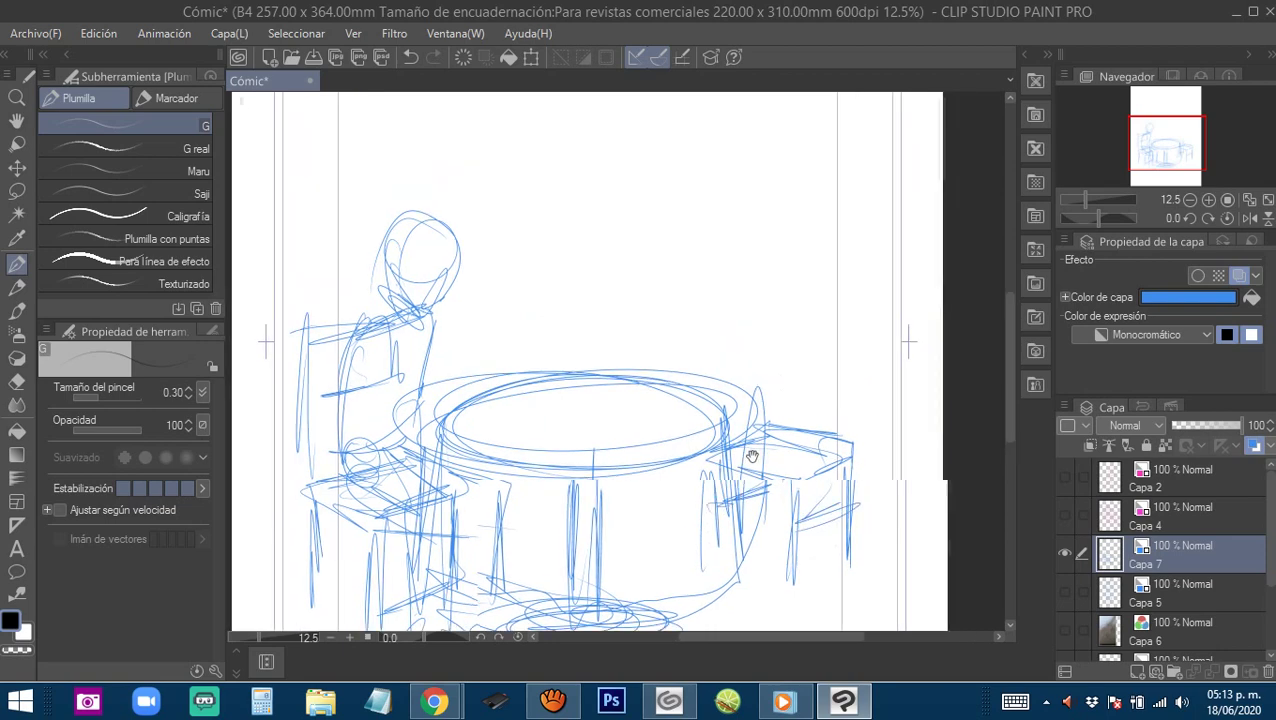
{"action": "mouse_move", "coordinate": [772, 376]}
{"action": "left_mouse_down"}
{"action": "mouse_move", "coordinate": [760, 413]}
{"action": "mouse_move", "coordinate": [739, 419]}
{"action": "mouse_move", "coordinate": [792, 270]}
{"action": "mouse_move", "coordinate": [689, 362]}
{"action": "mouse_move", "coordinate": [695, 416]}
{"action": "mouse_move", "coordinate": [777, 262]}
{"action": "mouse_move", "coordinate": [772, 300]}
{"action": "left_mouse_up"}
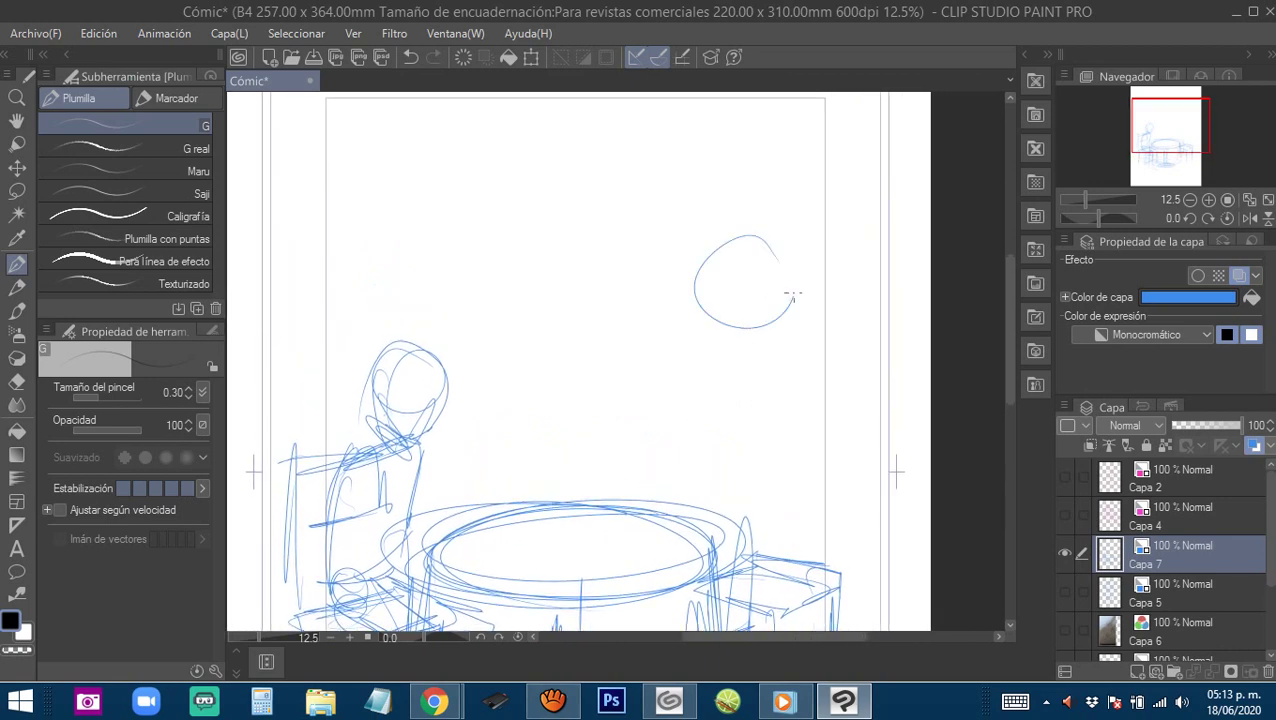
{"action": "left_click_drag", "start_coordinate": [772, 240], "coordinate": [790, 300]}
{"action": "left_click_drag", "start_coordinate": [785, 210], "coordinate": [790, 255]}
{"action": "left_click_drag", "start_coordinate": [745, 200], "coordinate": [738, 342]}
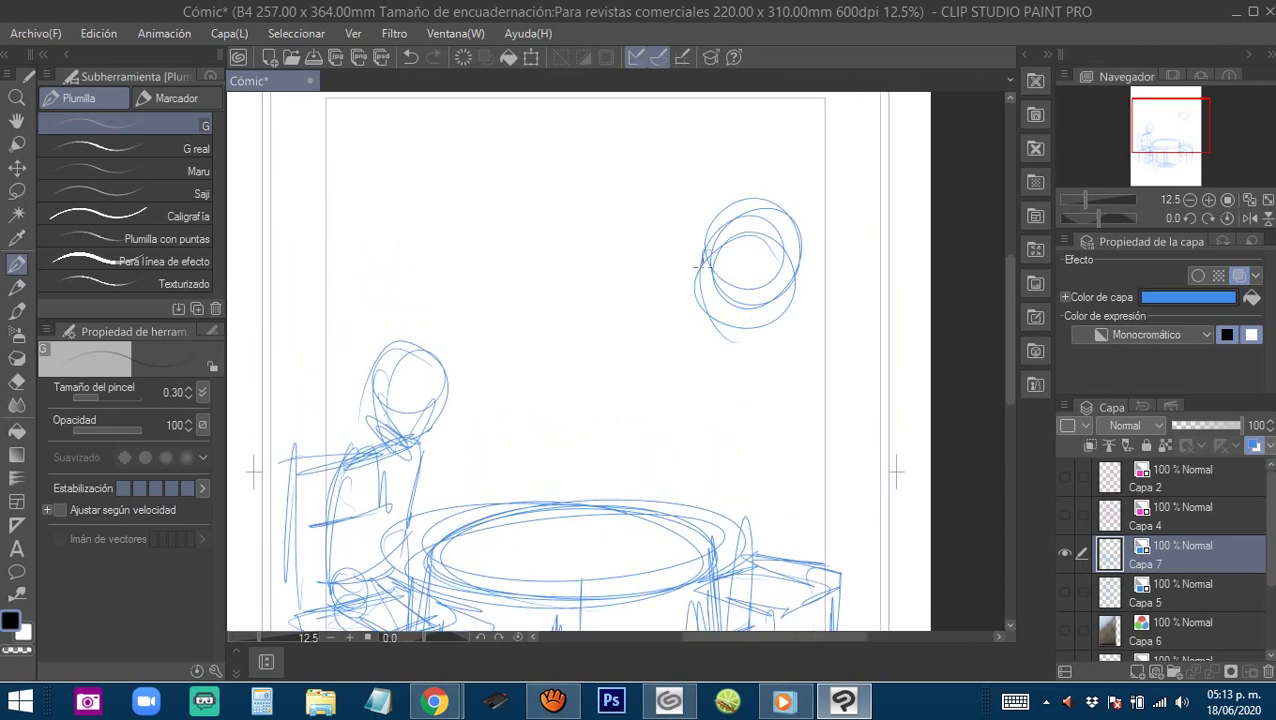
{"action": "mouse_move", "coordinate": [709, 296]}
{"action": "left_mouse_down"}
{"action": "mouse_move", "coordinate": [759, 343]}
{"action": "mouse_move", "coordinate": [789, 283]}
{"action": "mouse_move", "coordinate": [747, 330]}
{"action": "left_mouse_up"}
Sketch the second figure's neck and shoulder lines and the curved chest lines below the head.
{"action": "mouse_move", "coordinate": [800, 251]}
{"action": "left_mouse_down"}
{"action": "mouse_move", "coordinate": [758, 220]}
{"action": "mouse_move", "coordinate": [757, 272]}
{"action": "mouse_move", "coordinate": [816, 278]}
{"action": "left_mouse_up"}
{"action": "left_click_drag", "start_coordinate": [776, 254], "coordinate": [817, 270]}
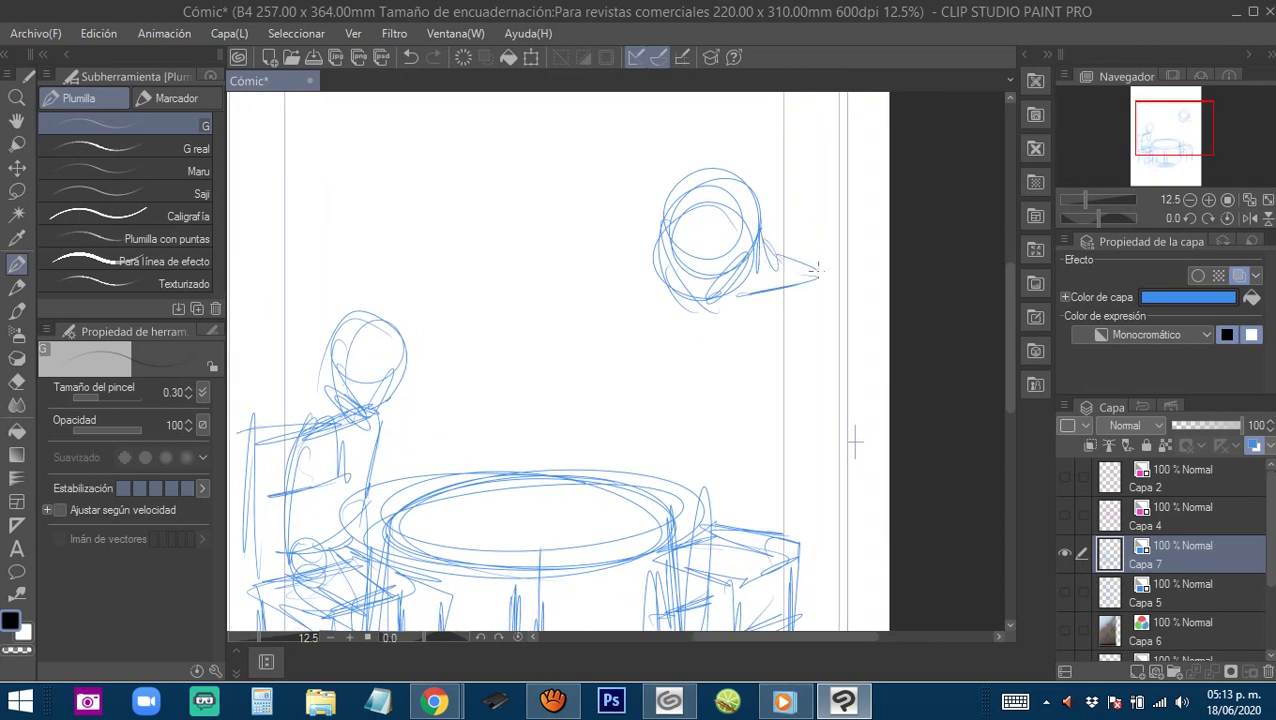
{"action": "left_click_drag", "start_coordinate": [666, 259], "coordinate": [643, 221]}
{"action": "mouse_move", "coordinate": [662, 262]}
{"action": "left_mouse_down"}
{"action": "mouse_move", "coordinate": [669, 333]}
{"action": "mouse_move", "coordinate": [699, 366]}
{"action": "left_mouse_up"}
{"action": "left_click_drag", "start_coordinate": [676, 266], "coordinate": [729, 372]}
{"action": "mouse_move", "coordinate": [683, 323]}
{"action": "left_mouse_down"}
{"action": "mouse_move", "coordinate": [704, 276]}
{"action": "mouse_move", "coordinate": [697, 361]}
{"action": "left_mouse_up"}
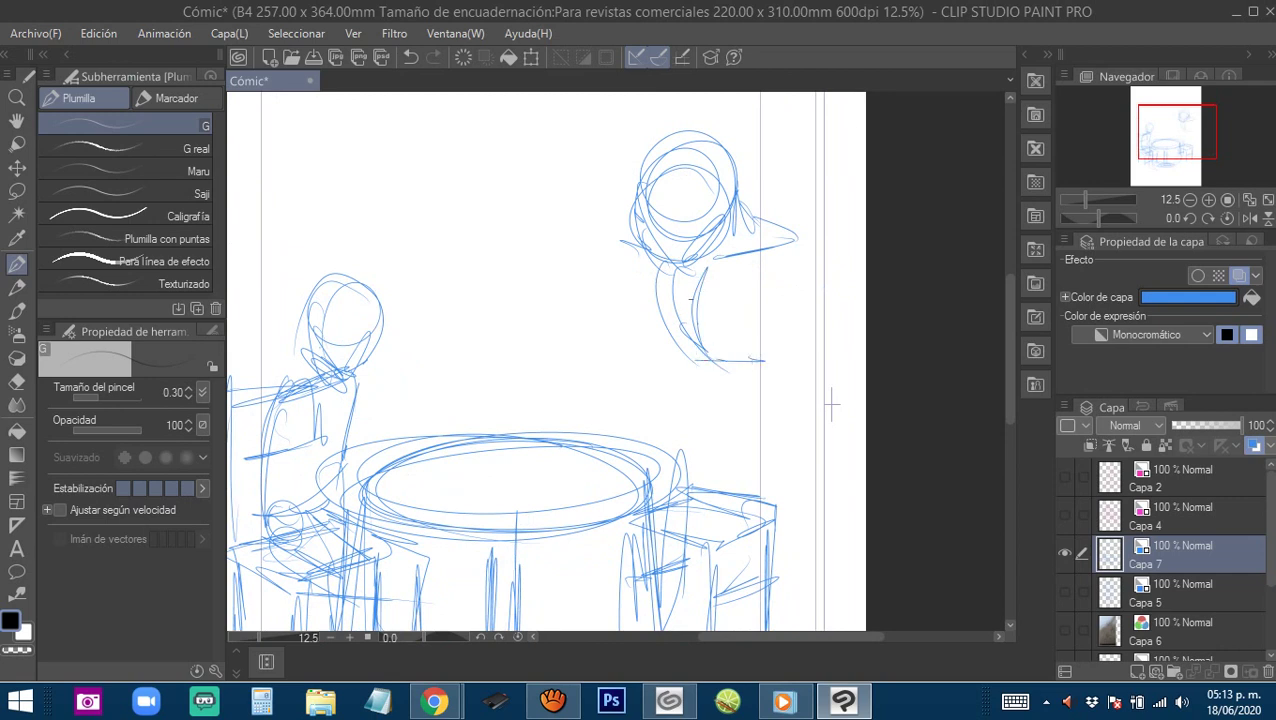
Sketch the second figure's left-side shoulder and torso outline, a round shoulder on the right, and the waist behind the table.
{"action": "left_click_drag", "start_coordinate": [620, 252], "coordinate": [640, 342]}
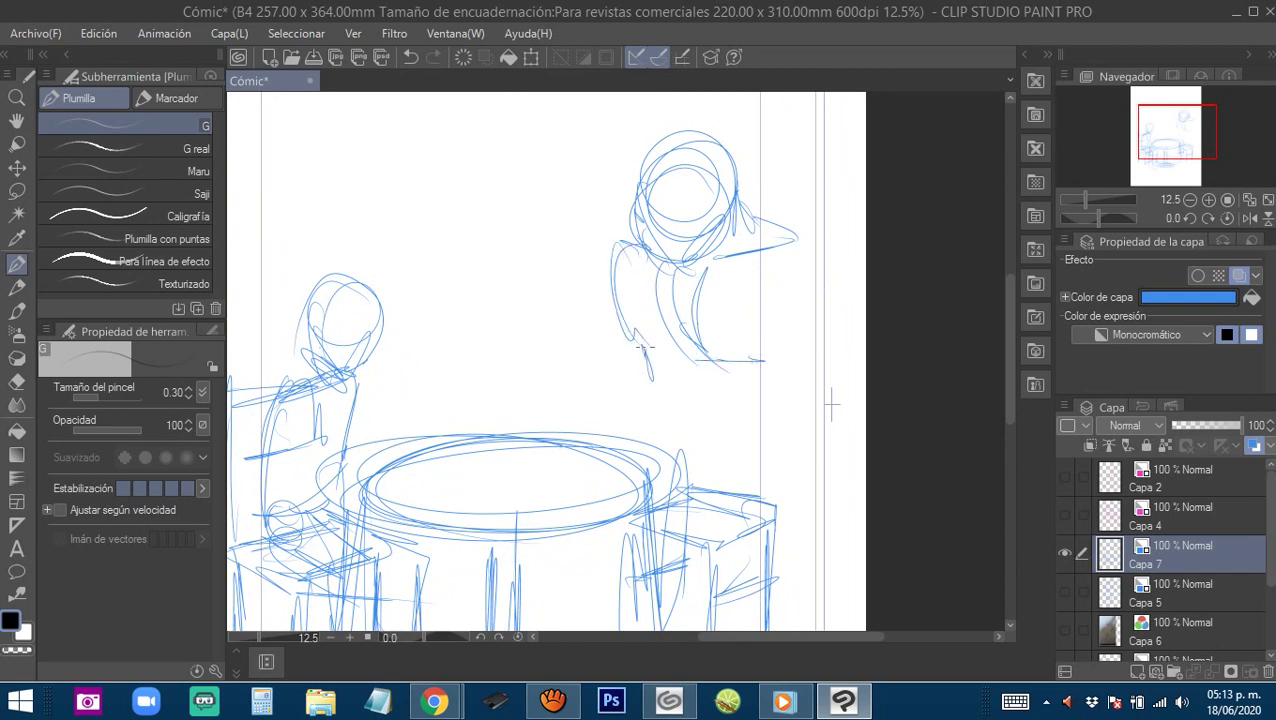
{"action": "left_click_drag", "start_coordinate": [652, 412], "coordinate": [754, 456]}
{"action": "mouse_move", "coordinate": [758, 452]}
{"action": "left_mouse_down"}
{"action": "mouse_move", "coordinate": [804, 358]}
{"action": "mouse_move", "coordinate": [776, 432]}
{"action": "left_mouse_up"}
{"action": "left_click_drag", "start_coordinate": [790, 380], "coordinate": [784, 418]}
{"action": "left_click_drag", "start_coordinate": [783, 342], "coordinate": [789, 333]}
{"action": "mouse_move", "coordinate": [826, 238]}
{"action": "left_mouse_down"}
{"action": "mouse_move", "coordinate": [768, 260]}
{"action": "mouse_move", "coordinate": [812, 230]}
{"action": "mouse_move", "coordinate": [794, 236]}
{"action": "mouse_move", "coordinate": [768, 278]}
{"action": "left_mouse_up"}
{"action": "left_click_drag", "start_coordinate": [765, 320], "coordinate": [846, 286]}
{"action": "left_click_drag", "start_coordinate": [809, 417], "coordinate": [791, 372]}
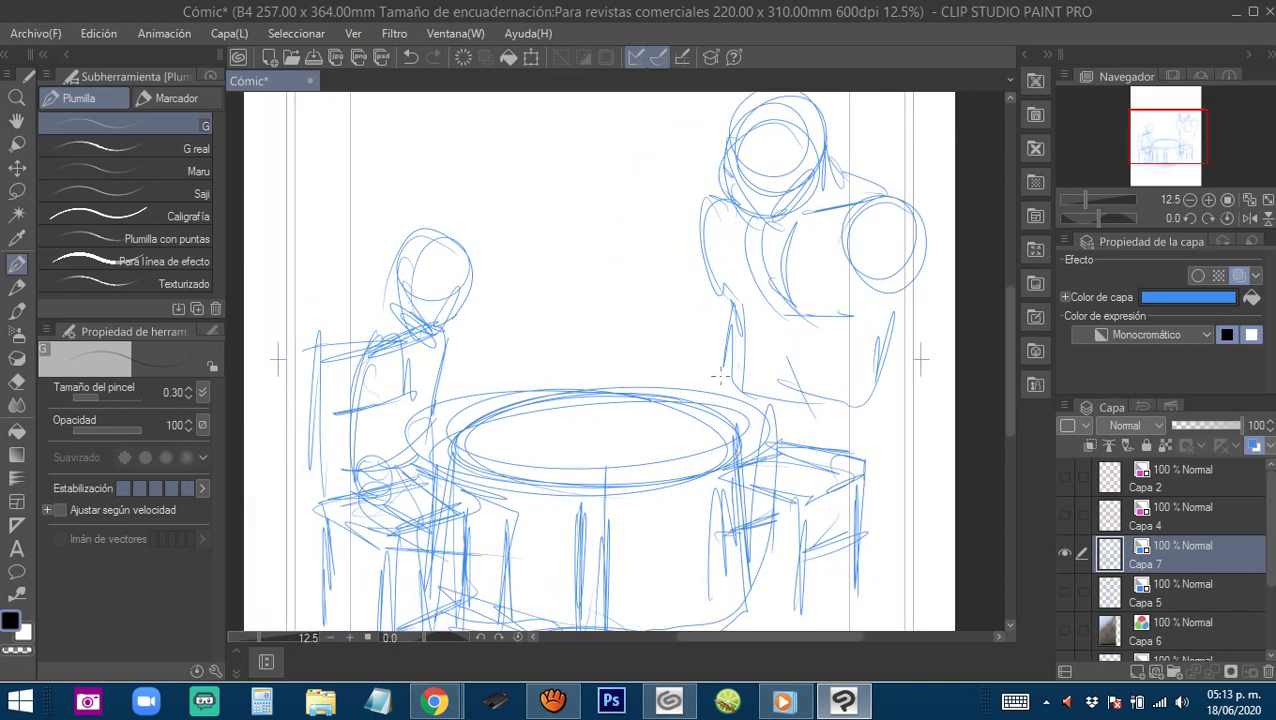
Sketch the larger figure's round knee over the right chair and the tapering lower-leg lines beneath it.
{"action": "mouse_move", "coordinate": [774, 456]}
{"action": "left_mouse_down"}
{"action": "mouse_move", "coordinate": [867, 427]}
{"action": "mouse_move", "coordinate": [811, 423]}
{"action": "mouse_move", "coordinate": [743, 330]}
{"action": "left_mouse_up"}
{"action": "mouse_move", "coordinate": [687, 367]}
{"action": "left_mouse_down"}
{"action": "mouse_move", "coordinate": [713, 301]}
{"action": "mouse_move", "coordinate": [766, 292]}
{"action": "mouse_move", "coordinate": [757, 286]}
{"action": "mouse_move", "coordinate": [724, 403]}
{"action": "mouse_move", "coordinate": [718, 520]}
{"action": "mouse_move", "coordinate": [733, 528]}
{"action": "mouse_move", "coordinate": [706, 452]}
{"action": "left_mouse_up"}
{"action": "mouse_move", "coordinate": [806, 343]}
{"action": "left_mouse_down"}
{"action": "mouse_move", "coordinate": [754, 510]}
{"action": "mouse_move", "coordinate": [769, 474]}
{"action": "left_mouse_up"}
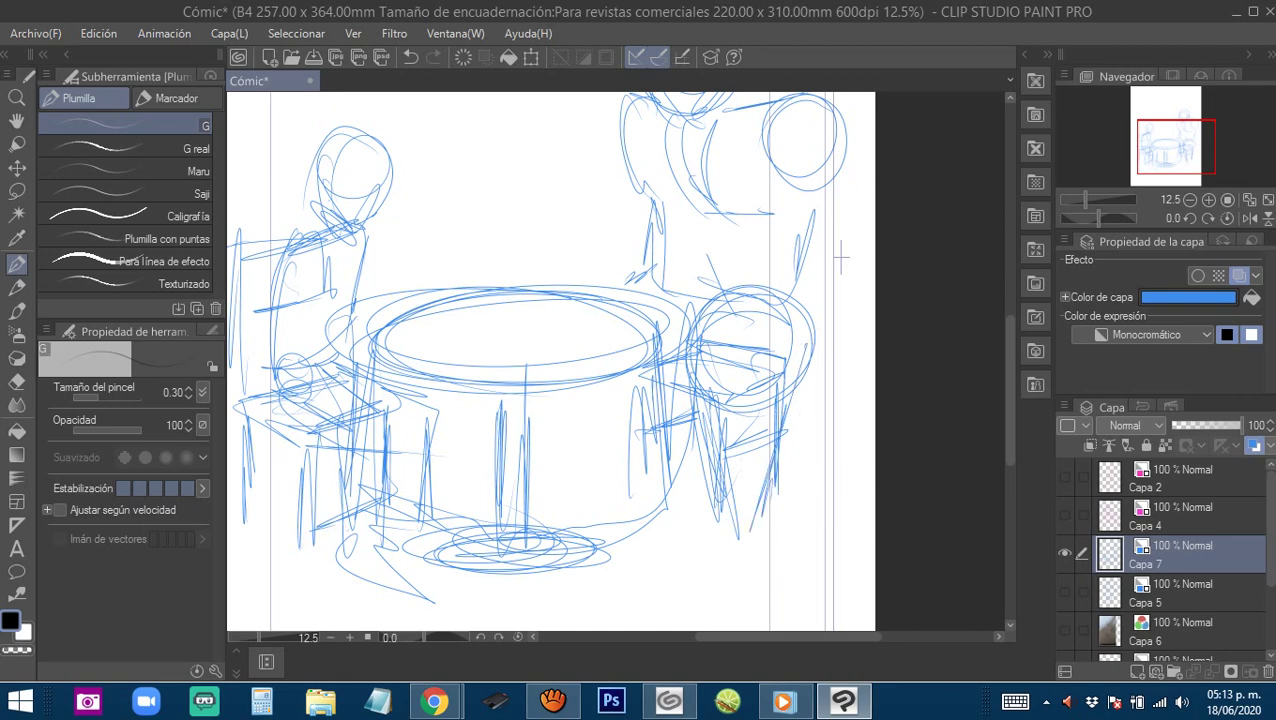
{"action": "left_click_drag", "start_coordinate": [799, 385], "coordinate": [764, 554]}
{"action": "left_click_drag", "start_coordinate": [764, 554], "coordinate": [816, 538]}
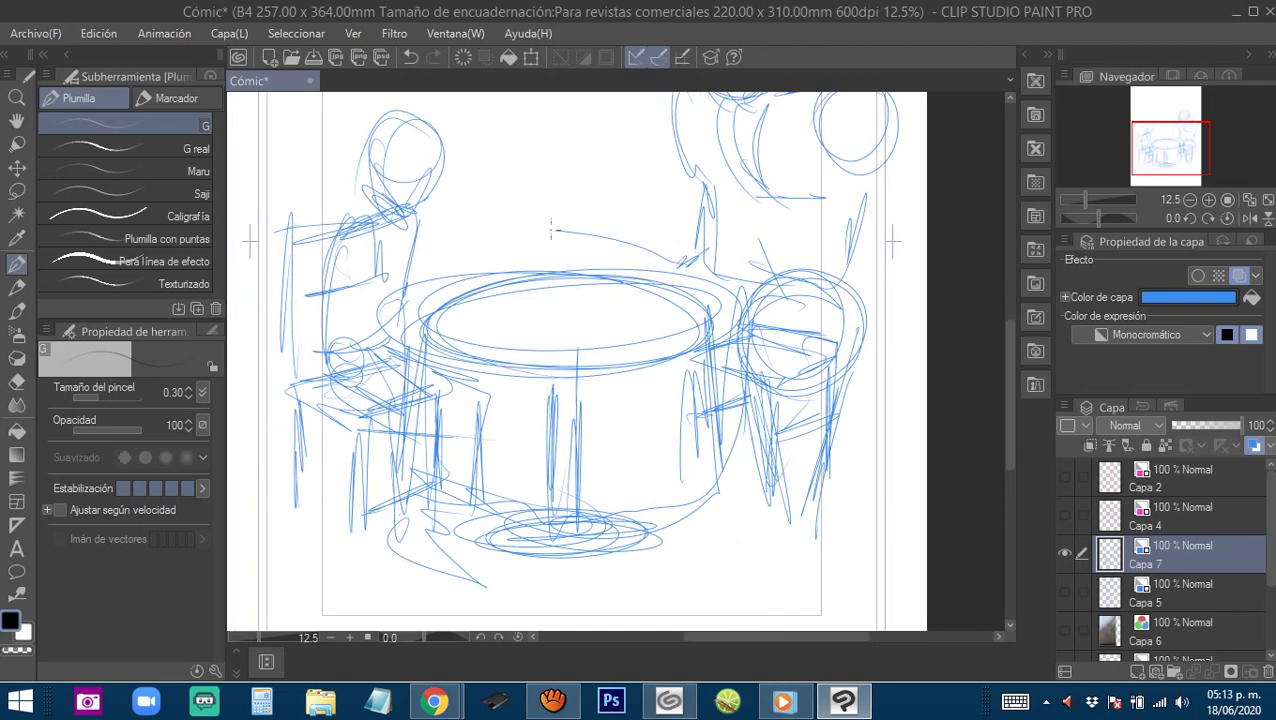
Sketch the larger figure's forearm outline behind the far table edge and extend its lower leg to the foot.
{"action": "left_click_drag", "start_coordinate": [697, 262], "coordinate": [540, 229]}
{"action": "mouse_move", "coordinate": [712, 585]}
{"action": "left_mouse_down"}
{"action": "mouse_move", "coordinate": [700, 504]}
{"action": "mouse_move", "coordinate": [712, 494]}
{"action": "mouse_move", "coordinate": [781, 512]}
{"action": "mouse_move", "coordinate": [812, 440]}
{"action": "left_mouse_up"}
{"action": "left_click_drag", "start_coordinate": [801, 424], "coordinate": [825, 505]}
{"action": "left_click_drag", "start_coordinate": [762, 427], "coordinate": [819, 495]}
{"action": "mouse_move", "coordinate": [654, 356]}
{"action": "left_mouse_down"}
{"action": "mouse_move", "coordinate": [754, 442]}
{"action": "mouse_move", "coordinate": [716, 514]}
{"action": "left_mouse_up"}
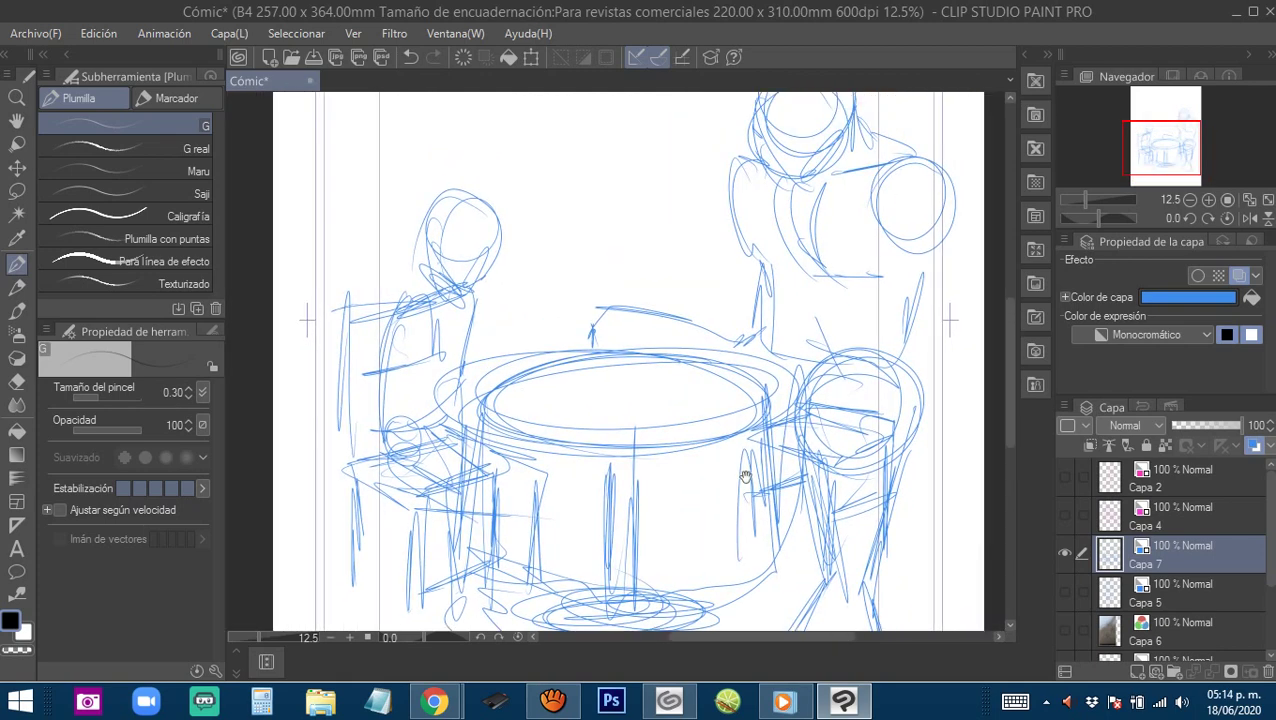
{"action": "left_click_drag", "start_coordinate": [682, 347], "coordinate": [692, 379]}
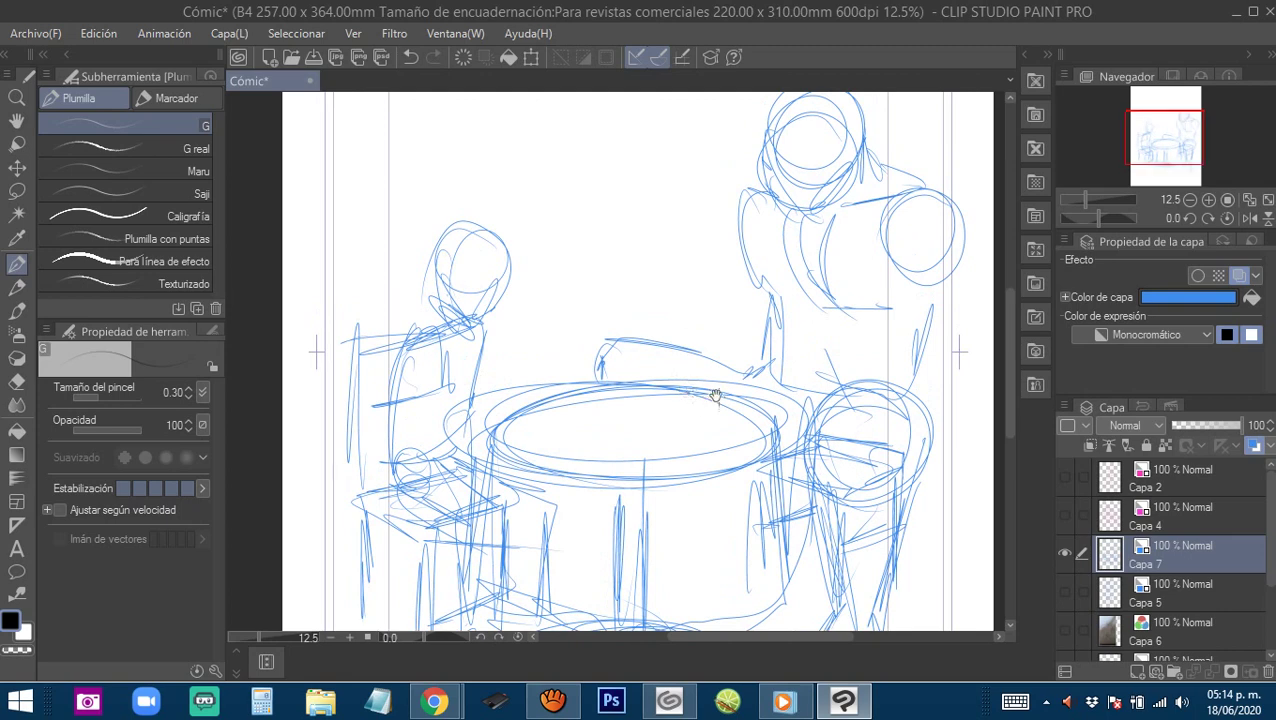
Sketch a small rounded cup with an elliptical rim on the tabletop's far edge, near the larger figure.
{"action": "scroll", "coordinate": [720, 423], "scroll_direction": "up", "scroll_amount": 2}
{"action": "mouse_move", "coordinate": [711, 332]}
{"action": "left_mouse_down"}
{"action": "mouse_move", "coordinate": [834, 375]}
{"action": "mouse_move", "coordinate": [812, 384]}
{"action": "mouse_move", "coordinate": [795, 432]}
{"action": "mouse_move", "coordinate": [838, 370]}
{"action": "mouse_move", "coordinate": [822, 435]}
{"action": "left_mouse_up"}
{"action": "left_click_drag", "start_coordinate": [842, 358], "coordinate": [815, 425]}
{"action": "left_click_drag", "start_coordinate": [757, 375], "coordinate": [790, 432]}
{"action": "left_click_drag", "start_coordinate": [778, 418], "coordinate": [785, 345]}
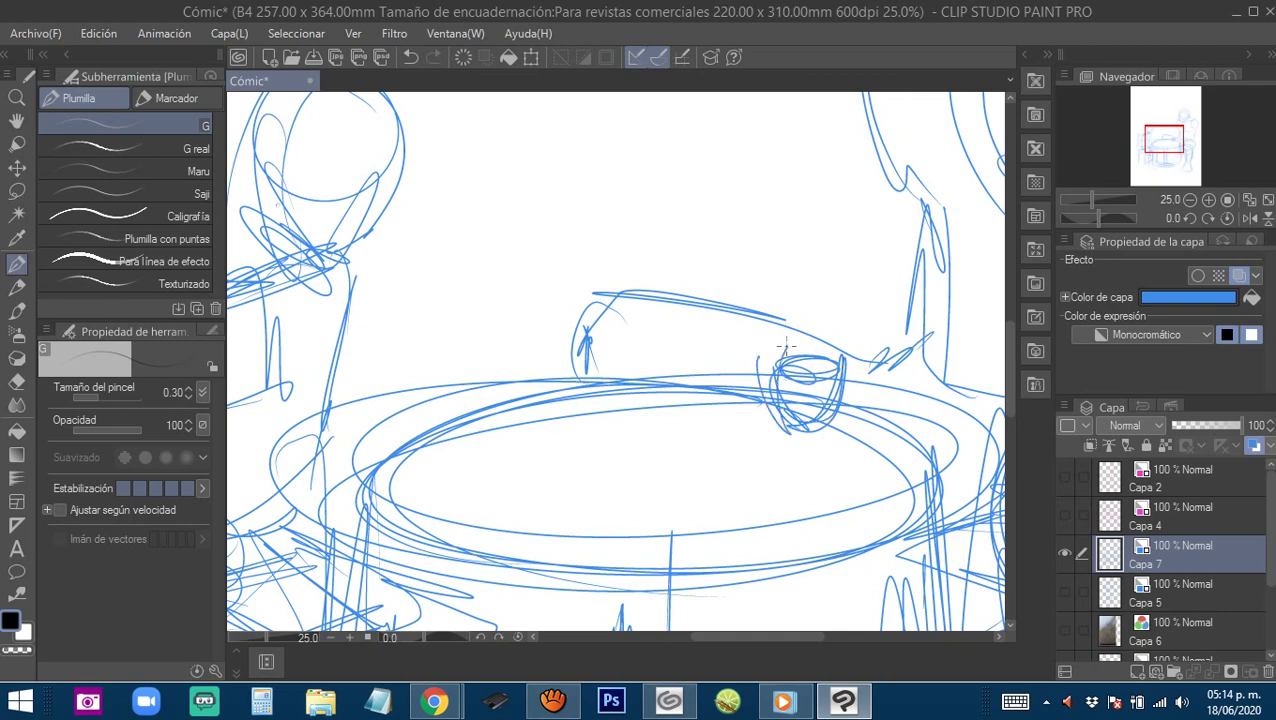
Sketch a second rounded cup on the table in front of the smaller figure, with a hand circle over its rim.
{"action": "left_click_drag", "start_coordinate": [660, 384], "coordinate": [791, 355]}
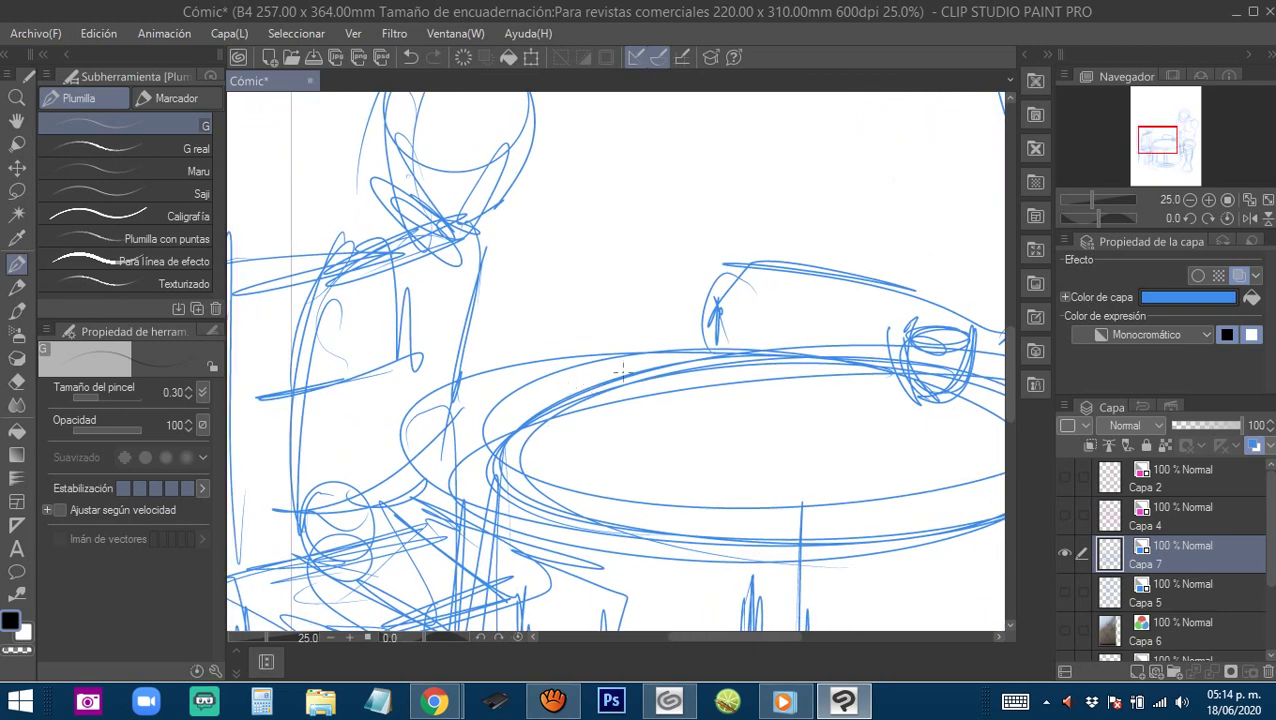
{"action": "mouse_move", "coordinate": [628, 354]}
{"action": "left_mouse_down"}
{"action": "mouse_move", "coordinate": [552, 366]}
{"action": "mouse_move", "coordinate": [540, 356]}
{"action": "mouse_move", "coordinate": [548, 396]}
{"action": "mouse_move", "coordinate": [597, 432]}
{"action": "mouse_move", "coordinate": [630, 360]}
{"action": "mouse_move", "coordinate": [578, 430]}
{"action": "left_mouse_up"}
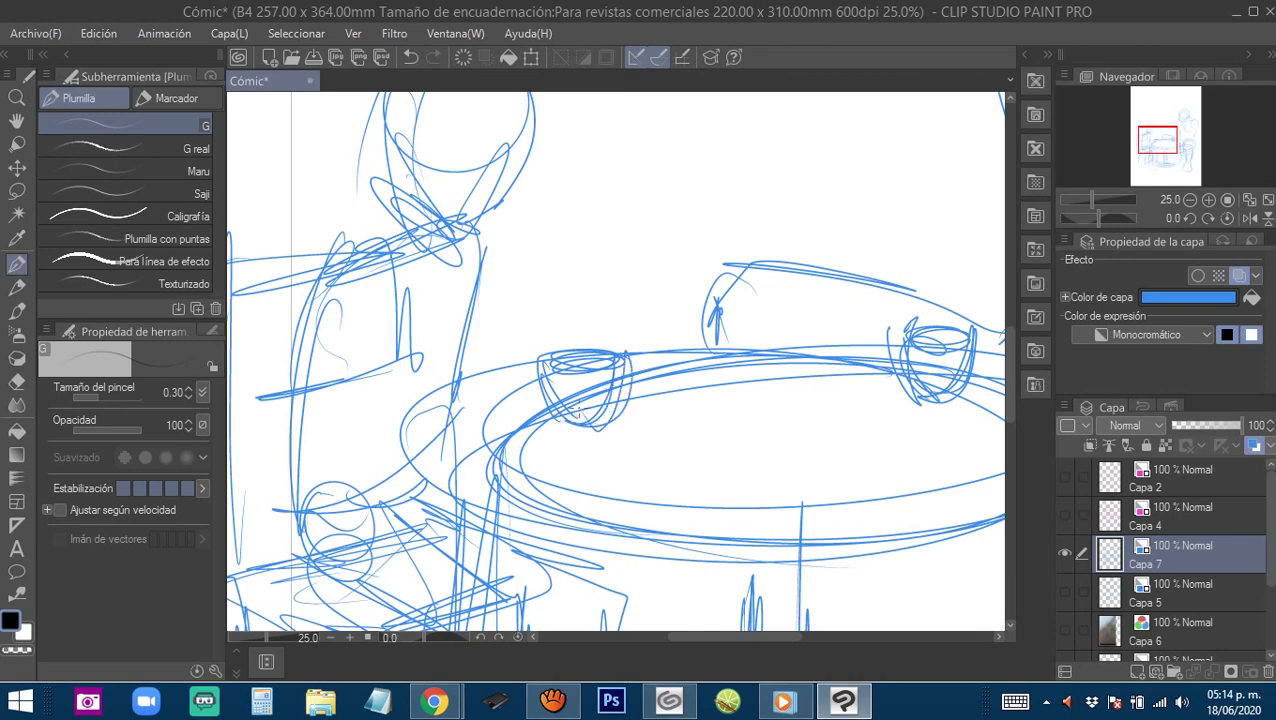
{"action": "mouse_move", "coordinate": [759, 432]}
{"action": "left_mouse_down"}
{"action": "mouse_move", "coordinate": [617, 459]}
{"action": "mouse_move", "coordinate": [552, 493]}
{"action": "mouse_move", "coordinate": [787, 423]}
{"action": "mouse_move", "coordinate": [856, 442]}
{"action": "left_mouse_up"}
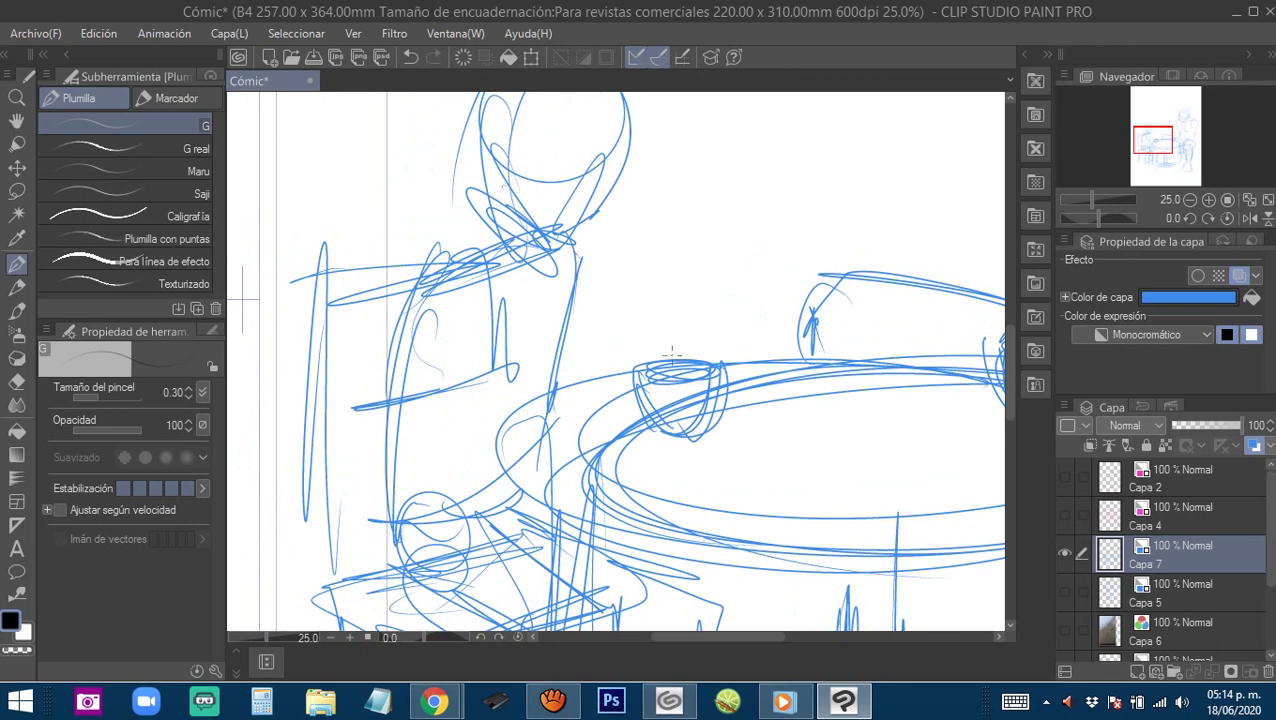
{"action": "mouse_move", "coordinate": [648, 358]}
{"action": "left_mouse_down"}
{"action": "mouse_move", "coordinate": [706, 342]}
{"action": "mouse_move", "coordinate": [692, 328]}
{"action": "mouse_move", "coordinate": [658, 375]}
{"action": "left_mouse_up"}
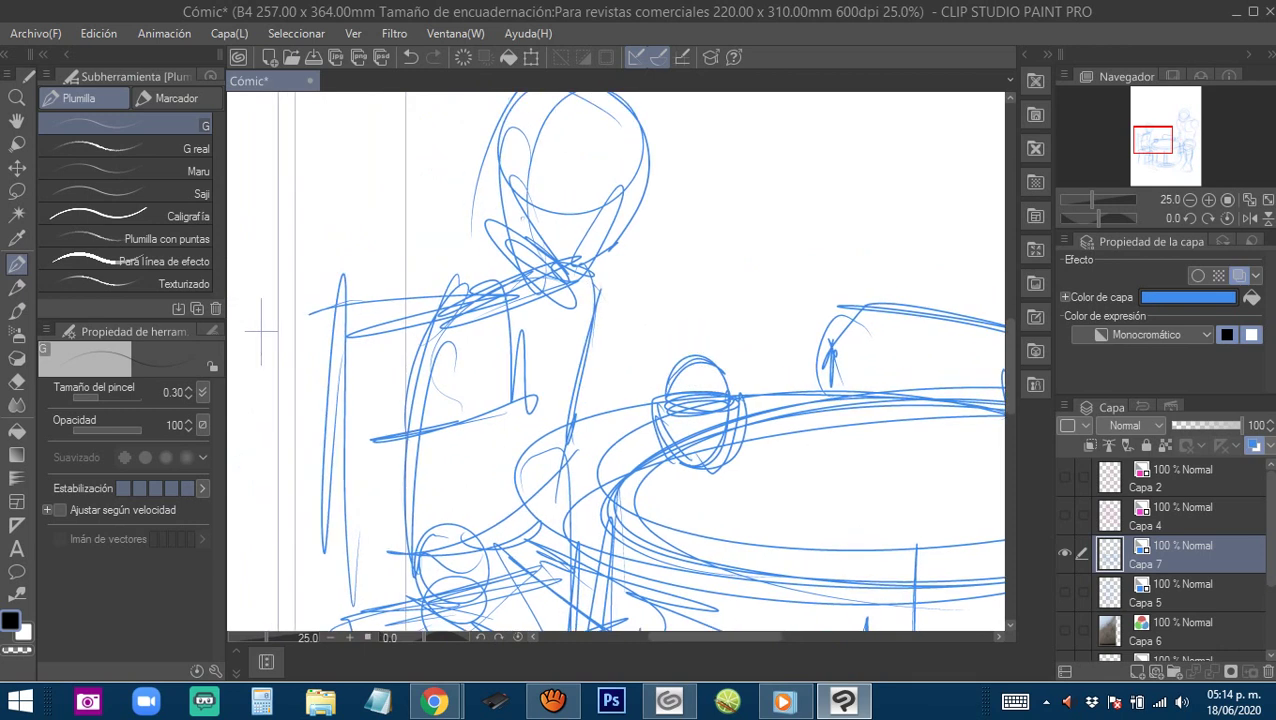
{"action": "mouse_move", "coordinate": [600, 285]}
{"action": "left_mouse_down"}
{"action": "mouse_move", "coordinate": [627, 396]}
{"action": "mouse_move", "coordinate": [684, 366]}
{"action": "left_mouse_up"}
{"action": "left_click_drag", "start_coordinate": [640, 405], "coordinate": [676, 372]}
{"action": "left_click_drag", "start_coordinate": [580, 384], "coordinate": [598, 432]}
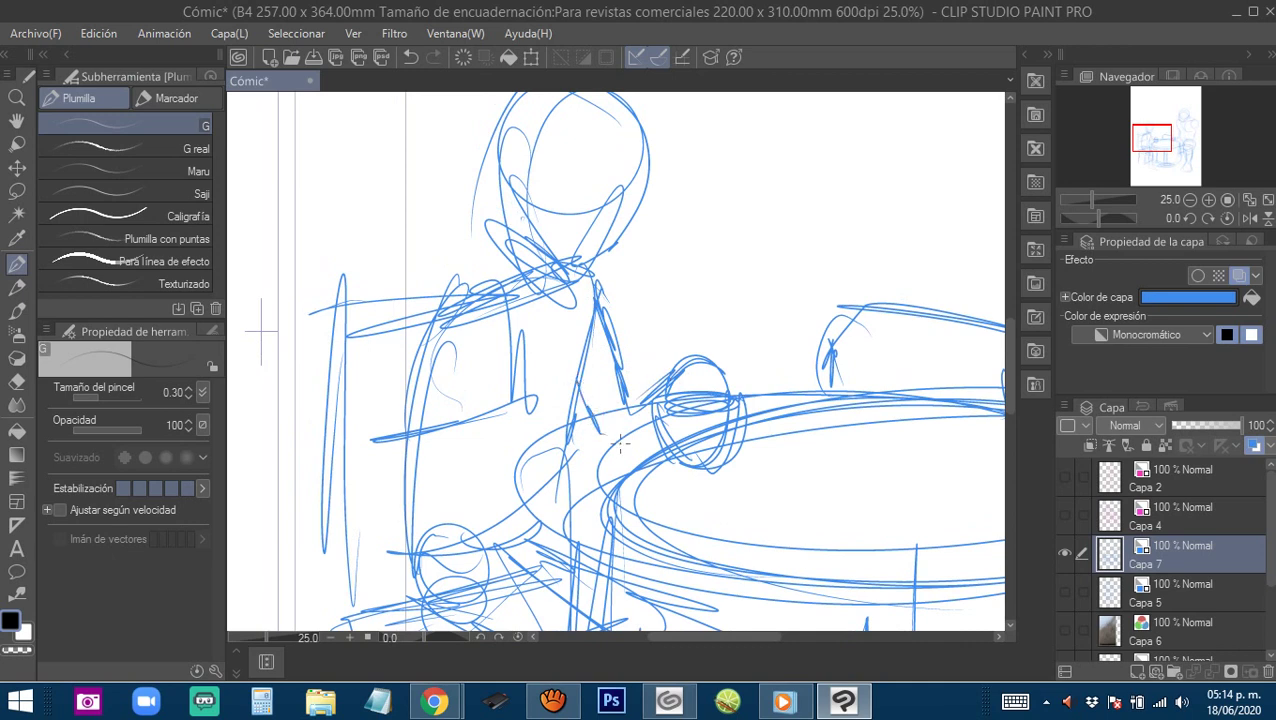
{"action": "key", "text": "ctrl+z"}
{"action": "key", "text": "ctrl+z"}
{"action": "key", "text": "ctrl+z"}
{"action": "key", "text": "ctrl+z"}
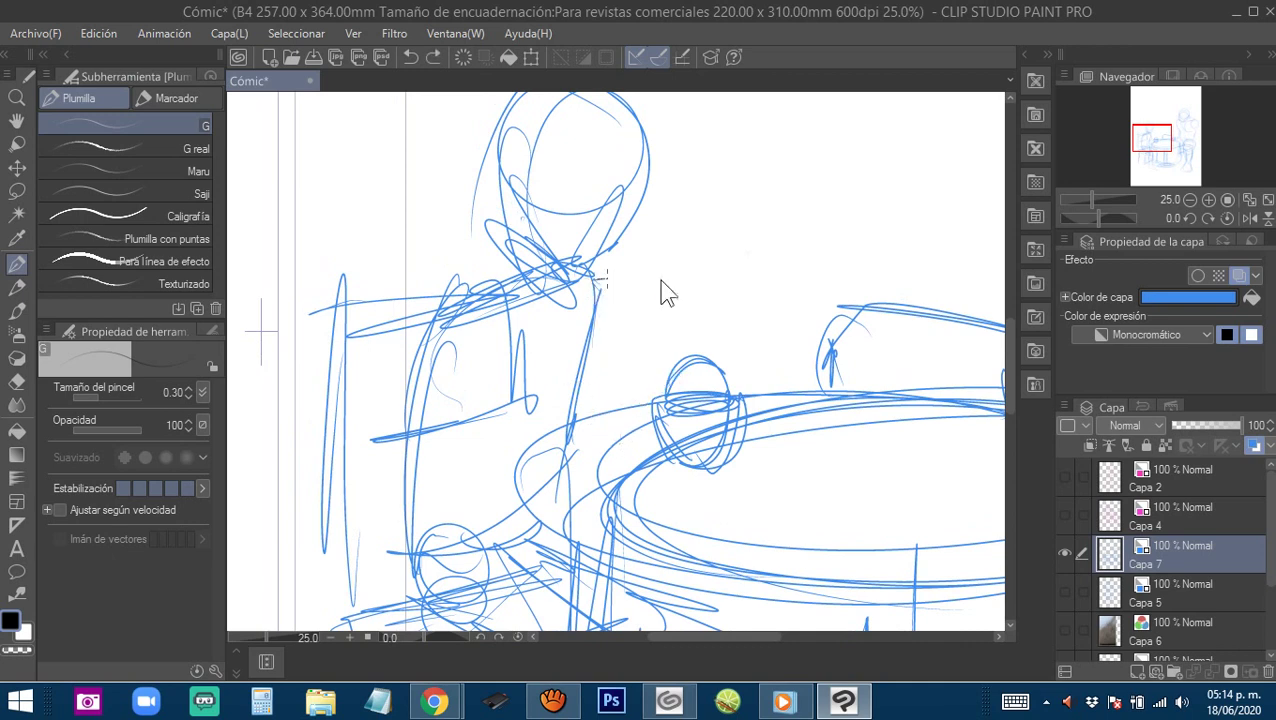
Sketch the smaller figure's far shoulder line, chest line and upper arm reaching down to the cup.
{"action": "mouse_move", "coordinate": [597, 284]}
{"action": "left_mouse_down"}
{"action": "mouse_move", "coordinate": [668, 281]}
{"action": "mouse_move", "coordinate": [724, 304]}
{"action": "left_mouse_up"}
{"action": "left_click_drag", "start_coordinate": [707, 353], "coordinate": [675, 365]}
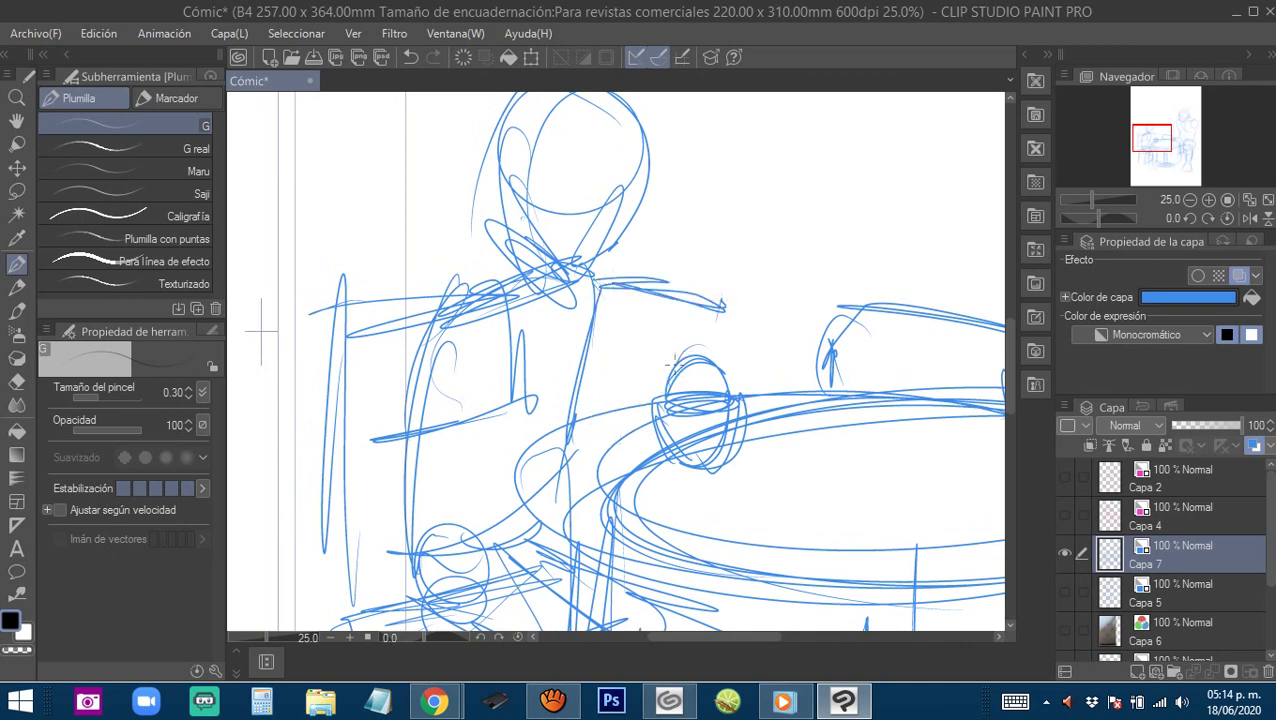
{"action": "mouse_move", "coordinate": [697, 312]}
{"action": "left_mouse_down"}
{"action": "mouse_move", "coordinate": [721, 322]}
{"action": "mouse_move", "coordinate": [727, 373]}
{"action": "left_mouse_up"}
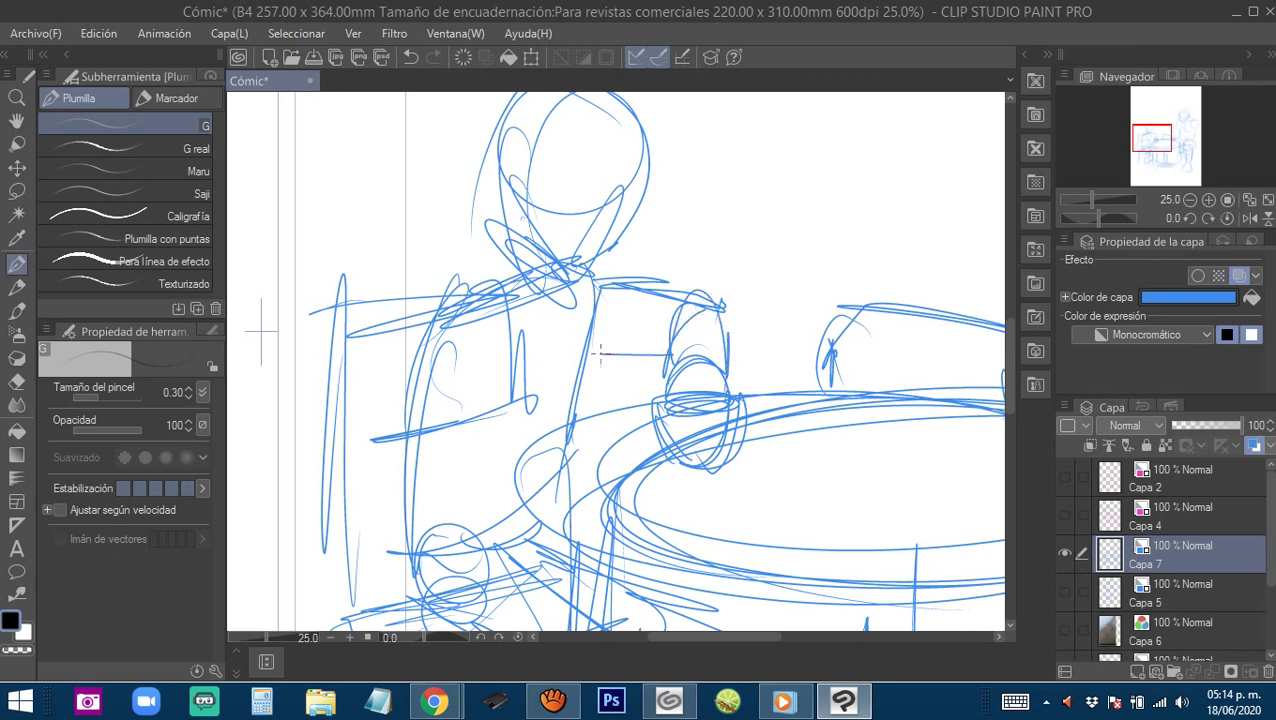
{"action": "left_click_drag", "start_coordinate": [600, 353], "coordinate": [632, 343]}
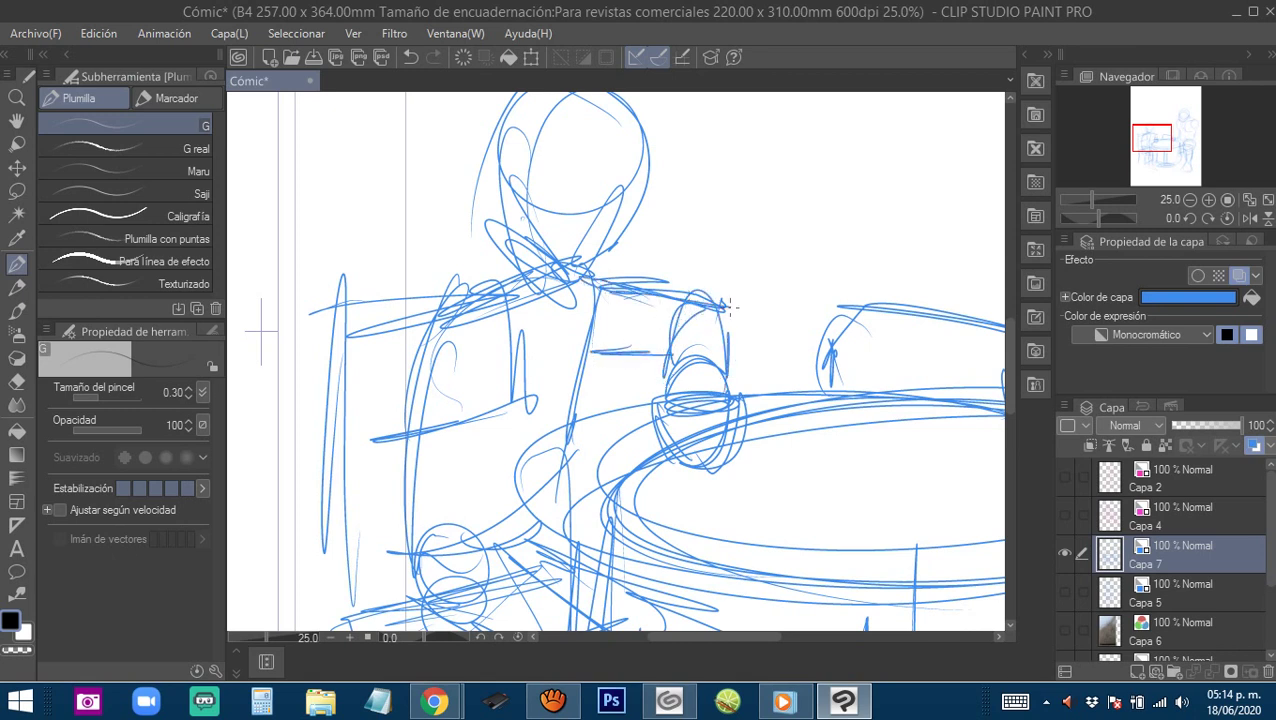
{"action": "left_click_drag", "start_coordinate": [662, 338], "coordinate": [690, 354]}
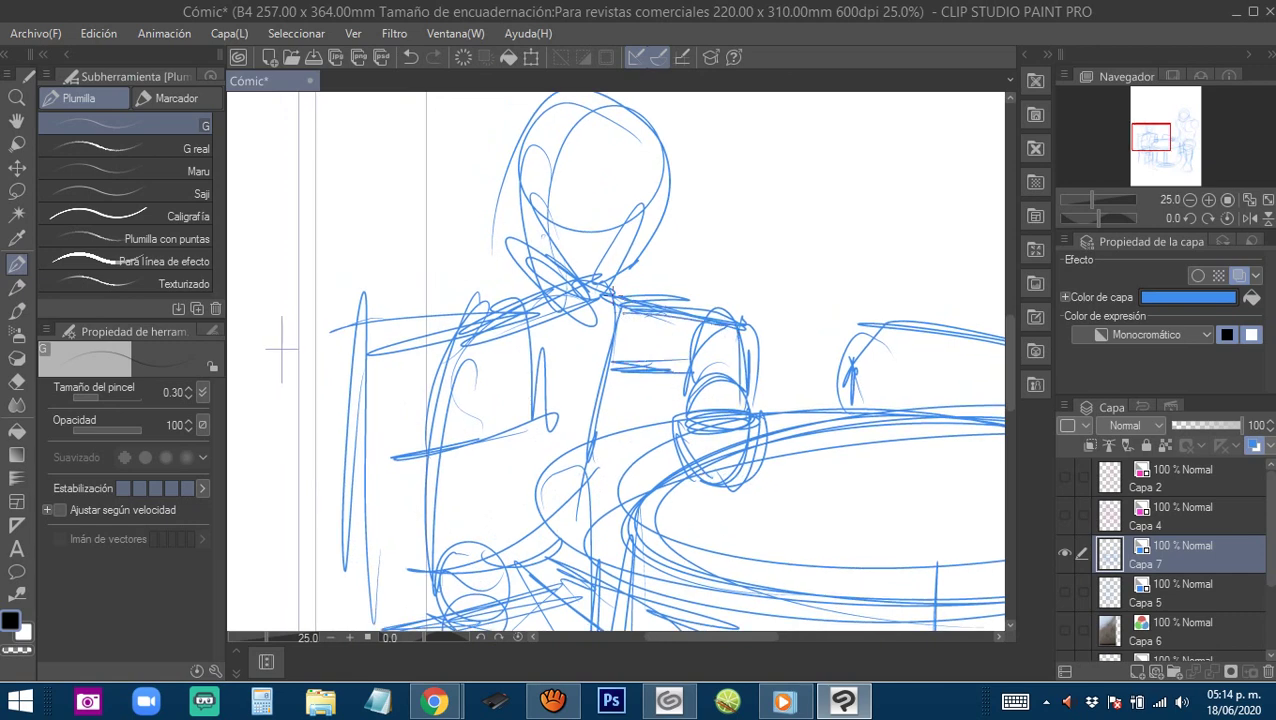
Sketch the smaller figure's near arm with a round shoulder, upper arm, horizontal forearm and circular hand at the table edge.
{"action": "left_click_drag", "start_coordinate": [604, 297], "coordinate": [646, 289]}
{"action": "mouse_move", "coordinate": [651, 440]}
{"action": "left_mouse_down"}
{"action": "mouse_move", "coordinate": [637, 403]}
{"action": "mouse_move", "coordinate": [637, 437]}
{"action": "mouse_move", "coordinate": [670, 470]}
{"action": "mouse_move", "coordinate": [586, 450]}
{"action": "mouse_move", "coordinate": [660, 496]}
{"action": "left_mouse_up"}
{"action": "mouse_move", "coordinate": [580, 460]}
{"action": "left_mouse_down"}
{"action": "mouse_move", "coordinate": [662, 444]}
{"action": "mouse_move", "coordinate": [462, 470]}
{"action": "mouse_move", "coordinate": [472, 510]}
{"action": "mouse_move", "coordinate": [574, 466]}
{"action": "left_mouse_up"}
{"action": "left_click_drag", "start_coordinate": [490, 320], "coordinate": [448, 472]}
{"action": "left_click_drag", "start_coordinate": [488, 348], "coordinate": [464, 476]}
{"action": "mouse_move", "coordinate": [538, 310]}
{"action": "left_mouse_down"}
{"action": "mouse_move", "coordinate": [553, 385]}
{"action": "mouse_move", "coordinate": [496, 340]}
{"action": "mouse_move", "coordinate": [532, 312]}
{"action": "mouse_move", "coordinate": [542, 421]}
{"action": "left_mouse_up"}
{"action": "left_click_drag", "start_coordinate": [450, 491], "coordinate": [582, 490]}
{"action": "mouse_move", "coordinate": [478, 450]}
{"action": "left_mouse_down"}
{"action": "mouse_move", "coordinate": [612, 440]}
{"action": "mouse_move", "coordinate": [579, 437]}
{"action": "mouse_move", "coordinate": [588, 431]}
{"action": "left_mouse_up"}
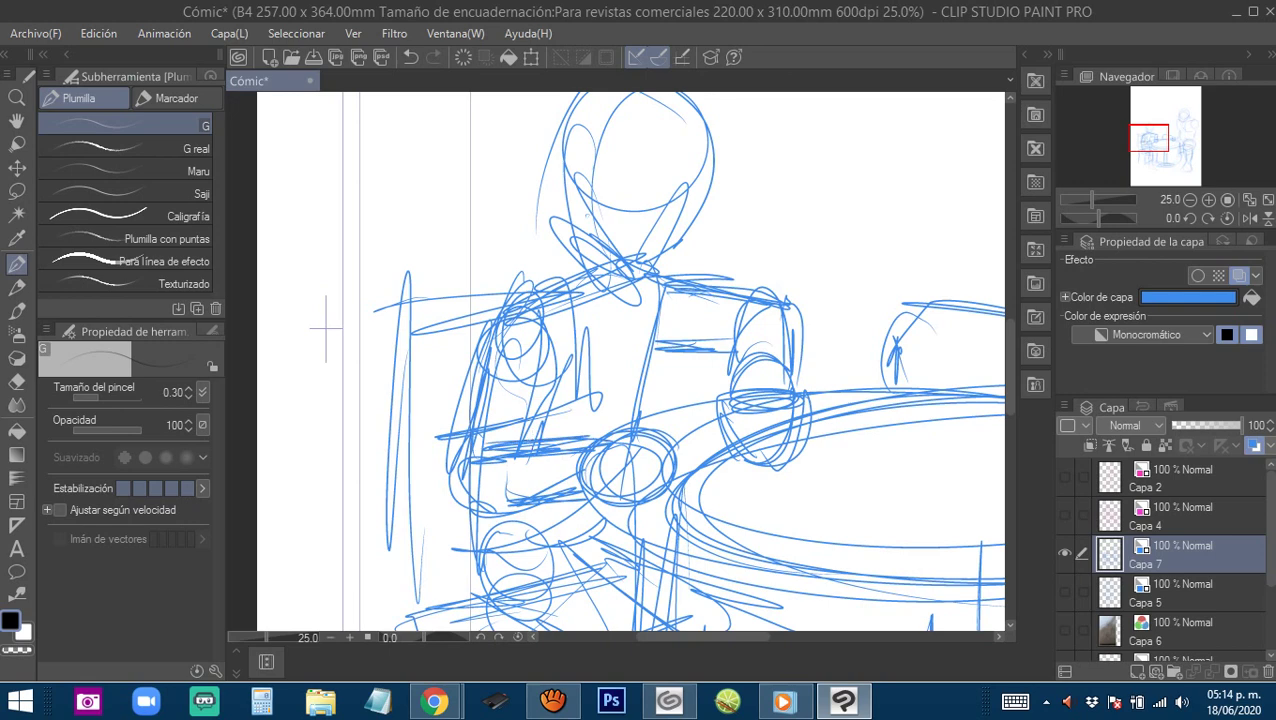
Sketch a large round hand form behind the cup nearest the larger figure, with an angular thumb contour inside.
{"action": "scroll", "coordinate": [674, 465], "scroll_direction": "down", "scroll_amount": 1}
{"action": "scroll", "coordinate": [721, 469], "scroll_direction": "down", "scroll_amount": 1}
{"action": "left_click_drag", "start_coordinate": [916, 325], "coordinate": [776, 250]}
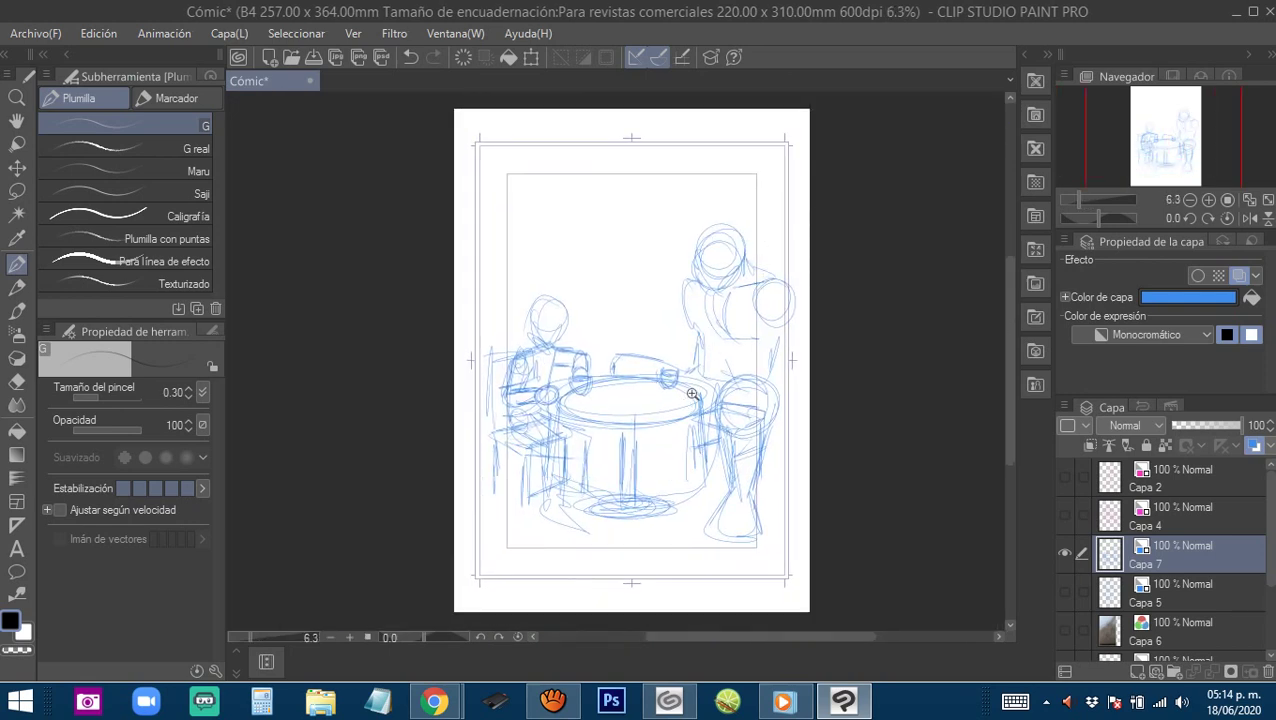
{"action": "scroll", "coordinate": [683, 368], "scroll_direction": "up", "scroll_amount": 1}
{"action": "mouse_move", "coordinate": [668, 343]}
{"action": "left_mouse_down"}
{"action": "mouse_move", "coordinate": [677, 421]}
{"action": "mouse_move", "coordinate": [705, 450]}
{"action": "mouse_move", "coordinate": [656, 321]}
{"action": "mouse_move", "coordinate": [595, 484]}
{"action": "left_mouse_up"}
{"action": "scroll", "coordinate": [675, 420], "scroll_direction": "up", "scroll_amount": 1}
{"action": "left_click_drag", "start_coordinate": [725, 495], "coordinate": [551, 456]}
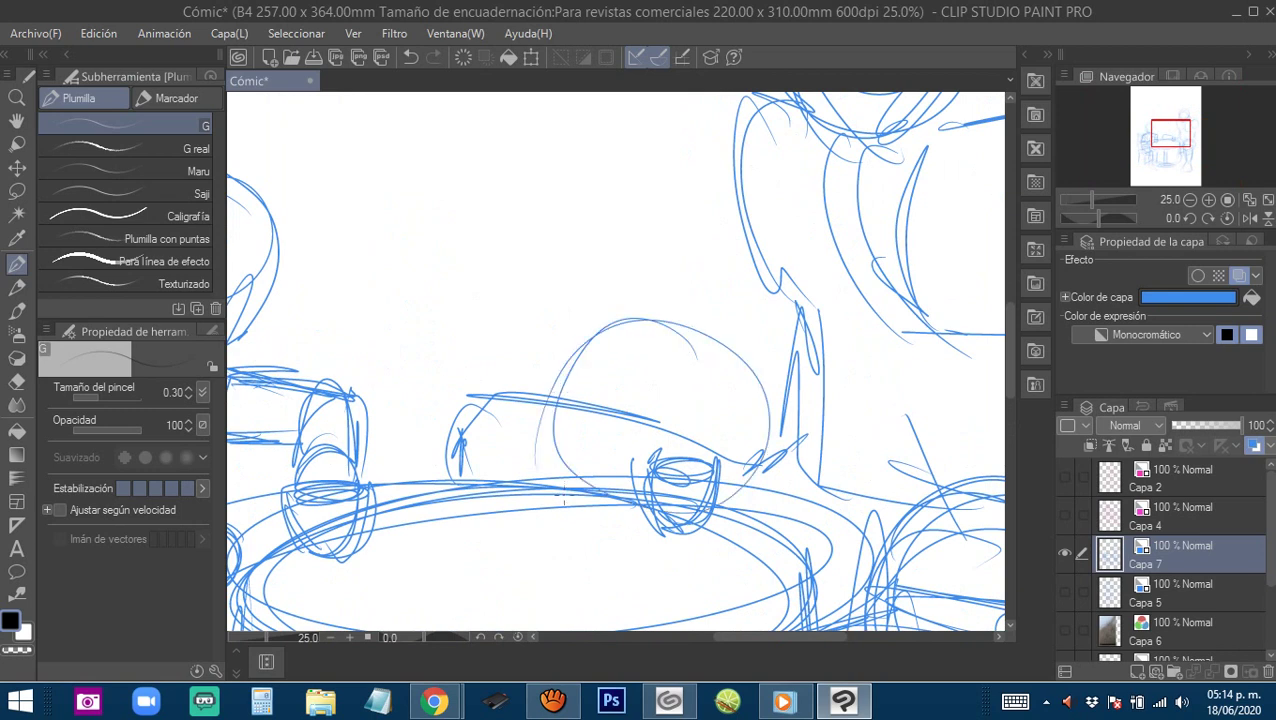
{"action": "mouse_move", "coordinate": [635, 369]}
{"action": "left_mouse_down"}
{"action": "mouse_move", "coordinate": [599, 349]}
{"action": "mouse_move", "coordinate": [579, 461]}
{"action": "left_mouse_up"}
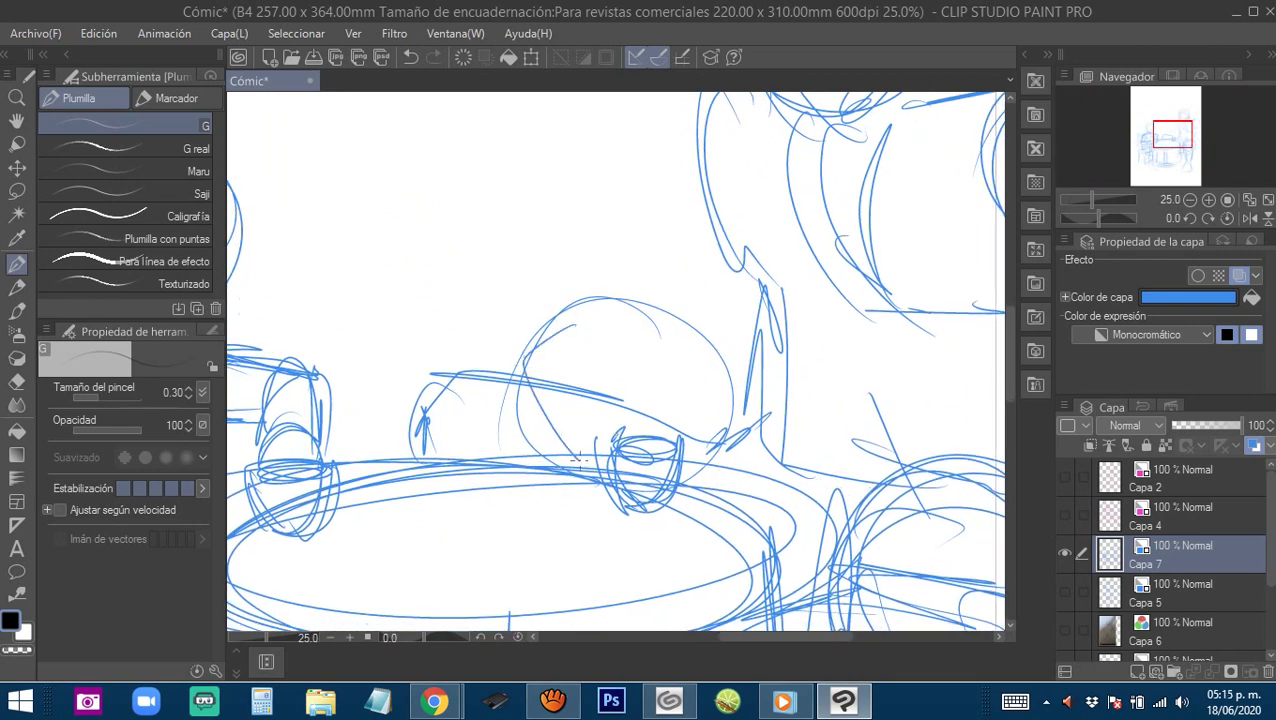
{"action": "mouse_move", "coordinate": [581, 382]}
{"action": "left_mouse_down"}
{"action": "mouse_move", "coordinate": [524, 332]}
{"action": "mouse_move", "coordinate": [585, 458]}
{"action": "left_mouse_up"}
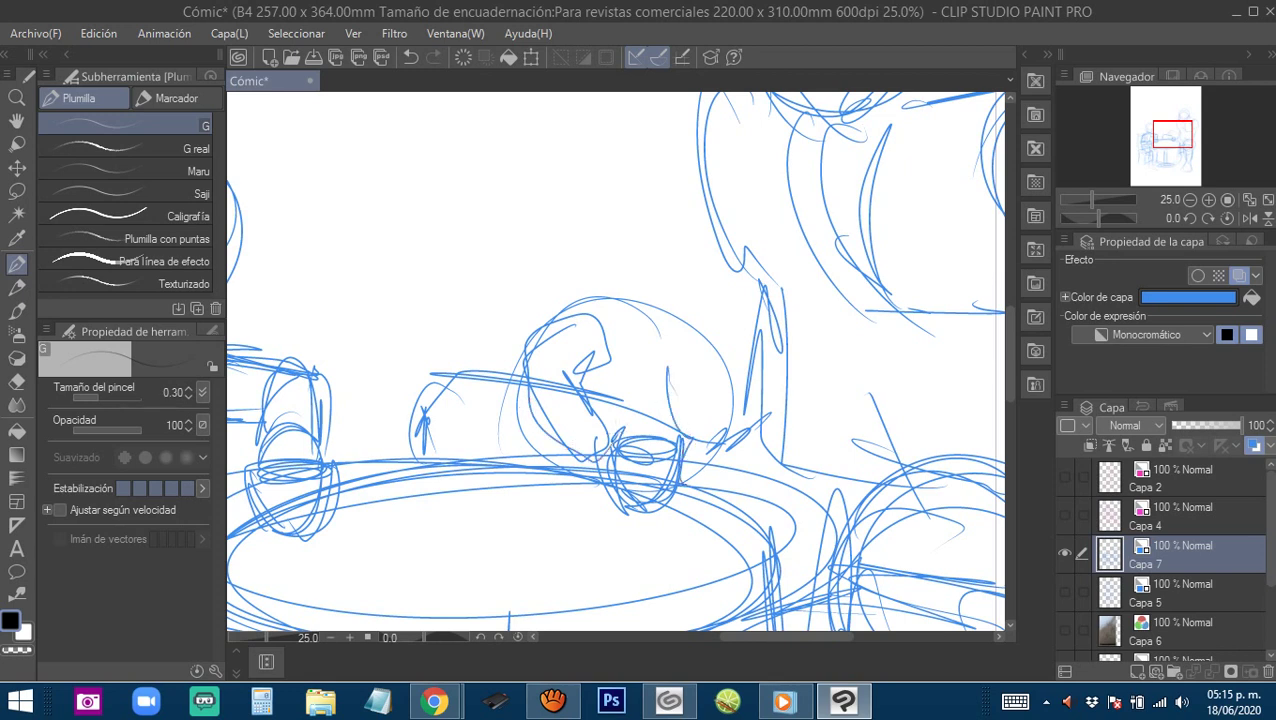
Add finger ovals beside the cup and reinforce the outer contour of the large hand.
{"action": "mouse_move", "coordinate": [690, 482]}
{"action": "left_mouse_down"}
{"action": "mouse_move", "coordinate": [726, 431]}
{"action": "mouse_move", "coordinate": [676, 422]}
{"action": "mouse_move", "coordinate": [700, 450]}
{"action": "left_mouse_up"}
{"action": "left_click_drag", "start_coordinate": [726, 390], "coordinate": [672, 412]}
{"action": "left_click_drag", "start_coordinate": [679, 346], "coordinate": [682, 410]}
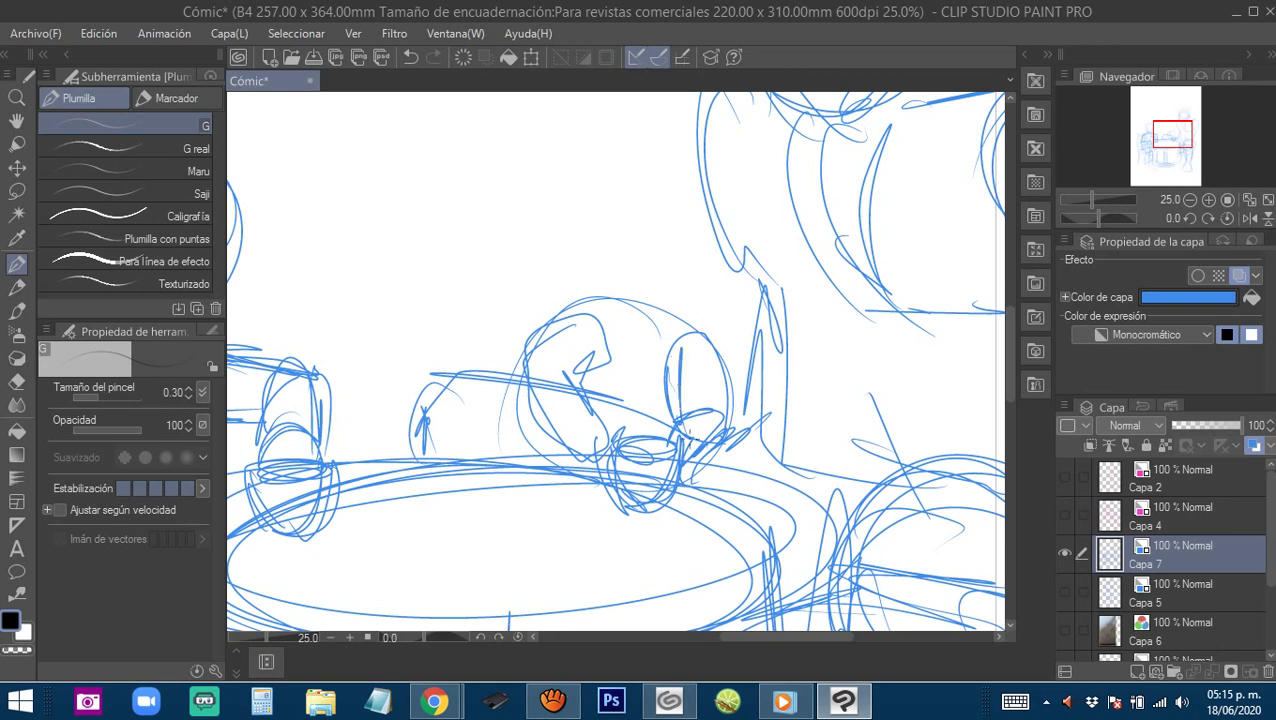
{"action": "mouse_move", "coordinate": [581, 384]}
{"action": "left_mouse_down"}
{"action": "mouse_move", "coordinate": [588, 370]}
{"action": "mouse_move", "coordinate": [550, 452]}
{"action": "left_mouse_up"}
{"action": "mouse_move", "coordinate": [526, 404]}
{"action": "left_mouse_down"}
{"action": "mouse_move", "coordinate": [580, 455]}
{"action": "mouse_move", "coordinate": [572, 446]}
{"action": "left_mouse_up"}
{"action": "left_click_drag", "start_coordinate": [522, 326], "coordinate": [520, 426]}
{"action": "left_click_drag", "start_coordinate": [630, 388], "coordinate": [625, 416]}
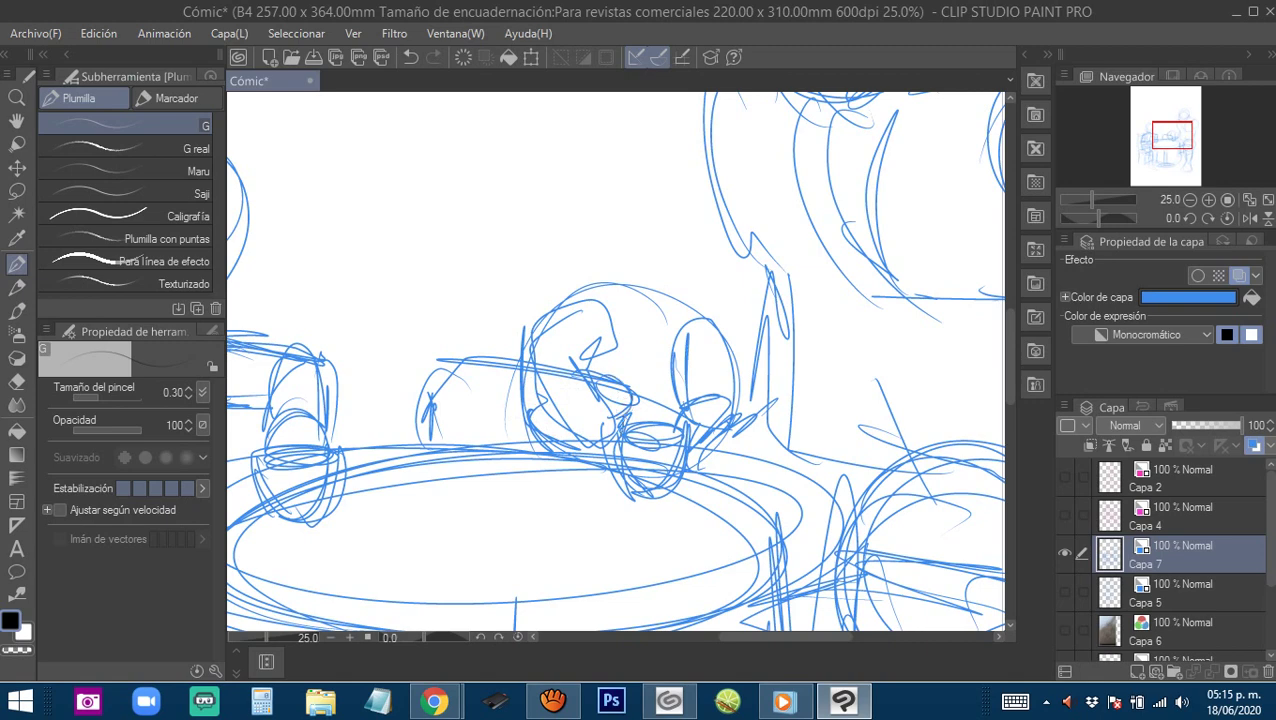
Sketch the larger figure's table-side arm from the shoulder out to the elbow and down to the large hand.
{"action": "scroll", "coordinate": [688, 428], "scroll_direction": "down", "scroll_amount": 2}
{"action": "left_click_drag", "start_coordinate": [682, 443], "coordinate": [676, 453]}
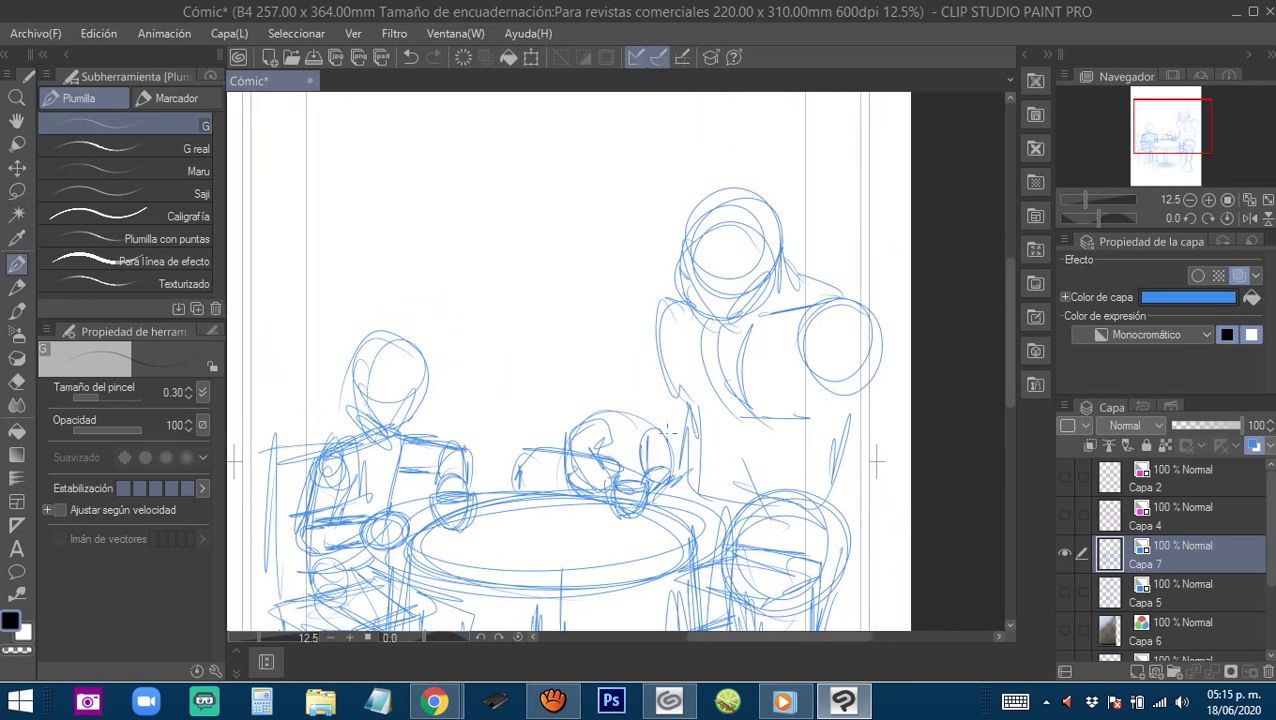
{"action": "scroll", "coordinate": [673, 436], "scroll_direction": "up", "scroll_amount": 1}
{"action": "left_click_drag", "start_coordinate": [660, 380], "coordinate": [709, 463]}
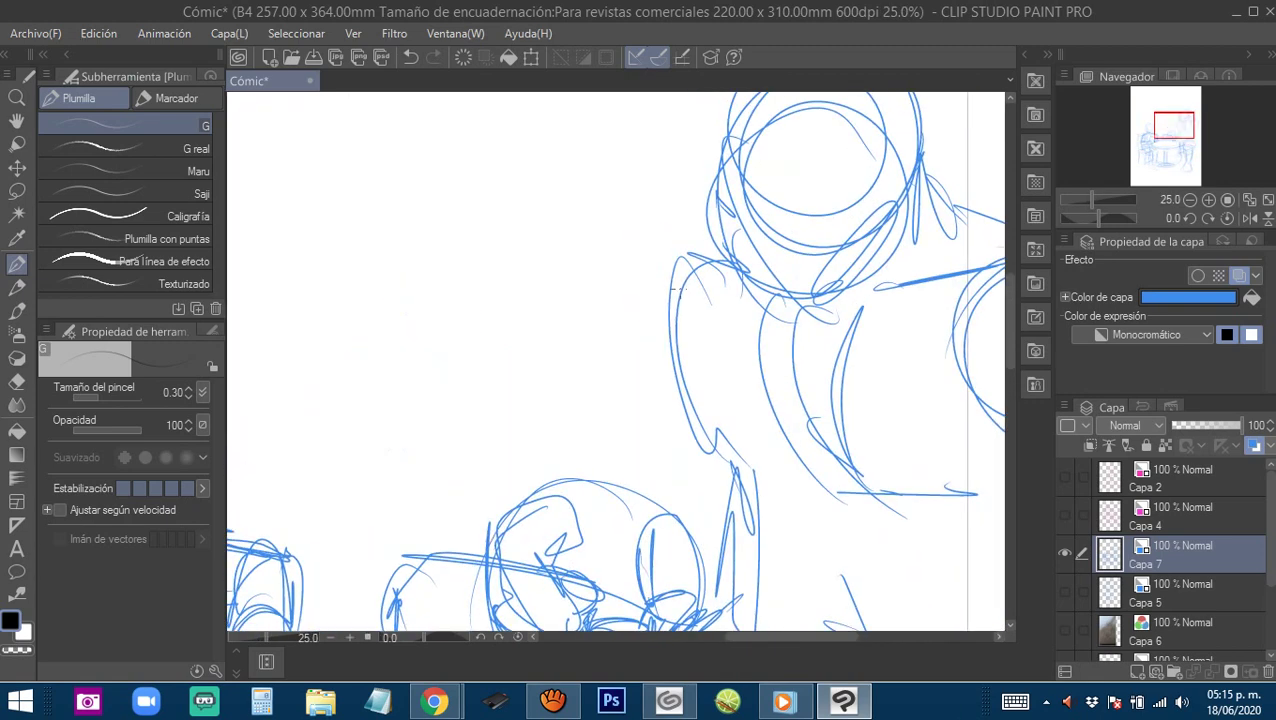
{"action": "mouse_move", "coordinate": [688, 256]}
{"action": "left_mouse_down"}
{"action": "mouse_move", "coordinate": [664, 373]}
{"action": "mouse_move", "coordinate": [667, 281]}
{"action": "mouse_move", "coordinate": [582, 333]}
{"action": "mouse_move", "coordinate": [573, 373]}
{"action": "mouse_move", "coordinate": [709, 249]}
{"action": "mouse_move", "coordinate": [618, 312]}
{"action": "mouse_move", "coordinate": [507, 421]}
{"action": "mouse_move", "coordinate": [629, 468]}
{"action": "mouse_move", "coordinate": [575, 439]}
{"action": "mouse_move", "coordinate": [673, 494]}
{"action": "mouse_move", "coordinate": [701, 481]}
{"action": "mouse_move", "coordinate": [721, 454]}
{"action": "mouse_move", "coordinate": [551, 426]}
{"action": "mouse_move", "coordinate": [494, 513]}
{"action": "mouse_move", "coordinate": [510, 452]}
{"action": "mouse_move", "coordinate": [651, 450]}
{"action": "mouse_move", "coordinate": [622, 436]}
{"action": "mouse_move", "coordinate": [662, 494]}
{"action": "left_mouse_up"}
{"action": "left_click", "coordinate": [690, 497], "text": "alt"}
{"action": "left_click", "coordinate": [636, 335], "text": "alt"}
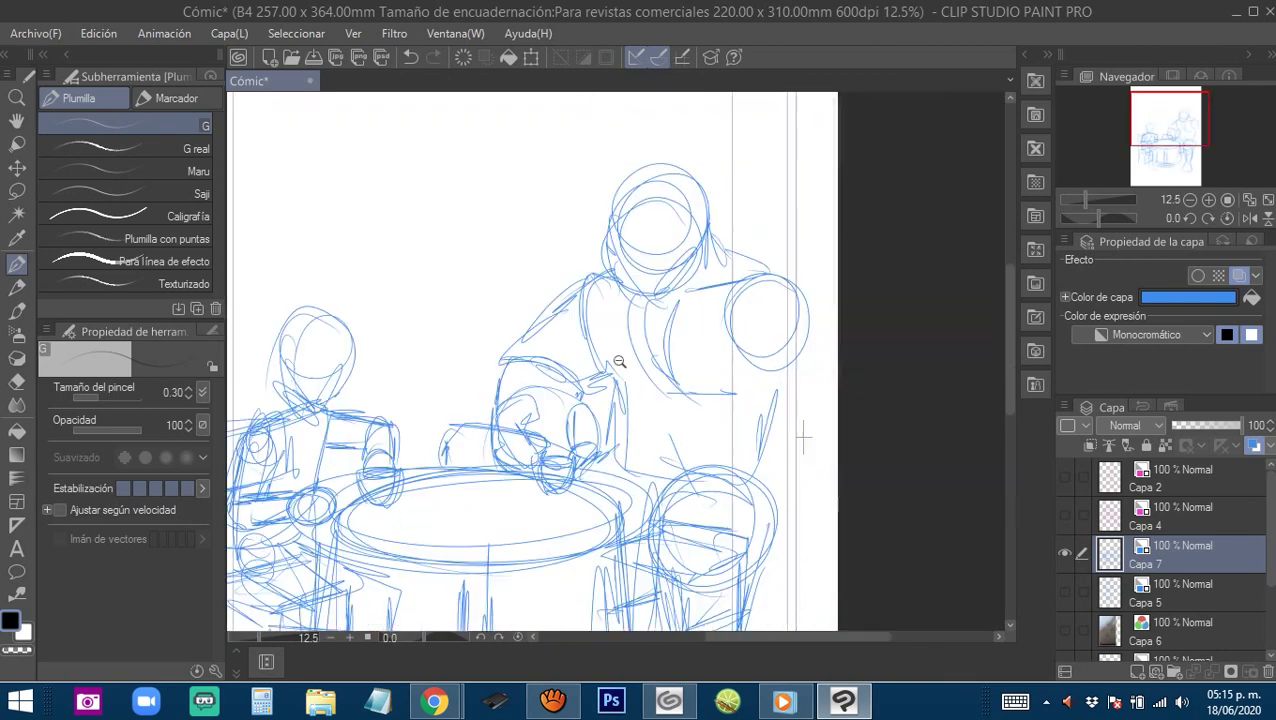
Sketch a round form below the larger figure's outer shoulder and the bent arm lines running out past the page margin.
{"action": "left_click_drag", "start_coordinate": [768, 305], "coordinate": [738, 271]}
{"action": "left_click_drag", "start_coordinate": [690, 428], "coordinate": [681, 420]}
{"action": "mouse_move", "coordinate": [697, 375]}
{"action": "left_mouse_down"}
{"action": "mouse_move", "coordinate": [732, 402]}
{"action": "mouse_move", "coordinate": [715, 338]}
{"action": "left_mouse_up"}
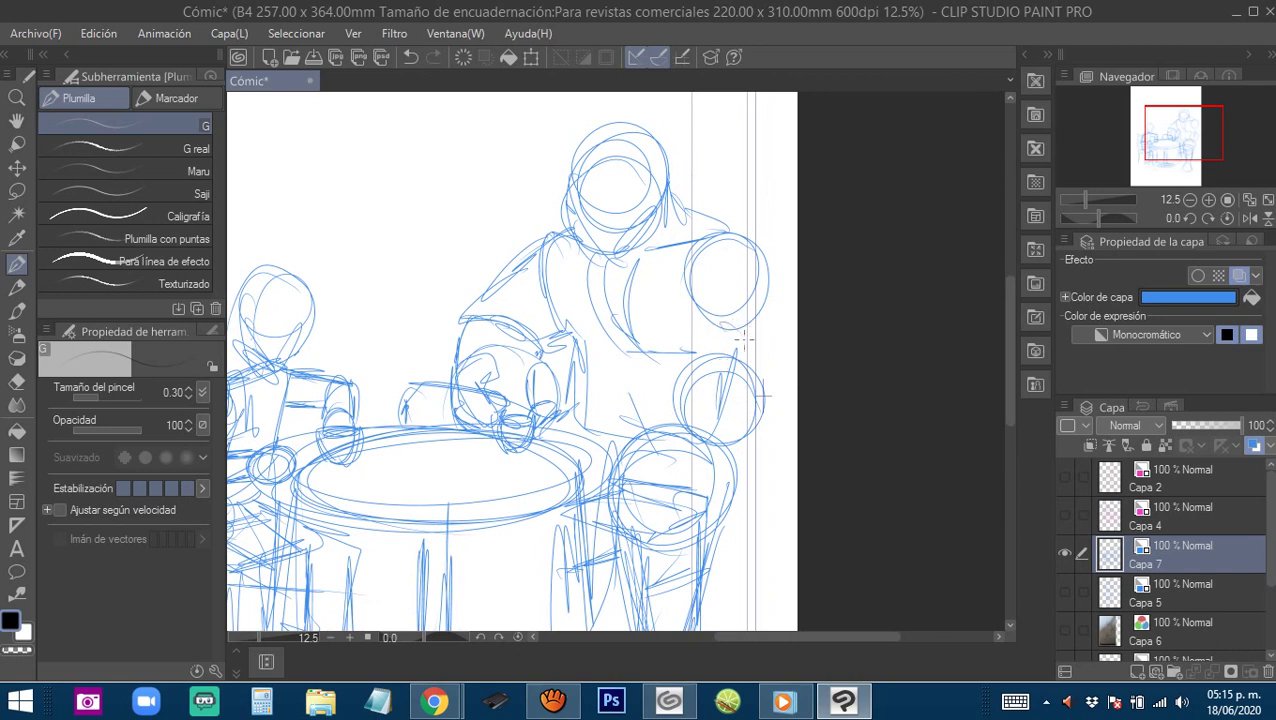
{"action": "mouse_move", "coordinate": [746, 326]}
{"action": "left_mouse_down"}
{"action": "mouse_move", "coordinate": [763, 292]}
{"action": "mouse_move", "coordinate": [791, 310]}
{"action": "mouse_move", "coordinate": [774, 283]}
{"action": "mouse_move", "coordinate": [801, 340]}
{"action": "mouse_move", "coordinate": [784, 263]}
{"action": "mouse_move", "coordinate": [791, 443]}
{"action": "mouse_move", "coordinate": [762, 433]}
{"action": "mouse_move", "coordinate": [774, 410]}
{"action": "mouse_move", "coordinate": [795, 412]}
{"action": "mouse_move", "coordinate": [770, 368]}
{"action": "mouse_move", "coordinate": [791, 343]}
{"action": "left_mouse_up"}
{"action": "left_click_drag", "start_coordinate": [674, 403], "coordinate": [806, 390]}
{"action": "mouse_move", "coordinate": [760, 103]}
{"action": "left_mouse_down"}
{"action": "mouse_move", "coordinate": [756, 157]}
{"action": "mouse_move", "coordinate": [728, 205]}
{"action": "mouse_move", "coordinate": [690, 345]}
{"action": "left_mouse_up"}
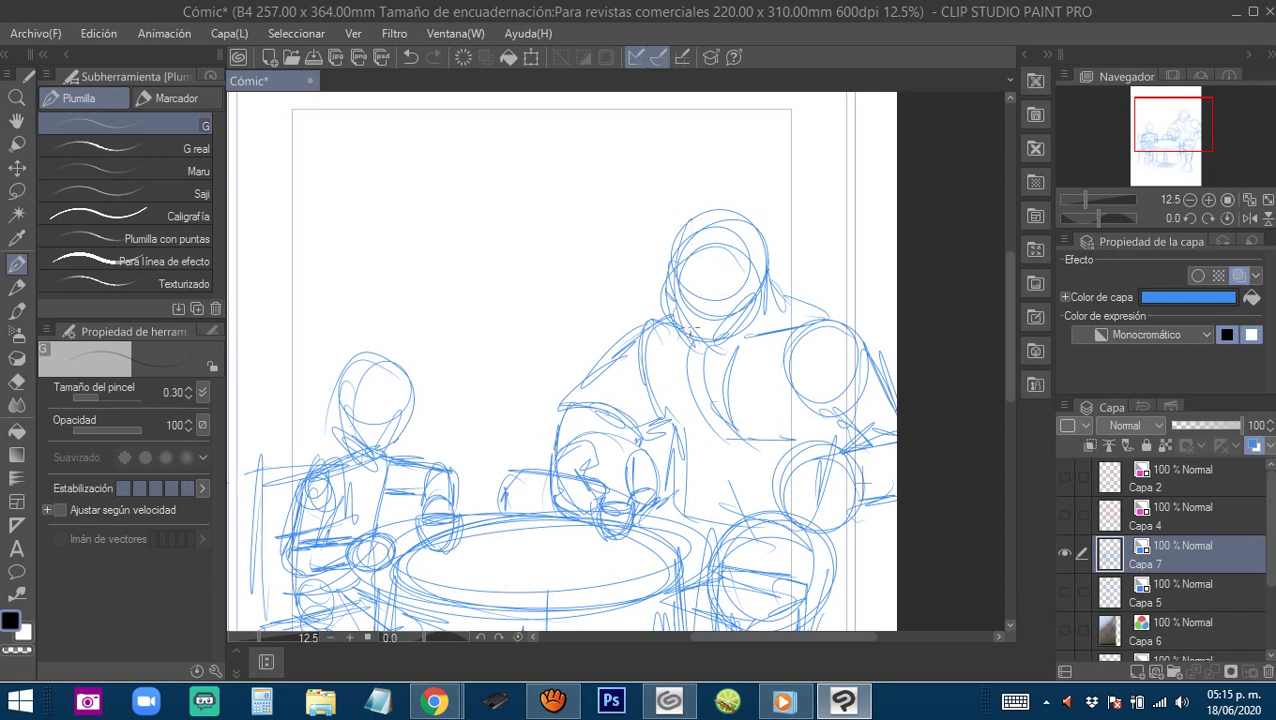
{"action": "mouse_move", "coordinate": [686, 222]}
{"action": "left_mouse_down"}
{"action": "mouse_move", "coordinate": [701, 328]}
{"action": "mouse_move", "coordinate": [692, 224]}
{"action": "mouse_move", "coordinate": [699, 300]}
{"action": "mouse_move", "coordinate": [669, 268]}
{"action": "mouse_move", "coordinate": [710, 300]}
{"action": "mouse_move", "coordinate": [701, 332]}
{"action": "mouse_move", "coordinate": [752, 286]}
{"action": "mouse_move", "coordinate": [667, 237]}
{"action": "mouse_move", "coordinate": [668, 298]}
{"action": "left_mouse_up"}
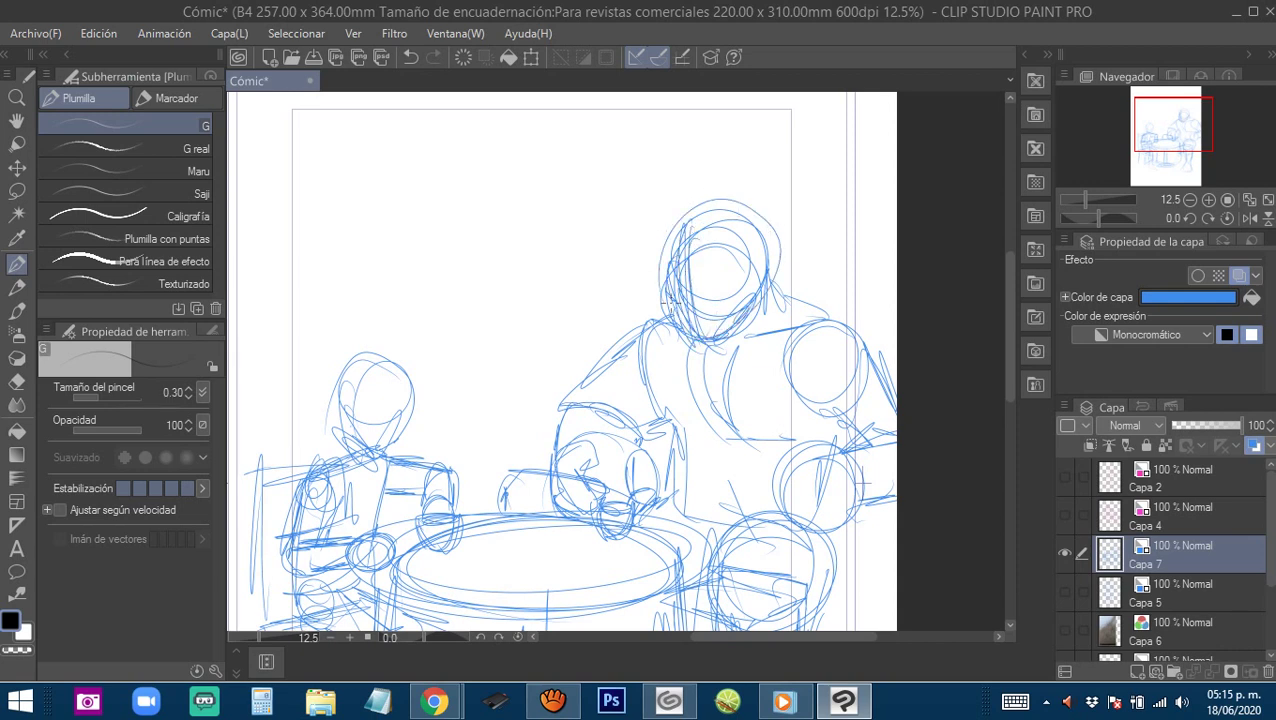
{"action": "mouse_move", "coordinate": [680, 236]}
{"action": "left_mouse_down"}
{"action": "mouse_move", "coordinate": [771, 262]}
{"action": "mouse_move", "coordinate": [684, 224]}
{"action": "mouse_move", "coordinate": [710, 345]}
{"action": "left_mouse_up"}
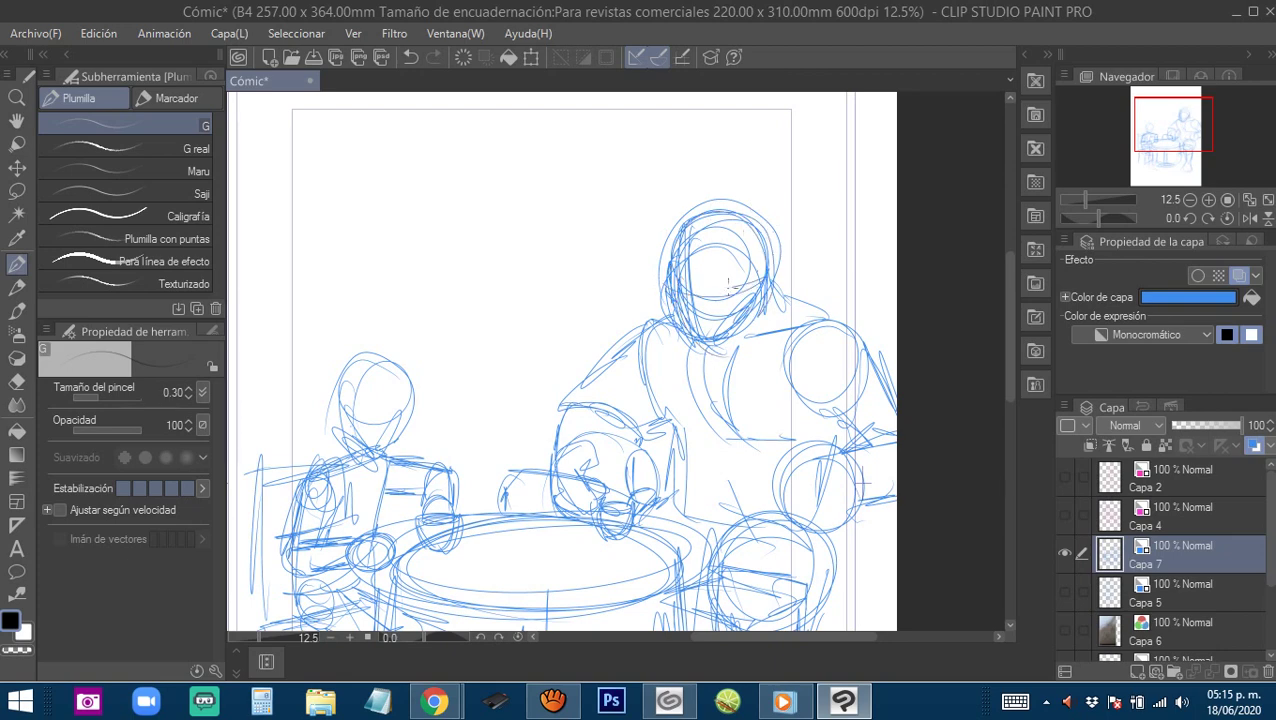
{"action": "mouse_move", "coordinate": [514, 383]}
{"action": "left_mouse_down"}
{"action": "mouse_move", "coordinate": [592, 336]}
{"action": "mouse_move", "coordinate": [673, 319]}
{"action": "left_mouse_up"}
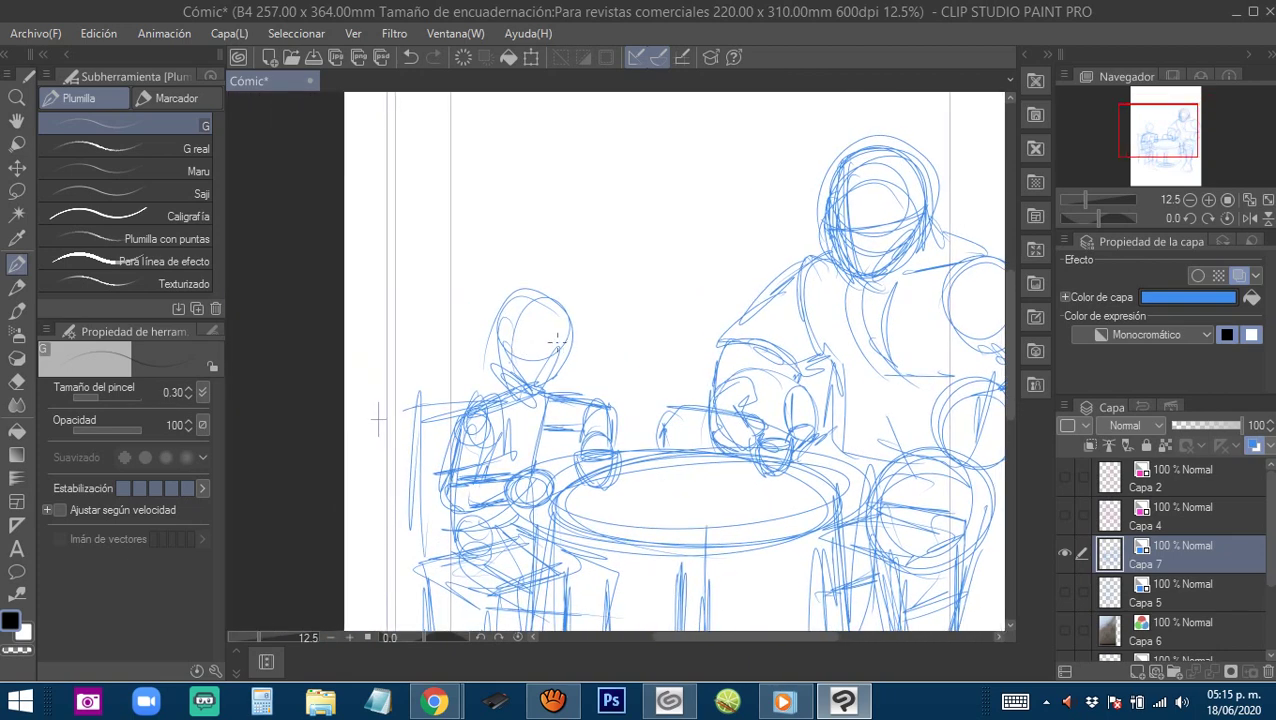
{"action": "scroll", "coordinate": [580, 385], "scroll_direction": "up", "scroll_amount": 2}
{"action": "left_click_drag", "start_coordinate": [596, 341], "coordinate": [524, 388]}
{"action": "scroll", "coordinate": [550, 353], "scroll_direction": "down", "scroll_amount": 2}
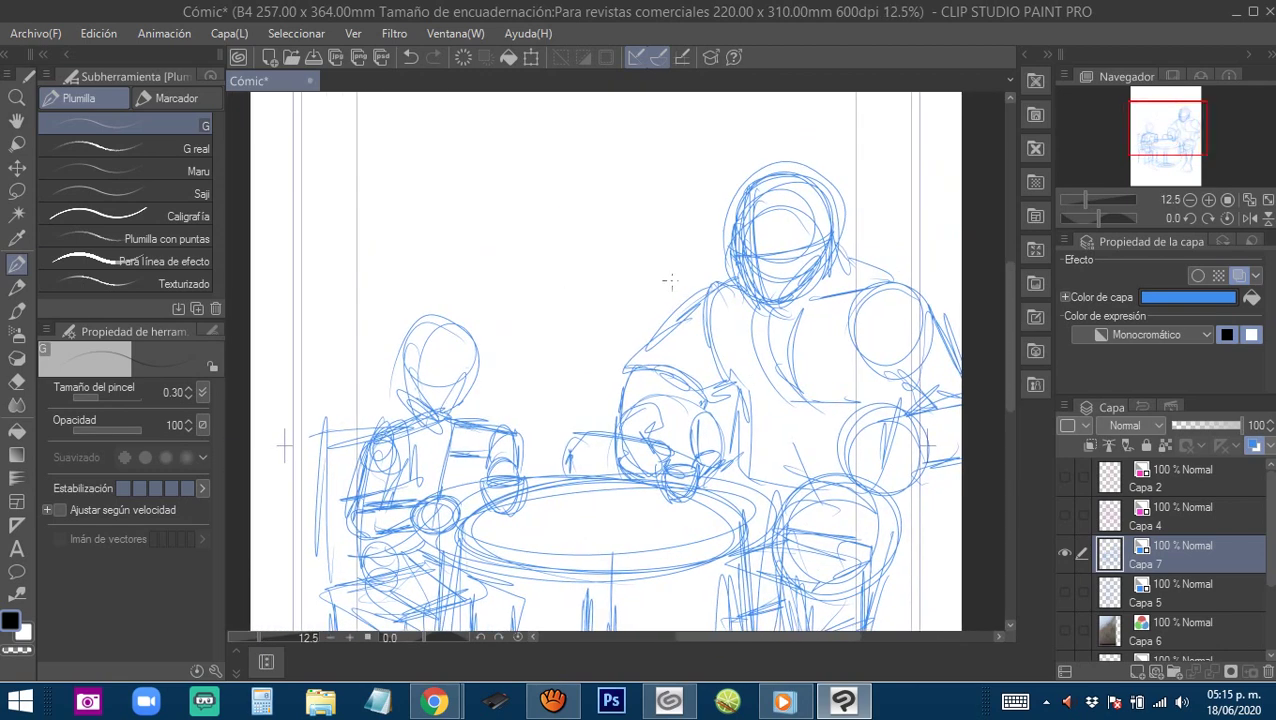
{"action": "key", "text": "ctrl+z"}
{"action": "key", "text": "ctrl+z"}
{"action": "key", "text": "ctrl+z"}
{"action": "key", "text": "ctrl+z"}
{"action": "key", "text": "ctrl+z"}
{"action": "key", "text": "ctrl+z"}
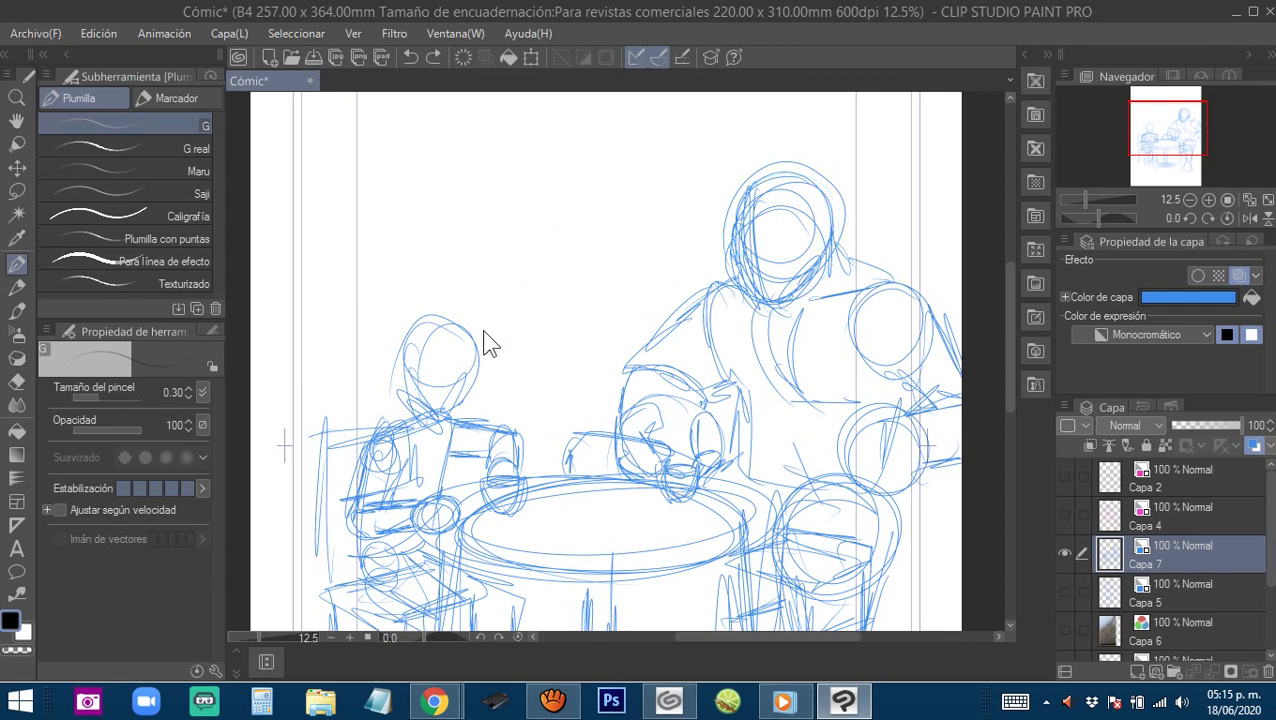
{"action": "key", "text": "ctrl+z"}
{"action": "key", "text": "ctrl+z"}
{"action": "key", "text": "ctrl+z"}
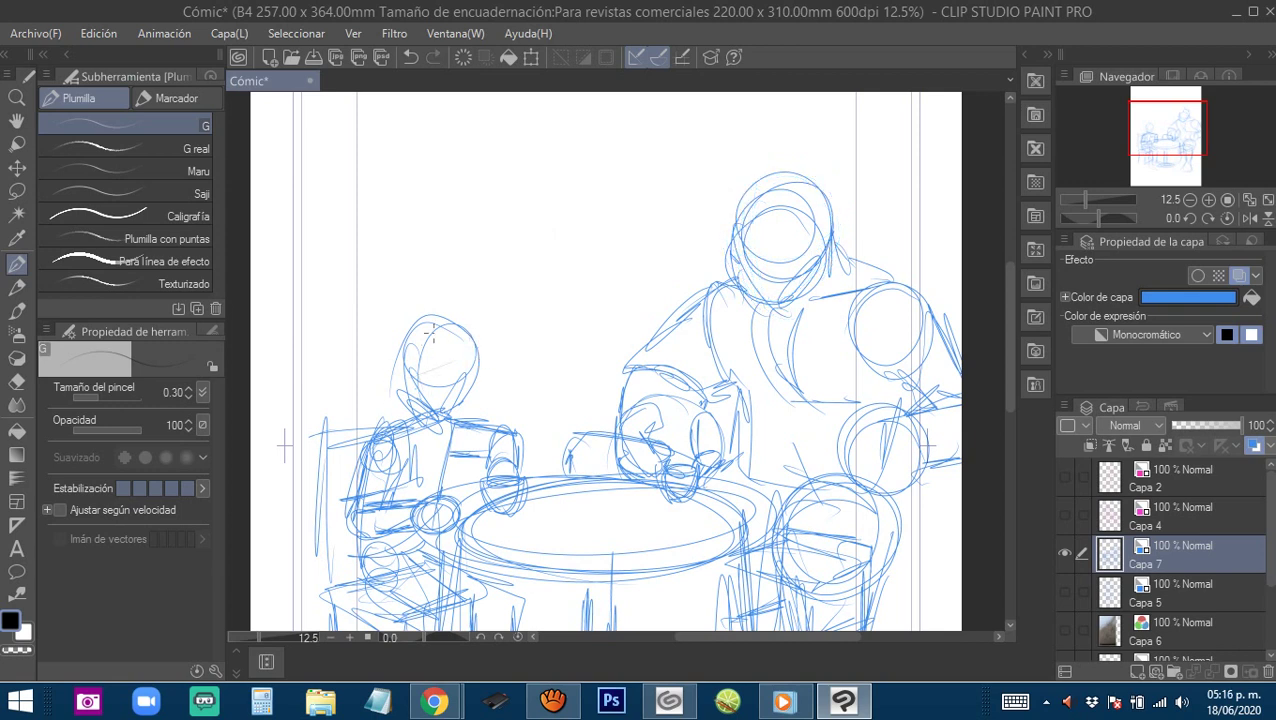
Sketch overlapping circles over the smaller figure's head, extending its skull up and toward the back.
{"action": "mouse_move", "coordinate": [430, 332]}
{"action": "left_mouse_down"}
{"action": "mouse_move", "coordinate": [376, 362]}
{"action": "mouse_move", "coordinate": [378, 322]}
{"action": "mouse_move", "coordinate": [413, 305]}
{"action": "mouse_move", "coordinate": [400, 373]}
{"action": "mouse_move", "coordinate": [418, 420]}
{"action": "mouse_move", "coordinate": [450, 330]}
{"action": "mouse_move", "coordinate": [440, 408]}
{"action": "mouse_move", "coordinate": [452, 334]}
{"action": "left_mouse_up"}
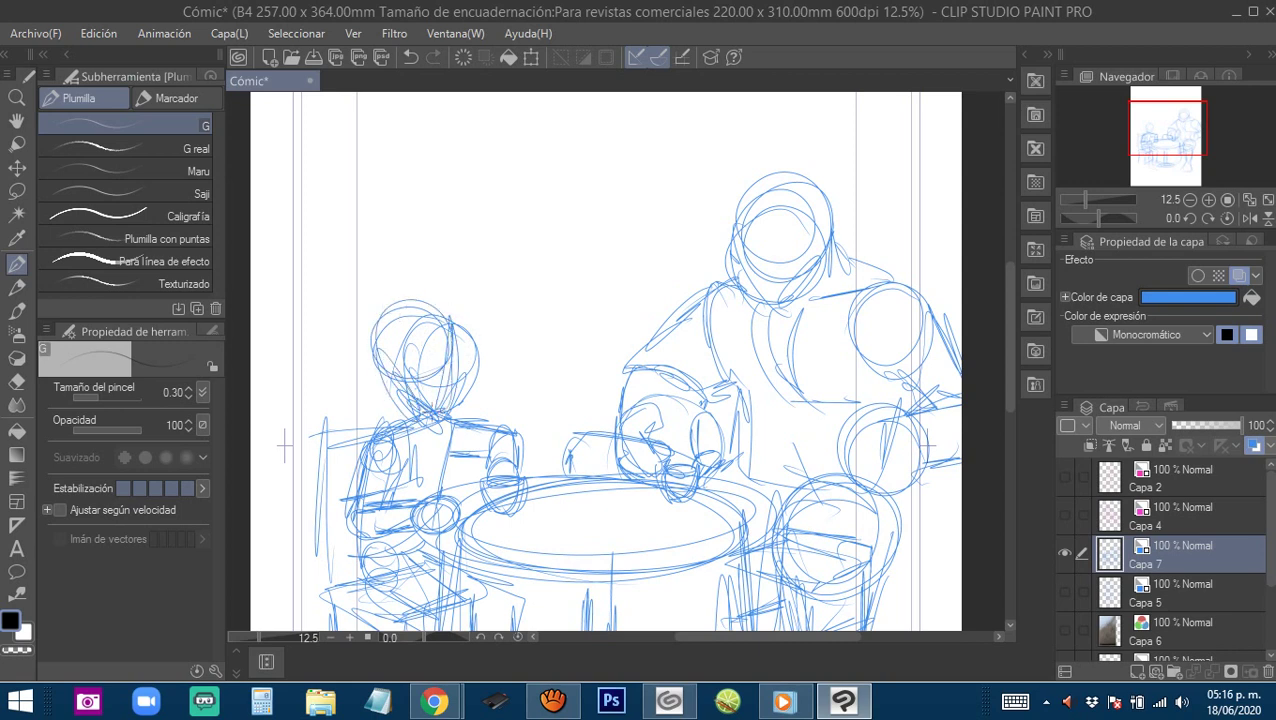
{"action": "left_click_drag", "start_coordinate": [508, 297], "coordinate": [454, 291]}
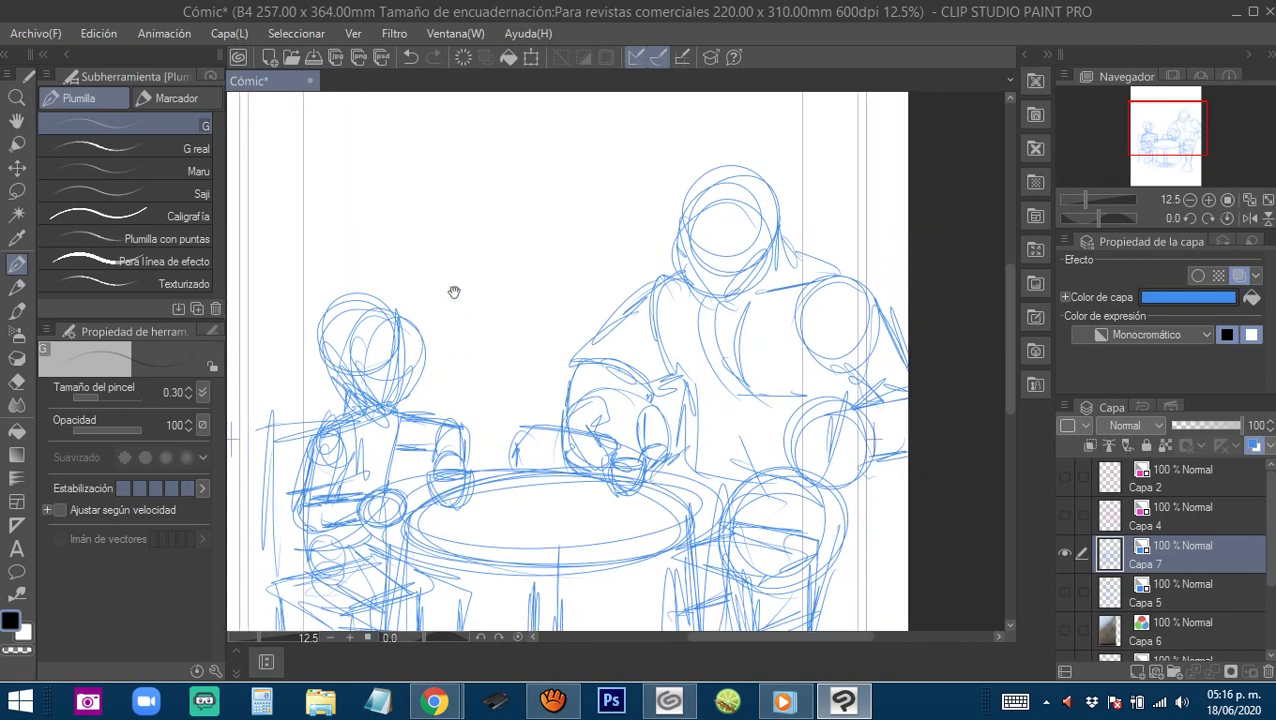
Sketch a bundle of long slanted guide lines linking the smaller figure's head to the larger figure's head.
{"action": "left_click_drag", "start_coordinate": [305, 383], "coordinate": [580, 283]}
{"action": "left_click_drag", "start_coordinate": [320, 362], "coordinate": [720, 234]}
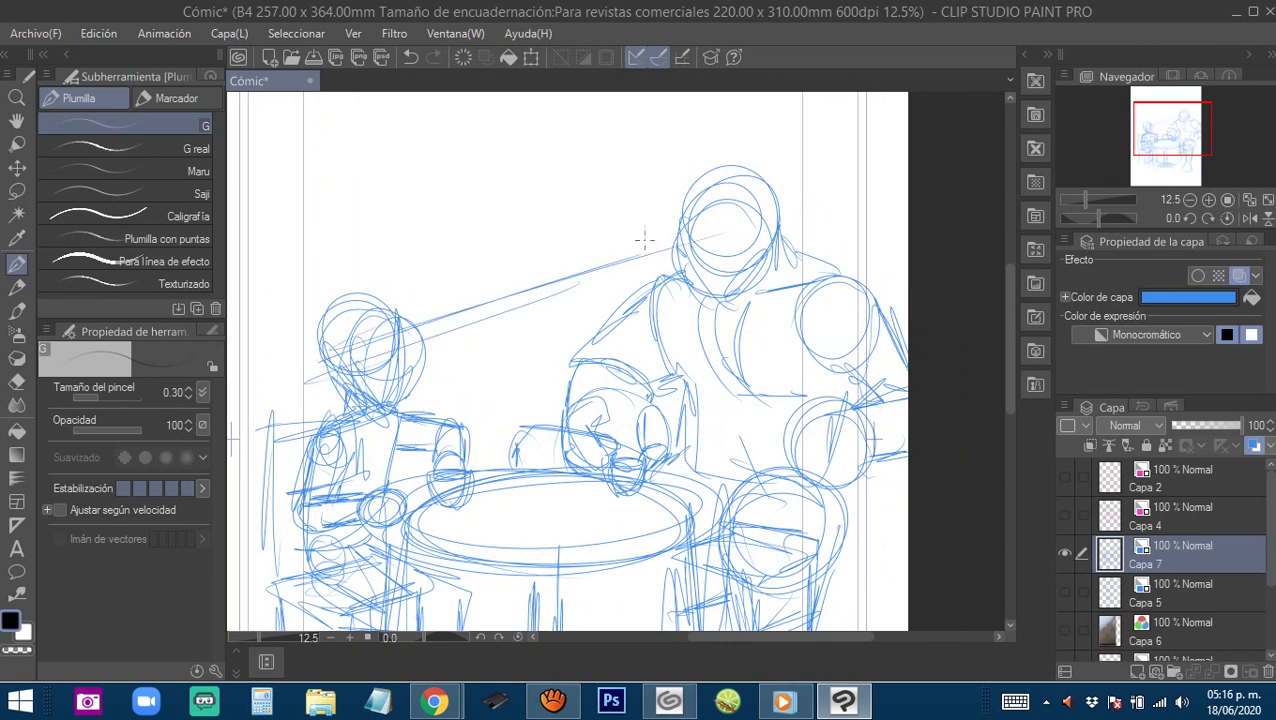
{"action": "left_click_drag", "start_coordinate": [442, 316], "coordinate": [762, 220]}
{"action": "left_click_drag", "start_coordinate": [512, 295], "coordinate": [810, 207]}
{"action": "mouse_move", "coordinate": [570, 281]}
{"action": "left_mouse_down"}
{"action": "mouse_move", "coordinate": [817, 207]}
{"action": "mouse_move", "coordinate": [271, 378]}
{"action": "mouse_move", "coordinate": [264, 396]}
{"action": "left_mouse_up"}
{"action": "left_click_drag", "start_coordinate": [332, 364], "coordinate": [834, 200]}
Rework the smaller figure's head with rounder skull strokes, a face-side contour and a firmer jaw and chin.
{"action": "scroll", "coordinate": [398, 369], "scroll_direction": "up", "scroll_amount": 1}
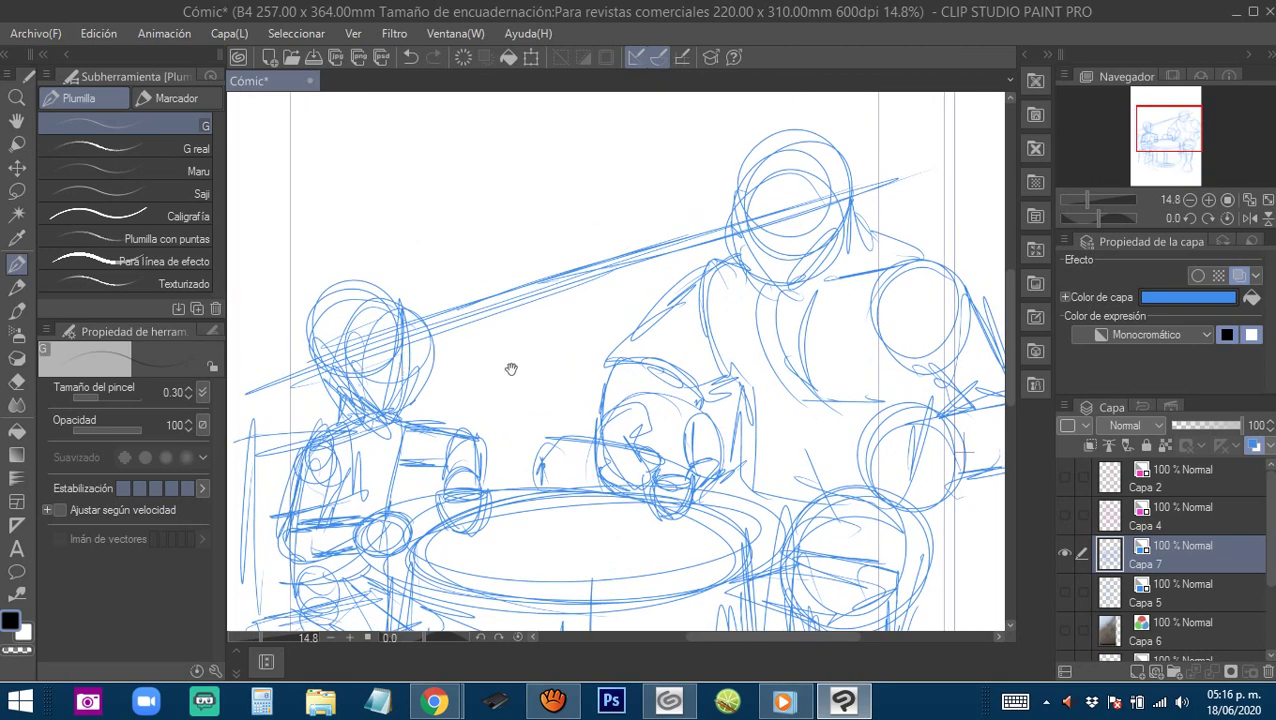
{"action": "left_click_drag", "start_coordinate": [512, 368], "coordinate": [612, 340]}
{"action": "scroll", "coordinate": [514, 306], "scroll_direction": "up", "scroll_amount": 3}
{"action": "mouse_move", "coordinate": [473, 251]}
{"action": "left_mouse_down"}
{"action": "mouse_move", "coordinate": [487, 259]}
{"action": "mouse_move", "coordinate": [362, 300]}
{"action": "mouse_move", "coordinate": [456, 205]}
{"action": "mouse_move", "coordinate": [520, 342]}
{"action": "mouse_move", "coordinate": [370, 316]}
{"action": "left_mouse_up"}
{"action": "mouse_move", "coordinate": [400, 356]}
{"action": "left_mouse_down"}
{"action": "mouse_move", "coordinate": [424, 218]}
{"action": "mouse_move", "coordinate": [516, 224]}
{"action": "mouse_move", "coordinate": [384, 312]}
{"action": "left_mouse_up"}
{"action": "mouse_move", "coordinate": [549, 305]}
{"action": "left_mouse_down"}
{"action": "mouse_move", "coordinate": [546, 414]}
{"action": "mouse_move", "coordinate": [552, 402]}
{"action": "mouse_move", "coordinate": [502, 416]}
{"action": "left_mouse_up"}
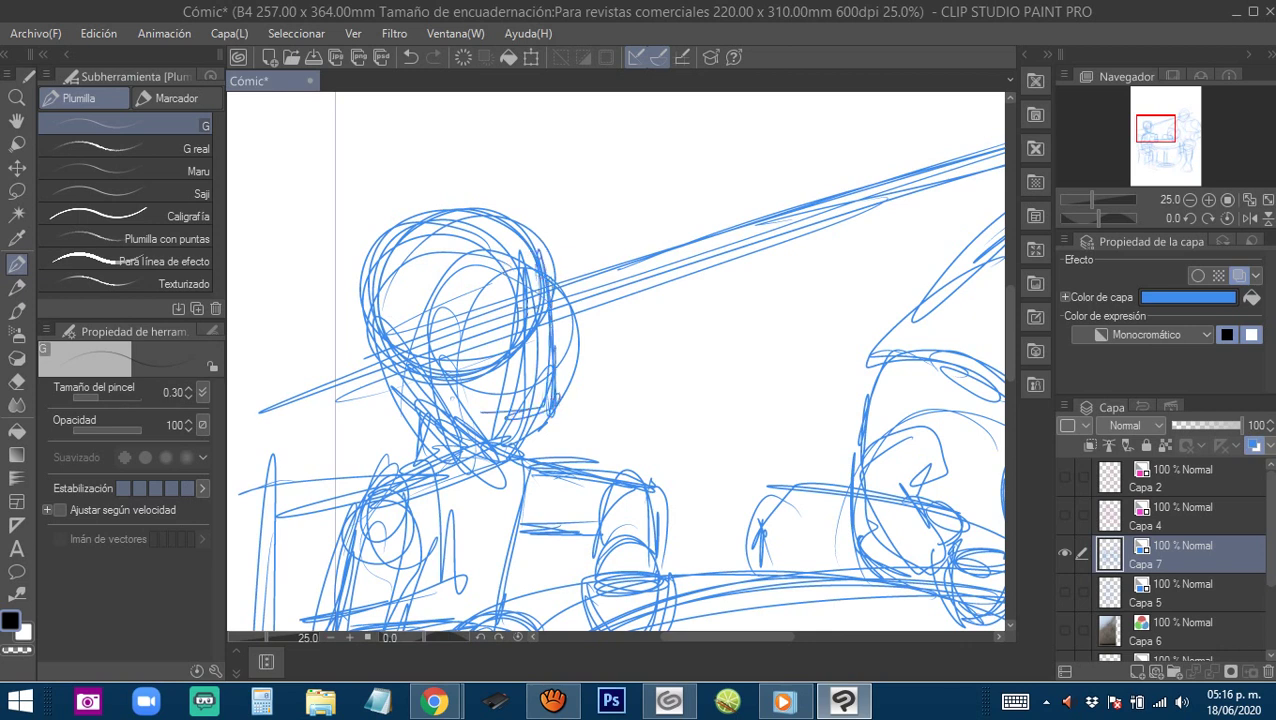
{"action": "mouse_move", "coordinate": [536, 306]}
{"action": "left_mouse_down"}
{"action": "mouse_move", "coordinate": [388, 341]}
{"action": "mouse_move", "coordinate": [544, 291]}
{"action": "left_mouse_up"}
{"action": "mouse_move", "coordinate": [424, 392]}
{"action": "left_mouse_down"}
{"action": "mouse_move", "coordinate": [534, 426]}
{"action": "mouse_move", "coordinate": [556, 374]}
{"action": "left_mouse_up"}
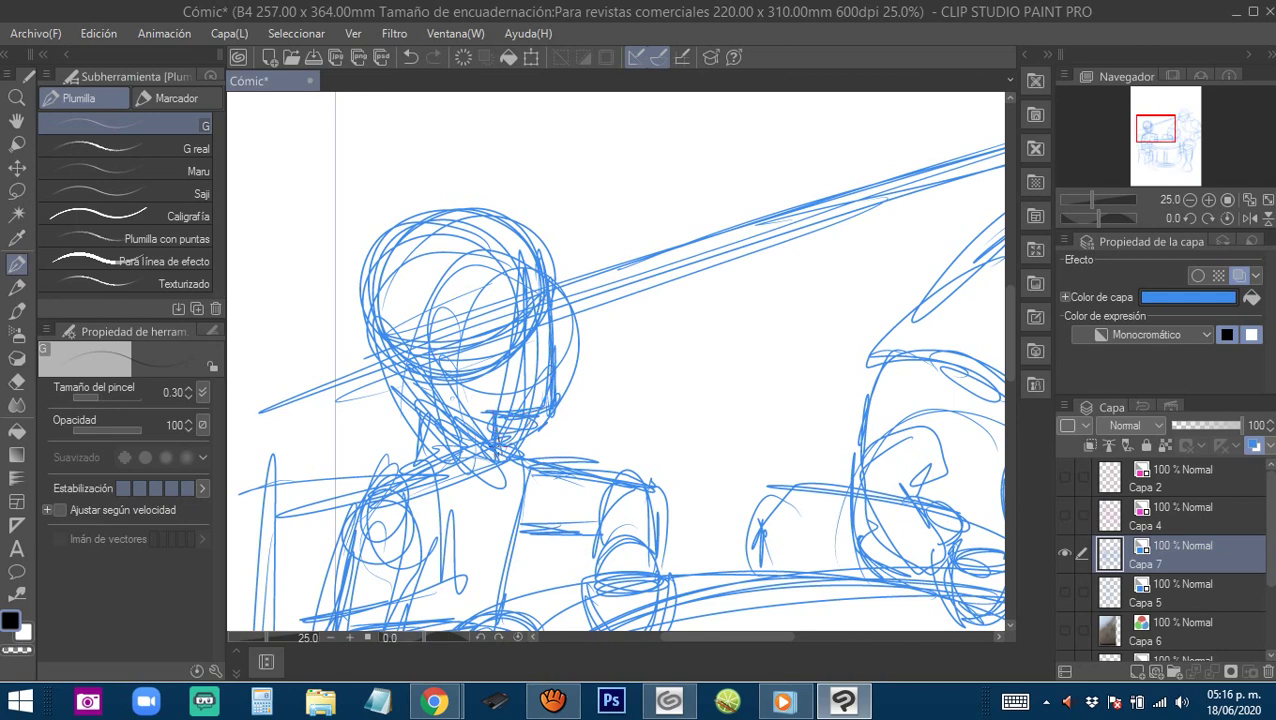
{"action": "left_click_drag", "start_coordinate": [604, 369], "coordinate": [611, 412]}
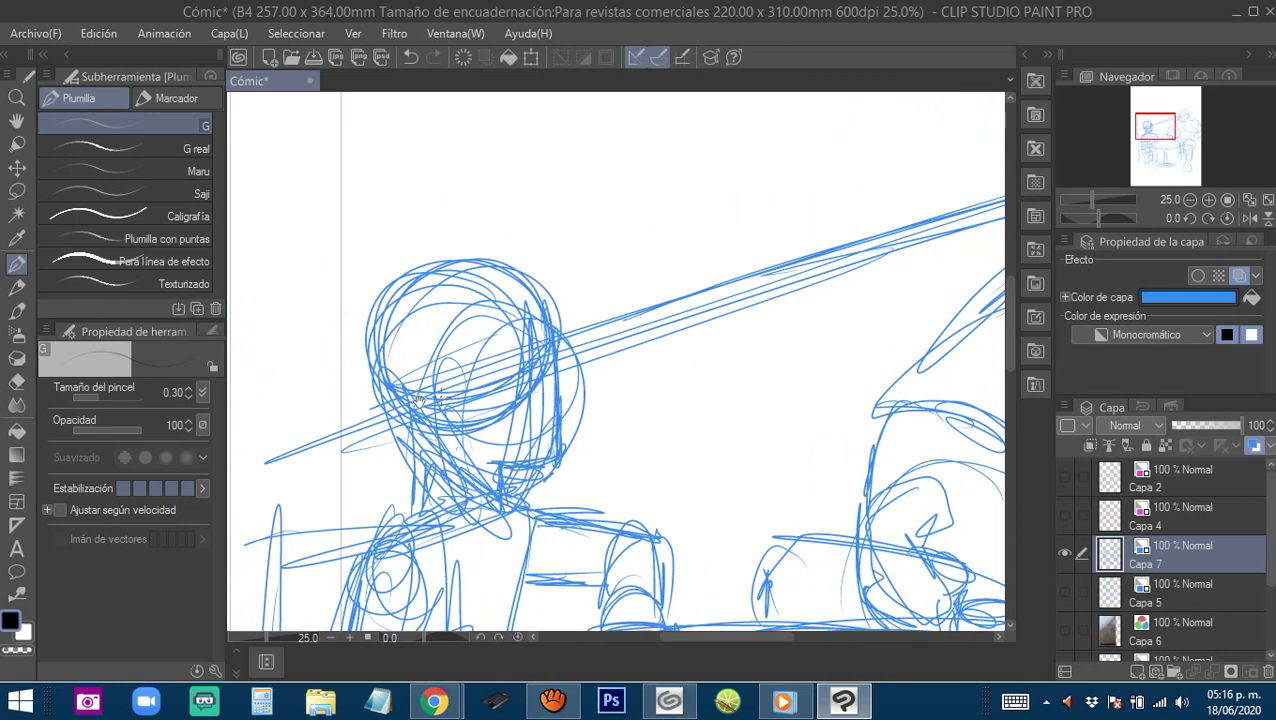
{"action": "left_click_drag", "start_coordinate": [703, 353], "coordinate": [306, 473]}
{"action": "left_click_drag", "start_coordinate": [560, 377], "coordinate": [403, 424]}
Sketch overlapping contours around the larger figure's head, widening the skull toward the table and reinforcing the cheek side.
{"action": "left_click_drag", "start_coordinate": [620, 342], "coordinate": [634, 356]}
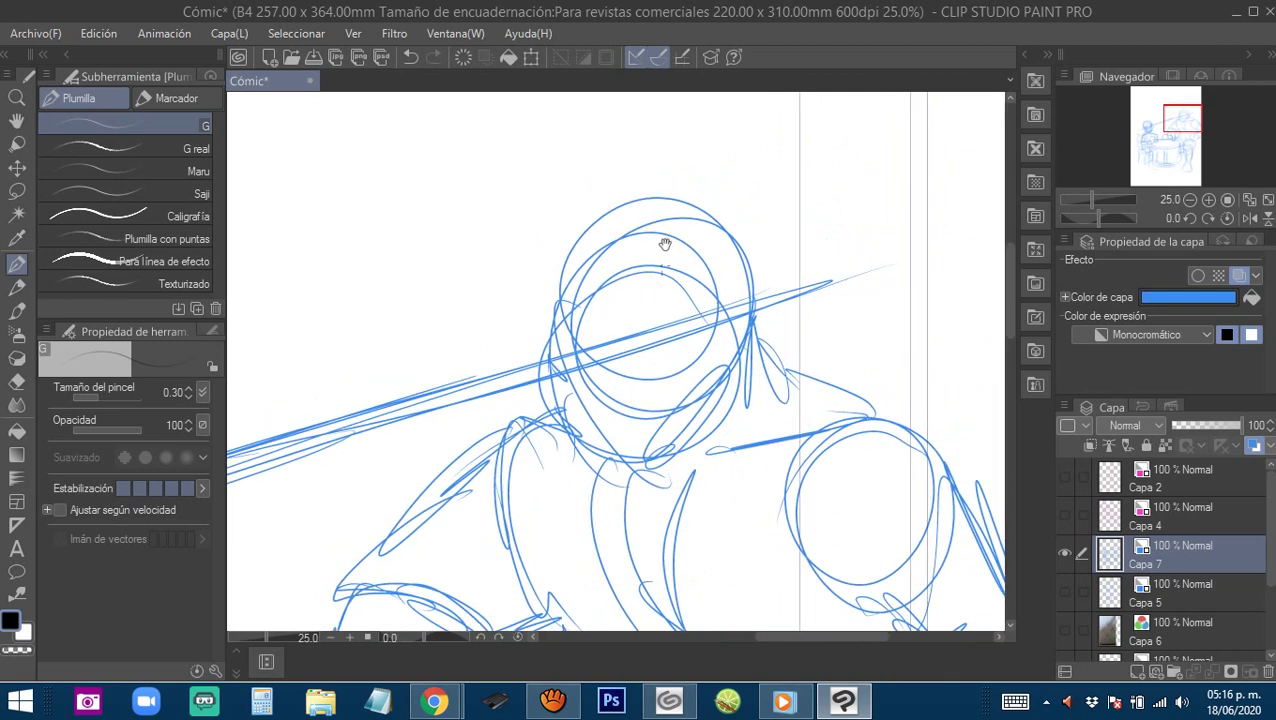
{"action": "mouse_move", "coordinate": [664, 235]}
{"action": "left_mouse_down"}
{"action": "mouse_move", "coordinate": [529, 306]}
{"action": "mouse_move", "coordinate": [696, 203]}
{"action": "mouse_move", "coordinate": [690, 362]}
{"action": "mouse_move", "coordinate": [540, 328]}
{"action": "mouse_move", "coordinate": [630, 190]}
{"action": "mouse_move", "coordinate": [566, 394]}
{"action": "left_mouse_up"}
{"action": "left_click_drag", "start_coordinate": [546, 280], "coordinate": [602, 449]}
{"action": "left_click_drag", "start_coordinate": [545, 334], "coordinate": [634, 449]}
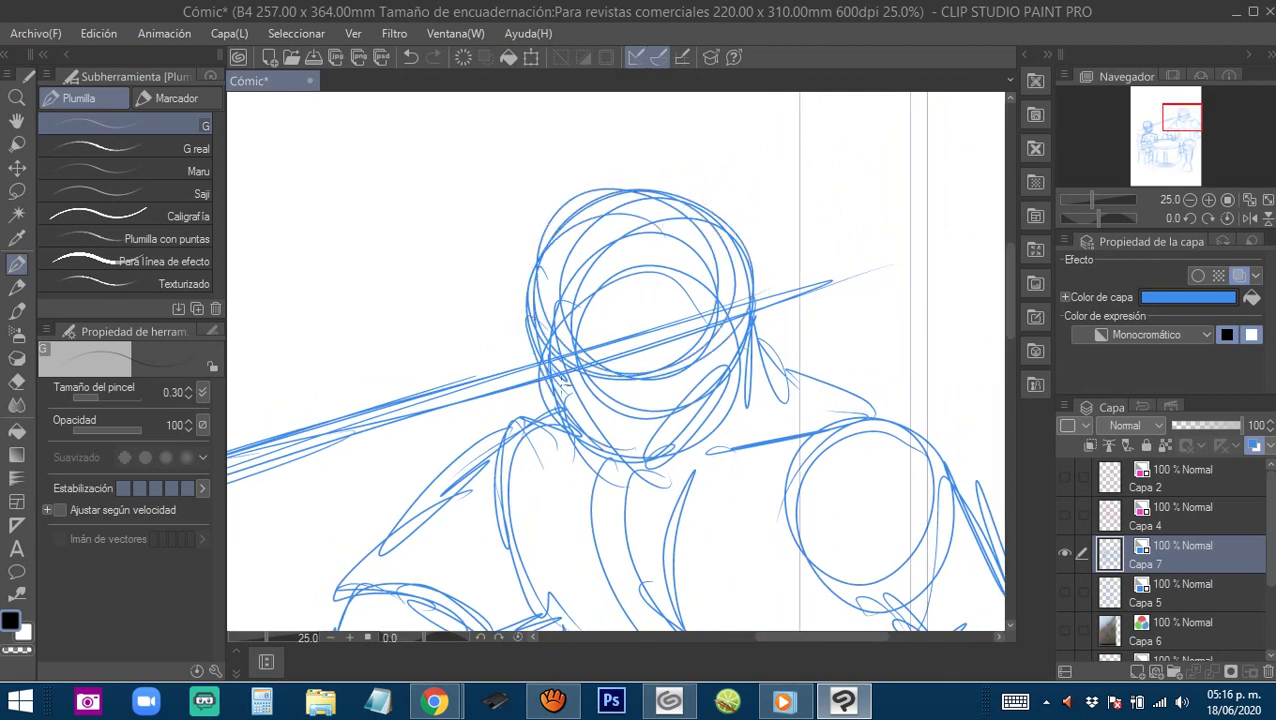
{"action": "mouse_move", "coordinate": [557, 405]}
{"action": "left_mouse_down"}
{"action": "mouse_move", "coordinate": [685, 424]}
{"action": "mouse_move", "coordinate": [648, 452]}
{"action": "mouse_move", "coordinate": [706, 386]}
{"action": "mouse_move", "coordinate": [748, 250]}
{"action": "mouse_move", "coordinate": [536, 270]}
{"action": "left_mouse_up"}
Draw long, nearly horizontal guide lines across the full page width at the top of the larger figure's head.
{"action": "scroll", "coordinate": [656, 442], "scroll_direction": "down", "scroll_amount": 2}
{"action": "left_click", "coordinate": [675, 432], "text": "alt"}
{"action": "left_click_drag", "start_coordinate": [644, 474], "coordinate": [690, 363]}
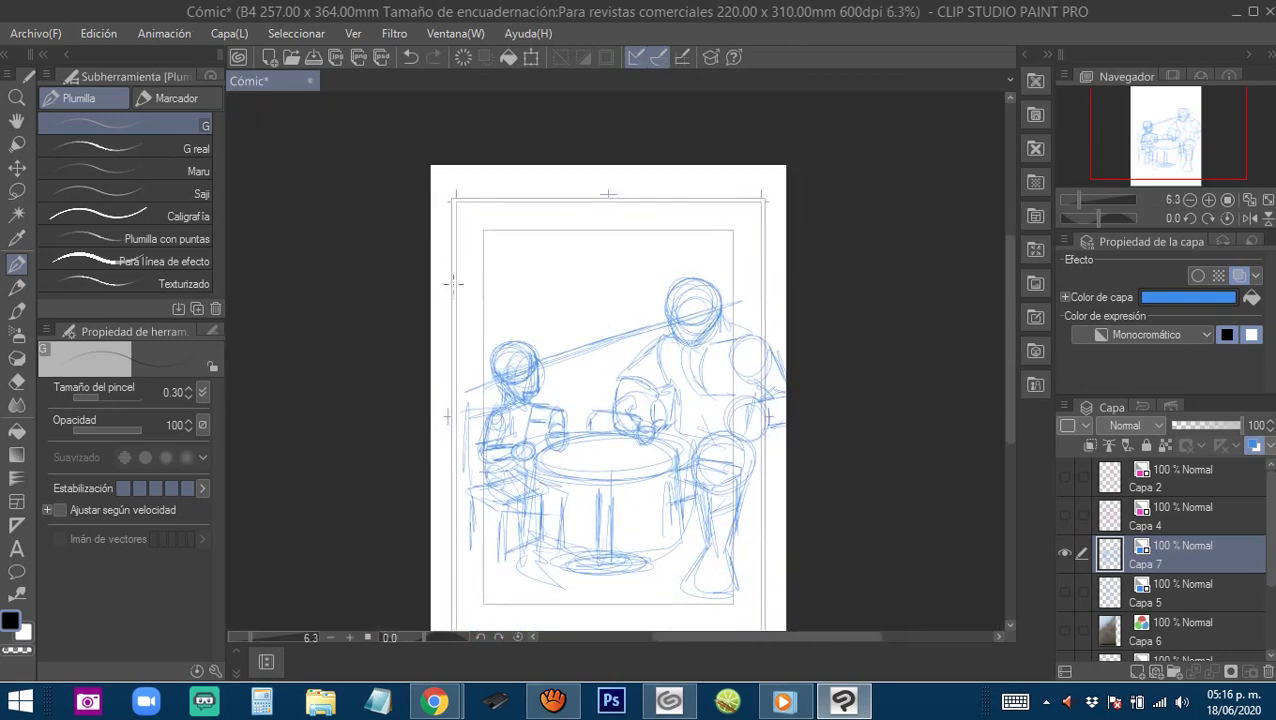
{"action": "left_click_drag", "start_coordinate": [453, 284], "coordinate": [784, 276]}
{"action": "left_click_drag", "start_coordinate": [500, 275], "coordinate": [782, 280]}
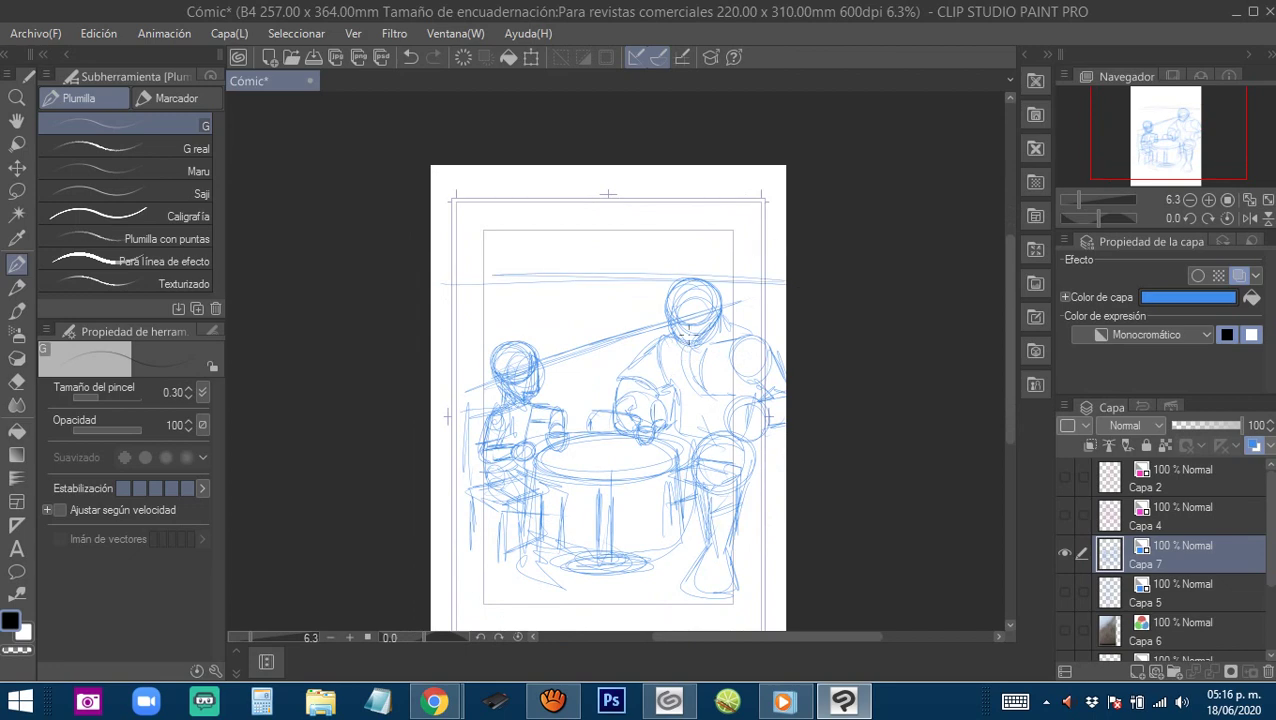
Add a slanted vertical guide line, an ear shape and reinforced face and jaw strokes to the larger figure's head.
{"action": "left_click", "coordinate": [678, 353], "text": "ctrl"}
{"action": "left_click", "coordinate": [676, 349], "text": "ctrl"}
{"action": "left_click_drag", "start_coordinate": [727, 180], "coordinate": [683, 347]}
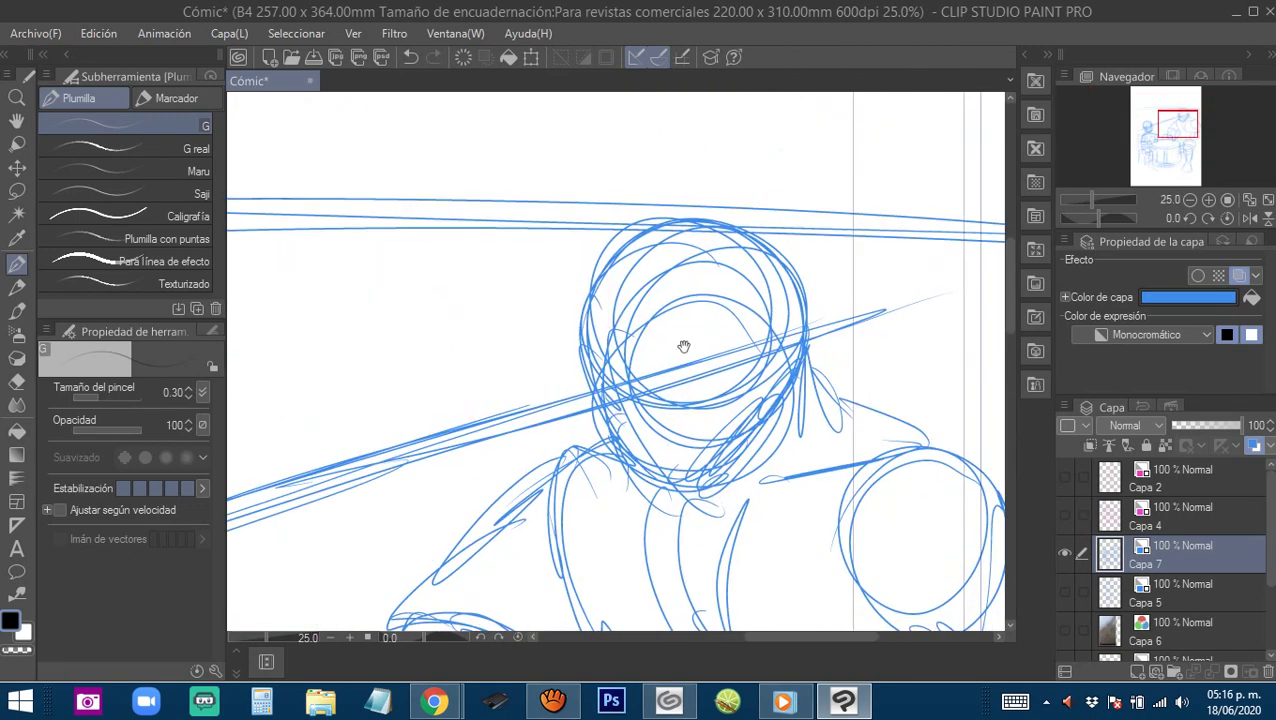
{"action": "left_click_drag", "start_coordinate": [661, 232], "coordinate": [673, 272]}
{"action": "left_click_drag", "start_coordinate": [708, 459], "coordinate": [671, 268]}
{"action": "mouse_move", "coordinate": [667, 248]}
{"action": "left_mouse_down"}
{"action": "mouse_move", "coordinate": [688, 360]}
{"action": "mouse_move", "coordinate": [738, 472]}
{"action": "left_mouse_up"}
{"action": "left_click_drag", "start_coordinate": [700, 370], "coordinate": [732, 424]}
{"action": "left_click_drag", "start_coordinate": [745, 345], "coordinate": [704, 345]}
{"action": "left_click_drag", "start_coordinate": [641, 402], "coordinate": [667, 382]}
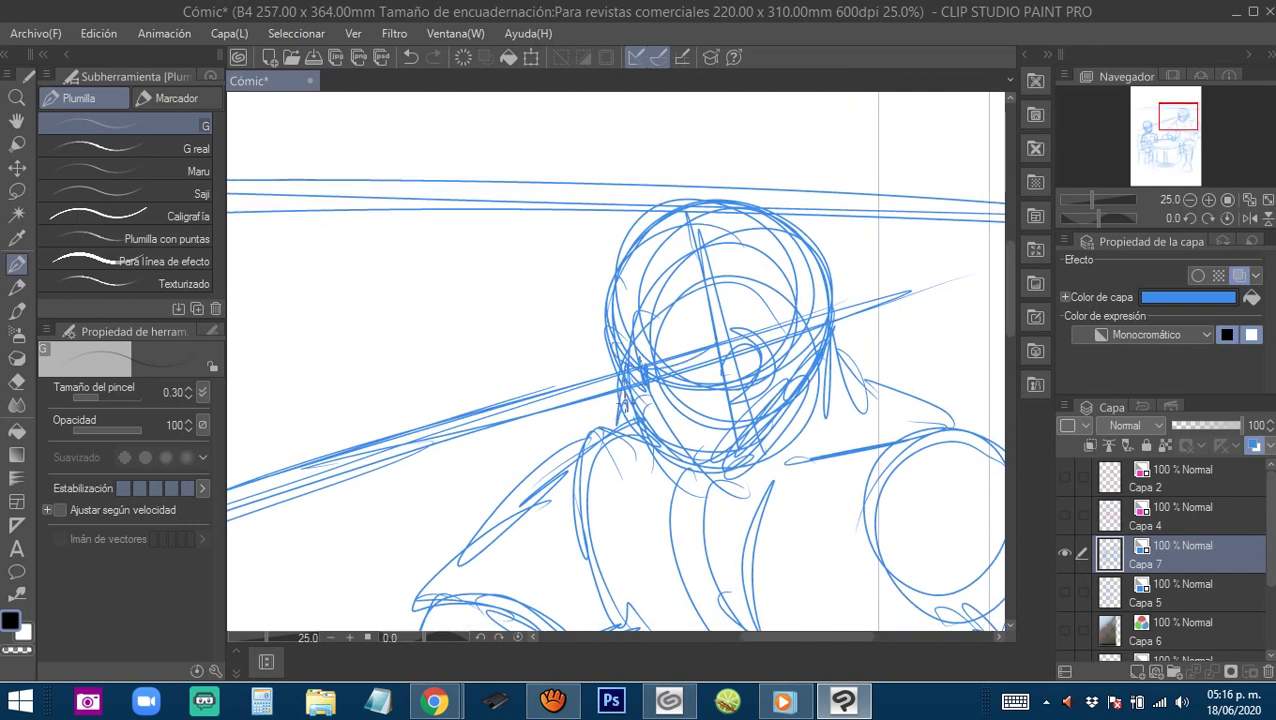
{"action": "mouse_move", "coordinate": [637, 406]}
{"action": "left_mouse_down"}
{"action": "mouse_move", "coordinate": [646, 444]}
{"action": "mouse_move", "coordinate": [714, 465]}
{"action": "mouse_move", "coordinate": [755, 429]}
{"action": "left_mouse_up"}
{"action": "left_click_drag", "start_coordinate": [420, 490], "coordinate": [662, 394]}
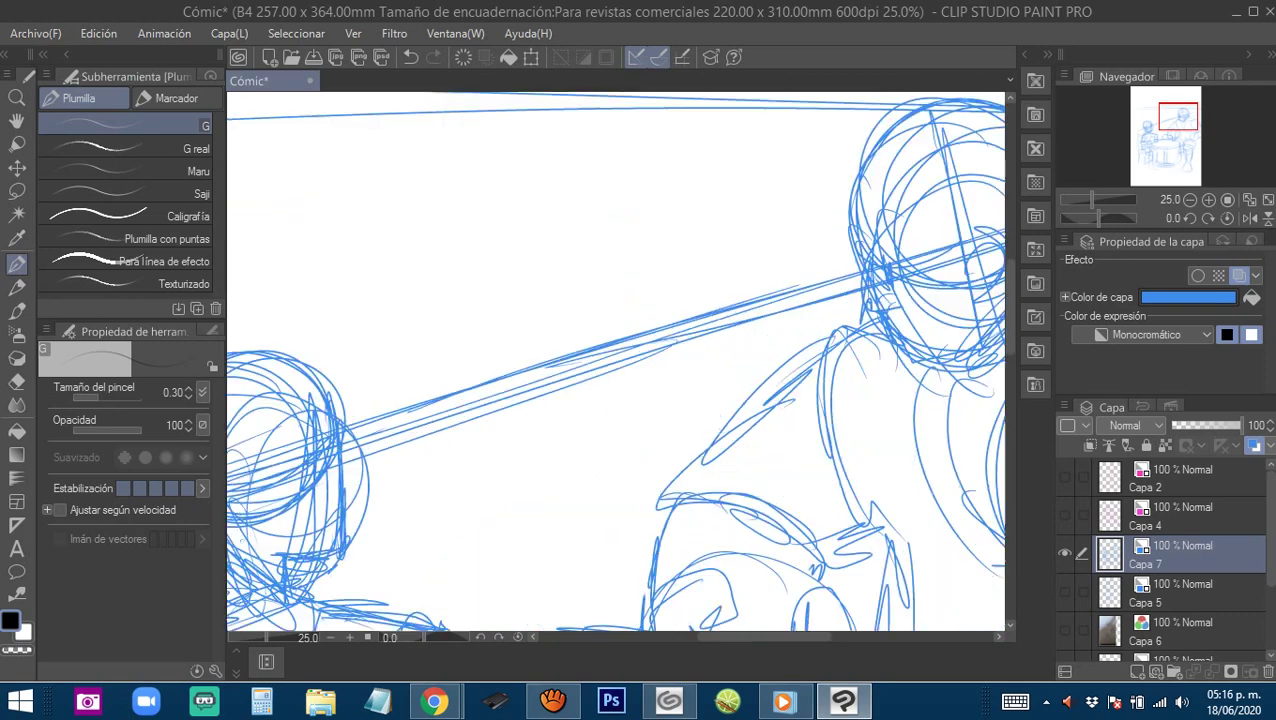
{"action": "left_click_drag", "start_coordinate": [372, 495], "coordinate": [659, 394]}
{"action": "left_click_drag", "start_coordinate": [548, 386], "coordinate": [626, 376]}
{"action": "left_click_drag", "start_coordinate": [346, 546], "coordinate": [338, 542]}
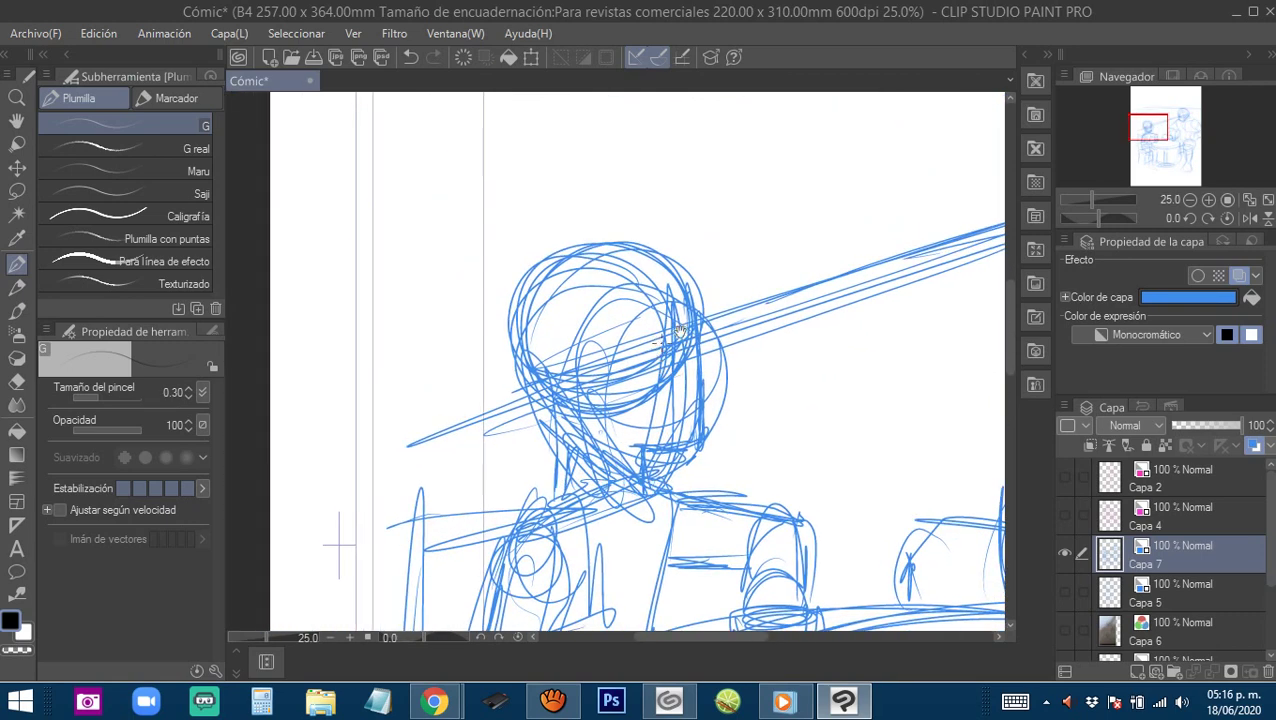
{"action": "scroll", "coordinate": [338, 556], "scroll_direction": "down", "scroll_amount": 4}
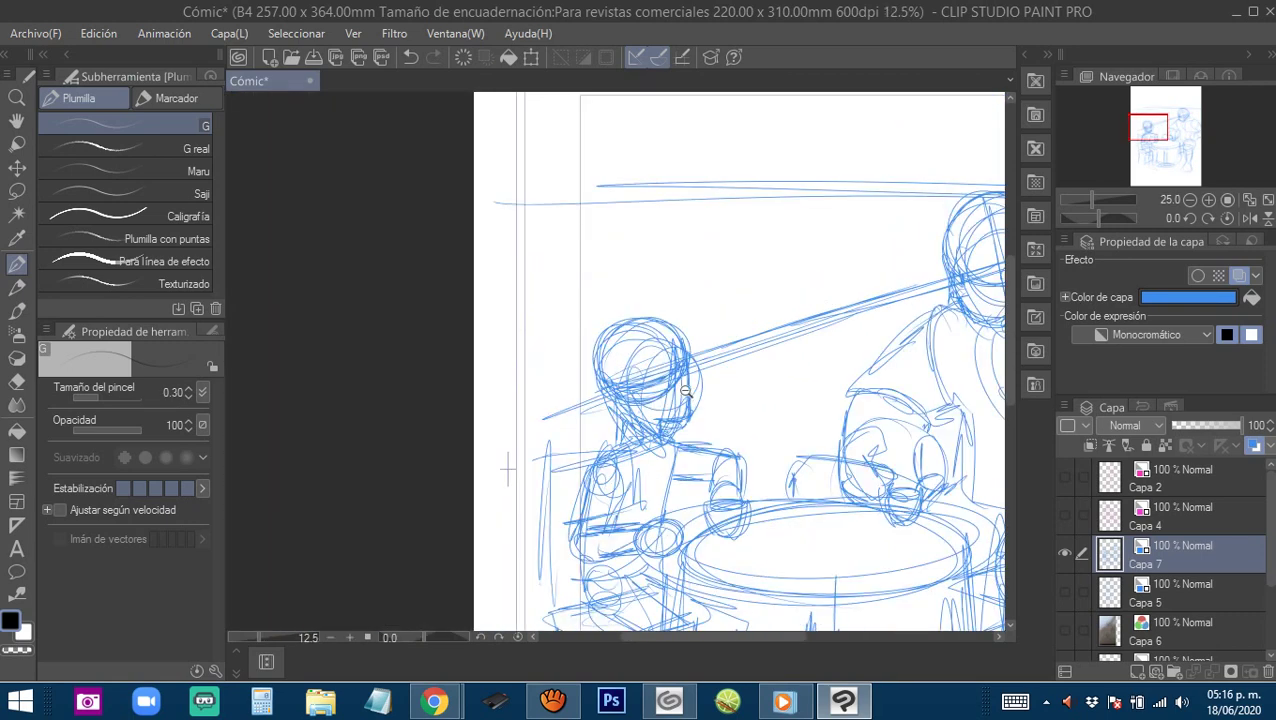
{"action": "scroll", "coordinate": [643, 356], "scroll_direction": "up", "scroll_amount": 2}
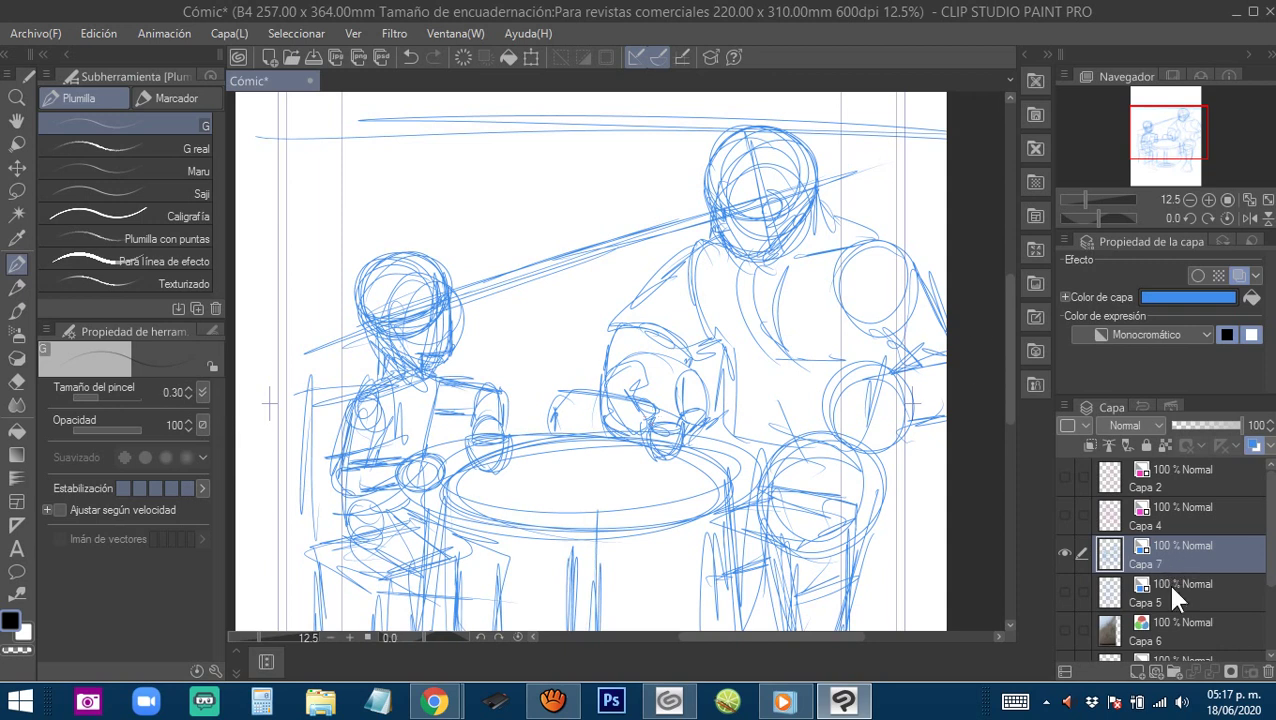
Add a new raster layer above Capa 7, enable its layer colour effect and set that colour to magenta.
{"action": "left_click", "coordinate": [1137, 671]}
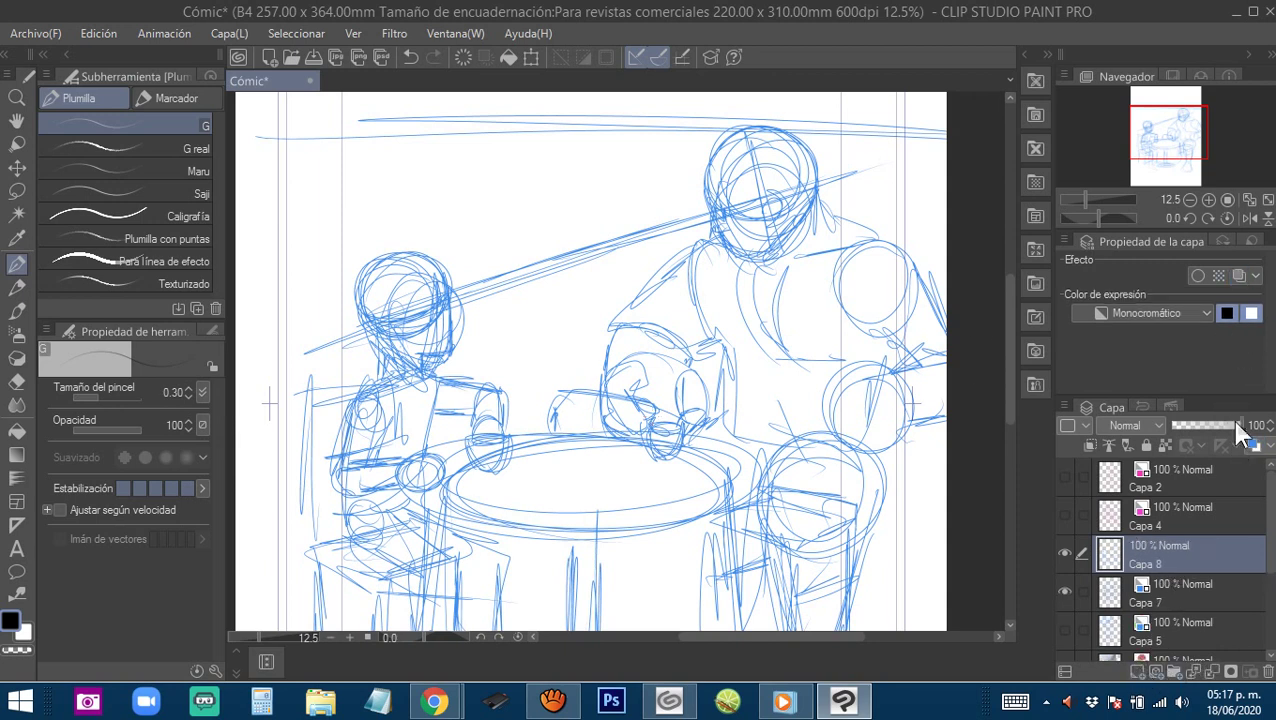
{"action": "left_click", "coordinate": [1254, 447]}
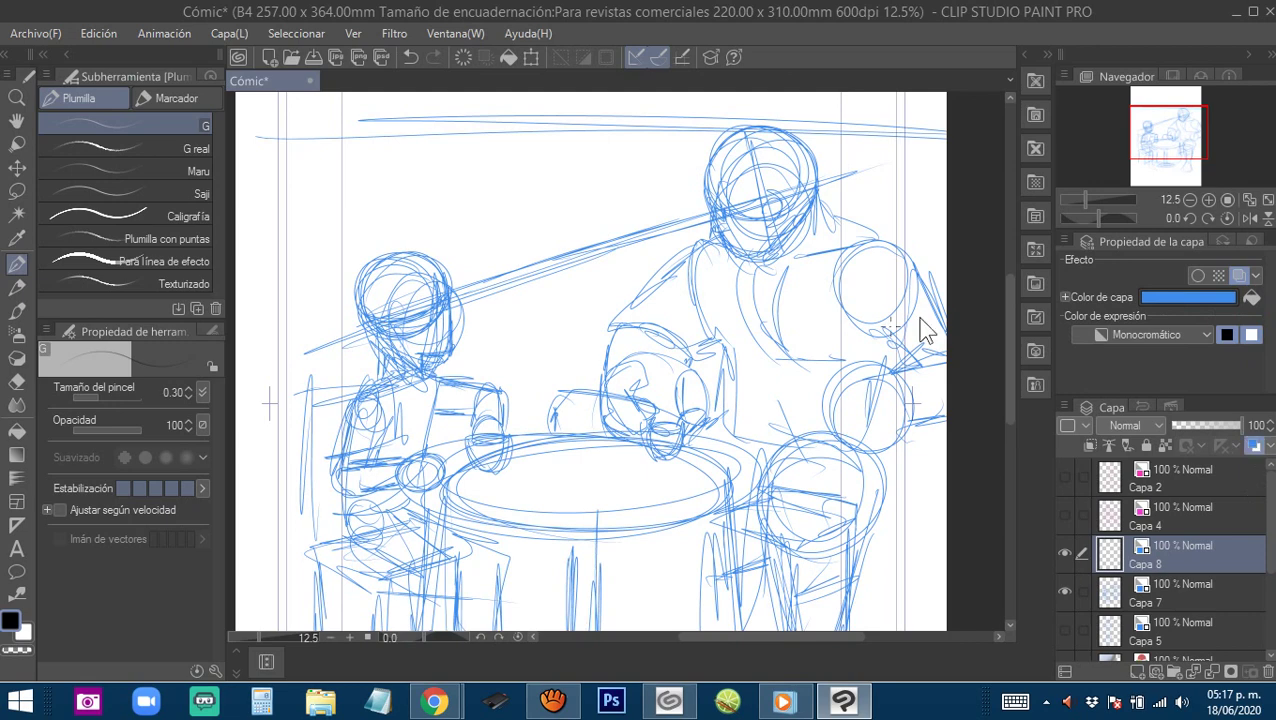
{"action": "left_click", "coordinate": [1150, 298]}
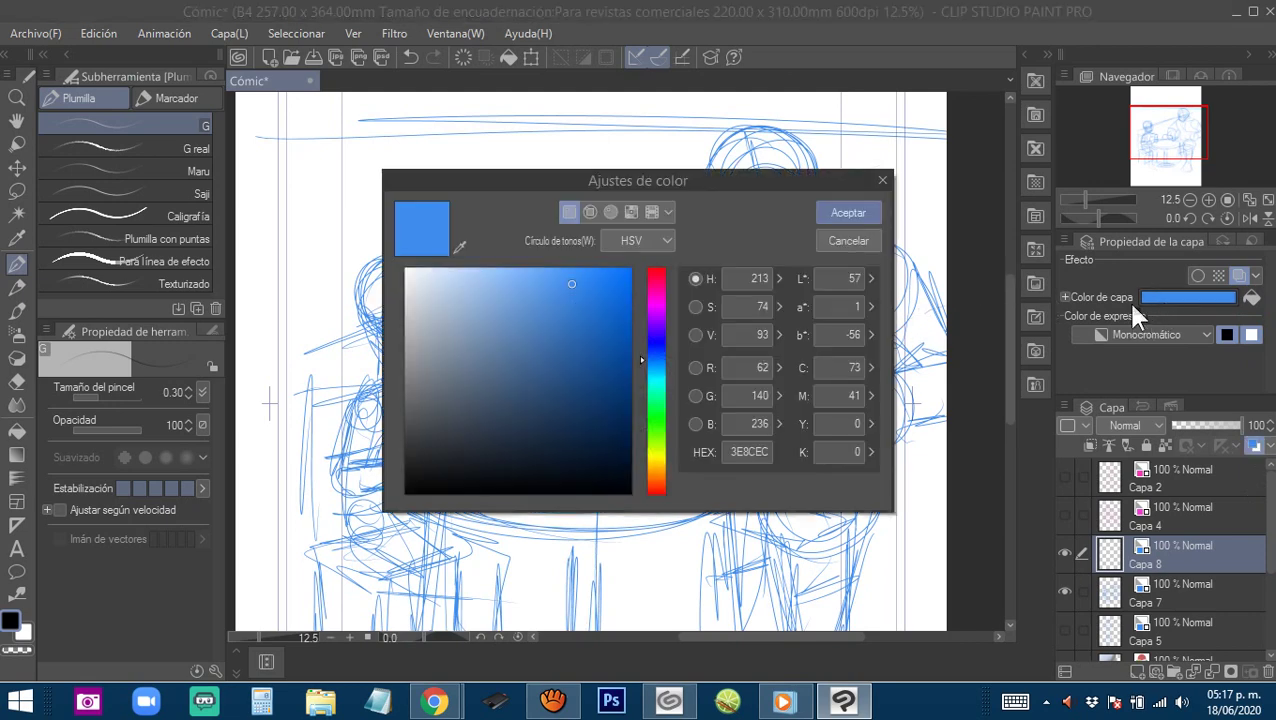
{"action": "left_click", "coordinate": [656, 290]}
{"action": "left_click", "coordinate": [847, 213]}
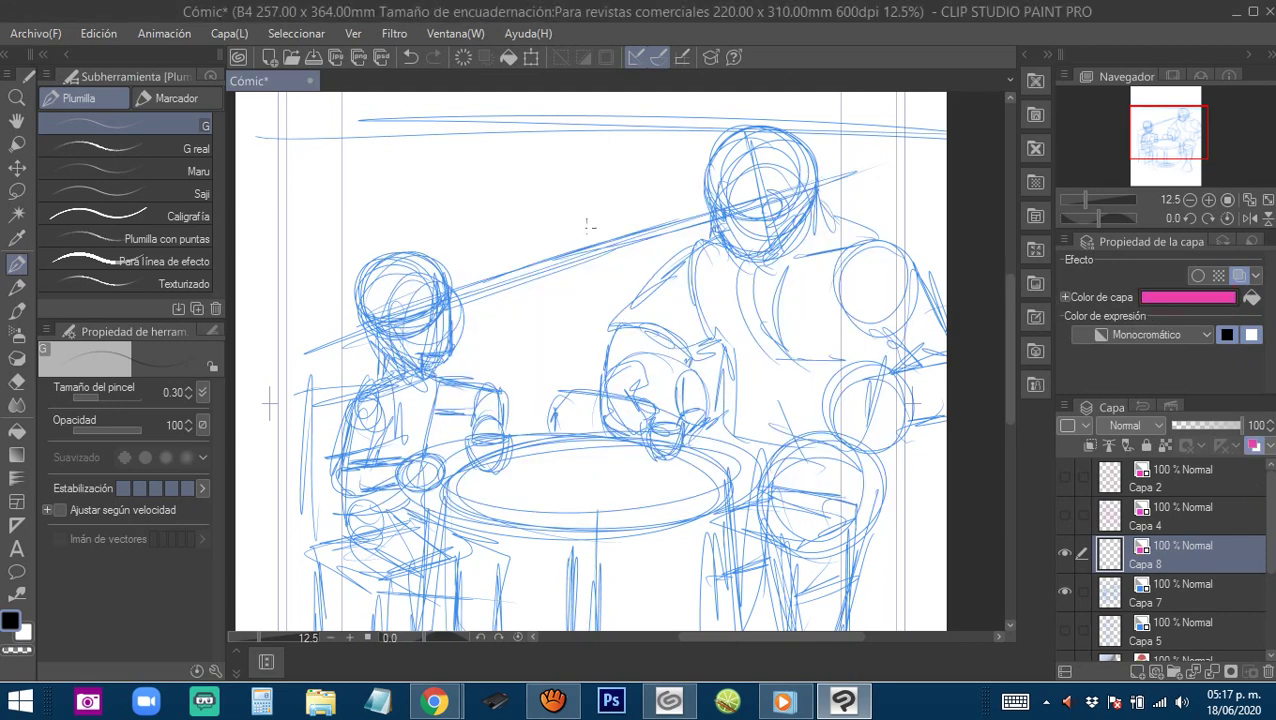
Undo the test stroke on the smaller figure's face and change the new layer's colour to dark blue, hex 061E87.
{"action": "left_click", "coordinate": [425, 336], "text": "ctrl"}
{"action": "left_click", "coordinate": [425, 336], "text": "ctrl"}
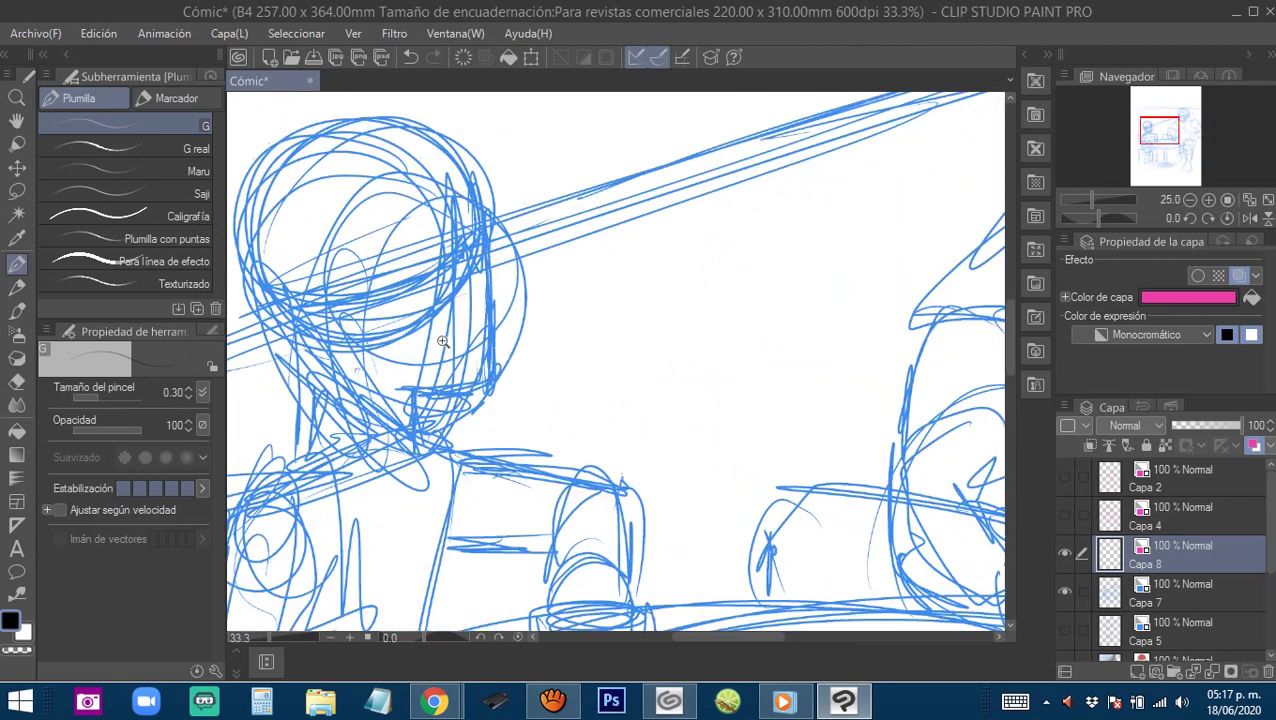
{"action": "left_click_drag", "start_coordinate": [424, 256], "coordinate": [542, 357]}
{"action": "left_click", "coordinate": [545, 350], "text": "ctrl"}
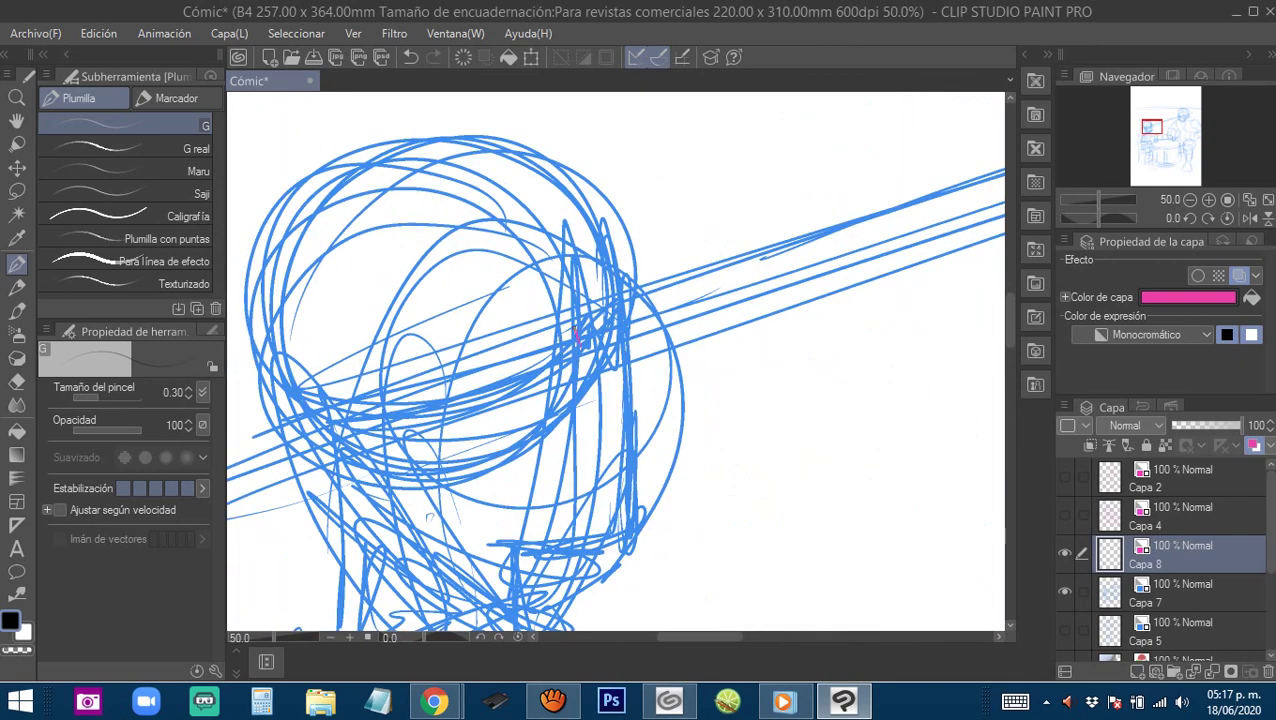
{"action": "key", "text": "ctrl+z"}
{"action": "left_click", "coordinate": [1188, 297]}
{"action": "mouse_move", "coordinate": [650, 300]}
{"action": "left_mouse_down"}
{"action": "mouse_move", "coordinate": [649, 362]}
{"action": "mouse_move", "coordinate": [648, 350]}
{"action": "left_mouse_up"}
{"action": "left_click", "coordinate": [617, 387]}
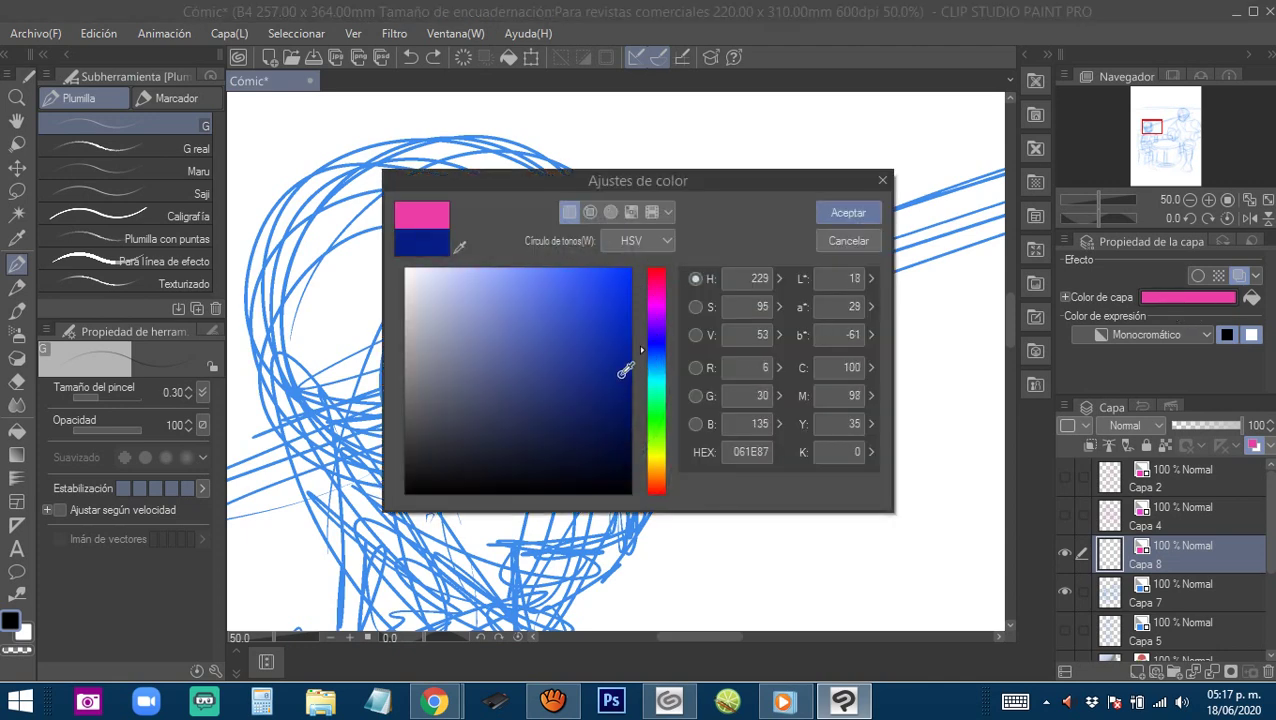
{"action": "left_click", "coordinate": [848, 213]}
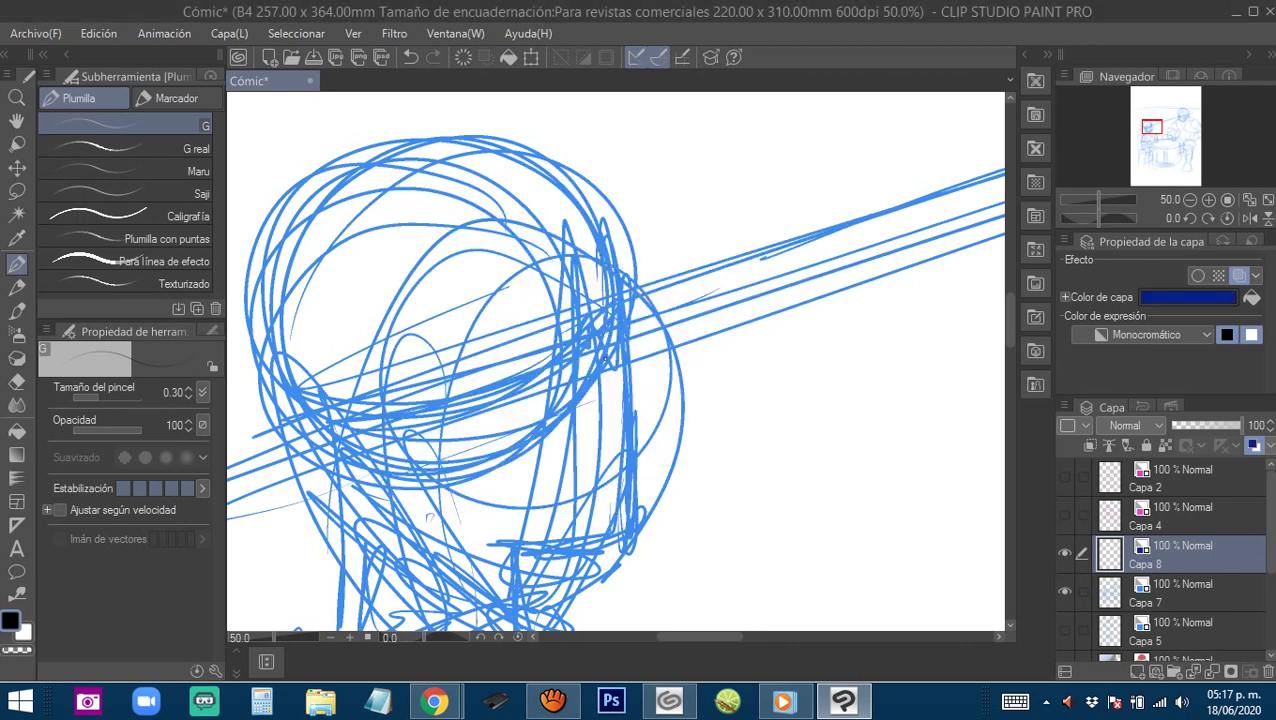
Draw the smaller figure's eye, brow and face profile from the nose down to the mouth and chin.
{"action": "mouse_move", "coordinate": [588, 326]}
{"action": "left_mouse_down"}
{"action": "mouse_move", "coordinate": [595, 345]}
{"action": "mouse_move", "coordinate": [552, 358]}
{"action": "left_mouse_up"}
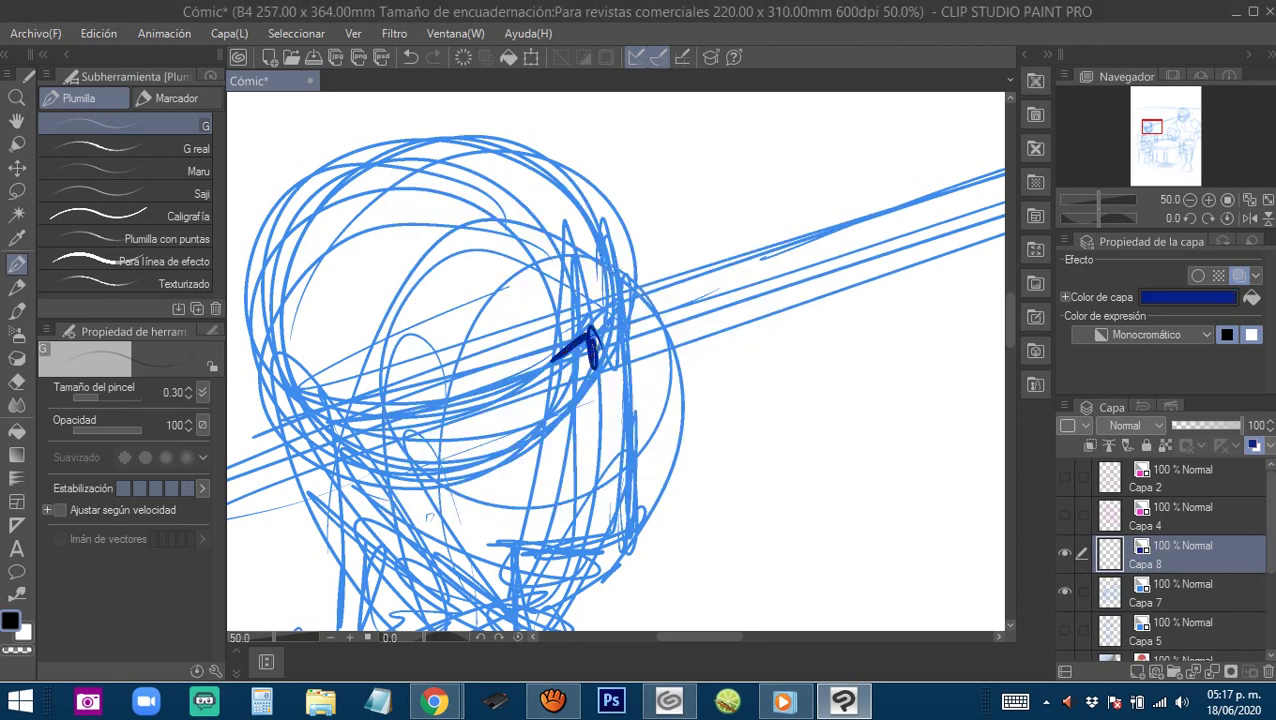
{"action": "mouse_move", "coordinate": [616, 279]}
{"action": "left_mouse_down"}
{"action": "mouse_move", "coordinate": [507, 318]}
{"action": "mouse_move", "coordinate": [580, 302]}
{"action": "mouse_move", "coordinate": [652, 386]}
{"action": "mouse_move", "coordinate": [631, 510]}
{"action": "mouse_move", "coordinate": [677, 370]}
{"action": "left_mouse_up"}
{"action": "mouse_move", "coordinate": [683, 308]}
{"action": "left_mouse_down"}
{"action": "mouse_move", "coordinate": [614, 425]}
{"action": "mouse_move", "coordinate": [577, 425]}
{"action": "left_mouse_up"}
{"action": "left_click_drag", "start_coordinate": [648, 416], "coordinate": [594, 422]}
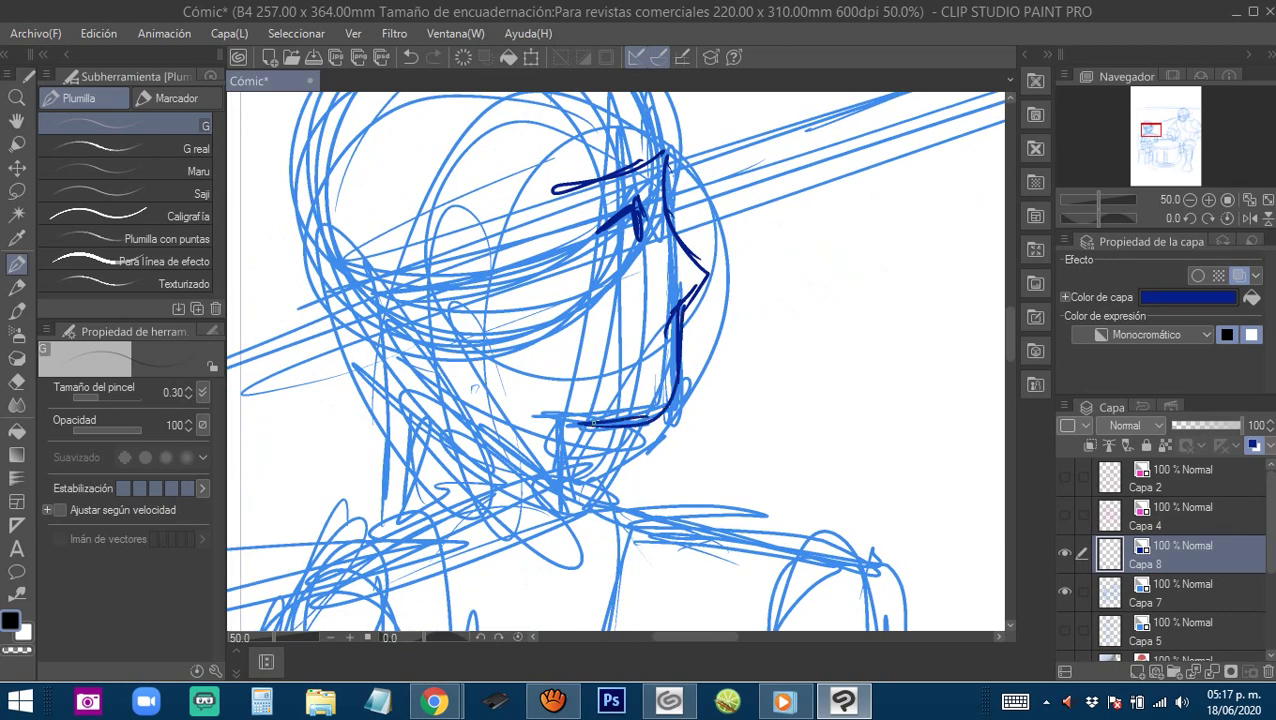
{"action": "mouse_move", "coordinate": [618, 360]}
{"action": "left_mouse_down"}
{"action": "mouse_move", "coordinate": [670, 352]}
{"action": "mouse_move", "coordinate": [750, 430]}
{"action": "left_mouse_up"}
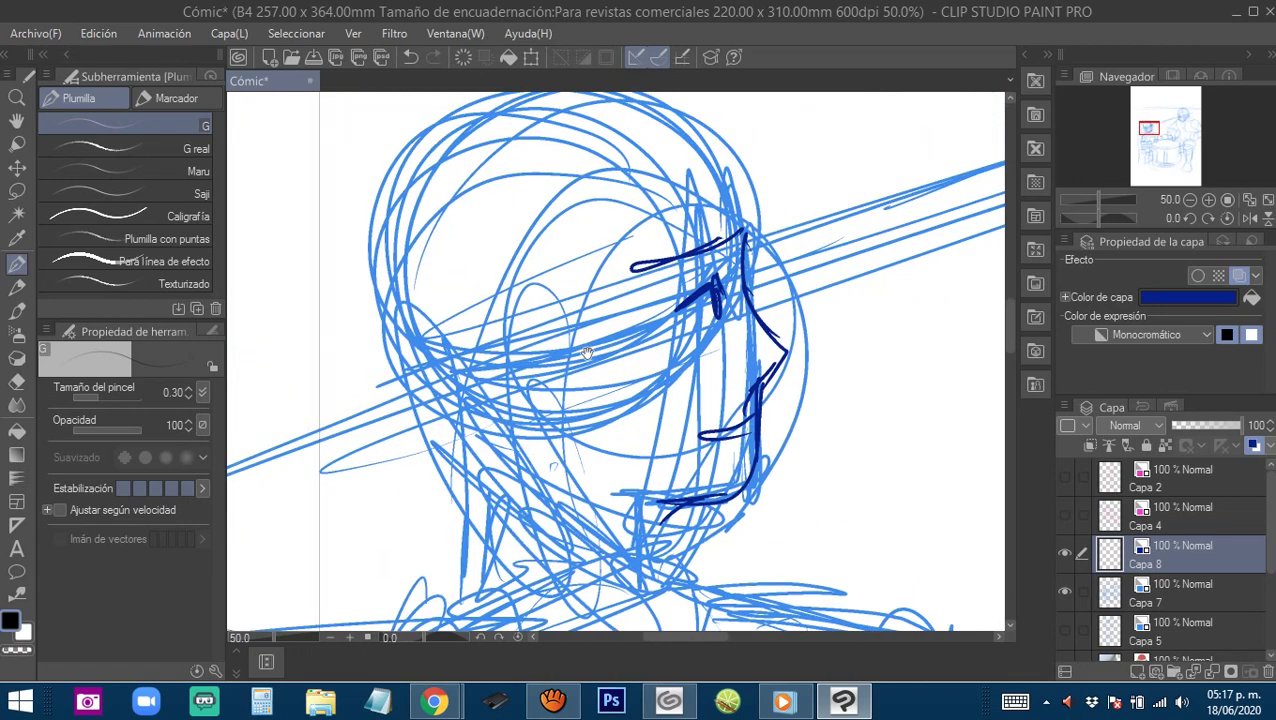
Draw the curved ear of the smaller figure and the forehead contour rising from the brow toward the crown.
{"action": "mouse_move", "coordinate": [583, 350]}
{"action": "left_mouse_down"}
{"action": "mouse_move", "coordinate": [518, 370]}
{"action": "mouse_move", "coordinate": [584, 426]}
{"action": "mouse_move", "coordinate": [562, 319]}
{"action": "left_mouse_up"}
{"action": "mouse_move", "coordinate": [728, 229]}
{"action": "left_mouse_down"}
{"action": "mouse_move", "coordinate": [741, 325]}
{"action": "mouse_move", "coordinate": [615, 203]}
{"action": "left_mouse_up"}
{"action": "left_click_drag", "start_coordinate": [718, 242], "coordinate": [676, 217]}
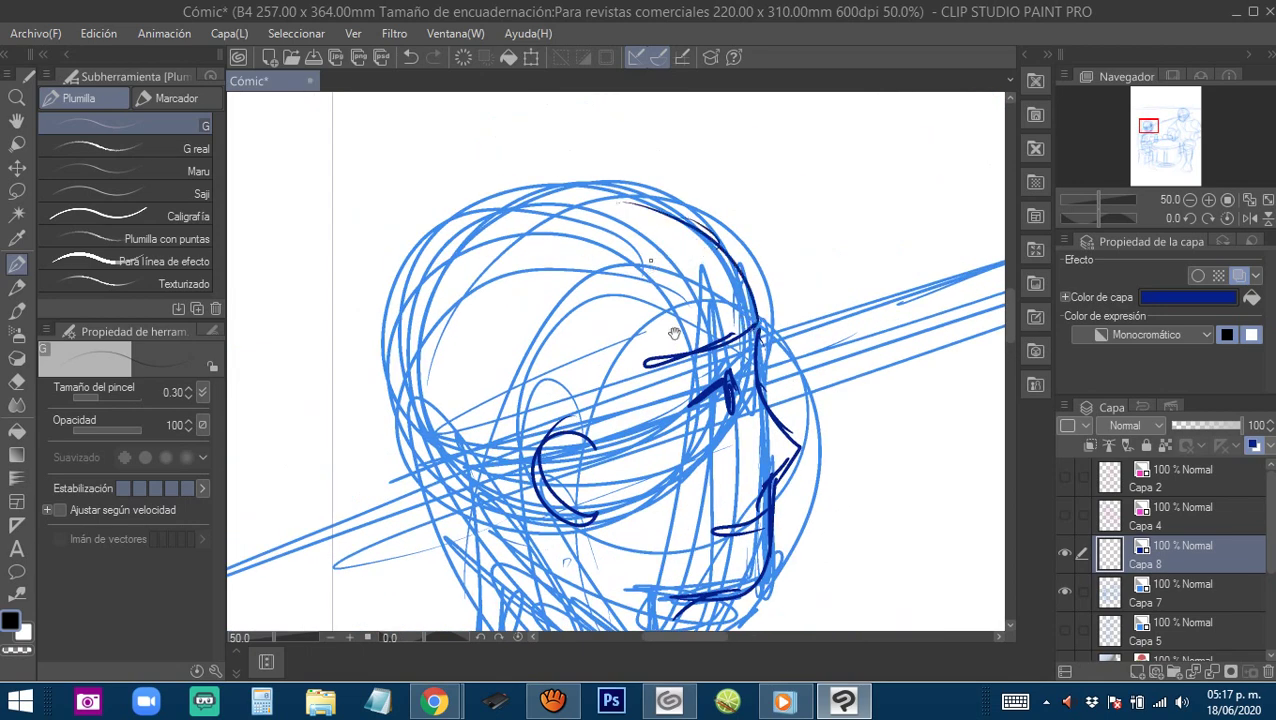
{"action": "left_click_drag", "start_coordinate": [646, 475], "coordinate": [608, 213]}
Draw the smaller figure's neck lines, the collar line at its base and the slope of the back shoulder.
{"action": "mouse_move", "coordinate": [617, 341]}
{"action": "left_mouse_down"}
{"action": "mouse_move", "coordinate": [622, 329]}
{"action": "mouse_move", "coordinate": [600, 460]}
{"action": "left_mouse_up"}
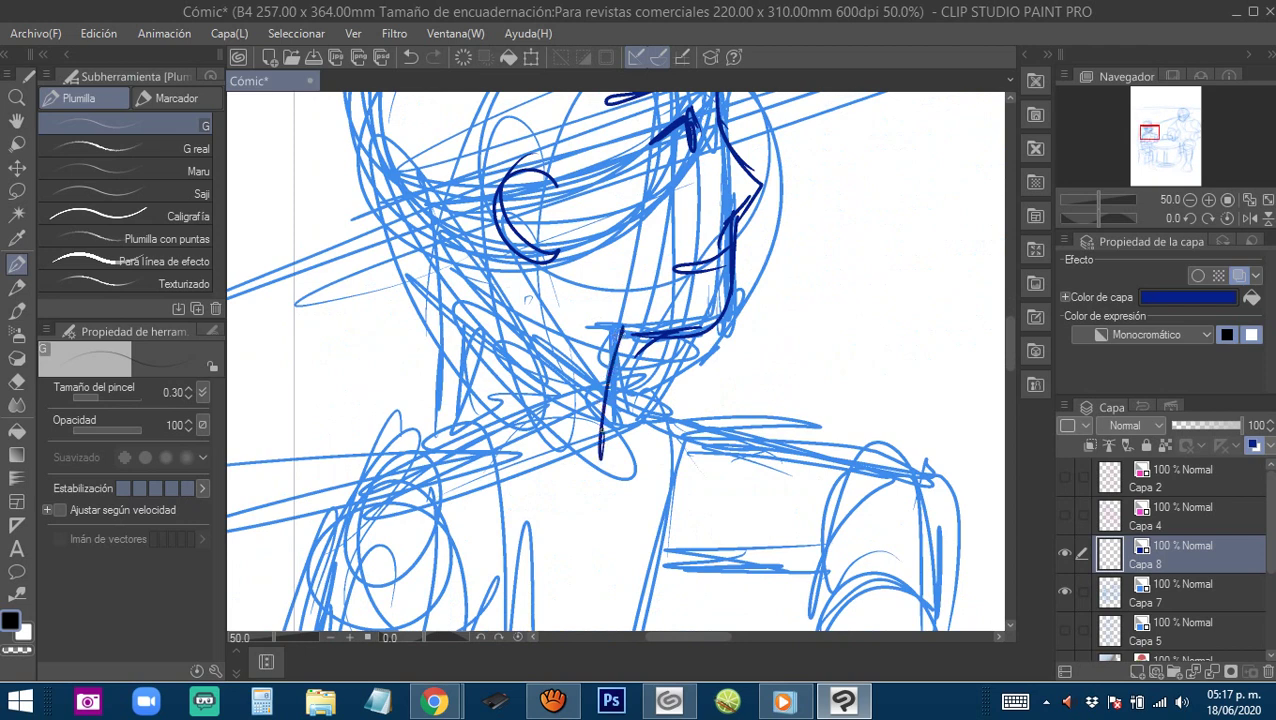
{"action": "left_click_drag", "start_coordinate": [524, 312], "coordinate": [583, 478]}
{"action": "mouse_move", "coordinate": [568, 486]}
{"action": "left_mouse_down"}
{"action": "mouse_move", "coordinate": [607, 468]}
{"action": "mouse_move", "coordinate": [506, 470]}
{"action": "mouse_move", "coordinate": [656, 423]}
{"action": "mouse_move", "coordinate": [680, 388]}
{"action": "left_mouse_up"}
{"action": "left_click_drag", "start_coordinate": [512, 453], "coordinate": [593, 388]}
{"action": "left_click_drag", "start_coordinate": [552, 323], "coordinate": [452, 400]}
{"action": "left_click_drag", "start_coordinate": [556, 338], "coordinate": [478, 392]}
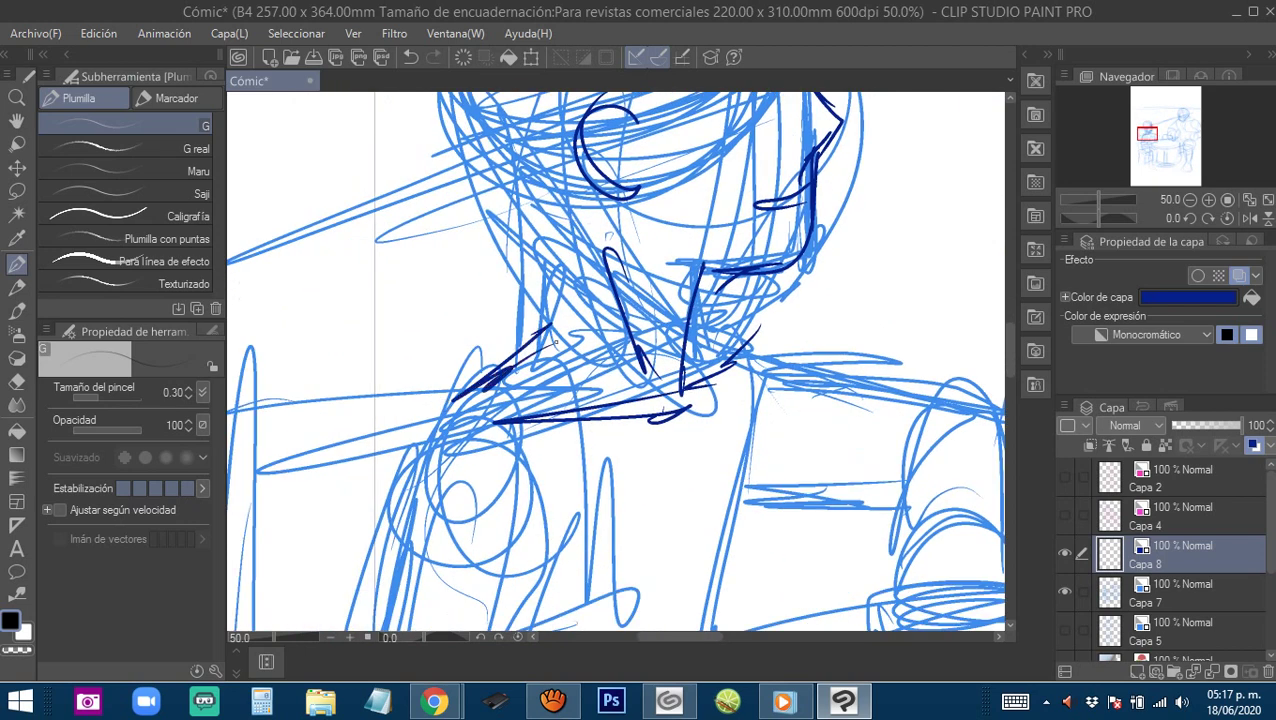
{"action": "left_click_drag", "start_coordinate": [559, 338], "coordinate": [549, 336]}
Mark the underside of the smaller figure's nose and add a short stroke at the upper edge of the ear.
{"action": "left_click_drag", "start_coordinate": [832, 98], "coordinate": [789, 211]}
{"action": "mouse_move", "coordinate": [738, 283]}
{"action": "left_mouse_down"}
{"action": "mouse_move", "coordinate": [680, 328]}
{"action": "mouse_move", "coordinate": [714, 312]}
{"action": "left_mouse_up"}
{"action": "left_click_drag", "start_coordinate": [701, 286], "coordinate": [682, 368]}
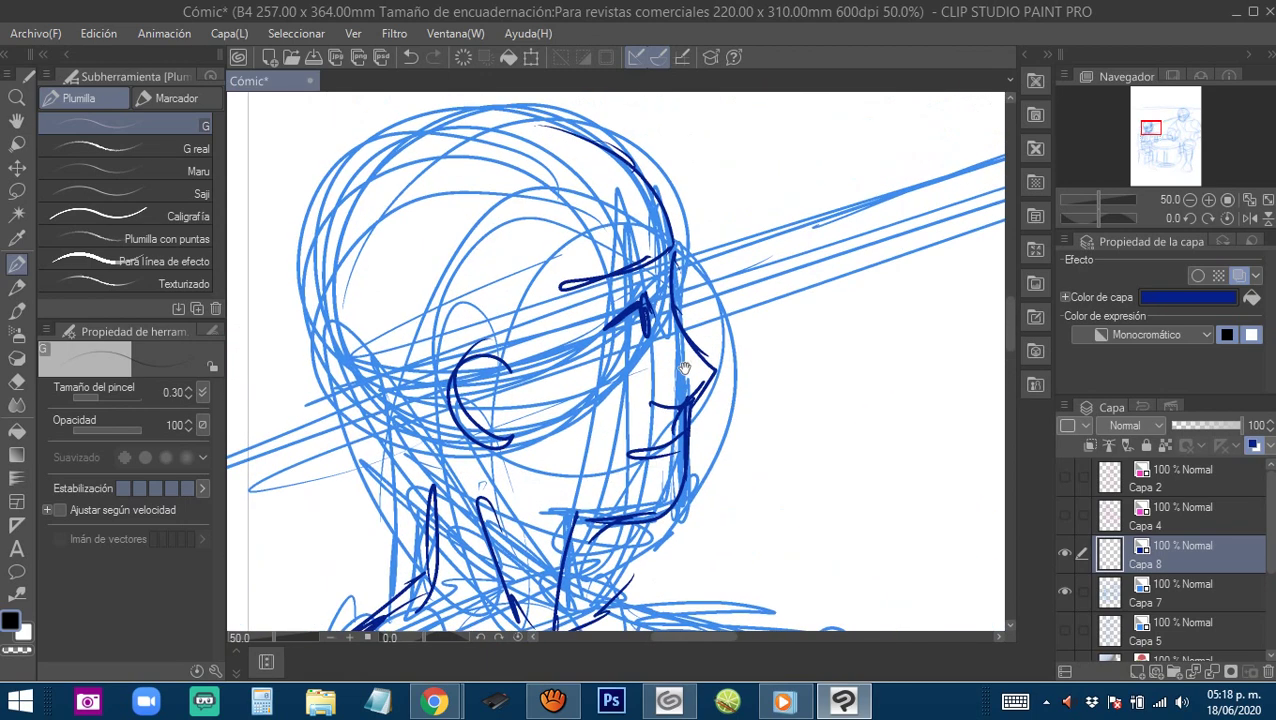
{"action": "left_click_drag", "start_coordinate": [681, 254], "coordinate": [660, 272]}
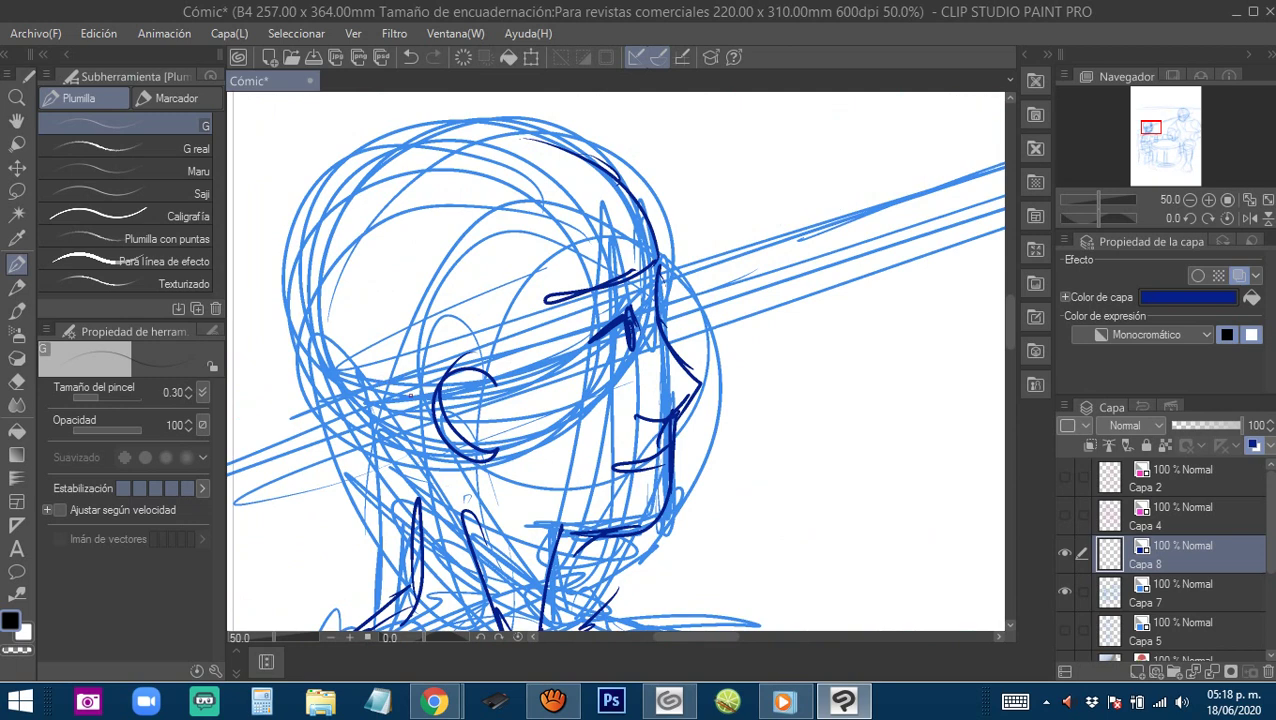
{"action": "mouse_move", "coordinate": [410, 396]}
{"action": "left_mouse_down"}
{"action": "mouse_move", "coordinate": [462, 331]}
{"action": "mouse_move", "coordinate": [402, 392]}
{"action": "left_mouse_up"}
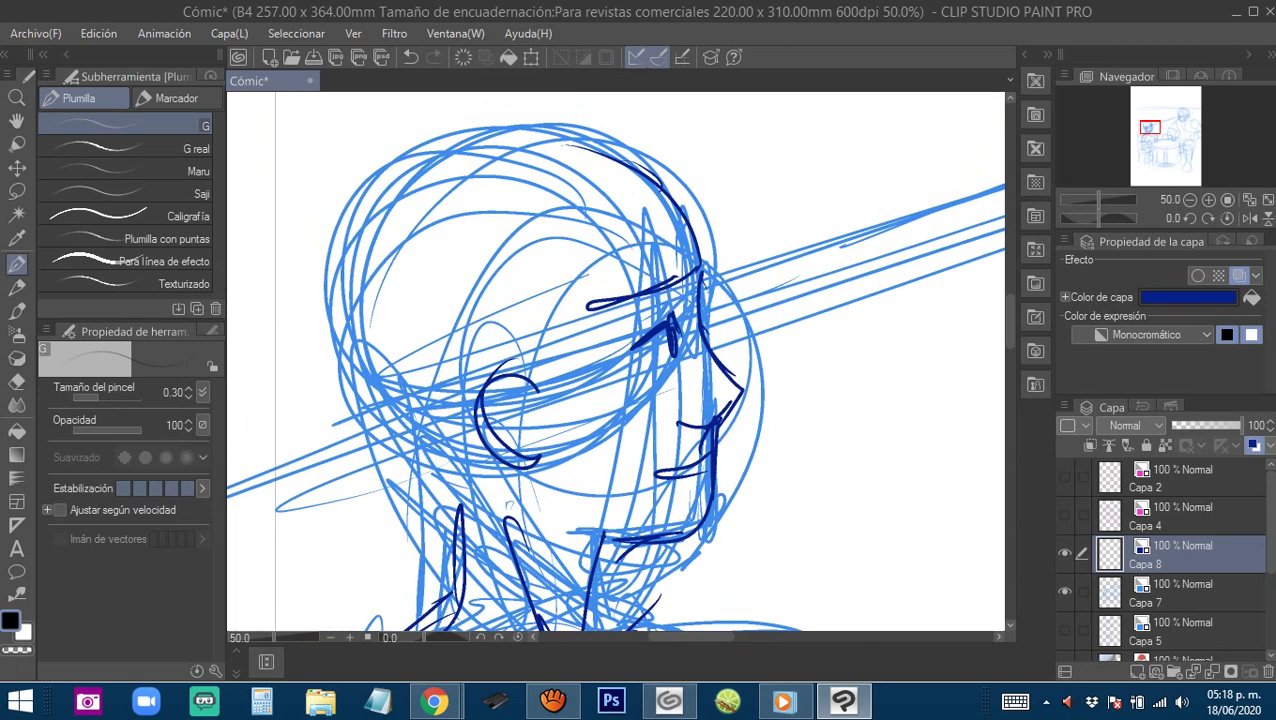
Redraw the curved guide line from the smaller figure's eye around to the back of the head, and outline the skull's top.
{"action": "left_click_drag", "start_coordinate": [300, 430], "coordinate": [806, 316]}
{"action": "key", "text": "ctrl+z"}
{"action": "mouse_move", "coordinate": [362, 388]}
{"action": "left_mouse_down"}
{"action": "mouse_move", "coordinate": [556, 398]}
{"action": "mouse_move", "coordinate": [670, 303]}
{"action": "left_mouse_up"}
{"action": "mouse_move", "coordinate": [526, 374]}
{"action": "left_mouse_down"}
{"action": "mouse_move", "coordinate": [472, 430]}
{"action": "mouse_move", "coordinate": [486, 444]}
{"action": "left_mouse_up"}
{"action": "mouse_move", "coordinate": [621, 262]}
{"action": "left_mouse_down"}
{"action": "mouse_move", "coordinate": [436, 204]}
{"action": "mouse_move", "coordinate": [323, 263]}
{"action": "left_mouse_up"}
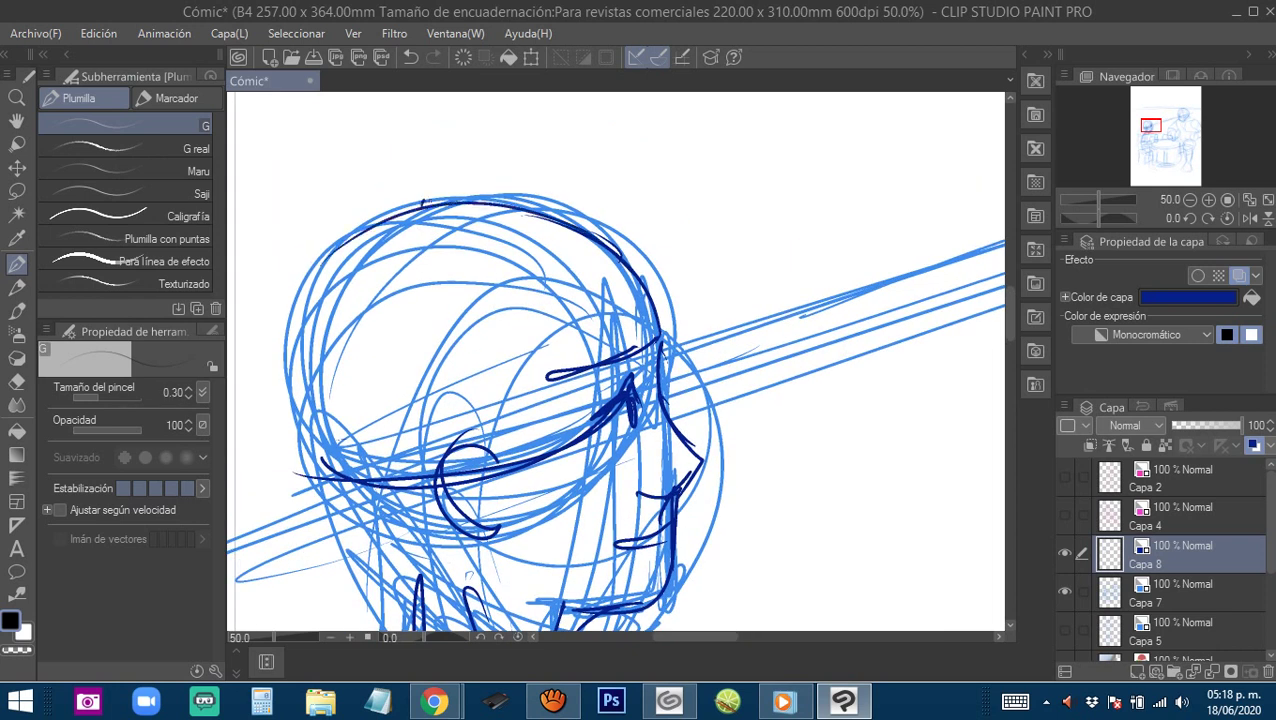
Draw a line from the smaller figure's crown down through the ear, plus the back of the head and the nape.
{"action": "left_click_drag", "start_coordinate": [430, 228], "coordinate": [485, 504]}
{"action": "mouse_move", "coordinate": [378, 256]}
{"action": "left_mouse_down"}
{"action": "mouse_move", "coordinate": [424, 220]}
{"action": "mouse_move", "coordinate": [508, 218]}
{"action": "mouse_move", "coordinate": [613, 269]}
{"action": "mouse_move", "coordinate": [622, 291]}
{"action": "mouse_move", "coordinate": [353, 247]}
{"action": "mouse_move", "coordinate": [408, 232]}
{"action": "mouse_move", "coordinate": [327, 306]}
{"action": "mouse_move", "coordinate": [298, 410]}
{"action": "mouse_move", "coordinate": [356, 552]}
{"action": "left_mouse_up"}
{"action": "mouse_move", "coordinate": [326, 472]}
{"action": "left_mouse_down"}
{"action": "mouse_move", "coordinate": [404, 568]}
{"action": "mouse_move", "coordinate": [379, 428]}
{"action": "left_mouse_up"}
{"action": "left_click_drag", "start_coordinate": [306, 350], "coordinate": [372, 435]}
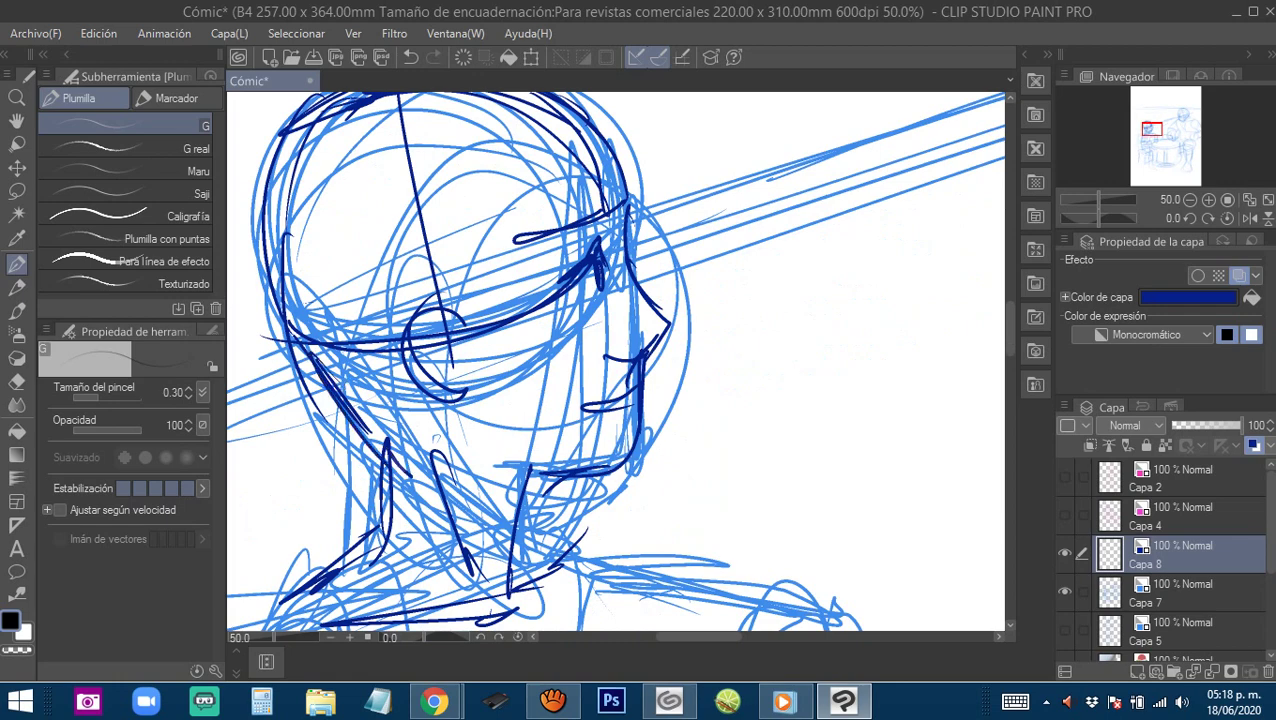
{"action": "mouse_move", "coordinate": [411, 476]}
{"action": "left_mouse_down"}
{"action": "mouse_move", "coordinate": [486, 499]}
{"action": "mouse_move", "coordinate": [521, 363]}
{"action": "mouse_move", "coordinate": [555, 453]}
{"action": "mouse_move", "coordinate": [641, 236]}
{"action": "left_mouse_up"}
{"action": "scroll", "coordinate": [589, 417], "scroll_direction": "down", "scroll_amount": 1}
{"action": "left_click_drag", "start_coordinate": [574, 373], "coordinate": [582, 349]}
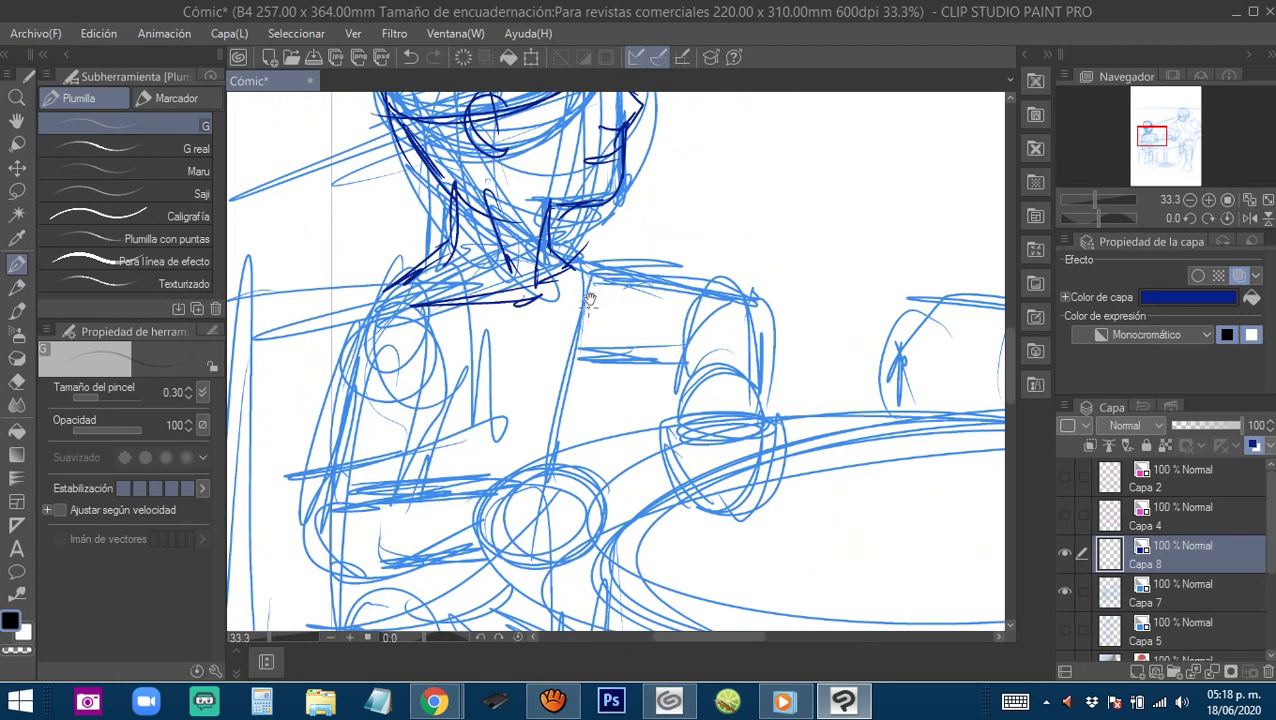
Draw the smaller figure's chest front and the torso's lower edge, plus the inner edge of the near upper arm.
{"action": "mouse_move", "coordinate": [578, 279]}
{"action": "left_mouse_down"}
{"action": "mouse_move", "coordinate": [594, 412]}
{"action": "mouse_move", "coordinate": [560, 443]}
{"action": "mouse_move", "coordinate": [486, 466]}
{"action": "left_mouse_up"}
{"action": "left_click_drag", "start_coordinate": [572, 428], "coordinate": [494, 452]}
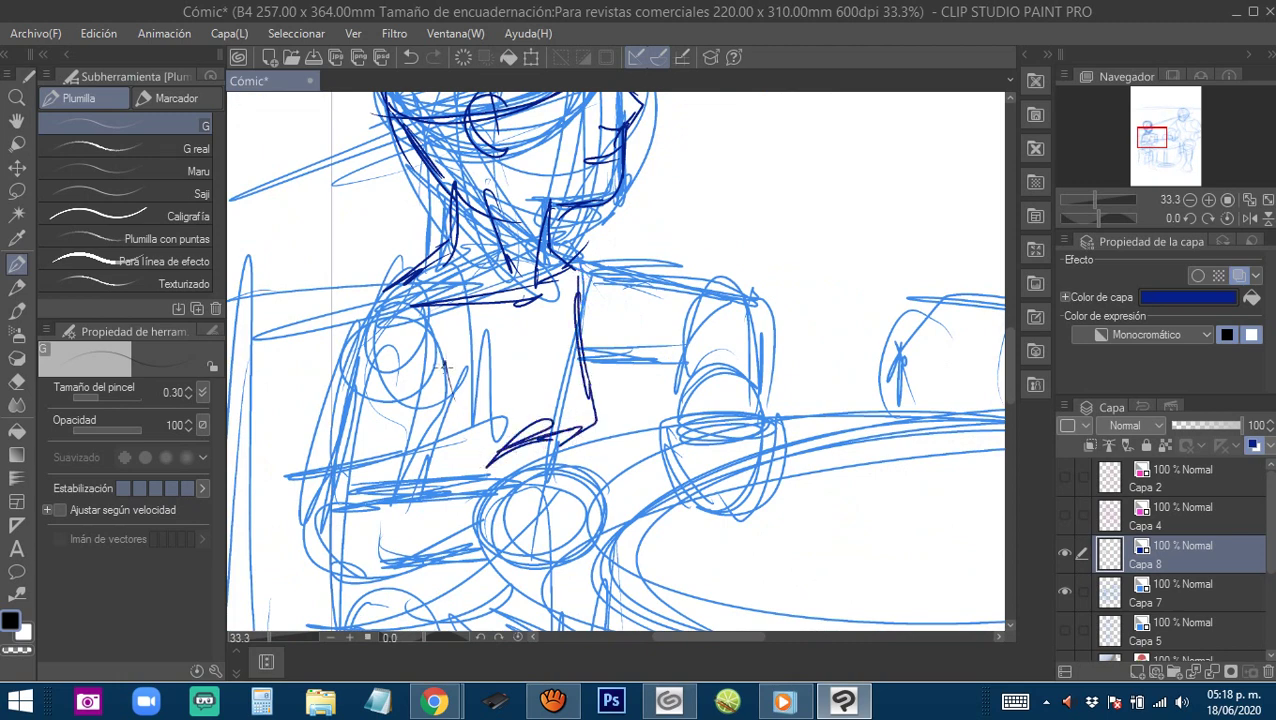
{"action": "left_click_drag", "start_coordinate": [443, 367], "coordinate": [403, 478]}
{"action": "left_click_drag", "start_coordinate": [441, 385], "coordinate": [394, 497]}
{"action": "left_click_drag", "start_coordinate": [447, 375], "coordinate": [418, 445]}
{"action": "left_click_drag", "start_coordinate": [487, 467], "coordinate": [493, 463]}
{"action": "left_click_drag", "start_coordinate": [489, 462], "coordinate": [546, 467]}
Outline the outer edge of the smaller figure's near upper arm, and draw the bent forearm and rounded hand.
{"action": "left_click_drag", "start_coordinate": [452, 292], "coordinate": [374, 487]}
{"action": "left_click_drag", "start_coordinate": [416, 374], "coordinate": [367, 498]}
{"action": "left_click_drag", "start_coordinate": [408, 410], "coordinate": [369, 512]}
{"action": "left_click_drag", "start_coordinate": [552, 462], "coordinate": [591, 284]}
{"action": "mouse_move", "coordinate": [450, 332]}
{"action": "left_mouse_down"}
{"action": "mouse_move", "coordinate": [564, 317]}
{"action": "mouse_move", "coordinate": [633, 284]}
{"action": "mouse_move", "coordinate": [679, 320]}
{"action": "mouse_move", "coordinate": [656, 348]}
{"action": "mouse_move", "coordinate": [596, 371]}
{"action": "mouse_move", "coordinate": [629, 319]}
{"action": "mouse_move", "coordinate": [451, 403]}
{"action": "mouse_move", "coordinate": [396, 375]}
{"action": "mouse_move", "coordinate": [408, 342]}
{"action": "left_mouse_up"}
Draw the smaller figure's far shoulder and bent arm, with the hand and finger marks over the cup.
{"action": "mouse_move", "coordinate": [674, 120]}
{"action": "left_mouse_down"}
{"action": "mouse_move", "coordinate": [503, 256]}
{"action": "mouse_move", "coordinate": [525, 242]}
{"action": "mouse_move", "coordinate": [655, 256]}
{"action": "mouse_move", "coordinate": [608, 268]}
{"action": "left_mouse_up"}
{"action": "left_click_drag", "start_coordinate": [508, 318], "coordinate": [628, 318]}
{"action": "mouse_move", "coordinate": [644, 266]}
{"action": "left_mouse_down"}
{"action": "mouse_move", "coordinate": [614, 310]}
{"action": "mouse_move", "coordinate": [610, 354]}
{"action": "mouse_move", "coordinate": [655, 344]}
{"action": "mouse_move", "coordinate": [672, 366]}
{"action": "mouse_move", "coordinate": [664, 265]}
{"action": "mouse_move", "coordinate": [688, 213]}
{"action": "left_mouse_up"}
{"action": "key", "text": "ctrl+plus"}
{"action": "left_click_drag", "start_coordinate": [640, 250], "coordinate": [653, 342]}
{"action": "mouse_move", "coordinate": [650, 330]}
{"action": "left_mouse_down"}
{"action": "mouse_move", "coordinate": [608, 335]}
{"action": "mouse_move", "coordinate": [608, 356]}
{"action": "left_mouse_up"}
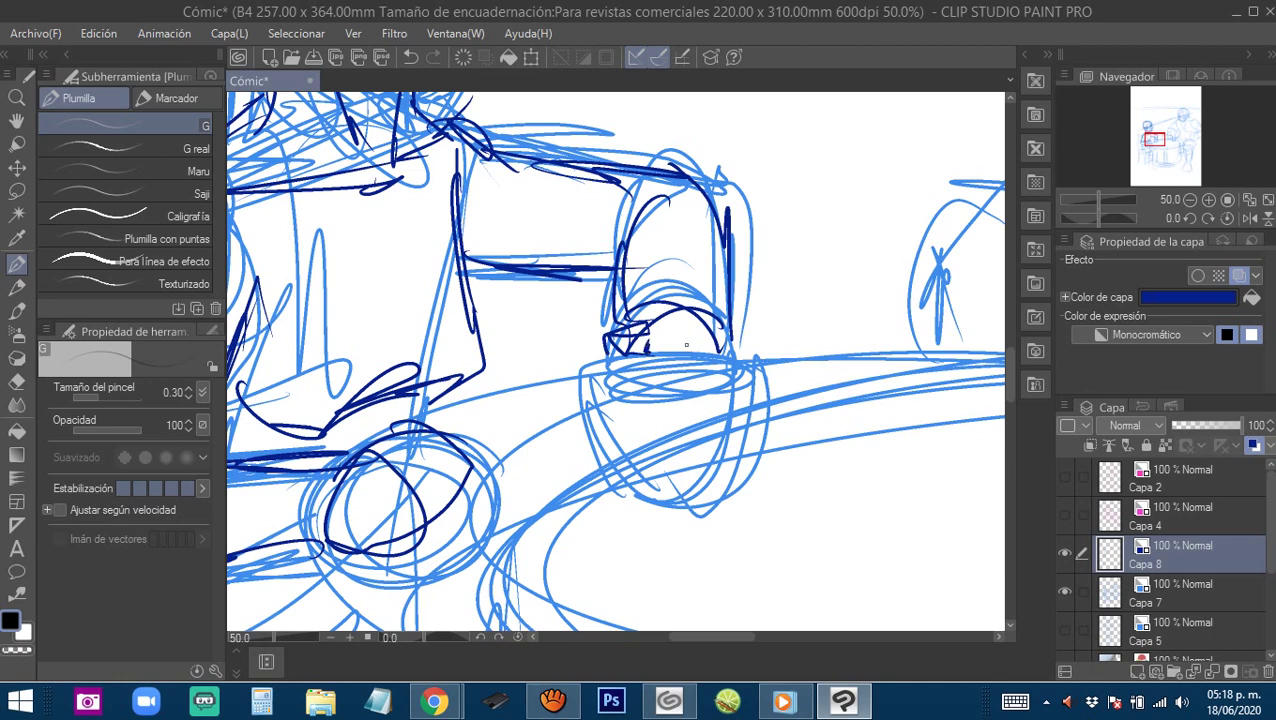
{"action": "left_click_drag", "start_coordinate": [711, 343], "coordinate": [714, 354]}
{"action": "left_click_drag", "start_coordinate": [712, 356], "coordinate": [719, 310]}
Draw the smaller figure's cup with its elliptical rim, tapered body and base, and add an oval saucer beneath it.
{"action": "mouse_move", "coordinate": [704, 321]}
{"action": "left_mouse_down"}
{"action": "mouse_move", "coordinate": [672, 319]}
{"action": "mouse_move", "coordinate": [725, 342]}
{"action": "mouse_move", "coordinate": [632, 325]}
{"action": "mouse_move", "coordinate": [738, 322]}
{"action": "left_mouse_up"}
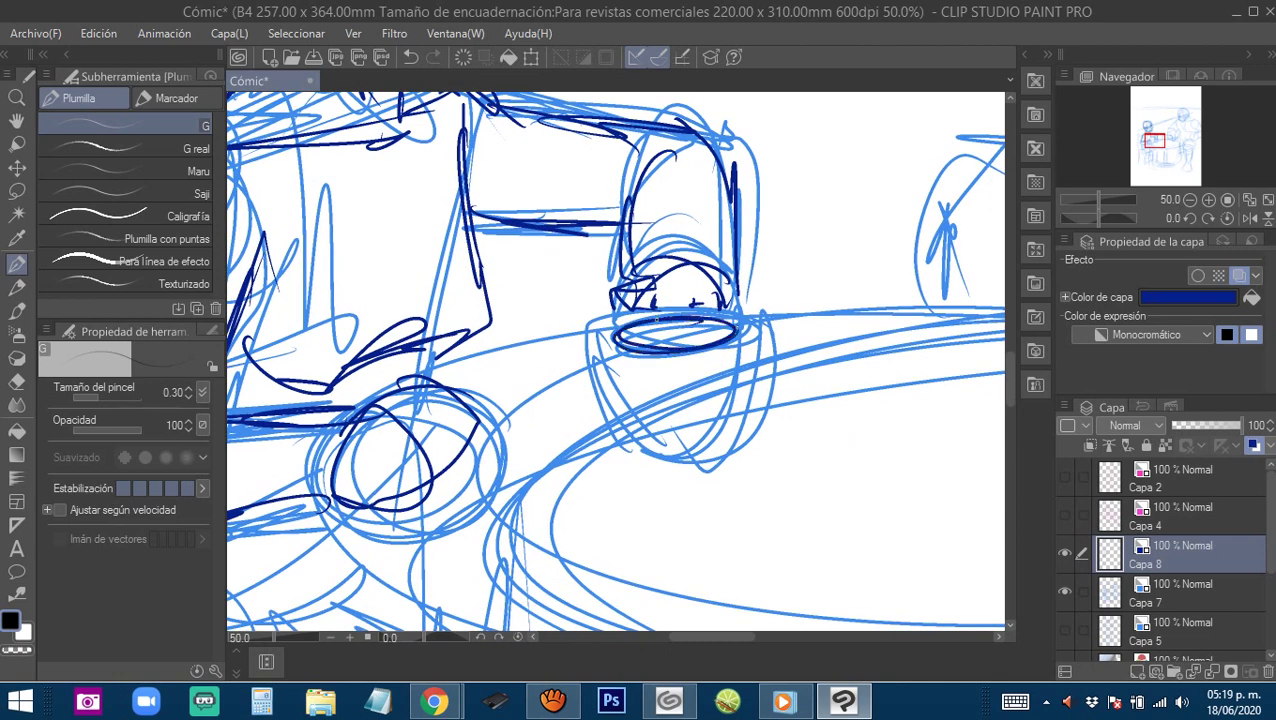
{"action": "mouse_move", "coordinate": [594, 345]}
{"action": "left_mouse_down"}
{"action": "mouse_move", "coordinate": [678, 306]}
{"action": "mouse_move", "coordinate": [724, 308]}
{"action": "mouse_move", "coordinate": [750, 326]}
{"action": "mouse_move", "coordinate": [751, 350]}
{"action": "left_mouse_up"}
{"action": "left_click_drag", "start_coordinate": [652, 366], "coordinate": [592, 325]}
{"action": "left_click_drag", "start_coordinate": [534, 289], "coordinate": [556, 393]}
{"action": "mouse_move", "coordinate": [533, 313]}
{"action": "left_mouse_down"}
{"action": "mouse_move", "coordinate": [588, 416]}
{"action": "mouse_move", "coordinate": [634, 416]}
{"action": "mouse_move", "coordinate": [676, 336]}
{"action": "left_mouse_up"}
{"action": "mouse_move", "coordinate": [688, 286]}
{"action": "left_mouse_down"}
{"action": "mouse_move", "coordinate": [676, 380]}
{"action": "mouse_move", "coordinate": [636, 420]}
{"action": "left_mouse_up"}
{"action": "left_click_drag", "start_coordinate": [640, 420], "coordinate": [684, 288]}
{"action": "left_click_drag", "start_coordinate": [655, 380], "coordinate": [685, 322]}
{"action": "left_click_drag", "start_coordinate": [600, 346], "coordinate": [695, 353]}
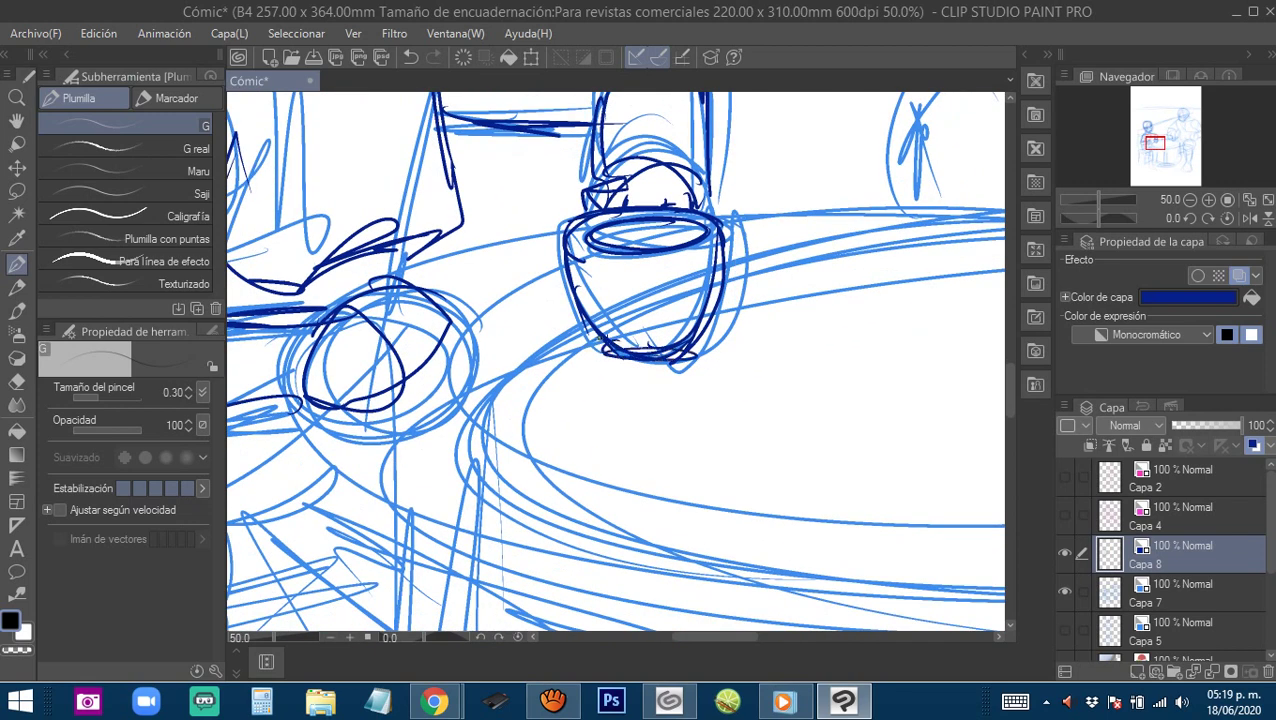
{"action": "mouse_move", "coordinate": [593, 330]}
{"action": "left_mouse_down"}
{"action": "mouse_move", "coordinate": [580, 378]}
{"action": "mouse_move", "coordinate": [736, 352]}
{"action": "mouse_move", "coordinate": [568, 372]}
{"action": "mouse_move", "coordinate": [760, 348]}
{"action": "mouse_move", "coordinate": [680, 330]}
{"action": "left_mouse_up"}
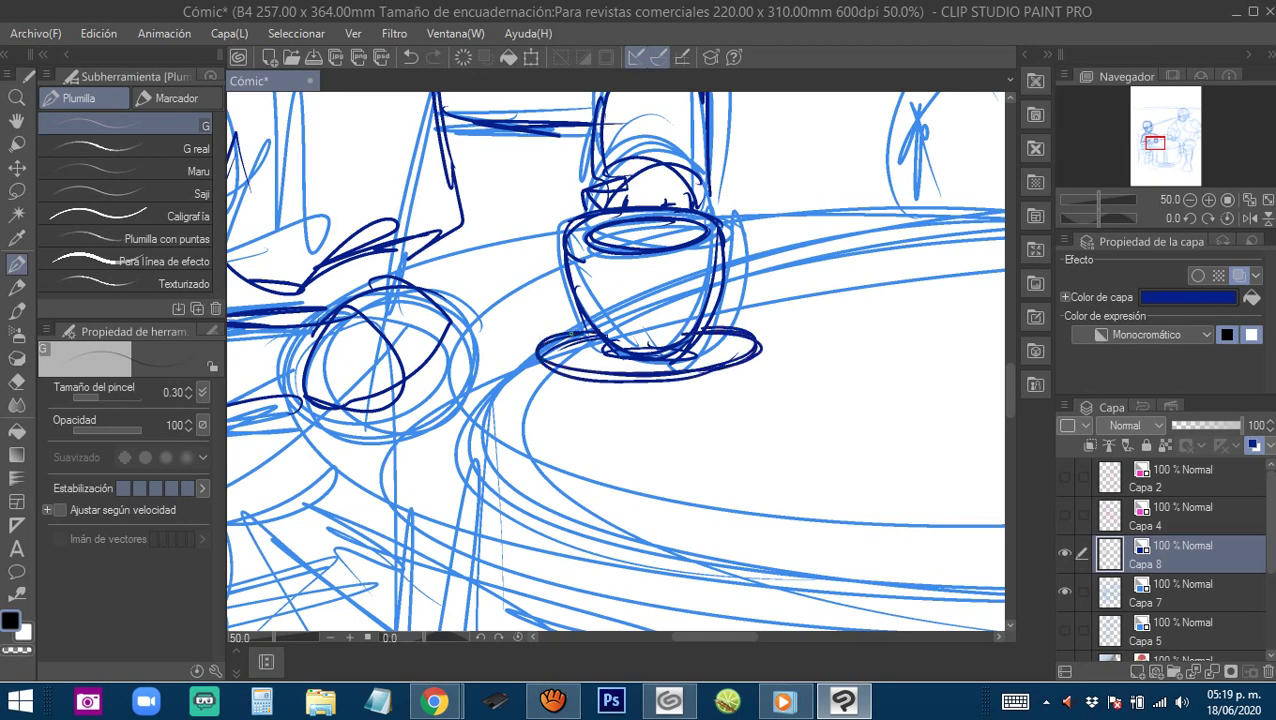
Draw the curve of the smaller figure's lower back and seat below the near elbow.
{"action": "key", "text": "ctrl+minus"}
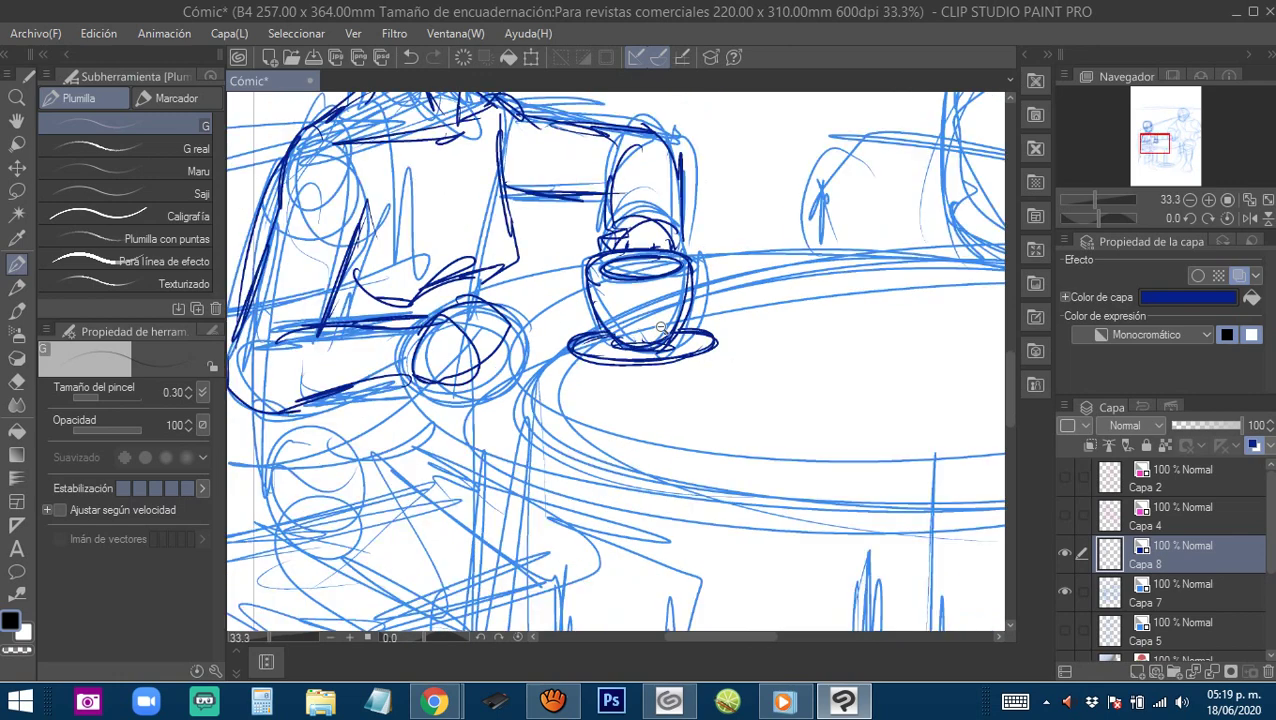
{"action": "left_click_drag", "start_coordinate": [714, 281], "coordinate": [609, 427]}
{"action": "scroll", "coordinate": [518, 366], "scroll_direction": "down", "scroll_amount": 1}
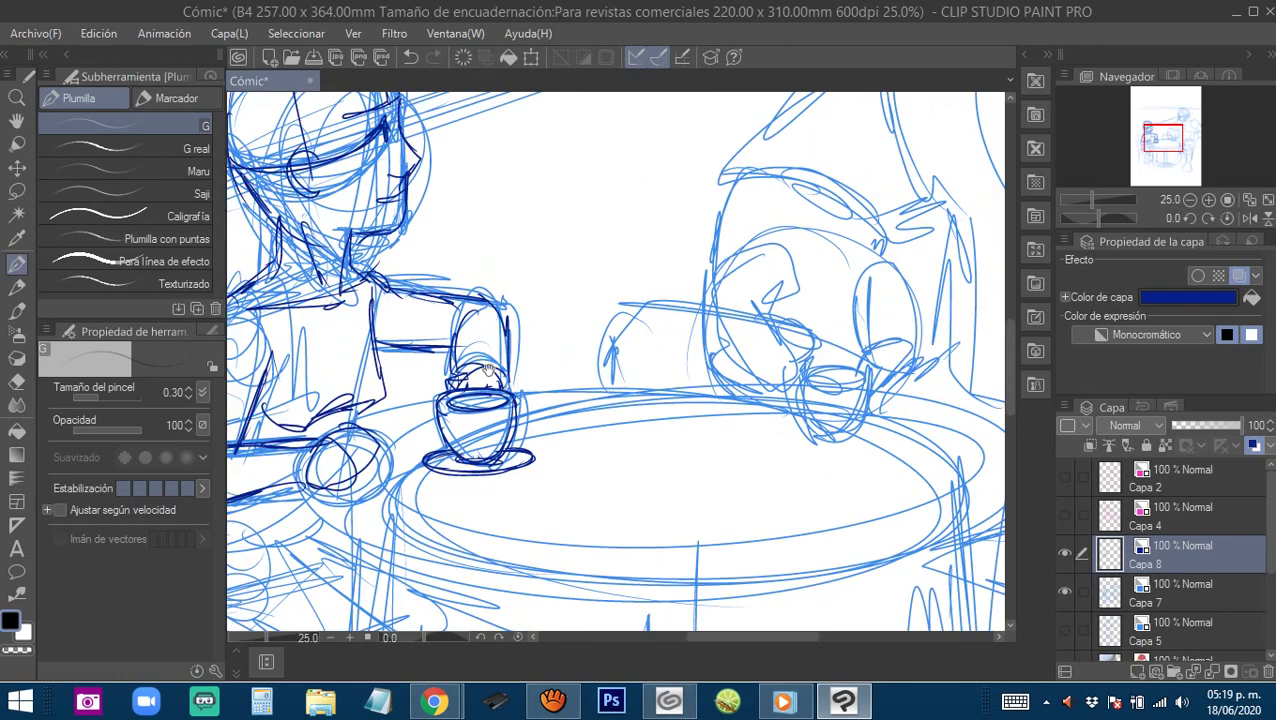
{"action": "mouse_move", "coordinate": [519, 320]}
{"action": "left_mouse_down"}
{"action": "mouse_move", "coordinate": [595, 398]}
{"action": "mouse_move", "coordinate": [590, 367]}
{"action": "mouse_move", "coordinate": [553, 366]}
{"action": "left_mouse_up"}
{"action": "scroll", "coordinate": [588, 408], "scroll_direction": "down", "scroll_amount": 1}
{"action": "scroll", "coordinate": [500, 427], "scroll_direction": "up", "scroll_amount": 2}
{"action": "left_click_drag", "start_coordinate": [406, 522], "coordinate": [531, 397]}
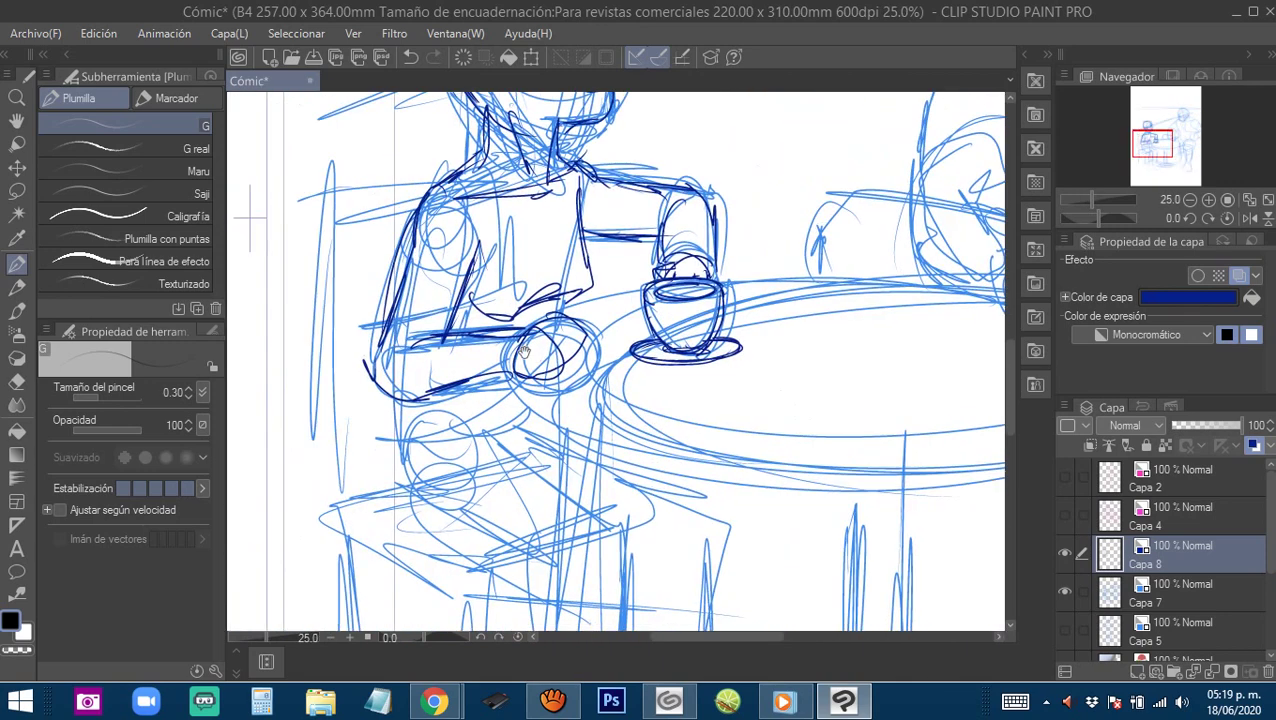
{"action": "mouse_move", "coordinate": [447, 405]}
{"action": "left_mouse_down"}
{"action": "mouse_move", "coordinate": [445, 362]}
{"action": "mouse_move", "coordinate": [433, 433]}
{"action": "left_mouse_up"}
{"action": "left_click_drag", "start_coordinate": [450, 367], "coordinate": [442, 474]}
{"action": "left_click_drag", "start_coordinate": [440, 388], "coordinate": [474, 500]}
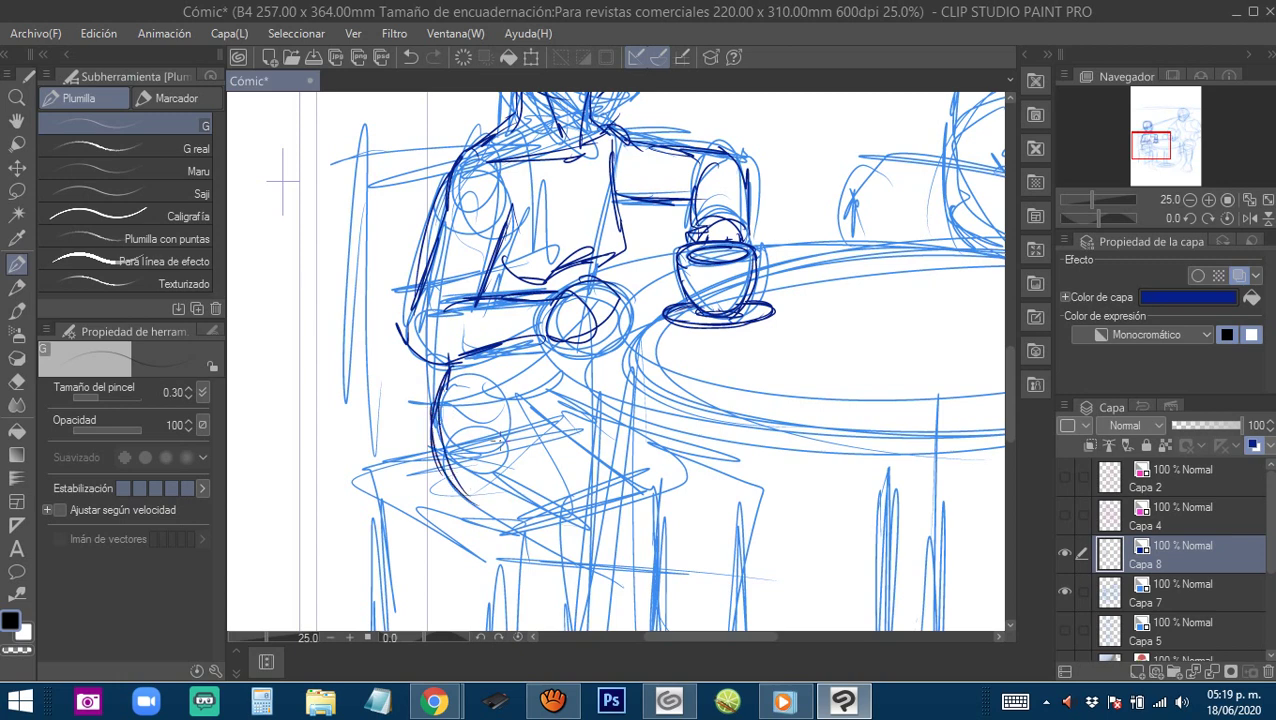
Draw the top and underside of the smaller figure's near thigh out to the knee.
{"action": "scroll", "coordinate": [521, 285], "scroll_direction": "down", "scroll_amount": 4}
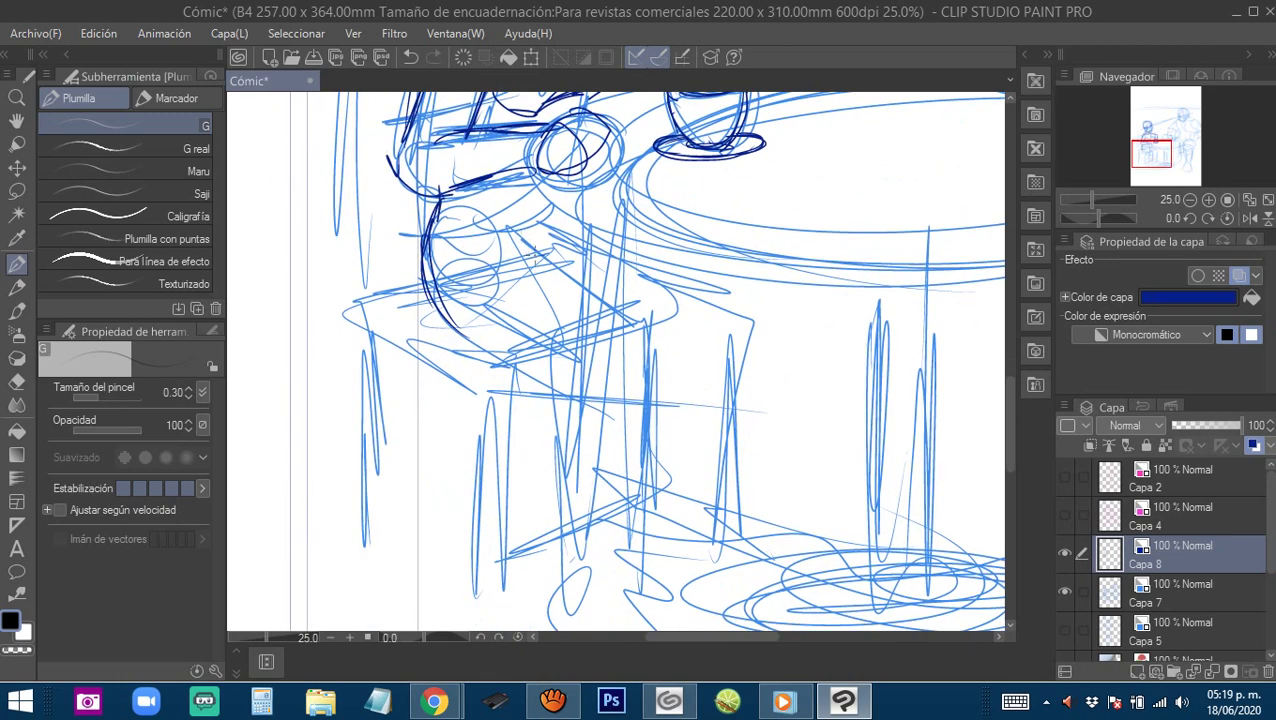
{"action": "mouse_move", "coordinate": [482, 236]}
{"action": "left_mouse_down"}
{"action": "mouse_move", "coordinate": [590, 288]}
{"action": "mouse_move", "coordinate": [606, 316]}
{"action": "left_mouse_up"}
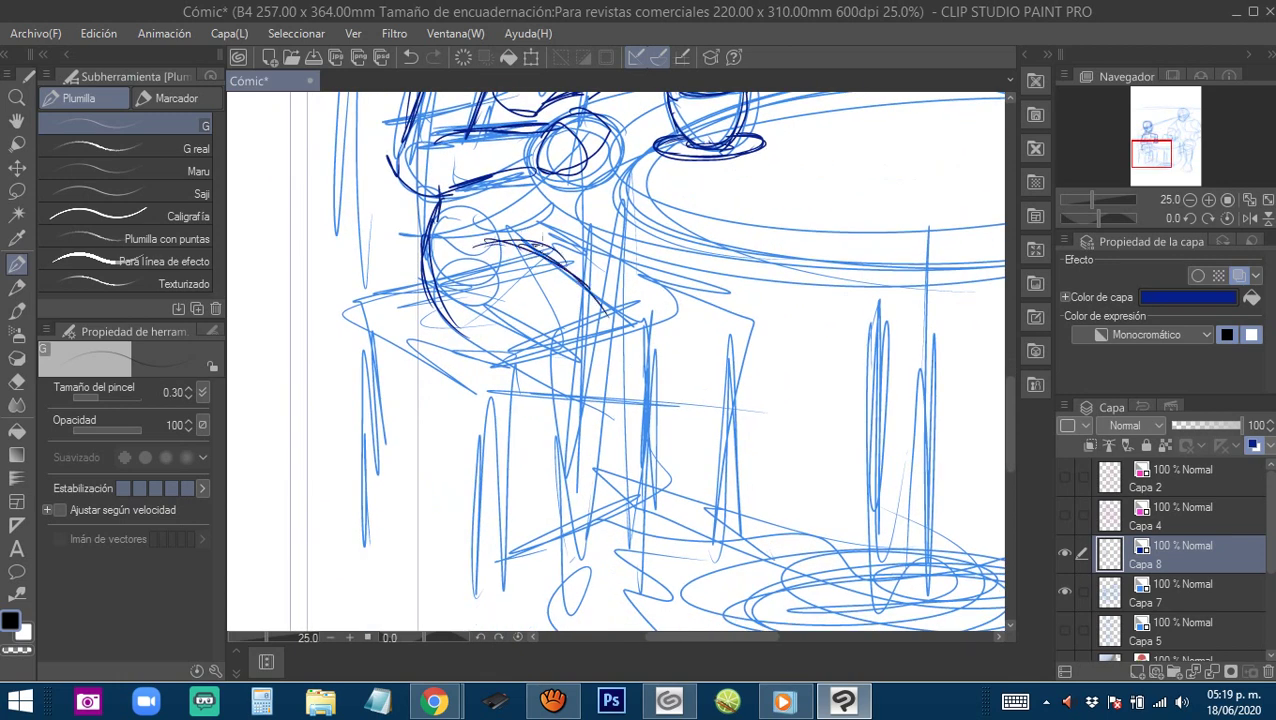
{"action": "left_click_drag", "start_coordinate": [530, 241], "coordinate": [642, 332]}
{"action": "mouse_move", "coordinate": [565, 268]}
{"action": "left_mouse_down"}
{"action": "mouse_move", "coordinate": [626, 325]}
{"action": "mouse_move", "coordinate": [511, 280]}
{"action": "left_mouse_up"}
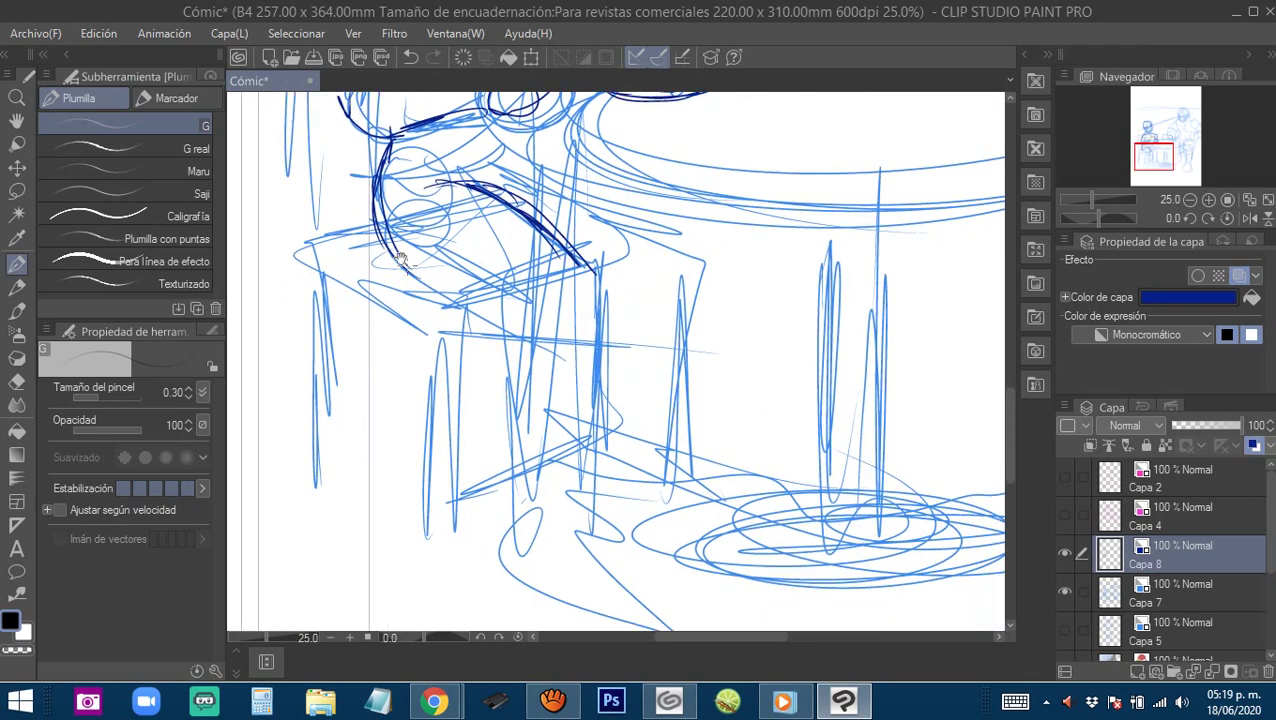
{"action": "left_click_drag", "start_coordinate": [400, 258], "coordinate": [520, 312]}
Outline the smaller figure's near lower leg from the knee to the ankle, and draw the rounded foot below it.
{"action": "mouse_move", "coordinate": [458, 286]}
{"action": "left_mouse_down"}
{"action": "mouse_move", "coordinate": [516, 307]}
{"action": "mouse_move", "coordinate": [522, 289]}
{"action": "mouse_move", "coordinate": [488, 301]}
{"action": "mouse_move", "coordinate": [504, 436]}
{"action": "left_mouse_up"}
{"action": "left_click_drag", "start_coordinate": [492, 372], "coordinate": [502, 456]}
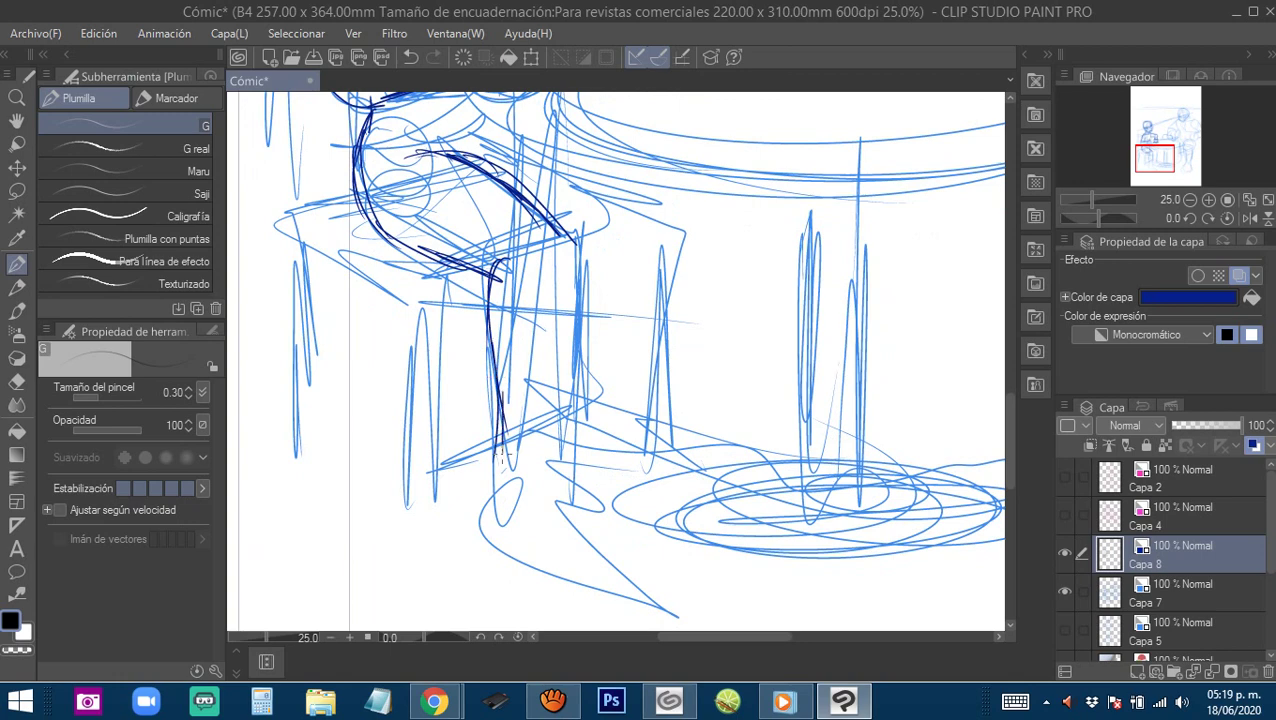
{"action": "left_click_drag", "start_coordinate": [570, 225], "coordinate": [566, 378]}
{"action": "left_click_drag", "start_coordinate": [563, 250], "coordinate": [545, 455]}
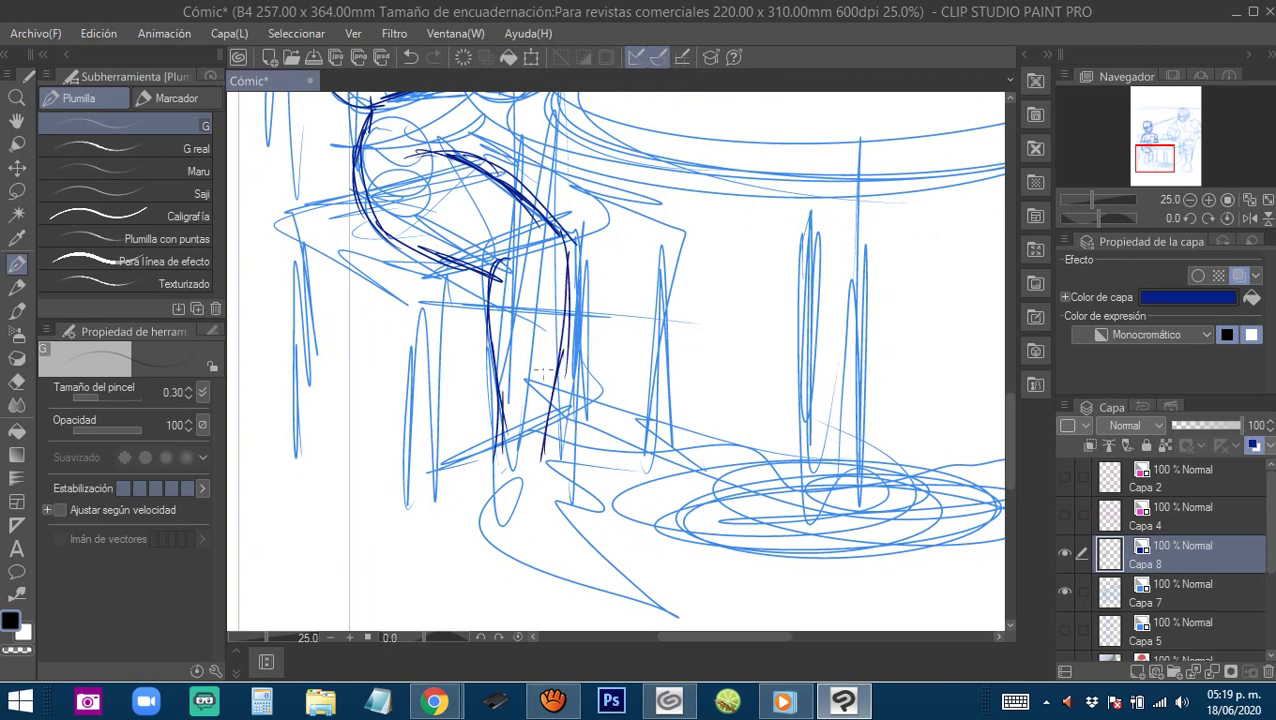
{"action": "left_click_drag", "start_coordinate": [543, 372], "coordinate": [551, 300]}
{"action": "mouse_move", "coordinate": [557, 284]}
{"action": "left_mouse_down"}
{"action": "mouse_move", "coordinate": [538, 395]}
{"action": "mouse_move", "coordinate": [549, 398]}
{"action": "left_mouse_up"}
{"action": "left_click_drag", "start_coordinate": [551, 310], "coordinate": [548, 341]}
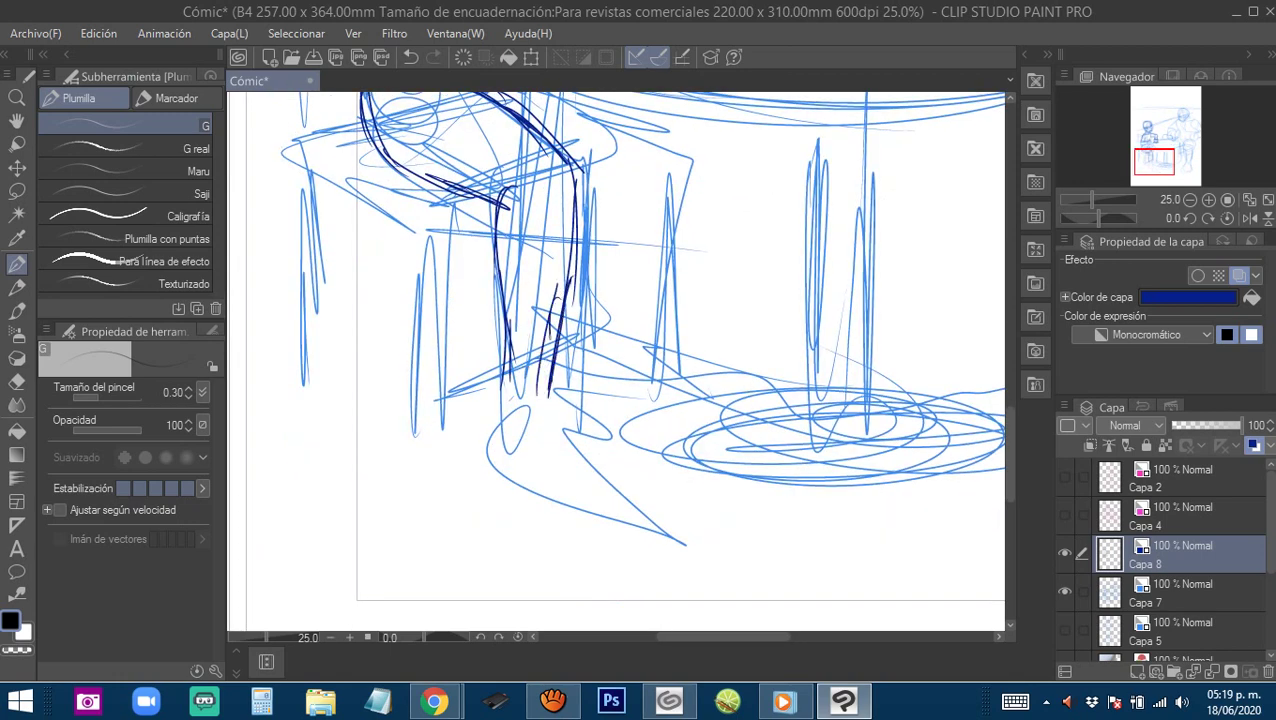
{"action": "mouse_move", "coordinate": [504, 387]}
{"action": "left_mouse_down"}
{"action": "mouse_move", "coordinate": [541, 397]}
{"action": "mouse_move", "coordinate": [496, 391]}
{"action": "mouse_move", "coordinate": [499, 476]}
{"action": "mouse_move", "coordinate": [558, 511]}
{"action": "left_mouse_up"}
{"action": "left_click_drag", "start_coordinate": [545, 373], "coordinate": [570, 499]}
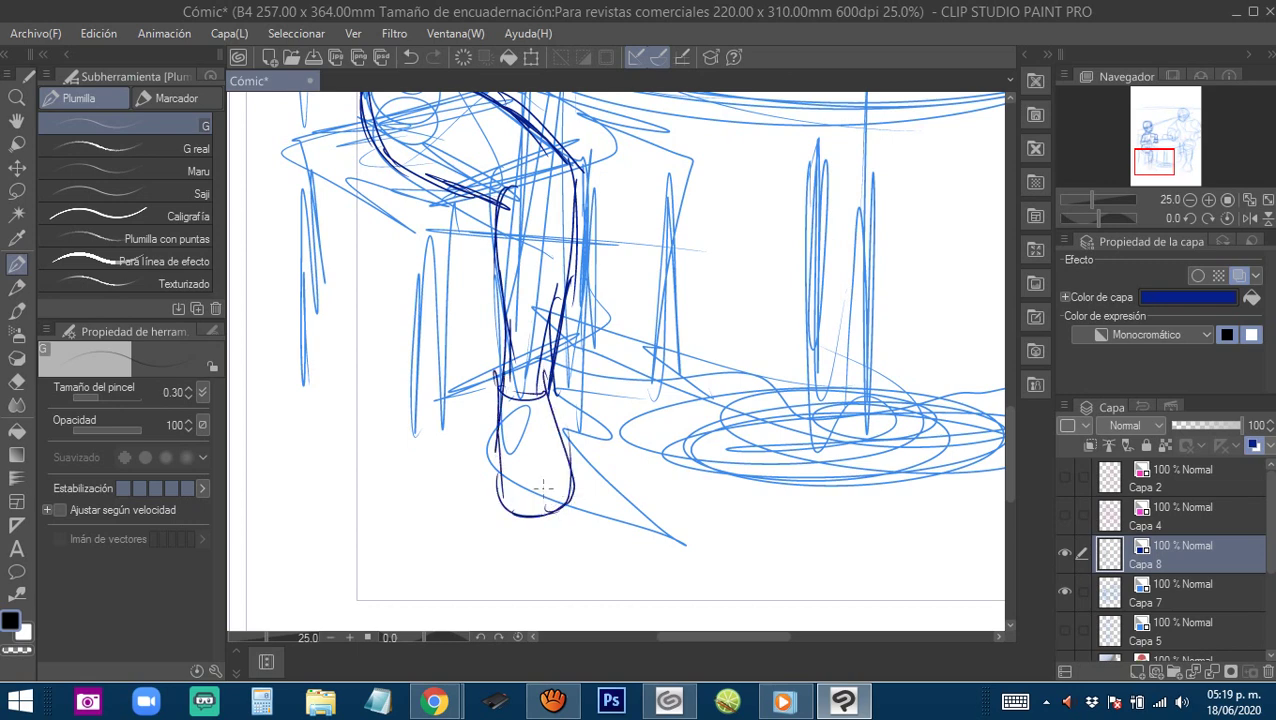
Draw the short line below the smaller figure's hand and the long curved near edge of the round table.
{"action": "left_click_drag", "start_coordinate": [622, 168], "coordinate": [580, 314]}
{"action": "left_click_drag", "start_coordinate": [515, 352], "coordinate": [566, 413]}
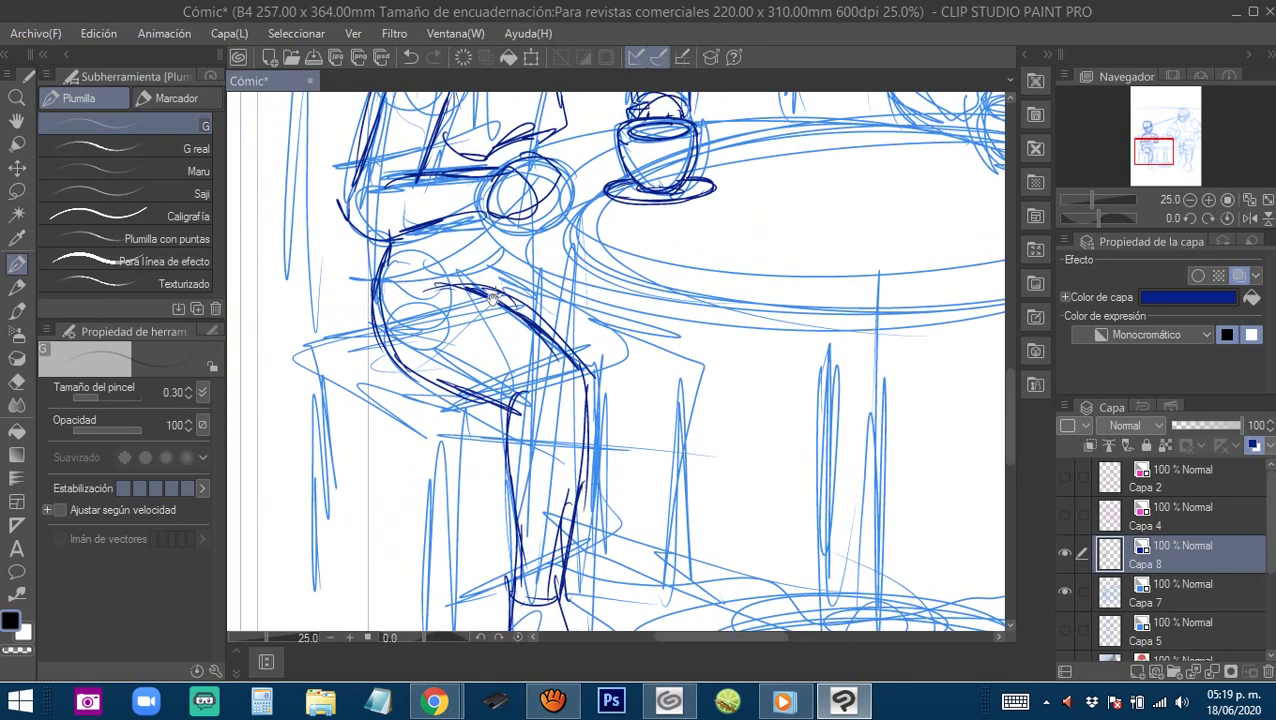
{"action": "mouse_move", "coordinate": [498, 221]}
{"action": "left_mouse_down"}
{"action": "mouse_move", "coordinate": [464, 260]}
{"action": "mouse_move", "coordinate": [462, 302]}
{"action": "mouse_move", "coordinate": [506, 333]}
{"action": "mouse_move", "coordinate": [591, 349]}
{"action": "left_mouse_up"}
{"action": "left_click_drag", "start_coordinate": [473, 318], "coordinate": [680, 367]}
{"action": "mouse_move", "coordinate": [560, 338]}
{"action": "left_mouse_down"}
{"action": "mouse_move", "coordinate": [623, 357]}
{"action": "mouse_move", "coordinate": [736, 360]}
{"action": "left_mouse_up"}
{"action": "mouse_move", "coordinate": [660, 350]}
{"action": "left_mouse_down"}
{"action": "mouse_move", "coordinate": [550, 331]}
{"action": "mouse_move", "coordinate": [704, 350]}
{"action": "left_mouse_up"}
{"action": "left_click_drag", "start_coordinate": [601, 338], "coordinate": [732, 350]}
{"action": "mouse_move", "coordinate": [736, 349]}
{"action": "left_mouse_down"}
{"action": "mouse_move", "coordinate": [473, 346]}
{"action": "mouse_move", "coordinate": [756, 285]}
{"action": "left_mouse_up"}
{"action": "mouse_move", "coordinate": [581, 361]}
{"action": "left_mouse_down"}
{"action": "mouse_move", "coordinate": [738, 372]}
{"action": "mouse_move", "coordinate": [1000, 424]}
{"action": "left_mouse_up"}
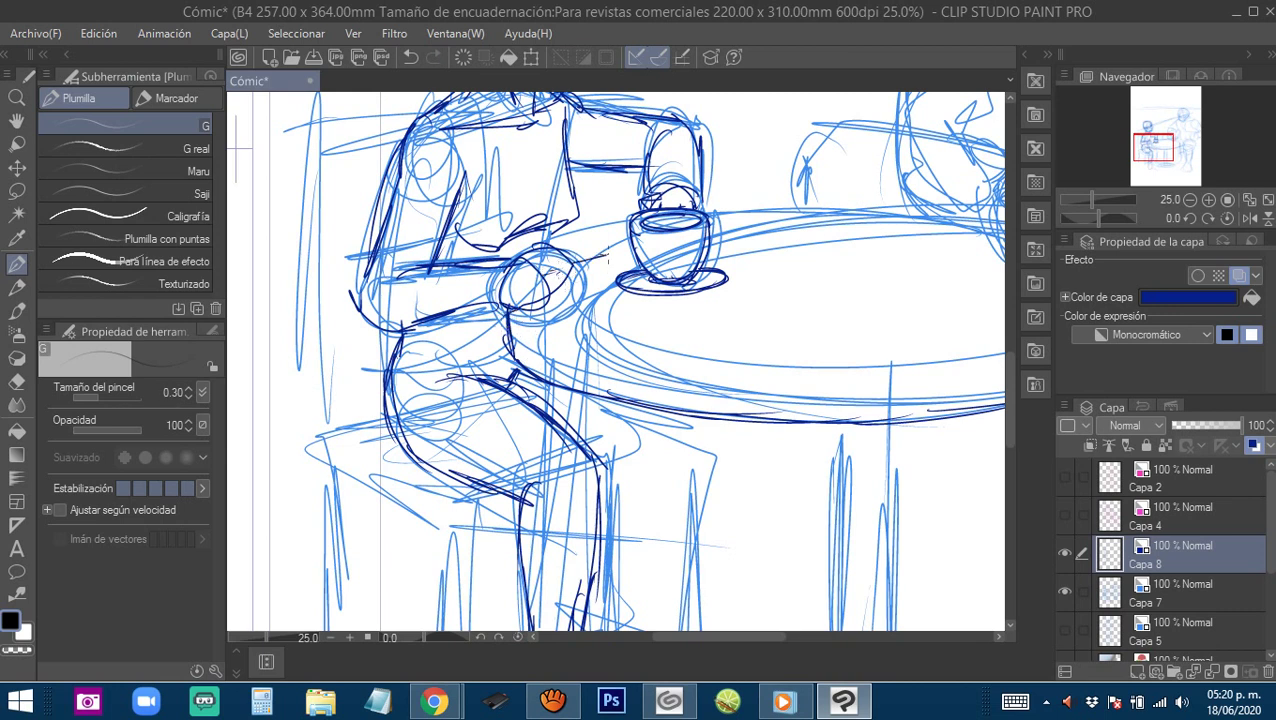
Undo the last stroke and draw the table's far edge from the smaller figure's hand past the cup.
{"action": "key", "text": "ctrl+z"}
{"action": "mouse_move", "coordinate": [720, 219]}
{"action": "left_mouse_down"}
{"action": "mouse_move", "coordinate": [574, 210]}
{"action": "mouse_move", "coordinate": [755, 212]}
{"action": "left_mouse_up"}
{"action": "left_click_drag", "start_coordinate": [584, 219], "coordinate": [810, 218]}
{"action": "left_click_drag", "start_coordinate": [682, 213], "coordinate": [822, 215]}
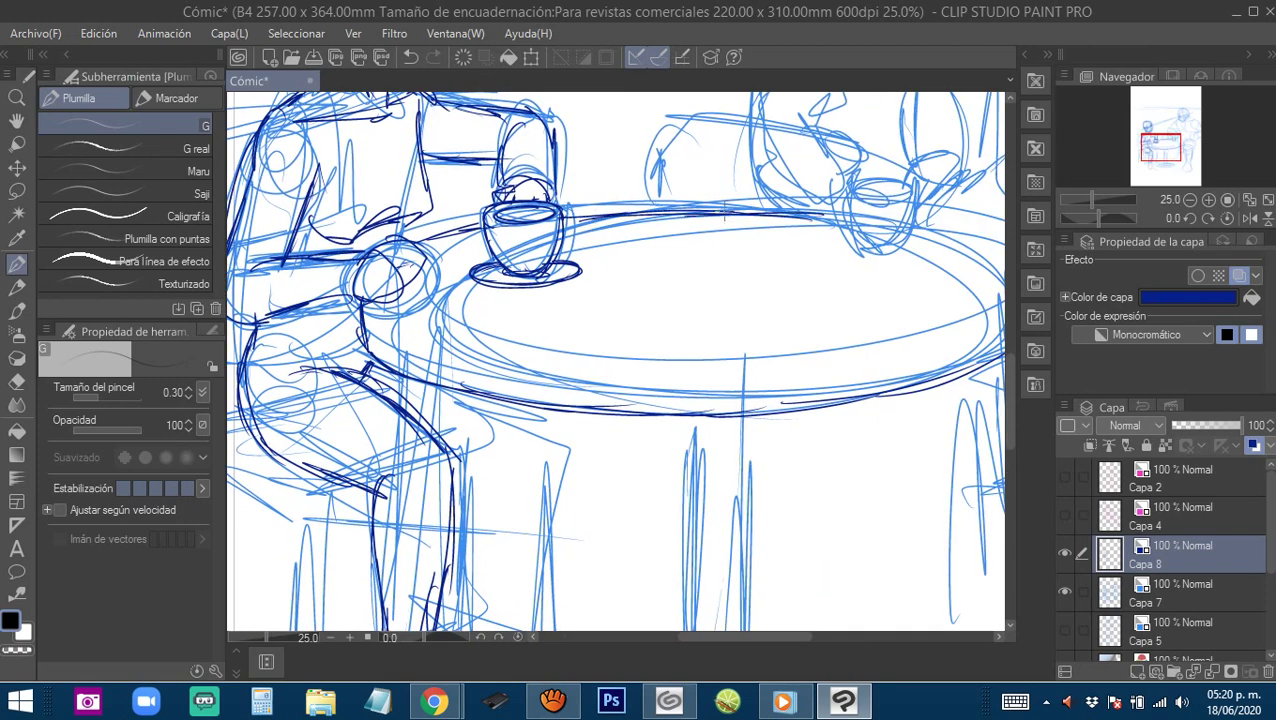
{"action": "left_click_drag", "start_coordinate": [732, 210], "coordinate": [822, 217]}
Add a second curve parallel to the table's near edge to give the tabletop thickness.
{"action": "left_click_drag", "start_coordinate": [797, 305], "coordinate": [877, 316]}
{"action": "mouse_move", "coordinate": [500, 364]}
{"action": "left_mouse_down"}
{"action": "mouse_move", "coordinate": [502, 275]}
{"action": "mouse_move", "coordinate": [760, 316]}
{"action": "left_mouse_up"}
{"action": "left_click_drag", "start_coordinate": [680, 307], "coordinate": [836, 314]}
{"action": "mouse_move", "coordinate": [696, 309]}
{"action": "left_mouse_down"}
{"action": "mouse_move", "coordinate": [786, 315]}
{"action": "mouse_move", "coordinate": [605, 325]}
{"action": "mouse_move", "coordinate": [632, 297]}
{"action": "mouse_move", "coordinate": [770, 286]}
{"action": "left_mouse_up"}
{"action": "left_click_drag", "start_coordinate": [616, 306], "coordinate": [838, 265]}
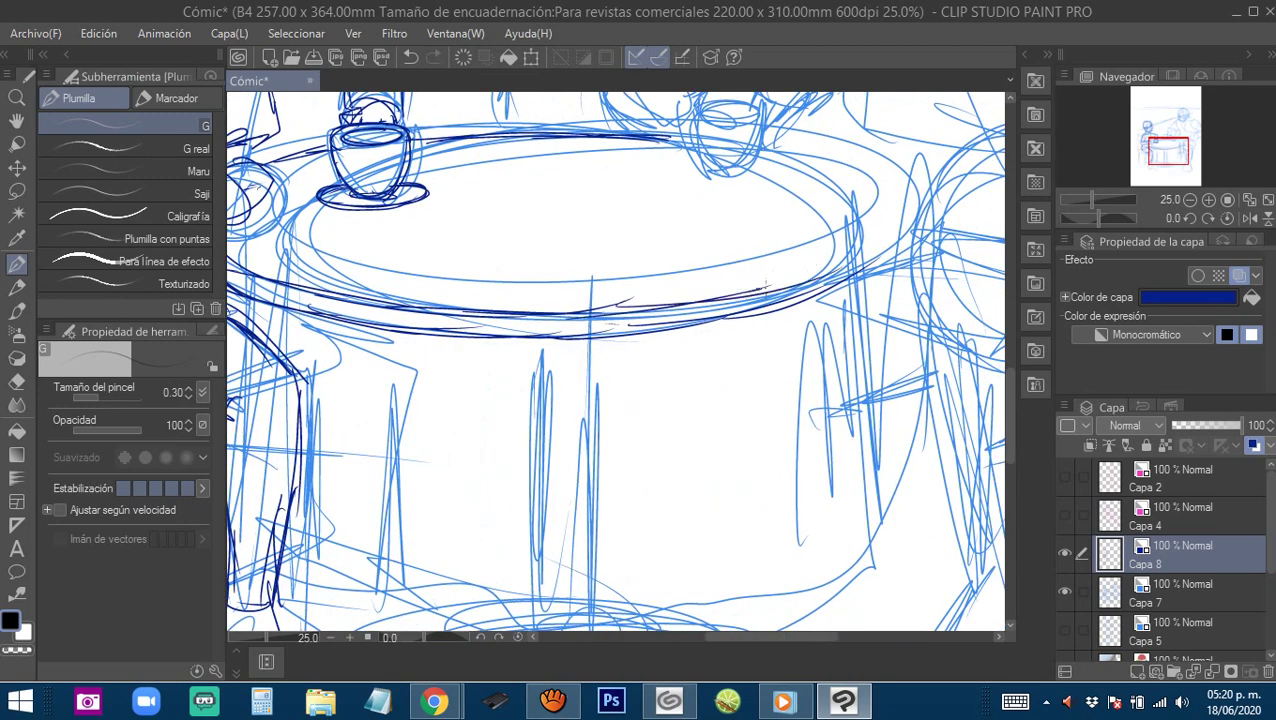
{"action": "left_click_drag", "start_coordinate": [755, 289], "coordinate": [833, 258]}
Draw the smaller figure's far lower leg from knee to ankle, with its foot pointing under the table.
{"action": "left_click_drag", "start_coordinate": [791, 248], "coordinate": [786, 365]}
{"action": "mouse_move", "coordinate": [238, 416]}
{"action": "left_mouse_down"}
{"action": "mouse_move", "coordinate": [486, 357]}
{"action": "mouse_move", "coordinate": [460, 234]}
{"action": "left_mouse_up"}
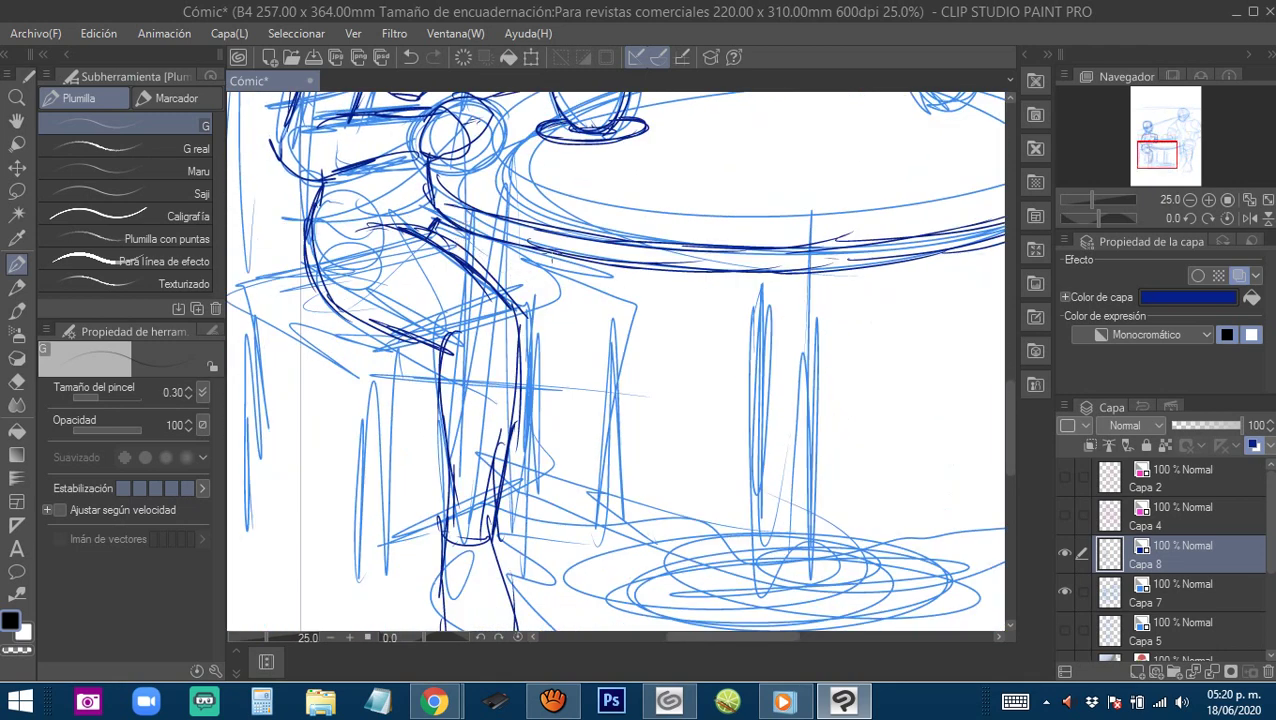
{"action": "left_click_drag", "start_coordinate": [589, 270], "coordinate": [562, 470]}
{"action": "left_click_drag", "start_coordinate": [588, 286], "coordinate": [563, 468]}
{"action": "mouse_move", "coordinate": [565, 460]}
{"action": "left_mouse_down"}
{"action": "mouse_move", "coordinate": [587, 425]}
{"action": "mouse_move", "coordinate": [545, 452]}
{"action": "mouse_move", "coordinate": [596, 439]}
{"action": "mouse_move", "coordinate": [586, 374]}
{"action": "mouse_move", "coordinate": [582, 400]}
{"action": "mouse_move", "coordinate": [576, 376]}
{"action": "mouse_move", "coordinate": [527, 408]}
{"action": "left_mouse_up"}
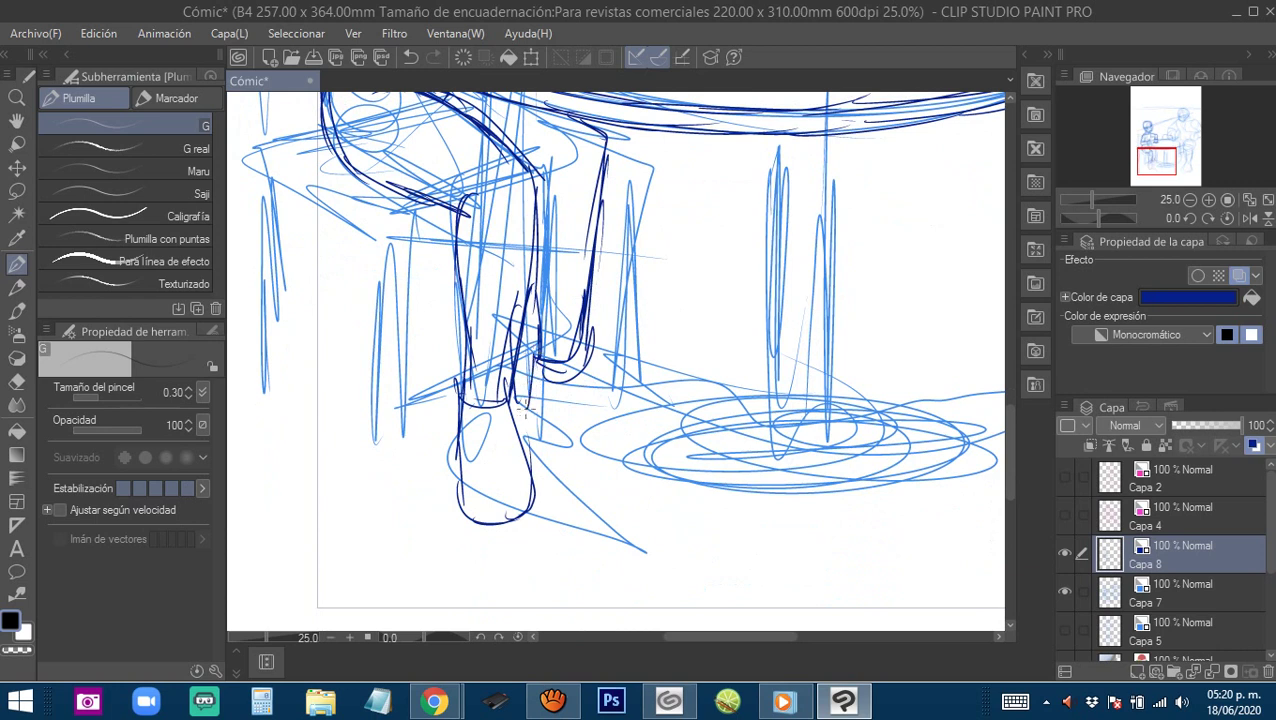
{"action": "mouse_move", "coordinate": [540, 361]}
{"action": "left_mouse_down"}
{"action": "mouse_move", "coordinate": [535, 412]}
{"action": "mouse_move", "coordinate": [548, 430]}
{"action": "mouse_move", "coordinate": [660, 425]}
{"action": "left_mouse_up"}
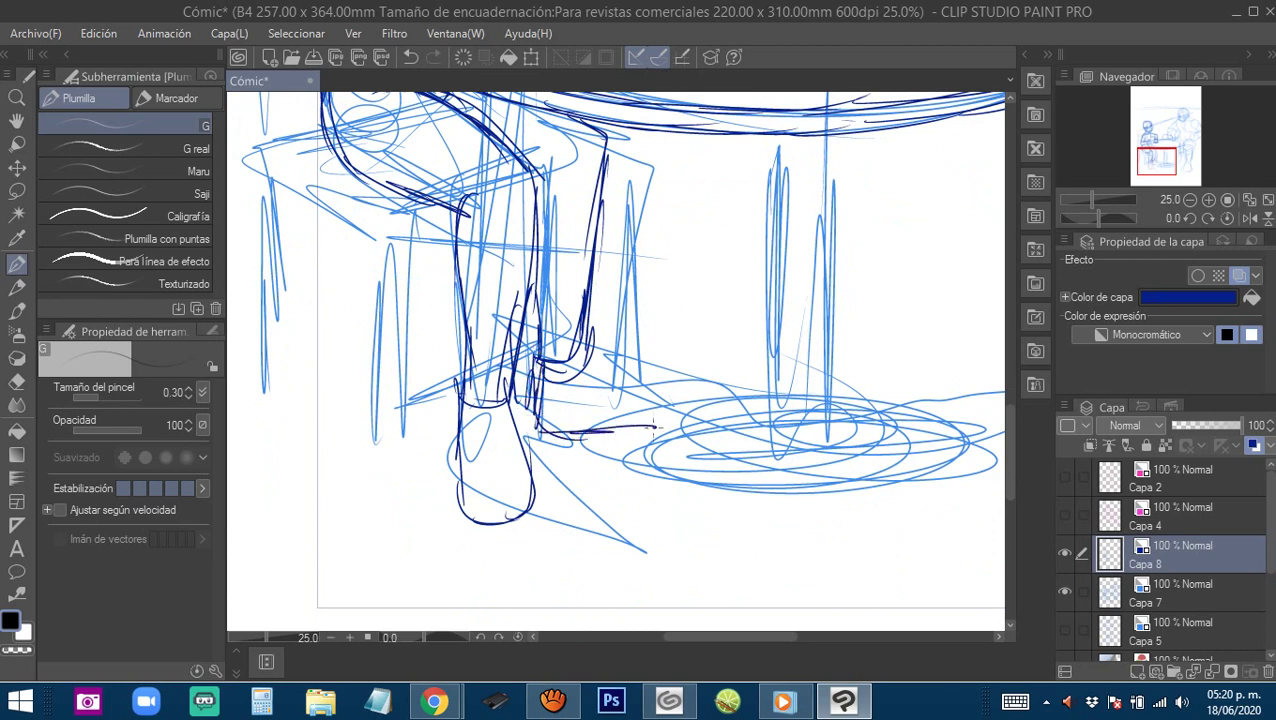
{"action": "left_click_drag", "start_coordinate": [576, 360], "coordinate": [670, 399]}
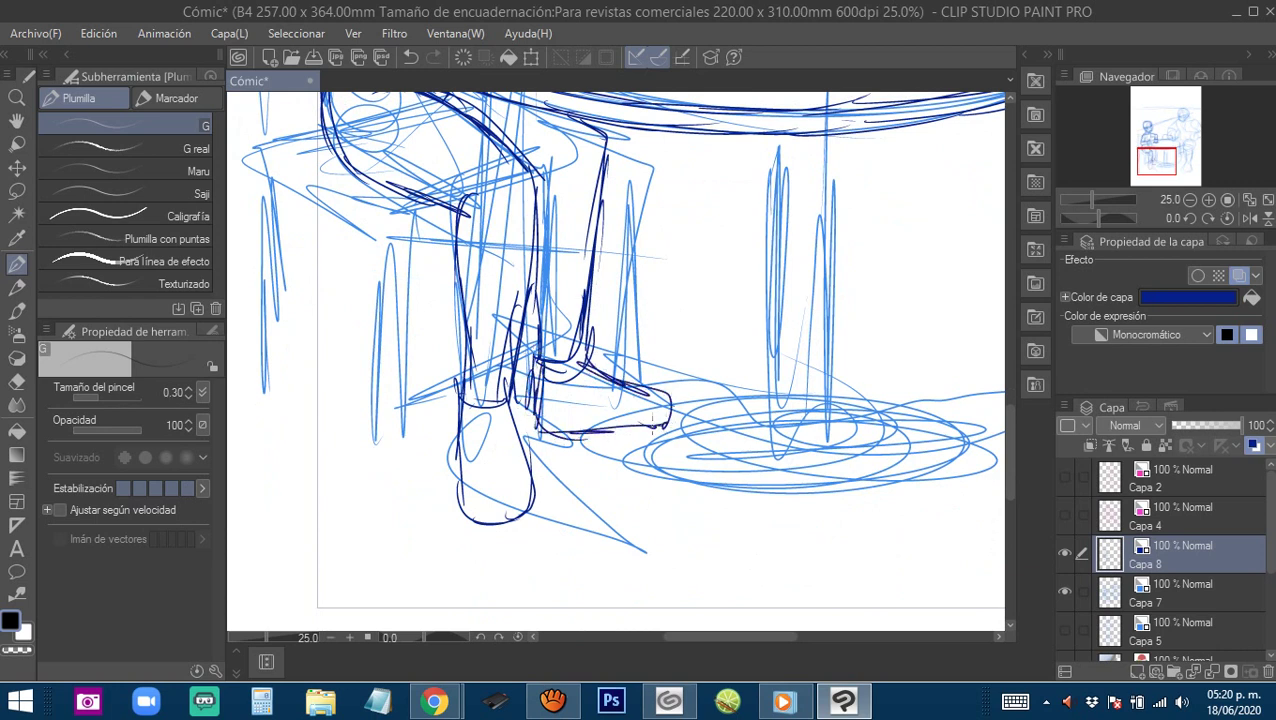
{"action": "left_click_drag", "start_coordinate": [523, 373], "coordinate": [521, 409]}
Draw the larger figure's cup with an elliptical rim and rounded body, and shade the inside of its opening.
{"action": "mouse_move", "coordinate": [614, 274]}
{"action": "left_mouse_down"}
{"action": "mouse_move", "coordinate": [567, 404]}
{"action": "mouse_move", "coordinate": [581, 448]}
{"action": "left_mouse_up"}
{"action": "scroll", "coordinate": [575, 428], "scroll_direction": "up", "scroll_amount": 3}
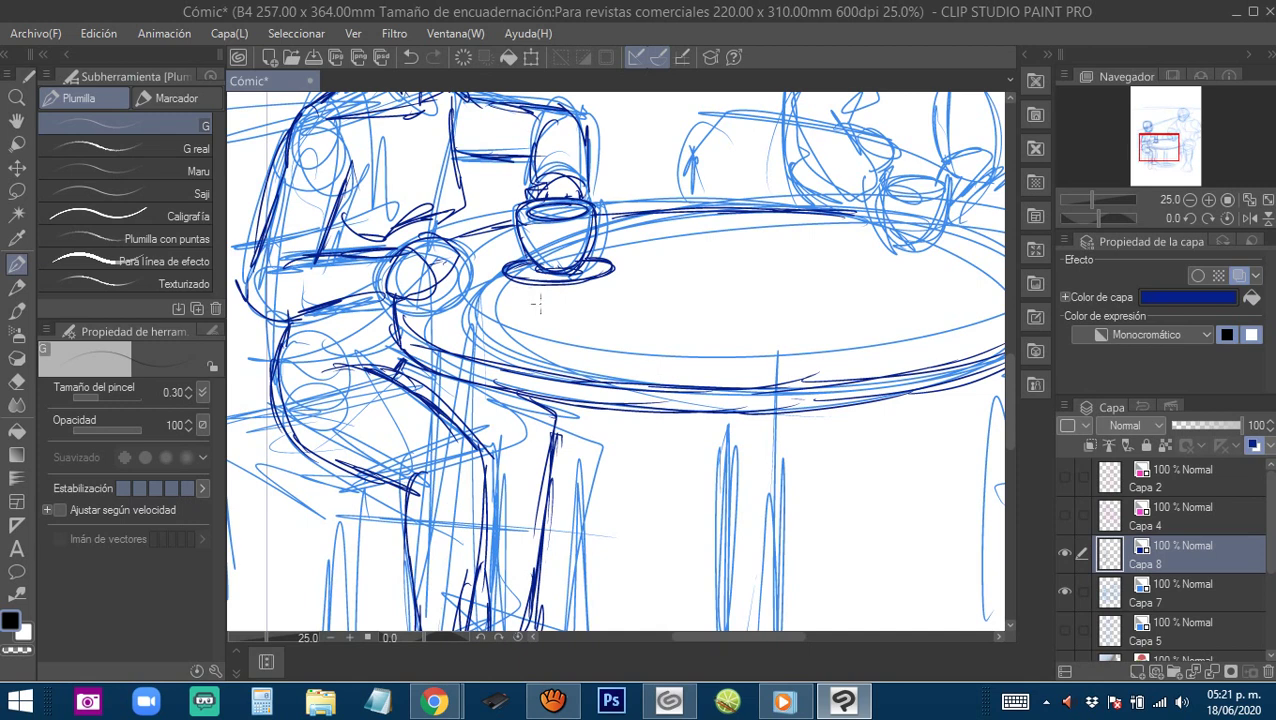
{"action": "left_click_drag", "start_coordinate": [694, 276], "coordinate": [556, 358]}
{"action": "left_click", "coordinate": [560, 347]}
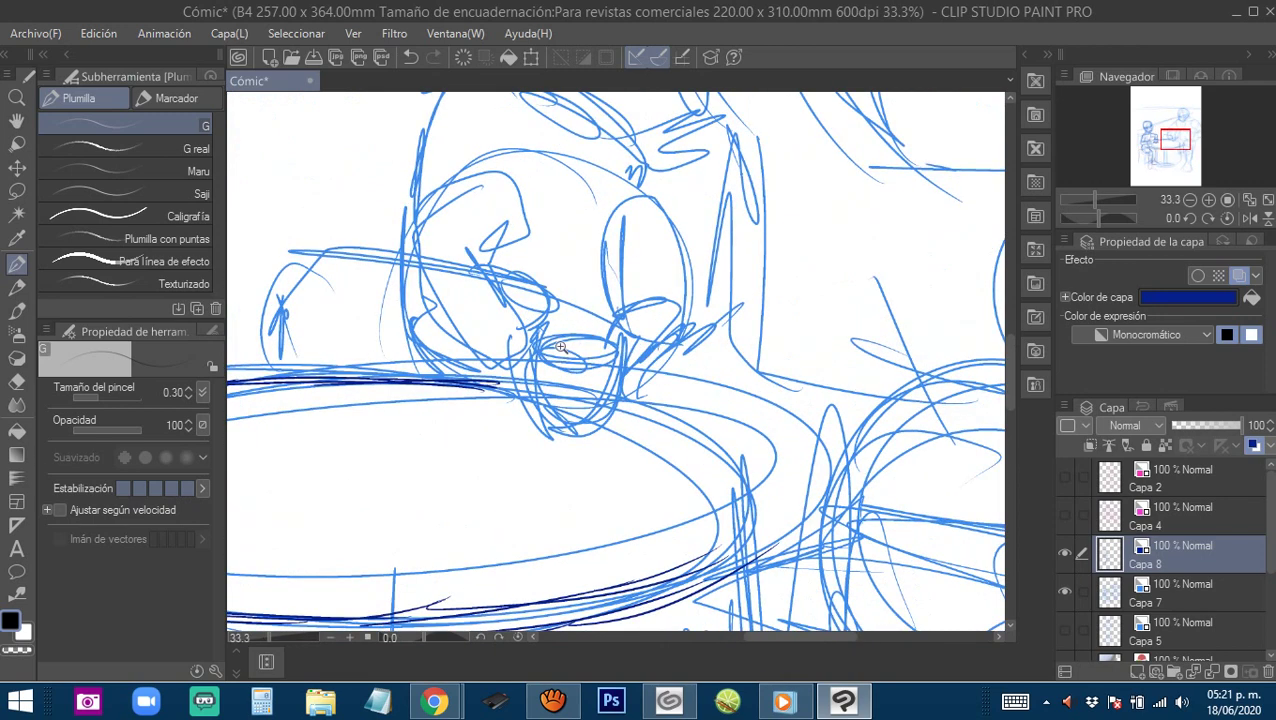
{"action": "left_click", "coordinate": [576, 347]}
{"action": "mouse_move", "coordinate": [570, 345]}
{"action": "left_mouse_down"}
{"action": "mouse_move", "coordinate": [590, 327]}
{"action": "mouse_move", "coordinate": [512, 340]}
{"action": "mouse_move", "coordinate": [596, 322]}
{"action": "mouse_move", "coordinate": [512, 318]}
{"action": "mouse_move", "coordinate": [468, 350]}
{"action": "mouse_move", "coordinate": [588, 314]}
{"action": "mouse_move", "coordinate": [615, 332]}
{"action": "mouse_move", "coordinate": [500, 360]}
{"action": "mouse_move", "coordinate": [490, 400]}
{"action": "left_mouse_up"}
{"action": "mouse_move", "coordinate": [492, 350]}
{"action": "left_mouse_down"}
{"action": "mouse_move", "coordinate": [505, 448]}
{"action": "mouse_move", "coordinate": [530, 460]}
{"action": "left_mouse_up"}
{"action": "mouse_move", "coordinate": [500, 394]}
{"action": "left_mouse_down"}
{"action": "mouse_move", "coordinate": [566, 466]}
{"action": "mouse_move", "coordinate": [606, 420]}
{"action": "left_mouse_up"}
{"action": "left_click_drag", "start_coordinate": [550, 456], "coordinate": [616, 386]}
{"action": "left_click_drag", "start_coordinate": [592, 448], "coordinate": [634, 358]}
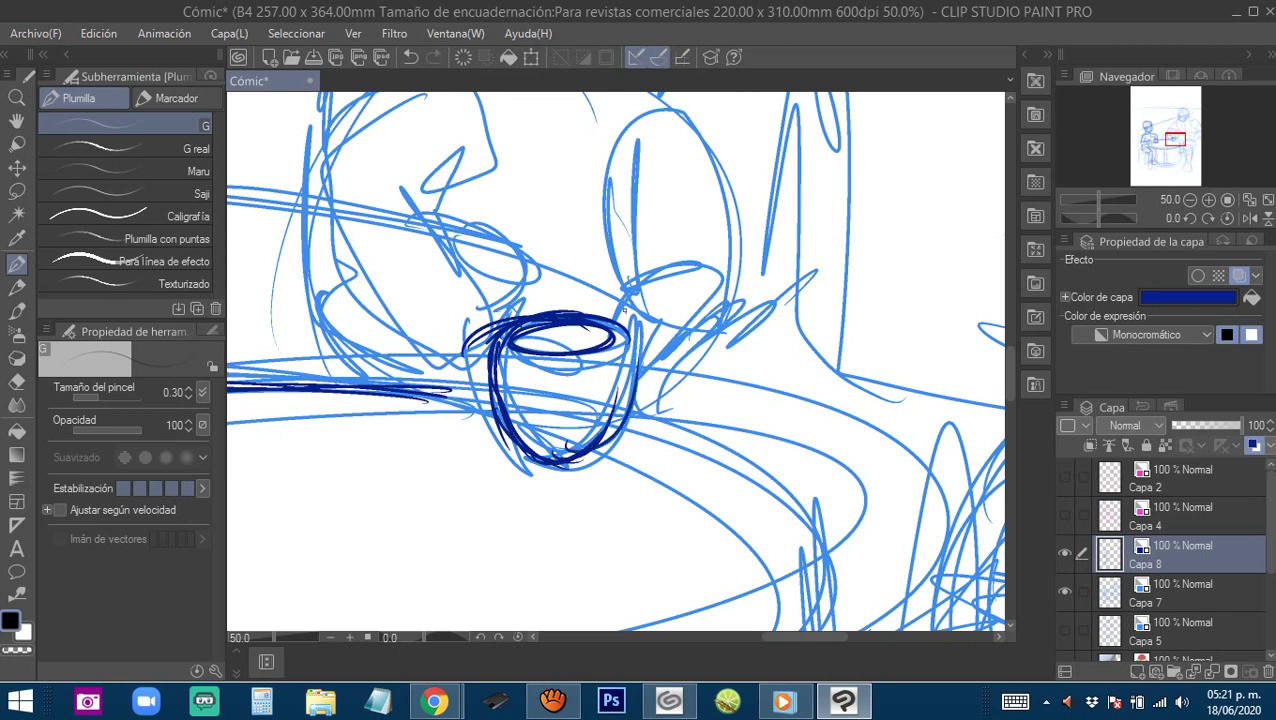
{"action": "left_click_drag", "start_coordinate": [624, 308], "coordinate": [598, 440]}
{"action": "left_click_drag", "start_coordinate": [518, 341], "coordinate": [600, 333]}
{"action": "mouse_move", "coordinate": [597, 352]}
{"action": "left_mouse_down"}
{"action": "mouse_move", "coordinate": [580, 344]}
{"action": "mouse_move", "coordinate": [546, 390]}
{"action": "left_mouse_up"}
Draw the larger figure's forearm reaching the left side of the cup, with the fold line above it.
{"action": "mouse_move", "coordinate": [479, 326]}
{"action": "left_mouse_down"}
{"action": "mouse_move", "coordinate": [517, 384]}
{"action": "mouse_move", "coordinate": [519, 360]}
{"action": "left_mouse_up"}
{"action": "left_click_drag", "start_coordinate": [415, 337], "coordinate": [474, 386]}
{"action": "left_click_drag", "start_coordinate": [430, 318], "coordinate": [496, 428]}
{"action": "mouse_move", "coordinate": [366, 338]}
{"action": "left_mouse_down"}
{"action": "mouse_move", "coordinate": [388, 422]}
{"action": "mouse_move", "coordinate": [440, 462]}
{"action": "mouse_move", "coordinate": [478, 458]}
{"action": "left_mouse_up"}
{"action": "mouse_move", "coordinate": [426, 316]}
{"action": "left_mouse_down"}
{"action": "mouse_move", "coordinate": [481, 374]}
{"action": "mouse_move", "coordinate": [474, 330]}
{"action": "mouse_move", "coordinate": [448, 296]}
{"action": "left_mouse_up"}
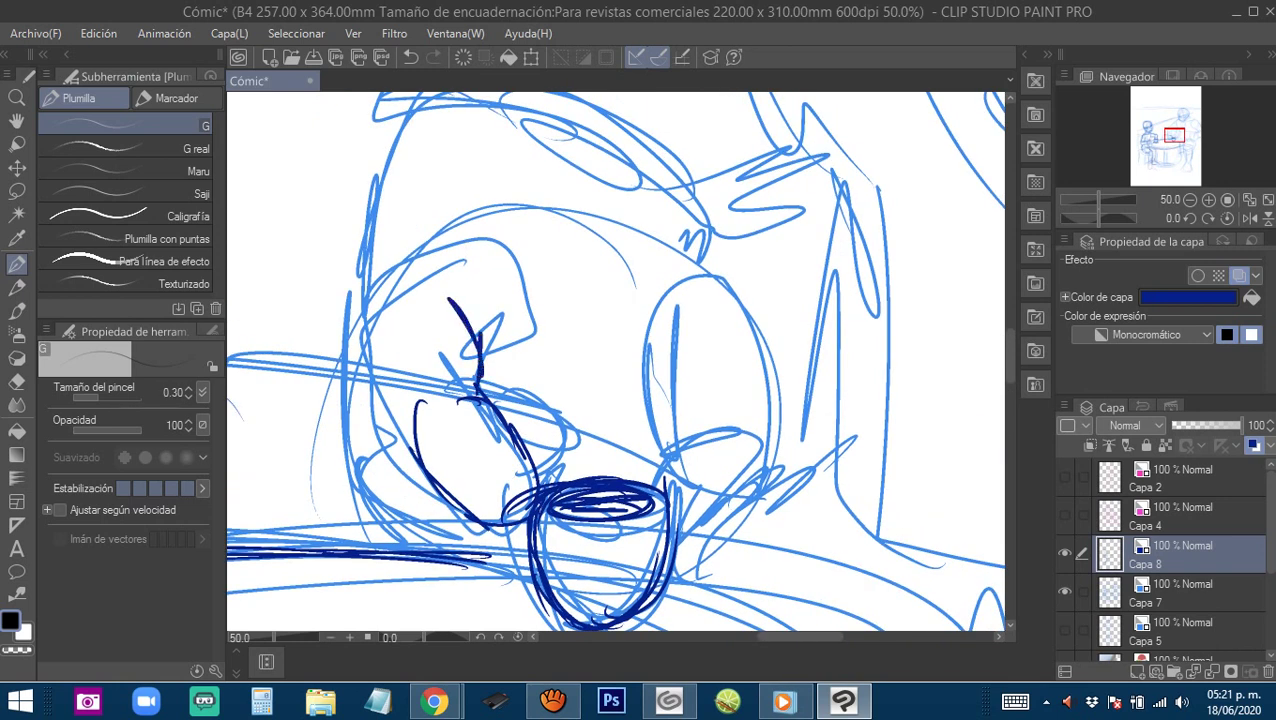
Outline the top and outer edge of the larger figure's arm left of the cup, and add its inner fold lines.
{"action": "mouse_move", "coordinate": [476, 372]}
{"action": "left_mouse_down"}
{"action": "mouse_move", "coordinate": [520, 342]}
{"action": "mouse_move", "coordinate": [530, 298]}
{"action": "left_mouse_up"}
{"action": "left_click_drag", "start_coordinate": [476, 246], "coordinate": [404, 276]}
{"action": "mouse_move", "coordinate": [458, 248]}
{"action": "left_mouse_down"}
{"action": "mouse_move", "coordinate": [402, 276]}
{"action": "mouse_move", "coordinate": [372, 411]}
{"action": "left_mouse_up"}
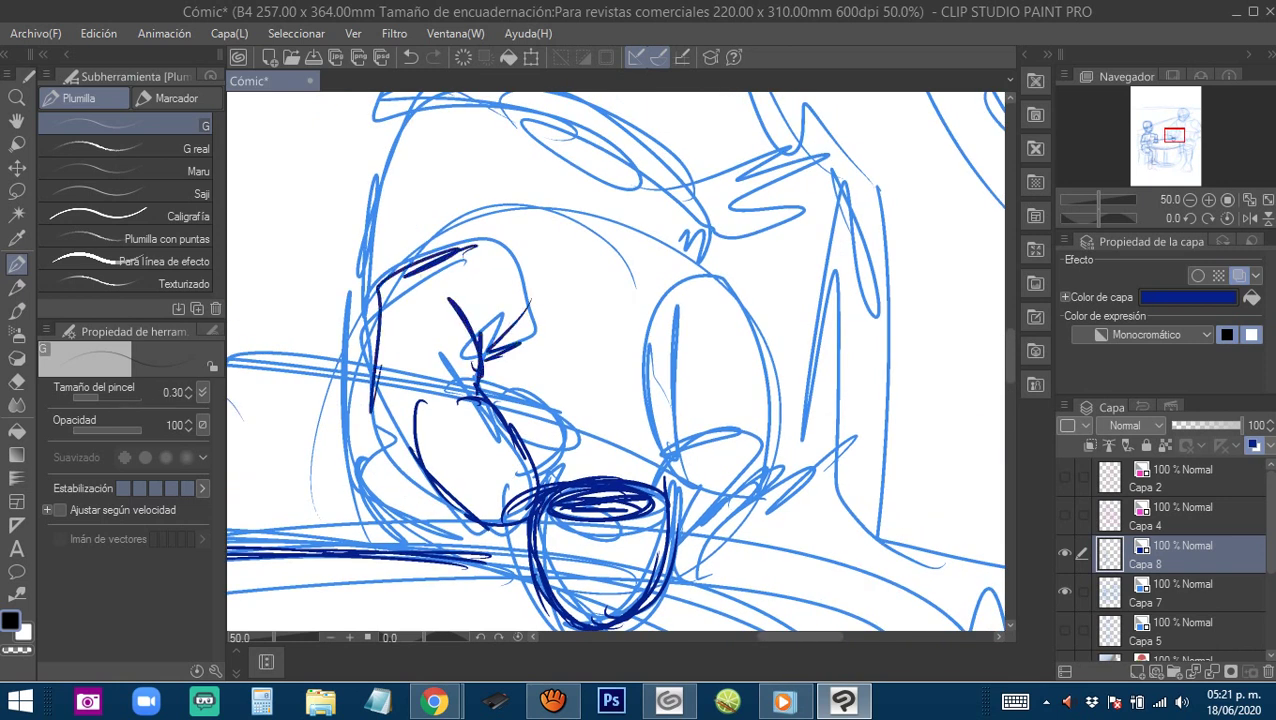
{"action": "mouse_move", "coordinate": [391, 304]}
{"action": "left_mouse_down"}
{"action": "mouse_move", "coordinate": [378, 428]}
{"action": "mouse_move", "coordinate": [412, 456]}
{"action": "left_mouse_up"}
{"action": "left_click_drag", "start_coordinate": [432, 462], "coordinate": [412, 456]}
{"action": "left_click_drag", "start_coordinate": [611, 626], "coordinate": [543, 623]}
{"action": "left_click_drag", "start_coordinate": [407, 357], "coordinate": [448, 302]}
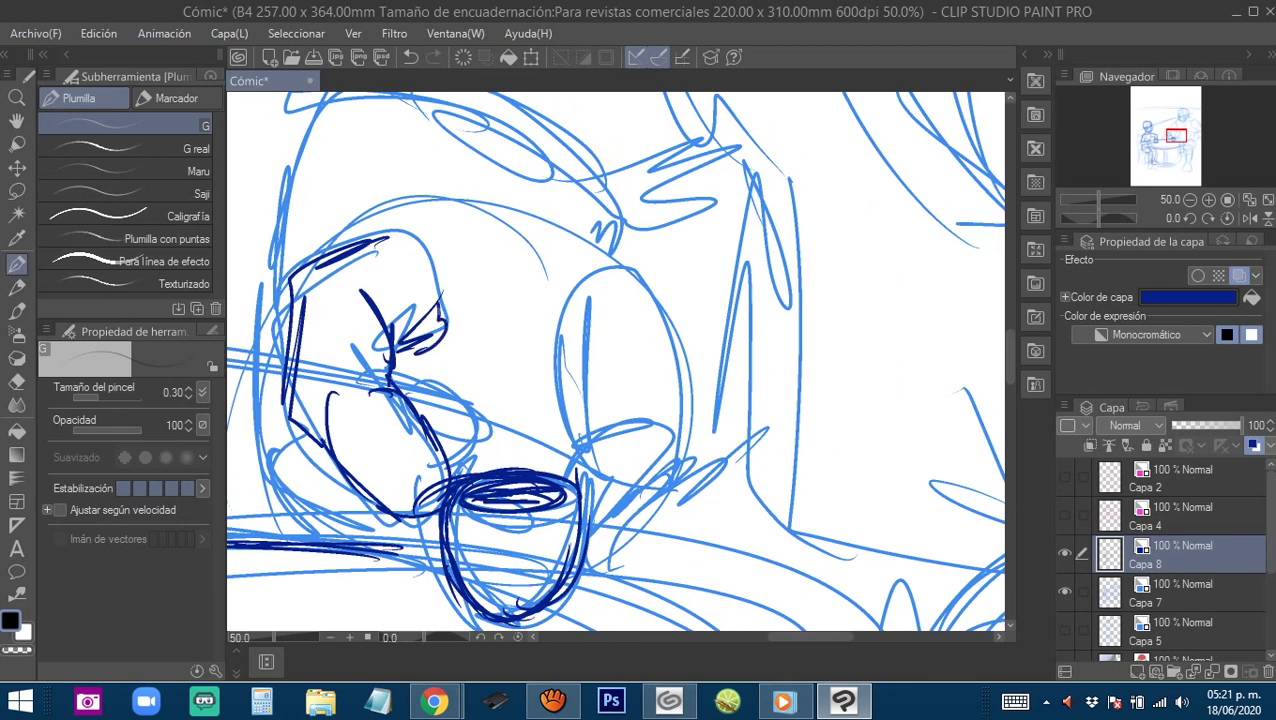
{"action": "left_click_drag", "start_coordinate": [424, 253], "coordinate": [408, 356]}
Outline the larger figure's arm right of the cup, with its inner fold and the lower edge sloping to the cup.
{"action": "left_click_drag", "start_coordinate": [659, 243], "coordinate": [611, 229]}
{"action": "mouse_move", "coordinate": [526, 282]}
{"action": "left_mouse_down"}
{"action": "mouse_move", "coordinate": [508, 384]}
{"action": "mouse_move", "coordinate": [516, 400]}
{"action": "mouse_move", "coordinate": [552, 406]}
{"action": "left_mouse_up"}
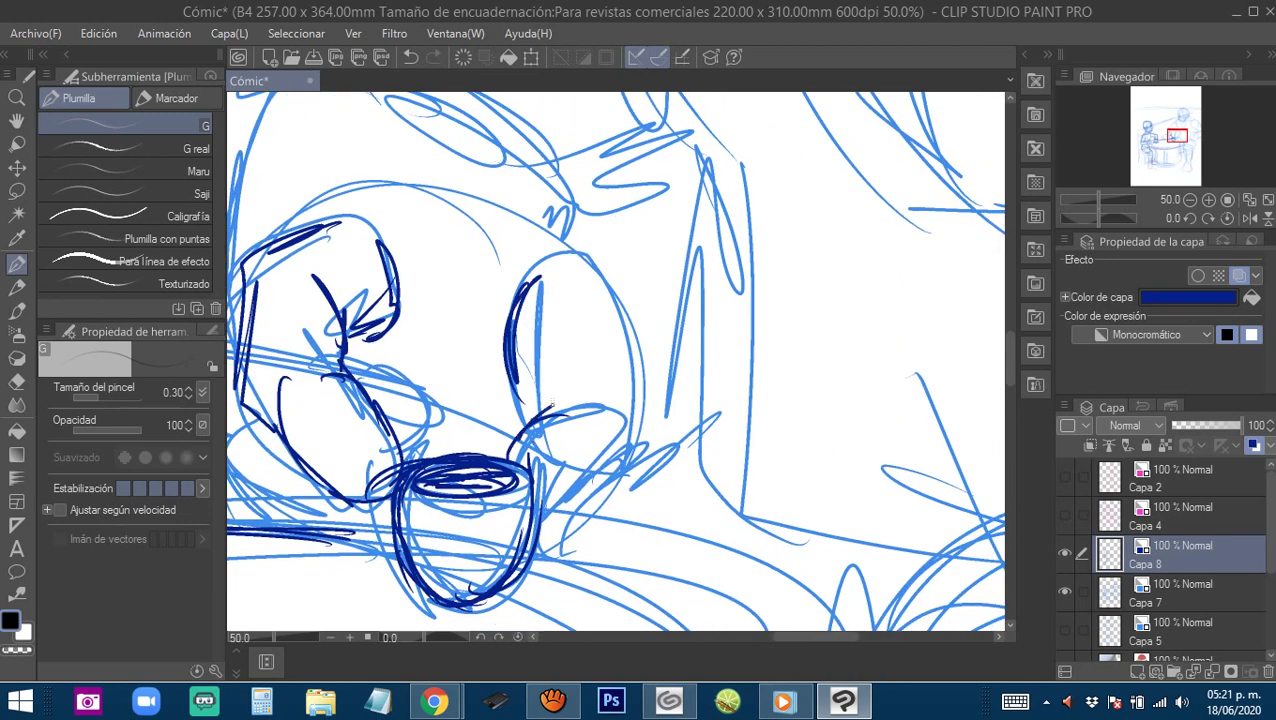
{"action": "left_click_drag", "start_coordinate": [570, 322], "coordinate": [514, 398]}
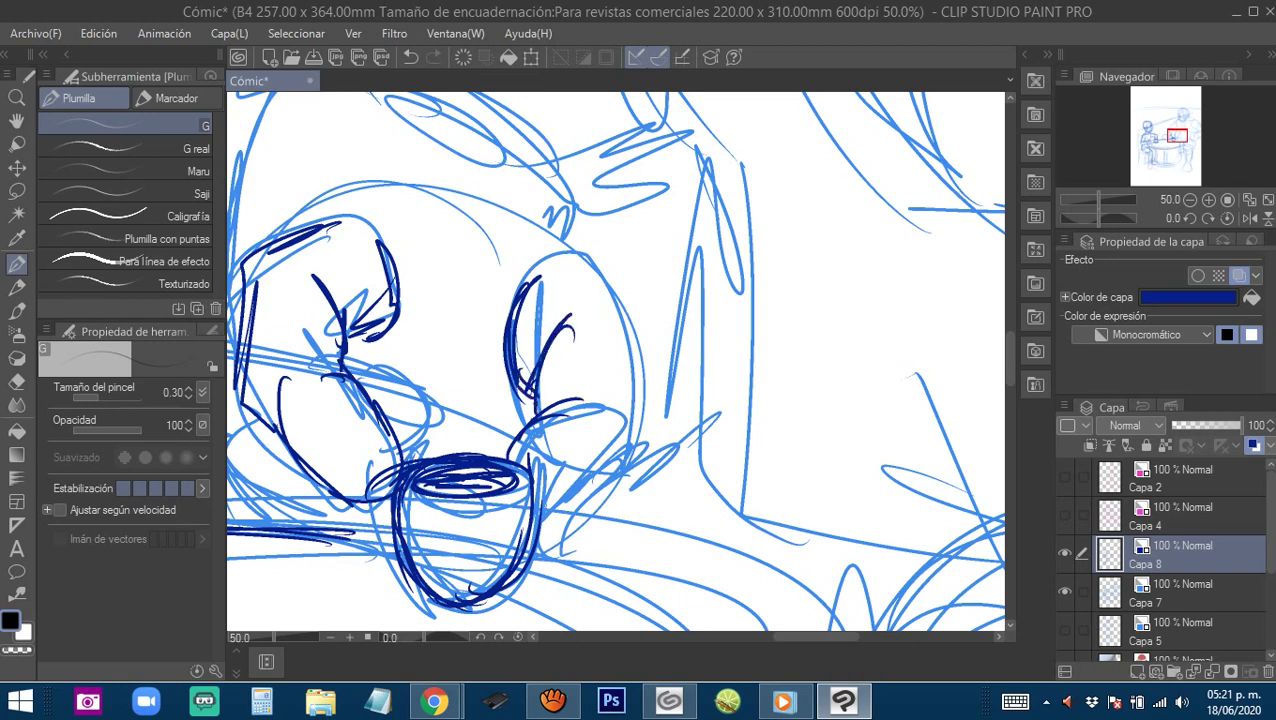
{"action": "left_click_drag", "start_coordinate": [541, 272], "coordinate": [610, 298]}
{"action": "mouse_move", "coordinate": [575, 255]}
{"action": "left_mouse_down"}
{"action": "mouse_move", "coordinate": [636, 338]}
{"action": "mouse_move", "coordinate": [646, 418]}
{"action": "left_mouse_up"}
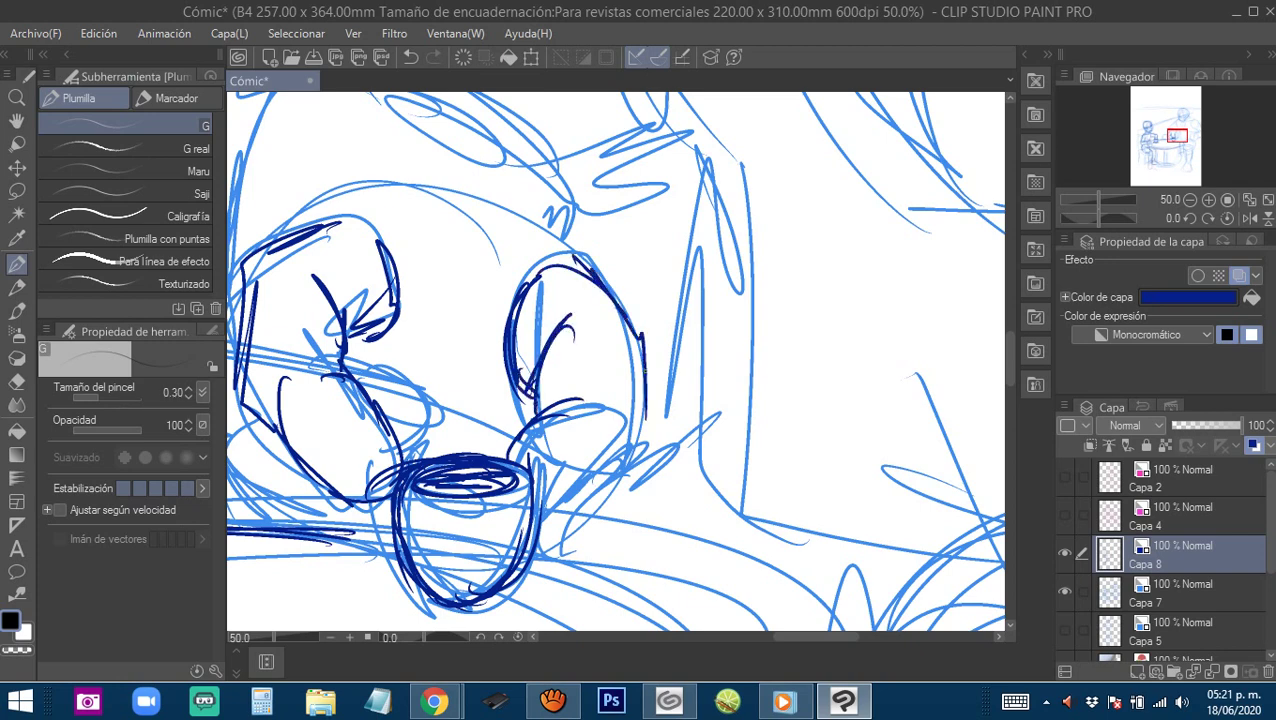
{"action": "left_click_drag", "start_coordinate": [498, 490], "coordinate": [485, 421]}
{"action": "left_click_drag", "start_coordinate": [627, 316], "coordinate": [636, 386]}
{"action": "left_click_drag", "start_coordinate": [636, 385], "coordinate": [532, 461]}
{"action": "left_click_drag", "start_coordinate": [582, 419], "coordinate": [540, 455]}
{"action": "left_click_drag", "start_coordinate": [580, 421], "coordinate": [543, 461]}
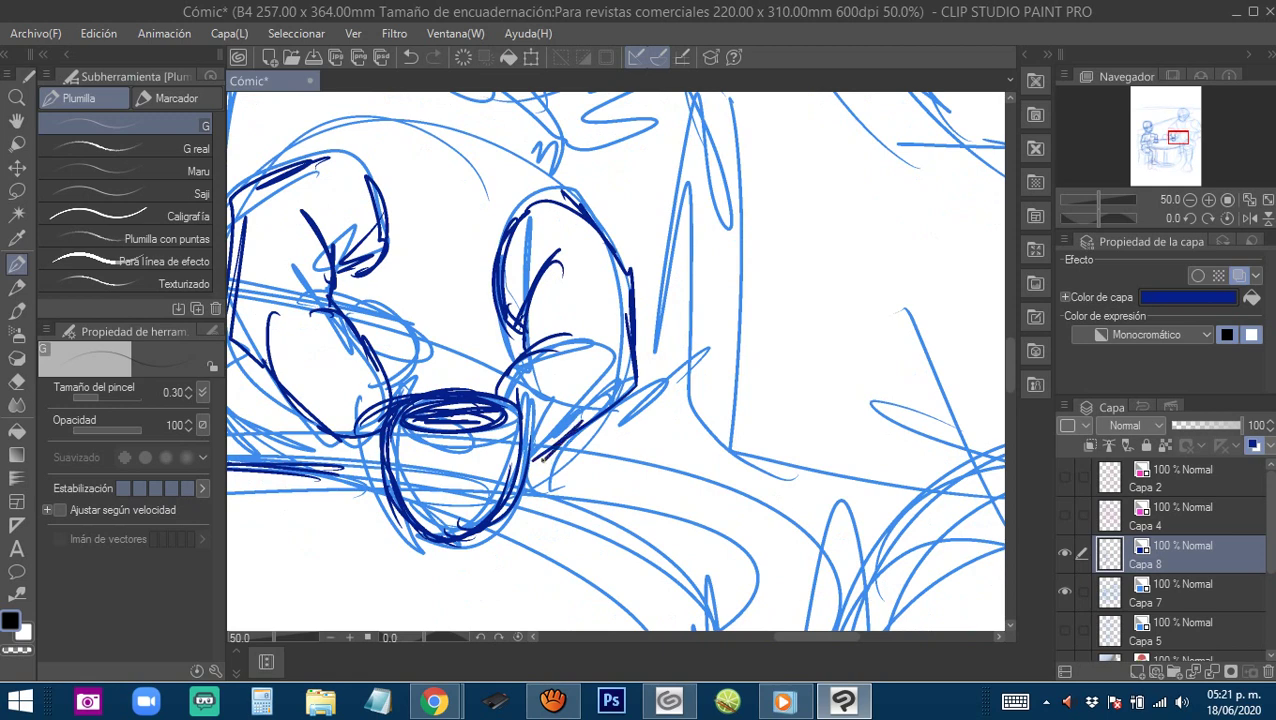
Draw the arched line joining the larger figure's arms, diagonal fold strokes between them, and the left arm's lower outer edge.
{"action": "left_click_drag", "start_coordinate": [480, 342], "coordinate": [555, 380]}
{"action": "mouse_move", "coordinate": [484, 408]}
{"action": "left_mouse_down"}
{"action": "mouse_move", "coordinate": [562, 292]}
{"action": "mouse_move", "coordinate": [574, 313]}
{"action": "mouse_move", "coordinate": [544, 333]}
{"action": "left_mouse_up"}
{"action": "left_click_drag", "start_coordinate": [406, 278], "coordinate": [506, 243]}
{"action": "left_click_drag", "start_coordinate": [496, 245], "coordinate": [614, 255]}
{"action": "mouse_move", "coordinate": [606, 256]}
{"action": "left_mouse_down"}
{"action": "mouse_move", "coordinate": [686, 278]}
{"action": "mouse_move", "coordinate": [703, 317]}
{"action": "left_mouse_up"}
{"action": "mouse_move", "coordinate": [362, 461]}
{"action": "left_mouse_down"}
{"action": "mouse_move", "coordinate": [338, 341]}
{"action": "mouse_move", "coordinate": [420, 334]}
{"action": "left_mouse_up"}
{"action": "mouse_move", "coordinate": [411, 238]}
{"action": "left_mouse_down"}
{"action": "mouse_move", "coordinate": [371, 331]}
{"action": "mouse_move", "coordinate": [389, 243]}
{"action": "left_mouse_up"}
{"action": "left_click_drag", "start_coordinate": [400, 388], "coordinate": [480, 428]}
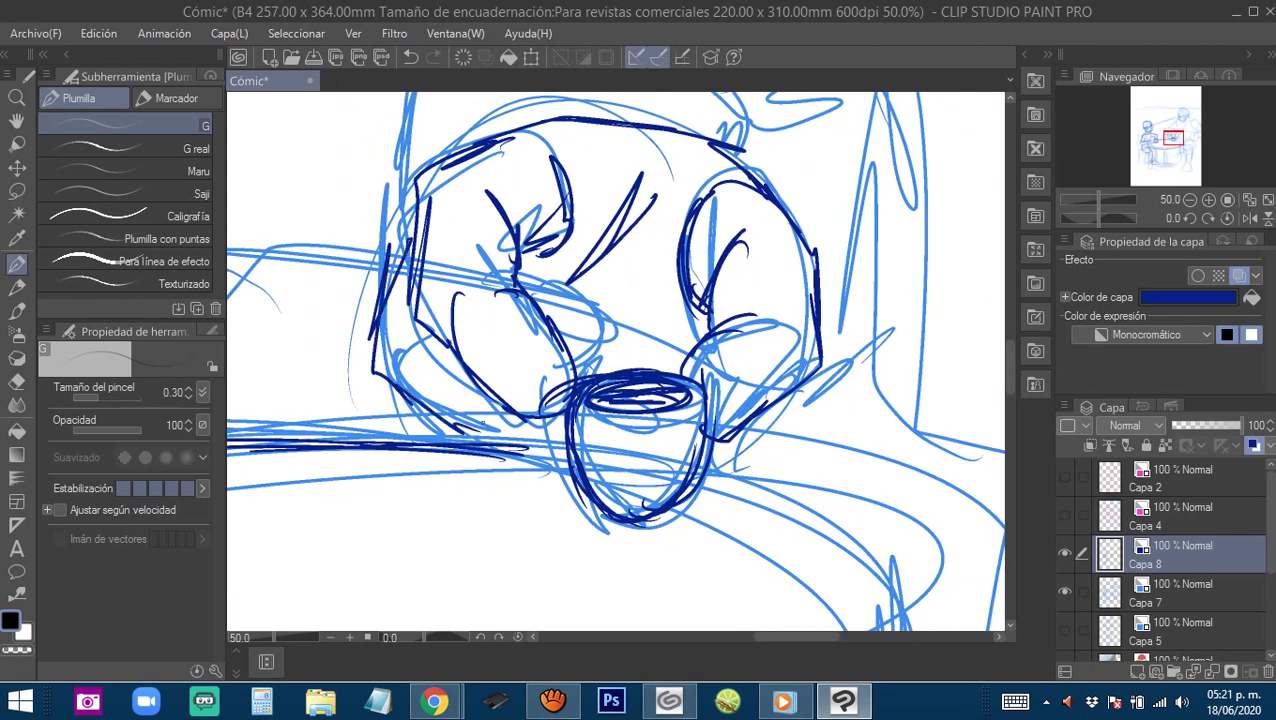
Close the larger figure's left forearm beside the cup, run its outer edge upward and arch the forearm's top contour.
{"action": "left_click_drag", "start_coordinate": [494, 338], "coordinate": [500, 334]}
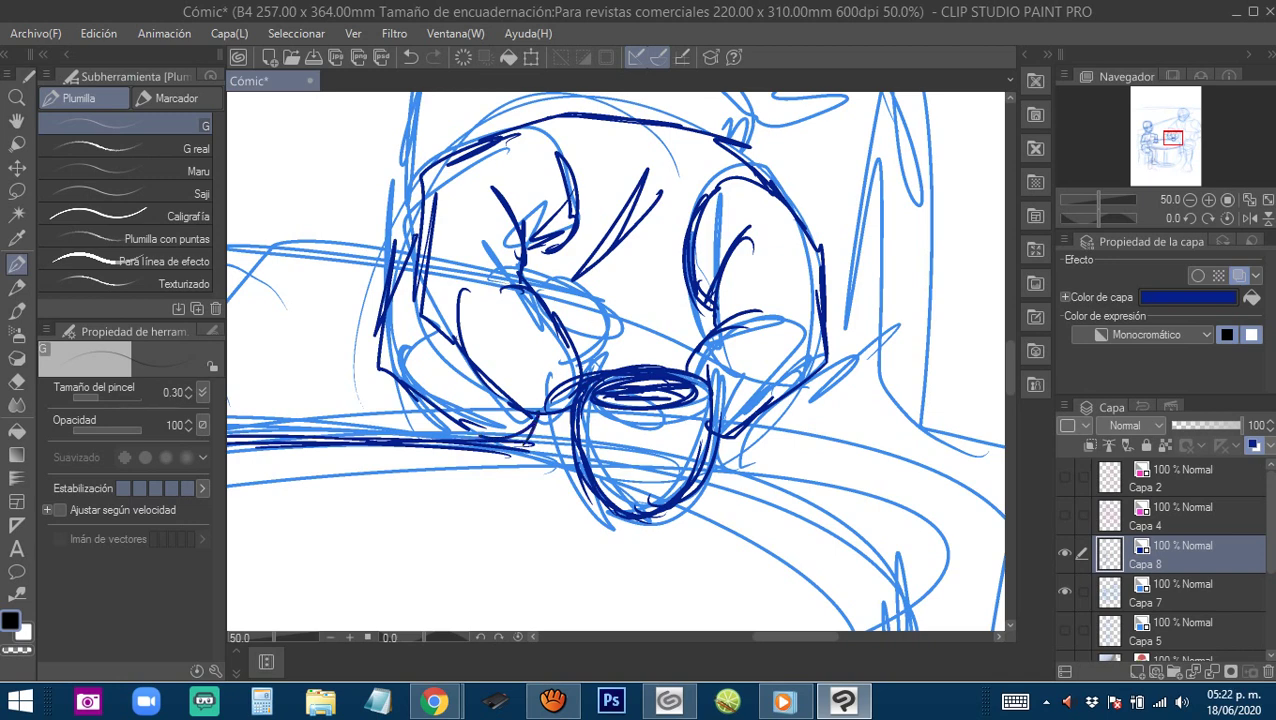
{"action": "mouse_move", "coordinate": [474, 98]}
{"action": "left_mouse_down"}
{"action": "mouse_move", "coordinate": [438, 218]}
{"action": "mouse_move", "coordinate": [444, 313]}
{"action": "left_mouse_up"}
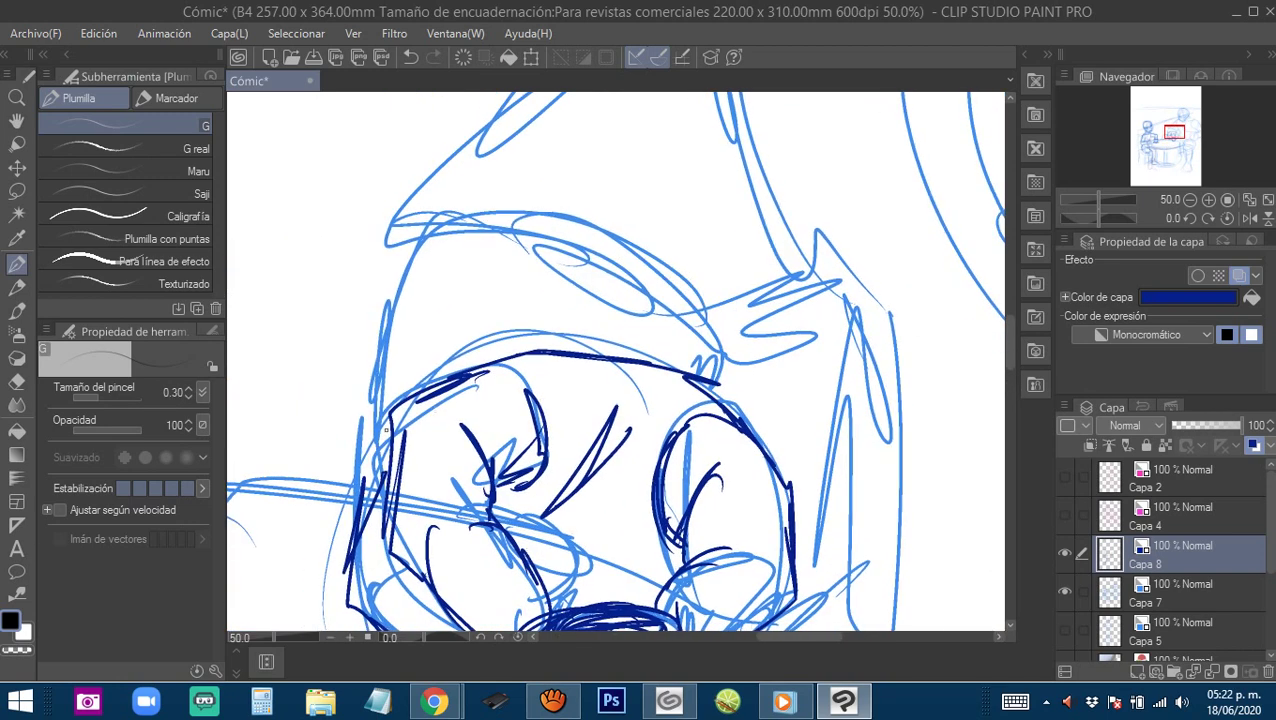
{"action": "left_click_drag", "start_coordinate": [386, 429], "coordinate": [360, 512]}
{"action": "left_click_drag", "start_coordinate": [392, 411], "coordinate": [413, 247]}
{"action": "mouse_move", "coordinate": [391, 360]}
{"action": "left_mouse_down"}
{"action": "mouse_move", "coordinate": [432, 262]}
{"action": "mouse_move", "coordinate": [519, 219]}
{"action": "left_mouse_up"}
{"action": "mouse_move", "coordinate": [416, 264]}
{"action": "left_mouse_down"}
{"action": "mouse_move", "coordinate": [475, 213]}
{"action": "mouse_move", "coordinate": [602, 228]}
{"action": "left_mouse_up"}
{"action": "mouse_move", "coordinate": [432, 260]}
{"action": "left_mouse_down"}
{"action": "mouse_move", "coordinate": [638, 238]}
{"action": "mouse_move", "coordinate": [681, 288]}
{"action": "left_mouse_up"}
{"action": "mouse_move", "coordinate": [528, 221]}
{"action": "left_mouse_down"}
{"action": "mouse_move", "coordinate": [628, 240]}
{"action": "mouse_move", "coordinate": [700, 290]}
{"action": "mouse_move", "coordinate": [720, 355]}
{"action": "mouse_move", "coordinate": [705, 388]}
{"action": "left_mouse_up"}
Draw the outer edge of the larger figure's left upper arm, sloping from the forearm up towards the shoulder.
{"action": "mouse_move", "coordinate": [600, 300]}
{"action": "left_mouse_down"}
{"action": "mouse_move", "coordinate": [470, 440]}
{"action": "mouse_move", "coordinate": [462, 484]}
{"action": "mouse_move", "coordinate": [518, 501]}
{"action": "left_mouse_up"}
{"action": "mouse_move", "coordinate": [313, 462]}
{"action": "left_mouse_down"}
{"action": "mouse_move", "coordinate": [422, 320]}
{"action": "mouse_move", "coordinate": [484, 270]}
{"action": "mouse_move", "coordinate": [426, 416]}
{"action": "left_mouse_up"}
{"action": "mouse_move", "coordinate": [652, 238]}
{"action": "left_mouse_down"}
{"action": "mouse_move", "coordinate": [546, 289]}
{"action": "mouse_move", "coordinate": [645, 215]}
{"action": "mouse_move", "coordinate": [612, 225]}
{"action": "mouse_move", "coordinate": [640, 222]}
{"action": "left_mouse_up"}
{"action": "left_click_drag", "start_coordinate": [470, 390], "coordinate": [551, 259]}
{"action": "left_click_drag", "start_coordinate": [540, 247], "coordinate": [368, 430]}
{"action": "mouse_move", "coordinate": [630, 393]}
{"action": "left_mouse_down"}
{"action": "mouse_move", "coordinate": [555, 305]}
{"action": "mouse_move", "coordinate": [565, 319]}
{"action": "left_mouse_up"}
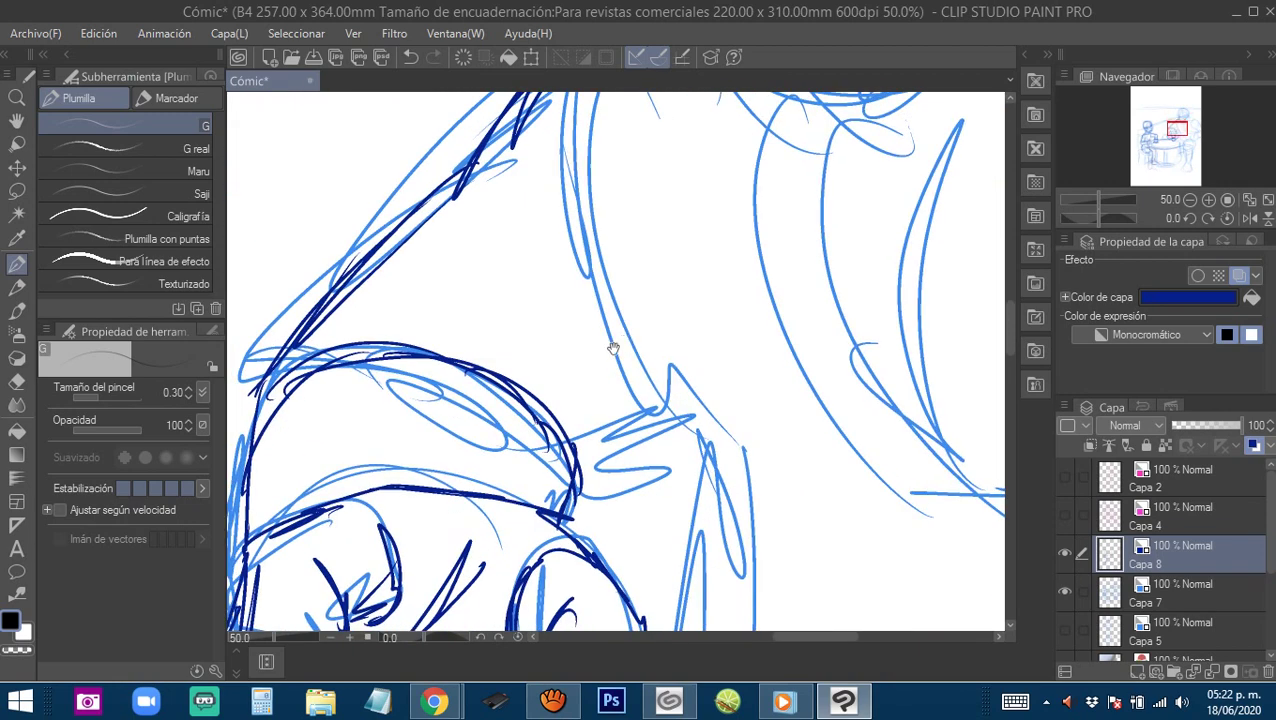
Outline the larger figure's left shoulder up to the neck and add the curved lines between the upper arm and chest.
{"action": "mouse_move", "coordinate": [555, 185]}
{"action": "left_mouse_down"}
{"action": "mouse_move", "coordinate": [487, 265]}
{"action": "mouse_move", "coordinate": [558, 436]}
{"action": "left_mouse_up"}
{"action": "left_click_drag", "start_coordinate": [447, 291], "coordinate": [530, 405]}
{"action": "left_click_drag", "start_coordinate": [535, 408], "coordinate": [594, 426]}
{"action": "left_click_drag", "start_coordinate": [724, 326], "coordinate": [601, 211]}
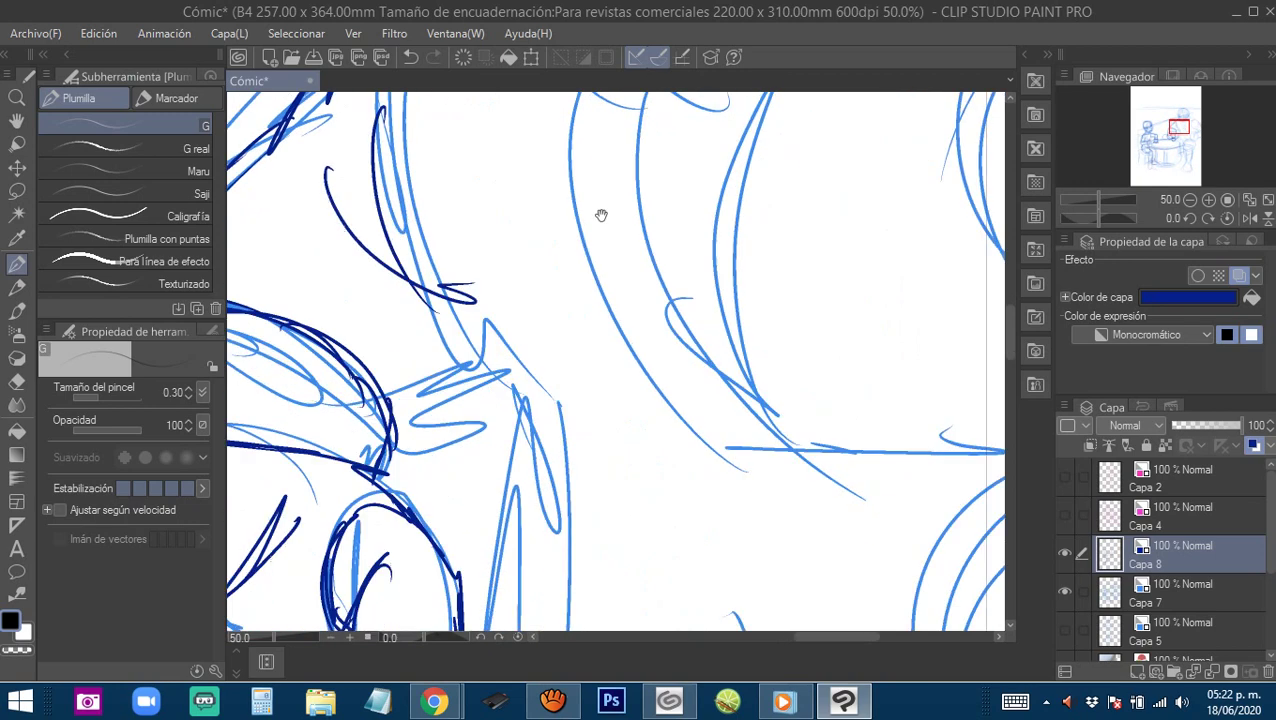
{"action": "scroll", "coordinate": [565, 327], "scroll_direction": "down", "scroll_amount": 1}
{"action": "left_click_drag", "start_coordinate": [565, 327], "coordinate": [494, 383]}
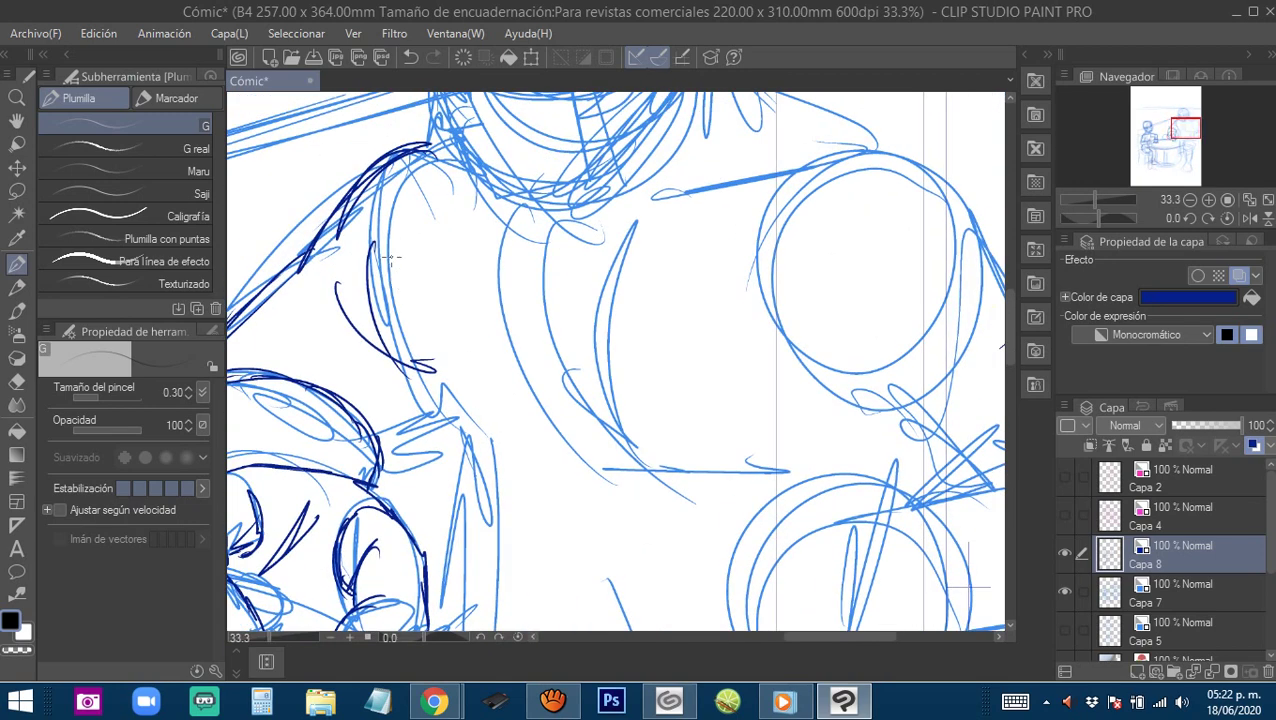
Outline the outer and lower edge of the larger figure's left chest muscle, with short strokes joining it to the arm crease.
{"action": "left_click_drag", "start_coordinate": [387, 238], "coordinate": [461, 429]}
{"action": "left_click_drag", "start_coordinate": [378, 271], "coordinate": [498, 454]}
{"action": "mouse_move", "coordinate": [399, 363]}
{"action": "left_mouse_down"}
{"action": "mouse_move", "coordinate": [521, 445]}
{"action": "mouse_move", "coordinate": [582, 432]}
{"action": "left_mouse_up"}
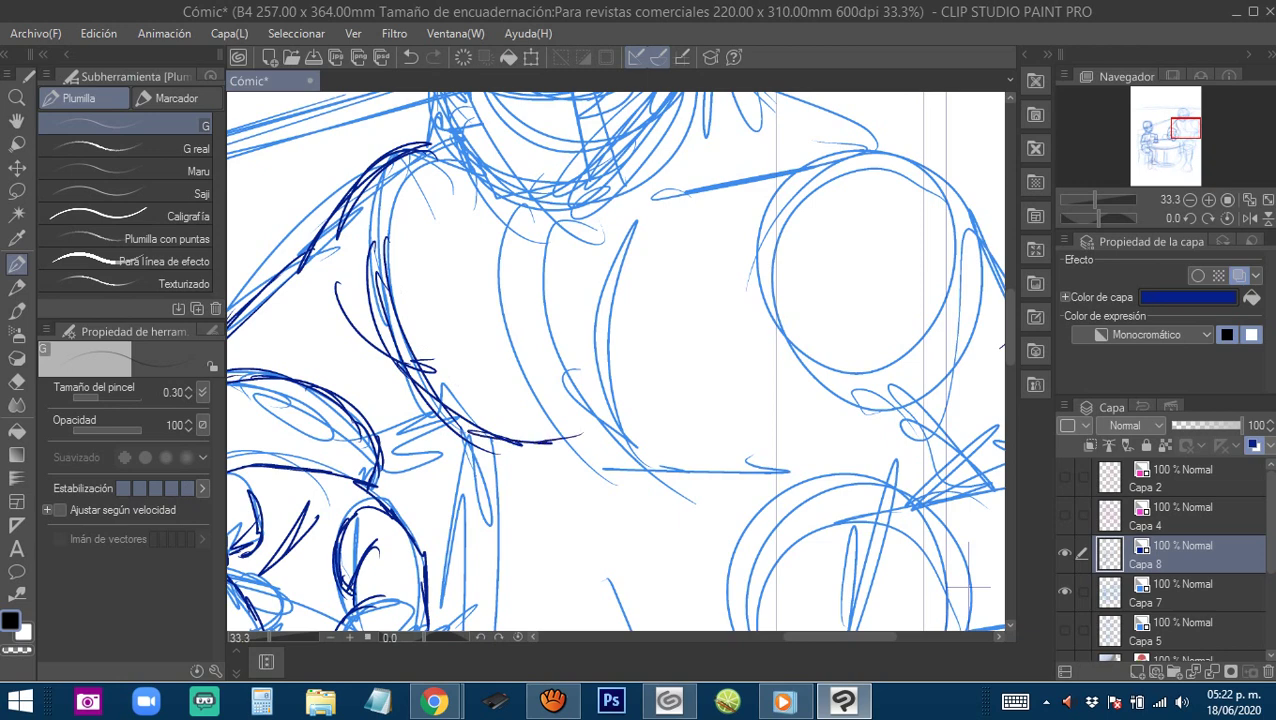
{"action": "mouse_move", "coordinate": [403, 433]}
{"action": "left_mouse_down"}
{"action": "mouse_move", "coordinate": [500, 327]}
{"action": "mouse_move", "coordinate": [460, 345]}
{"action": "mouse_move", "coordinate": [507, 314]}
{"action": "left_mouse_up"}
{"action": "left_click_drag", "start_coordinate": [512, 302], "coordinate": [478, 328]}
{"action": "mouse_move", "coordinate": [603, 370]}
{"action": "left_mouse_down"}
{"action": "mouse_move", "coordinate": [598, 296]}
{"action": "mouse_move", "coordinate": [642, 324]}
{"action": "left_mouse_up"}
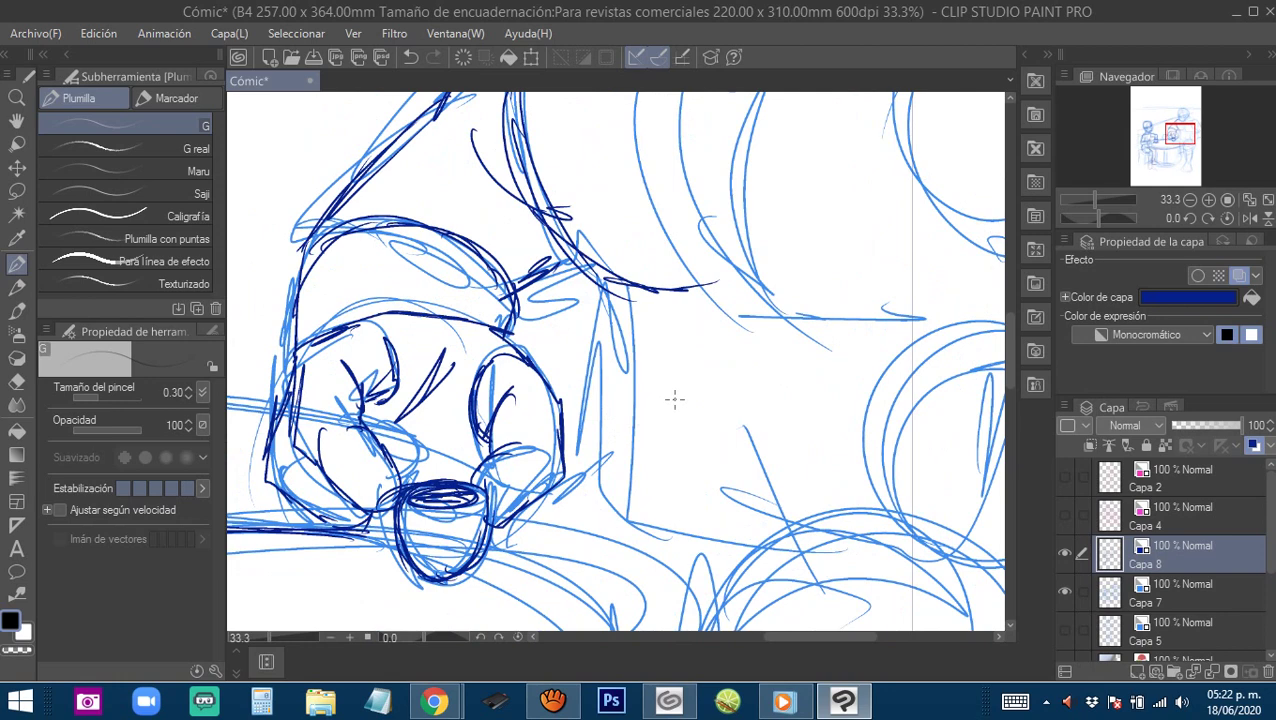
Draw the larger figure's curved chest centre line and the lower contour of the right chest muscle.
{"action": "mouse_move", "coordinate": [683, 287]}
{"action": "left_mouse_down"}
{"action": "mouse_move", "coordinate": [618, 257]}
{"action": "mouse_move", "coordinate": [502, 459]}
{"action": "left_mouse_up"}
{"action": "mouse_move", "coordinate": [500, 265]}
{"action": "left_mouse_down"}
{"action": "mouse_move", "coordinate": [560, 461]}
{"action": "mouse_move", "coordinate": [584, 492]}
{"action": "left_mouse_up"}
{"action": "left_click_drag", "start_coordinate": [500, 308], "coordinate": [582, 488]}
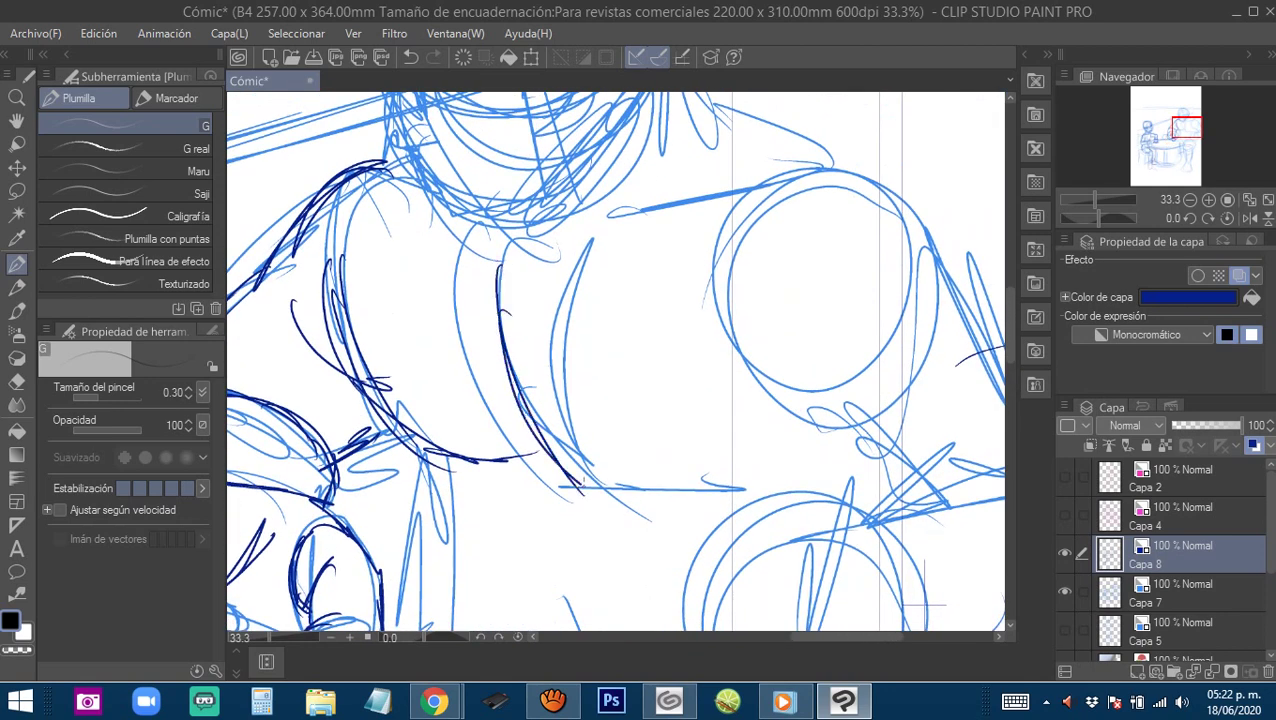
{"action": "left_click_drag", "start_coordinate": [541, 430], "coordinate": [713, 474]}
{"action": "left_click_drag", "start_coordinate": [545, 432], "coordinate": [792, 443]}
Sketch the rib line beneath the larger figure's chest and the first row of abdominal muscles with its centre line.
{"action": "left_click_drag", "start_coordinate": [638, 472], "coordinate": [752, 432]}
{"action": "mouse_move", "coordinate": [457, 478]}
{"action": "left_mouse_down"}
{"action": "mouse_move", "coordinate": [523, 341]}
{"action": "mouse_move", "coordinate": [536, 381]}
{"action": "mouse_move", "coordinate": [628, 353]}
{"action": "mouse_move", "coordinate": [755, 374]}
{"action": "left_mouse_up"}
{"action": "mouse_move", "coordinate": [635, 397]}
{"action": "left_mouse_down"}
{"action": "mouse_move", "coordinate": [595, 285]}
{"action": "mouse_move", "coordinate": [597, 250]}
{"action": "mouse_move", "coordinate": [607, 325]}
{"action": "left_mouse_up"}
{"action": "mouse_move", "coordinate": [527, 262]}
{"action": "left_mouse_down"}
{"action": "mouse_move", "coordinate": [554, 321]}
{"action": "mouse_move", "coordinate": [546, 298]}
{"action": "mouse_move", "coordinate": [605, 322]}
{"action": "mouse_move", "coordinate": [642, 319]}
{"action": "mouse_move", "coordinate": [687, 275]}
{"action": "left_mouse_up"}
{"action": "mouse_move", "coordinate": [615, 345]}
{"action": "left_mouse_down"}
{"action": "mouse_move", "coordinate": [644, 257]}
{"action": "mouse_move", "coordinate": [640, 313]}
{"action": "left_mouse_up"}
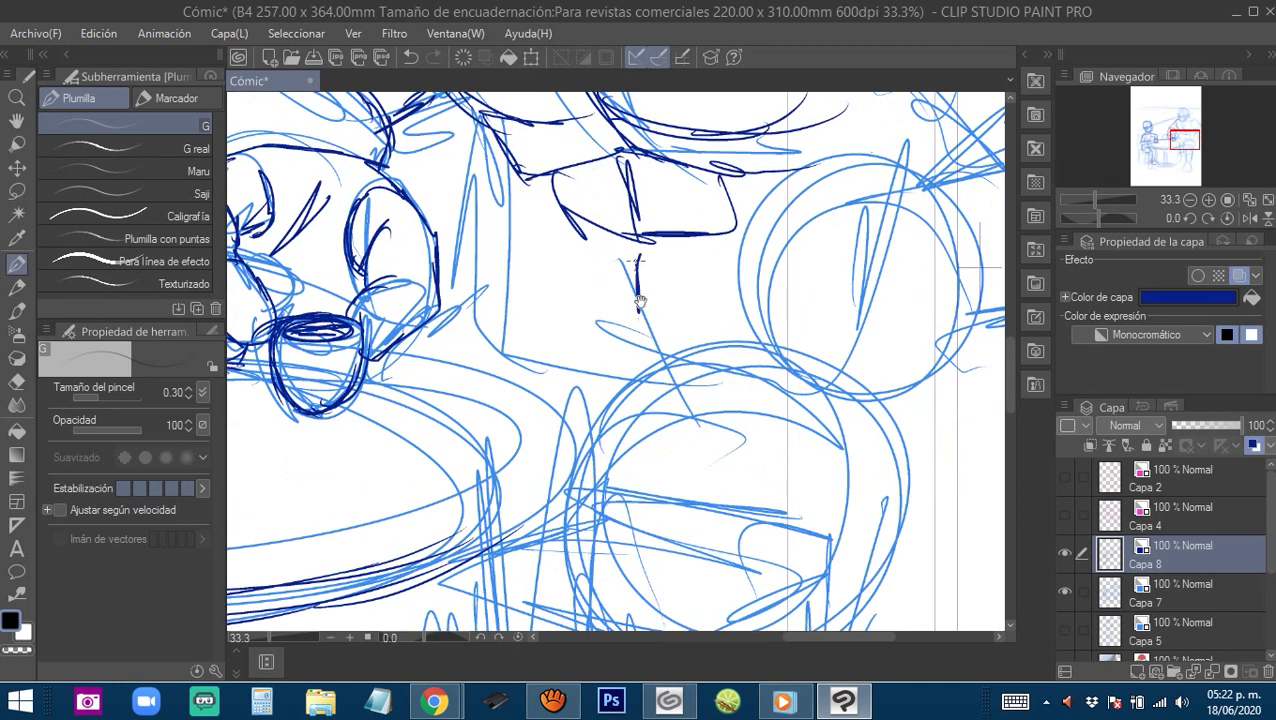
Sketch the second and third rows of the larger figure's abdominal muscles below the first one.
{"action": "left_click_drag", "start_coordinate": [572, 220], "coordinate": [575, 301]}
{"action": "mouse_move", "coordinate": [576, 247]}
{"action": "left_mouse_down"}
{"action": "mouse_move", "coordinate": [586, 307]}
{"action": "mouse_move", "coordinate": [654, 314]}
{"action": "mouse_move", "coordinate": [686, 310]}
{"action": "mouse_move", "coordinate": [718, 242]}
{"action": "mouse_move", "coordinate": [732, 292]}
{"action": "left_mouse_up"}
{"action": "left_click_drag", "start_coordinate": [640, 330], "coordinate": [650, 280]}
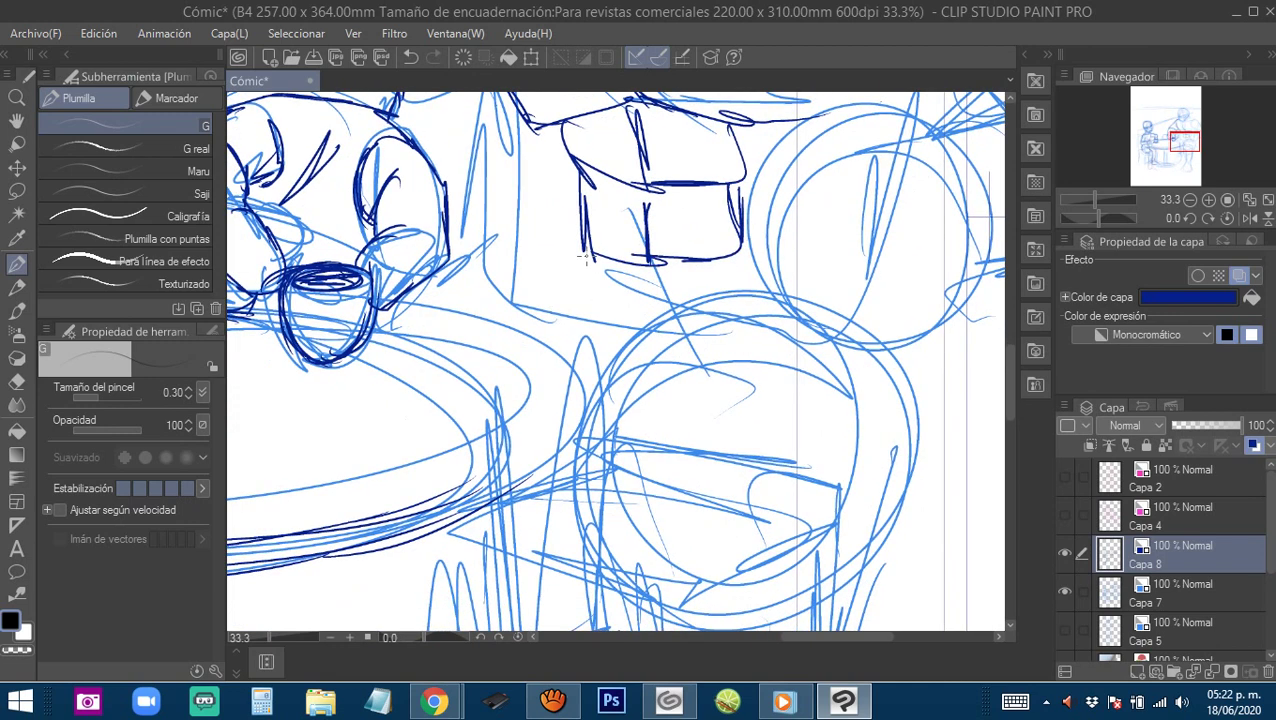
{"action": "left_click_drag", "start_coordinate": [584, 250], "coordinate": [588, 330]}
{"action": "left_click_drag", "start_coordinate": [586, 309], "coordinate": [640, 323]}
{"action": "left_click_drag", "start_coordinate": [646, 257], "coordinate": [646, 324]}
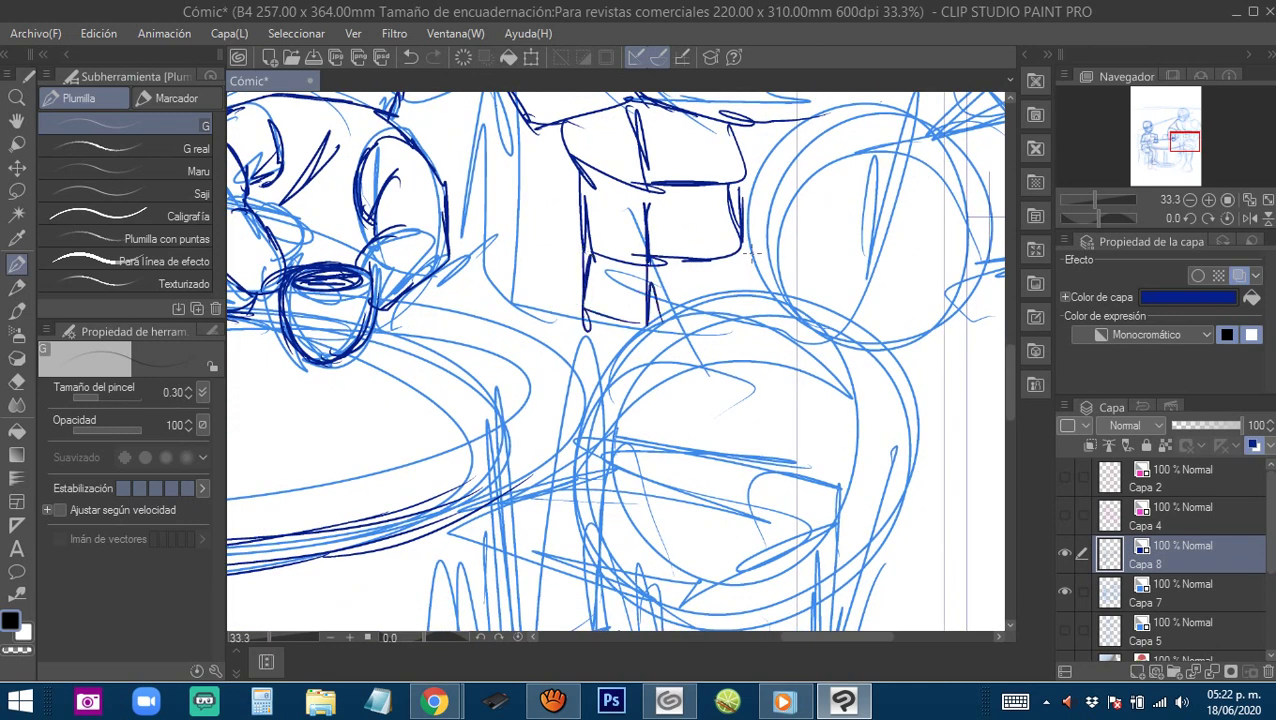
{"action": "left_click_drag", "start_coordinate": [750, 253], "coordinate": [747, 290]}
Draw the larger figure's torso side line left of the abdomen and the fingers of the fist to its right.
{"action": "scroll", "coordinate": [694, 386], "scroll_direction": "down", "scroll_amount": 1}
{"action": "mouse_move", "coordinate": [577, 193]}
{"action": "left_mouse_down"}
{"action": "mouse_move", "coordinate": [615, 292]}
{"action": "mouse_move", "coordinate": [622, 382]}
{"action": "left_mouse_up"}
{"action": "left_click_drag", "start_coordinate": [607, 297], "coordinate": [616, 376]}
{"action": "mouse_move", "coordinate": [815, 363]}
{"action": "left_mouse_down"}
{"action": "mouse_move", "coordinate": [689, 379]}
{"action": "mouse_move", "coordinate": [740, 333]}
{"action": "left_mouse_up"}
{"action": "mouse_move", "coordinate": [803, 264]}
{"action": "left_mouse_down"}
{"action": "mouse_move", "coordinate": [828, 320]}
{"action": "mouse_move", "coordinate": [714, 311]}
{"action": "mouse_move", "coordinate": [740, 364]}
{"action": "mouse_move", "coordinate": [742, 305]}
{"action": "mouse_move", "coordinate": [783, 325]}
{"action": "left_mouse_up"}
{"action": "mouse_move", "coordinate": [780, 328]}
{"action": "left_mouse_down"}
{"action": "mouse_move", "coordinate": [776, 278]}
{"action": "mouse_move", "coordinate": [719, 345]}
{"action": "mouse_move", "coordinate": [767, 361]}
{"action": "mouse_move", "coordinate": [774, 404]}
{"action": "mouse_move", "coordinate": [866, 376]}
{"action": "left_mouse_up"}
{"action": "scroll", "coordinate": [850, 350], "scroll_direction": "up", "scroll_amount": 1}
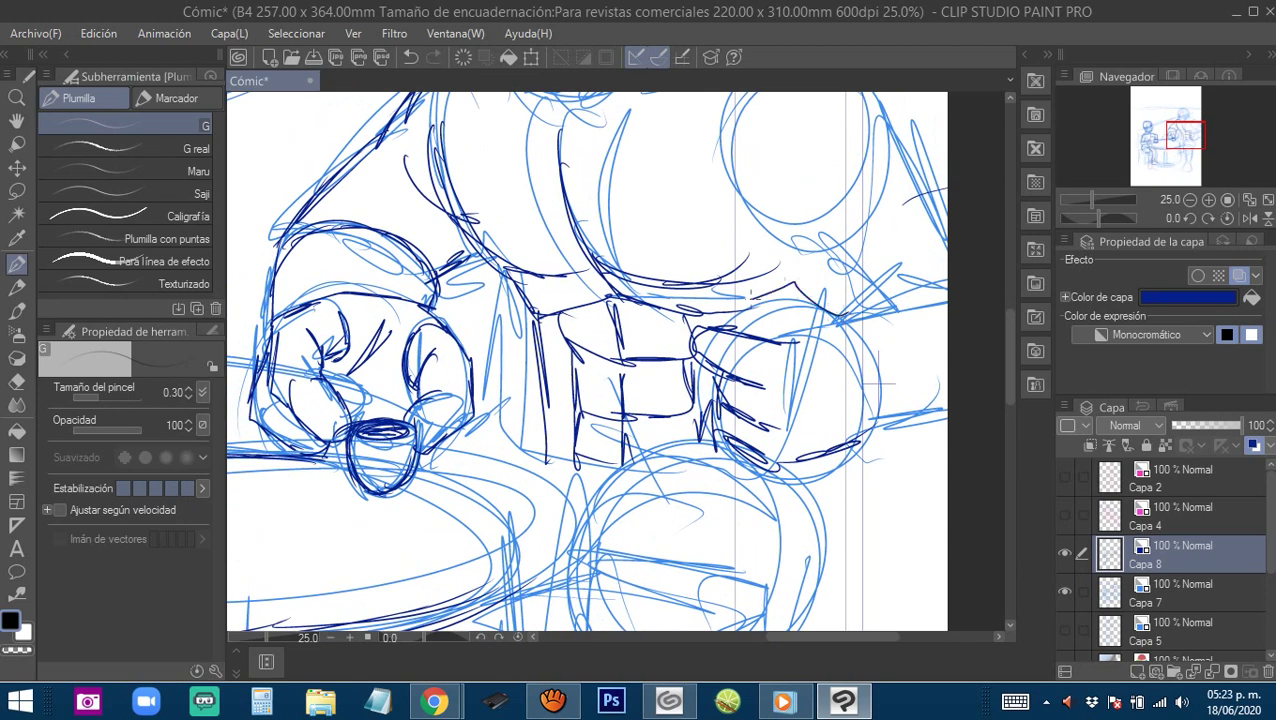
Outline the back of the larger figure's right fist and the upper and lower edges of the forearm behind it.
{"action": "left_click_drag", "start_coordinate": [763, 299], "coordinate": [741, 325]}
{"action": "left_click_drag", "start_coordinate": [848, 320], "coordinate": [783, 315]}
{"action": "left_click_drag", "start_coordinate": [727, 277], "coordinate": [786, 315]}
{"action": "mouse_move", "coordinate": [786, 318]}
{"action": "left_mouse_down"}
{"action": "mouse_move", "coordinate": [760, 285]}
{"action": "mouse_move", "coordinate": [769, 304]}
{"action": "left_mouse_up"}
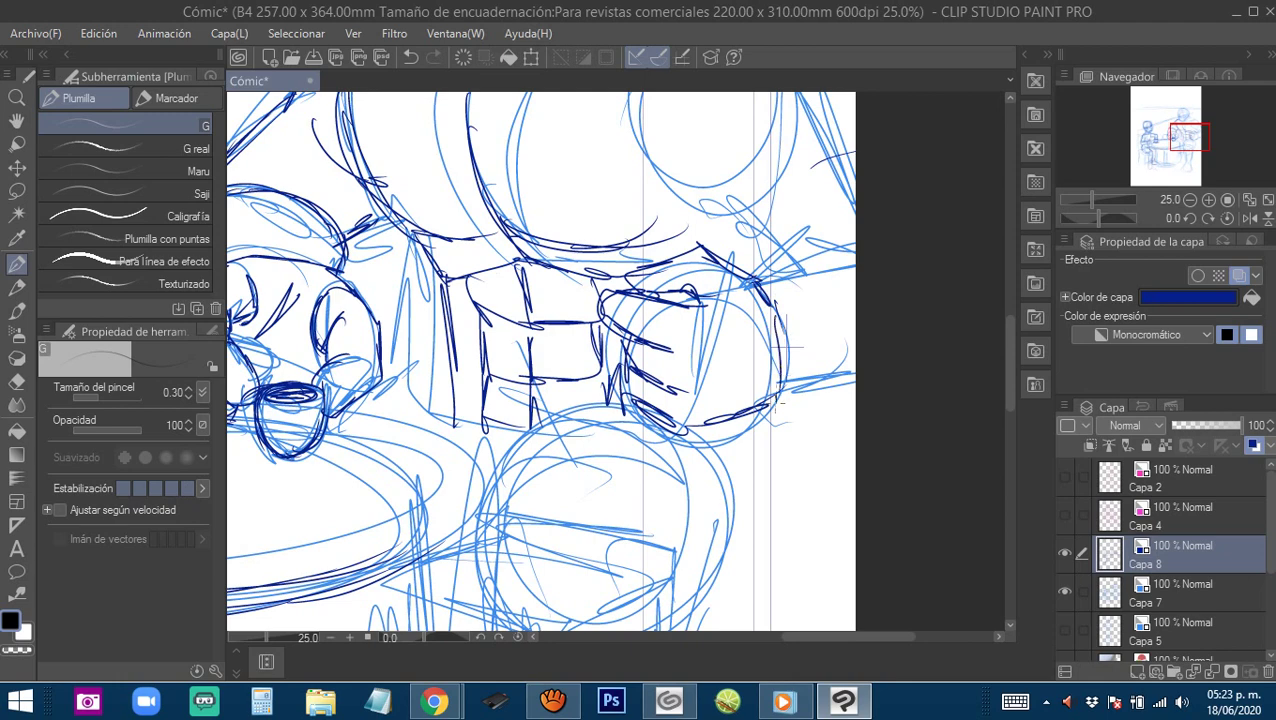
{"action": "mouse_move", "coordinate": [786, 392]}
{"action": "left_mouse_down"}
{"action": "mouse_move", "coordinate": [709, 423]}
{"action": "mouse_move", "coordinate": [778, 408]}
{"action": "left_mouse_up"}
{"action": "left_click_drag", "start_coordinate": [704, 420], "coordinate": [778, 408]}
{"action": "mouse_move", "coordinate": [690, 326]}
{"action": "left_mouse_down"}
{"action": "mouse_move", "coordinate": [765, 292]}
{"action": "mouse_move", "coordinate": [764, 276]}
{"action": "mouse_move", "coordinate": [776, 282]}
{"action": "left_mouse_up"}
Outline the inner edge of the larger figure's right shoulder and the underside of the upper arm down to the forearm.
{"action": "mouse_move", "coordinate": [600, 120]}
{"action": "left_mouse_down"}
{"action": "mouse_move", "coordinate": [655, 257]}
{"action": "mouse_move", "coordinate": [688, 263]}
{"action": "mouse_move", "coordinate": [740, 382]}
{"action": "left_mouse_up"}
{"action": "left_click_drag", "start_coordinate": [630, 293], "coordinate": [778, 375]}
{"action": "left_click_drag", "start_coordinate": [672, 356], "coordinate": [790, 414]}
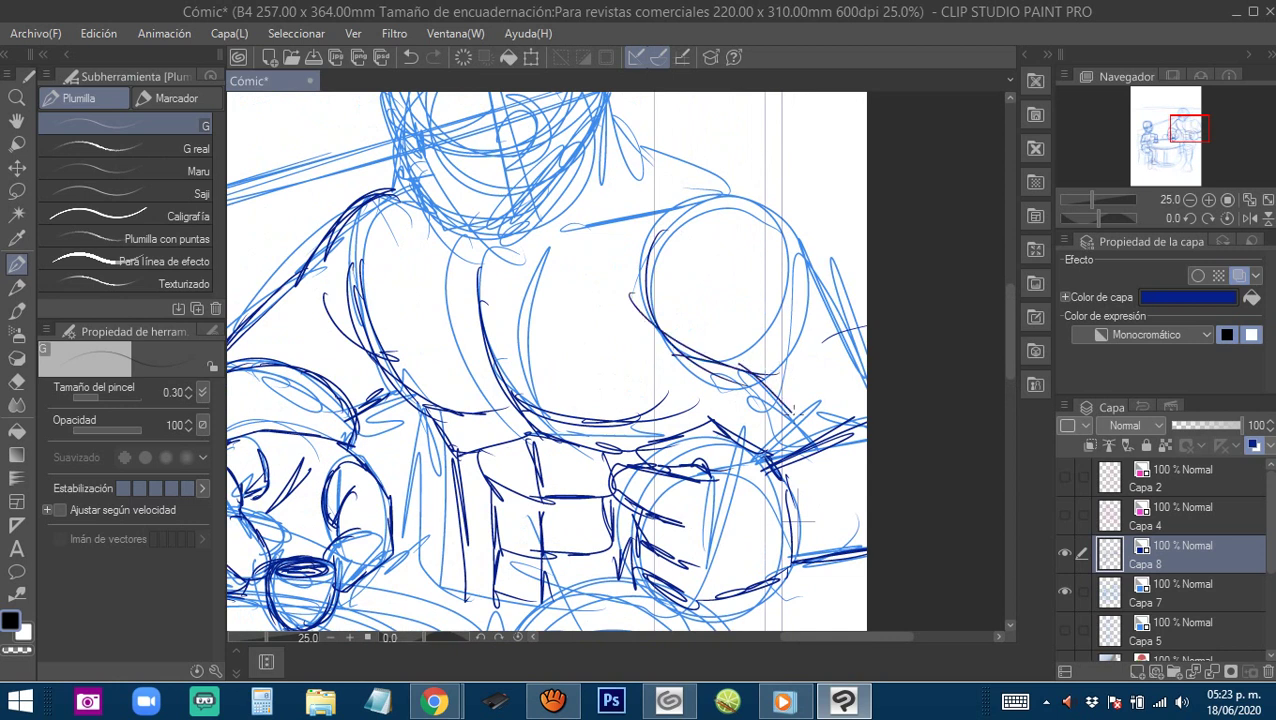
{"action": "left_click_drag", "start_coordinate": [718, 354], "coordinate": [806, 430]}
{"action": "left_click_drag", "start_coordinate": [740, 380], "coordinate": [800, 446]}
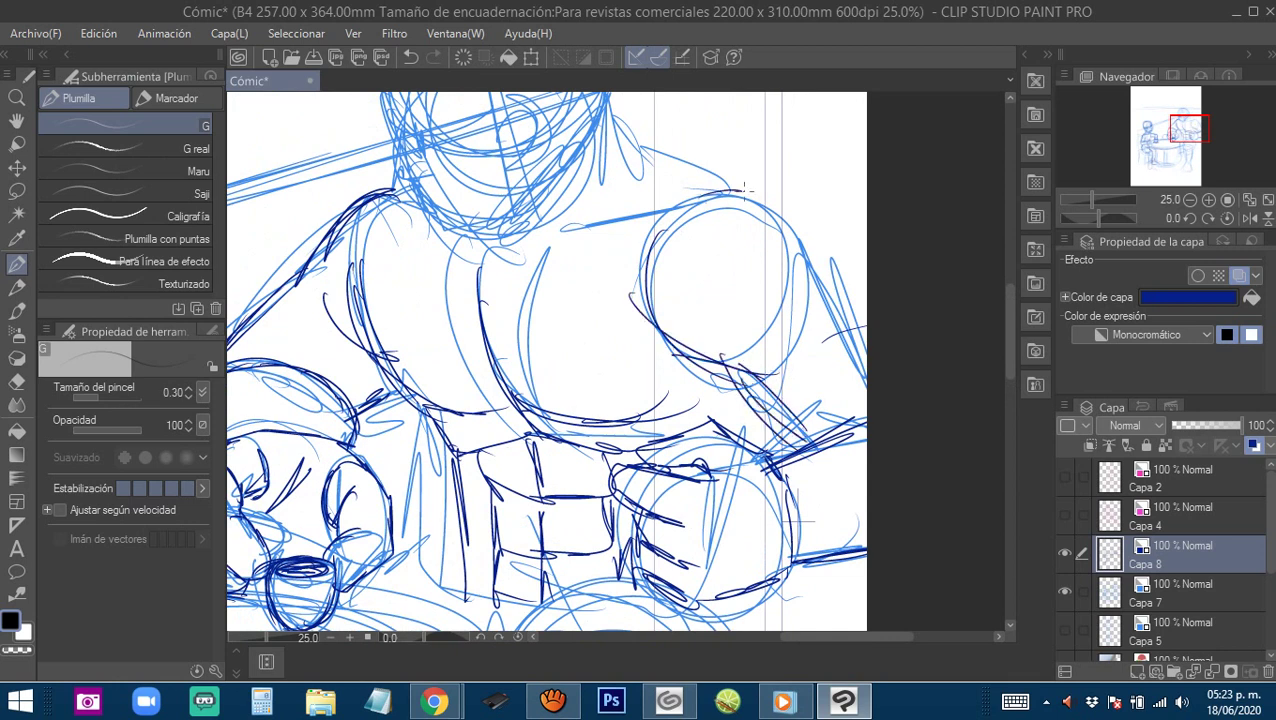
Draw the outer contour of the larger figure's right shoulder and upper arm, with the sloping line up to the neck.
{"action": "left_click_drag", "start_coordinate": [744, 188], "coordinate": [794, 276]}
{"action": "mouse_move", "coordinate": [694, 188]}
{"action": "left_mouse_down"}
{"action": "mouse_move", "coordinate": [748, 202]}
{"action": "mouse_move", "coordinate": [820, 306]}
{"action": "left_mouse_up"}
{"action": "left_click_drag", "start_coordinate": [754, 222], "coordinate": [808, 278]}
{"action": "left_click_drag", "start_coordinate": [849, 317], "coordinate": [858, 334]}
{"action": "left_click_drag", "start_coordinate": [804, 280], "coordinate": [862, 346]}
{"action": "mouse_move", "coordinate": [715, 204]}
{"action": "left_mouse_down"}
{"action": "mouse_move", "coordinate": [818, 313]}
{"action": "mouse_move", "coordinate": [735, 250]}
{"action": "left_mouse_up"}
{"action": "mouse_move", "coordinate": [735, 251]}
{"action": "left_mouse_down"}
{"action": "mouse_move", "coordinate": [778, 269]}
{"action": "mouse_move", "coordinate": [803, 331]}
{"action": "mouse_move", "coordinate": [759, 334]}
{"action": "mouse_move", "coordinate": [792, 285]}
{"action": "left_mouse_up"}
Draw the larger figure's collarbone lines on both sides of the chest below the head.
{"action": "left_click_drag", "start_coordinate": [670, 357], "coordinate": [824, 333]}
{"action": "left_click_drag", "start_coordinate": [694, 351], "coordinate": [802, 334]}
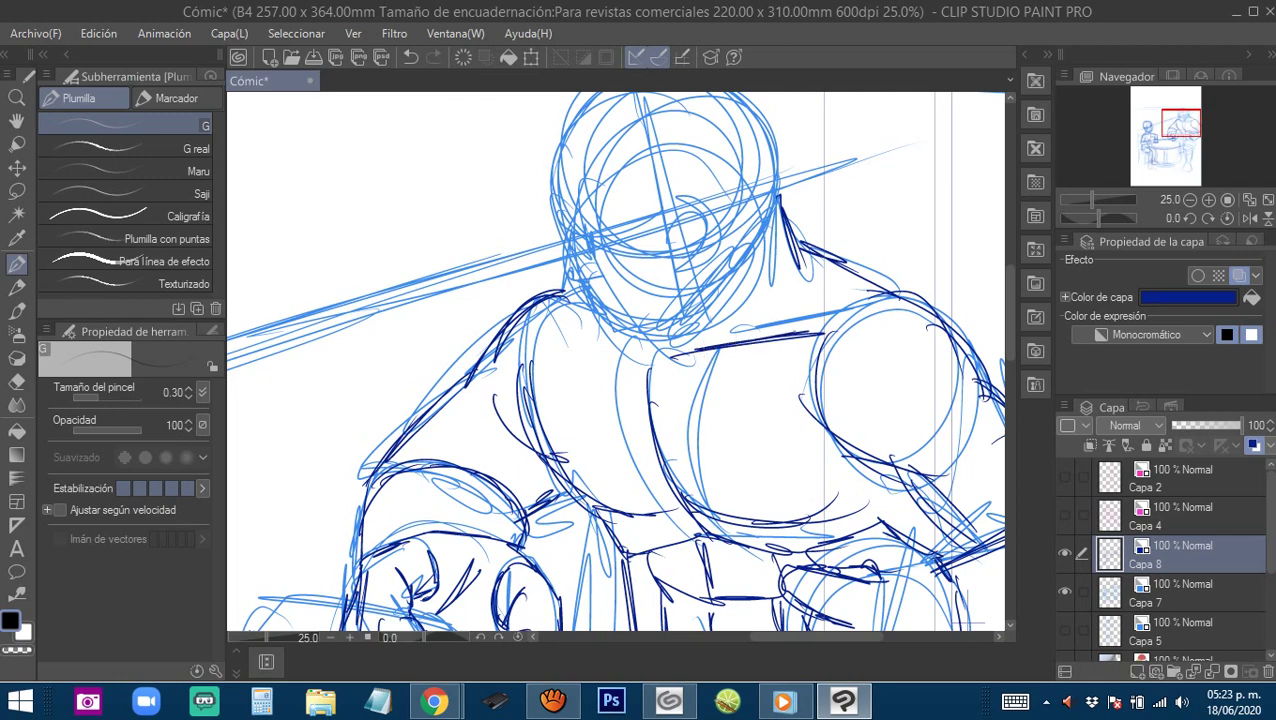
{"action": "left_click_drag", "start_coordinate": [577, 340], "coordinate": [714, 380]}
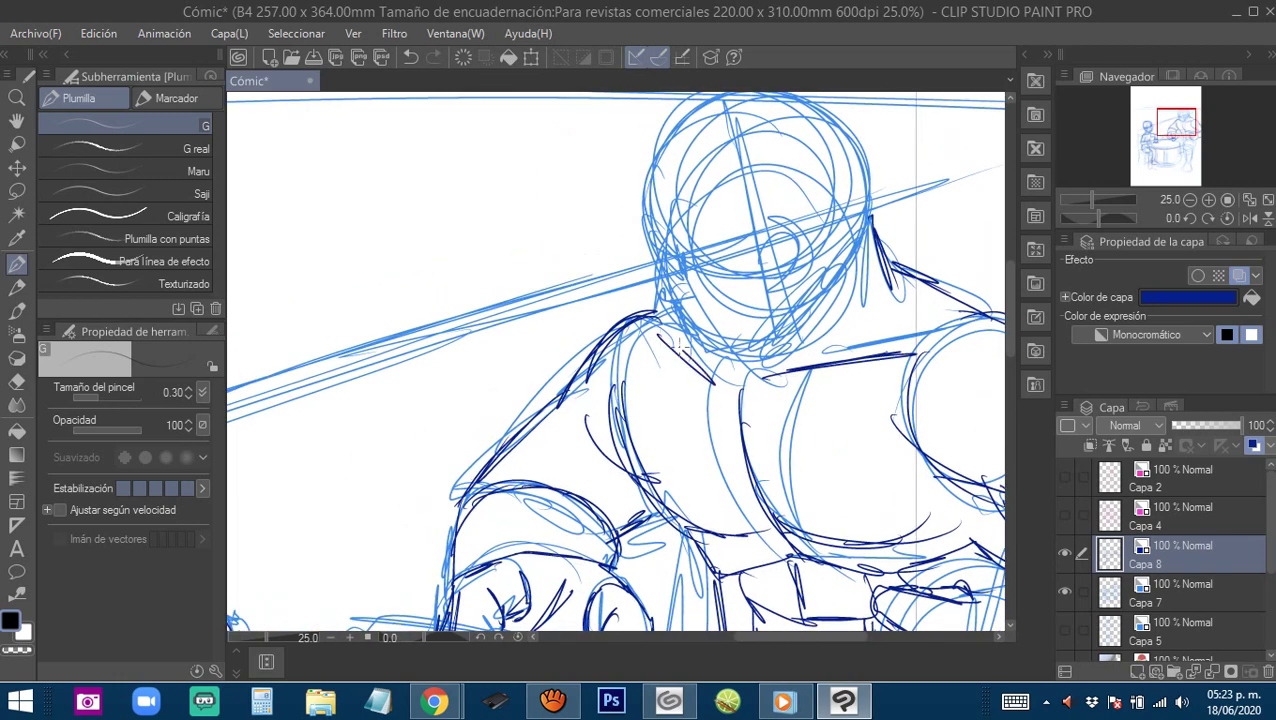
{"action": "left_click_drag", "start_coordinate": [658, 328], "coordinate": [718, 378]}
Check the whole composition by mirroring the canvas view horizontally and restoring it.
{"action": "left_click", "coordinate": [787, 355], "text": "alt"}
{"action": "left_click_drag", "start_coordinate": [794, 443], "coordinate": [728, 326]}
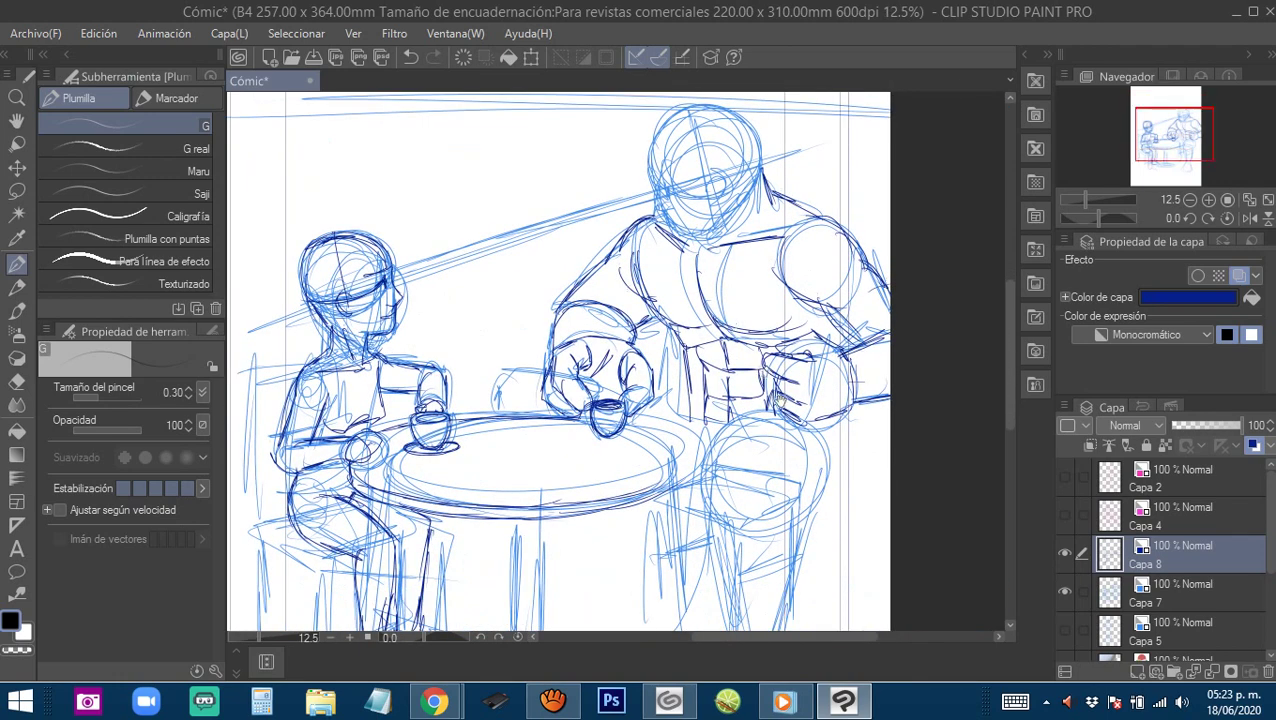
{"action": "mouse_move", "coordinate": [659, 428]}
{"action": "left_mouse_down"}
{"action": "mouse_move", "coordinate": [737, 360]}
{"action": "mouse_move", "coordinate": [640, 306]}
{"action": "left_mouse_up"}
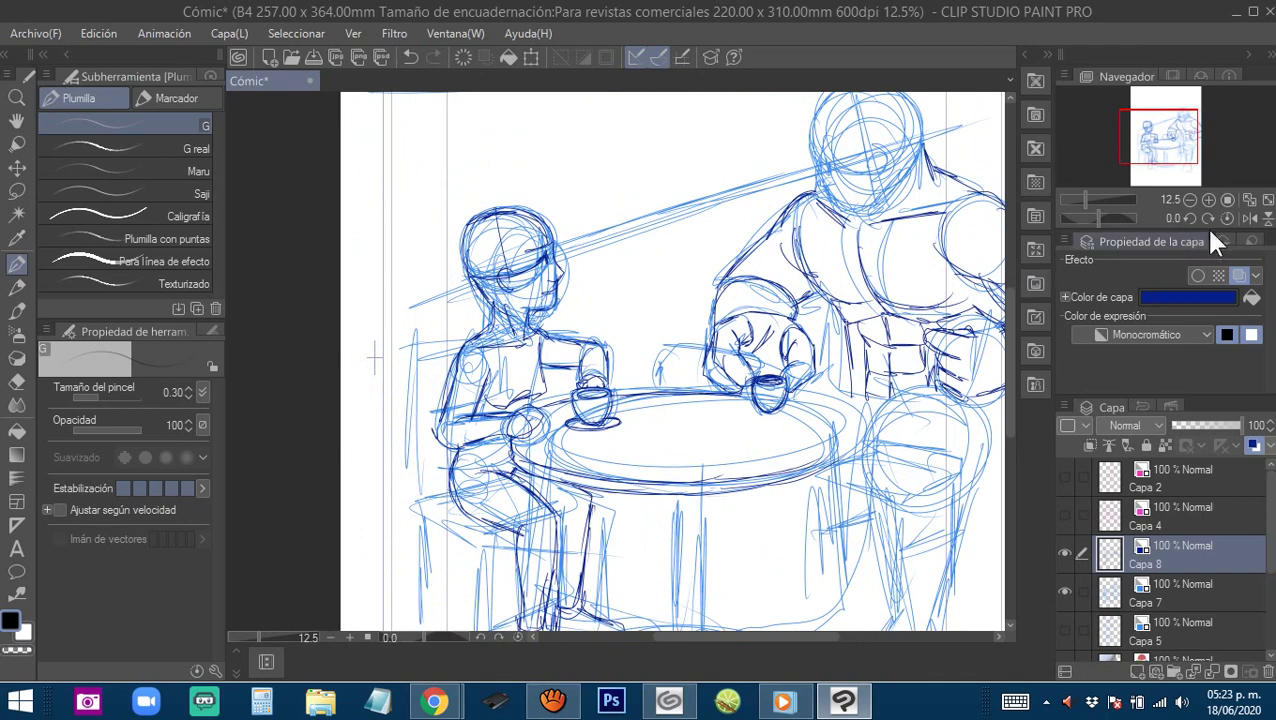
{"action": "left_click", "coordinate": [1247, 220]}
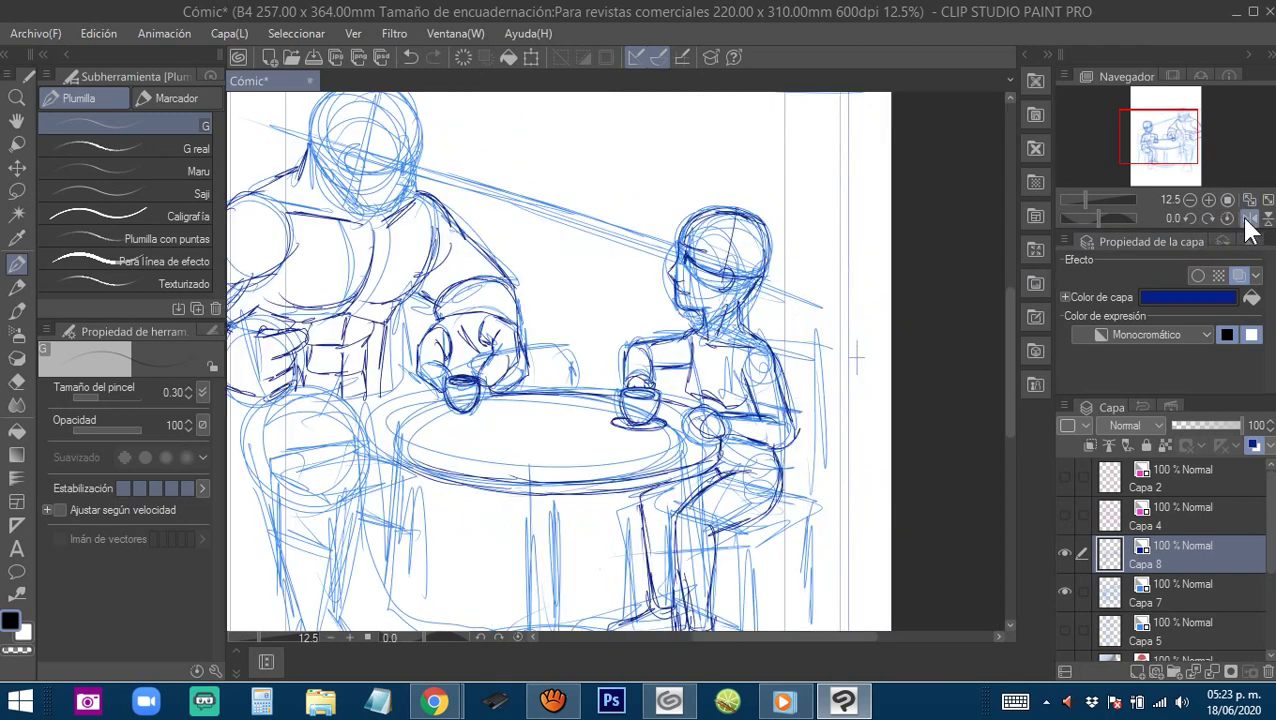
{"action": "left_click", "coordinate": [1247, 221]}
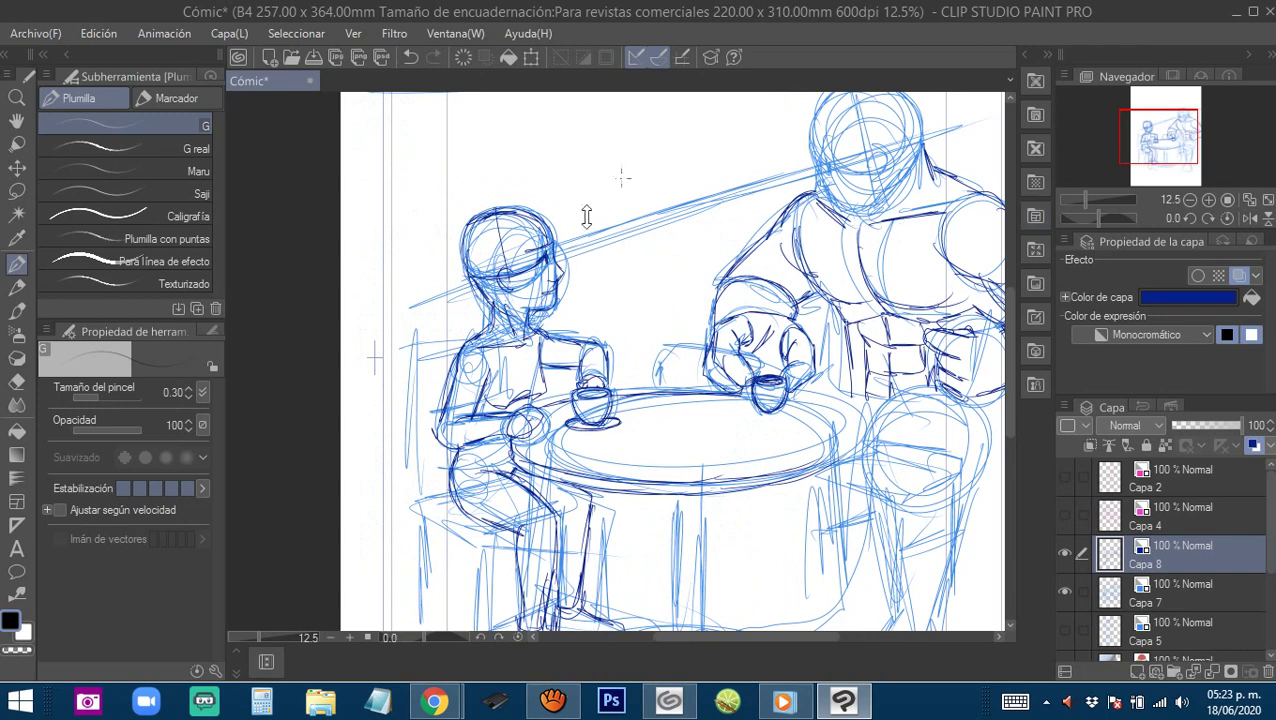
Lasso the small figure's head on Capa 8 and place it on its own layer.
{"action": "key", "text": "o"}
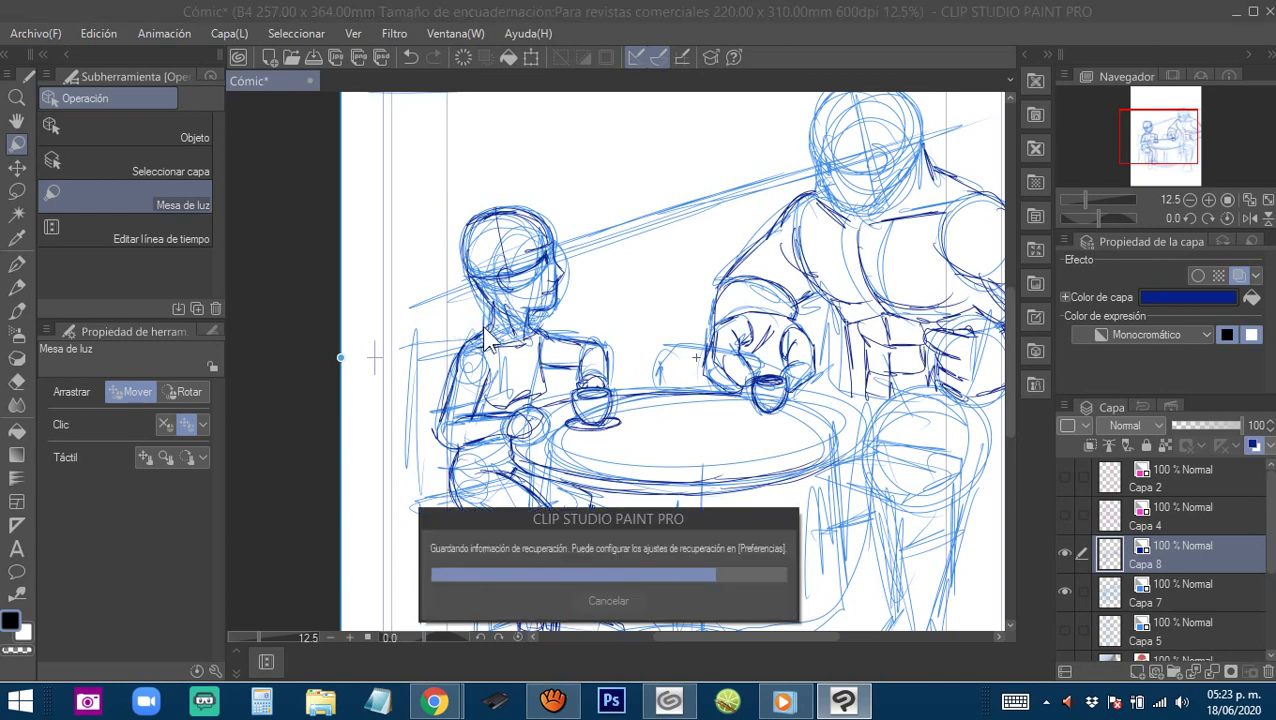
{"action": "left_click_drag", "start_coordinate": [476, 327], "coordinate": [438, 346]}
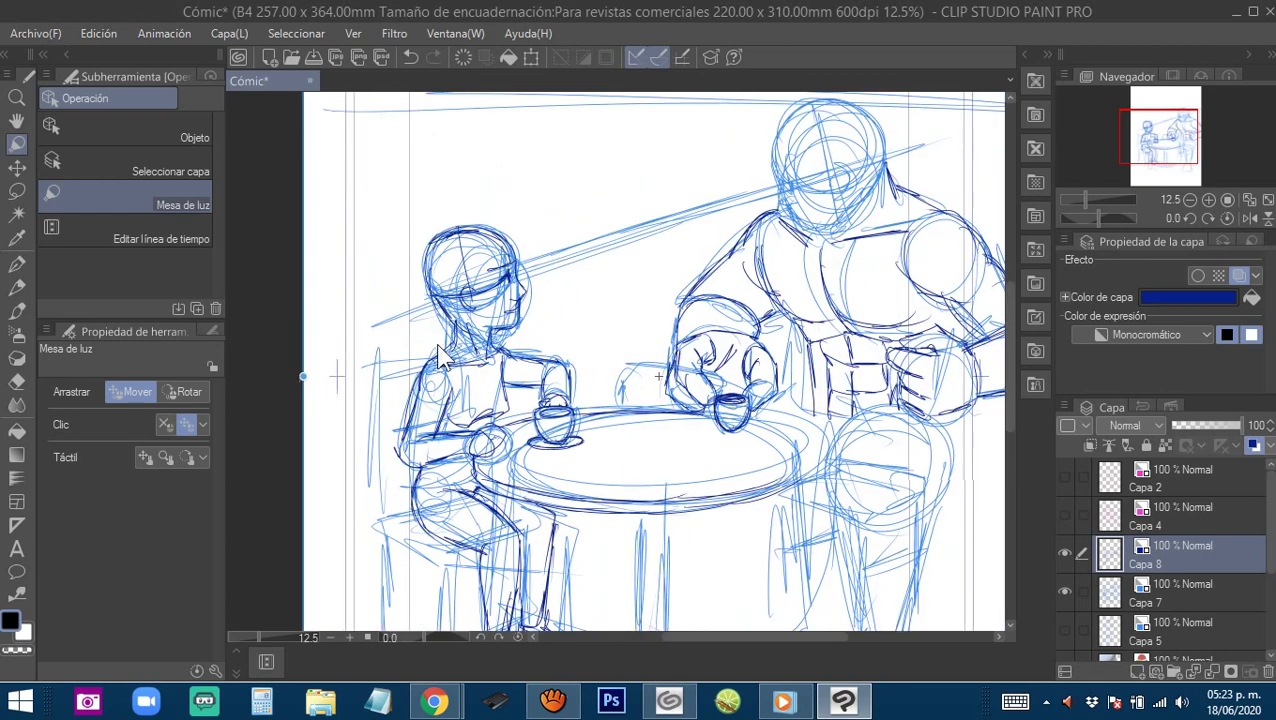
{"action": "key", "text": "m"}
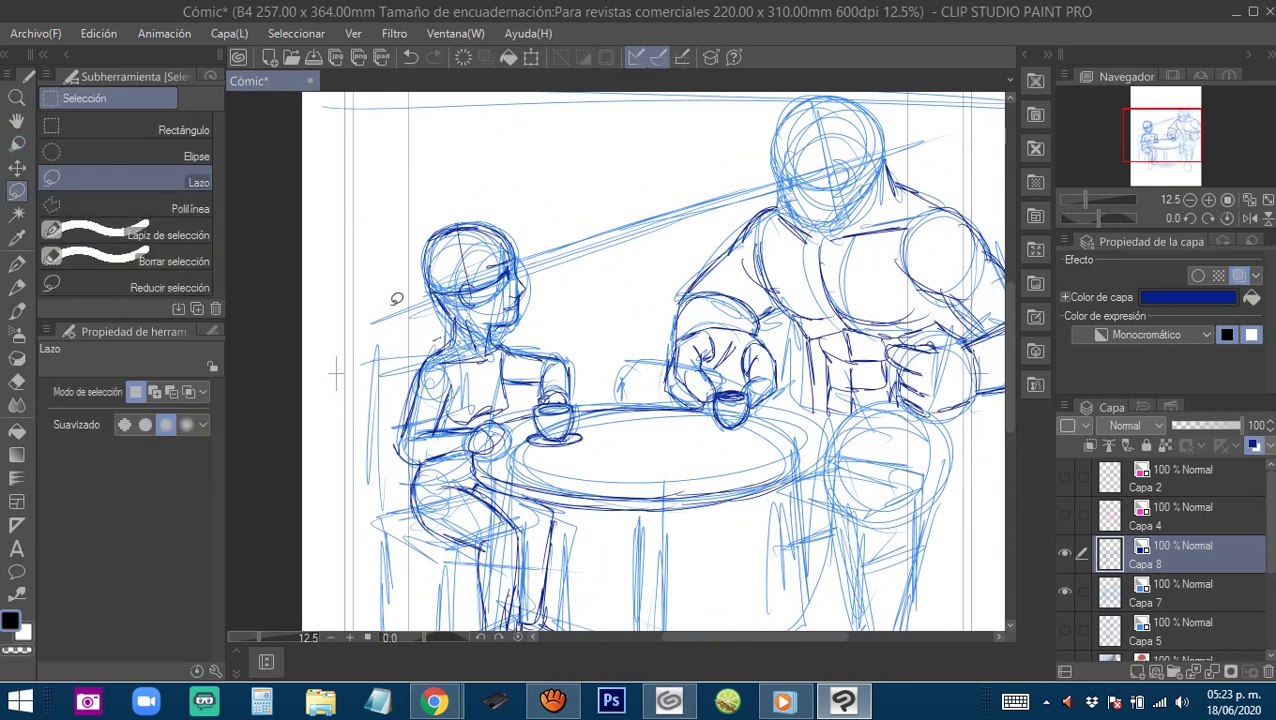
{"action": "mouse_move", "coordinate": [396, 299]}
{"action": "left_mouse_down"}
{"action": "mouse_move", "coordinate": [558, 238]}
{"action": "mouse_move", "coordinate": [514, 338]}
{"action": "mouse_move", "coordinate": [543, 334]}
{"action": "left_mouse_up"}
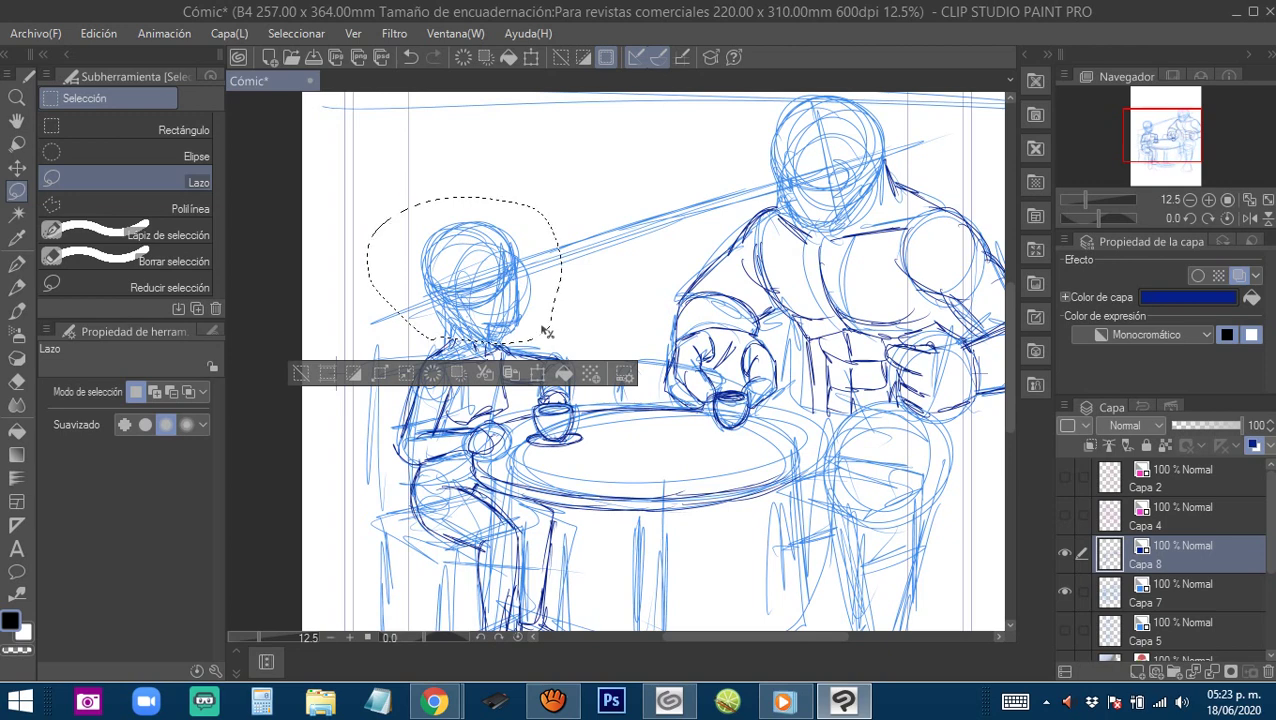
{"action": "key", "text": "ctrl+c"}
{"action": "key", "text": "ctrl+v"}
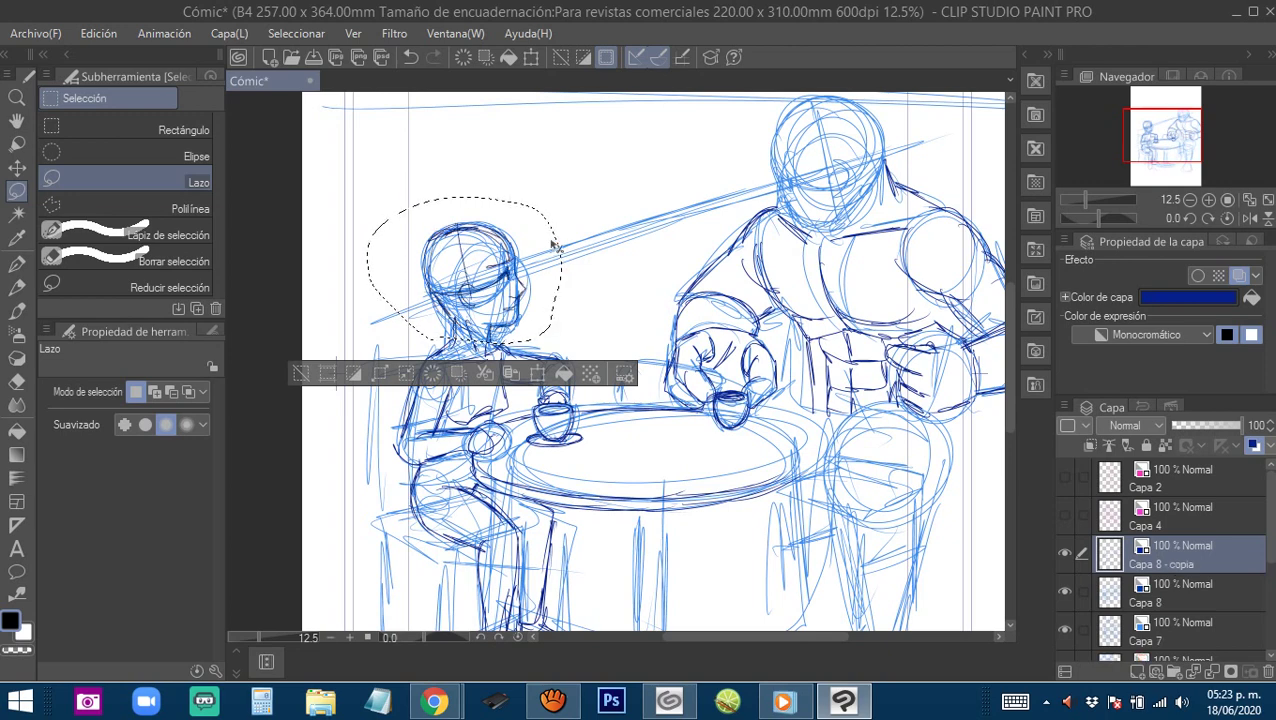
Scale the small figure's head to 89 percent, reposition it over the neck and clear the selection.
{"action": "key", "text": "ctrl+t"}
{"action": "left_click_drag", "start_coordinate": [562, 197], "coordinate": [538, 215]}
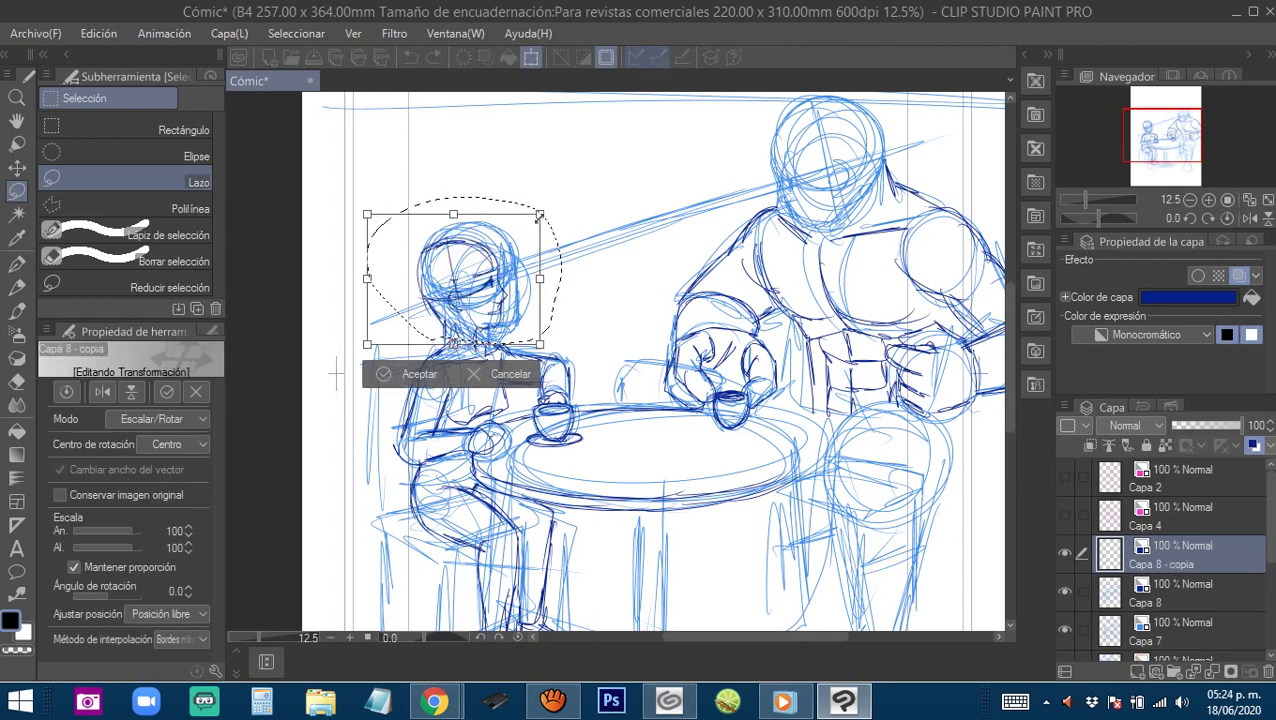
{"action": "left_click_drag", "start_coordinate": [492, 292], "coordinate": [502, 300]}
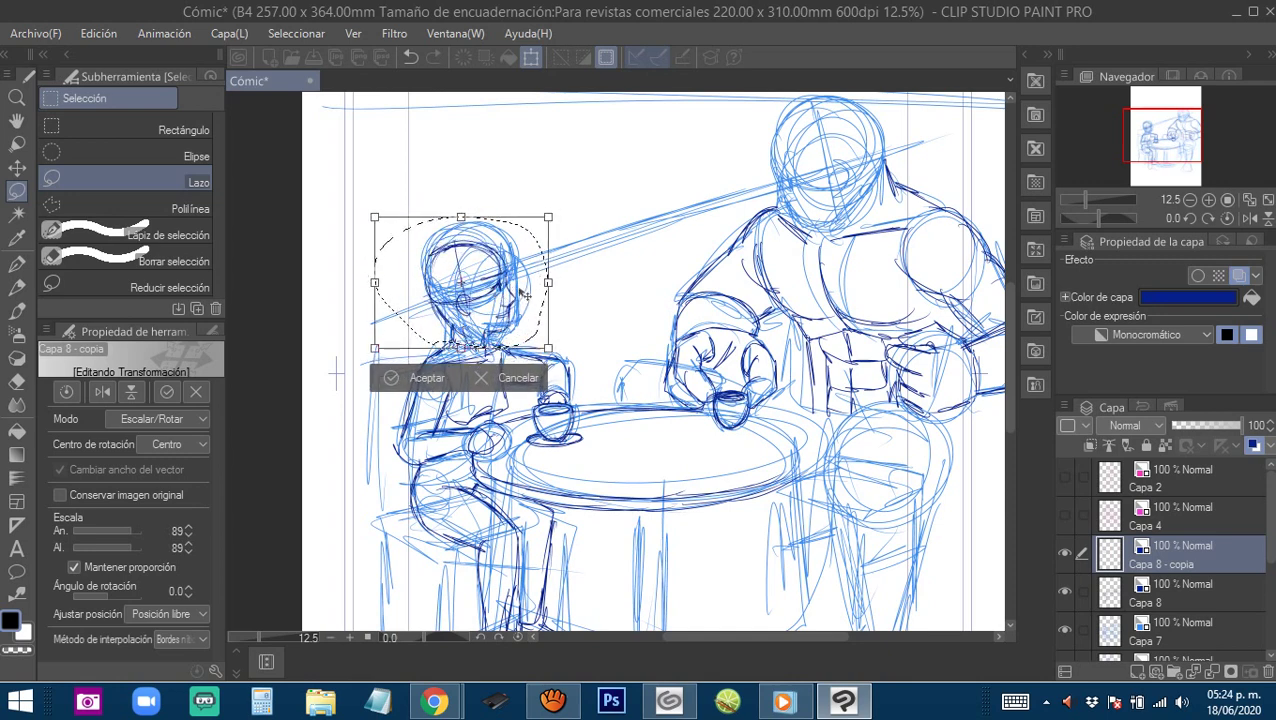
{"action": "left_click", "coordinate": [519, 288]}
{"action": "key", "text": "Return"}
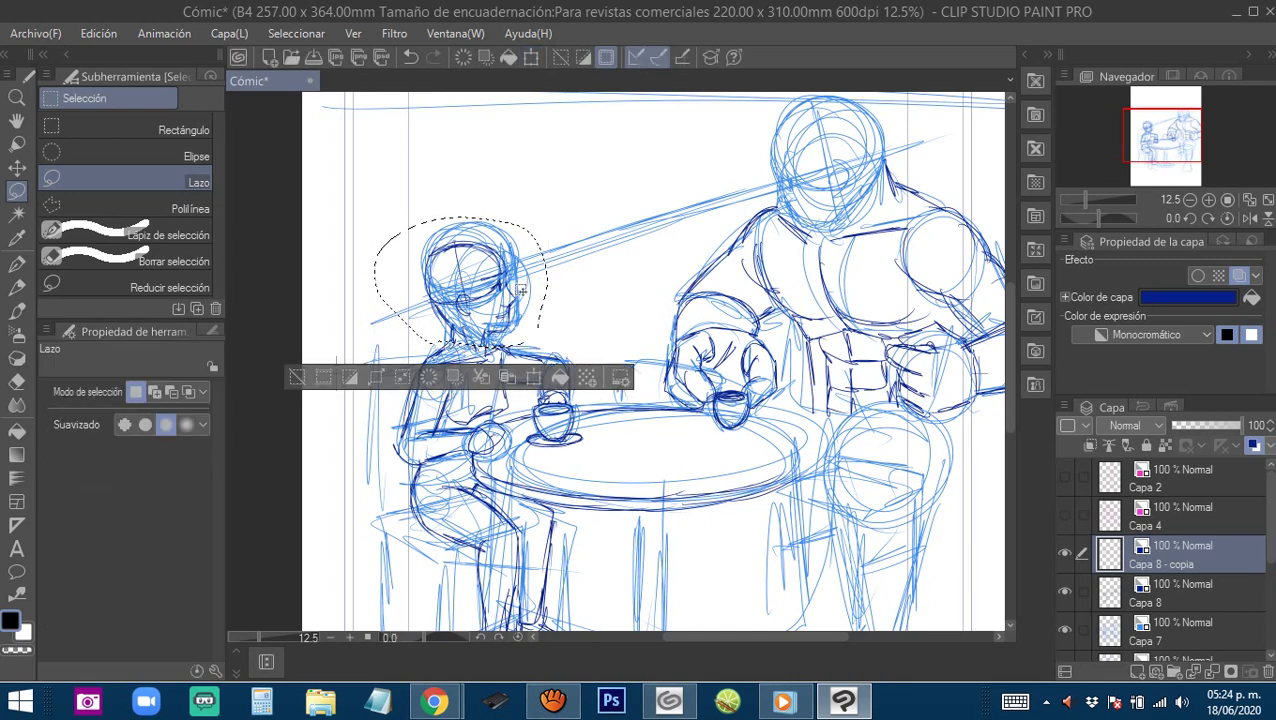
{"action": "key", "text": "ctrl+d"}
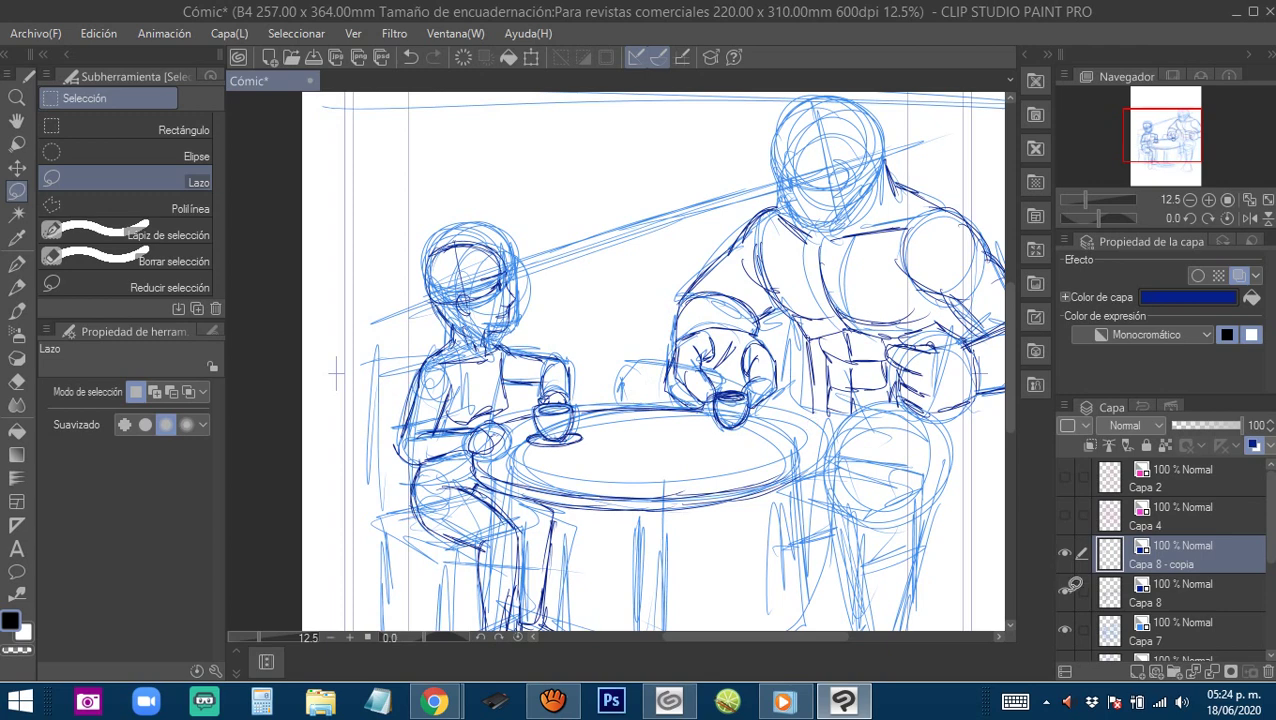
Merge the resized head into Capa 8 and check the line work with Capa 7 temporarily hidden.
{"action": "left_click", "coordinate": [1065, 593]}
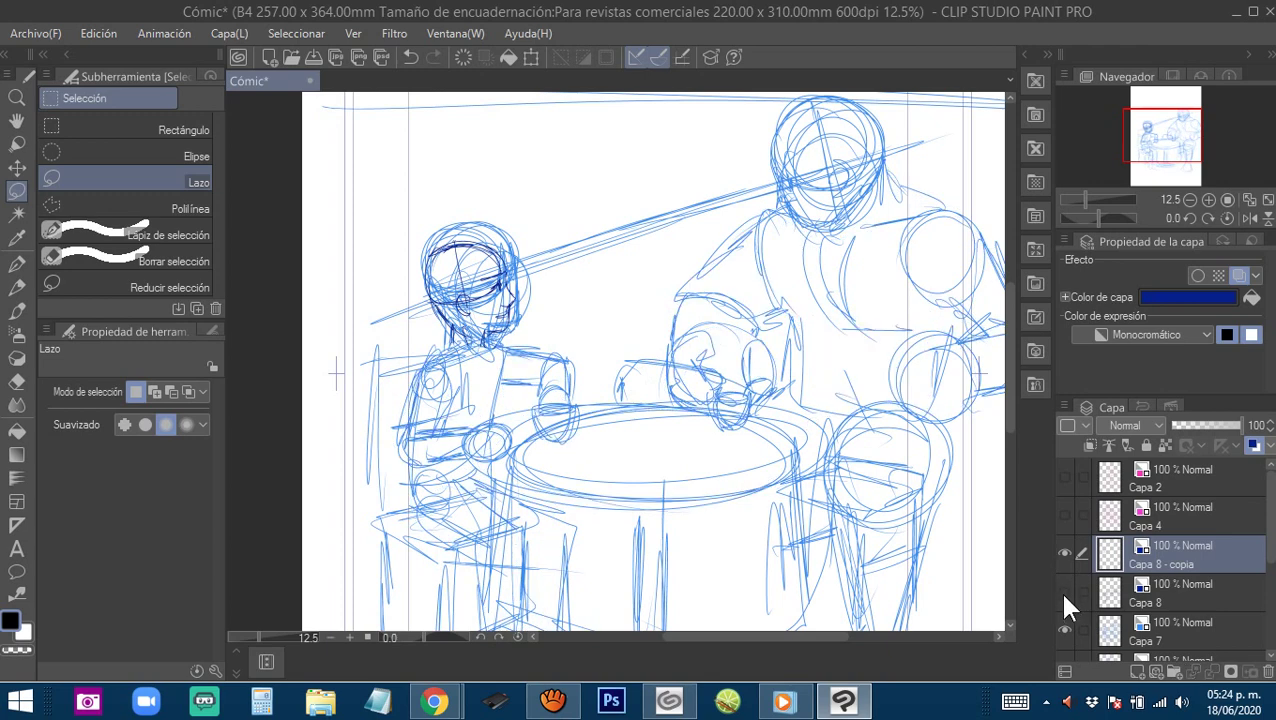
{"action": "left_click", "coordinate": [1063, 592]}
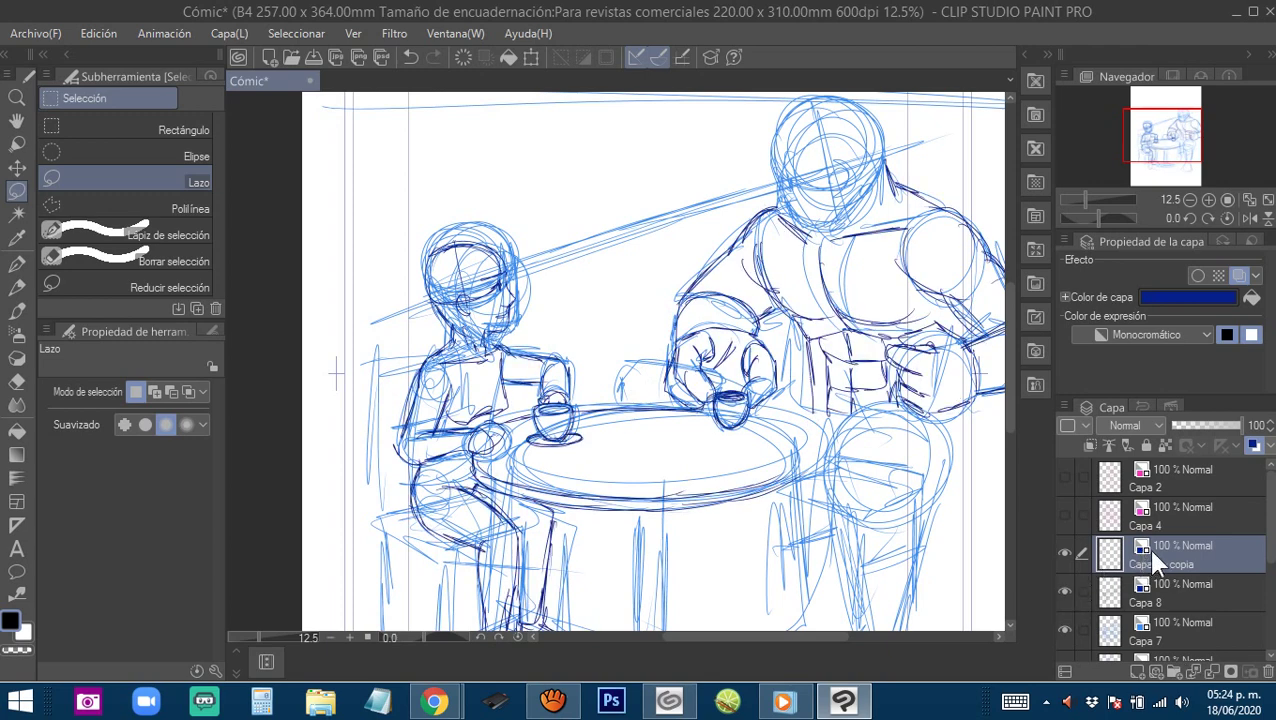
{"action": "key", "text": "ctrl+e"}
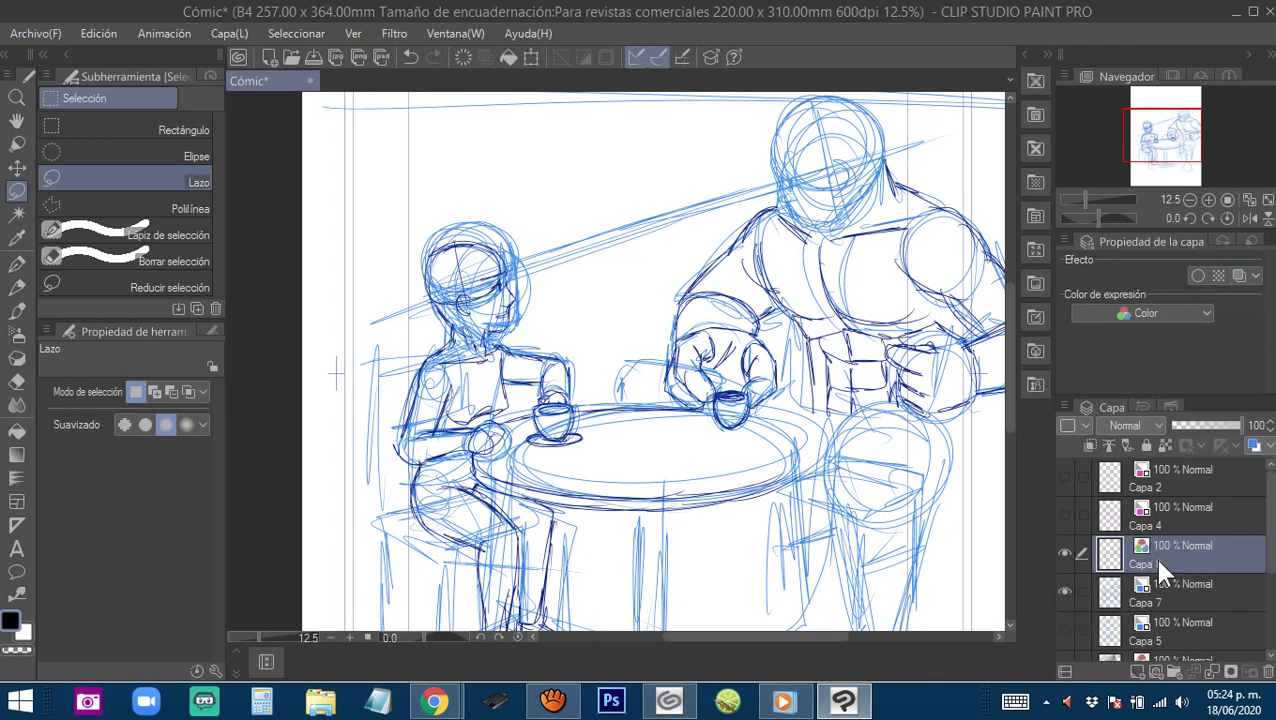
{"action": "left_click", "coordinate": [1064, 590]}
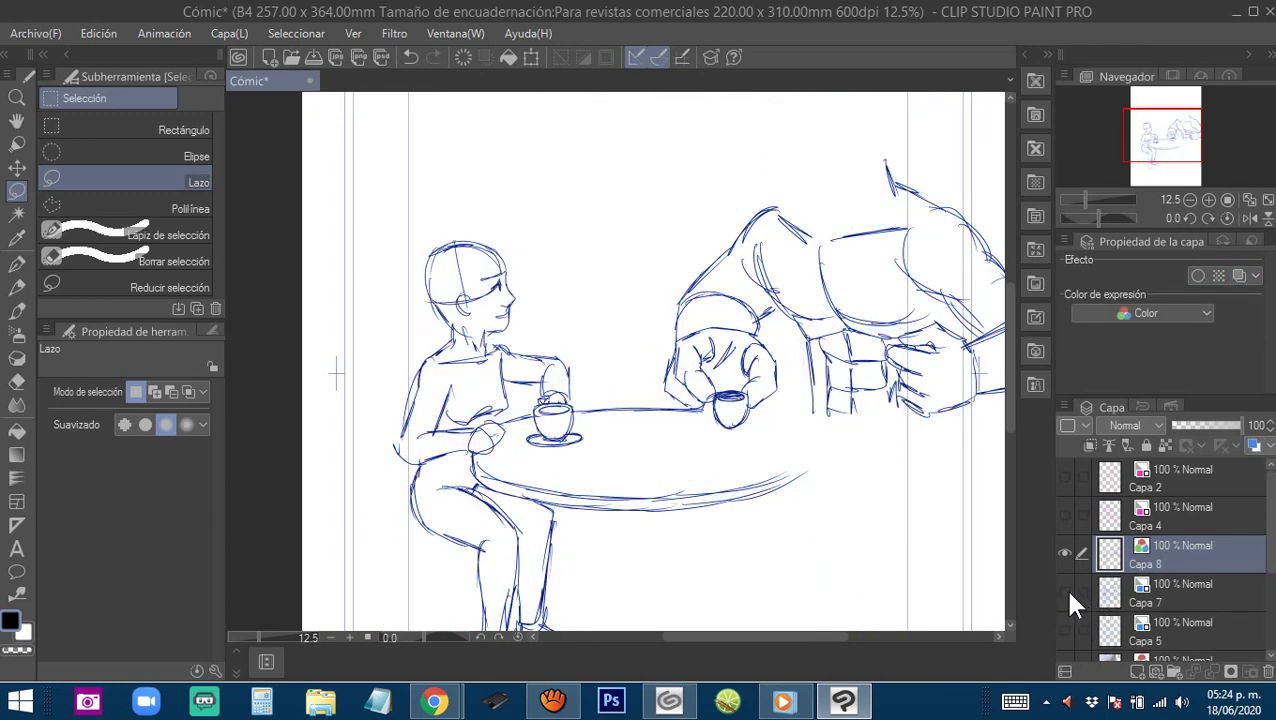
{"action": "left_click", "coordinate": [1064, 591]}
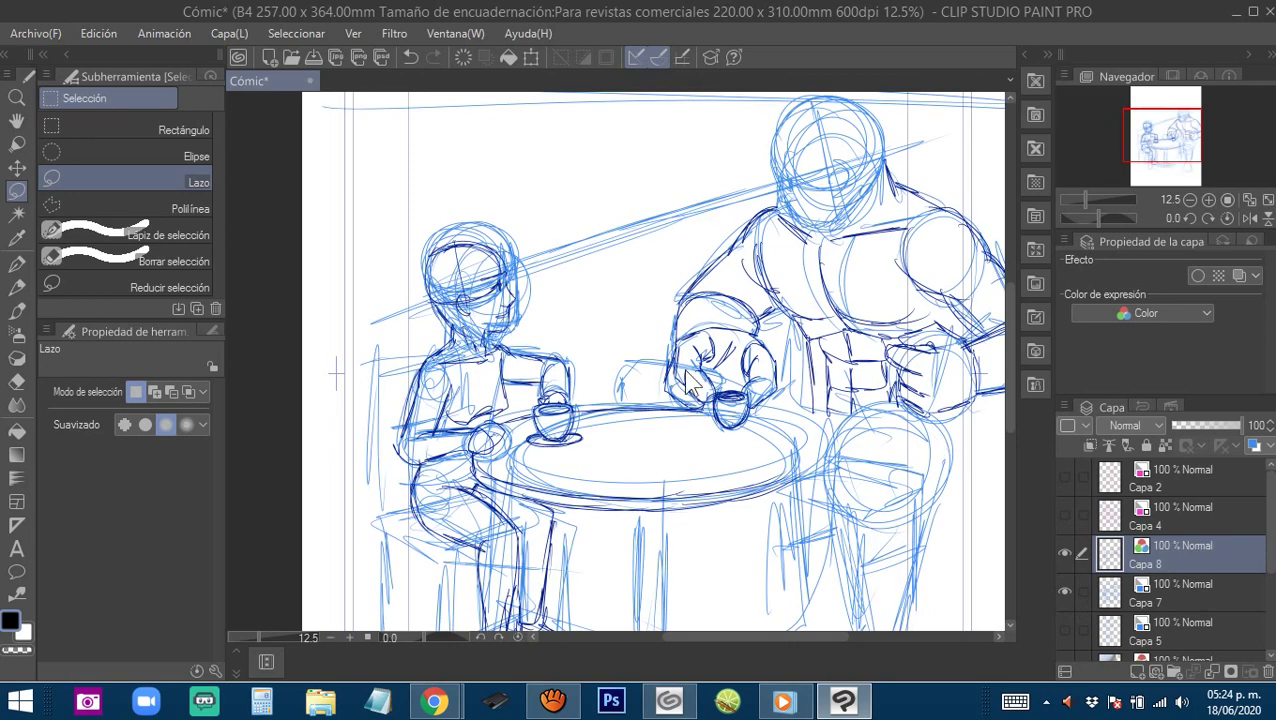
Switch to the G pen, recolor Capa 8's lines dark red (AB1946) and check them with Capa 7 temporarily hidden.
{"action": "left_click_drag", "start_coordinate": [893, 399], "coordinate": [797, 382]}
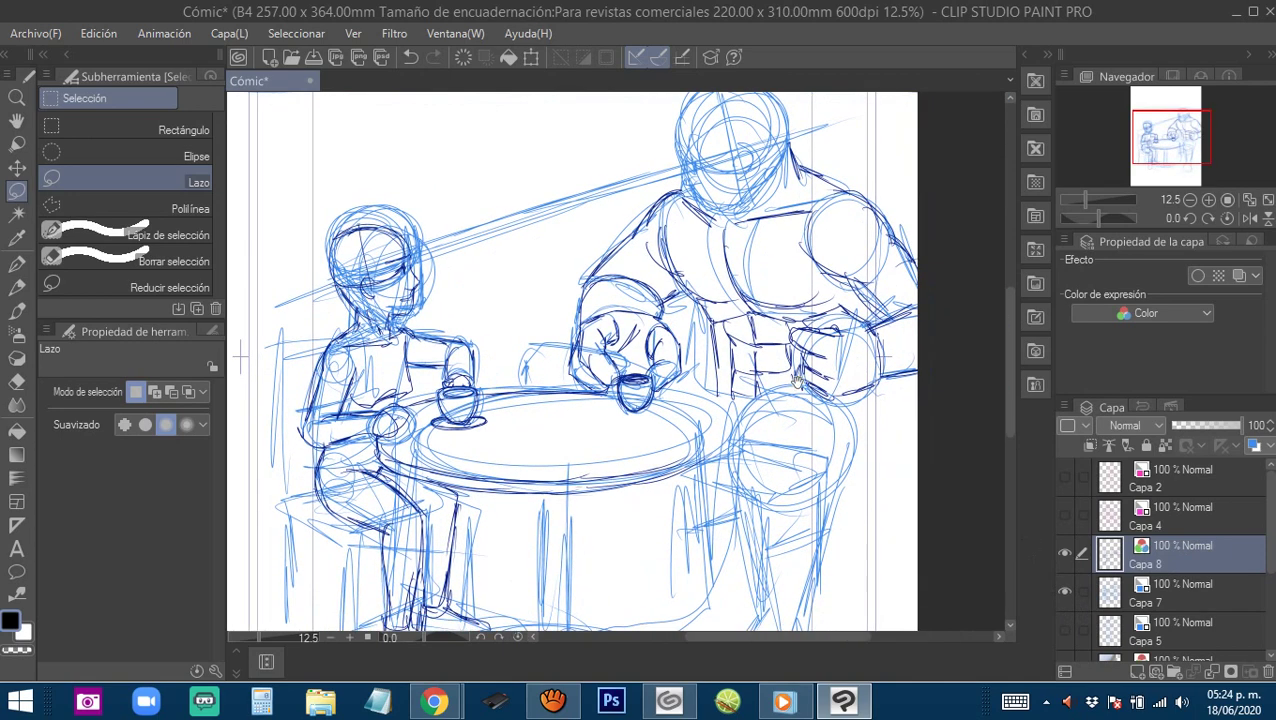
{"action": "scroll", "coordinate": [747, 380], "scroll_direction": "right", "scroll_amount": 2}
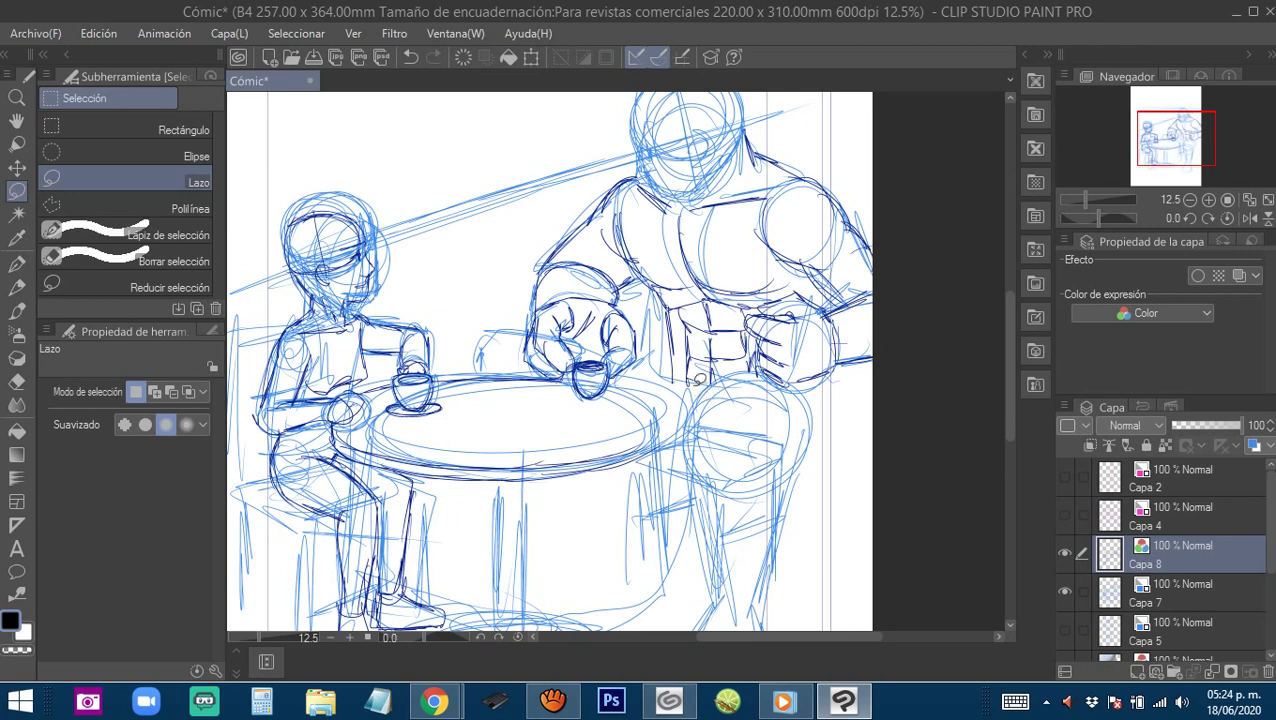
{"action": "key", "text": "p"}
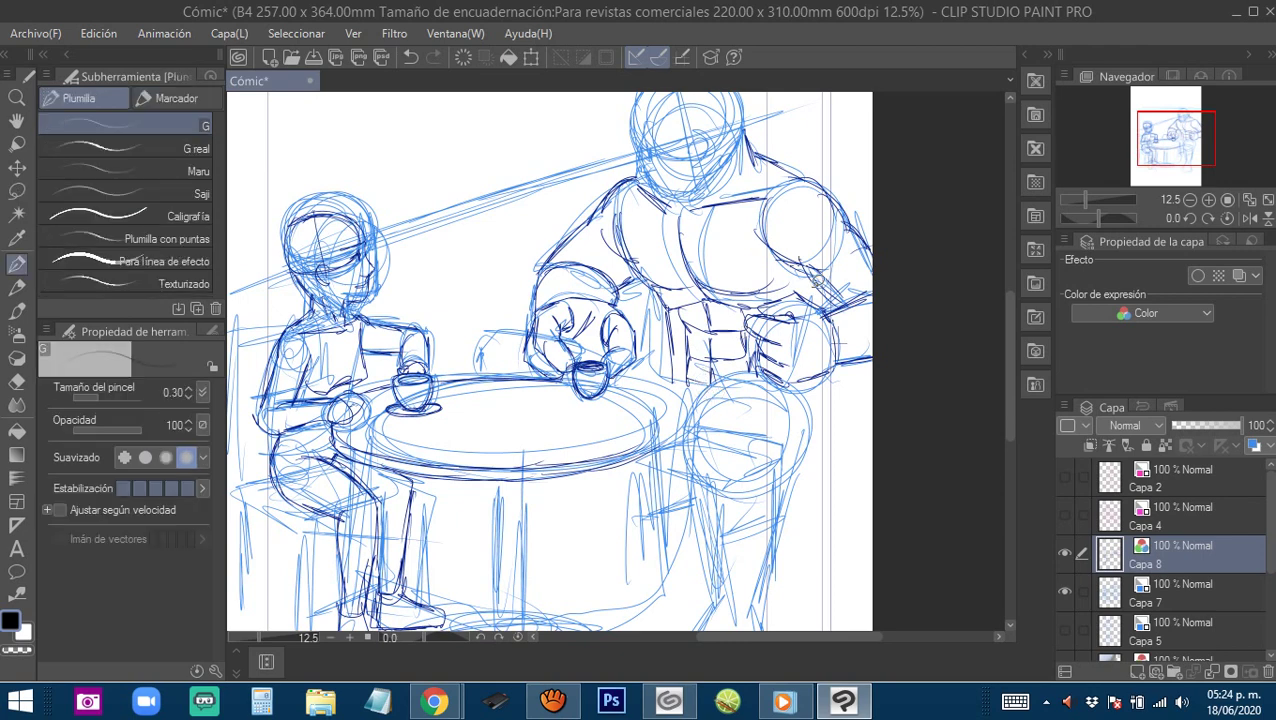
{"action": "scroll", "coordinate": [808, 350], "scroll_direction": "right", "scroll_amount": 2}
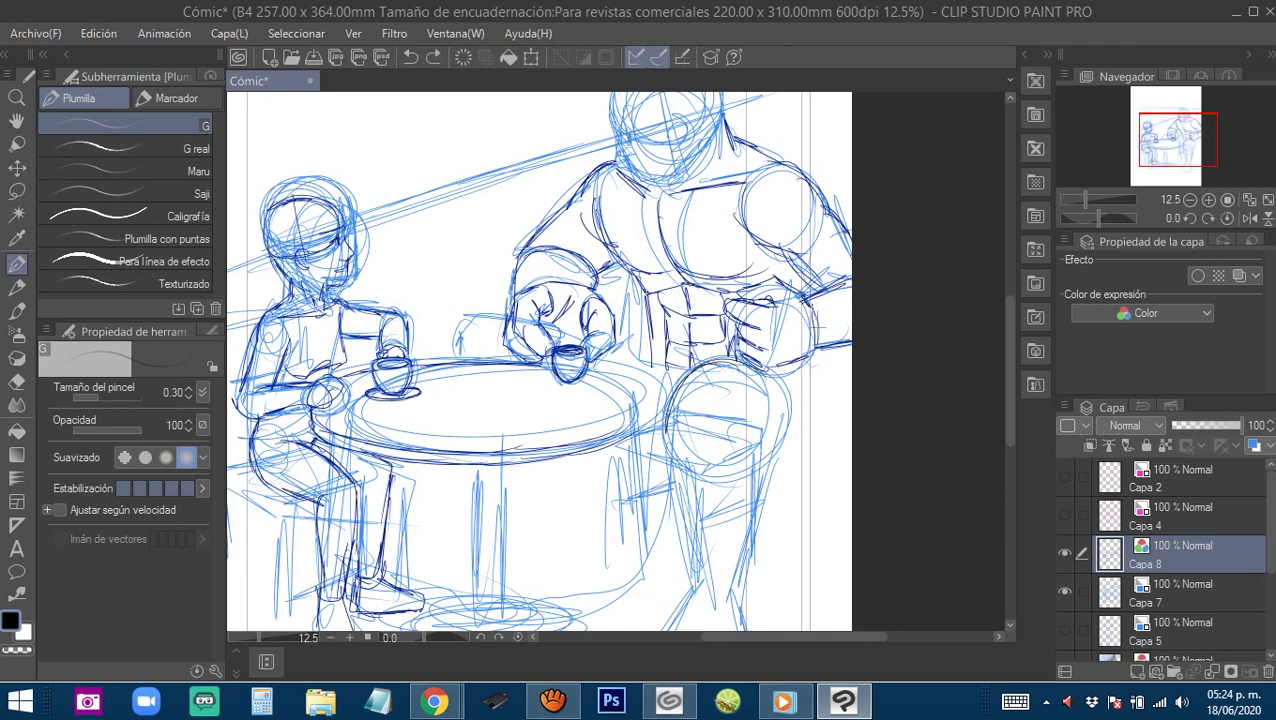
{"action": "left_click", "coordinate": [1254, 446]}
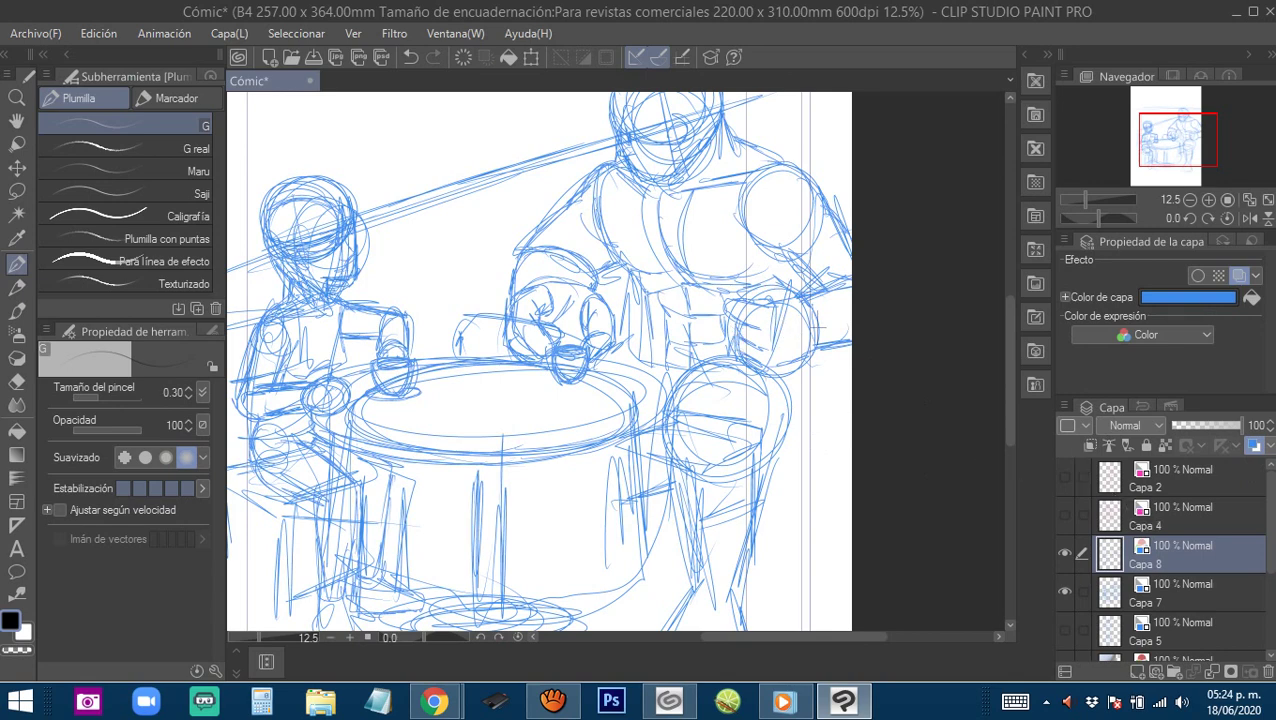
{"action": "left_click", "coordinate": [1190, 300]}
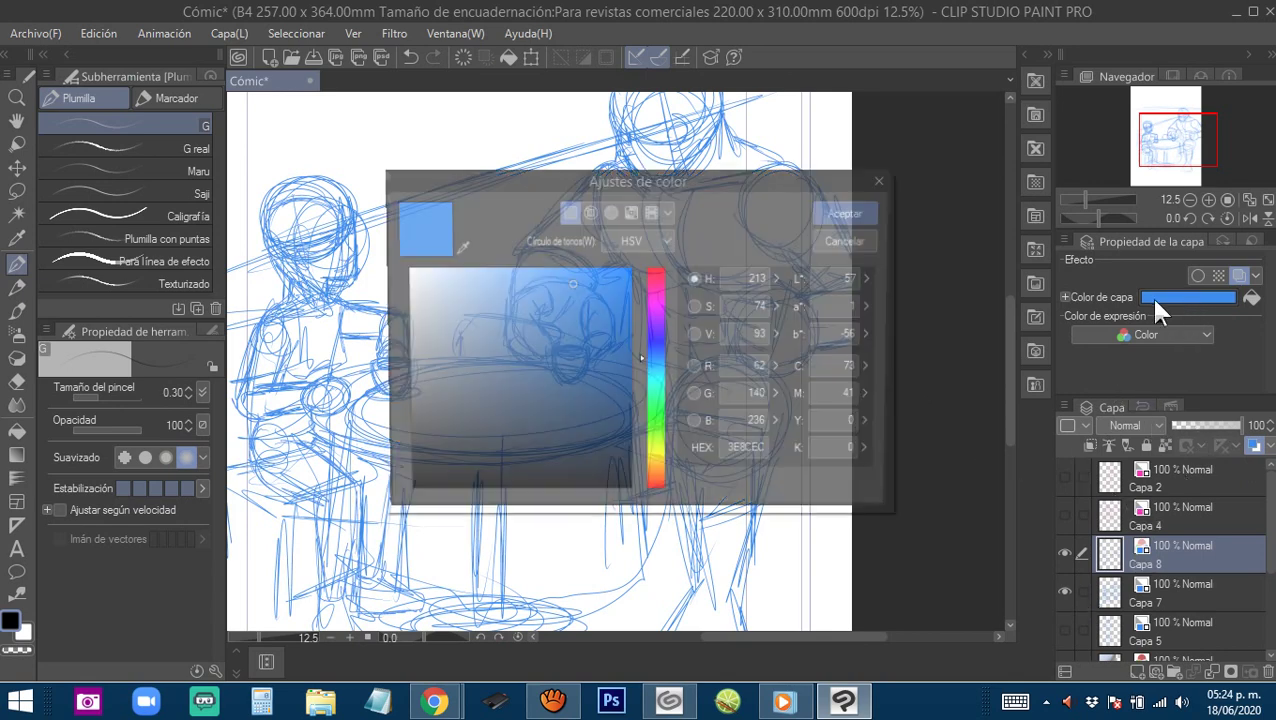
{"action": "left_click", "coordinate": [598, 342]}
{"action": "left_click", "coordinate": [656, 282]}
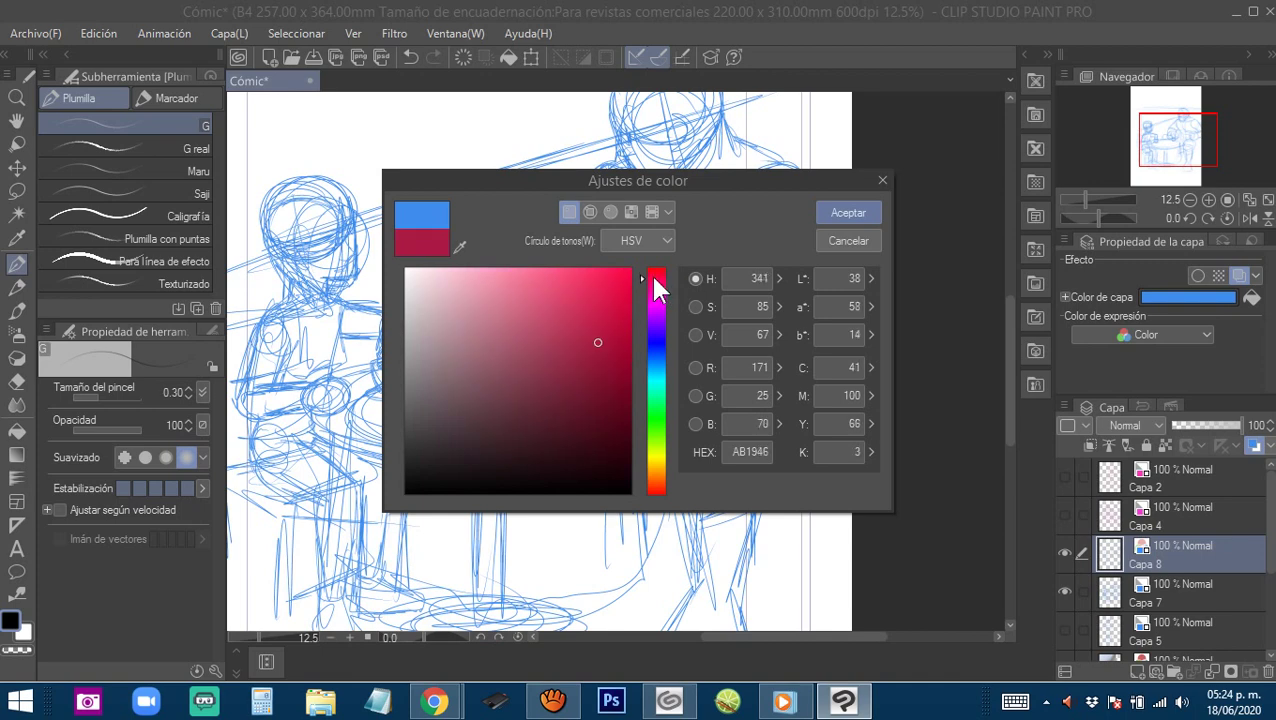
{"action": "left_click", "coordinate": [846, 211]}
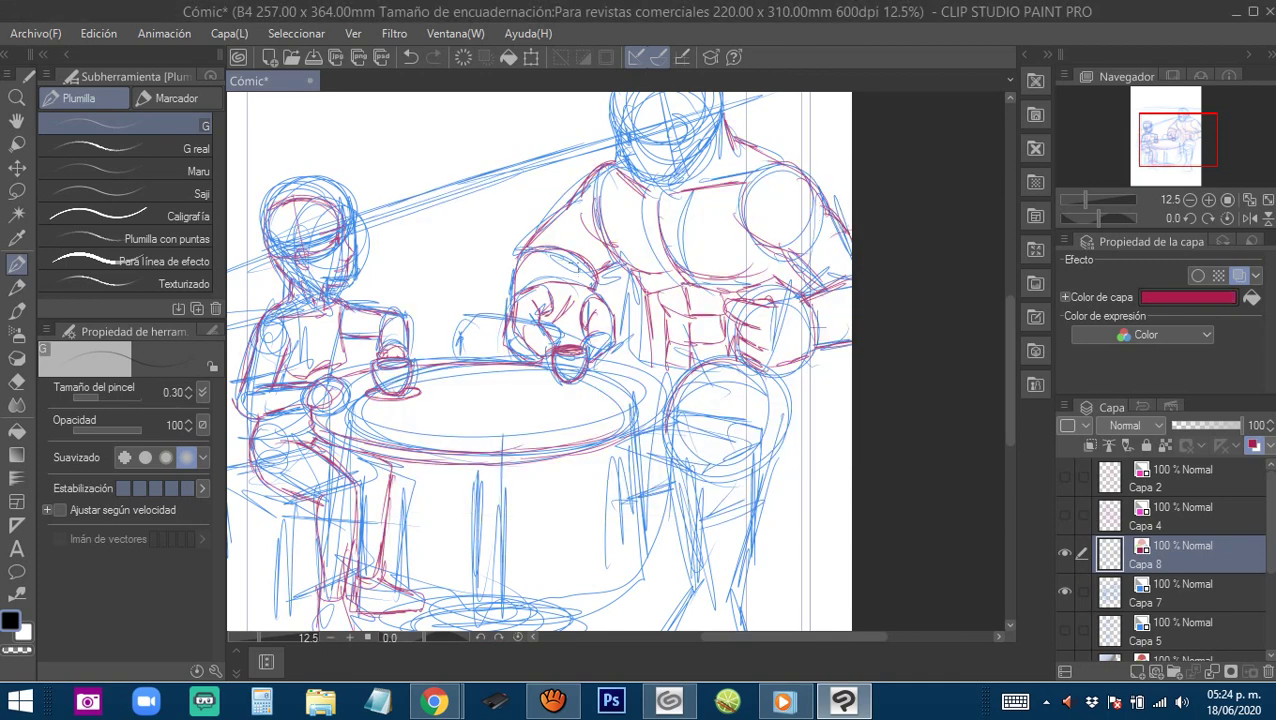
{"action": "left_click", "coordinate": [1065, 591]}
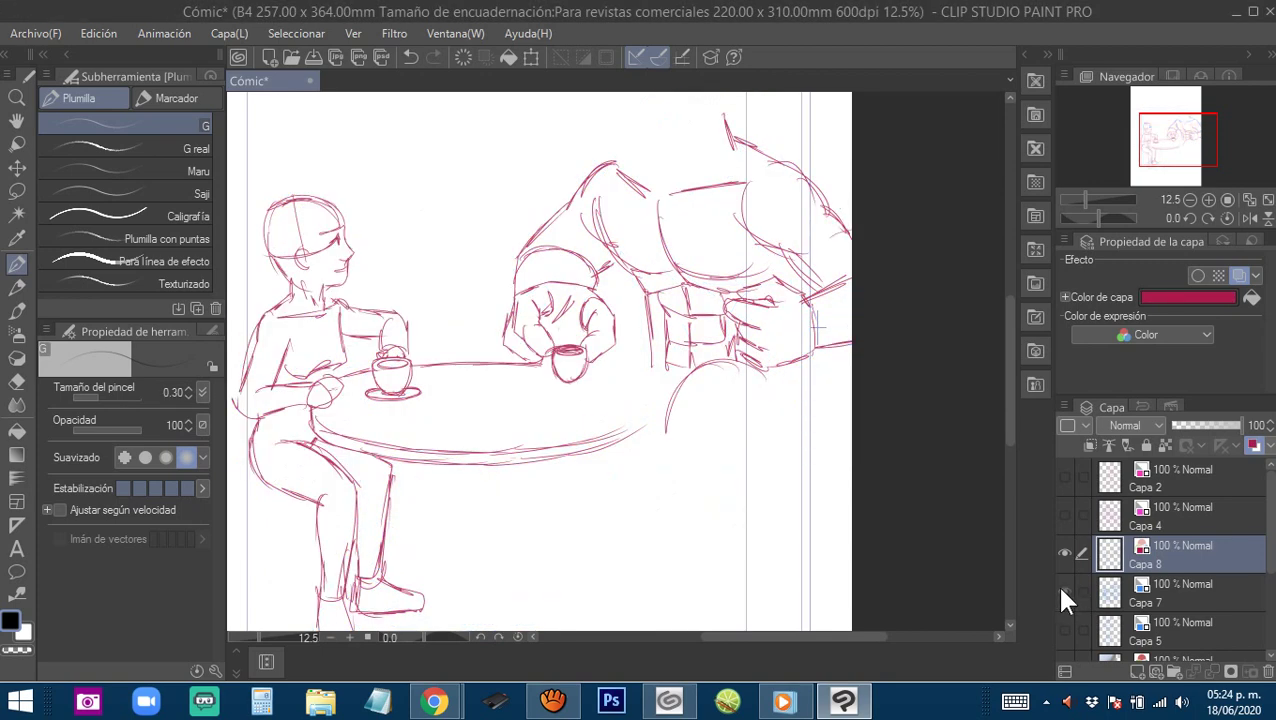
{"action": "left_click", "coordinate": [1065, 591]}
Draw the larger figure's rounded knee and the inner edge of the shin over the blue sketch on Capa 8.
{"action": "left_click_drag", "start_coordinate": [757, 374], "coordinate": [770, 452]}
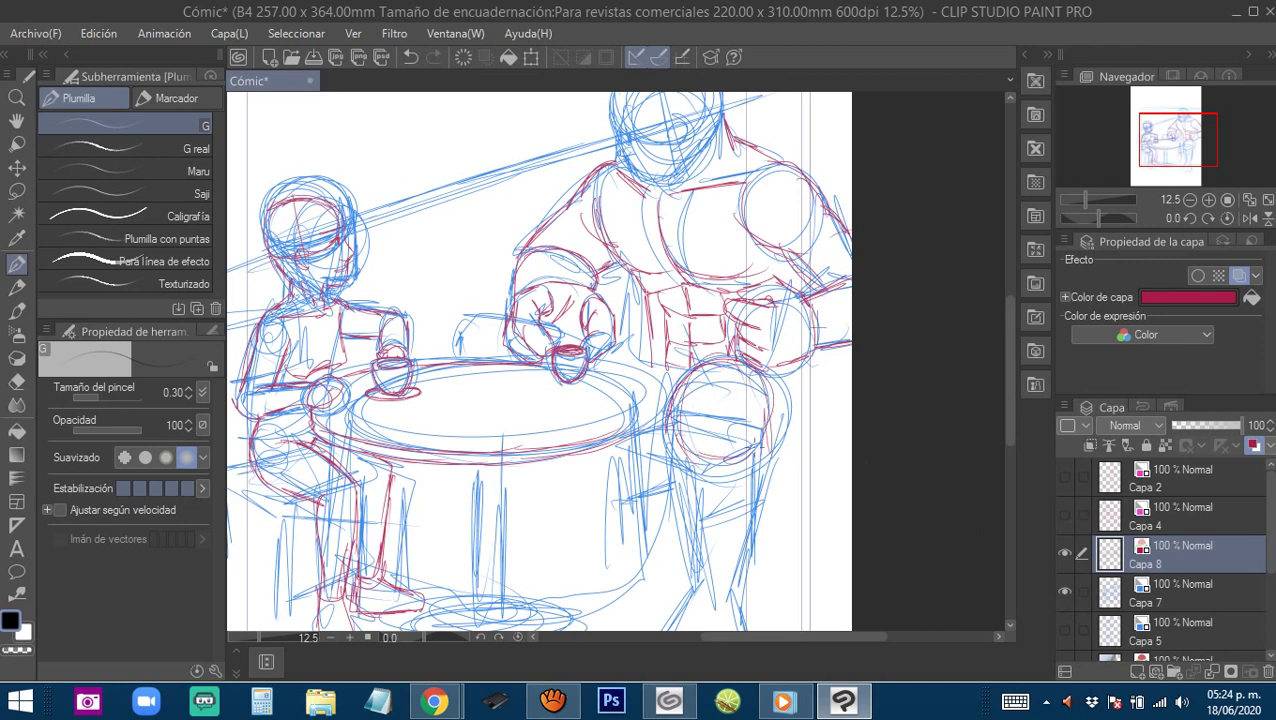
{"action": "left_click_drag", "start_coordinate": [758, 408], "coordinate": [756, 446]}
{"action": "left_click_drag", "start_coordinate": [757, 445], "coordinate": [763, 335]}
{"action": "left_click_drag", "start_coordinate": [679, 326], "coordinate": [693, 478]}
{"action": "left_click_drag", "start_coordinate": [683, 350], "coordinate": [698, 489]}
{"action": "left_click_drag", "start_coordinate": [681, 337], "coordinate": [697, 472]}
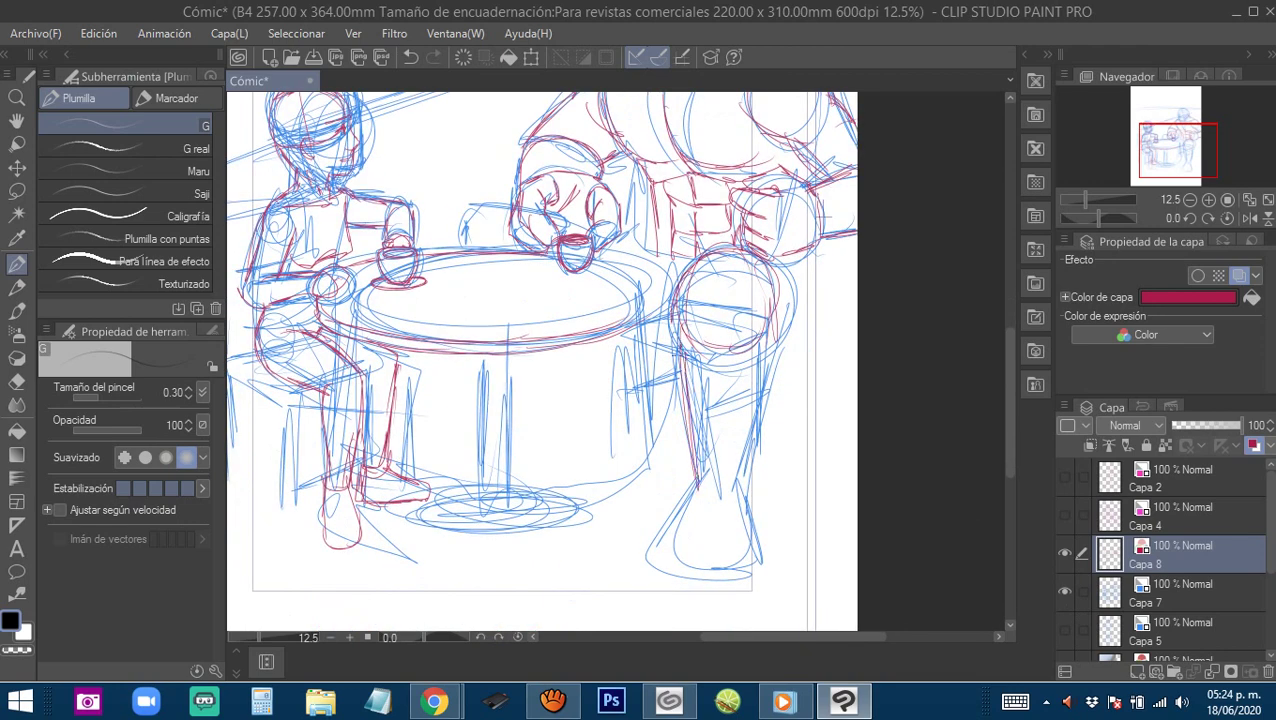
Complete the larger figure's lower leg with its outer edge, the ankle line and a flared foot.
{"action": "left_click_drag", "start_coordinate": [690, 418], "coordinate": [712, 490]}
{"action": "left_click_drag", "start_coordinate": [763, 332], "coordinate": [742, 472]}
{"action": "left_click_drag", "start_coordinate": [750, 408], "coordinate": [740, 490]}
{"action": "mouse_move", "coordinate": [695, 510]}
{"action": "left_mouse_down"}
{"action": "mouse_move", "coordinate": [705, 458]}
{"action": "mouse_move", "coordinate": [682, 498]}
{"action": "left_mouse_up"}
{"action": "mouse_move", "coordinate": [710, 436]}
{"action": "left_mouse_down"}
{"action": "mouse_move", "coordinate": [674, 516]}
{"action": "mouse_move", "coordinate": [758, 522]}
{"action": "left_mouse_up"}
{"action": "left_click_drag", "start_coordinate": [764, 426], "coordinate": [750, 518]}
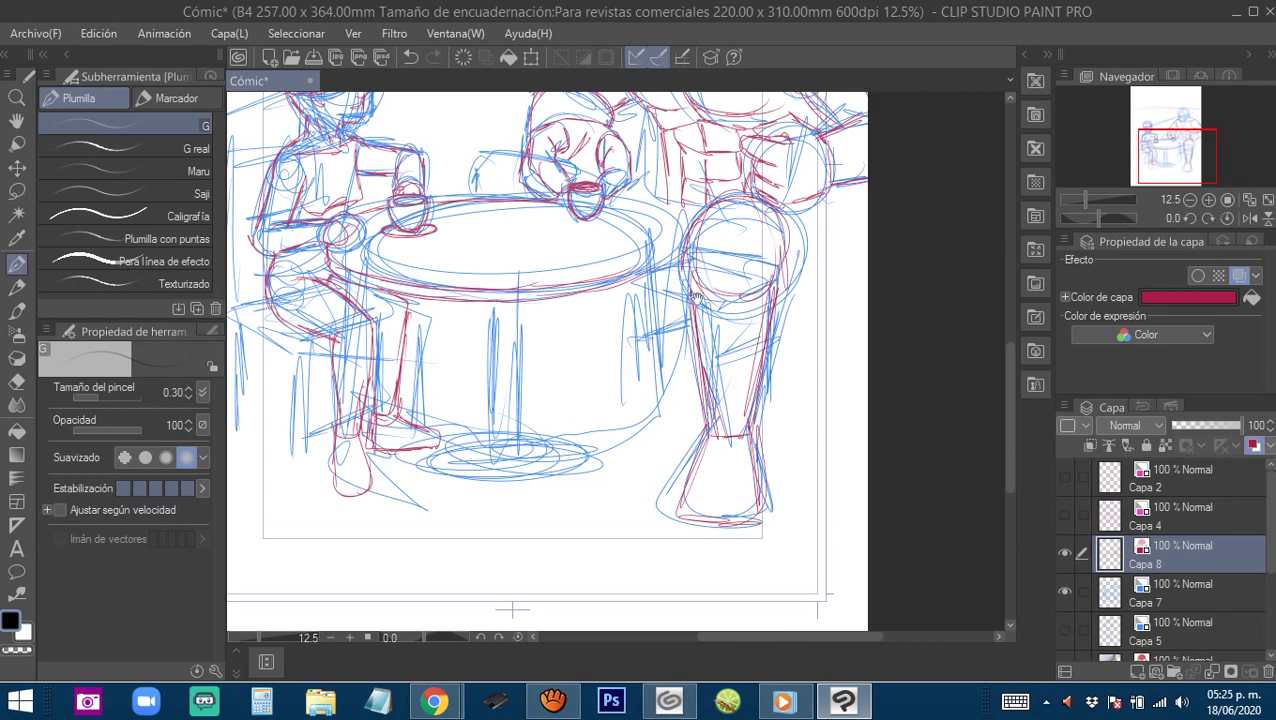
Draw the brow, eye and nose bridge in profile on the larger figure's head.
{"action": "mouse_move", "coordinate": [697, 296]}
{"action": "left_mouse_down"}
{"action": "mouse_move", "coordinate": [709, 486]}
{"action": "mouse_move", "coordinate": [644, 522]}
{"action": "left_mouse_up"}
{"action": "mouse_move", "coordinate": [636, 244]}
{"action": "left_mouse_down"}
{"action": "mouse_move", "coordinate": [699, 354]}
{"action": "mouse_move", "coordinate": [652, 372]}
{"action": "left_mouse_up"}
{"action": "scroll", "coordinate": [695, 303], "scroll_direction": "up", "scroll_amount": 2}
{"action": "scroll", "coordinate": [640, 360], "scroll_direction": "up", "scroll_amount": 2}
{"action": "mouse_move", "coordinate": [616, 326]}
{"action": "left_mouse_down"}
{"action": "mouse_move", "coordinate": [731, 272]}
{"action": "mouse_move", "coordinate": [657, 306]}
{"action": "left_mouse_up"}
{"action": "left_click_drag", "start_coordinate": [670, 340], "coordinate": [697, 273]}
{"action": "left_click_drag", "start_coordinate": [635, 262], "coordinate": [606, 364]}
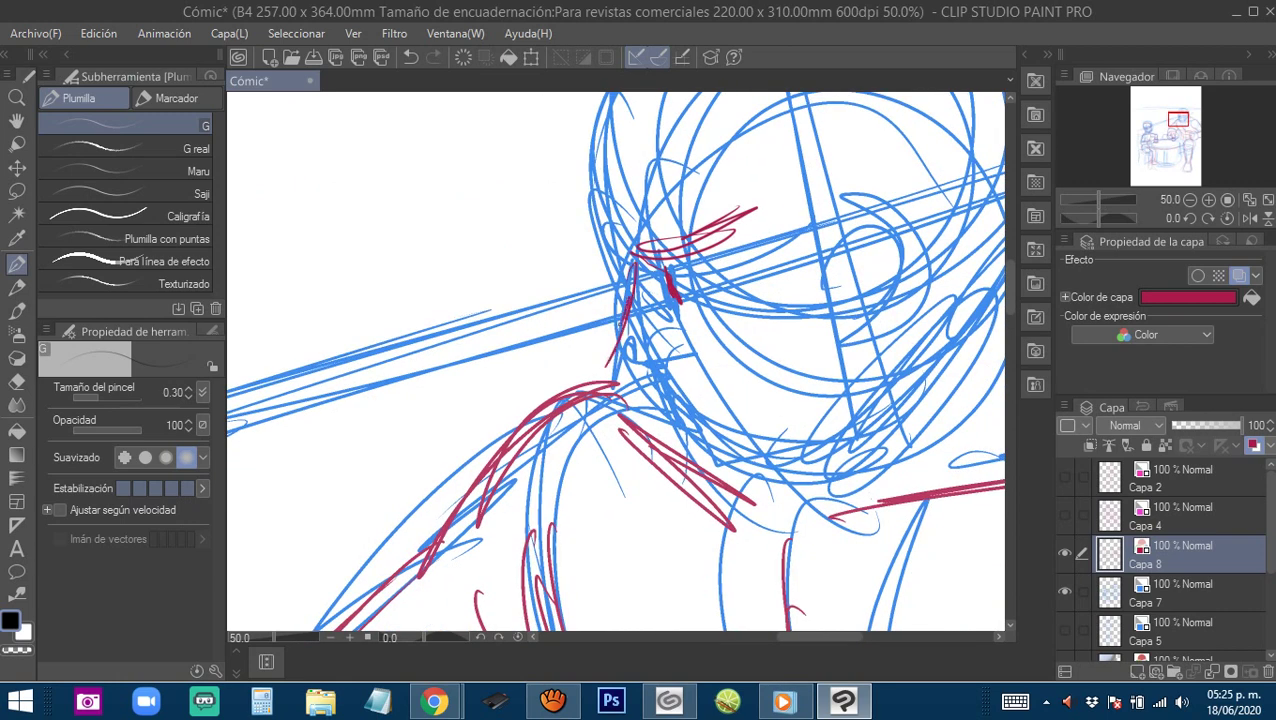
Draw the larger figure's nose tip, mouth, jaw line and ear.
{"action": "left_click_drag", "start_coordinate": [666, 402], "coordinate": [686, 449]}
{"action": "mouse_move", "coordinate": [646, 376]}
{"action": "left_mouse_down"}
{"action": "mouse_move", "coordinate": [716, 468]}
{"action": "mouse_move", "coordinate": [775, 472]}
{"action": "mouse_move", "coordinate": [849, 452]}
{"action": "left_mouse_up"}
{"action": "left_click_drag", "start_coordinate": [810, 420], "coordinate": [662, 428]}
{"action": "mouse_move", "coordinate": [608, 466]}
{"action": "left_mouse_down"}
{"action": "mouse_move", "coordinate": [770, 366]}
{"action": "mouse_move", "coordinate": [690, 442]}
{"action": "left_mouse_up"}
{"action": "left_click_drag", "start_coordinate": [690, 442], "coordinate": [737, 353]}
{"action": "mouse_move", "coordinate": [690, 290]}
{"action": "left_mouse_down"}
{"action": "mouse_move", "coordinate": [710, 344]}
{"action": "mouse_move", "coordinate": [784, 314]}
{"action": "mouse_move", "coordinate": [734, 417]}
{"action": "mouse_move", "coordinate": [778, 358]}
{"action": "mouse_move", "coordinate": [704, 294]}
{"action": "left_mouse_up"}
Outline the larger figure's skull from the forehead over the crown to the back of the head.
{"action": "mouse_move", "coordinate": [533, 427]}
{"action": "left_mouse_down"}
{"action": "mouse_move", "coordinate": [511, 264]}
{"action": "mouse_move", "coordinate": [582, 170]}
{"action": "left_mouse_up"}
{"action": "left_click_drag", "start_coordinate": [518, 278], "coordinate": [726, 130]}
{"action": "left_click_drag", "start_coordinate": [554, 206], "coordinate": [856, 150]}
{"action": "mouse_move", "coordinate": [679, 153]}
{"action": "left_mouse_down"}
{"action": "mouse_move", "coordinate": [919, 213]}
{"action": "mouse_move", "coordinate": [936, 284]}
{"action": "left_mouse_up"}
{"action": "mouse_move", "coordinate": [865, 200]}
{"action": "left_mouse_down"}
{"action": "mouse_move", "coordinate": [926, 297]}
{"action": "mouse_move", "coordinate": [936, 441]}
{"action": "mouse_move", "coordinate": [850, 168]}
{"action": "mouse_move", "coordinate": [640, 158]}
{"action": "left_mouse_up"}
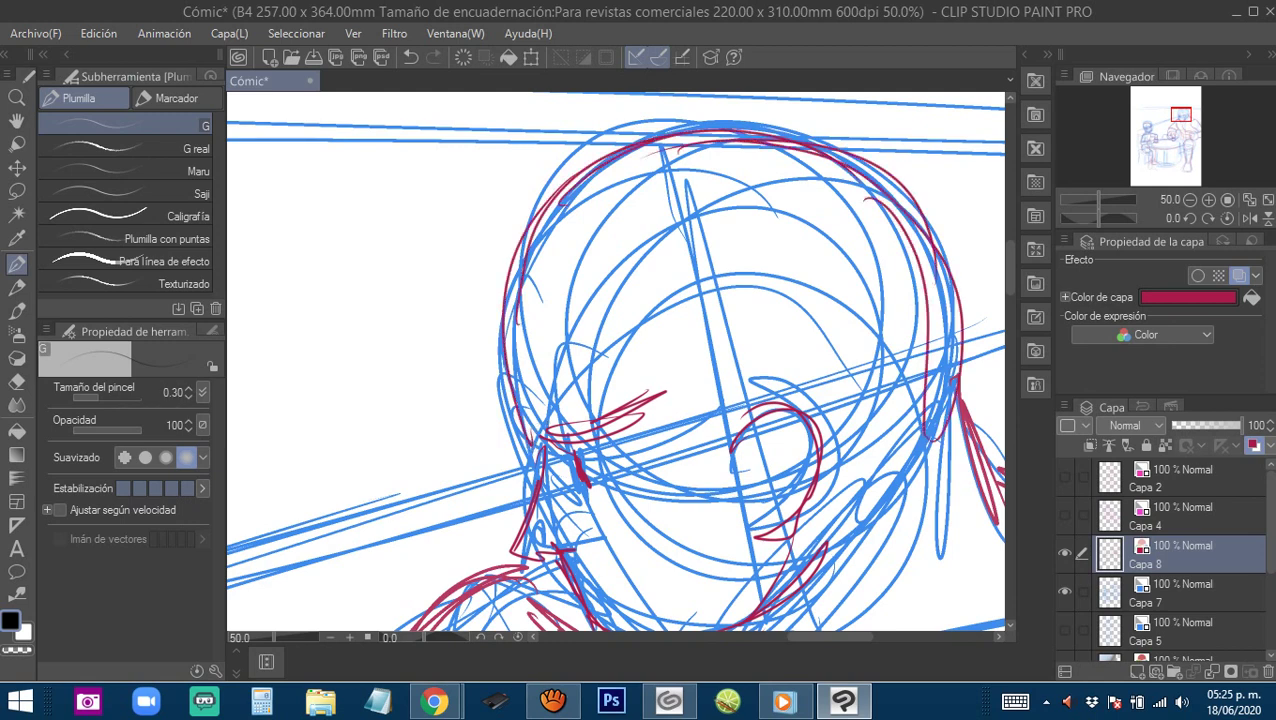
Draw the rounded rim of the tabletop on the larger figure's side, closing the table's ellipse.
{"action": "scroll", "coordinate": [757, 395], "scroll_direction": "down", "scroll_amount": 4}
{"action": "left_click_drag", "start_coordinate": [745, 323], "coordinate": [712, 131]}
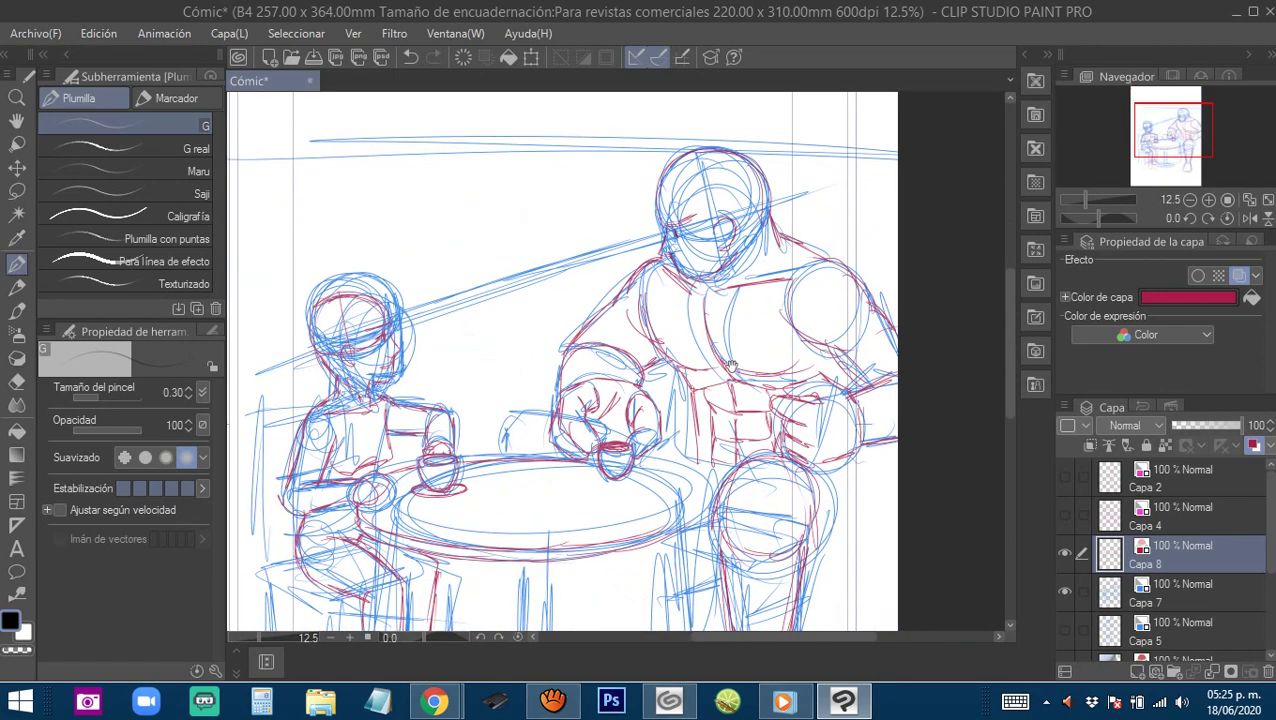
{"action": "scroll", "coordinate": [677, 475], "scroll_direction": "up", "scroll_amount": 3}
{"action": "left_click_drag", "start_coordinate": [701, 413], "coordinate": [880, 245]}
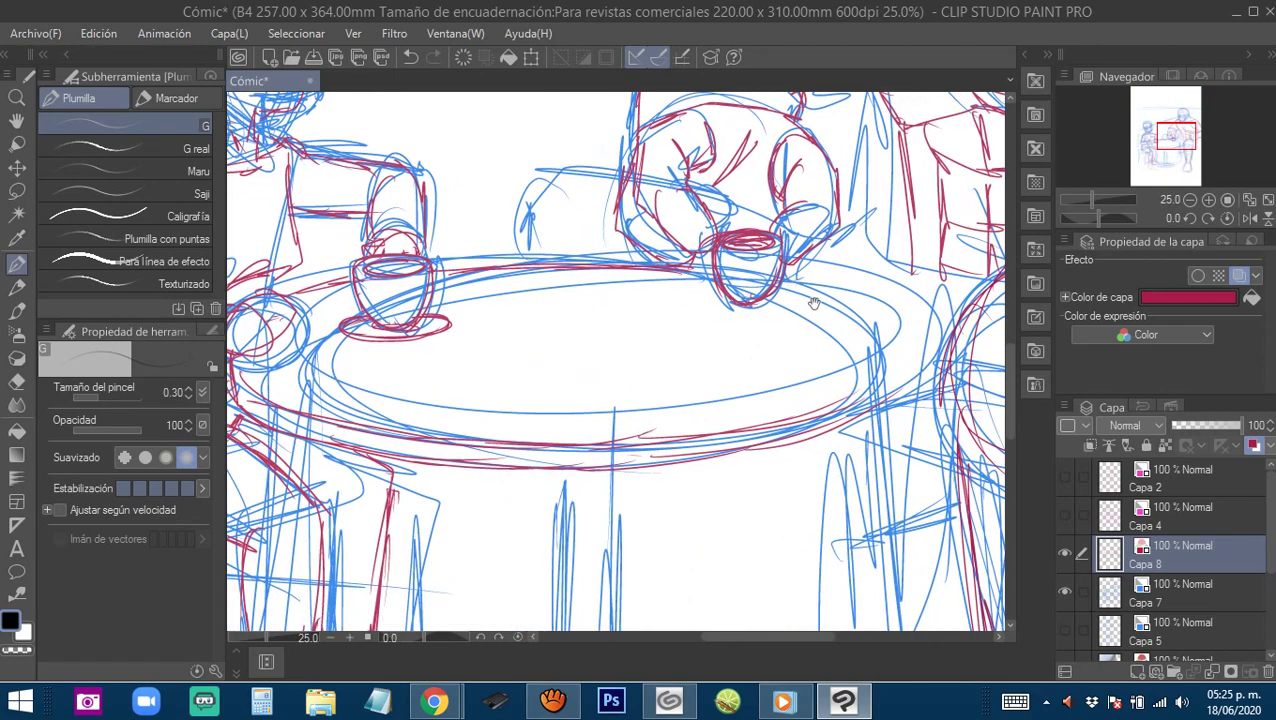
{"action": "mouse_move", "coordinate": [766, 271]}
{"action": "left_mouse_down"}
{"action": "mouse_move", "coordinate": [890, 314]}
{"action": "mouse_move", "coordinate": [910, 340]}
{"action": "mouse_move", "coordinate": [788, 445]}
{"action": "mouse_move", "coordinate": [810, 279]}
{"action": "mouse_move", "coordinate": [787, 275]}
{"action": "left_mouse_up"}
{"action": "mouse_move", "coordinate": [876, 301]}
{"action": "left_mouse_down"}
{"action": "mouse_move", "coordinate": [792, 428]}
{"action": "mouse_move", "coordinate": [757, 411]}
{"action": "mouse_move", "coordinate": [747, 371]}
{"action": "left_mouse_up"}
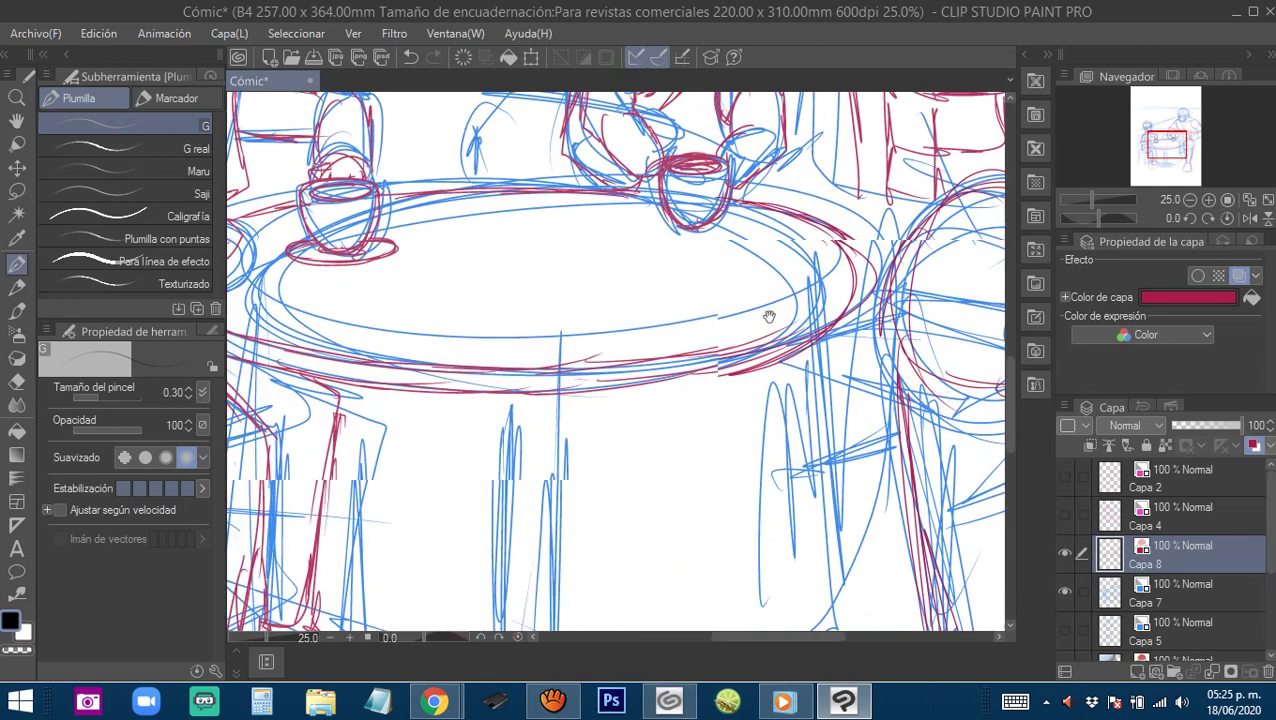
{"action": "left_click_drag", "start_coordinate": [852, 353], "coordinate": [776, 291]}
Draw the table's draped side beside the larger figure's leg and a wavy hem along the floor toward the small figure's foot.
{"action": "mouse_move", "coordinate": [785, 240]}
{"action": "left_mouse_down"}
{"action": "mouse_move", "coordinate": [787, 456]}
{"action": "mouse_move", "coordinate": [806, 534]}
{"action": "left_mouse_up"}
{"action": "left_click_drag", "start_coordinate": [786, 234], "coordinate": [804, 496]}
{"action": "mouse_move", "coordinate": [803, 515]}
{"action": "left_mouse_down"}
{"action": "mouse_move", "coordinate": [820, 338]}
{"action": "mouse_move", "coordinate": [706, 402]}
{"action": "mouse_move", "coordinate": [542, 424]}
{"action": "mouse_move", "coordinate": [608, 397]}
{"action": "left_mouse_up"}
{"action": "mouse_move", "coordinate": [393, 358]}
{"action": "left_mouse_down"}
{"action": "mouse_move", "coordinate": [556, 424]}
{"action": "mouse_move", "coordinate": [700, 399]}
{"action": "mouse_move", "coordinate": [509, 428]}
{"action": "left_mouse_up"}
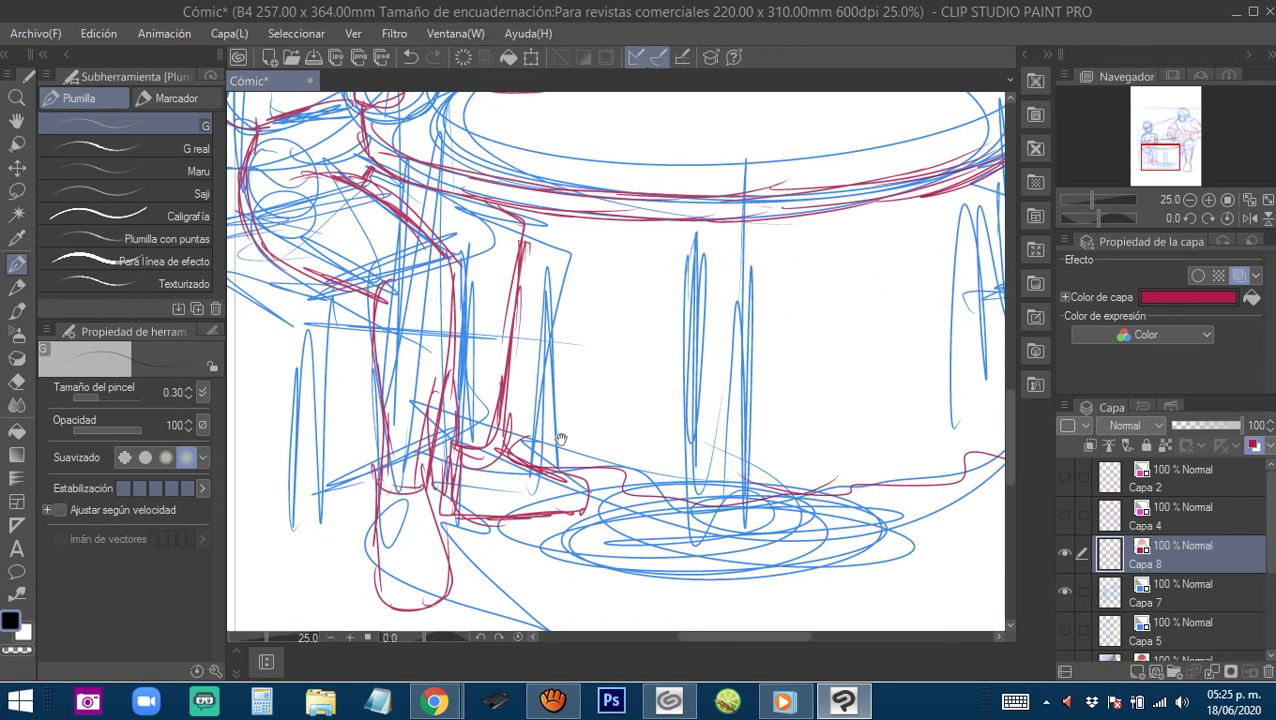
{"action": "left_click", "coordinate": [732, 409], "text": "alt"}
{"action": "left_click", "coordinate": [733, 408], "text": "alt"}
{"action": "left_click_drag", "start_coordinate": [757, 390], "coordinate": [692, 399]}
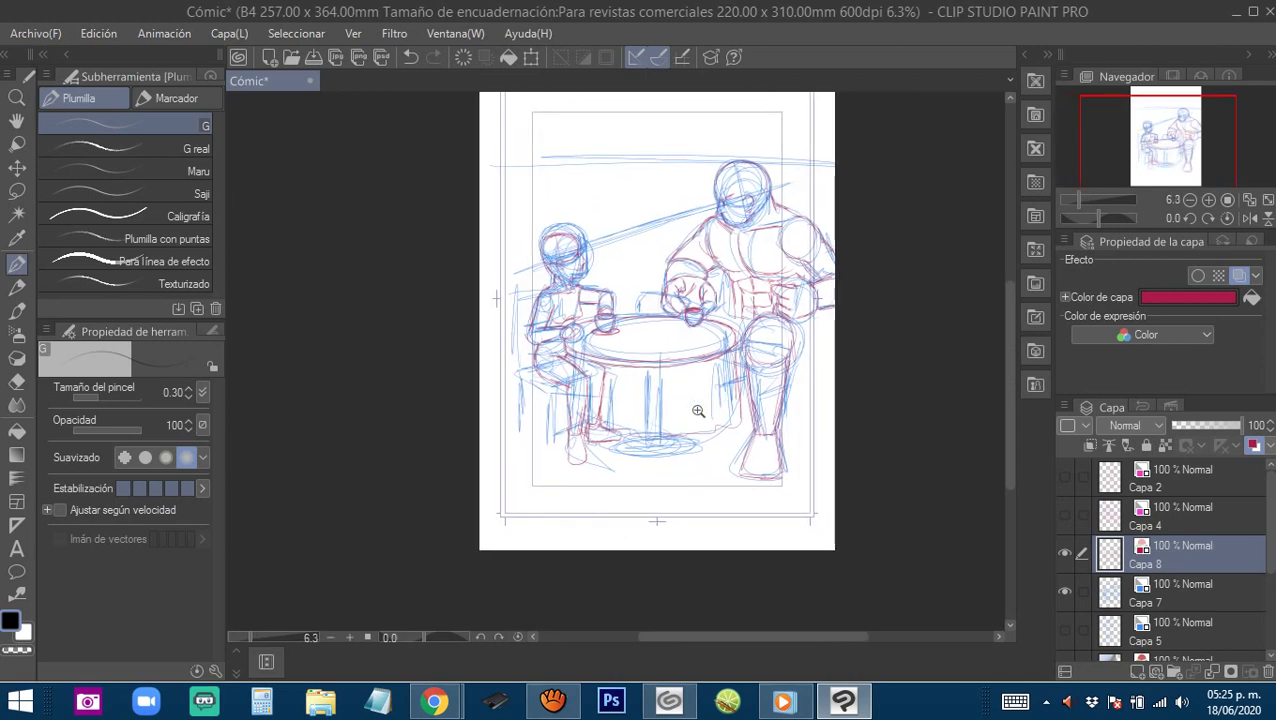
{"action": "scroll", "coordinate": [690, 405], "scroll_direction": "up", "scroll_amount": 4}
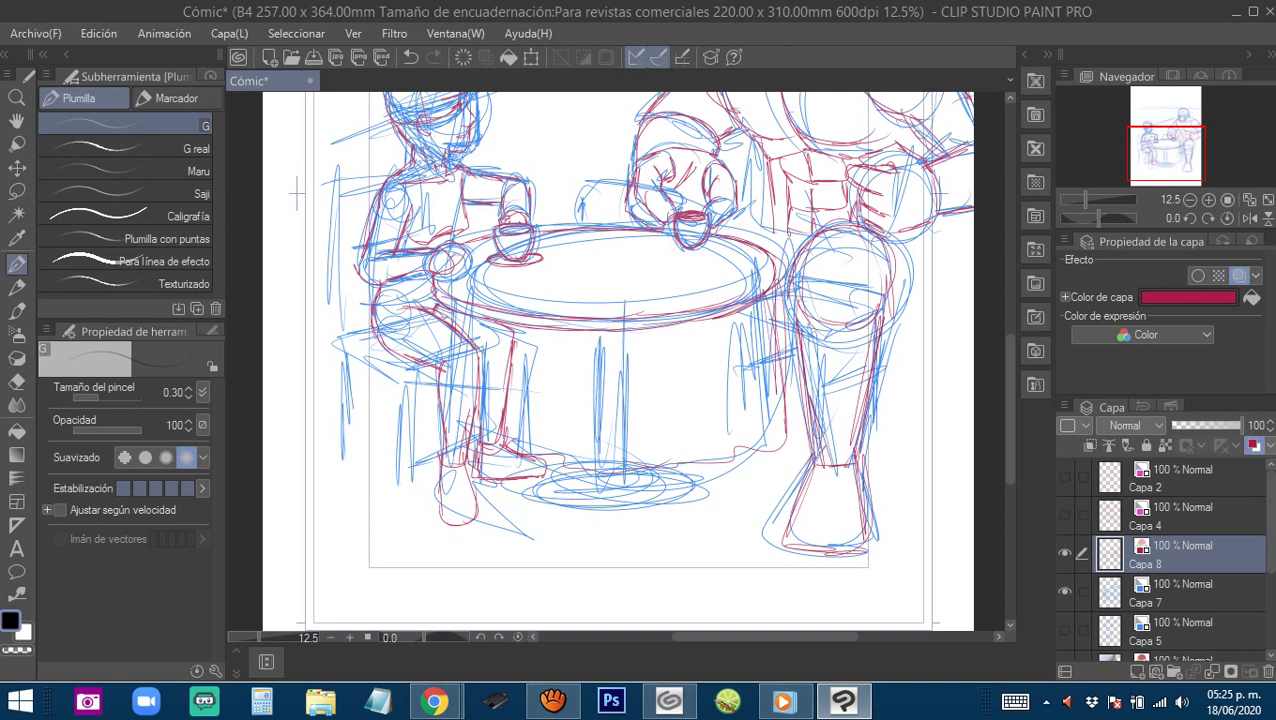
{"action": "key", "text": "alt+Tab"}
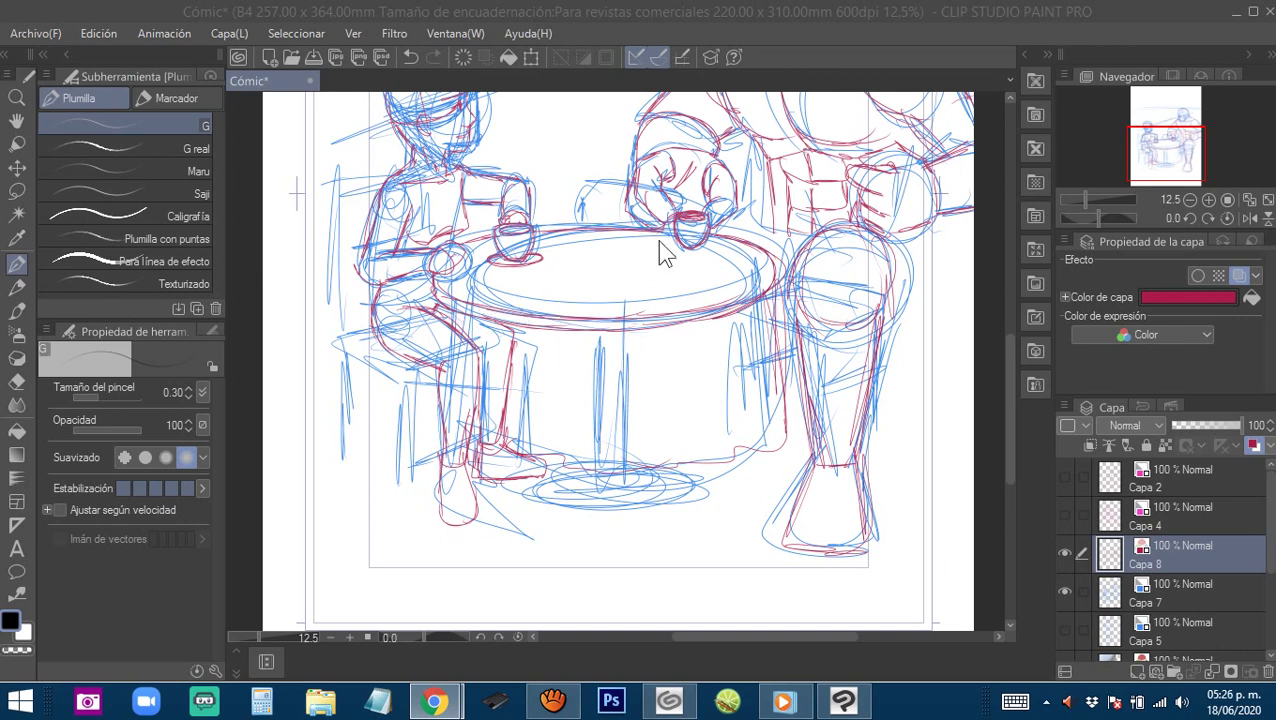
{"action": "left_click", "coordinate": [820, 22]}
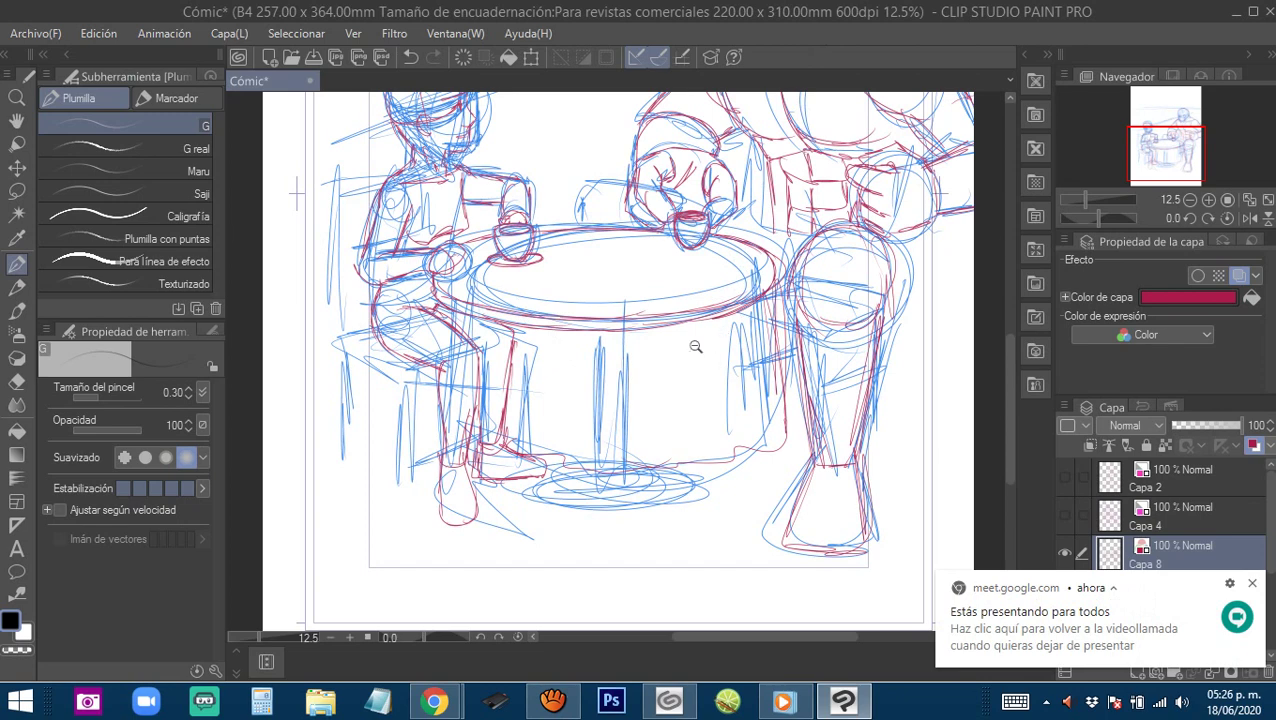
{"action": "scroll", "coordinate": [716, 340], "scroll_direction": "down", "scroll_amount": 1}
{"action": "scroll", "coordinate": [708, 318], "scroll_direction": "up", "scroll_amount": 1}
{"action": "left_click_drag", "start_coordinate": [710, 321], "coordinate": [692, 421]}
{"action": "scroll", "coordinate": [764, 401], "scroll_direction": "down", "scroll_amount": 1}
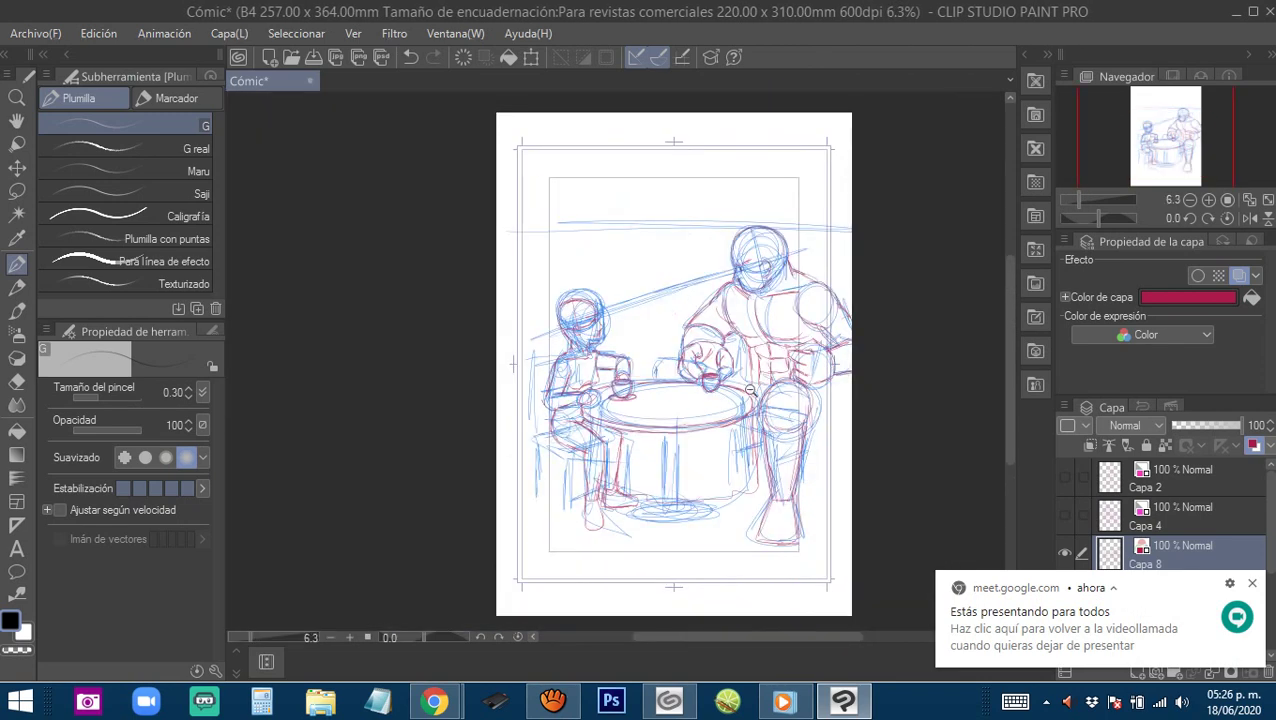
{"action": "scroll", "coordinate": [752, 396], "scroll_direction": "up", "scroll_amount": 1}
{"action": "left_click_drag", "start_coordinate": [678, 378], "coordinate": [726, 379]}
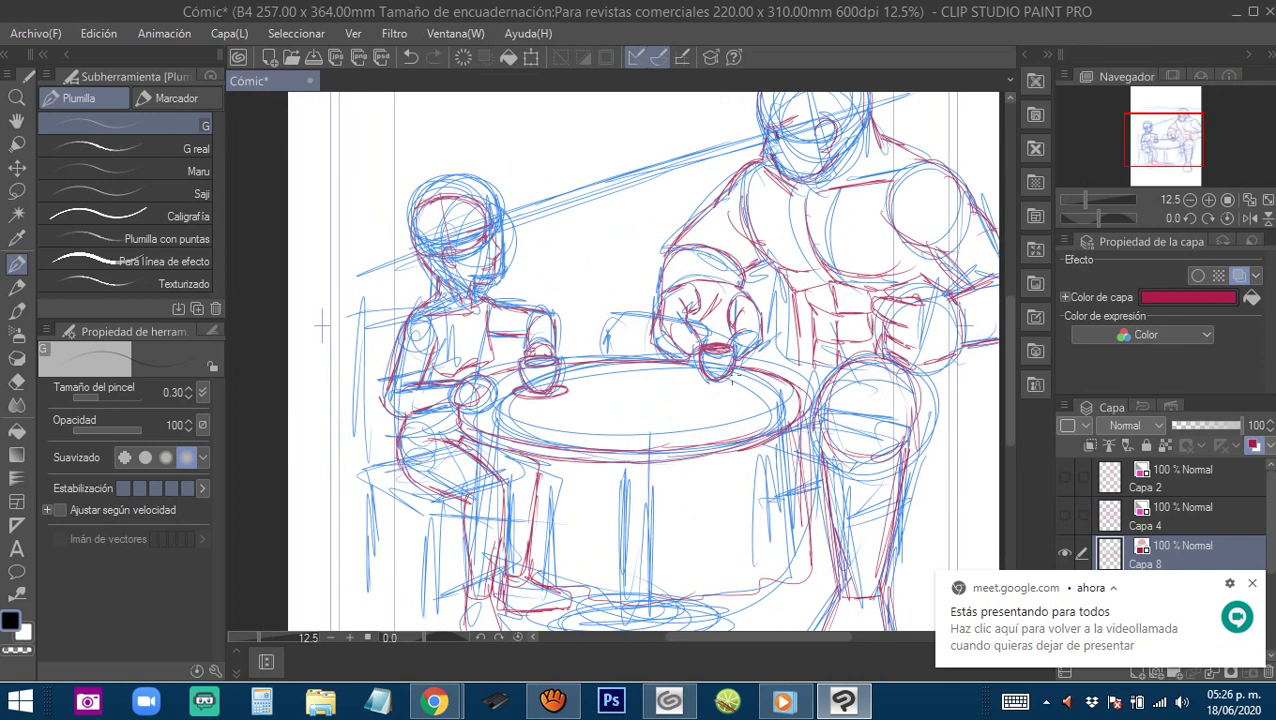
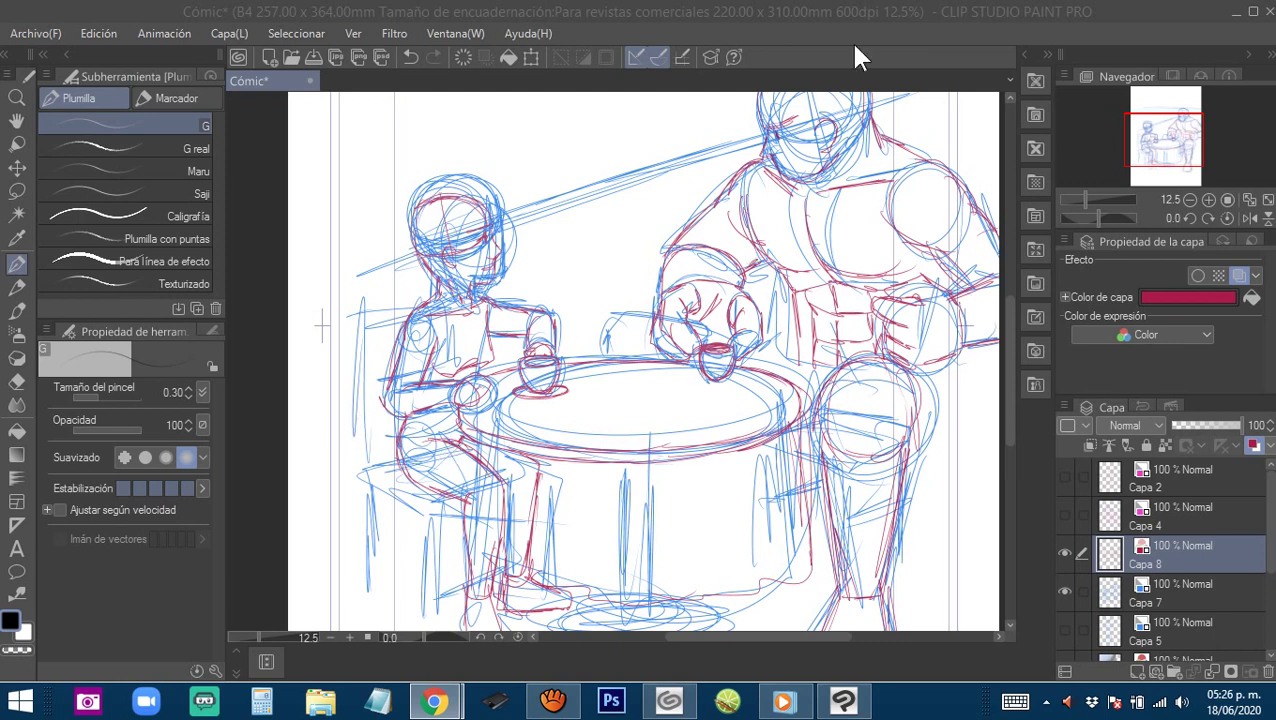
Paste the copied Sailor Moon picture into the page as a reference and scale it to 375 percent.
{"action": "left_click", "coordinate": [832, 9]}
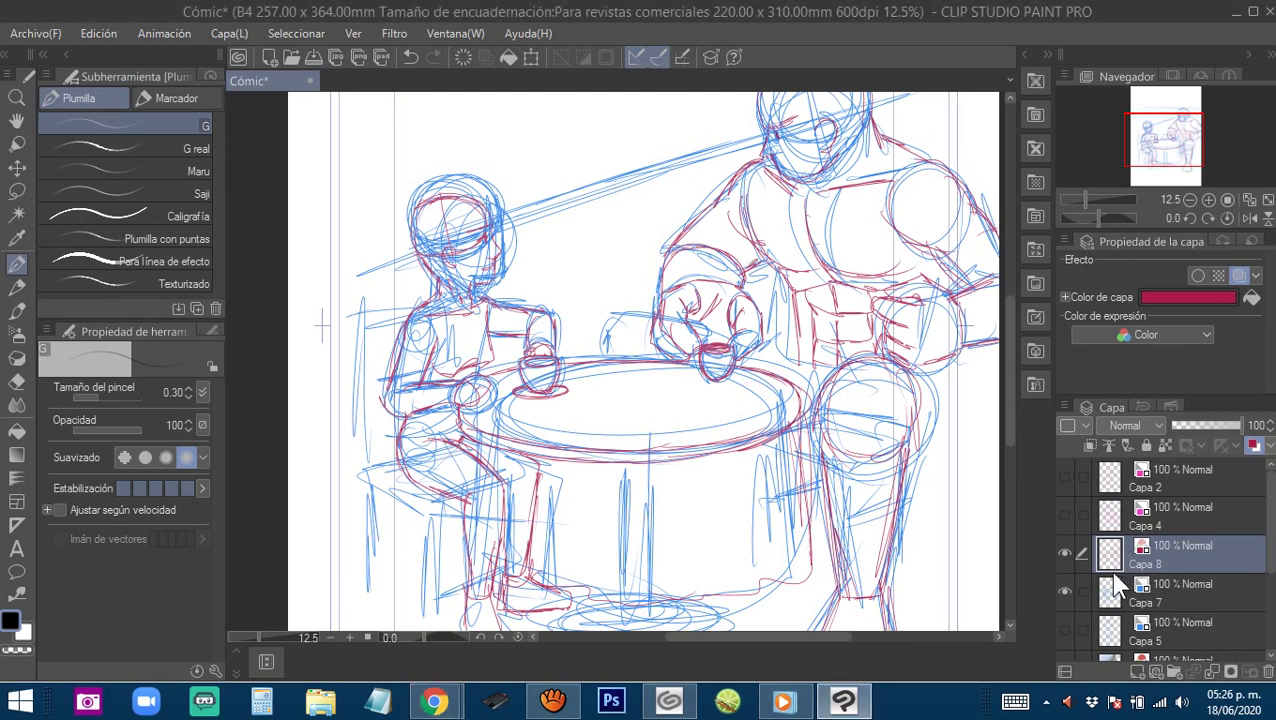
{"action": "key", "text": "ctrl+shift+n"}
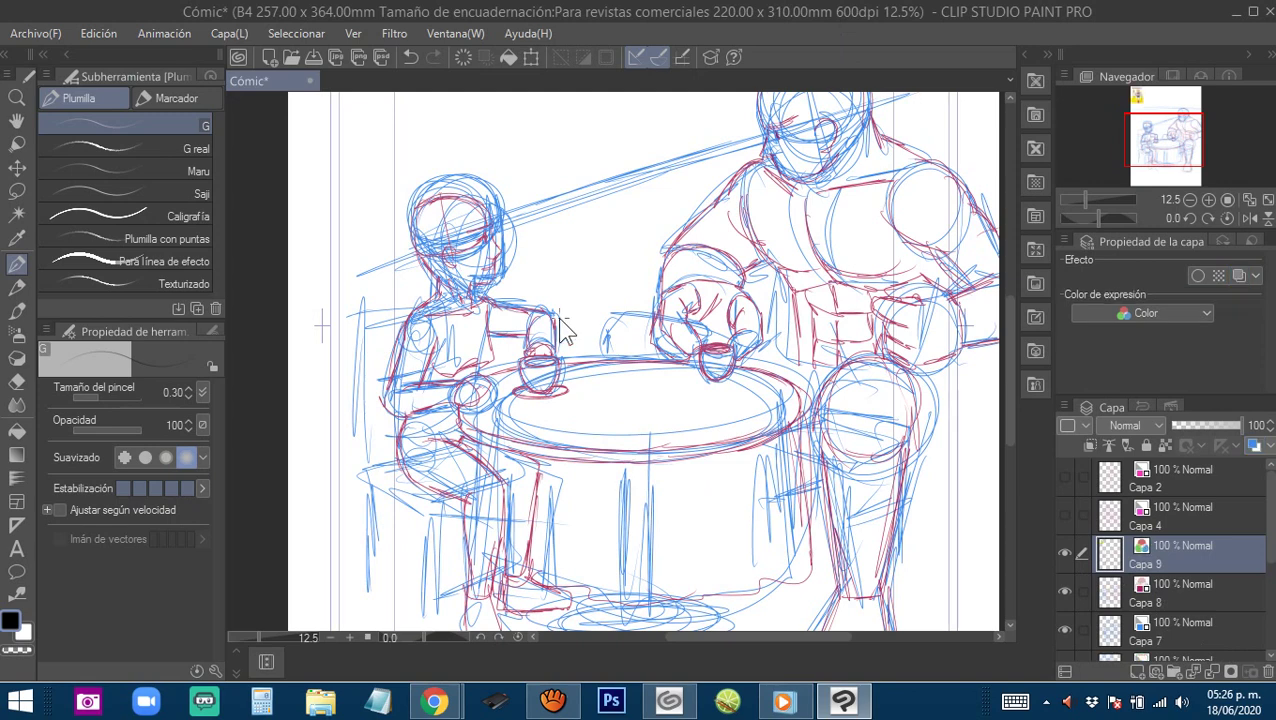
{"action": "key", "text": "ctrl+minus"}
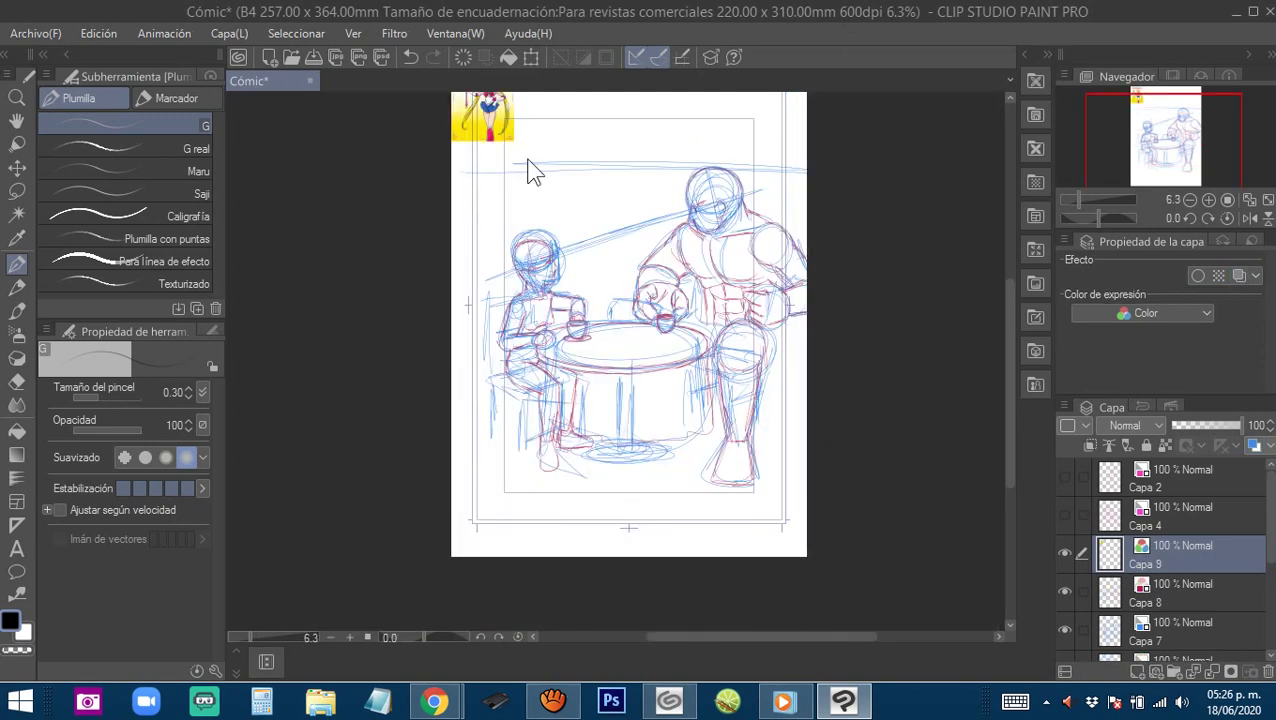
{"action": "key", "text": "ctrl+t"}
{"action": "left_click_drag", "start_coordinate": [515, 142], "coordinate": [604, 382]}
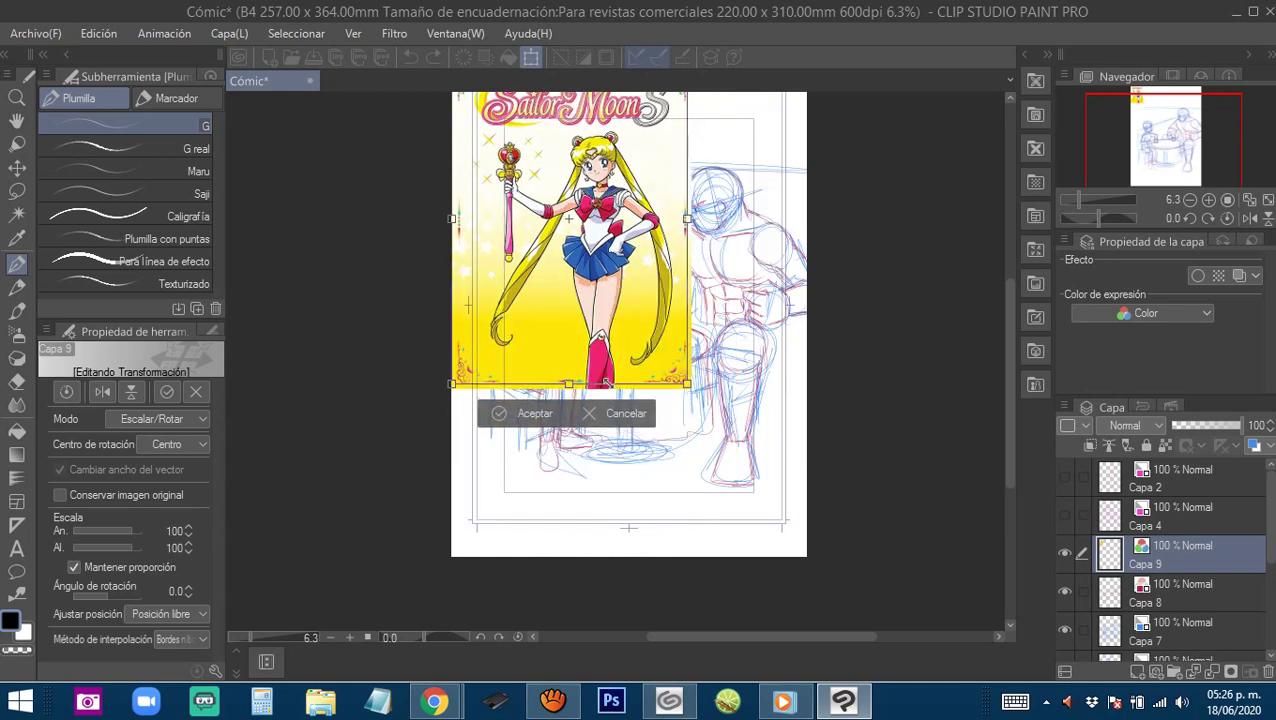
{"action": "left_click", "coordinate": [607, 282]}
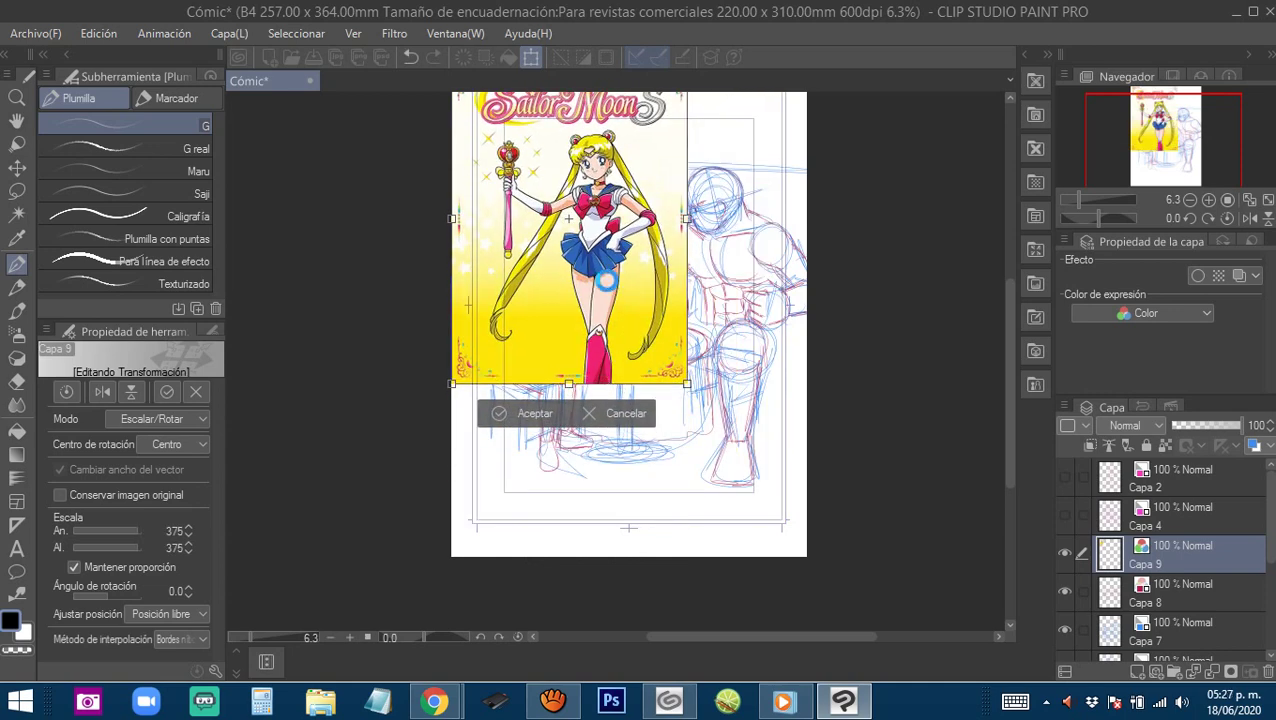
{"action": "key", "text": "Return"}
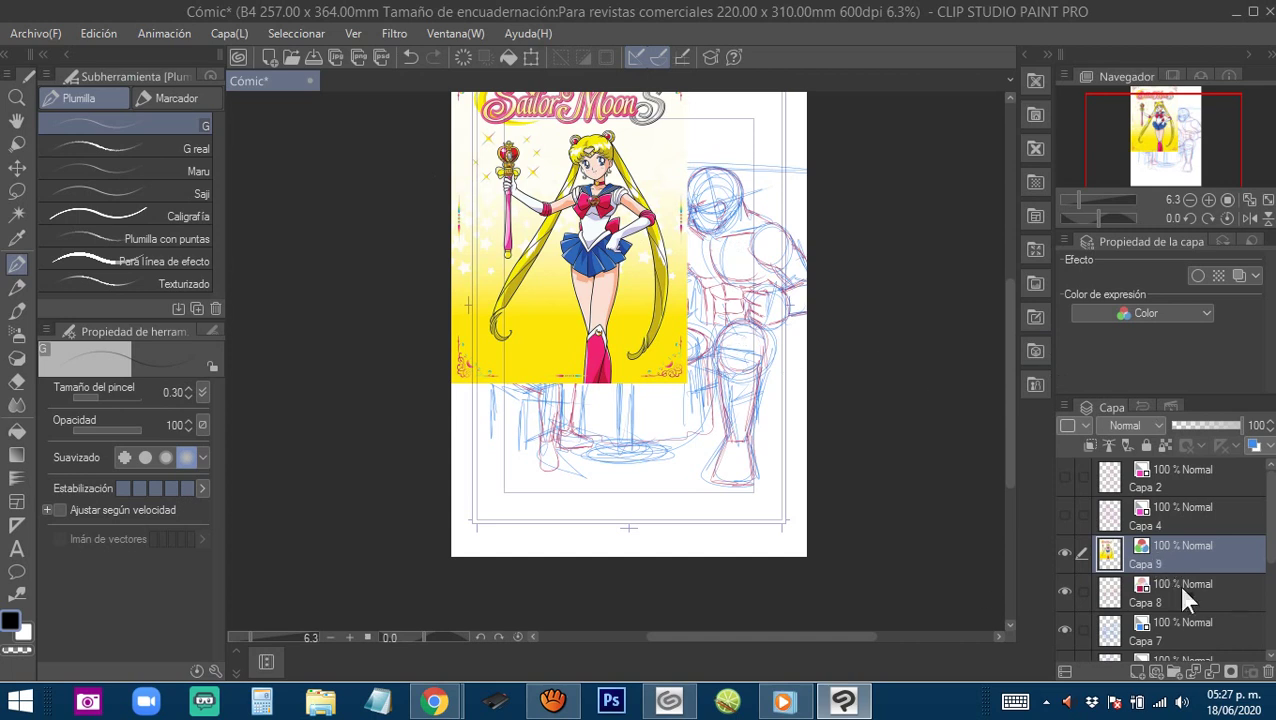
Add a new layer above the Sailor Moon picture, lower the picture's opacity to 43 percent and make the new layer active.
{"action": "left_click", "coordinate": [1137, 673]}
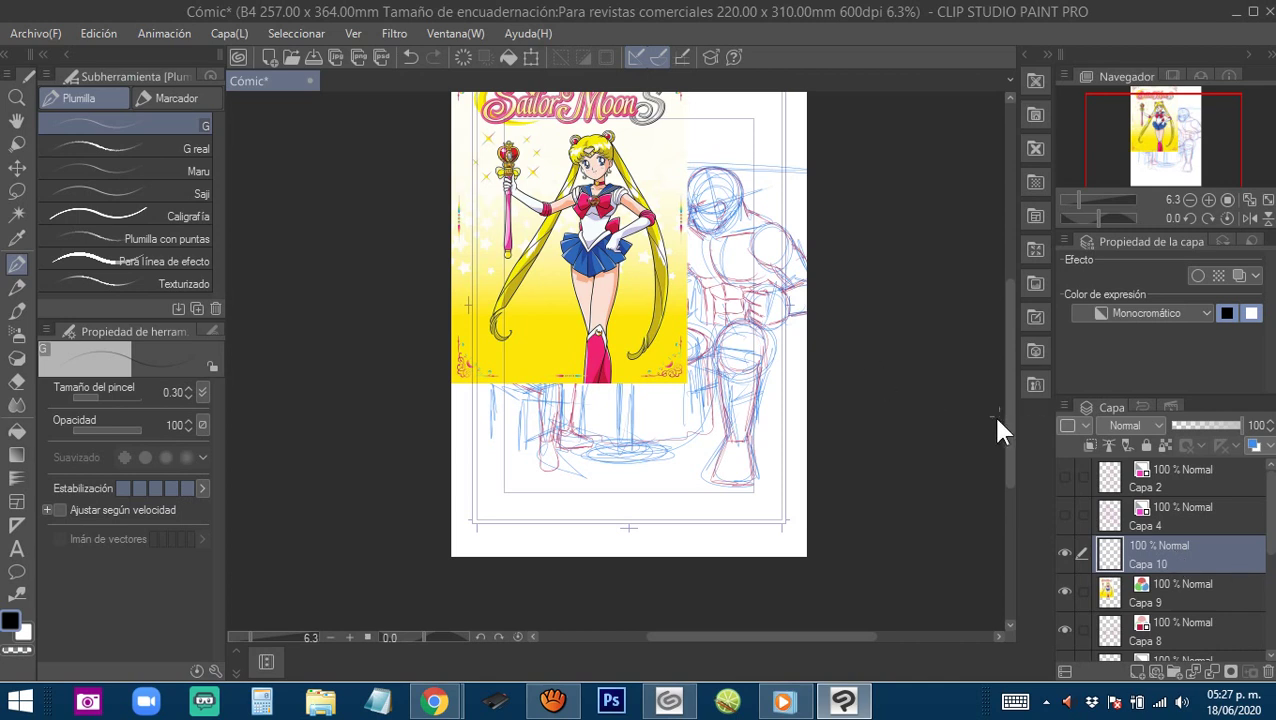
{"action": "left_click", "coordinate": [1160, 582]}
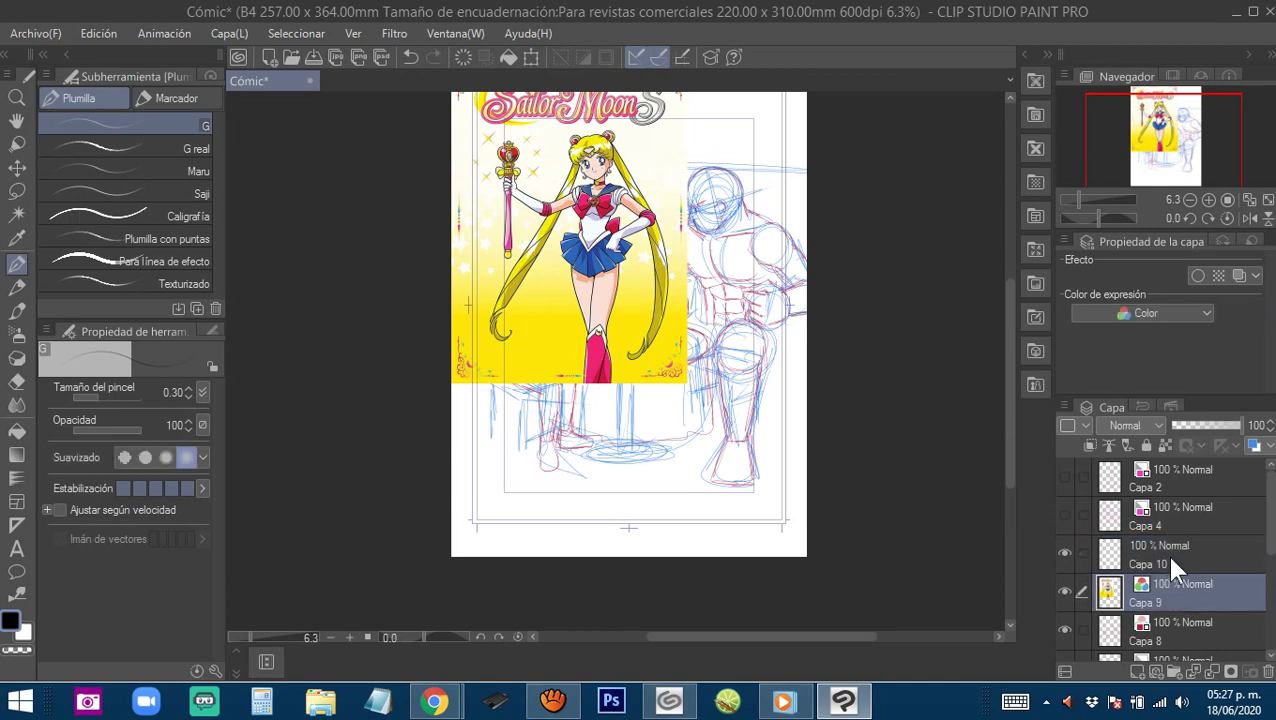
{"action": "left_click_drag", "start_coordinate": [1218, 432], "coordinate": [1205, 432]}
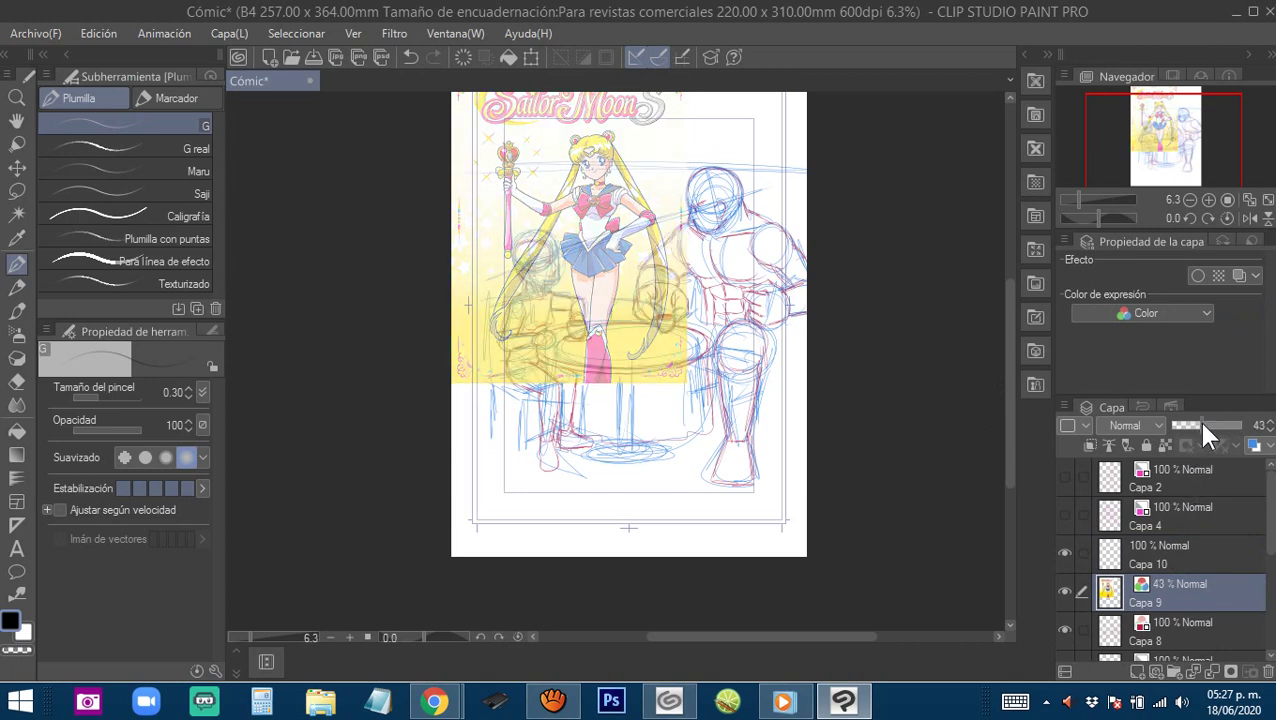
{"action": "left_click", "coordinate": [1160, 550]}
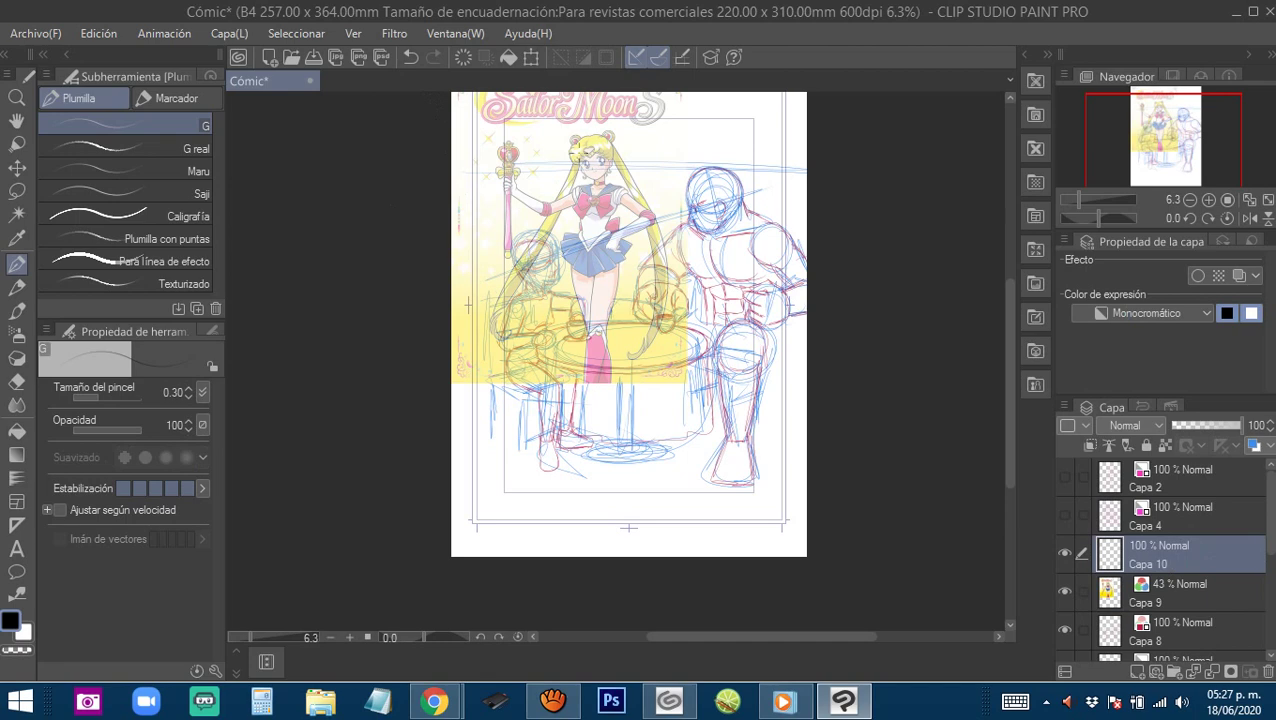
Sketch Sailor Moon's head over the reference as an oval with a pointed jaw, a tilted eye line and a curved brow guide.
{"action": "mouse_move", "coordinate": [560, 128]}
{"action": "left_mouse_down"}
{"action": "mouse_move", "coordinate": [657, 236]}
{"action": "mouse_move", "coordinate": [693, 219]}
{"action": "mouse_move", "coordinate": [566, 244]}
{"action": "mouse_move", "coordinate": [571, 197]}
{"action": "left_mouse_up"}
{"action": "mouse_move", "coordinate": [422, 298]}
{"action": "left_mouse_down"}
{"action": "mouse_move", "coordinate": [682, 248]}
{"action": "mouse_move", "coordinate": [553, 267]}
{"action": "left_mouse_up"}
{"action": "mouse_move", "coordinate": [570, 150]}
{"action": "left_mouse_down"}
{"action": "mouse_move", "coordinate": [436, 205]}
{"action": "mouse_move", "coordinate": [638, 180]}
{"action": "mouse_move", "coordinate": [432, 205]}
{"action": "mouse_move", "coordinate": [505, 335]}
{"action": "left_mouse_up"}
{"action": "left_click_drag", "start_coordinate": [460, 230], "coordinate": [512, 388]}
{"action": "mouse_move", "coordinate": [438, 248]}
{"action": "left_mouse_down"}
{"action": "mouse_move", "coordinate": [518, 380]}
{"action": "mouse_move", "coordinate": [568, 378]}
{"action": "mouse_move", "coordinate": [628, 326]}
{"action": "mouse_move", "coordinate": [652, 232]}
{"action": "mouse_move", "coordinate": [586, 126]}
{"action": "mouse_move", "coordinate": [480, 192]}
{"action": "left_mouse_up"}
{"action": "left_click_drag", "start_coordinate": [487, 265], "coordinate": [470, 214]}
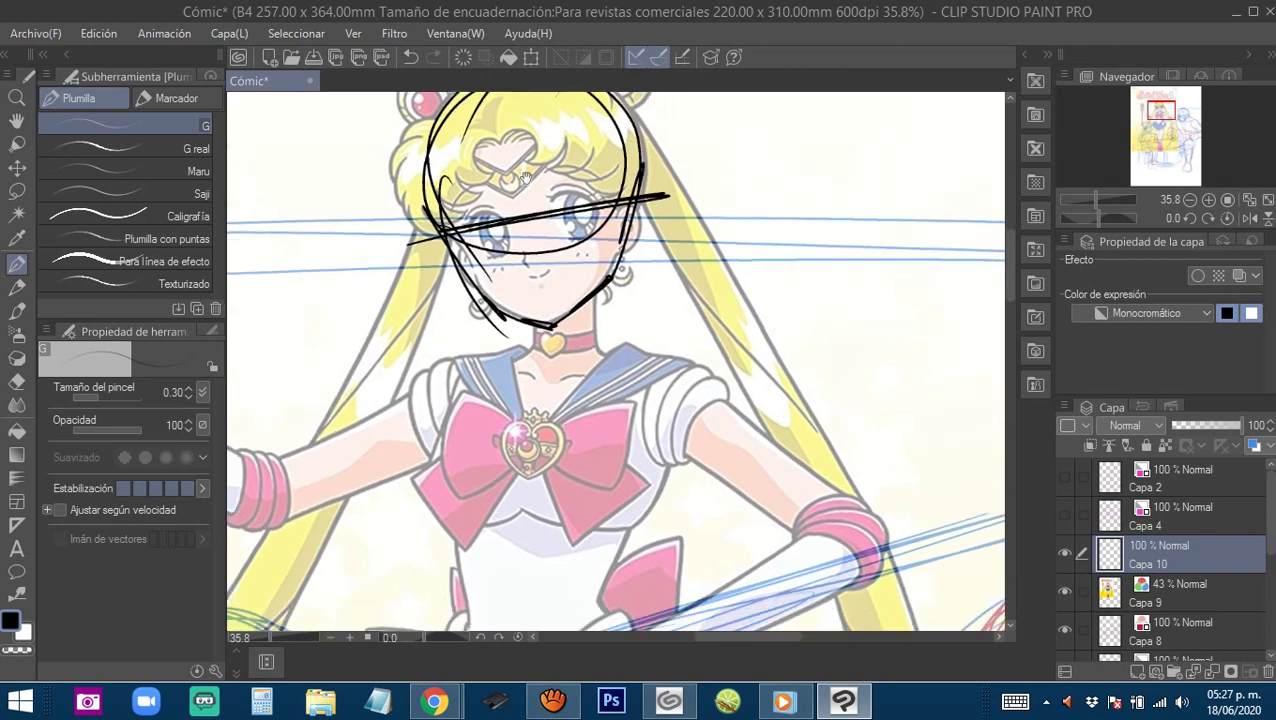
Draw the neck, the collarbone line and the round shoulder joint of the arm resting on the hip.
{"action": "mouse_move", "coordinate": [554, 336]}
{"action": "left_mouse_down"}
{"action": "mouse_move", "coordinate": [549, 235]}
{"action": "mouse_move", "coordinate": [538, 240]}
{"action": "left_mouse_up"}
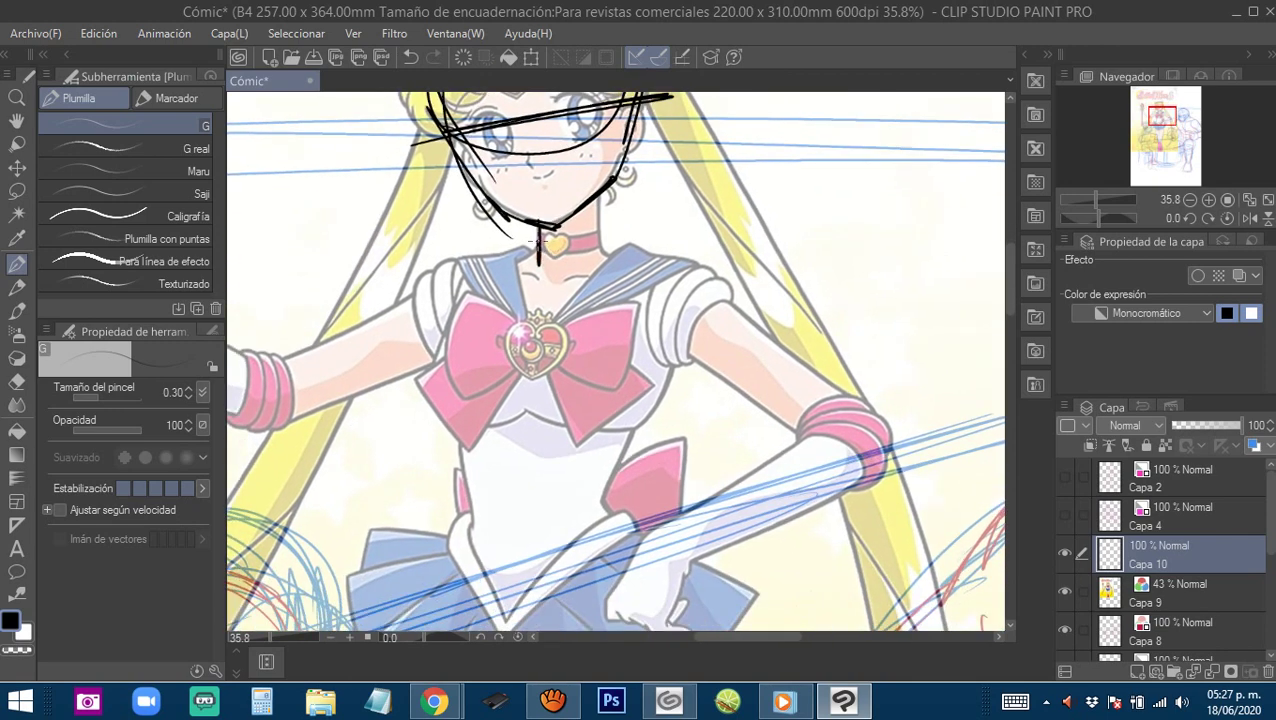
{"action": "left_click_drag", "start_coordinate": [589, 199], "coordinate": [592, 248]}
{"action": "mouse_move", "coordinate": [592, 250]}
{"action": "left_mouse_down"}
{"action": "mouse_move", "coordinate": [600, 210]}
{"action": "mouse_move", "coordinate": [670, 244]}
{"action": "left_mouse_up"}
{"action": "mouse_move", "coordinate": [601, 240]}
{"action": "left_mouse_down"}
{"action": "mouse_move", "coordinate": [632, 240]}
{"action": "mouse_move", "coordinate": [642, 268]}
{"action": "mouse_move", "coordinate": [660, 240]}
{"action": "mouse_move", "coordinate": [712, 280]}
{"action": "left_mouse_up"}
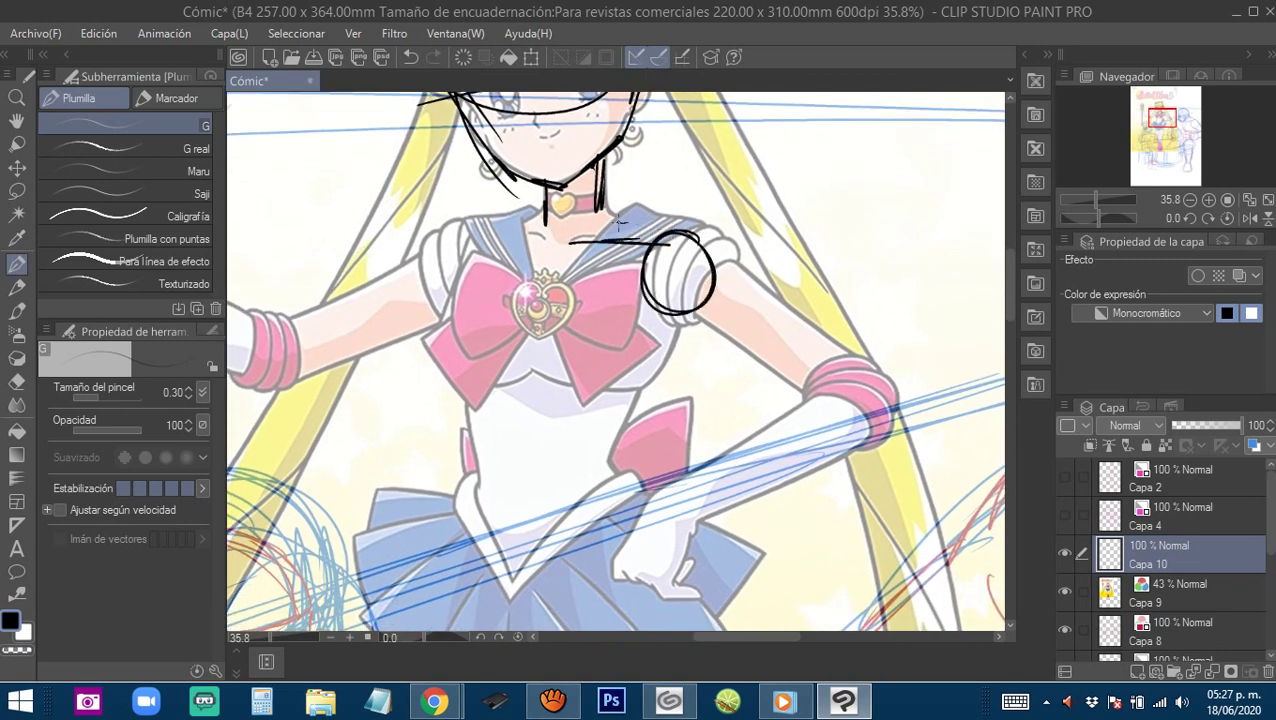
{"action": "left_click_drag", "start_coordinate": [598, 205], "coordinate": [662, 234]}
Add the other shoulder's round joint and block in the chest and ribcage, tapering the torso sides to the waist.
{"action": "mouse_move", "coordinate": [520, 270]}
{"action": "left_mouse_down"}
{"action": "mouse_move", "coordinate": [550, 258]}
{"action": "mouse_move", "coordinate": [504, 287]}
{"action": "mouse_move", "coordinate": [497, 272]}
{"action": "mouse_move", "coordinate": [524, 236]}
{"action": "left_mouse_up"}
{"action": "left_click_drag", "start_coordinate": [494, 215], "coordinate": [596, 198]}
{"action": "left_click_drag", "start_coordinate": [540, 290], "coordinate": [555, 250]}
{"action": "left_click_drag", "start_coordinate": [474, 275], "coordinate": [665, 289]}
{"action": "mouse_move", "coordinate": [522, 281]}
{"action": "left_mouse_down"}
{"action": "mouse_move", "coordinate": [662, 288]}
{"action": "mouse_move", "coordinate": [543, 262]}
{"action": "left_mouse_up"}
{"action": "mouse_move", "coordinate": [510, 188]}
{"action": "left_mouse_down"}
{"action": "mouse_move", "coordinate": [490, 256]}
{"action": "mouse_move", "coordinate": [529, 309]}
{"action": "mouse_move", "coordinate": [678, 310]}
{"action": "left_mouse_up"}
{"action": "mouse_move", "coordinate": [720, 215]}
{"action": "left_mouse_down"}
{"action": "mouse_move", "coordinate": [684, 312]}
{"action": "mouse_move", "coordinate": [674, 230]}
{"action": "mouse_move", "coordinate": [653, 296]}
{"action": "left_mouse_up"}
{"action": "left_click_drag", "start_coordinate": [521, 299], "coordinate": [656, 292]}
{"action": "left_click_drag", "start_coordinate": [656, 292], "coordinate": [555, 325]}
{"action": "mouse_move", "coordinate": [510, 223]}
{"action": "left_mouse_down"}
{"action": "mouse_move", "coordinate": [520, 299]}
{"action": "mouse_move", "coordinate": [502, 283]}
{"action": "left_mouse_up"}
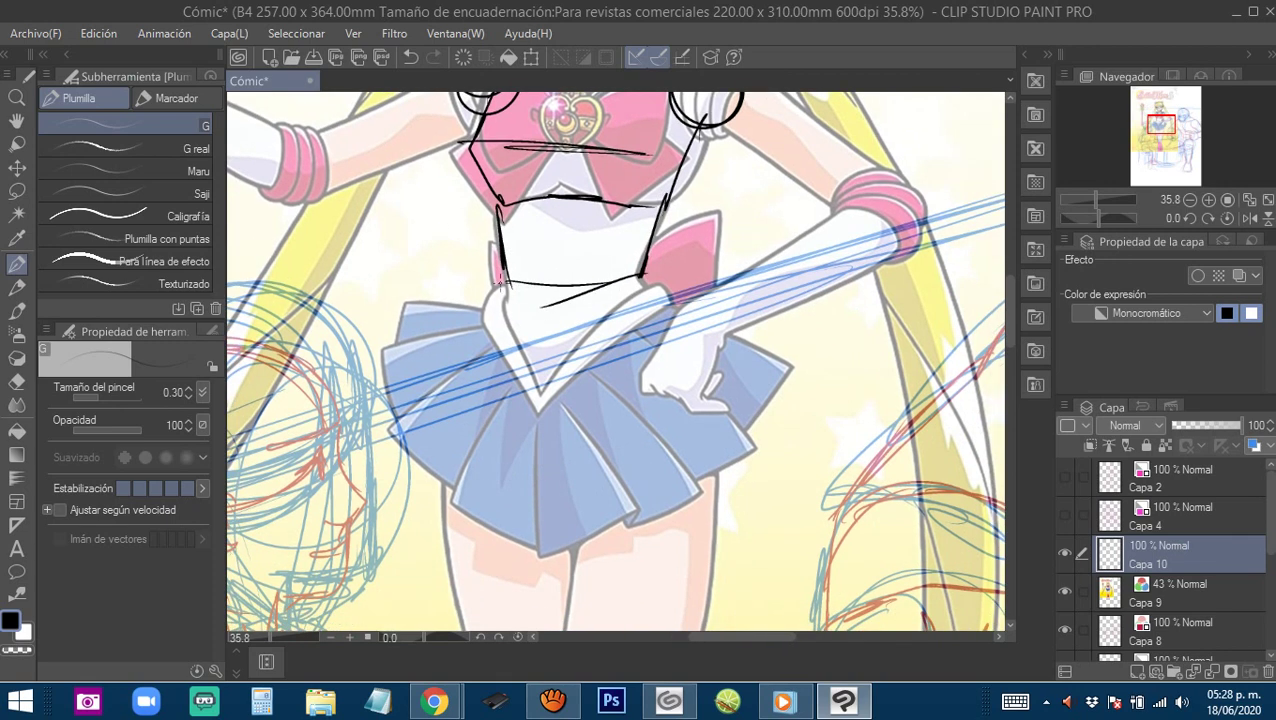
Draw a large circle for the pelvis over the skirt, with V-shaped lines converging at the crotch.
{"action": "left_click_drag", "start_coordinate": [563, 424], "coordinate": [549, 327]}
{"action": "key", "text": "ctrl+minus"}
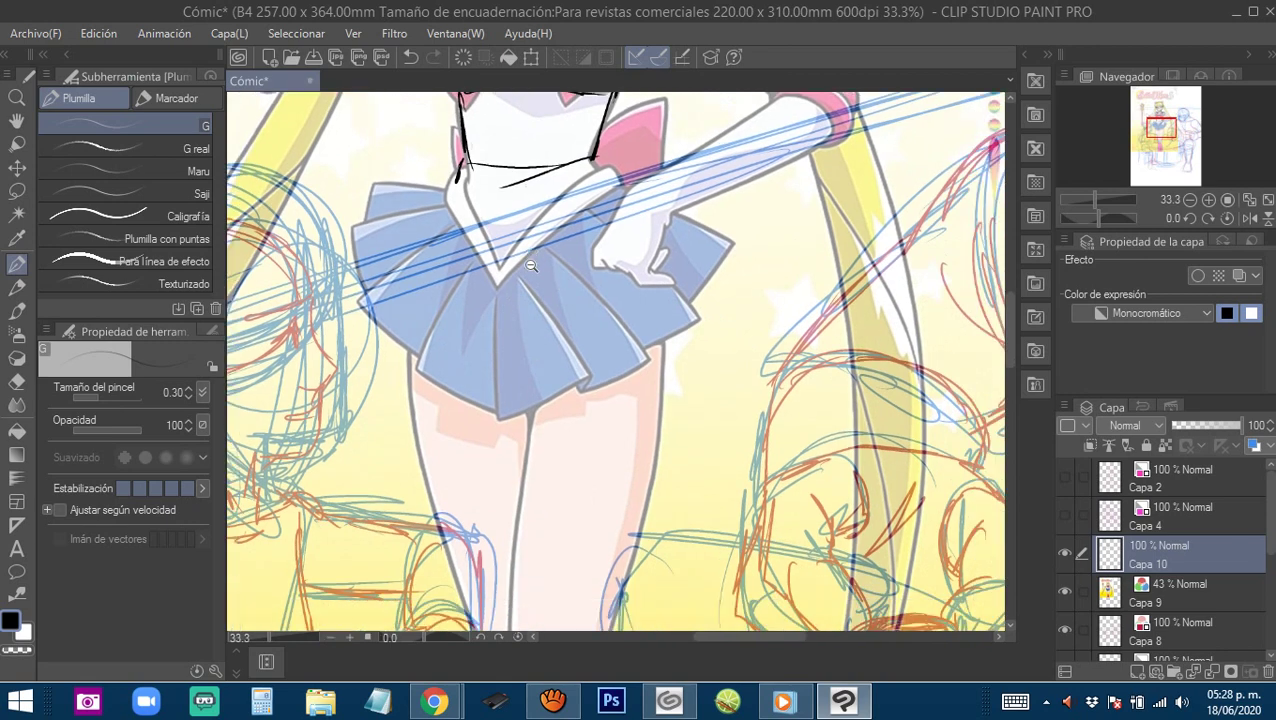
{"action": "left_click_drag", "start_coordinate": [630, 322], "coordinate": [525, 325]}
{"action": "scroll", "coordinate": [545, 305], "scroll_direction": "down", "scroll_amount": 1}
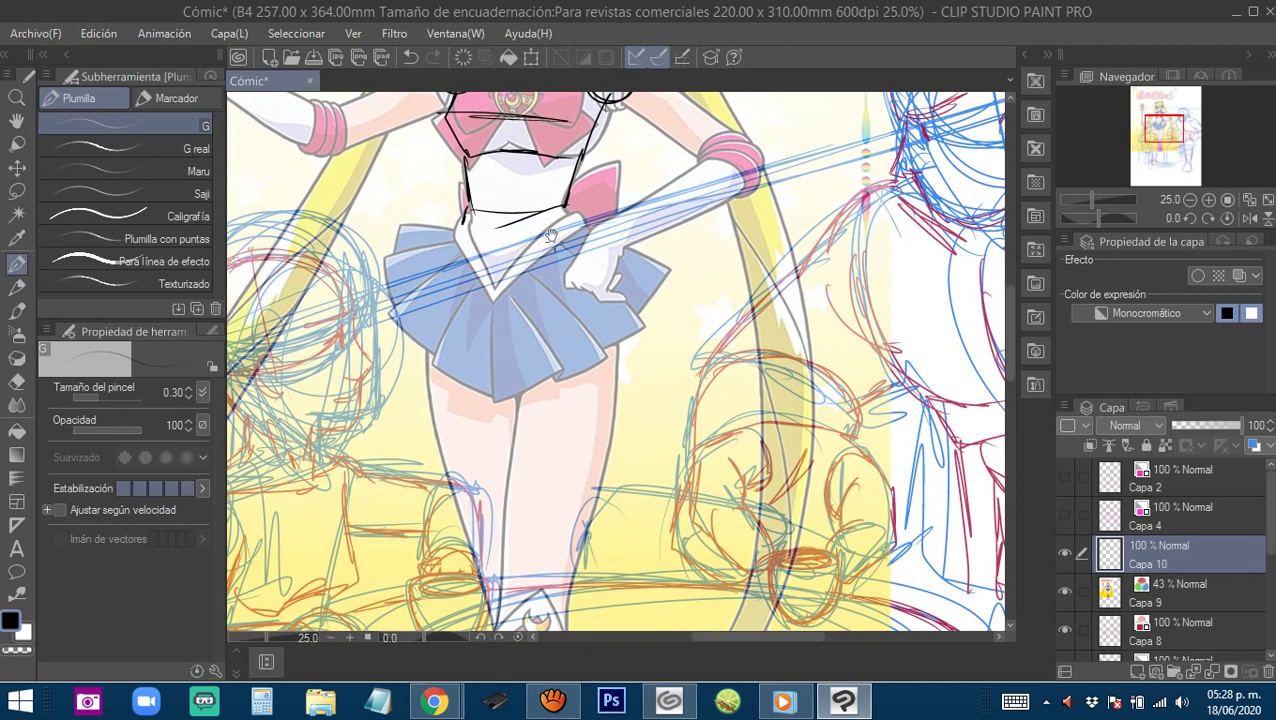
{"action": "mouse_move", "coordinate": [528, 209]}
{"action": "left_mouse_down"}
{"action": "mouse_move", "coordinate": [445, 252]}
{"action": "mouse_move", "coordinate": [478, 362]}
{"action": "left_mouse_up"}
{"action": "mouse_move", "coordinate": [613, 264]}
{"action": "left_mouse_down"}
{"action": "mouse_move", "coordinate": [479, 220]}
{"action": "mouse_move", "coordinate": [489, 401]}
{"action": "left_mouse_up"}
{"action": "key", "text": "ctrl+z"}
{"action": "mouse_move", "coordinate": [499, 208]}
{"action": "left_mouse_down"}
{"action": "mouse_move", "coordinate": [462, 358]}
{"action": "mouse_move", "coordinate": [573, 345]}
{"action": "mouse_move", "coordinate": [480, 200]}
{"action": "mouse_move", "coordinate": [476, 362]}
{"action": "left_mouse_up"}
{"action": "left_click_drag", "start_coordinate": [460, 176], "coordinate": [490, 372]}
{"action": "mouse_move", "coordinate": [456, 200]}
{"action": "left_mouse_down"}
{"action": "mouse_move", "coordinate": [506, 376]}
{"action": "mouse_move", "coordinate": [578, 188]}
{"action": "mouse_move", "coordinate": [526, 334]}
{"action": "left_mouse_up"}
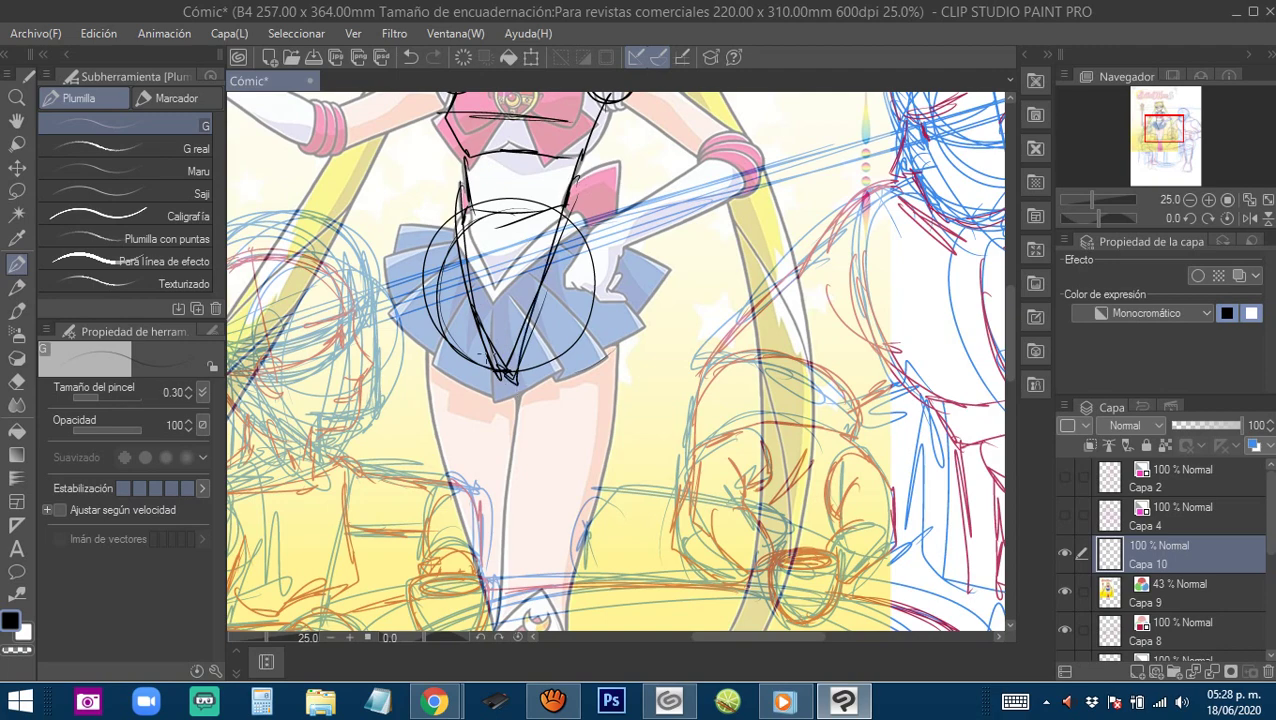
{"action": "left_click_drag", "start_coordinate": [586, 165], "coordinate": [562, 136]}
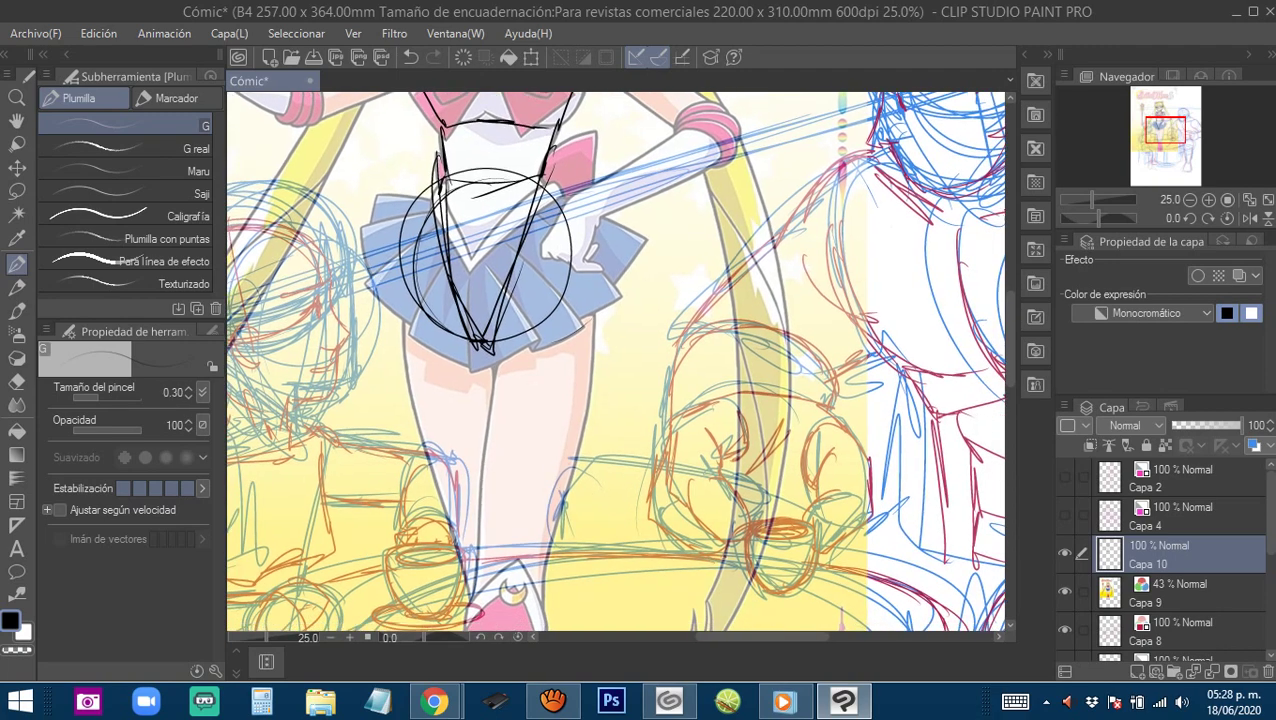
Sketch both thighs from the pelvis down to the knees, with round joints at the knee.
{"action": "left_click_drag", "start_coordinate": [520, 400], "coordinate": [507, 244]}
{"action": "left_click_drag", "start_coordinate": [476, 178], "coordinate": [458, 426]}
{"action": "mouse_move", "coordinate": [478, 150]}
{"action": "left_mouse_down"}
{"action": "mouse_move", "coordinate": [462, 428]}
{"action": "mouse_move", "coordinate": [508, 400]}
{"action": "left_mouse_up"}
{"action": "left_click_drag", "start_coordinate": [512, 396], "coordinate": [482, 490]}
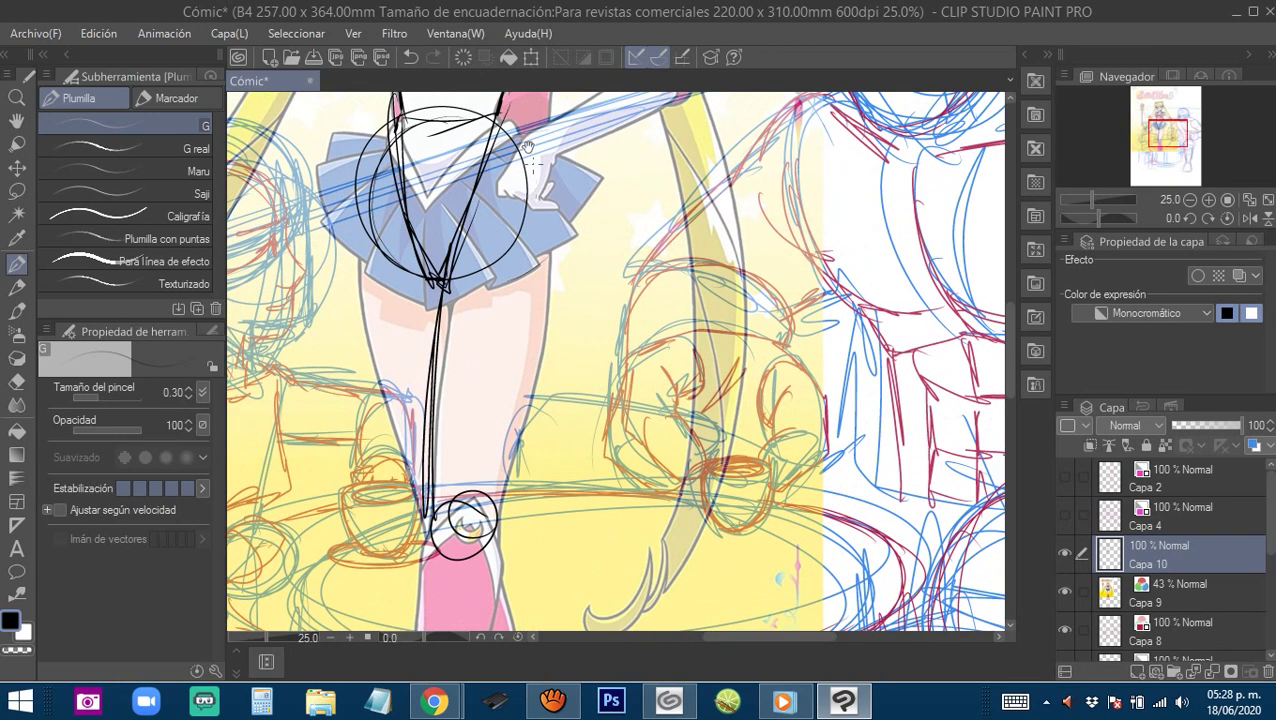
{"action": "mouse_move", "coordinate": [502, 119]}
{"action": "left_mouse_down"}
{"action": "mouse_move", "coordinate": [526, 148]}
{"action": "mouse_move", "coordinate": [552, 240]}
{"action": "mouse_move", "coordinate": [550, 336]}
{"action": "mouse_move", "coordinate": [500, 528]}
{"action": "mouse_move", "coordinate": [565, 275]}
{"action": "left_mouse_up"}
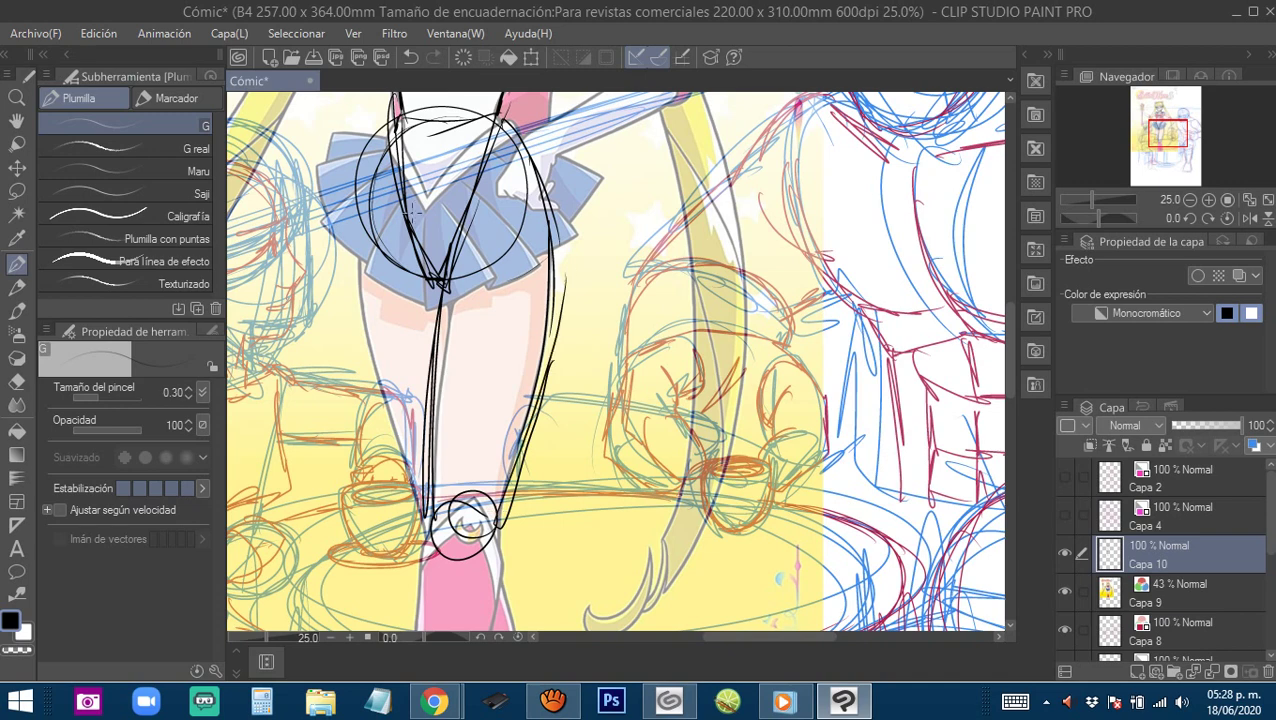
{"action": "mouse_move", "coordinate": [386, 142]}
{"action": "left_mouse_down"}
{"action": "mouse_move", "coordinate": [373, 210]}
{"action": "mouse_move", "coordinate": [400, 397]}
{"action": "left_mouse_up"}
{"action": "mouse_move", "coordinate": [362, 184]}
{"action": "left_mouse_down"}
{"action": "mouse_move", "coordinate": [382, 422]}
{"action": "mouse_move", "coordinate": [415, 520]}
{"action": "left_mouse_up"}
Extend the lower legs beyond the reference picture's cropped edge and draw the front foot as a long wedge.
{"action": "scroll", "coordinate": [412, 400], "scroll_direction": "down", "scroll_amount": 5}
{"action": "left_click_drag", "start_coordinate": [480, 382], "coordinate": [477, 325]}
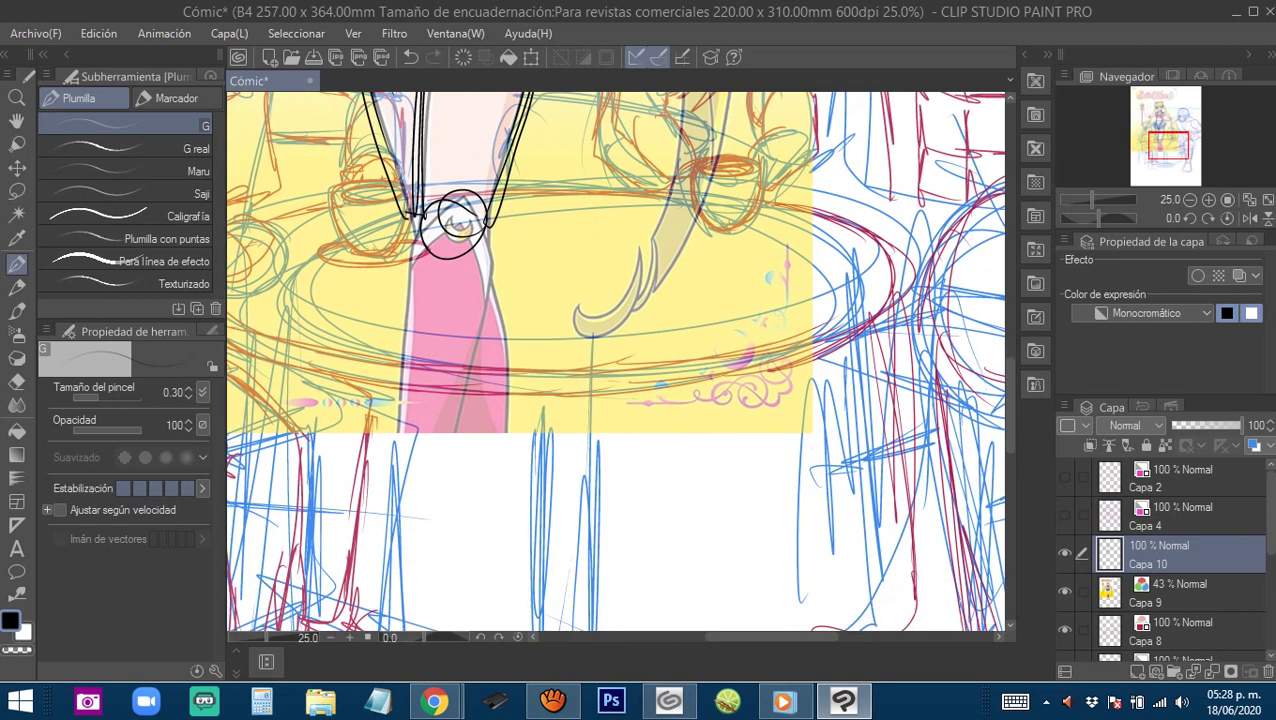
{"action": "left_click", "coordinate": [477, 325], "text": "alt"}
{"action": "left_click_drag", "start_coordinate": [470, 372], "coordinate": [462, 343]}
{"action": "left_click", "coordinate": [463, 341], "text": "alt"}
{"action": "scroll", "coordinate": [475, 320], "scroll_direction": "down", "scroll_amount": 2}
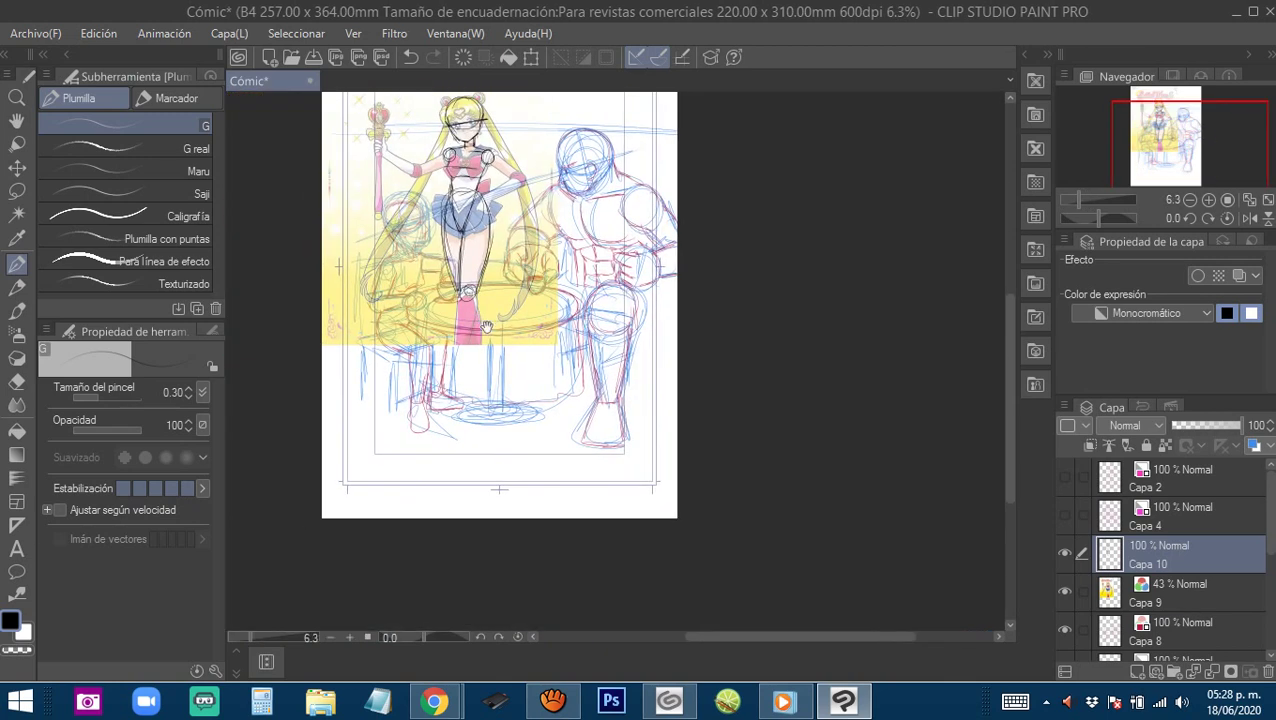
{"action": "mouse_move", "coordinate": [425, 262]}
{"action": "left_mouse_down"}
{"action": "mouse_move", "coordinate": [422, 440]}
{"action": "mouse_move", "coordinate": [410, 440]}
{"action": "left_mouse_up"}
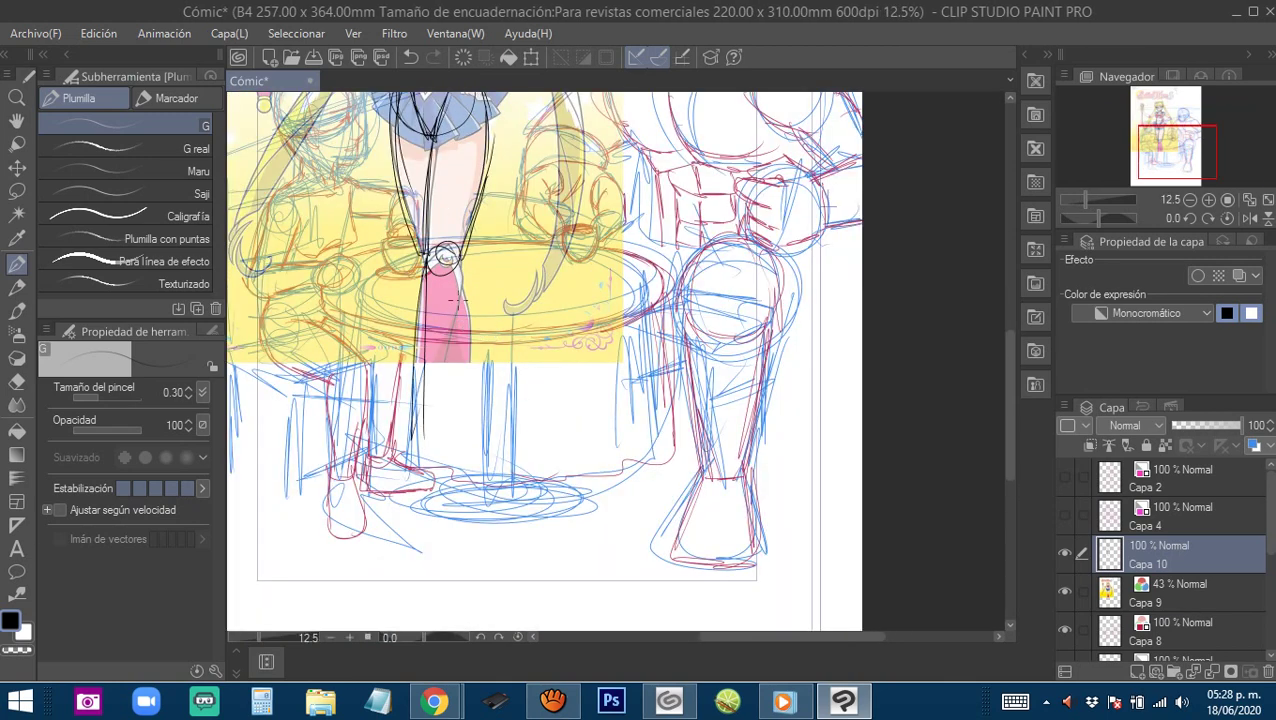
{"action": "left_click_drag", "start_coordinate": [466, 256], "coordinate": [420, 444]}
{"action": "left_click_drag", "start_coordinate": [442, 384], "coordinate": [426, 452]}
{"action": "left_click_drag", "start_coordinate": [414, 346], "coordinate": [410, 440]}
{"action": "mouse_move", "coordinate": [444, 398]}
{"action": "left_mouse_down"}
{"action": "mouse_move", "coordinate": [493, 330]}
{"action": "mouse_move", "coordinate": [431, 419]}
{"action": "left_mouse_up"}
{"action": "mouse_move", "coordinate": [471, 366]}
{"action": "left_mouse_down"}
{"action": "mouse_move", "coordinate": [462, 433]}
{"action": "mouse_move", "coordinate": [494, 356]}
{"action": "mouse_move", "coordinate": [482, 422]}
{"action": "left_mouse_up"}
{"action": "left_click_drag", "start_coordinate": [496, 352], "coordinate": [476, 418]}
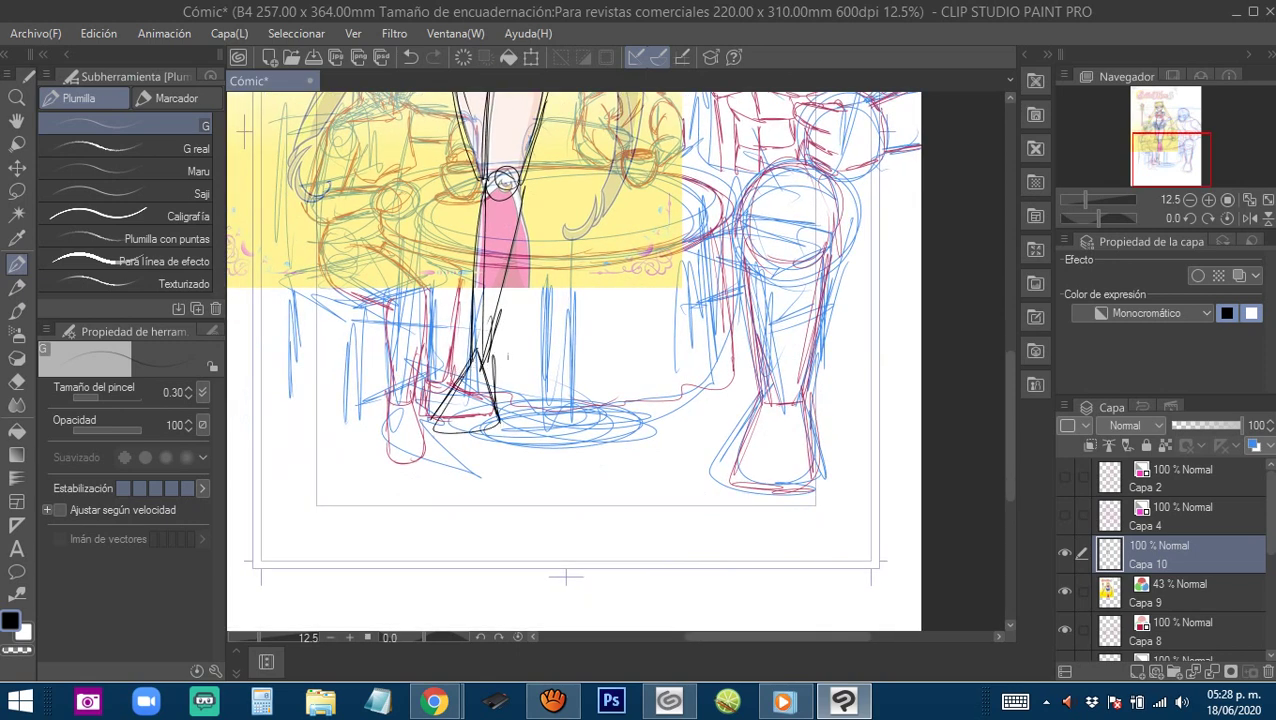
Complete the second lower leg with its ankle and block in the remaining foot shapes beside the front foot.
{"action": "scroll", "coordinate": [510, 251], "scroll_direction": "up", "scroll_amount": 1}
{"action": "left_click_drag", "start_coordinate": [528, 234], "coordinate": [516, 346]}
{"action": "left_click_drag", "start_coordinate": [520, 276], "coordinate": [504, 382]}
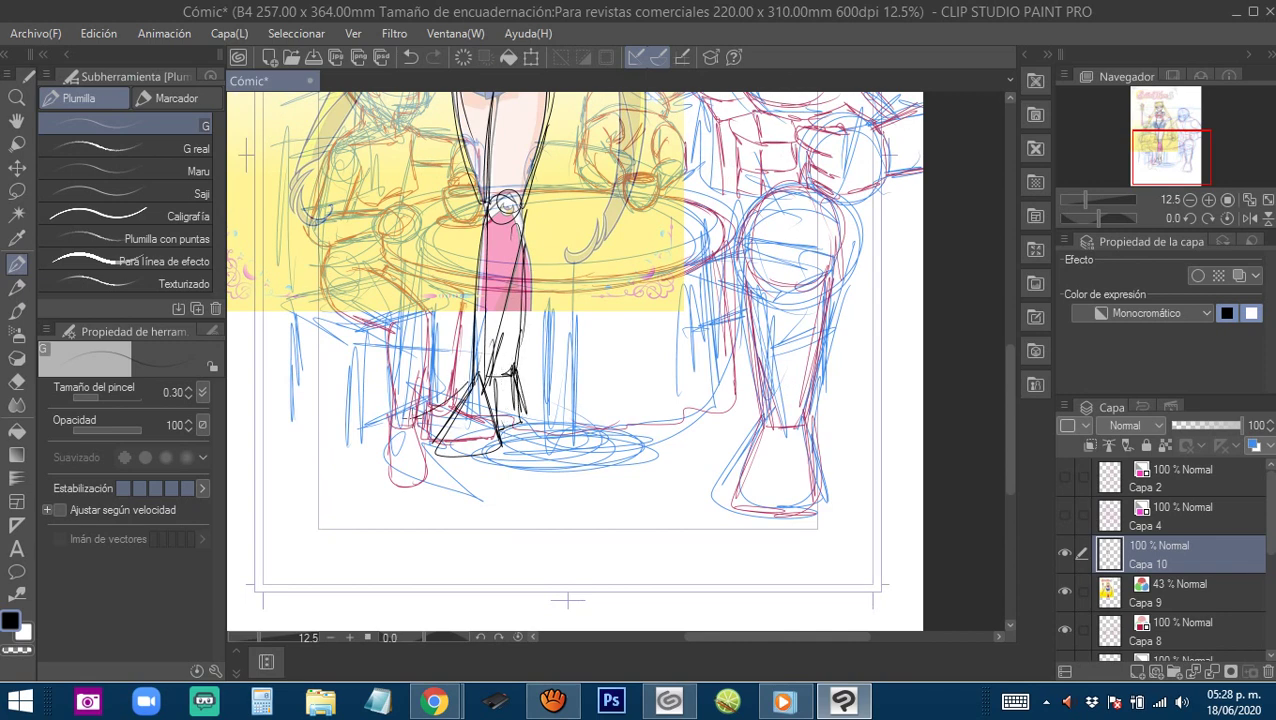
{"action": "left_click_drag", "start_coordinate": [408, 419], "coordinate": [456, 415]}
{"action": "left_click_drag", "start_coordinate": [500, 340], "coordinate": [461, 424]}
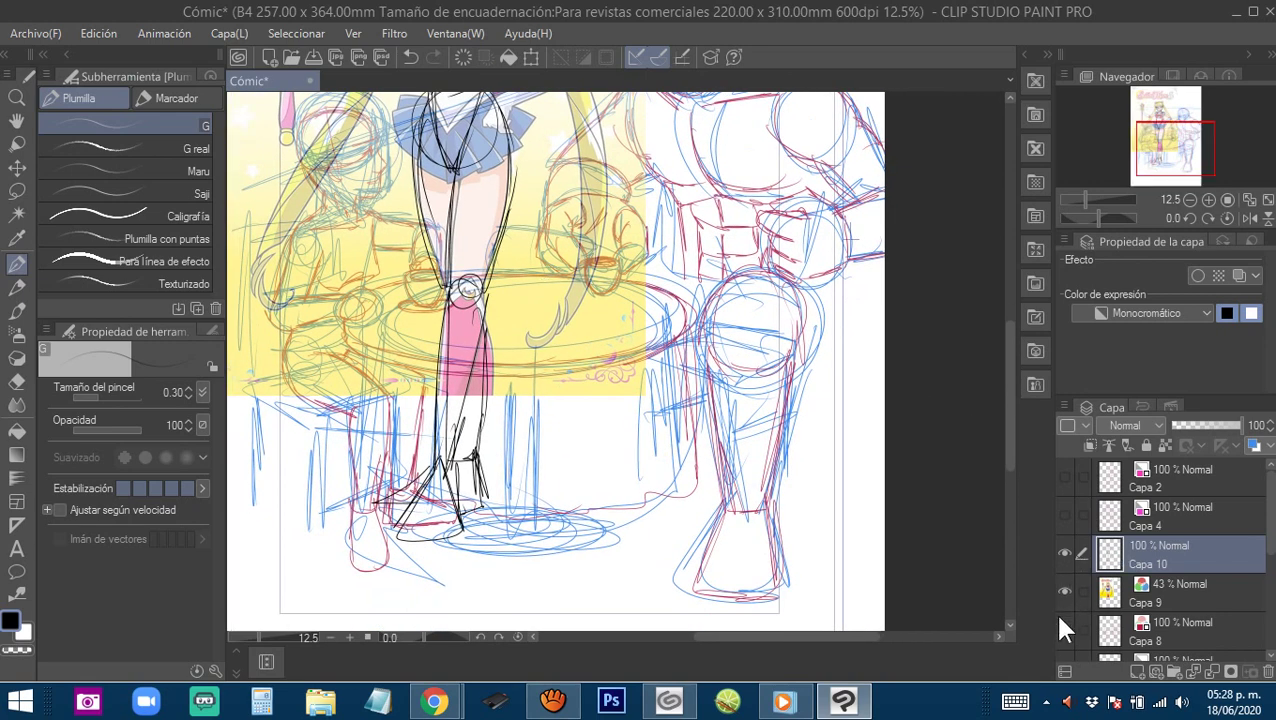
Hide the dark red sketch layer Capa 8 and the blue sketch layer Capa 7, and make layer Capa 10 active.
{"action": "left_click", "coordinate": [1064, 626]}
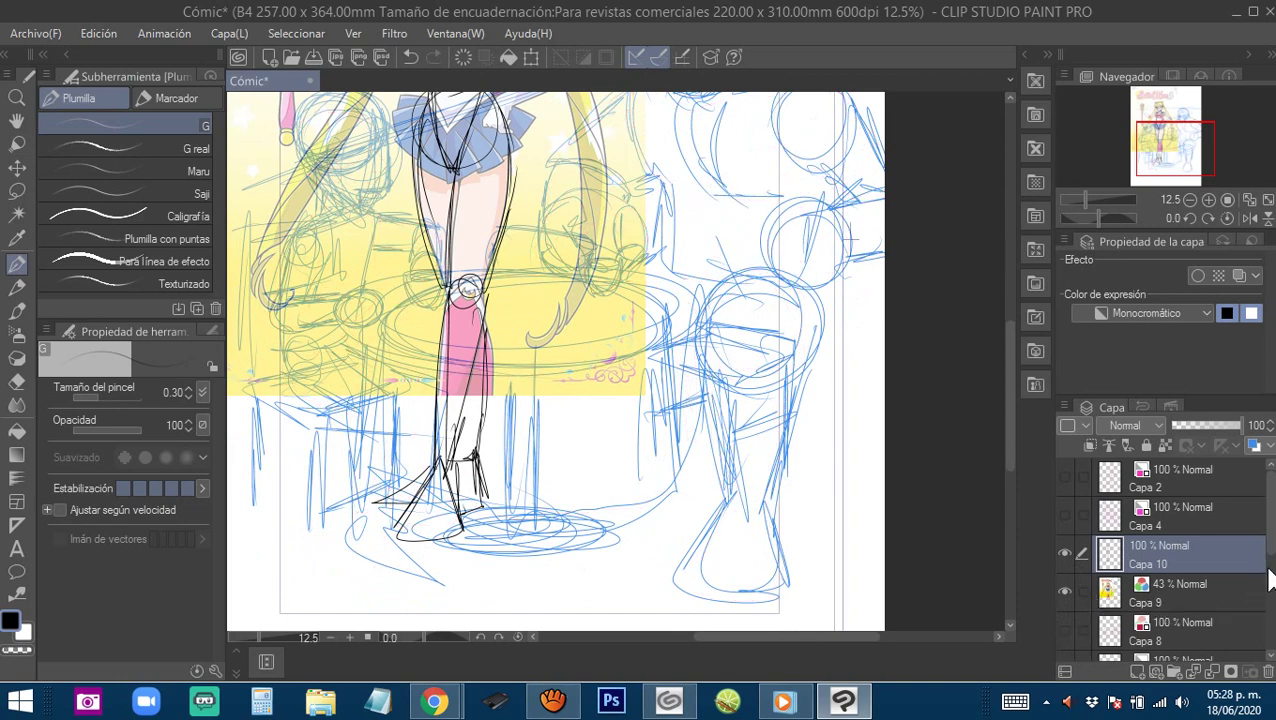
{"action": "scroll", "coordinate": [1268, 580], "scroll_direction": "down", "scroll_amount": 3}
{"action": "left_click", "coordinate": [1067, 565]}
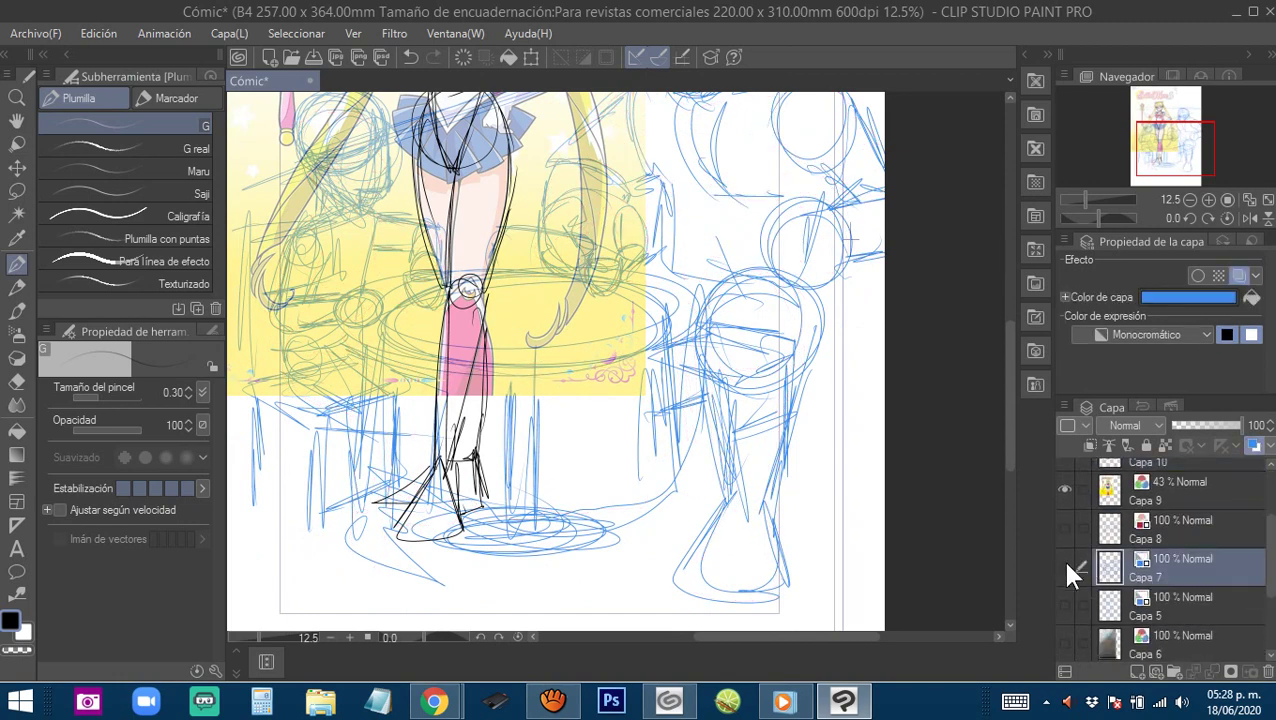
{"action": "left_click", "coordinate": [1066, 567]}
{"action": "left_click_drag", "start_coordinate": [567, 256], "coordinate": [577, 358]}
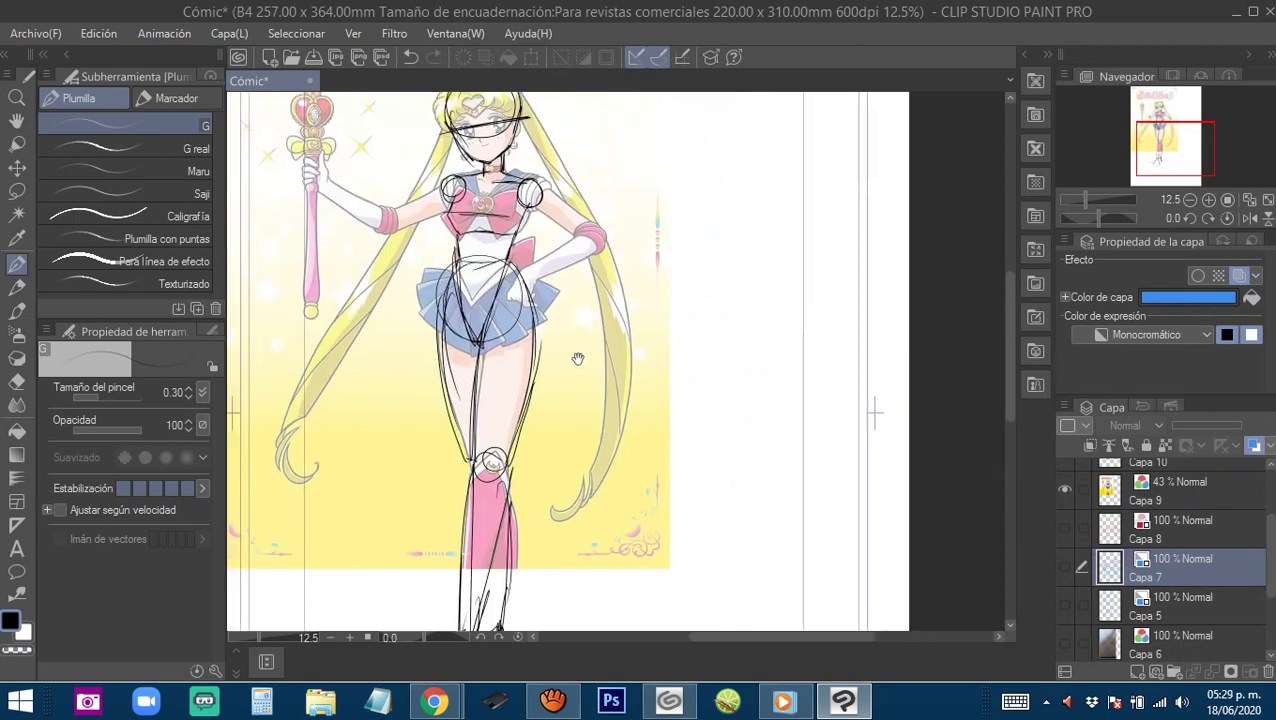
{"action": "scroll", "coordinate": [577, 358], "scroll_direction": "down", "scroll_amount": 1}
{"action": "scroll", "coordinate": [527, 296], "scroll_direction": "up", "scroll_amount": 2}
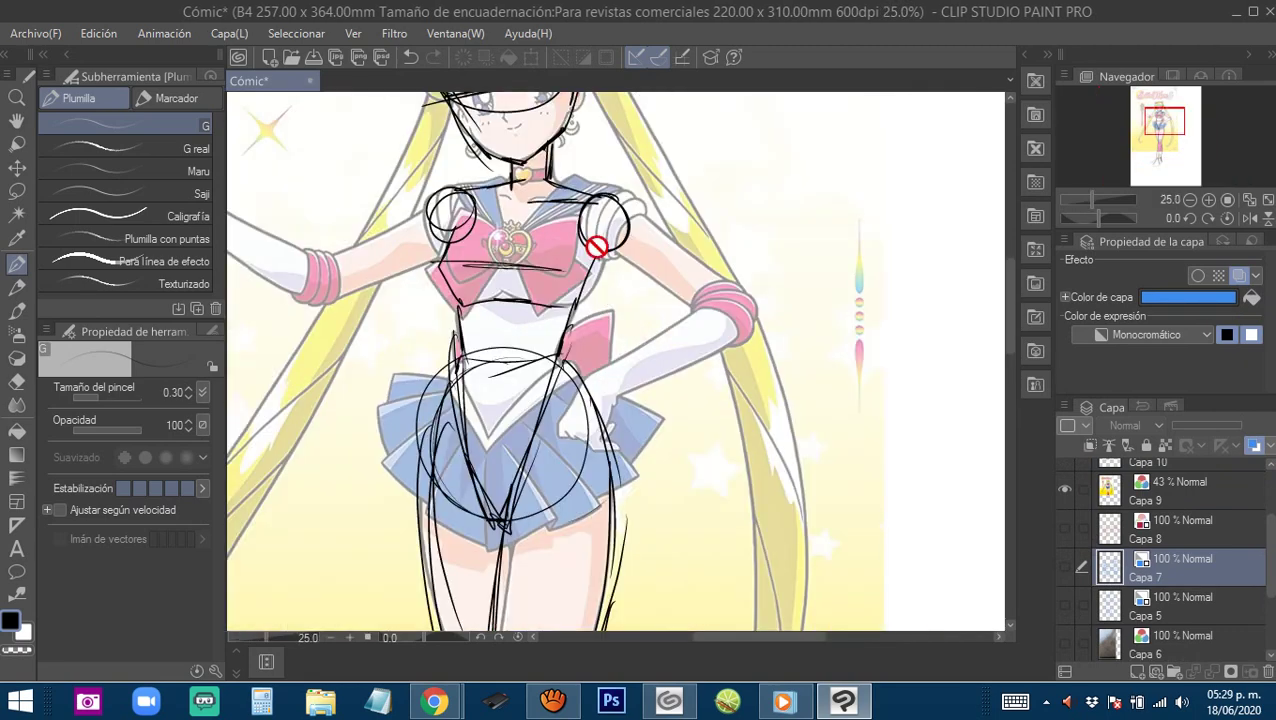
{"action": "left_click", "coordinate": [1149, 477]}
{"action": "left_click", "coordinate": [1155, 466]}
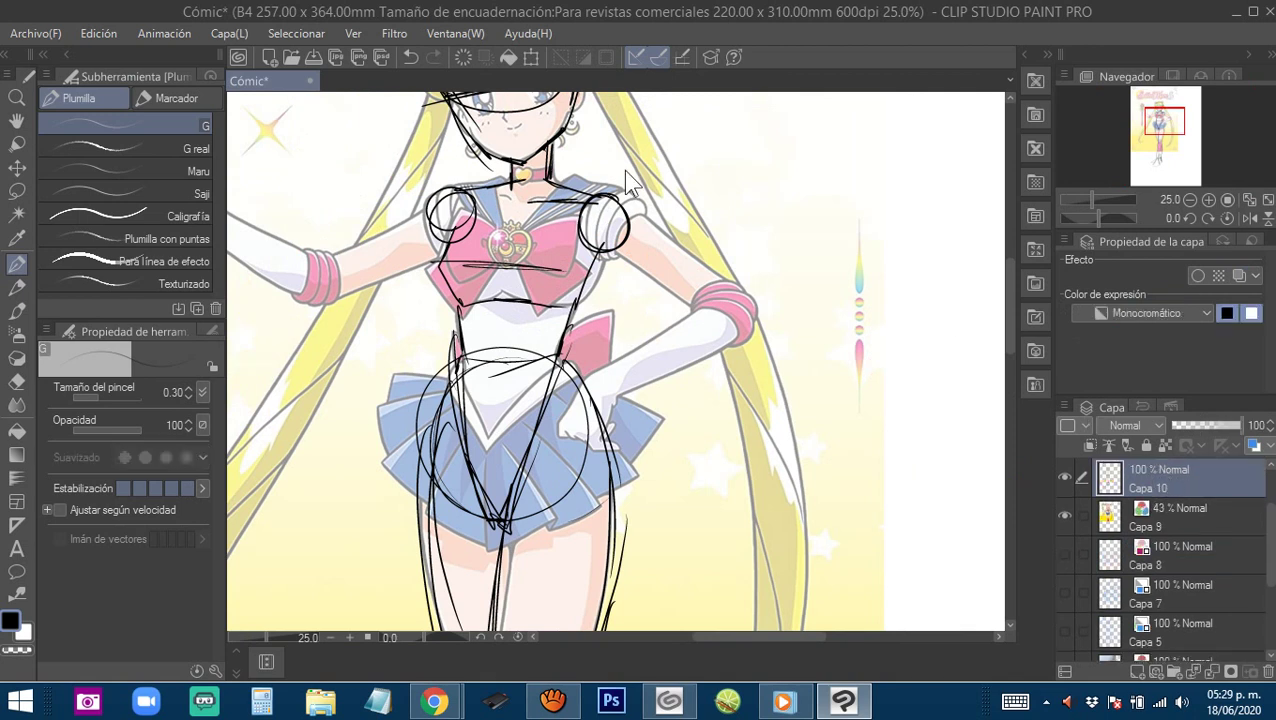
Draw the bent arm resting on the hip with round elbow and wrist joints, upper arm, forearm and a simple hand shape.
{"action": "mouse_move", "coordinate": [718, 290]}
{"action": "left_mouse_down"}
{"action": "mouse_move", "coordinate": [696, 318]}
{"action": "mouse_move", "coordinate": [724, 292]}
{"action": "left_mouse_up"}
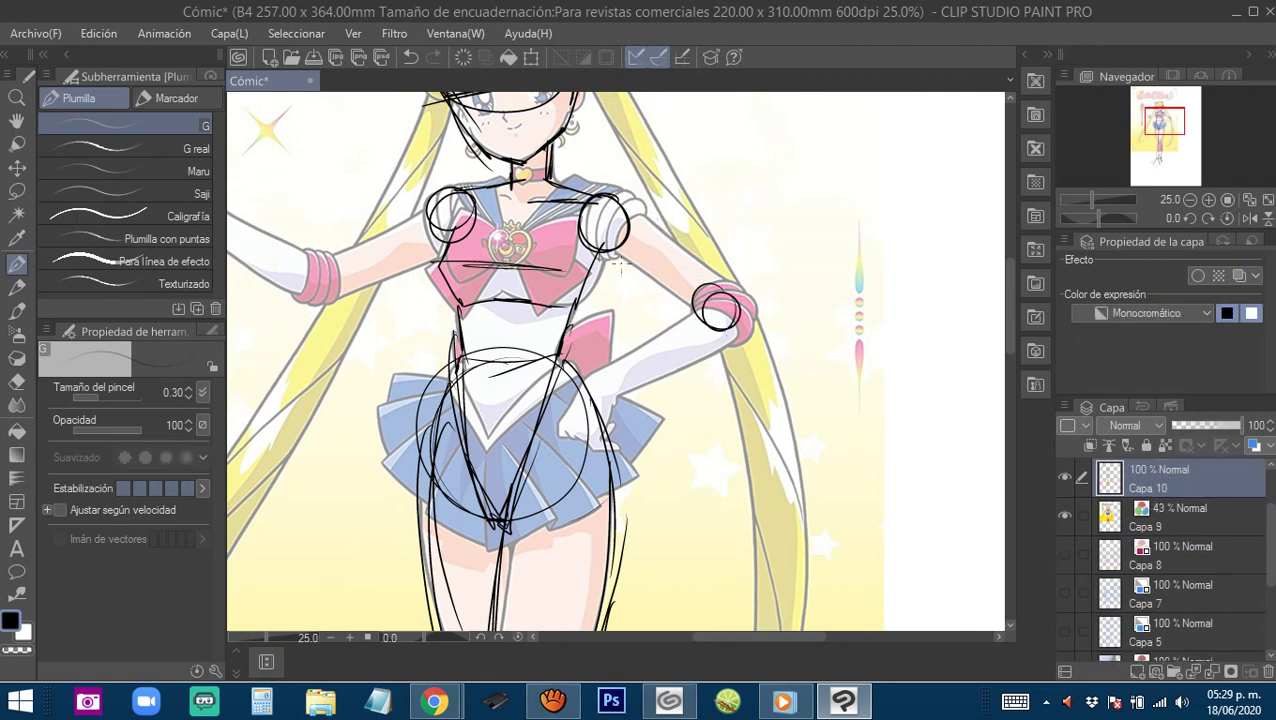
{"action": "left_click_drag", "start_coordinate": [607, 248], "coordinate": [700, 302]}
{"action": "mouse_move", "coordinate": [622, 207]}
{"action": "left_mouse_down"}
{"action": "mouse_move", "coordinate": [724, 282]}
{"action": "mouse_move", "coordinate": [642, 225]}
{"action": "mouse_move", "coordinate": [530, 288]}
{"action": "mouse_move", "coordinate": [532, 310]}
{"action": "mouse_move", "coordinate": [573, 305]}
{"action": "mouse_move", "coordinate": [665, 252]}
{"action": "left_mouse_up"}
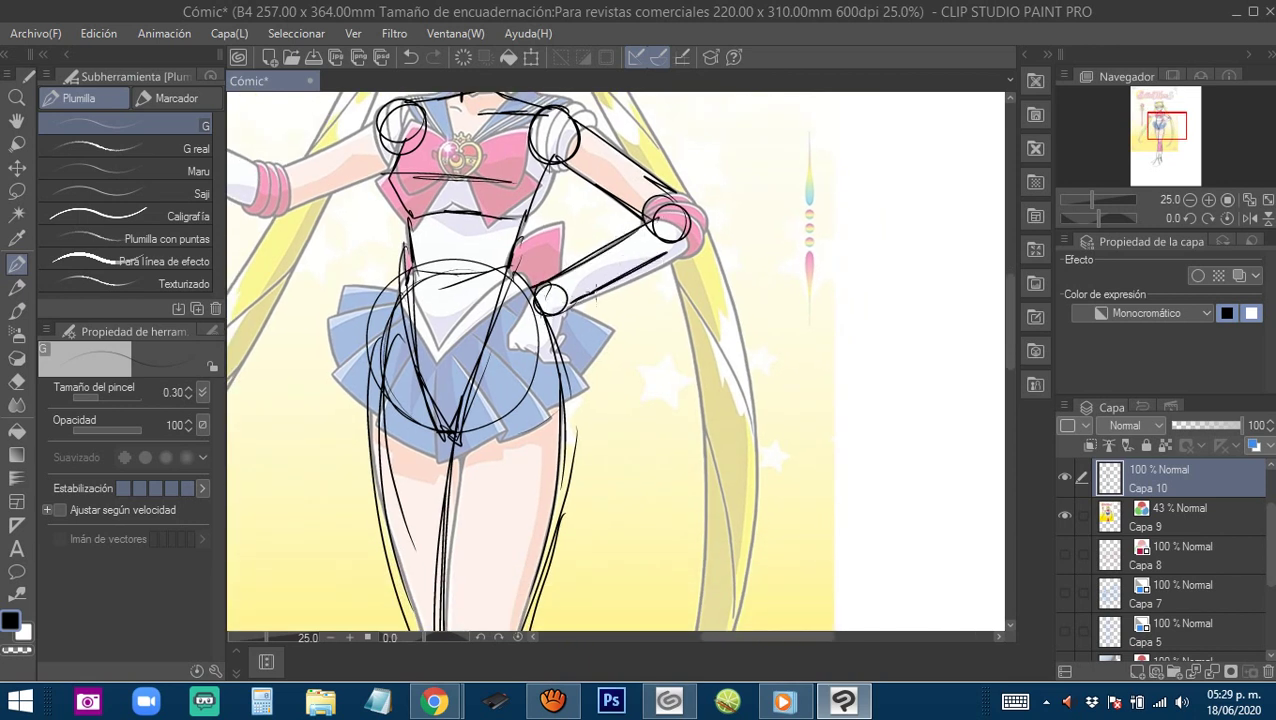
{"action": "left_click_drag", "start_coordinate": [586, 294], "coordinate": [701, 241]}
{"action": "mouse_move", "coordinate": [538, 292]}
{"action": "left_mouse_down"}
{"action": "mouse_move", "coordinate": [572, 248]}
{"action": "mouse_move", "coordinate": [545, 286]}
{"action": "left_mouse_up"}
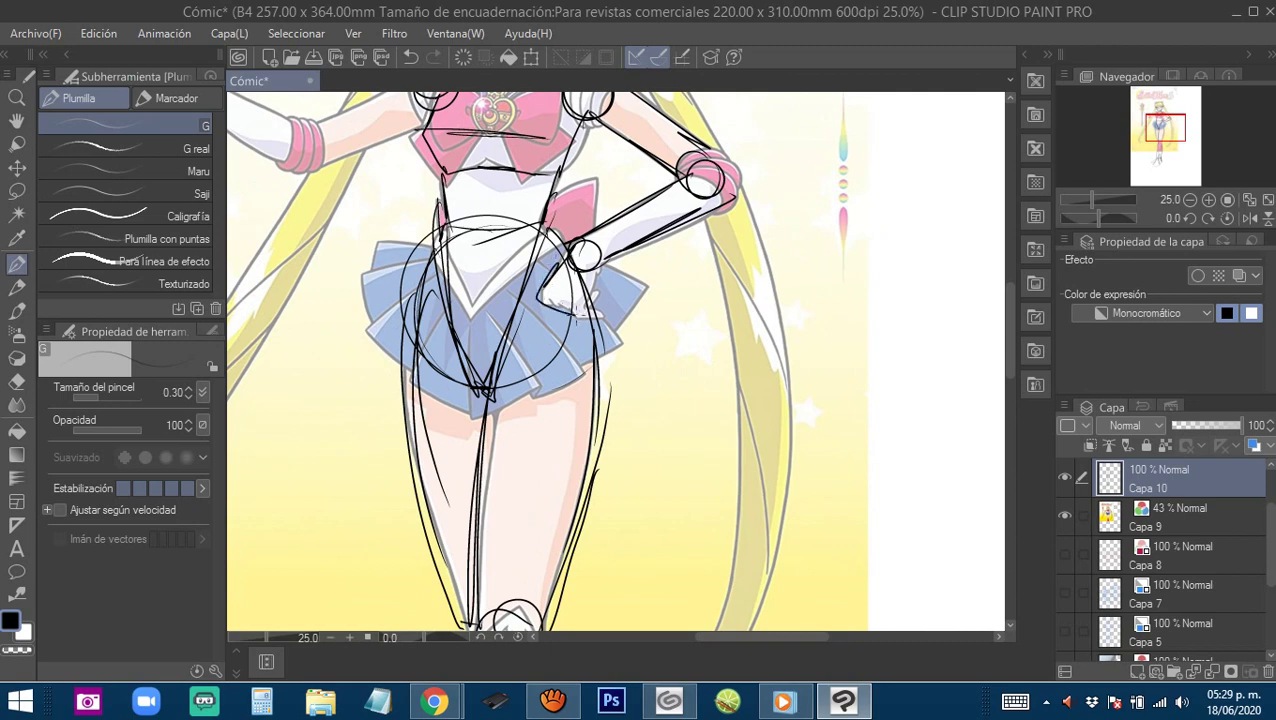
Draw the upper arm on the wand side from the shoulder to a round elbow joint.
{"action": "left_click_drag", "start_coordinate": [347, 122], "coordinate": [514, 258]}
{"action": "mouse_move", "coordinate": [580, 216]}
{"action": "left_mouse_down"}
{"action": "mouse_move", "coordinate": [453, 272]}
{"action": "mouse_move", "coordinate": [488, 275]}
{"action": "mouse_move", "coordinate": [482, 292]}
{"action": "mouse_move", "coordinate": [465, 258]}
{"action": "left_mouse_up"}
{"action": "left_click_drag", "start_coordinate": [484, 297], "coordinate": [587, 250]}
{"action": "left_click_drag", "start_coordinate": [498, 291], "coordinate": [580, 258]}
{"action": "left_click_drag", "start_coordinate": [454, 272], "coordinate": [594, 297]}
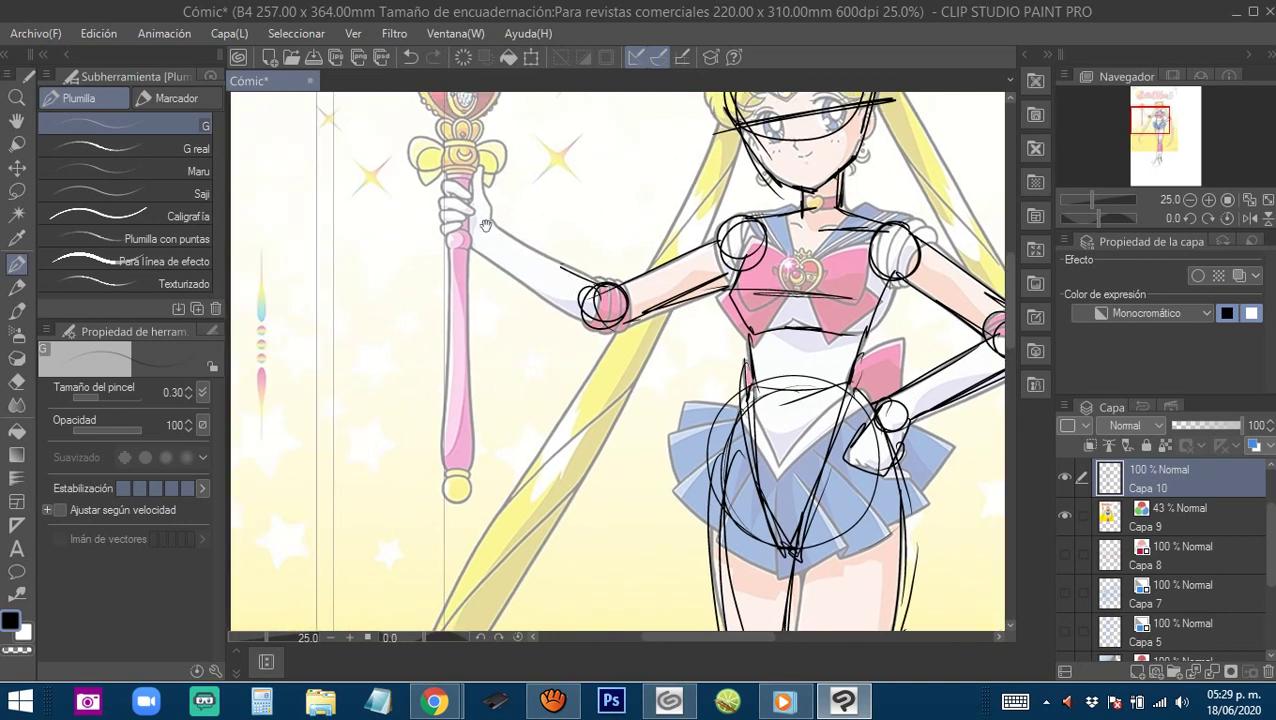
Draw the wand arm's forearm up to the wrist and add circles for the wrist joint and the gripping fist.
{"action": "left_click_drag", "start_coordinate": [482, 222], "coordinate": [560, 268]}
{"action": "left_click_drag", "start_coordinate": [470, 238], "coordinate": [582, 317]}
{"action": "left_click_drag", "start_coordinate": [534, 279], "coordinate": [592, 321]}
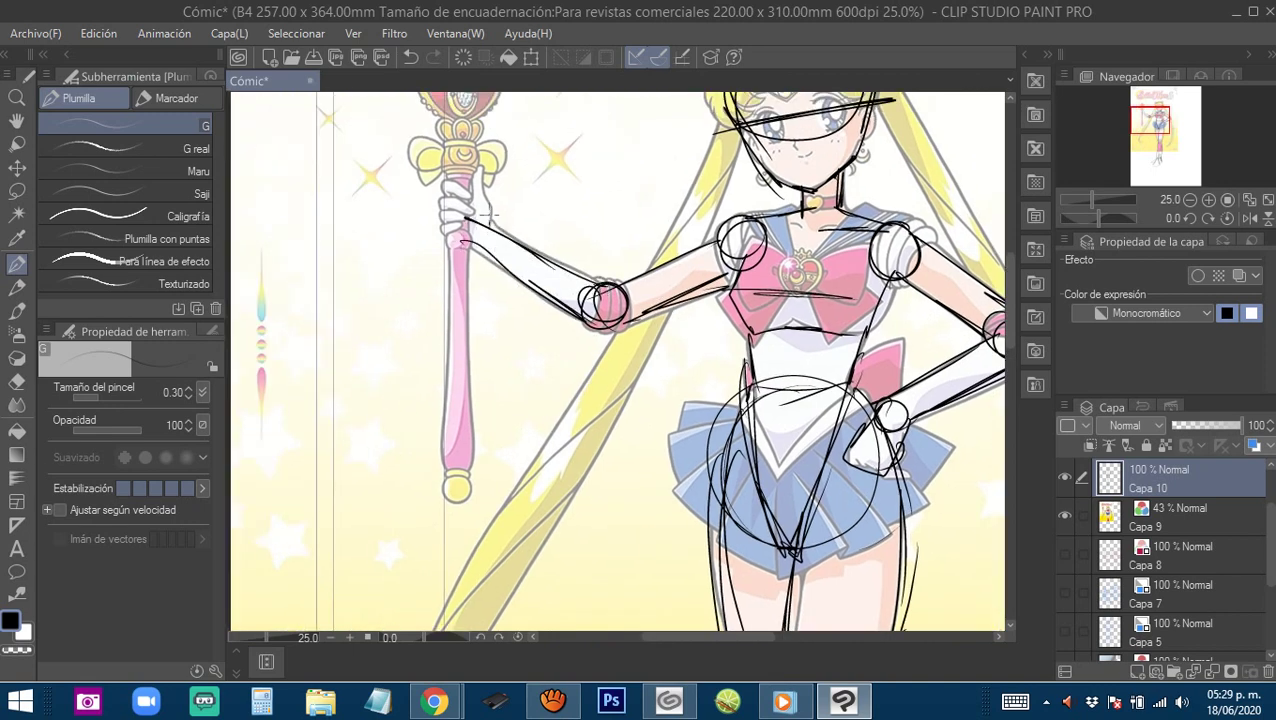
{"action": "mouse_move", "coordinate": [486, 214]}
{"action": "left_mouse_down"}
{"action": "mouse_move", "coordinate": [451, 247]}
{"action": "mouse_move", "coordinate": [436, 219]}
{"action": "mouse_move", "coordinate": [488, 226]}
{"action": "left_mouse_up"}
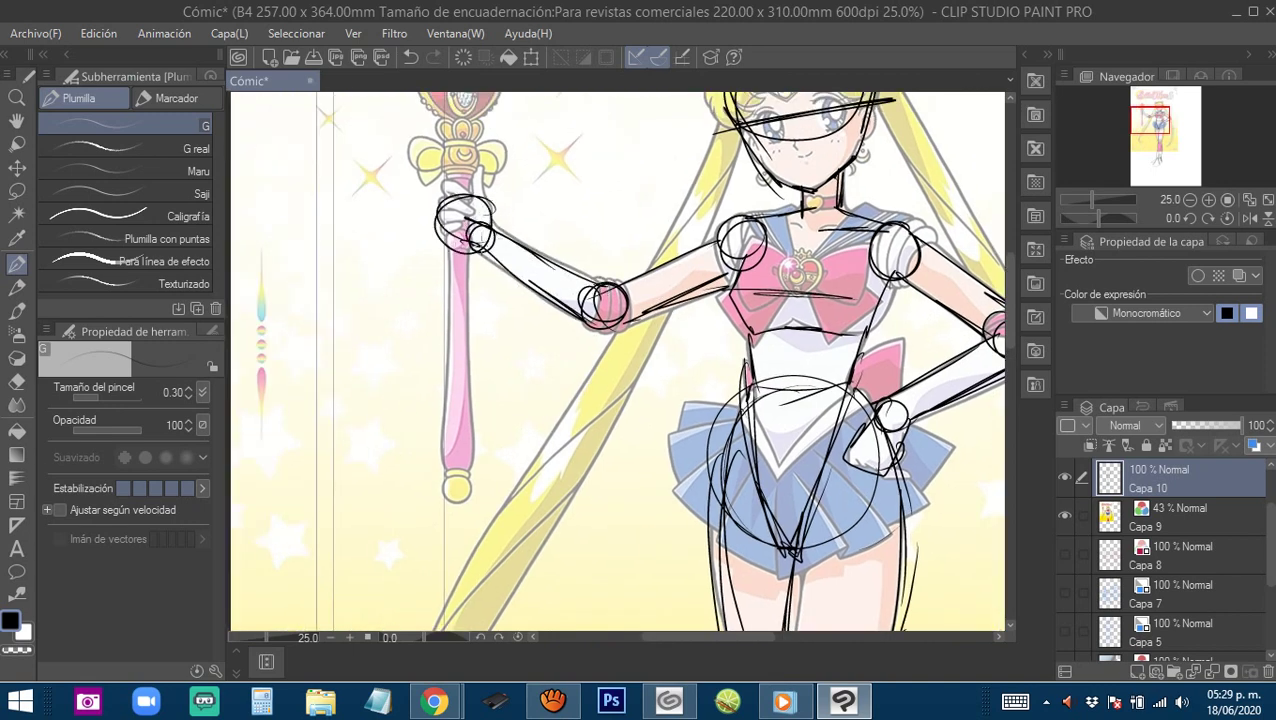
Hide the Sailor Moon reference layer Capa 9 so that only the mannequin sketch shows.
{"action": "mouse_move", "coordinate": [772, 359]}
{"action": "left_mouse_down"}
{"action": "mouse_move", "coordinate": [641, 302]}
{"action": "mouse_move", "coordinate": [546, 133]}
{"action": "mouse_move", "coordinate": [559, 328]}
{"action": "left_mouse_up"}
{"action": "scroll", "coordinate": [645, 344], "scroll_direction": "down", "scroll_amount": 2}
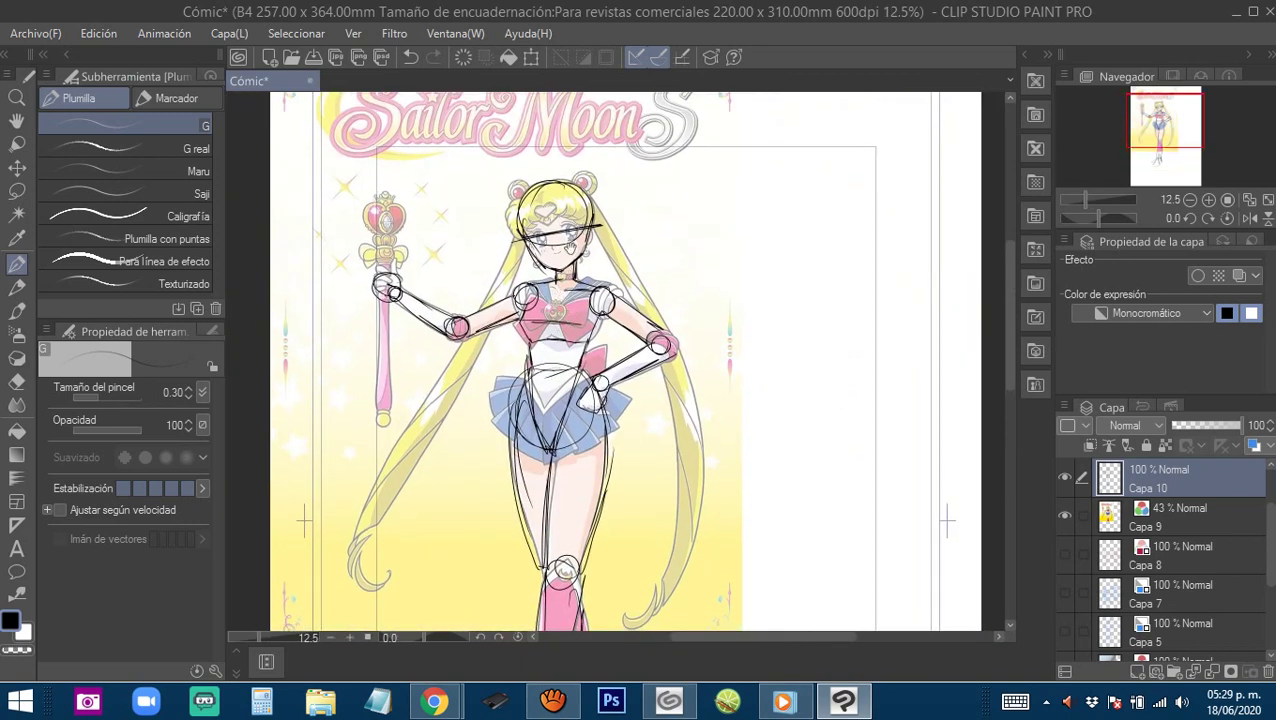
{"action": "key", "text": "alt"}
{"action": "left_click_drag", "start_coordinate": [622, 368], "coordinate": [582, 355]}
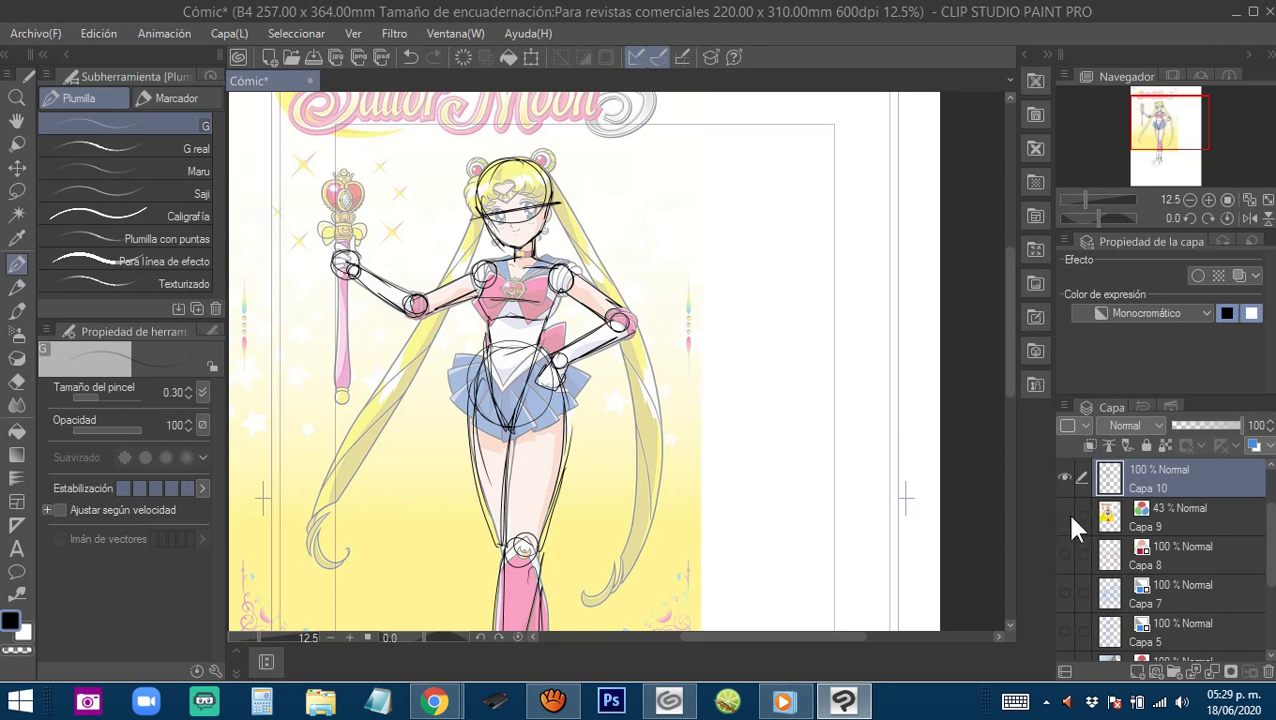
{"action": "left_click", "coordinate": [1066, 511]}
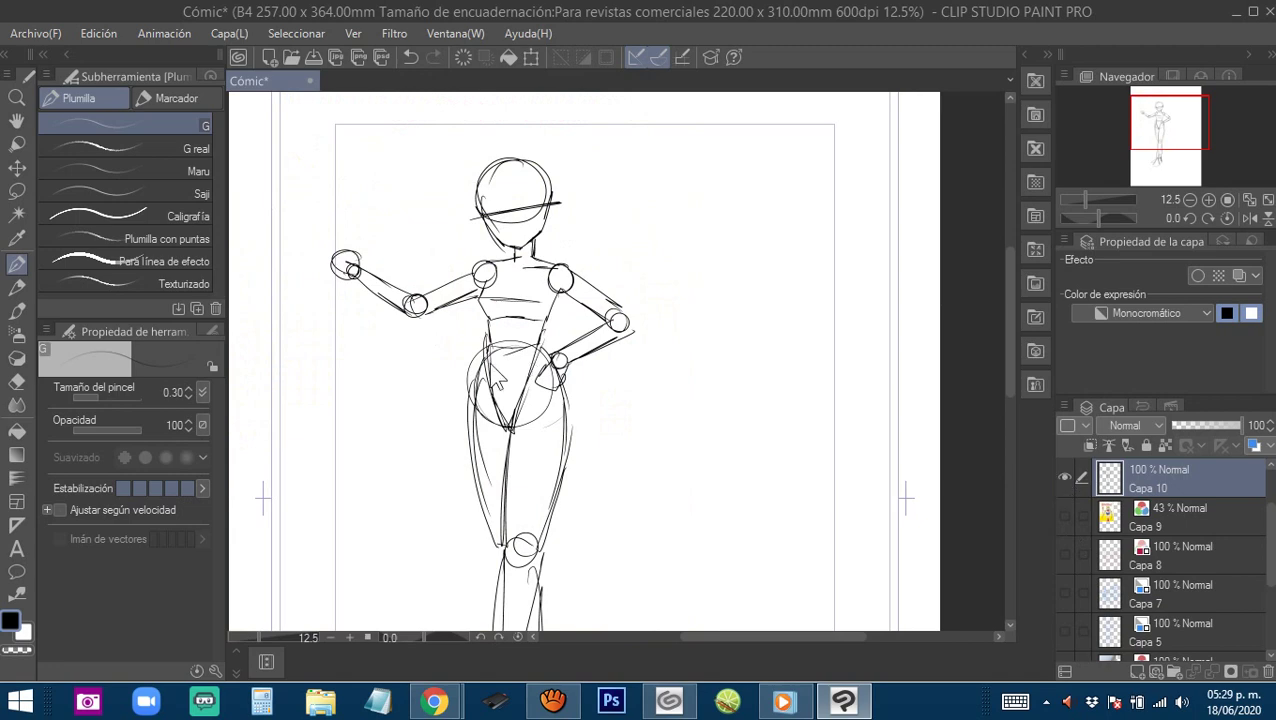
Add light contour strokes from the waist to the outer hip on the raised arm's side of the mannequin.
{"action": "left_click", "coordinate": [522, 367], "text": "alt"}
{"action": "left_click_drag", "start_coordinate": [581, 408], "coordinate": [591, 366]}
{"action": "left_click", "coordinate": [586, 362], "text": "ctrl"}
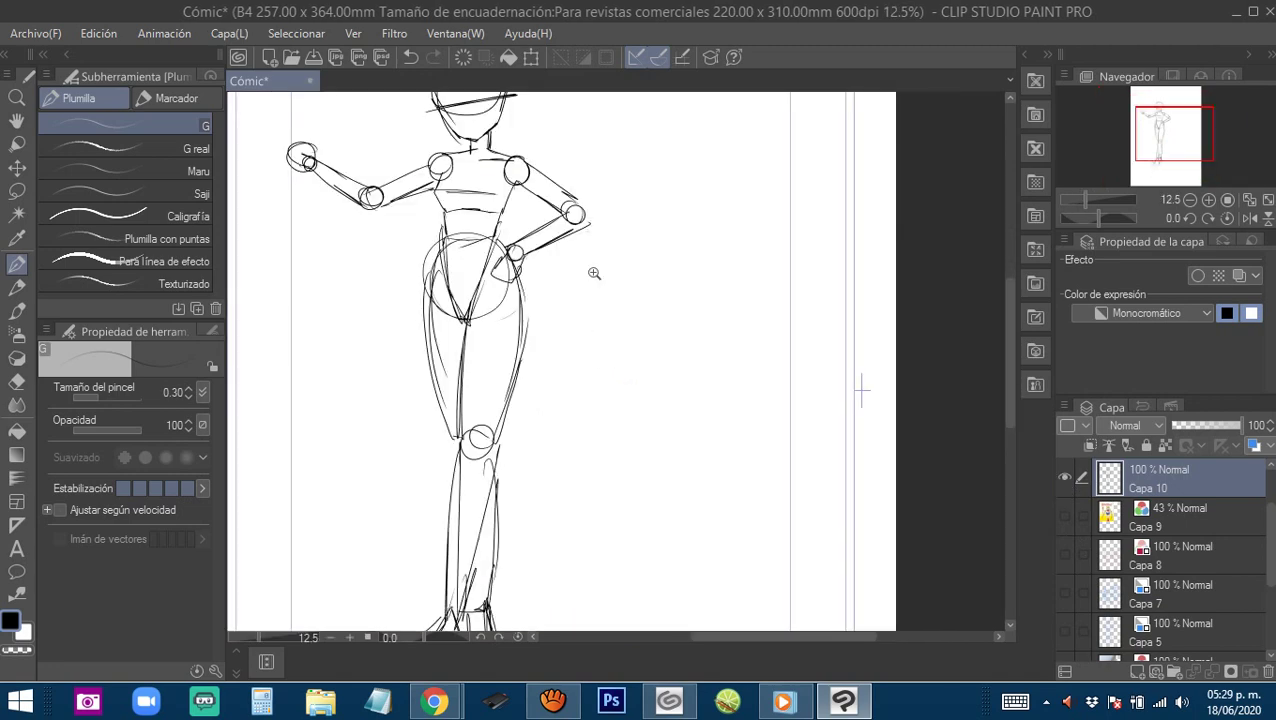
{"action": "left_click_drag", "start_coordinate": [509, 340], "coordinate": [584, 404]}
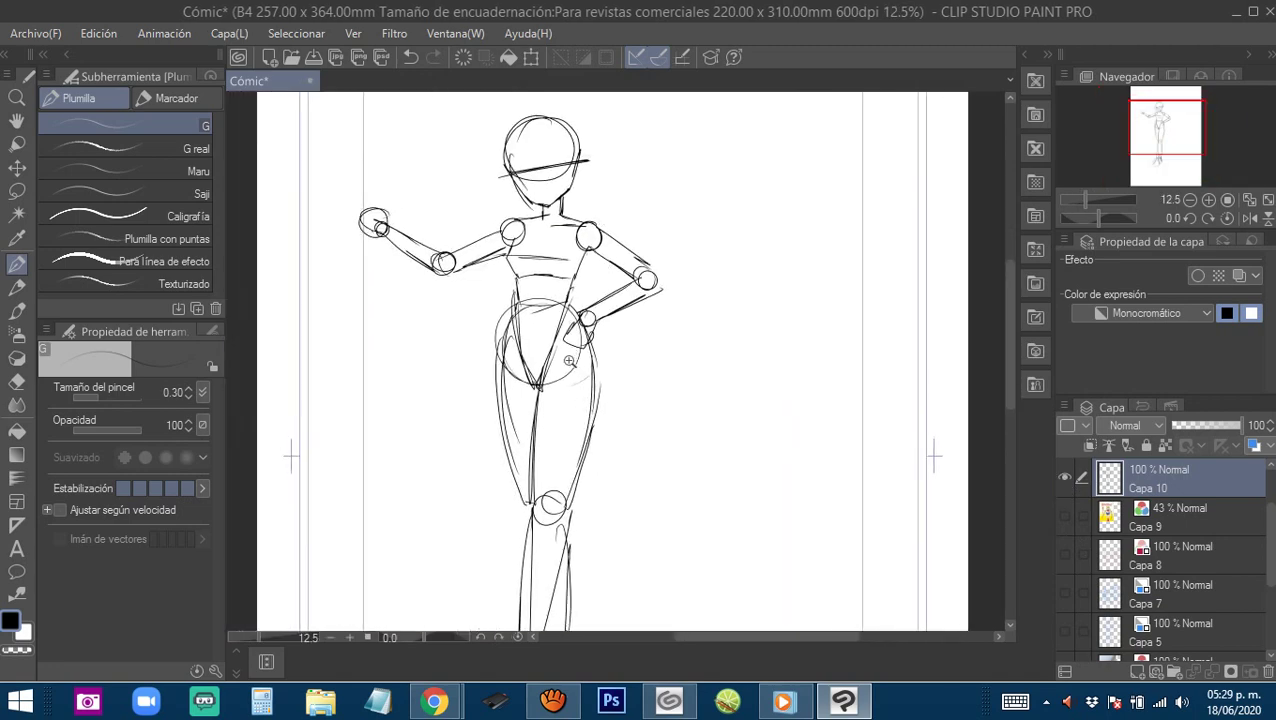
{"action": "scroll", "coordinate": [568, 358], "scroll_direction": "up", "scroll_amount": 1}
{"action": "left_click_drag", "start_coordinate": [524, 290], "coordinate": [560, 373]}
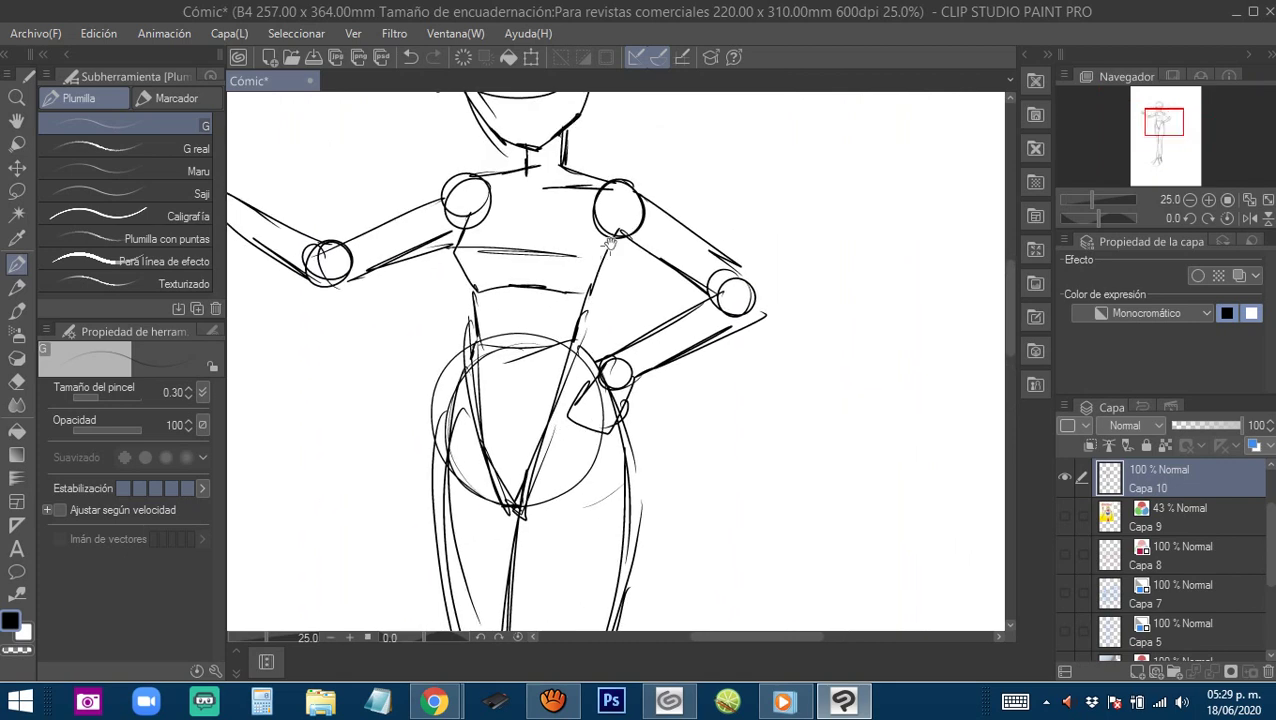
{"action": "mouse_move", "coordinate": [479, 288]}
{"action": "left_mouse_down"}
{"action": "mouse_move", "coordinate": [471, 368]}
{"action": "mouse_move", "coordinate": [459, 370]}
{"action": "left_mouse_up"}
{"action": "left_click_drag", "start_coordinate": [463, 358], "coordinate": [419, 467]}
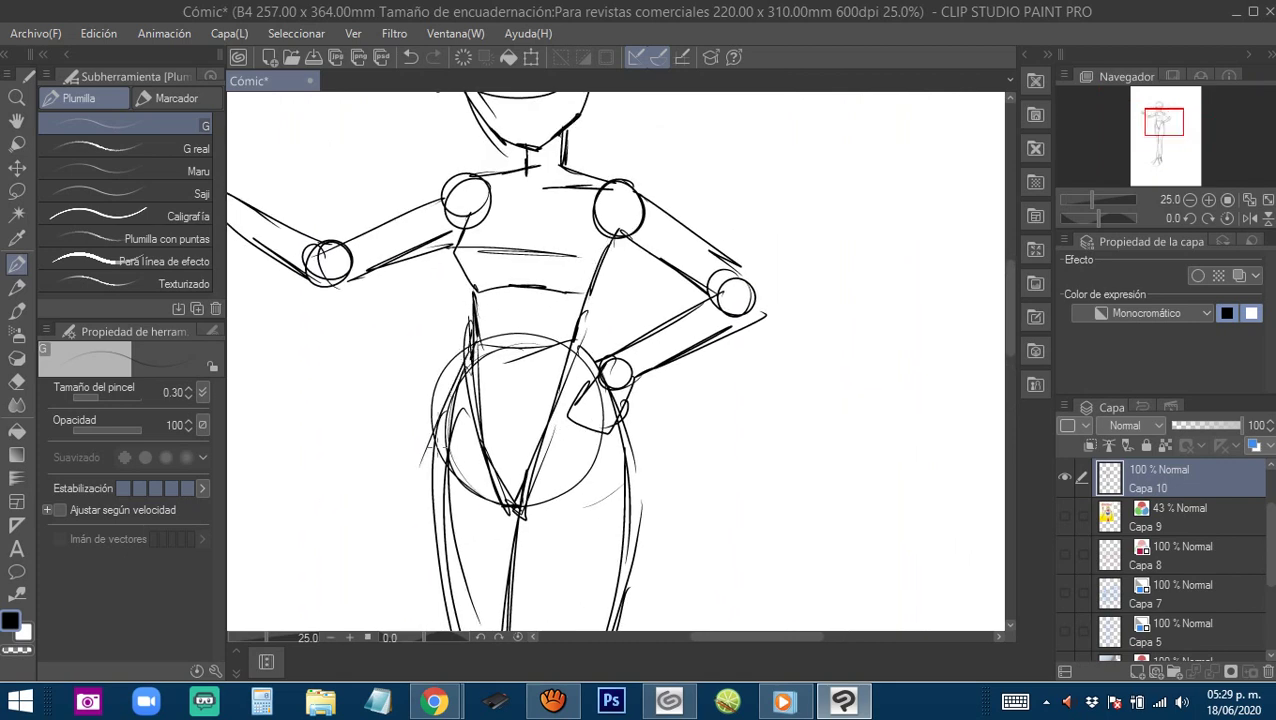
{"action": "scroll", "coordinate": [536, 401], "scroll_direction": "down", "scroll_amount": 1}
{"action": "scroll", "coordinate": [640, 380], "scroll_direction": "down", "scroll_amount": 1}
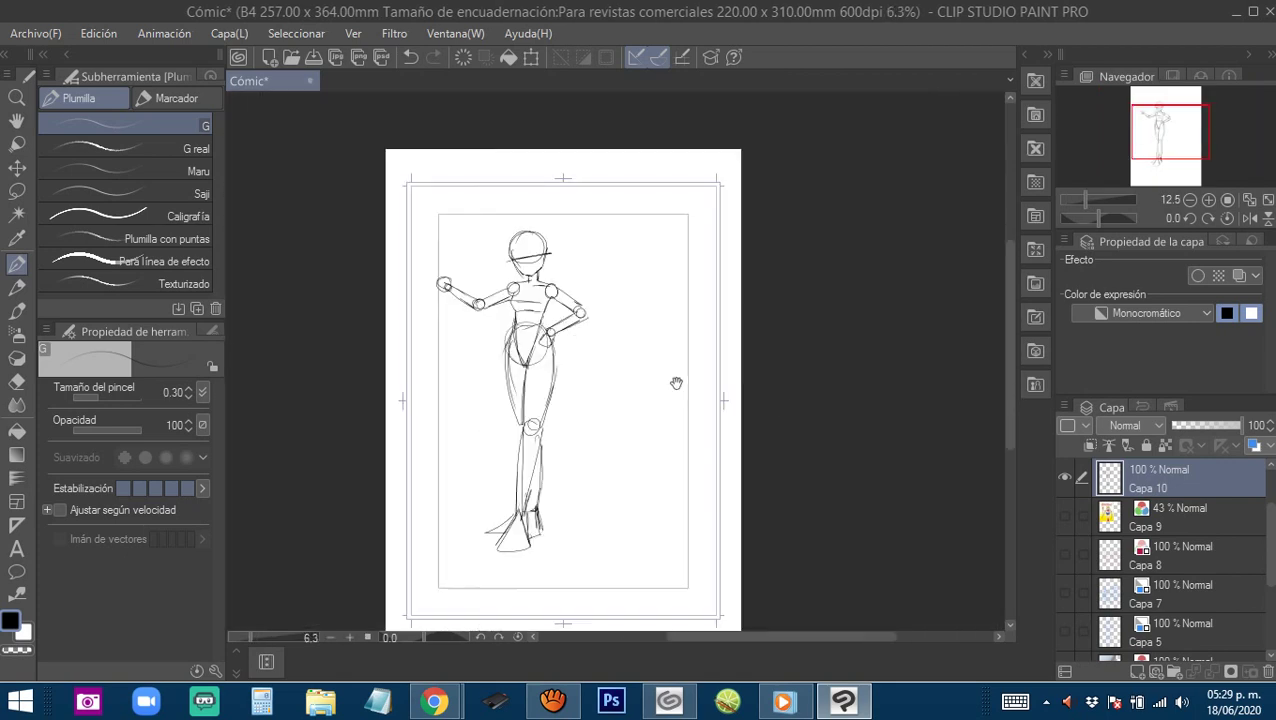
Tint the mannequin layer Capa 10 with the blue layer colour and add a new layer above it.
{"action": "left_click", "coordinate": [1255, 446]}
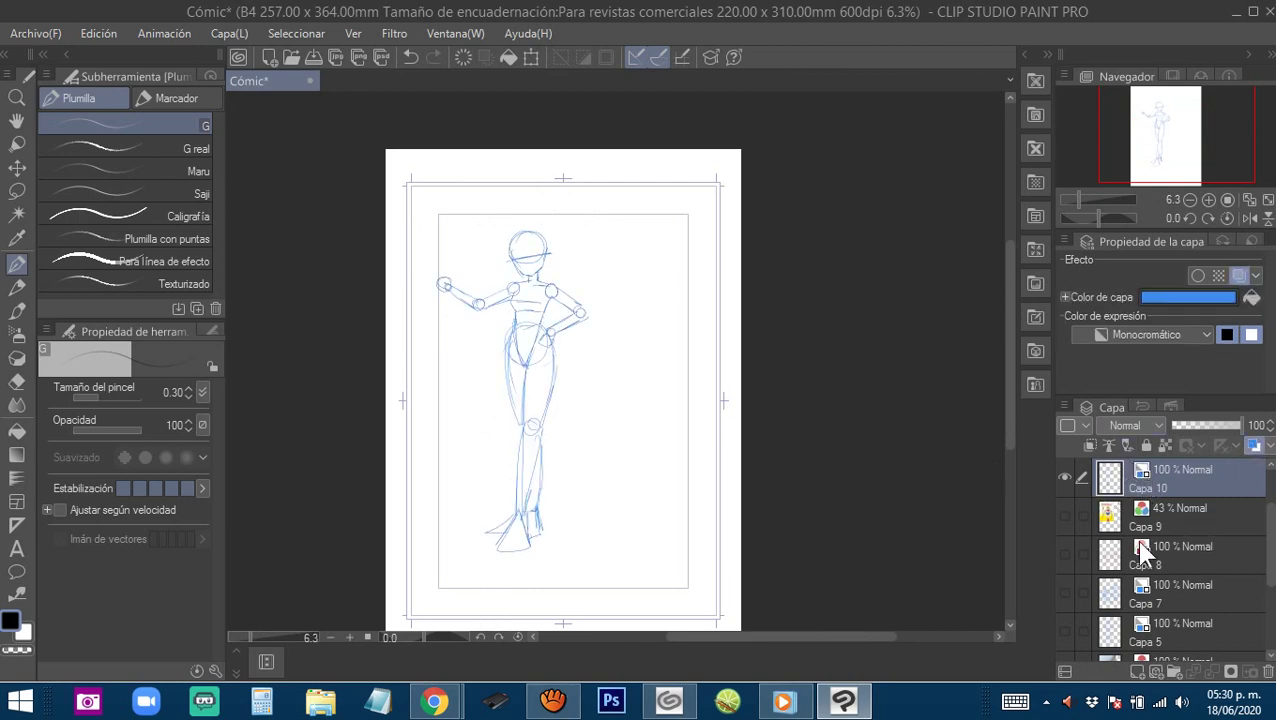
{"action": "left_click", "coordinate": [1140, 674]}
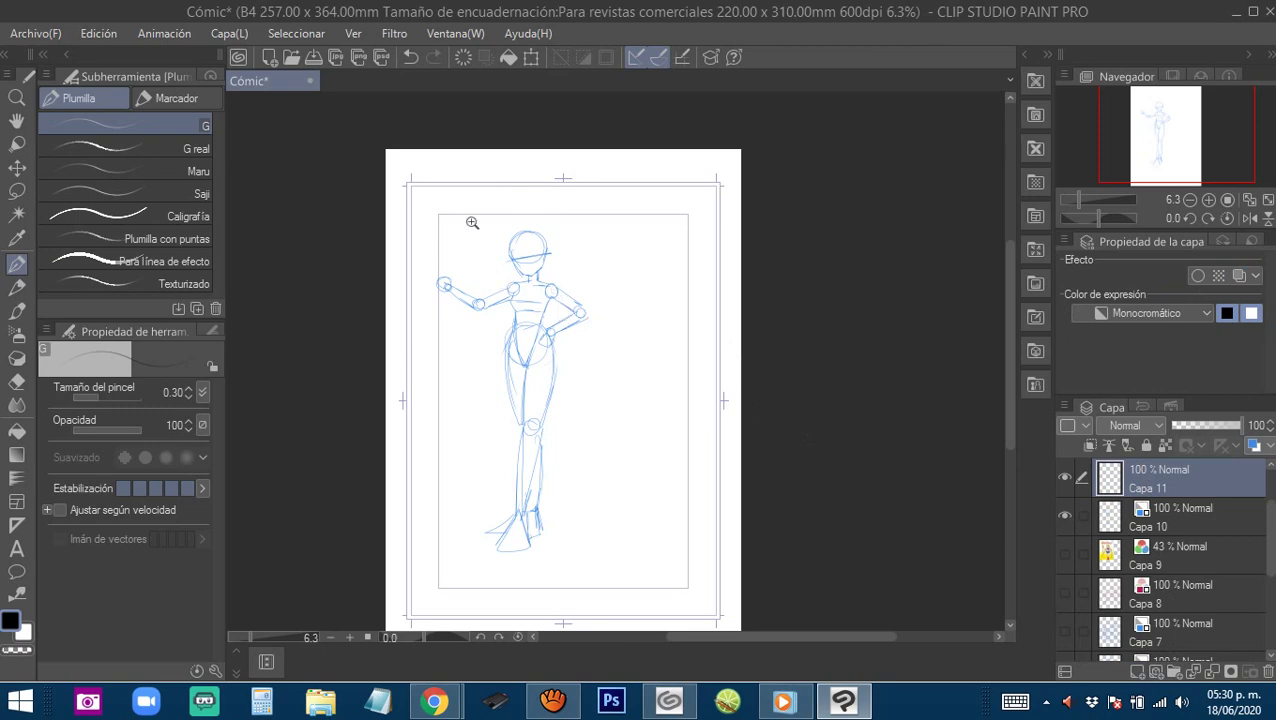
Ink a double-lined V-neck collar at the base of the mannequin's neck on the new layer Capa 11.
{"action": "mouse_move", "coordinate": [472, 221]}
{"action": "left_mouse_down"}
{"action": "mouse_move", "coordinate": [546, 268]}
{"action": "mouse_move", "coordinate": [486, 230]}
{"action": "left_mouse_up"}
{"action": "left_click", "coordinate": [636, 345]}
{"action": "left_click", "coordinate": [632, 341]}
{"action": "left_click", "coordinate": [632, 341]}
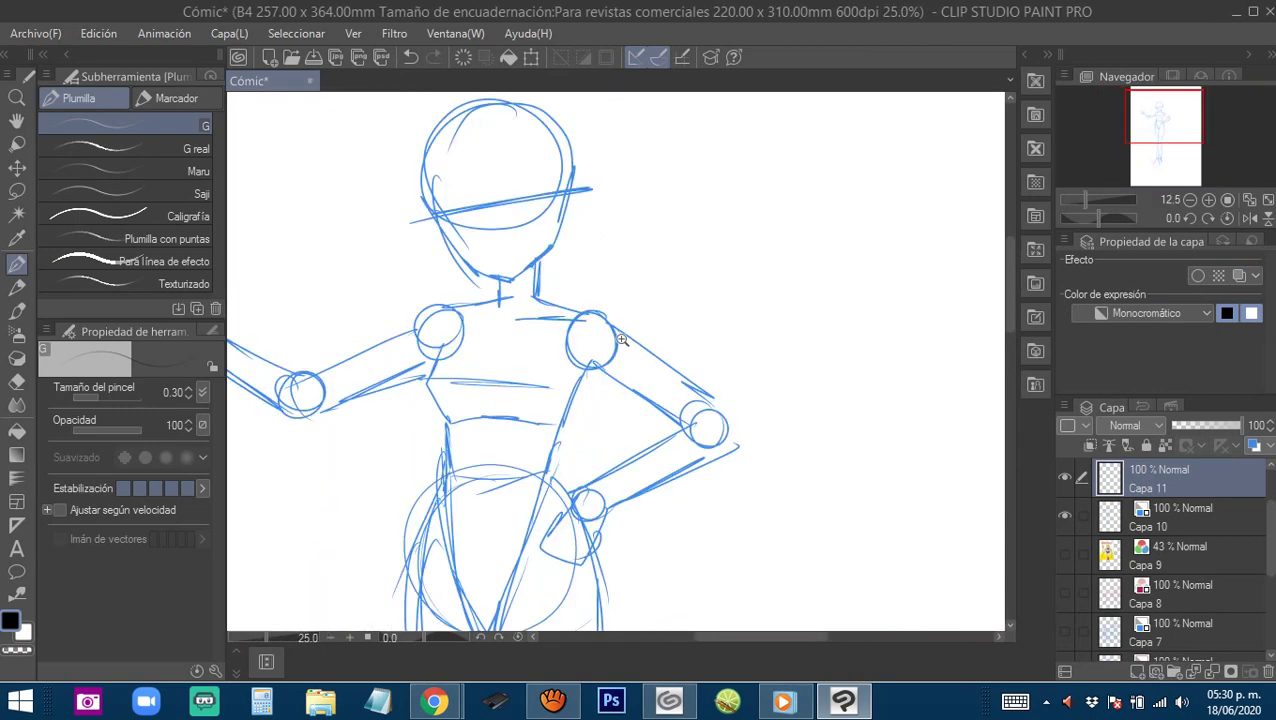
{"action": "left_click", "coordinate": [571, 326]}
{"action": "left_click_drag", "start_coordinate": [571, 326], "coordinate": [646, 453]}
{"action": "left_click_drag", "start_coordinate": [783, 504], "coordinate": [721, 385]}
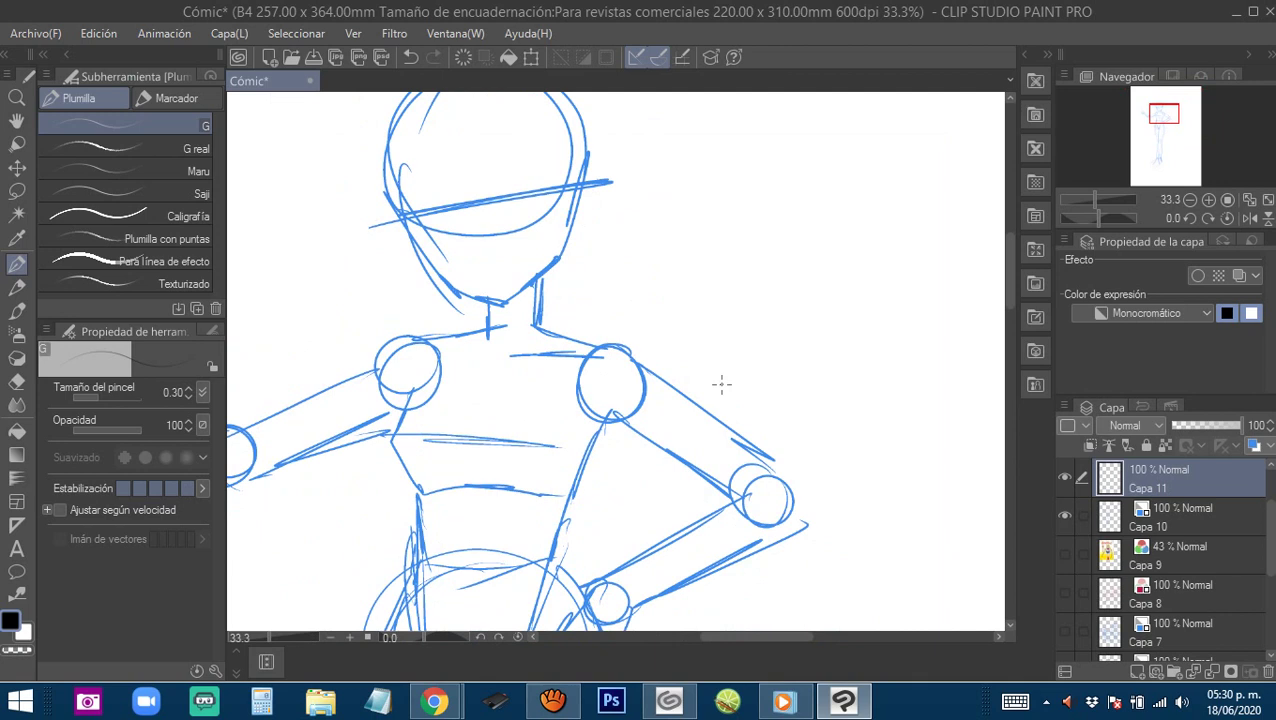
{"action": "key", "text": "Tab"}
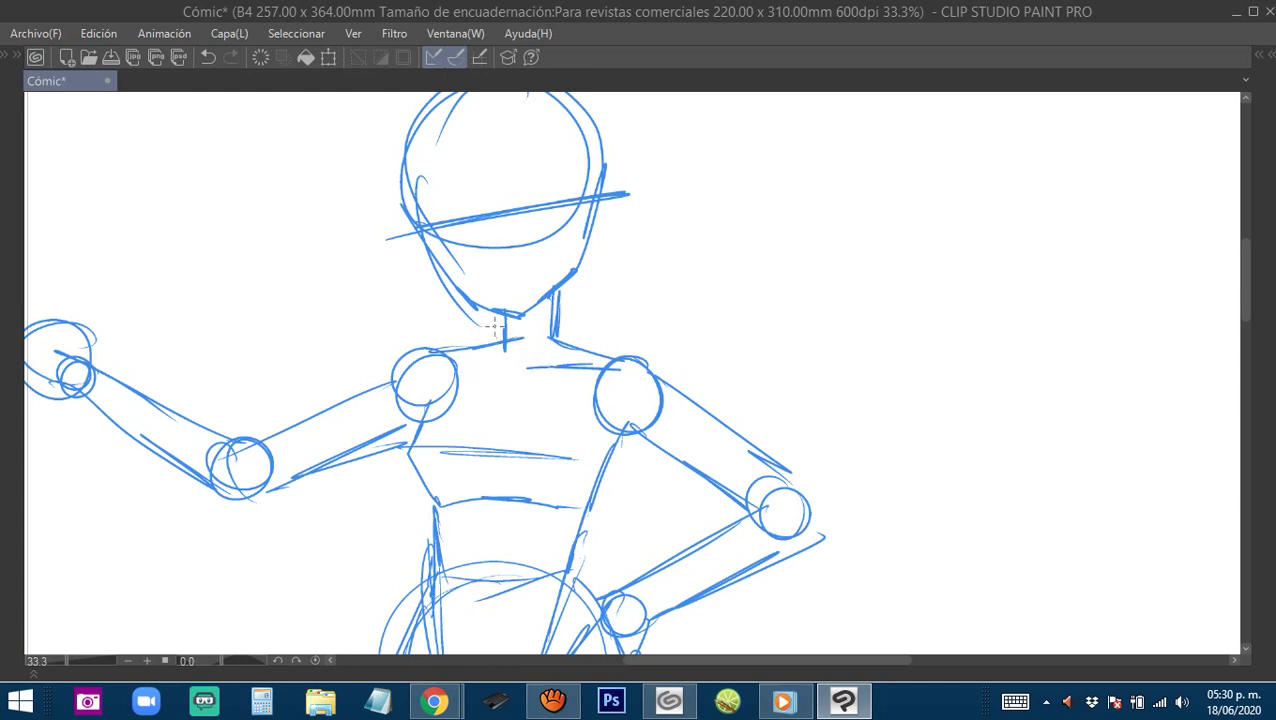
{"action": "scroll", "coordinate": [540, 360], "scroll_direction": "up", "scroll_amount": 1}
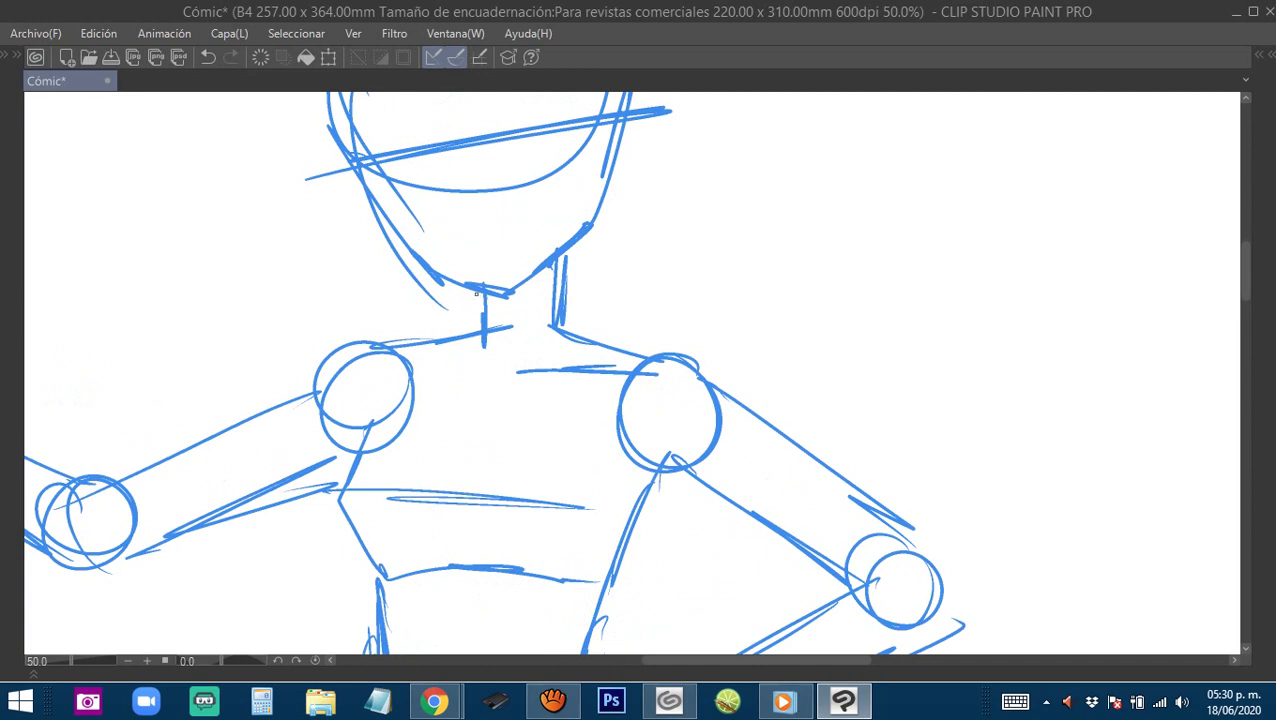
{"action": "mouse_move", "coordinate": [543, 345]}
{"action": "left_mouse_down"}
{"action": "mouse_move", "coordinate": [510, 330]}
{"action": "mouse_move", "coordinate": [481, 330]}
{"action": "mouse_move", "coordinate": [468, 294]}
{"action": "mouse_move", "coordinate": [462, 368]}
{"action": "mouse_move", "coordinate": [488, 404]}
{"action": "mouse_move", "coordinate": [599, 305]}
{"action": "mouse_move", "coordinate": [568, 275]}
{"action": "left_mouse_up"}
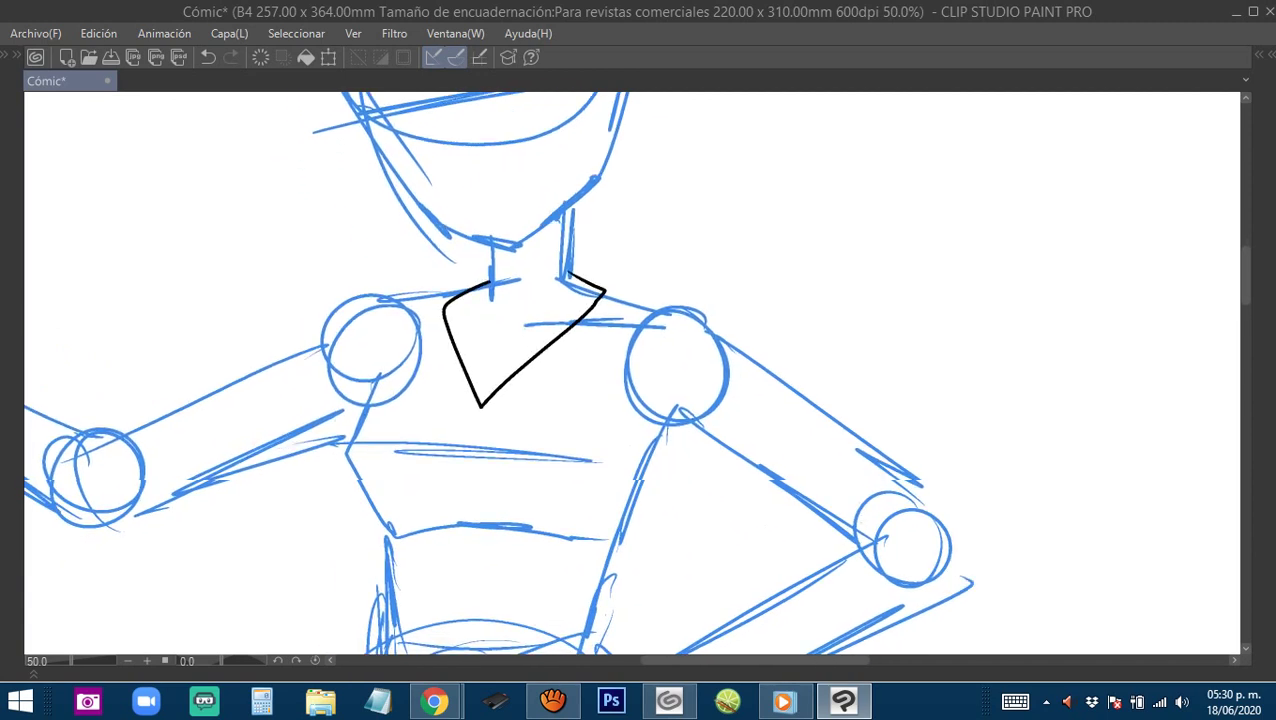
{"action": "mouse_move", "coordinate": [466, 298]}
{"action": "left_mouse_down"}
{"action": "mouse_move", "coordinate": [492, 228]}
{"action": "mouse_move", "coordinate": [454, 272]}
{"action": "mouse_move", "coordinate": [503, 362]}
{"action": "mouse_move", "coordinate": [620, 248]}
{"action": "mouse_move", "coordinate": [558, 182]}
{"action": "left_mouse_up"}
Draw the cuffed short sleeve on the hip-side arm and the shirt's side line from armpit to waist with folds.
{"action": "mouse_move", "coordinate": [558, 186]}
{"action": "left_mouse_down"}
{"action": "mouse_move", "coordinate": [628, 190]}
{"action": "mouse_move", "coordinate": [724, 257]}
{"action": "mouse_move", "coordinate": [663, 342]}
{"action": "mouse_move", "coordinate": [699, 327]}
{"action": "mouse_move", "coordinate": [735, 258]}
{"action": "left_mouse_up"}
{"action": "mouse_move", "coordinate": [656, 331]}
{"action": "left_mouse_down"}
{"action": "mouse_move", "coordinate": [596, 319]}
{"action": "mouse_move", "coordinate": [622, 254]}
{"action": "mouse_move", "coordinate": [500, 489]}
{"action": "mouse_move", "coordinate": [518, 380]}
{"action": "left_mouse_up"}
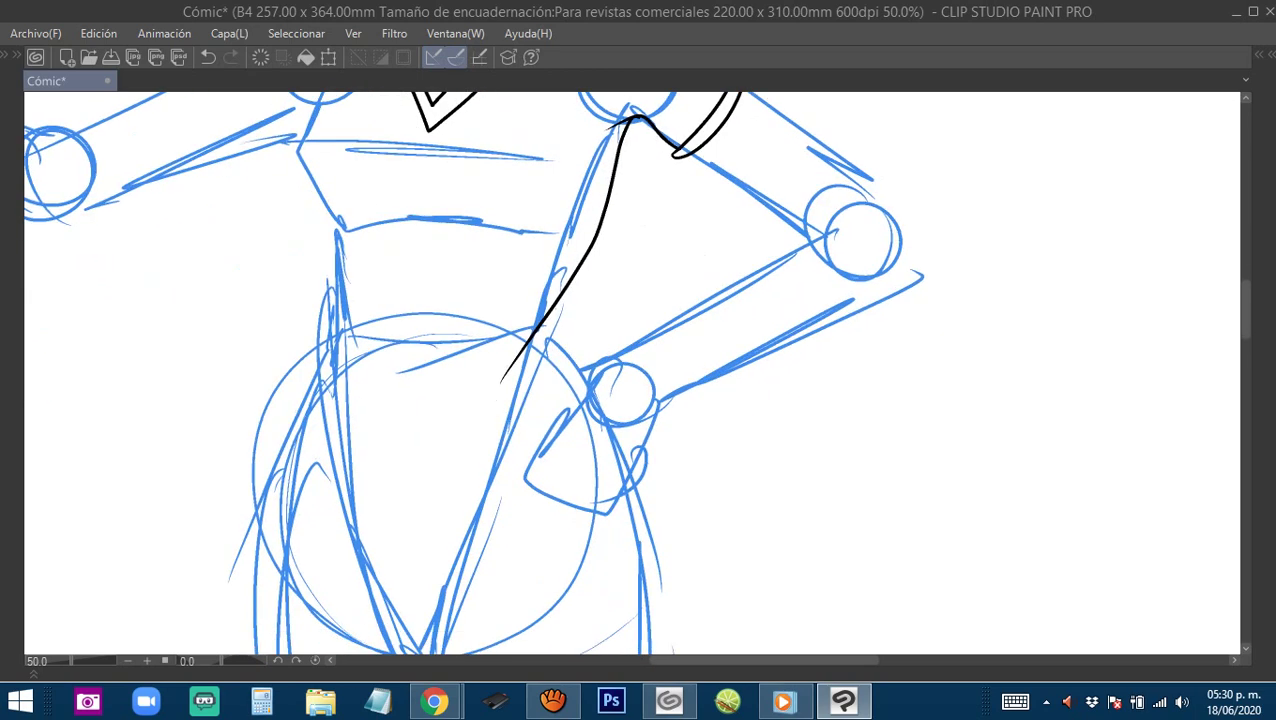
{"action": "mouse_move", "coordinate": [590, 248]}
{"action": "left_mouse_down"}
{"action": "mouse_move", "coordinate": [583, 296]}
{"action": "mouse_move", "coordinate": [530, 371]}
{"action": "left_mouse_up"}
{"action": "left_click_drag", "start_coordinate": [576, 308], "coordinate": [580, 372]}
{"action": "left_click_drag", "start_coordinate": [580, 372], "coordinate": [572, 382]}
Draw the shirt's opposite side, the folds under the bust and the curved hem across the hips.
{"action": "mouse_move", "coordinate": [362, 174]}
{"action": "left_mouse_down"}
{"action": "mouse_move", "coordinate": [467, 322]}
{"action": "mouse_move", "coordinate": [483, 313]}
{"action": "left_mouse_up"}
{"action": "mouse_move", "coordinate": [454, 196]}
{"action": "left_mouse_down"}
{"action": "mouse_move", "coordinate": [412, 322]}
{"action": "mouse_move", "coordinate": [483, 372]}
{"action": "mouse_move", "coordinate": [657, 398]}
{"action": "left_mouse_up"}
{"action": "left_click_drag", "start_coordinate": [649, 366], "coordinate": [693, 343]}
{"action": "left_click_drag", "start_coordinate": [486, 417], "coordinate": [504, 306]}
{"action": "mouse_move", "coordinate": [460, 252]}
{"action": "left_mouse_down"}
{"action": "mouse_move", "coordinate": [422, 428]}
{"action": "mouse_move", "coordinate": [566, 480]}
{"action": "mouse_move", "coordinate": [685, 455]}
{"action": "left_mouse_up"}
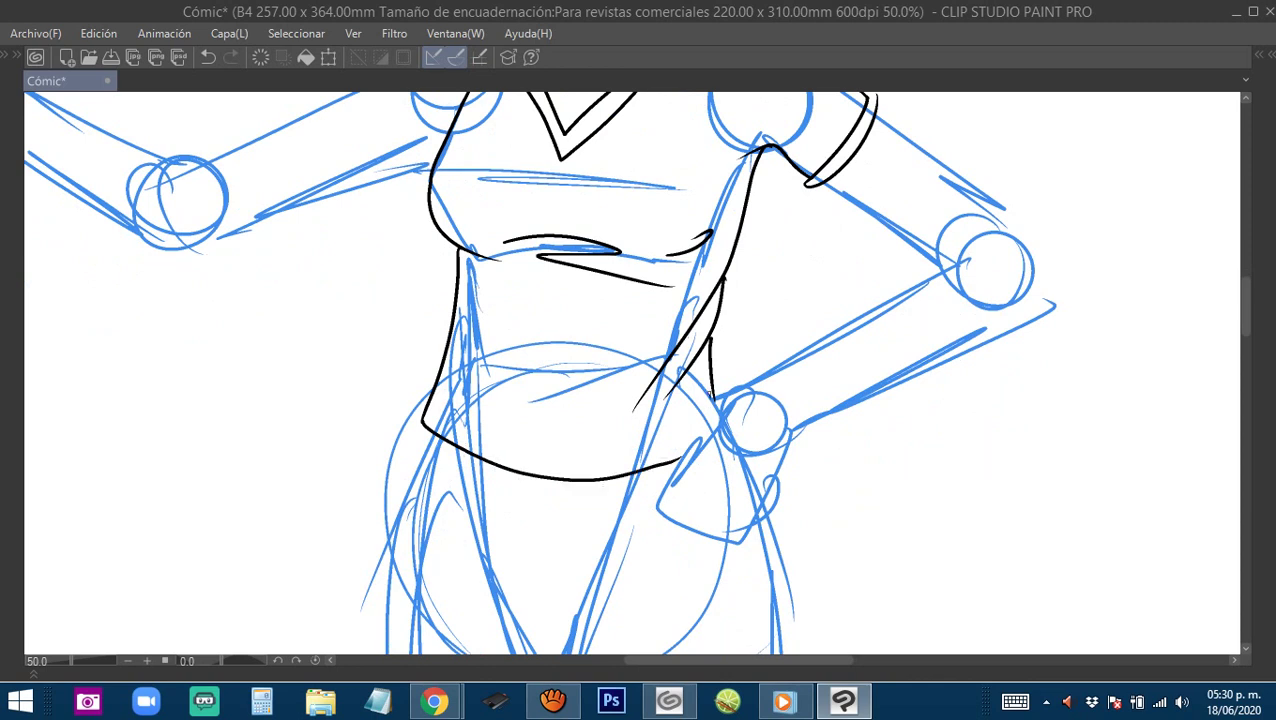
{"action": "left_click_drag", "start_coordinate": [710, 390], "coordinate": [680, 456]}
Draw the hand resting on the hip with its separate fingers and outer edge over the blue guide.
{"action": "left_click_drag", "start_coordinate": [600, 450], "coordinate": [600, 340]}
{"action": "mouse_move", "coordinate": [420, 312]}
{"action": "left_mouse_down"}
{"action": "mouse_move", "coordinate": [412, 330]}
{"action": "mouse_move", "coordinate": [502, 382]}
{"action": "mouse_move", "coordinate": [674, 381]}
{"action": "left_mouse_up"}
{"action": "key", "text": "ctrl+z"}
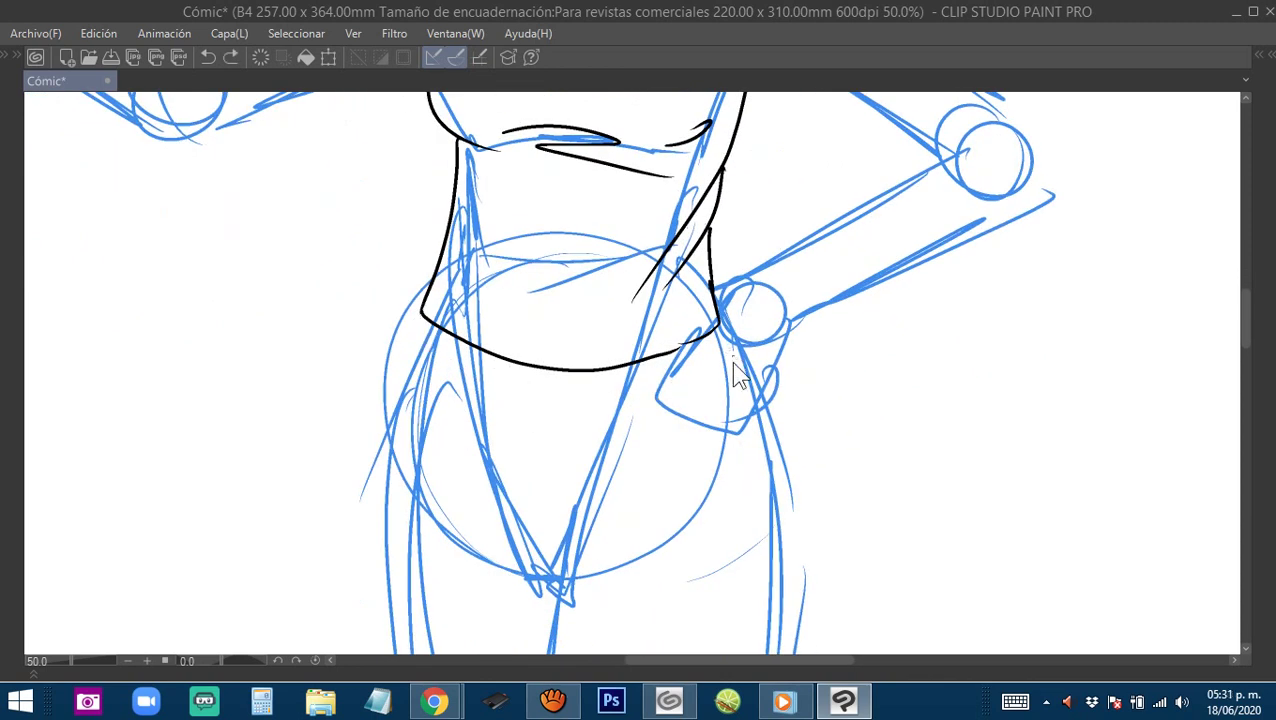
{"action": "mouse_move", "coordinate": [729, 318]}
{"action": "left_mouse_down"}
{"action": "mouse_move", "coordinate": [684, 316]}
{"action": "mouse_move", "coordinate": [632, 396]}
{"action": "mouse_move", "coordinate": [668, 356]}
{"action": "left_mouse_up"}
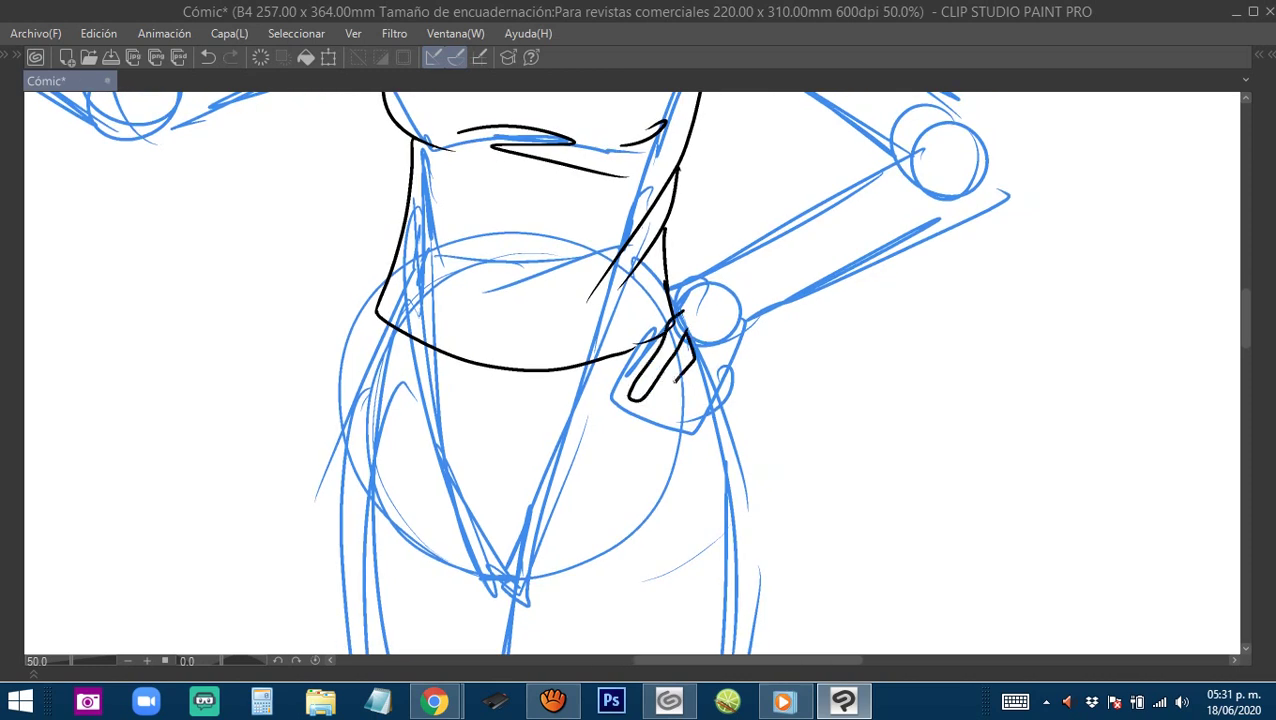
{"action": "key", "text": "ctrl+z"}
{"action": "mouse_move", "coordinate": [690, 393]}
{"action": "left_mouse_down"}
{"action": "mouse_move", "coordinate": [705, 349]}
{"action": "mouse_move", "coordinate": [680, 336]}
{"action": "mouse_move", "coordinate": [679, 370]}
{"action": "left_mouse_up"}
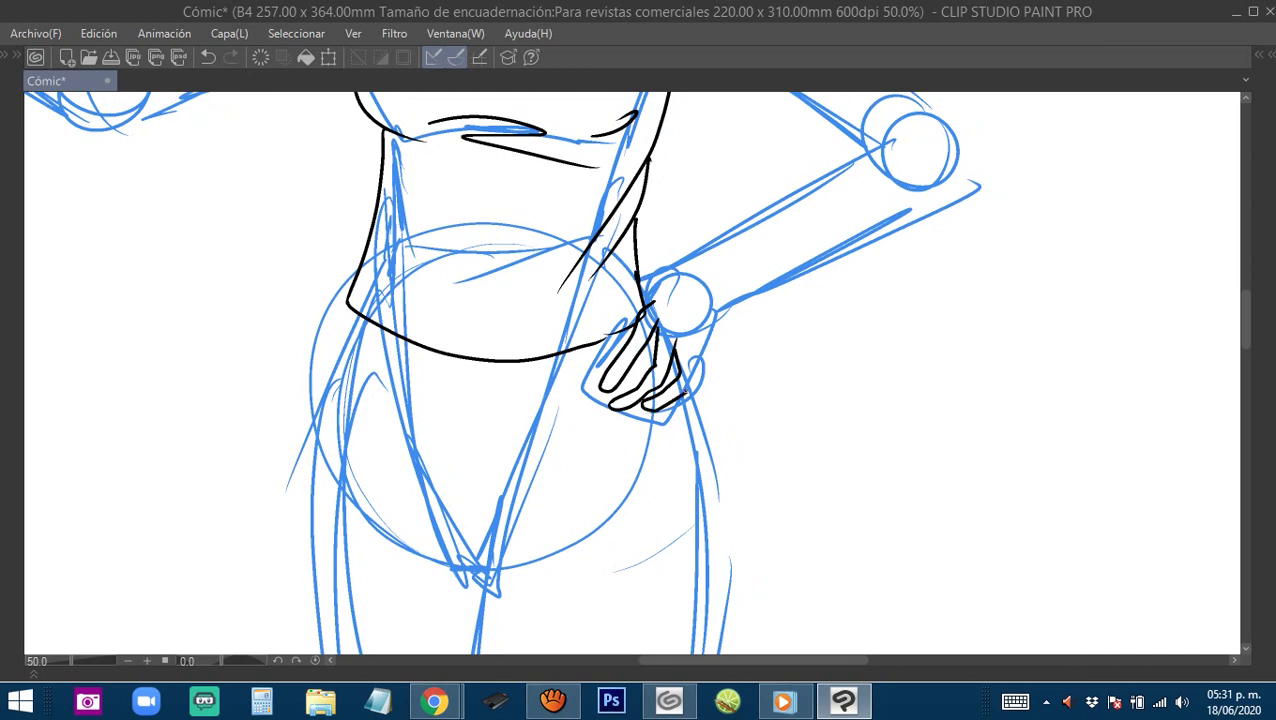
{"action": "left_click_drag", "start_coordinate": [695, 364], "coordinate": [692, 340]}
{"action": "mouse_move", "coordinate": [693, 342]}
{"action": "left_mouse_down"}
{"action": "mouse_move", "coordinate": [674, 326]}
{"action": "mouse_move", "coordinate": [692, 354]}
{"action": "mouse_move", "coordinate": [656, 393]}
{"action": "left_mouse_up"}
Draw the inner forearm contour of the hip-side arm from the wrist to the elbow crease, redoing rough strokes.
{"action": "mouse_move", "coordinate": [687, 332]}
{"action": "left_mouse_down"}
{"action": "mouse_move", "coordinate": [679, 425]}
{"action": "mouse_move", "coordinate": [657, 349]}
{"action": "mouse_move", "coordinate": [666, 388]}
{"action": "mouse_move", "coordinate": [590, 405]}
{"action": "mouse_move", "coordinate": [708, 316]}
{"action": "left_mouse_up"}
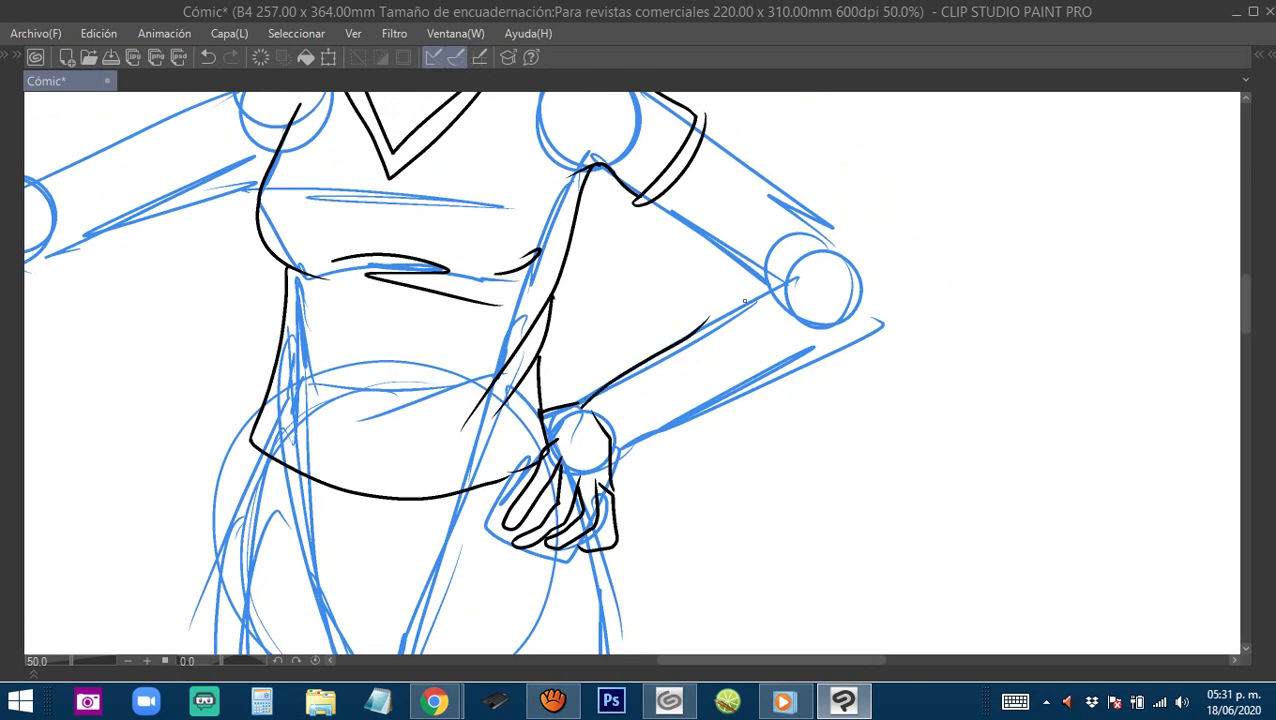
{"action": "key", "text": "ctrl+z"}
{"action": "left_click_drag", "start_coordinate": [778, 286], "coordinate": [632, 376]}
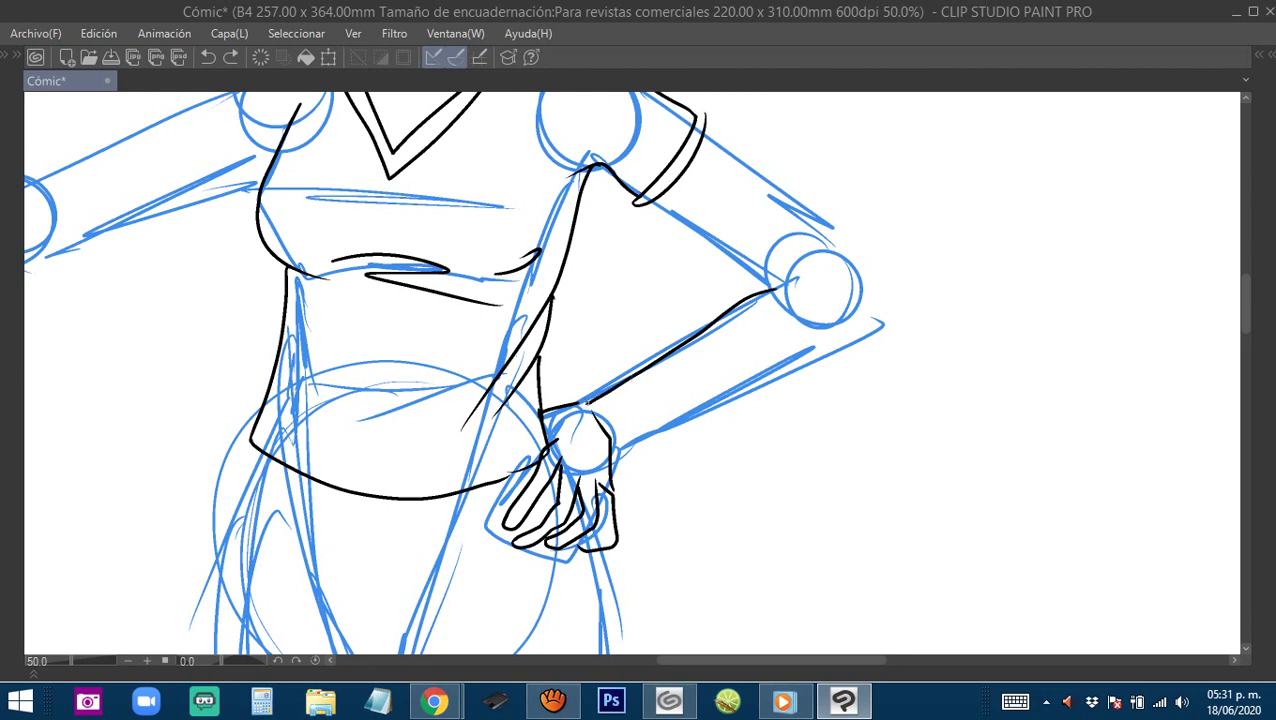
{"action": "key", "text": "ctrl+z"}
{"action": "left_click_drag", "start_coordinate": [742, 297], "coordinate": [656, 354]}
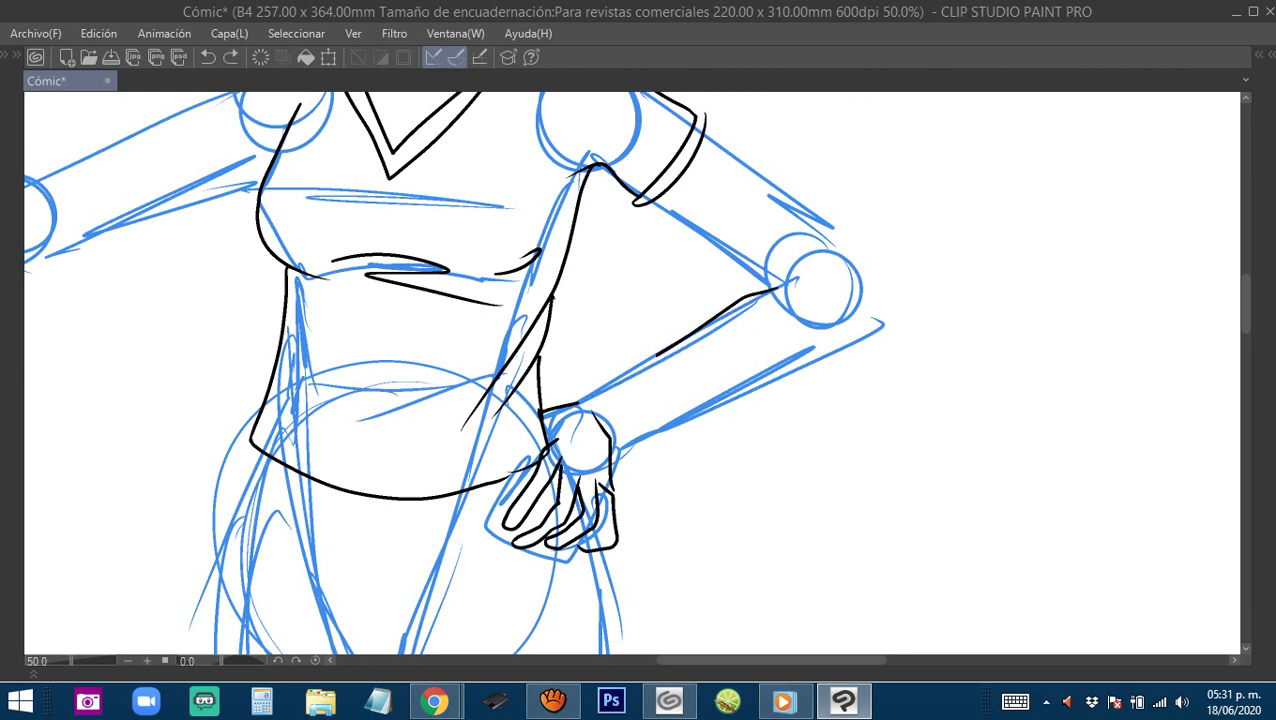
Draw the underside of the hip-side upper arm from the sleeve cuff to the elbow crease.
{"action": "left_click_drag", "start_coordinate": [812, 260], "coordinate": [728, 265]}
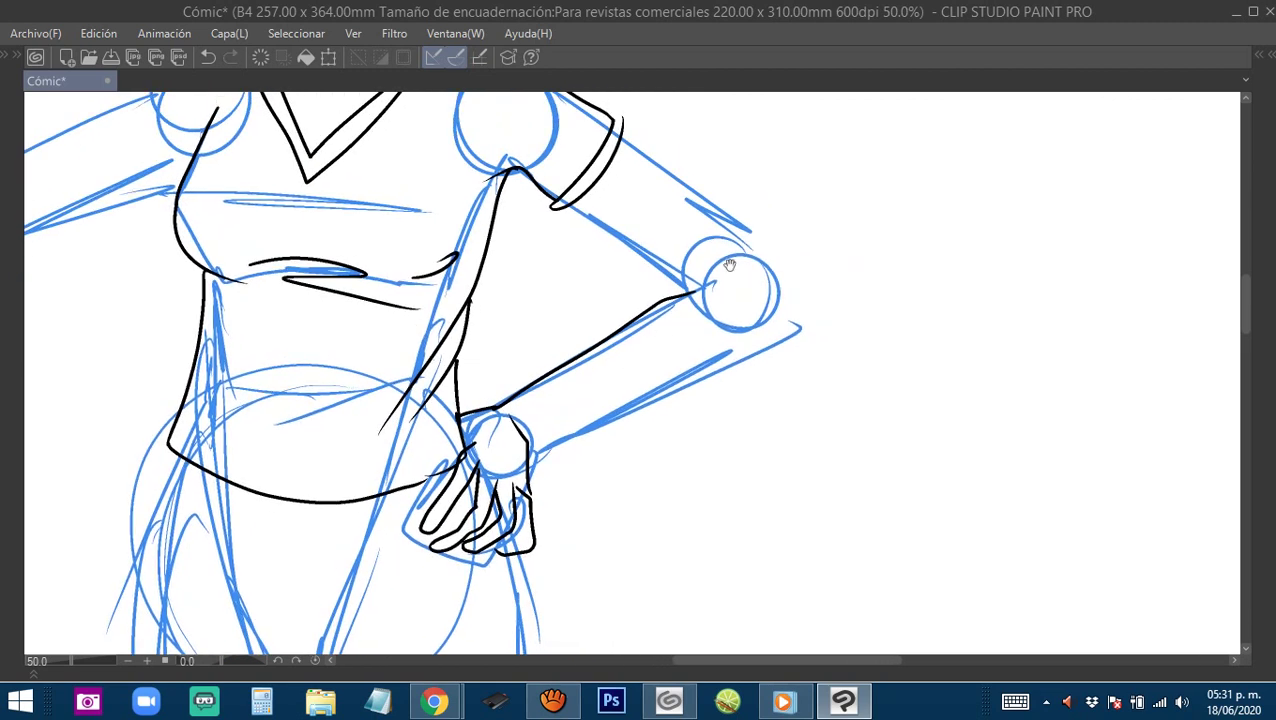
{"action": "left_click_drag", "start_coordinate": [666, 373], "coordinate": [646, 405]}
{"action": "left_click_drag", "start_coordinate": [709, 342], "coordinate": [727, 370]}
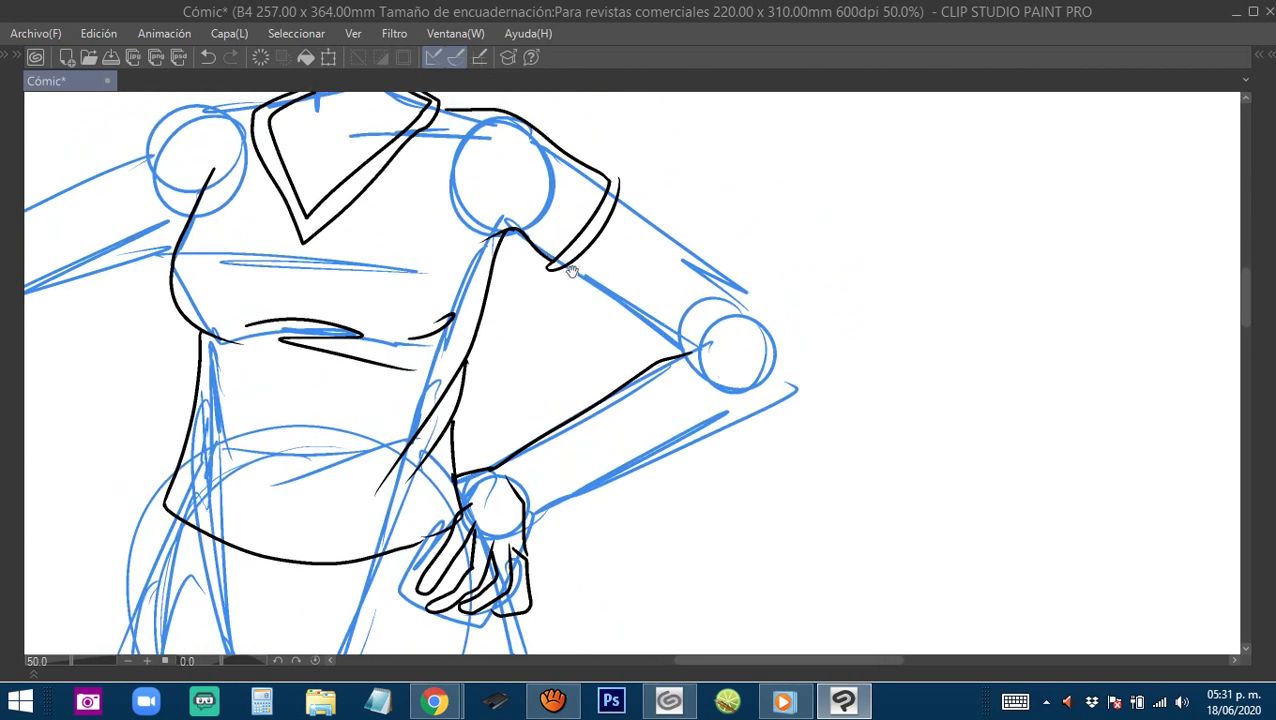
{"action": "left_click_drag", "start_coordinate": [584, 272], "coordinate": [670, 342]}
{"action": "key", "text": "ctrl+z"}
{"action": "left_click_drag", "start_coordinate": [570, 268], "coordinate": [670, 342]}
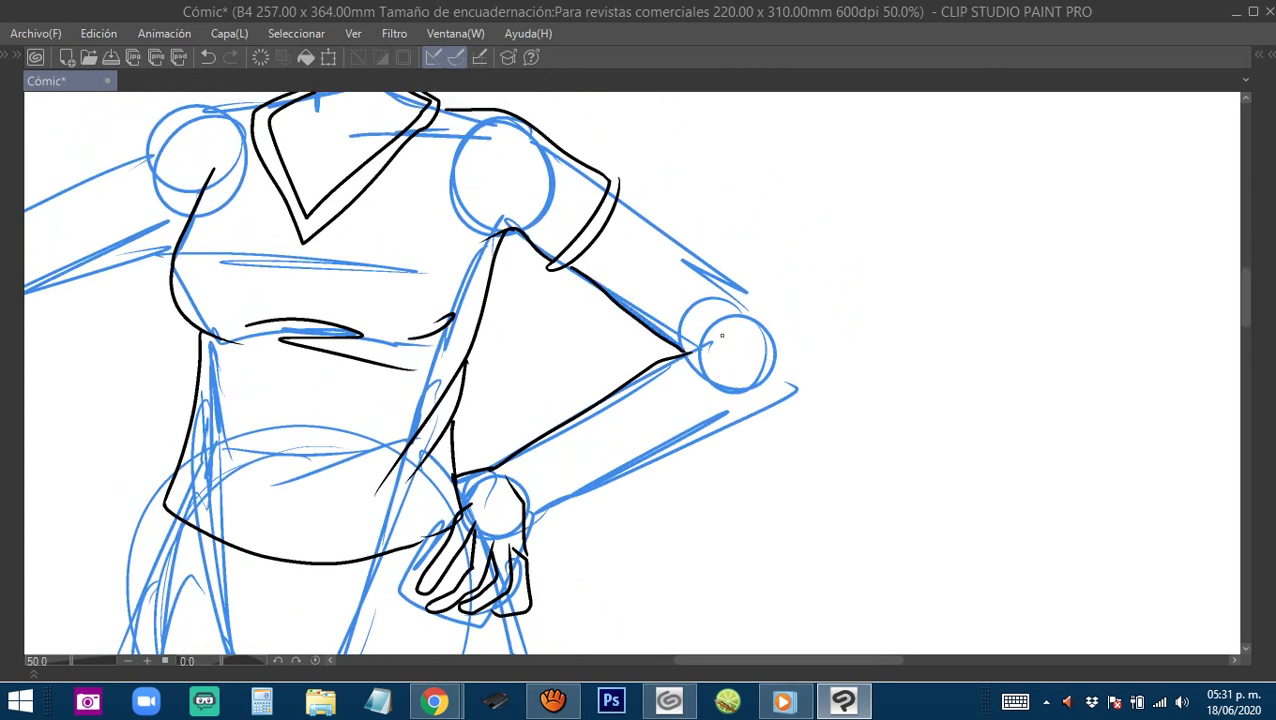
Draw the outer contour of the hip-side arm from the sleeve around the elbow and back to the wrist.
{"action": "left_click_drag", "start_coordinate": [647, 222], "coordinate": [752, 343]}
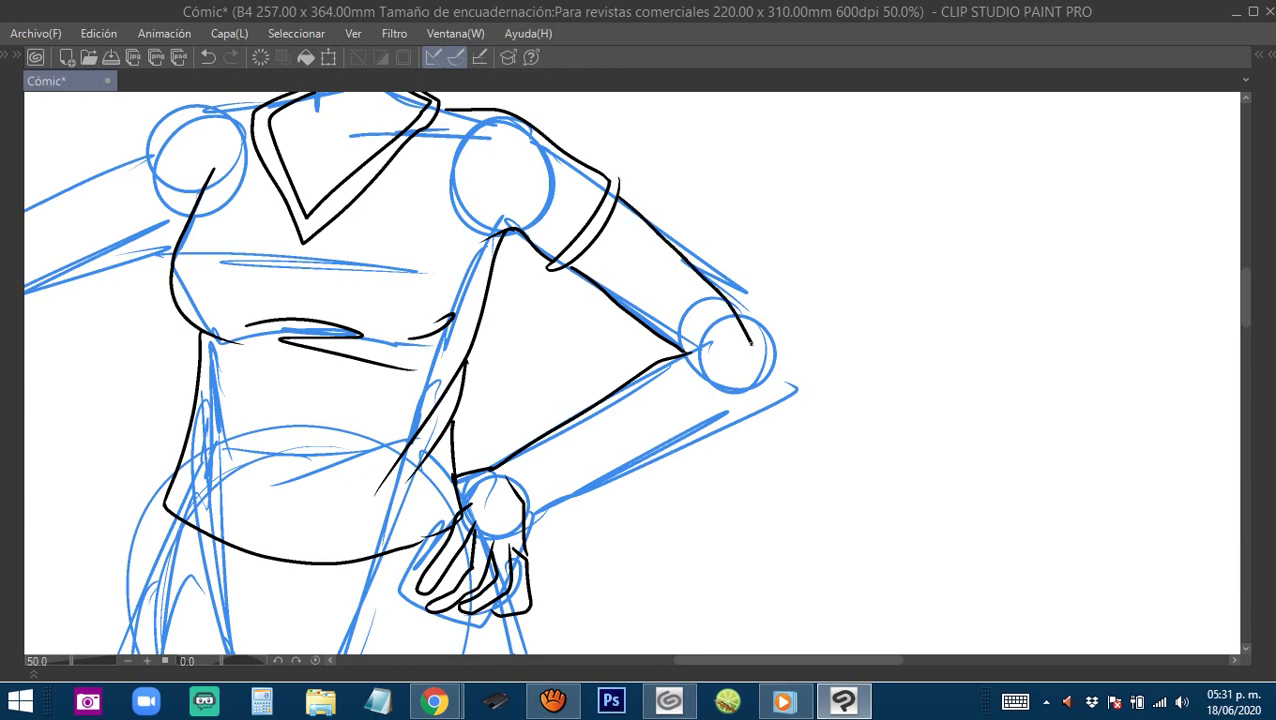
{"action": "key", "text": "ctrl+z"}
{"action": "mouse_move", "coordinate": [623, 204]}
{"action": "left_mouse_down"}
{"action": "mouse_move", "coordinate": [760, 340]}
{"action": "mouse_move", "coordinate": [768, 380]}
{"action": "left_mouse_up"}
{"action": "key", "text": "ctrl+z"}
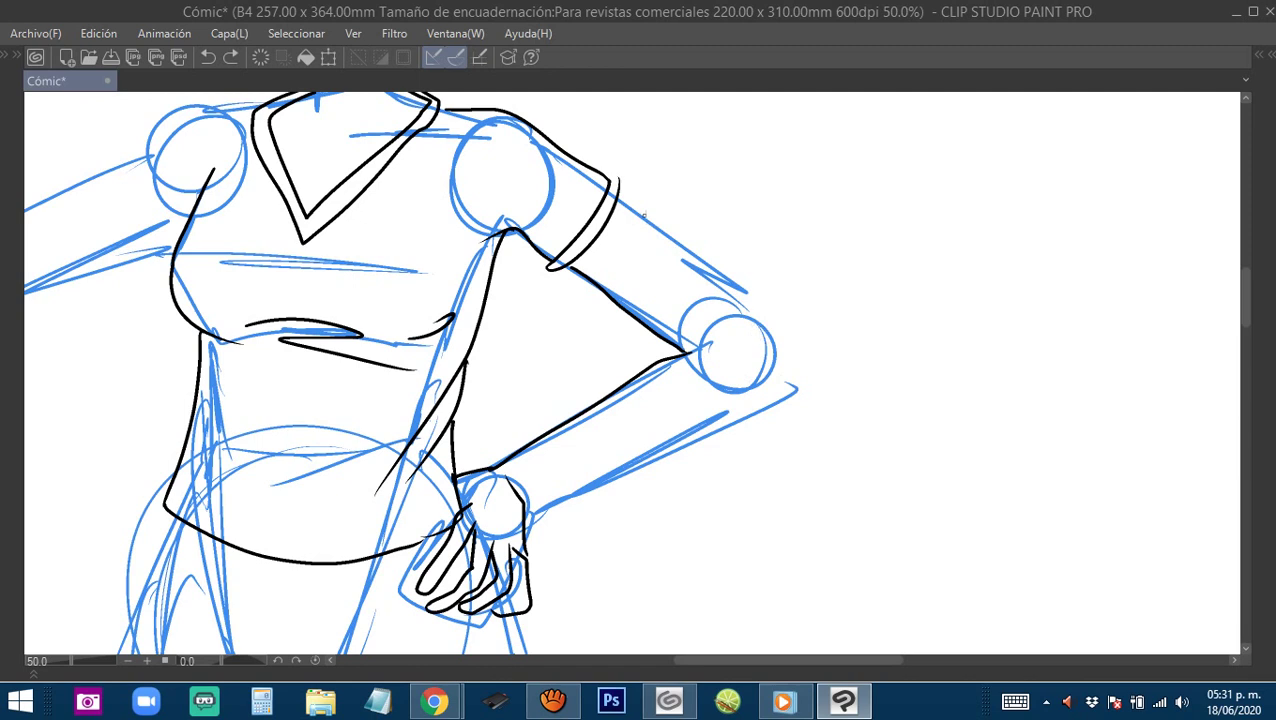
{"action": "mouse_move", "coordinate": [617, 197]}
{"action": "left_mouse_down"}
{"action": "mouse_move", "coordinate": [750, 320]}
{"action": "mouse_move", "coordinate": [770, 356]}
{"action": "mouse_move", "coordinate": [824, 289]}
{"action": "mouse_move", "coordinate": [578, 438]}
{"action": "left_mouse_up"}
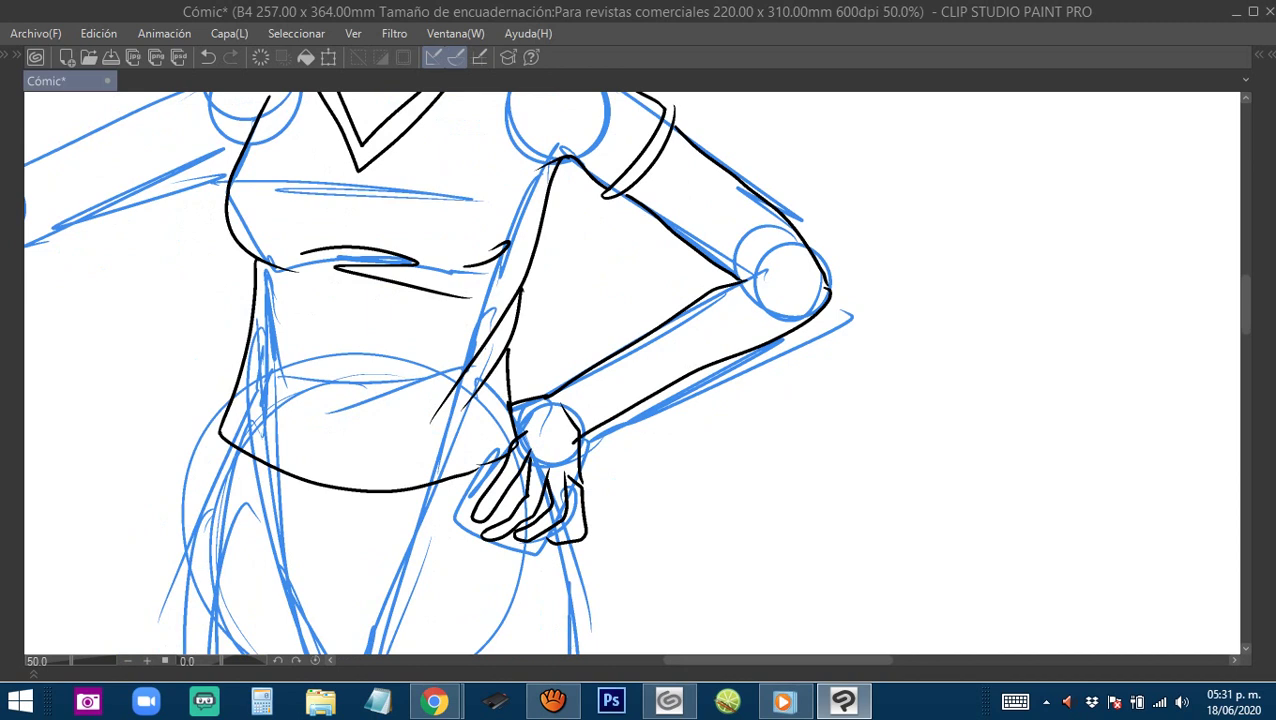
{"action": "key", "text": "ctrl+z"}
{"action": "mouse_move", "coordinate": [826, 285]}
{"action": "left_mouse_down"}
{"action": "mouse_move", "coordinate": [726, 368]}
{"action": "mouse_move", "coordinate": [600, 430]}
{"action": "left_mouse_up"}
Show the hidden palettes again and set the G pen's opacity to 99.
{"action": "mouse_move", "coordinate": [725, 314]}
{"action": "left_mouse_down"}
{"action": "mouse_move", "coordinate": [692, 384]}
{"action": "mouse_move", "coordinate": [738, 375]}
{"action": "left_mouse_up"}
{"action": "scroll", "coordinate": [712, 352], "scroll_direction": "down", "scroll_amount": 1}
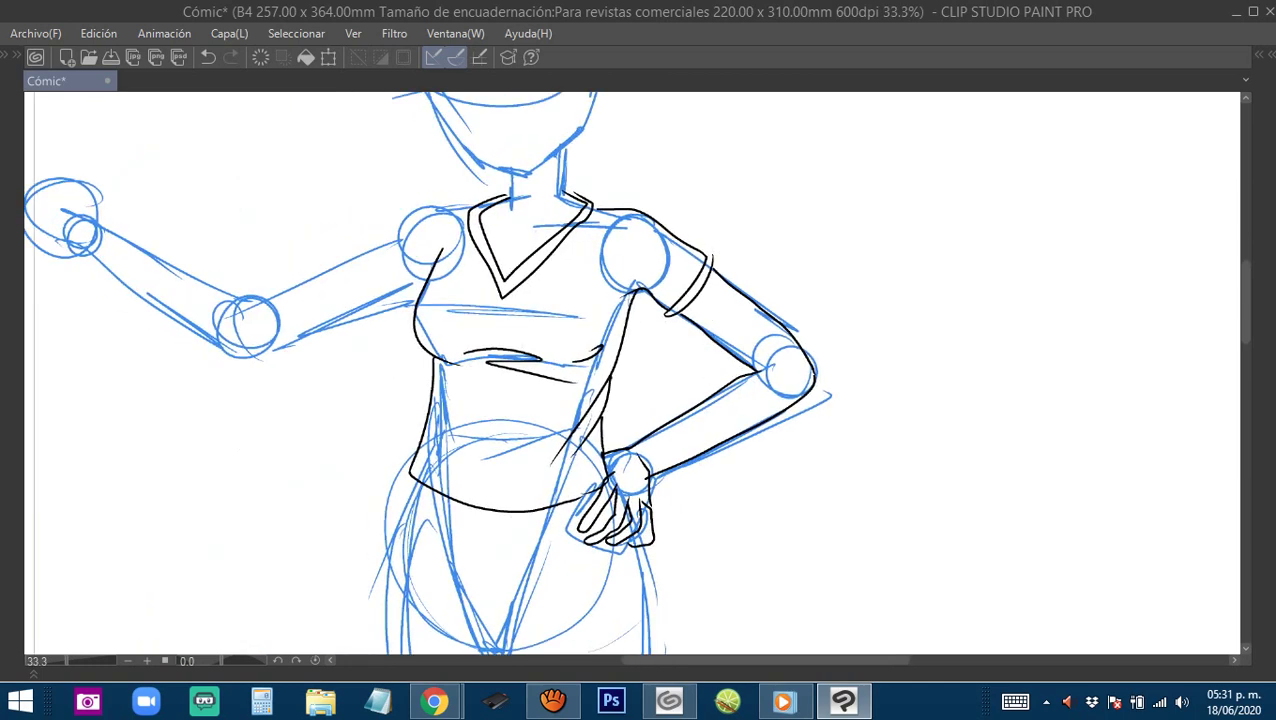
{"action": "left_click_drag", "start_coordinate": [430, 272], "coordinate": [740, 332]}
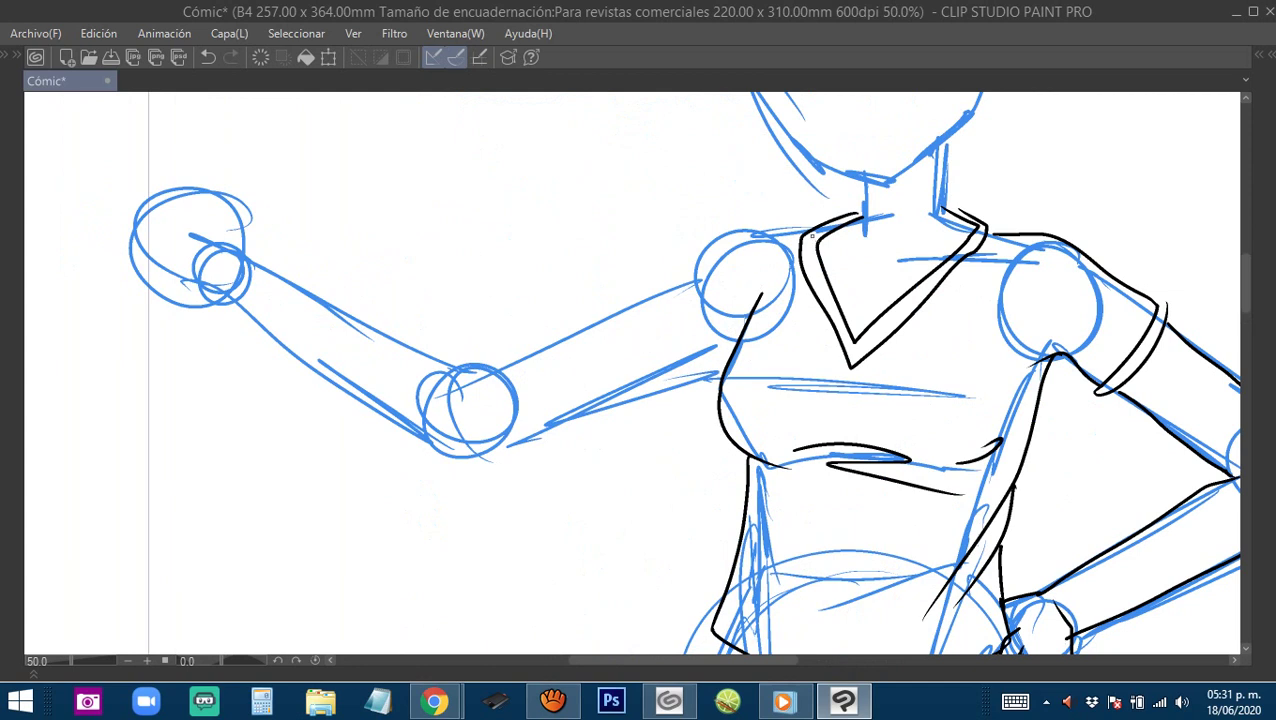
{"action": "key", "text": "Tab"}
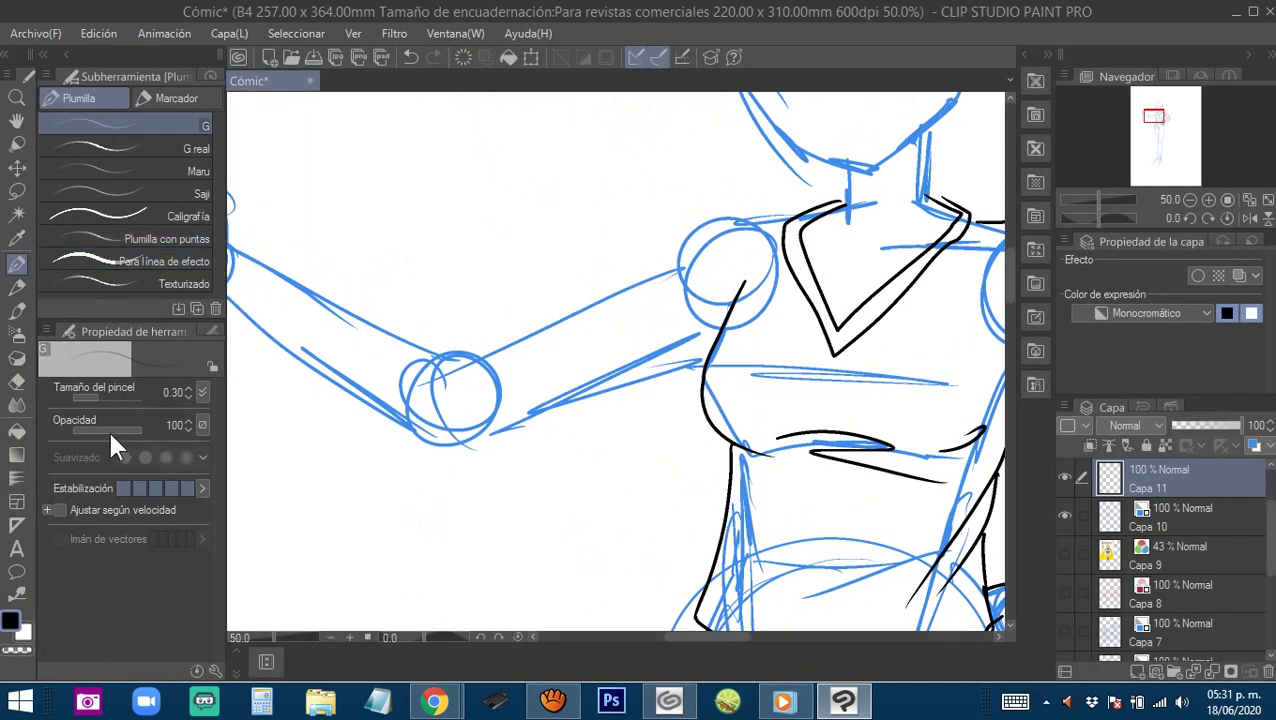
{"action": "left_click", "coordinate": [188, 429]}
Try test strokes with the Lápiz real pencil and the G pen to compare stabilization, undoing each stroke.
{"action": "key", "text": "p"}
{"action": "left_click", "coordinate": [91, 460]}
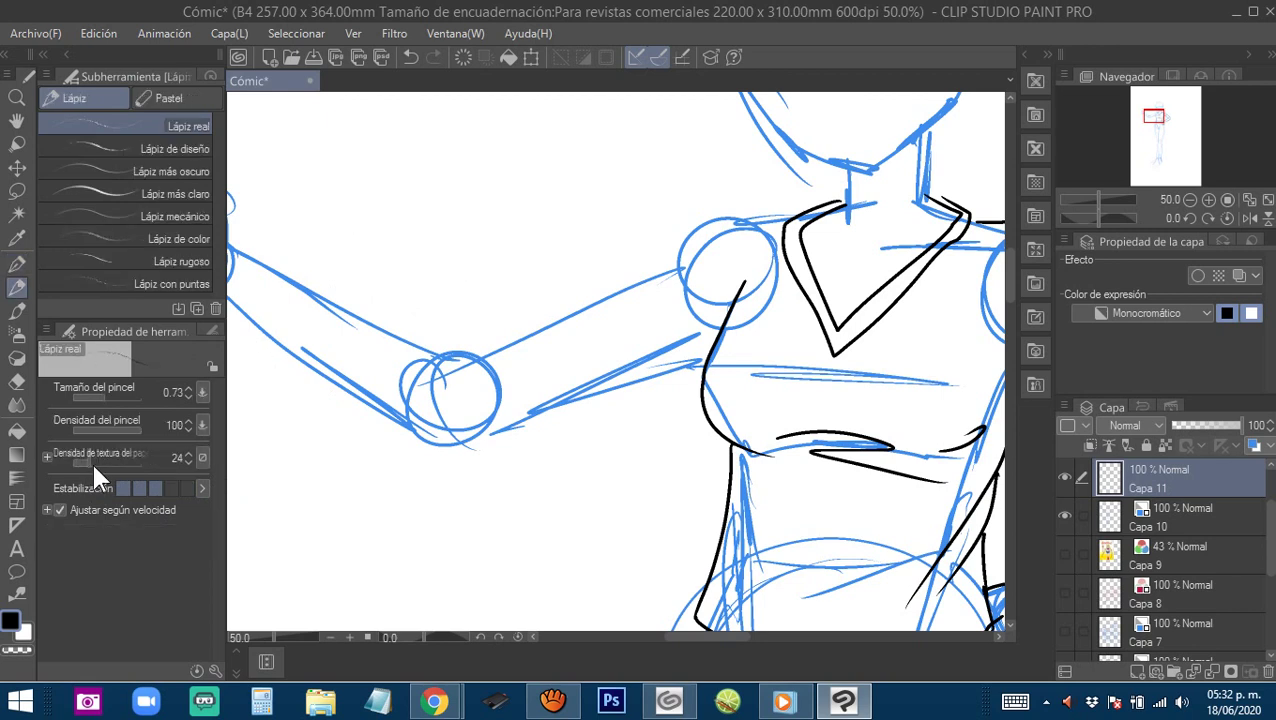
{"action": "left_click", "coordinate": [172, 486]}
{"action": "left_click_drag", "start_coordinate": [349, 360], "coordinate": [500, 330]}
{"action": "key", "text": "ctrl+z"}
{"action": "key", "text": "p"}
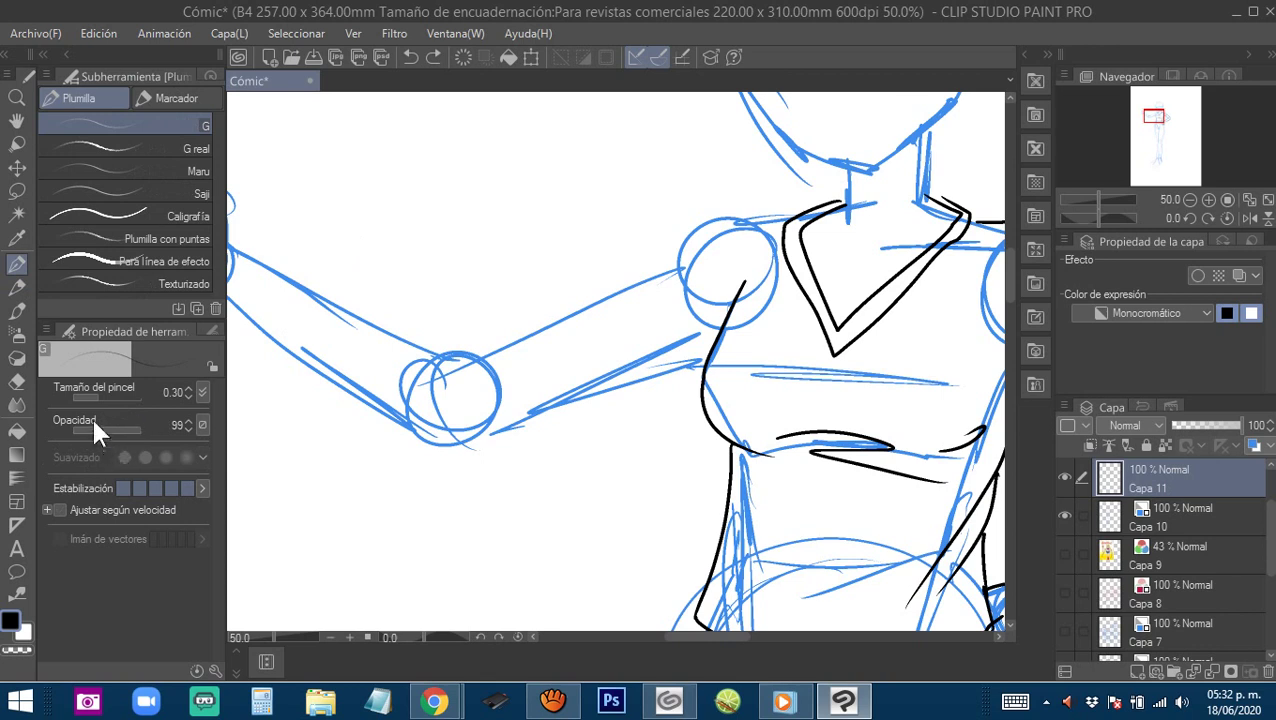
{"action": "left_click", "coordinate": [186, 488]}
{"action": "mouse_move", "coordinate": [305, 367]}
{"action": "left_mouse_down"}
{"action": "mouse_move", "coordinate": [342, 334]}
{"action": "mouse_move", "coordinate": [513, 448]}
{"action": "left_mouse_up"}
{"action": "key", "text": "ctrl+z"}
Draw the shoulder line on the raised arm's side and close its short sleeve with a double cuff.
{"action": "mouse_move", "coordinate": [620, 342]}
{"action": "left_mouse_down"}
{"action": "mouse_move", "coordinate": [490, 327]}
{"action": "mouse_move", "coordinate": [564, 365]}
{"action": "mouse_move", "coordinate": [545, 394]}
{"action": "left_mouse_up"}
{"action": "left_click_drag", "start_coordinate": [716, 265], "coordinate": [552, 343]}
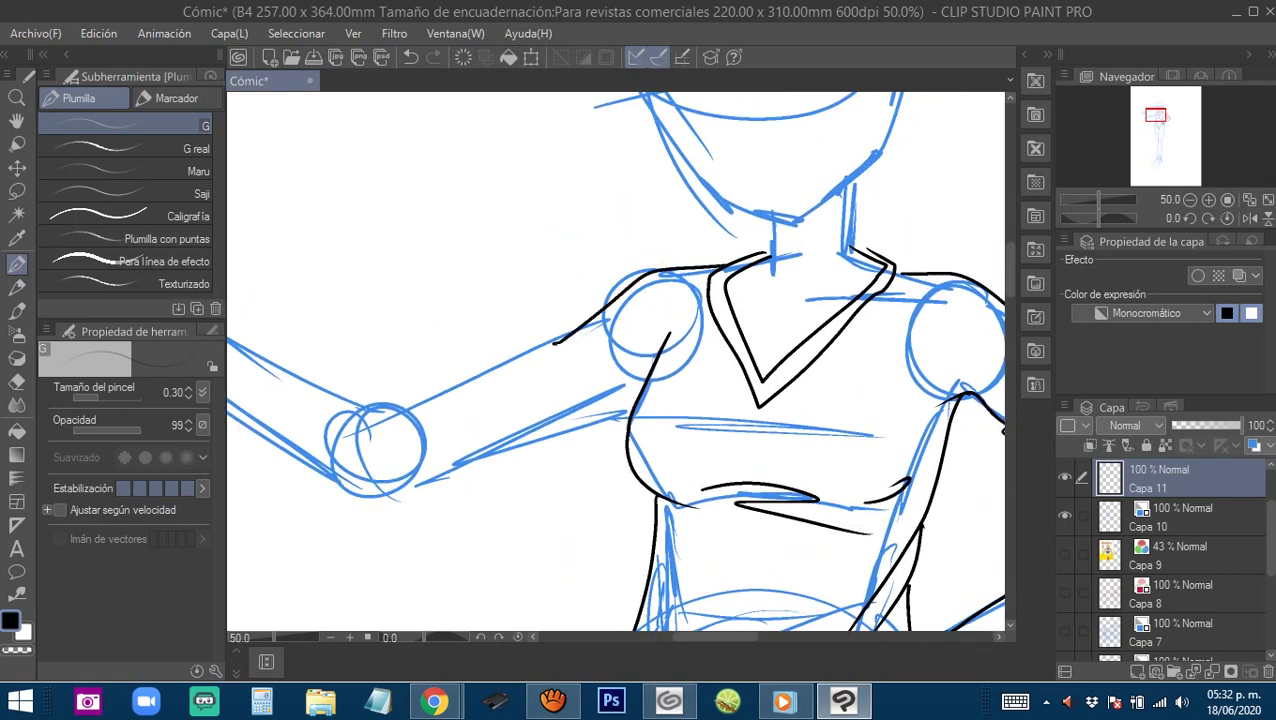
{"action": "key", "text": "ctrl+z"}
{"action": "mouse_move", "coordinate": [690, 266]}
{"action": "left_mouse_down"}
{"action": "mouse_move", "coordinate": [548, 336]}
{"action": "mouse_move", "coordinate": [560, 397]}
{"action": "mouse_move", "coordinate": [562, 353]}
{"action": "mouse_move", "coordinate": [544, 325]}
{"action": "left_mouse_up"}
{"action": "mouse_move", "coordinate": [581, 410]}
{"action": "left_mouse_down"}
{"action": "mouse_move", "coordinate": [578, 421]}
{"action": "mouse_move", "coordinate": [643, 388]}
{"action": "left_mouse_up"}
{"action": "mouse_move", "coordinate": [540, 371]}
{"action": "left_mouse_down"}
{"action": "mouse_move", "coordinate": [600, 337]}
{"action": "mouse_move", "coordinate": [649, 281]}
{"action": "mouse_move", "coordinate": [588, 284]}
{"action": "mouse_move", "coordinate": [508, 320]}
{"action": "left_mouse_up"}
Draw the raised arm's upper-arm and forearm contours from the sleeve cuff past the elbow to the wrist.
{"action": "mouse_move", "coordinate": [626, 357]}
{"action": "left_mouse_down"}
{"action": "mouse_move", "coordinate": [664, 330]}
{"action": "mouse_move", "coordinate": [502, 374]}
{"action": "left_mouse_up"}
{"action": "key", "text": "ctrl+z"}
{"action": "left_click_drag", "start_coordinate": [712, 298], "coordinate": [535, 372]}
{"action": "mouse_move", "coordinate": [515, 307]}
{"action": "left_mouse_down"}
{"action": "mouse_move", "coordinate": [651, 388]}
{"action": "mouse_move", "coordinate": [735, 410]}
{"action": "mouse_move", "coordinate": [683, 358]}
{"action": "mouse_move", "coordinate": [532, 285]}
{"action": "mouse_move", "coordinate": [596, 396]}
{"action": "mouse_move", "coordinate": [688, 460]}
{"action": "mouse_move", "coordinate": [786, 478]}
{"action": "mouse_move", "coordinate": [797, 508]}
{"action": "left_mouse_up"}
{"action": "left_click_drag", "start_coordinate": [662, 409], "coordinate": [670, 421]}
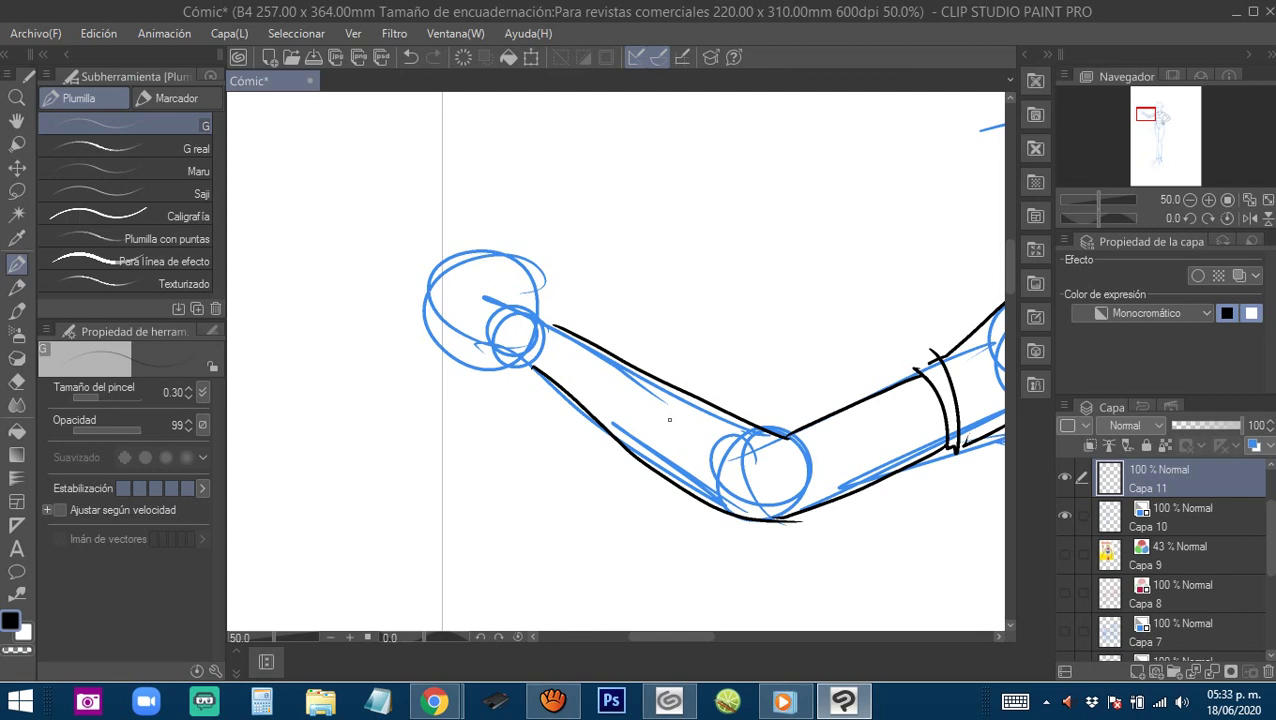
Draw the gripping hand's first finger and the back of the hand down to the wrist.
{"action": "mouse_move", "coordinate": [565, 272]}
{"action": "left_mouse_down"}
{"action": "mouse_move", "coordinate": [615, 378]}
{"action": "mouse_move", "coordinate": [514, 325]}
{"action": "mouse_move", "coordinate": [549, 345]}
{"action": "mouse_move", "coordinate": [564, 313]}
{"action": "mouse_move", "coordinate": [509, 318]}
{"action": "left_mouse_up"}
{"action": "key", "text": "ctrl+z"}
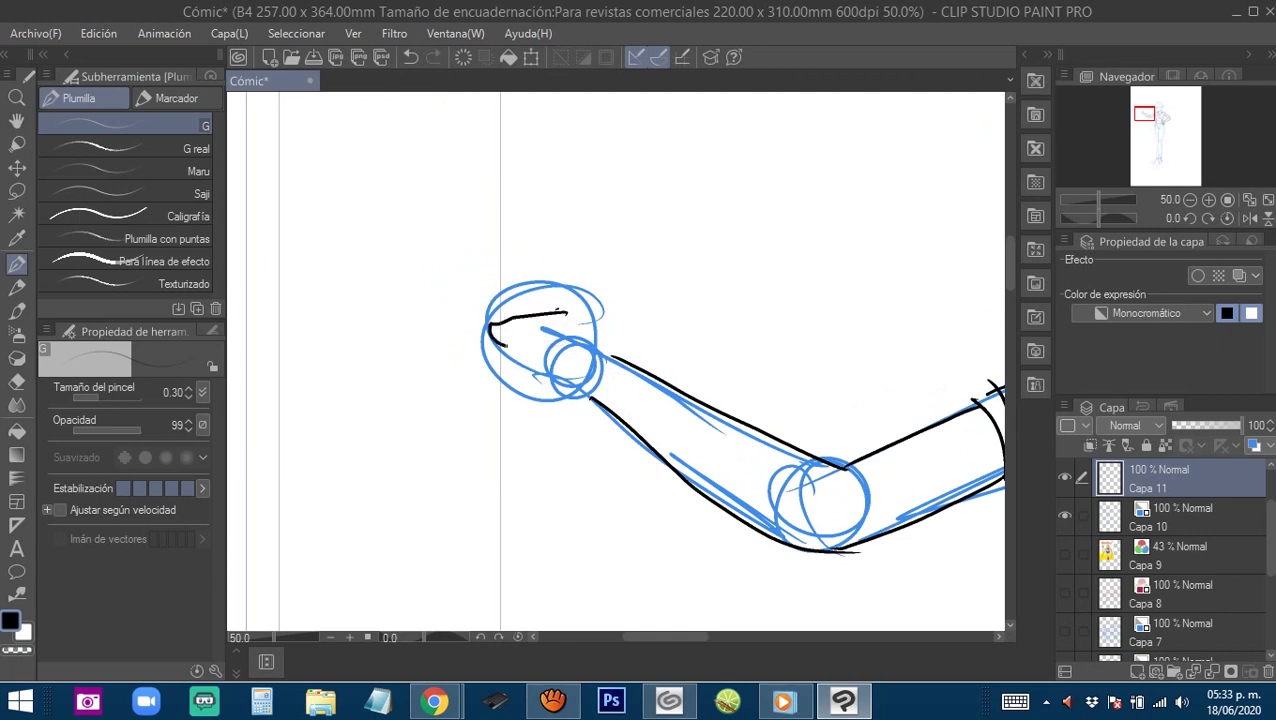
{"action": "mouse_move", "coordinate": [591, 333]}
{"action": "left_mouse_down"}
{"action": "mouse_move", "coordinate": [569, 348]}
{"action": "mouse_move", "coordinate": [590, 371]}
{"action": "mouse_move", "coordinate": [503, 322]}
{"action": "left_mouse_up"}
{"action": "left_click_drag", "start_coordinate": [475, 276], "coordinate": [477, 281]}
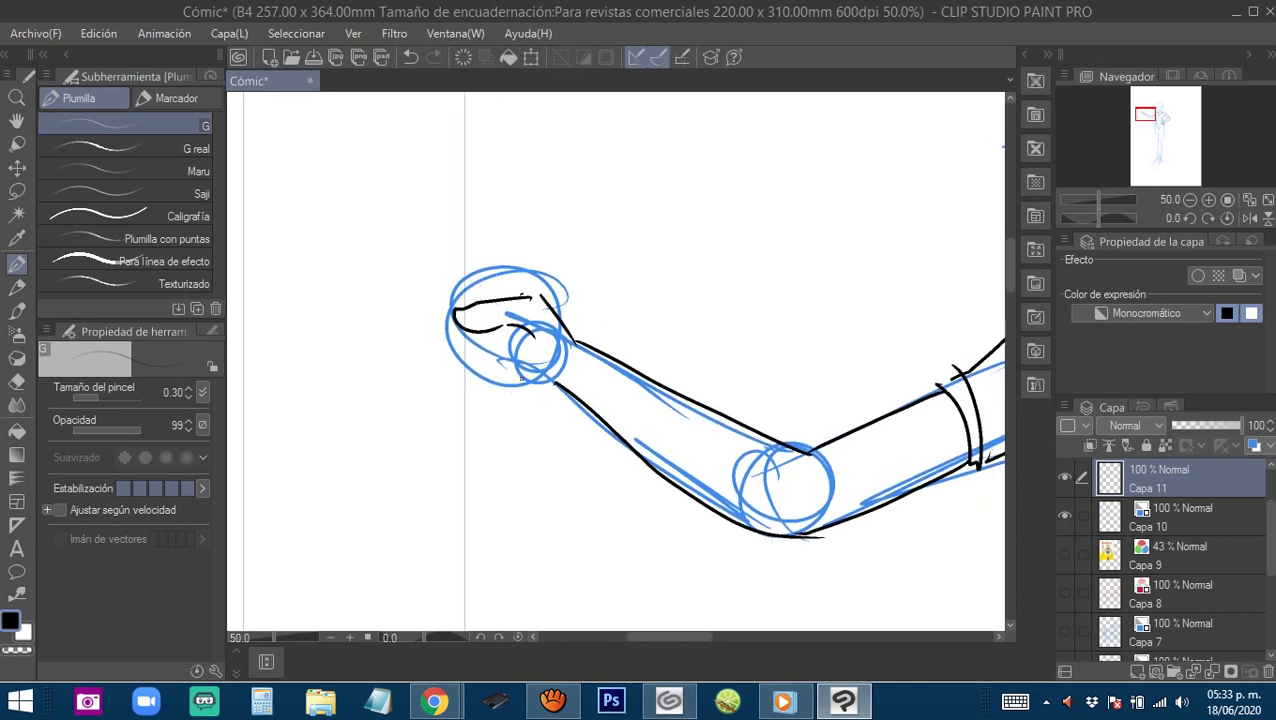
On the blue sketch layer Capa 10, sketch a staff handle passing through the gripping hand, with a rounded collar below it.
{"action": "left_click", "coordinate": [1108, 520]}
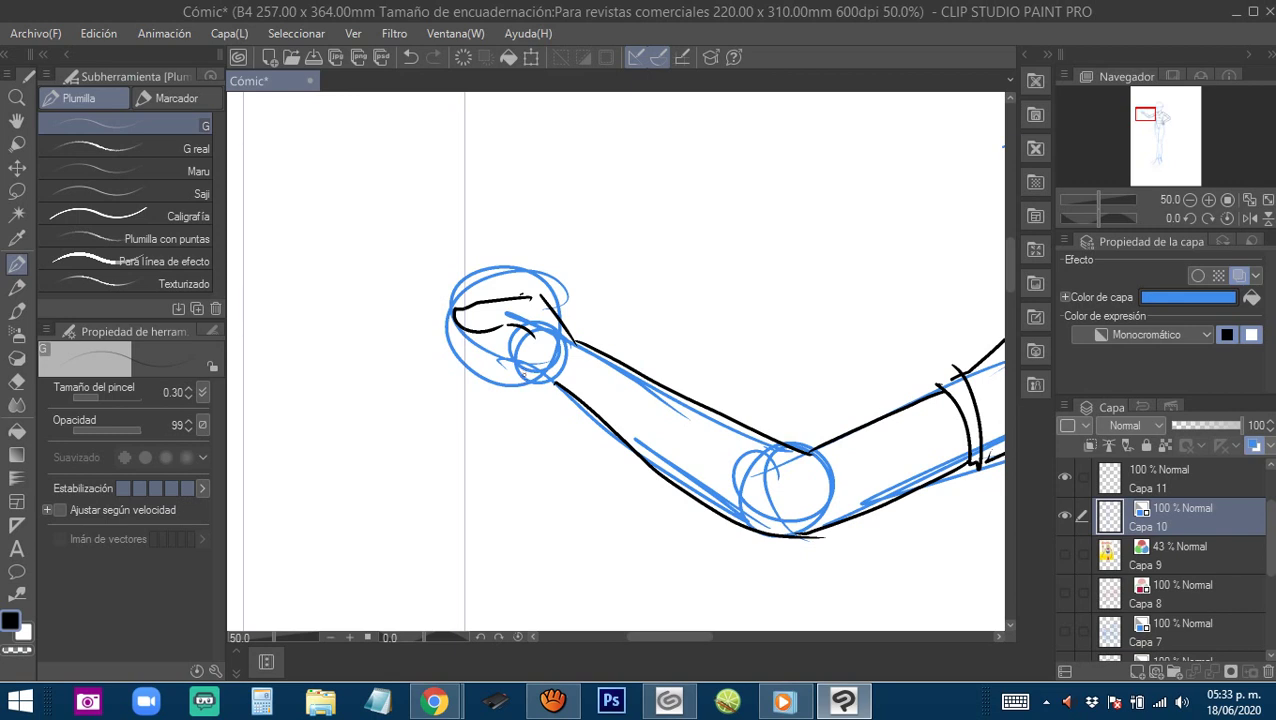
{"action": "left_click_drag", "start_coordinate": [518, 341], "coordinate": [516, 430]}
{"action": "mouse_move", "coordinate": [472, 337]}
{"action": "left_mouse_down"}
{"action": "mouse_move", "coordinate": [470, 435]}
{"action": "mouse_move", "coordinate": [512, 443]}
{"action": "left_mouse_up"}
{"action": "mouse_move", "coordinate": [483, 288]}
{"action": "left_mouse_down"}
{"action": "mouse_move", "coordinate": [483, 366]}
{"action": "mouse_move", "coordinate": [496, 330]}
{"action": "left_mouse_up"}
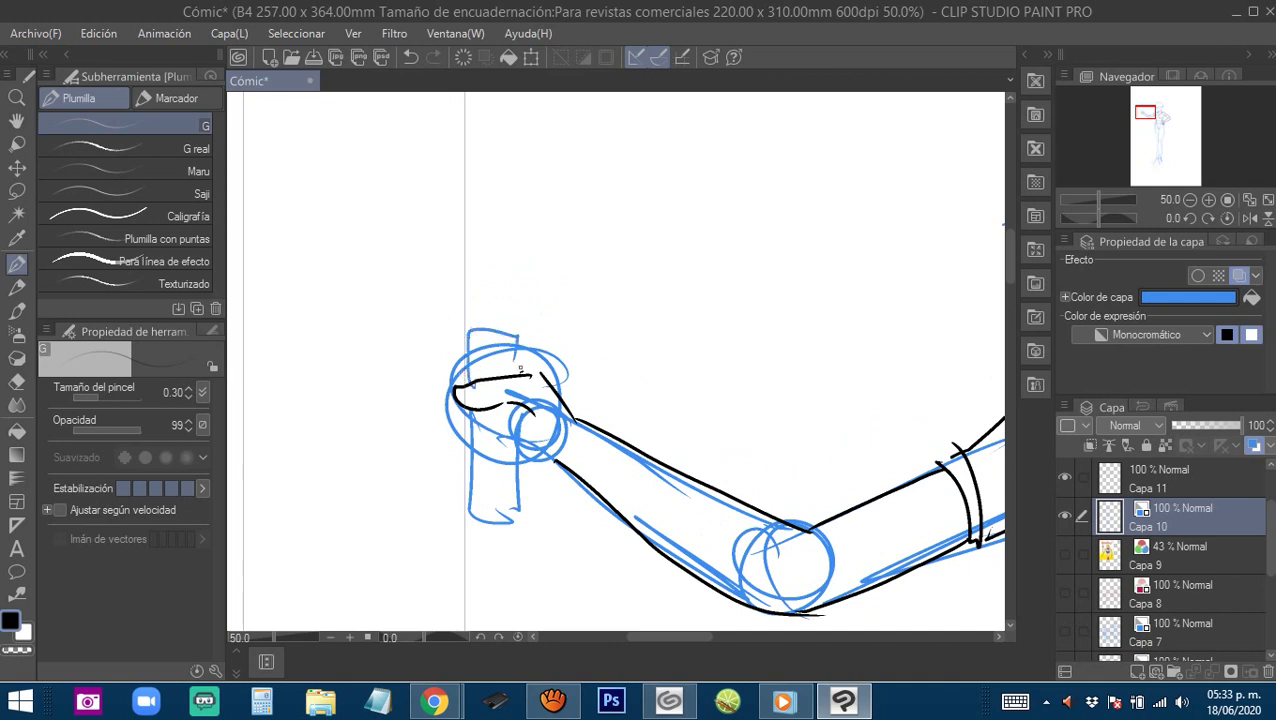
{"action": "scroll", "coordinate": [476, 390], "scroll_direction": "down", "scroll_amount": 5}
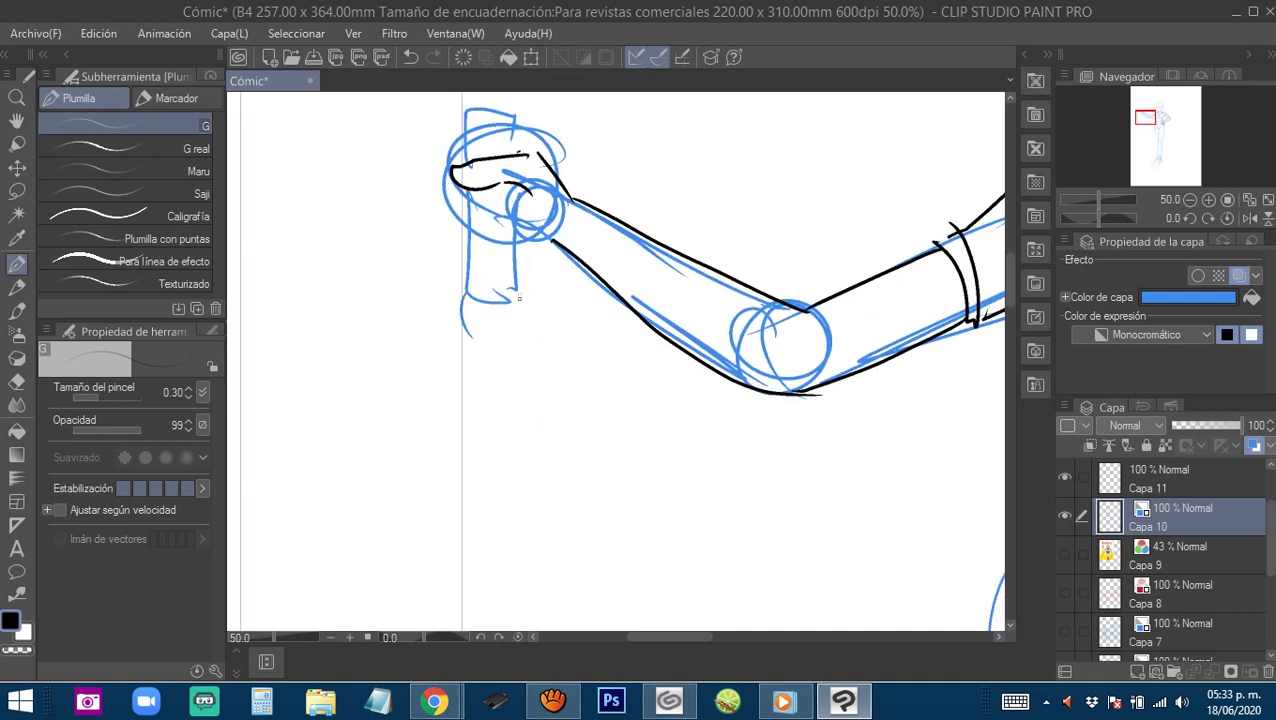
{"action": "scroll", "coordinate": [512, 290], "scroll_direction": "down", "scroll_amount": 1}
{"action": "left_click_drag", "start_coordinate": [518, 247], "coordinate": [510, 293]}
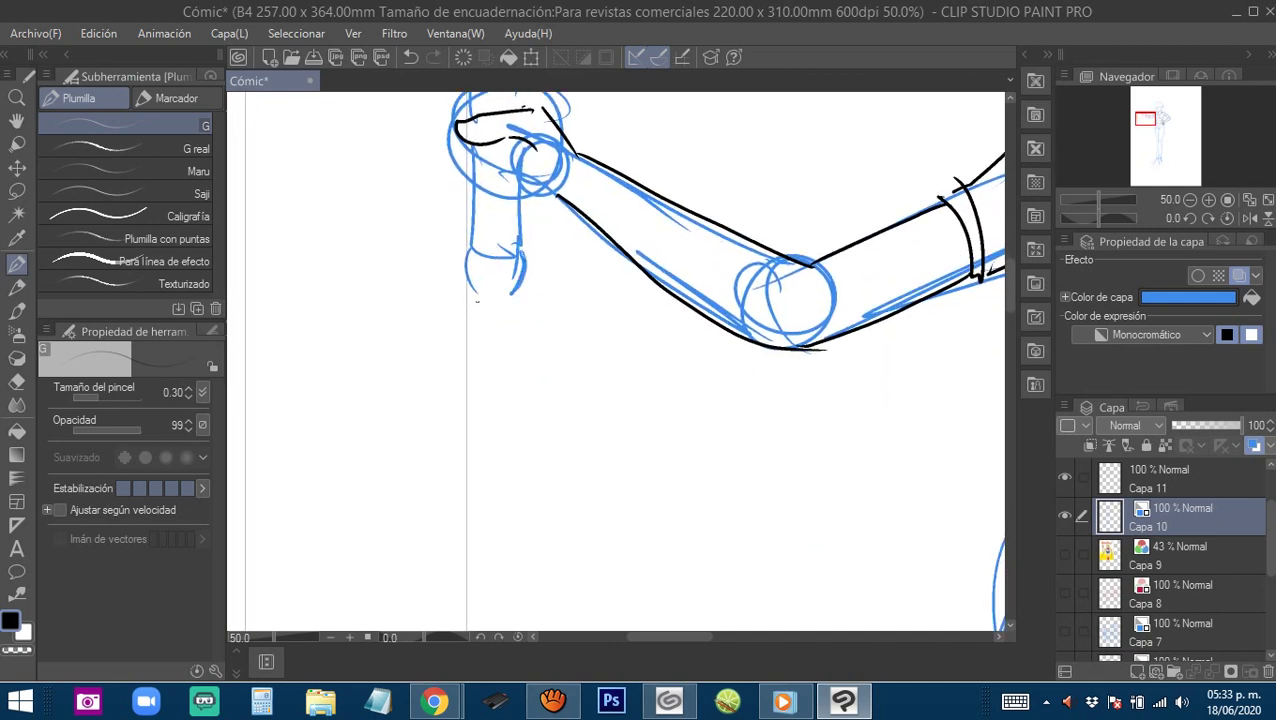
Sketch the staff's long tapering shaft below the collar and finish it with a small round knob.
{"action": "scroll", "coordinate": [496, 333], "scroll_direction": "down", "scroll_amount": 1}
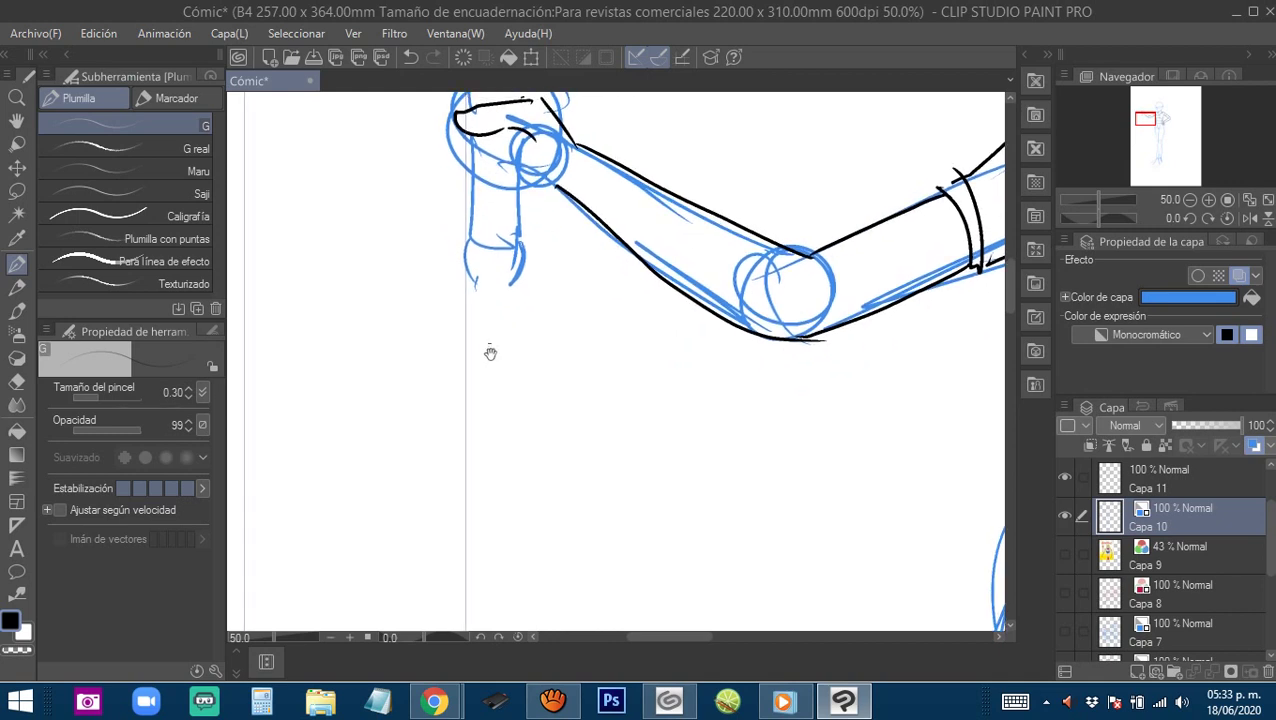
{"action": "mouse_move", "coordinate": [497, 318]}
{"action": "left_mouse_down"}
{"action": "mouse_move", "coordinate": [507, 260]}
{"action": "mouse_move", "coordinate": [479, 473]}
{"action": "left_mouse_up"}
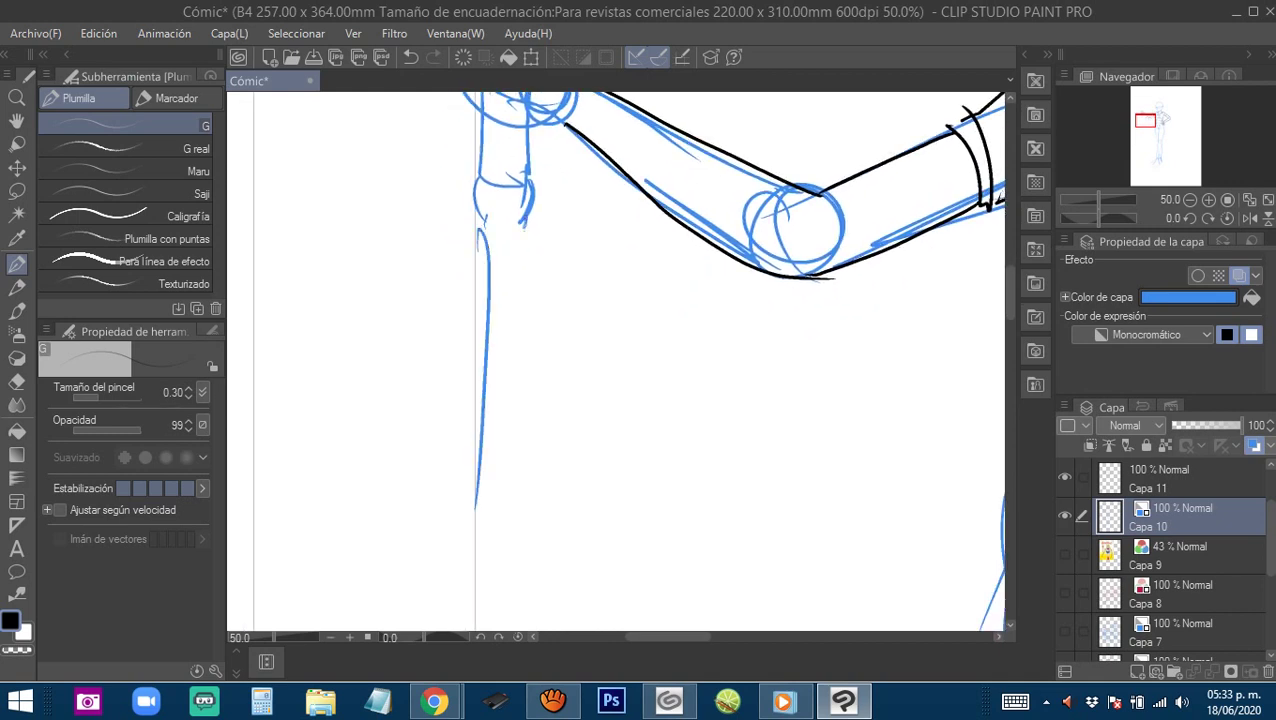
{"action": "left_click_drag", "start_coordinate": [524, 227], "coordinate": [518, 529]}
{"action": "mouse_move", "coordinate": [509, 386]}
{"action": "left_mouse_down"}
{"action": "mouse_move", "coordinate": [516, 427]}
{"action": "mouse_move", "coordinate": [474, 427]}
{"action": "mouse_move", "coordinate": [494, 430]}
{"action": "mouse_move", "coordinate": [468, 469]}
{"action": "mouse_move", "coordinate": [479, 437]}
{"action": "left_mouse_up"}
{"action": "left_click_drag", "start_coordinate": [487, 446], "coordinate": [489, 447]}
{"action": "left_click_drag", "start_coordinate": [489, 300], "coordinate": [504, 511]}
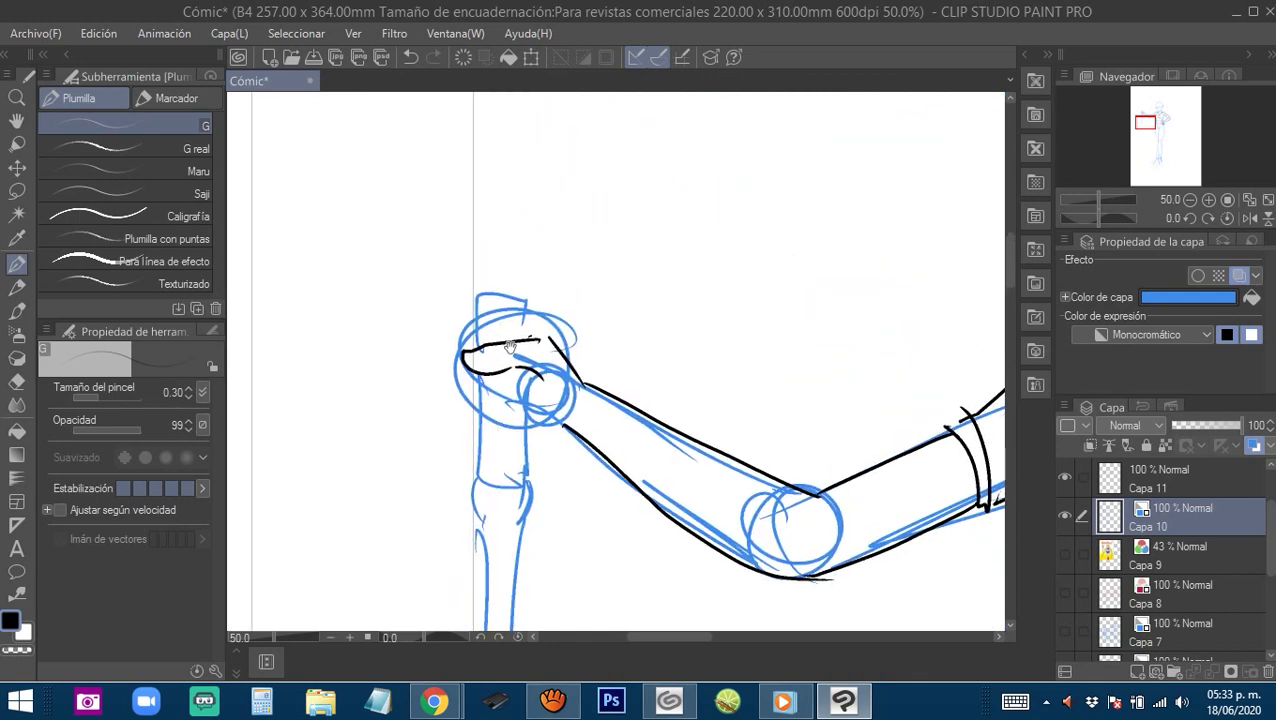
Sketch the staff's head above the hand: a square block with bow-like wings, small petals and a heart shape.
{"action": "mouse_move", "coordinate": [470, 250]}
{"action": "left_mouse_down"}
{"action": "mouse_move", "coordinate": [474, 315]}
{"action": "mouse_move", "coordinate": [522, 246]}
{"action": "mouse_move", "coordinate": [494, 245]}
{"action": "mouse_move", "coordinate": [472, 300]}
{"action": "mouse_move", "coordinate": [512, 316]}
{"action": "left_mouse_up"}
{"action": "mouse_move", "coordinate": [462, 266]}
{"action": "left_mouse_down"}
{"action": "mouse_move", "coordinate": [405, 273]}
{"action": "mouse_move", "coordinate": [430, 351]}
{"action": "left_mouse_up"}
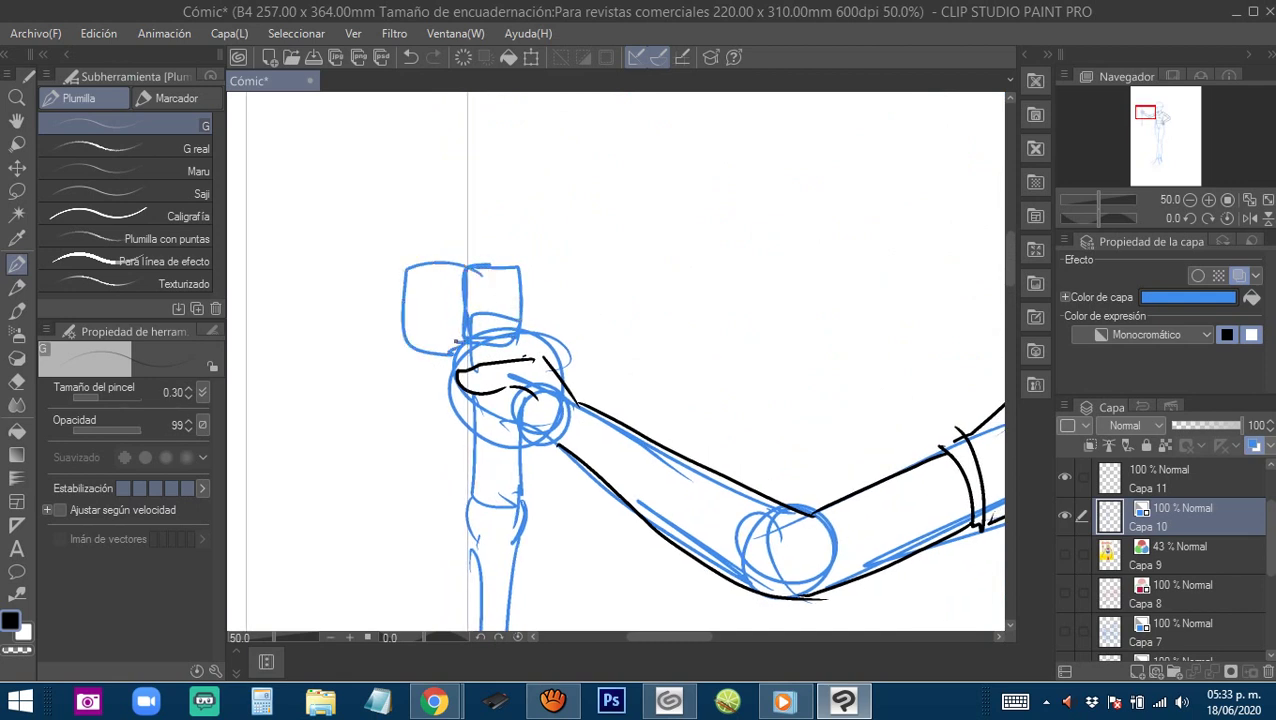
{"action": "mouse_move", "coordinate": [517, 268]}
{"action": "left_mouse_down"}
{"action": "mouse_move", "coordinate": [593, 276]}
{"action": "mouse_move", "coordinate": [589, 339]}
{"action": "mouse_move", "coordinate": [518, 319]}
{"action": "mouse_move", "coordinate": [511, 368]}
{"action": "mouse_move", "coordinate": [446, 331]}
{"action": "mouse_move", "coordinate": [470, 318]}
{"action": "mouse_move", "coordinate": [511, 328]}
{"action": "mouse_move", "coordinate": [452, 372]}
{"action": "mouse_move", "coordinate": [448, 280]}
{"action": "mouse_move", "coordinate": [499, 297]}
{"action": "mouse_move", "coordinate": [487, 278]}
{"action": "mouse_move", "coordinate": [424, 308]}
{"action": "mouse_move", "coordinate": [420, 353]}
{"action": "mouse_move", "coordinate": [498, 348]}
{"action": "mouse_move", "coordinate": [494, 365]}
{"action": "mouse_move", "coordinate": [554, 304]}
{"action": "mouse_move", "coordinate": [554, 348]}
{"action": "mouse_move", "coordinate": [519, 385]}
{"action": "mouse_move", "coordinate": [528, 278]}
{"action": "left_mouse_up"}
{"action": "mouse_move", "coordinate": [560, 284]}
{"action": "left_mouse_down"}
{"action": "mouse_move", "coordinate": [540, 386]}
{"action": "mouse_move", "coordinate": [480, 292]}
{"action": "mouse_move", "coordinate": [418, 322]}
{"action": "mouse_move", "coordinate": [461, 388]}
{"action": "left_mouse_up"}
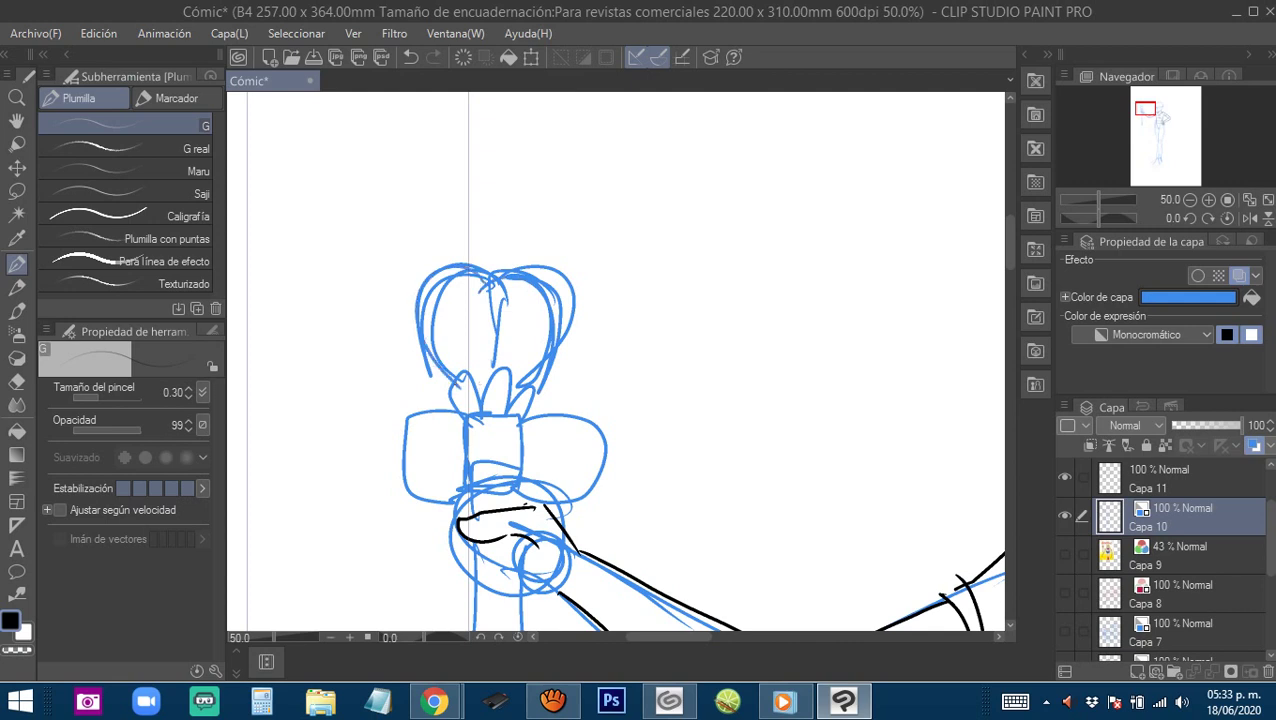
Top the staff's heart with a small flat crown-like cap.
{"action": "mouse_move", "coordinate": [501, 326]}
{"action": "left_mouse_down"}
{"action": "mouse_move", "coordinate": [475, 343]}
{"action": "mouse_move", "coordinate": [487, 359]}
{"action": "left_mouse_up"}
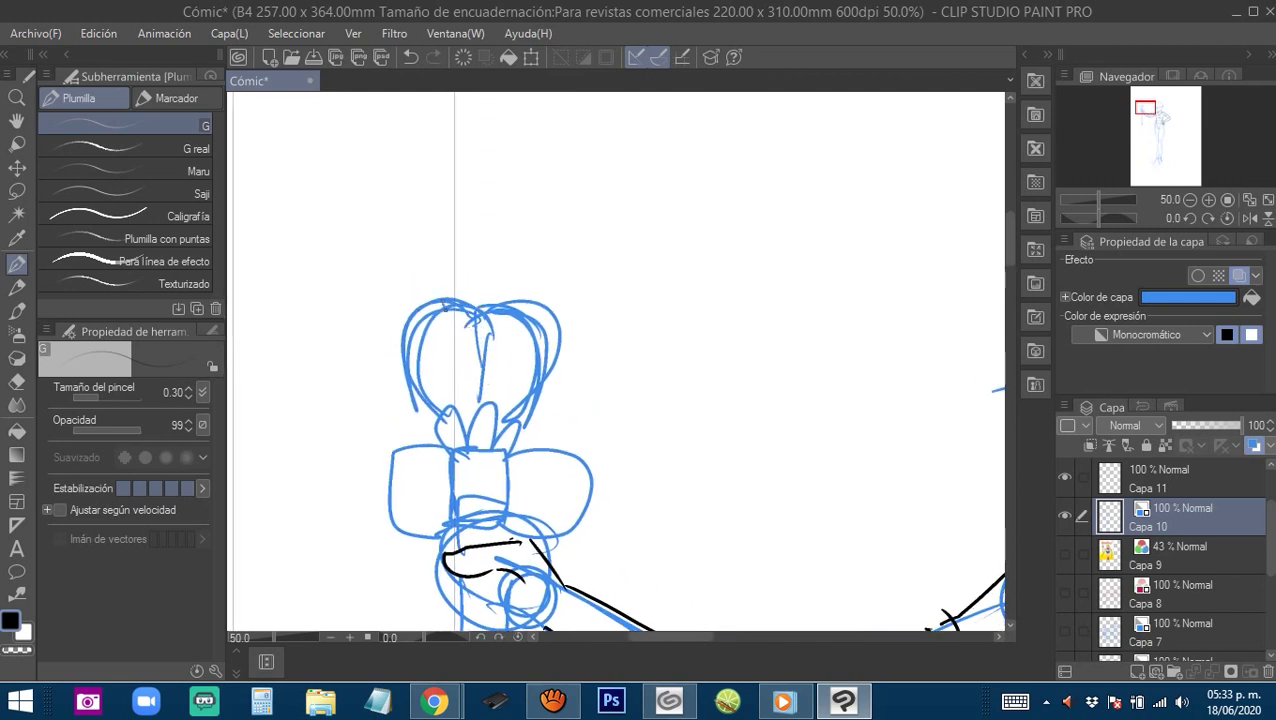
{"action": "left_click_drag", "start_coordinate": [444, 296], "coordinate": [528, 281]}
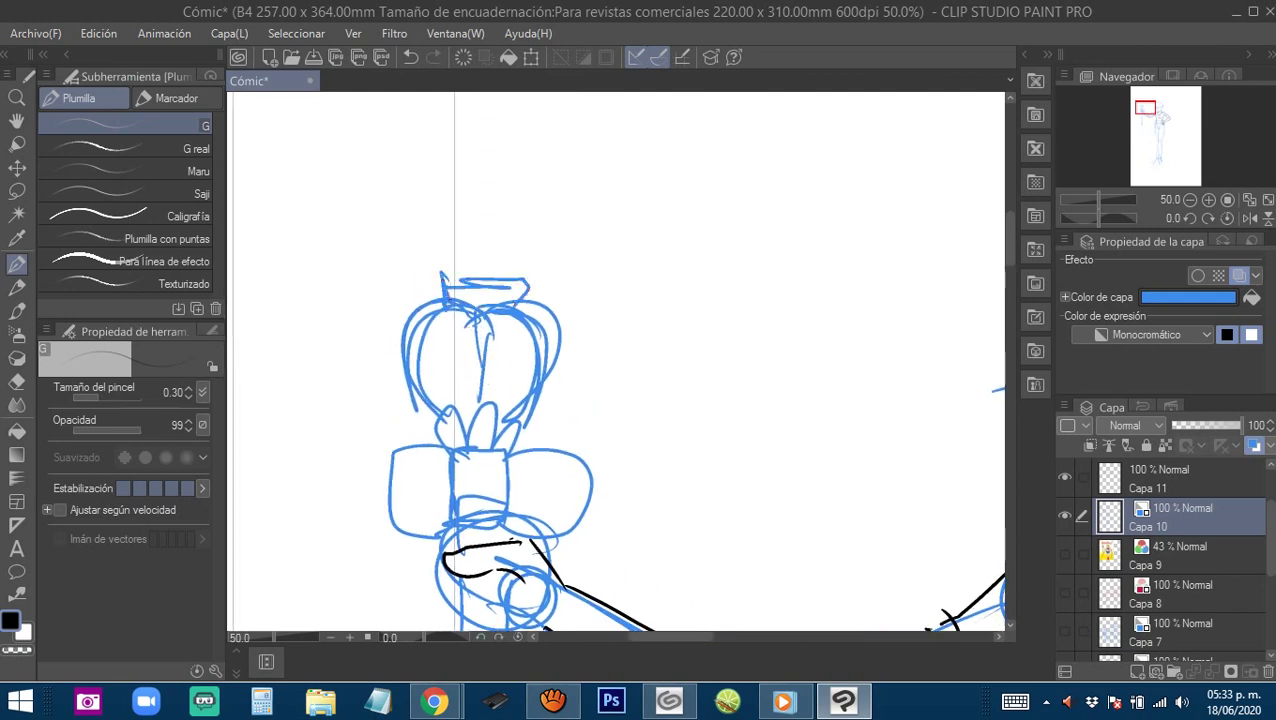
{"action": "mouse_move", "coordinate": [445, 285]}
{"action": "left_mouse_down"}
{"action": "mouse_move", "coordinate": [502, 283]}
{"action": "mouse_move", "coordinate": [527, 302]}
{"action": "left_mouse_up"}
{"action": "left_click_drag", "start_coordinate": [519, 401], "coordinate": [486, 304]}
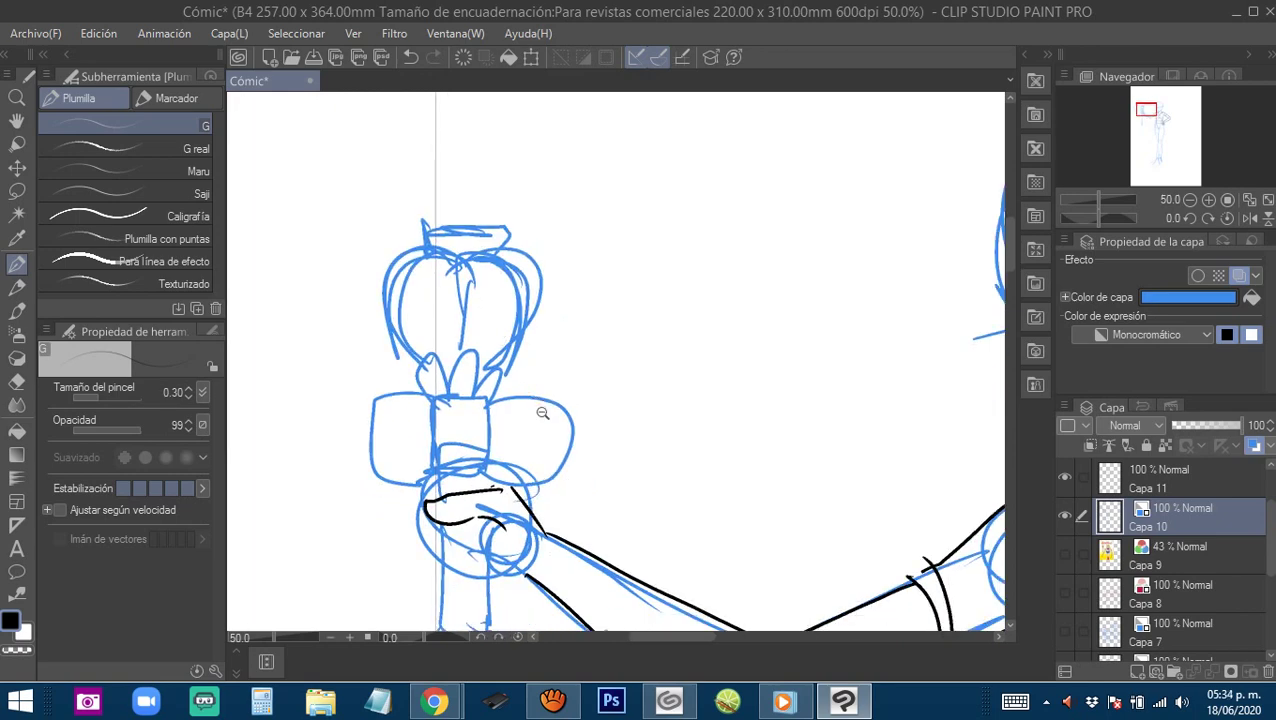
{"action": "left_click", "coordinate": [542, 413]}
{"action": "left_click", "coordinate": [550, 408]}
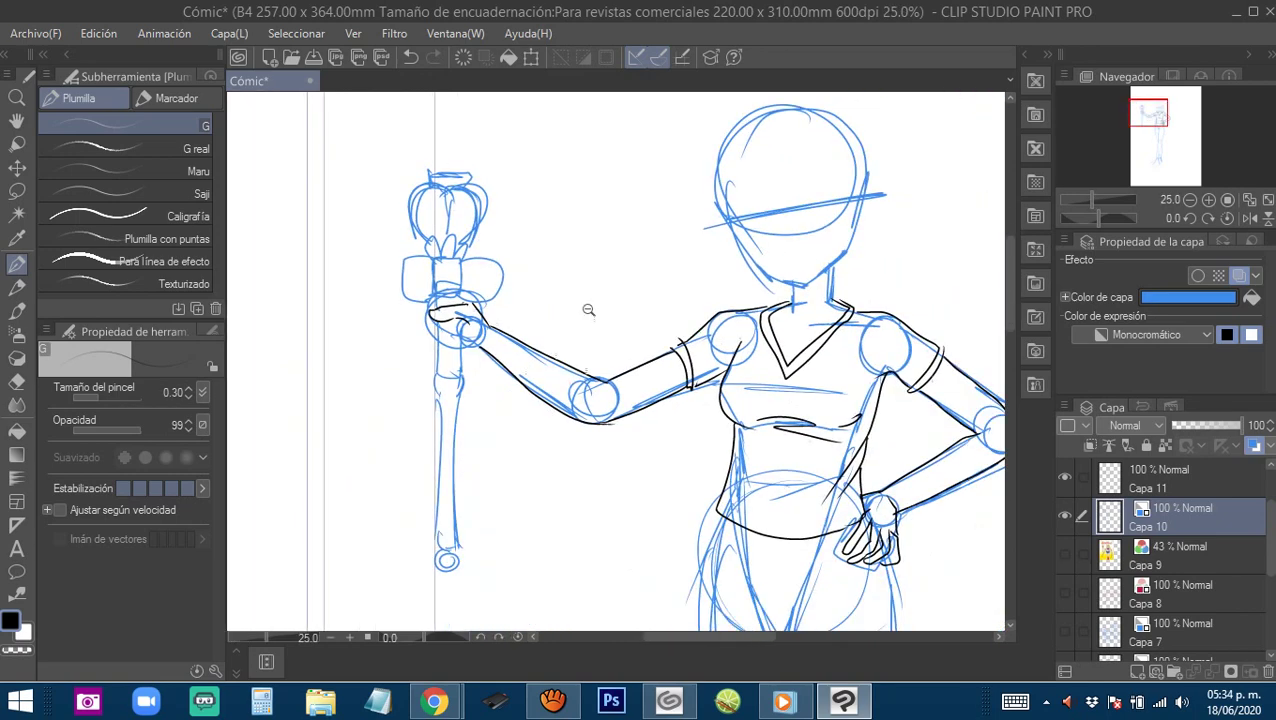
On layer Capa 11, ink the crotch creases on the hip-hand side and a rectangular buckle below the shirt hem.
{"action": "left_click_drag", "start_coordinate": [588, 310], "coordinate": [545, 244]}
{"action": "mouse_move", "coordinate": [726, 413]}
{"action": "left_mouse_down"}
{"action": "mouse_move", "coordinate": [632, 382]}
{"action": "mouse_move", "coordinate": [640, 345]}
{"action": "mouse_move", "coordinate": [595, 332]}
{"action": "mouse_move", "coordinate": [605, 270]}
{"action": "mouse_move", "coordinate": [603, 295]}
{"action": "left_mouse_up"}
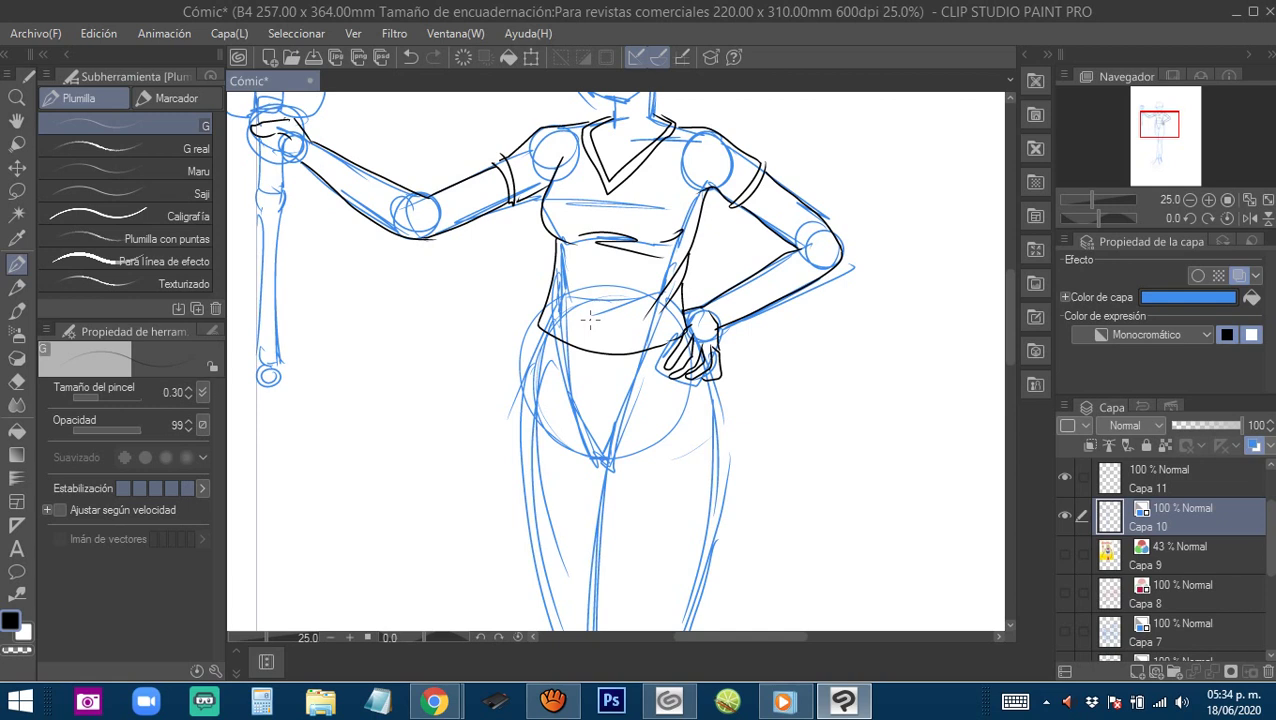
{"action": "left_click_drag", "start_coordinate": [641, 400], "coordinate": [564, 309]}
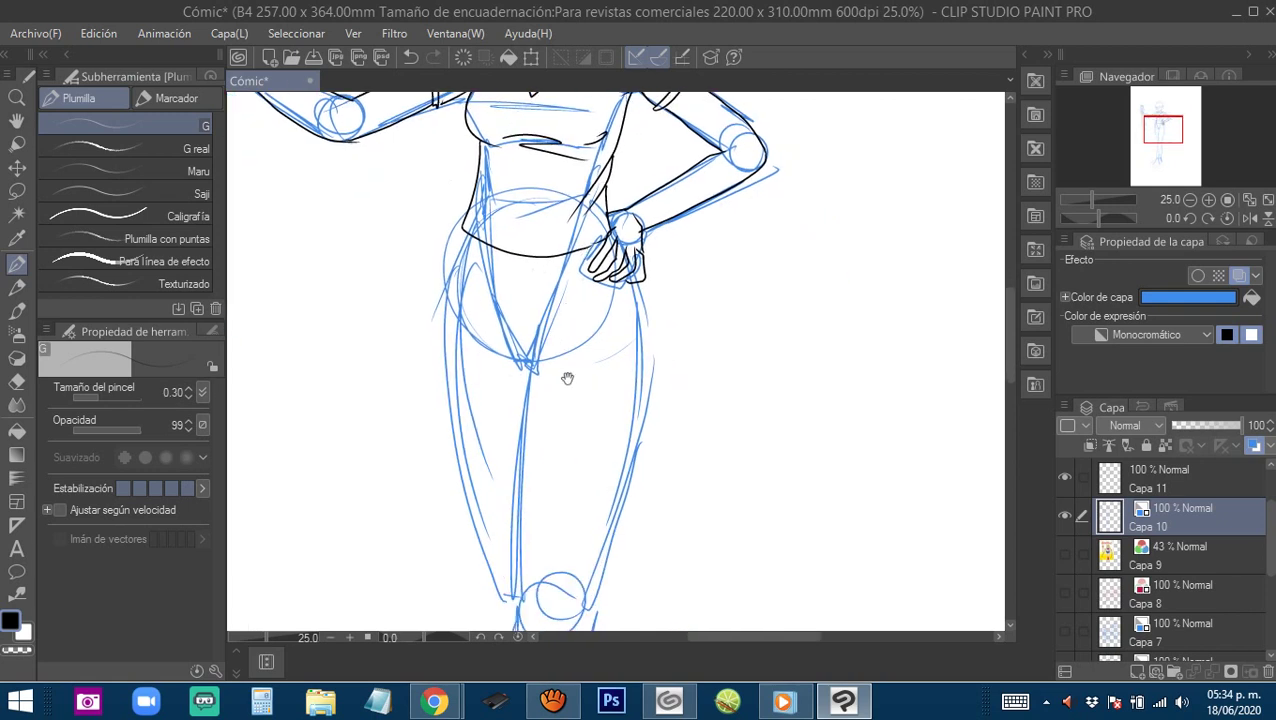
{"action": "left_click_drag", "start_coordinate": [566, 391], "coordinate": [526, 364]}
{"action": "scroll", "coordinate": [495, 338], "scroll_direction": "up", "scroll_amount": 1}
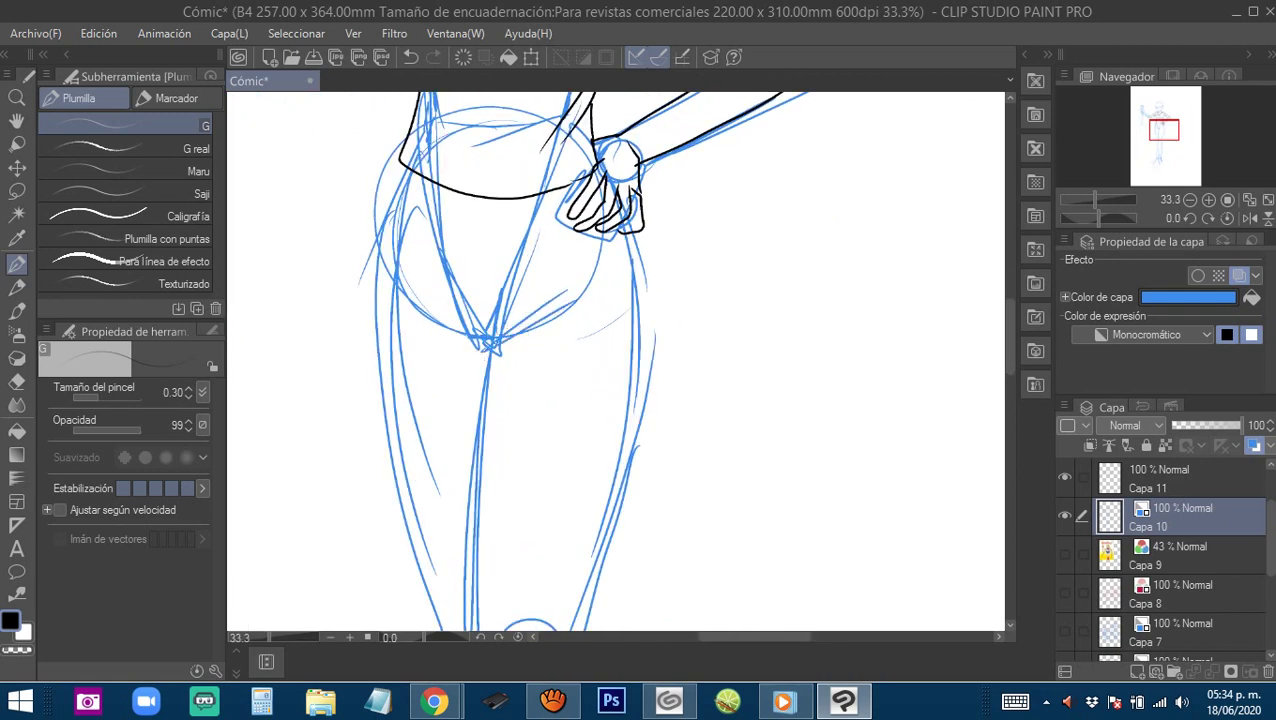
{"action": "left_click", "coordinate": [1125, 485]}
{"action": "mouse_move", "coordinate": [535, 336]}
{"action": "left_mouse_down"}
{"action": "mouse_move", "coordinate": [500, 388]}
{"action": "mouse_move", "coordinate": [570, 330]}
{"action": "left_mouse_up"}
{"action": "scroll", "coordinate": [502, 389], "scroll_direction": "up", "scroll_amount": 1}
{"action": "left_click_drag", "start_coordinate": [480, 392], "coordinate": [590, 344]}
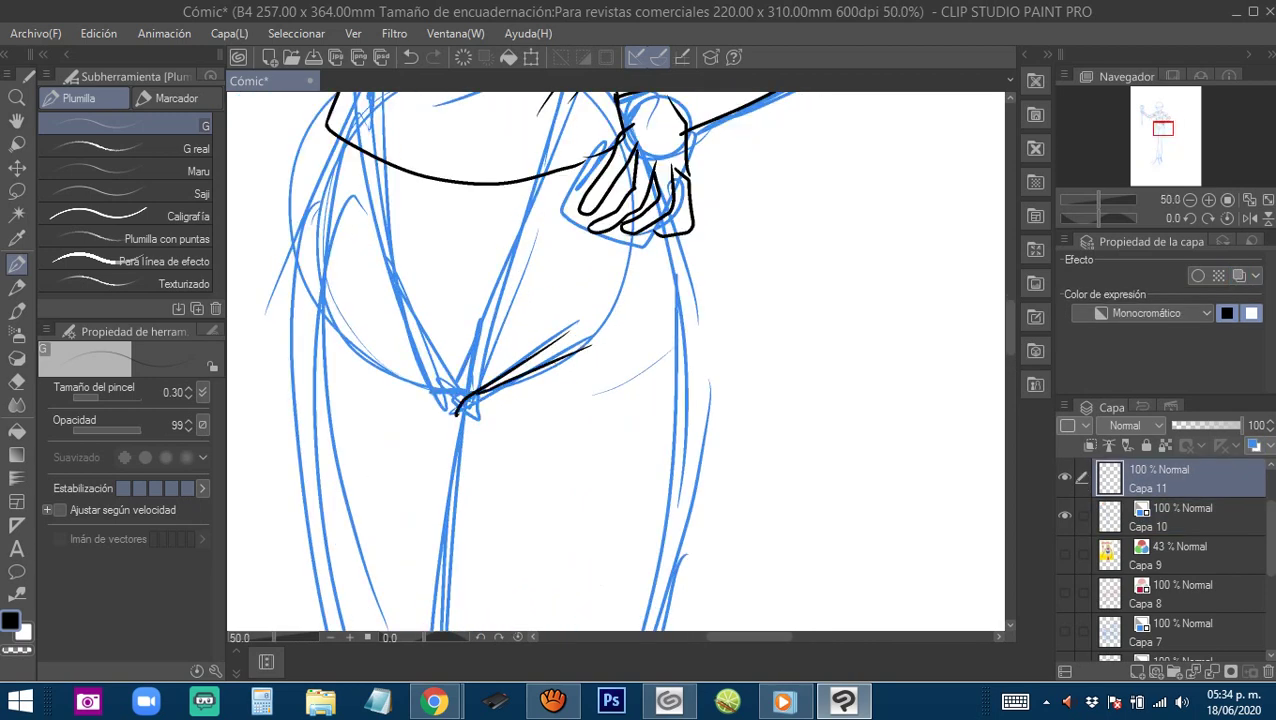
{"action": "mouse_move", "coordinate": [457, 305]}
{"action": "left_mouse_down"}
{"action": "mouse_move", "coordinate": [527, 296]}
{"action": "mouse_move", "coordinate": [527, 342]}
{"action": "left_mouse_up"}
{"action": "mouse_move", "coordinate": [485, 210]}
{"action": "left_mouse_down"}
{"action": "mouse_move", "coordinate": [497, 257]}
{"action": "mouse_move", "coordinate": [567, 216]}
{"action": "left_mouse_up"}
Try several curved fly lines from the buckle down to the crotch, undoing the strokes.
{"action": "mouse_move", "coordinate": [545, 270]}
{"action": "left_mouse_down"}
{"action": "mouse_move", "coordinate": [519, 218]}
{"action": "mouse_move", "coordinate": [487, 288]}
{"action": "mouse_move", "coordinate": [505, 387]}
{"action": "left_mouse_up"}
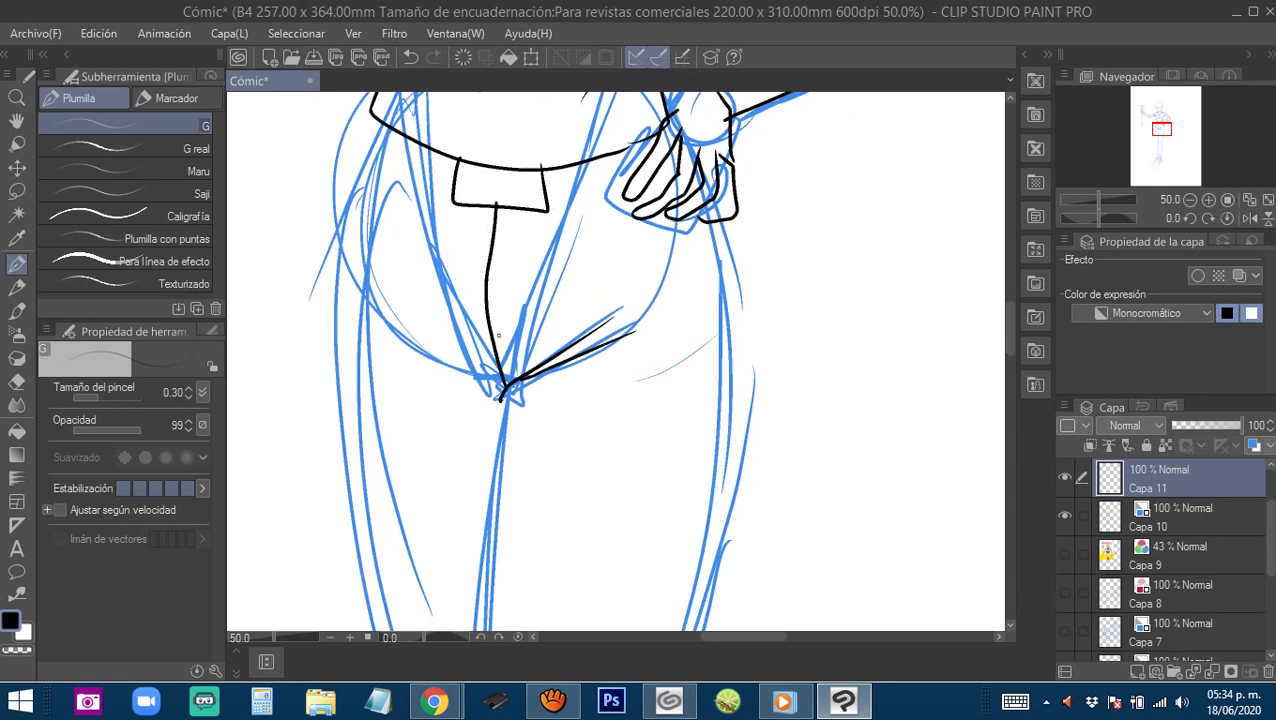
{"action": "key", "text": "ctrl+z"}
{"action": "mouse_move", "coordinate": [466, 204]}
{"action": "left_mouse_down"}
{"action": "mouse_move", "coordinate": [453, 300]}
{"action": "mouse_move", "coordinate": [471, 357]}
{"action": "mouse_move", "coordinate": [464, 242]}
{"action": "mouse_move", "coordinate": [461, 310]}
{"action": "mouse_move", "coordinate": [462, 372]}
{"action": "left_mouse_up"}
{"action": "key", "text": "ctrl+z"}
{"action": "key", "text": "ctrl+z"}
{"action": "mouse_move", "coordinate": [463, 222]}
{"action": "left_mouse_down"}
{"action": "mouse_move", "coordinate": [454, 328]}
{"action": "mouse_move", "coordinate": [498, 395]}
{"action": "left_mouse_up"}
{"action": "key", "text": "ctrl+z"}
Ink two fly lines from the buckle to the crotch and add the creases on the raised arm's side.
{"action": "mouse_move", "coordinate": [466, 204]}
{"action": "left_mouse_down"}
{"action": "mouse_move", "coordinate": [462, 350]}
{"action": "mouse_move", "coordinate": [500, 390]}
{"action": "mouse_move", "coordinate": [465, 214]}
{"action": "mouse_move", "coordinate": [455, 314]}
{"action": "mouse_move", "coordinate": [500, 392]}
{"action": "left_mouse_up"}
{"action": "key", "text": "ctrl+z"}
{"action": "mouse_move", "coordinate": [507, 214]}
{"action": "left_mouse_down"}
{"action": "mouse_move", "coordinate": [491, 290]}
{"action": "mouse_move", "coordinate": [500, 390]}
{"action": "mouse_move", "coordinate": [564, 396]}
{"action": "mouse_move", "coordinate": [470, 326]}
{"action": "mouse_move", "coordinate": [553, 396]}
{"action": "left_mouse_up"}
{"action": "mouse_move", "coordinate": [564, 400]}
{"action": "left_mouse_down"}
{"action": "mouse_move", "coordinate": [475, 233]}
{"action": "mouse_move", "coordinate": [467, 373]}
{"action": "mouse_move", "coordinate": [481, 286]}
{"action": "left_mouse_up"}
Ink the inner leg line of the trousers from the crotch down to the knee.
{"action": "scroll", "coordinate": [467, 373], "scroll_direction": "down", "scroll_amount": 1}
{"action": "left_click_drag", "start_coordinate": [467, 254], "coordinate": [444, 536]}
{"action": "left_click_drag", "start_coordinate": [514, 355], "coordinate": [479, 545]}
{"action": "left_click_drag", "start_coordinate": [572, 235], "coordinate": [528, 403]}
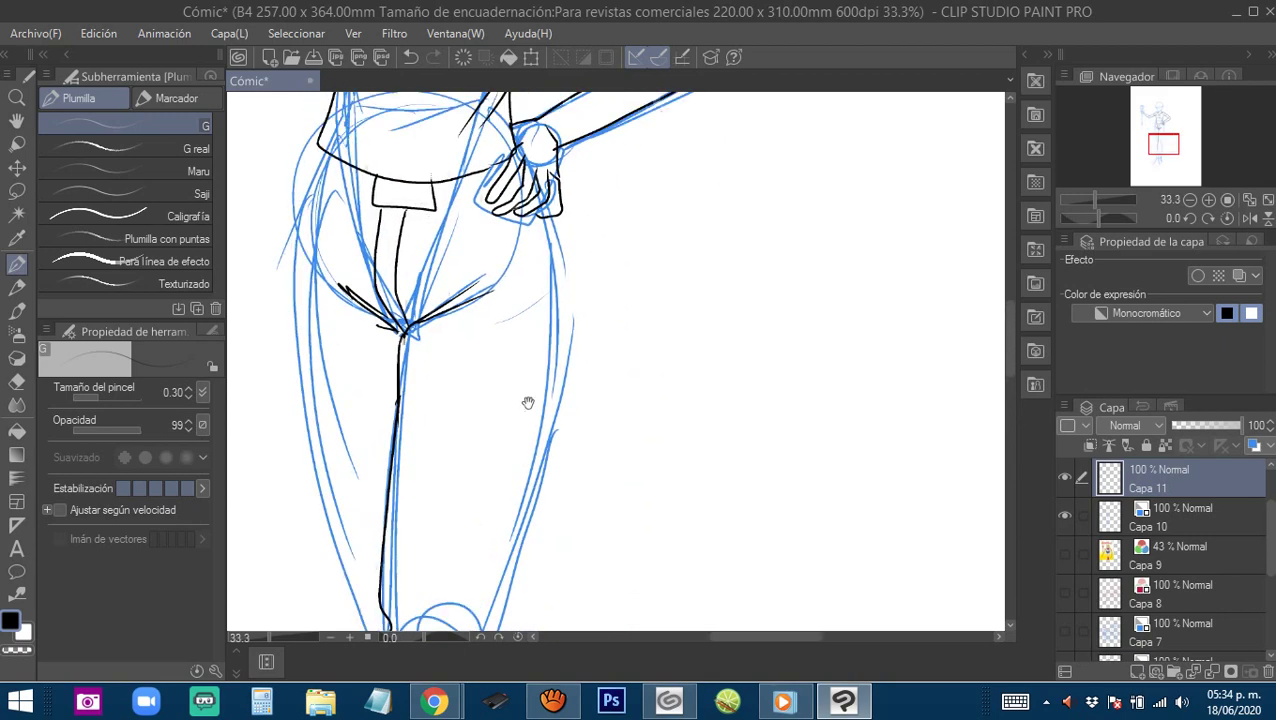
Ink the front leg's outer thigh from the hip to the knee and continue its contours down the lower leg.
{"action": "mouse_move", "coordinate": [560, 228]}
{"action": "left_mouse_down"}
{"action": "mouse_move", "coordinate": [553, 440]}
{"action": "mouse_move", "coordinate": [569, 211]}
{"action": "mouse_move", "coordinate": [495, 474]}
{"action": "left_mouse_up"}
{"action": "mouse_move", "coordinate": [495, 474]}
{"action": "left_mouse_down"}
{"action": "mouse_move", "coordinate": [508, 220]}
{"action": "mouse_move", "coordinate": [456, 528]}
{"action": "mouse_move", "coordinate": [527, 239]}
{"action": "mouse_move", "coordinate": [504, 325]}
{"action": "mouse_move", "coordinate": [452, 424]}
{"action": "mouse_move", "coordinate": [403, 408]}
{"action": "mouse_move", "coordinate": [416, 172]}
{"action": "left_mouse_up"}
{"action": "mouse_move", "coordinate": [416, 172]}
{"action": "left_mouse_down"}
{"action": "mouse_move", "coordinate": [419, 385]}
{"action": "mouse_move", "coordinate": [447, 208]}
{"action": "left_mouse_up"}
{"action": "left_click_drag", "start_coordinate": [466, 111], "coordinate": [479, 566]}
{"action": "mouse_move", "coordinate": [420, 115]}
{"action": "left_mouse_down"}
{"action": "mouse_move", "coordinate": [421, 460]}
{"action": "mouse_move", "coordinate": [440, 559]}
{"action": "left_mouse_up"}
{"action": "left_click_drag", "start_coordinate": [441, 471], "coordinate": [501, 389]}
{"action": "key", "text": "ctrl+z"}
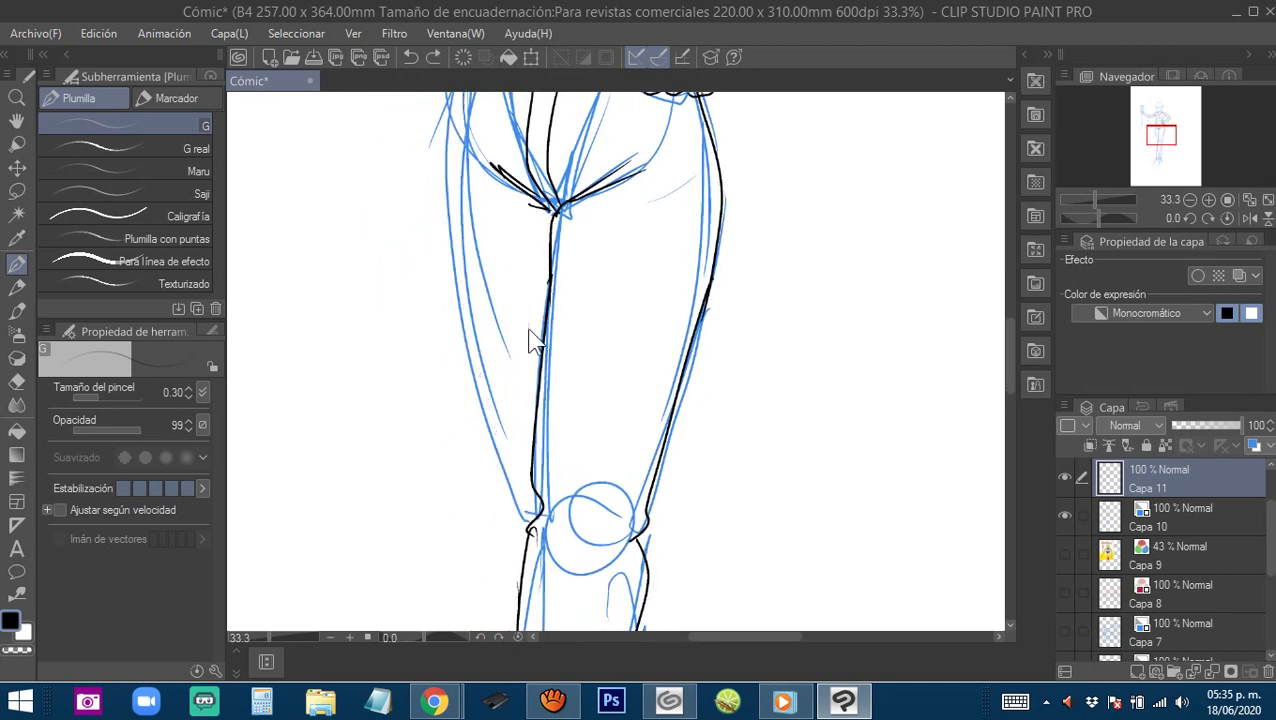
Ink the rear leg's outer thigh down to where it passes behind the front leg below the knee.
{"action": "left_click_drag", "start_coordinate": [533, 340], "coordinate": [537, 418]}
{"action": "mouse_move", "coordinate": [480, 104]}
{"action": "left_mouse_down"}
{"action": "mouse_move", "coordinate": [447, 282]}
{"action": "mouse_move", "coordinate": [477, 562]}
{"action": "mouse_move", "coordinate": [496, 347]}
{"action": "left_mouse_up"}
{"action": "left_click_drag", "start_coordinate": [490, 297], "coordinate": [529, 440]}
{"action": "left_click_drag", "start_coordinate": [530, 443], "coordinate": [439, 243]}
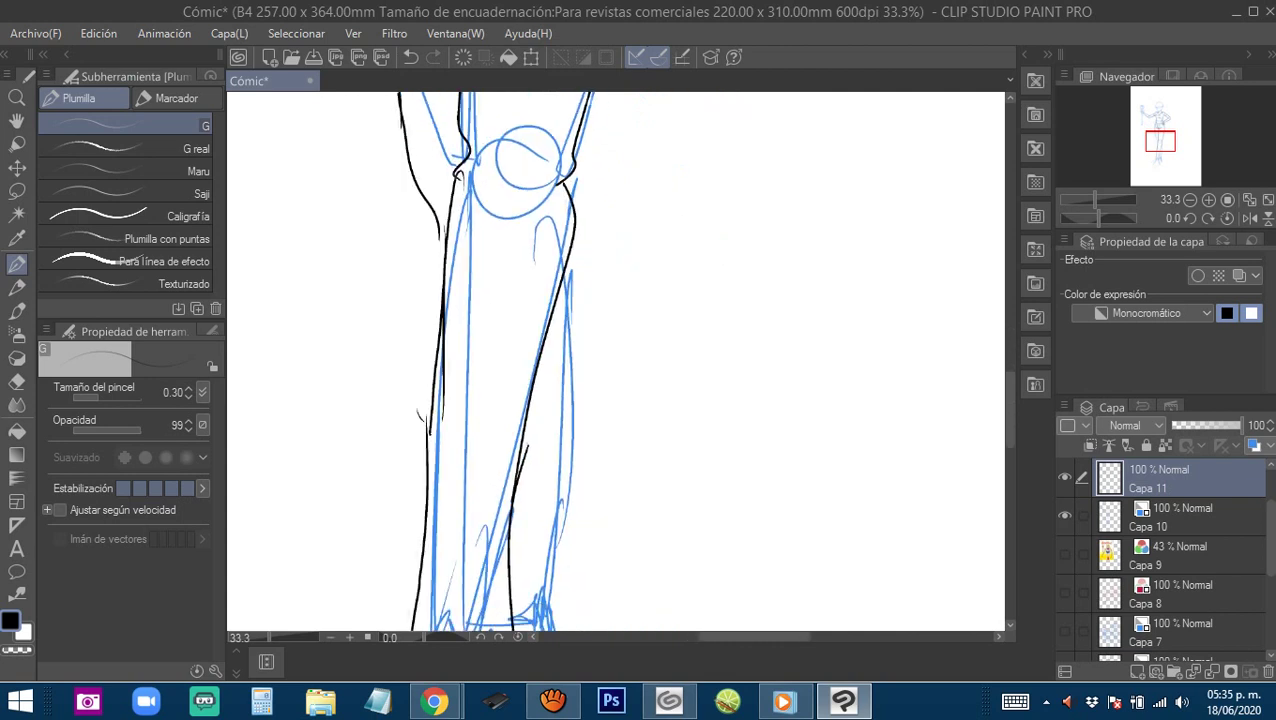
Ink the rear leg's flared lower contour and close both trouser legs with curved hems.
{"action": "left_click_drag", "start_coordinate": [563, 266], "coordinate": [578, 378]}
{"action": "mouse_move", "coordinate": [568, 276]}
{"action": "left_mouse_down"}
{"action": "mouse_move", "coordinate": [578, 248]}
{"action": "mouse_move", "coordinate": [595, 391]}
{"action": "mouse_move", "coordinate": [507, 415]}
{"action": "left_mouse_up"}
{"action": "mouse_move", "coordinate": [569, 441]}
{"action": "left_mouse_down"}
{"action": "mouse_move", "coordinate": [588, 304]}
{"action": "mouse_move", "coordinate": [597, 375]}
{"action": "mouse_move", "coordinate": [545, 395]}
{"action": "left_mouse_up"}
Ink the front shoe with its rounded toe and thick sole, plus the rear shoe's heel and toe behind it.
{"action": "mouse_move", "coordinate": [507, 340]}
{"action": "left_mouse_down"}
{"action": "mouse_move", "coordinate": [570, 305]}
{"action": "mouse_move", "coordinate": [591, 368]}
{"action": "mouse_move", "coordinate": [550, 441]}
{"action": "mouse_move", "coordinate": [425, 432]}
{"action": "mouse_move", "coordinate": [520, 500]}
{"action": "mouse_move", "coordinate": [604, 455]}
{"action": "mouse_move", "coordinate": [606, 406]}
{"action": "left_mouse_up"}
{"action": "mouse_move", "coordinate": [466, 411]}
{"action": "left_mouse_down"}
{"action": "mouse_move", "coordinate": [452, 371]}
{"action": "mouse_move", "coordinate": [566, 382]}
{"action": "left_mouse_up"}
{"action": "mouse_move", "coordinate": [556, 375]}
{"action": "left_mouse_down"}
{"action": "mouse_move", "coordinate": [480, 362]}
{"action": "mouse_move", "coordinate": [493, 288]}
{"action": "left_mouse_up"}
{"action": "mouse_move", "coordinate": [606, 340]}
{"action": "left_mouse_down"}
{"action": "mouse_move", "coordinate": [594, 345]}
{"action": "mouse_move", "coordinate": [636, 326]}
{"action": "left_mouse_up"}
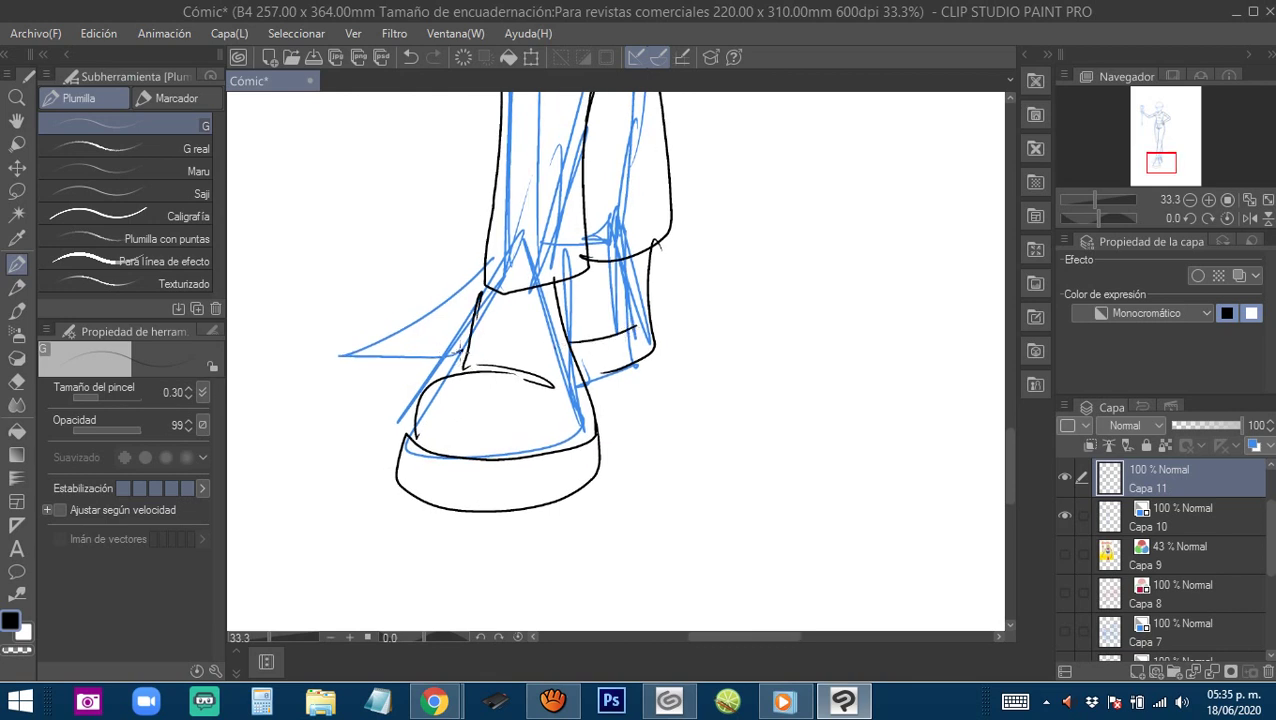
{"action": "mouse_move", "coordinate": [460, 352]}
{"action": "left_mouse_down"}
{"action": "mouse_move", "coordinate": [401, 364]}
{"action": "mouse_move", "coordinate": [398, 393]}
{"action": "mouse_move", "coordinate": [465, 354]}
{"action": "mouse_move", "coordinate": [455, 300]}
{"action": "left_mouse_up"}
{"action": "left_click_drag", "start_coordinate": [536, 320], "coordinate": [516, 344]}
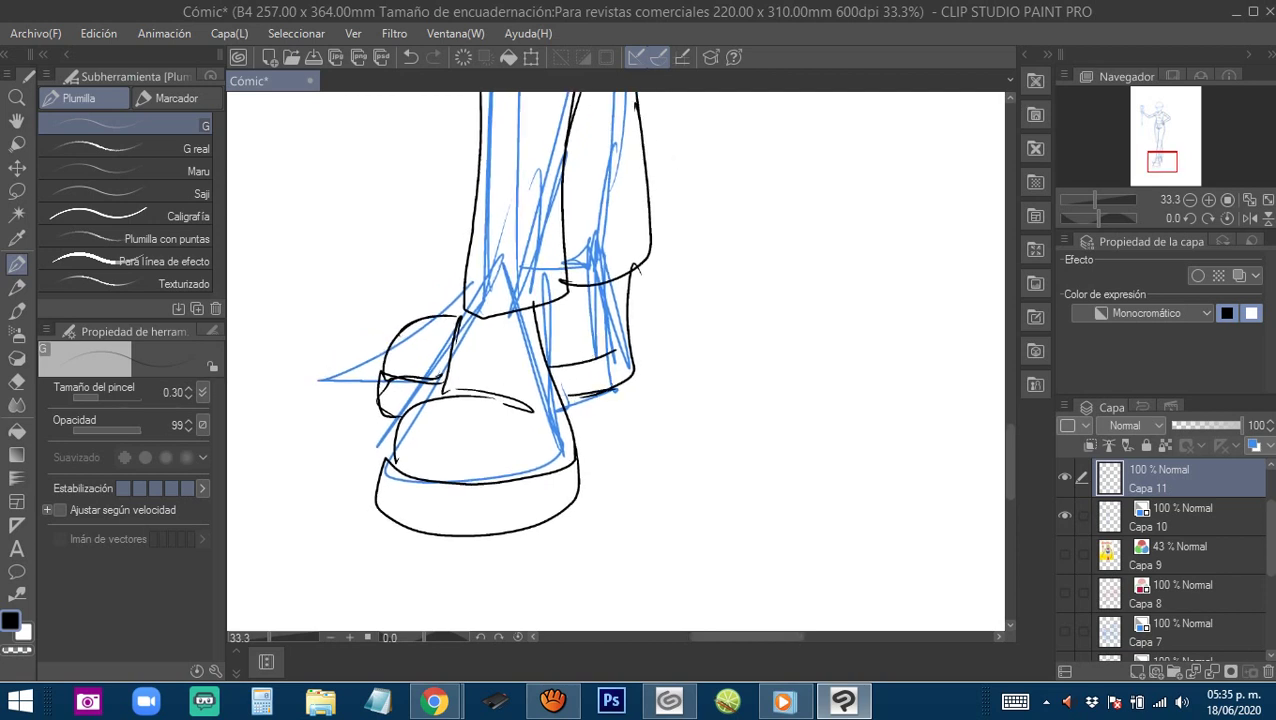
{"action": "left_click_drag", "start_coordinate": [626, 292], "coordinate": [624, 284]}
{"action": "scroll", "coordinate": [622, 272], "scroll_direction": "down", "scroll_amount": 3}
{"action": "left_click_drag", "start_coordinate": [649, 141], "coordinate": [556, 402]}
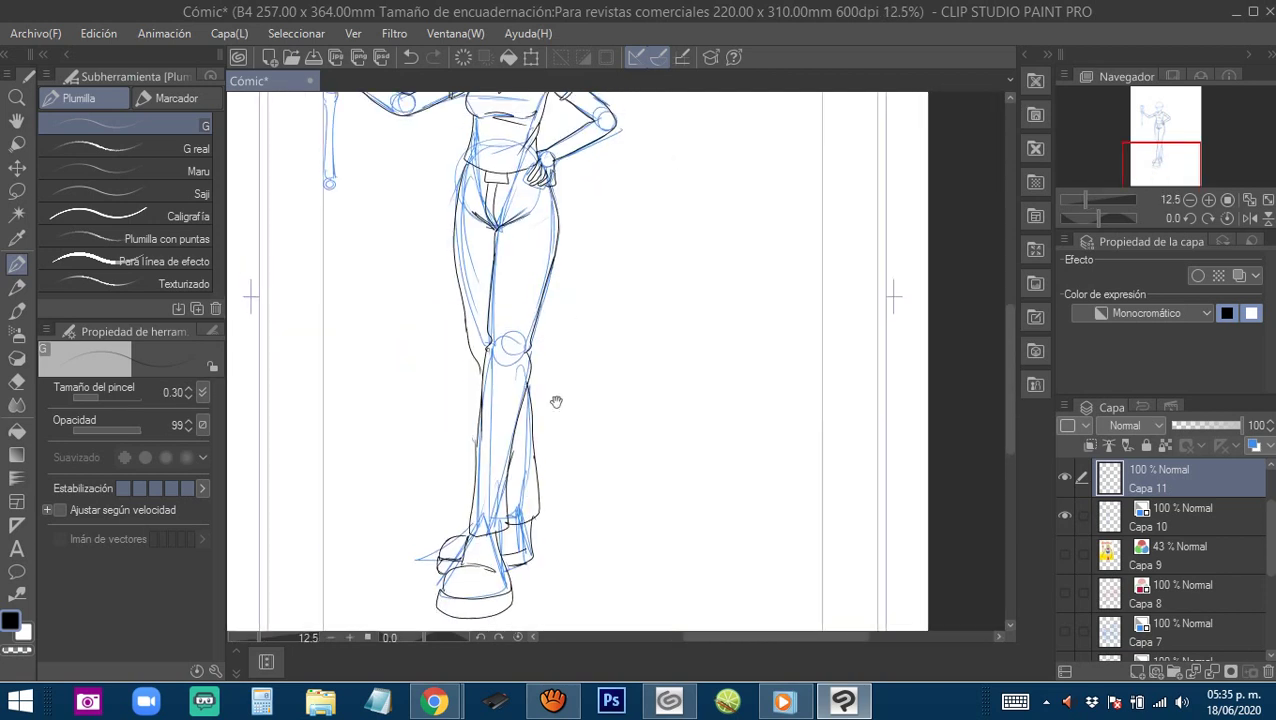
{"action": "left_click_drag", "start_coordinate": [575, 239], "coordinate": [622, 360]}
{"action": "scroll", "coordinate": [598, 341], "scroll_direction": "down", "scroll_amount": 2}
{"action": "scroll", "coordinate": [600, 346], "scroll_direction": "up", "scroll_amount": 2}
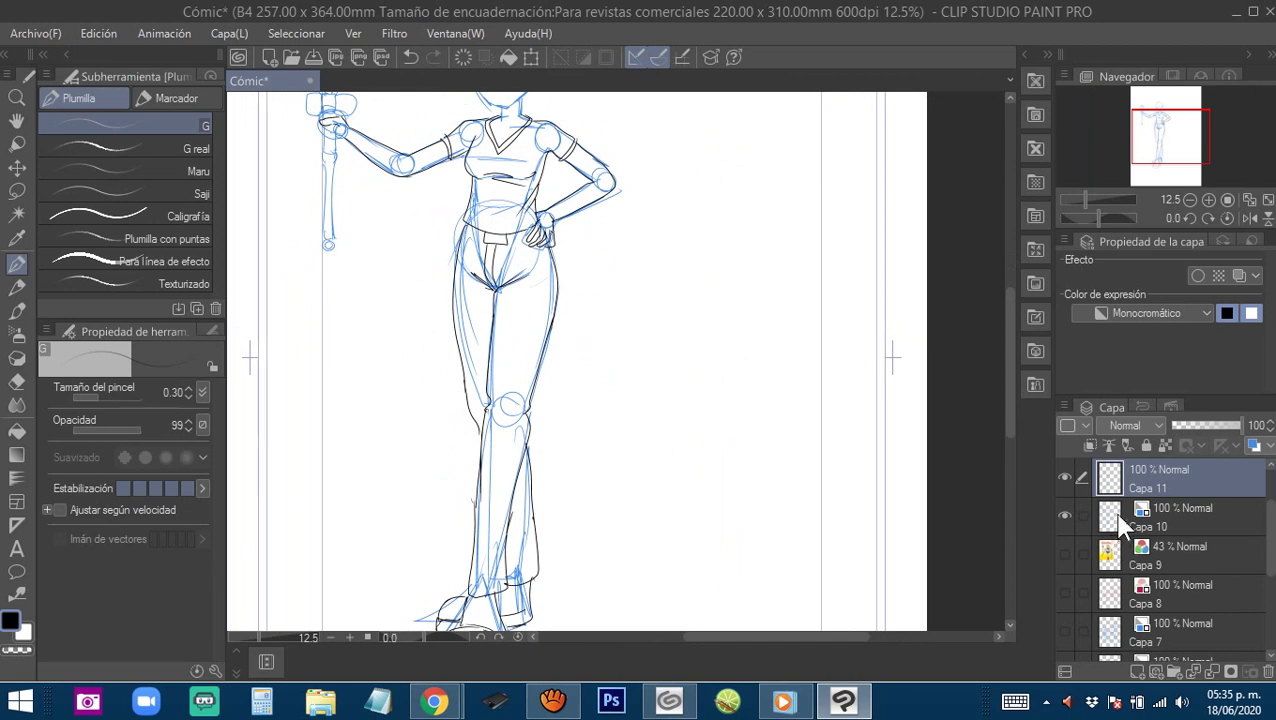
On layer Capa 10, sketch a horizontal cylinder beside the figure with two long arrows pointing down onto it.
{"action": "left_click", "coordinate": [1120, 515]}
{"action": "left_click_drag", "start_coordinate": [719, 382], "coordinate": [738, 480]}
{"action": "left_click_drag", "start_coordinate": [685, 432], "coordinate": [698, 361]}
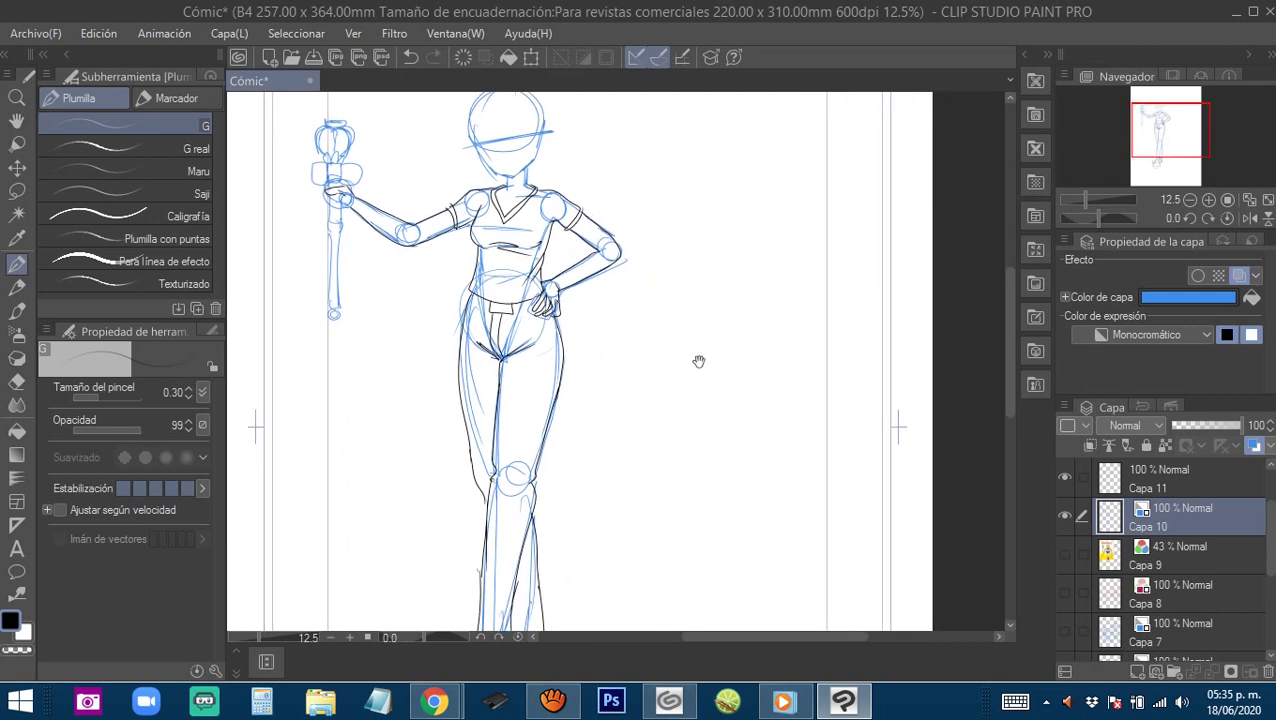
{"action": "left_click_drag", "start_coordinate": [718, 417], "coordinate": [698, 424]}
{"action": "left_click", "coordinate": [682, 469], "text": "ctrl"}
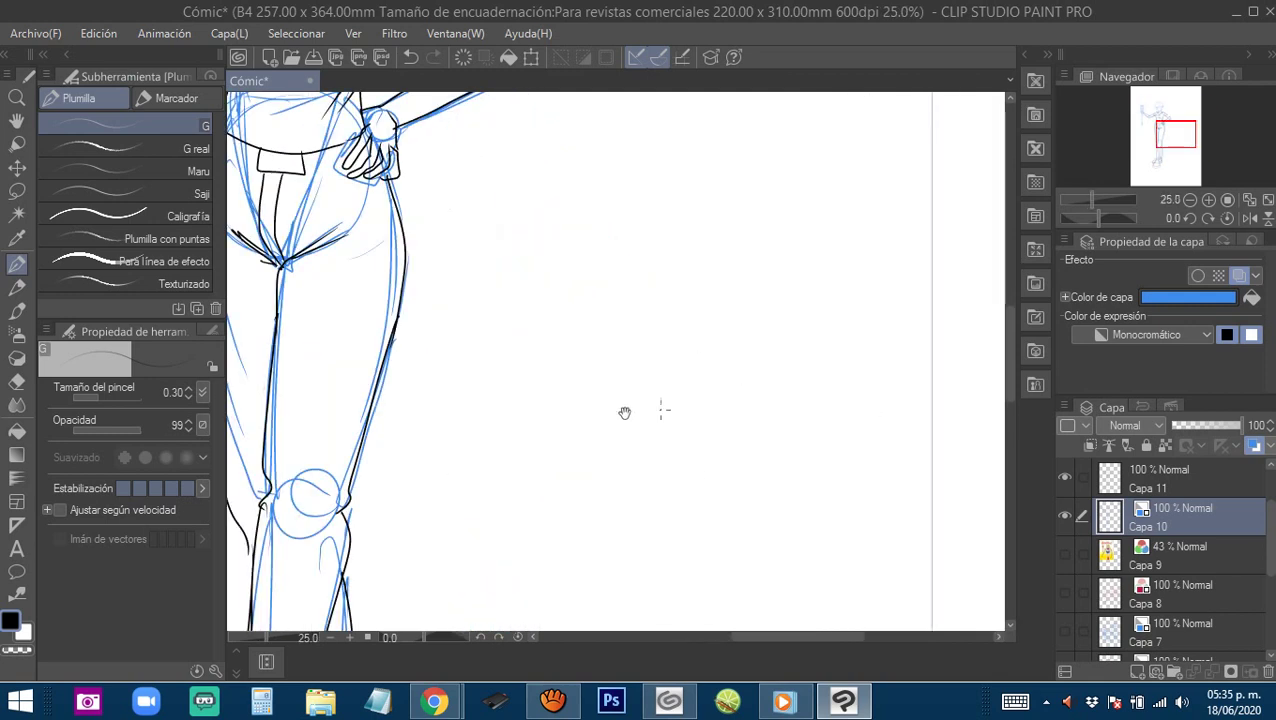
{"action": "mouse_move", "coordinate": [541, 430]}
{"action": "left_mouse_down"}
{"action": "mouse_move", "coordinate": [774, 378]}
{"action": "mouse_move", "coordinate": [533, 427]}
{"action": "mouse_move", "coordinate": [568, 499]}
{"action": "mouse_move", "coordinate": [505, 448]}
{"action": "mouse_move", "coordinate": [591, 482]}
{"action": "mouse_move", "coordinate": [561, 501]}
{"action": "mouse_move", "coordinate": [799, 435]}
{"action": "mouse_move", "coordinate": [791, 383]}
{"action": "mouse_move", "coordinate": [758, 379]}
{"action": "mouse_move", "coordinate": [803, 421]}
{"action": "left_mouse_up"}
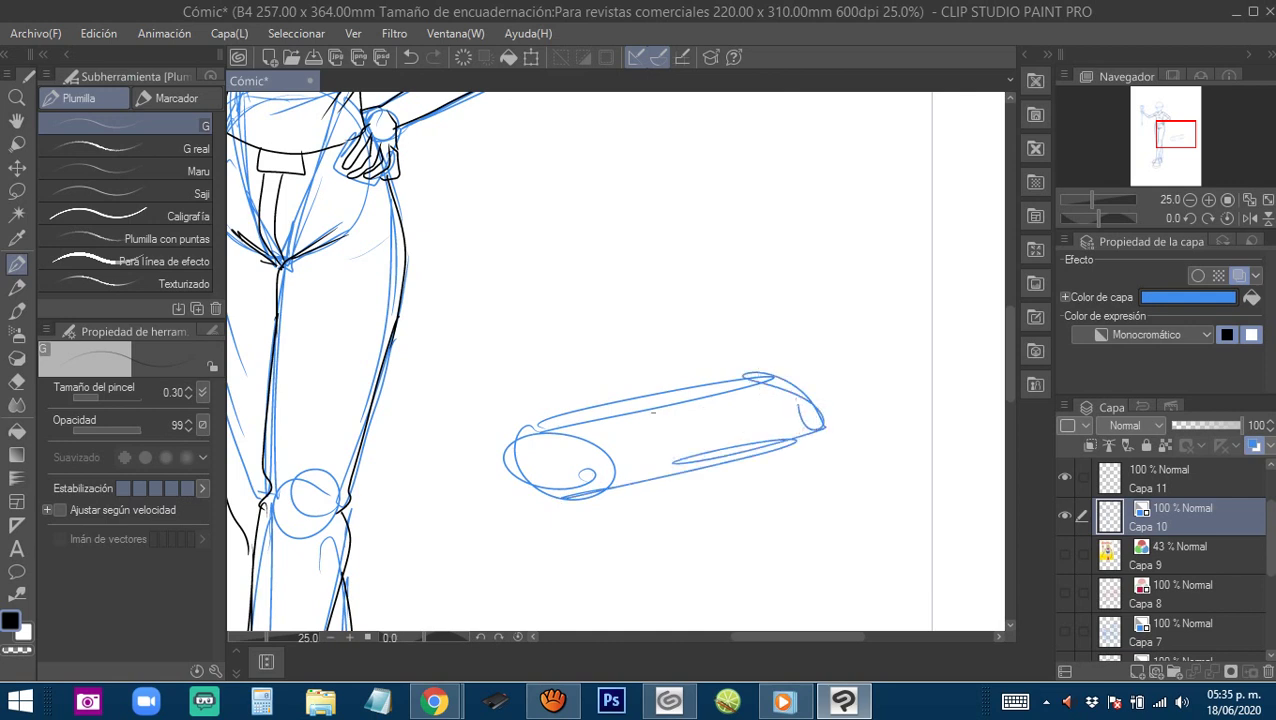
{"action": "mouse_move", "coordinate": [633, 396]}
{"action": "left_mouse_down"}
{"action": "mouse_move", "coordinate": [666, 466]}
{"action": "mouse_move", "coordinate": [620, 310]}
{"action": "mouse_move", "coordinate": [680, 350]}
{"action": "mouse_move", "coordinate": [682, 458]}
{"action": "left_mouse_up"}
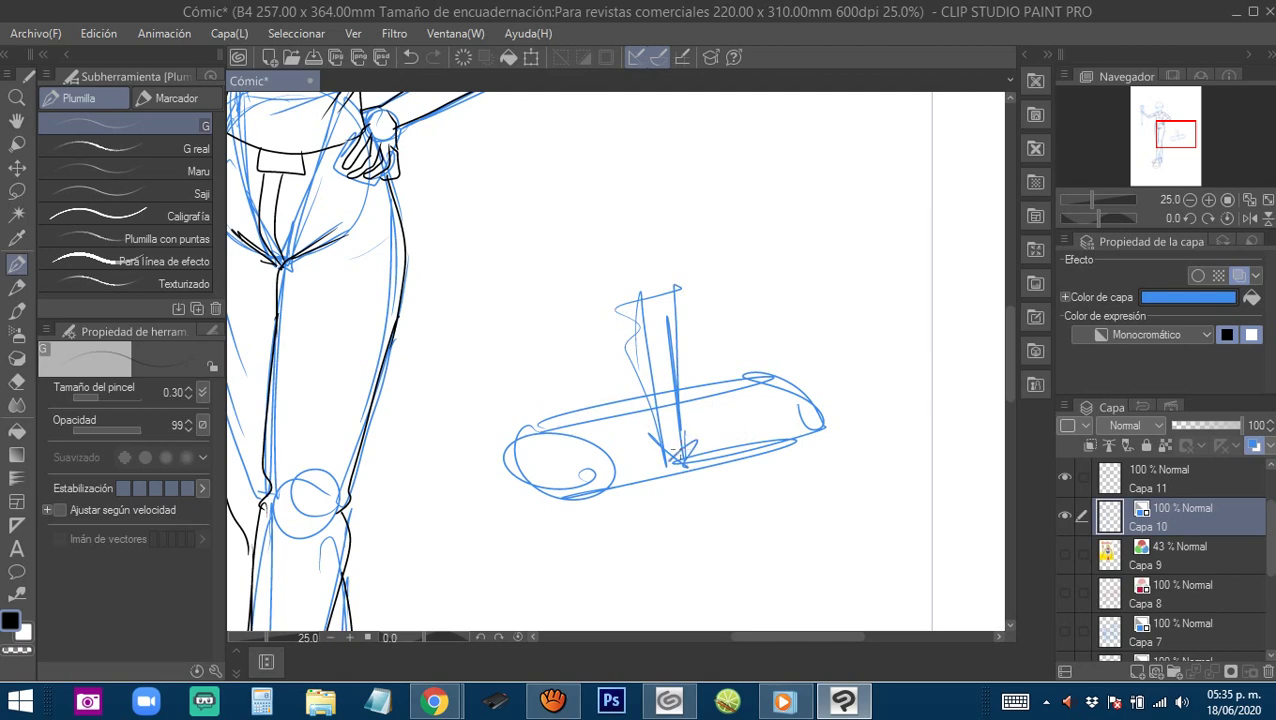
{"action": "left_click_drag", "start_coordinate": [796, 327], "coordinate": [794, 321]}
{"action": "key", "text": "ctrl"}
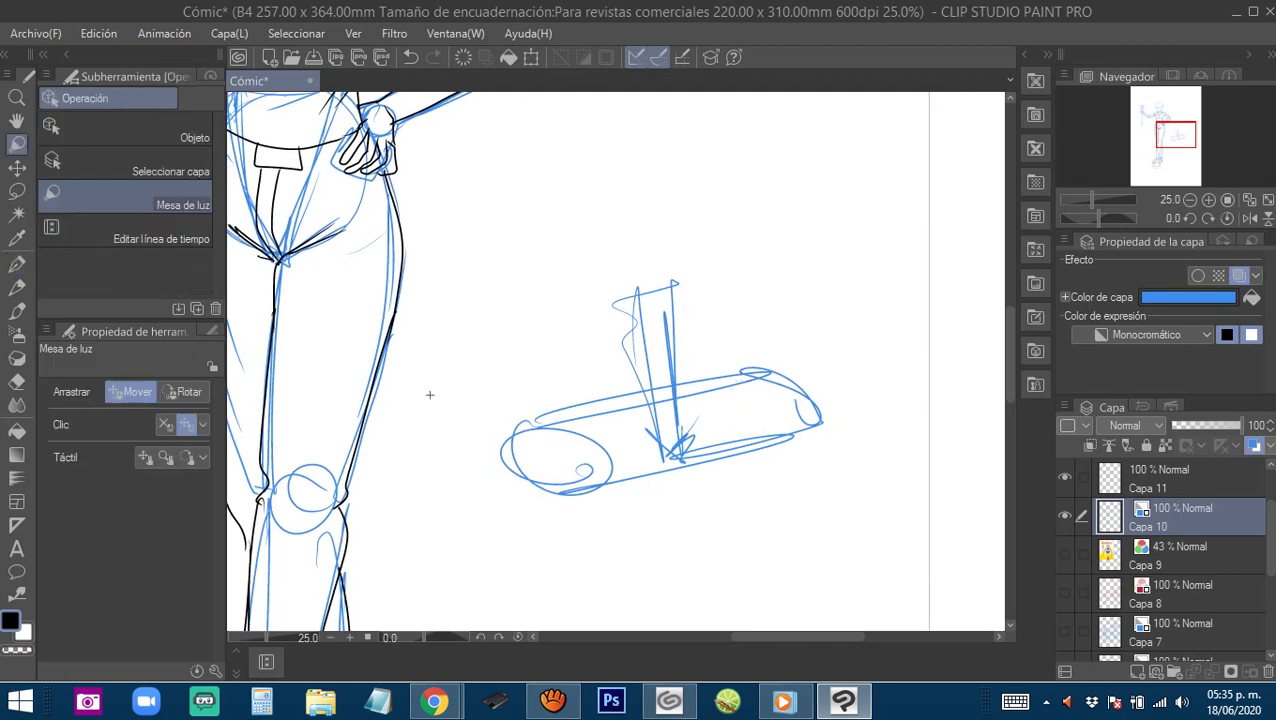
{"action": "mouse_move", "coordinate": [776, 272]}
{"action": "left_mouse_down"}
{"action": "mouse_move", "coordinate": [573, 264]}
{"action": "mouse_move", "coordinate": [779, 284]}
{"action": "left_mouse_up"}
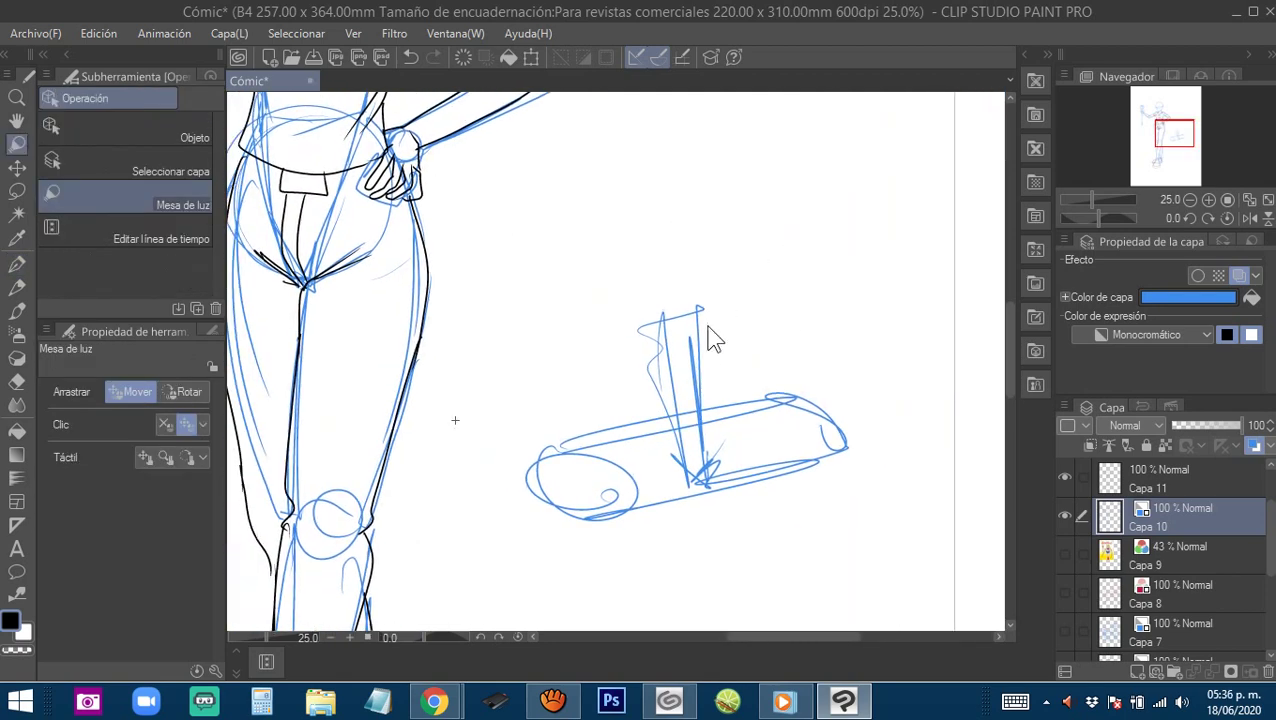
Undo the horizontal cylinder and arrow sketch beside the figure.
{"action": "key", "text": "ctrl+z"}
{"action": "key", "text": "ctrl+z"}
{"action": "key", "text": "ctrl+z"}
{"action": "key", "text": "ctrl+z"}
{"action": "key", "text": "ctrl+z"}
{"action": "key", "text": "ctrl+z"}
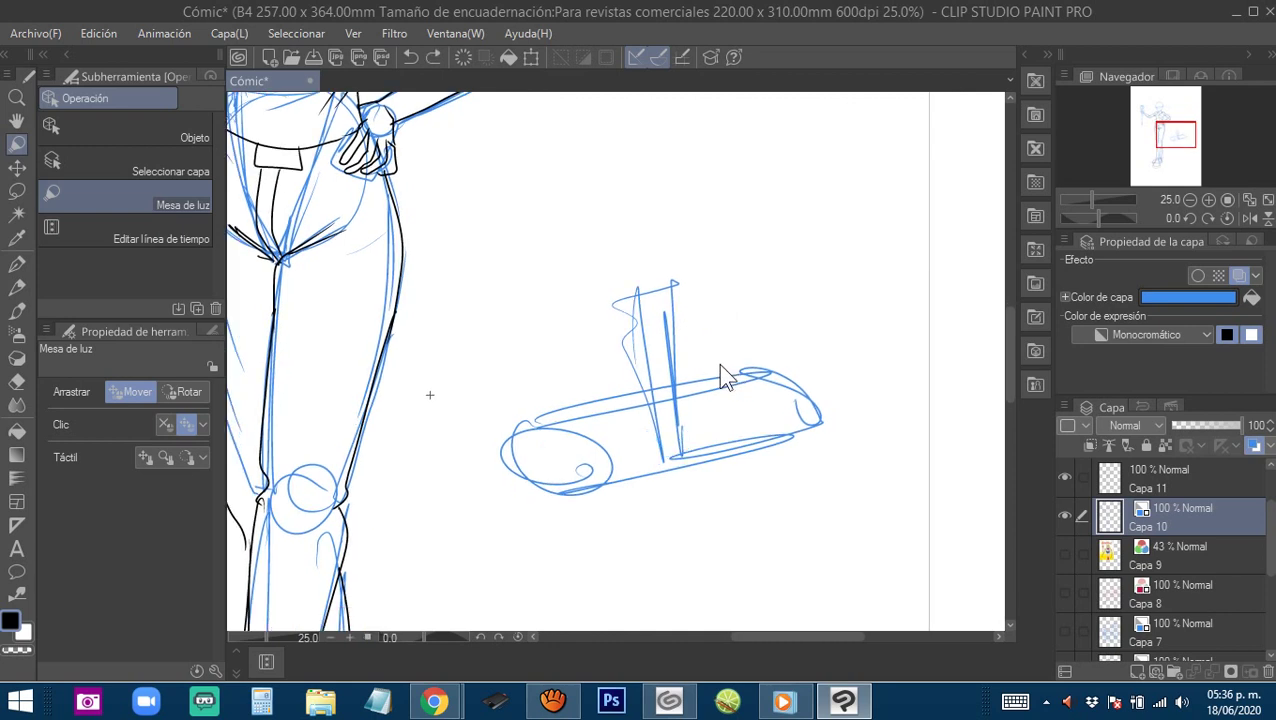
{"action": "key", "text": "ctrl+z"}
{"action": "key", "text": "ctrl+z"}
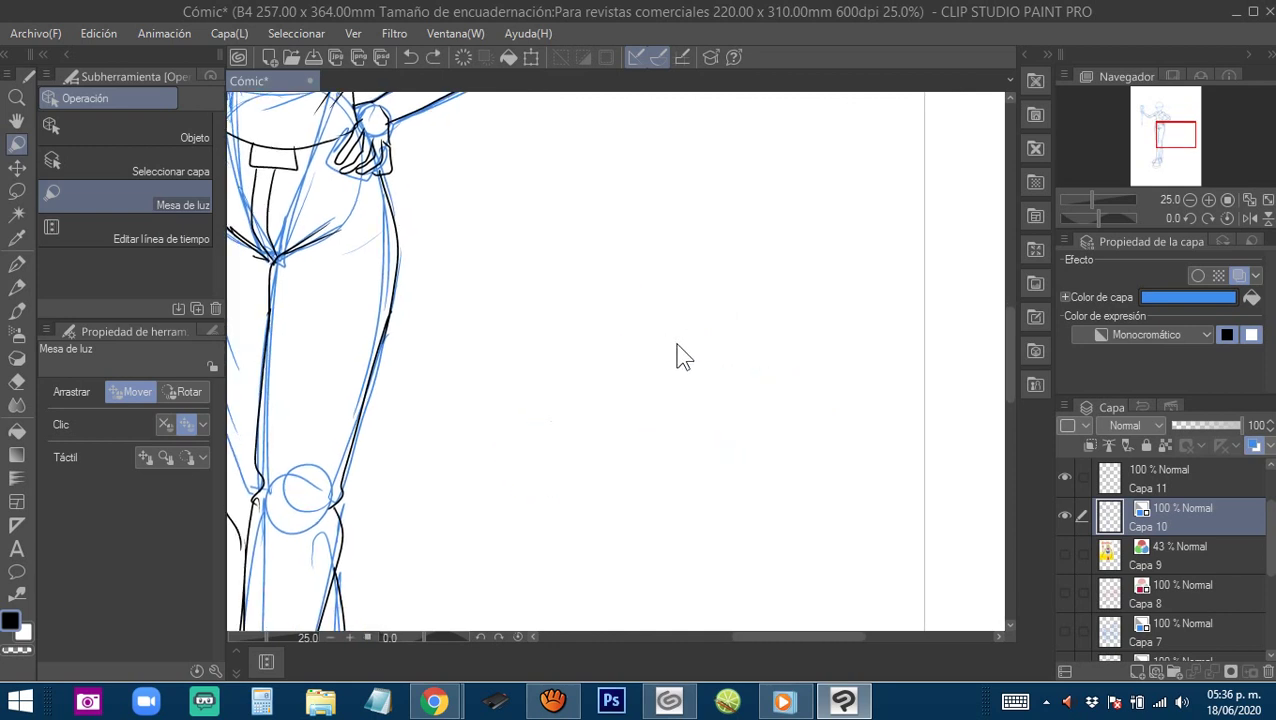
With the G pen, sketch an upright cylinder with an elliptical top in the empty space beside the figure.
{"action": "key", "text": "p"}
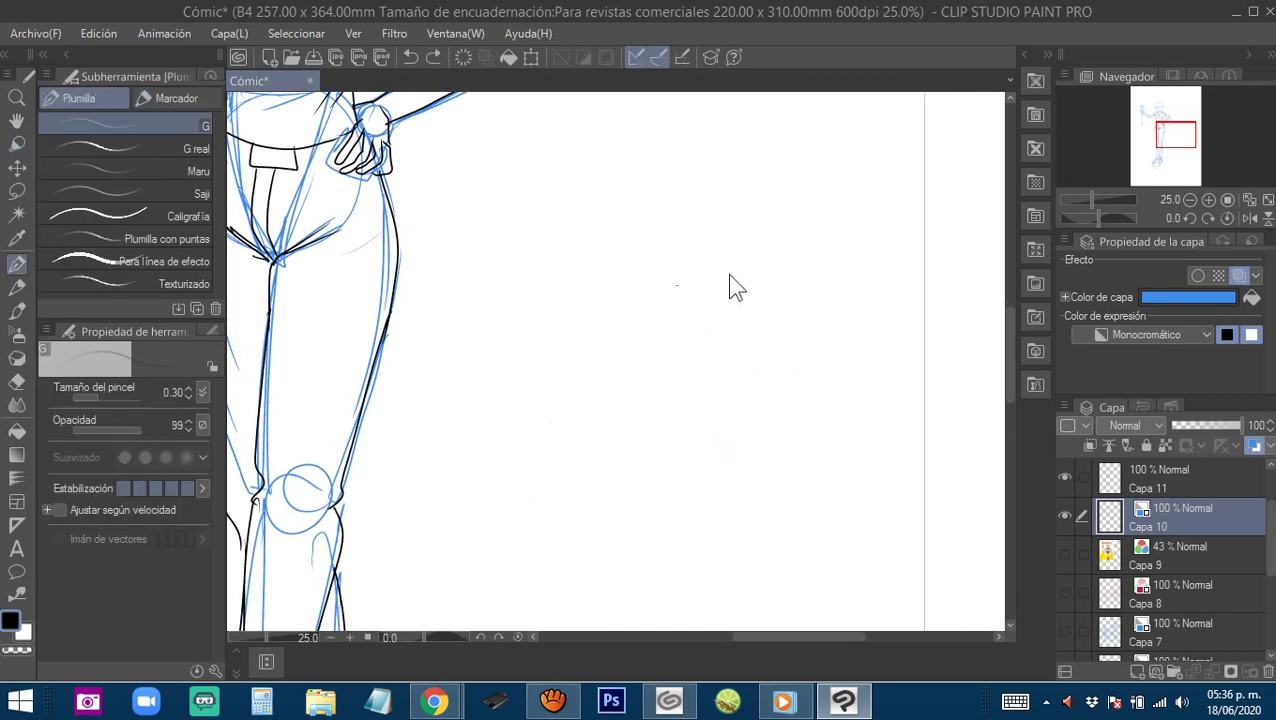
{"action": "mouse_move", "coordinate": [746, 240]}
{"action": "left_mouse_down"}
{"action": "mouse_move", "coordinate": [649, 247]}
{"action": "mouse_move", "coordinate": [753, 244]}
{"action": "left_mouse_up"}
{"action": "mouse_move", "coordinate": [682, 235]}
{"action": "left_mouse_down"}
{"action": "mouse_move", "coordinate": [657, 333]}
{"action": "mouse_move", "coordinate": [666, 426]}
{"action": "left_mouse_up"}
{"action": "mouse_move", "coordinate": [649, 285]}
{"action": "left_mouse_down"}
{"action": "mouse_move", "coordinate": [658, 512]}
{"action": "mouse_move", "coordinate": [783, 496]}
{"action": "mouse_move", "coordinate": [768, 366]}
{"action": "mouse_move", "coordinate": [770, 527]}
{"action": "left_mouse_up"}
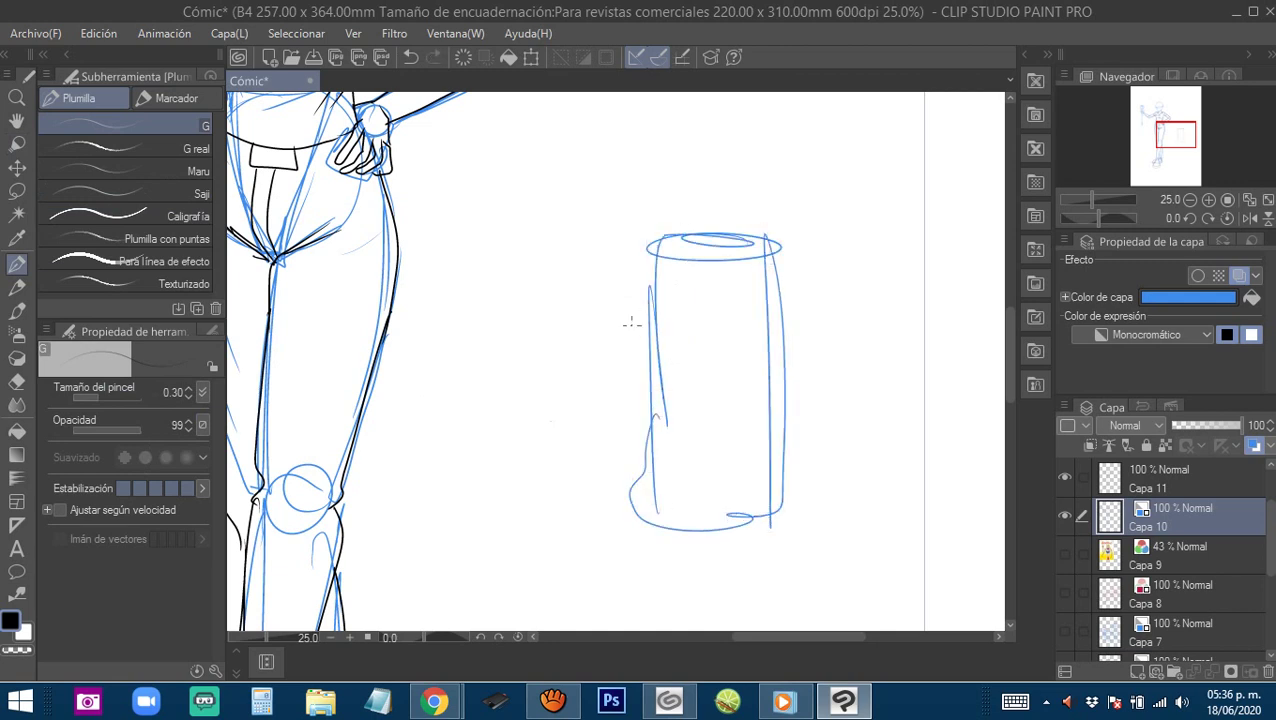
Sketch a horizontal stake piercing the upright cylinder, with a rounded ringed end on one side and a pointed tip on the other.
{"action": "mouse_move", "coordinate": [648, 367]}
{"action": "left_mouse_down"}
{"action": "mouse_move", "coordinate": [562, 357]}
{"action": "mouse_move", "coordinate": [855, 361]}
{"action": "mouse_move", "coordinate": [605, 359]}
{"action": "mouse_move", "coordinate": [604, 415]}
{"action": "mouse_move", "coordinate": [766, 391]}
{"action": "left_mouse_up"}
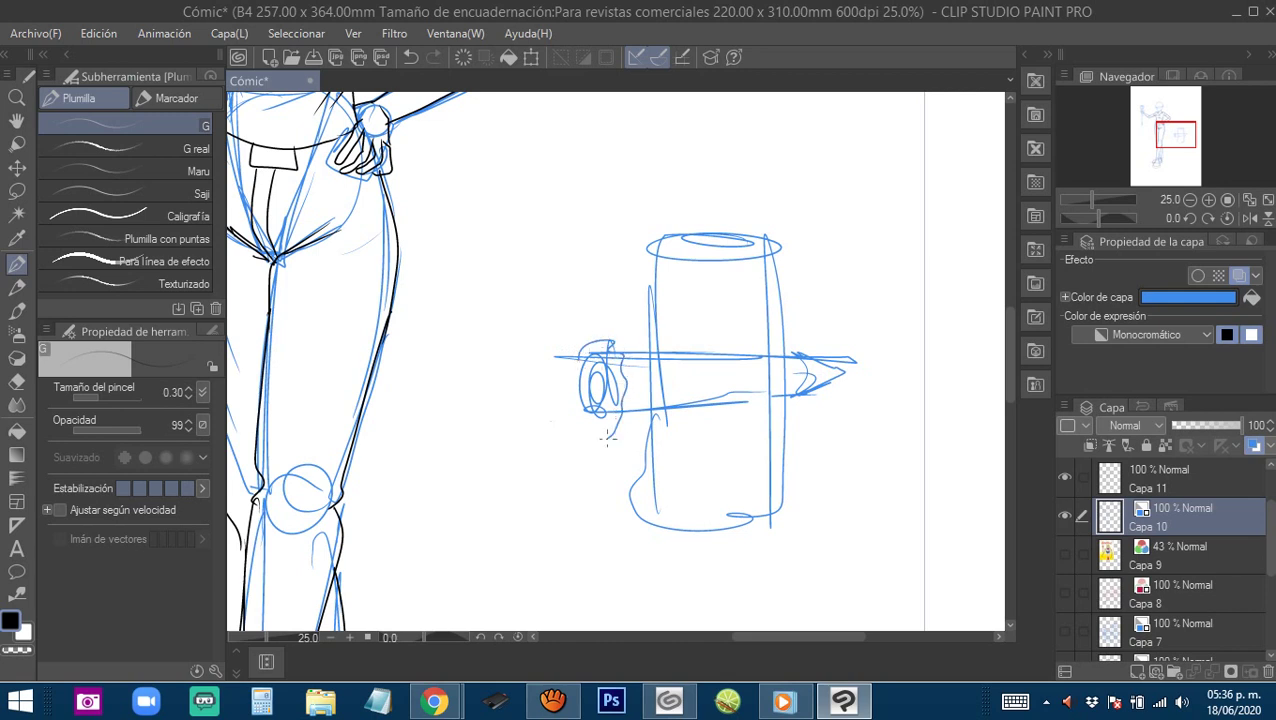
{"action": "left_click_drag", "start_coordinate": [584, 345], "coordinate": [604, 414]}
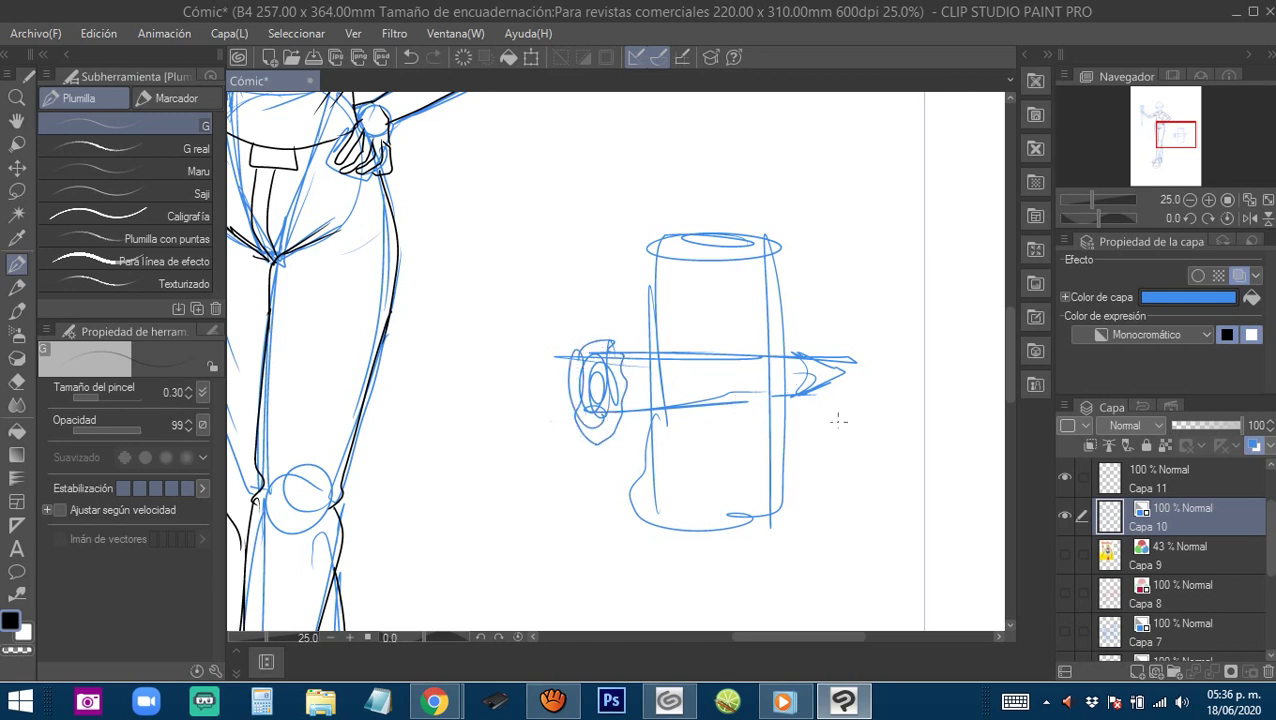
On layer Capa 11, use the Lápiz real pencil to outline the stake's jagged blunt end, its wood grain and the broken entry hole.
{"action": "left_click", "coordinate": [1136, 490]}
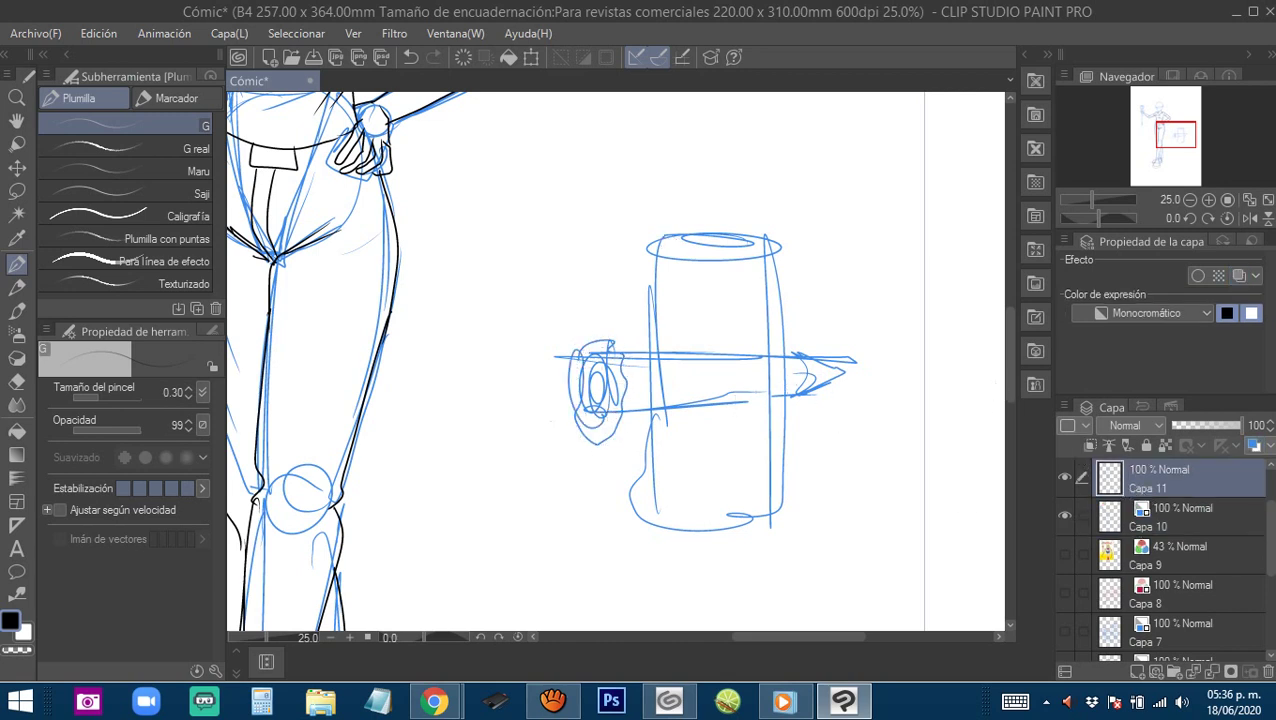
{"action": "key", "text": "p"}
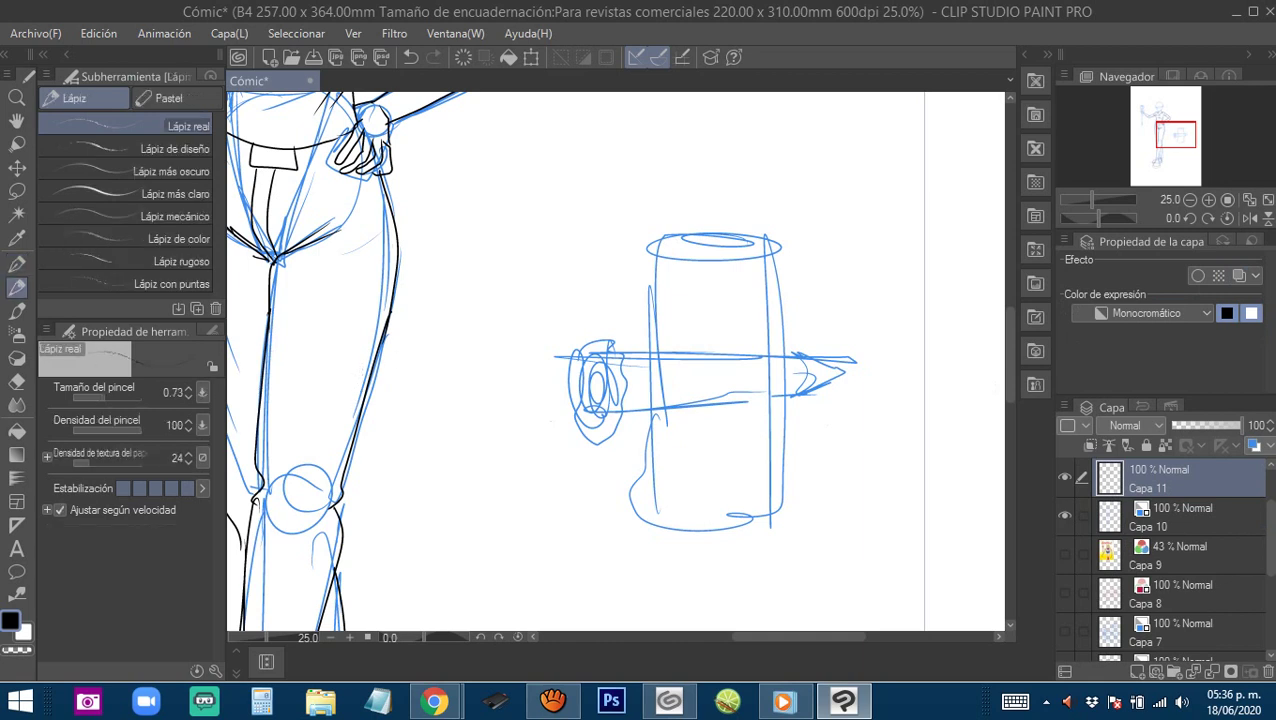
{"action": "scroll", "coordinate": [690, 370], "scroll_direction": "up", "scroll_amount": 2}
{"action": "mouse_move", "coordinate": [608, 320]}
{"action": "left_mouse_down"}
{"action": "mouse_move", "coordinate": [647, 367]}
{"action": "mouse_move", "coordinate": [674, 354]}
{"action": "mouse_move", "coordinate": [676, 403]}
{"action": "mouse_move", "coordinate": [642, 427]}
{"action": "mouse_move", "coordinate": [545, 430]}
{"action": "left_mouse_up"}
{"action": "mouse_move", "coordinate": [625, 360]}
{"action": "left_mouse_down"}
{"action": "mouse_move", "coordinate": [552, 350]}
{"action": "mouse_move", "coordinate": [560, 410]}
{"action": "mouse_move", "coordinate": [522, 457]}
{"action": "mouse_move", "coordinate": [490, 414]}
{"action": "mouse_move", "coordinate": [505, 342]}
{"action": "mouse_move", "coordinate": [500, 440]}
{"action": "left_mouse_up"}
{"action": "mouse_move", "coordinate": [566, 386]}
{"action": "left_mouse_down"}
{"action": "mouse_move", "coordinate": [660, 396]}
{"action": "mouse_move", "coordinate": [642, 408]}
{"action": "left_mouse_up"}
{"action": "mouse_move", "coordinate": [586, 413]}
{"action": "left_mouse_down"}
{"action": "mouse_move", "coordinate": [625, 412]}
{"action": "mouse_move", "coordinate": [614, 413]}
{"action": "left_mouse_up"}
{"action": "left_click_drag", "start_coordinate": [766, 349], "coordinate": [657, 341]}
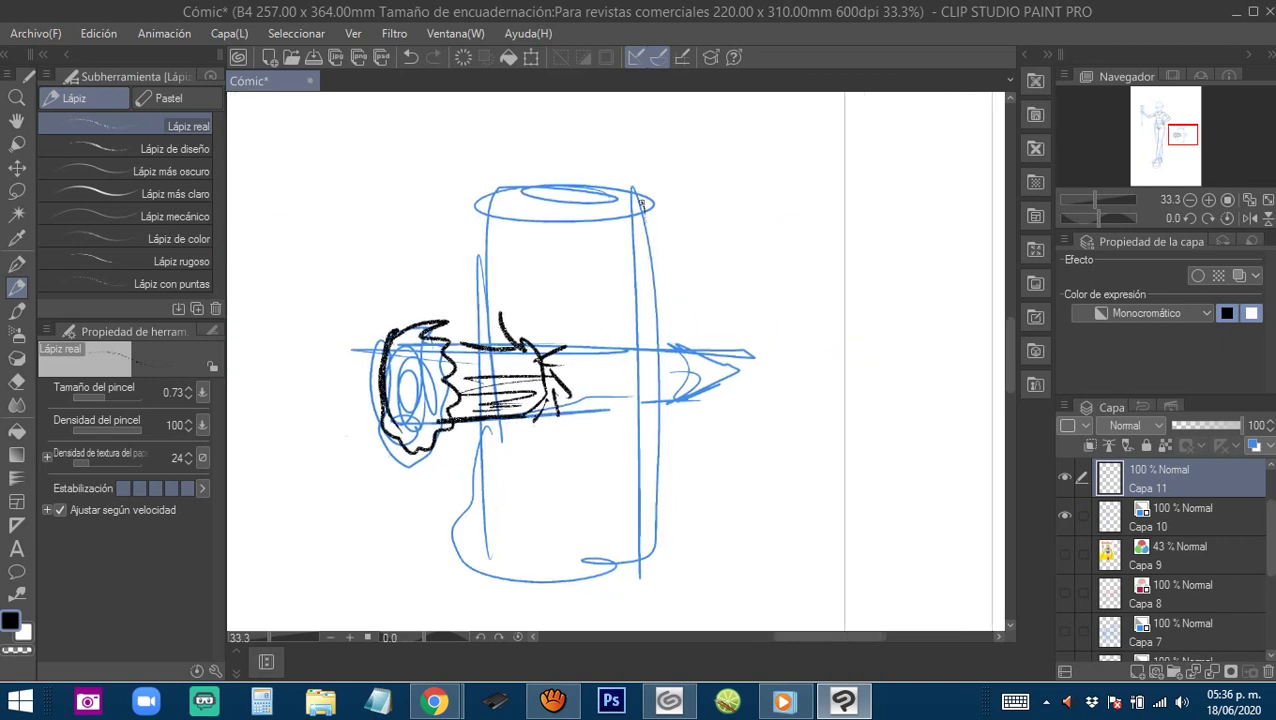
Pencil the cylinder's far edge in black and the stake's splintered pointed tip coming out beyond it.
{"action": "mouse_move", "coordinate": [641, 203]}
{"action": "left_mouse_down"}
{"action": "mouse_move", "coordinate": [658, 346]}
{"action": "mouse_move", "coordinate": [642, 568]}
{"action": "left_mouse_up"}
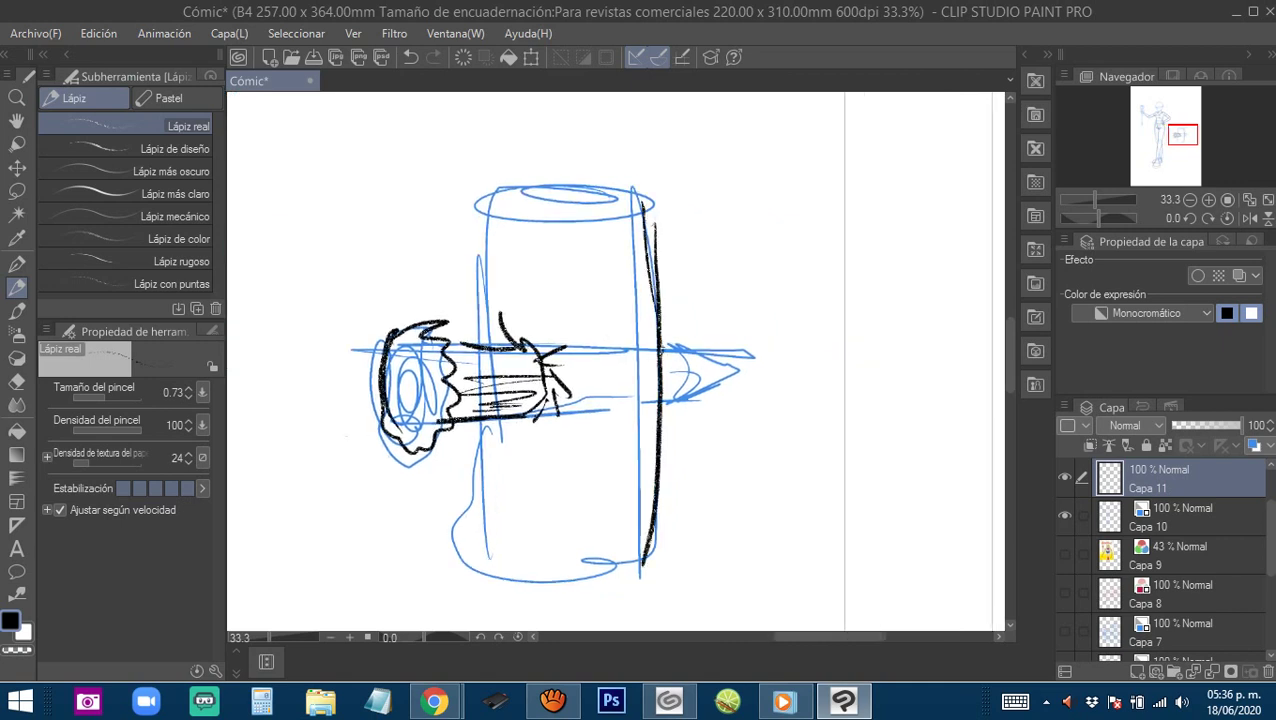
{"action": "mouse_move", "coordinate": [662, 346]}
{"action": "left_mouse_down"}
{"action": "mouse_move", "coordinate": [745, 375]}
{"action": "mouse_move", "coordinate": [680, 401]}
{"action": "left_mouse_up"}
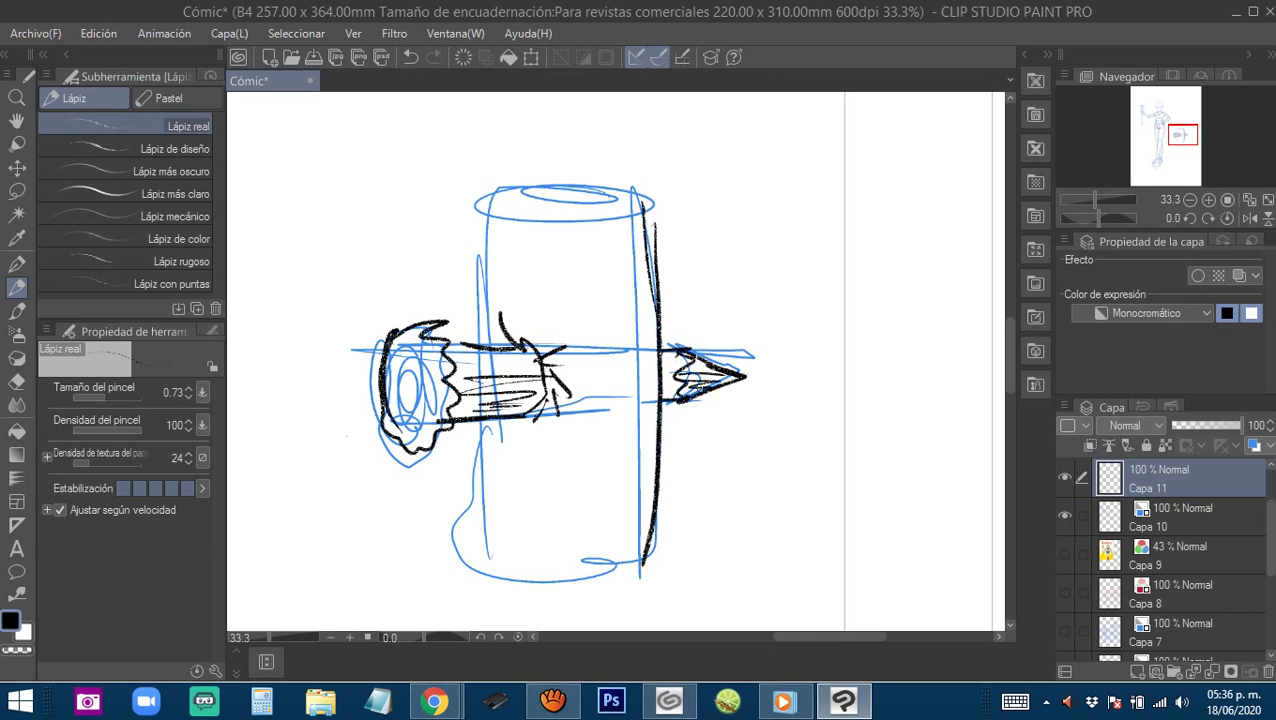
{"action": "left_click_drag", "start_coordinate": [673, 394], "coordinate": [735, 395]}
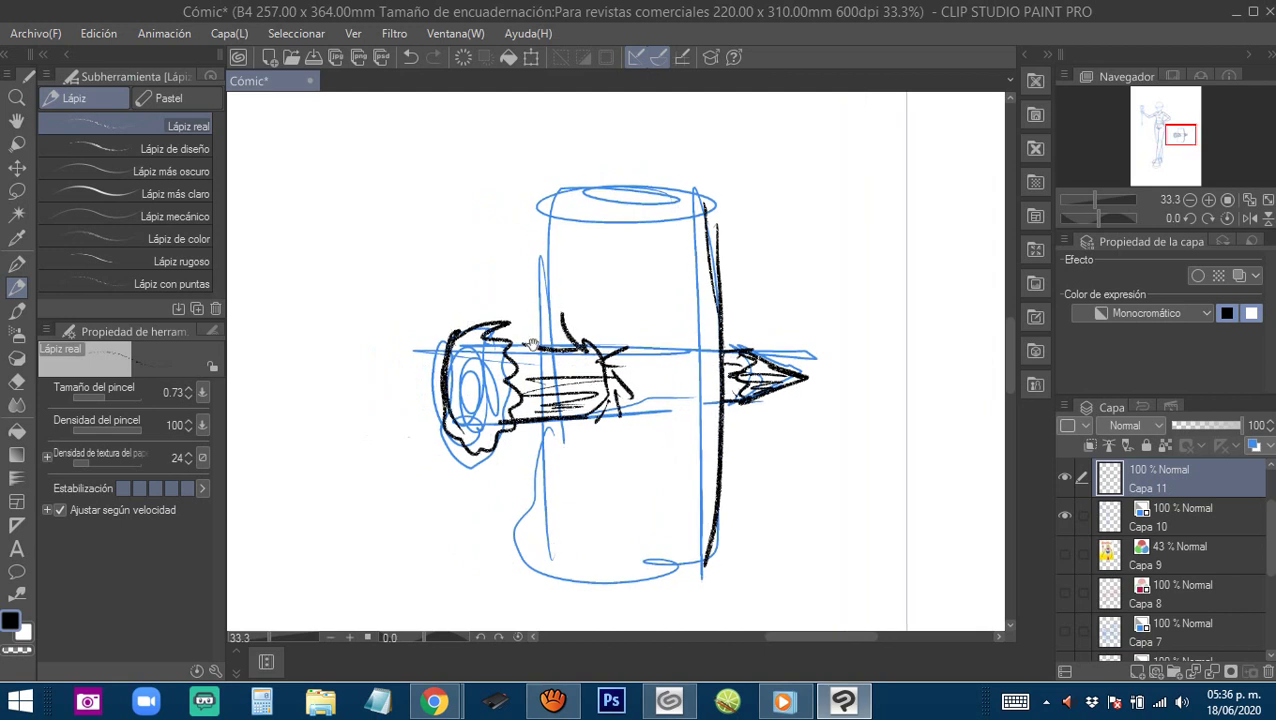
Complete the cylinder's black outline with the elliptical rim, near side and curved base, and add cracks below the entry hole.
{"action": "mouse_move", "coordinate": [540, 348]}
{"action": "left_mouse_down"}
{"action": "mouse_move", "coordinate": [531, 272]}
{"action": "mouse_move", "coordinate": [667, 191]}
{"action": "mouse_move", "coordinate": [716, 192]}
{"action": "mouse_move", "coordinate": [700, 225]}
{"action": "mouse_move", "coordinate": [560, 215]}
{"action": "mouse_move", "coordinate": [695, 200]}
{"action": "mouse_move", "coordinate": [716, 266]}
{"action": "left_mouse_up"}
{"action": "left_click_drag", "start_coordinate": [707, 433], "coordinate": [710, 309]}
{"action": "mouse_move", "coordinate": [560, 284]}
{"action": "left_mouse_down"}
{"action": "mouse_move", "coordinate": [522, 414]}
{"action": "mouse_move", "coordinate": [645, 454]}
{"action": "mouse_move", "coordinate": [706, 414]}
{"action": "left_mouse_up"}
{"action": "left_click_drag", "start_coordinate": [603, 345], "coordinate": [596, 402]}
{"action": "left_click_drag", "start_coordinate": [586, 357], "coordinate": [563, 411]}
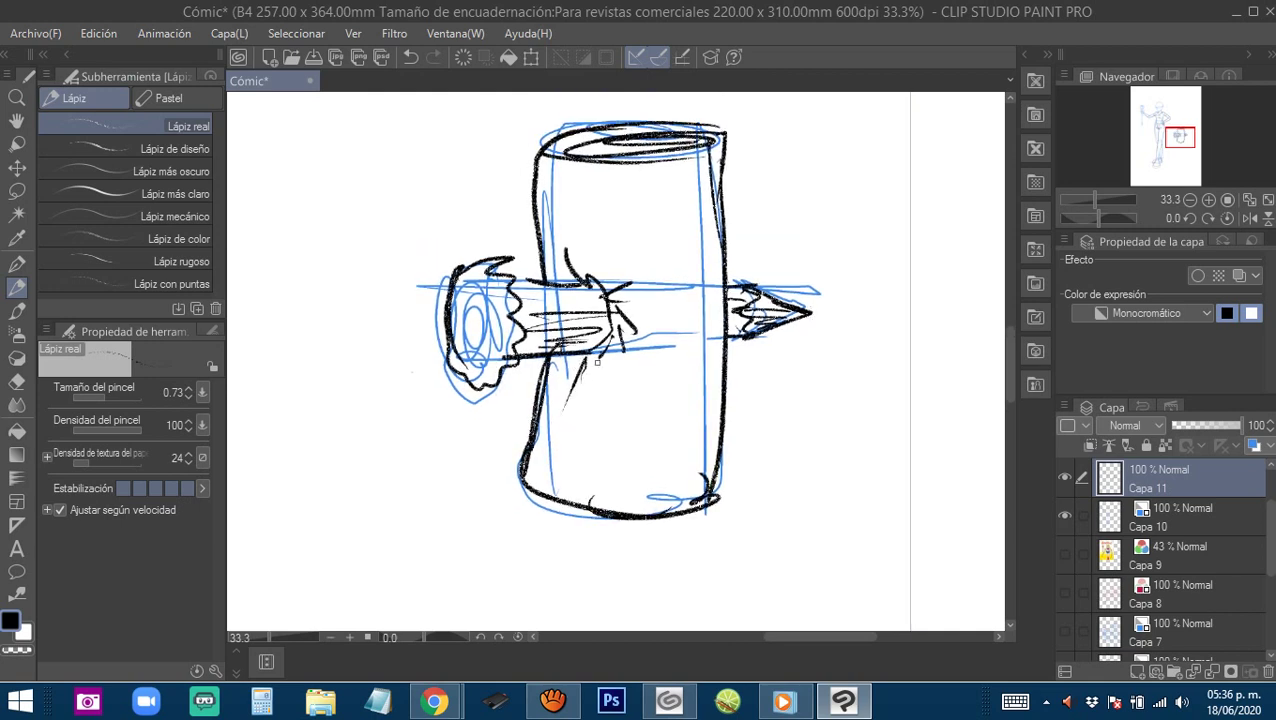
Add longer crack lines around the stake's entry hole and a drip running down the cylinder beneath it.
{"action": "left_click_drag", "start_coordinate": [626, 236], "coordinate": [607, 298]}
{"action": "mouse_move", "coordinate": [617, 346]}
{"action": "left_mouse_down"}
{"action": "mouse_move", "coordinate": [612, 274]}
{"action": "mouse_move", "coordinate": [597, 308]}
{"action": "left_mouse_up"}
{"action": "left_click_drag", "start_coordinate": [603, 303], "coordinate": [587, 337]}
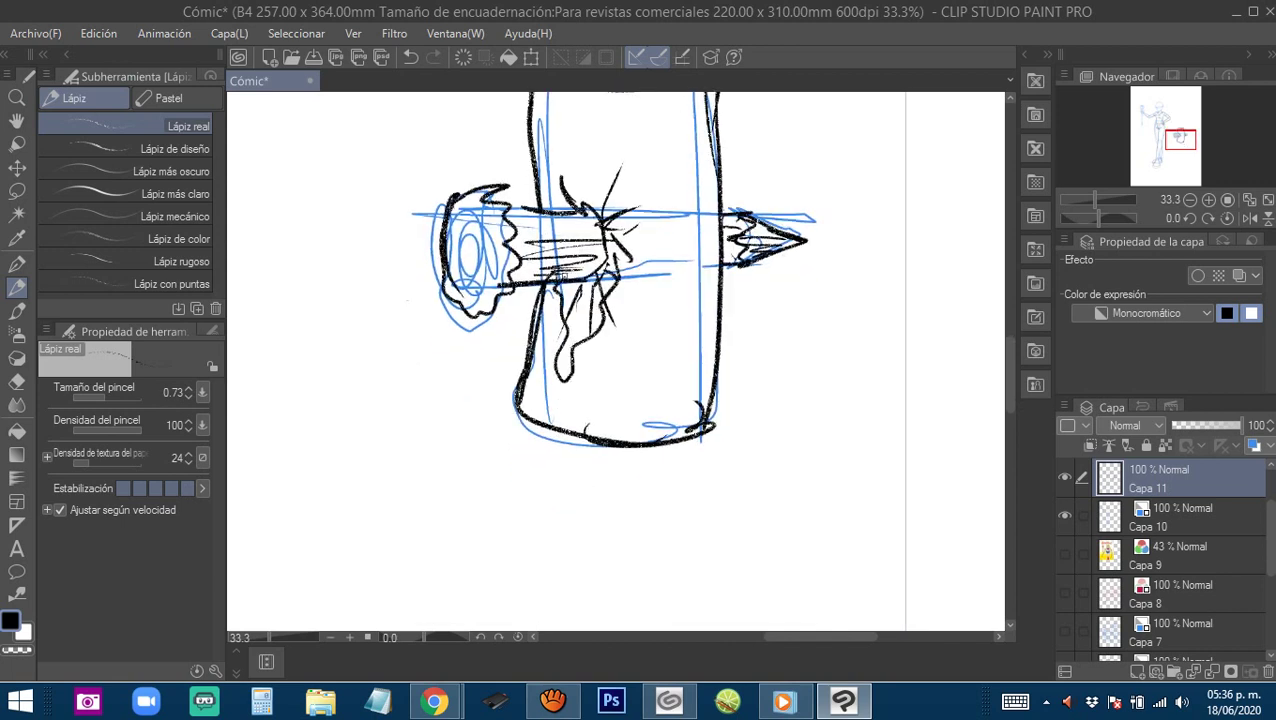
Shade the underside of the stake's pointed tip with dense scribbles and fill the drip below the entry hole.
{"action": "scroll", "coordinate": [641, 313], "scroll_direction": "right", "scroll_amount": 2}
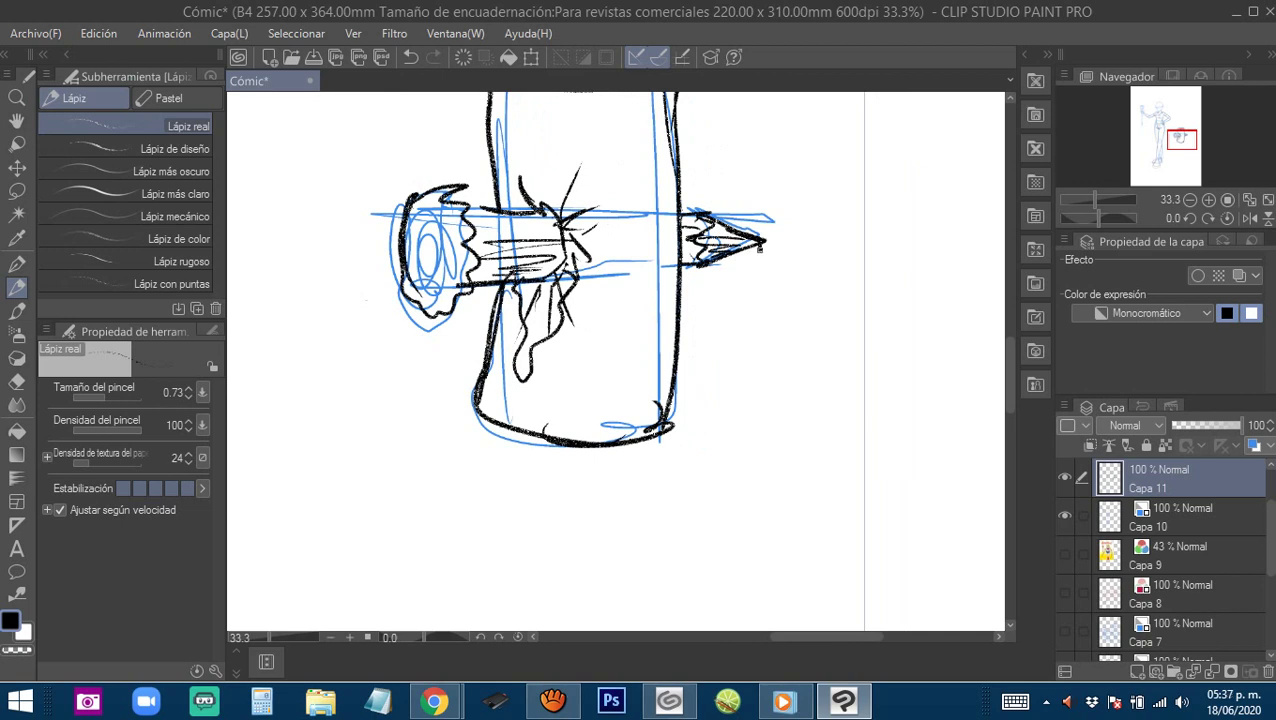
{"action": "mouse_move", "coordinate": [762, 243]}
{"action": "left_mouse_down"}
{"action": "mouse_move", "coordinate": [734, 283]}
{"action": "mouse_move", "coordinate": [714, 276]}
{"action": "left_mouse_up"}
{"action": "left_click_drag", "start_coordinate": [750, 258], "coordinate": [730, 284]}
{"action": "key", "text": "ctrl+z"}
{"action": "key", "text": "ctrl+z"}
{"action": "key", "text": "ctrl+z"}
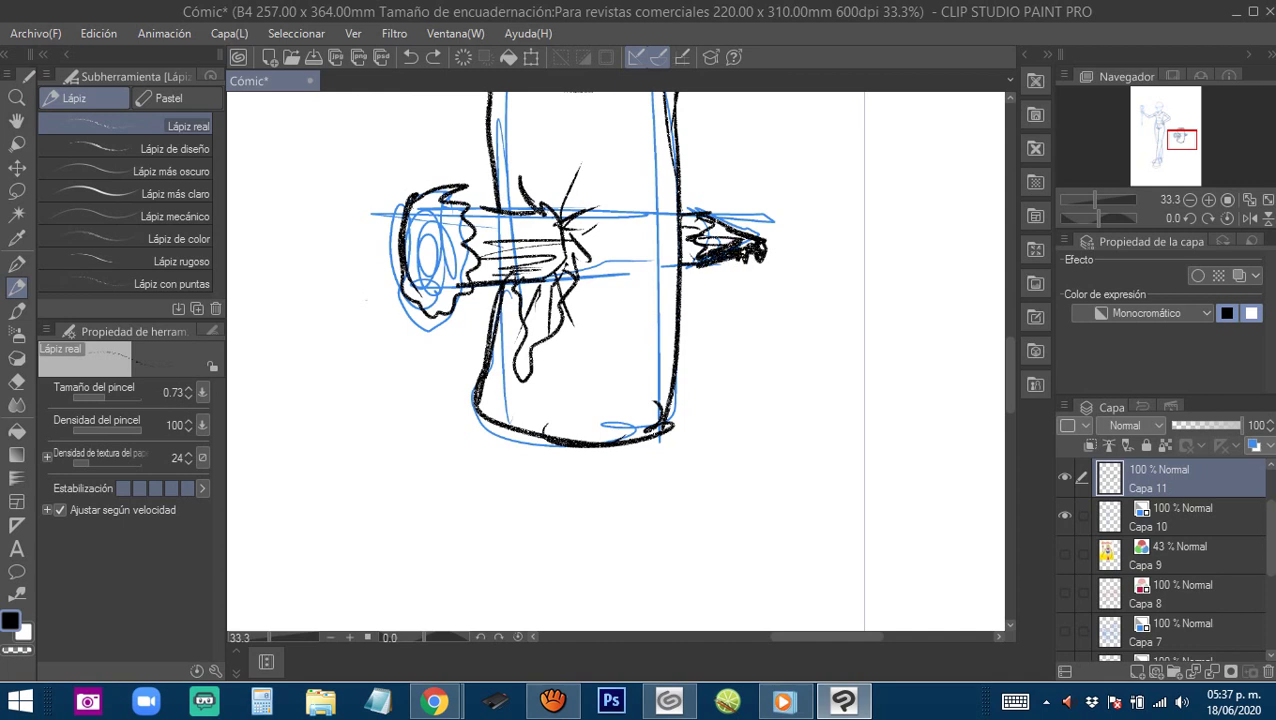
{"action": "mouse_move", "coordinate": [560, 300]}
{"action": "left_mouse_down"}
{"action": "mouse_move", "coordinate": [608, 281]}
{"action": "mouse_move", "coordinate": [570, 294]}
{"action": "mouse_move", "coordinate": [556, 370]}
{"action": "left_mouse_up"}
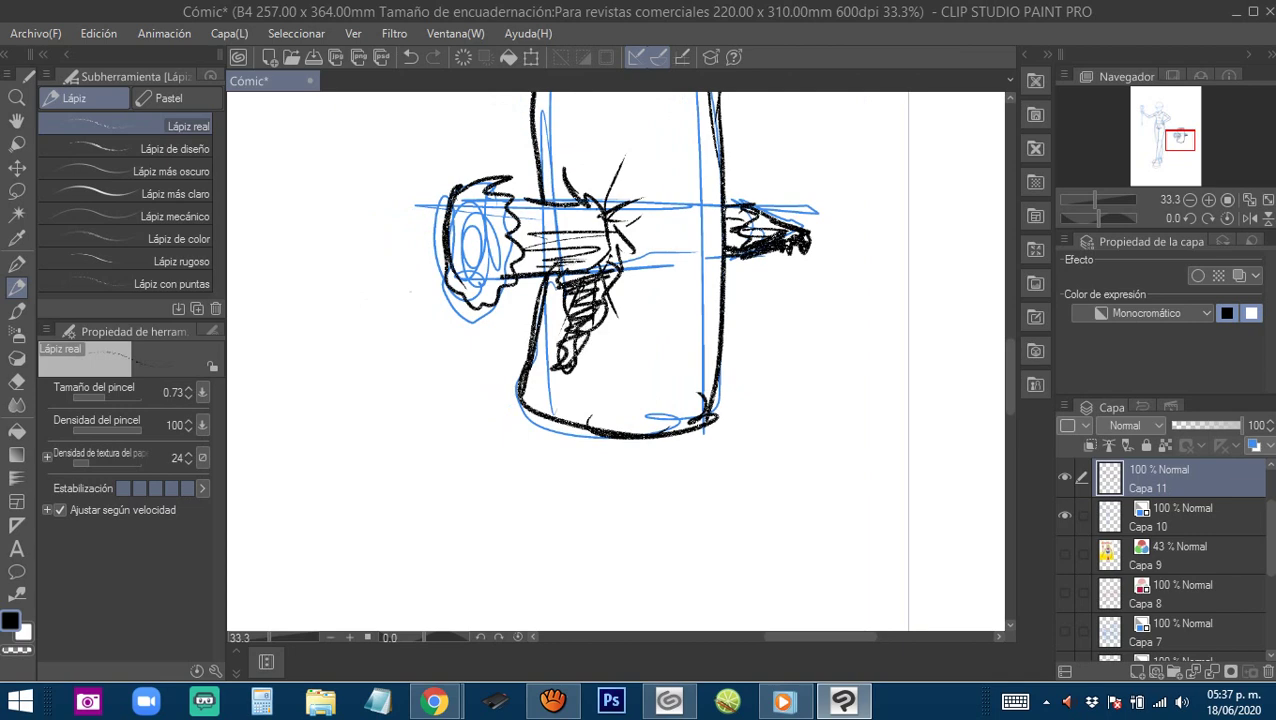
Pencil large rounded eyes along the slanted guideline on the figure's head, undoing the last stroke.
{"action": "scroll", "coordinate": [627, 320], "scroll_direction": "down", "scroll_amount": 1}
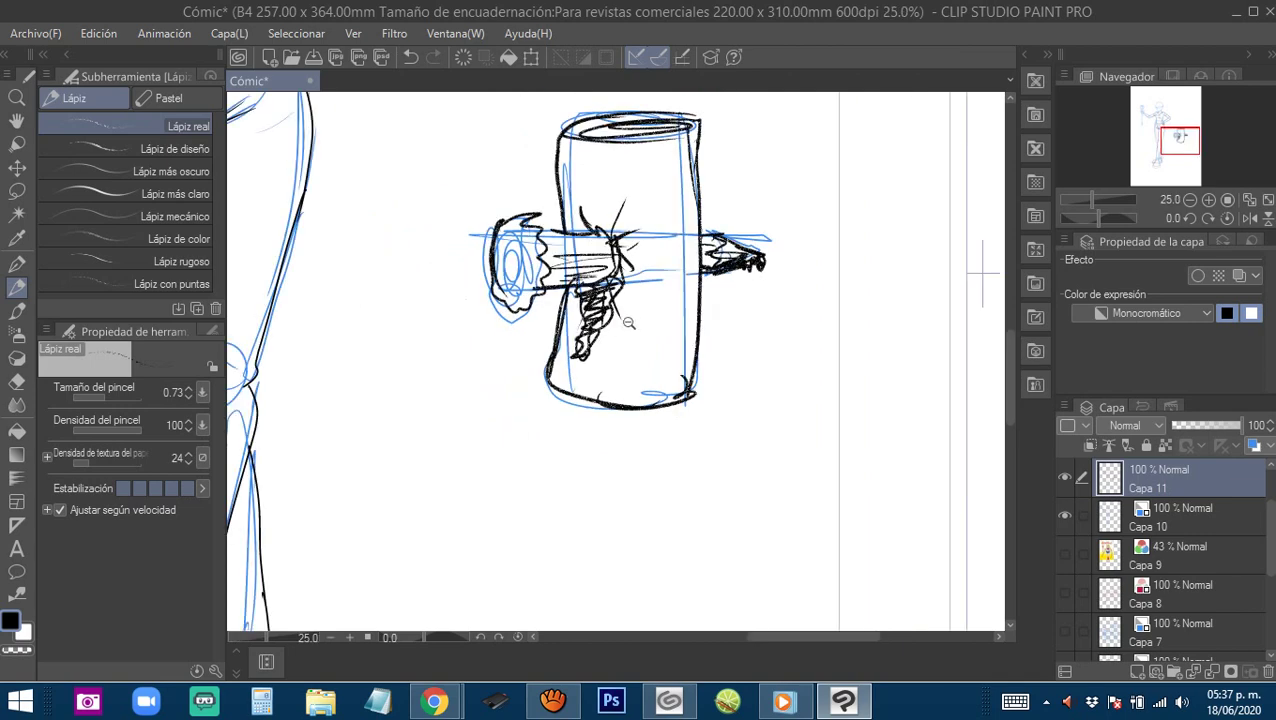
{"action": "scroll", "coordinate": [632, 322], "scroll_direction": "down", "scroll_amount": 2}
{"action": "left_click_drag", "start_coordinate": [636, 333], "coordinate": [702, 440]}
{"action": "left_click_drag", "start_coordinate": [642, 372], "coordinate": [680, 401]}
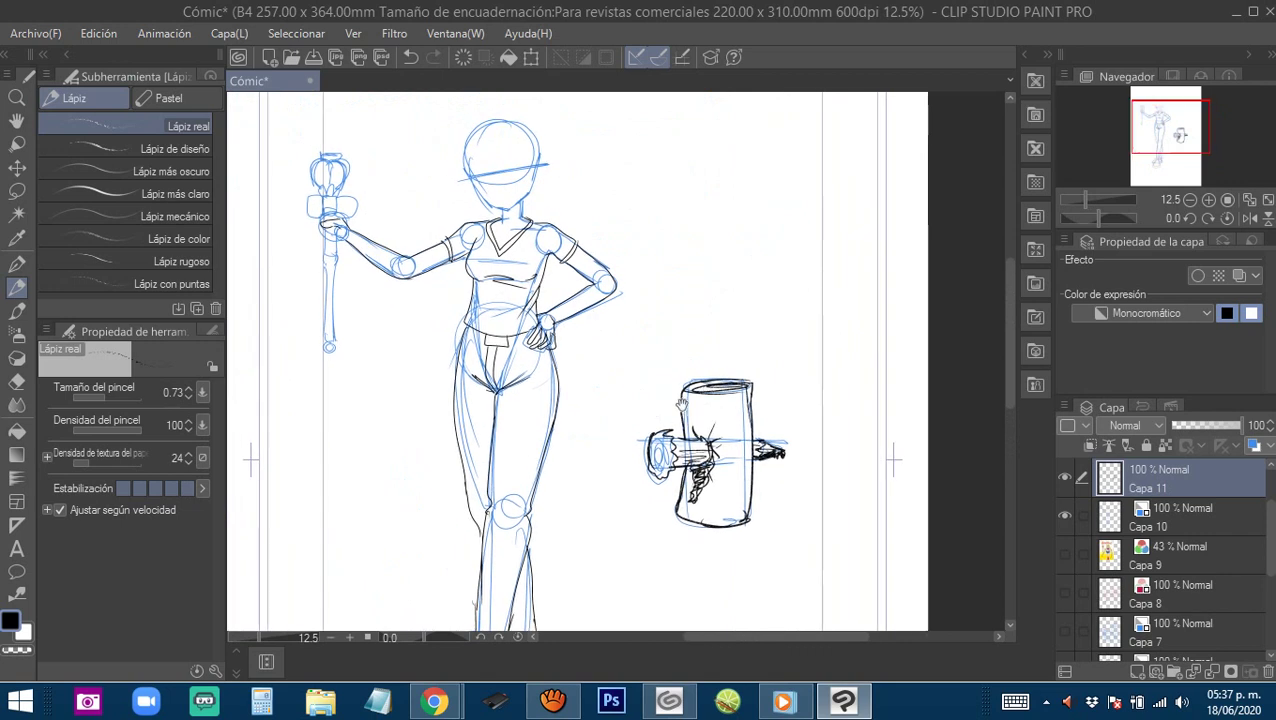
{"action": "left_click_drag", "start_coordinate": [642, 346], "coordinate": [676, 373]}
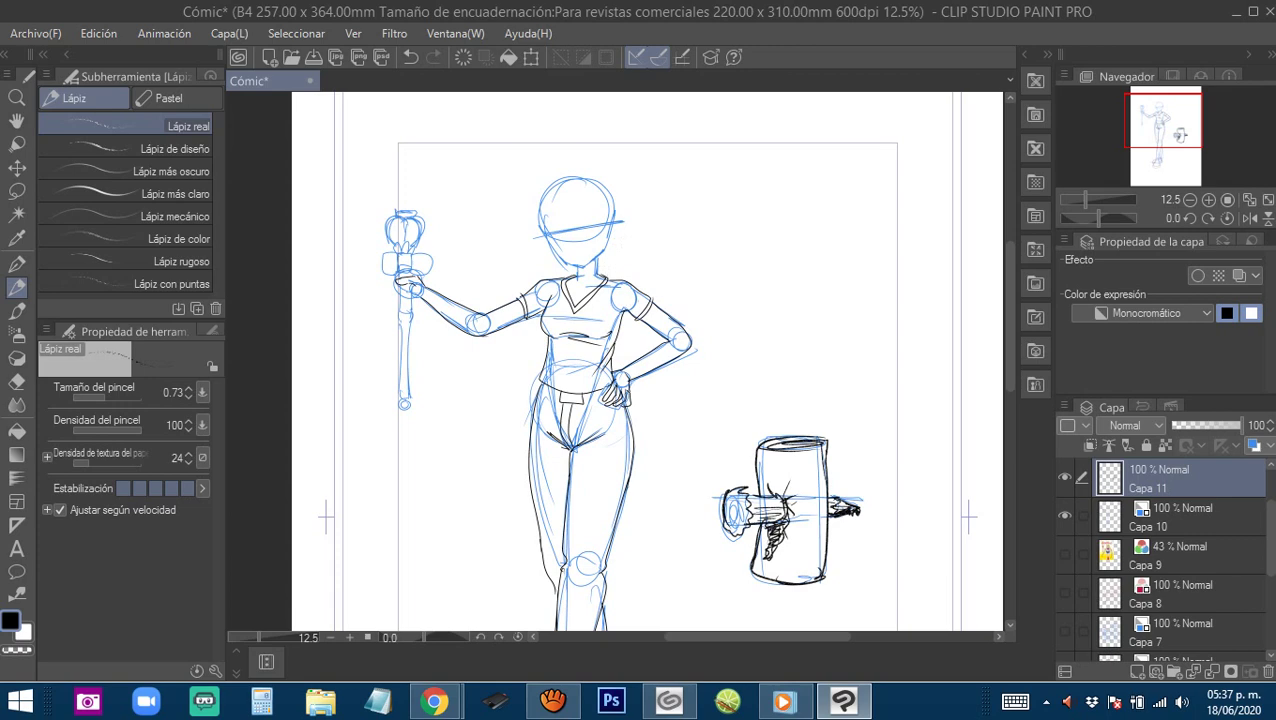
{"action": "scroll", "coordinate": [578, 248], "scroll_direction": "up", "scroll_amount": 4}
{"action": "mouse_move", "coordinate": [550, 145]}
{"action": "left_mouse_down"}
{"action": "mouse_move", "coordinate": [590, 262]}
{"action": "mouse_move", "coordinate": [675, 305]}
{"action": "mouse_move", "coordinate": [602, 347]}
{"action": "mouse_move", "coordinate": [596, 272]}
{"action": "mouse_move", "coordinate": [662, 330]}
{"action": "left_mouse_up"}
{"action": "mouse_move", "coordinate": [522, 287]}
{"action": "left_mouse_down"}
{"action": "mouse_move", "coordinate": [447, 337]}
{"action": "mouse_move", "coordinate": [538, 372]}
{"action": "left_mouse_up"}
{"action": "mouse_move", "coordinate": [505, 285]}
{"action": "left_mouse_down"}
{"action": "mouse_move", "coordinate": [462, 304]}
{"action": "mouse_move", "coordinate": [520, 287]}
{"action": "mouse_move", "coordinate": [512, 360]}
{"action": "left_mouse_up"}
{"action": "key", "text": "ctrl+z"}
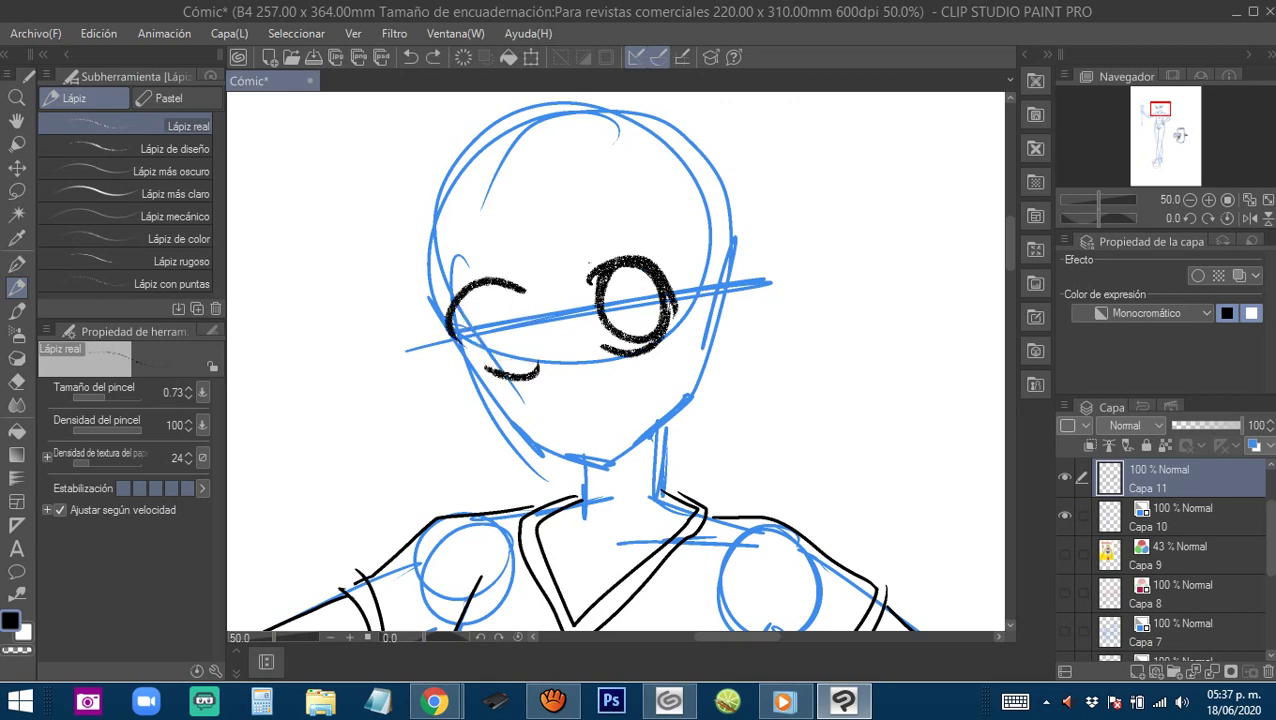
Draw the round iris of the left eye and add dark pupils with inner shading to both eyes.
{"action": "left_click_drag", "start_coordinate": [496, 280], "coordinate": [466, 340]}
{"action": "mouse_move", "coordinate": [530, 300]}
{"action": "left_mouse_down"}
{"action": "mouse_move", "coordinate": [497, 287]}
{"action": "mouse_move", "coordinate": [496, 326]}
{"action": "mouse_move", "coordinate": [502, 308]}
{"action": "left_mouse_up"}
{"action": "left_click_drag", "start_coordinate": [622, 291], "coordinate": [628, 296]}
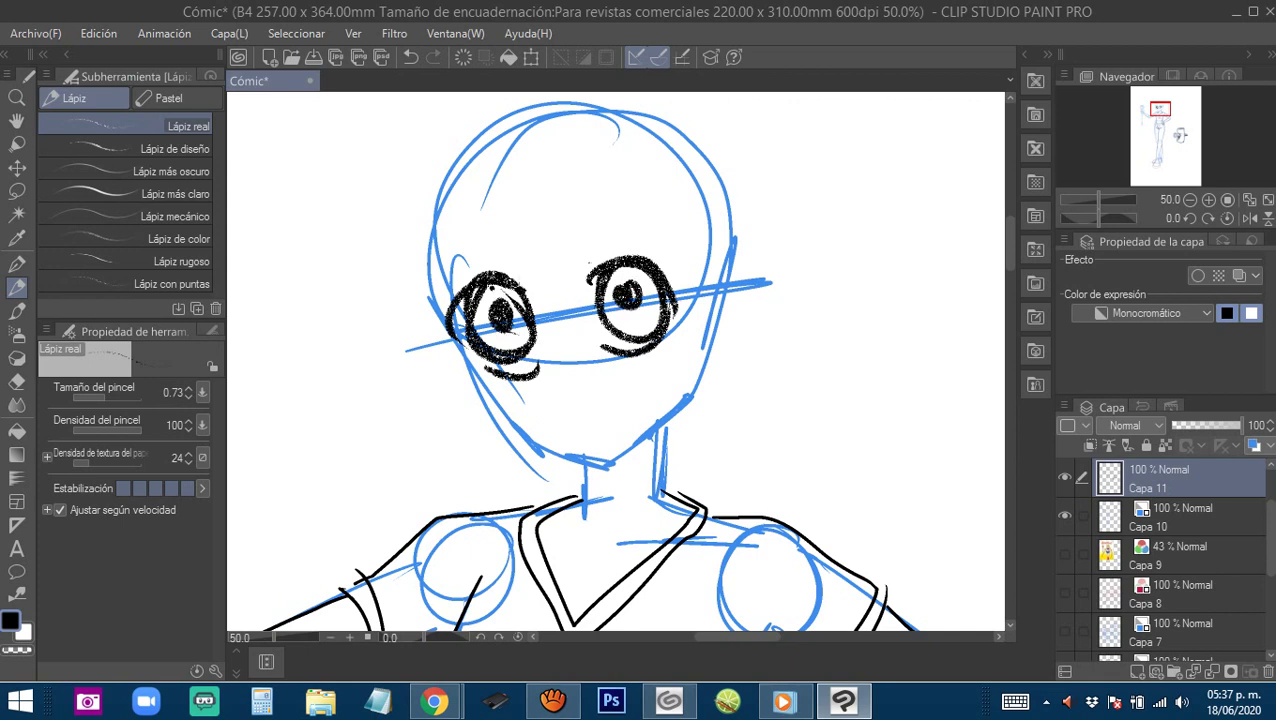
{"action": "left_click_drag", "start_coordinate": [478, 328], "coordinate": [512, 292]}
{"action": "left_click_drag", "start_coordinate": [628, 276], "coordinate": [611, 306]}
Draw two arched eyebrows, a small nose and a slightly smiling mouth on the face.
{"action": "left_click_drag", "start_coordinate": [640, 108], "coordinate": [625, 113]}
{"action": "mouse_move", "coordinate": [550, 262]}
{"action": "left_mouse_down"}
{"action": "mouse_move", "coordinate": [612, 226]}
{"action": "mouse_move", "coordinate": [646, 252]}
{"action": "left_mouse_up"}
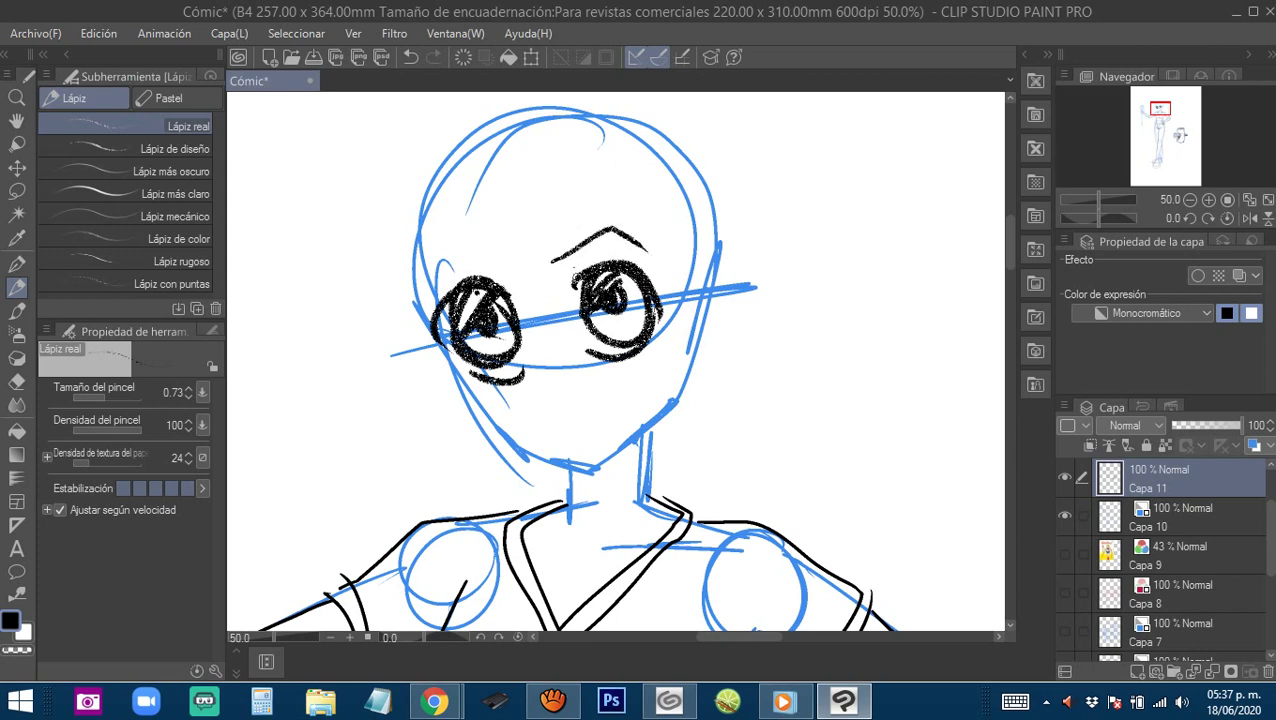
{"action": "left_click_drag", "start_coordinate": [600, 300], "coordinate": [682, 286]}
{"action": "mouse_move", "coordinate": [531, 248]}
{"action": "left_mouse_down"}
{"action": "mouse_move", "coordinate": [587, 251]}
{"action": "mouse_move", "coordinate": [502, 280]}
{"action": "left_mouse_up"}
{"action": "left_click_drag", "start_coordinate": [656, 231], "coordinate": [688, 214]}
{"action": "left_click_drag", "start_coordinate": [640, 340], "coordinate": [640, 277]}
{"action": "left_click_drag", "start_coordinate": [618, 302], "coordinate": [690, 318]}
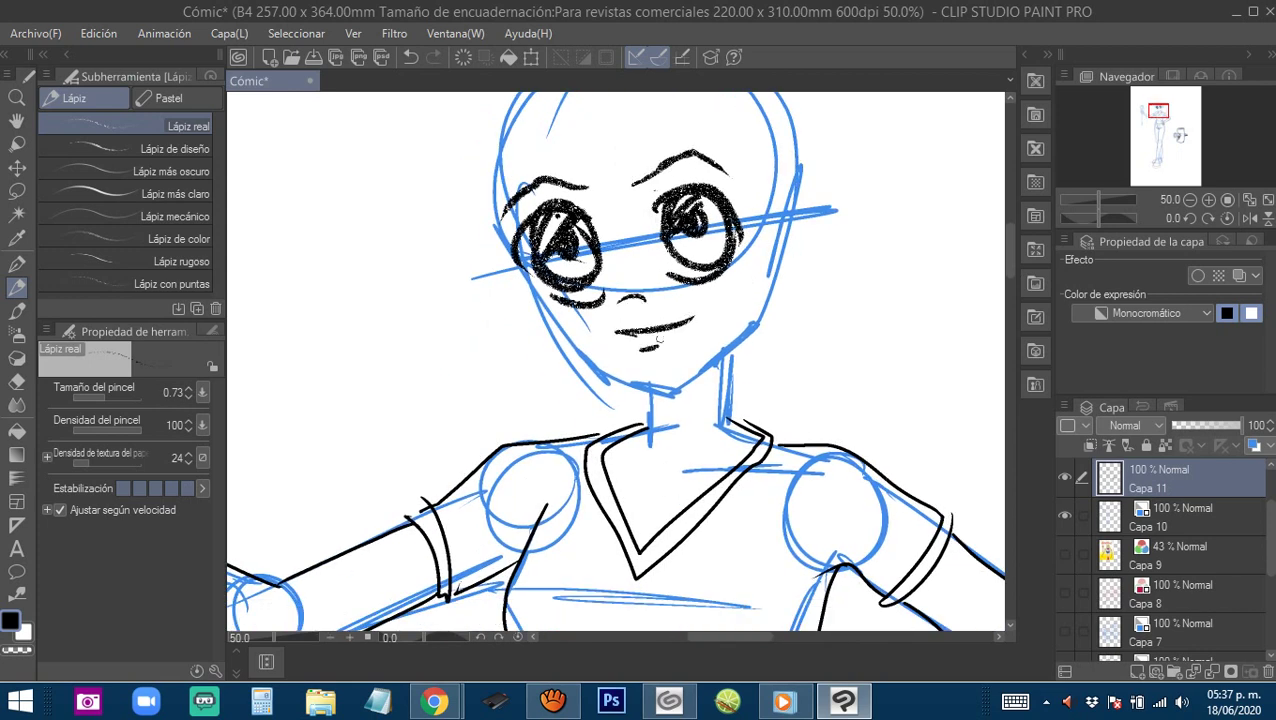
Outline the cheeks, the pointed chin and the ear on the right side over the blue head sketch.
{"action": "mouse_move", "coordinate": [506, 244]}
{"action": "left_mouse_down"}
{"action": "mouse_move", "coordinate": [550, 318]}
{"action": "mouse_move", "coordinate": [646, 390]}
{"action": "mouse_move", "coordinate": [700, 362]}
{"action": "mouse_move", "coordinate": [780, 282]}
{"action": "left_mouse_up"}
{"action": "left_click_drag", "start_coordinate": [767, 213], "coordinate": [772, 286]}
{"action": "left_click_drag", "start_coordinate": [793, 219], "coordinate": [768, 281]}
{"action": "key", "text": "ctrl+z"}
{"action": "mouse_move", "coordinate": [720, 320]}
{"action": "left_mouse_down"}
{"action": "mouse_move", "coordinate": [694, 362]}
{"action": "mouse_move", "coordinate": [710, 219]}
{"action": "left_mouse_up"}
Draw both sides of the neck, the diagonal neck muscle and the collarbones inside the V-neck.
{"action": "left_click_drag", "start_coordinate": [624, 288], "coordinate": [625, 340]}
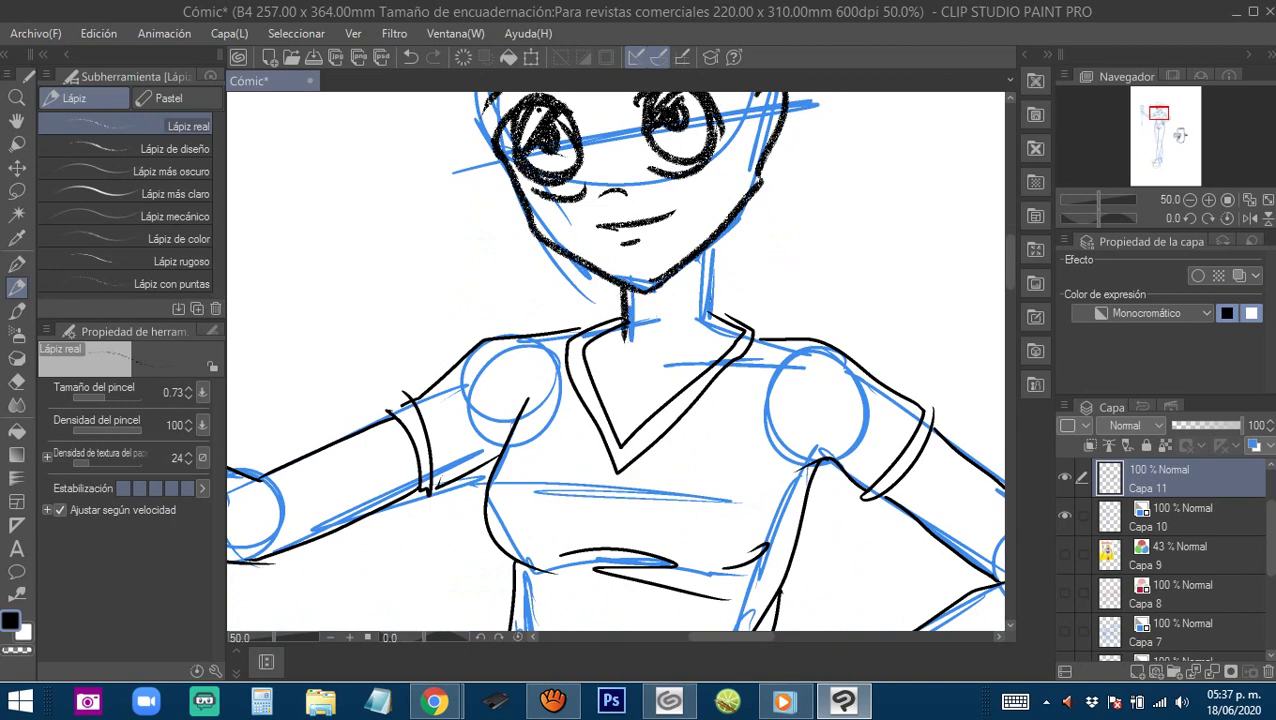
{"action": "mouse_move", "coordinate": [730, 234]}
{"action": "left_mouse_down"}
{"action": "mouse_move", "coordinate": [708, 278]}
{"action": "mouse_move", "coordinate": [714, 340]}
{"action": "left_mouse_up"}
{"action": "left_click_drag", "start_coordinate": [698, 256], "coordinate": [652, 350]}
{"action": "mouse_move", "coordinate": [628, 322]}
{"action": "left_mouse_down"}
{"action": "mouse_move", "coordinate": [627, 344]}
{"action": "mouse_move", "coordinate": [708, 363]}
{"action": "left_mouse_up"}
{"action": "left_click_drag", "start_coordinate": [625, 373], "coordinate": [587, 357]}
Draw vertical stripes on the left half of the shirt, bending them at the chest and running them to the hem.
{"action": "mouse_move", "coordinate": [663, 287]}
{"action": "left_mouse_down"}
{"action": "mouse_move", "coordinate": [626, 394]}
{"action": "mouse_move", "coordinate": [623, 236]}
{"action": "left_mouse_up"}
{"action": "scroll", "coordinate": [624, 296], "scroll_direction": "down", "scroll_amount": 1}
{"action": "scroll", "coordinate": [624, 312], "scroll_direction": "down", "scroll_amount": 1}
{"action": "scroll", "coordinate": [621, 302], "scroll_direction": "down", "scroll_amount": 2}
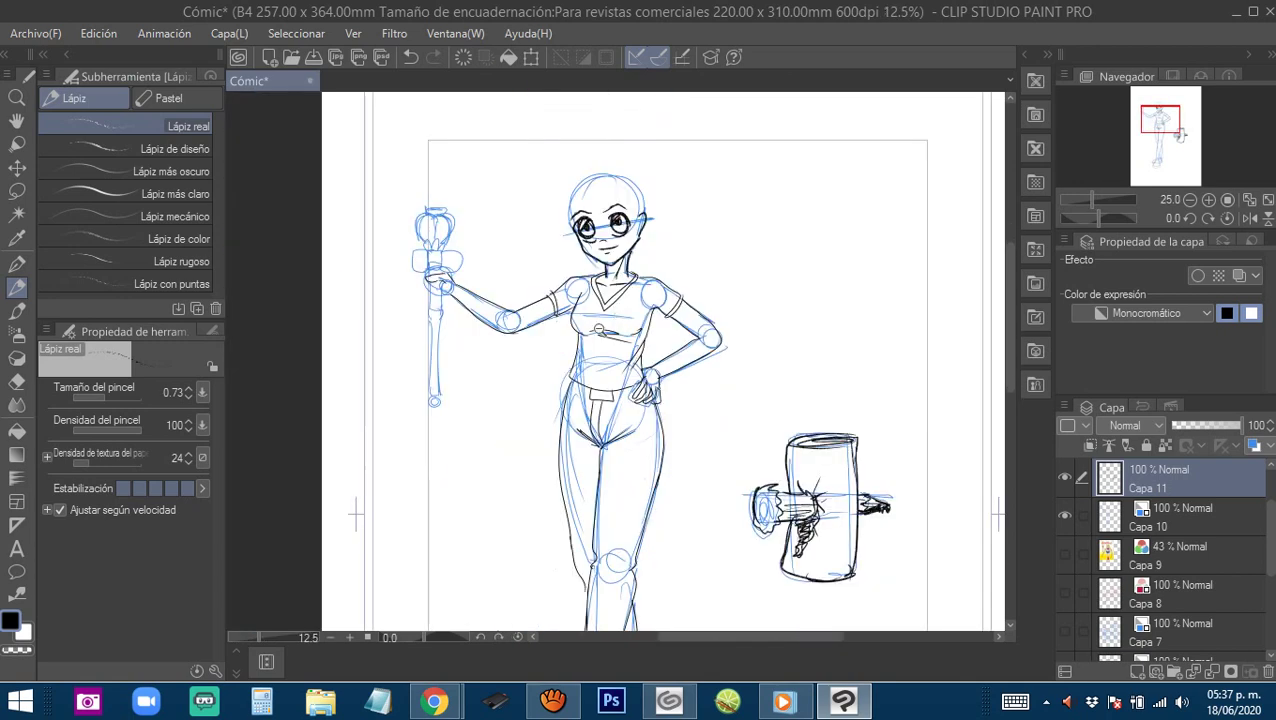
{"action": "left_click_drag", "start_coordinate": [614, 350], "coordinate": [613, 331]}
{"action": "scroll", "coordinate": [613, 331], "scroll_direction": "up", "scroll_amount": 4}
{"action": "scroll", "coordinate": [580, 264], "scroll_direction": "down", "scroll_amount": 1}
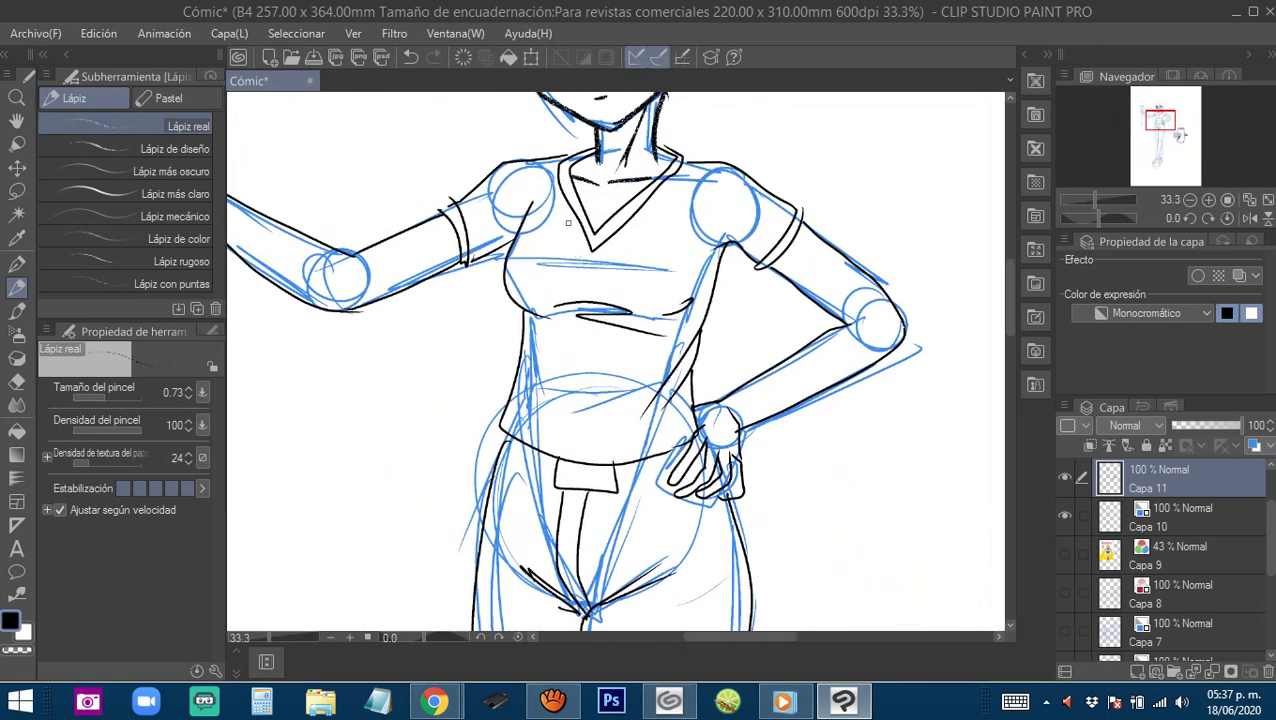
{"action": "mouse_move", "coordinate": [549, 204]}
{"action": "left_mouse_down"}
{"action": "mouse_move", "coordinate": [519, 290]}
{"action": "mouse_move", "coordinate": [514, 426]}
{"action": "mouse_move", "coordinate": [546, 264]}
{"action": "mouse_move", "coordinate": [534, 428]}
{"action": "left_mouse_up"}
{"action": "left_click_drag", "start_coordinate": [552, 372], "coordinate": [543, 430]}
{"action": "mouse_move", "coordinate": [605, 241]}
{"action": "left_mouse_down"}
{"action": "mouse_move", "coordinate": [529, 247]}
{"action": "mouse_move", "coordinate": [490, 318]}
{"action": "mouse_move", "coordinate": [474, 446]}
{"action": "left_mouse_up"}
{"action": "mouse_move", "coordinate": [520, 252]}
{"action": "left_mouse_down"}
{"action": "mouse_move", "coordinate": [538, 330]}
{"action": "mouse_move", "coordinate": [506, 465]}
{"action": "left_mouse_up"}
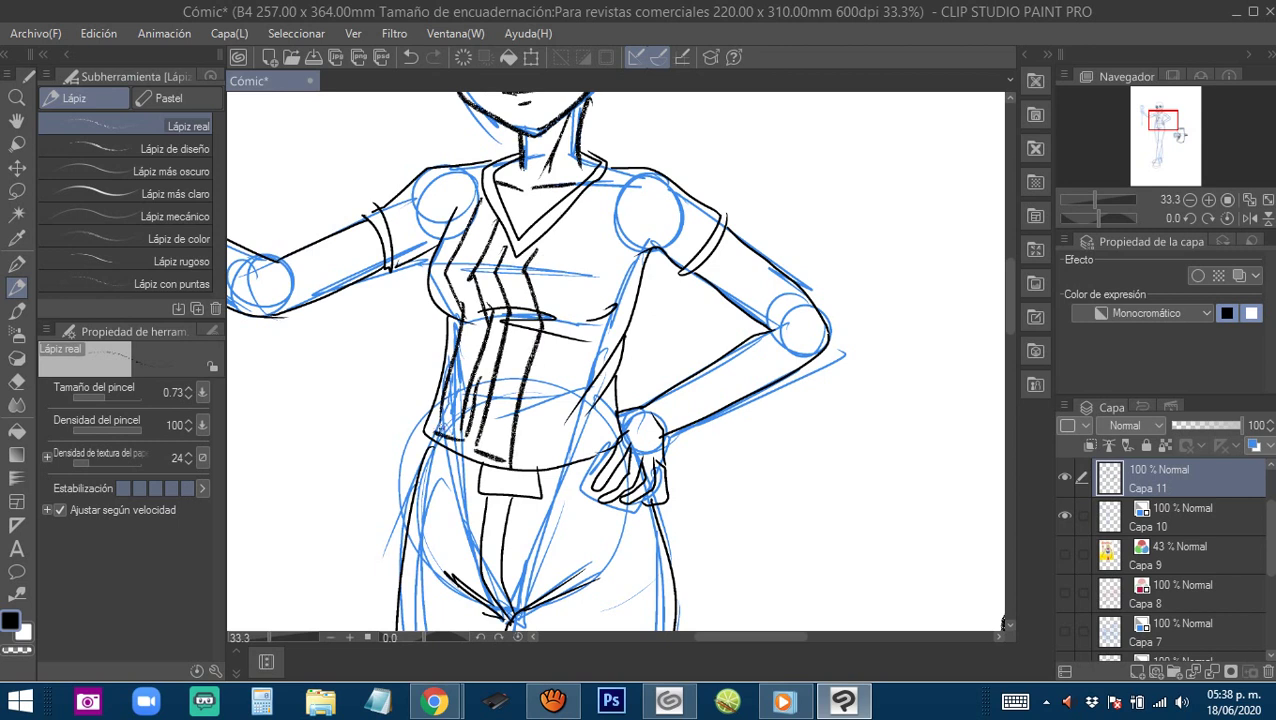
Continue the vertical stripes over the right half of the shirt from the neckline down to the hem.
{"action": "left_click_drag", "start_coordinate": [549, 277], "coordinate": [482, 273]}
{"action": "left_click_drag", "start_coordinate": [498, 210], "coordinate": [478, 274]}
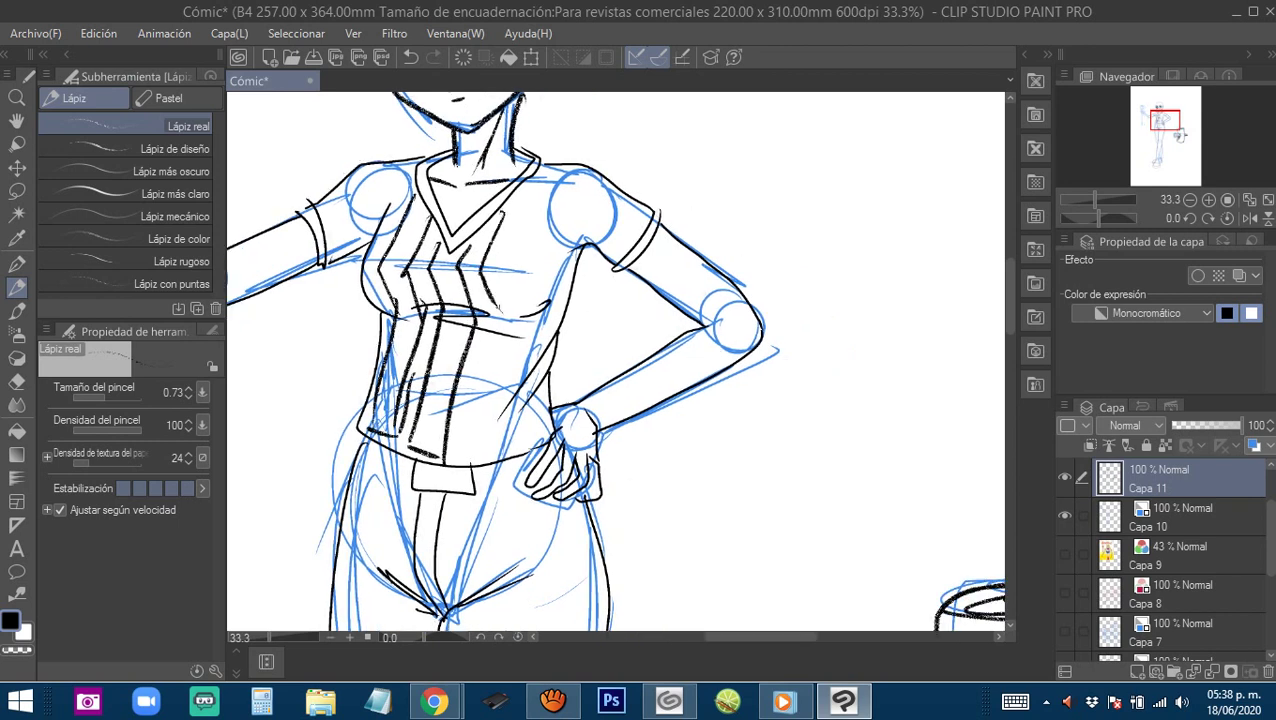
{"action": "left_click_drag", "start_coordinate": [498, 323], "coordinate": [481, 428]}
{"action": "mouse_move", "coordinate": [494, 355]}
{"action": "left_mouse_down"}
{"action": "mouse_move", "coordinate": [506, 445]}
{"action": "mouse_move", "coordinate": [526, 325]}
{"action": "mouse_move", "coordinate": [509, 252]}
{"action": "mouse_move", "coordinate": [554, 168]}
{"action": "left_mouse_up"}
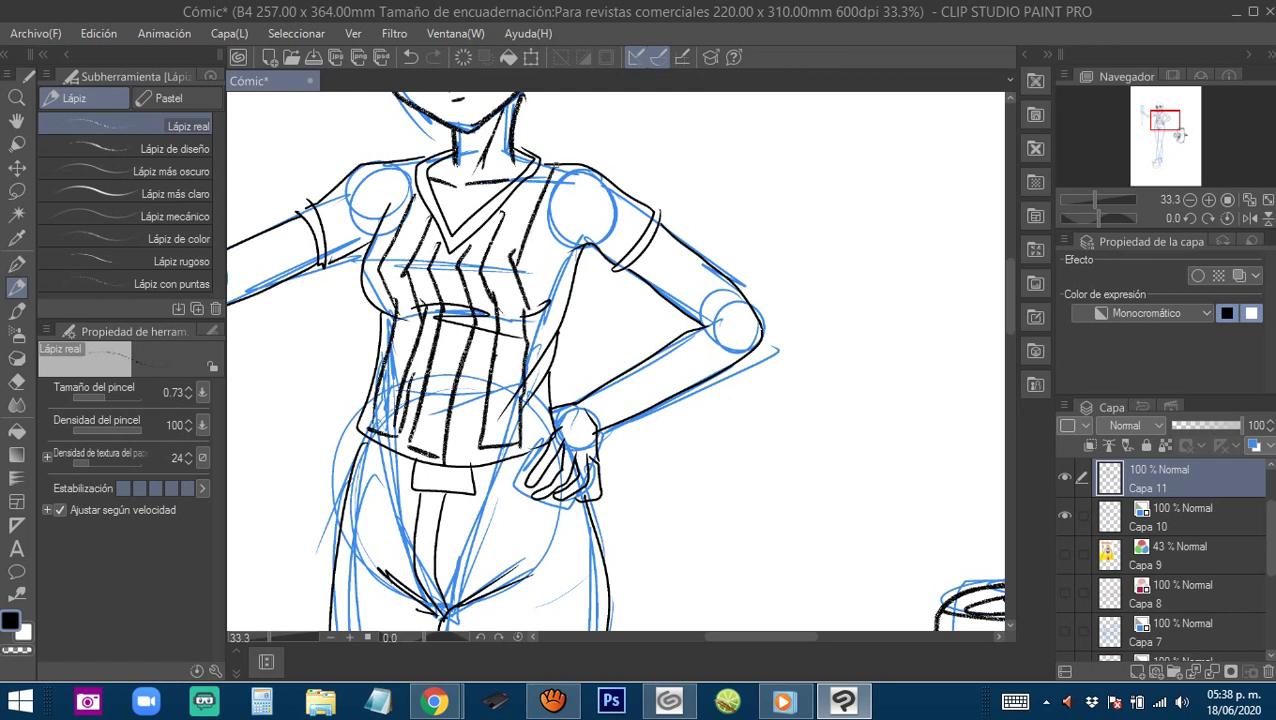
Add stripes along both short sleeves and across the shoulders, redrawing the stroke that goes wrong.
{"action": "left_click_drag", "start_coordinate": [640, 300], "coordinate": [607, 322]}
{"action": "mouse_move", "coordinate": [549, 199]}
{"action": "left_mouse_down"}
{"action": "mouse_move", "coordinate": [605, 241]}
{"action": "mouse_move", "coordinate": [567, 247]}
{"action": "mouse_move", "coordinate": [597, 271]}
{"action": "left_mouse_up"}
{"action": "left_click_drag", "start_coordinate": [300, 240], "coordinate": [440, 258]}
{"action": "mouse_move", "coordinate": [415, 246]}
{"action": "left_mouse_down"}
{"action": "mouse_move", "coordinate": [470, 206]}
{"action": "mouse_move", "coordinate": [484, 221]}
{"action": "left_mouse_up"}
{"action": "key", "text": "ctrl+z"}
{"action": "mouse_move", "coordinate": [484, 221]}
{"action": "left_mouse_down"}
{"action": "mouse_move", "coordinate": [425, 274]}
{"action": "mouse_move", "coordinate": [490, 248]}
{"action": "left_mouse_up"}
{"action": "left_click_drag", "start_coordinate": [490, 248], "coordinate": [482, 268]}
{"action": "left_click_drag", "start_coordinate": [522, 203], "coordinate": [488, 221]}
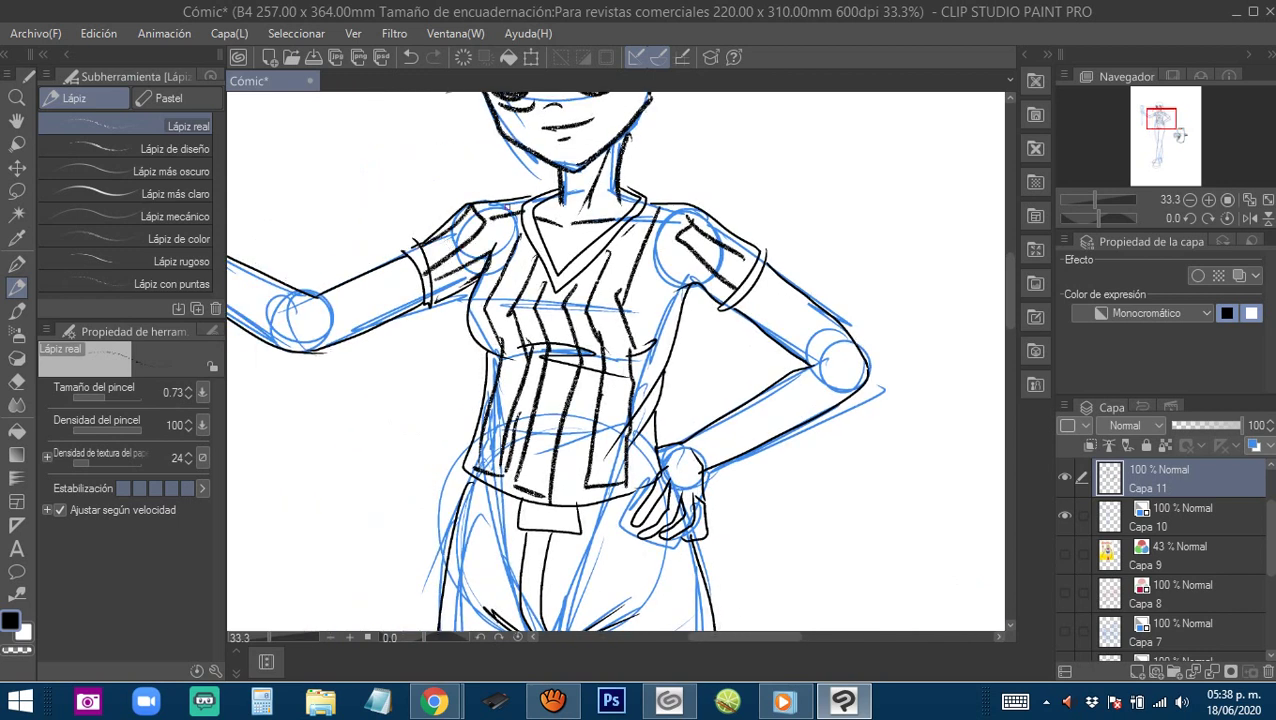
{"action": "left_click_drag", "start_coordinate": [637, 213], "coordinate": [684, 211]}
{"action": "scroll", "coordinate": [611, 347], "scroll_direction": "down", "scroll_amount": 3}
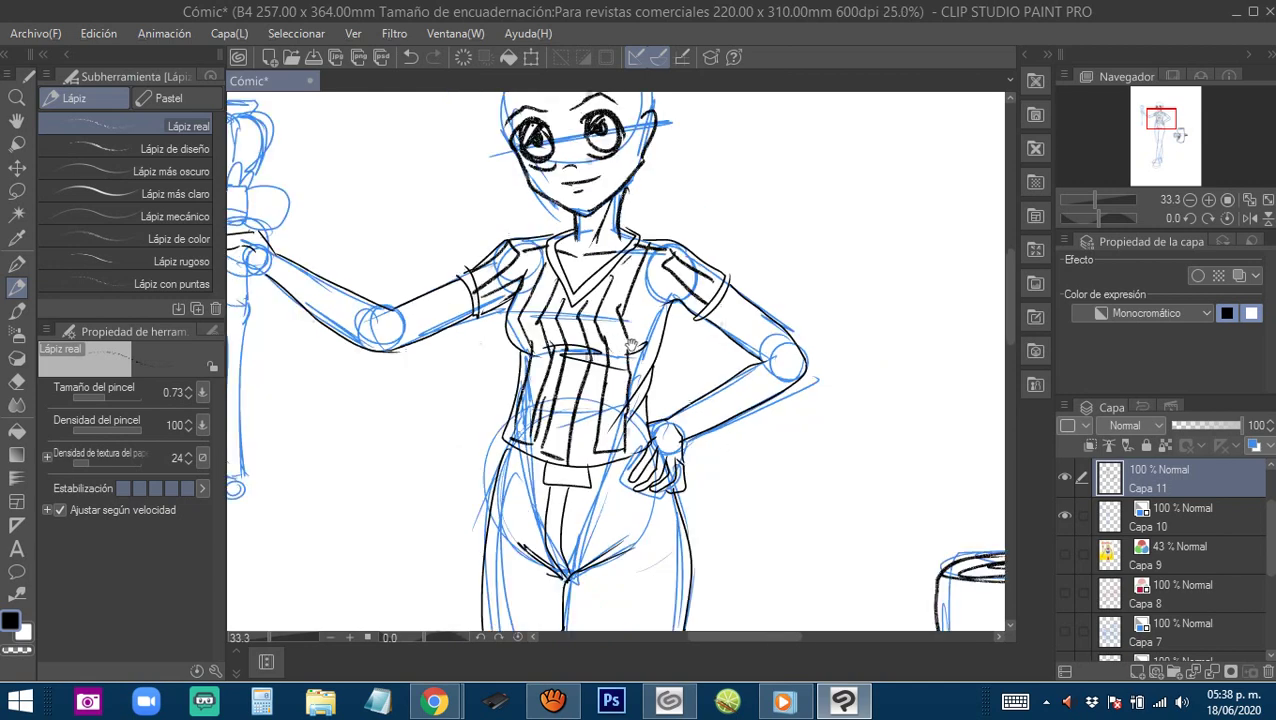
{"action": "left_click_drag", "start_coordinate": [650, 369], "coordinate": [611, 315]}
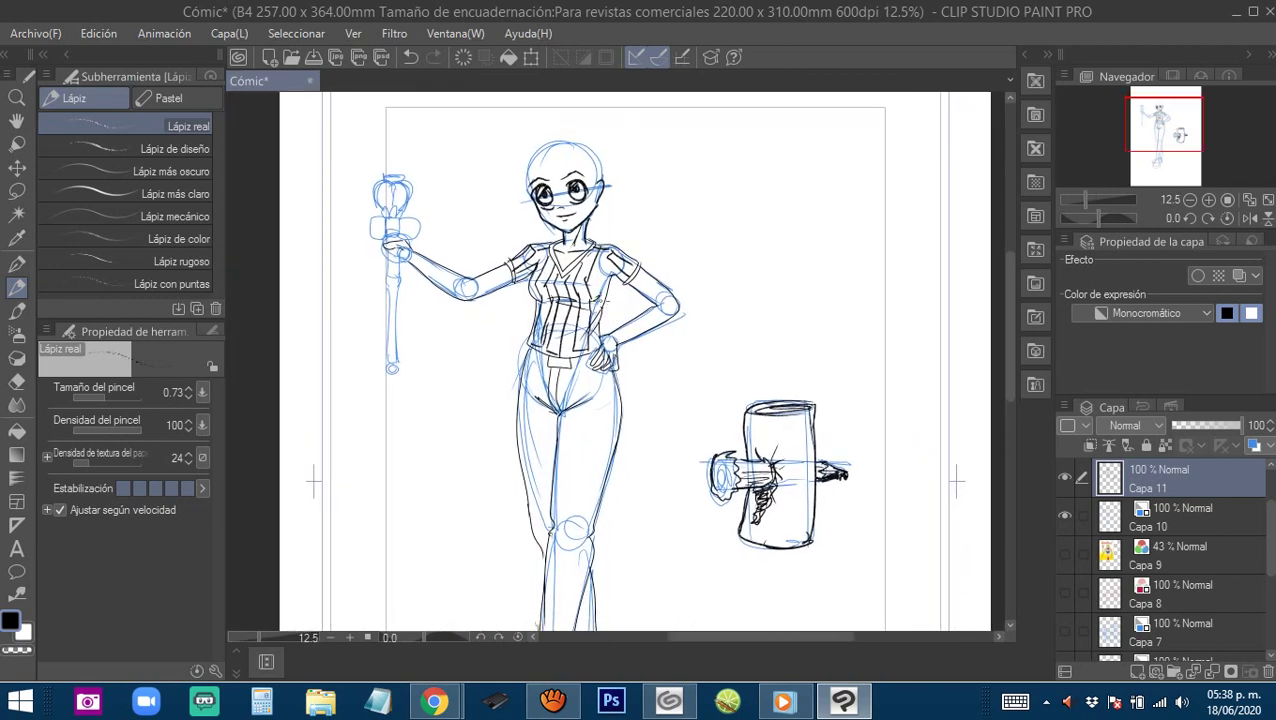
{"action": "left_click_drag", "start_coordinate": [486, 224], "coordinate": [610, 340]}
{"action": "left_click_drag", "start_coordinate": [826, 339], "coordinate": [546, 242]}
{"action": "mouse_move", "coordinate": [356, 213]}
{"action": "left_mouse_down"}
{"action": "mouse_move", "coordinate": [413, 171]}
{"action": "mouse_move", "coordinate": [577, 237]}
{"action": "left_mouse_up"}
{"action": "key", "text": "ctrl+z"}
{"action": "scroll", "coordinate": [745, 345], "scroll_direction": "down", "scroll_amount": 5}
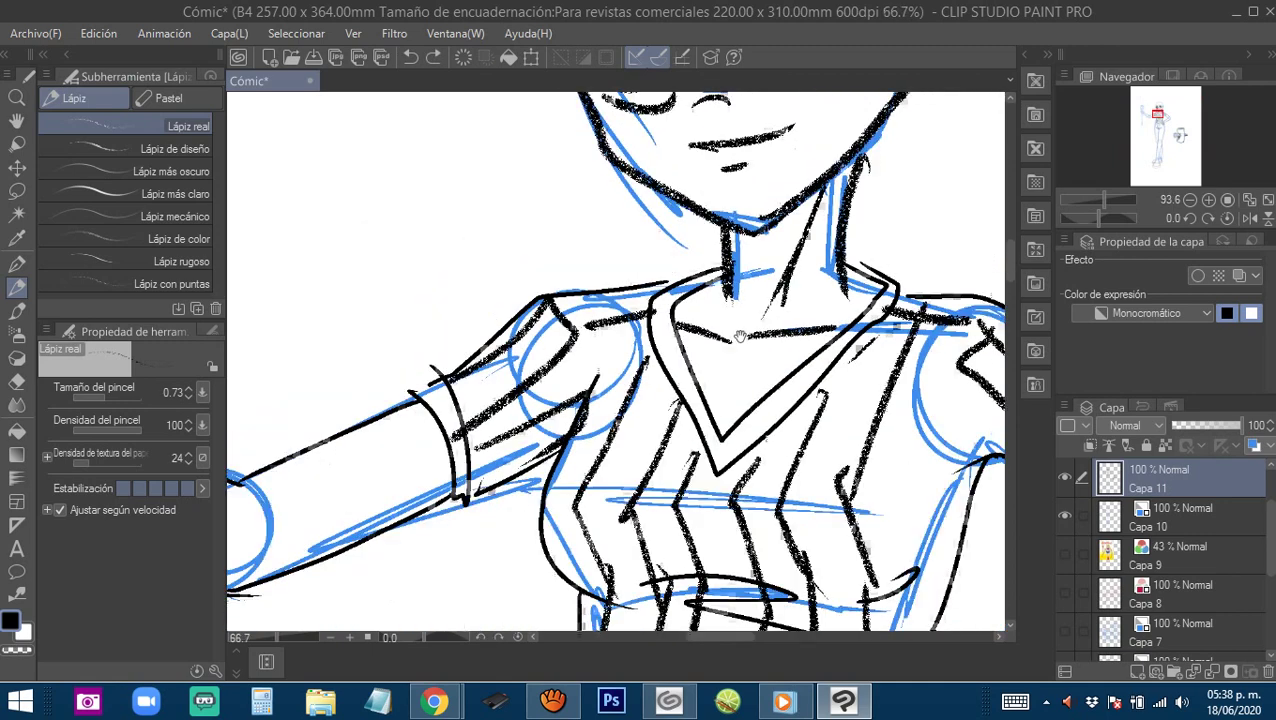
{"action": "left_click_drag", "start_coordinate": [704, 266], "coordinate": [606, 295]}
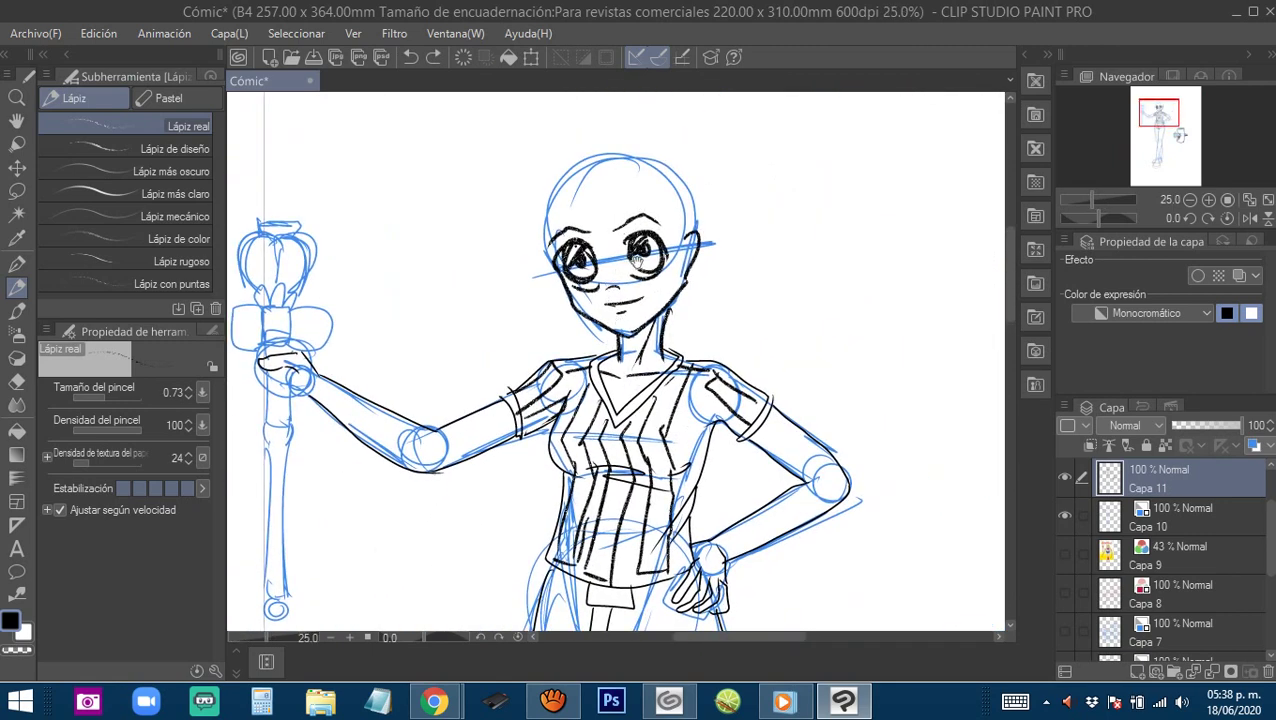
Draw the two central curls of the bangs over the forehead.
{"action": "scroll", "coordinate": [627, 261], "scroll_direction": "up", "scroll_amount": 1}
{"action": "left_click_drag", "start_coordinate": [570, 190], "coordinate": [599, 294]}
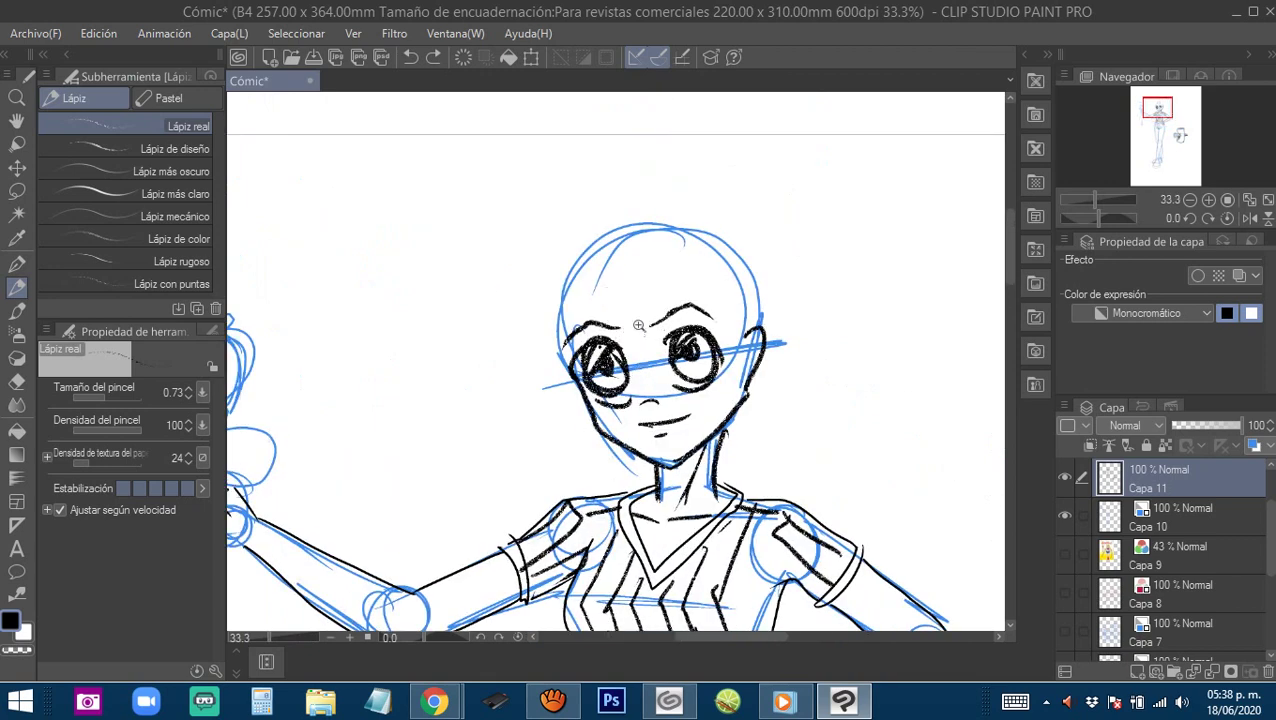
{"action": "scroll", "coordinate": [638, 325], "scroll_direction": "up", "scroll_amount": 1}
{"action": "mouse_move", "coordinate": [605, 236]}
{"action": "left_mouse_down"}
{"action": "mouse_move", "coordinate": [608, 318]}
{"action": "mouse_move", "coordinate": [684, 292]}
{"action": "left_mouse_up"}
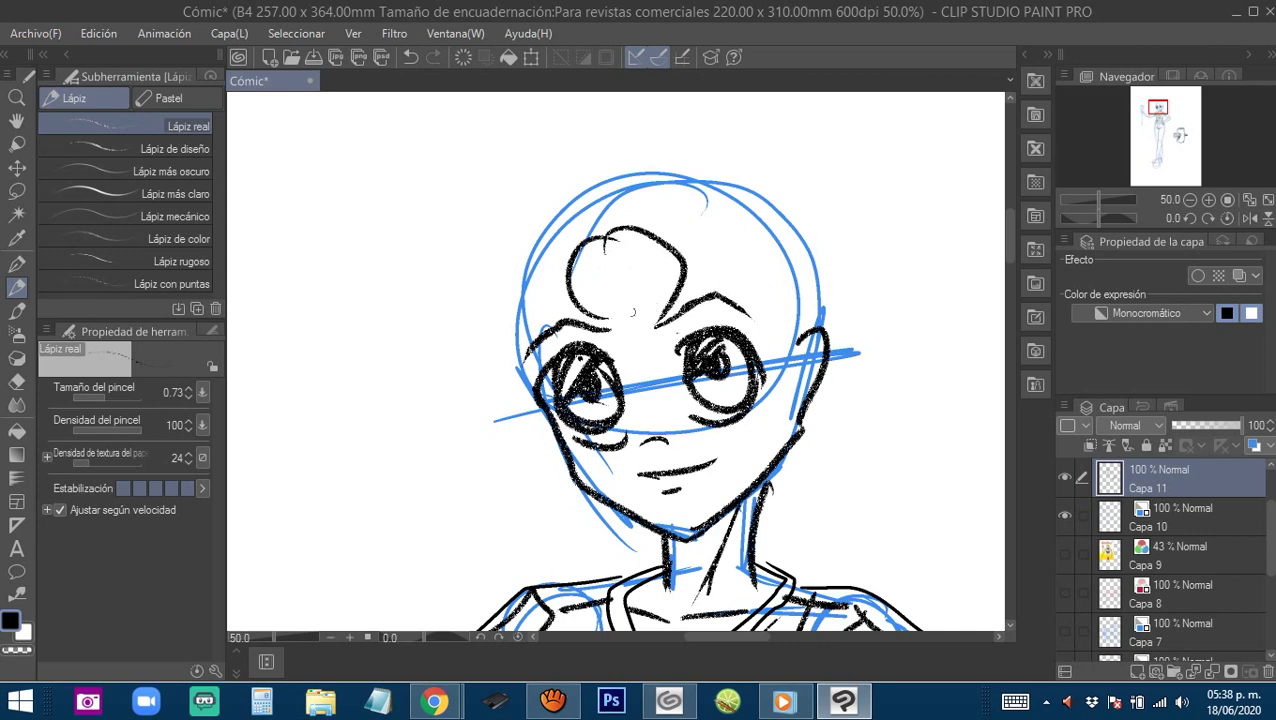
{"action": "mouse_move", "coordinate": [560, 238]}
{"action": "left_mouse_down"}
{"action": "mouse_move", "coordinate": [566, 318]}
{"action": "mouse_move", "coordinate": [608, 294]}
{"action": "left_mouse_up"}
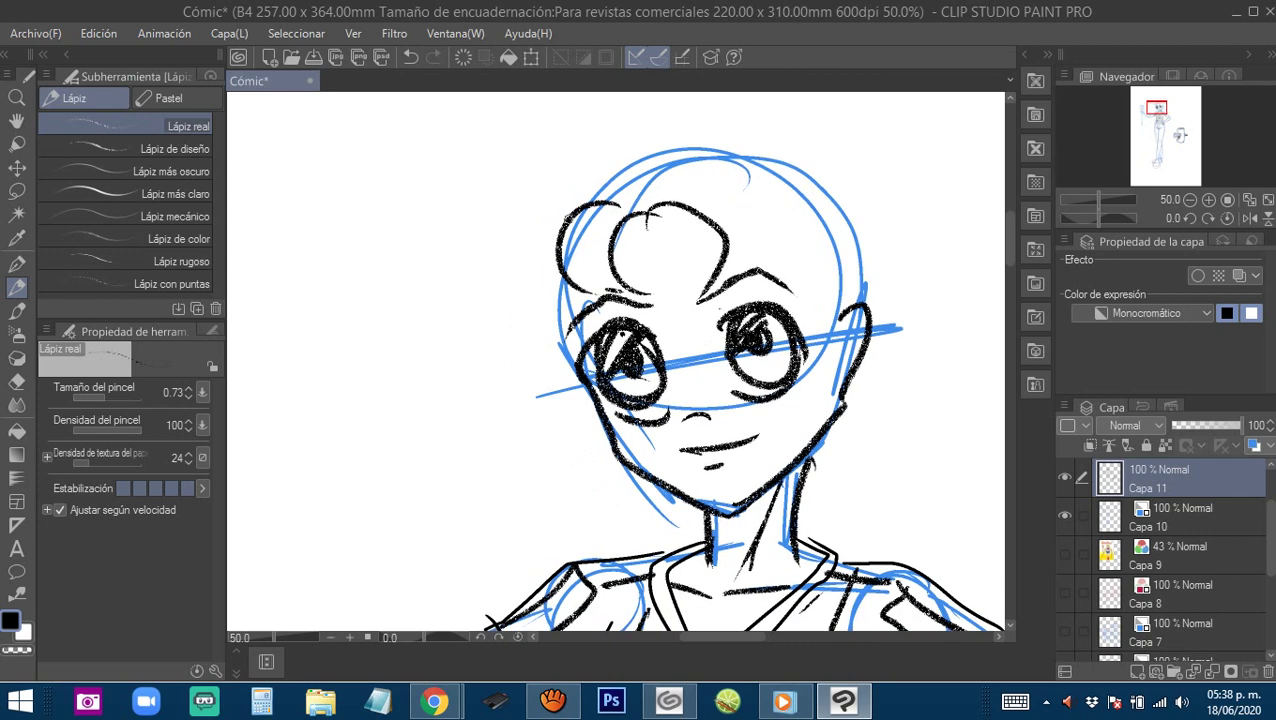
Add overlapping outer curls on the left of the bangs and curved locks sweeping toward the right temple.
{"action": "left_click_drag", "start_coordinate": [568, 213], "coordinate": [575, 319]}
{"action": "left_click_drag", "start_coordinate": [531, 257], "coordinate": [560, 337]}
{"action": "left_click_drag", "start_coordinate": [620, 302], "coordinate": [500, 328]}
{"action": "left_click_drag", "start_coordinate": [593, 210], "coordinate": [637, 310]}
{"action": "mouse_move", "coordinate": [663, 213]}
{"action": "left_mouse_down"}
{"action": "mouse_move", "coordinate": [710, 259]}
{"action": "mouse_move", "coordinate": [718, 328]}
{"action": "left_mouse_up"}
{"action": "left_click_drag", "start_coordinate": [633, 237], "coordinate": [619, 283]}
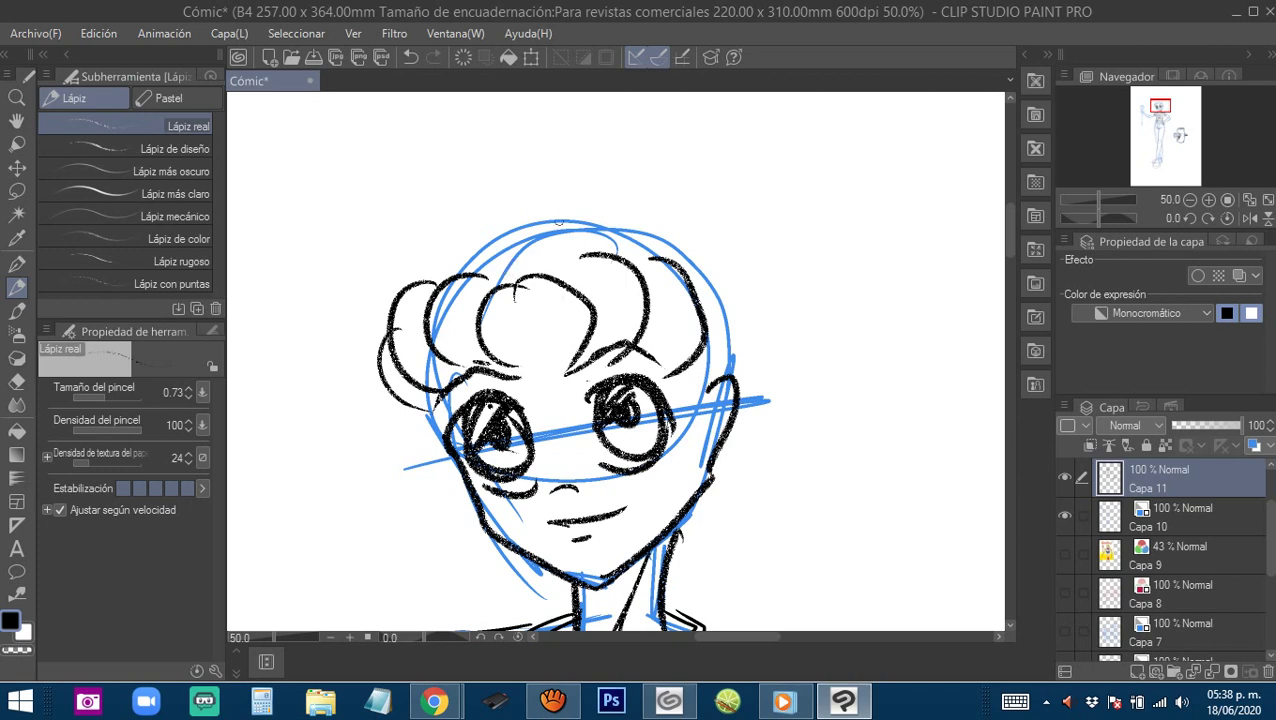
Outline the hair along the top of the head and draw a round bun with inner arcs on each side.
{"action": "mouse_move", "coordinate": [557, 218]}
{"action": "left_mouse_down"}
{"action": "mouse_move", "coordinate": [683, 240]}
{"action": "mouse_move", "coordinate": [708, 277]}
{"action": "left_mouse_up"}
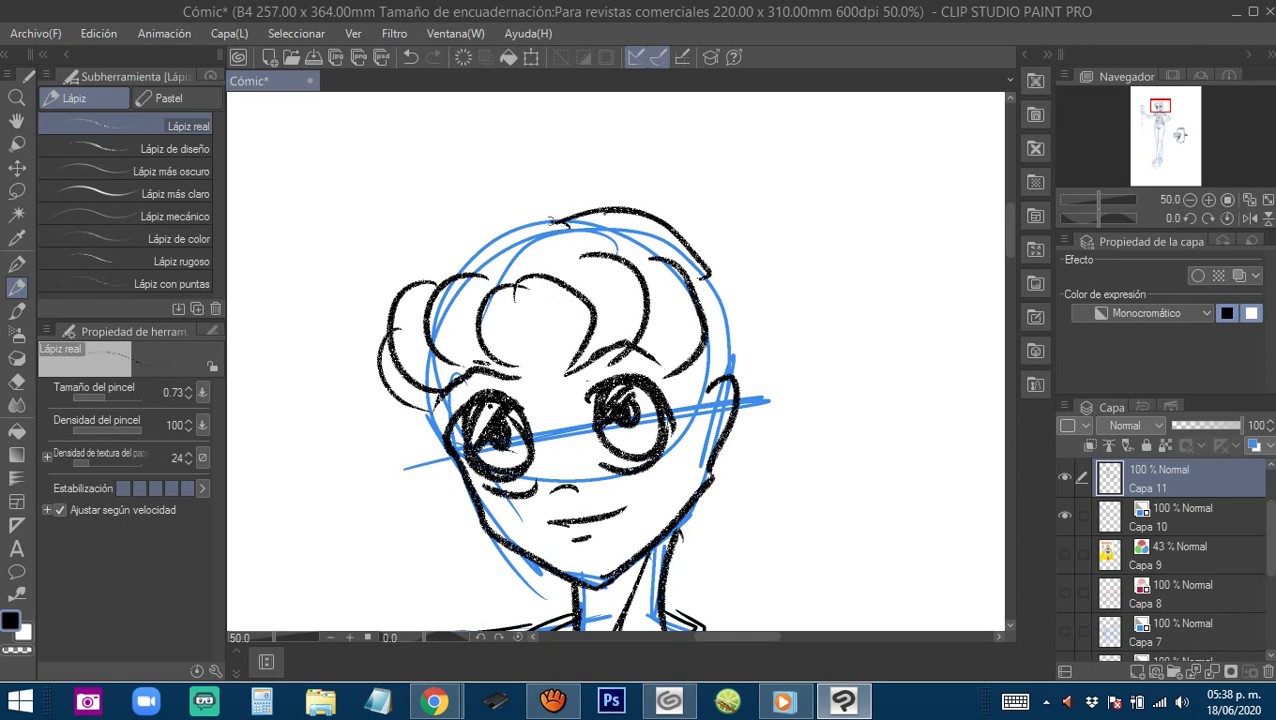
{"action": "mouse_move", "coordinate": [552, 220]}
{"action": "left_mouse_down"}
{"action": "mouse_move", "coordinate": [447, 282]}
{"action": "mouse_move", "coordinate": [543, 217]}
{"action": "left_mouse_up"}
{"action": "left_click_drag", "start_coordinate": [691, 296], "coordinate": [597, 284]}
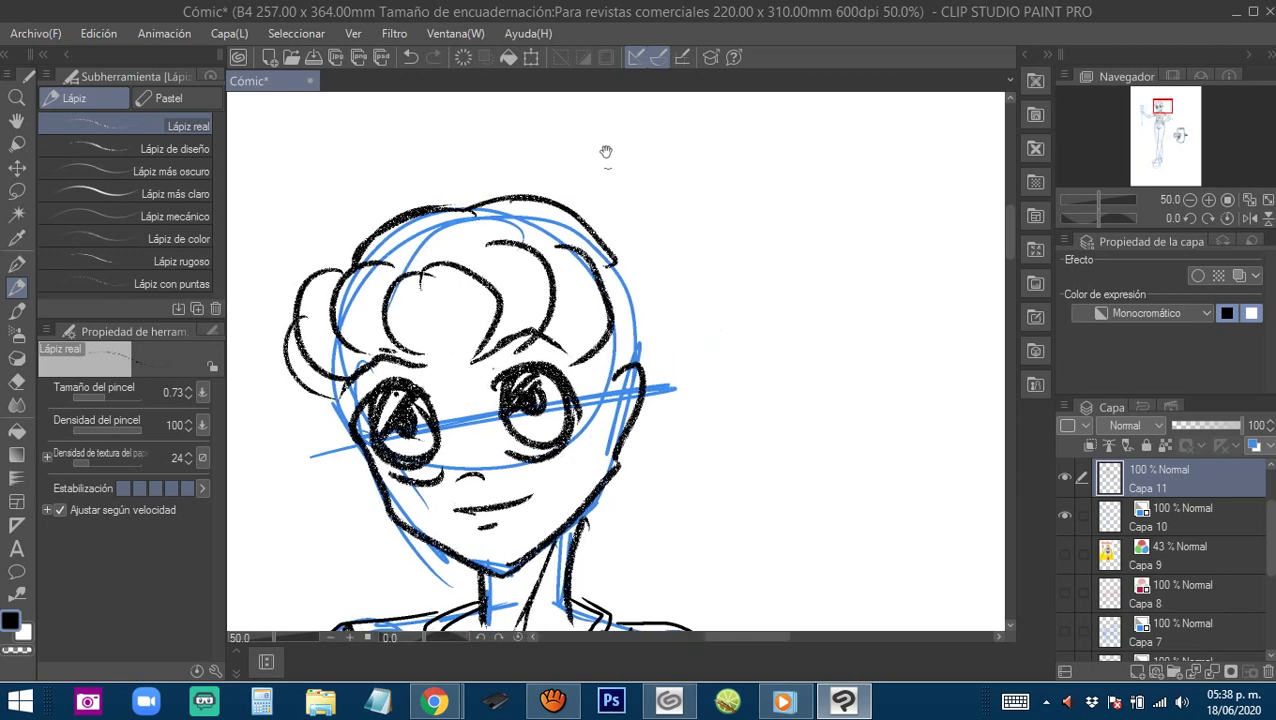
{"action": "left_click_drag", "start_coordinate": [606, 237], "coordinate": [624, 287]}
{"action": "left_click_drag", "start_coordinate": [585, 243], "coordinate": [625, 297]}
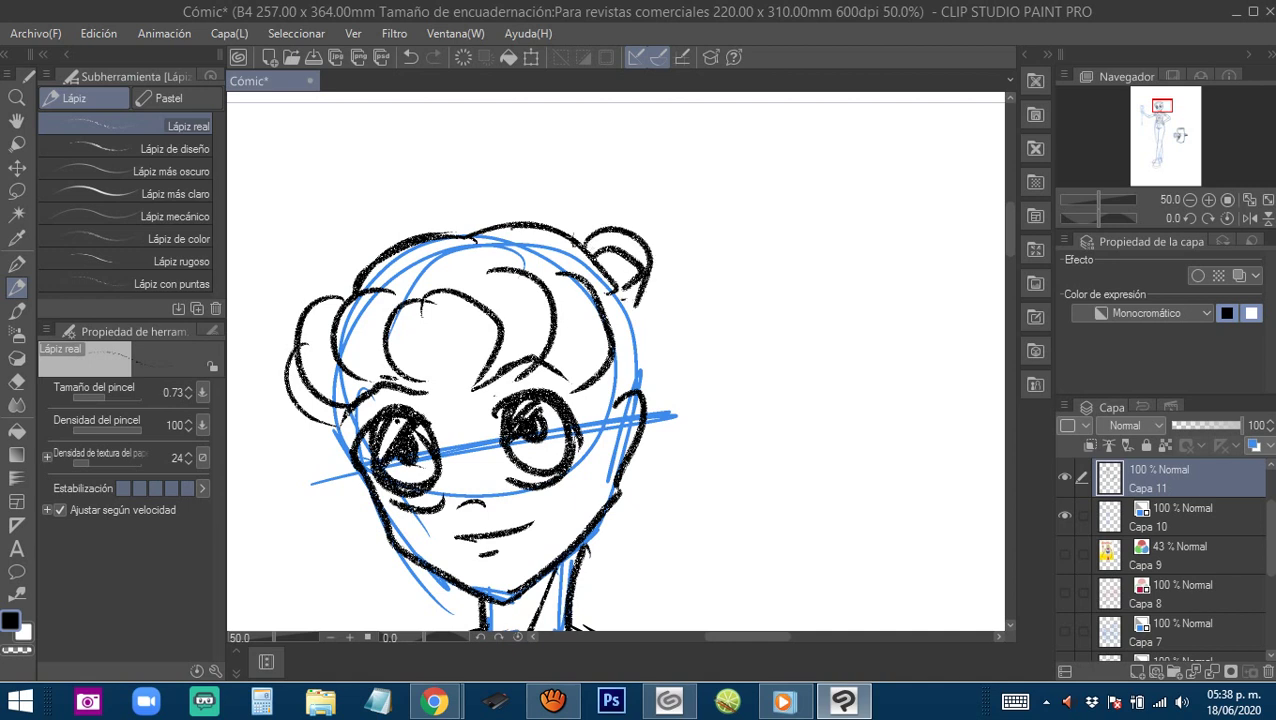
{"action": "left_click_drag", "start_coordinate": [567, 233], "coordinate": [679, 293]}
{"action": "mouse_move", "coordinate": [389, 259]}
{"action": "left_mouse_down"}
{"action": "mouse_move", "coordinate": [484, 252]}
{"action": "mouse_move", "coordinate": [418, 283]}
{"action": "mouse_move", "coordinate": [470, 205]}
{"action": "mouse_move", "coordinate": [515, 228]}
{"action": "left_mouse_up"}
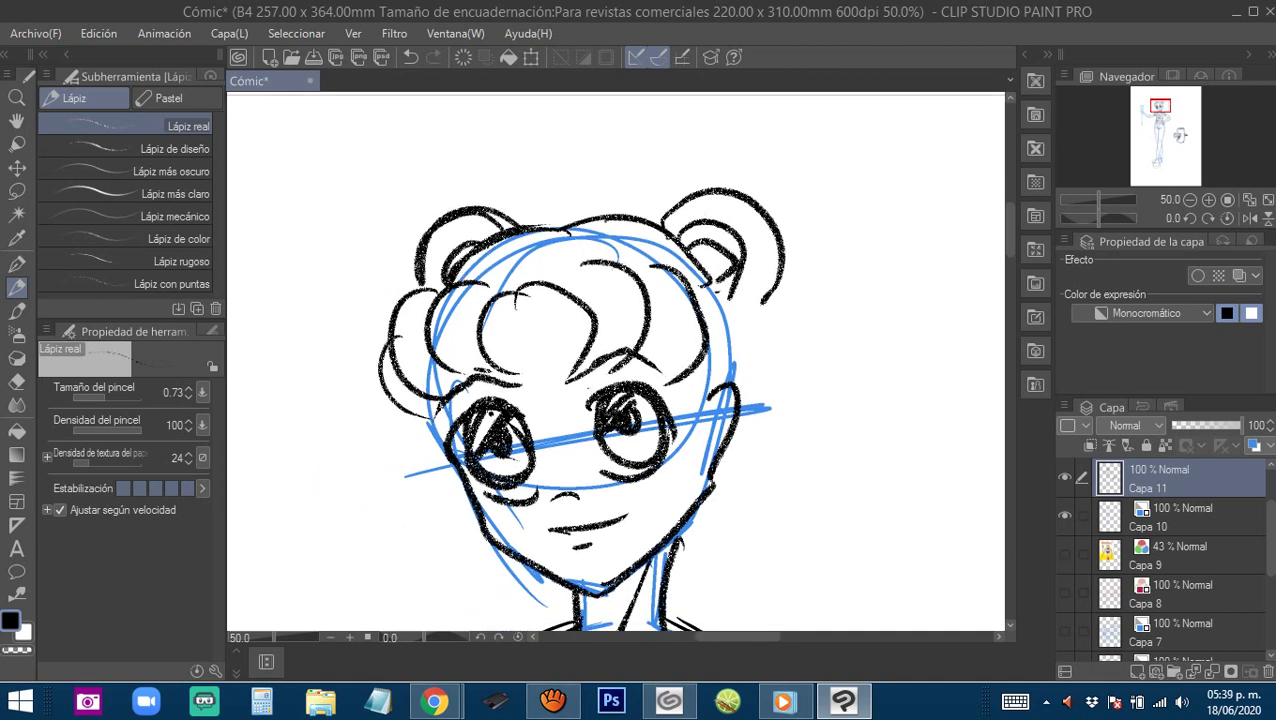
Draw the long wavy right pigtail with two strokes from the bun and ear down to a point near knee level.
{"action": "left_click_drag", "start_coordinate": [716, 391], "coordinate": [527, 235]}
{"action": "left_click", "coordinate": [553, 316], "text": "alt"}
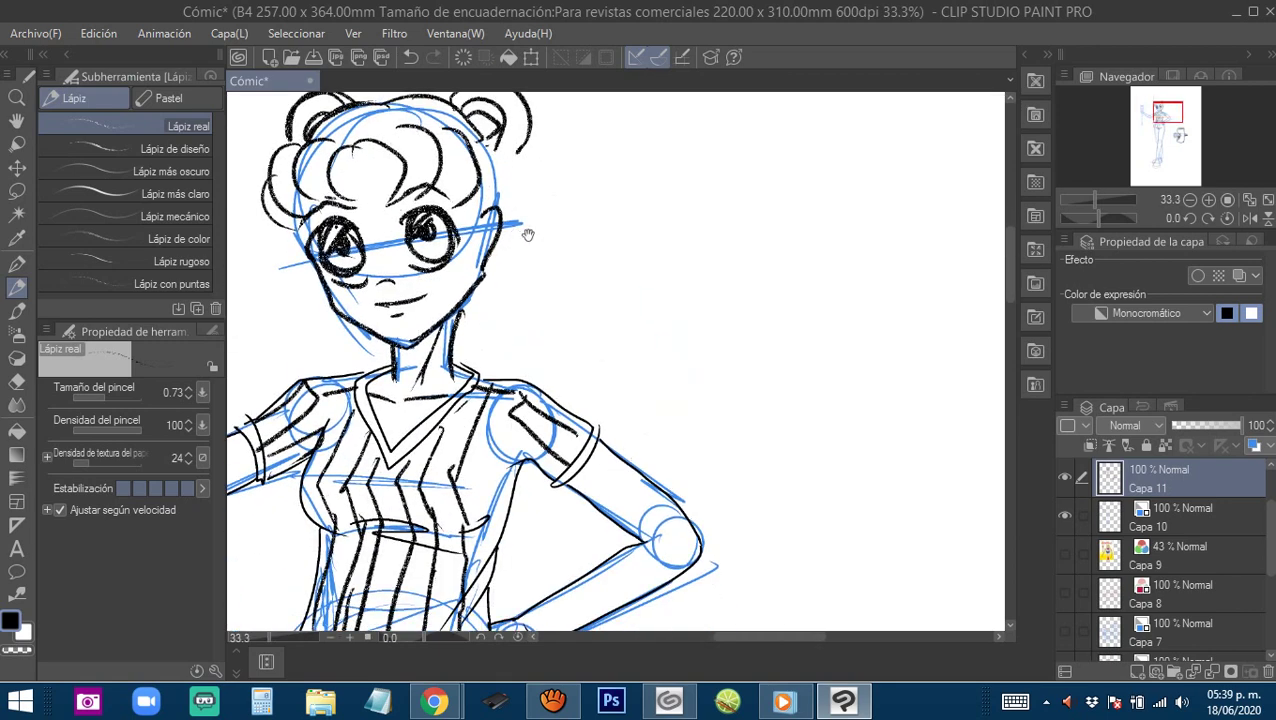
{"action": "left_click", "coordinate": [547, 294], "text": "alt"}
{"action": "left_click_drag", "start_coordinate": [609, 386], "coordinate": [535, 262]}
{"action": "left_click", "coordinate": [561, 315], "text": "alt"}
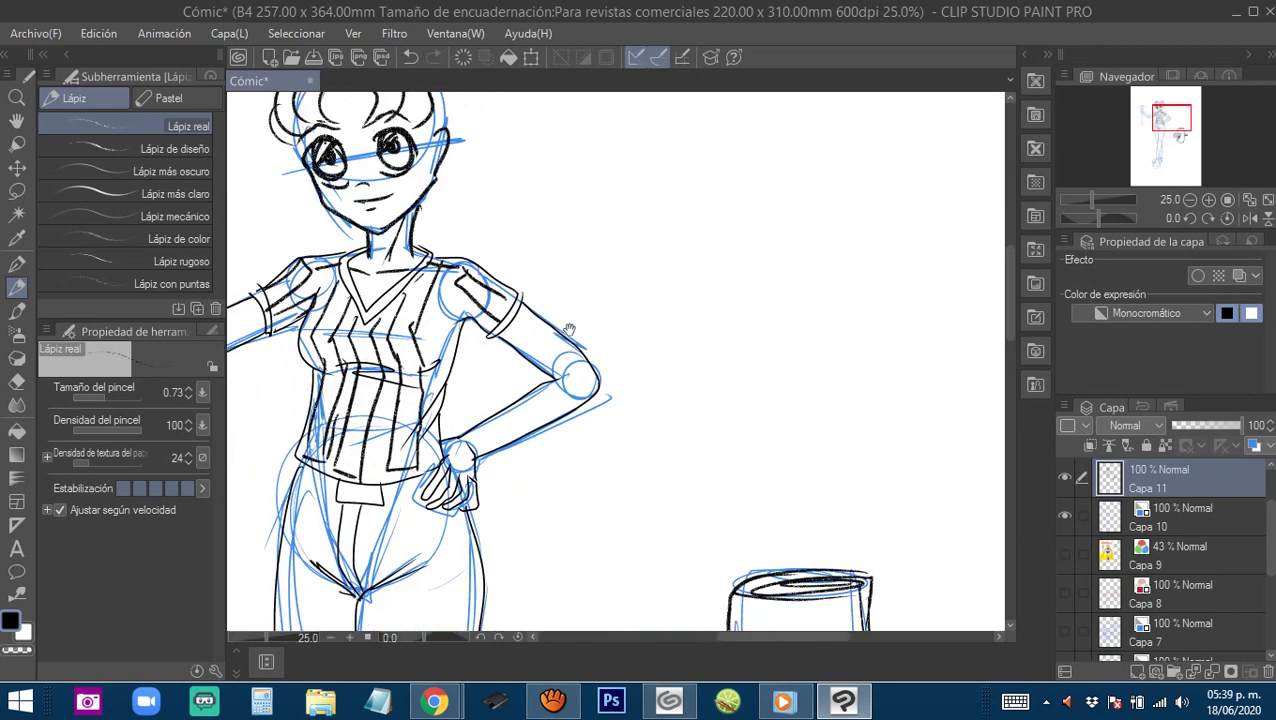
{"action": "left_click", "coordinate": [571, 332], "text": "alt"}
{"action": "left_click", "coordinate": [573, 332], "text": "alt"}
{"action": "mouse_move", "coordinate": [577, 329]}
{"action": "left_mouse_down"}
{"action": "mouse_move", "coordinate": [516, 162]}
{"action": "mouse_move", "coordinate": [553, 221]}
{"action": "mouse_move", "coordinate": [510, 162]}
{"action": "mouse_move", "coordinate": [588, 268]}
{"action": "mouse_move", "coordinate": [615, 382]}
{"action": "mouse_move", "coordinate": [571, 563]}
{"action": "left_mouse_up"}
{"action": "key", "text": "ctrl+z"}
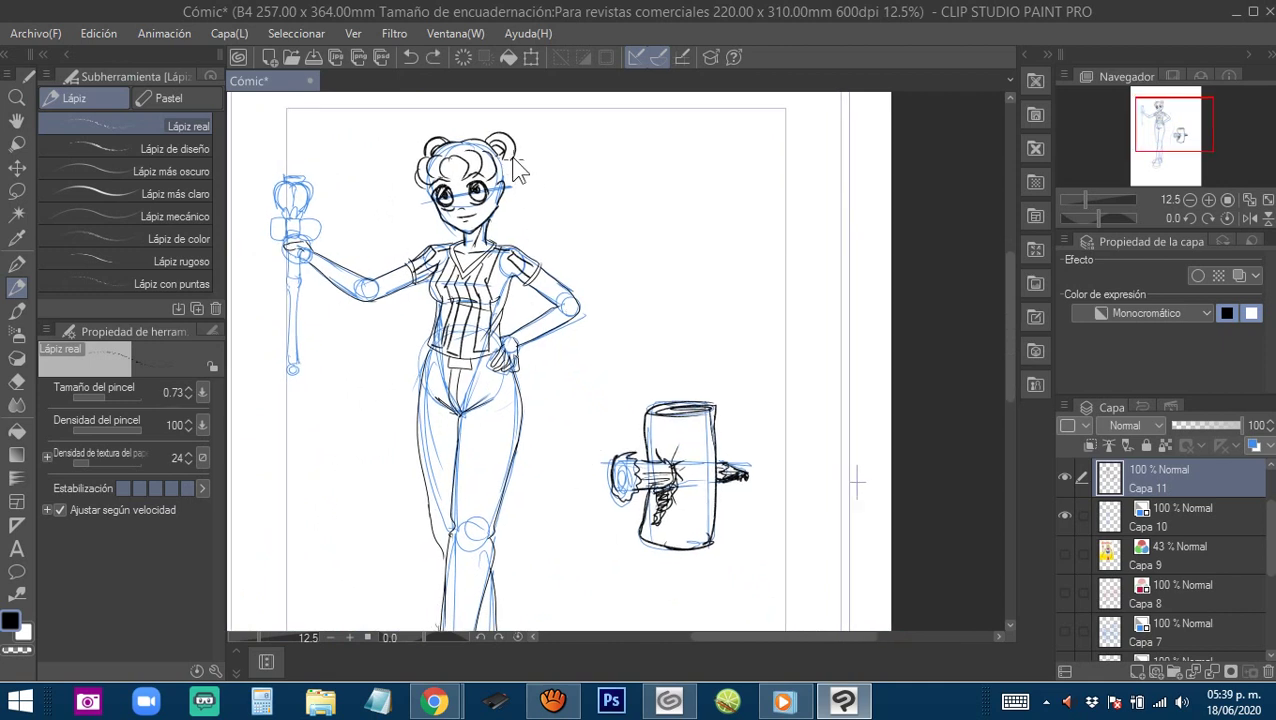
{"action": "mouse_move", "coordinate": [511, 155]}
{"action": "left_mouse_down"}
{"action": "mouse_move", "coordinate": [634, 343]}
{"action": "mouse_move", "coordinate": [580, 590]}
{"action": "left_mouse_up"}
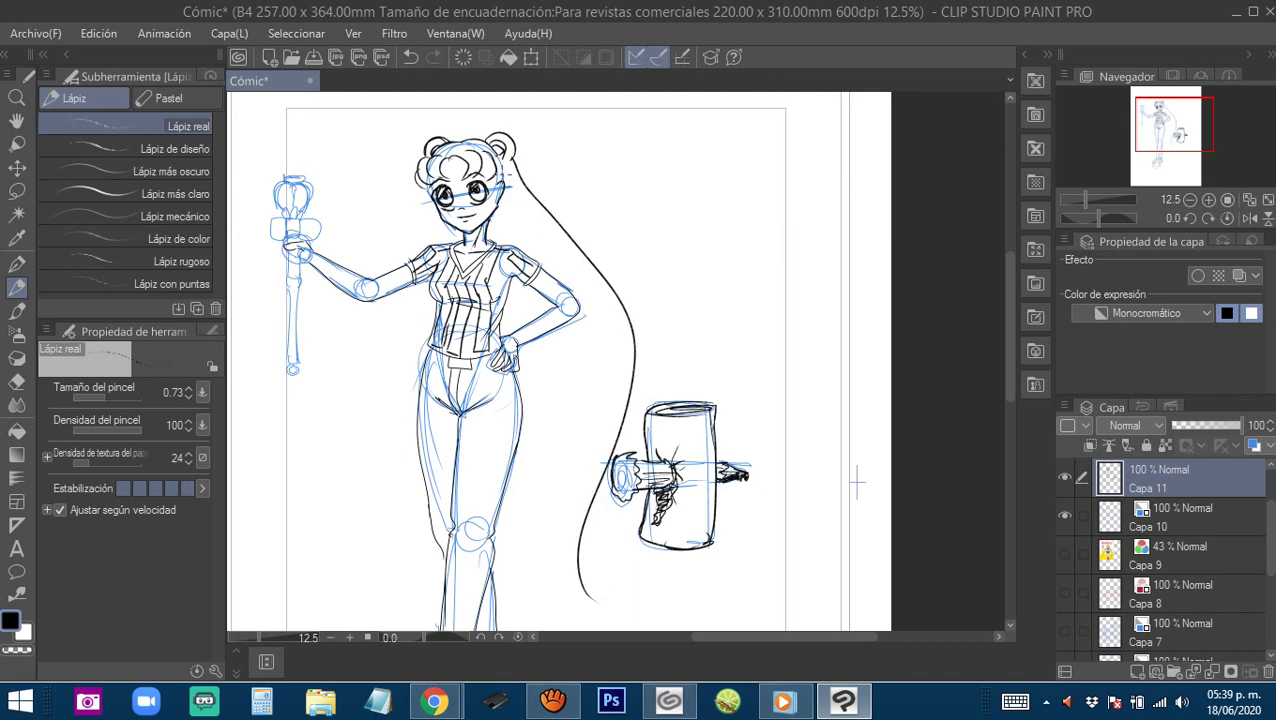
{"action": "mouse_move", "coordinate": [498, 182]}
{"action": "left_mouse_down"}
{"action": "mouse_move", "coordinate": [578, 284]}
{"action": "mouse_move", "coordinate": [562, 436]}
{"action": "mouse_move", "coordinate": [590, 595]}
{"action": "left_mouse_up"}
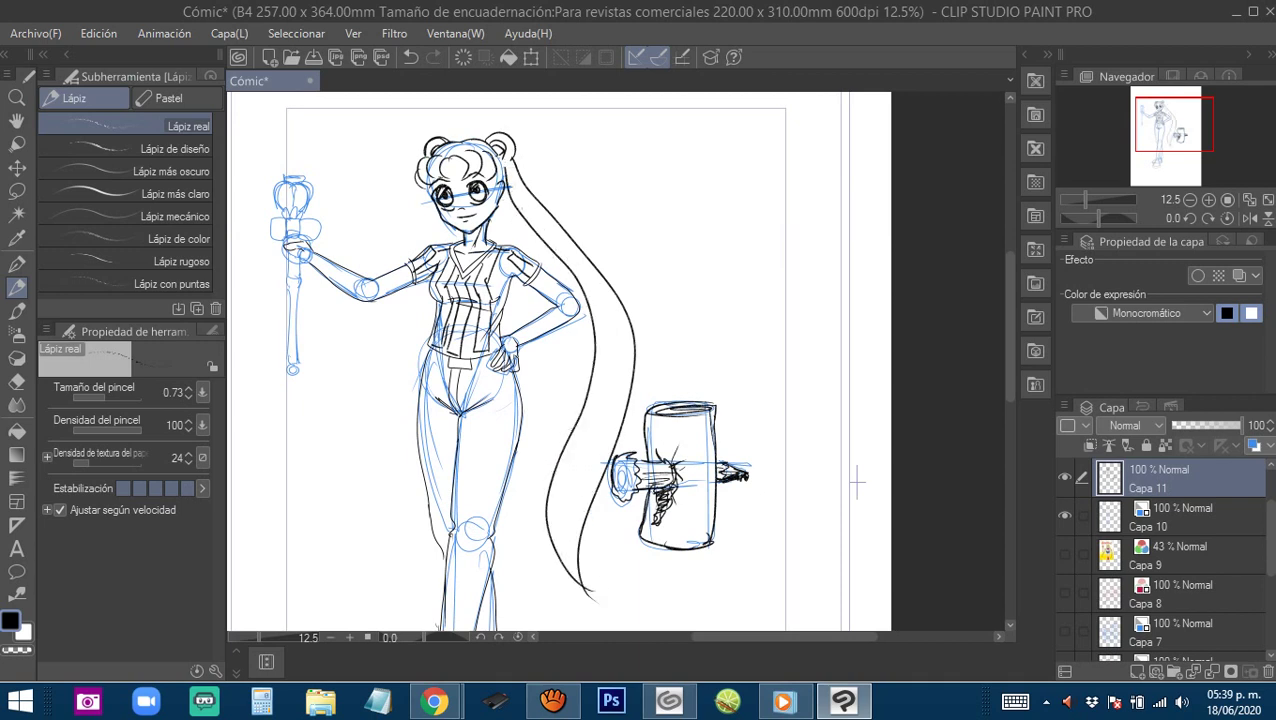
Draw the long left pigtail sweeping from the side of the head behind the raised arm, undoing unsatisfactory strokes.
{"action": "left_click_drag", "start_coordinate": [560, 400], "coordinate": [657, 398]}
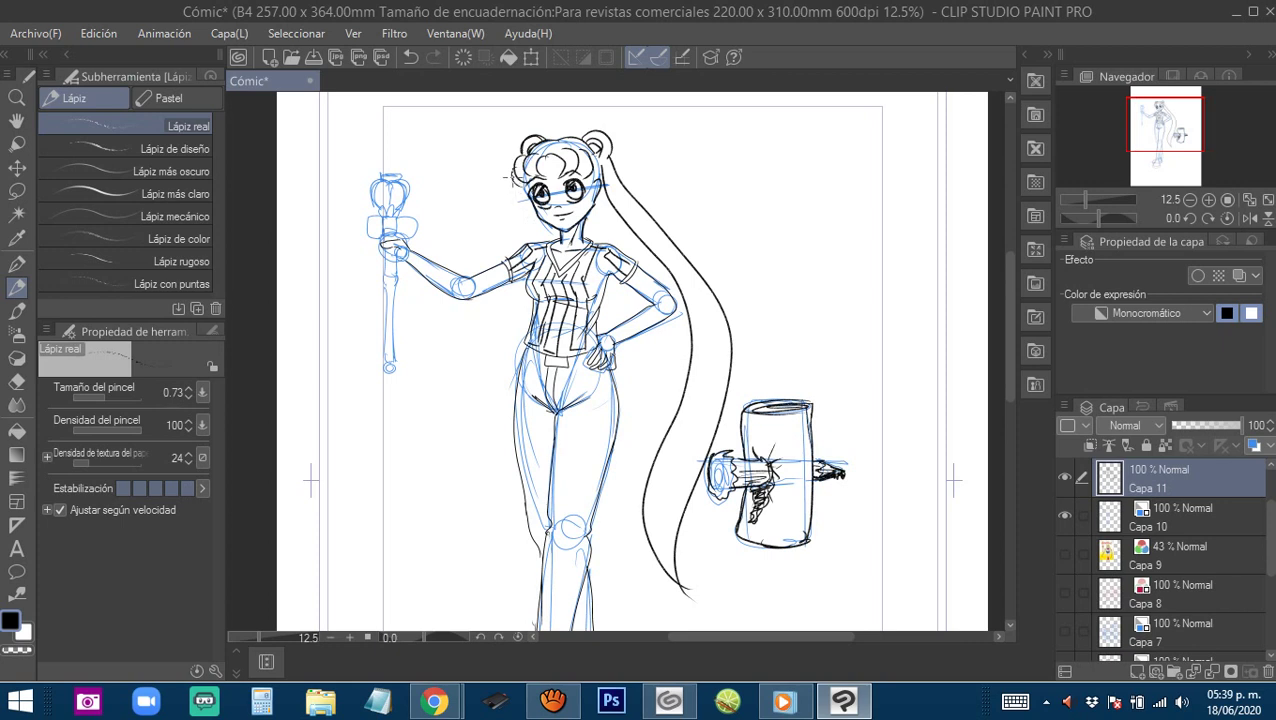
{"action": "mouse_move", "coordinate": [507, 183]}
{"action": "left_mouse_down"}
{"action": "mouse_move", "coordinate": [437, 351]}
{"action": "mouse_move", "coordinate": [437, 465]}
{"action": "mouse_move", "coordinate": [376, 606]}
{"action": "left_mouse_up"}
{"action": "key", "text": "ctrl+z"}
{"action": "mouse_move", "coordinate": [505, 181]}
{"action": "left_mouse_down"}
{"action": "mouse_move", "coordinate": [483, 262]}
{"action": "mouse_move", "coordinate": [365, 465]}
{"action": "mouse_move", "coordinate": [405, 568]}
{"action": "mouse_move", "coordinate": [387, 548]}
{"action": "mouse_move", "coordinate": [453, 333]}
{"action": "mouse_move", "coordinate": [365, 462]}
{"action": "mouse_move", "coordinate": [388, 588]}
{"action": "left_mouse_up"}
{"action": "key", "text": "ctrl+z"}
Lasso the left pigtail lines that cross the raised arm, delete them and clear the selection.
{"action": "scroll", "coordinate": [414, 238], "scroll_direction": "up", "scroll_amount": 9}
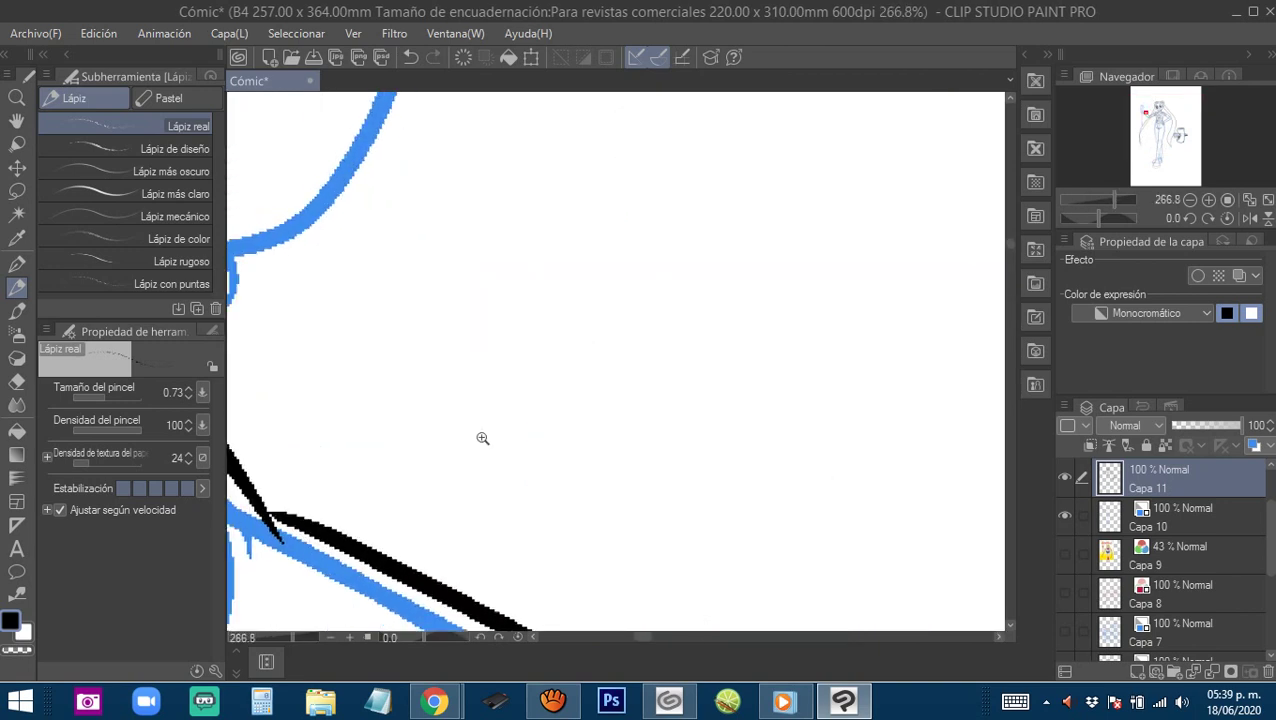
{"action": "left_click_drag", "start_coordinate": [466, 456], "coordinate": [606, 168]}
{"action": "scroll", "coordinate": [560, 400], "scroll_direction": "down", "scroll_amount": 1}
{"action": "scroll", "coordinate": [568, 404], "scroll_direction": "down", "scroll_amount": 1}
{"action": "left_click_drag", "start_coordinate": [568, 404], "coordinate": [492, 310]}
{"action": "left_click_drag", "start_coordinate": [960, 520], "coordinate": [515, 265]}
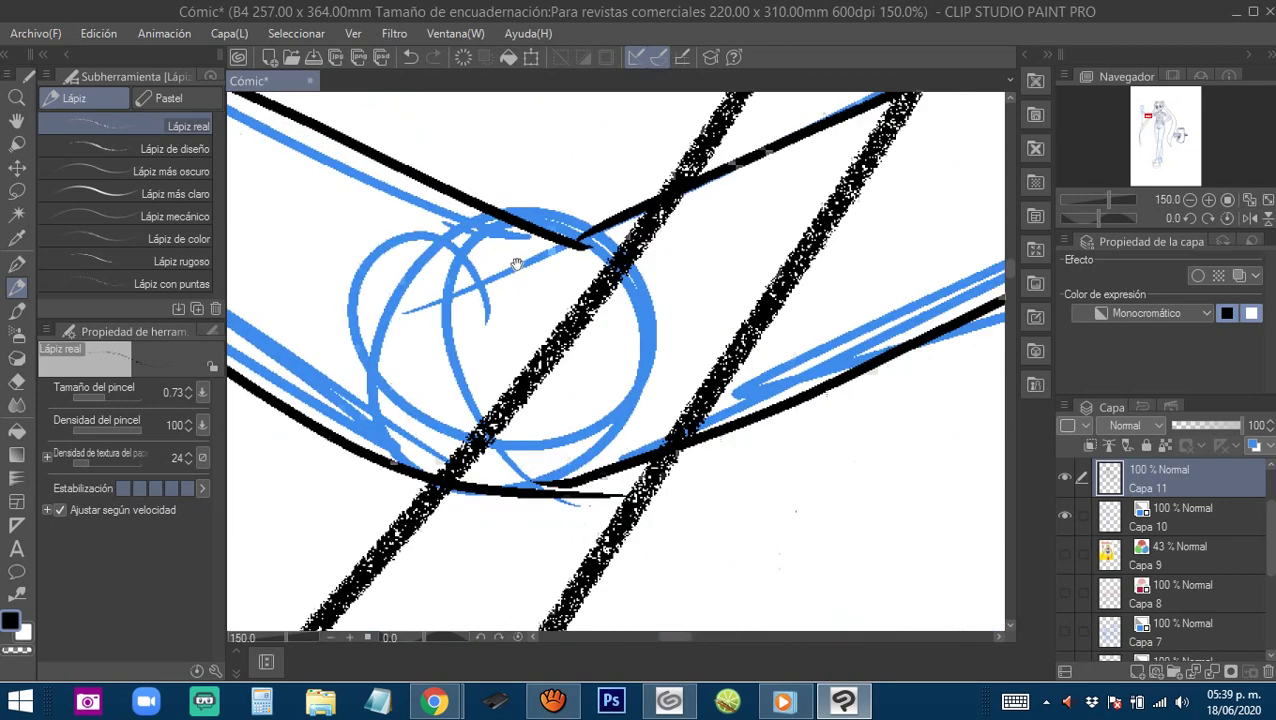
{"action": "left_click_drag", "start_coordinate": [642, 252], "coordinate": [436, 286]}
{"action": "key", "text": "o"}
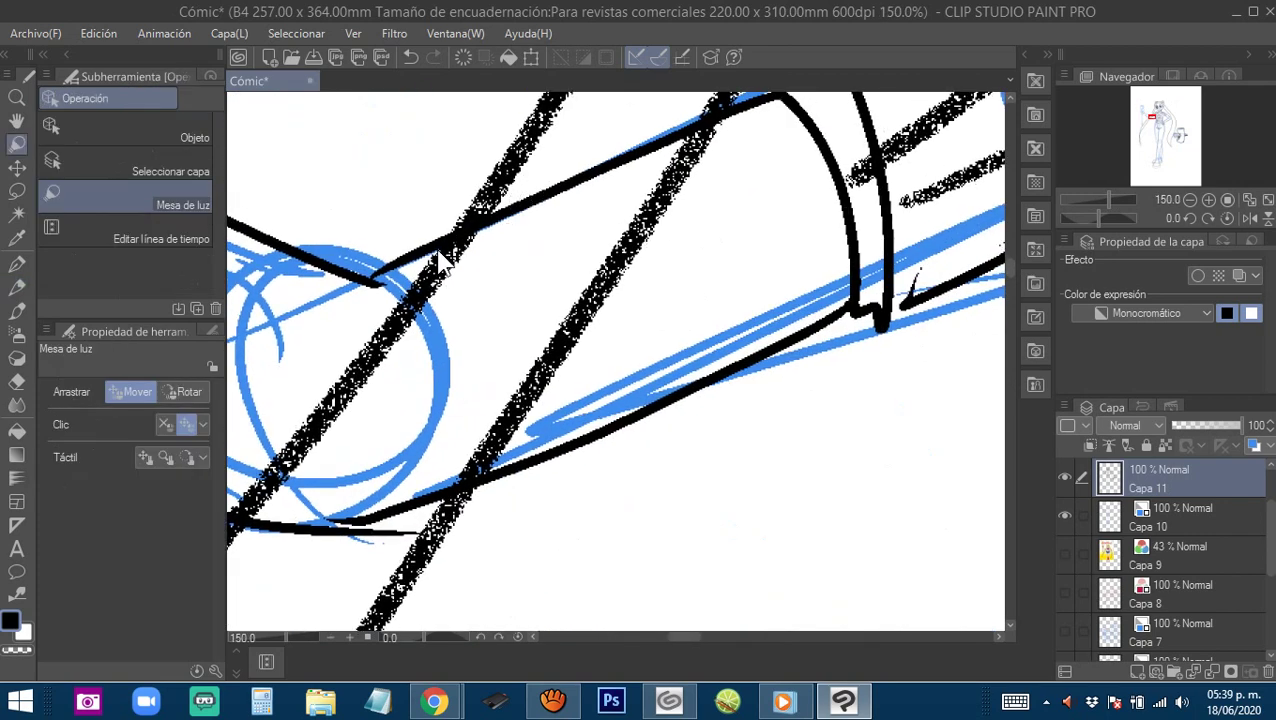
{"action": "key", "text": "m"}
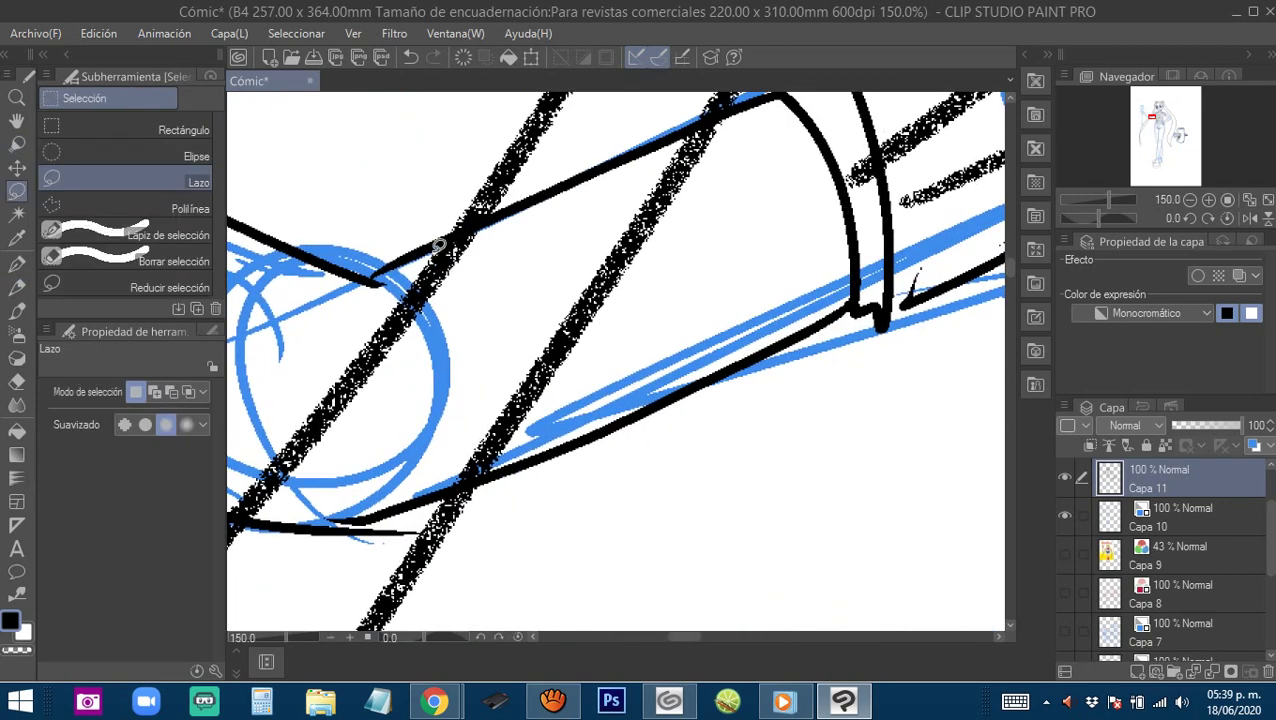
{"action": "mouse_move", "coordinate": [440, 256]}
{"action": "left_mouse_down"}
{"action": "mouse_move", "coordinate": [258, 405]}
{"action": "mouse_move", "coordinate": [234, 498]}
{"action": "mouse_move", "coordinate": [348, 505]}
{"action": "mouse_move", "coordinate": [446, 490]}
{"action": "mouse_move", "coordinate": [542, 444]}
{"action": "mouse_move", "coordinate": [654, 356]}
{"action": "mouse_move", "coordinate": [740, 125]}
{"action": "left_mouse_up"}
{"action": "key", "text": "Delete"}
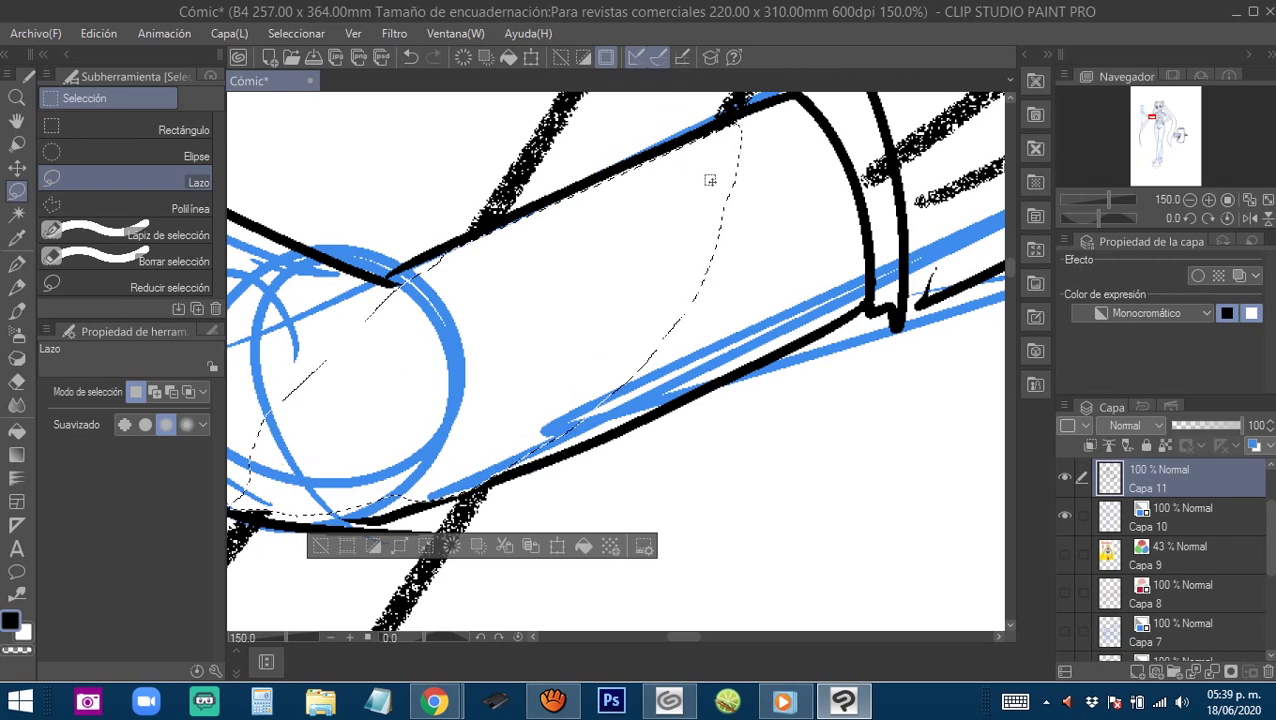
{"action": "key", "text": "ctrl+d"}
{"action": "scroll", "coordinate": [570, 336], "scroll_direction": "down", "scroll_amount": 8}
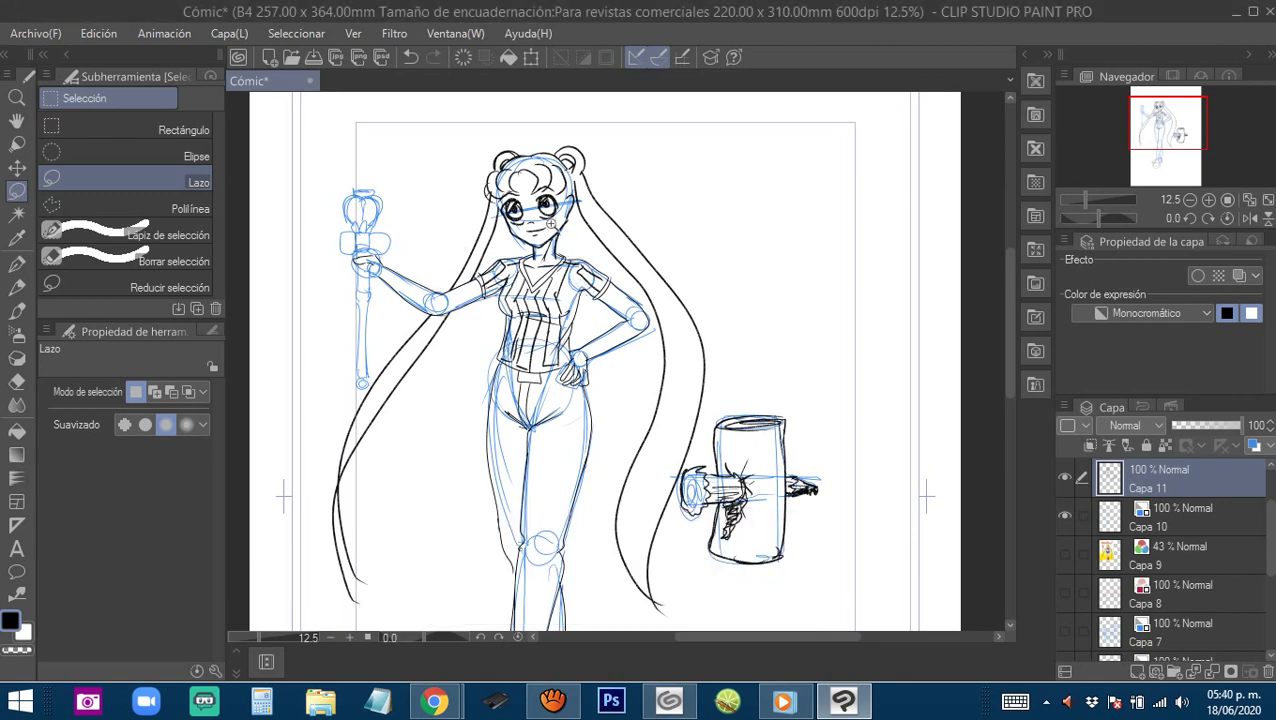
{"action": "scroll", "coordinate": [549, 224], "scroll_direction": "up", "scroll_amount": 4}
{"action": "scroll", "coordinate": [506, 234], "scroll_direction": "up", "scroll_amount": 2}
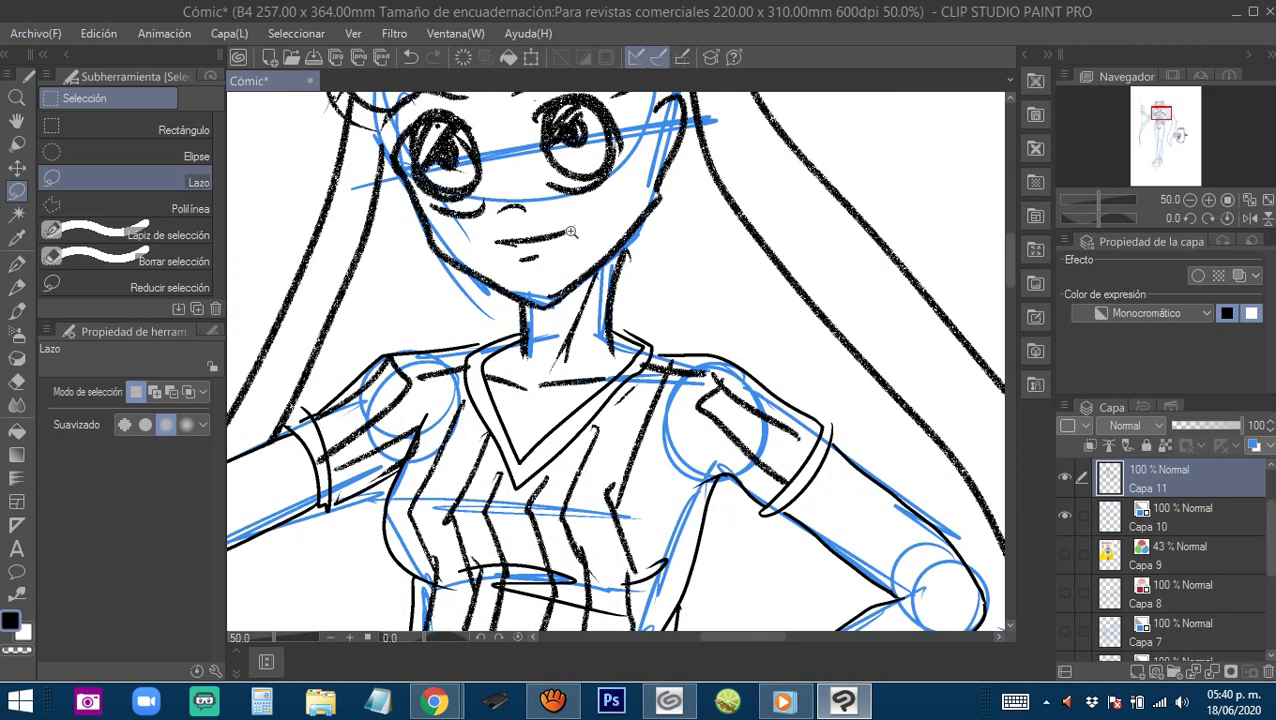
Clear the stray lasso selection and draw the inner curve of the ear with the G pen.
{"action": "mouse_move", "coordinate": [598, 262]}
{"action": "left_mouse_down"}
{"action": "mouse_move", "coordinate": [597, 313]}
{"action": "mouse_move", "coordinate": [627, 260]}
{"action": "left_mouse_up"}
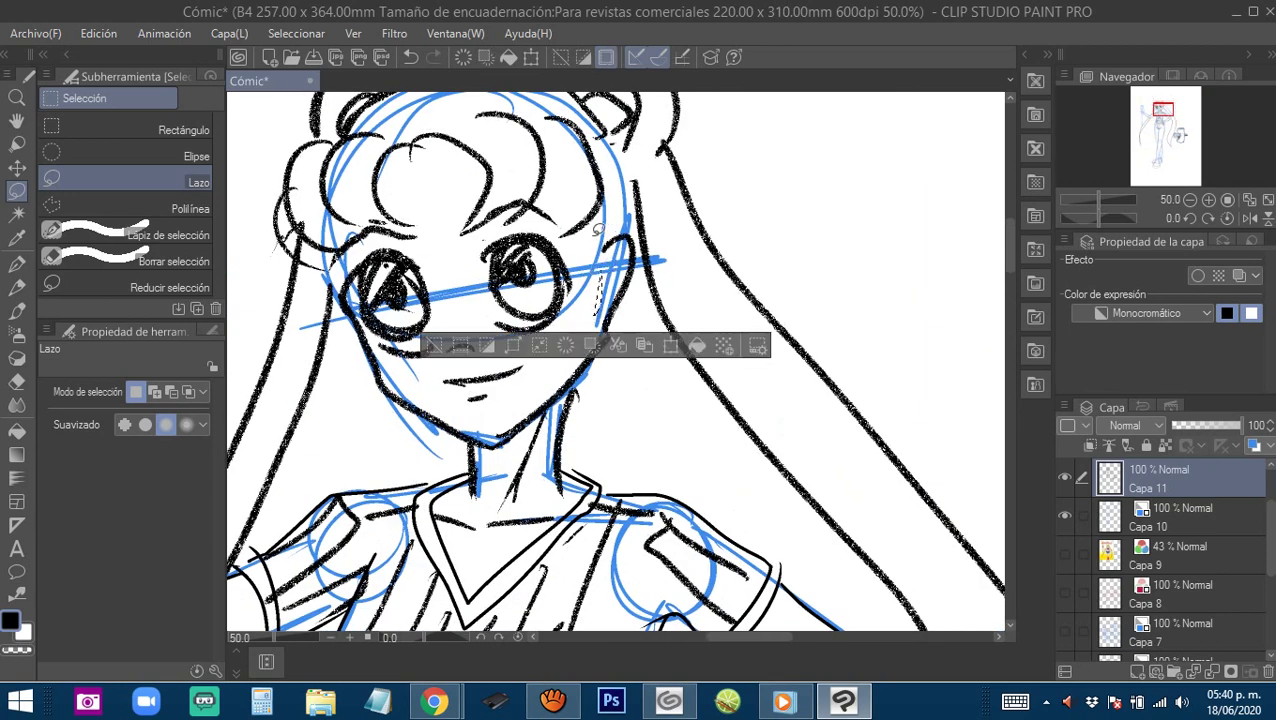
{"action": "left_click", "coordinate": [596, 226]}
{"action": "key", "text": "p"}
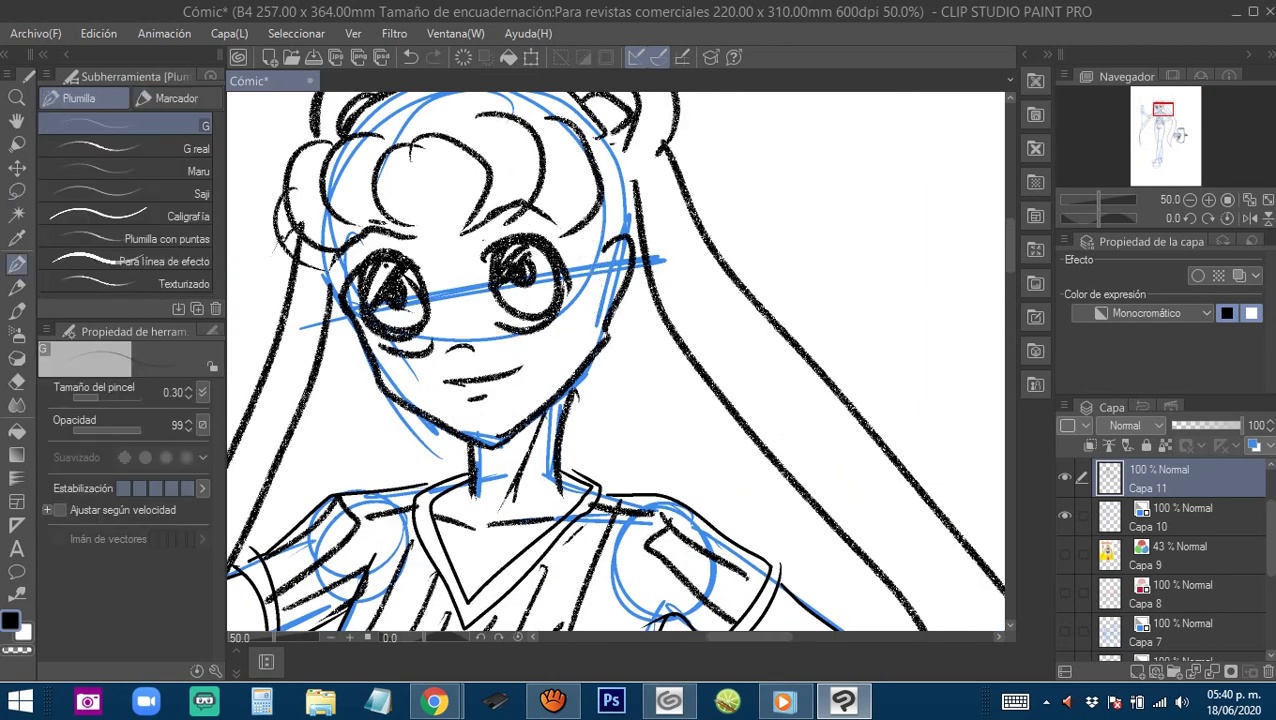
{"action": "scroll", "coordinate": [610, 300], "scroll_direction": "up", "scroll_amount": 1}
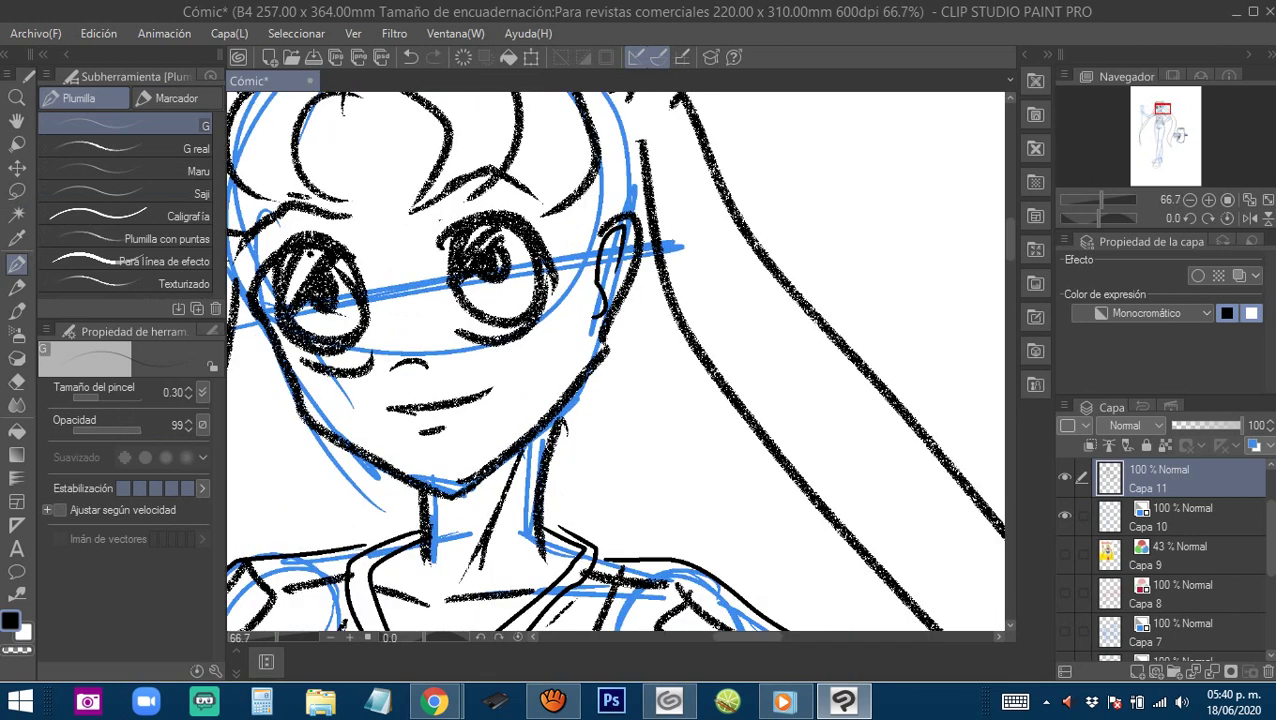
{"action": "left_click_drag", "start_coordinate": [624, 286], "coordinate": [592, 294]}
{"action": "mouse_move", "coordinate": [572, 236]}
{"action": "left_mouse_down"}
{"action": "mouse_move", "coordinate": [594, 221]}
{"action": "mouse_move", "coordinate": [588, 316]}
{"action": "left_mouse_up"}
{"action": "mouse_move", "coordinate": [561, 379]}
{"action": "left_mouse_down"}
{"action": "mouse_move", "coordinate": [588, 290]}
{"action": "mouse_move", "coordinate": [585, 302]}
{"action": "left_mouse_up"}
{"action": "left_click_drag", "start_coordinate": [598, 257], "coordinate": [533, 404]}
{"action": "left_click_drag", "start_coordinate": [550, 355], "coordinate": [604, 409]}
{"action": "mouse_move", "coordinate": [334, 321]}
{"action": "left_mouse_down"}
{"action": "mouse_move", "coordinate": [438, 383]}
{"action": "mouse_move", "coordinate": [466, 477]}
{"action": "left_mouse_up"}
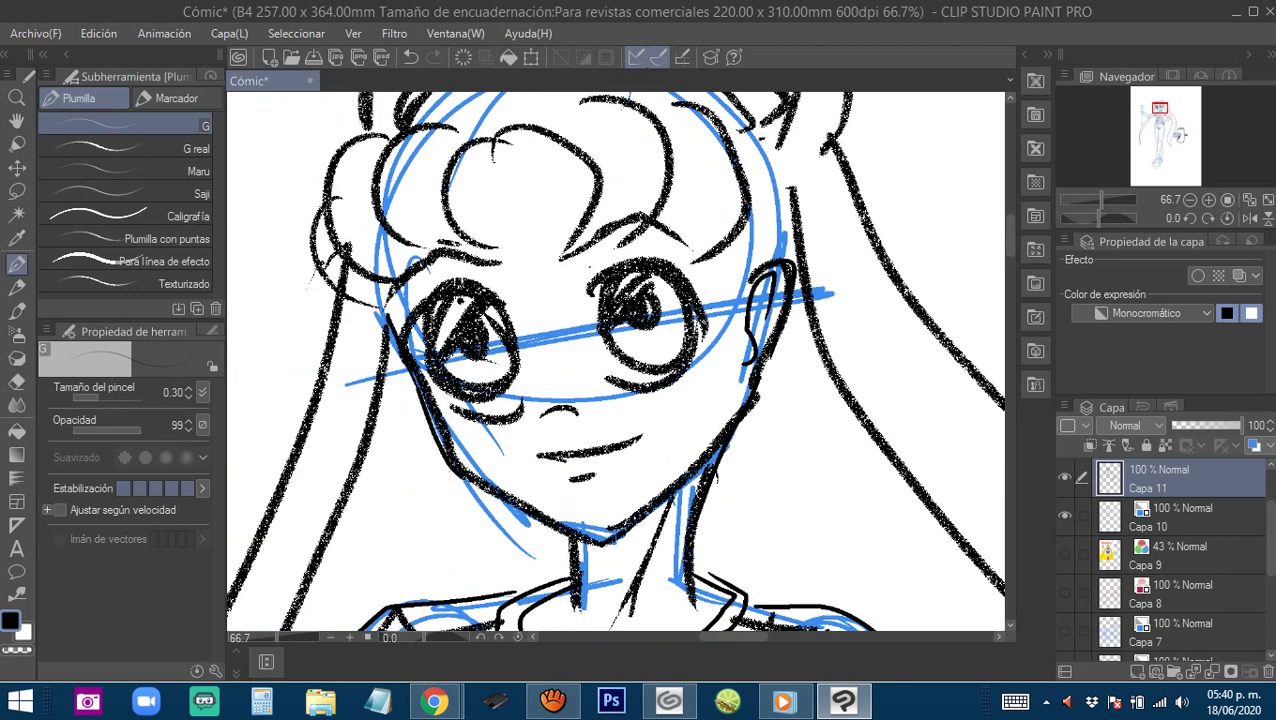
Redraw the nose with a short bridge stroke and nostril, and extend the mouth and lower lip lines.
{"action": "left_click_drag", "start_coordinate": [581, 478], "coordinate": [465, 367]}
{"action": "left_click_drag", "start_coordinate": [436, 303], "coordinate": [466, 328]}
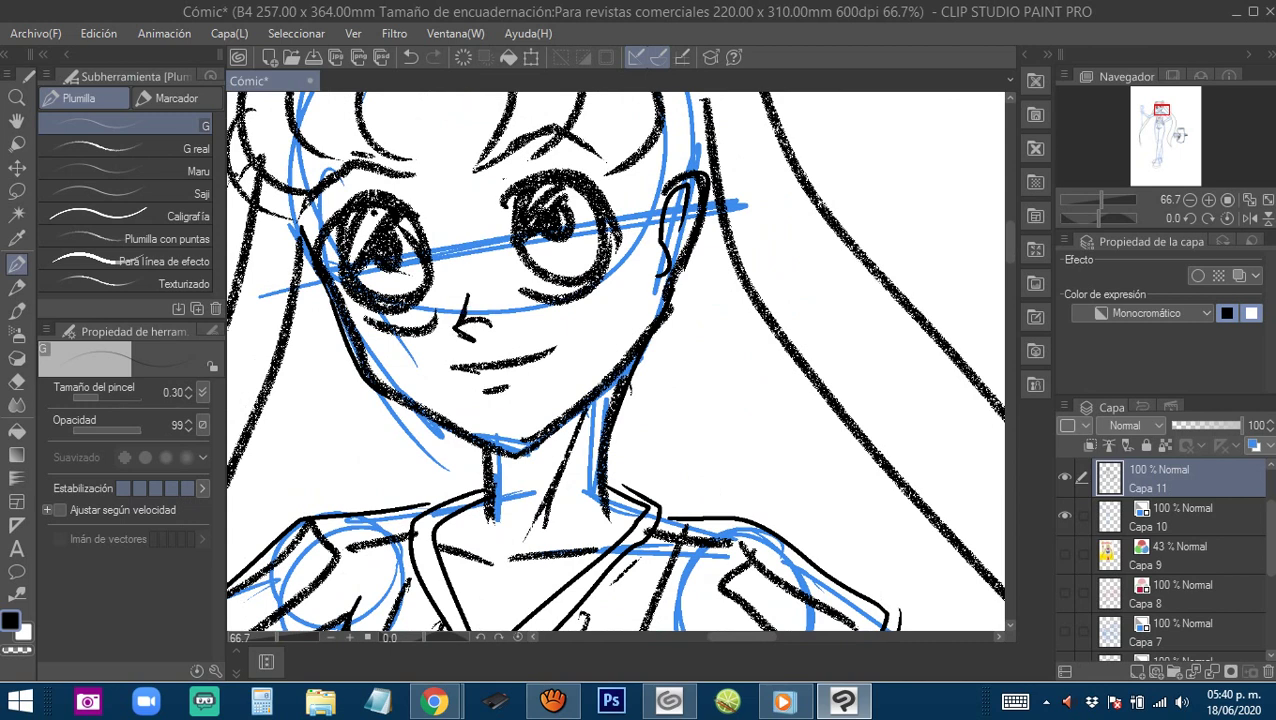
{"action": "left_click_drag", "start_coordinate": [429, 503], "coordinate": [415, 487]}
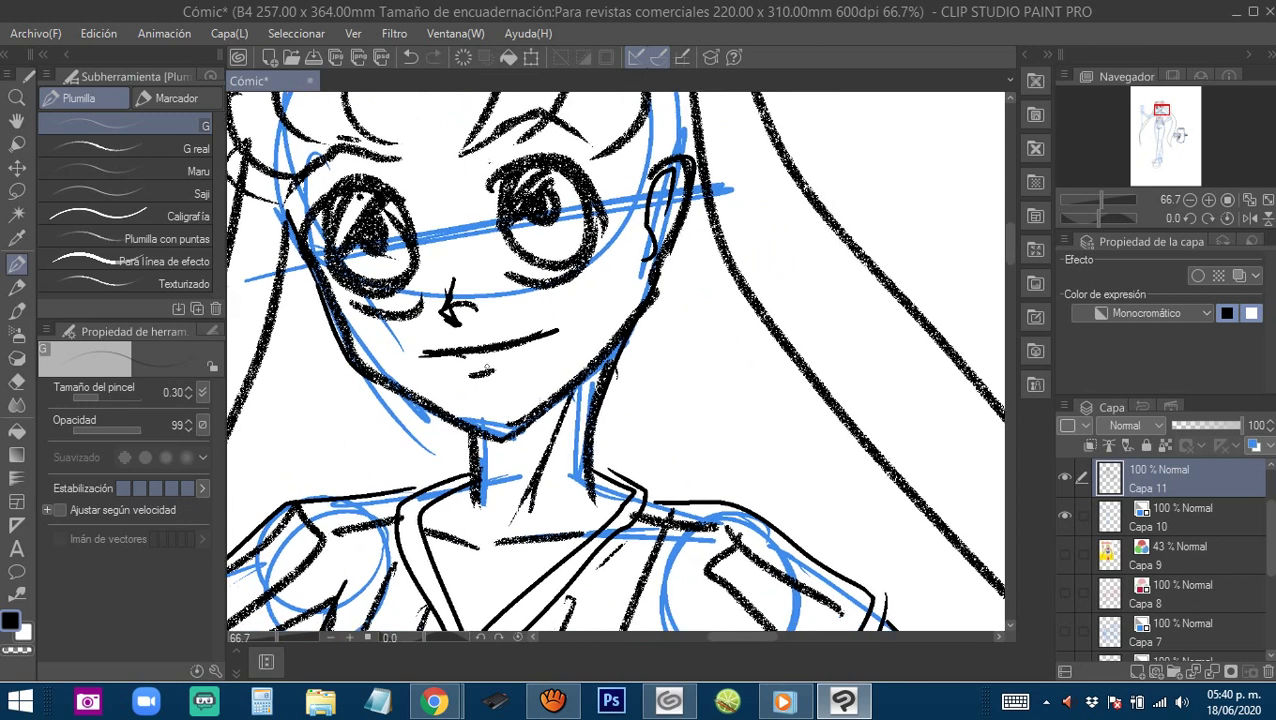
{"action": "left_click_drag", "start_coordinate": [479, 374], "coordinate": [502, 369]}
Hatch the lower part of both irises with short, dense vertical strokes.
{"action": "left_click_drag", "start_coordinate": [530, 214], "coordinate": [462, 338]}
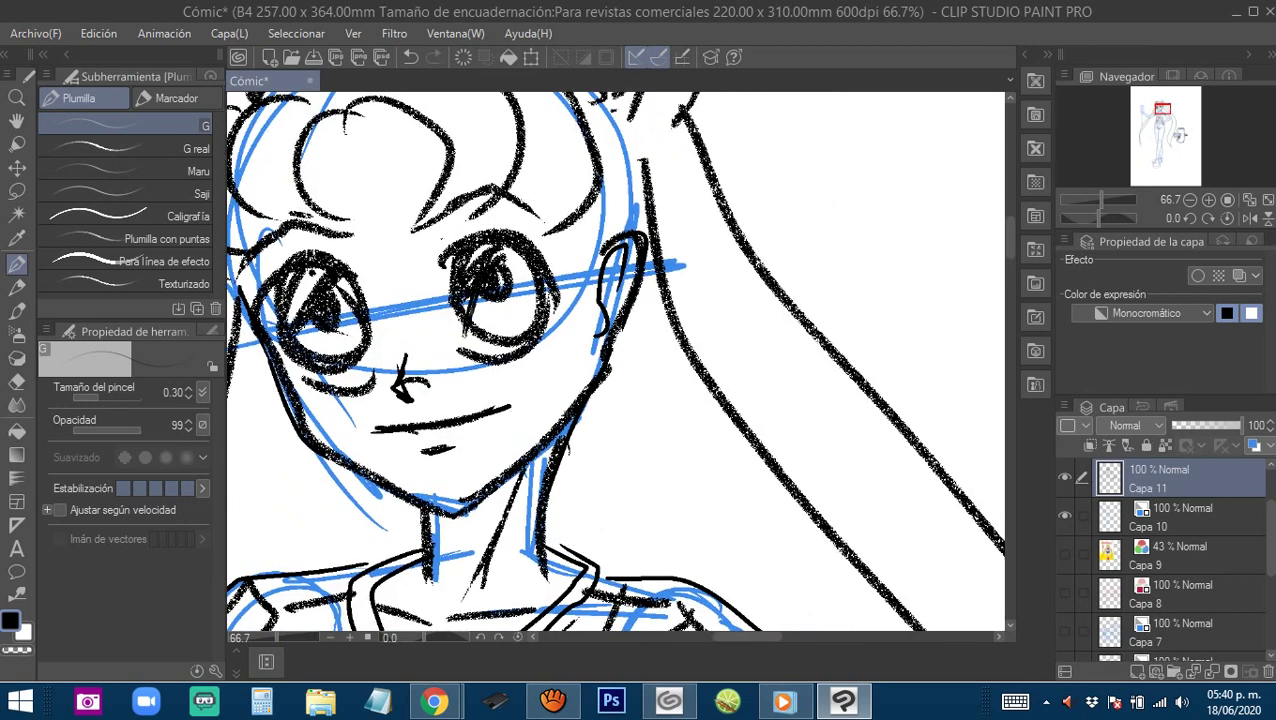
{"action": "left_click_drag", "start_coordinate": [503, 256], "coordinate": [481, 330]}
{"action": "left_click_drag", "start_coordinate": [510, 258], "coordinate": [494, 345]}
{"action": "left_click_drag", "start_coordinate": [516, 260], "coordinate": [504, 335]}
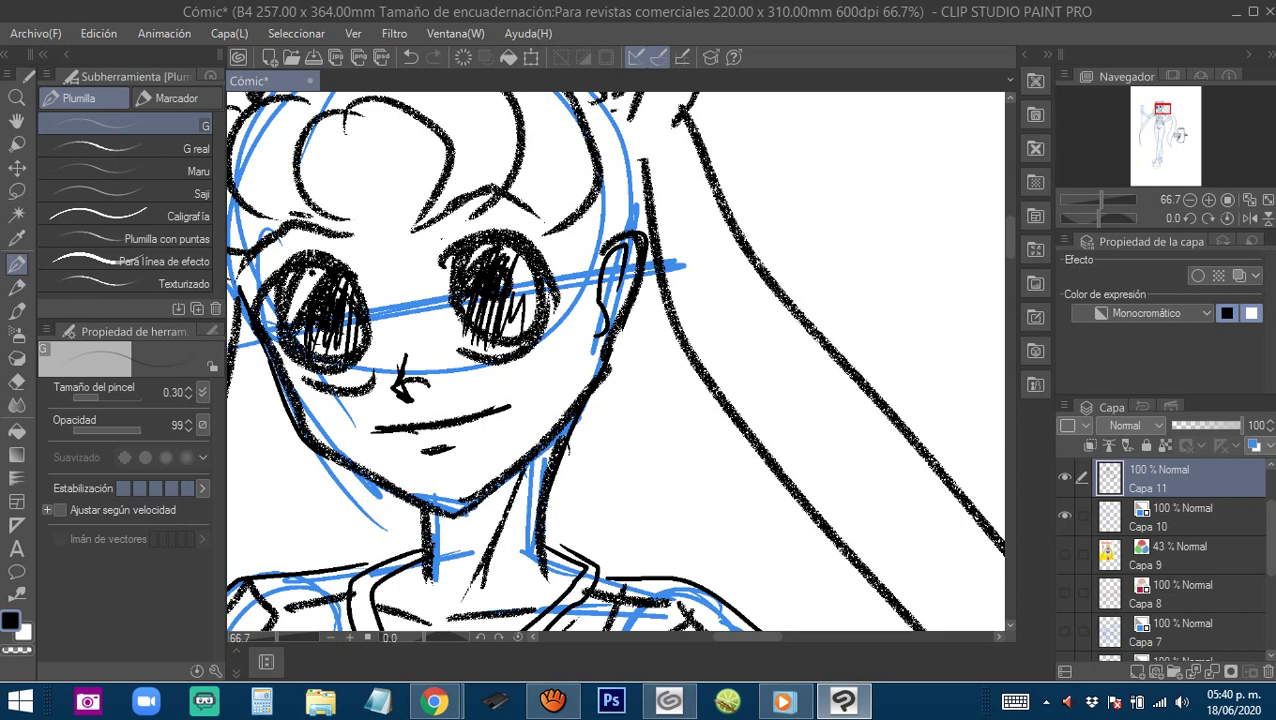
Paint white round highlights in both eyes with the Algo ronco ink brush, undoing the unsatisfactory stroke.
{"action": "key", "text": "x"}
{"action": "key", "text": "b"}
{"action": "left_click_drag", "start_coordinate": [500, 262], "coordinate": [505, 258]}
{"action": "key", "text": "ctrl+z"}
{"action": "left_click_drag", "start_coordinate": [356, 286], "coordinate": [302, 342]}
{"action": "left_click_drag", "start_coordinate": [484, 314], "coordinate": [488, 326]}
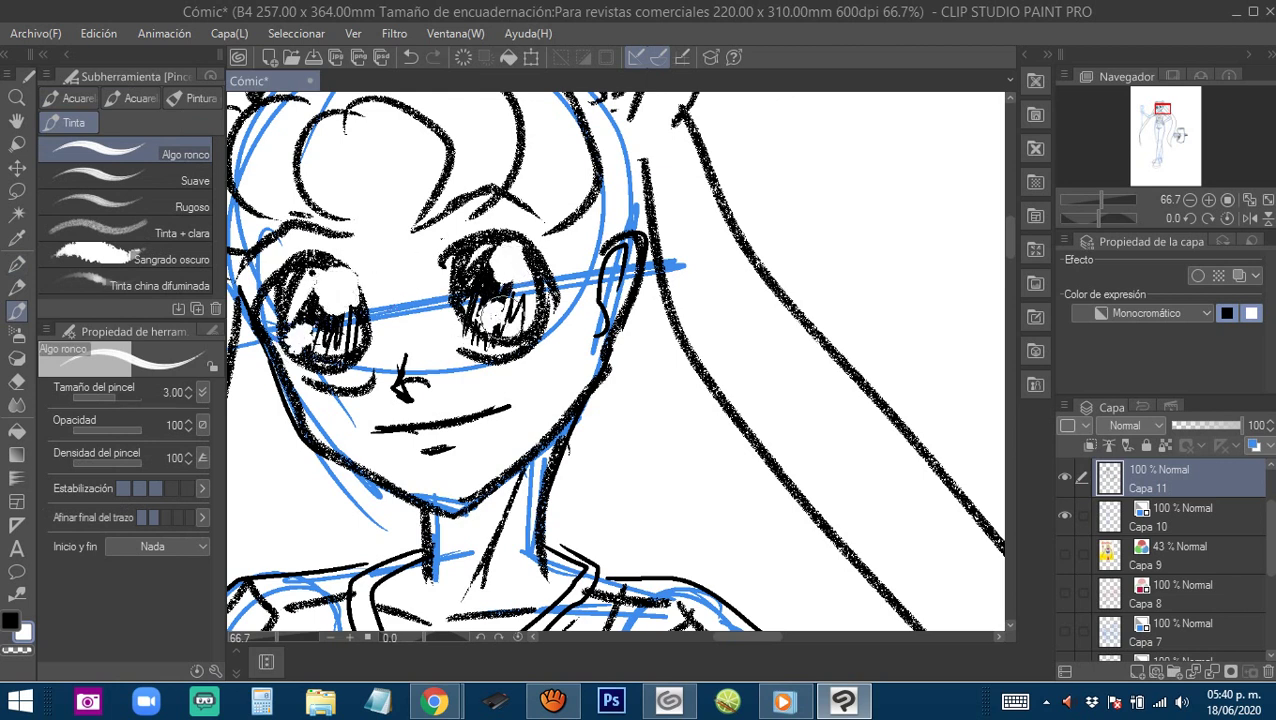
Browse the airbrush and decoration brushes and choose the pattern brush Entramado (para rascar tono).
{"action": "scroll", "coordinate": [481, 321], "scroll_direction": "down", "scroll_amount": 1}
{"action": "scroll", "coordinate": [527, 379], "scroll_direction": "down", "scroll_amount": 4}
{"action": "scroll", "coordinate": [527, 379], "scroll_direction": "up", "scroll_amount": 2}
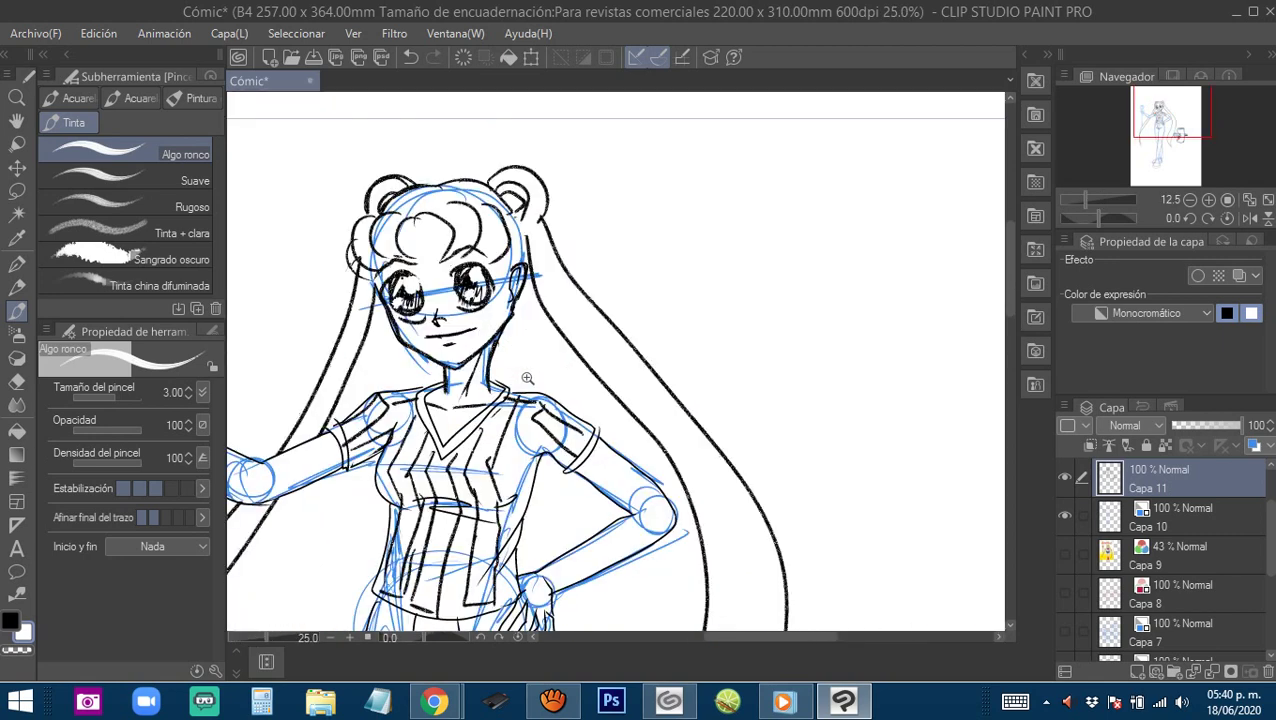
{"action": "scroll", "coordinate": [528, 294], "scroll_direction": "down", "scroll_amount": 2}
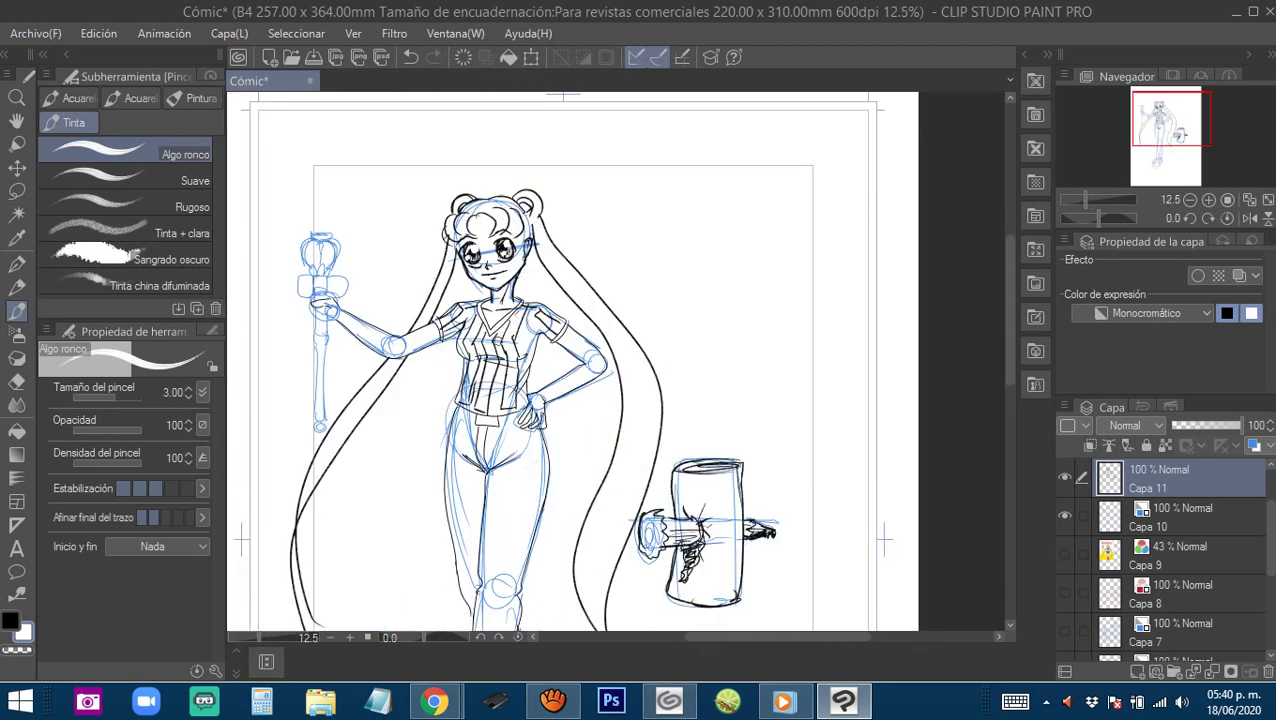
{"action": "key", "text": "b"}
{"action": "scroll", "coordinate": [520, 310], "scroll_direction": "up", "scroll_amount": 4}
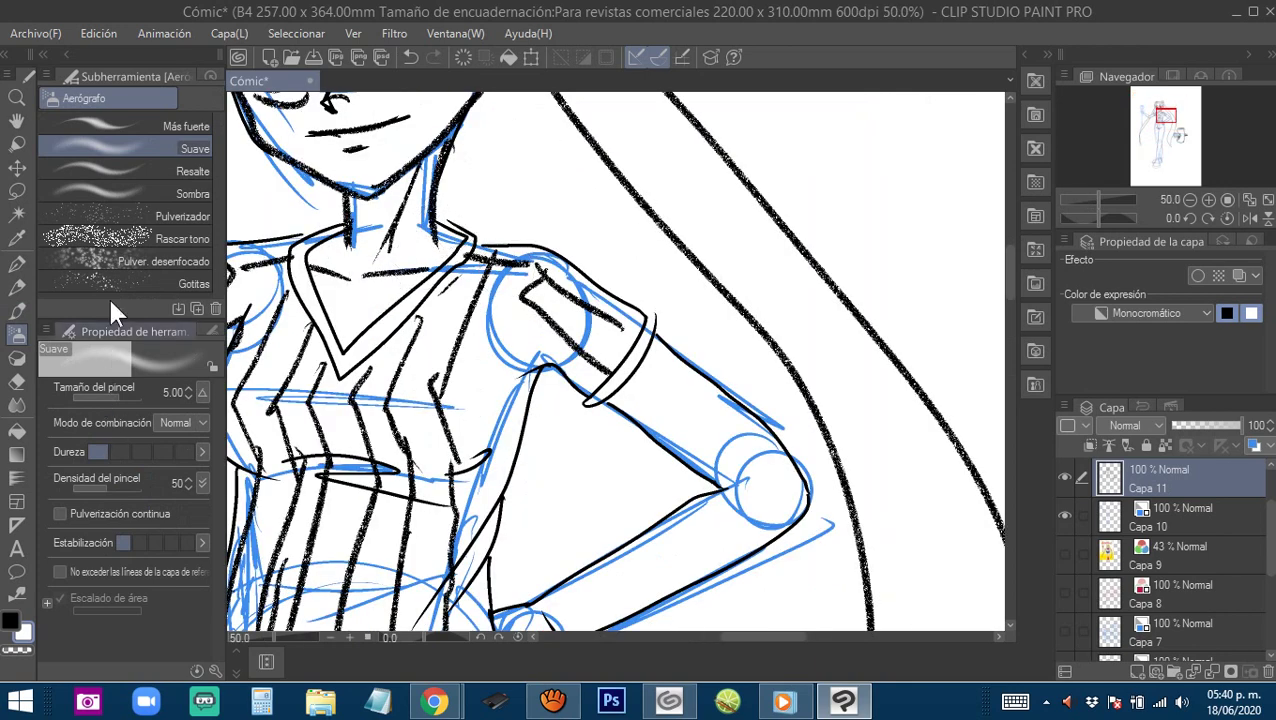
{"action": "key", "text": "p"}
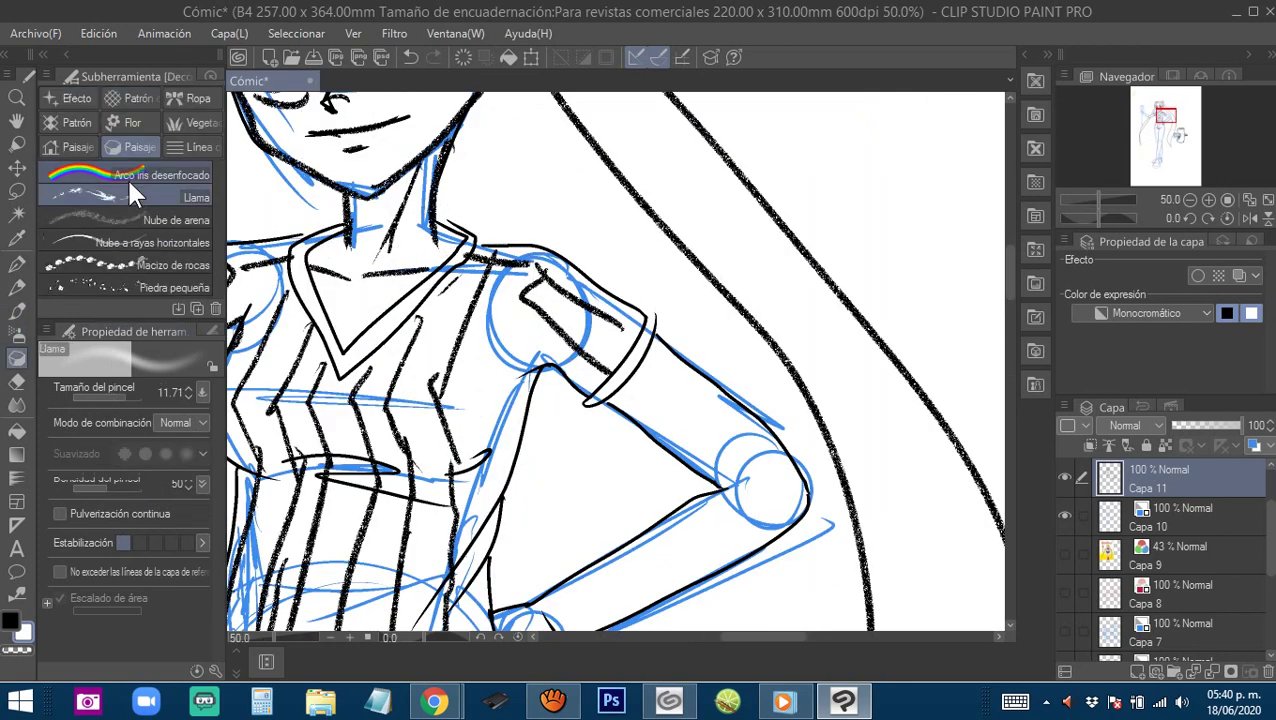
{"action": "key", "text": "b"}
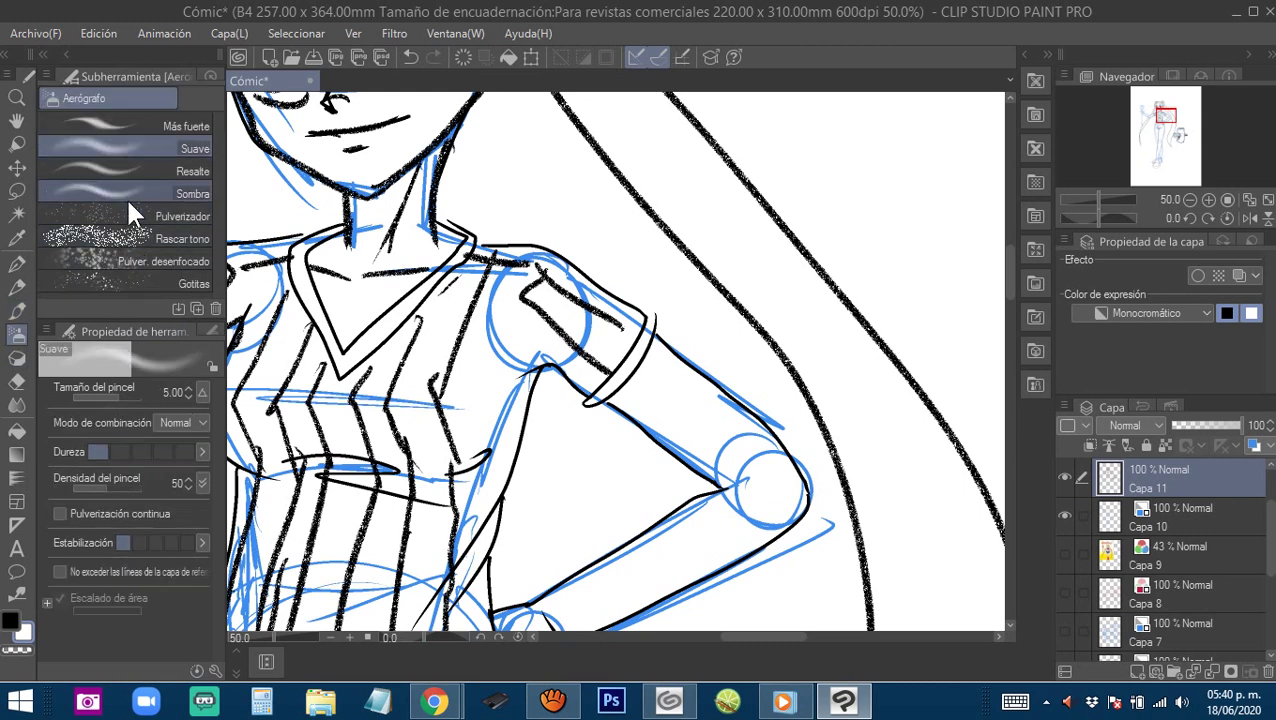
{"action": "key", "text": "b"}
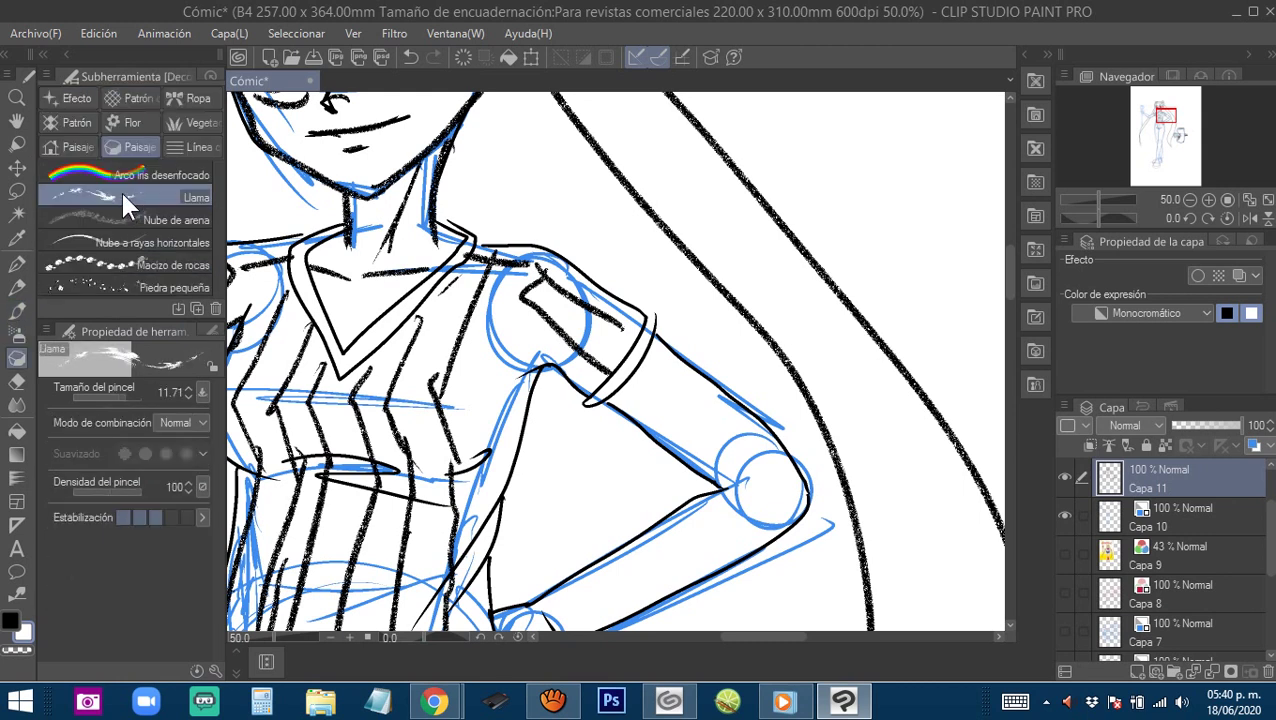
{"action": "left_click", "coordinate": [135, 99]}
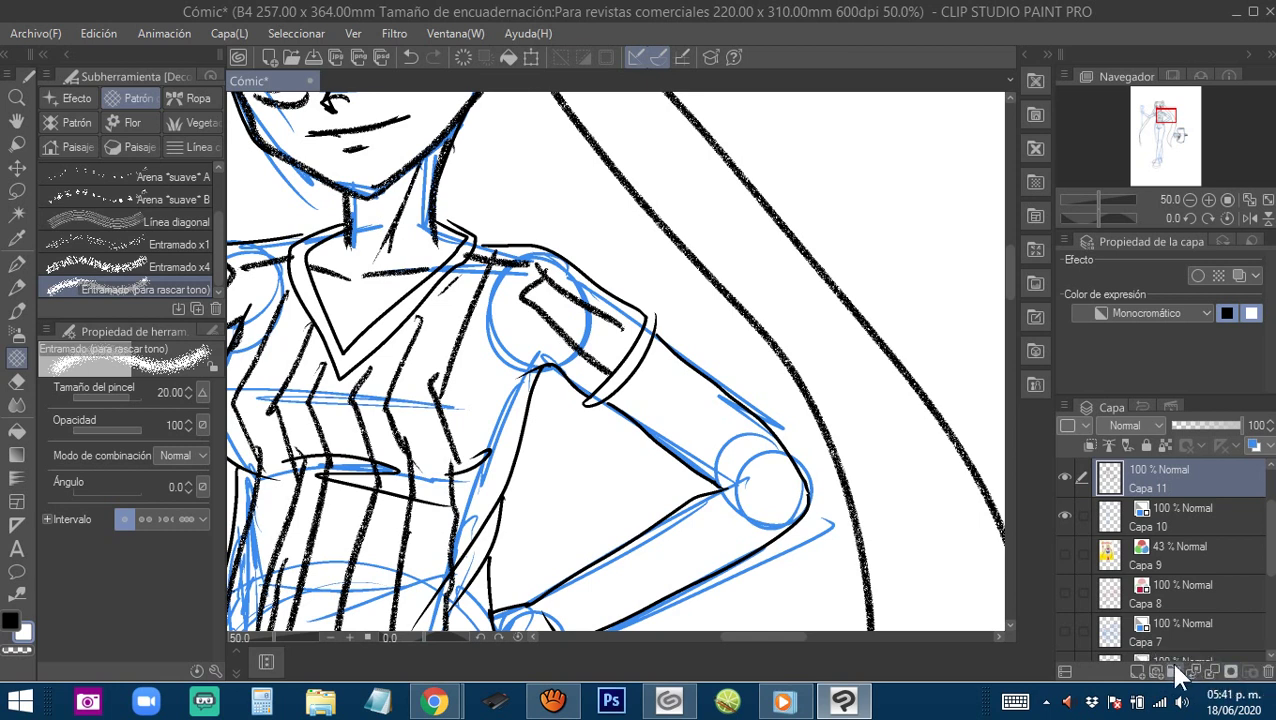
Add a new layer with the tone effect, set its dot shape to Línea, and undo a trial stroke on the sleeve.
{"action": "left_click", "coordinate": [1137, 669]}
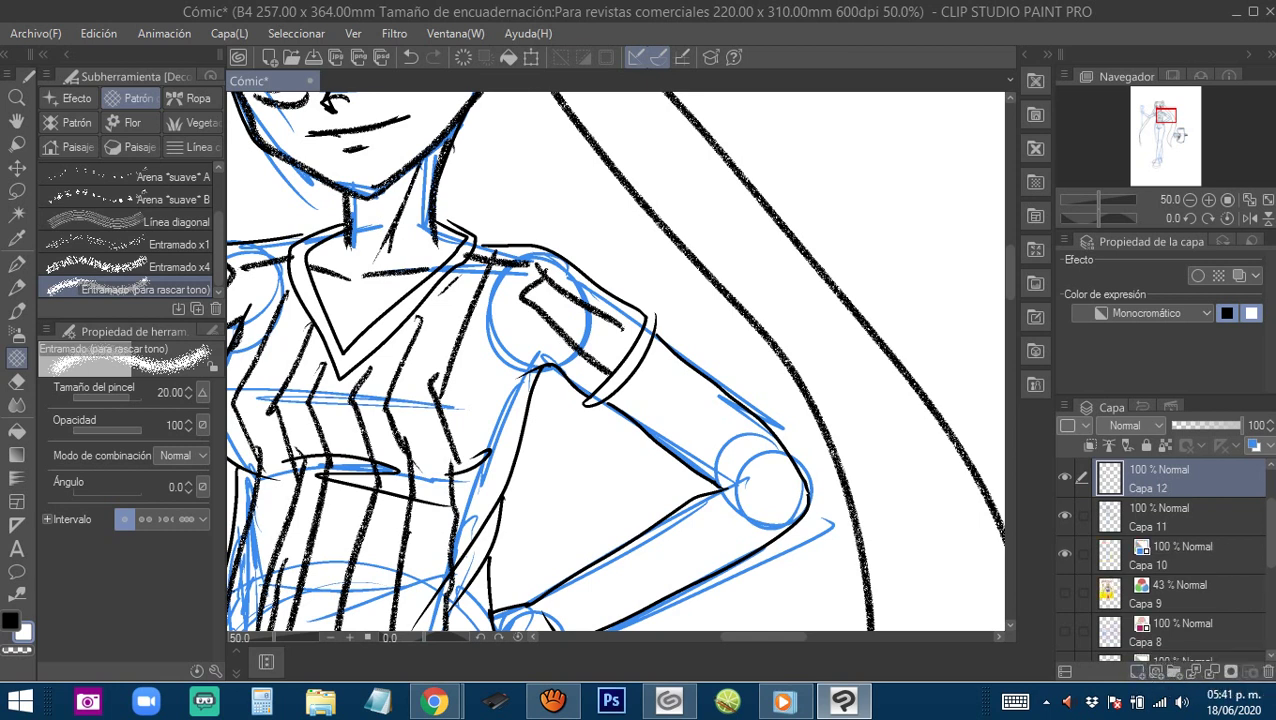
{"action": "left_click", "coordinate": [1216, 274]}
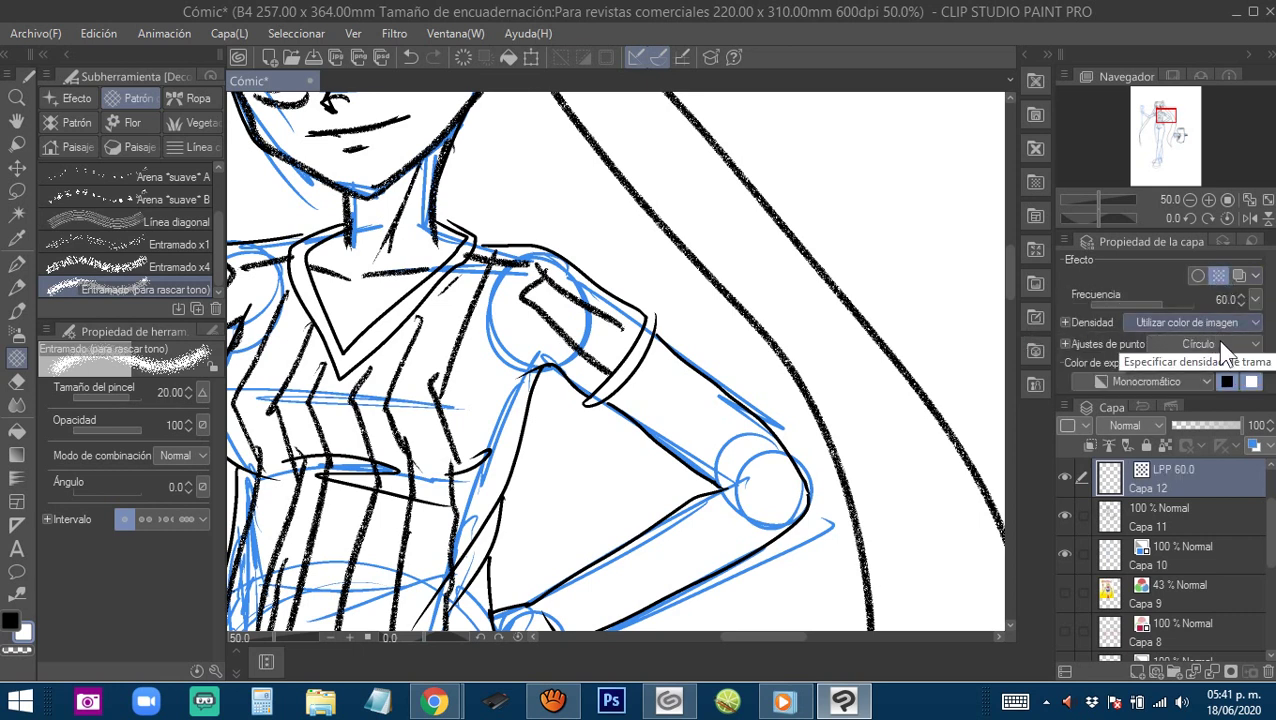
{"action": "left_click", "coordinate": [1211, 342]}
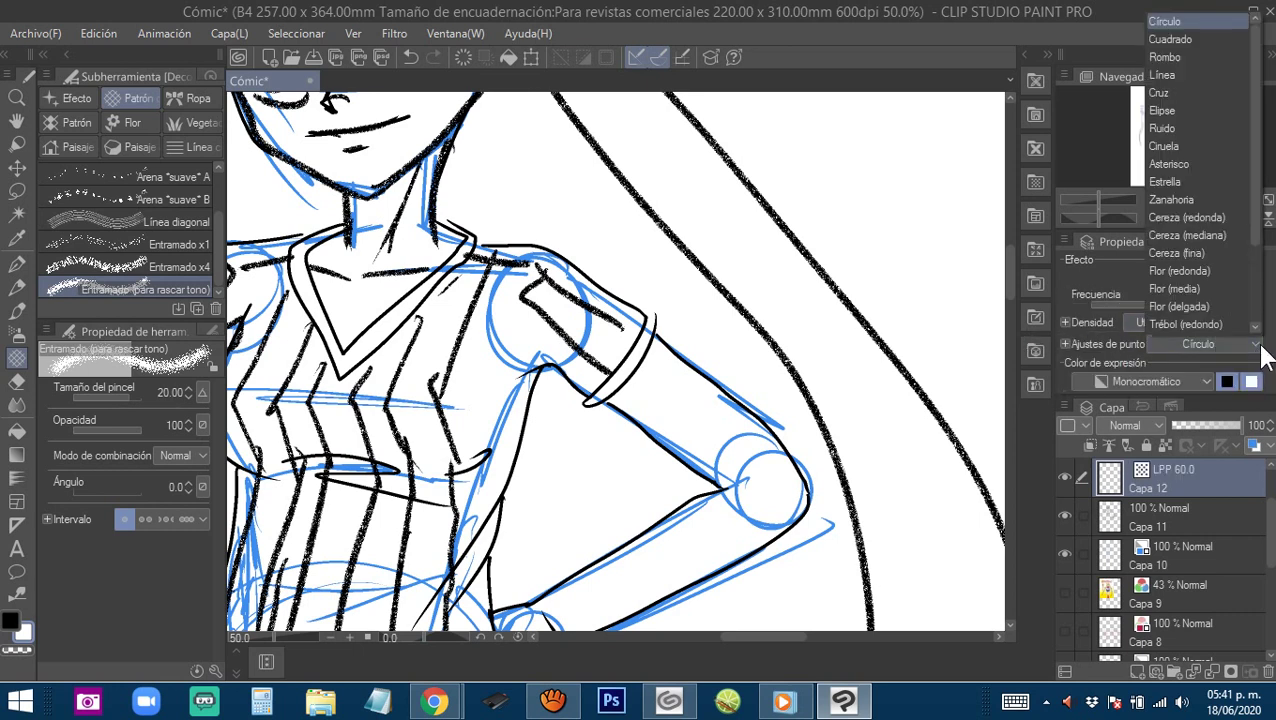
{"action": "left_click", "coordinate": [1166, 74]}
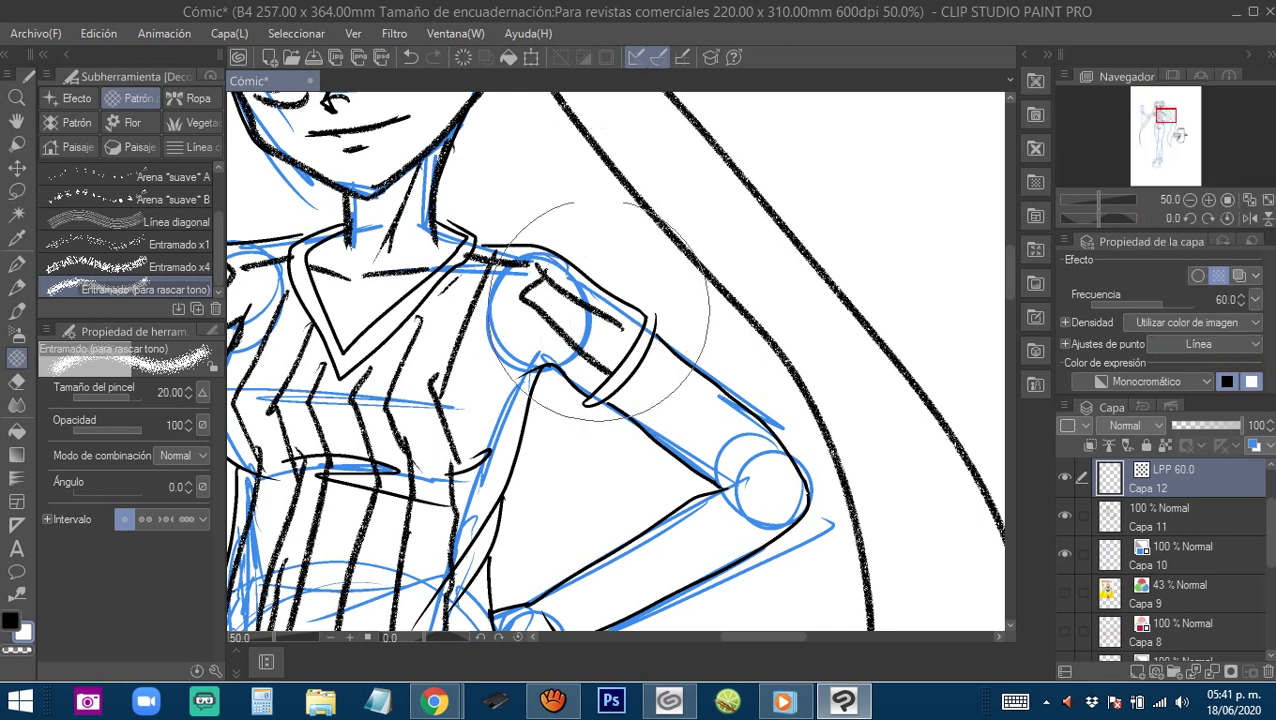
{"action": "left_click_drag", "start_coordinate": [599, 312], "coordinate": [644, 338]}
{"action": "key", "text": "ctrl+z"}
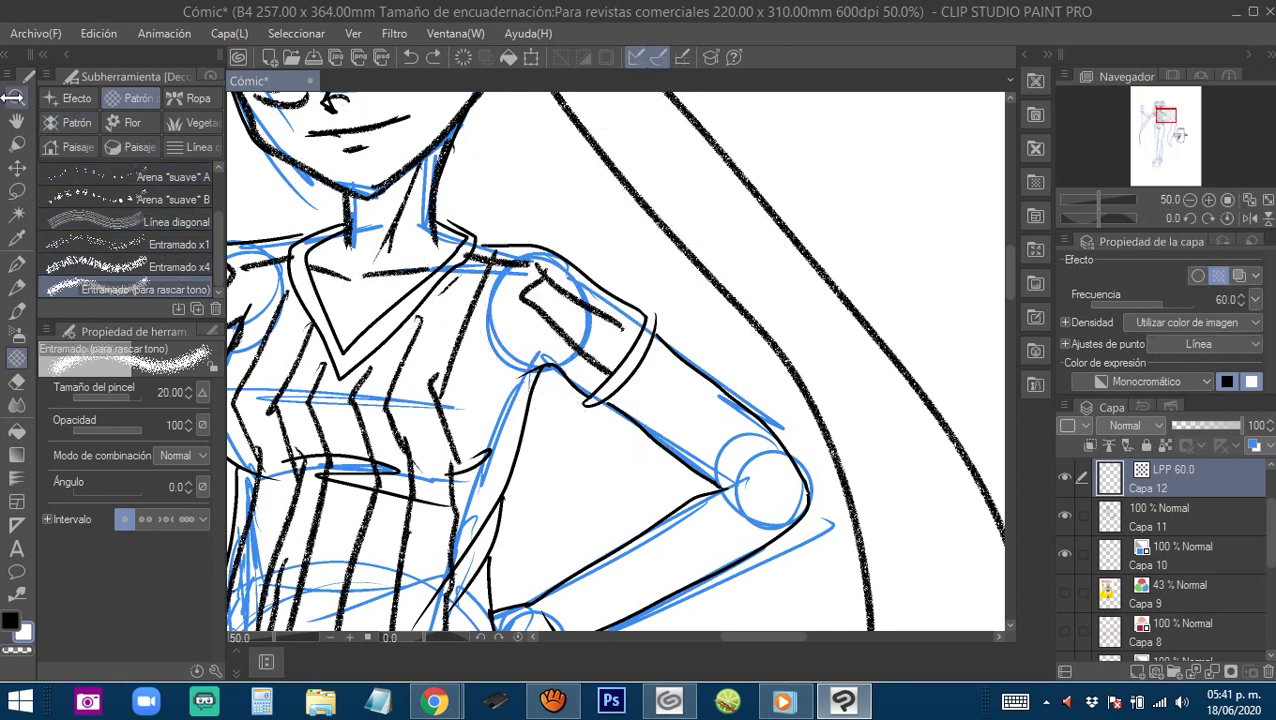
Choose the G pen with a brush size of 1.21 and black as drawing color, undoing trial strokes under the sleeve.
{"action": "left_click", "coordinate": [17, 265]}
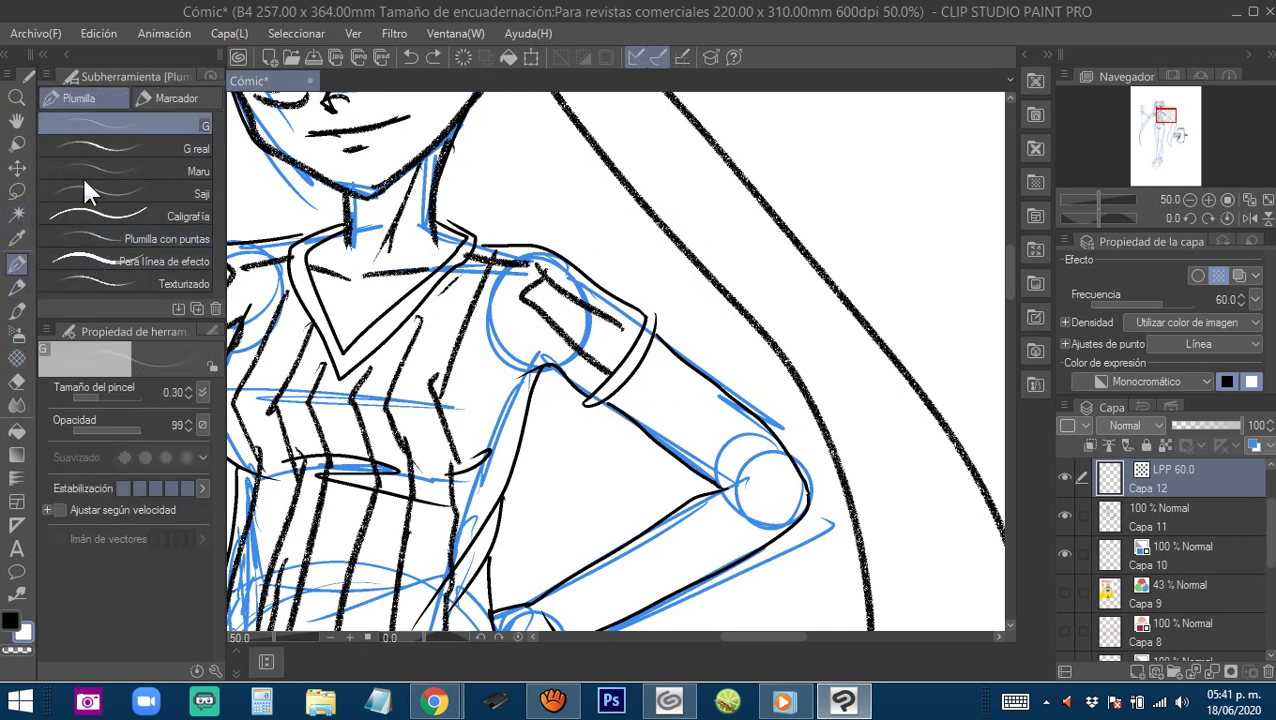
{"action": "left_click", "coordinate": [120, 125]}
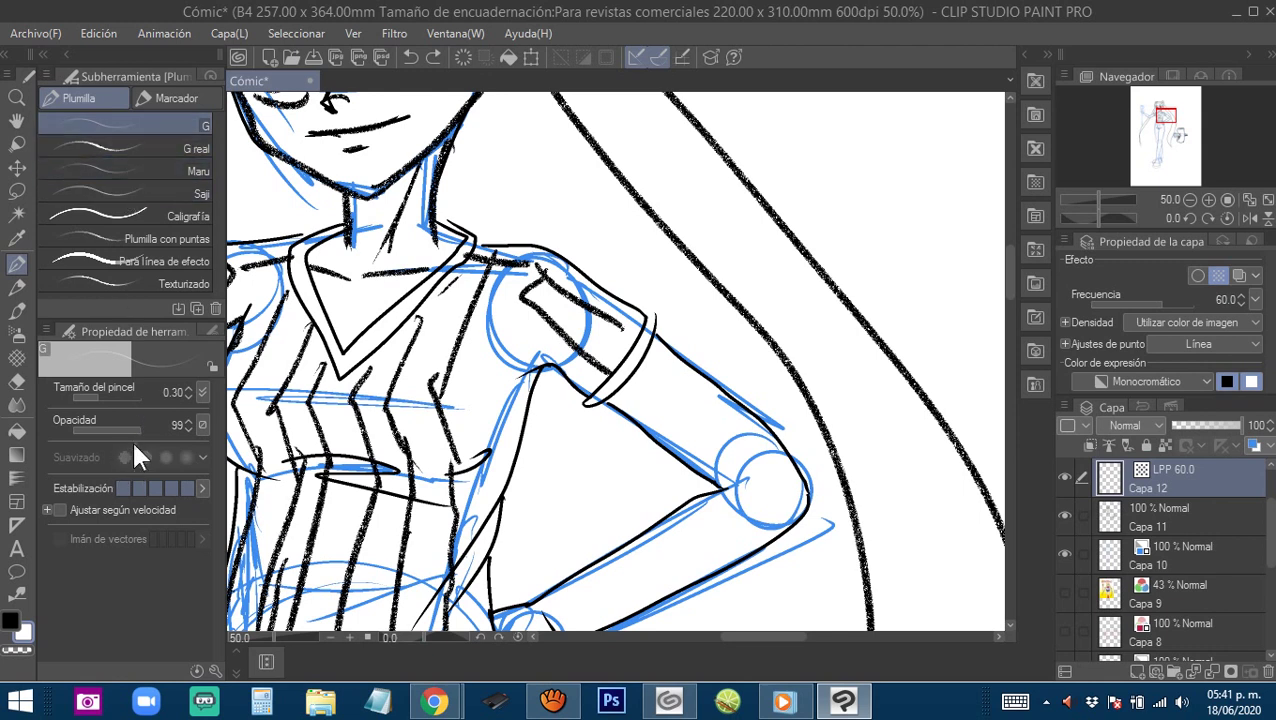
{"action": "left_click_drag", "start_coordinate": [108, 395], "coordinate": [126, 395]}
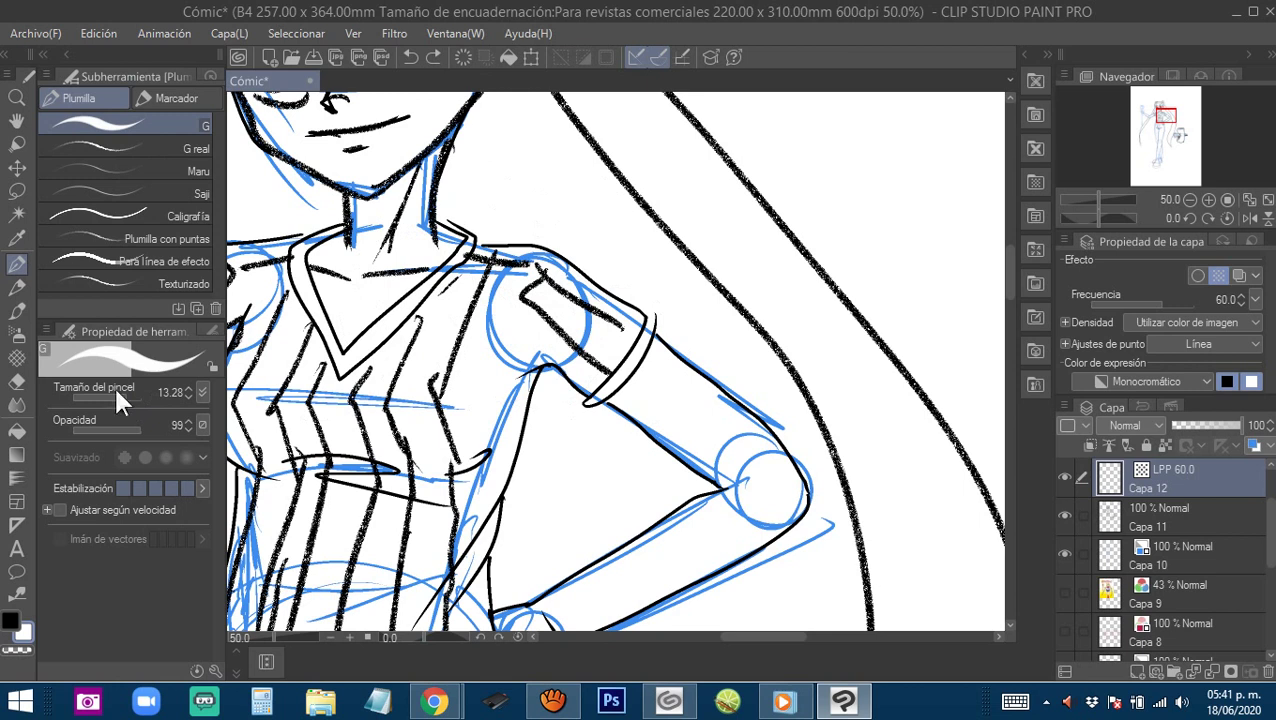
{"action": "left_click", "coordinate": [116, 392]}
{"action": "left_click_drag", "start_coordinate": [541, 354], "coordinate": [608, 400]}
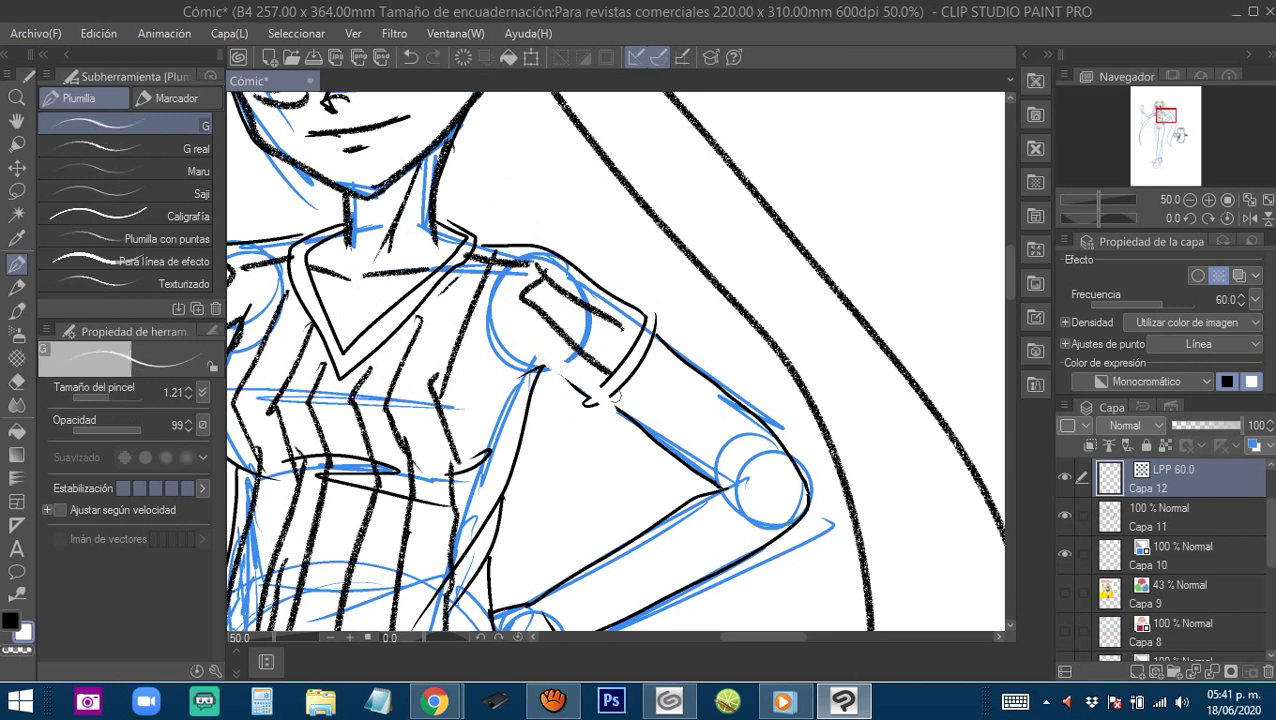
{"action": "key", "text": "ctrl+z"}
{"action": "key", "text": "x"}
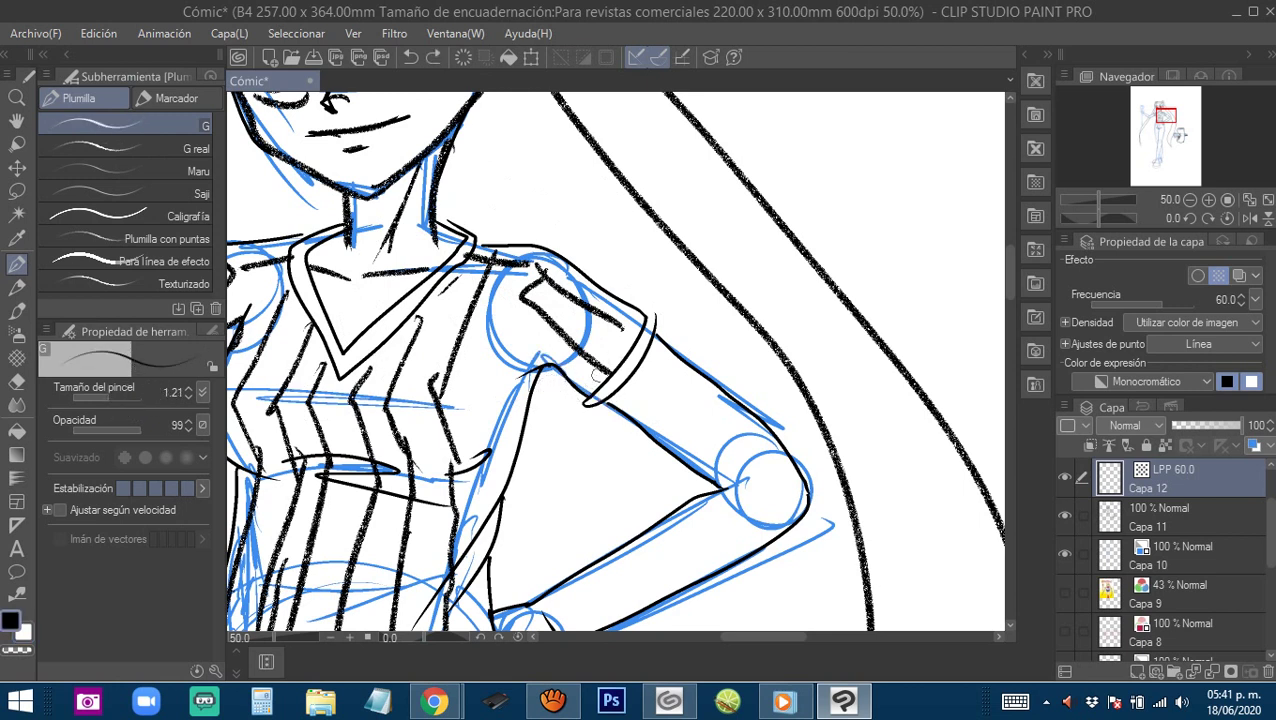
{"action": "left_click_drag", "start_coordinate": [564, 351], "coordinate": [628, 404]}
{"action": "key", "text": "ctrl+z"}
Set the tone layer's expression color to Gris and undo a trial stroke beside the sleeve.
{"action": "left_click", "coordinate": [1235, 323]}
{"action": "left_click", "coordinate": [1175, 383]}
{"action": "left_click", "coordinate": [1193, 376]}
{"action": "left_click", "coordinate": [1198, 379]}
{"action": "left_click", "coordinate": [1192, 377]}
{"action": "left_click", "coordinate": [1115, 421]}
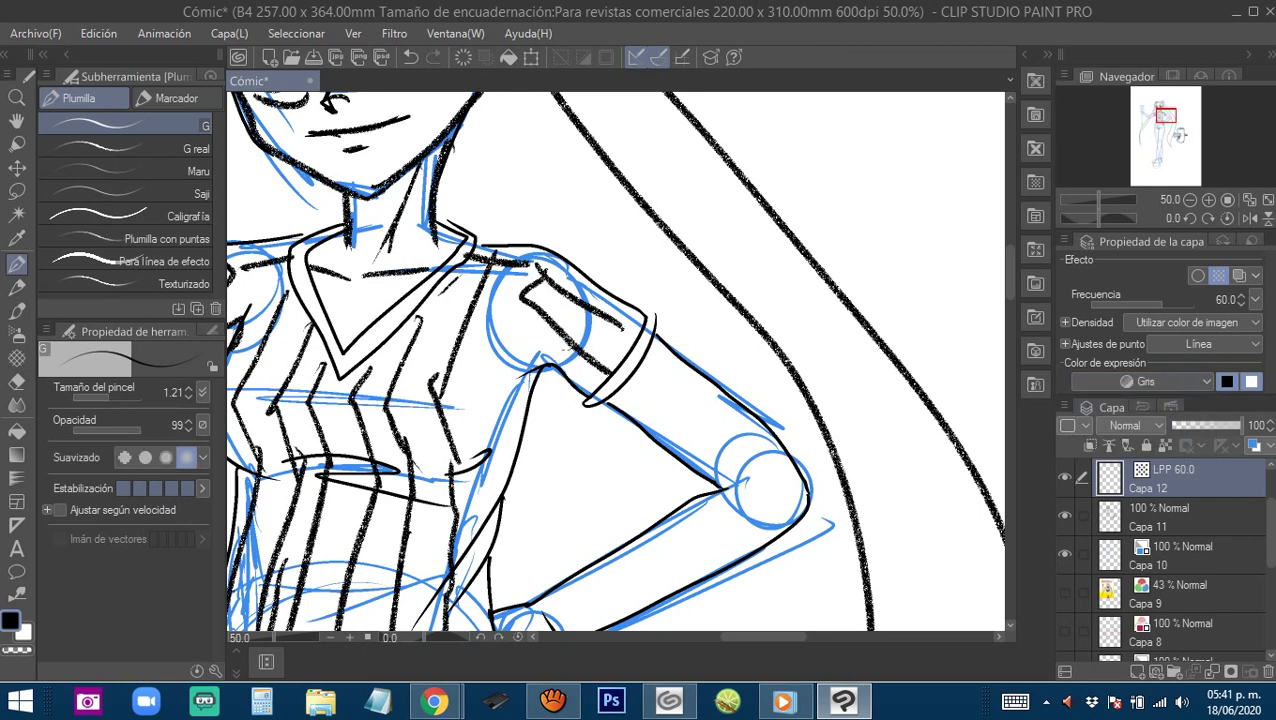
{"action": "left_click_drag", "start_coordinate": [534, 341], "coordinate": [604, 397]}
{"action": "key", "text": "ctrl+z"}
Lower the tone frequency to 18.1, testing strokes on the upper arm and undoing them.
{"action": "left_click", "coordinate": [1254, 345]}
{"action": "left_click", "coordinate": [1256, 347]}
{"action": "left_click", "coordinate": [1119, 297]}
{"action": "left_click_drag", "start_coordinate": [632, 368], "coordinate": [681, 420]}
{"action": "key", "text": "ctrl+z"}
{"action": "left_click", "coordinate": [1103, 300]}
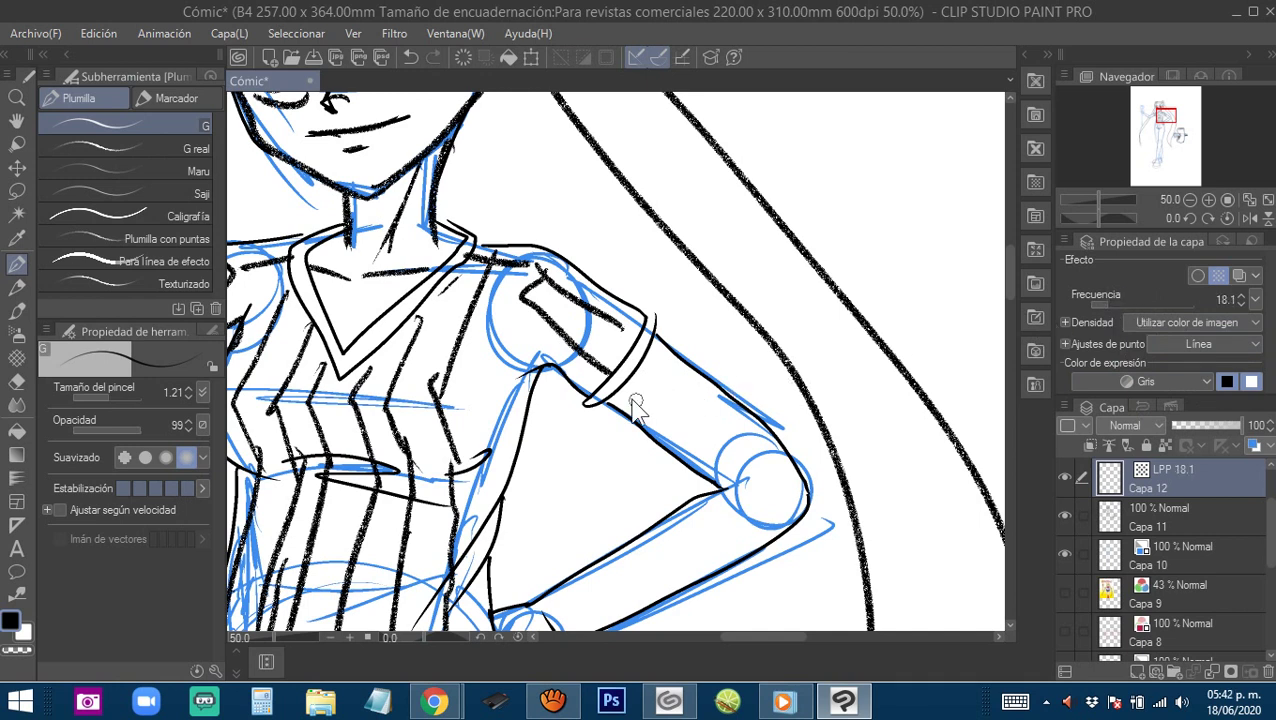
{"action": "left_click_drag", "start_coordinate": [636, 402], "coordinate": [697, 438]}
{"action": "key", "text": "ctrl+z"}
Scribble on the upper arm, try tone frequencies 5.0 and 49.4 with Rombo dots, and undo the scribble and tone changes.
{"action": "mouse_move", "coordinate": [701, 363]}
{"action": "left_mouse_down"}
{"action": "mouse_move", "coordinate": [640, 430]}
{"action": "mouse_move", "coordinate": [706, 433]}
{"action": "mouse_move", "coordinate": [660, 450]}
{"action": "mouse_move", "coordinate": [808, 410]}
{"action": "left_mouse_up"}
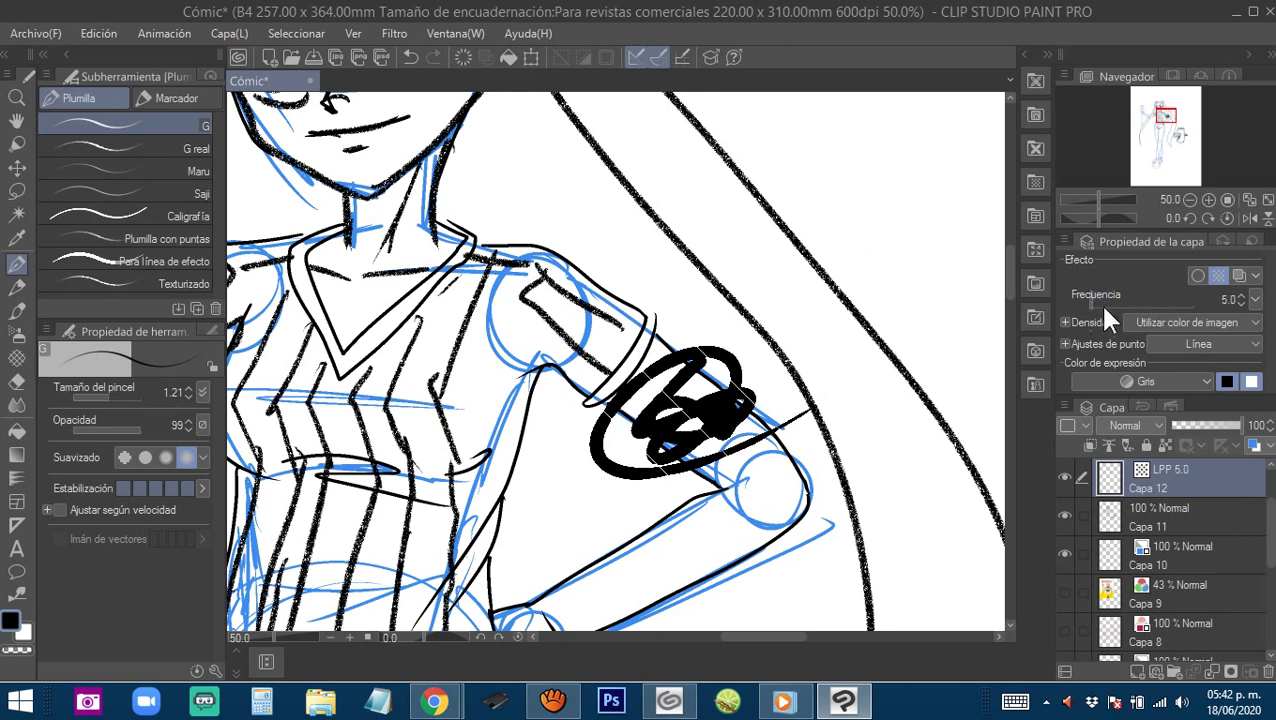
{"action": "left_click_drag", "start_coordinate": [1099, 302], "coordinate": [1150, 305]}
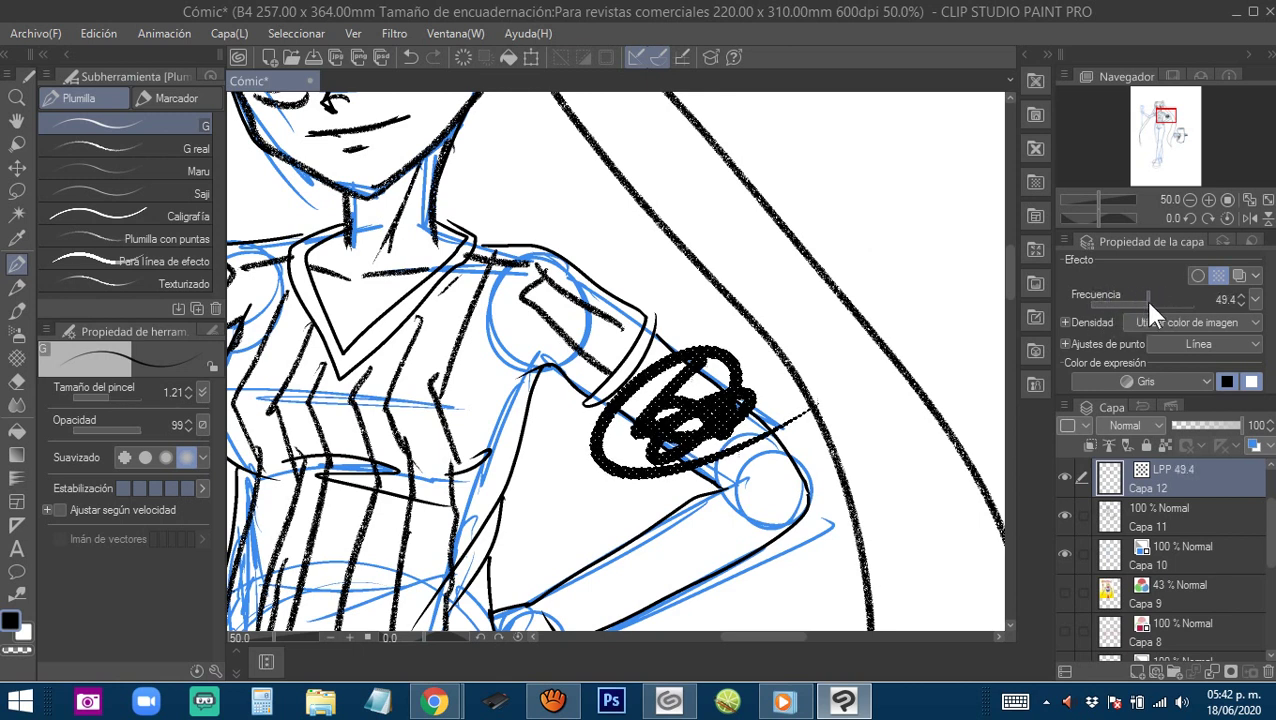
{"action": "left_click", "coordinate": [1250, 344]}
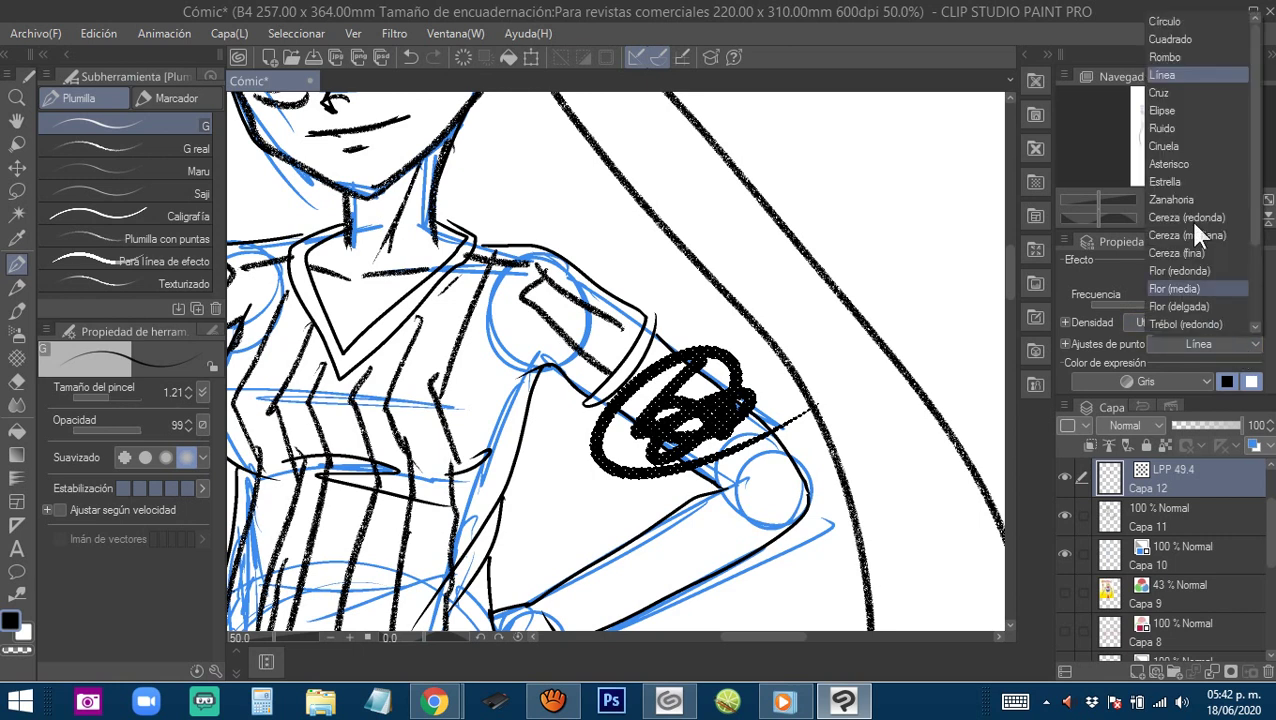
{"action": "left_click", "coordinate": [1171, 59]}
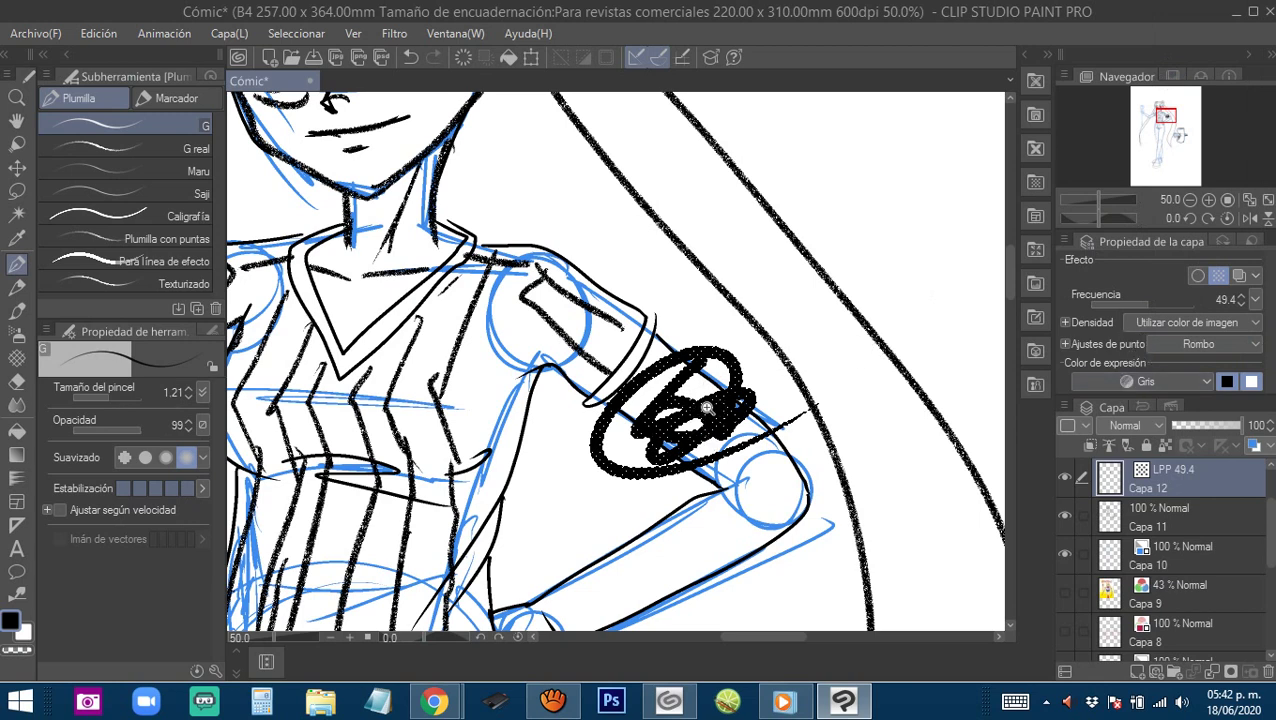
{"action": "scroll", "coordinate": [706, 408], "scroll_direction": "up", "scroll_amount": 3}
{"action": "mouse_move", "coordinate": [436, 288]}
{"action": "left_mouse_down"}
{"action": "mouse_move", "coordinate": [472, 248]}
{"action": "mouse_move", "coordinate": [642, 358]}
{"action": "left_mouse_up"}
{"action": "key", "text": "ctrl+z"}
{"action": "key", "text": "ctrl+z"}
{"action": "key", "text": "ctrl+z"}
{"action": "key", "text": "ctrl+z"}
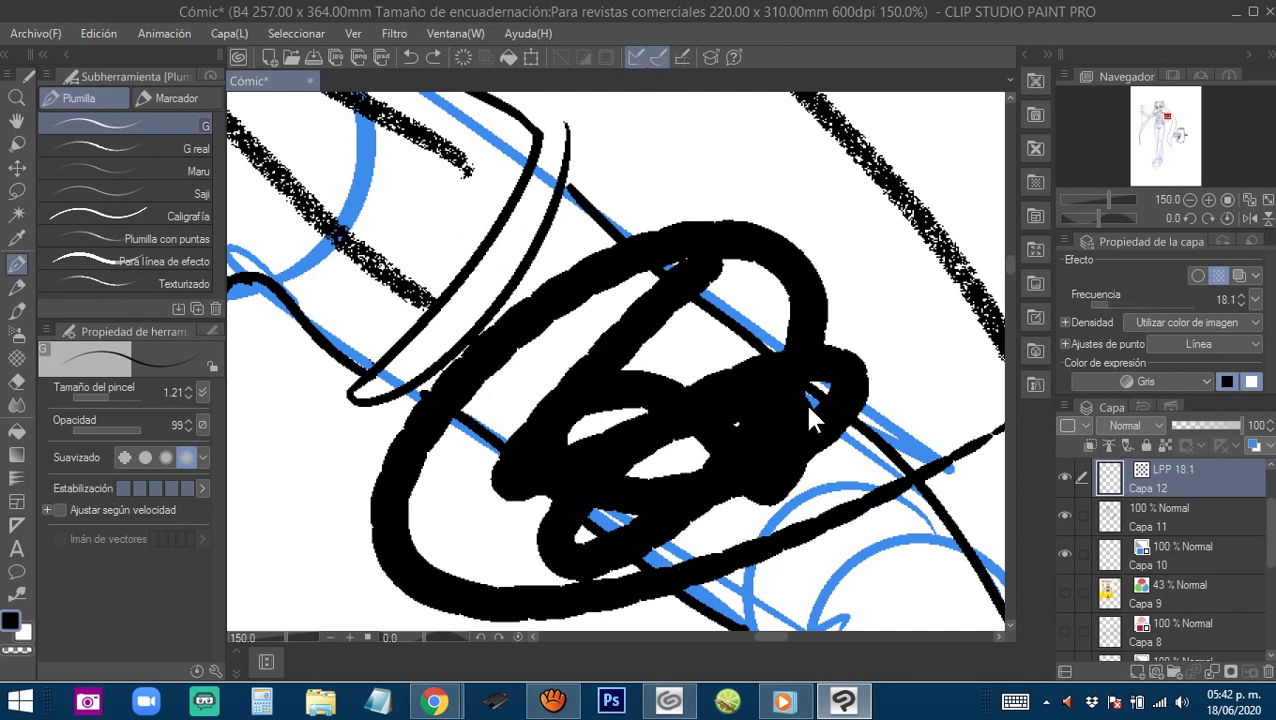
{"action": "mouse_move", "coordinate": [552, 358]}
{"action": "left_mouse_down"}
{"action": "mouse_move", "coordinate": [620, 435]}
{"action": "mouse_move", "coordinate": [790, 440]}
{"action": "left_mouse_up"}
{"action": "key", "text": "ctrl+z"}
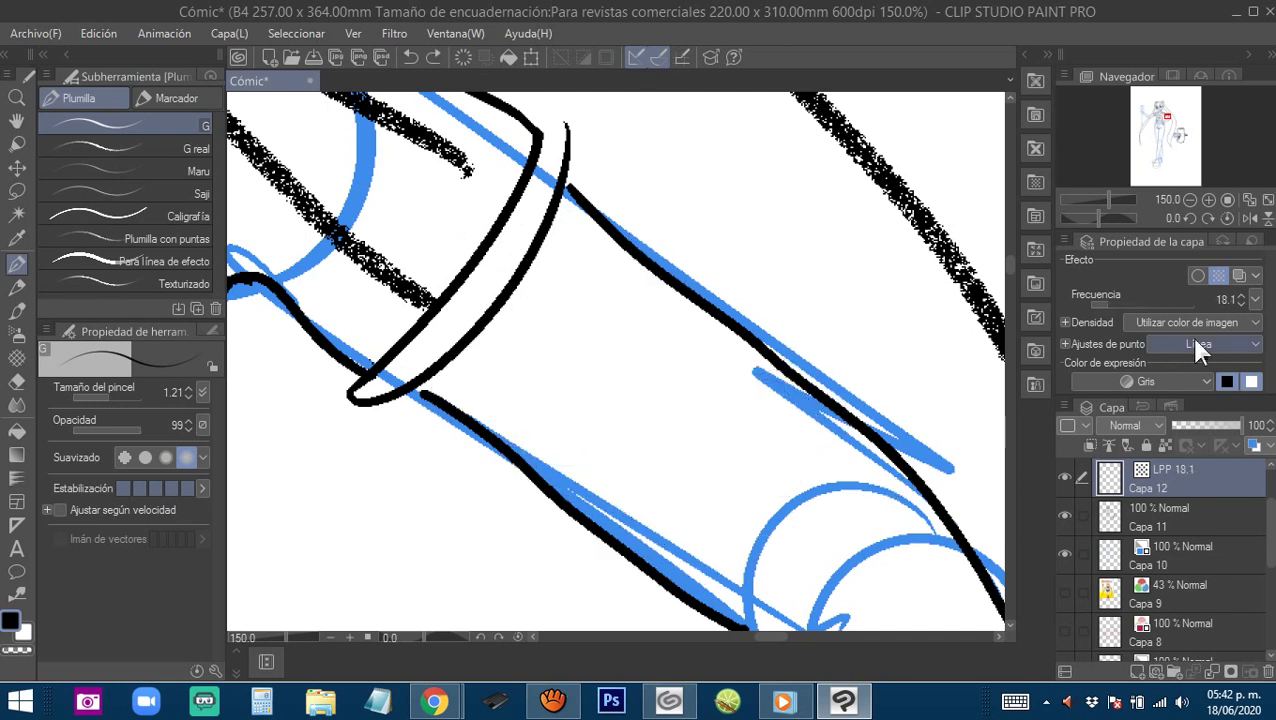
Set the tone density to Utilizar brillo de imagen and undo a trial stroke below the sleeve.
{"action": "left_click", "coordinate": [1228, 318]}
{"action": "left_click", "coordinate": [1228, 318]}
{"action": "left_click", "coordinate": [1186, 320]}
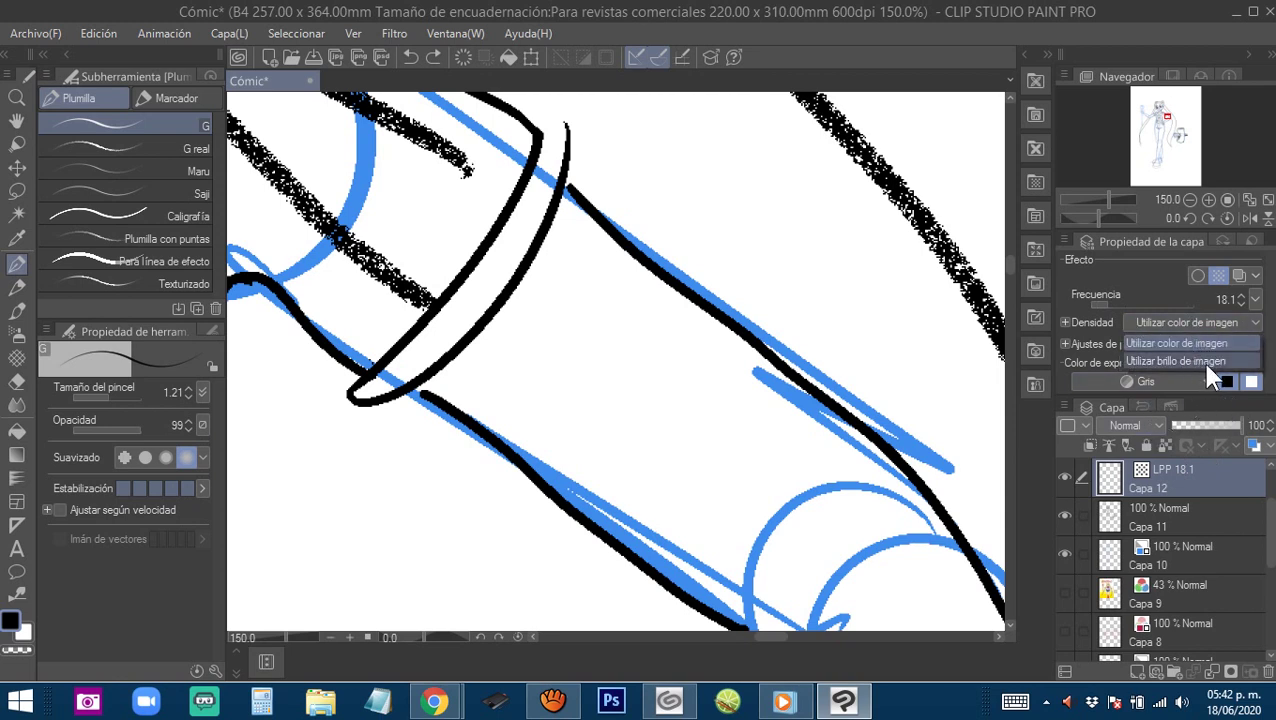
{"action": "left_click", "coordinate": [1200, 361]}
{"action": "mouse_move", "coordinate": [420, 321]}
{"action": "left_mouse_down"}
{"action": "mouse_move", "coordinate": [513, 316]}
{"action": "mouse_move", "coordinate": [700, 354]}
{"action": "left_mouse_up"}
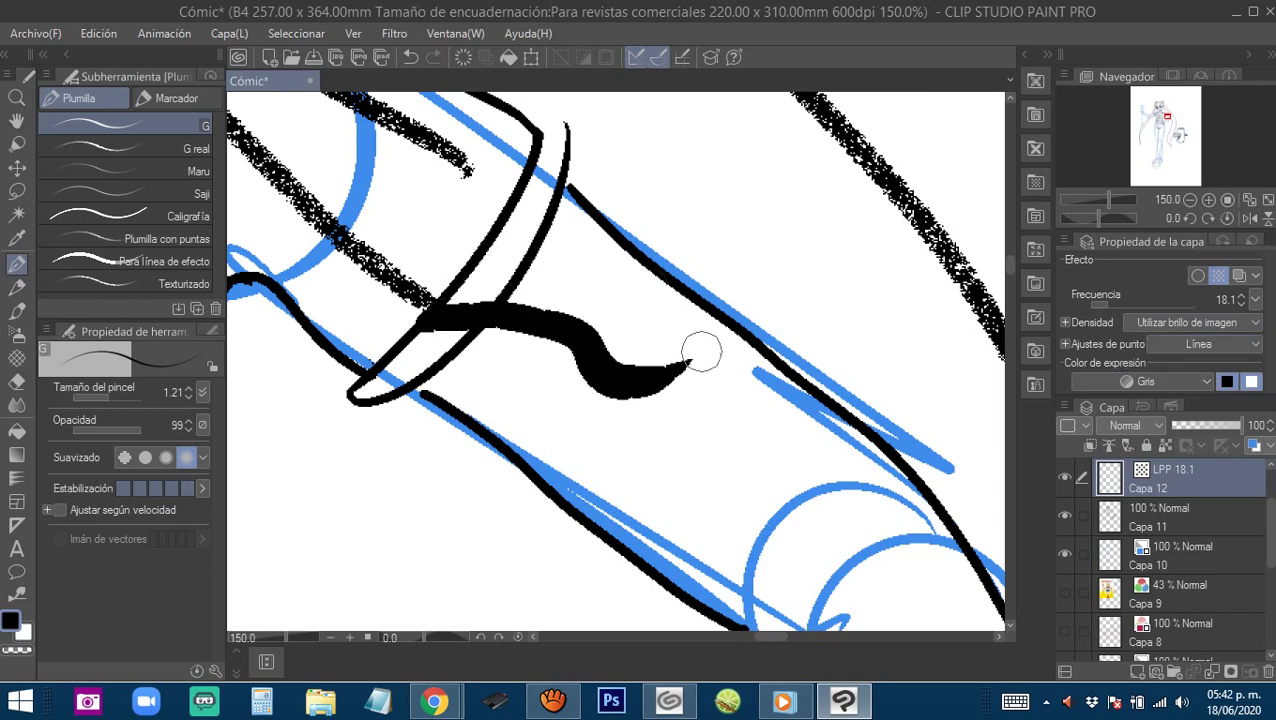
{"action": "key", "text": "ctrl+z"}
Paint a short test stroke on the upper arm and raise the tone frequency to 64.6.
{"action": "left_click", "coordinate": [1254, 344]}
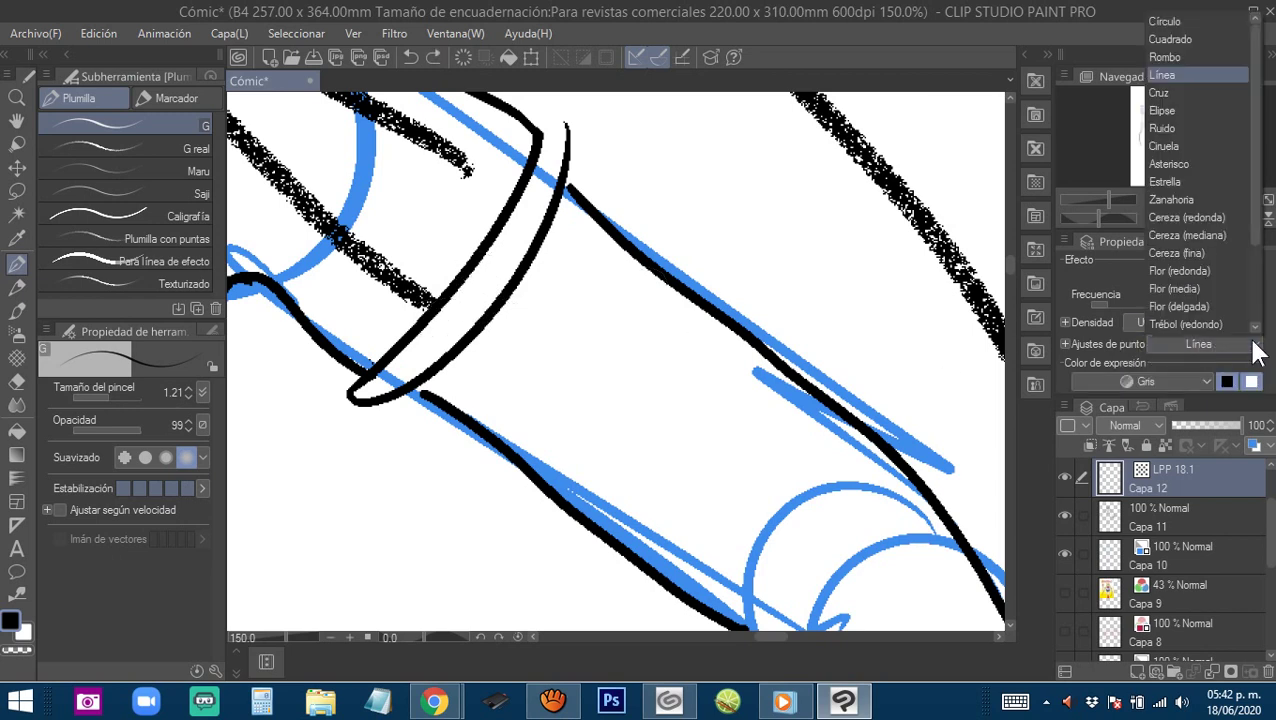
{"action": "left_click", "coordinate": [1256, 346]}
{"action": "left_click", "coordinate": [1188, 381]}
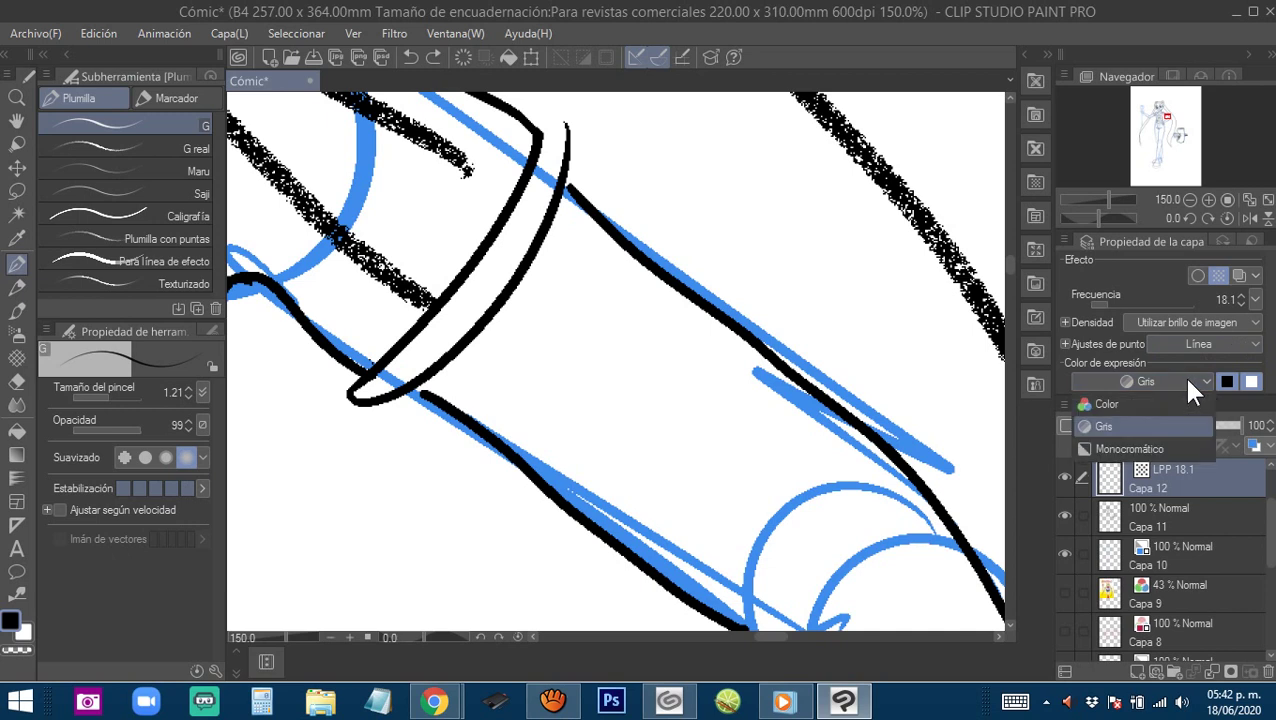
{"action": "left_click", "coordinate": [1190, 382]}
{"action": "left_click_drag", "start_coordinate": [510, 318], "coordinate": [672, 445]}
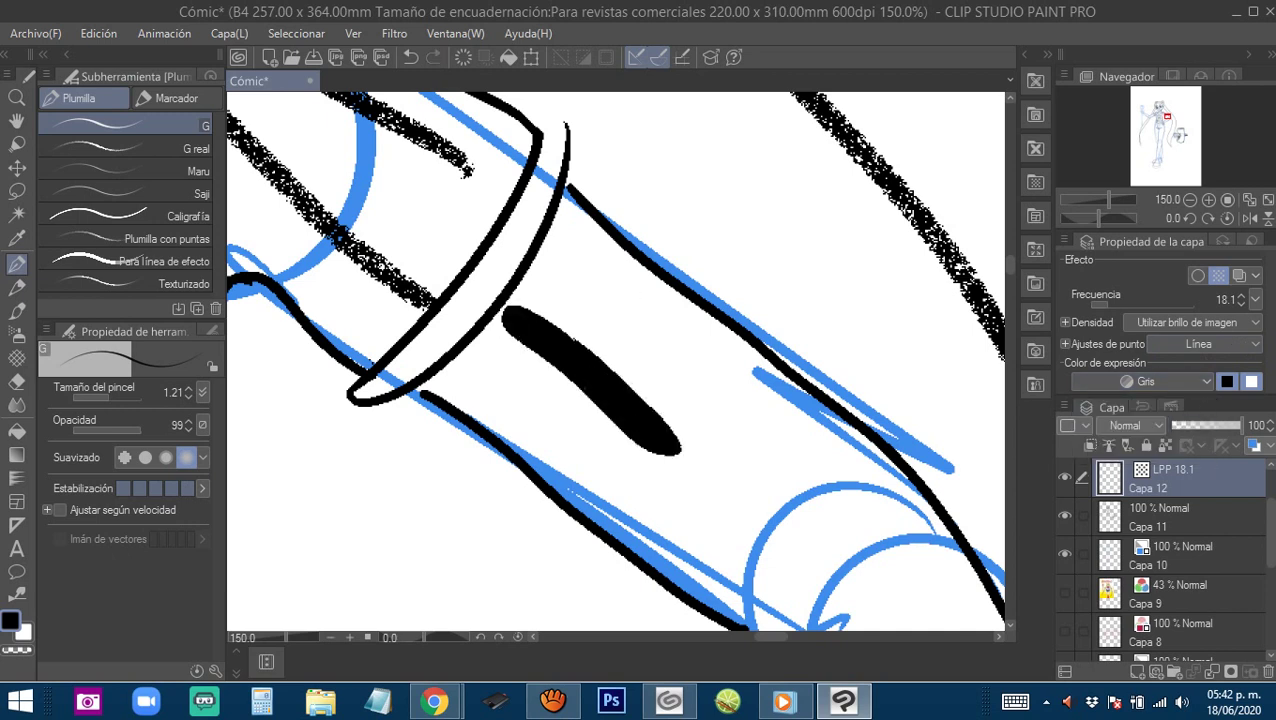
{"action": "left_click", "coordinate": [1257, 303]}
{"action": "left_click", "coordinate": [1257, 303]}
{"action": "left_click", "coordinate": [1256, 303]}
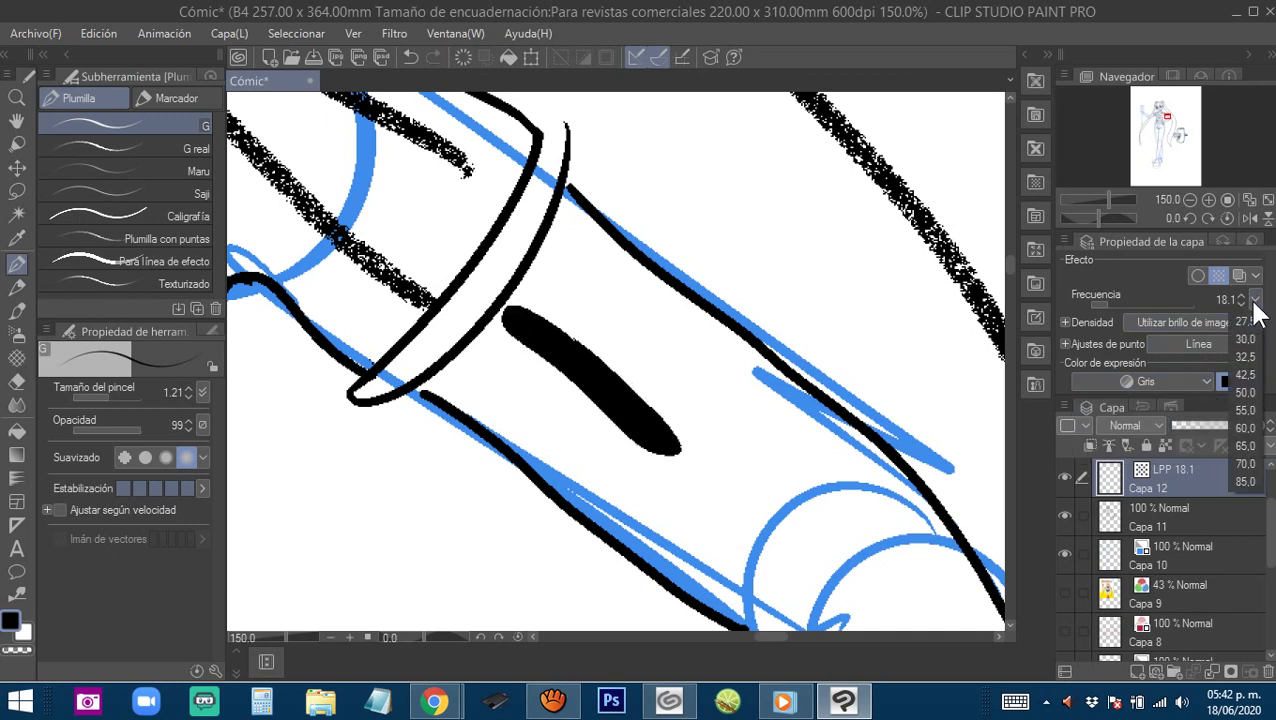
{"action": "left_click", "coordinate": [1101, 304]}
{"action": "mouse_move", "coordinate": [1101, 304]}
{"action": "left_mouse_down"}
{"action": "mouse_move", "coordinate": [1077, 304]}
{"action": "mouse_move", "coordinate": [1182, 302]}
{"action": "left_mouse_up"}
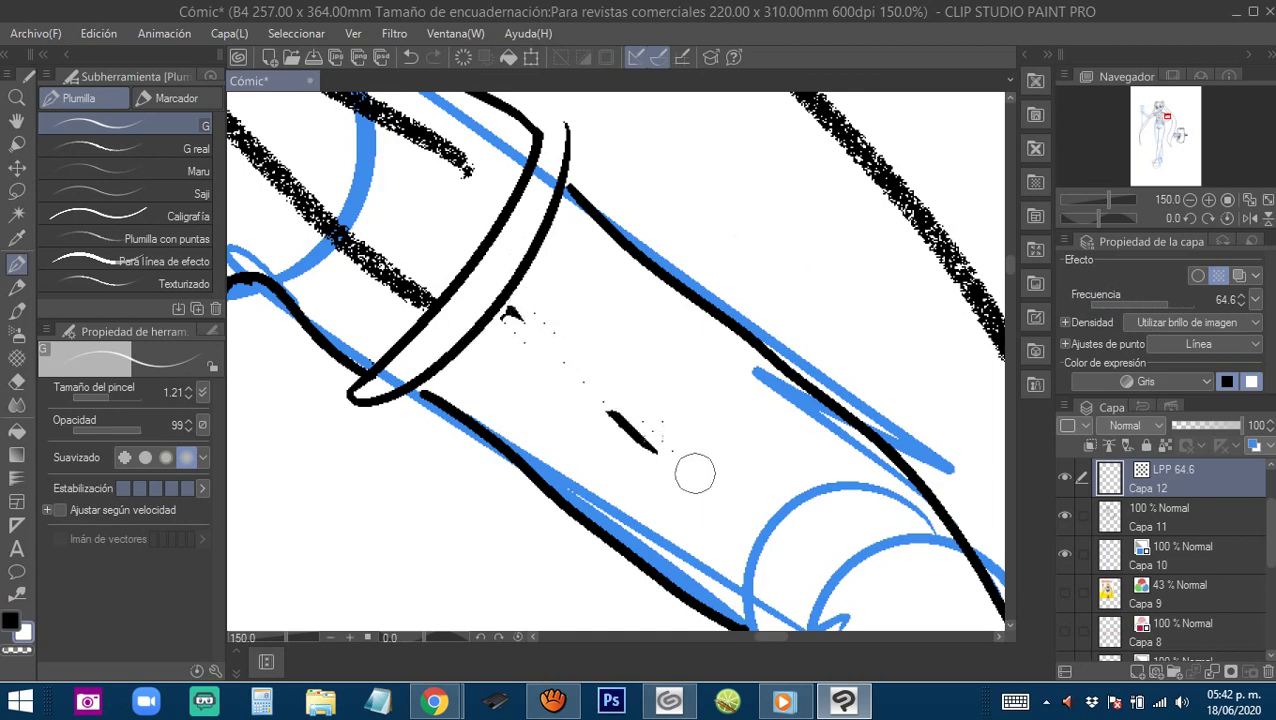
Scribble a large test pattern across the elbow and pigtail and inspect its dots up close.
{"action": "scroll", "coordinate": [688, 268], "scroll_direction": "down", "scroll_amount": 6}
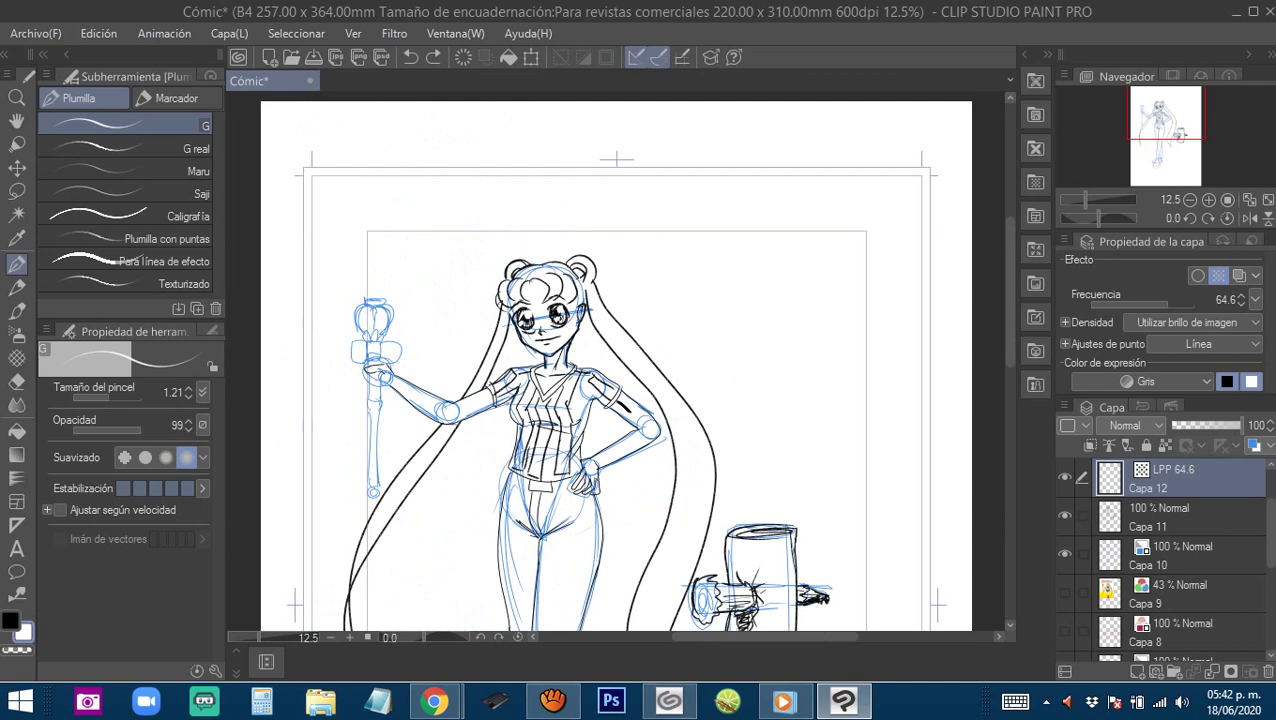
{"action": "scroll", "coordinate": [641, 443], "scroll_direction": "up", "scroll_amount": 4}
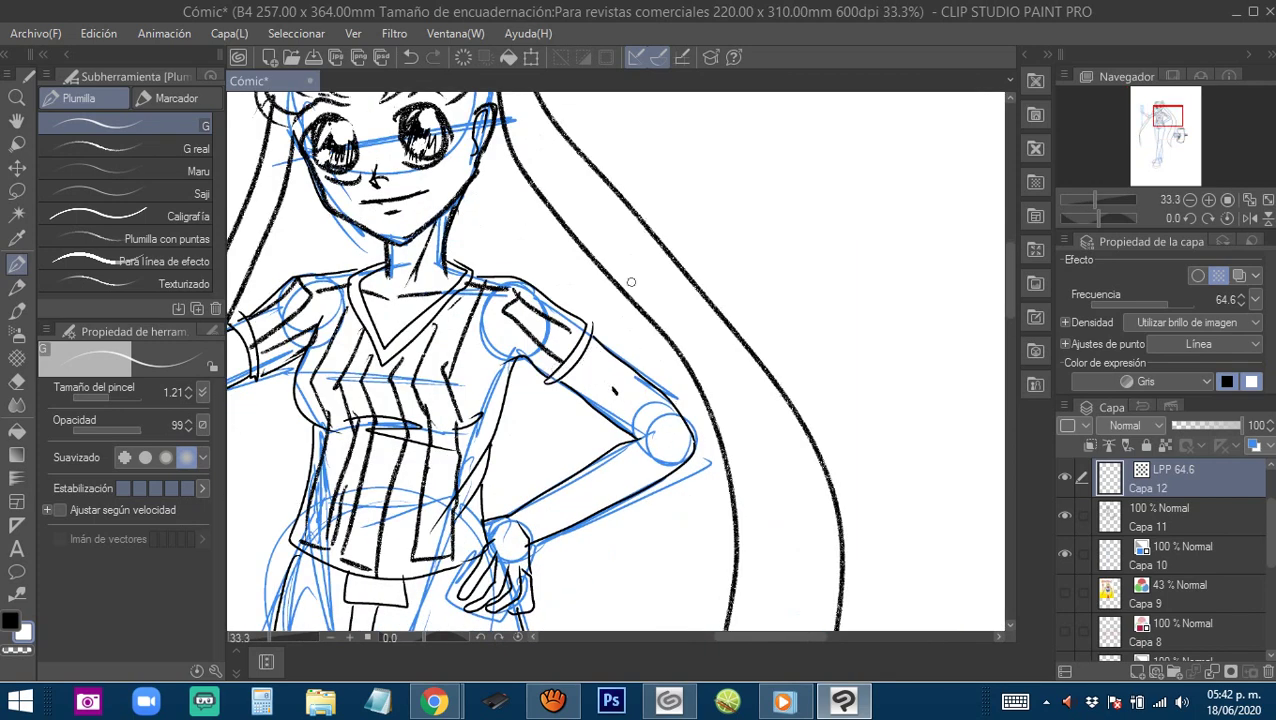
{"action": "mouse_move", "coordinate": [596, 336]}
{"action": "left_mouse_down"}
{"action": "mouse_move", "coordinate": [735, 344]}
{"action": "mouse_move", "coordinate": [580, 482]}
{"action": "mouse_move", "coordinate": [578, 418]}
{"action": "mouse_move", "coordinate": [700, 425]}
{"action": "mouse_move", "coordinate": [748, 400]}
{"action": "left_mouse_up"}
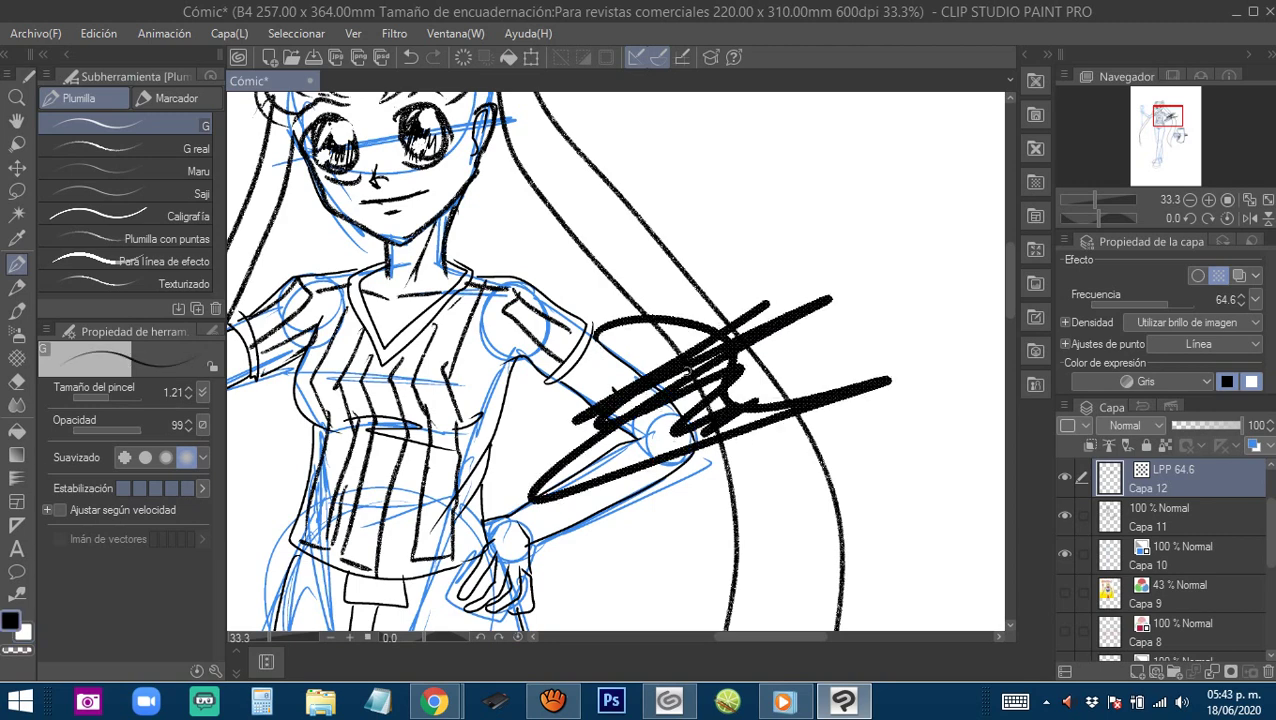
{"action": "scroll", "coordinate": [770, 393], "scroll_direction": "up", "scroll_amount": 3}
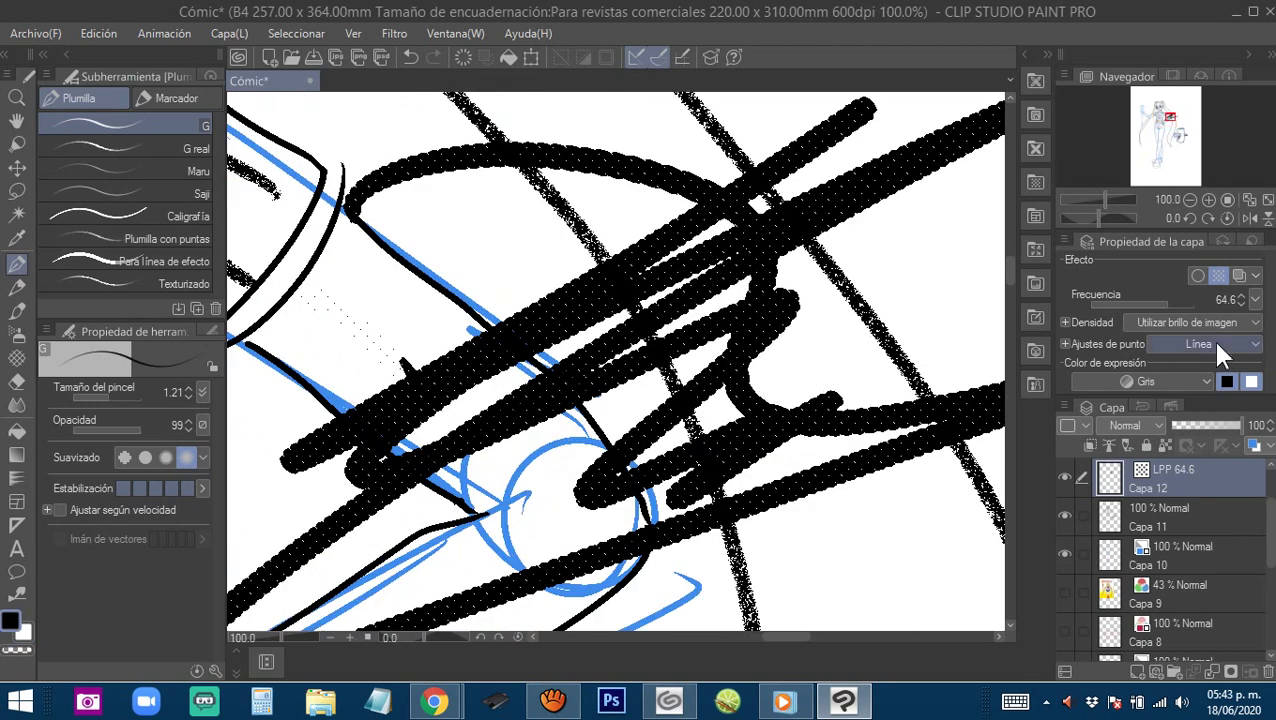
Set the tone layer's density back to Utilizar color de imagen and its frequency to 45.7.
{"action": "left_click", "coordinate": [1213, 322]}
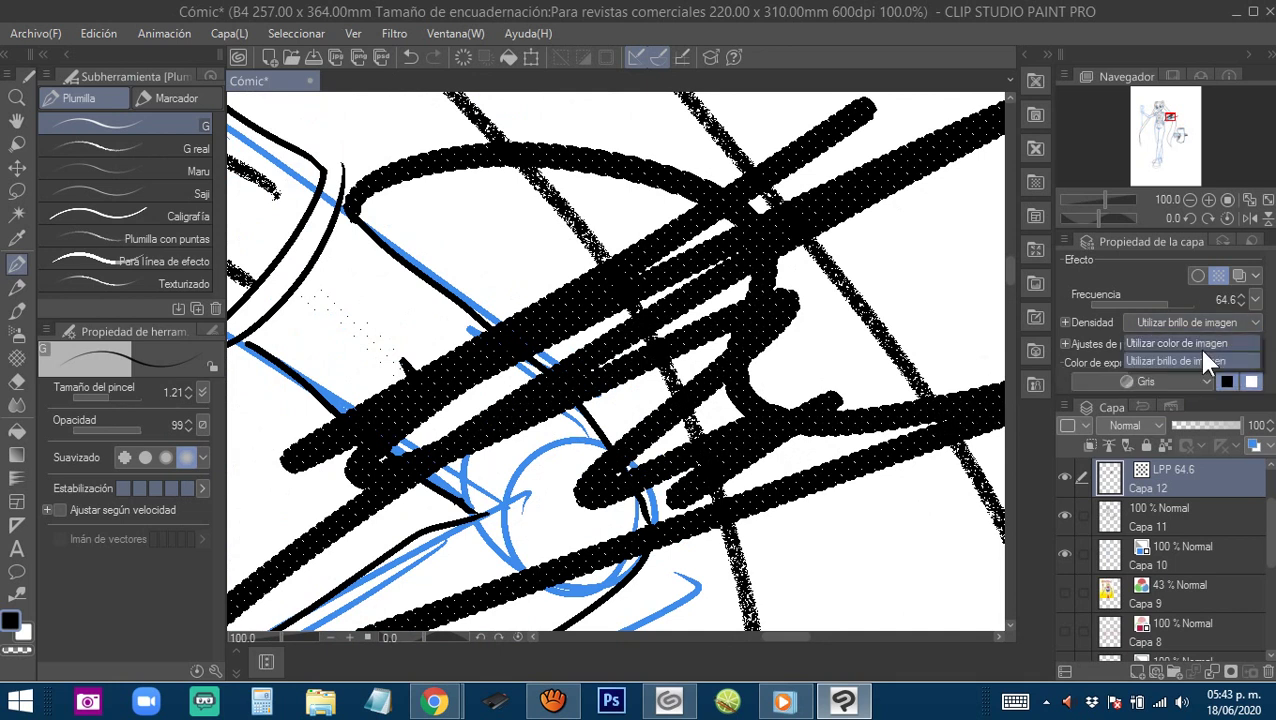
{"action": "left_click", "coordinate": [1195, 342]}
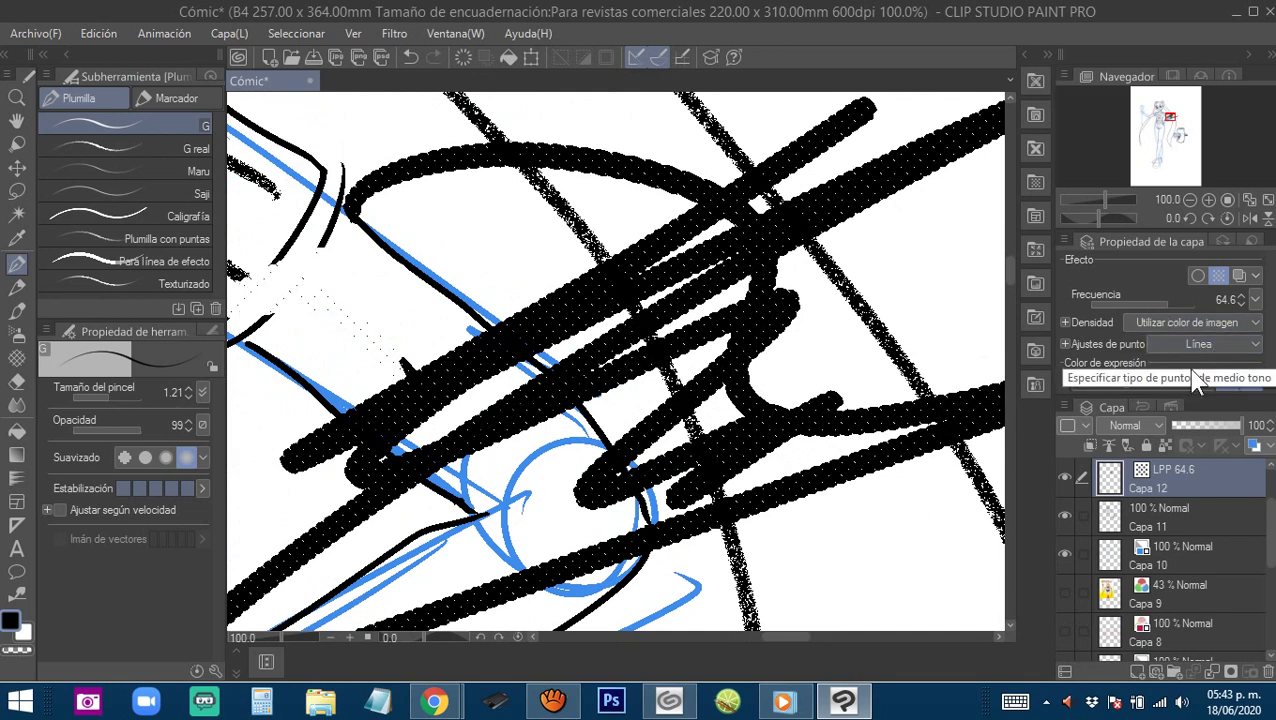
{"action": "left_click_drag", "start_coordinate": [1141, 298], "coordinate": [1120, 302]}
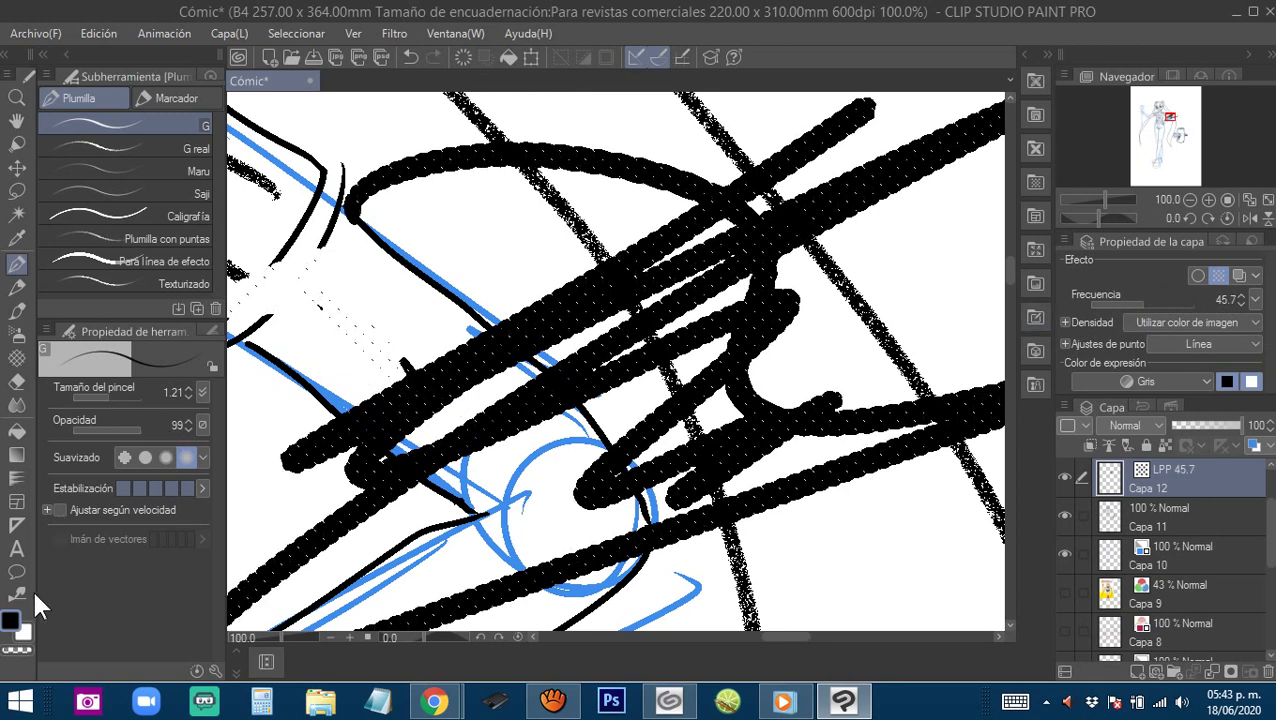
Test the Algo ronco ink brush on the upper arm and undo the last stroke.
{"action": "left_click", "coordinate": [17, 288]}
{"action": "left_click", "coordinate": [16, 308]}
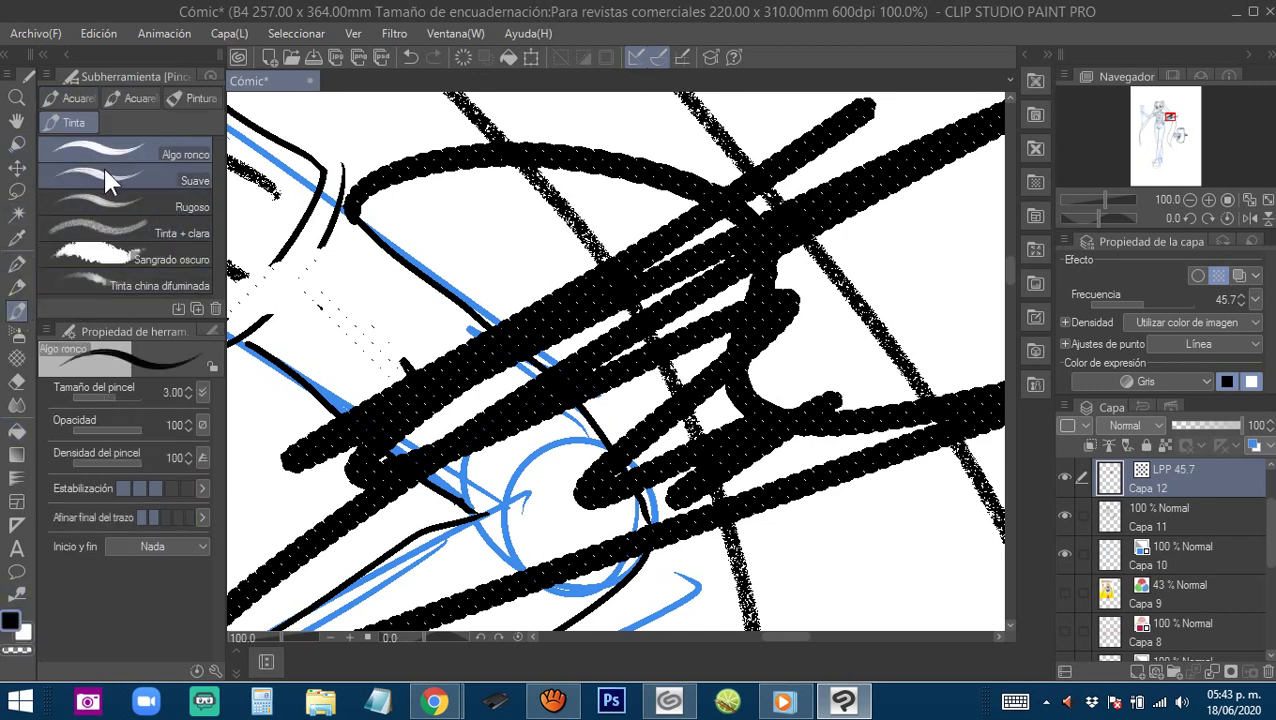
{"action": "mouse_move", "coordinate": [345, 280]}
{"action": "left_mouse_down"}
{"action": "mouse_move", "coordinate": [409, 270]}
{"action": "mouse_move", "coordinate": [494, 310]}
{"action": "mouse_move", "coordinate": [470, 248]}
{"action": "left_mouse_up"}
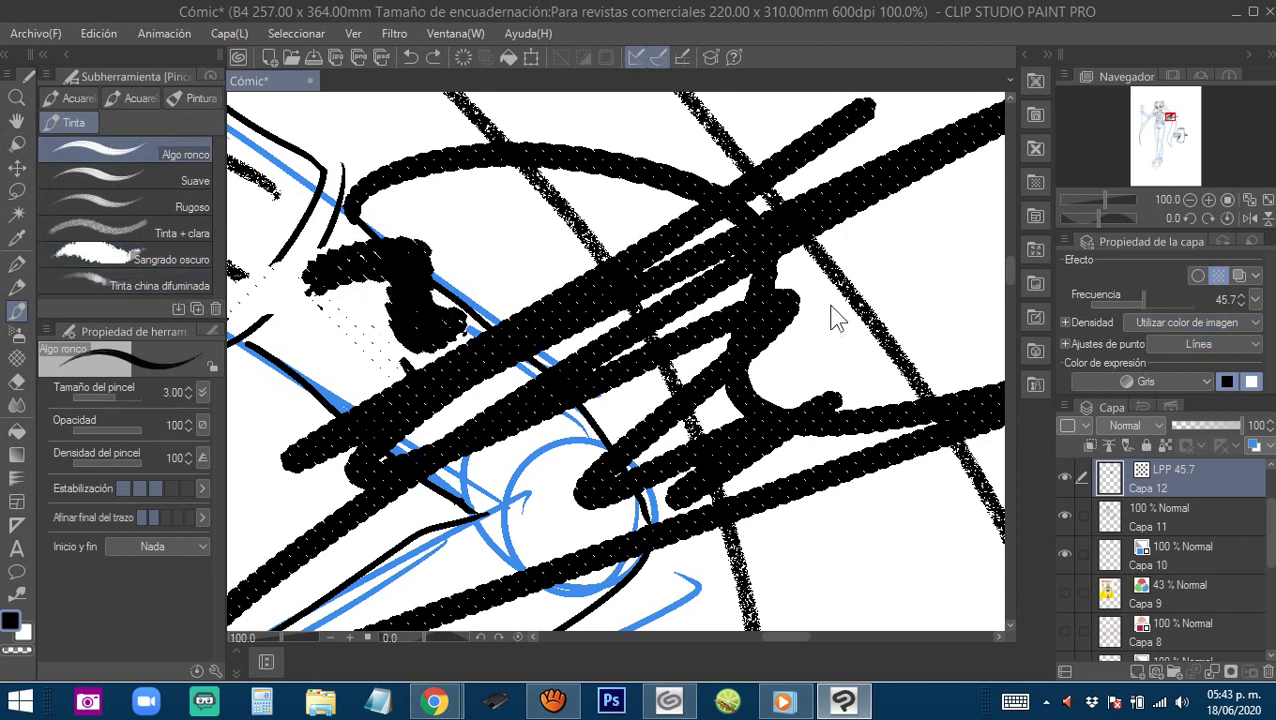
{"action": "left_click_drag", "start_coordinate": [476, 238], "coordinate": [532, 300]}
{"action": "key", "text": "ctrl+z"}
Choose the Acuarela transparente watercolor brush and undo a trial stroke near the sleeve.
{"action": "left_click", "coordinate": [138, 100]}
{"action": "left_click", "coordinate": [71, 97]}
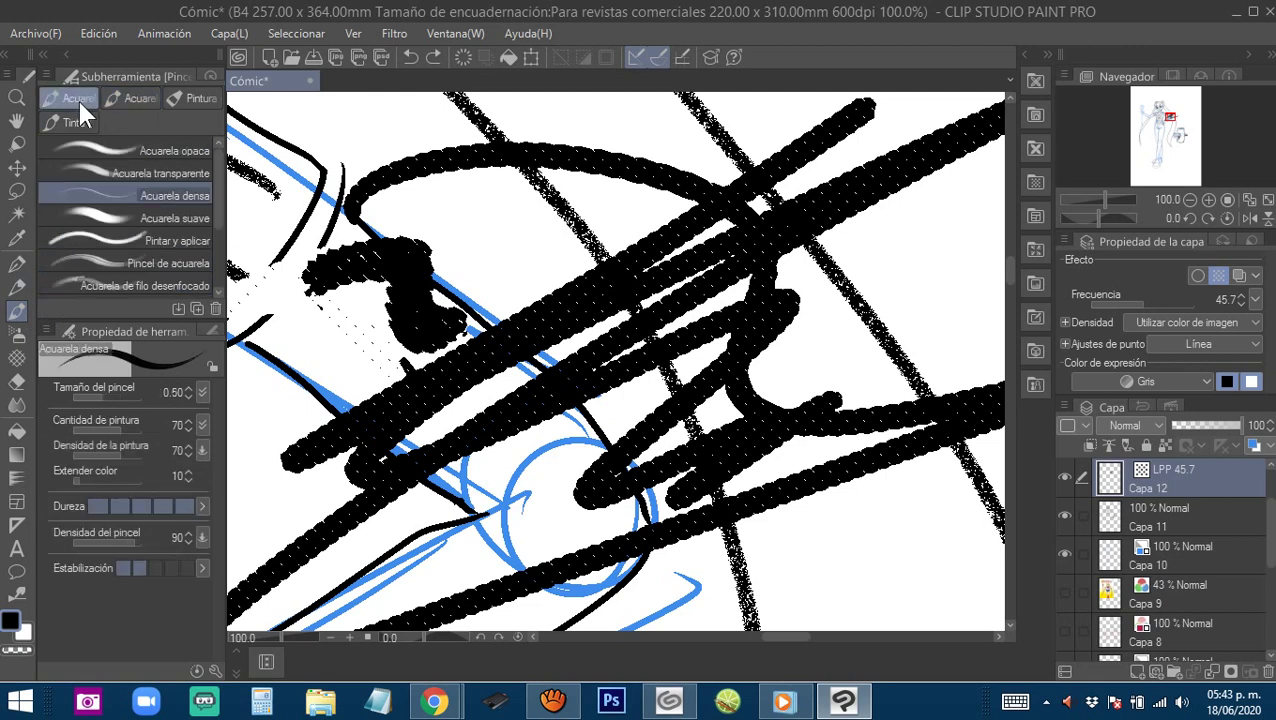
{"action": "left_click", "coordinate": [190, 97]}
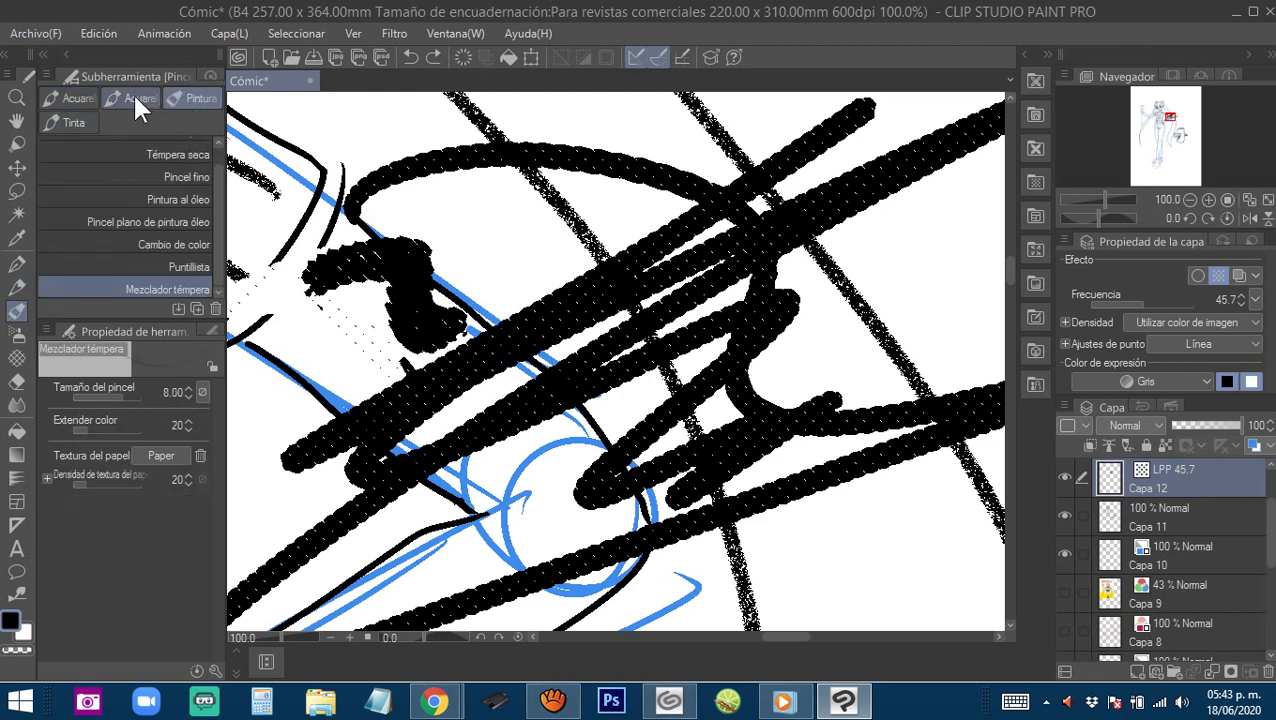
{"action": "left_click", "coordinate": [136, 98]}
{"action": "left_click", "coordinate": [82, 97]}
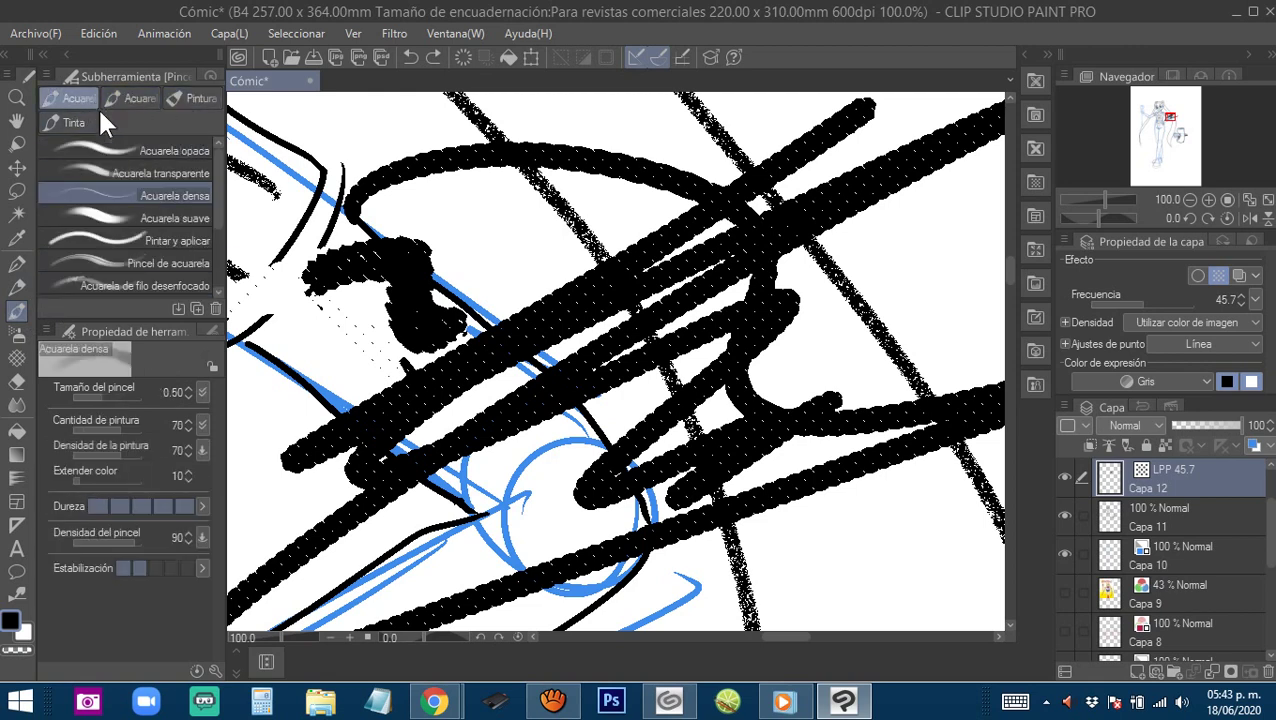
{"action": "left_click", "coordinate": [106, 170]}
{"action": "mouse_move", "coordinate": [337, 274]}
{"action": "left_mouse_down"}
{"action": "mouse_move", "coordinate": [439, 218]}
{"action": "mouse_move", "coordinate": [551, 251]}
{"action": "left_mouse_up"}
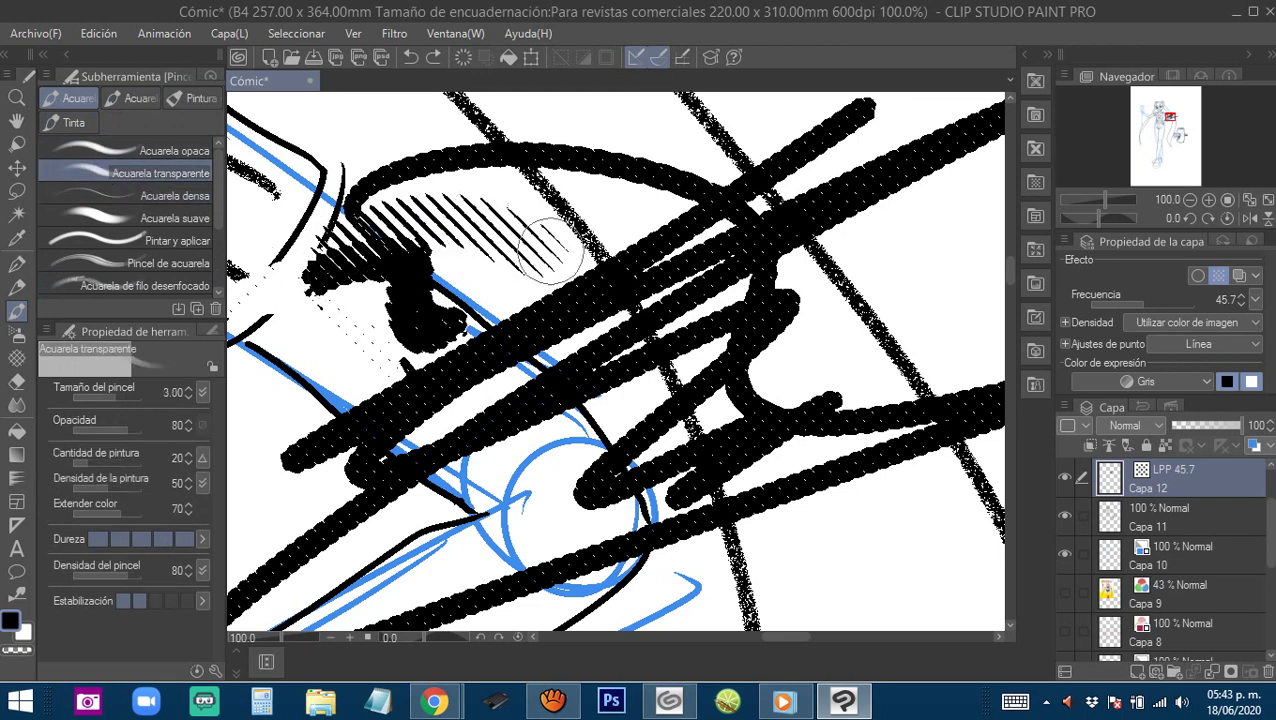
{"action": "key", "text": "ctrl+z"}
Select the whole canvas and delete all test scribbles from the tone layer.
{"action": "scroll", "coordinate": [620, 378], "scroll_direction": "down", "scroll_amount": 3}
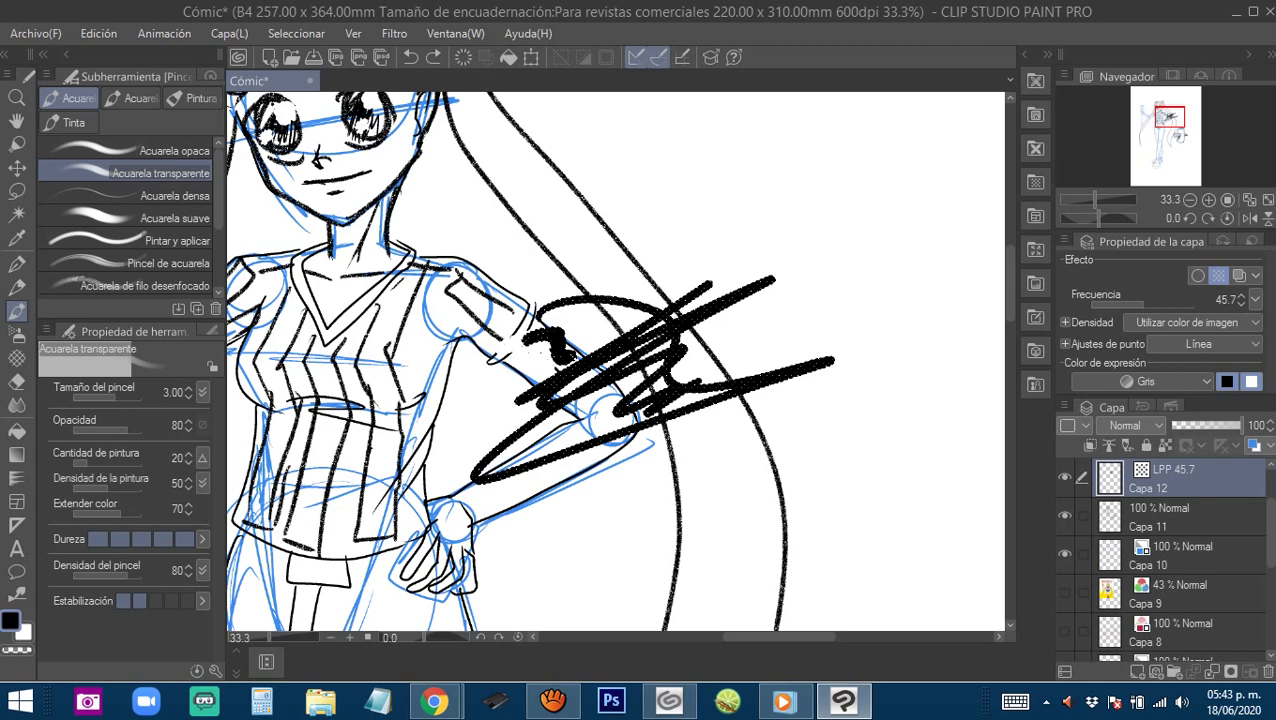
{"action": "key", "text": "ctrl+a"}
{"action": "key", "text": "Delete"}
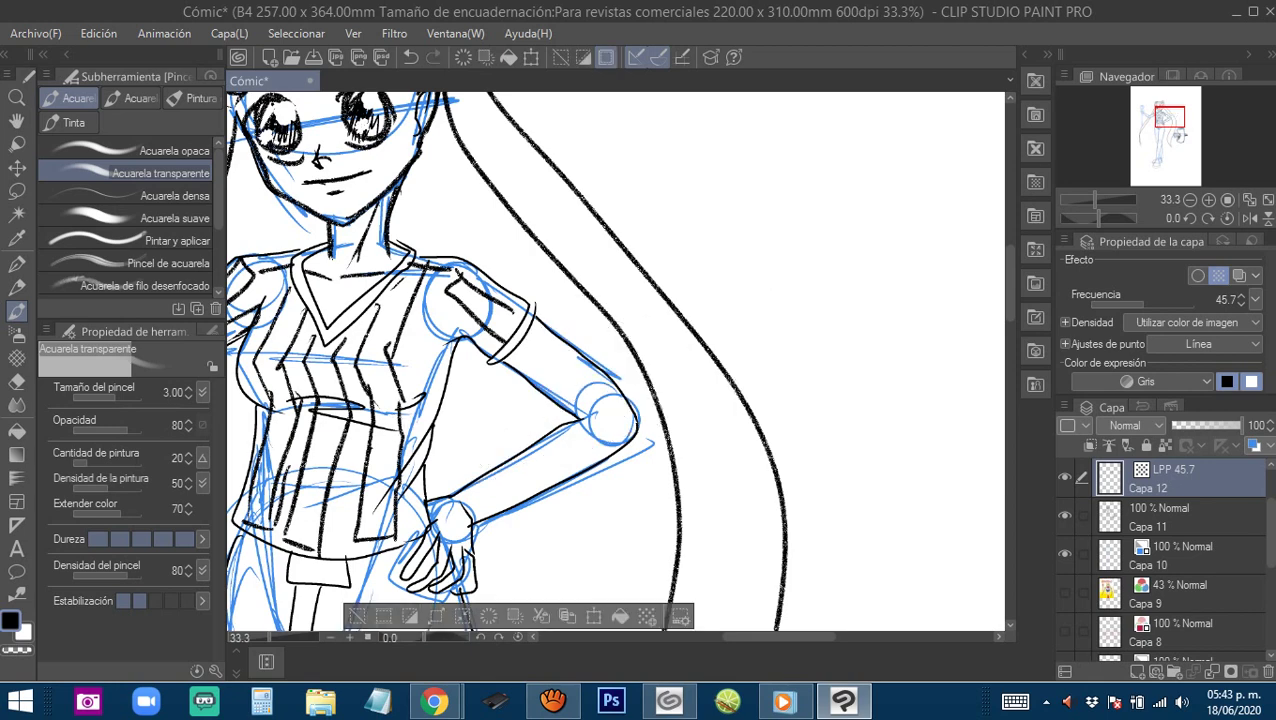
Shade the side and underside of the bust on the striped shirt with line tone.
{"action": "left_click_drag", "start_coordinate": [450, 403], "coordinate": [532, 399]}
{"action": "scroll", "coordinate": [532, 400], "scroll_direction": "up", "scroll_amount": 1}
{"action": "mouse_move", "coordinate": [253, 304]}
{"action": "left_mouse_down"}
{"action": "mouse_move", "coordinate": [476, 320]}
{"action": "mouse_move", "coordinate": [440, 360]}
{"action": "mouse_move", "coordinate": [530, 398]}
{"action": "left_mouse_up"}
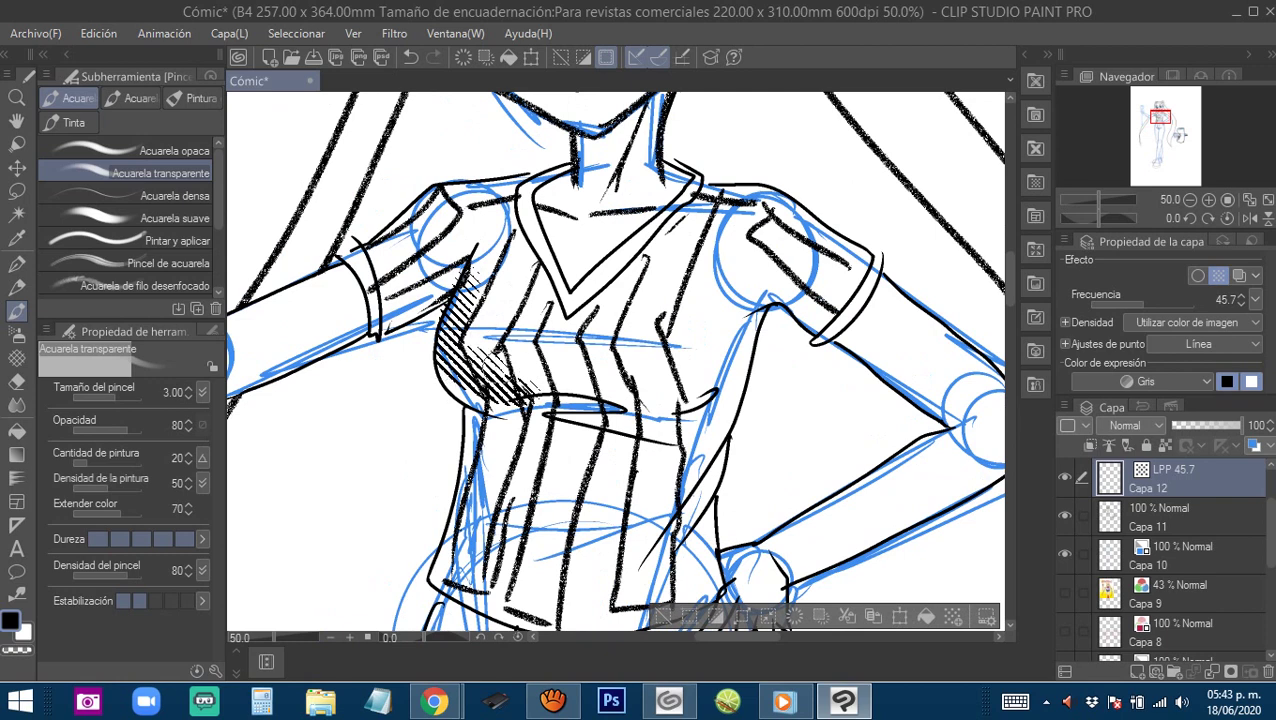
{"action": "mouse_move", "coordinate": [480, 350]}
{"action": "left_mouse_down"}
{"action": "mouse_move", "coordinate": [525, 385]}
{"action": "mouse_move", "coordinate": [560, 375]}
{"action": "mouse_move", "coordinate": [550, 385]}
{"action": "mouse_move", "coordinate": [575, 395]}
{"action": "mouse_move", "coordinate": [452, 390]}
{"action": "mouse_move", "coordinate": [545, 405]}
{"action": "mouse_move", "coordinate": [680, 395]}
{"action": "mouse_move", "coordinate": [525, 370]}
{"action": "mouse_move", "coordinate": [660, 430]}
{"action": "left_mouse_up"}
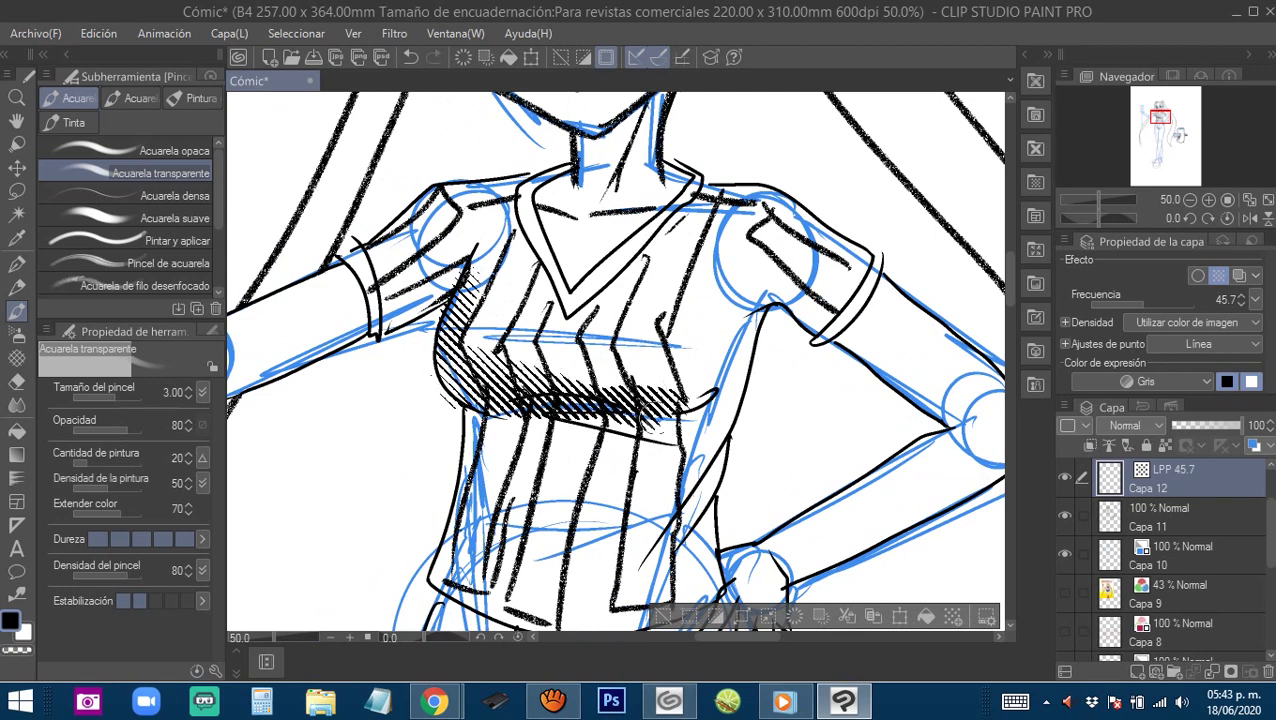
Shade the shirt below the bust and down the waist's side to the hem with line tone.
{"action": "mouse_move", "coordinate": [612, 393]}
{"action": "left_mouse_down"}
{"action": "mouse_move", "coordinate": [645, 428]}
{"action": "mouse_move", "coordinate": [626, 321]}
{"action": "left_mouse_up"}
{"action": "mouse_move", "coordinate": [490, 292]}
{"action": "left_mouse_down"}
{"action": "mouse_move", "coordinate": [509, 382]}
{"action": "mouse_move", "coordinate": [468, 478]}
{"action": "left_mouse_up"}
{"action": "left_click_drag", "start_coordinate": [516, 322], "coordinate": [480, 370]}
{"action": "mouse_move", "coordinate": [564, 408]}
{"action": "left_mouse_down"}
{"action": "mouse_move", "coordinate": [506, 454]}
{"action": "mouse_move", "coordinate": [480, 454]}
{"action": "left_mouse_up"}
{"action": "left_click_drag", "start_coordinate": [470, 348], "coordinate": [420, 404]}
{"action": "left_click_drag", "start_coordinate": [540, 338], "coordinate": [506, 360]}
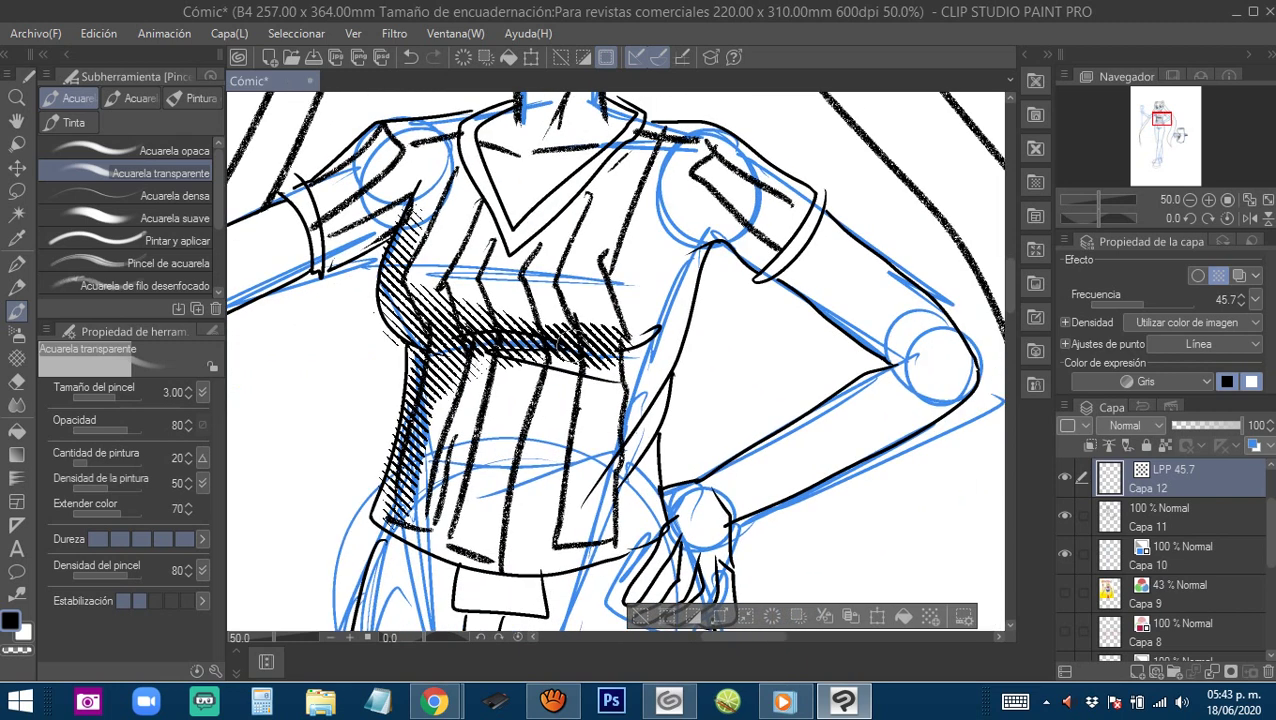
Shade the underside of the bent arm's sleeve and upper arm down to the elbow, redoing the first stroke.
{"action": "mouse_move", "coordinate": [676, 258]}
{"action": "left_mouse_down"}
{"action": "mouse_move", "coordinate": [489, 327]}
{"action": "mouse_move", "coordinate": [560, 321]}
{"action": "left_mouse_up"}
{"action": "left_click_drag", "start_coordinate": [496, 286], "coordinate": [632, 372]}
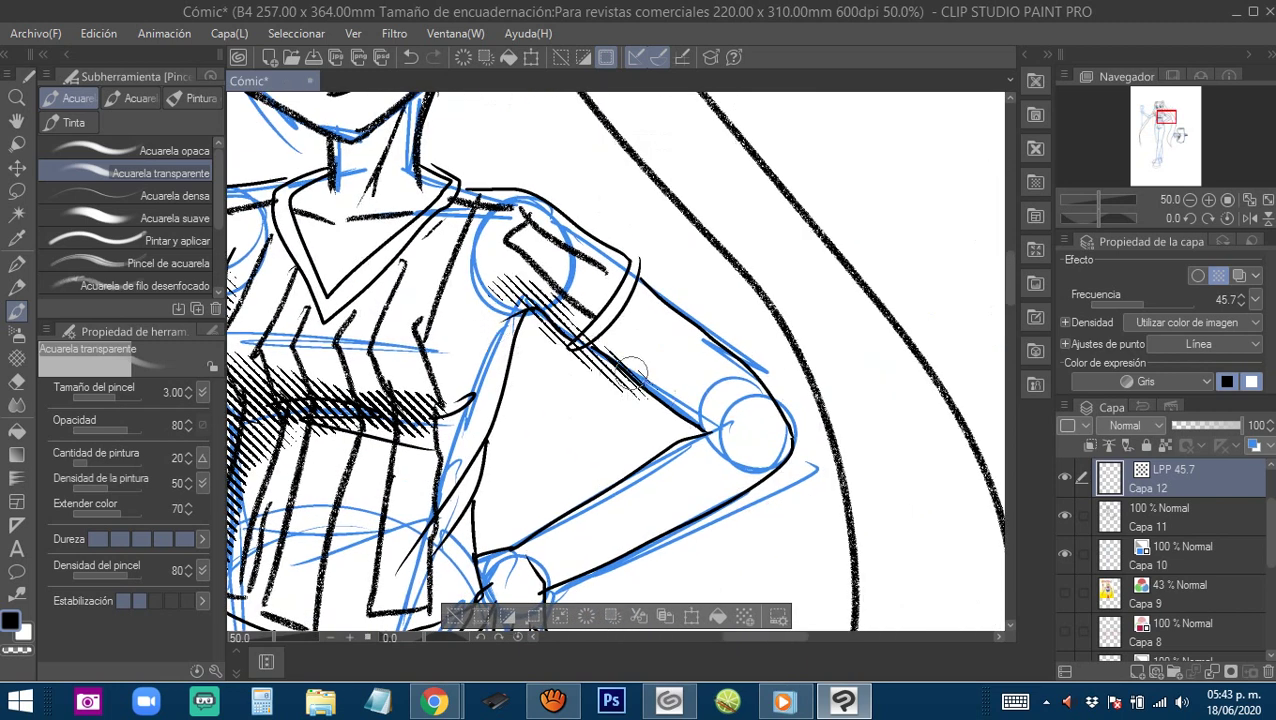
{"action": "key", "text": "ctrl+z"}
{"action": "left_click_drag", "start_coordinate": [510, 276], "coordinate": [676, 398]}
{"action": "mouse_move", "coordinate": [634, 354]}
{"action": "left_mouse_down"}
{"action": "mouse_move", "coordinate": [698, 412]}
{"action": "mouse_move", "coordinate": [681, 403]}
{"action": "left_mouse_up"}
{"action": "left_click_drag", "start_coordinate": [652, 376], "coordinate": [709, 434]}
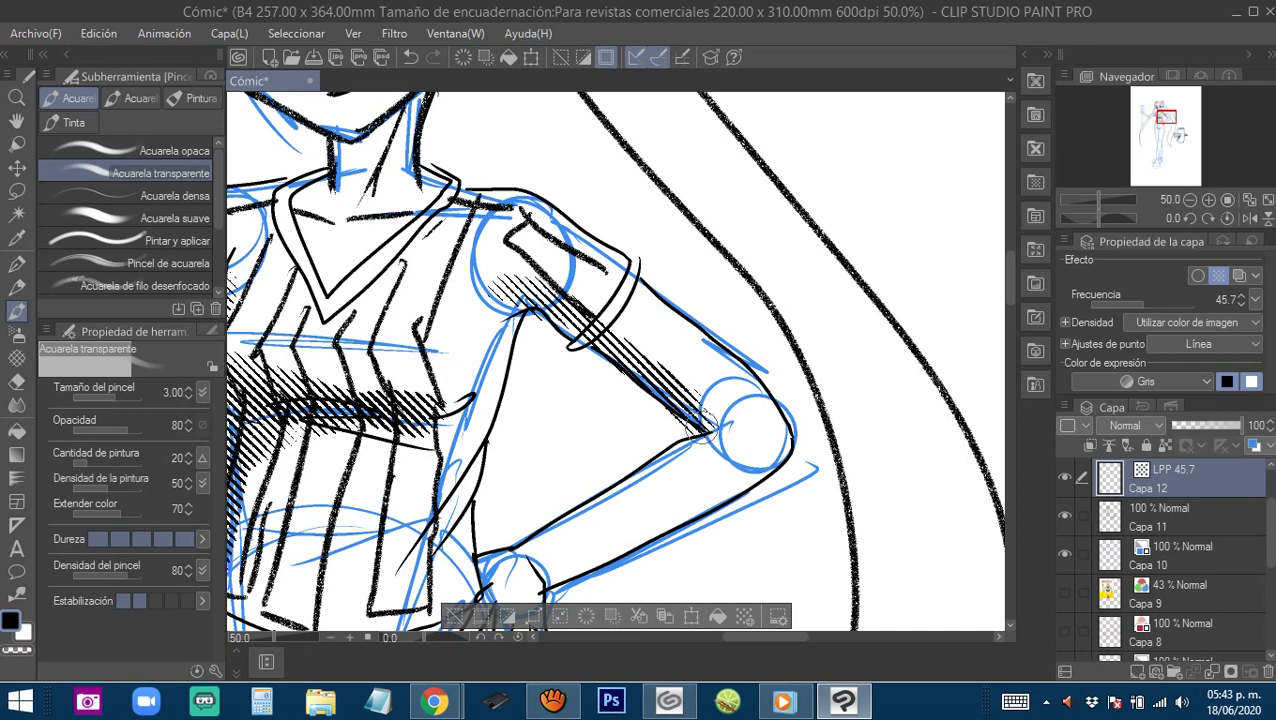
Shade the lower edge of the bent forearm and the neck beneath the chin with line tone.
{"action": "left_click_drag", "start_coordinate": [647, 549], "coordinate": [500, 392]}
{"action": "mouse_move", "coordinate": [383, 481]}
{"action": "left_mouse_down"}
{"action": "mouse_move", "coordinate": [405, 412]}
{"action": "mouse_move", "coordinate": [563, 349]}
{"action": "mouse_move", "coordinate": [652, 274]}
{"action": "left_mouse_up"}
{"action": "left_click_drag", "start_coordinate": [512, 377], "coordinate": [669, 468]}
{"action": "mouse_move", "coordinate": [404, 281]}
{"action": "left_mouse_down"}
{"action": "mouse_move", "coordinate": [554, 459]}
{"action": "mouse_move", "coordinate": [595, 574]}
{"action": "left_mouse_up"}
{"action": "left_click_drag", "start_coordinate": [528, 410], "coordinate": [560, 355]}
Shade the underside of the outstretched arm from the armpit along the forearm with line tone.
{"action": "mouse_move", "coordinate": [545, 440]}
{"action": "left_mouse_down"}
{"action": "mouse_move", "coordinate": [578, 345]}
{"action": "mouse_move", "coordinate": [600, 332]}
{"action": "mouse_move", "coordinate": [578, 382]}
{"action": "mouse_move", "coordinate": [676, 291]}
{"action": "mouse_move", "coordinate": [801, 208]}
{"action": "left_mouse_up"}
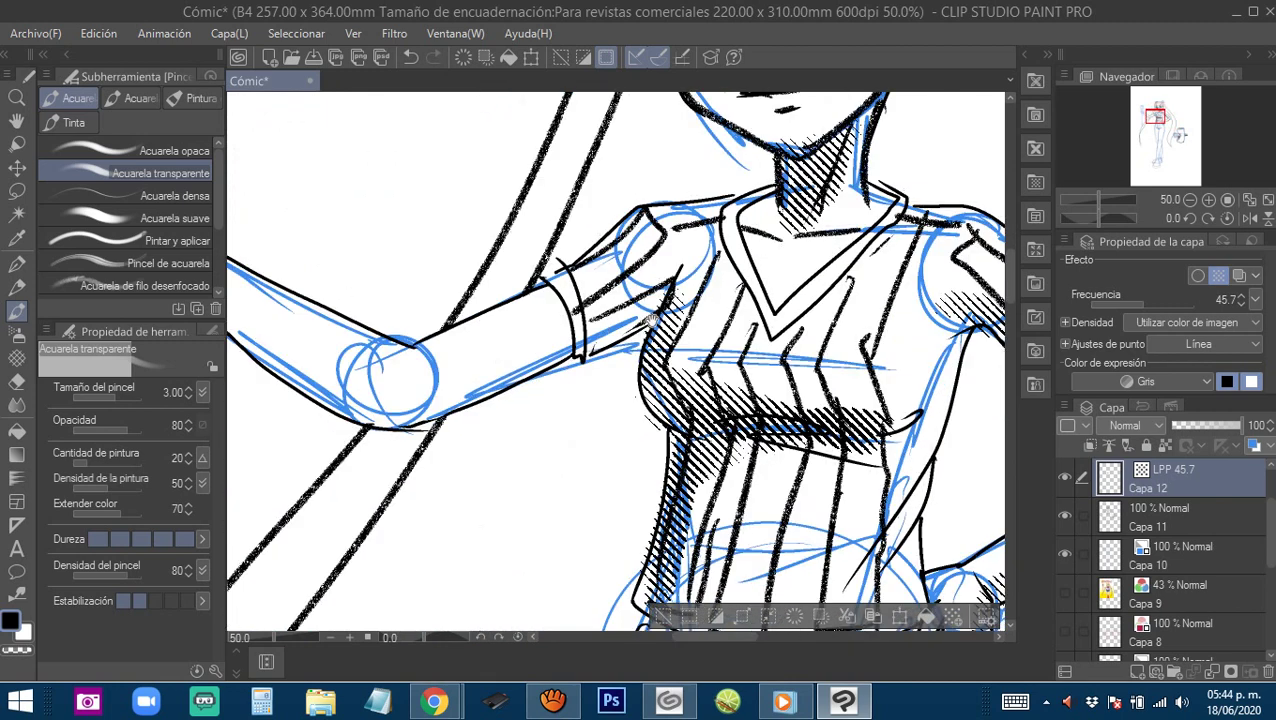
{"action": "mouse_move", "coordinate": [646, 309]}
{"action": "left_mouse_down"}
{"action": "mouse_move", "coordinate": [424, 407]}
{"action": "mouse_move", "coordinate": [373, 411]}
{"action": "mouse_move", "coordinate": [556, 499]}
{"action": "left_mouse_up"}
{"action": "mouse_move", "coordinate": [370, 350]}
{"action": "left_mouse_down"}
{"action": "mouse_move", "coordinate": [511, 457]}
{"action": "mouse_move", "coordinate": [592, 494]}
{"action": "mouse_move", "coordinate": [327, 446]}
{"action": "left_mouse_up"}
{"action": "scroll", "coordinate": [690, 438], "scroll_direction": "down", "scroll_amount": 4}
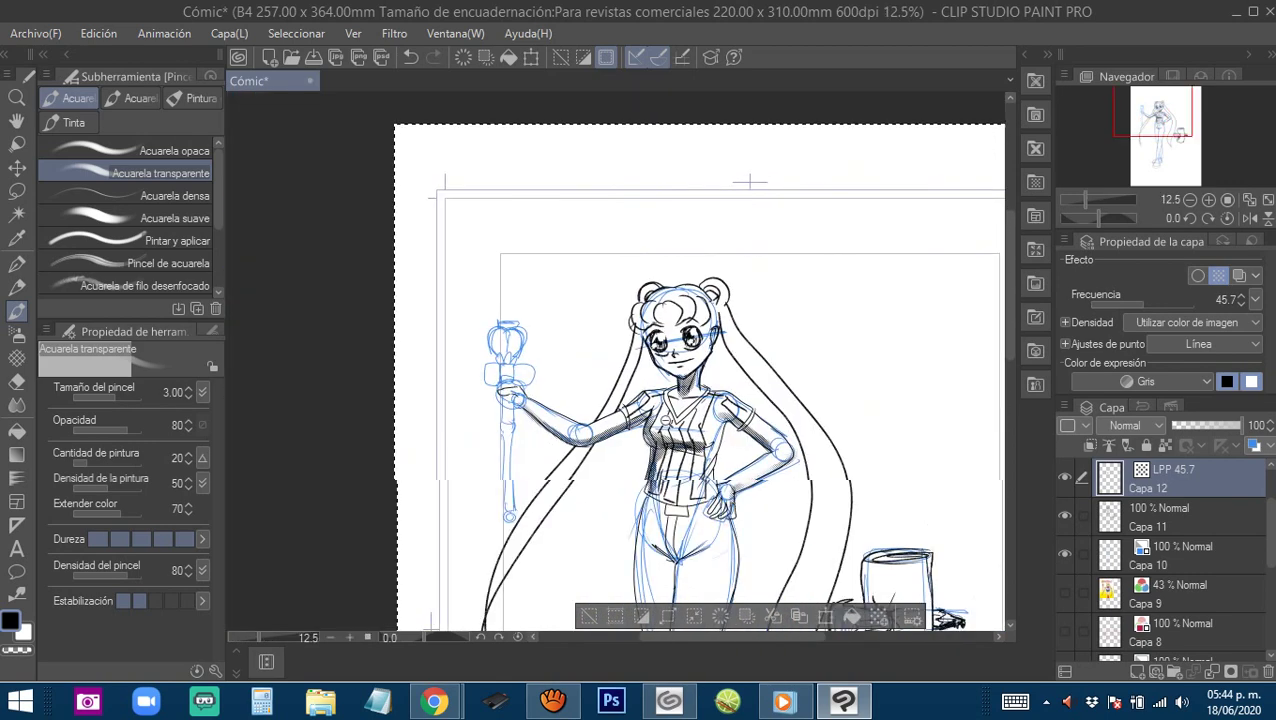
Shade the forehead beneath the curled bangs and the side of the face down to the chin.
{"action": "left_click_drag", "start_coordinate": [753, 532], "coordinate": [628, 421]}
{"action": "scroll", "coordinate": [584, 330], "scroll_direction": "up", "scroll_amount": 2}
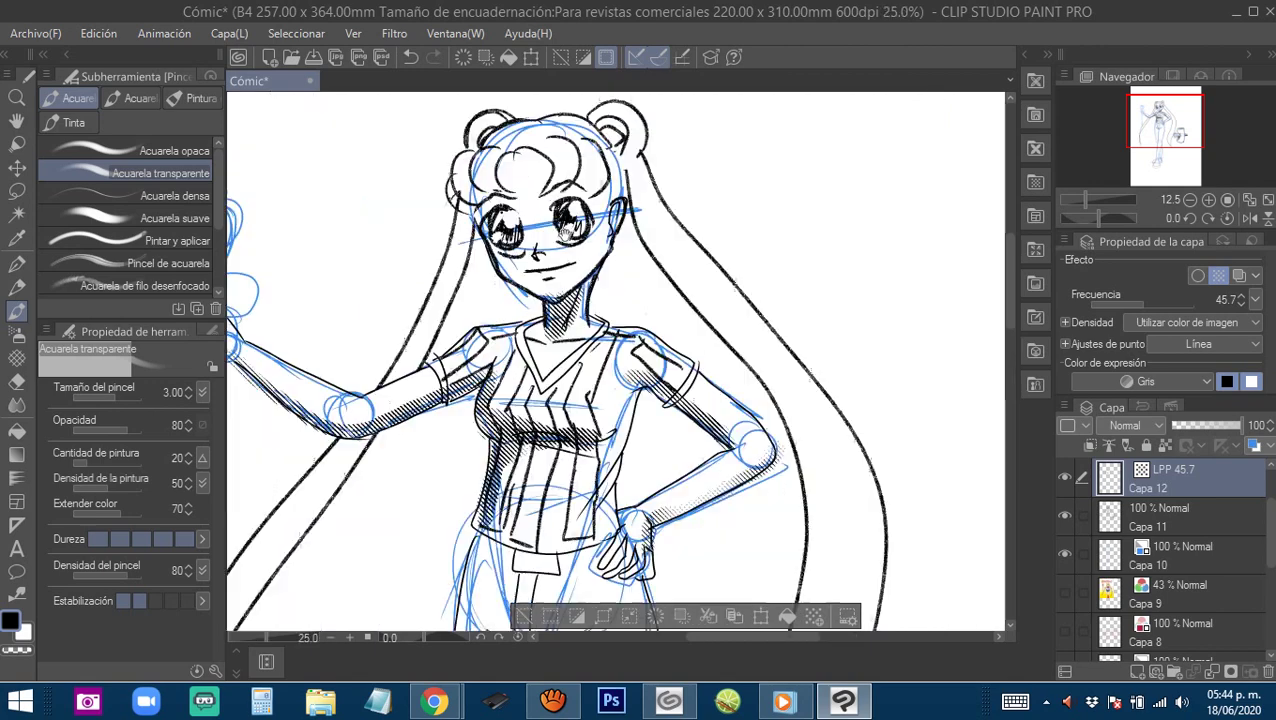
{"action": "scroll", "coordinate": [535, 330], "scroll_direction": "up", "scroll_amount": 2}
{"action": "left_click_drag", "start_coordinate": [450, 198], "coordinate": [470, 332]}
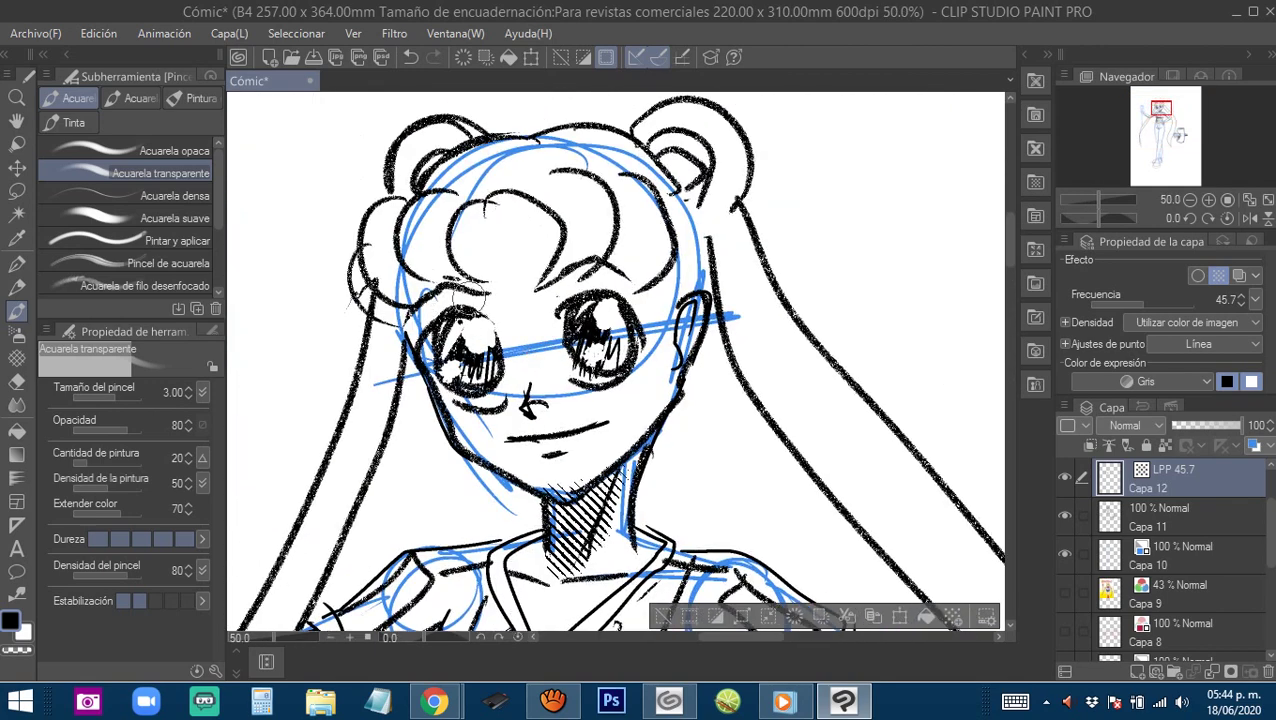
{"action": "mouse_move", "coordinate": [445, 288]}
{"action": "left_mouse_down"}
{"action": "mouse_move", "coordinate": [414, 340]}
{"action": "mouse_move", "coordinate": [500, 456]}
{"action": "mouse_move", "coordinate": [588, 488]}
{"action": "mouse_move", "coordinate": [577, 605]}
{"action": "left_mouse_up"}
{"action": "mouse_move", "coordinate": [476, 313]}
{"action": "left_mouse_down"}
{"action": "mouse_move", "coordinate": [470, 345]}
{"action": "mouse_move", "coordinate": [530, 320]}
{"action": "mouse_move", "coordinate": [535, 370]}
{"action": "mouse_move", "coordinate": [623, 377]}
{"action": "left_mouse_up"}
Shade the inner edge of the long pigtail behind the bent arm, from the head down toward its tip.
{"action": "left_click_drag", "start_coordinate": [735, 411], "coordinate": [558, 288]}
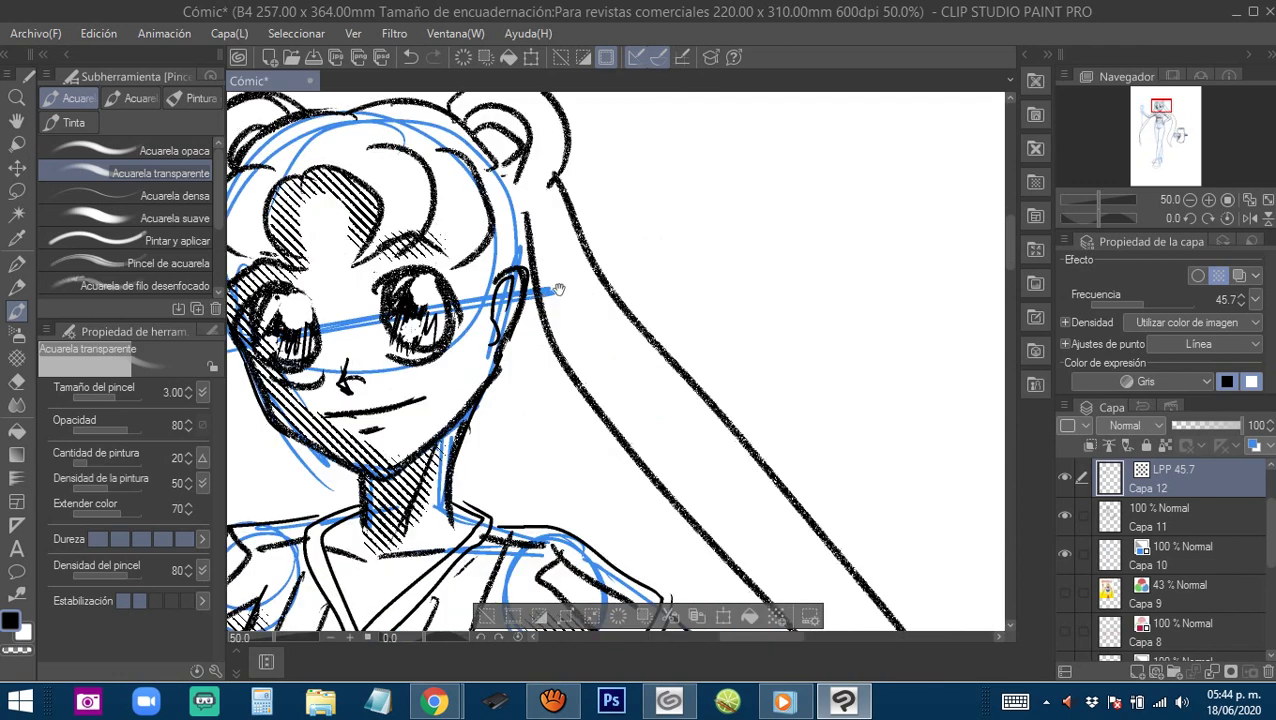
{"action": "mouse_move", "coordinate": [541, 242]}
{"action": "left_mouse_down"}
{"action": "mouse_move", "coordinate": [561, 310]}
{"action": "mouse_move", "coordinate": [694, 485]}
{"action": "mouse_move", "coordinate": [579, 335]}
{"action": "left_mouse_up"}
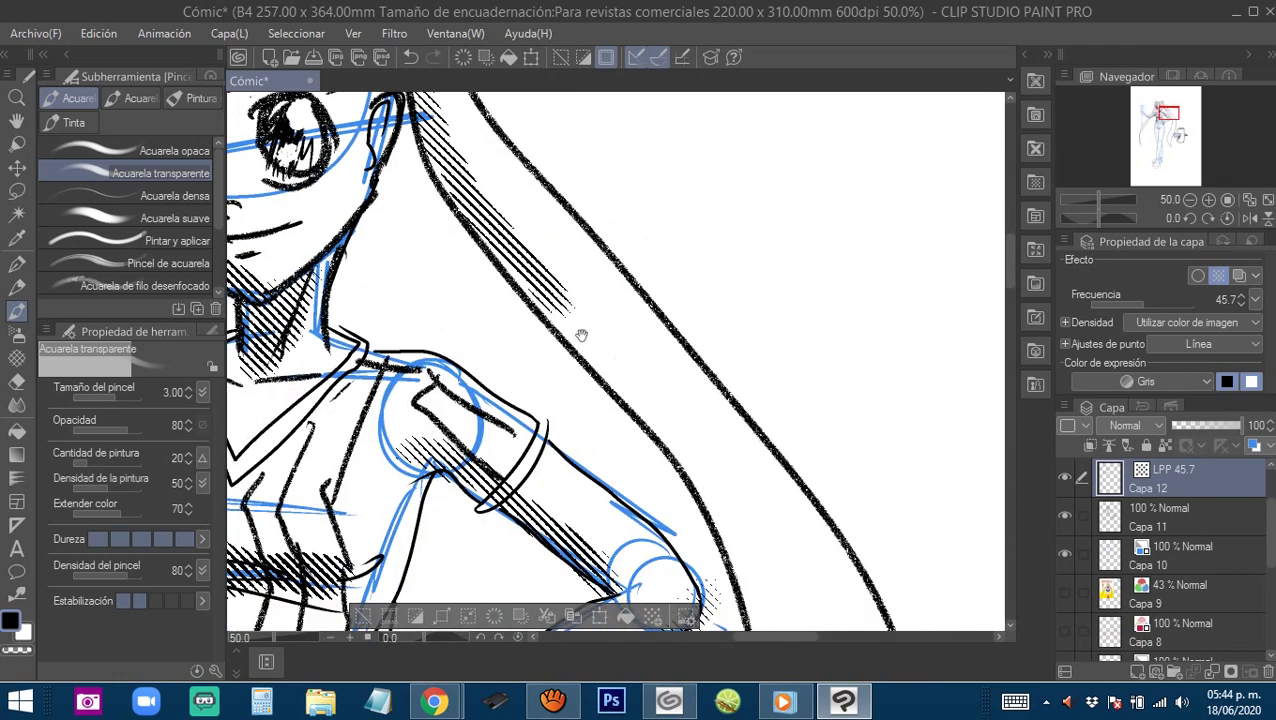
{"action": "left_click_drag", "start_coordinate": [550, 290], "coordinate": [684, 480]}
{"action": "left_click_drag", "start_coordinate": [723, 535], "coordinate": [584, 320]}
{"action": "mouse_move", "coordinate": [554, 264]}
{"action": "left_mouse_down"}
{"action": "mouse_move", "coordinate": [616, 355]}
{"action": "mouse_move", "coordinate": [649, 483]}
{"action": "mouse_move", "coordinate": [615, 375]}
{"action": "left_mouse_up"}
{"action": "mouse_move", "coordinate": [565, 226]}
{"action": "left_mouse_down"}
{"action": "mouse_move", "coordinate": [608, 389]}
{"action": "mouse_move", "coordinate": [607, 479]}
{"action": "left_mouse_up"}
{"action": "left_click_drag", "start_coordinate": [606, 480], "coordinate": [611, 340]}
{"action": "mouse_move", "coordinate": [588, 200]}
{"action": "left_mouse_down"}
{"action": "mouse_move", "coordinate": [597, 245]}
{"action": "mouse_move", "coordinate": [556, 512]}
{"action": "left_mouse_up"}
{"action": "left_click_drag", "start_coordinate": [565, 490], "coordinate": [622, 296]}
{"action": "mouse_move", "coordinate": [636, 268]}
{"action": "left_mouse_down"}
{"action": "mouse_move", "coordinate": [552, 498]}
{"action": "mouse_move", "coordinate": [632, 274]}
{"action": "mouse_move", "coordinate": [602, 322]}
{"action": "mouse_move", "coordinate": [566, 497]}
{"action": "left_mouse_up"}
{"action": "left_click_drag", "start_coordinate": [566, 475], "coordinate": [581, 385]}
{"action": "left_click_drag", "start_coordinate": [625, 228], "coordinate": [575, 462]}
{"action": "mouse_move", "coordinate": [589, 292]}
{"action": "left_mouse_down"}
{"action": "mouse_move", "coordinate": [548, 430]}
{"action": "mouse_move", "coordinate": [546, 492]}
{"action": "left_mouse_up"}
{"action": "left_click_drag", "start_coordinate": [550, 470], "coordinate": [523, 292]}
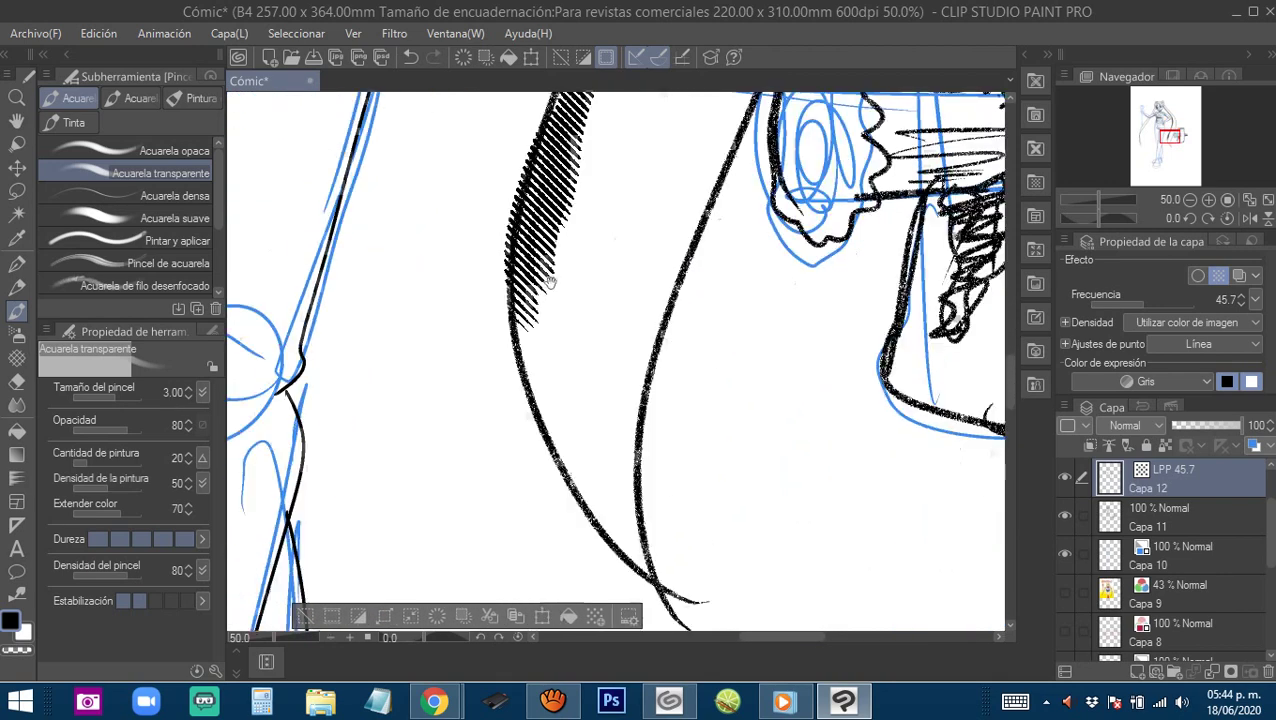
{"action": "left_click_drag", "start_coordinate": [535, 238], "coordinate": [554, 447]}
{"action": "left_click_drag", "start_coordinate": [534, 364], "coordinate": [602, 562]}
{"action": "scroll", "coordinate": [474, 382], "scroll_direction": "down", "scroll_amount": 4}
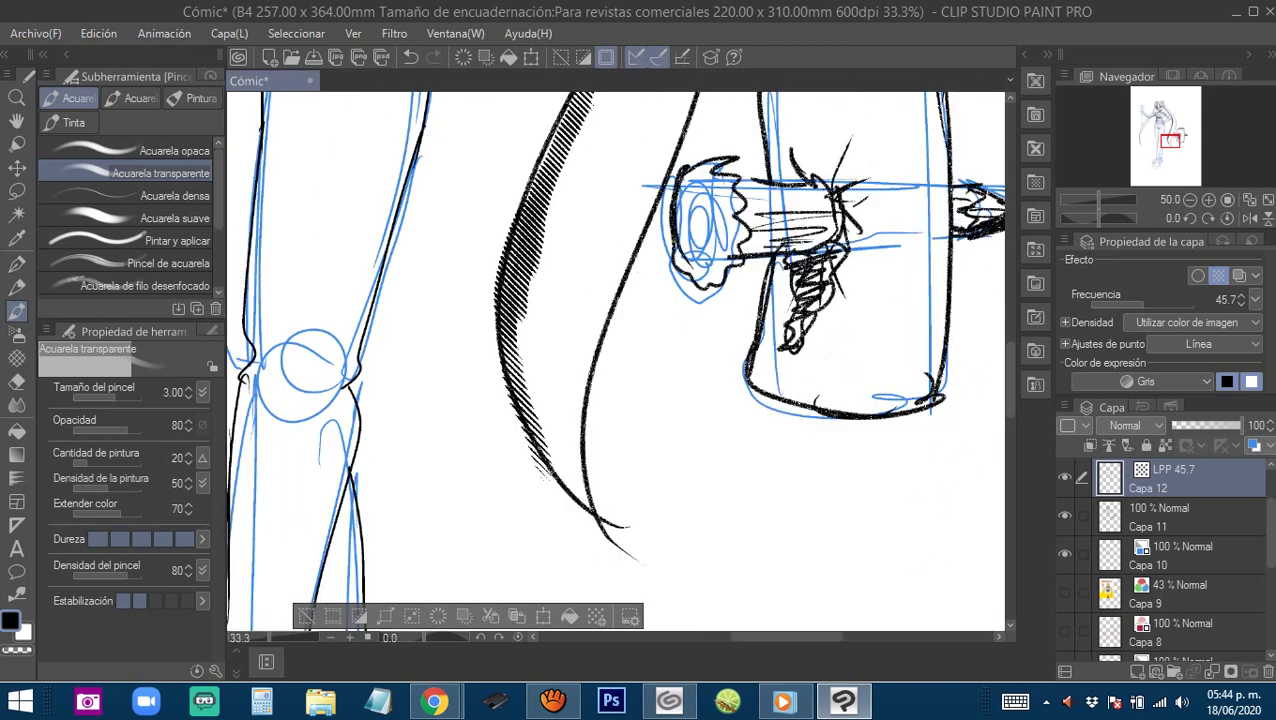
Shade the outer edge of the hip and thigh, the crotch crease and the other thigh's inner edge with line tone.
{"action": "left_click_drag", "start_coordinate": [390, 204], "coordinate": [473, 378]}
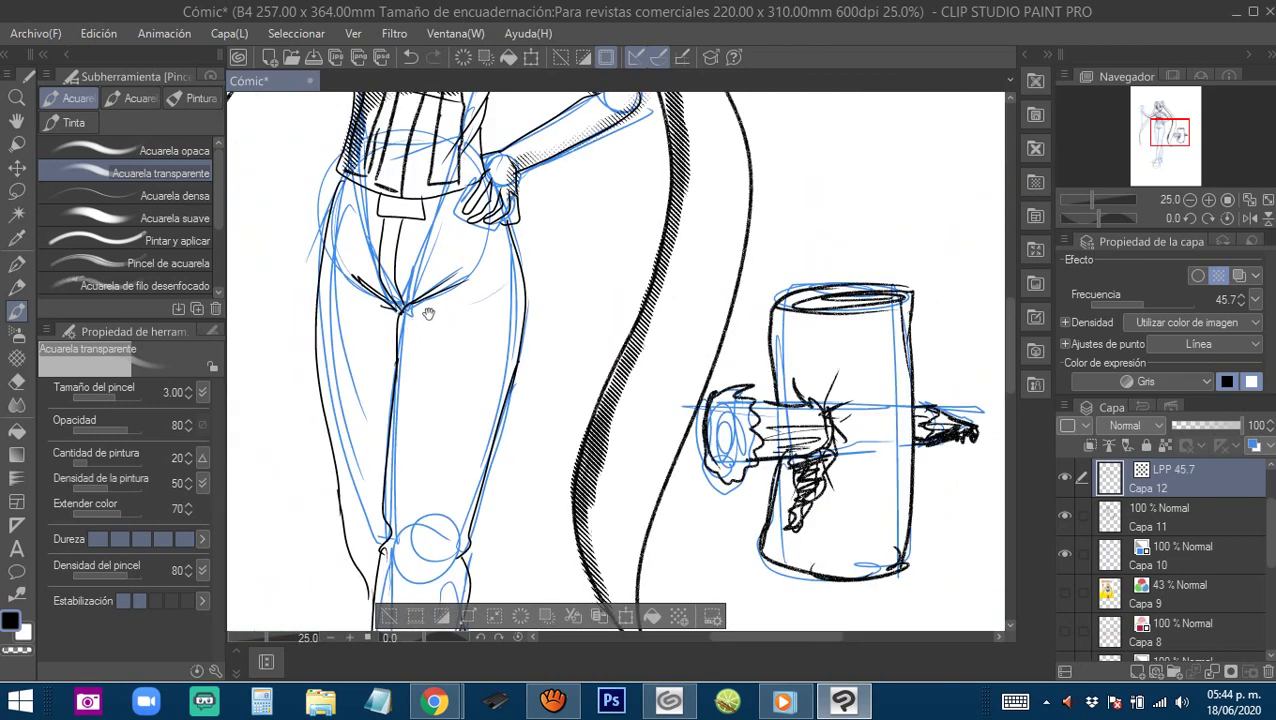
{"action": "scroll", "coordinate": [428, 313], "scroll_direction": "up", "scroll_amount": 1}
{"action": "mouse_move", "coordinate": [466, 203]}
{"action": "left_mouse_down"}
{"action": "mouse_move", "coordinate": [554, 235]}
{"action": "mouse_move", "coordinate": [451, 260]}
{"action": "mouse_move", "coordinate": [434, 398]}
{"action": "left_mouse_up"}
{"action": "mouse_move", "coordinate": [489, 263]}
{"action": "left_mouse_down"}
{"action": "mouse_move", "coordinate": [480, 300]}
{"action": "mouse_move", "coordinate": [452, 250]}
{"action": "mouse_move", "coordinate": [545, 456]}
{"action": "left_mouse_up"}
{"action": "left_click_drag", "start_coordinate": [537, 364], "coordinate": [535, 545]}
{"action": "left_click_drag", "start_coordinate": [556, 499], "coordinate": [523, 266]}
{"action": "left_click_drag", "start_coordinate": [507, 222], "coordinate": [494, 440]}
{"action": "left_click_drag", "start_coordinate": [435, 160], "coordinate": [450, 250]}
{"action": "mouse_move", "coordinate": [427, 179]}
{"action": "left_mouse_down"}
{"action": "mouse_move", "coordinate": [415, 355]}
{"action": "mouse_move", "coordinate": [434, 380]}
{"action": "mouse_move", "coordinate": [440, 245]}
{"action": "mouse_move", "coordinate": [452, 370]}
{"action": "left_mouse_up"}
{"action": "left_click_drag", "start_coordinate": [460, 218], "coordinate": [451, 432]}
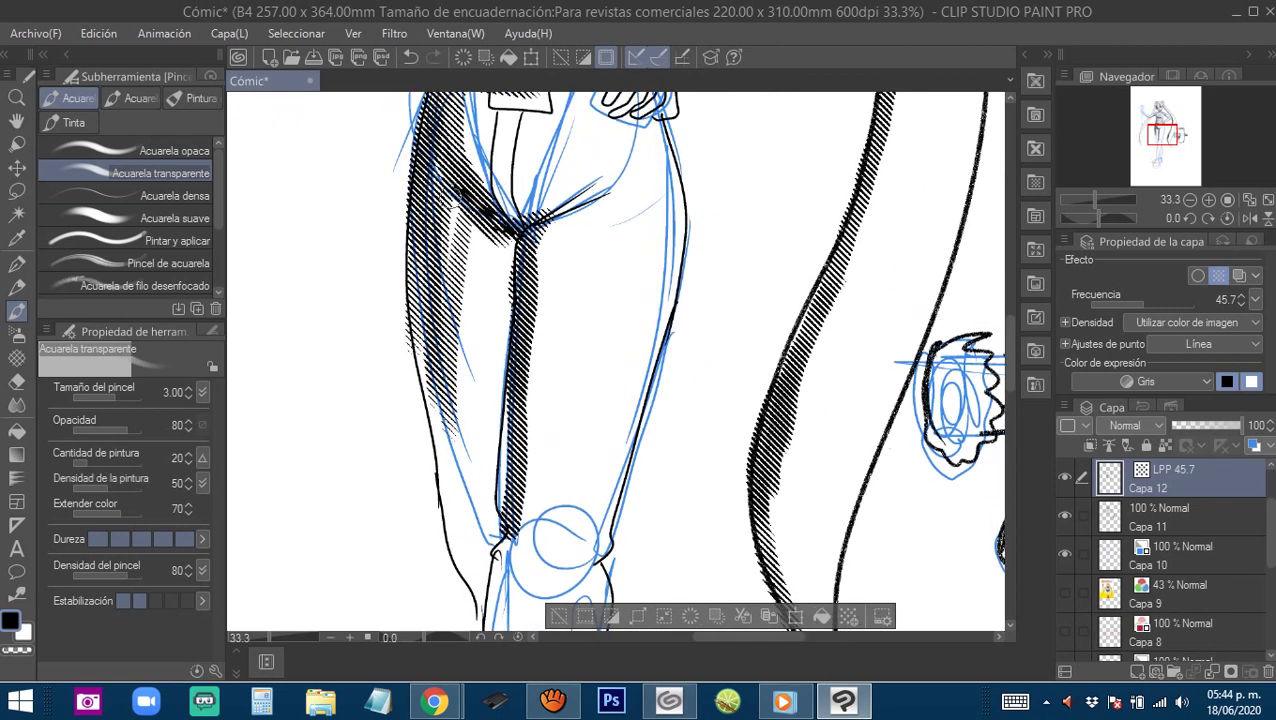
Fill the upper part of the shadowed thigh with line tone, from the crotch crease down past mid-thigh.
{"action": "left_click_drag", "start_coordinate": [456, 188], "coordinate": [440, 410]}
{"action": "mouse_move", "coordinate": [482, 208]}
{"action": "left_mouse_down"}
{"action": "mouse_move", "coordinate": [458, 428]}
{"action": "mouse_move", "coordinate": [468, 468]}
{"action": "mouse_move", "coordinate": [482, 442]}
{"action": "left_mouse_up"}
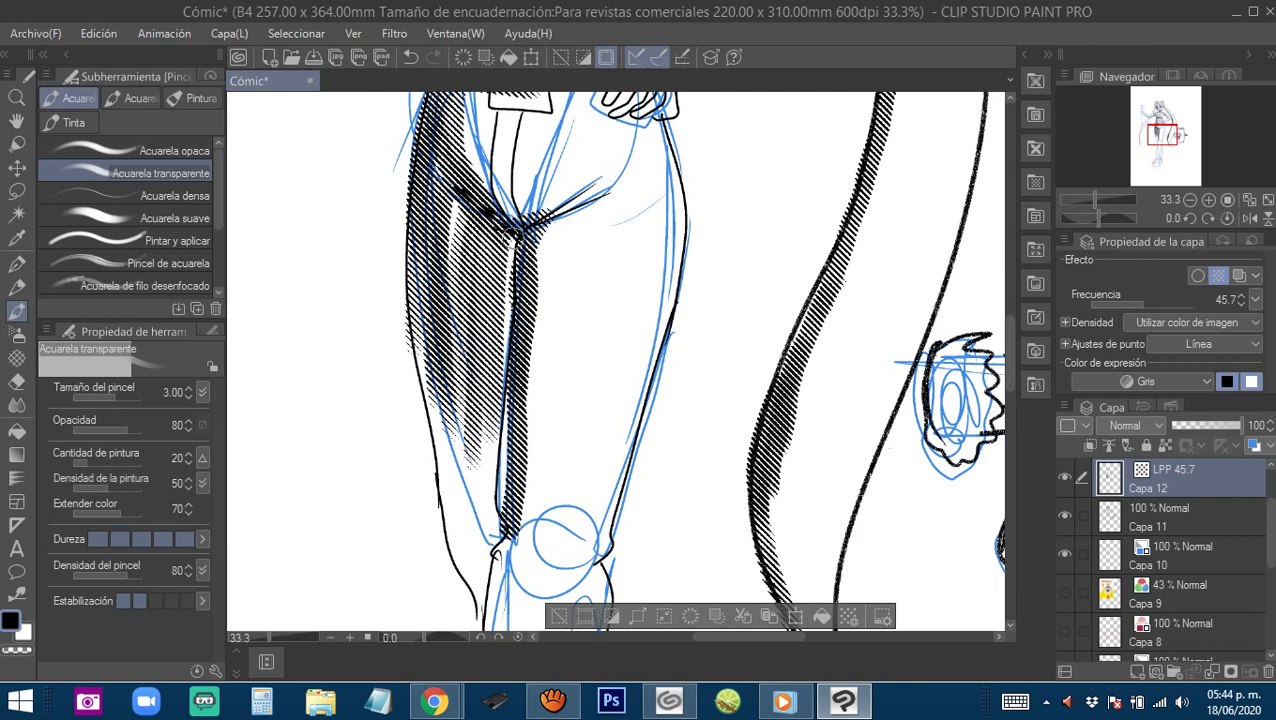
{"action": "left_click_drag", "start_coordinate": [520, 226], "coordinate": [490, 455]}
{"action": "left_click_drag", "start_coordinate": [462, 190], "coordinate": [436, 348]}
{"action": "left_click_drag", "start_coordinate": [464, 190], "coordinate": [482, 270]}
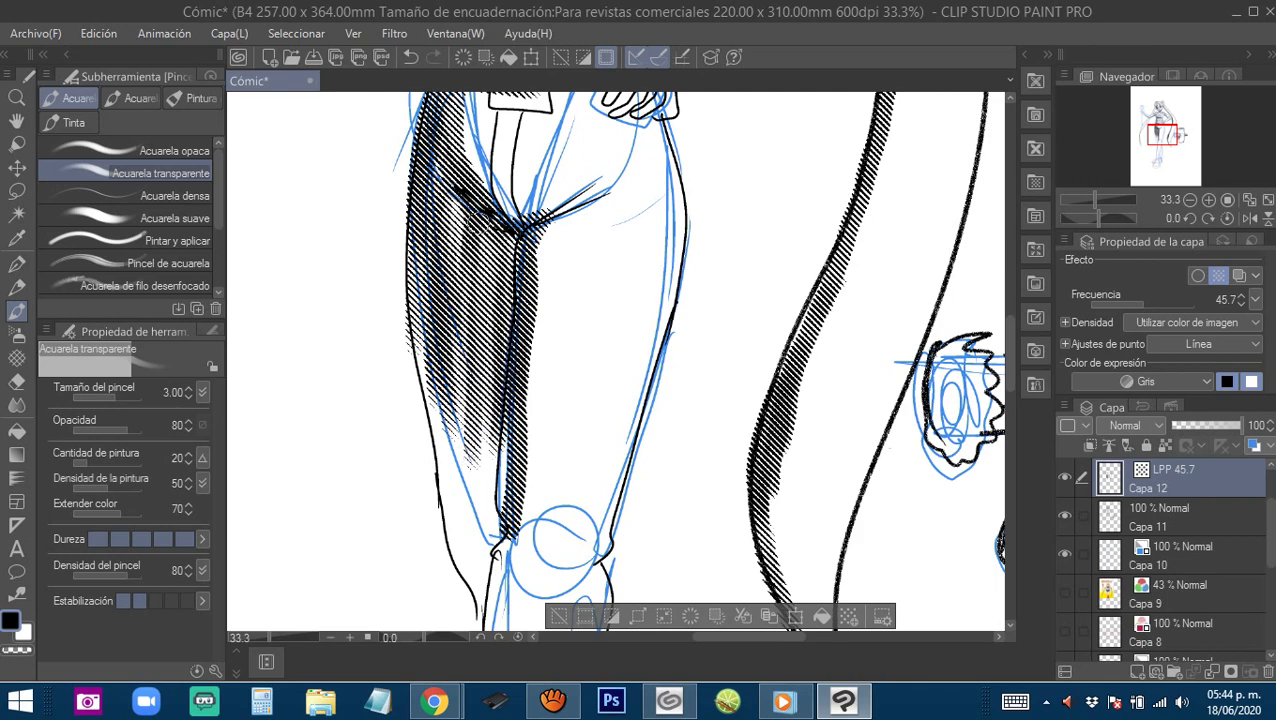
{"action": "mouse_move", "coordinate": [477, 222]}
{"action": "left_mouse_down"}
{"action": "mouse_move", "coordinate": [505, 228]}
{"action": "mouse_move", "coordinate": [547, 135]}
{"action": "mouse_move", "coordinate": [526, 424]}
{"action": "left_mouse_up"}
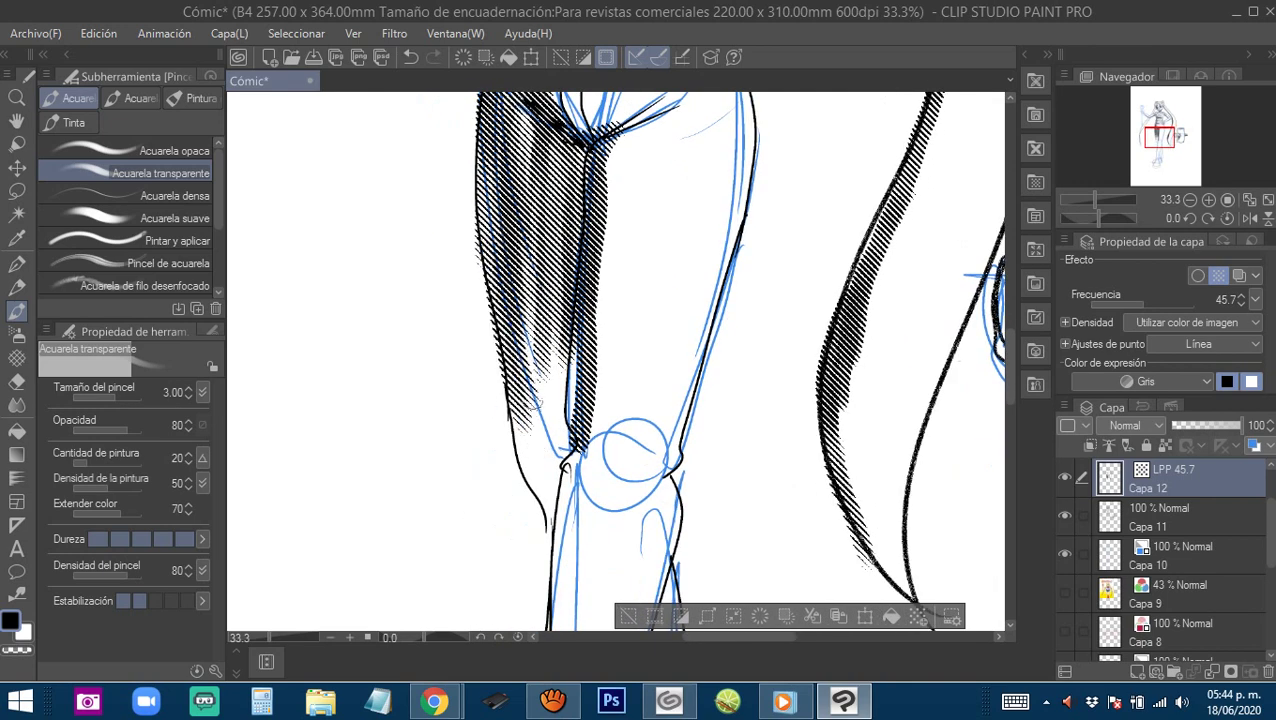
Extend the line tone over the lower part of the shadowed thigh down to its tip beside the knee.
{"action": "left_click_drag", "start_coordinate": [496, 298], "coordinate": [534, 518]}
{"action": "left_click_drag", "start_coordinate": [524, 398], "coordinate": [537, 526]}
{"action": "left_click_drag", "start_coordinate": [541, 340], "coordinate": [545, 522]}
{"action": "left_click_drag", "start_coordinate": [529, 282], "coordinate": [546, 480]}
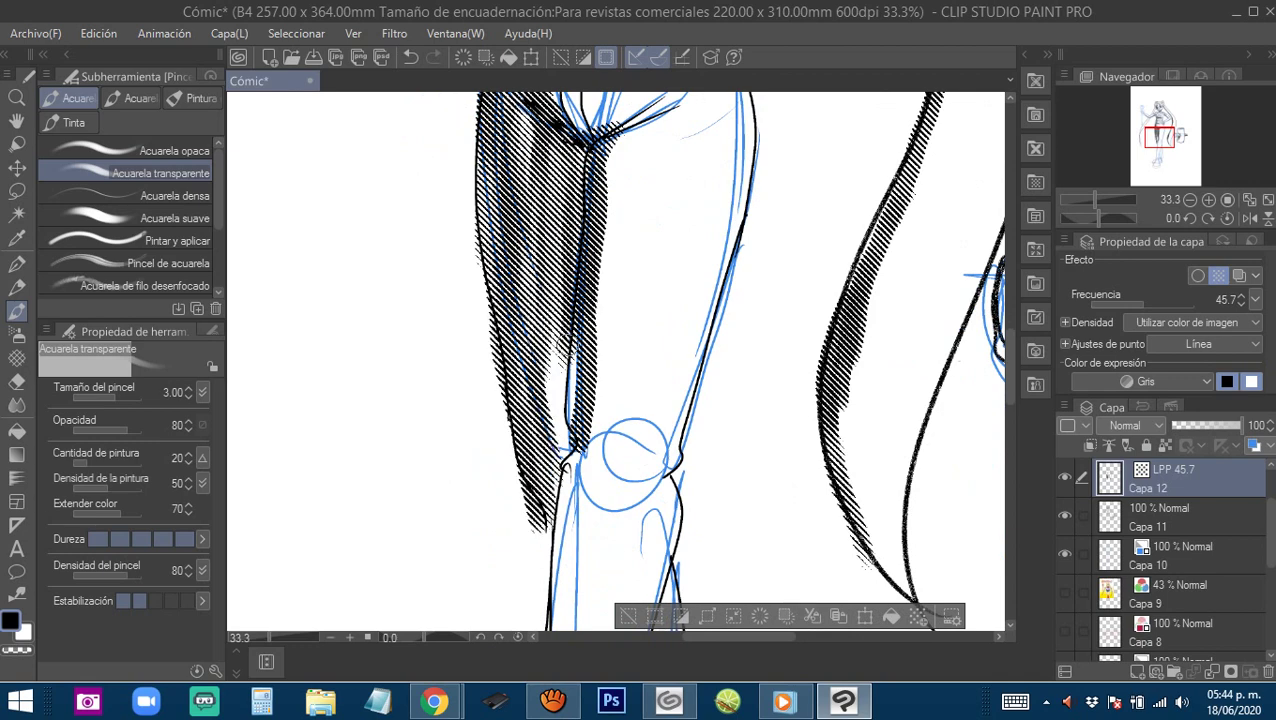
{"action": "left_click_drag", "start_coordinate": [565, 343], "coordinate": [550, 494]}
{"action": "mouse_move", "coordinate": [558, 362]}
{"action": "left_mouse_down"}
{"action": "mouse_move", "coordinate": [548, 494]}
{"action": "mouse_move", "coordinate": [564, 470]}
{"action": "mouse_move", "coordinate": [541, 268]}
{"action": "mouse_move", "coordinate": [562, 284]}
{"action": "left_mouse_up"}
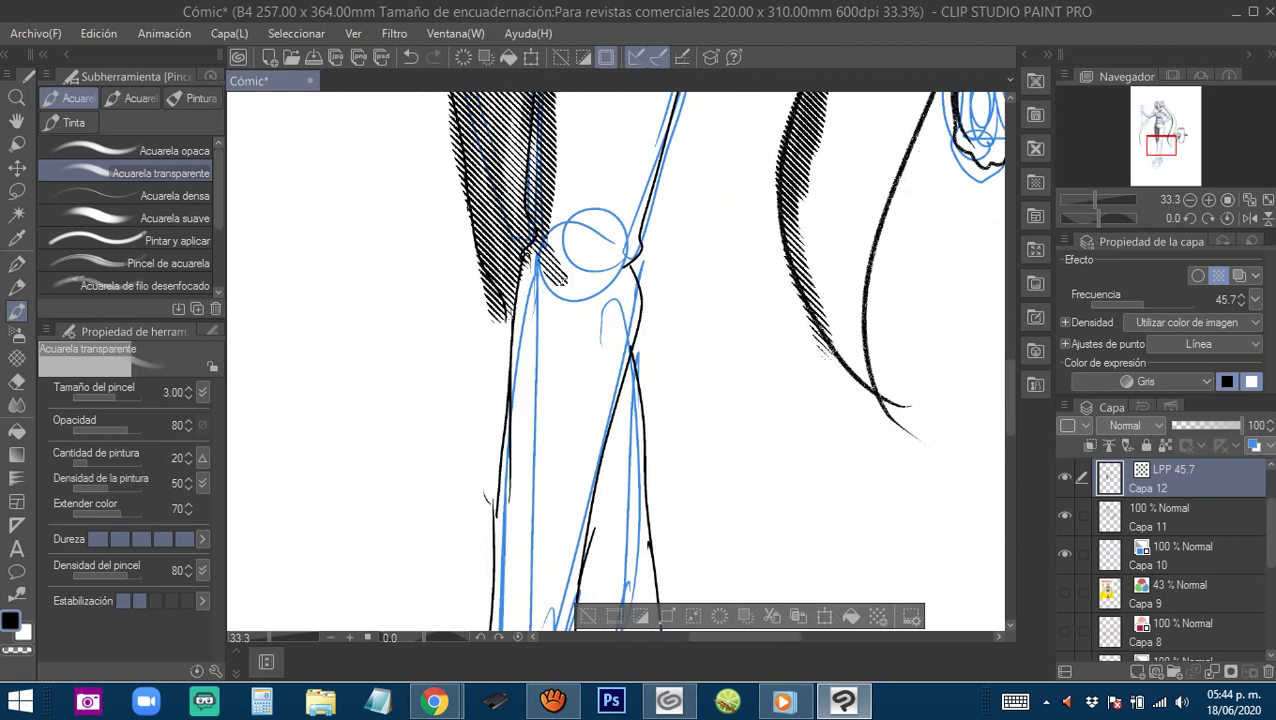
Shade beneath the front knee and along the outer edge of its shin with line tone.
{"action": "left_click_drag", "start_coordinate": [528, 214], "coordinate": [588, 302]}
{"action": "mouse_move", "coordinate": [546, 240]}
{"action": "left_mouse_down"}
{"action": "mouse_move", "coordinate": [506, 334]}
{"action": "mouse_move", "coordinate": [507, 500]}
{"action": "left_mouse_up"}
{"action": "left_click_drag", "start_coordinate": [548, 274], "coordinate": [536, 412]}
{"action": "left_click_drag", "start_coordinate": [548, 278], "coordinate": [558, 374]}
{"action": "left_click_drag", "start_coordinate": [504, 527], "coordinate": [519, 384]}
{"action": "left_click_drag", "start_coordinate": [532, 282], "coordinate": [504, 494]}
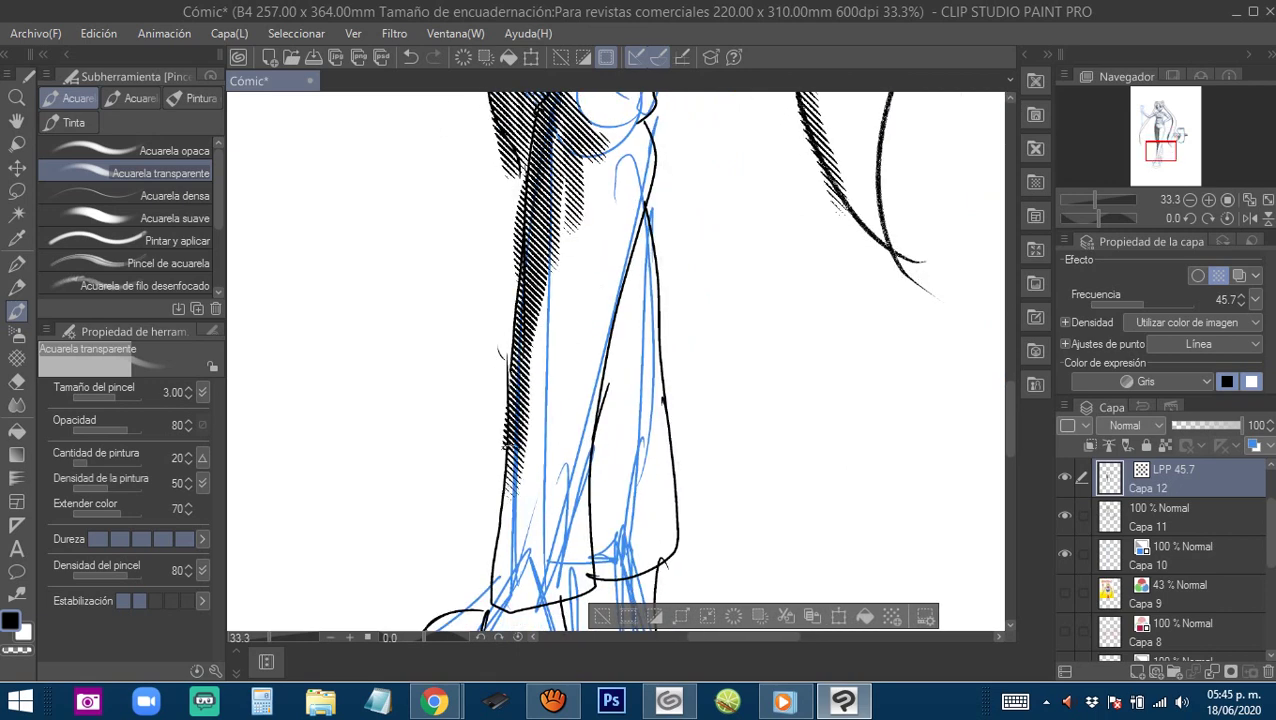
Shade the front shin down to the trouser hem and the rear calf where the legs overlap.
{"action": "left_click_drag", "start_coordinate": [518, 444], "coordinate": [492, 594]}
{"action": "left_click_drag", "start_coordinate": [619, 451], "coordinate": [509, 373]}
{"action": "left_click_drag", "start_coordinate": [506, 300], "coordinate": [492, 464]}
{"action": "left_click_drag", "start_coordinate": [496, 334], "coordinate": [486, 526]}
{"action": "left_click_drag", "start_coordinate": [498, 350], "coordinate": [490, 500]}
{"action": "left_click_drag", "start_coordinate": [516, 212], "coordinate": [494, 290]}
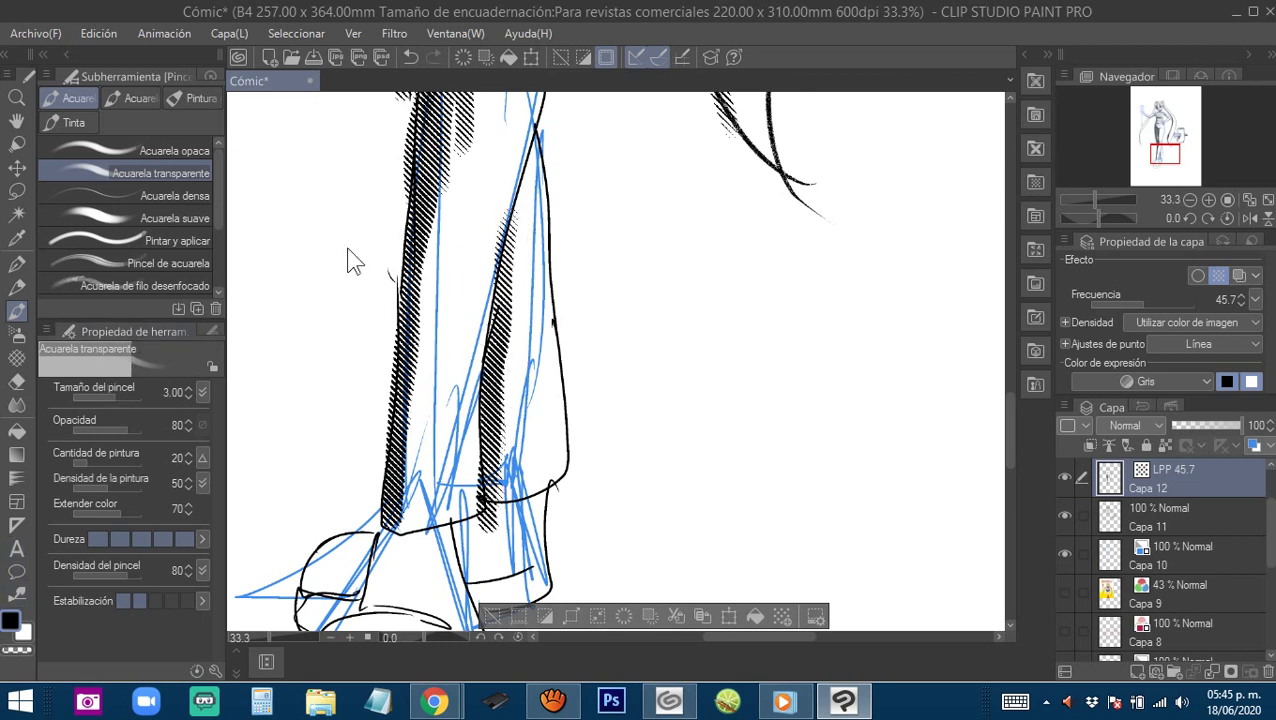
Erase the line tone spilling outside the leg outline around the shadowed thigh and knee.
{"action": "key", "text": "e"}
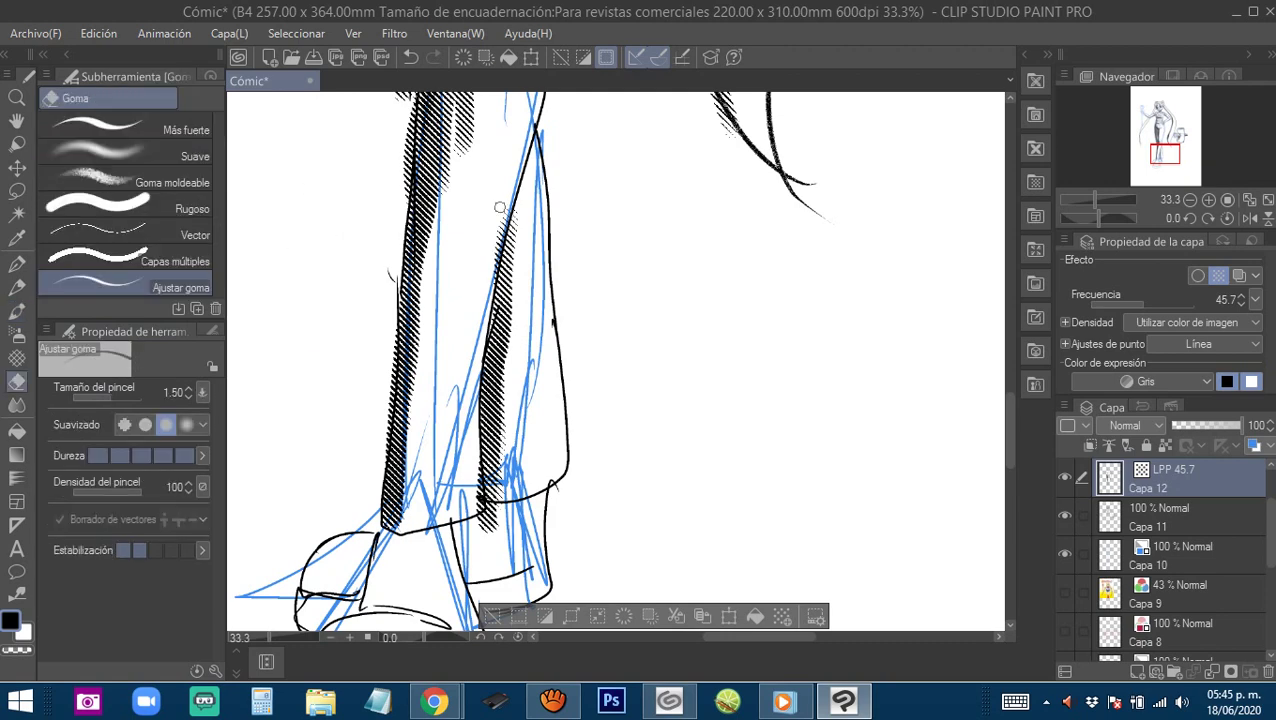
{"action": "left_click_drag", "start_coordinate": [396, 144], "coordinate": [411, 234]}
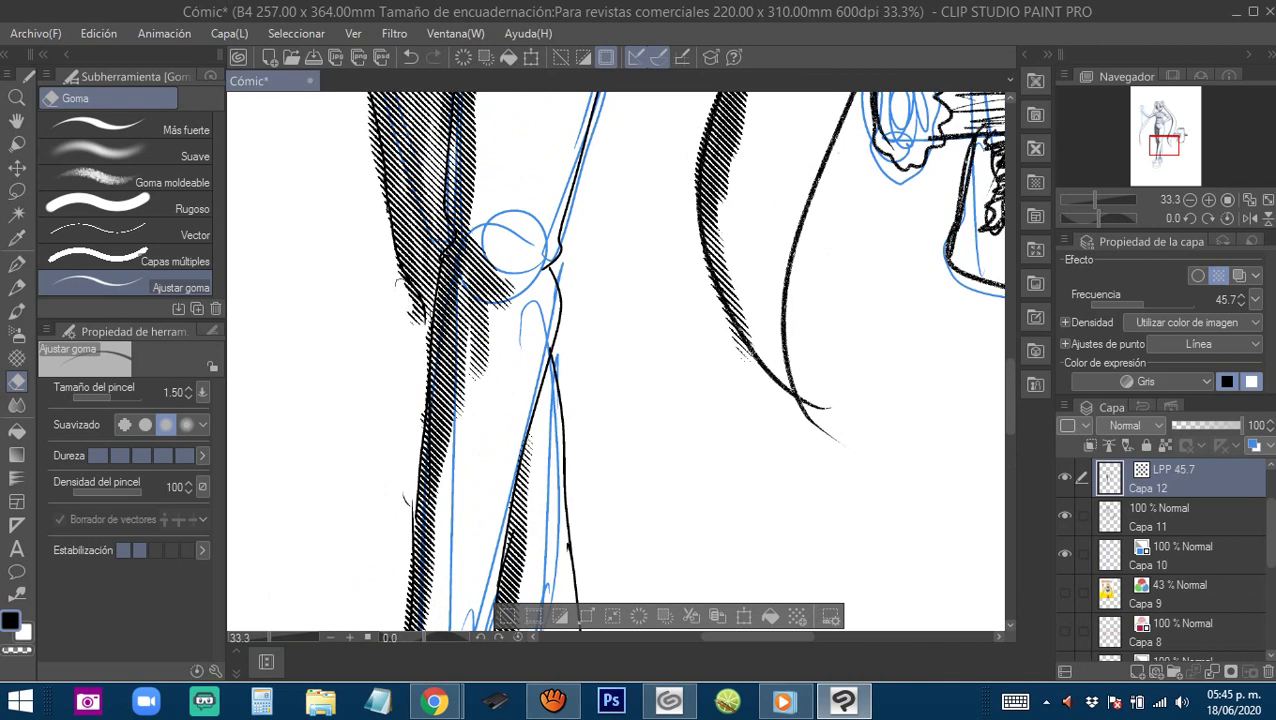
{"action": "scroll", "coordinate": [385, 250], "scroll_direction": "up", "scroll_amount": 3}
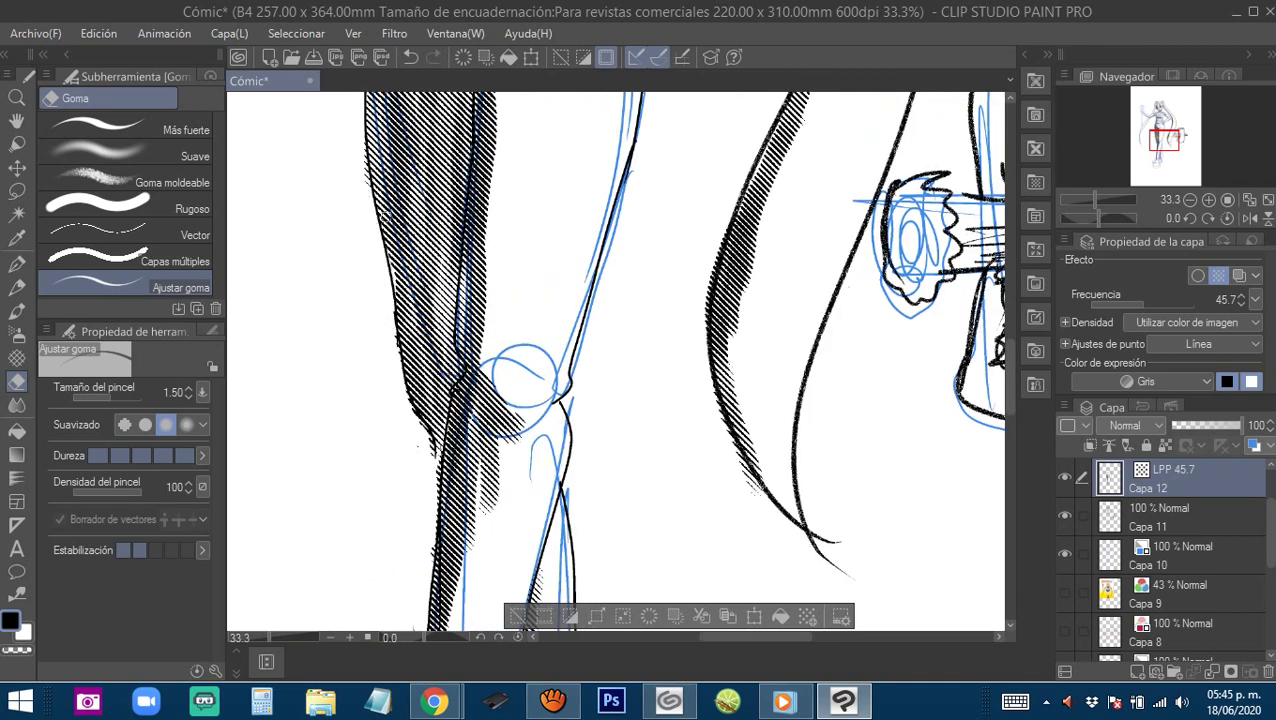
{"action": "scroll", "coordinate": [384, 222], "scroll_direction": "up", "scroll_amount": 3}
{"action": "scroll", "coordinate": [359, 289], "scroll_direction": "up", "scroll_amount": 3}
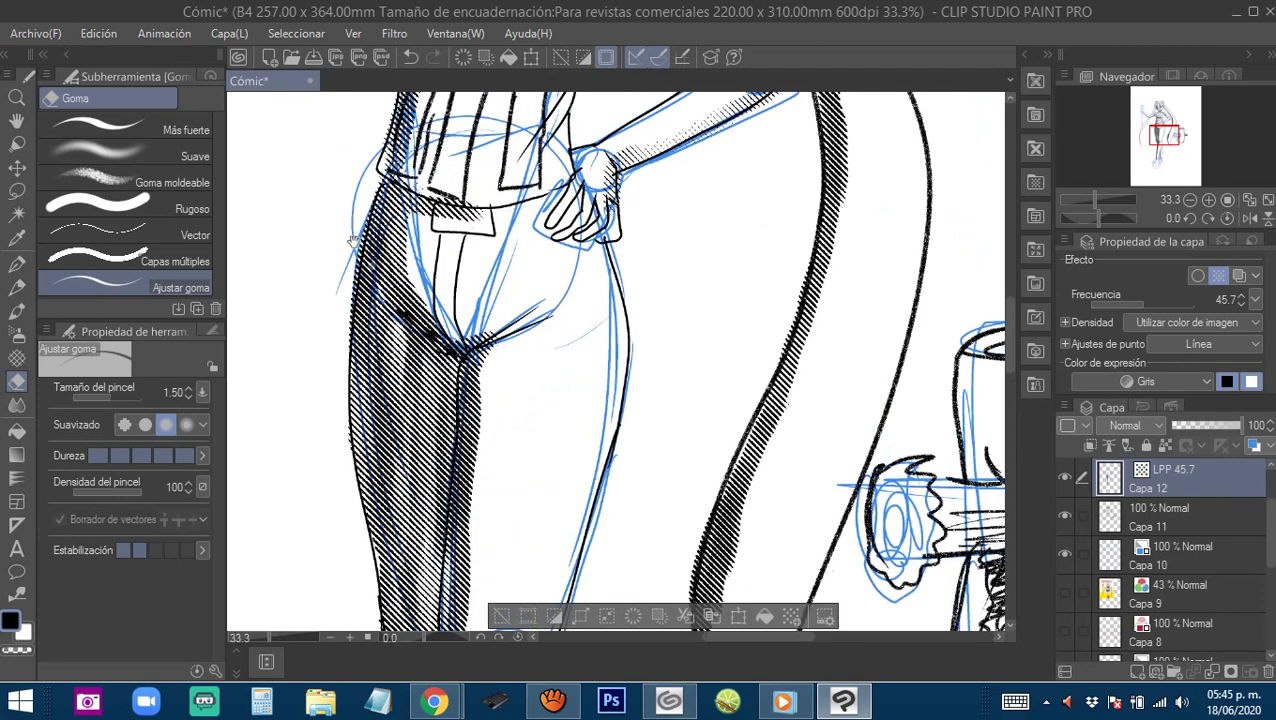
Try the Ciruela dot shape on the tone layer, with the torso in close view.
{"action": "left_click_drag", "start_coordinate": [571, 162], "coordinate": [533, 281]}
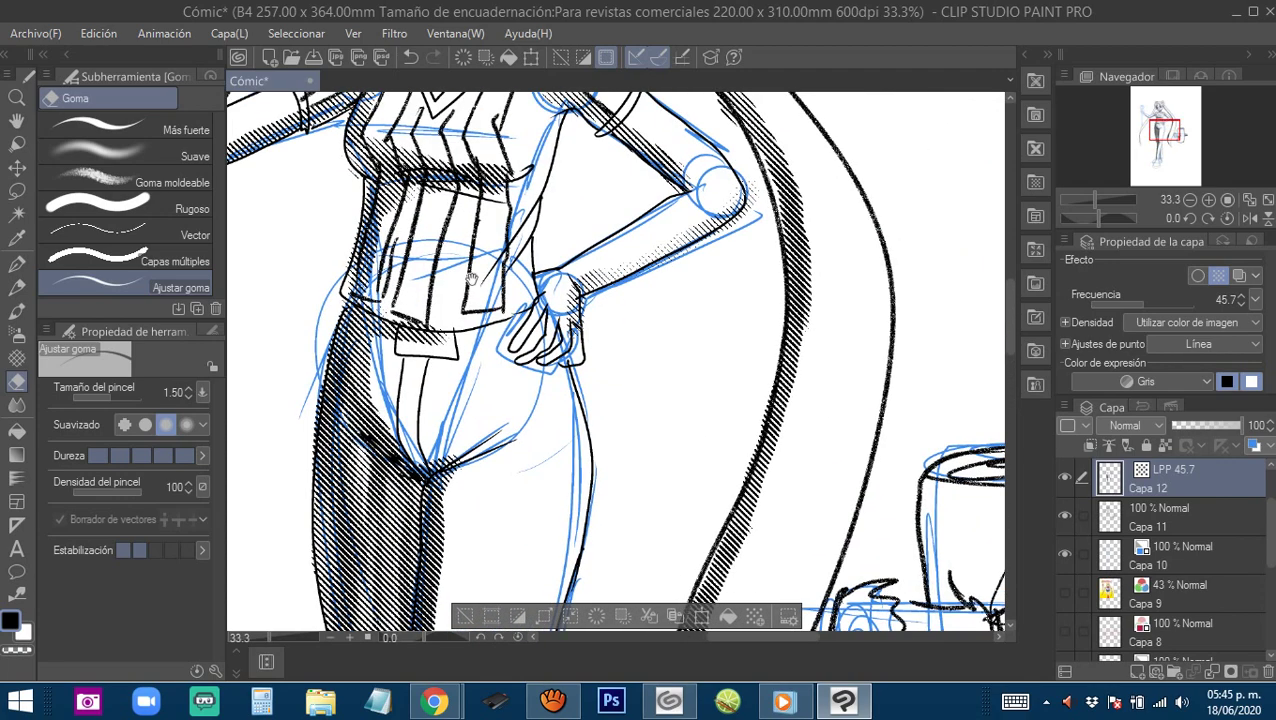
{"action": "scroll", "coordinate": [526, 281], "scroll_direction": "down", "scroll_amount": 3}
{"action": "left_click_drag", "start_coordinate": [556, 347], "coordinate": [556, 373]}
{"action": "left_click_drag", "start_coordinate": [540, 304], "coordinate": [535, 316]}
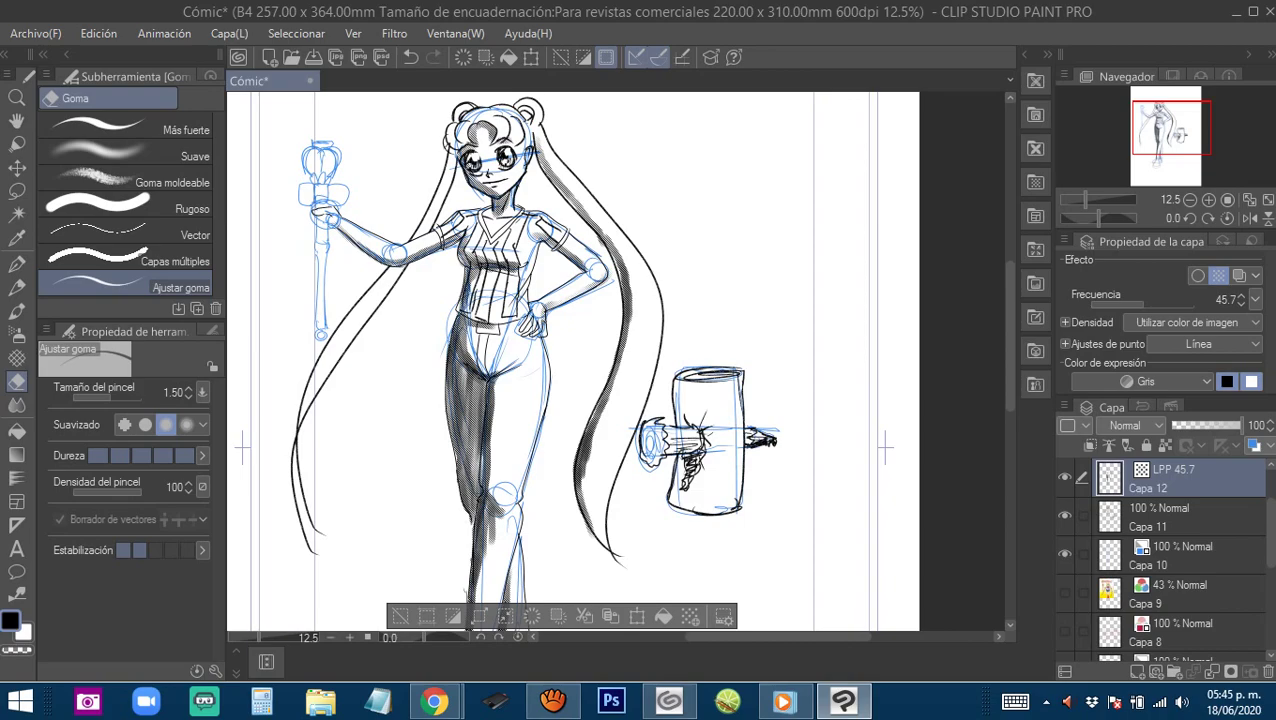
{"action": "mouse_move", "coordinate": [475, 292]}
{"action": "left_mouse_down"}
{"action": "mouse_move", "coordinate": [553, 376]}
{"action": "mouse_move", "coordinate": [750, 430]}
{"action": "mouse_move", "coordinate": [679, 405]}
{"action": "mouse_move", "coordinate": [618, 420]}
{"action": "left_mouse_up"}
{"action": "left_click", "coordinate": [1201, 344]}
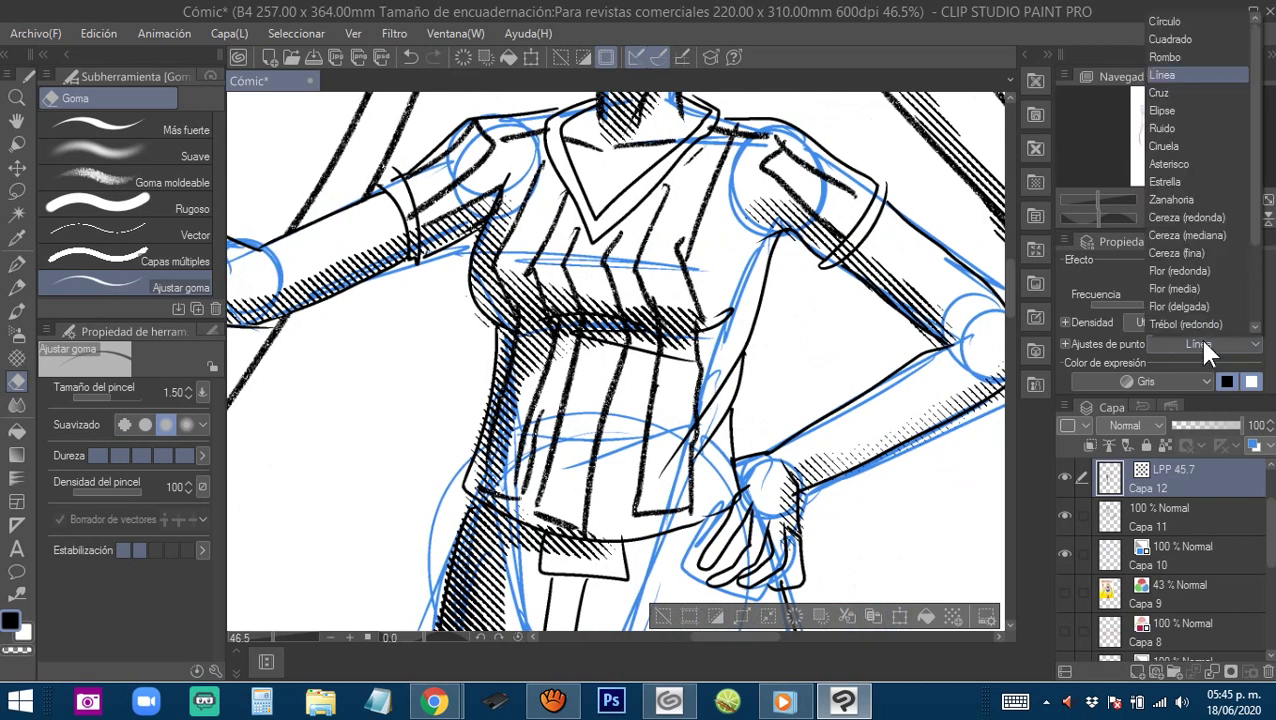
{"action": "left_click", "coordinate": [1163, 147]}
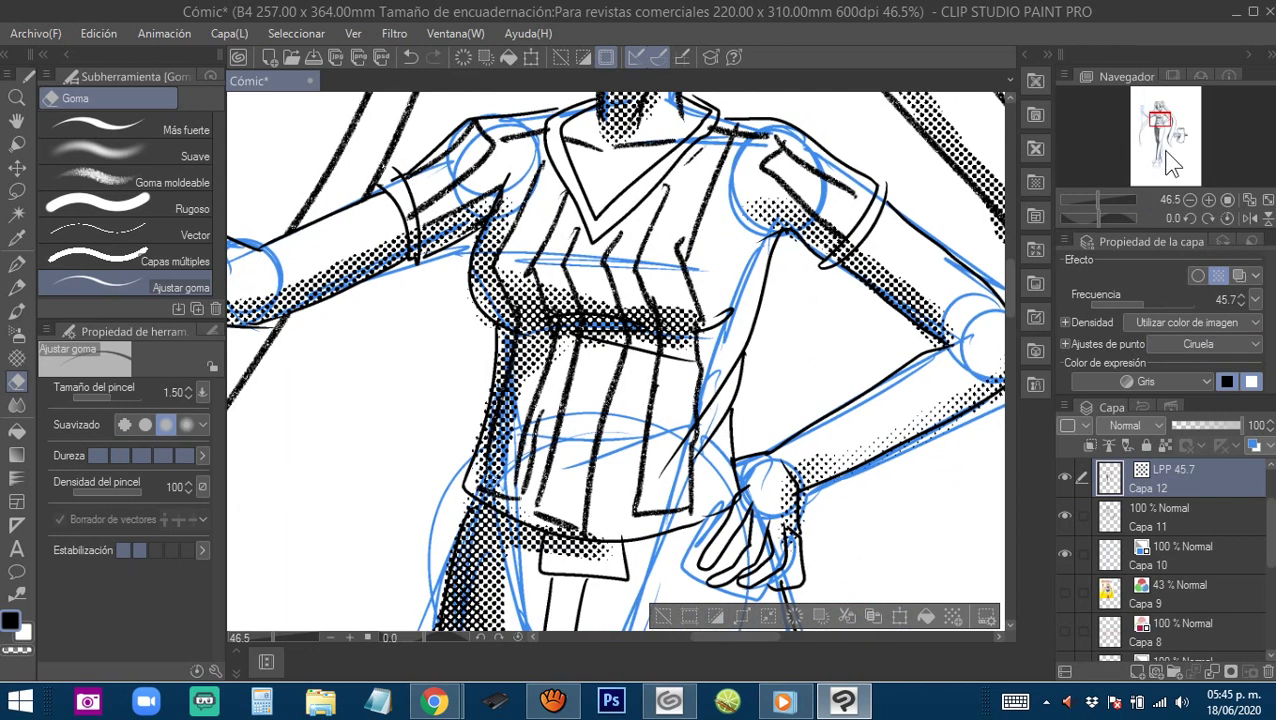
Keep the tone density based on image color and try the Rombo dot shape on the tone layer.
{"action": "left_click", "coordinate": [1206, 330]}
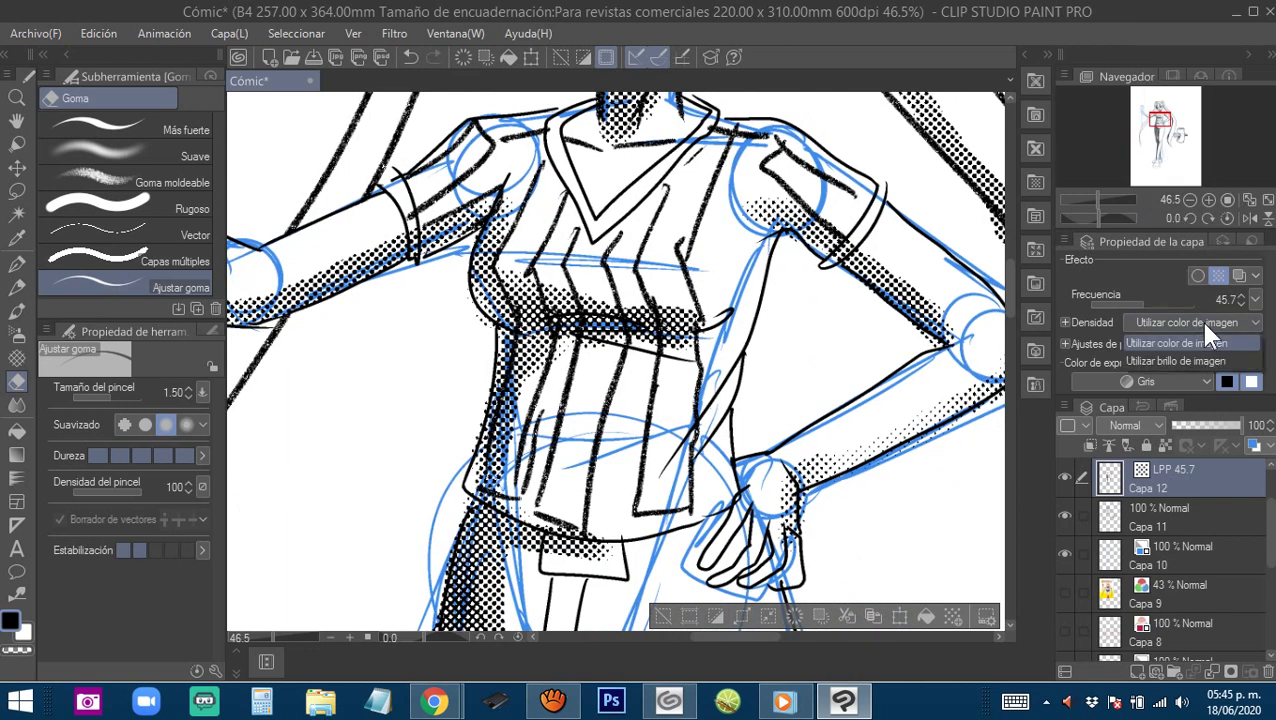
{"action": "left_click", "coordinate": [1206, 322]}
{"action": "left_click", "coordinate": [1210, 342]}
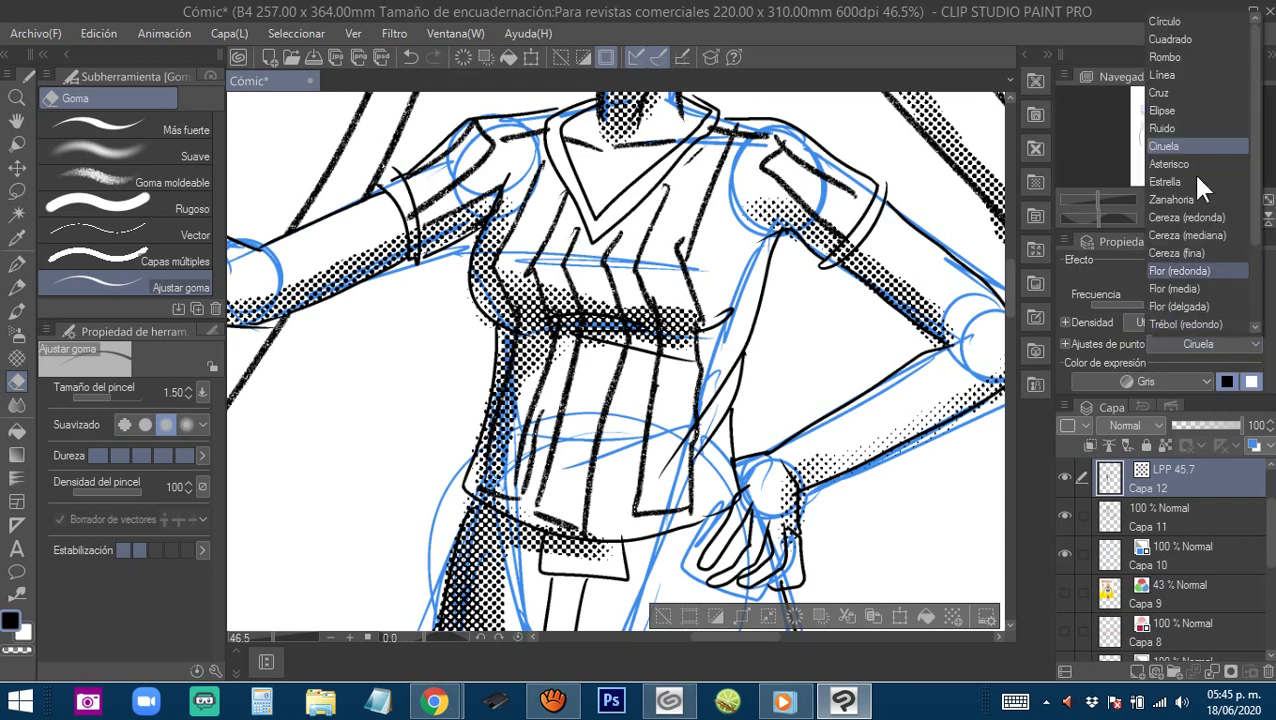
{"action": "left_click", "coordinate": [1166, 57]}
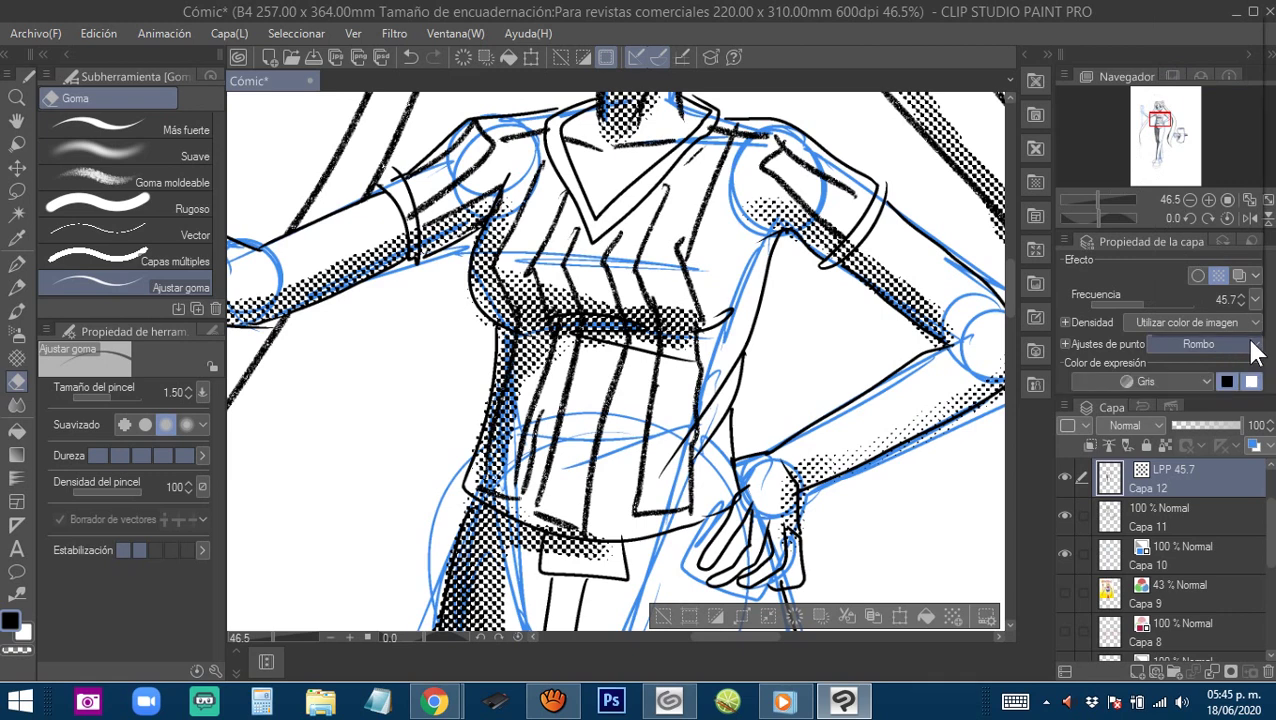
Try the Estrella dot shape on the tone layer.
{"action": "left_click", "coordinate": [1242, 346]}
{"action": "left_click", "coordinate": [1175, 181]}
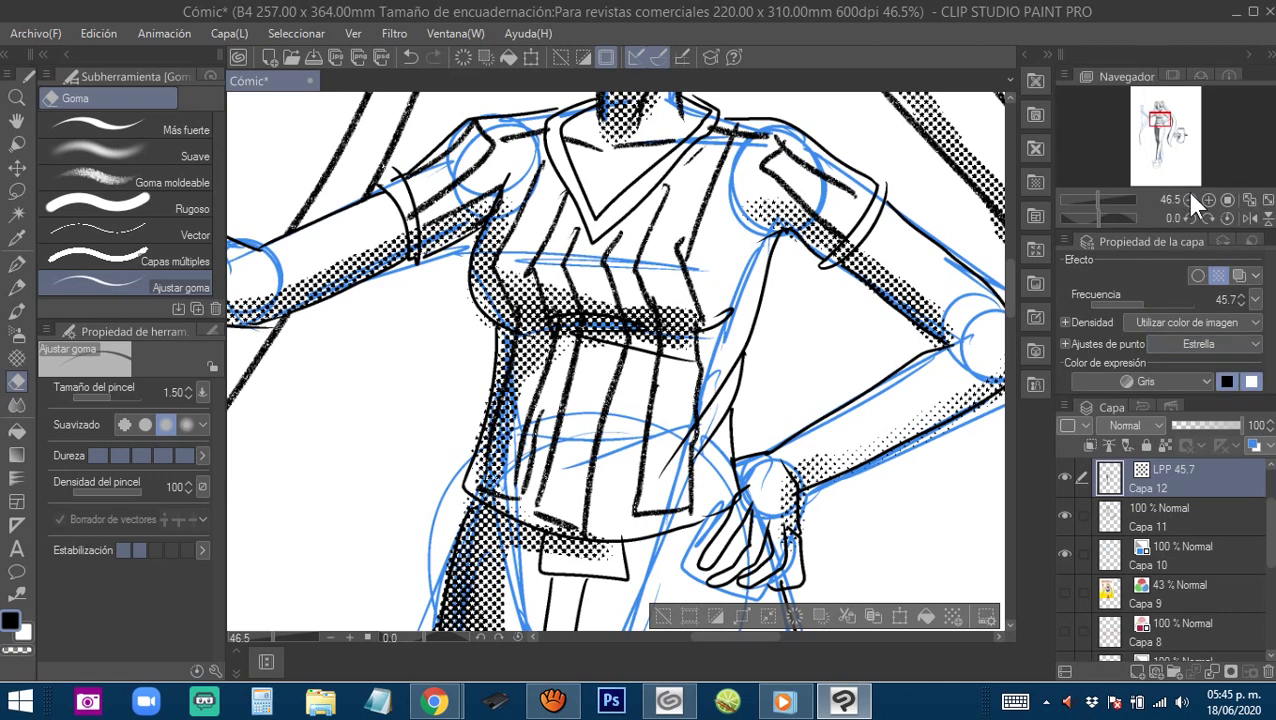
{"action": "left_click", "coordinate": [1250, 350]}
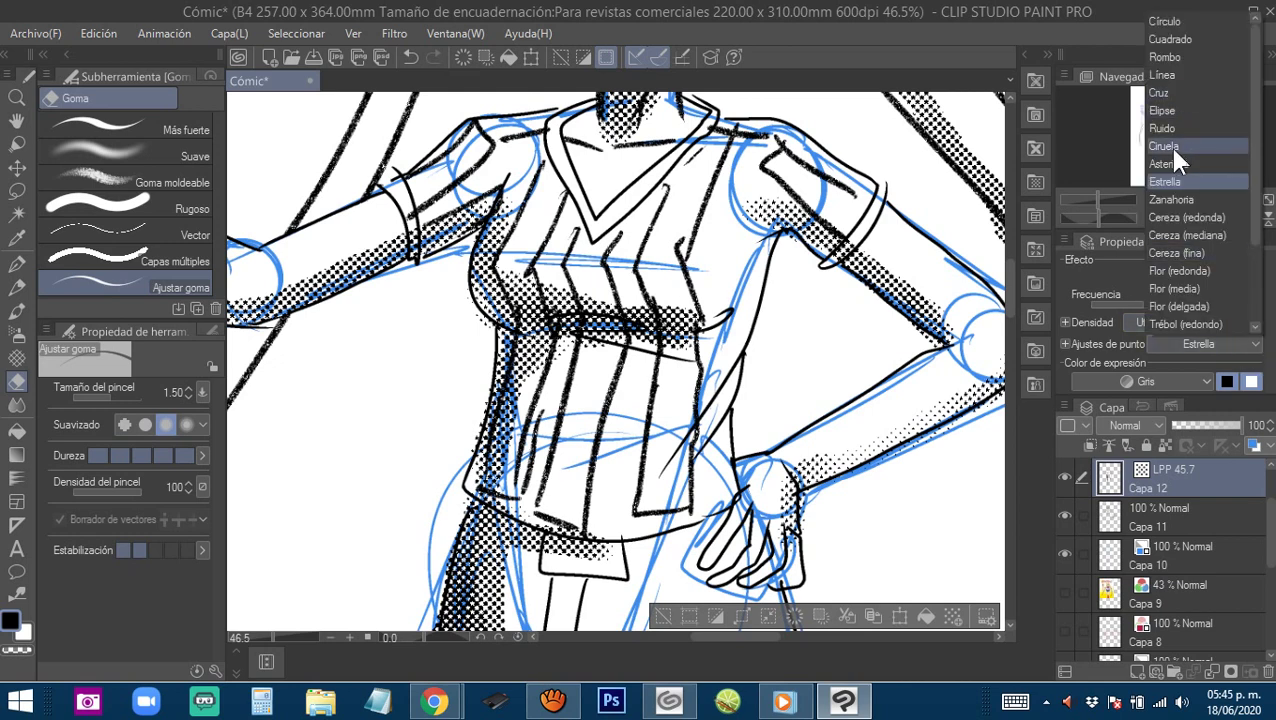
{"action": "left_click", "coordinate": [1261, 174]}
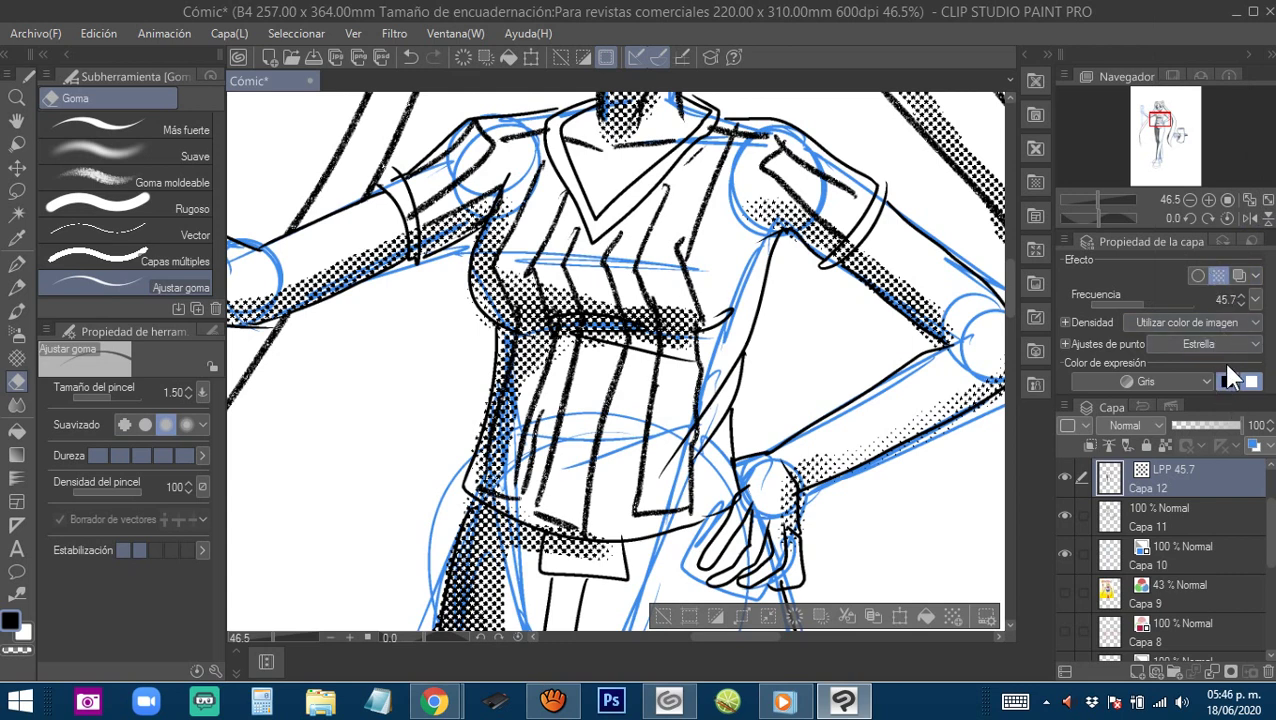
Try the Cuadrado dot shape on the tone layer, followed by the Cruz dot shape.
{"action": "left_click", "coordinate": [1205, 344]}
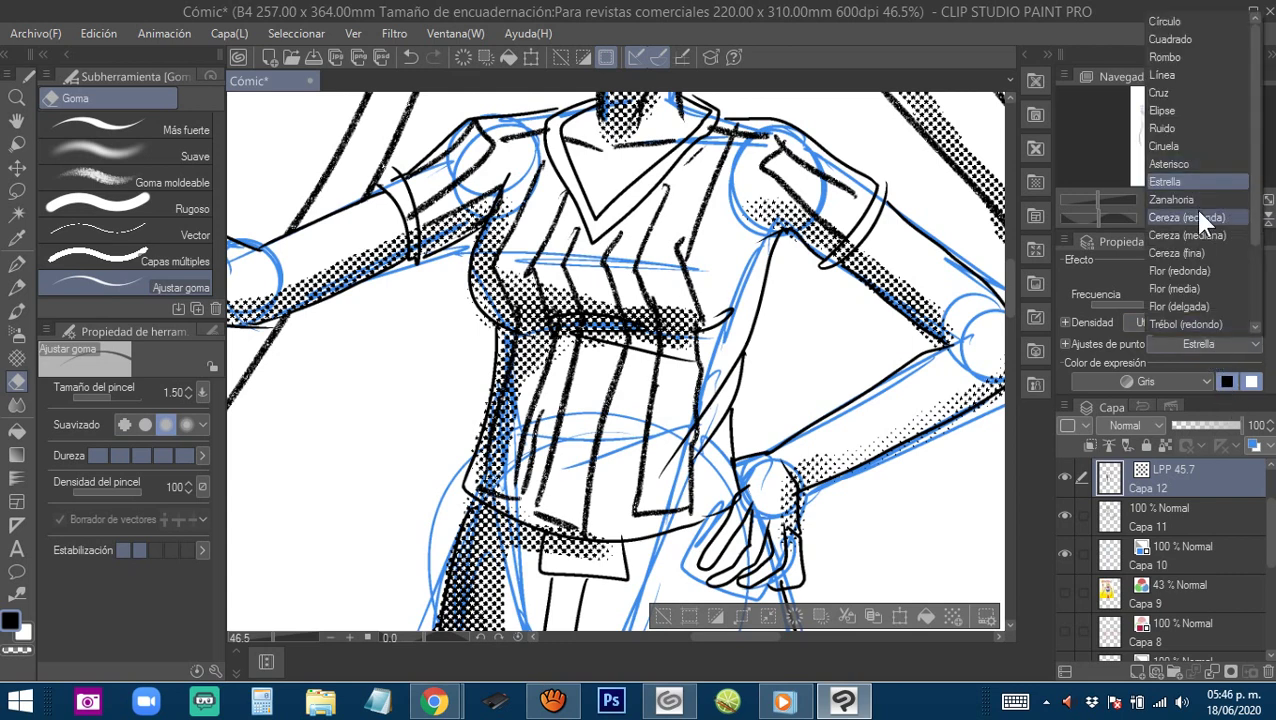
{"action": "left_click", "coordinate": [1172, 39]}
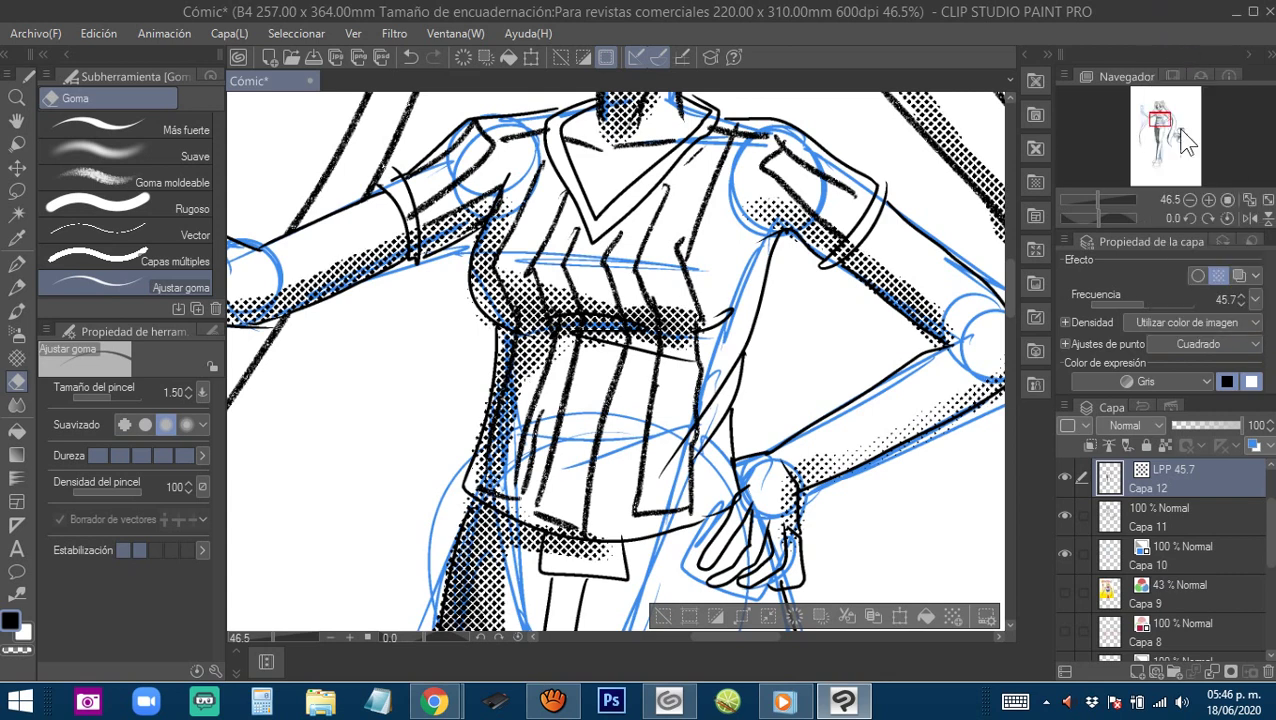
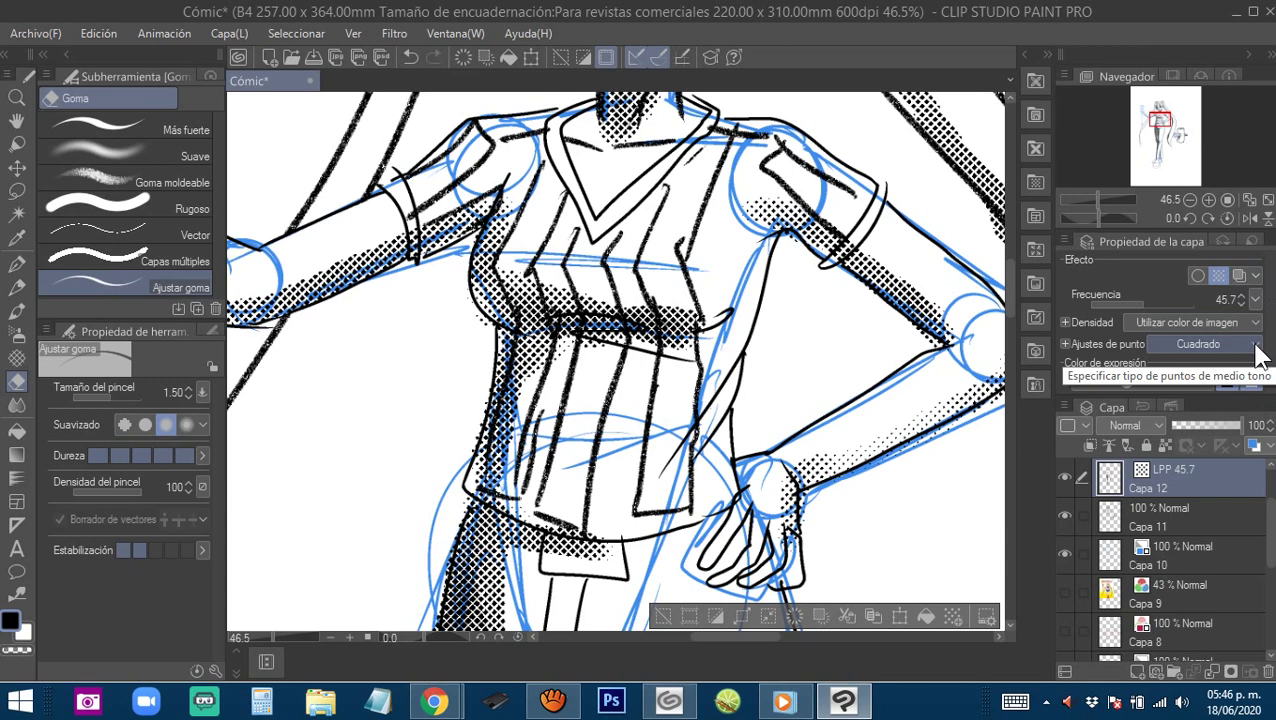
{"action": "left_click", "coordinate": [1256, 345]}
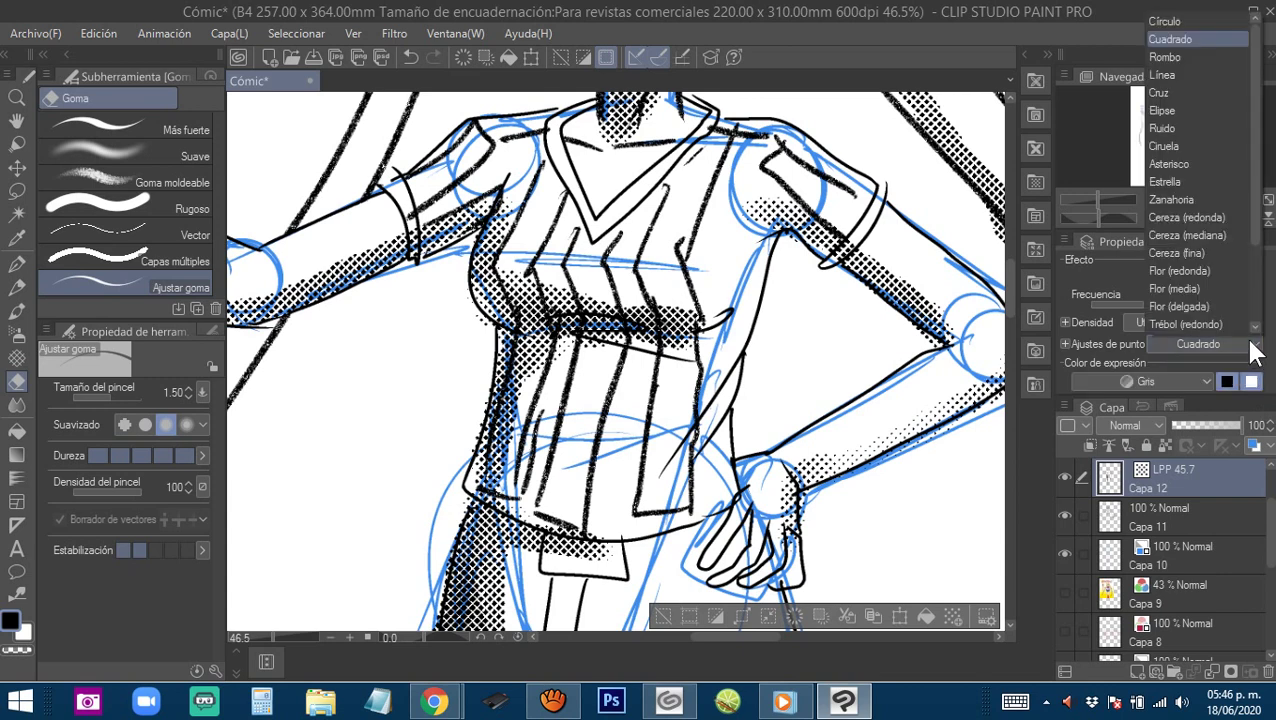
{"action": "left_click", "coordinate": [1161, 91]}
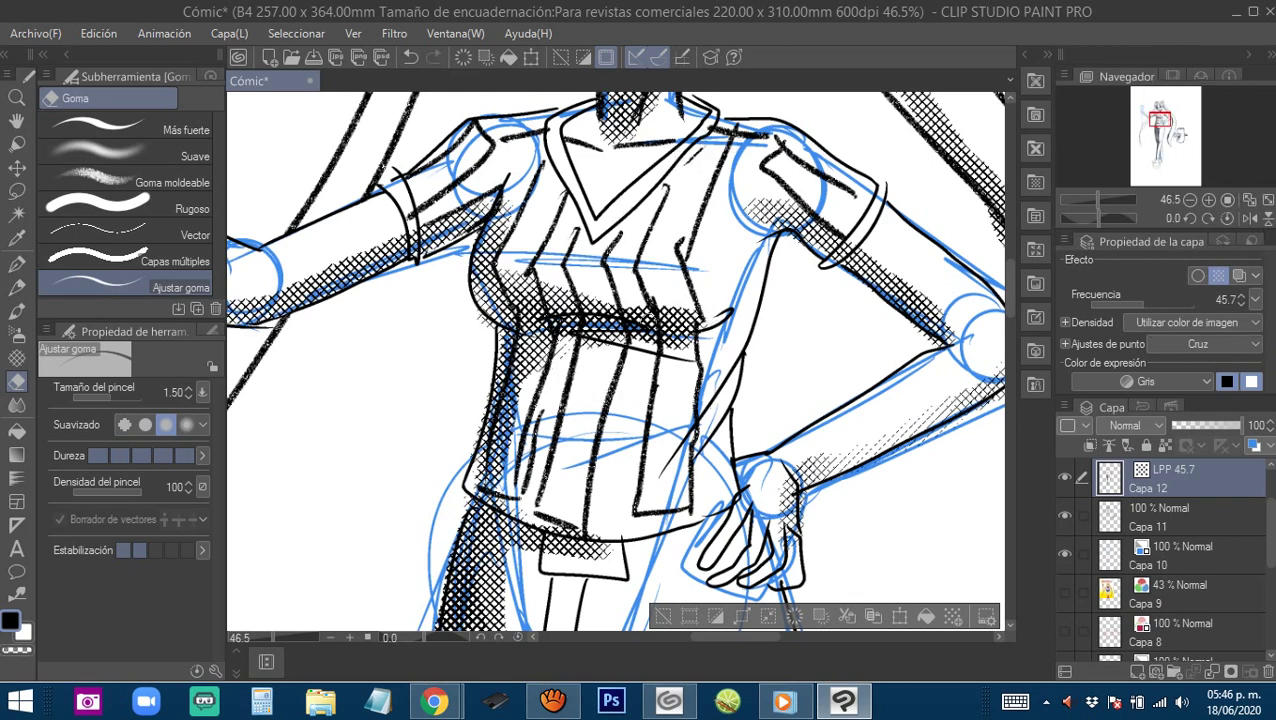
Examine the cross-pattern shading on the face, torso, arms and legs up close and at a distance.
{"action": "left_click_drag", "start_coordinate": [642, 393], "coordinate": [617, 305]}
{"action": "left_click_drag", "start_coordinate": [618, 192], "coordinate": [616, 362]}
{"action": "left_click_drag", "start_coordinate": [604, 224], "coordinate": [567, 390]}
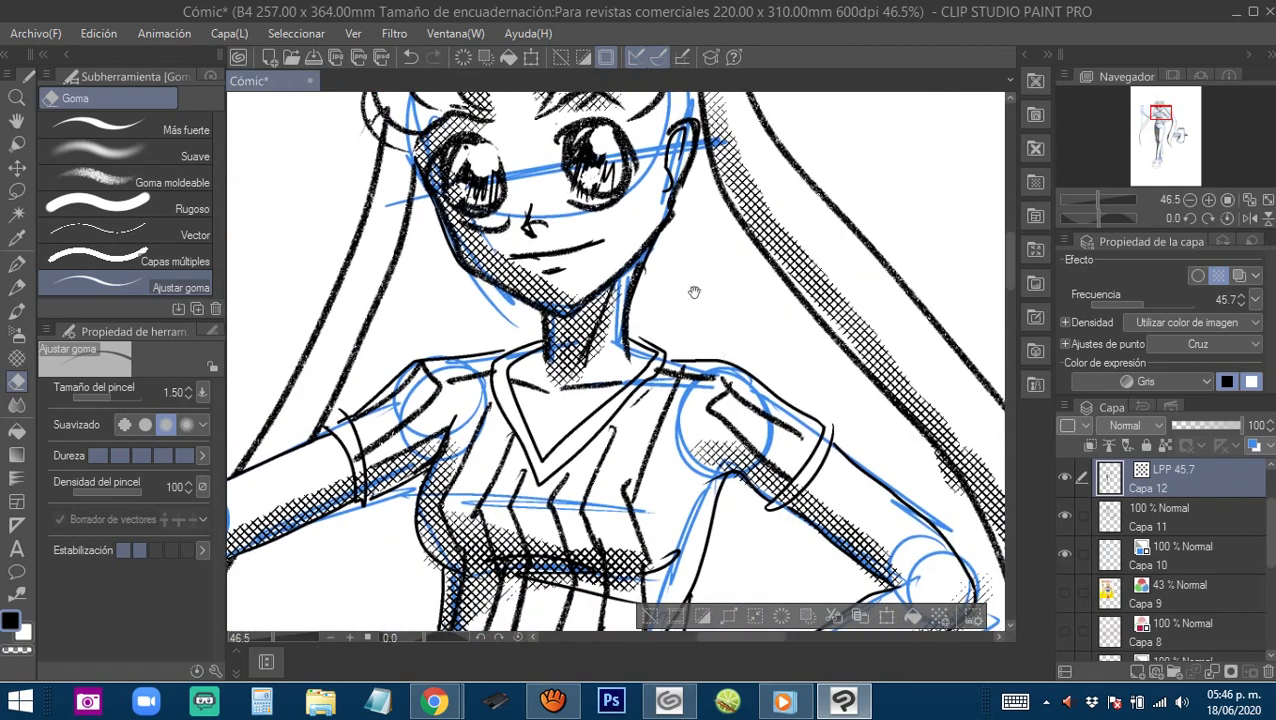
{"action": "left_click_drag", "start_coordinate": [694, 292], "coordinate": [629, 114]}
{"action": "scroll", "coordinate": [750, 325], "scroll_direction": "down", "scroll_amount": 1}
{"action": "scroll", "coordinate": [610, 401], "scroll_direction": "down", "scroll_amount": 1}
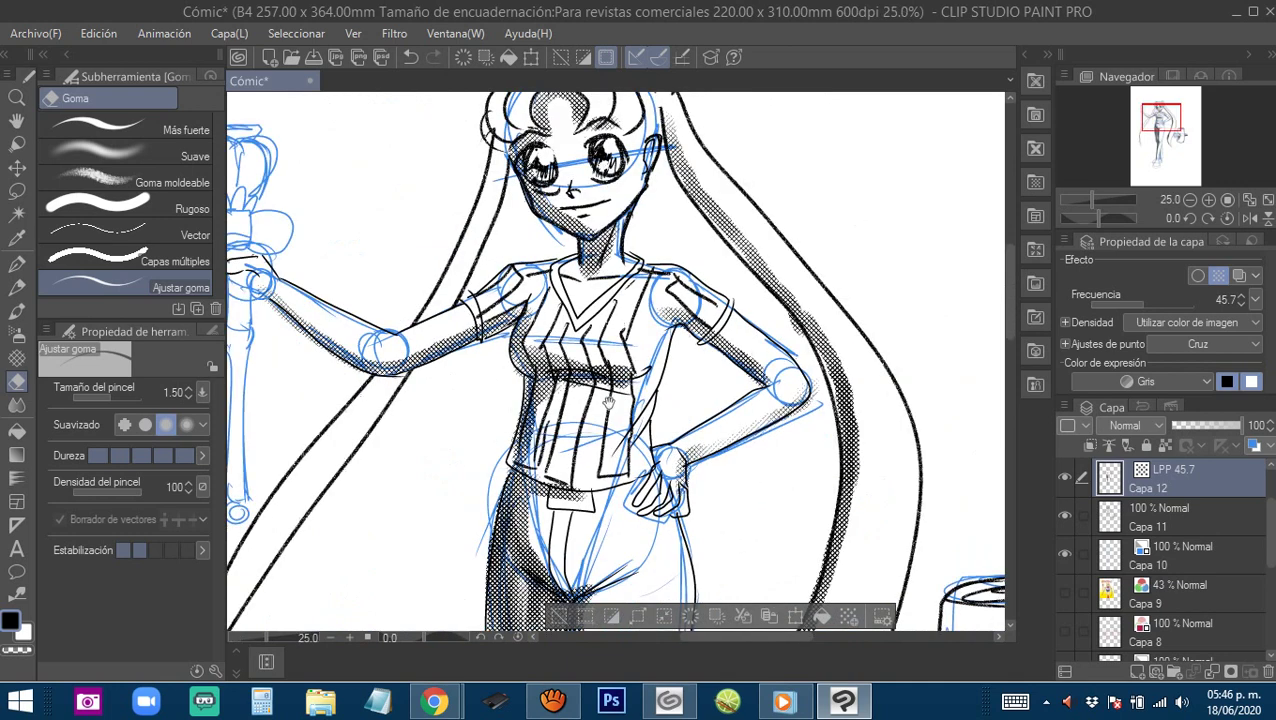
{"action": "left_click_drag", "start_coordinate": [544, 620], "coordinate": [578, 490]}
{"action": "left_click_drag", "start_coordinate": [600, 330], "coordinate": [611, 418]}
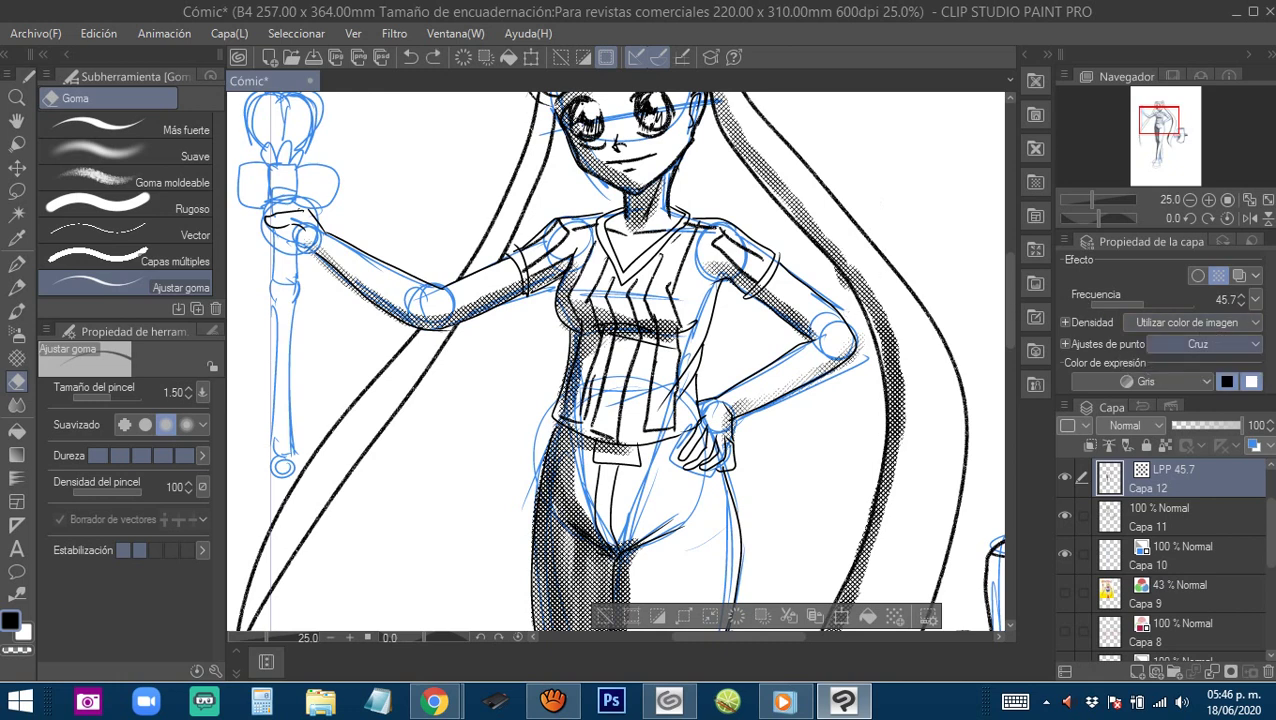
{"action": "left_click_drag", "start_coordinate": [713, 349], "coordinate": [677, 279]}
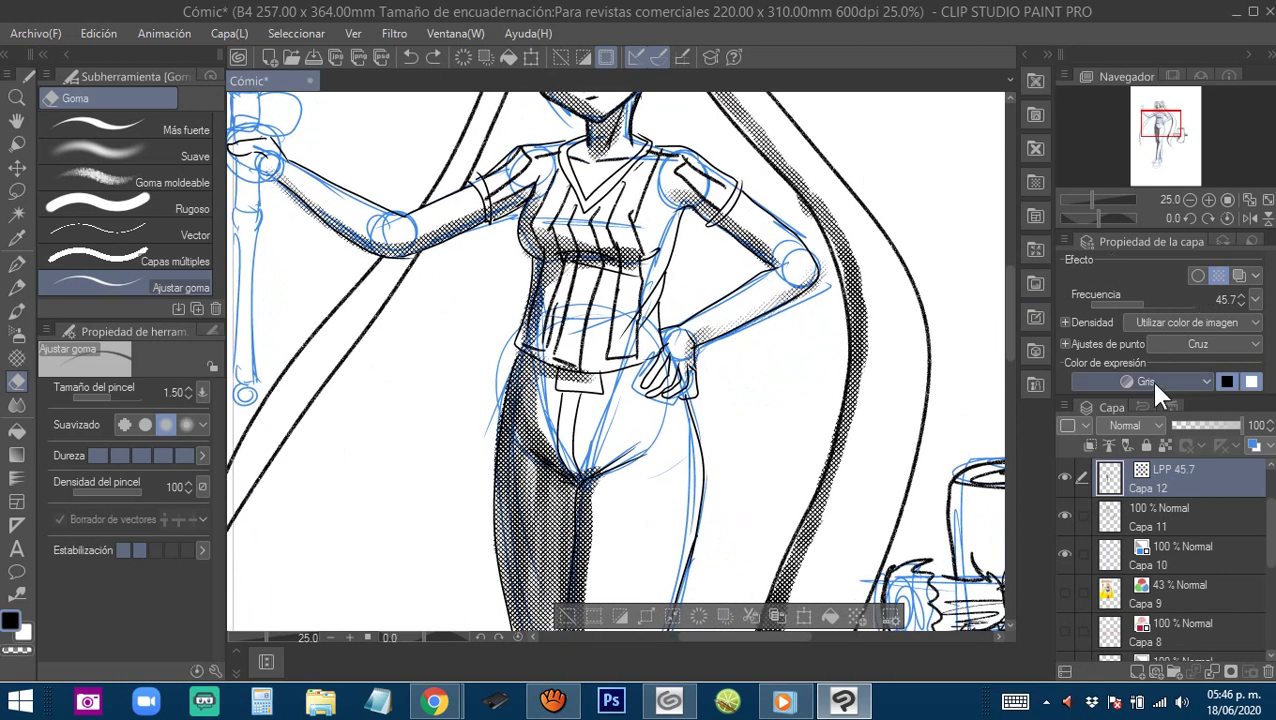
Set the tone layer's dot shape back to Línea.
{"action": "key", "text": "ctrl+minus"}
{"action": "key", "text": "ctrl+minus"}
{"action": "left_click_drag", "start_coordinate": [693, 286], "coordinate": [712, 313]}
{"action": "scroll", "coordinate": [366, 505], "scroll_direction": "up", "scroll_amount": 3}
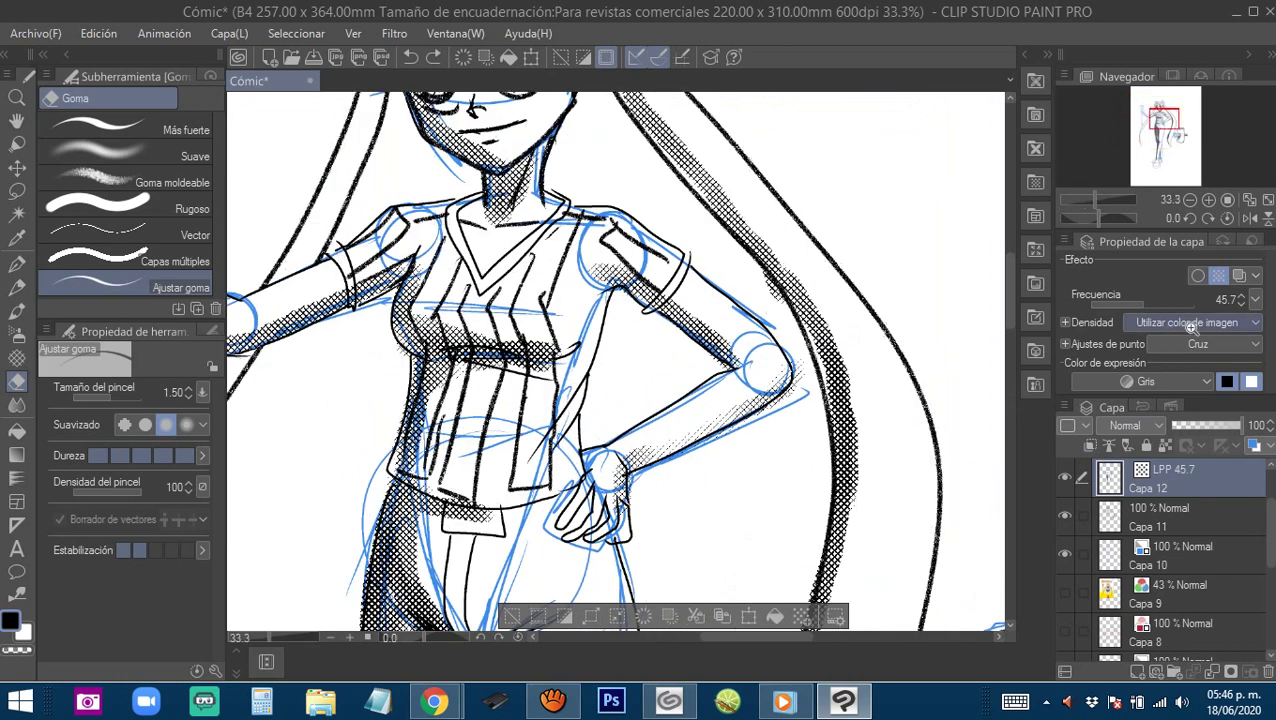
{"action": "left_click", "coordinate": [1226, 343]}
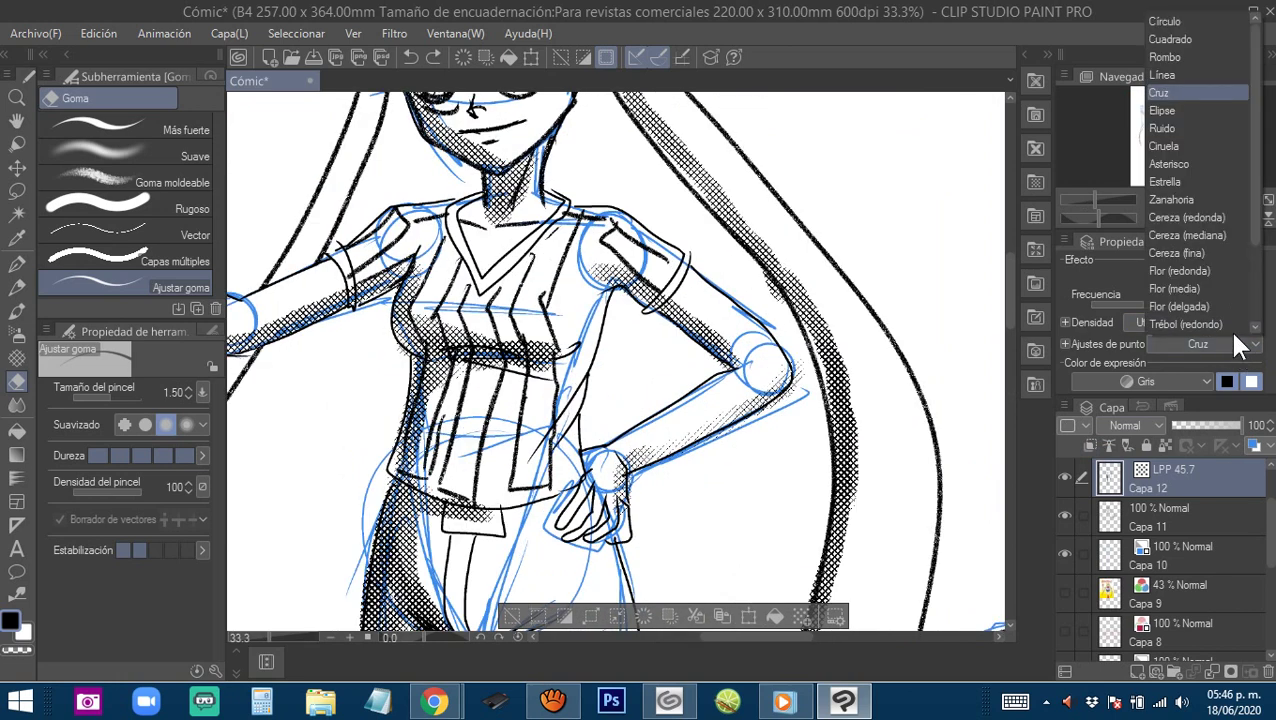
{"action": "left_click", "coordinate": [1160, 75]}
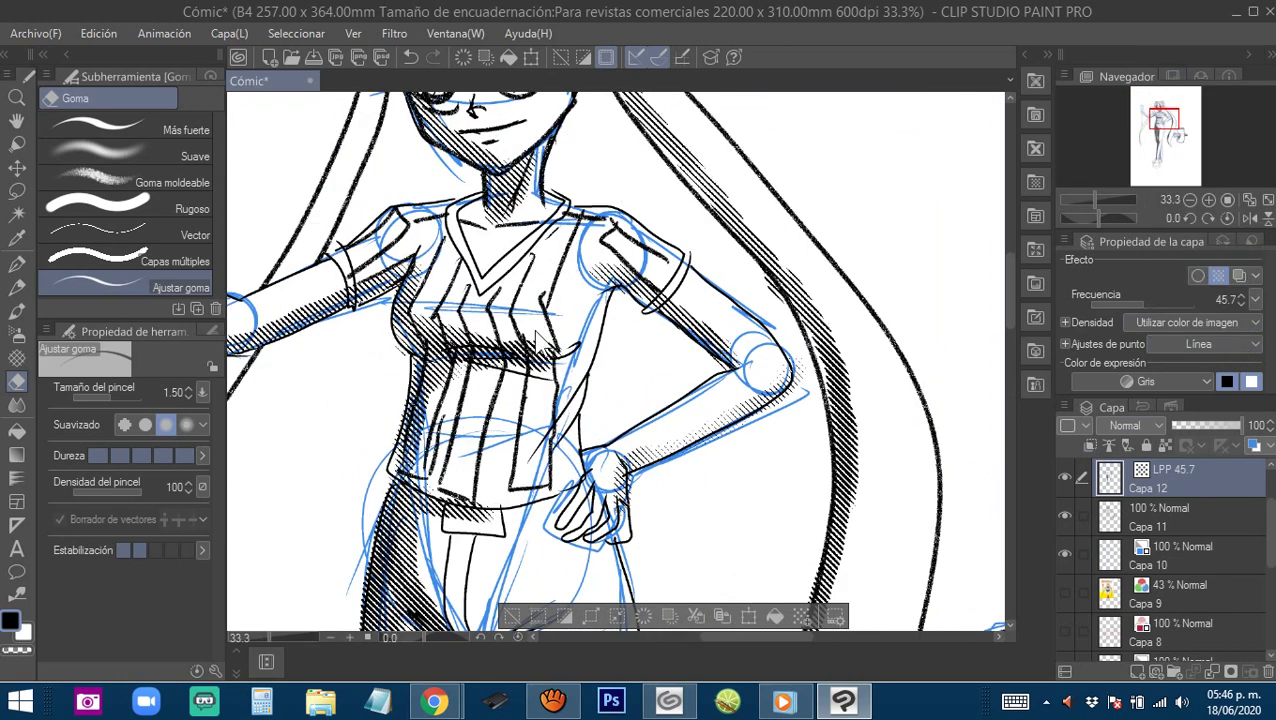
Review the available pencil, pen, marker, pastel, watercolor and ink brush subtools.
{"action": "scroll", "coordinate": [540, 340], "scroll_direction": "up", "scroll_amount": 1}
{"action": "scroll", "coordinate": [548, 350], "scroll_direction": "down", "scroll_amount": 4}
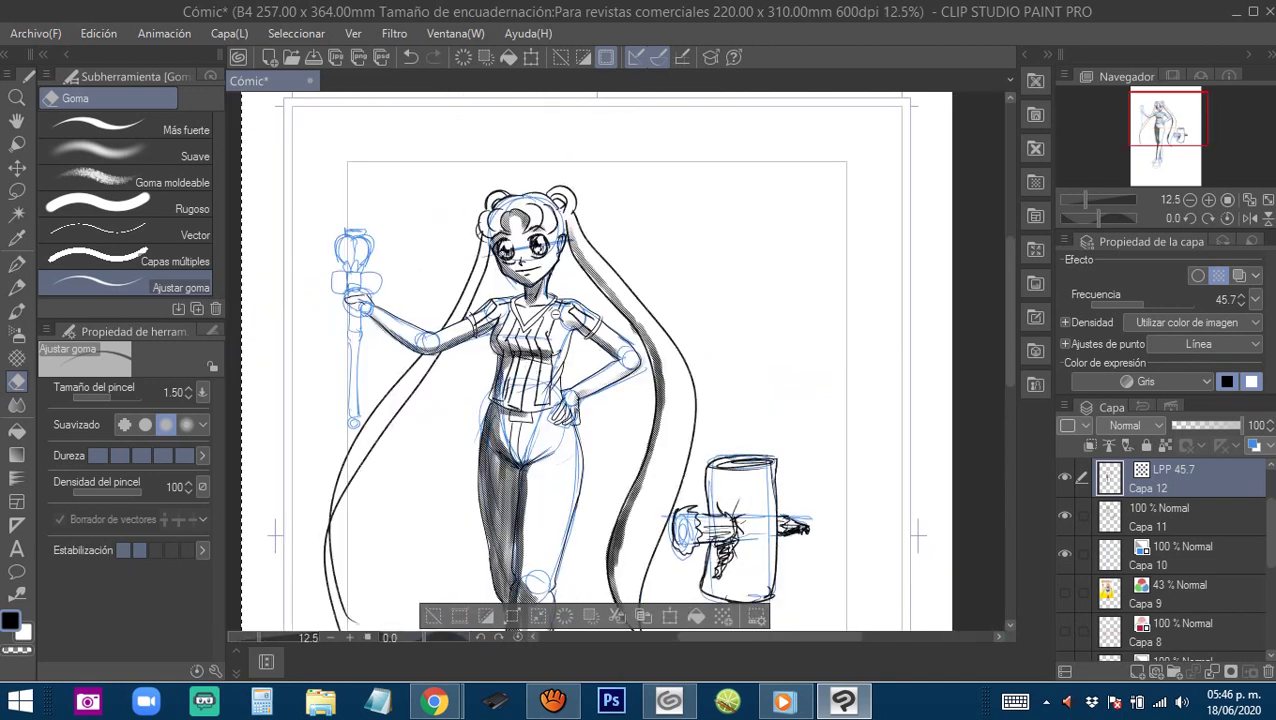
{"action": "left_click_drag", "start_coordinate": [298, 200], "coordinate": [359, 186]}
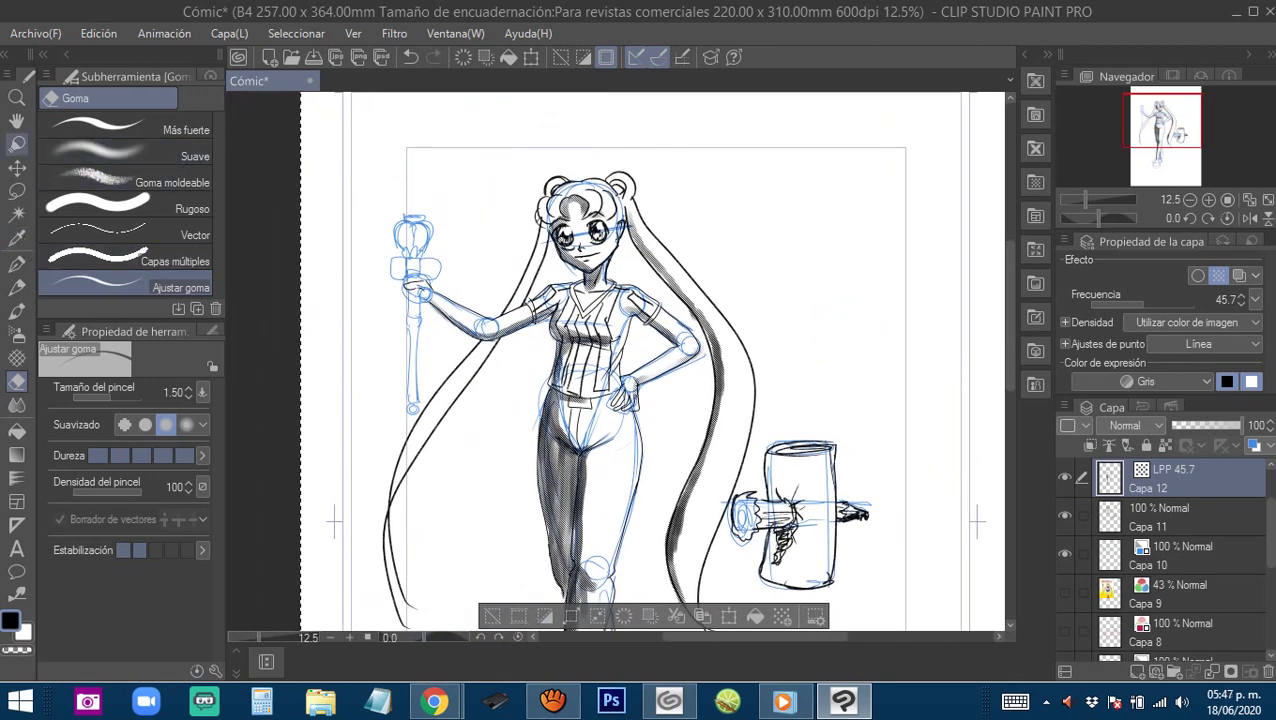
{"action": "left_click", "coordinate": [17, 285]}
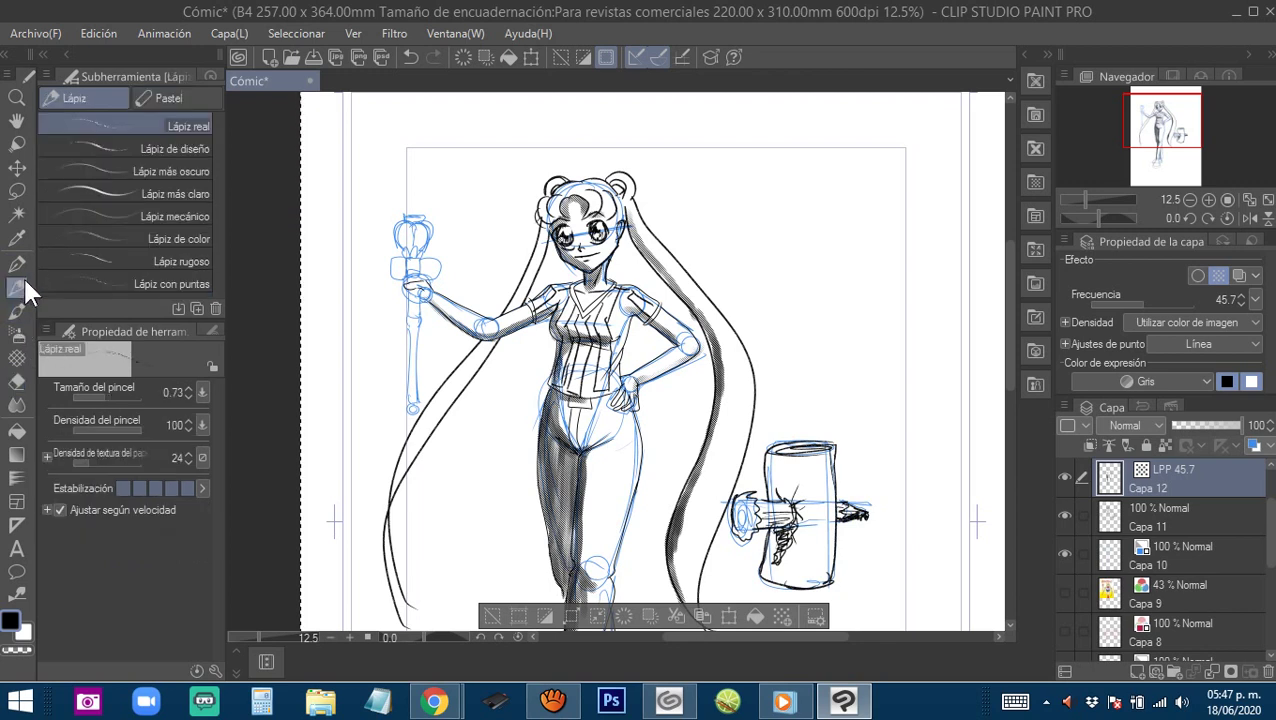
{"action": "left_click", "coordinate": [19, 260]}
{"action": "left_click", "coordinate": [17, 310]}
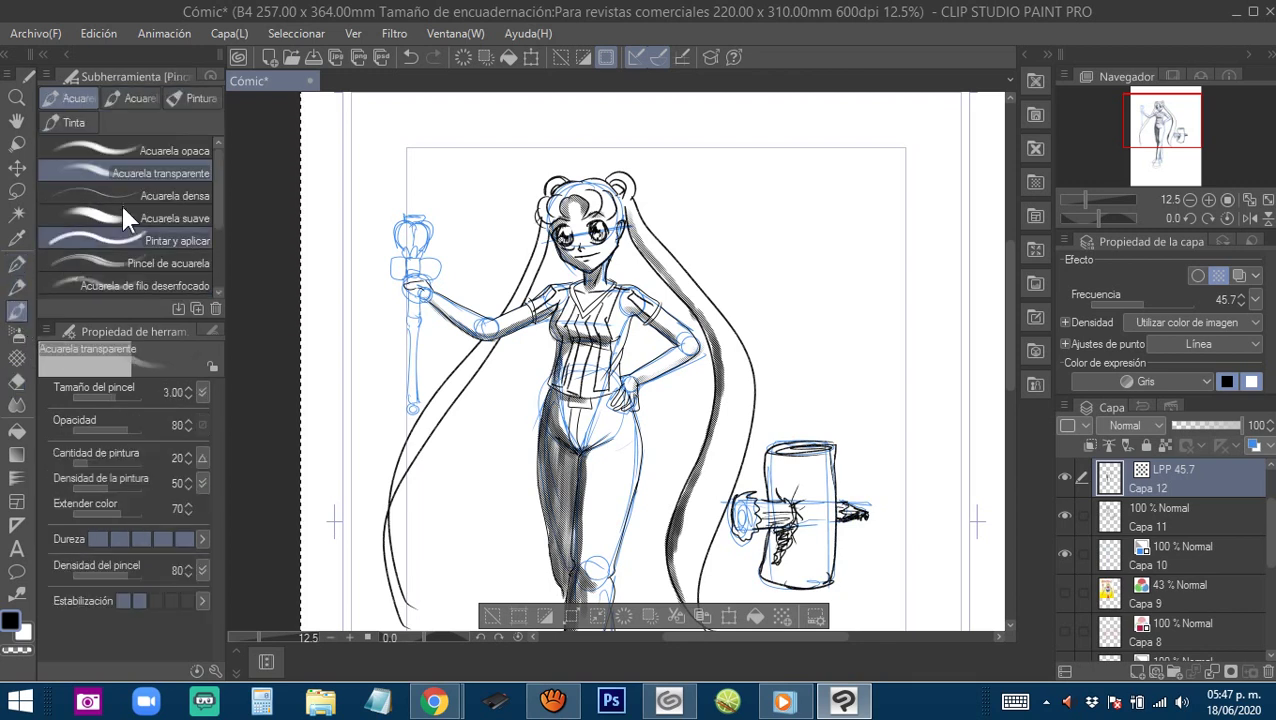
{"action": "left_click", "coordinate": [111, 99]}
{"action": "left_click", "coordinate": [94, 118]}
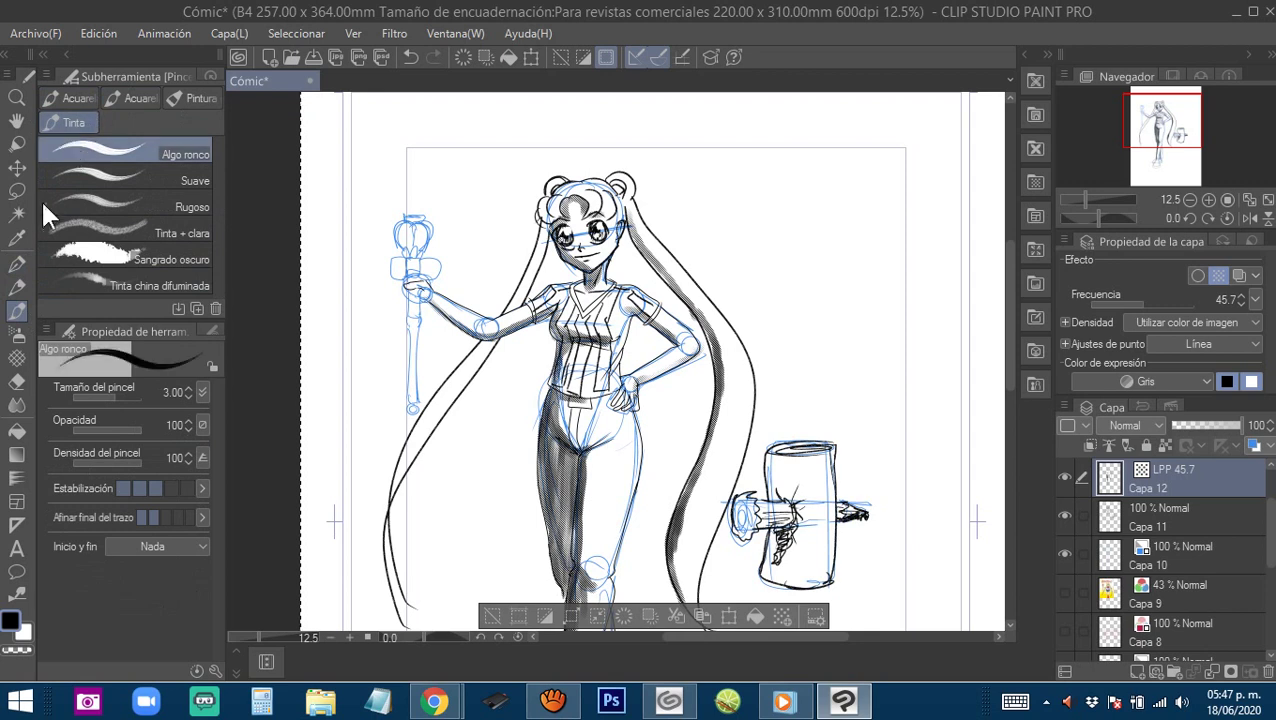
{"action": "left_click", "coordinate": [17, 262]}
{"action": "left_click", "coordinate": [147, 100]}
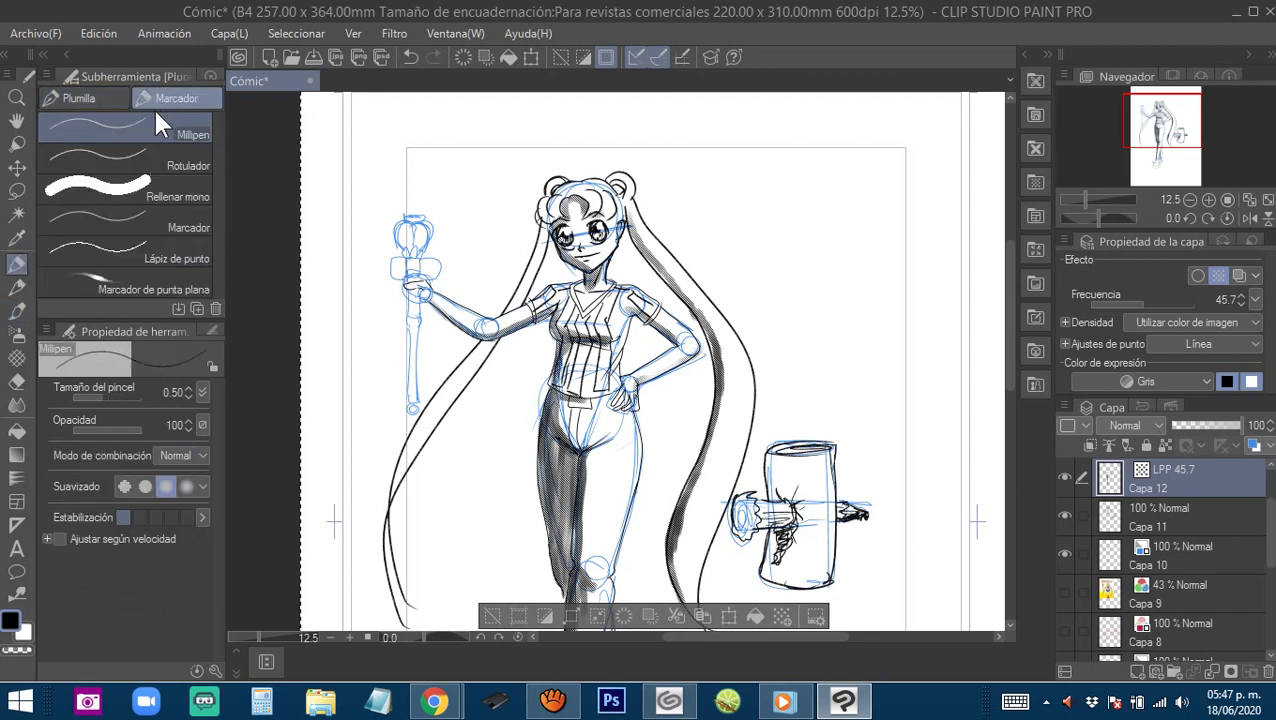
{"action": "left_click", "coordinate": [17, 285]}
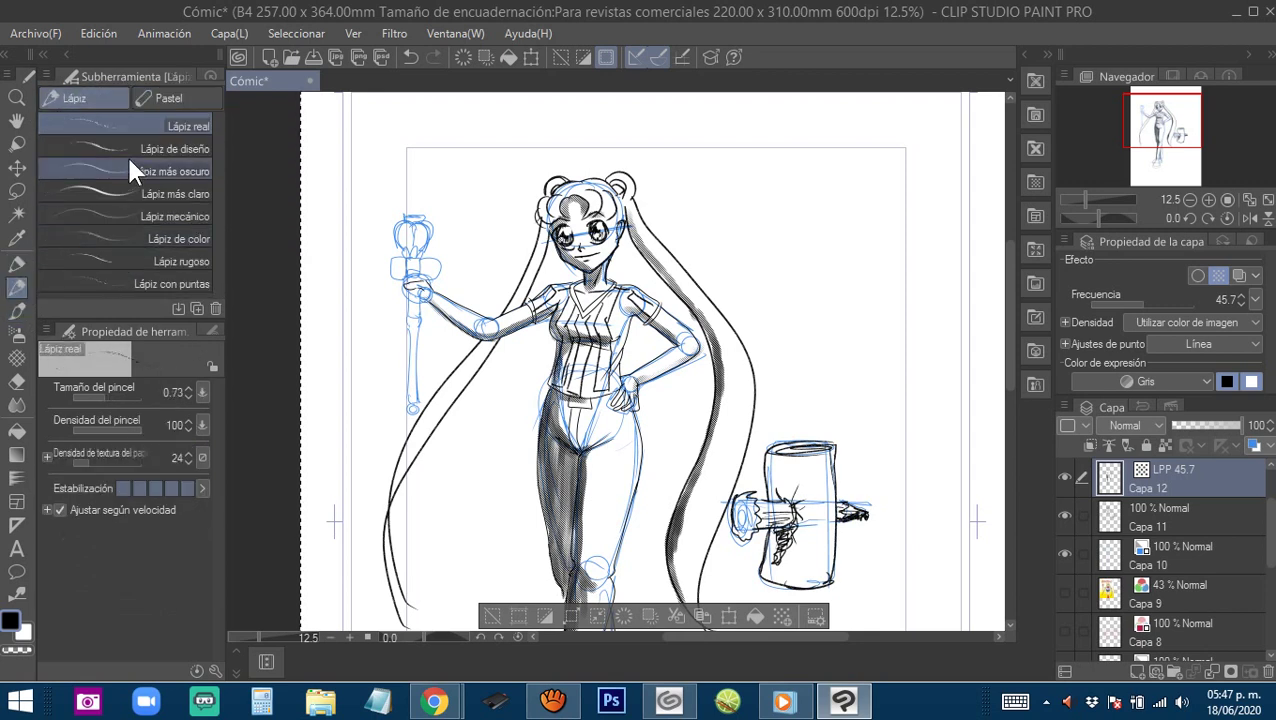
{"action": "left_click", "coordinate": [158, 97]}
{"action": "left_click", "coordinate": [16, 308]}
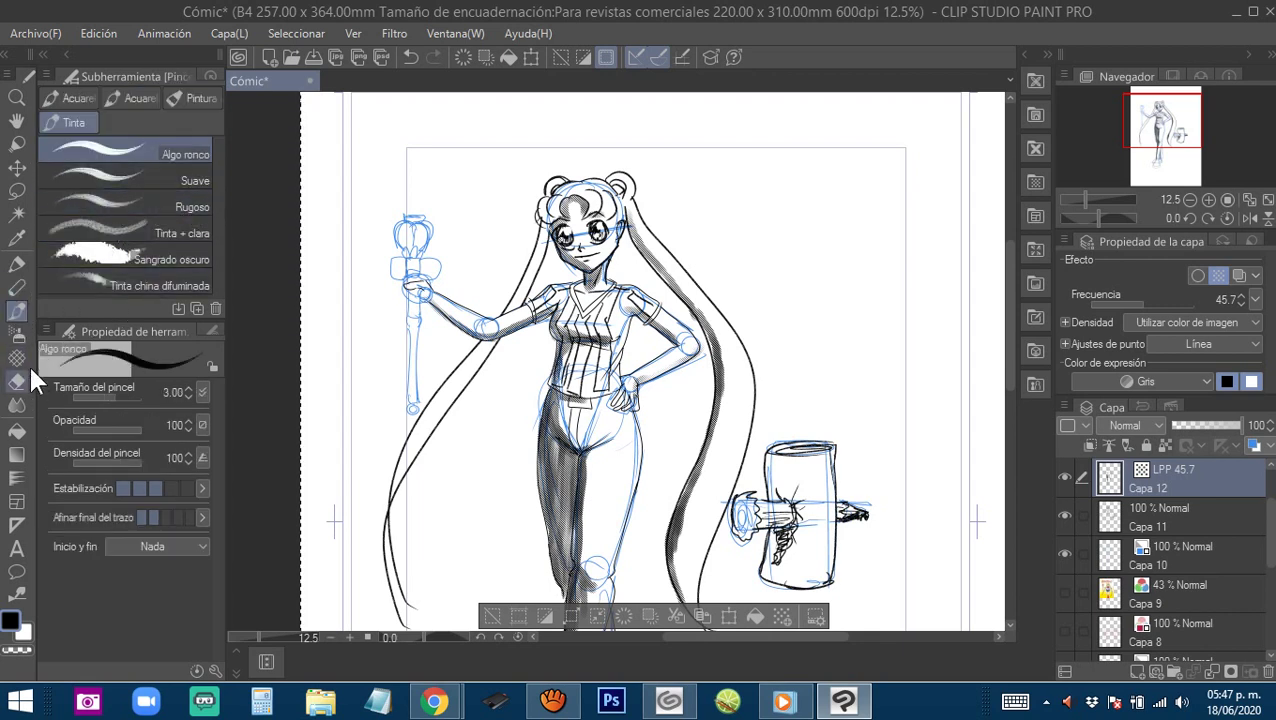
Try the Entramado (para rascar tono) pattern brush in black beside the character's head, then undo the test patches.
{"action": "left_click", "coordinate": [21, 355]}
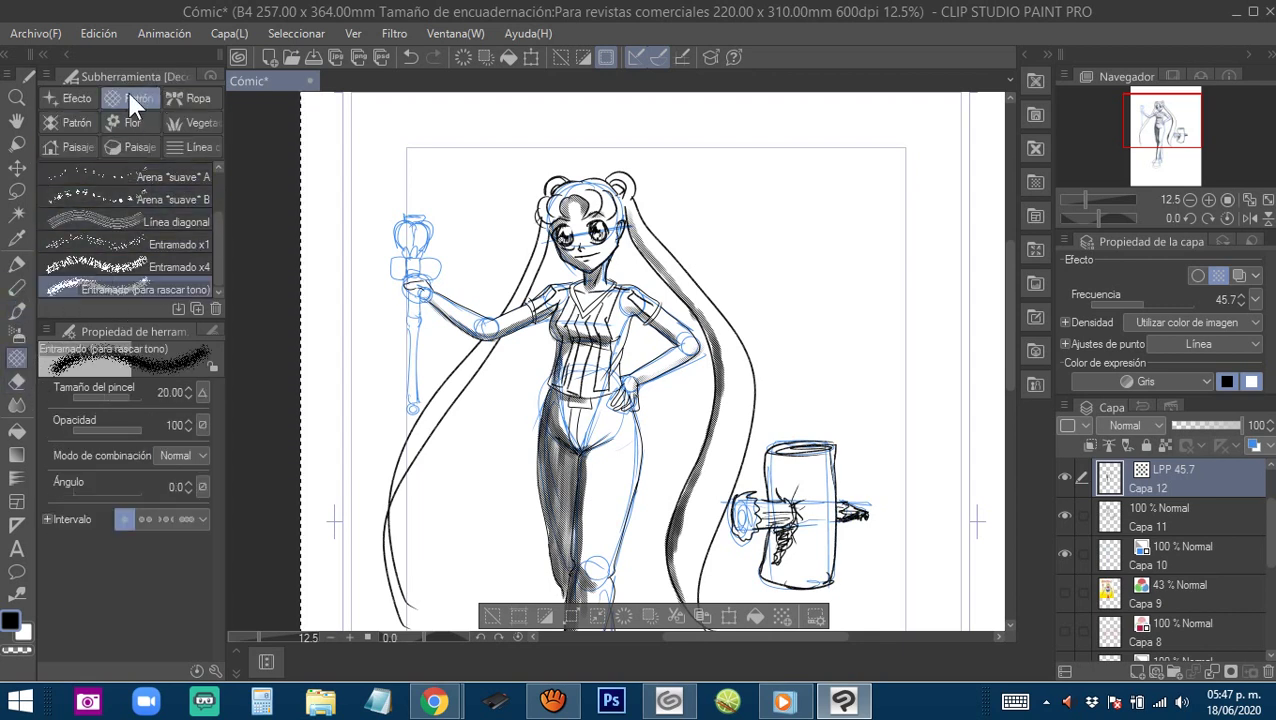
{"action": "mouse_move", "coordinate": [464, 250]}
{"action": "left_mouse_down"}
{"action": "mouse_move", "coordinate": [410, 222]}
{"action": "mouse_move", "coordinate": [450, 242]}
{"action": "left_mouse_up"}
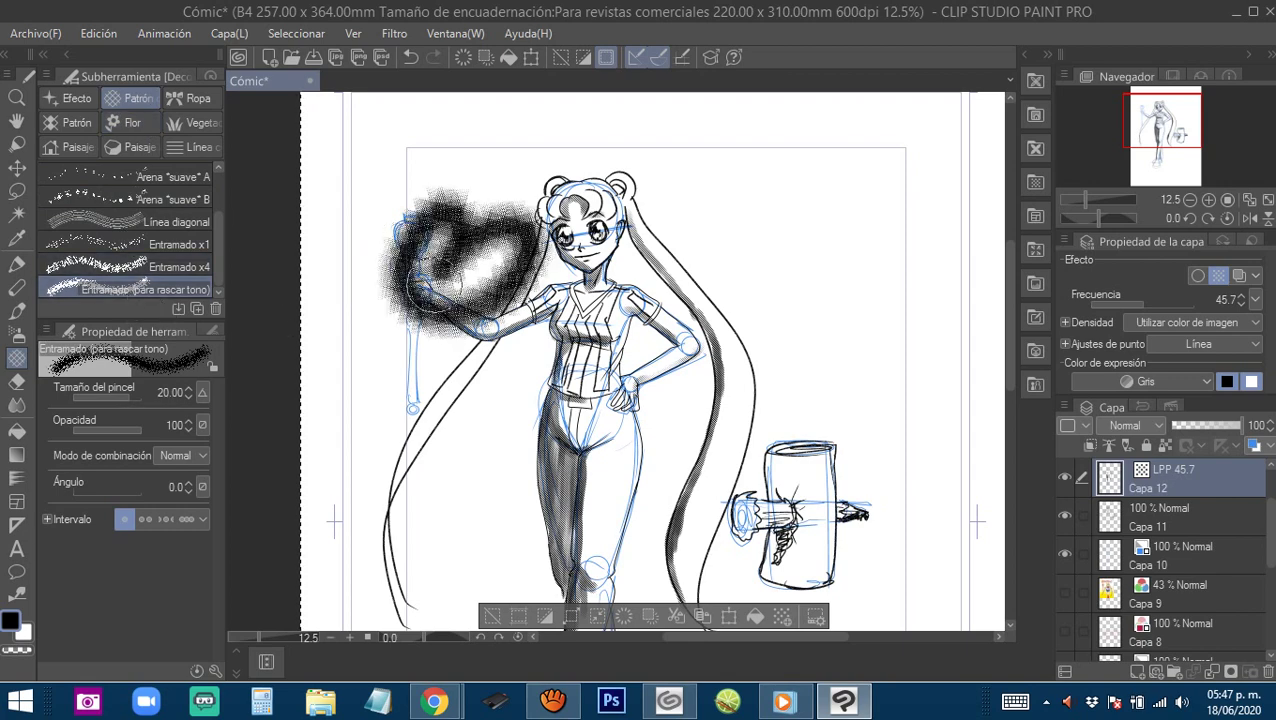
{"action": "key", "text": "ctrl+z"}
{"action": "left_click", "coordinate": [490, 252], "text": "ctrl"}
{"action": "left_click", "coordinate": [493, 251], "text": "ctrl"}
{"action": "mouse_move", "coordinate": [445, 185]}
{"action": "left_mouse_down"}
{"action": "mouse_move", "coordinate": [470, 160]}
{"action": "mouse_move", "coordinate": [440, 205]}
{"action": "mouse_move", "coordinate": [450, 232]}
{"action": "left_mouse_up"}
{"action": "left_click_drag", "start_coordinate": [496, 283], "coordinate": [540, 303]}
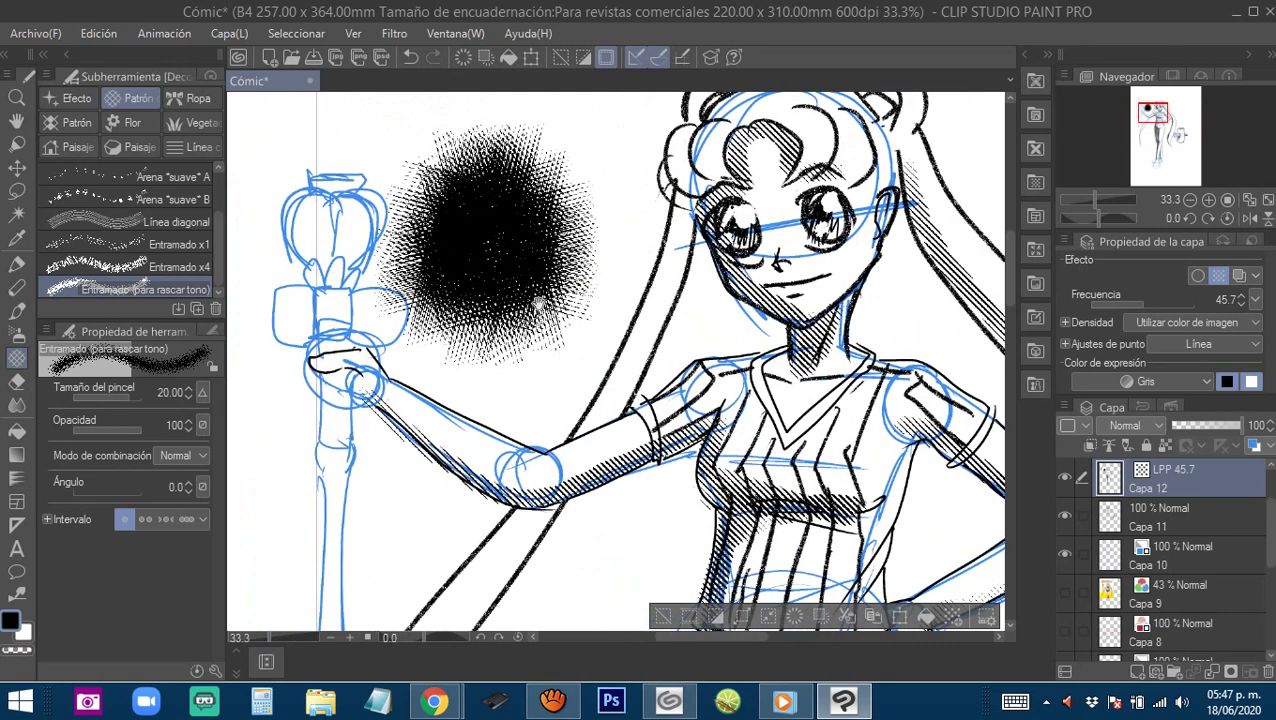
{"action": "left_click_drag", "start_coordinate": [427, 293], "coordinate": [558, 307]}
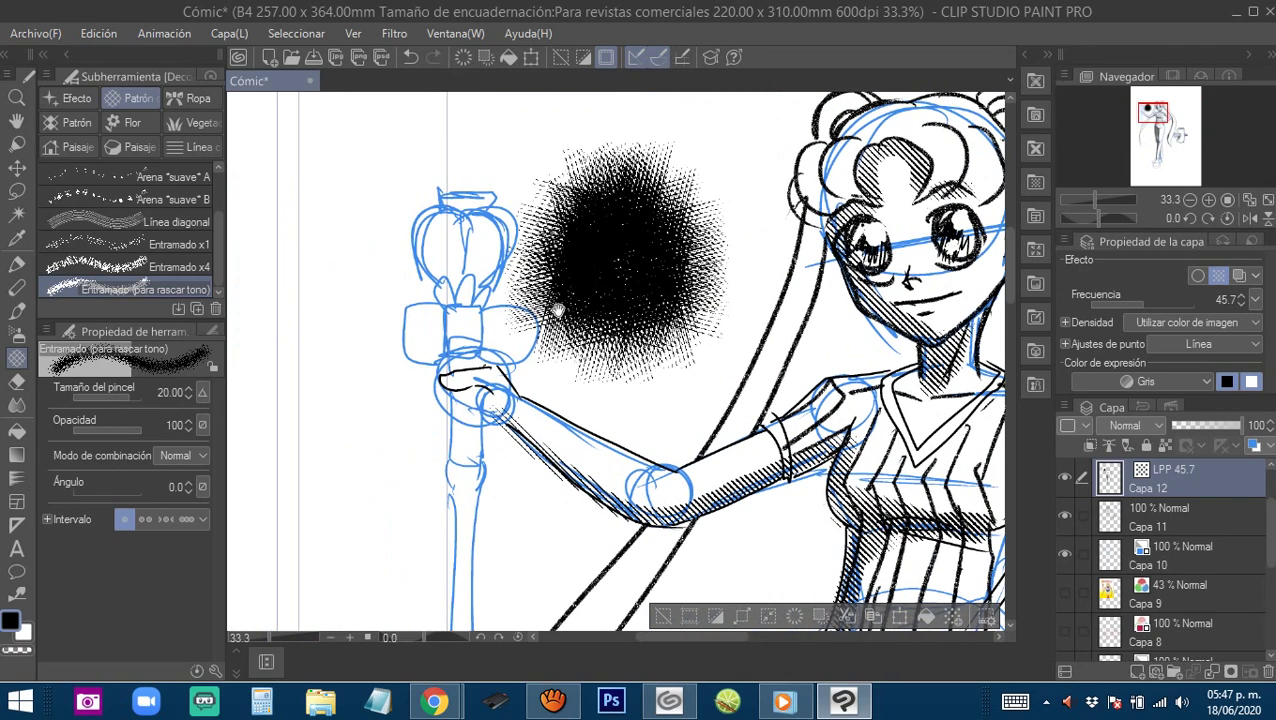
{"action": "key", "text": "ctrl+z"}
Paint a large crosshatched patch over the wand's head and scratch out its center in white with the same brush.
{"action": "mouse_move", "coordinate": [490, 231]}
{"action": "left_mouse_down"}
{"action": "mouse_move", "coordinate": [410, 258]}
{"action": "mouse_move", "coordinate": [403, 228]}
{"action": "mouse_move", "coordinate": [538, 236]}
{"action": "mouse_move", "coordinate": [376, 278]}
{"action": "mouse_move", "coordinate": [474, 170]}
{"action": "mouse_move", "coordinate": [546, 338]}
{"action": "mouse_move", "coordinate": [510, 166]}
{"action": "mouse_move", "coordinate": [489, 354]}
{"action": "mouse_move", "coordinate": [407, 205]}
{"action": "mouse_move", "coordinate": [464, 242]}
{"action": "mouse_move", "coordinate": [444, 279]}
{"action": "mouse_move", "coordinate": [462, 255]}
{"action": "mouse_move", "coordinate": [472, 280]}
{"action": "mouse_move", "coordinate": [433, 258]}
{"action": "mouse_move", "coordinate": [464, 234]}
{"action": "mouse_move", "coordinate": [478, 292]}
{"action": "mouse_move", "coordinate": [416, 266]}
{"action": "mouse_move", "coordinate": [496, 286]}
{"action": "mouse_move", "coordinate": [402, 262]}
{"action": "mouse_move", "coordinate": [520, 285]}
{"action": "mouse_move", "coordinate": [387, 228]}
{"action": "mouse_move", "coordinate": [478, 328]}
{"action": "mouse_move", "coordinate": [450, 170]}
{"action": "mouse_move", "coordinate": [374, 265]}
{"action": "mouse_move", "coordinate": [528, 208]}
{"action": "mouse_move", "coordinate": [415, 194]}
{"action": "mouse_move", "coordinate": [586, 299]}
{"action": "left_mouse_up"}
{"action": "scroll", "coordinate": [470, 277], "scroll_direction": "up", "scroll_amount": 1}
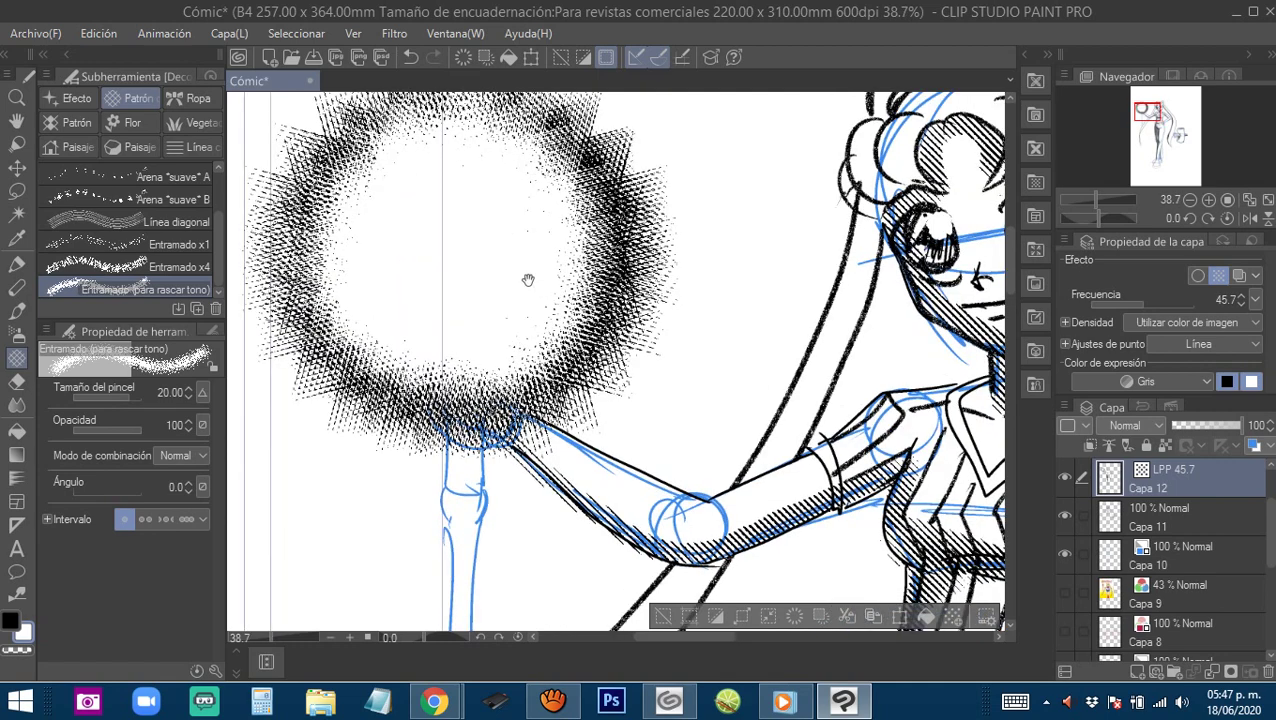
{"action": "scroll", "coordinate": [517, 282], "scroll_direction": "down", "scroll_amount": 5}
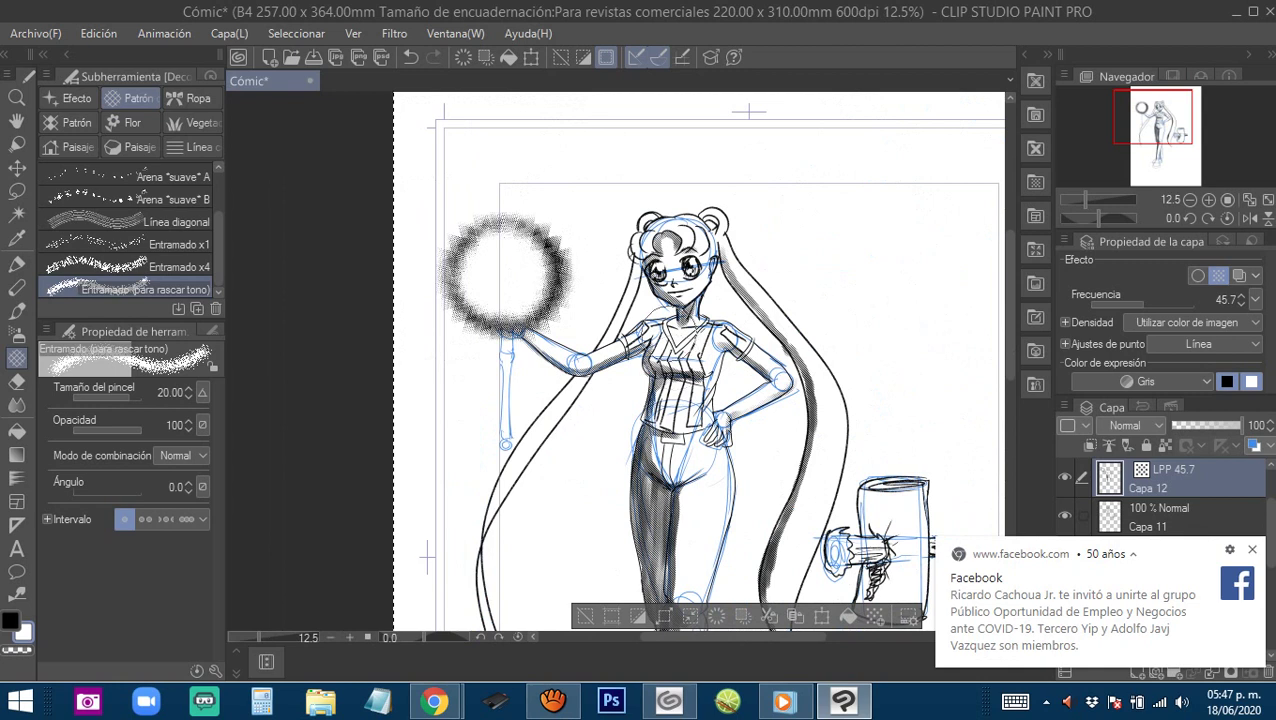
{"action": "left_click", "coordinate": [1253, 550]}
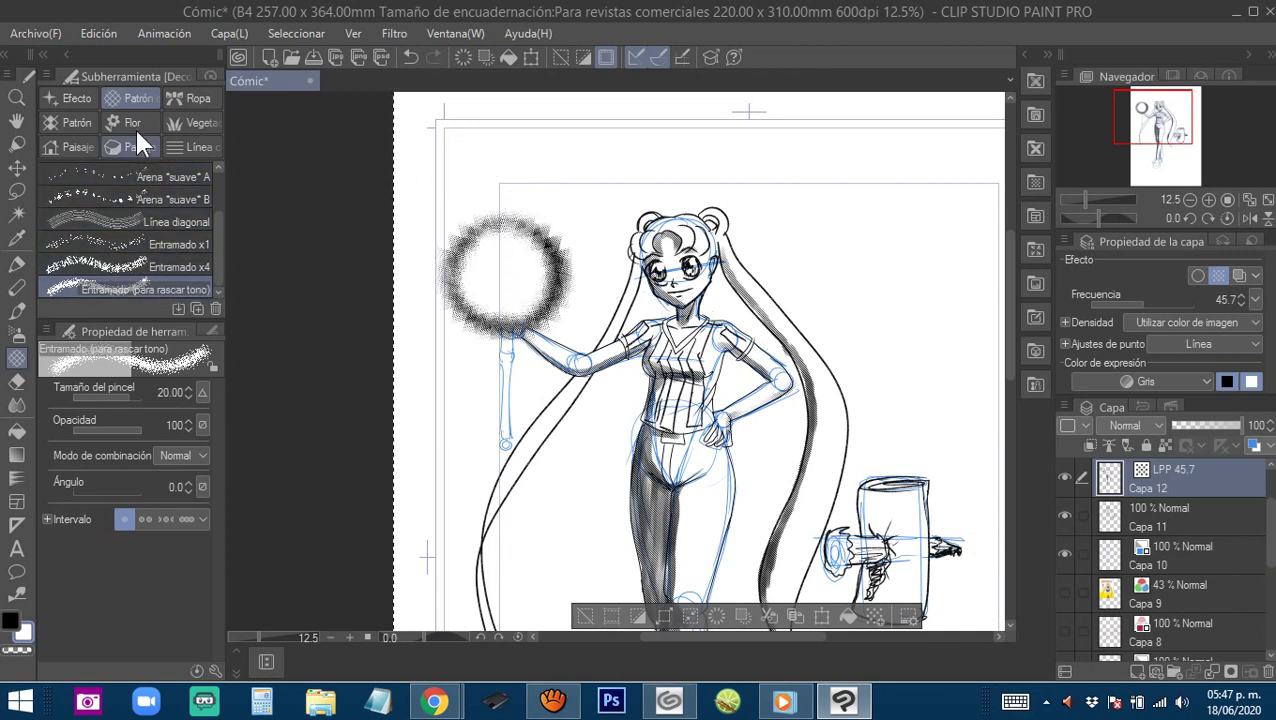
Paint black diagonal test strokes across the hatched ring with the Línea diagonal brush at size 5.
{"action": "left_click", "coordinate": [106, 218]}
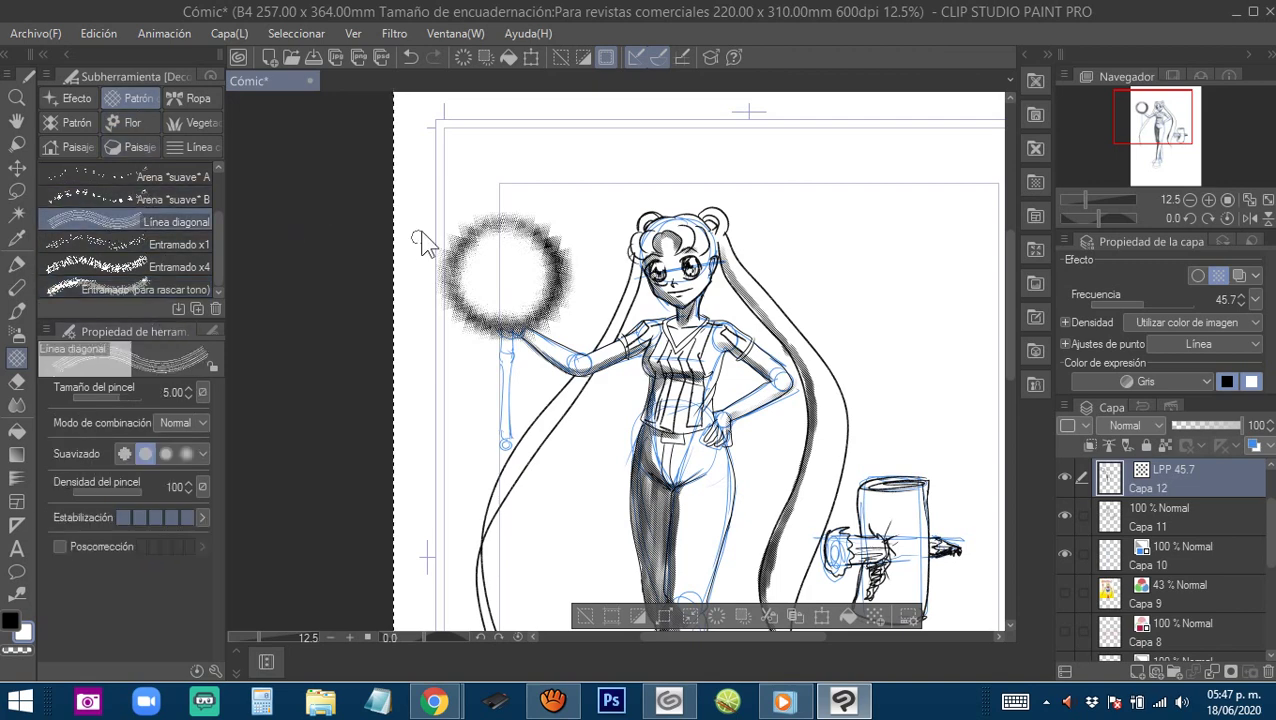
{"action": "left_click", "coordinate": [505, 254], "text": "ctrl"}
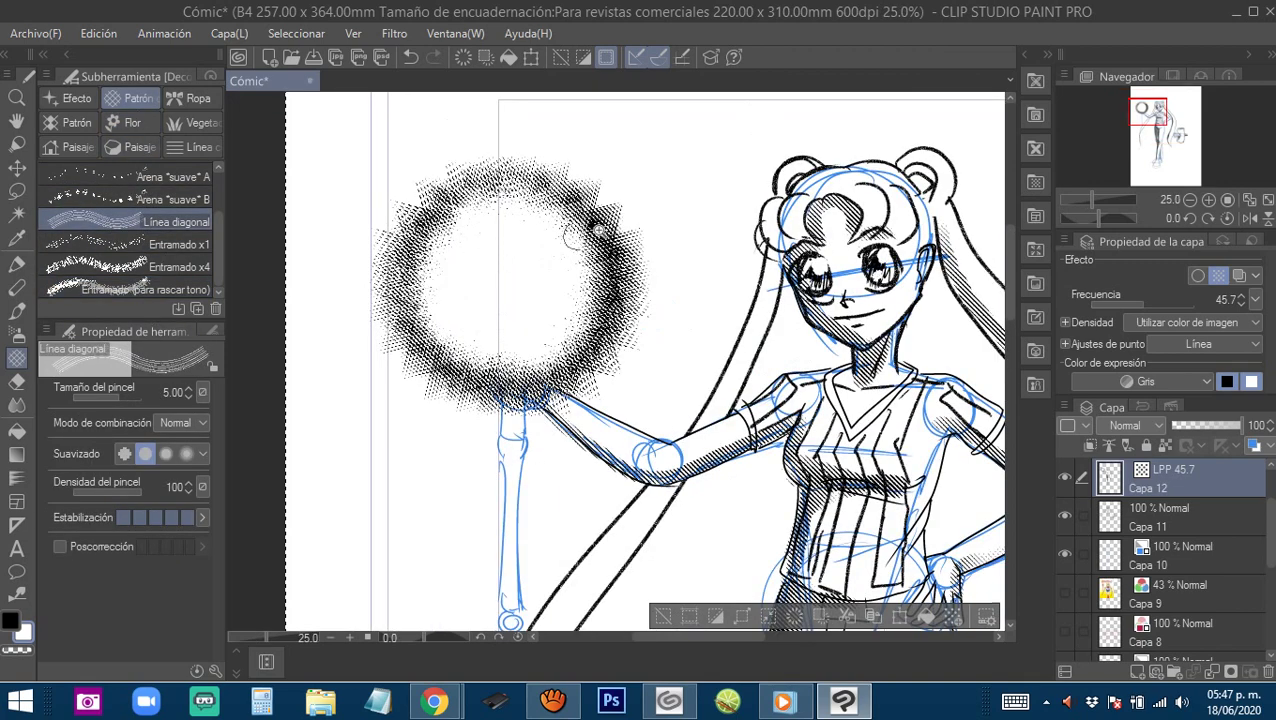
{"action": "key", "text": "ctrl+z"}
{"action": "key", "text": "x"}
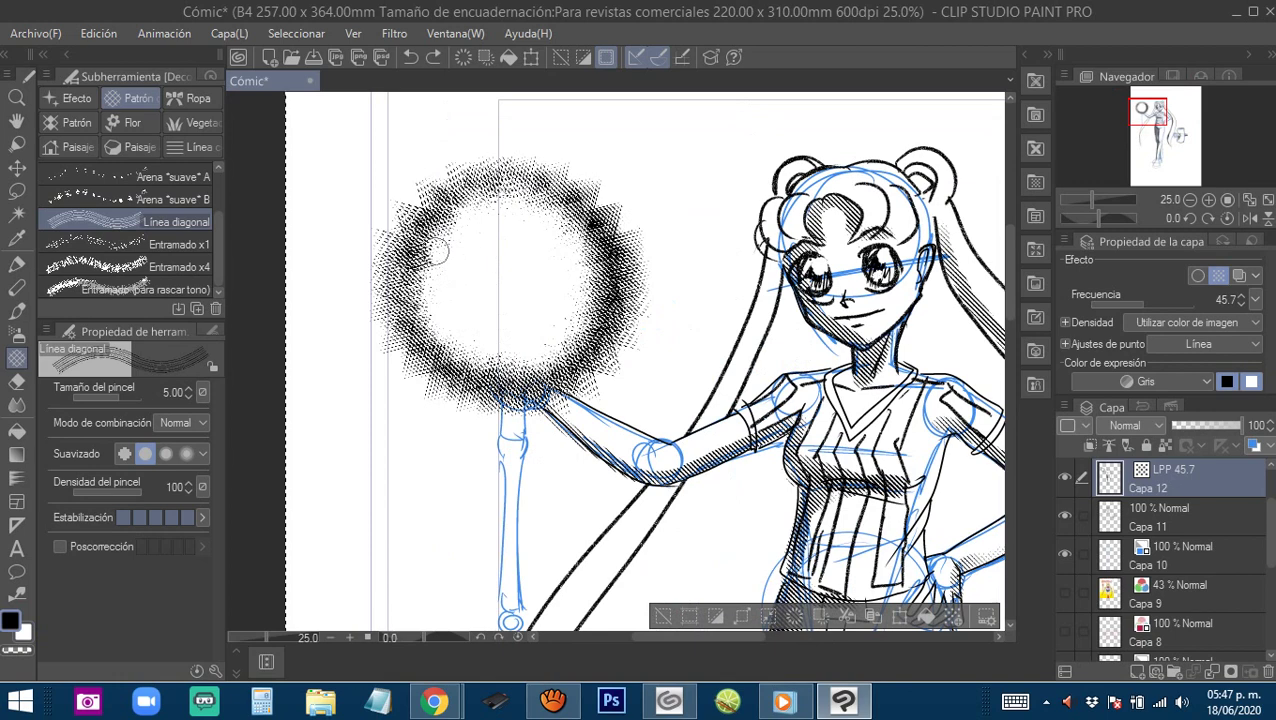
{"action": "mouse_move", "coordinate": [438, 251]}
{"action": "left_mouse_down"}
{"action": "mouse_move", "coordinate": [352, 309]}
{"action": "mouse_move", "coordinate": [657, 221]}
{"action": "left_mouse_up"}
{"action": "left_click_drag", "start_coordinate": [570, 253], "coordinate": [484, 333]}
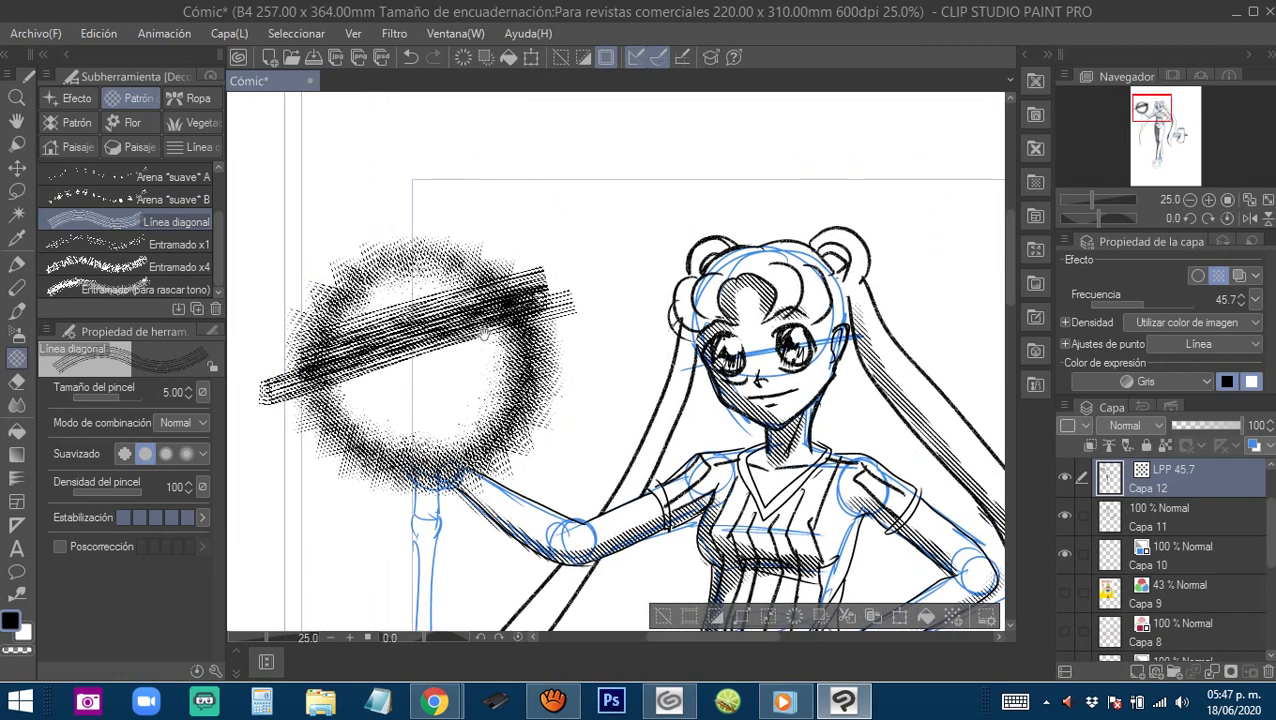
{"action": "left_click", "coordinate": [484, 333], "text": "ctrl"}
{"action": "left_click", "coordinate": [484, 333], "text": "ctrl"}
{"action": "mouse_move", "coordinate": [652, 168]}
{"action": "left_mouse_down"}
{"action": "mouse_move", "coordinate": [456, 238]}
{"action": "mouse_move", "coordinate": [714, 184]}
{"action": "mouse_move", "coordinate": [606, 266]}
{"action": "left_mouse_up"}
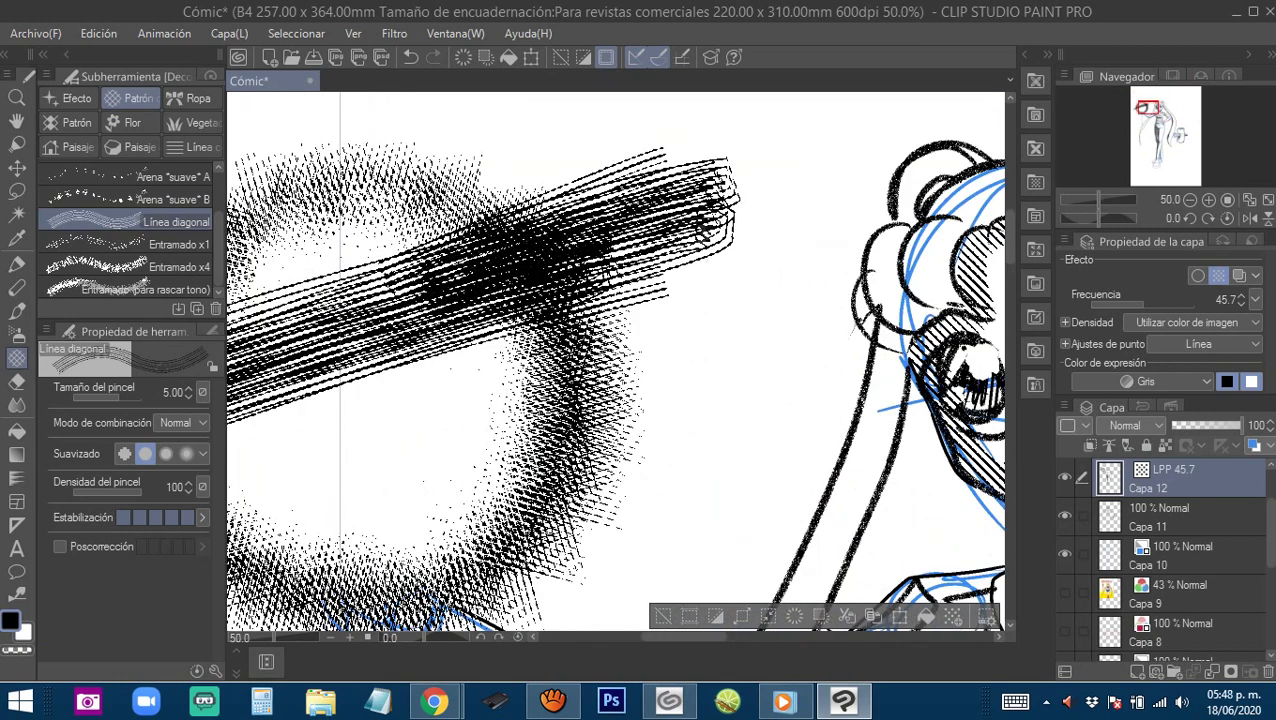
Paint crosshatched test patches between the ring and the face with the Entramado x1 brush at size 10.
{"action": "left_click", "coordinate": [95, 244]}
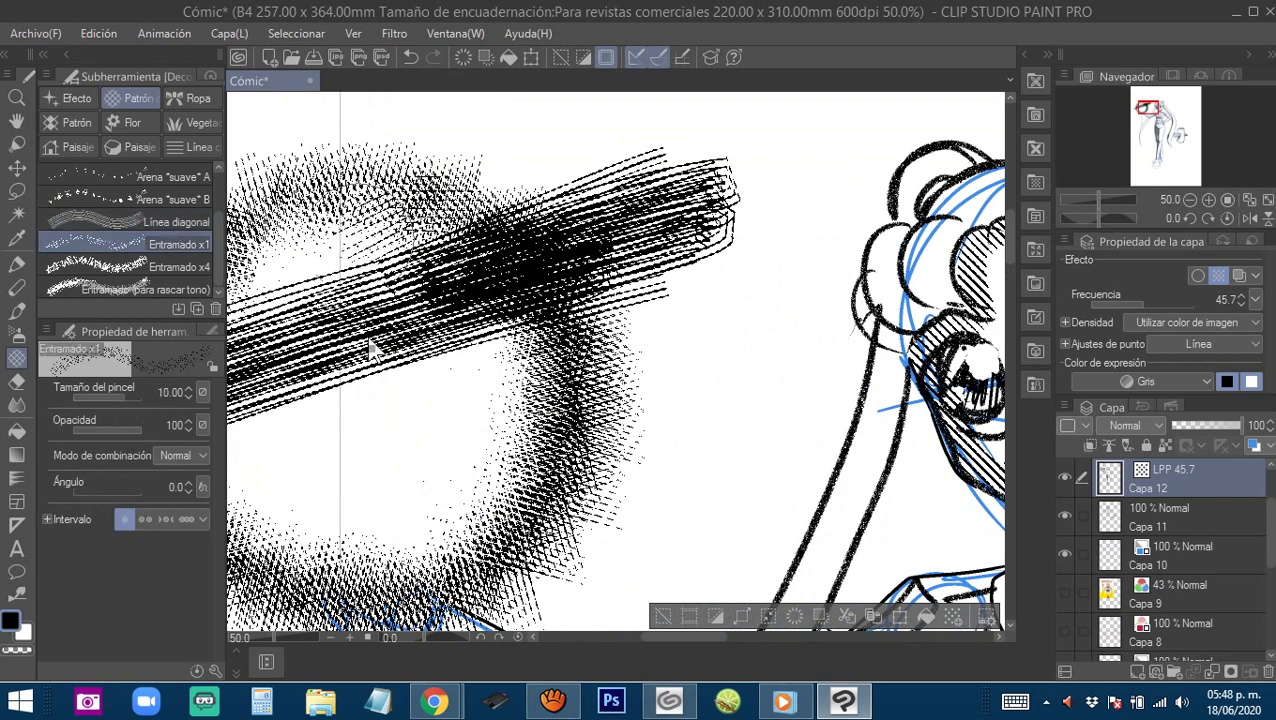
{"action": "mouse_move", "coordinate": [420, 350]}
{"action": "left_mouse_down"}
{"action": "mouse_move", "coordinate": [350, 280]}
{"action": "mouse_move", "coordinate": [410, 360]}
{"action": "left_mouse_up"}
{"action": "left_click_drag", "start_coordinate": [704, 388], "coordinate": [356, 342]}
{"action": "left_click_drag", "start_coordinate": [400, 305], "coordinate": [372, 323]}
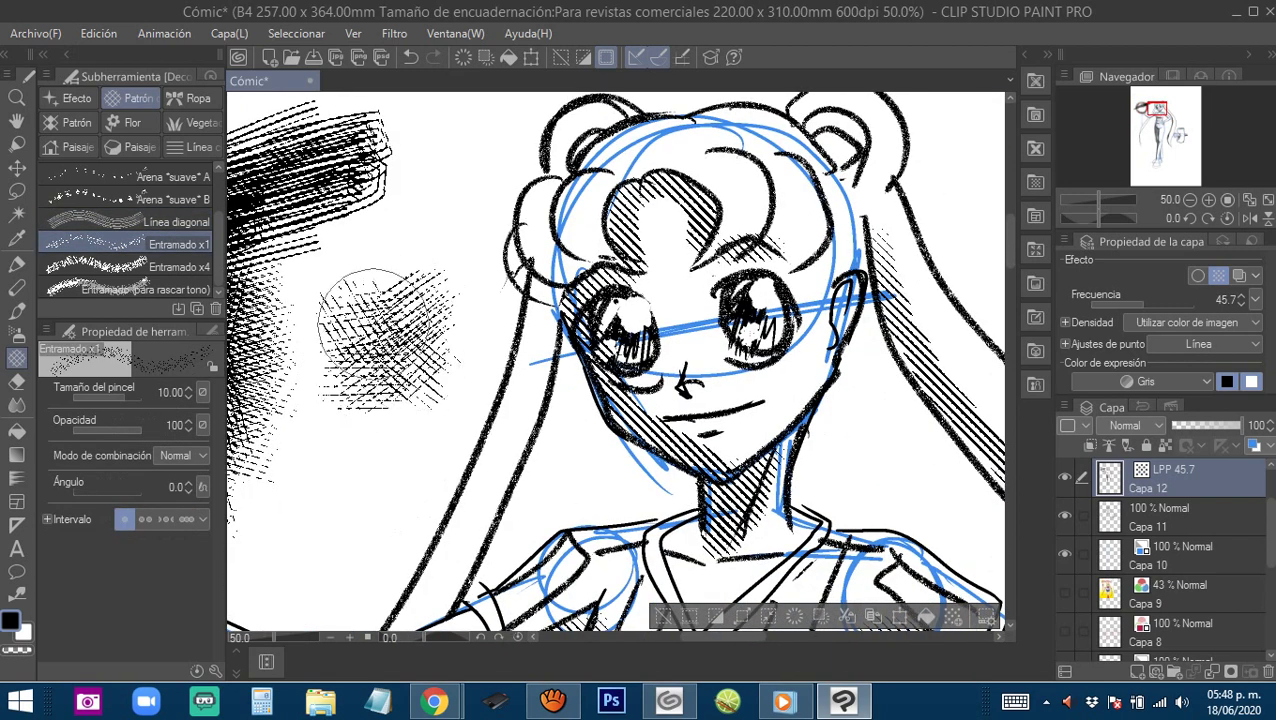
{"action": "mouse_move", "coordinate": [440, 400]}
{"action": "left_mouse_down"}
{"action": "mouse_move", "coordinate": [427, 285]}
{"action": "mouse_move", "coordinate": [441, 285]}
{"action": "mouse_move", "coordinate": [313, 285]}
{"action": "mouse_move", "coordinate": [400, 420]}
{"action": "mouse_move", "coordinate": [415, 410]}
{"action": "left_mouse_up"}
{"action": "mouse_move", "coordinate": [393, 359]}
{"action": "left_mouse_down"}
{"action": "mouse_move", "coordinate": [528, 273]}
{"action": "mouse_move", "coordinate": [555, 229]}
{"action": "left_mouse_up"}
{"action": "left_click_drag", "start_coordinate": [234, 226], "coordinate": [384, 236]}
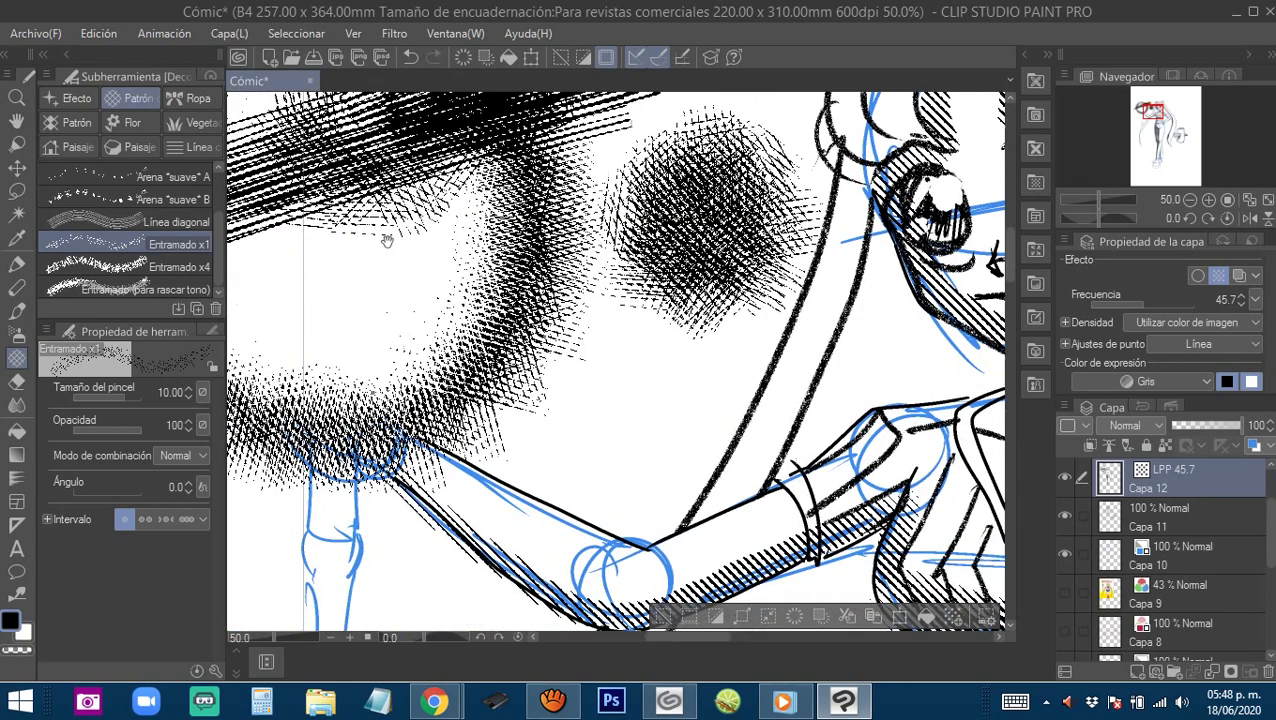
Paint dense test patches near the raised arm with the Entramado x4 and Entramado (para rascar tono) brushes.
{"action": "left_click", "coordinate": [150, 267]}
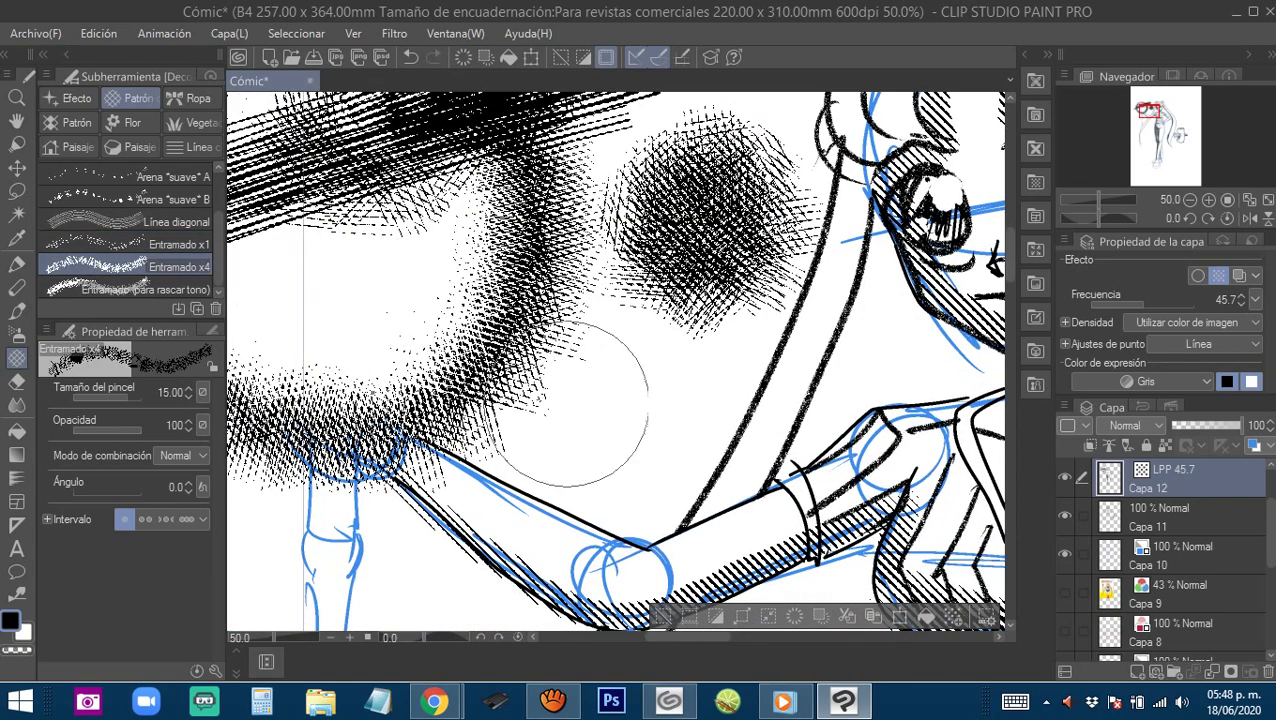
{"action": "mouse_move", "coordinate": [567, 404]}
{"action": "left_mouse_down"}
{"action": "mouse_move", "coordinate": [594, 362]}
{"action": "mouse_move", "coordinate": [662, 390]}
{"action": "left_mouse_up"}
{"action": "mouse_move", "coordinate": [324, 293]}
{"action": "left_mouse_down"}
{"action": "mouse_move", "coordinate": [427, 242]}
{"action": "mouse_move", "coordinate": [458, 306]}
{"action": "left_mouse_up"}
{"action": "left_click", "coordinate": [150, 289]}
{"action": "mouse_move", "coordinate": [458, 320]}
{"action": "left_mouse_down"}
{"action": "mouse_move", "coordinate": [589, 143]}
{"action": "mouse_move", "coordinate": [599, 151]}
{"action": "left_mouse_up"}
Paint a round test patch beside the wand's handle with the Nube de gasa brush at size 15.
{"action": "left_click_drag", "start_coordinate": [219, 226], "coordinate": [220, 209]}
{"action": "scroll", "coordinate": [225, 222], "scroll_direction": "up", "scroll_amount": 2}
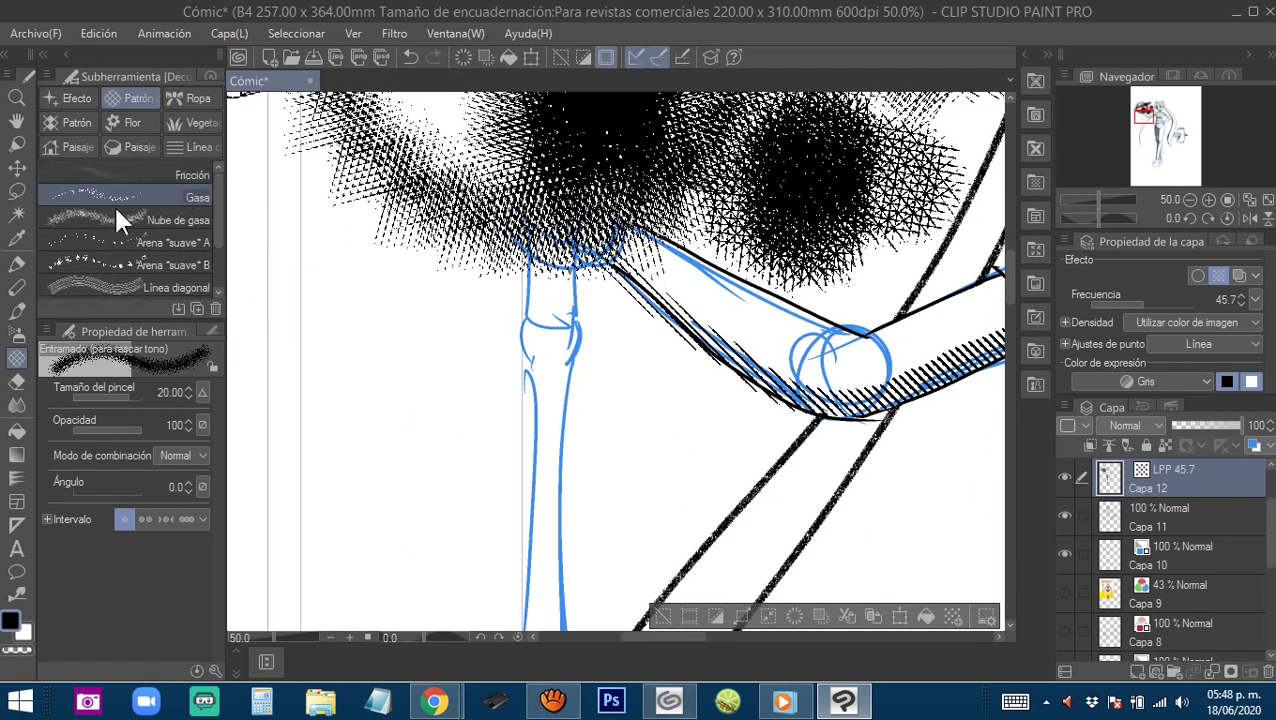
{"action": "left_click", "coordinate": [98, 216]}
{"action": "mouse_move", "coordinate": [470, 327]}
{"action": "left_mouse_down"}
{"action": "mouse_move", "coordinate": [376, 410]}
{"action": "mouse_move", "coordinate": [458, 356]}
{"action": "mouse_move", "coordinate": [358, 405]}
{"action": "mouse_move", "coordinate": [401, 313]}
{"action": "left_mouse_up"}
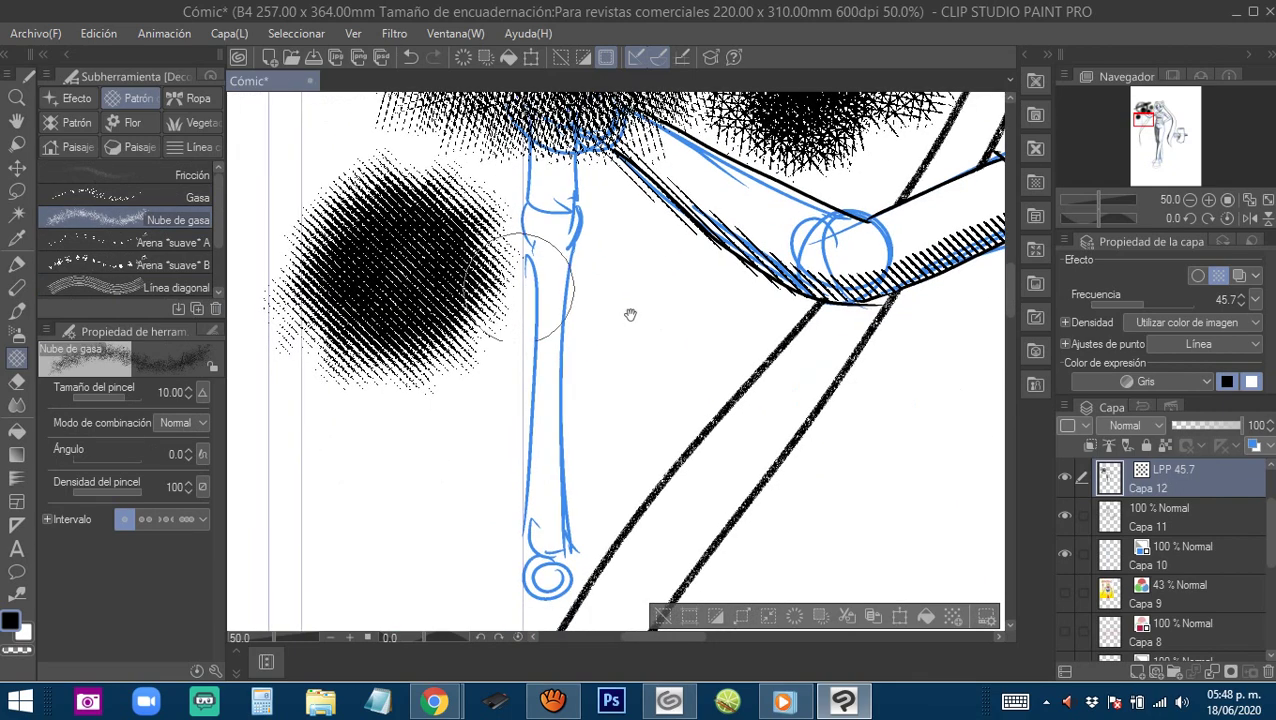
Shade the thigh and knee of the leg nearest the hammer with the Nube de gasa brush.
{"action": "left_click_drag", "start_coordinate": [760, 410], "coordinate": [333, 242]}
{"action": "left_click_drag", "start_coordinate": [848, 504], "coordinate": [635, 296]}
{"action": "left_click_drag", "start_coordinate": [555, 202], "coordinate": [551, 270]}
{"action": "mouse_move", "coordinate": [509, 335]}
{"action": "left_mouse_down"}
{"action": "mouse_move", "coordinate": [650, 265]}
{"action": "mouse_move", "coordinate": [718, 413]}
{"action": "mouse_move", "coordinate": [583, 221]}
{"action": "left_mouse_up"}
{"action": "mouse_move", "coordinate": [632, 165]}
{"action": "left_mouse_down"}
{"action": "mouse_move", "coordinate": [609, 215]}
{"action": "mouse_move", "coordinate": [509, 240]}
{"action": "mouse_move", "coordinate": [534, 345]}
{"action": "mouse_move", "coordinate": [594, 385]}
{"action": "mouse_move", "coordinate": [565, 510]}
{"action": "left_mouse_up"}
{"action": "mouse_move", "coordinate": [650, 364]}
{"action": "left_mouse_down"}
{"action": "mouse_move", "coordinate": [588, 190]}
{"action": "mouse_move", "coordinate": [501, 539]}
{"action": "left_mouse_up"}
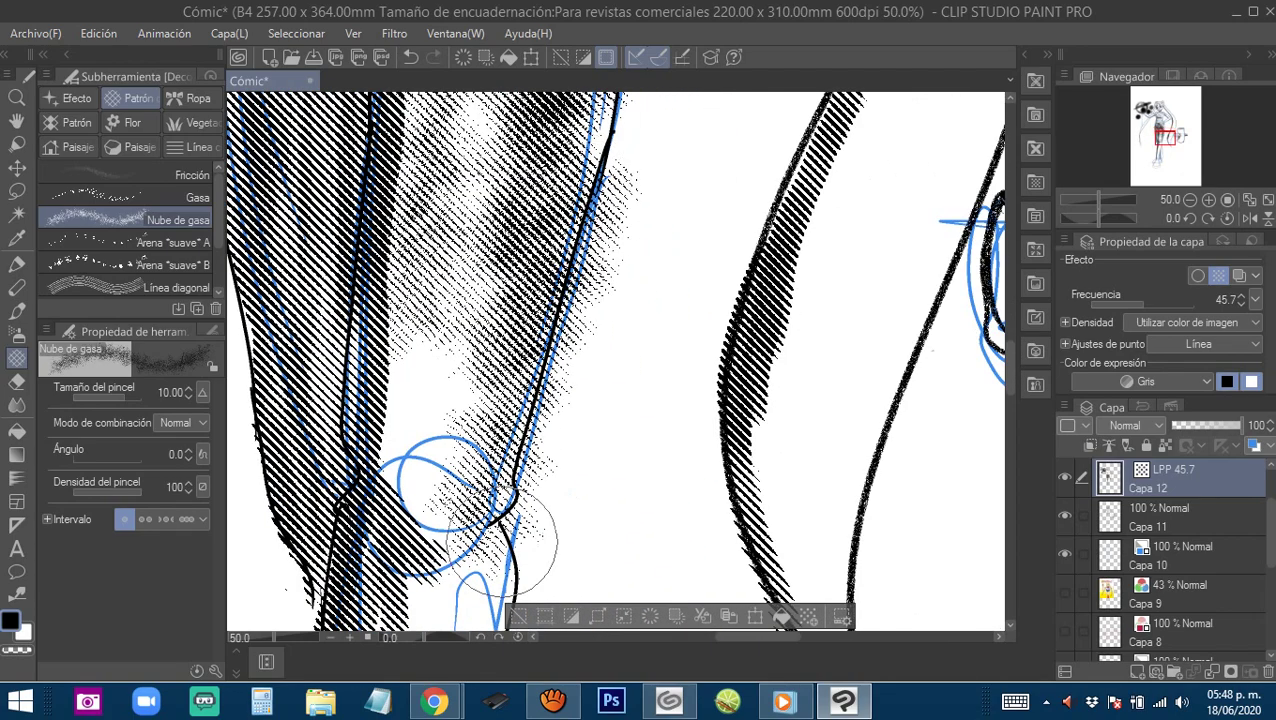
{"action": "mouse_move", "coordinate": [523, 467]}
{"action": "left_mouse_down"}
{"action": "mouse_move", "coordinate": [557, 197]}
{"action": "mouse_move", "coordinate": [541, 403]}
{"action": "mouse_move", "coordinate": [468, 560]}
{"action": "left_mouse_up"}
Continue the Nube de gasa shading down the same leg's calf, and undo the last stroke.
{"action": "left_click_drag", "start_coordinate": [485, 513], "coordinate": [525, 271]}
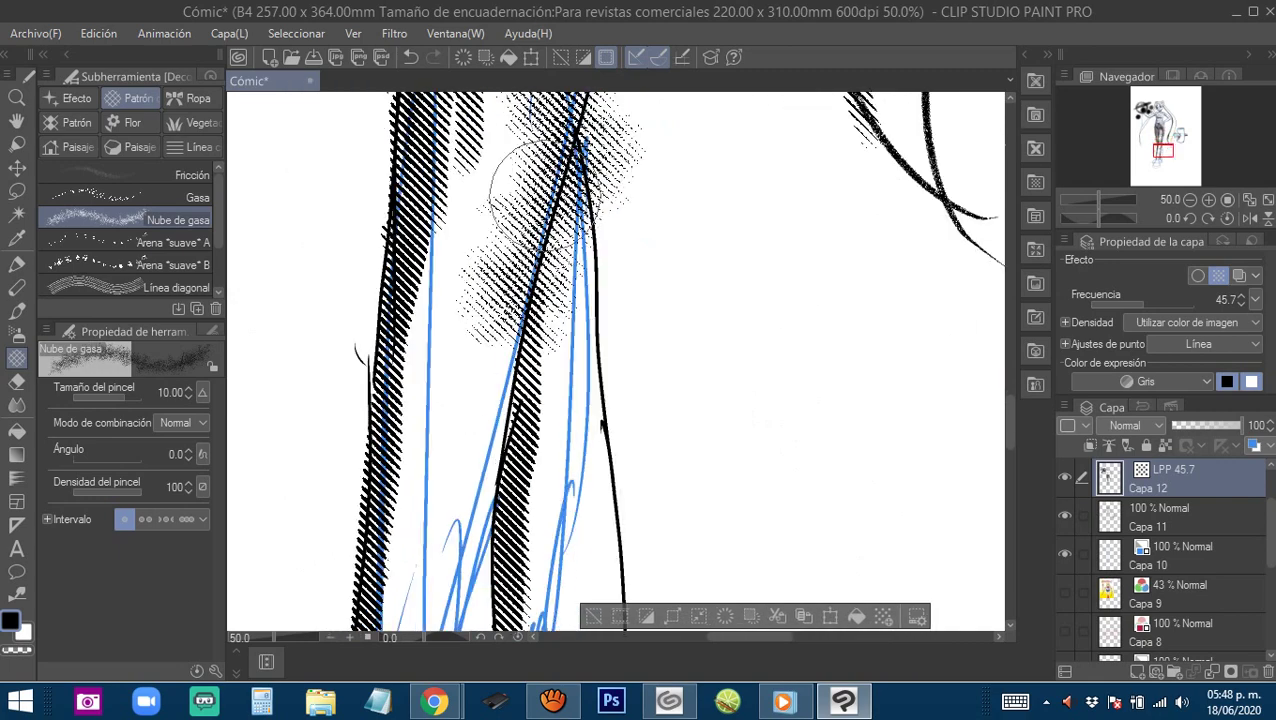
{"action": "left_click_drag", "start_coordinate": [543, 195], "coordinate": [505, 529]}
{"action": "left_click_drag", "start_coordinate": [501, 273], "coordinate": [527, 496]}
{"action": "left_click_drag", "start_coordinate": [528, 268], "coordinate": [508, 478]}
{"action": "left_click_drag", "start_coordinate": [553, 424], "coordinate": [600, 528]}
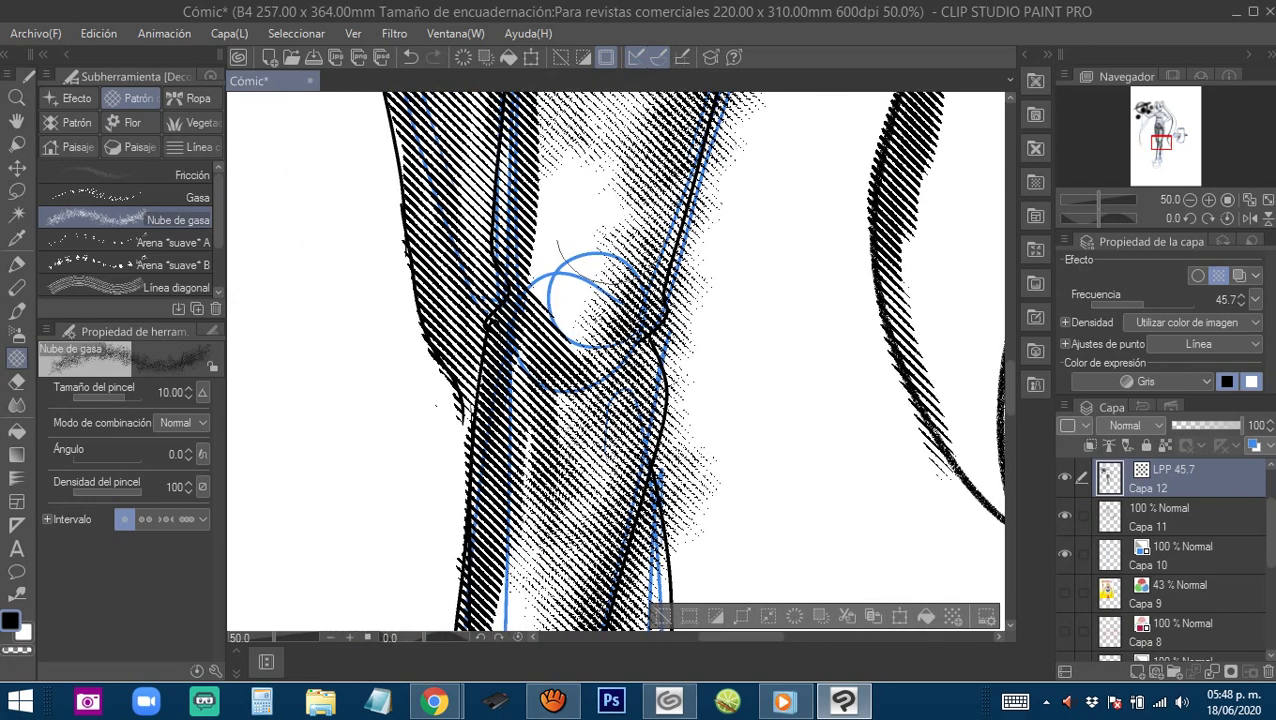
{"action": "mouse_move", "coordinate": [706, 322]}
{"action": "left_mouse_down"}
{"action": "mouse_move", "coordinate": [630, 263]}
{"action": "mouse_move", "coordinate": [603, 310]}
{"action": "mouse_move", "coordinate": [585, 275]}
{"action": "left_mouse_up"}
{"action": "key", "text": "ctrl+z"}
Add a new raster layer and paint a Nube de gasa test patch in the blank area beside the legs.
{"action": "left_click", "coordinate": [1143, 670]}
{"action": "mouse_move", "coordinate": [705, 320]}
{"action": "left_mouse_down"}
{"action": "mouse_move", "coordinate": [690, 275]}
{"action": "mouse_move", "coordinate": [703, 397]}
{"action": "mouse_move", "coordinate": [621, 258]}
{"action": "mouse_move", "coordinate": [740, 270]}
{"action": "left_mouse_up"}
{"action": "mouse_move", "coordinate": [287, 275]}
{"action": "left_mouse_down"}
{"action": "mouse_move", "coordinate": [251, 297]}
{"action": "mouse_move", "coordinate": [296, 282]}
{"action": "mouse_move", "coordinate": [333, 356]}
{"action": "mouse_move", "coordinate": [352, 350]}
{"action": "left_mouse_up"}
{"action": "key", "text": "space"}
{"action": "mouse_move", "coordinate": [368, 305]}
{"action": "left_mouse_down"}
{"action": "mouse_move", "coordinate": [501, 305]}
{"action": "mouse_move", "coordinate": [500, 404]}
{"action": "left_mouse_up"}
{"action": "scroll", "coordinate": [447, 295], "scroll_direction": "up", "scroll_amount": 2}
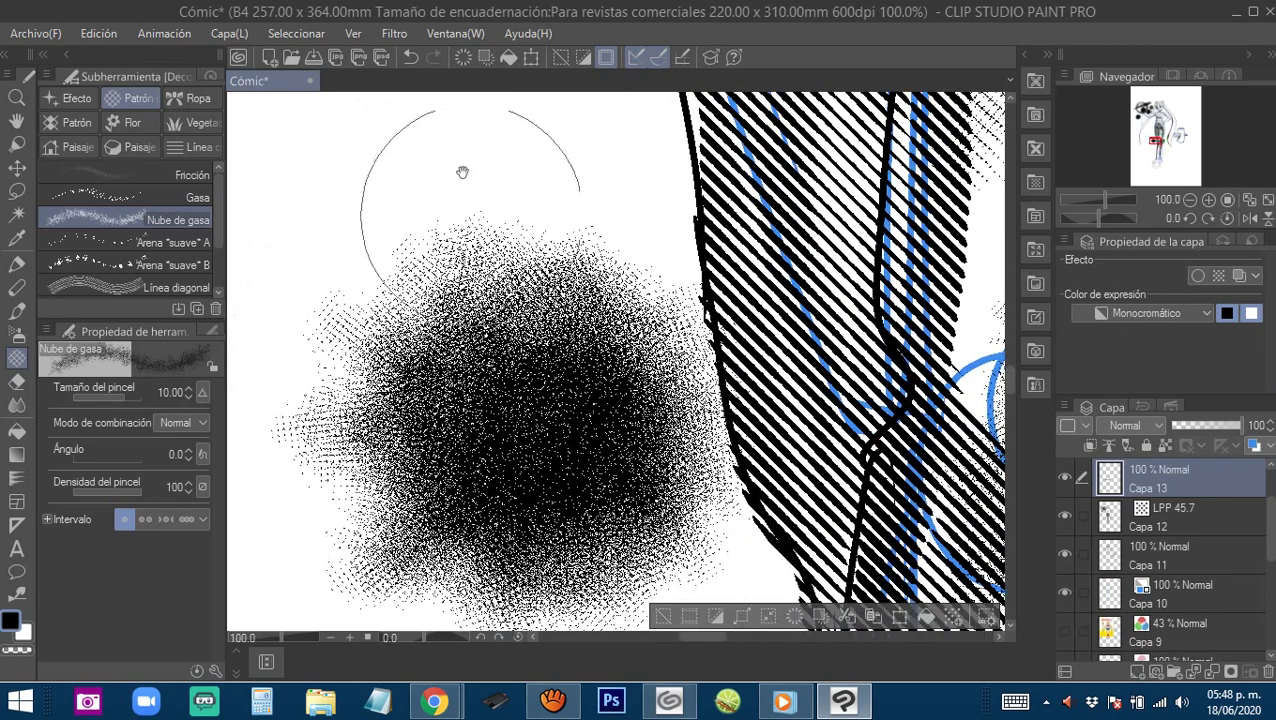
{"action": "scroll", "coordinate": [455, 230], "scroll_direction": "down", "scroll_amount": 1}
Paint test patches above the previous one with the Gasa brush and the Fricción brush.
{"action": "left_click", "coordinate": [100, 197]}
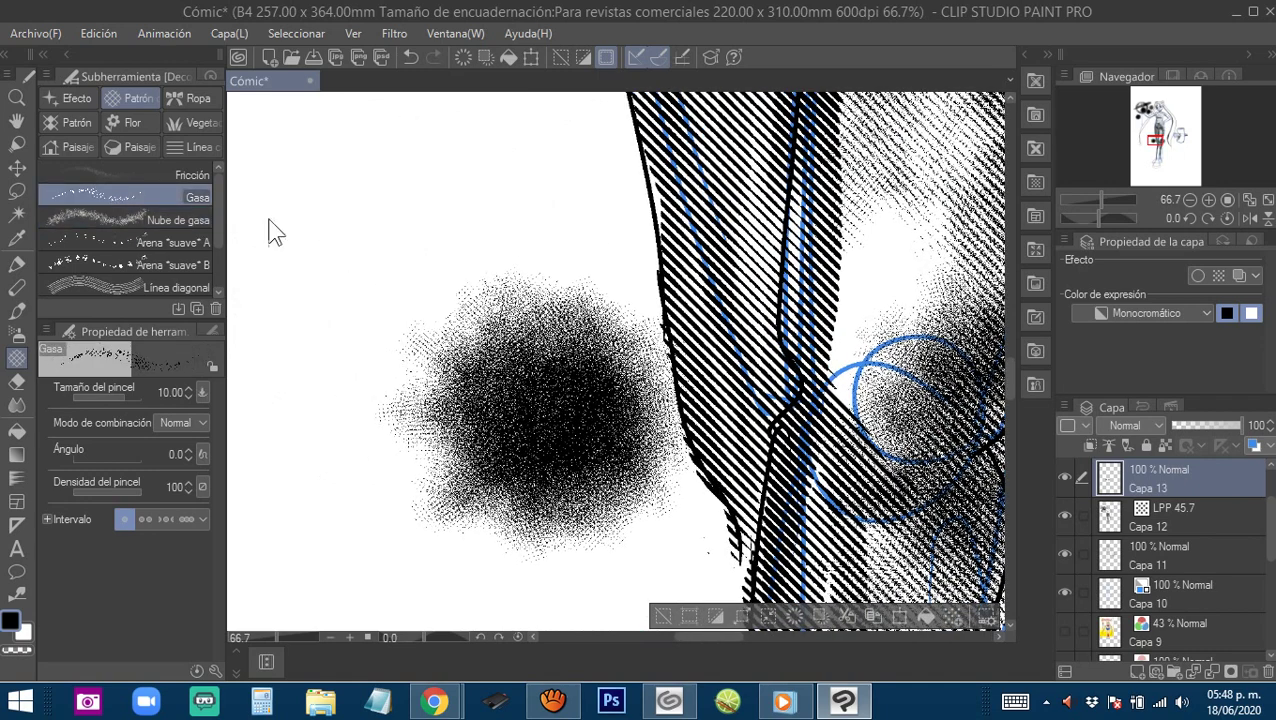
{"action": "mouse_move", "coordinate": [440, 275]}
{"action": "left_mouse_down"}
{"action": "mouse_move", "coordinate": [345, 268]}
{"action": "mouse_move", "coordinate": [356, 347]}
{"action": "mouse_move", "coordinate": [327, 215]}
{"action": "mouse_move", "coordinate": [399, 315]}
{"action": "mouse_move", "coordinate": [545, 436]}
{"action": "left_mouse_up"}
{"action": "left_click", "coordinate": [115, 171]}
{"action": "mouse_move", "coordinate": [308, 185]}
{"action": "left_mouse_down"}
{"action": "mouse_move", "coordinate": [338, 156]}
{"action": "mouse_move", "coordinate": [380, 324]}
{"action": "mouse_move", "coordinate": [425, 352]}
{"action": "left_mouse_up"}
{"action": "mouse_move", "coordinate": [440, 290]}
{"action": "left_mouse_down"}
{"action": "mouse_move", "coordinate": [475, 296]}
{"action": "mouse_move", "coordinate": [518, 220]}
{"action": "left_mouse_up"}
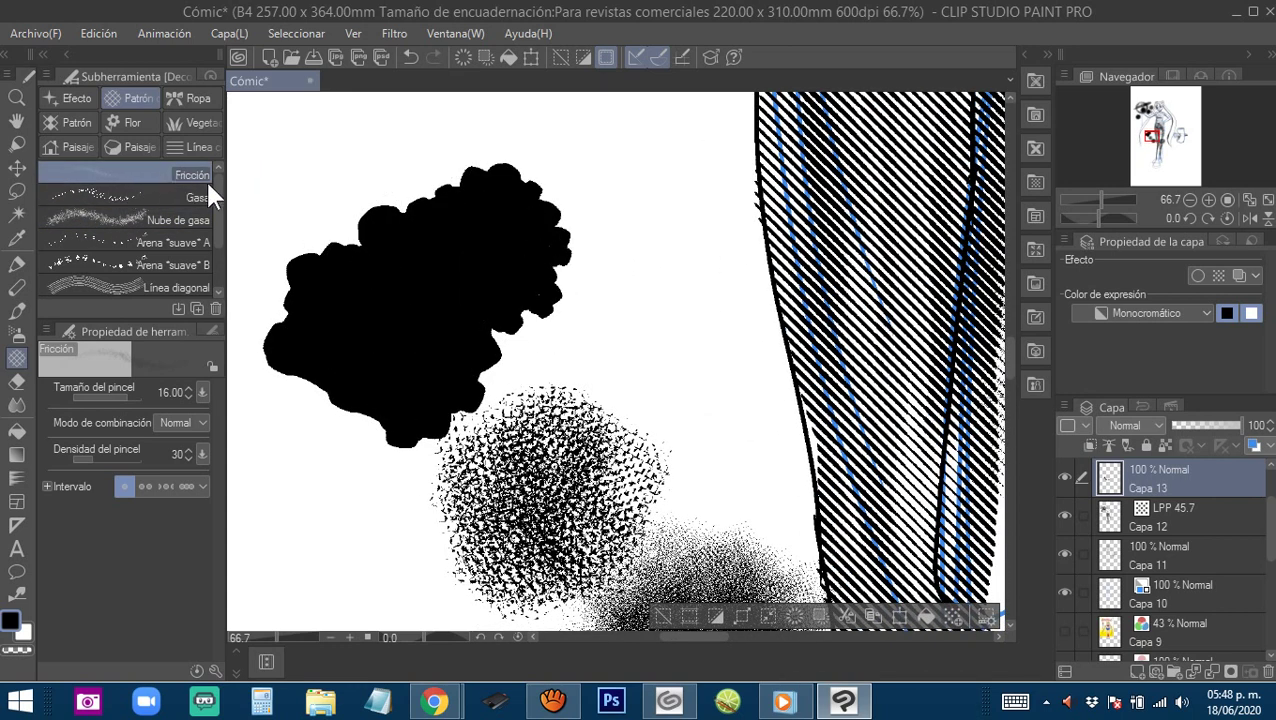
Paint several grainy test patches above the solid black one with the Arena "suave" B brush at size 15.
{"action": "left_click", "coordinate": [112, 263]}
{"action": "left_click_drag", "start_coordinate": [322, 200], "coordinate": [360, 180]}
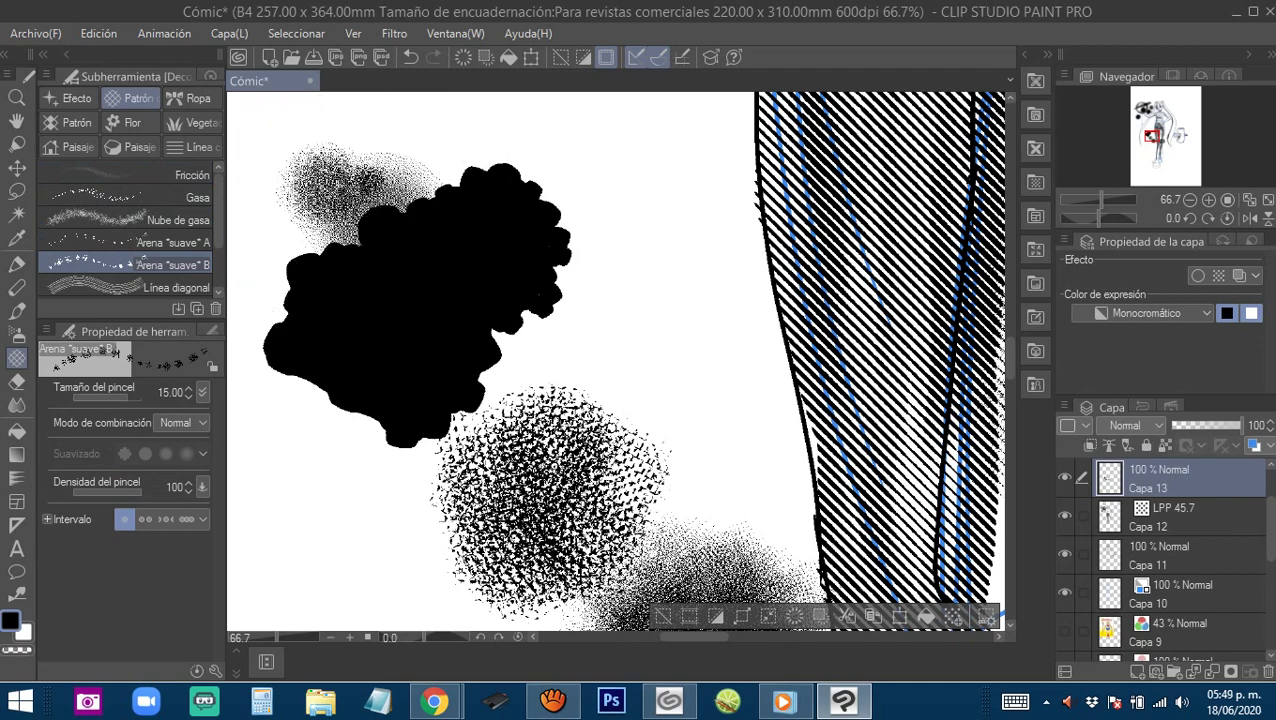
{"action": "left_click_drag", "start_coordinate": [395, 243], "coordinate": [387, 378]}
{"action": "mouse_move", "coordinate": [453, 194]}
{"action": "left_mouse_down"}
{"action": "mouse_move", "coordinate": [339, 268]}
{"action": "mouse_move", "coordinate": [424, 282]}
{"action": "mouse_move", "coordinate": [390, 251]}
{"action": "mouse_move", "coordinate": [490, 256]}
{"action": "left_mouse_up"}
{"action": "left_click_drag", "start_coordinate": [560, 367], "coordinate": [772, 482]}
{"action": "mouse_move", "coordinate": [599, 199]}
{"action": "left_mouse_down"}
{"action": "mouse_move", "coordinate": [467, 233]}
{"action": "mouse_move", "coordinate": [560, 266]}
{"action": "left_mouse_up"}
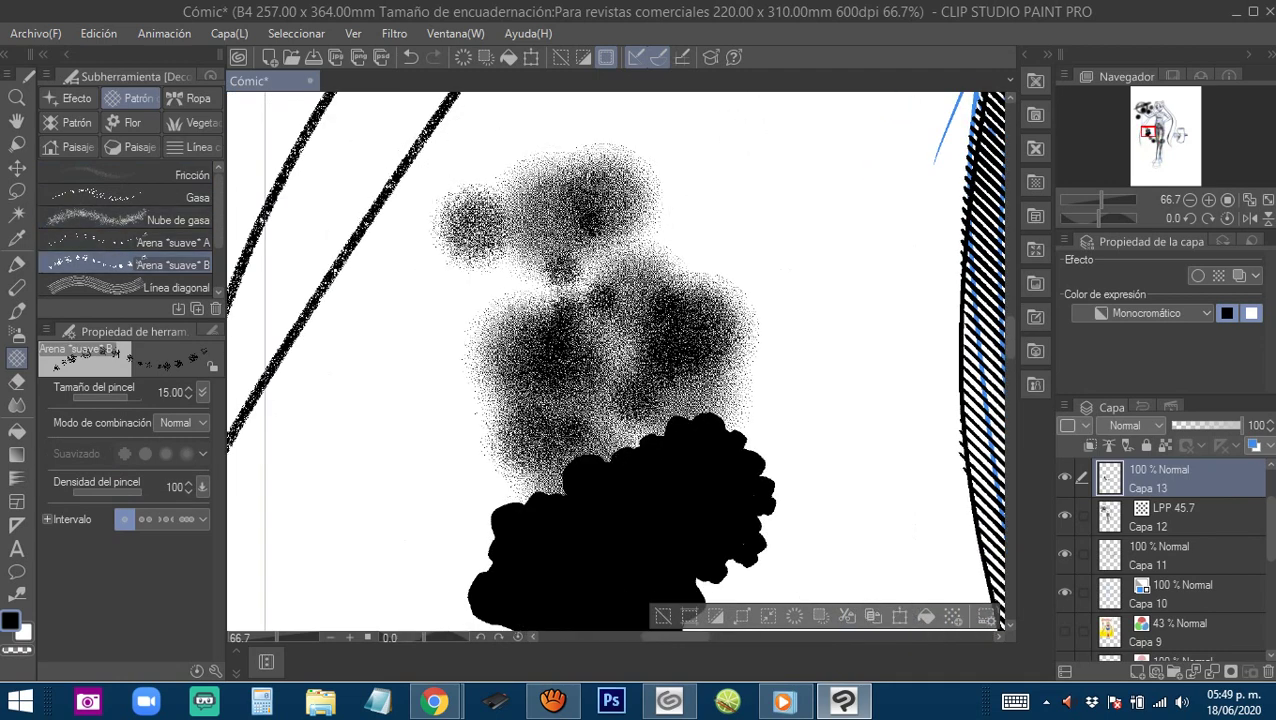
Try the Flor de siete pétalos brush over the test patches and across the figure's legs, and undo the flower strokes.
{"action": "left_click", "coordinate": [69, 120]}
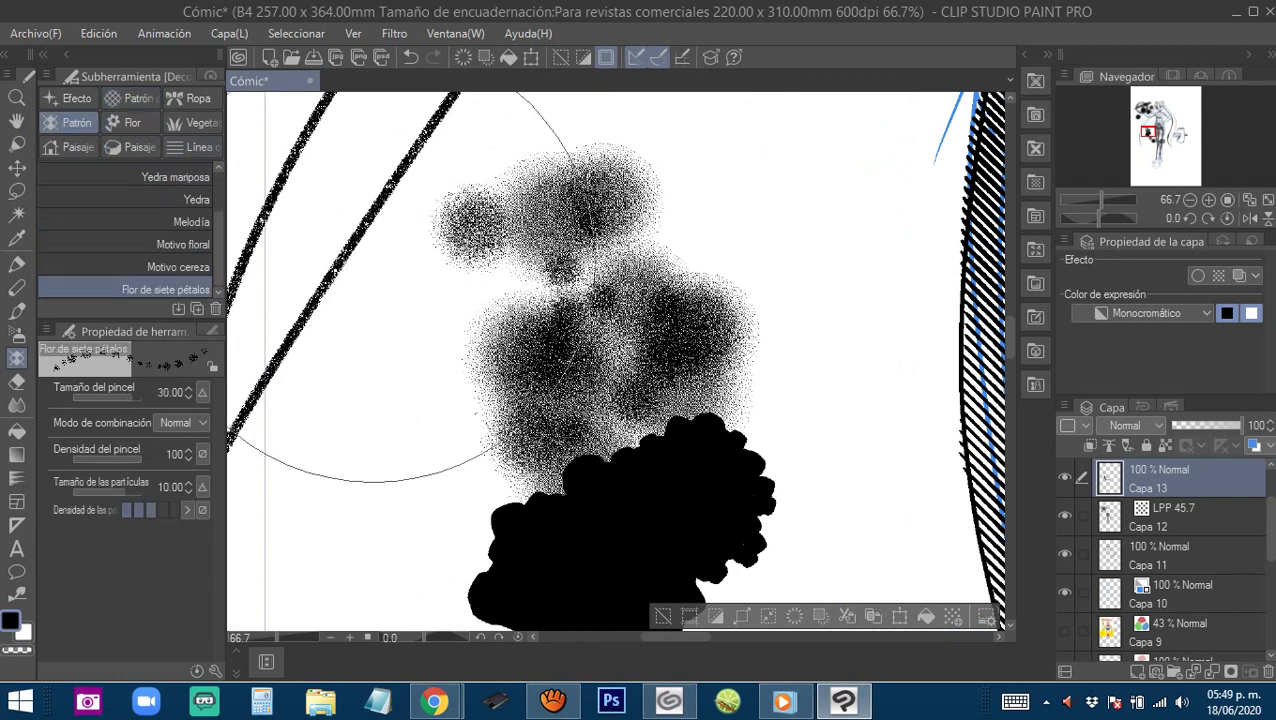
{"action": "left_click", "coordinate": [370, 258]}
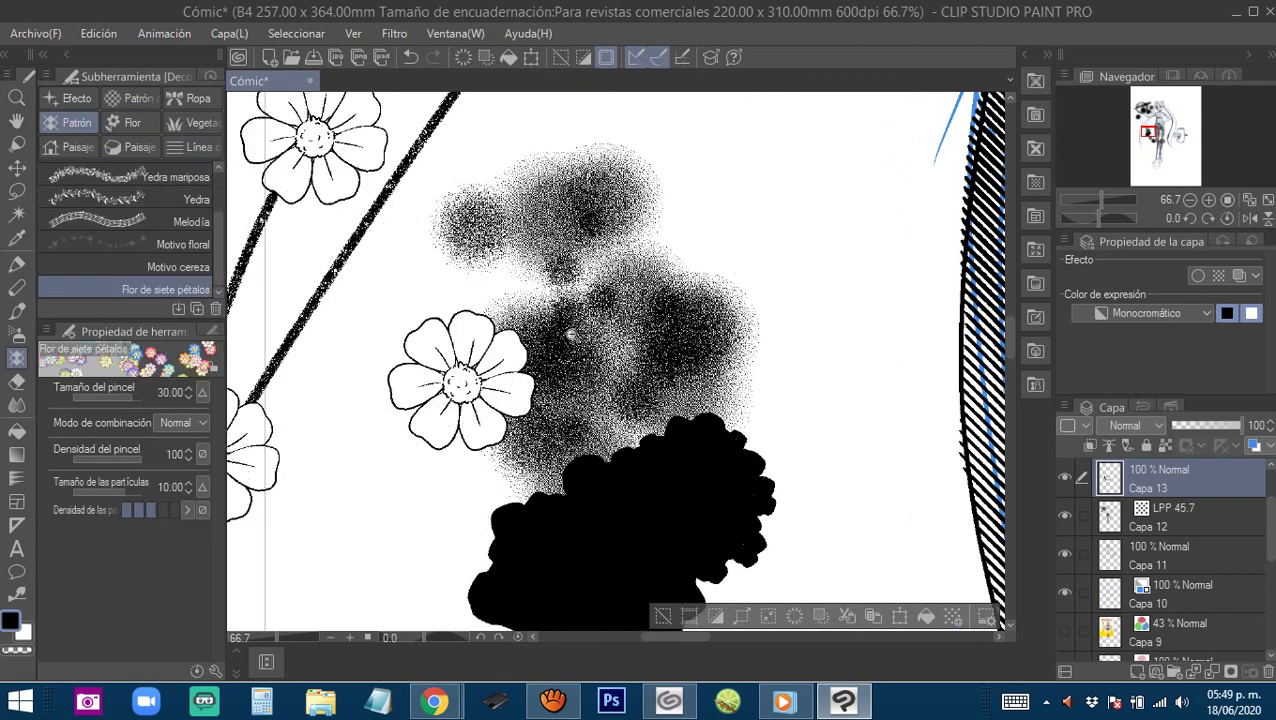
{"action": "scroll", "coordinate": [570, 334], "scroll_direction": "down", "scroll_amount": 5}
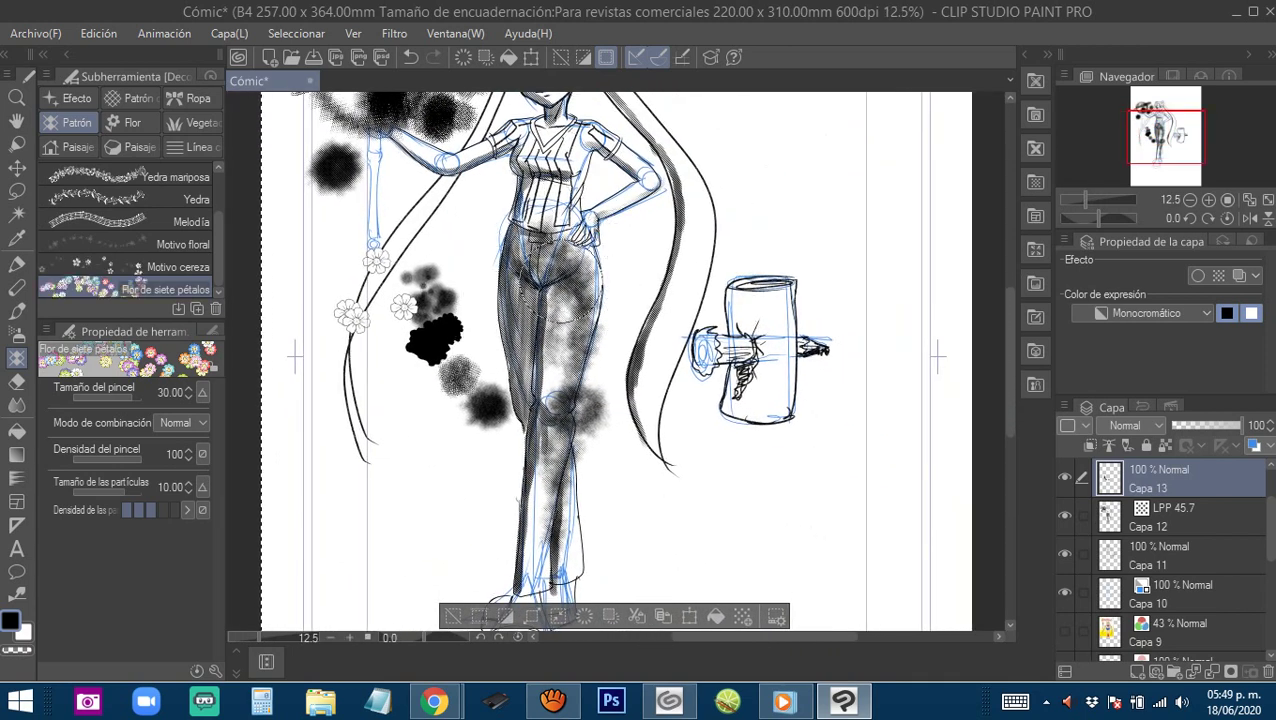
{"action": "mouse_move", "coordinate": [485, 235]}
{"action": "left_mouse_down"}
{"action": "mouse_move", "coordinate": [430, 385]}
{"action": "mouse_move", "coordinate": [830, 255]}
{"action": "mouse_move", "coordinate": [800, 240]}
{"action": "left_mouse_up"}
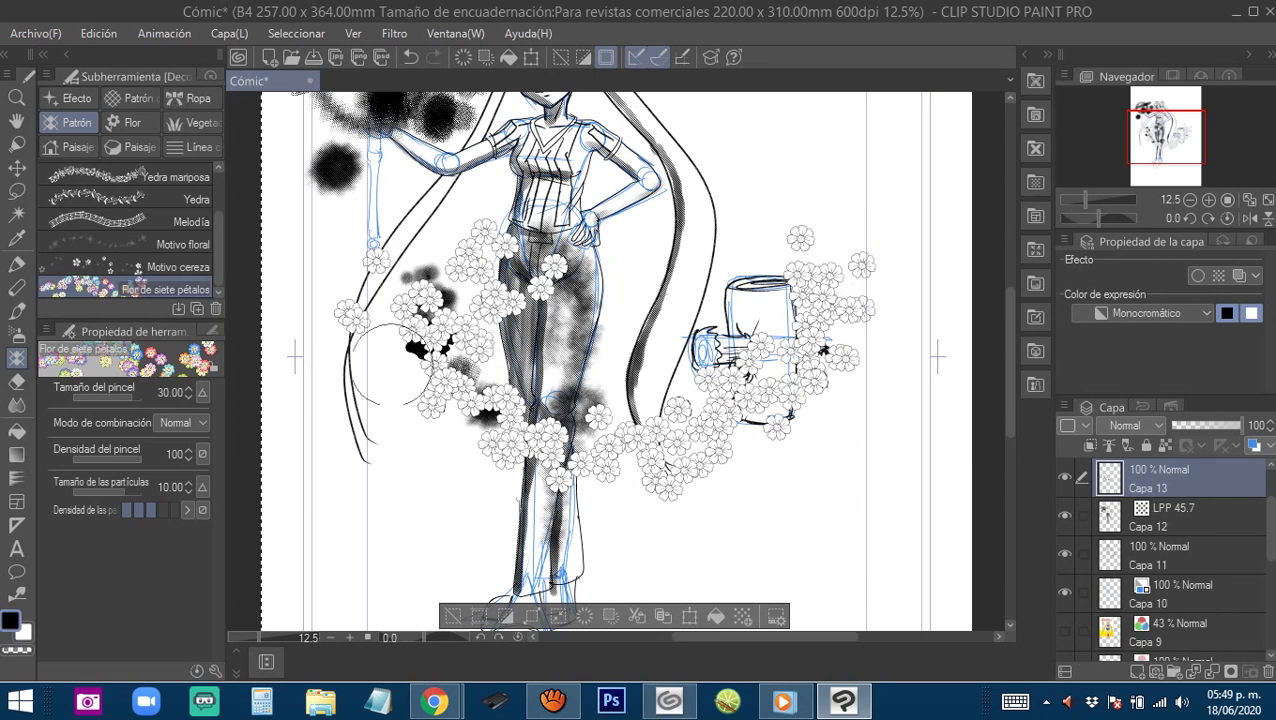
{"action": "key", "text": "ctrl+z"}
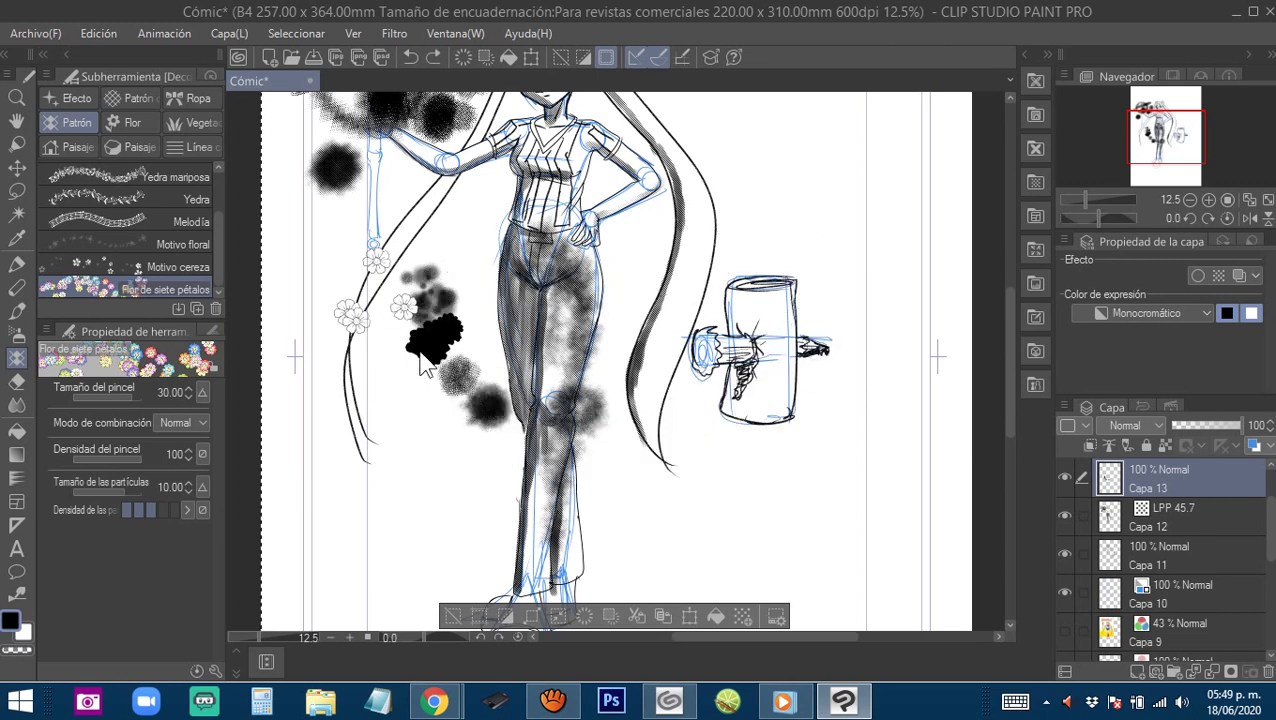
Try a long curved music-staff stroke across the hair strands and test patches with the Melodía brush, and undo it.
{"action": "left_click", "coordinate": [129, 216]}
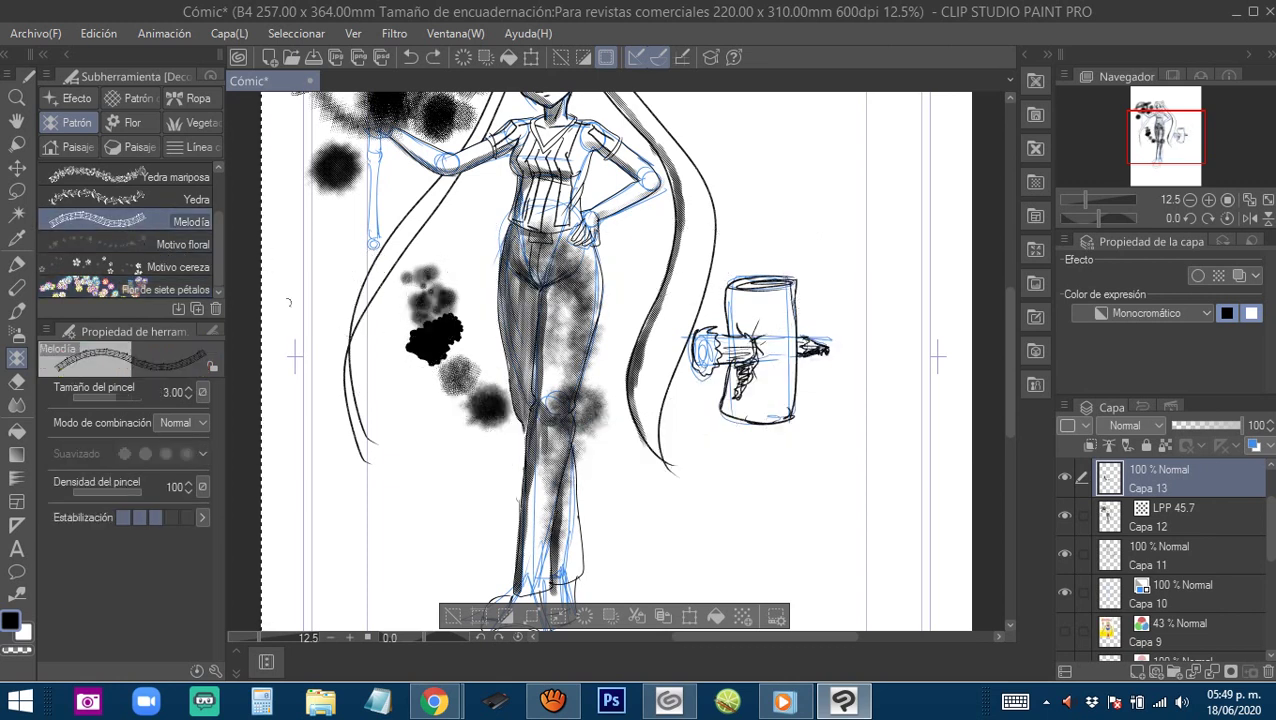
{"action": "left_click_drag", "start_coordinate": [277, 306], "coordinate": [855, 264]}
{"action": "mouse_move", "coordinate": [448, 266]}
{"action": "left_mouse_down"}
{"action": "mouse_move", "coordinate": [725, 387]}
{"action": "mouse_move", "coordinate": [335, 220]}
{"action": "mouse_move", "coordinate": [550, 297]}
{"action": "mouse_move", "coordinate": [560, 326]}
{"action": "left_mouse_up"}
{"action": "left_click_drag", "start_coordinate": [543, 408], "coordinate": [938, 206]}
{"action": "left_click_drag", "start_coordinate": [522, 253], "coordinate": [702, 296]}
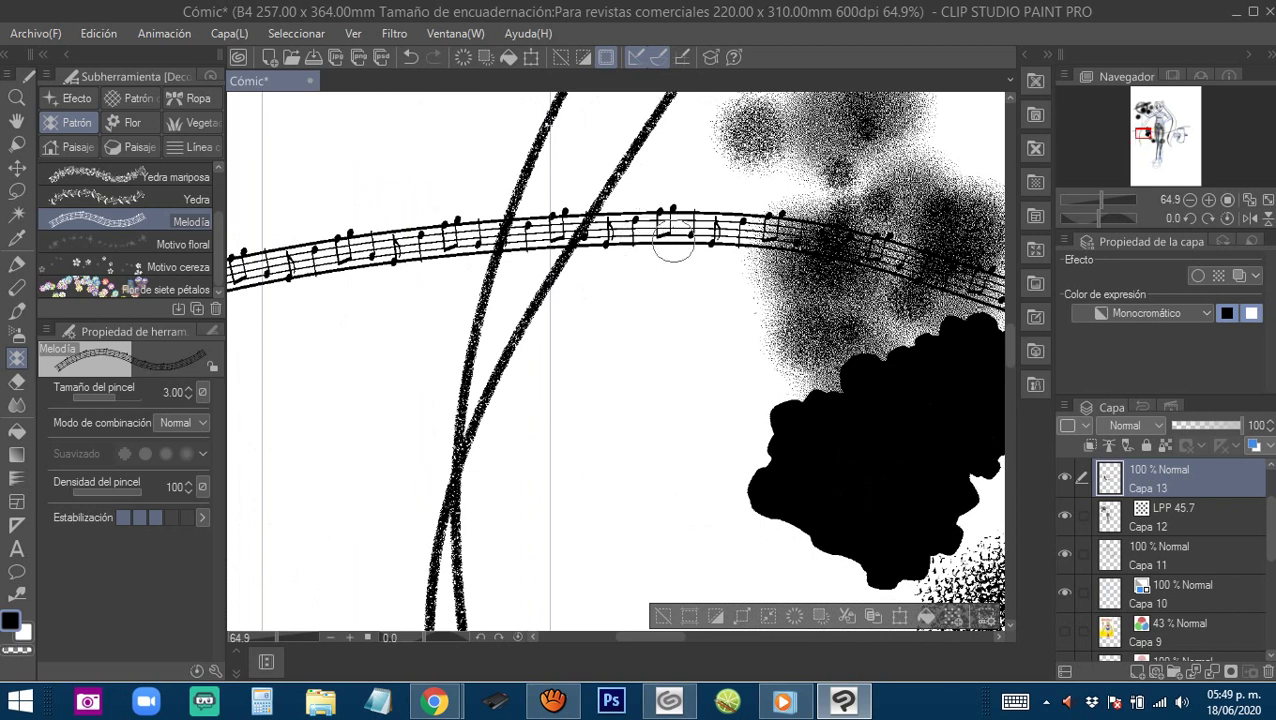
{"action": "key", "text": "ctrl+z"}
Paint CAUTION KEEP OUT tape strokes across the test patches and the figure's legs with the NO ENTRAR brush.
{"action": "left_click", "coordinate": [180, 199]}
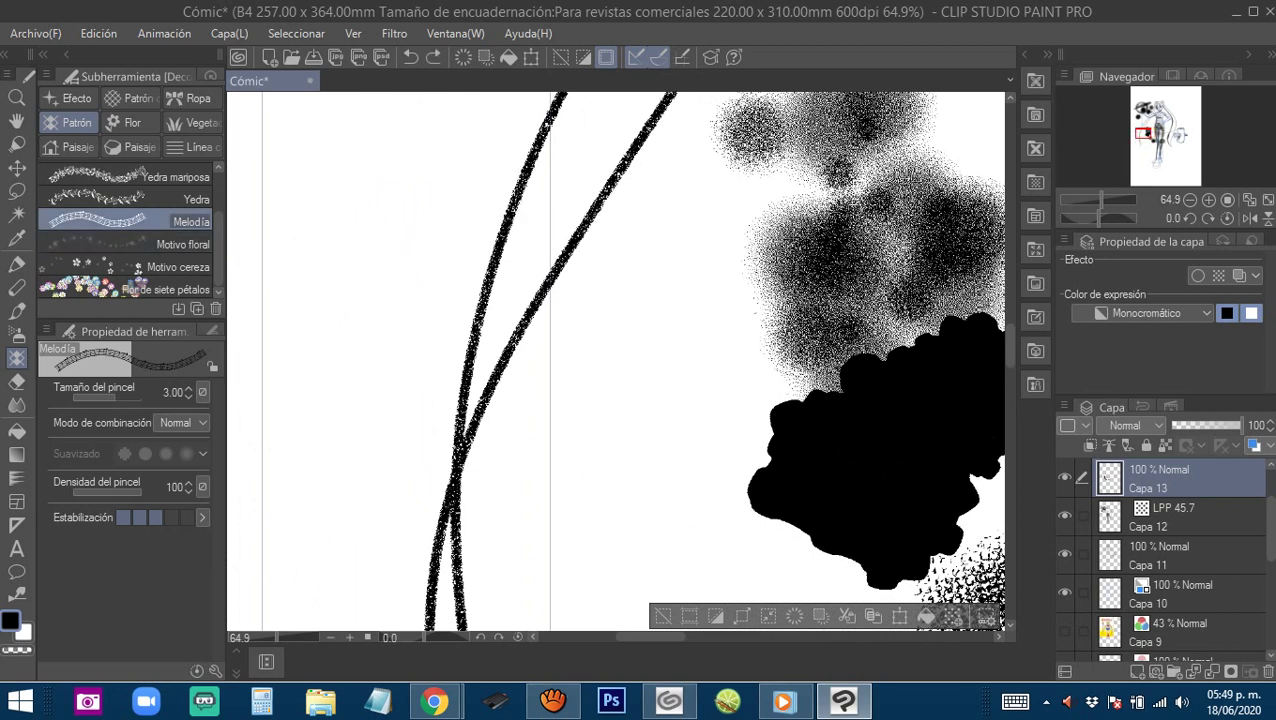
{"action": "scroll", "coordinate": [222, 240], "scroll_direction": "up", "scroll_amount": 3}
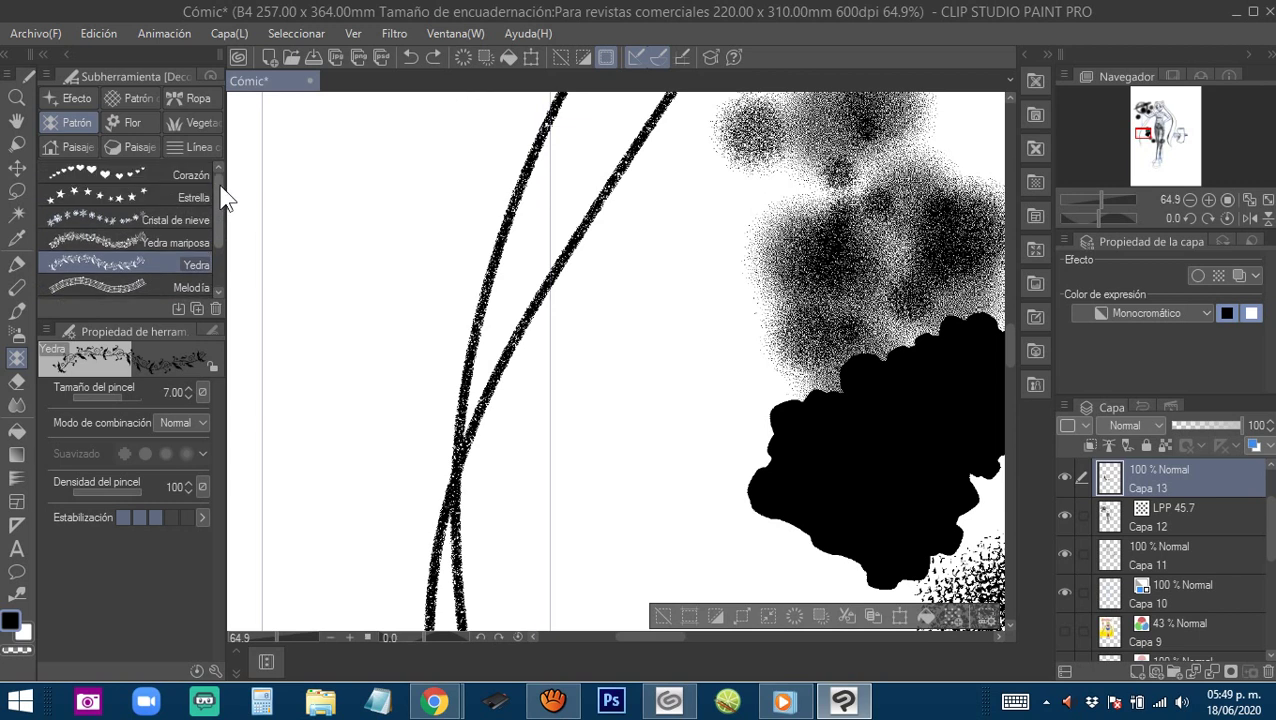
{"action": "left_click", "coordinate": [184, 147]}
{"action": "left_click", "coordinate": [126, 145]}
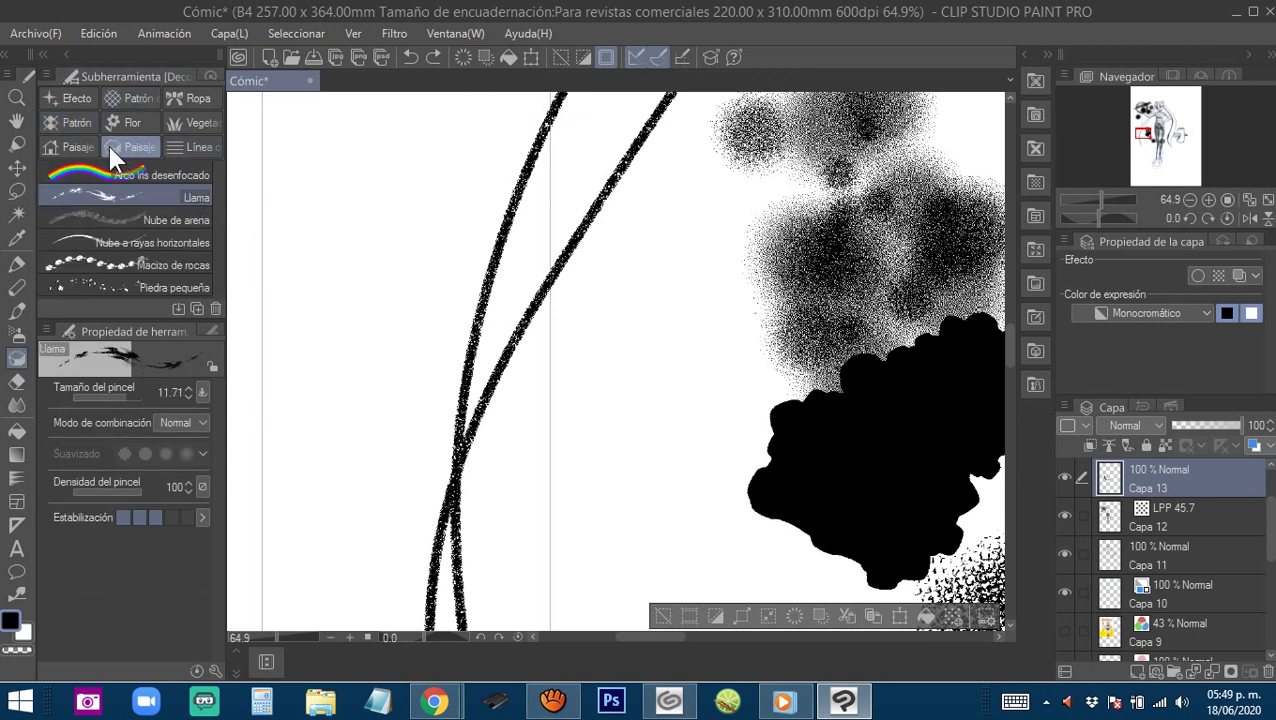
{"action": "left_click", "coordinate": [79, 148]}
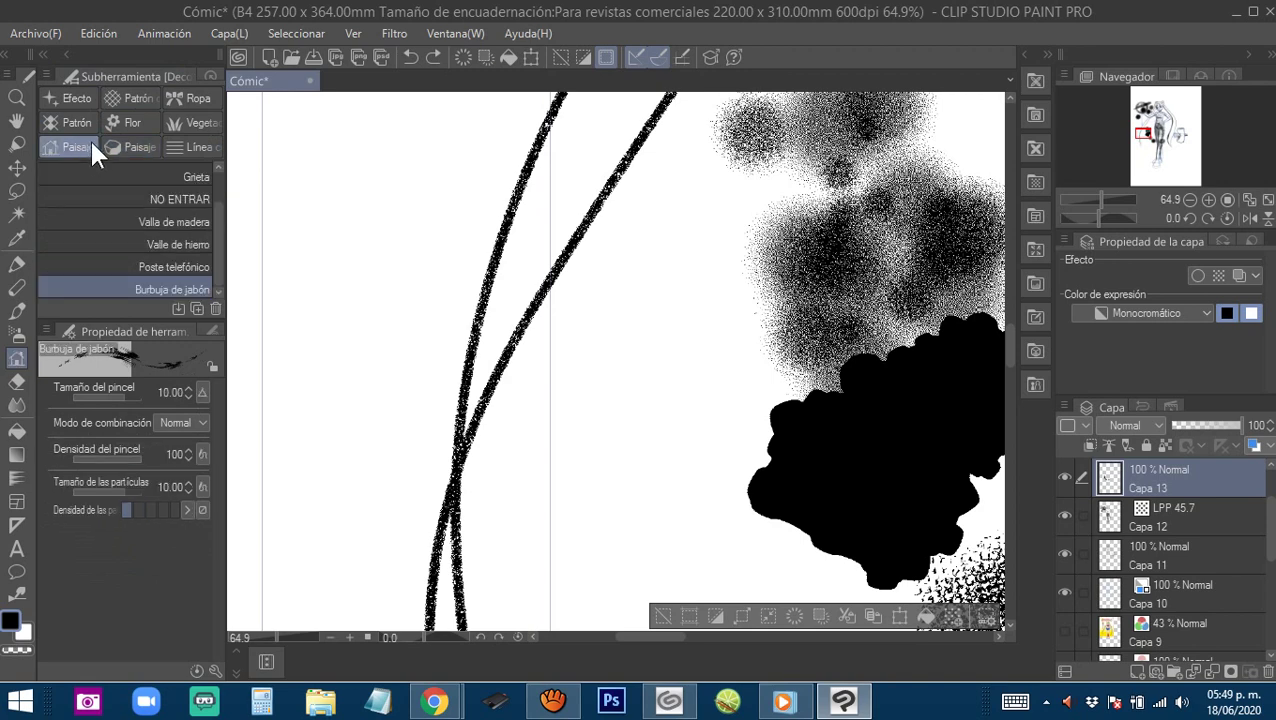
{"action": "left_click", "coordinate": [116, 200]}
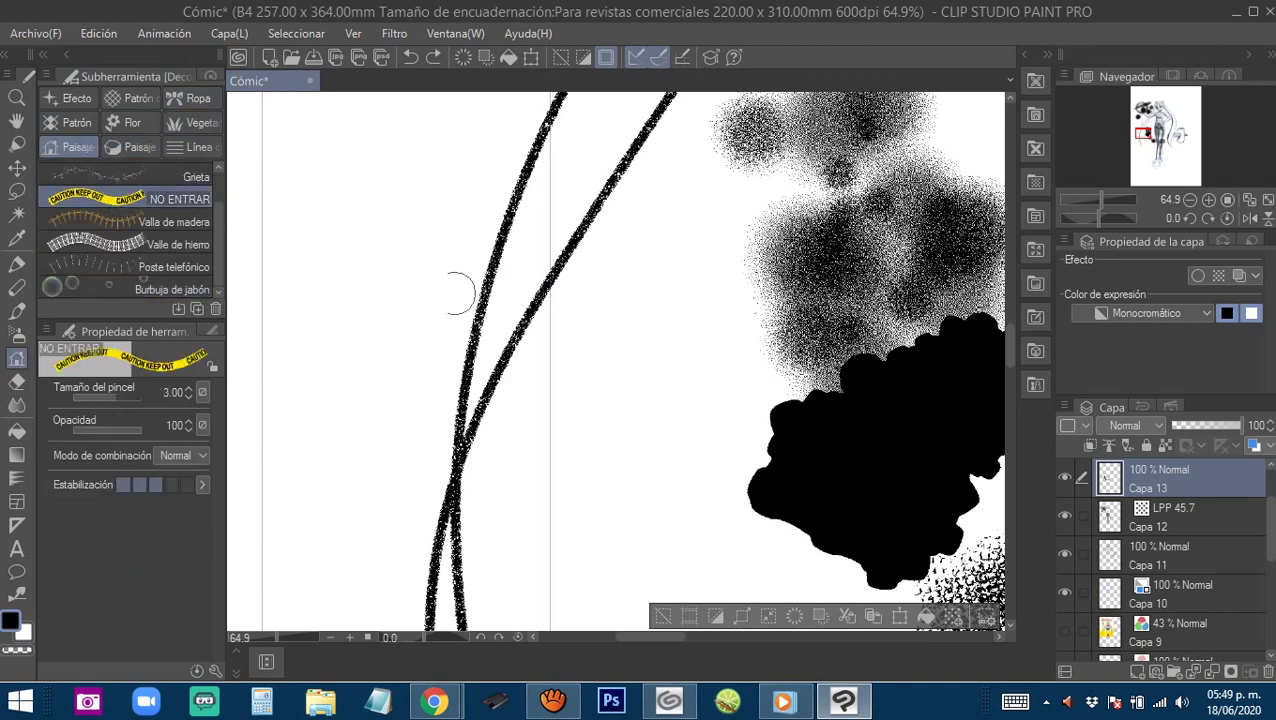
{"action": "left_click_drag", "start_coordinate": [360, 297], "coordinate": [1000, 318]}
{"action": "left_click_drag", "start_coordinate": [714, 402], "coordinate": [350, 279]}
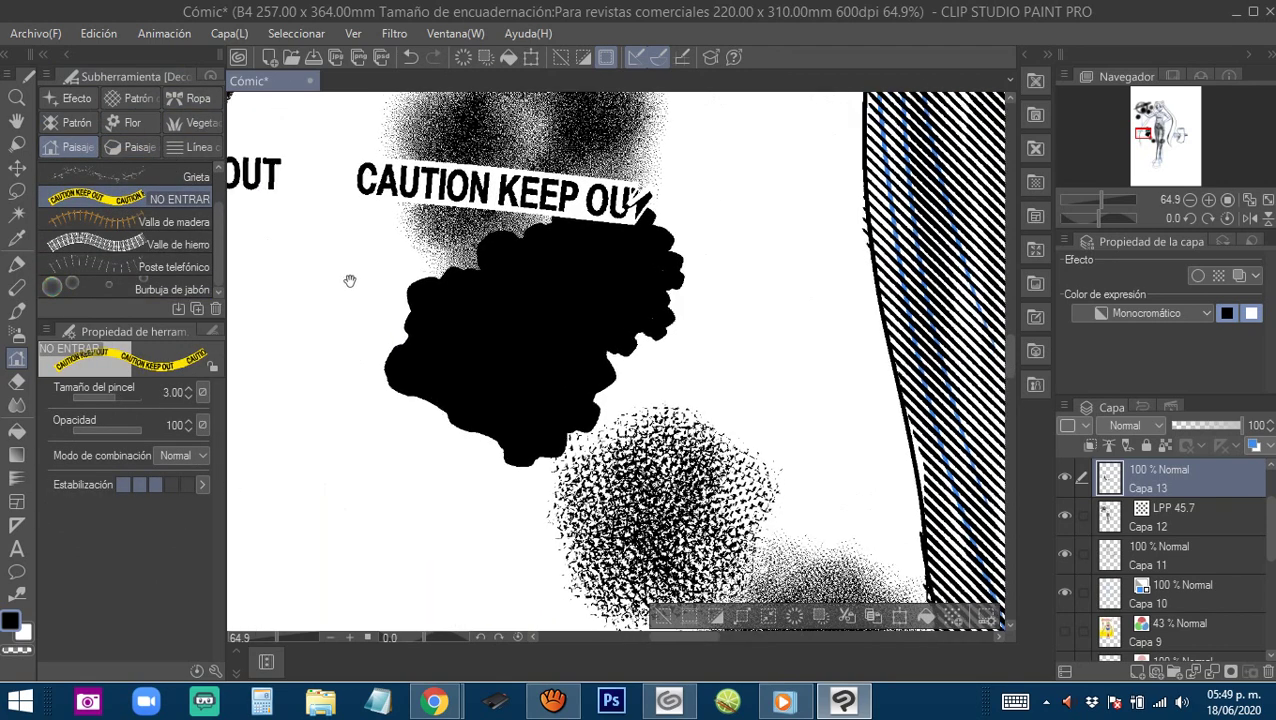
{"action": "left_click", "coordinate": [516, 303], "text": "alt"}
{"action": "left_click", "coordinate": [562, 312], "text": "alt"}
{"action": "left_click_drag", "start_coordinate": [584, 308], "coordinate": [530, 362]}
{"action": "mouse_move", "coordinate": [283, 232]}
{"action": "left_mouse_down"}
{"action": "mouse_move", "coordinate": [608, 268]}
{"action": "mouse_move", "coordinate": [995, 252]}
{"action": "left_mouse_up"}
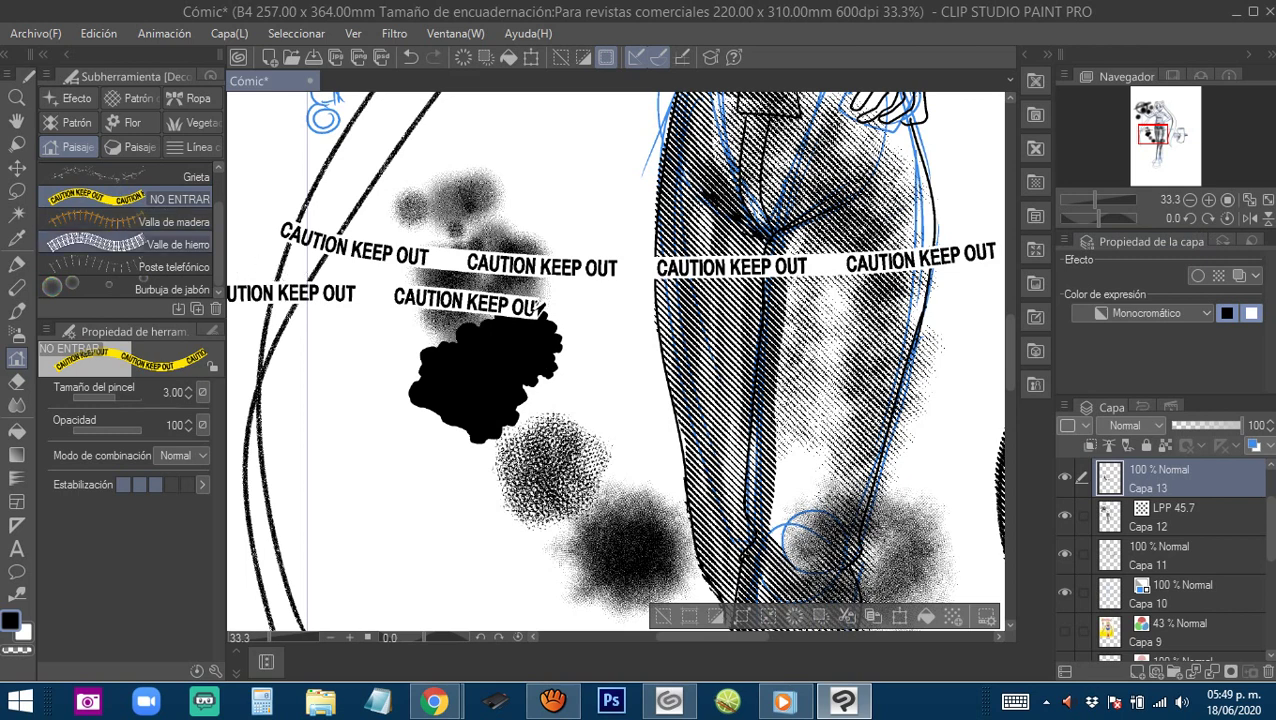
Paint rubble in the blank area beside the feet with the Escombros brush, and barbed-wire coils beneath it with Alambre de púas.
{"action": "left_click_drag", "start_coordinate": [190, 221], "coordinate": [158, 244]}
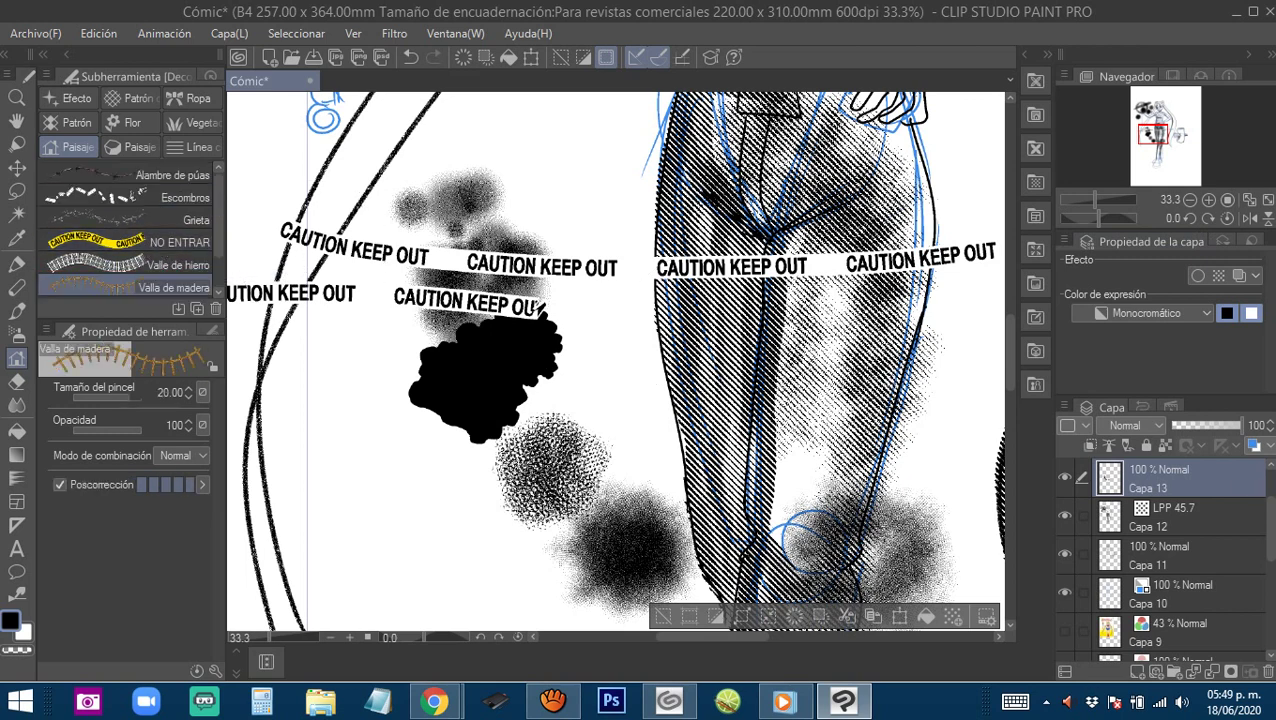
{"action": "left_click", "coordinate": [130, 197]}
{"action": "mouse_move", "coordinate": [400, 190]}
{"action": "left_mouse_down"}
{"action": "mouse_move", "coordinate": [585, 280]}
{"action": "mouse_move", "coordinate": [578, 313]}
{"action": "mouse_move", "coordinate": [406, 158]}
{"action": "left_mouse_up"}
{"action": "scroll", "coordinate": [578, 313], "scroll_direction": "down", "scroll_amount": 5}
{"action": "mouse_move", "coordinate": [555, 299]}
{"action": "left_mouse_down"}
{"action": "mouse_move", "coordinate": [519, 288]}
{"action": "mouse_move", "coordinate": [596, 325]}
{"action": "left_mouse_up"}
{"action": "scroll", "coordinate": [567, 305], "scroll_direction": "up", "scroll_amount": 5}
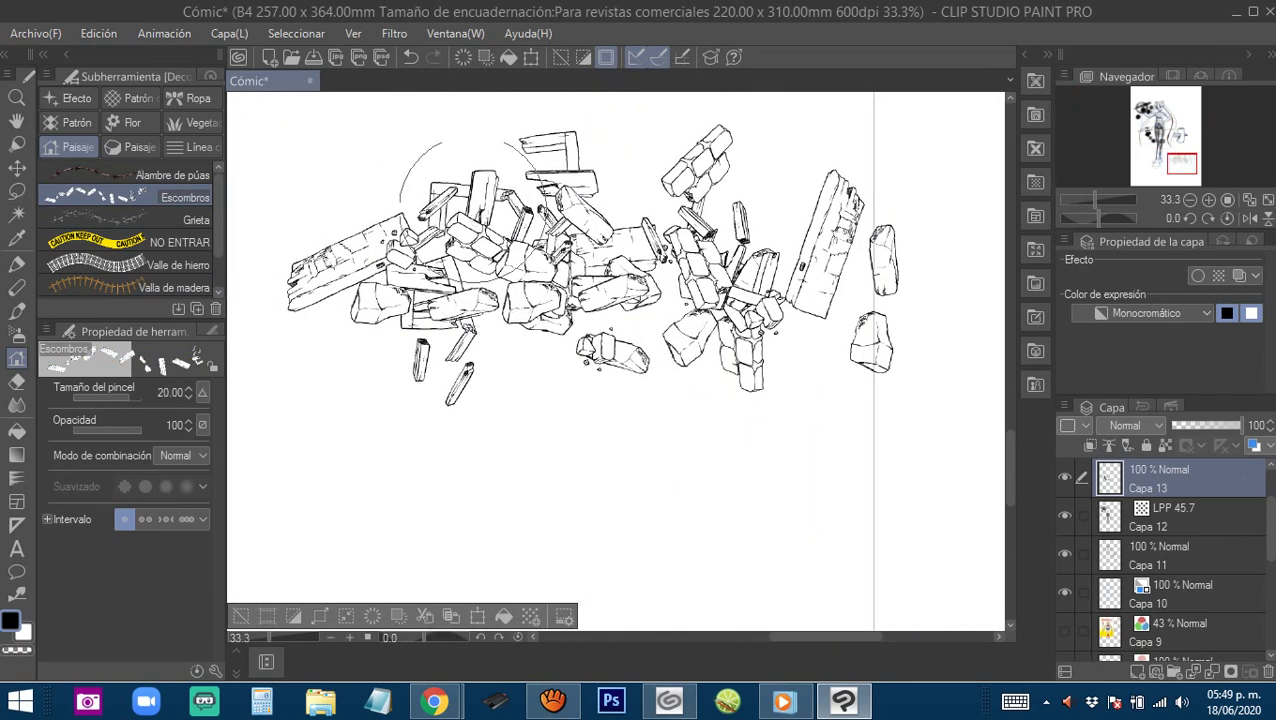
{"action": "left_click", "coordinate": [117, 174]}
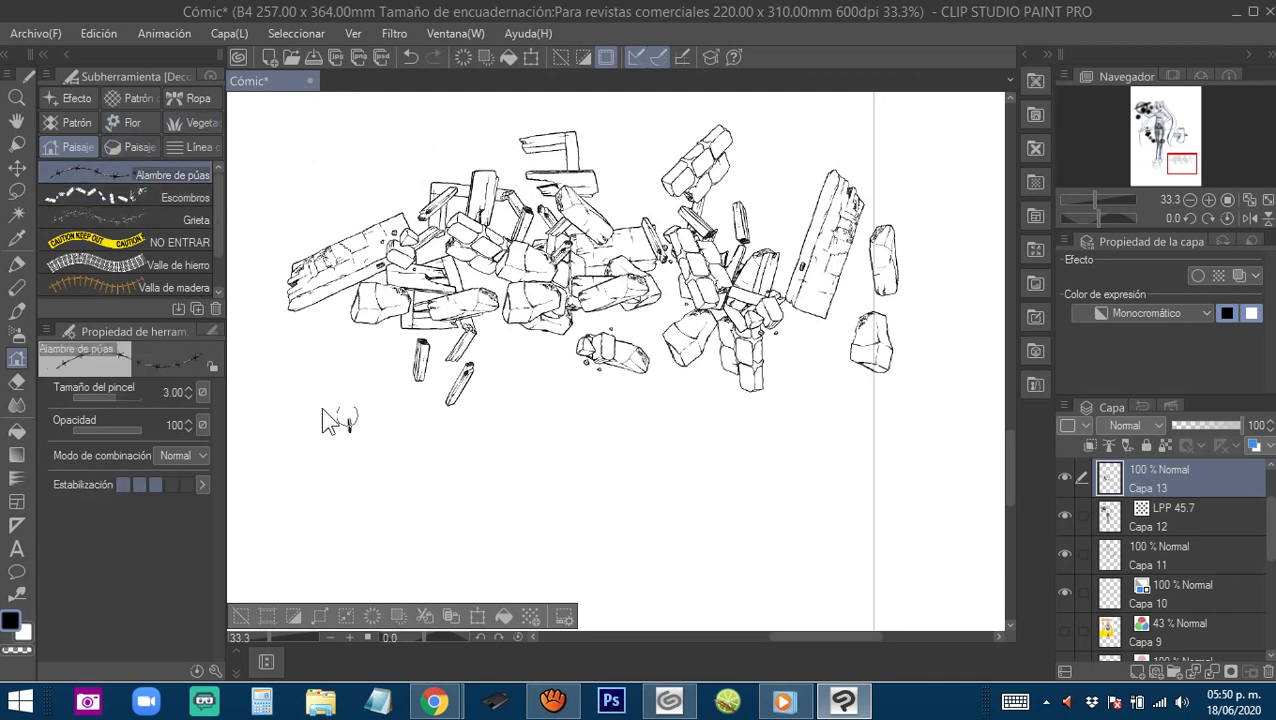
{"action": "mouse_move", "coordinate": [321, 407]}
{"action": "left_mouse_down"}
{"action": "mouse_move", "coordinate": [405, 418]}
{"action": "mouse_move", "coordinate": [417, 450]}
{"action": "mouse_move", "coordinate": [409, 387]}
{"action": "mouse_move", "coordinate": [428, 514]}
{"action": "mouse_move", "coordinate": [474, 420]}
{"action": "mouse_move", "coordinate": [440, 464]}
{"action": "mouse_move", "coordinate": [502, 384]}
{"action": "mouse_move", "coordinate": [535, 440]}
{"action": "mouse_move", "coordinate": [555, 389]}
{"action": "mouse_move", "coordinate": [573, 427]}
{"action": "mouse_move", "coordinate": [613, 410]}
{"action": "mouse_move", "coordinate": [647, 460]}
{"action": "mouse_move", "coordinate": [672, 418]}
{"action": "mouse_move", "coordinate": [739, 420]}
{"action": "mouse_move", "coordinate": [754, 405]}
{"action": "mouse_move", "coordinate": [787, 476]}
{"action": "mouse_move", "coordinate": [803, 420]}
{"action": "mouse_move", "coordinate": [864, 410]}
{"action": "mouse_move", "coordinate": [885, 445]}
{"action": "left_mouse_up"}
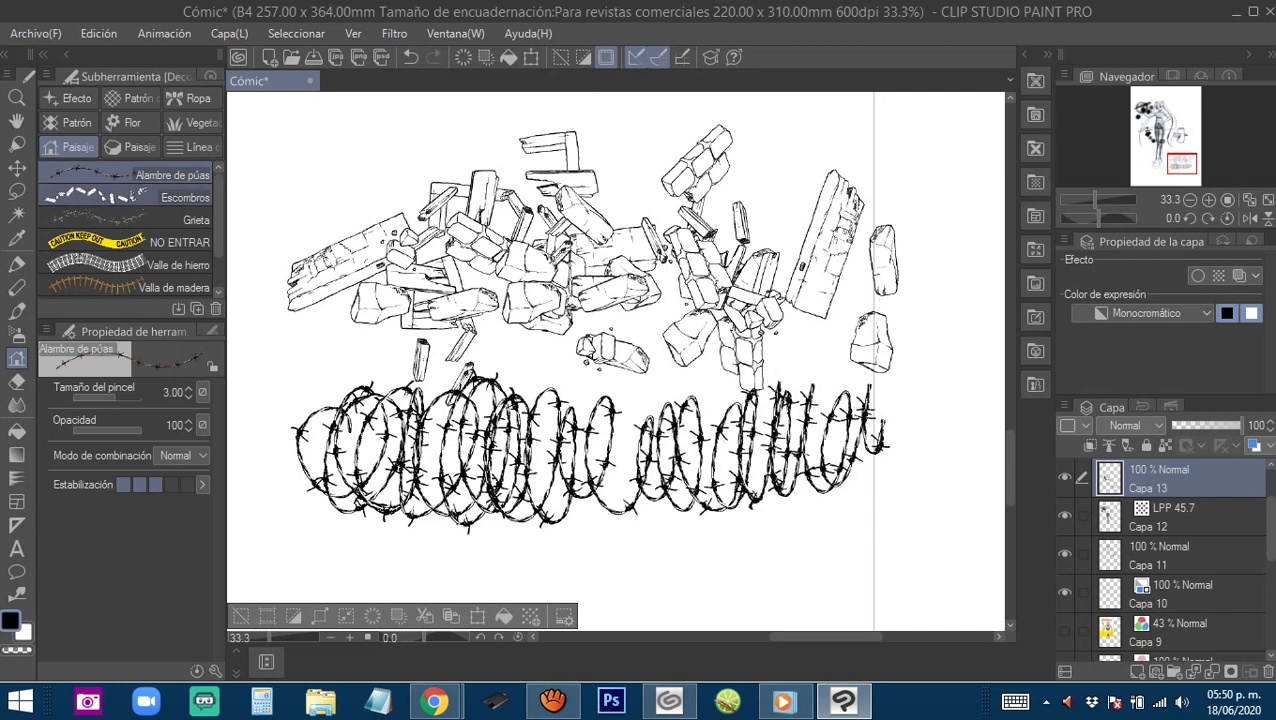
{"action": "scroll", "coordinate": [208, 236], "scroll_direction": "down", "scroll_amount": 2}
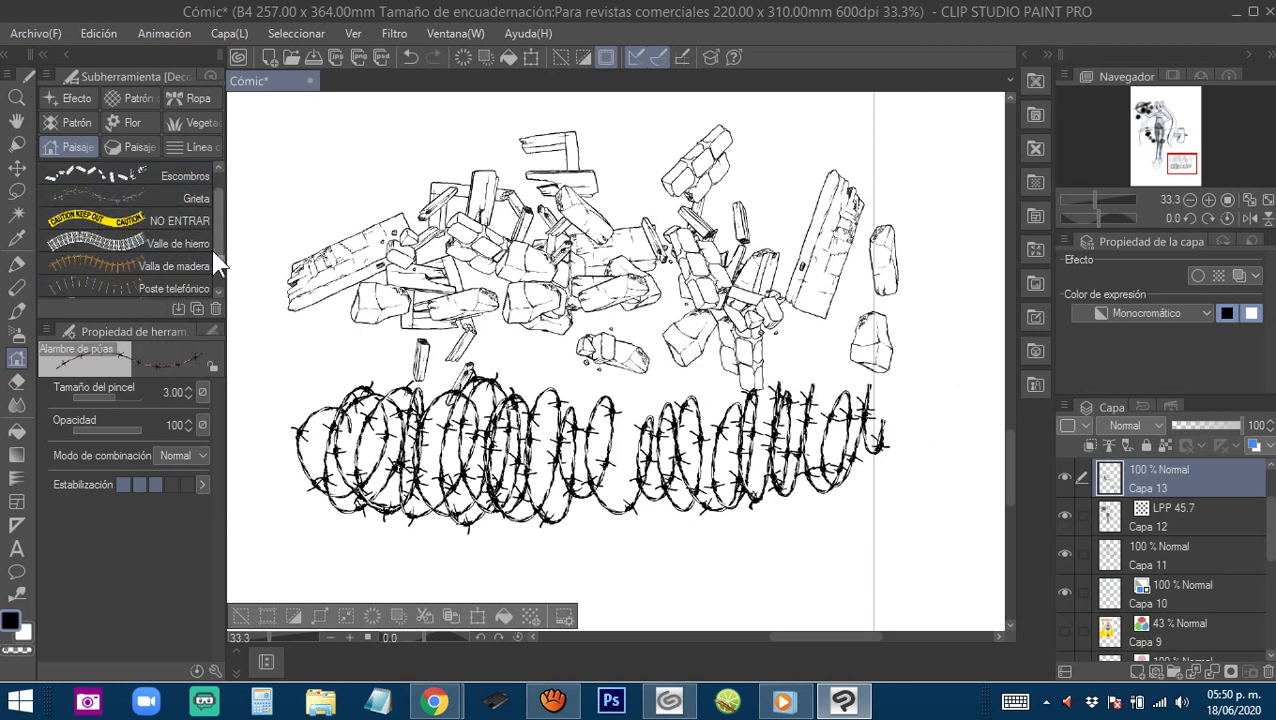
{"action": "left_click", "coordinate": [94, 287]}
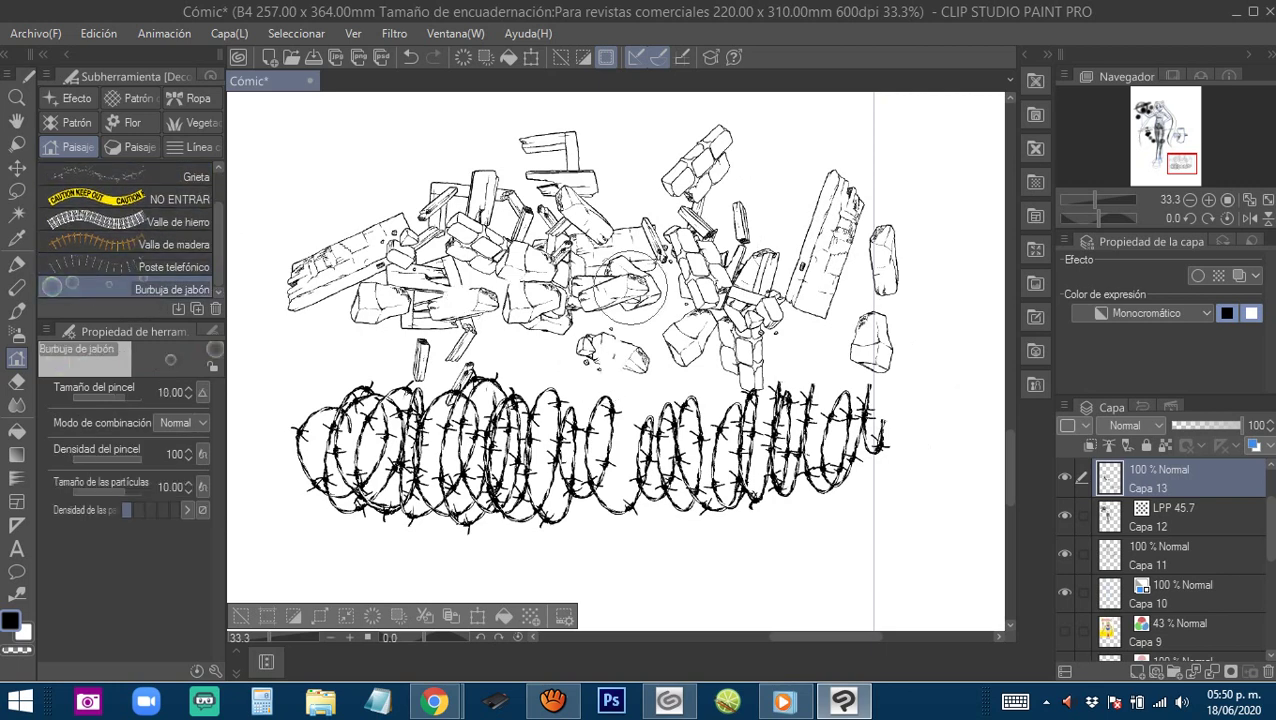
{"action": "left_click_drag", "start_coordinate": [520, 295], "coordinate": [718, 375]}
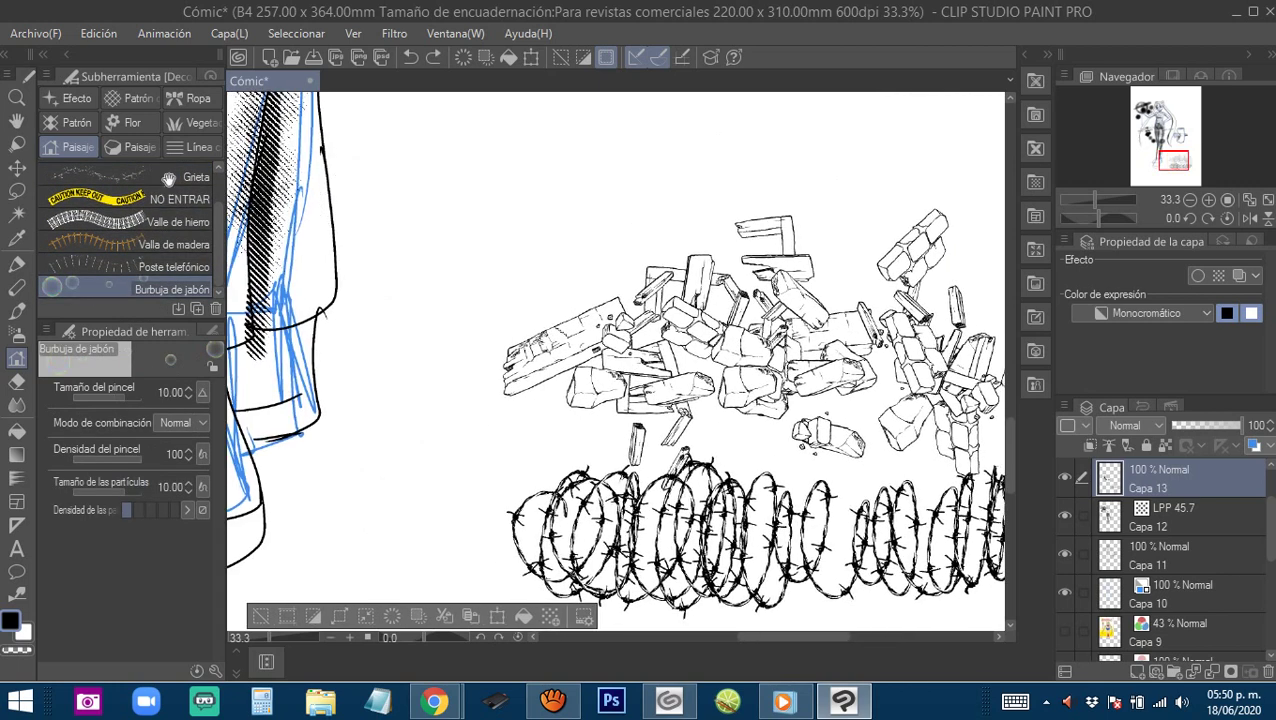
{"action": "left_click", "coordinate": [180, 221]}
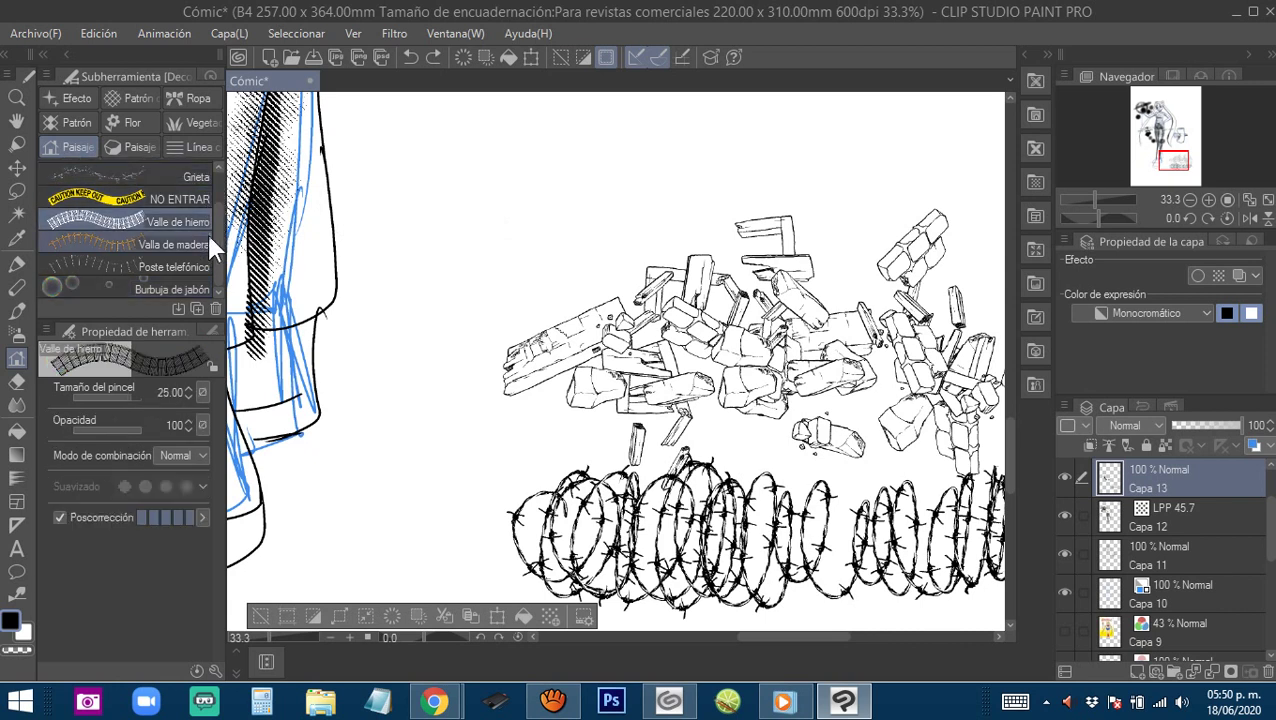
{"action": "scroll", "coordinate": [215, 229], "scroll_direction": "up", "scroll_amount": 2}
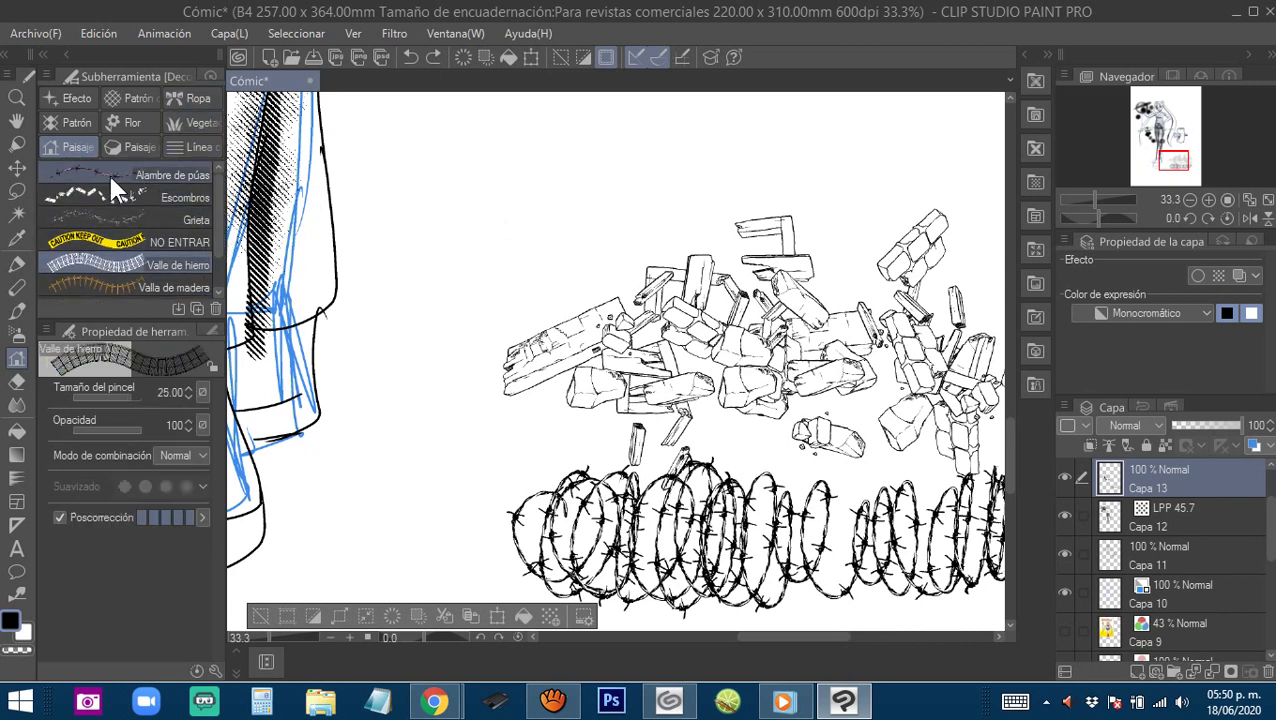
Paint a dark swirl above the rubble with the Llama brush, undoing the first attempts.
{"action": "left_click", "coordinate": [137, 146]}
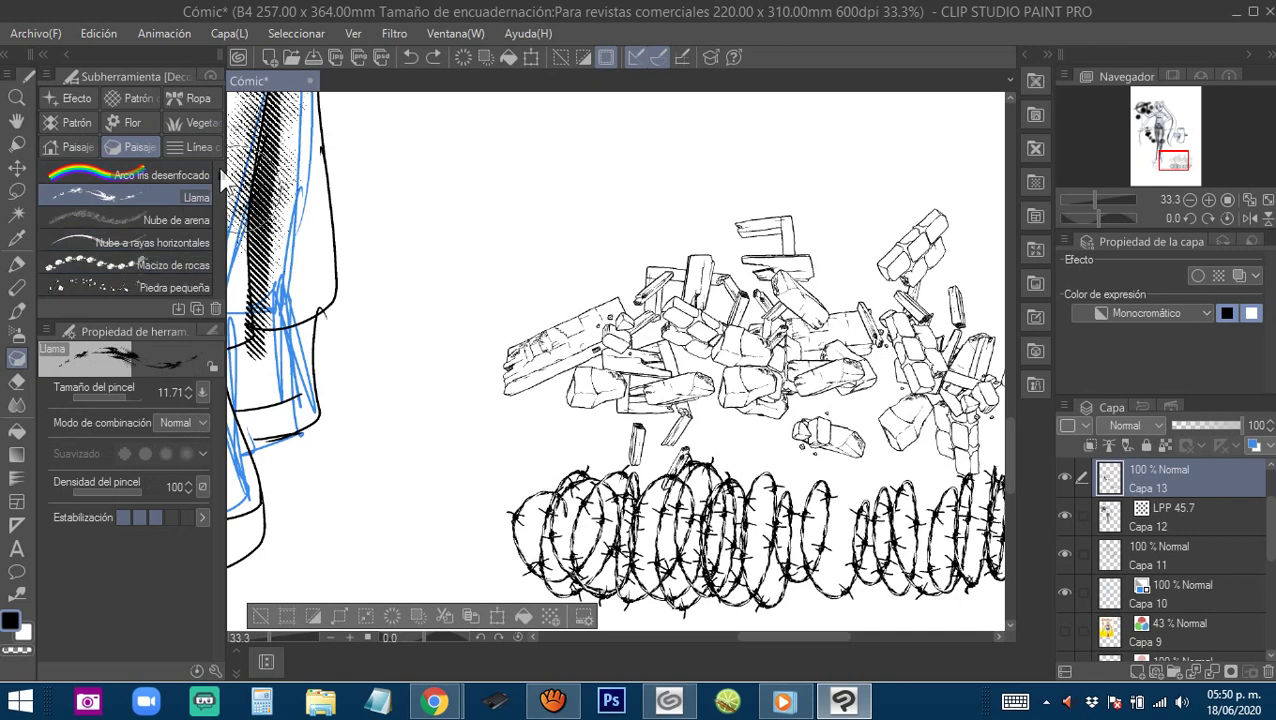
{"action": "mouse_move", "coordinate": [598, 213]}
{"action": "left_mouse_down"}
{"action": "mouse_move", "coordinate": [462, 226]}
{"action": "mouse_move", "coordinate": [470, 172]}
{"action": "left_mouse_up"}
{"action": "key", "text": "ctrl+z"}
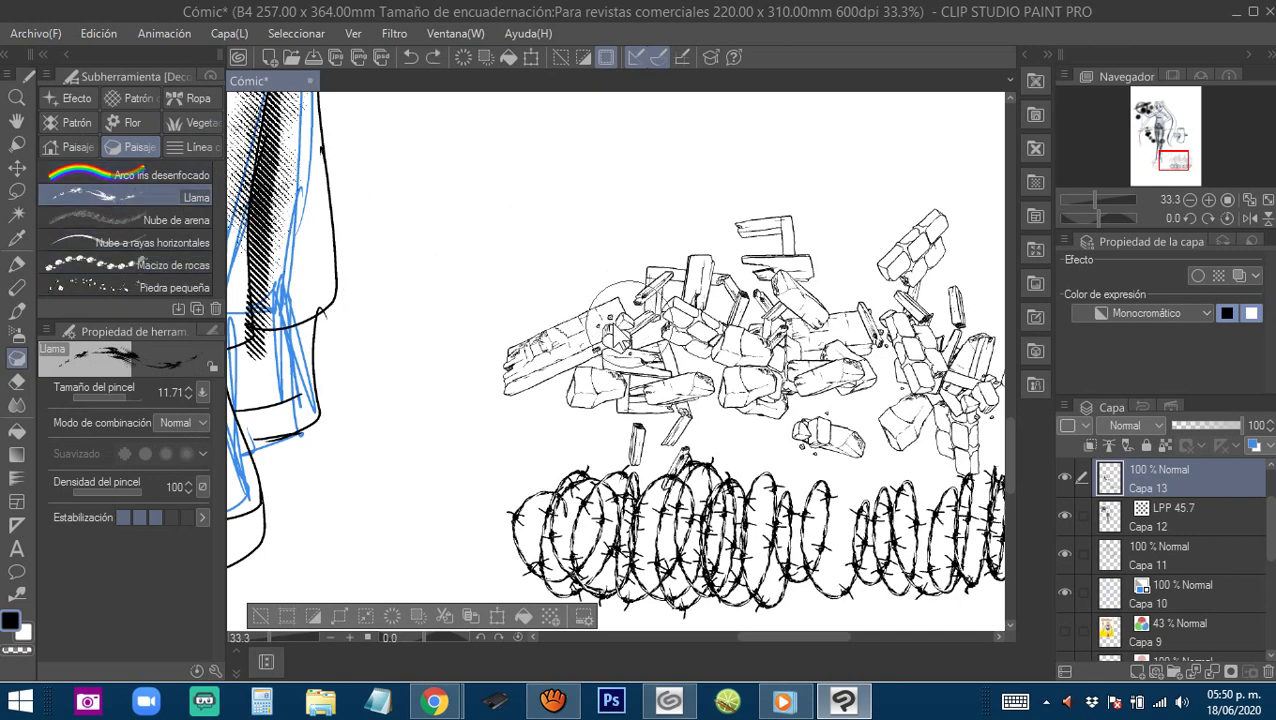
{"action": "mouse_move", "coordinate": [607, 208]}
{"action": "left_mouse_down"}
{"action": "mouse_move", "coordinate": [650, 230]}
{"action": "mouse_move", "coordinate": [530, 330]}
{"action": "mouse_move", "coordinate": [686, 140]}
{"action": "mouse_move", "coordinate": [740, 210]}
{"action": "mouse_move", "coordinate": [665, 315]}
{"action": "left_mouse_up"}
{"action": "key", "text": "ctrl+z"}
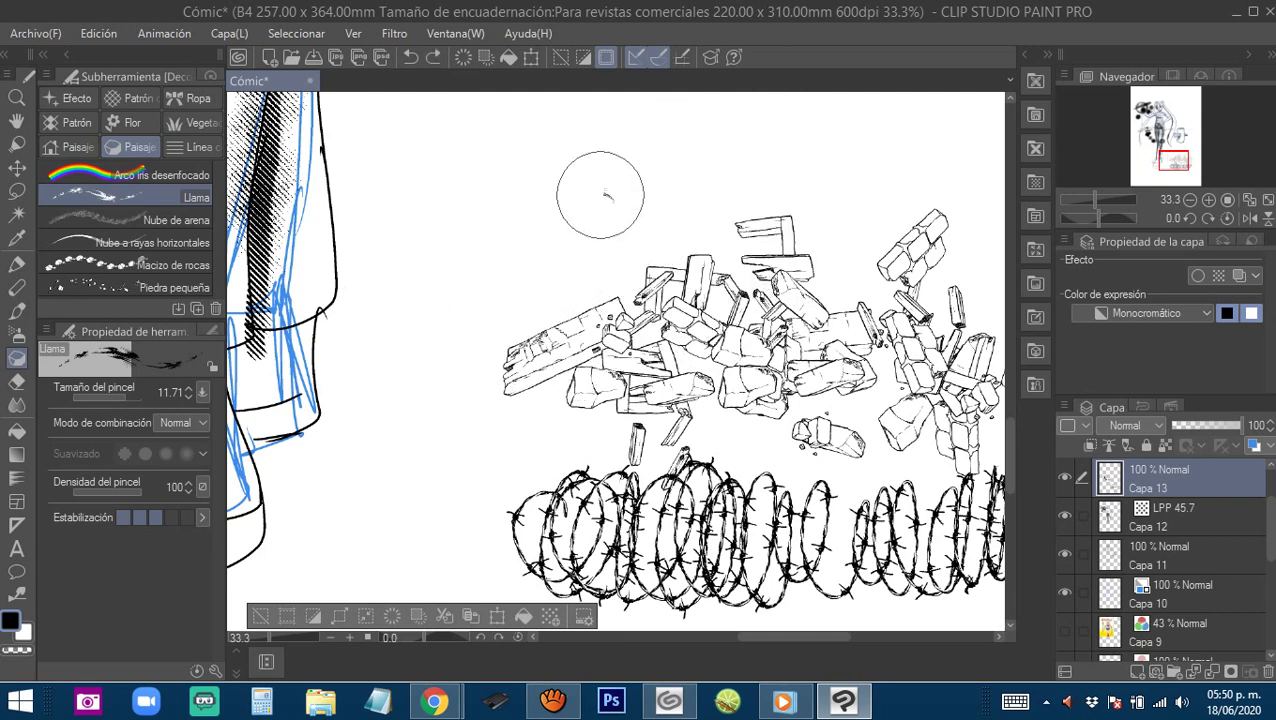
{"action": "mouse_move", "coordinate": [592, 194]}
{"action": "left_mouse_down"}
{"action": "mouse_move", "coordinate": [607, 225]}
{"action": "mouse_move", "coordinate": [427, 264]}
{"action": "mouse_move", "coordinate": [624, 281]}
{"action": "mouse_move", "coordinate": [857, 338]}
{"action": "mouse_move", "coordinate": [814, 490]}
{"action": "mouse_move", "coordinate": [794, 500]}
{"action": "mouse_move", "coordinate": [652, 282]}
{"action": "mouse_move", "coordinate": [703, 262]}
{"action": "left_mouse_up"}
Set the test layer's expression colour to Color and paint overlapping rainbow loops over the rubble with the Arco iris desenfocado brush.
{"action": "left_click", "coordinate": [130, 175]}
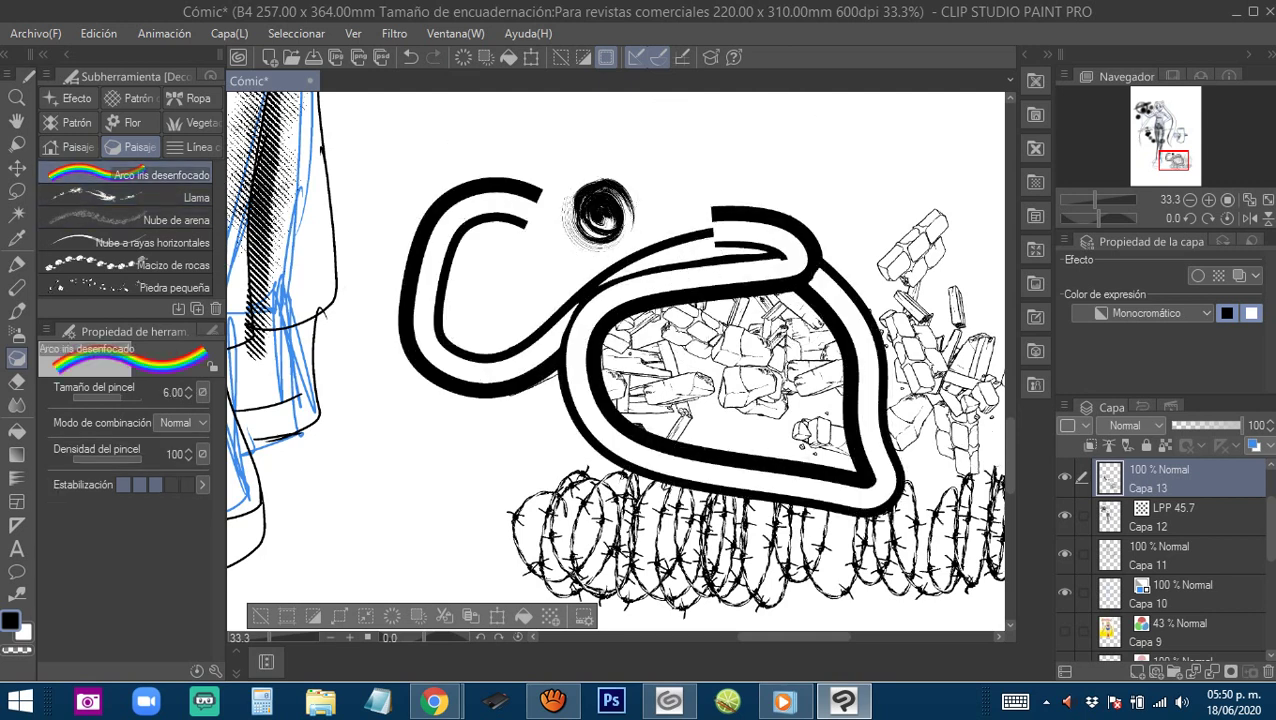
{"action": "left_click", "coordinate": [1184, 314]}
{"action": "left_click", "coordinate": [1144, 337]}
{"action": "mouse_move", "coordinate": [450, 290]}
{"action": "left_mouse_down"}
{"action": "mouse_move", "coordinate": [678, 195]}
{"action": "mouse_move", "coordinate": [475, 295]}
{"action": "mouse_move", "coordinate": [490, 315]}
{"action": "mouse_move", "coordinate": [760, 192]}
{"action": "mouse_move", "coordinate": [725, 468]}
{"action": "left_mouse_up"}
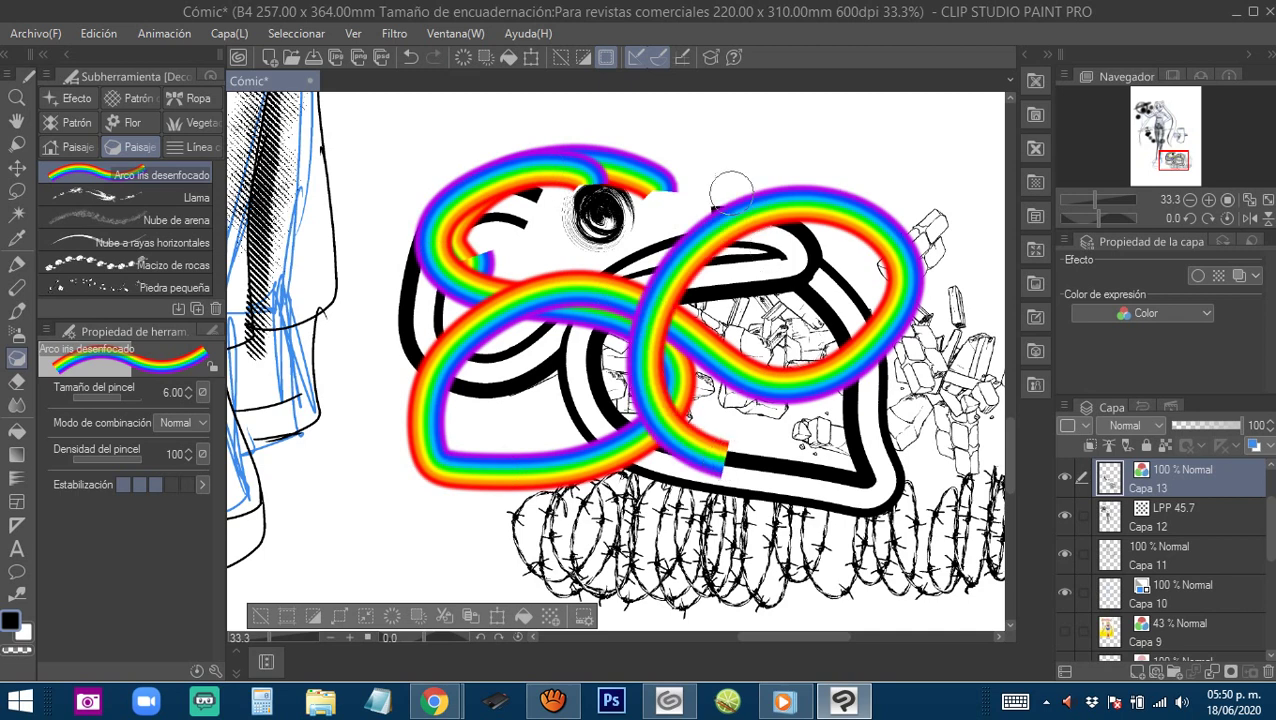
{"action": "key", "text": "ctrl+z"}
{"action": "key", "text": "ctrl+z"}
{"action": "mouse_move", "coordinate": [602, 188]}
{"action": "left_mouse_down"}
{"action": "mouse_move", "coordinate": [574, 288]}
{"action": "mouse_move", "coordinate": [555, 157]}
{"action": "mouse_move", "coordinate": [617, 262]}
{"action": "mouse_move", "coordinate": [512, 157]}
{"action": "mouse_move", "coordinate": [602, 320]}
{"action": "mouse_move", "coordinate": [465, 318]}
{"action": "mouse_move", "coordinate": [674, 345]}
{"action": "mouse_move", "coordinate": [462, 415]}
{"action": "mouse_move", "coordinate": [617, 285]}
{"action": "mouse_move", "coordinate": [555, 398]}
{"action": "left_mouse_up"}
{"action": "mouse_move", "coordinate": [804, 198]}
{"action": "left_mouse_down"}
{"action": "mouse_move", "coordinate": [762, 172]}
{"action": "mouse_move", "coordinate": [700, 193]}
{"action": "mouse_move", "coordinate": [833, 290]}
{"action": "left_mouse_up"}
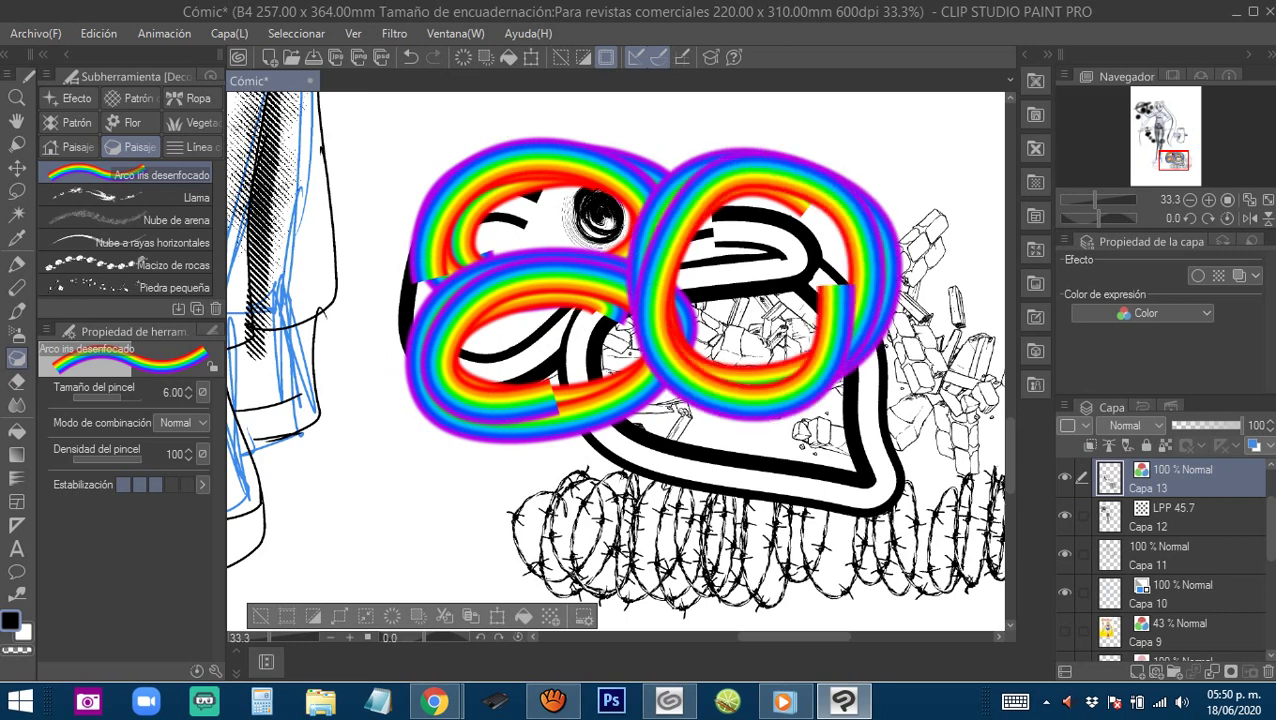
Paint sweeping black flame strokes over the rainbow loops with the Llama brush.
{"action": "left_click", "coordinate": [124, 196]}
{"action": "mouse_move", "coordinate": [493, 482]}
{"action": "left_mouse_down"}
{"action": "mouse_move", "coordinate": [740, 240]}
{"action": "mouse_move", "coordinate": [800, 420]}
{"action": "mouse_move", "coordinate": [920, 270]}
{"action": "left_mouse_up"}
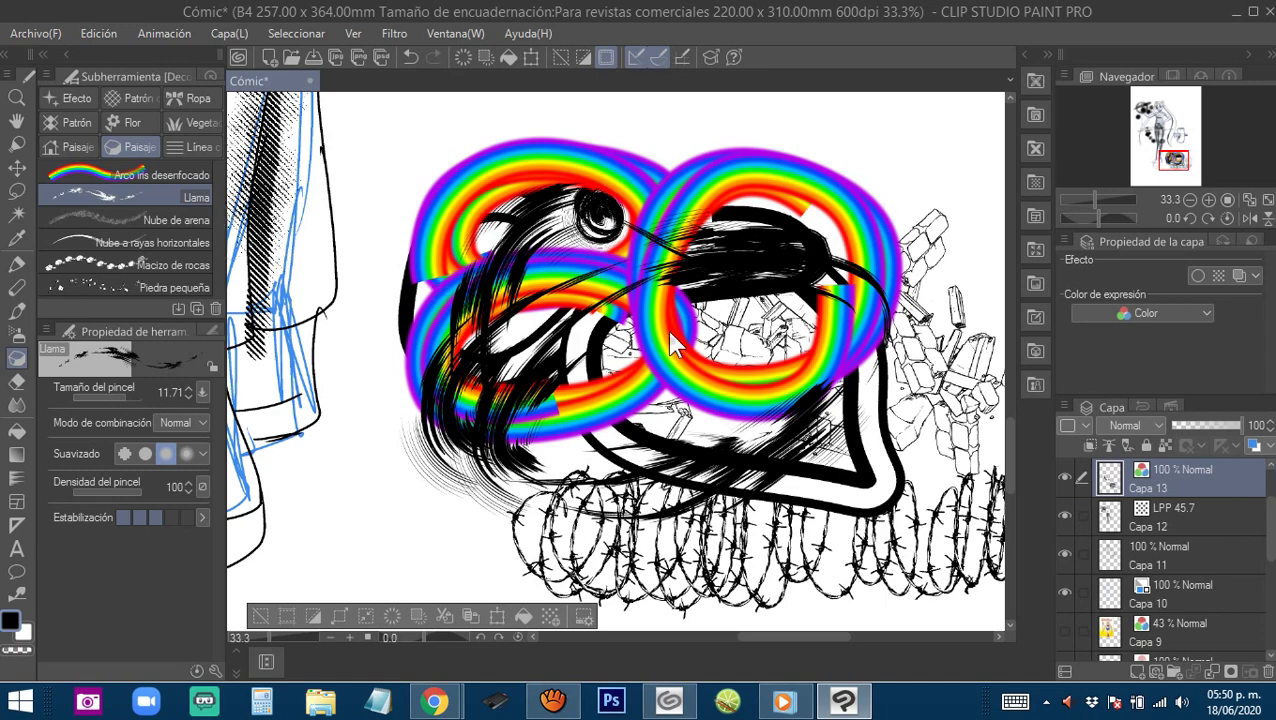
{"action": "scroll", "coordinate": [670, 345], "scroll_direction": "down", "scroll_amount": 3}
{"action": "scroll", "coordinate": [652, 294], "scroll_direction": "up", "scroll_amount": 5}
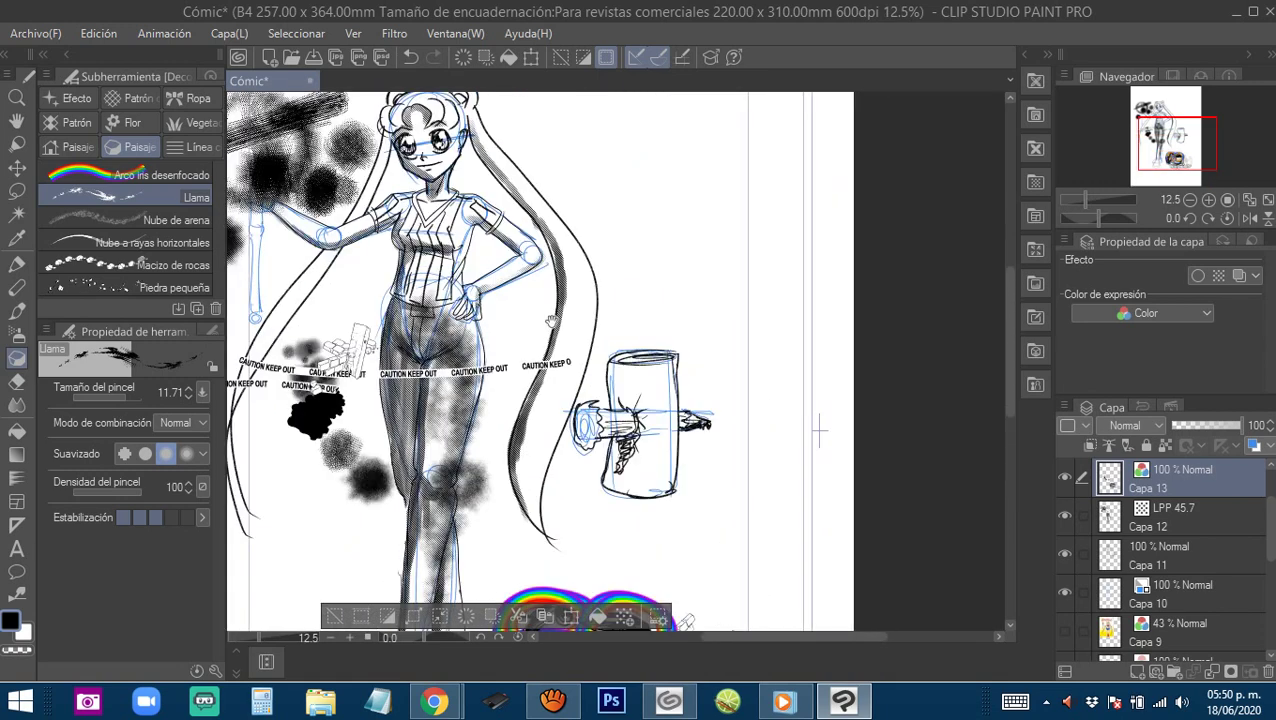
Delete the brush-test layer Capa 13 and the line-tone shading layer Capa 12.
{"action": "left_click_drag", "start_coordinate": [1110, 485], "coordinate": [1267, 672]}
{"action": "left_click_drag", "start_coordinate": [1228, 622], "coordinate": [1266, 671]}
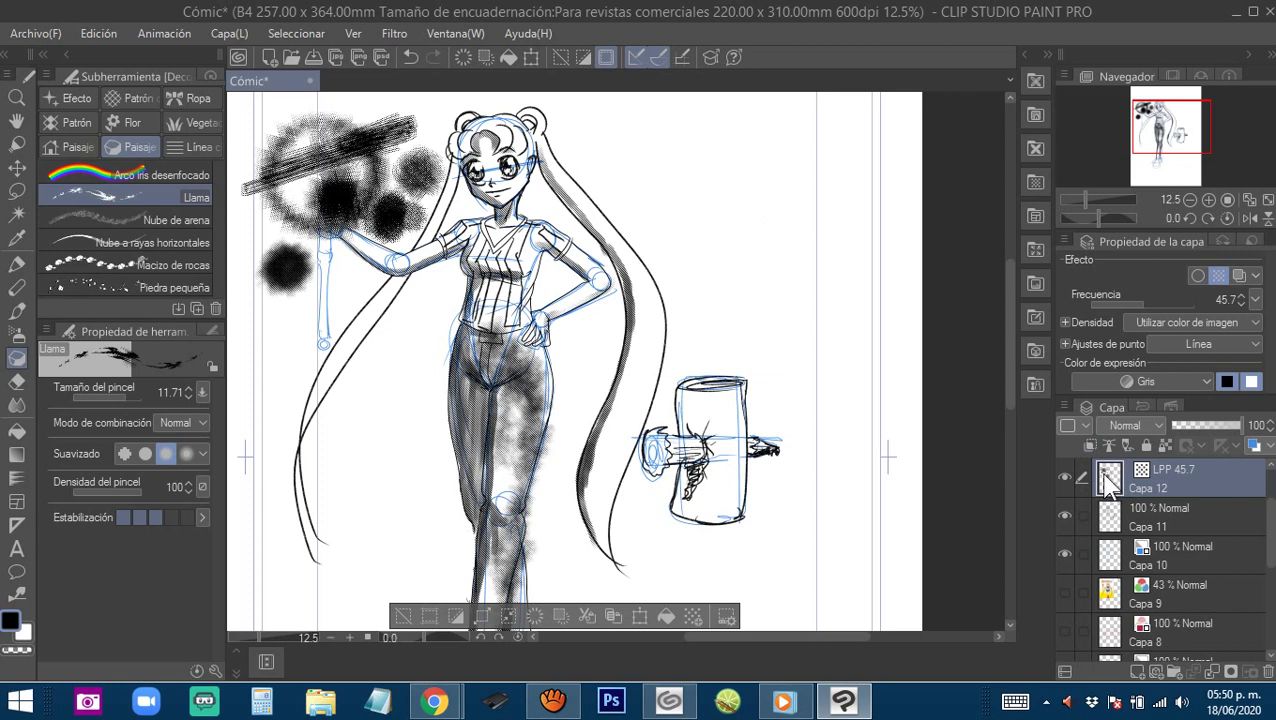
{"action": "mouse_move", "coordinate": [1110, 480]}
{"action": "left_mouse_down"}
{"action": "mouse_move", "coordinate": [1245, 607]}
{"action": "mouse_move", "coordinate": [1266, 671]}
{"action": "left_mouse_up"}
{"action": "left_click_drag", "start_coordinate": [540, 361], "coordinate": [569, 371]}
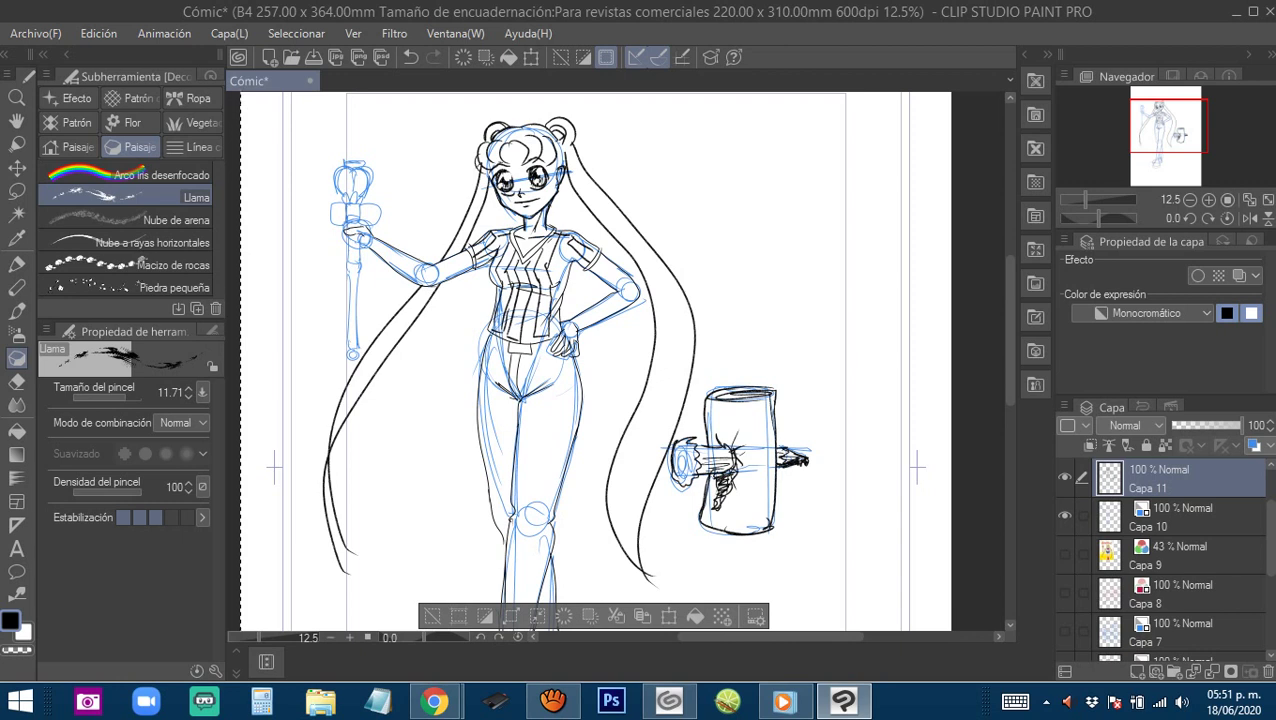
{"action": "left_click", "coordinate": [434, 701]}
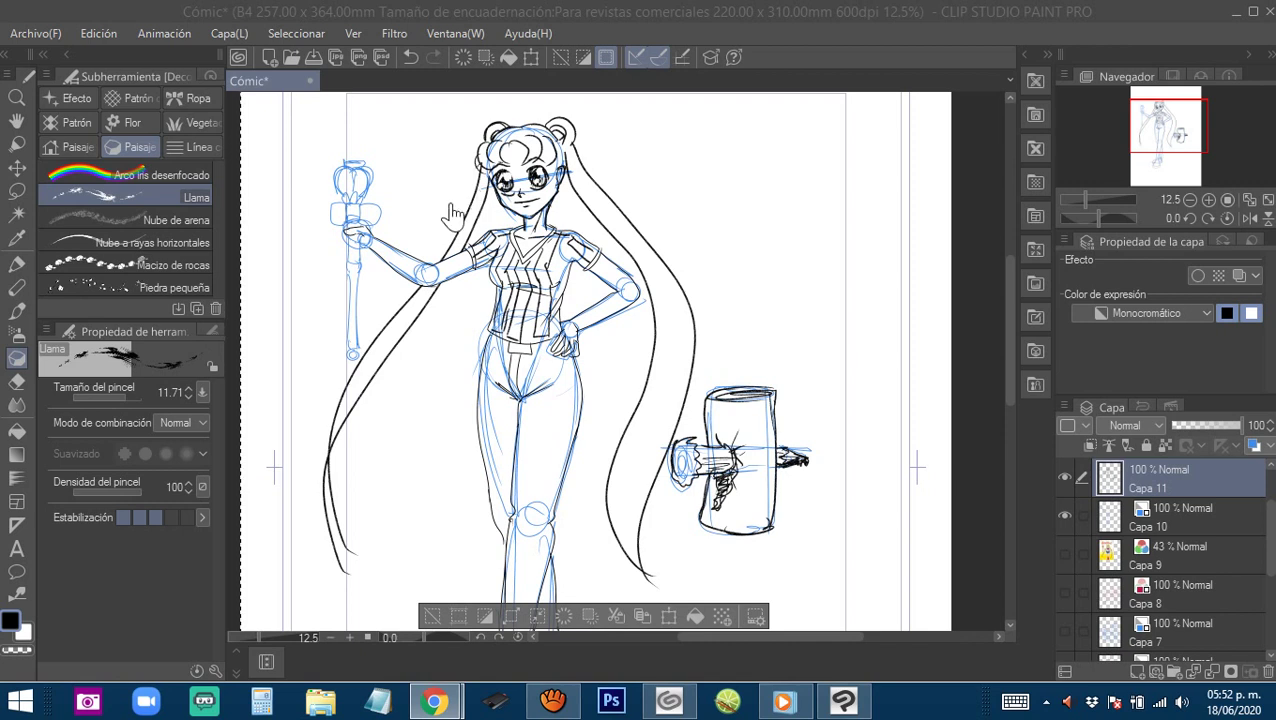
{"action": "left_click", "coordinate": [751, 14]}
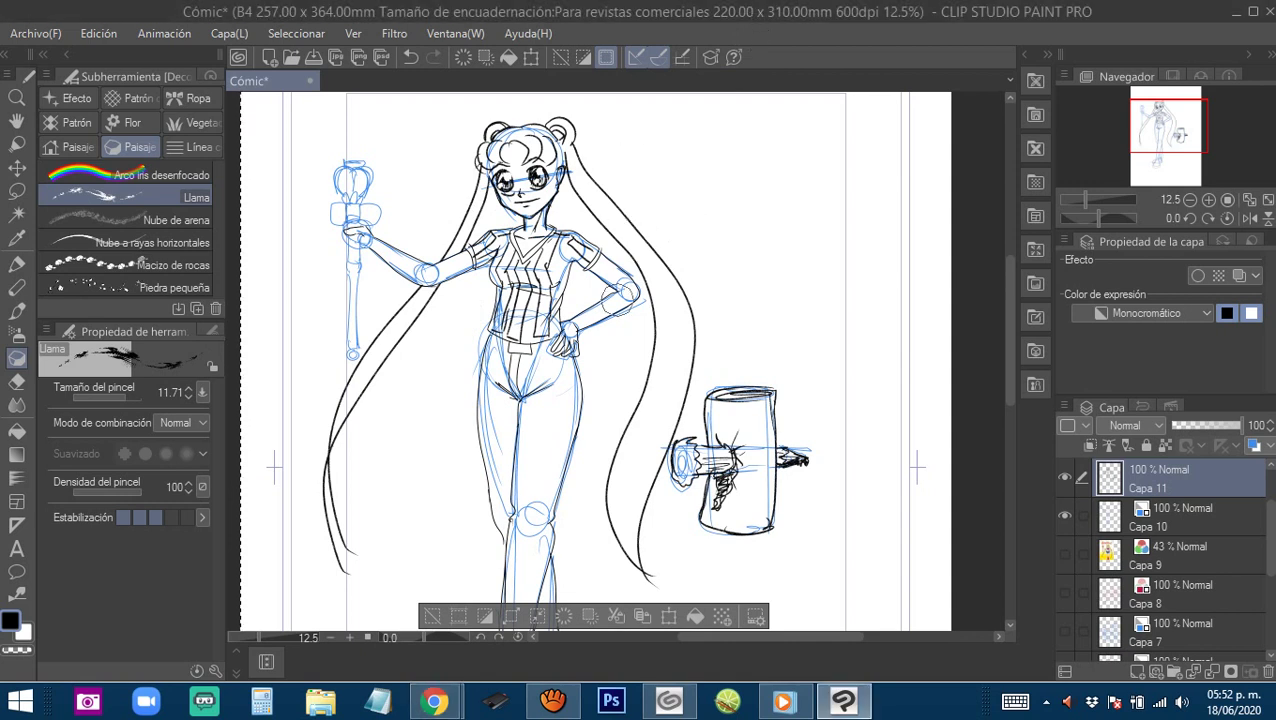
Hide the sketch layers Capa 11 and Capa 10 and paste the copied cartoon image onto a layer of its own.
{"action": "mouse_move", "coordinate": [727, 246]}
{"action": "left_mouse_down"}
{"action": "mouse_move", "coordinate": [698, 222]}
{"action": "mouse_move", "coordinate": [705, 258]}
{"action": "left_mouse_up"}
{"action": "key", "text": "ctrl+z"}
{"action": "left_click", "coordinate": [1061, 500]}
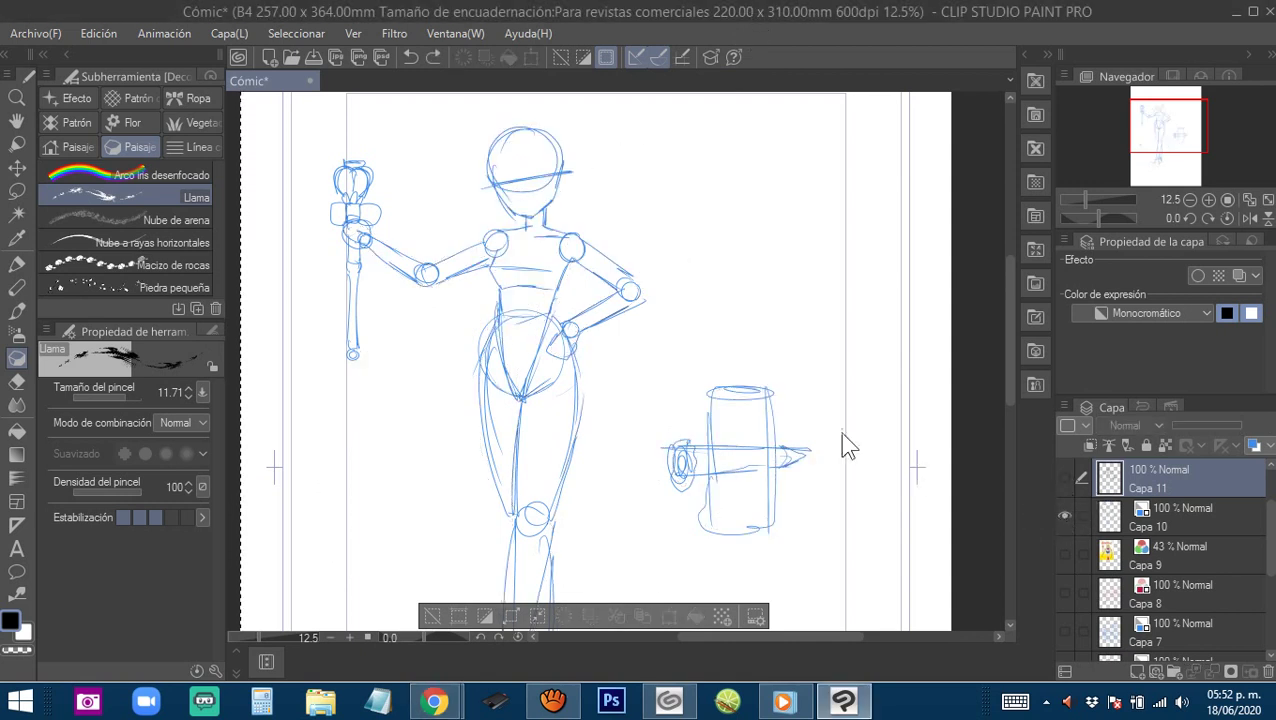
{"action": "left_click", "coordinate": [1069, 521]}
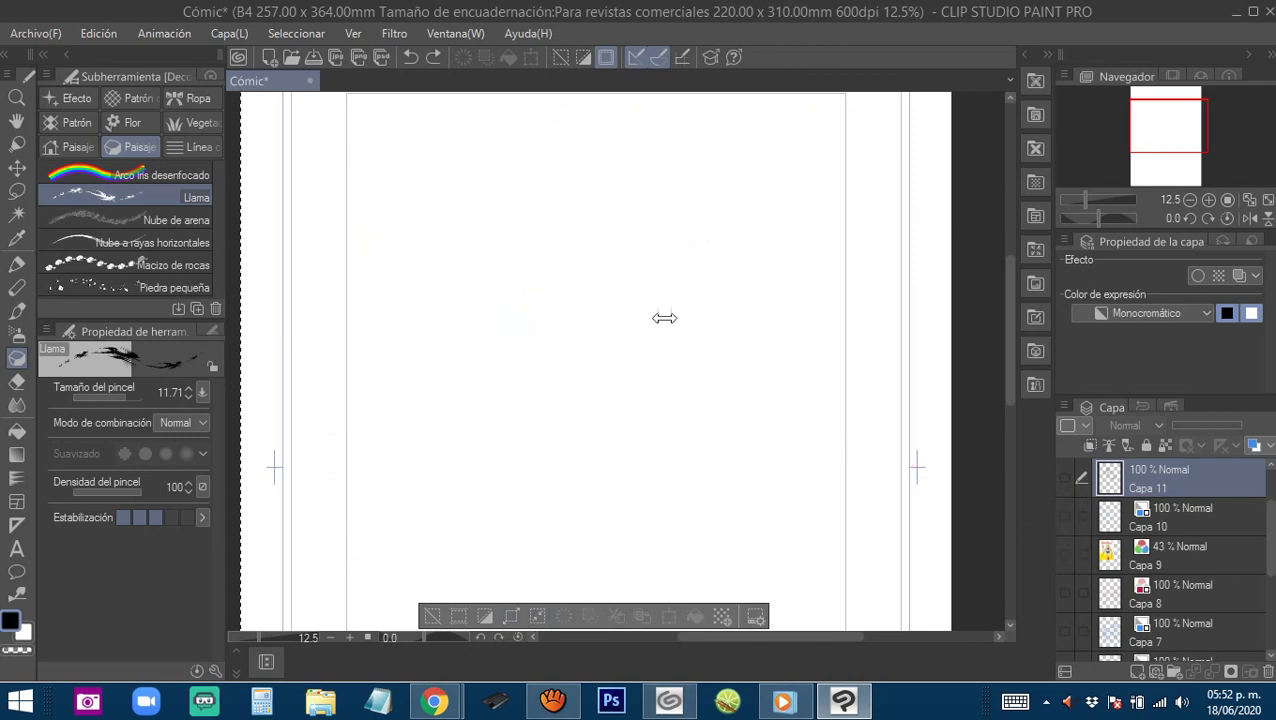
{"action": "key", "text": "ctrl+v"}
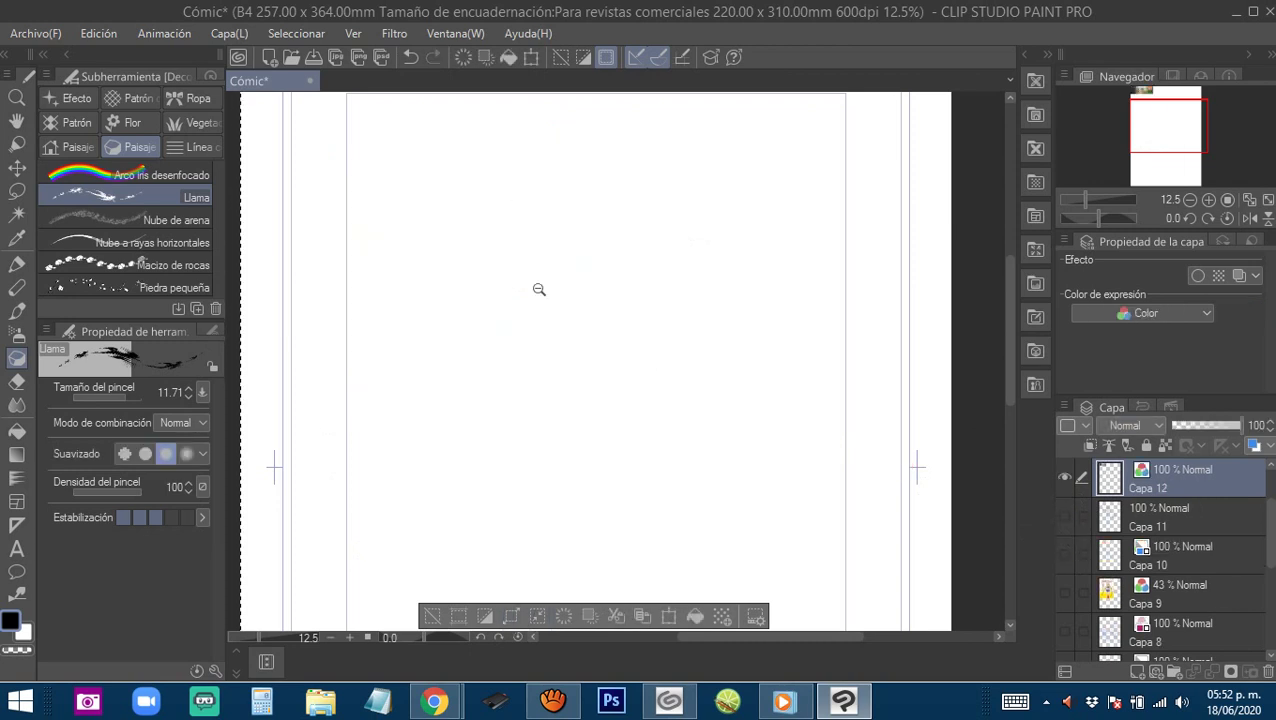
{"action": "left_click", "coordinate": [534, 284], "text": "alt"}
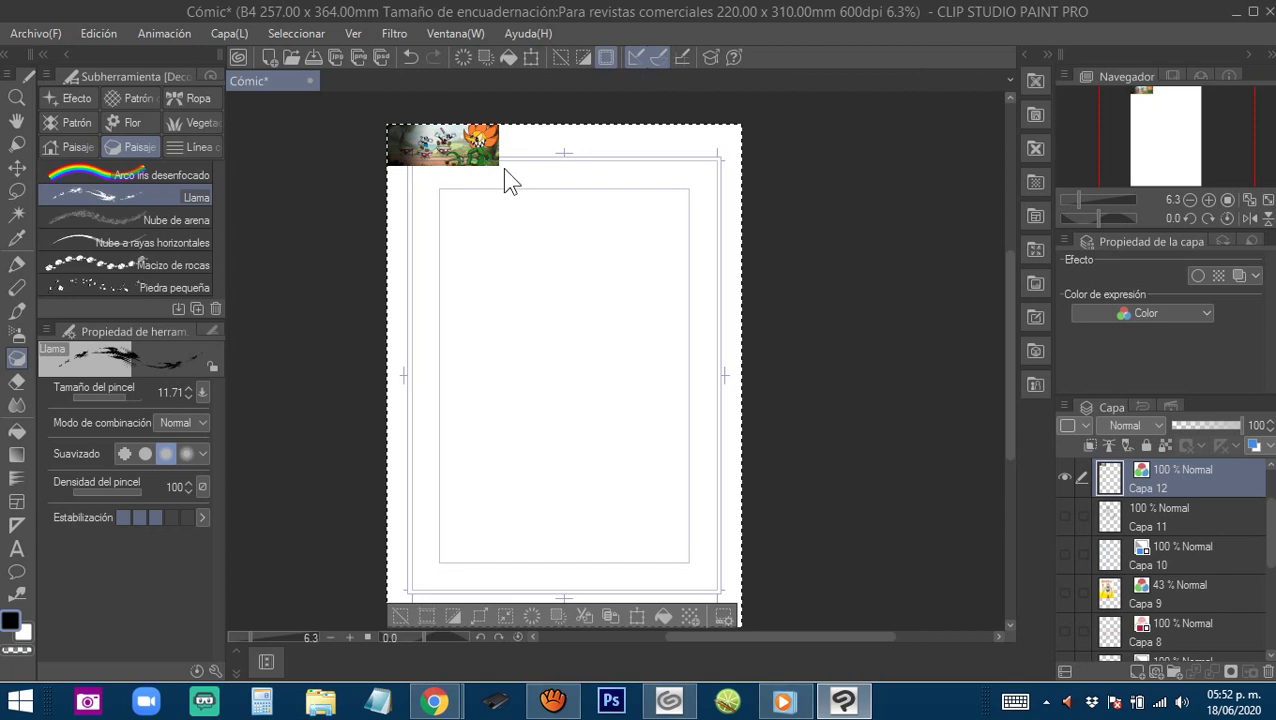
{"action": "key", "text": "ctrl+t"}
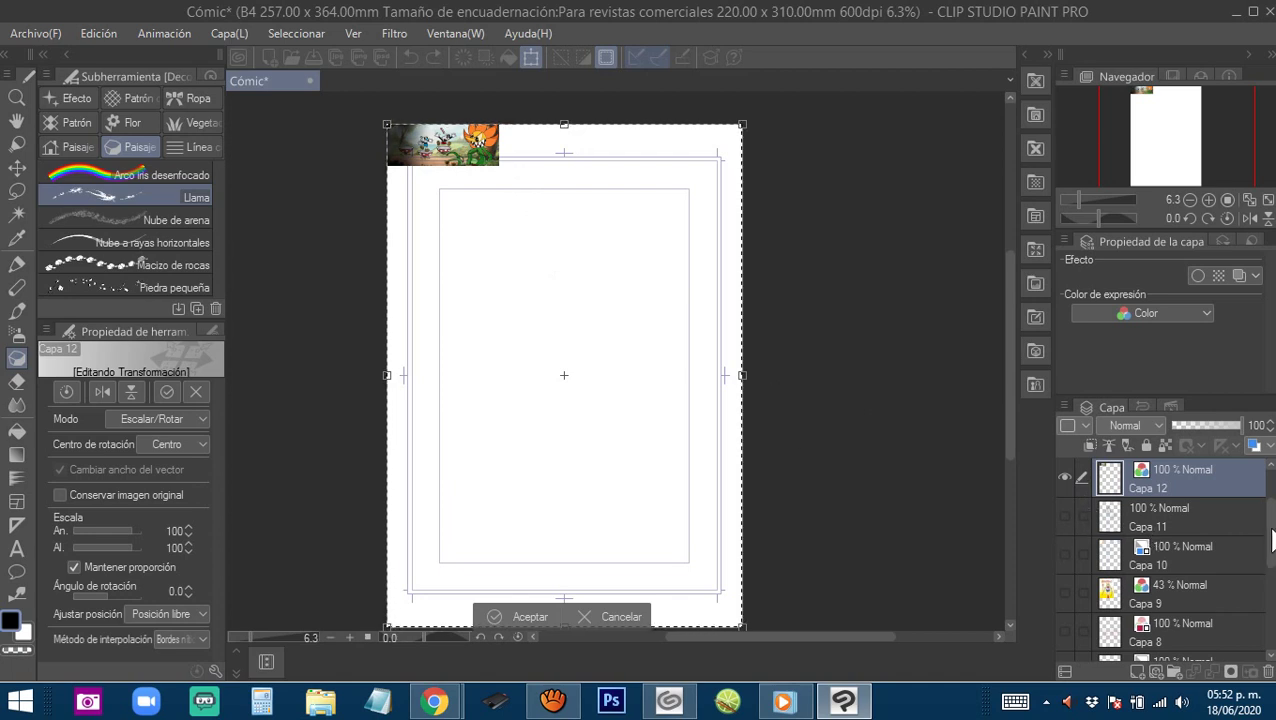
{"action": "left_click", "coordinate": [1272, 531]}
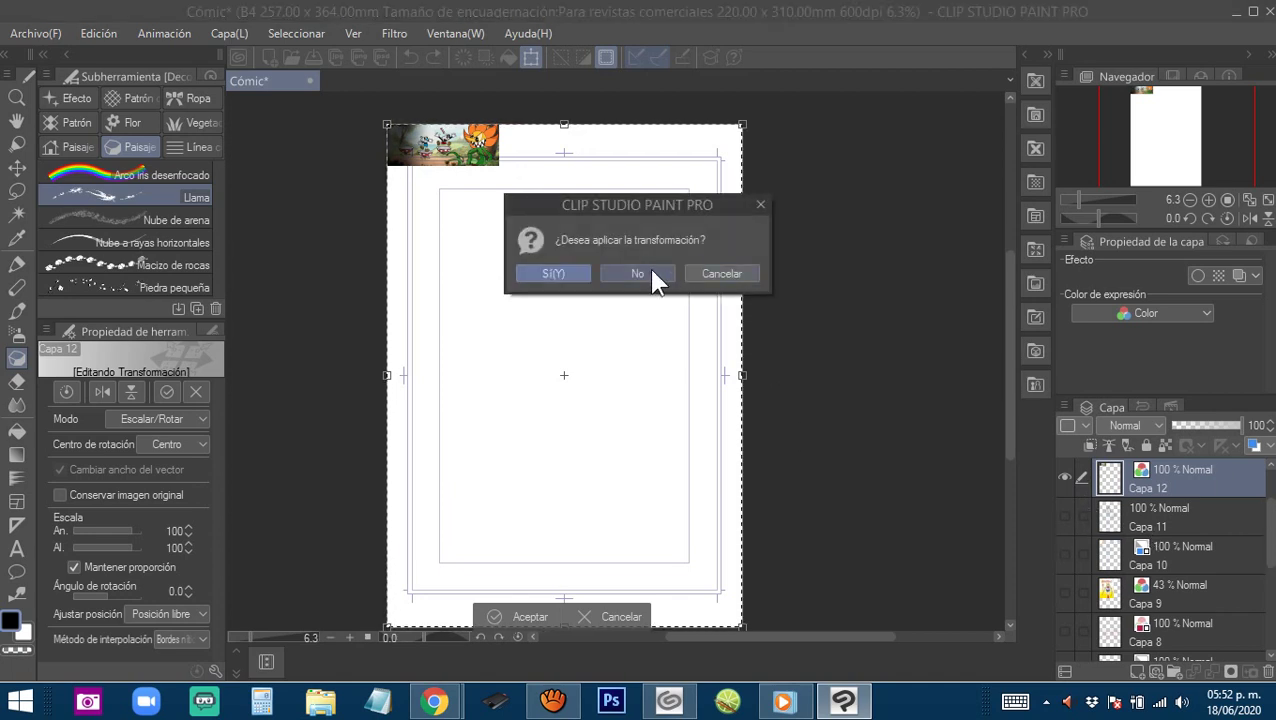
{"action": "left_click", "coordinate": [649, 271]}
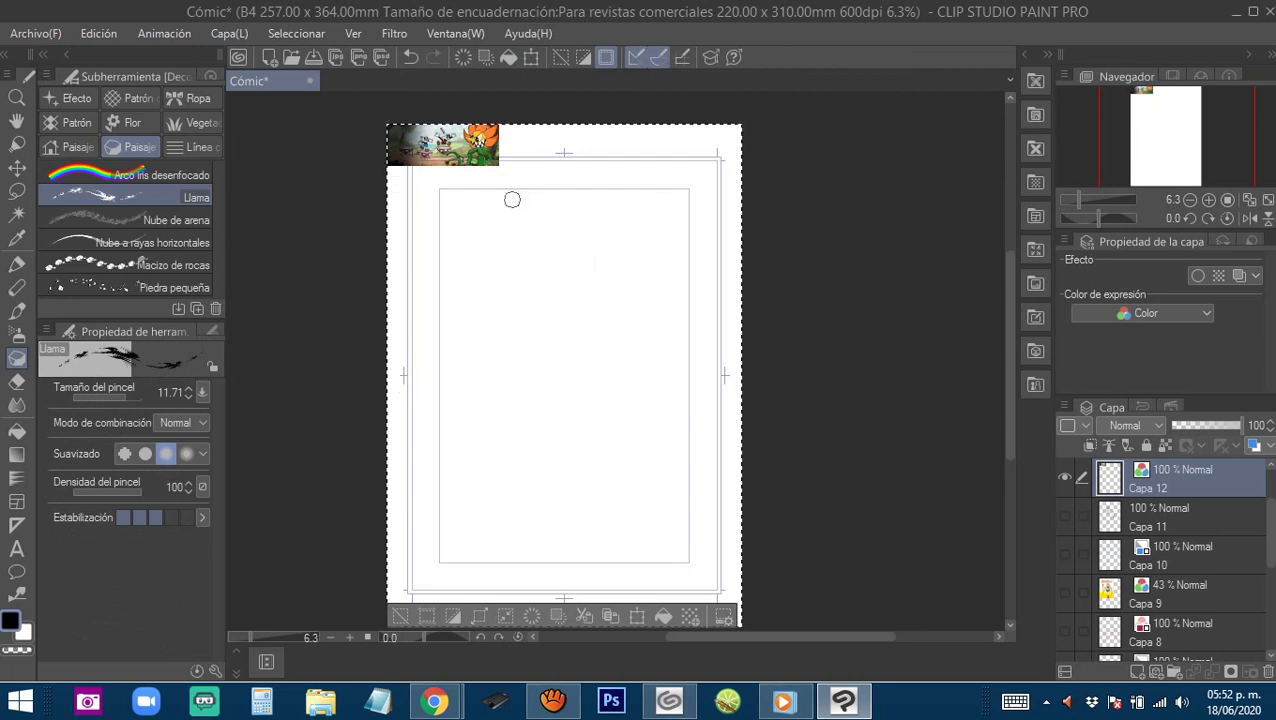
Scale the pasted cartoon image proportionally from the page's upper-left corner until it spans the full page width.
{"action": "key", "text": "ctrl+t"}
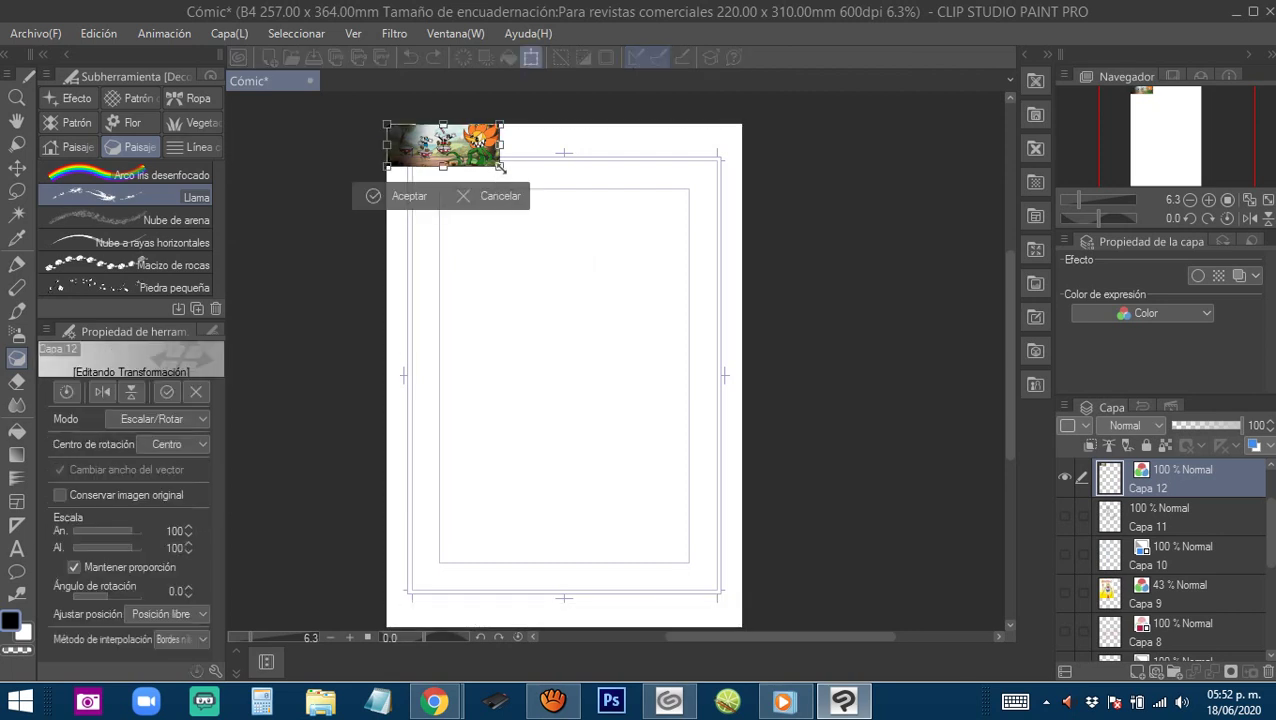
{"action": "left_click_drag", "start_coordinate": [500, 167], "coordinate": [740, 345]}
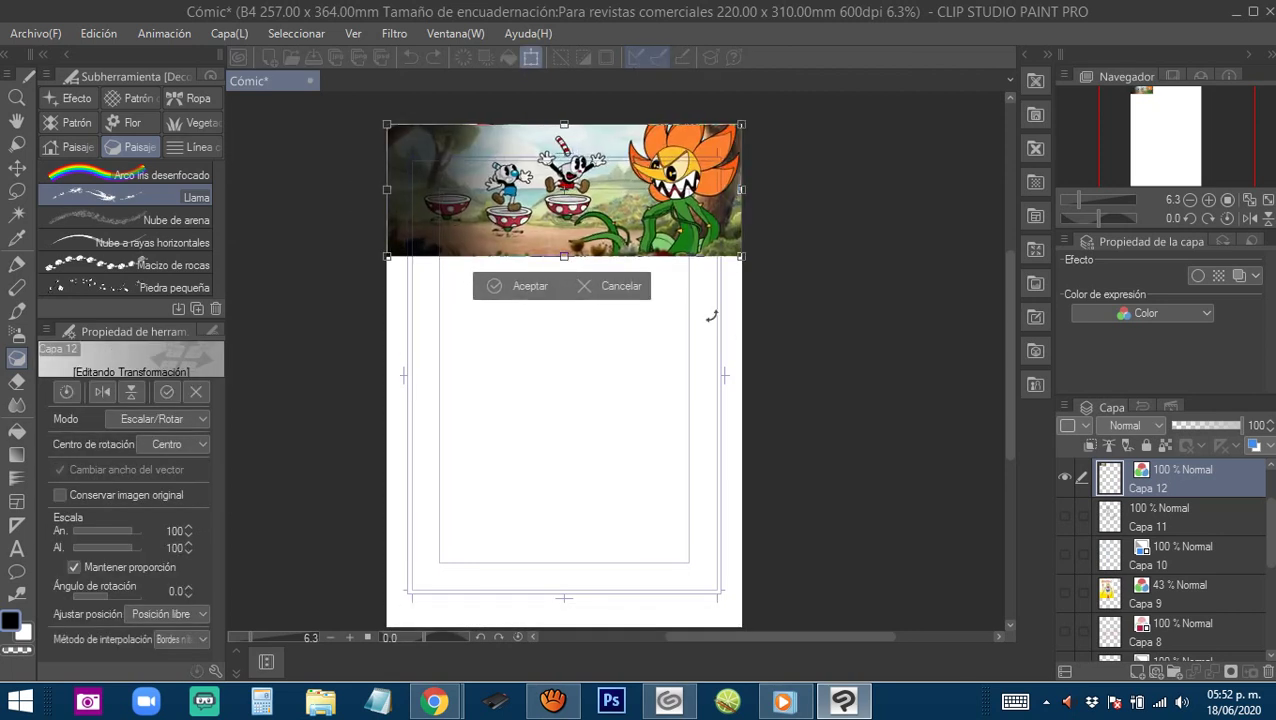
{"action": "left_click", "coordinate": [528, 285]}
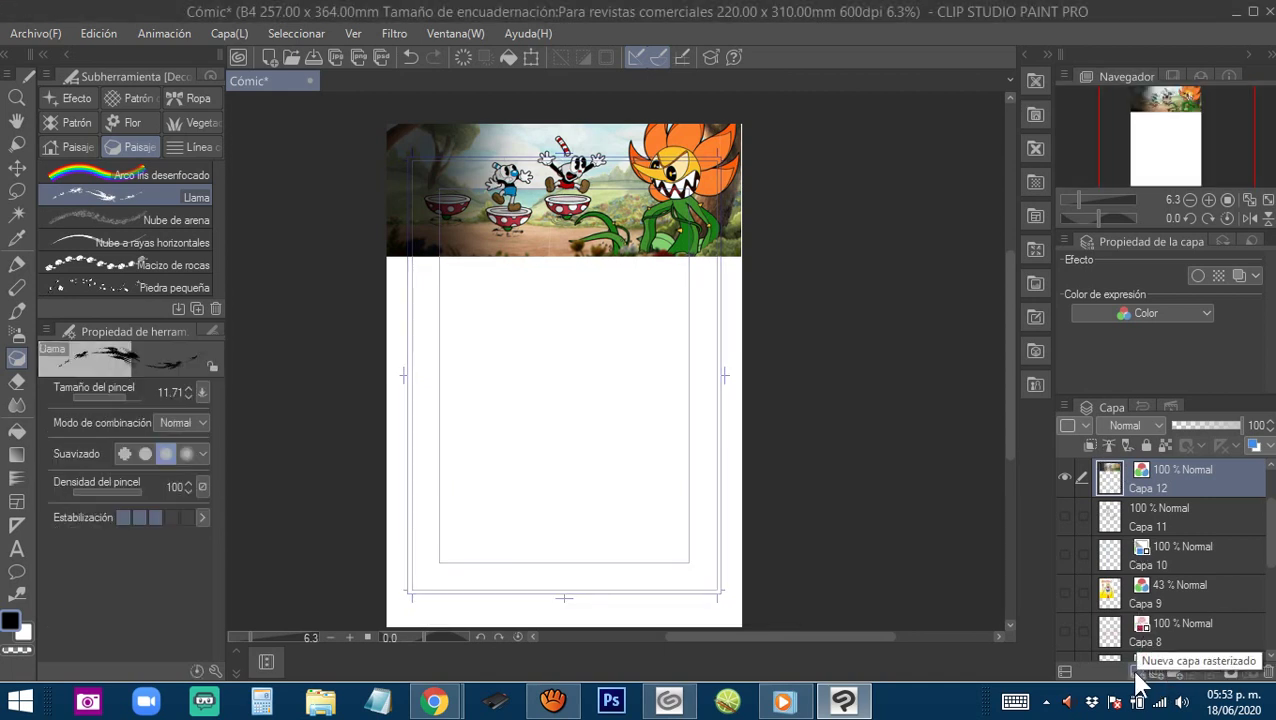
Add a raster layer above the cartoon image, turn on its blue layer colour and choose the Tiza pastel brush.
{"action": "left_click", "coordinate": [1147, 674]}
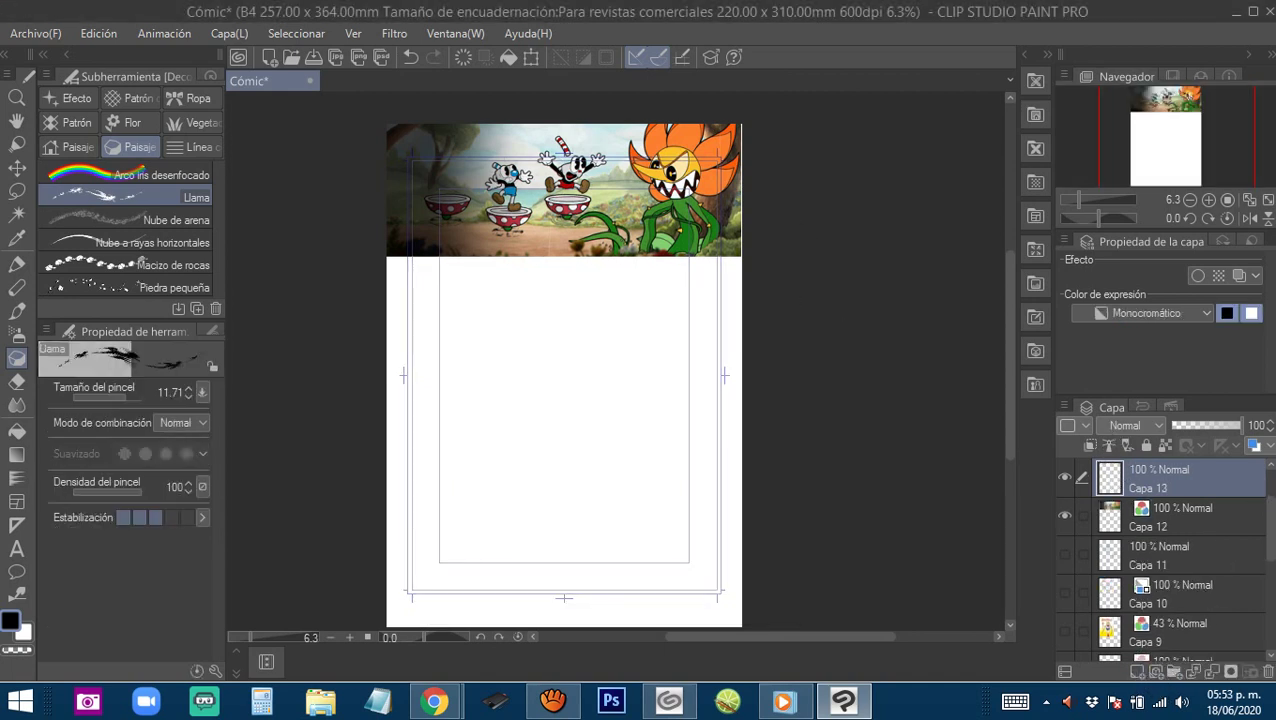
{"action": "left_click", "coordinate": [1255, 445]}
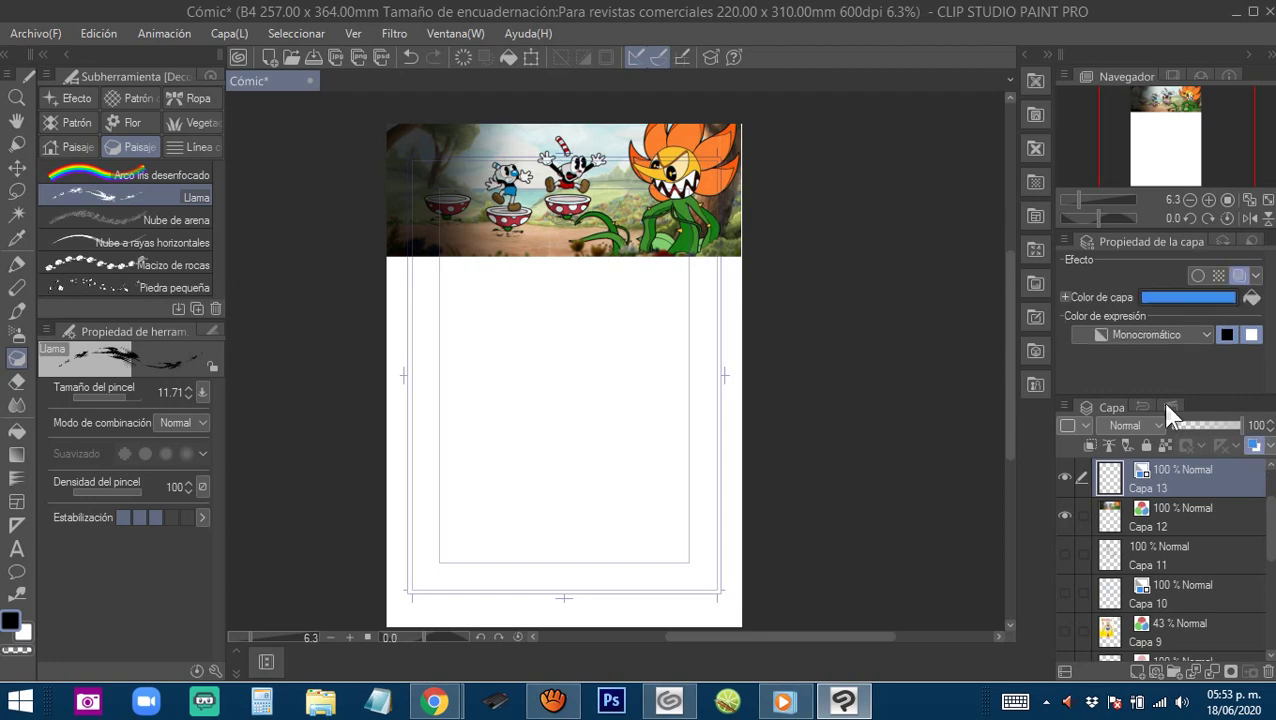
{"action": "left_click", "coordinate": [537, 189], "text": "ctrl"}
{"action": "left_click", "coordinate": [541, 190], "text": "ctrl"}
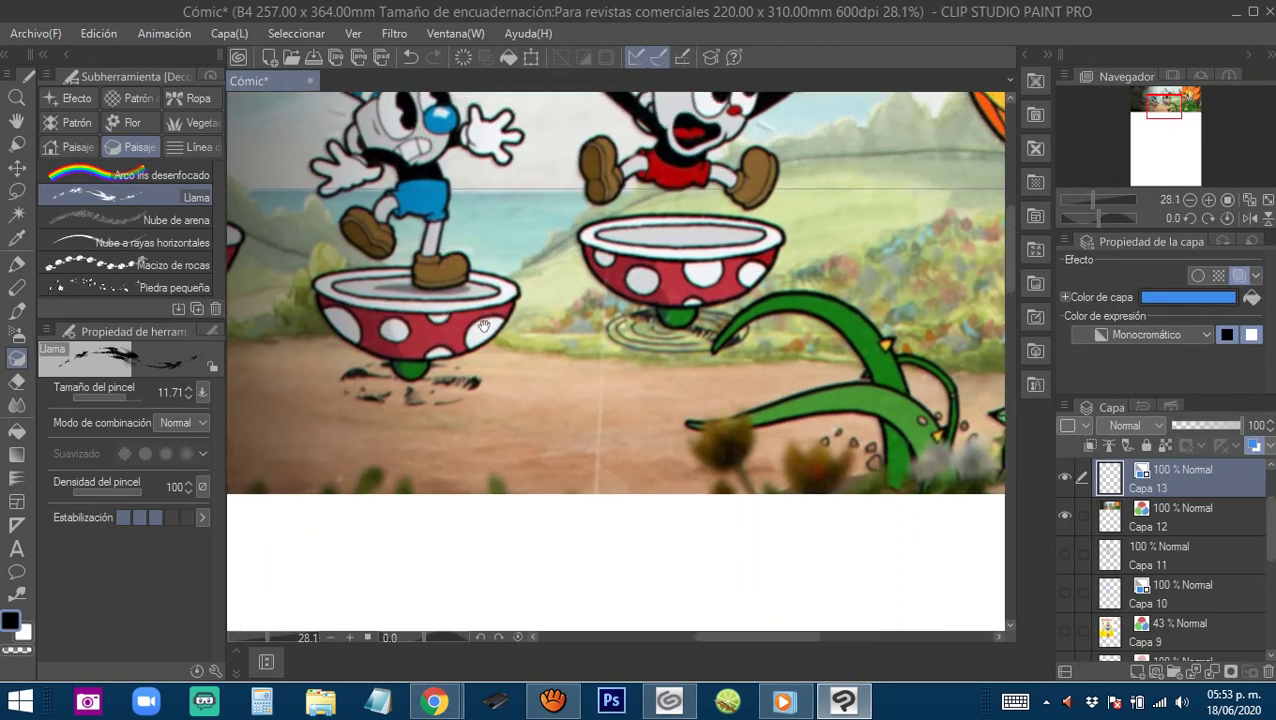
{"action": "left_click", "coordinate": [458, 222]}
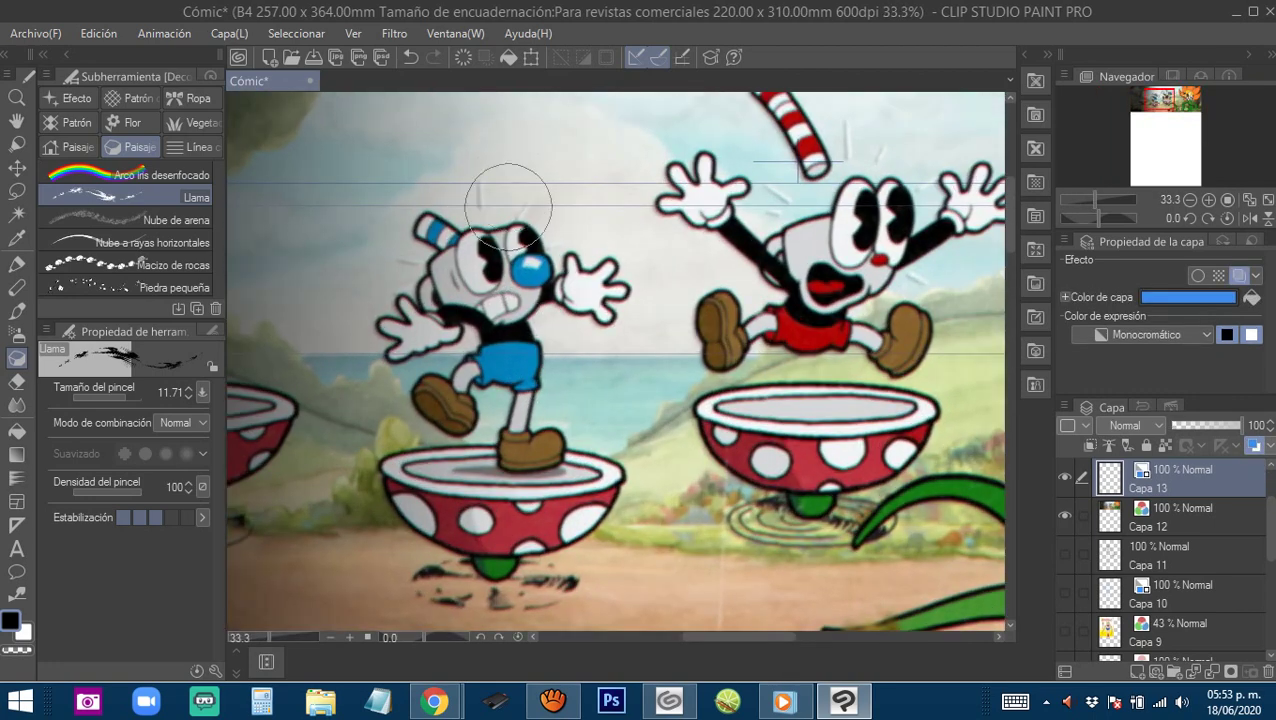
{"action": "key", "text": "p"}
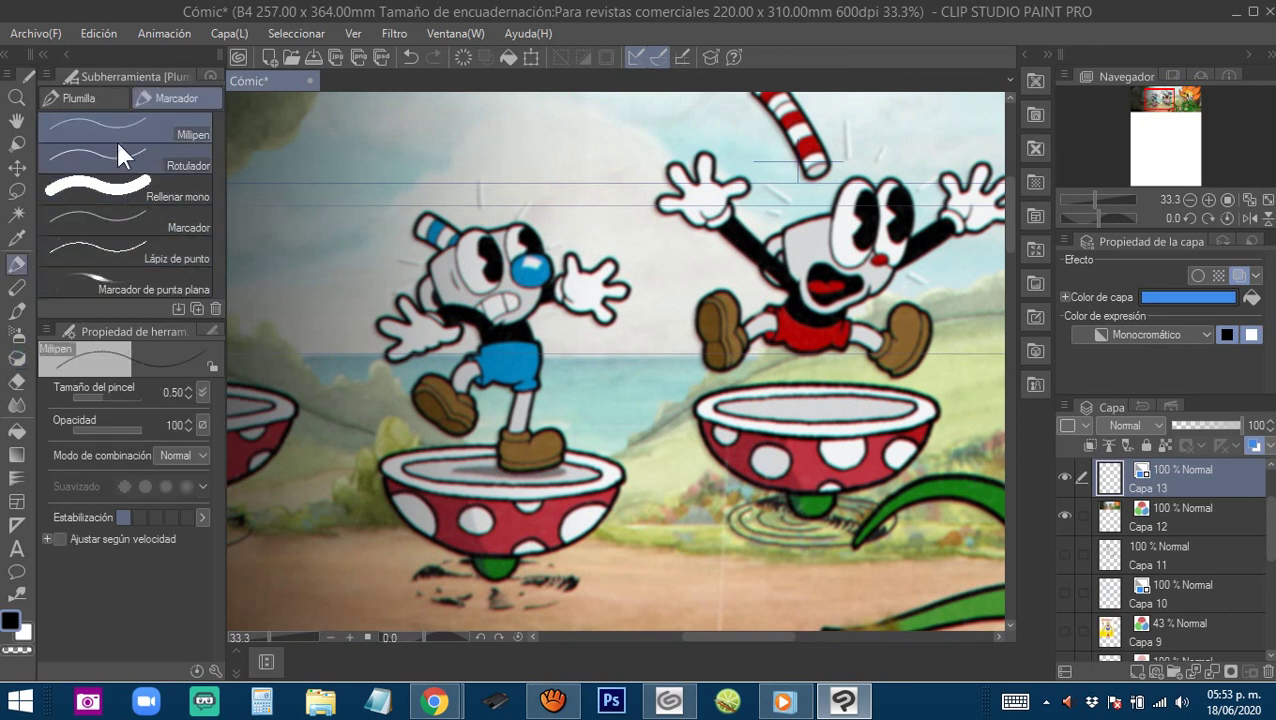
{"action": "key", "text": "p"}
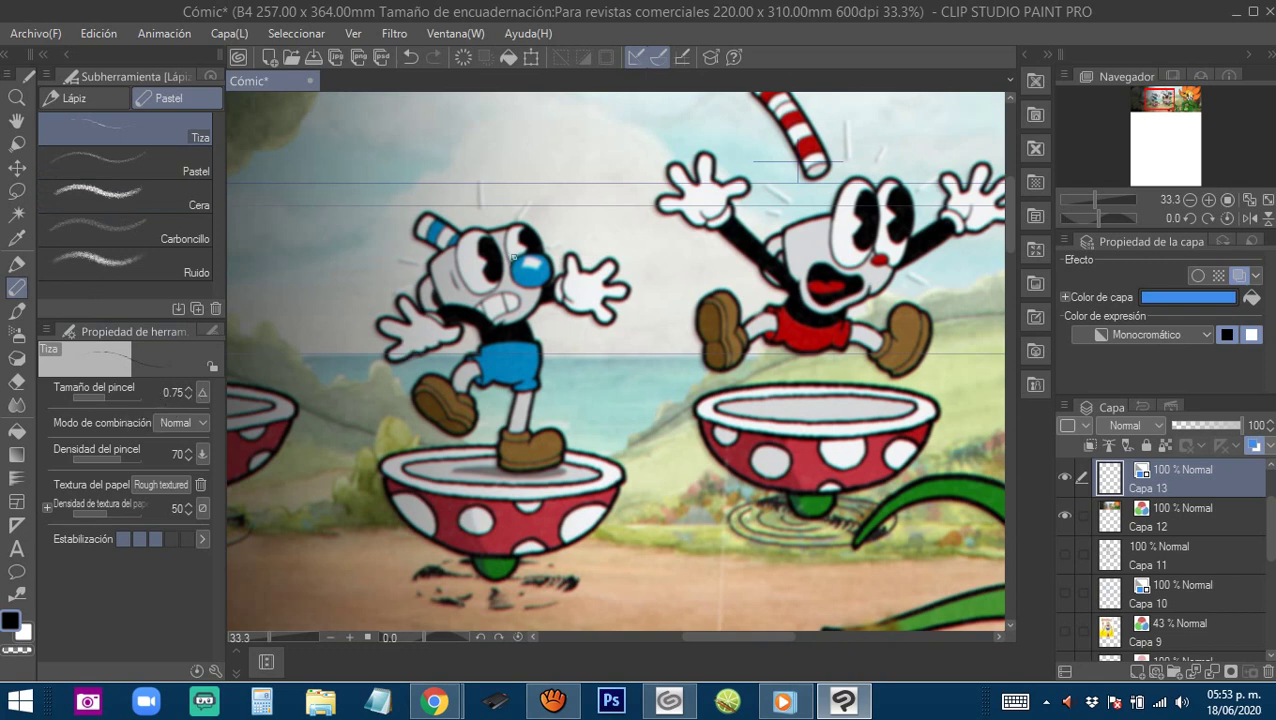
Sketch the blue-shorts character's head circle, spine line, arm lines and hand circles over the image.
{"action": "scroll", "coordinate": [530, 270], "scroll_direction": "up", "scroll_amount": 1}
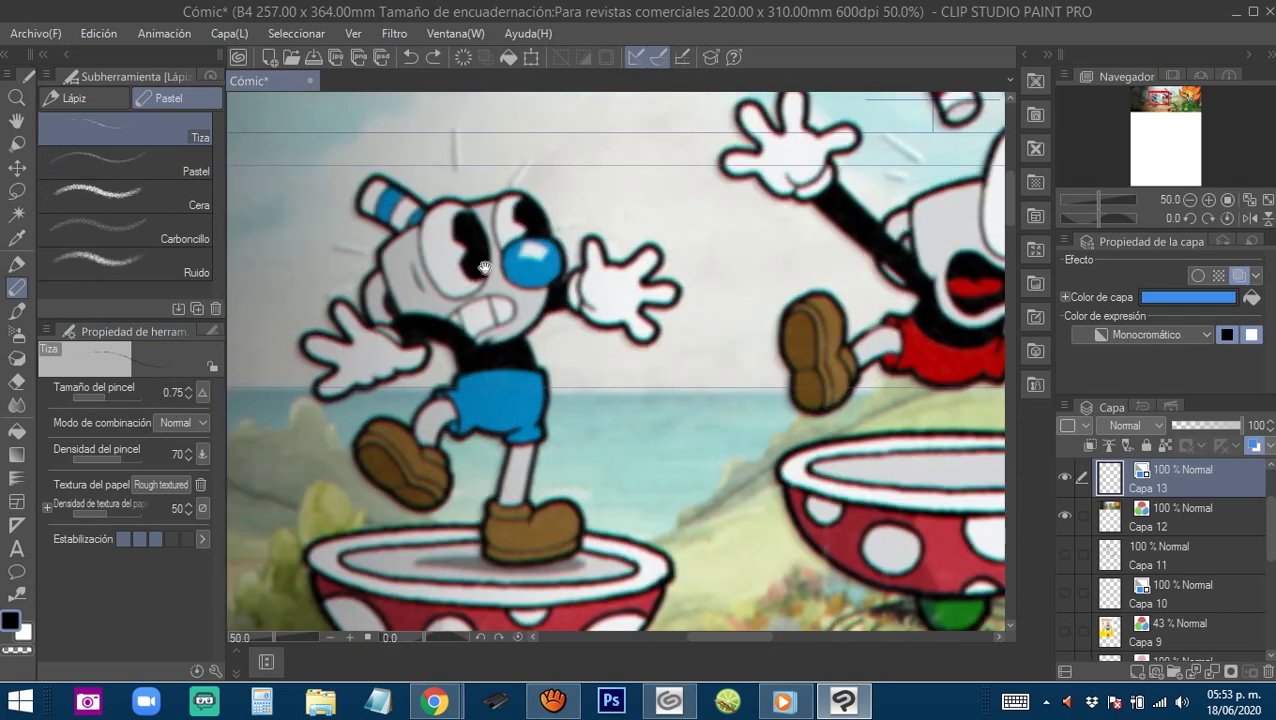
{"action": "mouse_move", "coordinate": [500, 236]}
{"action": "left_mouse_down"}
{"action": "mouse_move", "coordinate": [426, 222]}
{"action": "mouse_move", "coordinate": [512, 228]}
{"action": "mouse_move", "coordinate": [532, 290]}
{"action": "mouse_move", "coordinate": [442, 314]}
{"action": "mouse_move", "coordinate": [504, 211]}
{"action": "mouse_move", "coordinate": [499, 179]}
{"action": "left_mouse_up"}
{"action": "mouse_move", "coordinate": [466, 269]}
{"action": "left_mouse_down"}
{"action": "mouse_move", "coordinate": [502, 273]}
{"action": "mouse_move", "coordinate": [496, 356]}
{"action": "left_mouse_up"}
{"action": "key", "text": "ctrl+z"}
{"action": "key", "text": "ctrl+z"}
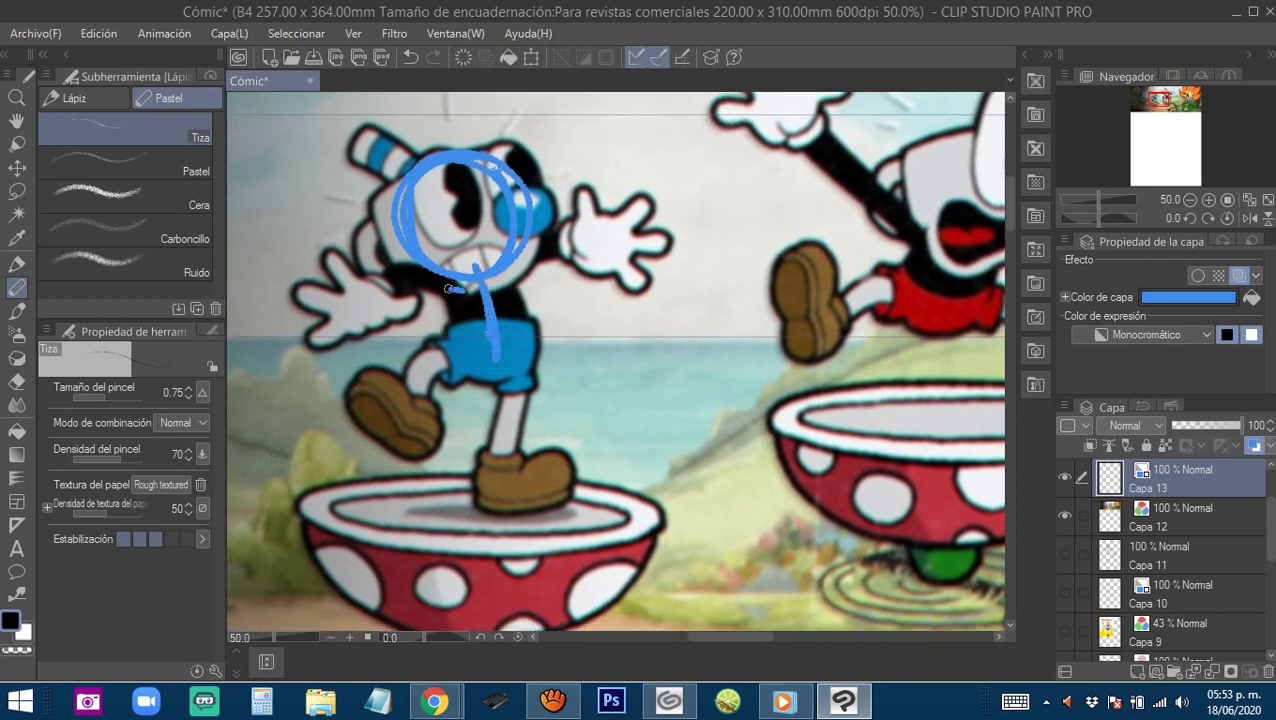
{"action": "mouse_move", "coordinate": [448, 289]}
{"action": "left_mouse_down"}
{"action": "mouse_move", "coordinate": [506, 275]}
{"action": "mouse_move", "coordinate": [420, 283]}
{"action": "mouse_move", "coordinate": [366, 333]}
{"action": "left_mouse_up"}
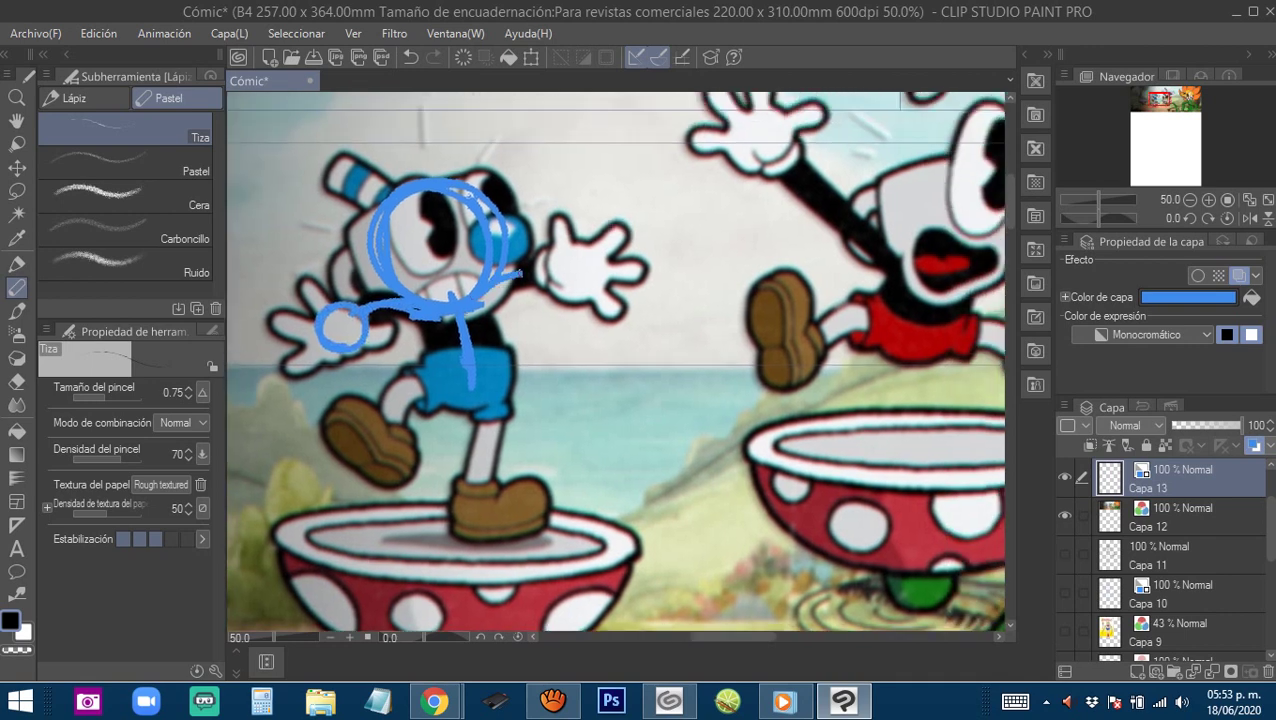
{"action": "mouse_move", "coordinate": [537, 262]}
{"action": "left_mouse_down"}
{"action": "mouse_move", "coordinate": [565, 255]}
{"action": "mouse_move", "coordinate": [545, 268]}
{"action": "left_mouse_up"}
Sketch curved leg lines and rounded shoe shapes over the blue-shorts character.
{"action": "mouse_move", "coordinate": [453, 376]}
{"action": "left_mouse_down"}
{"action": "mouse_move", "coordinate": [488, 291]}
{"action": "mouse_move", "coordinate": [422, 338]}
{"action": "left_mouse_up"}
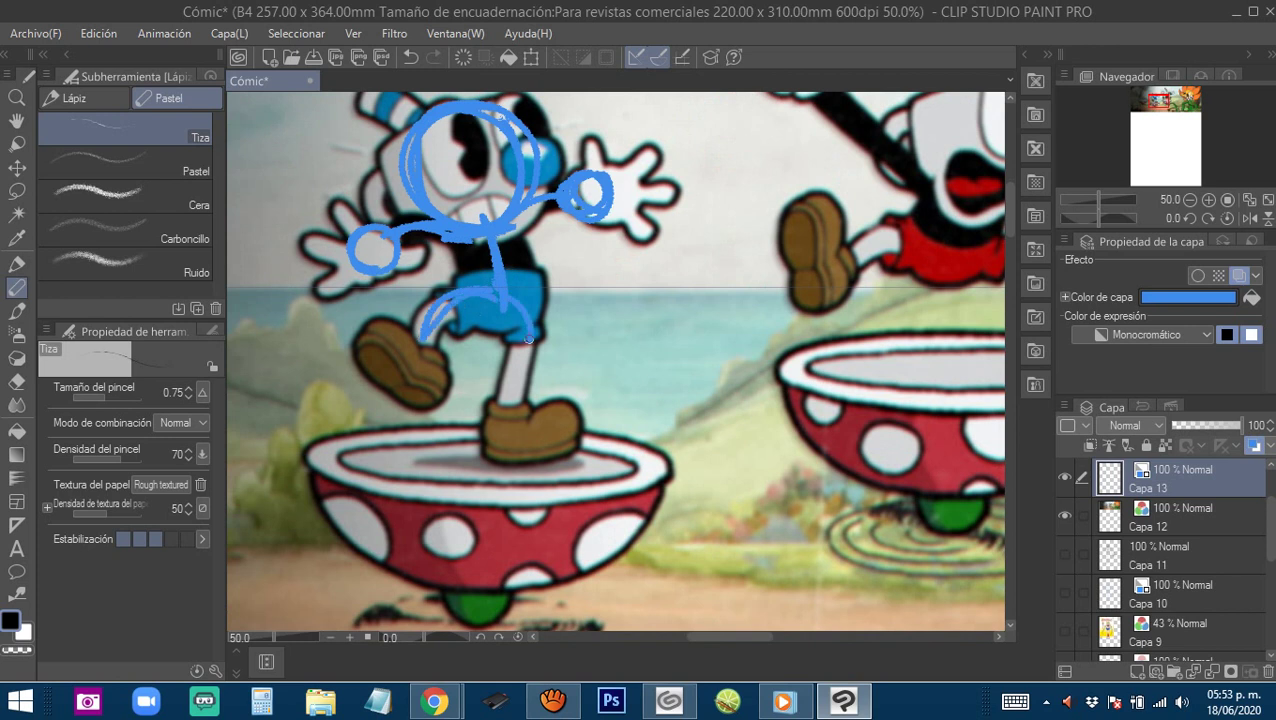
{"action": "left_click_drag", "start_coordinate": [528, 340], "coordinate": [515, 396]}
{"action": "mouse_move", "coordinate": [482, 338]}
{"action": "left_mouse_down"}
{"action": "mouse_move", "coordinate": [474, 350]}
{"action": "mouse_move", "coordinate": [490, 350]}
{"action": "mouse_move", "coordinate": [493, 321]}
{"action": "mouse_move", "coordinate": [374, 329]}
{"action": "mouse_move", "coordinate": [392, 306]}
{"action": "left_mouse_up"}
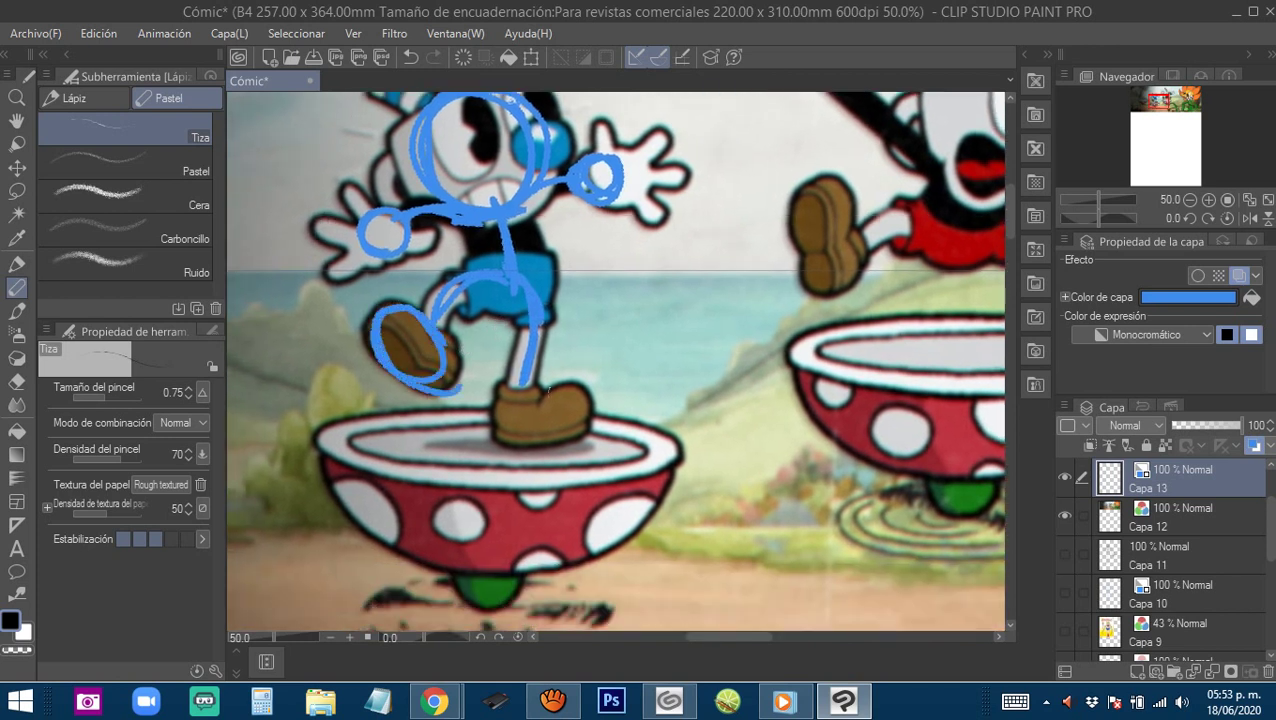
{"action": "left_click_drag", "start_coordinate": [512, 398], "coordinate": [524, 425]}
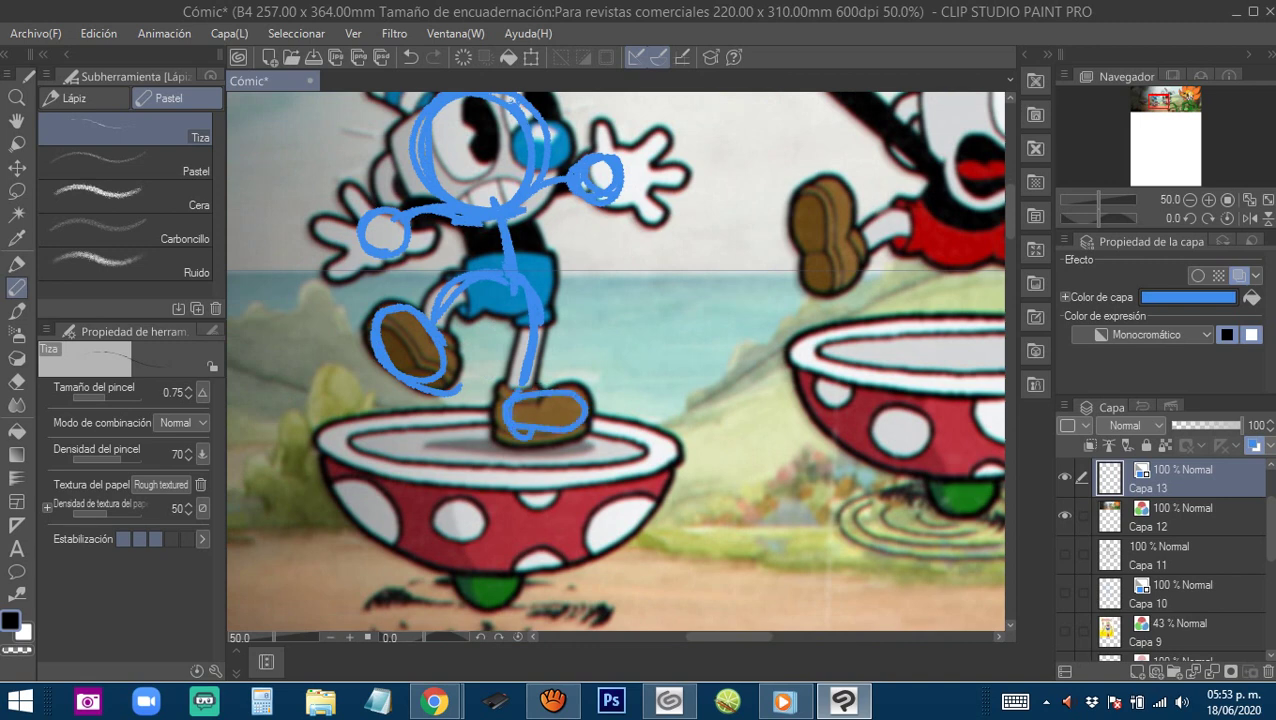
Sketch the red-shorts jumping character's torso oval, head circle and raised arms over the image.
{"action": "left_click_drag", "start_coordinate": [588, 184], "coordinate": [512, 267]}
{"action": "left_click_drag", "start_coordinate": [524, 335], "coordinate": [410, 323]}
{"action": "left_click_drag", "start_coordinate": [640, 342], "coordinate": [451, 407]}
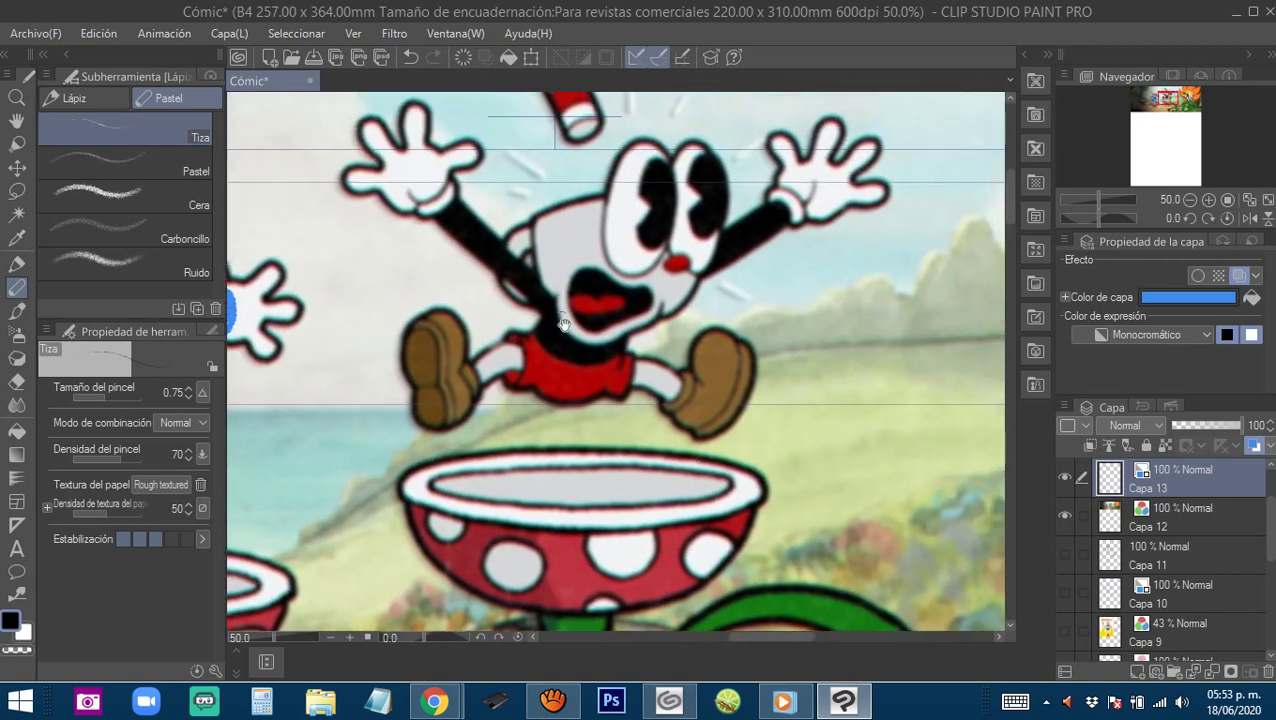
{"action": "mouse_move", "coordinate": [580, 312]}
{"action": "left_mouse_down"}
{"action": "mouse_move", "coordinate": [545, 385]}
{"action": "mouse_move", "coordinate": [560, 298]}
{"action": "mouse_move", "coordinate": [616, 330]}
{"action": "left_mouse_up"}
{"action": "mouse_move", "coordinate": [650, 247]}
{"action": "left_mouse_down"}
{"action": "mouse_move", "coordinate": [575, 300]}
{"action": "mouse_move", "coordinate": [605, 208]}
{"action": "left_mouse_up"}
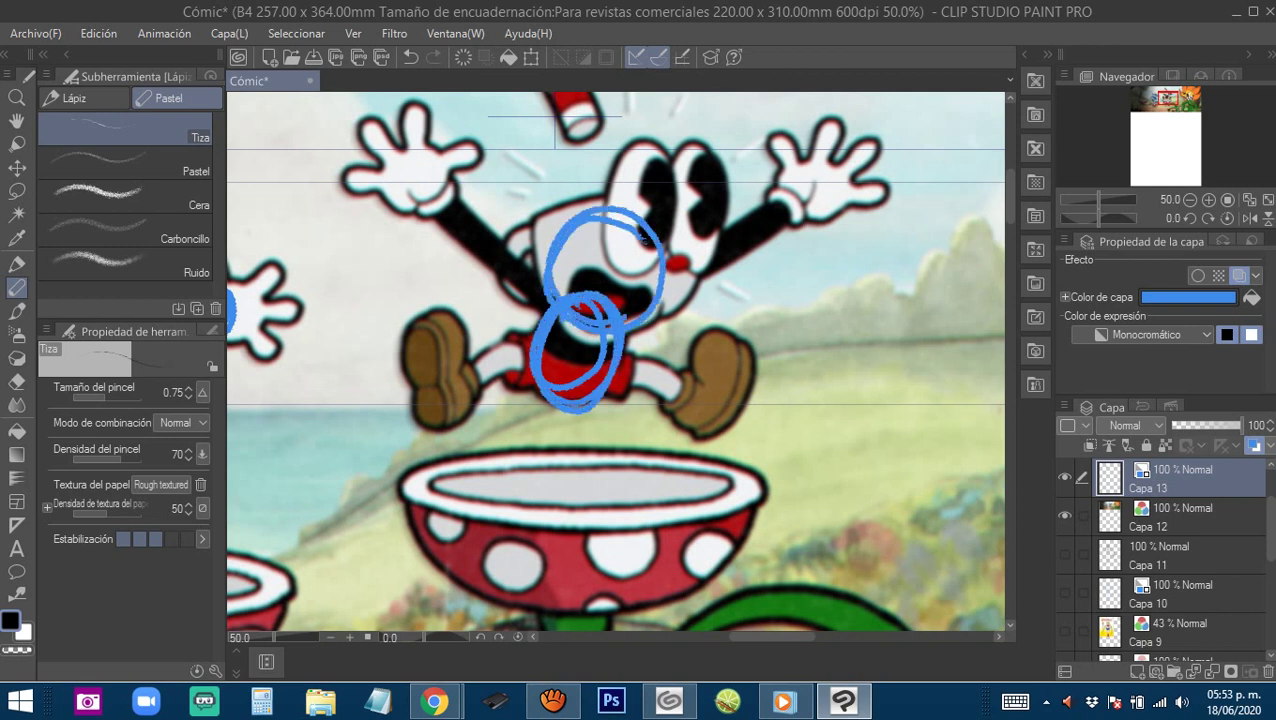
{"action": "mouse_move", "coordinate": [544, 292]}
{"action": "left_mouse_down"}
{"action": "mouse_move", "coordinate": [602, 298]}
{"action": "mouse_move", "coordinate": [541, 234]}
{"action": "mouse_move", "coordinate": [587, 300]}
{"action": "left_mouse_up"}
{"action": "mouse_move", "coordinate": [710, 262]}
{"action": "left_mouse_down"}
{"action": "mouse_move", "coordinate": [587, 290]}
{"action": "mouse_move", "coordinate": [715, 245]}
{"action": "mouse_move", "coordinate": [596, 333]}
{"action": "left_mouse_up"}
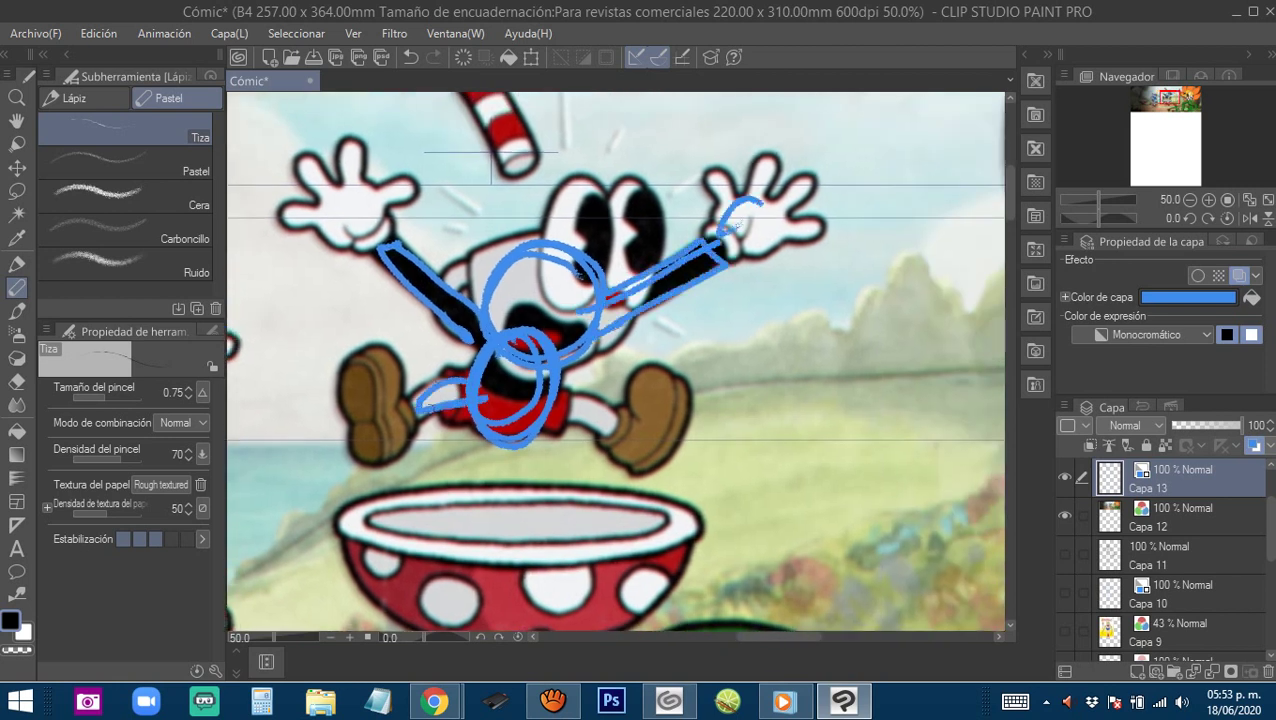
Outline the jumping character's shoes and remaining leg, and circle the palms of both hands.
{"action": "mouse_move", "coordinate": [413, 405]}
{"action": "left_mouse_down"}
{"action": "mouse_move", "coordinate": [370, 348]}
{"action": "mouse_move", "coordinate": [355, 414]}
{"action": "mouse_move", "coordinate": [388, 442]}
{"action": "mouse_move", "coordinate": [358, 352]}
{"action": "mouse_move", "coordinate": [382, 460]}
{"action": "left_mouse_up"}
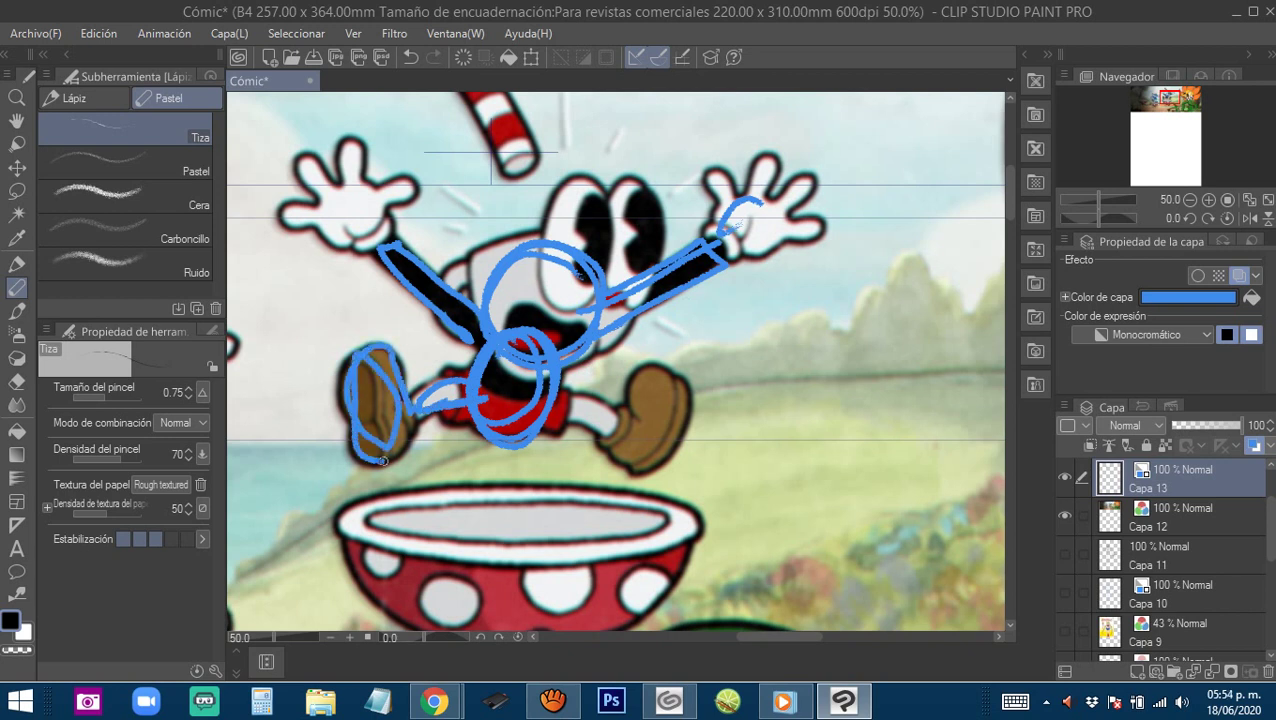
{"action": "left_click_drag", "start_coordinate": [540, 394], "coordinate": [620, 424]}
{"action": "left_click_drag", "start_coordinate": [524, 416], "coordinate": [608, 440]}
{"action": "mouse_move", "coordinate": [662, 376]}
{"action": "left_mouse_down"}
{"action": "mouse_move", "coordinate": [676, 410]}
{"action": "mouse_move", "coordinate": [640, 440]}
{"action": "left_mouse_up"}
{"action": "left_click_drag", "start_coordinate": [467, 186], "coordinate": [492, 243]}
{"action": "mouse_move", "coordinate": [402, 284]}
{"action": "left_mouse_down"}
{"action": "mouse_move", "coordinate": [349, 290]}
{"action": "mouse_move", "coordinate": [410, 290]}
{"action": "left_mouse_up"}
{"action": "mouse_move", "coordinate": [730, 283]}
{"action": "left_mouse_down"}
{"action": "mouse_move", "coordinate": [770, 266]}
{"action": "mouse_move", "coordinate": [741, 286]}
{"action": "left_mouse_up"}
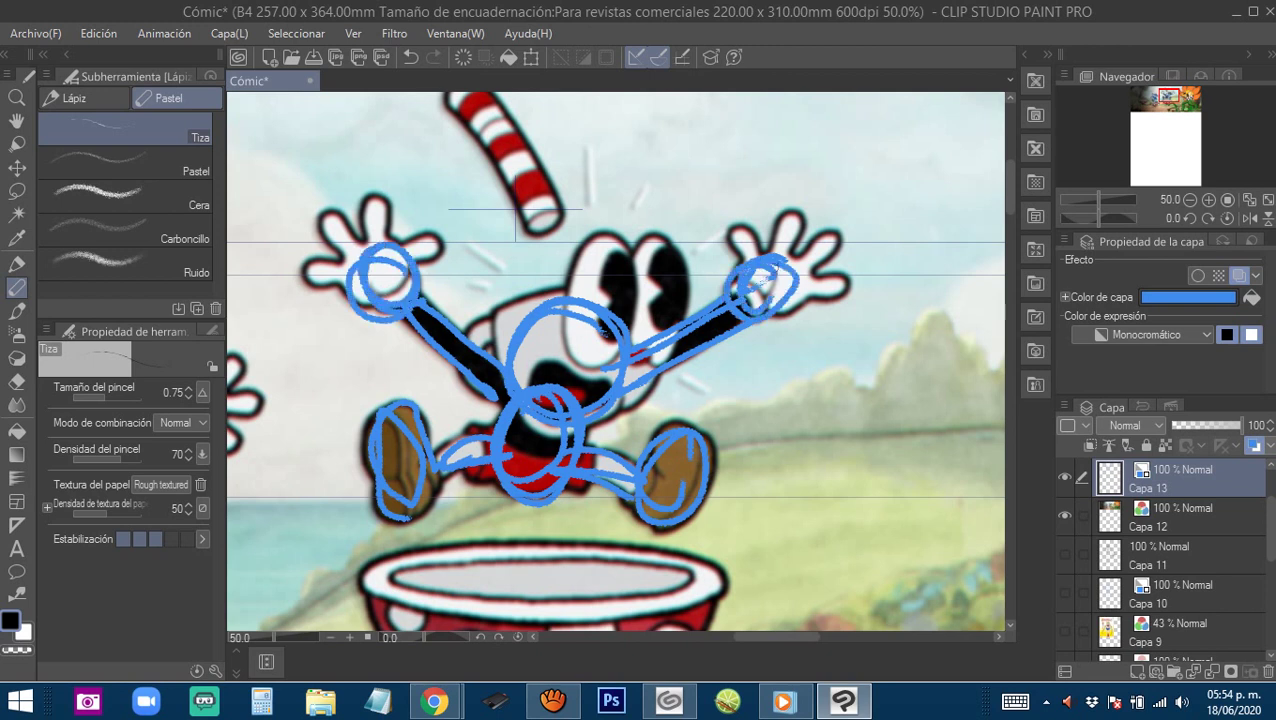
Draw finger lines radiating from both palm circles of the jumping character.
{"action": "left_click_drag", "start_coordinate": [735, 230], "coordinate": [765, 275]}
{"action": "mouse_move", "coordinate": [765, 275]}
{"action": "left_mouse_down"}
{"action": "mouse_move", "coordinate": [798, 210]}
{"action": "mouse_move", "coordinate": [772, 285]}
{"action": "left_mouse_up"}
{"action": "left_click_drag", "start_coordinate": [838, 240], "coordinate": [770, 292]}
{"action": "left_click_drag", "start_coordinate": [770, 292], "coordinate": [854, 297]}
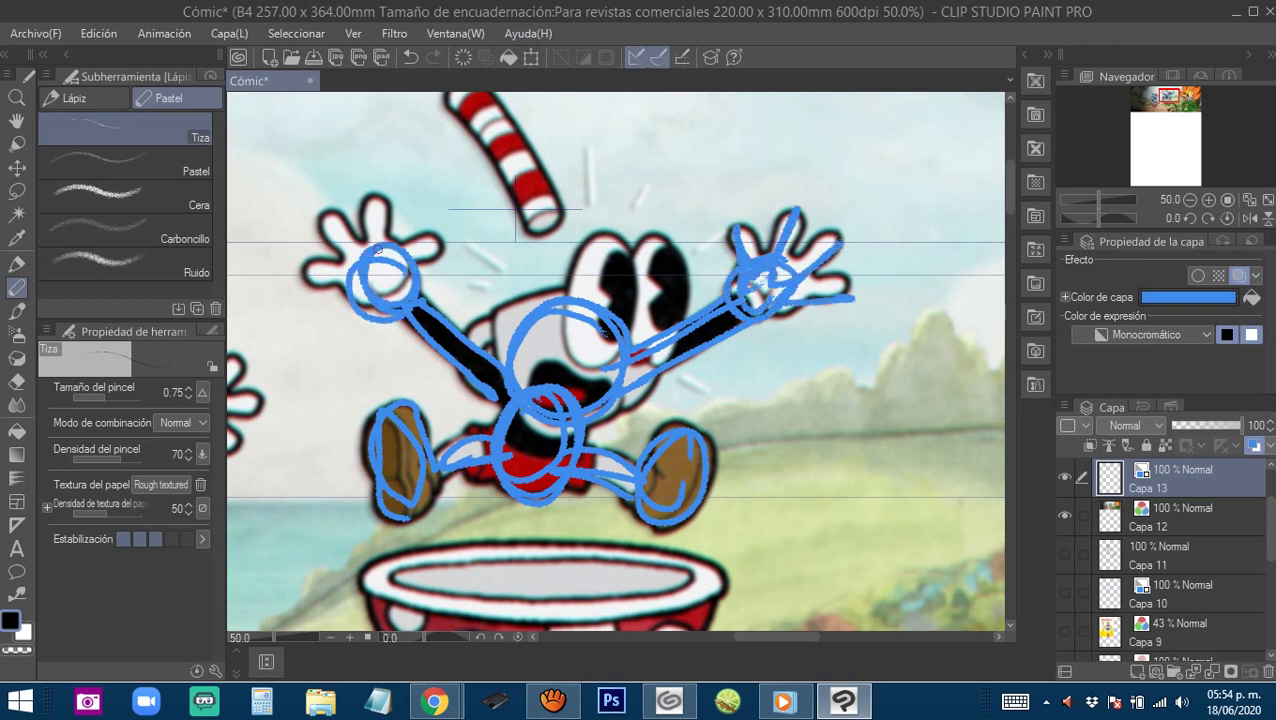
{"action": "left_click_drag", "start_coordinate": [378, 199], "coordinate": [376, 246]}
{"action": "mouse_move", "coordinate": [322, 216]}
{"action": "left_mouse_down"}
{"action": "mouse_move", "coordinate": [358, 258]}
{"action": "mouse_move", "coordinate": [346, 268]}
{"action": "left_mouse_up"}
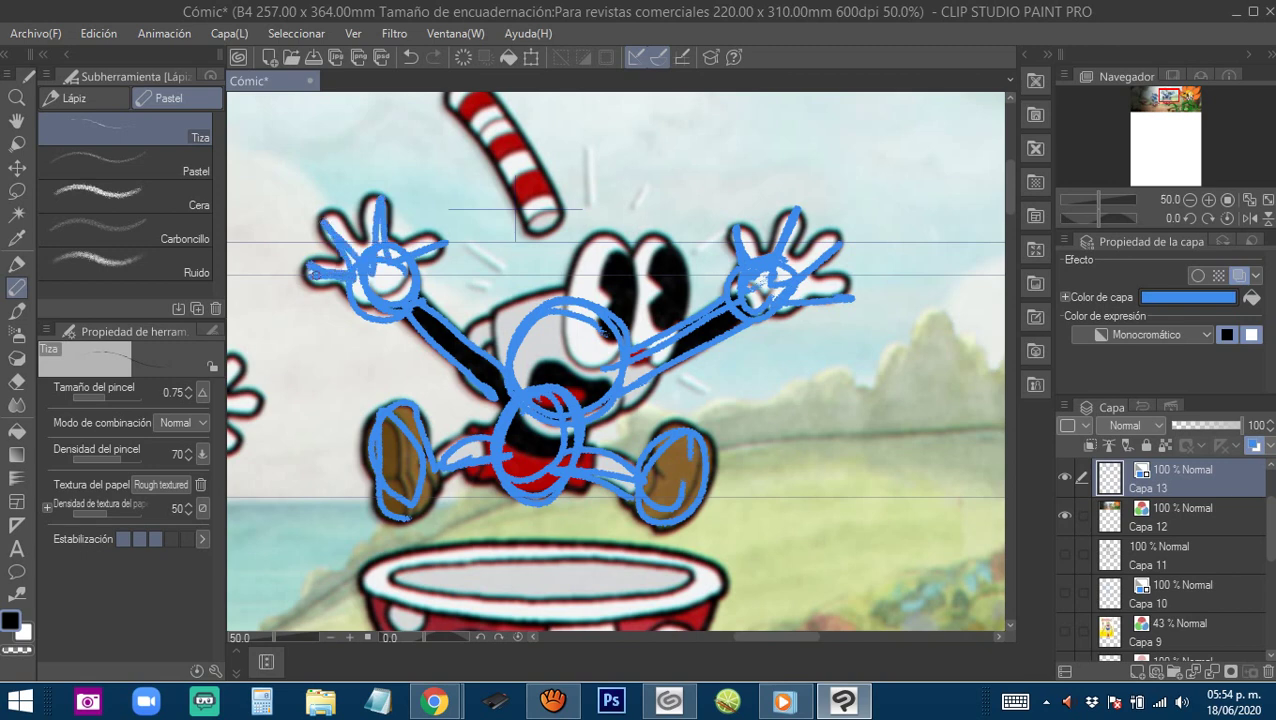
Draw finger lines on both hands of the blue-shorts character.
{"action": "scroll", "coordinate": [565, 395], "scroll_direction": "down", "scroll_amount": 6}
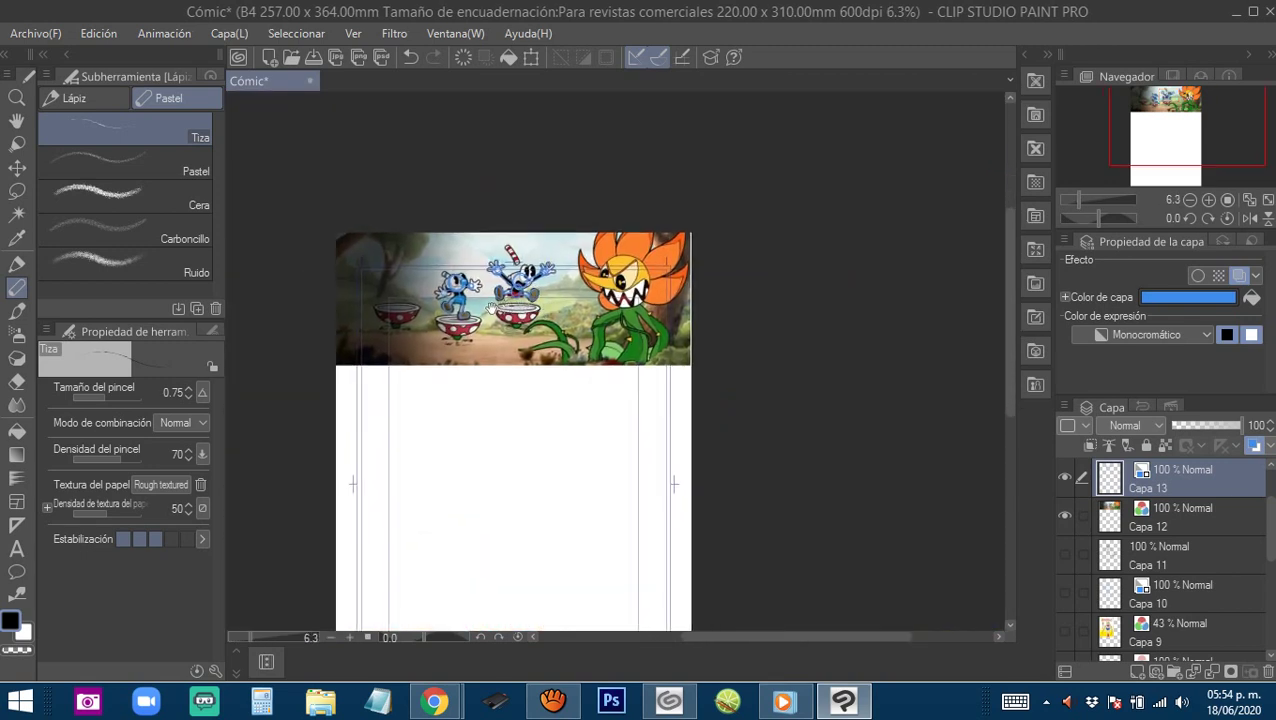
{"action": "scroll", "coordinate": [442, 296], "scroll_direction": "up", "scroll_amount": 3}
{"action": "scroll", "coordinate": [442, 296], "scroll_direction": "up", "scroll_amount": 2}
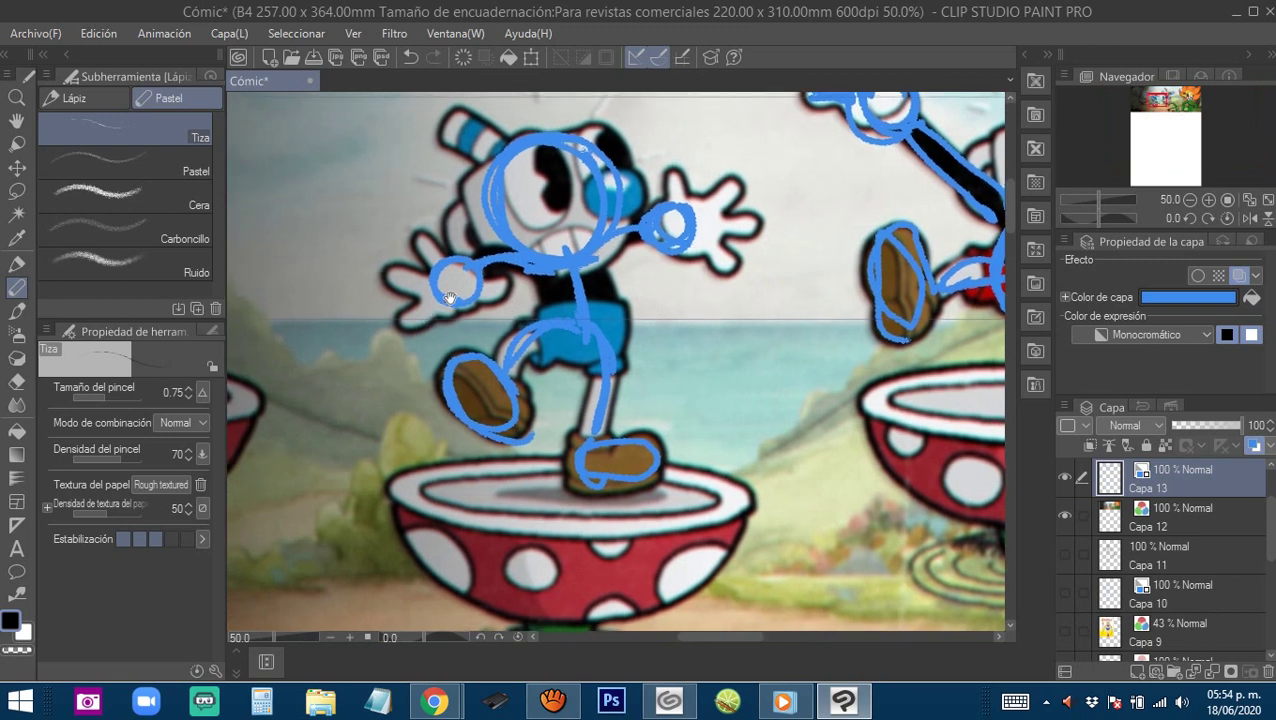
{"action": "mouse_move", "coordinate": [450, 296]}
{"action": "left_mouse_down"}
{"action": "mouse_move", "coordinate": [400, 322]}
{"action": "mouse_move", "coordinate": [386, 272]}
{"action": "left_mouse_up"}
{"action": "left_click_drag", "start_coordinate": [466, 270], "coordinate": [442, 288]}
{"action": "left_click_drag", "start_coordinate": [440, 262], "coordinate": [420, 236]}
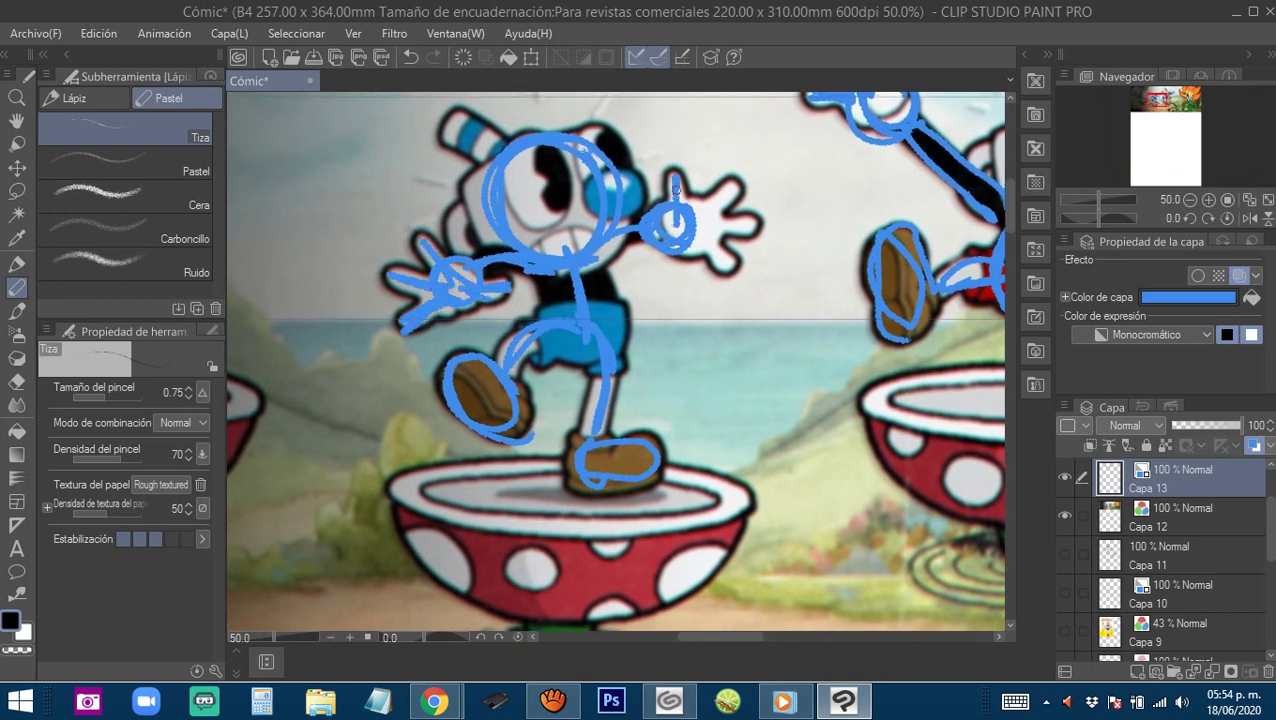
{"action": "mouse_move", "coordinate": [690, 222]}
{"action": "left_mouse_down"}
{"action": "mouse_move", "coordinate": [735, 188]}
{"action": "mouse_move", "coordinate": [697, 211]}
{"action": "mouse_move", "coordinate": [753, 227]}
{"action": "mouse_move", "coordinate": [689, 229]}
{"action": "mouse_move", "coordinate": [734, 272]}
{"action": "left_mouse_up"}
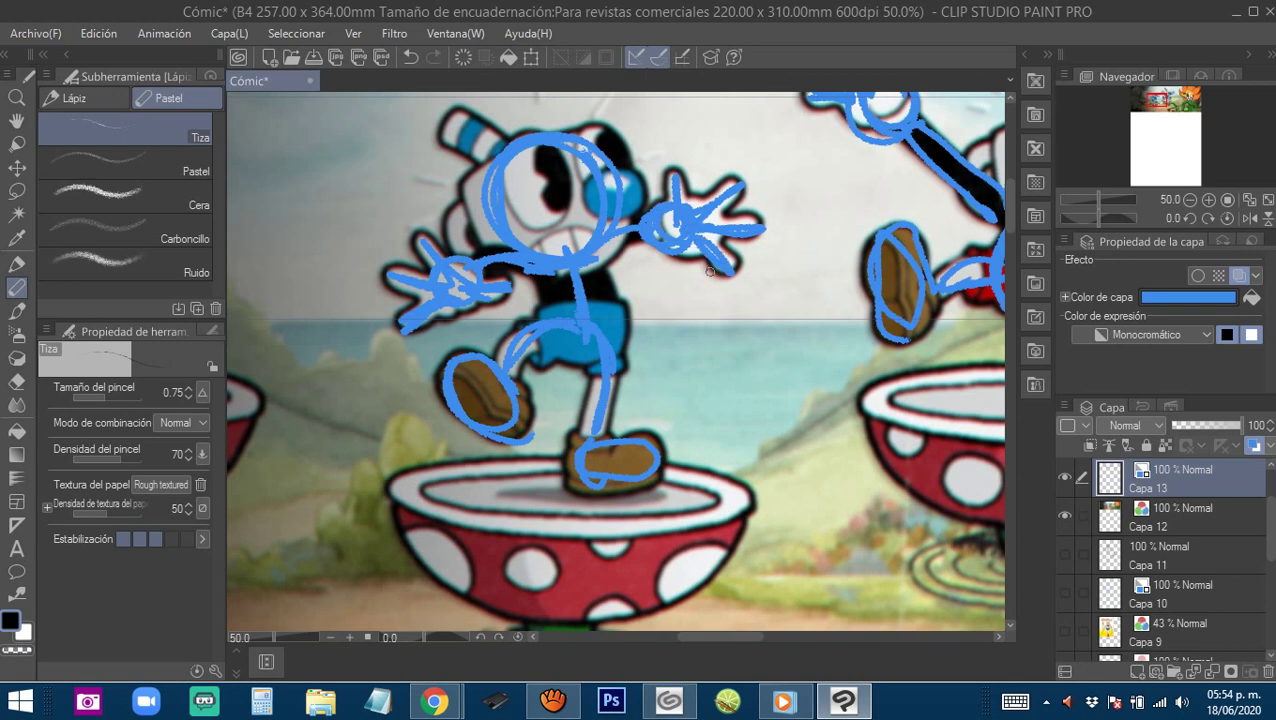
Scale the blue construction figures to 262% and move them onto the blank page area below the cartoon image.
{"action": "scroll", "coordinate": [709, 271], "scroll_direction": "down", "scroll_amount": 4}
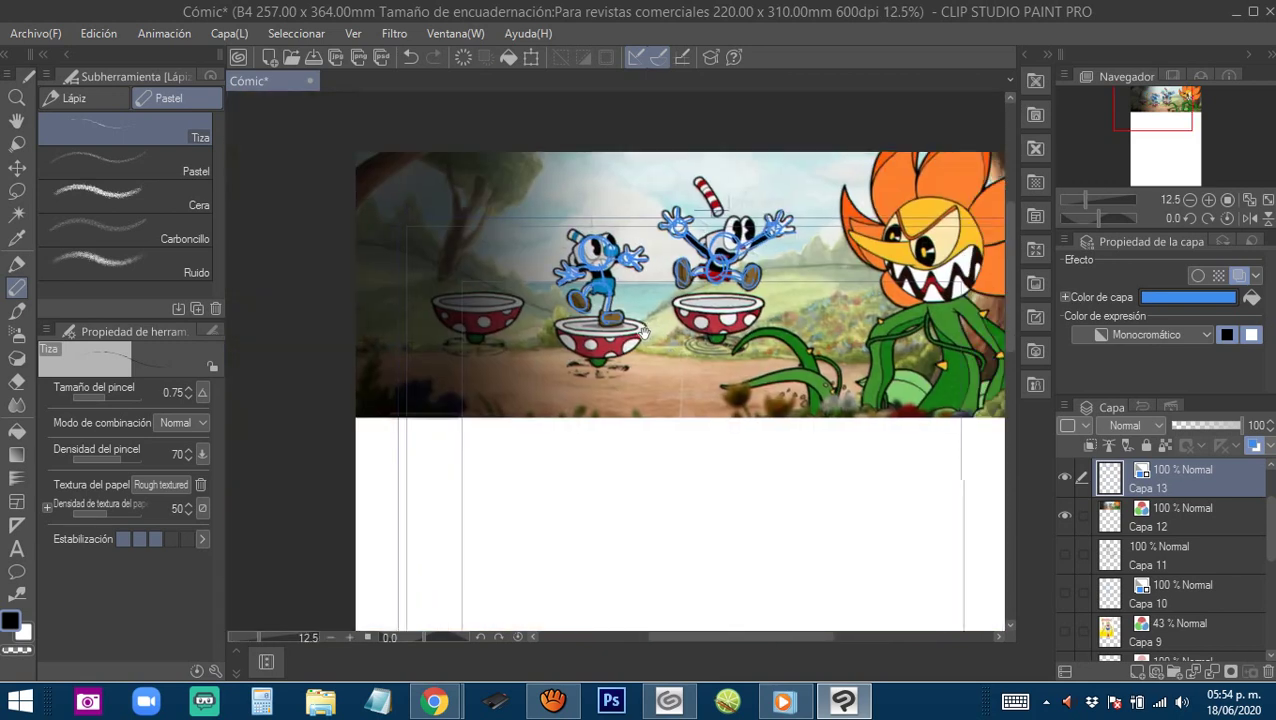
{"action": "left_click_drag", "start_coordinate": [643, 334], "coordinate": [612, 290]}
{"action": "key", "text": "ctrl+t"}
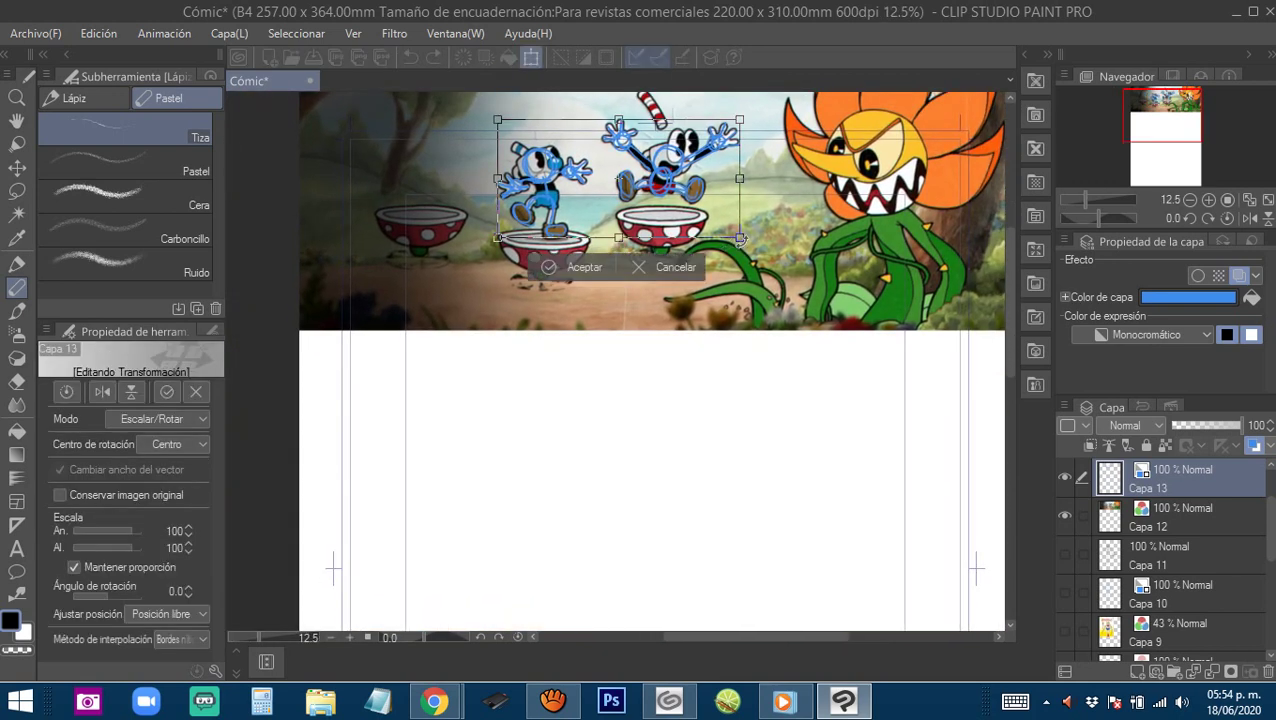
{"action": "left_click_drag", "start_coordinate": [741, 238], "coordinate": [971, 578]}
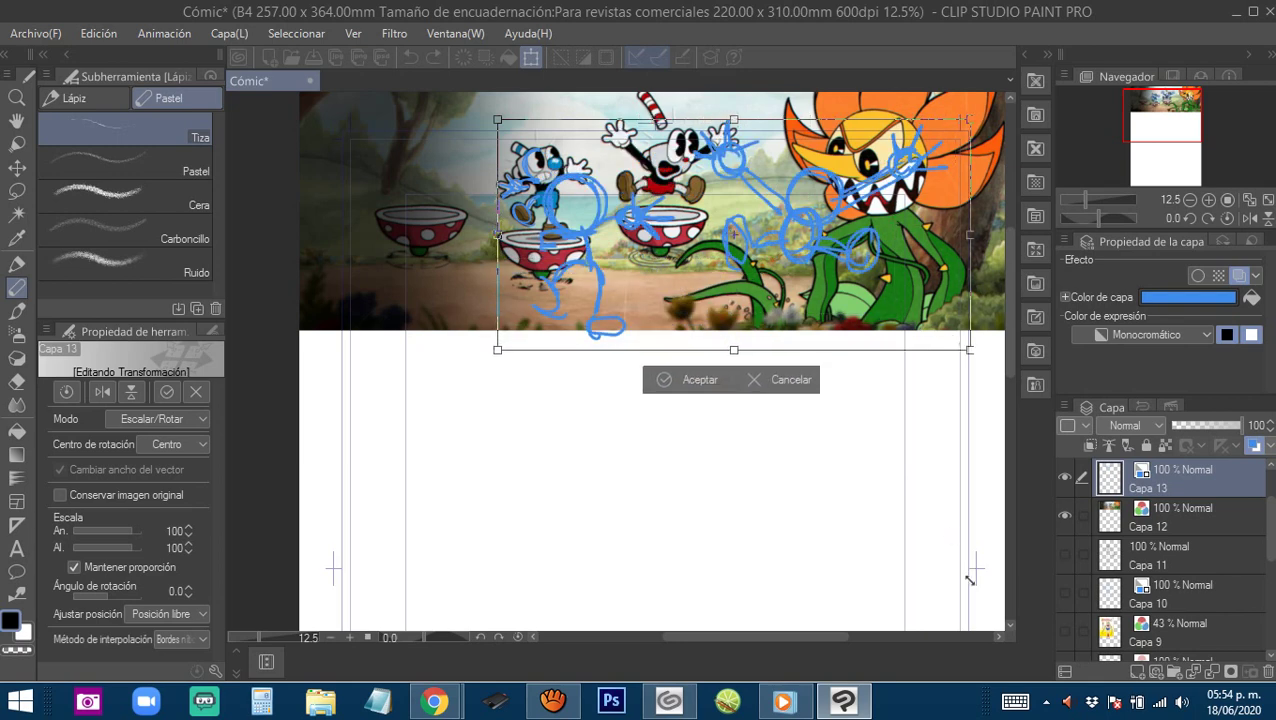
{"action": "left_click_drag", "start_coordinate": [527, 336], "coordinate": [332, 482]}
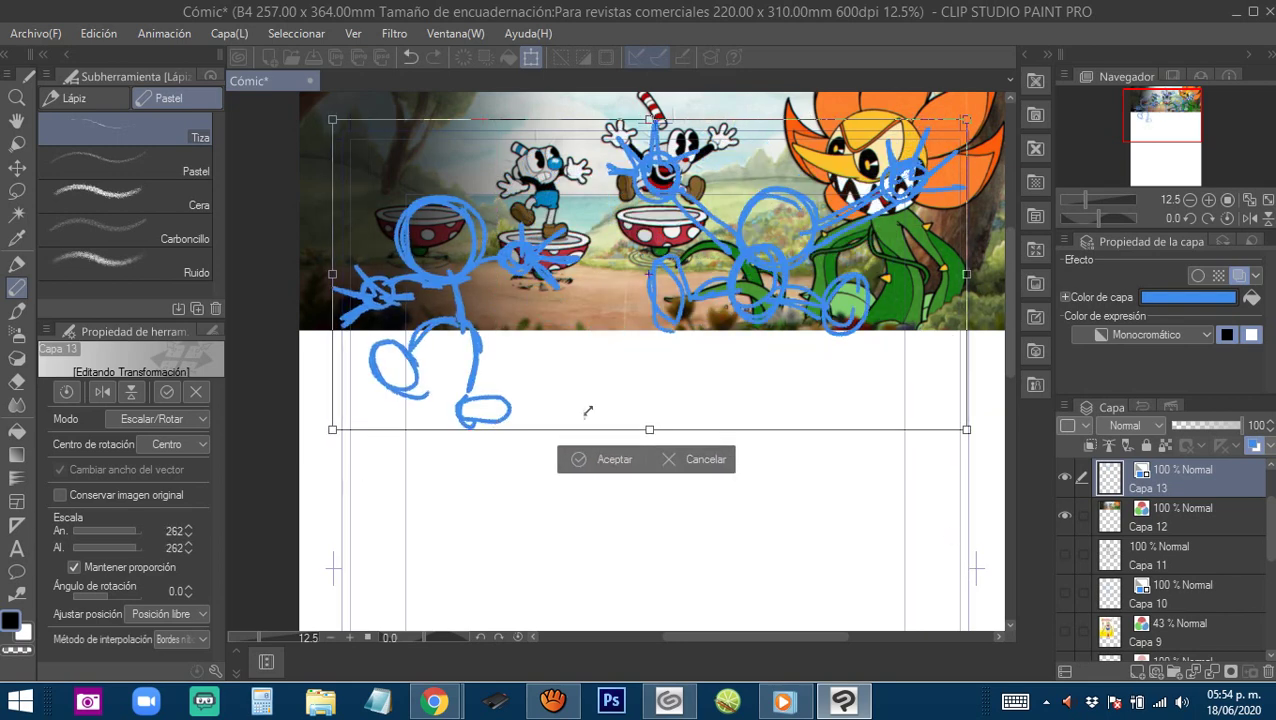
{"action": "left_click_drag", "start_coordinate": [715, 387], "coordinate": [680, 291]}
{"action": "left_click_drag", "start_coordinate": [685, 198], "coordinate": [696, 465]}
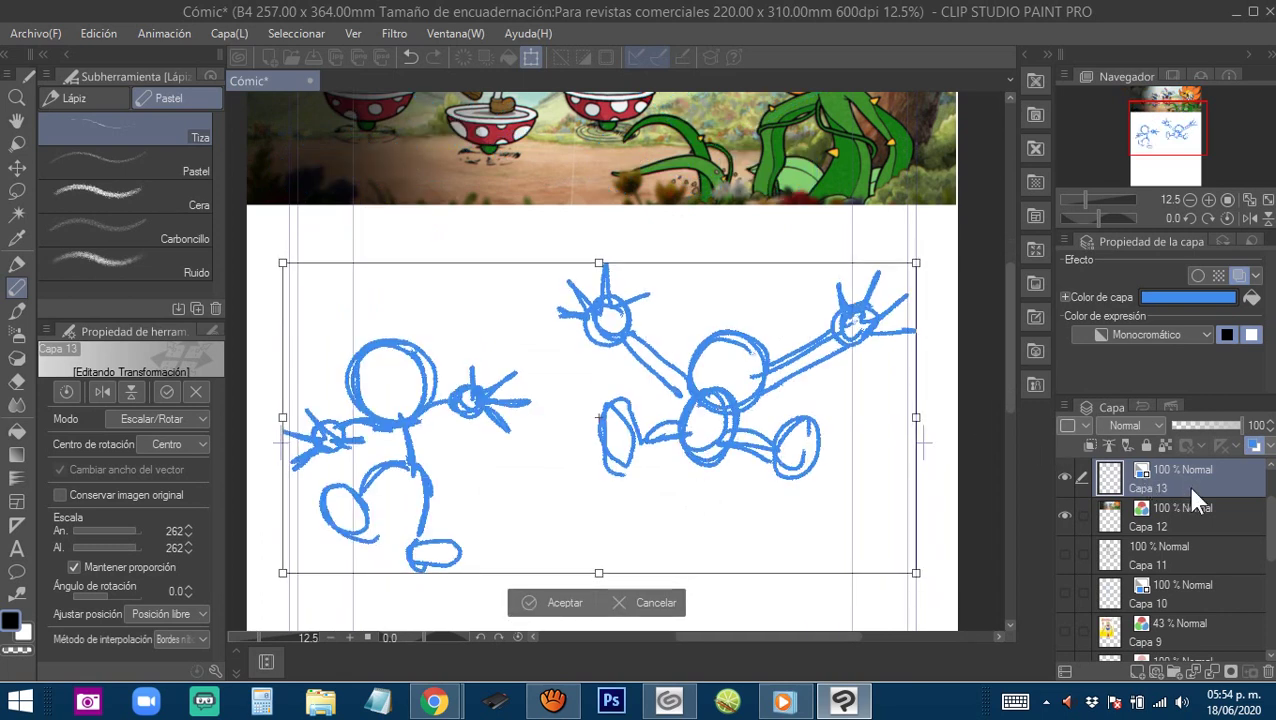
{"action": "left_click", "coordinate": [1141, 620]}
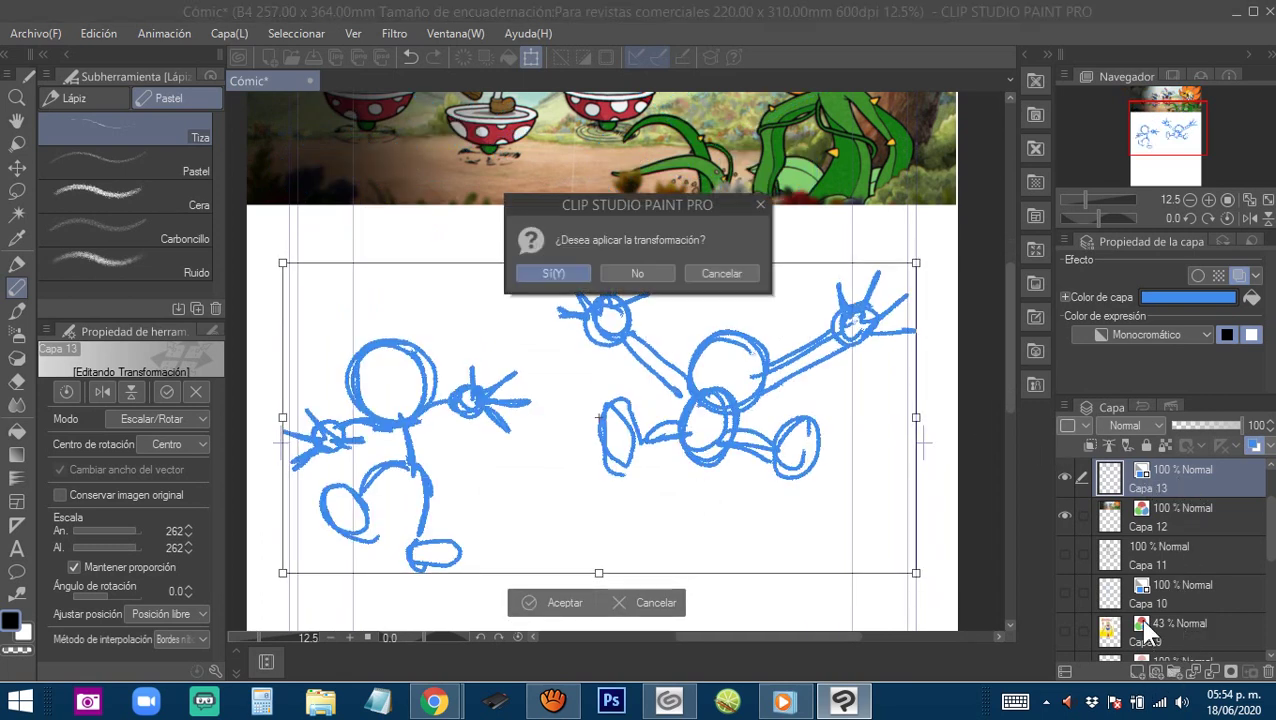
{"action": "left_click", "coordinate": [577, 281]}
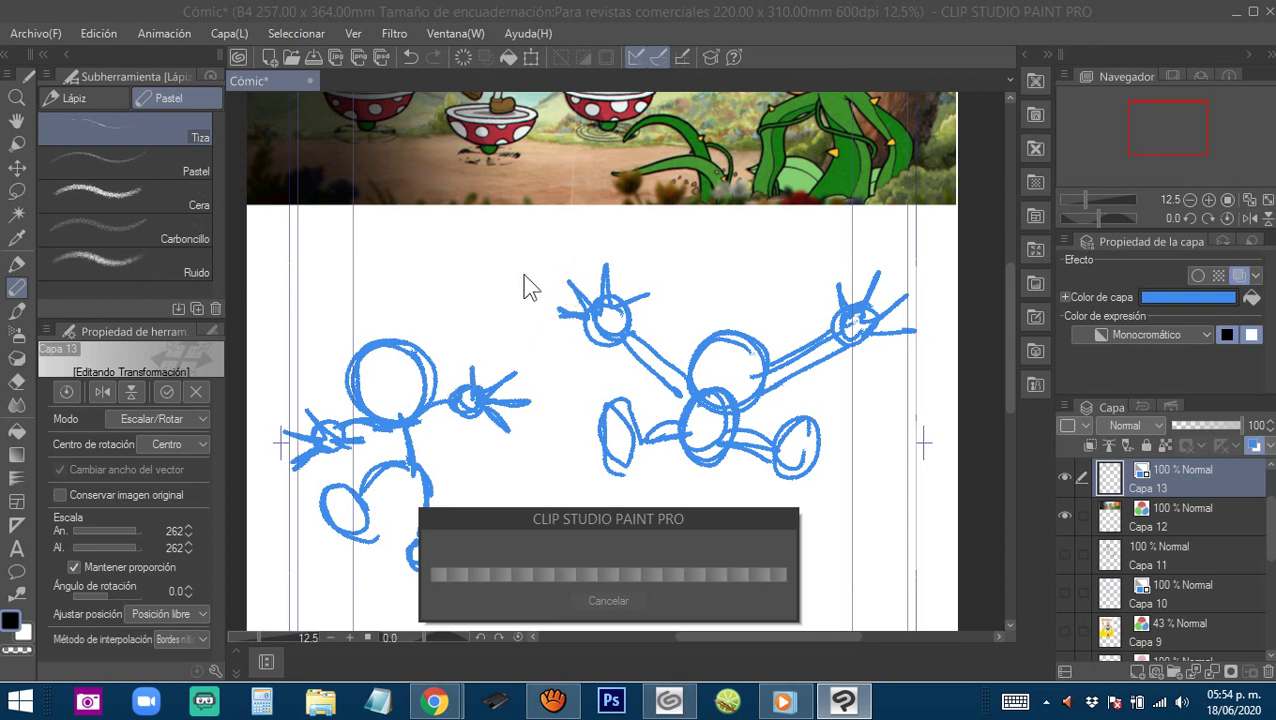
{"action": "key", "text": "Return"}
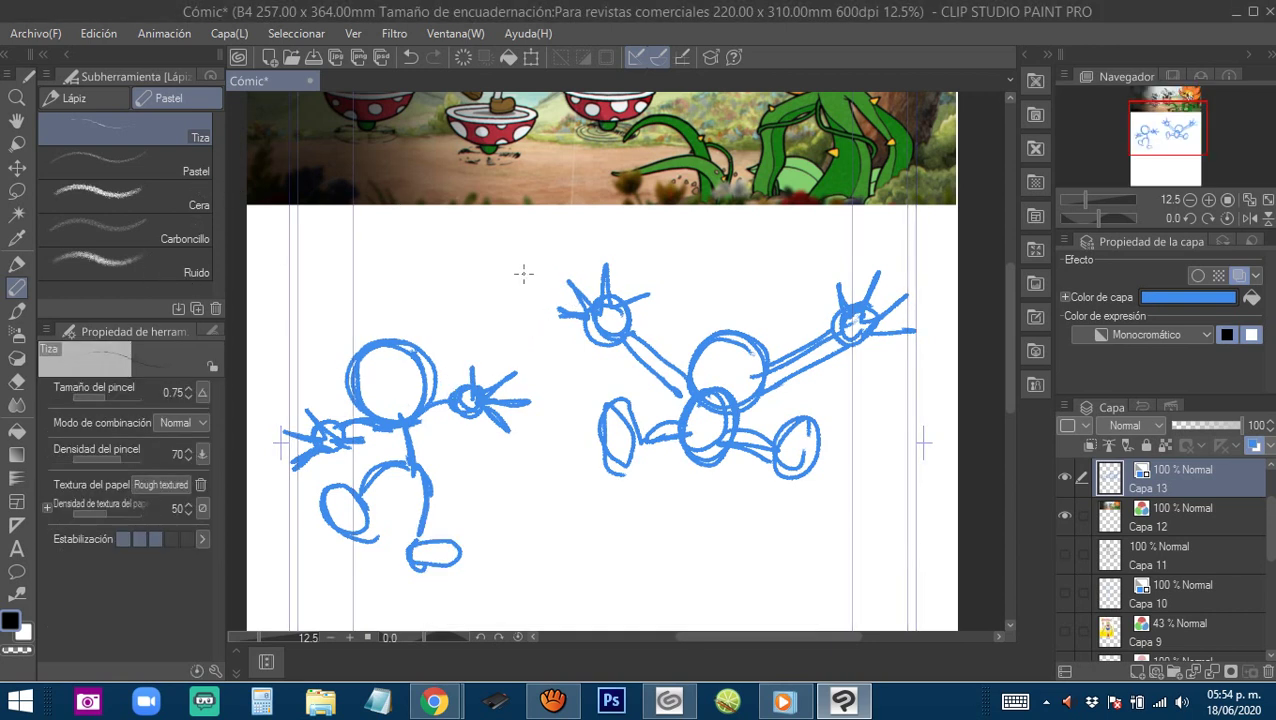
Add a new raster layer above the blue construction figures for the black outlines.
{"action": "left_click", "coordinate": [415, 370], "text": "ctrl"}
{"action": "left_click", "coordinate": [415, 370], "text": "ctrl"}
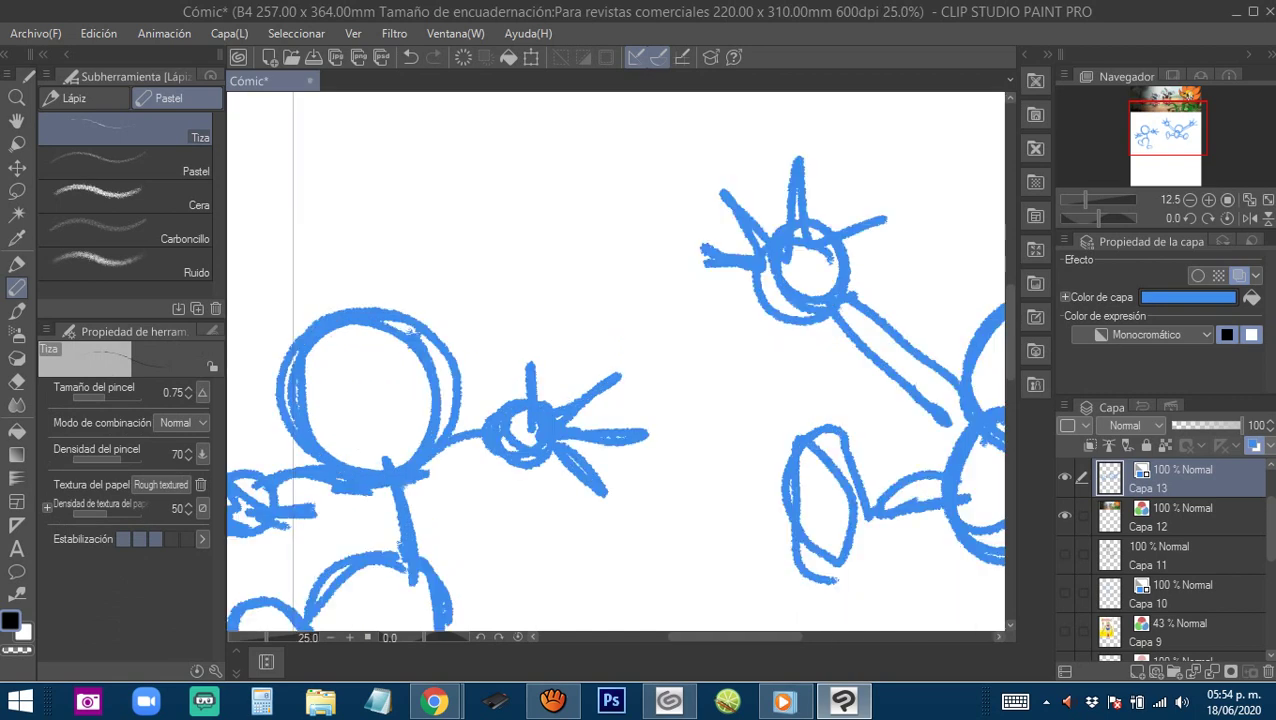
{"action": "left_click", "coordinate": [415, 370], "text": "ctrl"}
{"action": "left_click_drag", "start_coordinate": [314, 413], "coordinate": [463, 316]}
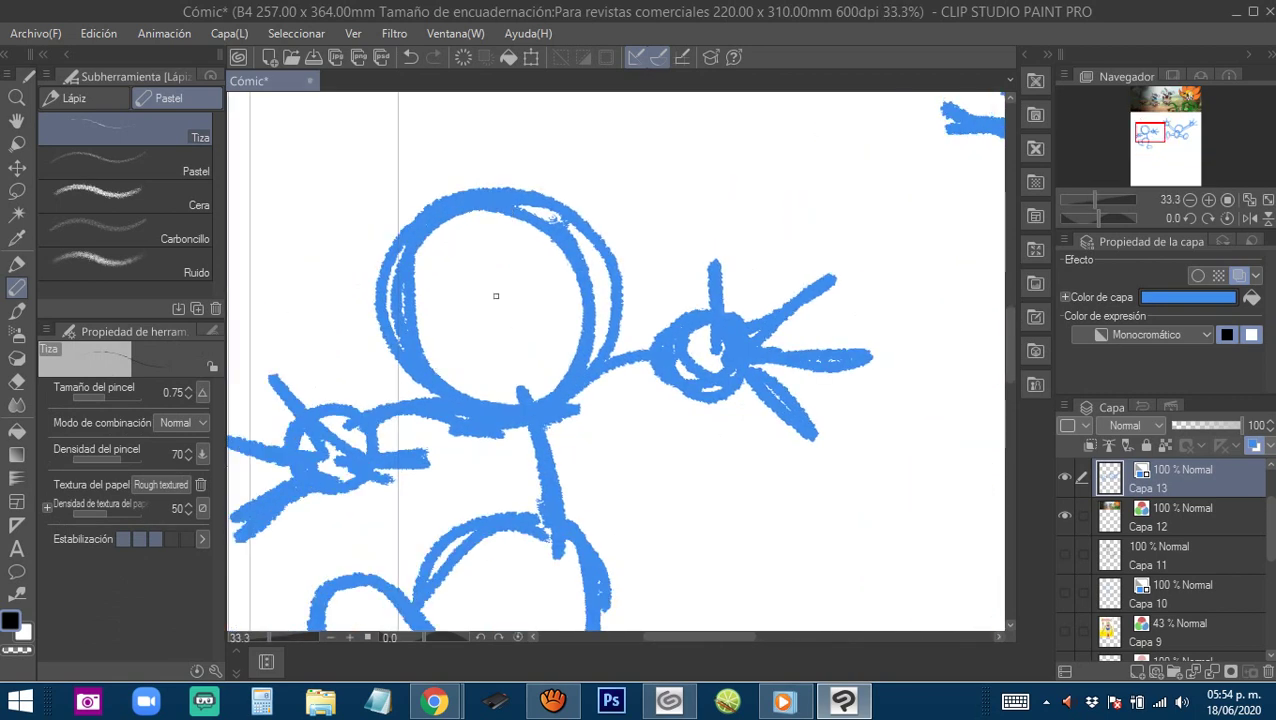
{"action": "key", "text": "ctrl+z"}
{"action": "left_click", "coordinate": [1146, 668]}
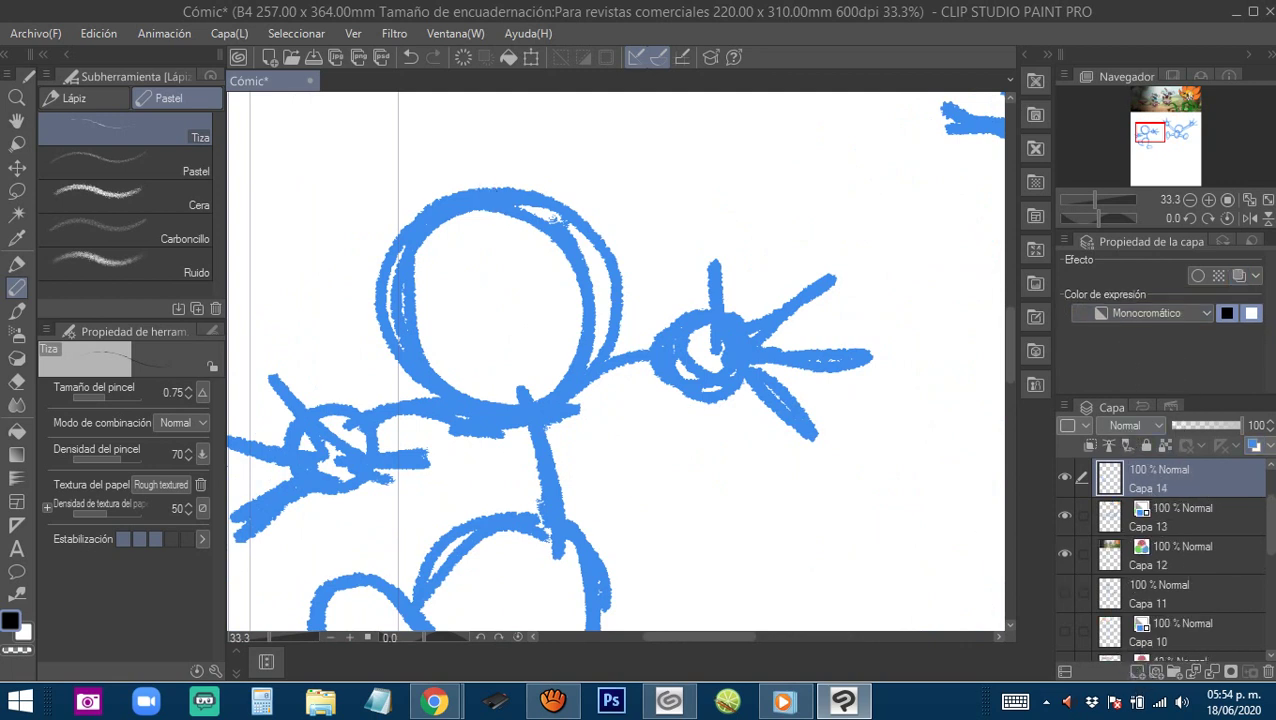
{"action": "left_click_drag", "start_coordinate": [522, 240], "coordinate": [546, 200]}
{"action": "mouse_move", "coordinate": [505, 257]}
{"action": "left_mouse_down"}
{"action": "mouse_move", "coordinate": [589, 228]}
{"action": "mouse_move", "coordinate": [507, 258]}
{"action": "left_mouse_up"}
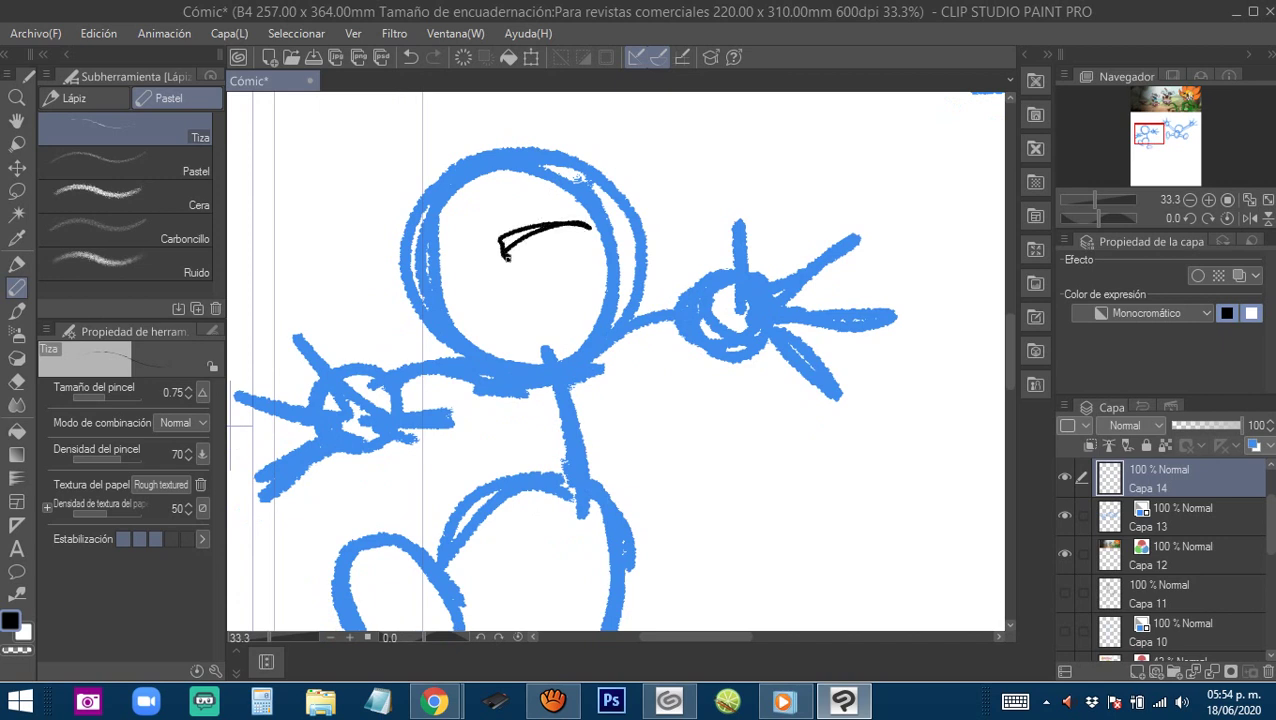
{"action": "key", "text": "ctrl+z"}
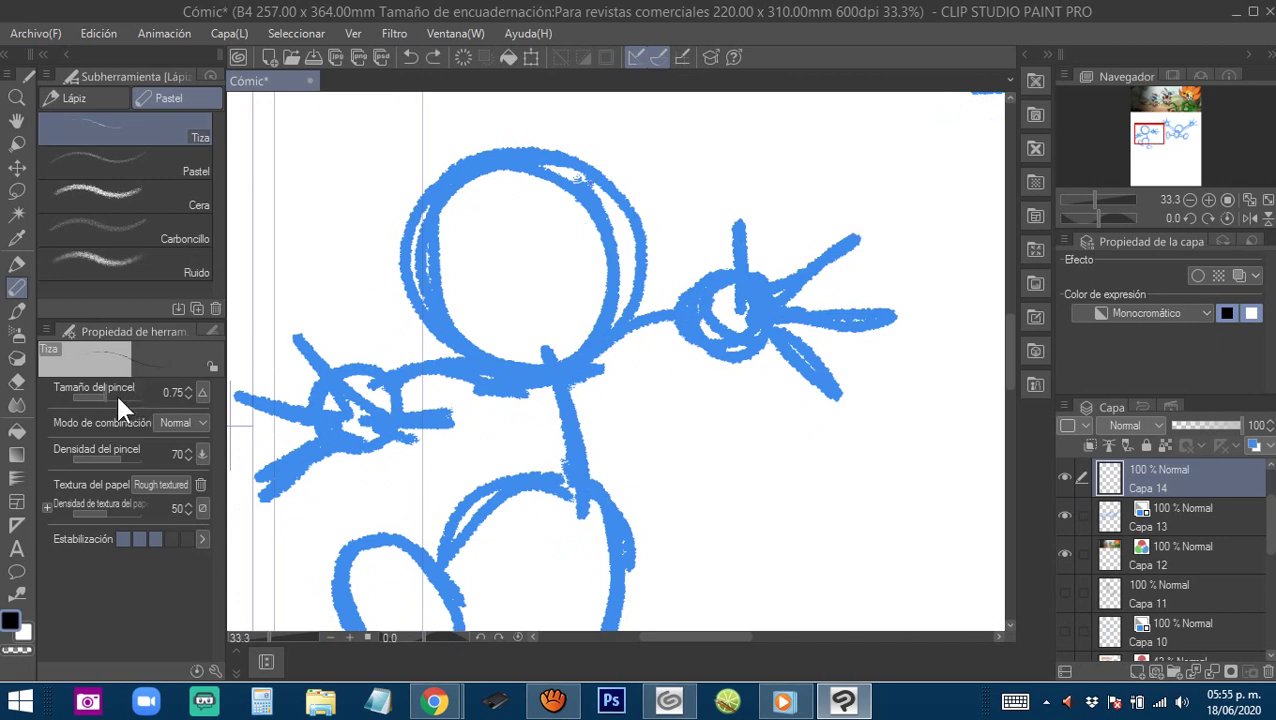
Set the brush size to 2.58 and draw the standing figure's snout, both eyes and a pointed cat ear.
{"action": "left_click_drag", "start_coordinate": [116, 392], "coordinate": [137, 387]}
{"action": "left_click_drag", "start_coordinate": [512, 276], "coordinate": [603, 246]}
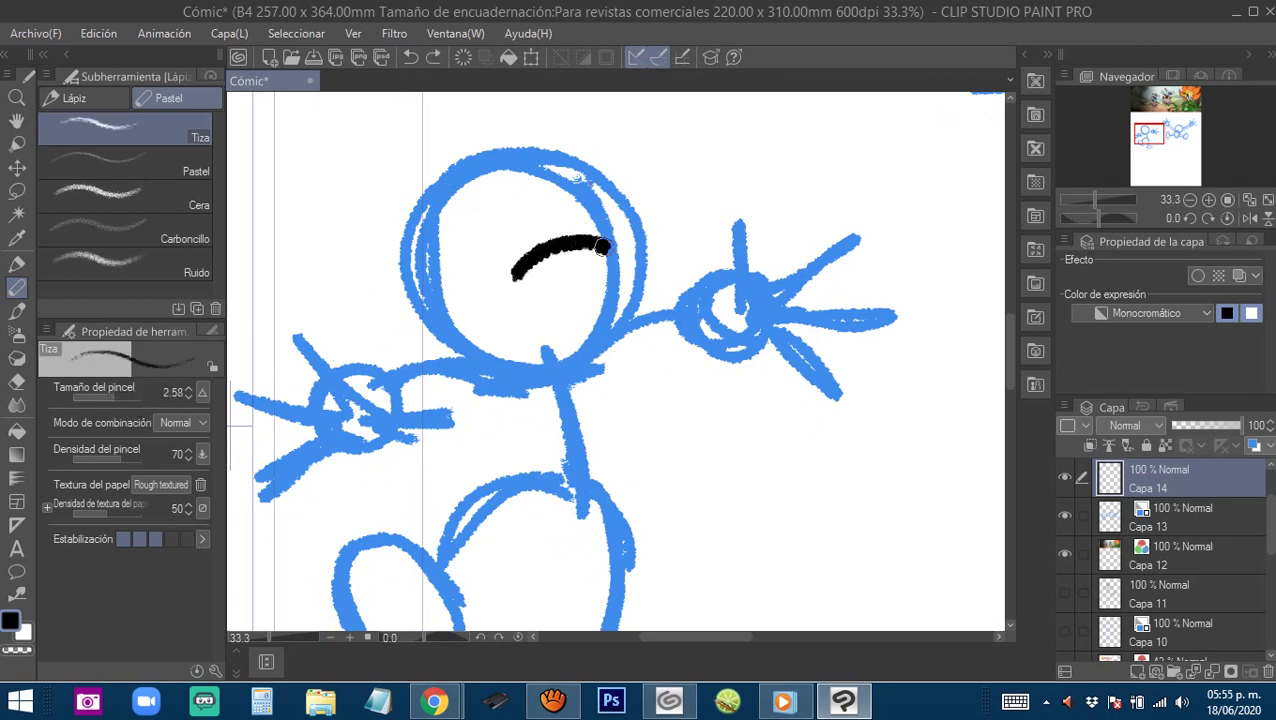
{"action": "mouse_move", "coordinate": [513, 278]}
{"action": "left_mouse_down"}
{"action": "mouse_move", "coordinate": [588, 287]}
{"action": "mouse_move", "coordinate": [606, 250]}
{"action": "left_mouse_up"}
{"action": "mouse_move", "coordinate": [504, 257]}
{"action": "left_mouse_down"}
{"action": "mouse_move", "coordinate": [584, 233]}
{"action": "mouse_move", "coordinate": [577, 264]}
{"action": "mouse_move", "coordinate": [569, 232]}
{"action": "mouse_move", "coordinate": [581, 237]}
{"action": "mouse_move", "coordinate": [681, 155]}
{"action": "mouse_move", "coordinate": [695, 223]}
{"action": "mouse_move", "coordinate": [680, 204]}
{"action": "left_mouse_up"}
{"action": "mouse_move", "coordinate": [484, 170]}
{"action": "left_mouse_down"}
{"action": "mouse_move", "coordinate": [579, 219]}
{"action": "mouse_move", "coordinate": [446, 210]}
{"action": "mouse_move", "coordinate": [576, 292]}
{"action": "left_mouse_up"}
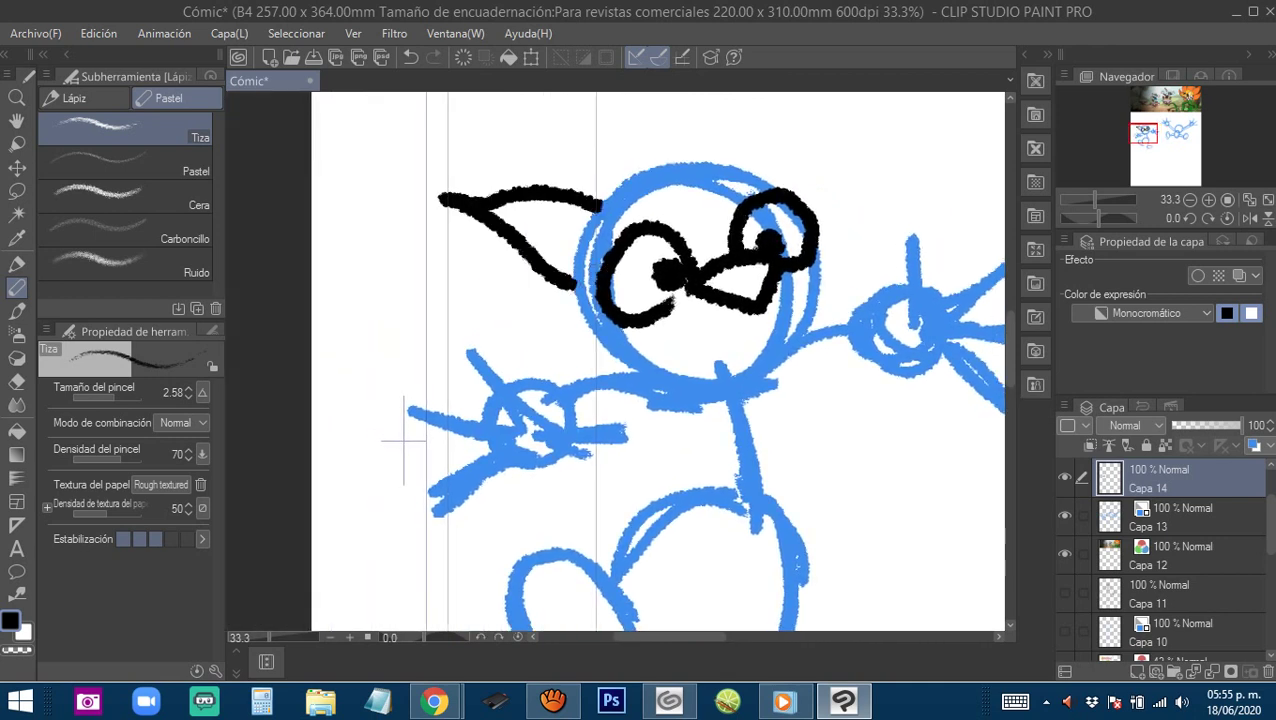
Draw the cat's second ear, top of the head, jagged cheek fur, jaw line and small open mouth.
{"action": "mouse_move", "coordinate": [614, 198]}
{"action": "left_mouse_down"}
{"action": "mouse_move", "coordinate": [483, 258]}
{"action": "mouse_move", "coordinate": [550, 220]}
{"action": "mouse_move", "coordinate": [604, 218]}
{"action": "mouse_move", "coordinate": [672, 186]}
{"action": "mouse_move", "coordinate": [670, 278]}
{"action": "left_mouse_up"}
{"action": "left_click_drag", "start_coordinate": [670, 278], "coordinate": [715, 200]}
{"action": "mouse_move", "coordinate": [486, 267]}
{"action": "left_mouse_down"}
{"action": "mouse_move", "coordinate": [537, 354]}
{"action": "mouse_move", "coordinate": [583, 367]}
{"action": "left_mouse_up"}
{"action": "mouse_move", "coordinate": [754, 228]}
{"action": "left_mouse_down"}
{"action": "mouse_move", "coordinate": [741, 276]}
{"action": "mouse_move", "coordinate": [672, 360]}
{"action": "mouse_move", "coordinate": [580, 335]}
{"action": "left_mouse_up"}
{"action": "left_click_drag", "start_coordinate": [660, 319], "coordinate": [662, 316]}
Outline the cat's two open hands and its arms over the blue finger lines.
{"action": "mouse_move", "coordinate": [430, 362]}
{"action": "left_mouse_down"}
{"action": "mouse_move", "coordinate": [443, 277]}
{"action": "mouse_move", "coordinate": [495, 262]}
{"action": "mouse_move", "coordinate": [440, 232]}
{"action": "mouse_move", "coordinate": [480, 300]}
{"action": "mouse_move", "coordinate": [365, 285]}
{"action": "mouse_move", "coordinate": [445, 336]}
{"action": "mouse_move", "coordinate": [385, 395]}
{"action": "mouse_move", "coordinate": [495, 355]}
{"action": "mouse_move", "coordinate": [612, 338]}
{"action": "mouse_move", "coordinate": [517, 274]}
{"action": "left_mouse_up"}
{"action": "left_click_drag", "start_coordinate": [522, 280], "coordinate": [450, 283]}
{"action": "mouse_move", "coordinate": [450, 278]}
{"action": "left_mouse_down"}
{"action": "mouse_move", "coordinate": [536, 276]}
{"action": "mouse_move", "coordinate": [535, 289]}
{"action": "left_mouse_up"}
{"action": "left_click_drag", "start_coordinate": [611, 333], "coordinate": [415, 393]}
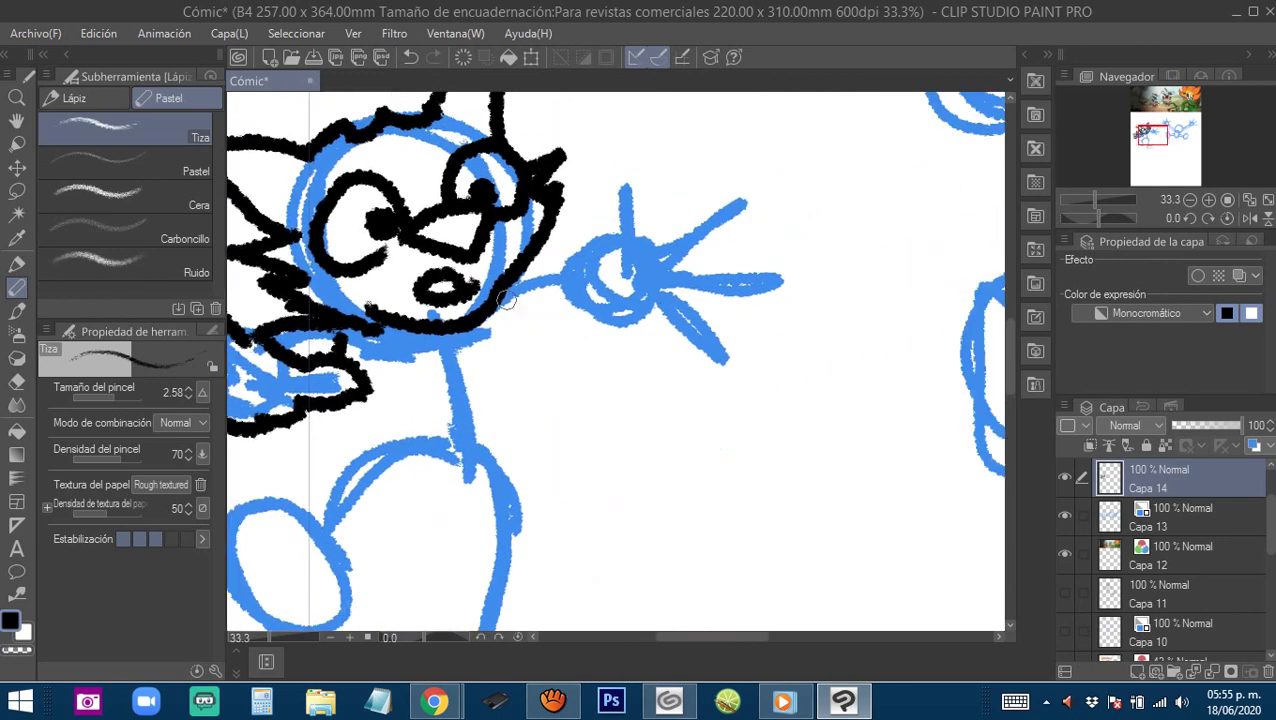
{"action": "mouse_move", "coordinate": [504, 298]}
{"action": "left_mouse_down"}
{"action": "mouse_move", "coordinate": [579, 270]}
{"action": "mouse_move", "coordinate": [597, 197]}
{"action": "mouse_move", "coordinate": [654, 193]}
{"action": "mouse_move", "coordinate": [604, 250]}
{"action": "left_mouse_up"}
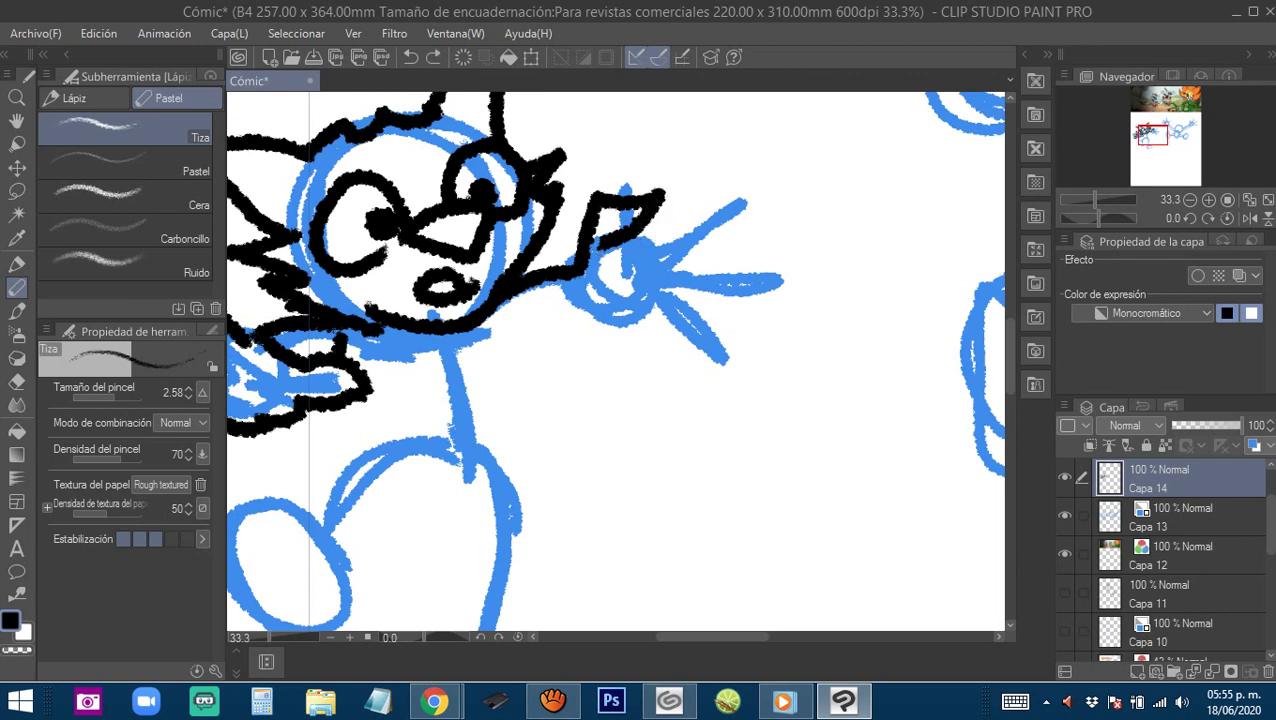
{"action": "key", "text": "ctrl+z"}
{"action": "mouse_move", "coordinate": [586, 262]}
{"action": "left_mouse_down"}
{"action": "mouse_move", "coordinate": [604, 179]}
{"action": "mouse_move", "coordinate": [637, 181]}
{"action": "mouse_move", "coordinate": [641, 232]}
{"action": "mouse_move", "coordinate": [748, 205]}
{"action": "mouse_move", "coordinate": [686, 258]}
{"action": "mouse_move", "coordinate": [783, 272]}
{"action": "mouse_move", "coordinate": [706, 302]}
{"action": "mouse_move", "coordinate": [728, 314]}
{"action": "mouse_move", "coordinate": [700, 349]}
{"action": "mouse_move", "coordinate": [667, 312]}
{"action": "mouse_move", "coordinate": [623, 325]}
{"action": "mouse_move", "coordinate": [571, 278]}
{"action": "mouse_move", "coordinate": [606, 305]}
{"action": "mouse_move", "coordinate": [586, 302]}
{"action": "mouse_move", "coordinate": [670, 246]}
{"action": "left_mouse_up"}
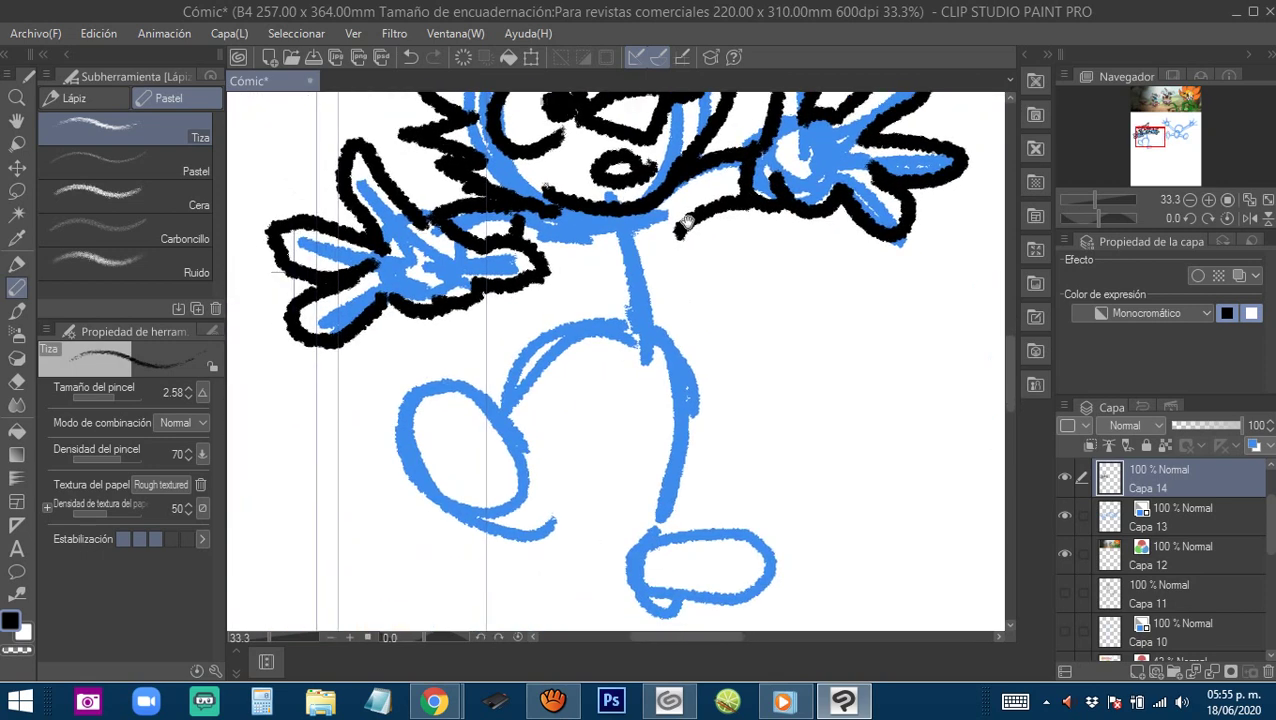
Outline the cat's torso, both legs, oval shoes and tail over the construction lines.
{"action": "mouse_move", "coordinate": [598, 297]}
{"action": "left_mouse_down"}
{"action": "mouse_move", "coordinate": [512, 298]}
{"action": "mouse_move", "coordinate": [490, 368]}
{"action": "left_mouse_up"}
{"action": "left_click_drag", "start_coordinate": [610, 300], "coordinate": [622, 396]}
{"action": "mouse_move", "coordinate": [516, 383]}
{"action": "left_mouse_down"}
{"action": "mouse_move", "coordinate": [535, 262]}
{"action": "mouse_move", "coordinate": [441, 315]}
{"action": "mouse_move", "coordinate": [443, 350]}
{"action": "mouse_move", "coordinate": [574, 304]}
{"action": "mouse_move", "coordinate": [593, 330]}
{"action": "mouse_move", "coordinate": [582, 452]}
{"action": "left_mouse_up"}
{"action": "left_click_drag", "start_coordinate": [641, 272], "coordinate": [648, 449]}
{"action": "left_click_drag", "start_coordinate": [540, 292], "coordinate": [609, 303]}
{"action": "mouse_move", "coordinate": [553, 272]}
{"action": "left_mouse_down"}
{"action": "mouse_move", "coordinate": [416, 312]}
{"action": "mouse_move", "coordinate": [508, 318]}
{"action": "mouse_move", "coordinate": [418, 430]}
{"action": "mouse_move", "coordinate": [560, 405]}
{"action": "mouse_move", "coordinate": [530, 352]}
{"action": "left_mouse_up"}
{"action": "mouse_move", "coordinate": [630, 493]}
{"action": "left_mouse_down"}
{"action": "mouse_move", "coordinate": [475, 363]}
{"action": "mouse_move", "coordinate": [641, 374]}
{"action": "mouse_move", "coordinate": [561, 325]}
{"action": "left_mouse_up"}
{"action": "left_click", "coordinate": [626, 312], "text": "alt"}
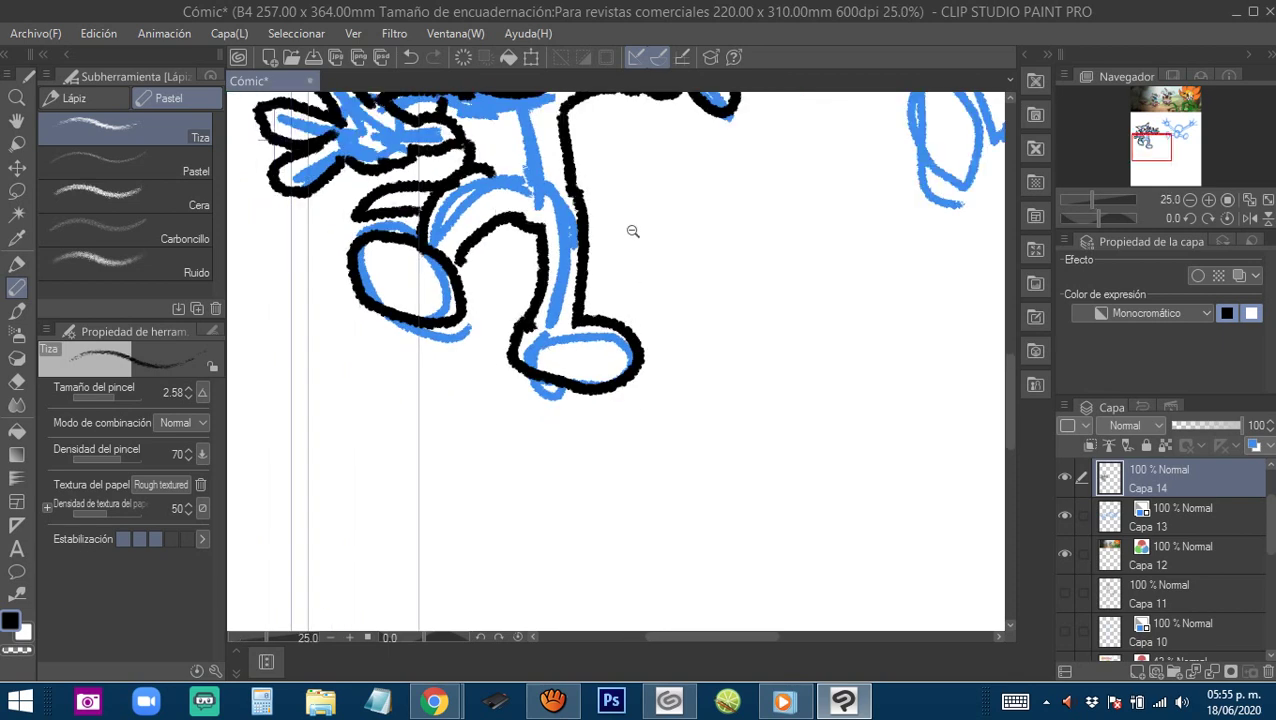
Try a small oval nose on the jumping figure's head with a 0.44 brush and undo it.
{"action": "mouse_move", "coordinate": [678, 180]}
{"action": "left_mouse_down"}
{"action": "mouse_move", "coordinate": [535, 411]}
{"action": "mouse_move", "coordinate": [789, 385]}
{"action": "mouse_move", "coordinate": [740, 373]}
{"action": "mouse_move", "coordinate": [772, 399]}
{"action": "left_mouse_up"}
{"action": "key", "text": "Tab"}
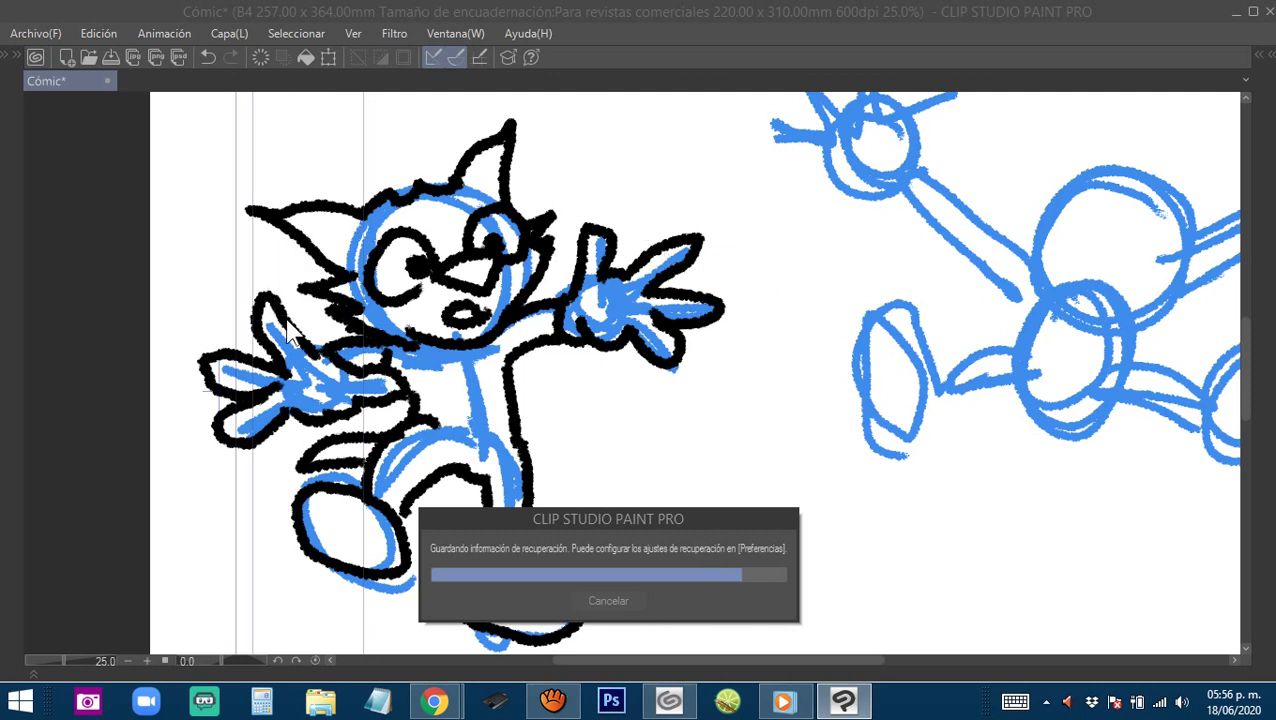
{"action": "key", "text": "Tab"}
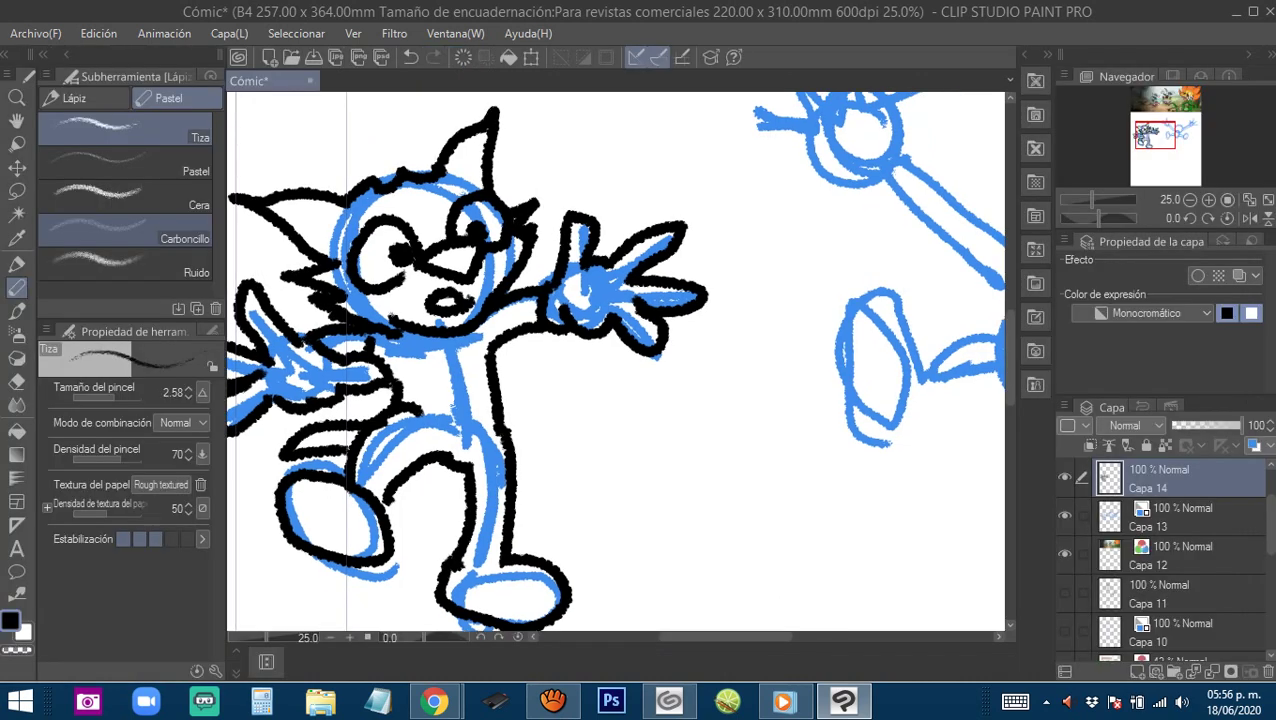
{"action": "left_click_drag", "start_coordinate": [128, 404], "coordinate": [100, 396]}
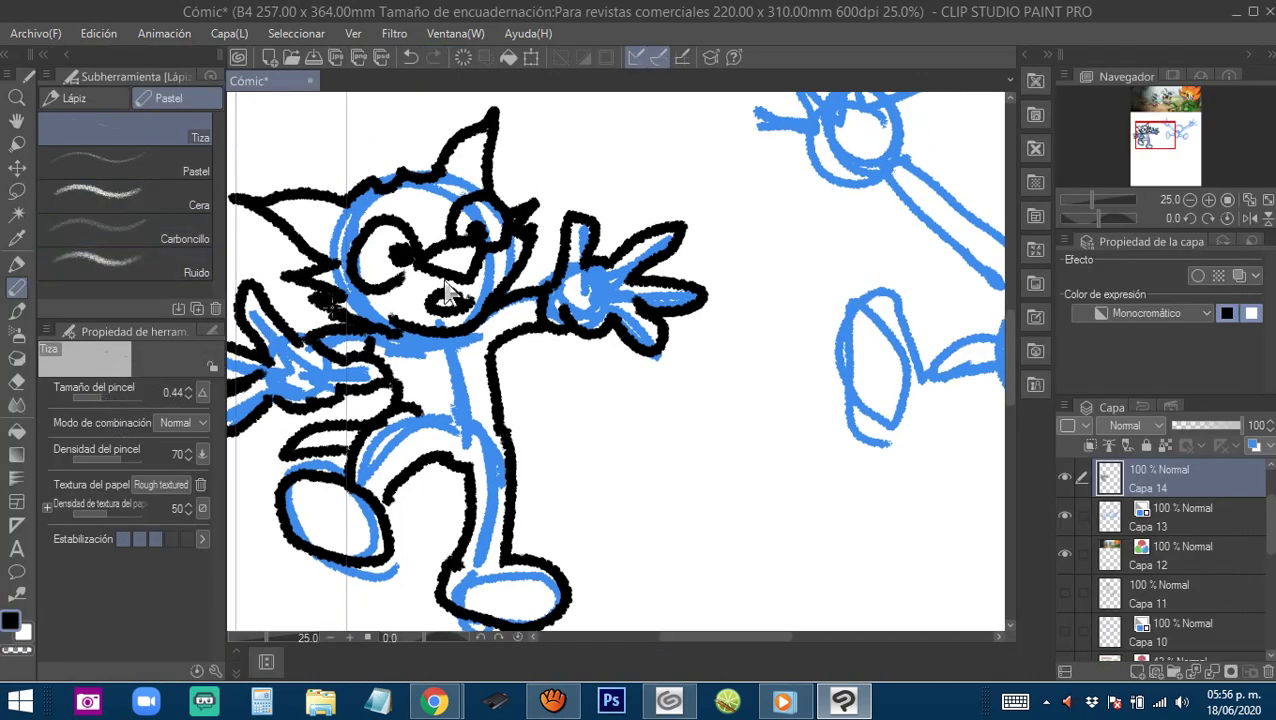
{"action": "key", "text": "Tab"}
{"action": "mouse_move", "coordinate": [1120, 260]}
{"action": "left_mouse_down"}
{"action": "mouse_move", "coordinate": [952, 237]}
{"action": "mouse_move", "coordinate": [644, 308]}
{"action": "mouse_move", "coordinate": [656, 358]}
{"action": "left_mouse_up"}
{"action": "scroll", "coordinate": [655, 317], "scroll_direction": "up", "scroll_amount": 1}
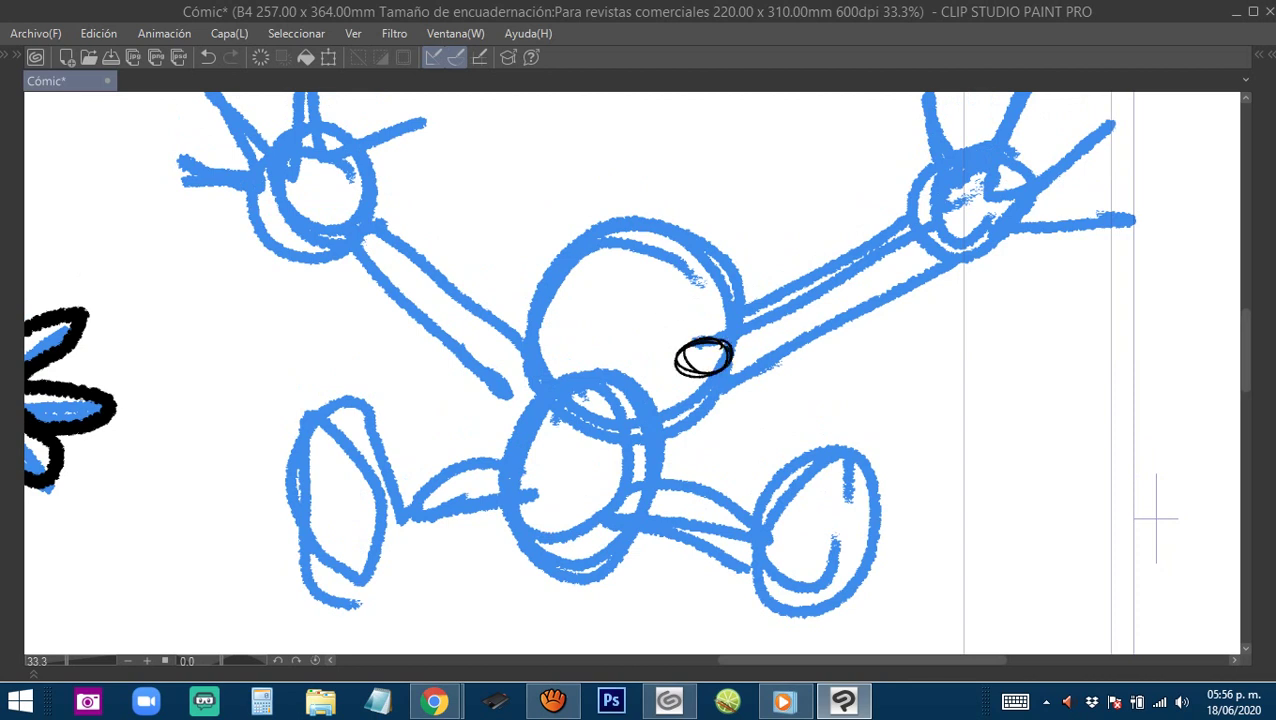
{"action": "key", "text": "ctrl+z"}
{"action": "key", "text": "Tab"}
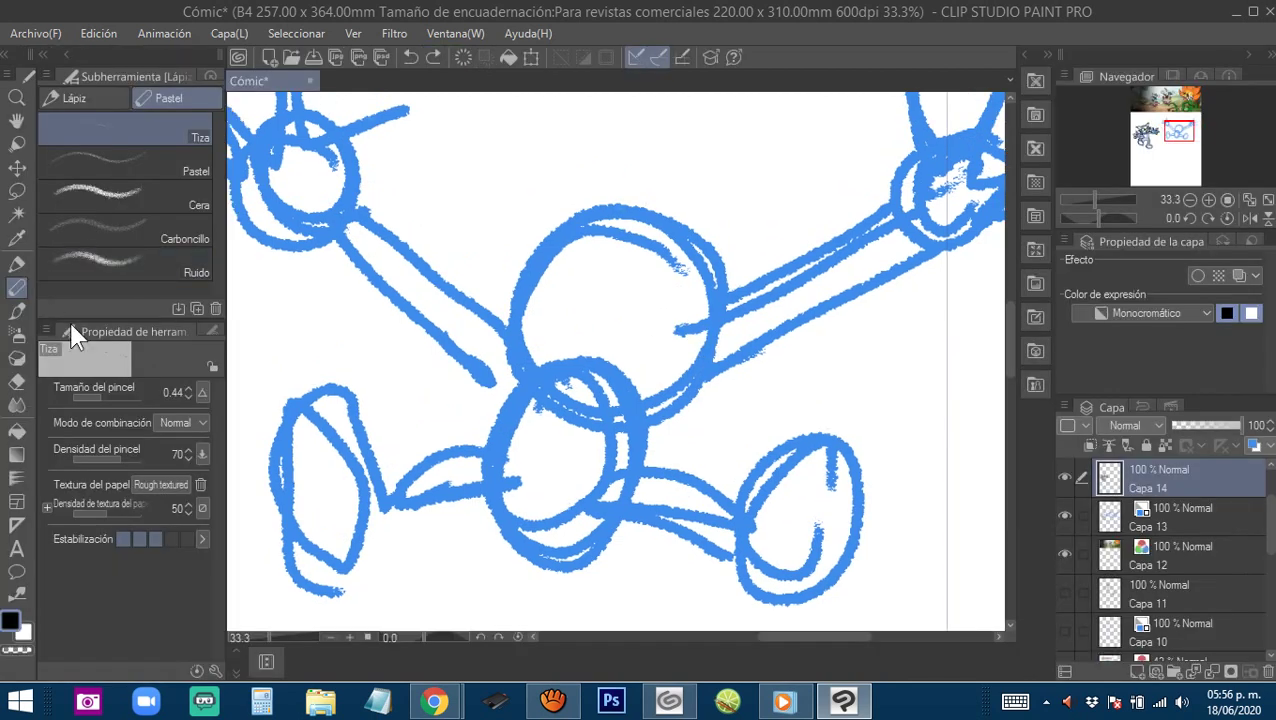
Set the brush size to 0.64 and draw the jumping figure's oval nose, rounded muzzle and open lower jaw.
{"action": "left_click", "coordinate": [105, 396]}
{"action": "left_click_drag", "start_coordinate": [591, 402], "coordinate": [595, 392]}
{"action": "key", "text": "Tab"}
{"action": "key", "text": "Tab"}
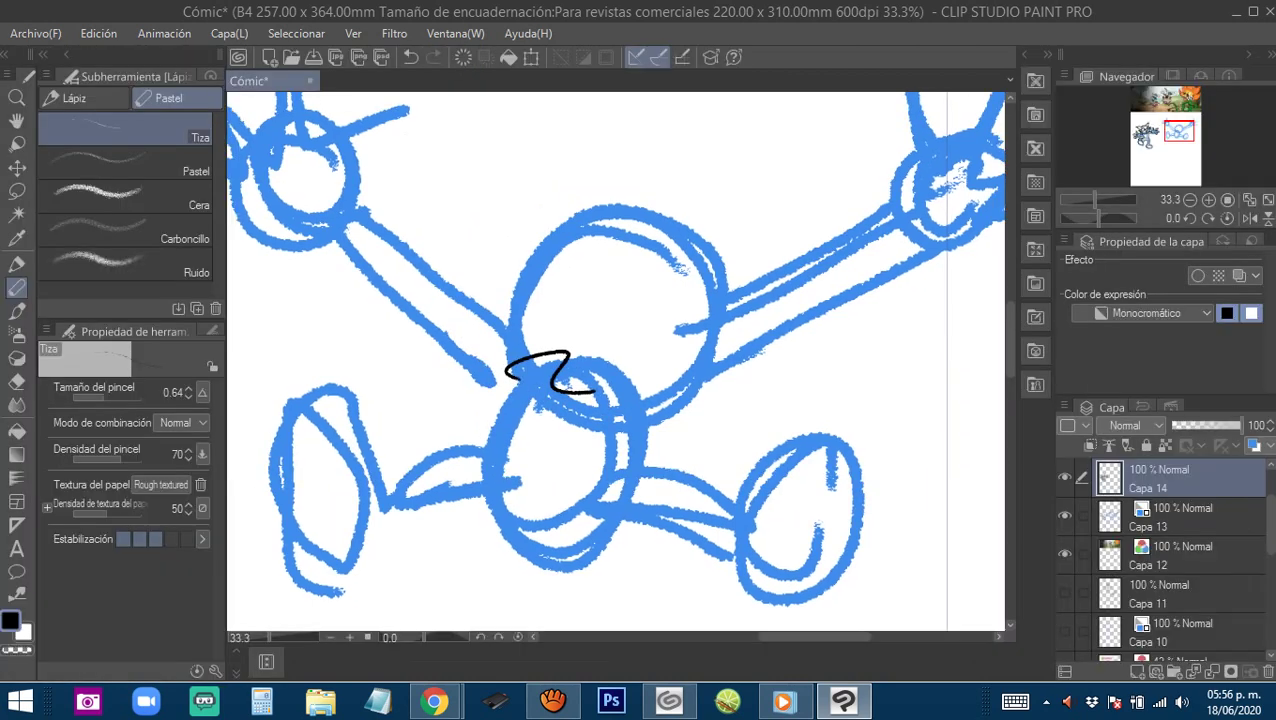
{"action": "key", "text": "ctrl+z"}
{"action": "scroll", "coordinate": [700, 366], "scroll_direction": "up", "scroll_amount": 1}
{"action": "mouse_move", "coordinate": [700, 315]}
{"action": "left_mouse_down"}
{"action": "mouse_move", "coordinate": [595, 340]}
{"action": "mouse_move", "coordinate": [718, 313]}
{"action": "mouse_move", "coordinate": [661, 346]}
{"action": "mouse_move", "coordinate": [780, 325]}
{"action": "mouse_move", "coordinate": [813, 282]}
{"action": "mouse_move", "coordinate": [772, 345]}
{"action": "mouse_move", "coordinate": [734, 324]}
{"action": "mouse_move", "coordinate": [699, 335]}
{"action": "mouse_move", "coordinate": [631, 304]}
{"action": "mouse_move", "coordinate": [588, 243]}
{"action": "mouse_move", "coordinate": [550, 315]}
{"action": "mouse_move", "coordinate": [677, 377]}
{"action": "mouse_move", "coordinate": [750, 373]}
{"action": "mouse_move", "coordinate": [770, 328]}
{"action": "left_mouse_up"}
{"action": "left_click_drag", "start_coordinate": [652, 348], "coordinate": [726, 322]}
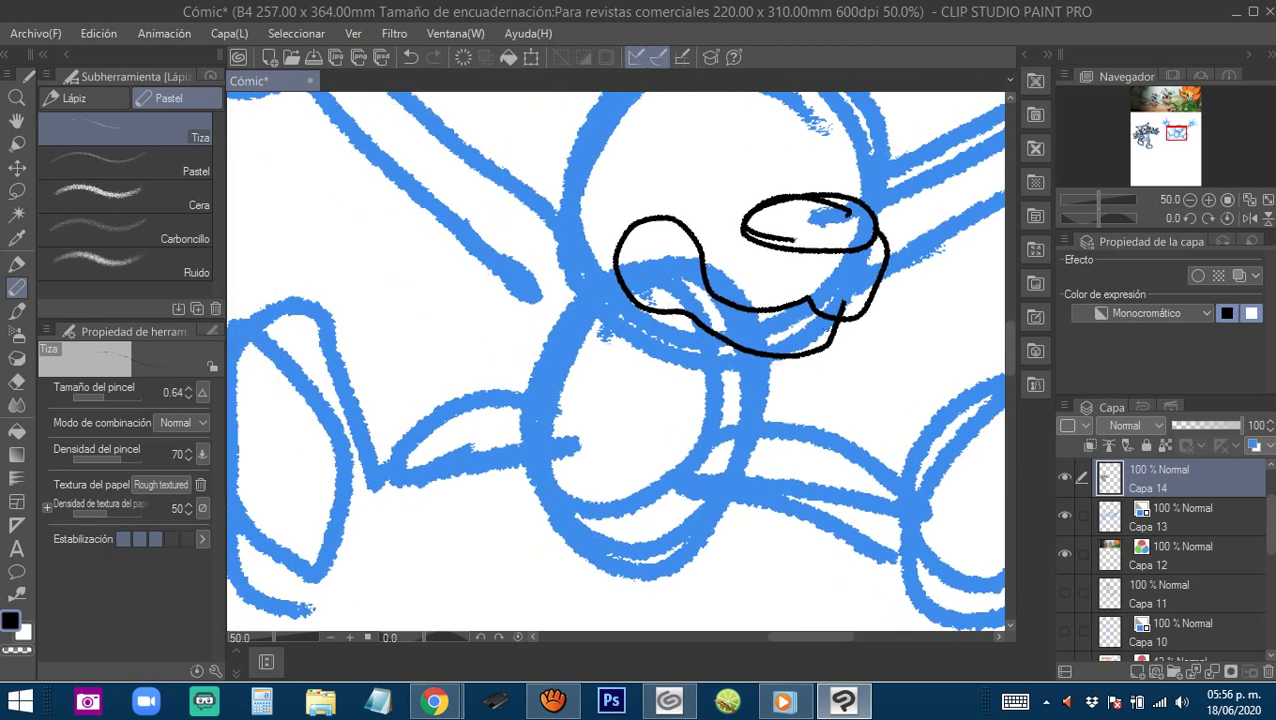
{"action": "mouse_move", "coordinate": [827, 319]}
{"action": "left_mouse_down"}
{"action": "mouse_move", "coordinate": [782, 396]}
{"action": "mouse_move", "coordinate": [622, 341]}
{"action": "left_mouse_up"}
Draw both of the jumping character's eyes with their pupils above the nose.
{"action": "mouse_move", "coordinate": [732, 166]}
{"action": "left_mouse_down"}
{"action": "mouse_move", "coordinate": [620, 306]}
{"action": "mouse_move", "coordinate": [598, 248]}
{"action": "mouse_move", "coordinate": [570, 322]}
{"action": "mouse_move", "coordinate": [660, 324]}
{"action": "left_mouse_up"}
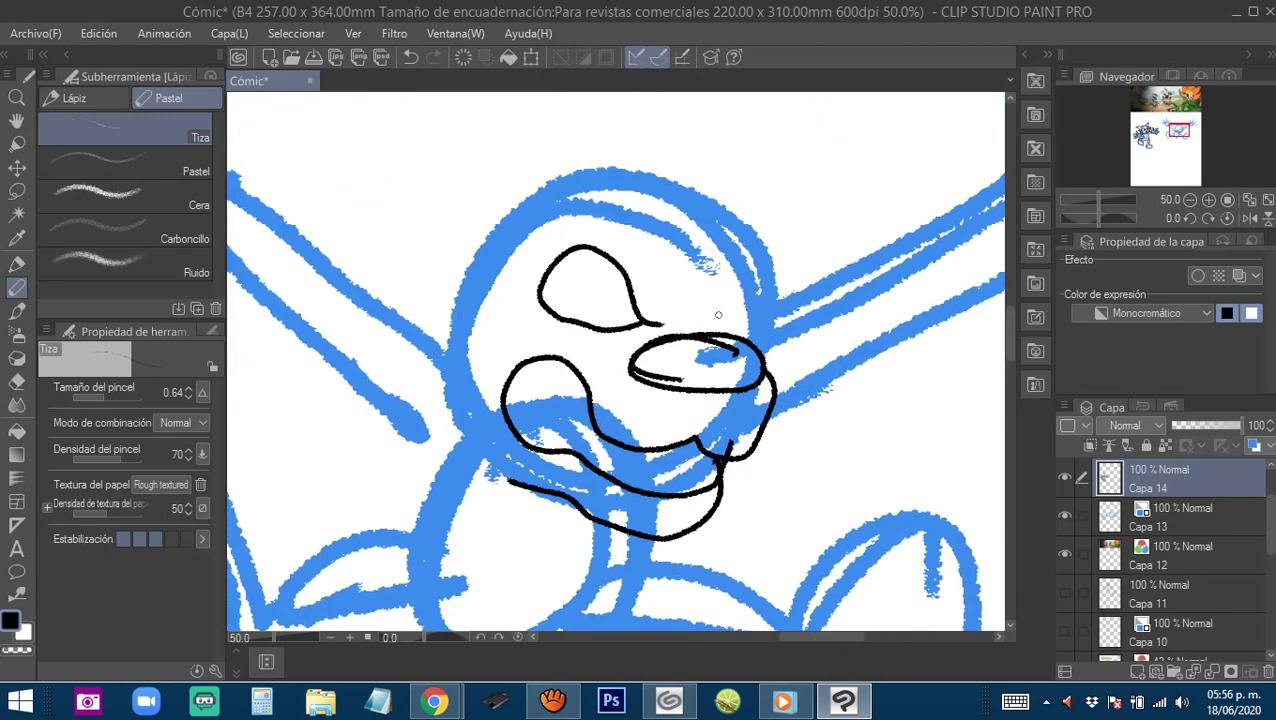
{"action": "mouse_move", "coordinate": [740, 310]}
{"action": "left_mouse_down"}
{"action": "mouse_move", "coordinate": [776, 288]}
{"action": "mouse_move", "coordinate": [768, 340]}
{"action": "left_mouse_up"}
{"action": "left_click_drag", "start_coordinate": [621, 298], "coordinate": [618, 292]}
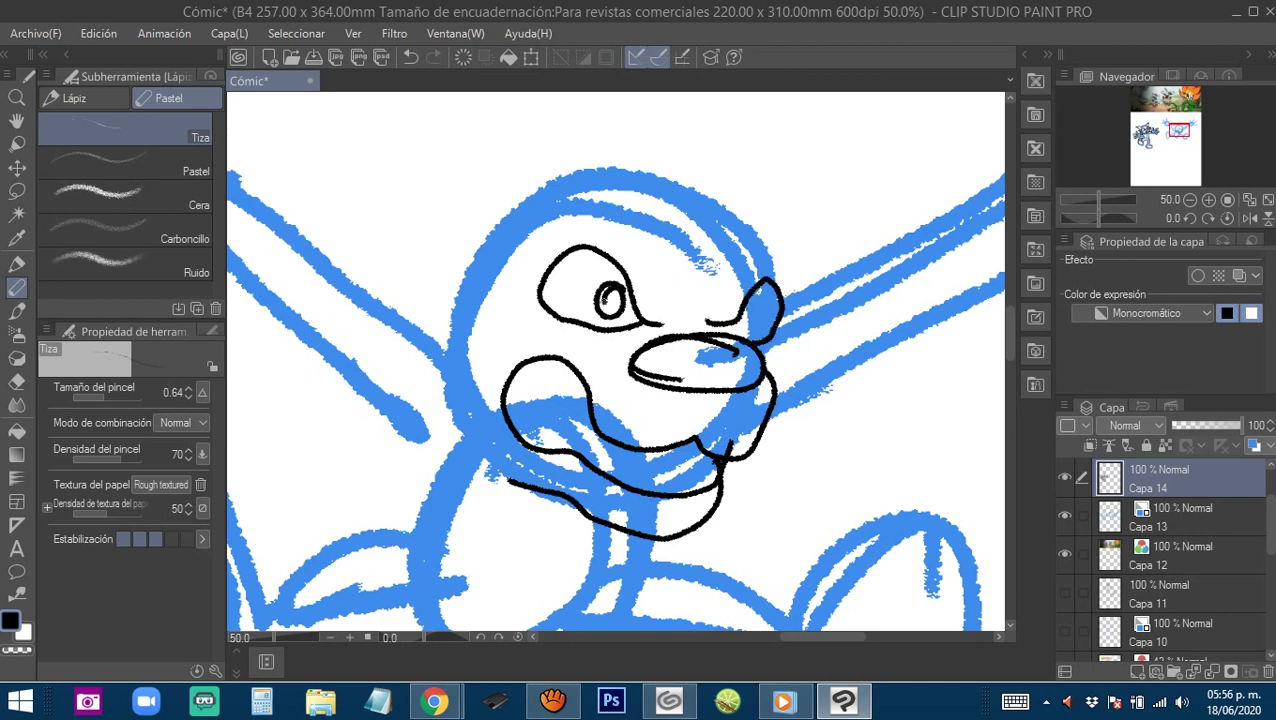
{"action": "left_click_drag", "start_coordinate": [755, 309], "coordinate": [756, 312]}
Draw two long floppy ears on the jumping character's head, extending outward on both sides.
{"action": "left_click_drag", "start_coordinate": [640, 240], "coordinate": [748, 334]}
{"action": "mouse_move", "coordinate": [713, 276]}
{"action": "left_mouse_down"}
{"action": "mouse_move", "coordinate": [657, 228]}
{"action": "mouse_move", "coordinate": [532, 193]}
{"action": "mouse_move", "coordinate": [453, 210]}
{"action": "mouse_move", "coordinate": [421, 250]}
{"action": "mouse_move", "coordinate": [555, 308]}
{"action": "mouse_move", "coordinate": [665, 301]}
{"action": "left_mouse_up"}
{"action": "left_click_drag", "start_coordinate": [760, 290], "coordinate": [525, 260]}
{"action": "mouse_move", "coordinate": [551, 256]}
{"action": "left_mouse_down"}
{"action": "mouse_move", "coordinate": [684, 186]}
{"action": "mouse_move", "coordinate": [727, 246]}
{"action": "mouse_move", "coordinate": [748, 338]}
{"action": "left_mouse_up"}
{"action": "left_click_drag", "start_coordinate": [606, 321], "coordinate": [689, 262]}
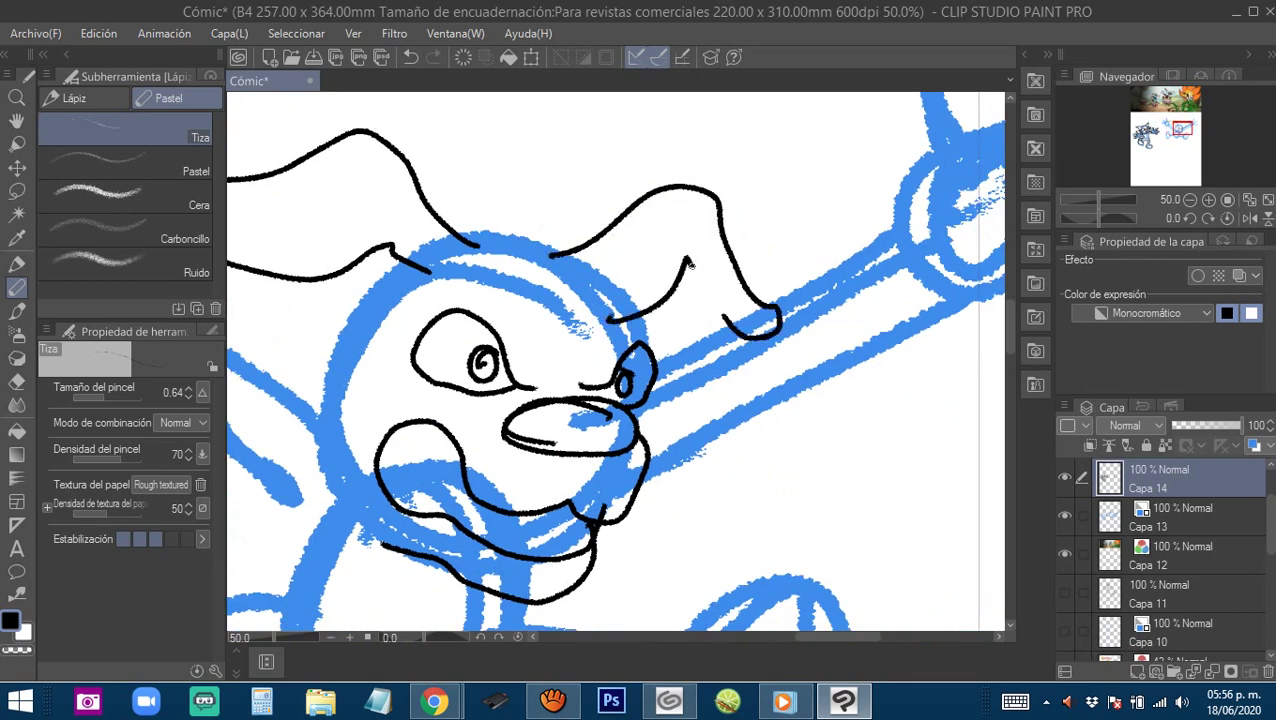
{"action": "left_click_drag", "start_coordinate": [590, 343], "coordinate": [740, 342]}
Draw the top of the jumping character's head between the ears and the outline down the back of the head.
{"action": "left_click_drag", "start_coordinate": [626, 239], "coordinate": [686, 257]}
{"action": "left_click_drag", "start_coordinate": [675, 265], "coordinate": [724, 218]}
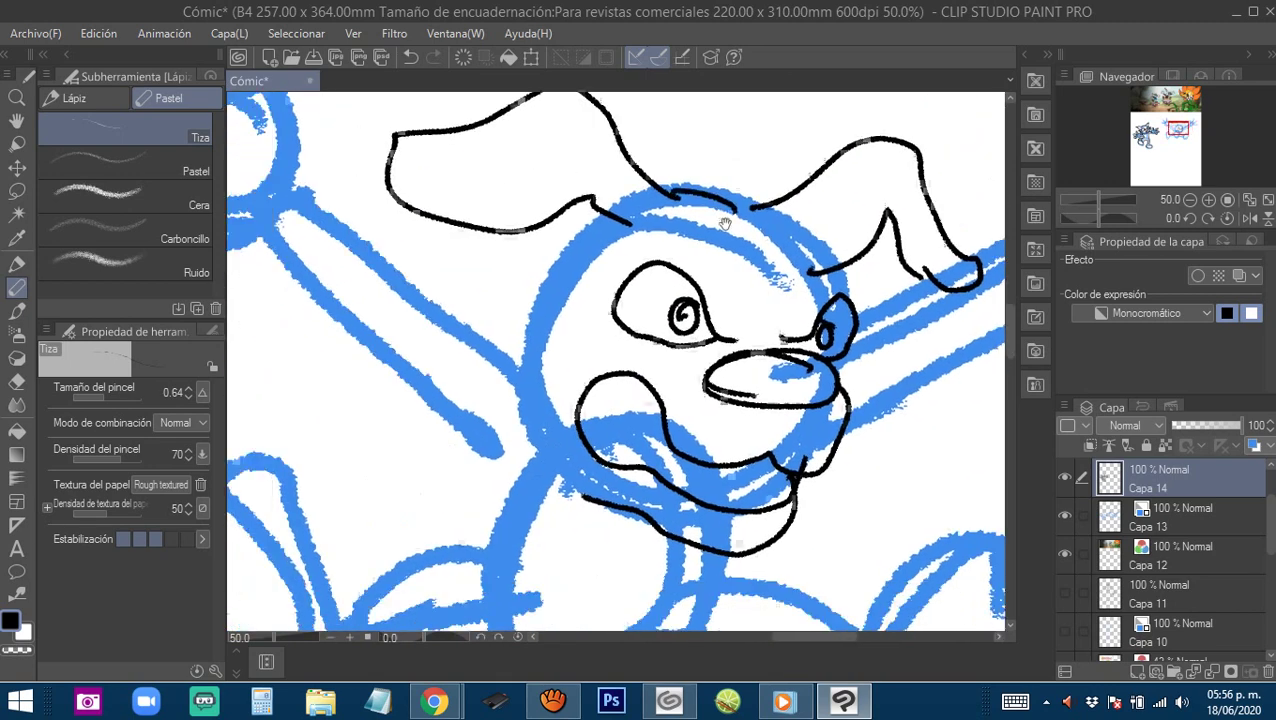
{"action": "mouse_move", "coordinate": [606, 220]}
{"action": "left_mouse_down"}
{"action": "mouse_move", "coordinate": [685, 183]}
{"action": "mouse_move", "coordinate": [606, 250]}
{"action": "mouse_move", "coordinate": [582, 328]}
{"action": "left_mouse_up"}
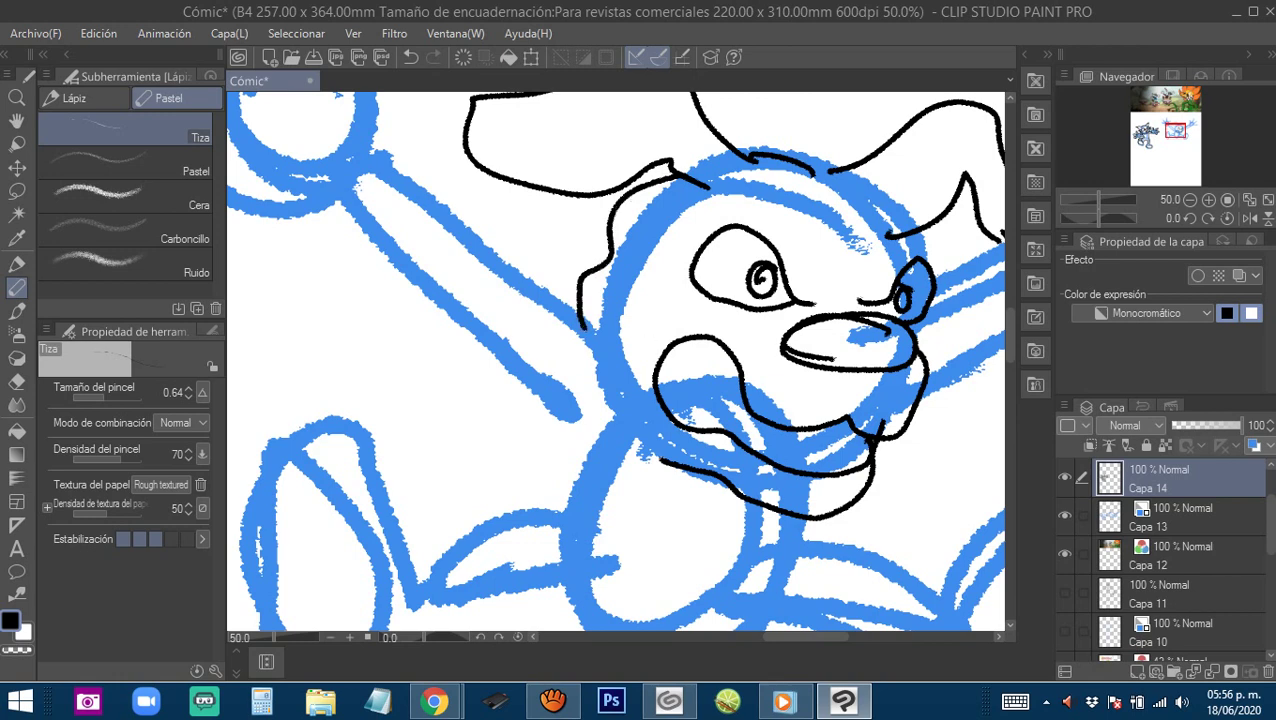
{"action": "key", "text": "ctrl+z"}
{"action": "mouse_move", "coordinate": [678, 179]}
{"action": "left_mouse_down"}
{"action": "mouse_move", "coordinate": [587, 273]}
{"action": "mouse_move", "coordinate": [583, 349]}
{"action": "left_mouse_up"}
Outline the jumping character's leg nearest the cat and its large shoe, including the inner contours of the sole.
{"action": "mouse_move", "coordinate": [638, 450]}
{"action": "left_mouse_down"}
{"action": "mouse_move", "coordinate": [591, 320]}
{"action": "mouse_move", "coordinate": [533, 322]}
{"action": "mouse_move", "coordinate": [600, 330]}
{"action": "mouse_move", "coordinate": [649, 356]}
{"action": "mouse_move", "coordinate": [535, 297]}
{"action": "mouse_move", "coordinate": [540, 277]}
{"action": "mouse_move", "coordinate": [675, 257]}
{"action": "left_mouse_up"}
{"action": "mouse_move", "coordinate": [595, 298]}
{"action": "left_mouse_down"}
{"action": "mouse_move", "coordinate": [478, 295]}
{"action": "mouse_move", "coordinate": [433, 318]}
{"action": "left_mouse_up"}
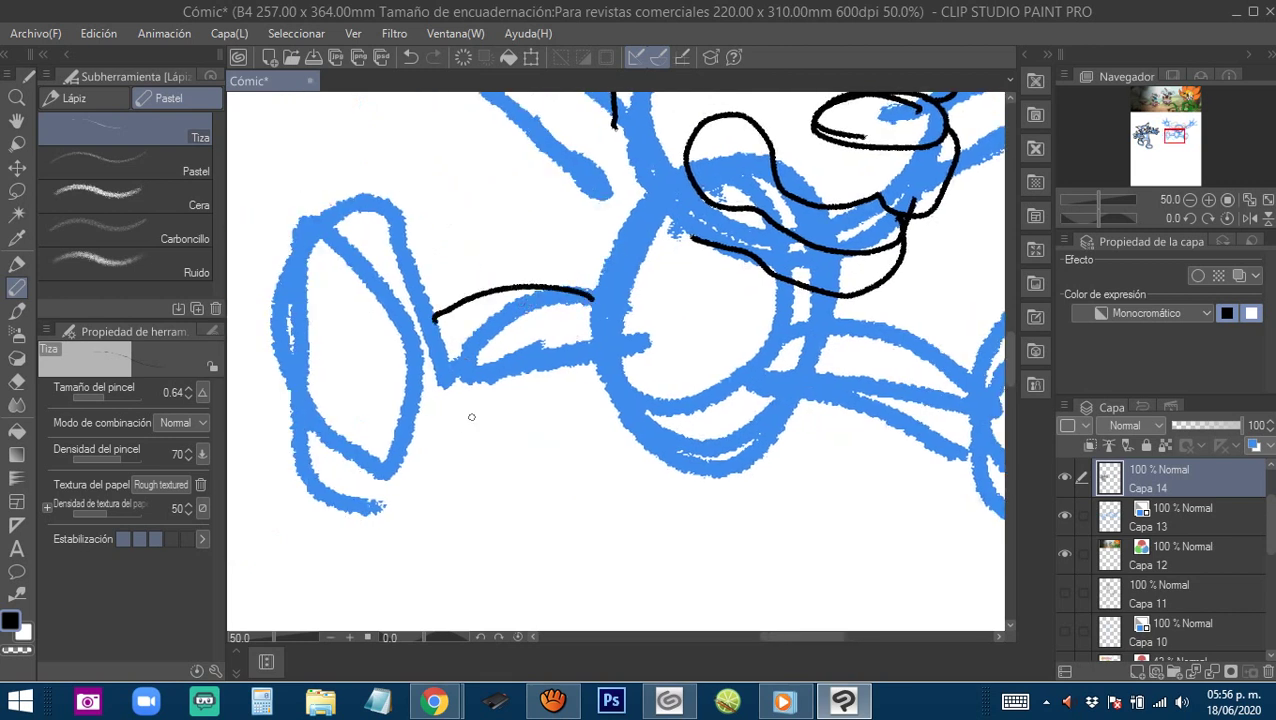
{"action": "left_click_drag", "start_coordinate": [455, 424], "coordinate": [598, 386]}
{"action": "left_click_drag", "start_coordinate": [459, 363], "coordinate": [439, 424]}
{"action": "left_click_drag", "start_coordinate": [445, 415], "coordinate": [506, 454]}
{"action": "mouse_move", "coordinate": [487, 360]}
{"action": "left_mouse_down"}
{"action": "mouse_move", "coordinate": [477, 335]}
{"action": "mouse_move", "coordinate": [346, 258]}
{"action": "mouse_move", "coordinate": [380, 529]}
{"action": "mouse_move", "coordinate": [512, 445]}
{"action": "left_mouse_up"}
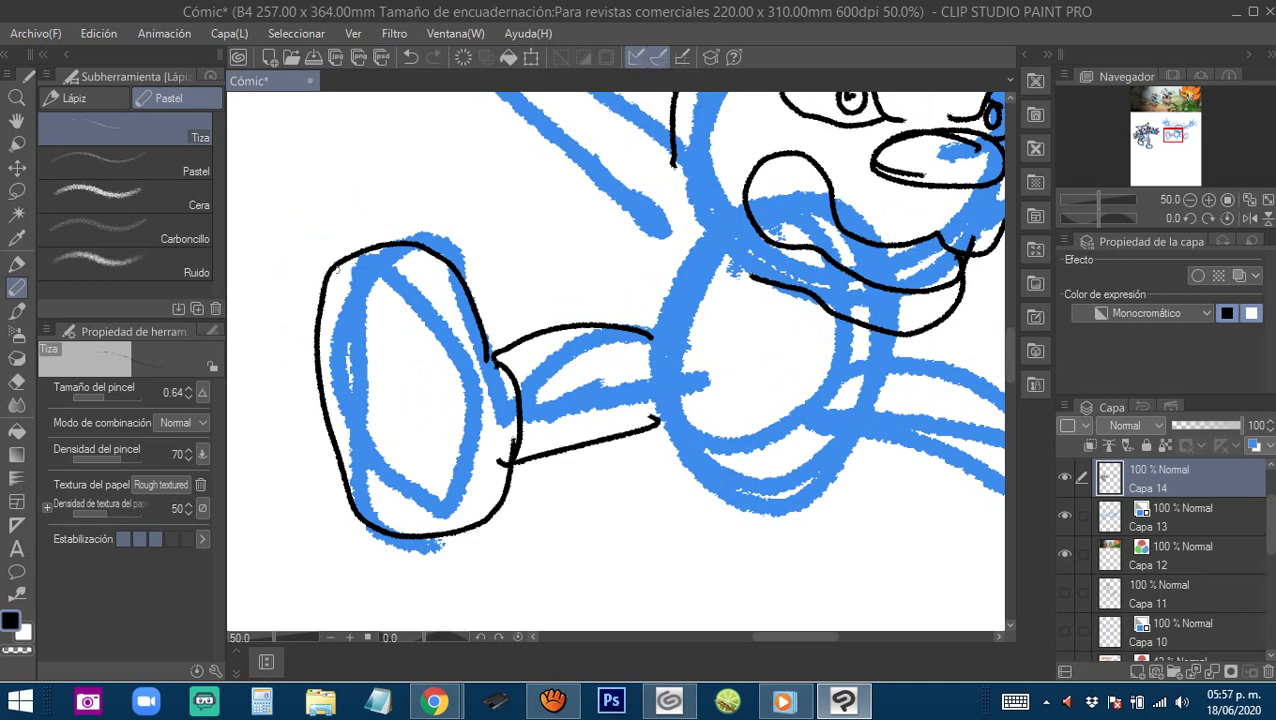
{"action": "mouse_move", "coordinate": [320, 270]}
{"action": "left_mouse_down"}
{"action": "mouse_move", "coordinate": [426, 285]}
{"action": "mouse_move", "coordinate": [460, 517]}
{"action": "mouse_move", "coordinate": [453, 273]}
{"action": "left_mouse_up"}
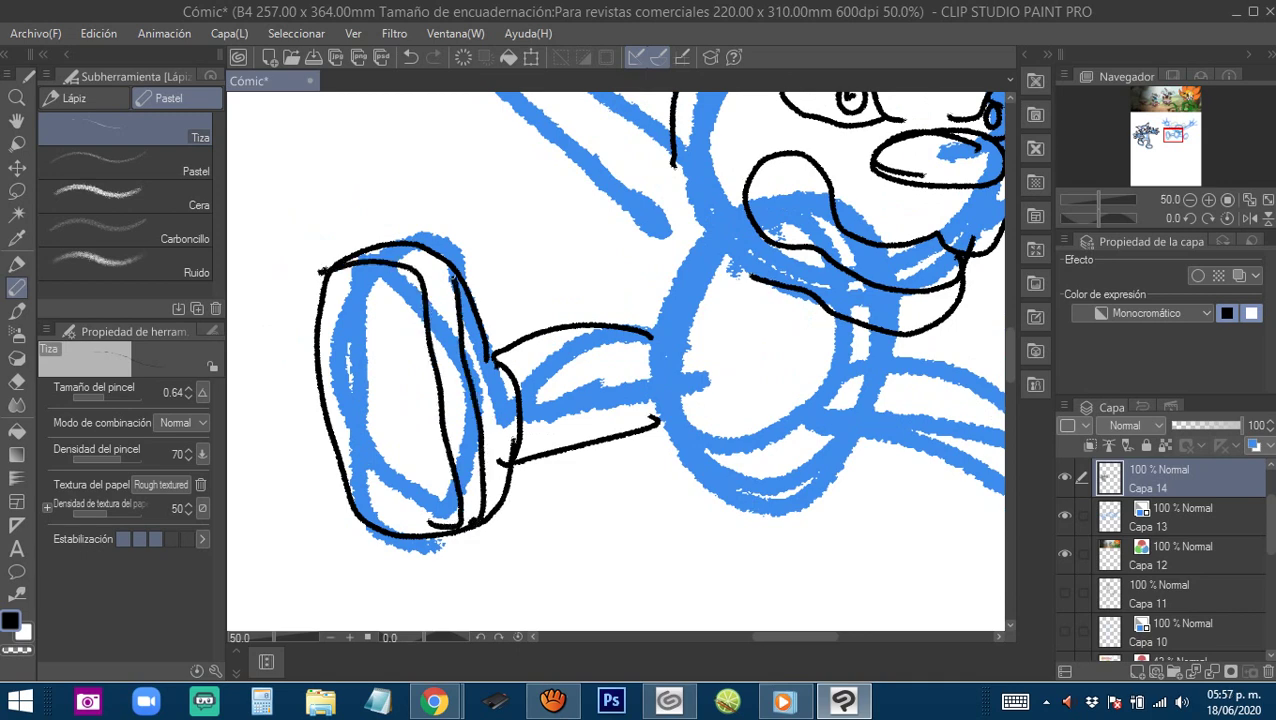
{"action": "mouse_move", "coordinate": [761, 406]}
{"action": "left_mouse_down"}
{"action": "mouse_move", "coordinate": [421, 327]}
{"action": "mouse_move", "coordinate": [371, 341]}
{"action": "left_mouse_up"}
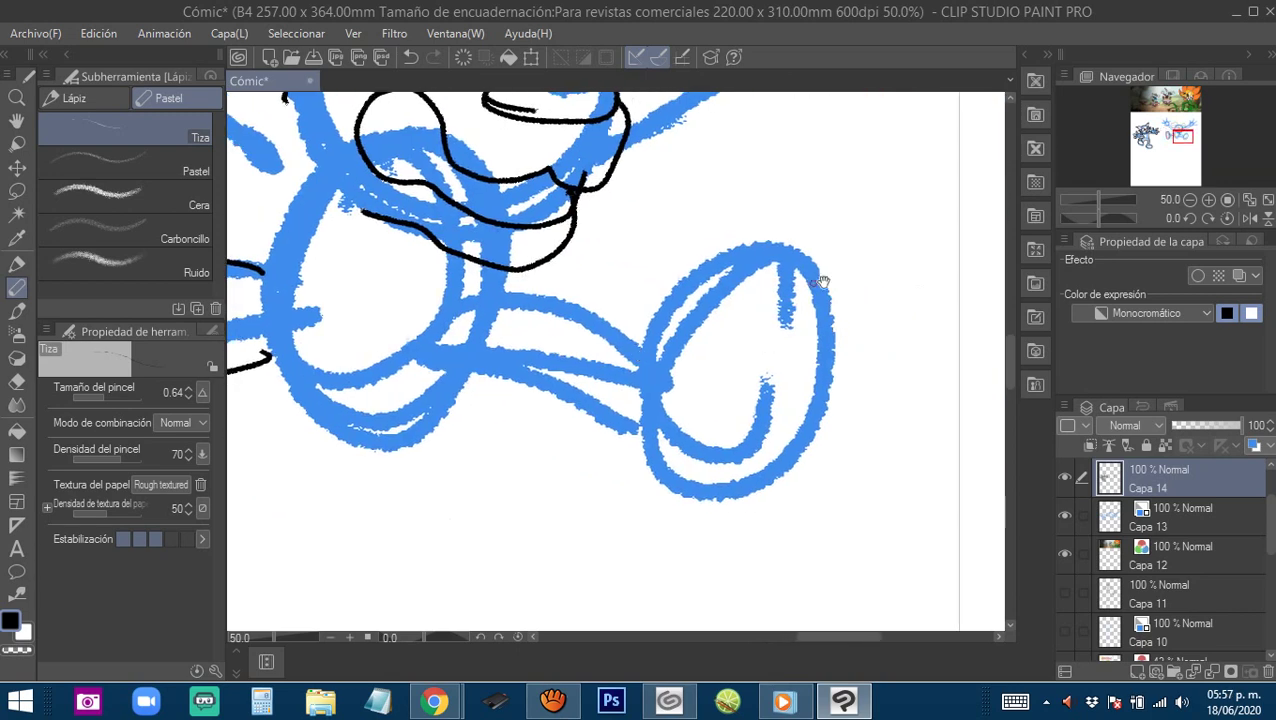
Outline the jumping character's leg and shoe farthest from the cat, including the sole contours, and draw the lower body and tail.
{"action": "mouse_move", "coordinate": [824, 281]}
{"action": "left_mouse_down"}
{"action": "mouse_move", "coordinate": [700, 386]}
{"action": "mouse_move", "coordinate": [744, 500]}
{"action": "mouse_move", "coordinate": [826, 296]}
{"action": "left_mouse_up"}
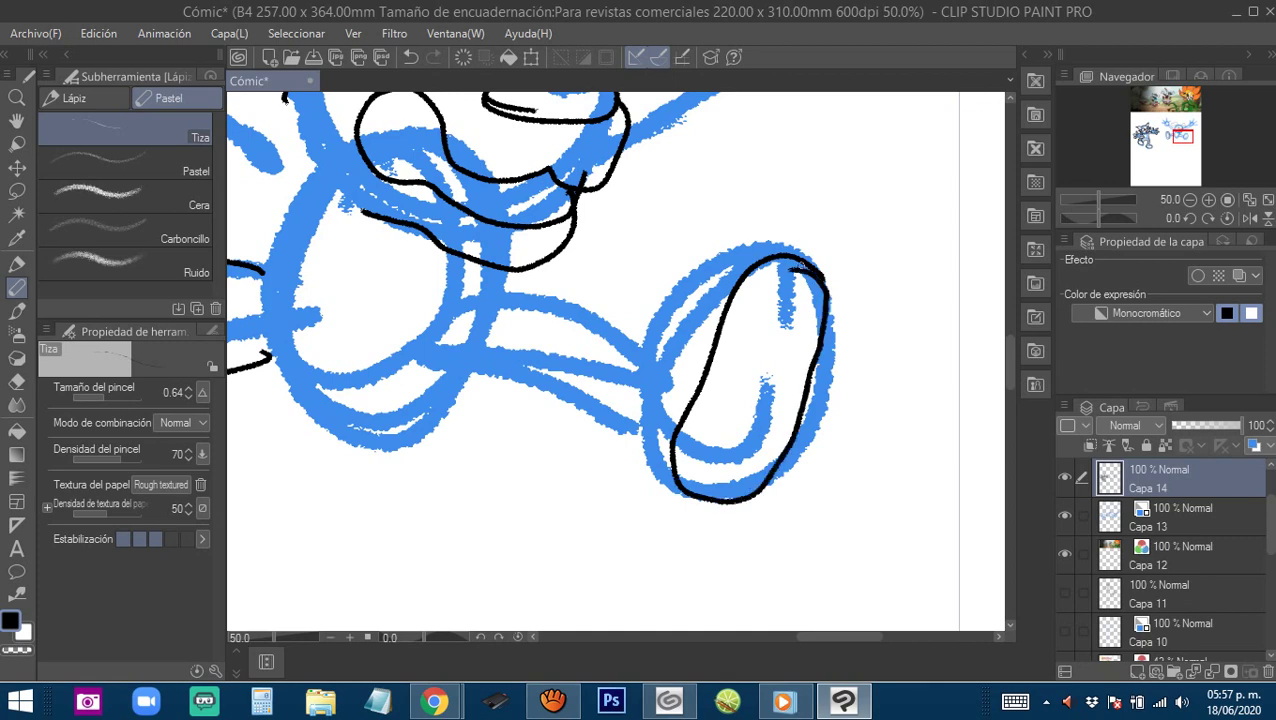
{"action": "mouse_move", "coordinate": [732, 263]}
{"action": "left_mouse_down"}
{"action": "mouse_move", "coordinate": [655, 420]}
{"action": "mouse_move", "coordinate": [705, 505]}
{"action": "mouse_move", "coordinate": [762, 555]}
{"action": "left_mouse_up"}
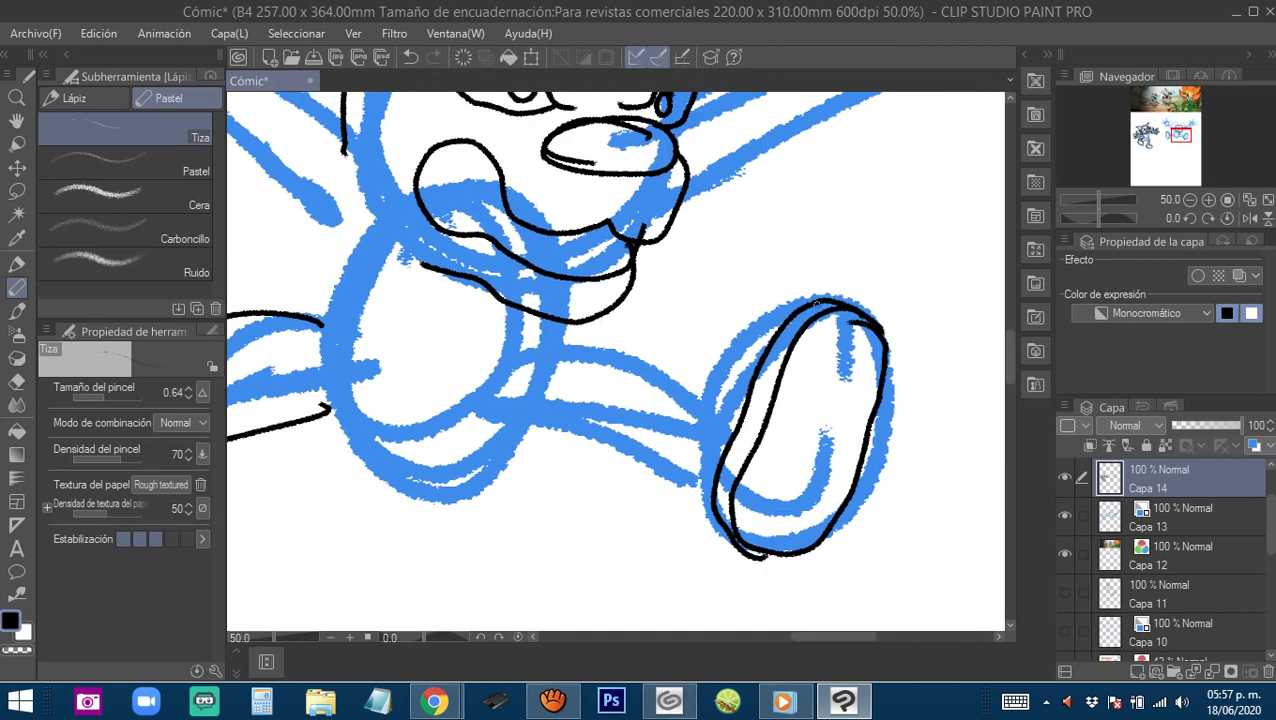
{"action": "mouse_move", "coordinate": [826, 288]}
{"action": "left_mouse_down"}
{"action": "mouse_move", "coordinate": [722, 355]}
{"action": "mouse_move", "coordinate": [695, 490]}
{"action": "mouse_move", "coordinate": [722, 518]}
{"action": "left_mouse_up"}
{"action": "mouse_move", "coordinate": [552, 341]}
{"action": "left_mouse_down"}
{"action": "mouse_move", "coordinate": [737, 341]}
{"action": "mouse_move", "coordinate": [868, 405]}
{"action": "left_mouse_up"}
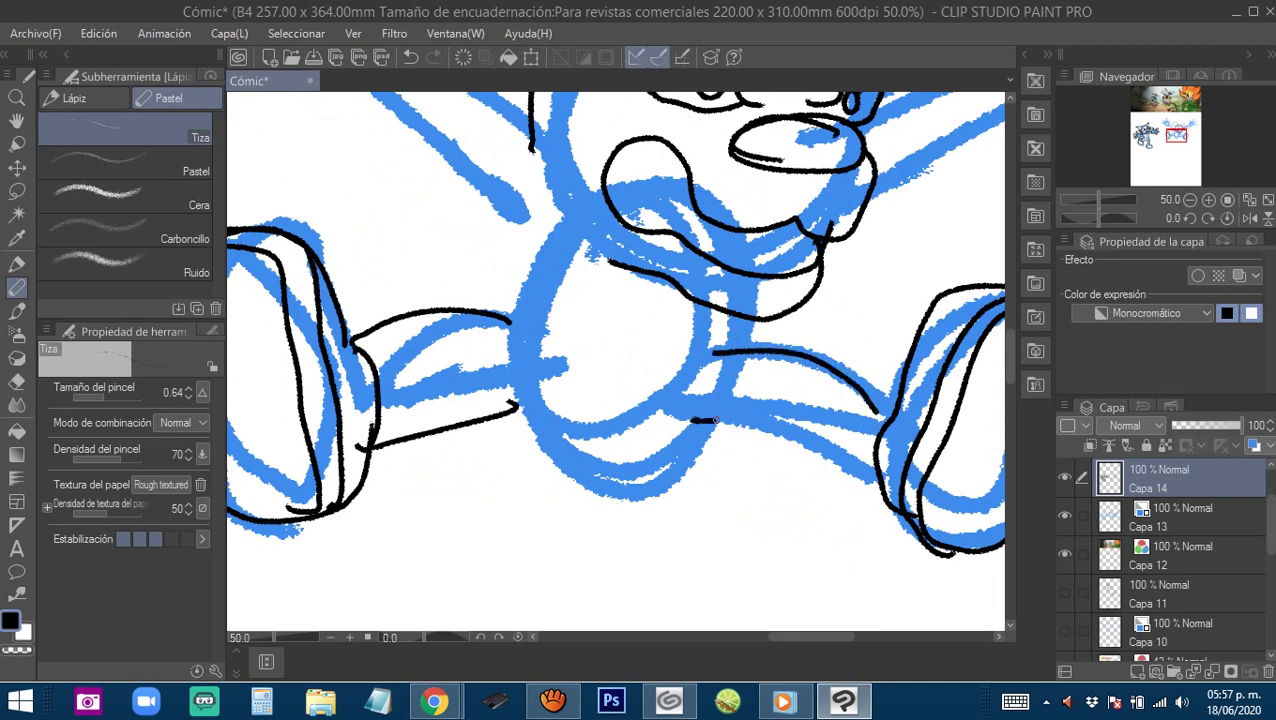
{"action": "mouse_move", "coordinate": [712, 421]}
{"action": "left_mouse_down"}
{"action": "mouse_move", "coordinate": [880, 486]}
{"action": "mouse_move", "coordinate": [860, 400]}
{"action": "left_mouse_up"}
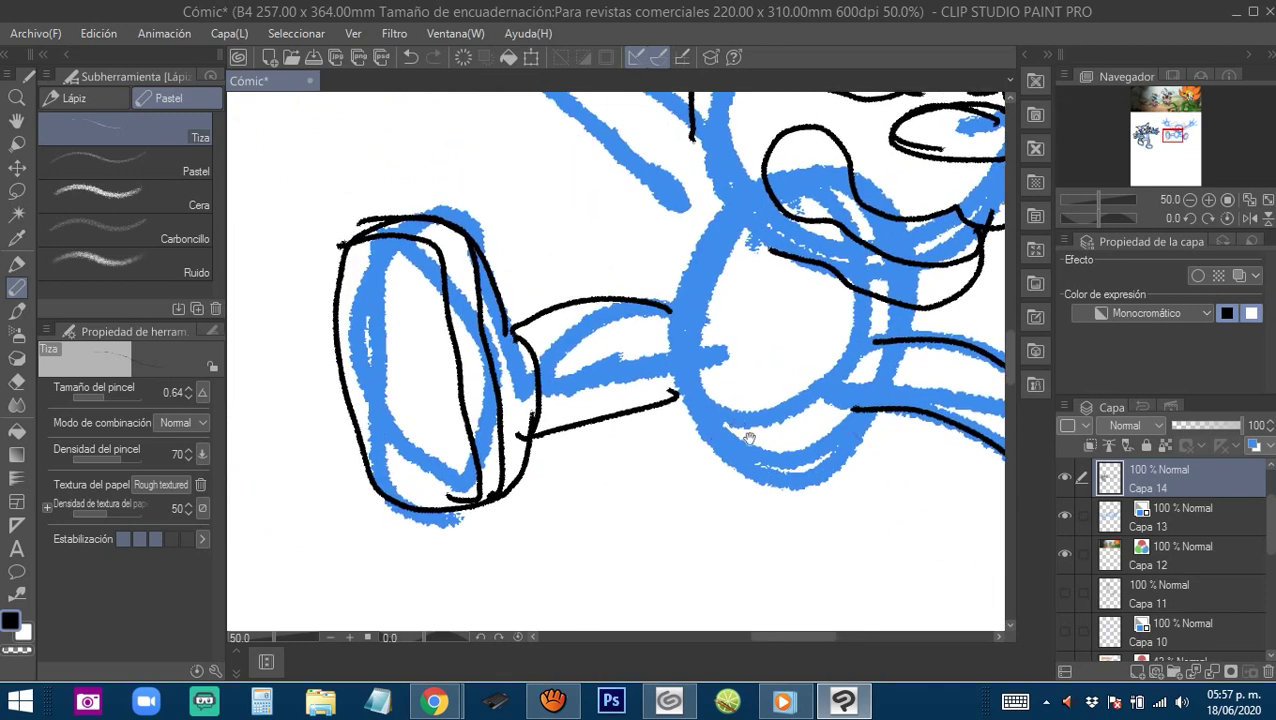
{"action": "mouse_move", "coordinate": [749, 438]}
{"action": "left_mouse_down"}
{"action": "mouse_move", "coordinate": [694, 271]}
{"action": "mouse_move", "coordinate": [664, 290]}
{"action": "mouse_move", "coordinate": [502, 522]}
{"action": "mouse_move", "coordinate": [718, 360]}
{"action": "mouse_move", "coordinate": [718, 252]}
{"action": "mouse_move", "coordinate": [808, 237]}
{"action": "mouse_move", "coordinate": [756, 345]}
{"action": "mouse_move", "coordinate": [810, 451]}
{"action": "left_mouse_up"}
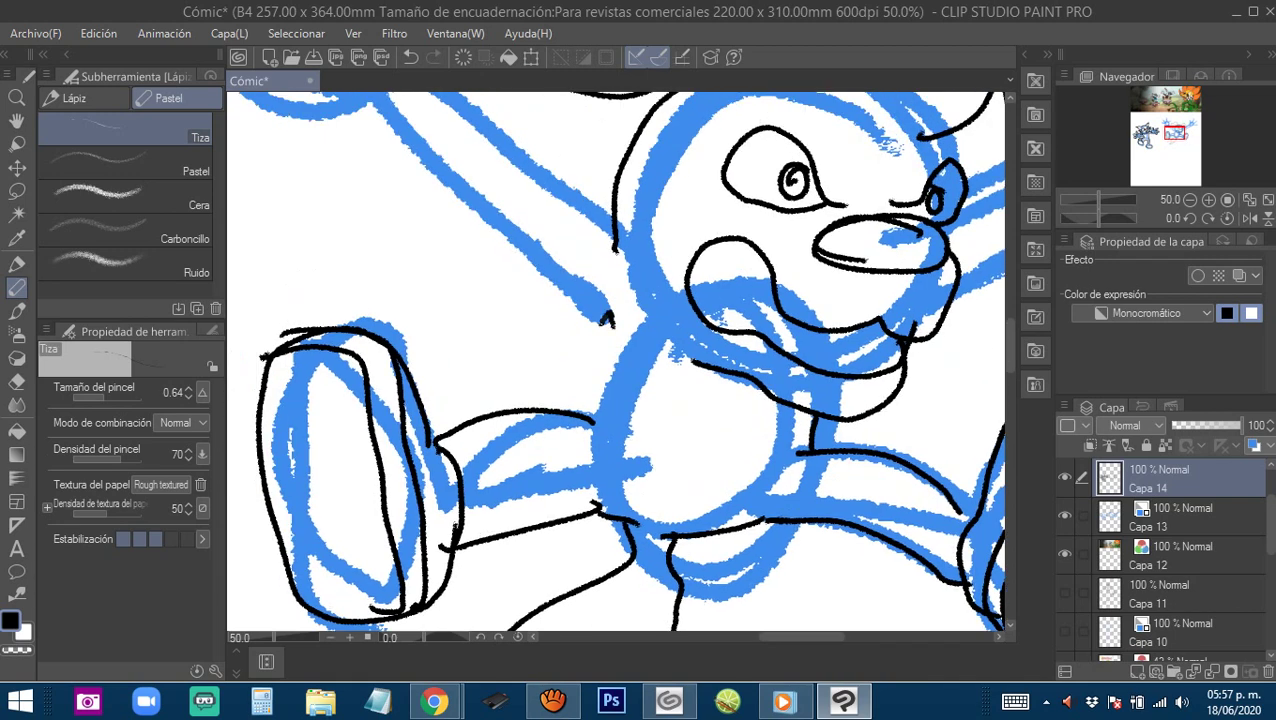
Outline both of the jumping character's raised arms along the construction lines and add a cuff at each wrist.
{"action": "left_click_drag", "start_coordinate": [604, 320], "coordinate": [578, 418]}
{"action": "mouse_move", "coordinate": [965, 195]}
{"action": "left_mouse_down"}
{"action": "mouse_move", "coordinate": [803, 222]}
{"action": "mouse_move", "coordinate": [584, 312]}
{"action": "mouse_move", "coordinate": [662, 275]}
{"action": "left_mouse_up"}
{"action": "mouse_move", "coordinate": [704, 251]}
{"action": "left_mouse_down"}
{"action": "mouse_move", "coordinate": [562, 332]}
{"action": "mouse_move", "coordinate": [680, 264]}
{"action": "left_mouse_up"}
{"action": "mouse_move", "coordinate": [690, 258]}
{"action": "left_mouse_down"}
{"action": "mouse_move", "coordinate": [675, 272]}
{"action": "mouse_move", "coordinate": [740, 397]}
{"action": "mouse_move", "coordinate": [727, 390]}
{"action": "left_mouse_up"}
{"action": "mouse_move", "coordinate": [720, 413]}
{"action": "left_mouse_down"}
{"action": "mouse_move", "coordinate": [784, 295]}
{"action": "mouse_move", "coordinate": [492, 444]}
{"action": "left_mouse_up"}
{"action": "left_click_drag", "start_coordinate": [459, 365], "coordinate": [866, 391]}
{"action": "left_click_drag", "start_coordinate": [538, 318], "coordinate": [656, 325]}
{"action": "mouse_move", "coordinate": [490, 222]}
{"action": "left_mouse_down"}
{"action": "mouse_move", "coordinate": [410, 291]}
{"action": "mouse_move", "coordinate": [490, 220]}
{"action": "mouse_move", "coordinate": [449, 190]}
{"action": "mouse_move", "coordinate": [601, 339]}
{"action": "left_mouse_up"}
{"action": "left_click_drag", "start_coordinate": [412, 248], "coordinate": [617, 453]}
{"action": "left_click_drag", "start_coordinate": [880, 235], "coordinate": [416, 321]}
{"action": "left_click_drag", "start_coordinate": [754, 298], "coordinate": [562, 342]}
Draw the jumping character's open hand farthest from the cat, outlining each finger over the construction lines.
{"action": "mouse_move", "coordinate": [533, 425]}
{"action": "left_mouse_down"}
{"action": "mouse_move", "coordinate": [570, 326]}
{"action": "mouse_move", "coordinate": [580, 238]}
{"action": "left_mouse_up"}
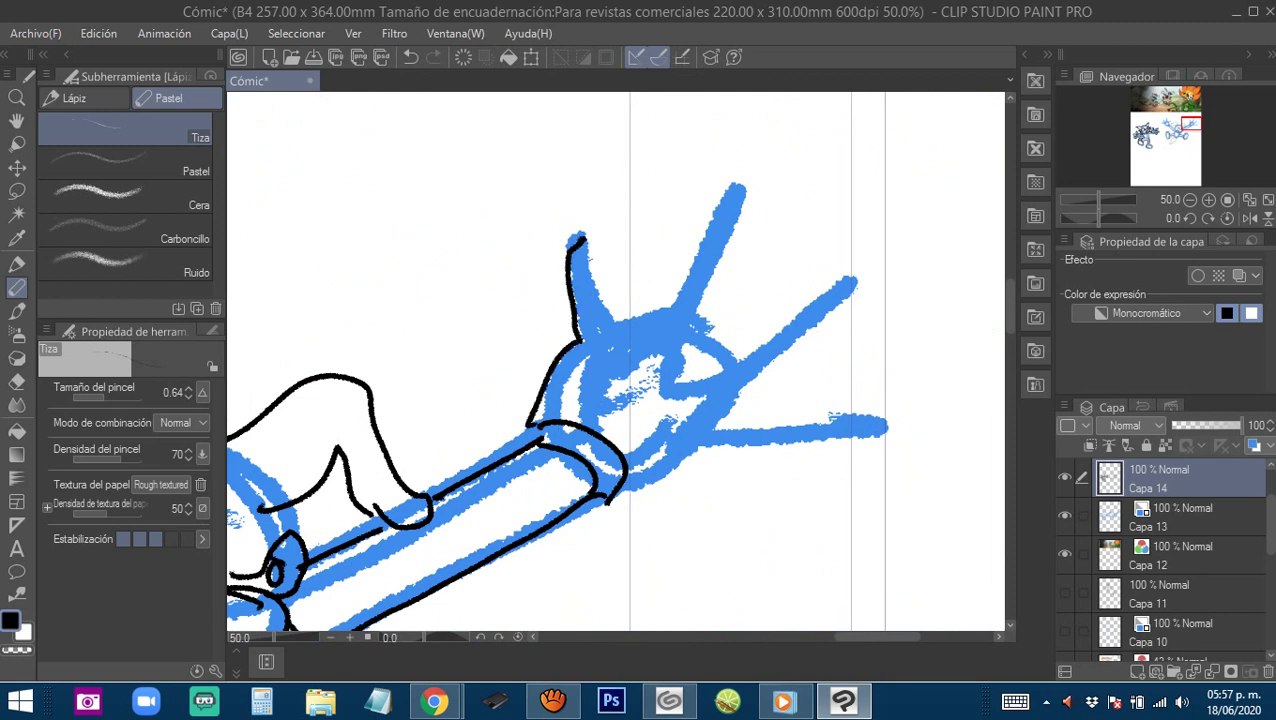
{"action": "key", "text": "ctrl+z"}
{"action": "left_click_drag", "start_coordinate": [555, 422], "coordinate": [564, 322]}
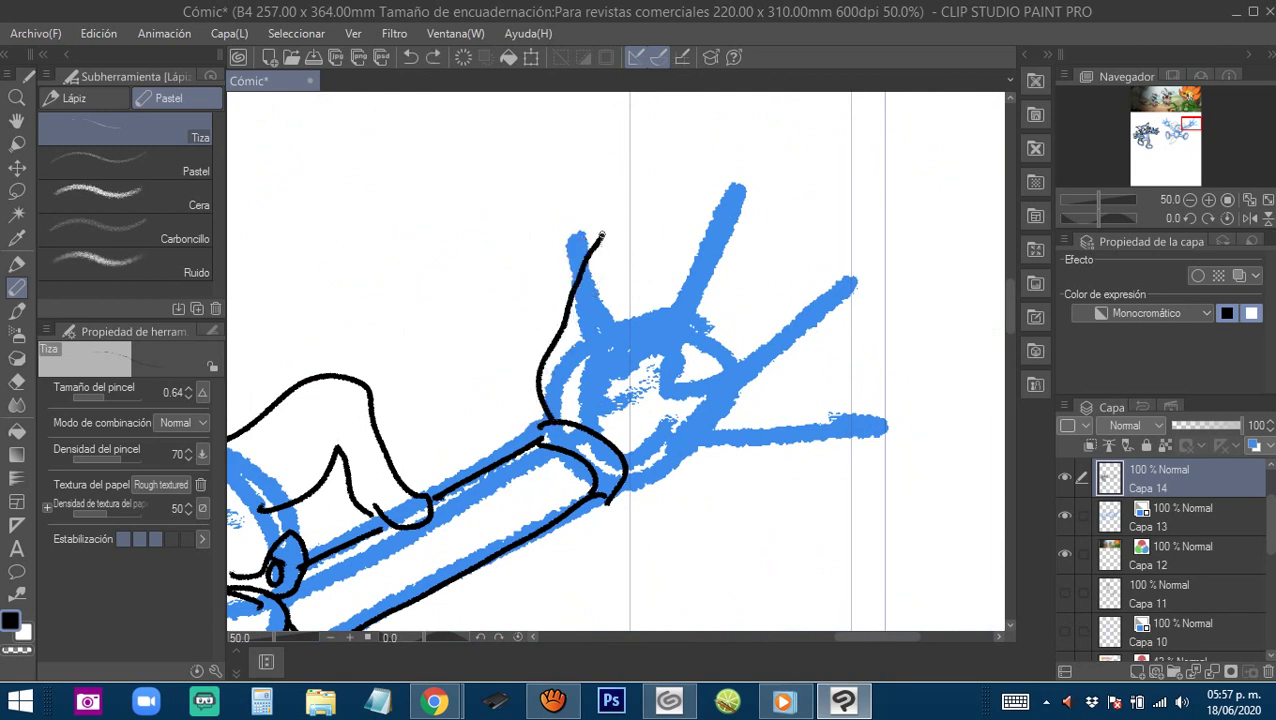
{"action": "mouse_move", "coordinate": [601, 236]}
{"action": "left_mouse_down"}
{"action": "mouse_move", "coordinate": [607, 331]}
{"action": "mouse_move", "coordinate": [505, 333]}
{"action": "mouse_move", "coordinate": [615, 210]}
{"action": "mouse_move", "coordinate": [562, 344]}
{"action": "mouse_move", "coordinate": [714, 298]}
{"action": "mouse_move", "coordinate": [606, 402]}
{"action": "mouse_move", "coordinate": [592, 265]}
{"action": "mouse_move", "coordinate": [690, 285]}
{"action": "left_mouse_up"}
{"action": "left_click_drag", "start_coordinate": [700, 336], "coordinate": [472, 372]}
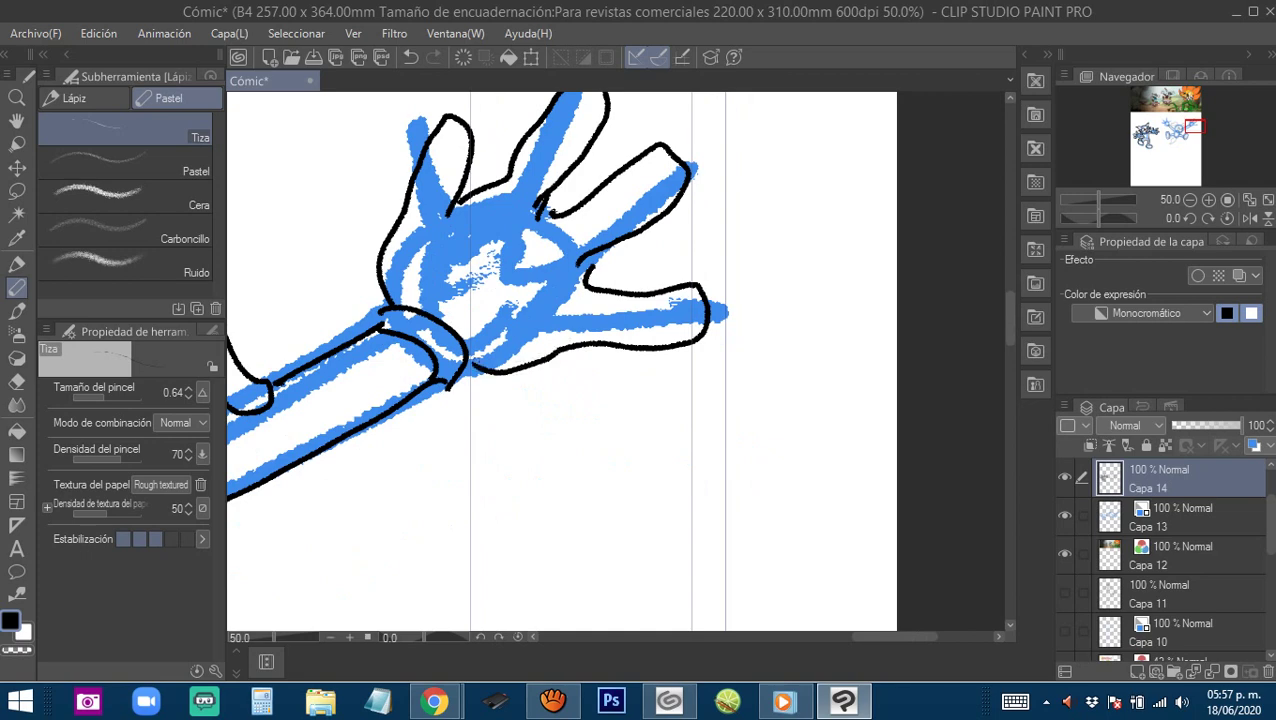
Draw the jumping character's open hand nearest the cat, outlining the thumb, fingers and palm over the construction lines.
{"action": "left_click_drag", "start_coordinate": [340, 270], "coordinate": [778, 307]}
{"action": "left_click_drag", "start_coordinate": [320, 340], "coordinate": [833, 302]}
{"action": "left_click_drag", "start_coordinate": [518, 284], "coordinate": [606, 337]}
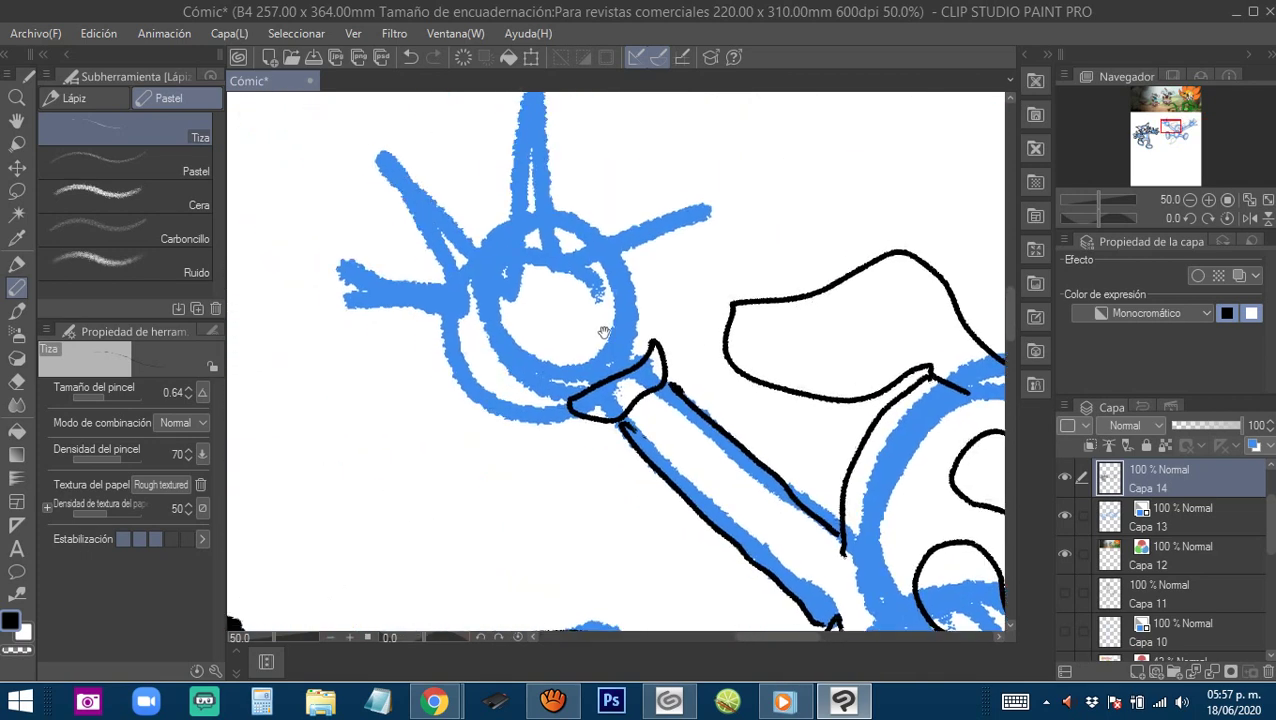
{"action": "left_click_drag", "start_coordinate": [651, 193], "coordinate": [610, 231]}
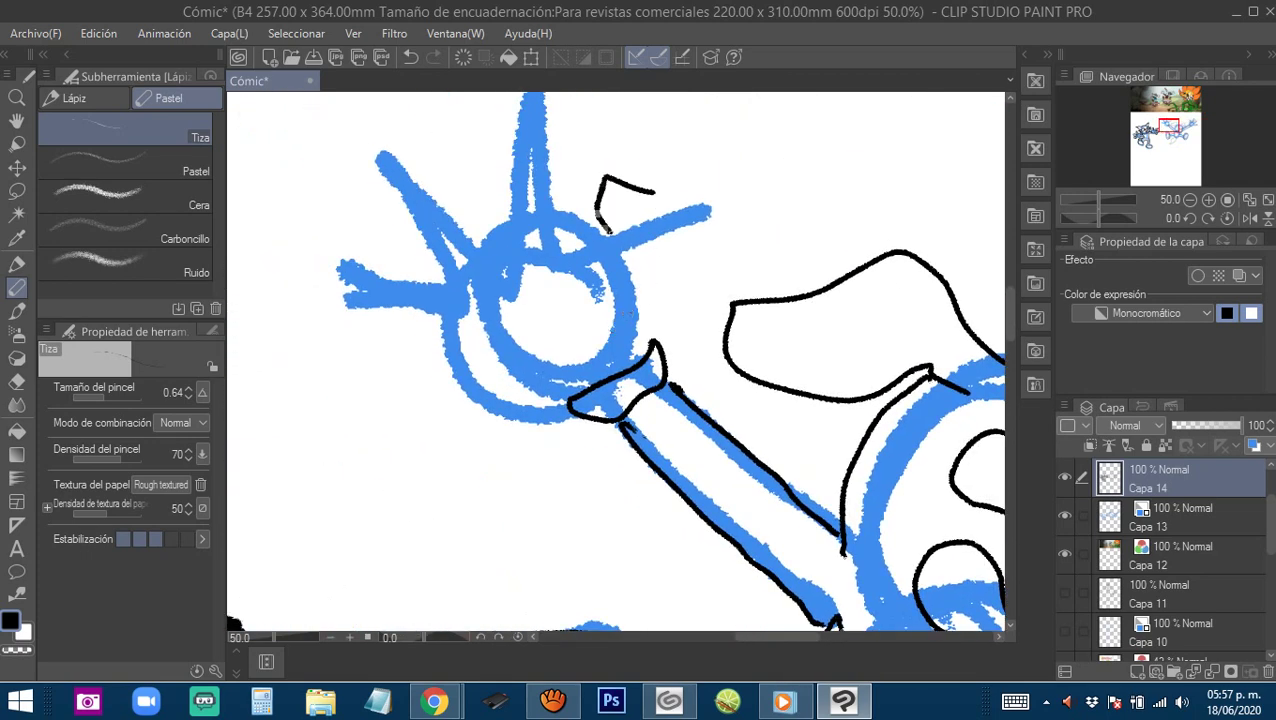
{"action": "mouse_move", "coordinate": [660, 188]}
{"action": "left_mouse_down"}
{"action": "mouse_move", "coordinate": [648, 372]}
{"action": "mouse_move", "coordinate": [728, 452]}
{"action": "left_mouse_up"}
{"action": "mouse_move", "coordinate": [678, 332]}
{"action": "left_mouse_down"}
{"action": "mouse_move", "coordinate": [560, 182]}
{"action": "mouse_move", "coordinate": [608, 302]}
{"action": "left_mouse_up"}
{"action": "key", "text": "ctrl+z"}
{"action": "mouse_move", "coordinate": [682, 328]}
{"action": "left_mouse_down"}
{"action": "mouse_move", "coordinate": [614, 225]}
{"action": "mouse_move", "coordinate": [564, 193]}
{"action": "mouse_move", "coordinate": [597, 286]}
{"action": "mouse_move", "coordinate": [661, 267]}
{"action": "mouse_move", "coordinate": [516, 206]}
{"action": "mouse_move", "coordinate": [629, 310]}
{"action": "mouse_move", "coordinate": [674, 236]}
{"action": "mouse_move", "coordinate": [494, 250]}
{"action": "mouse_move", "coordinate": [617, 306]}
{"action": "mouse_move", "coordinate": [727, 381]}
{"action": "left_mouse_up"}
Hide the Capa 13 layer containing the blue construction figures and review the clean line drawings of both characters.
{"action": "scroll", "coordinate": [881, 373], "scroll_direction": "down", "scroll_amount": 4}
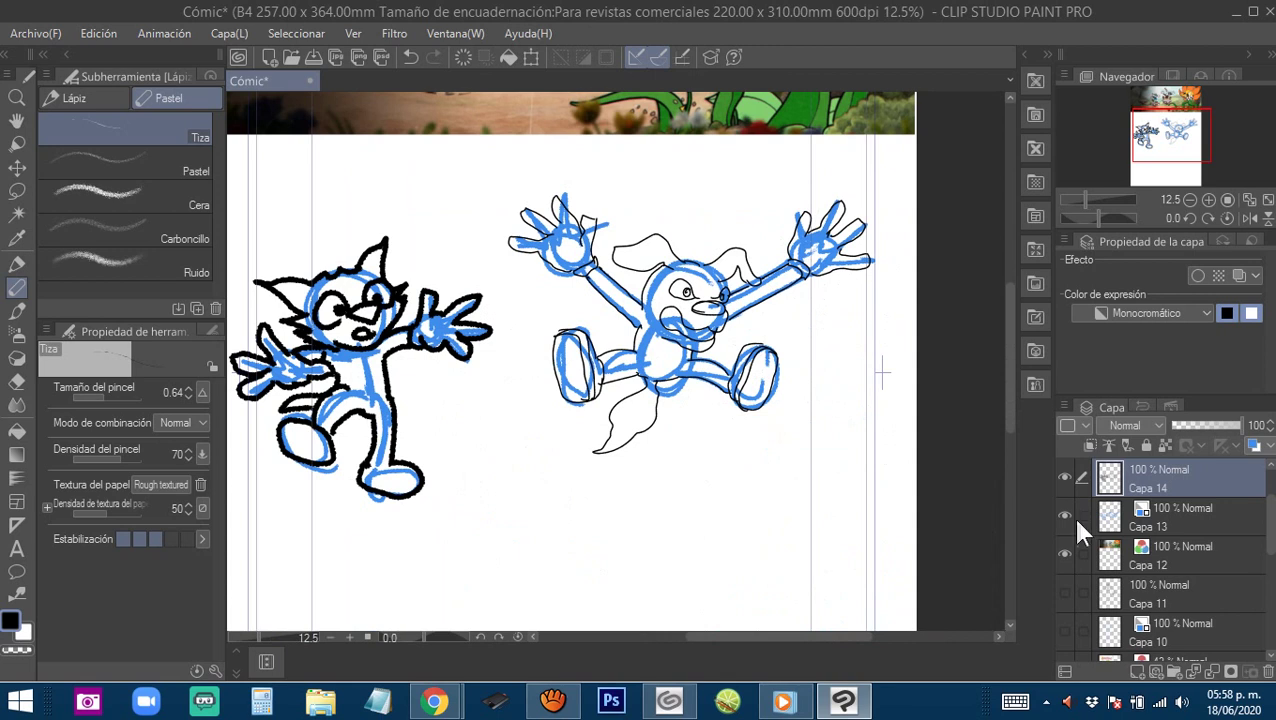
{"action": "left_click", "coordinate": [1065, 515]}
{"action": "left_click_drag", "start_coordinate": [684, 425], "coordinate": [752, 436]}
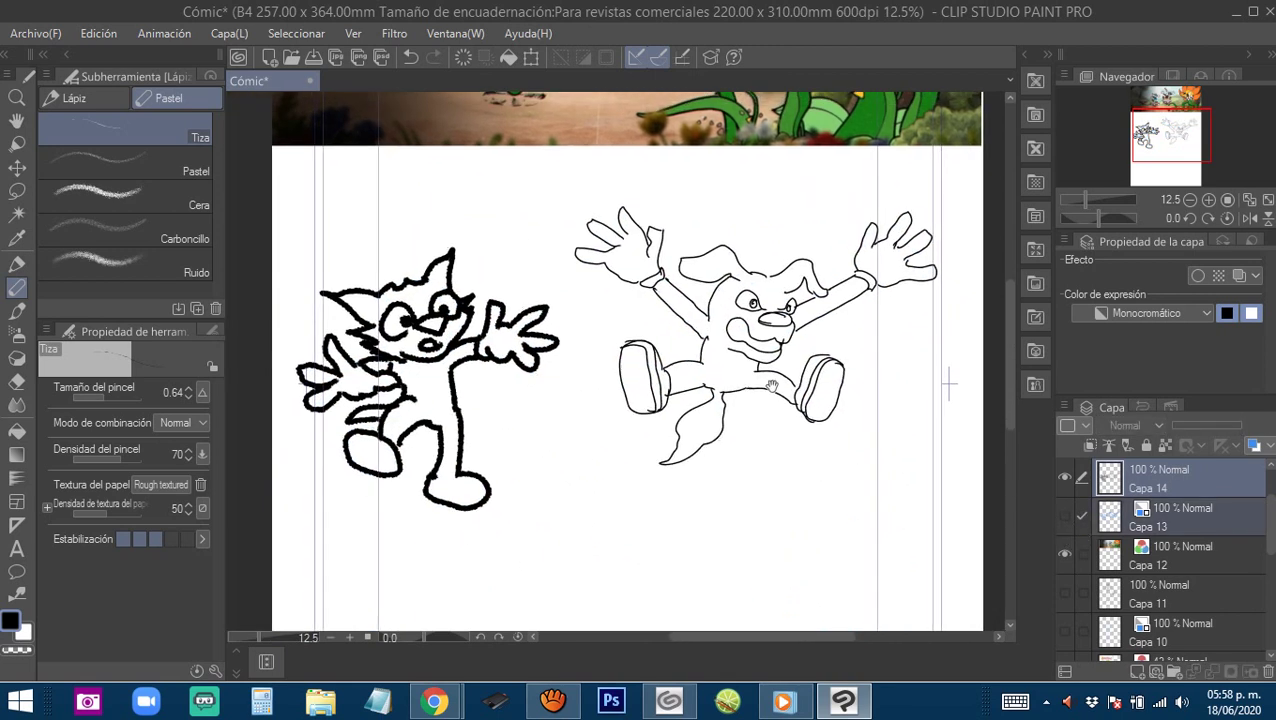
{"action": "left_click_drag", "start_coordinate": [635, 398], "coordinate": [674, 403]}
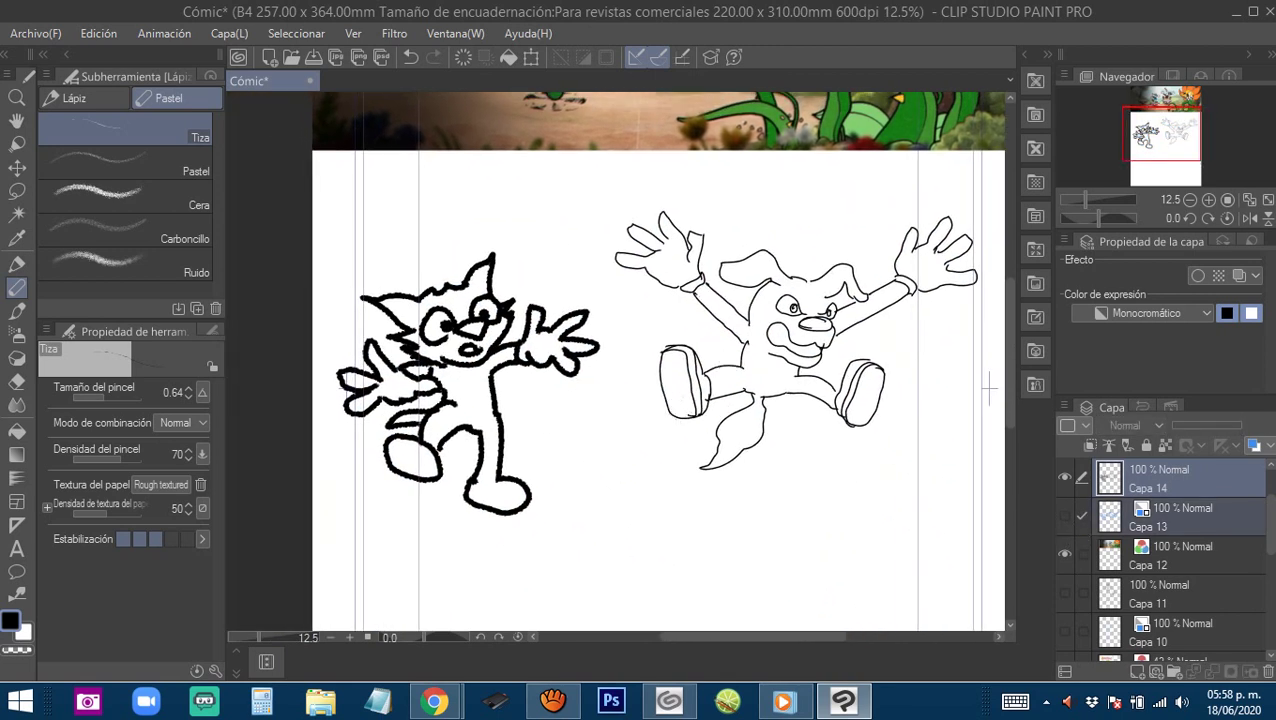
{"action": "mouse_move", "coordinate": [775, 285]}
{"action": "left_mouse_down"}
{"action": "mouse_move", "coordinate": [722, 352]}
{"action": "mouse_move", "coordinate": [842, 402]}
{"action": "left_mouse_up"}
{"action": "key", "text": "ctrl+z"}
{"action": "left_click", "coordinate": [656, 408]}
{"action": "left_click", "coordinate": [643, 404], "text": "alt"}
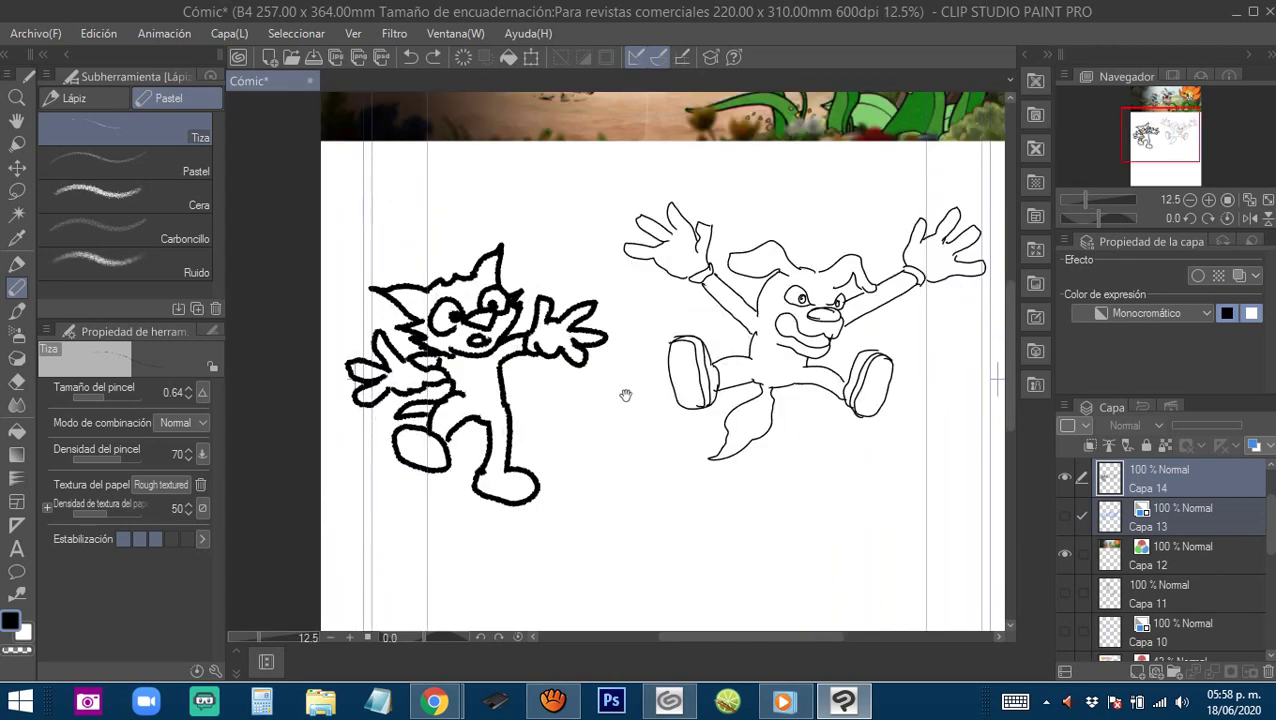
{"action": "left_click_drag", "start_coordinate": [606, 362], "coordinate": [635, 425]}
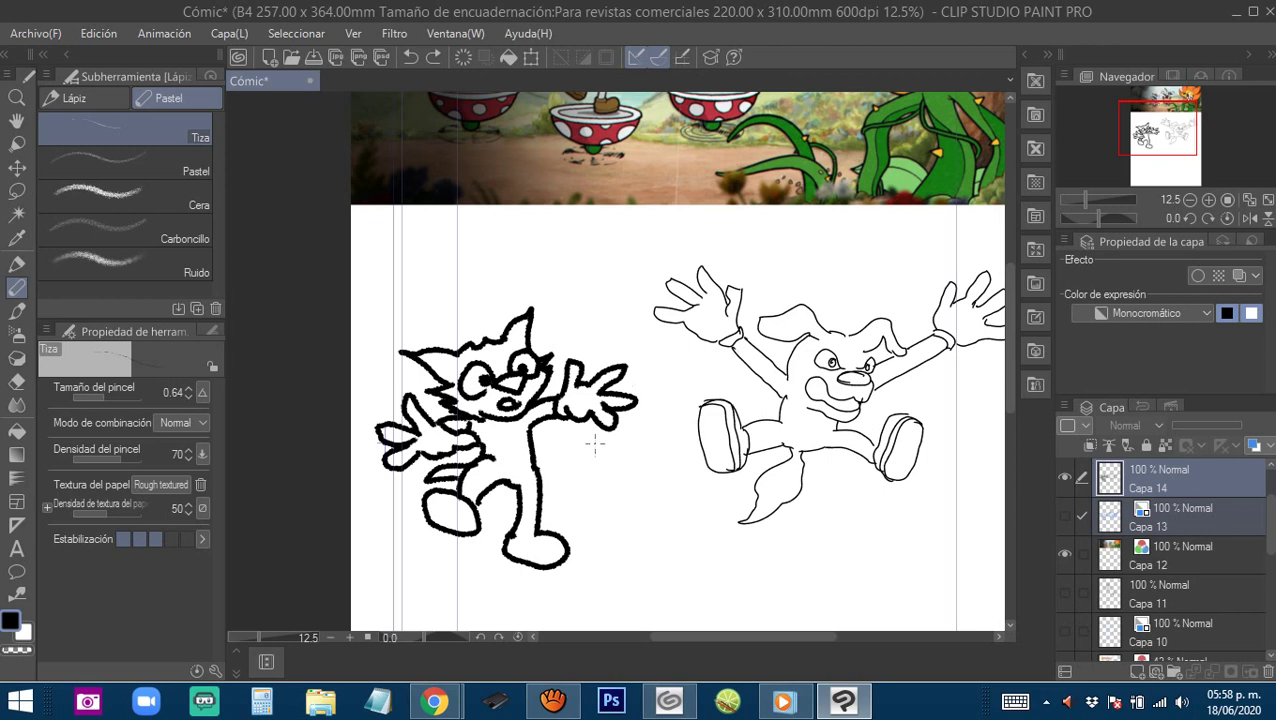
Add curved horizontal motion lines on both sides of the tail, below the jumping dog's legs.
{"action": "scroll", "coordinate": [790, 463], "scroll_direction": "up", "scroll_amount": 2}
{"action": "left_click_drag", "start_coordinate": [790, 463], "coordinate": [706, 426]}
{"action": "left_click_drag", "start_coordinate": [644, 495], "coordinate": [610, 509]}
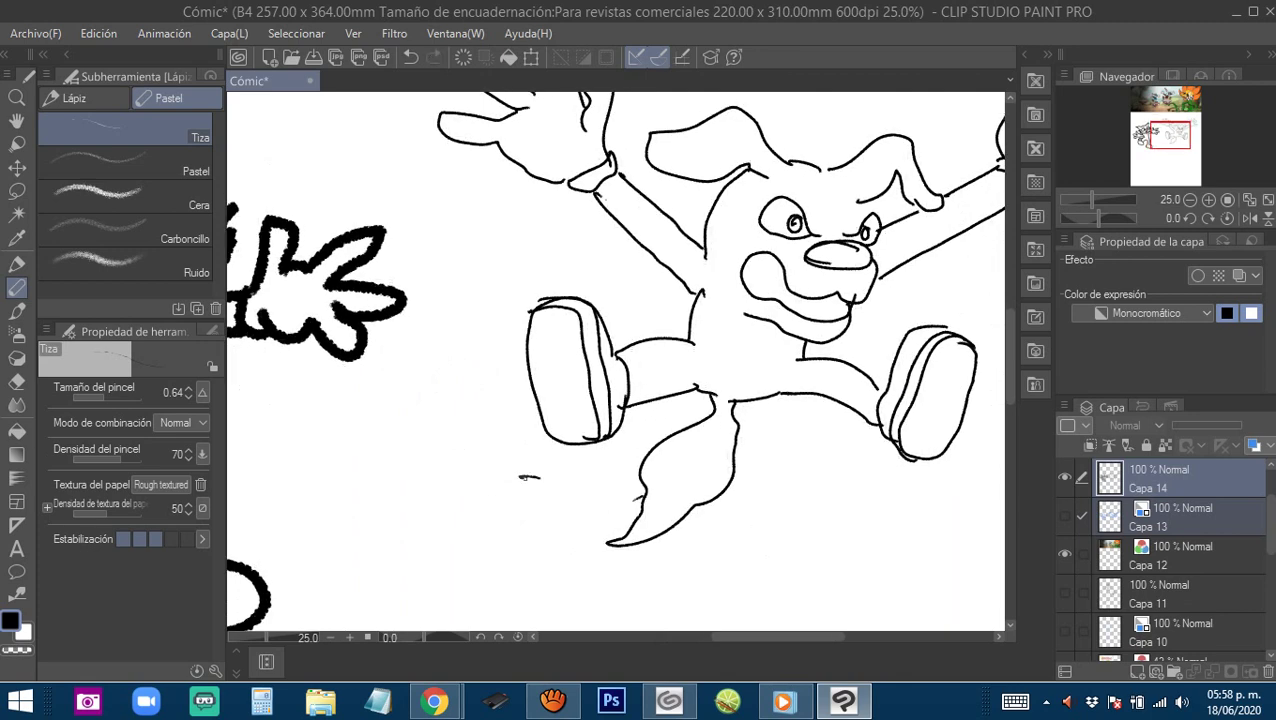
{"action": "left_click_drag", "start_coordinate": [520, 477], "coordinate": [655, 432]}
{"action": "left_click_drag", "start_coordinate": [565, 503], "coordinate": [672, 481]}
{"action": "left_click_drag", "start_coordinate": [569, 517], "coordinate": [650, 510]}
{"action": "left_click_drag", "start_coordinate": [800, 438], "coordinate": [924, 468]}
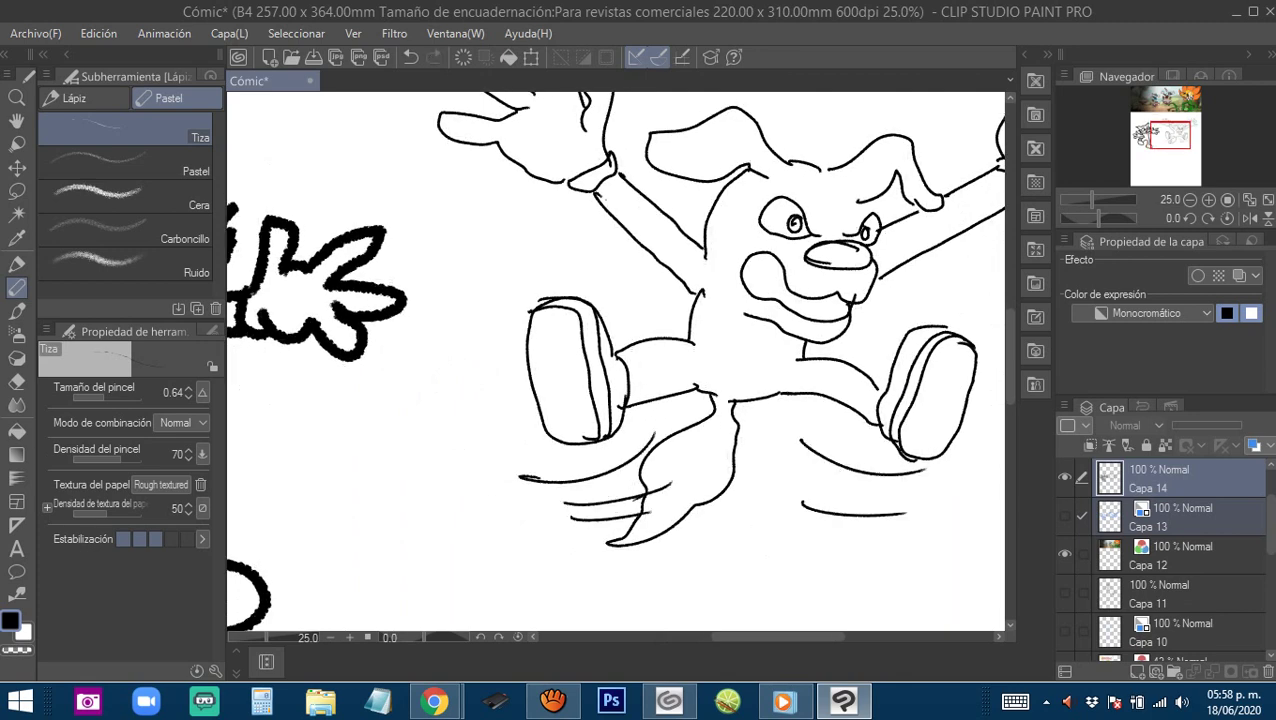
Draw vertical speed lines beneath the dog's body and horizontal ground lines below them.
{"action": "left_click_drag", "start_coordinate": [640, 412], "coordinate": [636, 560]}
{"action": "mouse_move", "coordinate": [700, 408]}
{"action": "left_mouse_down"}
{"action": "mouse_move", "coordinate": [678, 590]}
{"action": "mouse_move", "coordinate": [722, 582]}
{"action": "left_mouse_up"}
{"action": "left_click_drag", "start_coordinate": [770, 398], "coordinate": [758, 582]}
{"action": "left_click_drag", "start_coordinate": [795, 420], "coordinate": [785, 566]}
{"action": "scroll", "coordinate": [785, 560], "scroll_direction": "down", "scroll_amount": 1}
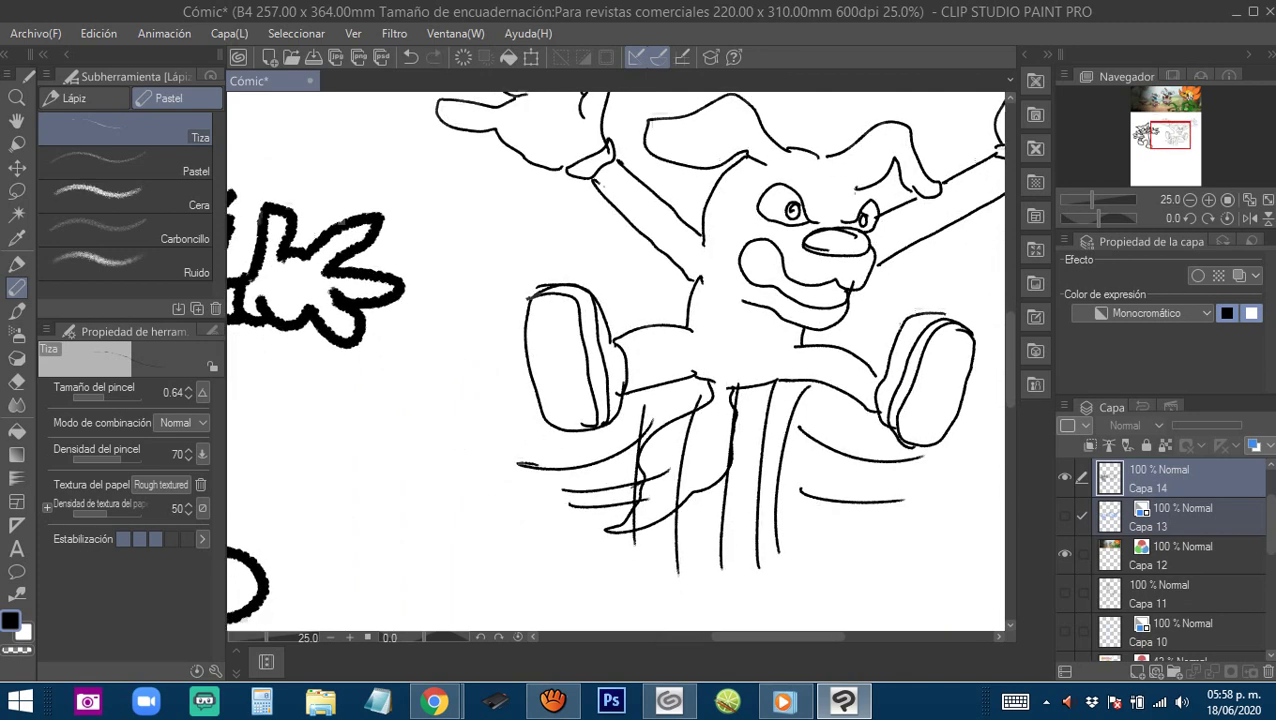
{"action": "scroll", "coordinate": [622, 453], "scroll_direction": "down", "scroll_amount": 3}
{"action": "mouse_move", "coordinate": [570, 434]}
{"action": "left_mouse_down"}
{"action": "mouse_move", "coordinate": [545, 500]}
{"action": "mouse_move", "coordinate": [858, 444]}
{"action": "mouse_move", "coordinate": [704, 428]}
{"action": "mouse_move", "coordinate": [604, 440]}
{"action": "left_mouse_up"}
Add short motion lines around both of the dog's raised hands and arms.
{"action": "scroll", "coordinate": [778, 417], "scroll_direction": "down", "scroll_amount": 2}
{"action": "left_click_drag", "start_coordinate": [672, 262], "coordinate": [623, 317]}
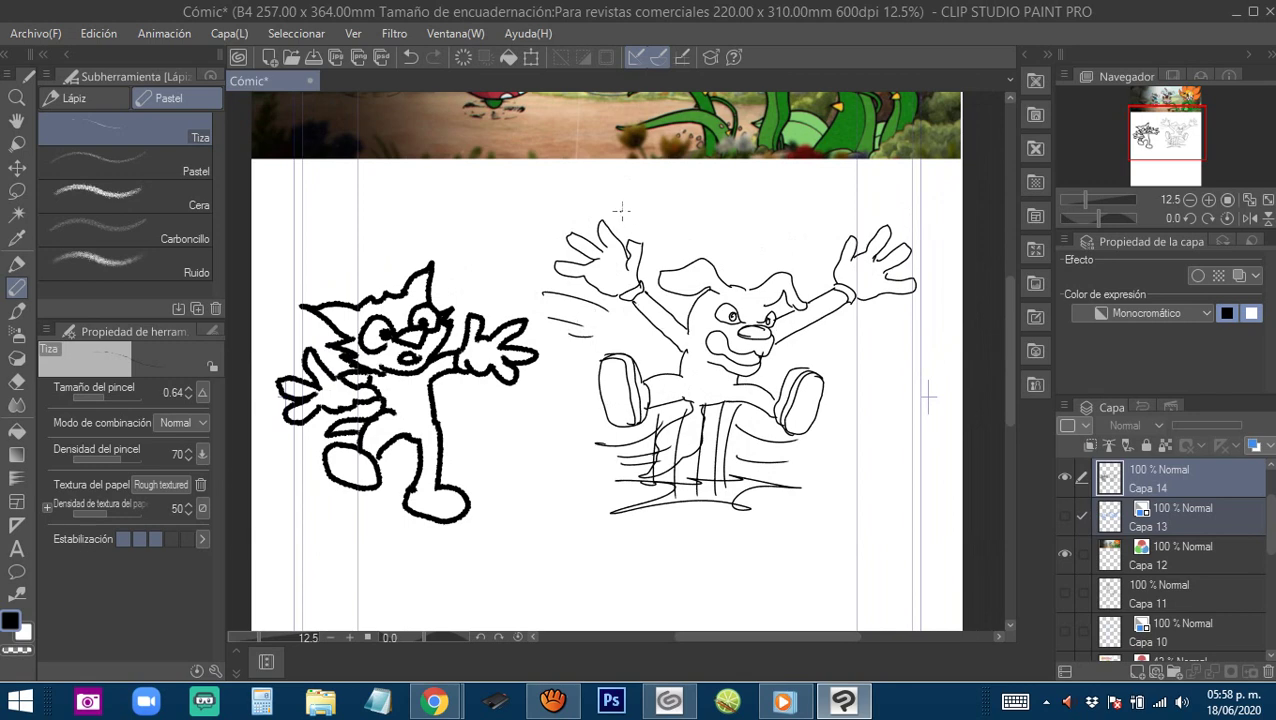
{"action": "left_click", "coordinate": [876, 339], "text": "ctrl"}
{"action": "left_click", "coordinate": [744, 367], "text": "alt"}
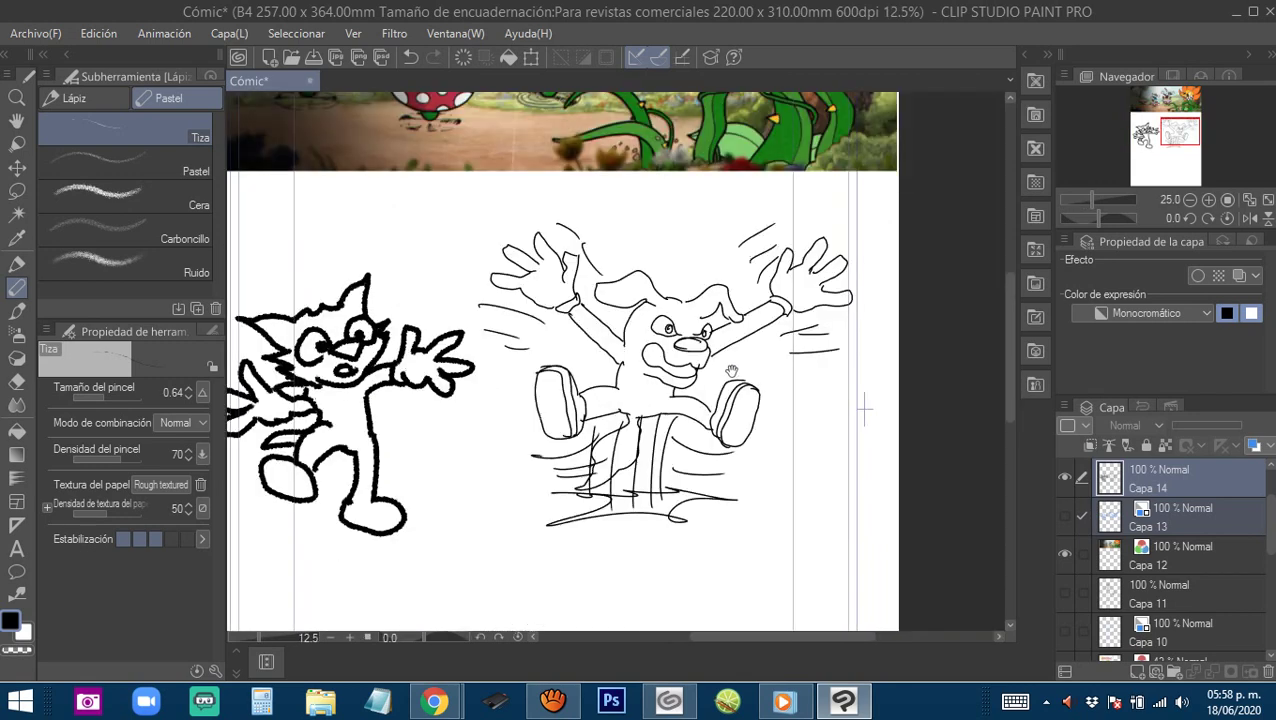
Turn on the blue layer color for Capa 14 so its line drawing serves as a tracing guide.
{"action": "left_click_drag", "start_coordinate": [729, 370], "coordinate": [752, 379]}
{"action": "scroll", "coordinate": [738, 381], "scroll_direction": "up", "scroll_amount": 2}
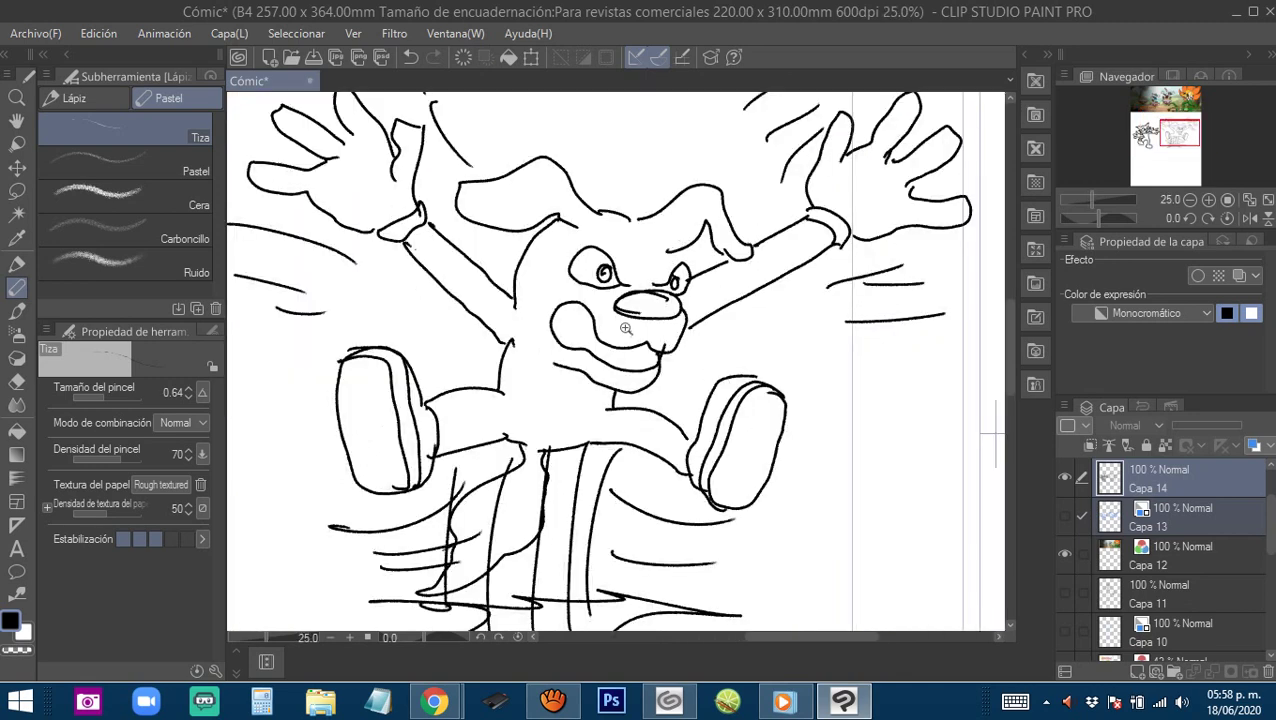
{"action": "left_click_drag", "start_coordinate": [625, 328], "coordinate": [697, 426]}
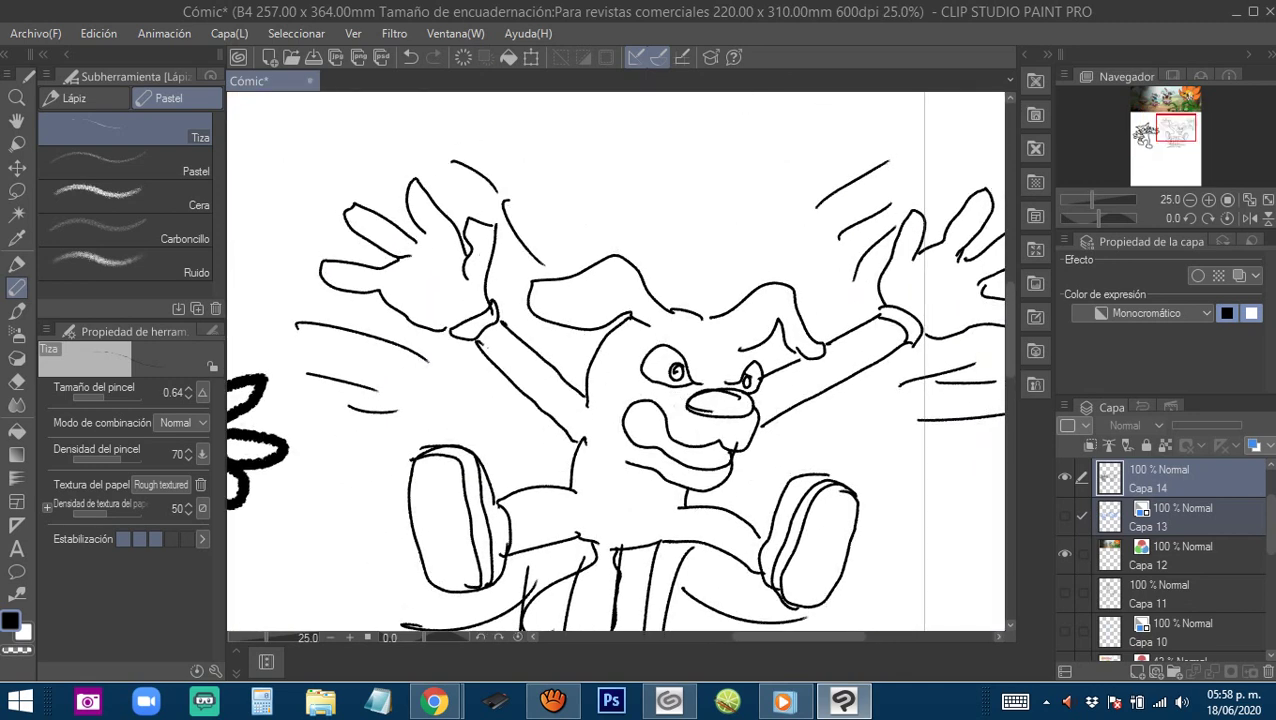
{"action": "left_click_drag", "start_coordinate": [913, 484], "coordinate": [885, 467]}
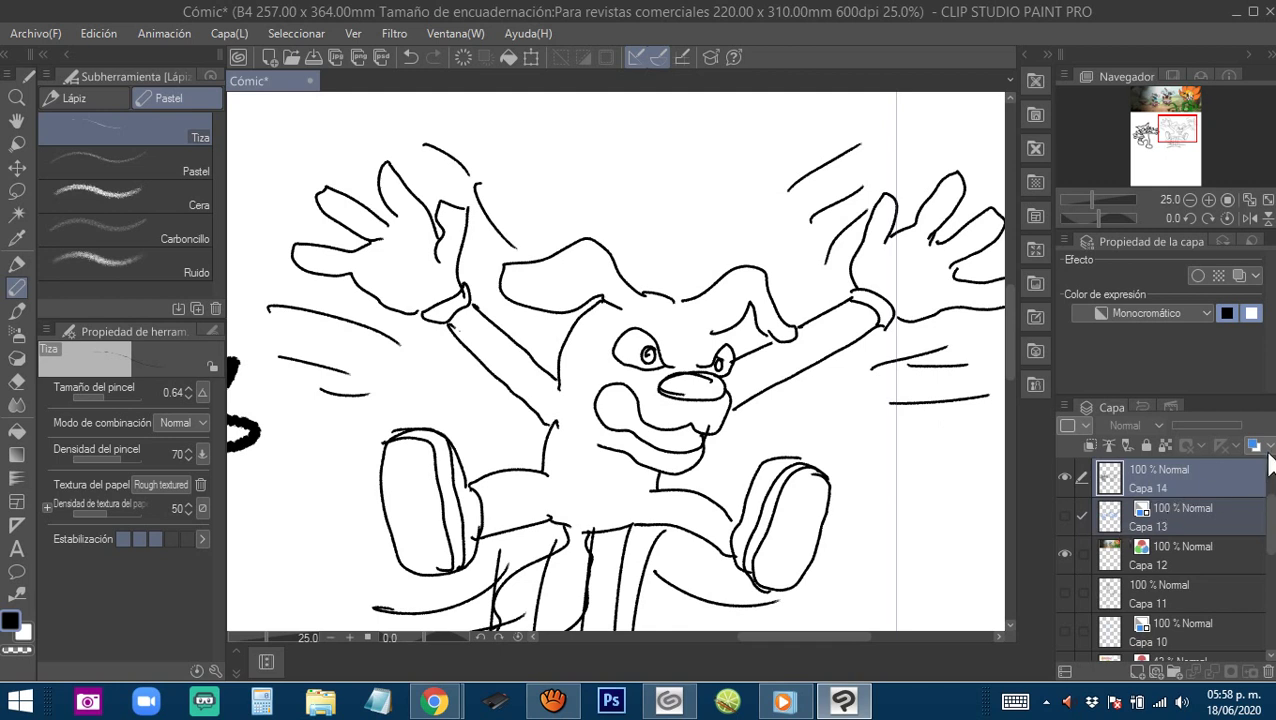
{"action": "left_click", "coordinate": [1270, 446]}
{"action": "left_click", "coordinate": [1196, 472]}
{"action": "left_click", "coordinate": [1254, 445]}
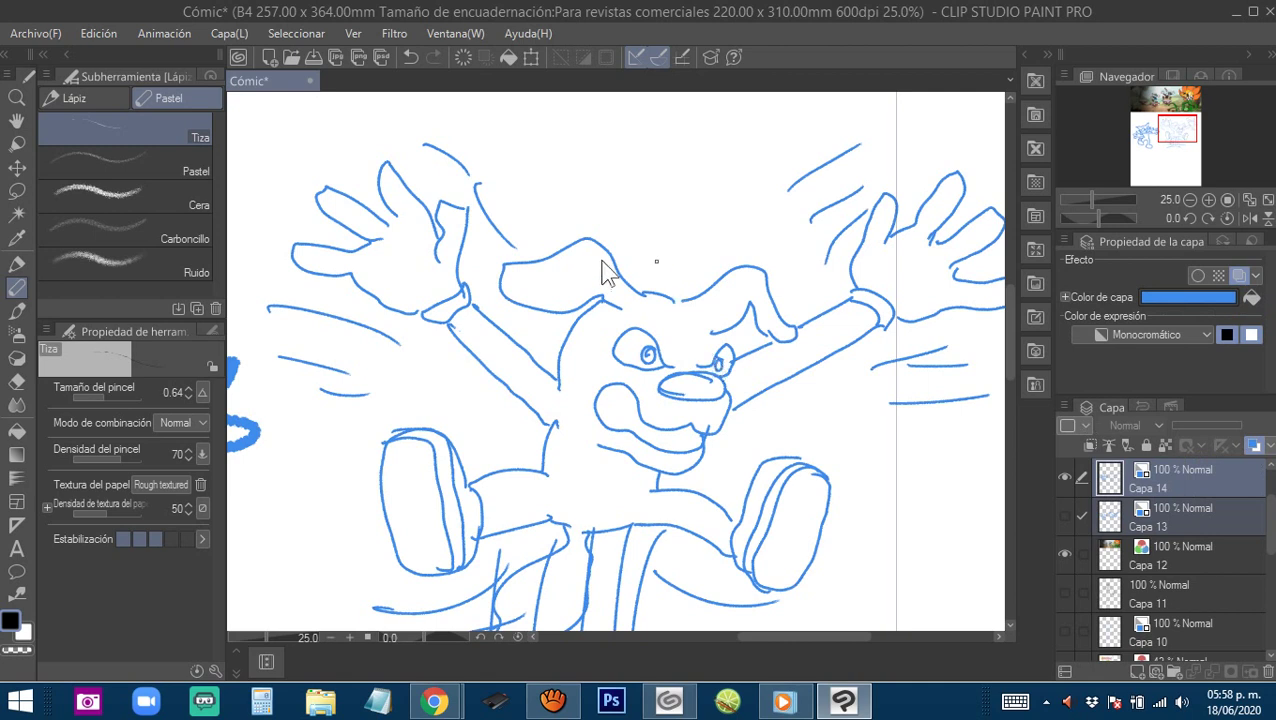
{"action": "left_click_drag", "start_coordinate": [602, 262], "coordinate": [637, 284]}
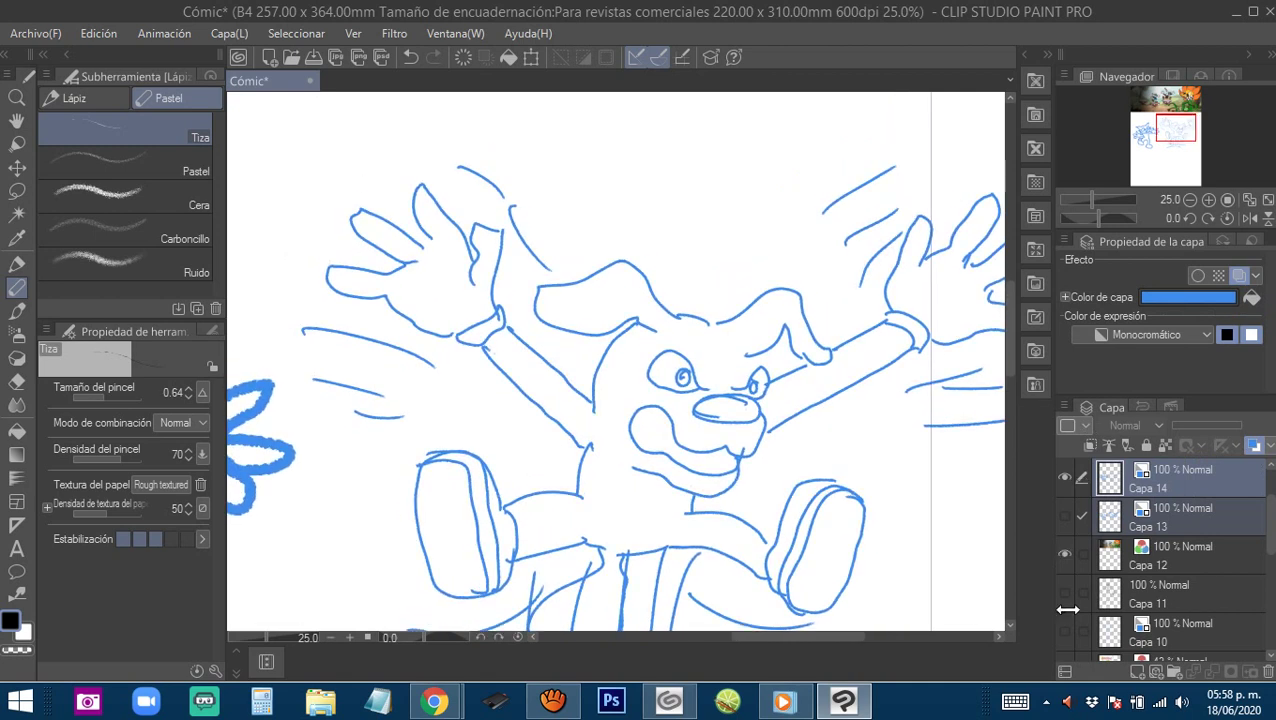
Add a new raster layer above Capa 14 and set the chalk brush size to 0.94.
{"action": "left_click", "coordinate": [1137, 671]}
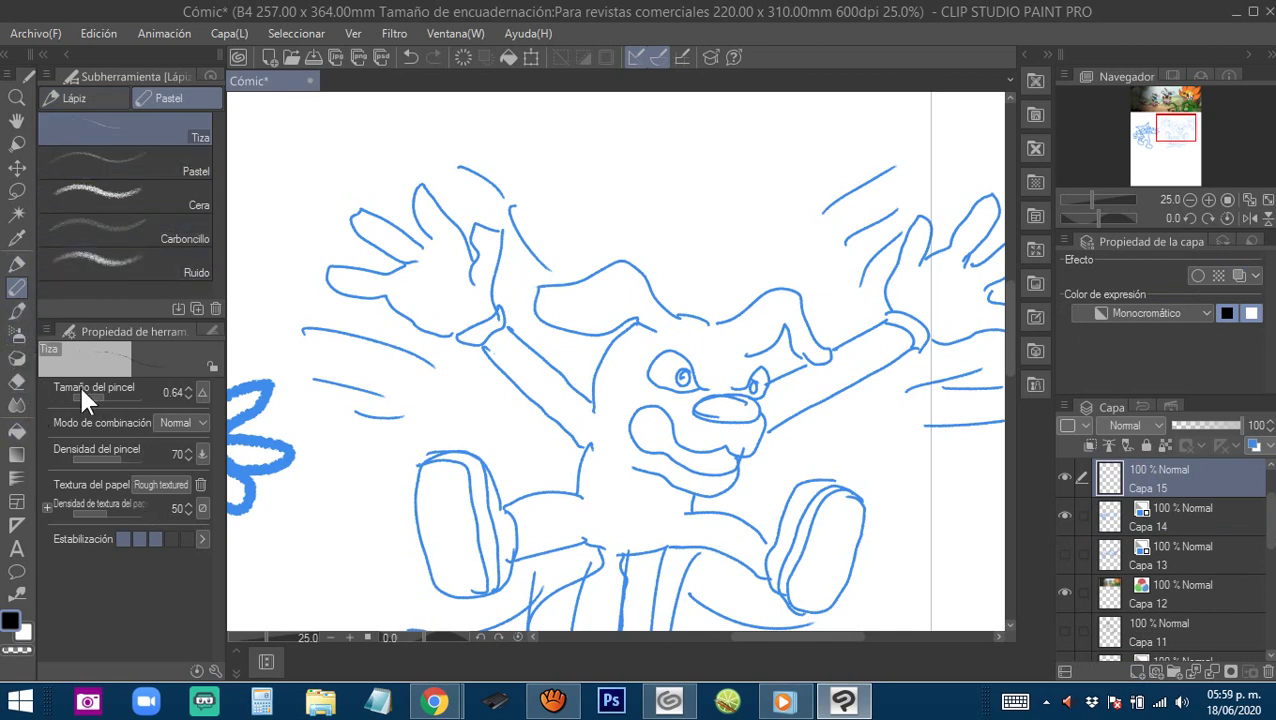
{"action": "left_click_drag", "start_coordinate": [103, 396], "coordinate": [139, 393]}
{"action": "left_click", "coordinate": [716, 371], "text": "ctrl"}
Trace the dog's floppy ear nearest the cat in thicker black lines, closing its lower edge against the head.
{"action": "left_click_drag", "start_coordinate": [680, 320], "coordinate": [728, 414]}
{"action": "left_click", "coordinate": [612, 377], "text": "ctrl"}
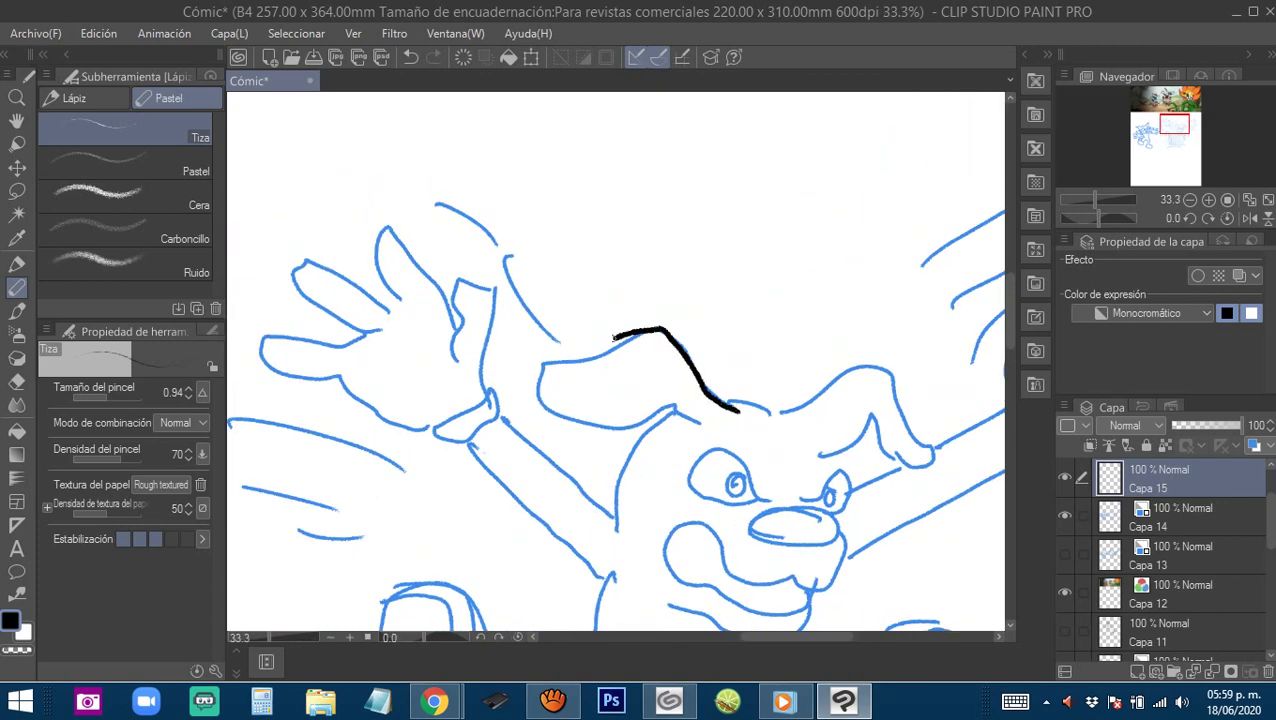
{"action": "mouse_move", "coordinate": [530, 373]}
{"action": "left_mouse_down"}
{"action": "mouse_move", "coordinate": [575, 422]}
{"action": "mouse_move", "coordinate": [624, 413]}
{"action": "left_mouse_up"}
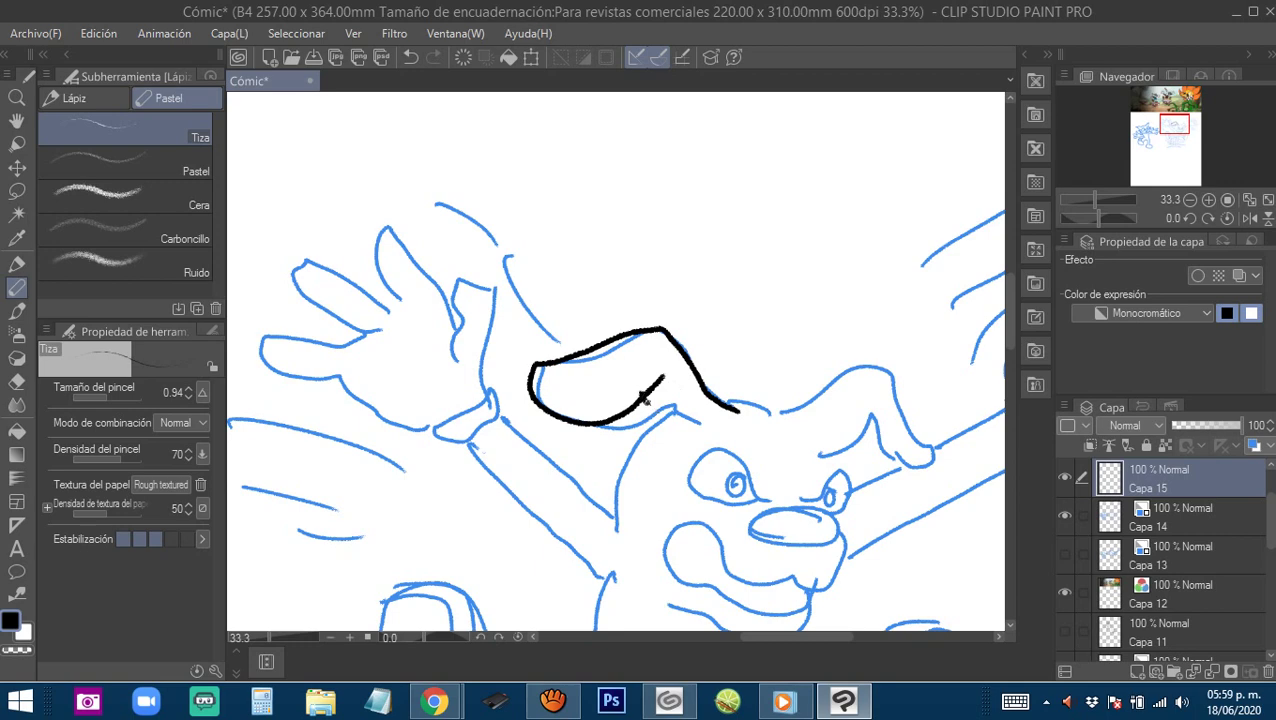
{"action": "left_click_drag", "start_coordinate": [671, 470], "coordinate": [706, 350]}
{"action": "left_click", "coordinate": [711, 354], "text": "ctrl"}
{"action": "left_click", "coordinate": [722, 332], "text": "ctrl"}
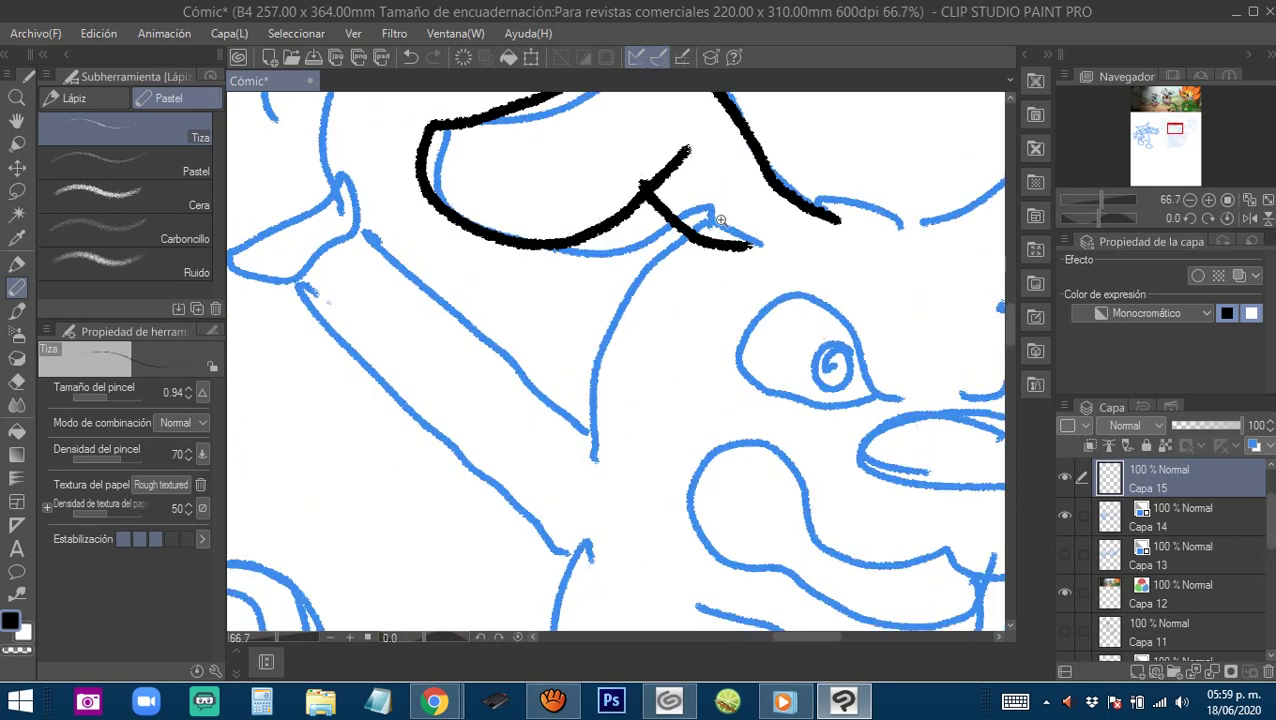
Trace the back of the dog's head and its face in thick black lines, including the mouth, muzzle, nose, eyes and forehead.
{"action": "mouse_move", "coordinate": [680, 246]}
{"action": "left_mouse_down"}
{"action": "mouse_move", "coordinate": [622, 306]}
{"action": "mouse_move", "coordinate": [600, 414]}
{"action": "mouse_move", "coordinate": [640, 544]}
{"action": "left_mouse_up"}
{"action": "mouse_move", "coordinate": [931, 568]}
{"action": "left_mouse_down"}
{"action": "mouse_move", "coordinate": [775, 408]}
{"action": "mouse_move", "coordinate": [525, 312]}
{"action": "mouse_move", "coordinate": [615, 418]}
{"action": "mouse_move", "coordinate": [710, 458]}
{"action": "mouse_move", "coordinate": [785, 451]}
{"action": "left_mouse_up"}
{"action": "mouse_move", "coordinate": [743, 384]}
{"action": "left_mouse_down"}
{"action": "mouse_move", "coordinate": [807, 406]}
{"action": "mouse_move", "coordinate": [849, 356]}
{"action": "mouse_move", "coordinate": [831, 304]}
{"action": "mouse_move", "coordinate": [797, 324]}
{"action": "mouse_move", "coordinate": [715, 312]}
{"action": "mouse_move", "coordinate": [685, 341]}
{"action": "mouse_move", "coordinate": [746, 377]}
{"action": "mouse_move", "coordinate": [797, 376]}
{"action": "mouse_move", "coordinate": [820, 354]}
{"action": "mouse_move", "coordinate": [787, 318]}
{"action": "left_mouse_up"}
{"action": "mouse_move", "coordinate": [706, 293]}
{"action": "left_mouse_down"}
{"action": "mouse_move", "coordinate": [809, 353]}
{"action": "mouse_move", "coordinate": [748, 286]}
{"action": "mouse_move", "coordinate": [636, 308]}
{"action": "mouse_move", "coordinate": [770, 358]}
{"action": "left_mouse_up"}
{"action": "mouse_move", "coordinate": [760, 306]}
{"action": "left_mouse_down"}
{"action": "mouse_move", "coordinate": [726, 336]}
{"action": "mouse_move", "coordinate": [763, 312]}
{"action": "left_mouse_up"}
{"action": "mouse_move", "coordinate": [891, 365]}
{"action": "left_mouse_down"}
{"action": "mouse_move", "coordinate": [686, 357]}
{"action": "mouse_move", "coordinate": [690, 342]}
{"action": "mouse_move", "coordinate": [756, 348]}
{"action": "mouse_move", "coordinate": [688, 364]}
{"action": "left_mouse_up"}
{"action": "mouse_move", "coordinate": [745, 290]}
{"action": "left_mouse_down"}
{"action": "mouse_move", "coordinate": [700, 430]}
{"action": "mouse_move", "coordinate": [598, 327]}
{"action": "left_mouse_up"}
{"action": "mouse_move", "coordinate": [598, 327]}
{"action": "left_mouse_down"}
{"action": "mouse_move", "coordinate": [632, 390]}
{"action": "mouse_move", "coordinate": [513, 372]}
{"action": "left_mouse_up"}
Trace the dog's ear farthest from the cat with its inner fold and the top of the head between the ears.
{"action": "mouse_move", "coordinate": [483, 357]}
{"action": "left_mouse_down"}
{"action": "mouse_move", "coordinate": [614, 266]}
{"action": "mouse_move", "coordinate": [676, 303]}
{"action": "mouse_move", "coordinate": [753, 404]}
{"action": "mouse_move", "coordinate": [760, 445]}
{"action": "left_mouse_up"}
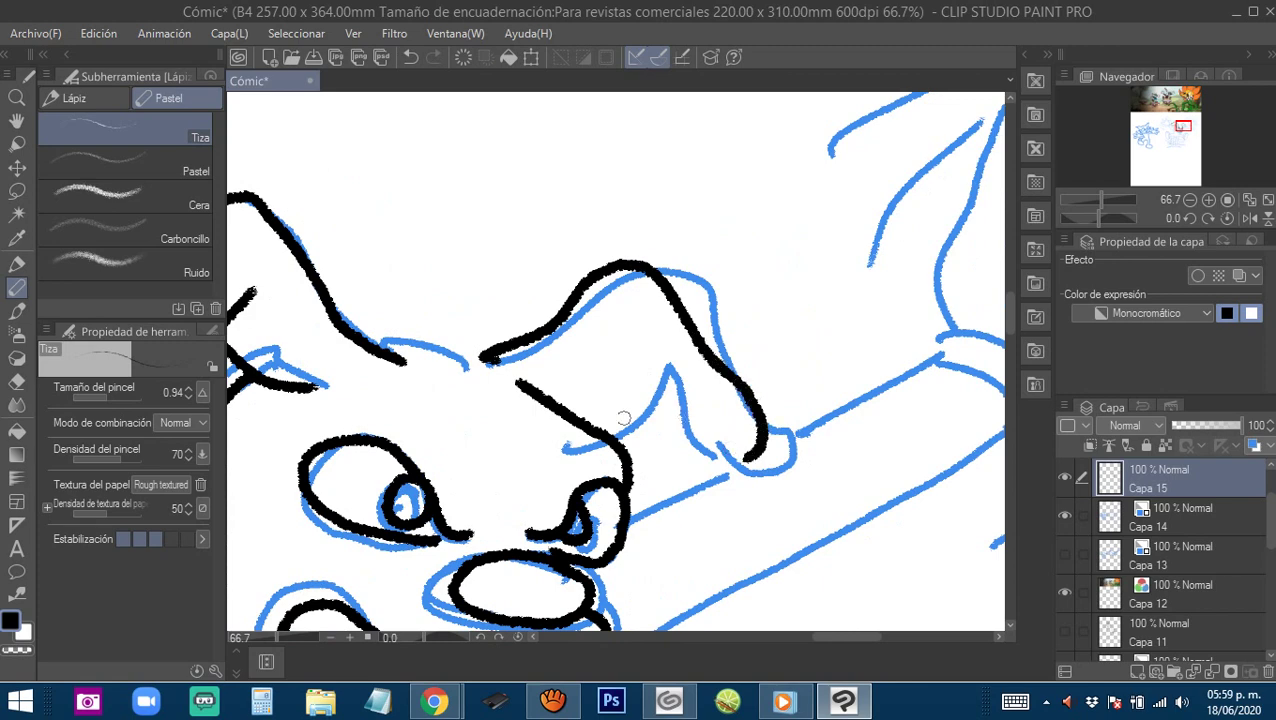
{"action": "mouse_move", "coordinate": [592, 428]}
{"action": "left_mouse_down"}
{"action": "mouse_move", "coordinate": [637, 366]}
{"action": "mouse_move", "coordinate": [666, 407]}
{"action": "mouse_move", "coordinate": [657, 431]}
{"action": "mouse_move", "coordinate": [724, 451]}
{"action": "mouse_move", "coordinate": [765, 402]}
{"action": "left_mouse_up"}
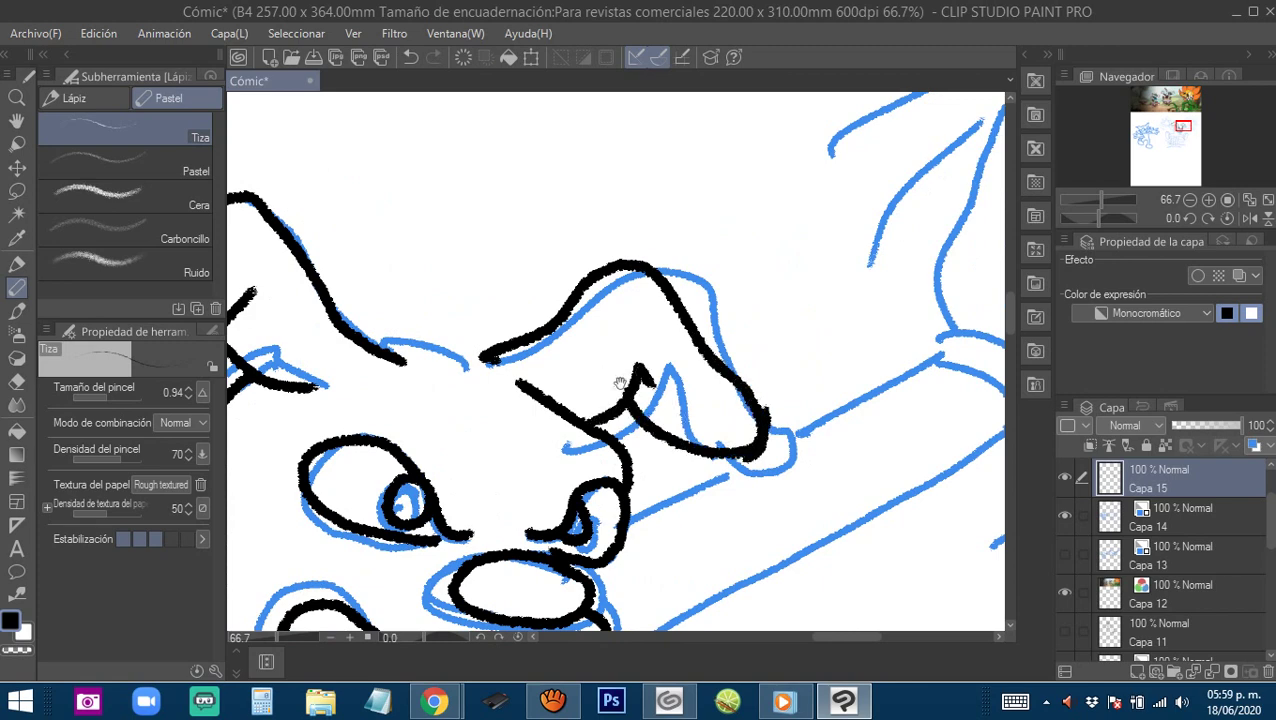
{"action": "left_click_drag", "start_coordinate": [619, 383], "coordinate": [826, 383]}
{"action": "left_click_drag", "start_coordinate": [692, 356], "coordinate": [558, 338]}
{"action": "mouse_move", "coordinate": [698, 340]}
{"action": "left_mouse_down"}
{"action": "mouse_move", "coordinate": [686, 208]}
{"action": "mouse_move", "coordinate": [701, 134]}
{"action": "left_mouse_up"}
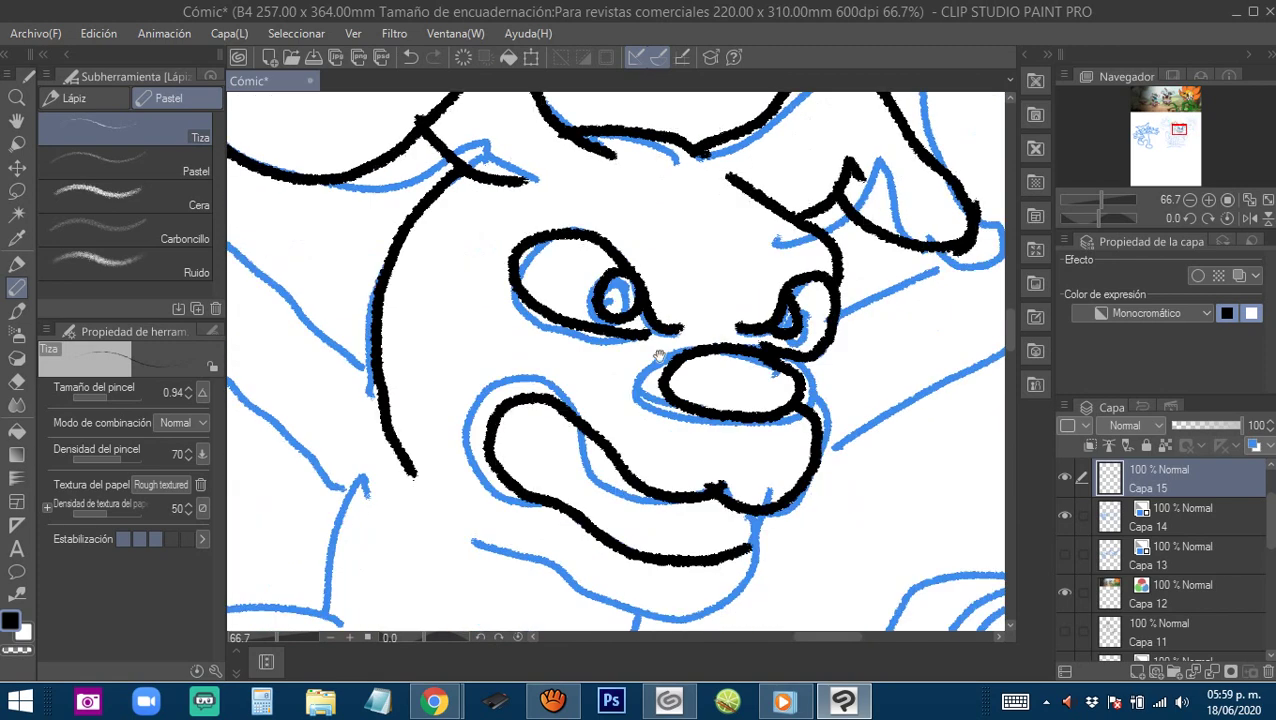
Draw pointed teeth along the lower and upper edges of the dog's open mouth.
{"action": "left_click", "coordinate": [658, 356], "text": "alt"}
{"action": "left_click", "coordinate": [677, 484], "text": "ctrl"}
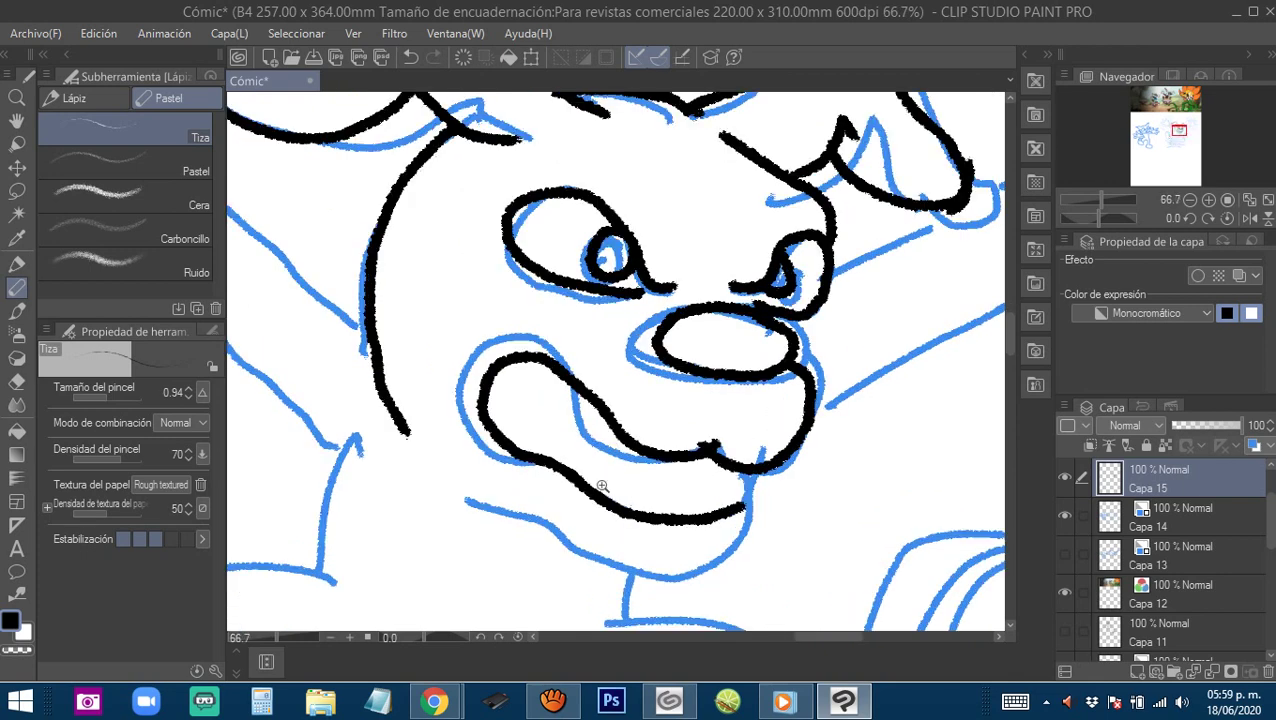
{"action": "mouse_move", "coordinate": [601, 484]}
{"action": "left_mouse_down"}
{"action": "mouse_move", "coordinate": [627, 505]}
{"action": "mouse_move", "coordinate": [654, 493]}
{"action": "mouse_move", "coordinate": [660, 524]}
{"action": "left_mouse_up"}
{"action": "mouse_move", "coordinate": [750, 535]}
{"action": "left_mouse_down"}
{"action": "mouse_move", "coordinate": [676, 435]}
{"action": "mouse_move", "coordinate": [694, 437]}
{"action": "left_mouse_up"}
{"action": "left_click_drag", "start_coordinate": [584, 415], "coordinate": [675, 420]}
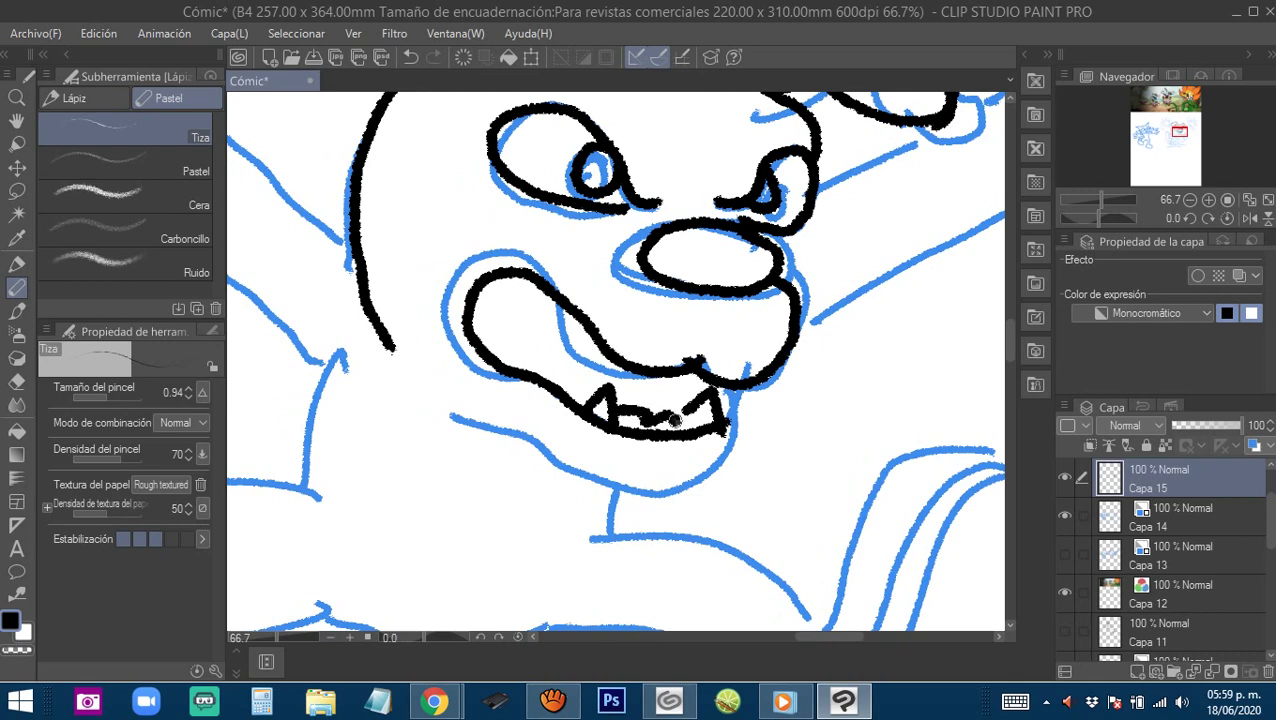
{"action": "mouse_move", "coordinate": [523, 348]}
{"action": "left_mouse_down"}
{"action": "mouse_move", "coordinate": [586, 368]}
{"action": "mouse_move", "coordinate": [612, 402]}
{"action": "left_mouse_up"}
{"action": "mouse_move", "coordinate": [565, 284]}
{"action": "left_mouse_down"}
{"action": "mouse_move", "coordinate": [604, 334]}
{"action": "mouse_move", "coordinate": [662, 369]}
{"action": "left_mouse_up"}
{"action": "scroll", "coordinate": [662, 369], "scroll_direction": "down", "scroll_amount": 3}
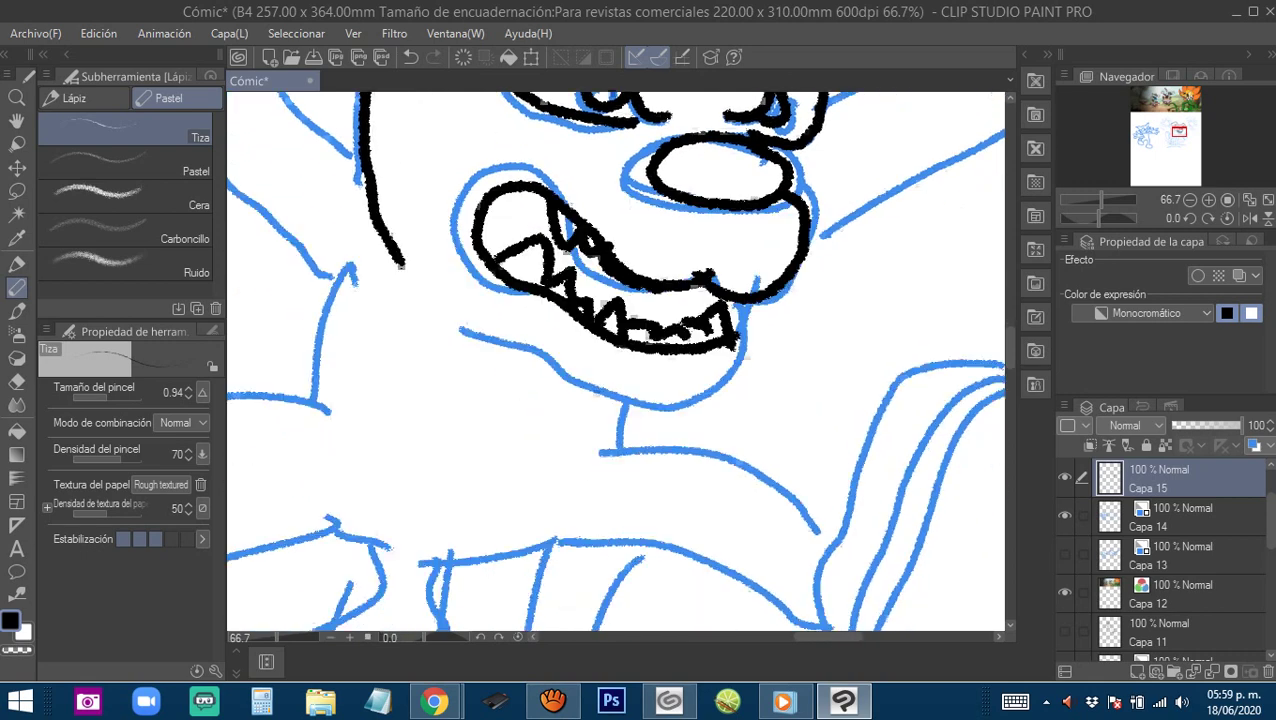
Trace the dog's lower jaw, neck, and the leg farthest from the cat with its shoe outline in thick black lines.
{"action": "mouse_move", "coordinate": [758, 292]}
{"action": "left_mouse_down"}
{"action": "mouse_move", "coordinate": [709, 386]}
{"action": "mouse_move", "coordinate": [641, 372]}
{"action": "mouse_move", "coordinate": [546, 312]}
{"action": "mouse_move", "coordinate": [461, 290]}
{"action": "left_mouse_up"}
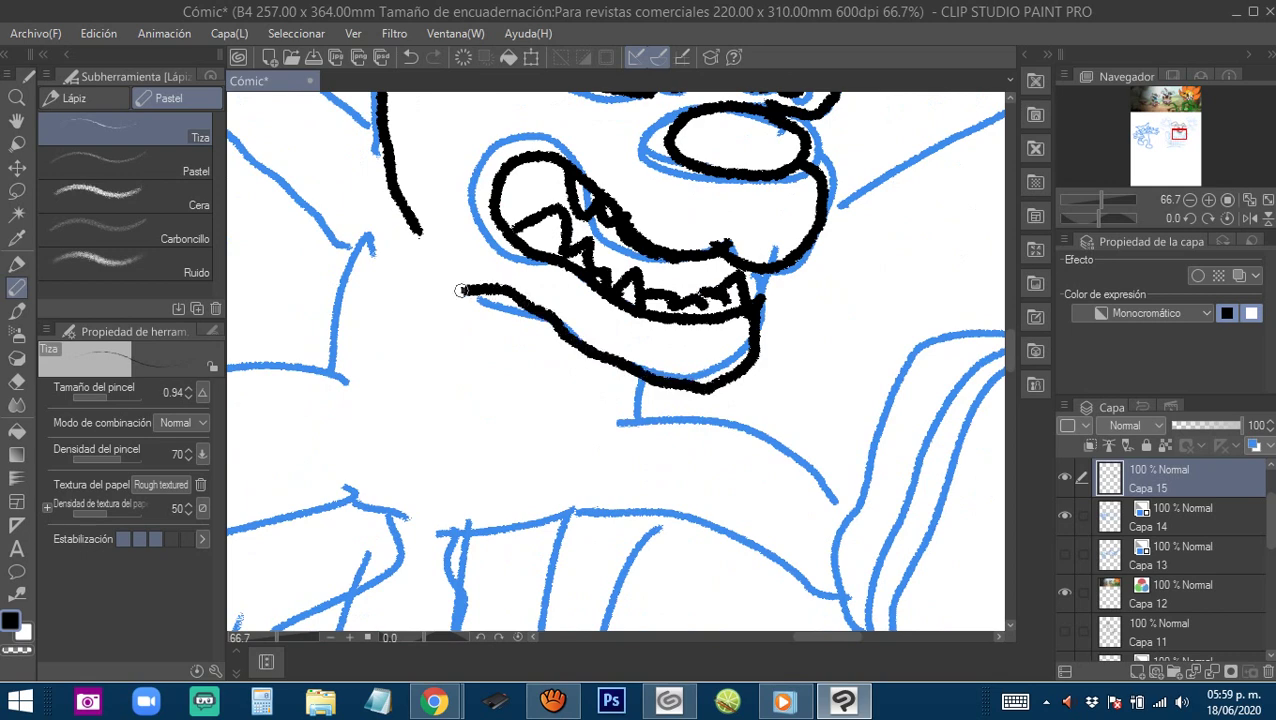
{"action": "mouse_move", "coordinate": [586, 469]}
{"action": "left_mouse_down"}
{"action": "mouse_move", "coordinate": [609, 351]}
{"action": "mouse_move", "coordinate": [700, 366]}
{"action": "mouse_move", "coordinate": [709, 355]}
{"action": "left_mouse_up"}
{"action": "mouse_move", "coordinate": [760, 263]}
{"action": "left_mouse_down"}
{"action": "mouse_move", "coordinate": [753, 298]}
{"action": "mouse_move", "coordinate": [672, 368]}
{"action": "left_mouse_up"}
{"action": "mouse_move", "coordinate": [760, 310]}
{"action": "left_mouse_down"}
{"action": "mouse_move", "coordinate": [640, 288]}
{"action": "mouse_move", "coordinate": [822, 350]}
{"action": "mouse_move", "coordinate": [855, 383]}
{"action": "left_mouse_up"}
{"action": "mouse_move", "coordinate": [480, 386]}
{"action": "left_mouse_down"}
{"action": "mouse_move", "coordinate": [516, 381]}
{"action": "mouse_move", "coordinate": [649, 380]}
{"action": "mouse_move", "coordinate": [731, 396]}
{"action": "mouse_move", "coordinate": [817, 451]}
{"action": "left_mouse_up"}
{"action": "left_click_drag", "start_coordinate": [817, 451], "coordinate": [530, 407]}
{"action": "left_click_drag", "start_coordinate": [564, 334], "coordinate": [577, 341]}
{"action": "mouse_move", "coordinate": [550, 328]}
{"action": "left_mouse_down"}
{"action": "mouse_move", "coordinate": [529, 420]}
{"action": "mouse_move", "coordinate": [545, 430]}
{"action": "mouse_move", "coordinate": [571, 348]}
{"action": "mouse_move", "coordinate": [541, 330]}
{"action": "mouse_move", "coordinate": [576, 255]}
{"action": "mouse_move", "coordinate": [685, 252]}
{"action": "mouse_move", "coordinate": [740, 279]}
{"action": "mouse_move", "coordinate": [755, 333]}
{"action": "mouse_move", "coordinate": [690, 527]}
{"action": "mouse_move", "coordinate": [658, 569]}
{"action": "mouse_move", "coordinate": [631, 581]}
{"action": "mouse_move", "coordinate": [554, 571]}
{"action": "mouse_move", "coordinate": [494, 508]}
{"action": "left_mouse_up"}
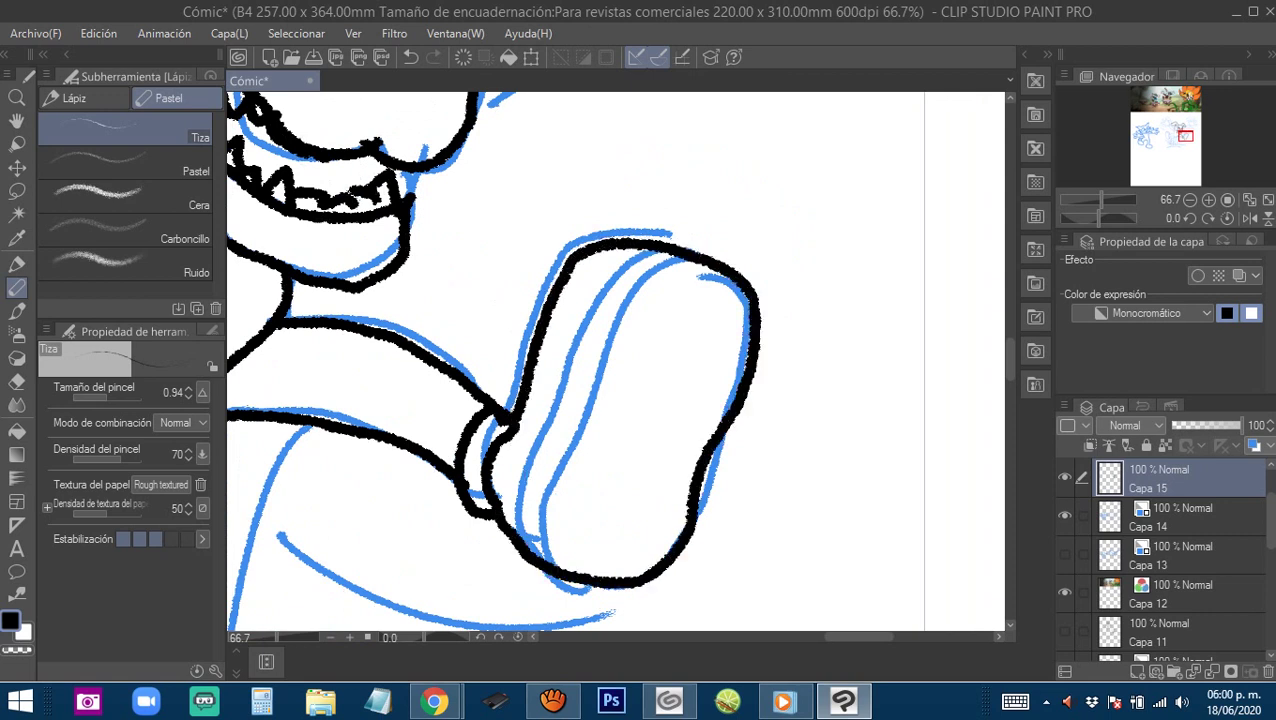
Draw the two curved sole lines along the inner side of the shoe farthest from the cat.
{"action": "mouse_move", "coordinate": [688, 276]}
{"action": "left_mouse_down"}
{"action": "mouse_move", "coordinate": [630, 251]}
{"action": "mouse_move", "coordinate": [540, 350]}
{"action": "mouse_move", "coordinate": [492, 462]}
{"action": "mouse_move", "coordinate": [510, 558]}
{"action": "left_mouse_up"}
{"action": "left_click_drag", "start_coordinate": [573, 268], "coordinate": [633, 285]}
{"action": "mouse_move", "coordinate": [650, 242]}
{"action": "left_mouse_down"}
{"action": "mouse_move", "coordinate": [594, 293]}
{"action": "mouse_move", "coordinate": [534, 442]}
{"action": "mouse_move", "coordinate": [522, 504]}
{"action": "mouse_move", "coordinate": [545, 552]}
{"action": "left_mouse_up"}
Trace both sides of the dog's tail in black, with jagged fur notches and a pointed tip.
{"action": "left_click_drag", "start_coordinate": [300, 272], "coordinate": [622, 266]}
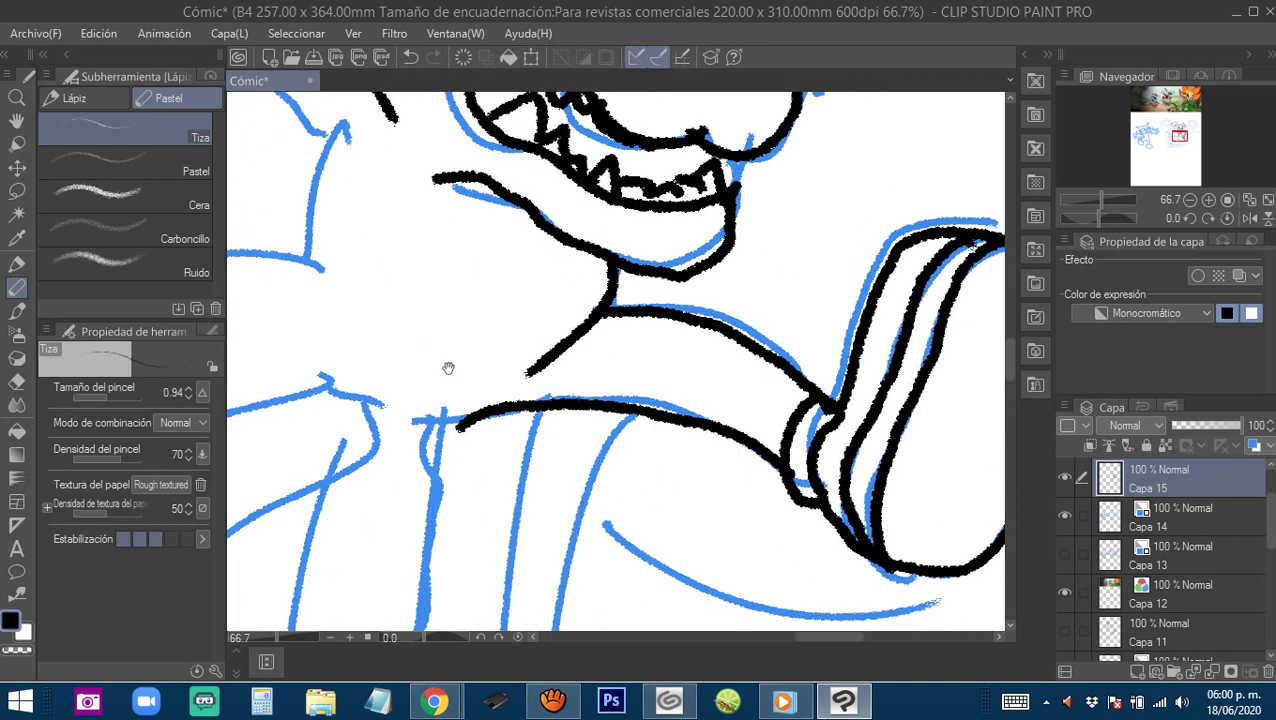
{"action": "left_click_drag", "start_coordinate": [442, 446], "coordinate": [627, 264]}
{"action": "left_click", "coordinate": [610, 364], "text": "alt"}
{"action": "left_click", "coordinate": [610, 364], "text": "alt"}
{"action": "mouse_move", "coordinate": [625, 205]}
{"action": "left_mouse_down"}
{"action": "mouse_move", "coordinate": [565, 250]}
{"action": "mouse_move", "coordinate": [484, 430]}
{"action": "mouse_move", "coordinate": [481, 473]}
{"action": "left_mouse_up"}
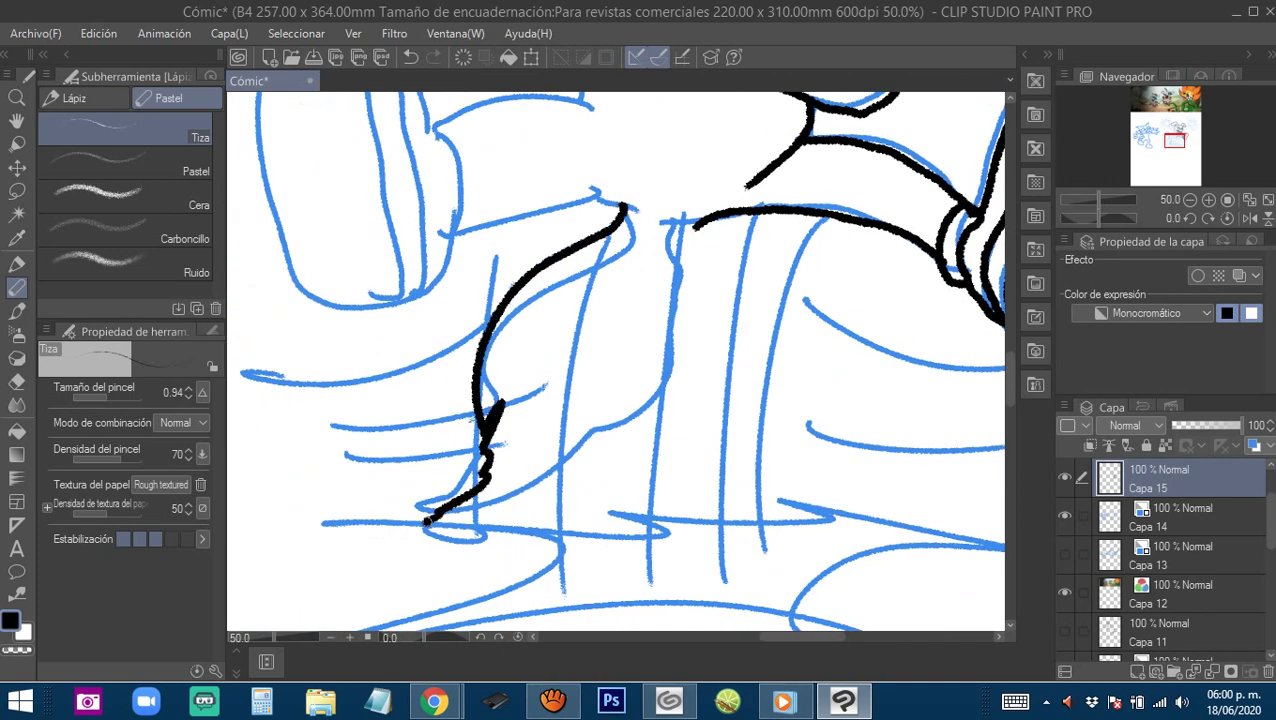
{"action": "mouse_move", "coordinate": [426, 521]}
{"action": "left_mouse_down"}
{"action": "mouse_move", "coordinate": [599, 462]}
{"action": "mouse_move", "coordinate": [659, 374]}
{"action": "mouse_move", "coordinate": [679, 222]}
{"action": "mouse_move", "coordinate": [714, 219]}
{"action": "mouse_move", "coordinate": [722, 333]}
{"action": "left_mouse_up"}
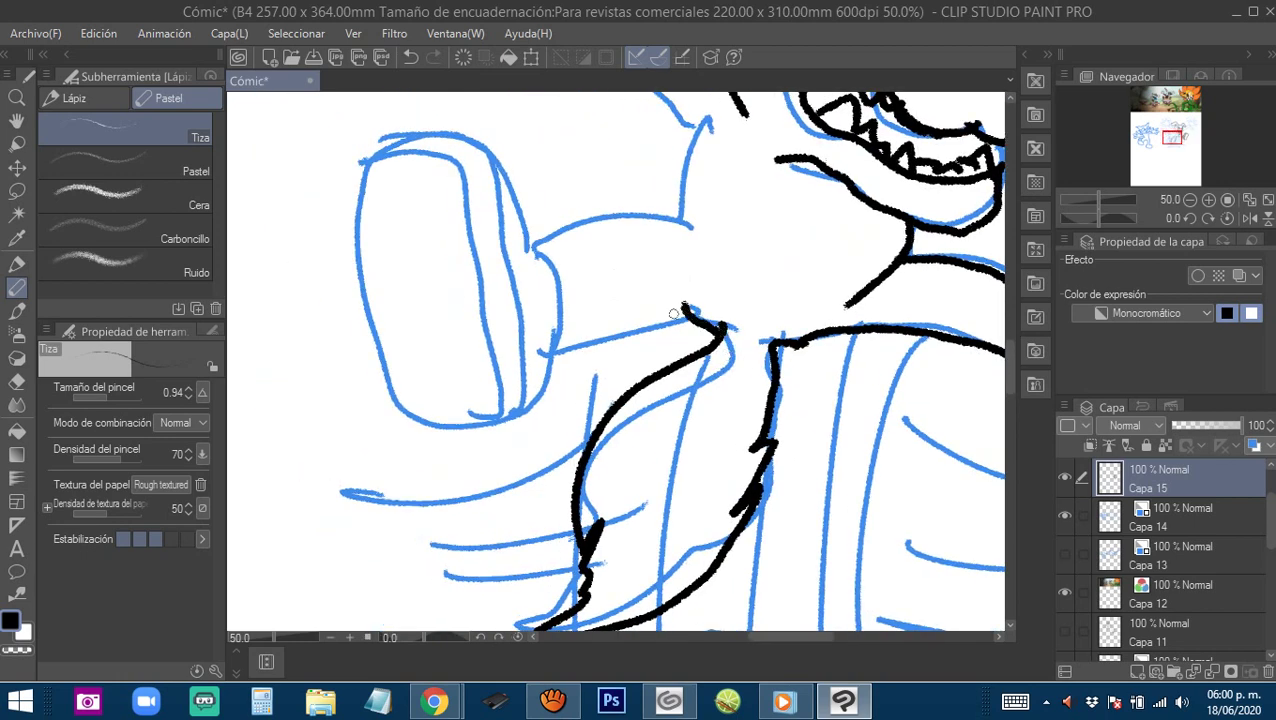
Trace the upper and lower edges of the dog's leg nearest the cat and the side of its torso.
{"action": "left_click_drag", "start_coordinate": [604, 296], "coordinate": [560, 322]}
{"action": "mouse_move", "coordinate": [702, 241]}
{"action": "left_mouse_down"}
{"action": "mouse_move", "coordinate": [732, 356]}
{"action": "mouse_move", "coordinate": [595, 340]}
{"action": "mouse_move", "coordinate": [516, 451]}
{"action": "left_mouse_up"}
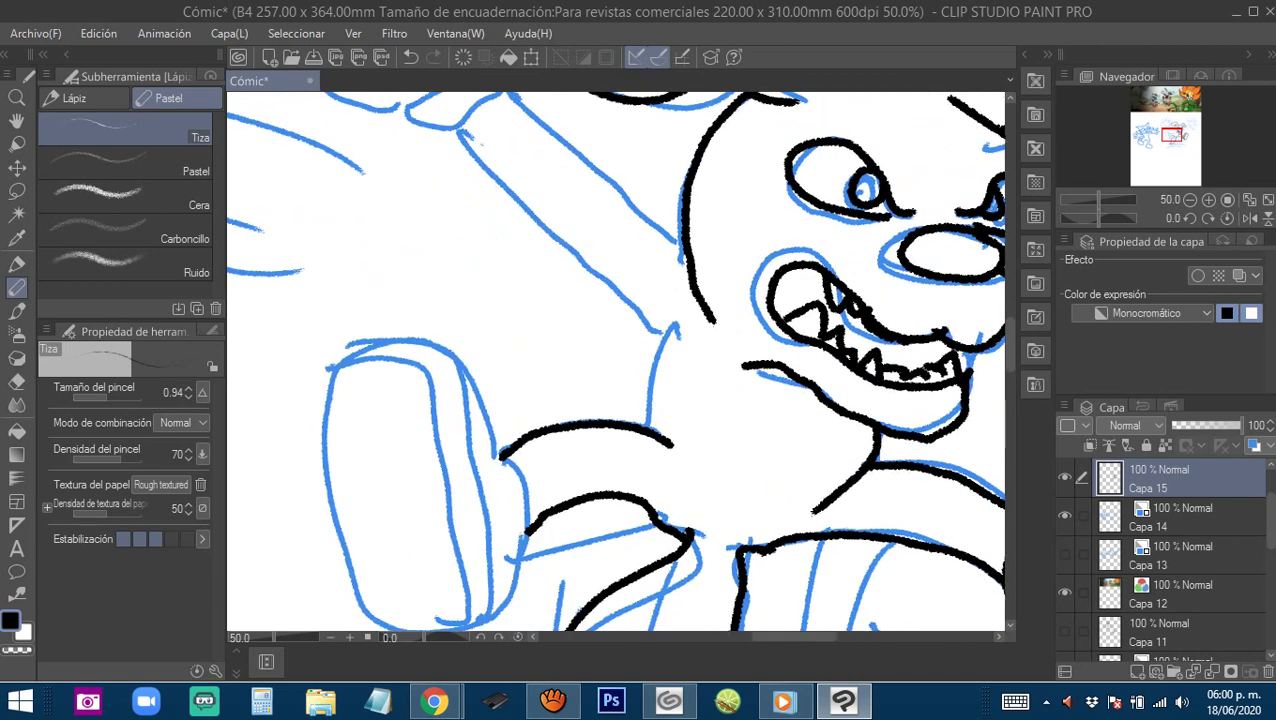
{"action": "left_click_drag", "start_coordinate": [678, 326], "coordinate": [718, 414]}
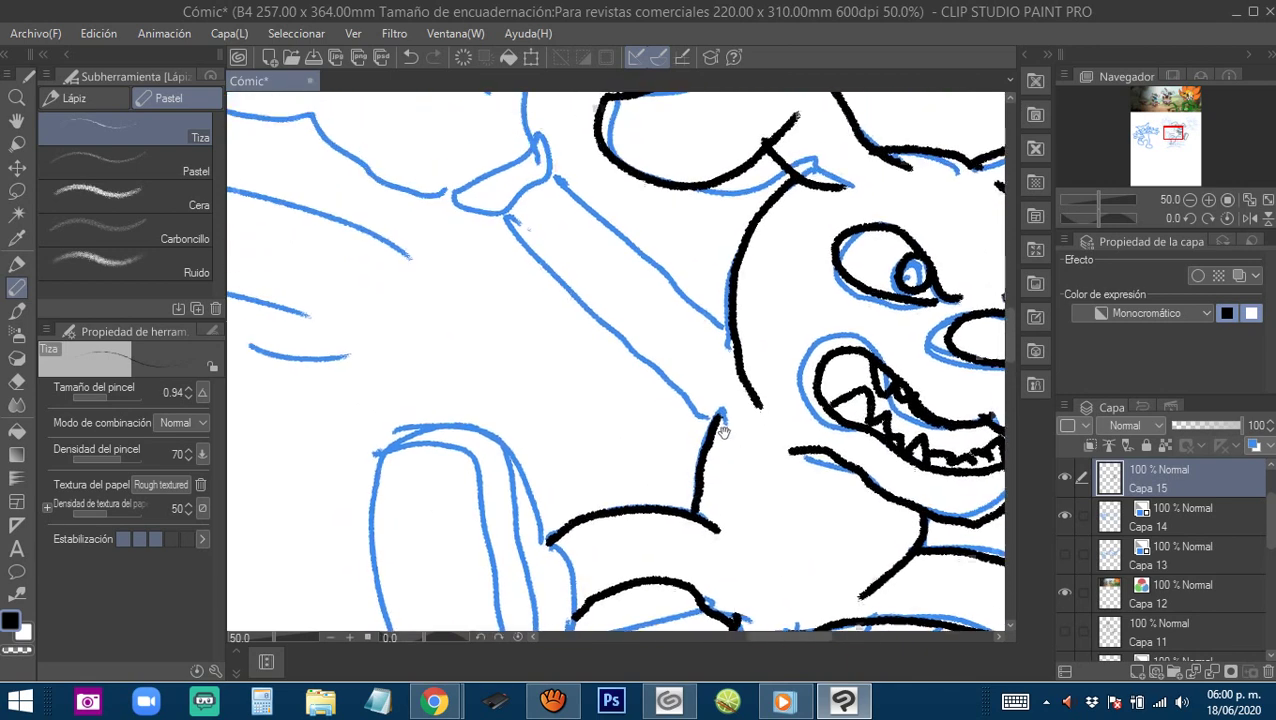
Trace both edges of the dog's raised arm nearest the cat, from the wrist down to the head and shoulder.
{"action": "mouse_move", "coordinate": [740, 352]}
{"action": "left_mouse_down"}
{"action": "mouse_move", "coordinate": [568, 182]}
{"action": "mouse_move", "coordinate": [689, 308]}
{"action": "left_mouse_up"}
{"action": "key", "text": "ctrl+z"}
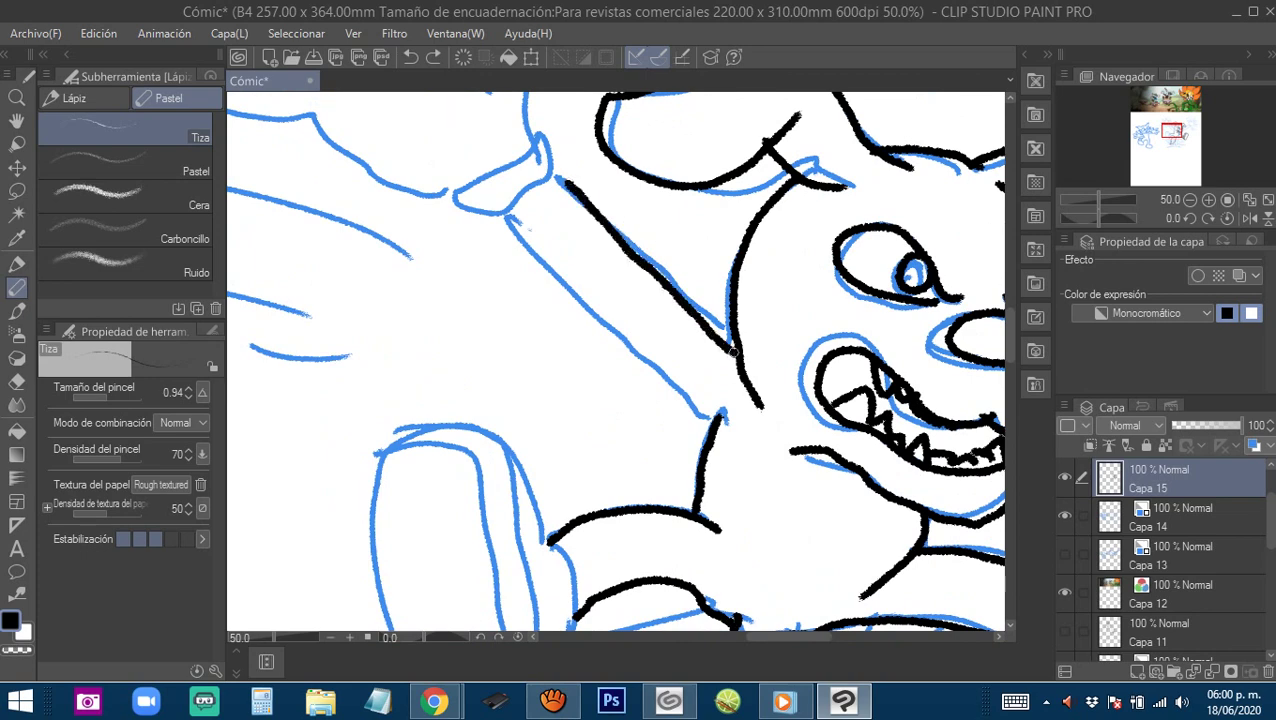
{"action": "left_click_drag", "start_coordinate": [733, 352], "coordinate": [763, 322]}
{"action": "left_click_drag", "start_coordinate": [538, 190], "coordinate": [723, 398]}
Trace the glove cuff, thumb, fingers and palm of the dog's hand nearest the cat.
{"action": "left_click_drag", "start_coordinate": [596, 302], "coordinate": [702, 485]}
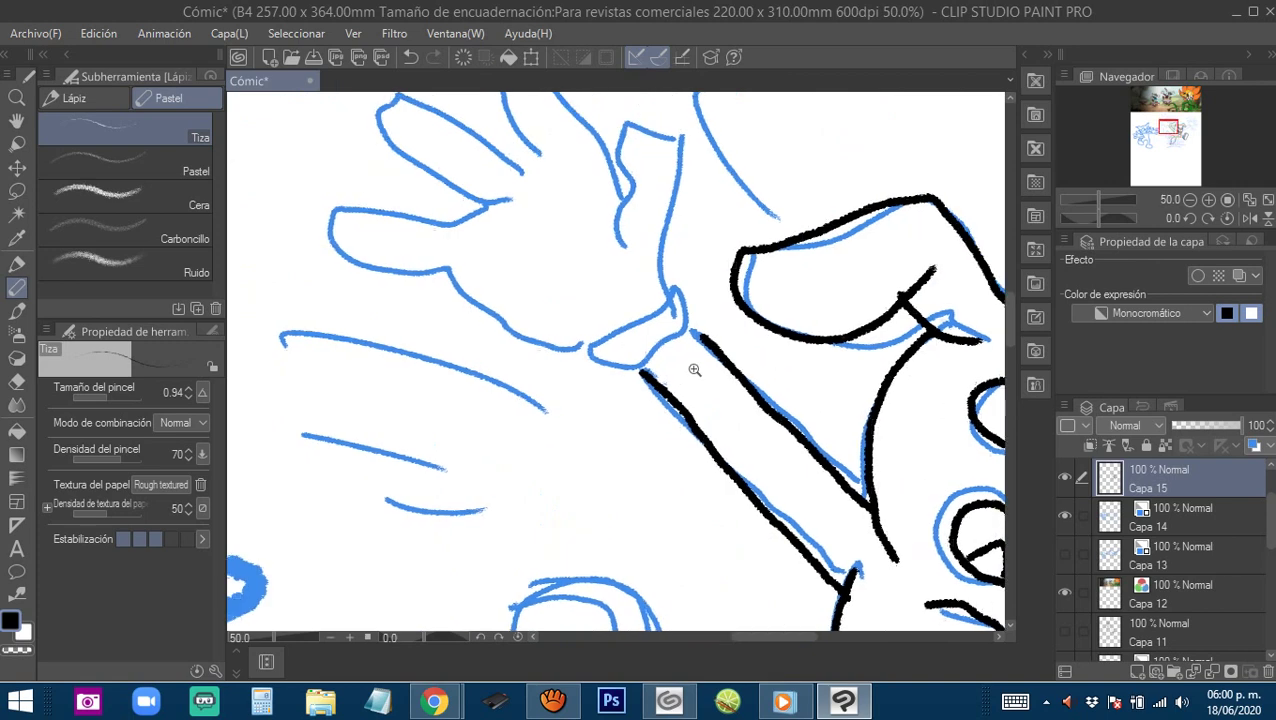
{"action": "left_click", "coordinate": [692, 367], "text": "ctrl"}
{"action": "mouse_move", "coordinate": [698, 298]}
{"action": "left_mouse_down"}
{"action": "mouse_move", "coordinate": [626, 376]}
{"action": "mouse_move", "coordinate": [672, 272]}
{"action": "mouse_move", "coordinate": [702, 312]}
{"action": "left_mouse_up"}
{"action": "mouse_move", "coordinate": [680, 258]}
{"action": "left_mouse_down"}
{"action": "mouse_move", "coordinate": [718, 436]}
{"action": "mouse_move", "coordinate": [706, 393]}
{"action": "mouse_move", "coordinate": [712, 251]}
{"action": "mouse_move", "coordinate": [627, 221]}
{"action": "mouse_move", "coordinate": [670, 311]}
{"action": "mouse_move", "coordinate": [630, 358]}
{"action": "mouse_move", "coordinate": [605, 450]}
{"action": "left_mouse_up"}
{"action": "mouse_move", "coordinate": [597, 250]}
{"action": "left_mouse_down"}
{"action": "mouse_move", "coordinate": [707, 335]}
{"action": "mouse_move", "coordinate": [571, 189]}
{"action": "mouse_move", "coordinate": [602, 302]}
{"action": "mouse_move", "coordinate": [641, 364]}
{"action": "mouse_move", "coordinate": [689, 356]}
{"action": "left_mouse_up"}
{"action": "mouse_move", "coordinate": [566, 334]}
{"action": "left_mouse_down"}
{"action": "mouse_move", "coordinate": [632, 296]}
{"action": "mouse_move", "coordinate": [510, 245]}
{"action": "mouse_move", "coordinate": [440, 305]}
{"action": "mouse_move", "coordinate": [545, 316]}
{"action": "left_mouse_up"}
{"action": "mouse_move", "coordinate": [524, 330]}
{"action": "left_mouse_down"}
{"action": "mouse_move", "coordinate": [605, 364]}
{"action": "mouse_move", "coordinate": [664, 356]}
{"action": "left_mouse_up"}
{"action": "mouse_move", "coordinate": [613, 385]}
{"action": "left_mouse_down"}
{"action": "mouse_move", "coordinate": [597, 353]}
{"action": "mouse_move", "coordinate": [605, 269]}
{"action": "mouse_move", "coordinate": [586, 284]}
{"action": "mouse_move", "coordinate": [482, 262]}
{"action": "mouse_move", "coordinate": [396, 312]}
{"action": "mouse_move", "coordinate": [482, 343]}
{"action": "mouse_move", "coordinate": [584, 347]}
{"action": "mouse_move", "coordinate": [505, 247]}
{"action": "mouse_move", "coordinate": [545, 325]}
{"action": "mouse_move", "coordinate": [668, 355]}
{"action": "left_mouse_up"}
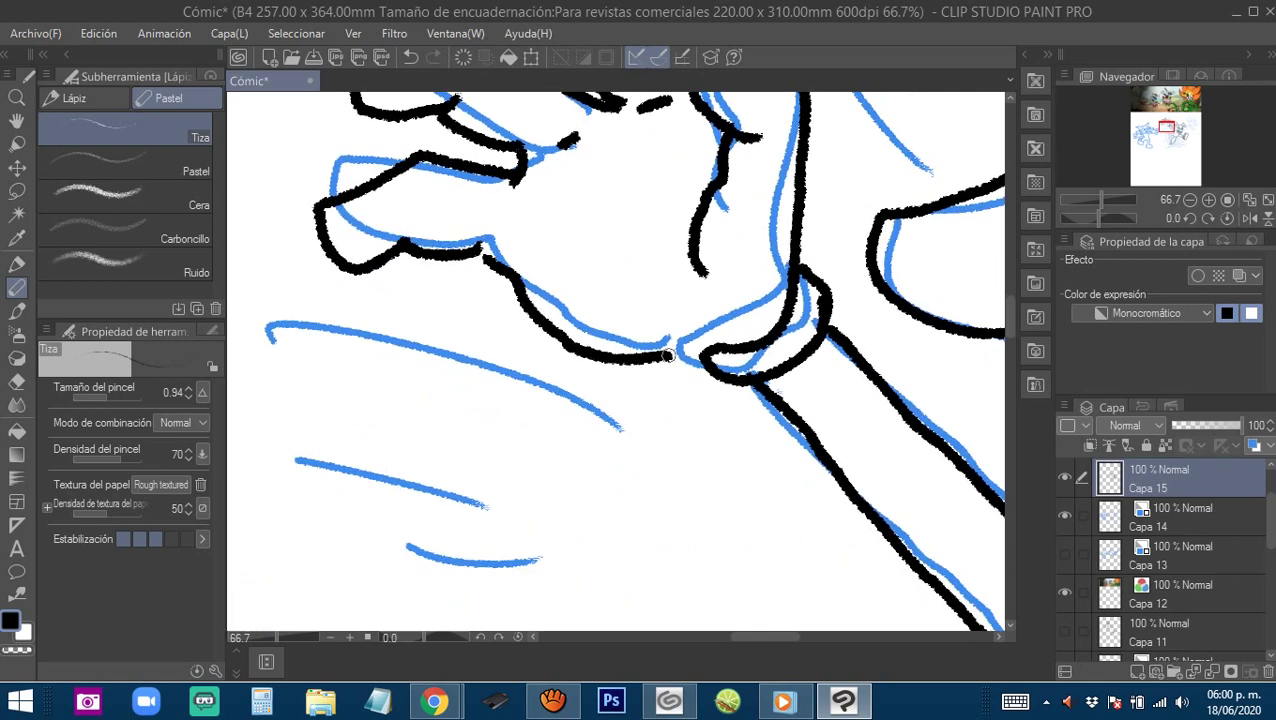
{"action": "left_click_drag", "start_coordinate": [857, 490], "coordinate": [675, 350]}
Trace the dog's shoe nearest the cat, including its ankle cuff, rounded outline and two inner sole lines.
{"action": "scroll", "coordinate": [690, 355], "scroll_direction": "down", "scroll_amount": 3}
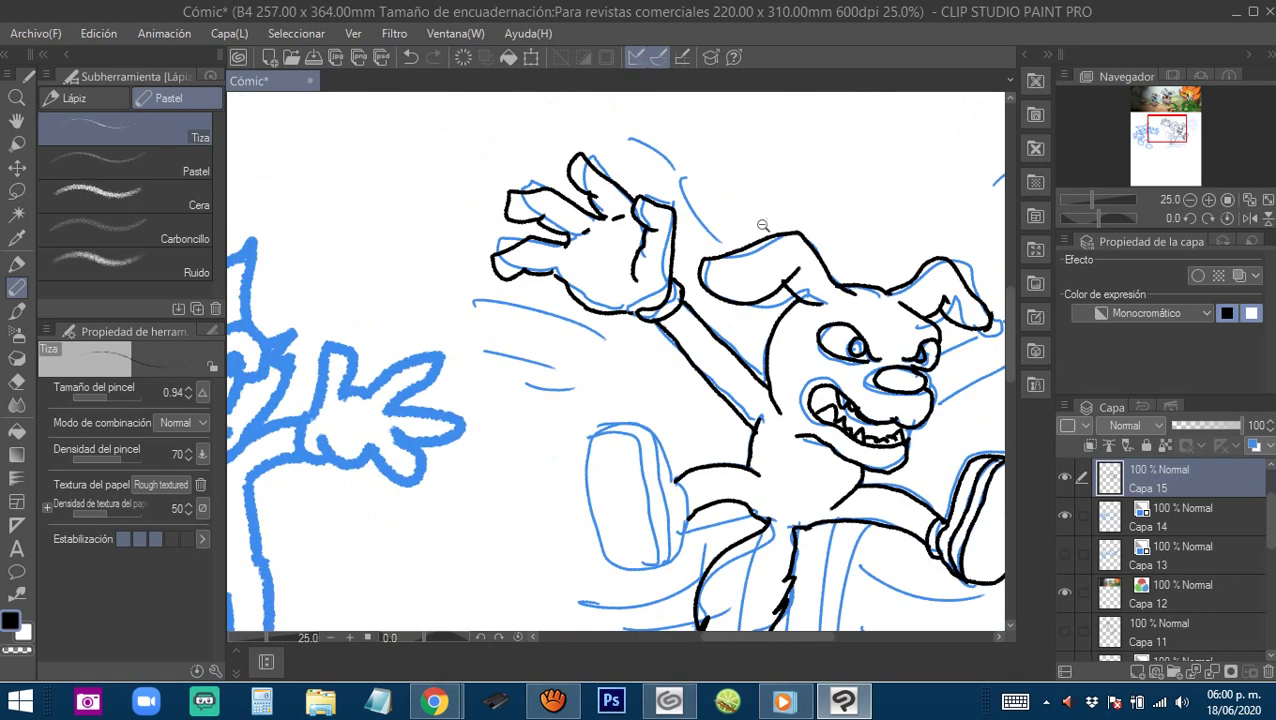
{"action": "left_click_drag", "start_coordinate": [703, 408], "coordinate": [562, 366]}
{"action": "scroll", "coordinate": [608, 388], "scroll_direction": "up", "scroll_amount": 2}
{"action": "mouse_move", "coordinate": [443, 483]}
{"action": "left_mouse_down"}
{"action": "mouse_move", "coordinate": [649, 336]}
{"action": "mouse_move", "coordinate": [676, 378]}
{"action": "mouse_move", "coordinate": [634, 298]}
{"action": "left_mouse_up"}
{"action": "mouse_move", "coordinate": [634, 298]}
{"action": "left_mouse_down"}
{"action": "mouse_move", "coordinate": [674, 358]}
{"action": "mouse_move", "coordinate": [636, 263]}
{"action": "mouse_move", "coordinate": [535, 276]}
{"action": "mouse_move", "coordinate": [514, 340]}
{"action": "mouse_move", "coordinate": [596, 530]}
{"action": "left_mouse_up"}
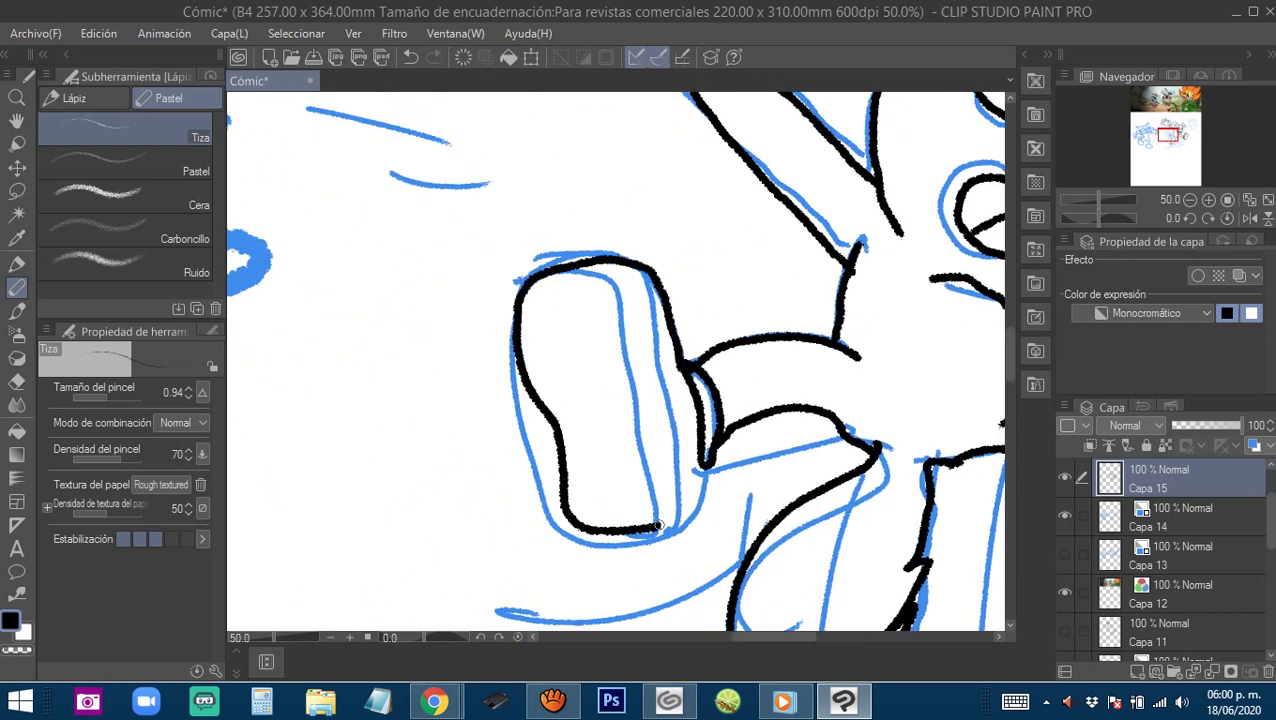
{"action": "left_click_drag", "start_coordinate": [571, 270], "coordinate": [632, 341]}
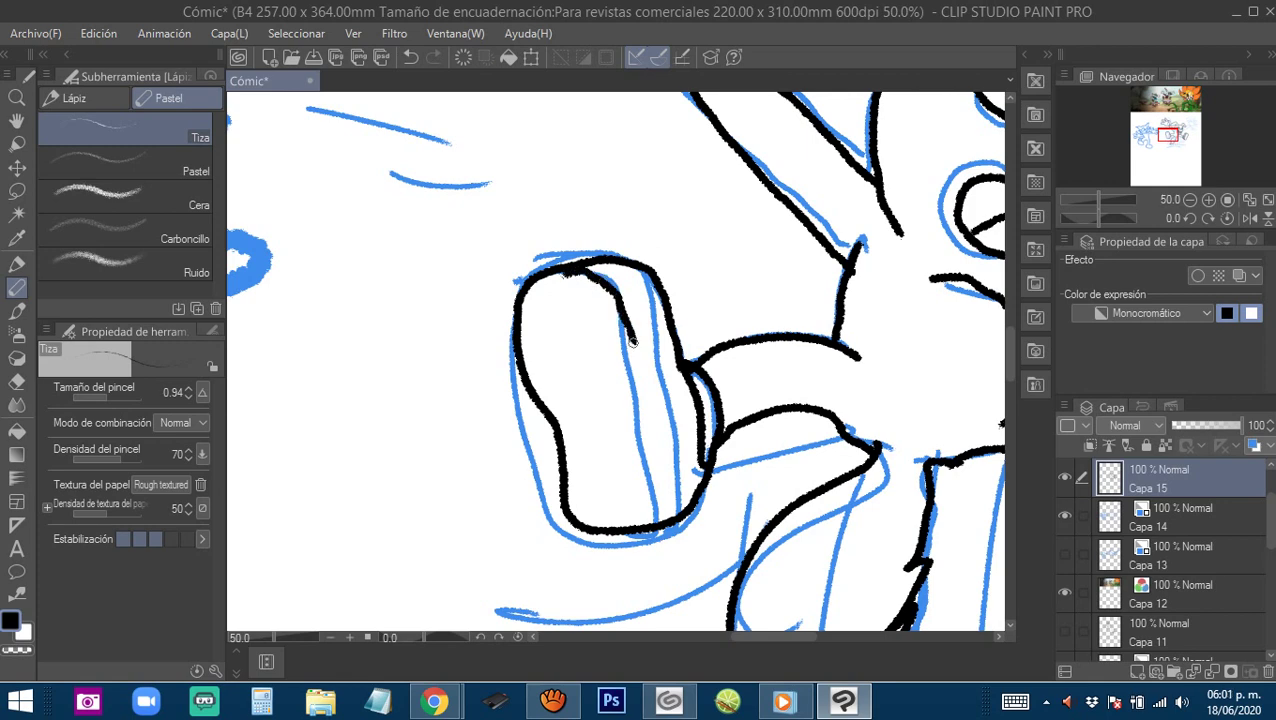
{"action": "left_click_drag", "start_coordinate": [638, 428], "coordinate": [652, 516]}
{"action": "mouse_move", "coordinate": [595, 263]}
{"action": "left_mouse_down"}
{"action": "mouse_move", "coordinate": [650, 312]}
{"action": "mouse_move", "coordinate": [659, 401]}
{"action": "left_mouse_up"}
{"action": "scroll", "coordinate": [752, 428], "scroll_direction": "down", "scroll_amount": 2}
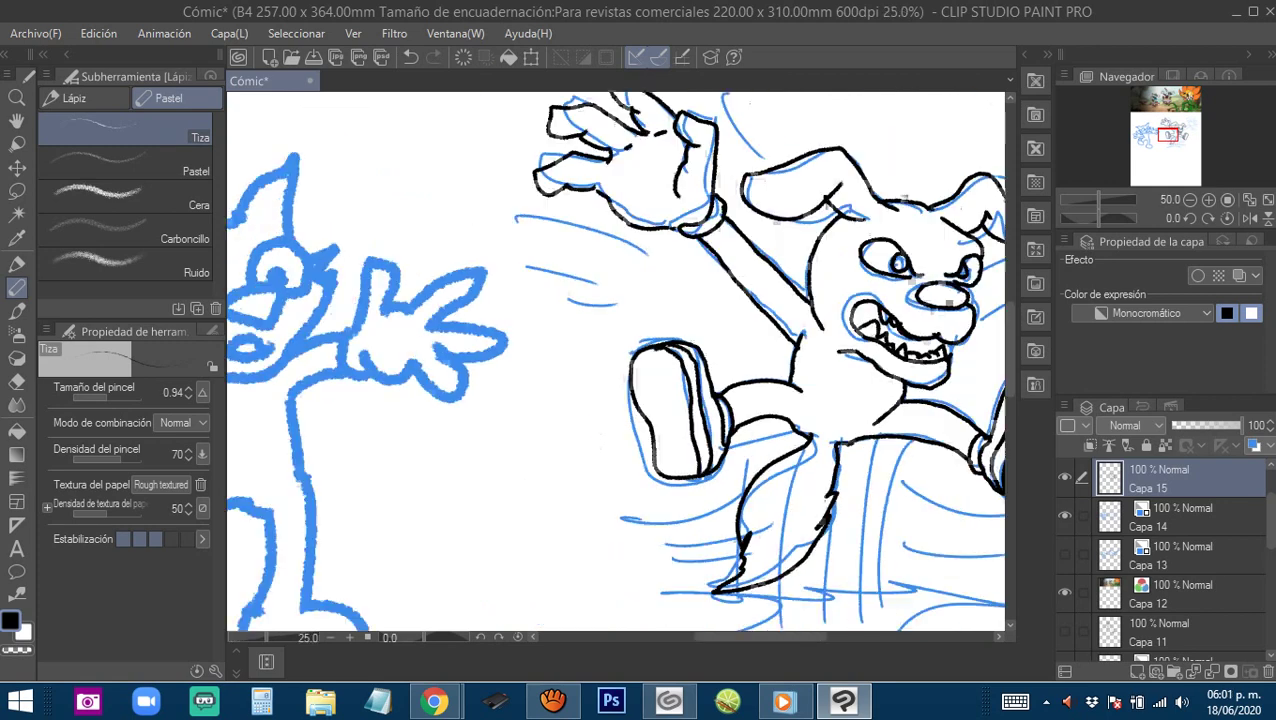
Trace both edges of the dog's raised arm farthest from the cat, closing it with a rounded end at the wrist.
{"action": "mouse_move", "coordinate": [840, 378]}
{"action": "left_mouse_down"}
{"action": "mouse_move", "coordinate": [624, 458]}
{"action": "mouse_move", "coordinate": [493, 480]}
{"action": "left_mouse_up"}
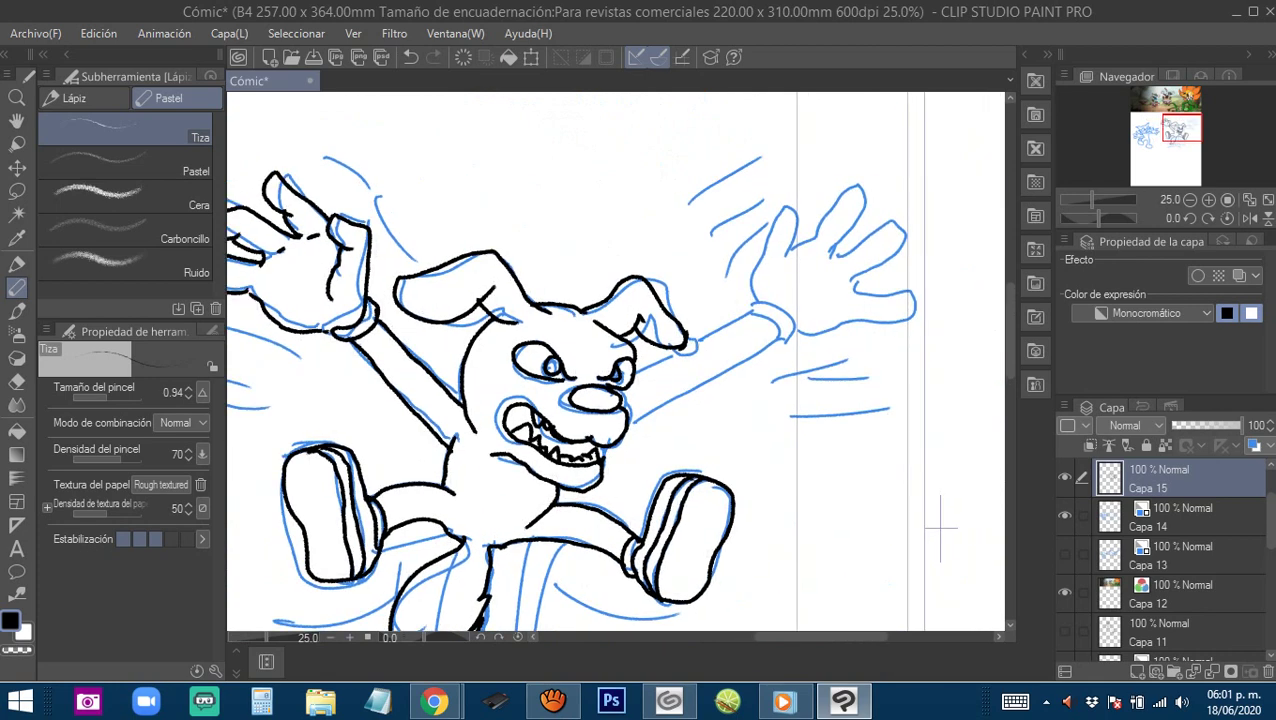
{"action": "scroll", "coordinate": [690, 398], "scroll_direction": "up", "scroll_amount": 1}
{"action": "mouse_move", "coordinate": [638, 384]}
{"action": "left_mouse_down"}
{"action": "mouse_move", "coordinate": [654, 440]}
{"action": "mouse_move", "coordinate": [632, 395]}
{"action": "mouse_move", "coordinate": [634, 440]}
{"action": "mouse_move", "coordinate": [608, 446]}
{"action": "mouse_move", "coordinate": [555, 399]}
{"action": "mouse_move", "coordinate": [516, 391]}
{"action": "mouse_move", "coordinate": [596, 322]}
{"action": "mouse_move", "coordinate": [695, 268]}
{"action": "left_mouse_up"}
{"action": "scroll", "coordinate": [662, 456], "scroll_direction": "up", "scroll_amount": 1}
{"action": "left_click_drag", "start_coordinate": [716, 336], "coordinate": [480, 472]}
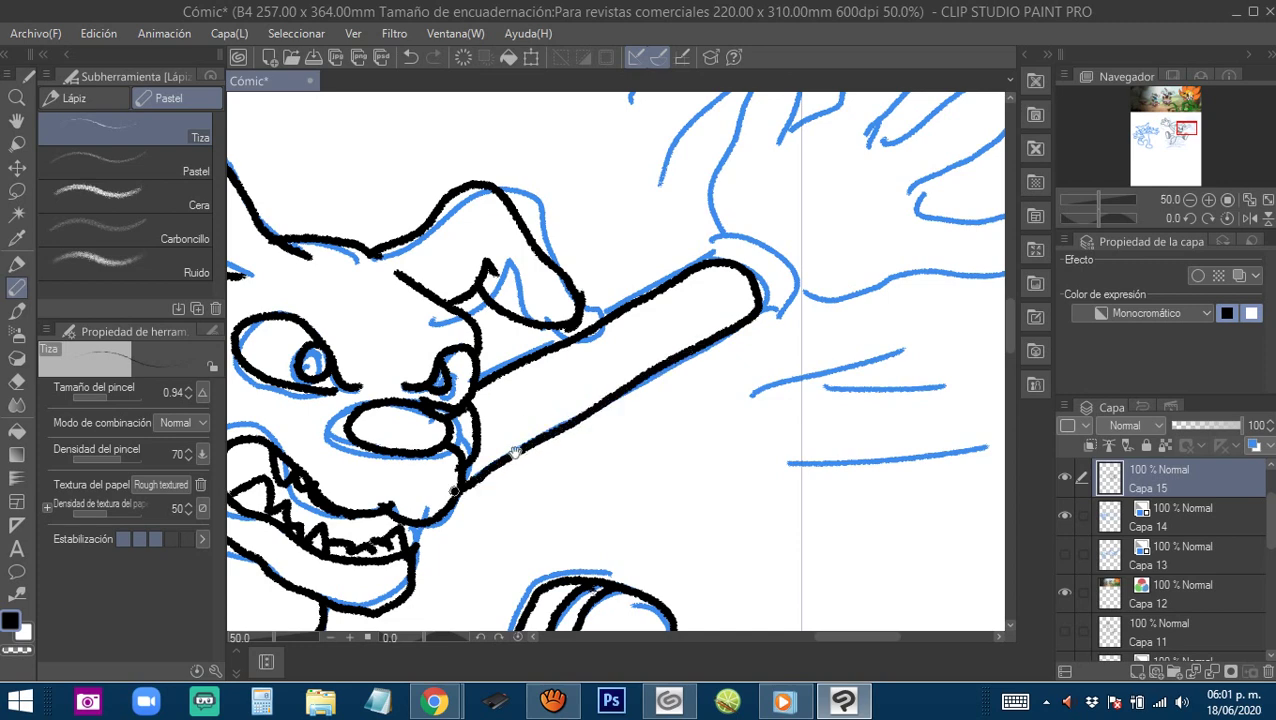
Trace the cuff and open hand at the end of the dog's far arm, adding a curved thumb crease on the palm.
{"action": "mouse_move", "coordinate": [704, 264]}
{"action": "left_mouse_down"}
{"action": "mouse_move", "coordinate": [496, 404]}
{"action": "mouse_move", "coordinate": [573, 433]}
{"action": "left_mouse_up"}
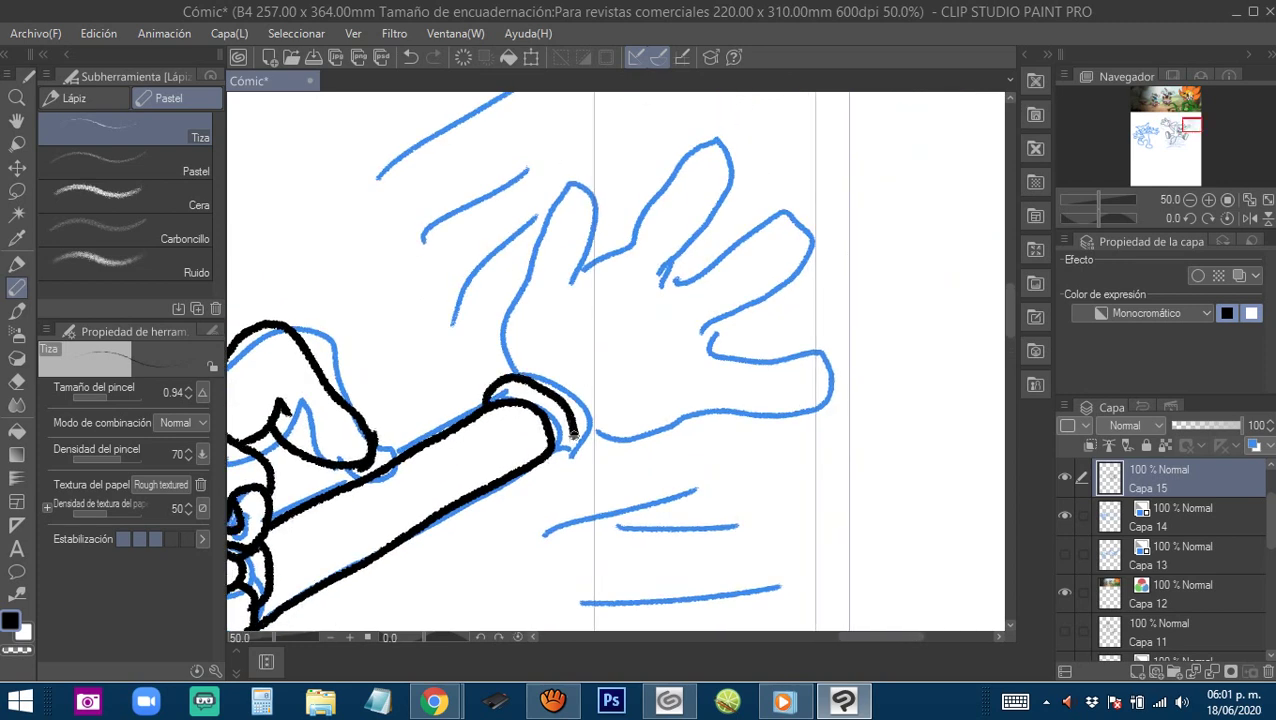
{"action": "mouse_move", "coordinate": [503, 377]}
{"action": "left_mouse_down"}
{"action": "mouse_move", "coordinate": [476, 482]}
{"action": "mouse_move", "coordinate": [474, 412]}
{"action": "mouse_move", "coordinate": [540, 330]}
{"action": "mouse_move", "coordinate": [527, 405]}
{"action": "left_mouse_up"}
{"action": "mouse_move", "coordinate": [584, 363]}
{"action": "left_mouse_down"}
{"action": "mouse_move", "coordinate": [510, 354]}
{"action": "mouse_move", "coordinate": [580, 268]}
{"action": "mouse_move", "coordinate": [632, 254]}
{"action": "mouse_move", "coordinate": [600, 326]}
{"action": "mouse_move", "coordinate": [543, 384]}
{"action": "mouse_move", "coordinate": [689, 326]}
{"action": "mouse_move", "coordinate": [607, 427]}
{"action": "left_mouse_up"}
{"action": "mouse_move", "coordinate": [621, 417]}
{"action": "left_mouse_down"}
{"action": "mouse_move", "coordinate": [652, 292]}
{"action": "mouse_move", "coordinate": [758, 322]}
{"action": "mouse_move", "coordinate": [728, 380]}
{"action": "mouse_move", "coordinate": [632, 369]}
{"action": "mouse_move", "coordinate": [524, 409]}
{"action": "left_mouse_up"}
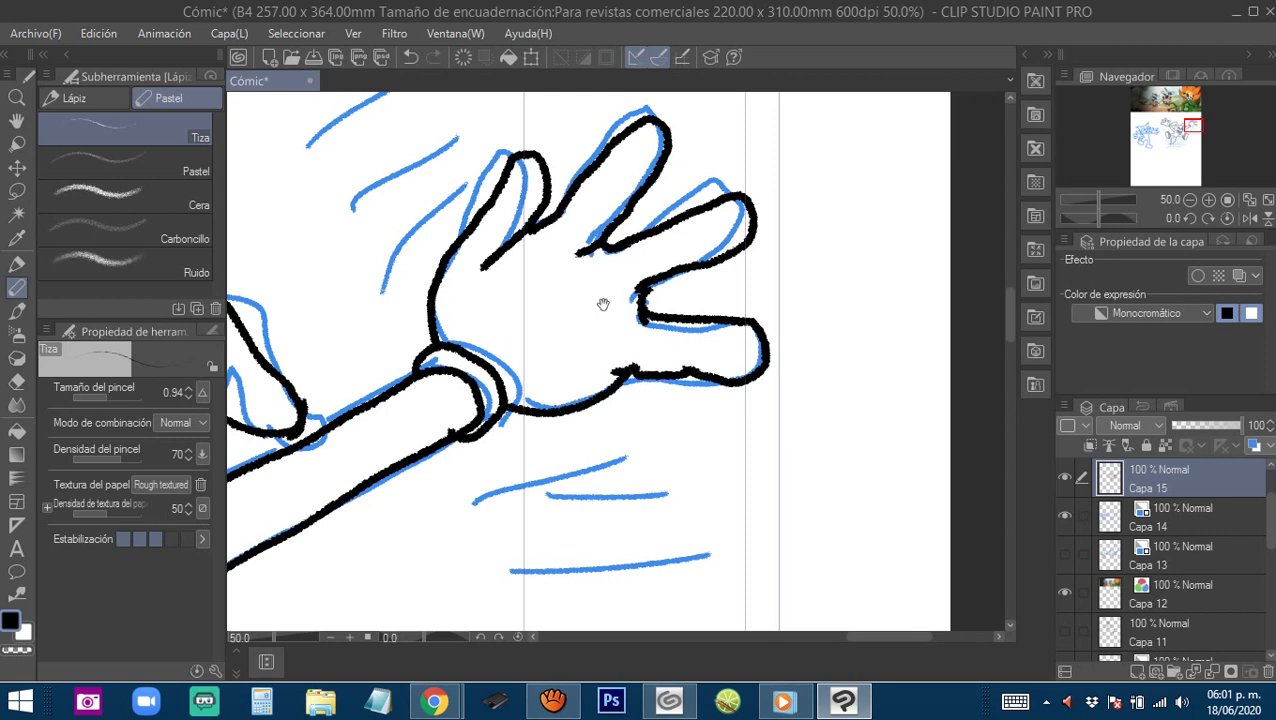
{"action": "mouse_move", "coordinate": [603, 304]}
{"action": "left_mouse_down"}
{"action": "mouse_move", "coordinate": [631, 384]}
{"action": "mouse_move", "coordinate": [572, 450]}
{"action": "left_mouse_up"}
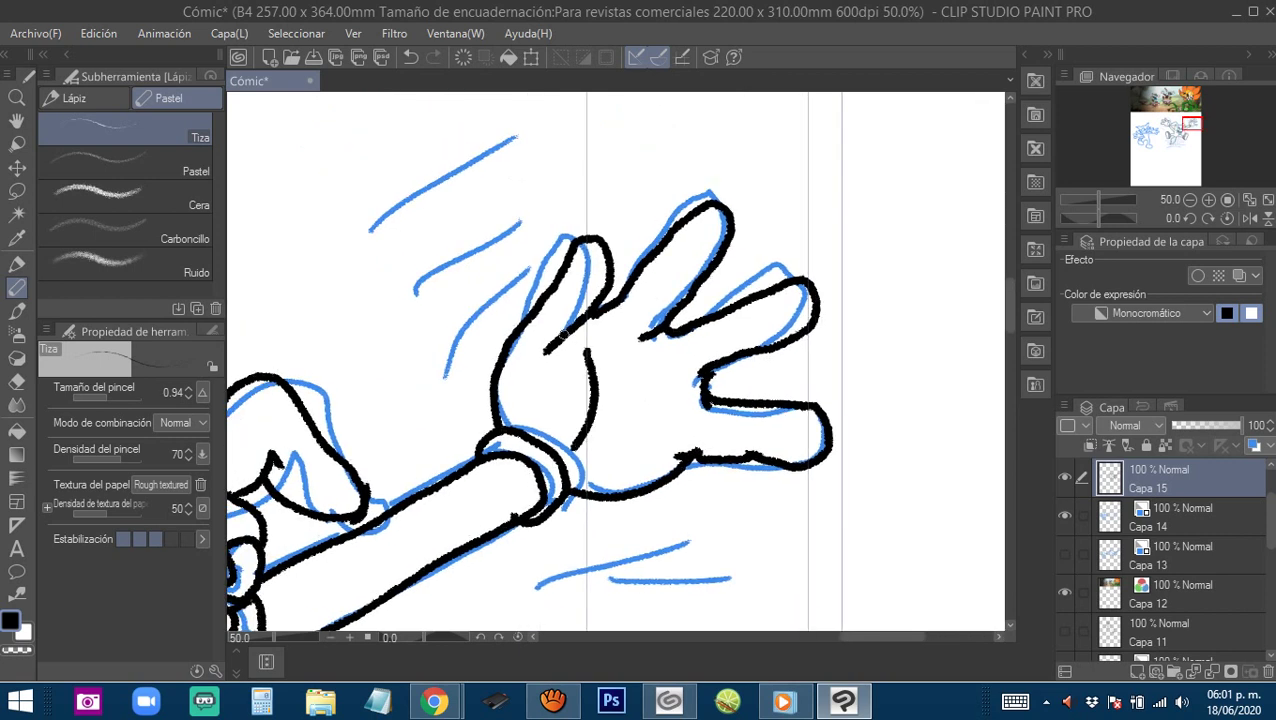
Erase the stray line at the base of the far hand's thumb and switch to the Millipen marker.
{"action": "key", "text": "e"}
{"action": "left_click_drag", "start_coordinate": [556, 342], "coordinate": [539, 369]}
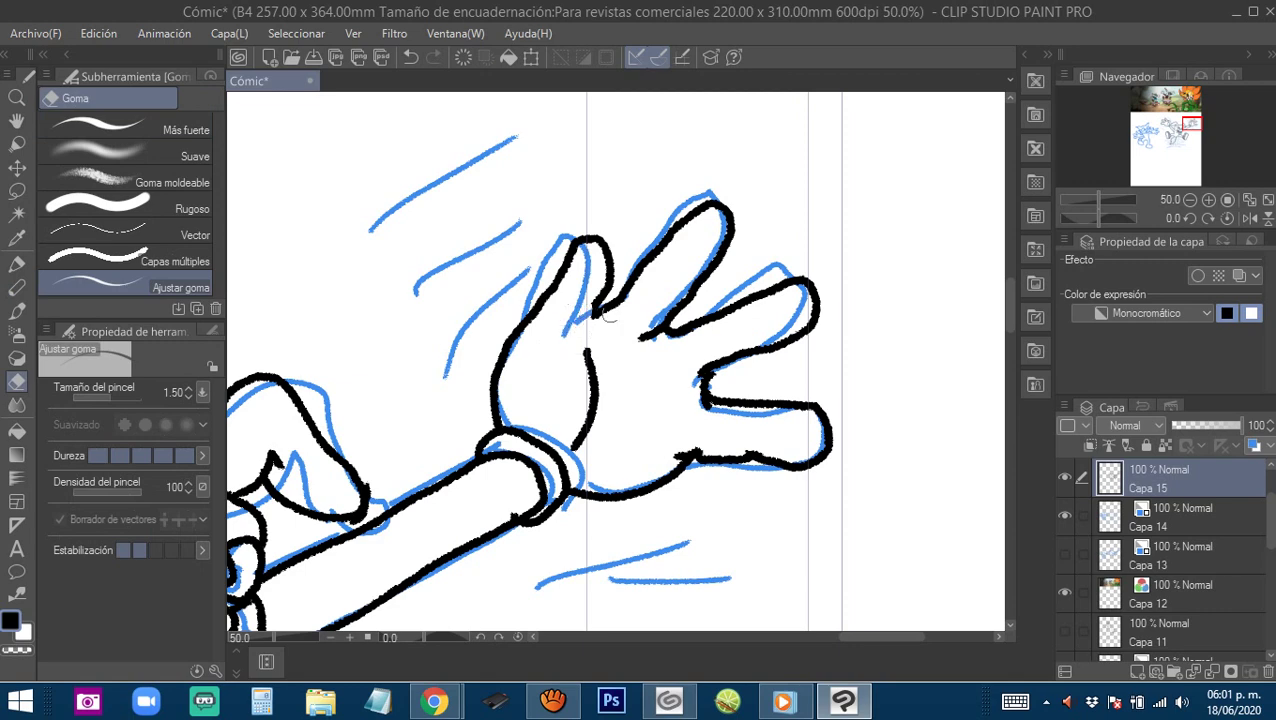
{"action": "key", "text": "p"}
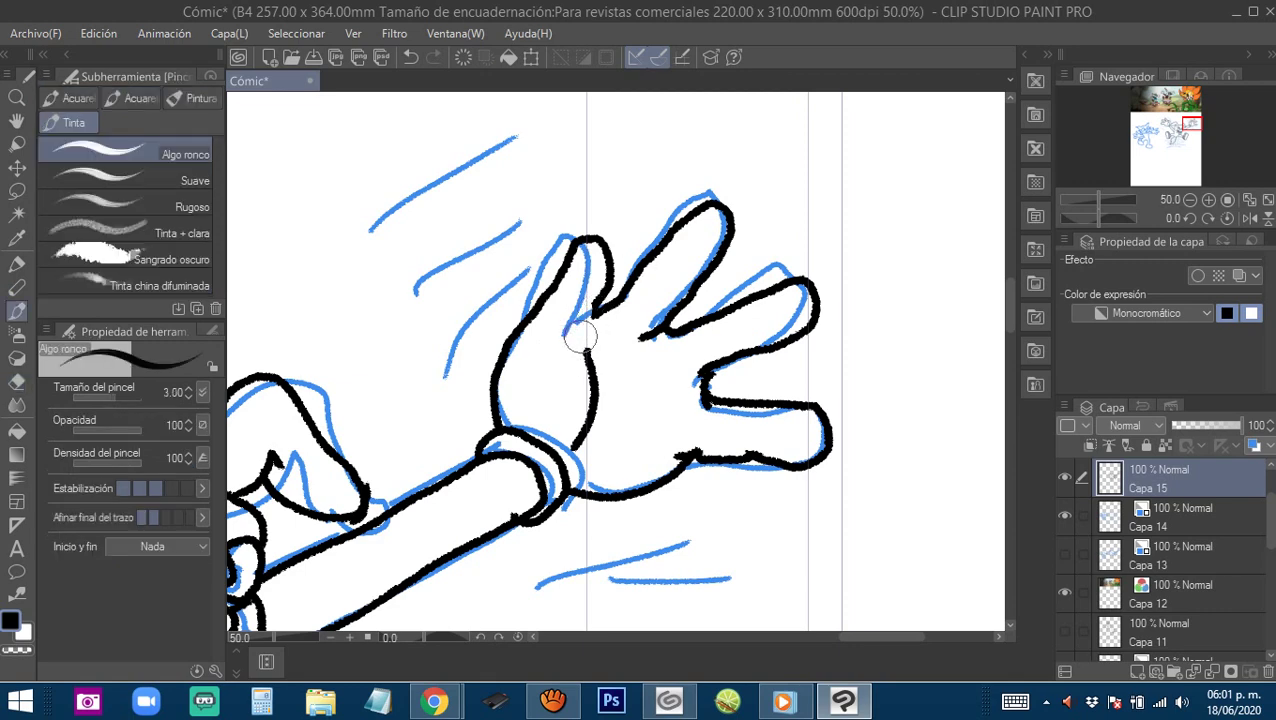
{"action": "key", "text": "p"}
Compare the dog's black line art with the blue sketch by hiding and showing layers Capa 15 and Capa 14.
{"action": "left_click", "coordinate": [604, 405], "text": "alt"}
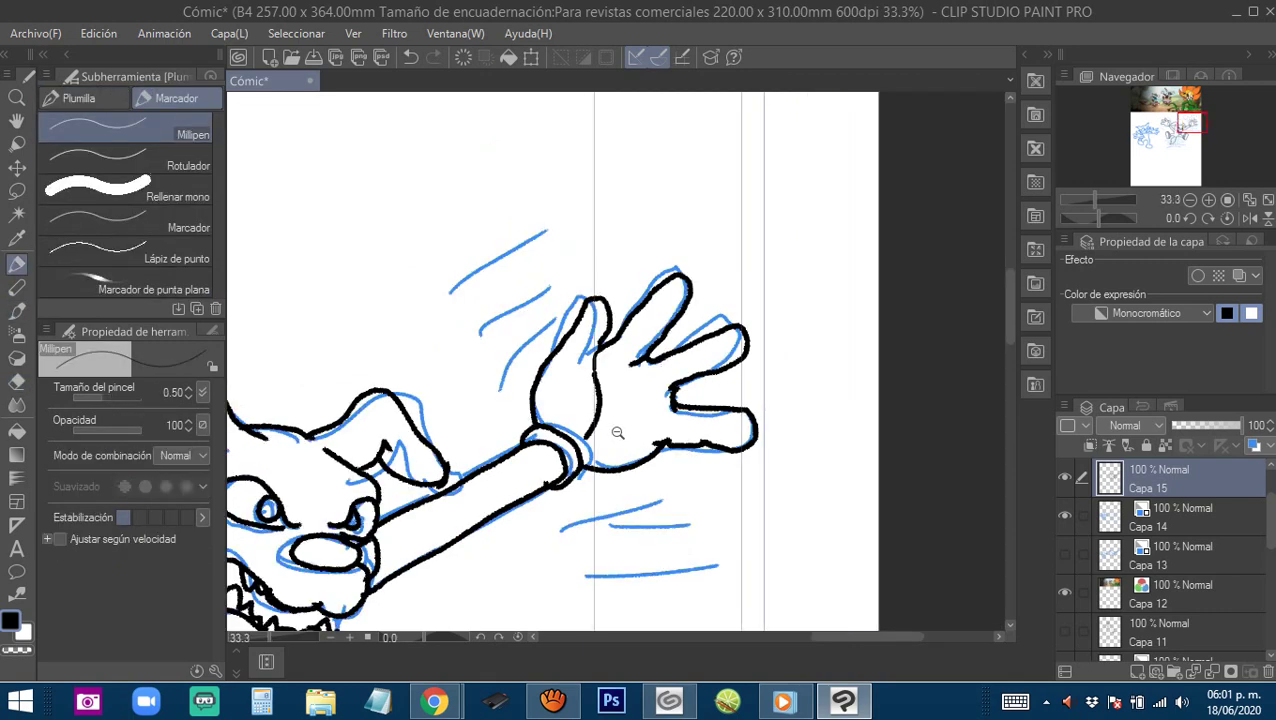
{"action": "left_click", "coordinate": [618, 433], "text": "alt"}
{"action": "left_click", "coordinate": [618, 433], "text": "alt"}
{"action": "mouse_move", "coordinate": [509, 536]}
{"action": "left_mouse_down"}
{"action": "mouse_move", "coordinate": [620, 405]}
{"action": "mouse_move", "coordinate": [677, 485]}
{"action": "left_mouse_up"}
{"action": "left_click", "coordinate": [620, 405], "text": "ctrl"}
{"action": "mouse_move", "coordinate": [558, 438]}
{"action": "left_mouse_down"}
{"action": "mouse_move", "coordinate": [714, 443]}
{"action": "mouse_move", "coordinate": [648, 400]}
{"action": "left_mouse_up"}
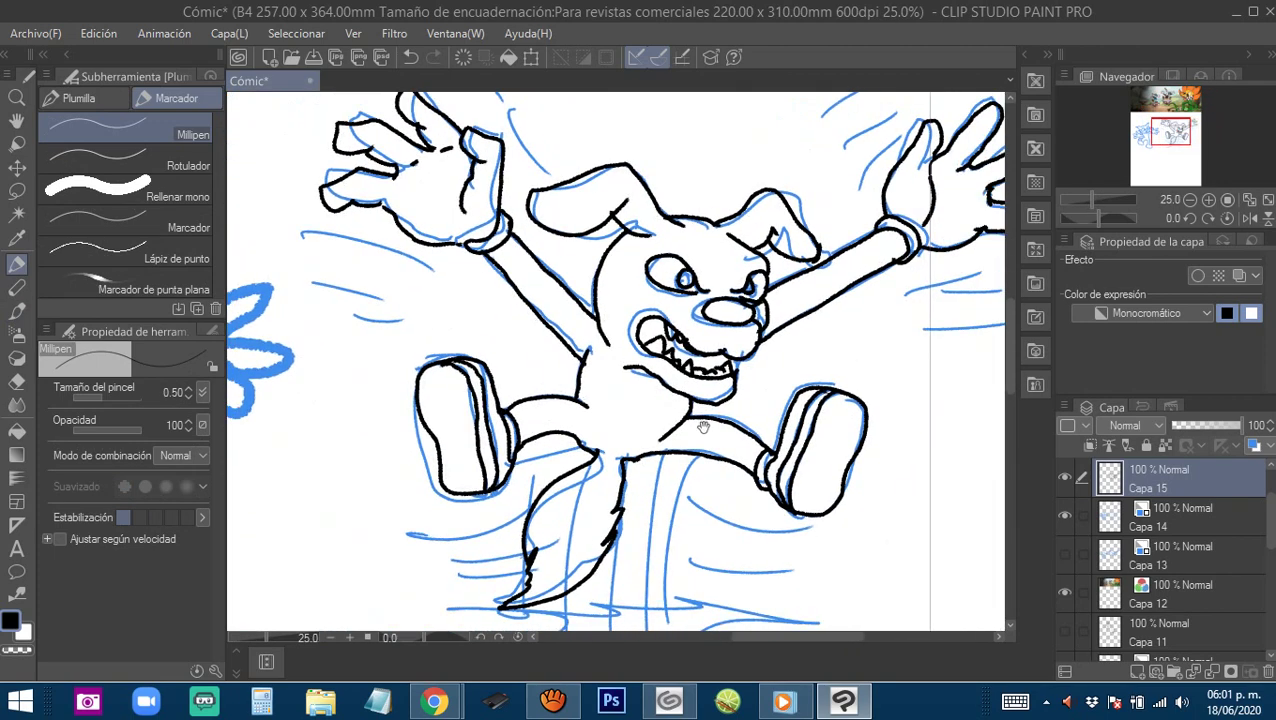
{"action": "left_click", "coordinate": [1062, 477]}
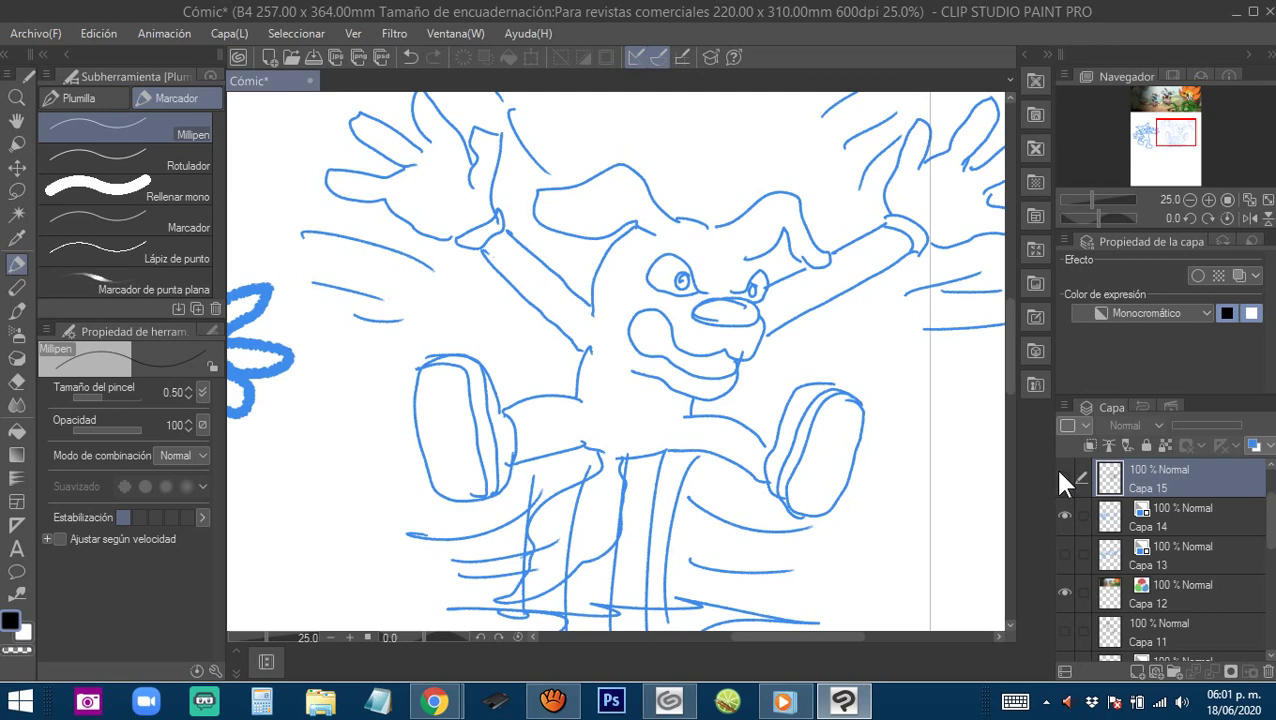
{"action": "left_click", "coordinate": [1064, 477]}
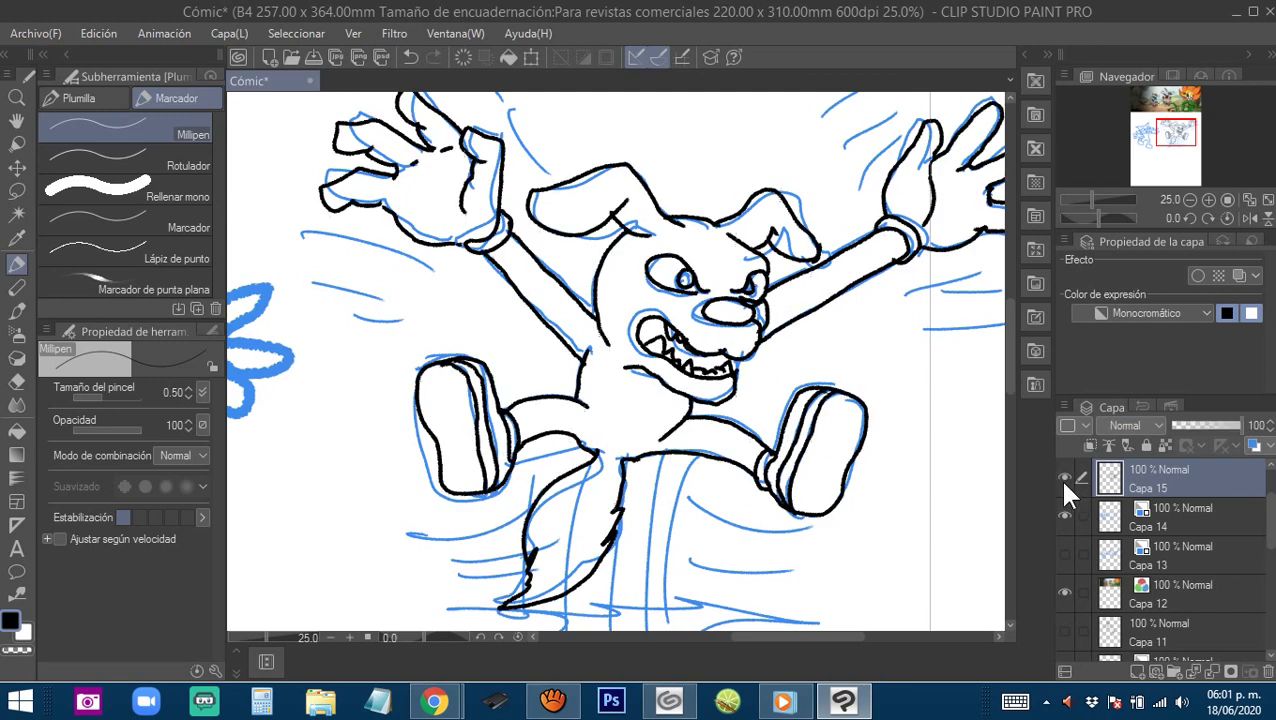
{"action": "left_click", "coordinate": [1064, 515]}
{"action": "scroll", "coordinate": [757, 430], "scroll_direction": "down", "scroll_amount": 2}
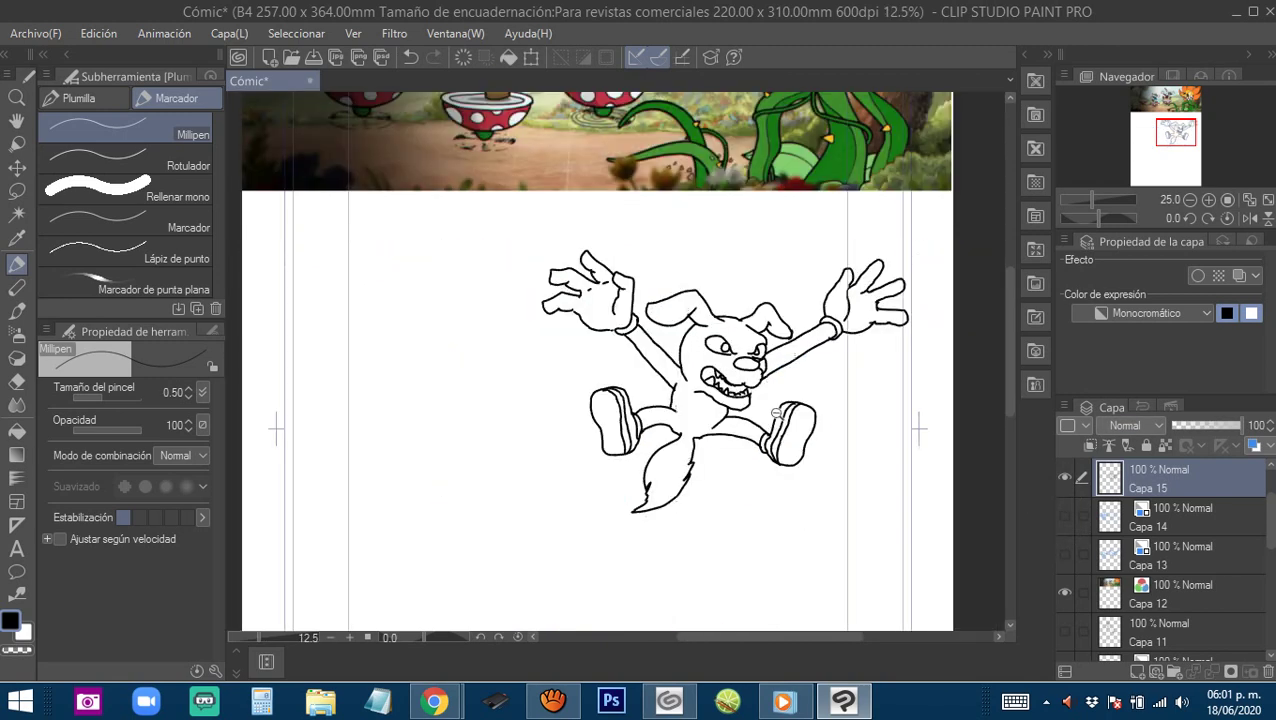
{"action": "left_click", "coordinate": [1064, 516]}
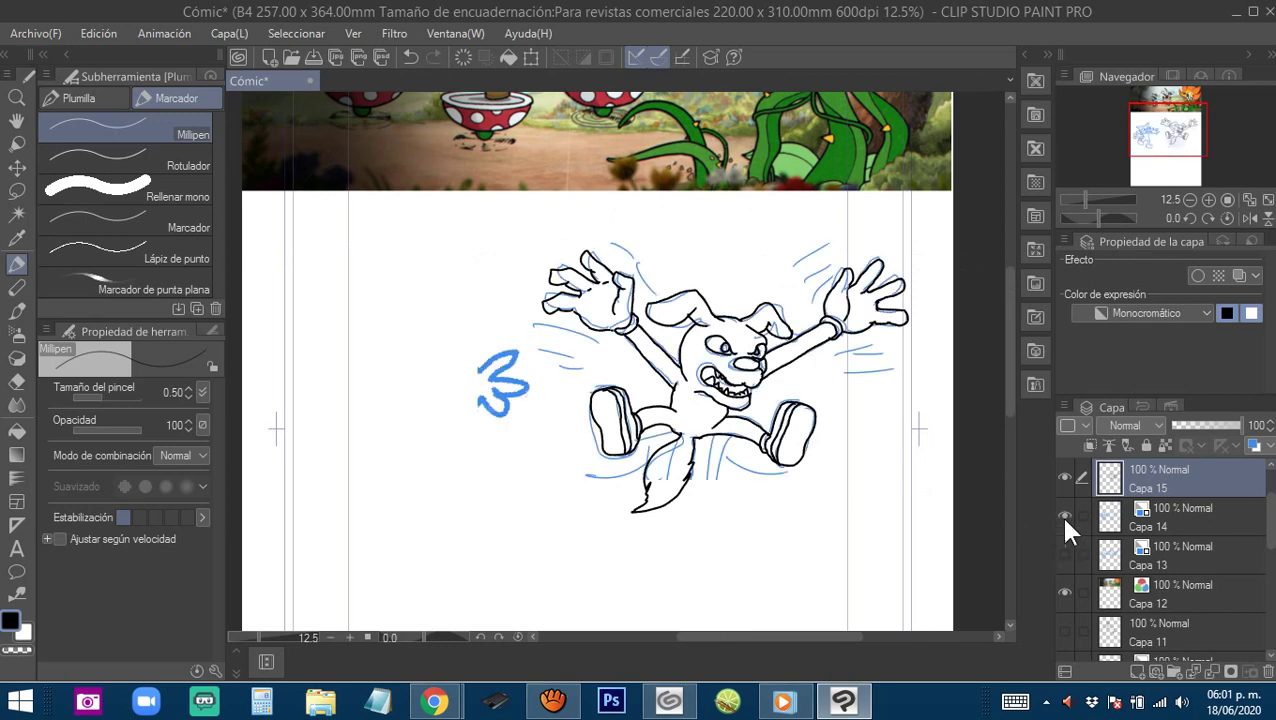
Hide the palettes and trace the cat's nose and both eyes with slit pupils in black over the thick blue sketch.
{"action": "left_click_drag", "start_coordinate": [382, 414], "coordinate": [620, 397]}
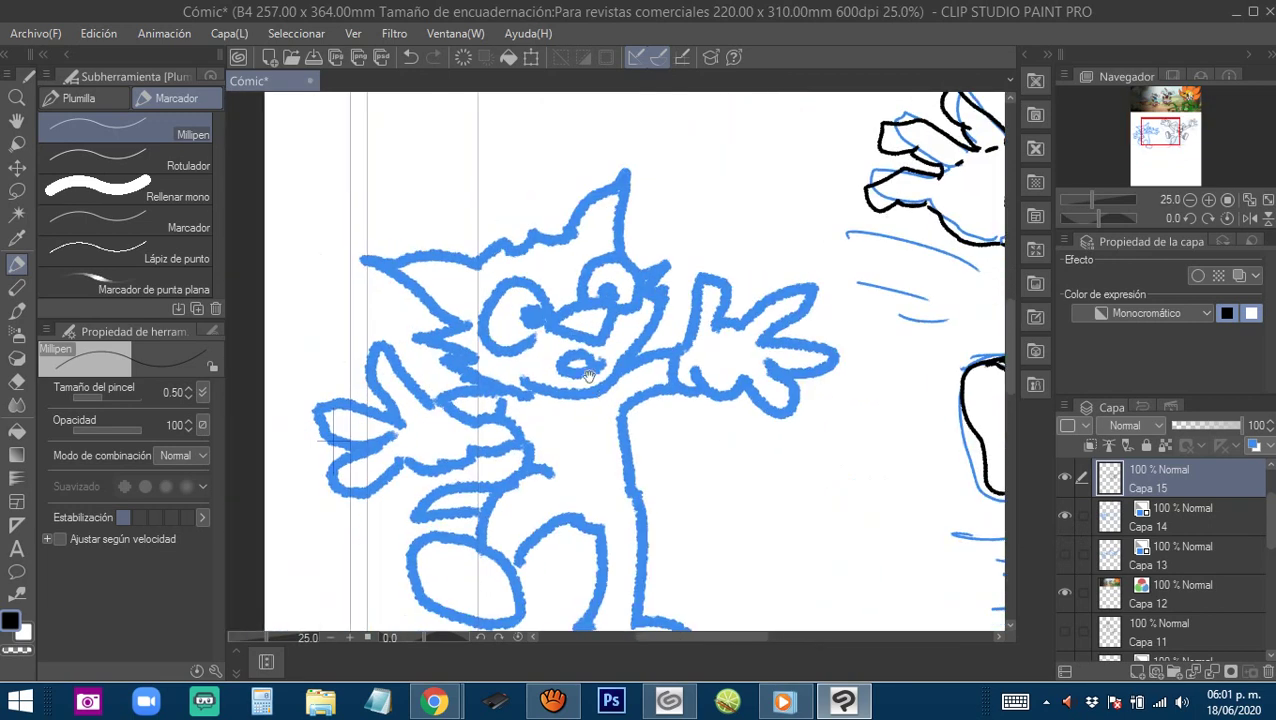
{"action": "left_click_drag", "start_coordinate": [820, 382], "coordinate": [482, 411]}
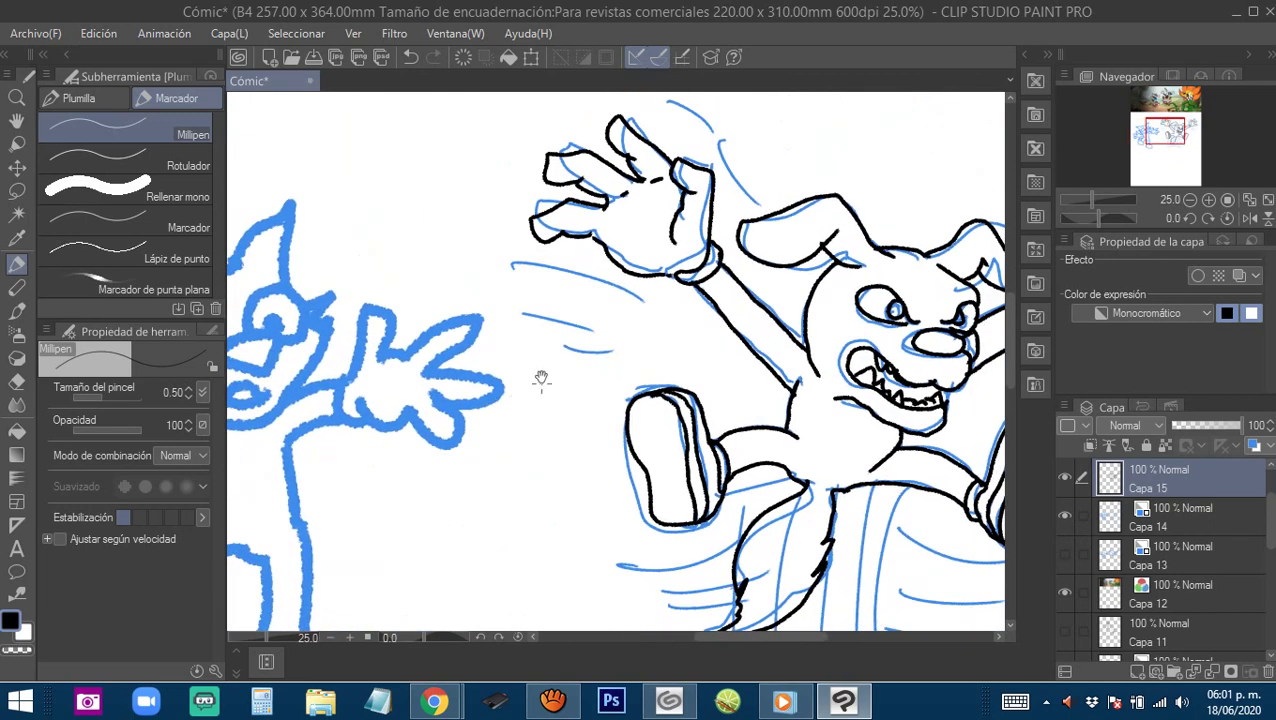
{"action": "key", "text": "Tab"}
{"action": "left_click_drag", "start_coordinate": [372, 353], "coordinate": [583, 349]}
{"action": "scroll", "coordinate": [484, 350], "scroll_direction": "up", "scroll_amount": 1}
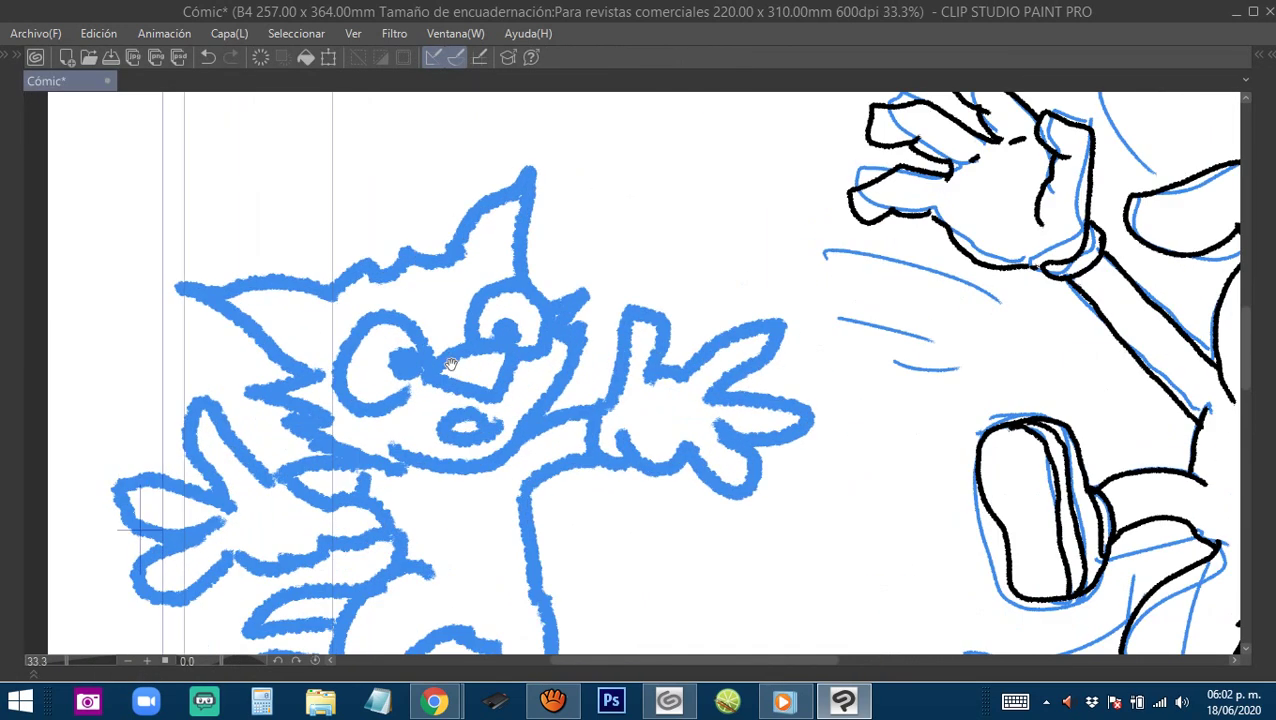
{"action": "mouse_move", "coordinate": [446, 382]}
{"action": "left_mouse_down"}
{"action": "mouse_move", "coordinate": [538, 344]}
{"action": "mouse_move", "coordinate": [470, 355]}
{"action": "left_mouse_up"}
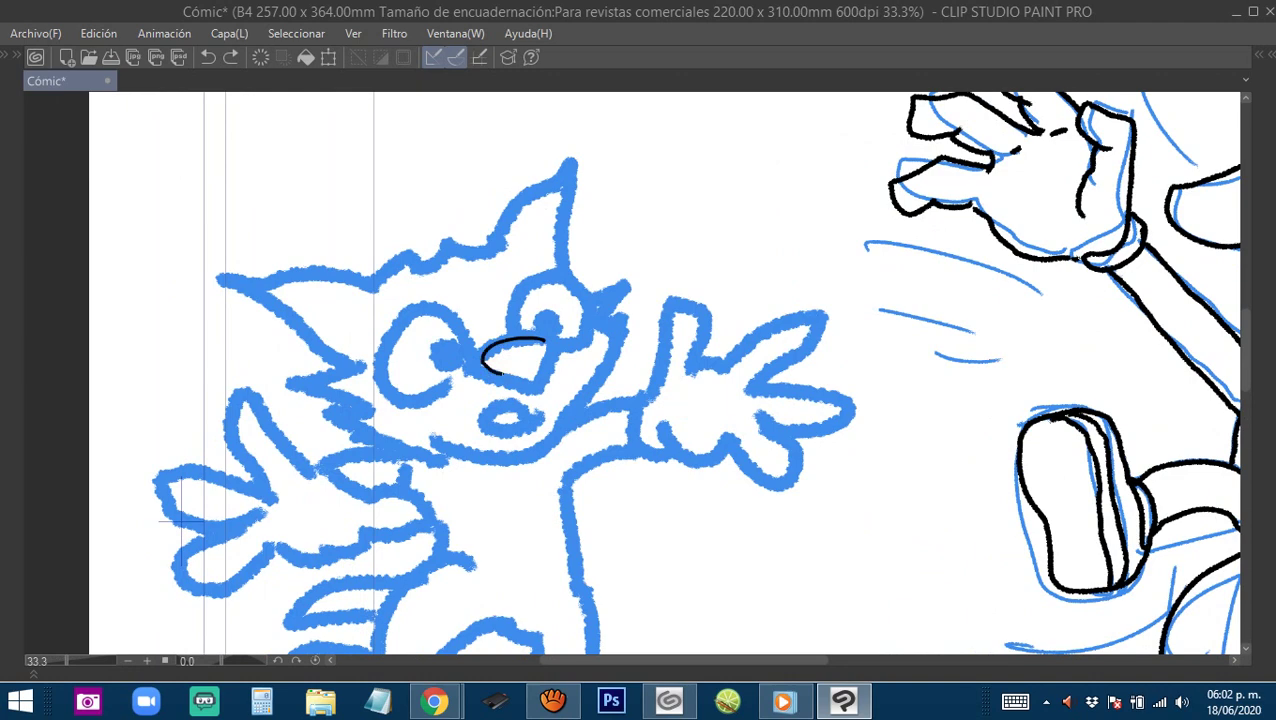
{"action": "scroll", "coordinate": [512, 358], "scroll_direction": "up", "scroll_amount": 1}
{"action": "mouse_move", "coordinate": [512, 358]}
{"action": "left_mouse_down"}
{"action": "mouse_move", "coordinate": [544, 340]}
{"action": "mouse_move", "coordinate": [491, 283]}
{"action": "mouse_move", "coordinate": [440, 318]}
{"action": "mouse_move", "coordinate": [446, 413]}
{"action": "left_mouse_up"}
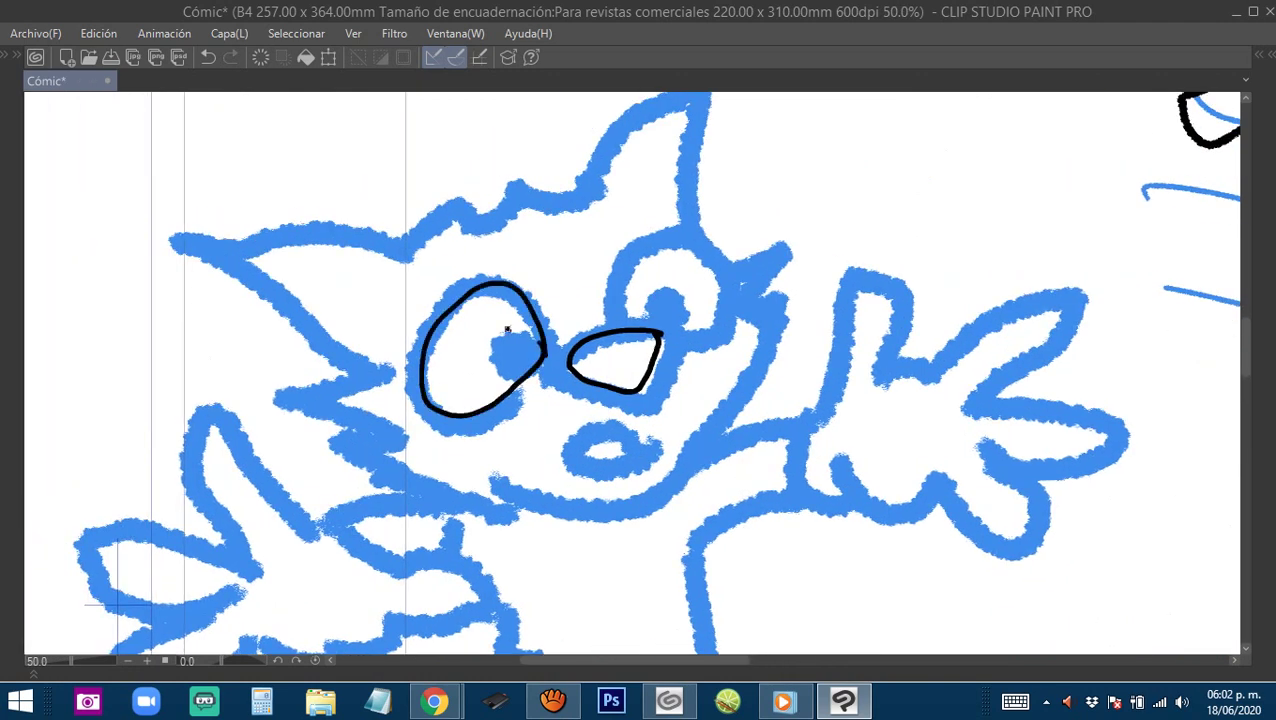
{"action": "left_click_drag", "start_coordinate": [607, 338], "coordinate": [497, 405]}
{"action": "mouse_move", "coordinate": [506, 397]}
{"action": "left_mouse_down"}
{"action": "mouse_move", "coordinate": [516, 331]}
{"action": "mouse_move", "coordinate": [636, 356]}
{"action": "mouse_move", "coordinate": [870, 250]}
{"action": "left_mouse_up"}
Trace the cat's spiky cheek fur on both sides and its jawline with a jagged tuft at the chin.
{"action": "mouse_move", "coordinate": [610, 325]}
{"action": "left_mouse_down"}
{"action": "mouse_move", "coordinate": [487, 355]}
{"action": "mouse_move", "coordinate": [586, 381]}
{"action": "mouse_move", "coordinate": [511, 396]}
{"action": "mouse_move", "coordinate": [603, 404]}
{"action": "mouse_move", "coordinate": [537, 423]}
{"action": "mouse_move", "coordinate": [786, 460]}
{"action": "left_mouse_up"}
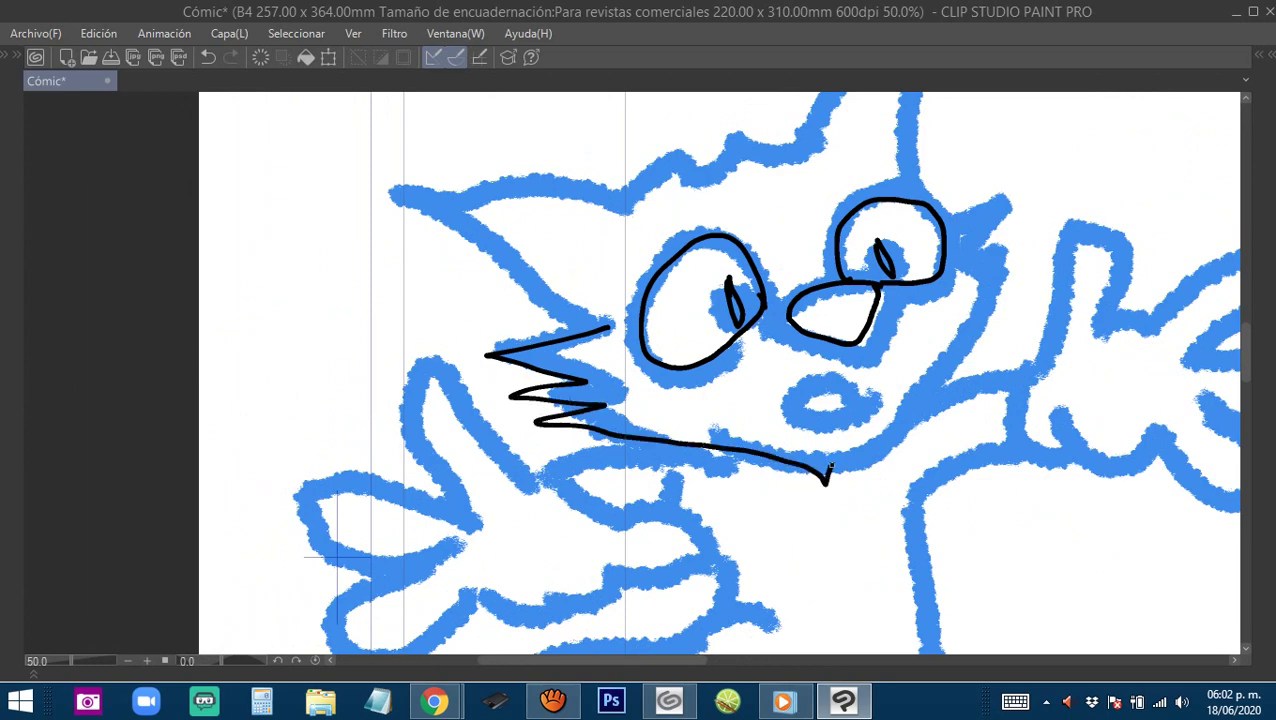
{"action": "left_click_drag", "start_coordinate": [877, 448], "coordinate": [876, 441]}
{"action": "left_click_drag", "start_coordinate": [921, 318], "coordinate": [704, 330]}
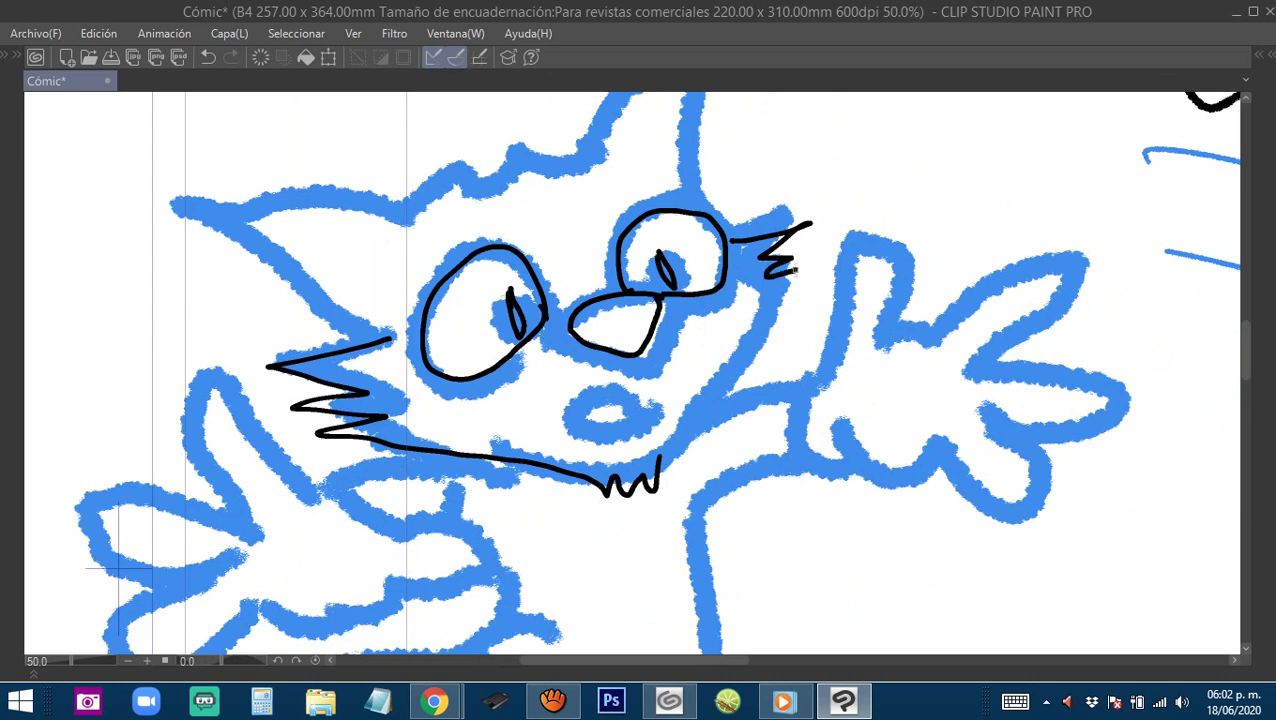
{"action": "left_click_drag", "start_coordinate": [797, 268], "coordinate": [721, 374]}
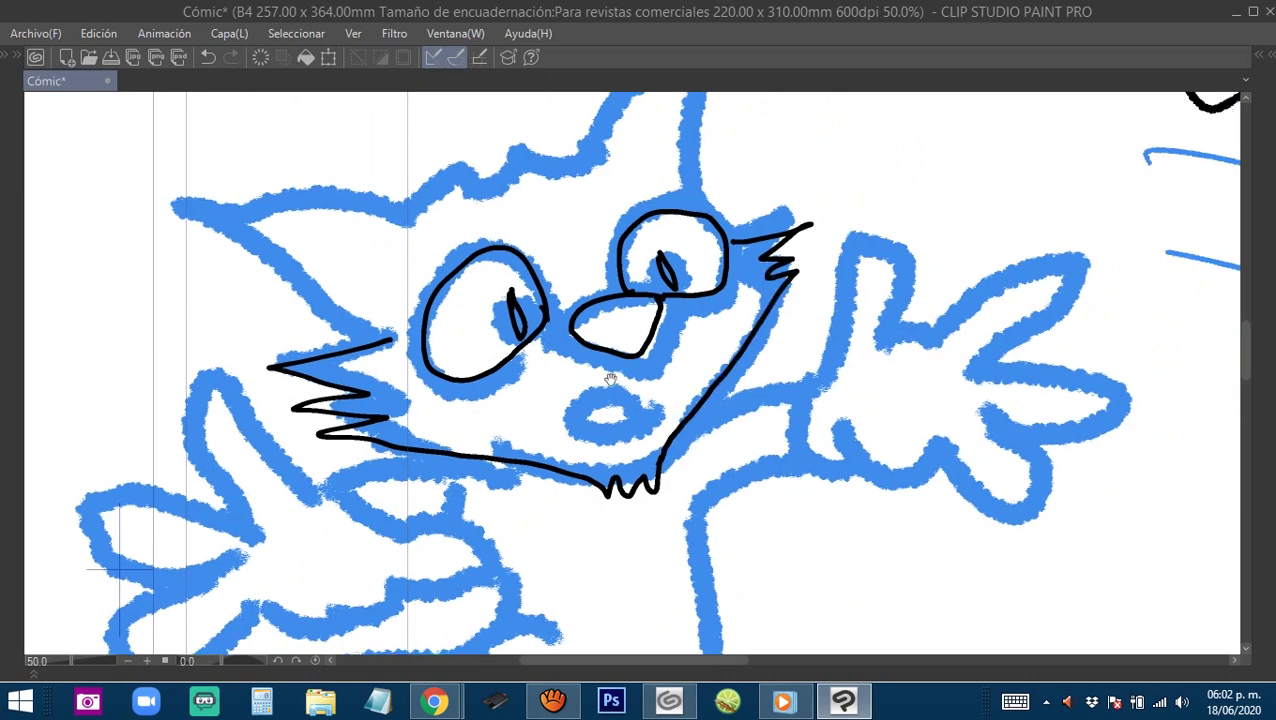
Trace the cat's open mouth, both ears with their inner lines, and the tufted crown of the head in black.
{"action": "mouse_move", "coordinate": [609, 375]}
{"action": "left_mouse_down"}
{"action": "mouse_move", "coordinate": [720, 353]}
{"action": "mouse_move", "coordinate": [673, 374]}
{"action": "mouse_move", "coordinate": [766, 389]}
{"action": "mouse_move", "coordinate": [794, 504]}
{"action": "left_mouse_up"}
{"action": "mouse_move", "coordinate": [525, 455]}
{"action": "left_mouse_down"}
{"action": "mouse_move", "coordinate": [337, 342]}
{"action": "mouse_move", "coordinate": [444, 310]}
{"action": "mouse_move", "coordinate": [560, 355]}
{"action": "mouse_move", "coordinate": [455, 331]}
{"action": "mouse_move", "coordinate": [398, 335]}
{"action": "left_mouse_up"}
{"action": "left_click_drag", "start_coordinate": [400, 340], "coordinate": [343, 350]}
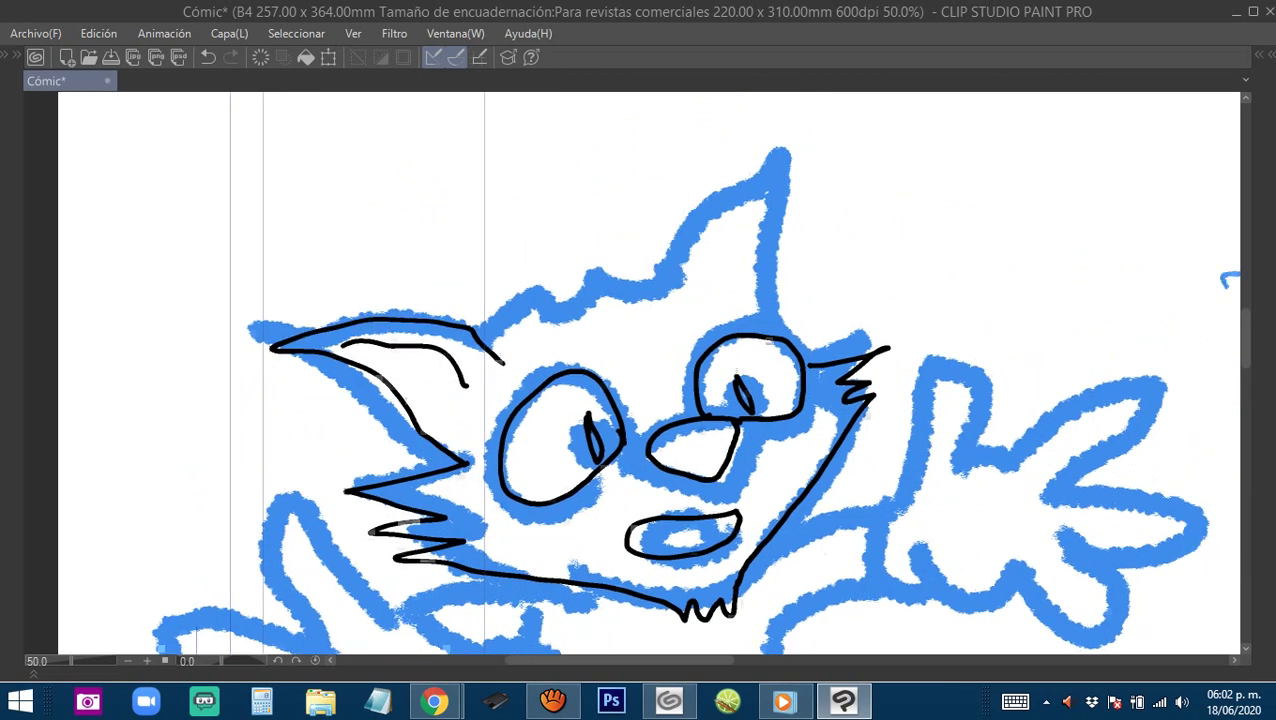
{"action": "left_click_drag", "start_coordinate": [486, 333], "coordinate": [408, 348]}
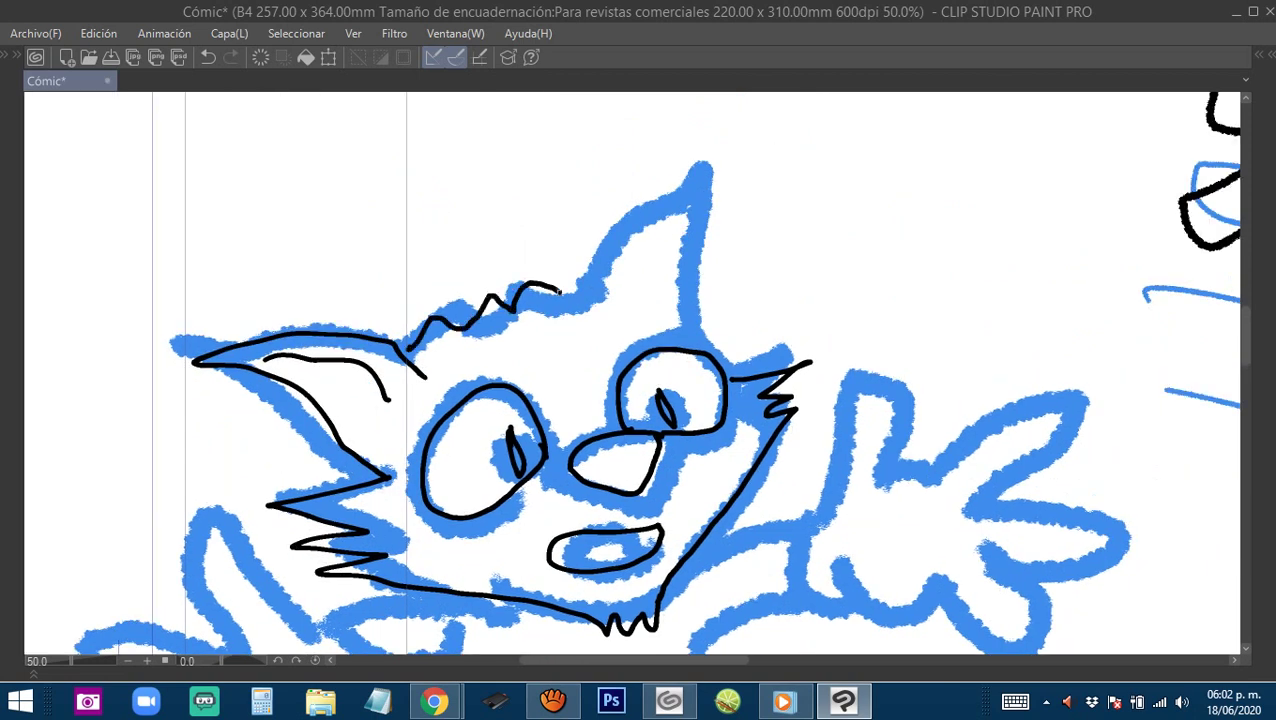
{"action": "mouse_move", "coordinate": [598, 258]}
{"action": "left_mouse_down"}
{"action": "mouse_move", "coordinate": [713, 167]}
{"action": "mouse_move", "coordinate": [681, 318]}
{"action": "mouse_move", "coordinate": [634, 296]}
{"action": "mouse_move", "coordinate": [656, 297]}
{"action": "mouse_move", "coordinate": [690, 203]}
{"action": "mouse_move", "coordinate": [781, 274]}
{"action": "mouse_move", "coordinate": [736, 290]}
{"action": "mouse_move", "coordinate": [810, 319]}
{"action": "left_mouse_up"}
{"action": "scroll", "coordinate": [583, 398], "scroll_direction": "down", "scroll_amount": 3}
{"action": "key", "text": "ctrl+z"}
{"action": "key", "text": "ctrl+z"}
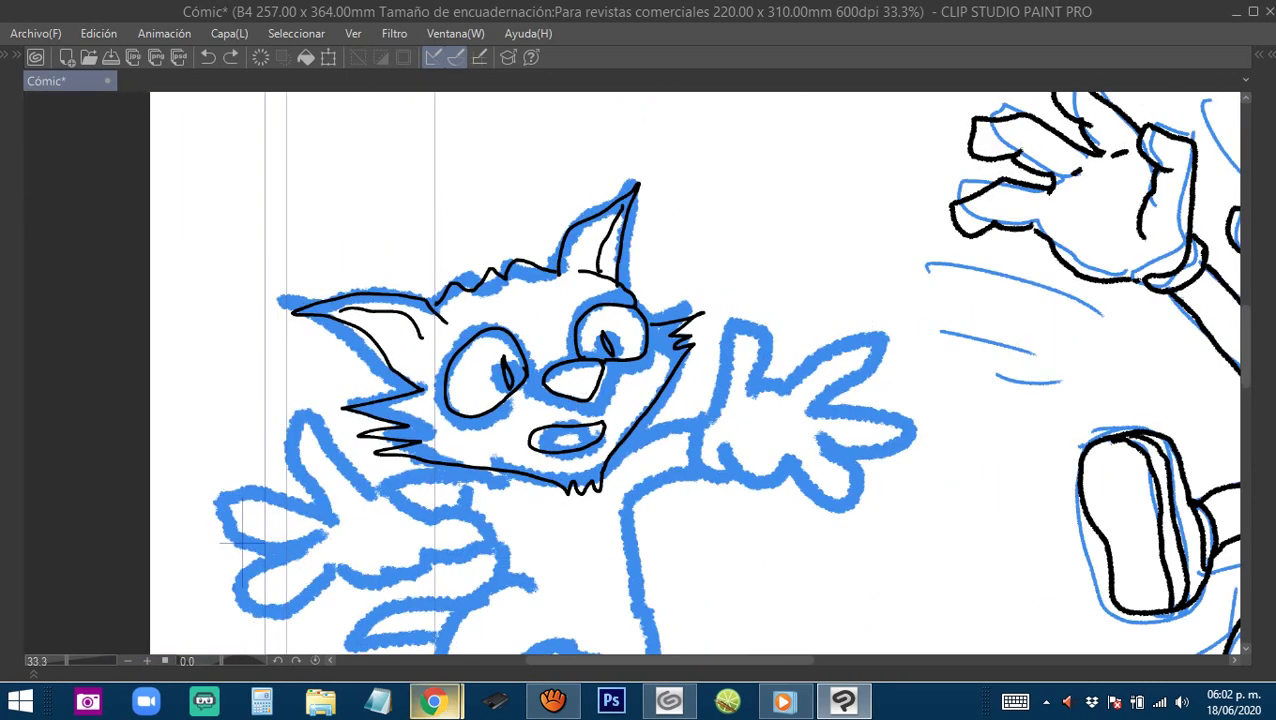
{"action": "left_click", "coordinate": [492, 706]}
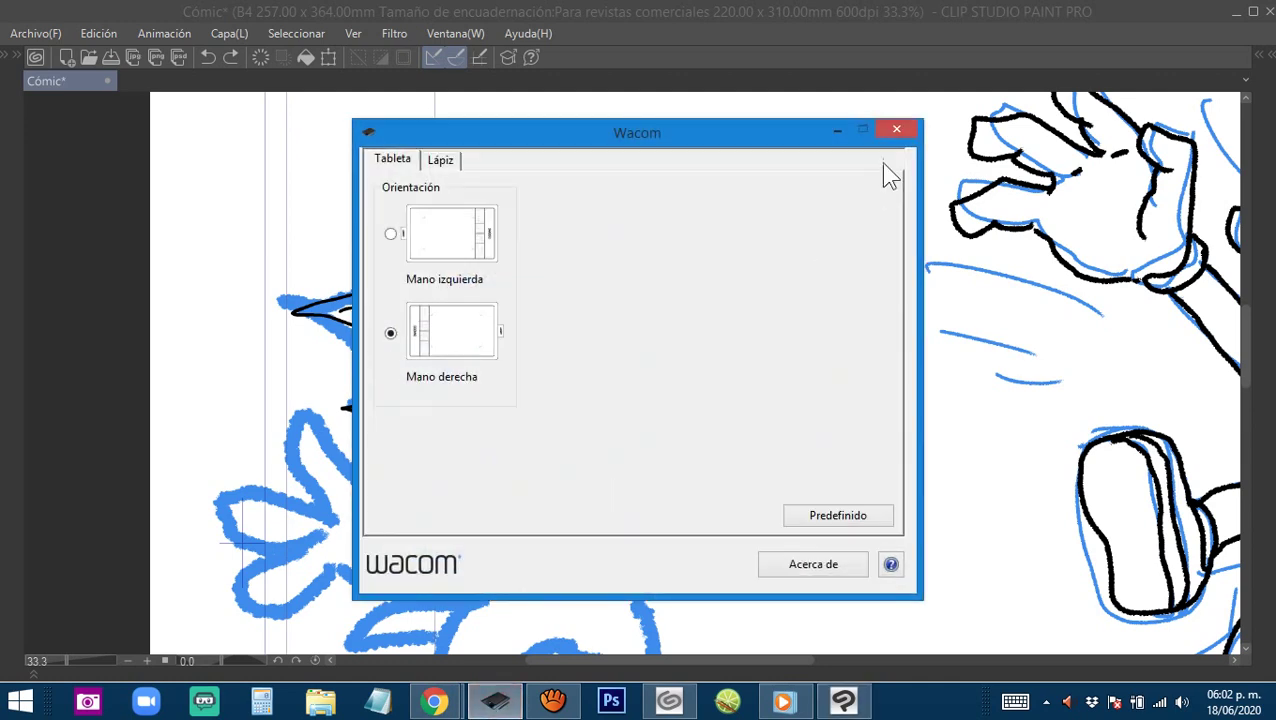
{"action": "left_click", "coordinate": [884, 131]}
{"action": "left_click_drag", "start_coordinate": [588, 436], "coordinate": [610, 396]}
{"action": "left_click", "coordinate": [648, 401], "text": "ctrl"}
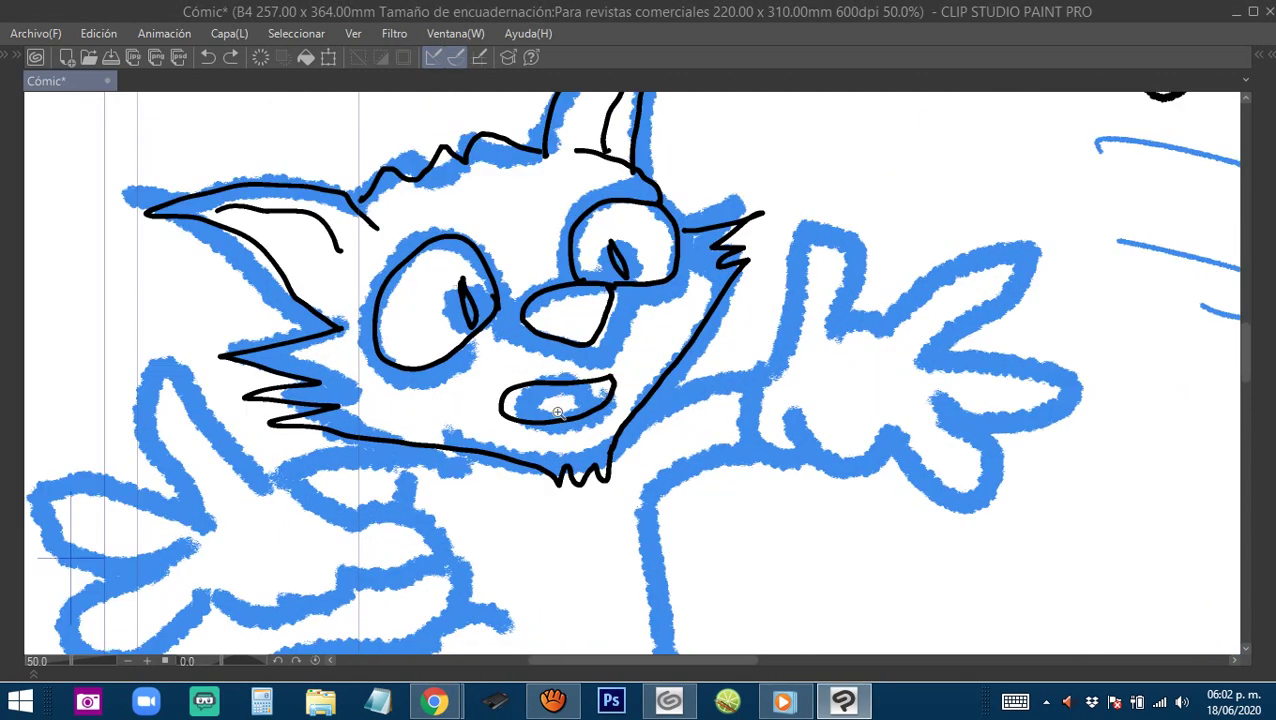
{"action": "left_click_drag", "start_coordinate": [418, 448], "coordinate": [637, 300]}
{"action": "mouse_move", "coordinate": [404, 372]}
{"action": "left_mouse_down"}
{"action": "mouse_move", "coordinate": [494, 413]}
{"action": "mouse_move", "coordinate": [630, 400]}
{"action": "left_mouse_up"}
{"action": "key", "text": "ctrl+z"}
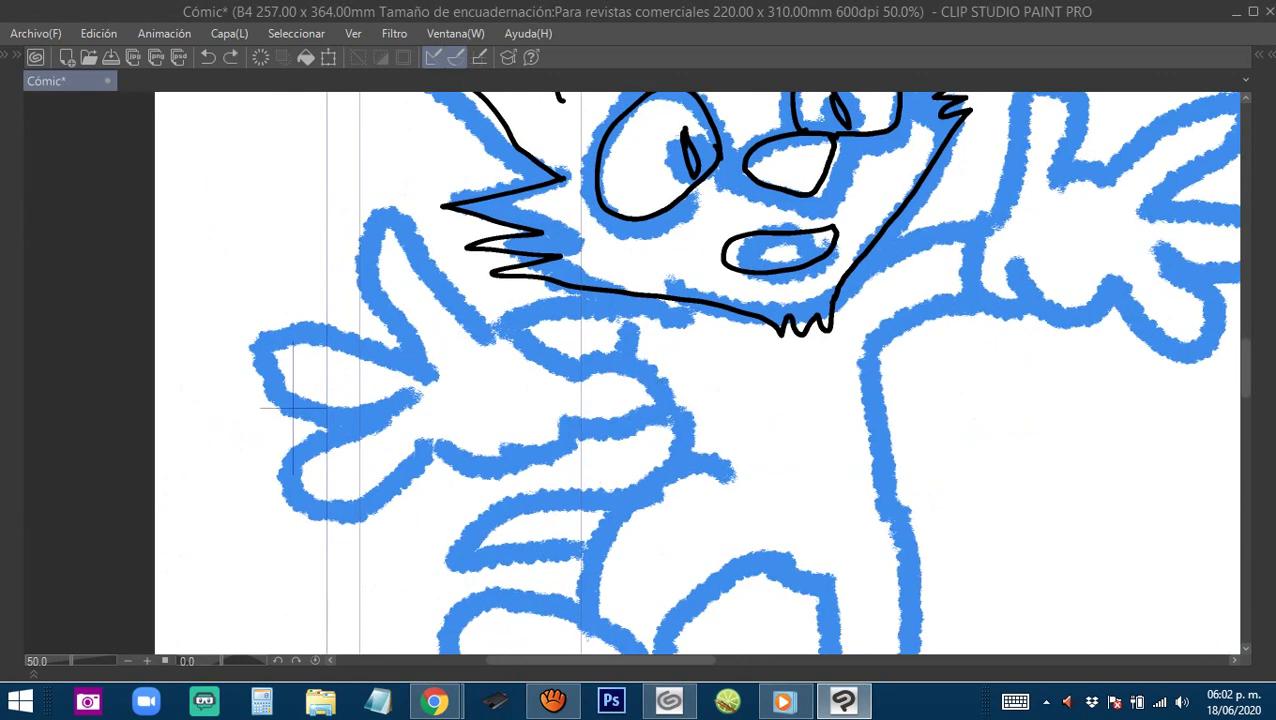
Try a thick stroke with the Algo ronco ink brush at size 3.00 over the cat's thumb, and sample the watercolour brushes.
{"action": "key", "text": "Tab"}
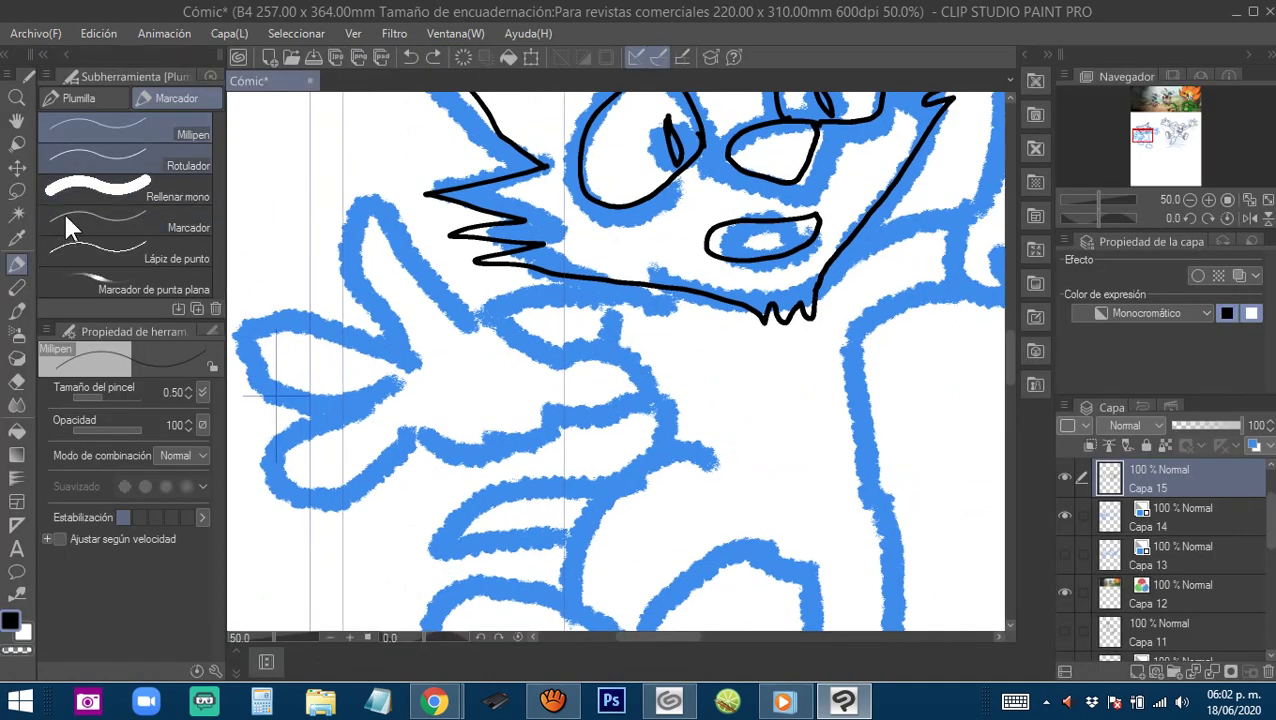
{"action": "left_click", "coordinate": [17, 311]}
{"action": "left_click_drag", "start_coordinate": [340, 287], "coordinate": [466, 314]}
{"action": "key", "text": "Tab"}
{"action": "key", "text": "Tab"}
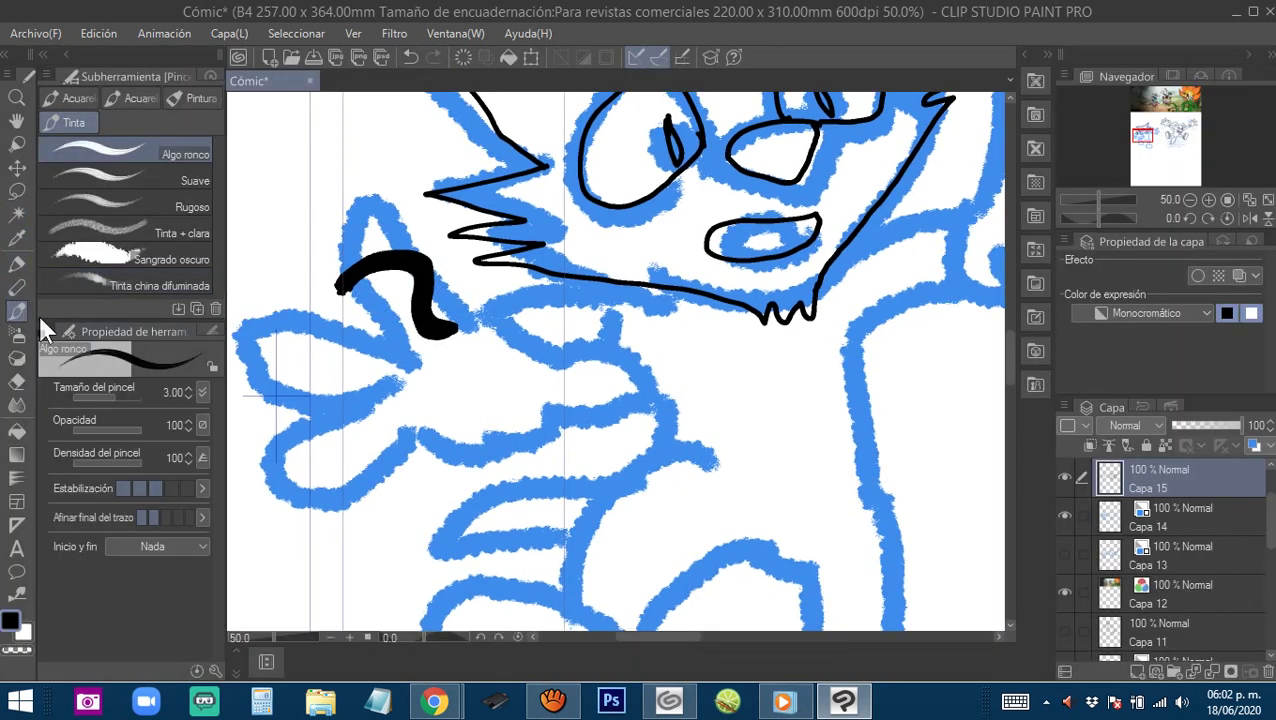
{"action": "left_click", "coordinate": [81, 98]}
{"action": "left_click", "coordinate": [112, 176]}
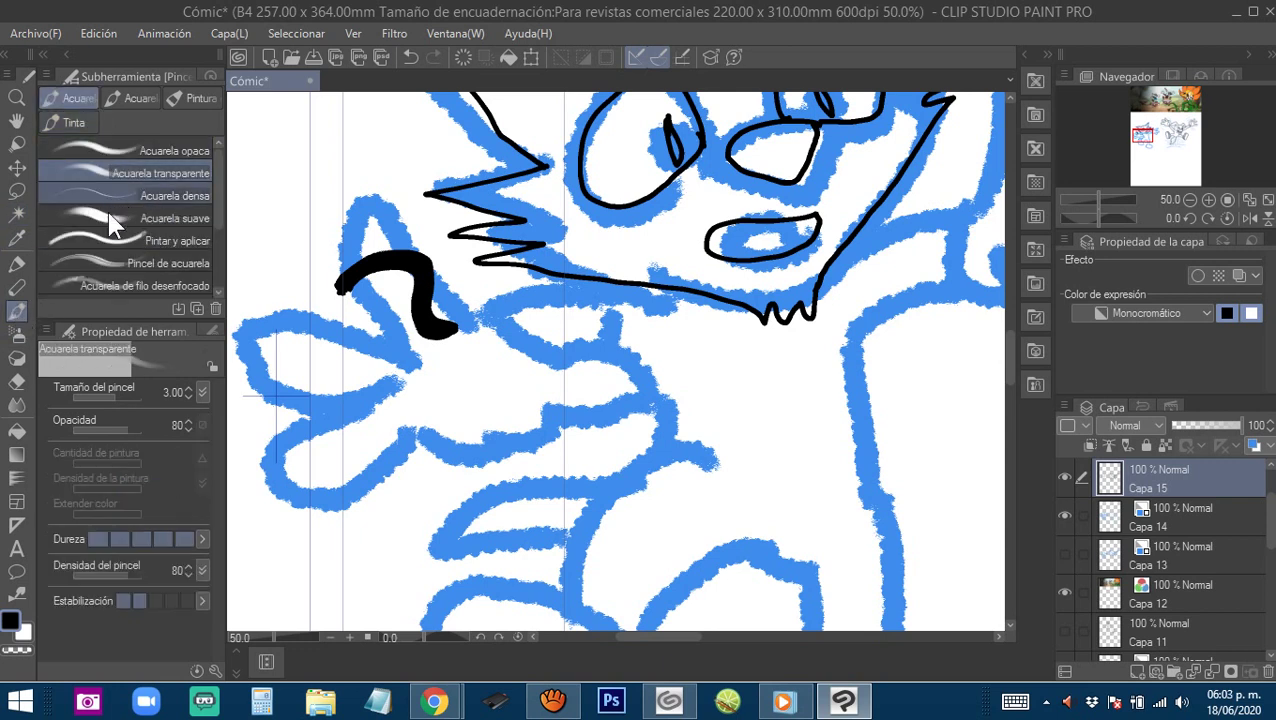
{"action": "left_click", "coordinate": [105, 151]}
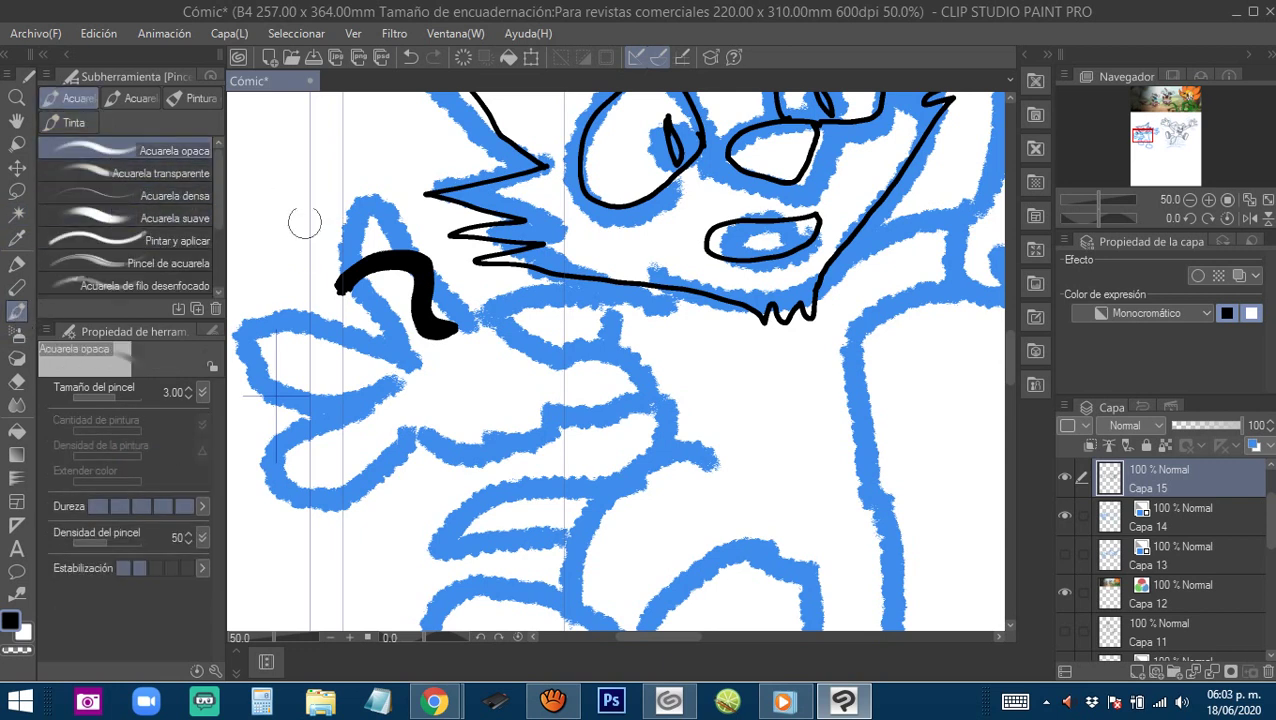
Alternate between the pen and pencil tools to compare their available brushes.
{"action": "left_click", "coordinate": [17, 263]}
{"action": "left_click", "coordinate": [94, 136]}
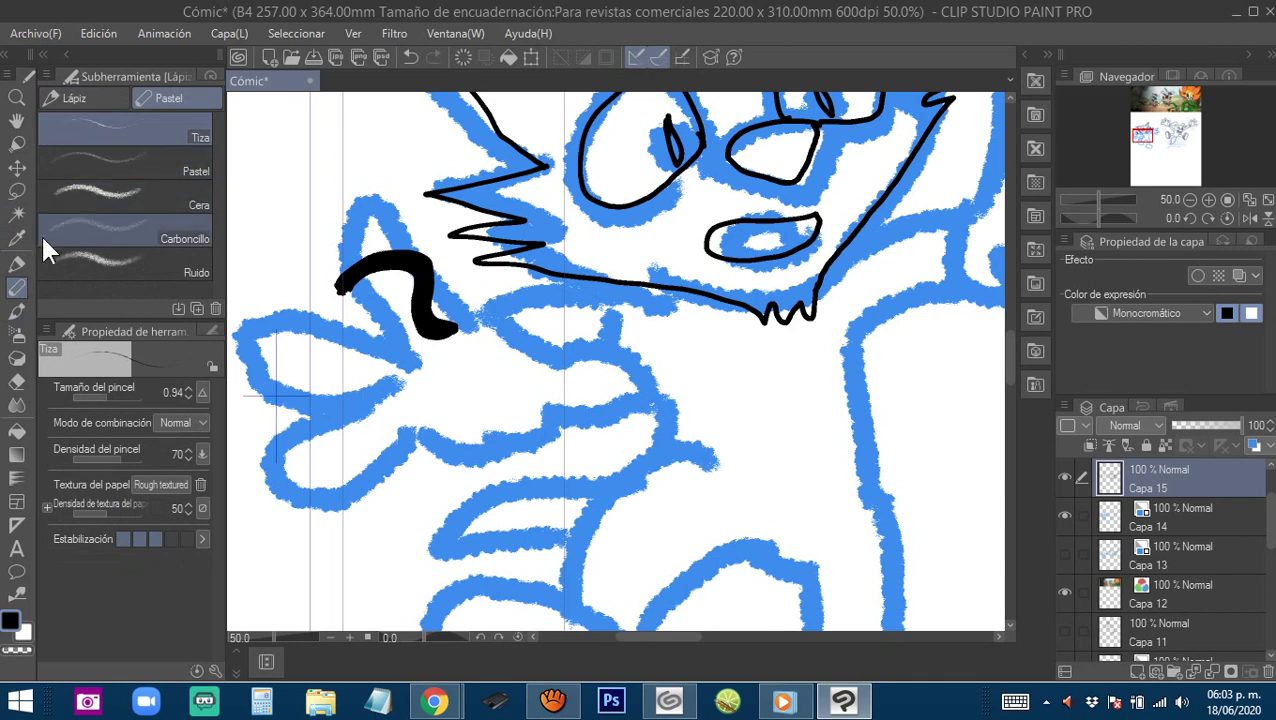
{"action": "left_click", "coordinate": [17, 263]}
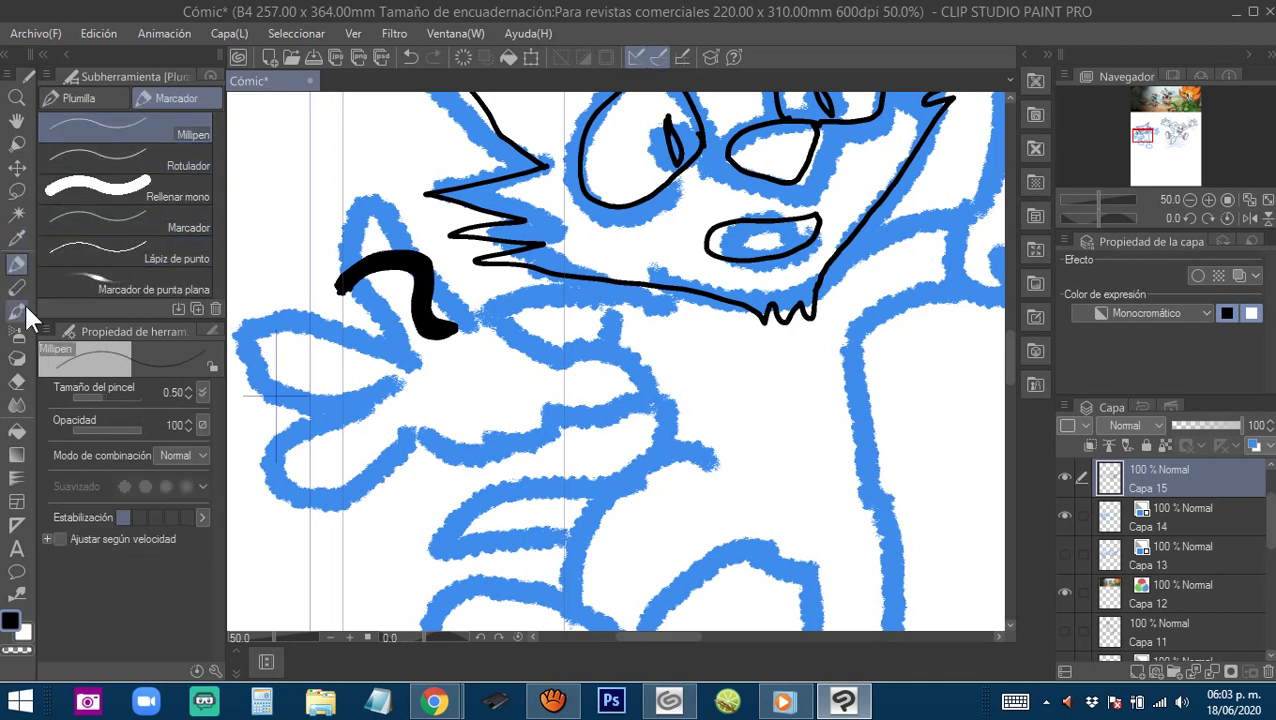
{"action": "key", "text": "p"}
{"action": "key", "text": "p"}
{"action": "key", "text": "p"}
{"action": "key", "text": "p"}
{"action": "key", "text": "p"}
{"action": "key", "text": "p"}
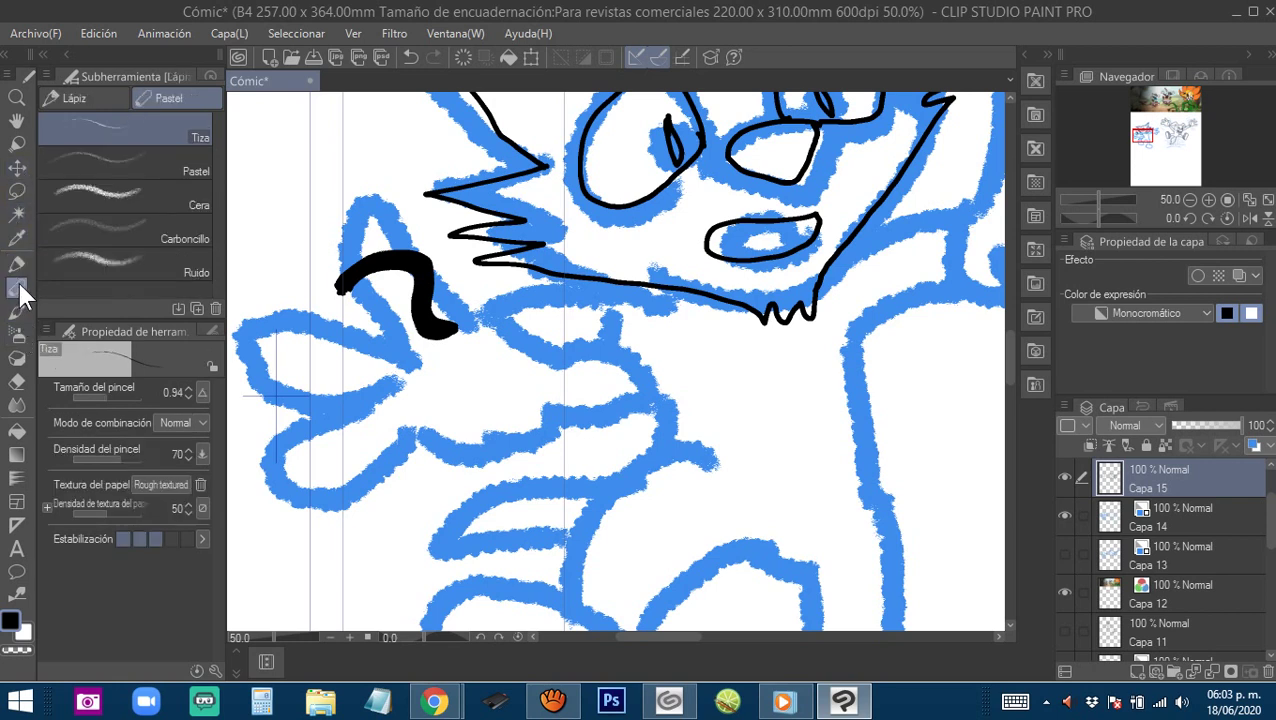
Undo the thick test stroke and trace the thumb and upper finger of the cat's near hand with the G pen.
{"action": "left_click", "coordinate": [88, 100]}
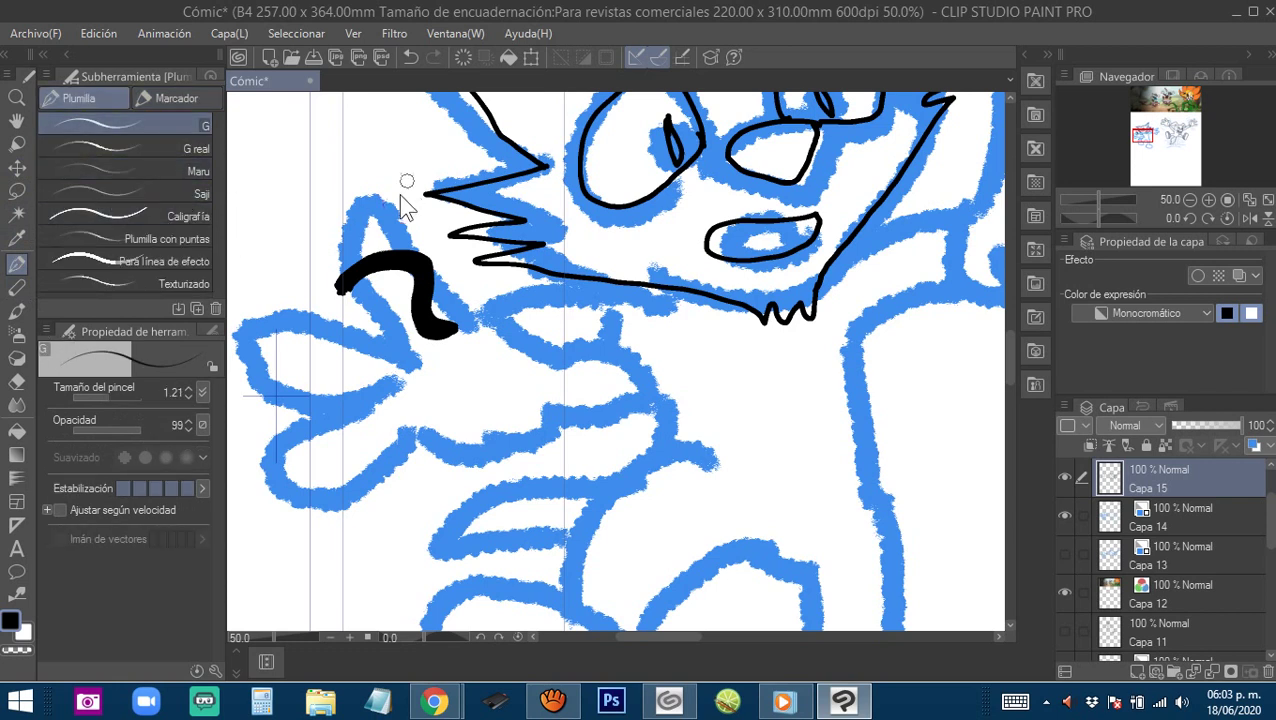
{"action": "key", "text": "ctrl+z"}
{"action": "mouse_move", "coordinate": [419, 320]}
{"action": "left_mouse_down"}
{"action": "mouse_move", "coordinate": [523, 352]}
{"action": "mouse_move", "coordinate": [484, 256]}
{"action": "mouse_move", "coordinate": [442, 278]}
{"action": "mouse_move", "coordinate": [500, 318]}
{"action": "mouse_move", "coordinate": [514, 378]}
{"action": "mouse_move", "coordinate": [567, 288]}
{"action": "mouse_move", "coordinate": [393, 239]}
{"action": "mouse_move", "coordinate": [410, 304]}
{"action": "mouse_move", "coordinate": [470, 316]}
{"action": "mouse_move", "coordinate": [546, 305]}
{"action": "left_mouse_up"}
{"action": "left_click_drag", "start_coordinate": [519, 362], "coordinate": [441, 322]}
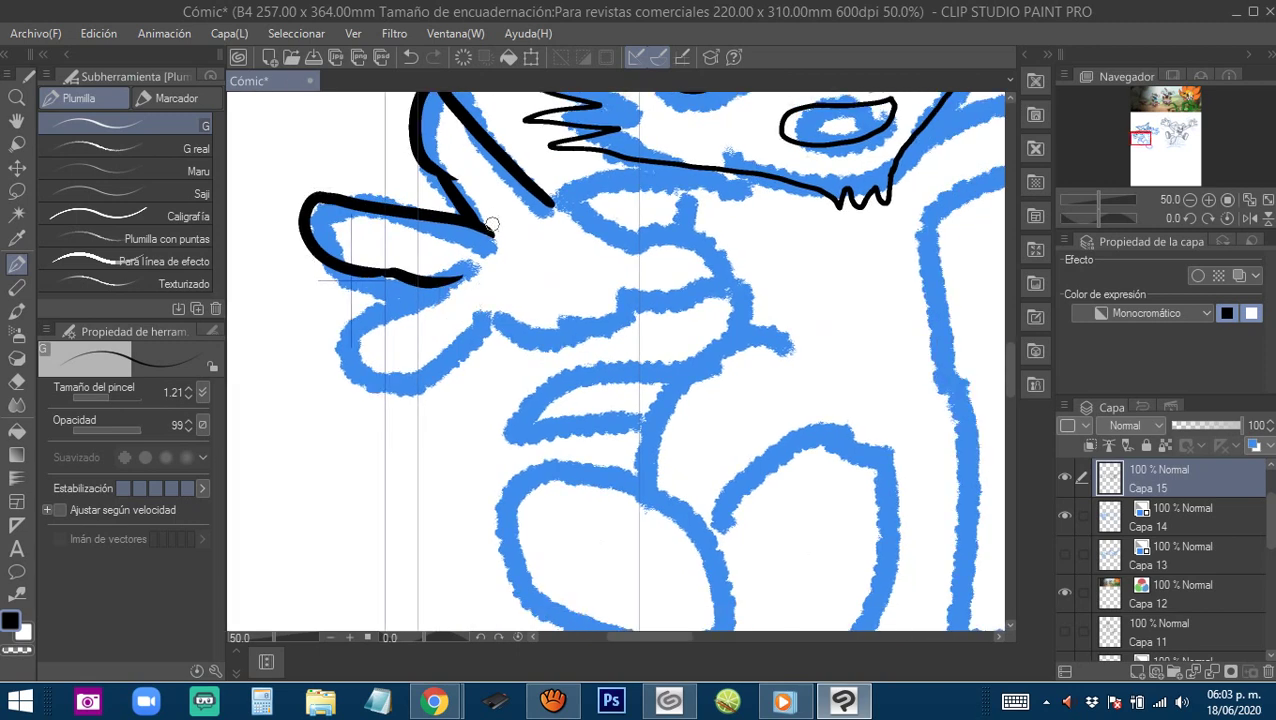
Trace the near hand's lowest finger, palm edge and rounded cuff, plus the arm line running under the jaw.
{"action": "mouse_move", "coordinate": [492, 225]}
{"action": "left_mouse_down"}
{"action": "mouse_move", "coordinate": [385, 297]}
{"action": "mouse_move", "coordinate": [376, 321]}
{"action": "mouse_move", "coordinate": [452, 327]}
{"action": "mouse_move", "coordinate": [507, 294]}
{"action": "mouse_move", "coordinate": [530, 267]}
{"action": "mouse_move", "coordinate": [352, 328]}
{"action": "mouse_move", "coordinate": [454, 343]}
{"action": "left_mouse_up"}
{"action": "mouse_move", "coordinate": [474, 230]}
{"action": "left_mouse_down"}
{"action": "mouse_move", "coordinate": [432, 286]}
{"action": "mouse_move", "coordinate": [515, 266]}
{"action": "mouse_move", "coordinate": [536, 333]}
{"action": "mouse_move", "coordinate": [458, 347]}
{"action": "mouse_move", "coordinate": [440, 373]}
{"action": "left_mouse_up"}
{"action": "mouse_move", "coordinate": [372, 258]}
{"action": "left_mouse_down"}
{"action": "mouse_move", "coordinate": [400, 300]}
{"action": "mouse_move", "coordinate": [489, 347]}
{"action": "left_mouse_up"}
{"action": "mouse_move", "coordinate": [414, 312]}
{"action": "left_mouse_down"}
{"action": "mouse_move", "coordinate": [500, 348]}
{"action": "mouse_move", "coordinate": [413, 338]}
{"action": "left_mouse_up"}
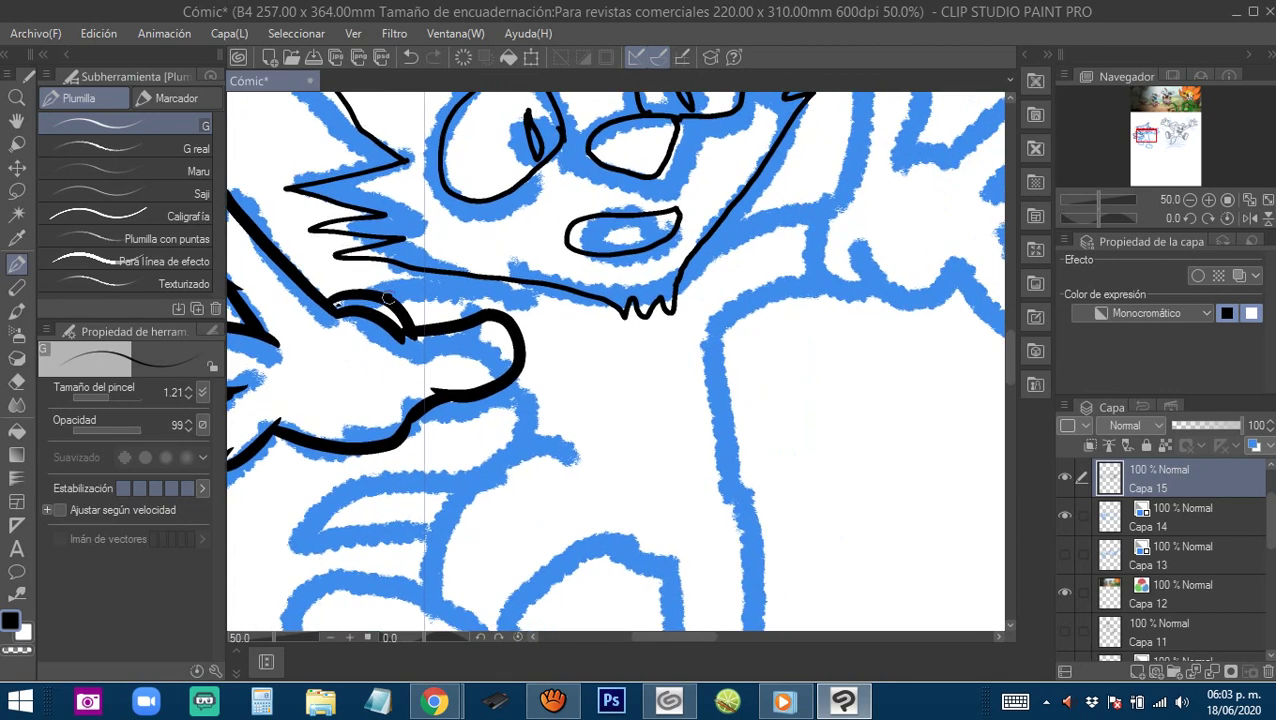
{"action": "mouse_move", "coordinate": [388, 297]}
{"action": "left_mouse_down"}
{"action": "mouse_move", "coordinate": [535, 307]}
{"action": "mouse_move", "coordinate": [533, 285]}
{"action": "left_mouse_up"}
{"action": "mouse_move", "coordinate": [516, 375]}
{"action": "left_mouse_down"}
{"action": "mouse_move", "coordinate": [483, 295]}
{"action": "mouse_move", "coordinate": [491, 236]}
{"action": "left_mouse_up"}
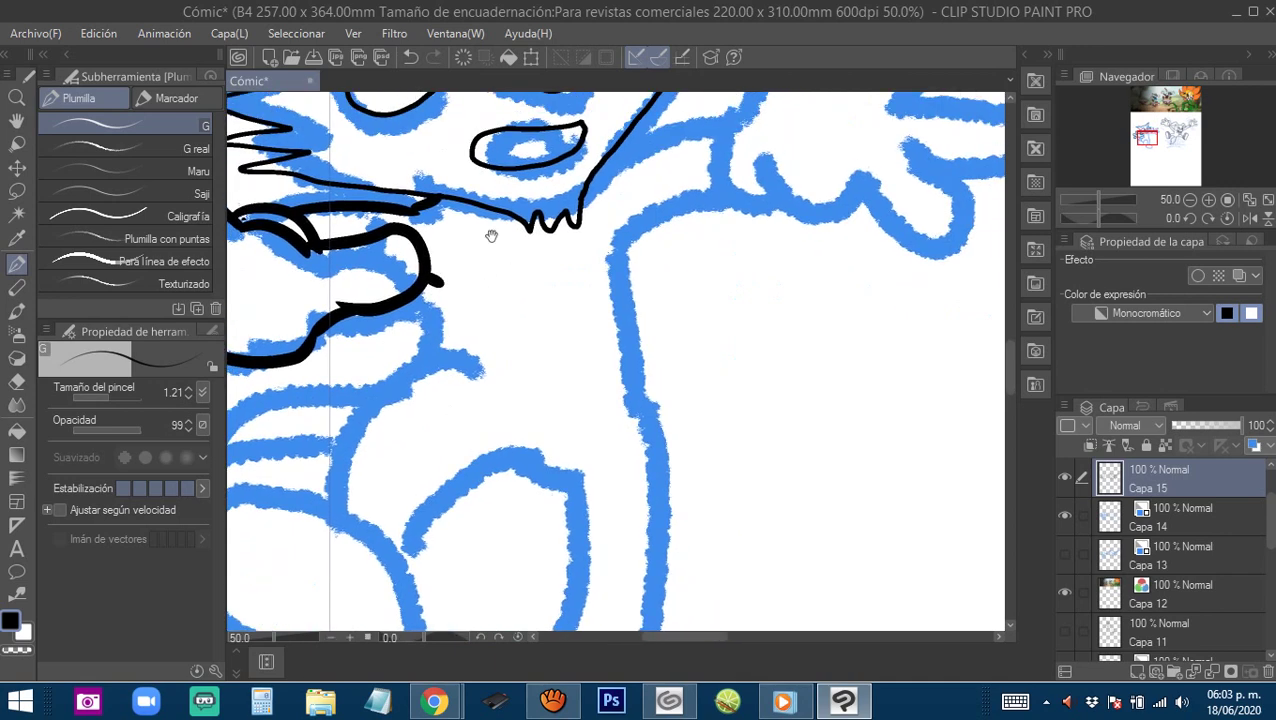
{"action": "left_click_drag", "start_coordinate": [430, 295], "coordinate": [494, 288]}
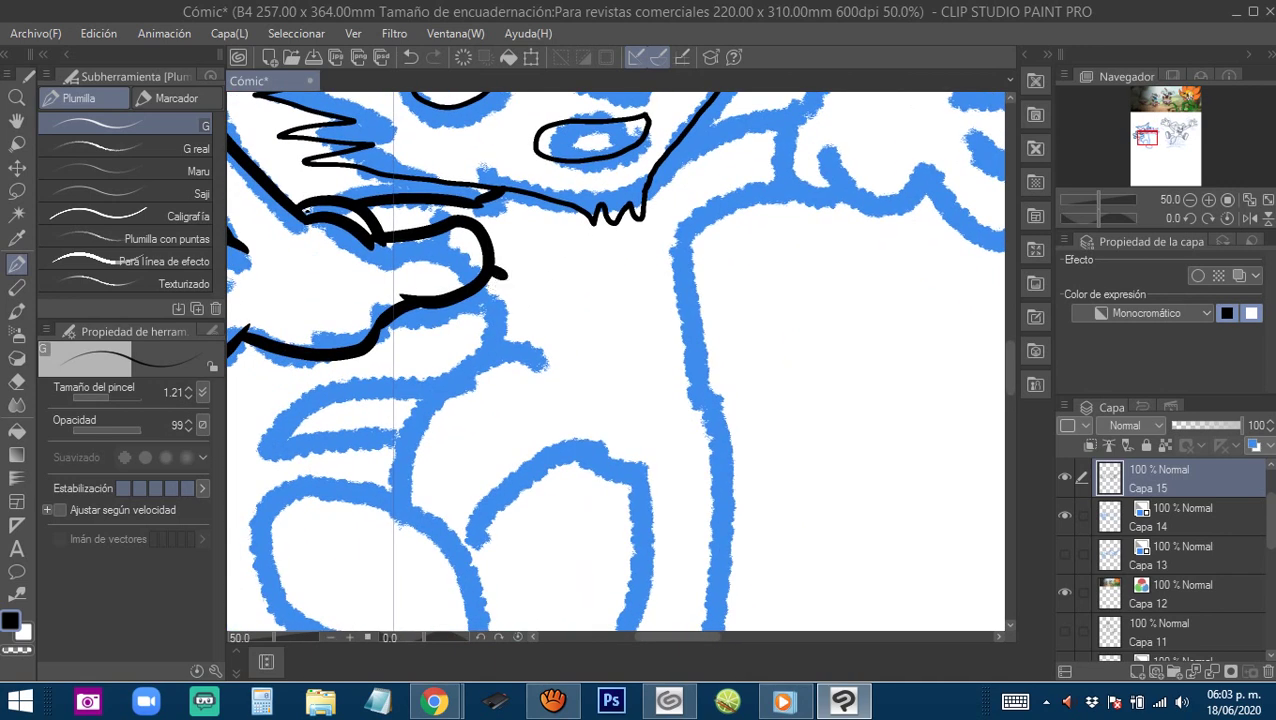
Trace the cat's other outstretched hand with all its fingers, the cuff at the wrist and the upper arm line.
{"action": "left_click_drag", "start_coordinate": [632, 261], "coordinate": [441, 402]}
{"action": "mouse_move", "coordinate": [492, 336]}
{"action": "left_mouse_down"}
{"action": "mouse_move", "coordinate": [532, 362]}
{"action": "mouse_move", "coordinate": [634, 287]}
{"action": "mouse_move", "coordinate": [553, 290]}
{"action": "mouse_move", "coordinate": [560, 350]}
{"action": "left_mouse_up"}
{"action": "mouse_move", "coordinate": [536, 268]}
{"action": "left_mouse_down"}
{"action": "mouse_move", "coordinate": [515, 301]}
{"action": "mouse_move", "coordinate": [563, 363]}
{"action": "left_mouse_up"}
{"action": "mouse_move", "coordinate": [549, 258]}
{"action": "left_mouse_down"}
{"action": "mouse_move", "coordinate": [508, 363]}
{"action": "mouse_move", "coordinate": [535, 257]}
{"action": "mouse_move", "coordinate": [590, 257]}
{"action": "mouse_move", "coordinate": [571, 345]}
{"action": "left_mouse_up"}
{"action": "left_click_drag", "start_coordinate": [661, 288], "coordinate": [577, 274]}
{"action": "mouse_move", "coordinate": [497, 308]}
{"action": "left_mouse_down"}
{"action": "mouse_move", "coordinate": [538, 318]}
{"action": "mouse_move", "coordinate": [645, 248]}
{"action": "mouse_move", "coordinate": [685, 257]}
{"action": "mouse_move", "coordinate": [673, 291]}
{"action": "mouse_move", "coordinate": [595, 318]}
{"action": "mouse_move", "coordinate": [570, 352]}
{"action": "left_mouse_up"}
{"action": "mouse_move", "coordinate": [570, 352]}
{"action": "left_mouse_down"}
{"action": "mouse_move", "coordinate": [578, 290]}
{"action": "mouse_move", "coordinate": [659, 305]}
{"action": "mouse_move", "coordinate": [701, 331]}
{"action": "mouse_move", "coordinate": [699, 353]}
{"action": "mouse_move", "coordinate": [607, 334]}
{"action": "mouse_move", "coordinate": [671, 281]}
{"action": "mouse_move", "coordinate": [689, 326]}
{"action": "mouse_move", "coordinate": [682, 377]}
{"action": "mouse_move", "coordinate": [652, 372]}
{"action": "mouse_move", "coordinate": [644, 318]}
{"action": "mouse_move", "coordinate": [684, 316]}
{"action": "mouse_move", "coordinate": [606, 341]}
{"action": "mouse_move", "coordinate": [570, 331]}
{"action": "left_mouse_up"}
{"action": "mouse_move", "coordinate": [548, 334]}
{"action": "left_mouse_down"}
{"action": "mouse_move", "coordinate": [590, 310]}
{"action": "mouse_move", "coordinate": [663, 304]}
{"action": "left_mouse_up"}
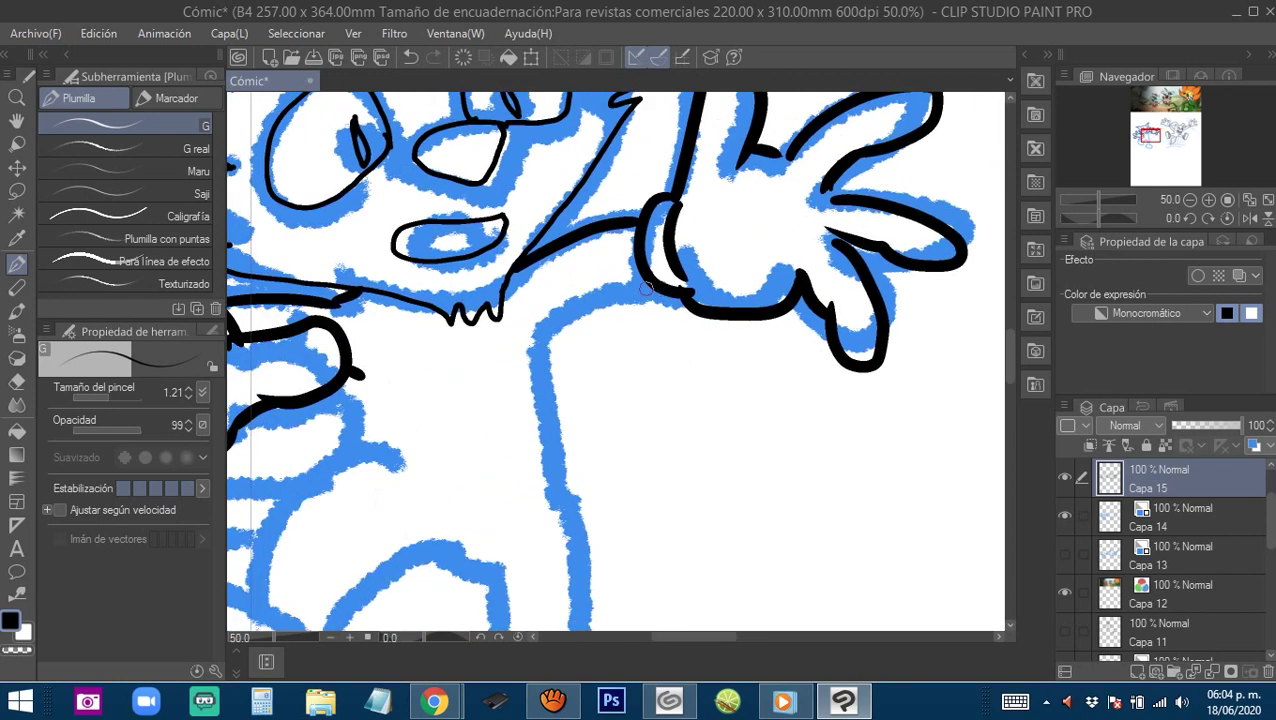
Set the G pen size to 1.07 and trace the outstretched arm's underside, the torso side, the legs and the feet.
{"action": "left_click", "coordinate": [100, 400]}
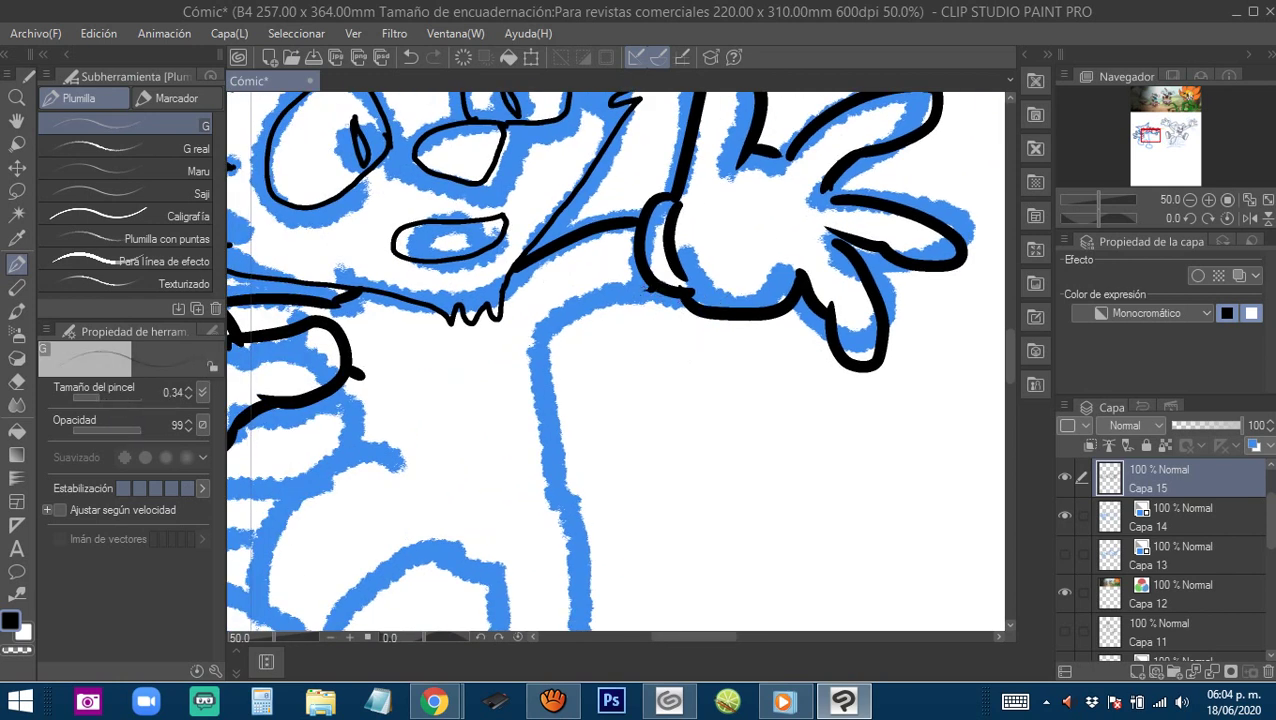
{"action": "left_click", "coordinate": [109, 397]}
{"action": "mouse_move", "coordinate": [641, 288]}
{"action": "left_mouse_down"}
{"action": "mouse_move", "coordinate": [576, 306]}
{"action": "mouse_move", "coordinate": [540, 338]}
{"action": "mouse_move", "coordinate": [620, 215]}
{"action": "mouse_move", "coordinate": [630, 370]}
{"action": "mouse_move", "coordinate": [507, 262]}
{"action": "mouse_move", "coordinate": [521, 285]}
{"action": "mouse_move", "coordinate": [535, 460]}
{"action": "mouse_move", "coordinate": [526, 544]}
{"action": "left_mouse_up"}
{"action": "left_click_drag", "start_coordinate": [522, 413], "coordinate": [622, 363]}
{"action": "mouse_move", "coordinate": [482, 275]}
{"action": "left_mouse_down"}
{"action": "mouse_move", "coordinate": [556, 285]}
{"action": "mouse_move", "coordinate": [520, 492]}
{"action": "left_mouse_up"}
{"action": "mouse_move", "coordinate": [528, 475]}
{"action": "left_mouse_down"}
{"action": "mouse_move", "coordinate": [563, 305]}
{"action": "mouse_move", "coordinate": [550, 405]}
{"action": "mouse_move", "coordinate": [746, 423]}
{"action": "mouse_move", "coordinate": [745, 316]}
{"action": "mouse_move", "coordinate": [662, 300]}
{"action": "left_mouse_up"}
{"action": "mouse_move", "coordinate": [573, 203]}
{"action": "left_mouse_down"}
{"action": "mouse_move", "coordinate": [653, 344]}
{"action": "mouse_move", "coordinate": [715, 303]}
{"action": "mouse_move", "coordinate": [617, 358]}
{"action": "mouse_move", "coordinate": [604, 503]}
{"action": "mouse_move", "coordinate": [424, 496]}
{"action": "mouse_move", "coordinate": [509, 371]}
{"action": "mouse_move", "coordinate": [590, 413]}
{"action": "left_mouse_up"}
{"action": "mouse_move", "coordinate": [537, 381]}
{"action": "left_mouse_down"}
{"action": "mouse_move", "coordinate": [460, 461]}
{"action": "mouse_move", "coordinate": [473, 349]}
{"action": "mouse_move", "coordinate": [588, 271]}
{"action": "mouse_move", "coordinate": [590, 415]}
{"action": "left_mouse_up"}
{"action": "key", "text": "ctrl+z"}
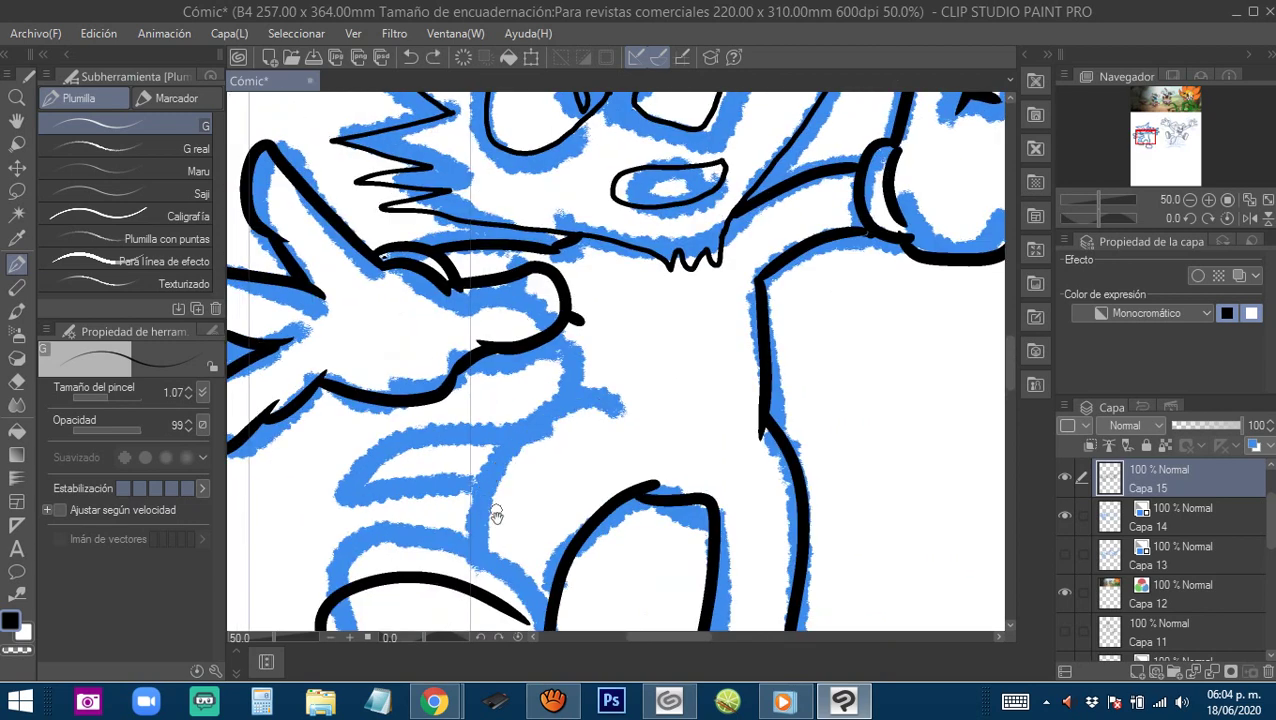
Trace the raised leg's thigh, the torso side below the near arm, and the cat's long curved tail.
{"action": "left_click_drag", "start_coordinate": [496, 513], "coordinate": [463, 386]}
{"action": "mouse_move", "coordinate": [443, 452]}
{"action": "left_mouse_down"}
{"action": "mouse_move", "coordinate": [461, 385]}
{"action": "mouse_move", "coordinate": [593, 280]}
{"action": "left_mouse_up"}
{"action": "scroll", "coordinate": [547, 333], "scroll_direction": "up", "scroll_amount": 3}
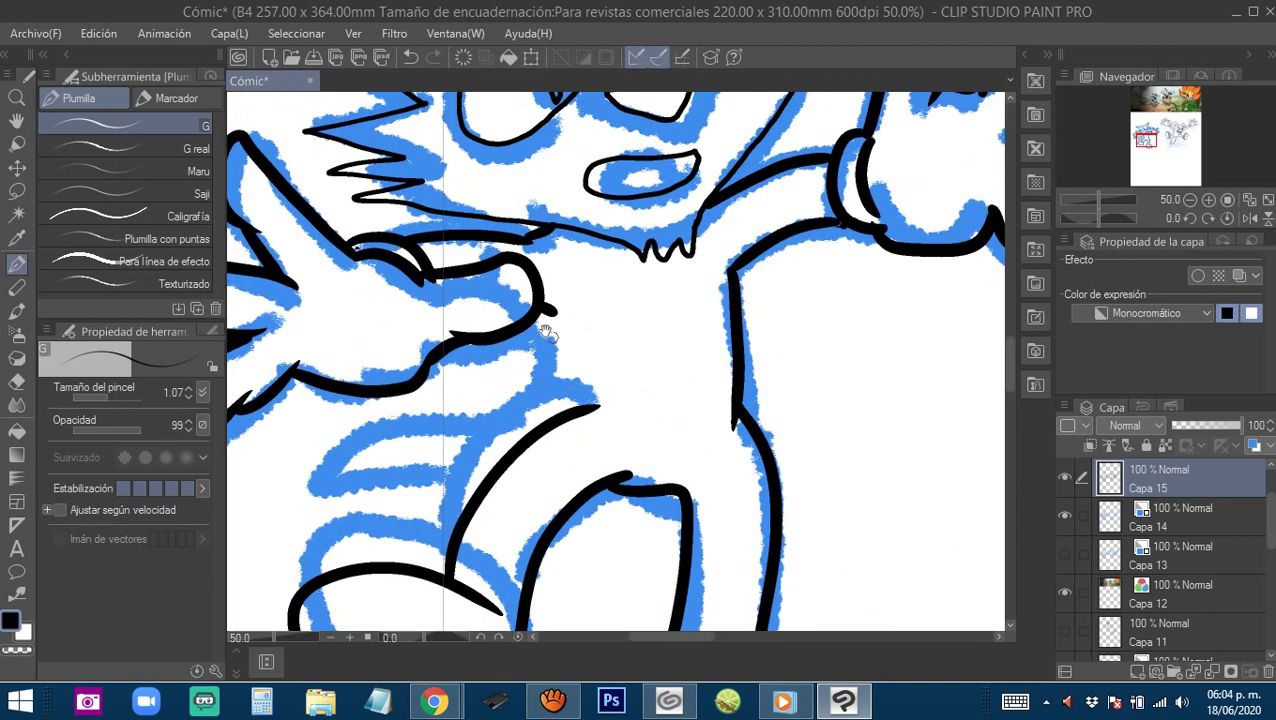
{"action": "mouse_move", "coordinate": [540, 336]}
{"action": "left_mouse_down"}
{"action": "mouse_move", "coordinate": [547, 406]}
{"action": "mouse_move", "coordinate": [656, 368]}
{"action": "mouse_move", "coordinate": [410, 388]}
{"action": "mouse_move", "coordinate": [340, 495]}
{"action": "mouse_move", "coordinate": [482, 422]}
{"action": "mouse_move", "coordinate": [587, 418]}
{"action": "left_mouse_up"}
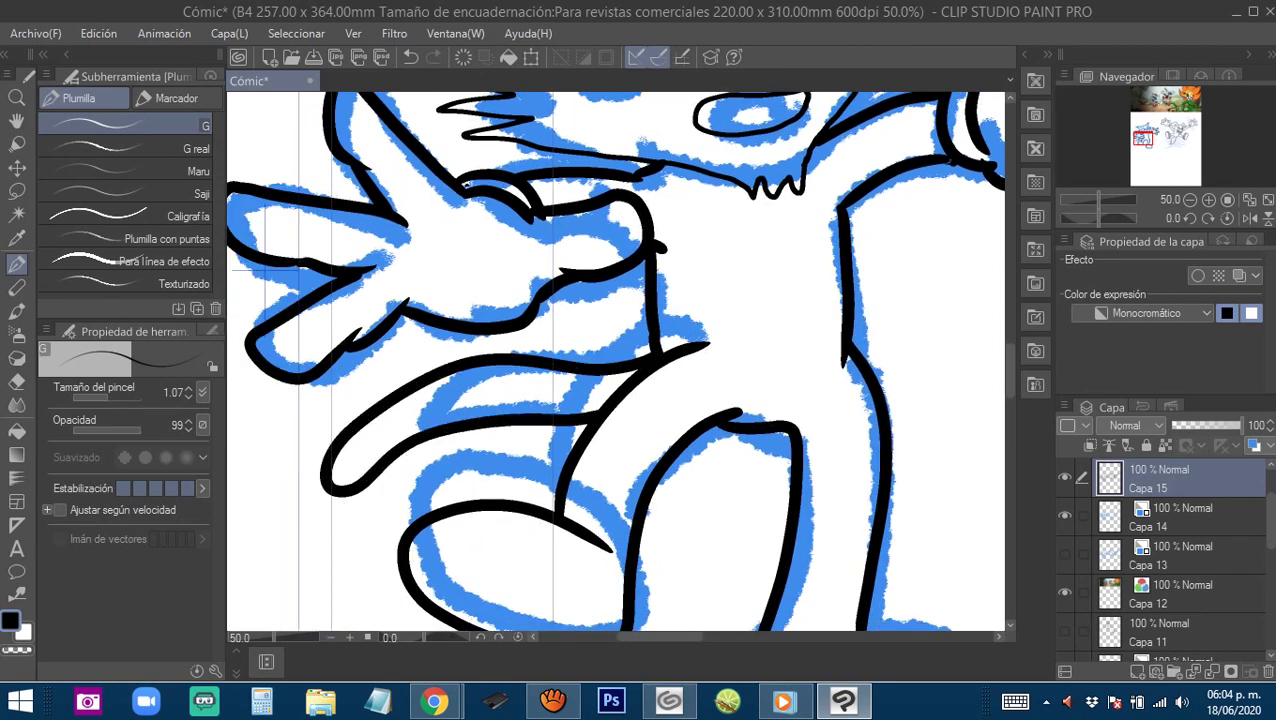
{"action": "scroll", "coordinate": [708, 330], "scroll_direction": "down", "scroll_amount": 2}
{"action": "left_click_drag", "start_coordinate": [709, 325], "coordinate": [487, 395]}
{"action": "mouse_move", "coordinate": [671, 383]}
{"action": "left_mouse_down"}
{"action": "mouse_move", "coordinate": [335, 397]}
{"action": "mouse_move", "coordinate": [752, 370]}
{"action": "mouse_move", "coordinate": [567, 365]}
{"action": "mouse_move", "coordinate": [612, 376]}
{"action": "mouse_move", "coordinate": [592, 365]}
{"action": "left_mouse_up"}
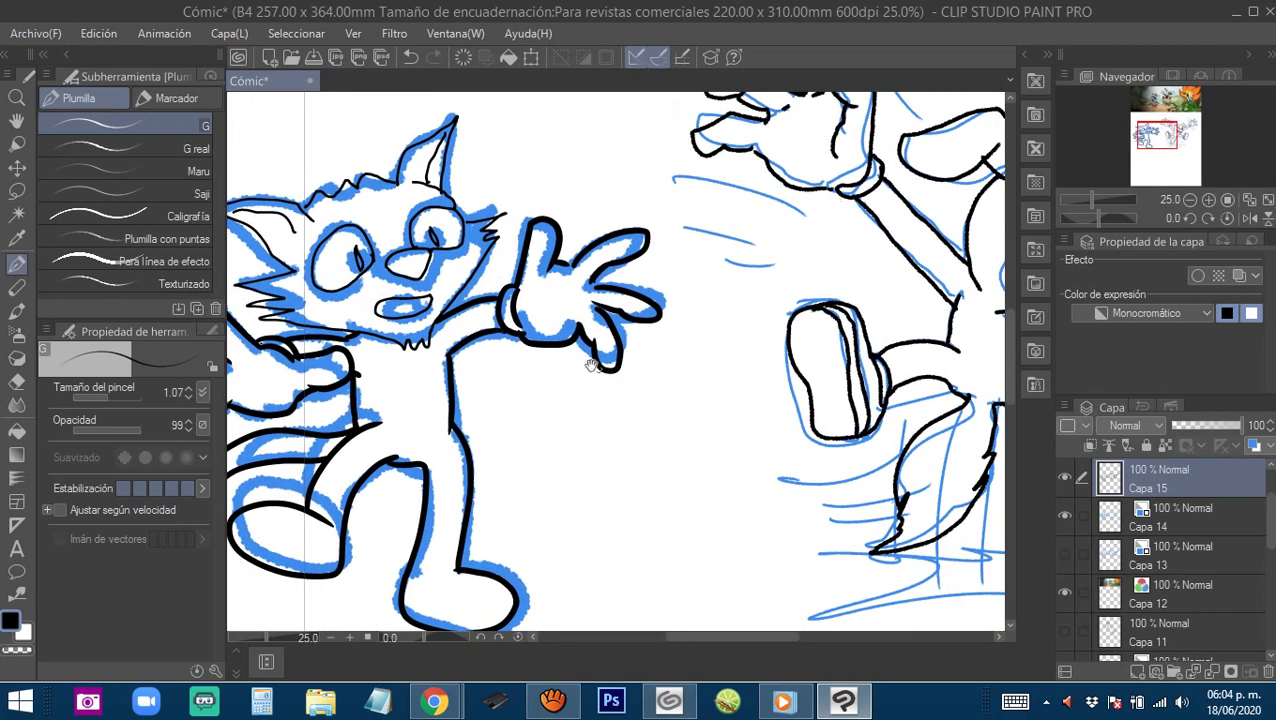
{"action": "key", "text": "Tab"}
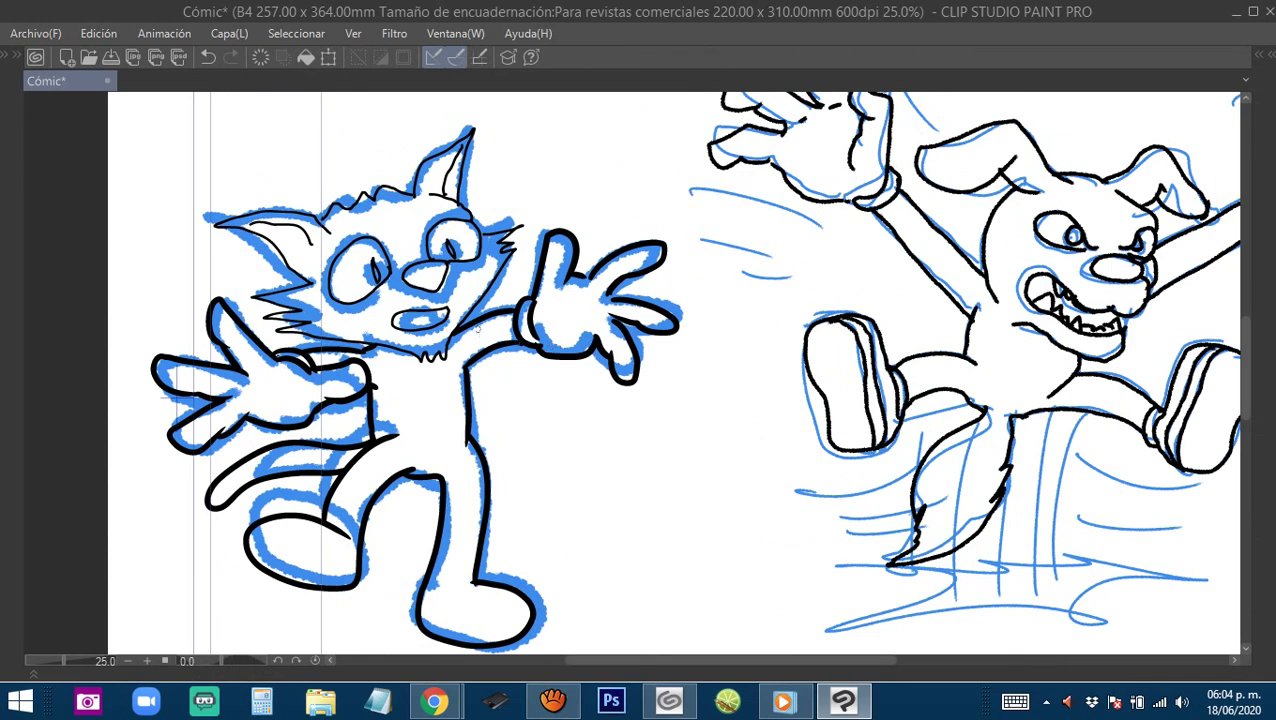
{"action": "key", "text": "Tab"}
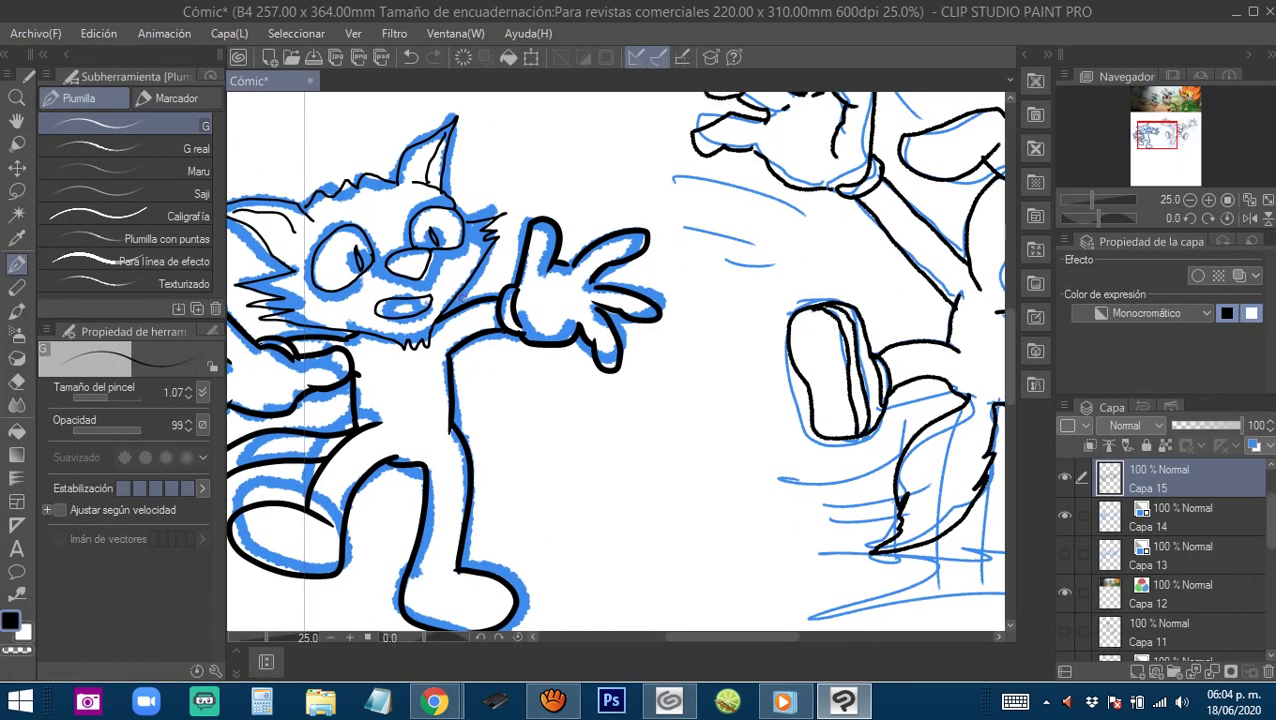
Thicken the cat's spiky cheek fur beside the larger eye with heavier G pen strokes.
{"action": "left_click_drag", "start_coordinate": [640, 280], "coordinate": [783, 378]}
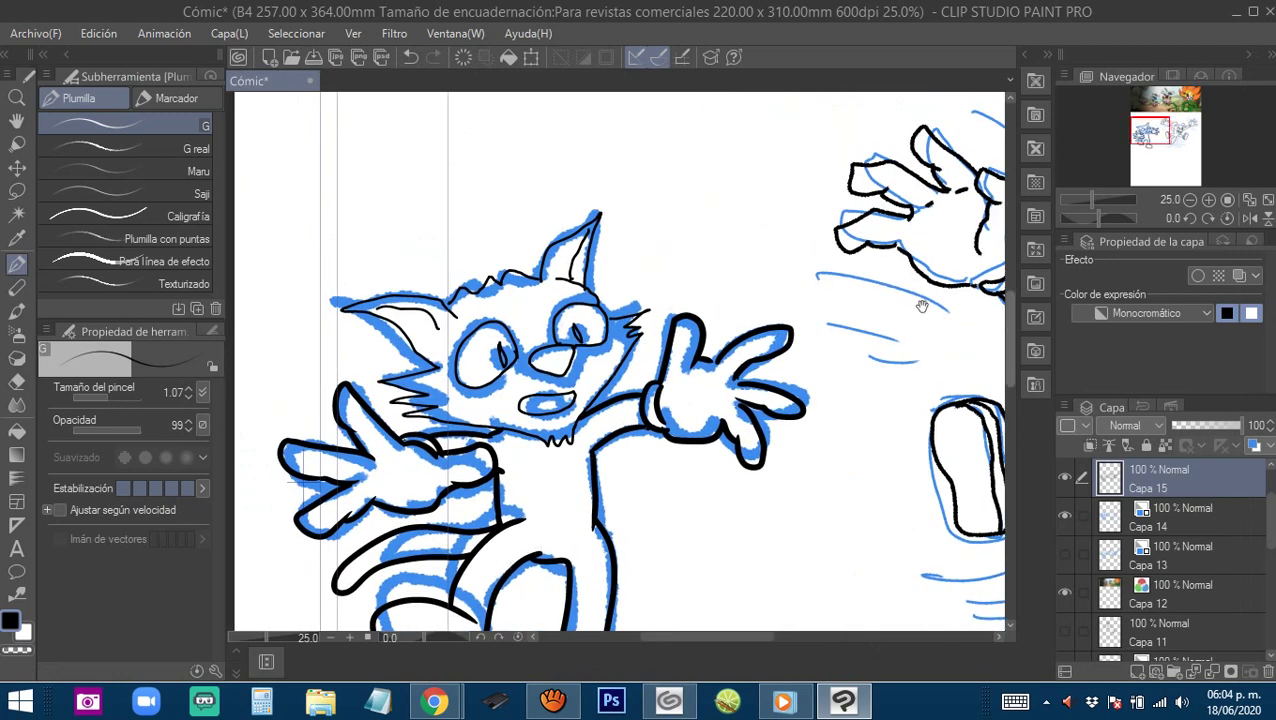
{"action": "left_click", "coordinate": [591, 318], "text": "ctrl"}
{"action": "left_click", "coordinate": [527, 347], "text": "ctrl"}
{"action": "left_click_drag", "start_coordinate": [474, 381], "coordinate": [531, 335]}
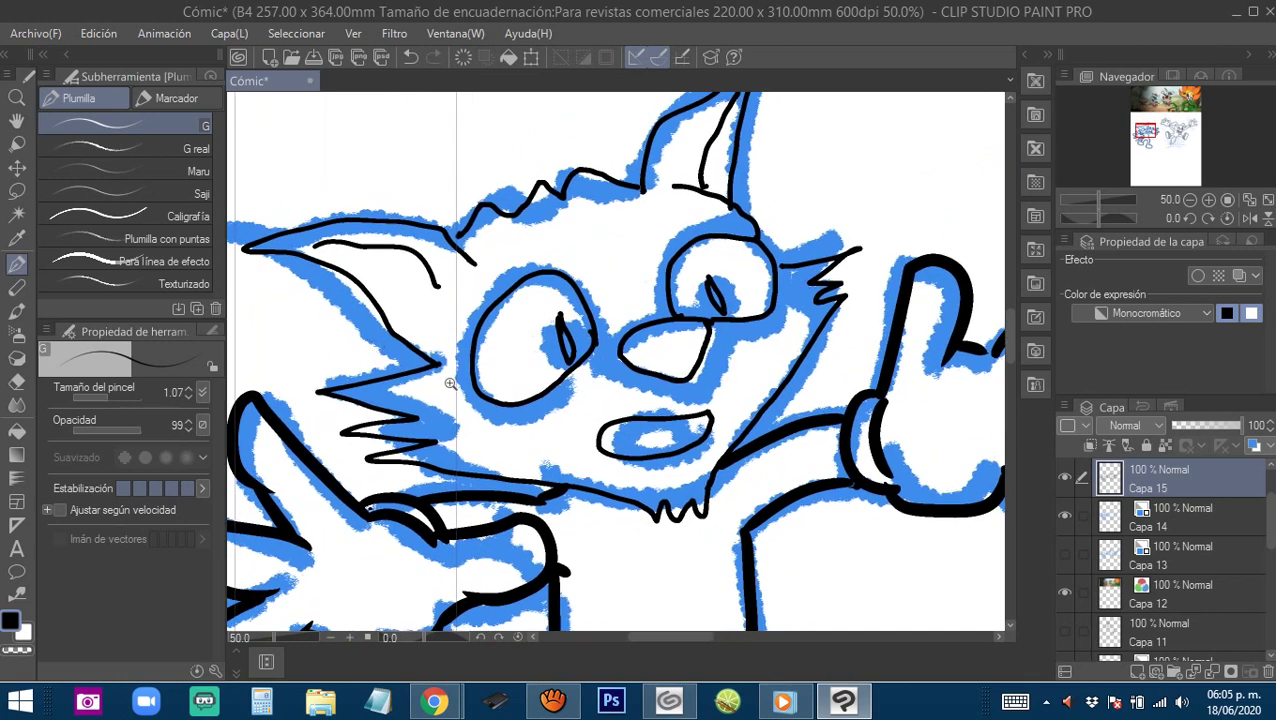
{"action": "scroll", "coordinate": [450, 383], "scroll_direction": "up", "scroll_amount": 1}
{"action": "left_click_drag", "start_coordinate": [548, 316], "coordinate": [352, 360]}
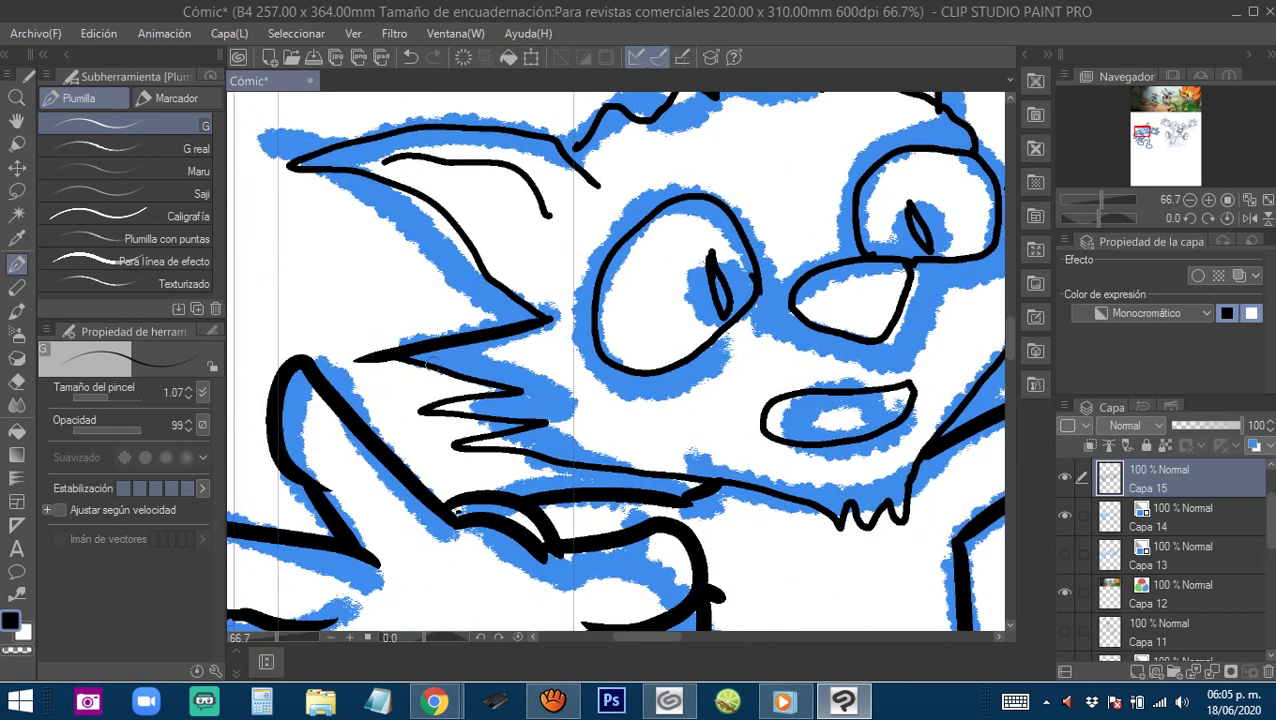
{"action": "mouse_move", "coordinate": [508, 391]}
{"action": "left_mouse_down"}
{"action": "mouse_move", "coordinate": [372, 352]}
{"action": "mouse_move", "coordinate": [475, 333]}
{"action": "mouse_move", "coordinate": [380, 342]}
{"action": "left_mouse_up"}
{"action": "left_click_drag", "start_coordinate": [459, 352], "coordinate": [362, 338]}
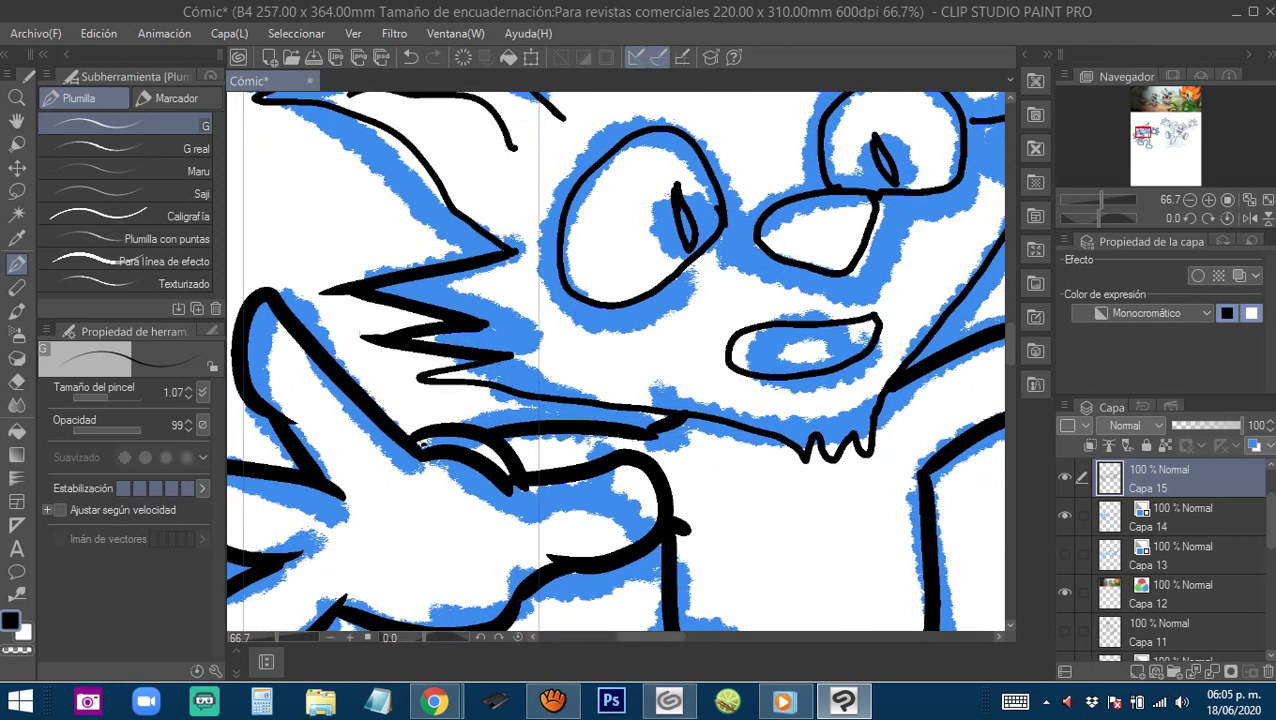
Thicken the cat's jawline, the jagged chin tuft and the fur on the opposite cheek.
{"action": "mouse_move", "coordinate": [482, 372]}
{"action": "left_mouse_down"}
{"action": "mouse_move", "coordinate": [460, 330]}
{"action": "mouse_move", "coordinate": [392, 335]}
{"action": "mouse_move", "coordinate": [777, 404]}
{"action": "mouse_move", "coordinate": [801, 396]}
{"action": "mouse_move", "coordinate": [837, 415]}
{"action": "left_mouse_up"}
{"action": "mouse_move", "coordinate": [840, 392]}
{"action": "left_mouse_down"}
{"action": "mouse_move", "coordinate": [607, 450]}
{"action": "mouse_move", "coordinate": [618, 470]}
{"action": "mouse_move", "coordinate": [653, 372]}
{"action": "left_mouse_up"}
{"action": "left_click_drag", "start_coordinate": [653, 372], "coordinate": [543, 432]}
{"action": "left_click_drag", "start_coordinate": [604, 369], "coordinate": [714, 212]}
{"action": "key", "text": "ctrl+z"}
{"action": "mouse_move", "coordinate": [547, 424]}
{"action": "left_mouse_down"}
{"action": "mouse_move", "coordinate": [664, 284]}
{"action": "mouse_move", "coordinate": [712, 211]}
{"action": "mouse_move", "coordinate": [680, 212]}
{"action": "mouse_move", "coordinate": [715, 171]}
{"action": "left_mouse_up"}
{"action": "mouse_move", "coordinate": [632, 190]}
{"action": "left_mouse_down"}
{"action": "mouse_move", "coordinate": [636, 266]}
{"action": "mouse_move", "coordinate": [714, 244]}
{"action": "left_mouse_up"}
Thicken the outer contours of both of the cat's ears and the tufted crown between them.
{"action": "mouse_move", "coordinate": [599, 267]}
{"action": "left_mouse_down"}
{"action": "mouse_move", "coordinate": [687, 323]}
{"action": "mouse_move", "coordinate": [658, 268]}
{"action": "mouse_move", "coordinate": [640, 245]}
{"action": "mouse_move", "coordinate": [665, 352]}
{"action": "mouse_move", "coordinate": [657, 282]}
{"action": "mouse_move", "coordinate": [705, 138]}
{"action": "mouse_move", "coordinate": [728, 215]}
{"action": "left_mouse_up"}
{"action": "mouse_move", "coordinate": [563, 403]}
{"action": "left_mouse_down"}
{"action": "mouse_move", "coordinate": [595, 317]}
{"action": "mouse_move", "coordinate": [697, 260]}
{"action": "left_mouse_up"}
{"action": "mouse_move", "coordinate": [562, 405]}
{"action": "left_mouse_down"}
{"action": "mouse_move", "coordinate": [740, 305]}
{"action": "mouse_move", "coordinate": [658, 282]}
{"action": "mouse_move", "coordinate": [594, 300]}
{"action": "mouse_move", "coordinate": [568, 346]}
{"action": "mouse_move", "coordinate": [521, 336]}
{"action": "mouse_move", "coordinate": [743, 347]}
{"action": "left_mouse_up"}
{"action": "mouse_move", "coordinate": [765, 376]}
{"action": "left_mouse_down"}
{"action": "mouse_move", "coordinate": [707, 324]}
{"action": "mouse_move", "coordinate": [659, 321]}
{"action": "mouse_move", "coordinate": [552, 325]}
{"action": "mouse_move", "coordinate": [449, 356]}
{"action": "left_mouse_up"}
{"action": "mouse_move", "coordinate": [449, 356]}
{"action": "left_mouse_down"}
{"action": "mouse_move", "coordinate": [485, 262]}
{"action": "mouse_move", "coordinate": [566, 272]}
{"action": "mouse_move", "coordinate": [645, 318]}
{"action": "mouse_move", "coordinate": [705, 388]}
{"action": "mouse_move", "coordinate": [752, 412]}
{"action": "left_mouse_up"}
{"action": "scroll", "coordinate": [752, 410], "scroll_direction": "down", "scroll_amount": 1}
{"action": "left_click", "coordinate": [825, 396], "text": "alt"}
{"action": "left_click_drag", "start_coordinate": [838, 402], "coordinate": [560, 322]}
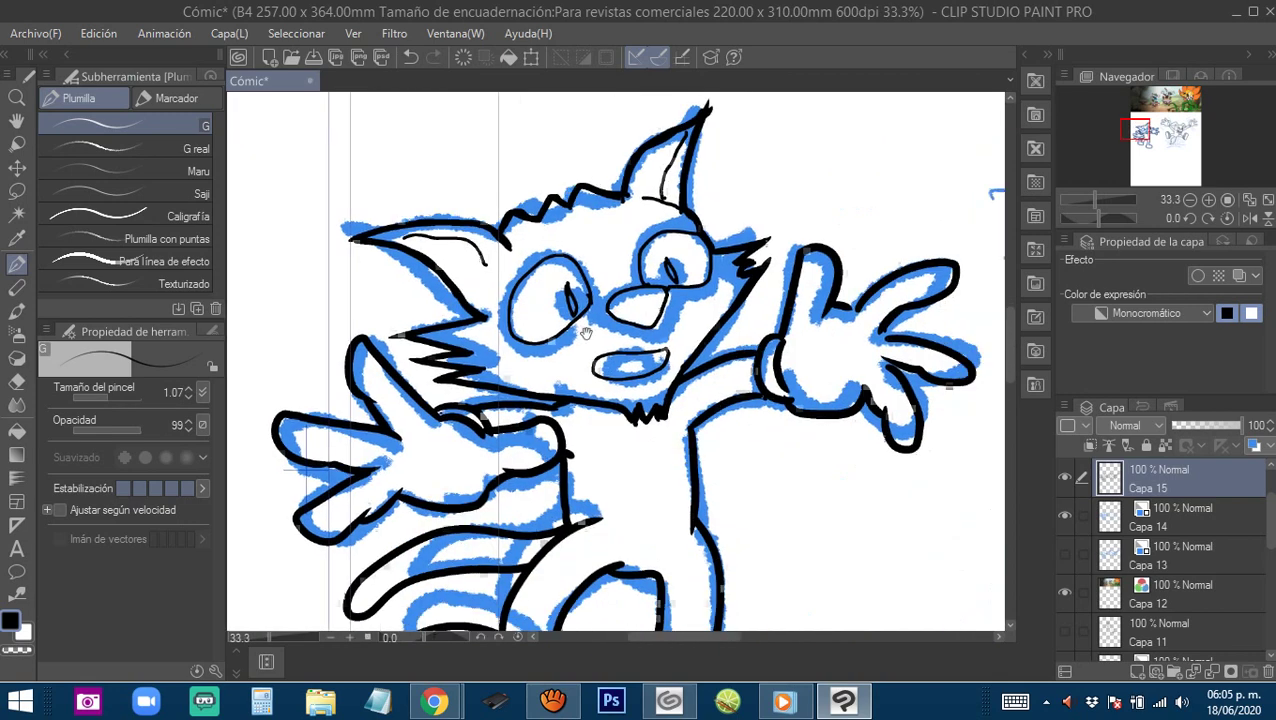
{"action": "left_click", "coordinate": [636, 374], "text": "alt"}
{"action": "left_click_drag", "start_coordinate": [636, 352], "coordinate": [624, 308]}
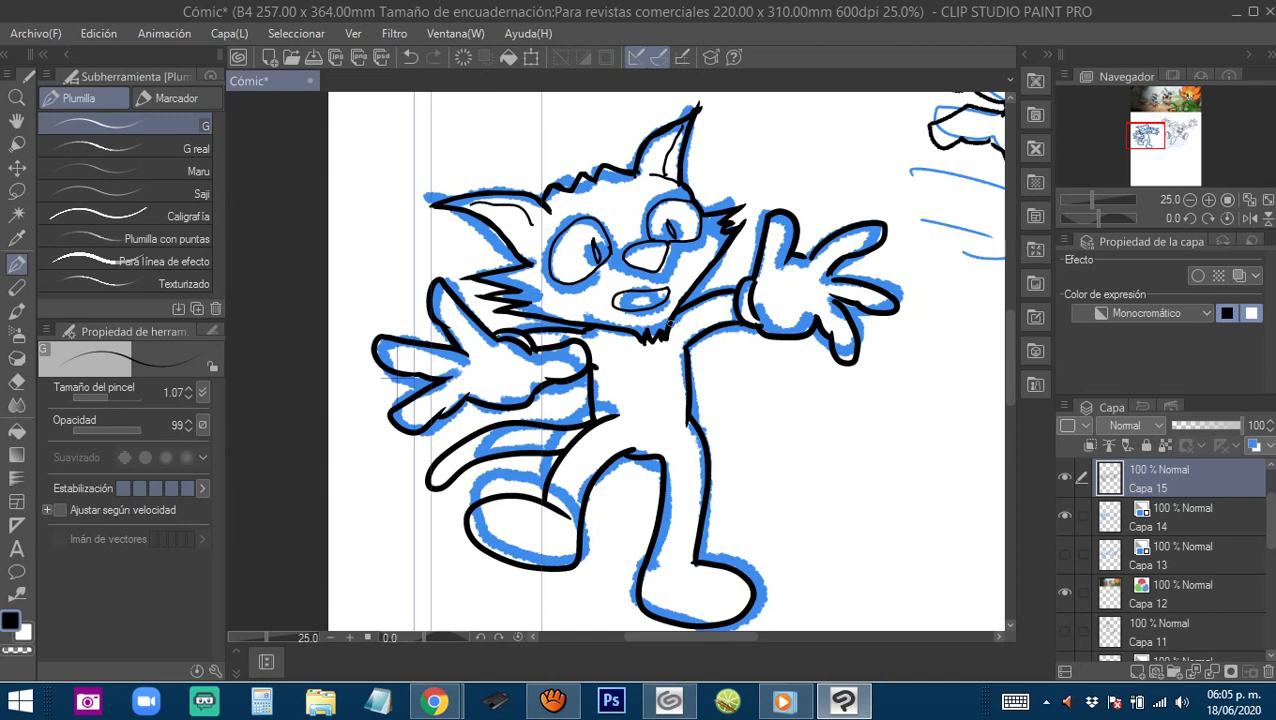
Hide the blue sketch layer Capa 14 to review the black line art of the cat and the dog.
{"action": "left_click_drag", "start_coordinate": [758, 434], "coordinate": [647, 400]}
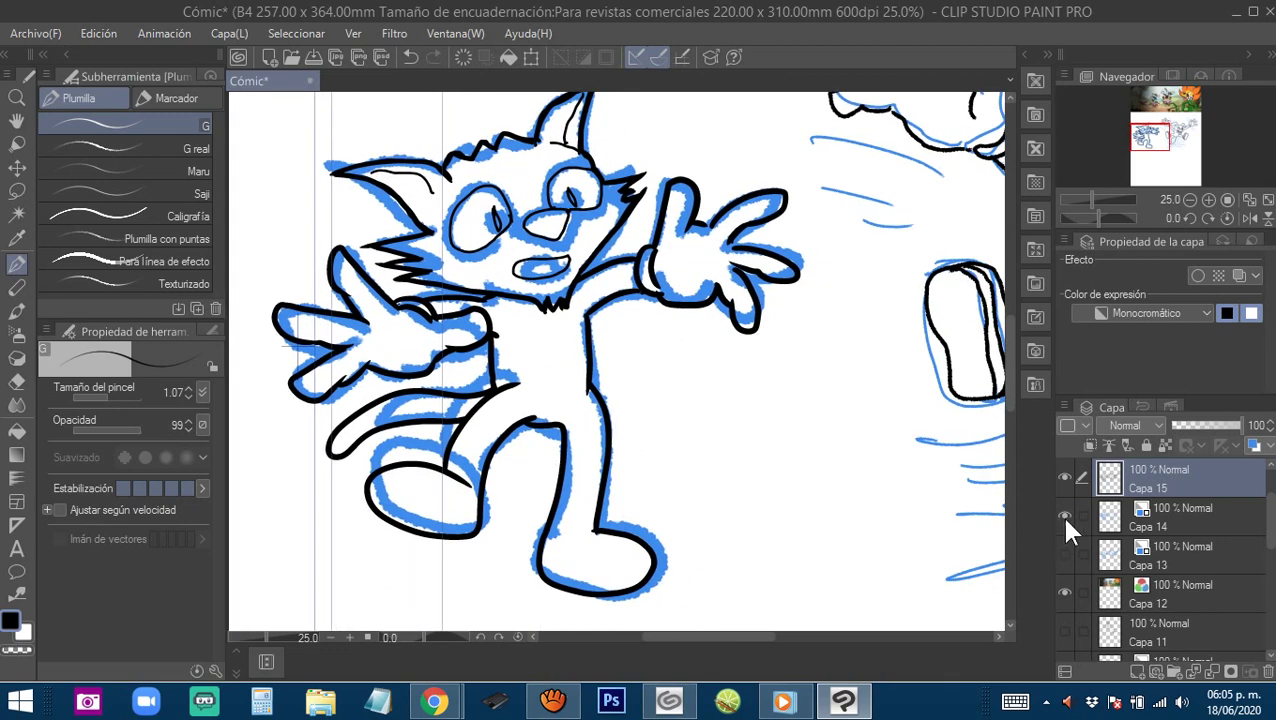
{"action": "left_click", "coordinate": [1064, 515]}
{"action": "scroll", "coordinate": [752, 436], "scroll_direction": "down", "scroll_amount": 2}
{"action": "left_click_drag", "start_coordinate": [792, 441], "coordinate": [749, 435]}
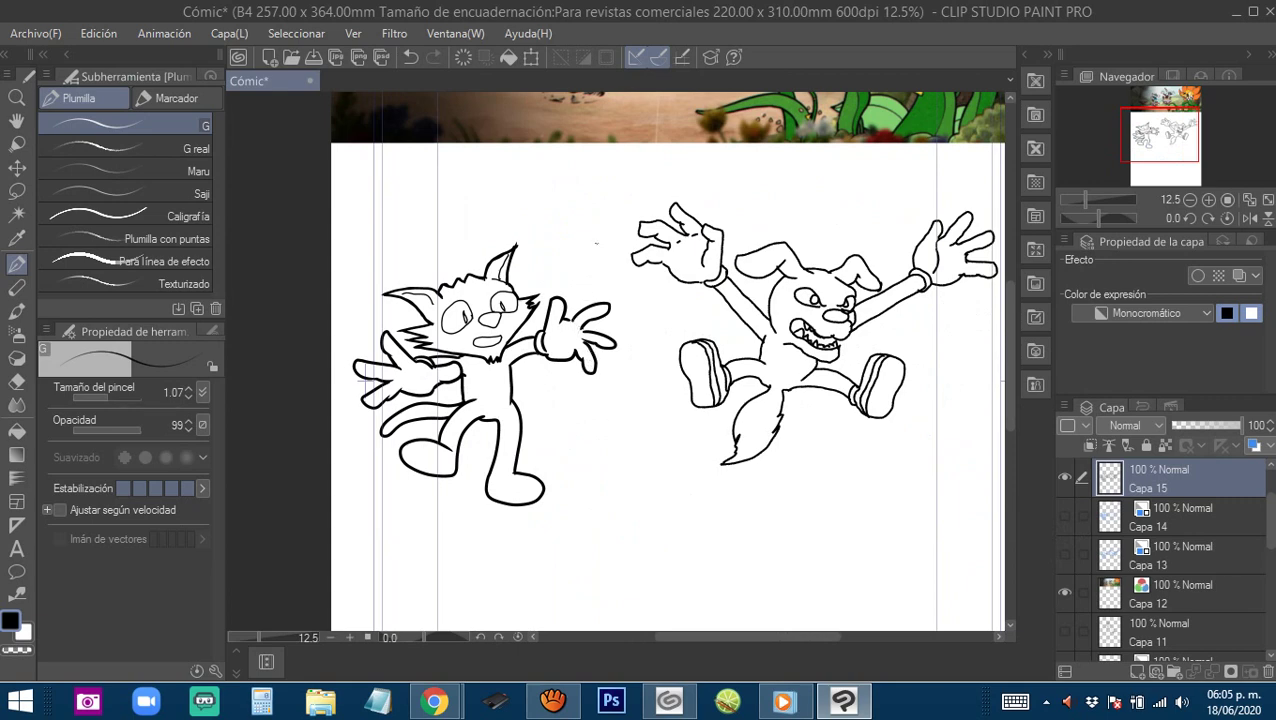
{"action": "scroll", "coordinate": [684, 402], "scroll_direction": "up", "scroll_amount": 2}
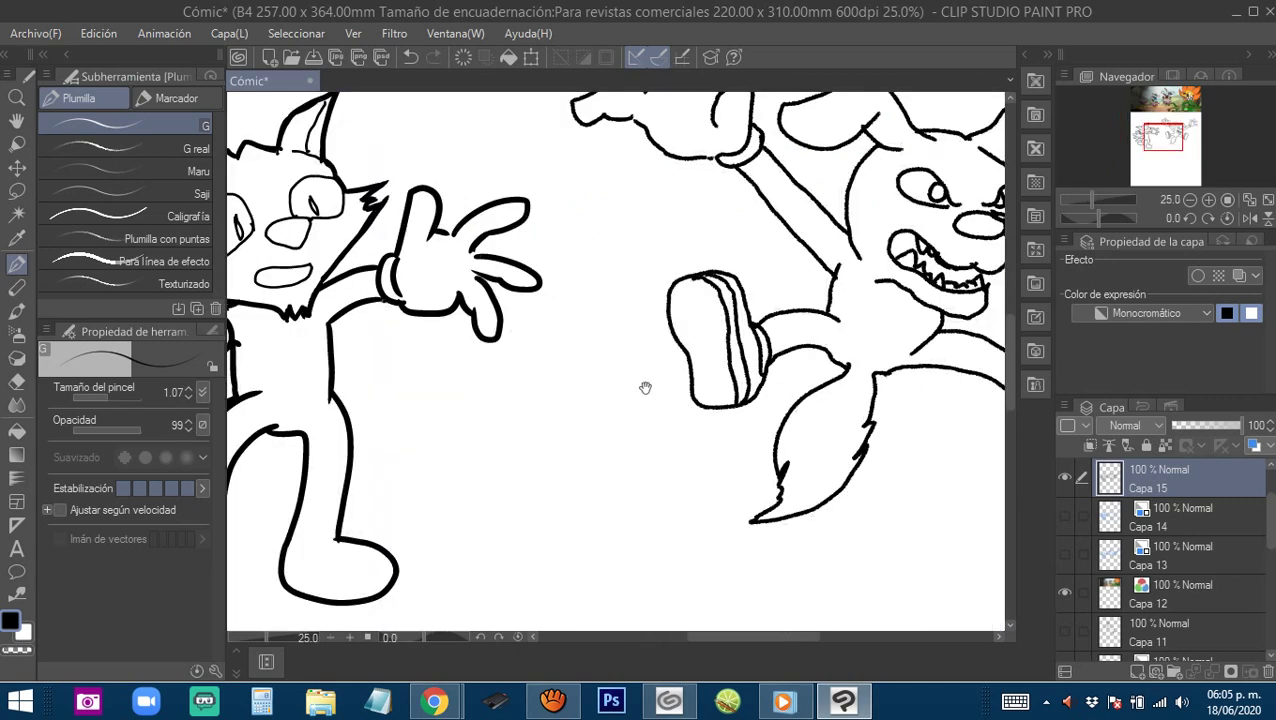
{"action": "scroll", "coordinate": [645, 388], "scroll_direction": "down", "scroll_amount": 2}
{"action": "left_click_drag", "start_coordinate": [659, 285], "coordinate": [644, 533]}
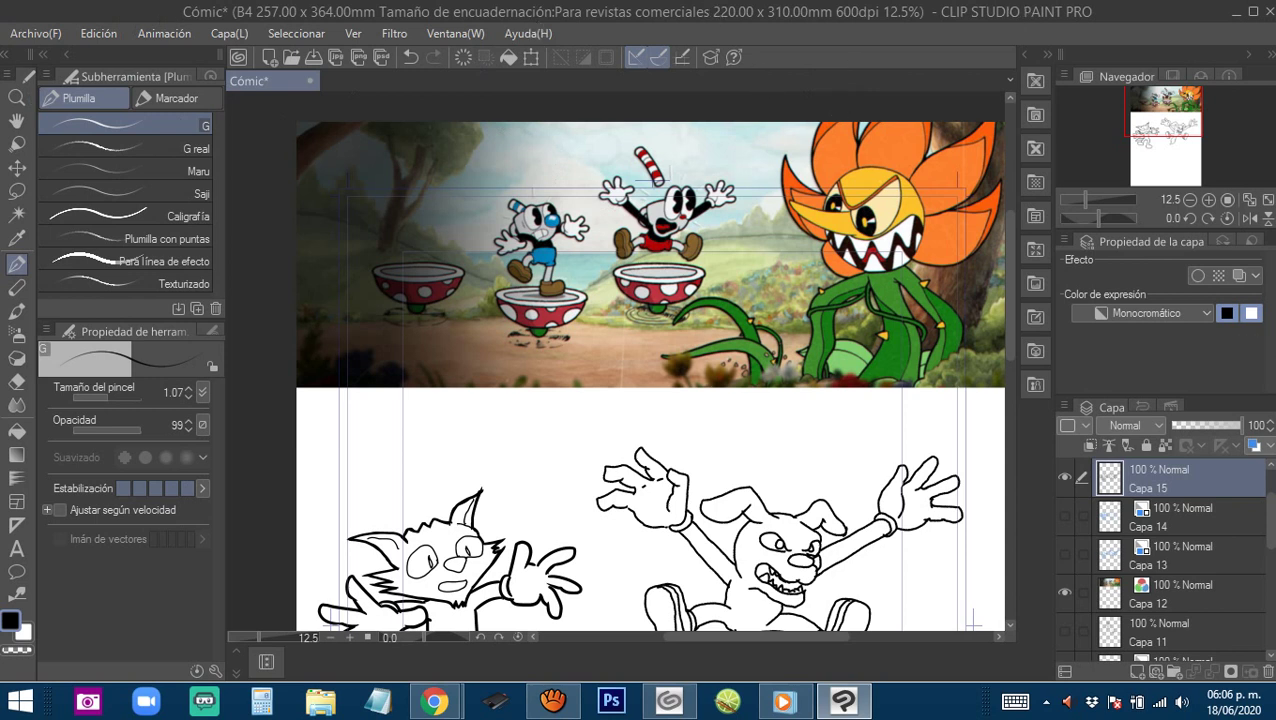
Switch to Chrome, search Google for "clip studio paint" and open the official Spanish clipstudio.net site.
{"action": "key", "text": "alt+Tab"}
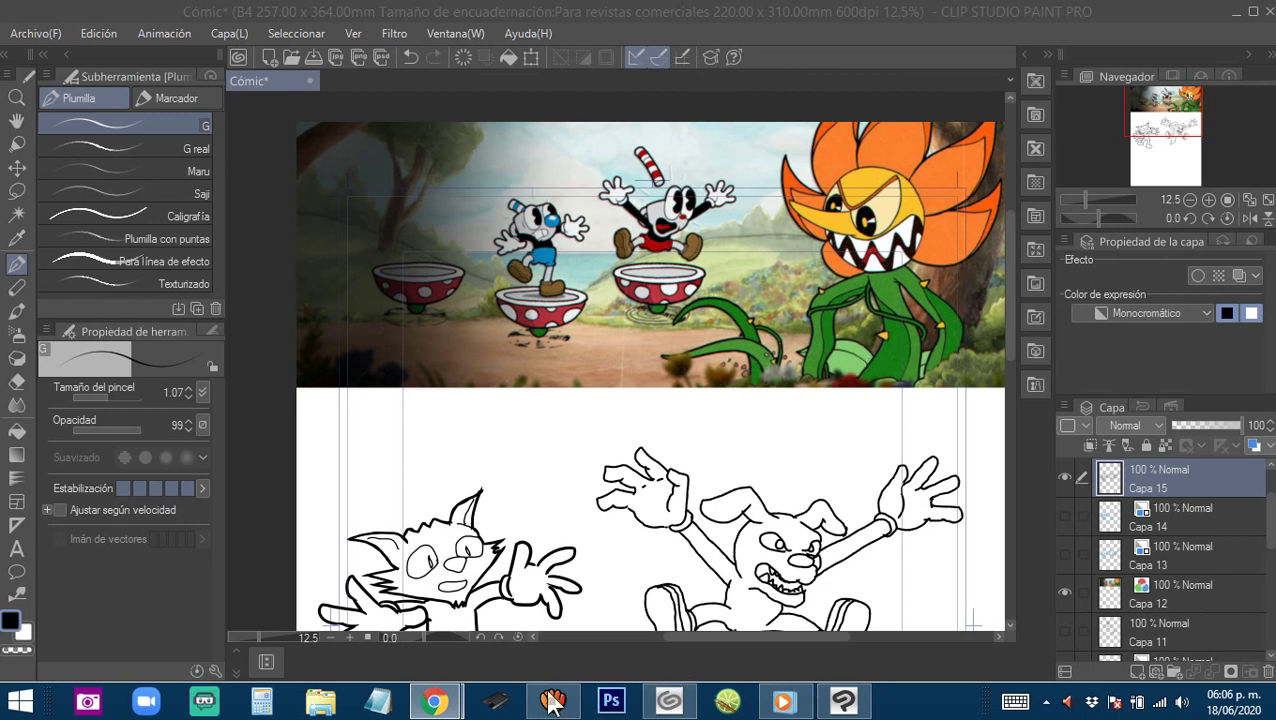
{"action": "mouse_move", "coordinate": [672, 706]}
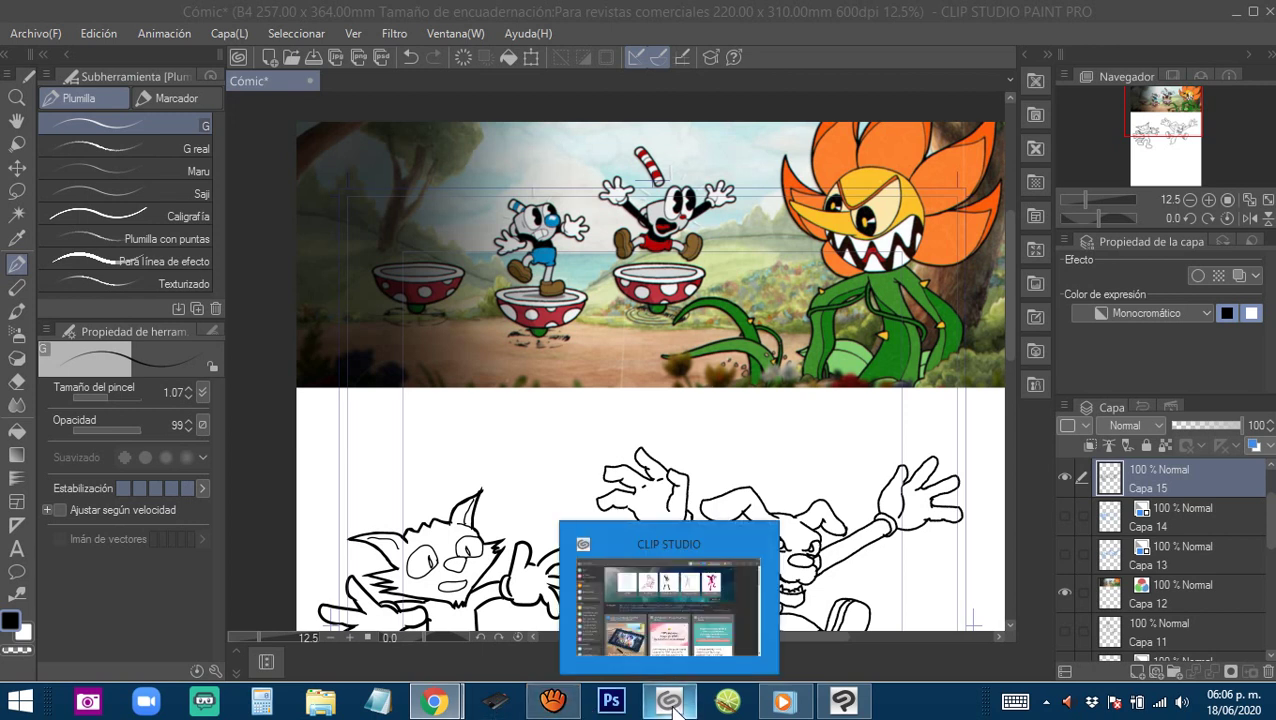
{"action": "mouse_move", "coordinate": [441, 705]}
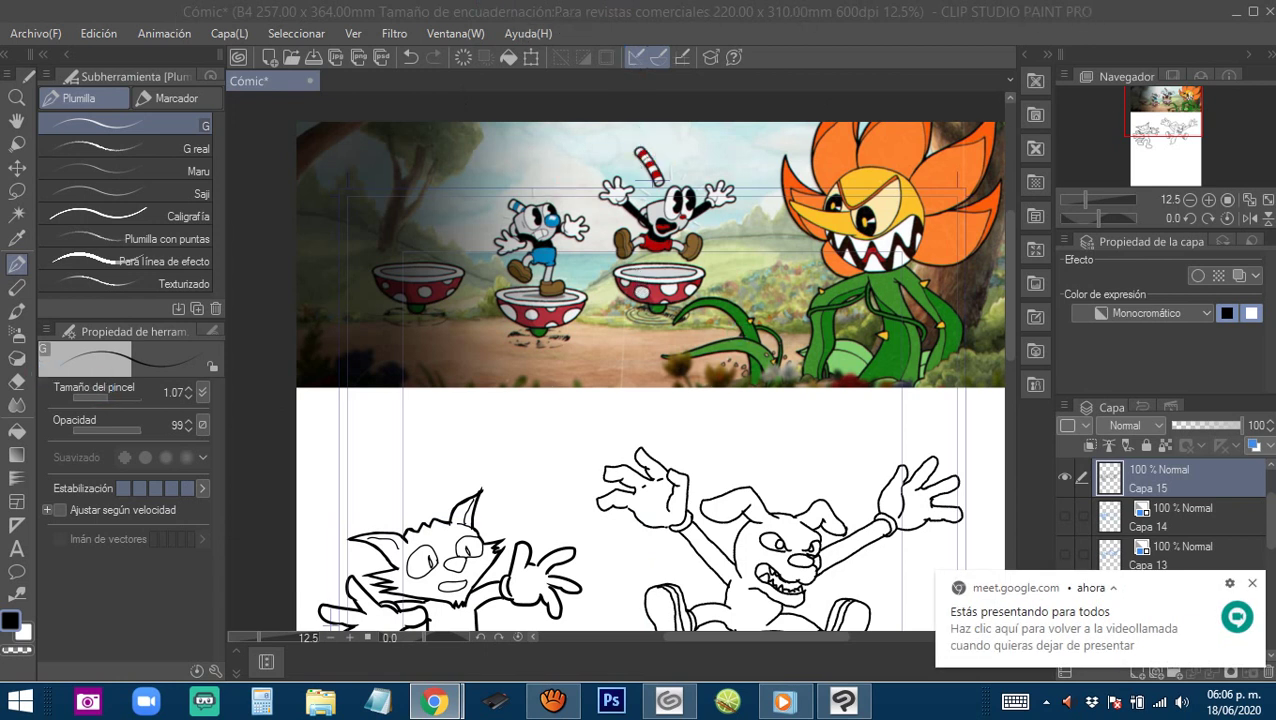
{"action": "left_click_drag", "start_coordinate": [1270, 122], "coordinate": [494, 2]}
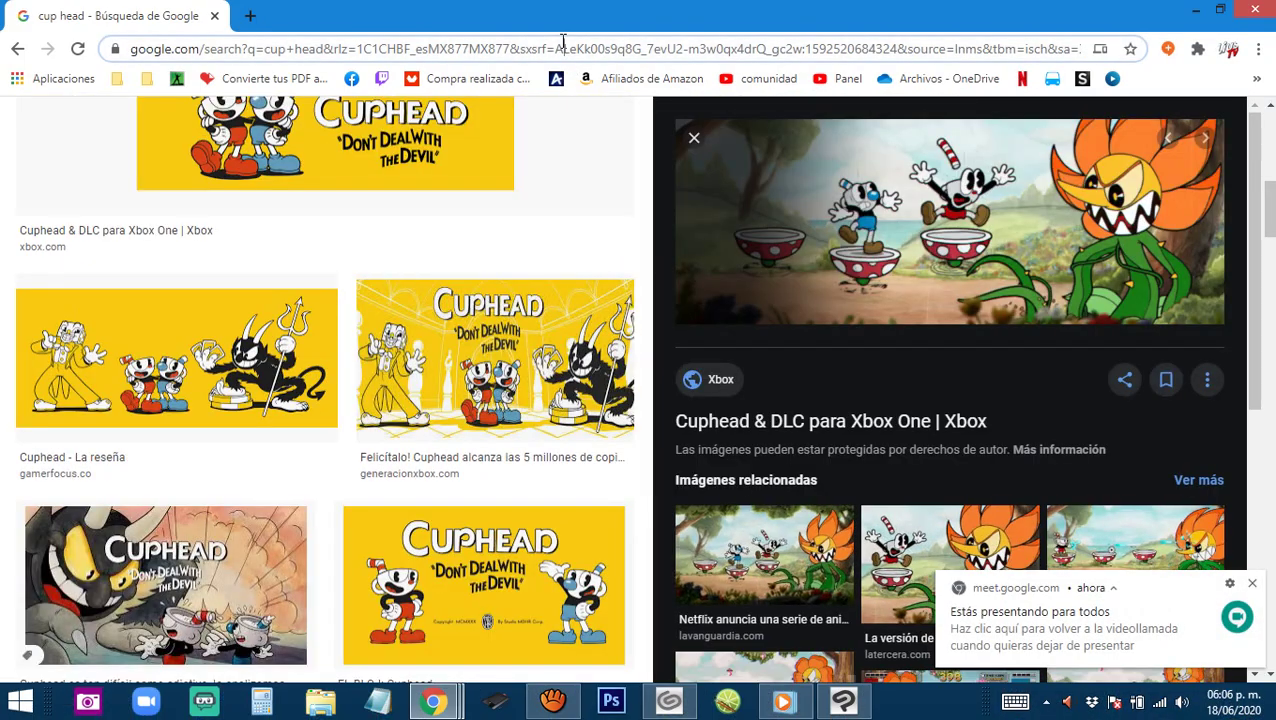
{"action": "left_click", "coordinate": [562, 46]}
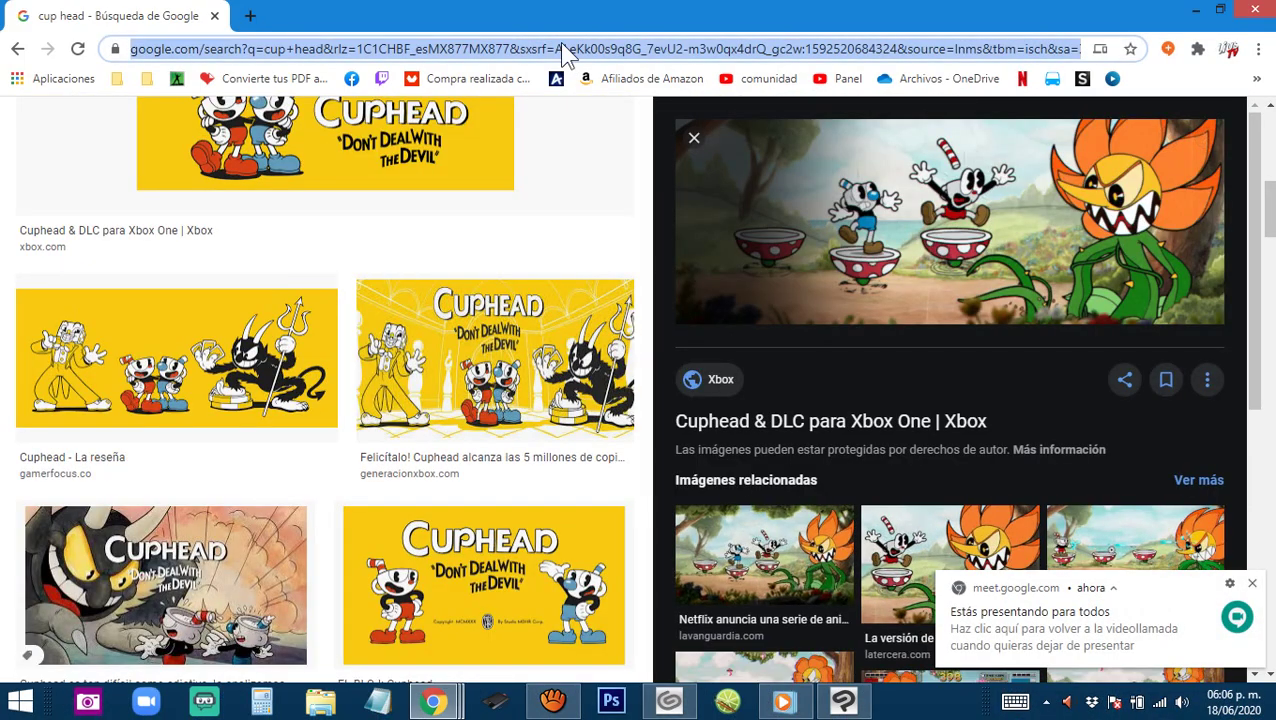
{"action": "type", "text": "clip"}
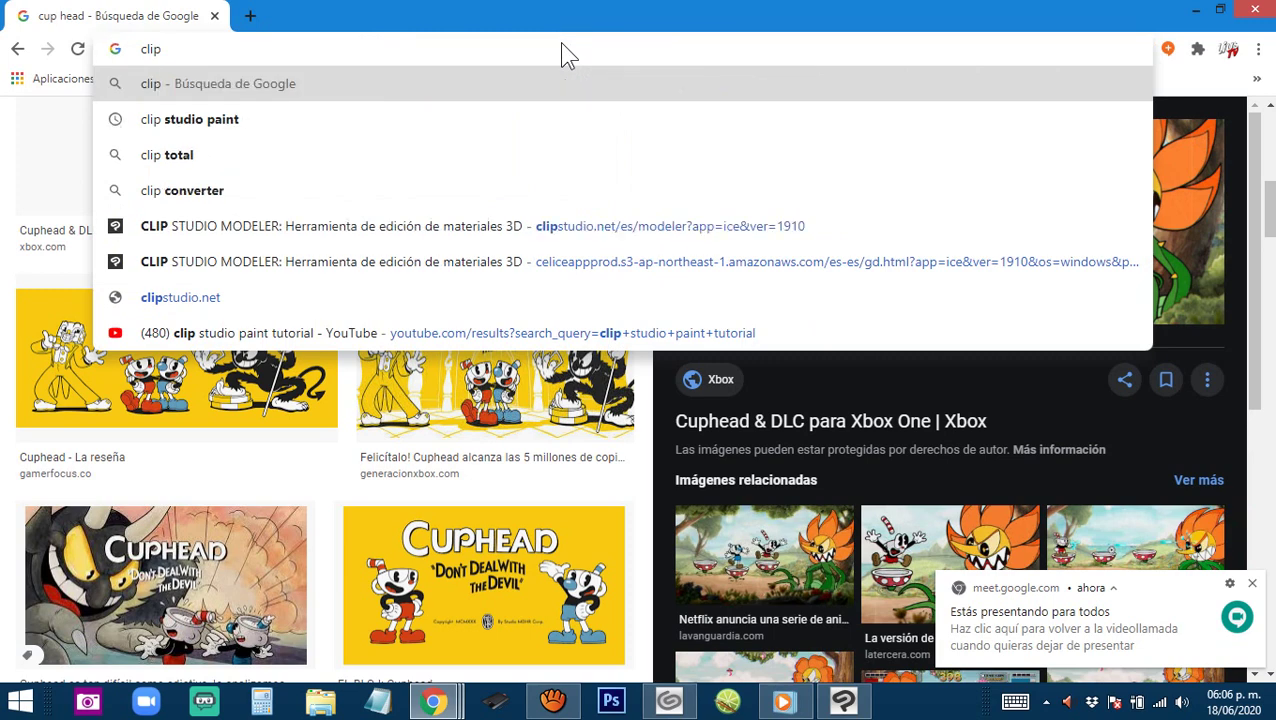
{"action": "key", "text": "Down"}
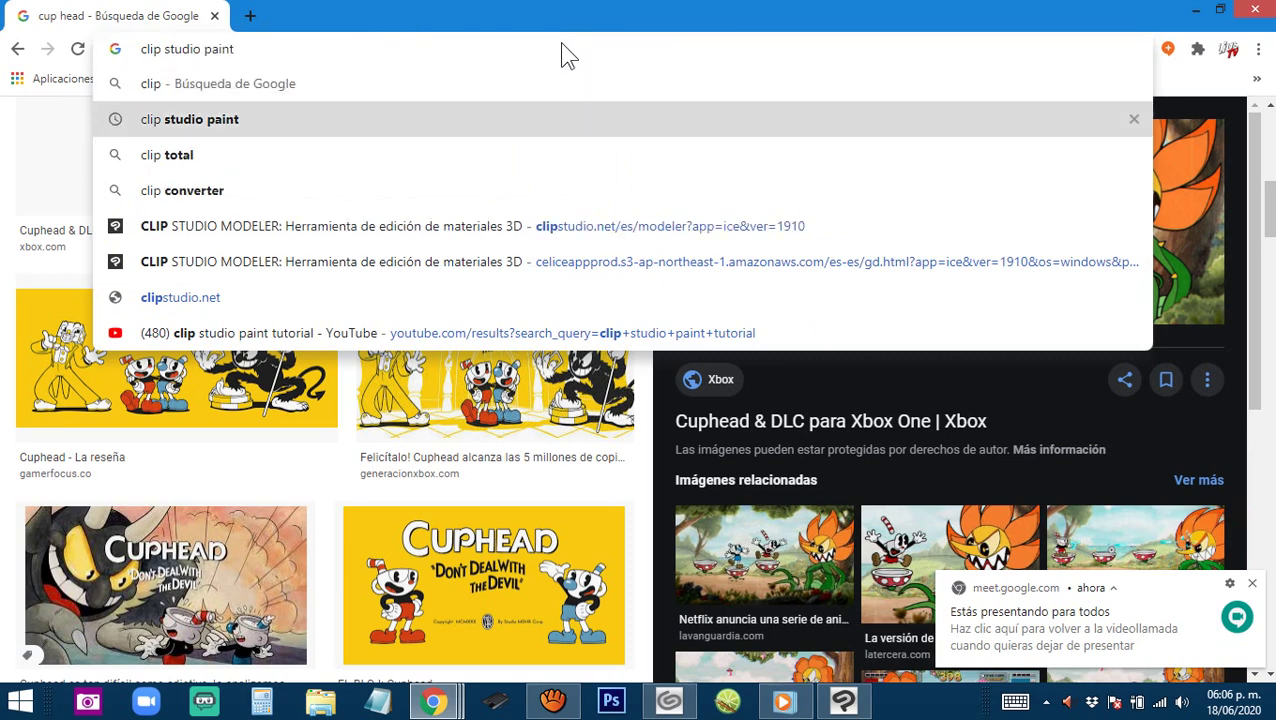
{"action": "key", "text": "Return"}
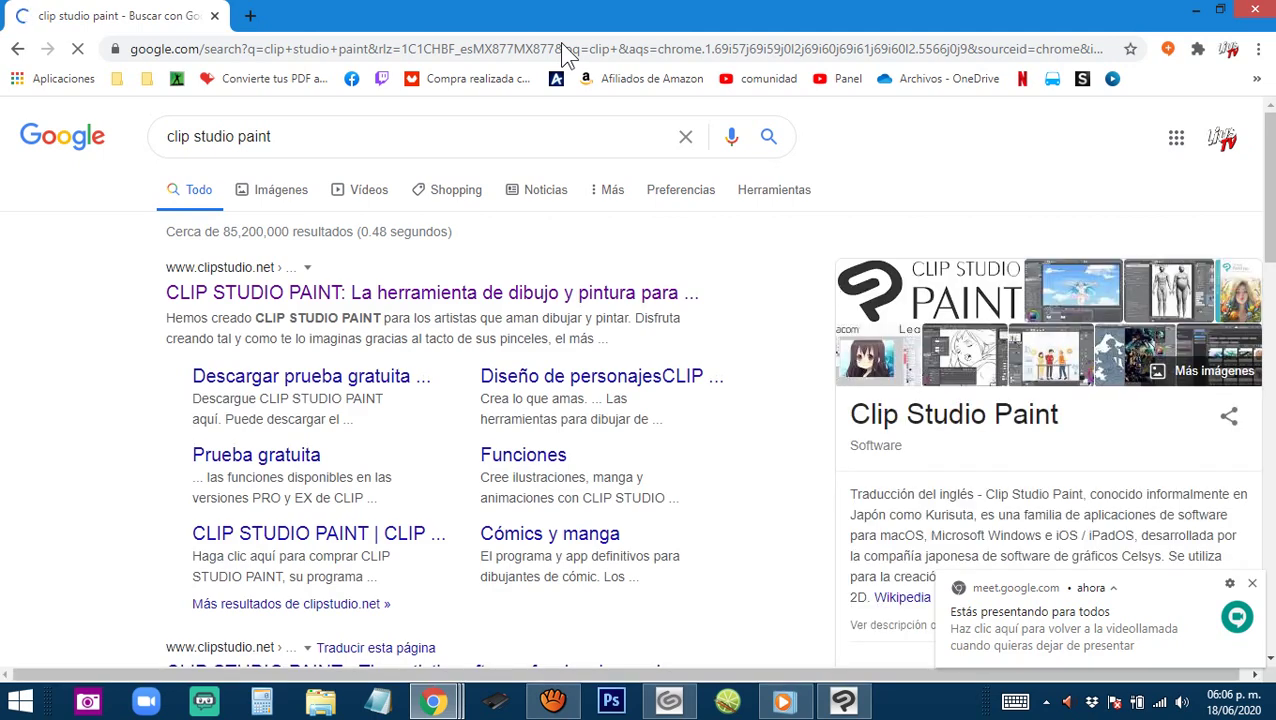
{"action": "left_click", "coordinate": [450, 306]}
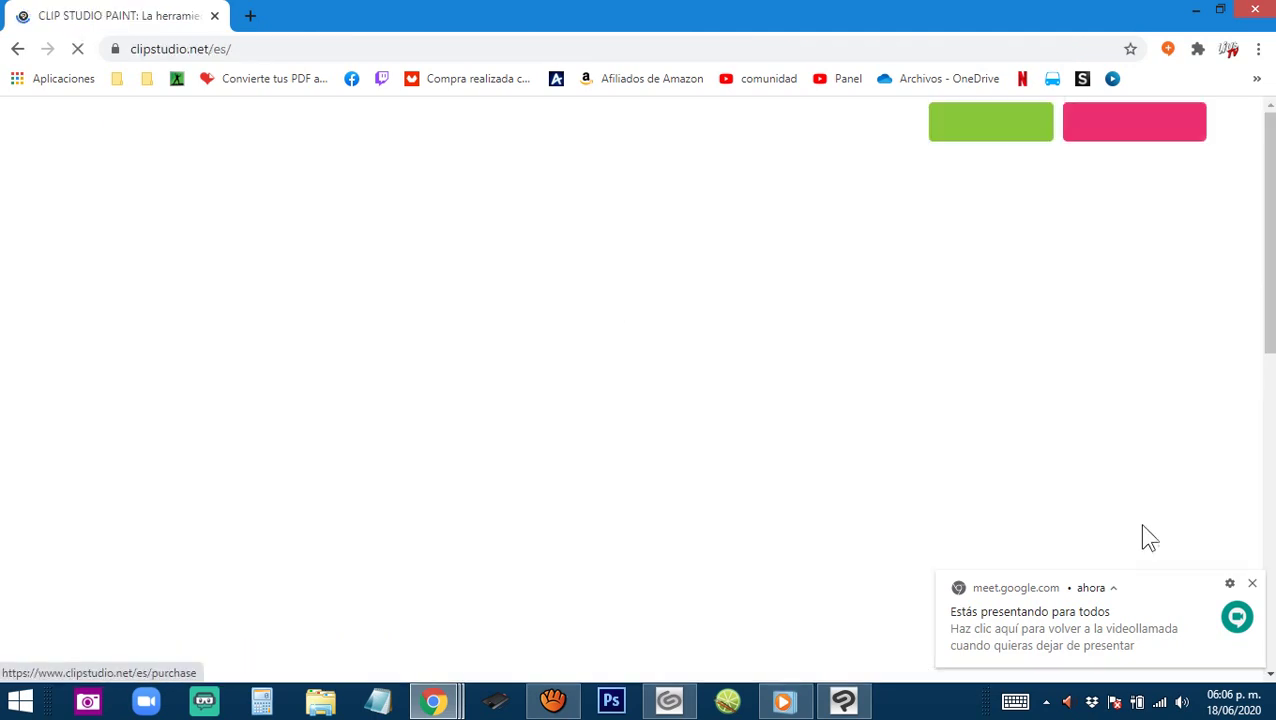
Dismiss the screen-sharing notification and examine the one-time prices of the Clip Studio Paint PRO and EX editions.
{"action": "left_click", "coordinate": [1252, 583]}
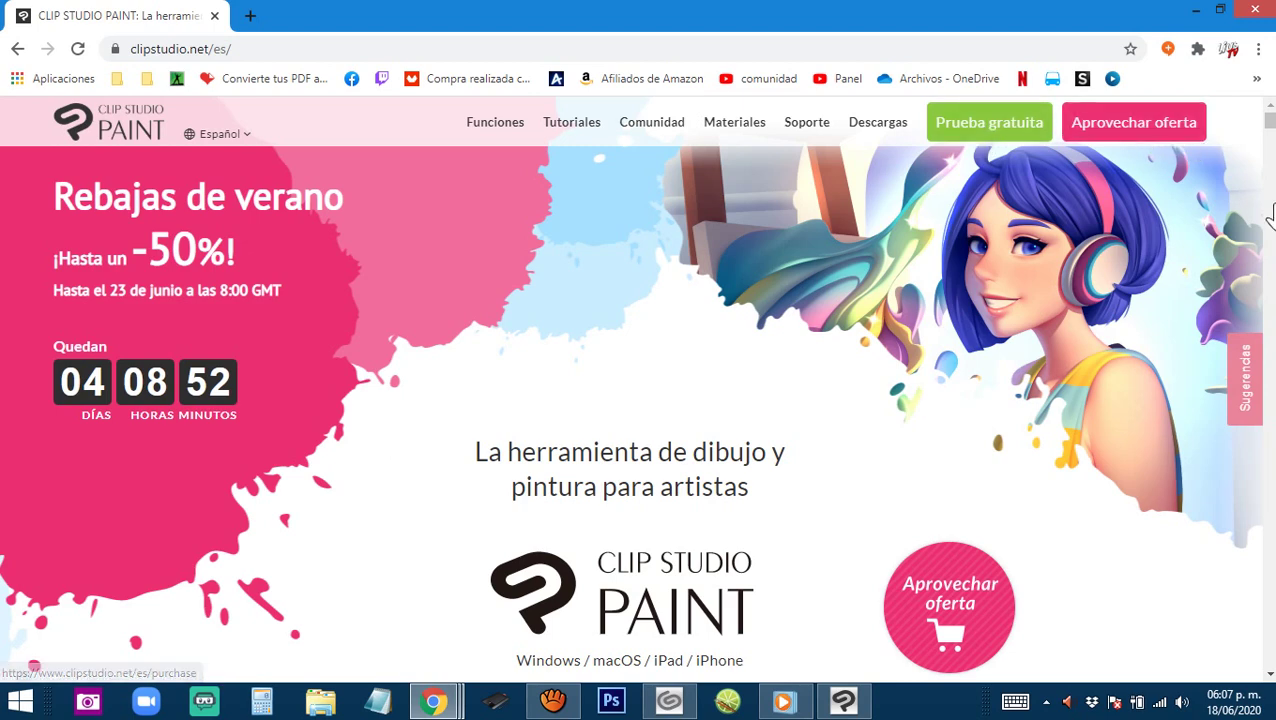
{"action": "left_click_drag", "start_coordinate": [1271, 143], "coordinate": [1271, 170]}
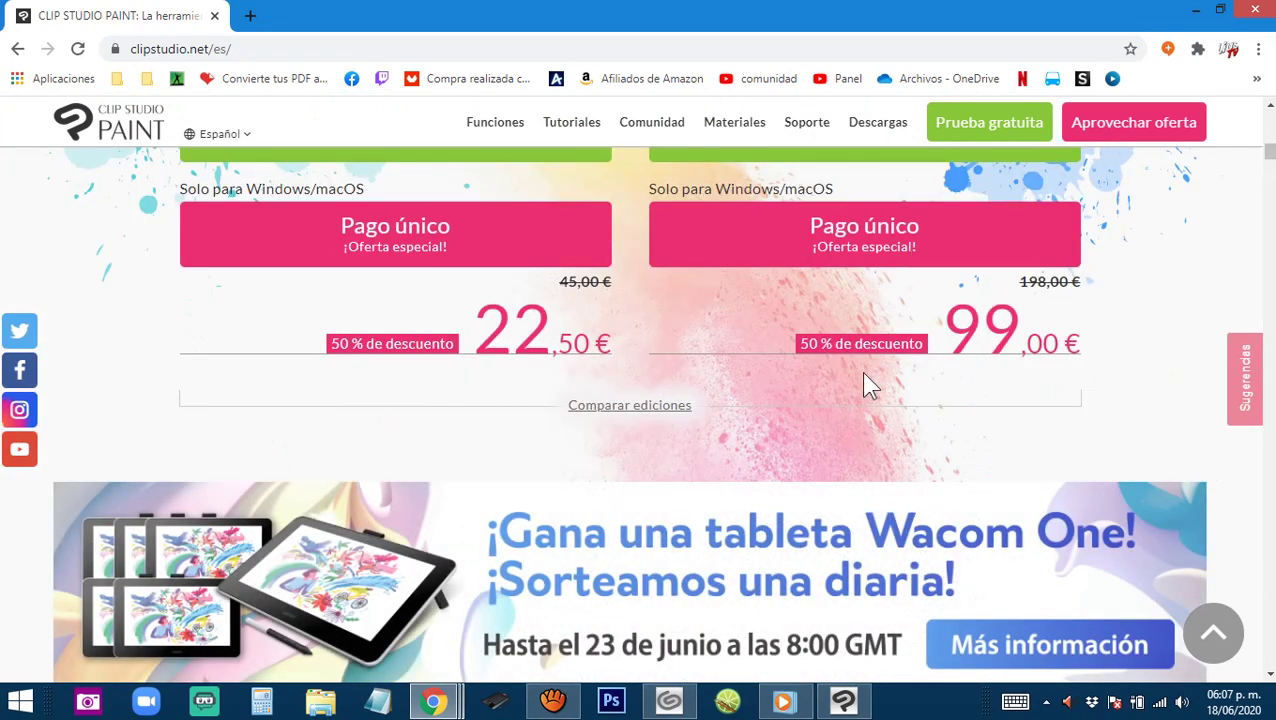
{"action": "scroll", "coordinate": [860, 371], "scroll_direction": "up", "scroll_amount": 1}
{"action": "scroll", "coordinate": [356, 375], "scroll_direction": "up", "scroll_amount": 1}
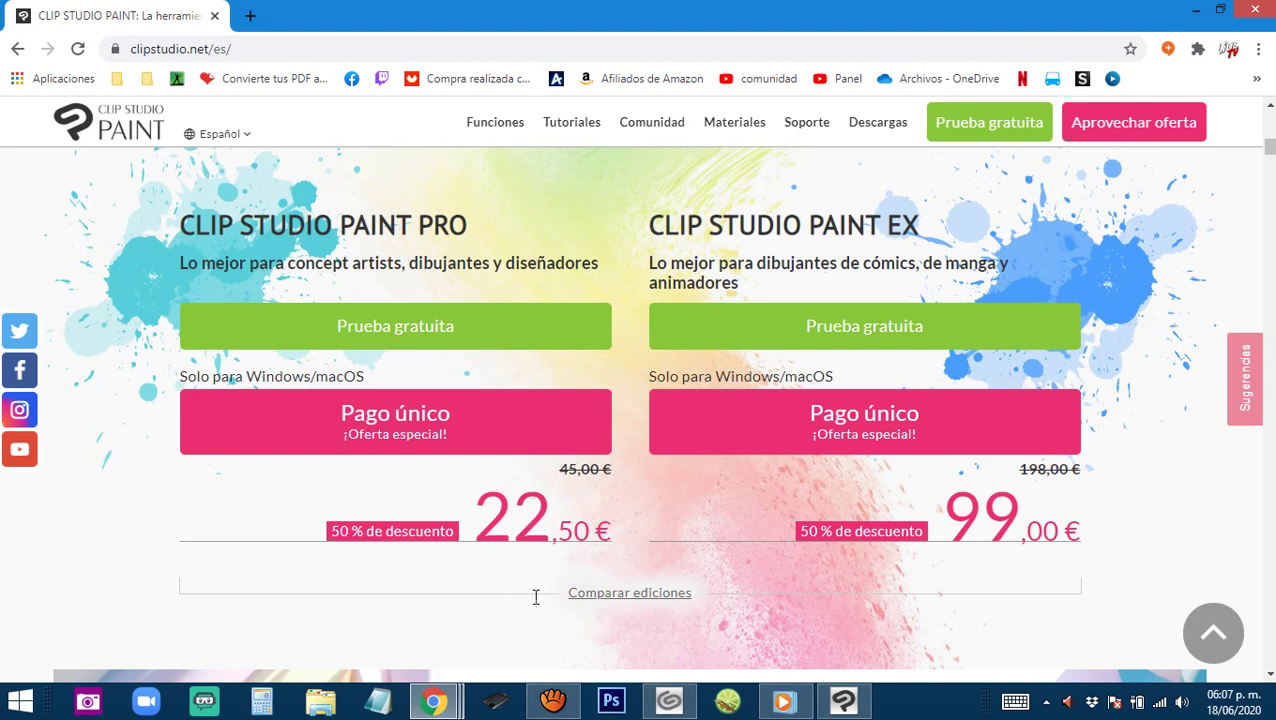
Switch to the Windows Calculator and enter 22 to start a calculation with the PRO edition's price.
{"action": "left_click", "coordinate": [262, 703]}
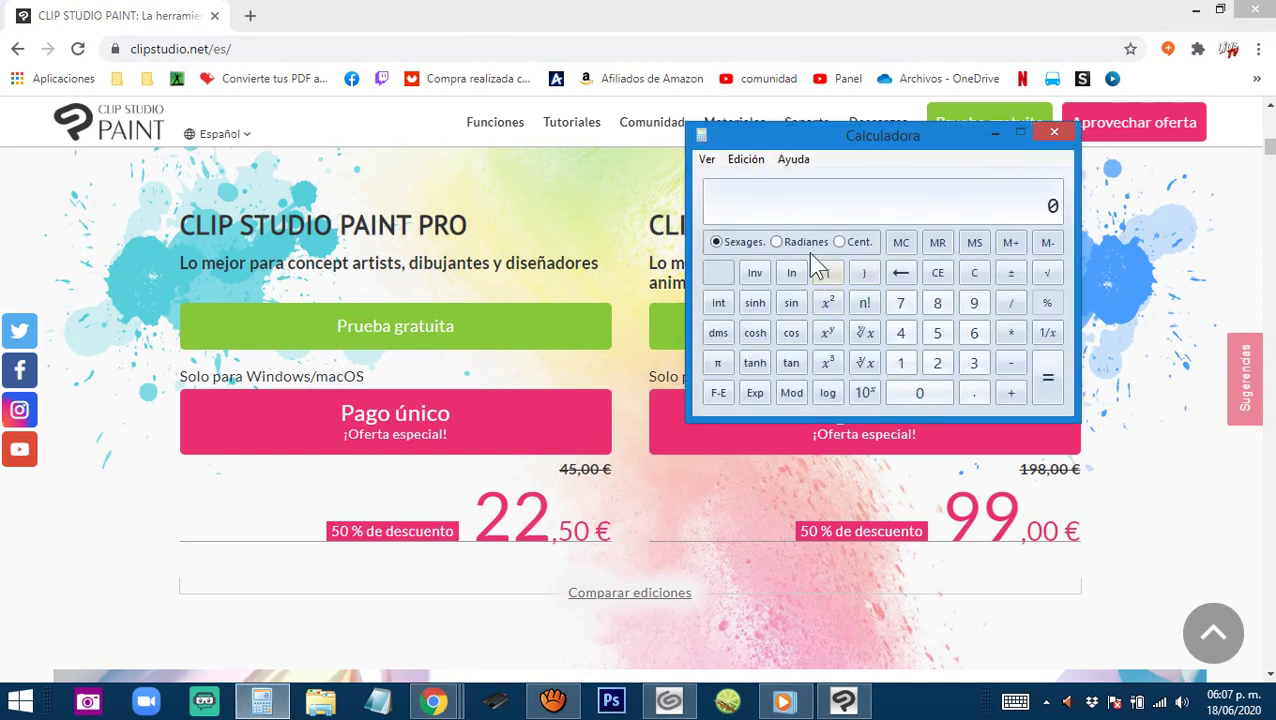
{"action": "type", "text": "22"}
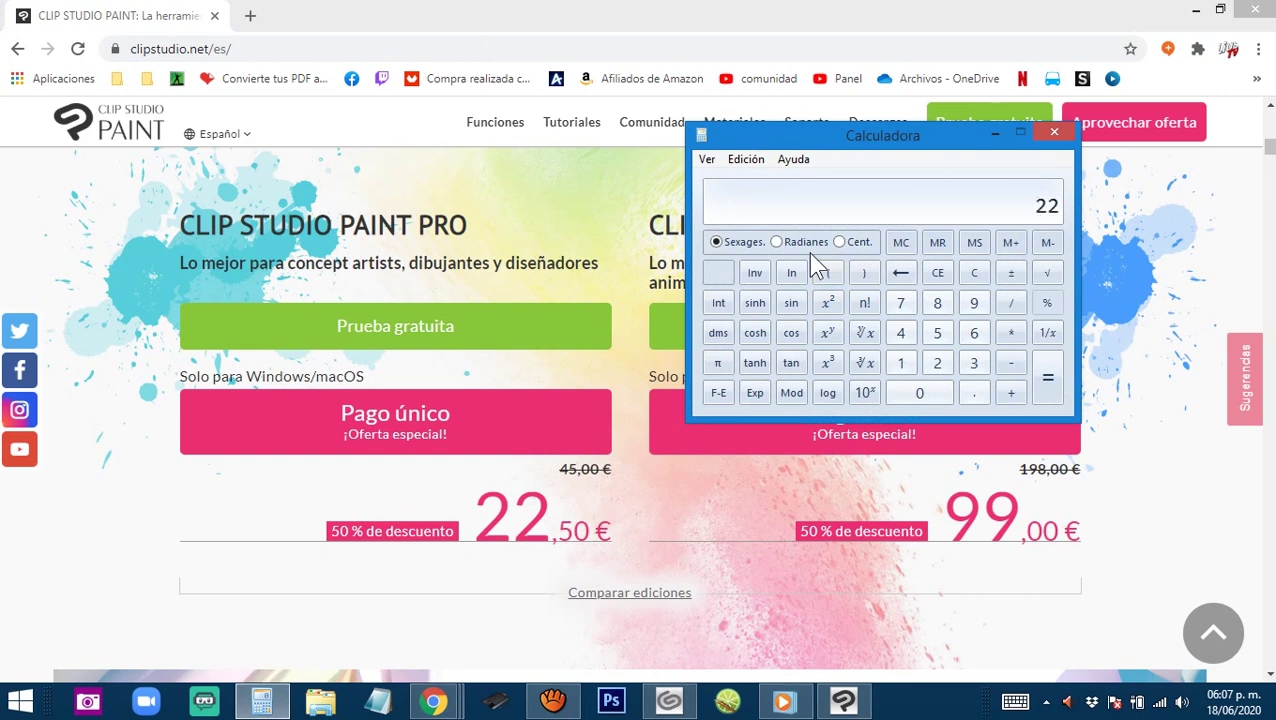